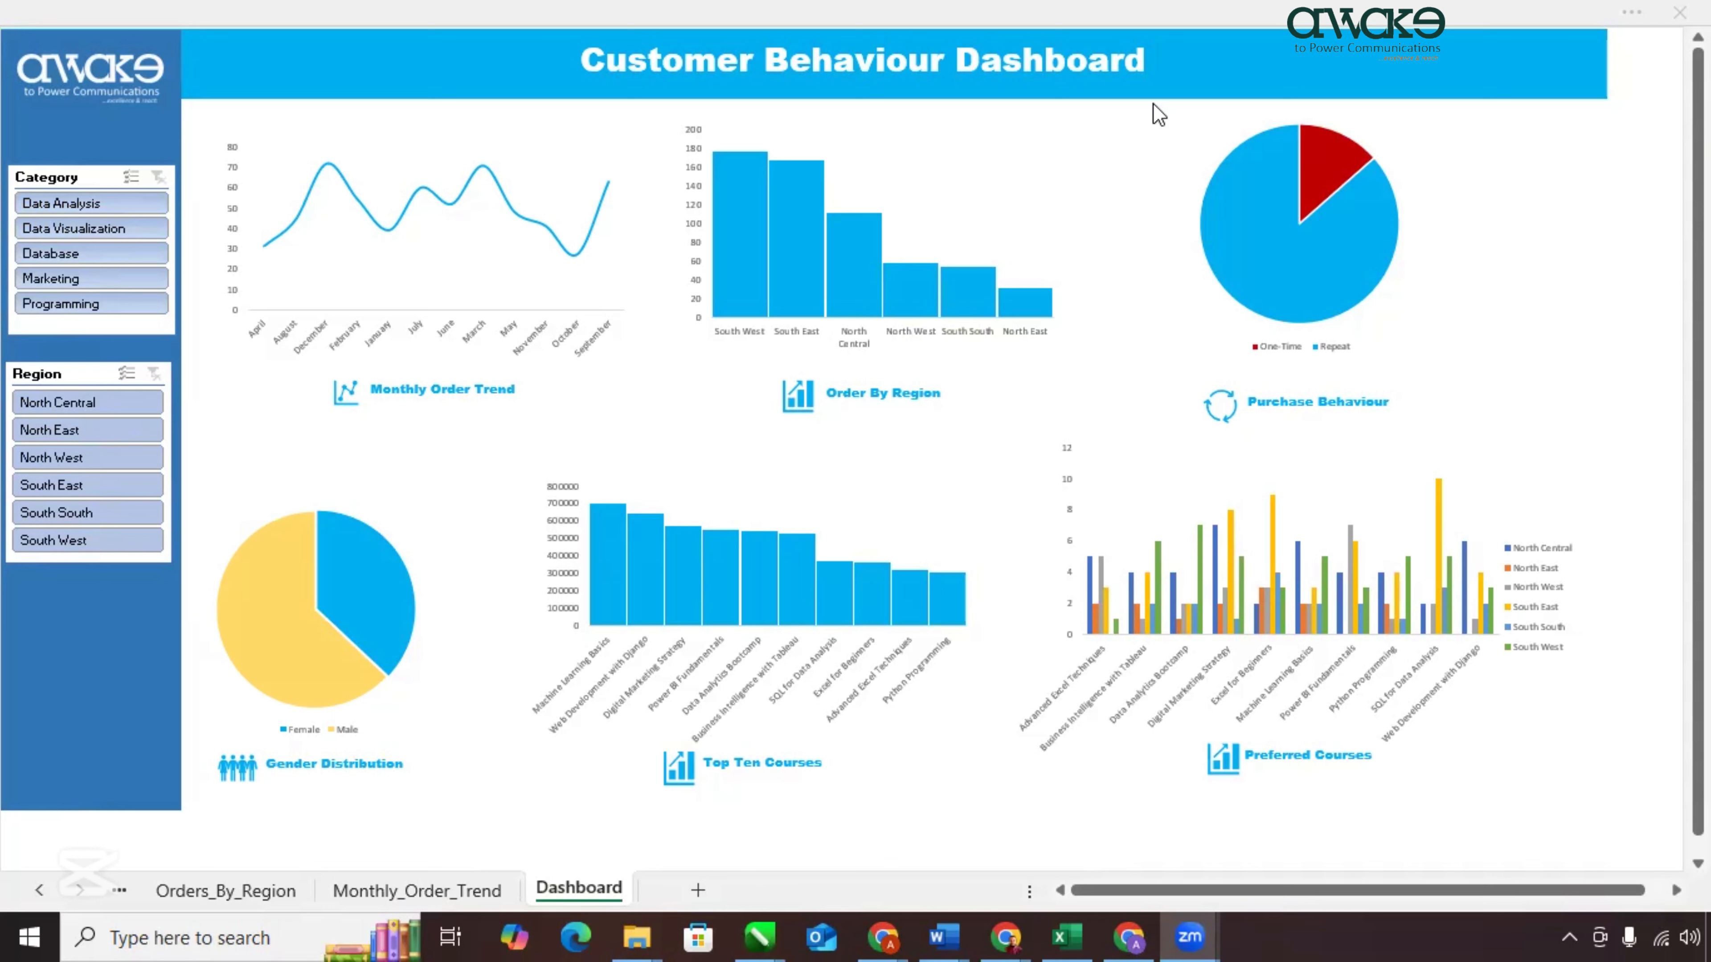
click(77, 203)
click(77, 197)
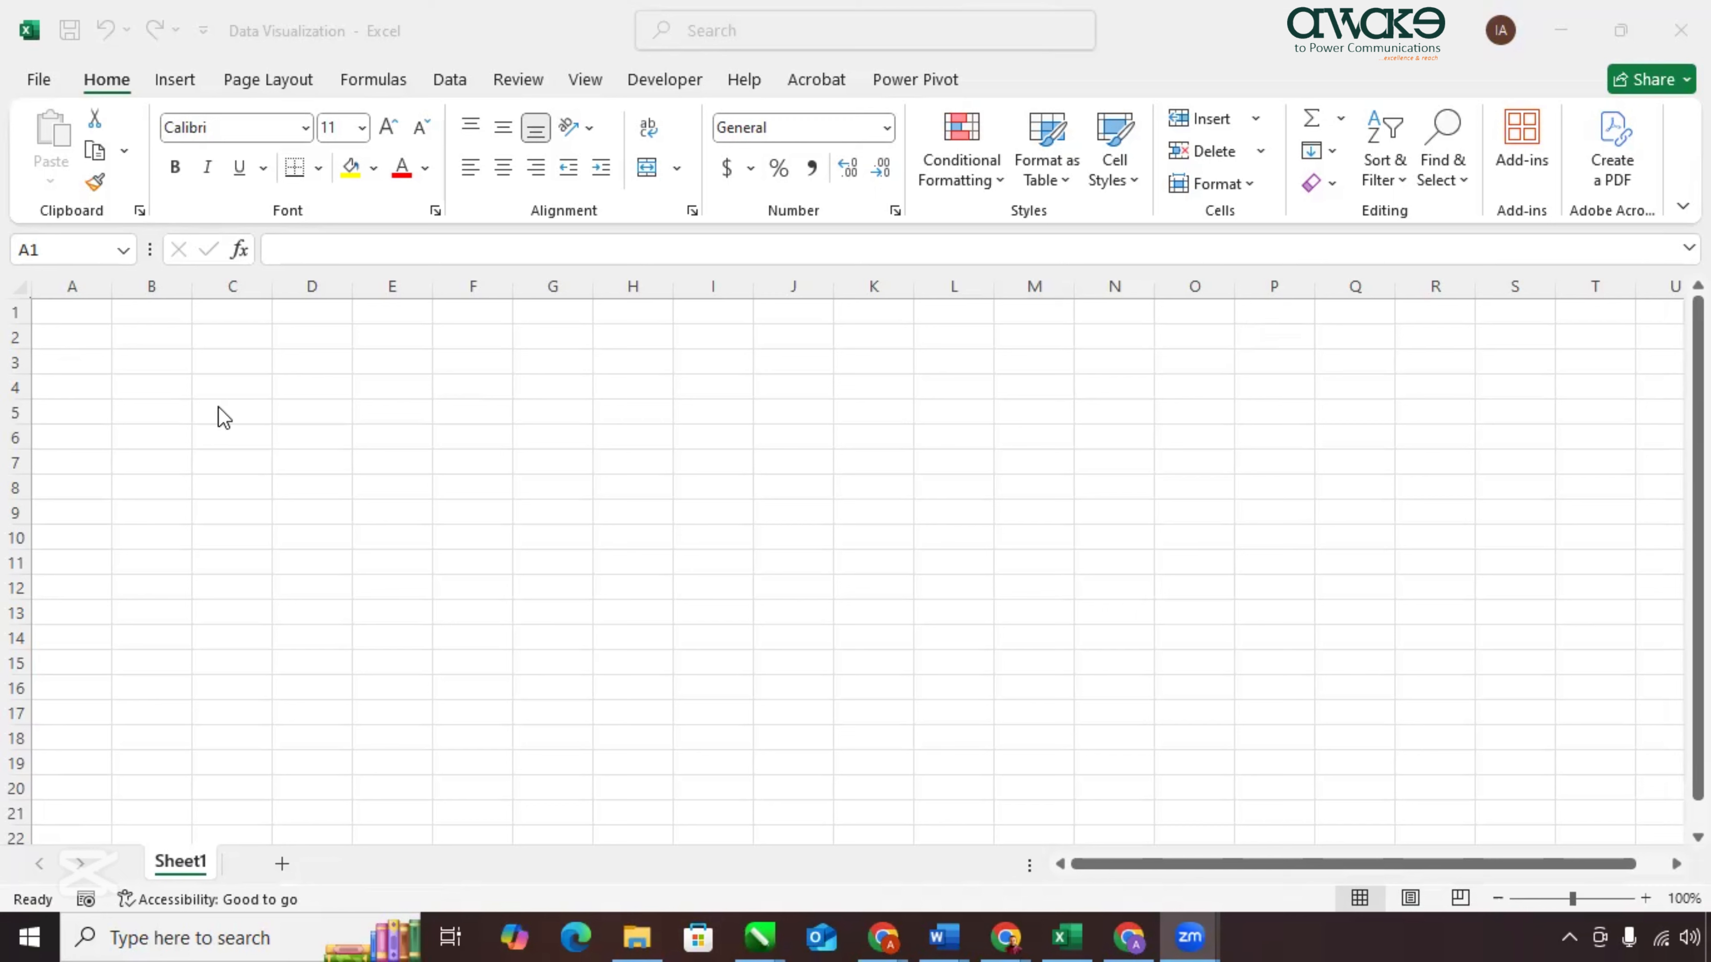
Import the Orders CSV file from the Data Visualisation folder and open it for transformation in Power Query.
click(446, 82)
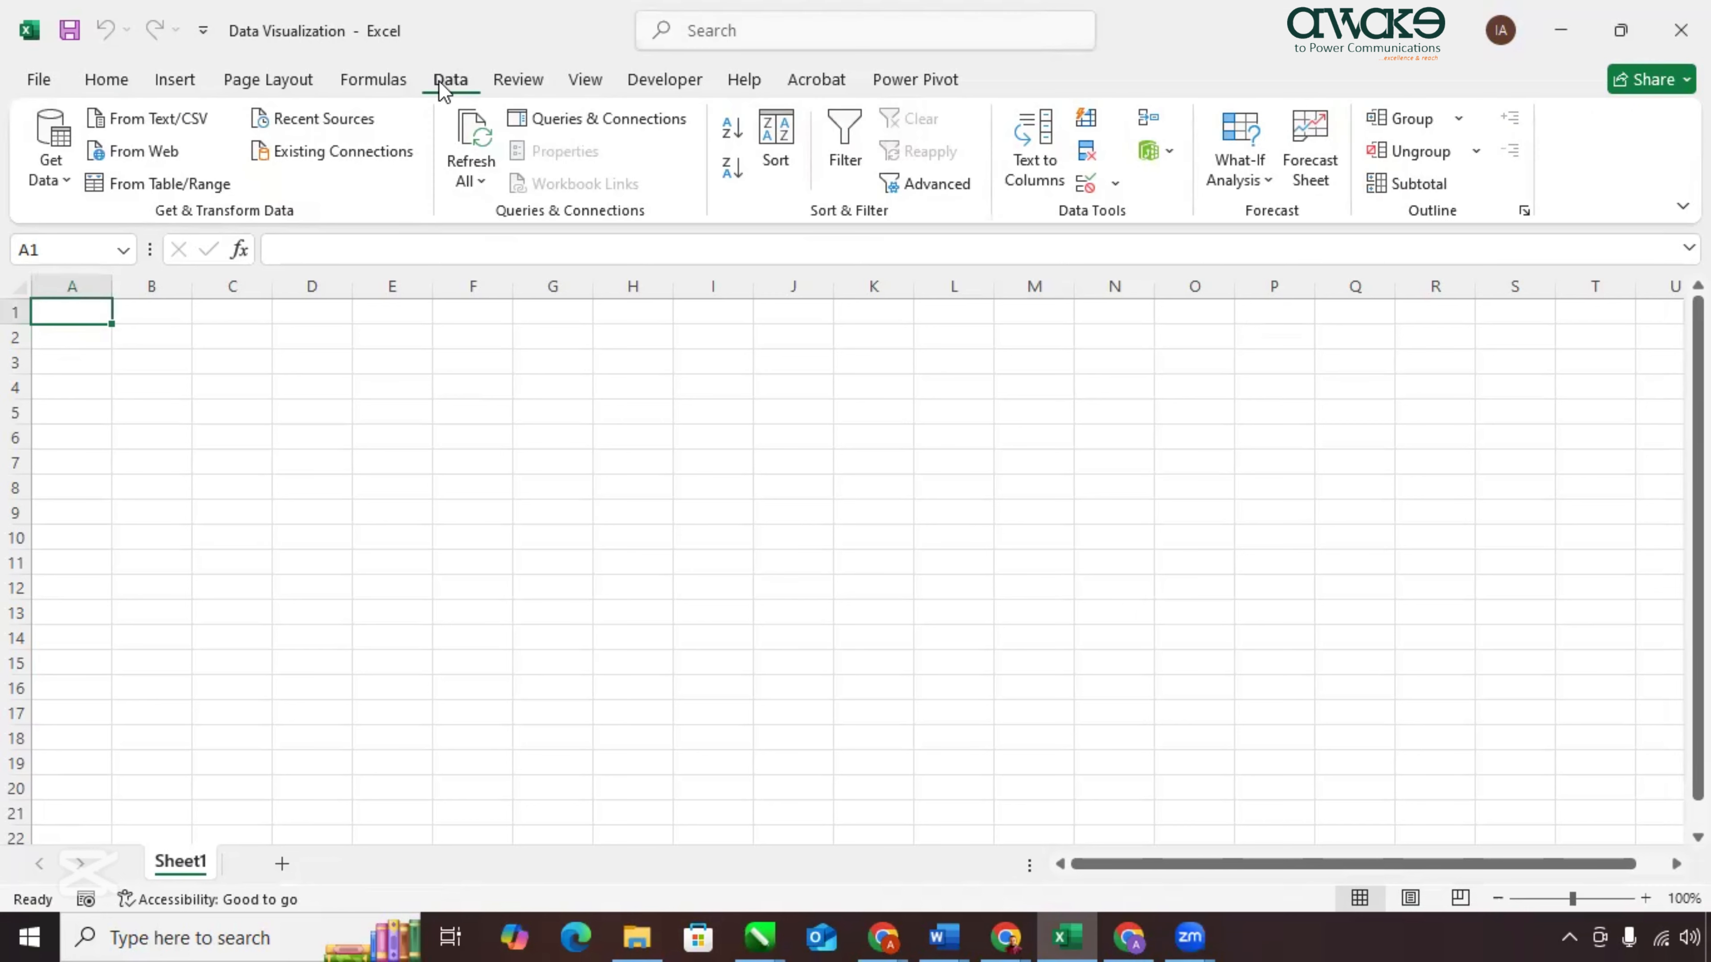
click(60, 175)
mouse_move(123, 238)
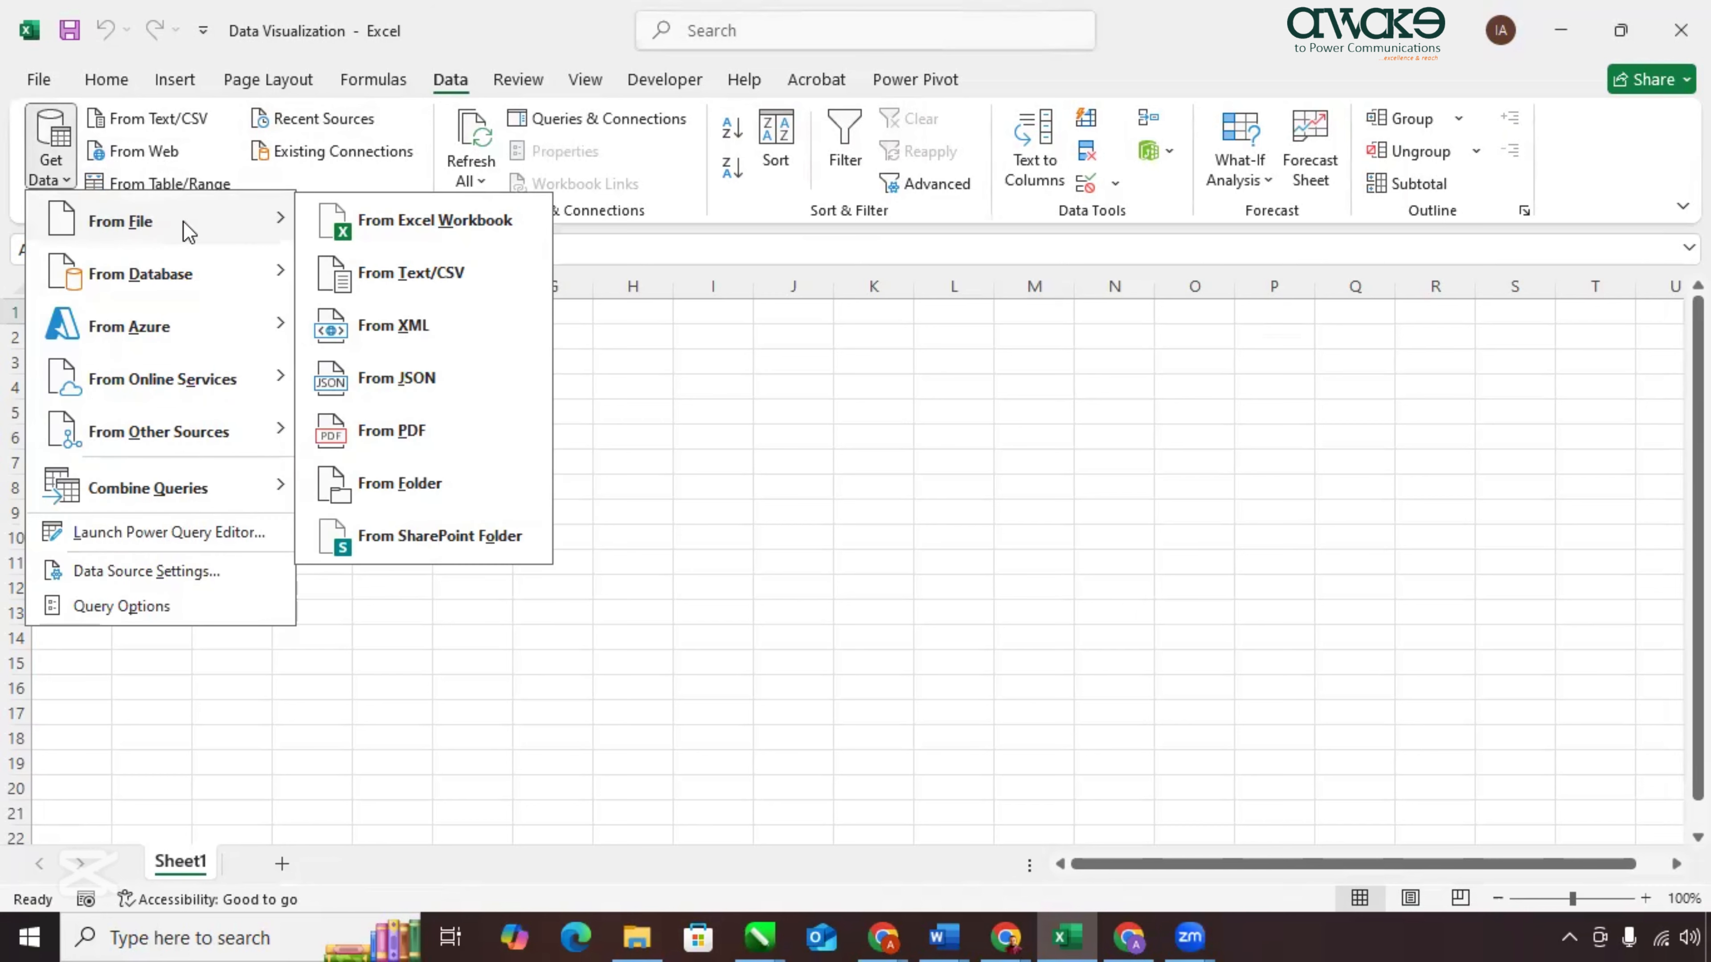
click(407, 278)
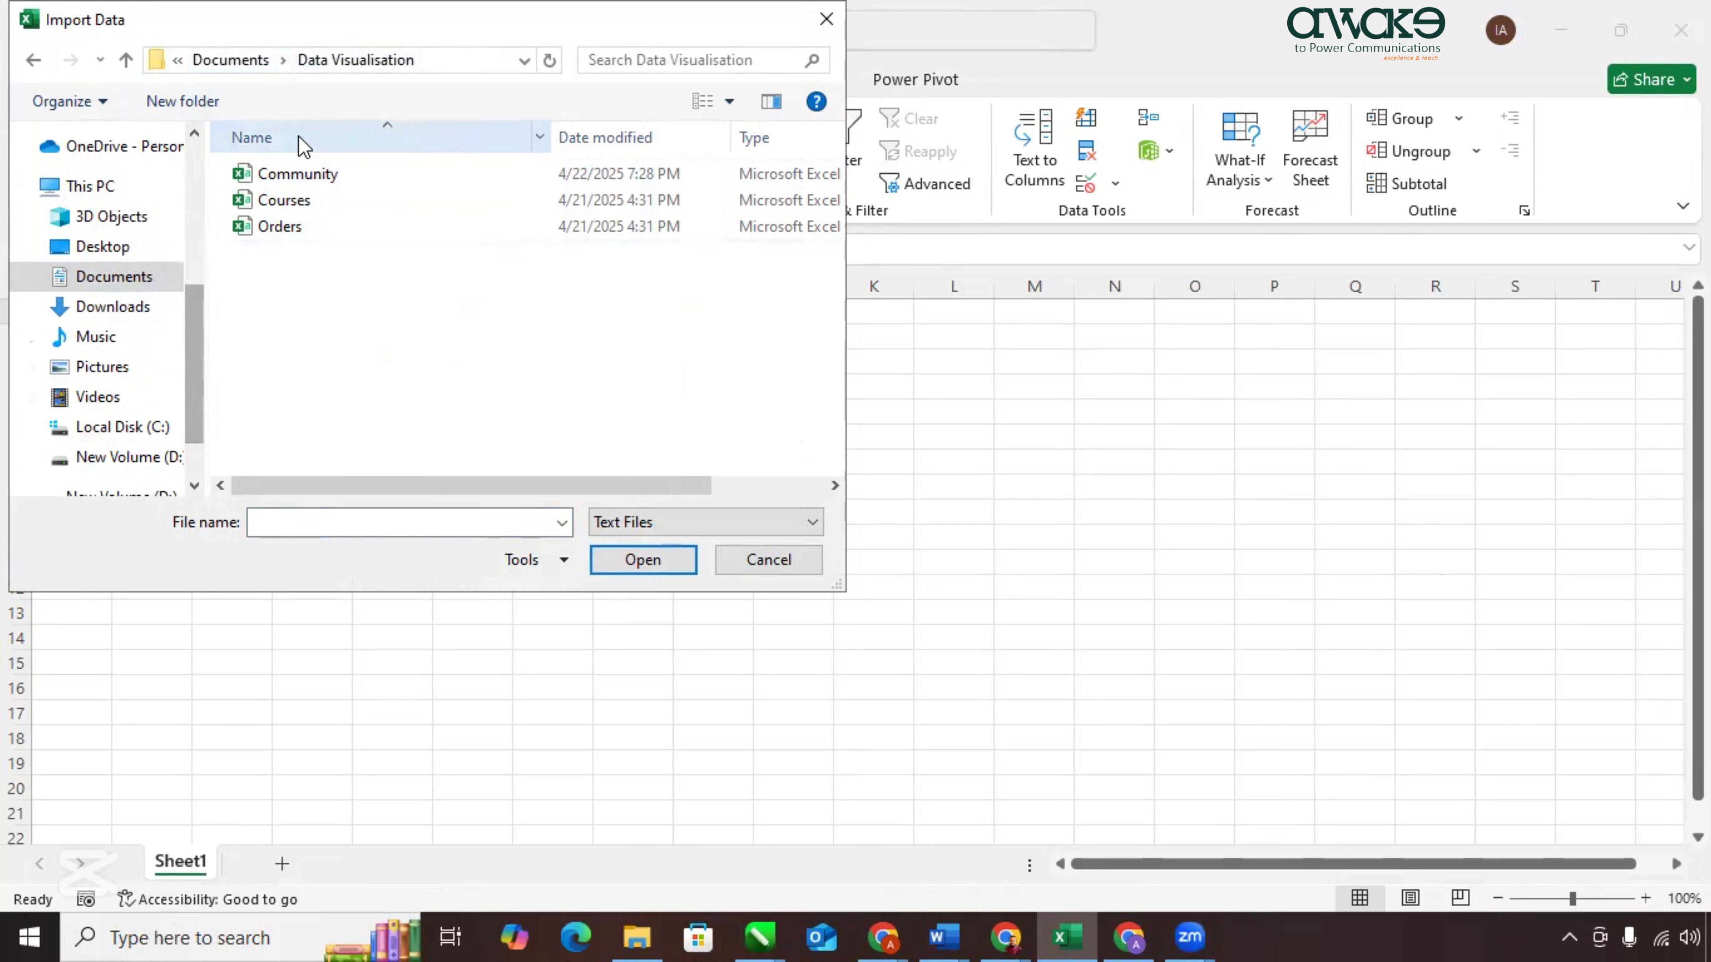
click(288, 236)
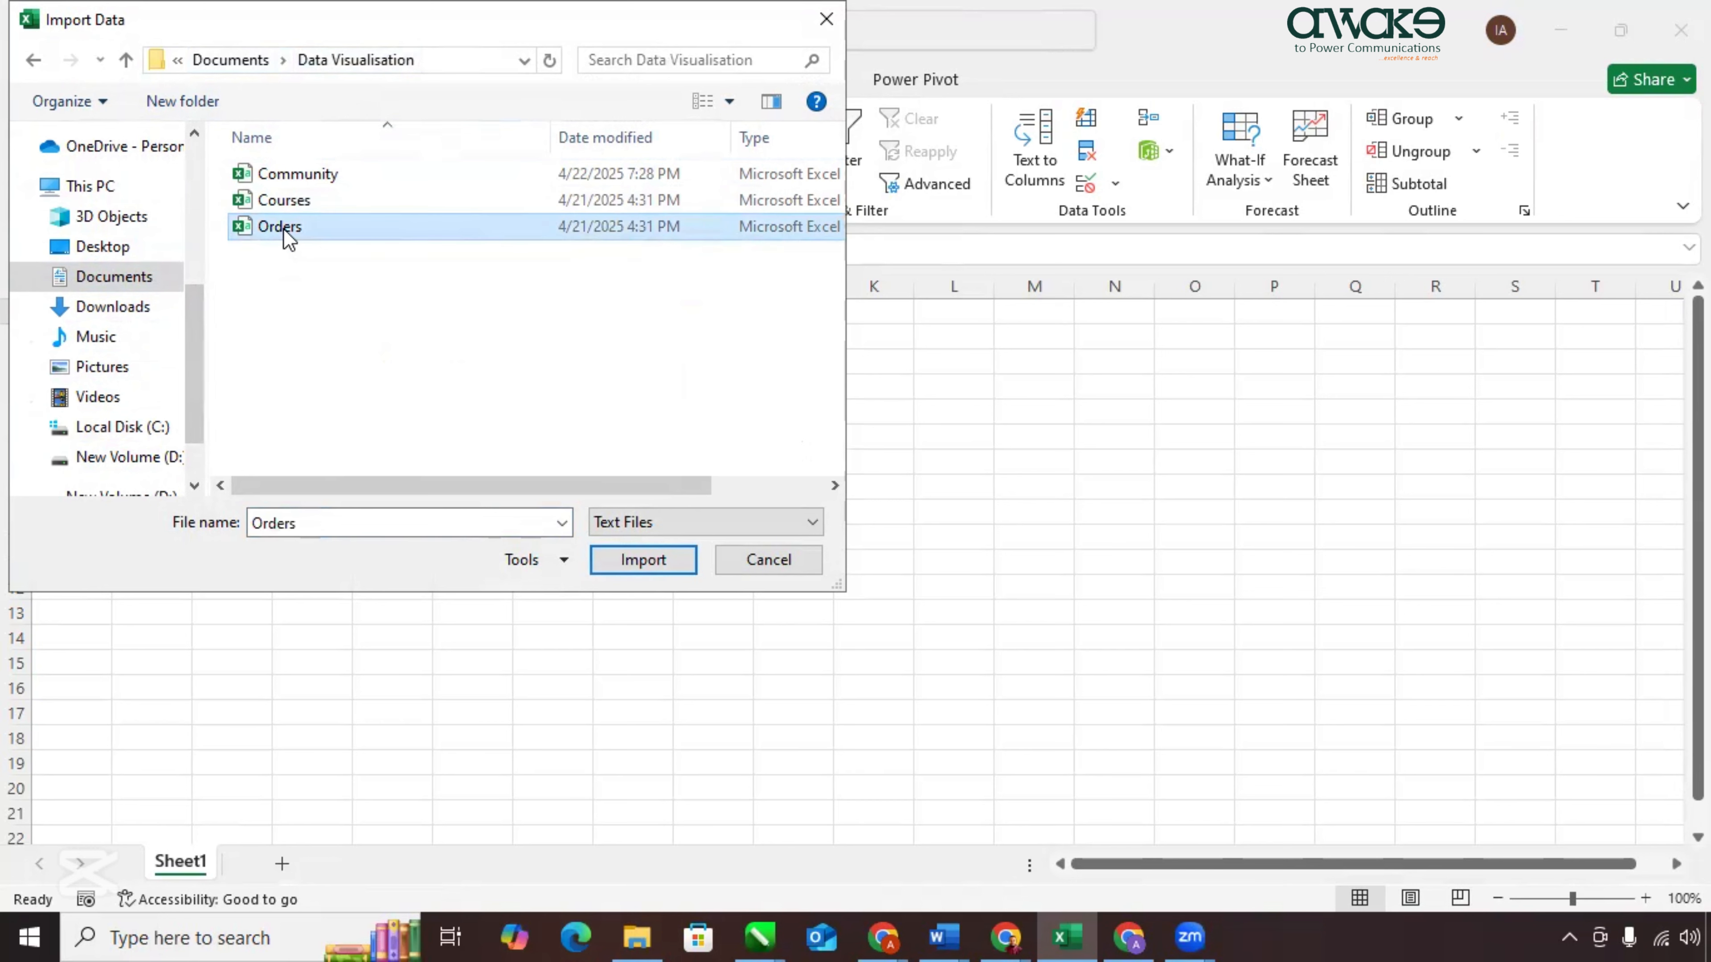
click(615, 561)
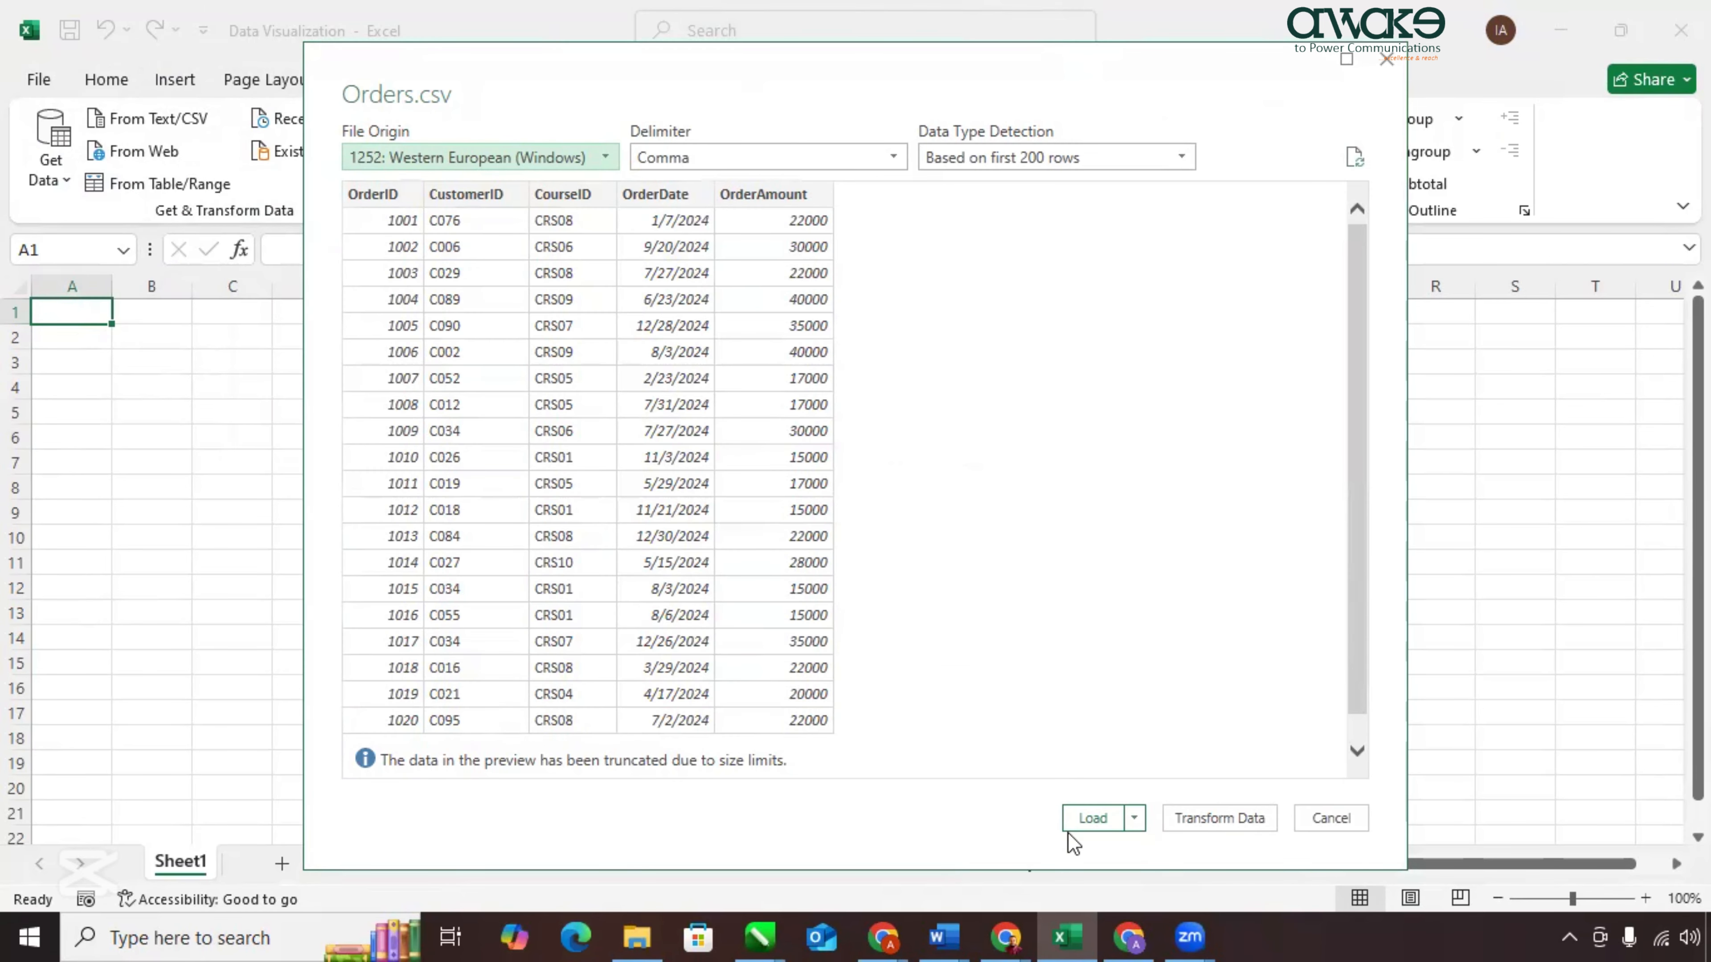
click(1204, 821)
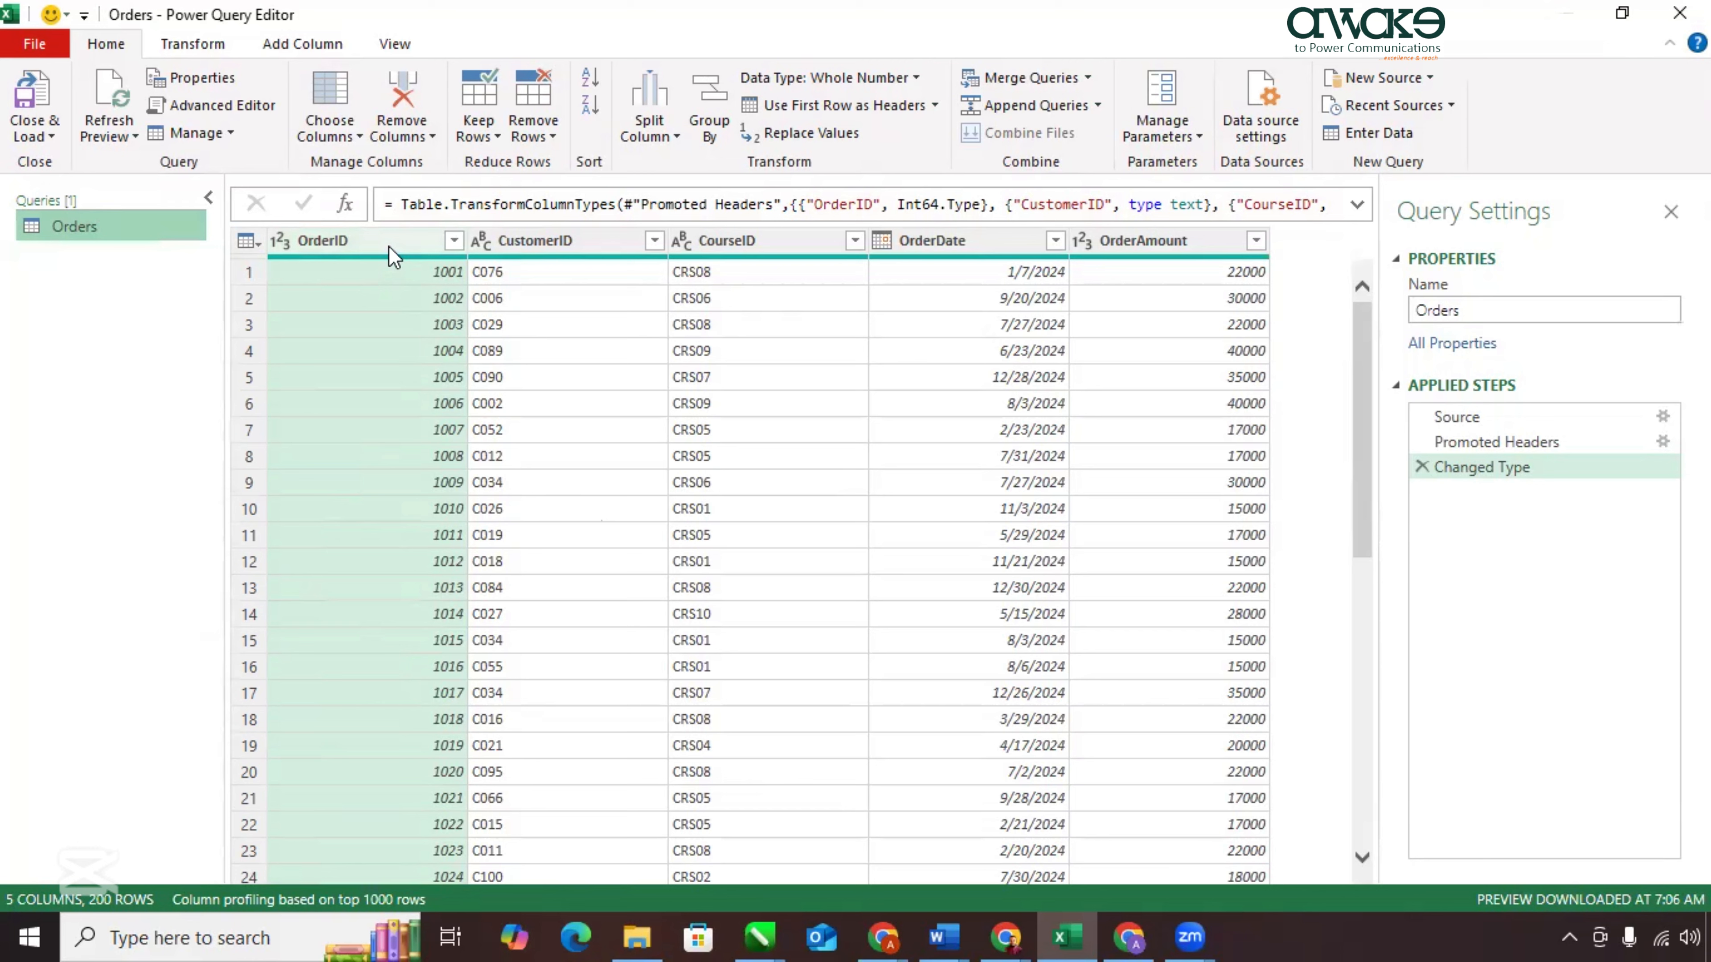
Change the OrderID column's data type to Text, replacing the current type conversion.
click(313, 246)
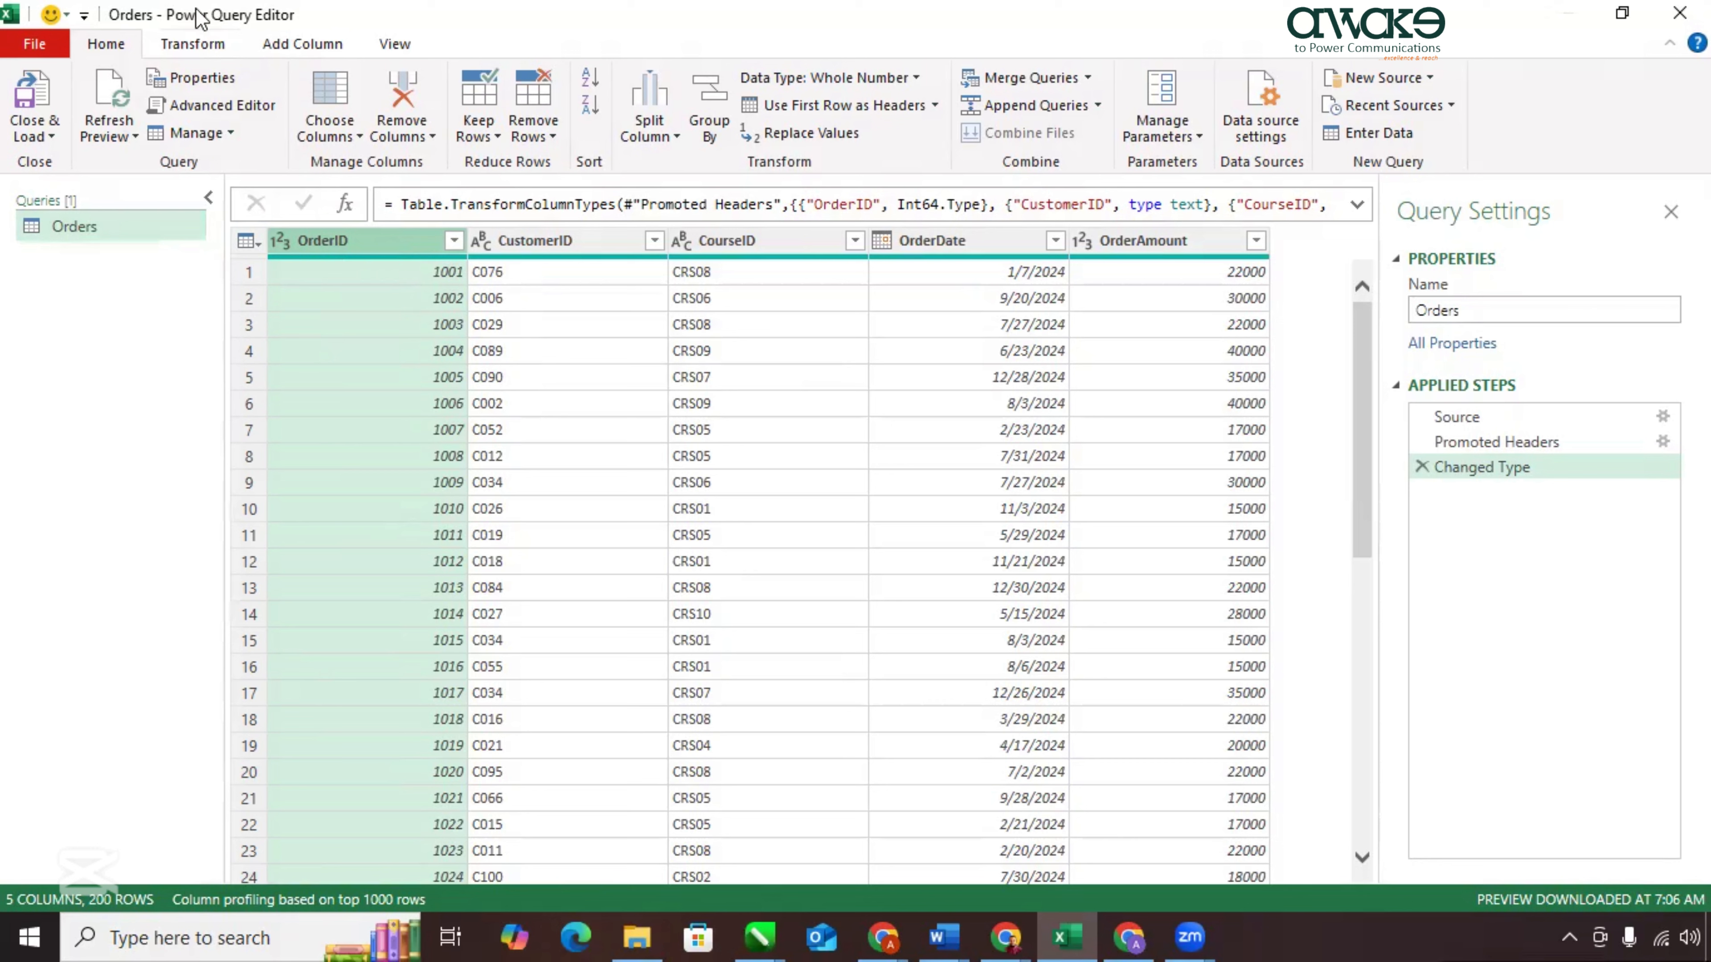
click(190, 47)
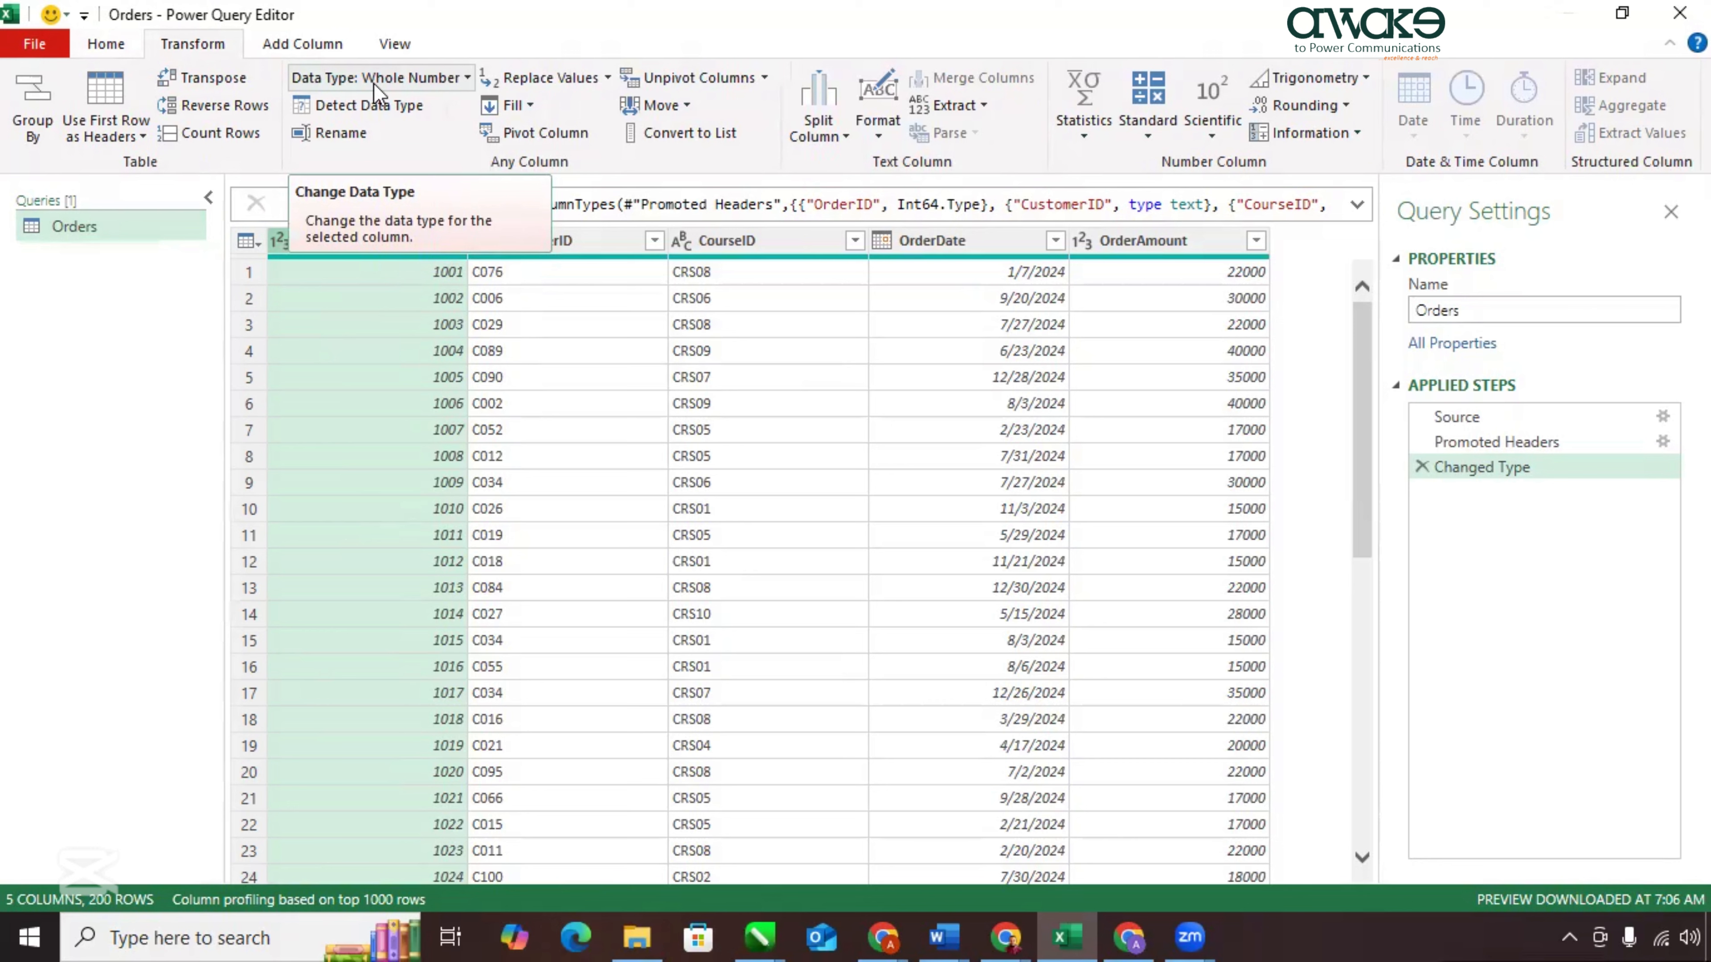
click(465, 78)
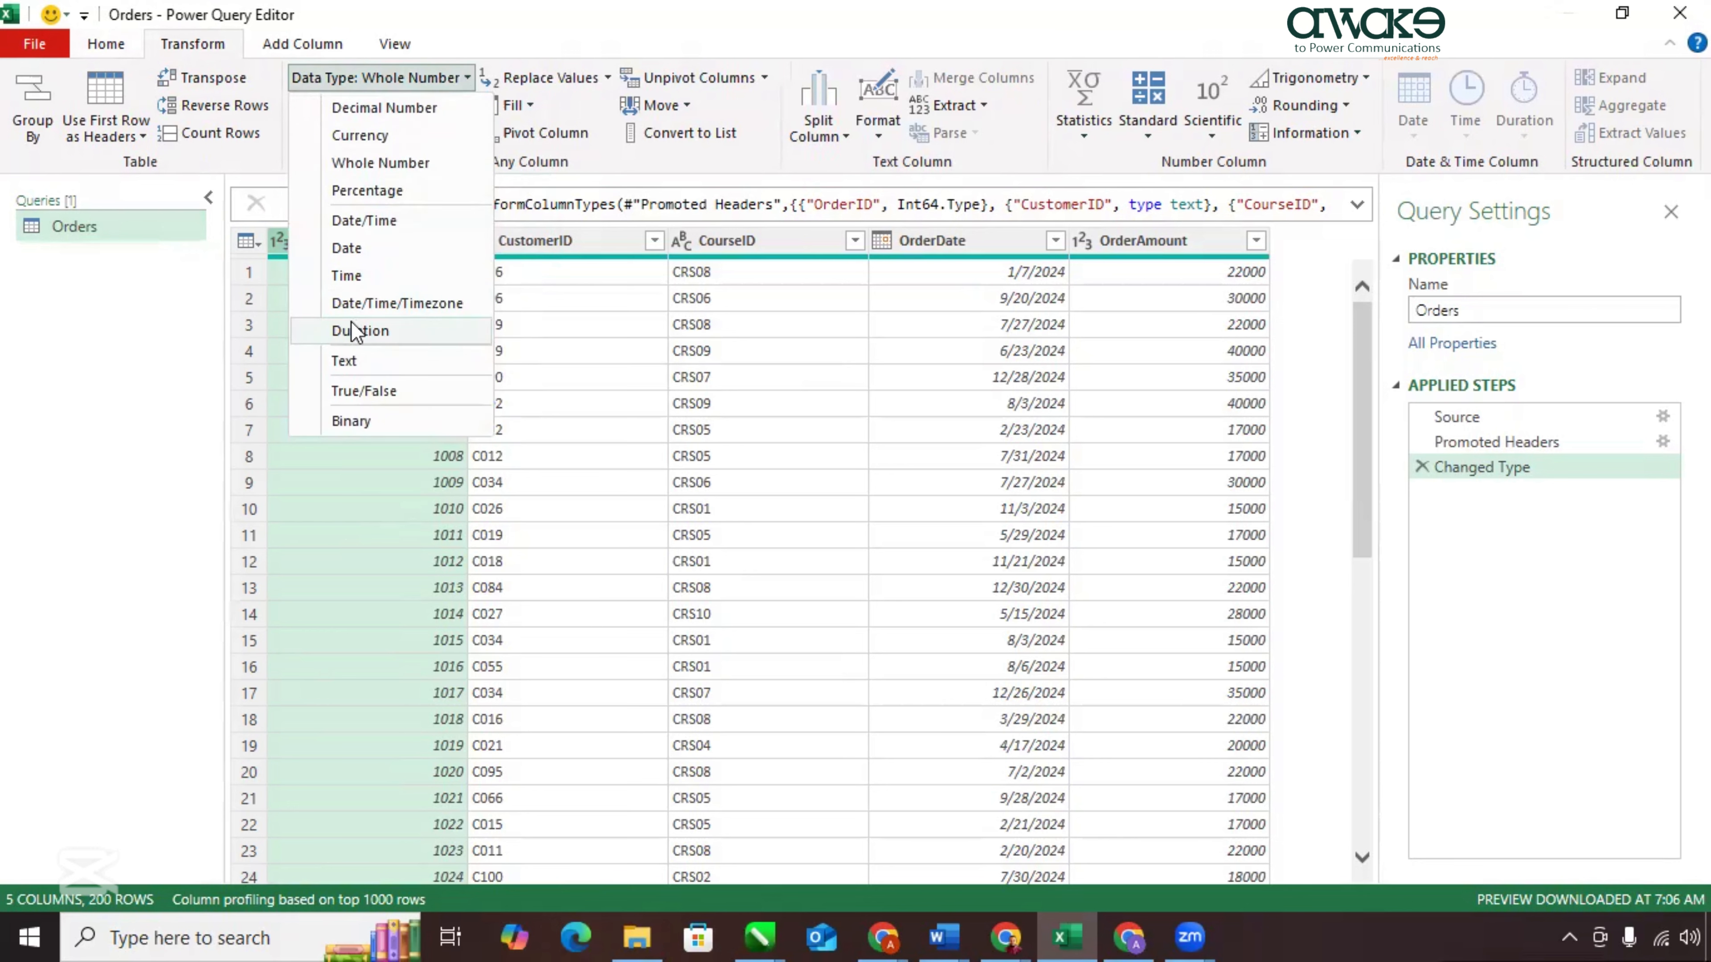
click(344, 361)
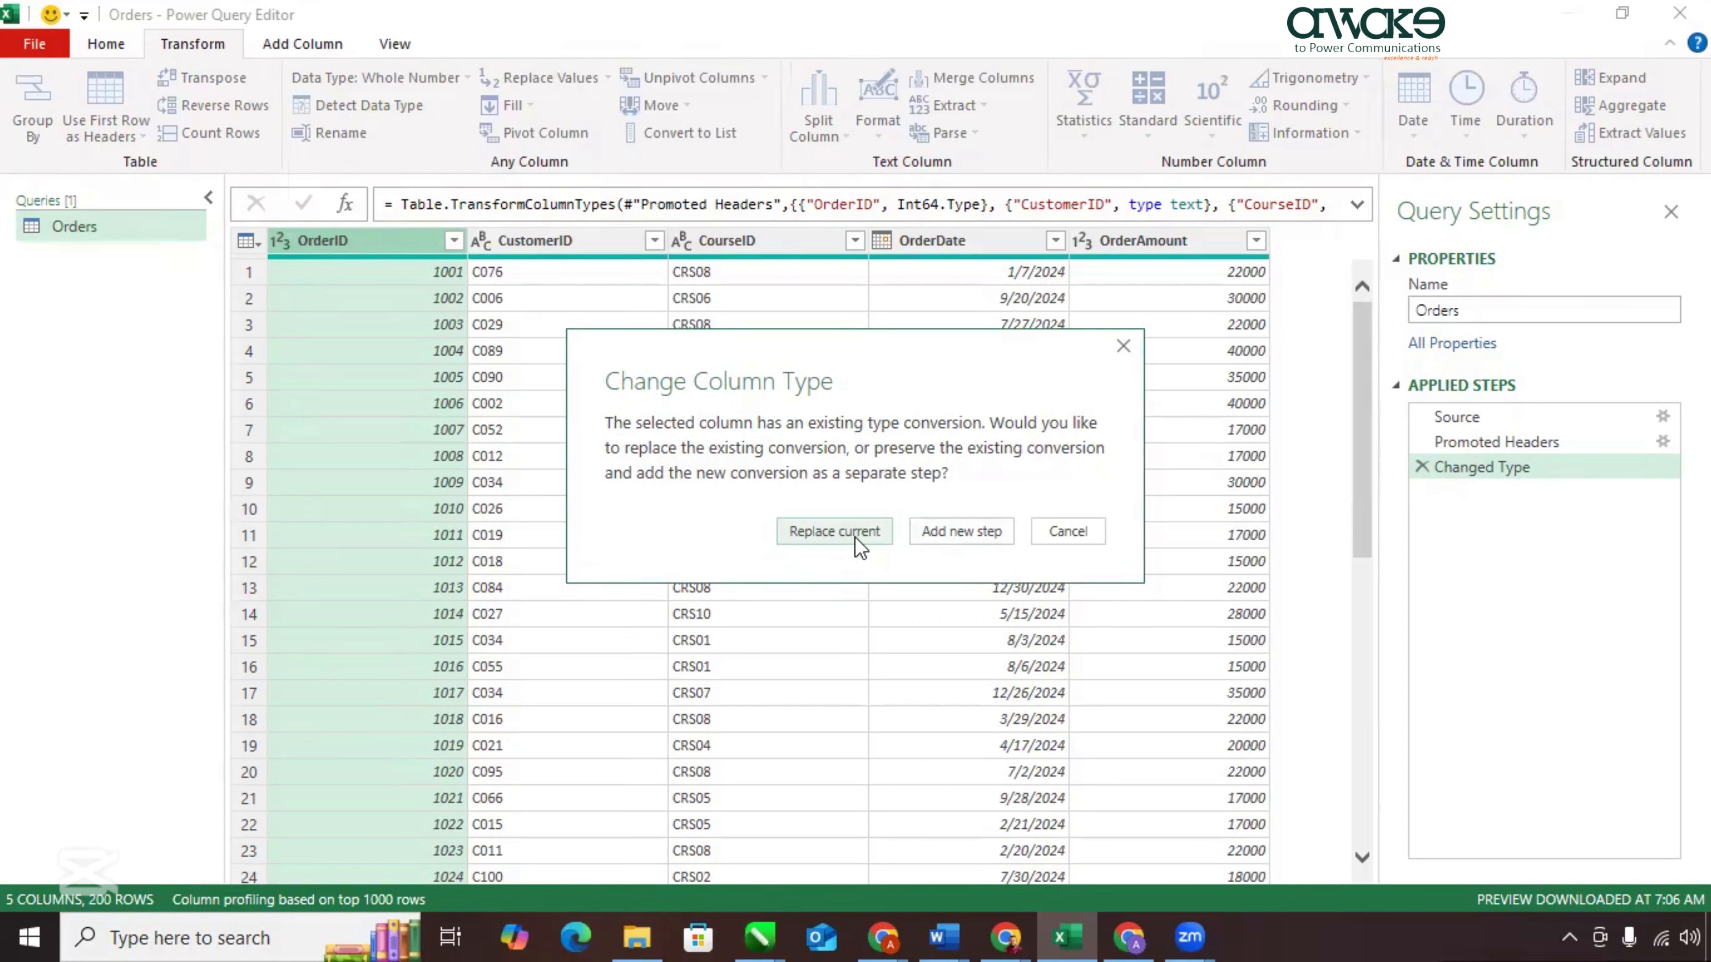
click(834, 531)
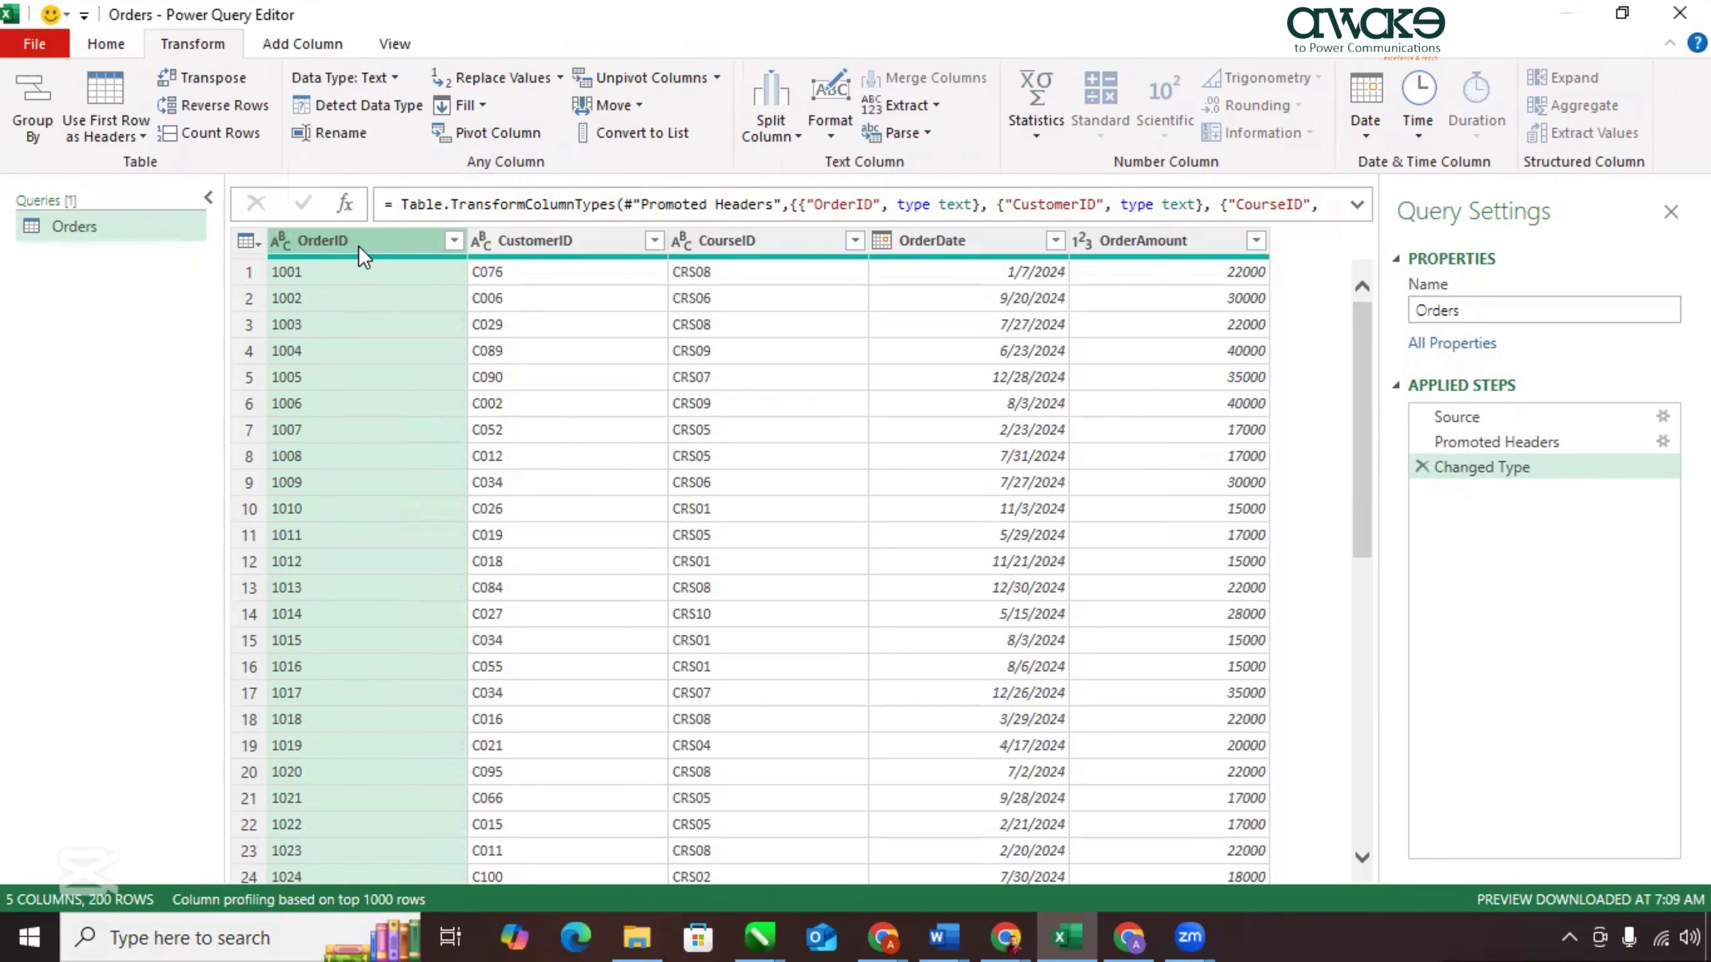
Add a new column with the day number extracted from the OrderDate column.
click(583, 245)
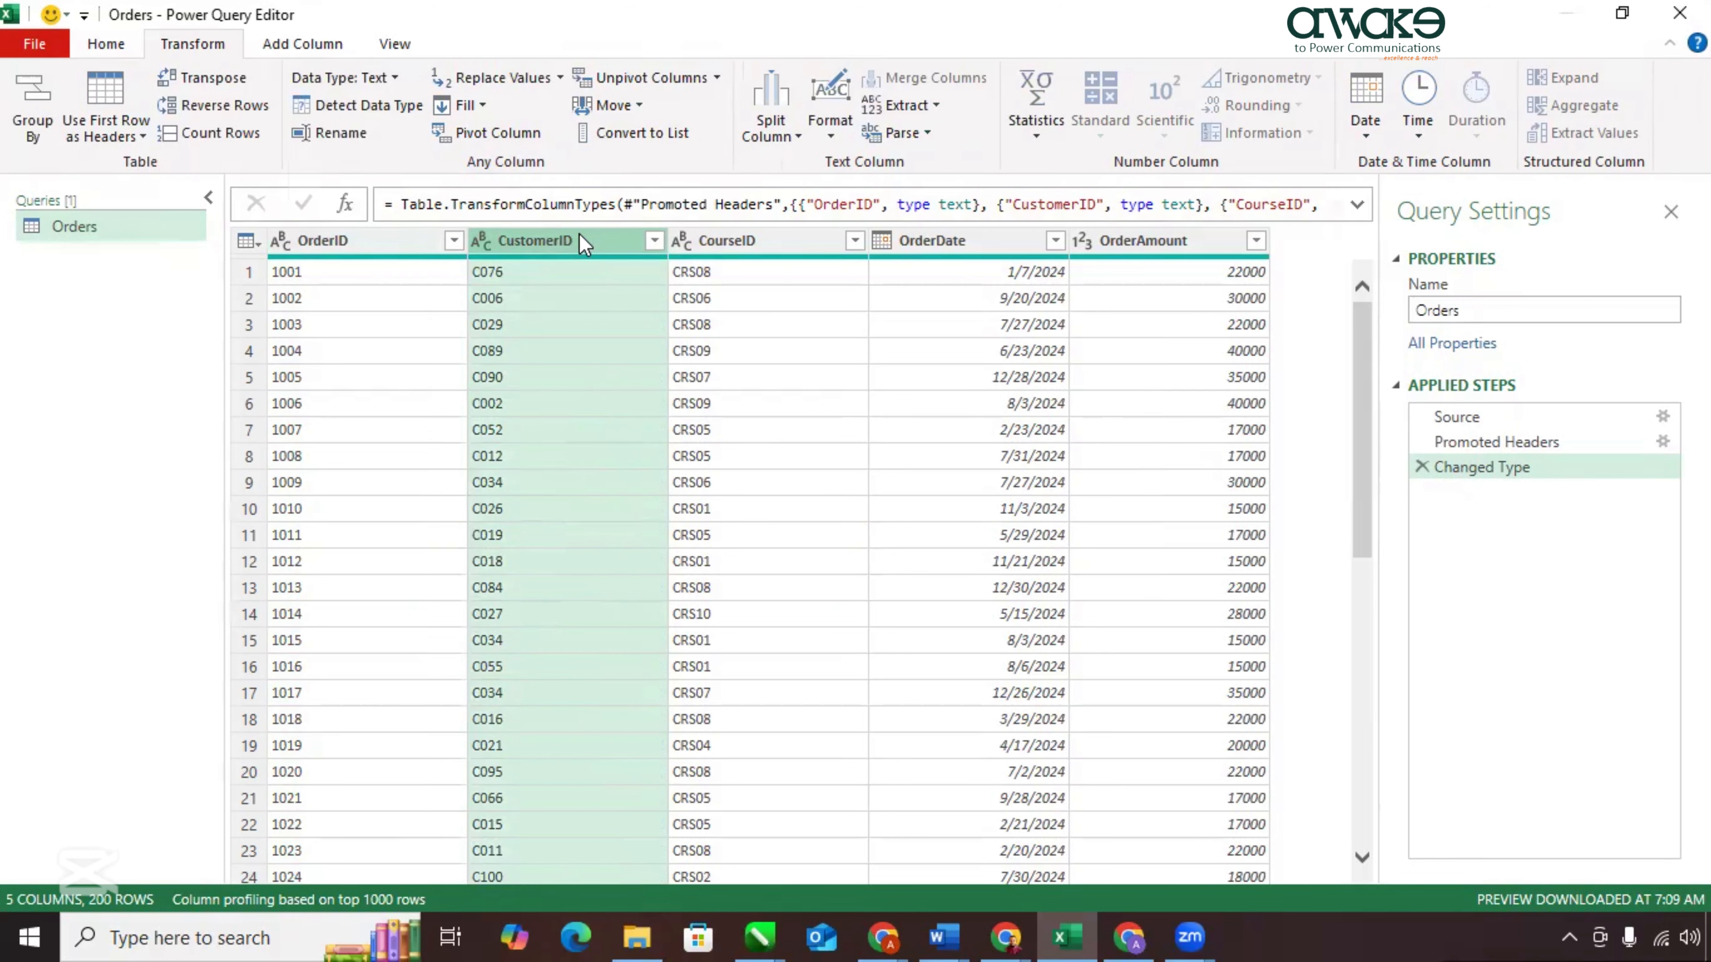
click(770, 256)
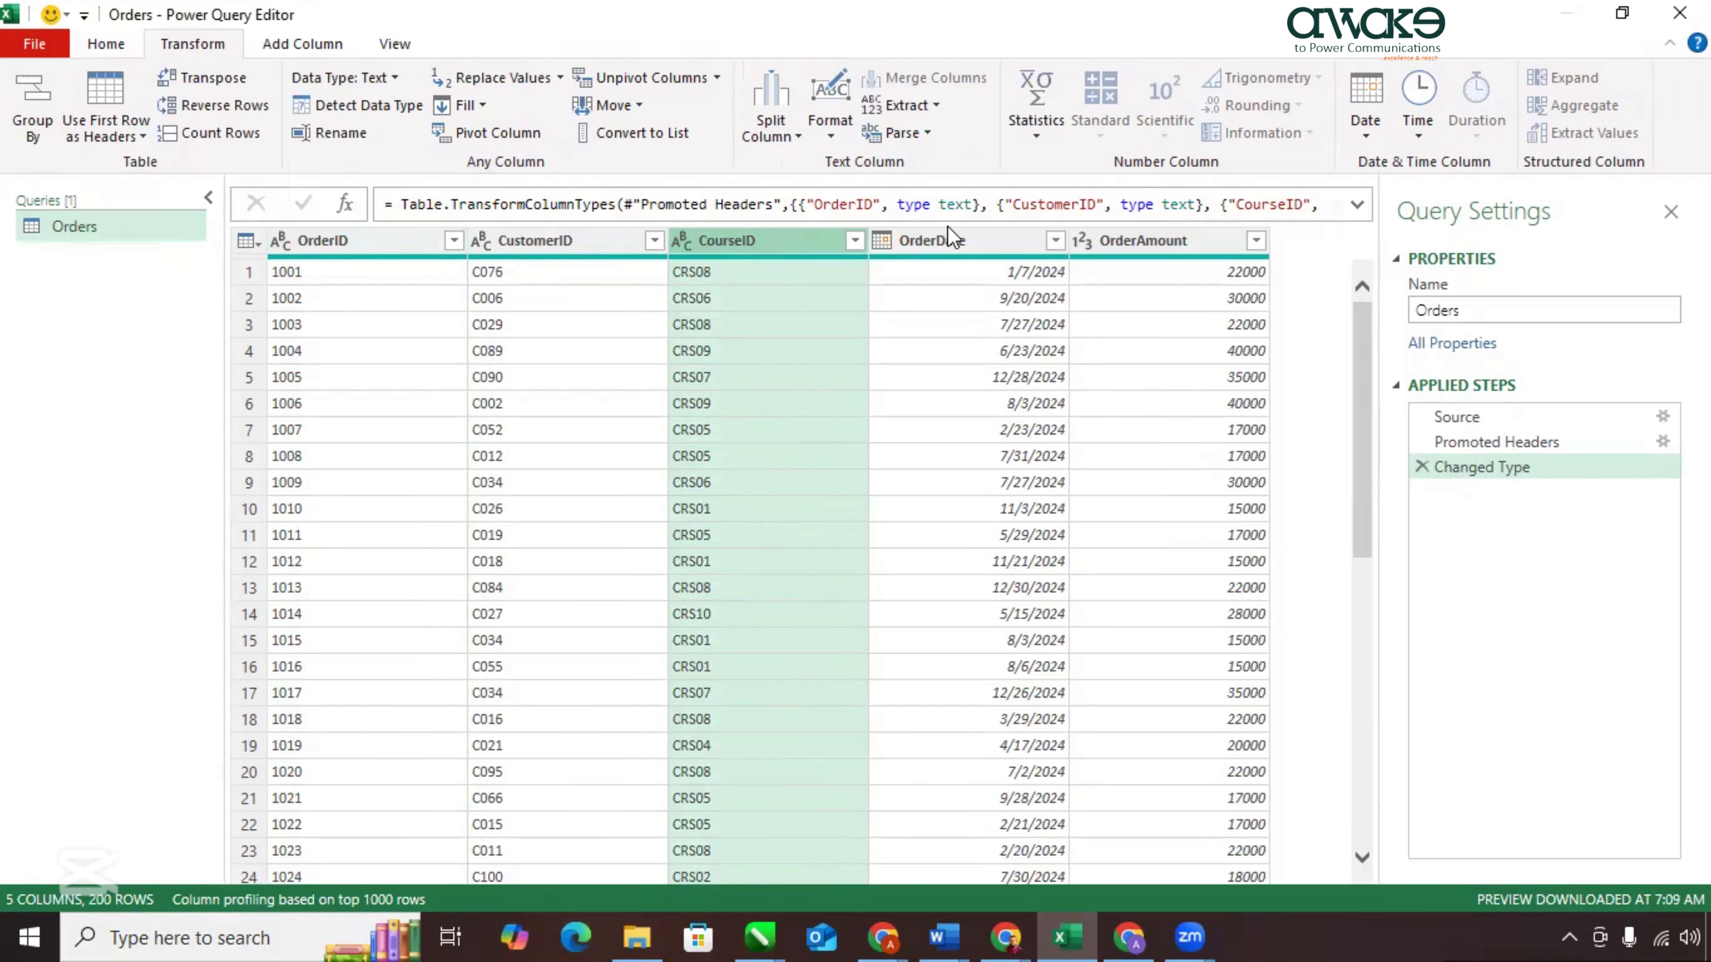
click(974, 257)
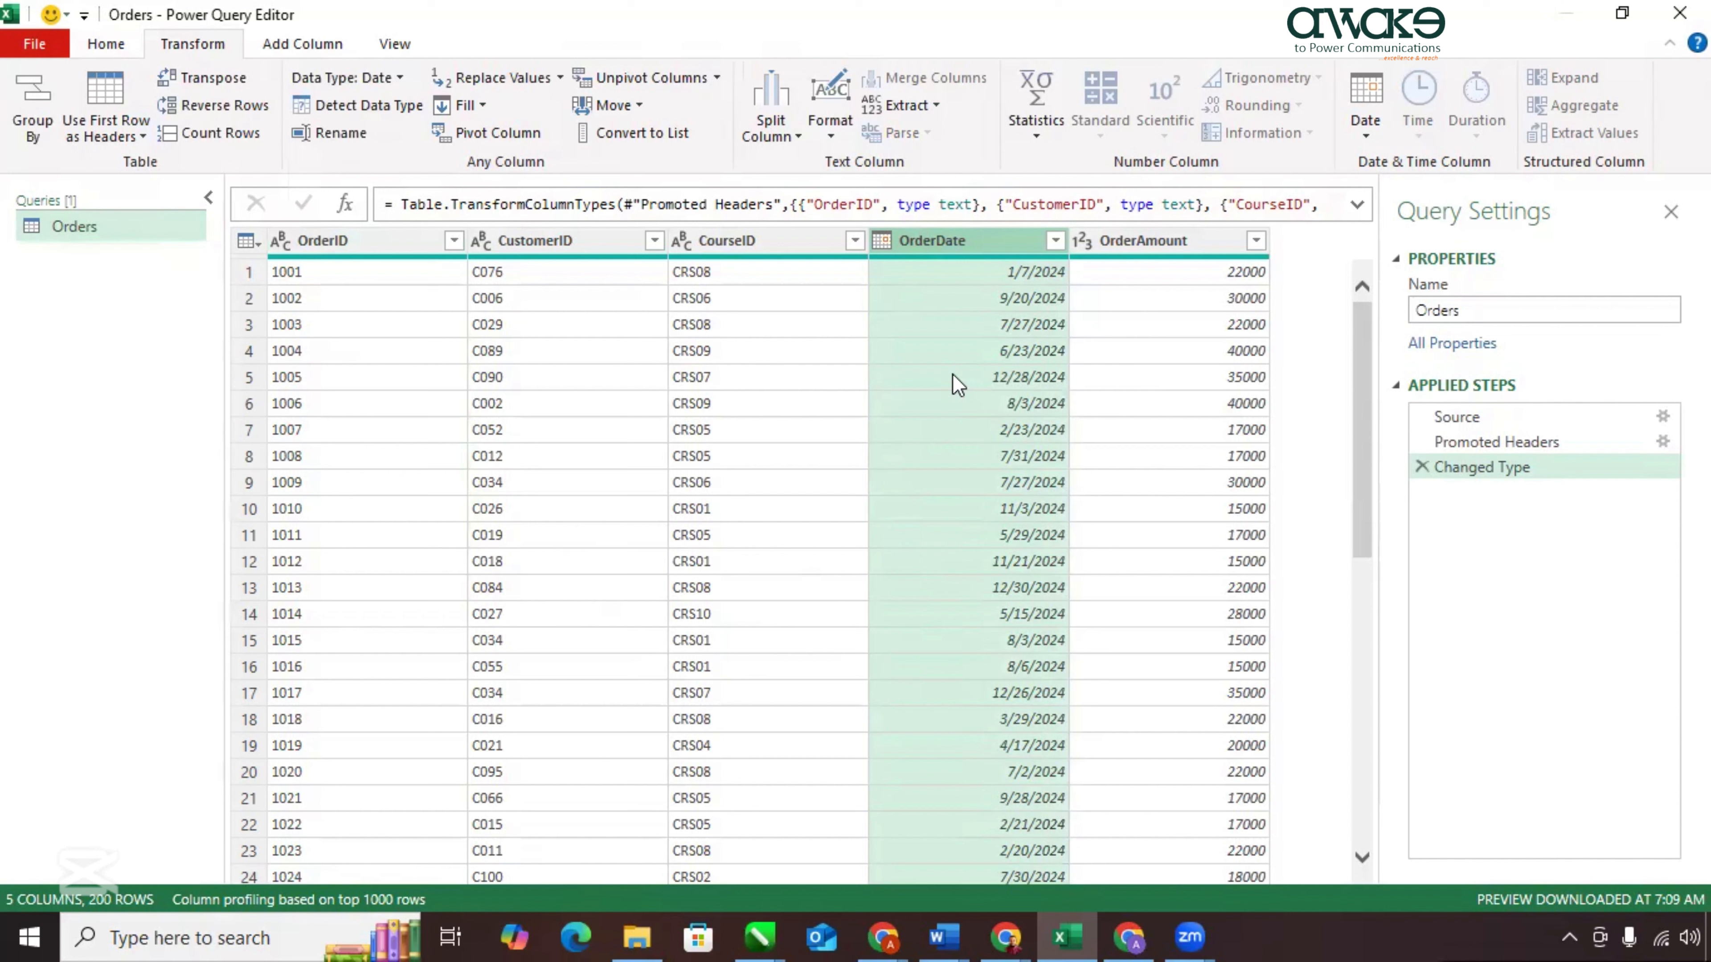
click(318, 44)
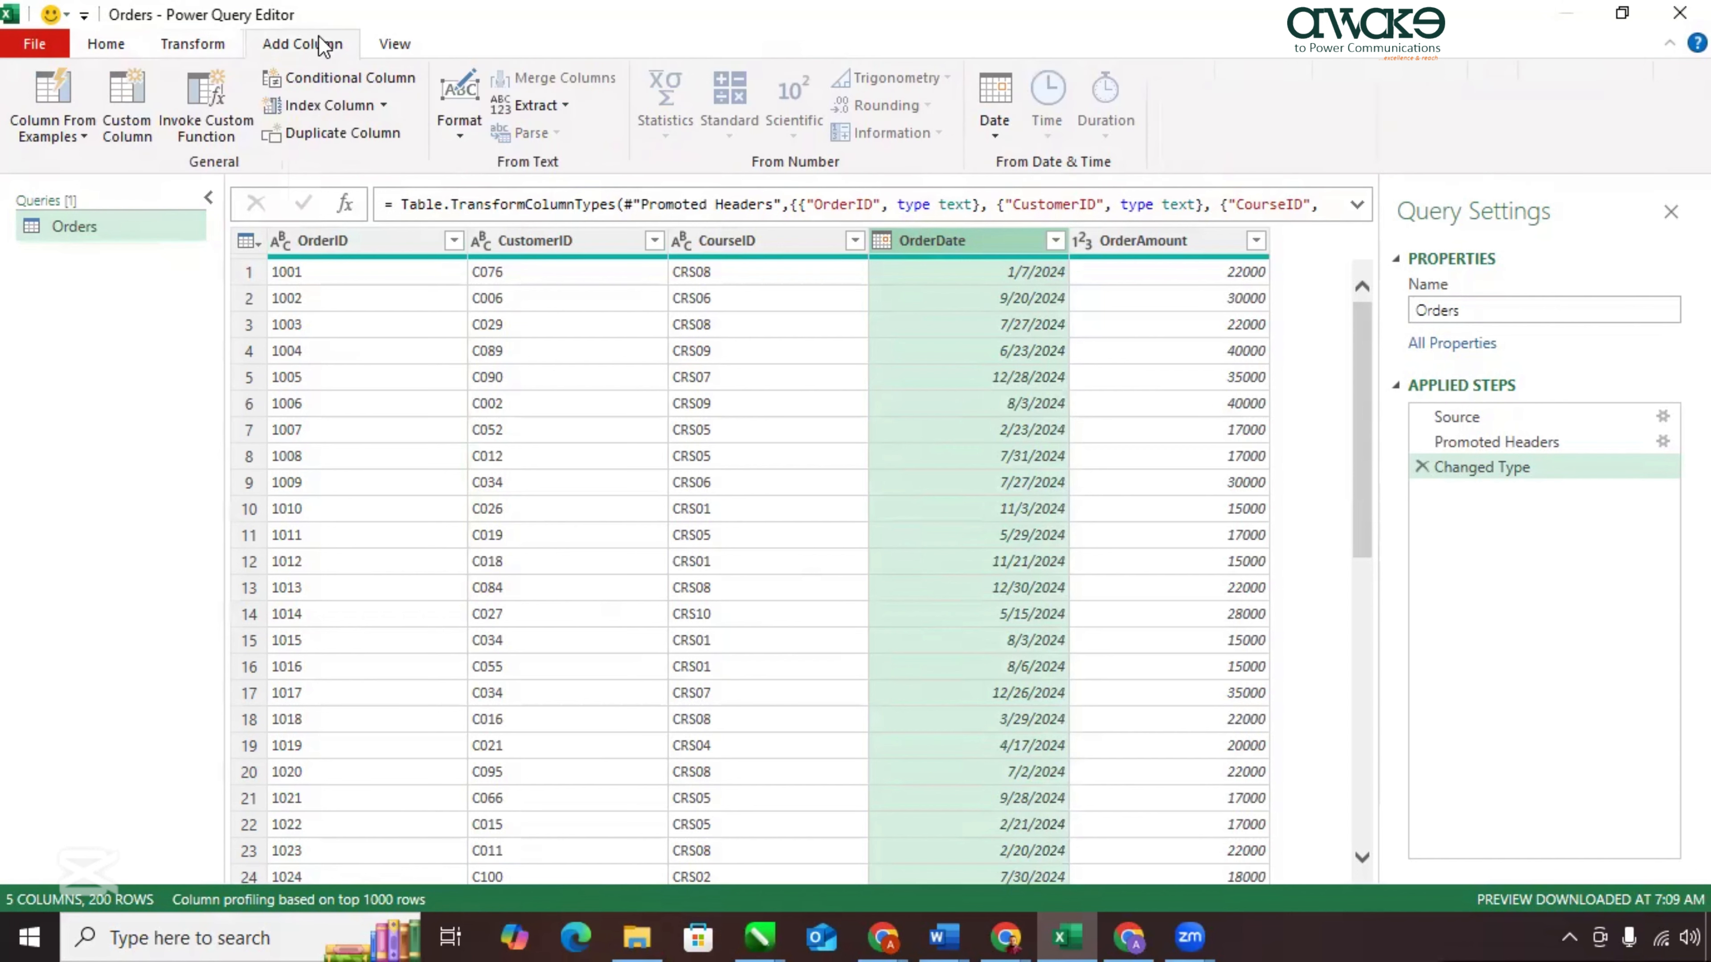
click(990, 140)
click(932, 254)
click(993, 135)
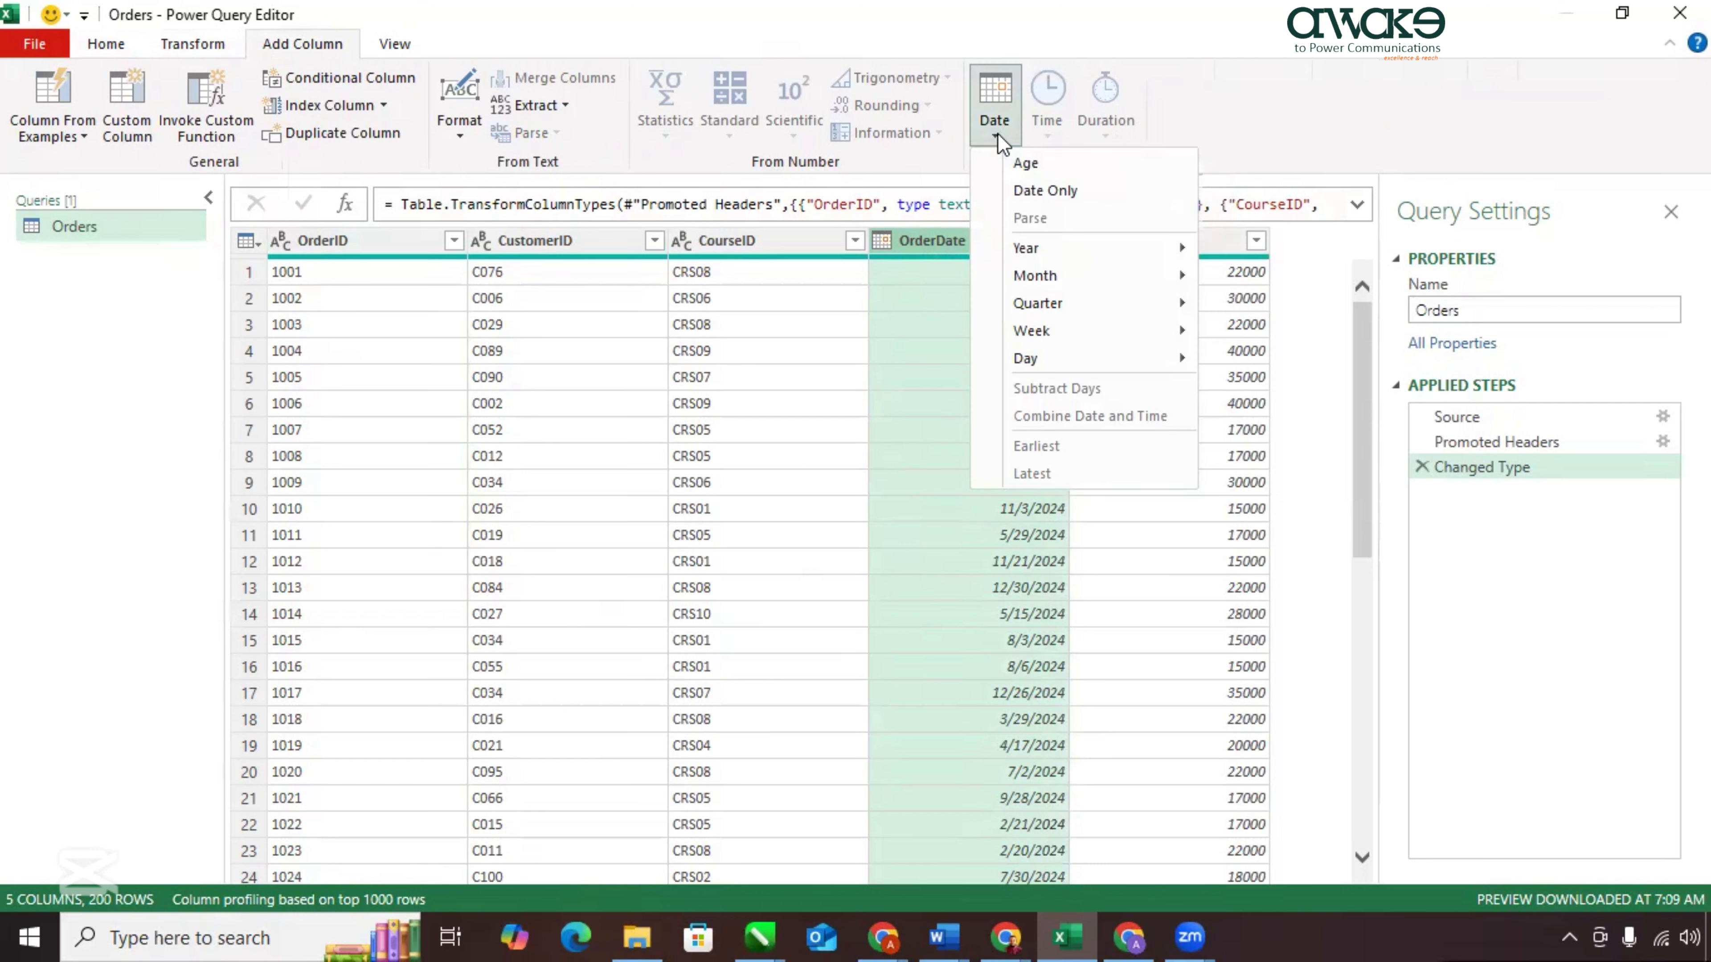
mouse_move(1051, 357)
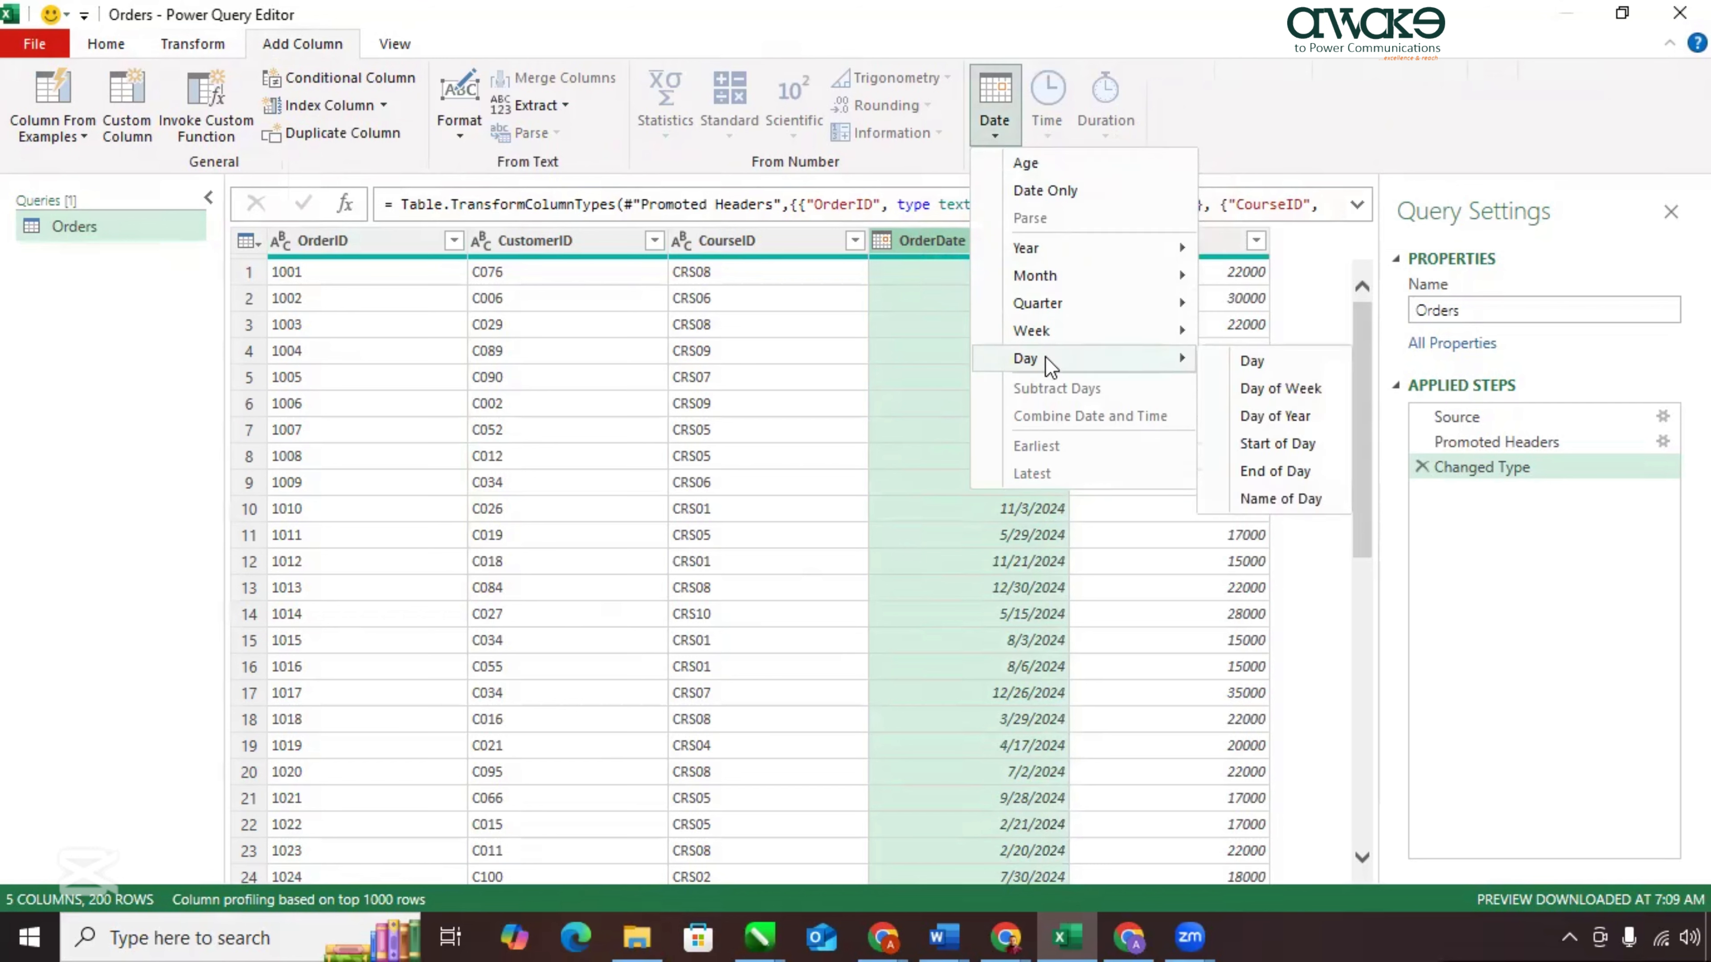
click(1246, 363)
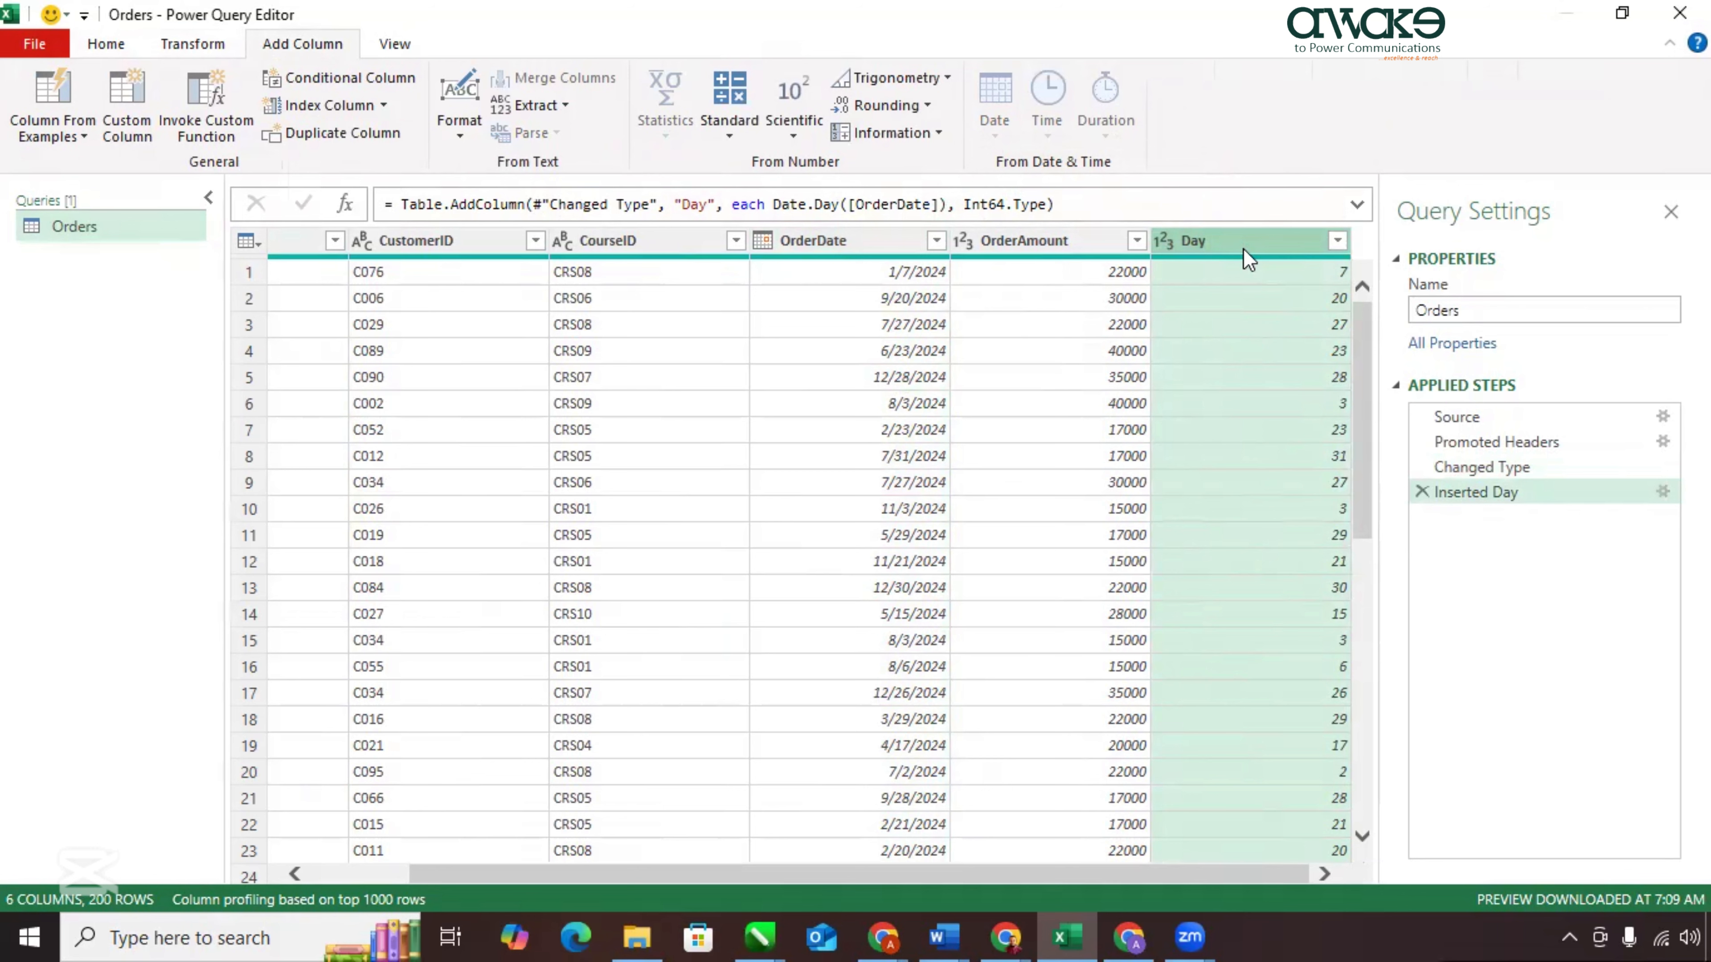
Add a new column with the month number extracted from the OrderDate column.
click(822, 251)
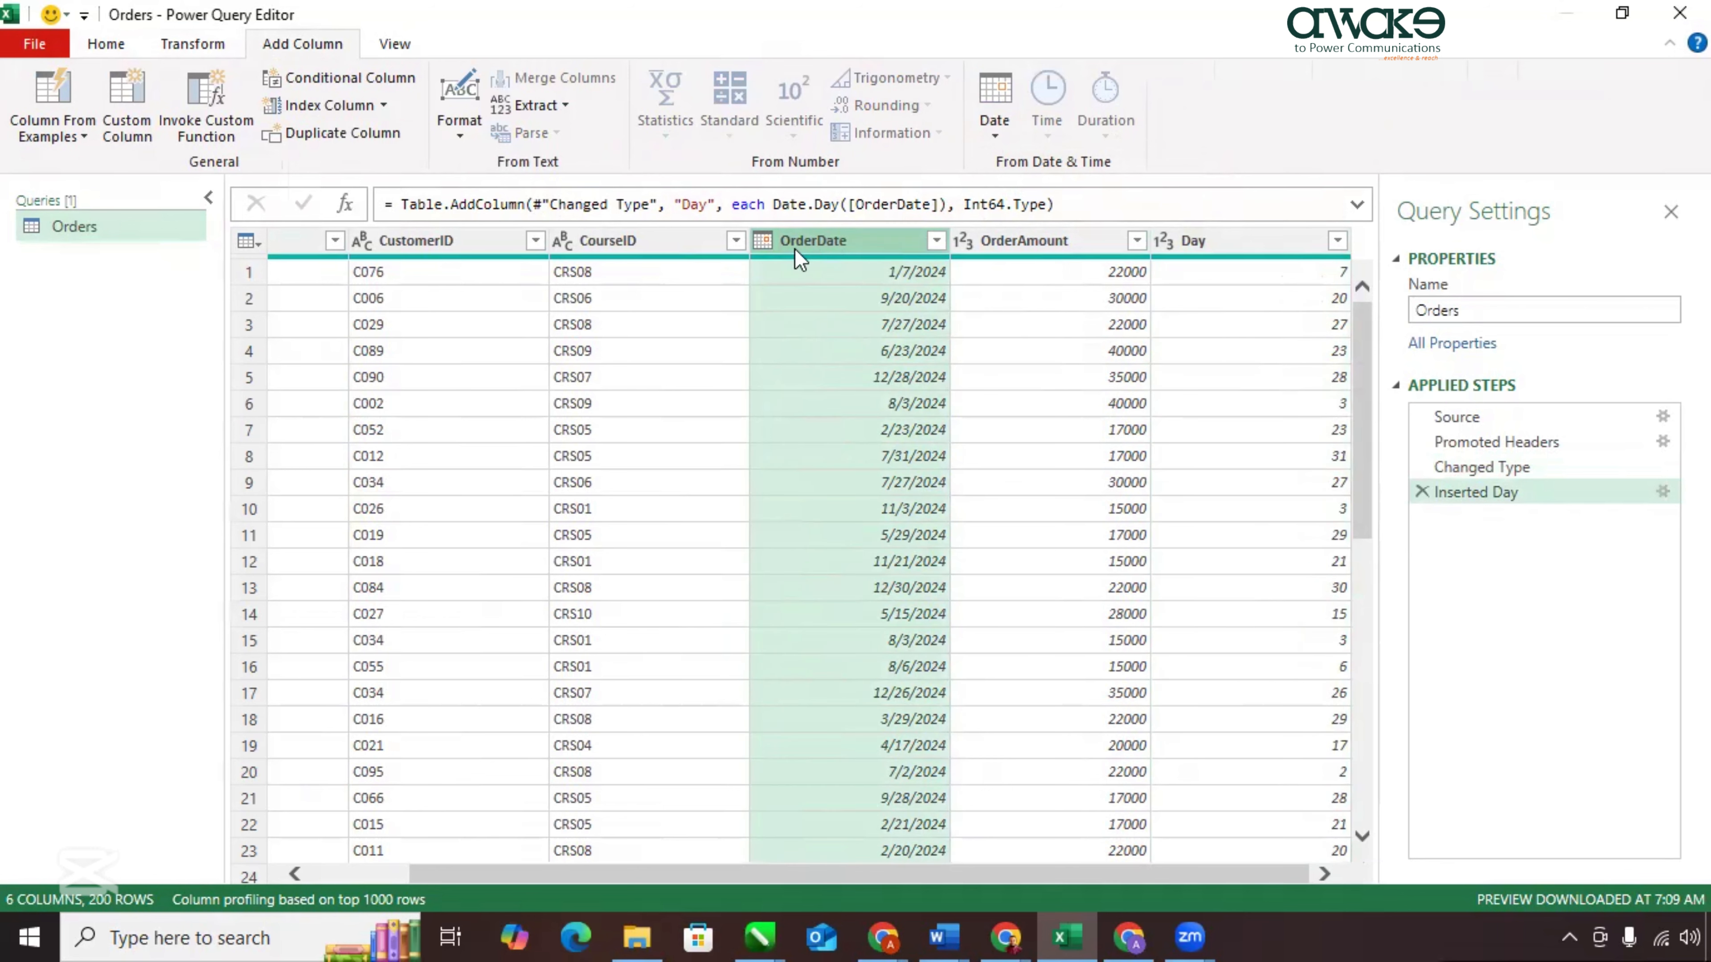
click(995, 130)
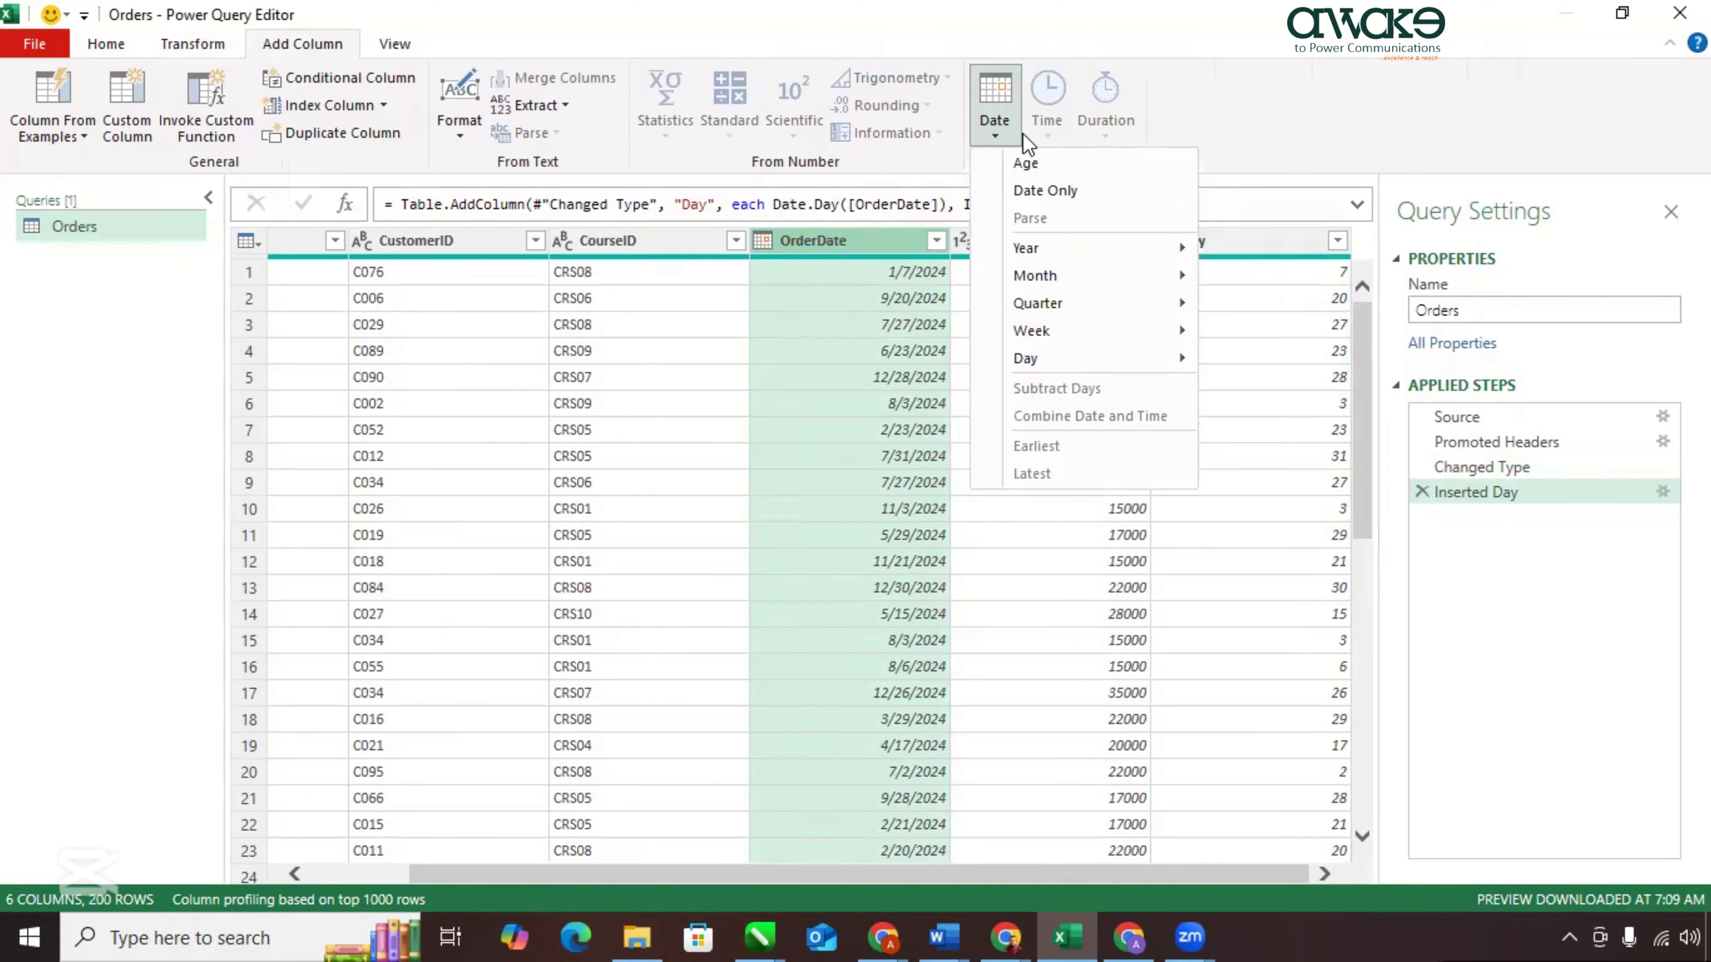
mouse_move(1107, 275)
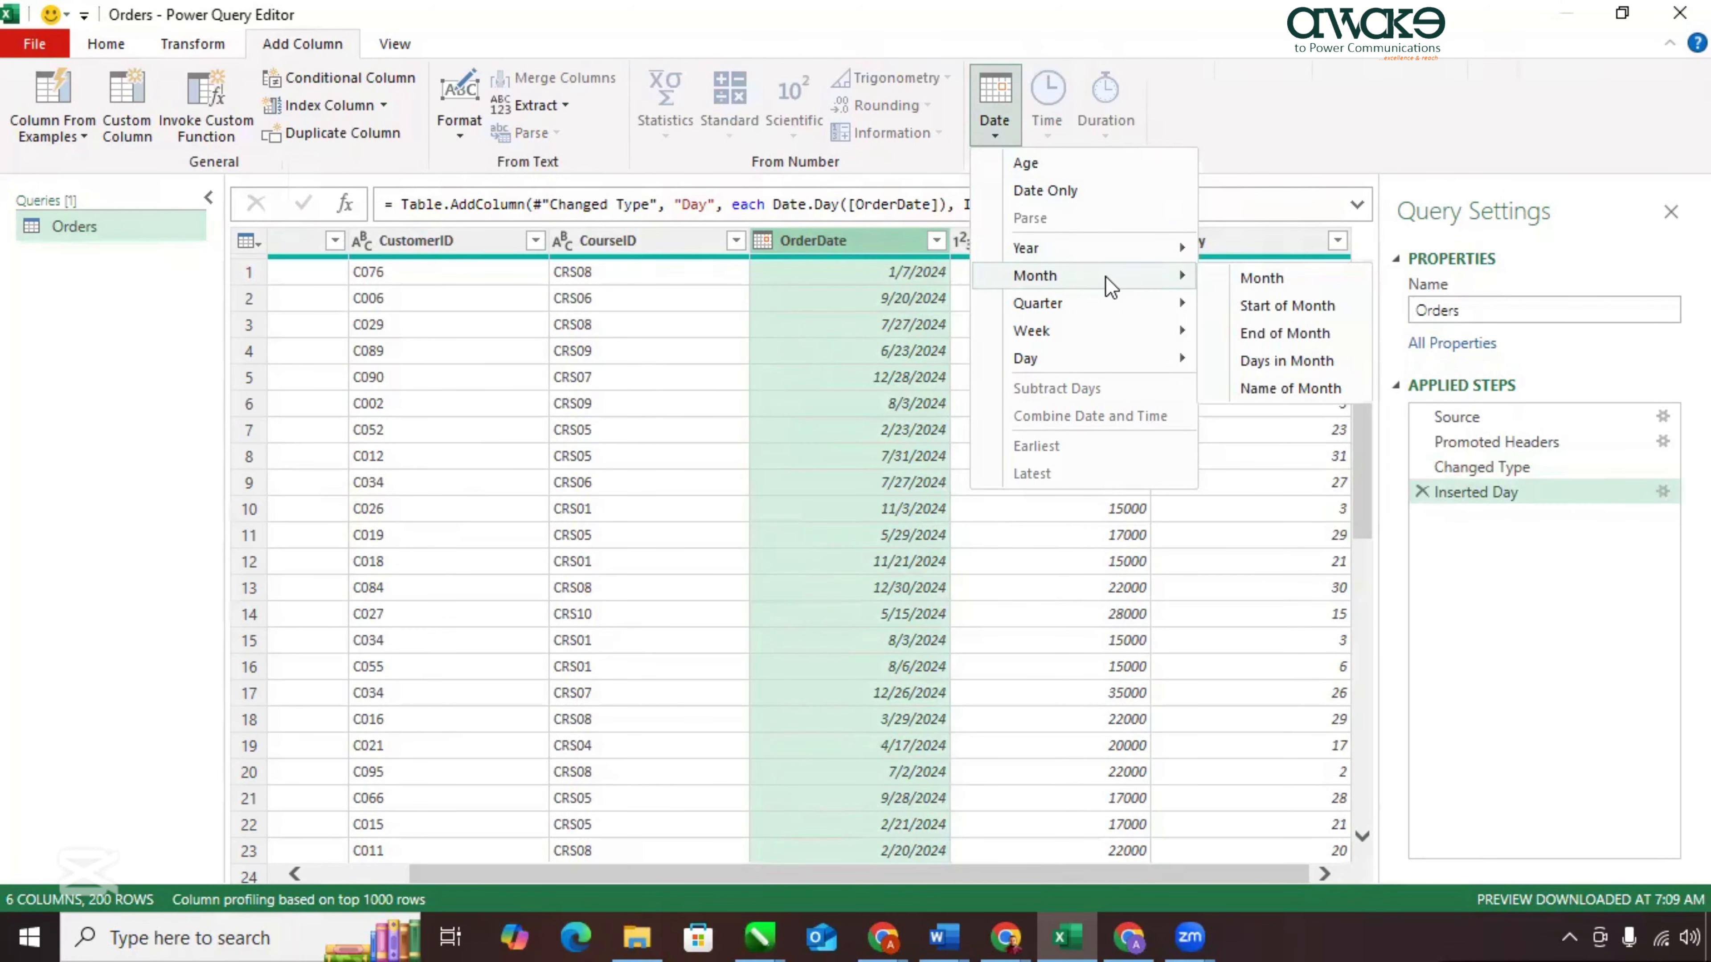
click(1257, 282)
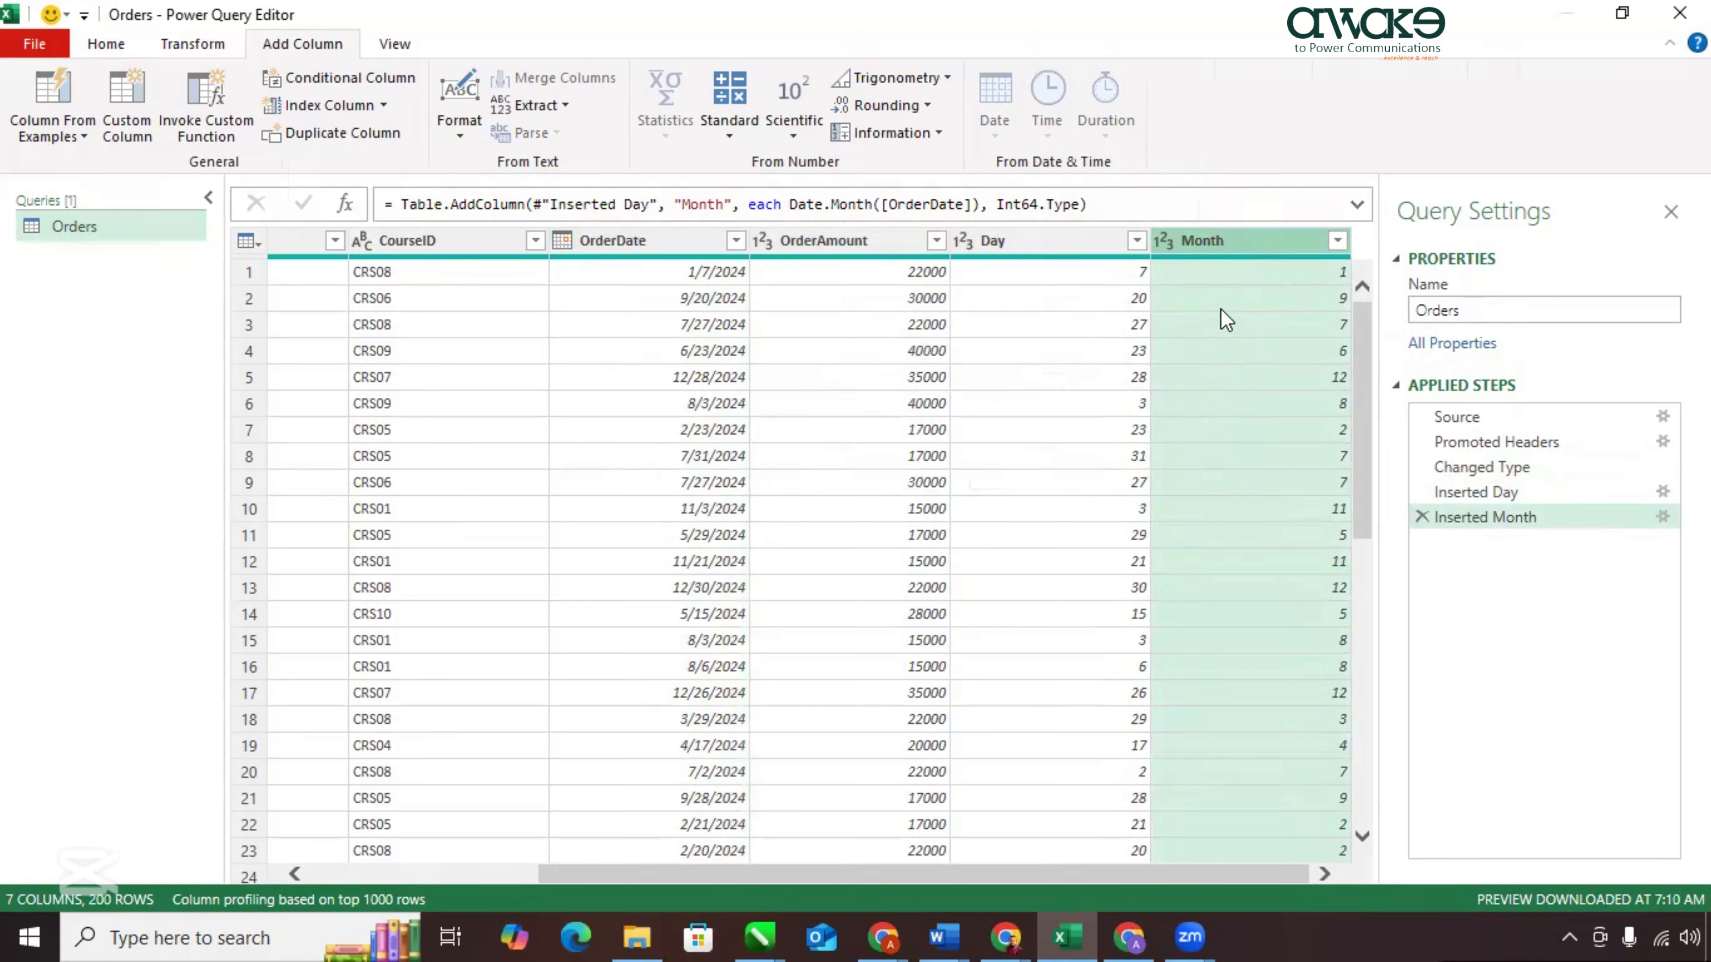
Add a new column with the year extracted from the OrderDate column.
click(639, 244)
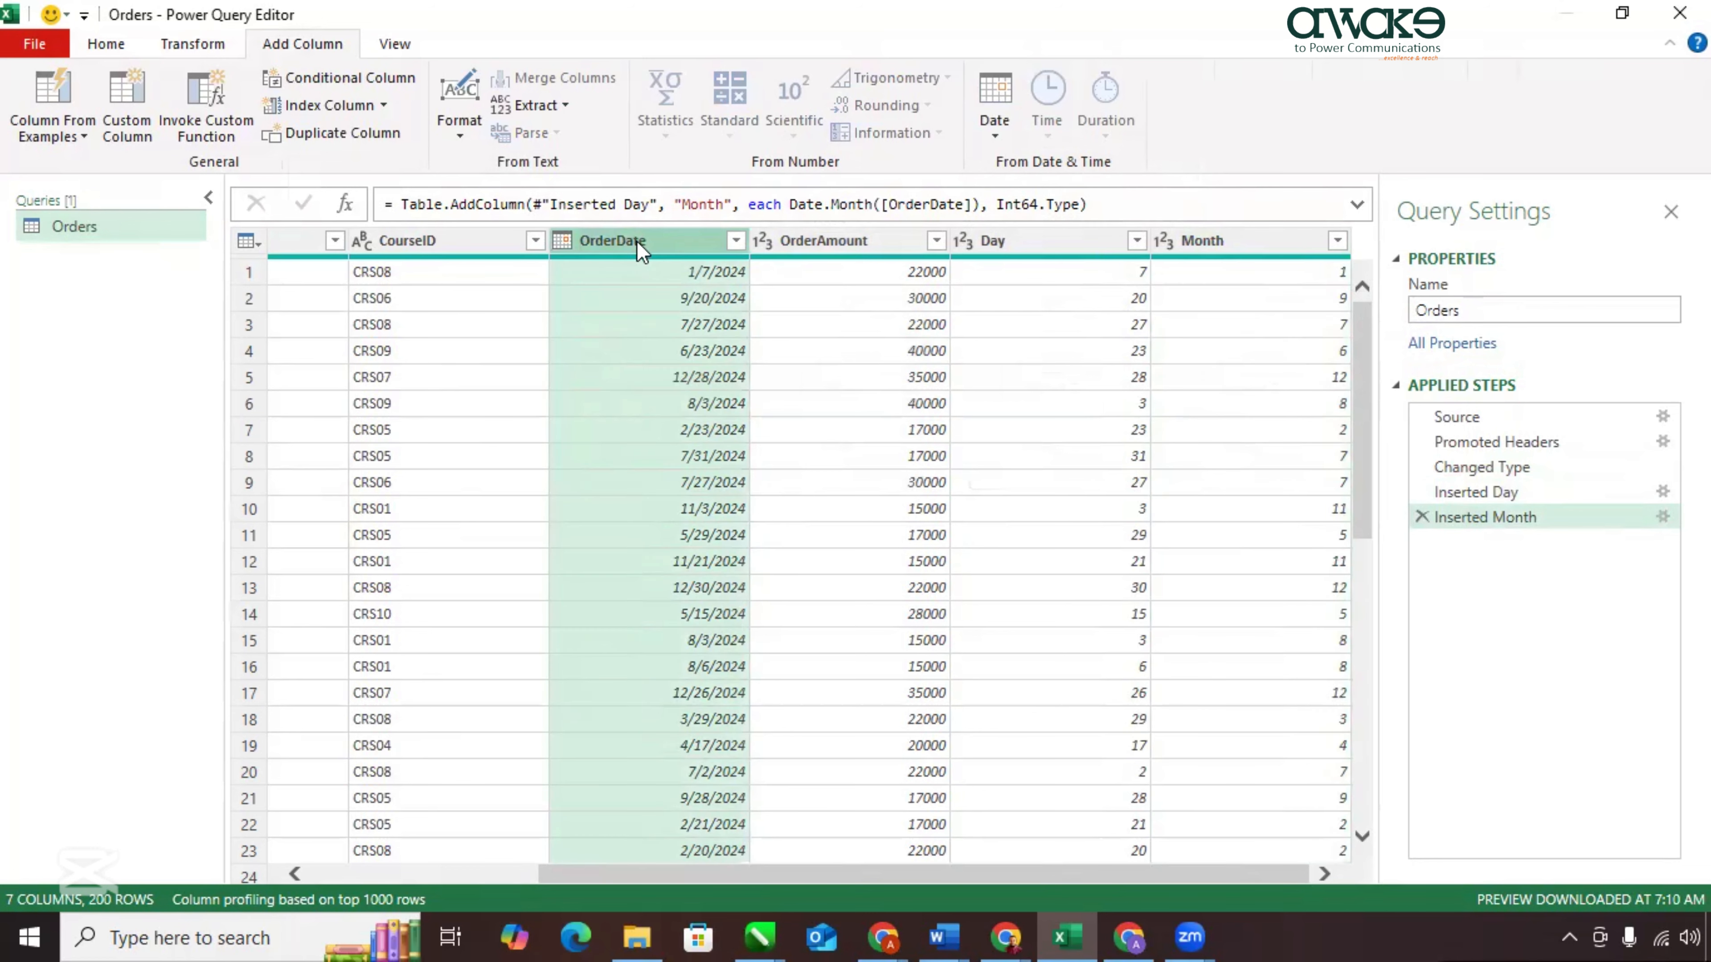
click(988, 128)
mouse_move(1075, 244)
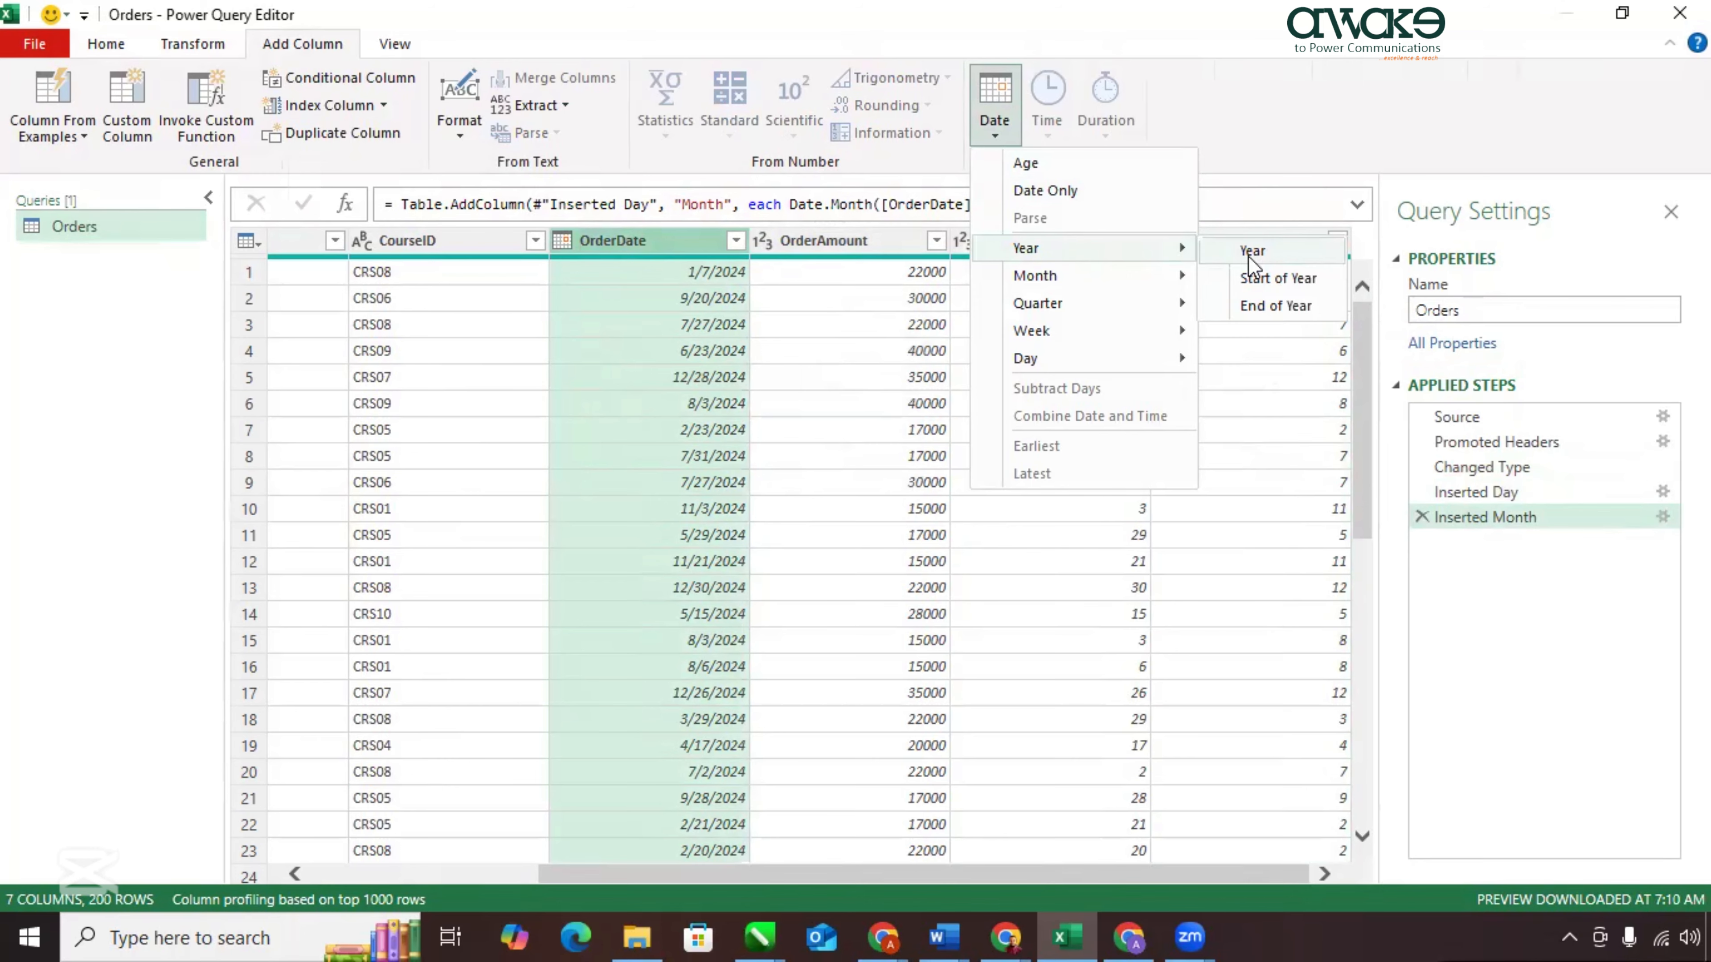
click(1233, 246)
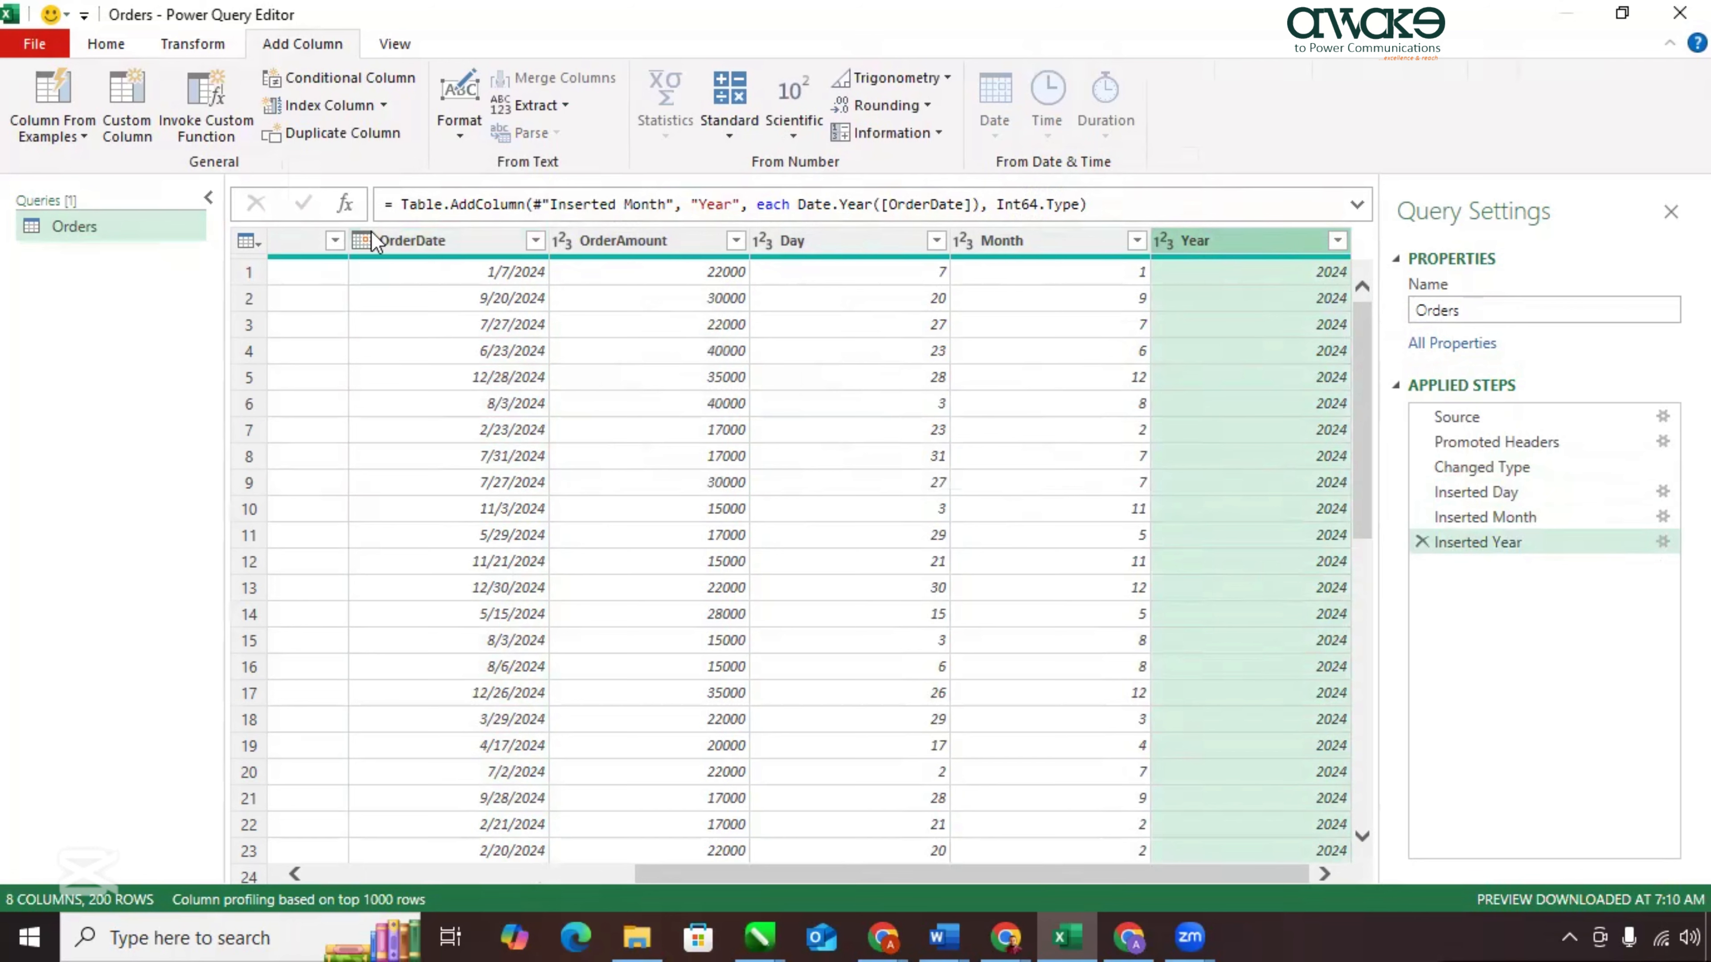
click(432, 242)
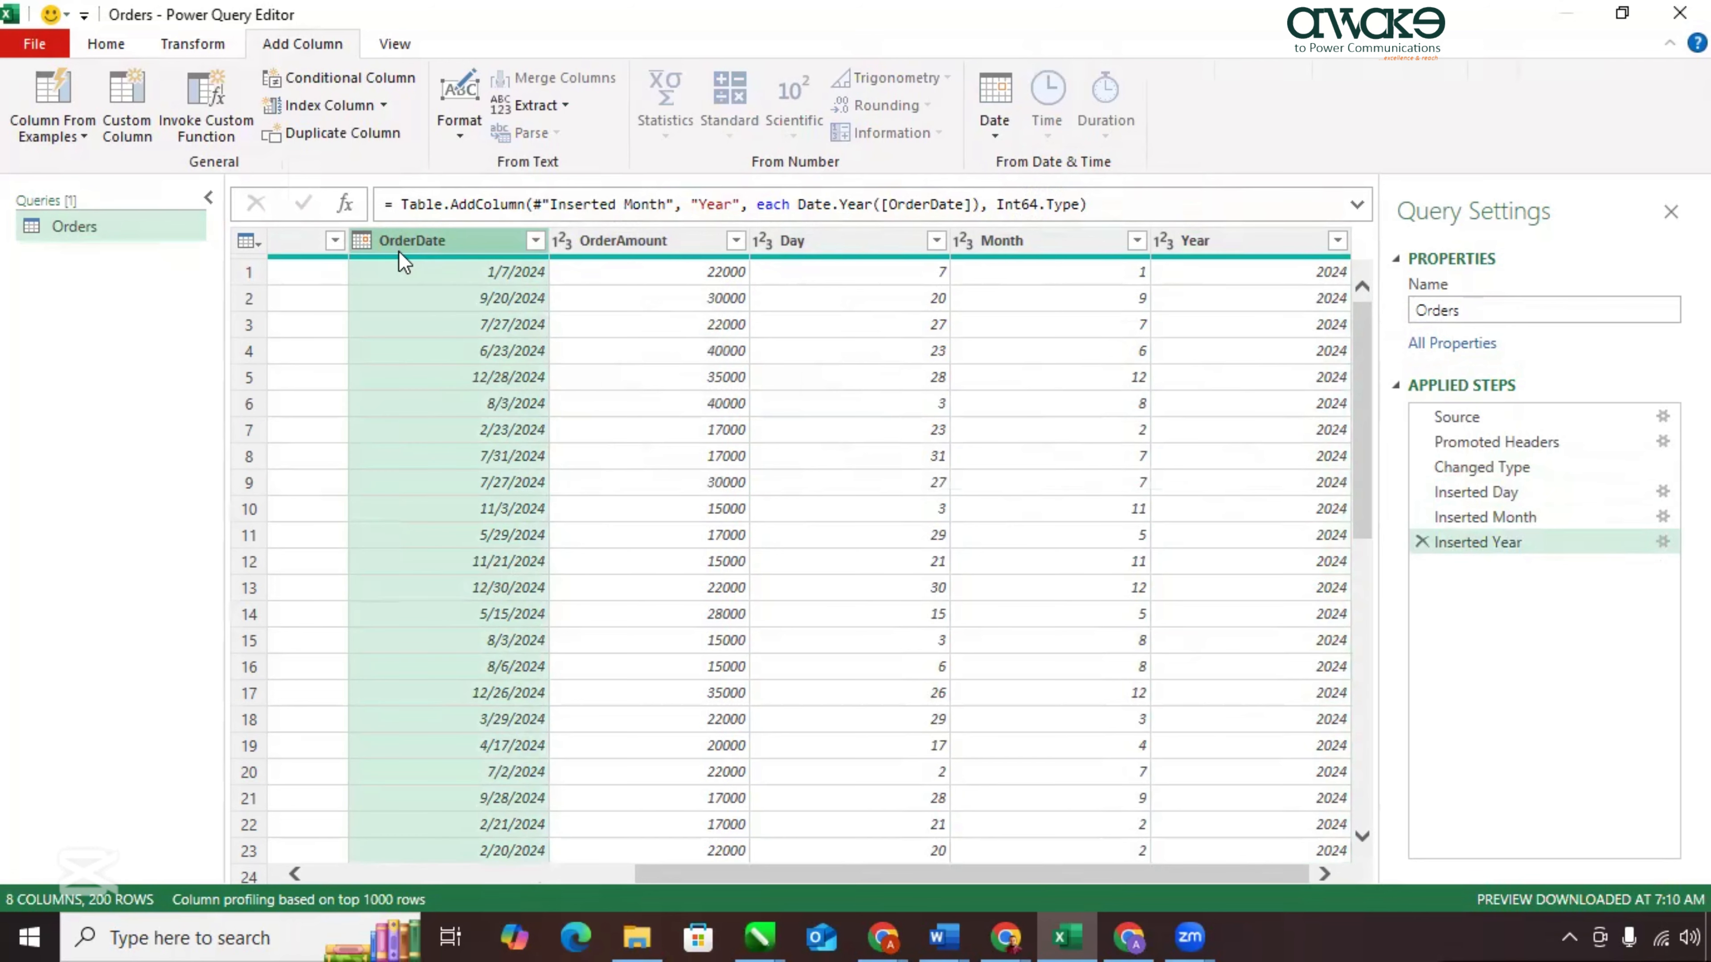
click(767, 391)
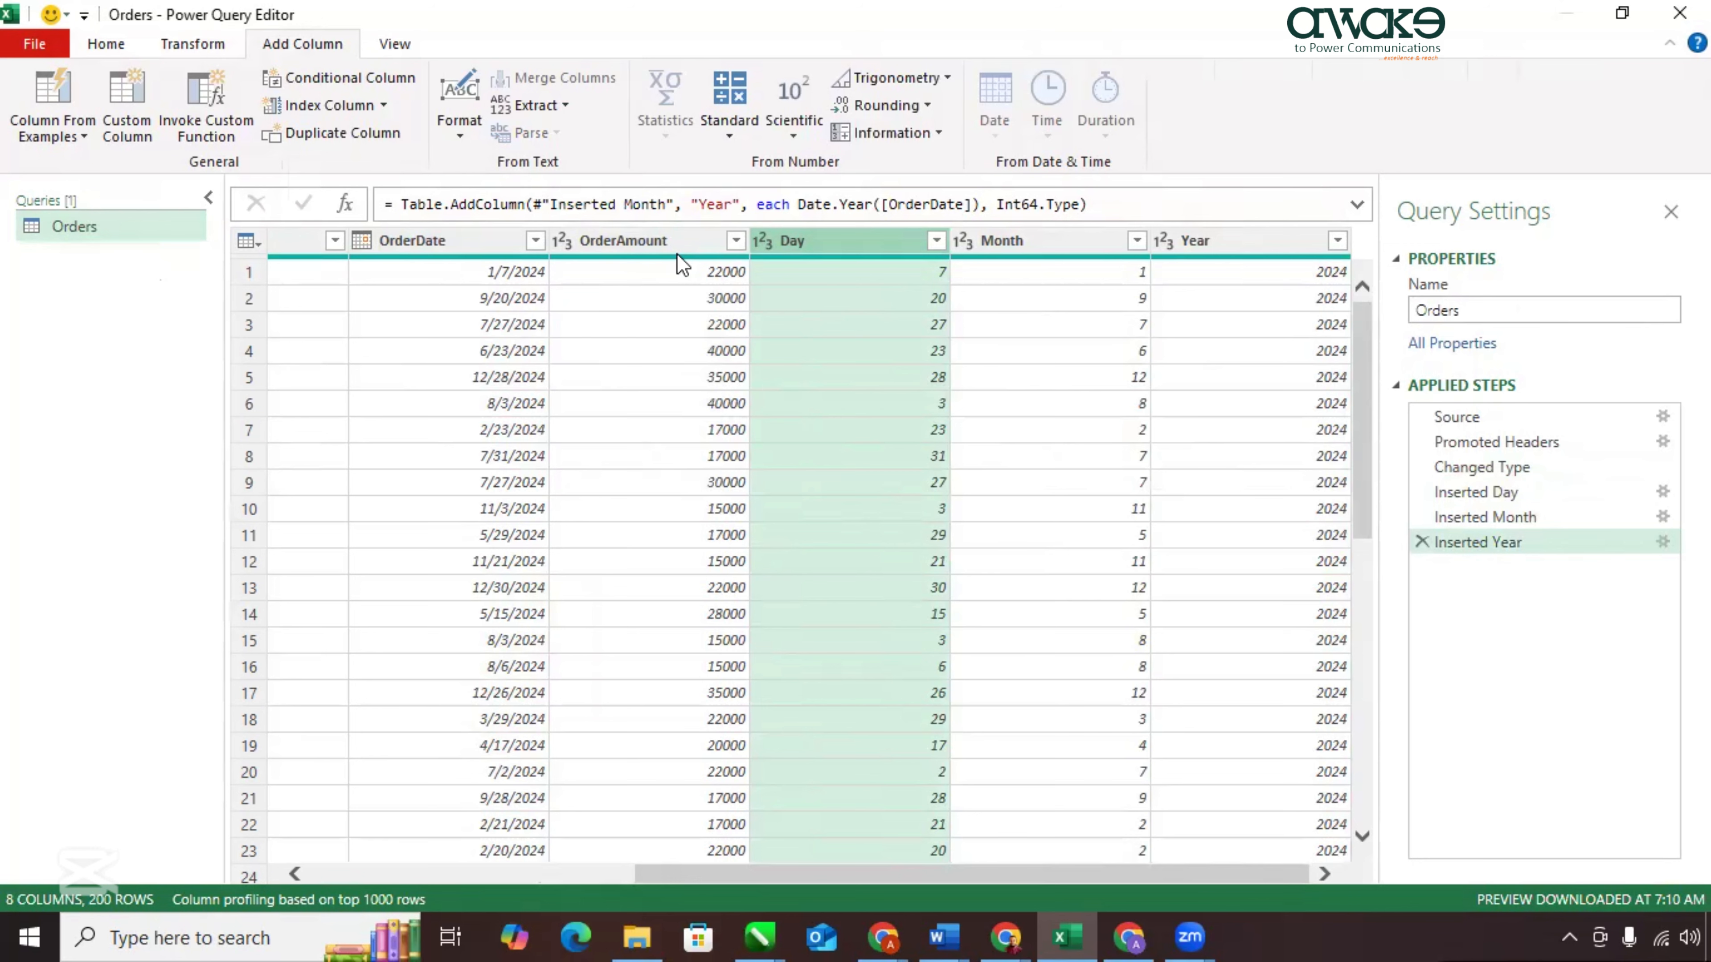
click(465, 273)
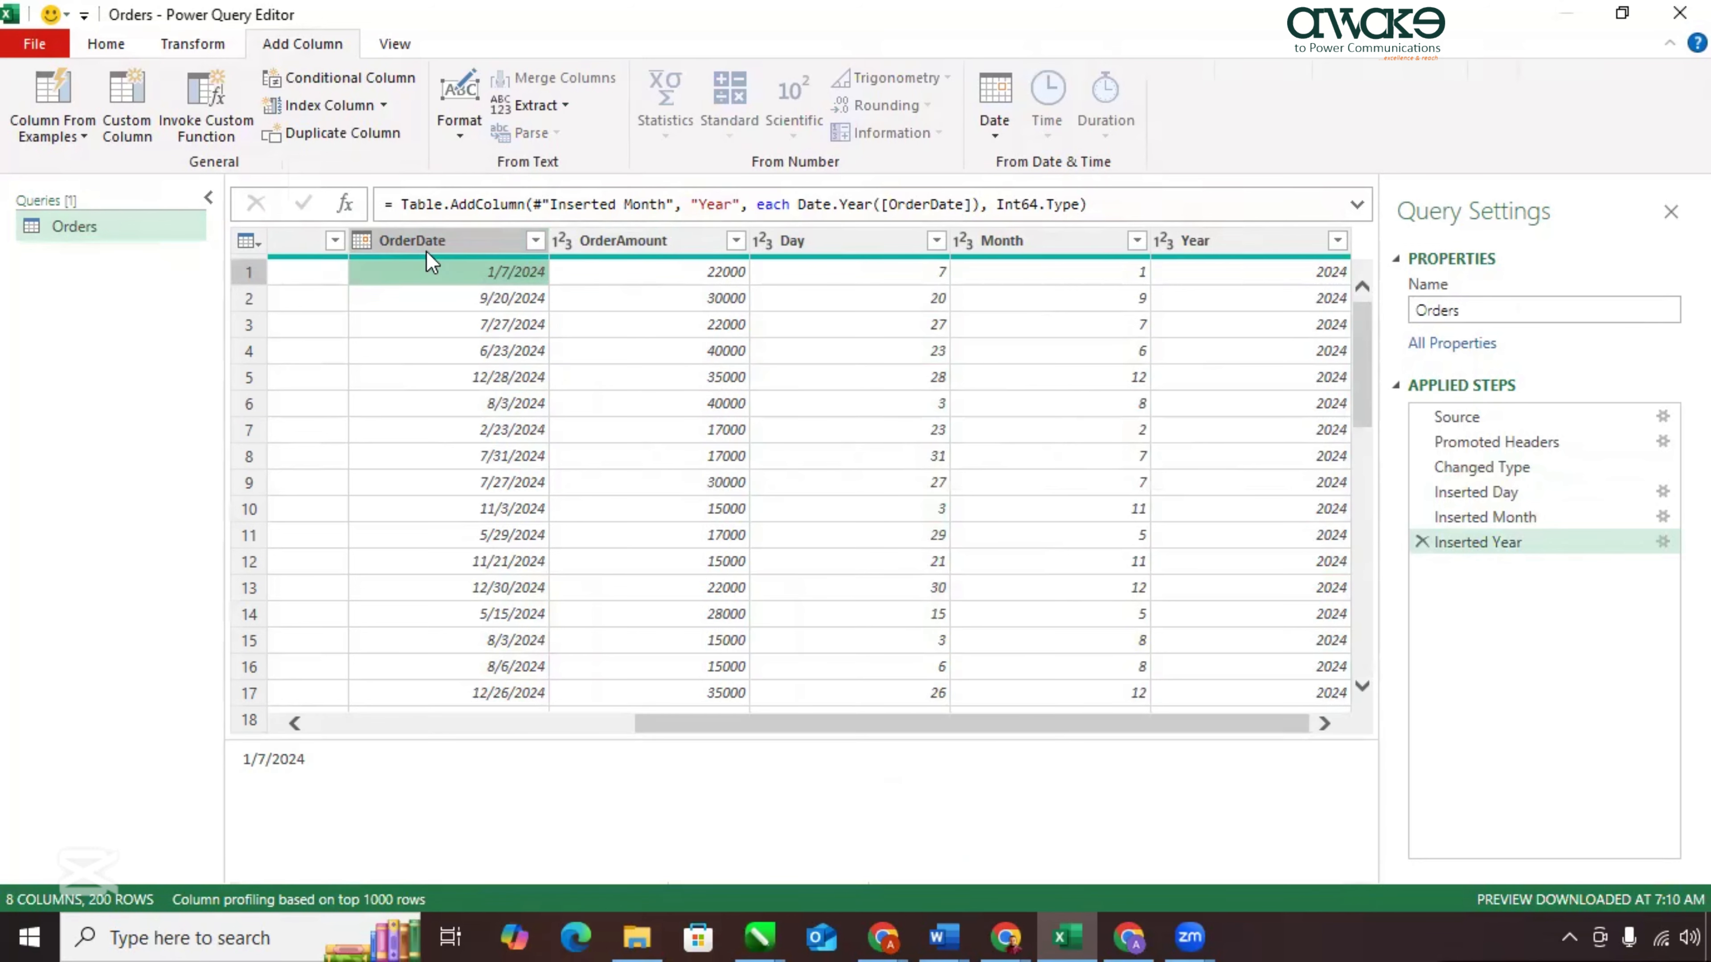
drag(750, 724, 338, 696)
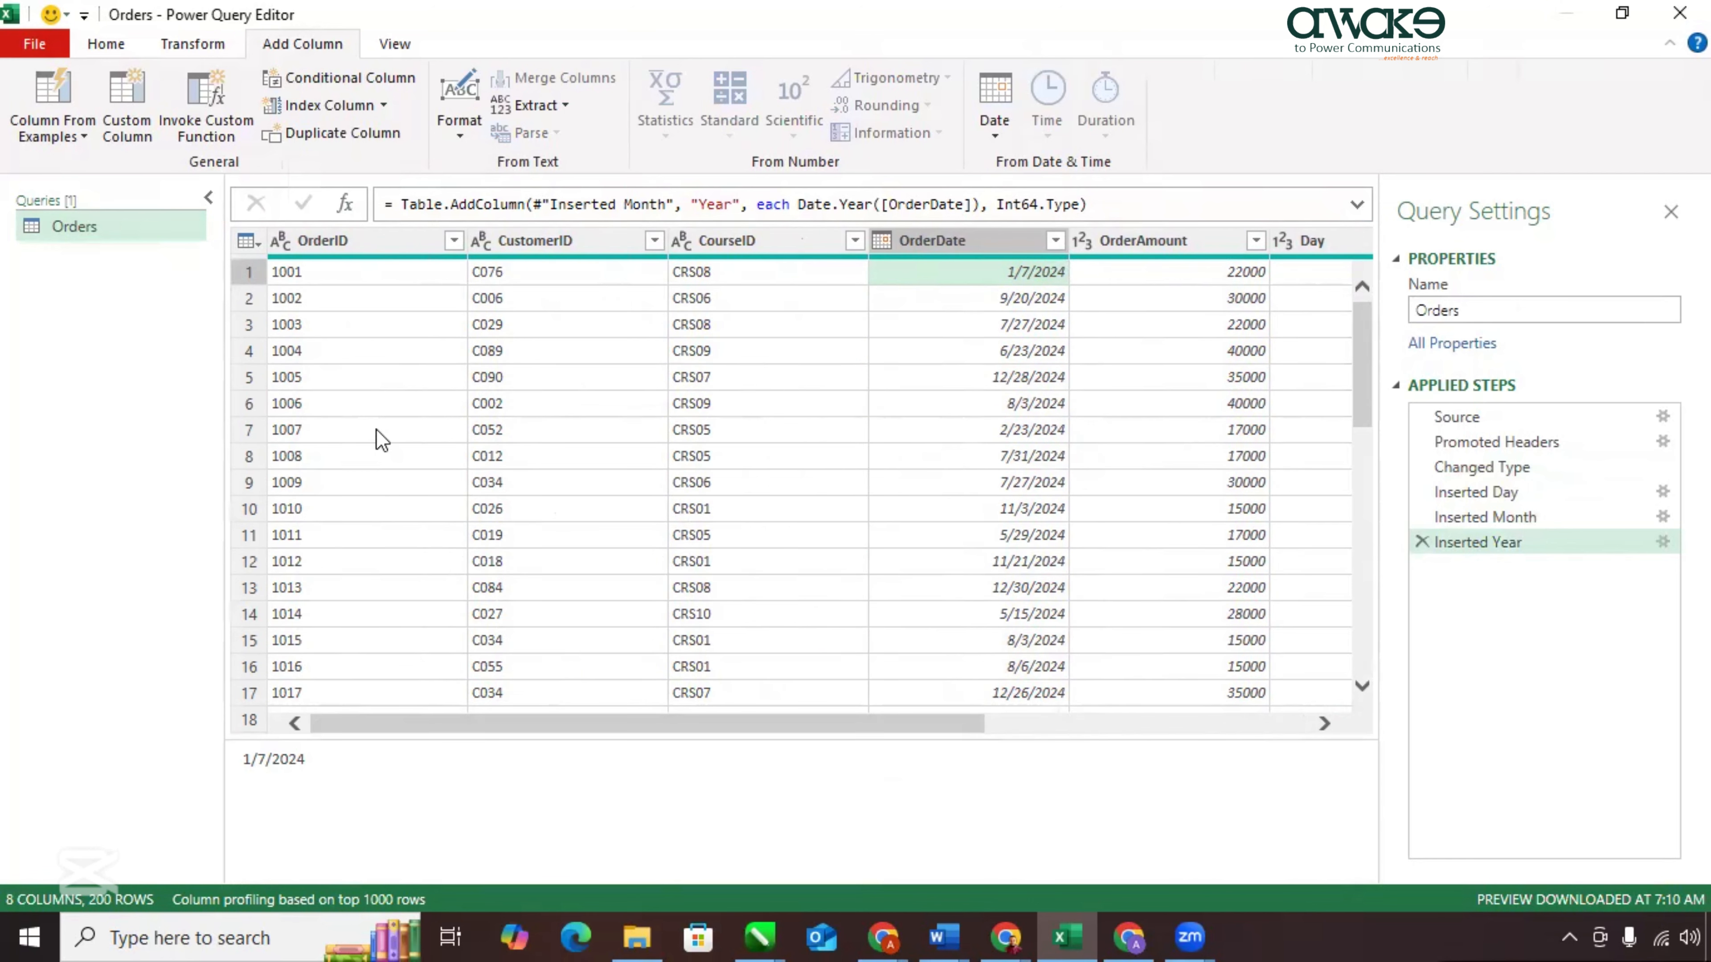
Close the query editor and load the Orders query as a table in a new worksheet, also adding it to the Data Model.
click(104, 43)
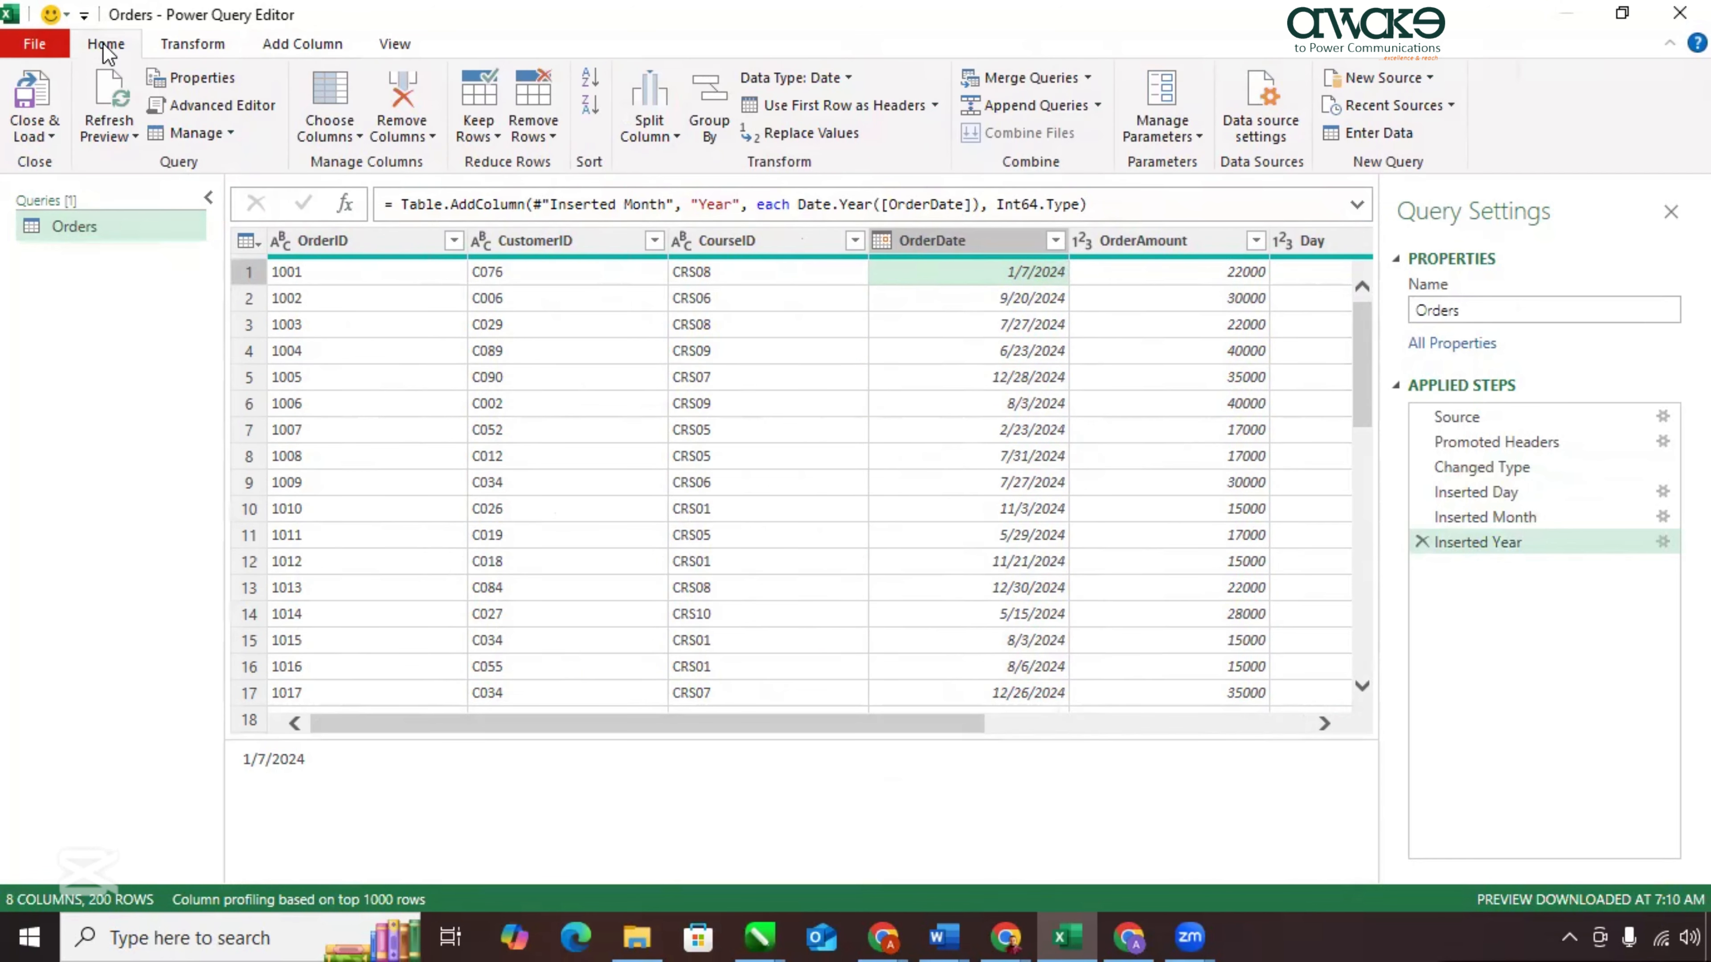
click(25, 46)
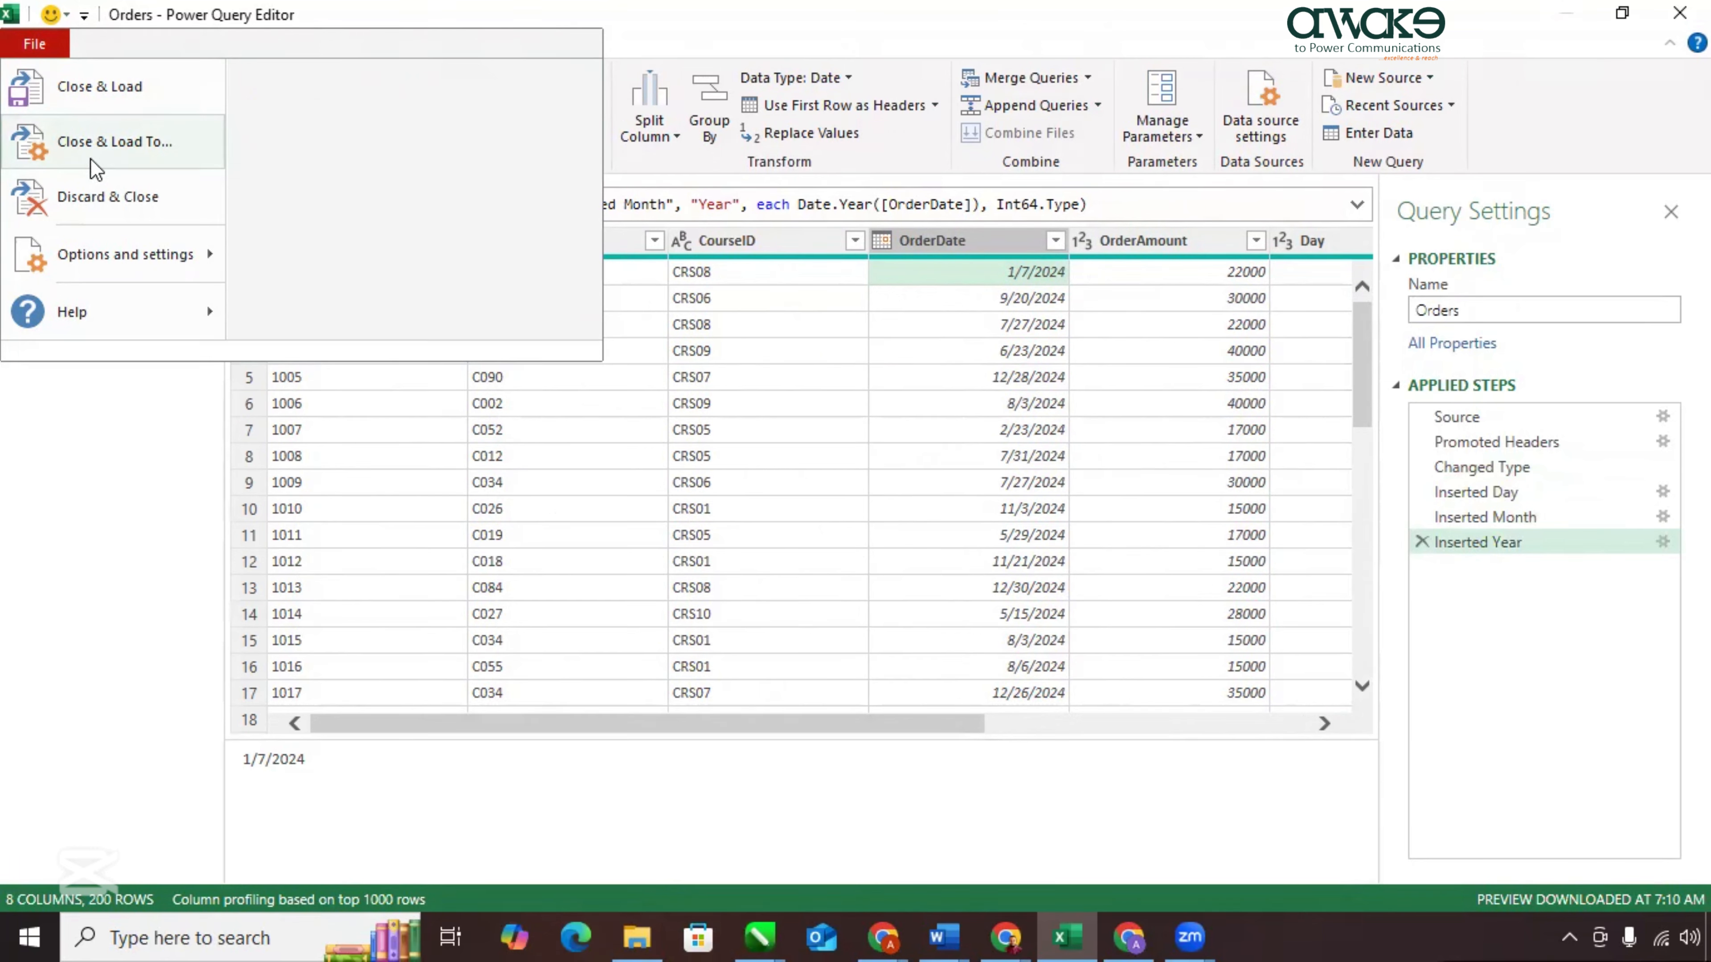
click(114, 143)
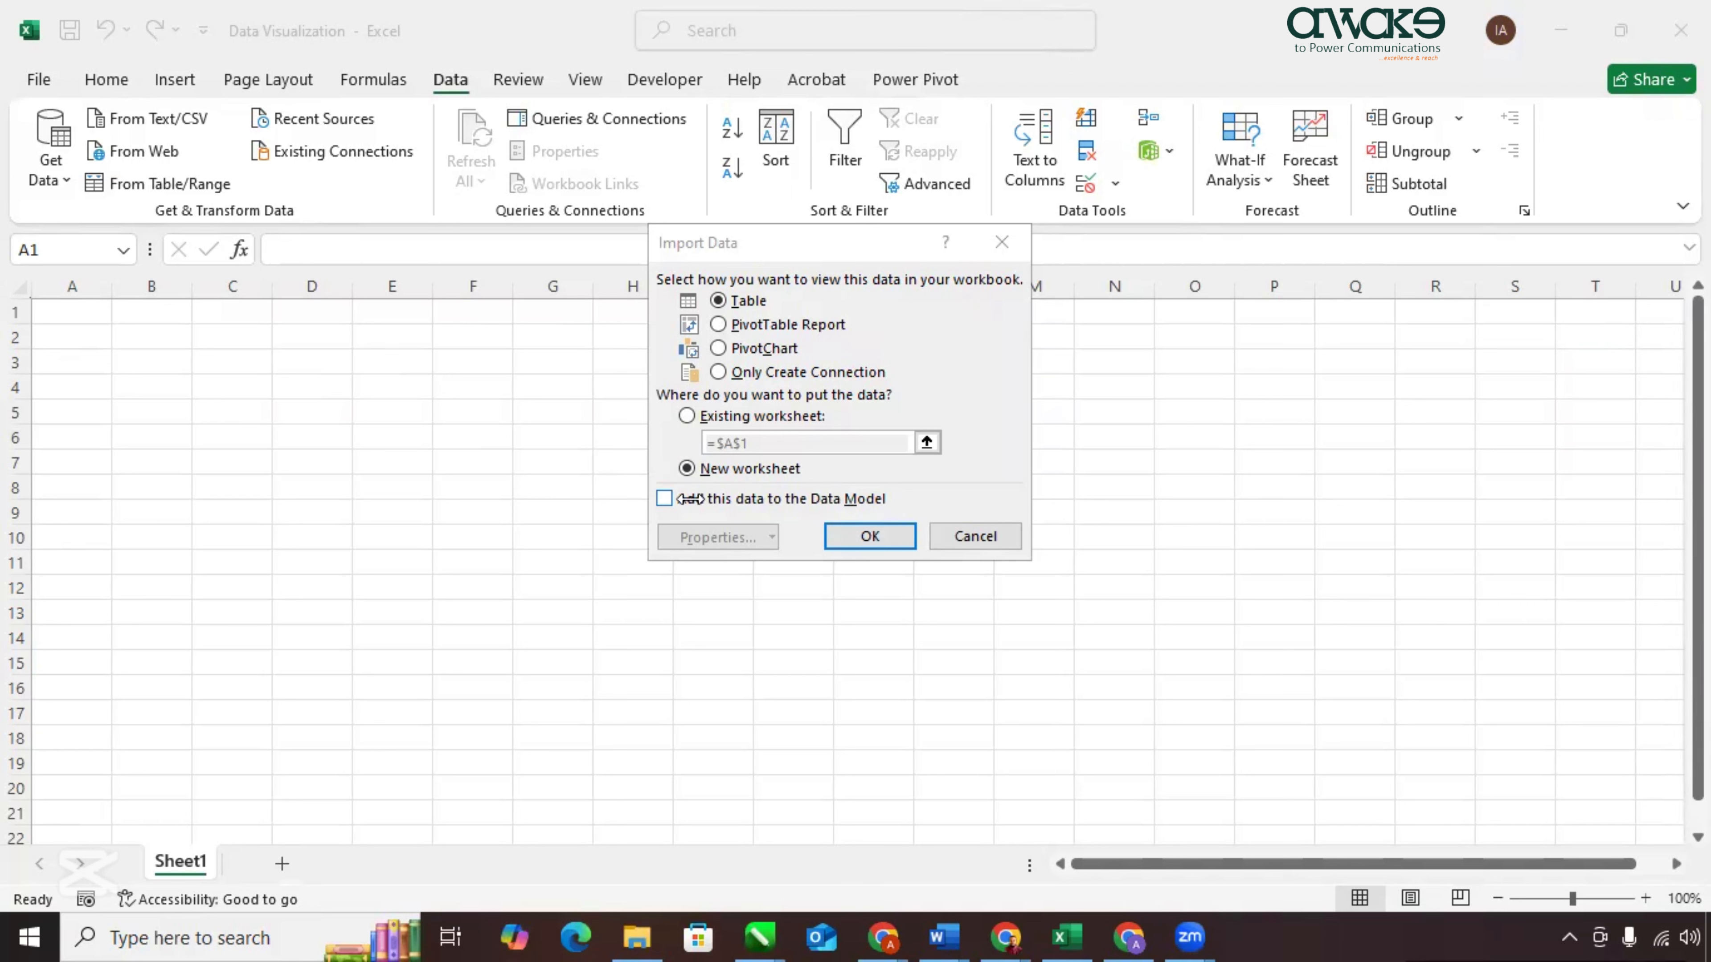
click(666, 499)
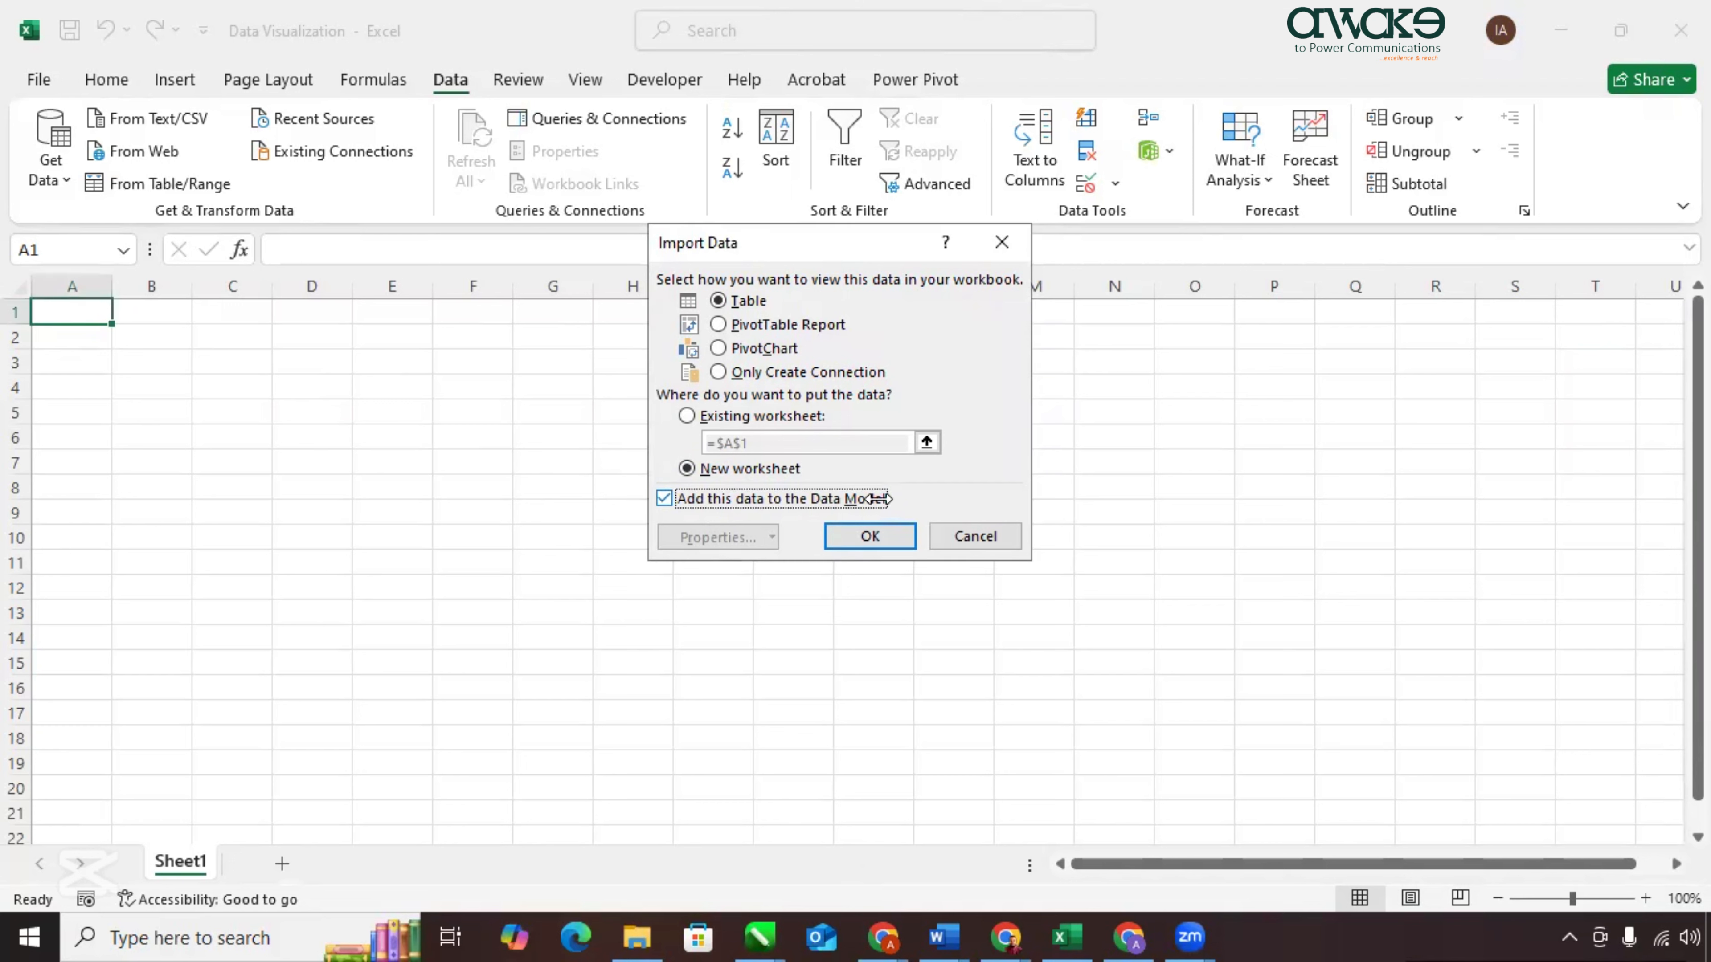
click(876, 533)
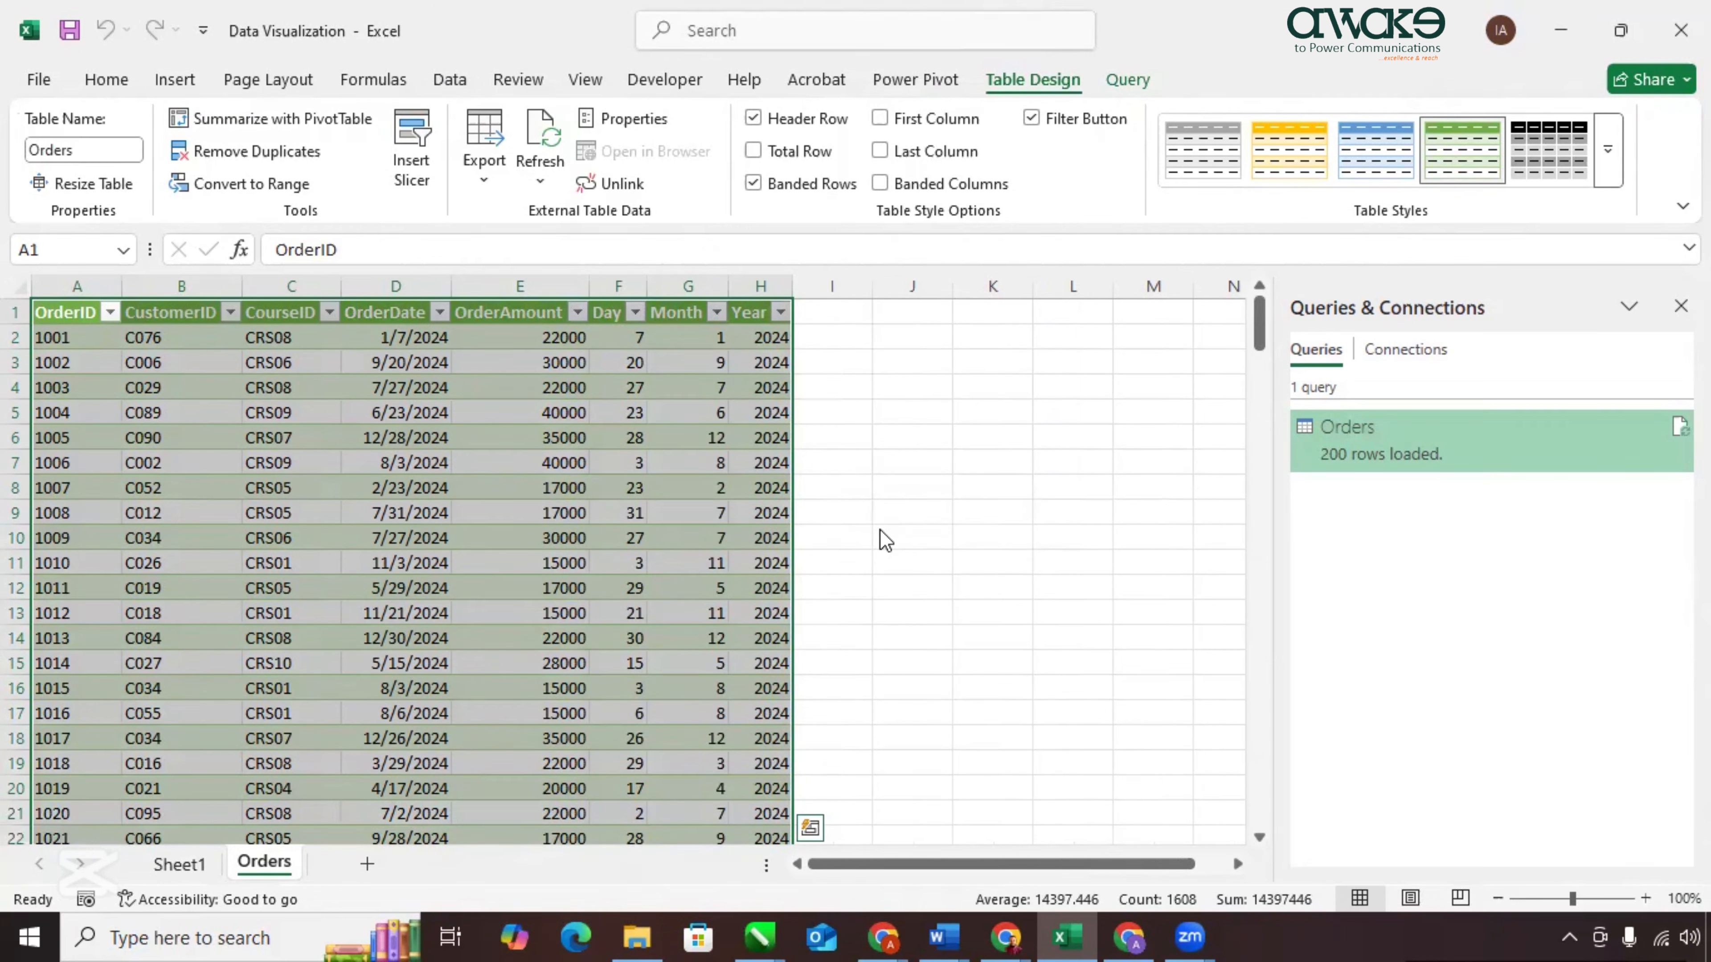
Import the Courses CSV file from the Data Visualisation folder and open it for transformation in the query editor.
click(448, 79)
click(53, 172)
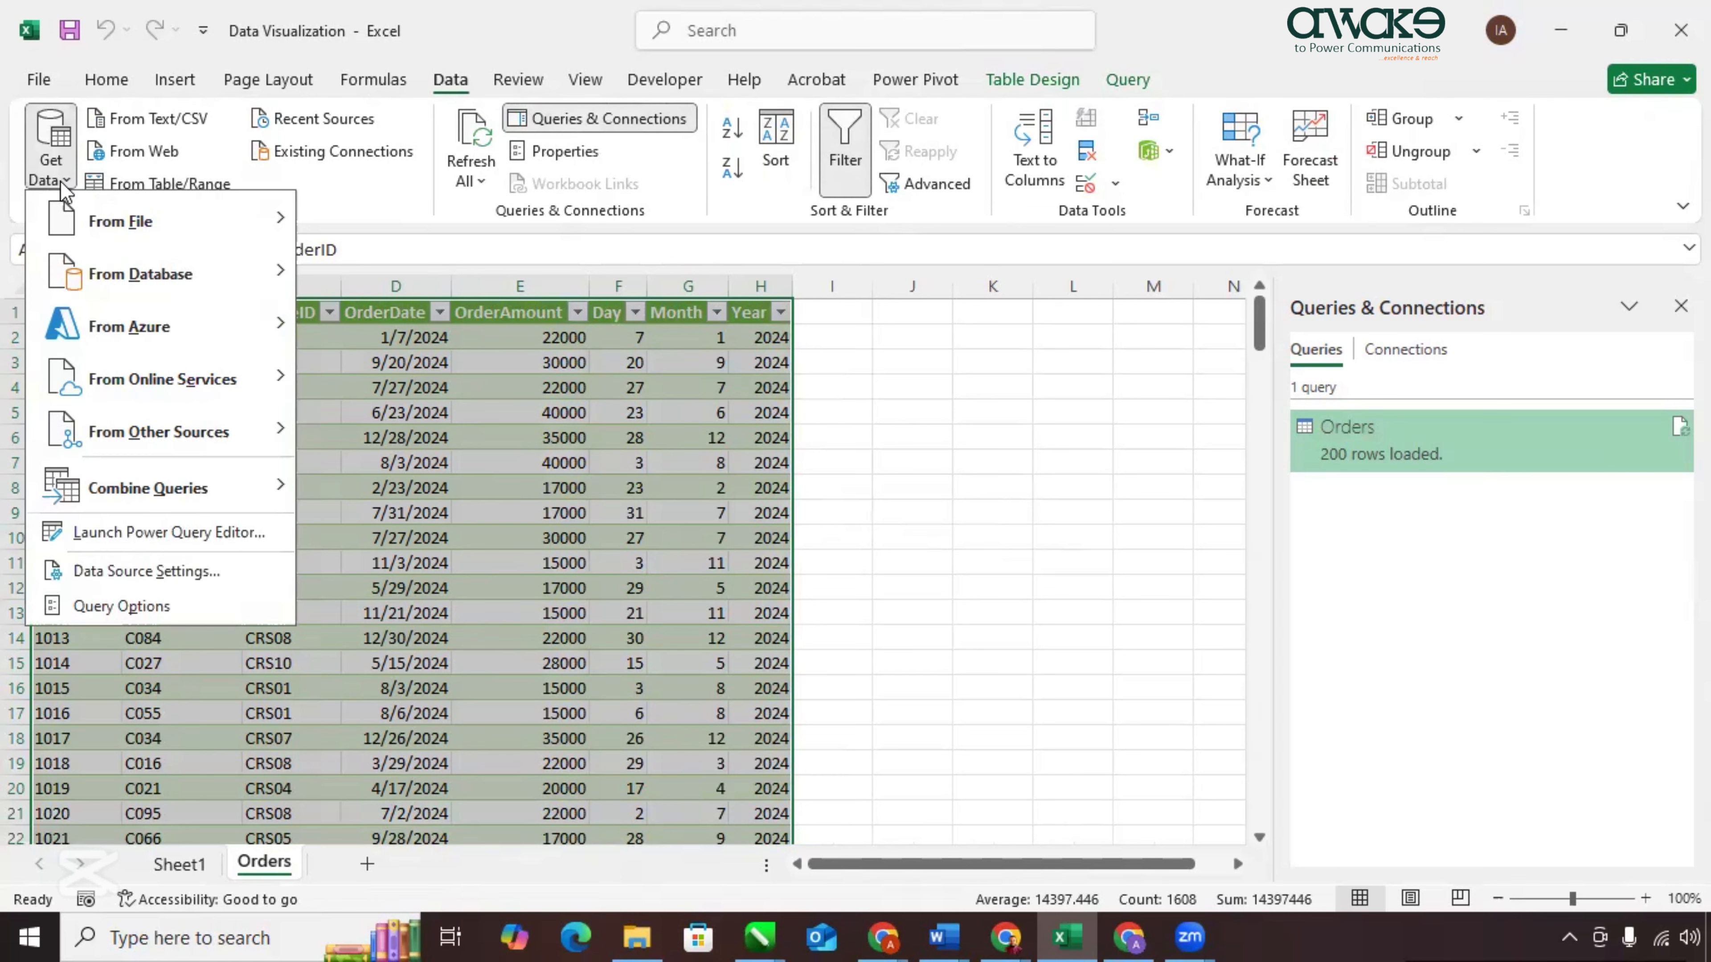
mouse_move(159, 225)
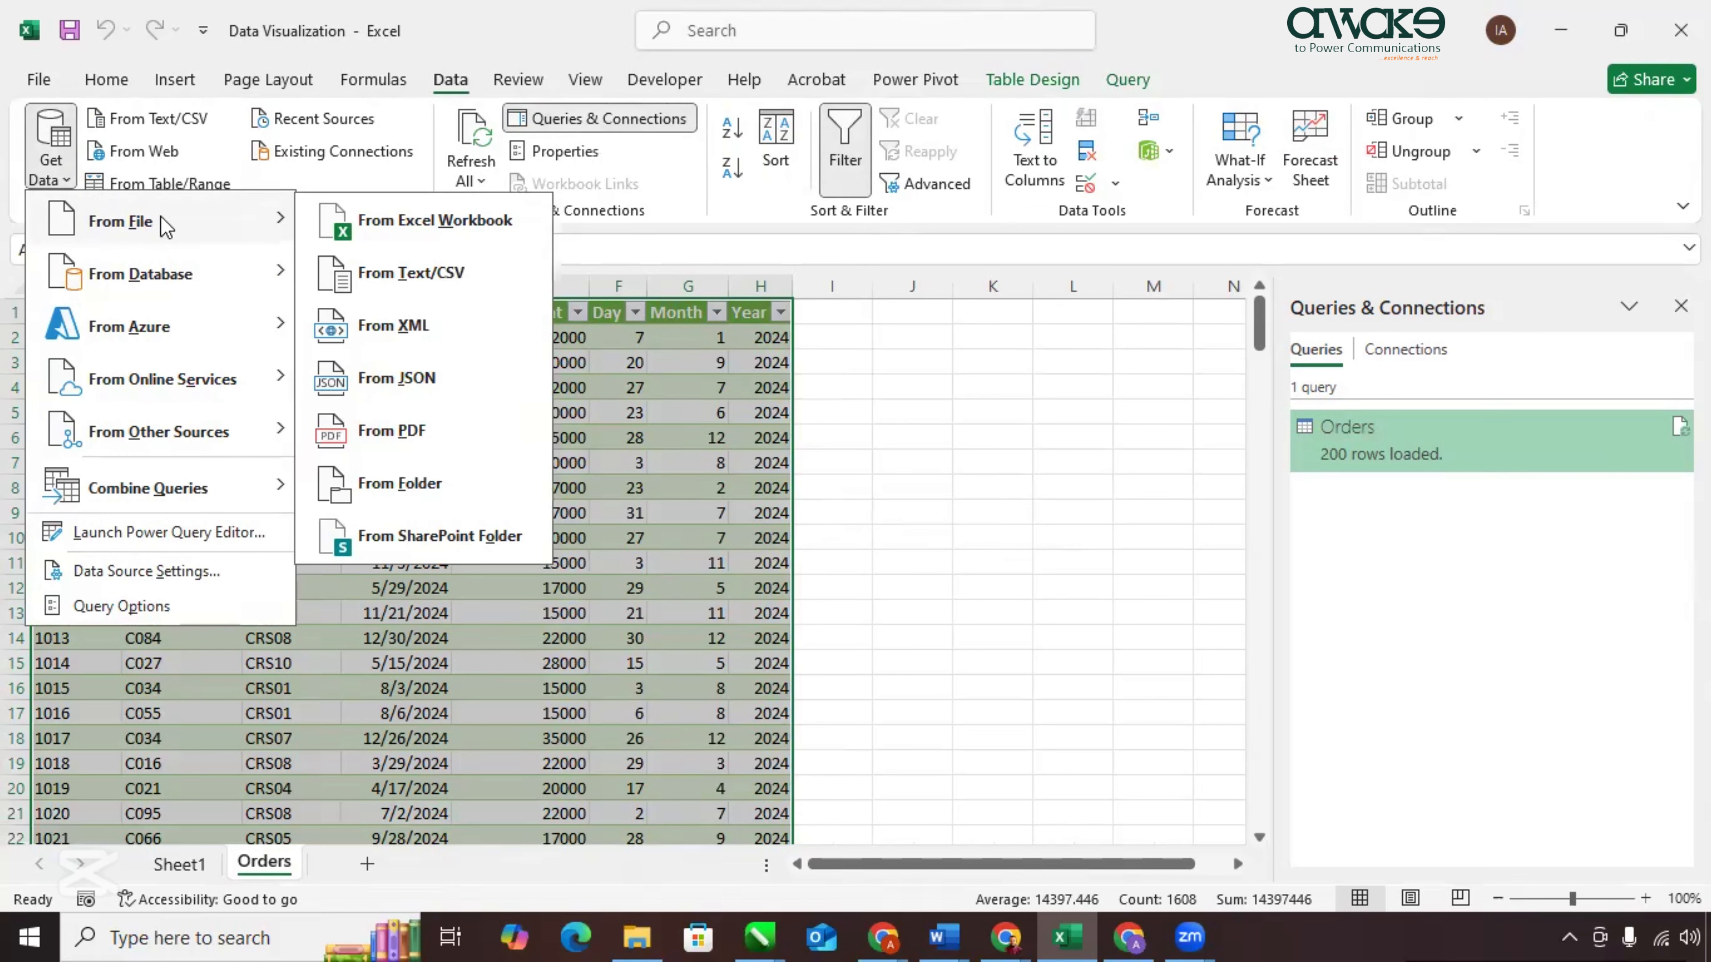
click(432, 276)
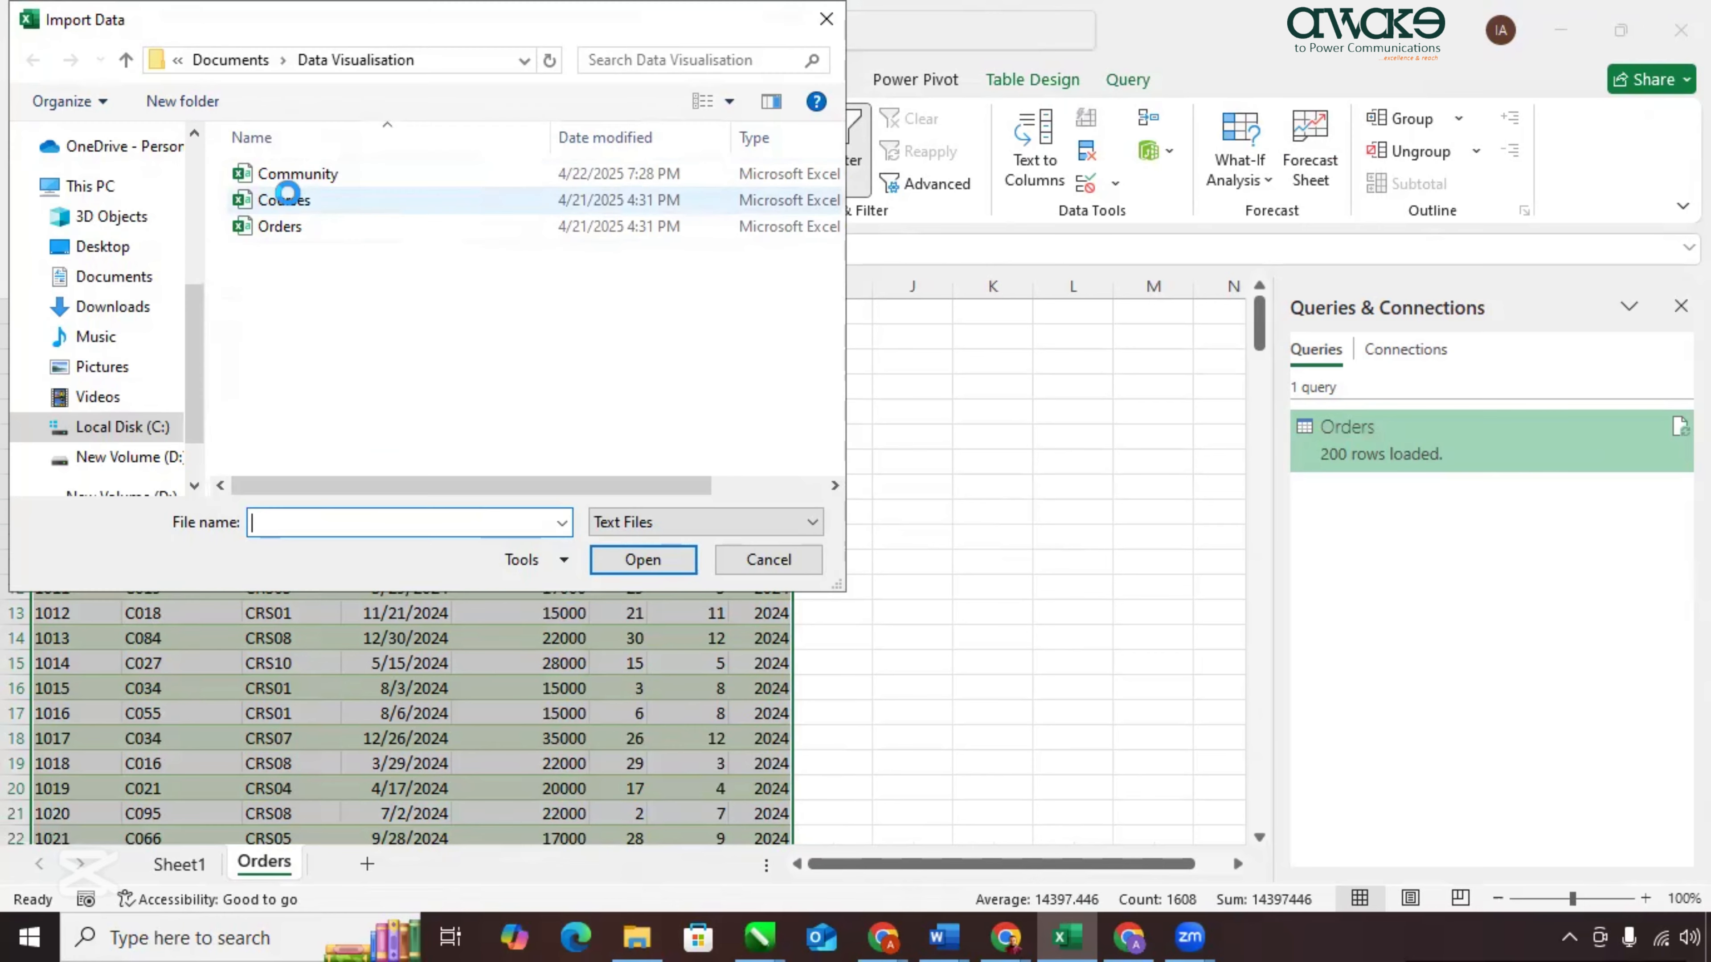
click(277, 203)
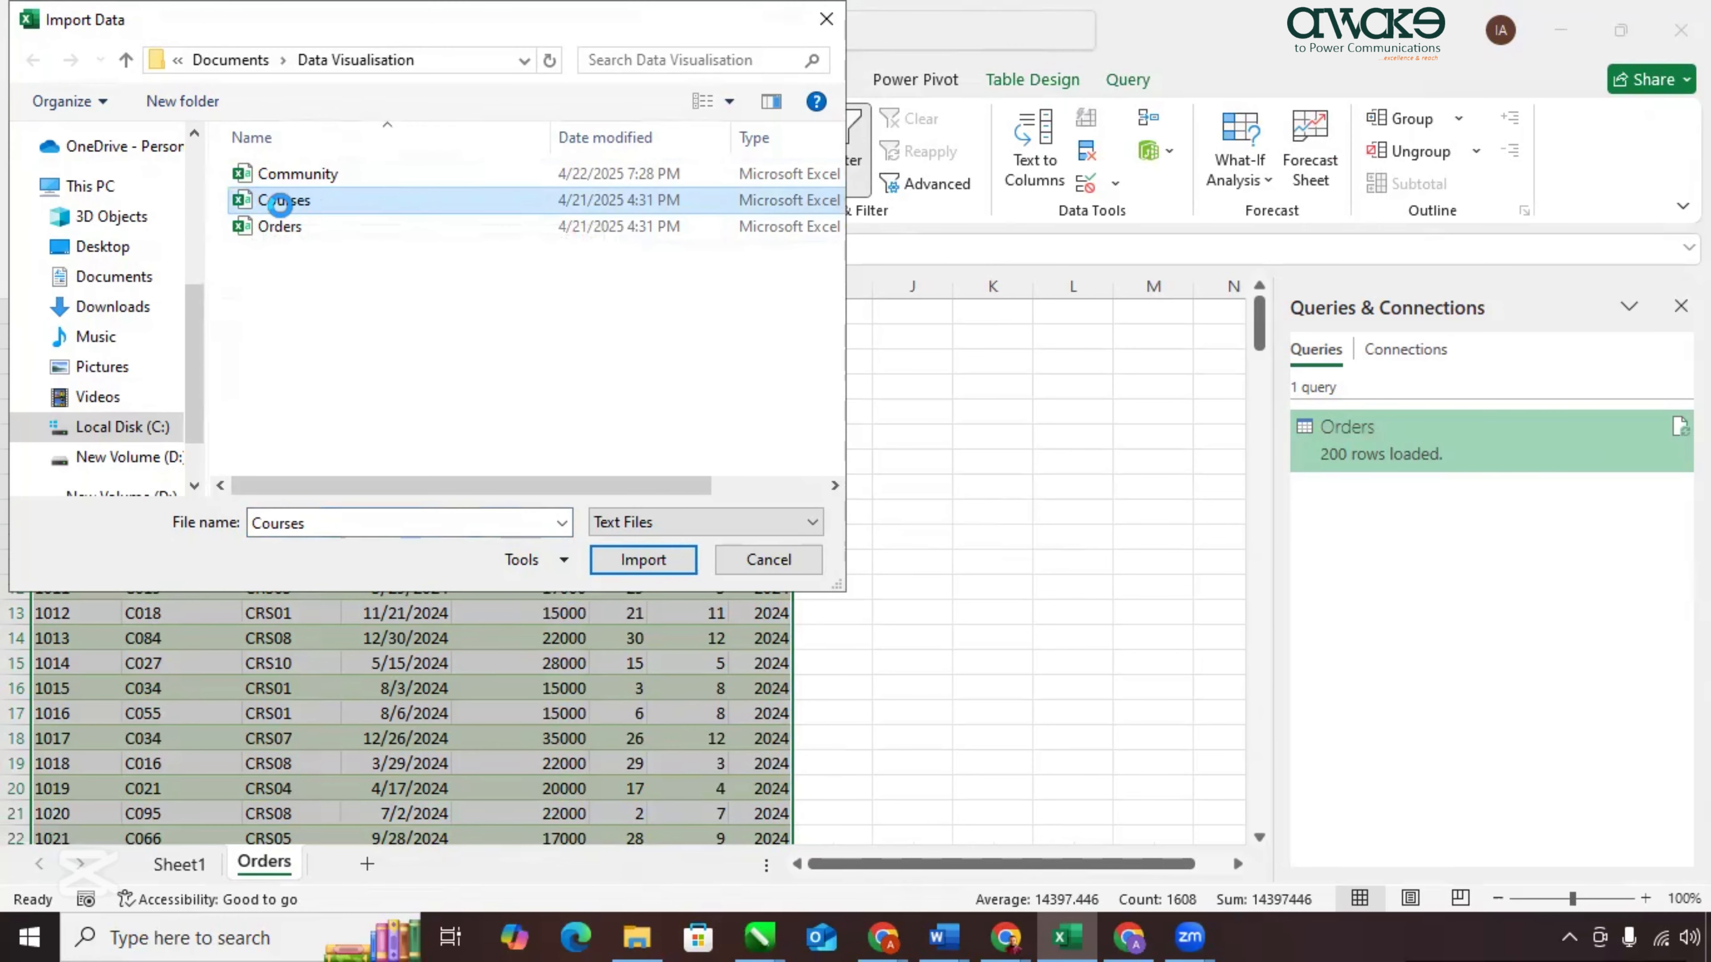
click(637, 559)
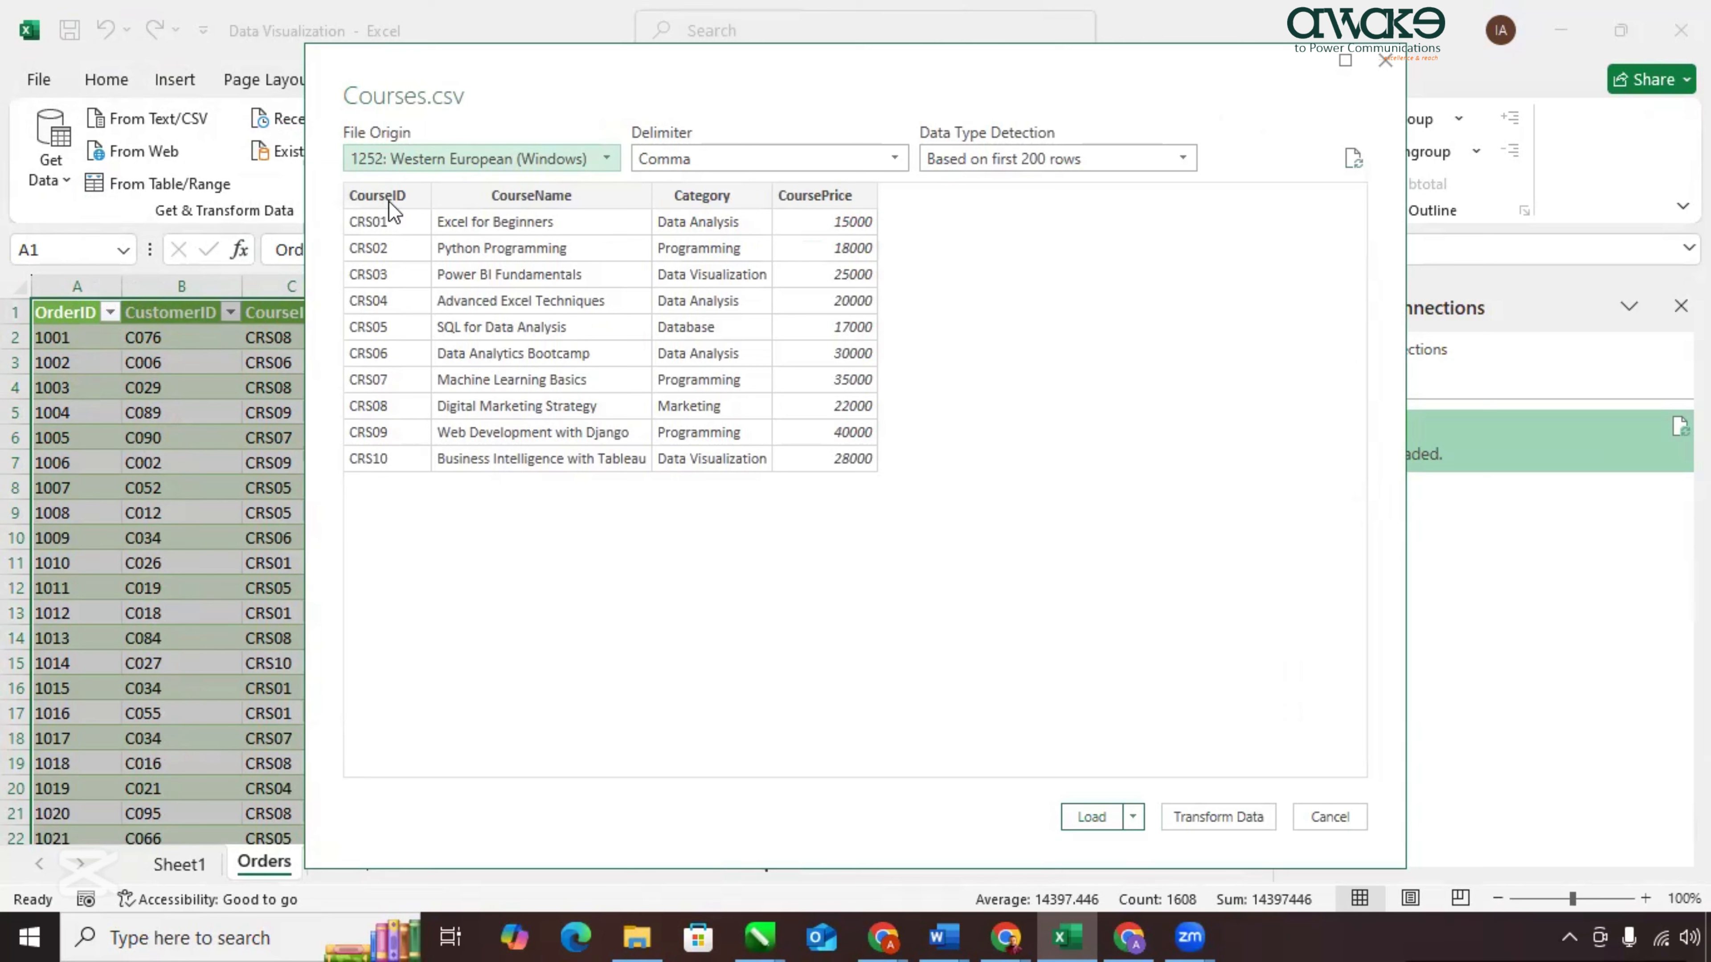
click(1204, 831)
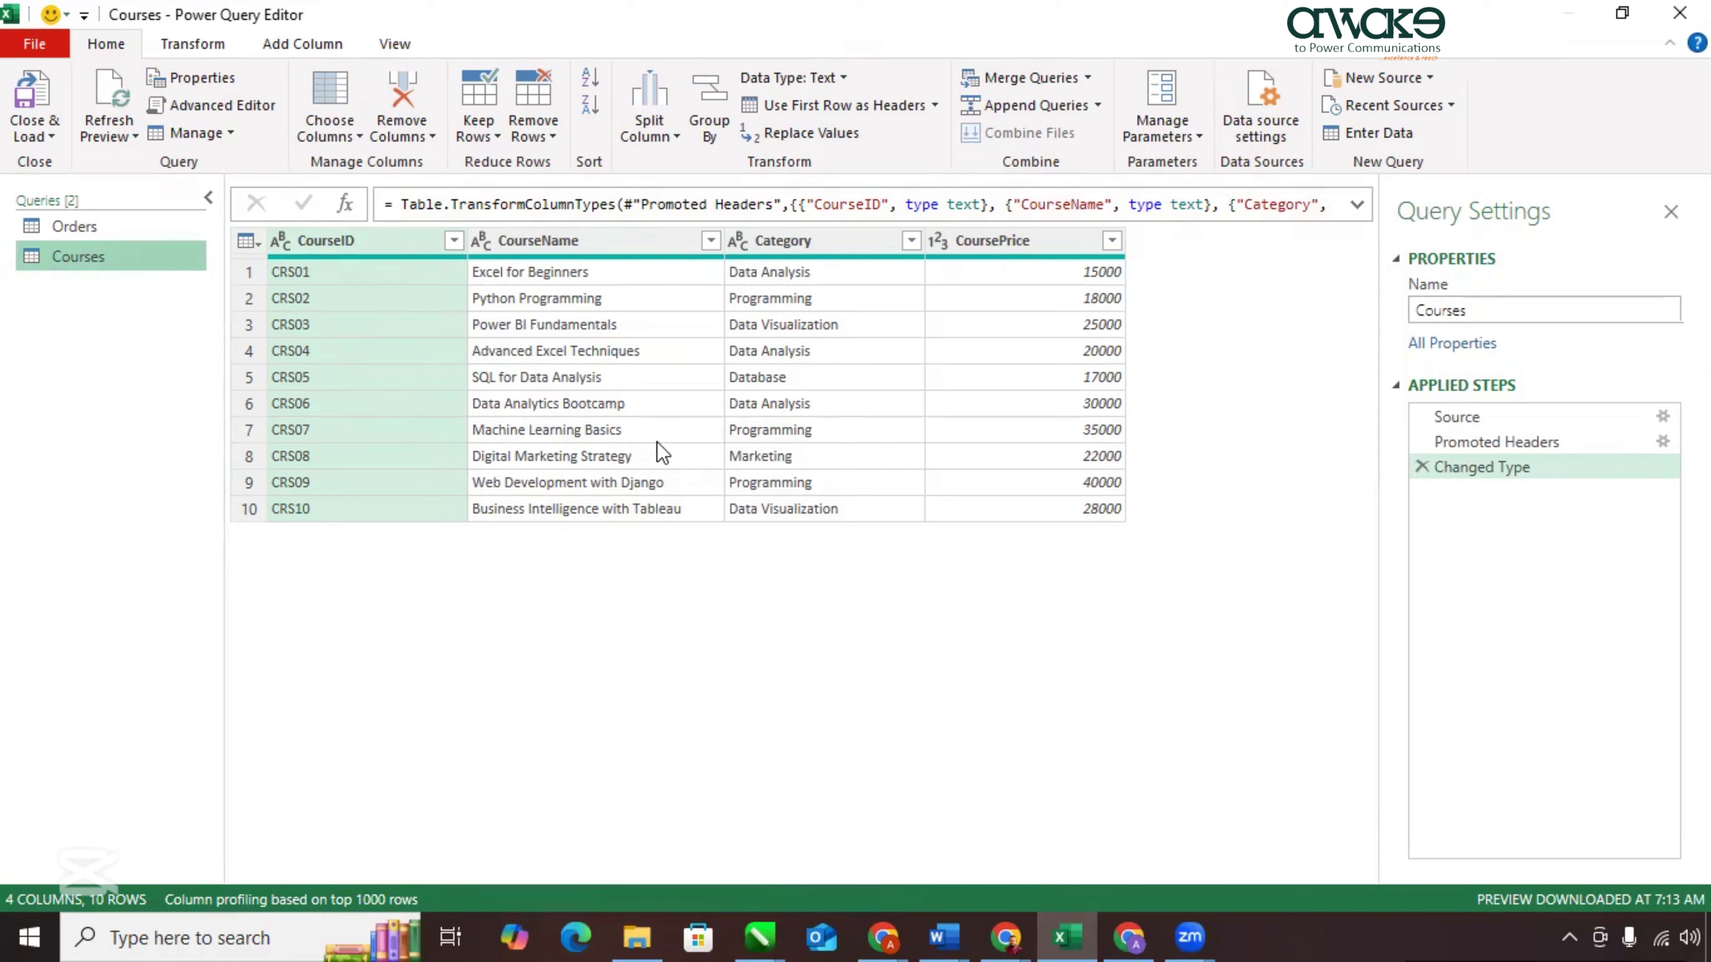
Close the query editor and load the Courses query as a table in a new worksheet, also adding it to the Data Model.
click(34, 43)
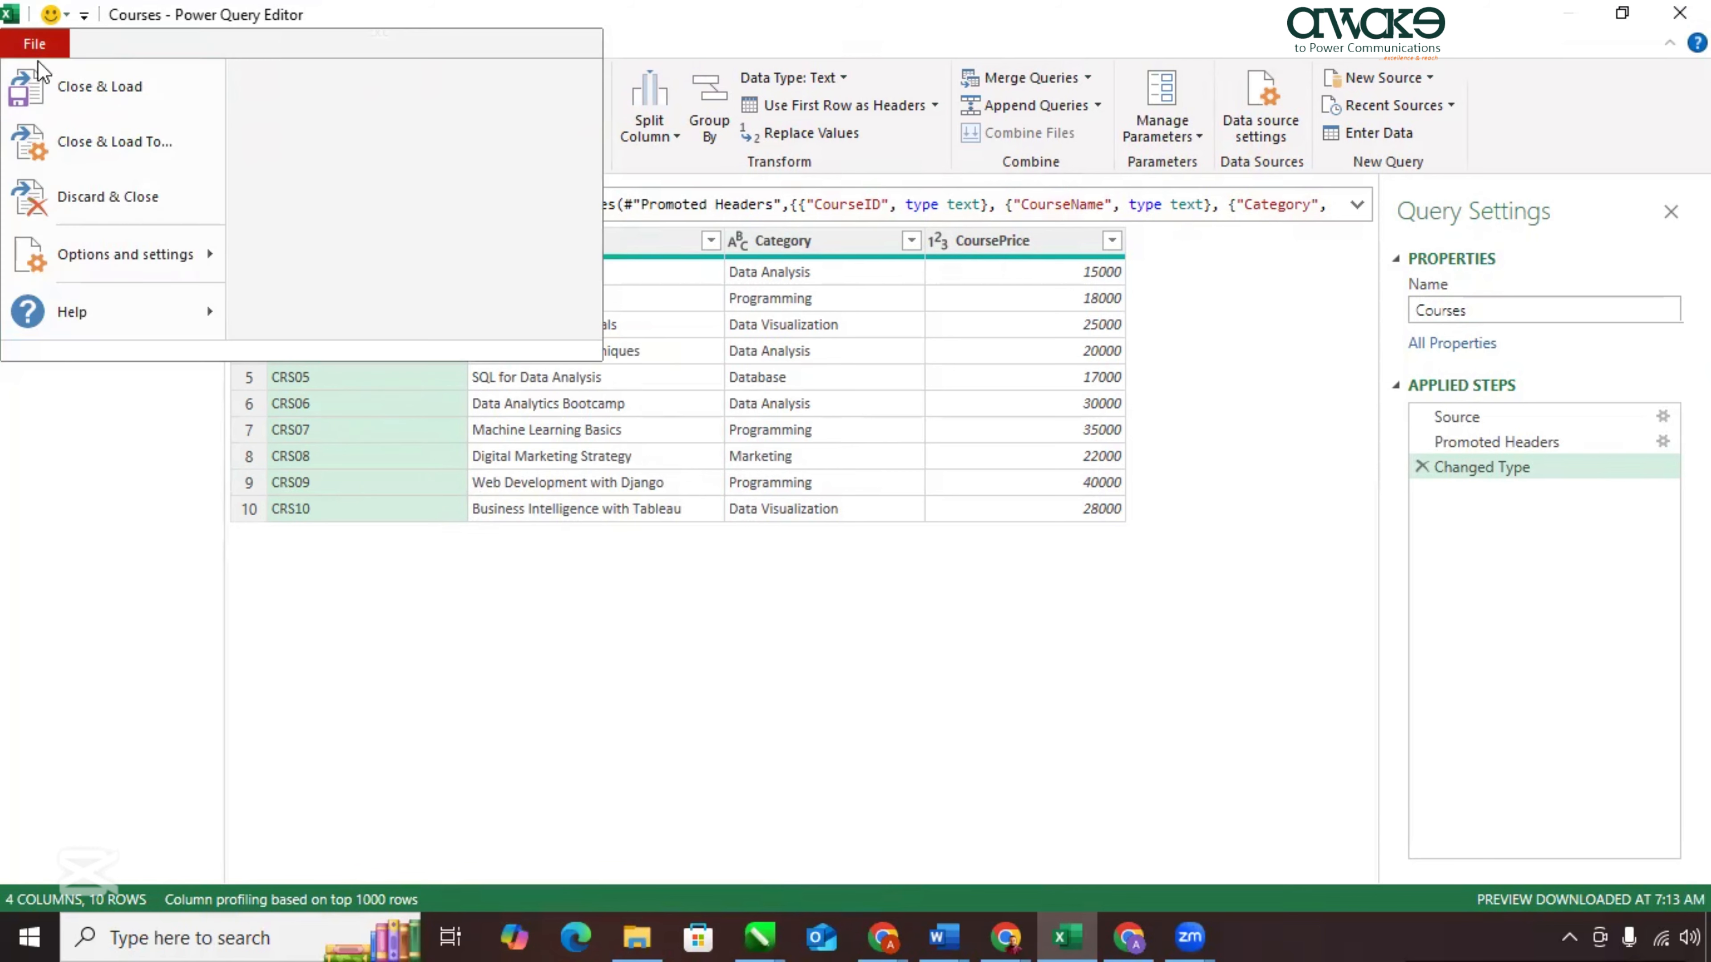
click(84, 144)
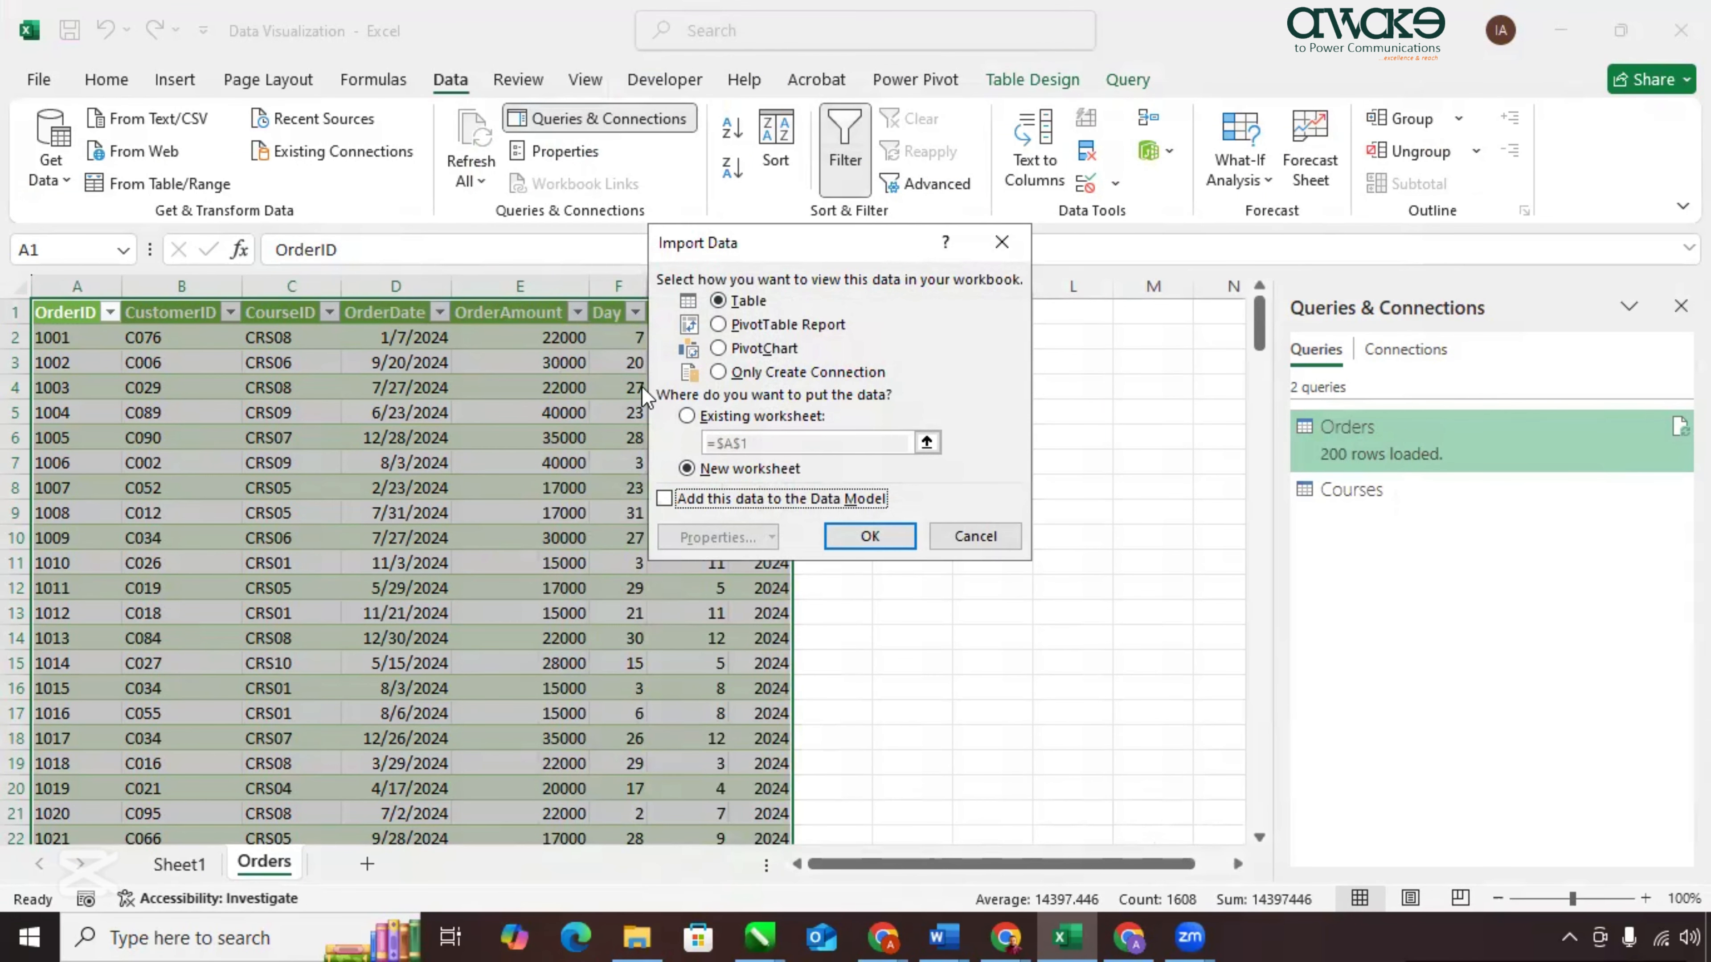
click(659, 504)
click(900, 544)
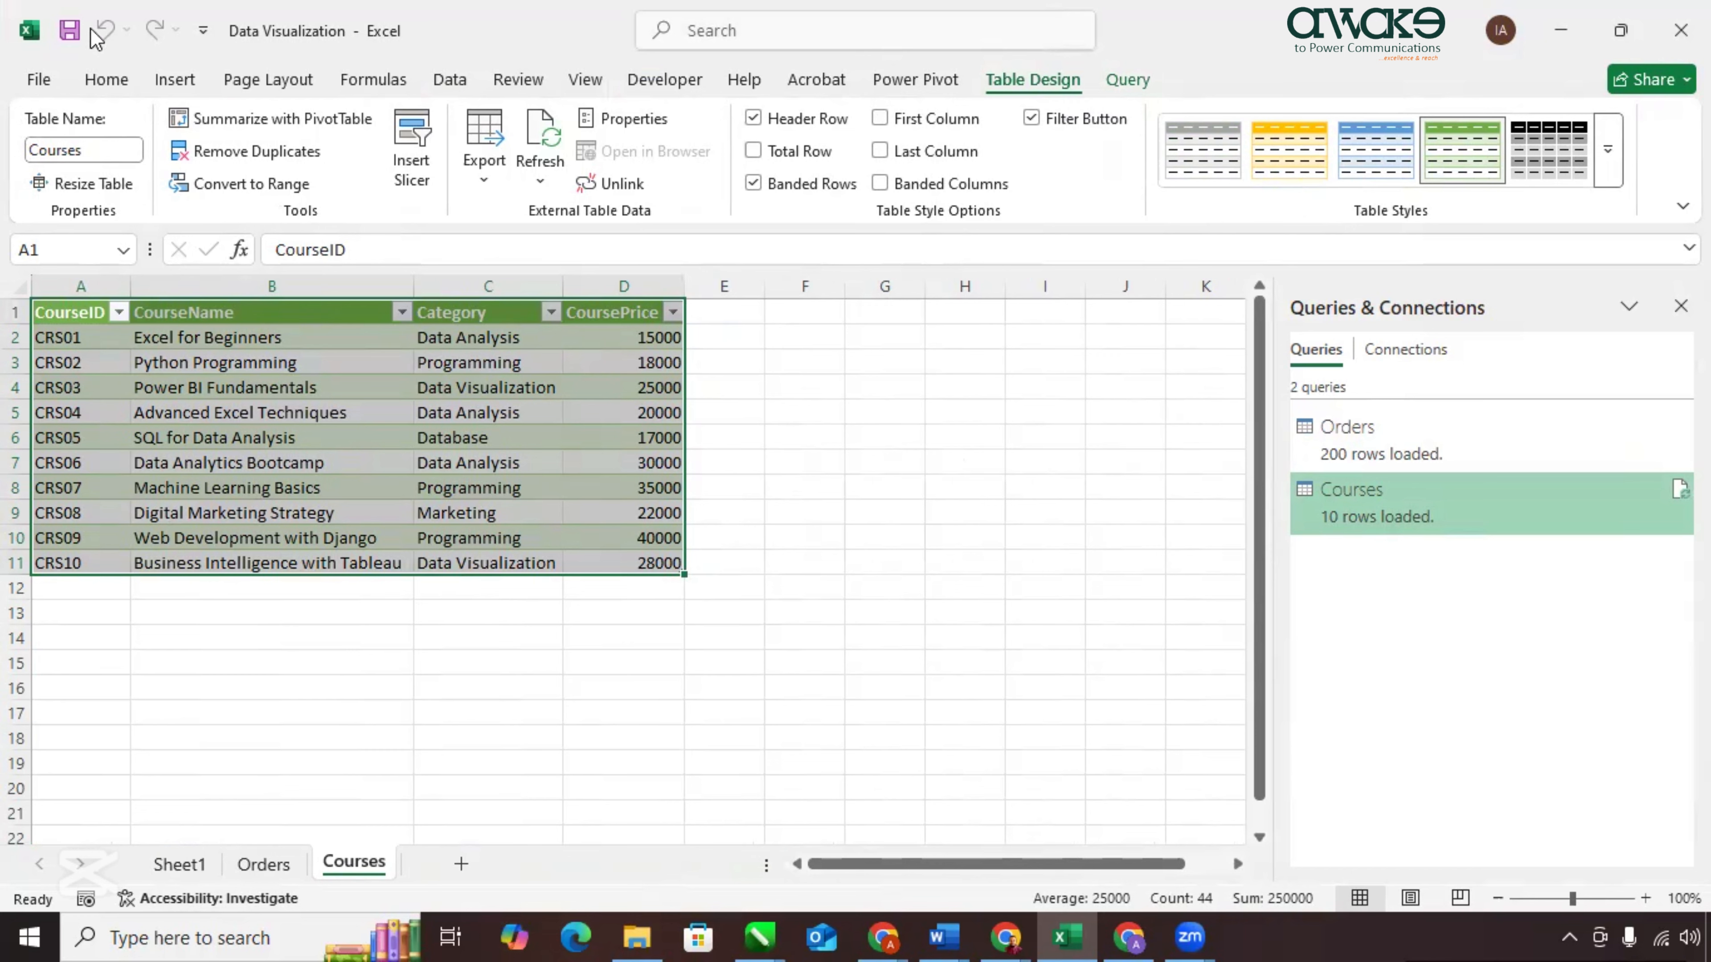
Import the Community CSV file from the Data Visualisation folder and open it for transformation in the query editor.
click(446, 82)
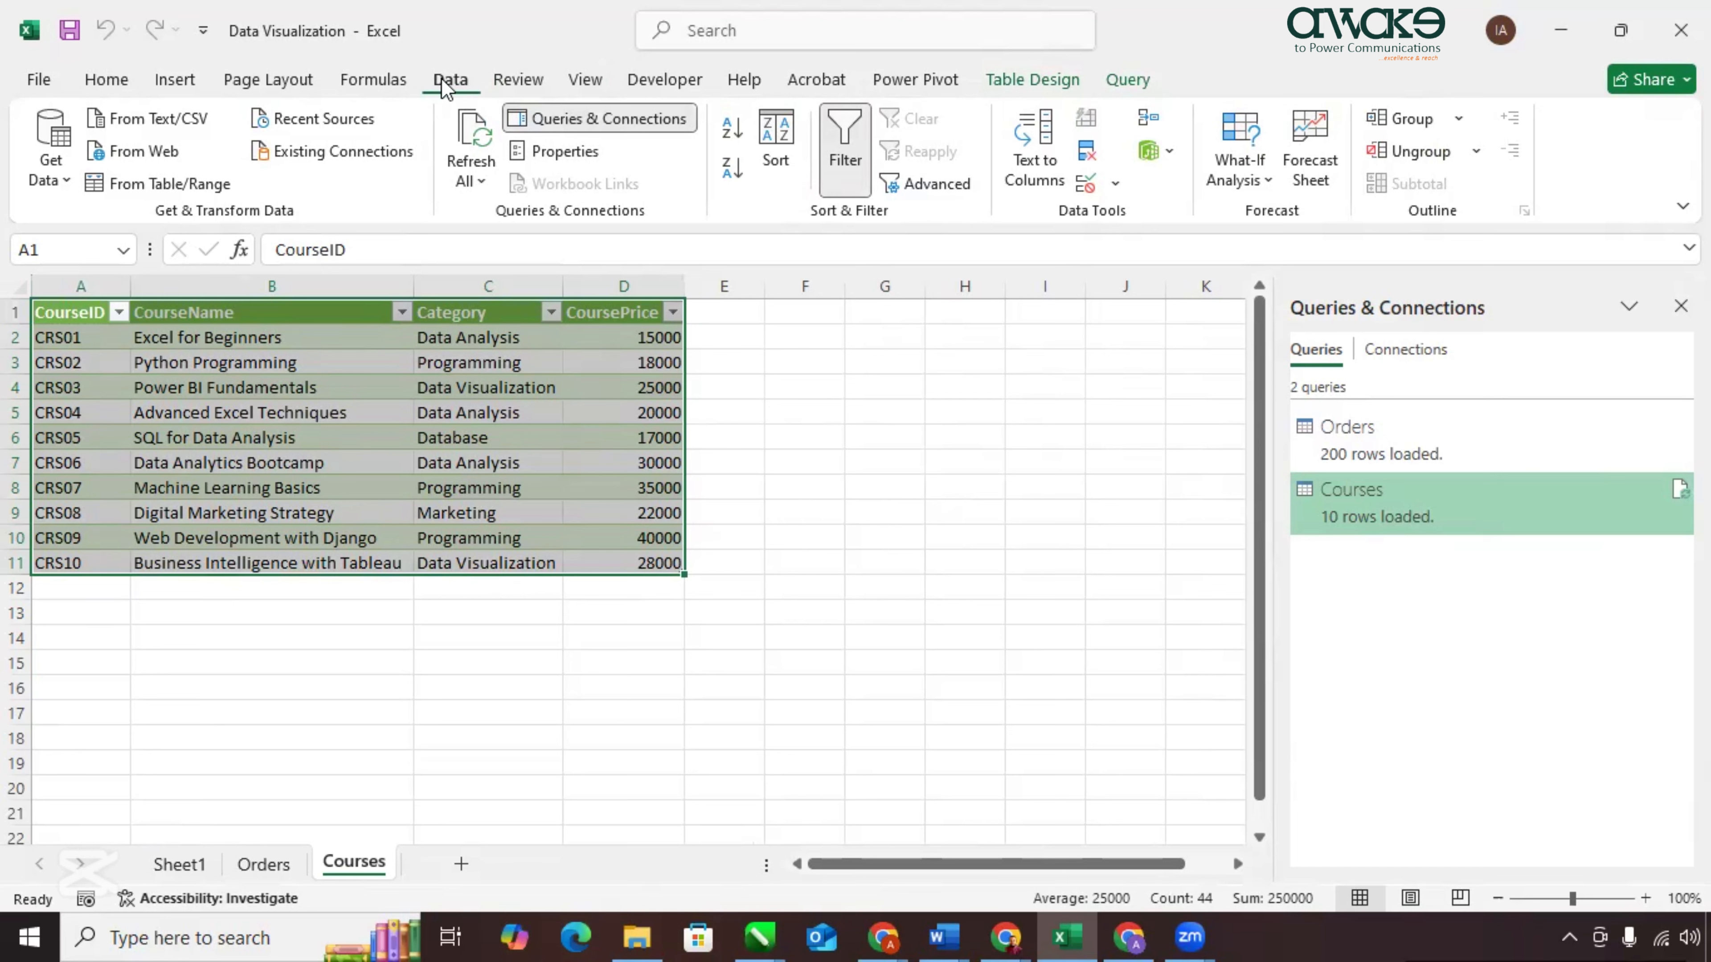
click(50, 165)
mouse_move(120, 236)
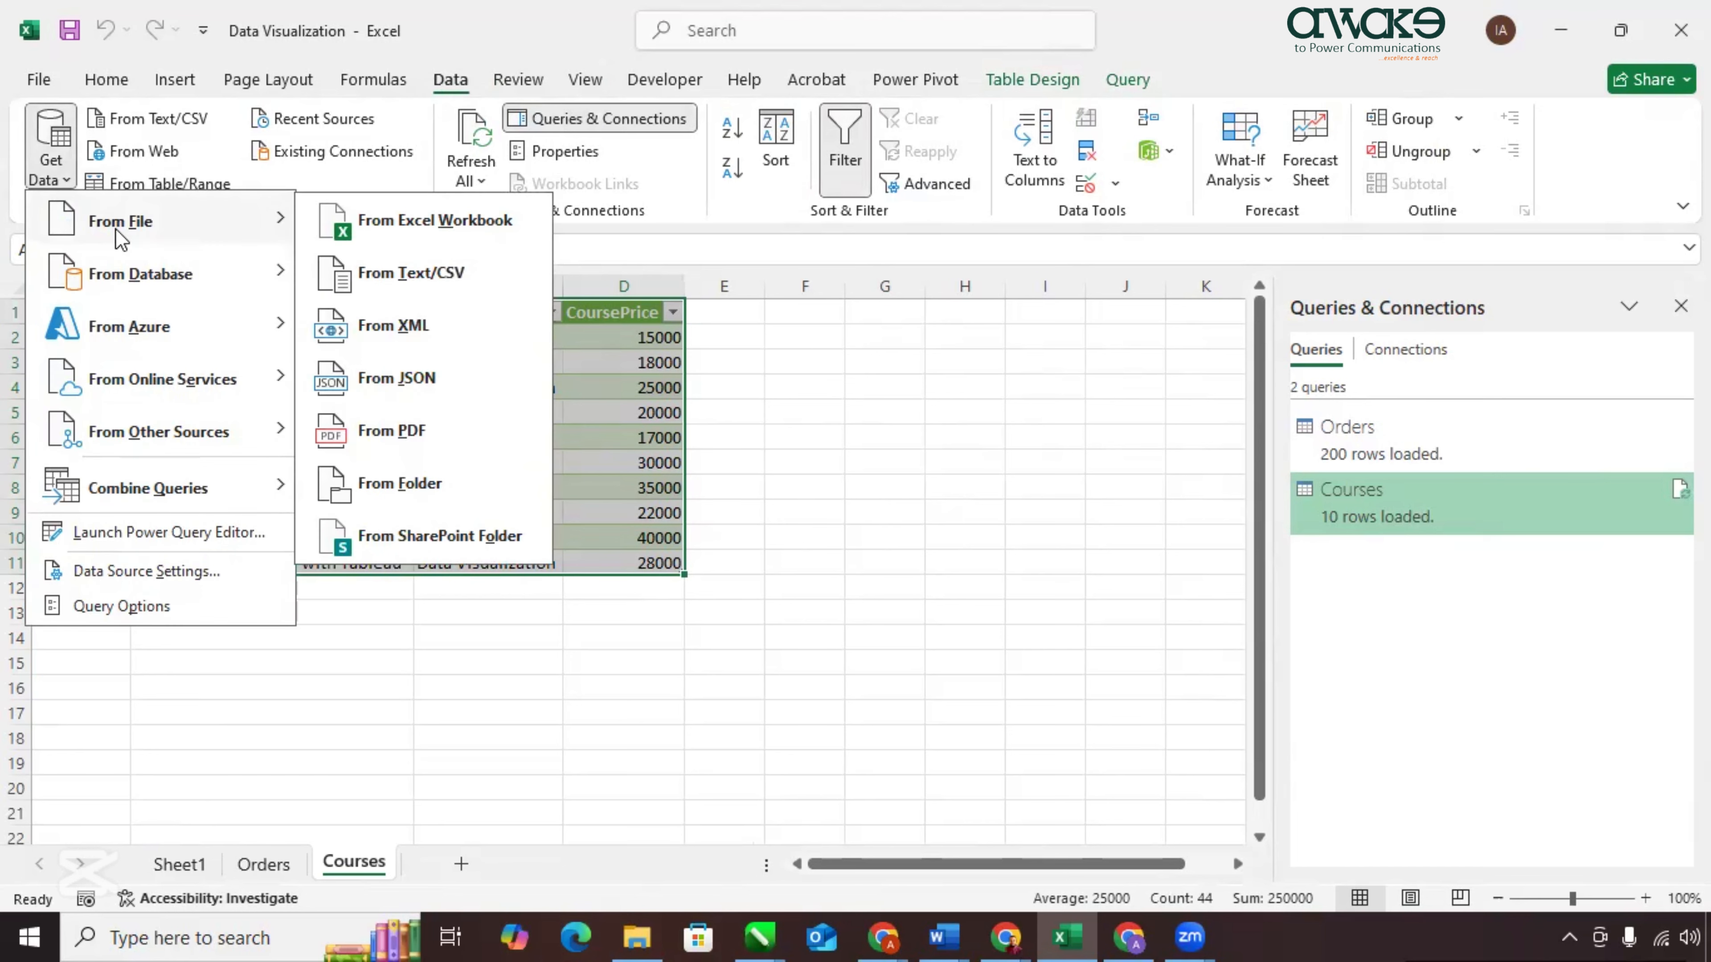
click(450, 284)
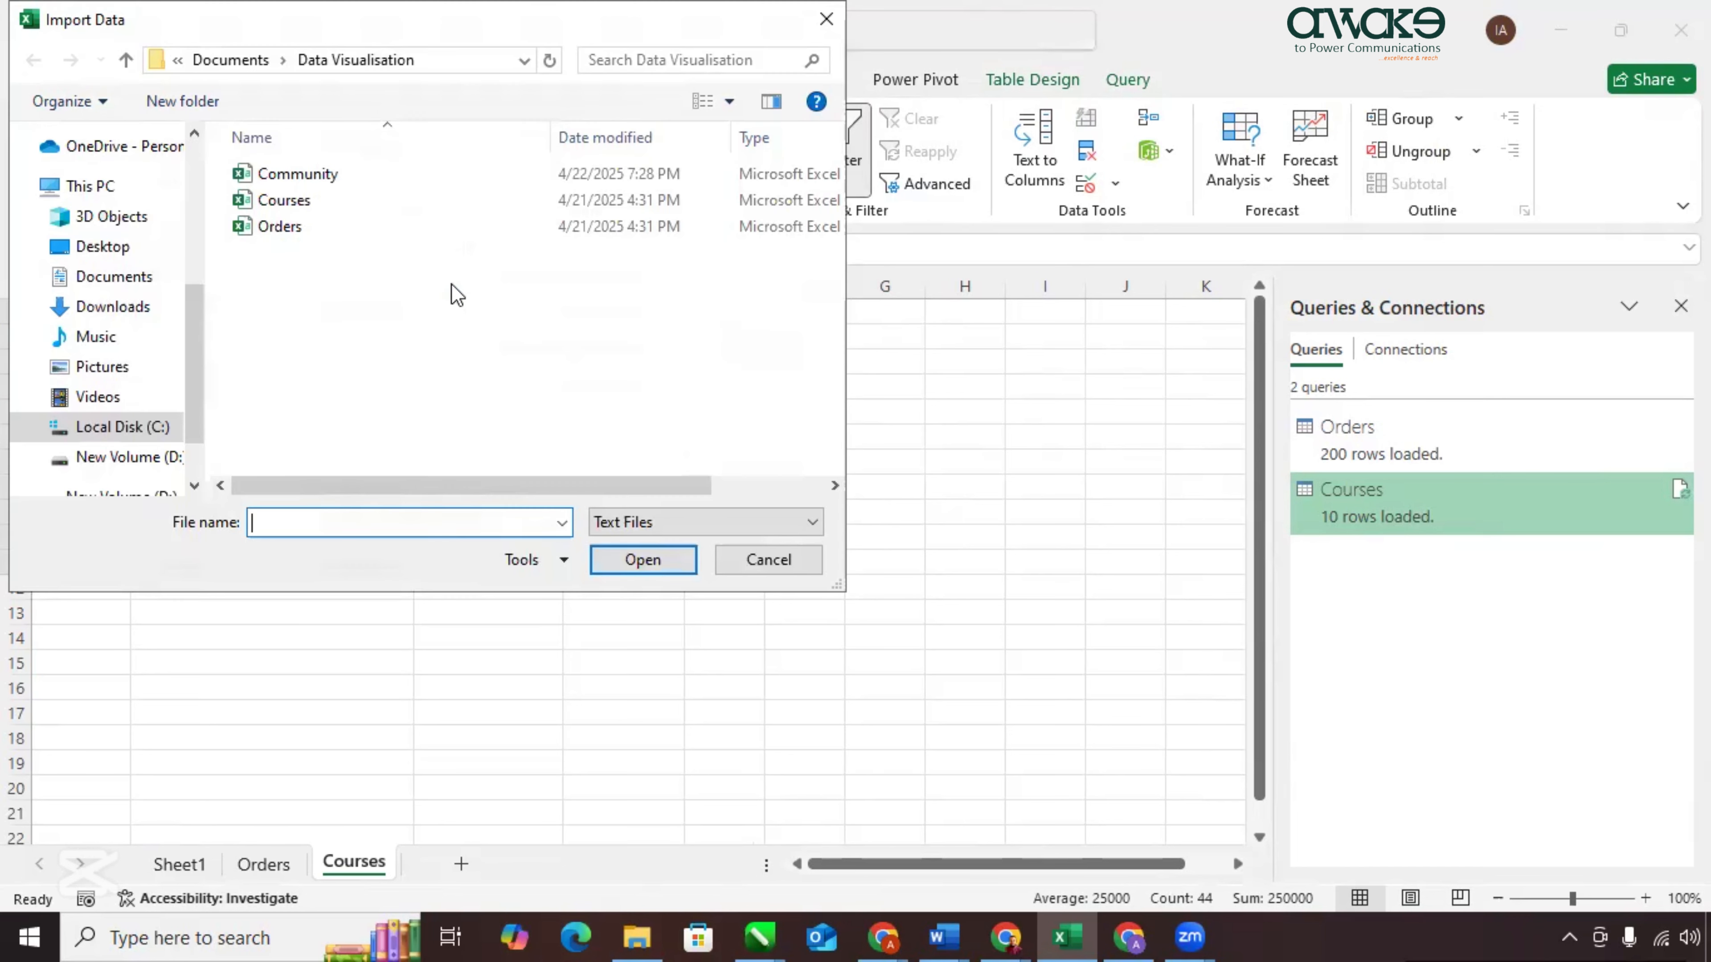
click(342, 176)
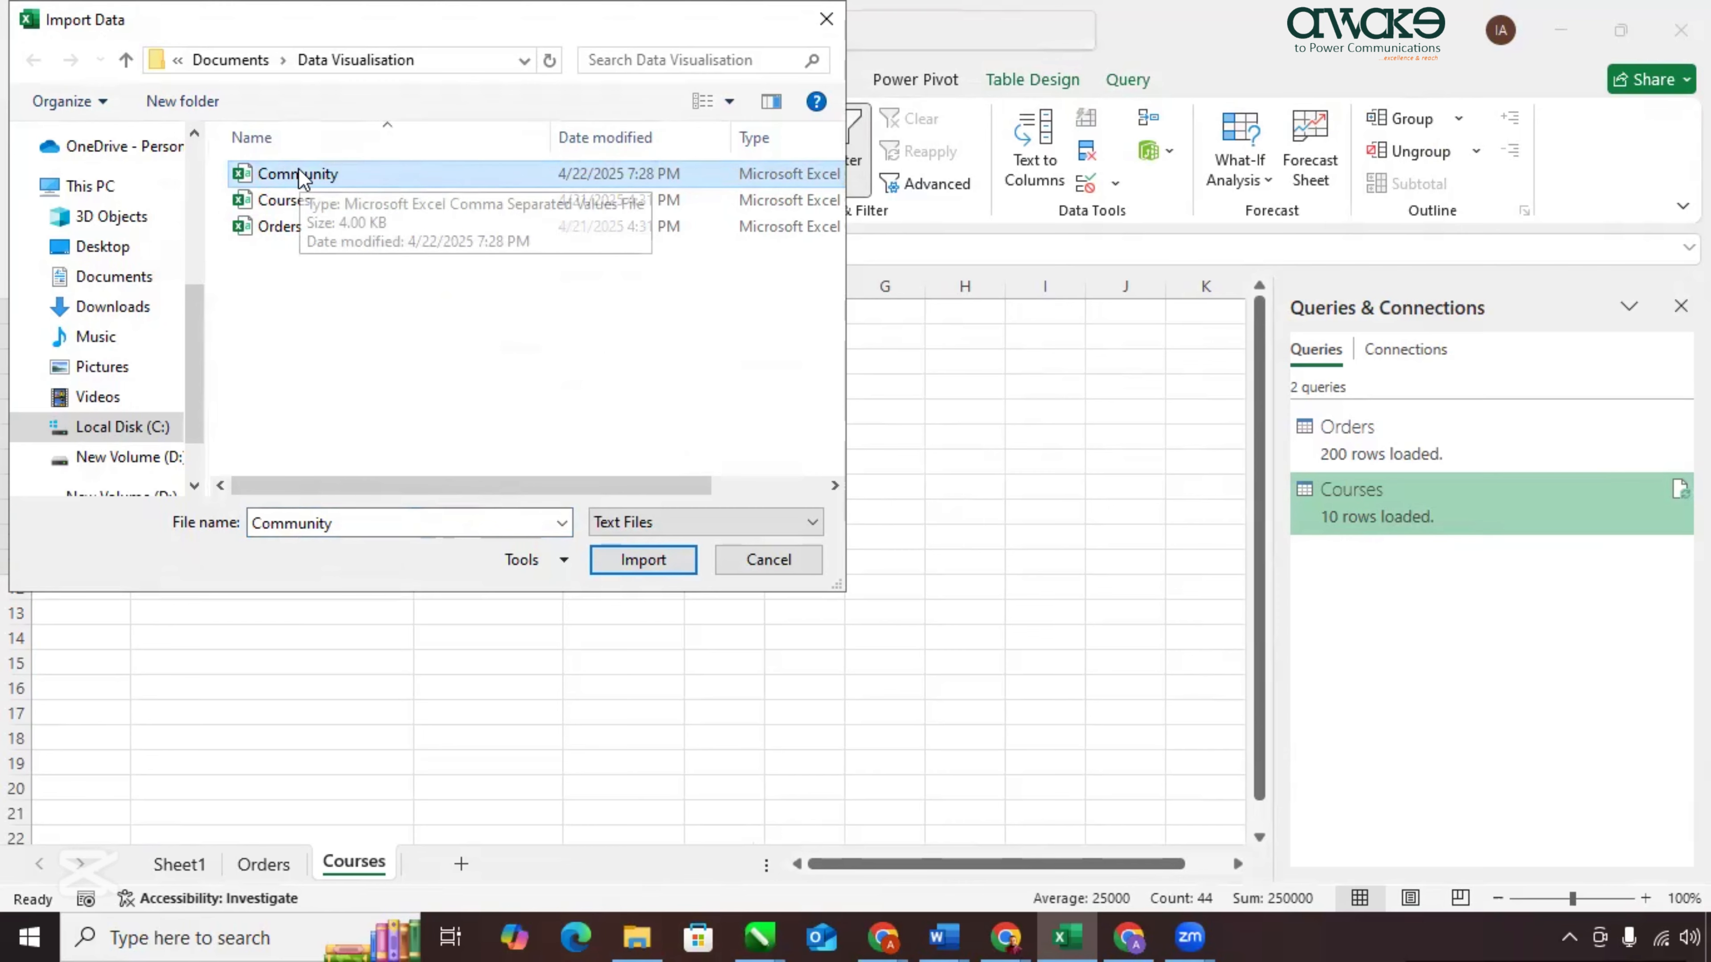
click(633, 563)
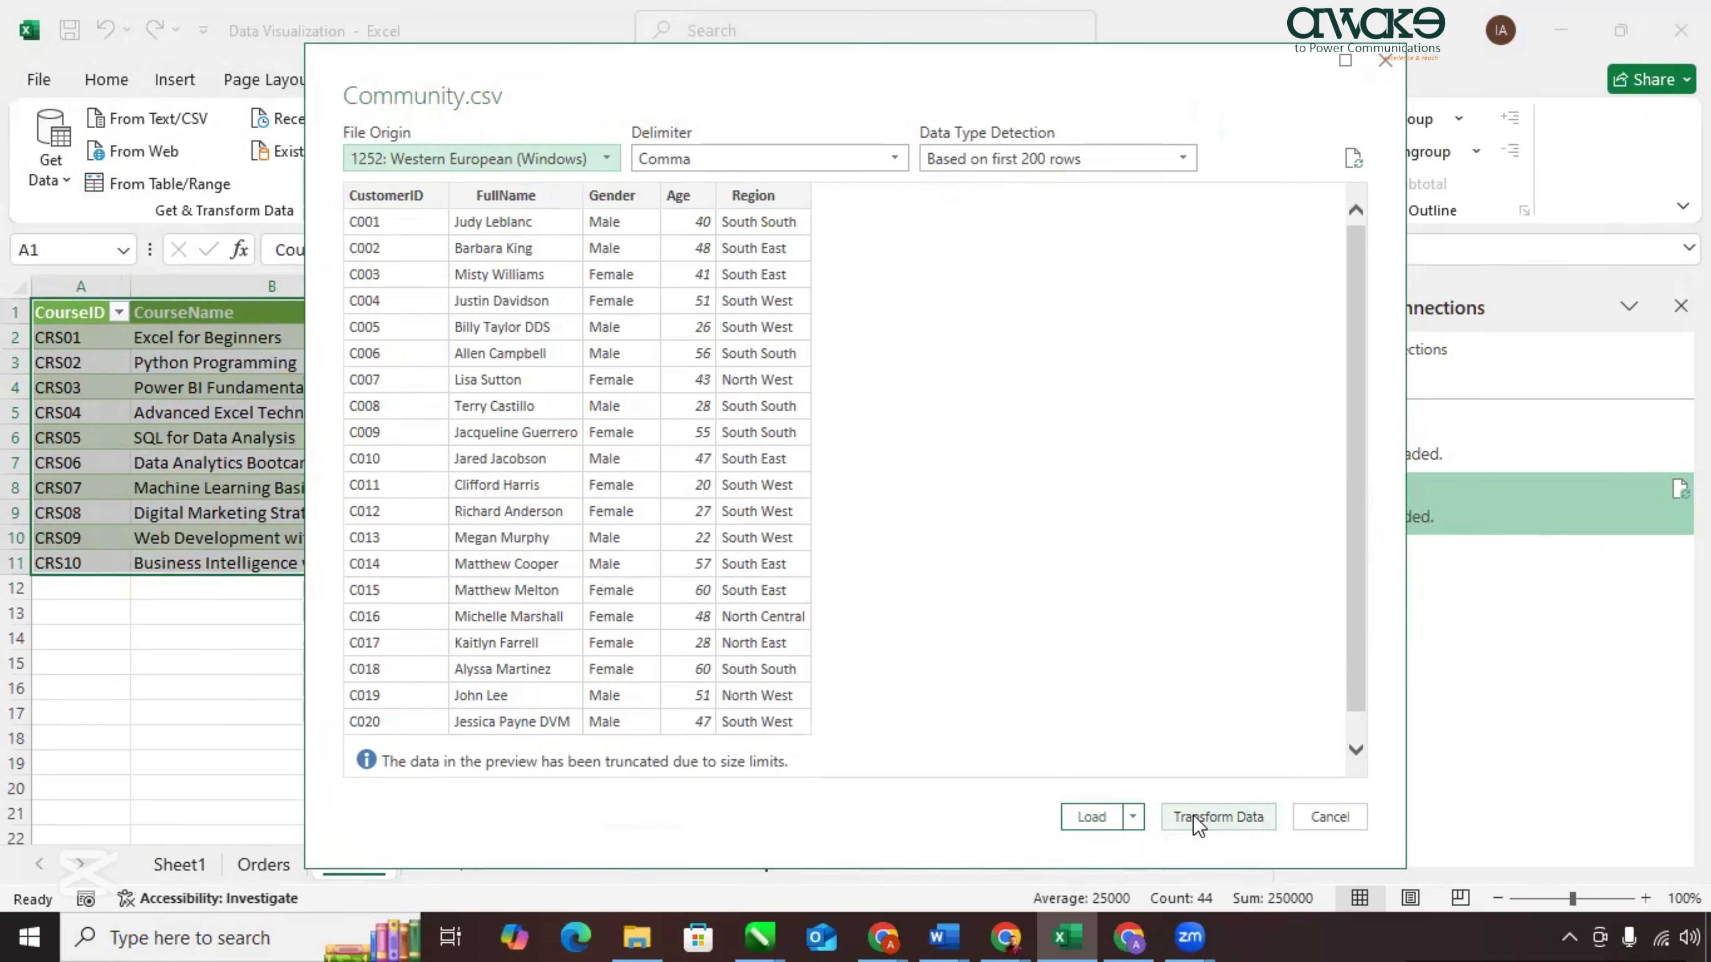
click(1196, 819)
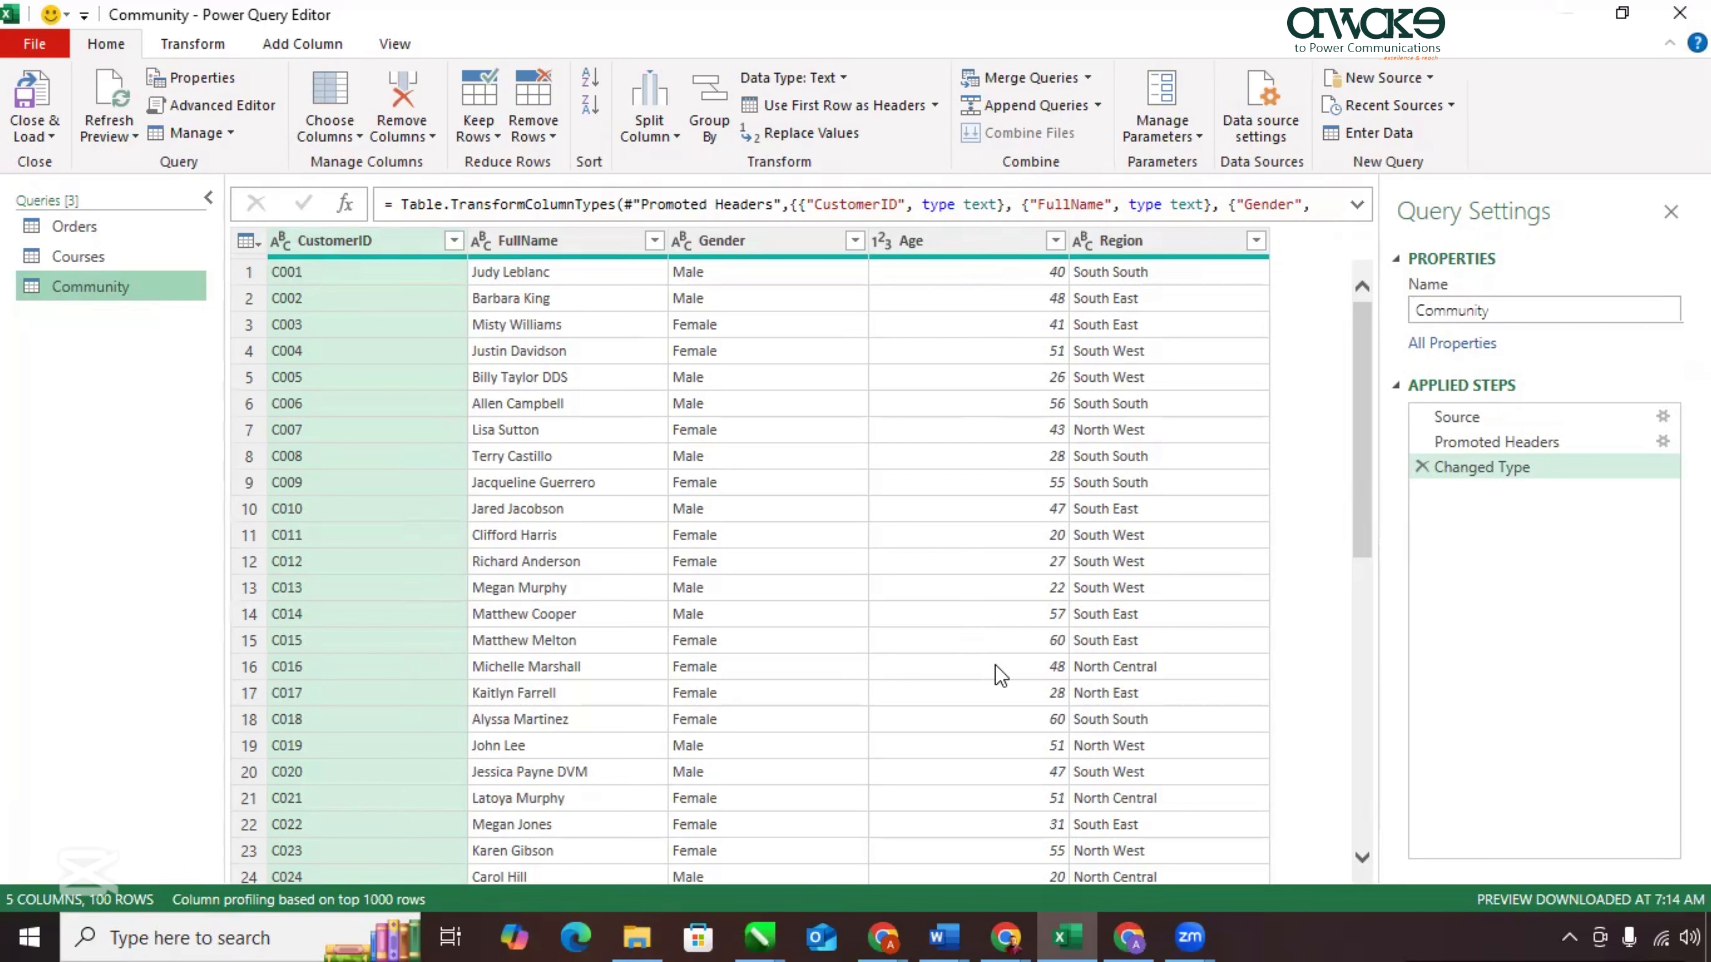
Close the query editor and load the Community query as a table in a new worksheet, also adding it to the Data Model.
click(34, 44)
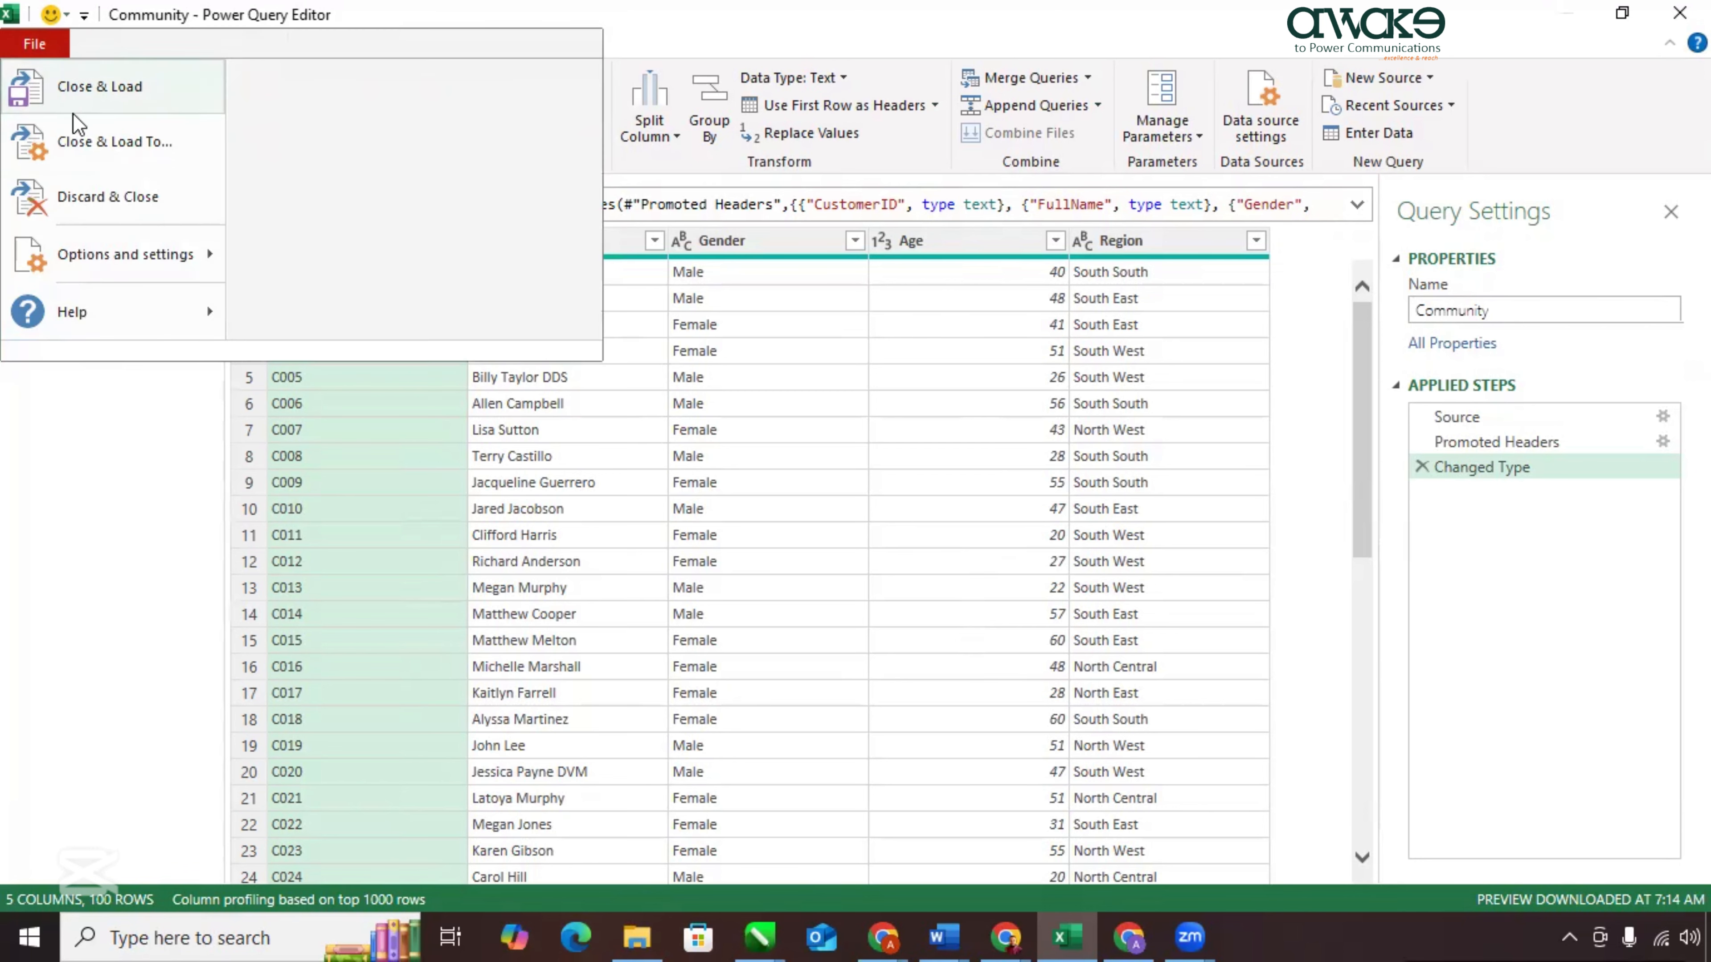
click(87, 153)
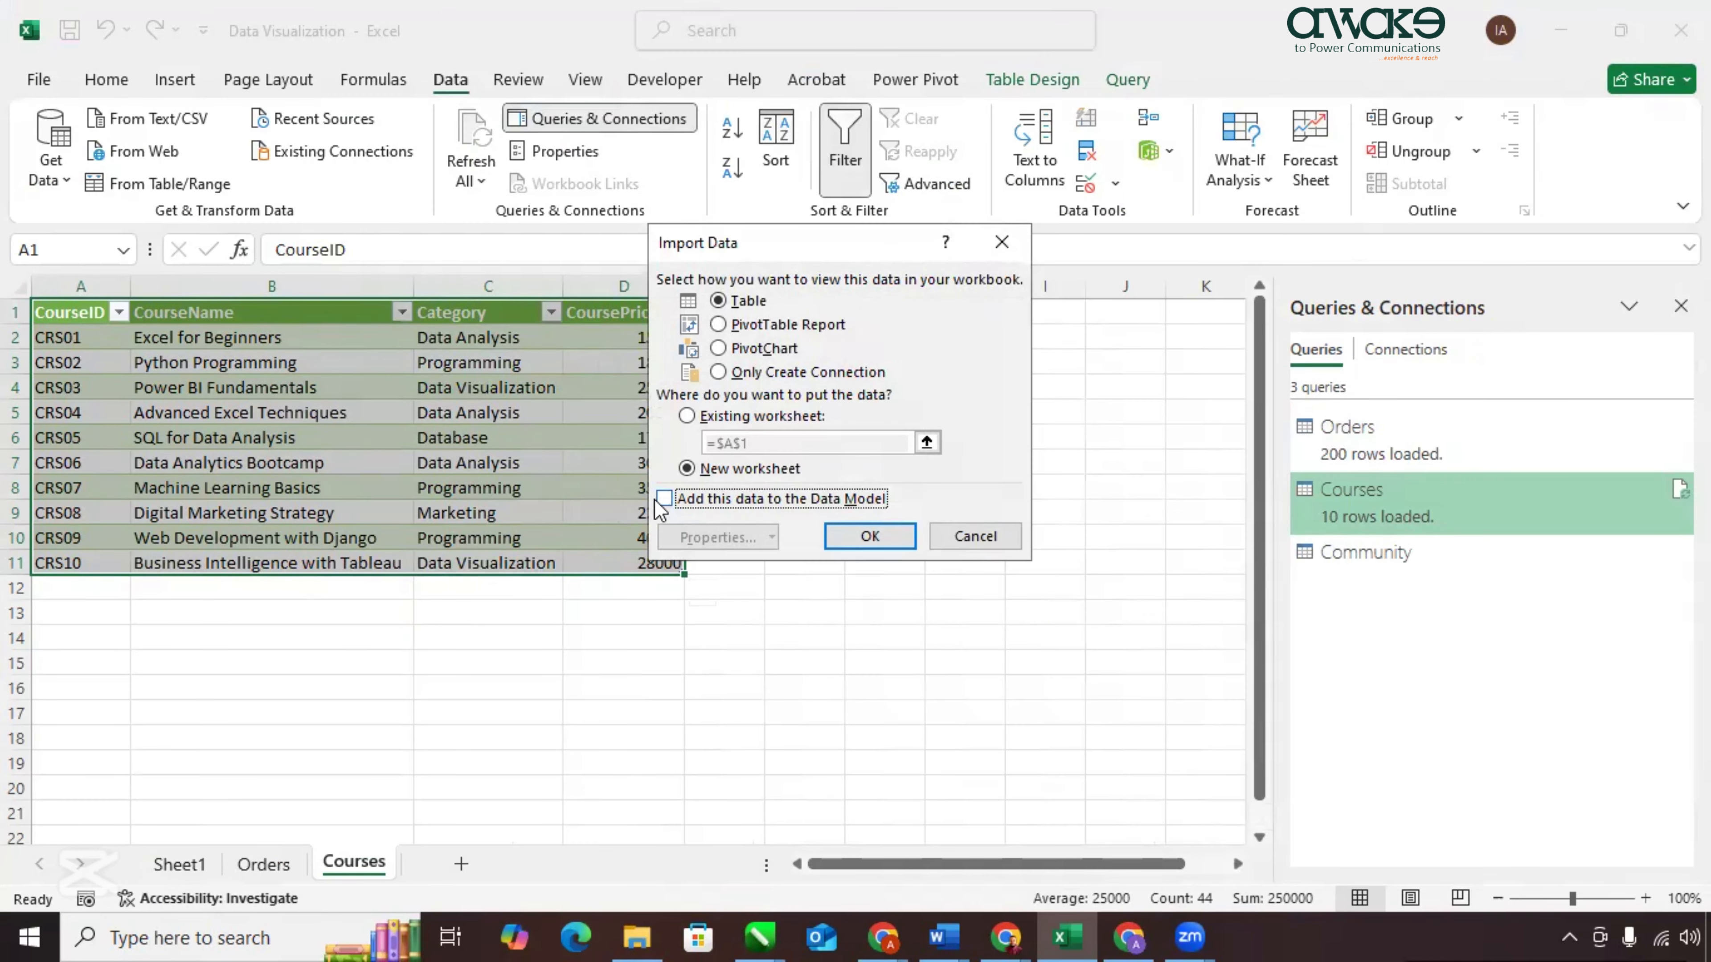
click(784, 496)
click(851, 536)
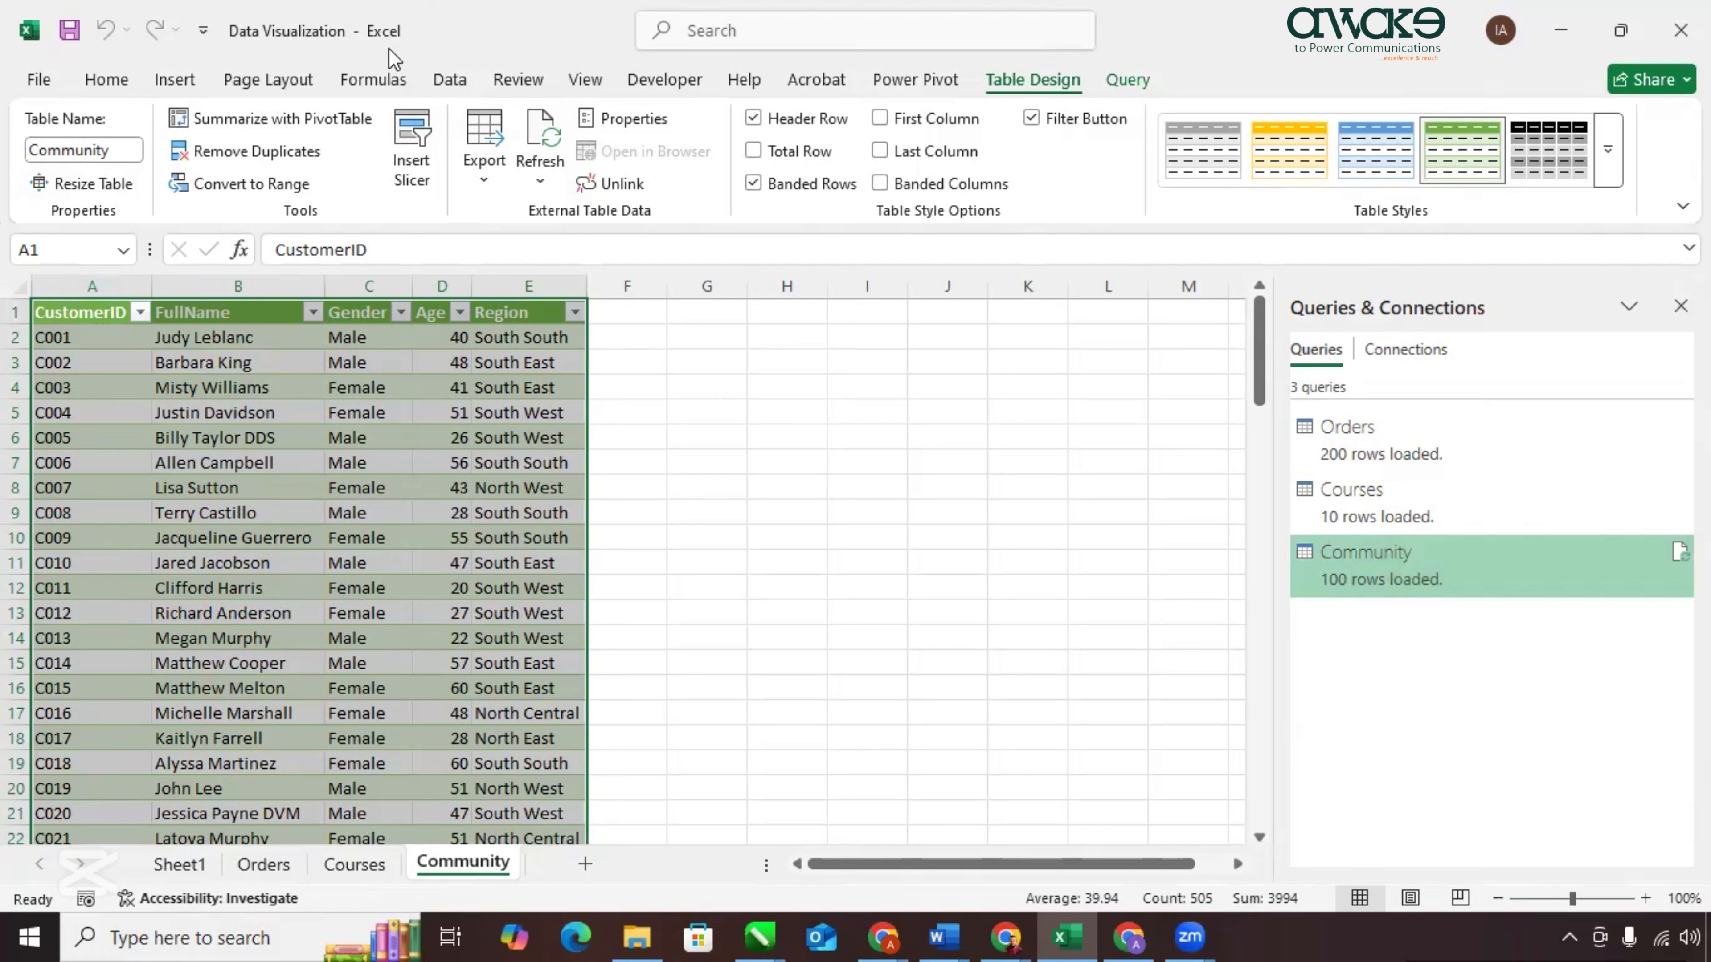
Open the workbook's Data Model for management in Power Pivot.
click(447, 78)
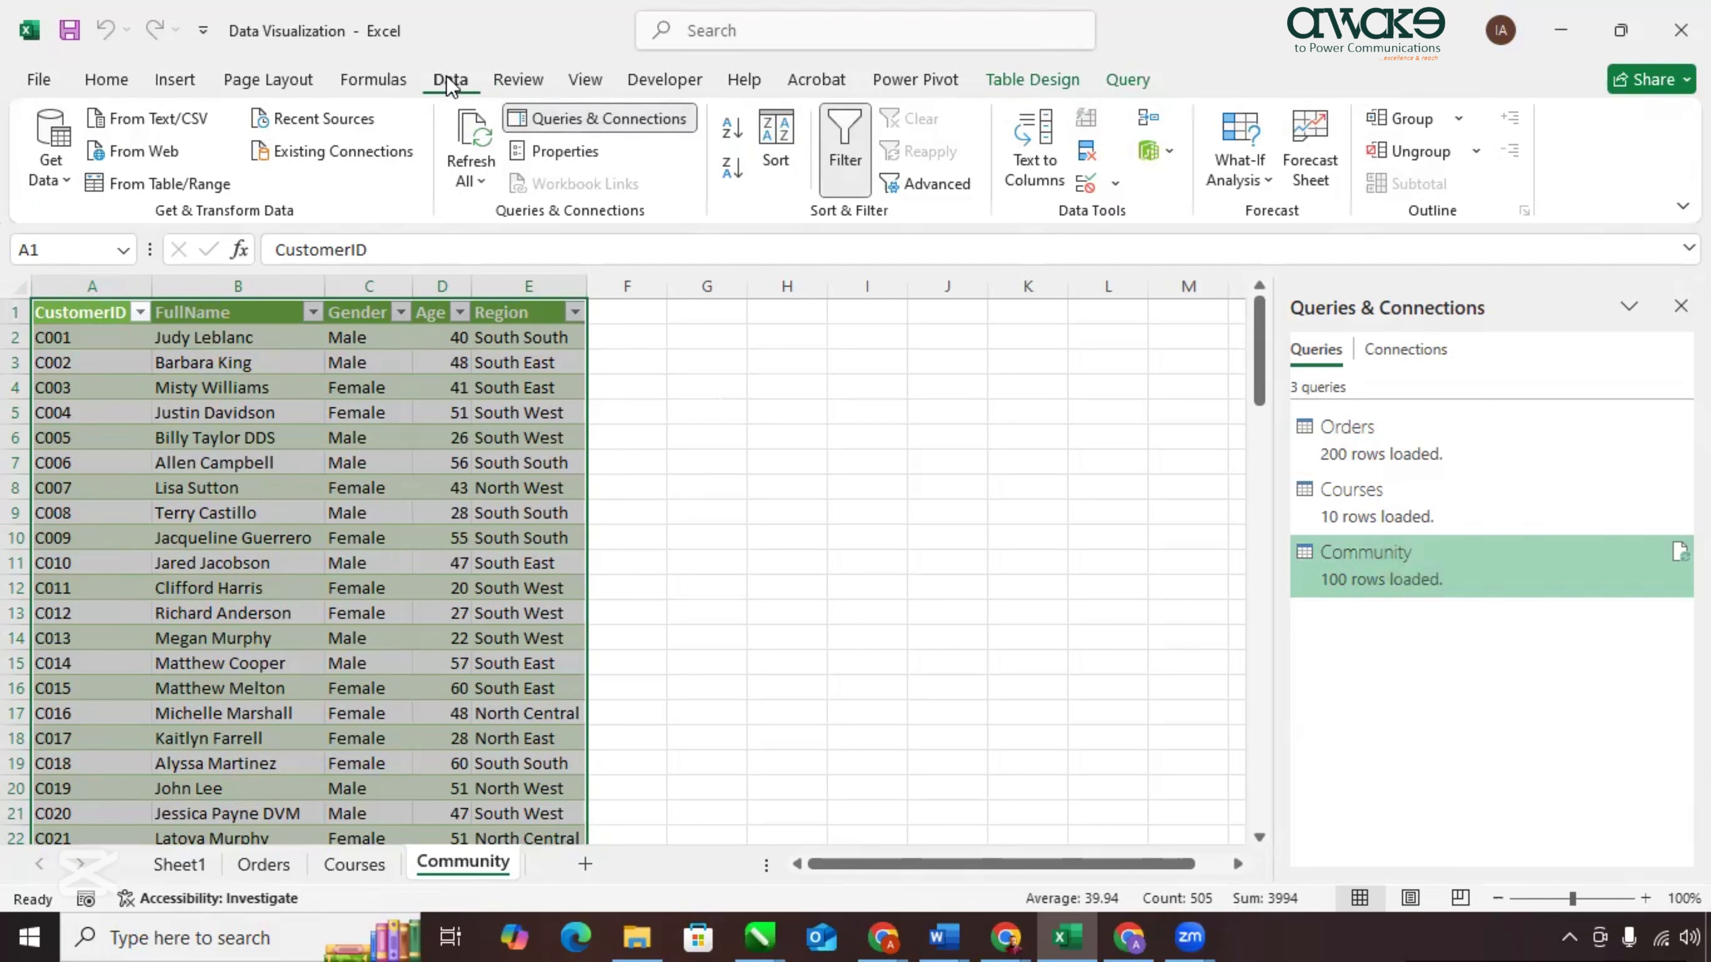
click(1161, 151)
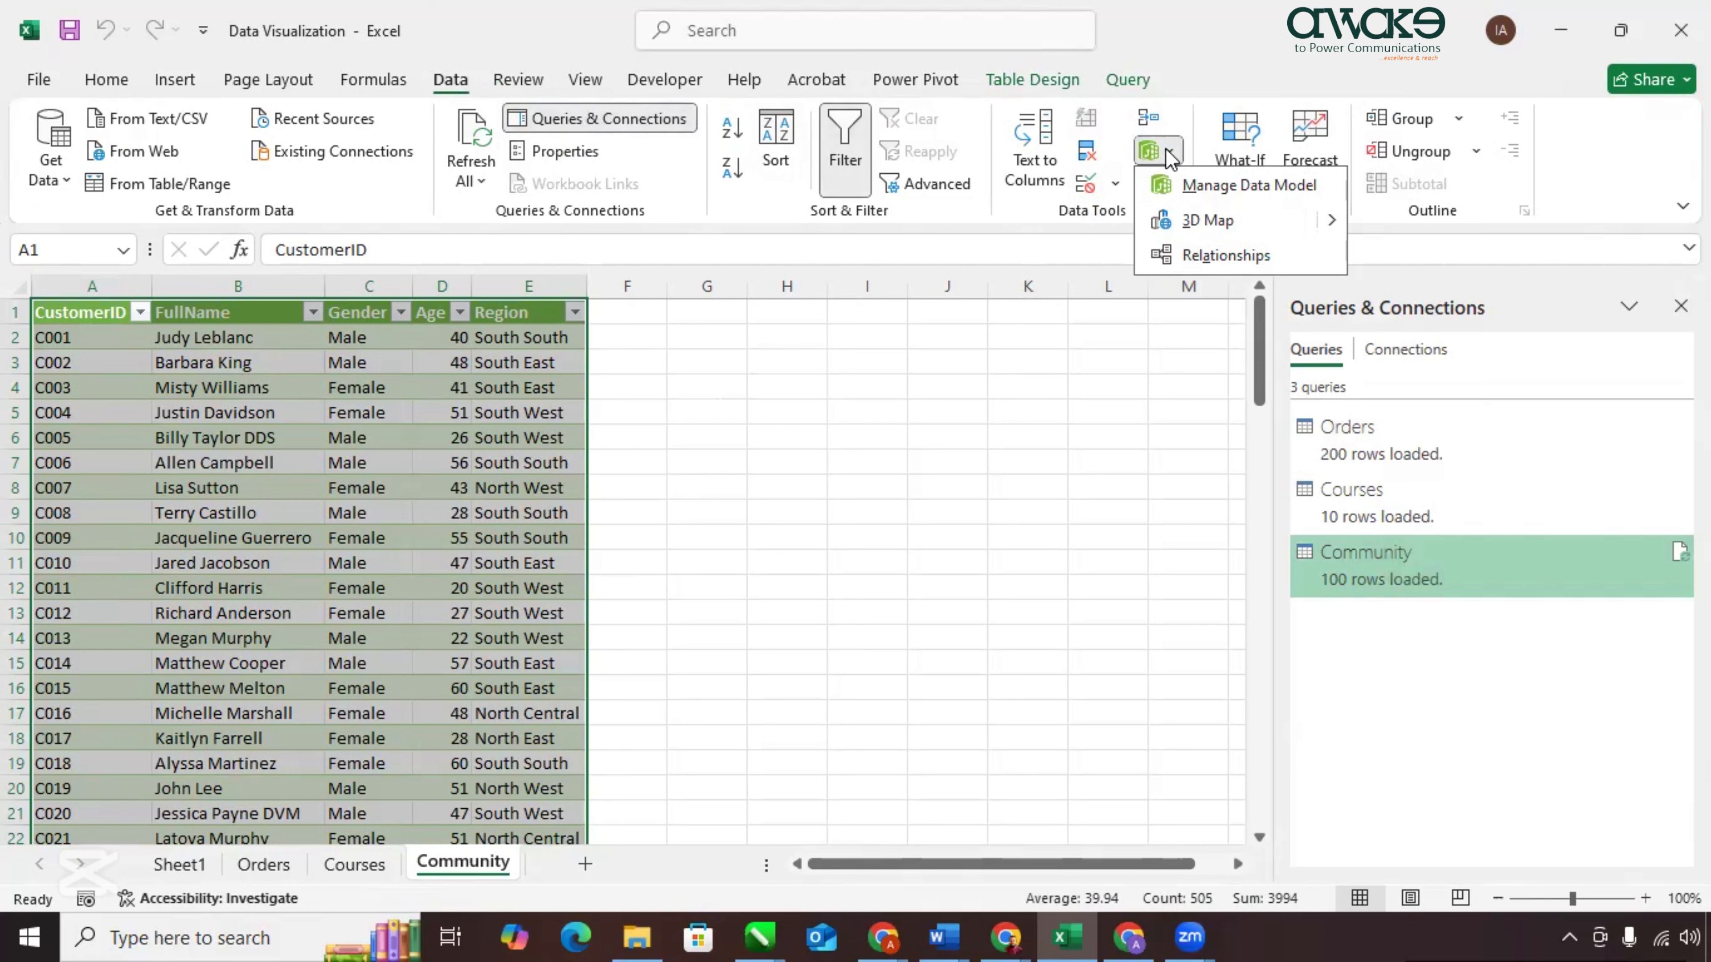
click(1212, 190)
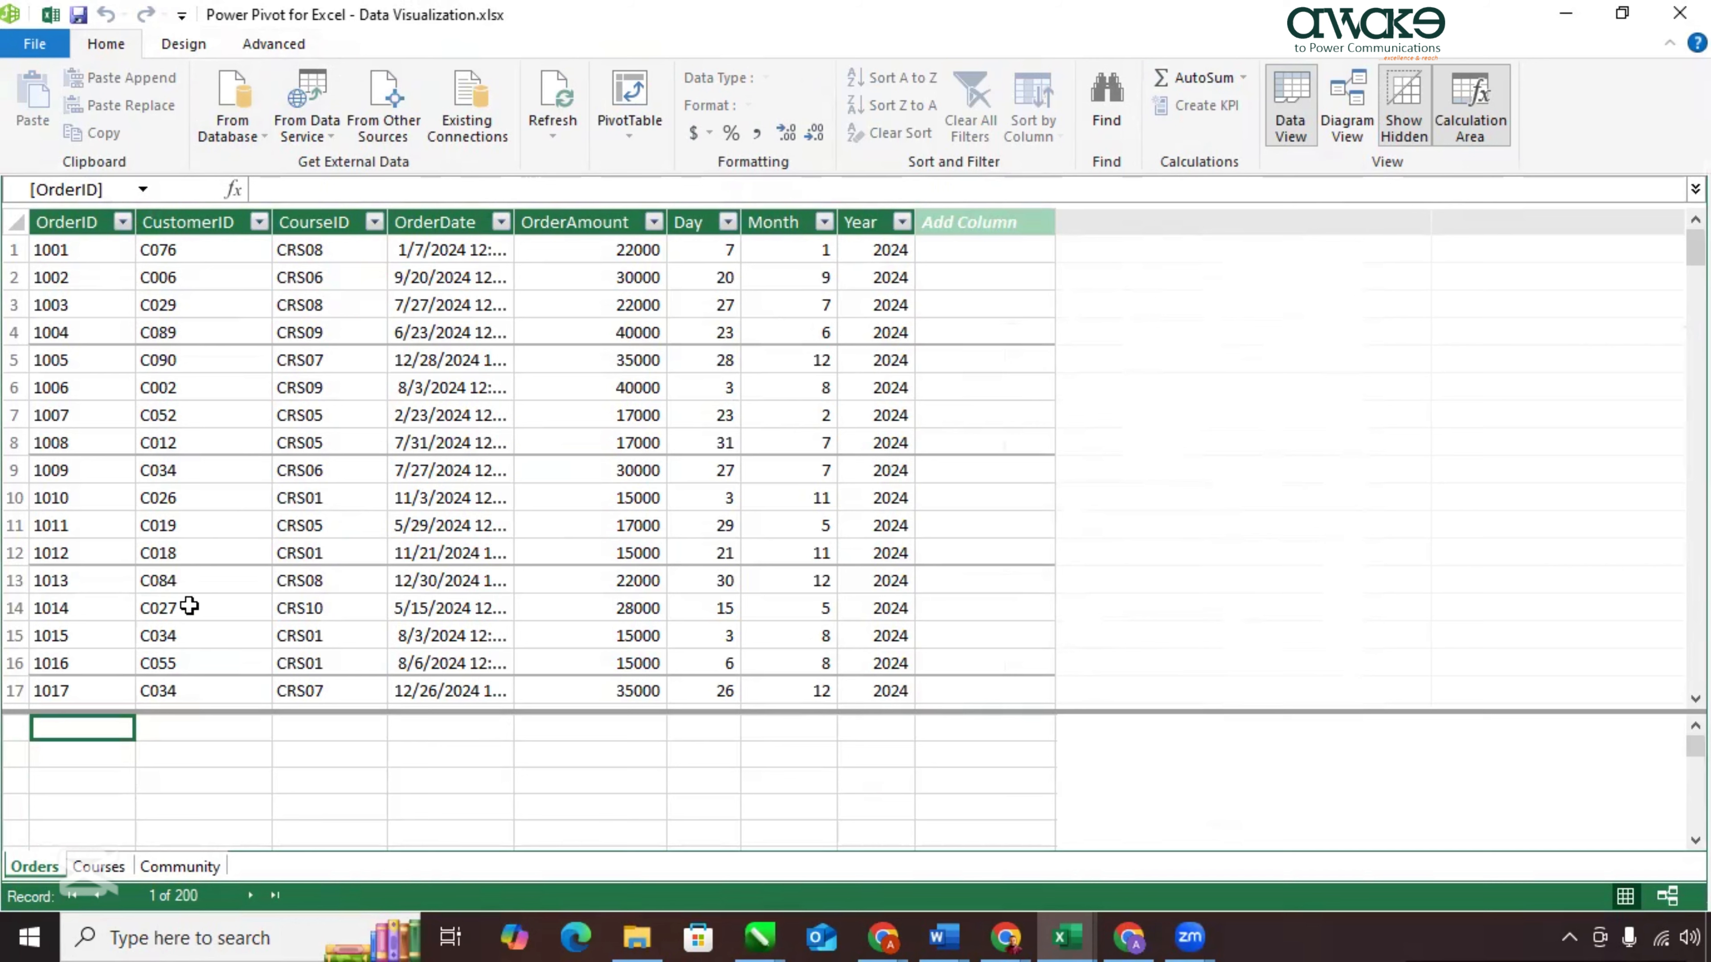
Examine the data of the Orders, Courses and Community tables in the Data Model.
click(101, 866)
click(194, 867)
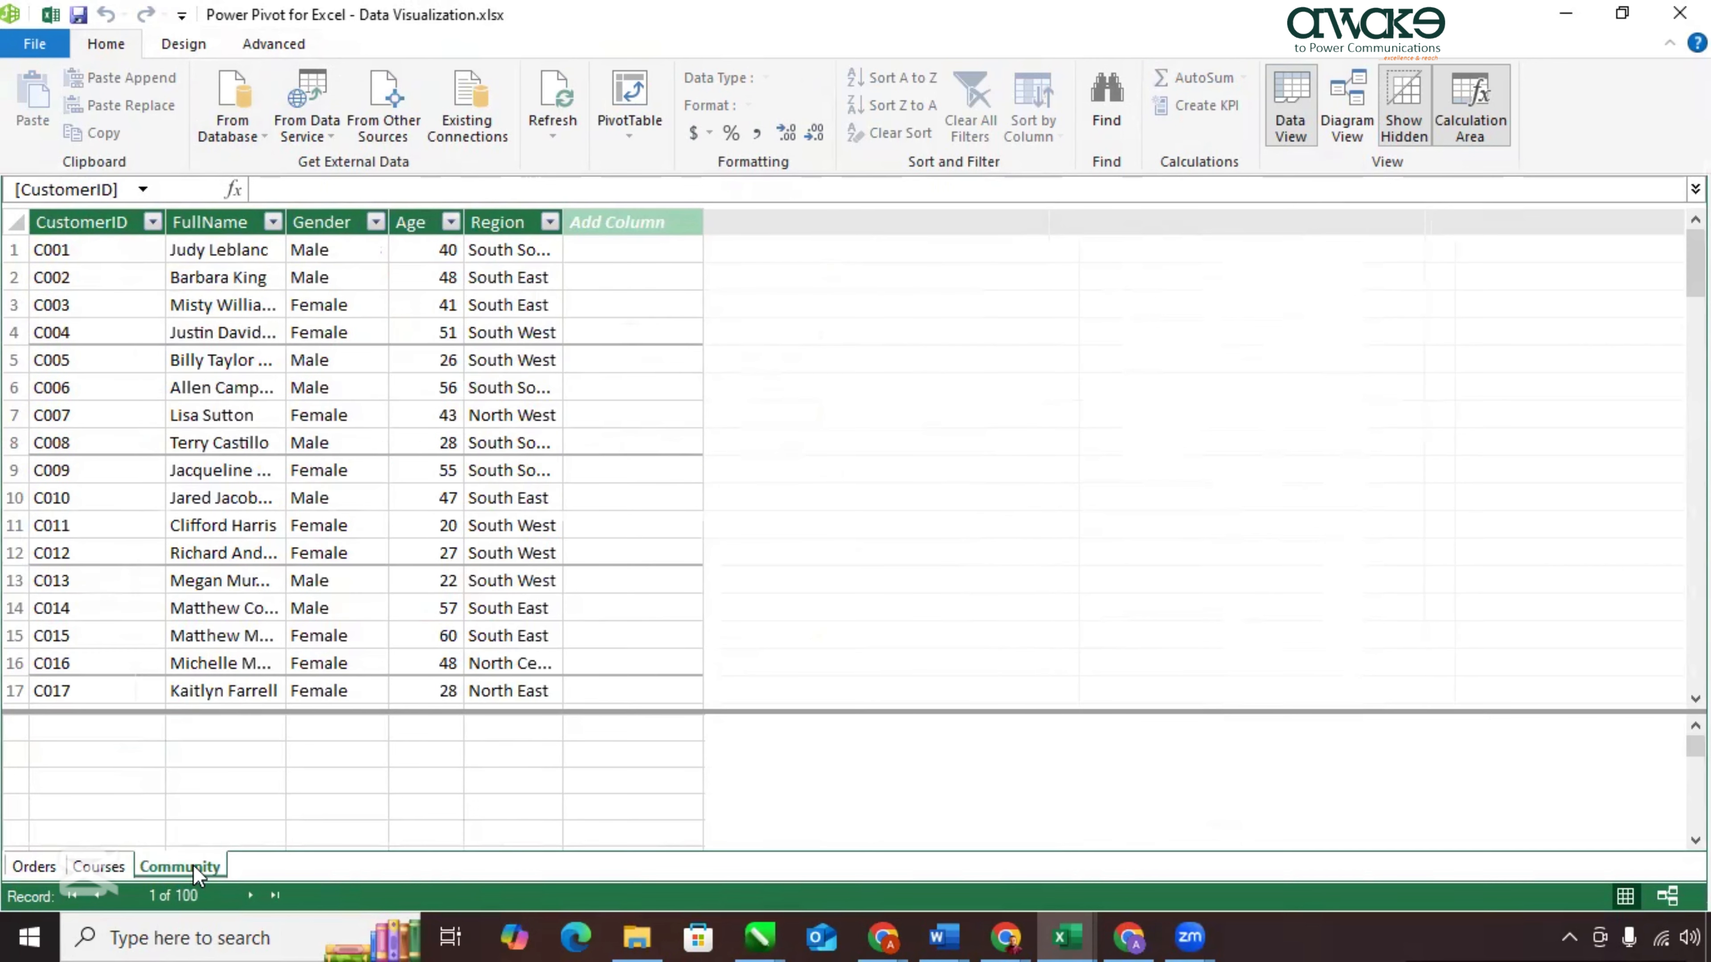
click(34, 866)
click(97, 875)
click(183, 868)
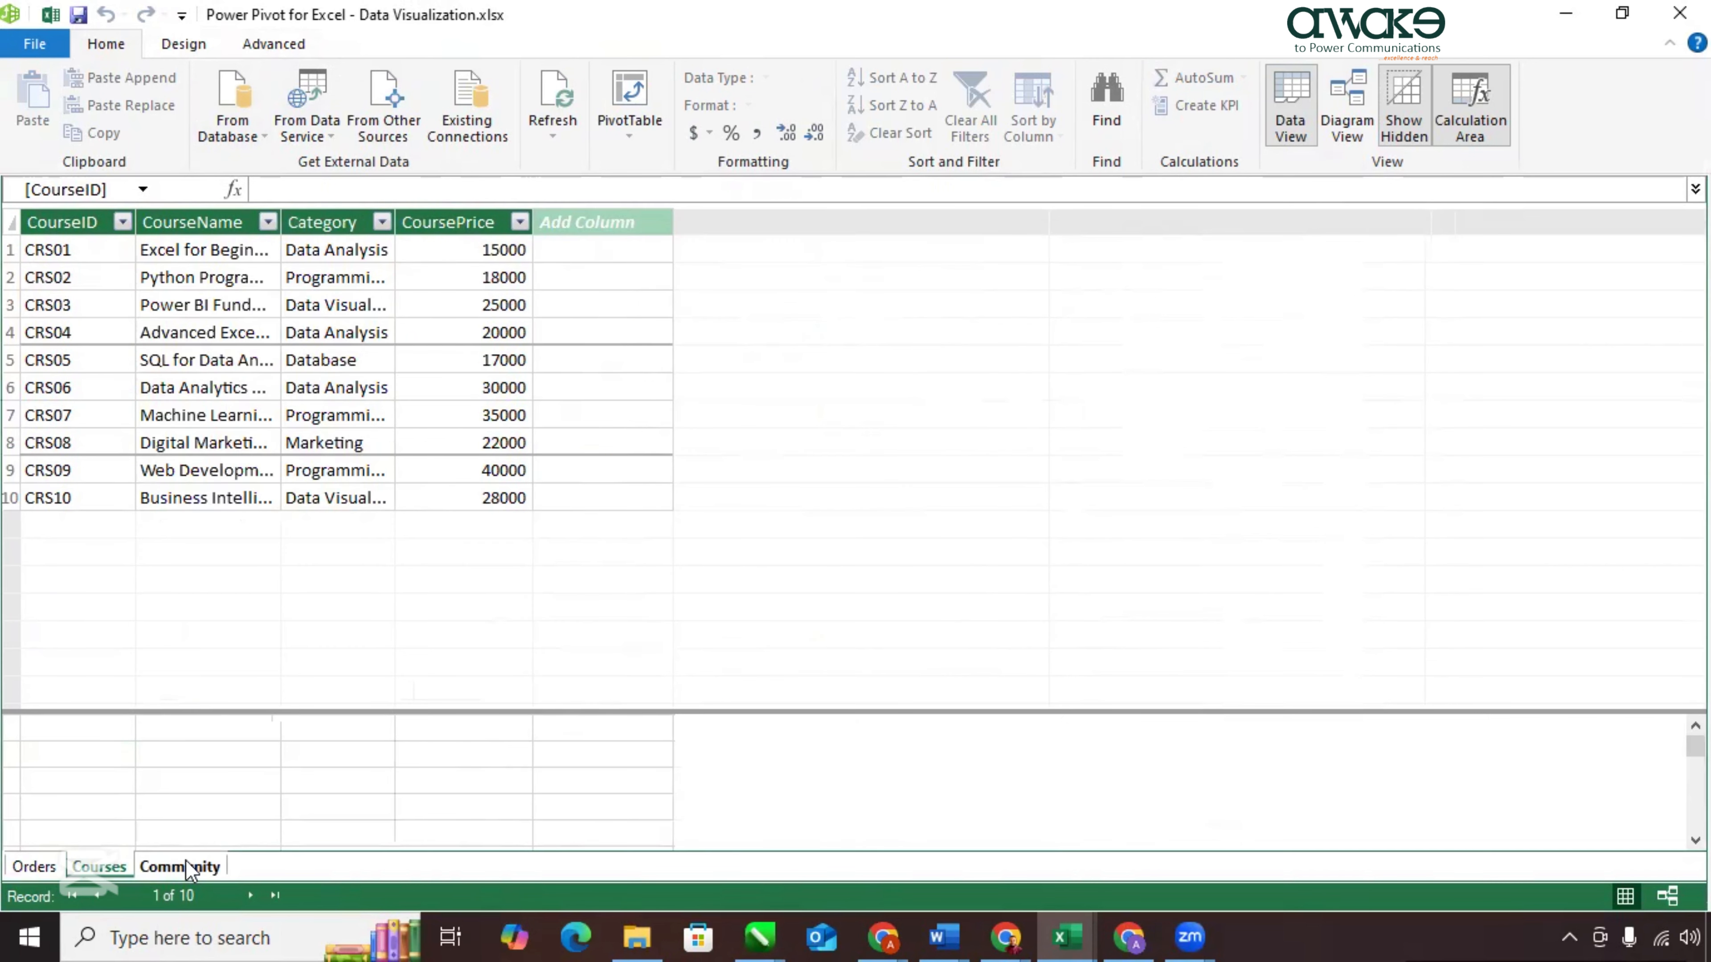
click(32, 868)
click(112, 871)
click(159, 868)
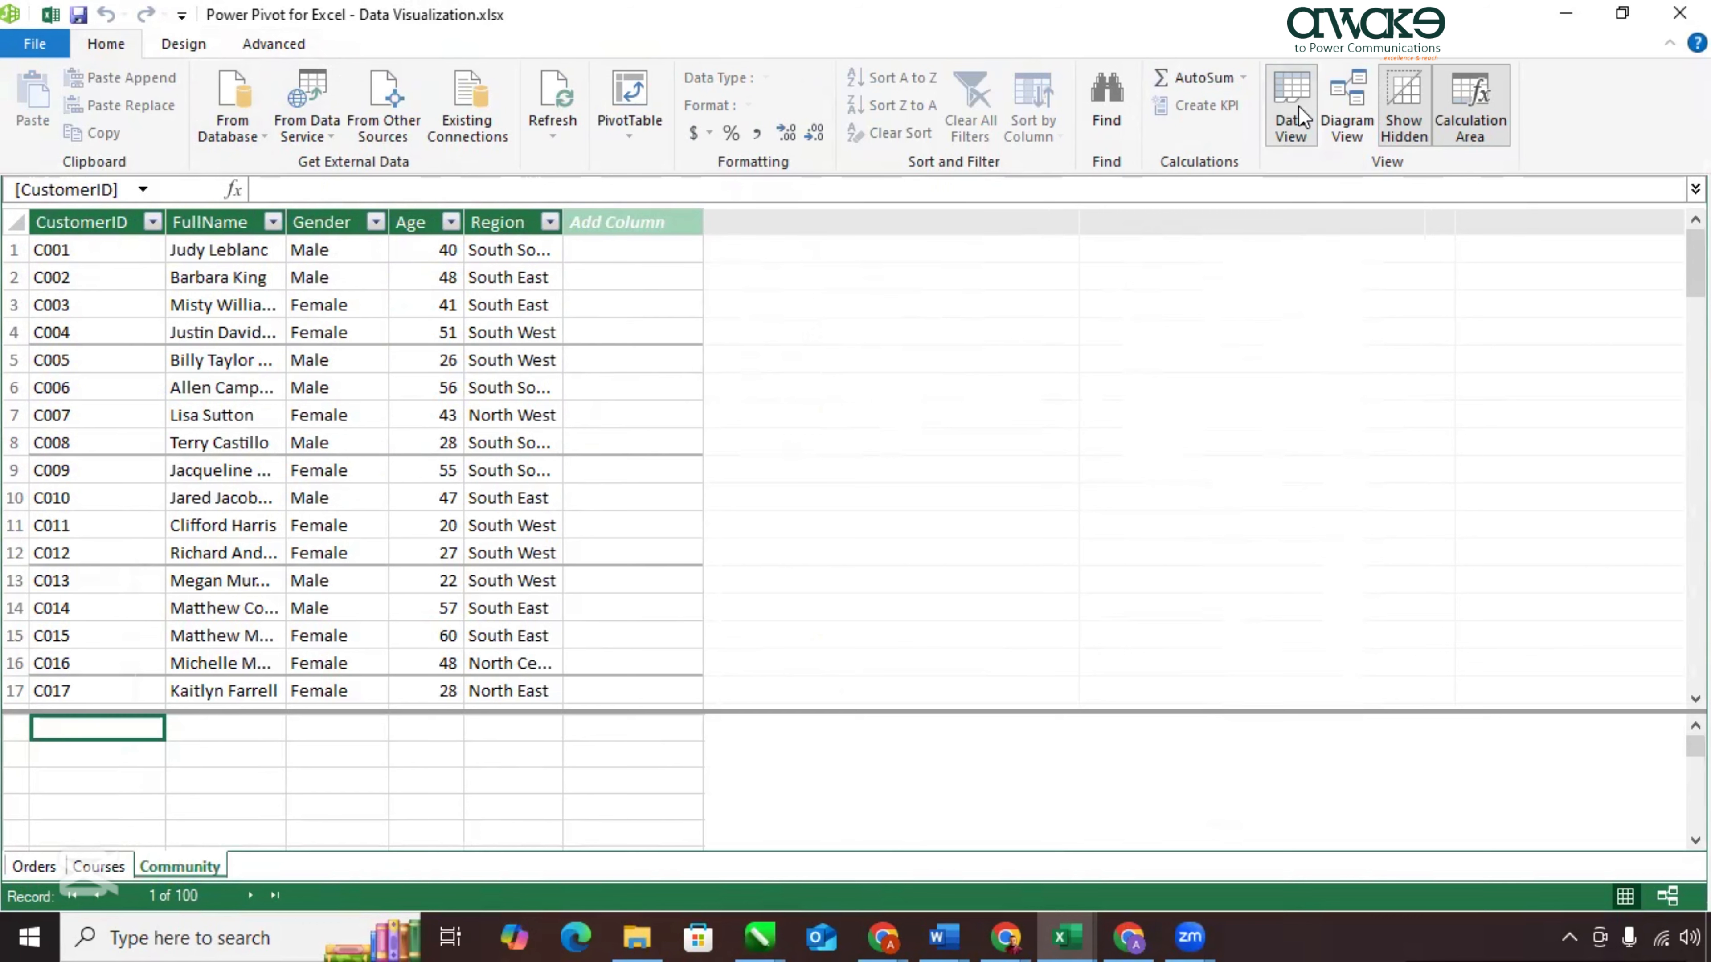
Show the Data Model as a diagram and move the Orders, Courses and Community tables lower on the canvas.
click(1335, 112)
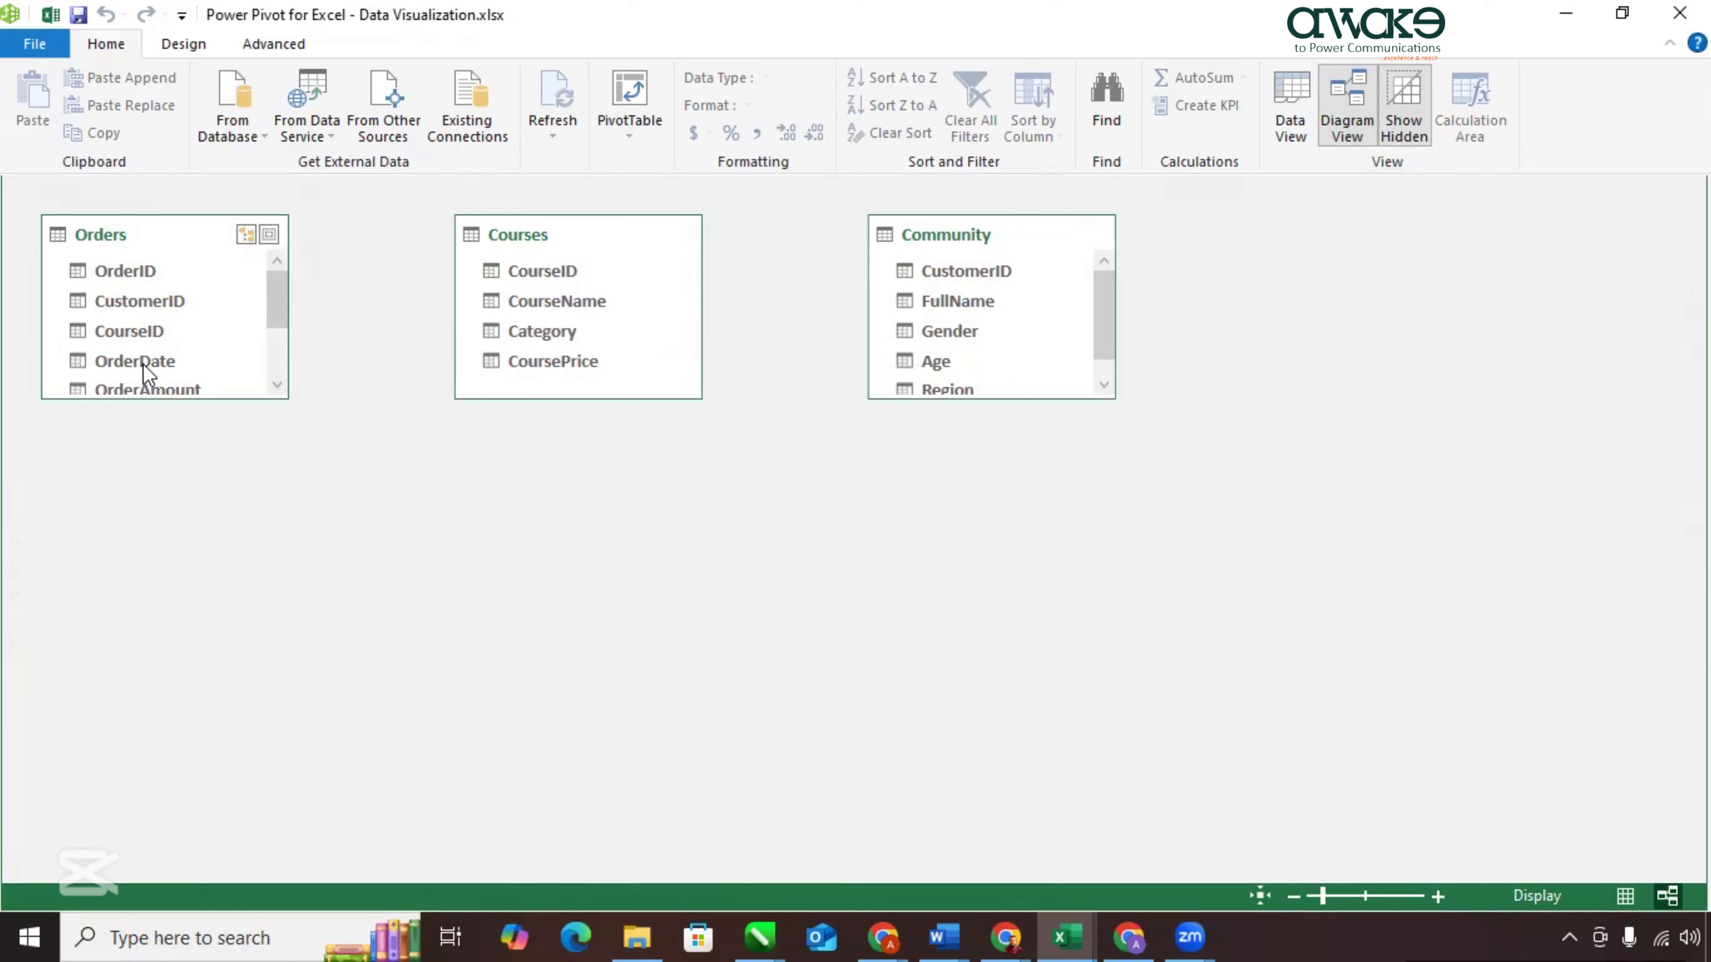
drag(278, 306, 278, 252)
drag(206, 228, 229, 297)
drag(605, 236, 637, 341)
drag(1043, 237, 1060, 335)
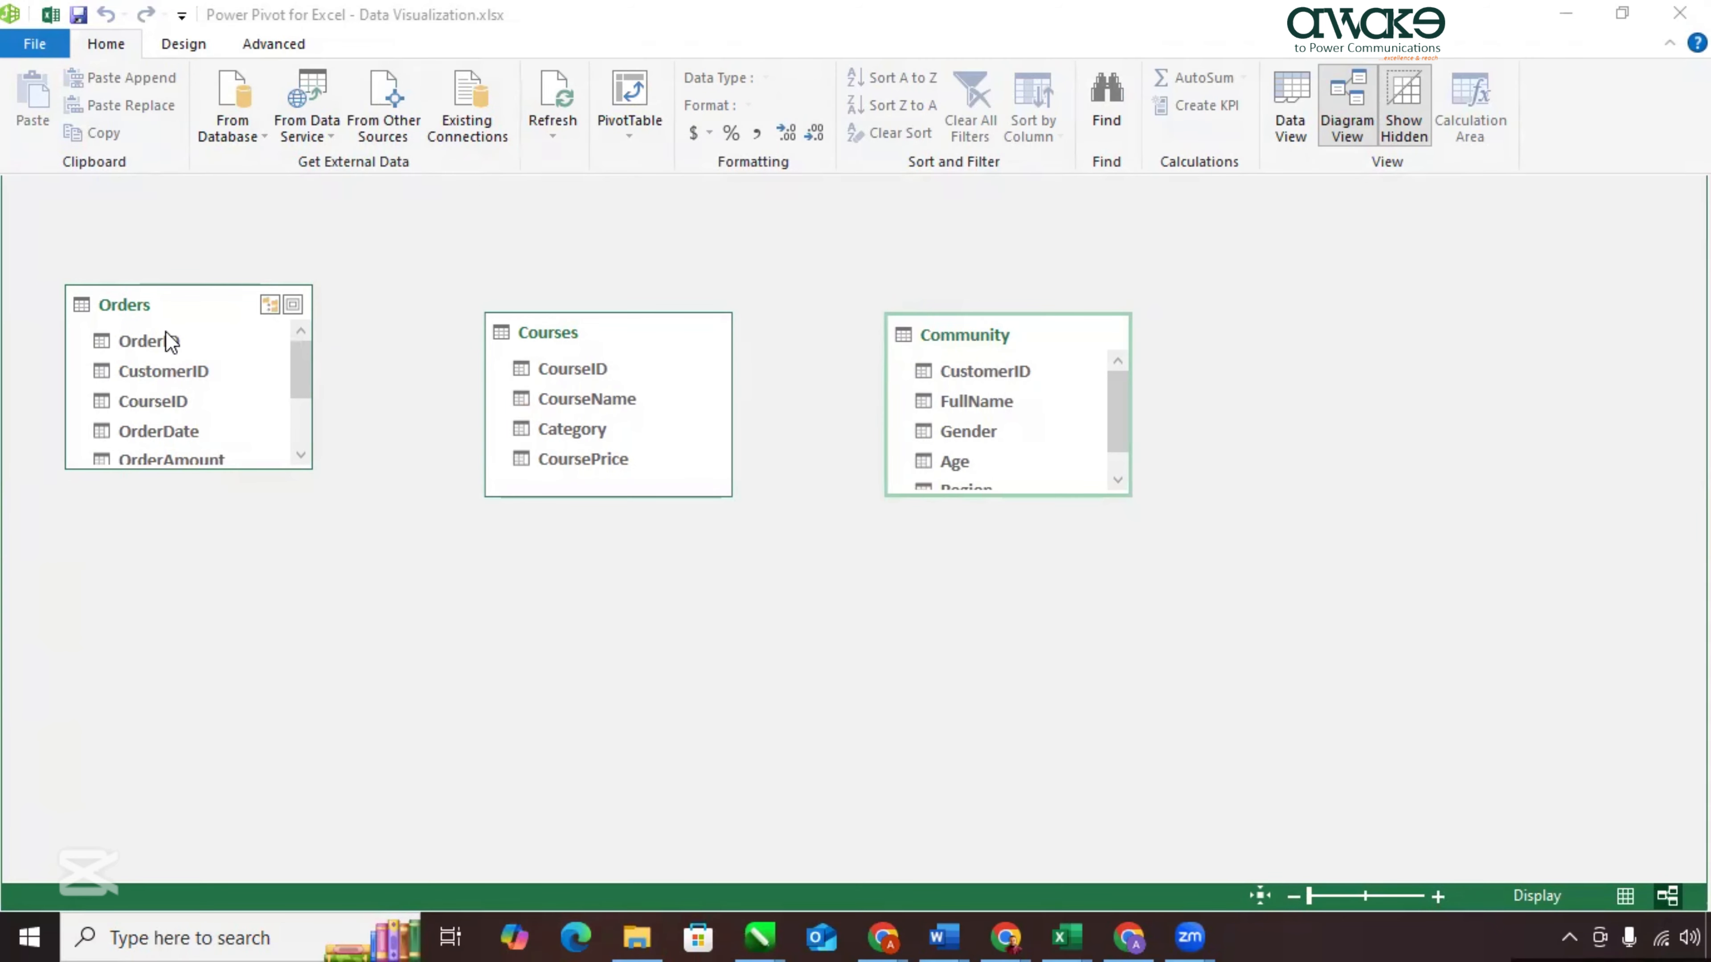
Relate Orders to Community through their CustomerID fields, and place the Community table below Courses in the diagram.
click(167, 291)
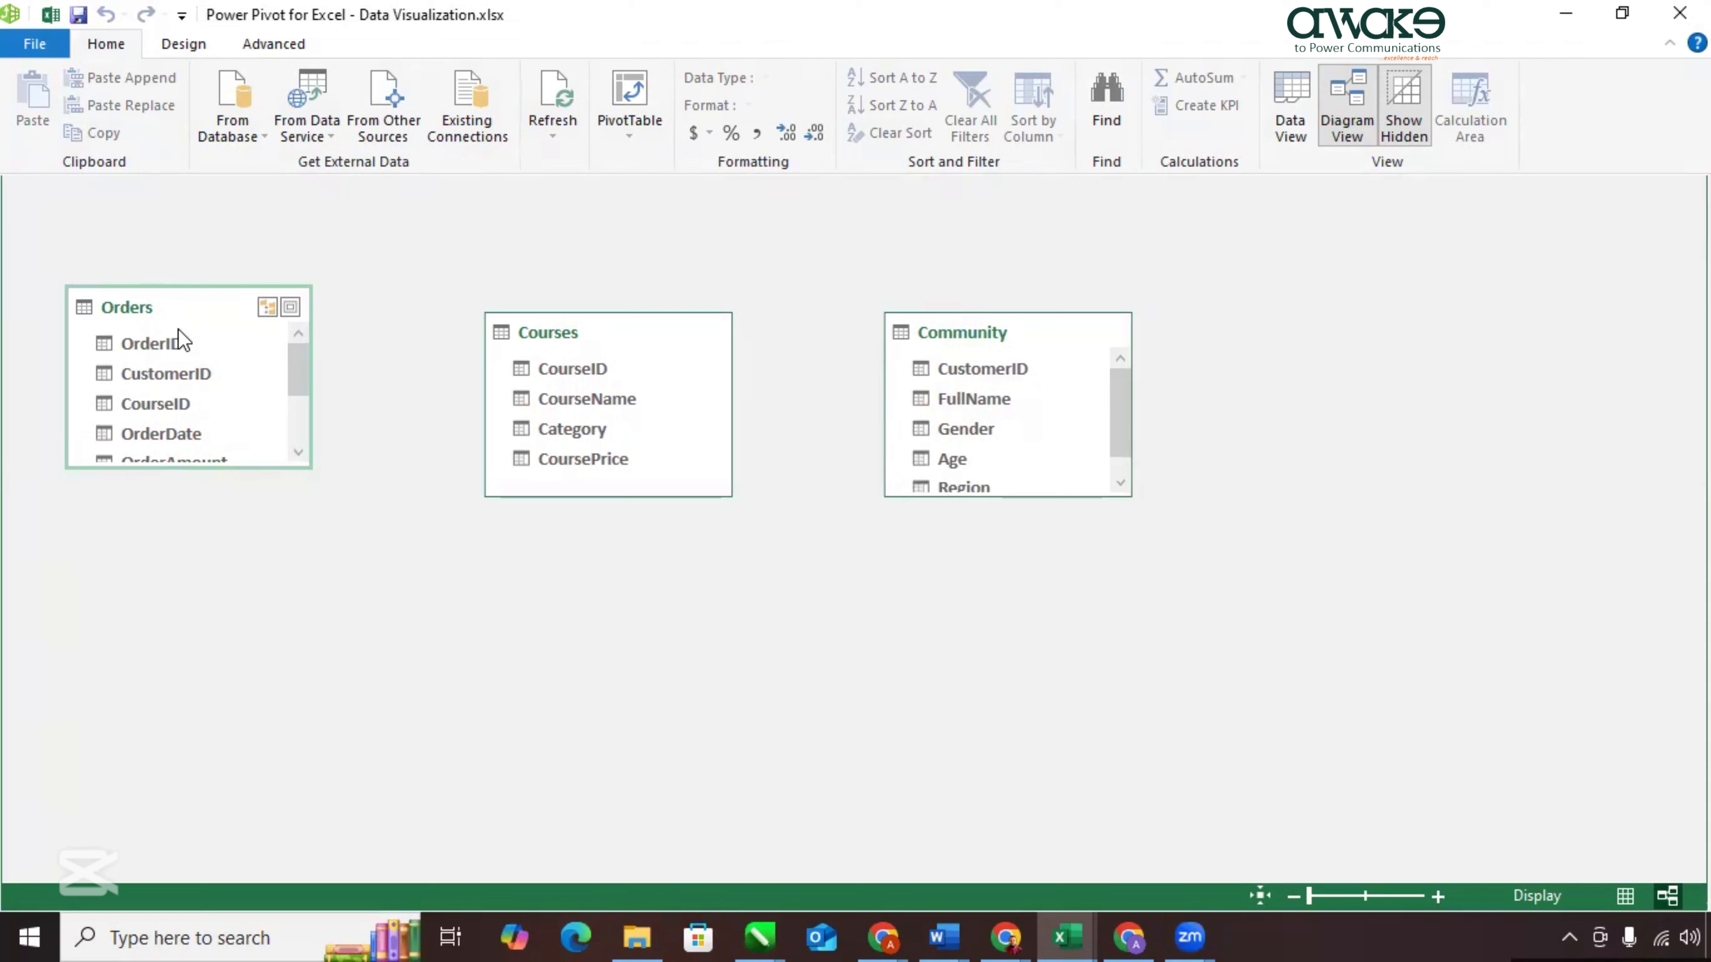
click(192, 381)
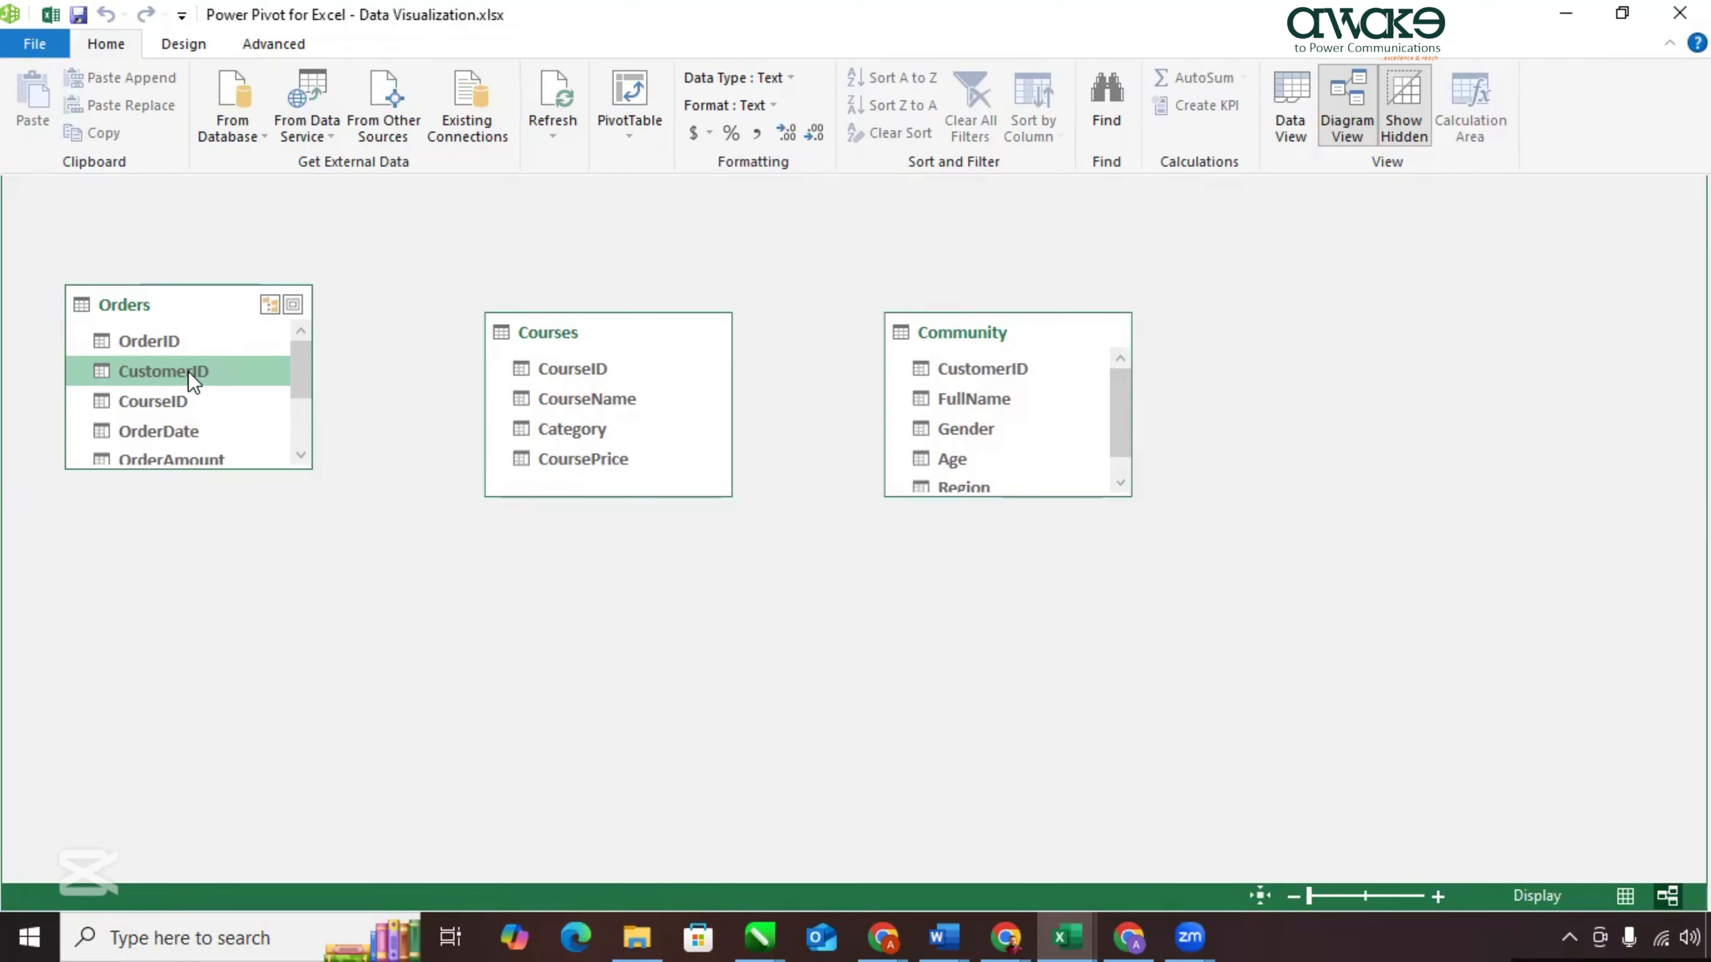
drag(192, 381, 344, 378)
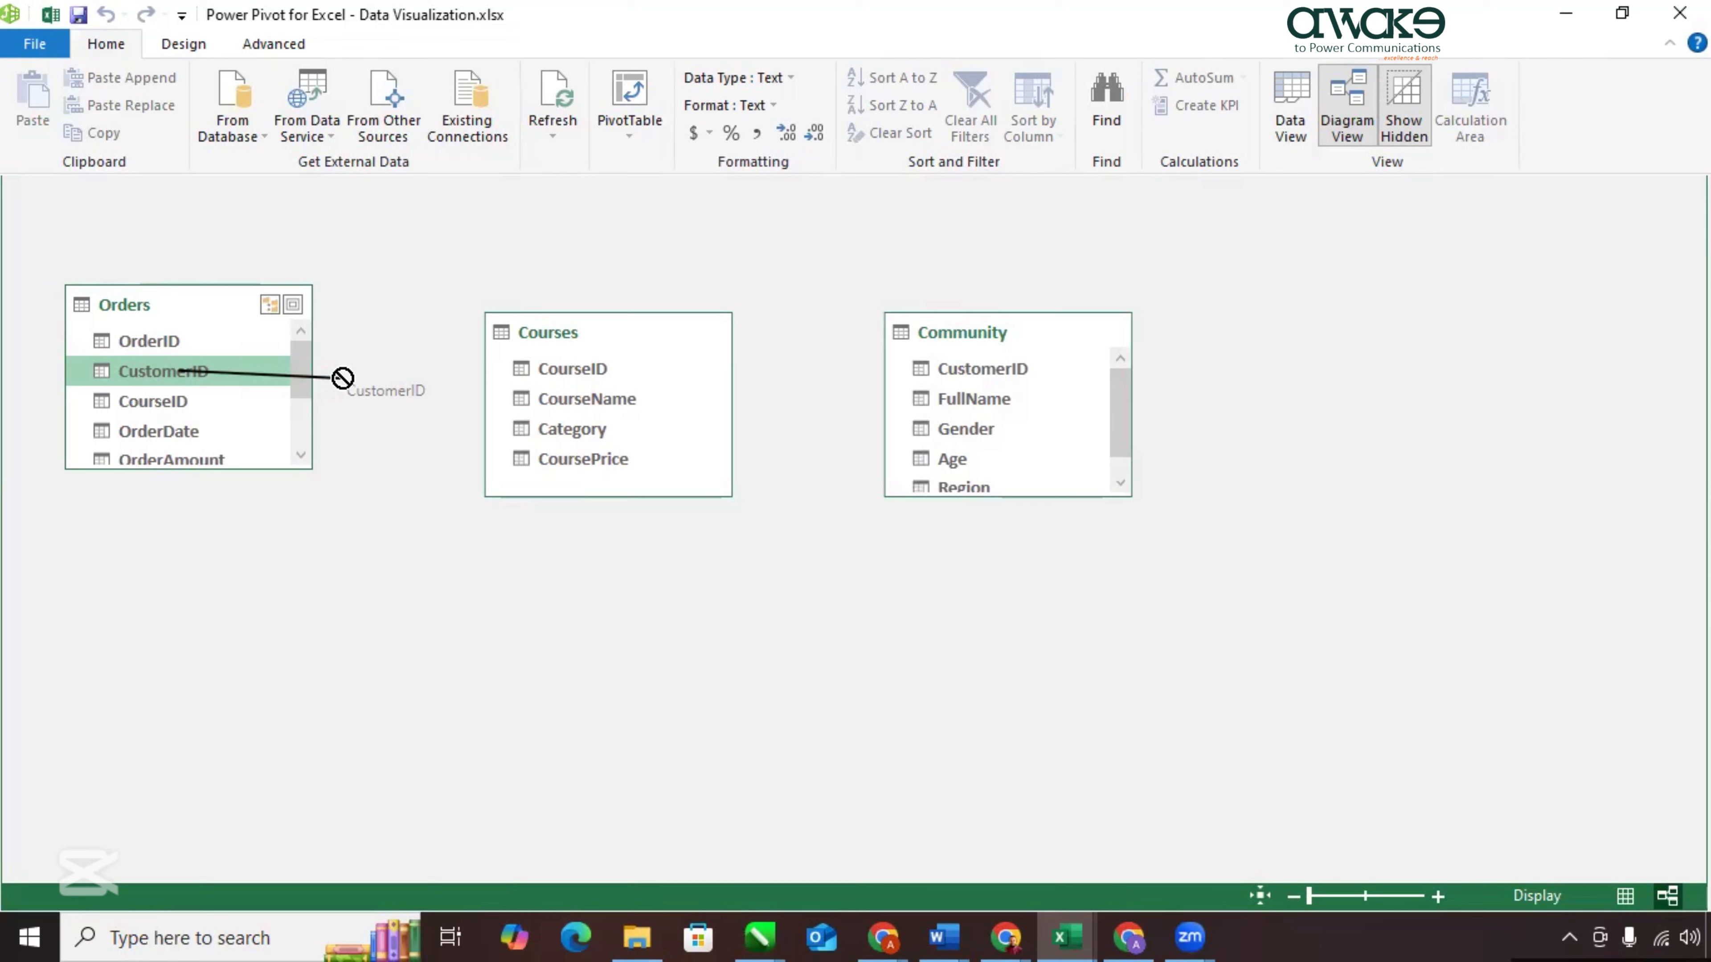
drag(343, 378, 934, 369)
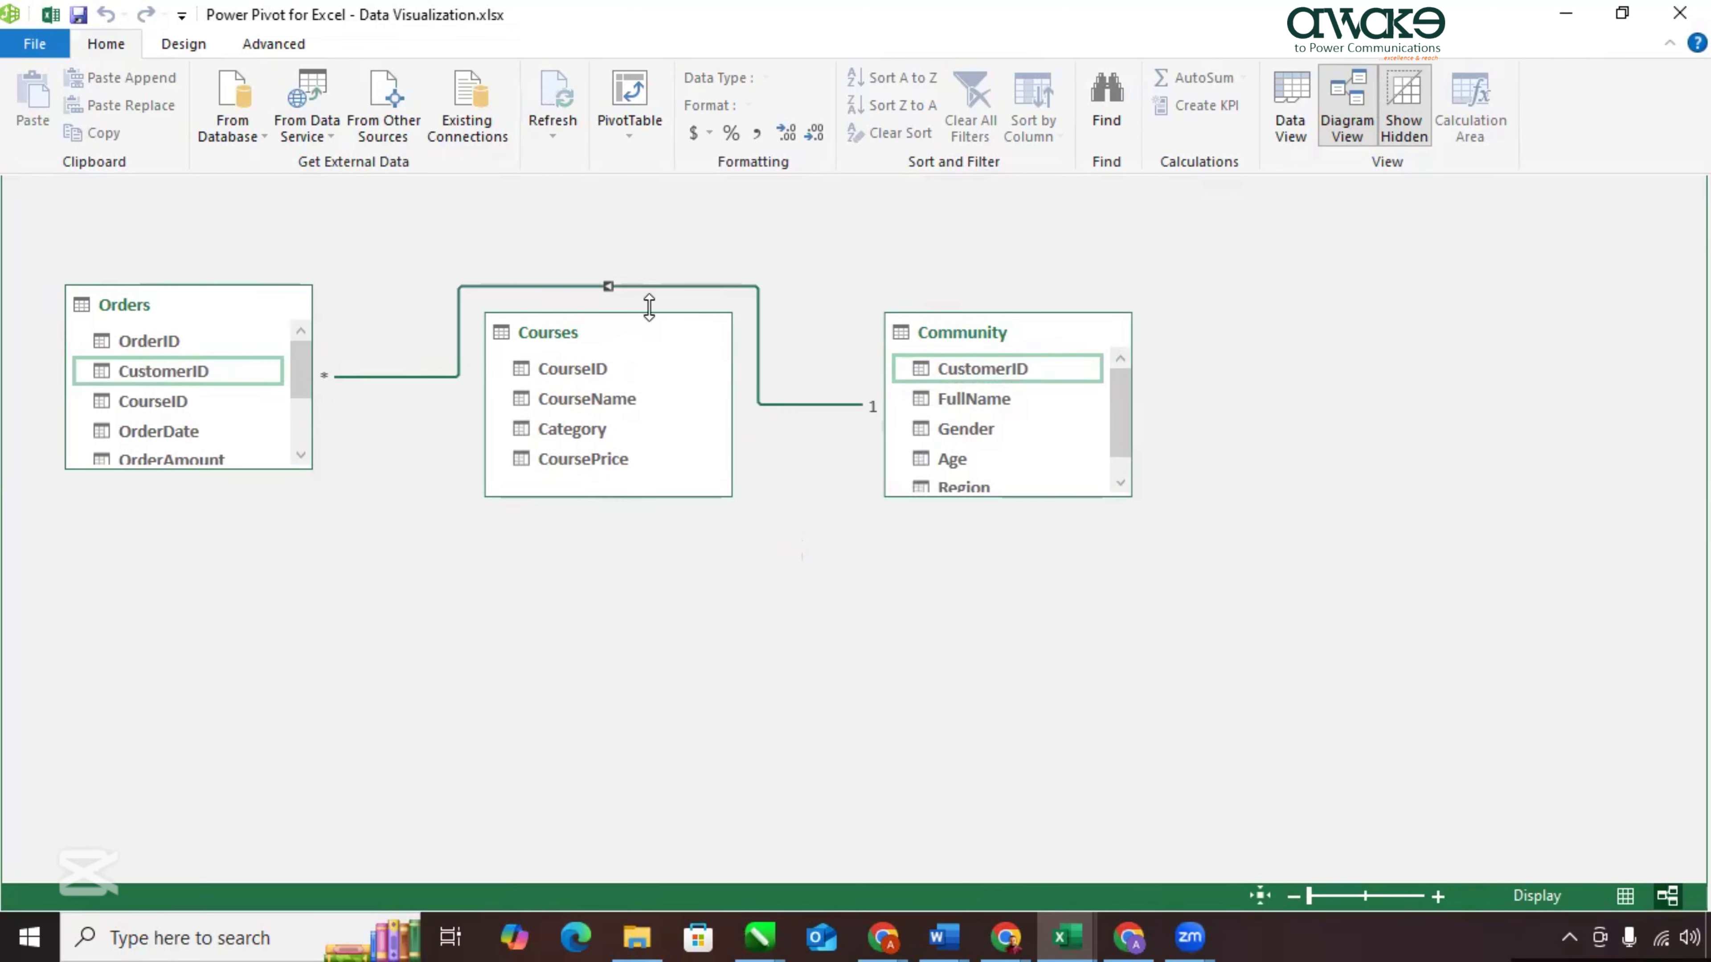
mouse_move(1053, 332)
drag(1053, 331, 651, 624)
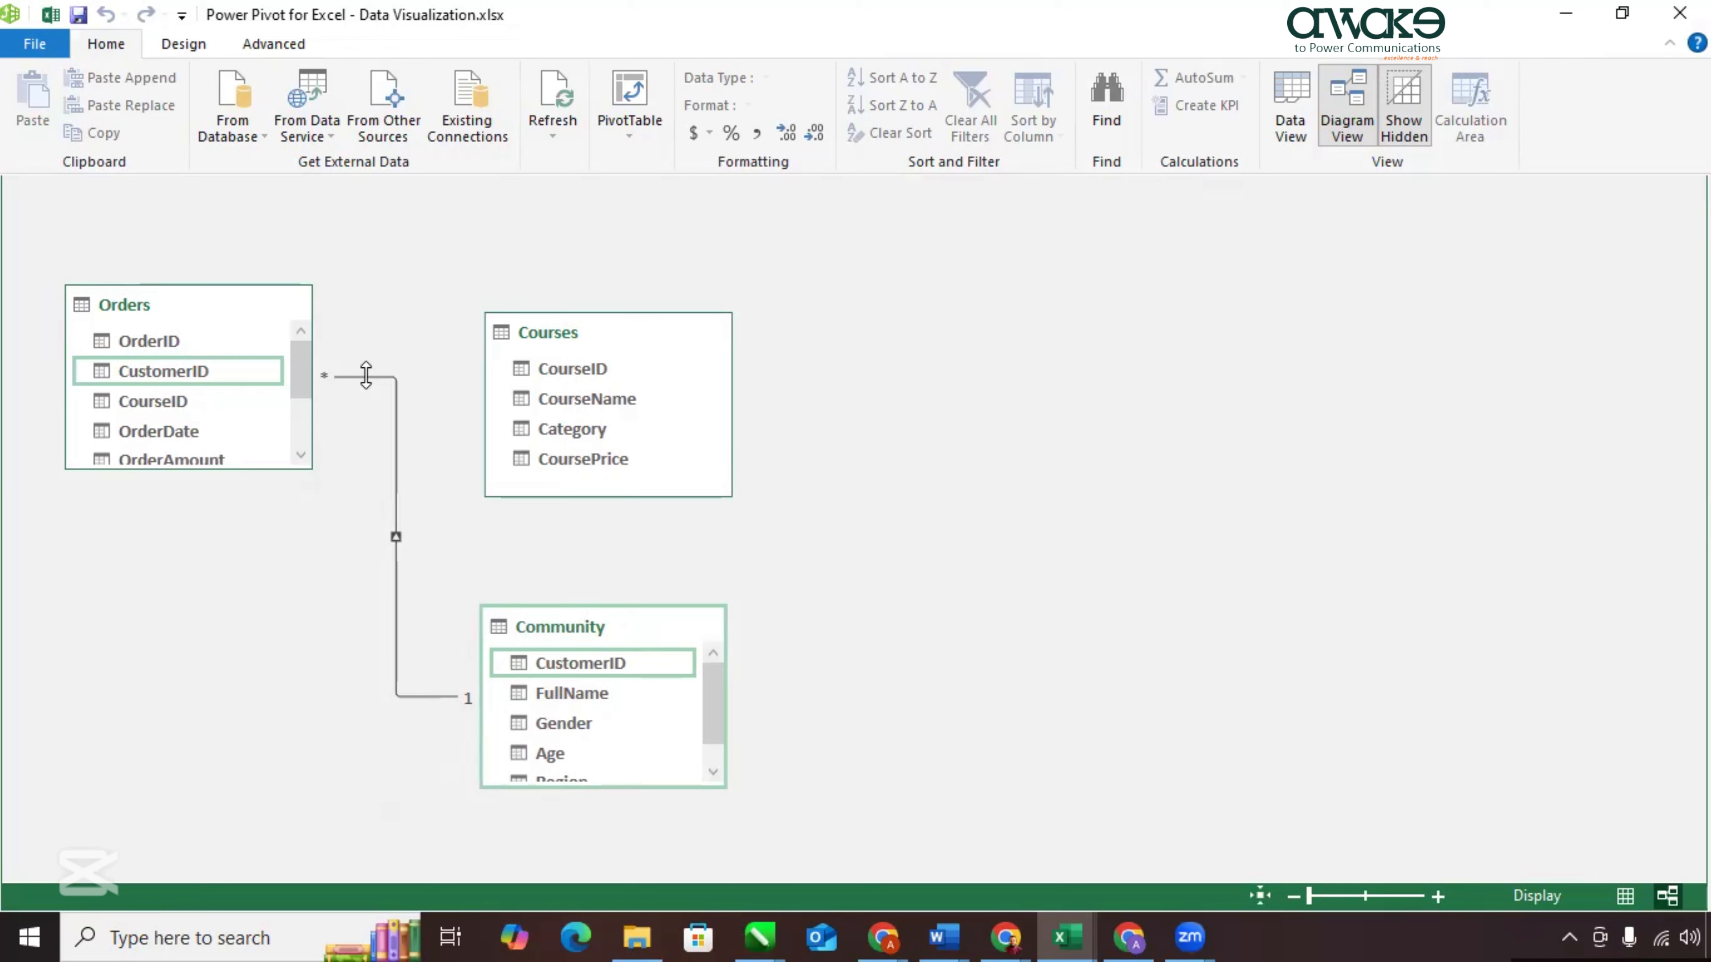
Relate Orders to Courses through their CourseID fields, and move the Courses table up and farther away from Orders.
drag(176, 399, 529, 372)
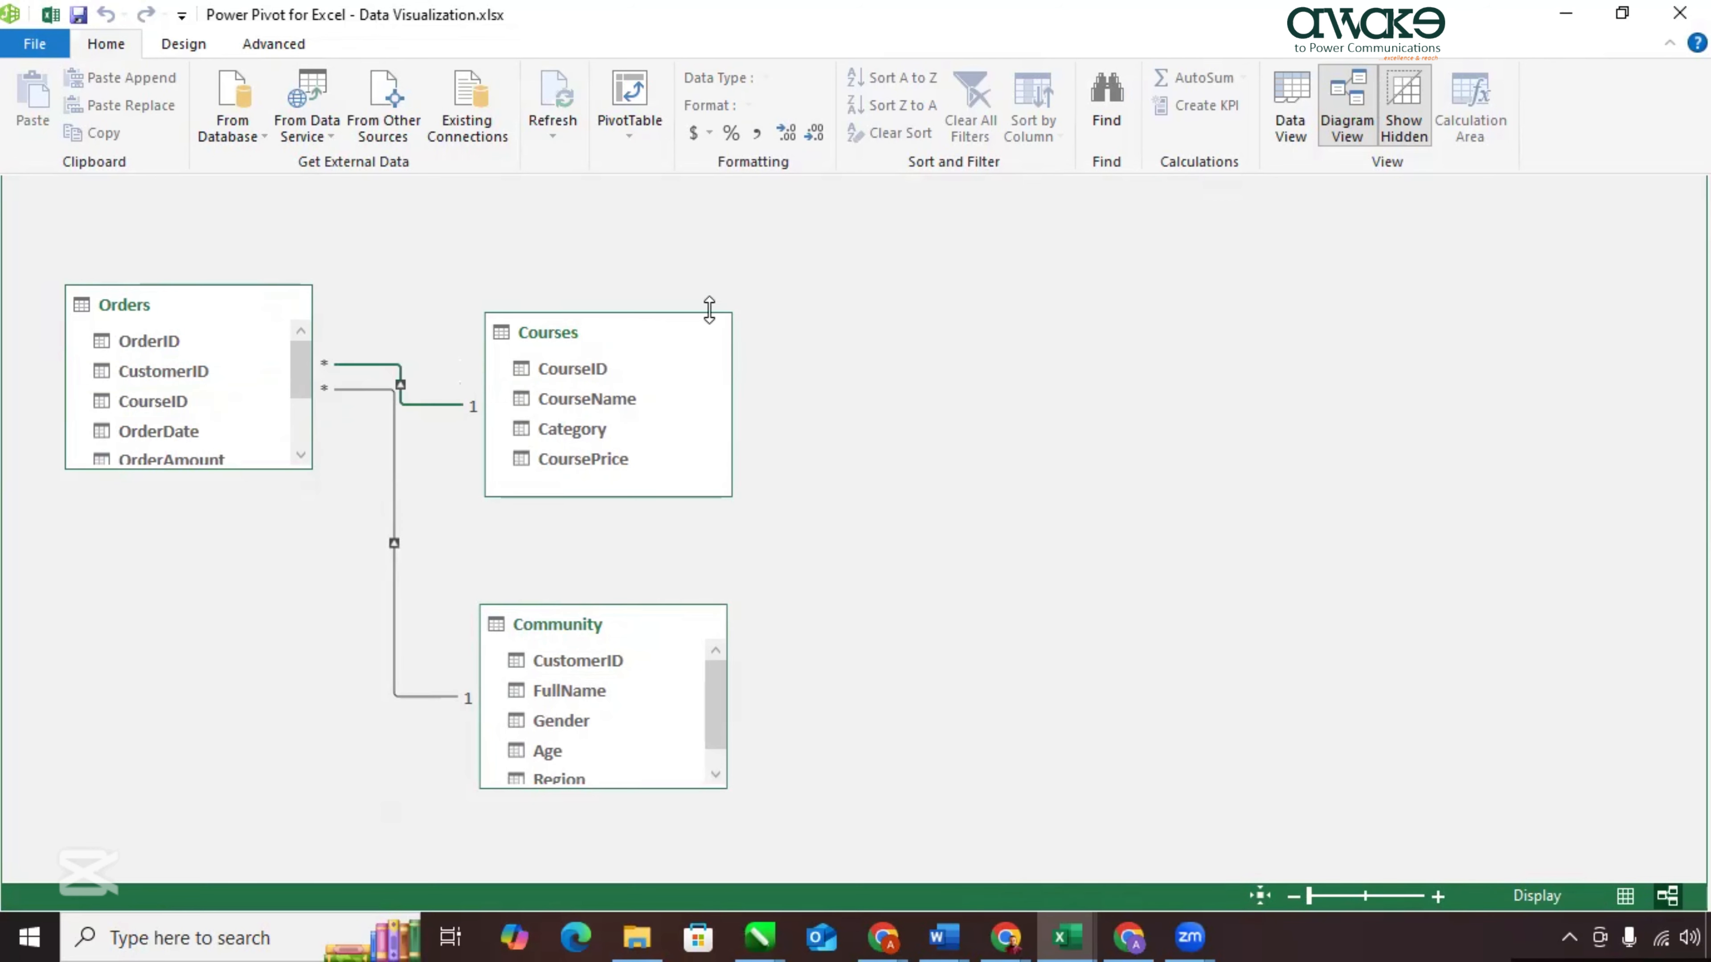
drag(660, 337, 764, 293)
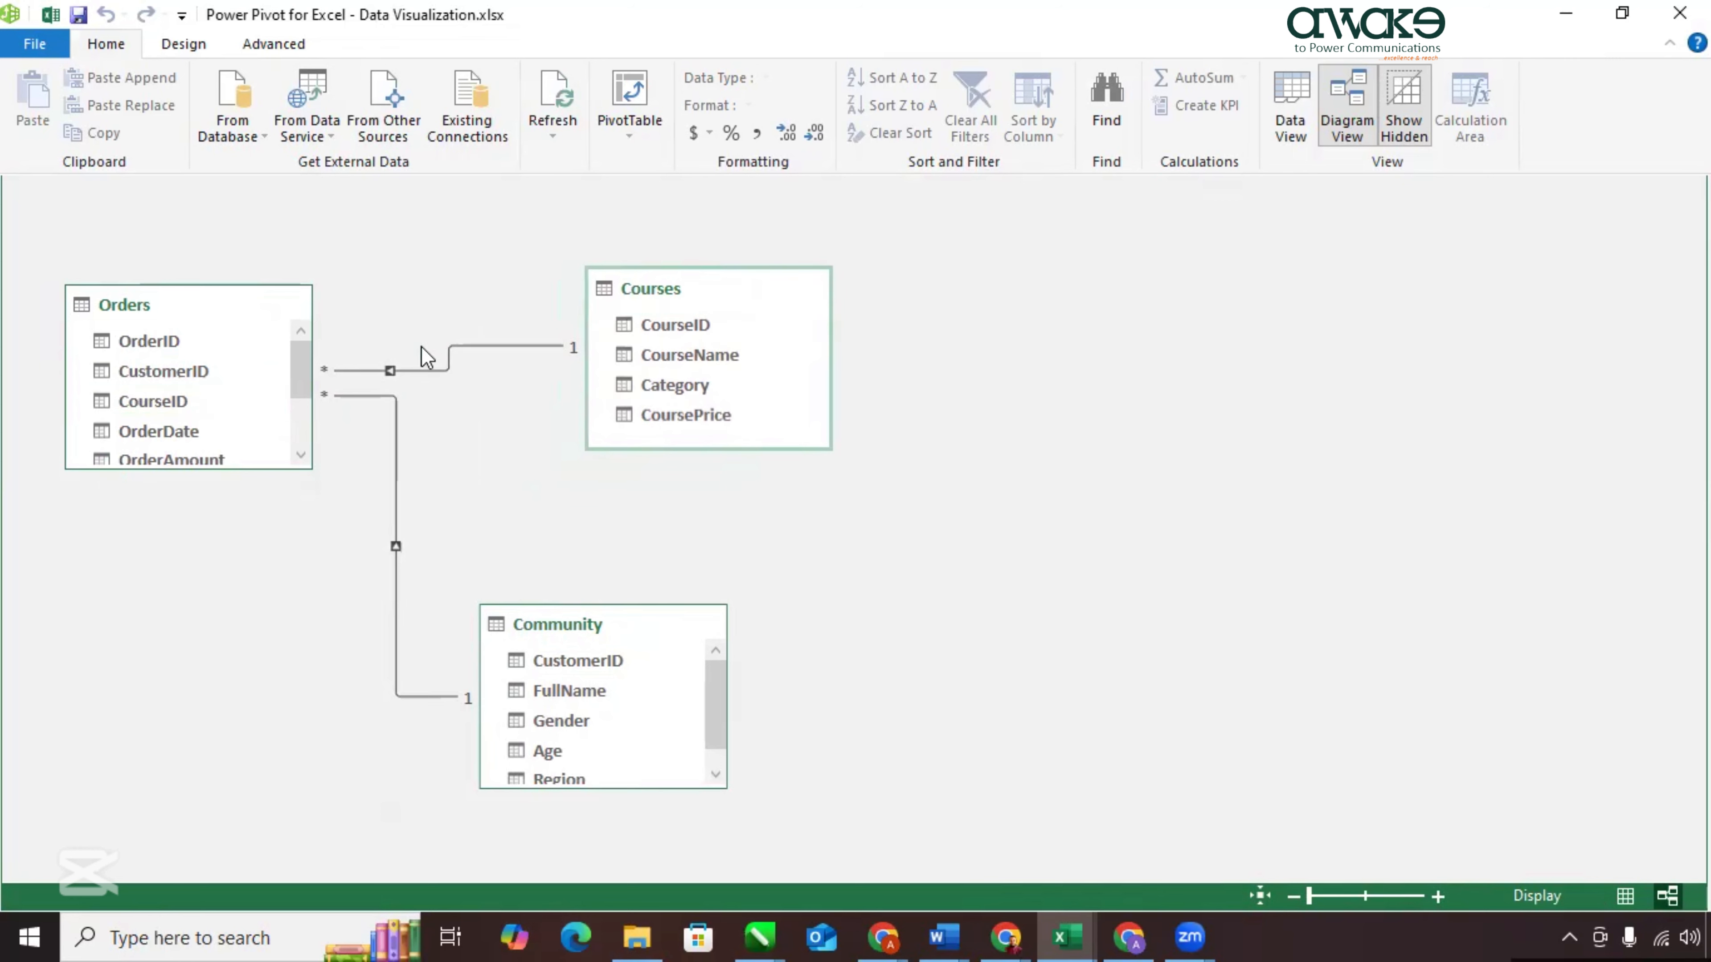
click(467, 348)
scroll(616, 670, down, 1)
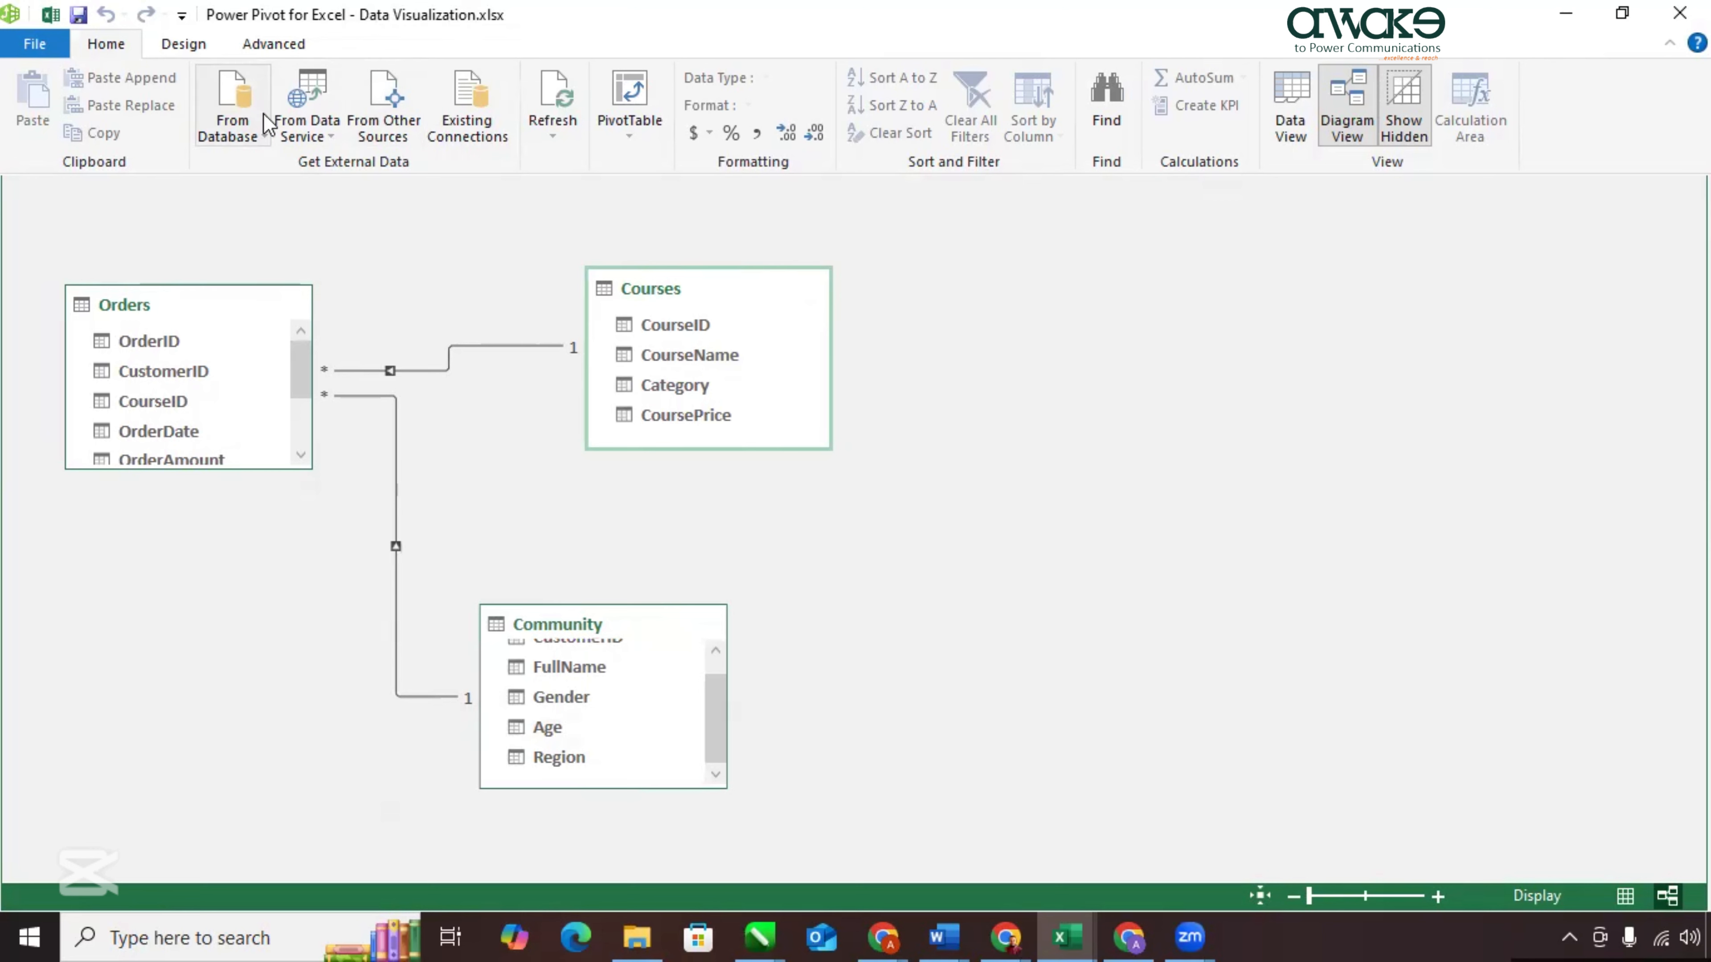
Create a PivotTable from the Data Model on a new worksheet, with the Community table's CustomerID as rows.
click(631, 92)
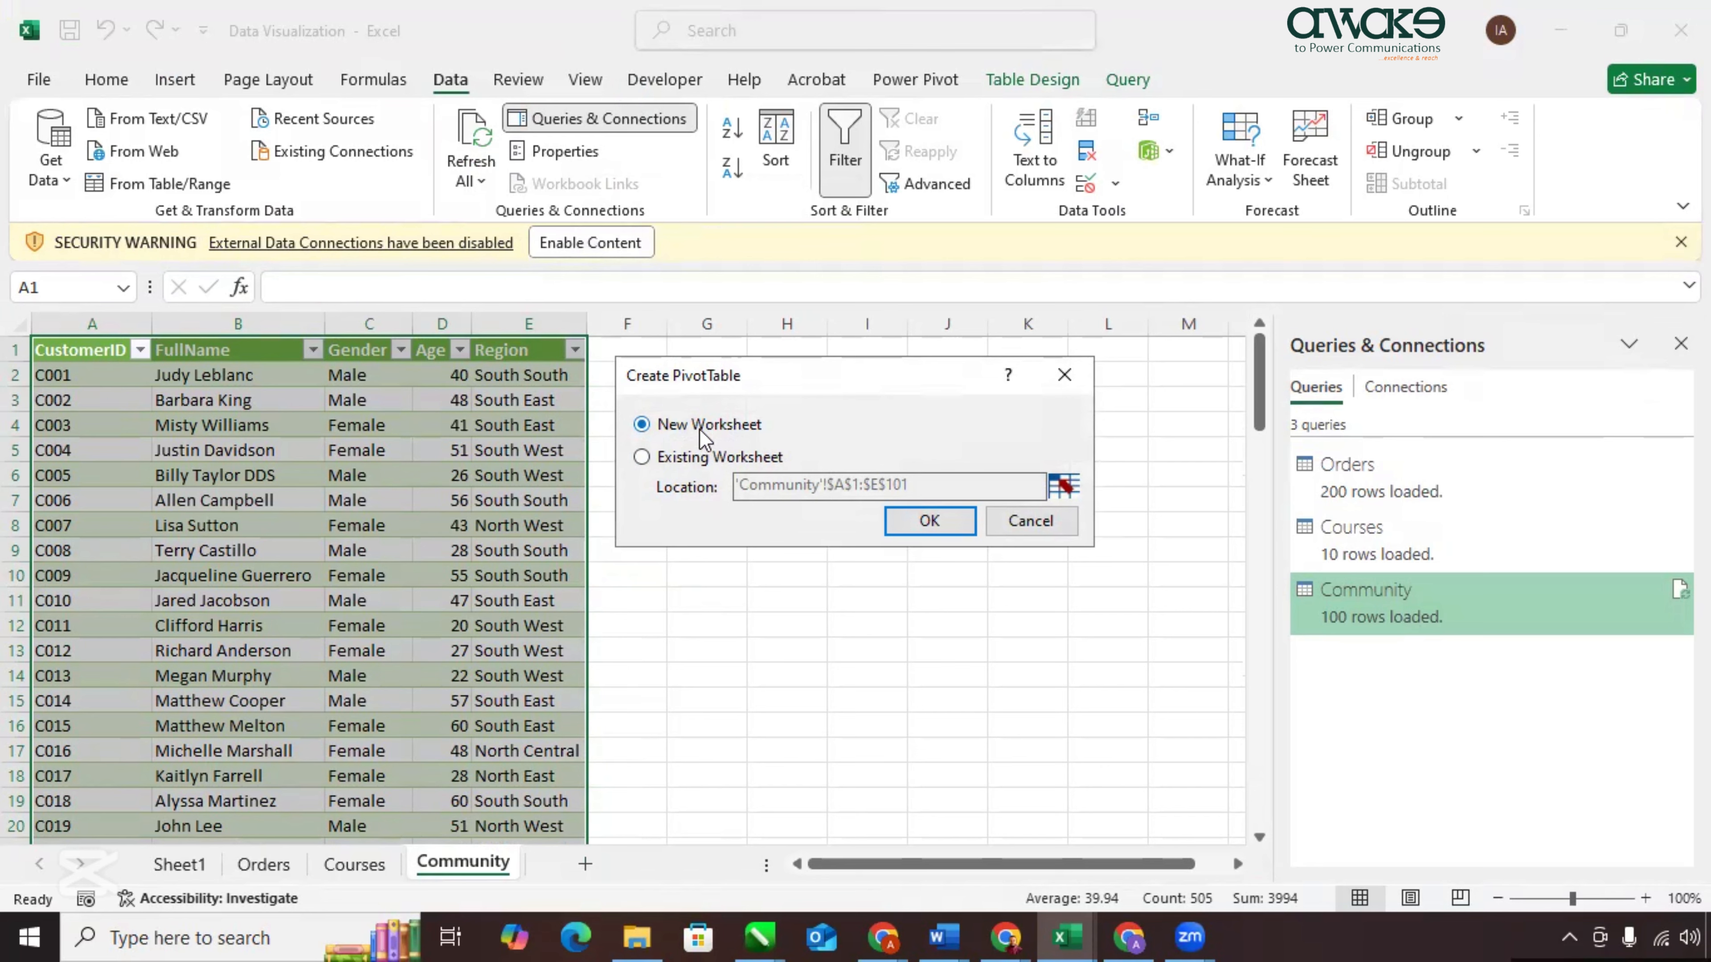
click(928, 521)
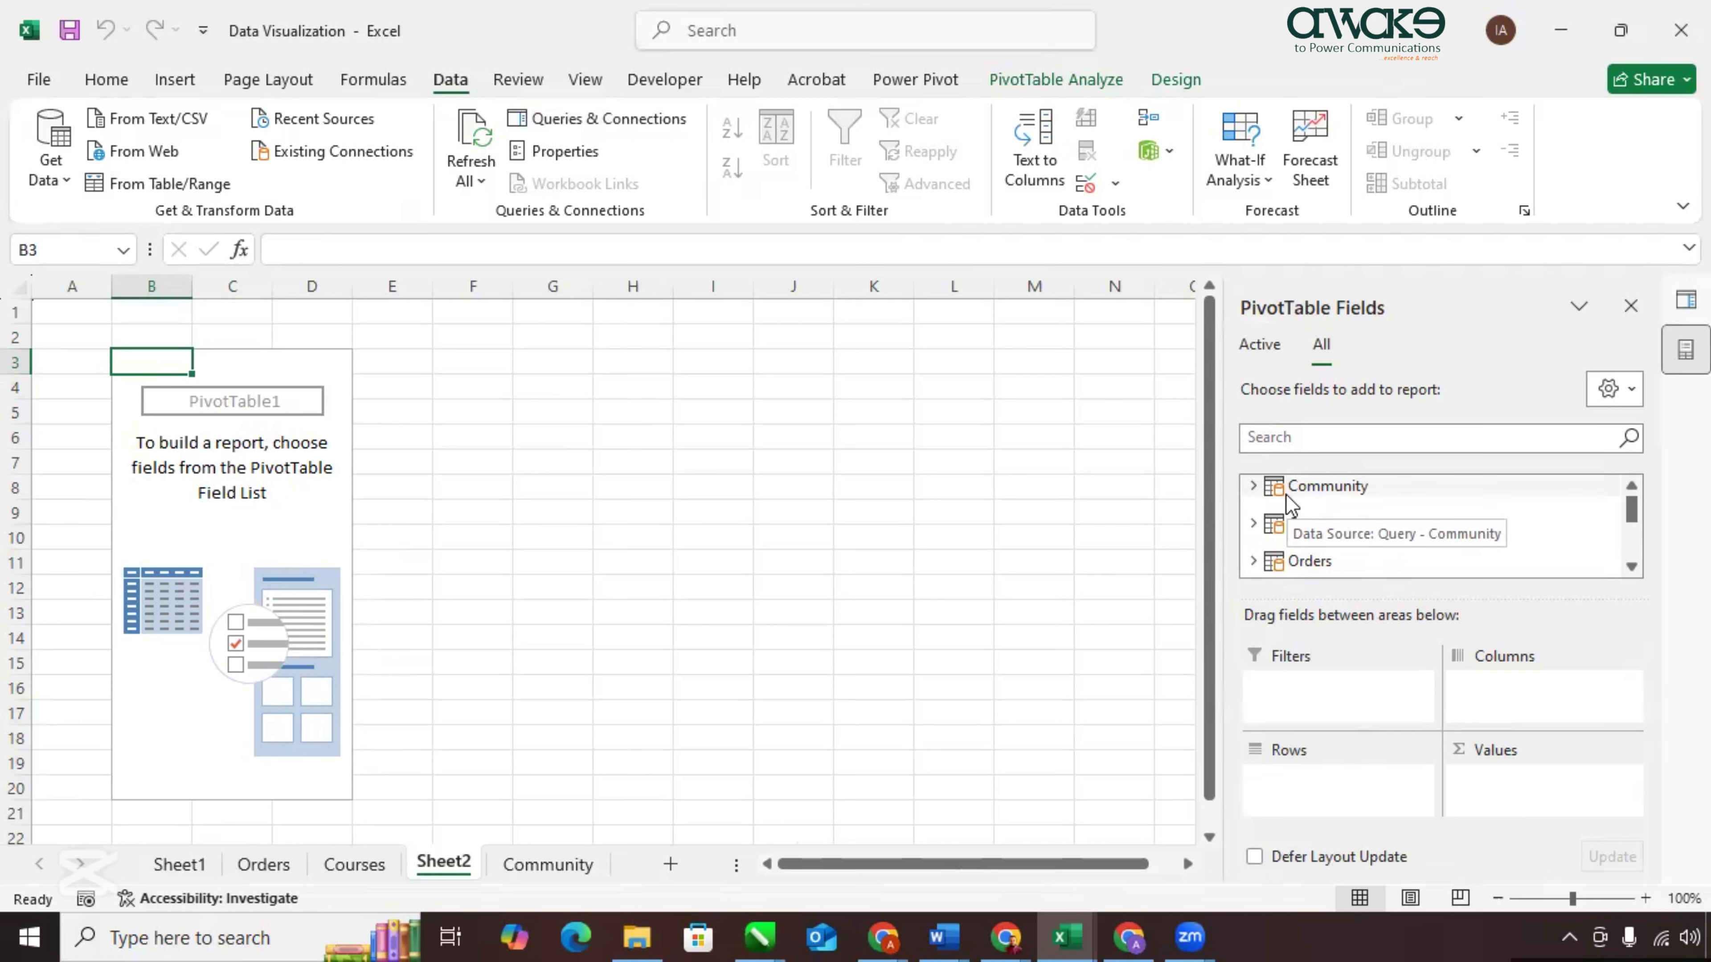
click(1252, 488)
drag(1325, 508, 1311, 778)
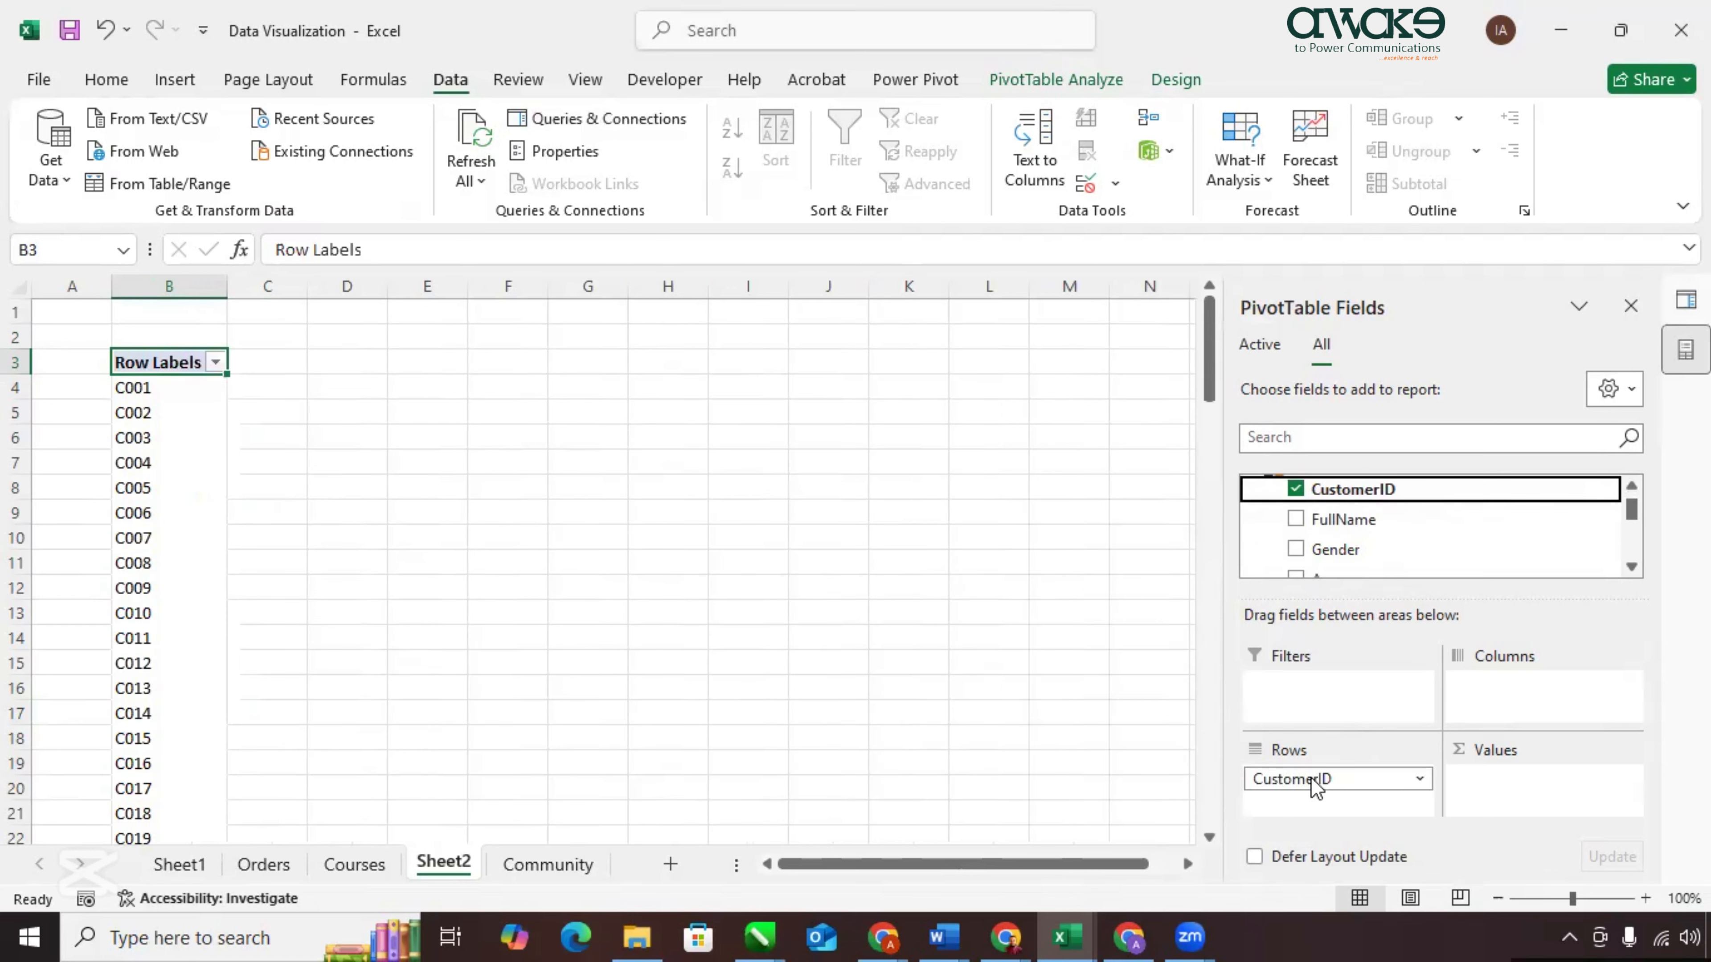
scroll(197, 453, down, 15)
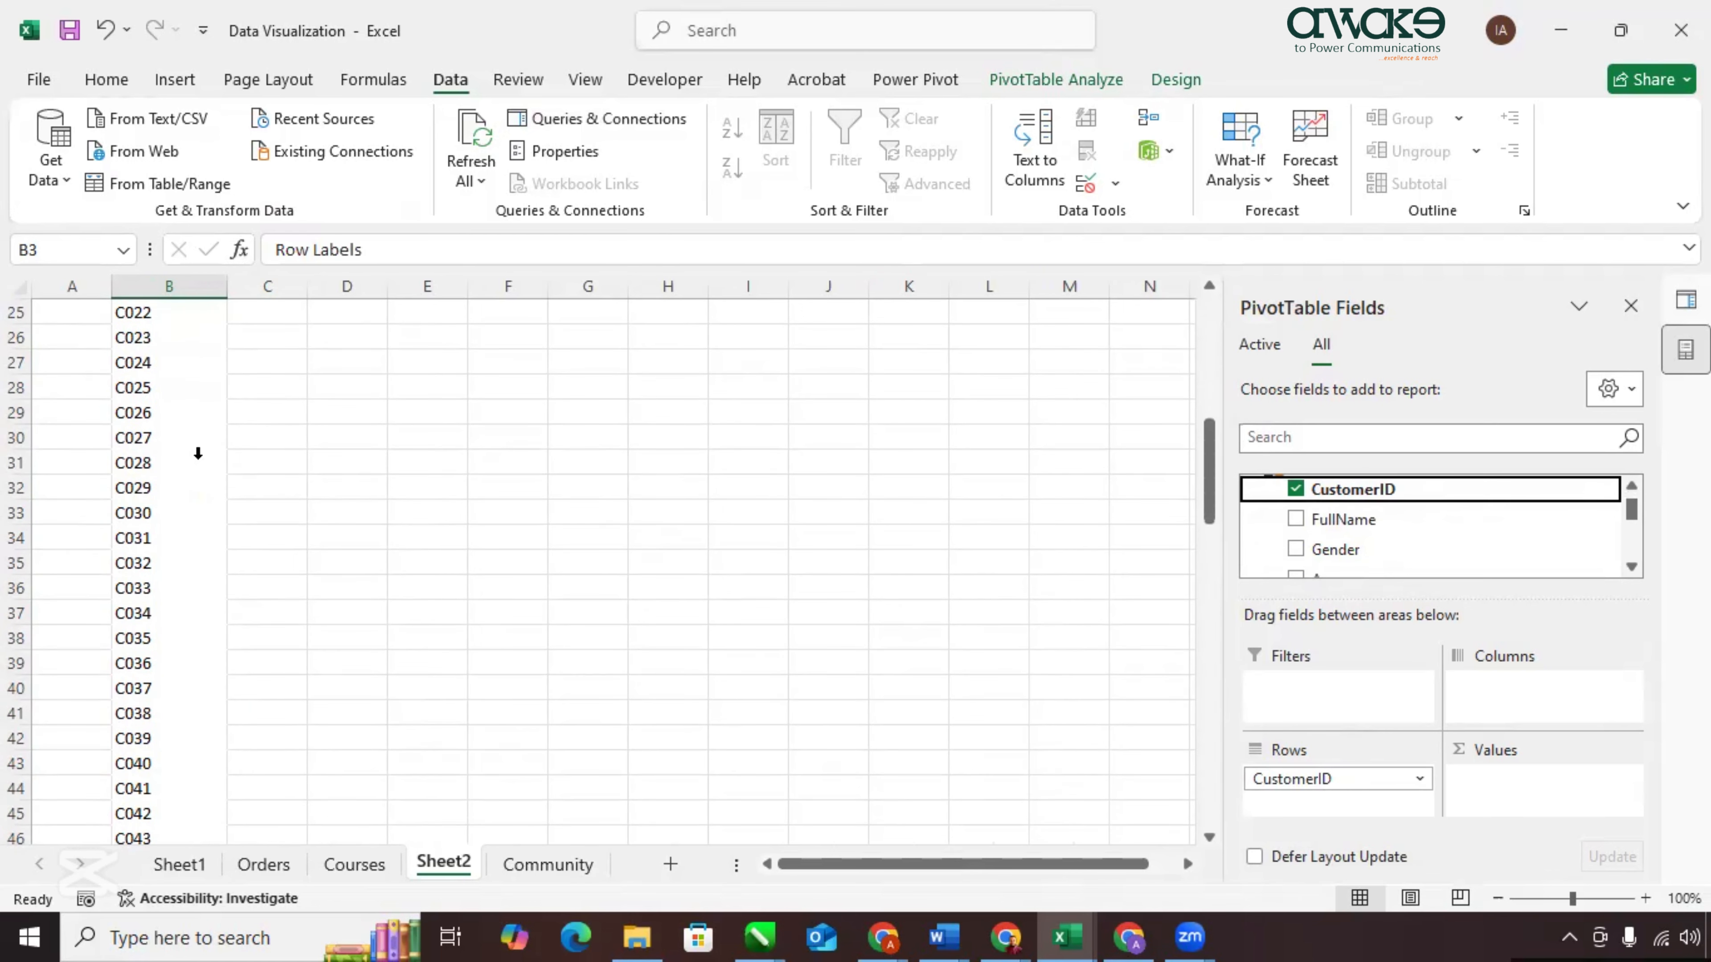
scroll(197, 453, down, 14)
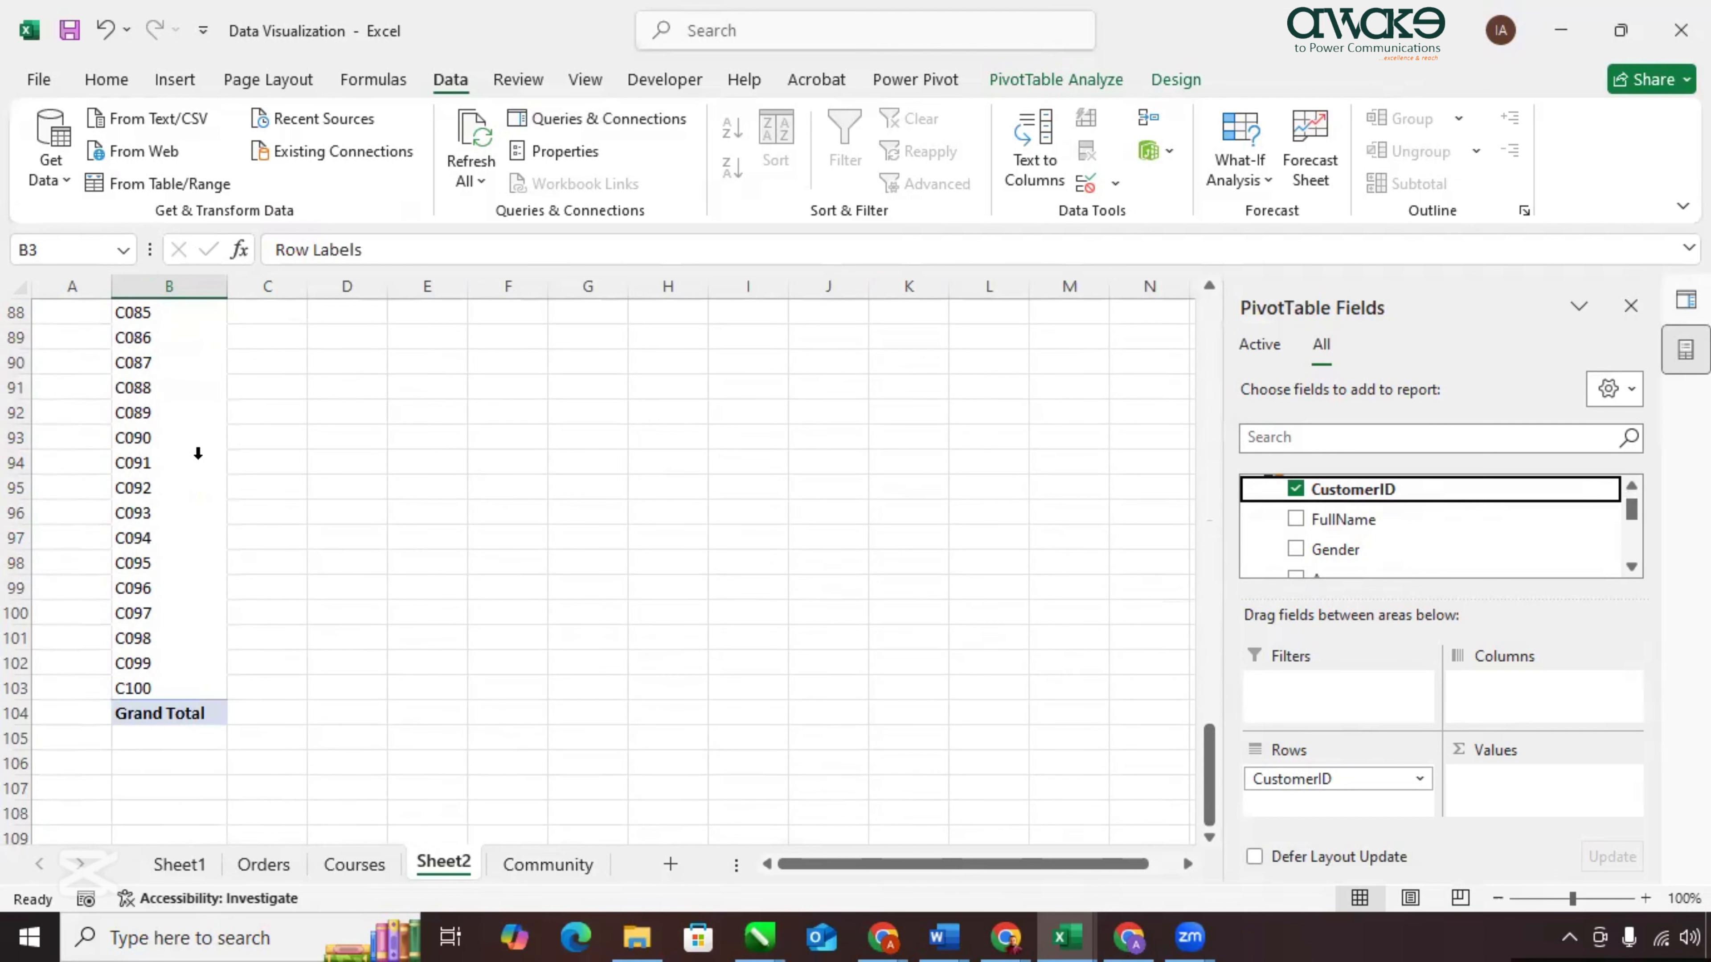
scroll(197, 453, up, 20)
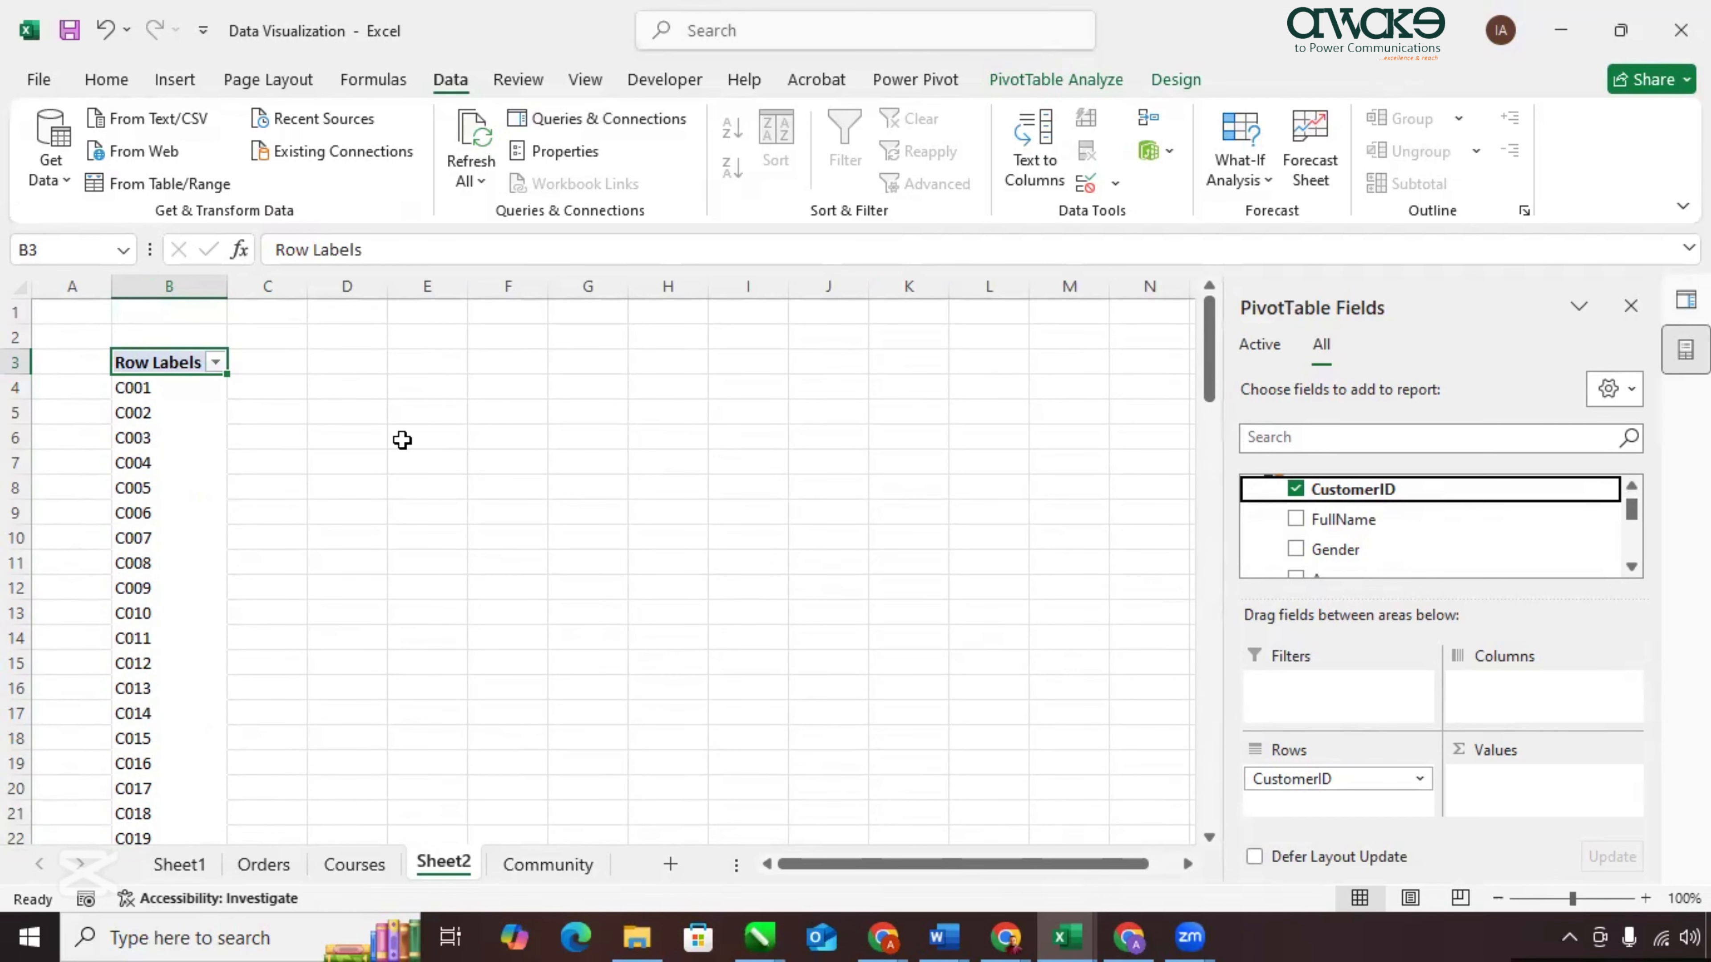
scroll(1280, 491, up, 1)
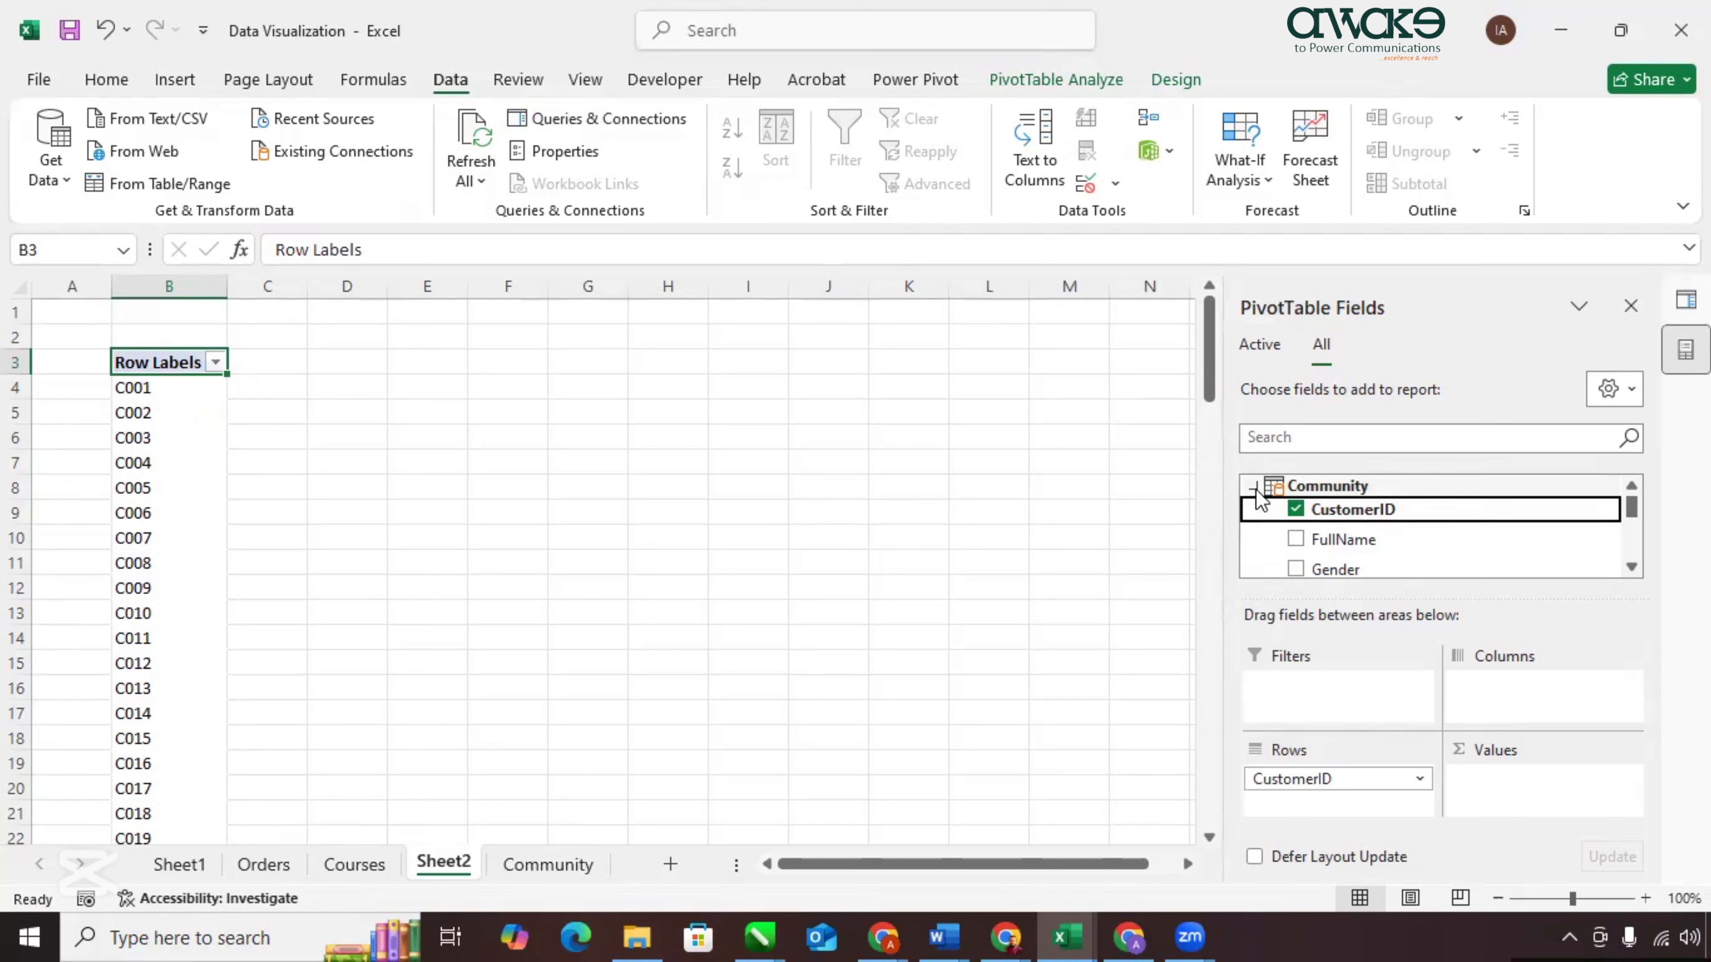
Add OrderID from the Orders table to the PivotTable's values as a count.
click(1254, 488)
click(1254, 560)
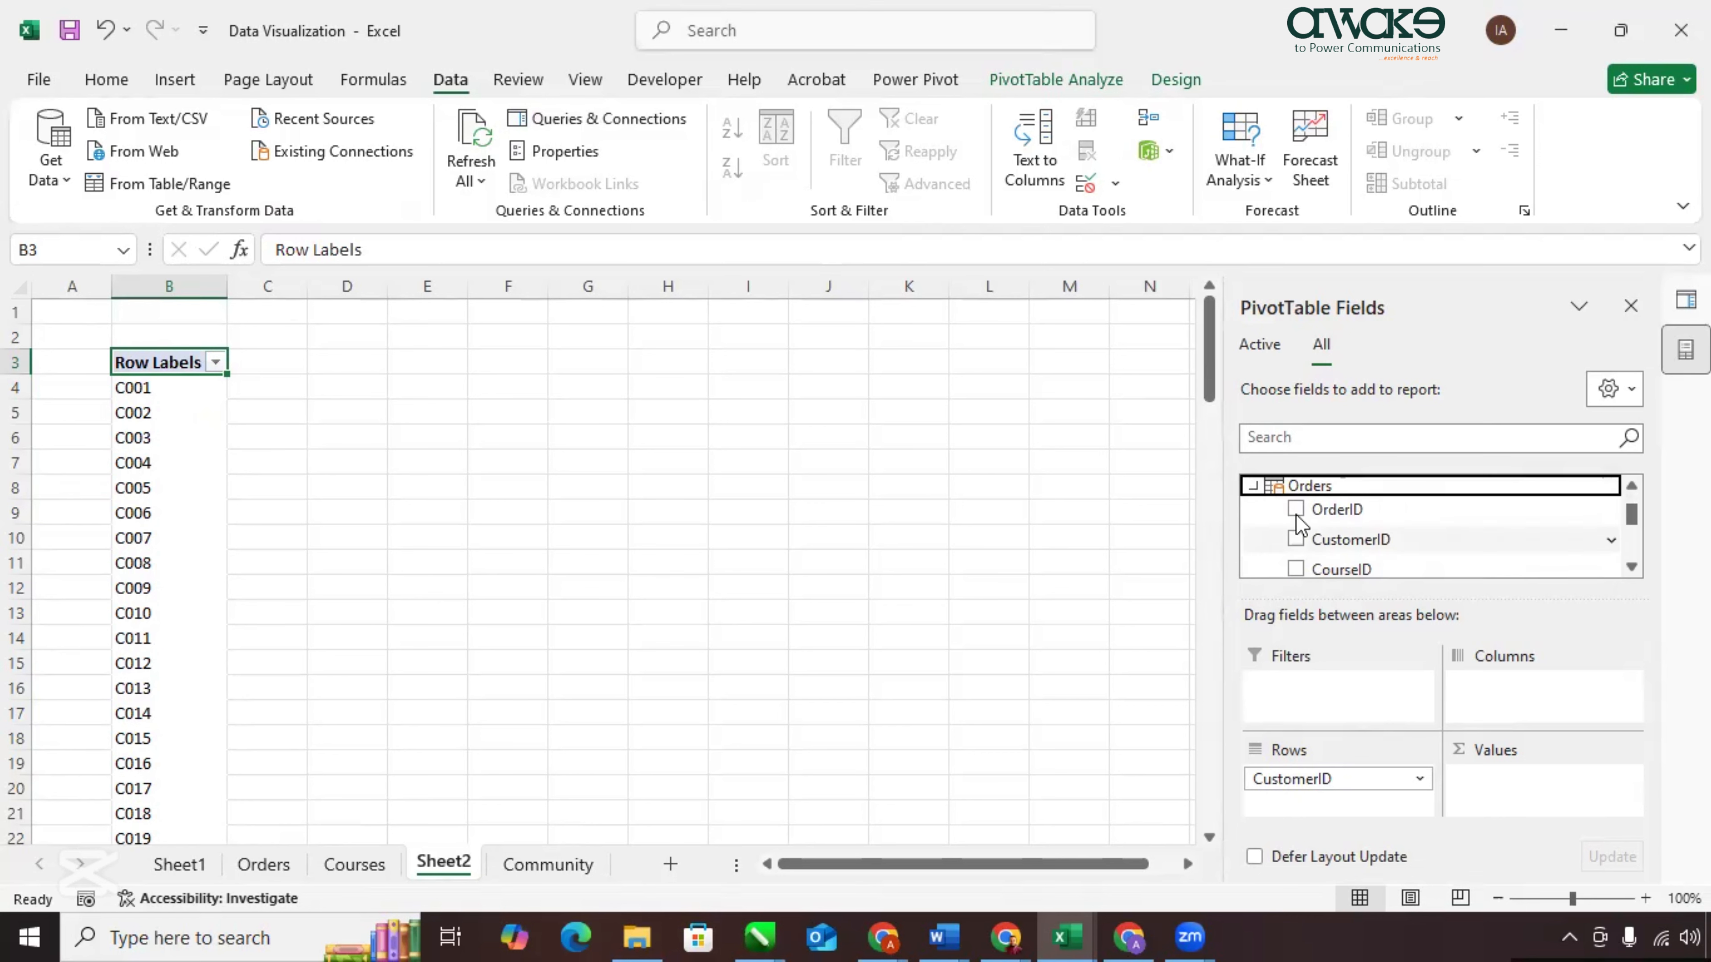
drag(1312, 509, 1512, 790)
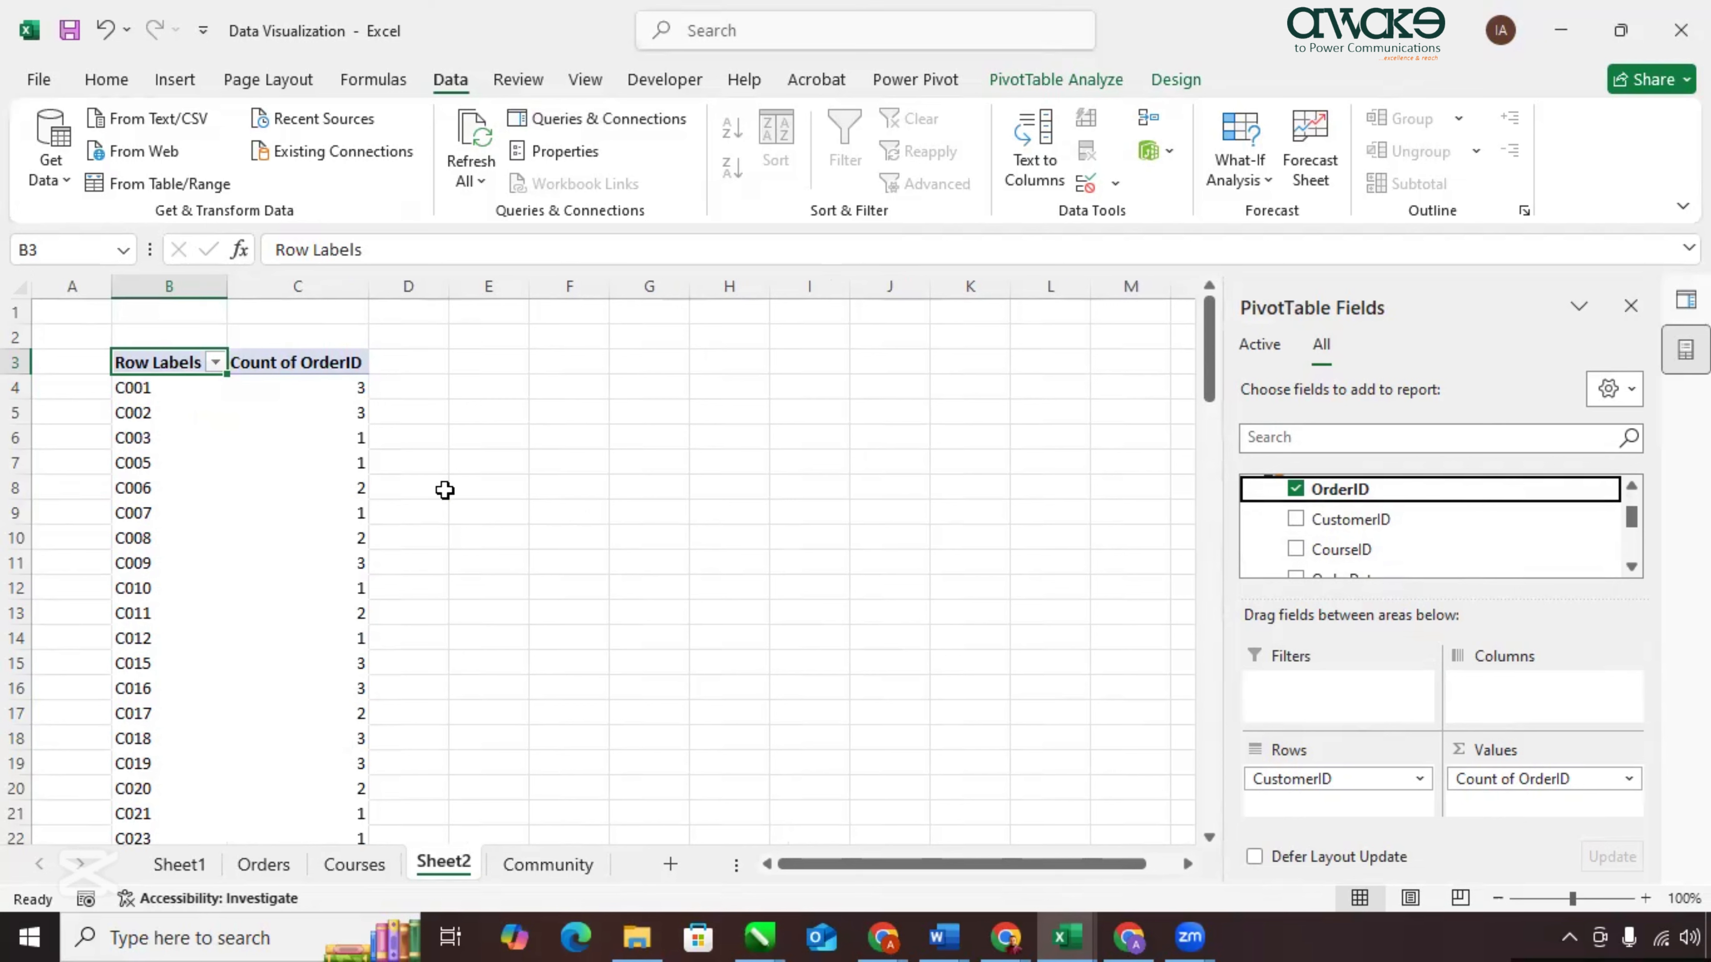
Rename the PivotTable's worksheet as Order_Frequency.
double_click(445, 864)
text(O)
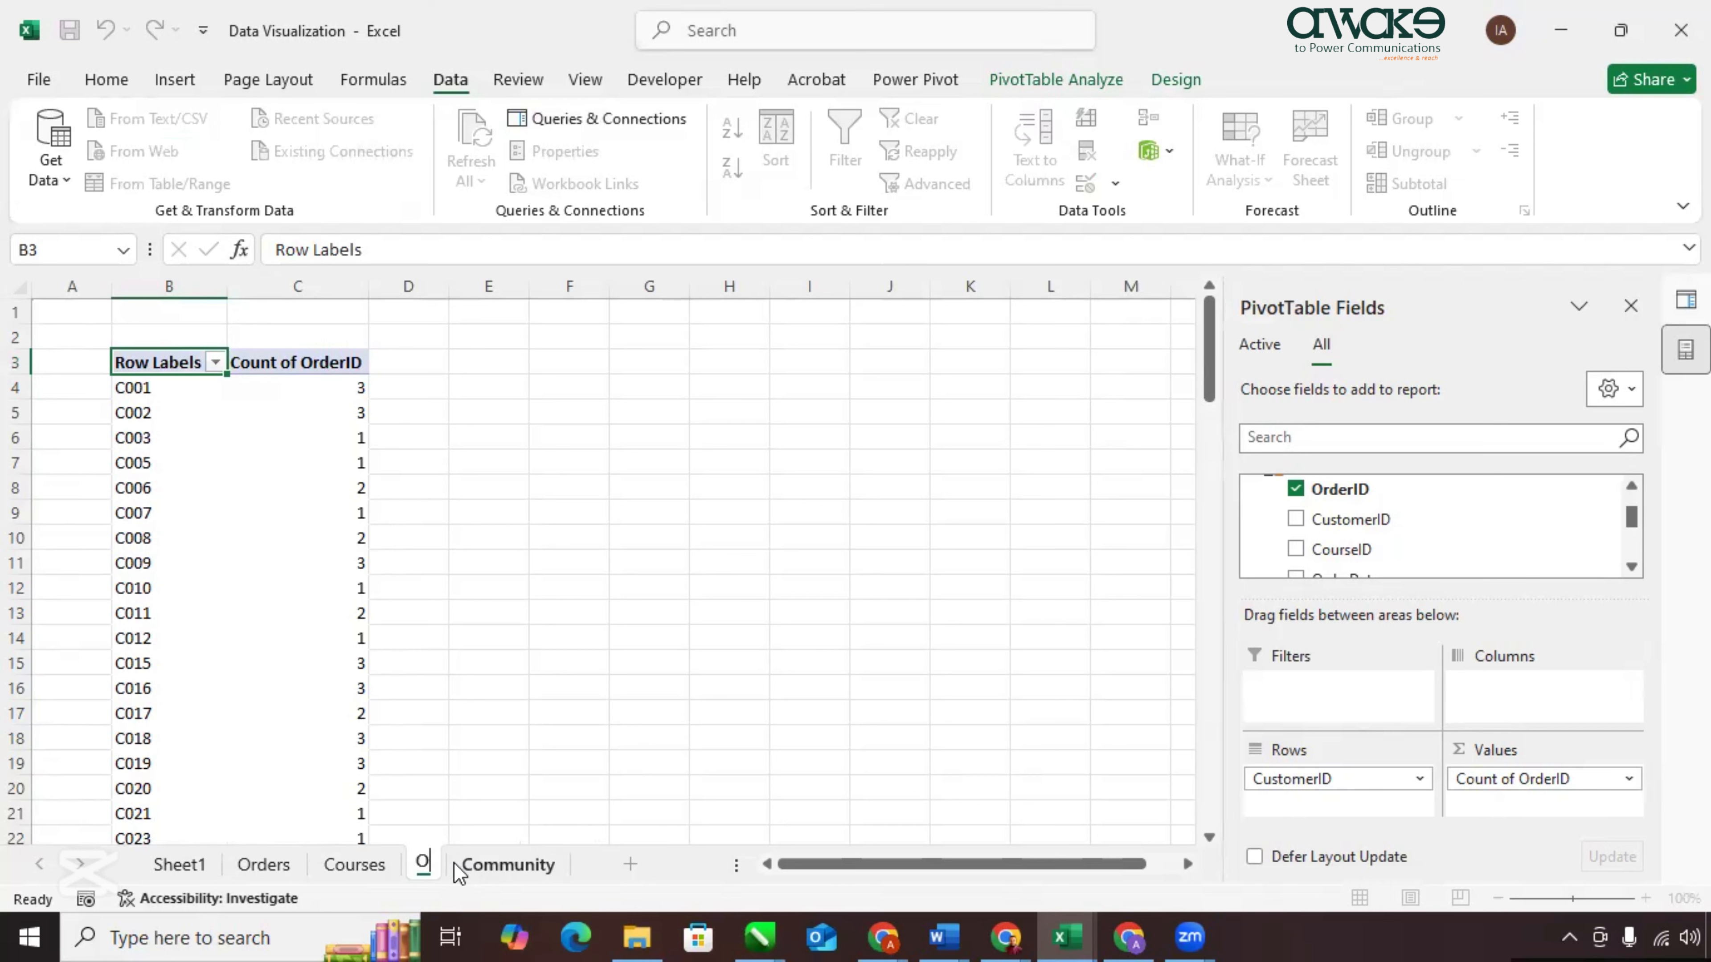
text(rder_Frequency)
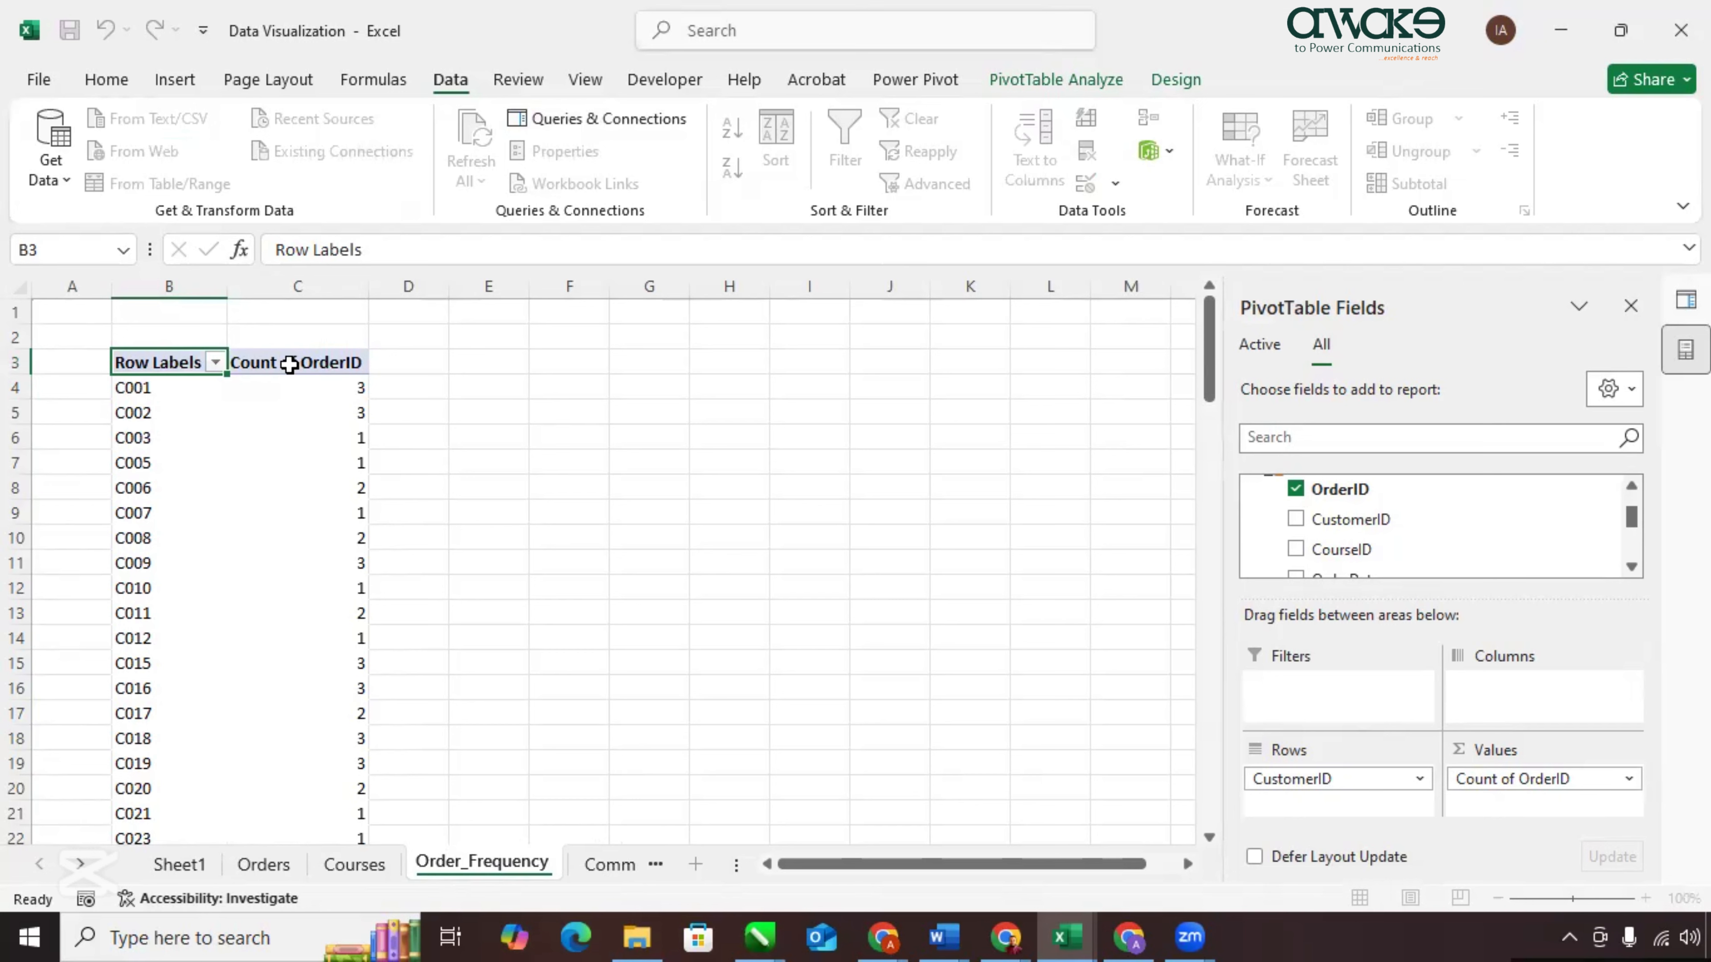
click(302, 362)
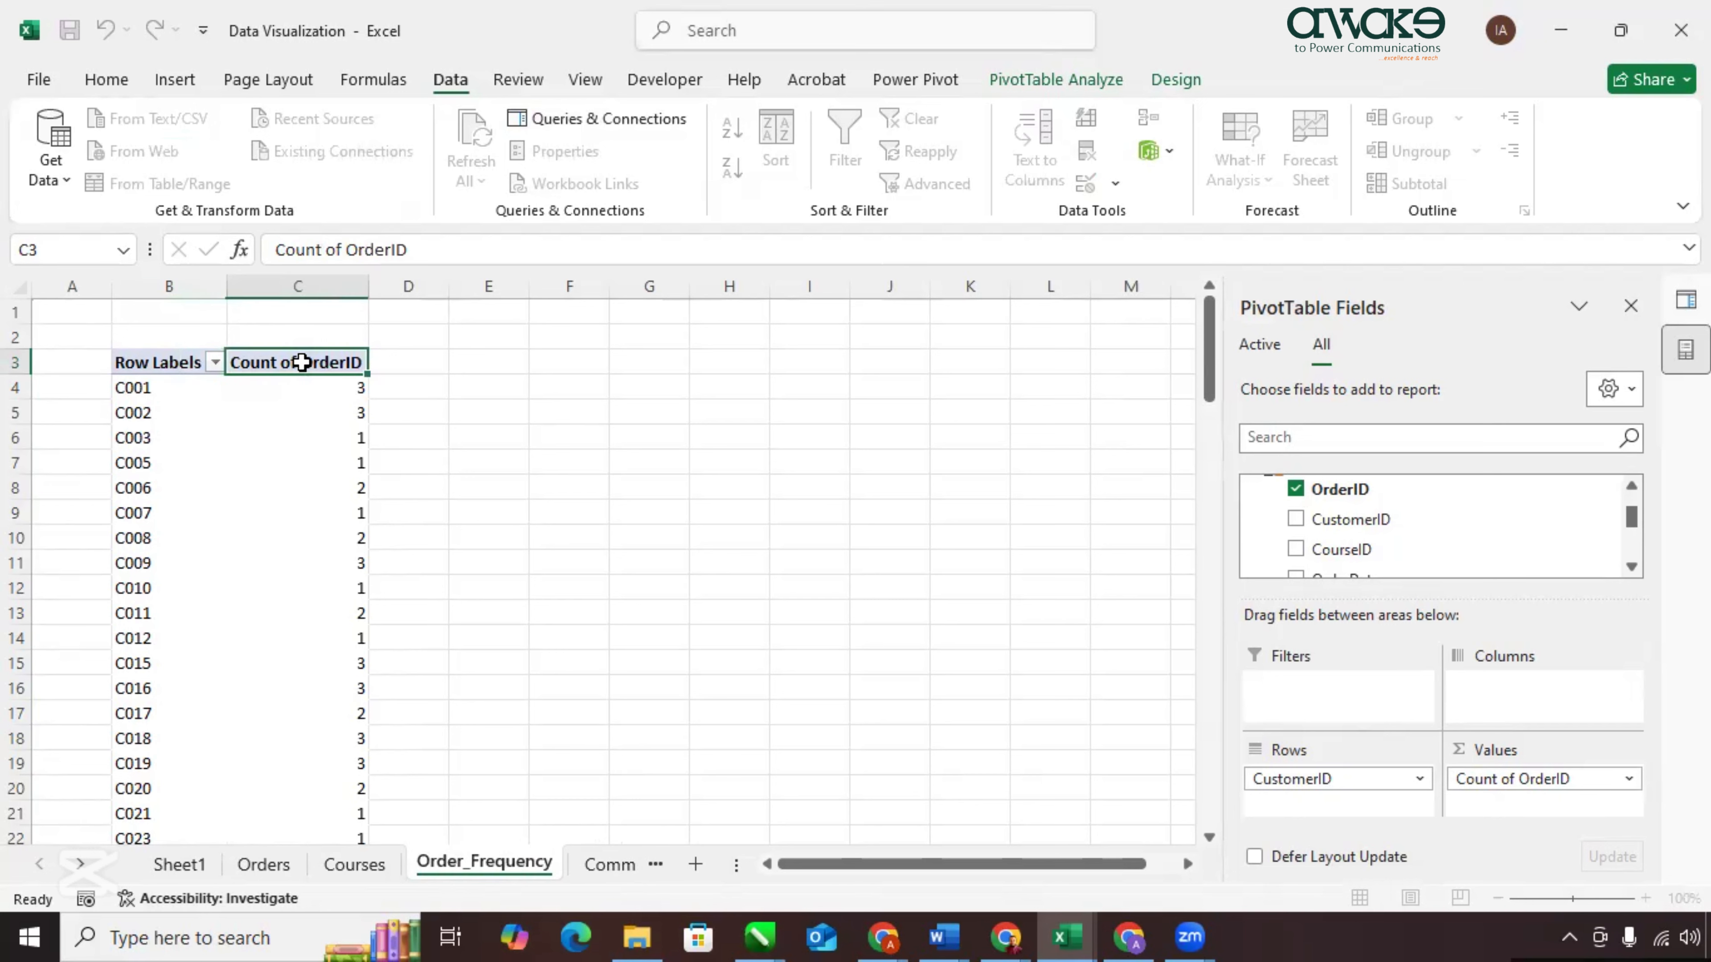
double_click(301, 362)
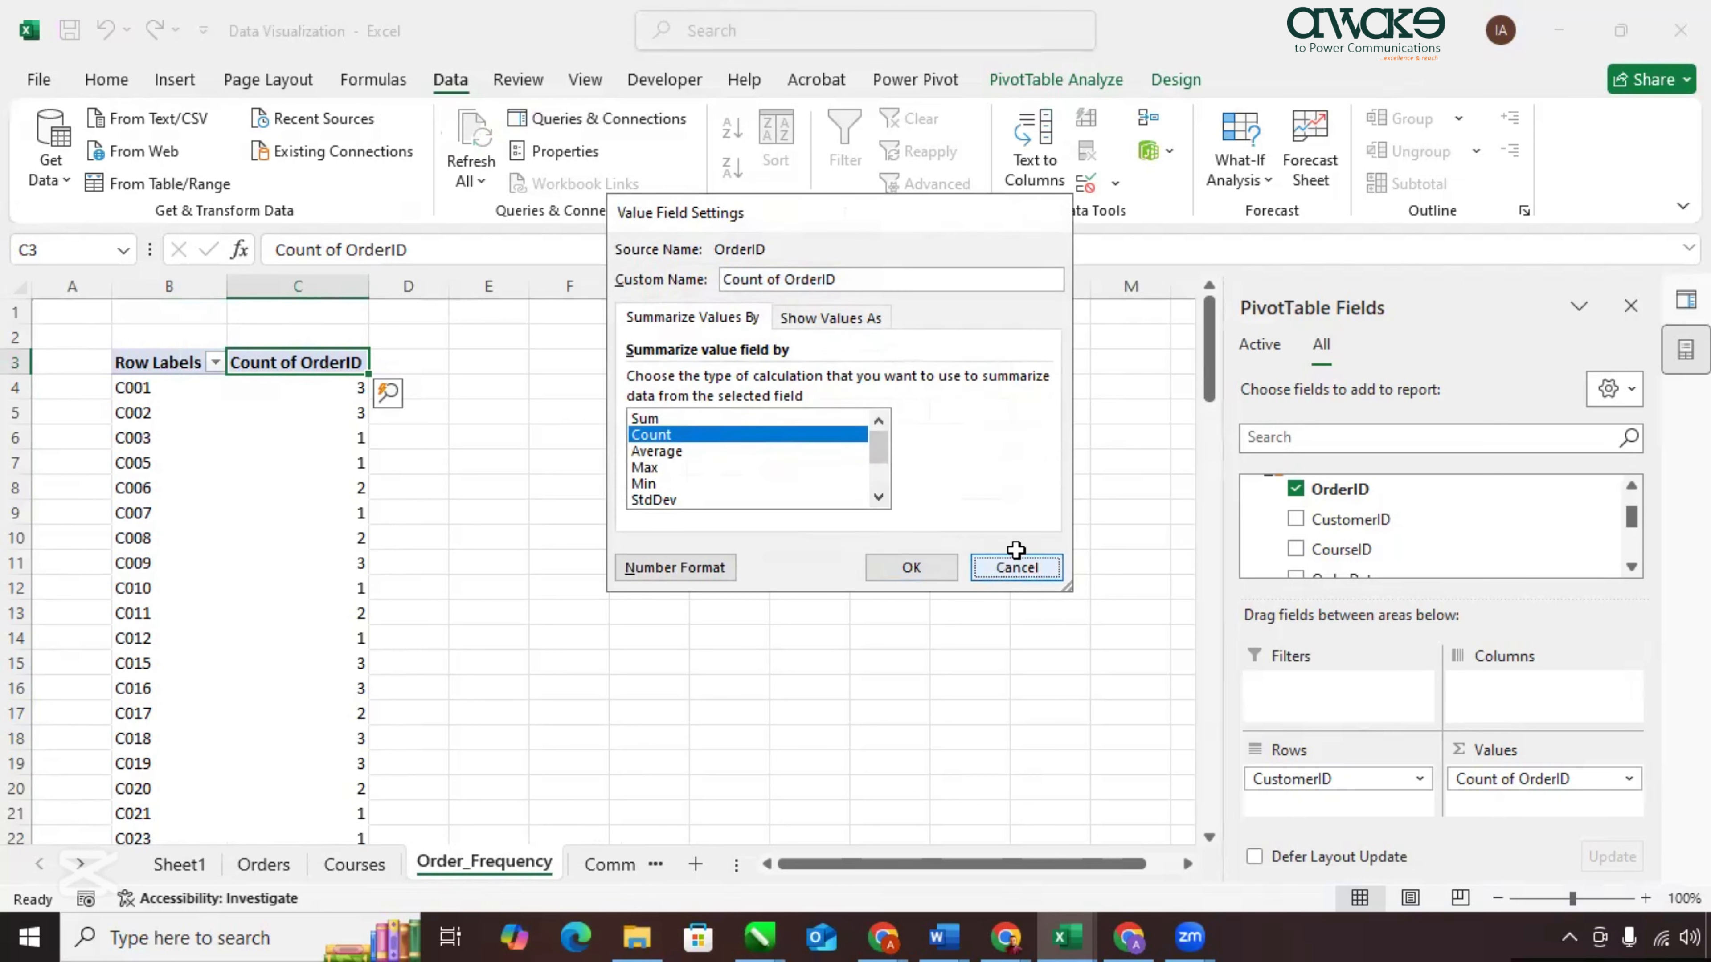
click(1016, 567)
Give the OrderID count field the custom name Order_Frequency.
double_click(314, 362)
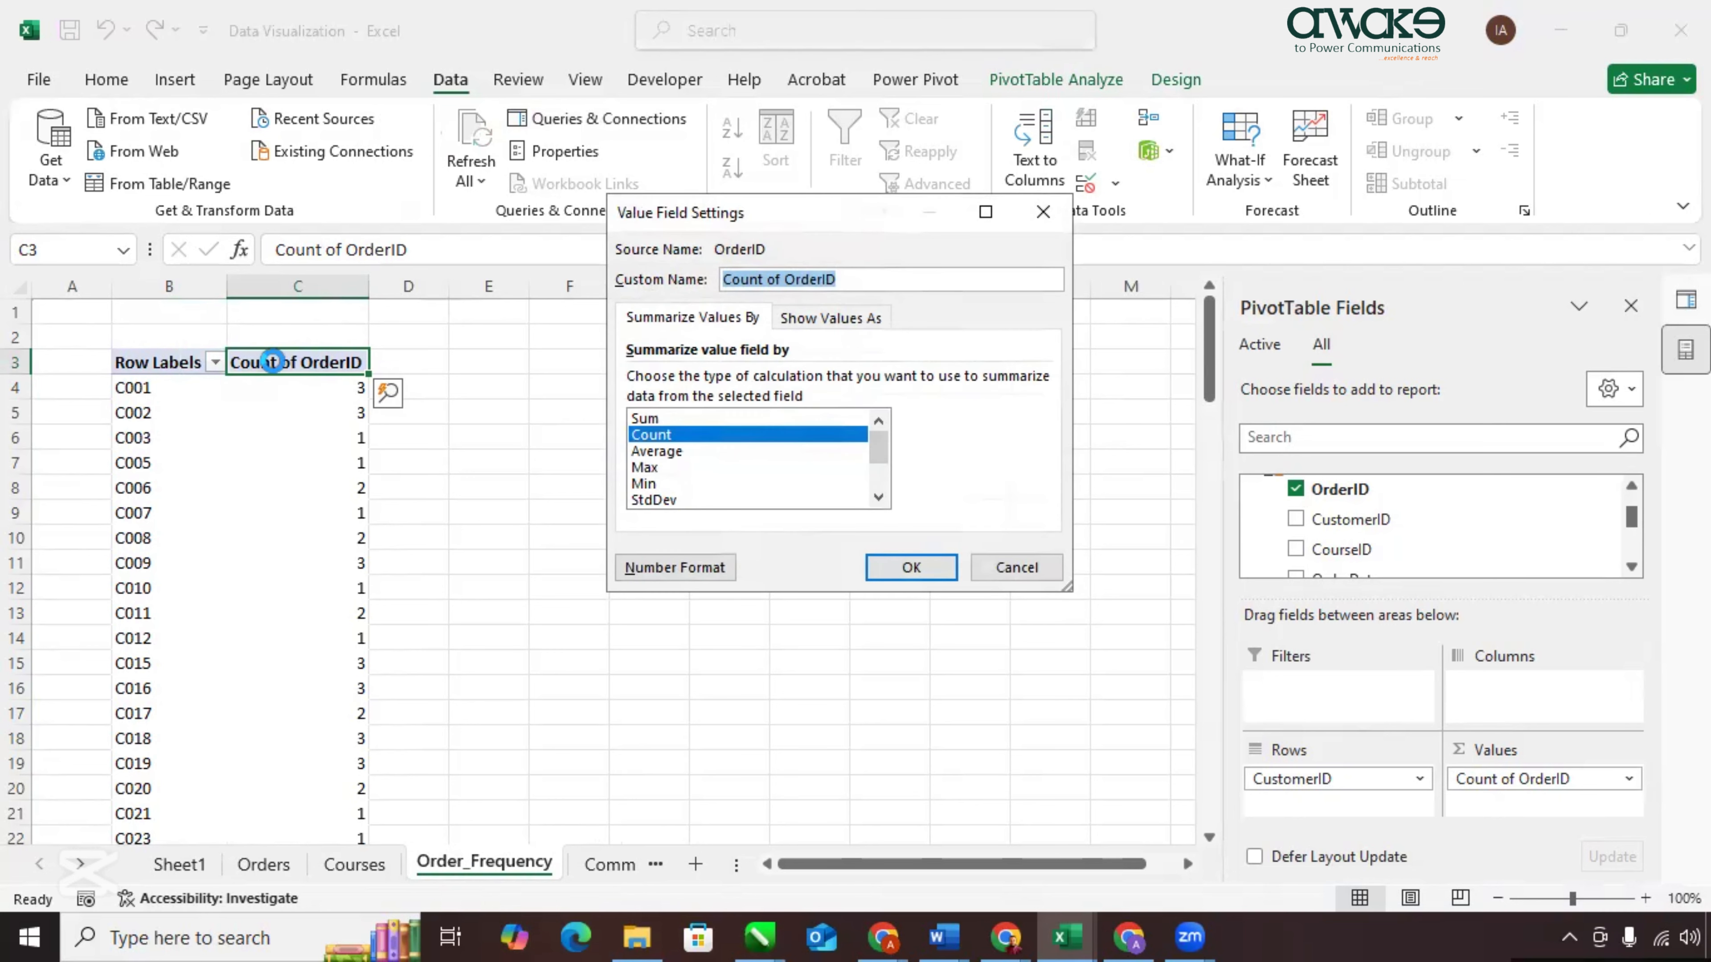
click(861, 279)
drag(861, 279, 693, 288)
text(Order_Frequency)
key(Return)
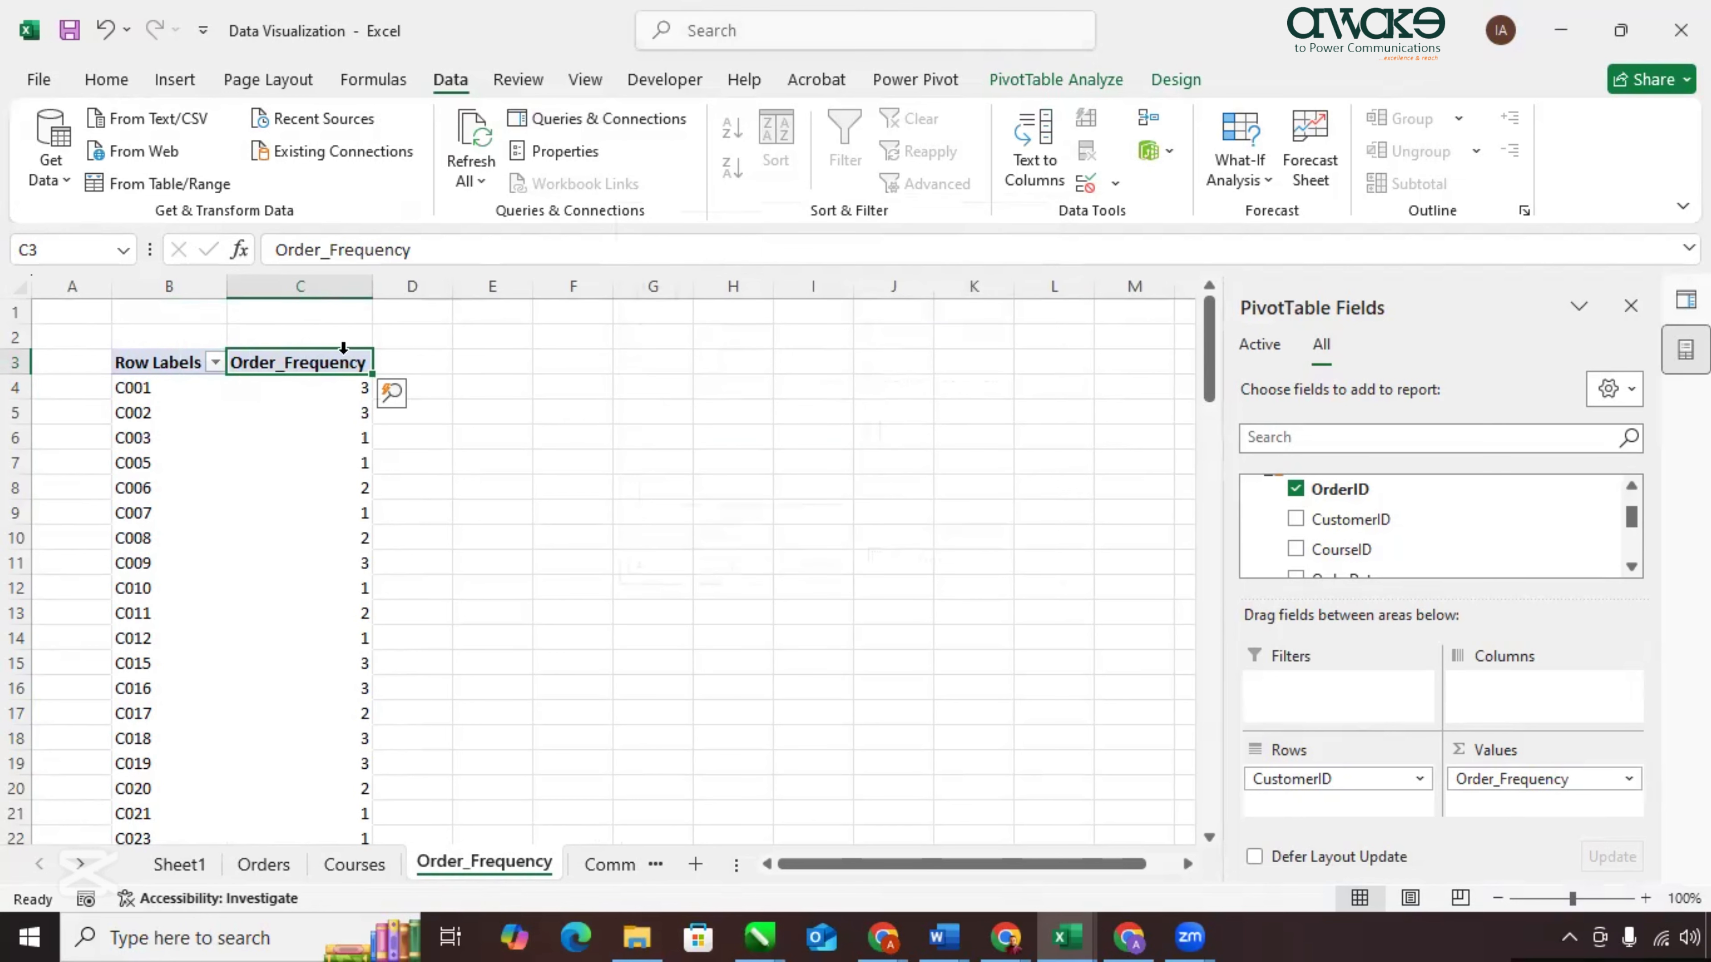
Change the PivotTable's row labels header to CustomerID.
double_click(157, 361)
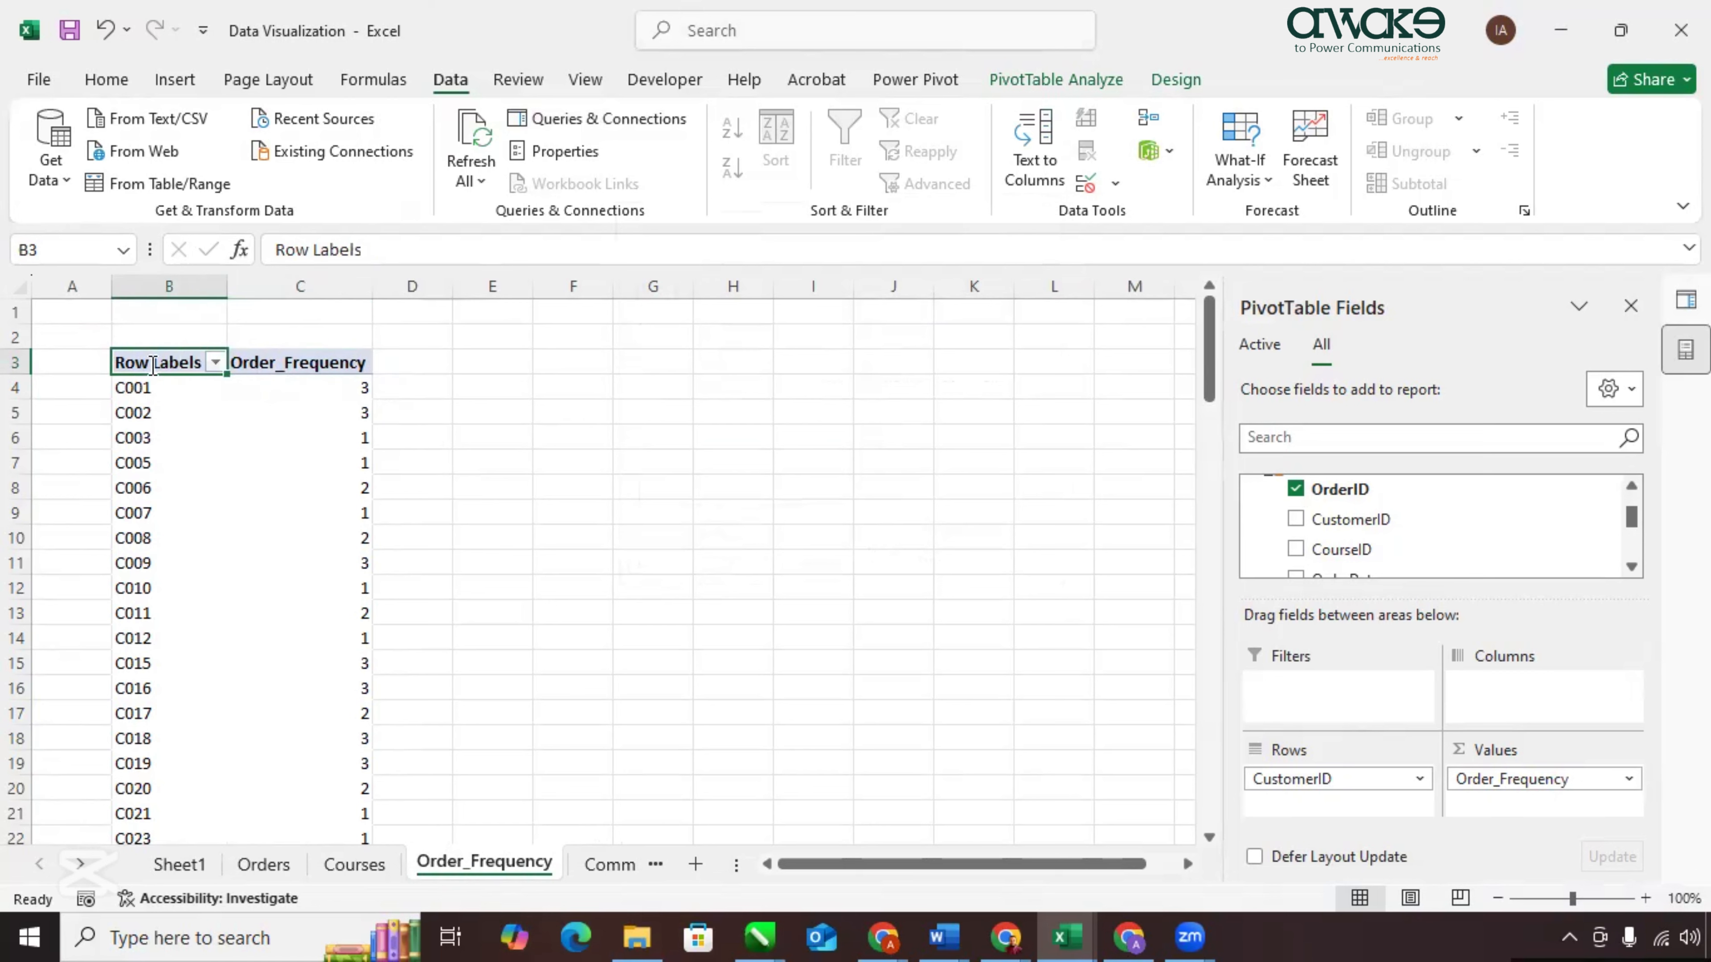
drag(211, 362, 95, 355)
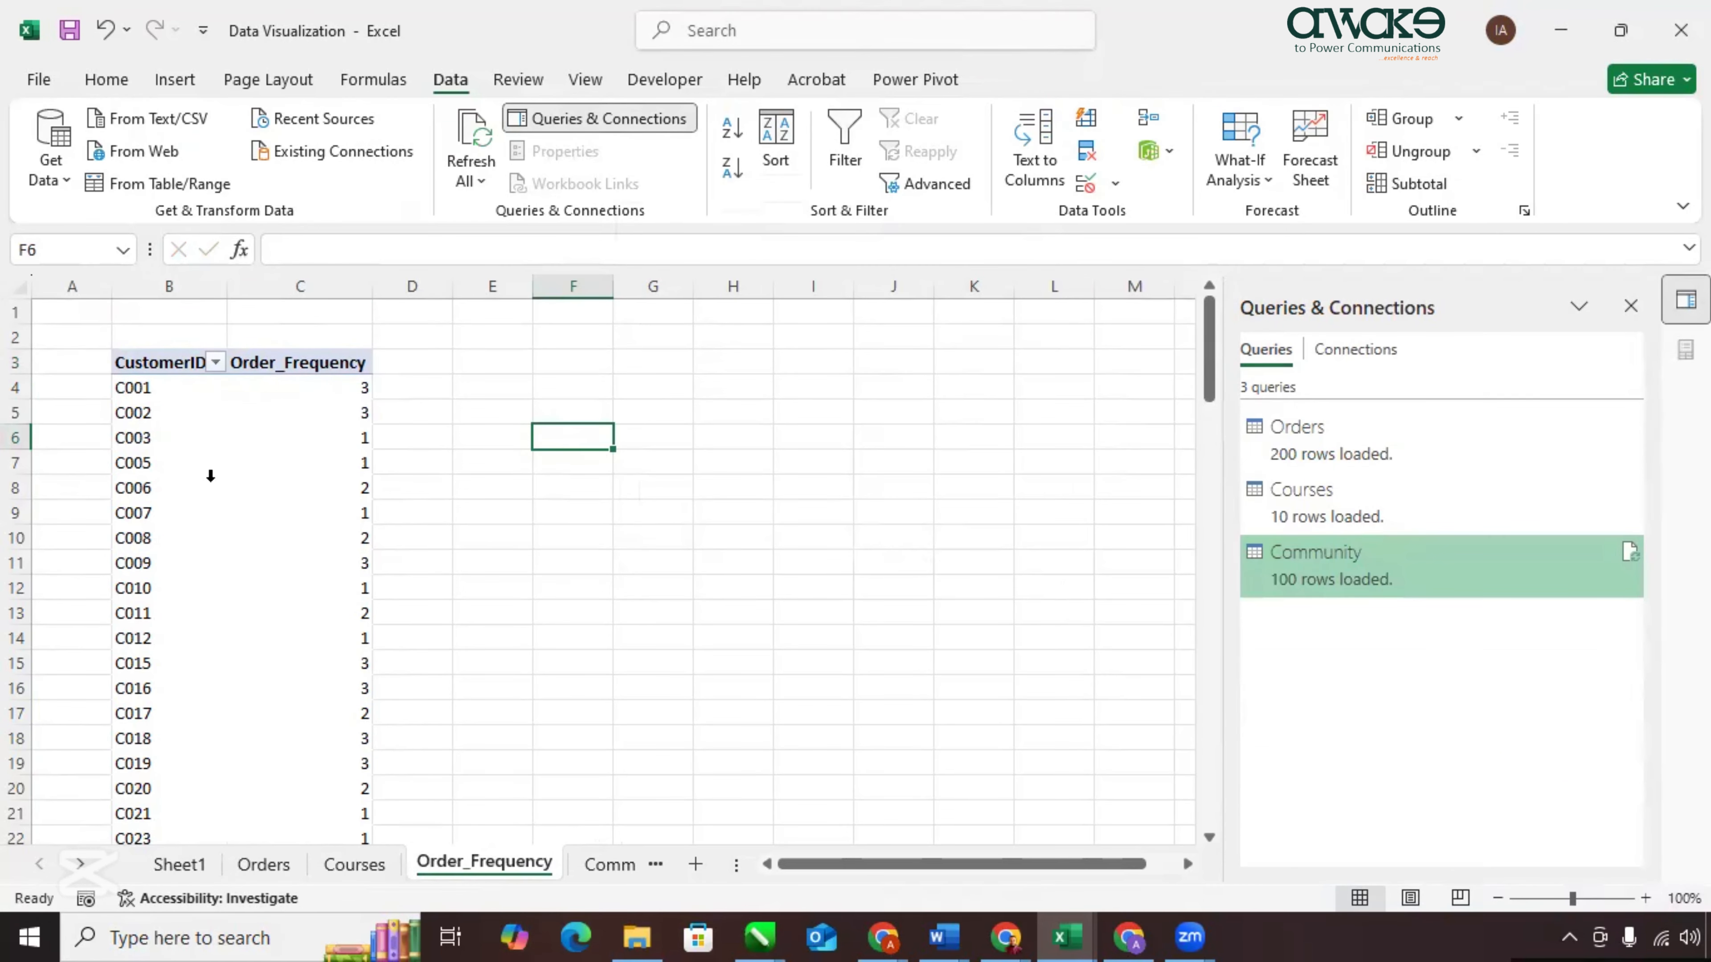
click(155, 365)
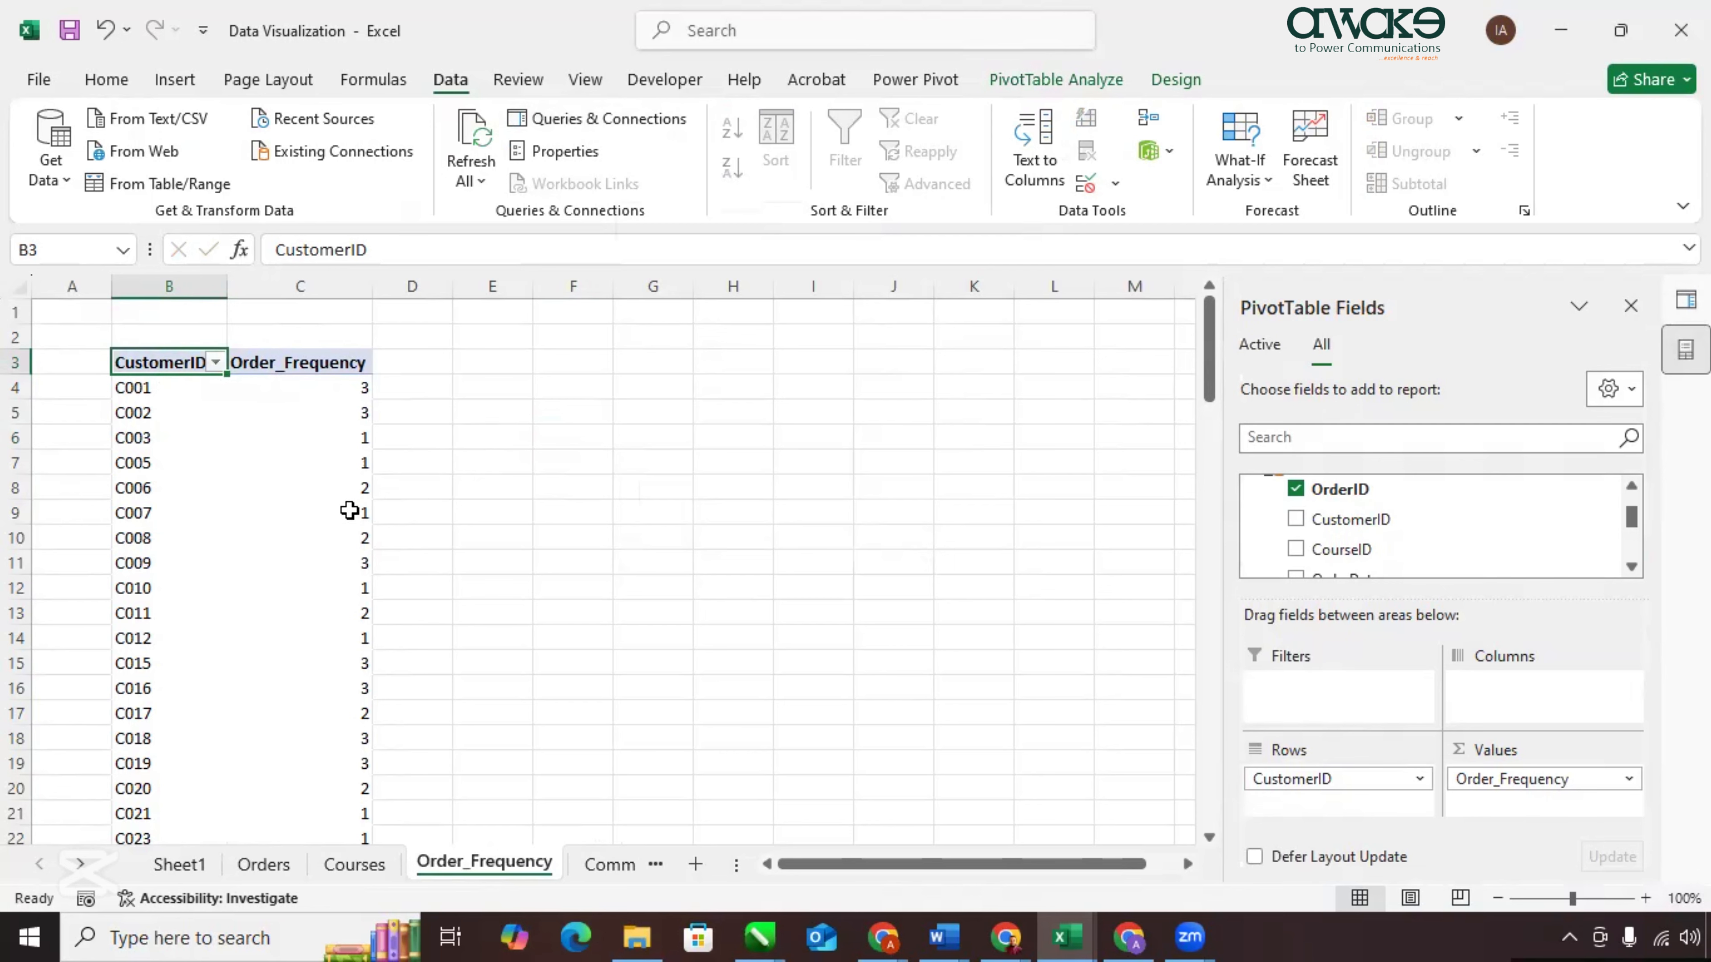
Move the Order_Frequency worksheet behind the Community worksheet and show it.
click(610, 864)
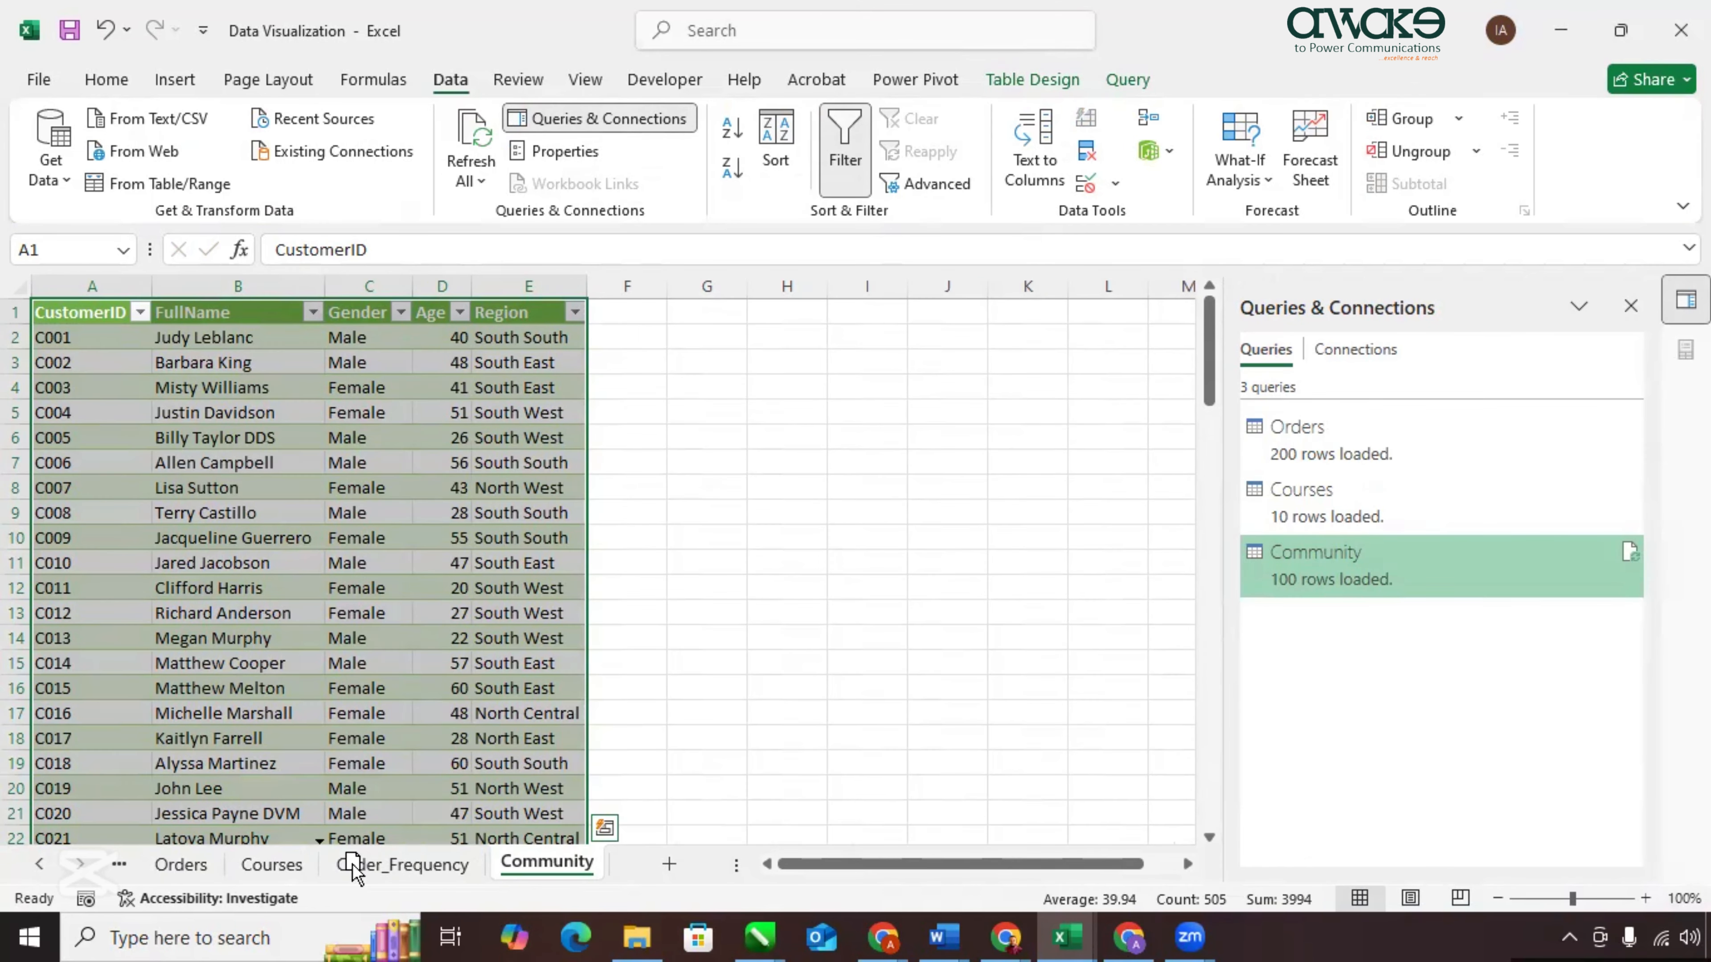
drag(328, 865, 502, 868)
click(501, 865)
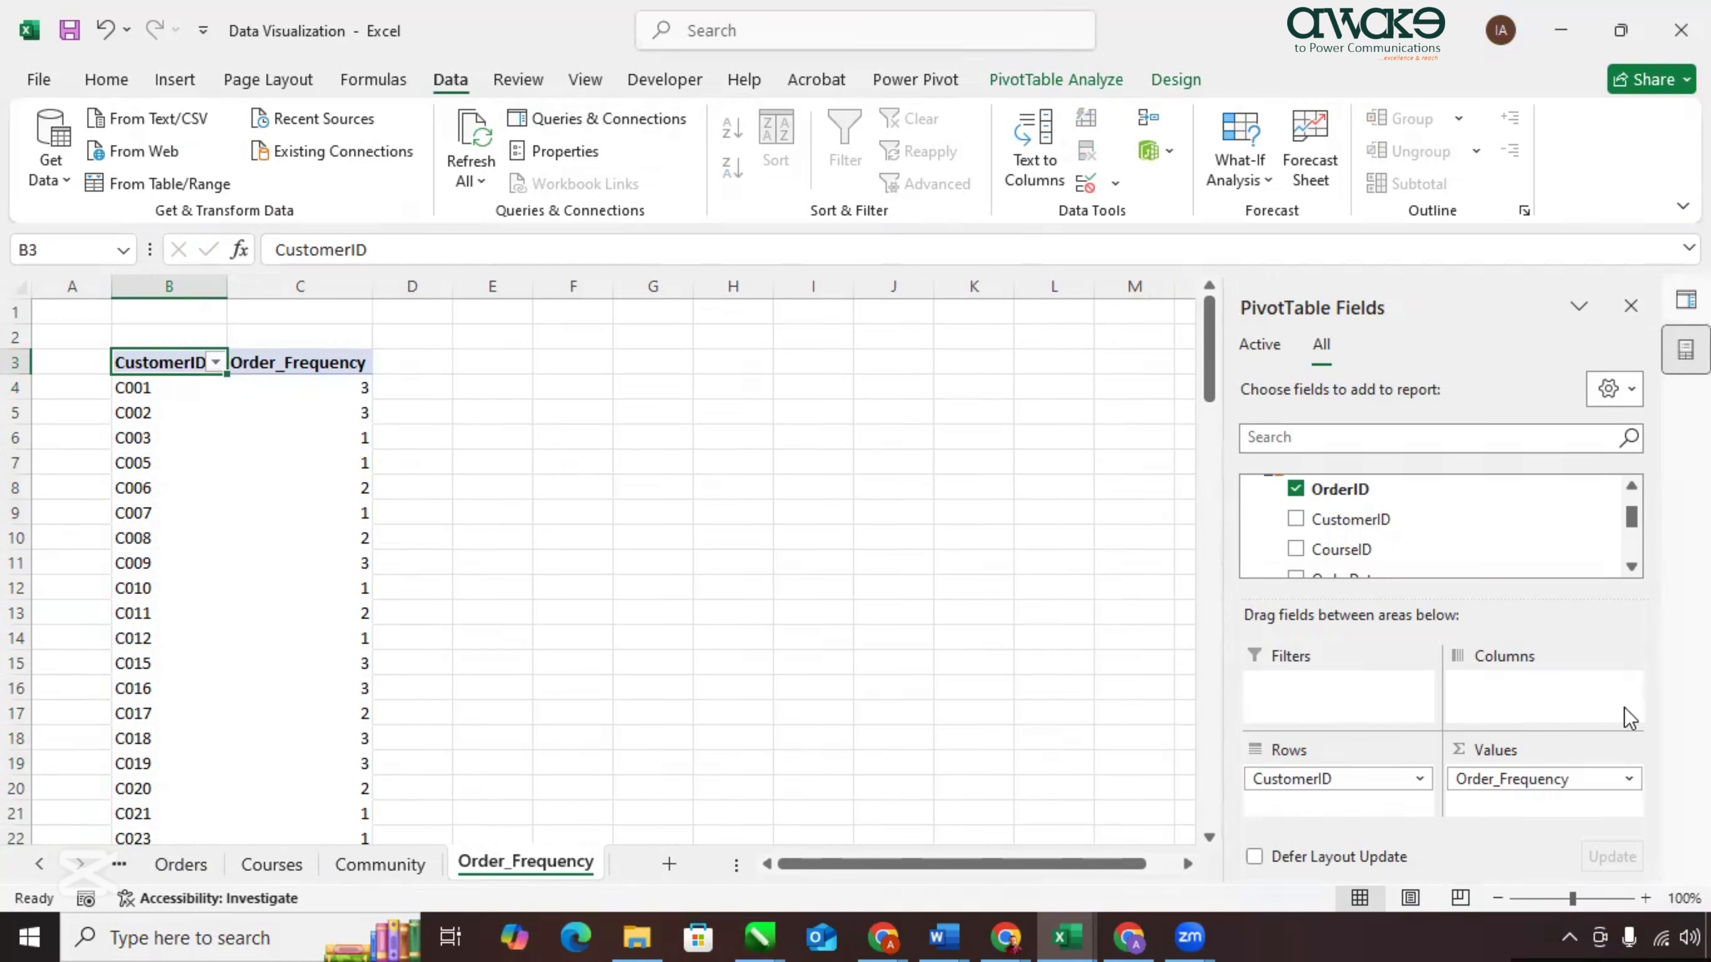
Add a new worksheet after Order_Frequency and name it Top_Performing.
click(669, 865)
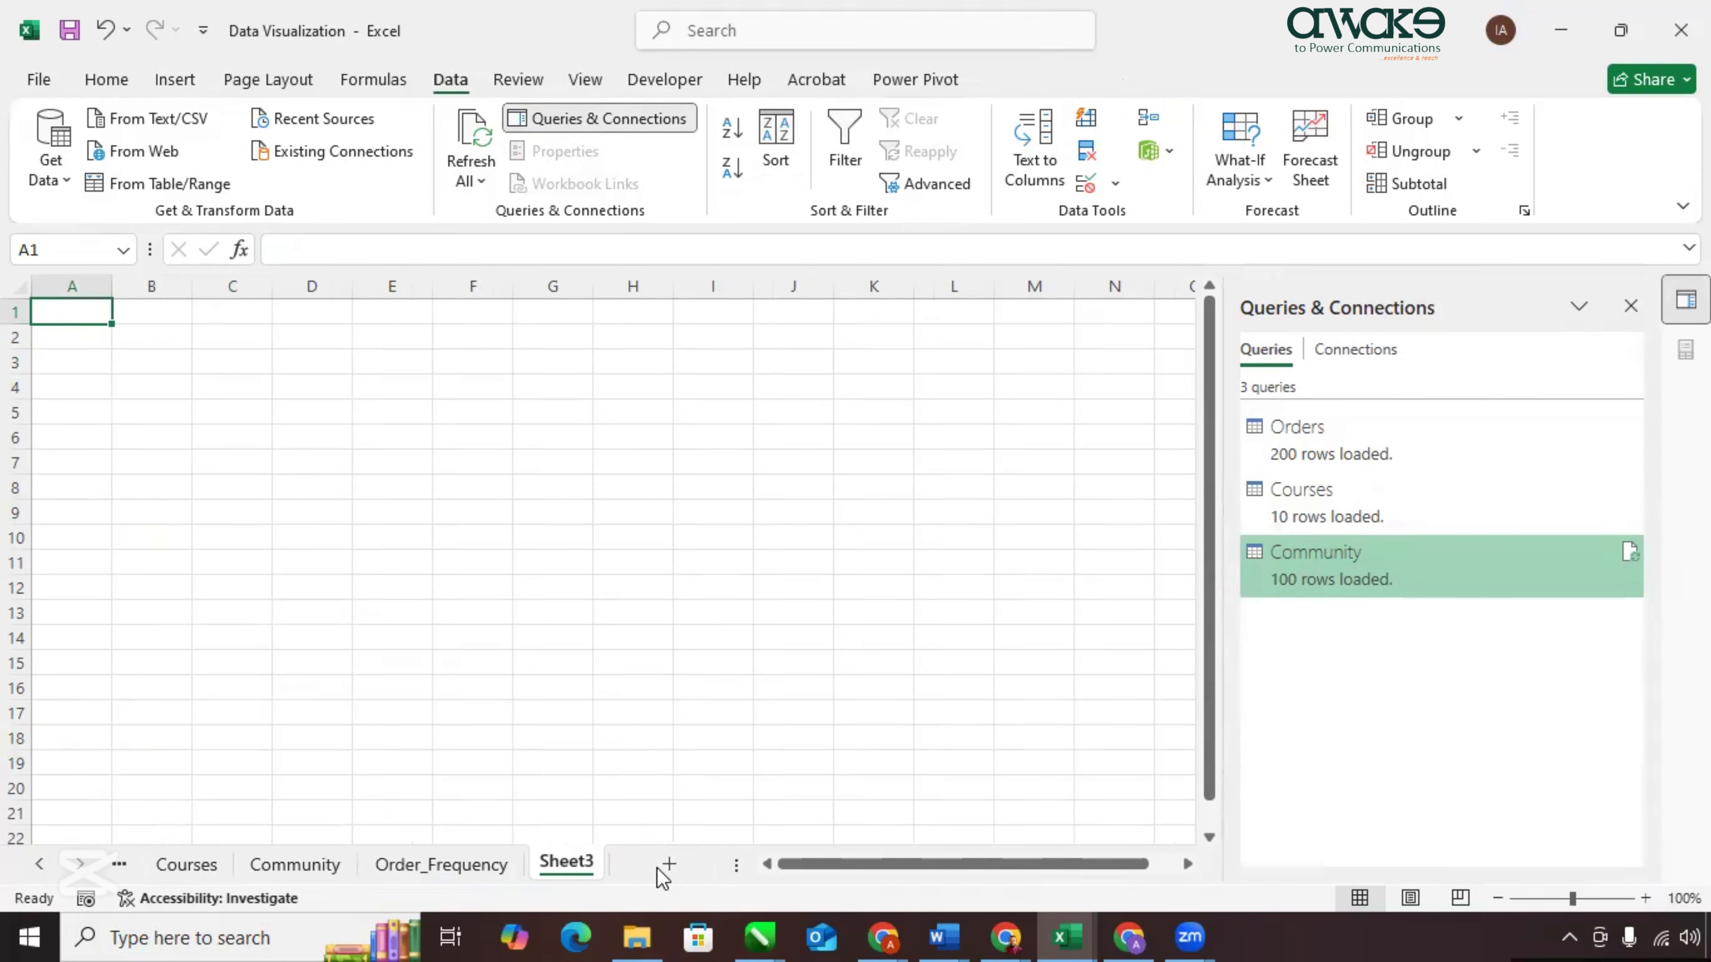
double_click(583, 864)
text(Top_Performing)
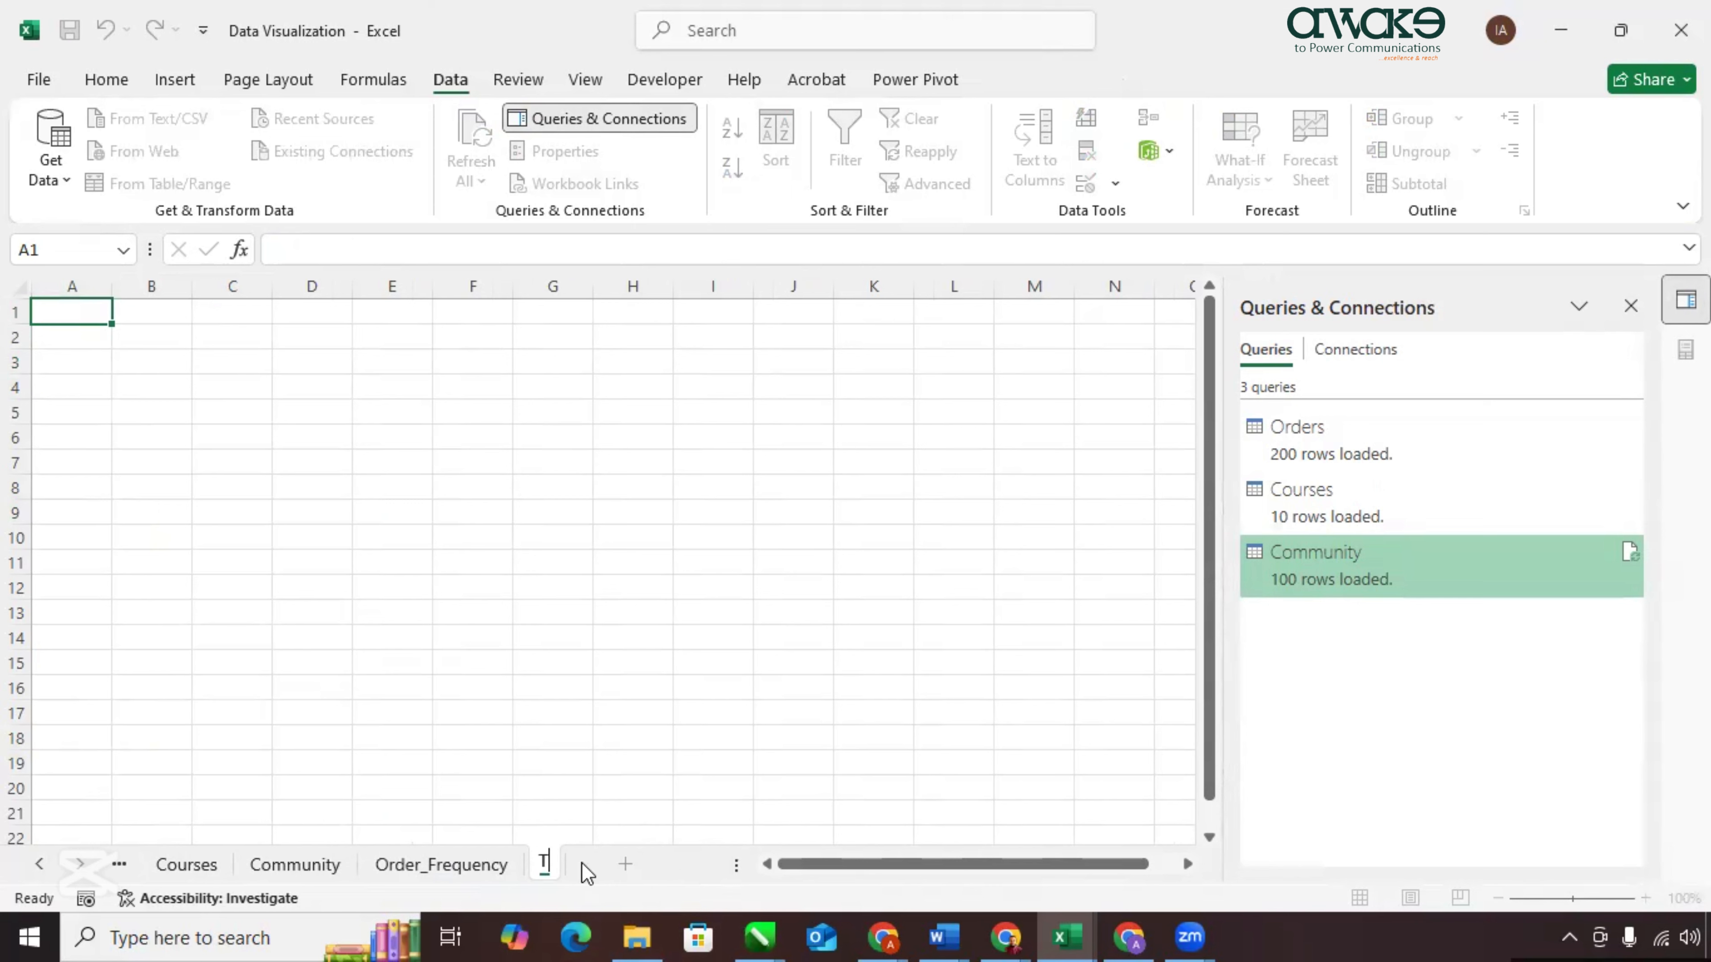
key(Return)
Insert a PivotTable from the Data Model at cell A3 of the Top_Performing worksheet.
click(36, 366)
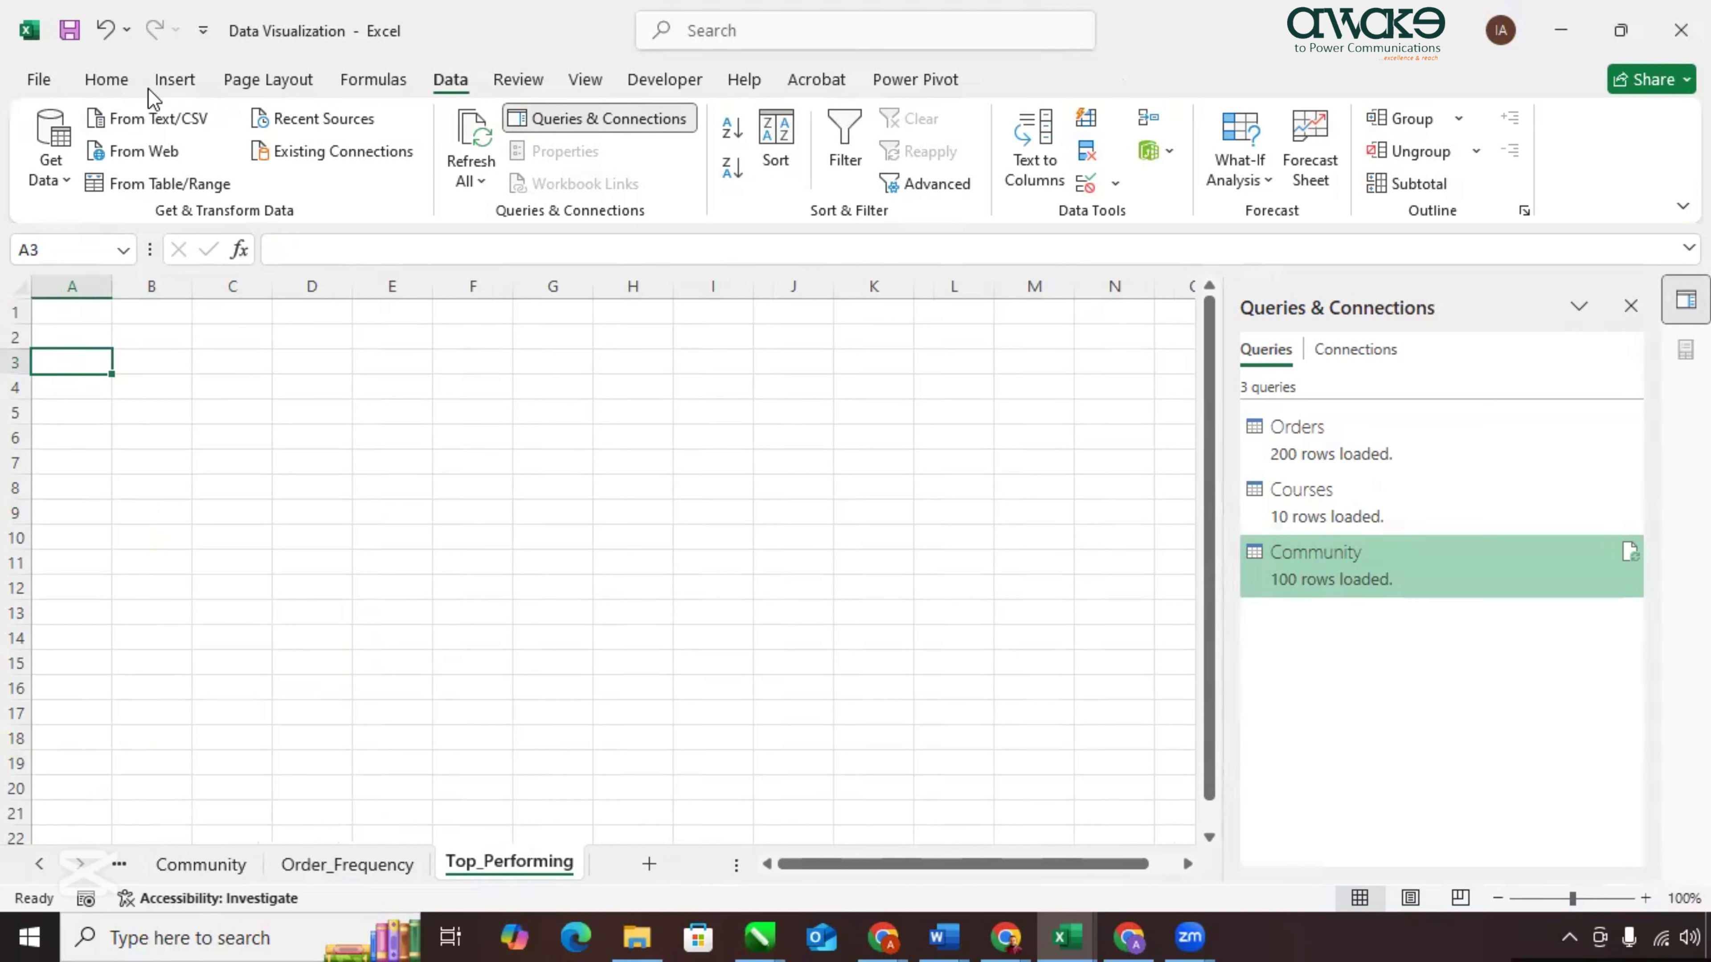
click(175, 79)
click(60, 180)
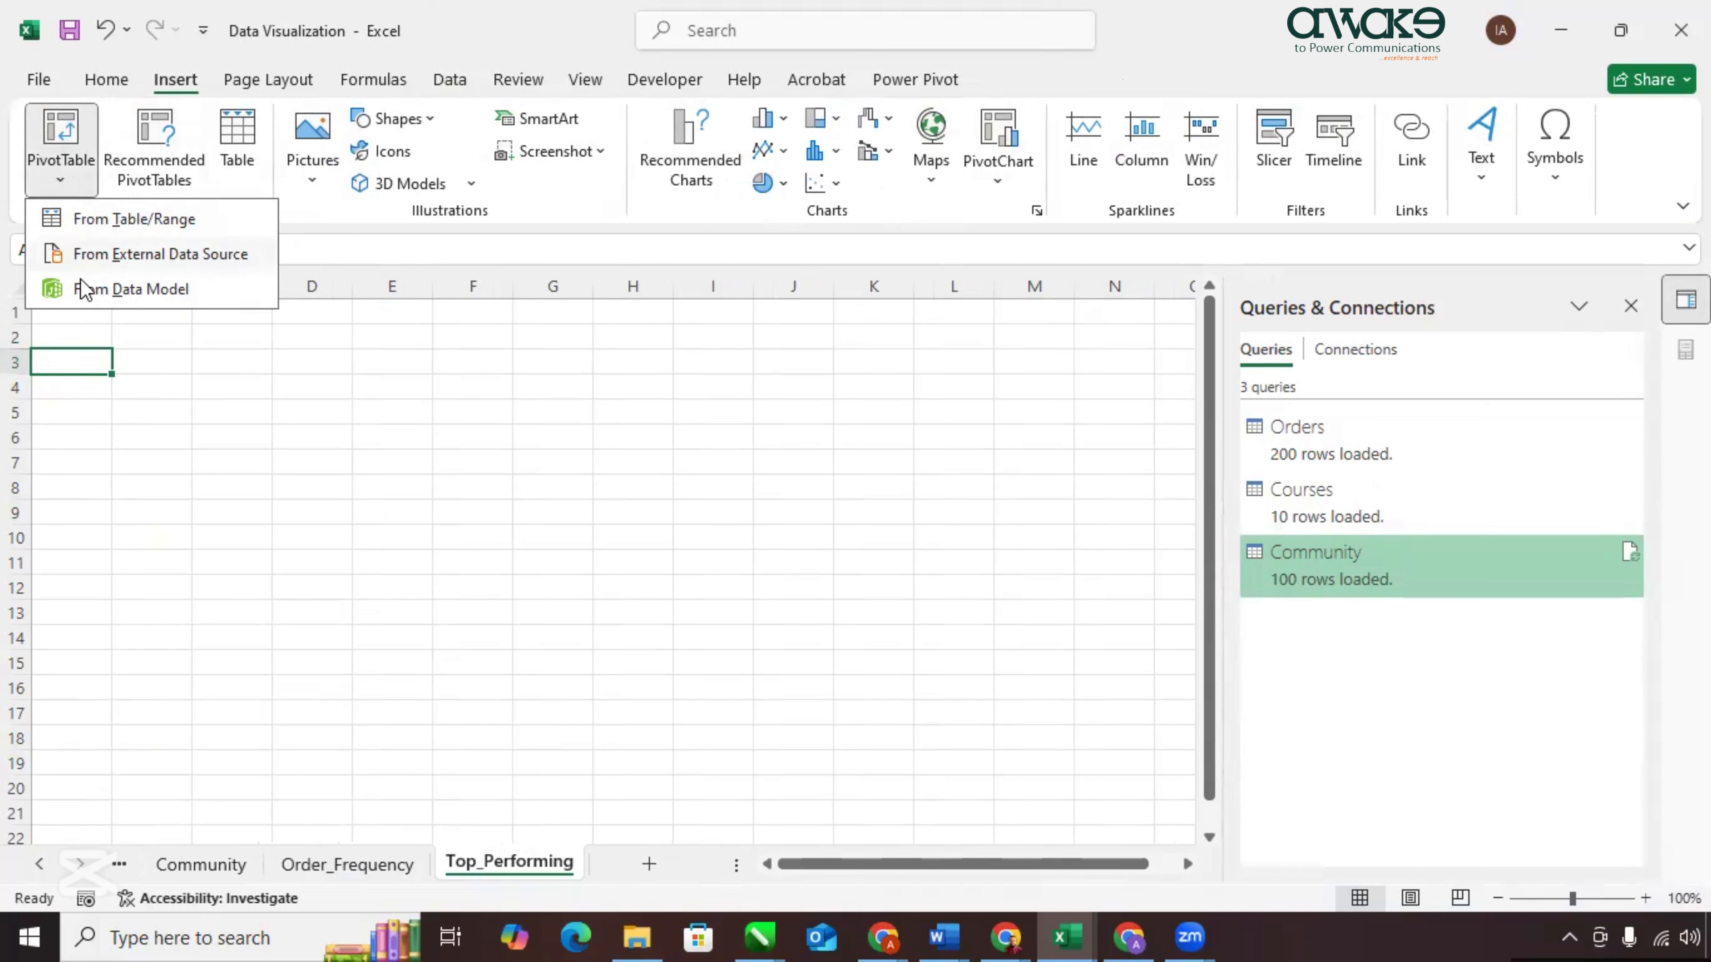
click(120, 291)
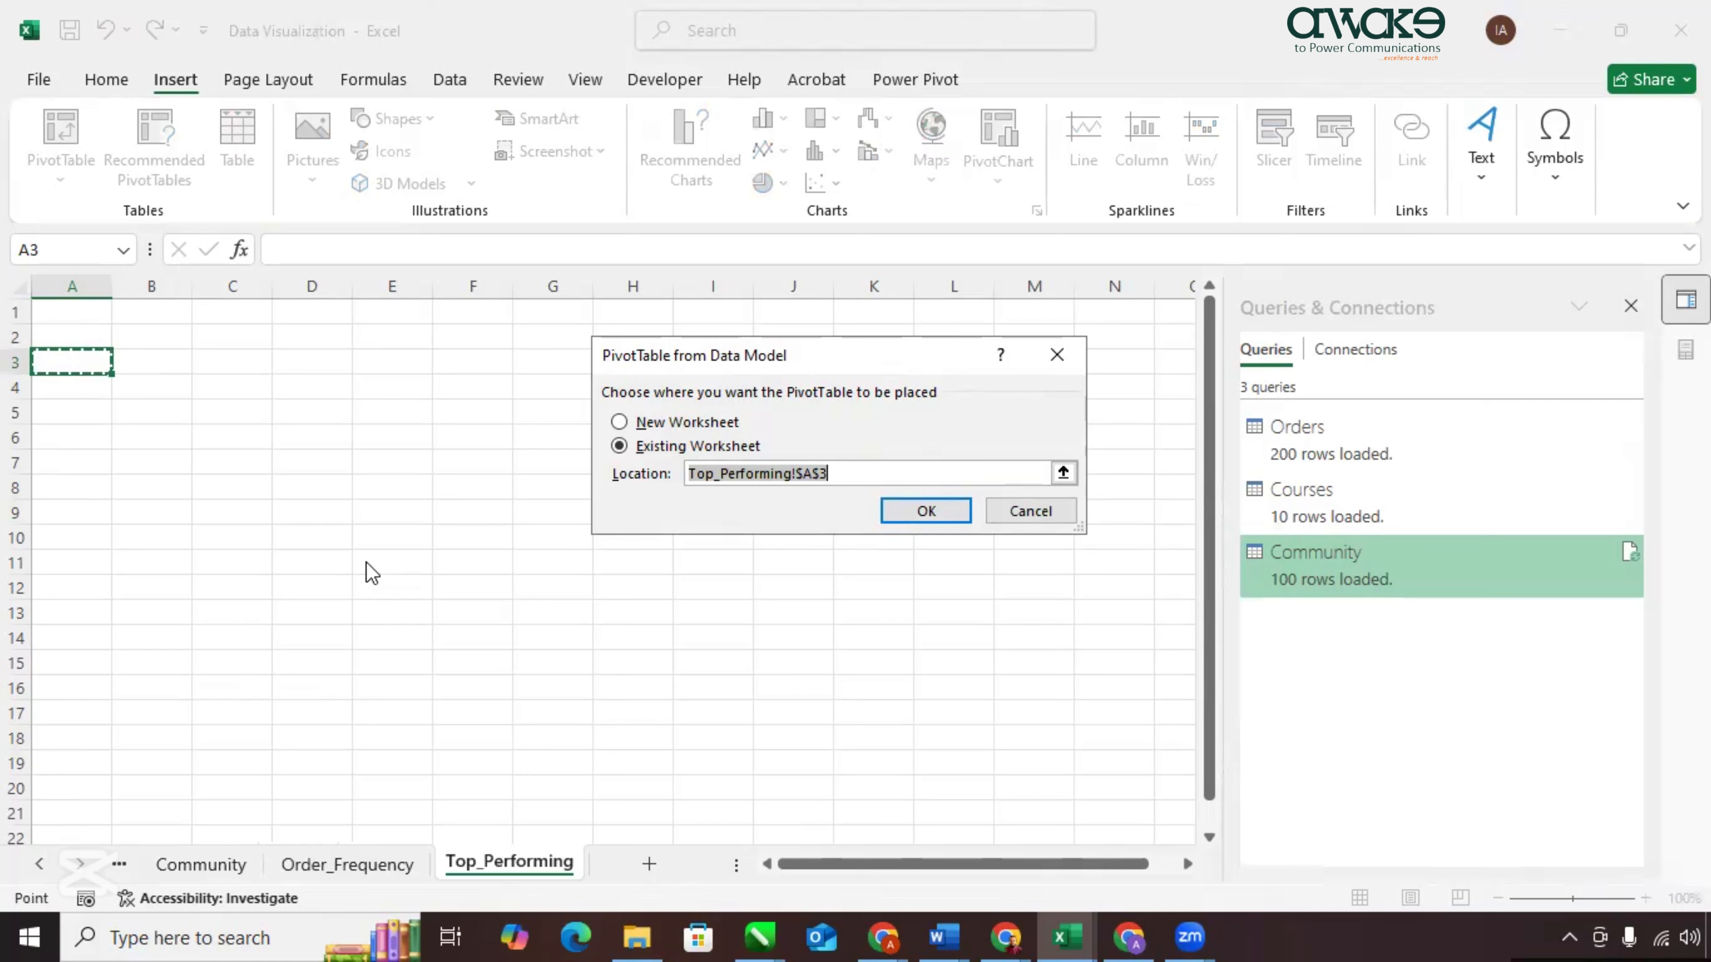
click(892, 514)
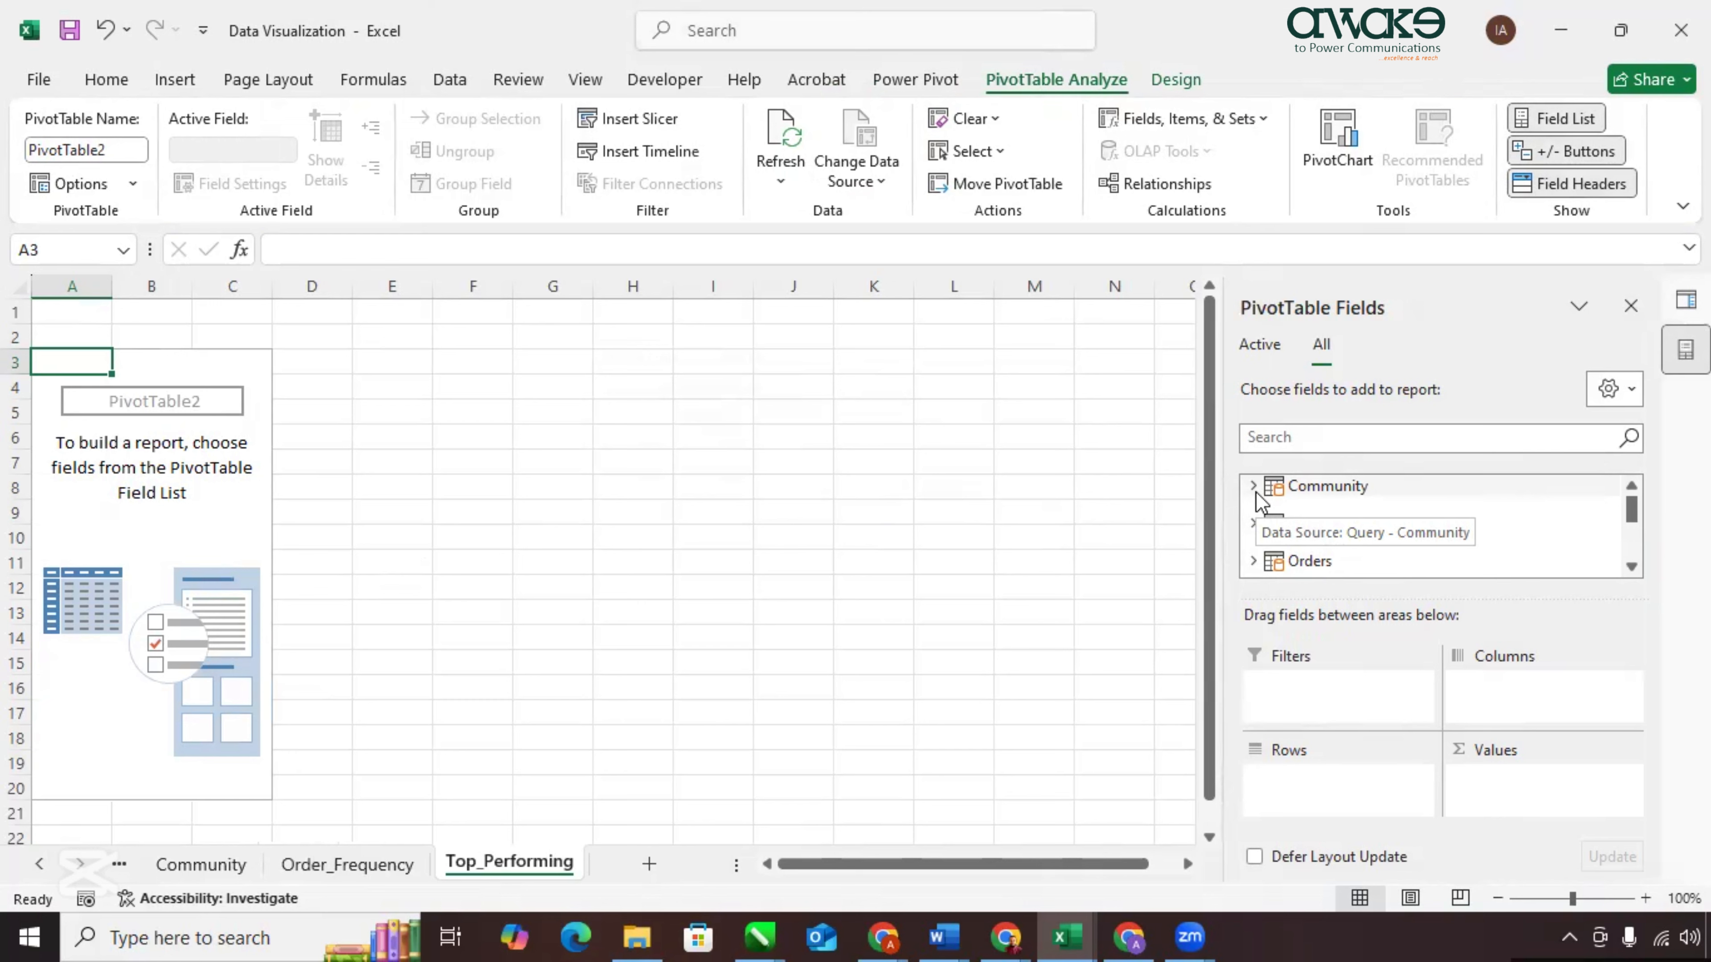
Build the PivotTable with CourseName from Courses as rows and a count of OrderID from Orders as values.
click(1254, 524)
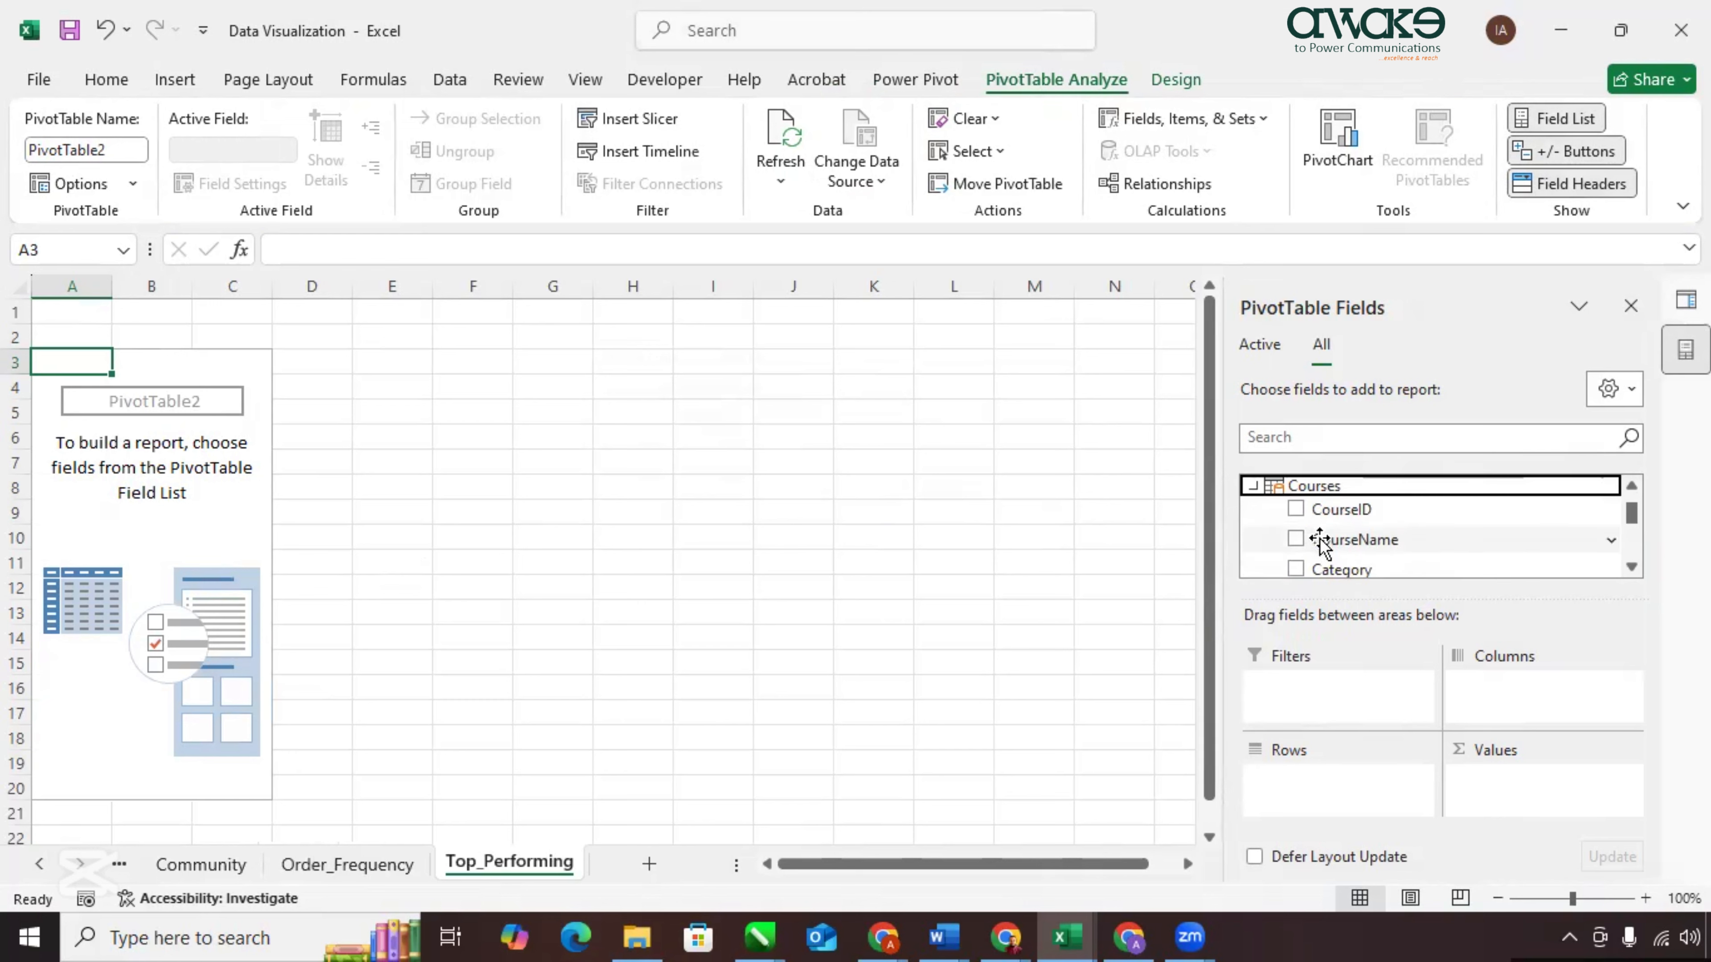
drag(1320, 538, 1302, 779)
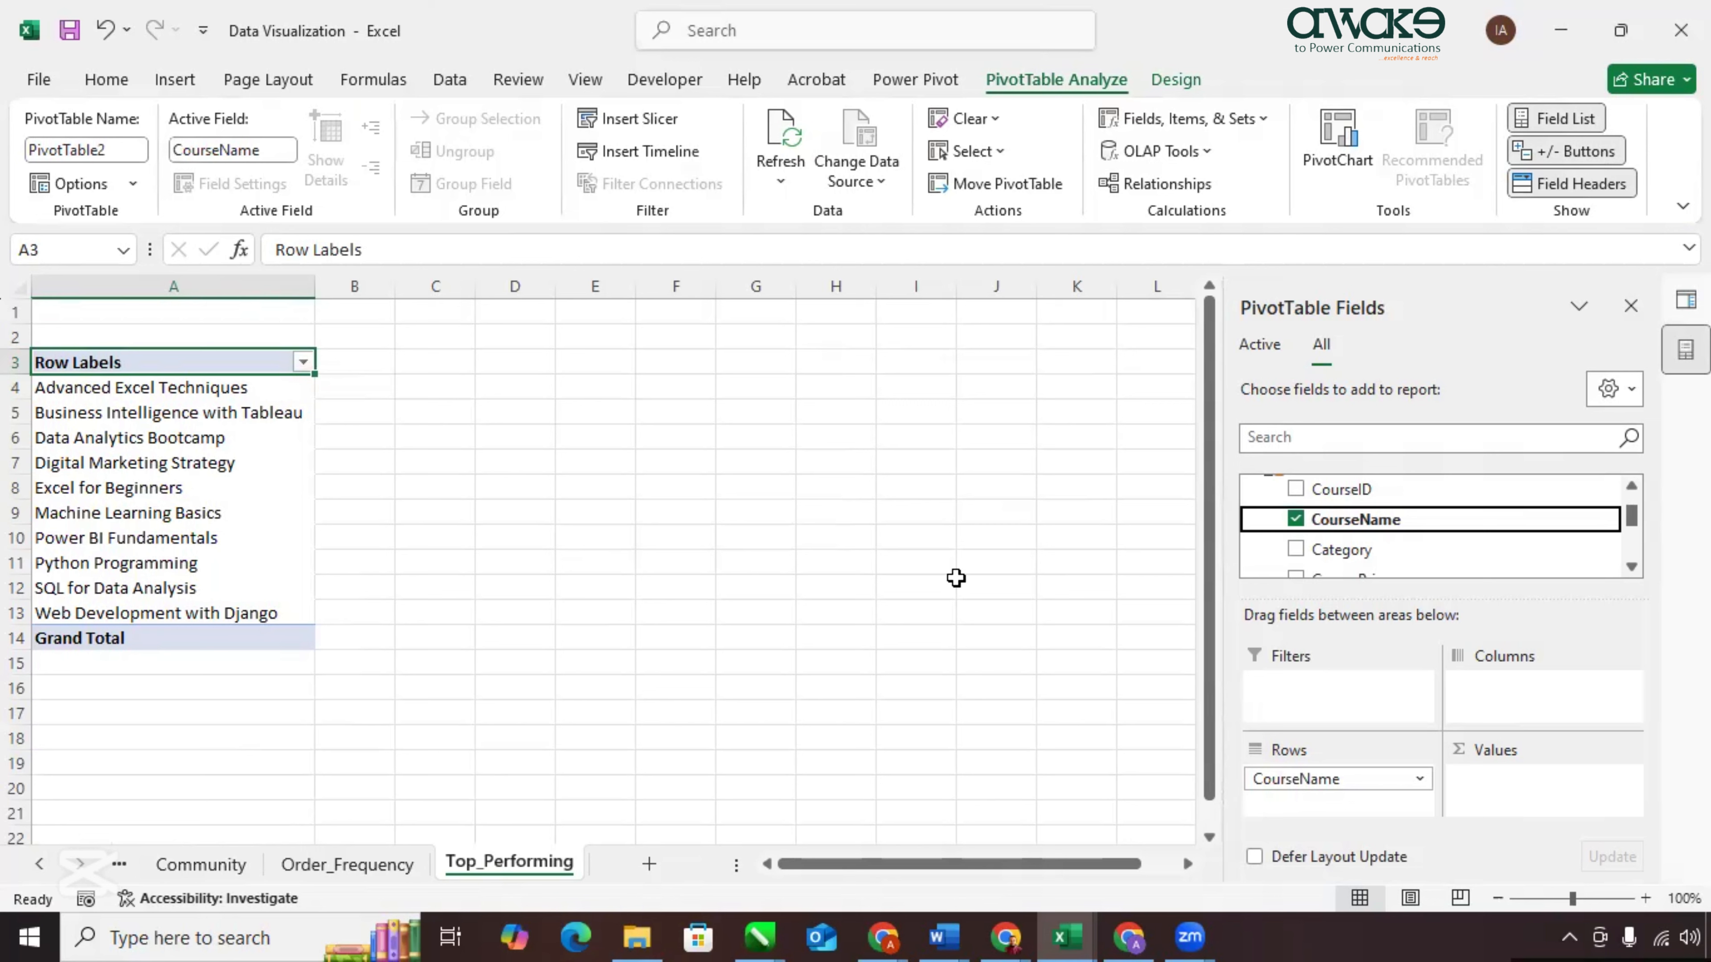
scroll(1266, 543, up, 1)
scroll(1260, 547, down, 3)
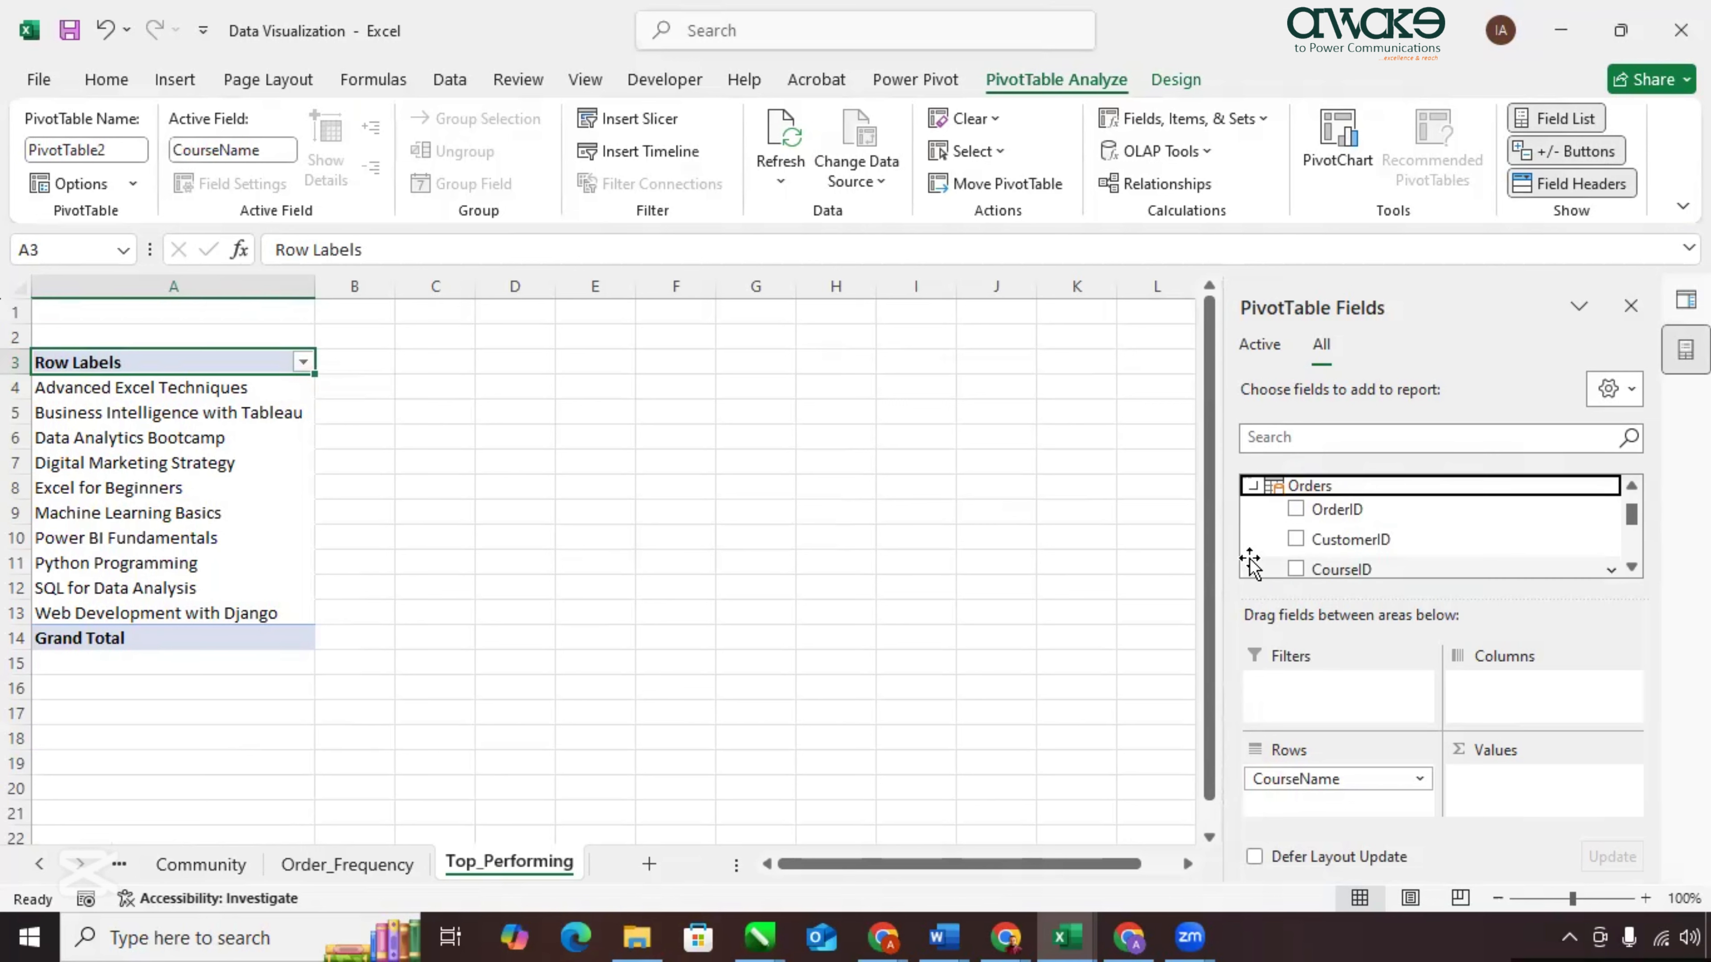
drag(1332, 515, 1524, 785)
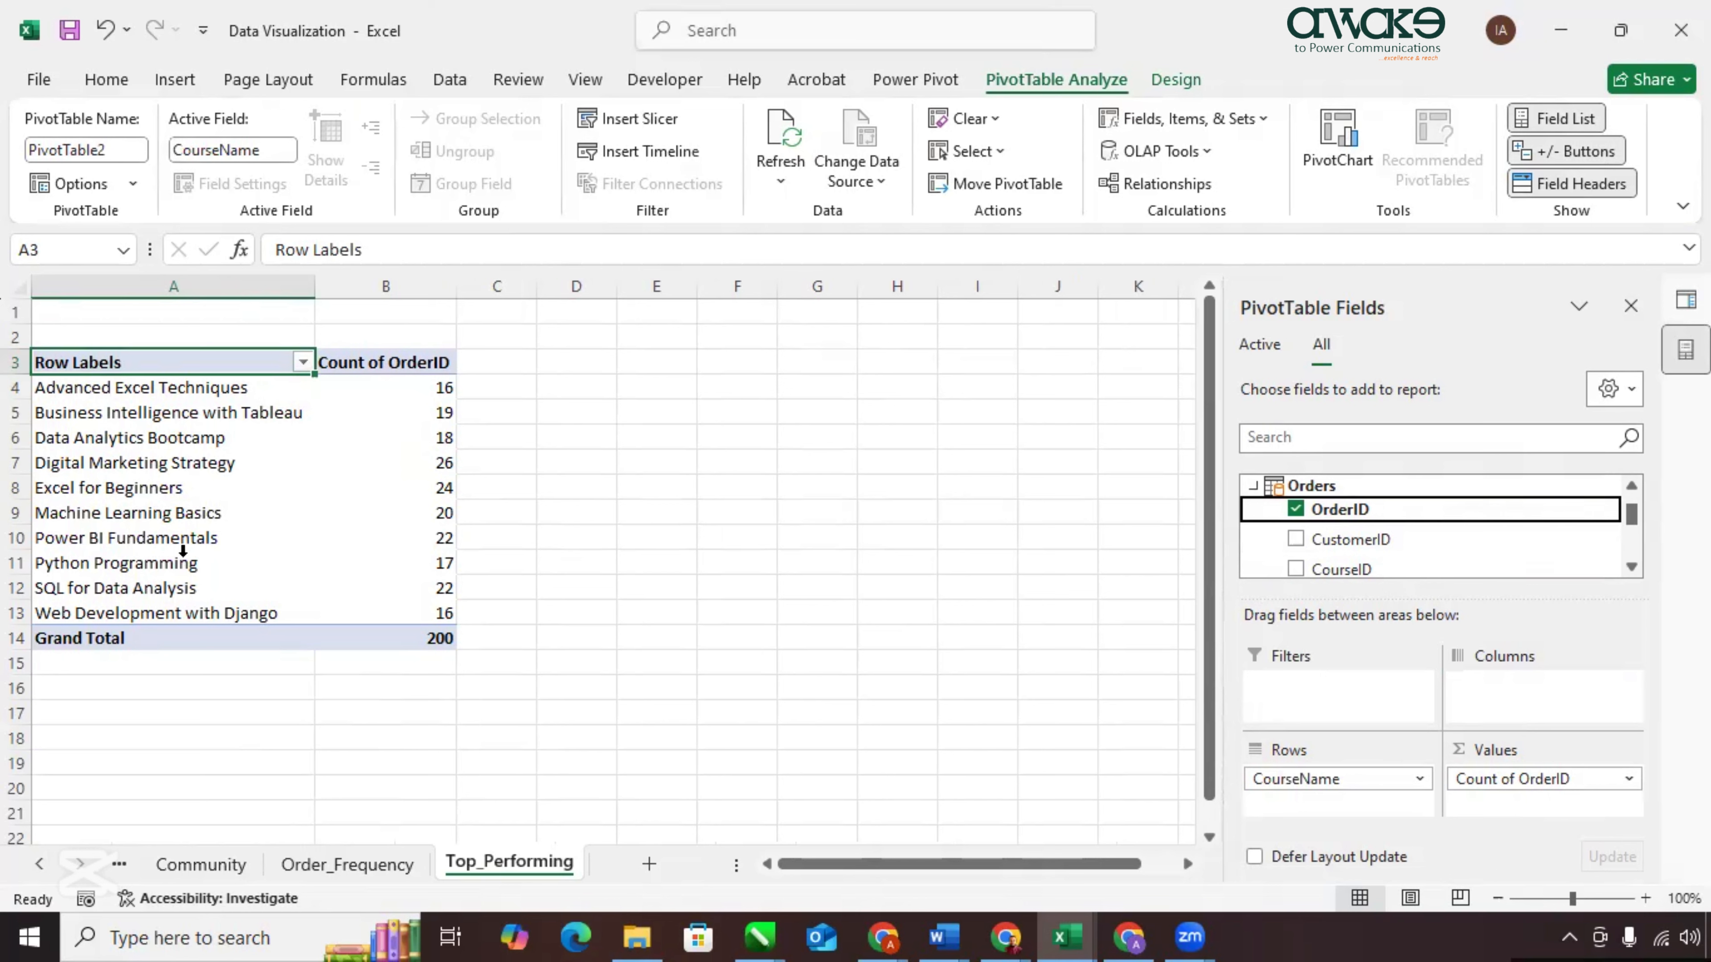
Give the OrderID count field in the Top_Performing PivotTable the custom name Orders.
double_click(394, 360)
text(Ord)
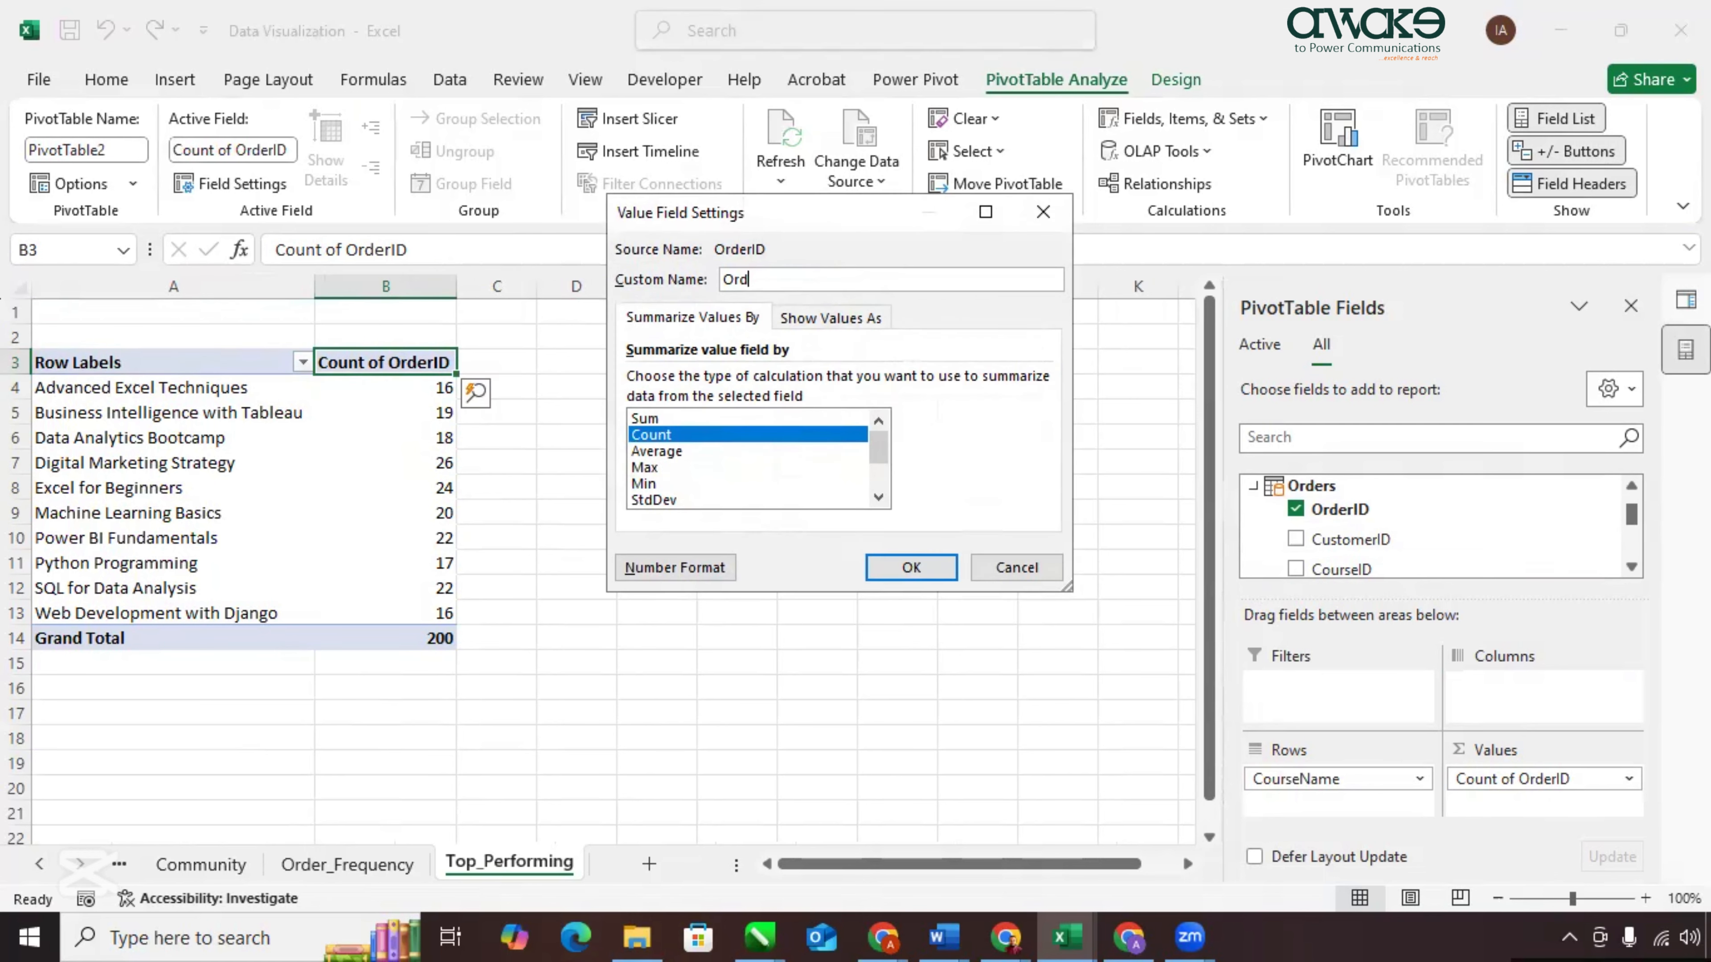
text(erOrders)
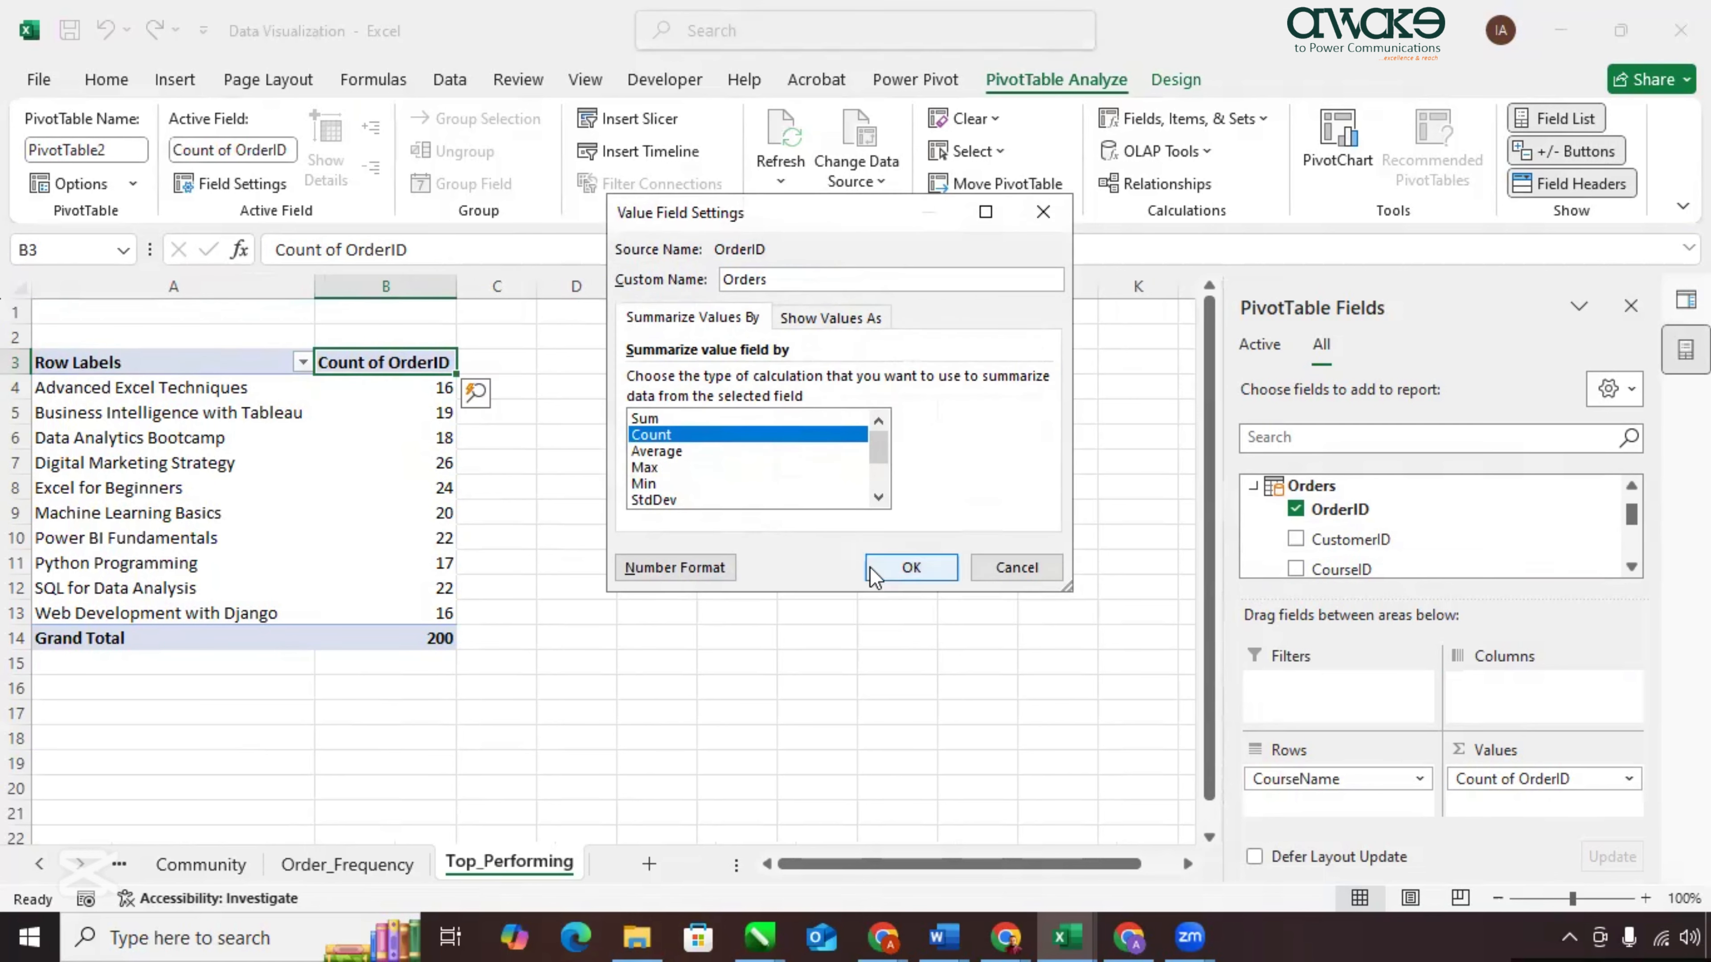
click(876, 568)
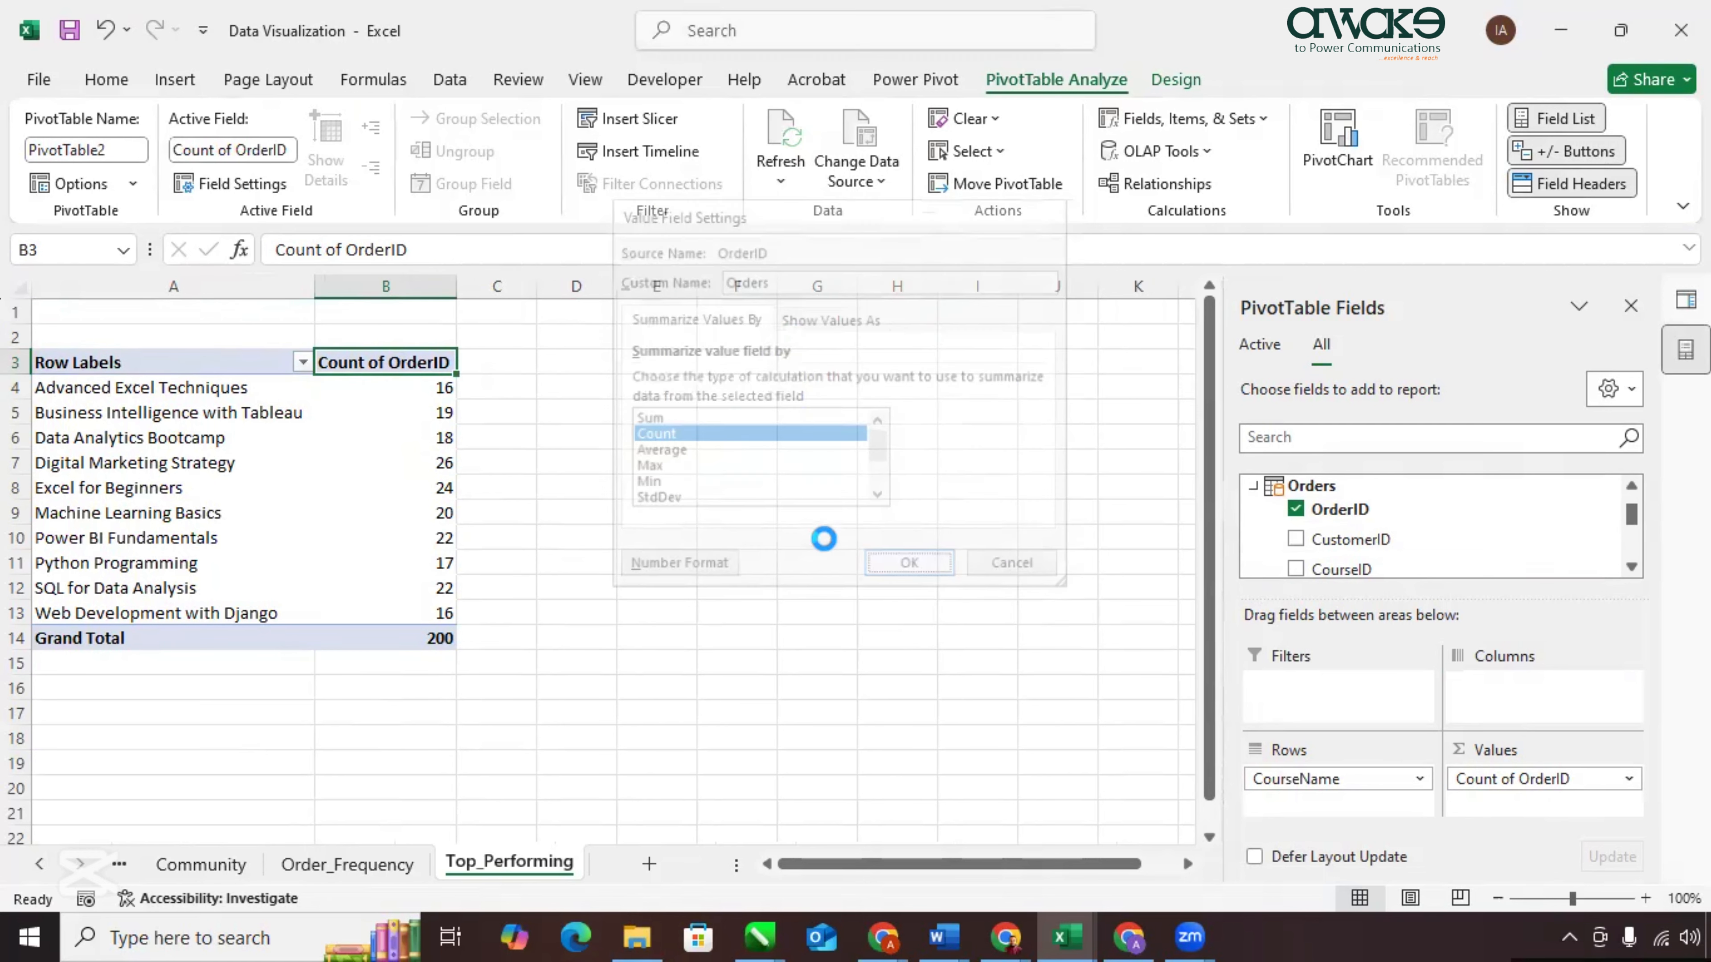
Change the row labels header of the Top_Performing PivotTable to Courses.
double_click(210, 362)
key(BackSpace)
key(BackSpace)
key(BackSpace)
key(BackSpace)
key(BackSpace)
click(449, 436)
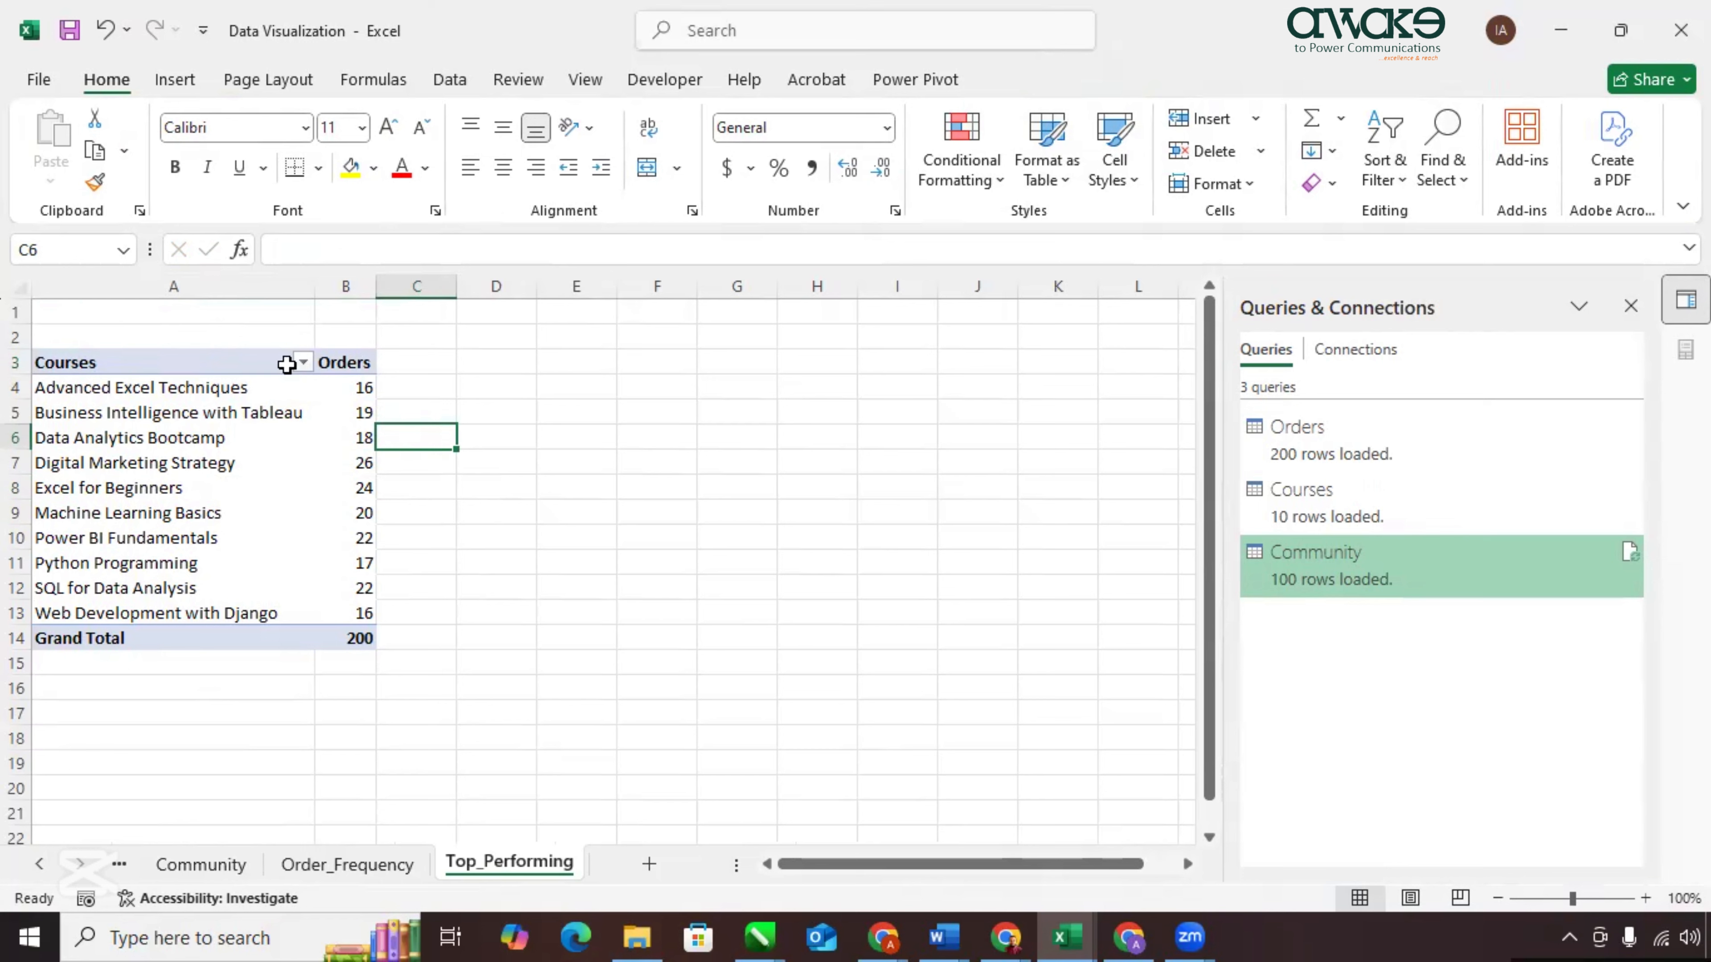
Sort the courses in the Top_Performing PivotTable in descending order by Orders.
click(303, 363)
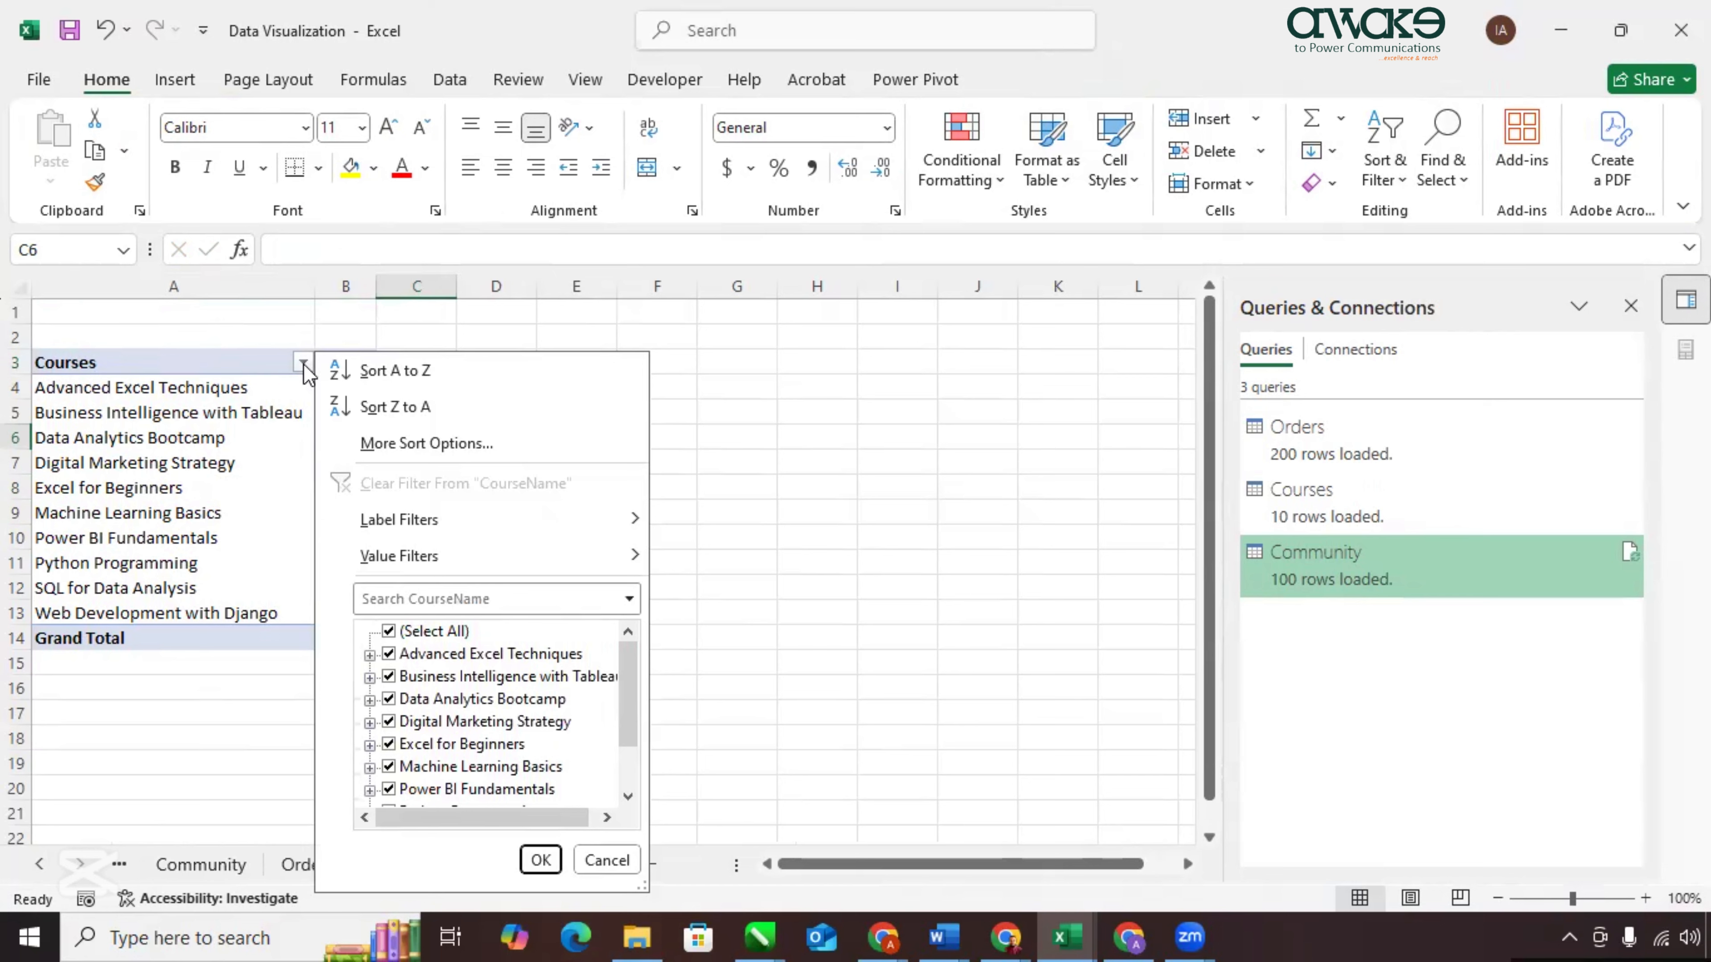
click(449, 445)
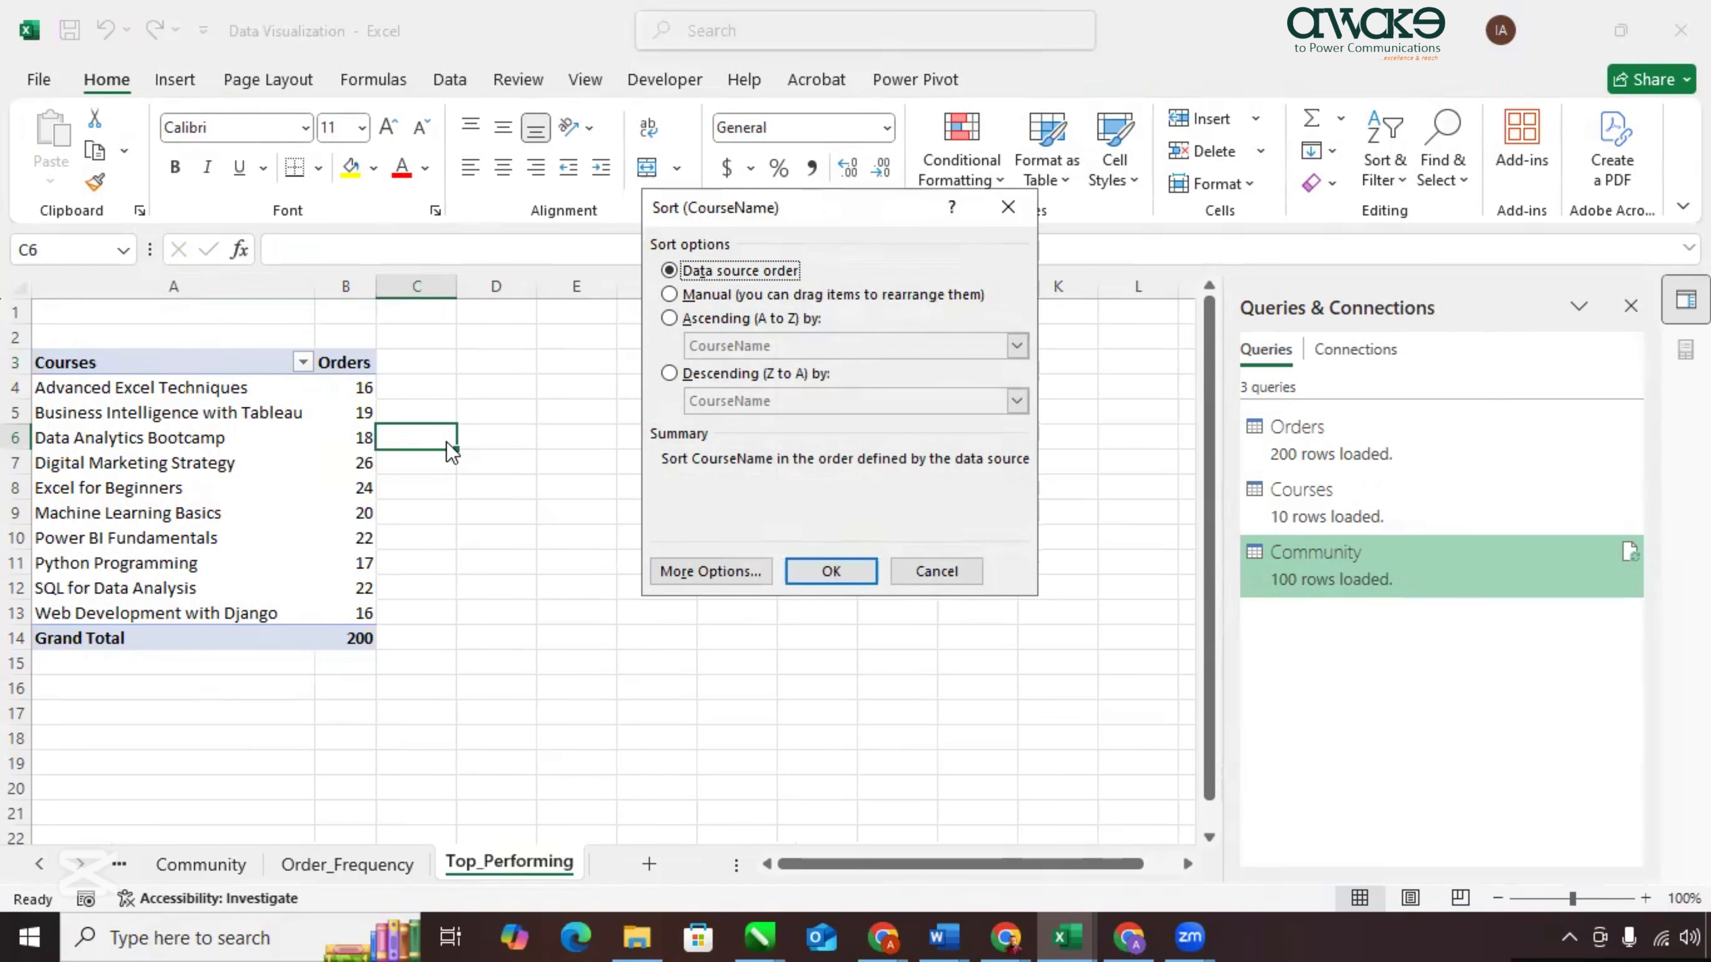
click(671, 376)
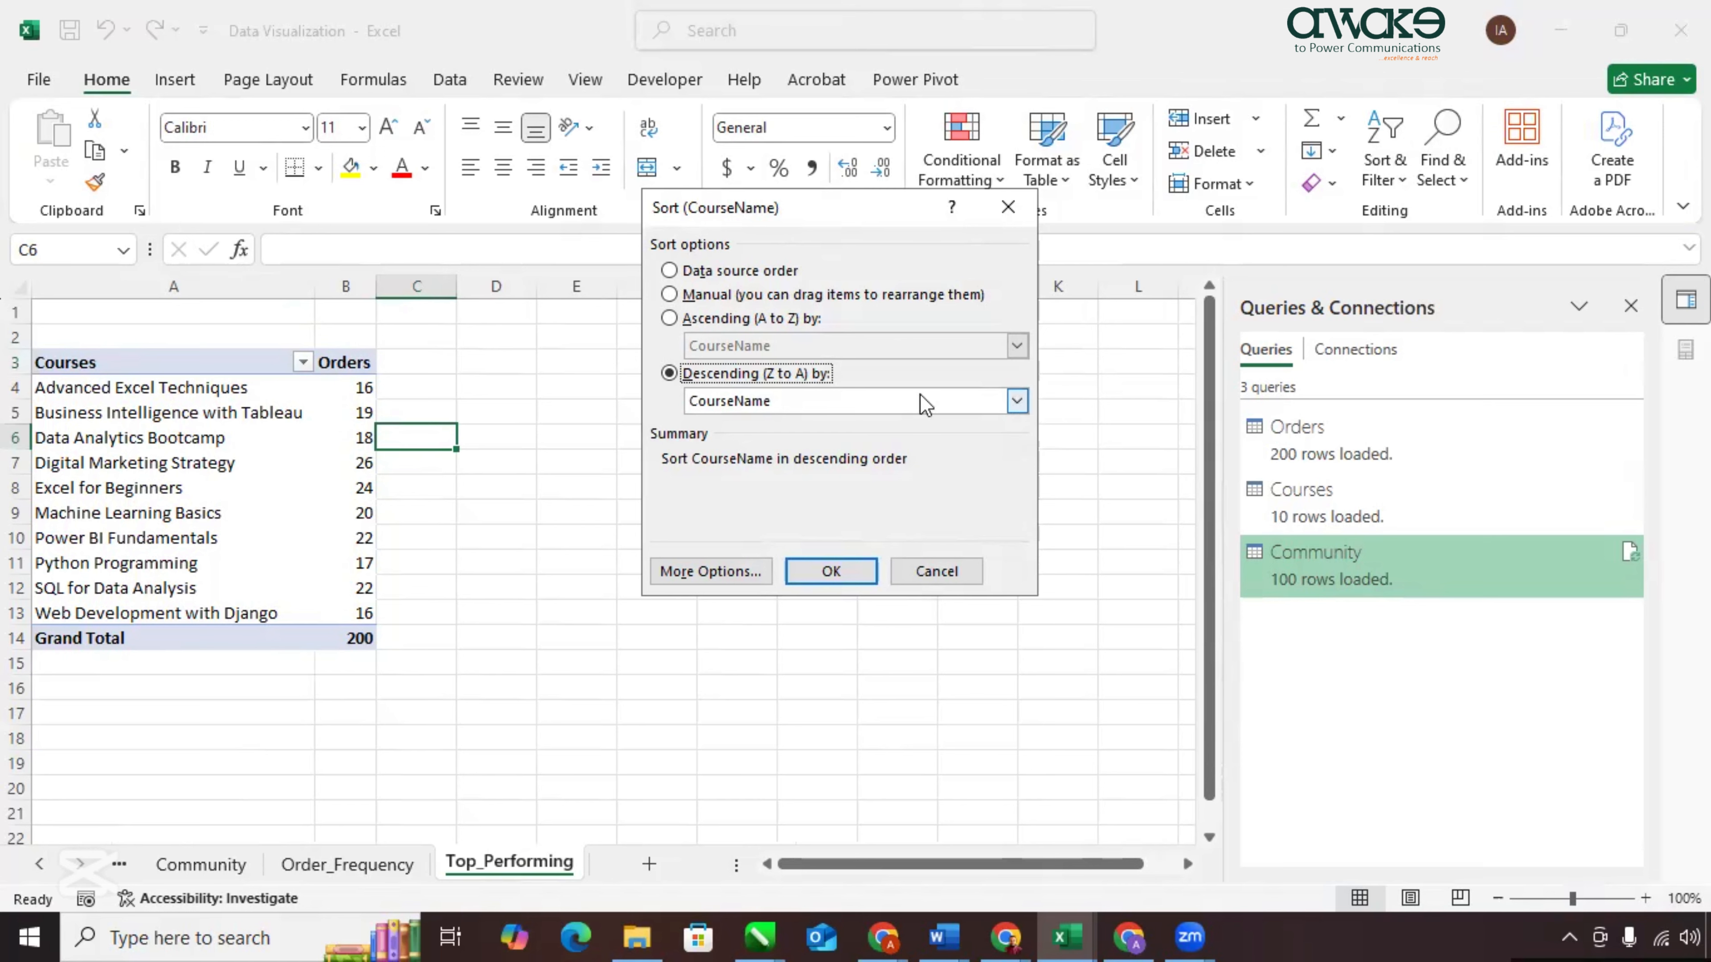
click(1016, 400)
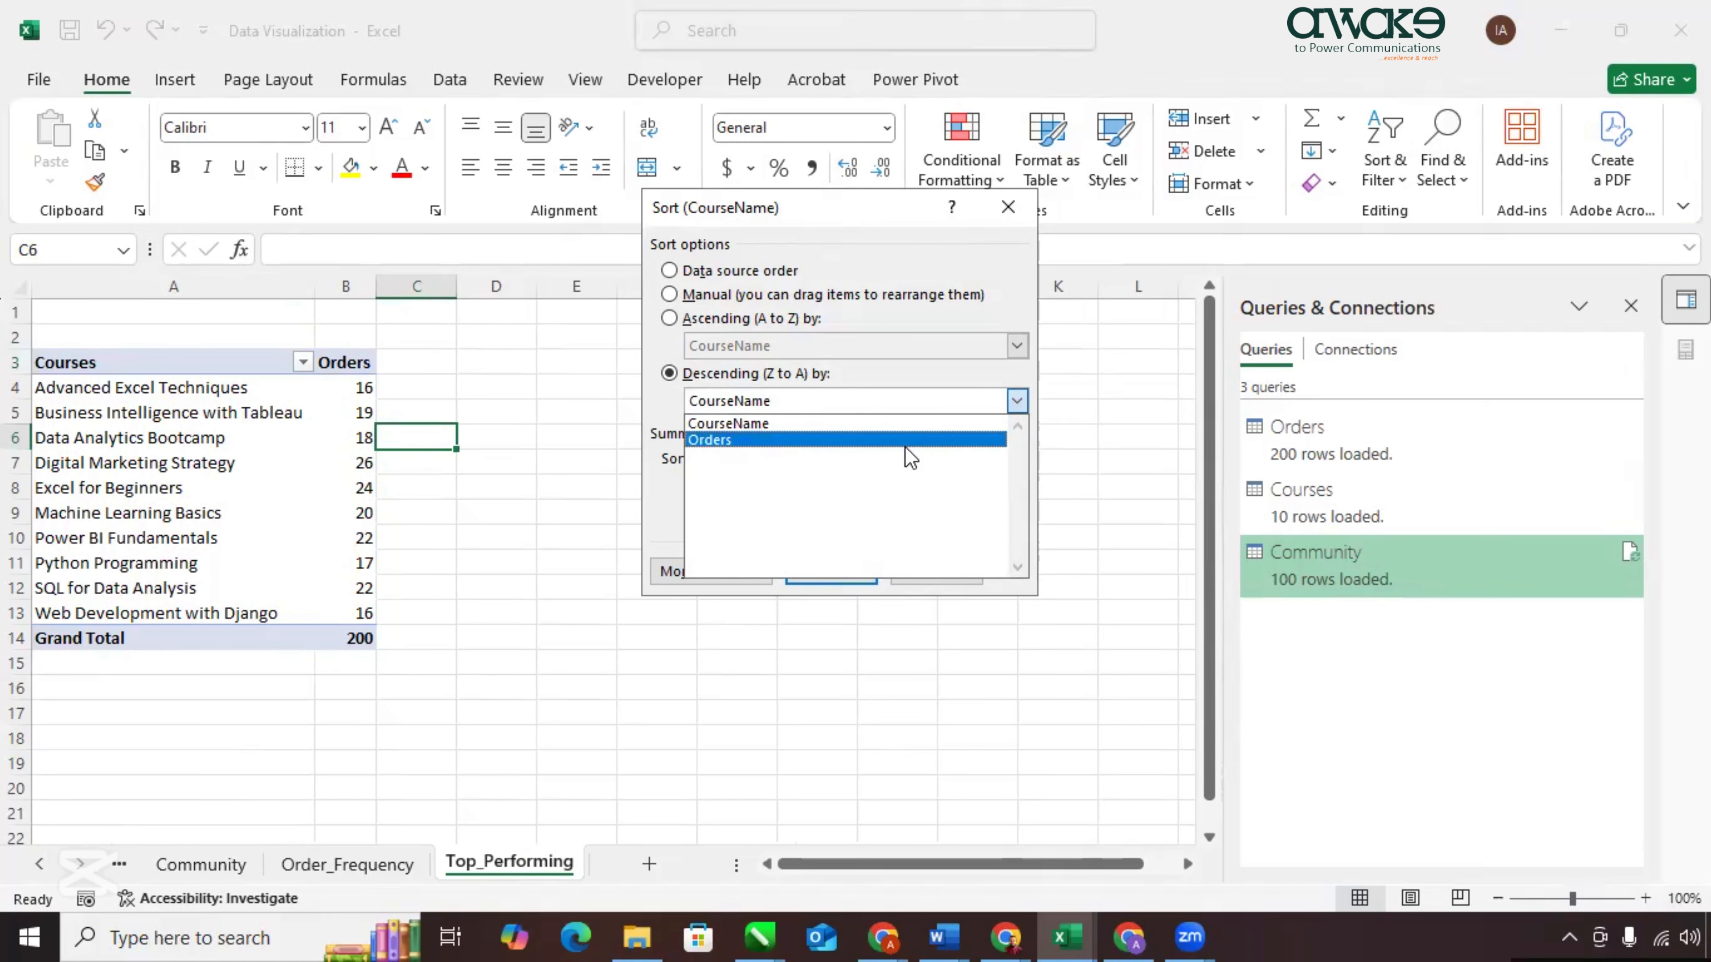
click(906, 442)
key(Return)
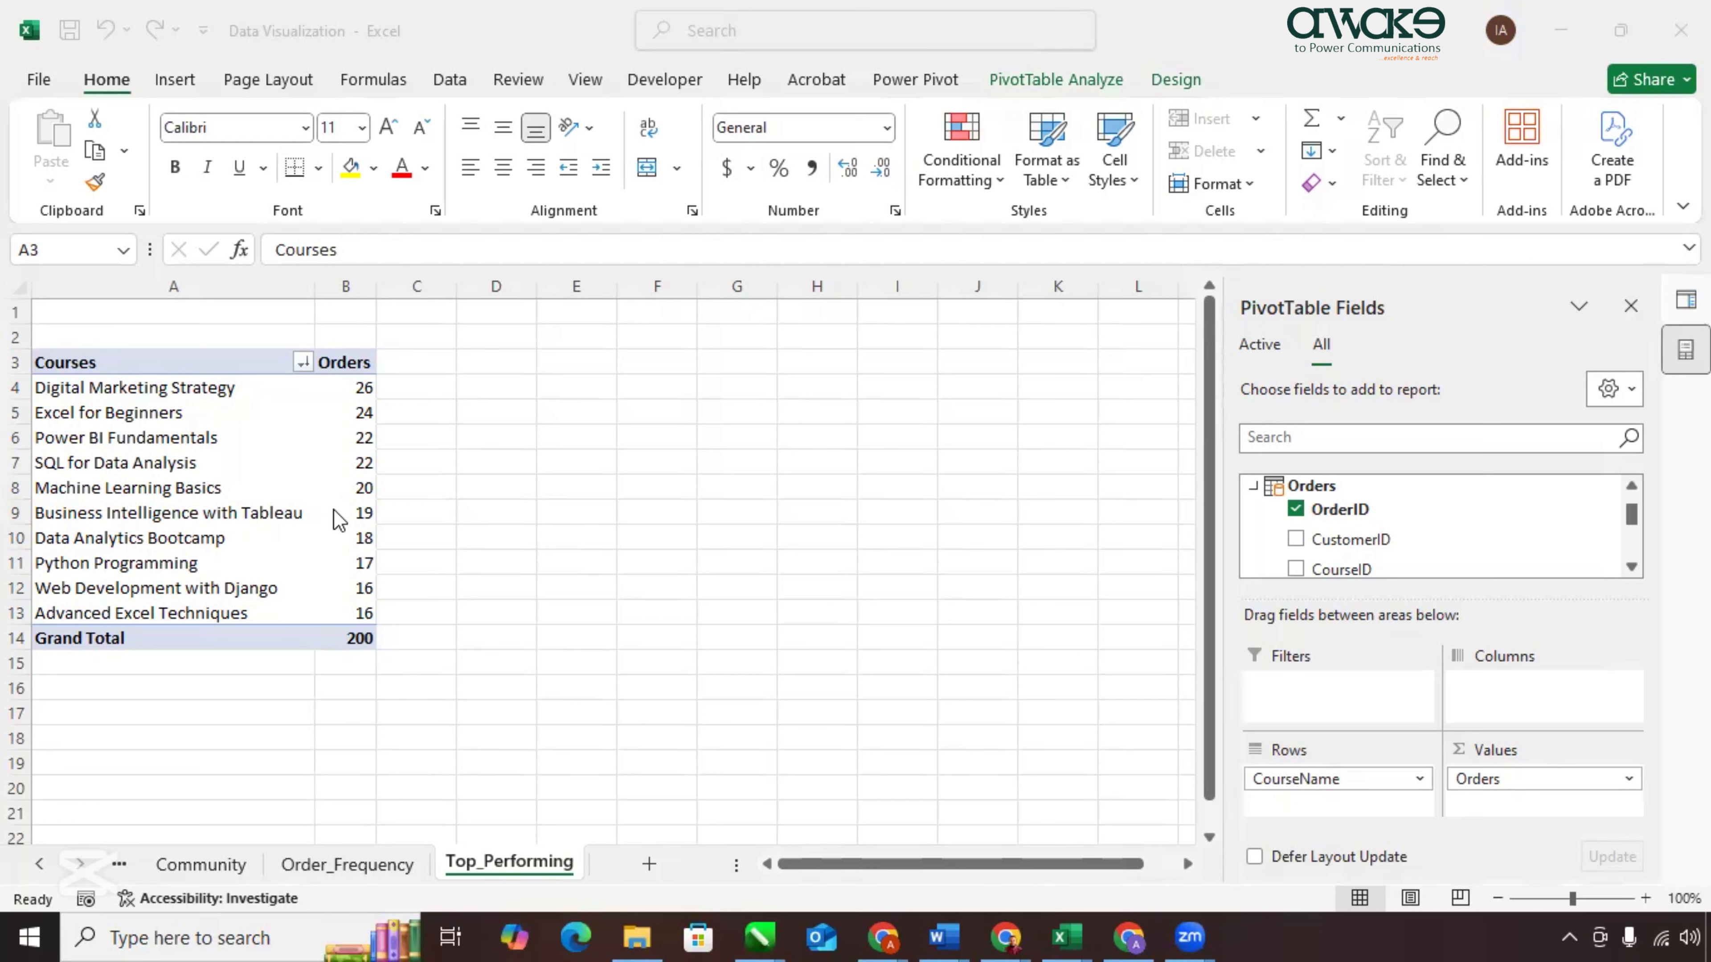
Add a new worksheet after Top_Performing and name it Course_Popularity.
click(649, 864)
double_click(355, 863)
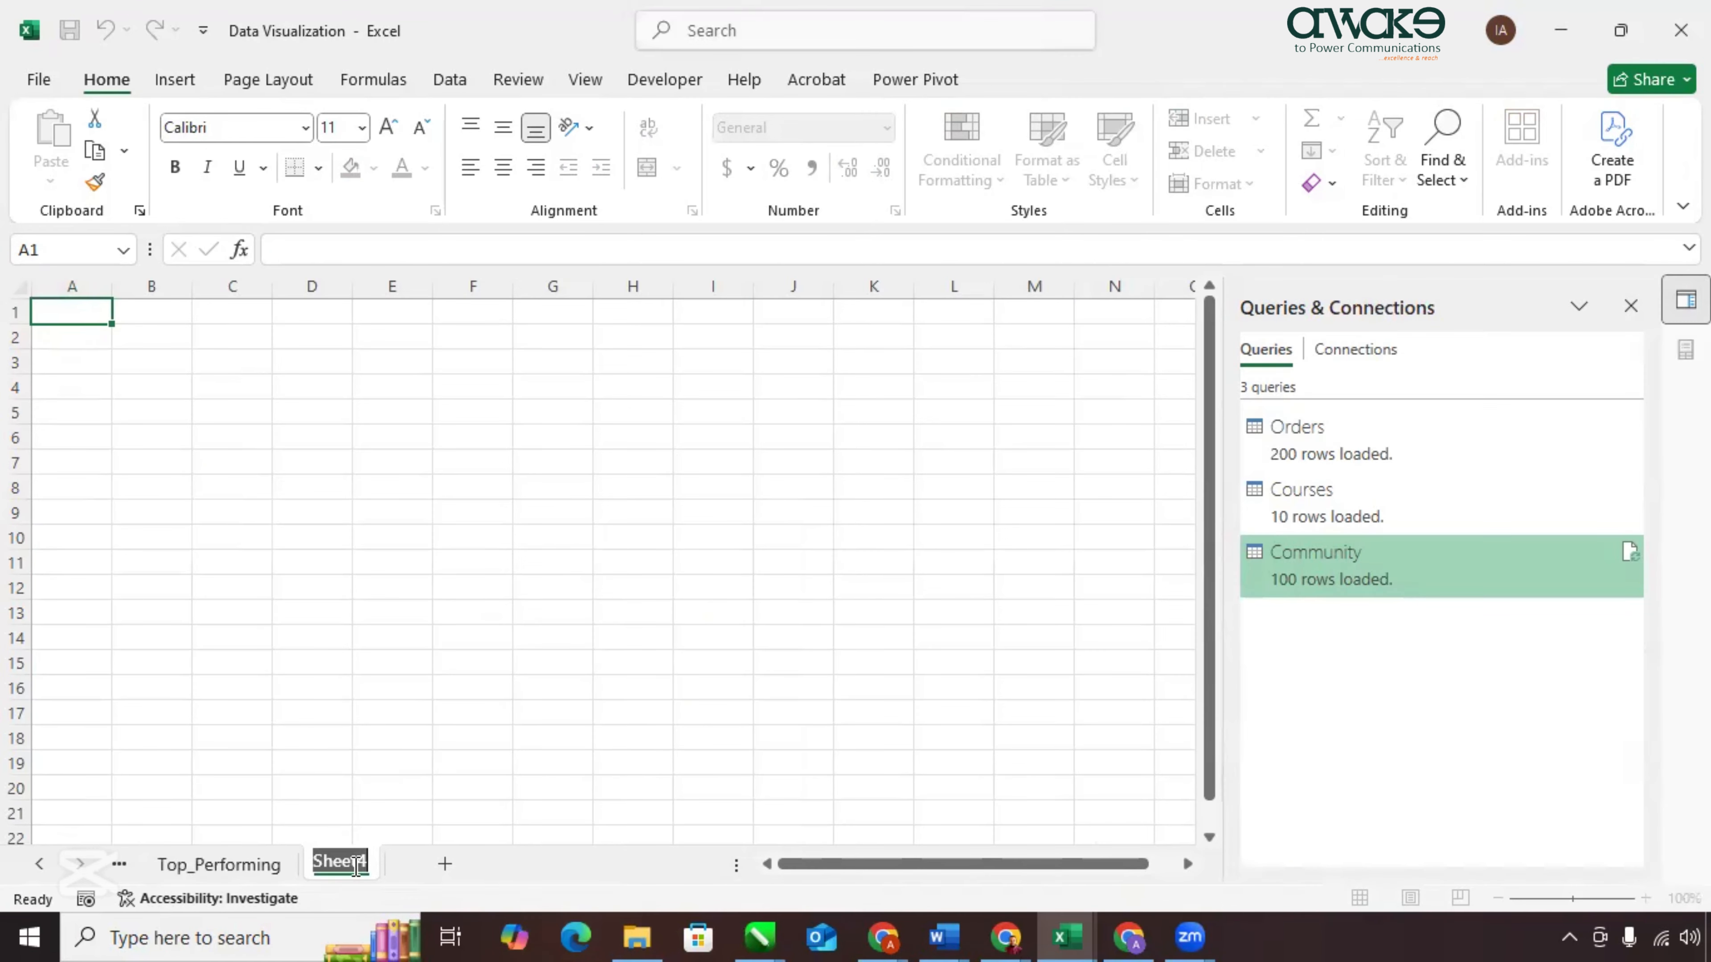
text(Course_Popularity)
click(89, 465)
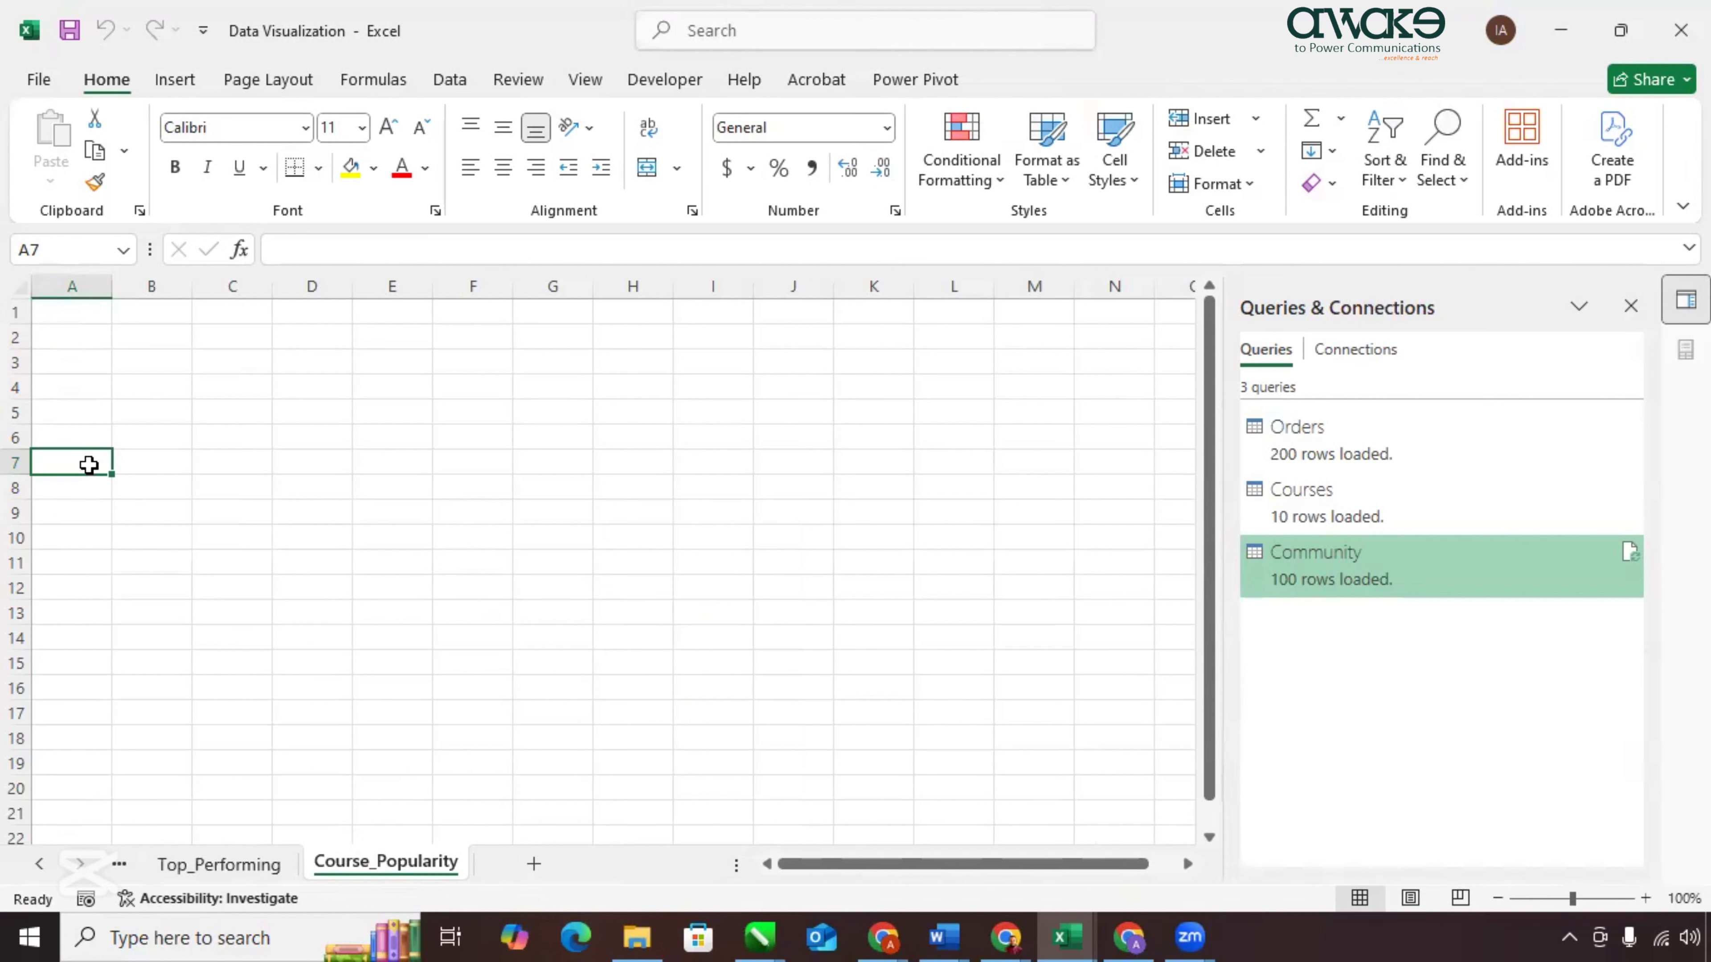
Insert a PivotTable from the Data Model at cell A3 of the Course_Popularity worksheet.
click(73, 360)
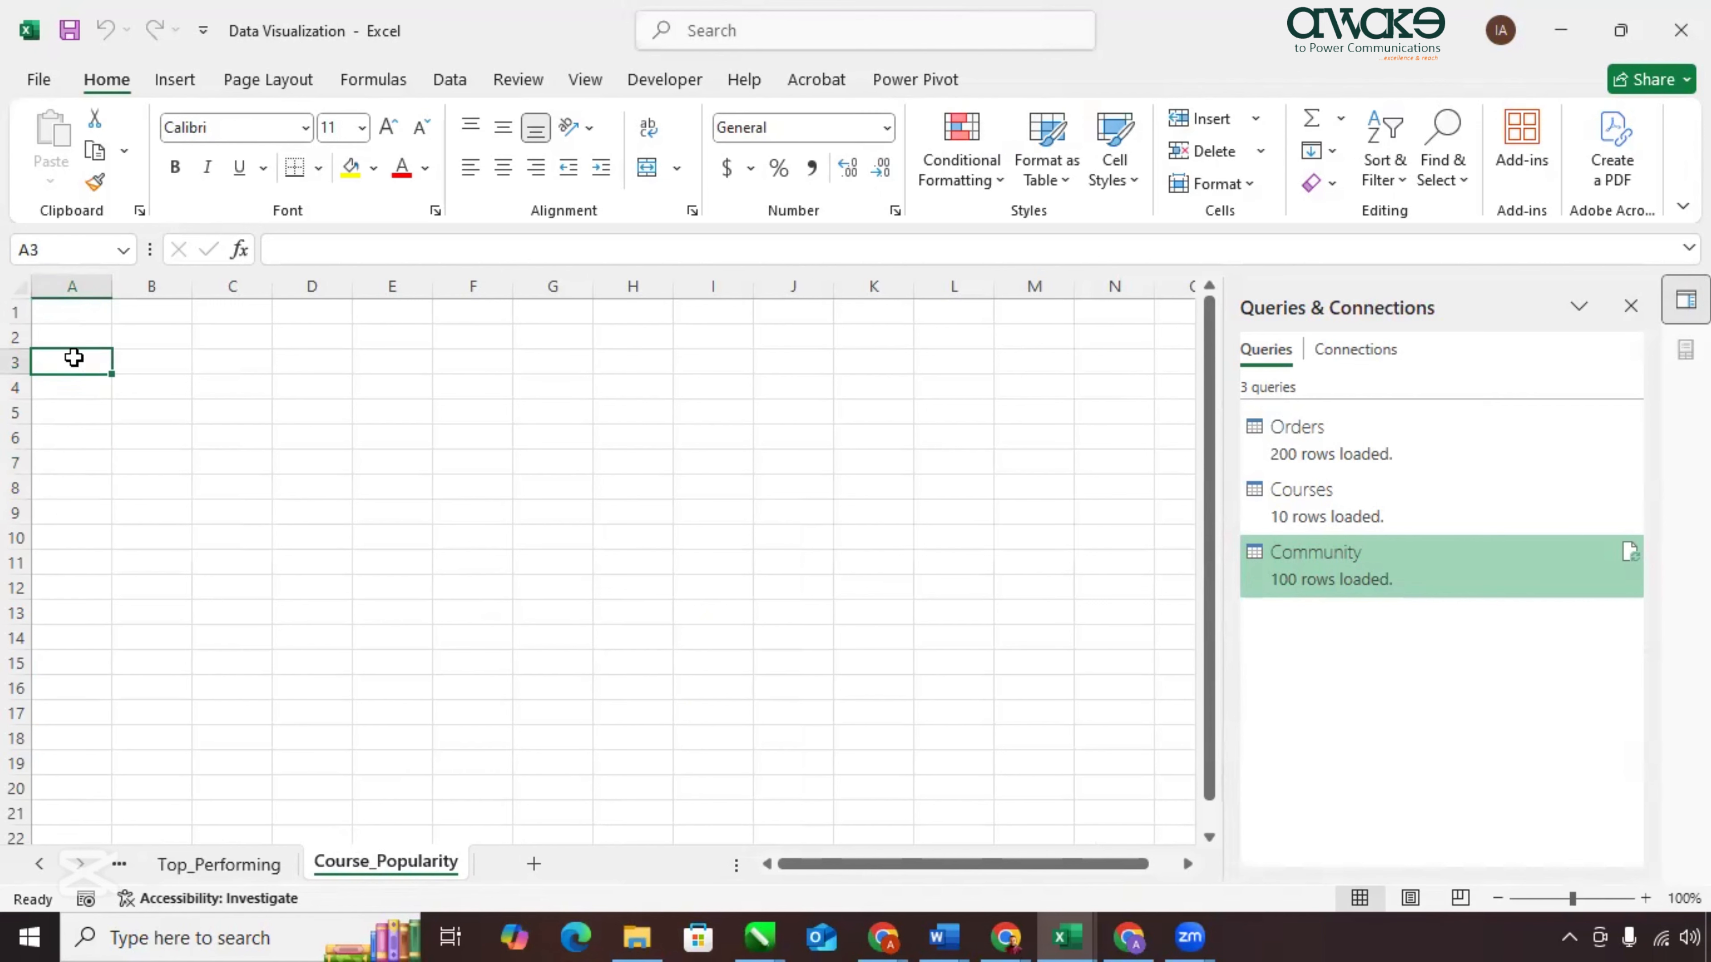
click(184, 96)
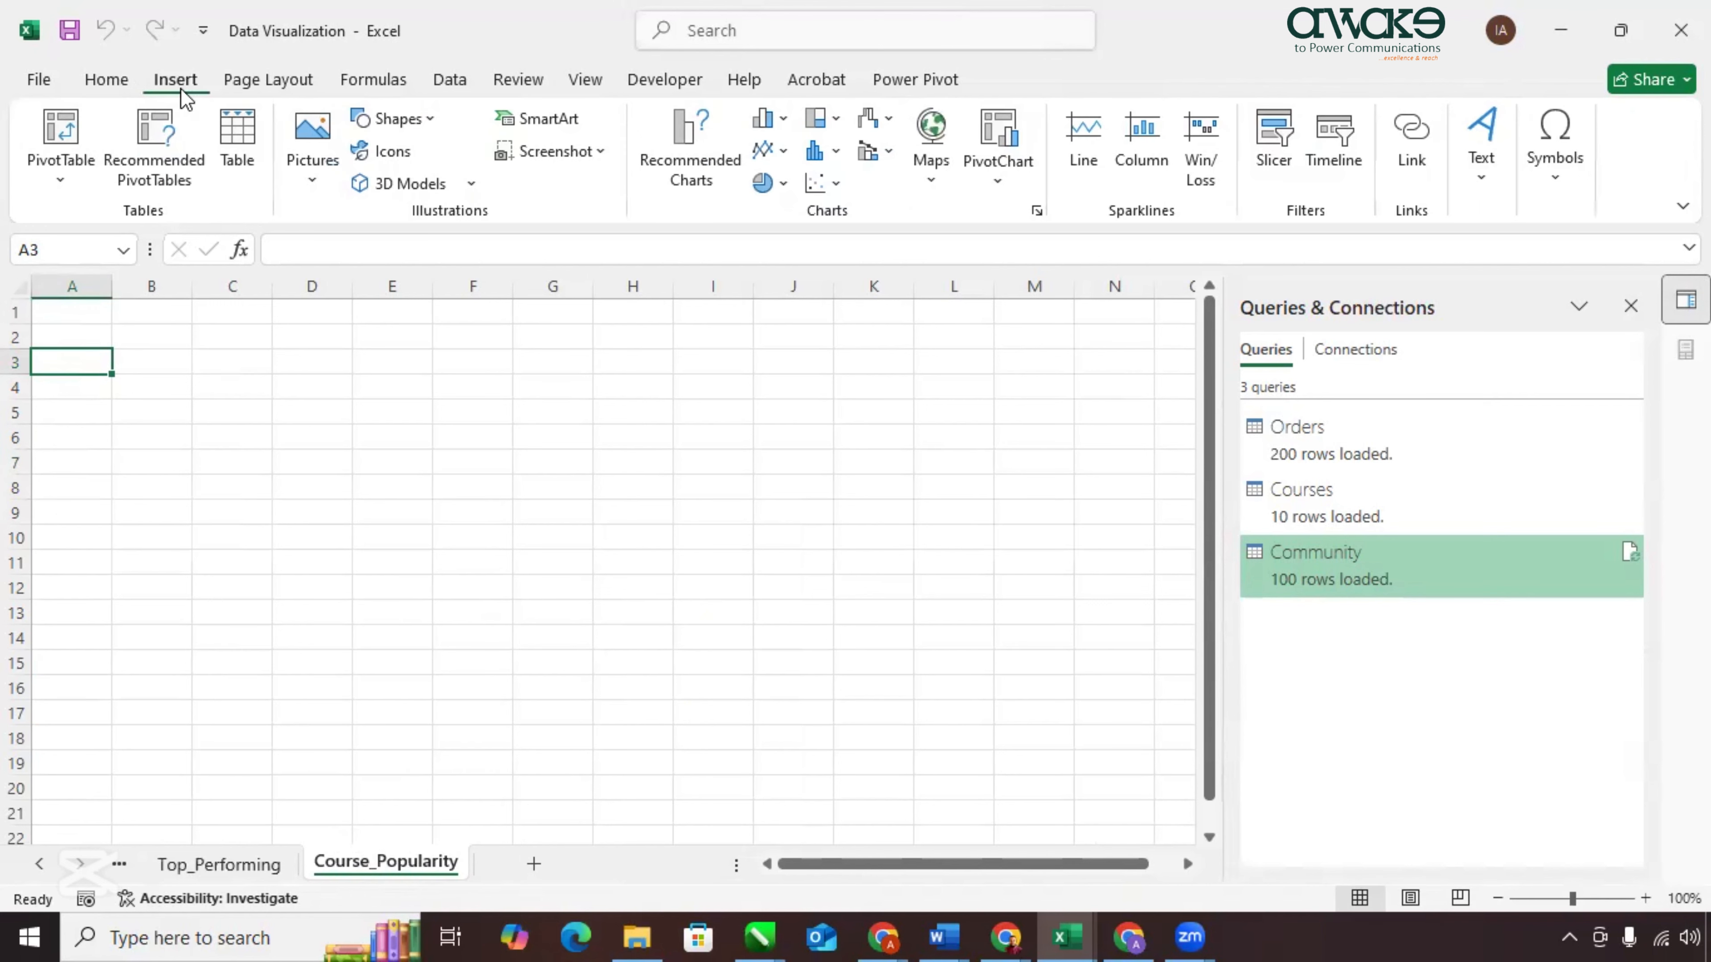
click(61, 179)
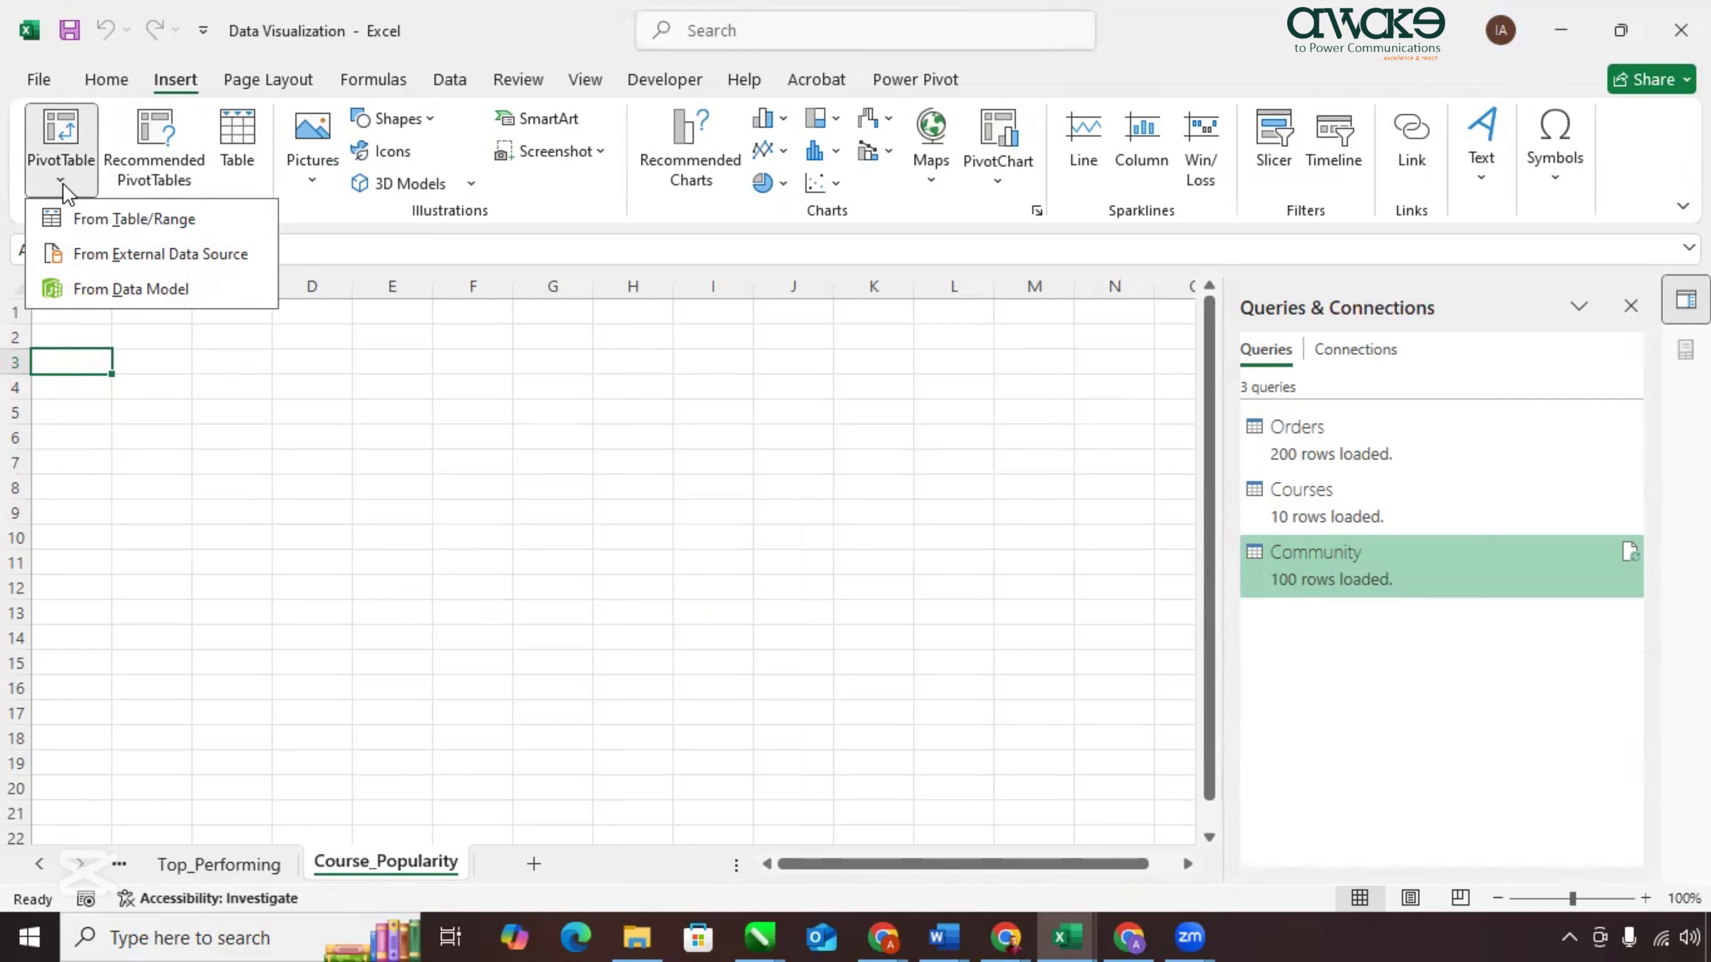
click(110, 291)
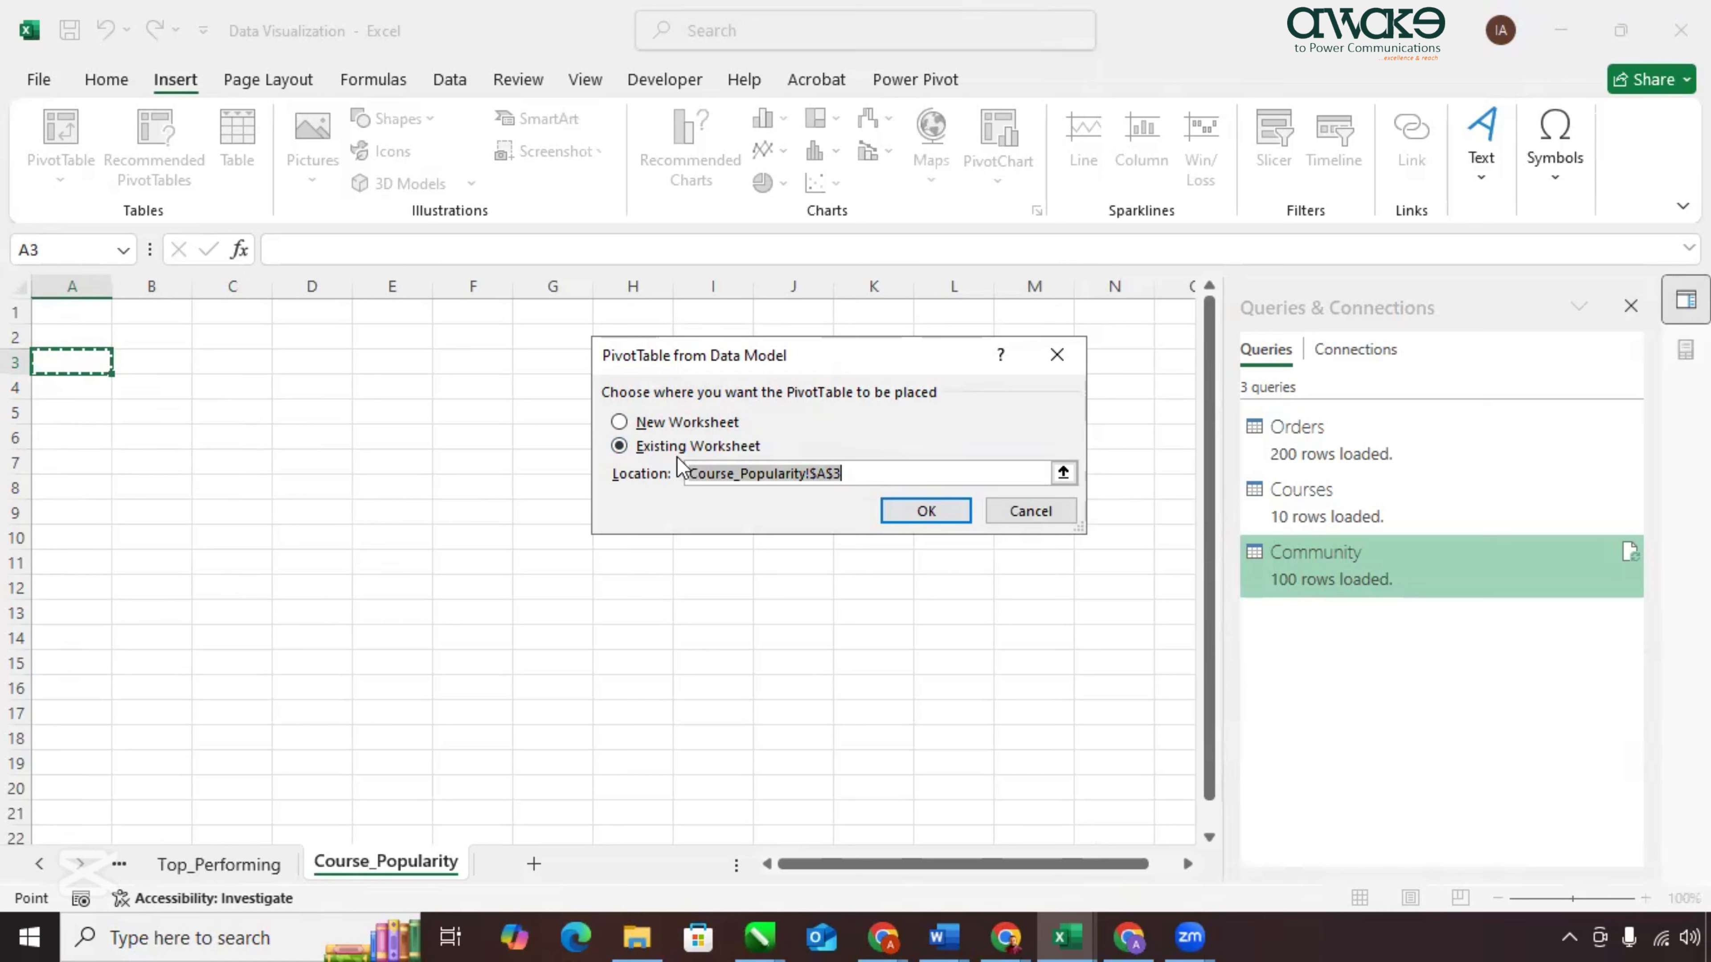
click(929, 510)
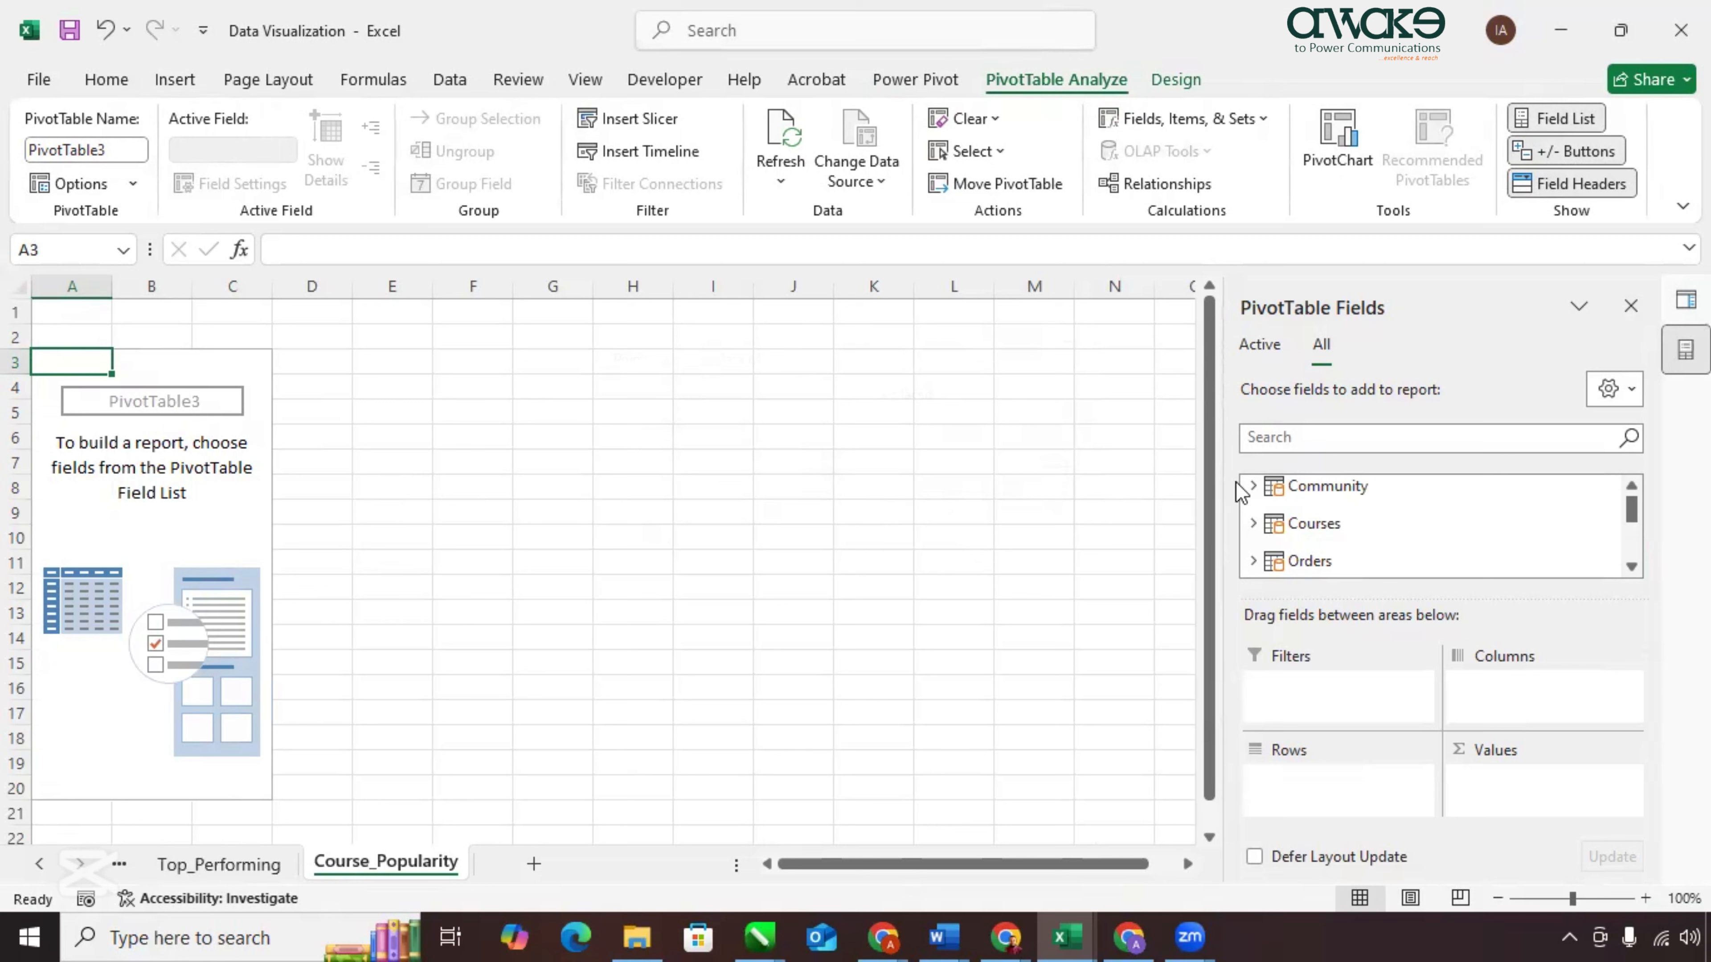
Set Region from Community as the rows and CourseName from Courses as the columns of the Course_Popularity PivotTable.
click(1253, 486)
scroll(1330, 513, down, 2)
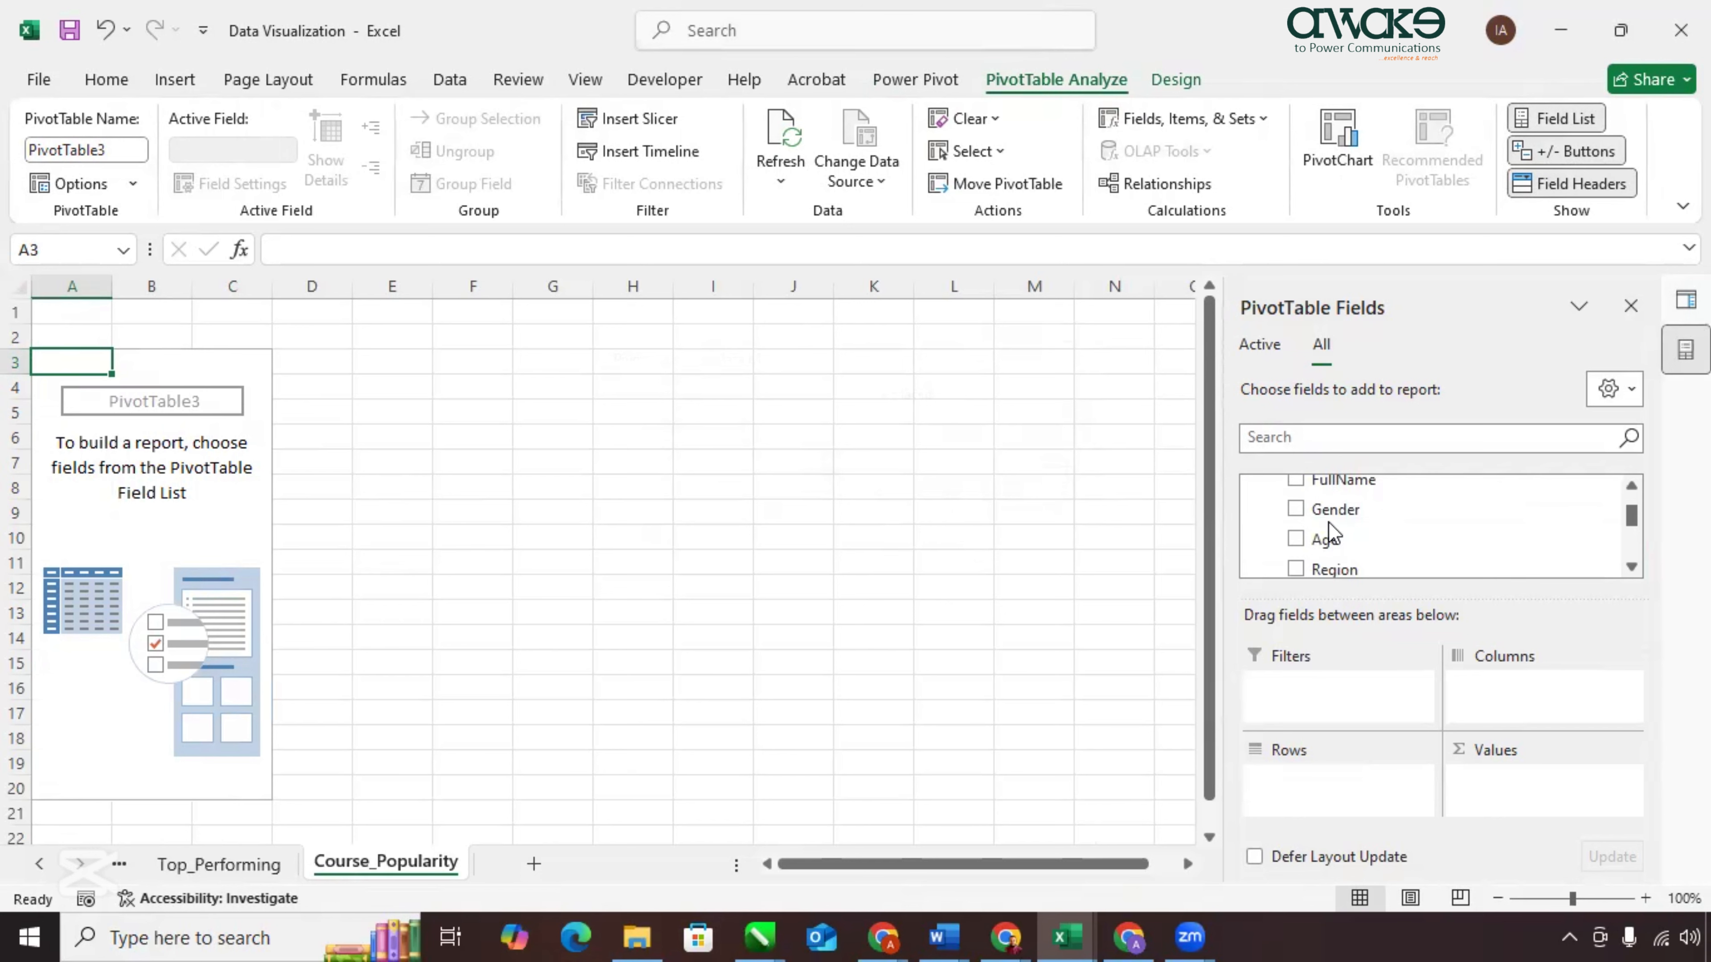
drag(1334, 569, 1304, 798)
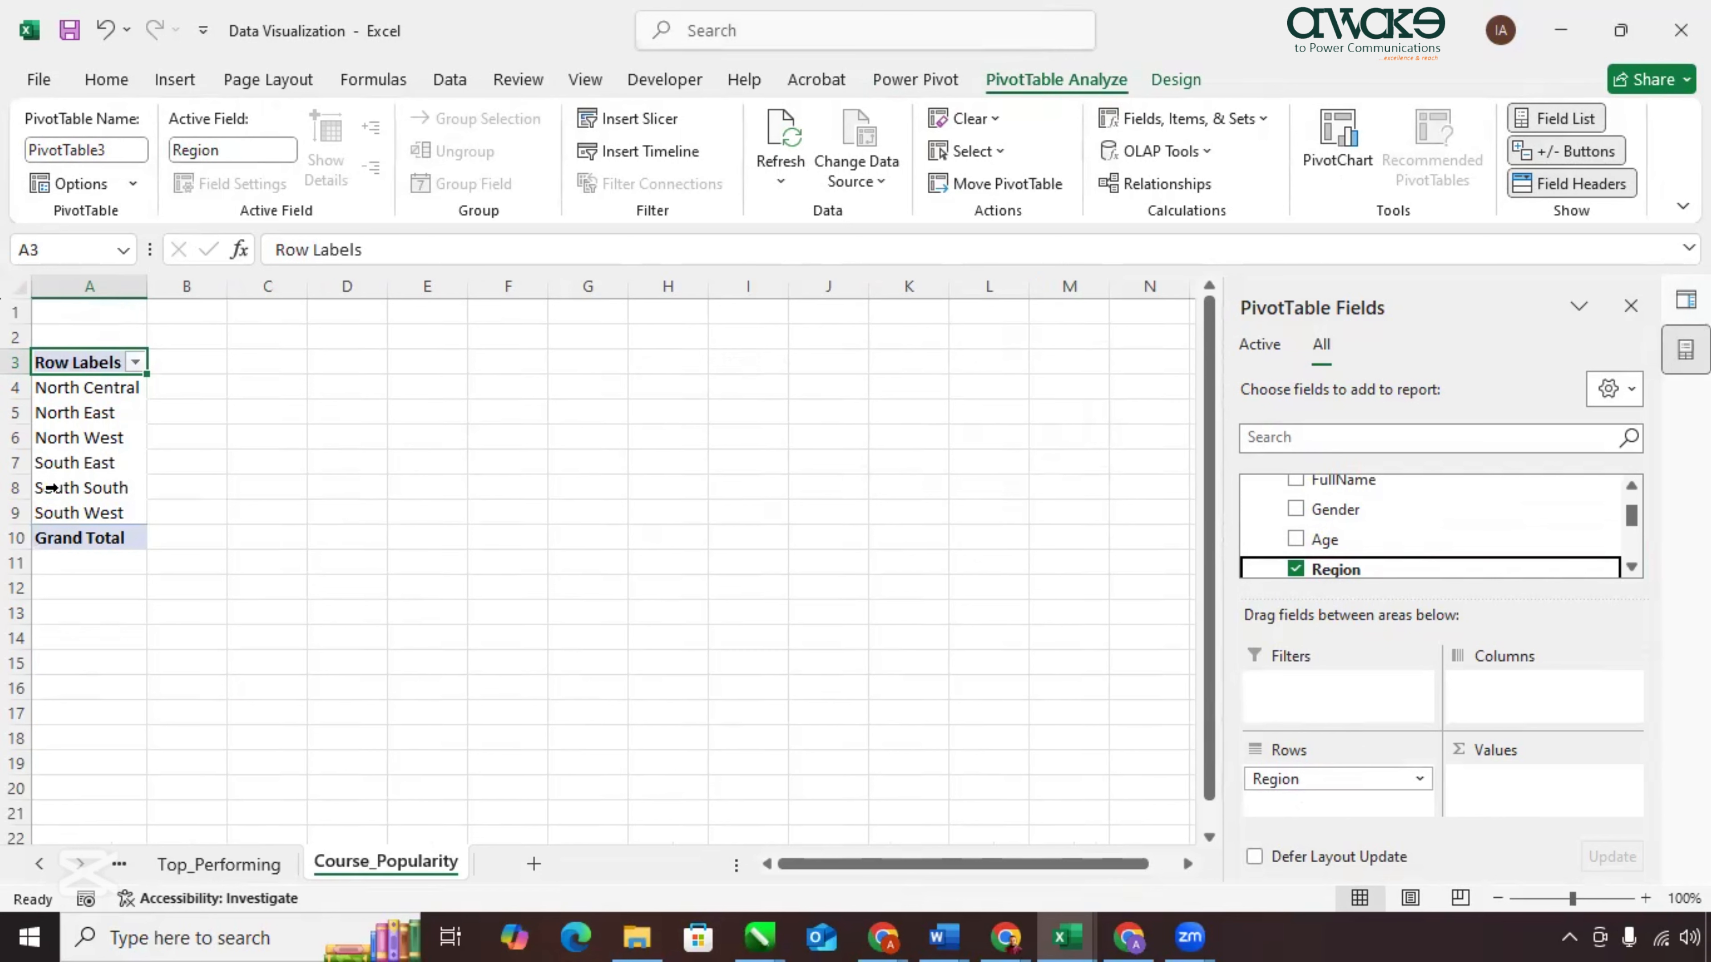
scroll(1250, 526, up, 2)
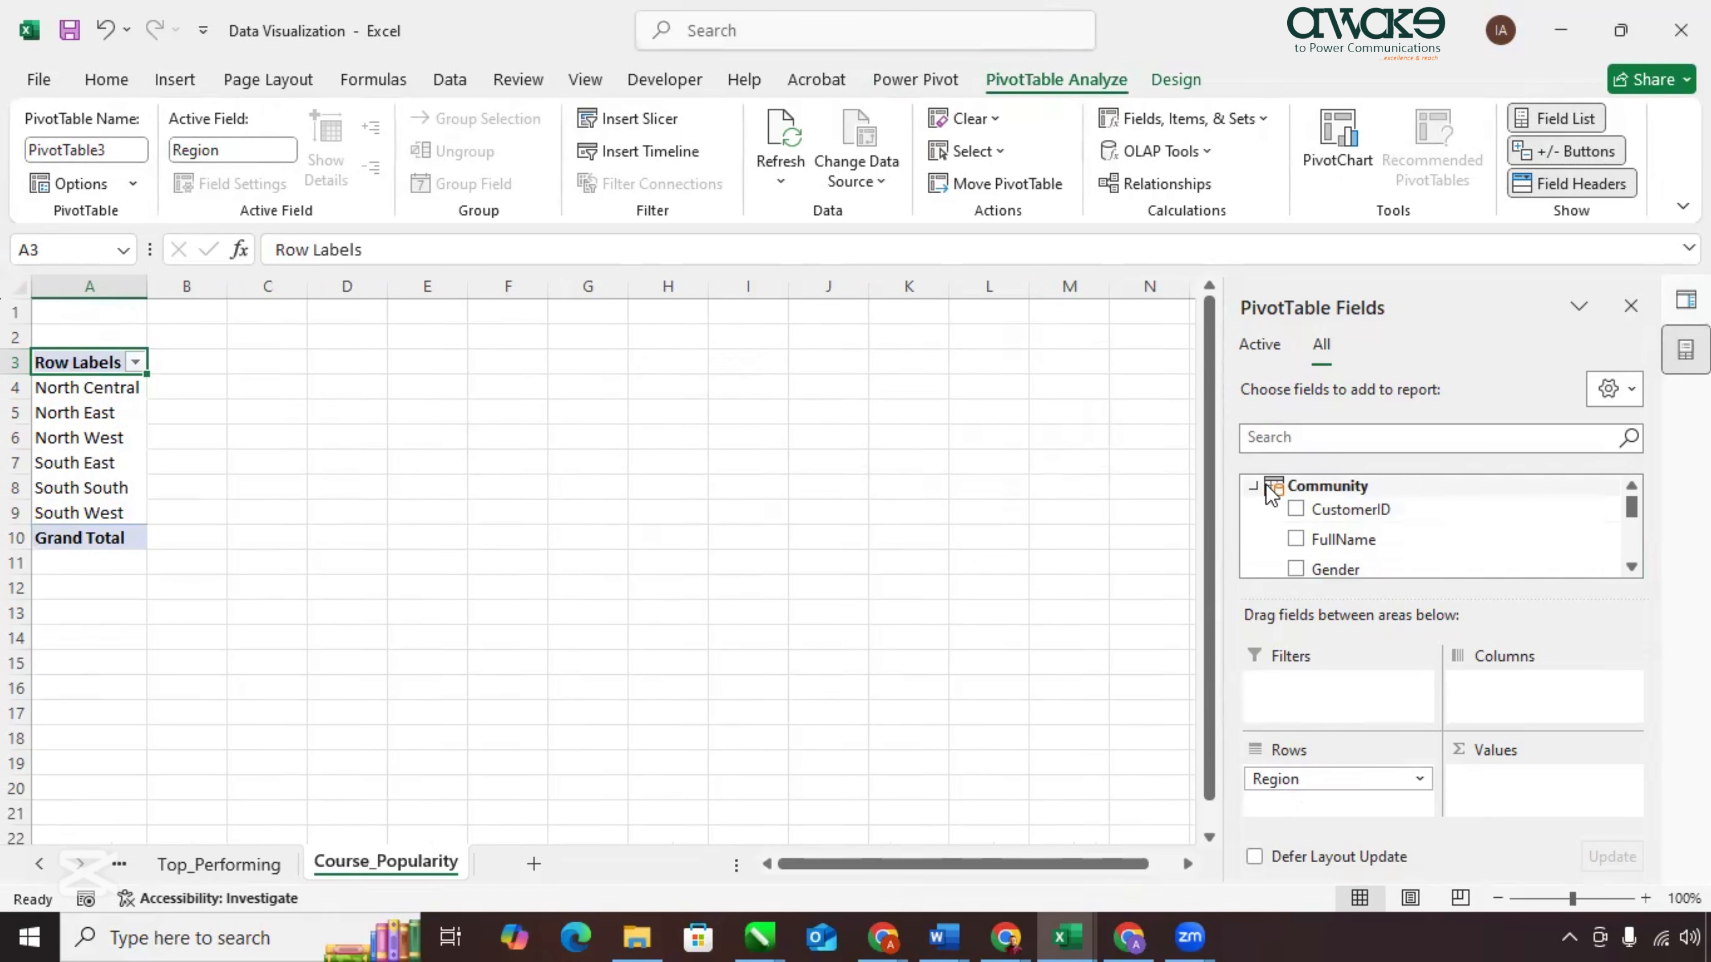
click(1253, 486)
click(1254, 524)
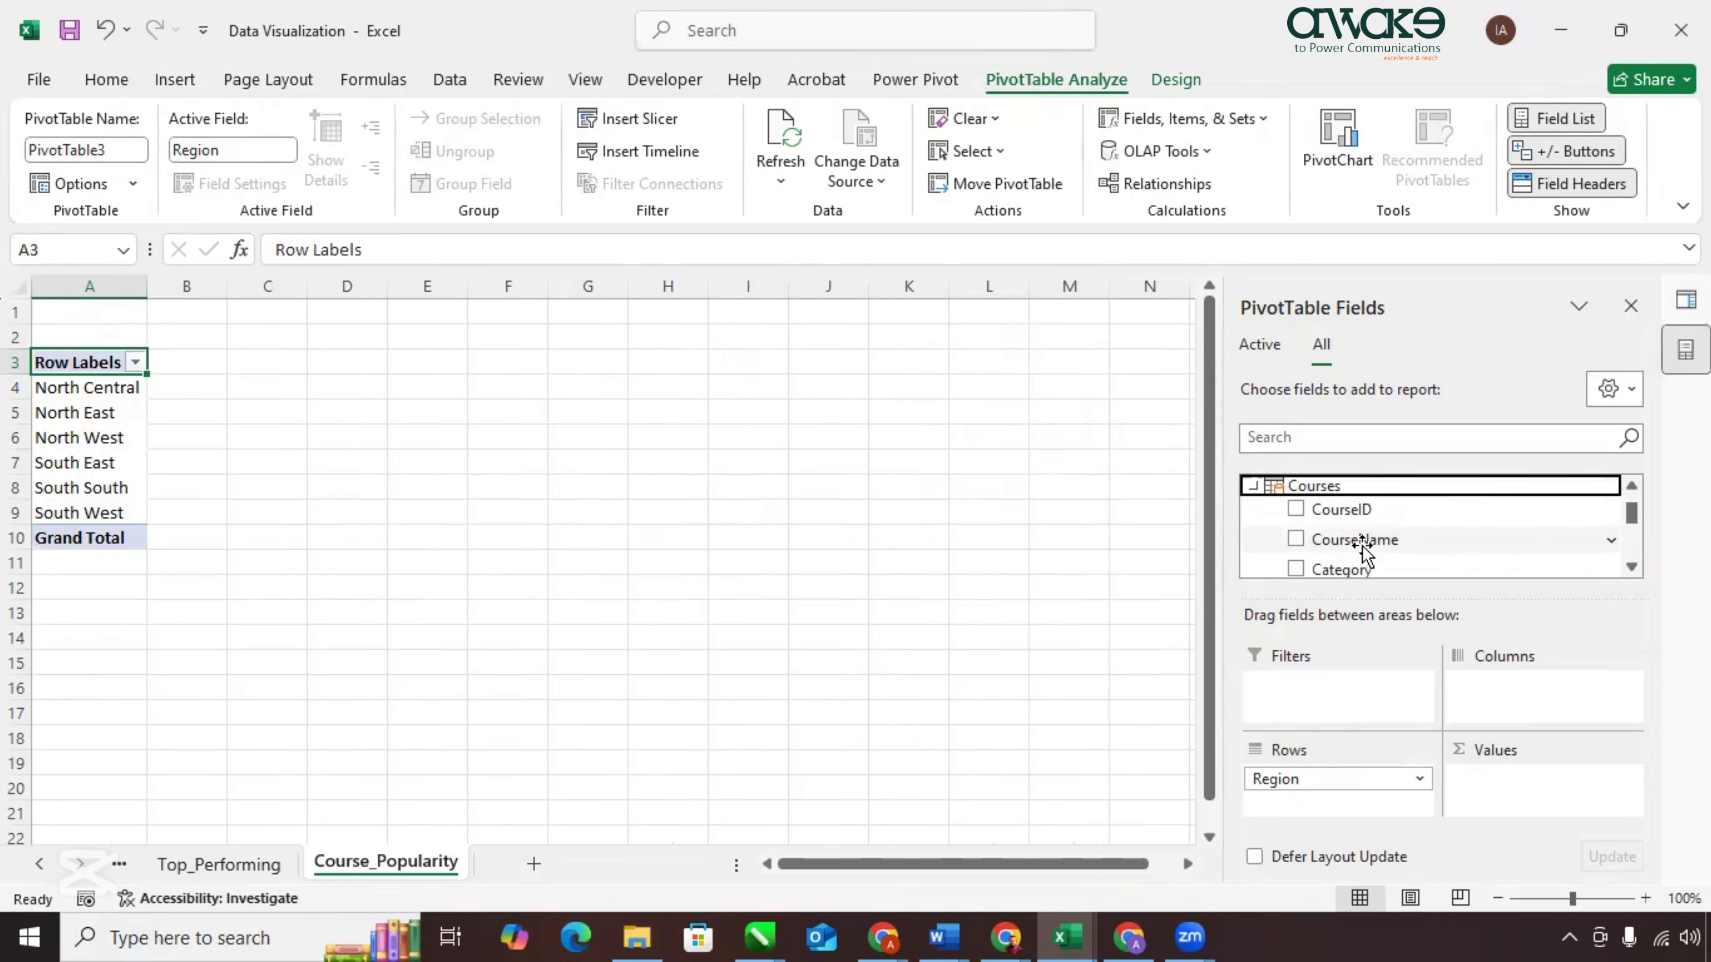
drag(1356, 539, 1534, 685)
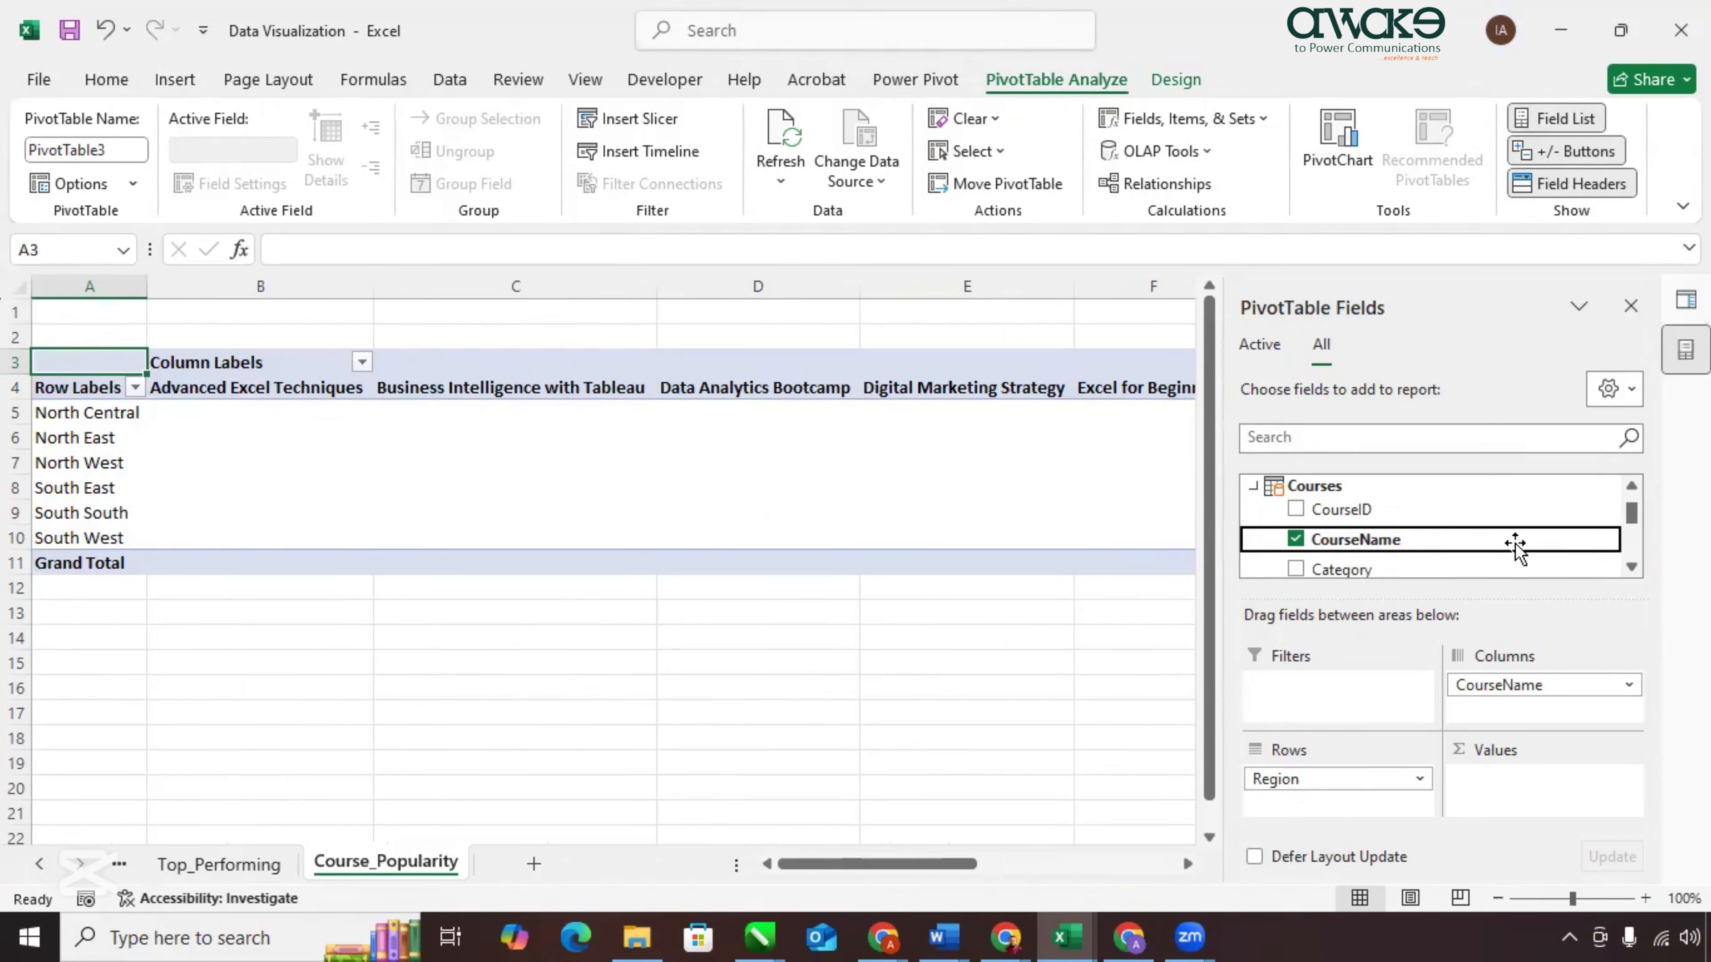
Add a count of OrderID from Orders as the values of the Course_Popularity PivotTable.
scroll(1336, 543, down, 1)
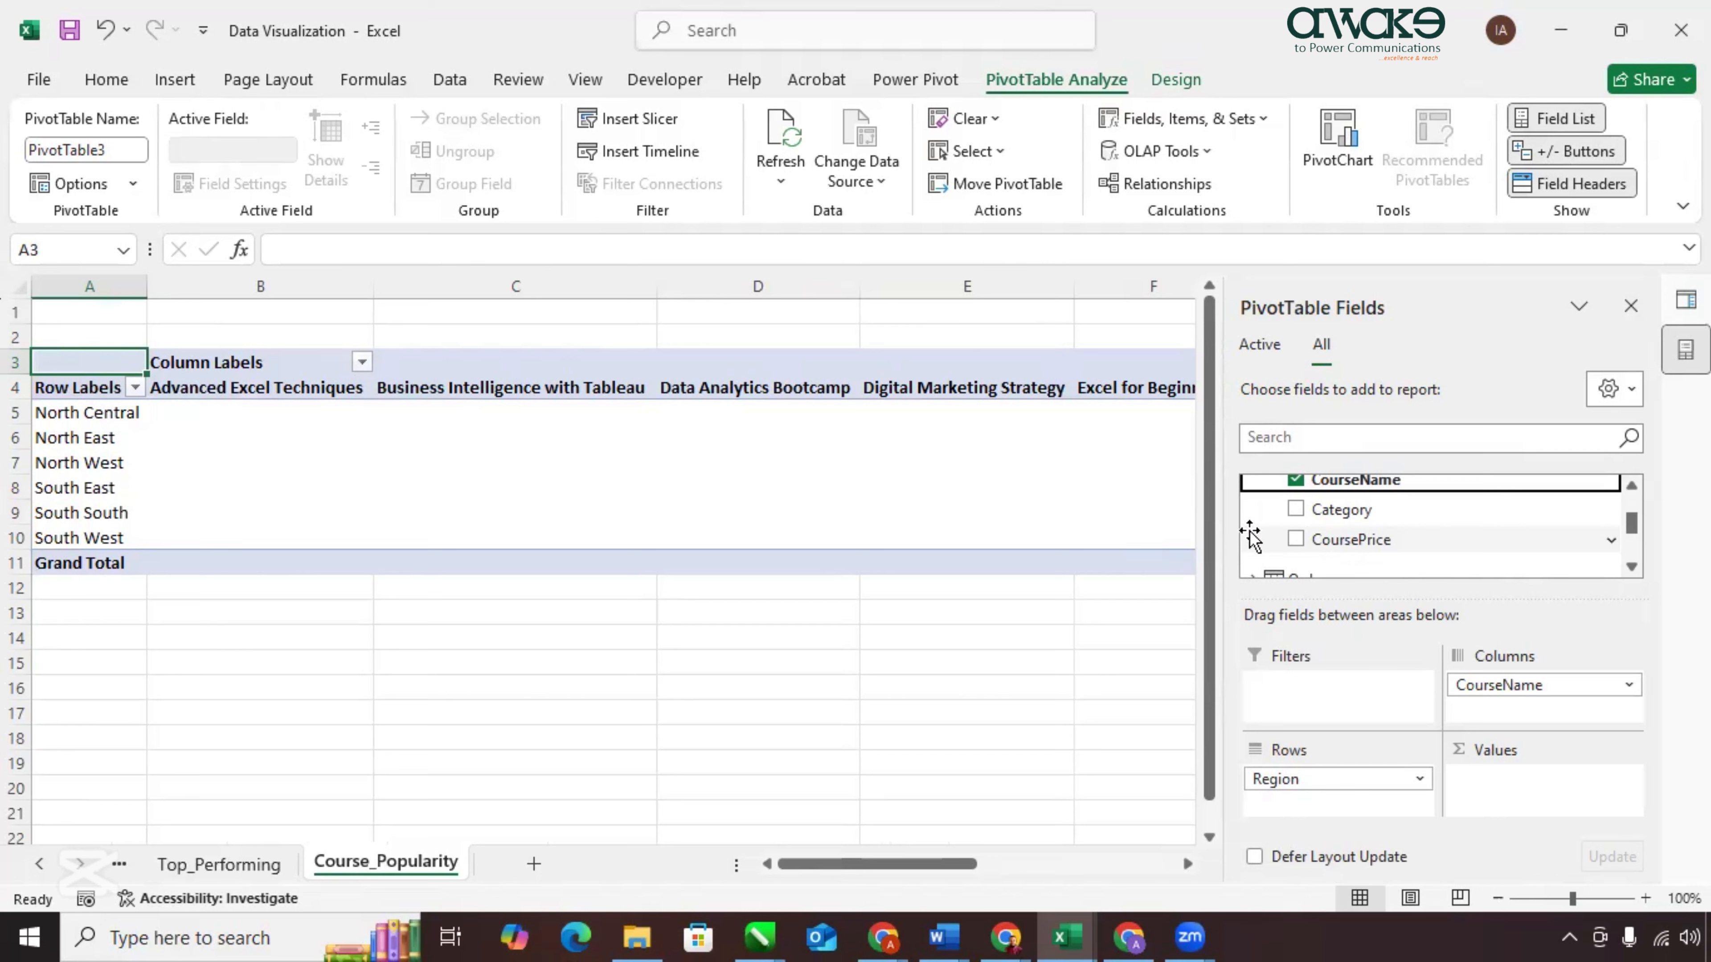
scroll(1249, 536, down, 2)
click(1253, 504)
drag(1351, 513, 1560, 795)
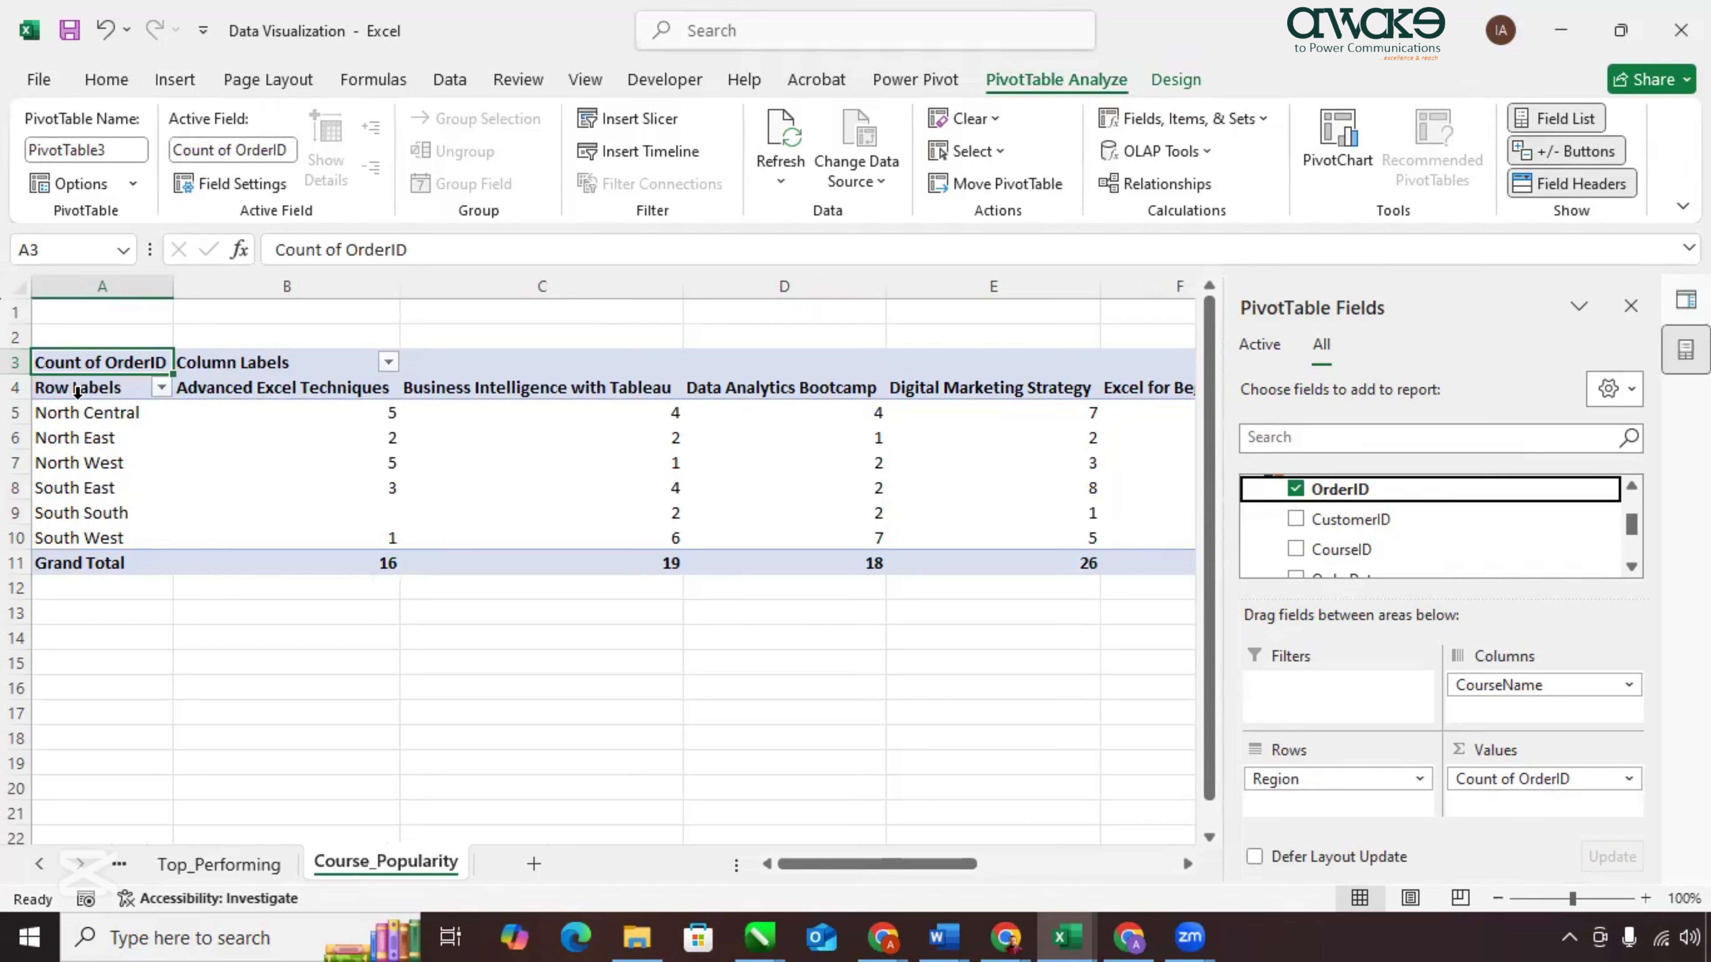
Change the row labels header of the Course_Popularity PivotTable to Region and the column labels header to Courses.
click(91, 390)
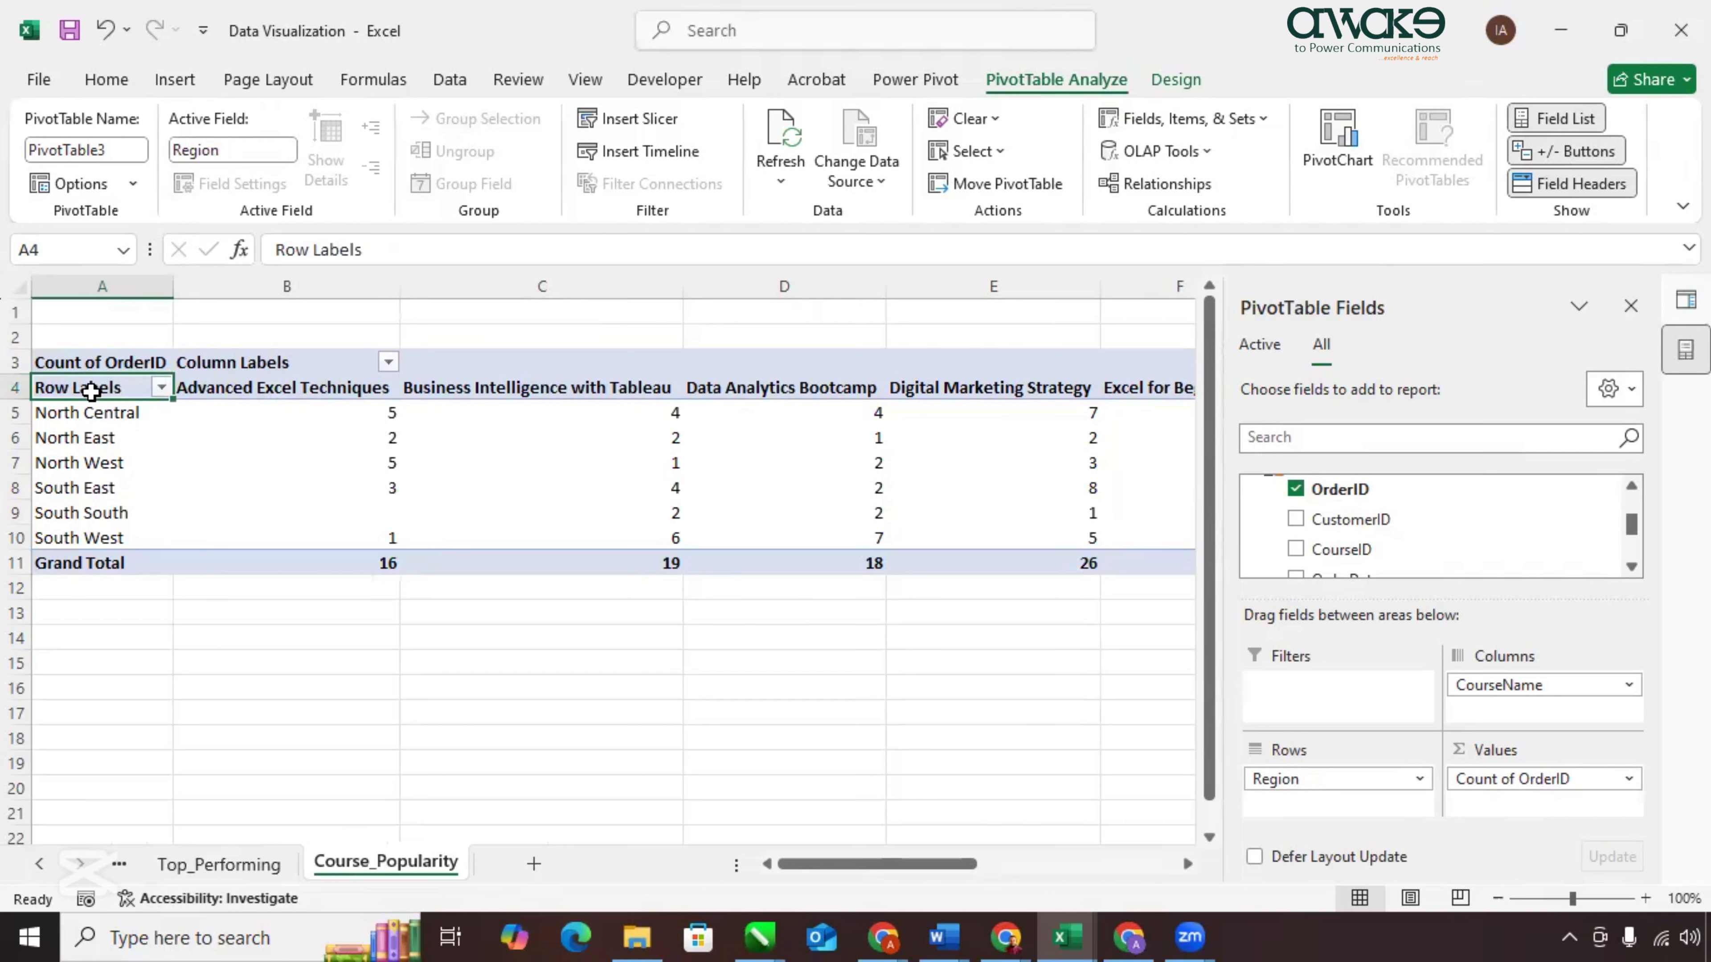
text(Region)
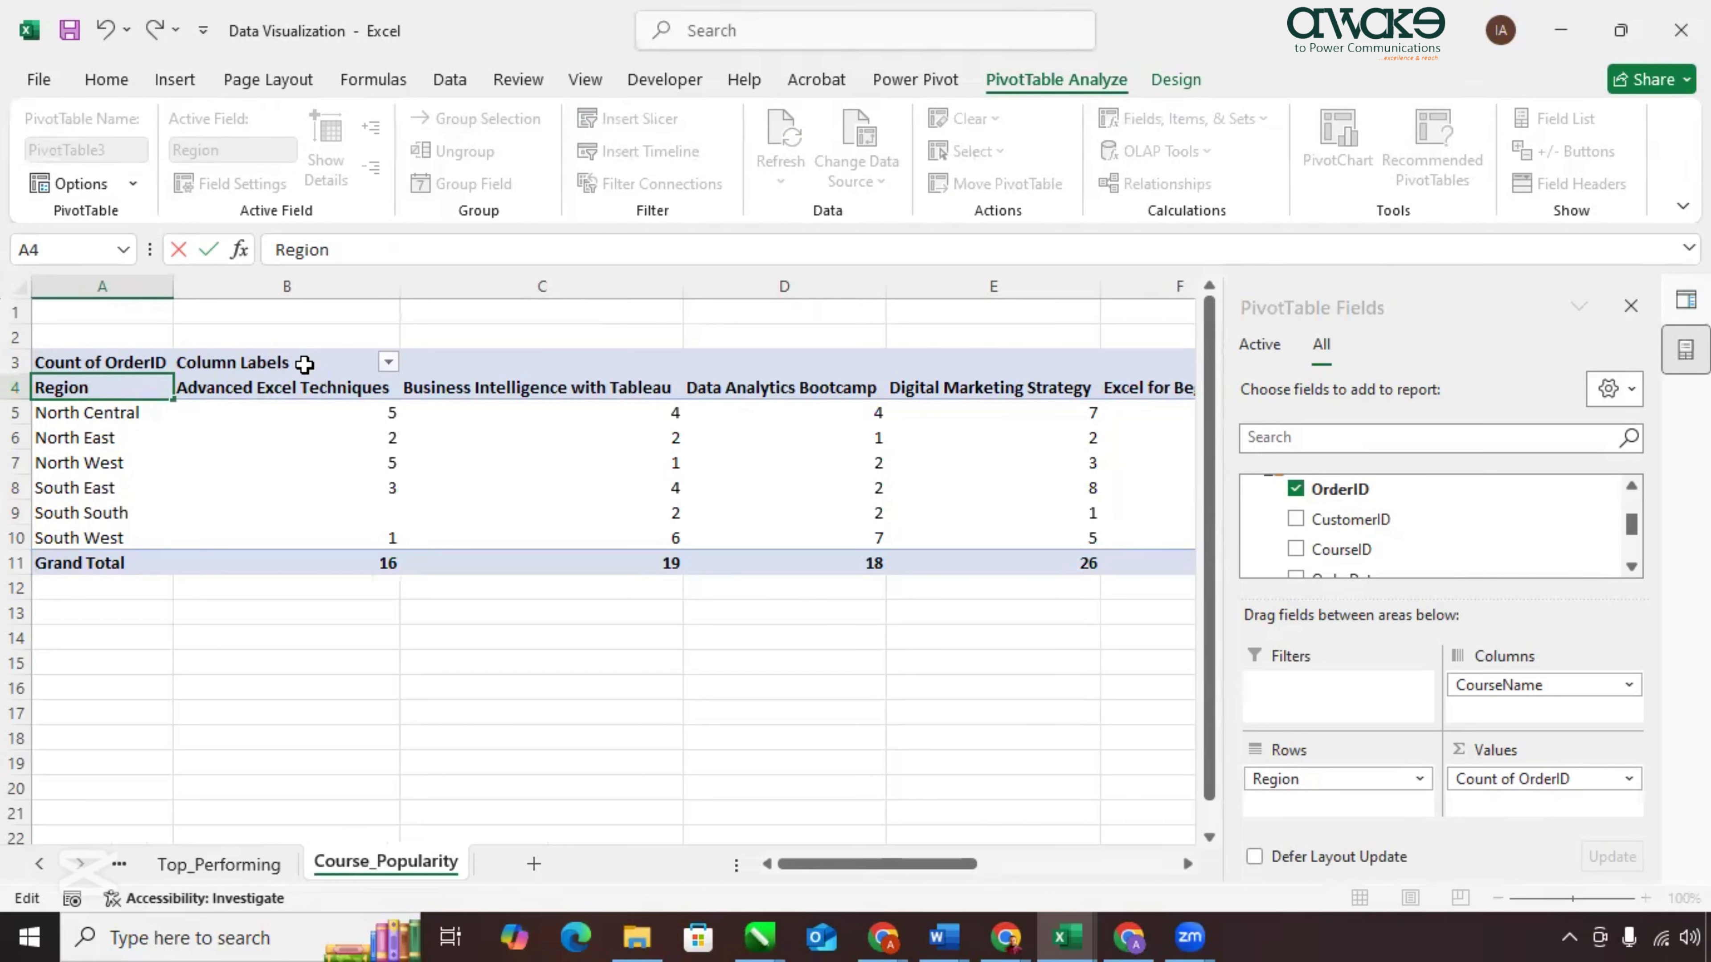
click(301, 364)
text(Courses)
click(101, 413)
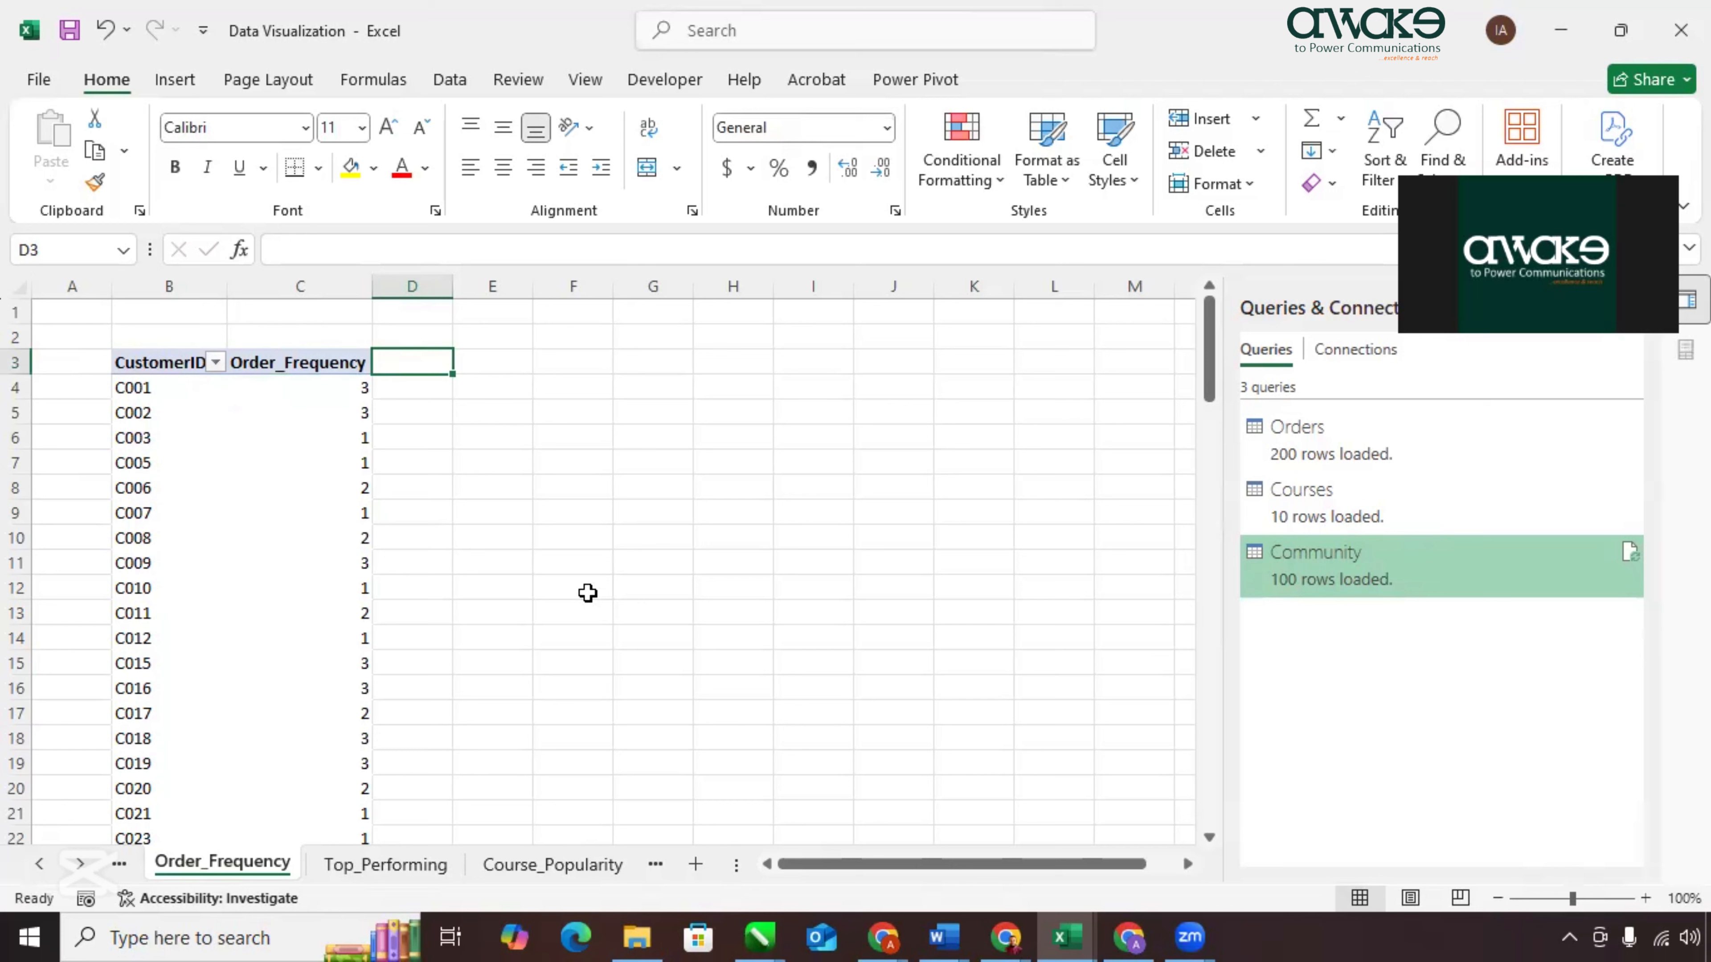
Check in the COM Add-ins list of the Excel options that Microsoft Power Pivot for Excel is enabled, and accept the list.
click(902, 82)
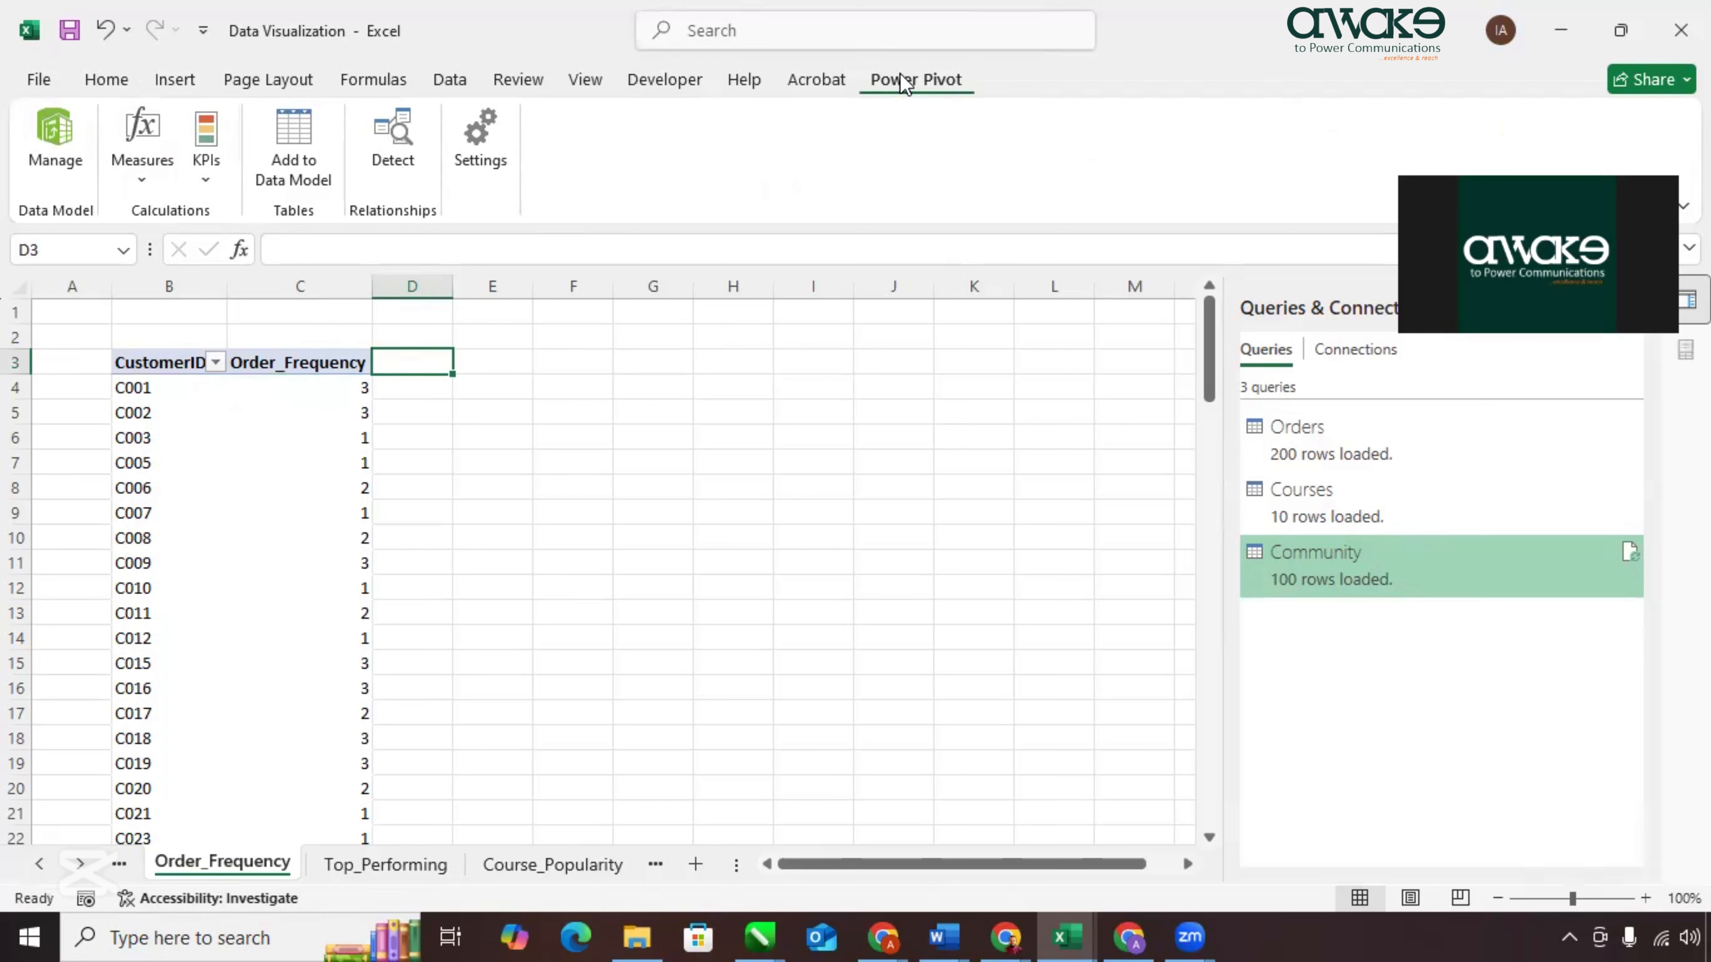
click(37, 81)
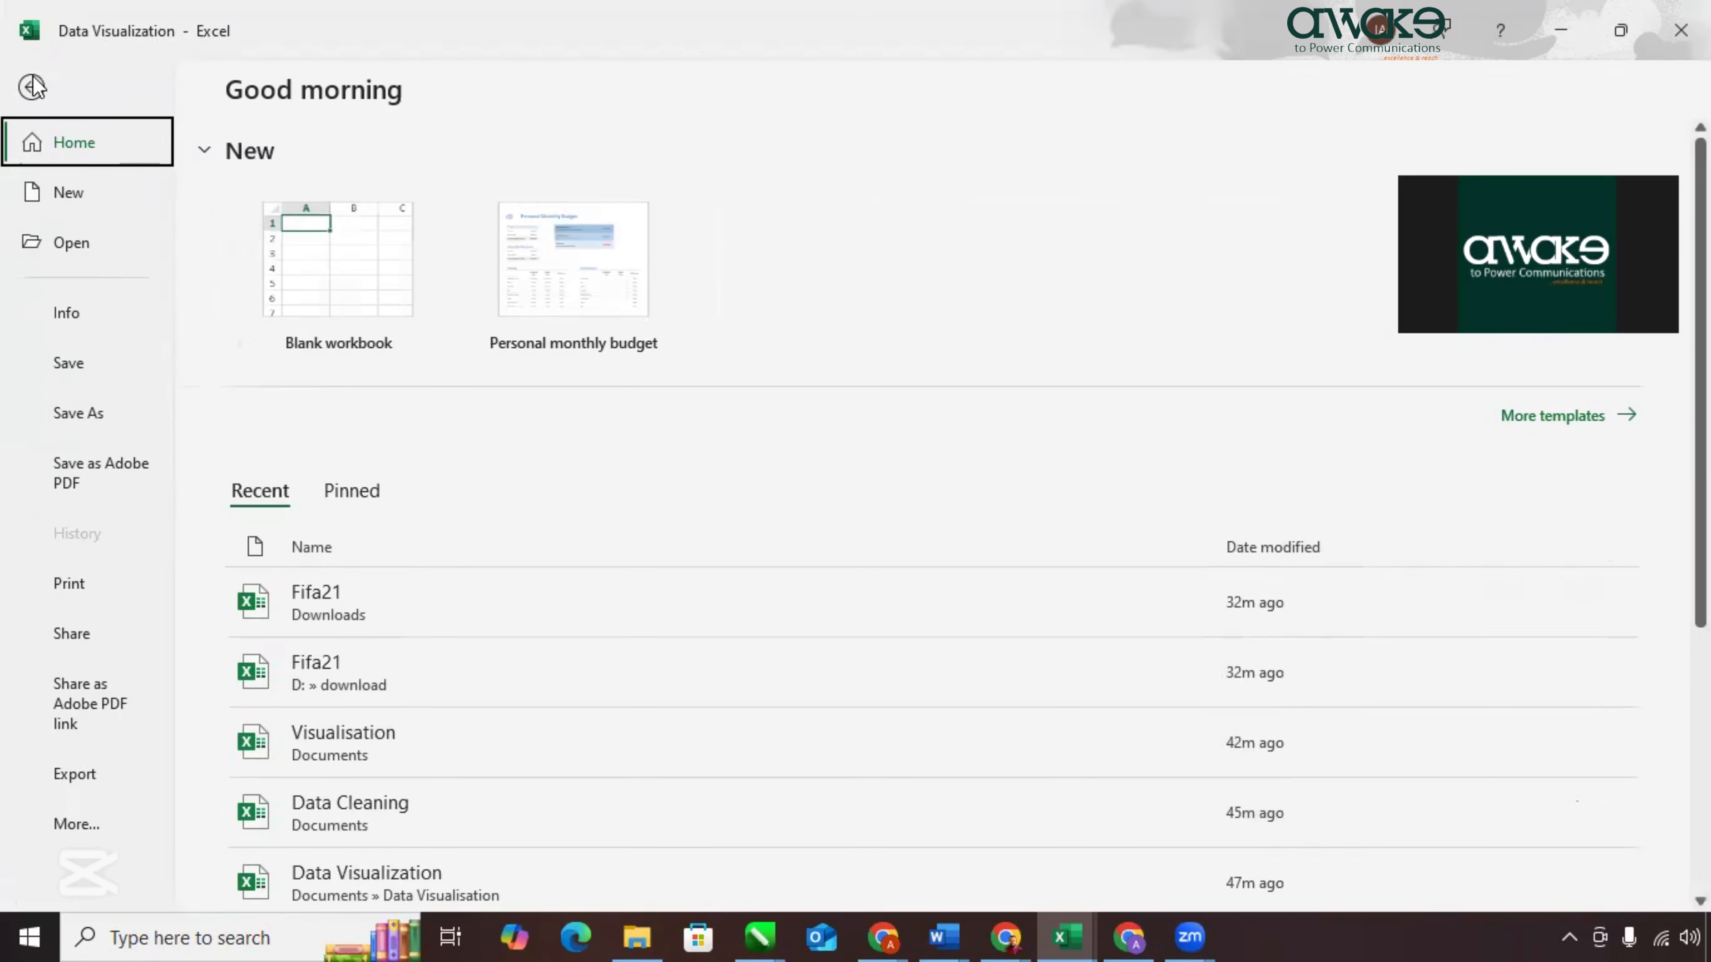
click(76, 824)
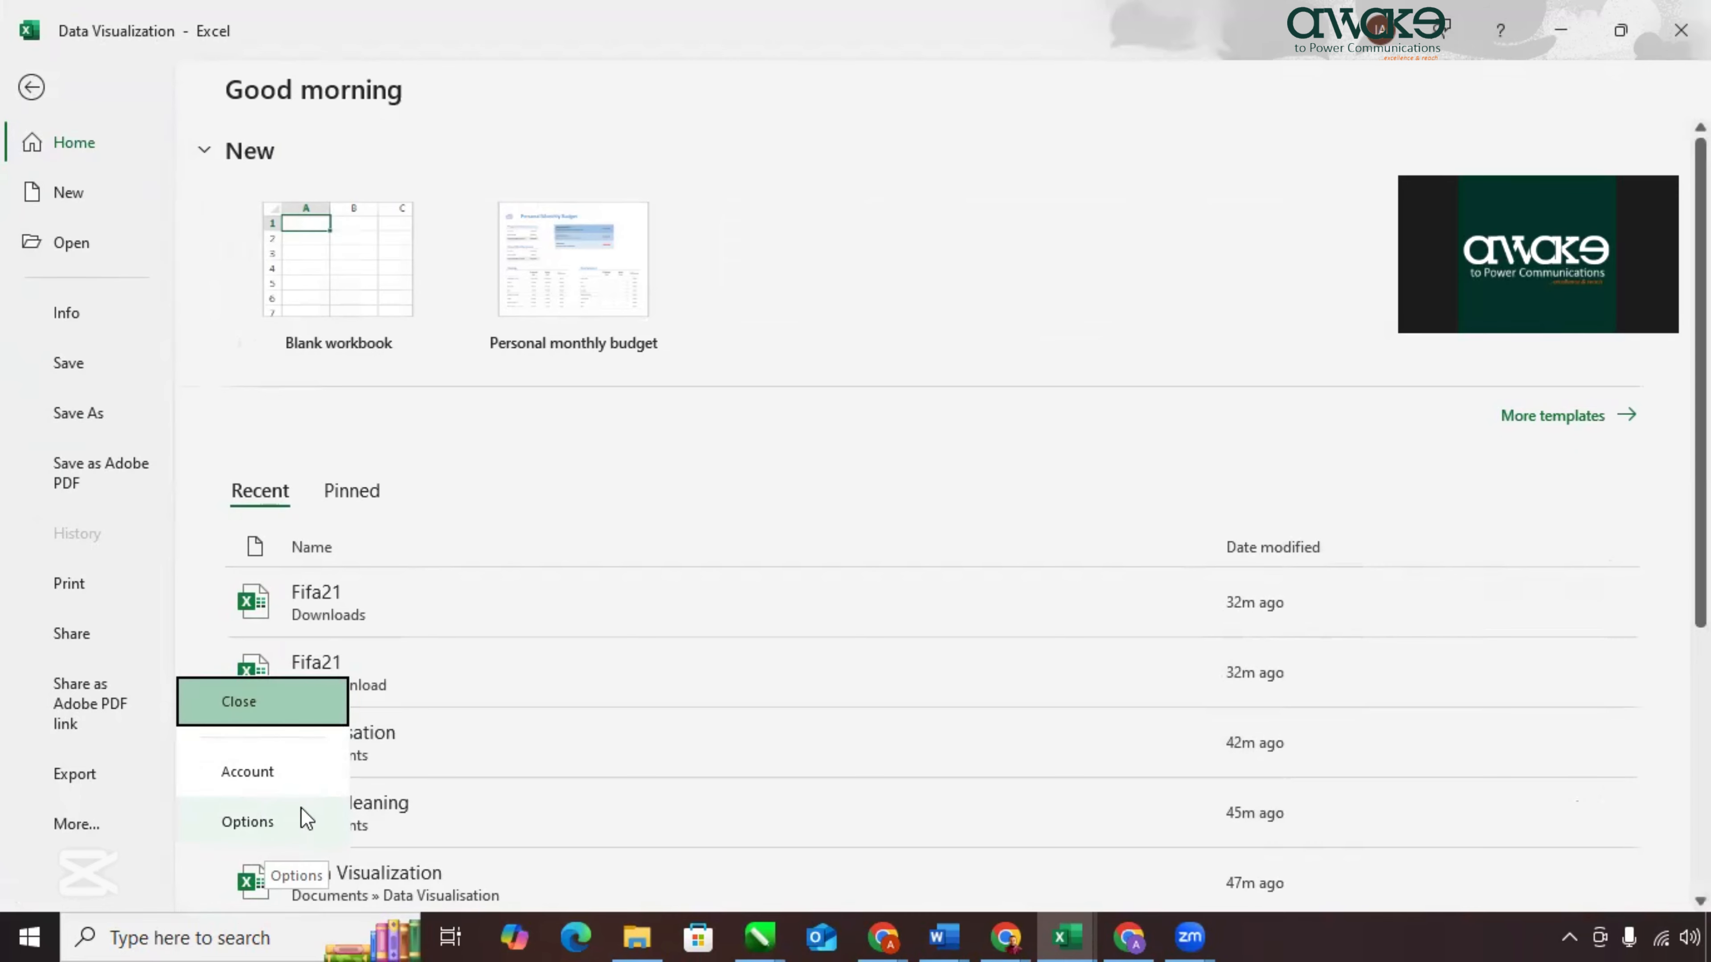
click(276, 821)
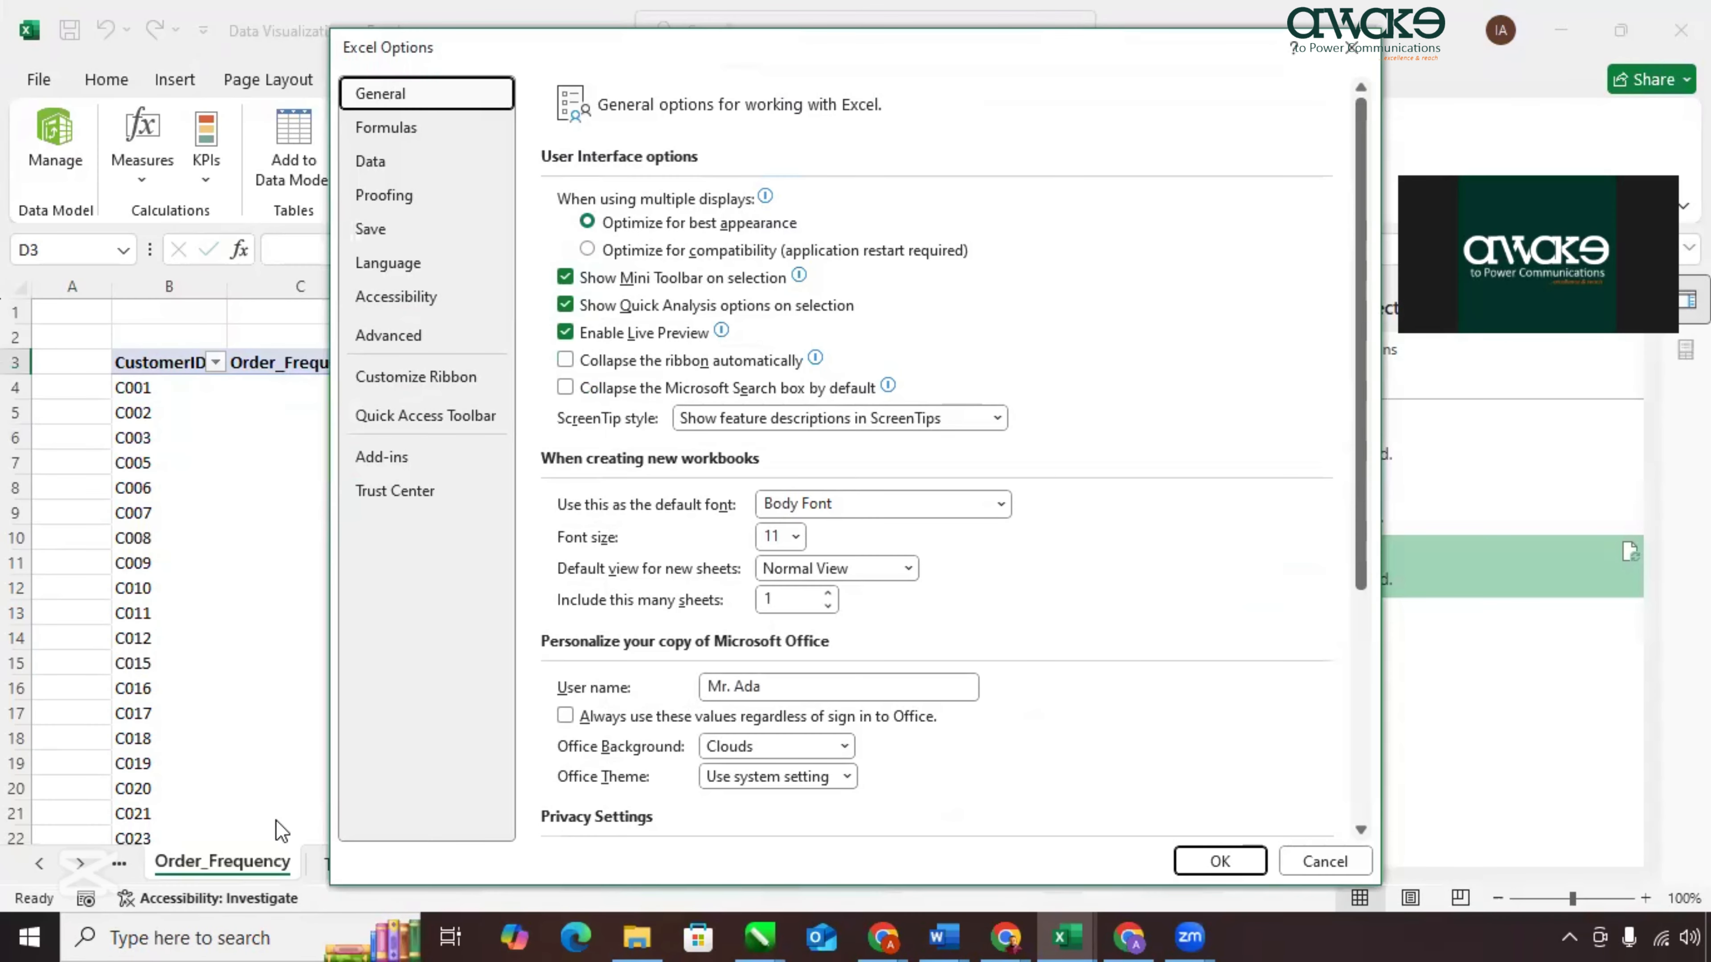
click(411, 468)
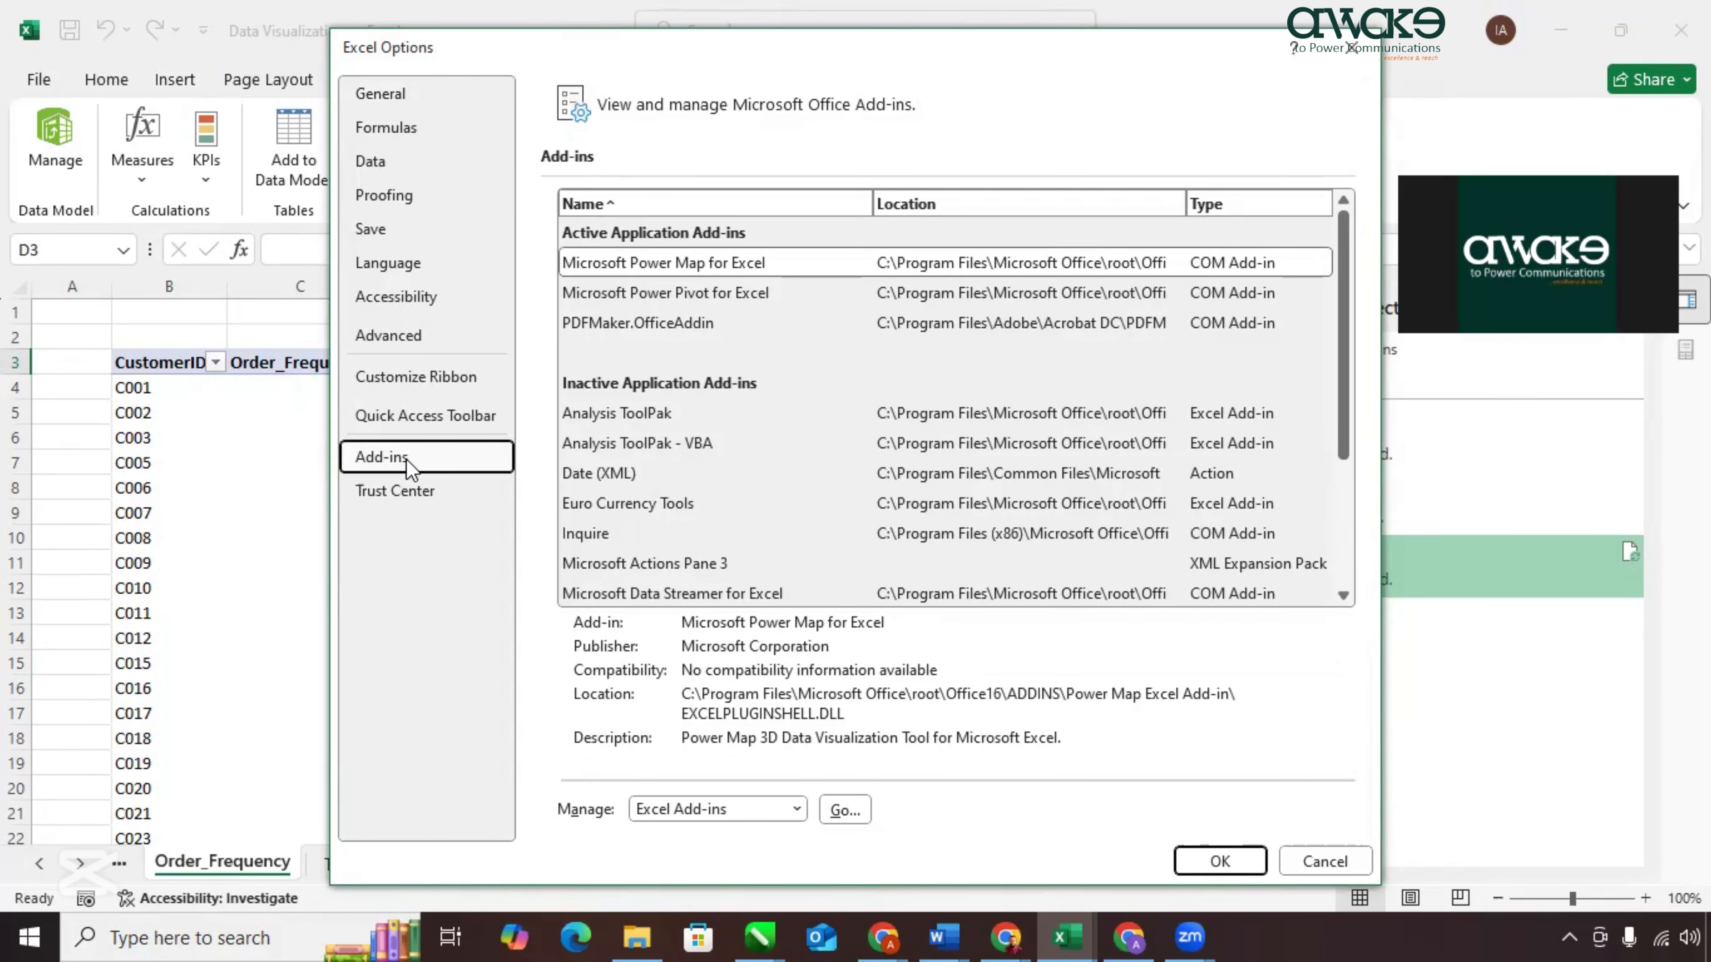
click(797, 810)
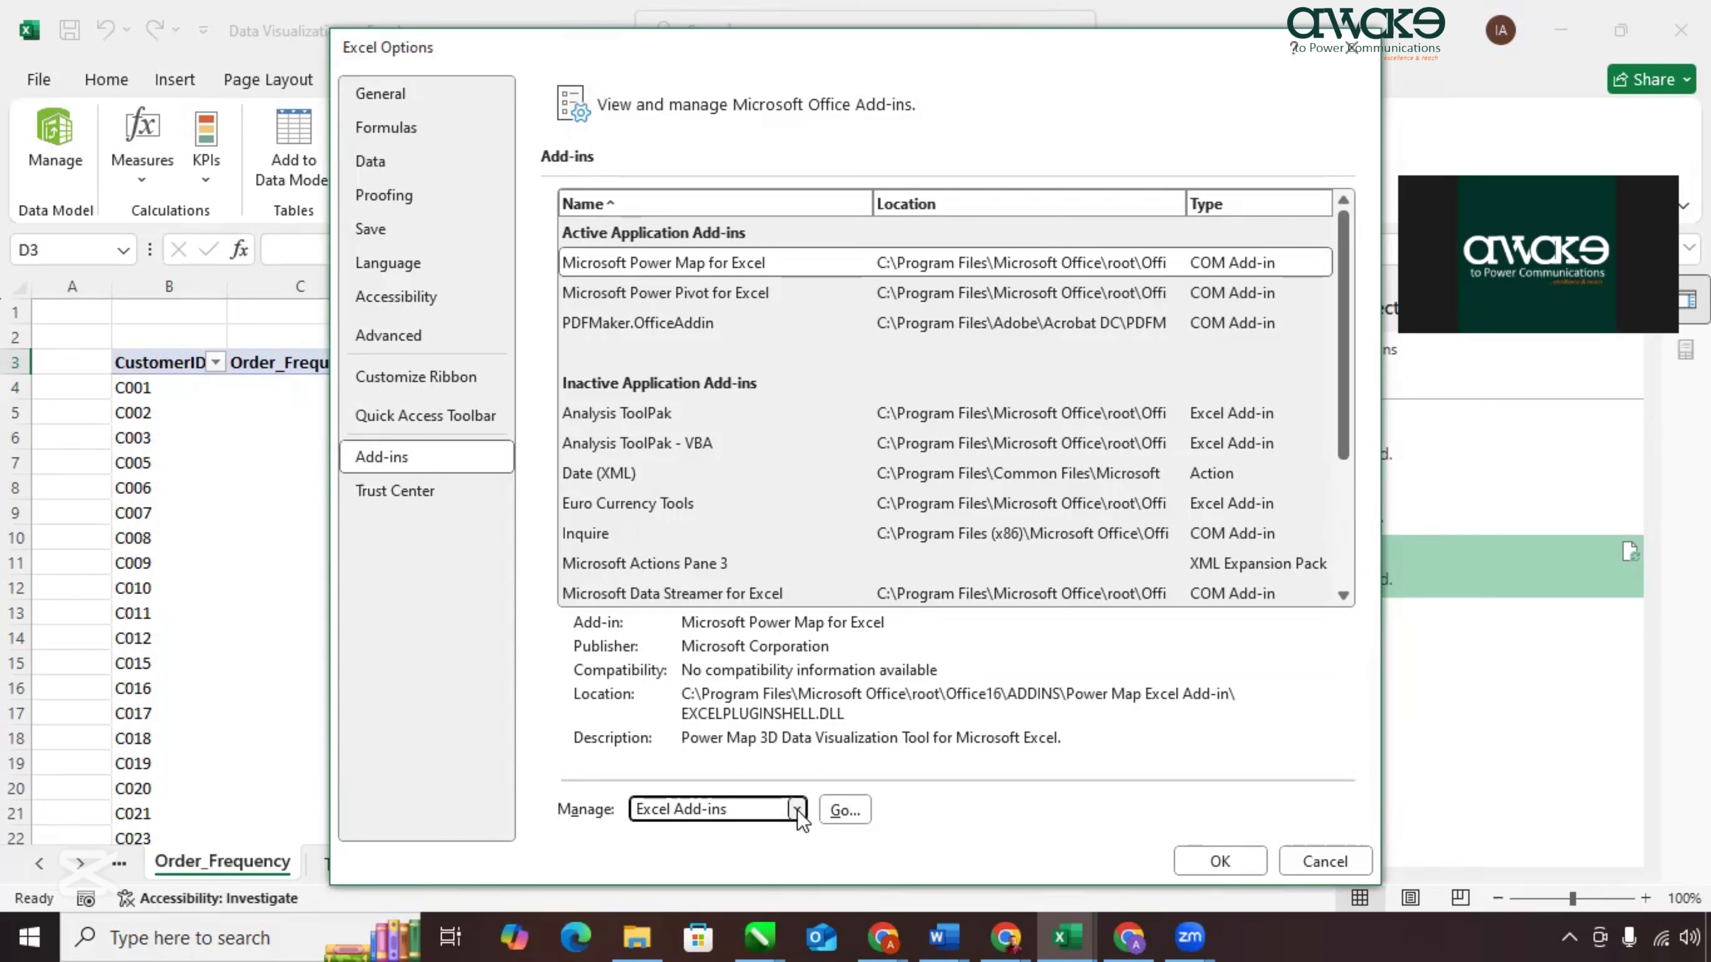
click(797, 811)
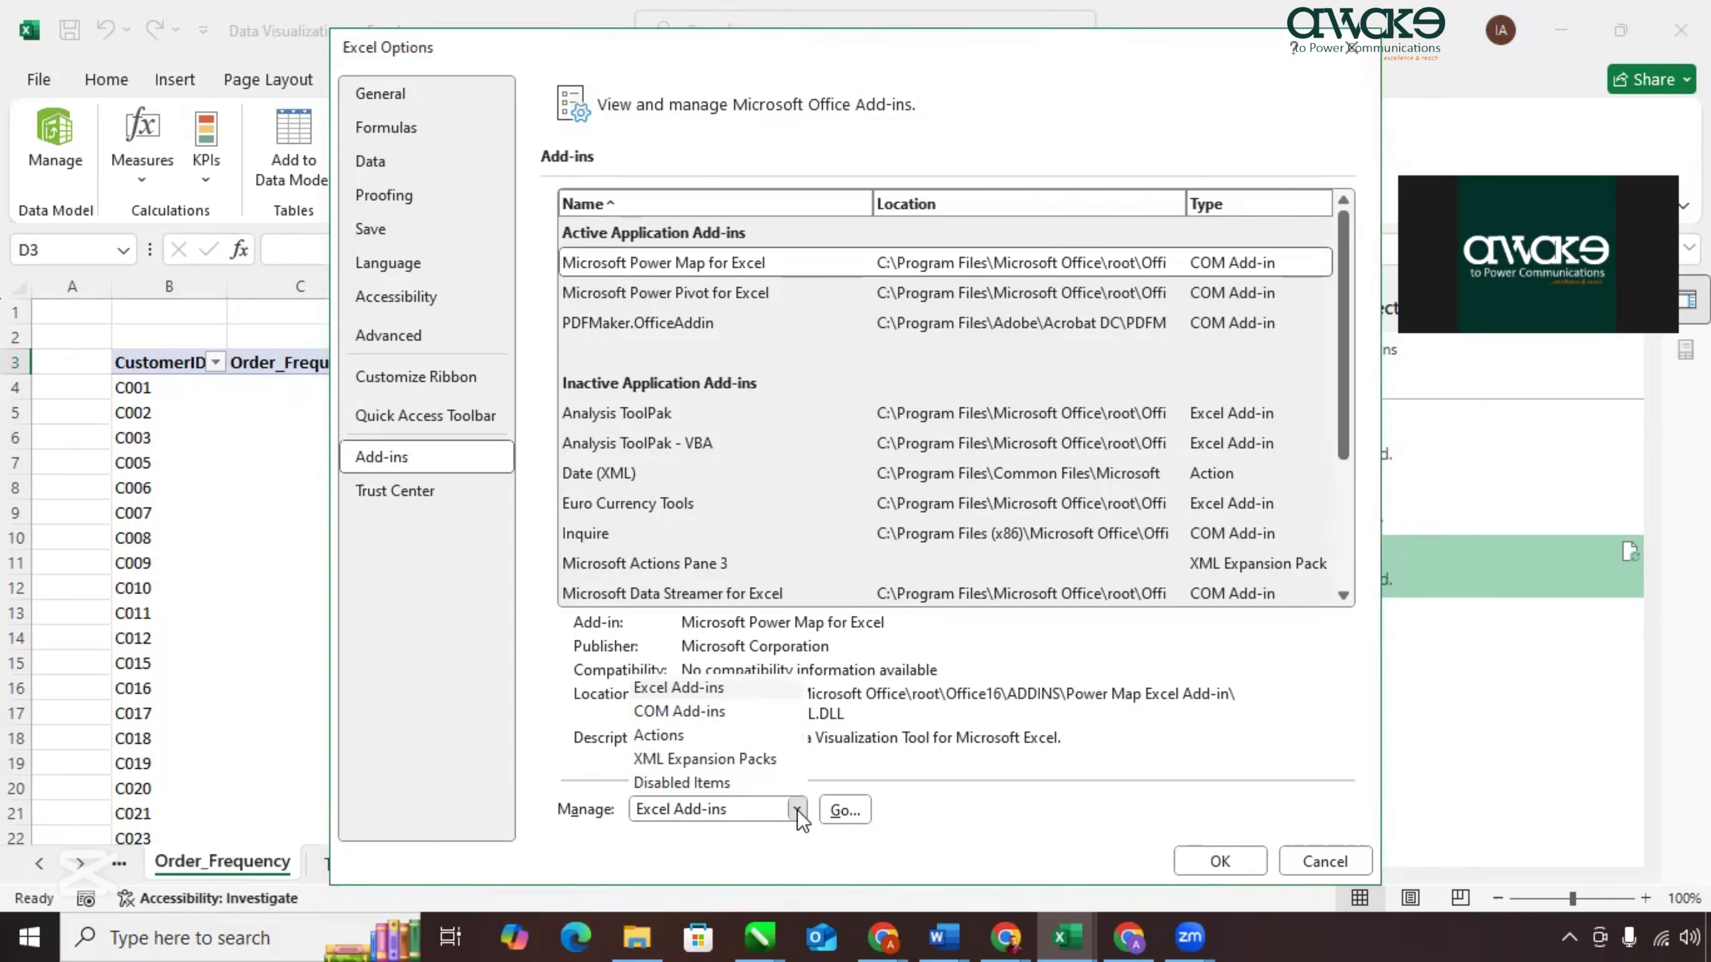
click(685, 714)
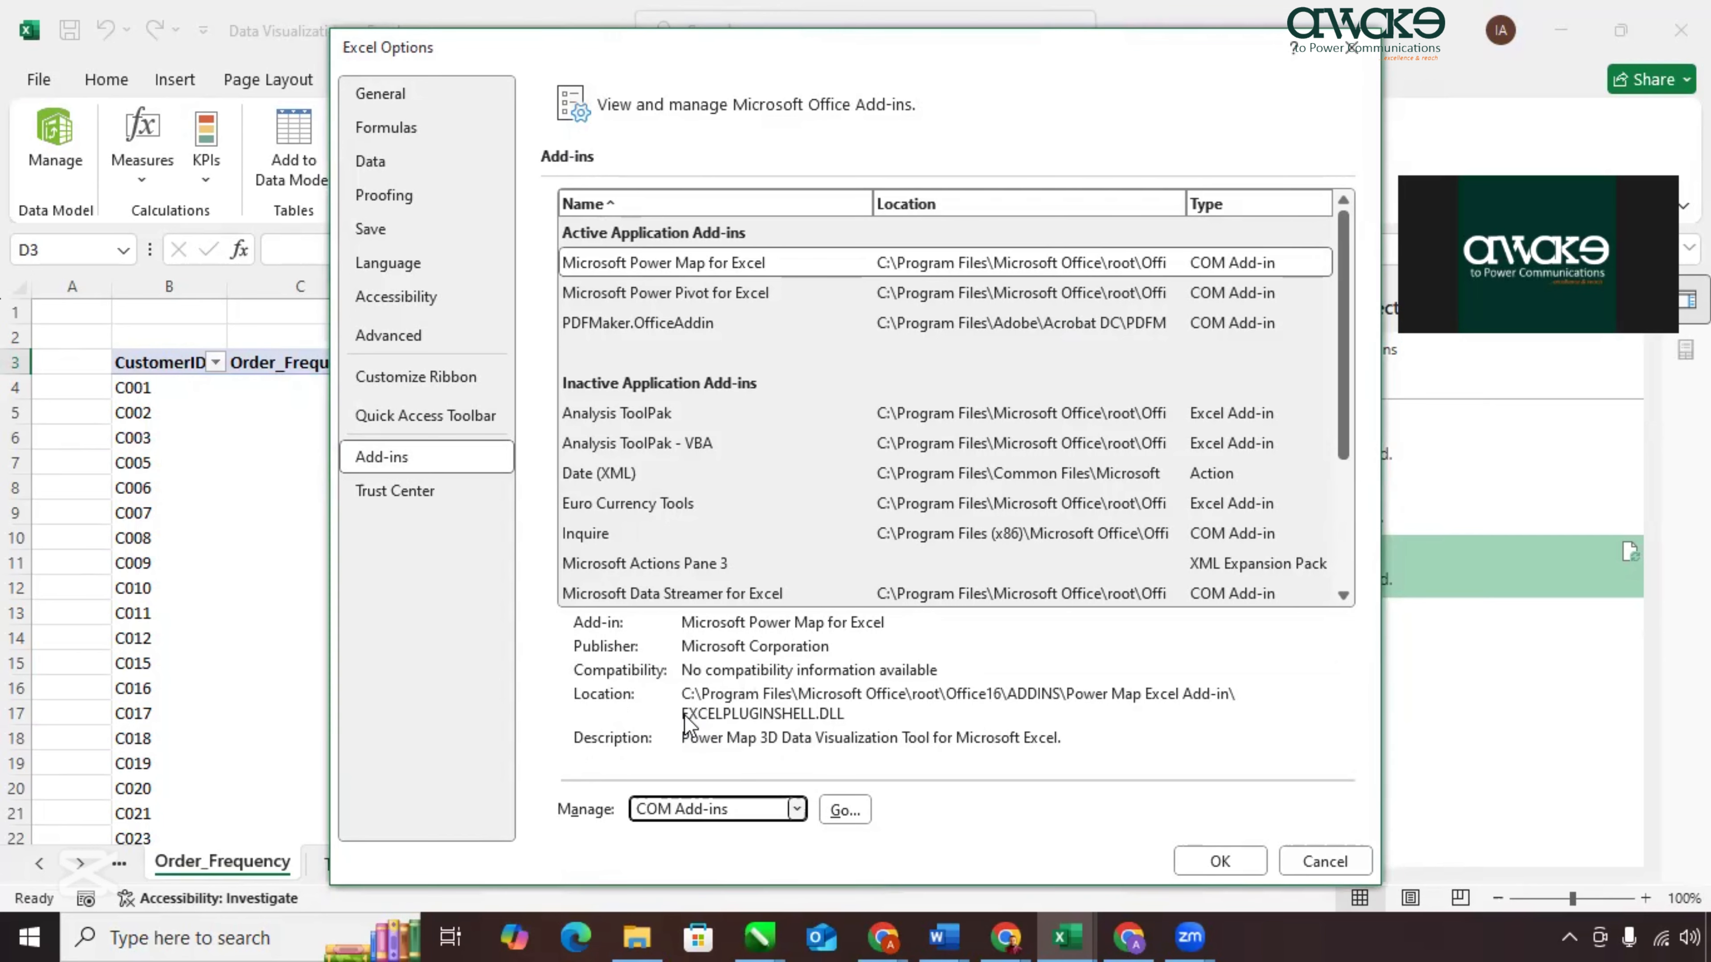
click(841, 808)
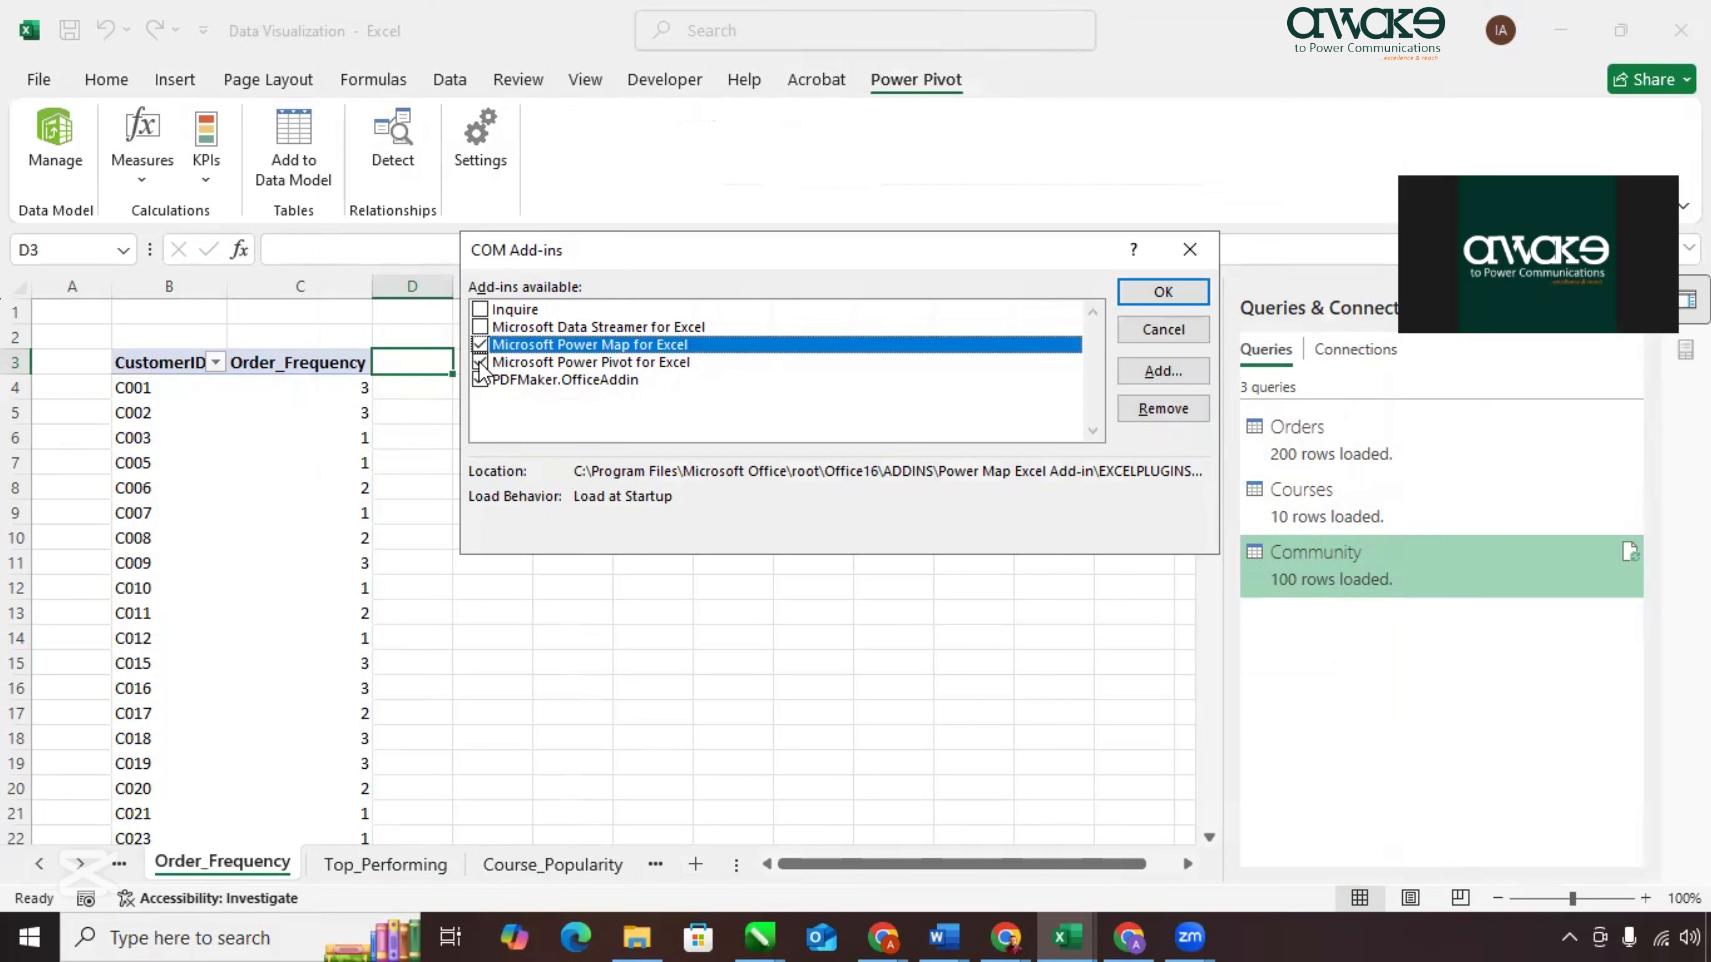
click(1155, 293)
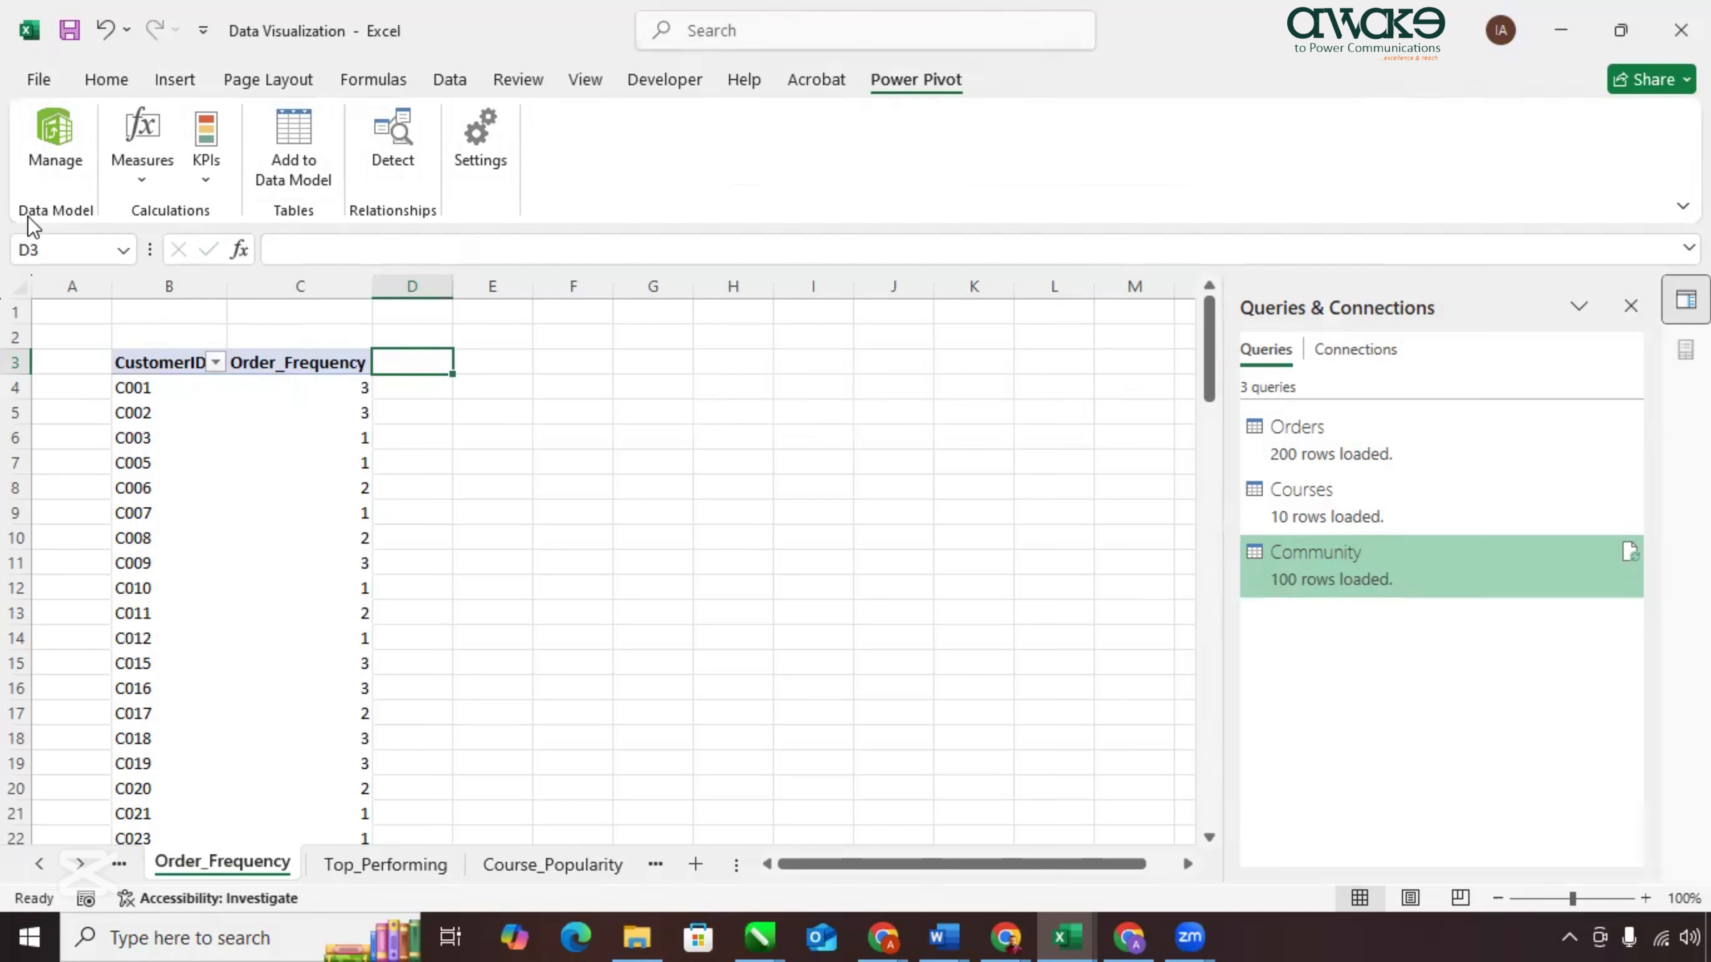
Open the workbook's data model in Power Pivot and switch from the relationship diagram to Data View.
click(65, 141)
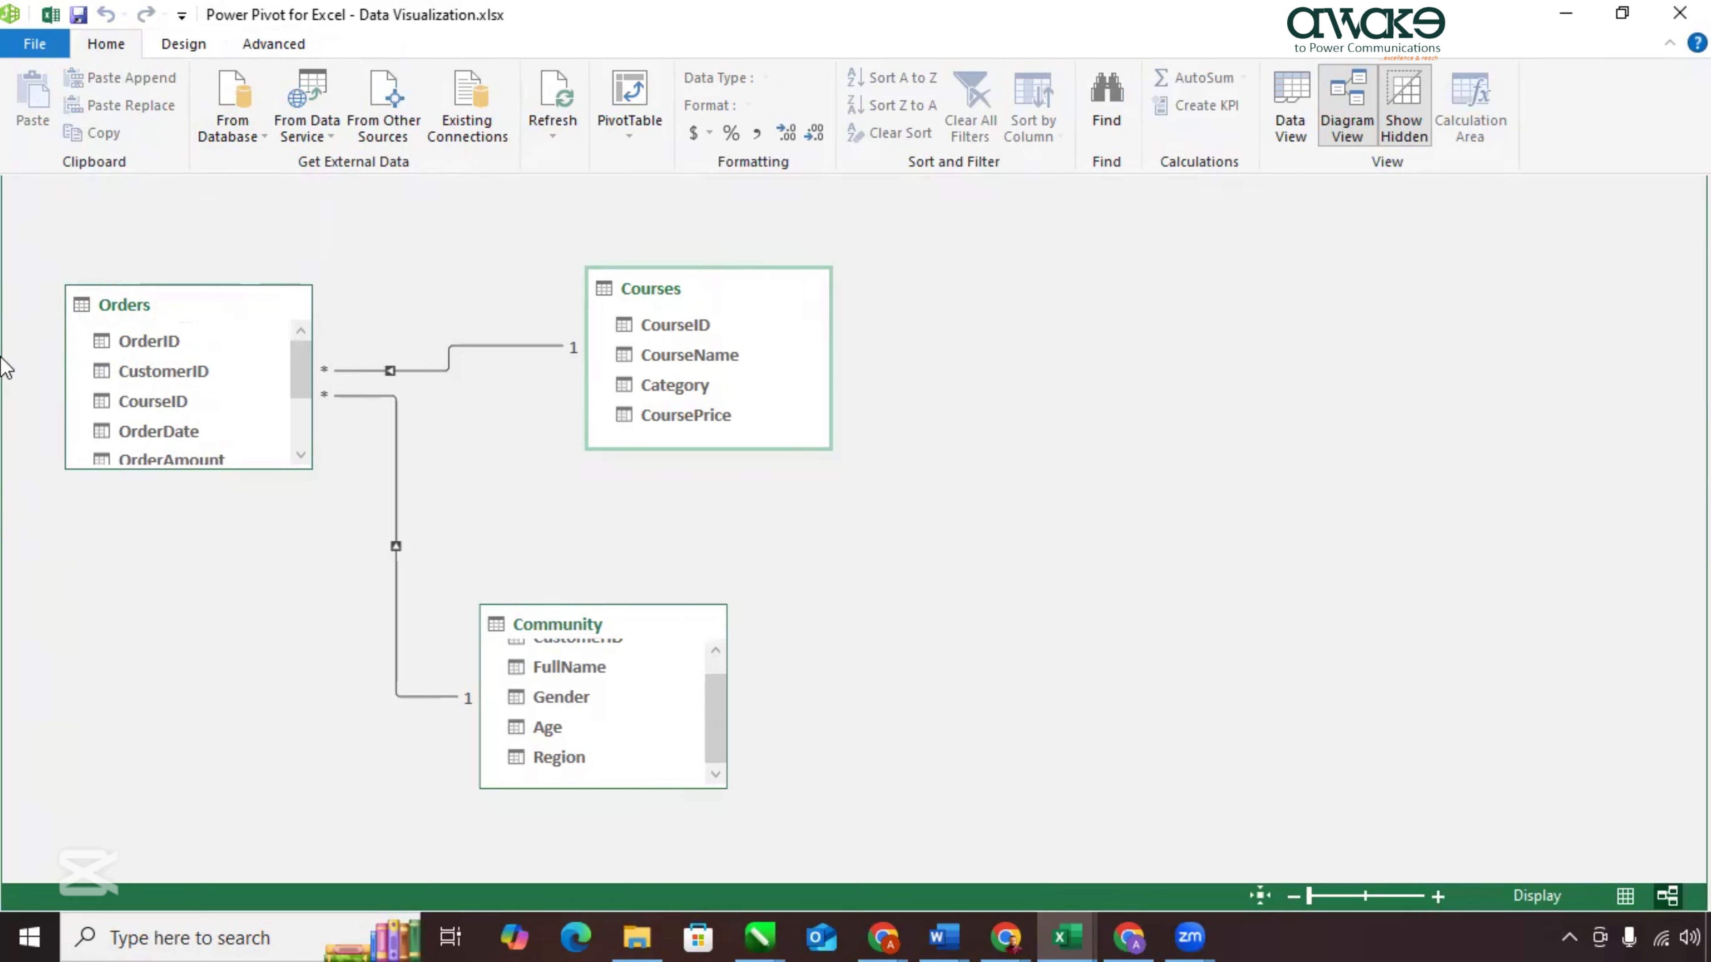
mouse_move(671, 369)
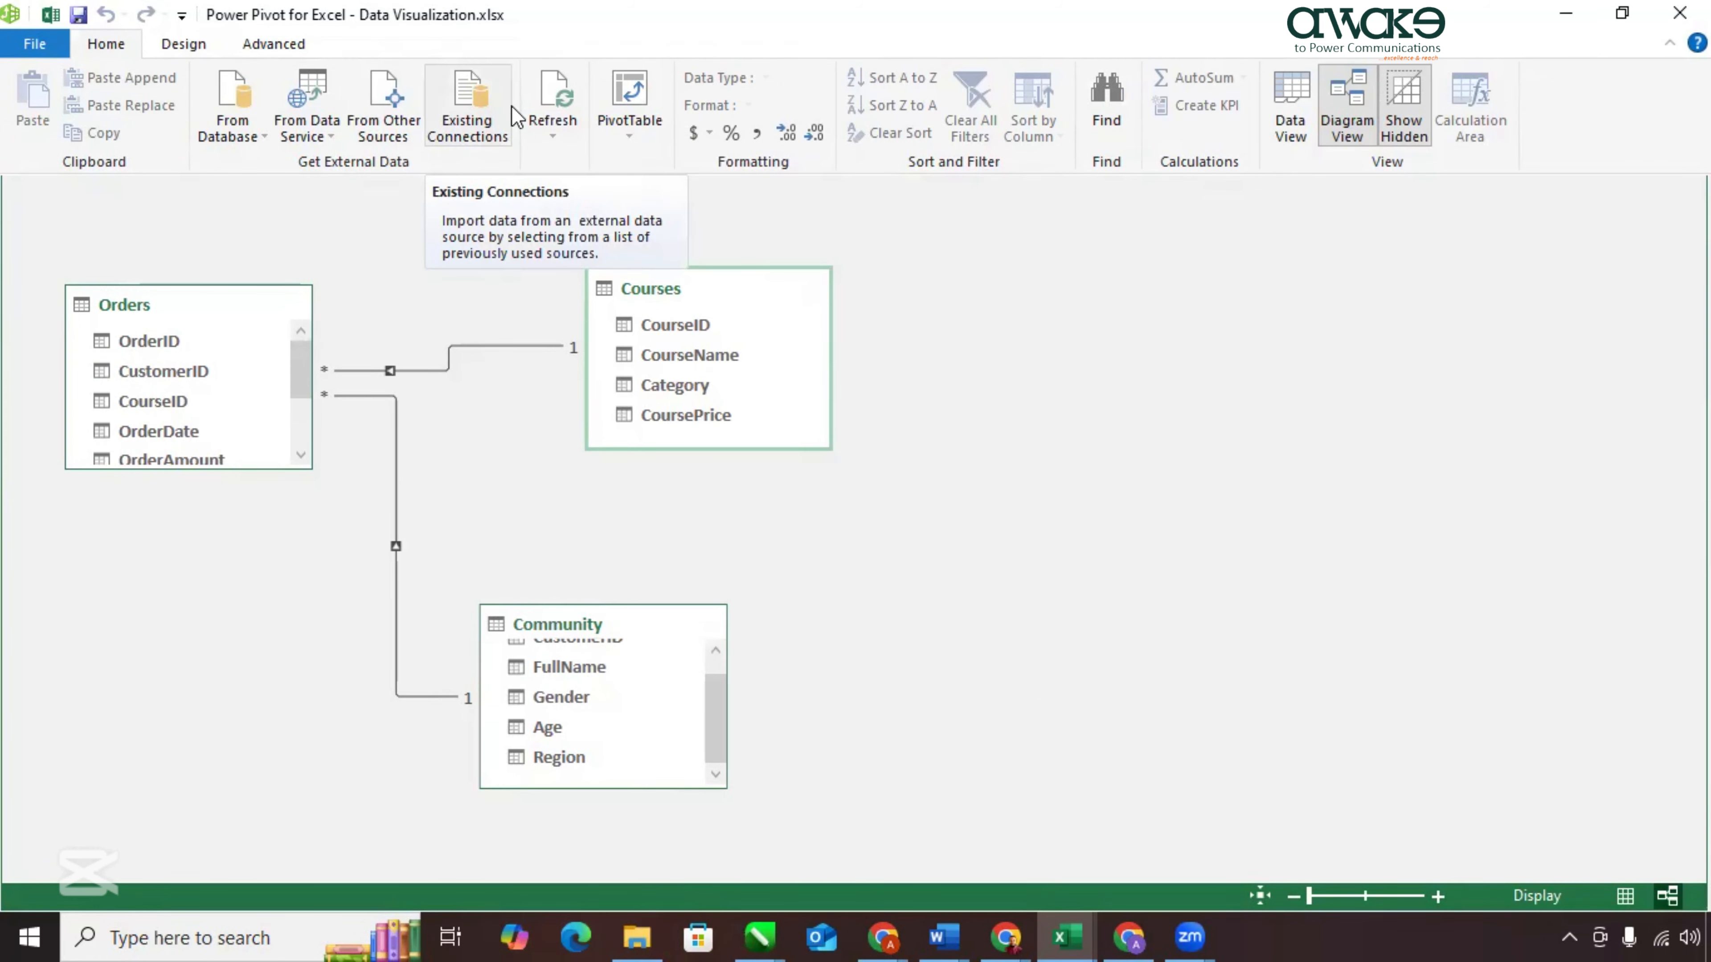
click(1292, 121)
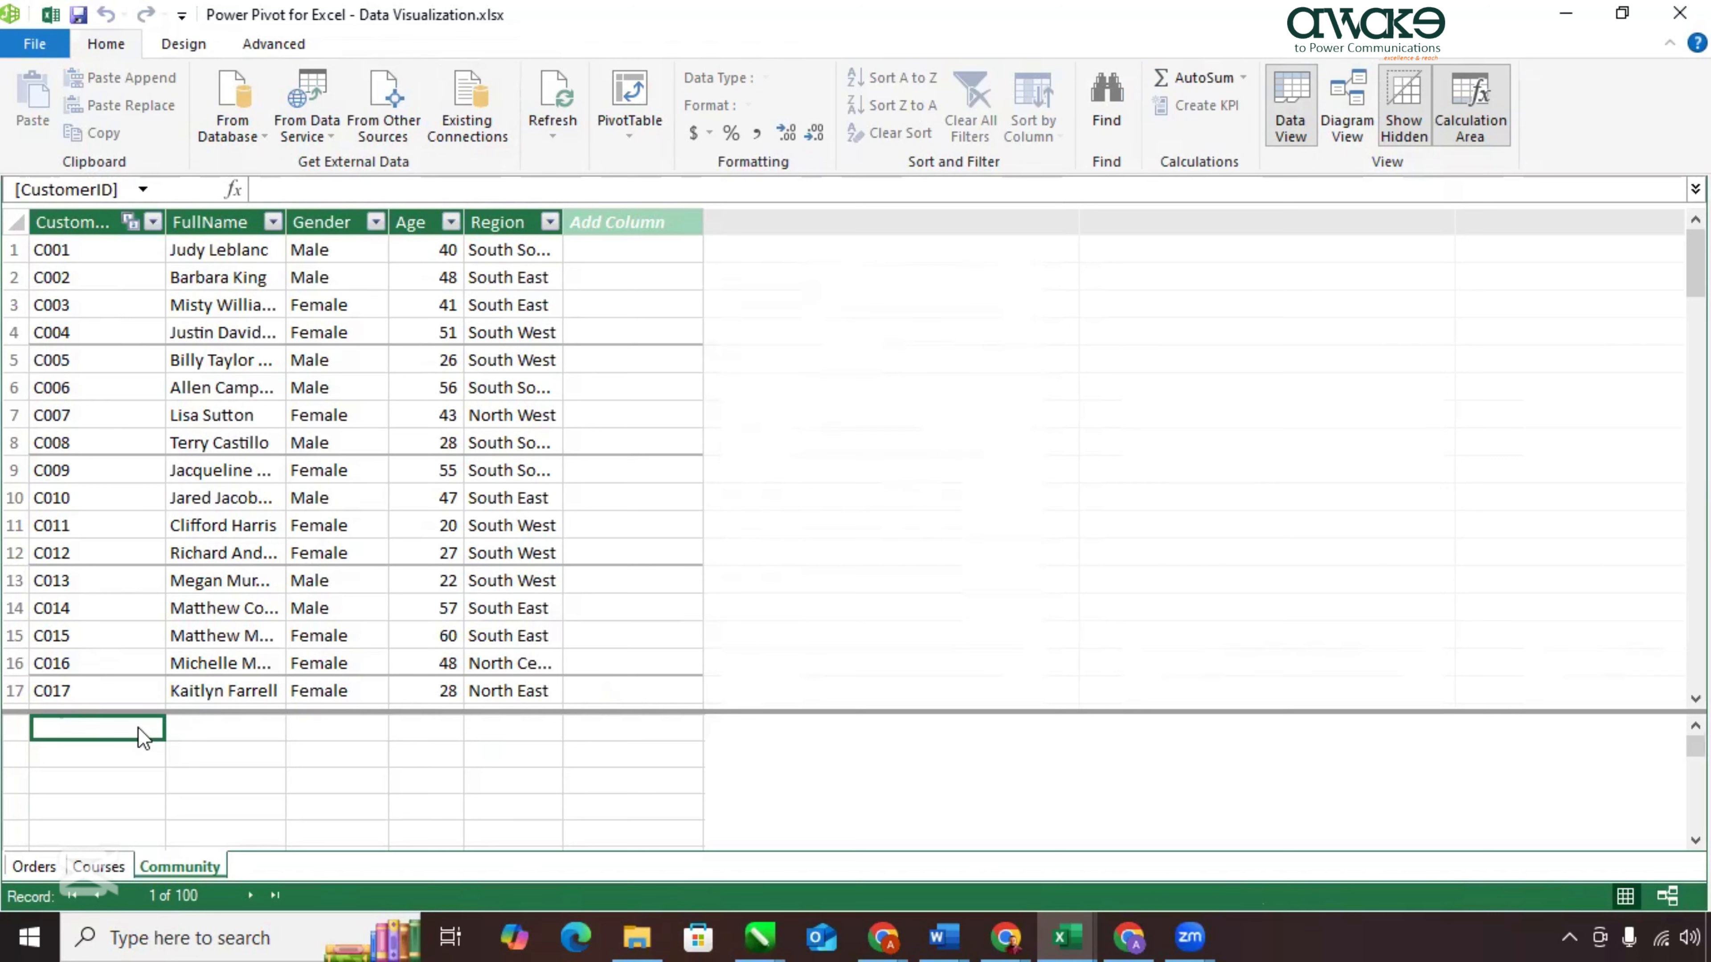
Switch to the Orders table and start a new calculated column after Year.
click(37, 870)
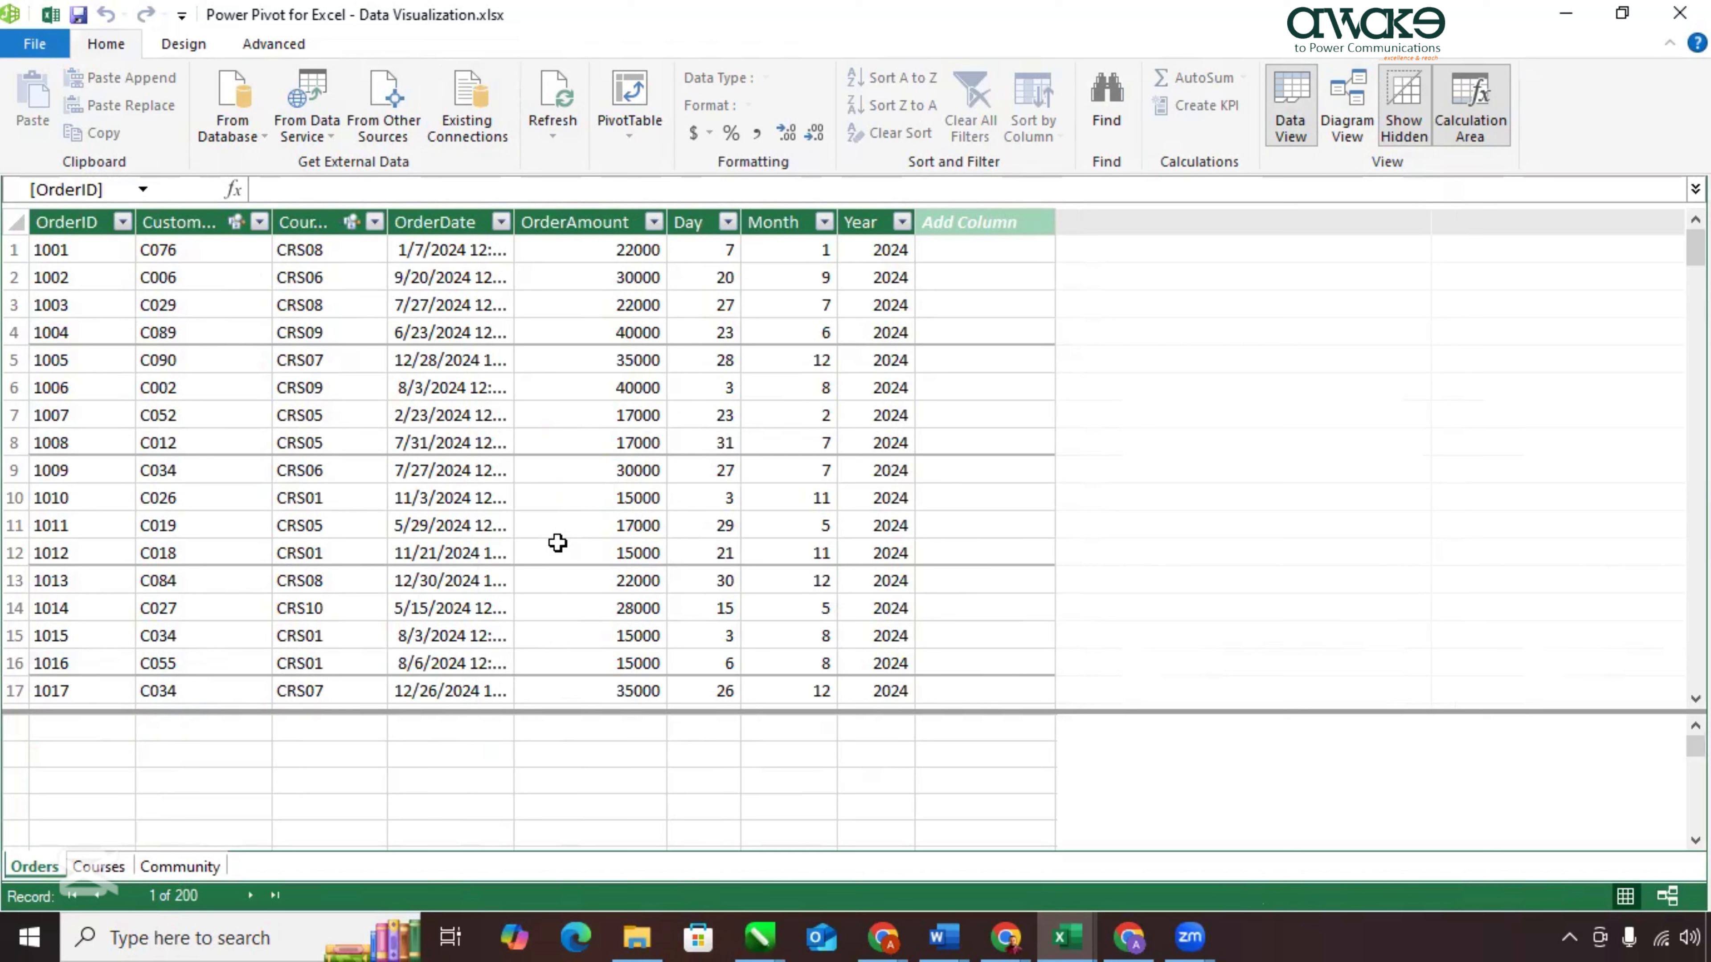
click(970, 248)
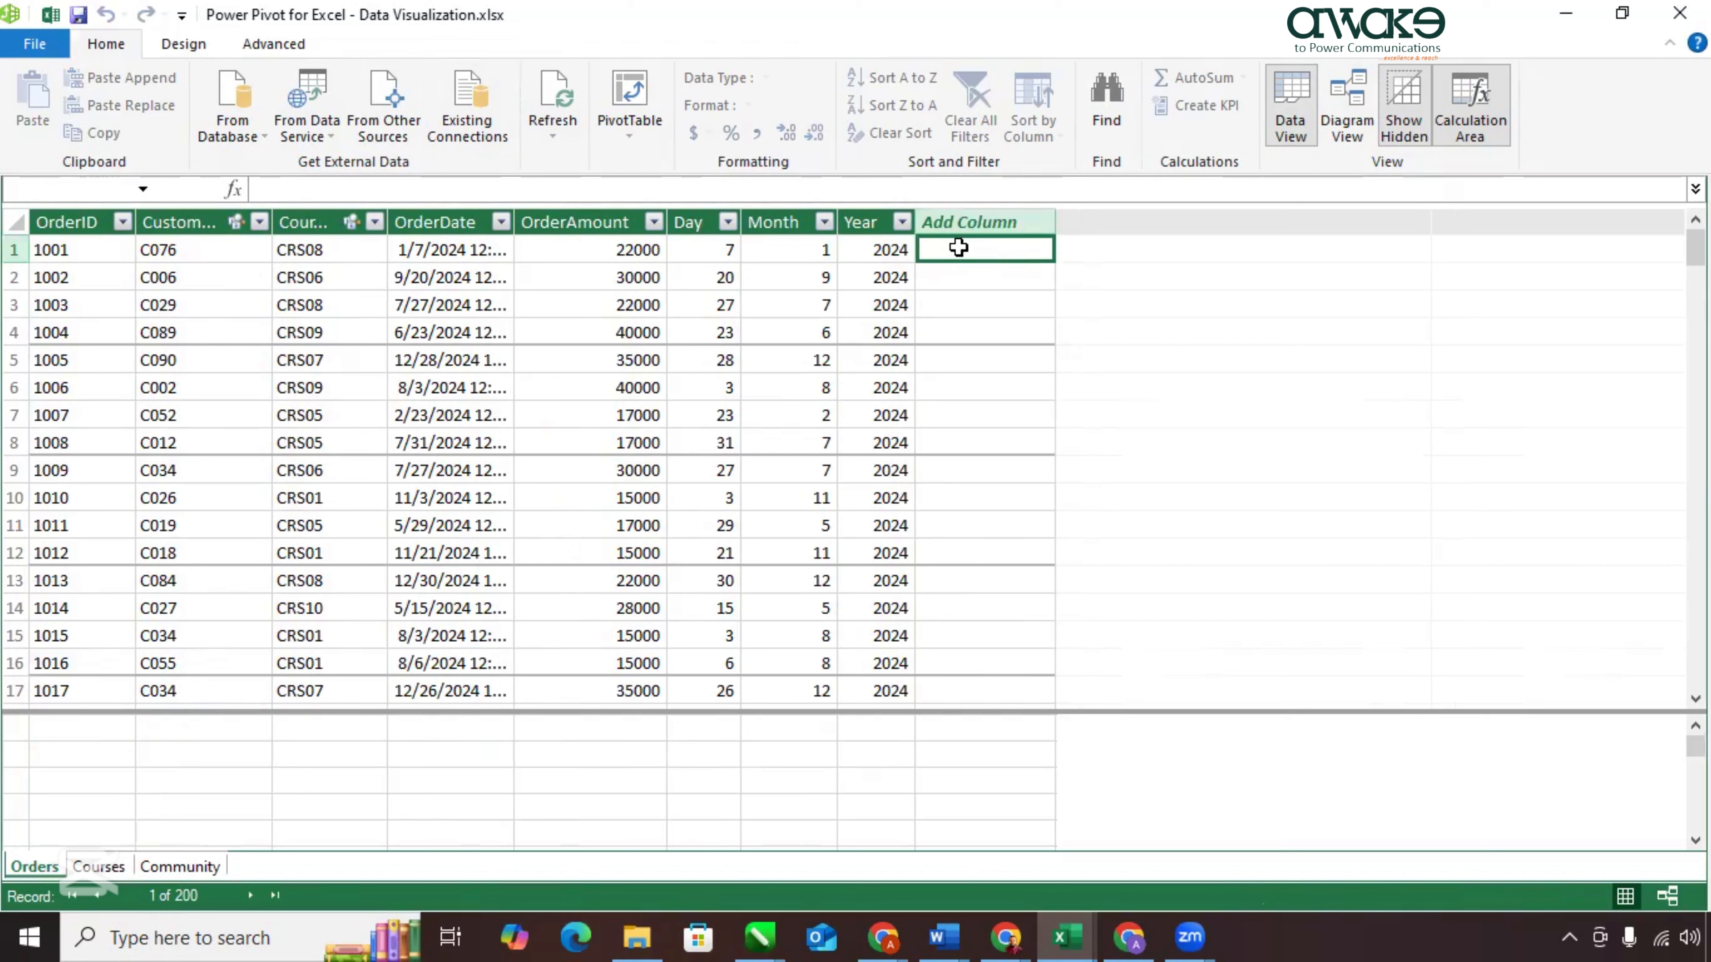
click(587, 189)
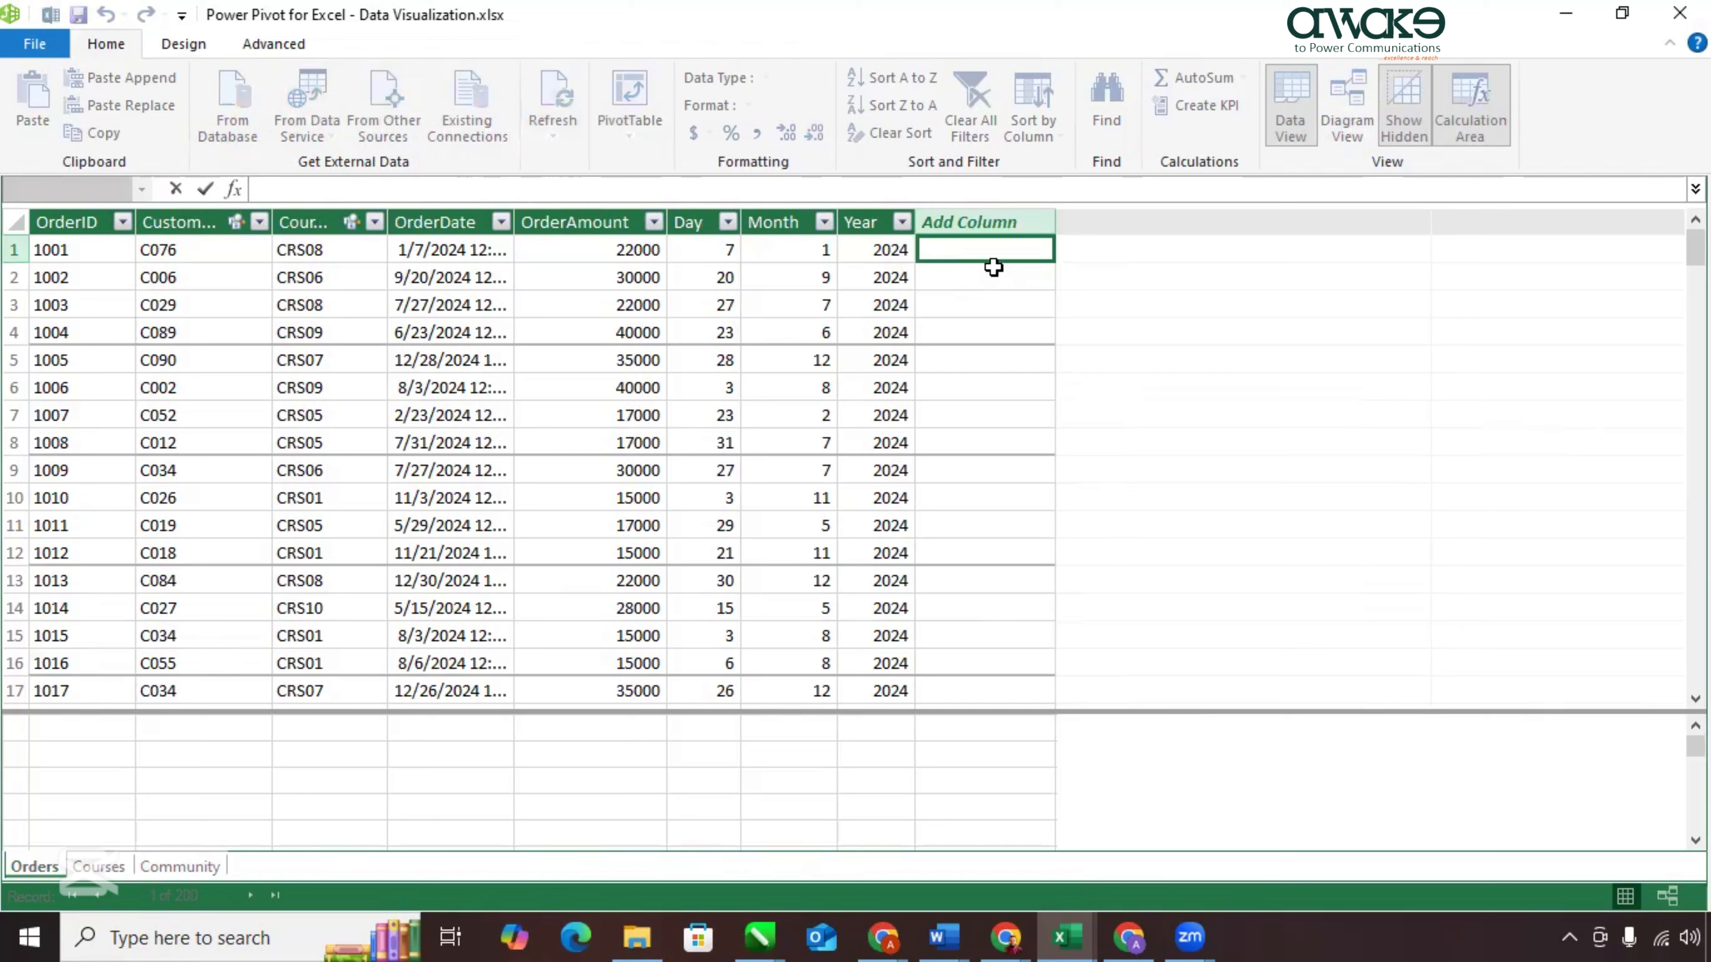
click(170, 43)
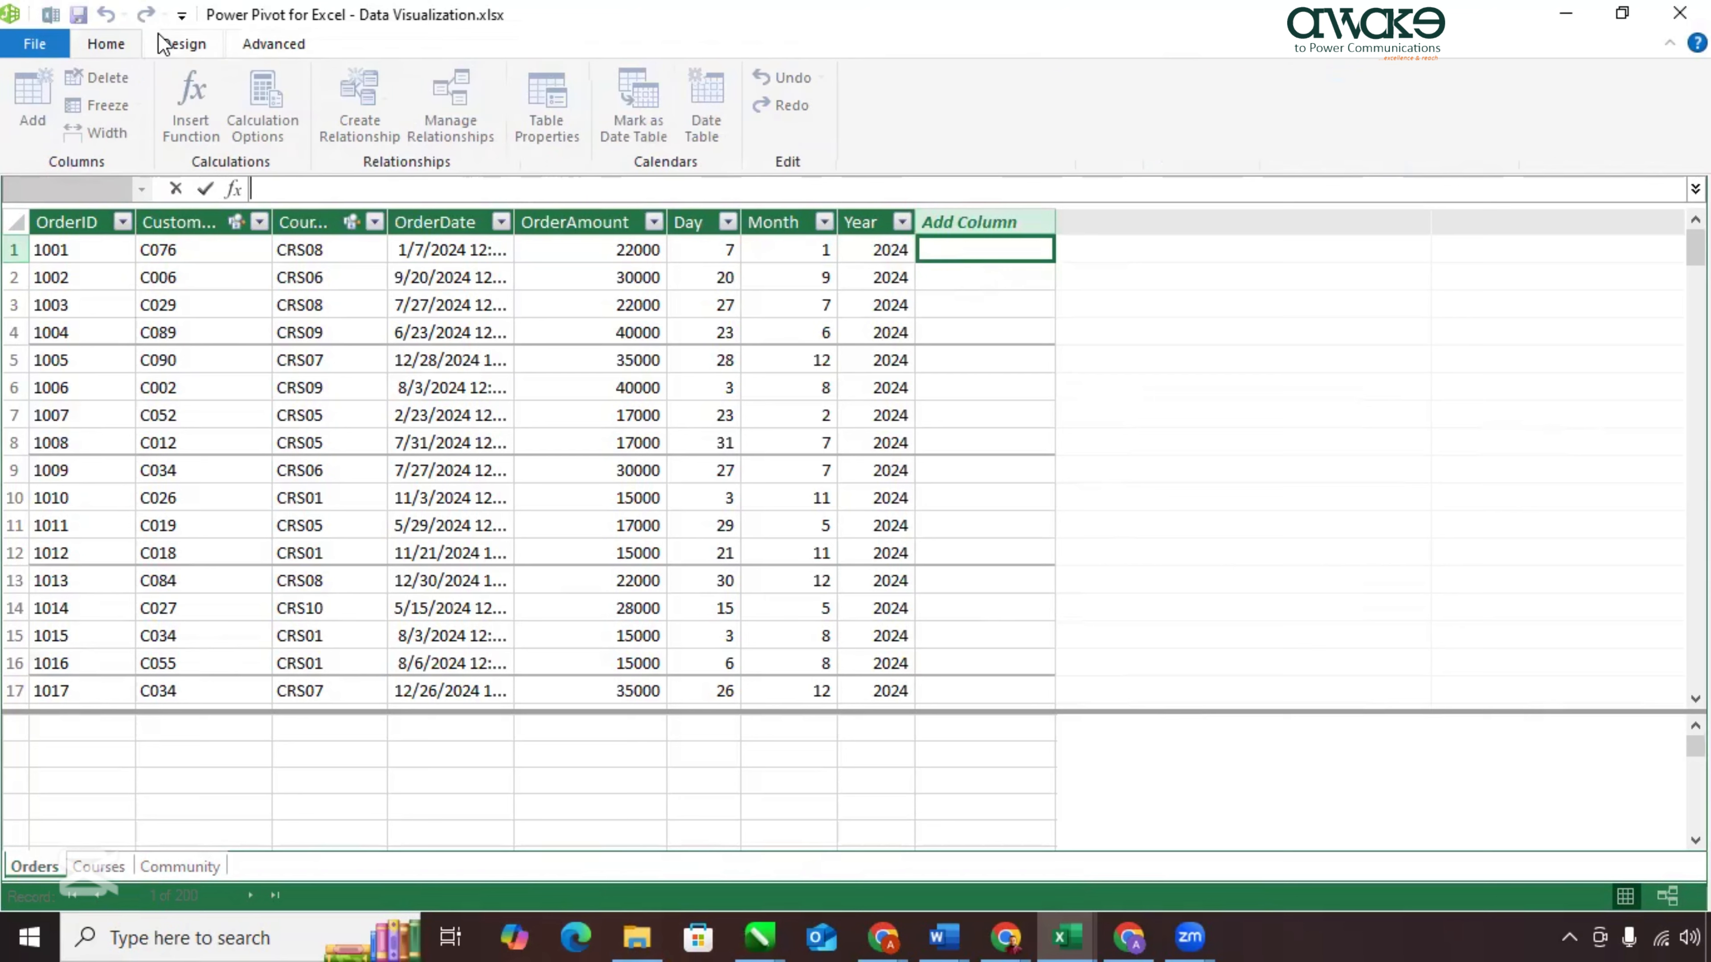
click(985, 192)
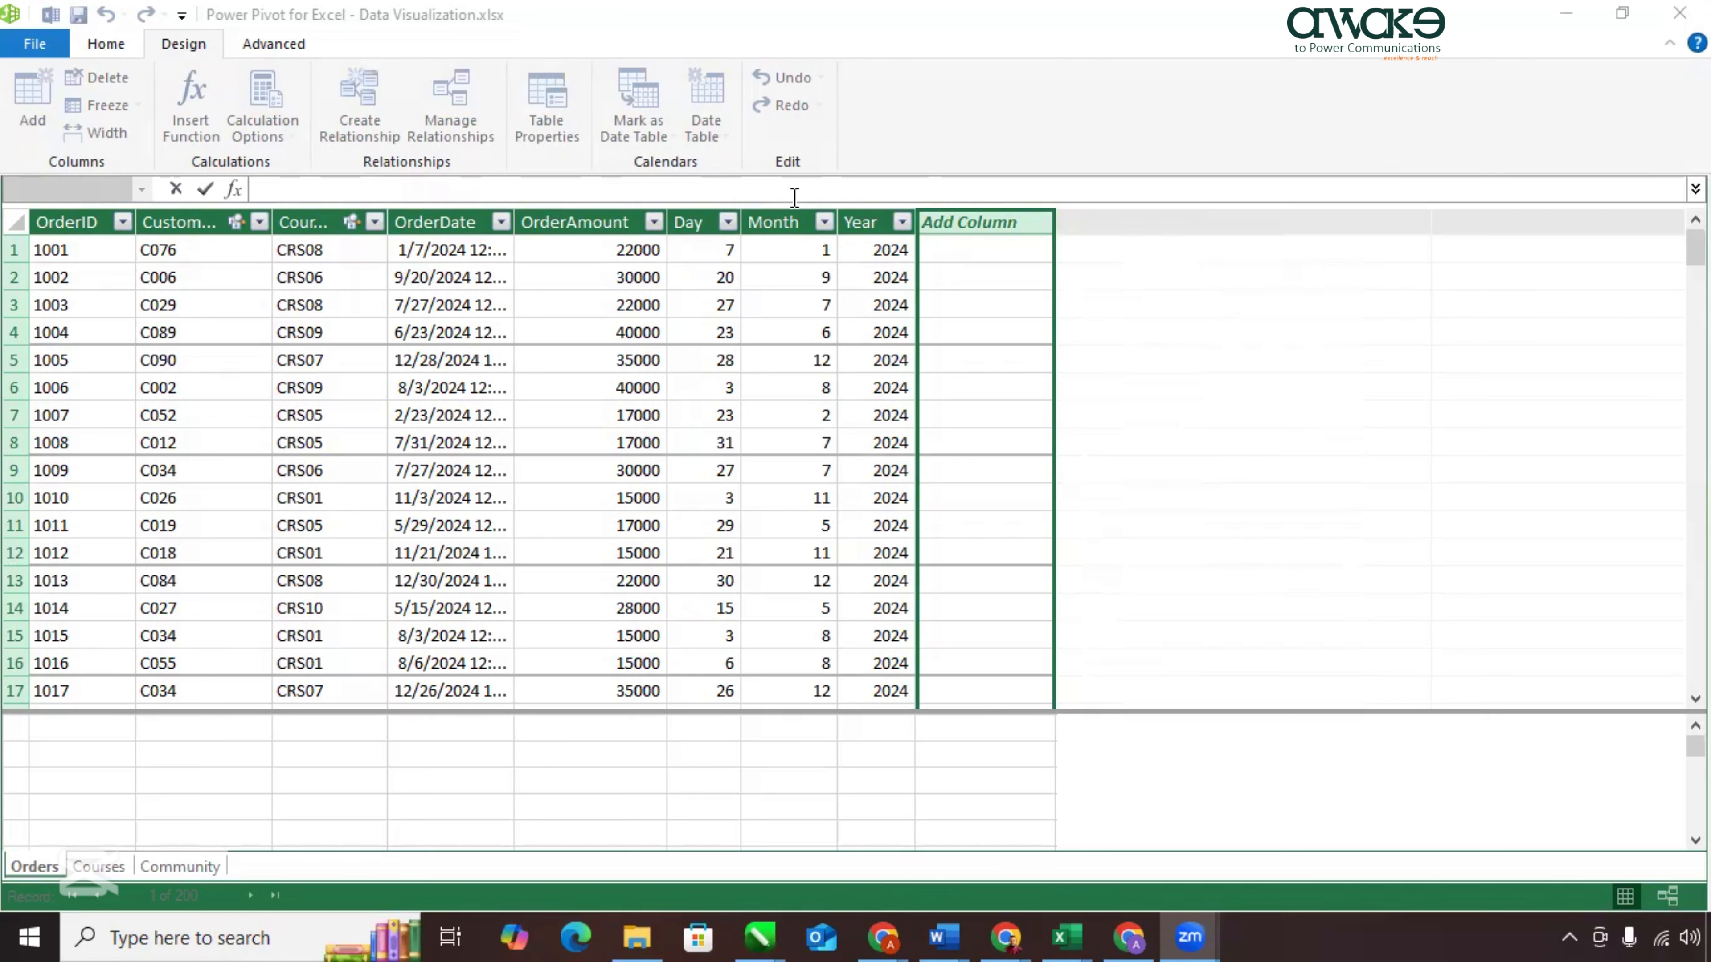
click(293, 186)
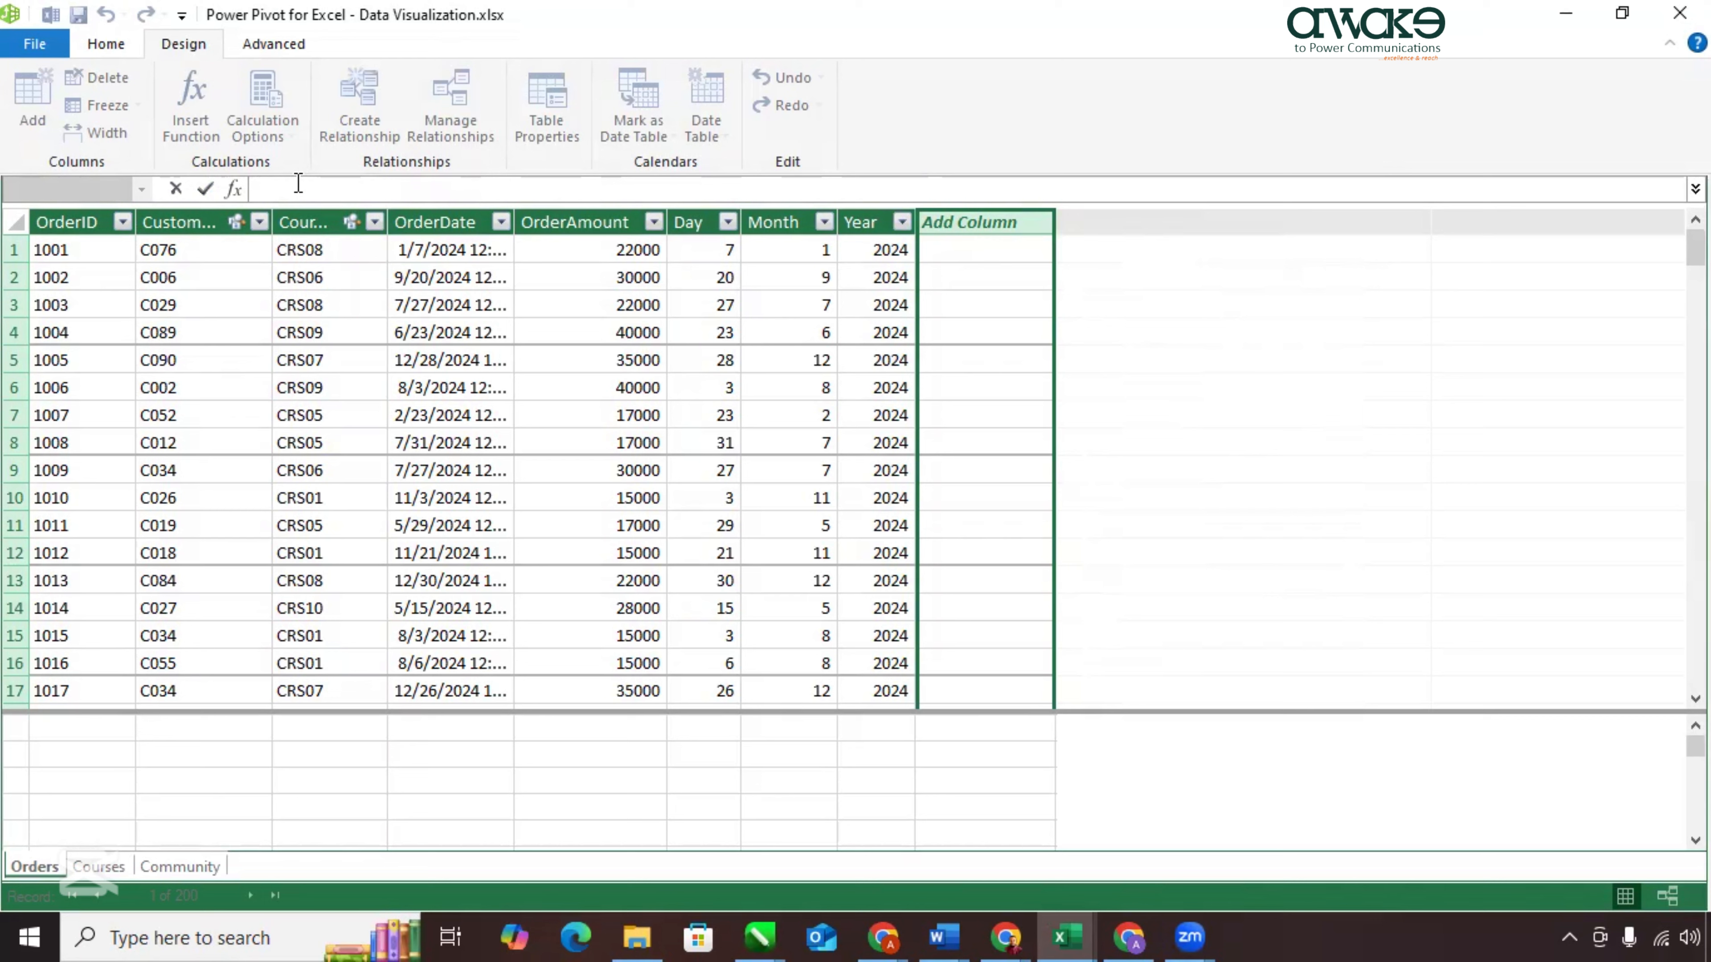
Enter the new Orders column's formula =CALCULATE(COUNTROWS(Orders),ALLEXCEPT(Orders,Orders[CustomerID])) to count the orders of each customer.
text(=CALCULATE()
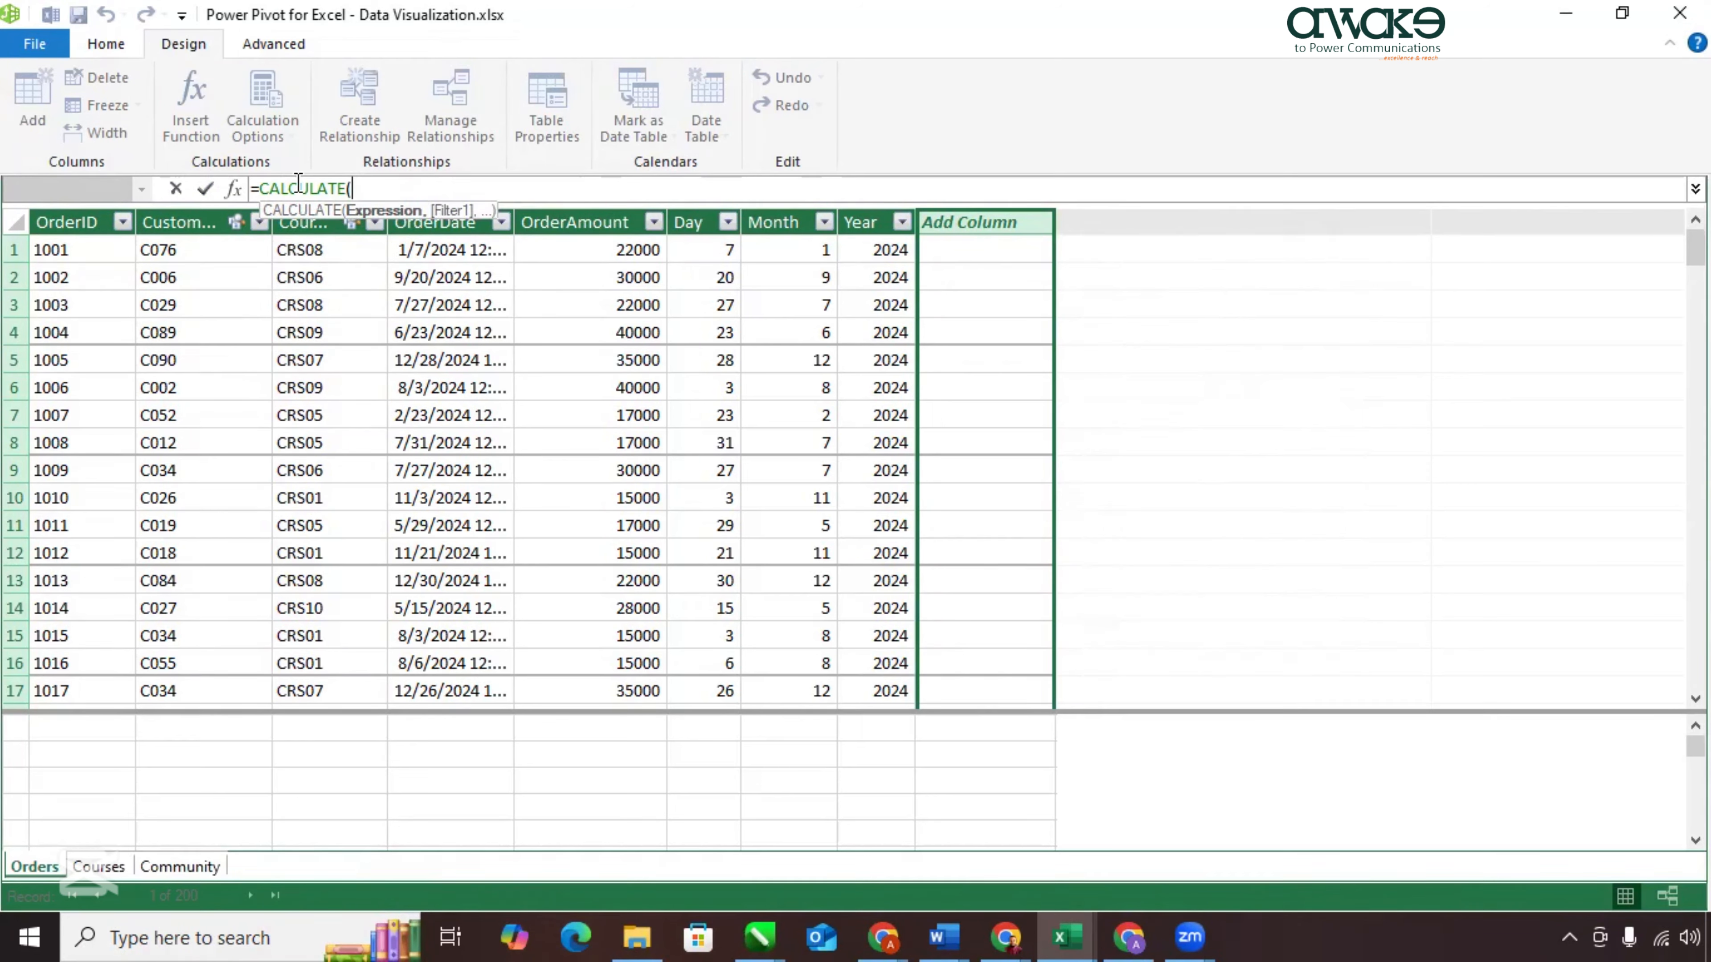
text(COUN)
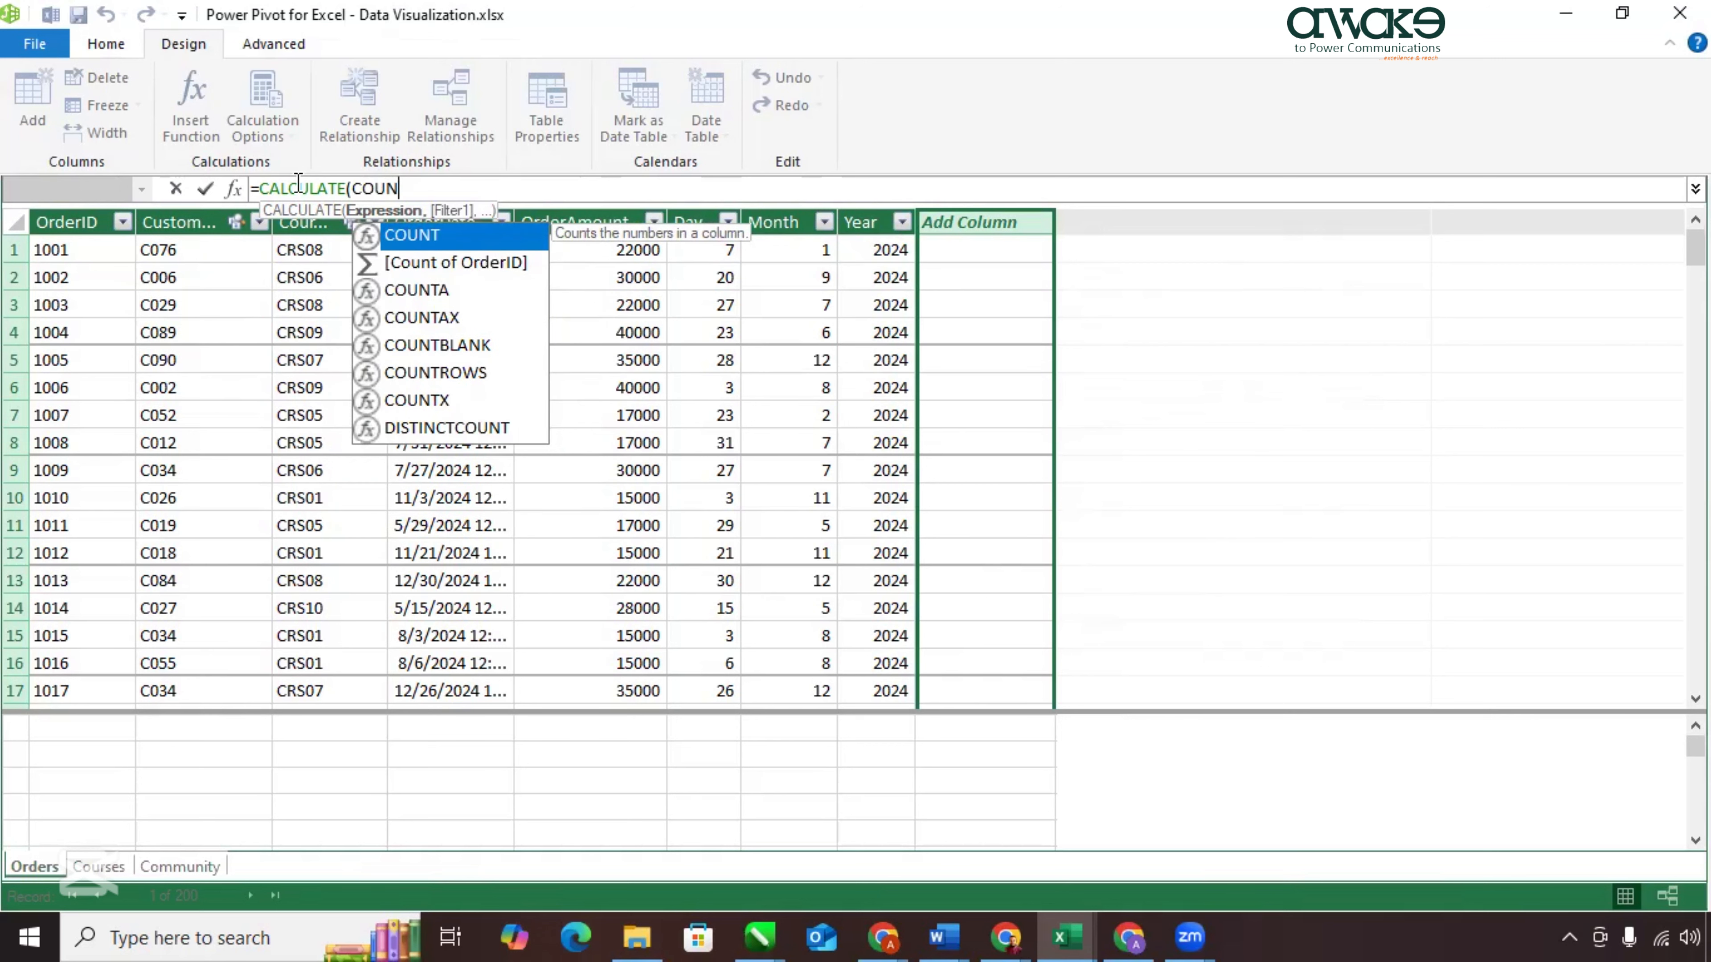
text(TROWS()
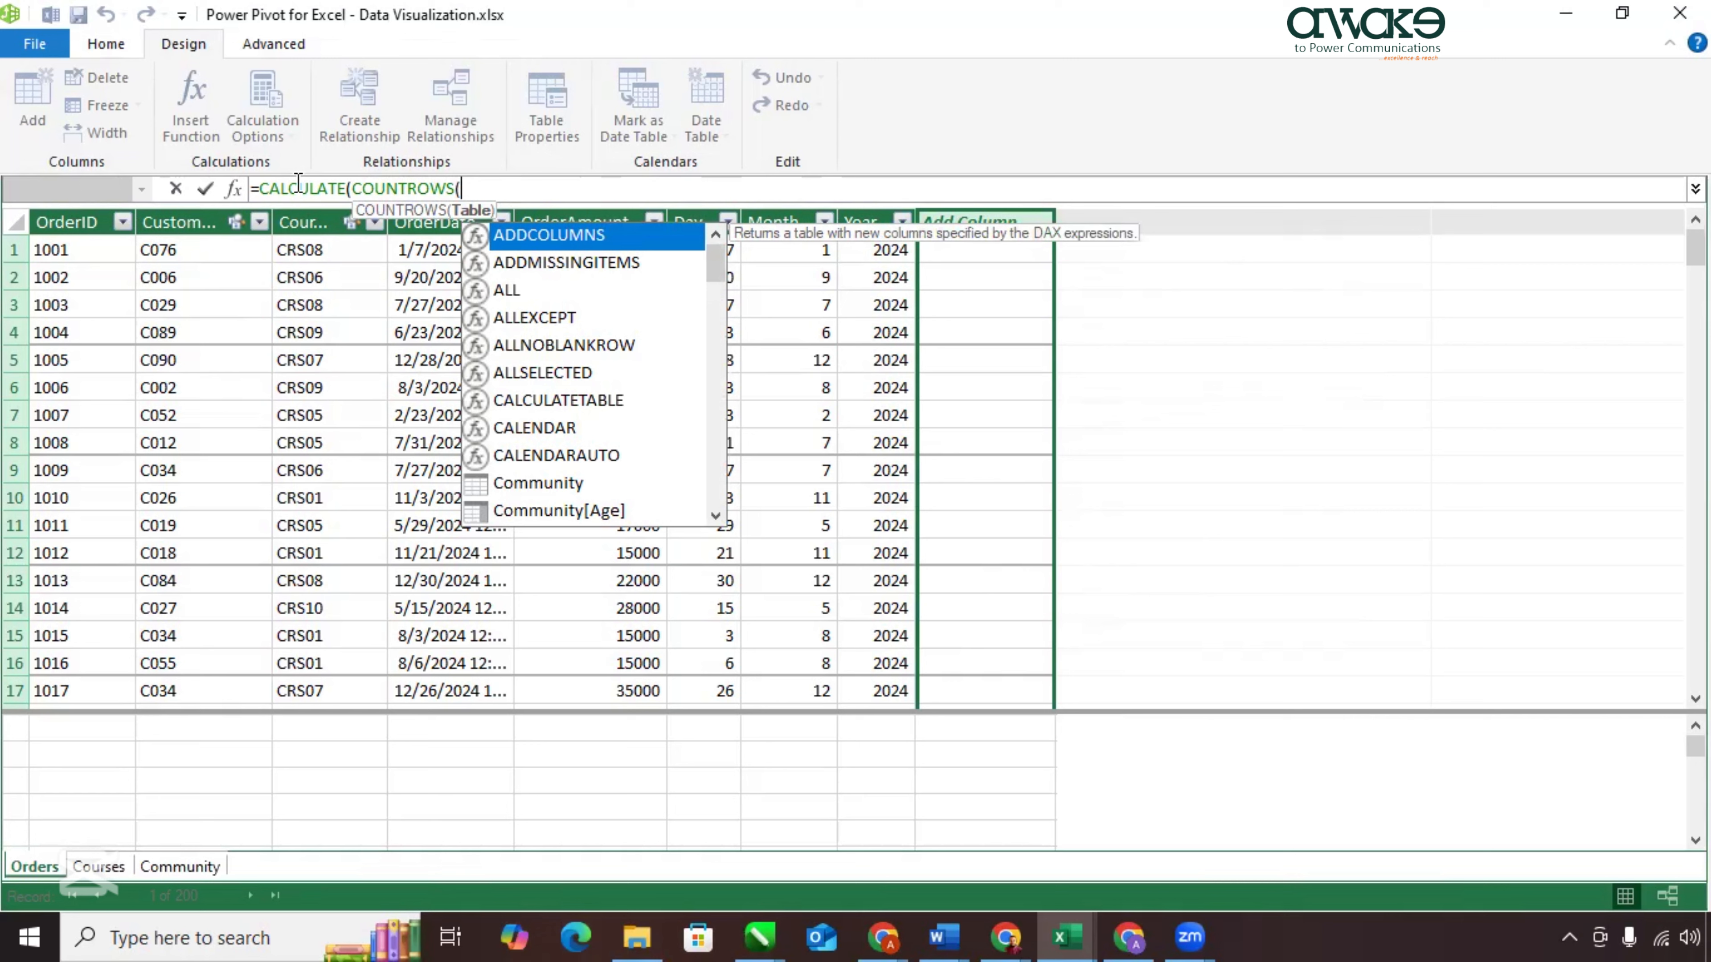
text(Orders))
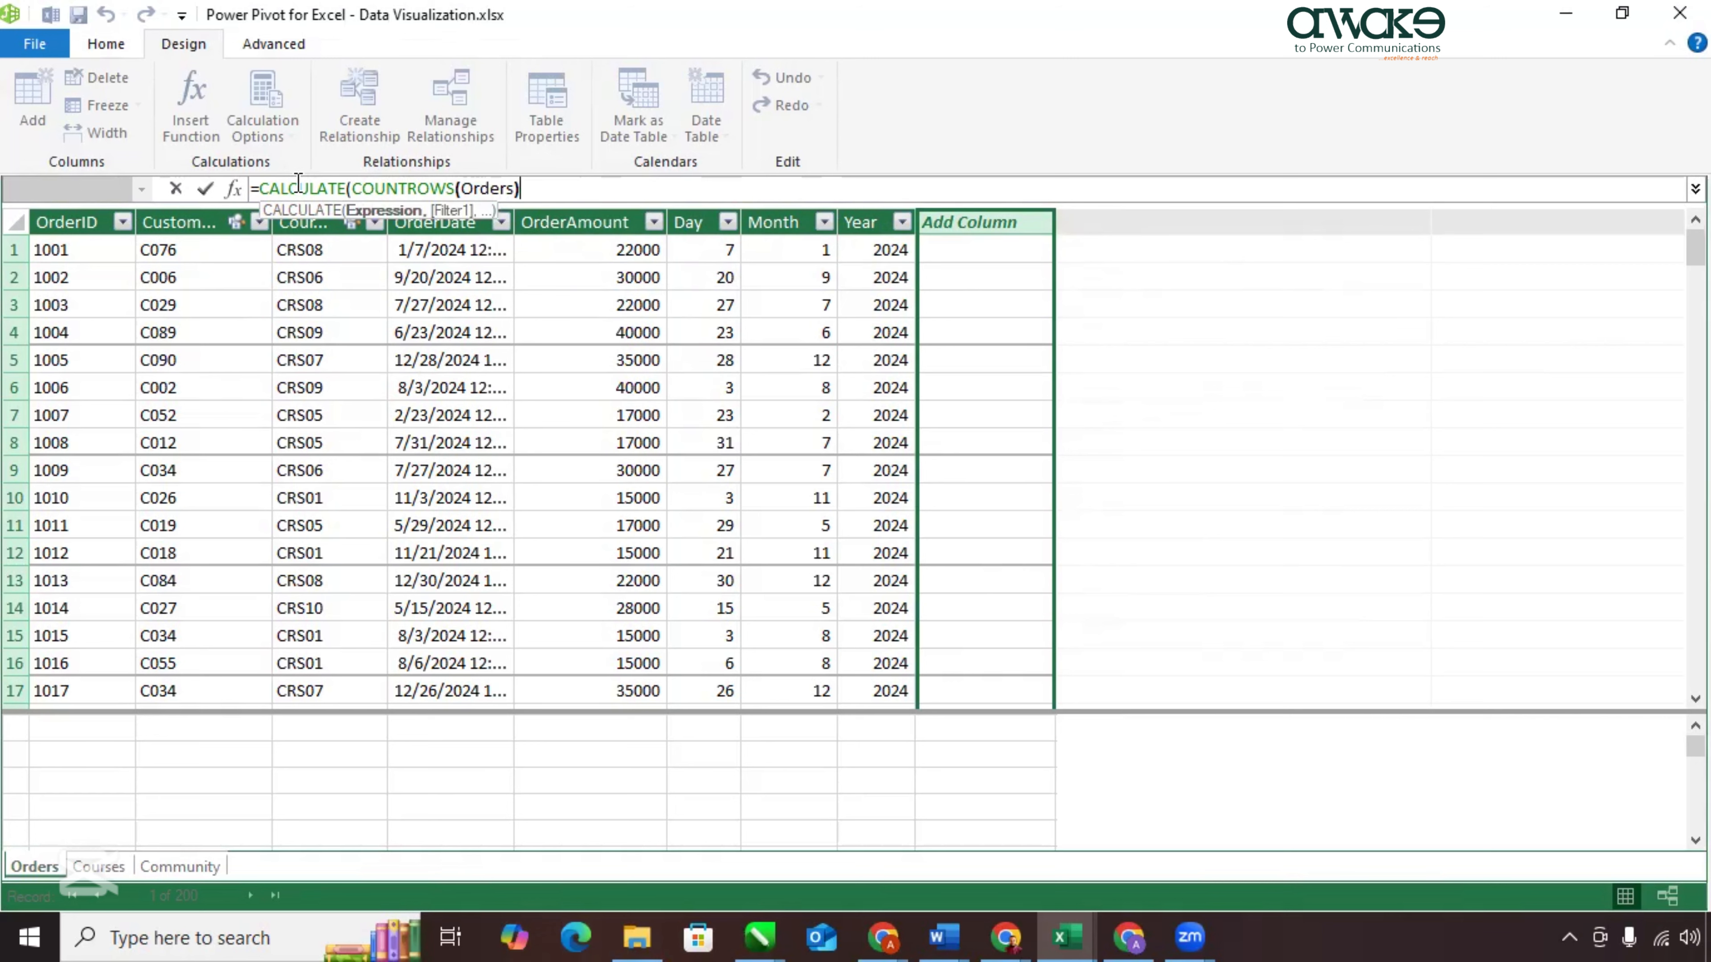
text(,)
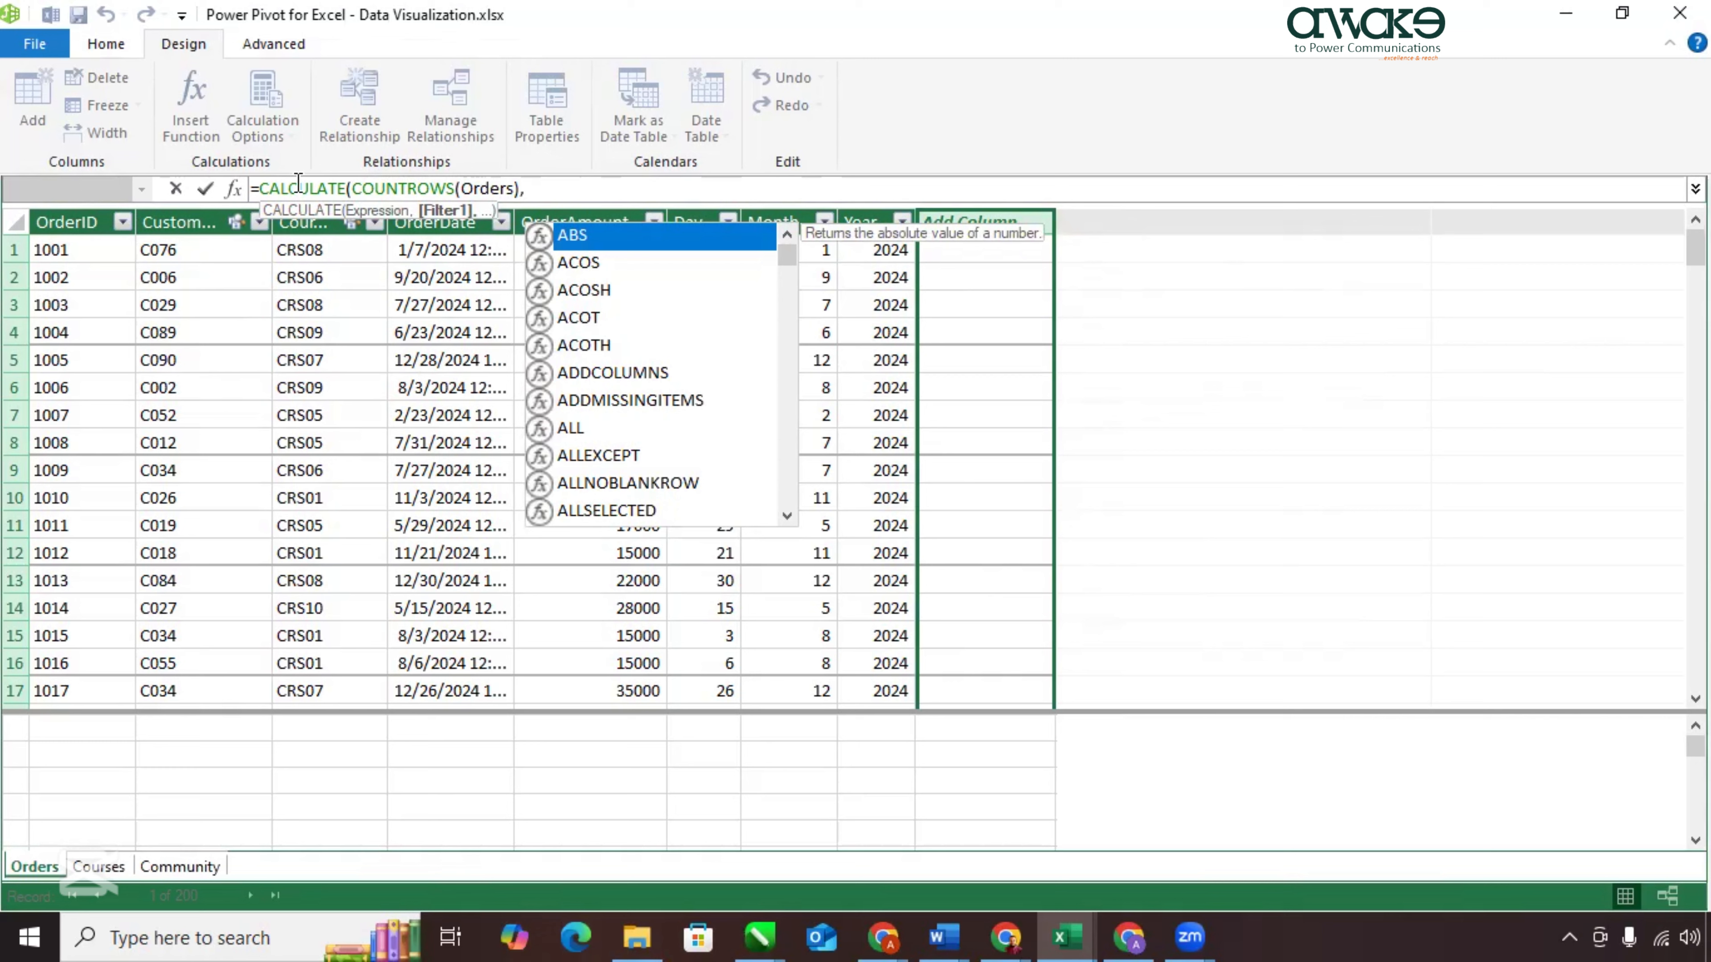
text(AL)
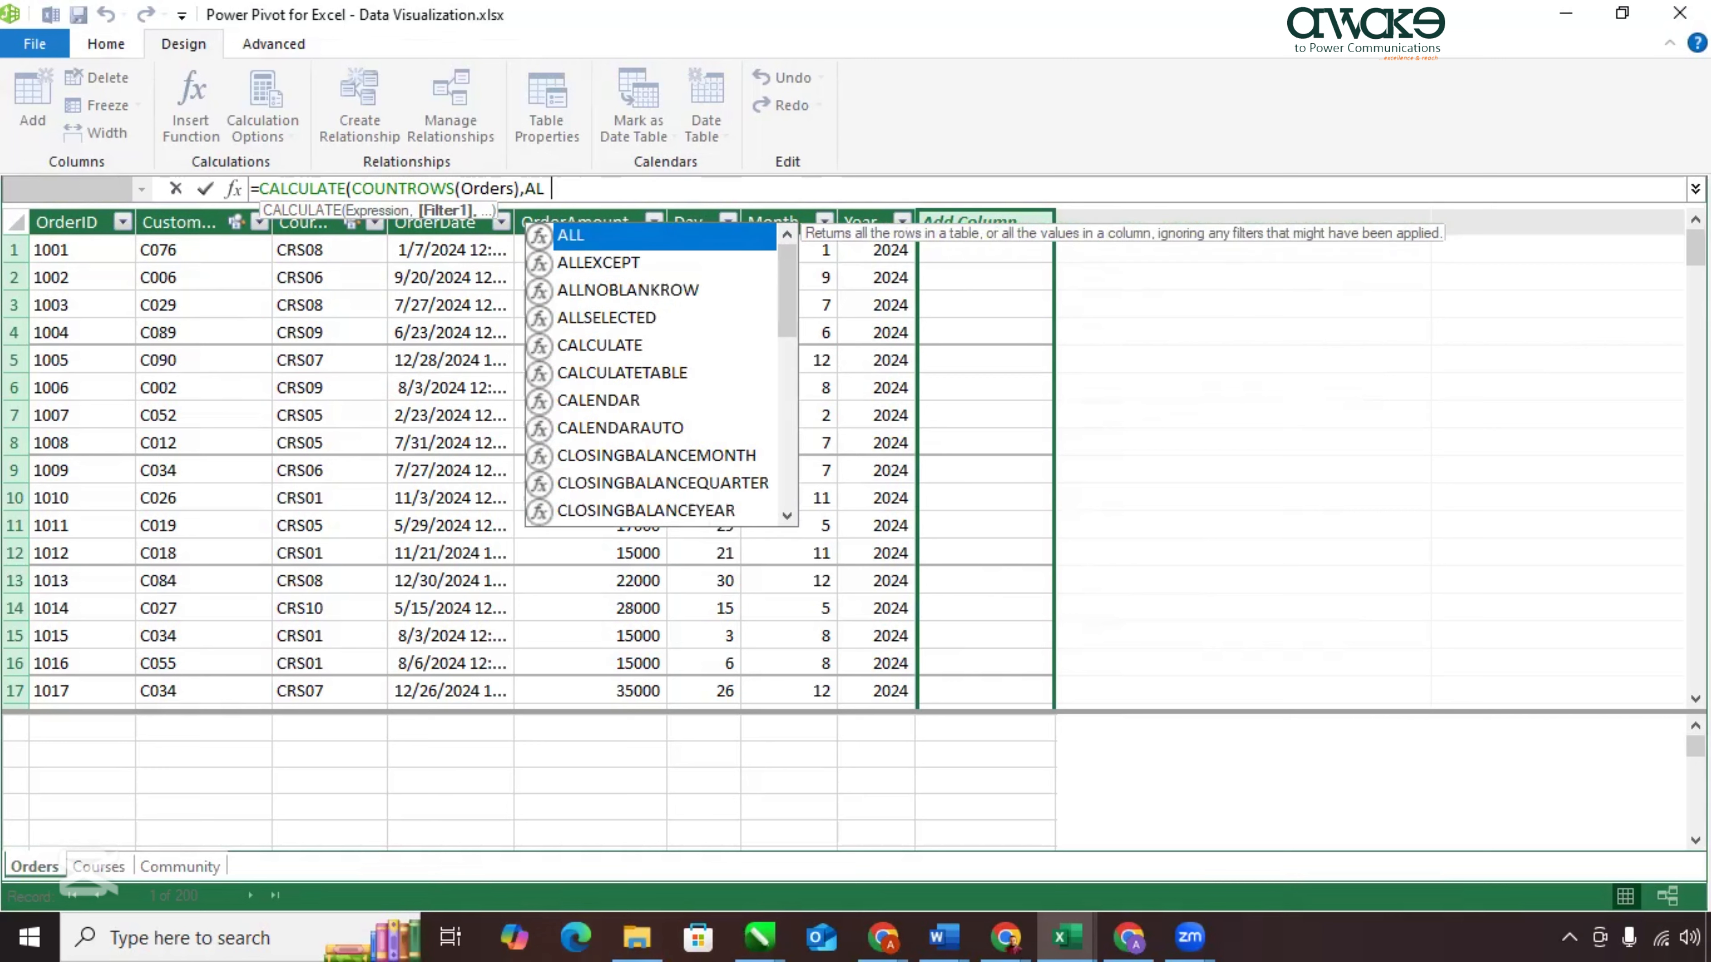
text(LEXCEPT()
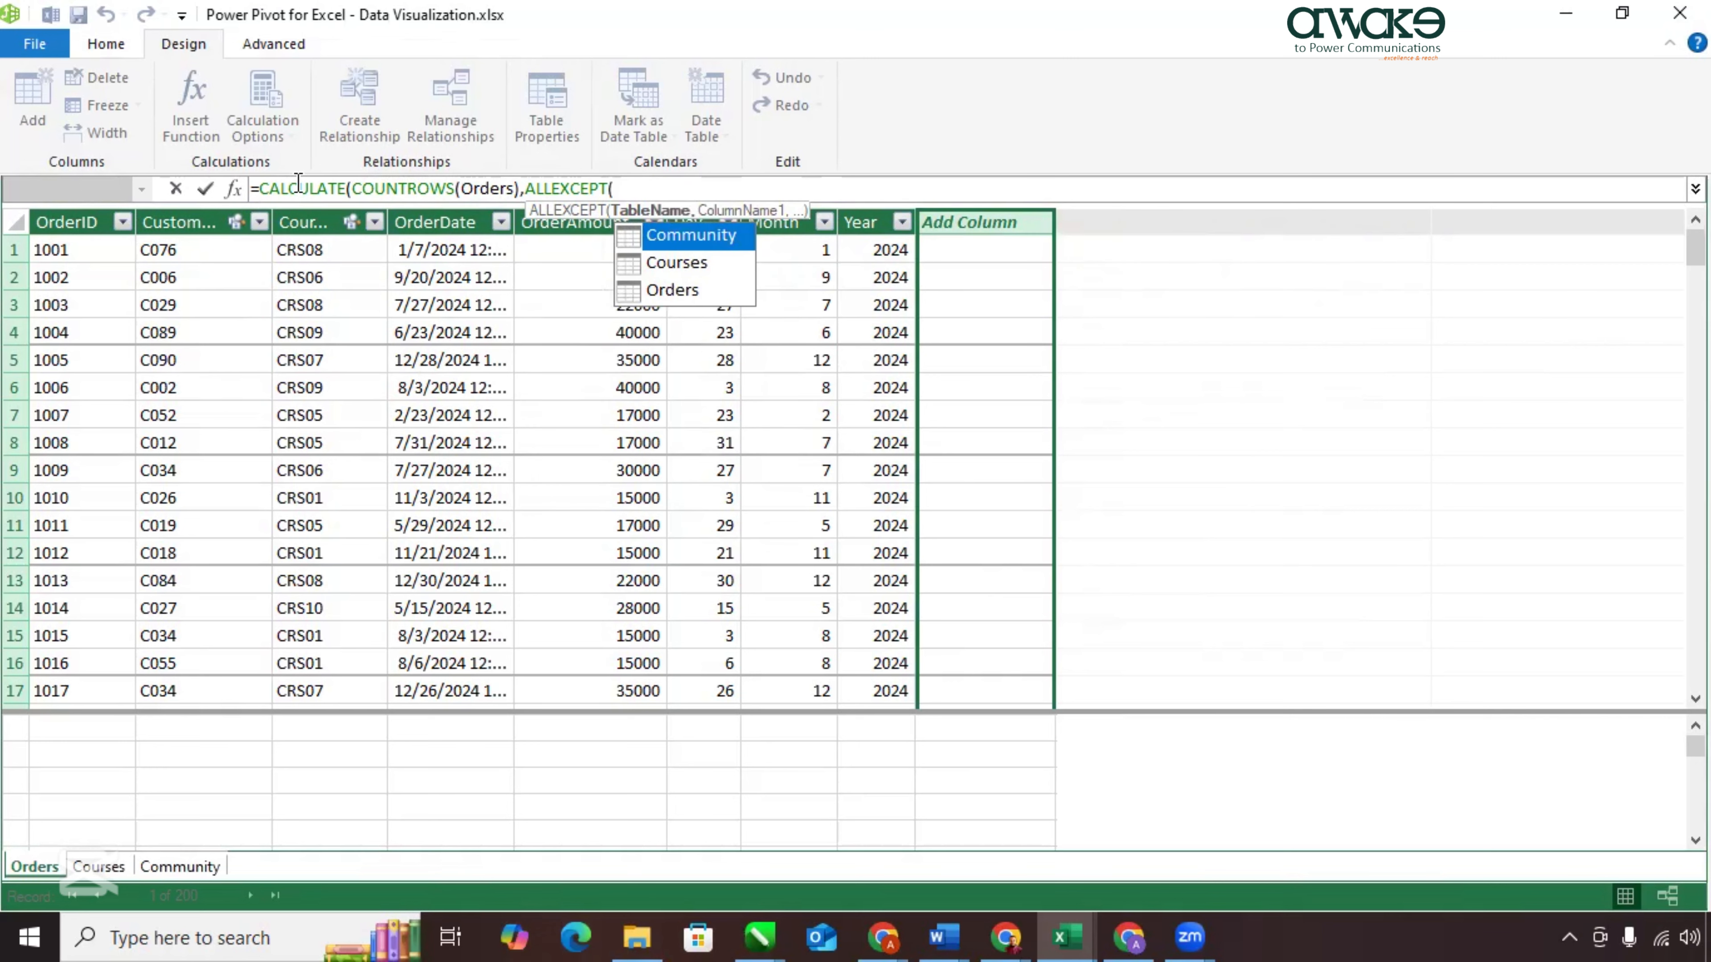
text(Ord)
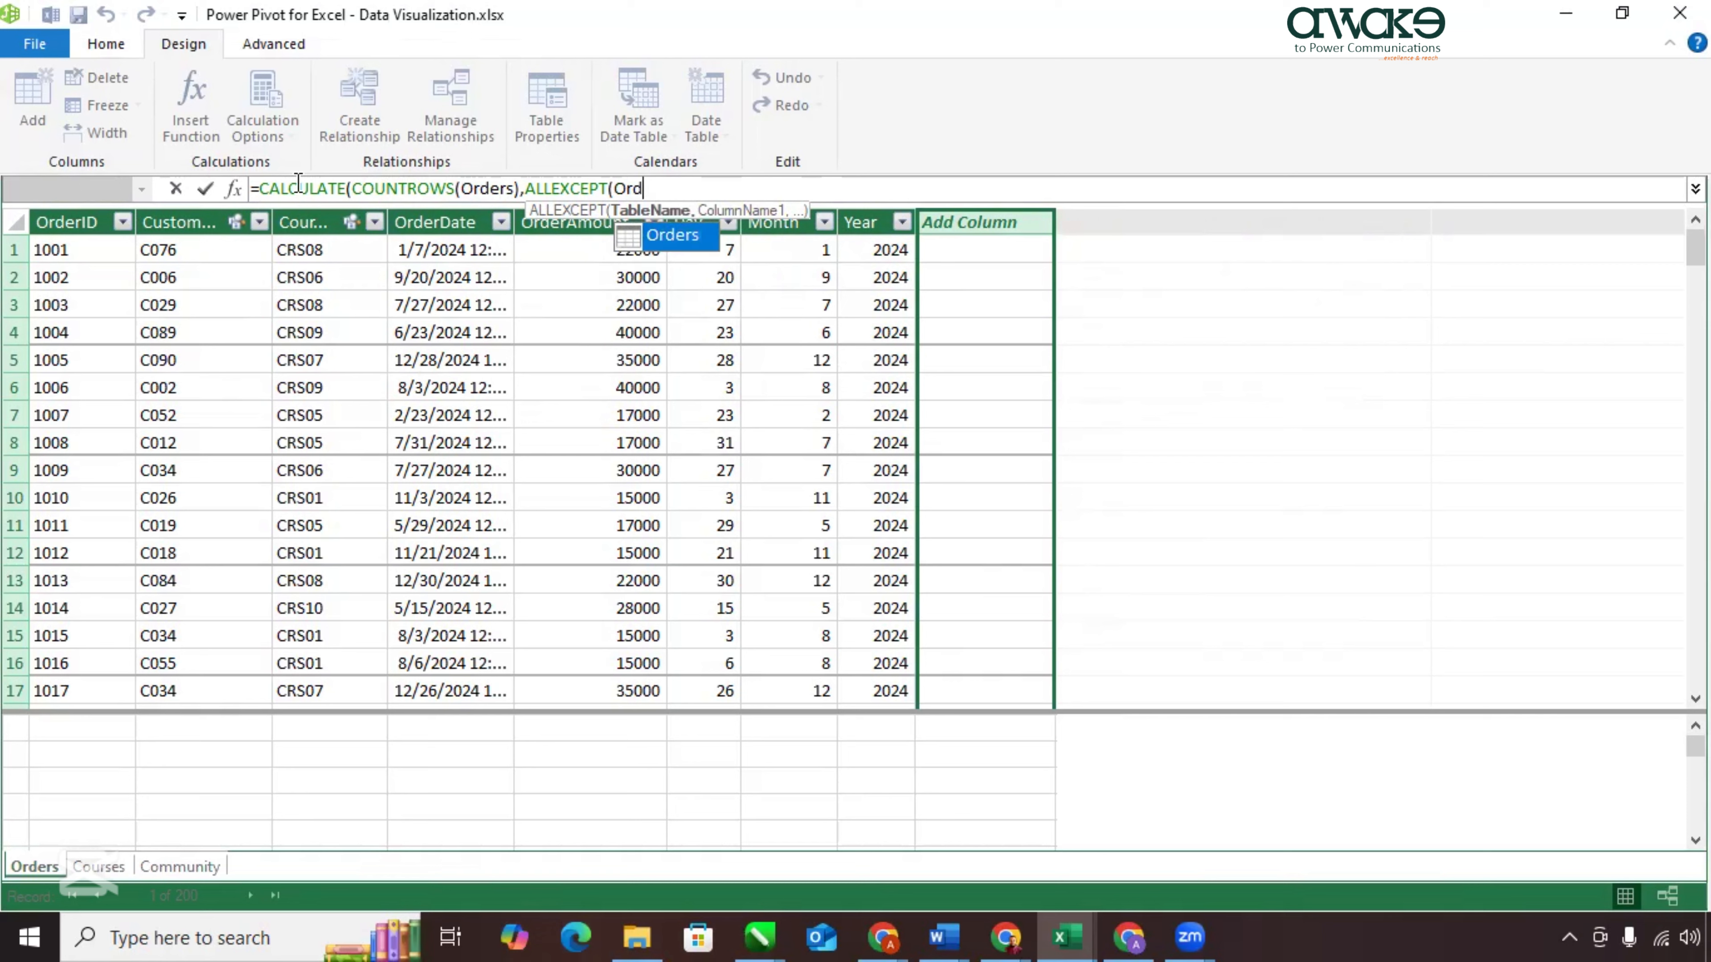
text(ers,)
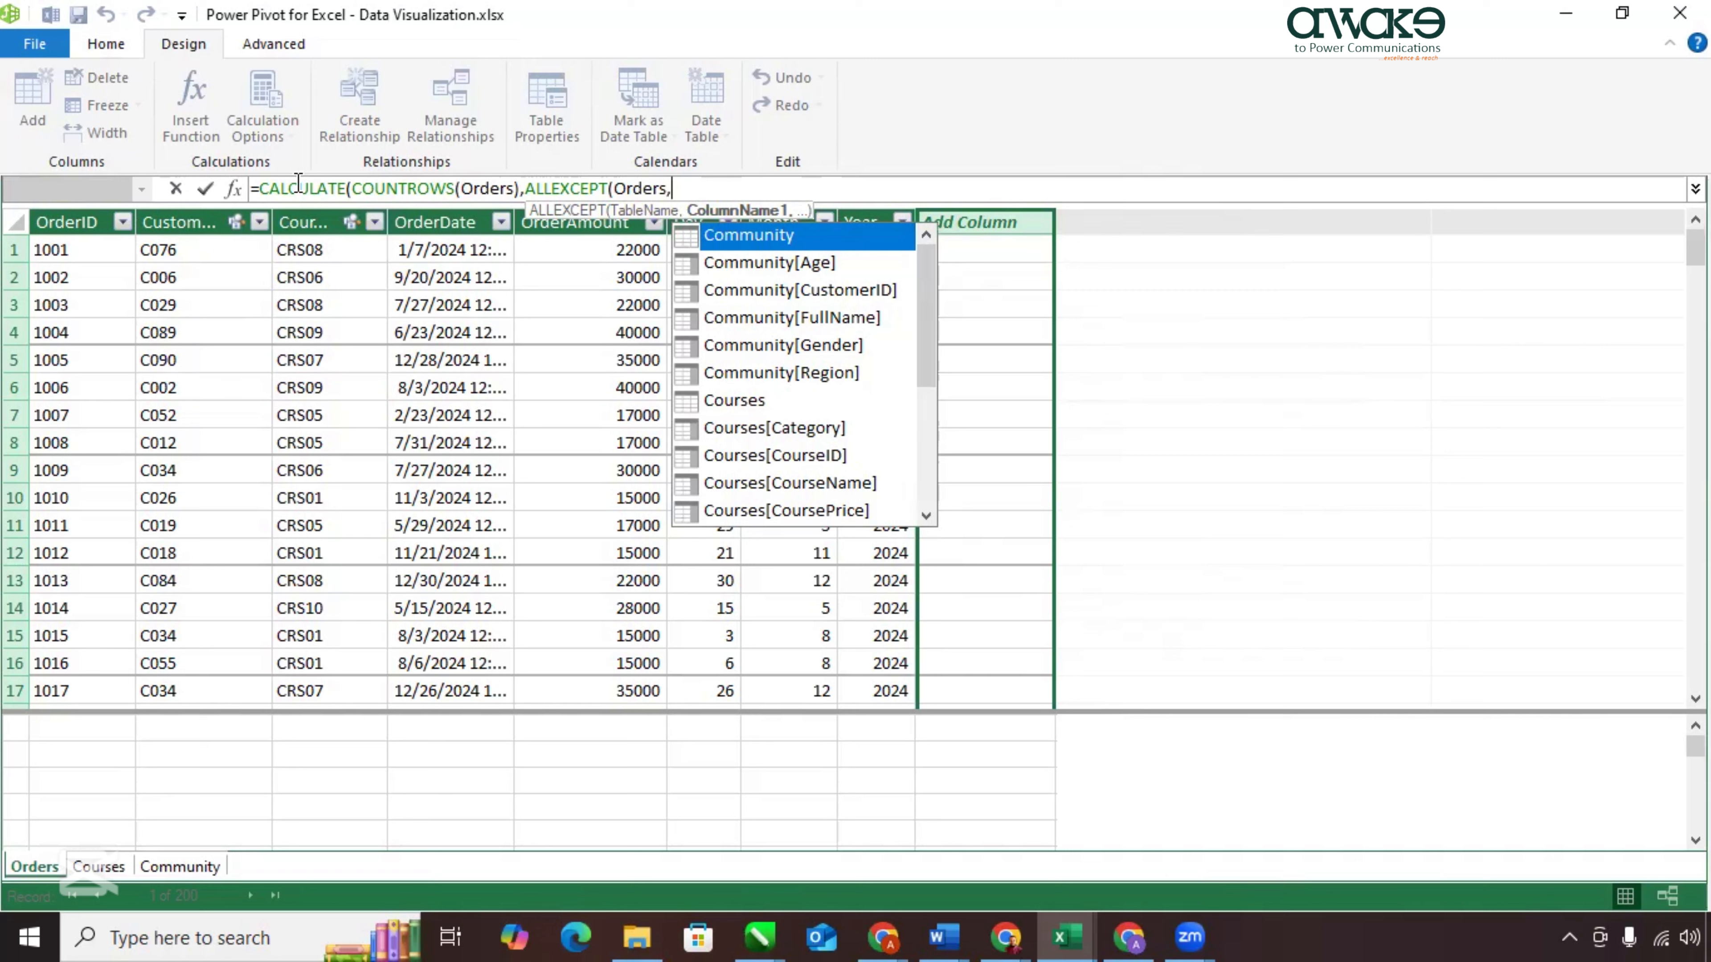
text(Orders[)
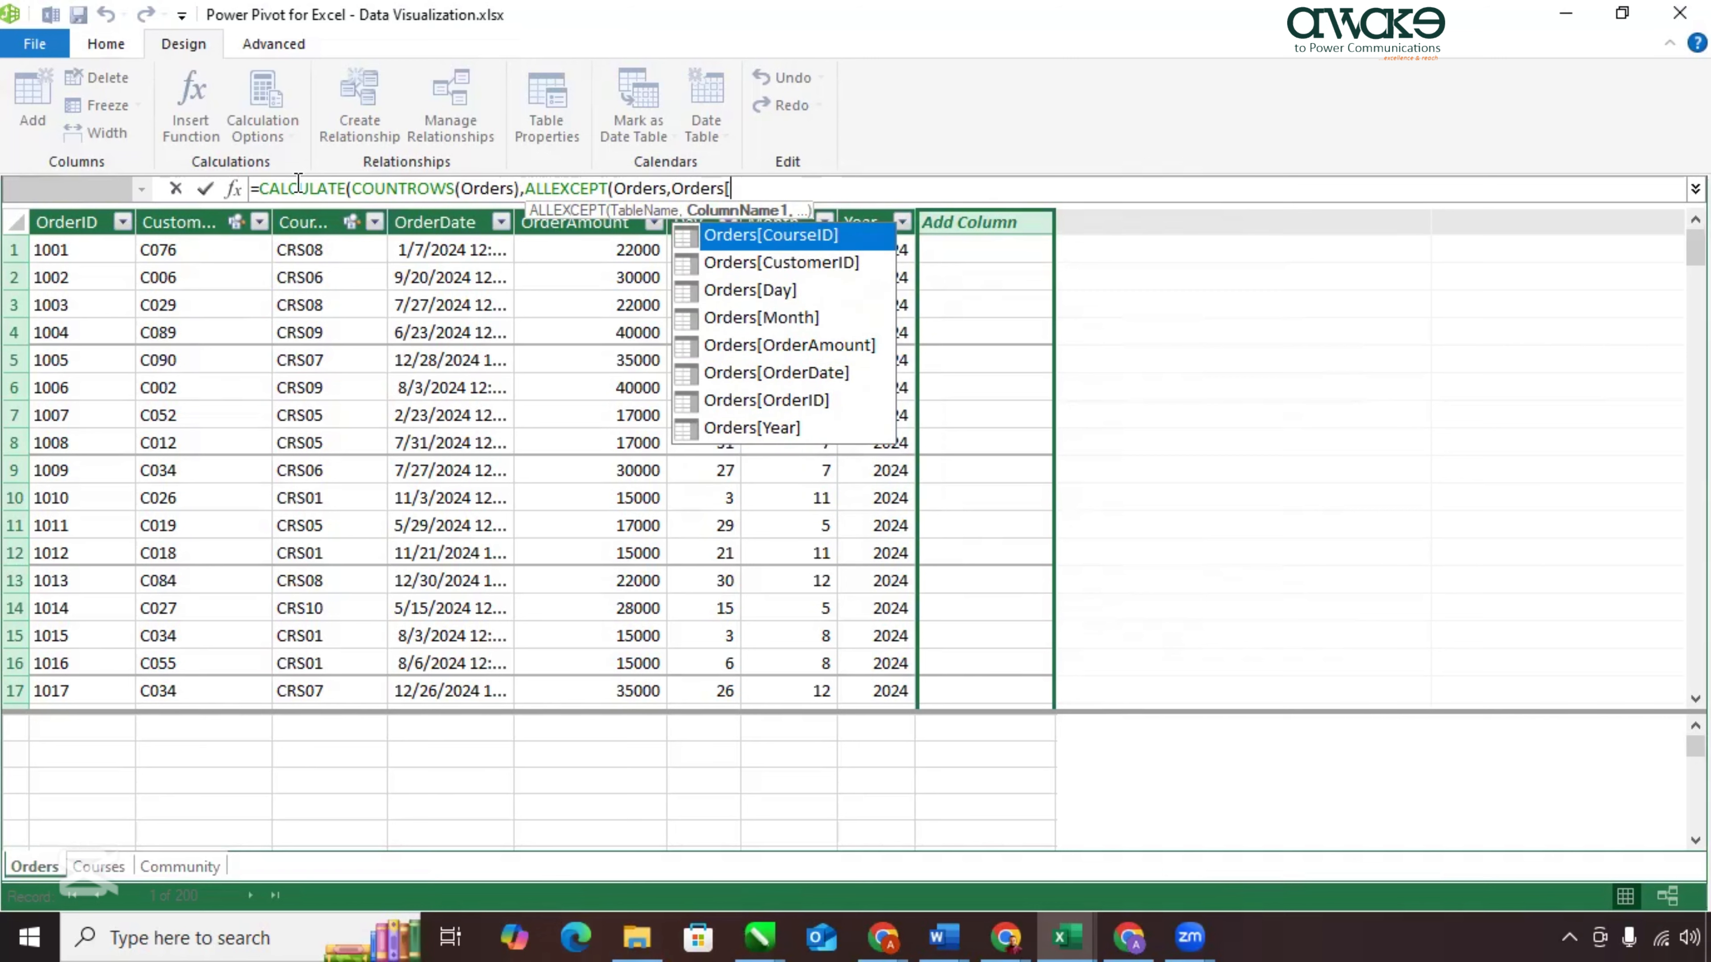
text(CustomerID)
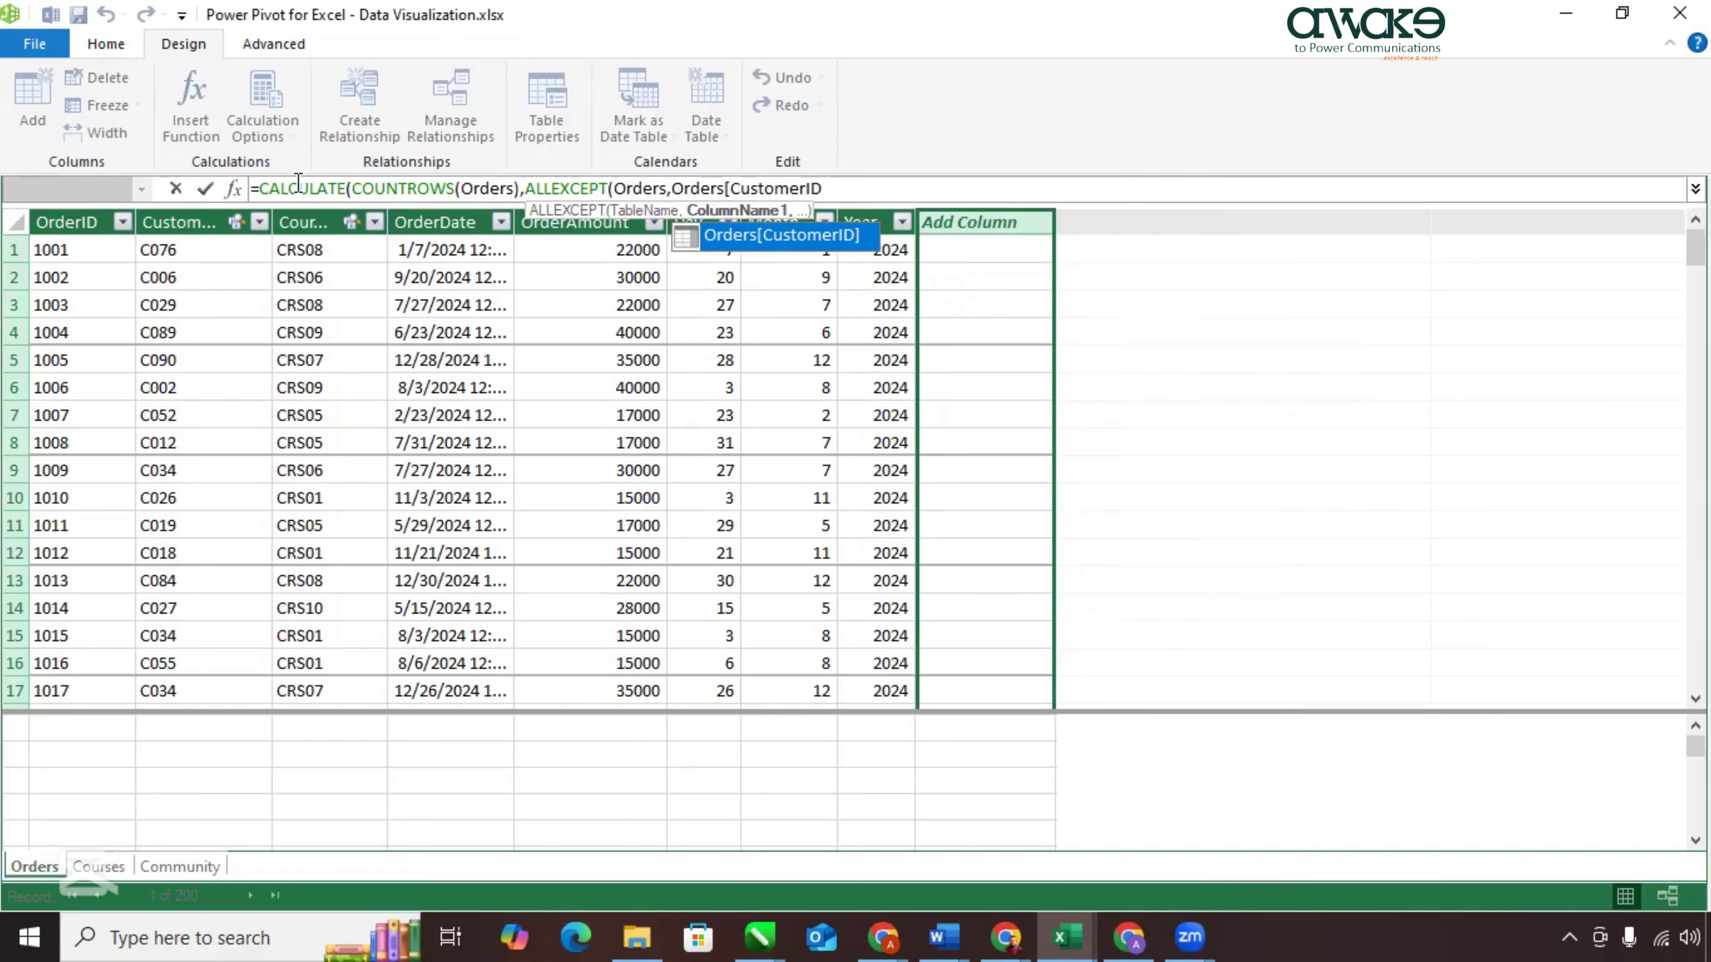
text(] )
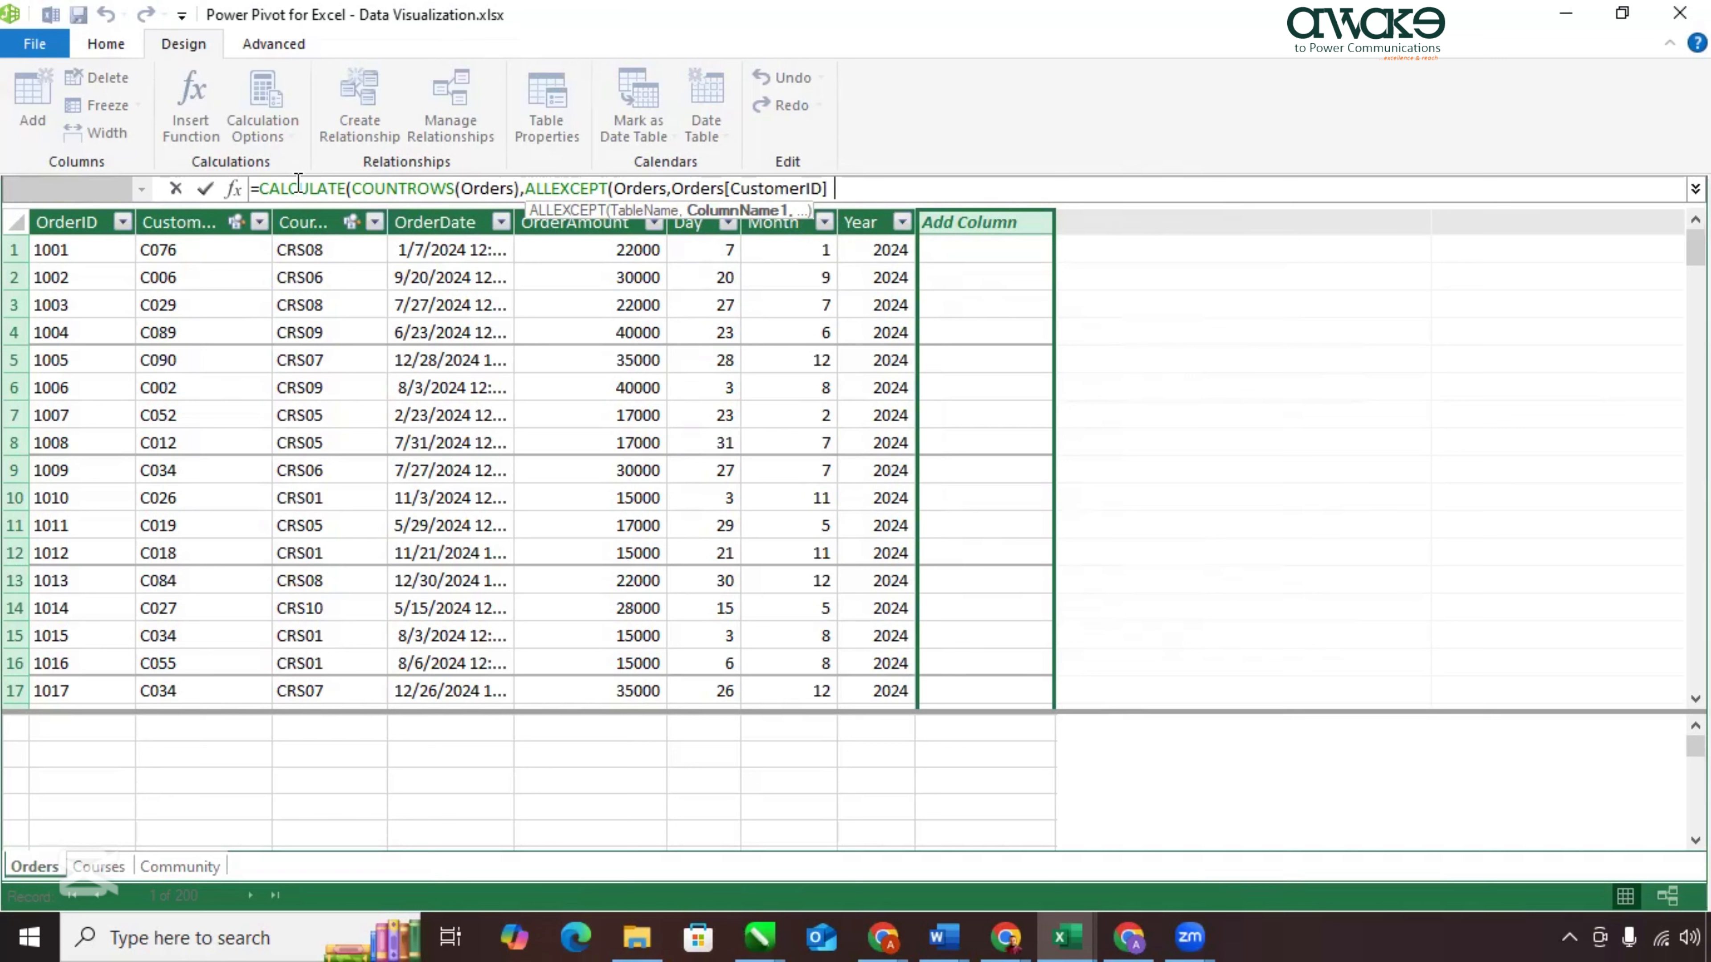
text()))
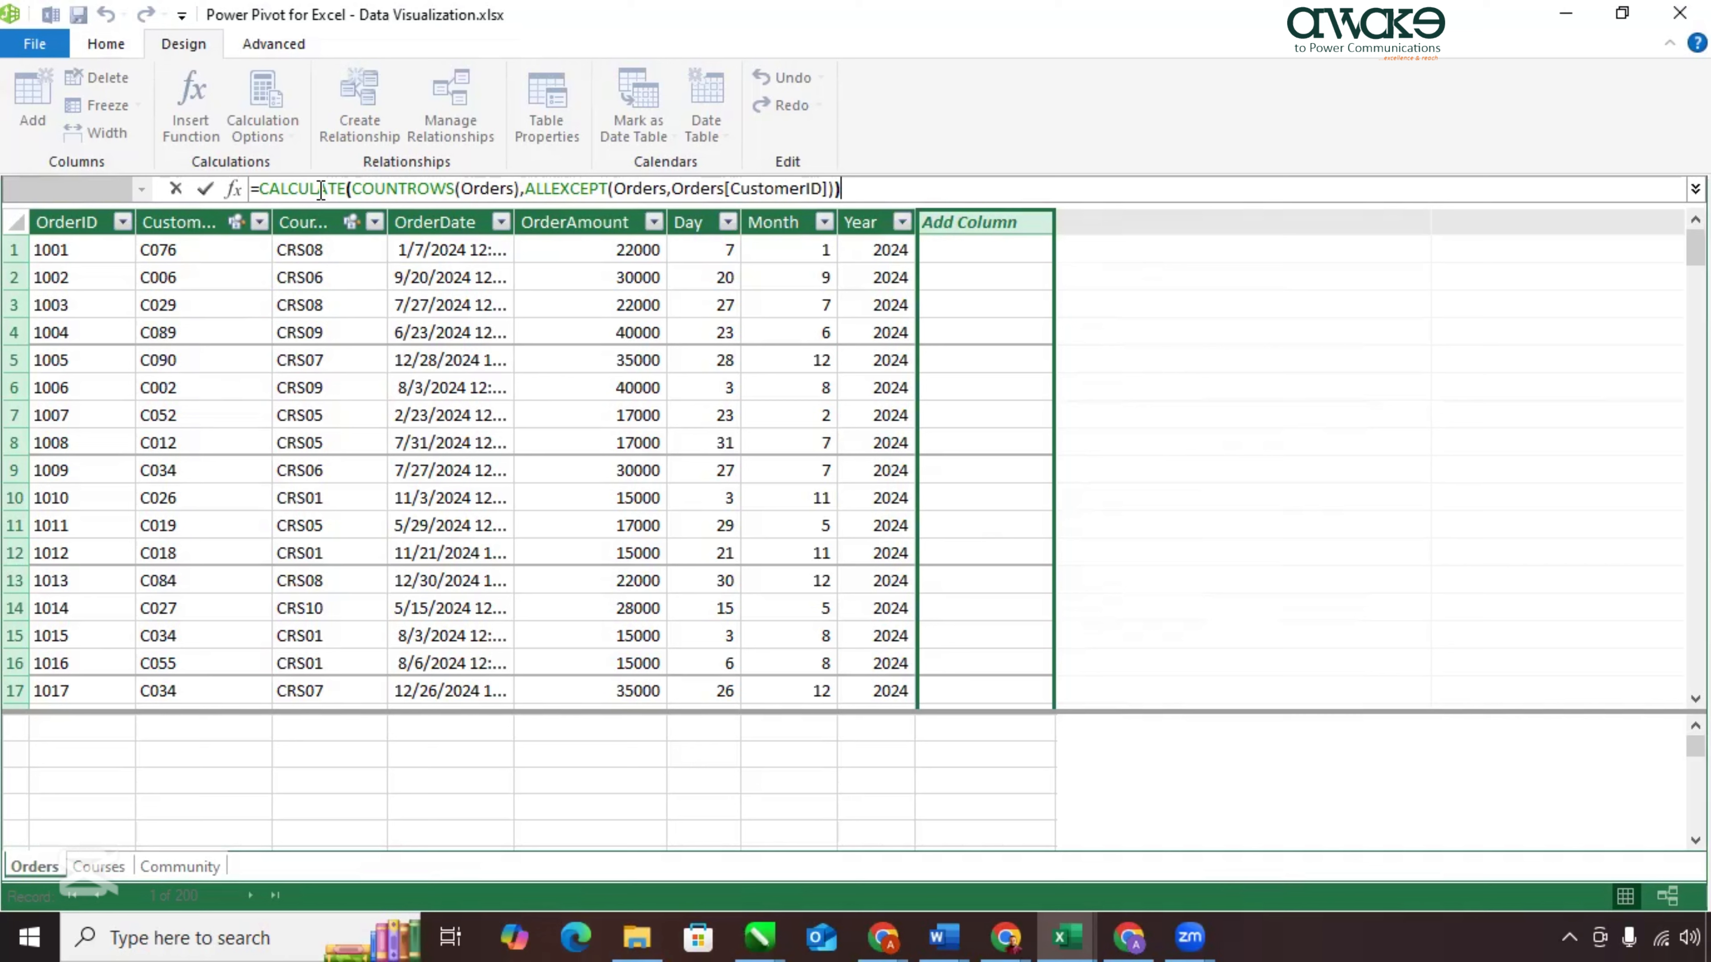
click(353, 188)
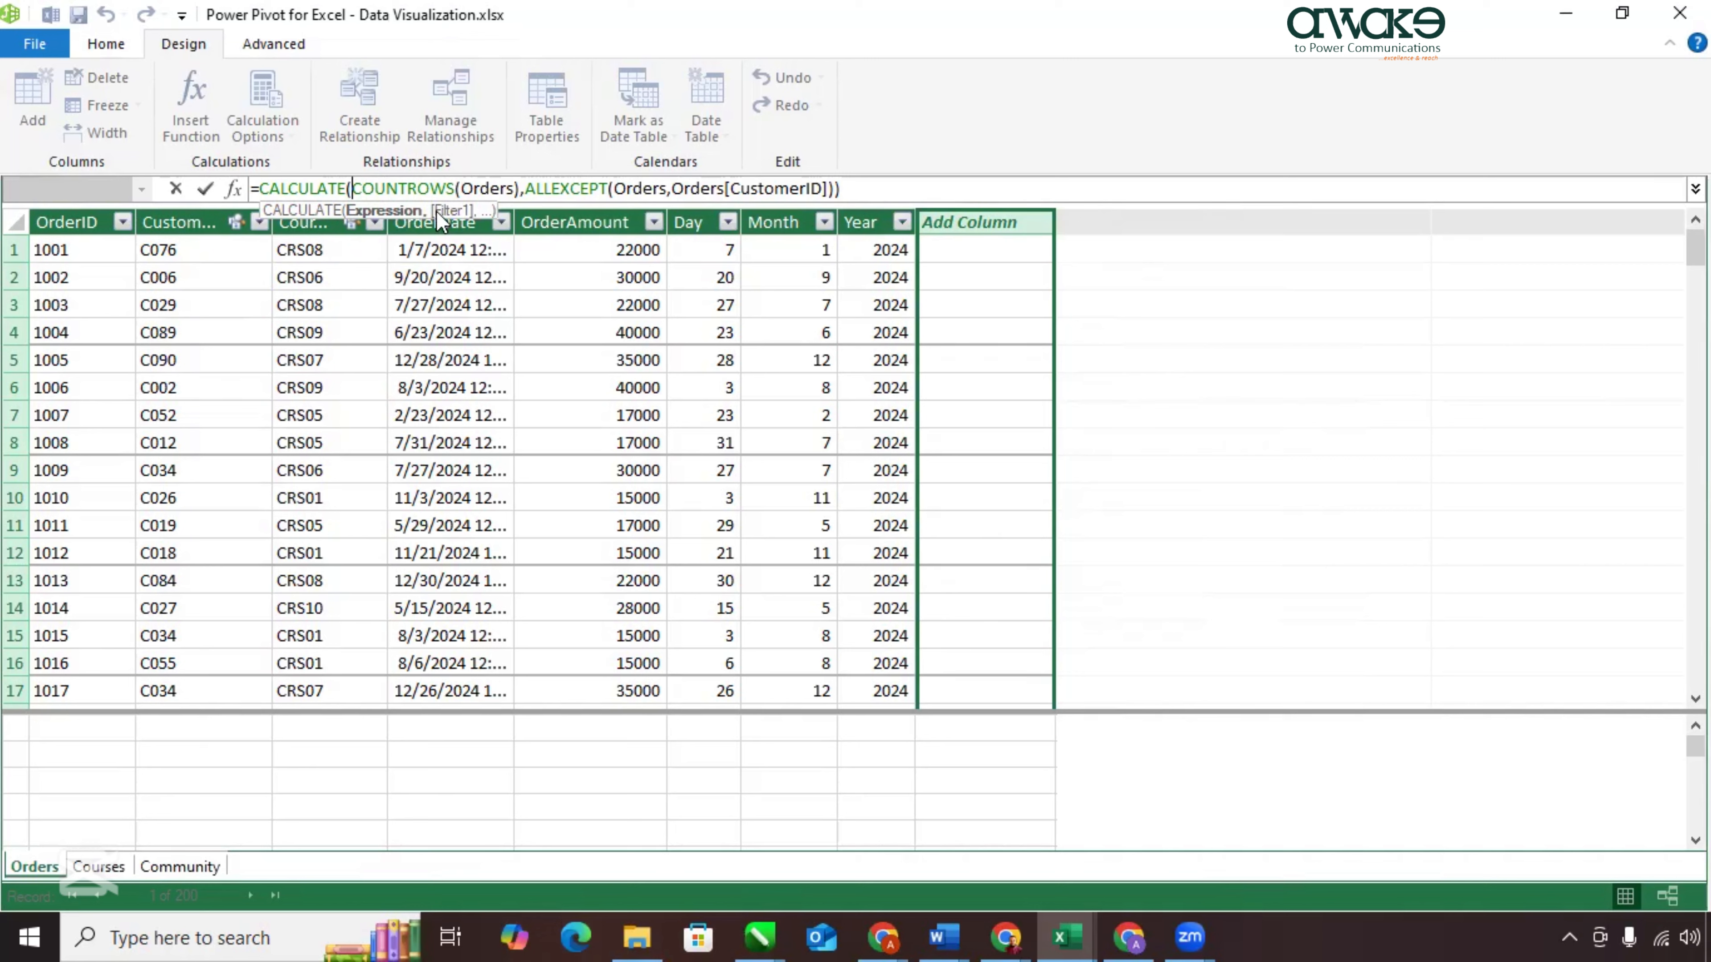
click(564, 188)
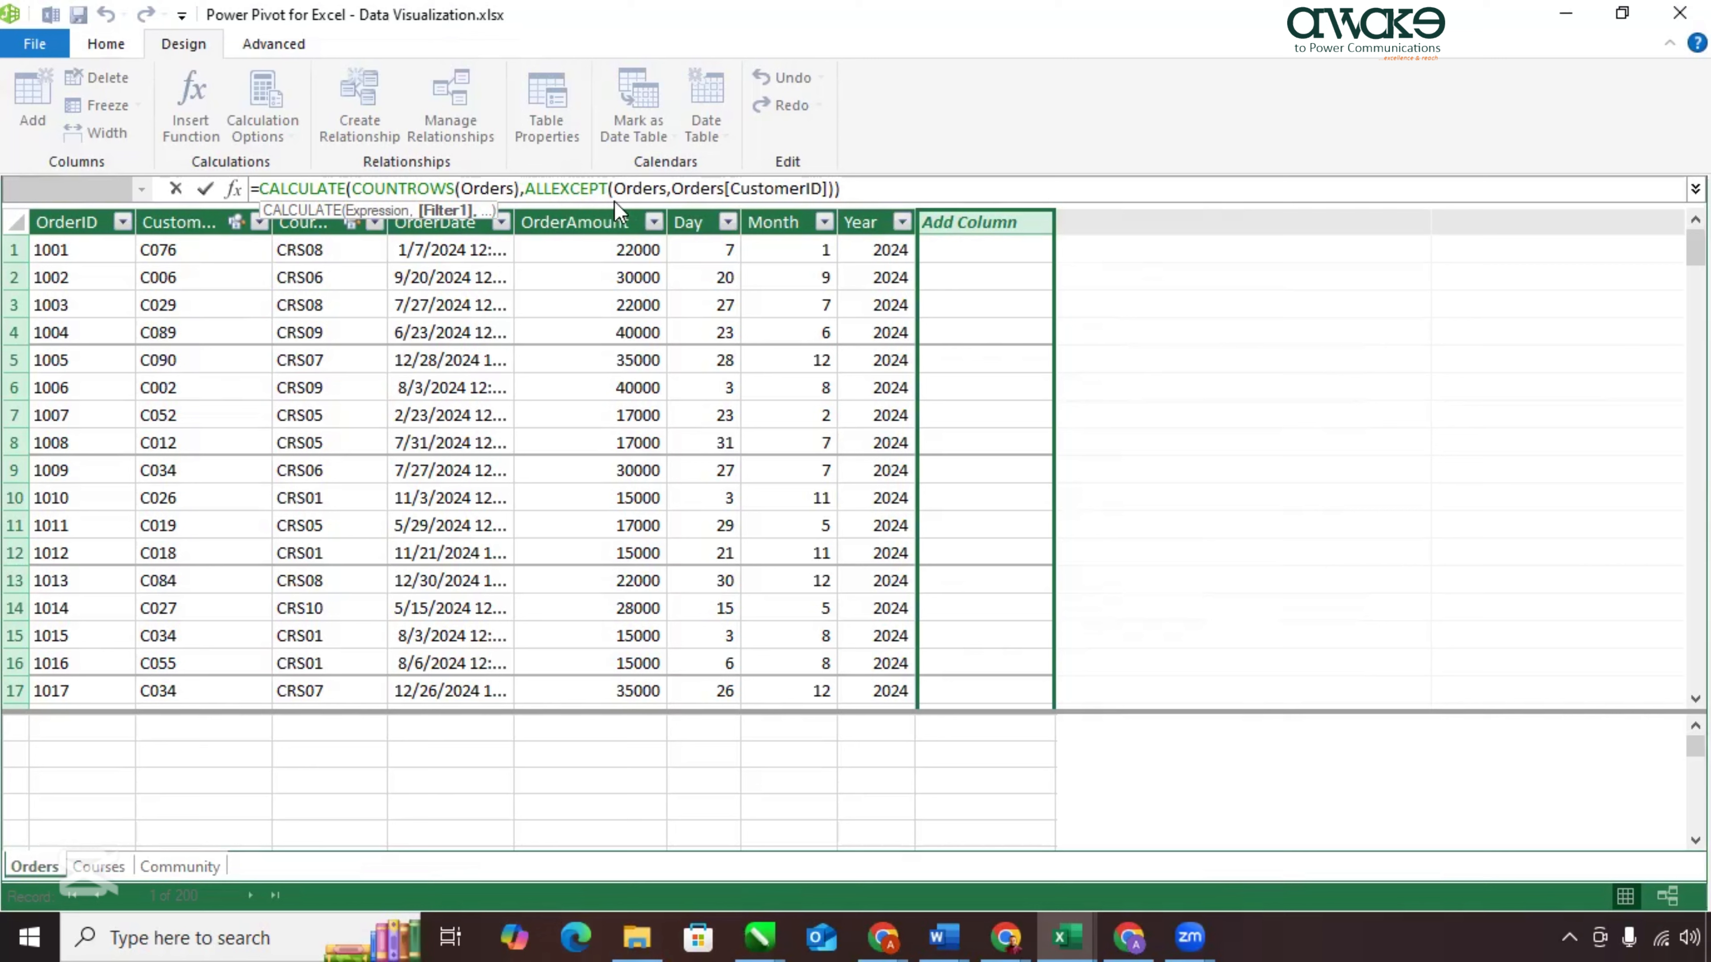
click(750, 187)
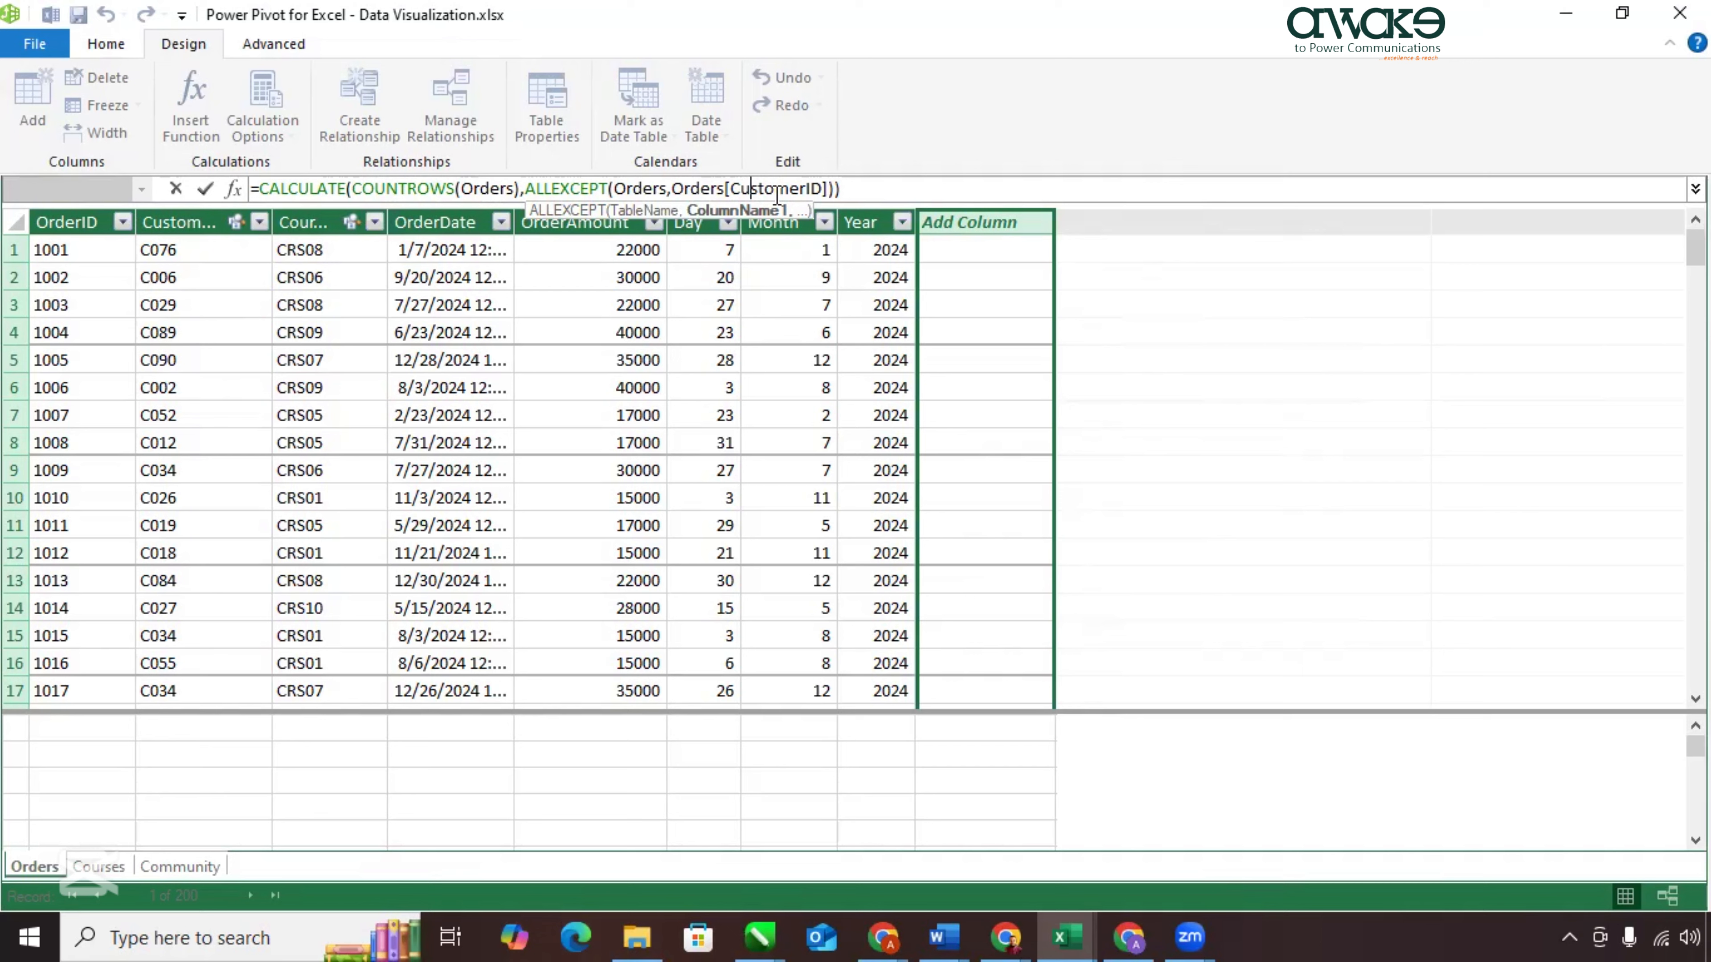
key(Return)
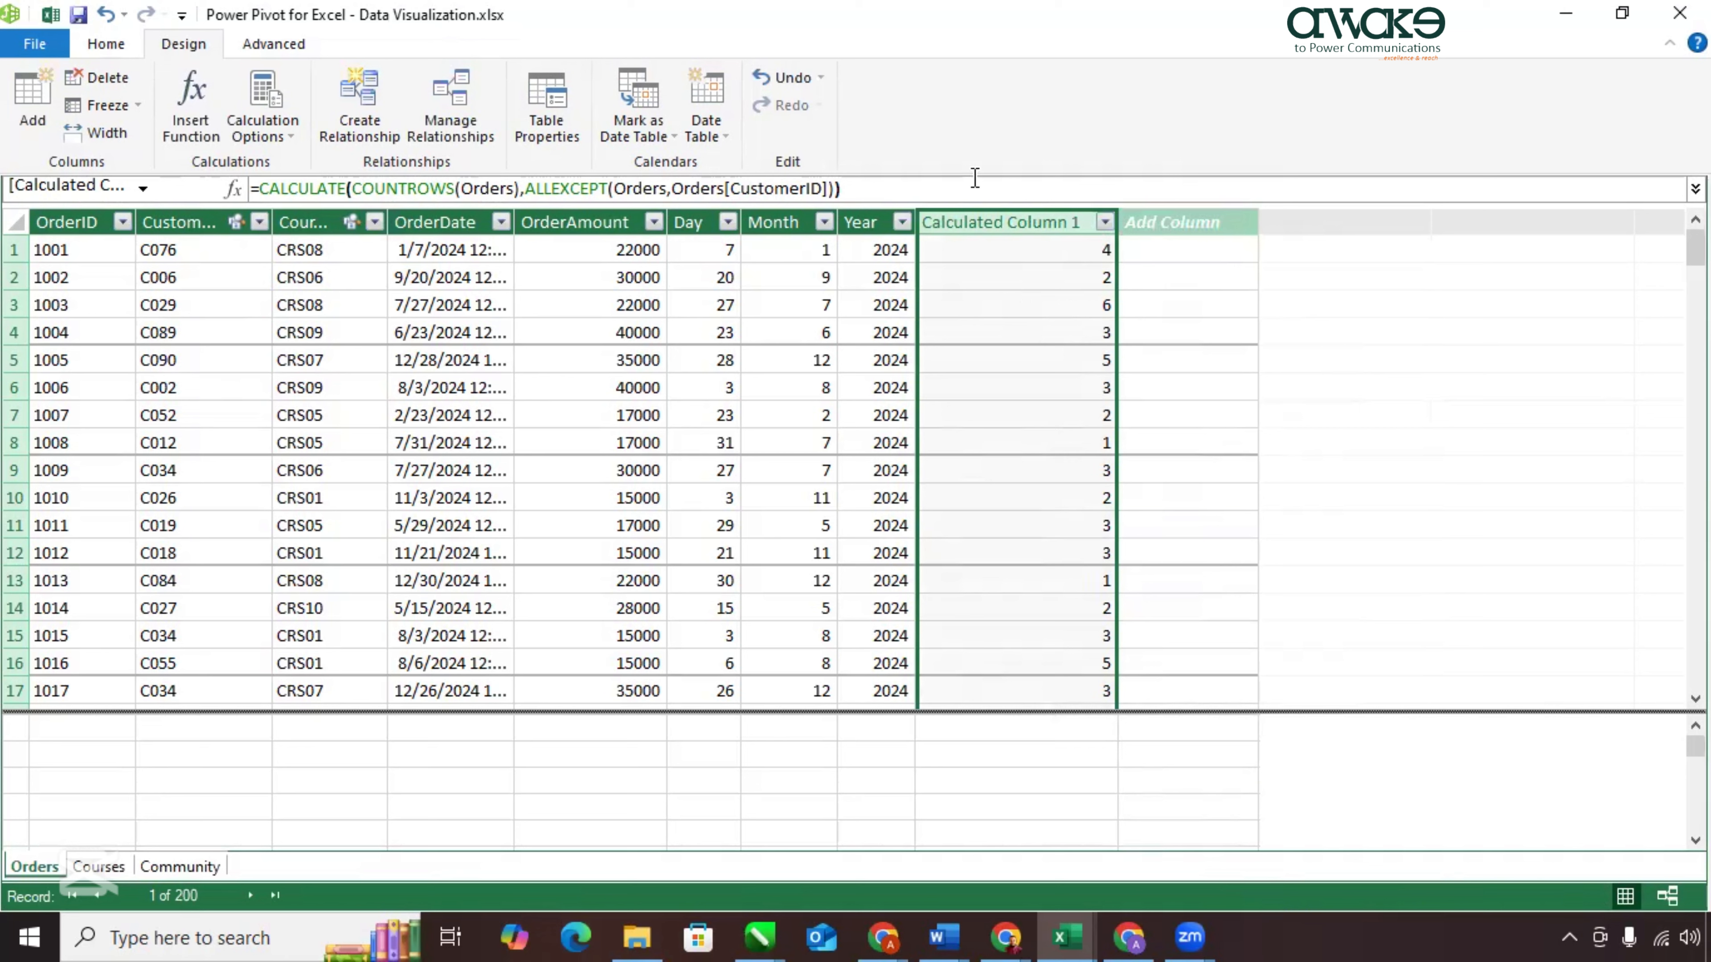
Rename the new calculated column in the Orders table as OrderCount.
right_click(950, 221)
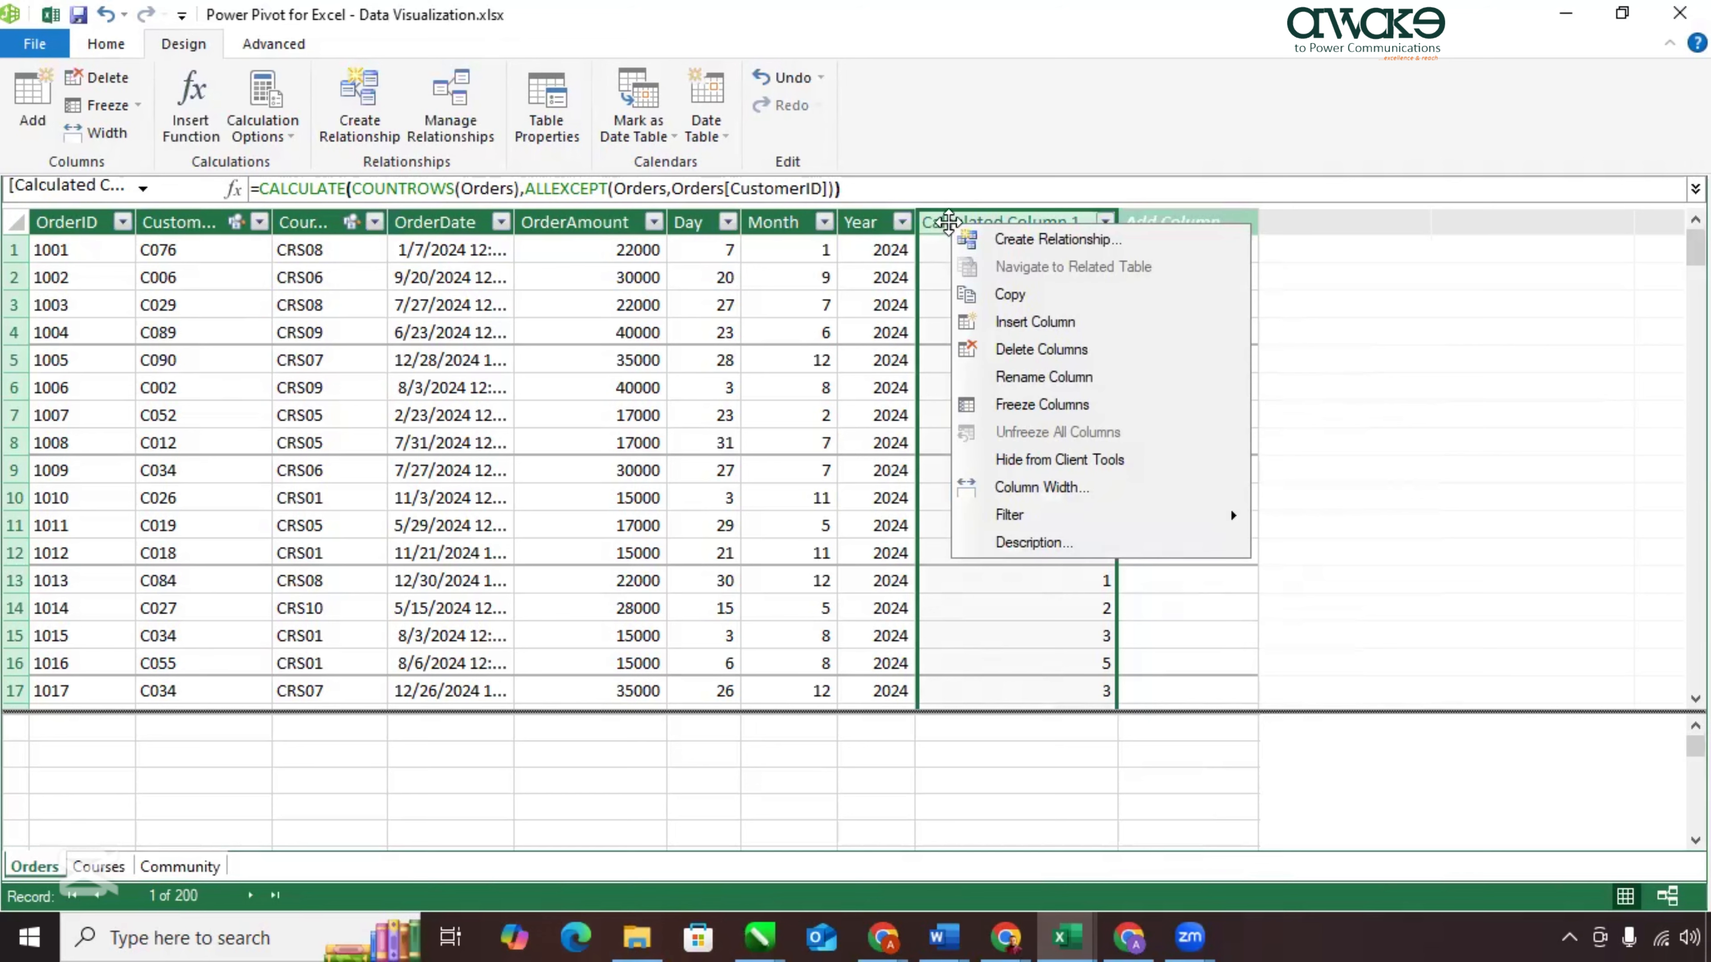
click(1063, 377)
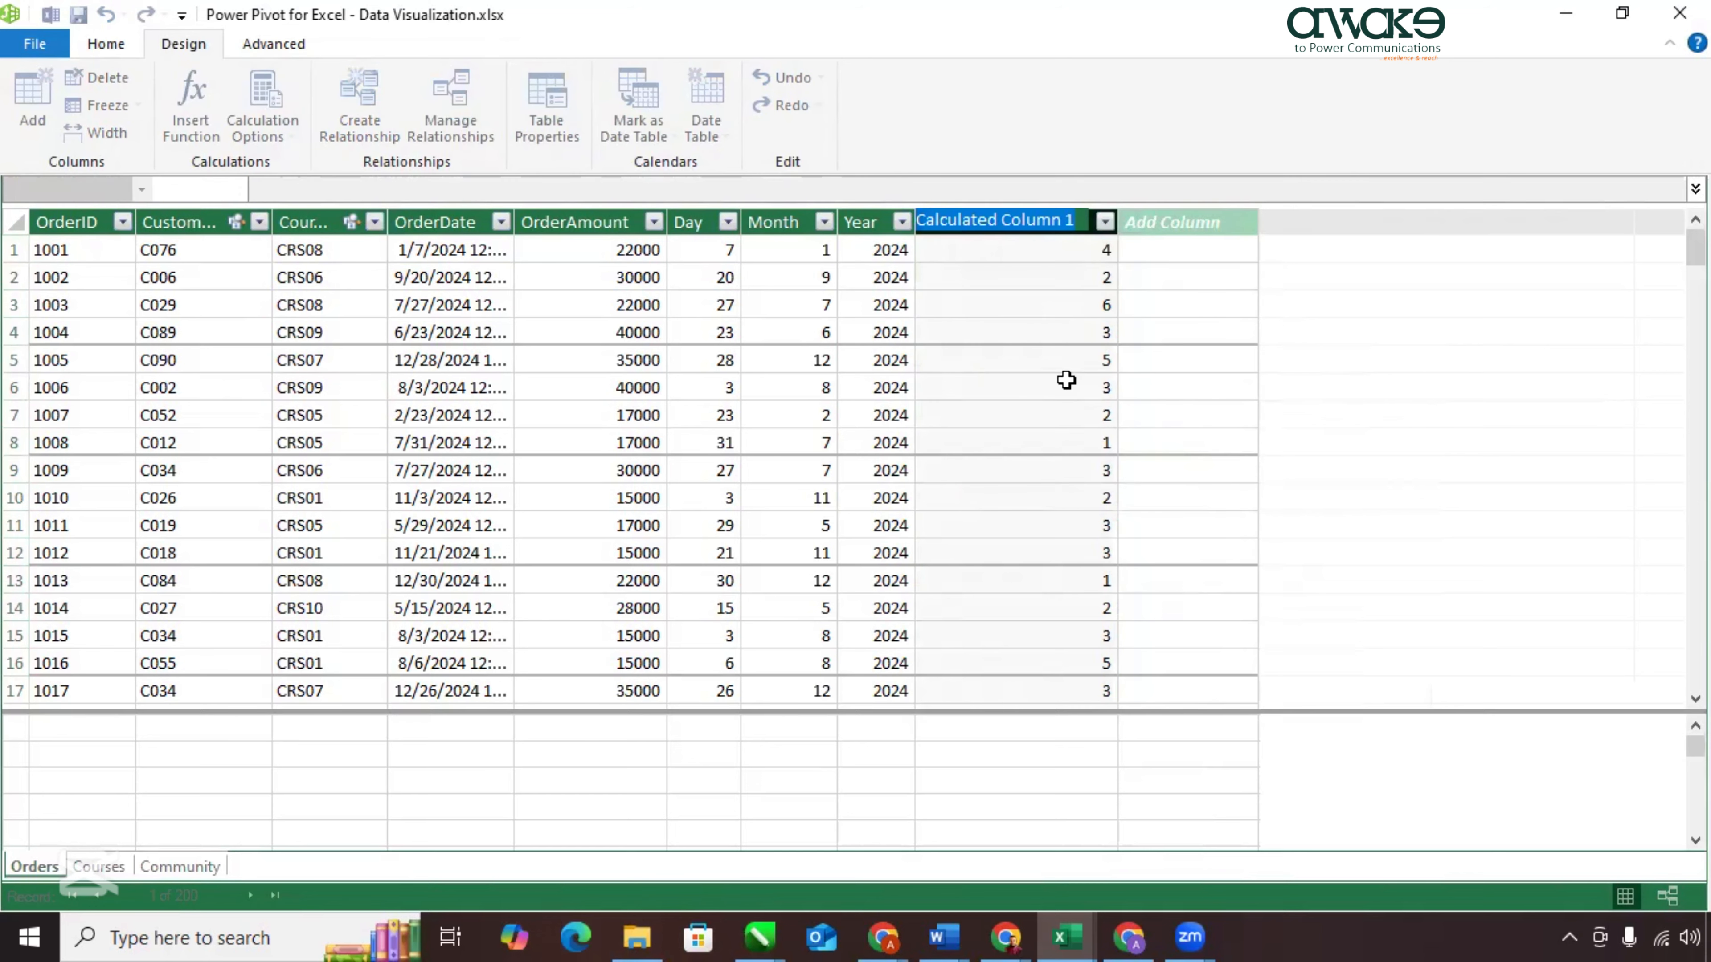
text(OrderCount)
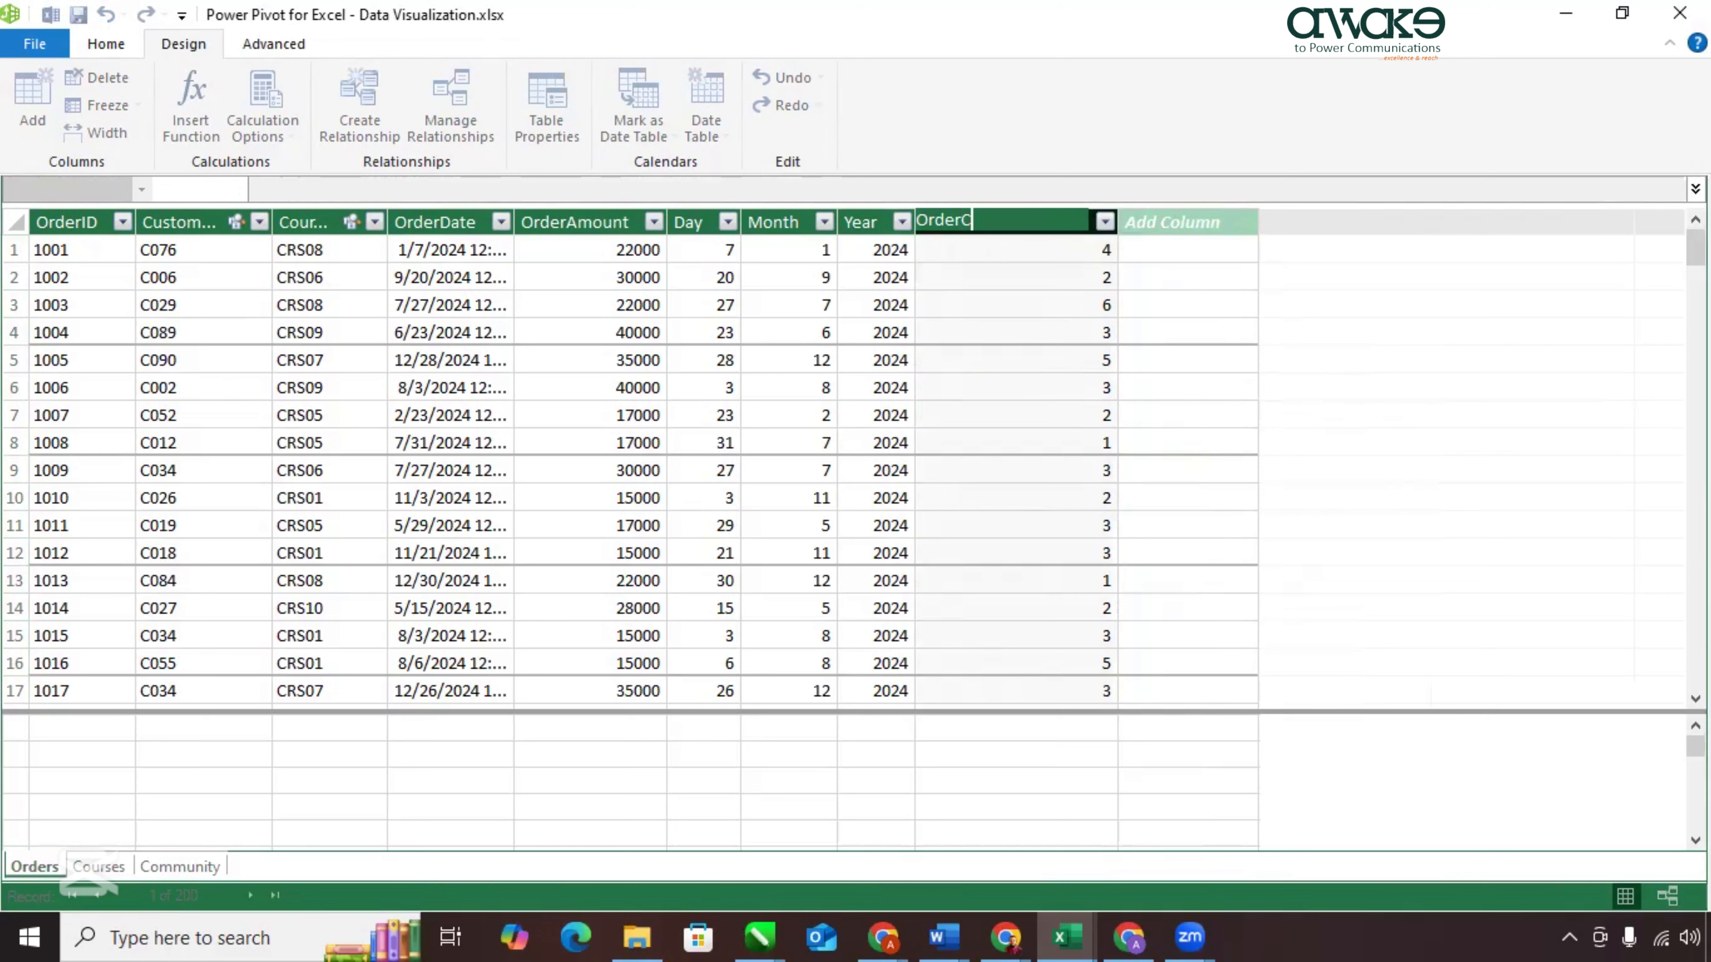
key(Return)
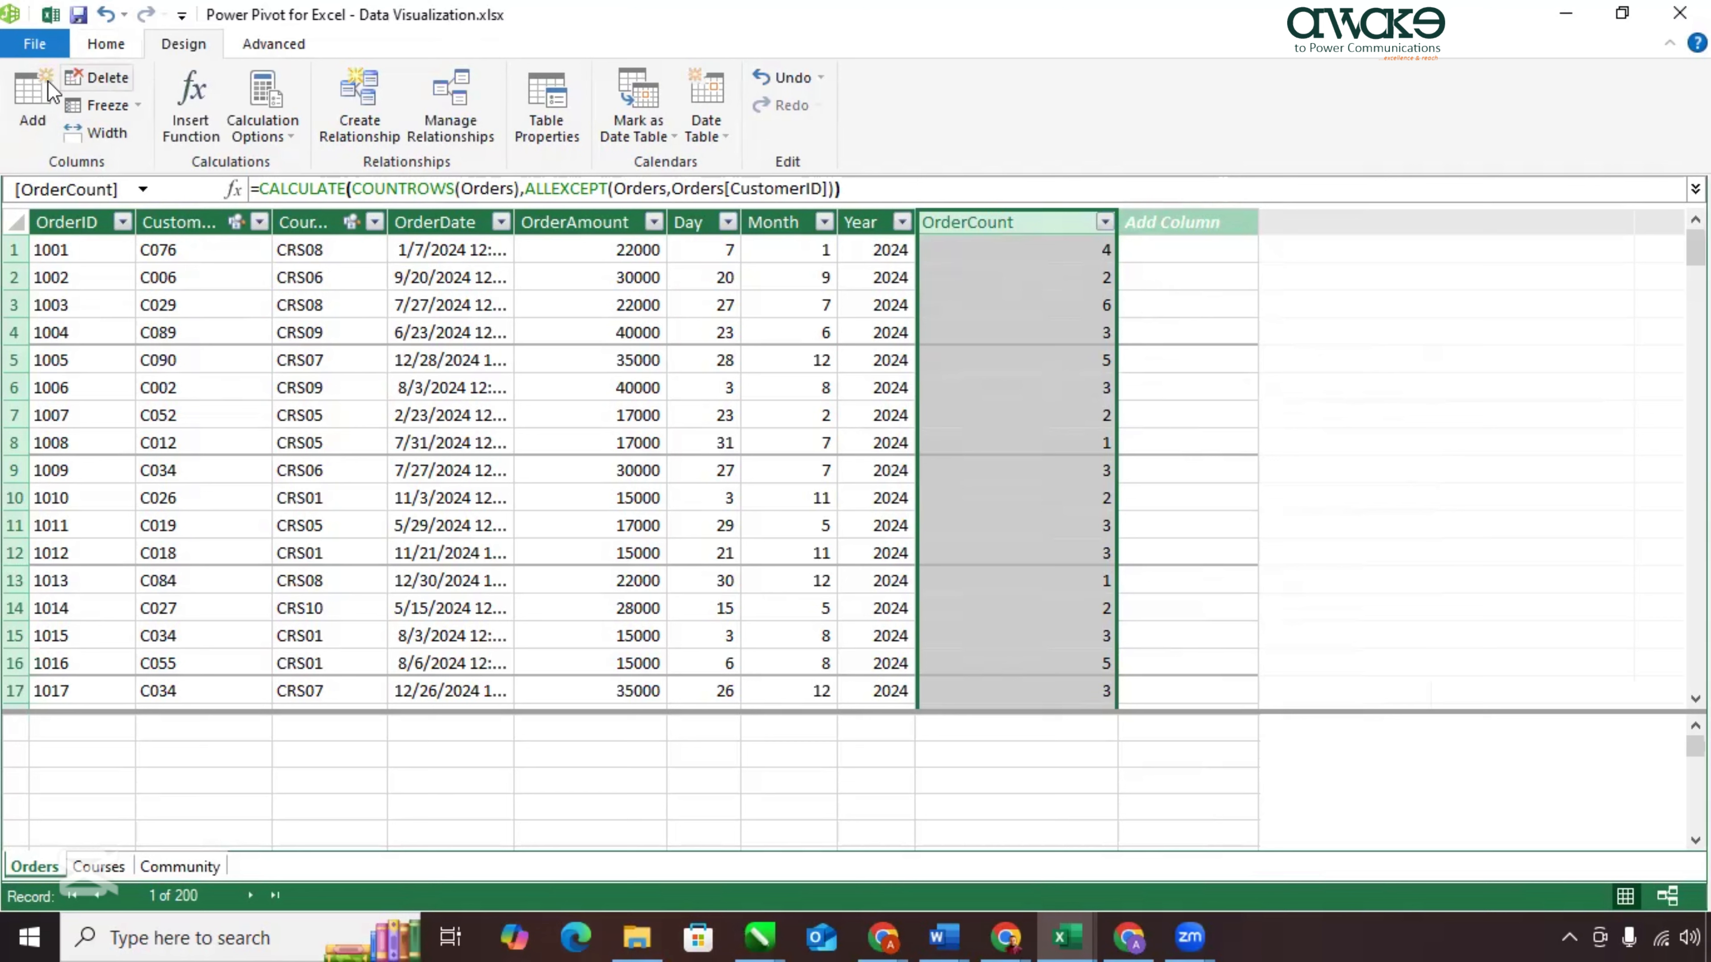
Add a calculated column to the Orders table with the formula =IF([OrderCount]>1,"Repeat","One-Time").
click(20, 94)
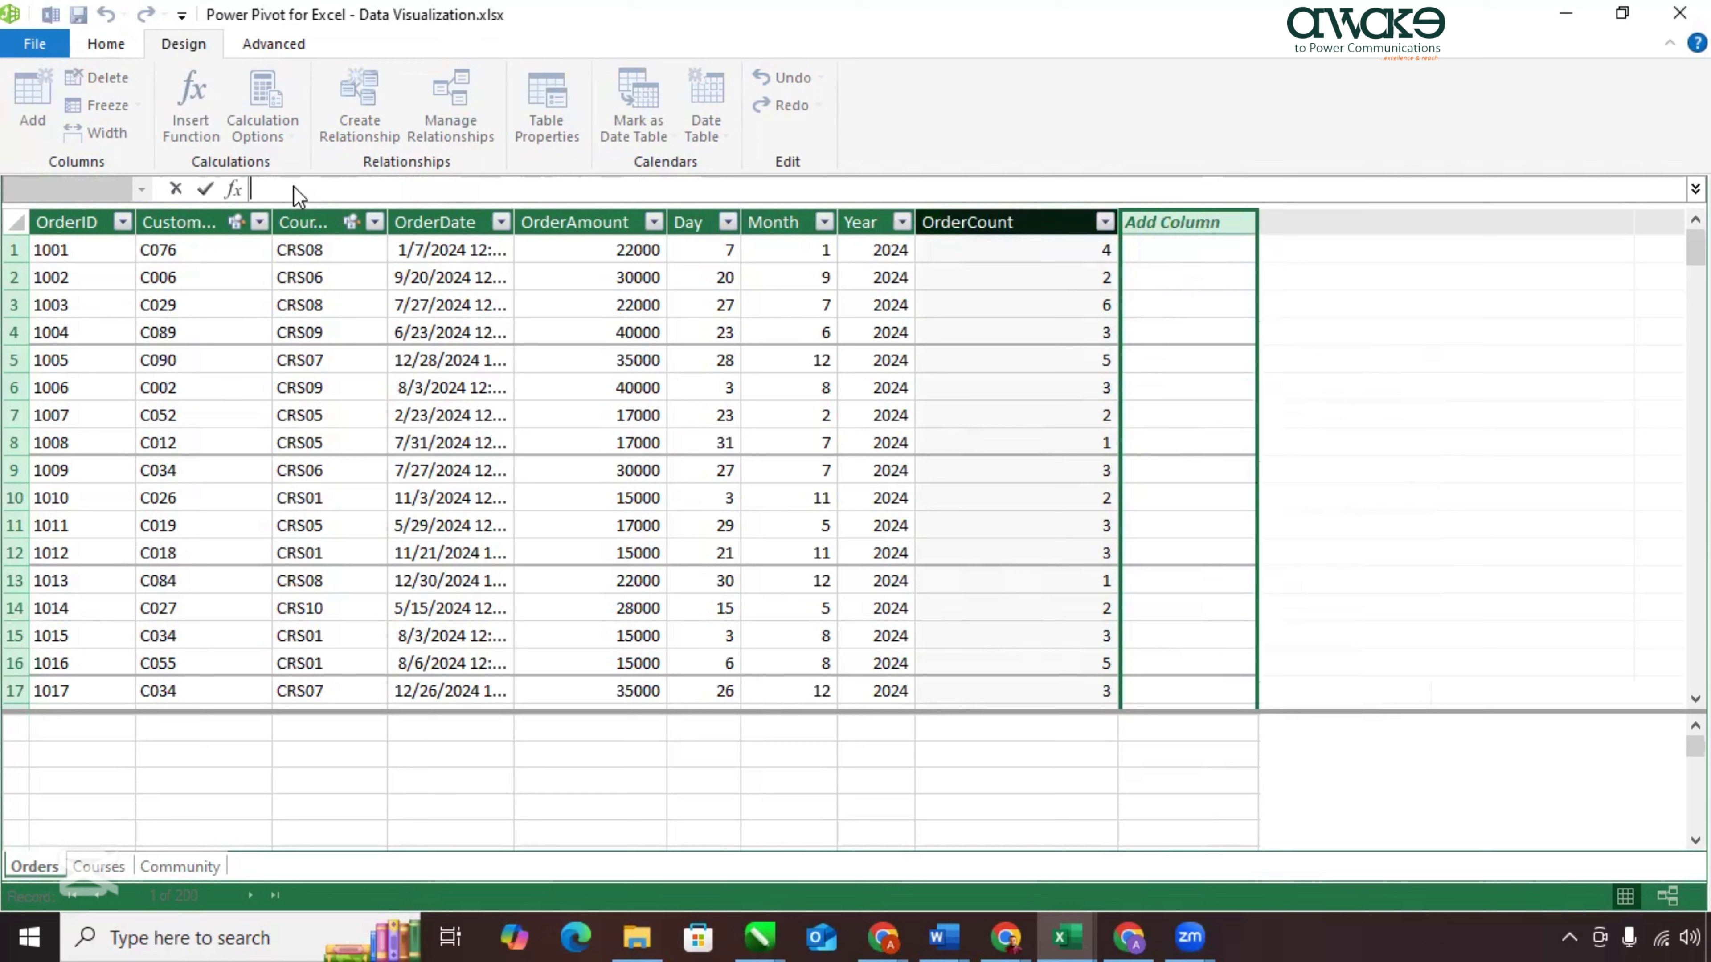
text(=IF()
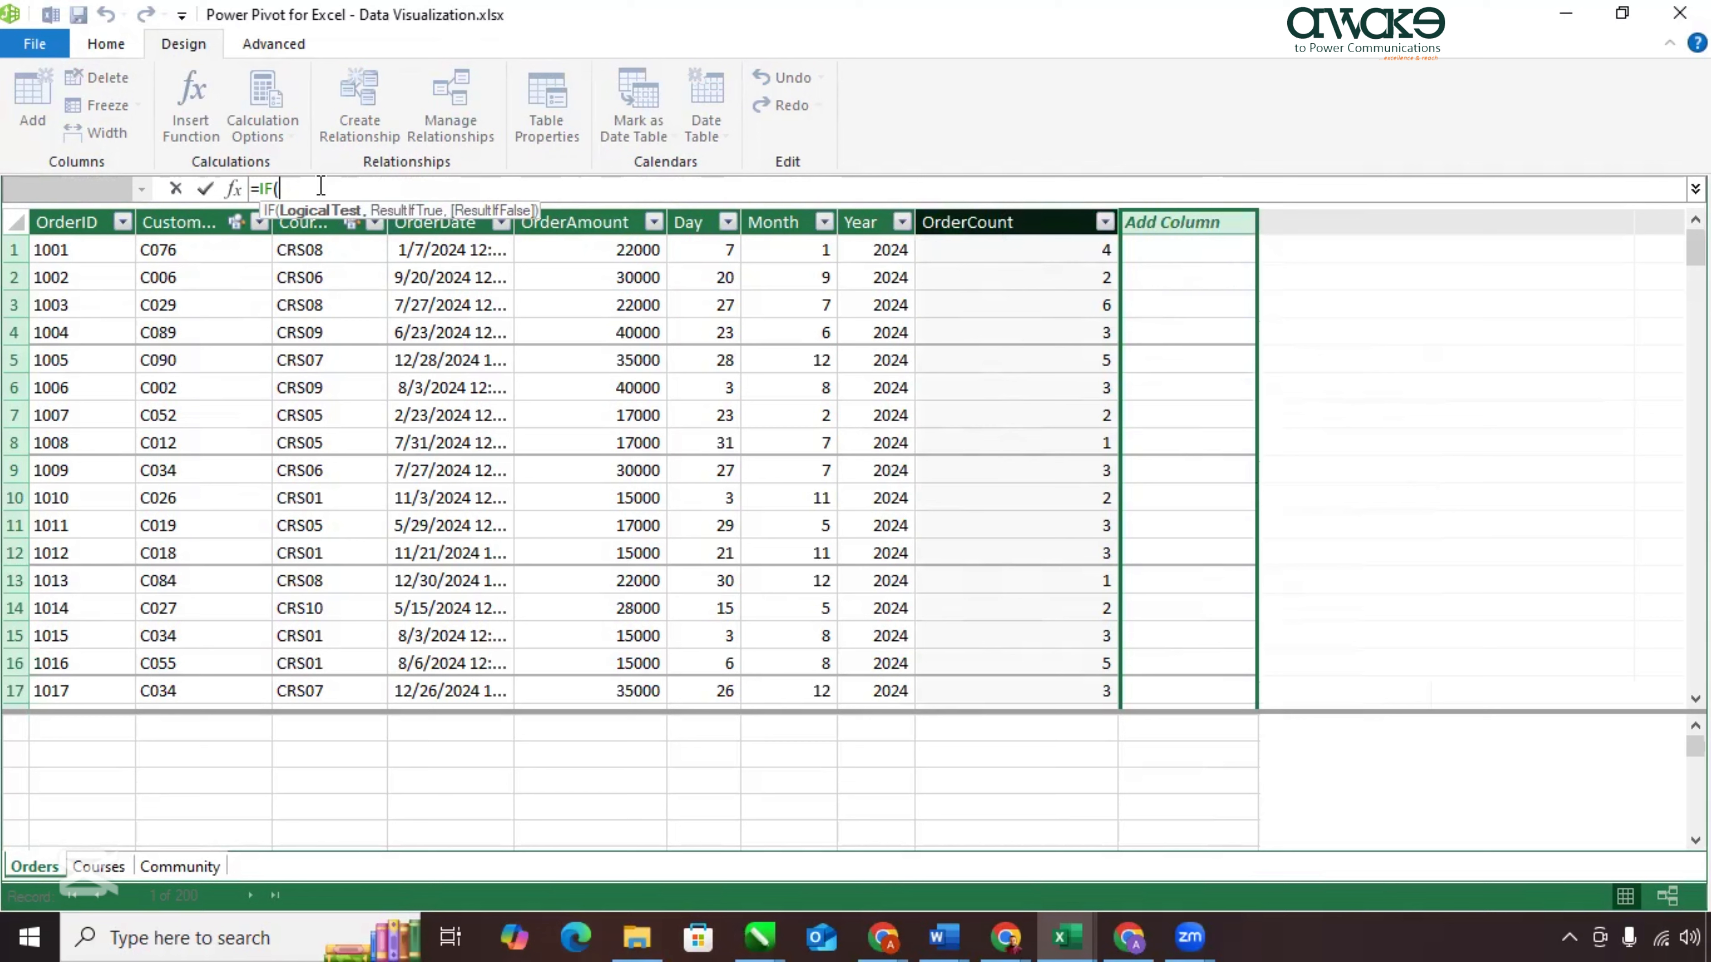
text([OrderCount)
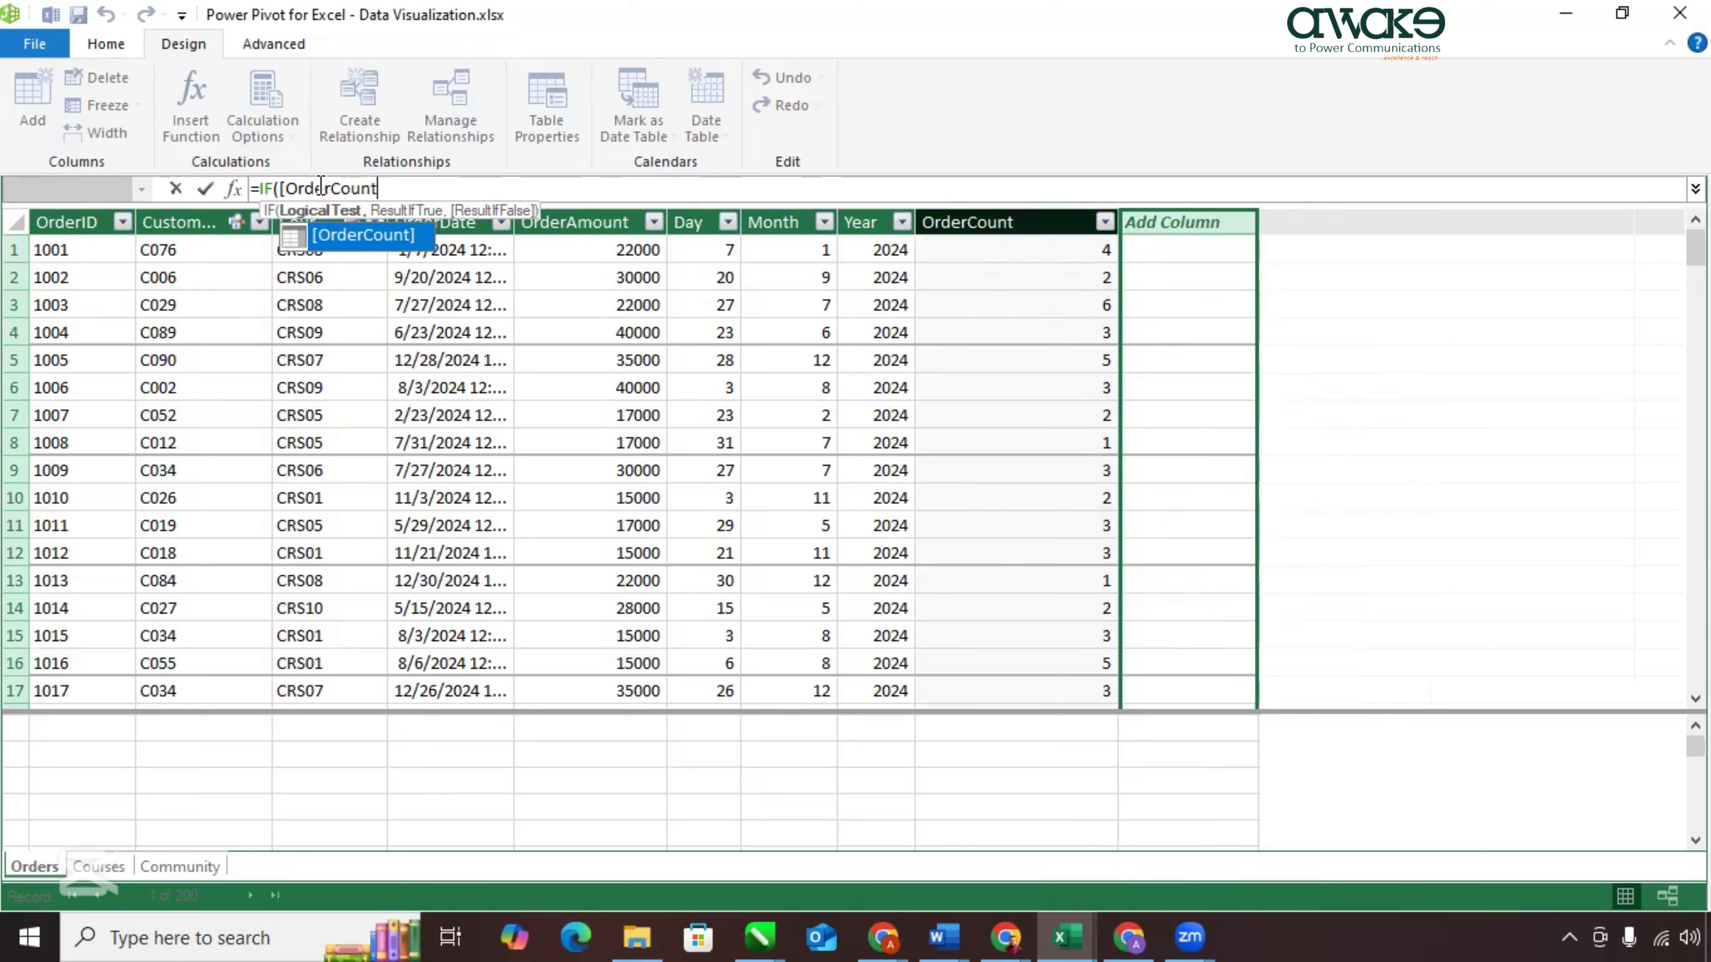
text(])
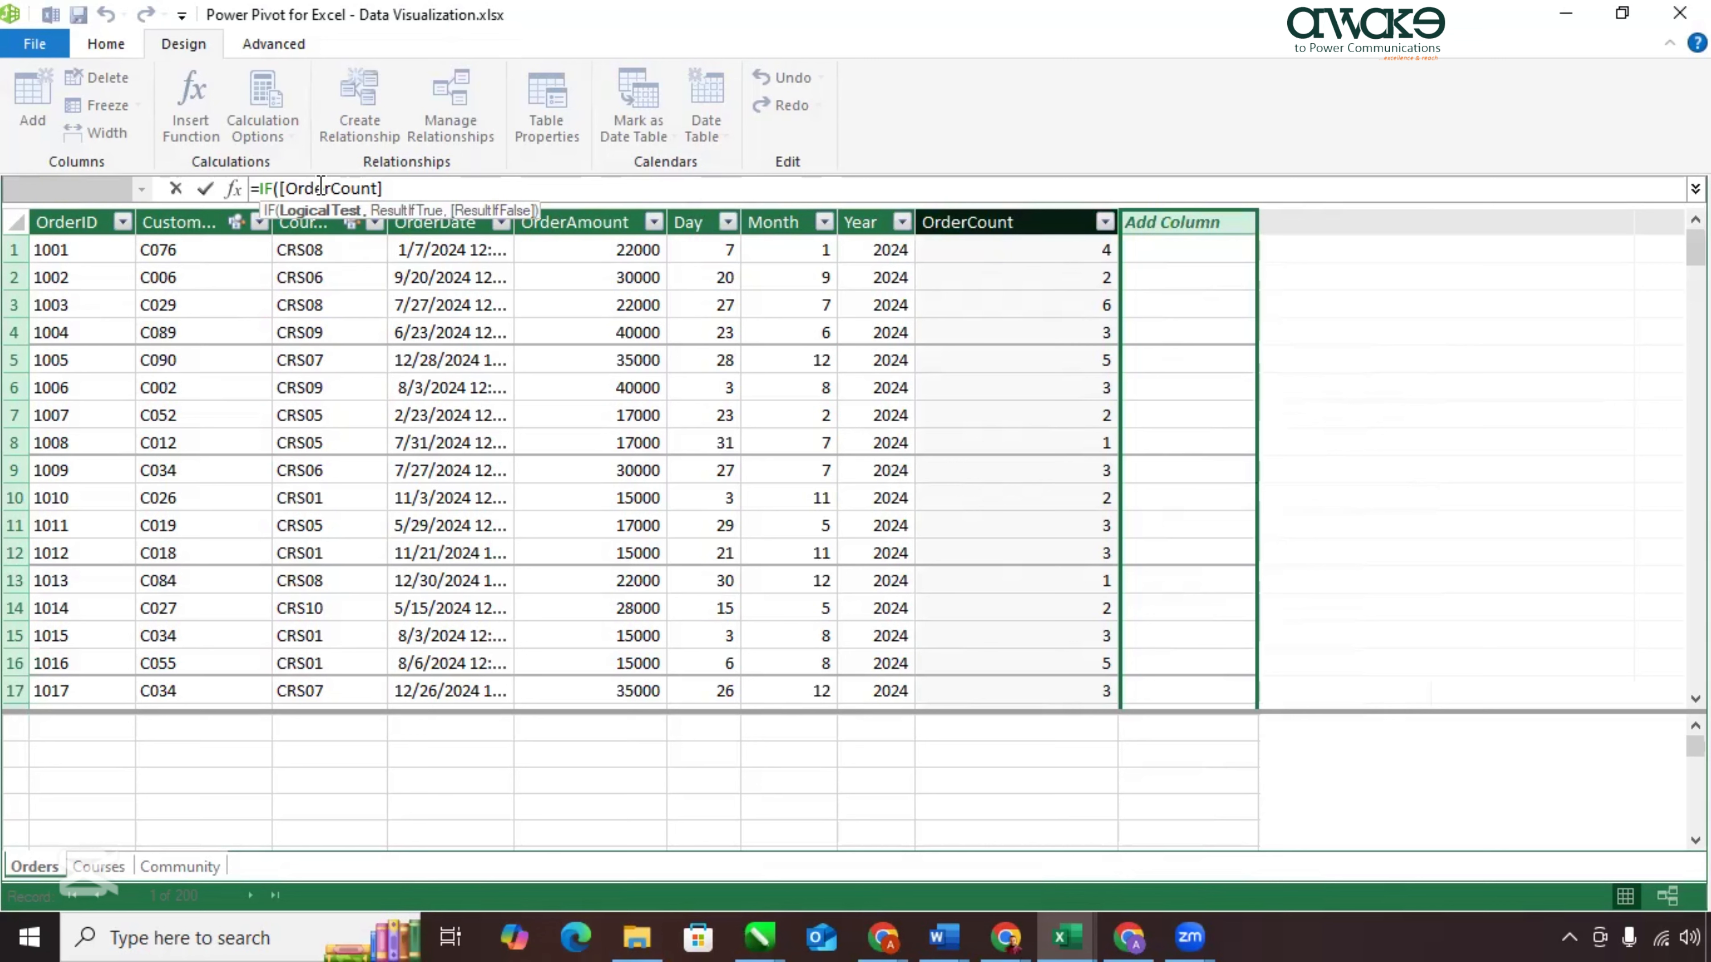
text(>1)
text(,)
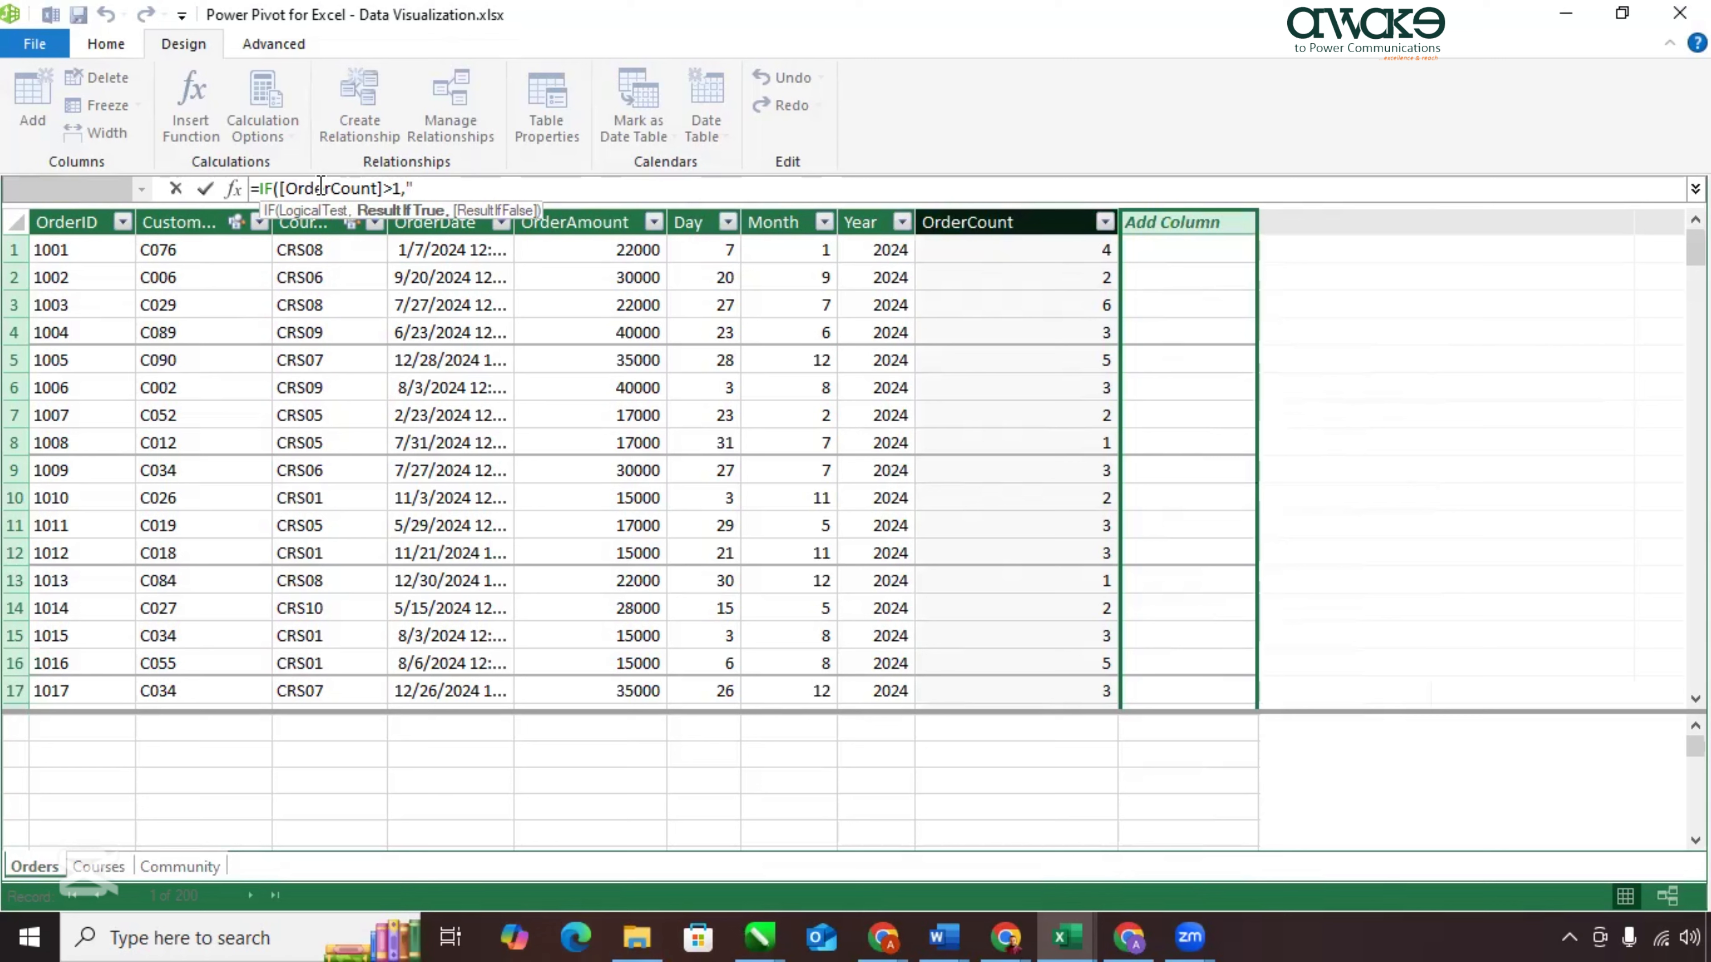
text("Repeat")
text(,)
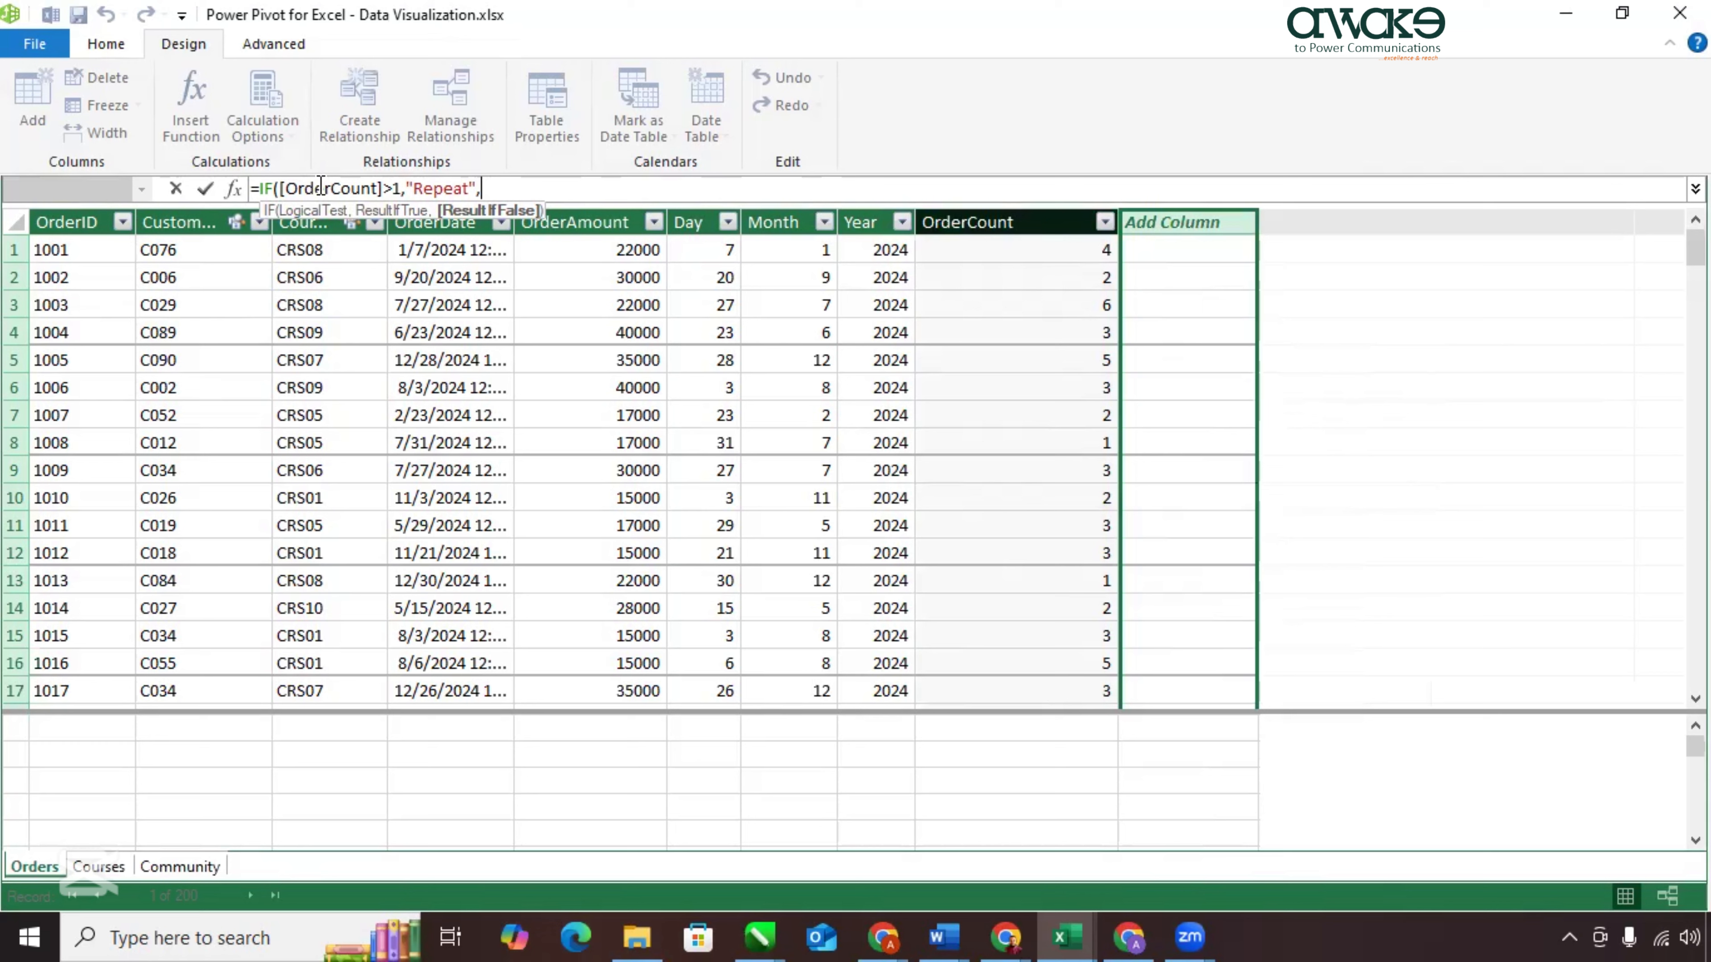
text(")
text(One)
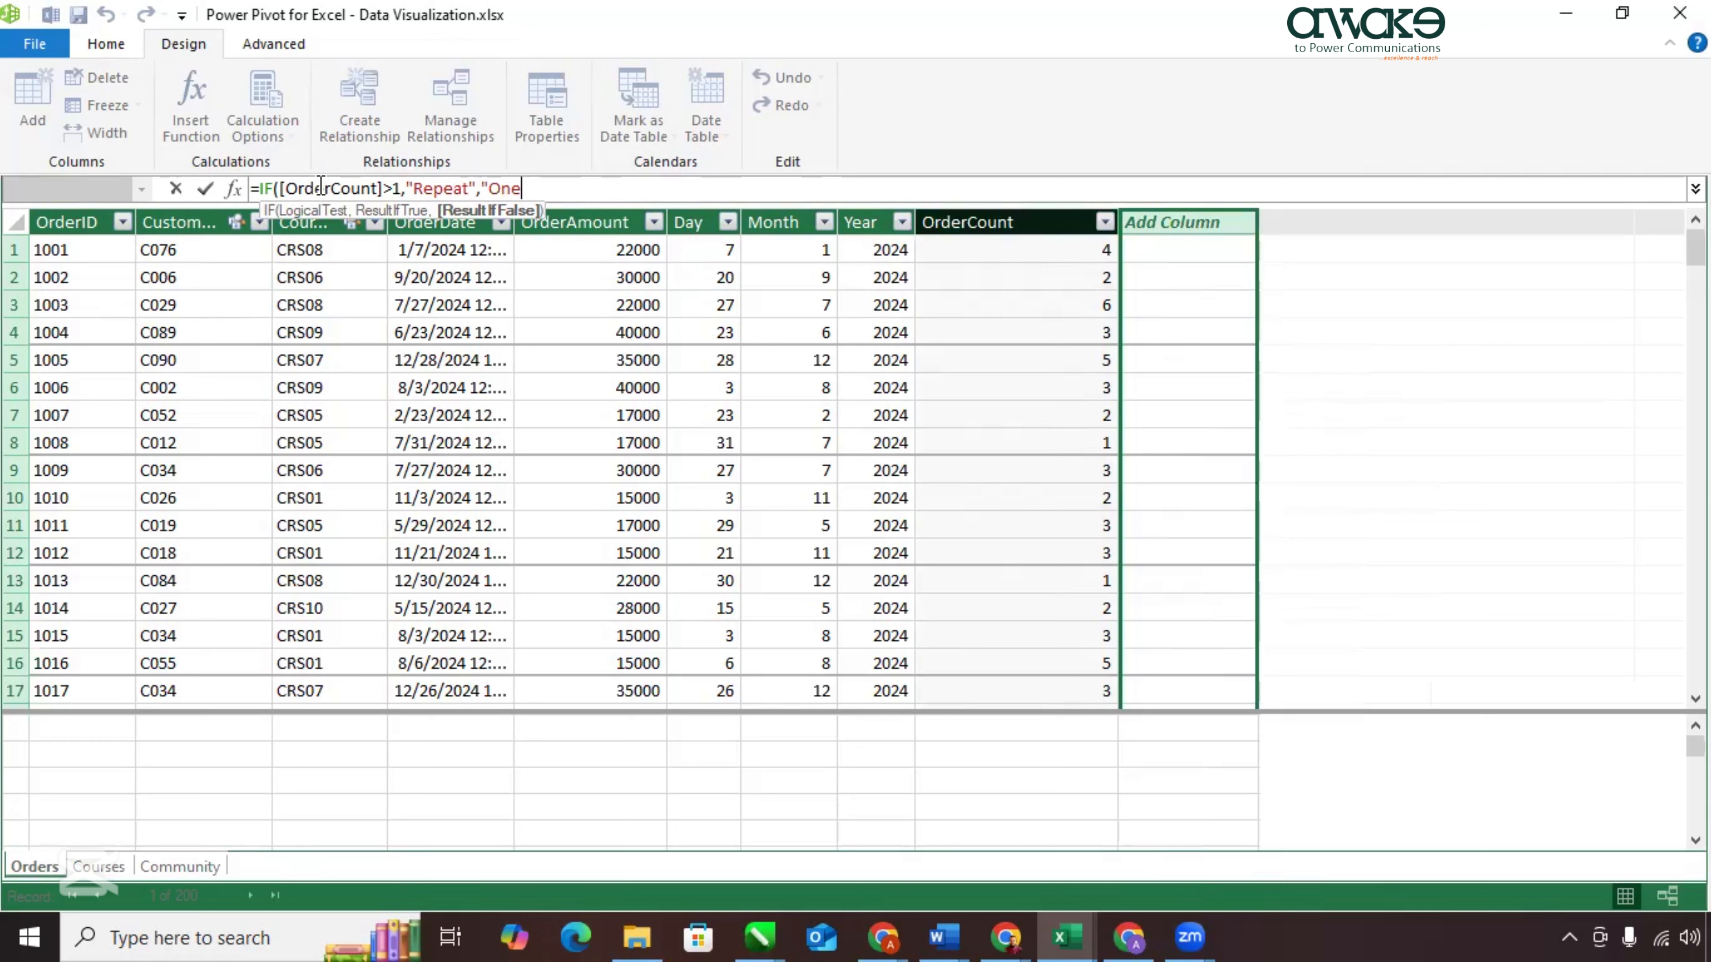
text(-Time")
text())
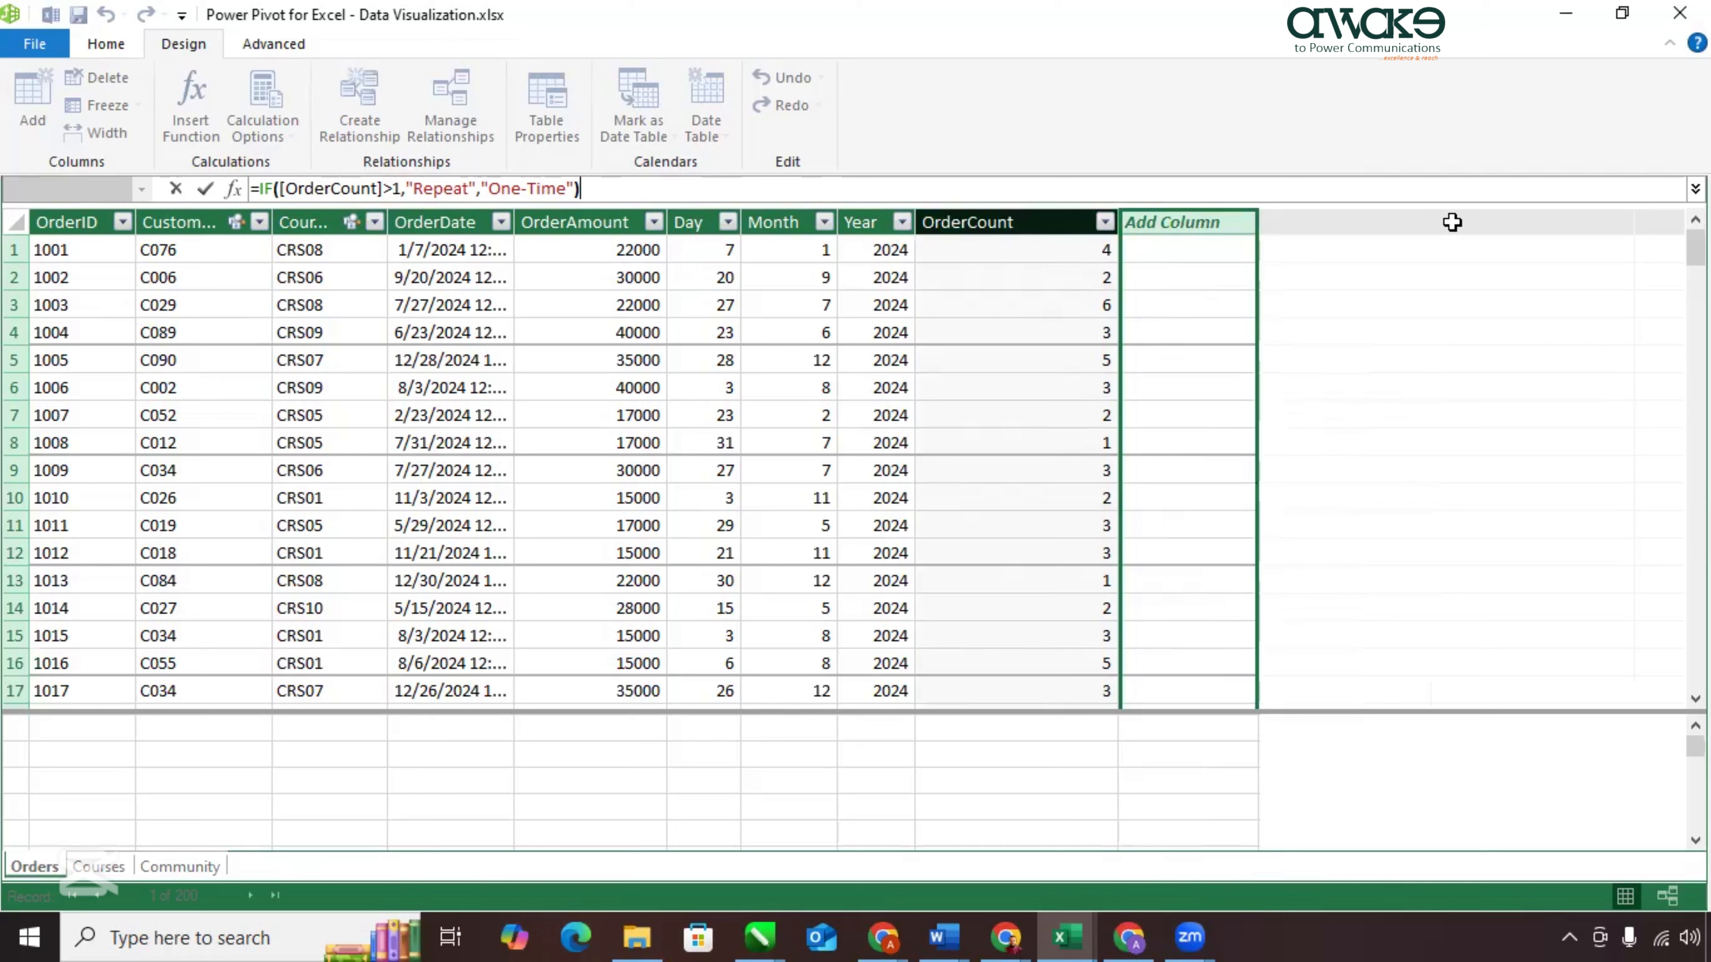
key(Return)
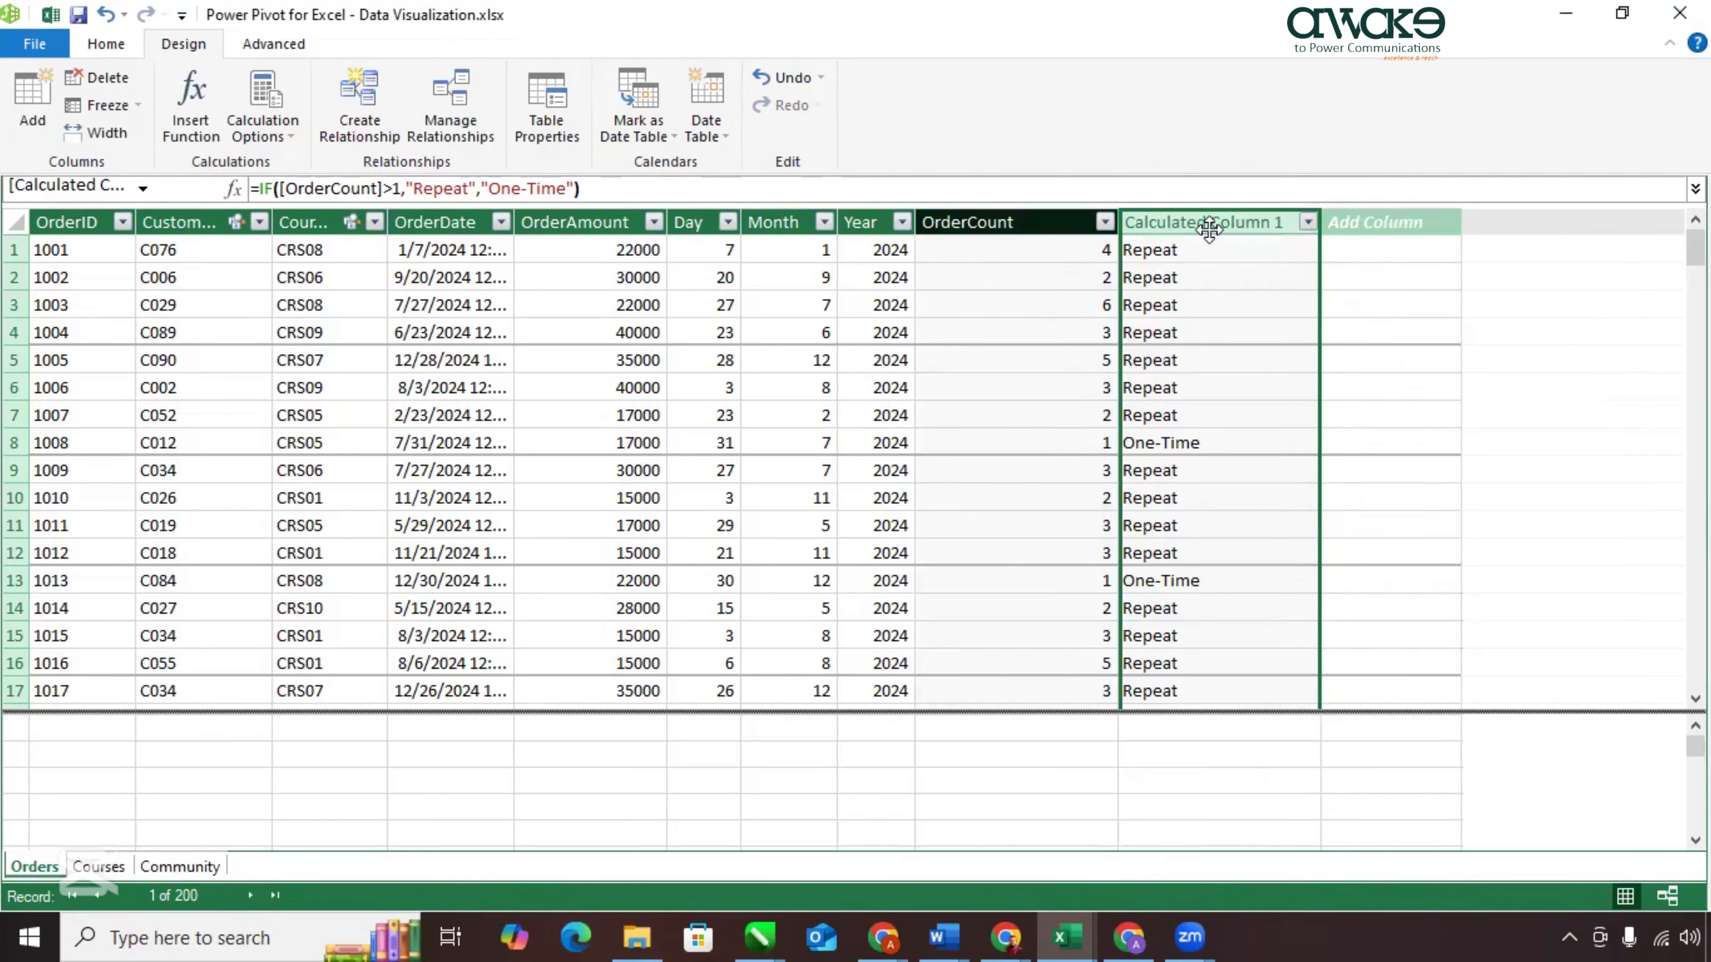
Rename the new Repeat/One-Time column in the Orders table as Orders_Classification.
right_click(1187, 224)
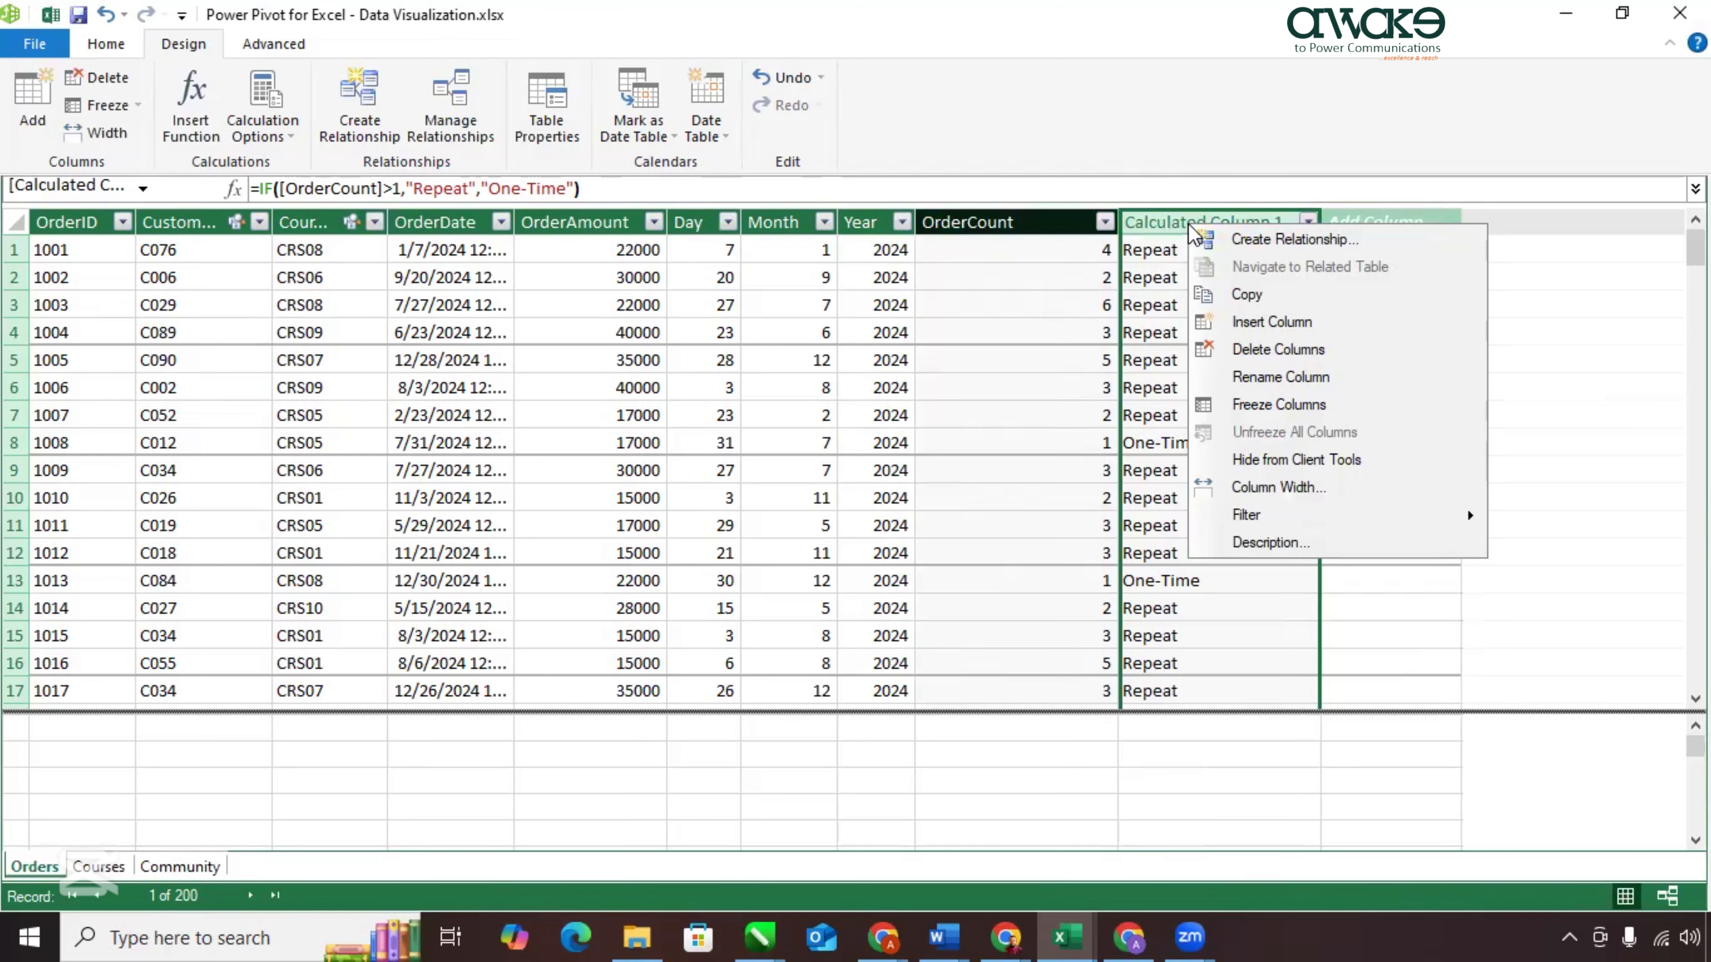
click(1273, 376)
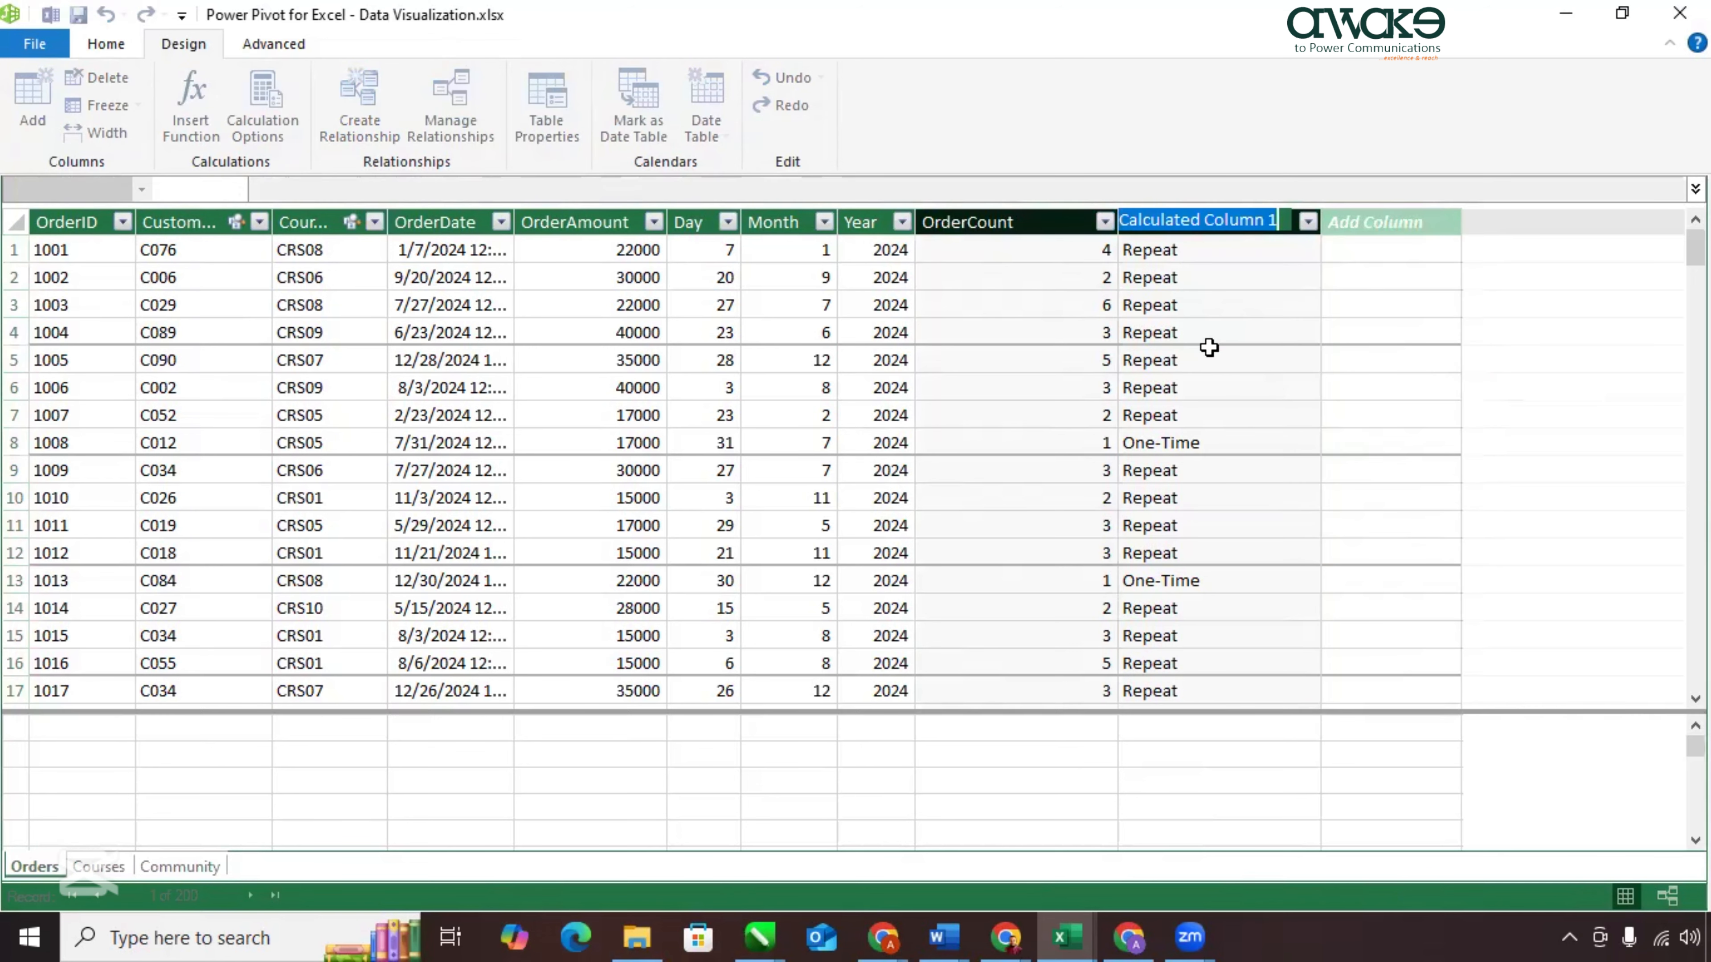
text(Orde)
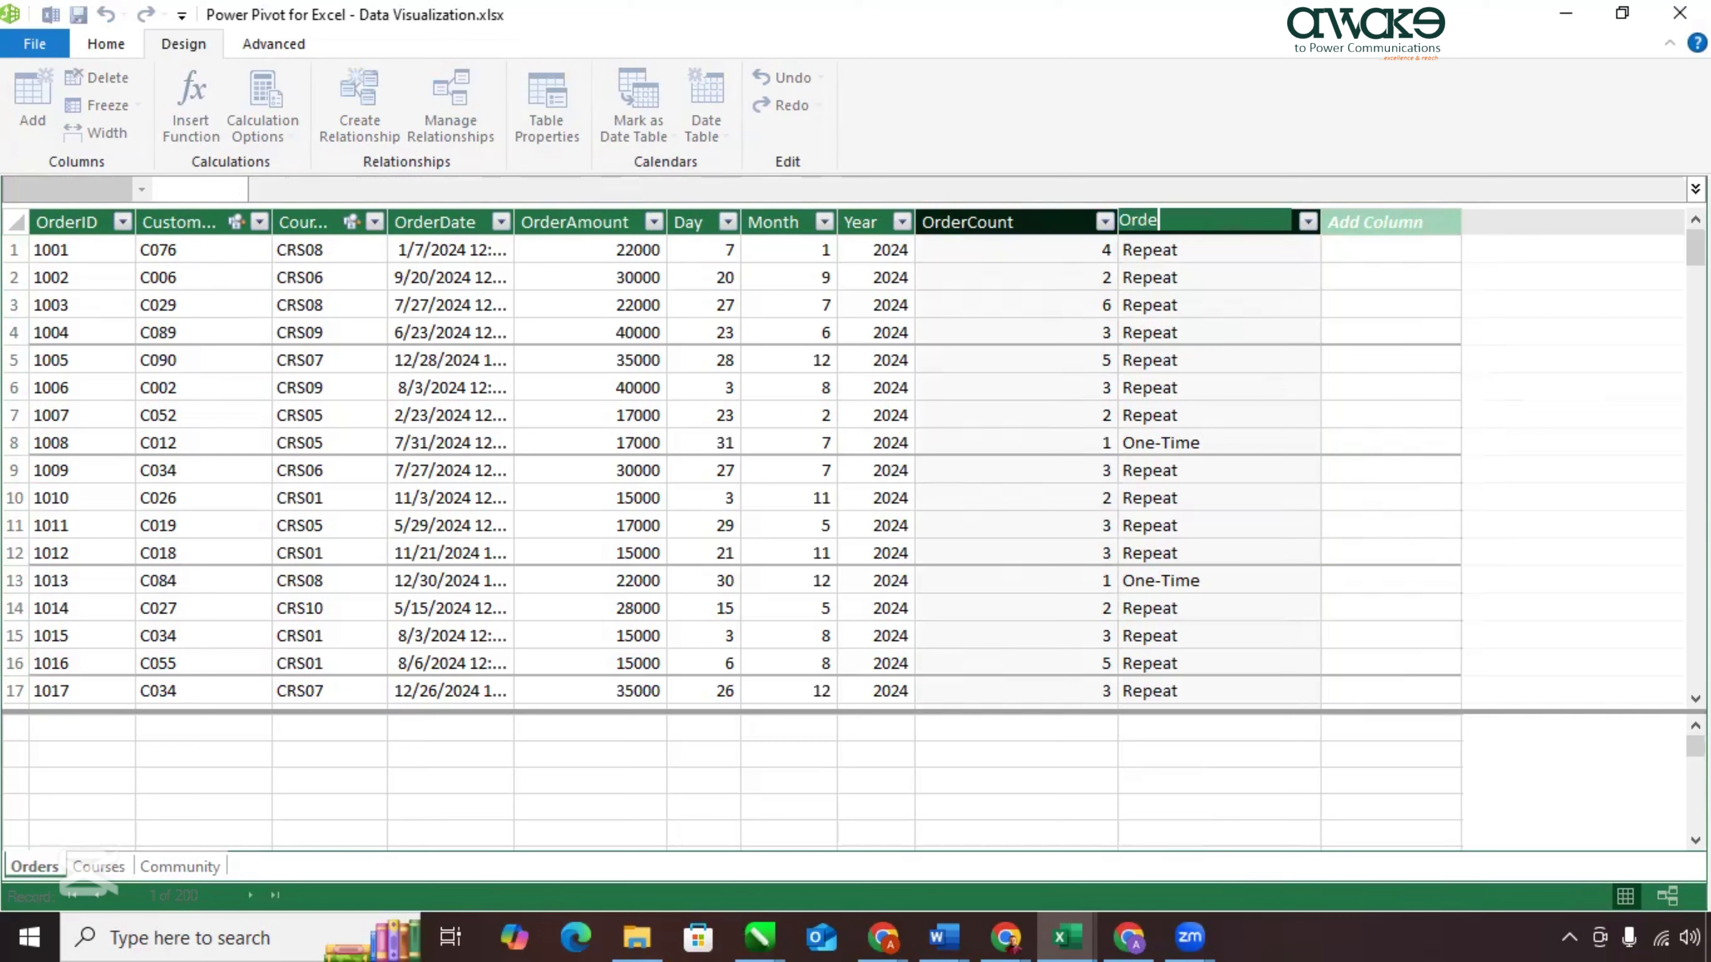
text(rs_Classificati)
key(Return)
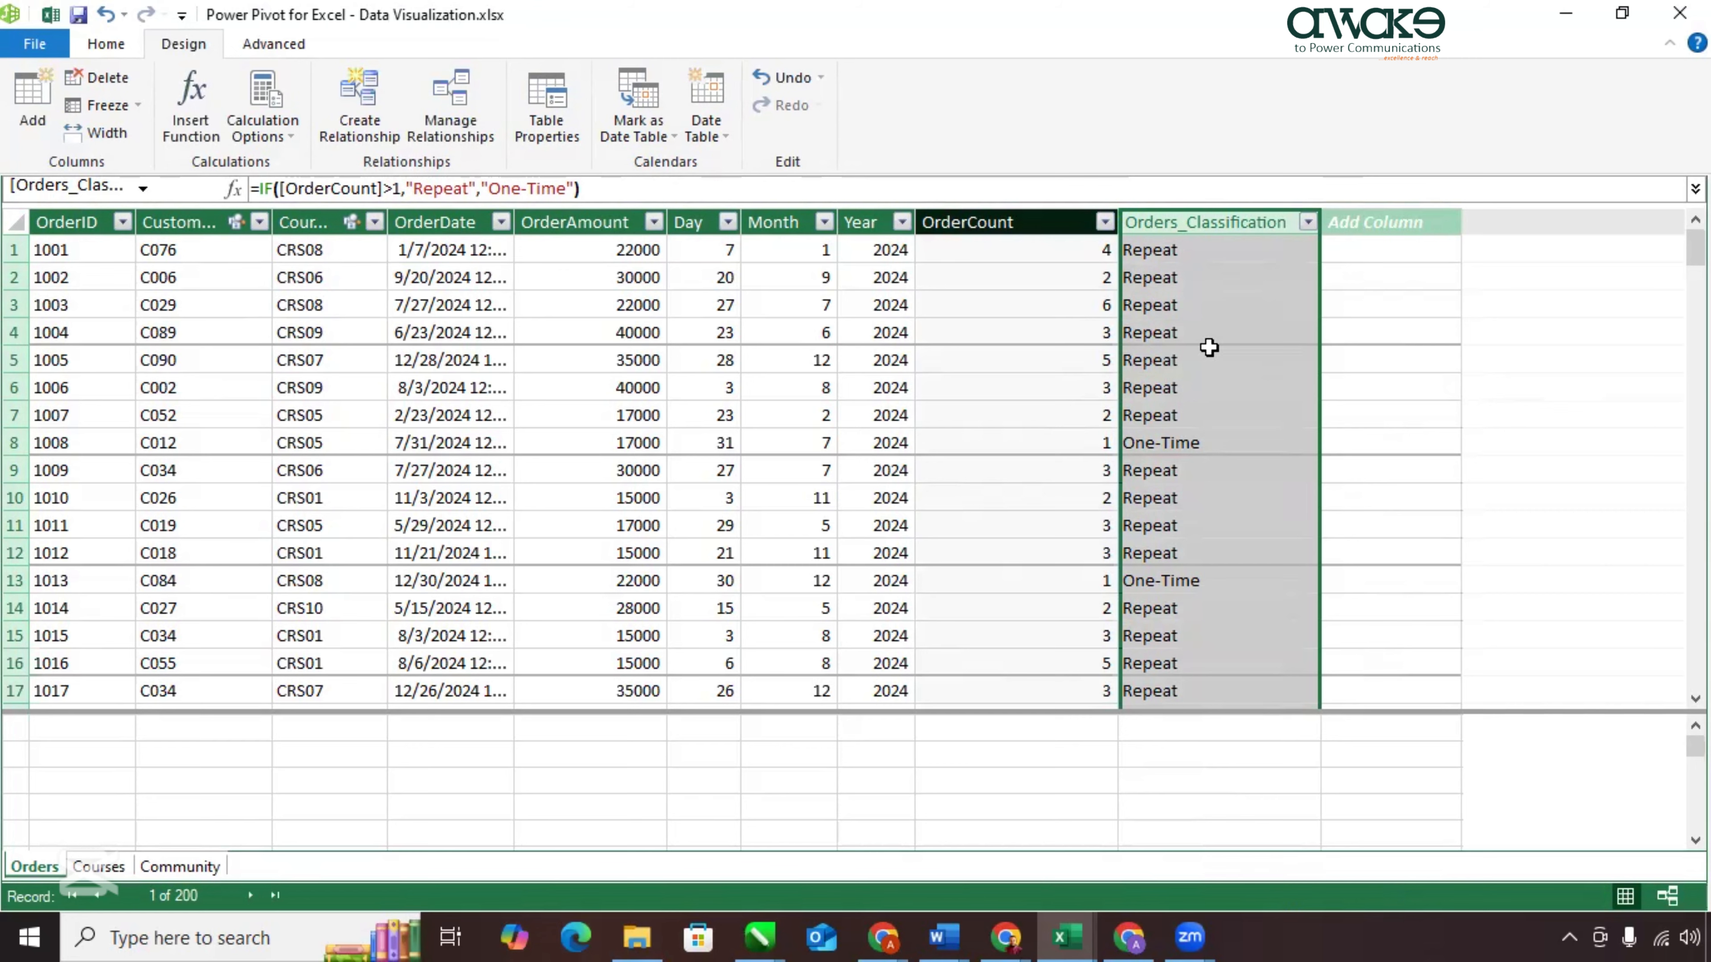
Close the data model window and add a new worksheet after Course_Popularity named Customer_Behaviour.
click(1680, 13)
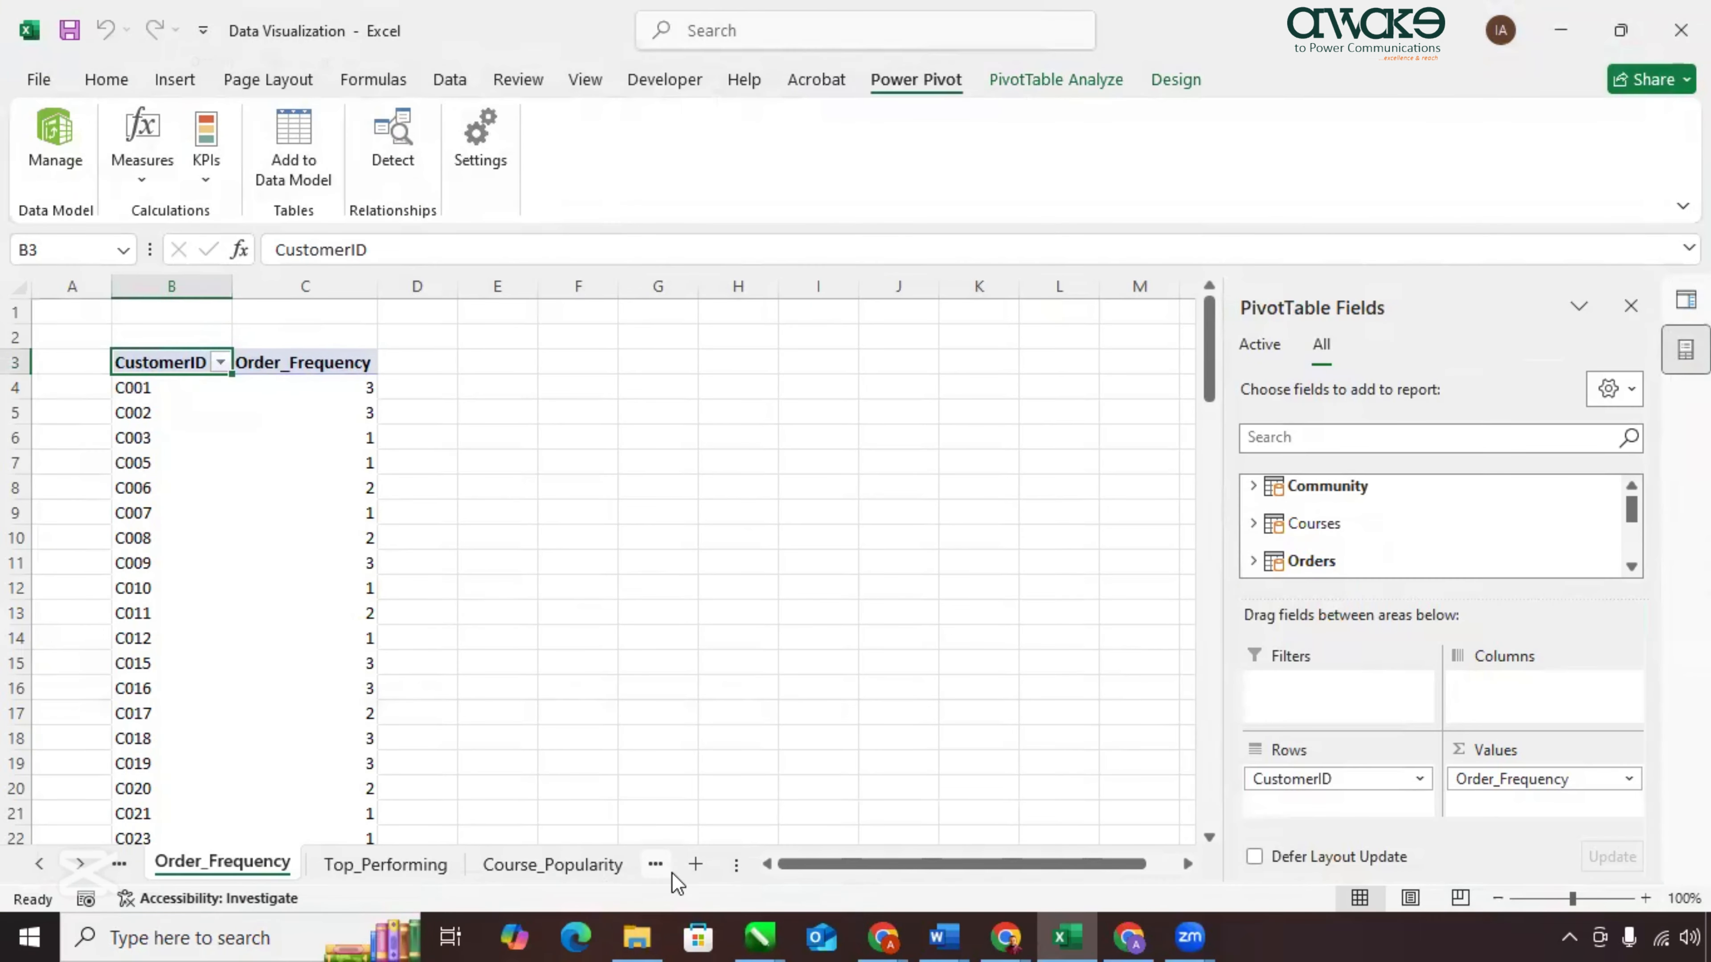
click(659, 870)
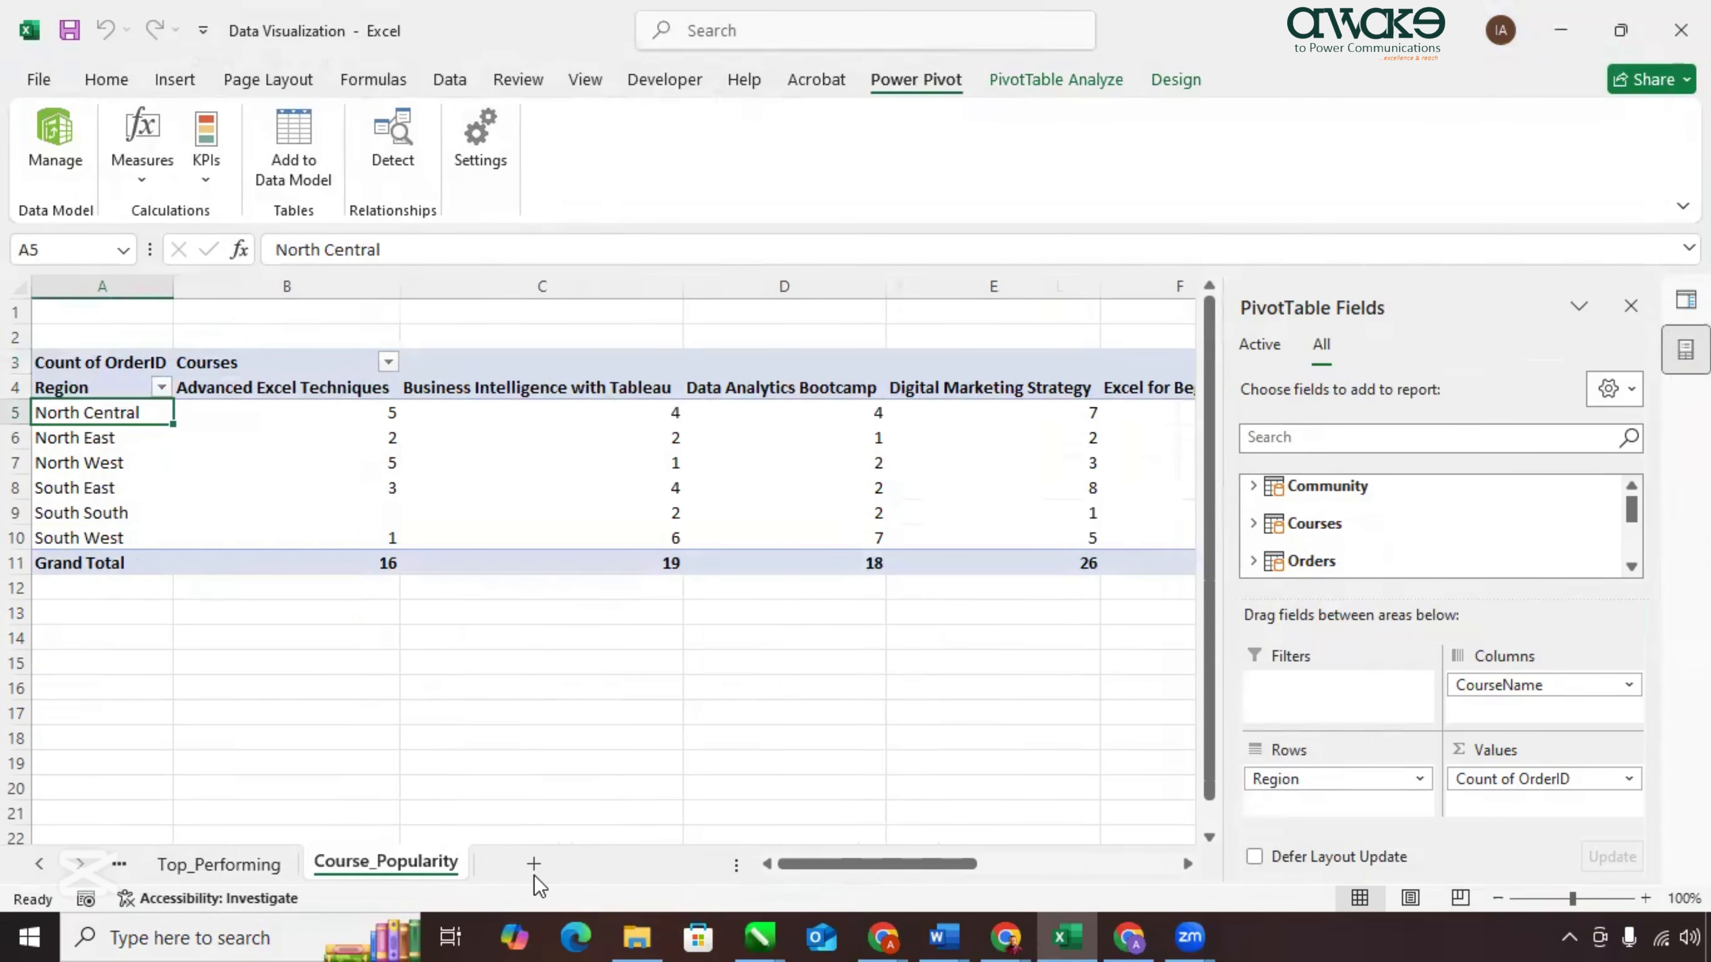
click(529, 869)
key(BackSpace)
key(BackSpace)
key(BackSpace)
key(BackSpace)
key(BackSpace)
key(BackSpace)
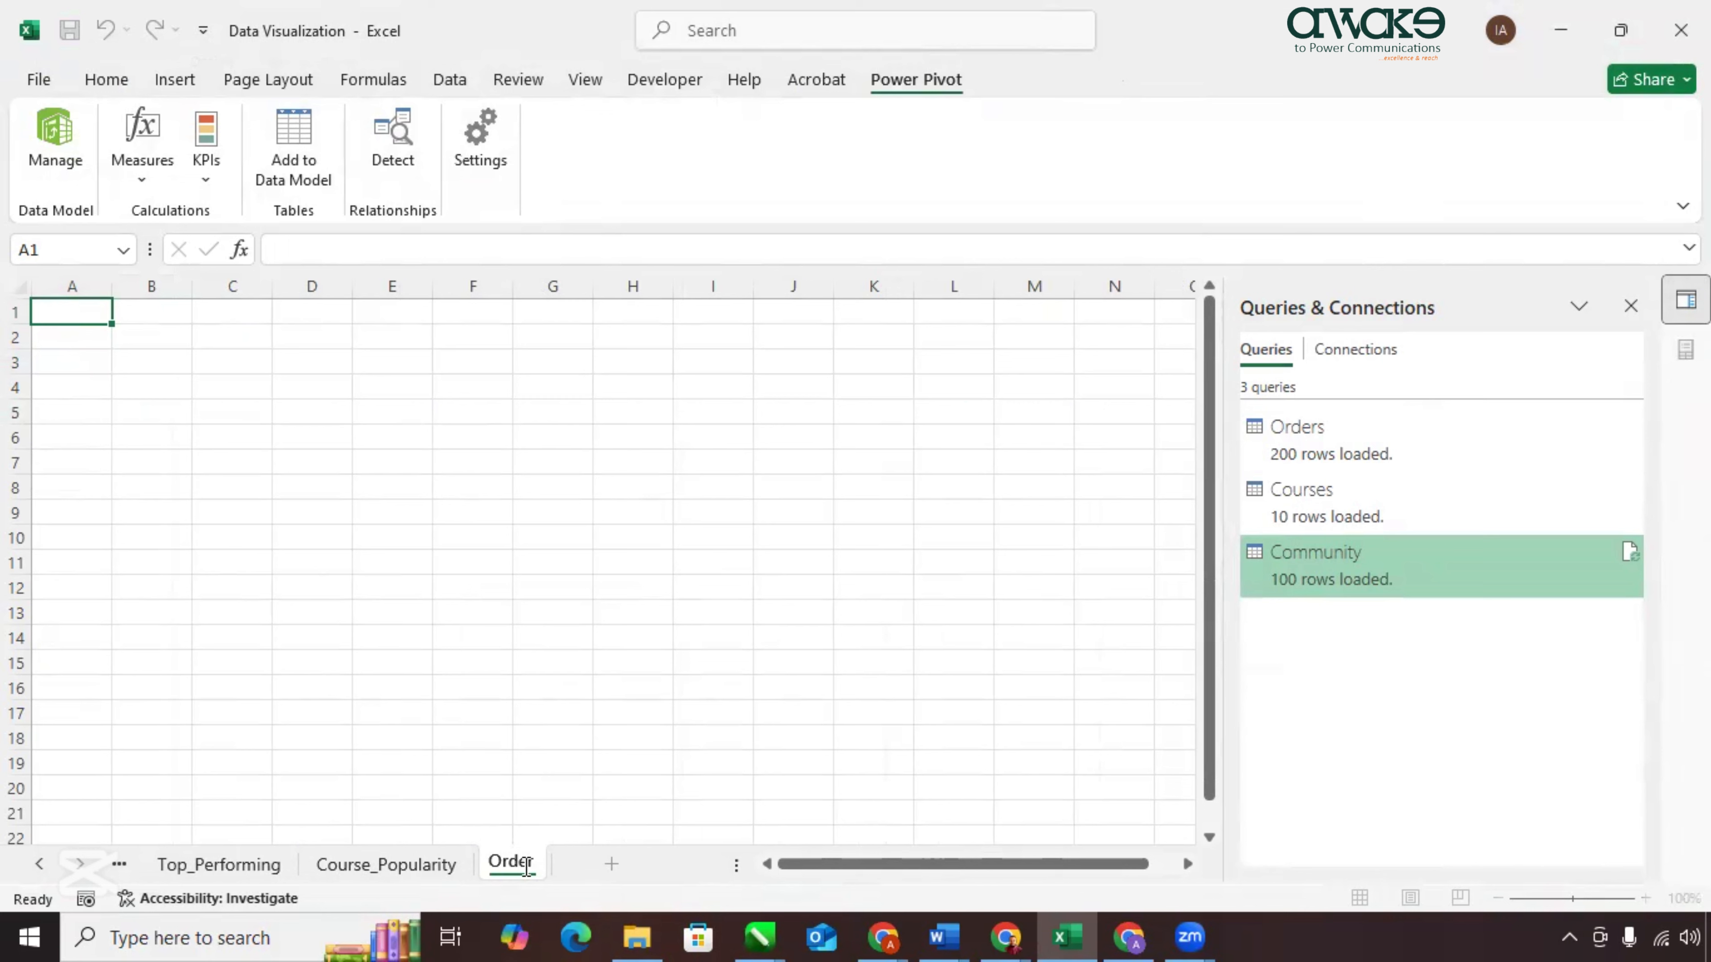
text(Customer_Behaviour)
key(Return)
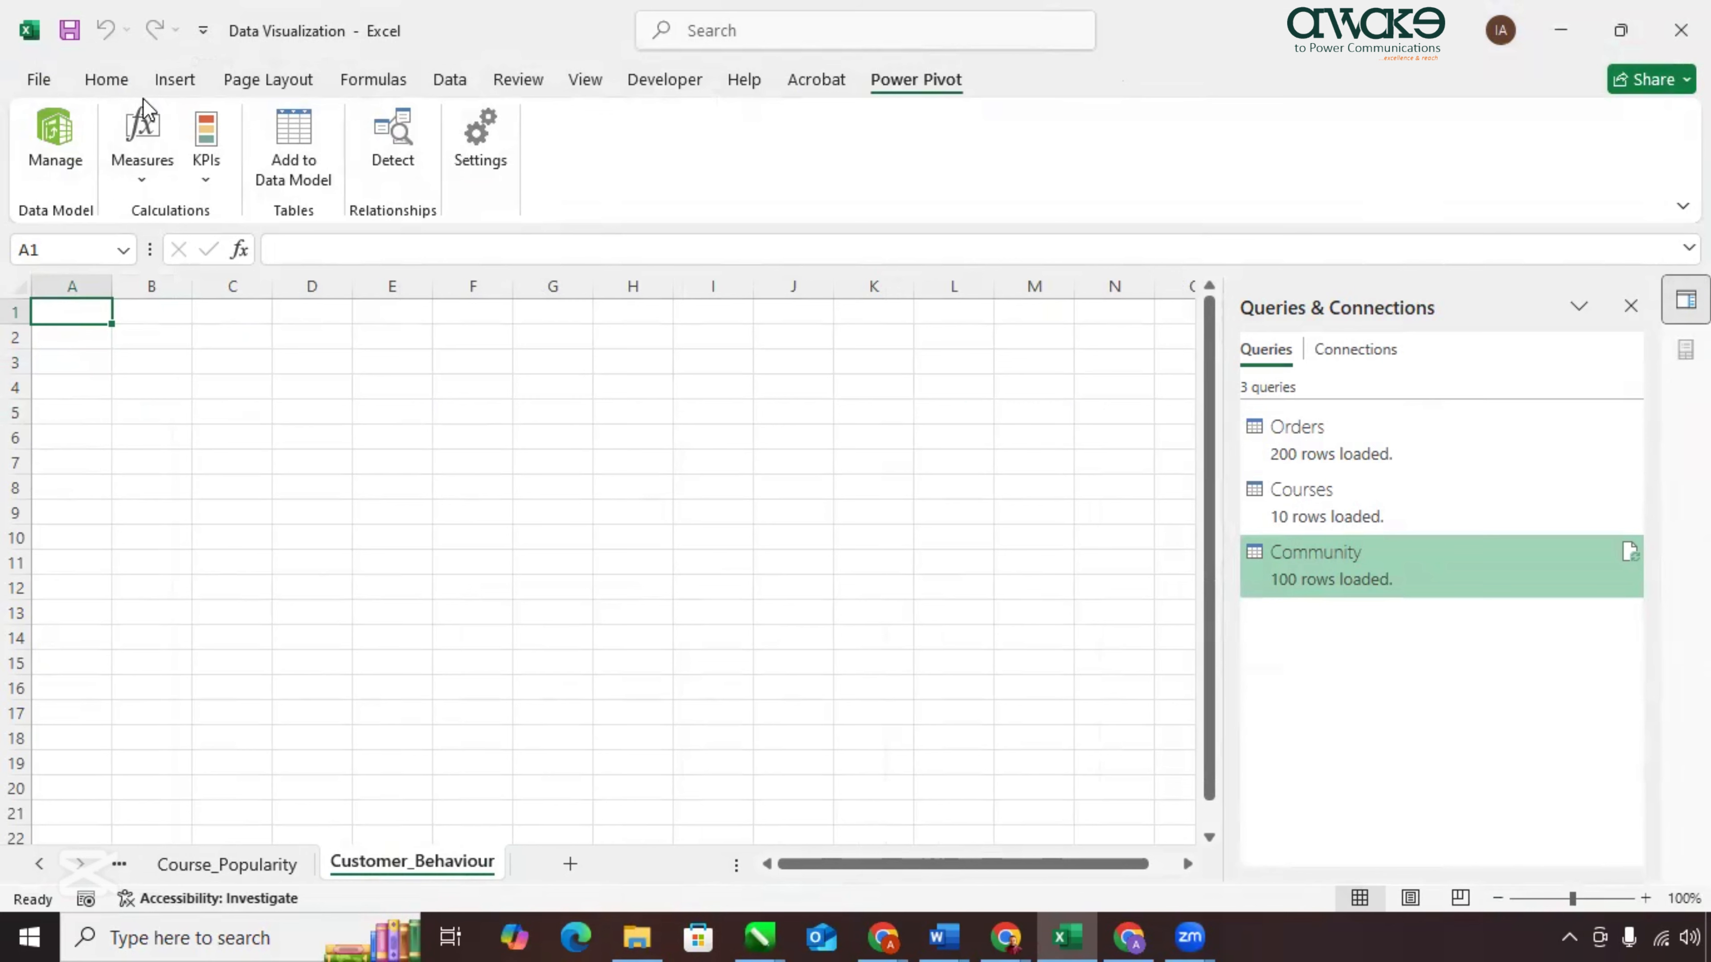
Insert a PivotTable from the data model at cell A1 of the existing Customer_Behaviour worksheet.
click(165, 81)
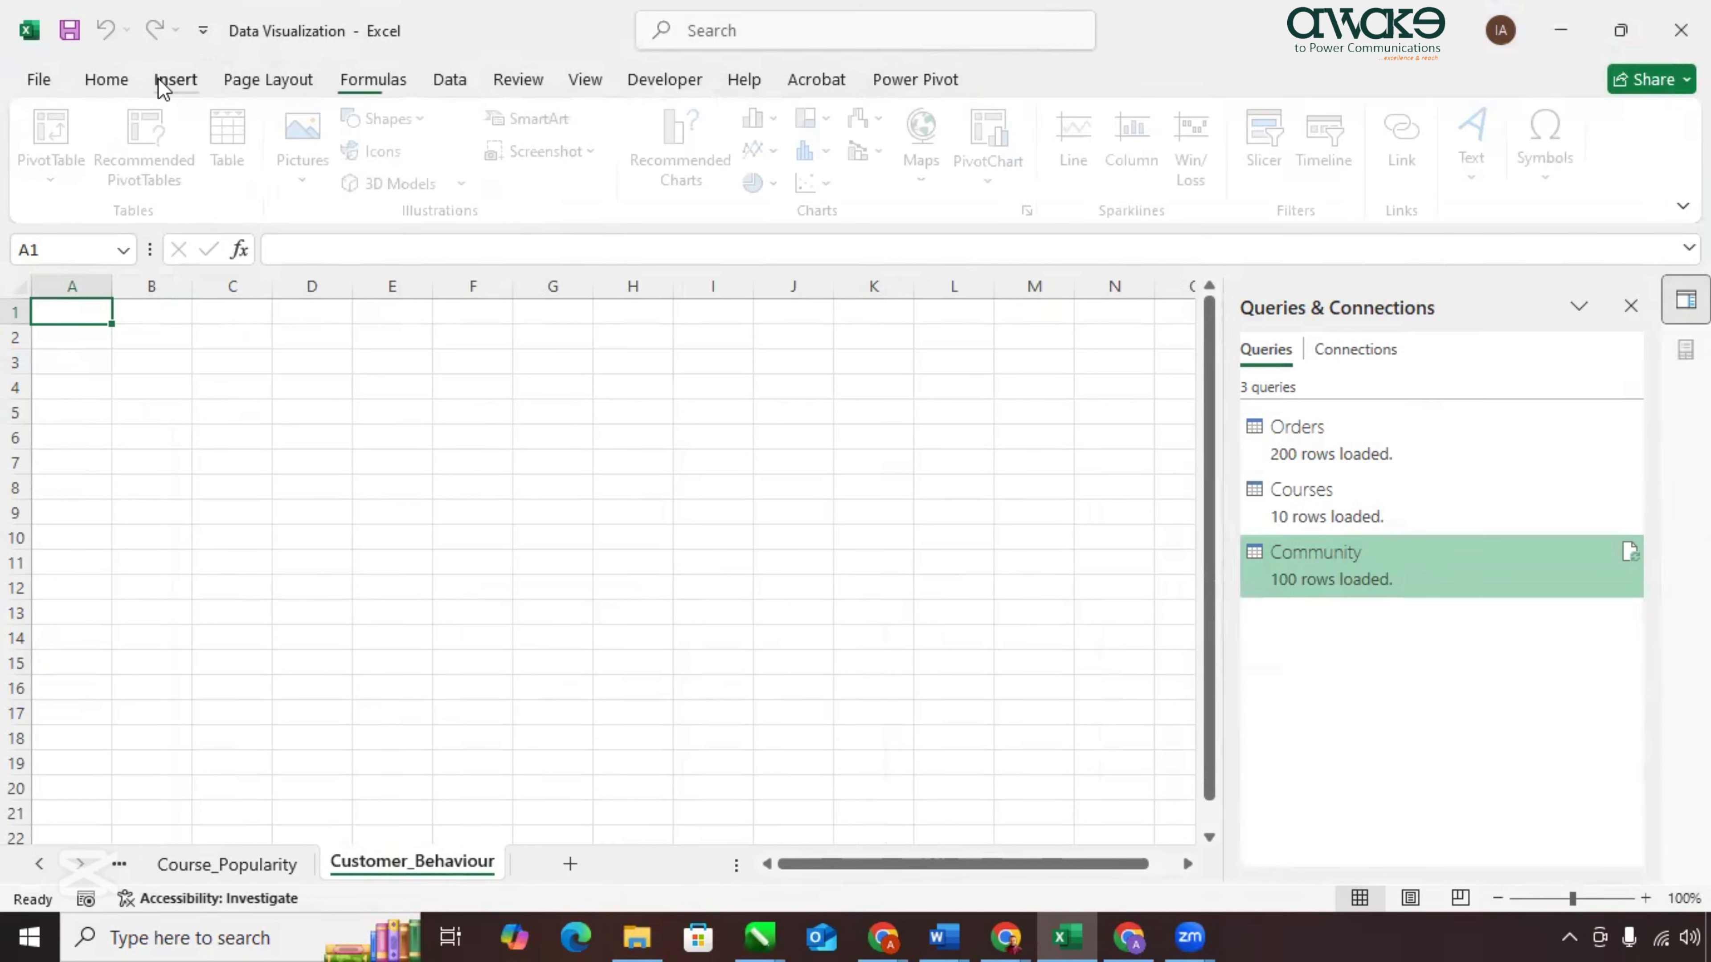
click(61, 183)
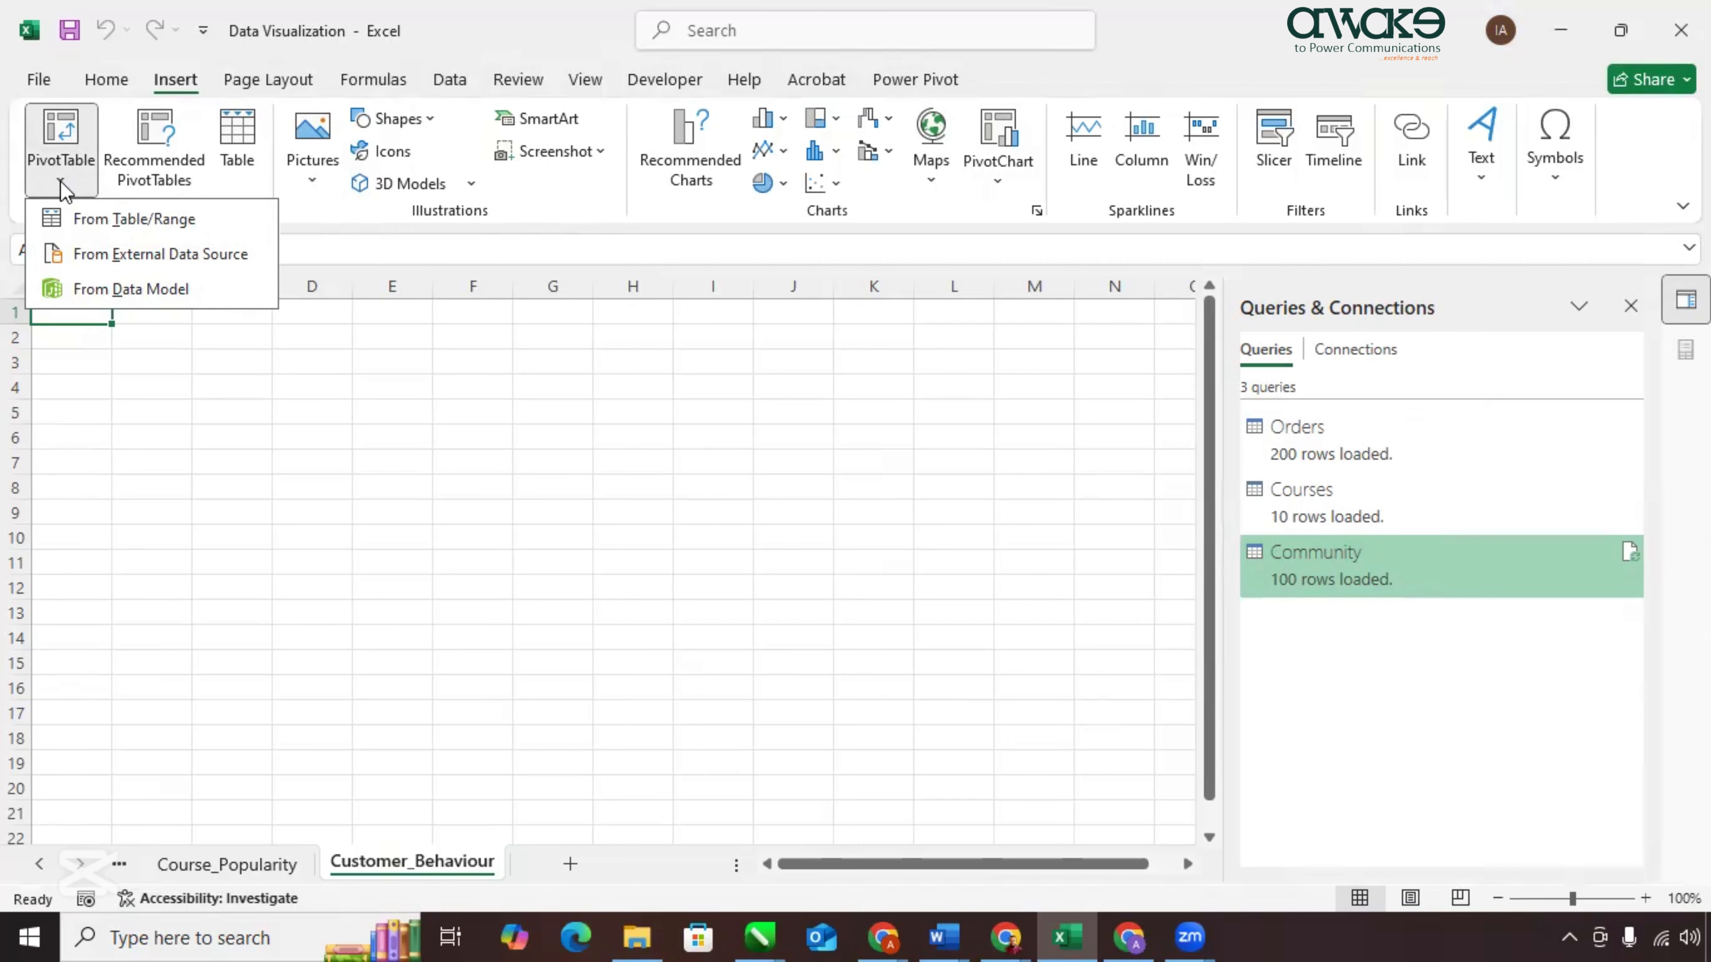
click(112, 290)
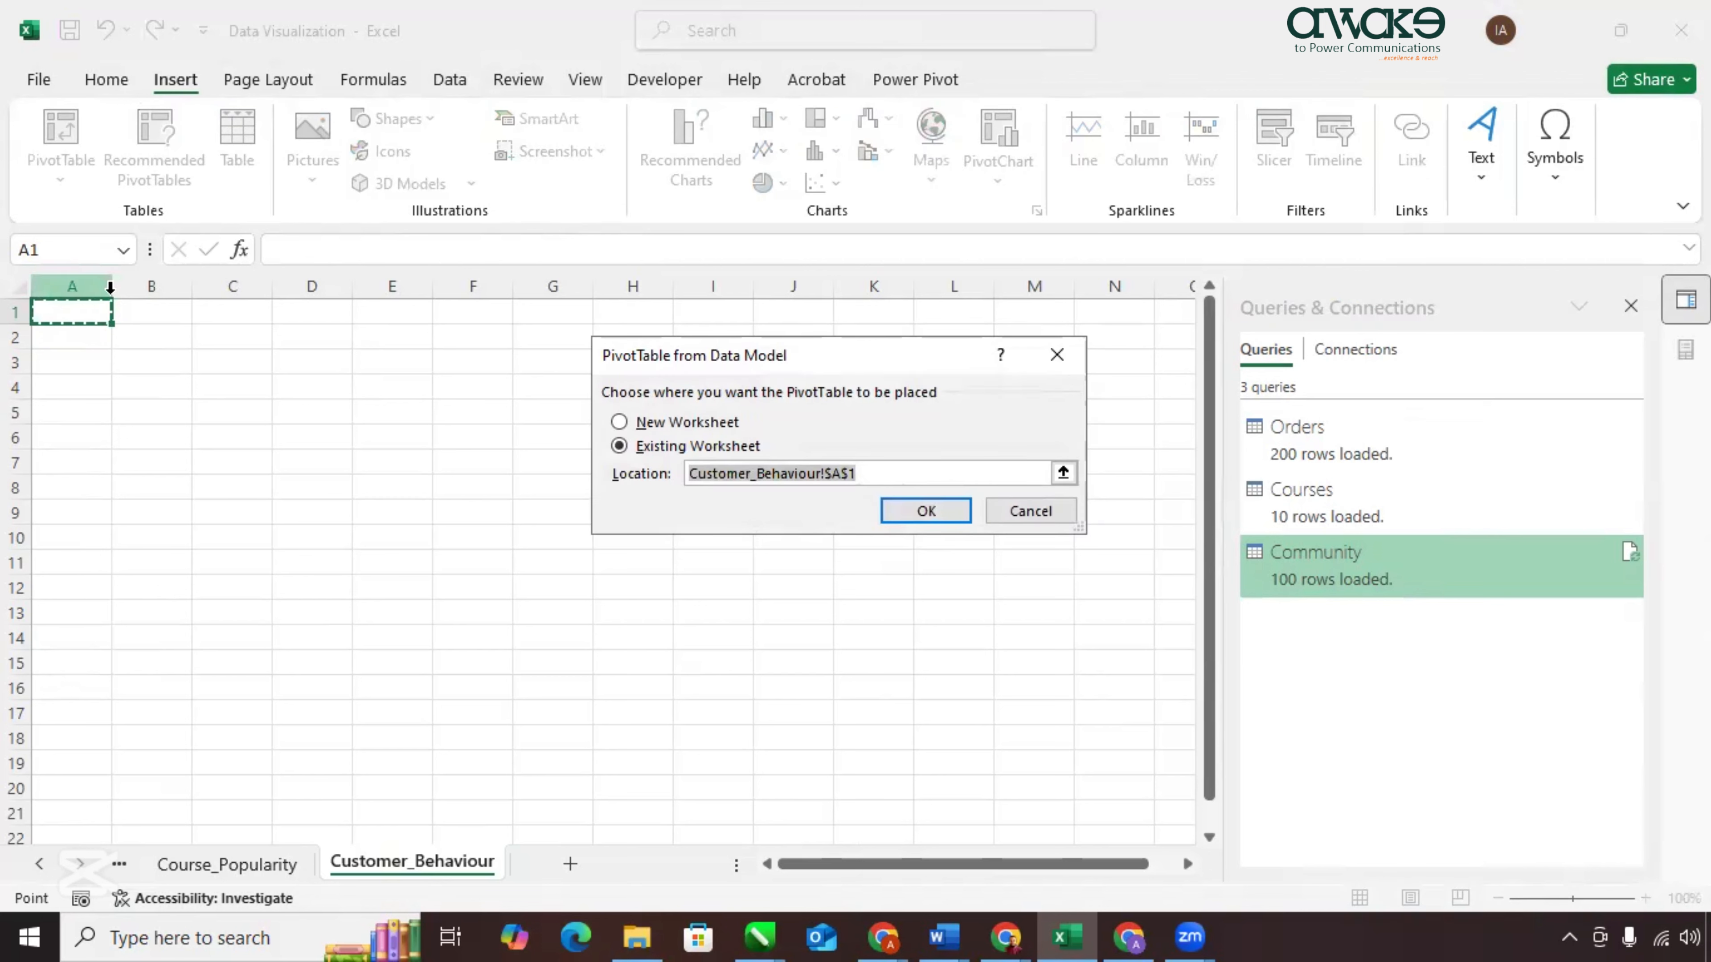
click(889, 504)
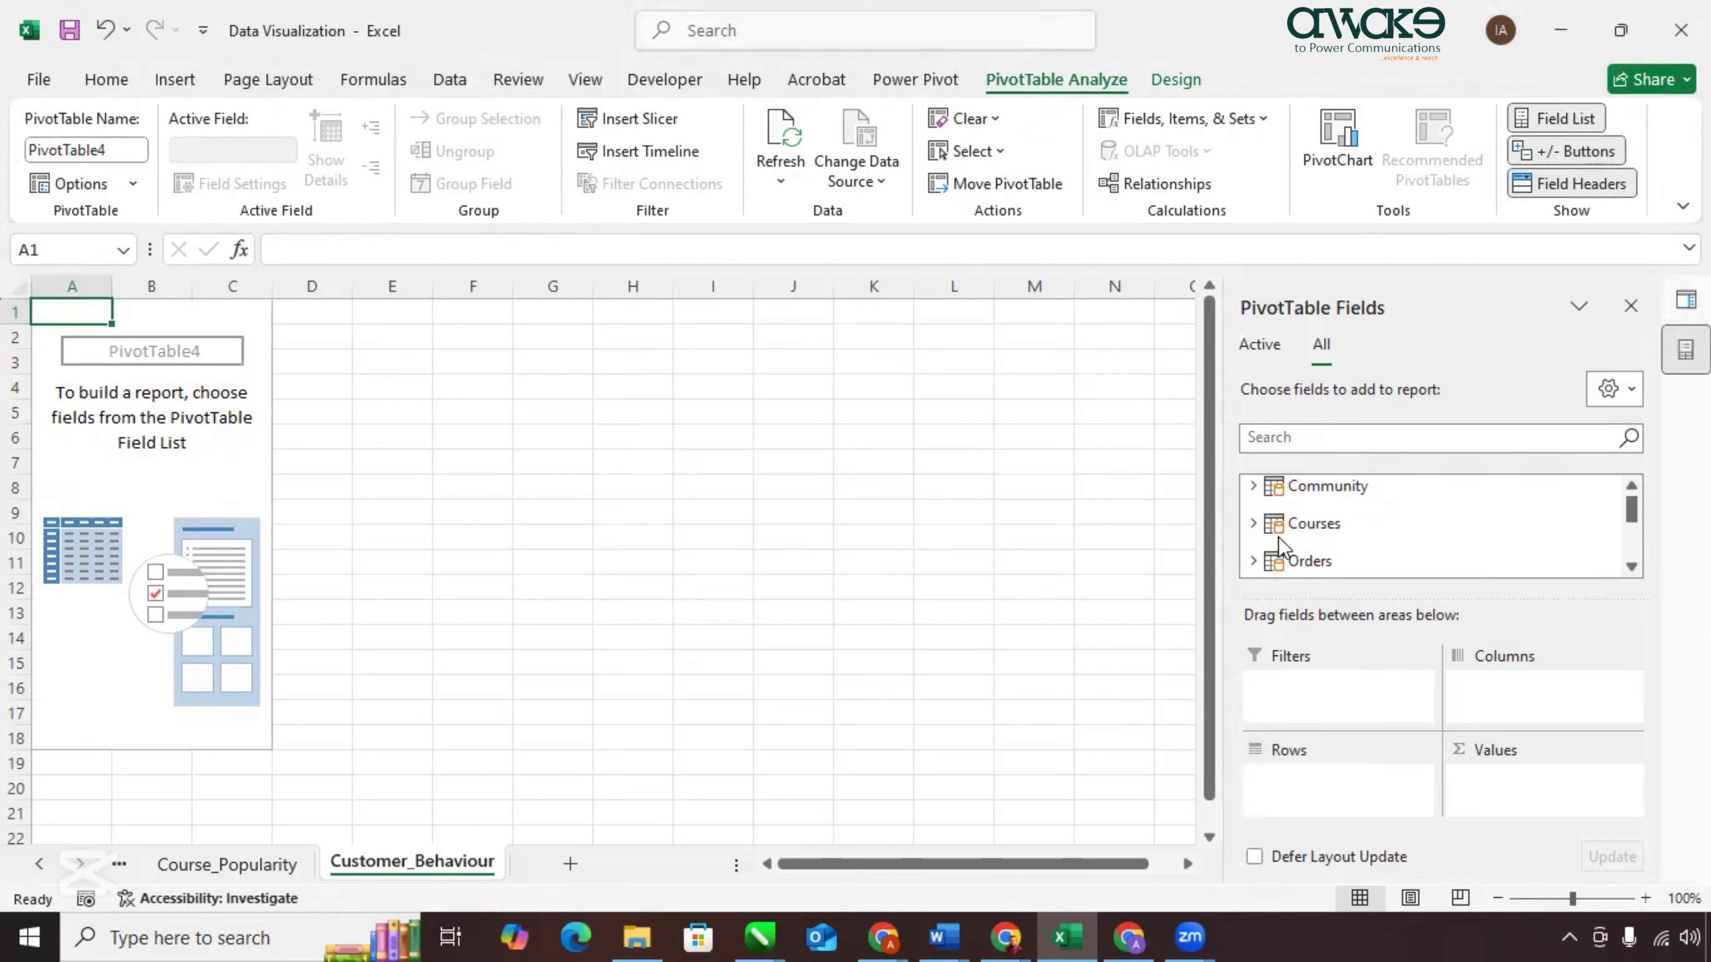
Add the Orders_Classification field from the Orders table to the PivotTable's rows.
click(1253, 560)
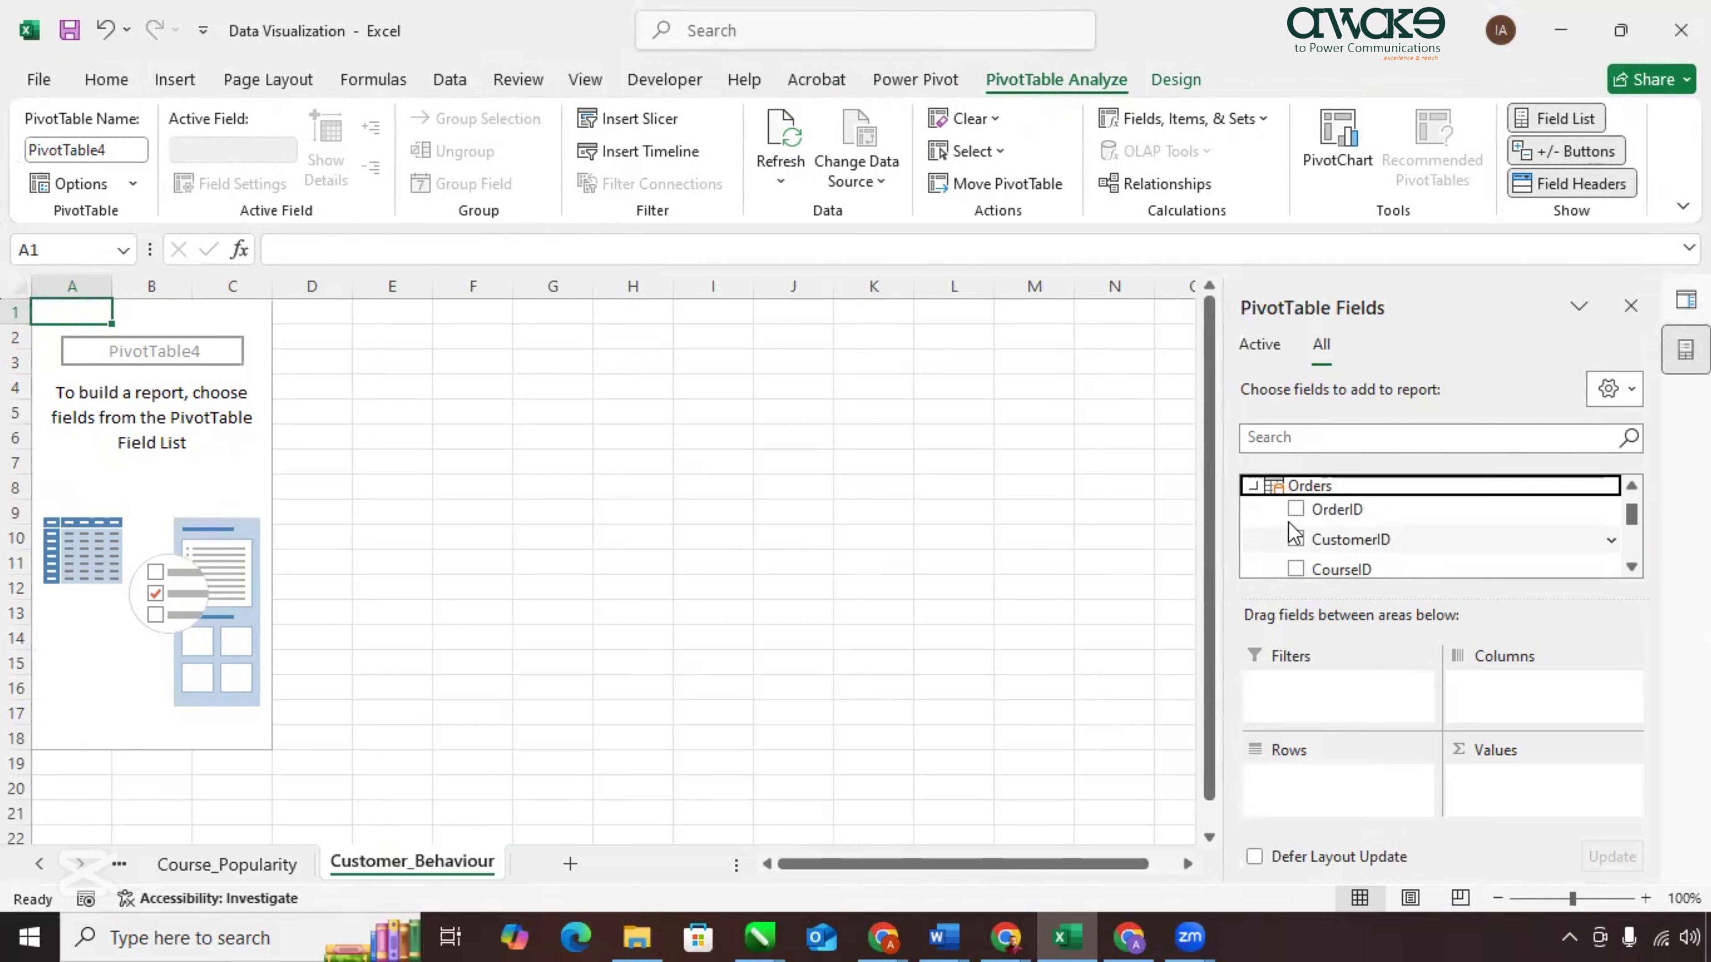
scroll(1291, 522, down, 2)
scroll(1291, 522, down, 1)
scroll(1291, 522, up, 2)
scroll(1292, 522, down, 2)
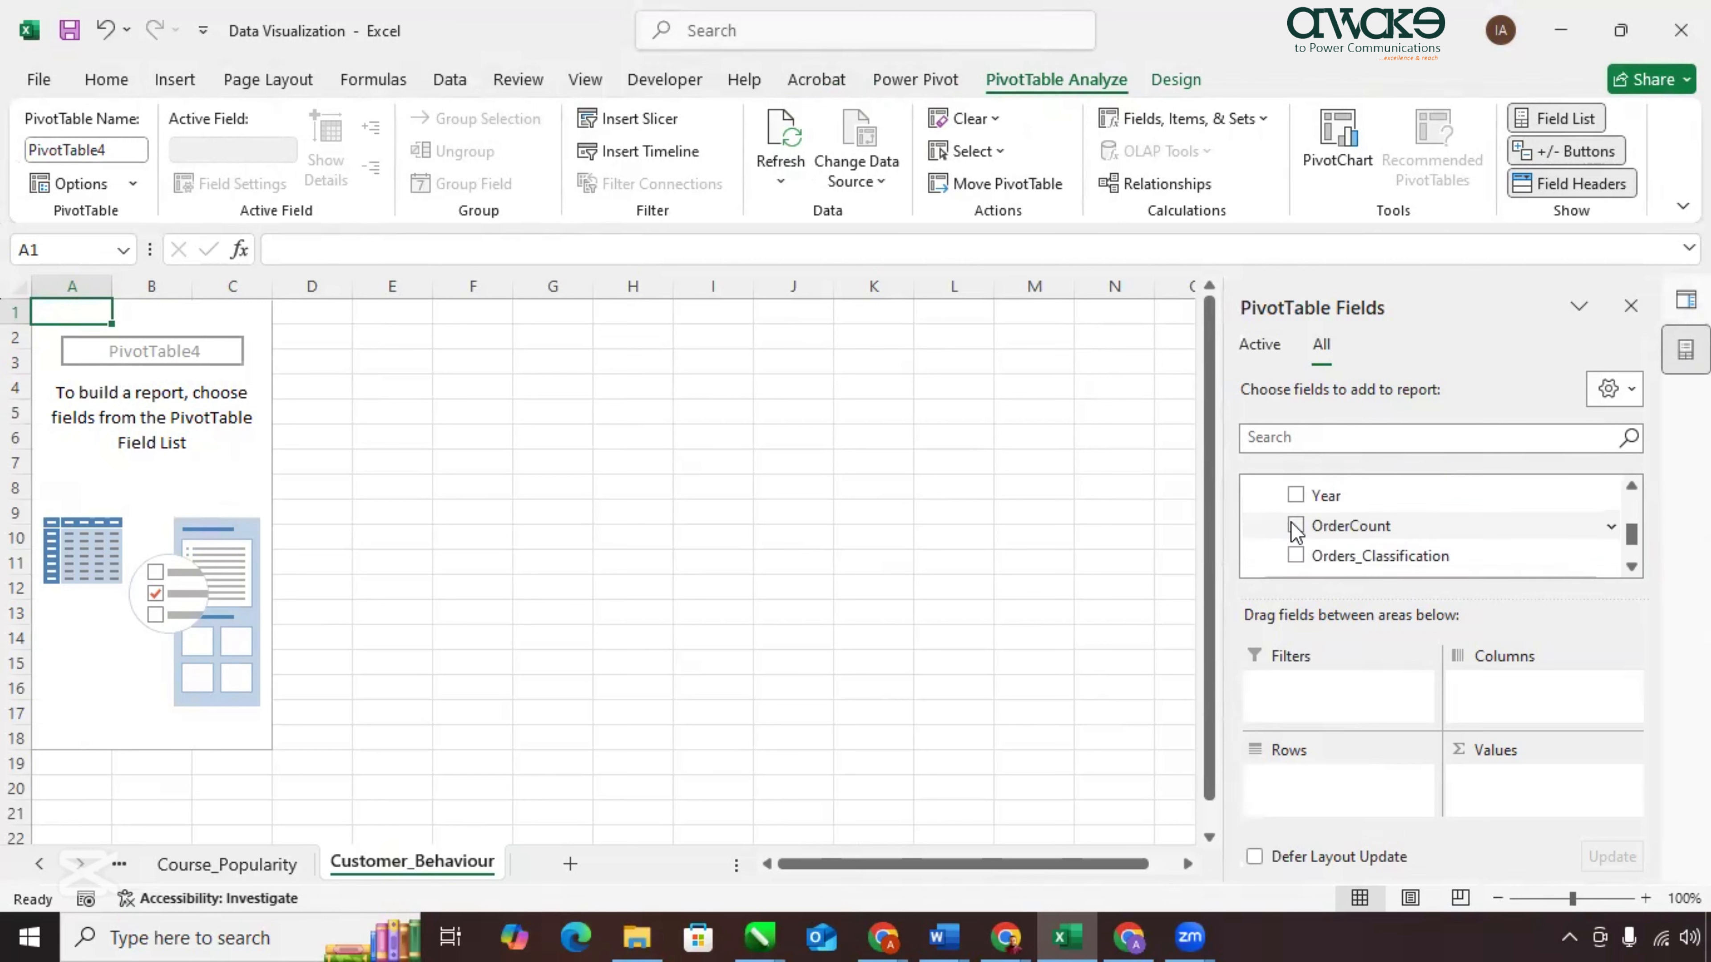
drag(1317, 551, 1307, 782)
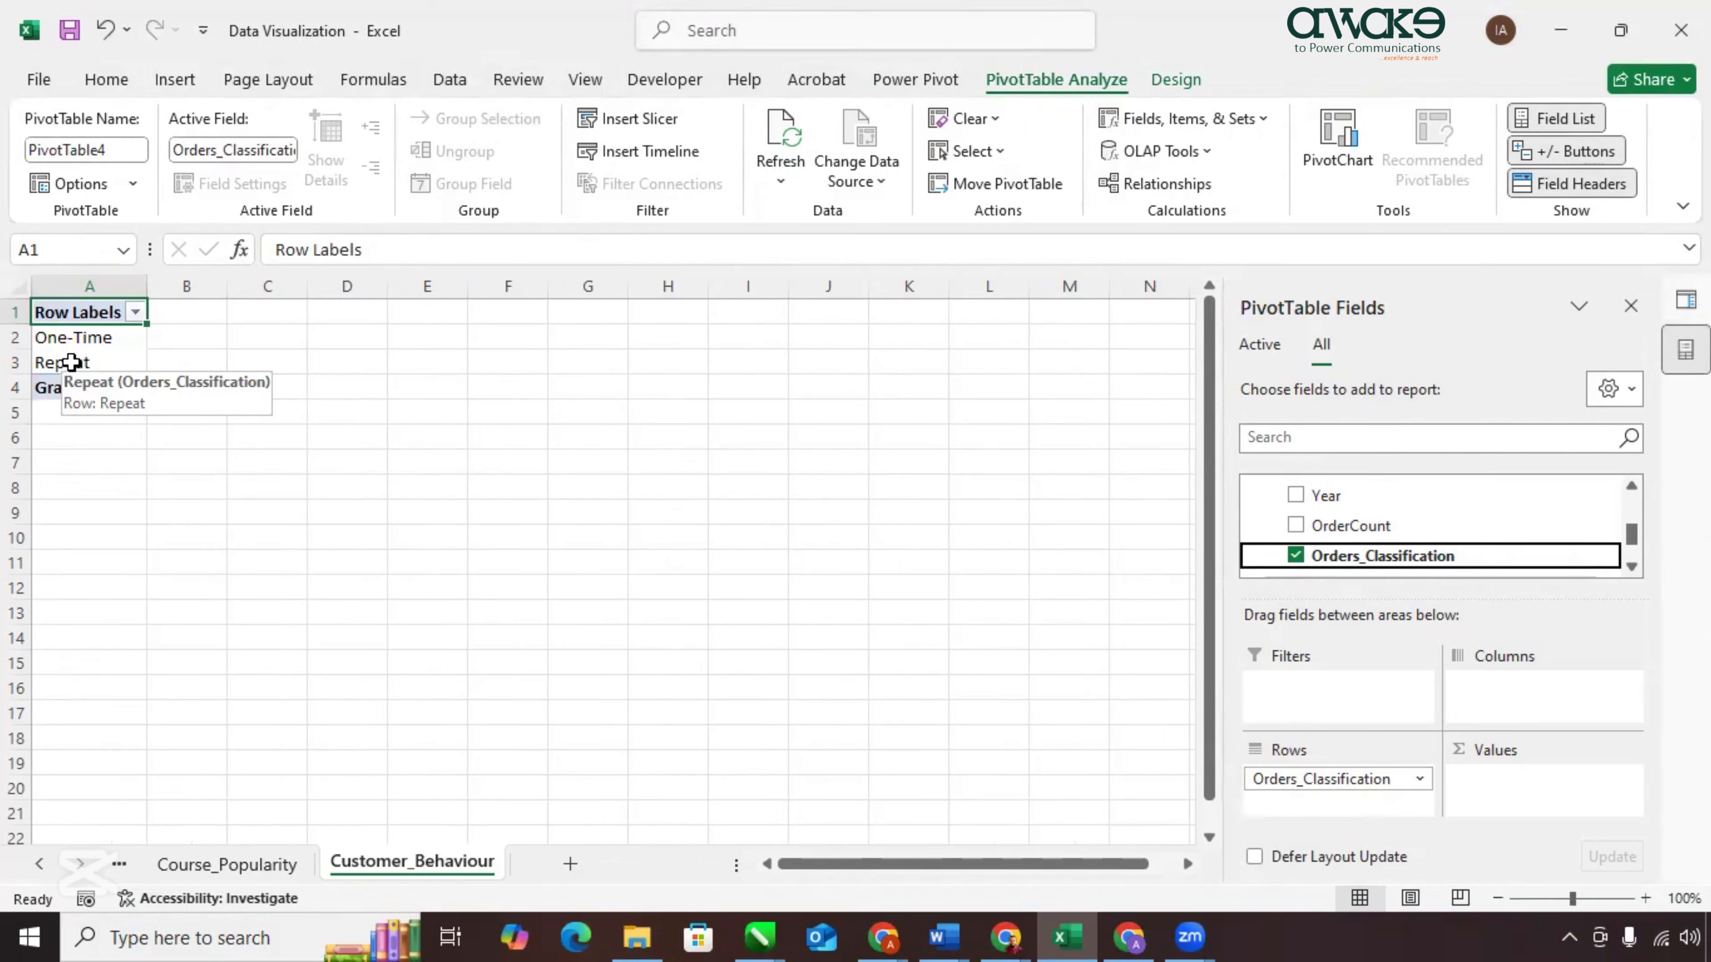
Add the OrderID field from the Orders table to the PivotTable's values as a count.
scroll(1324, 502, up, 2)
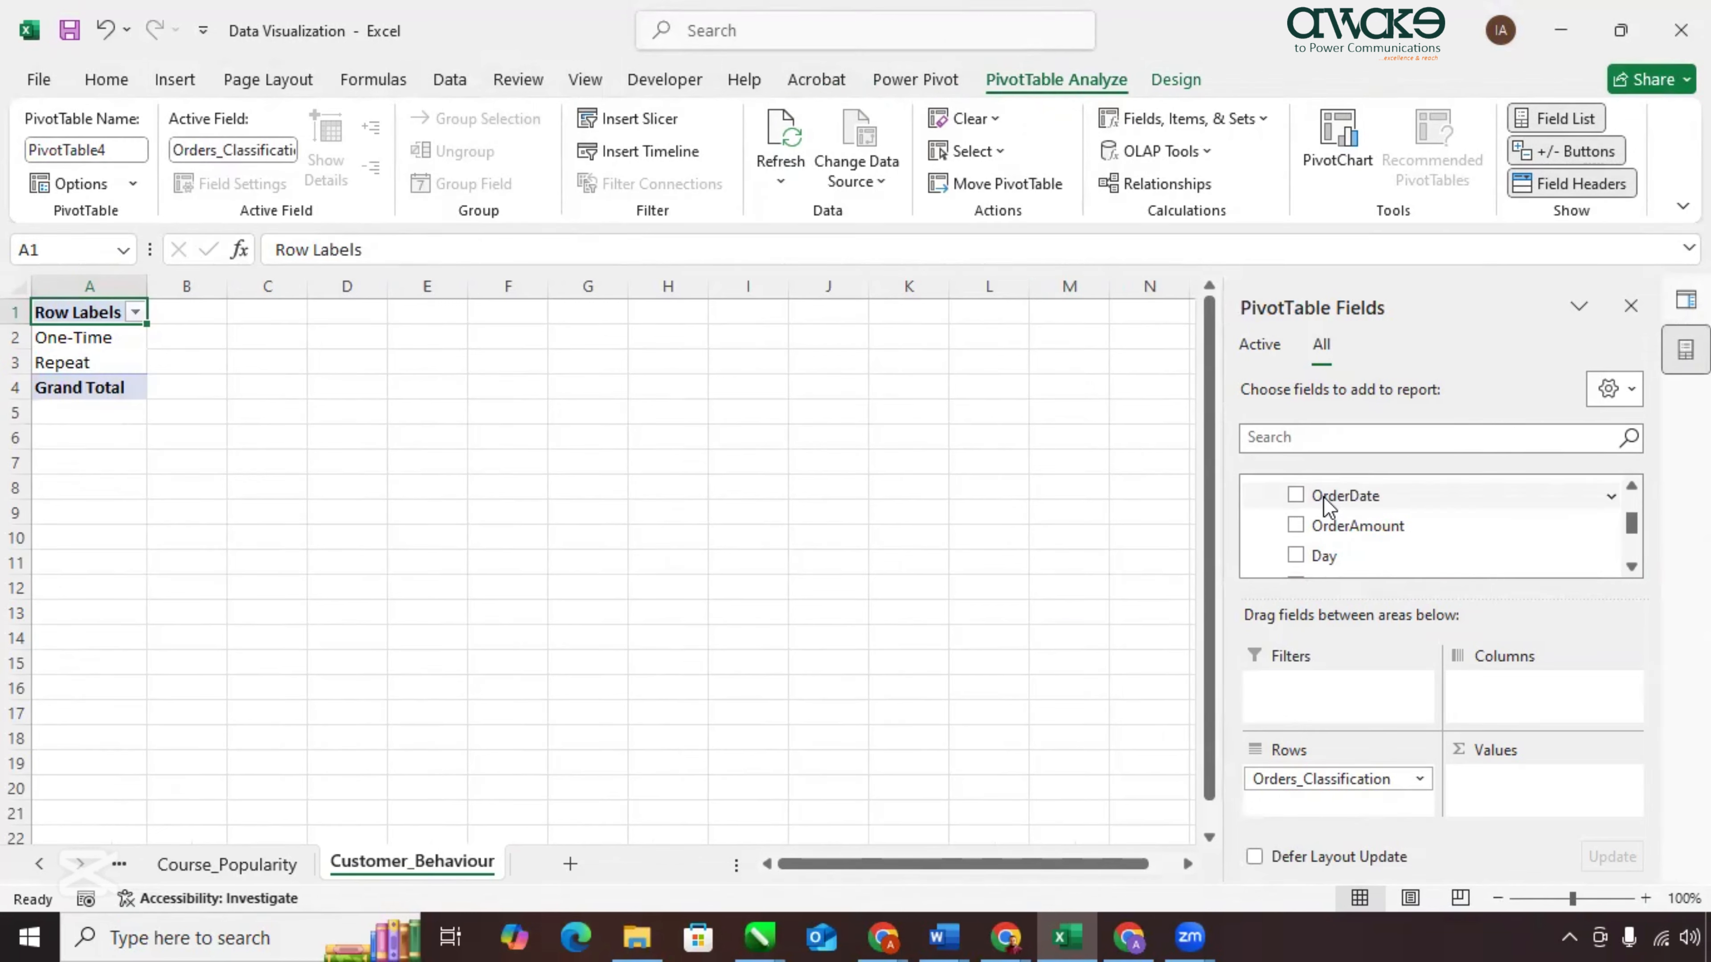
scroll(1325, 504, up, 3)
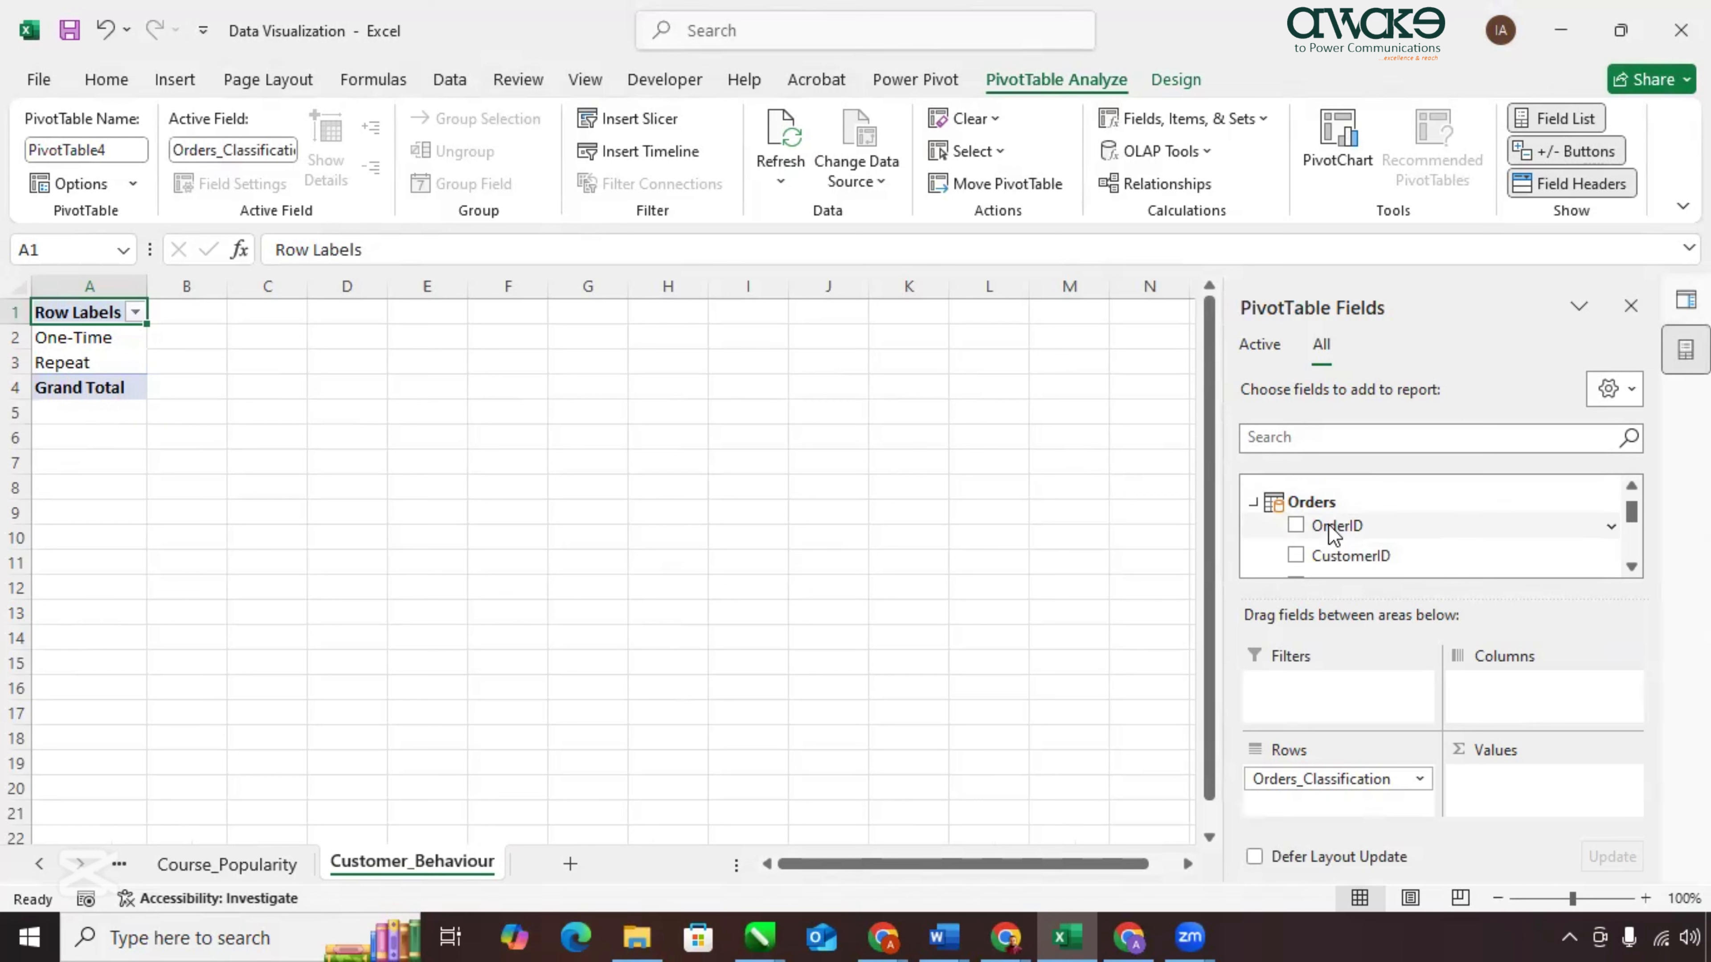
drag(1321, 525, 1570, 794)
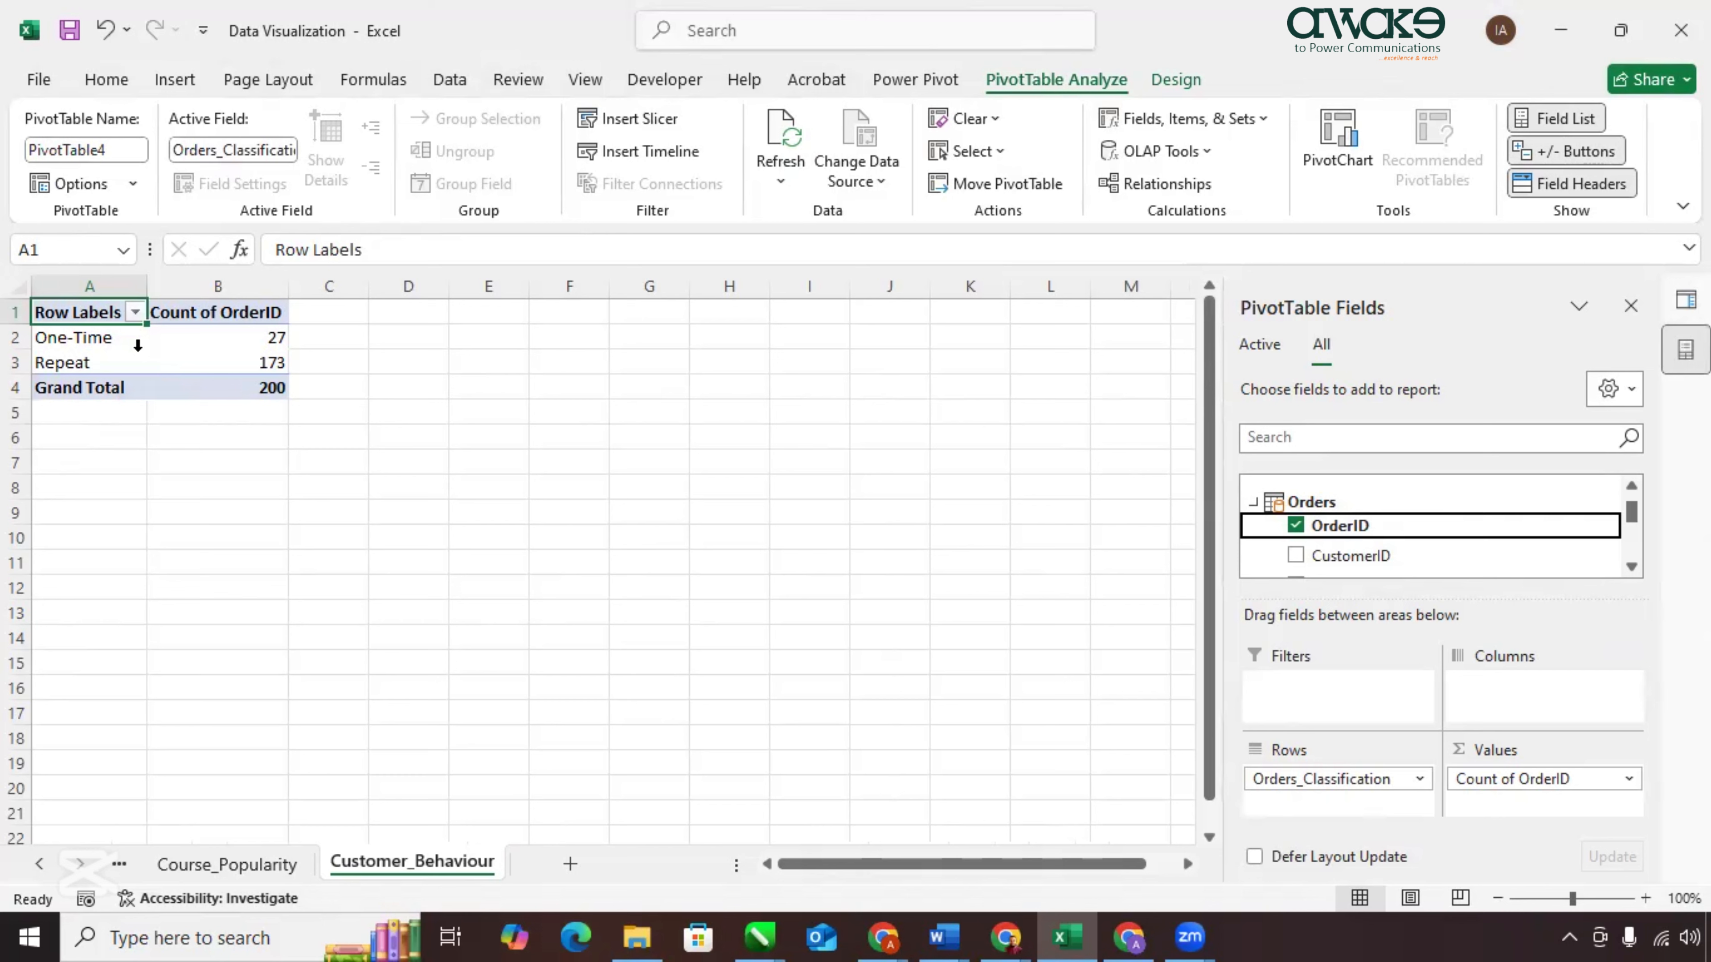
double_click(227, 316)
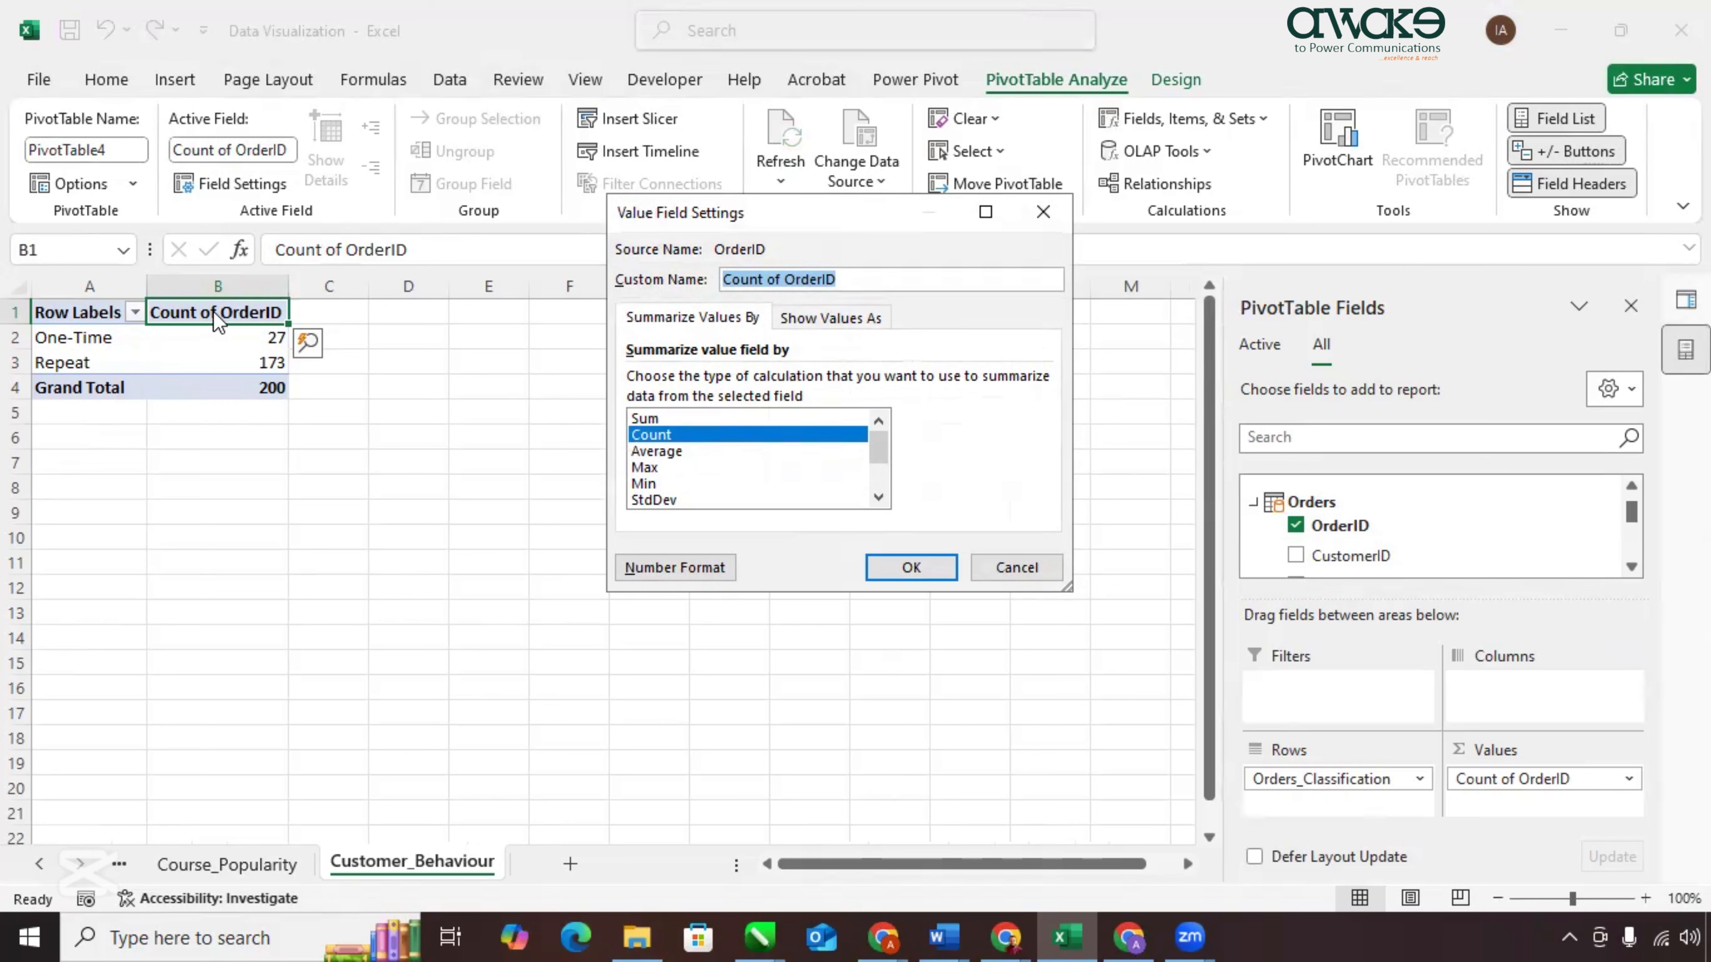
click(847, 318)
click(1011, 568)
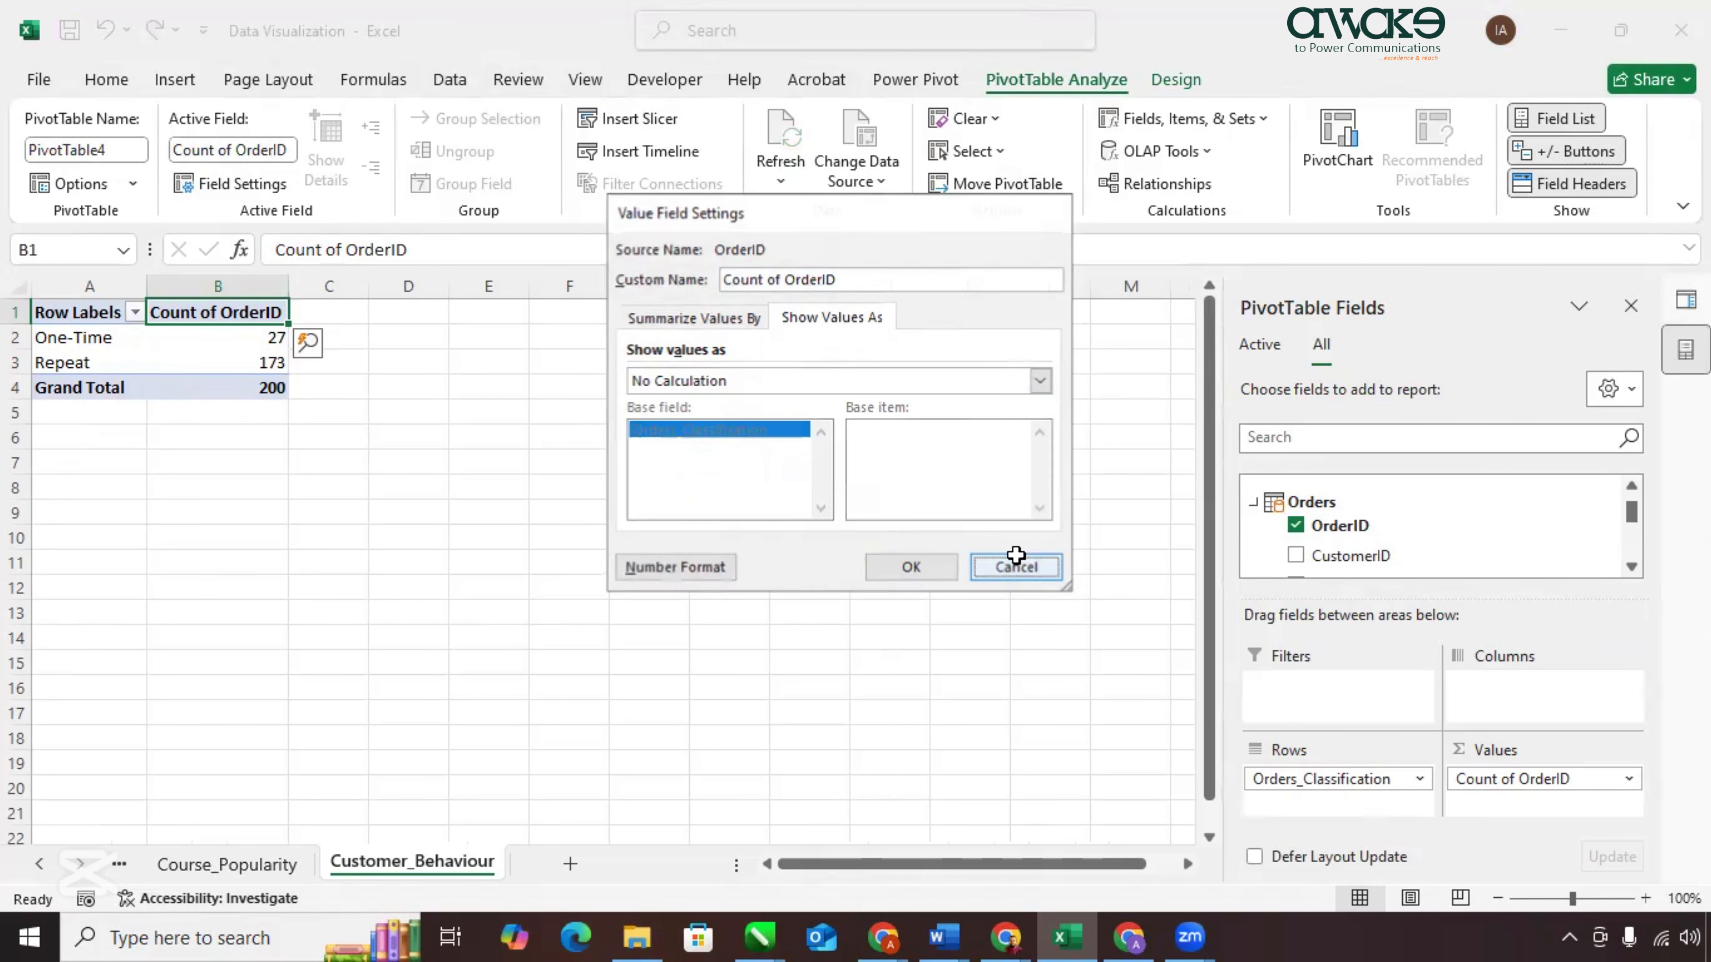
Show the PivotTable's Count of OrderID values as % of Grand Total.
click(1628, 777)
click(1635, 778)
click(1636, 779)
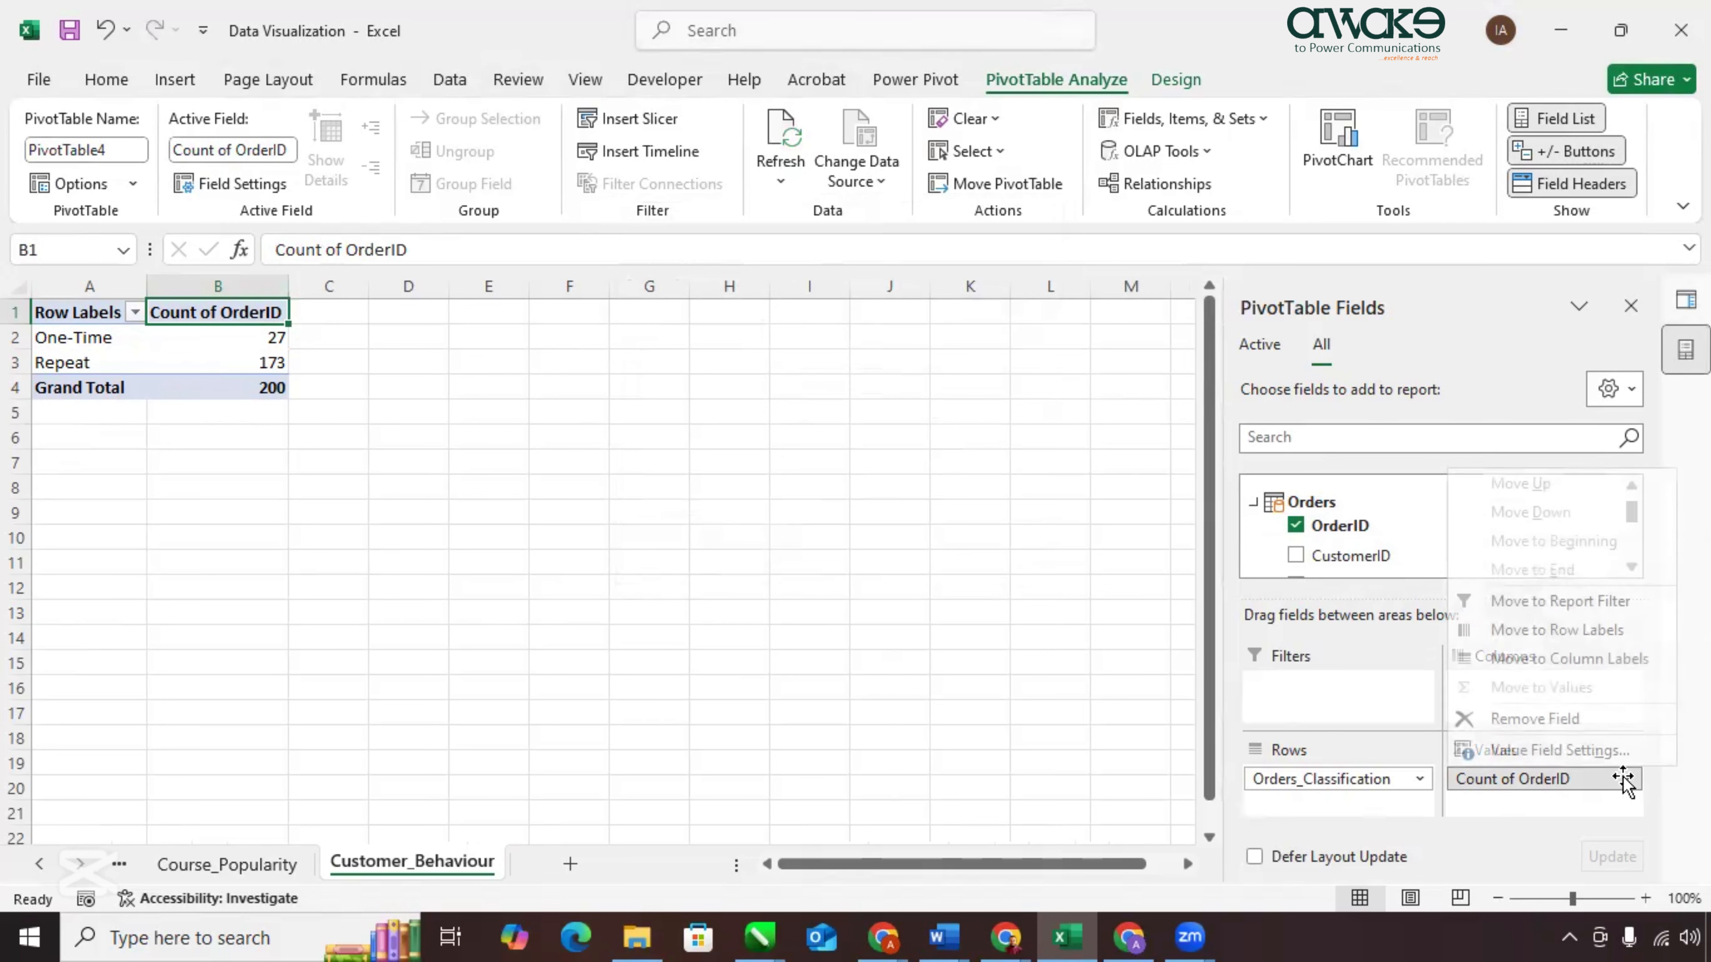
click(1560, 752)
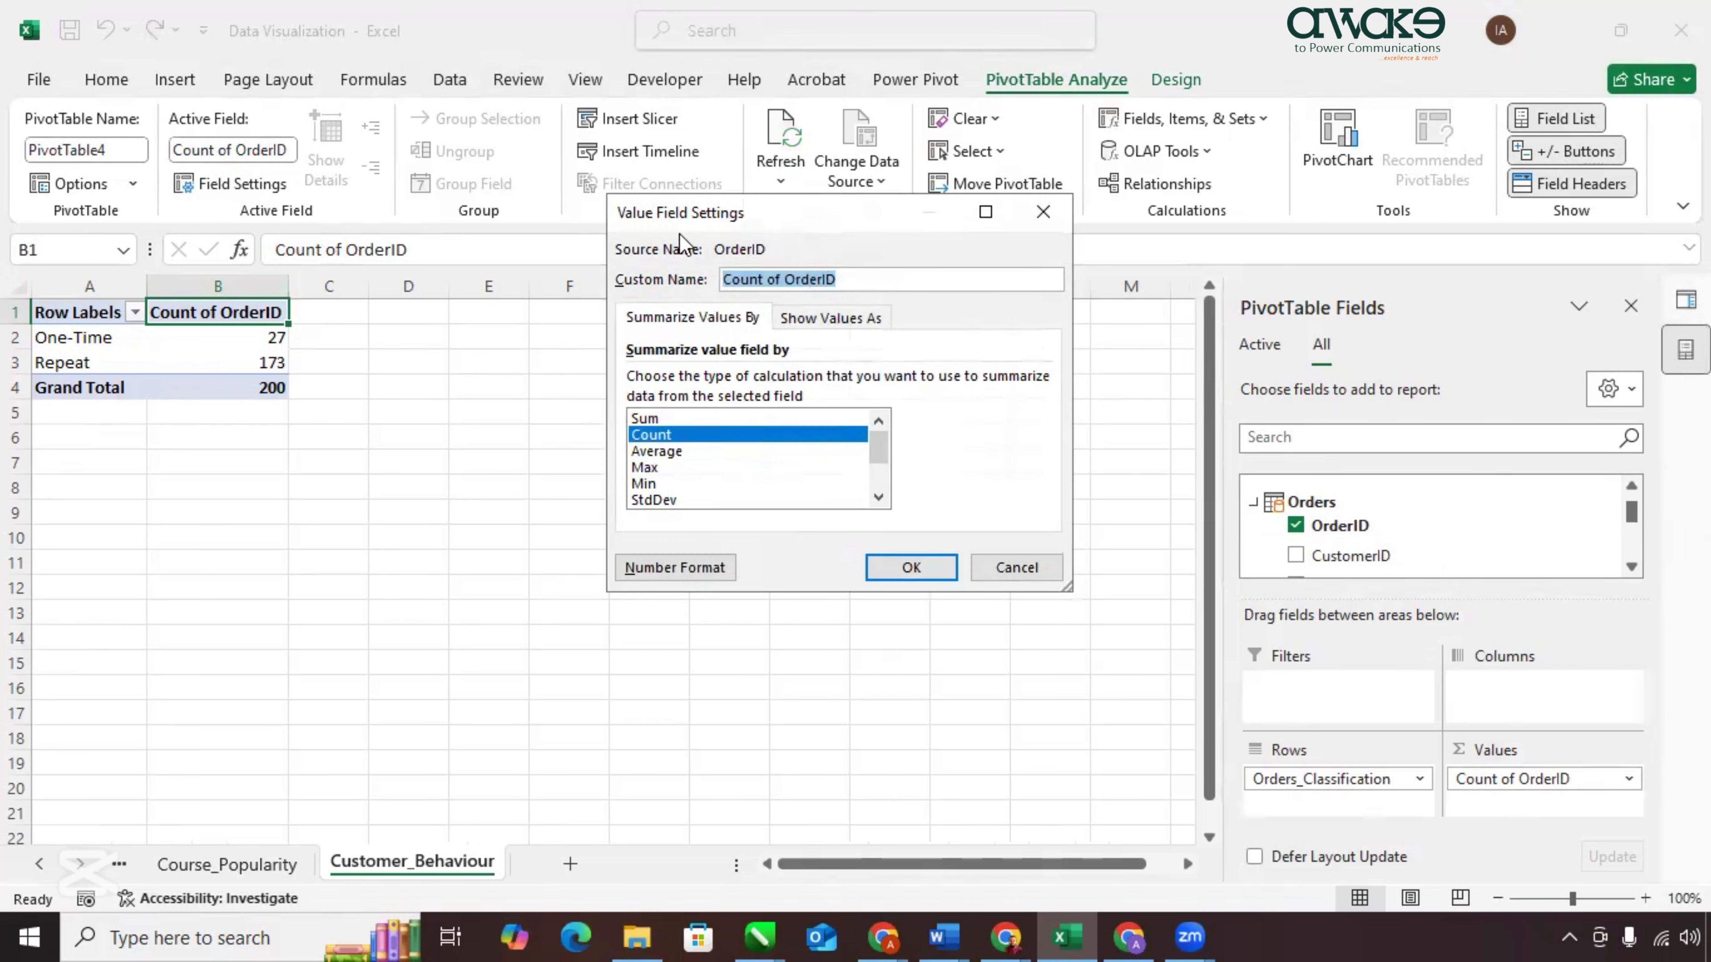
drag(750, 233, 586, 330)
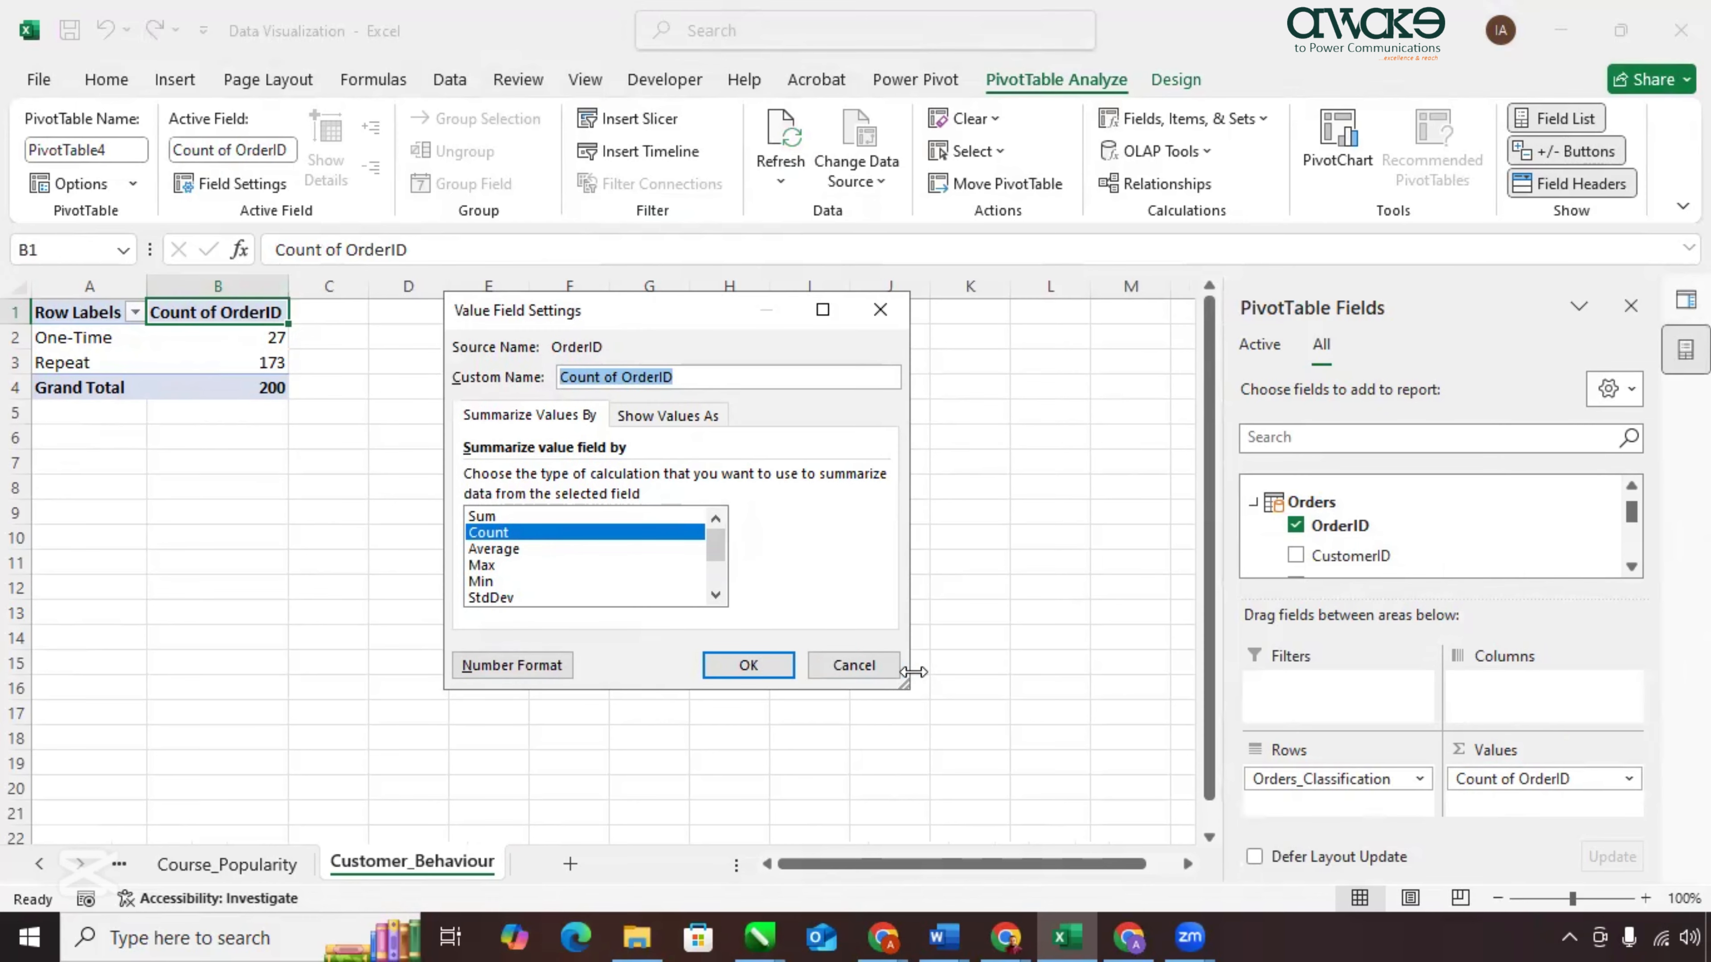
click(680, 415)
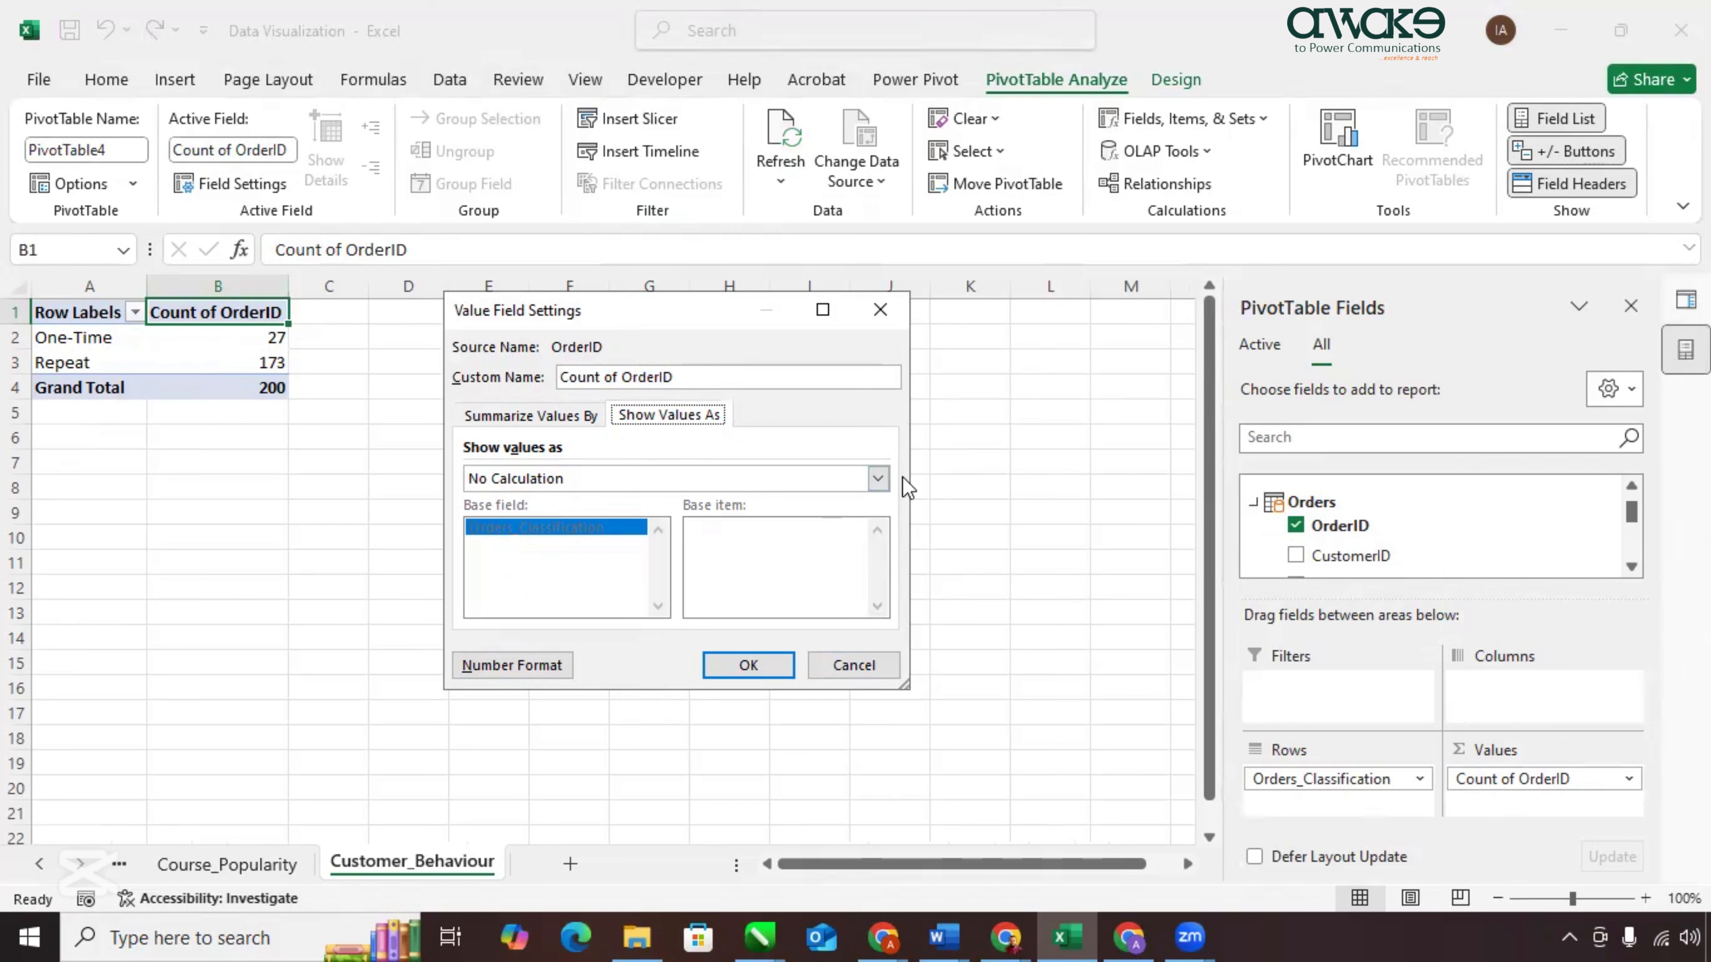
click(877, 479)
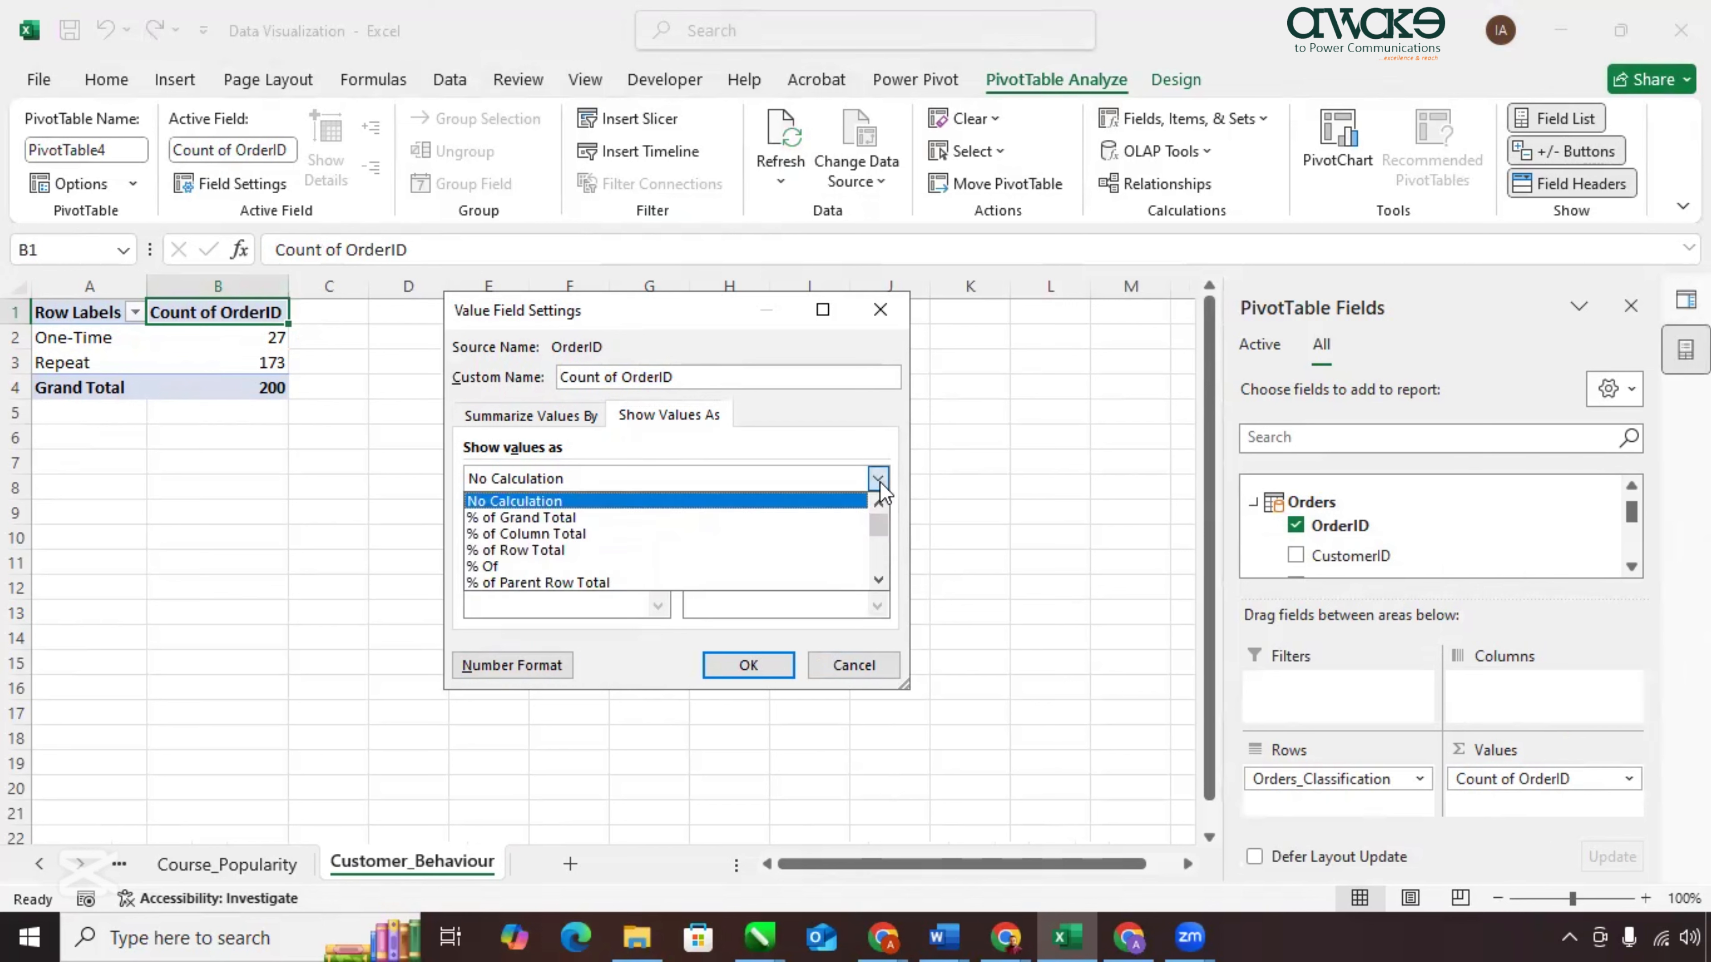
click(532, 520)
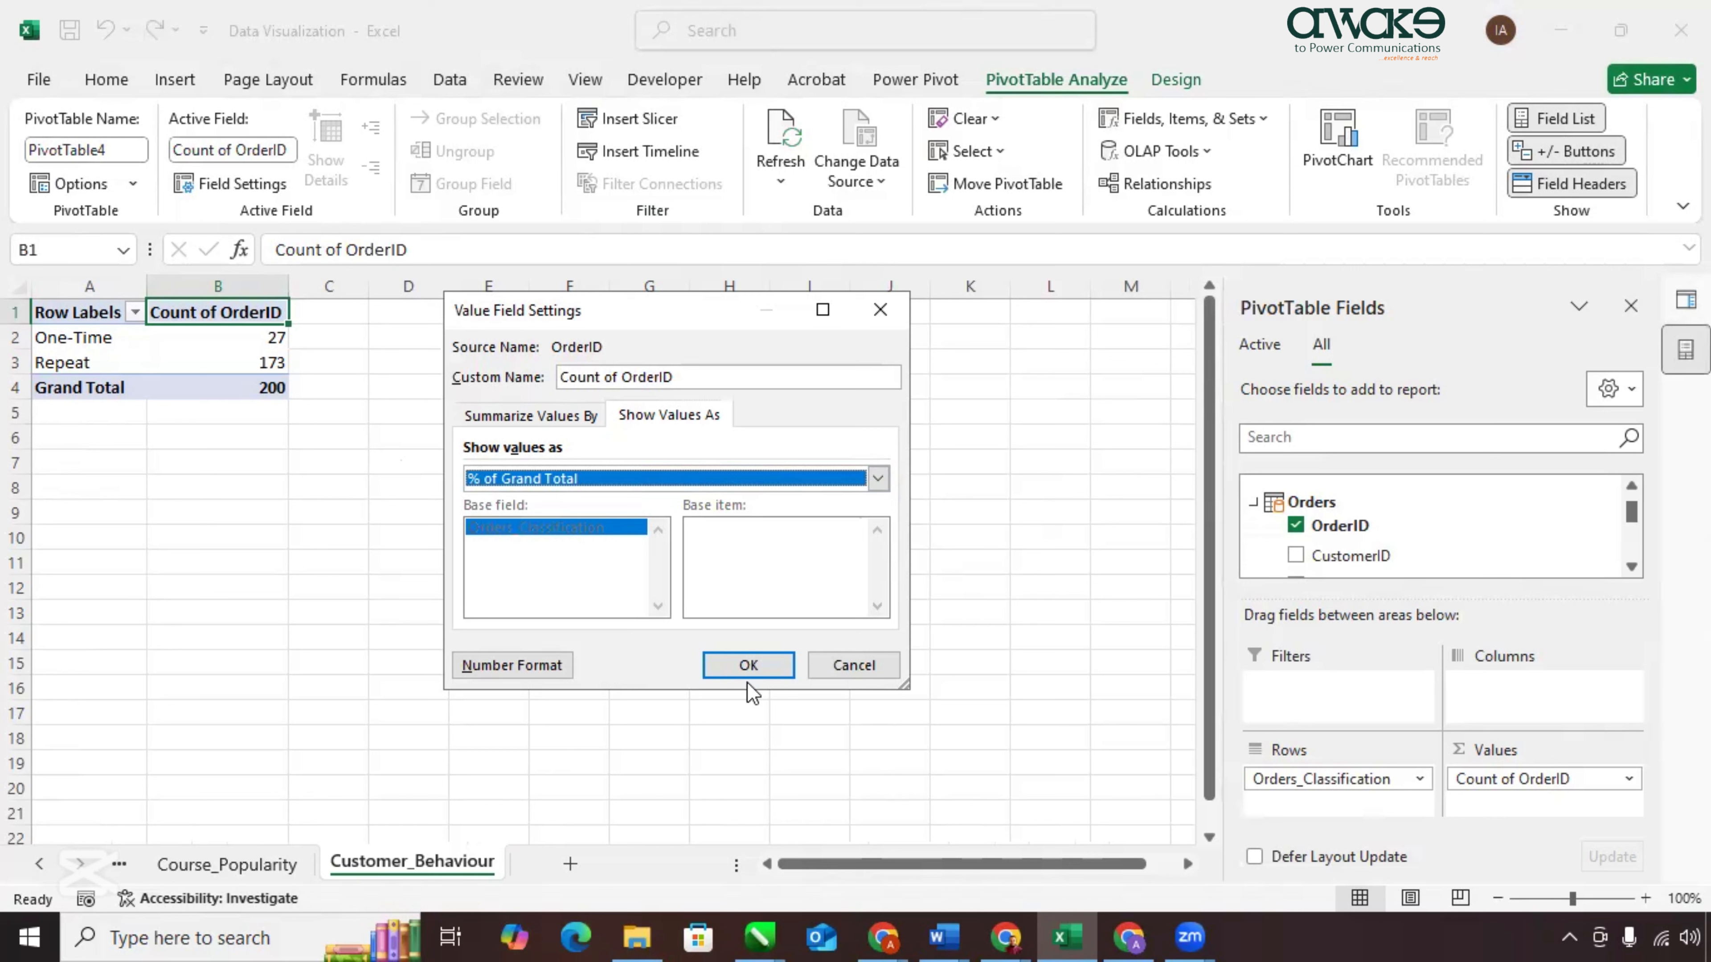
click(747, 667)
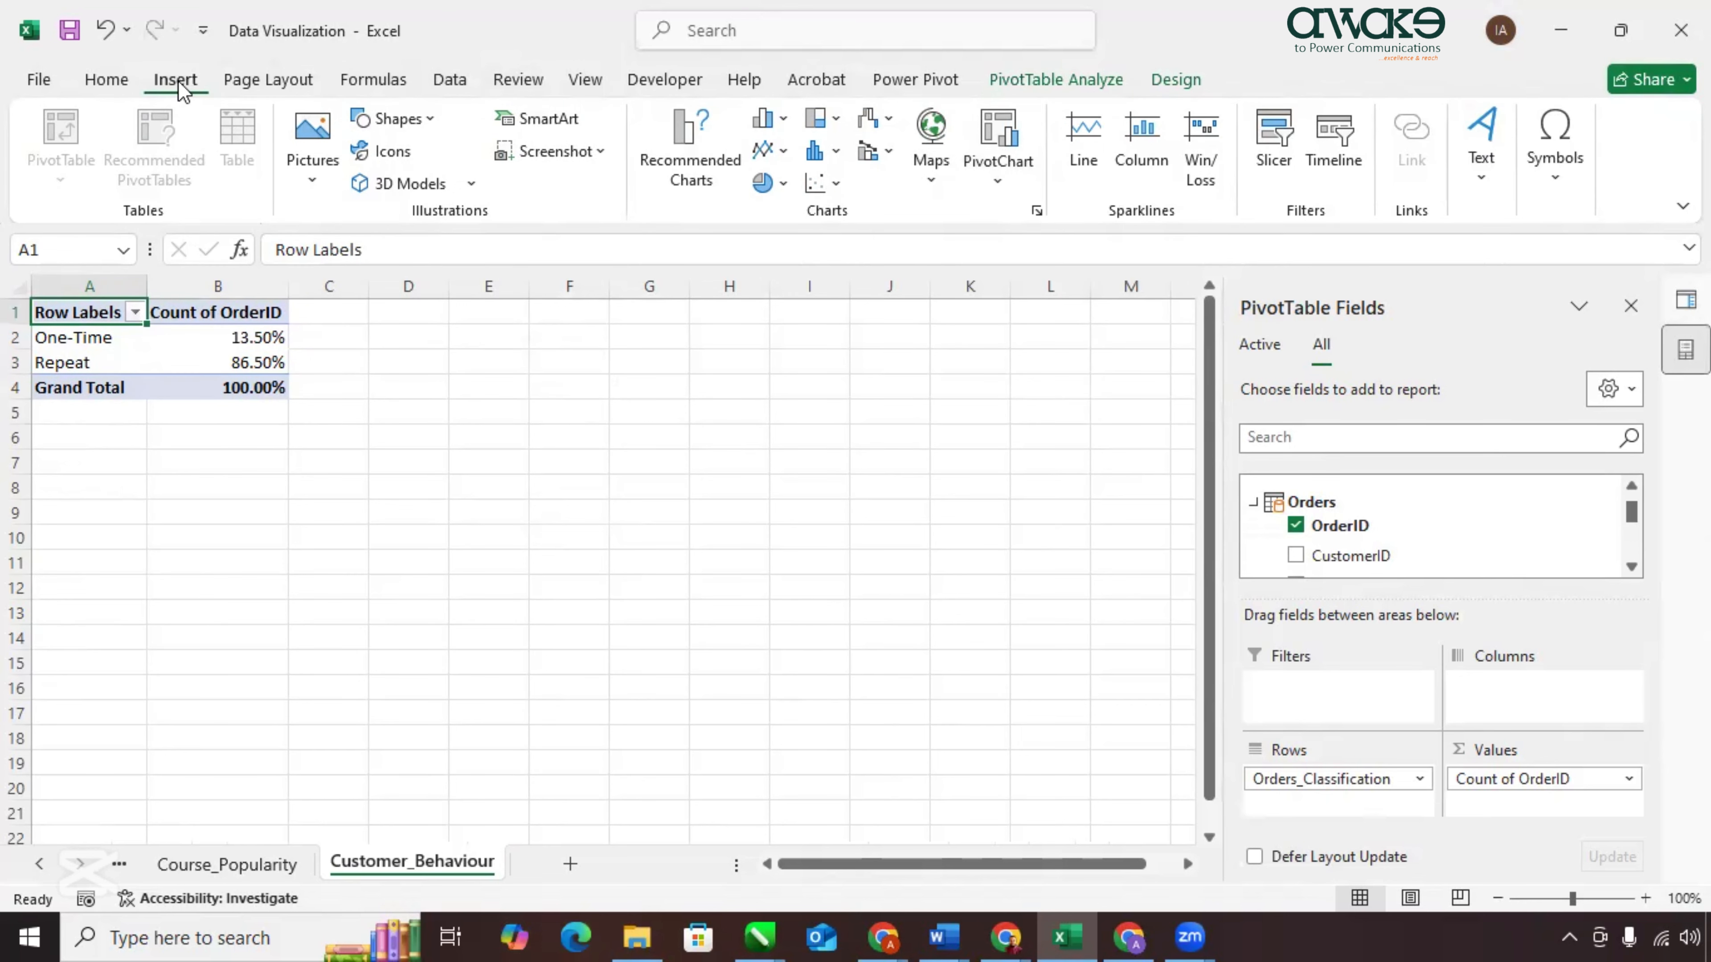
Insert a pie PivotChart from the order classification PivotTable and place it beside the table over columns D to K.
click(1020, 193)
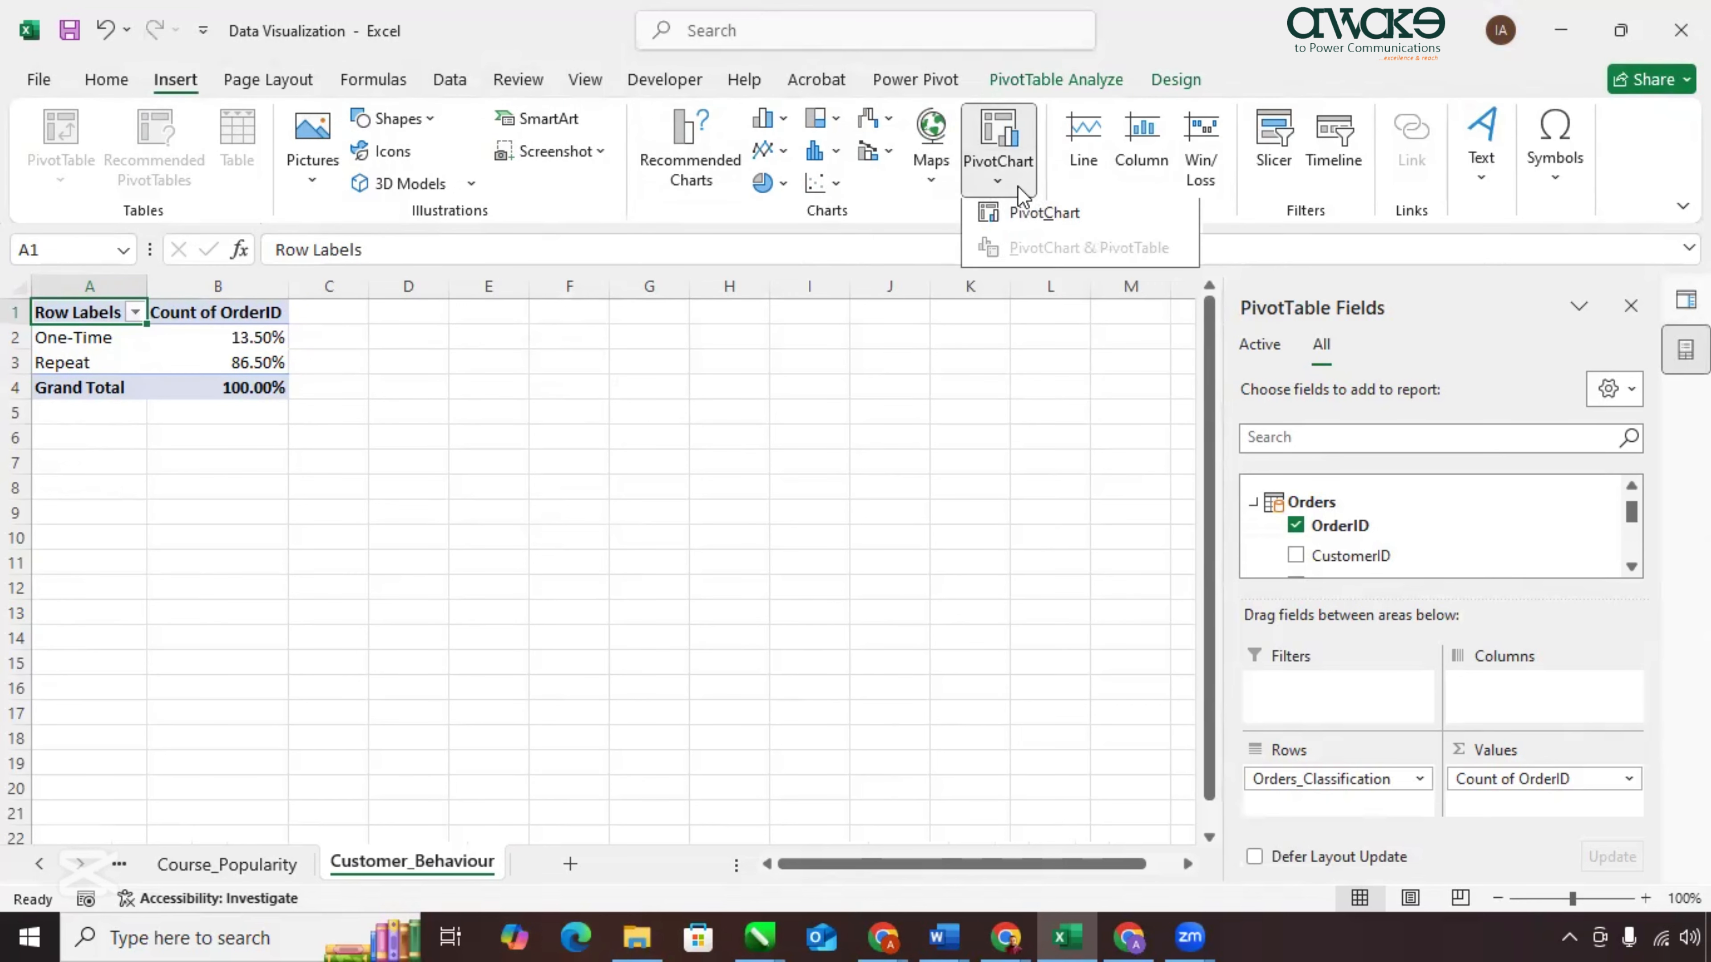
click(1041, 214)
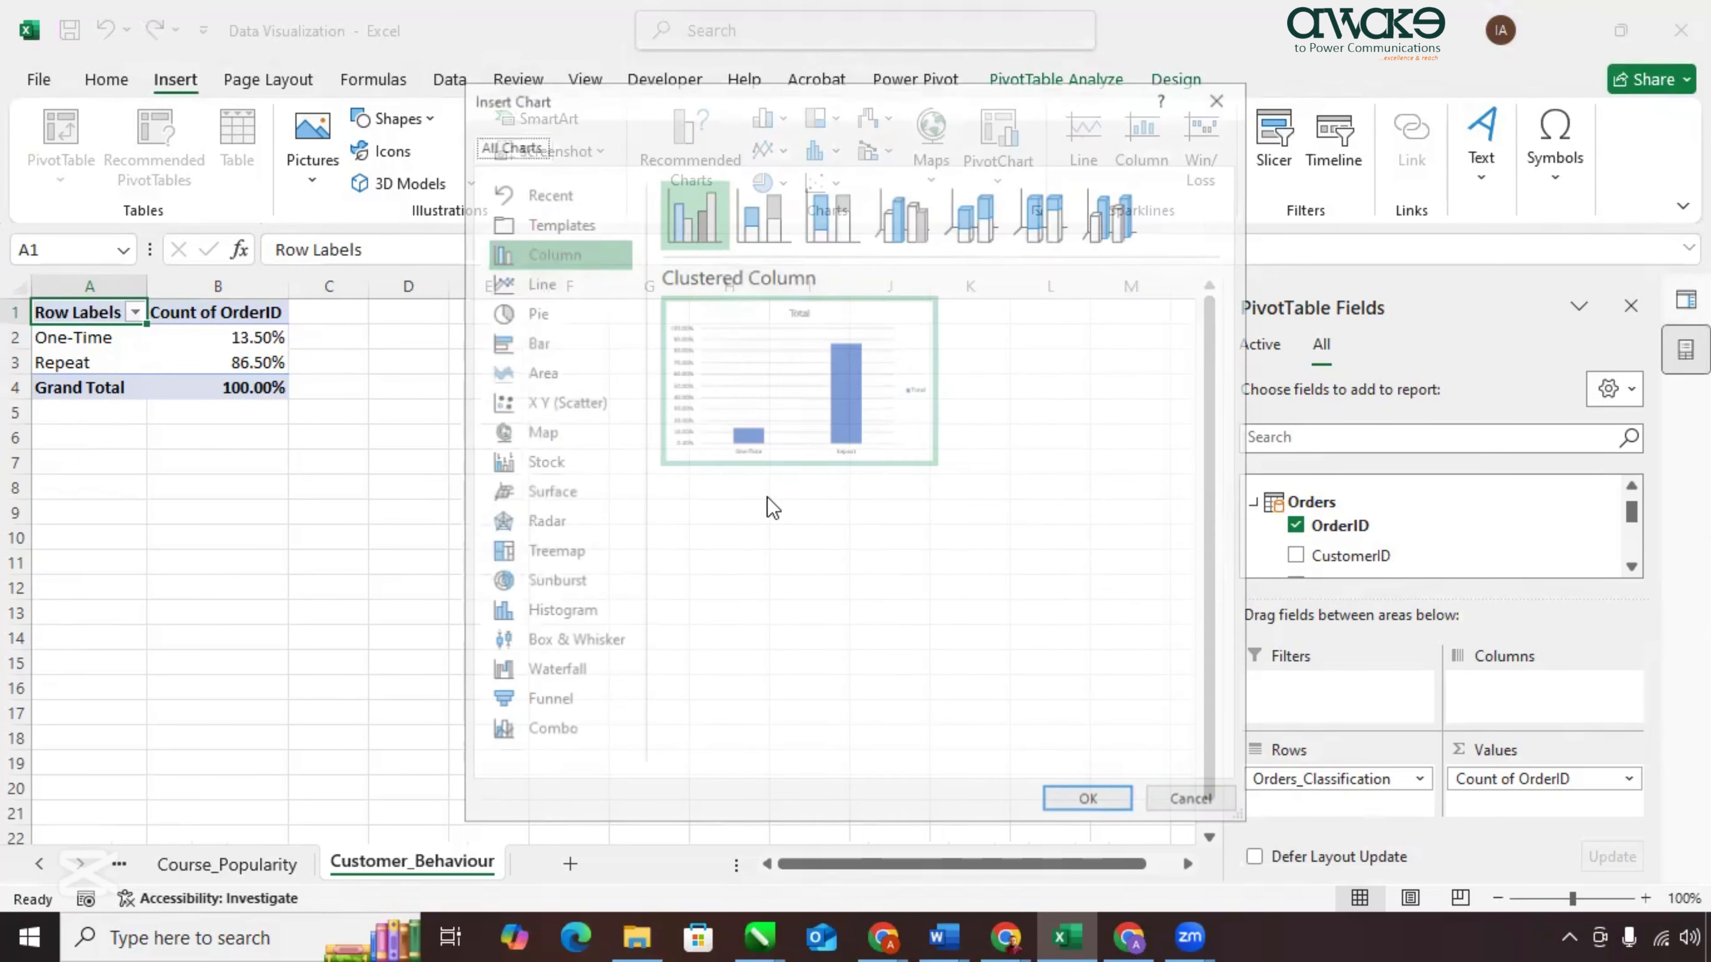
click(534, 311)
mouse_move(900, 385)
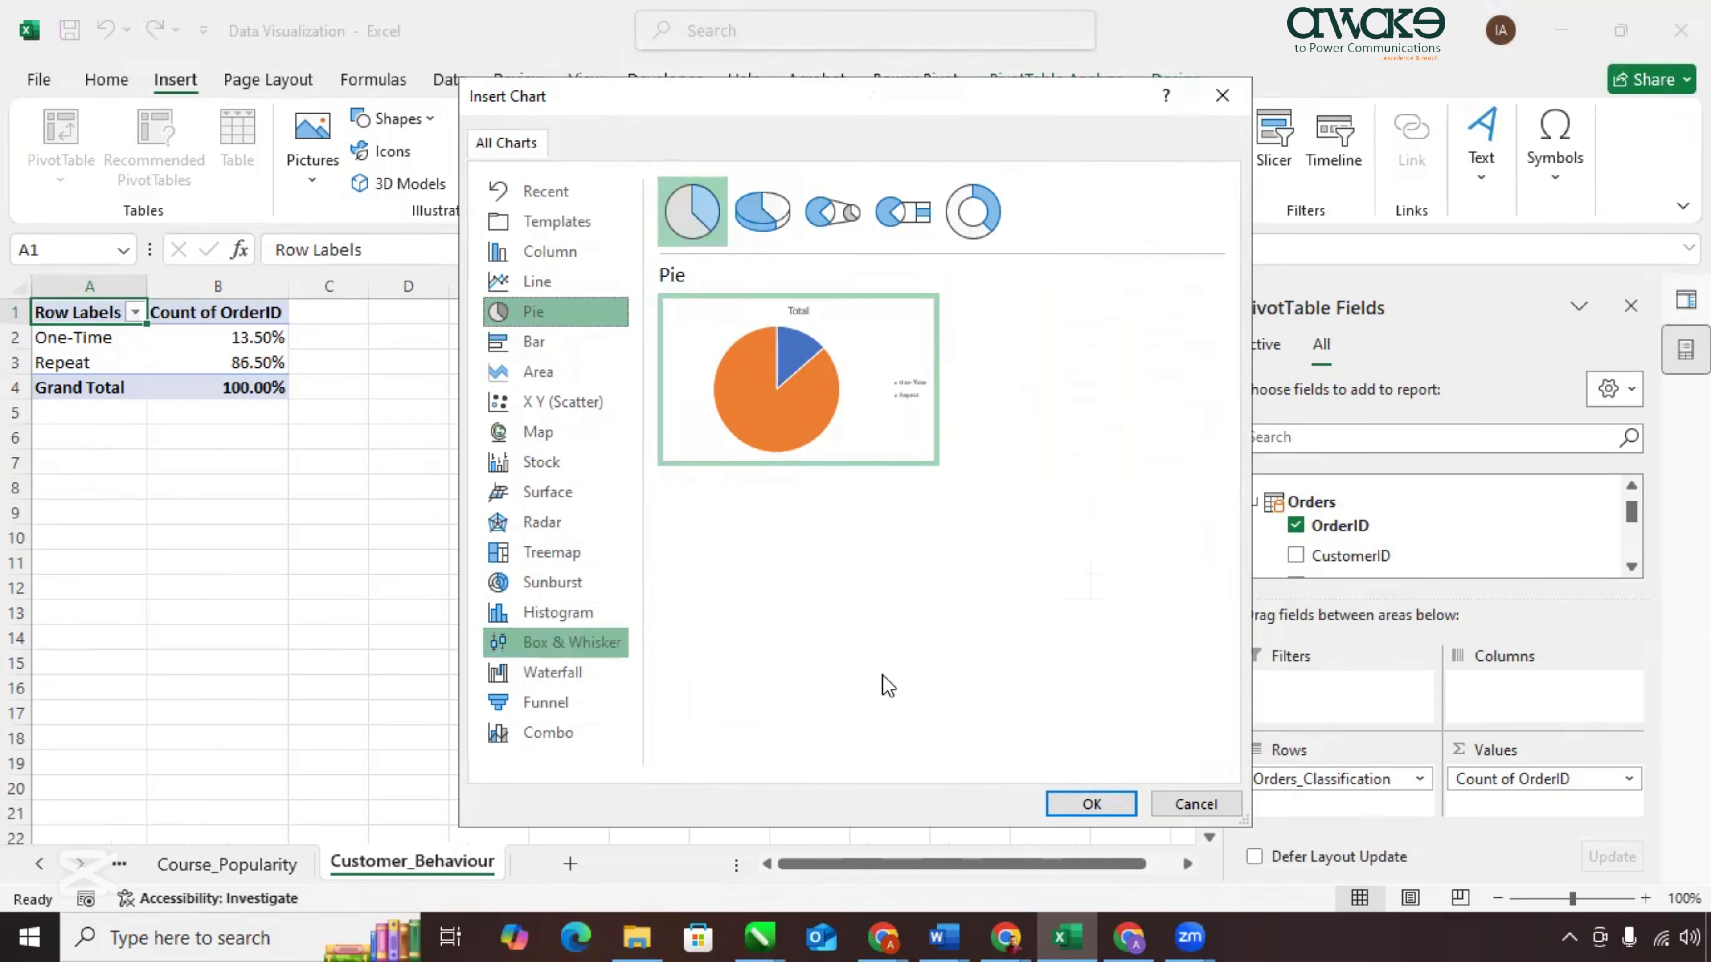
click(1111, 808)
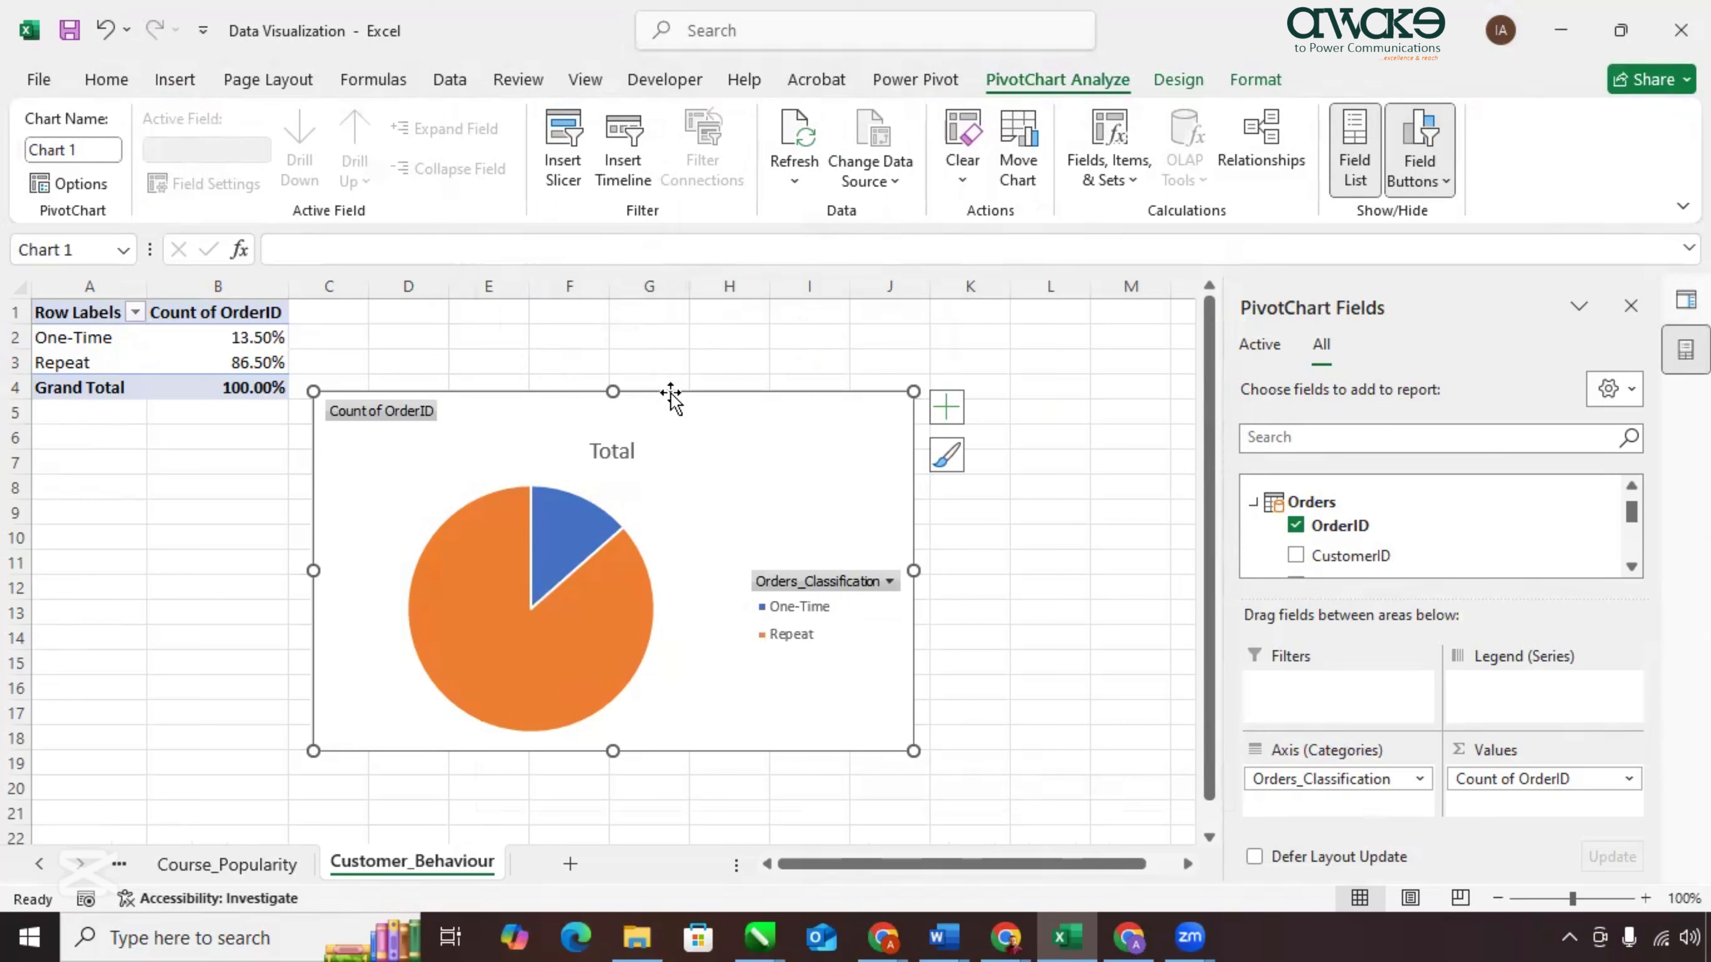
drag(673, 387, 725, 355)
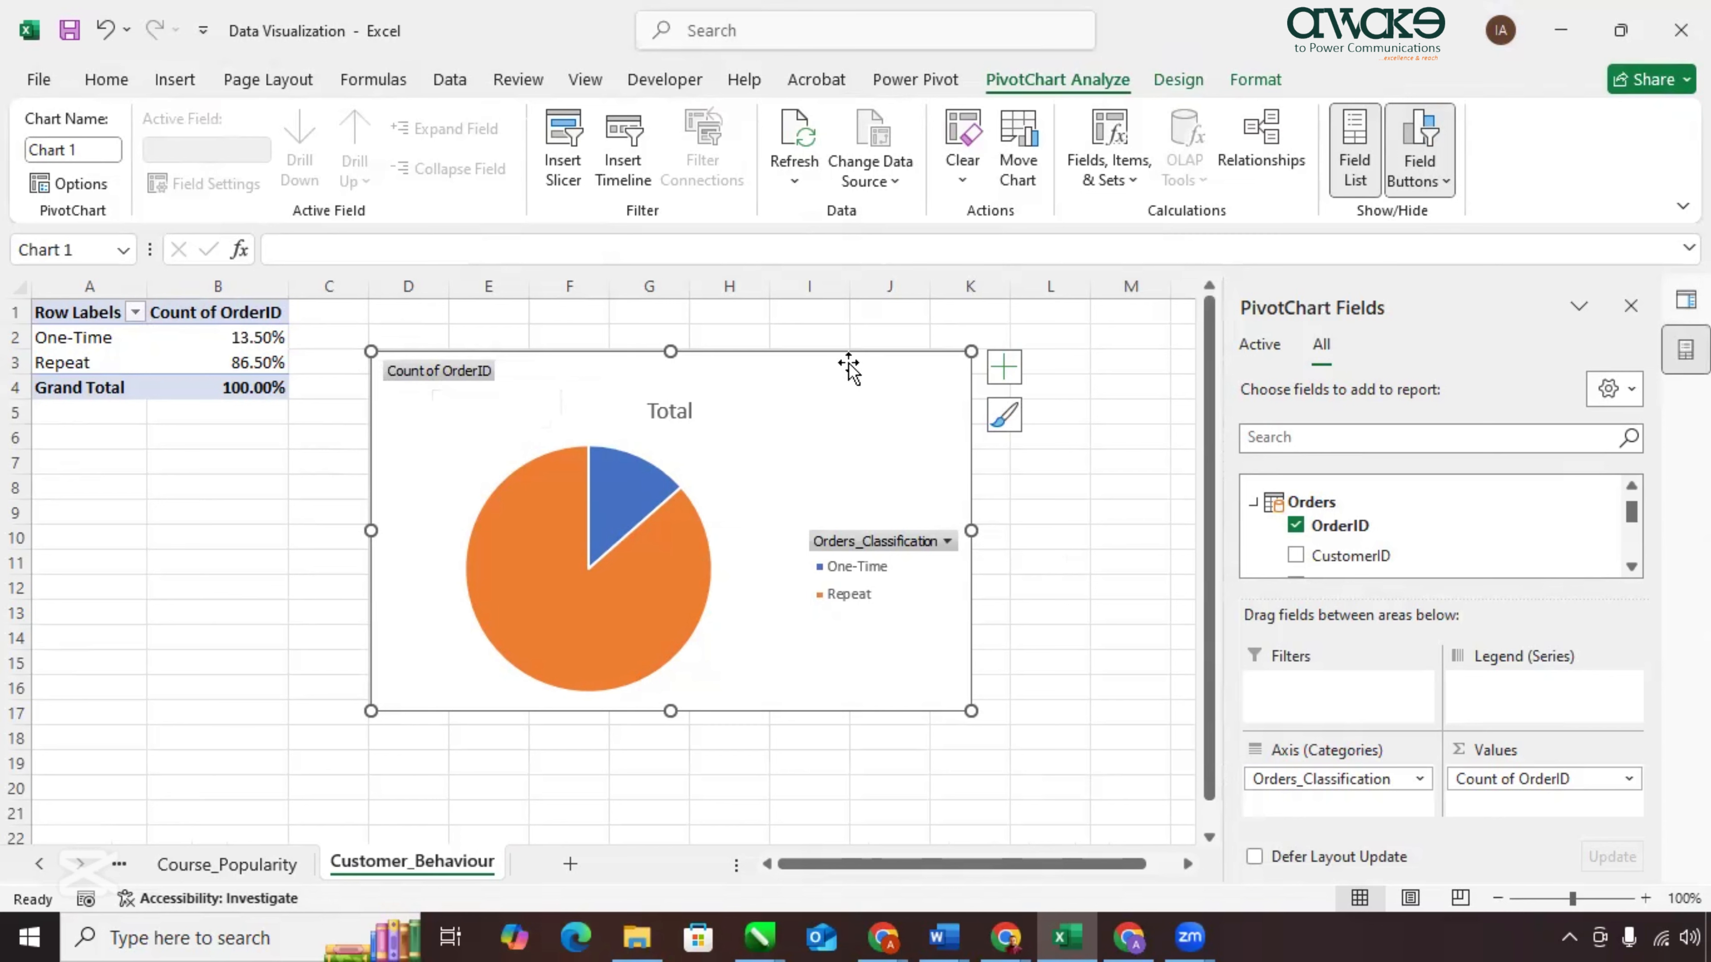
Hide all field buttons on the pie PivotChart.
click(1419, 174)
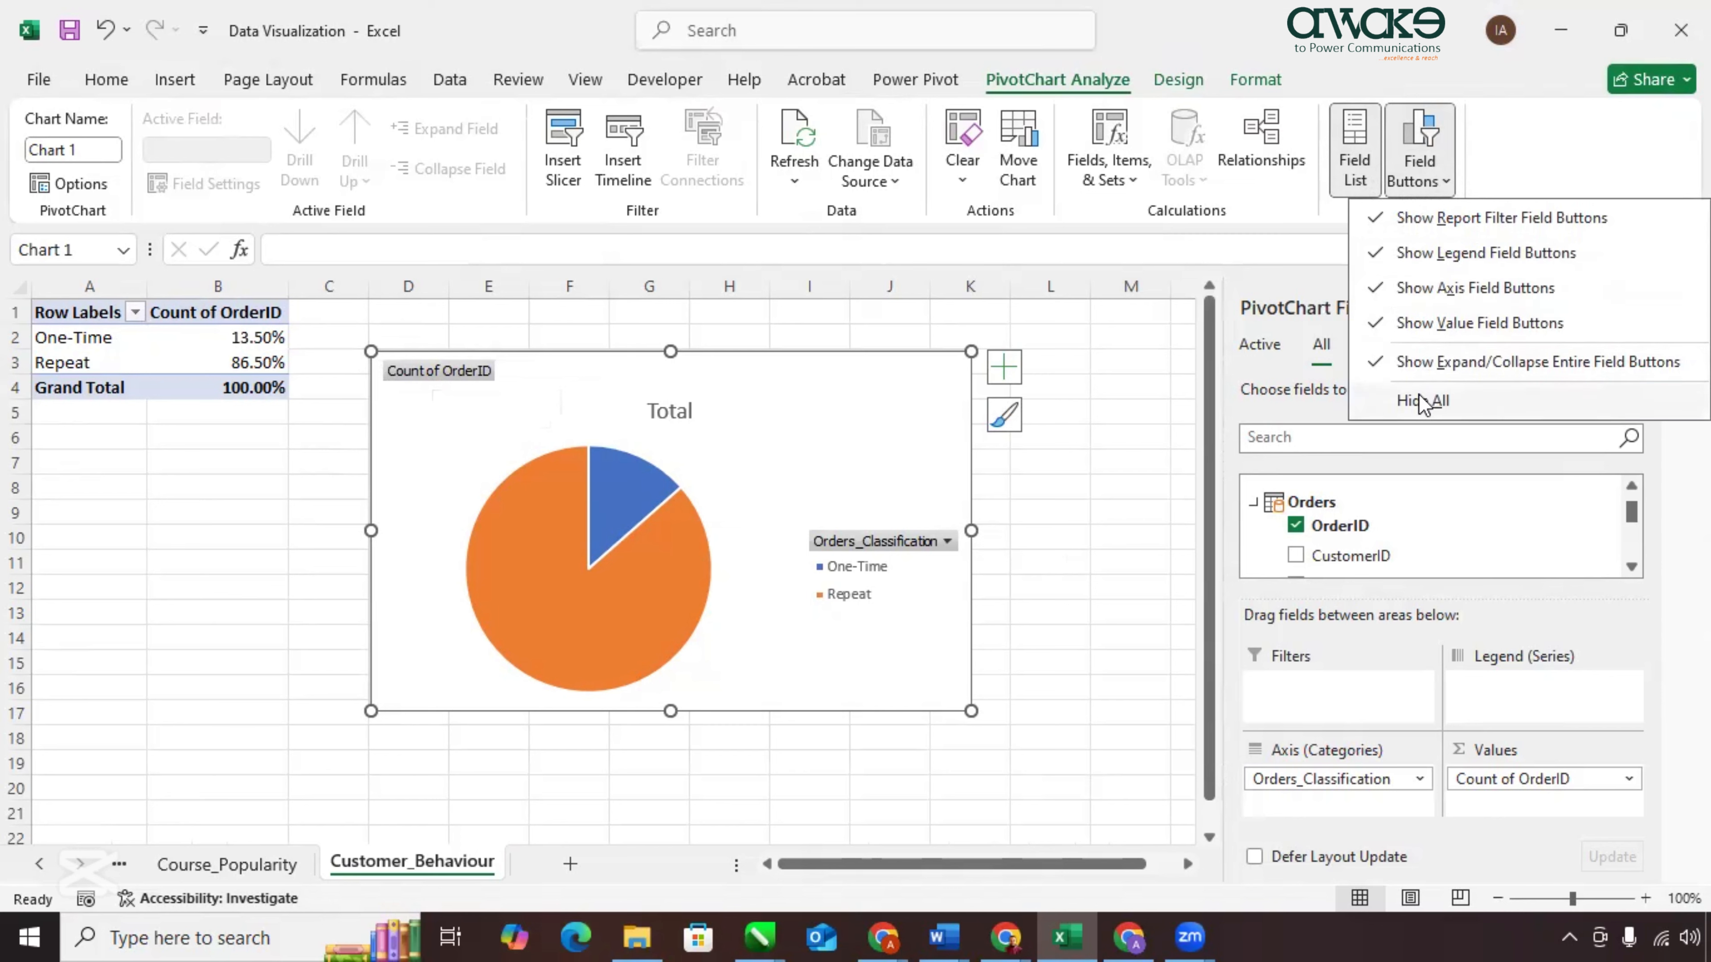
click(1388, 291)
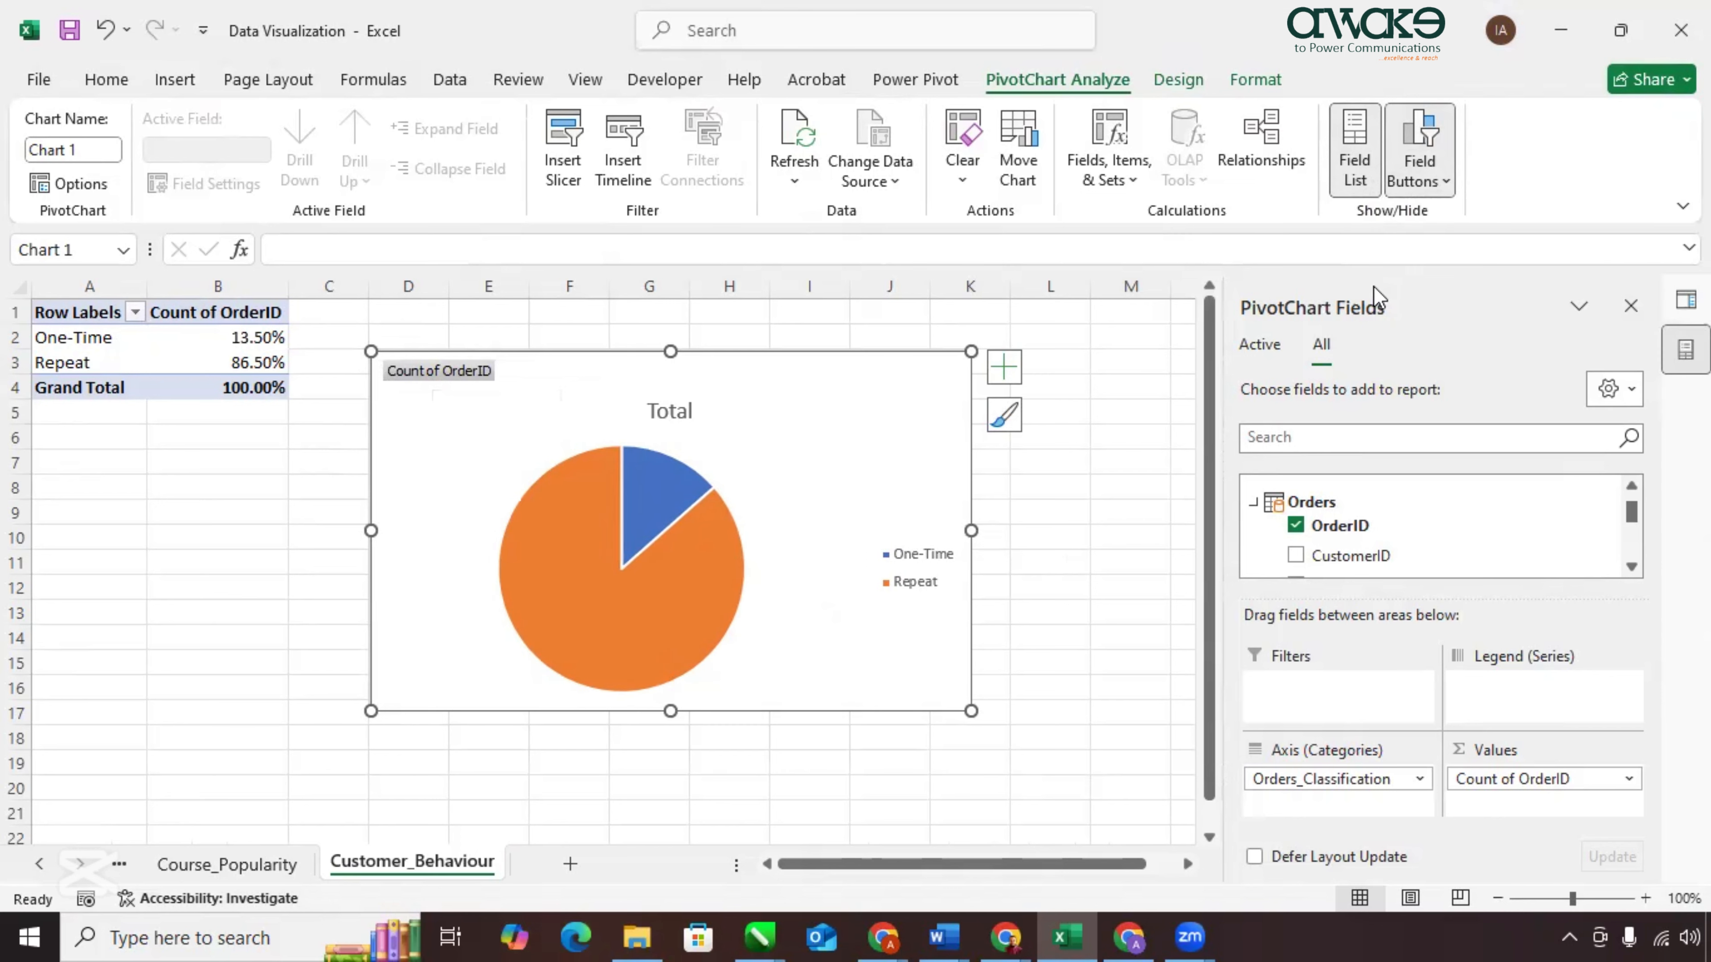
click(1432, 188)
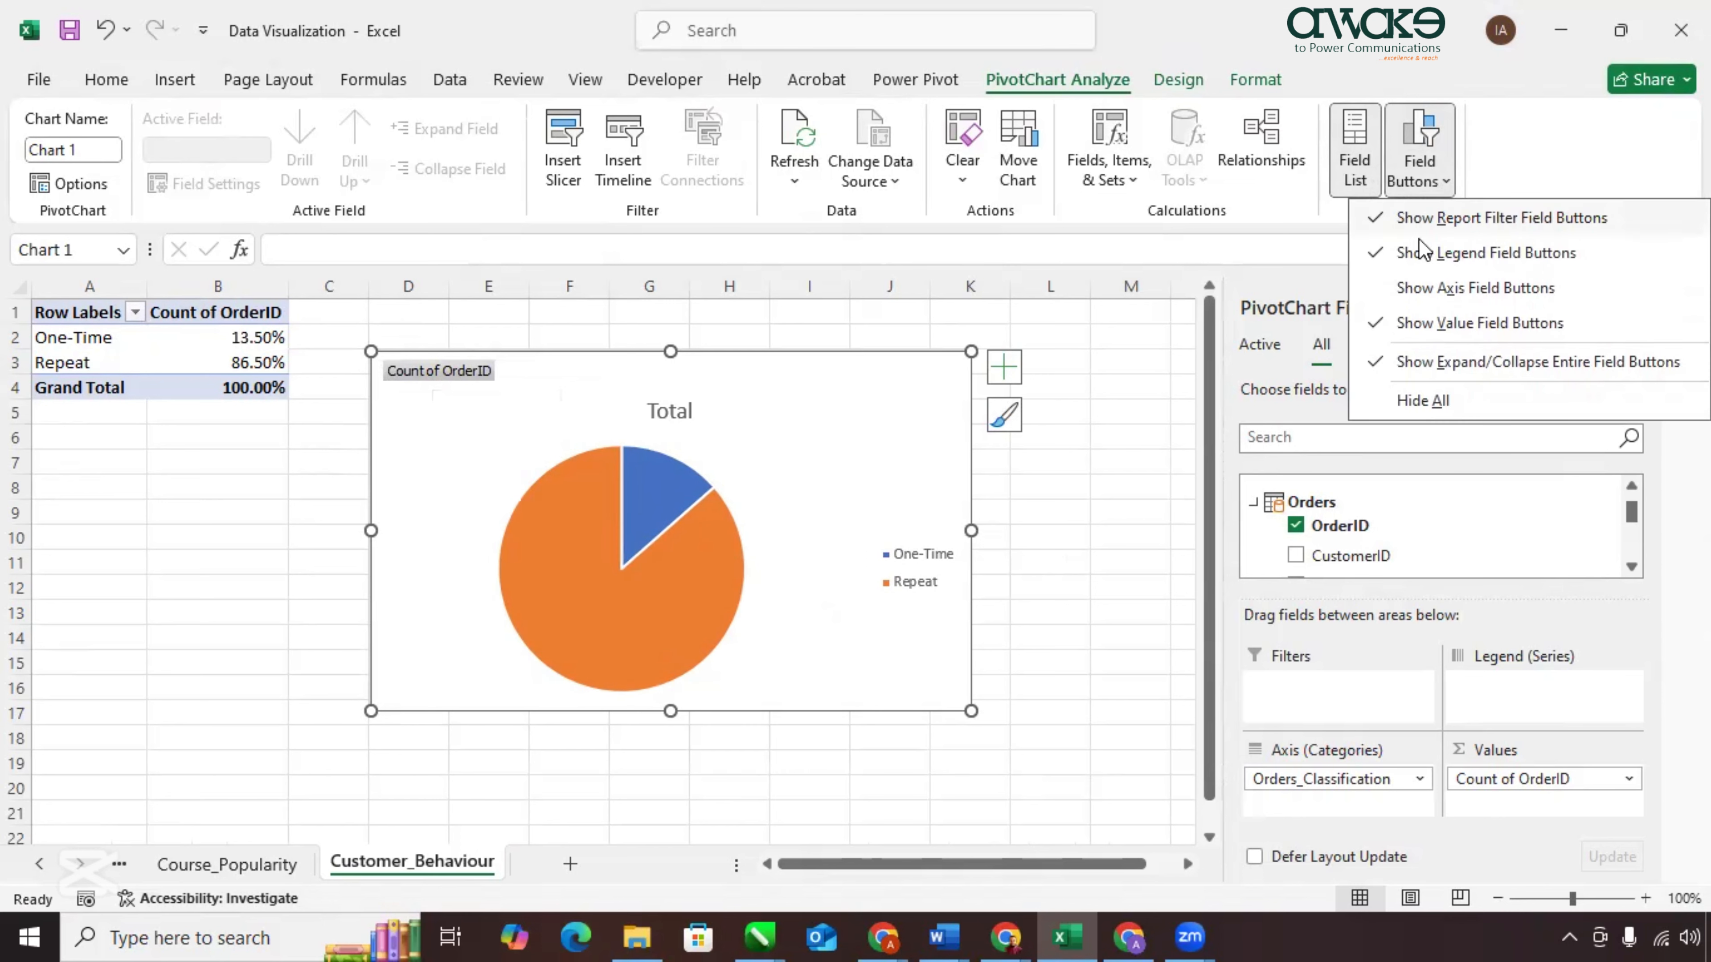
click(1383, 408)
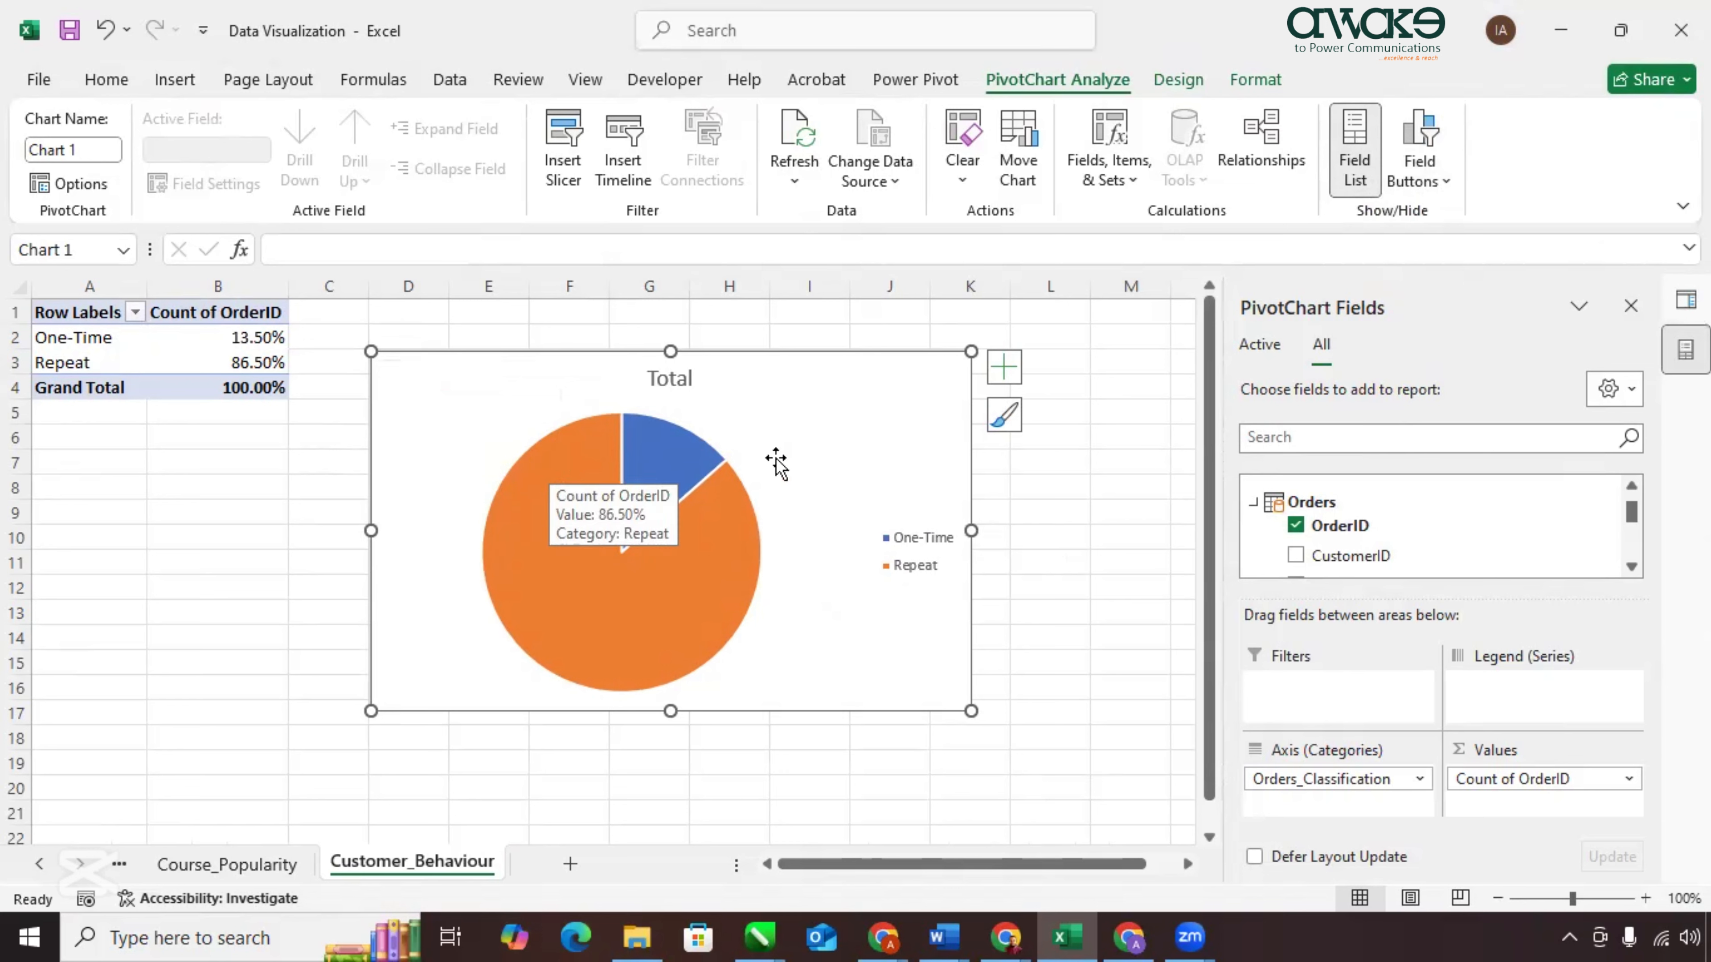
click(229, 536)
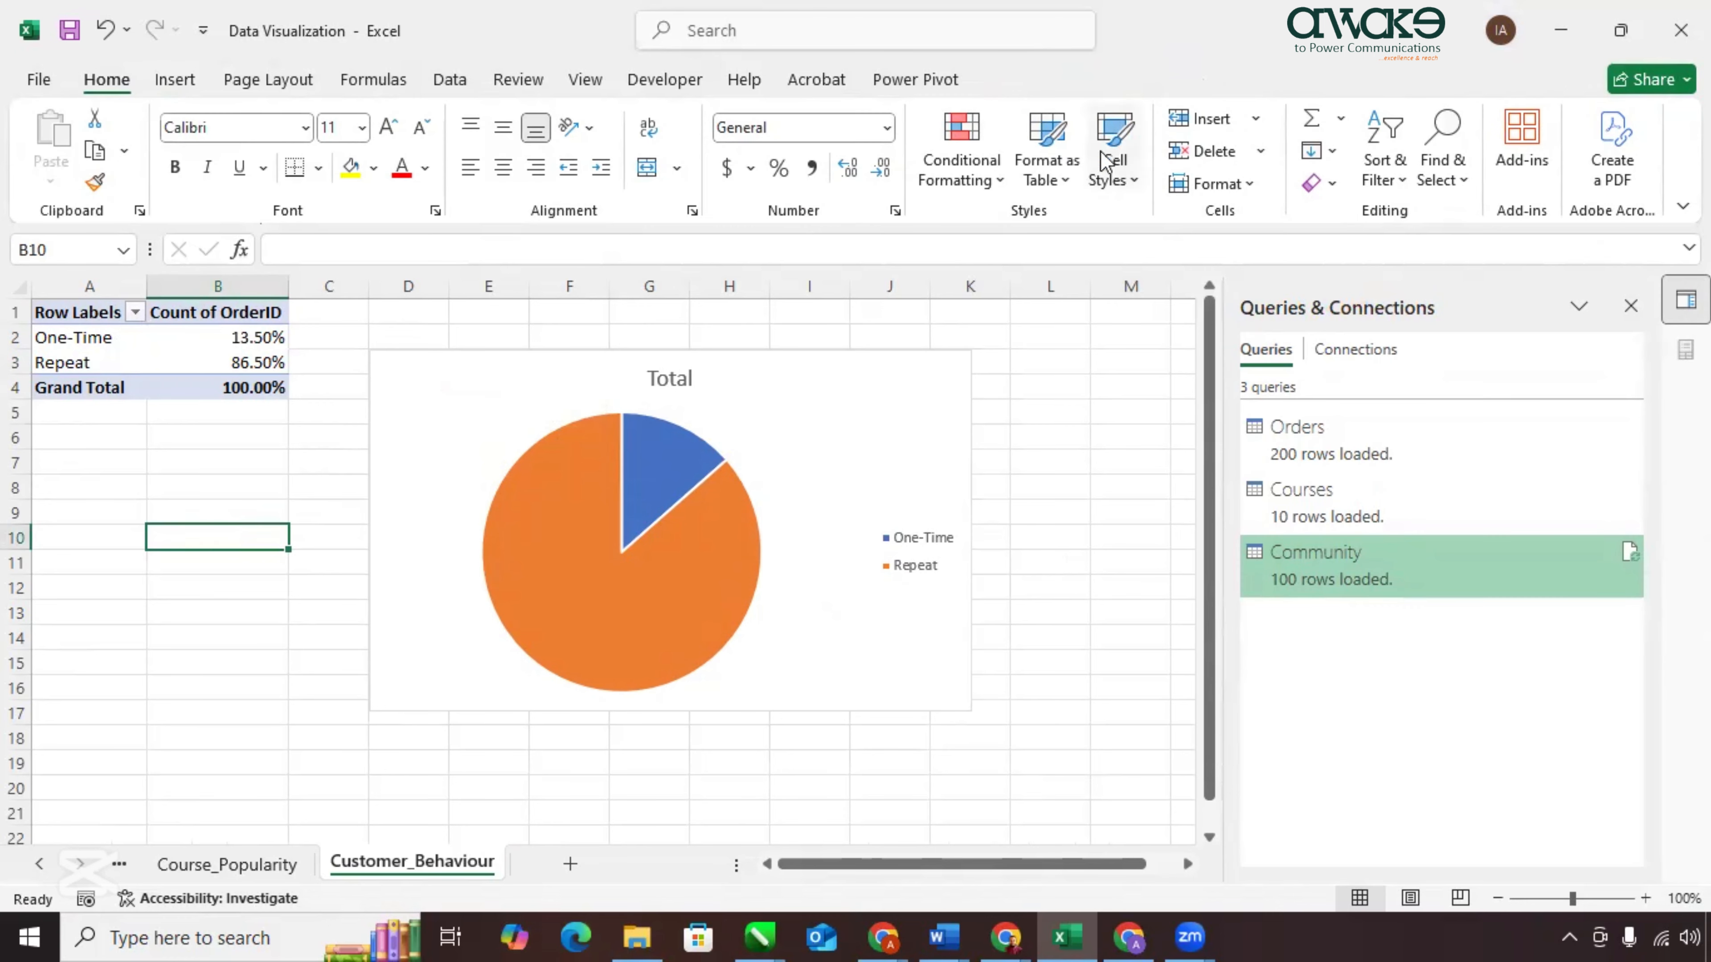
click(889, 384)
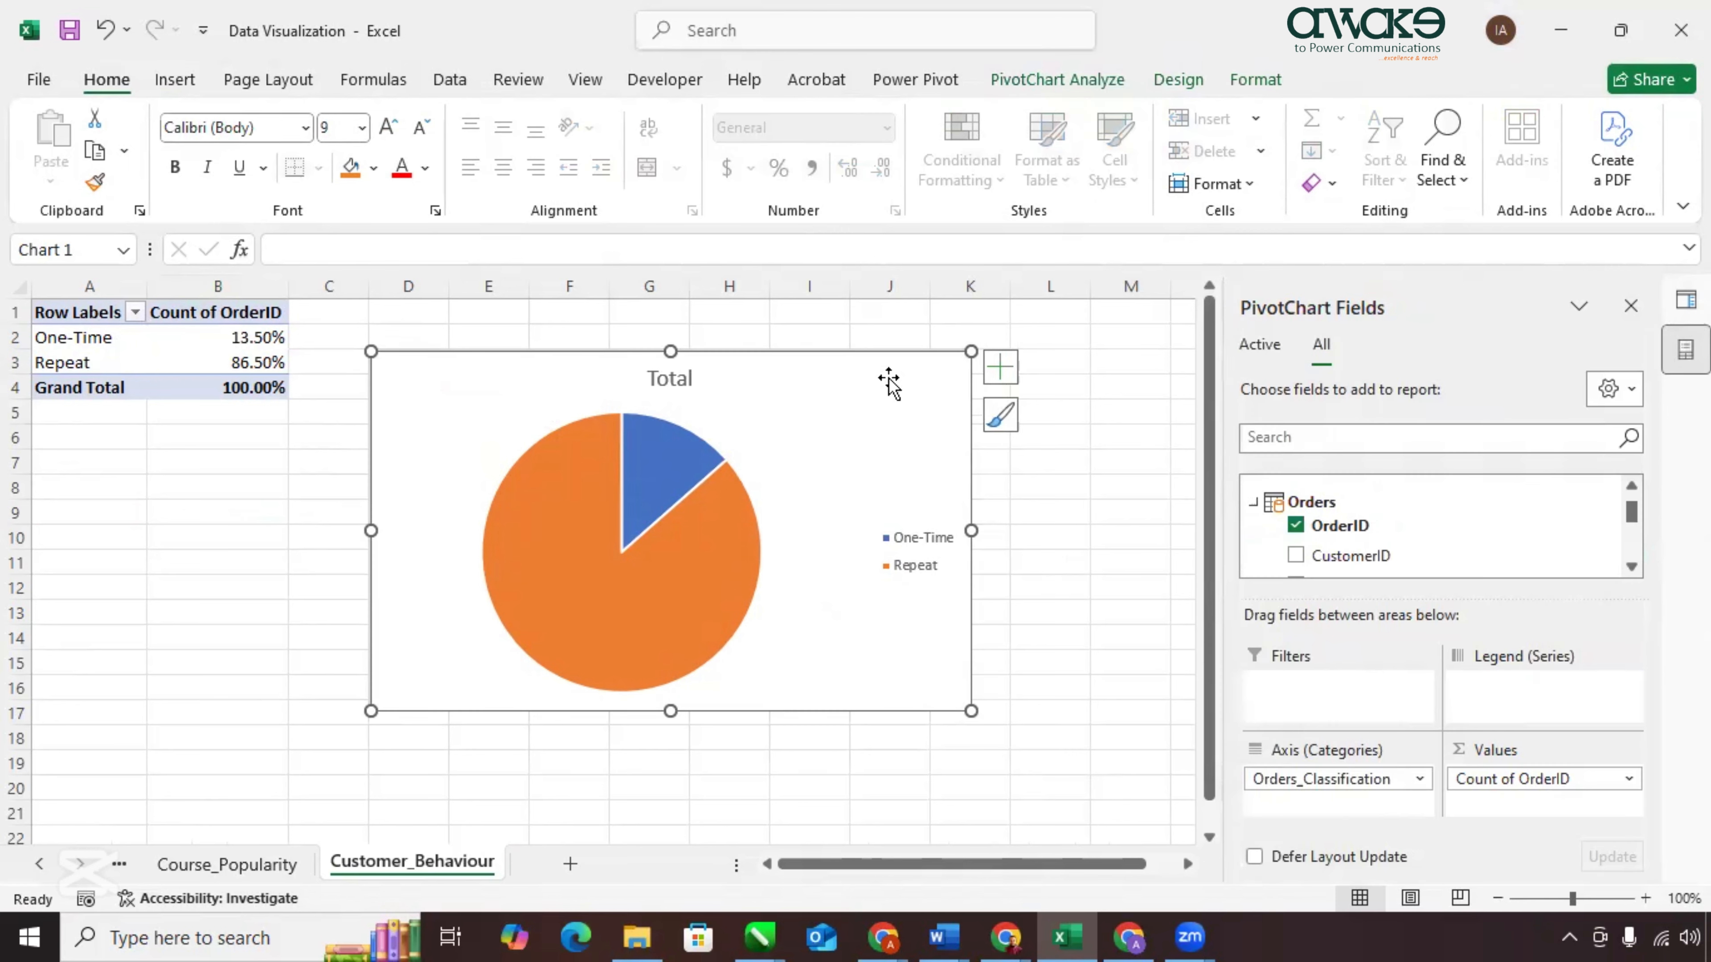
click(1086, 83)
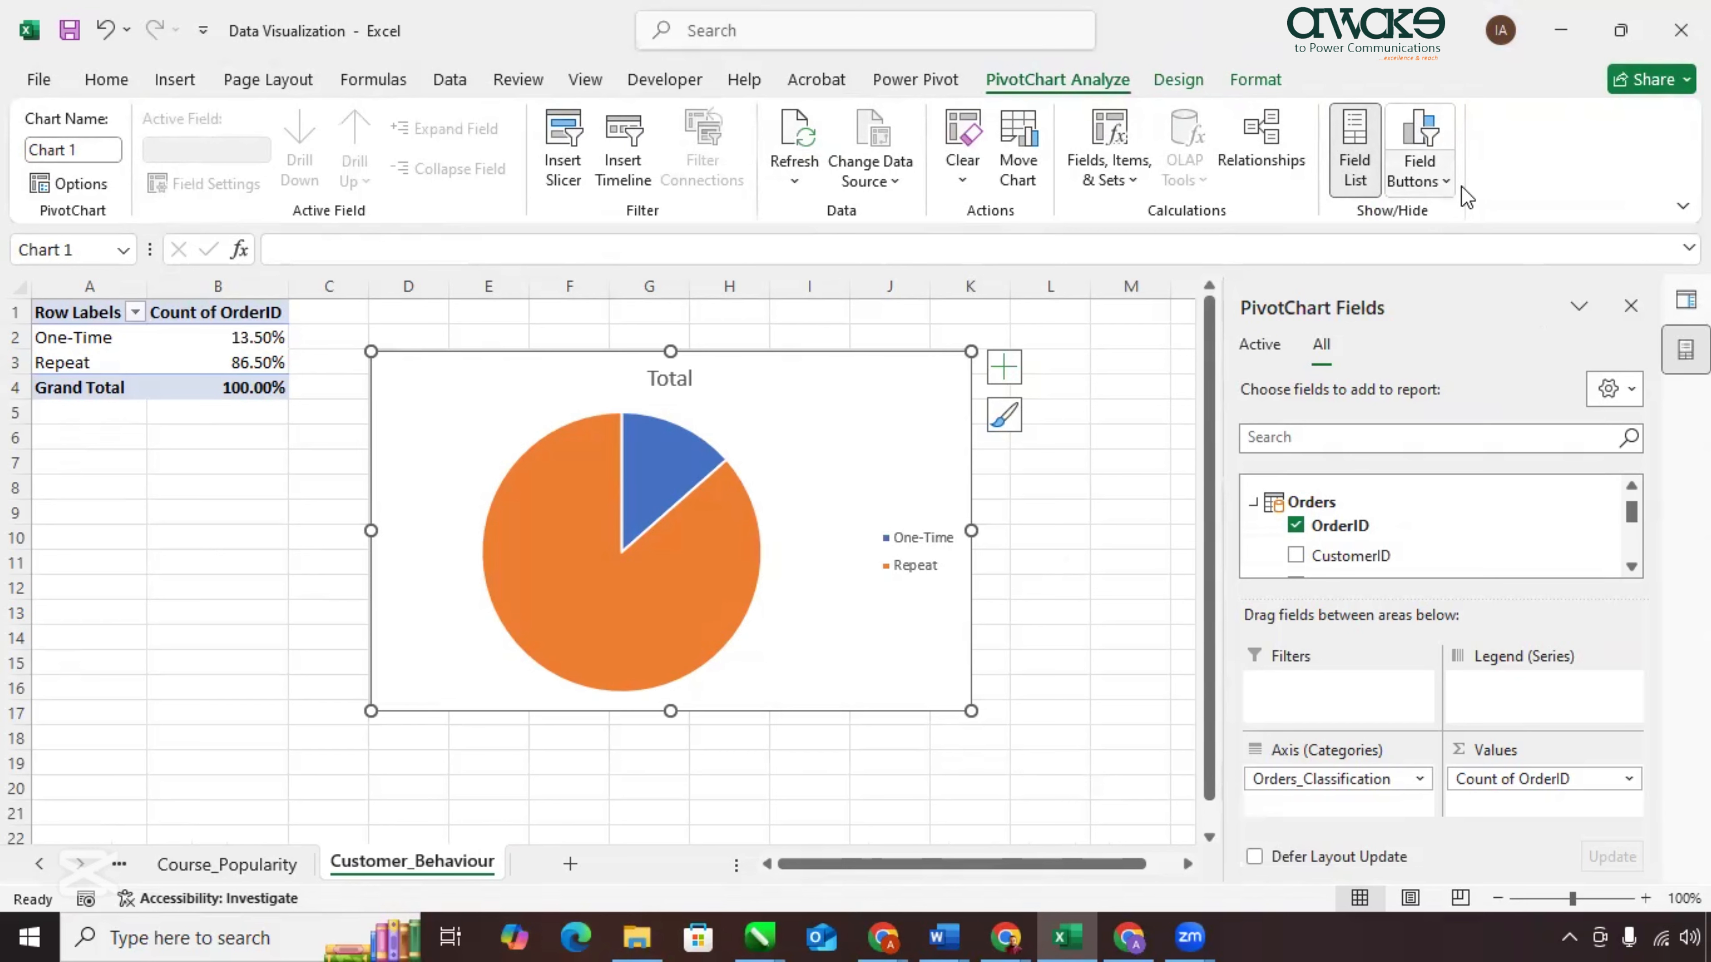
click(1018, 547)
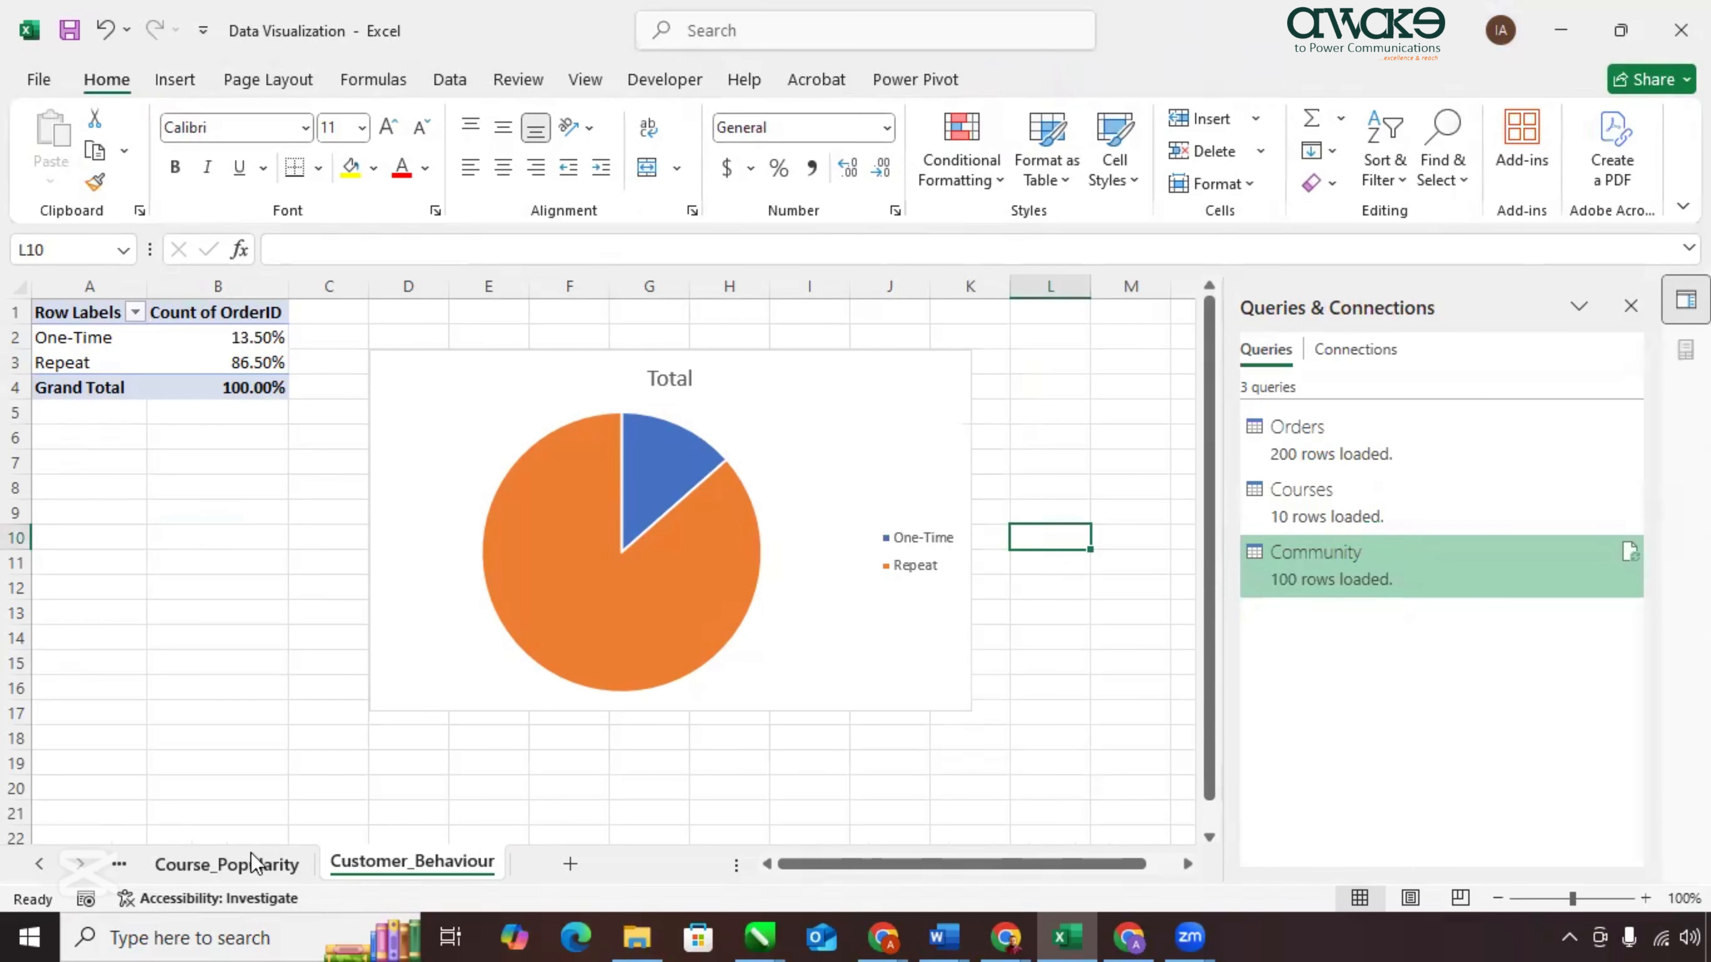
Insert a clustered bar PivotChart from the region by course PivotTable on the Course_Popularity worksheet.
click(237, 864)
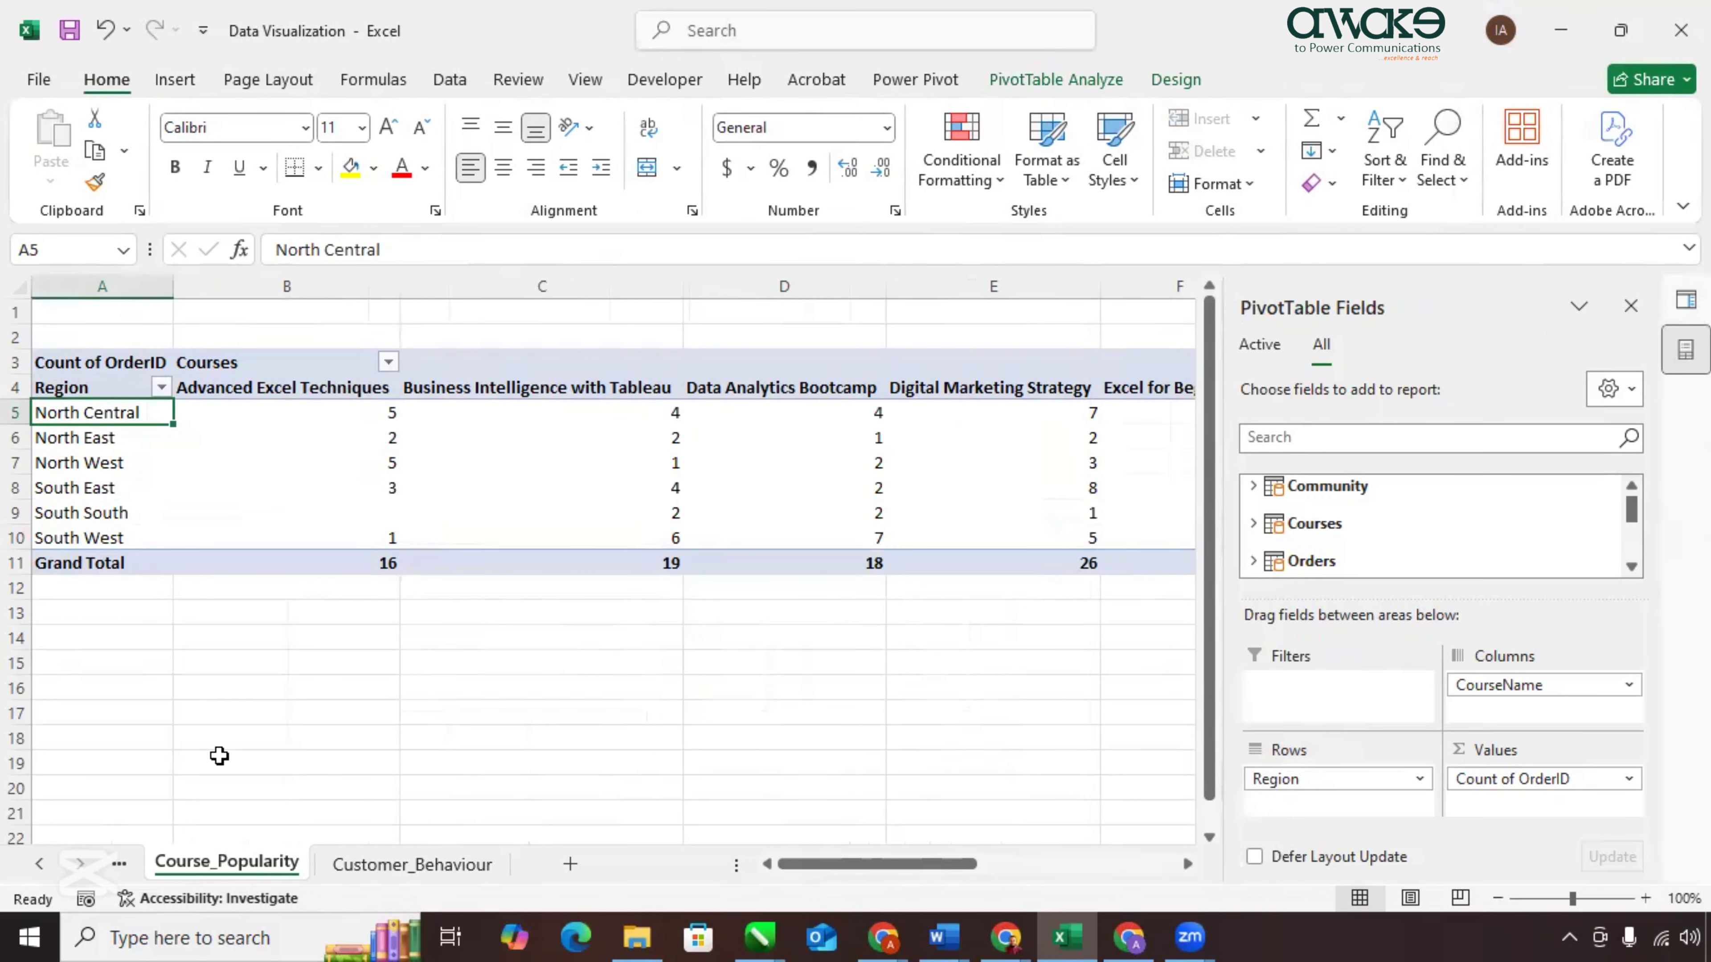
click(85, 381)
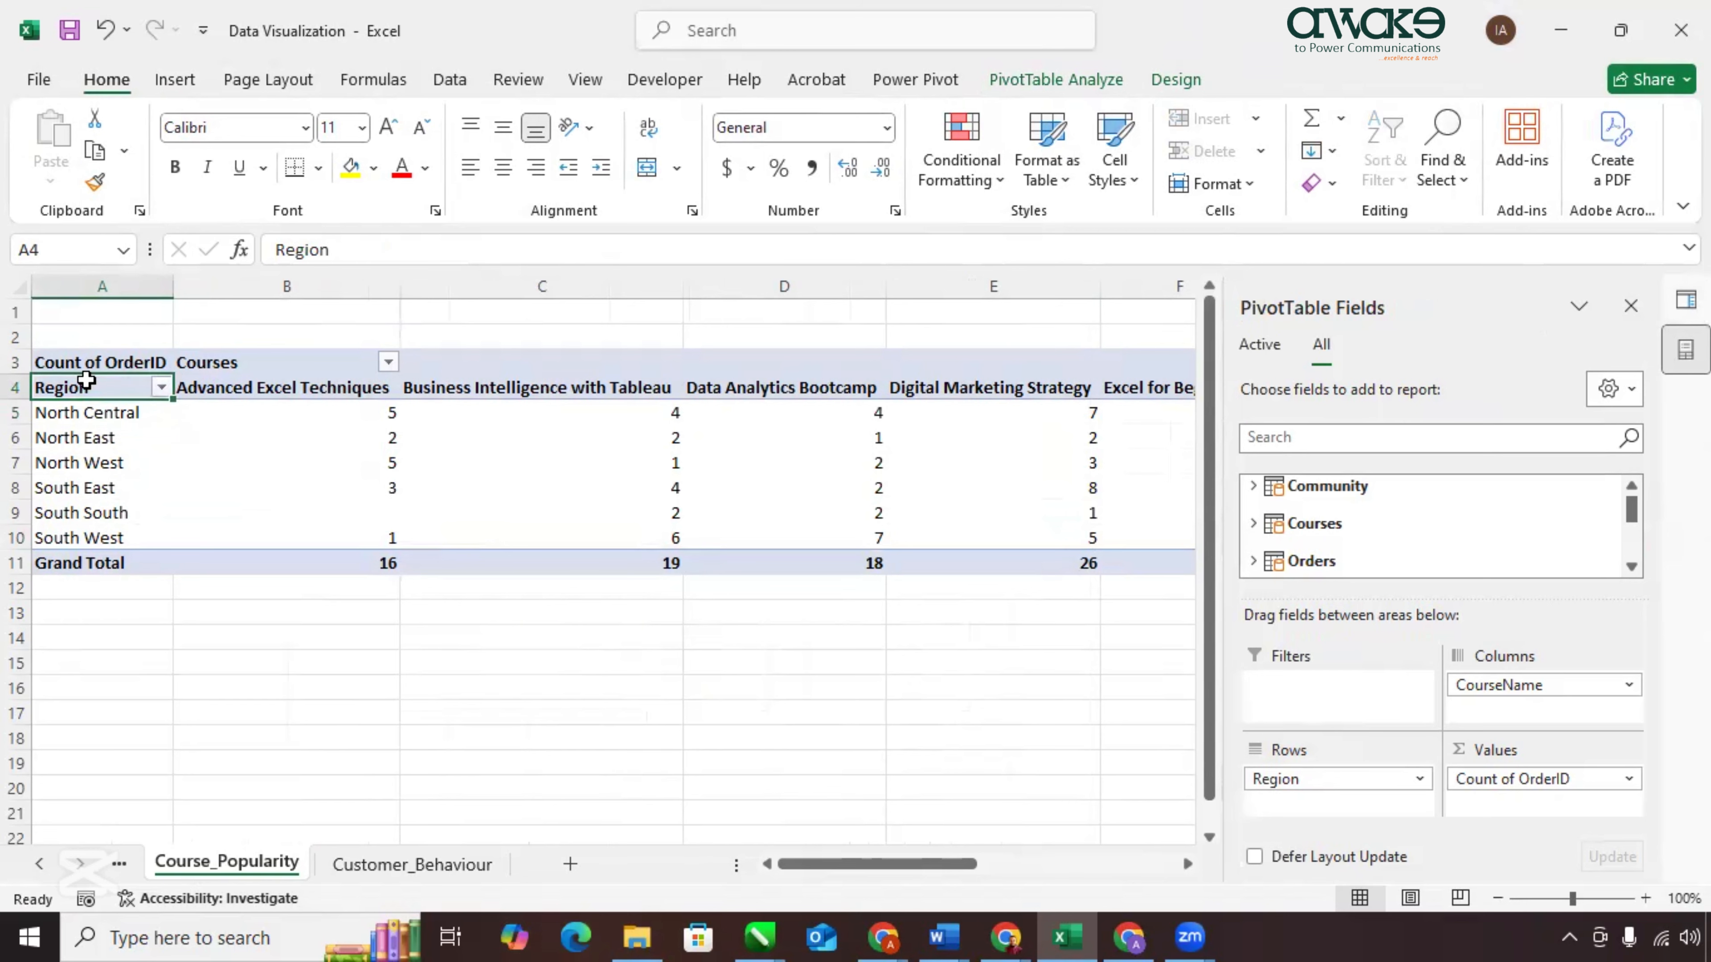
click(175, 83)
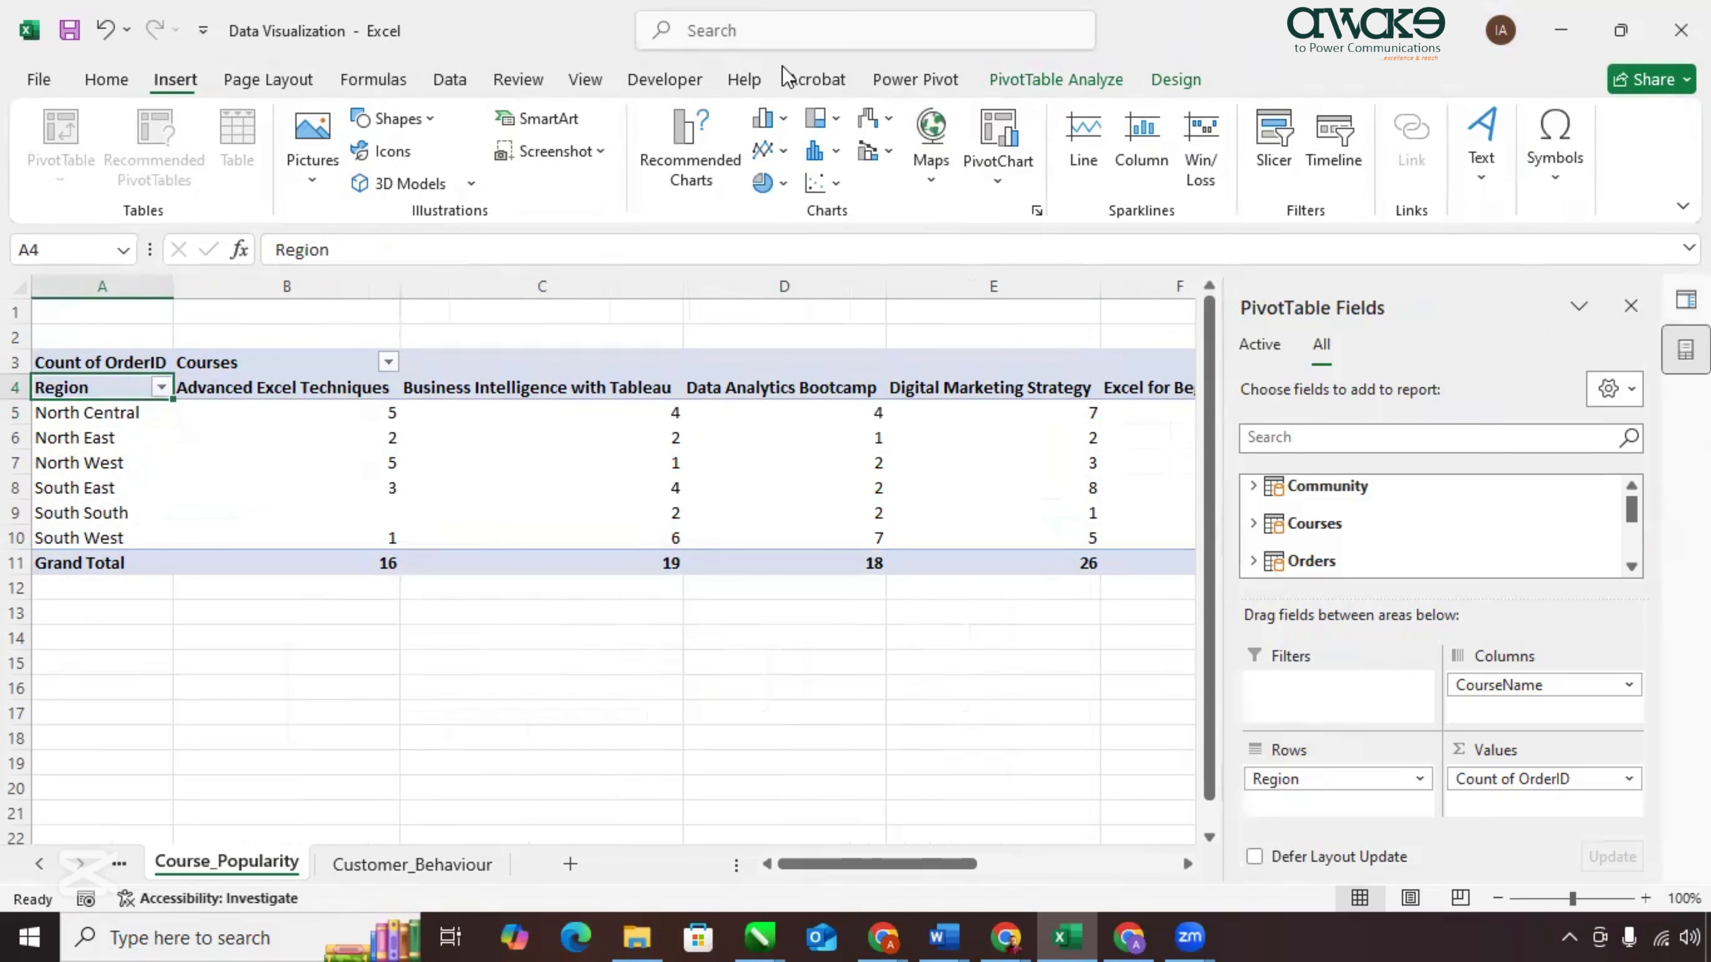
click(999, 148)
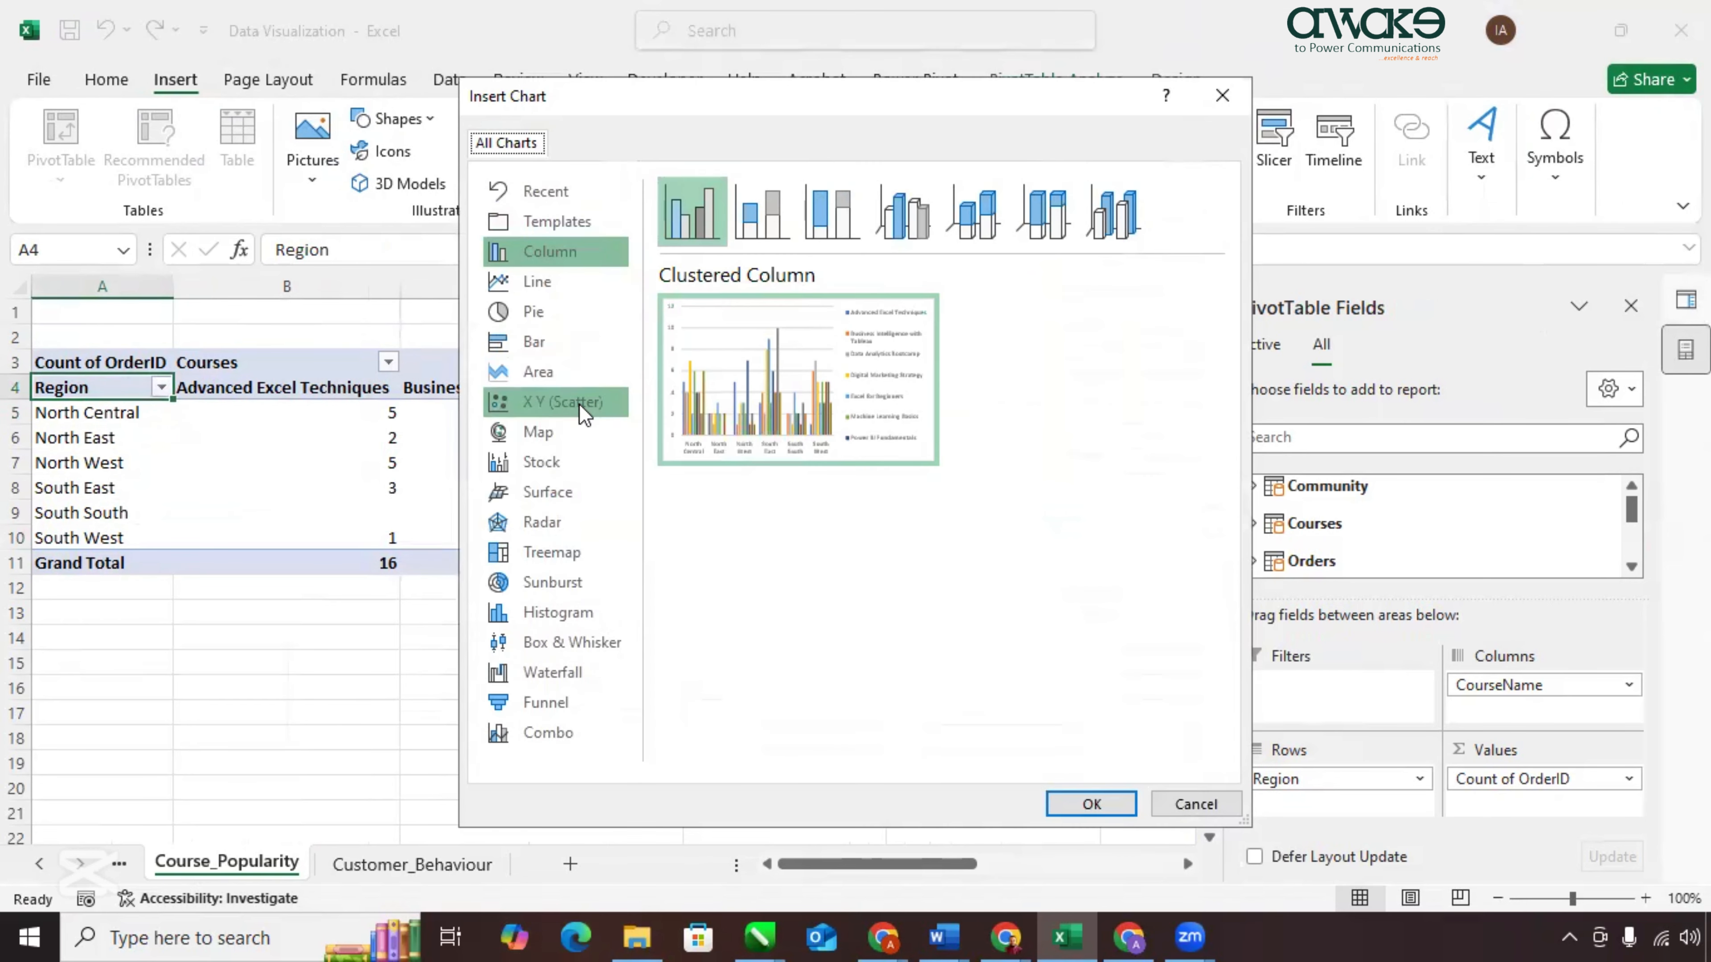
click(541, 348)
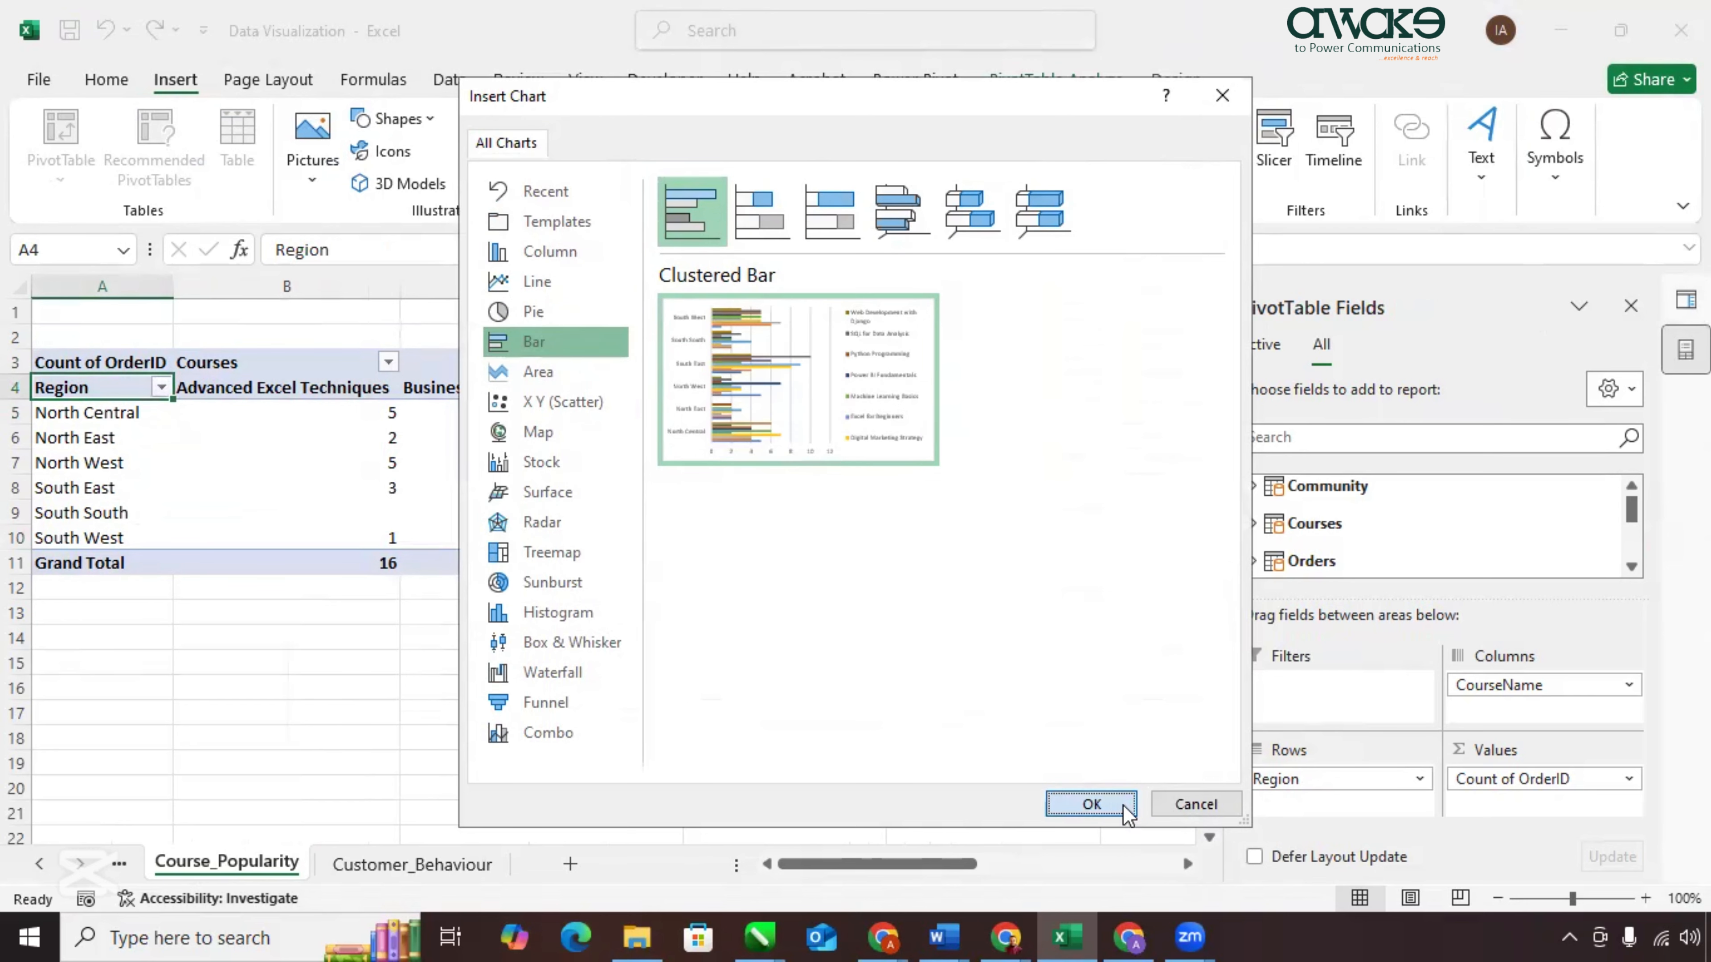
click(1092, 804)
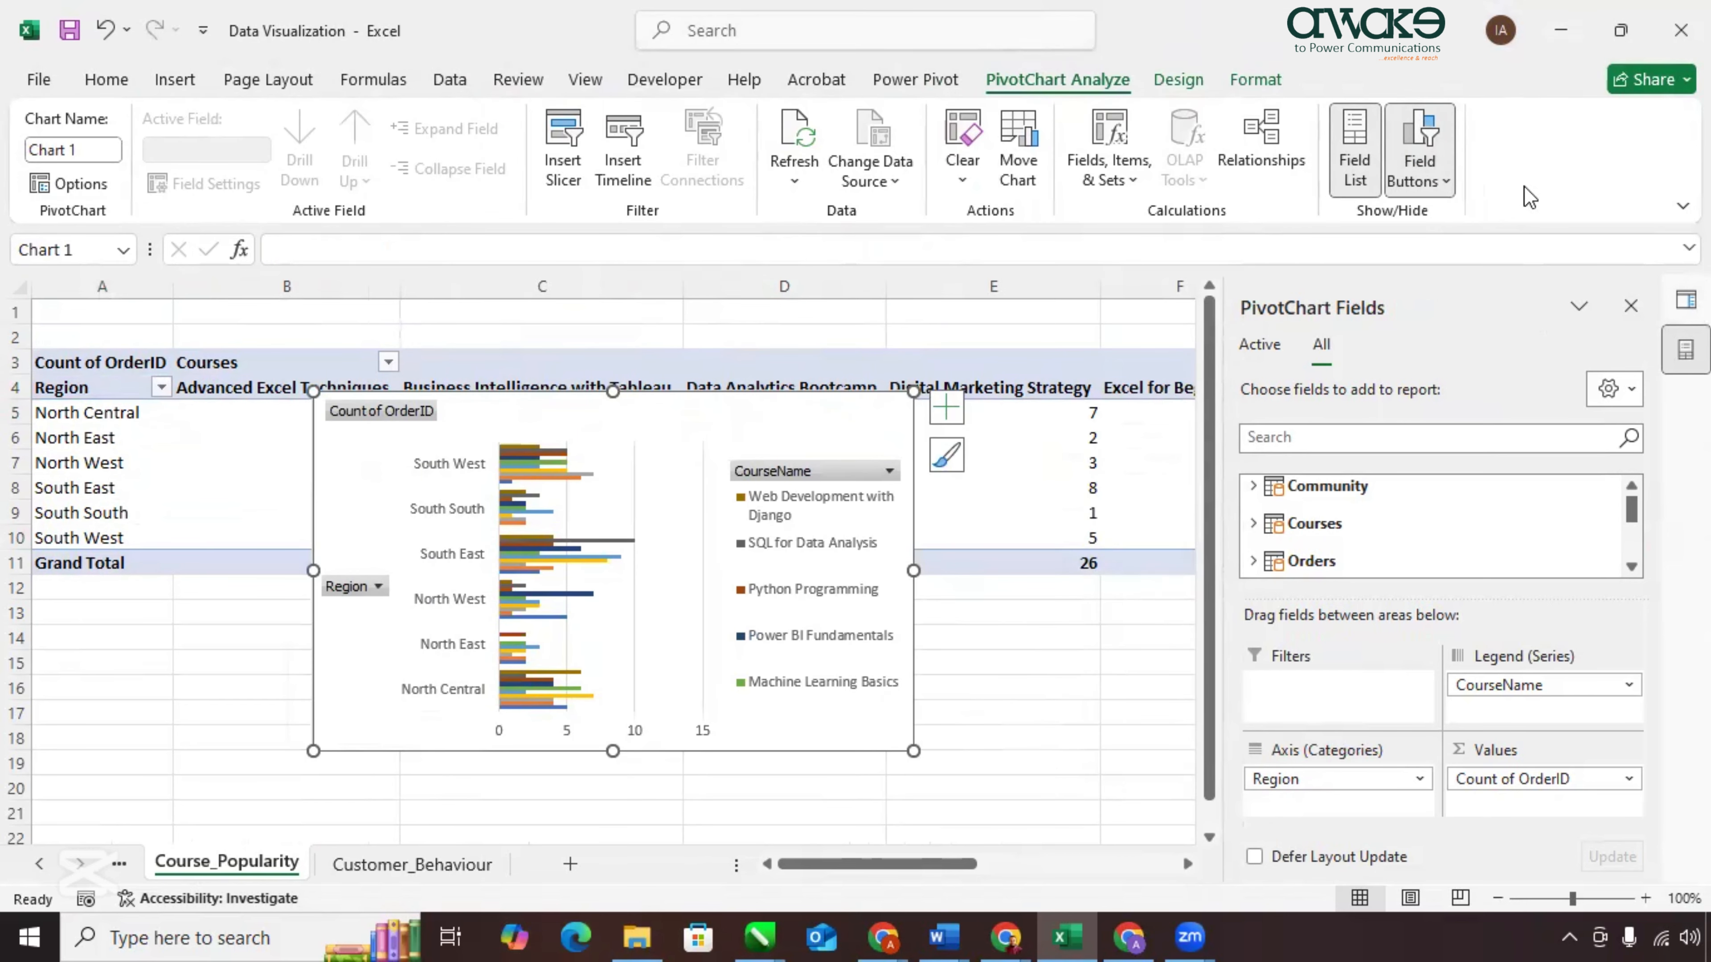
Hide all field buttons on the clustered bar PivotChart and move the chart further right and down on the worksheet.
click(1423, 167)
click(1423, 400)
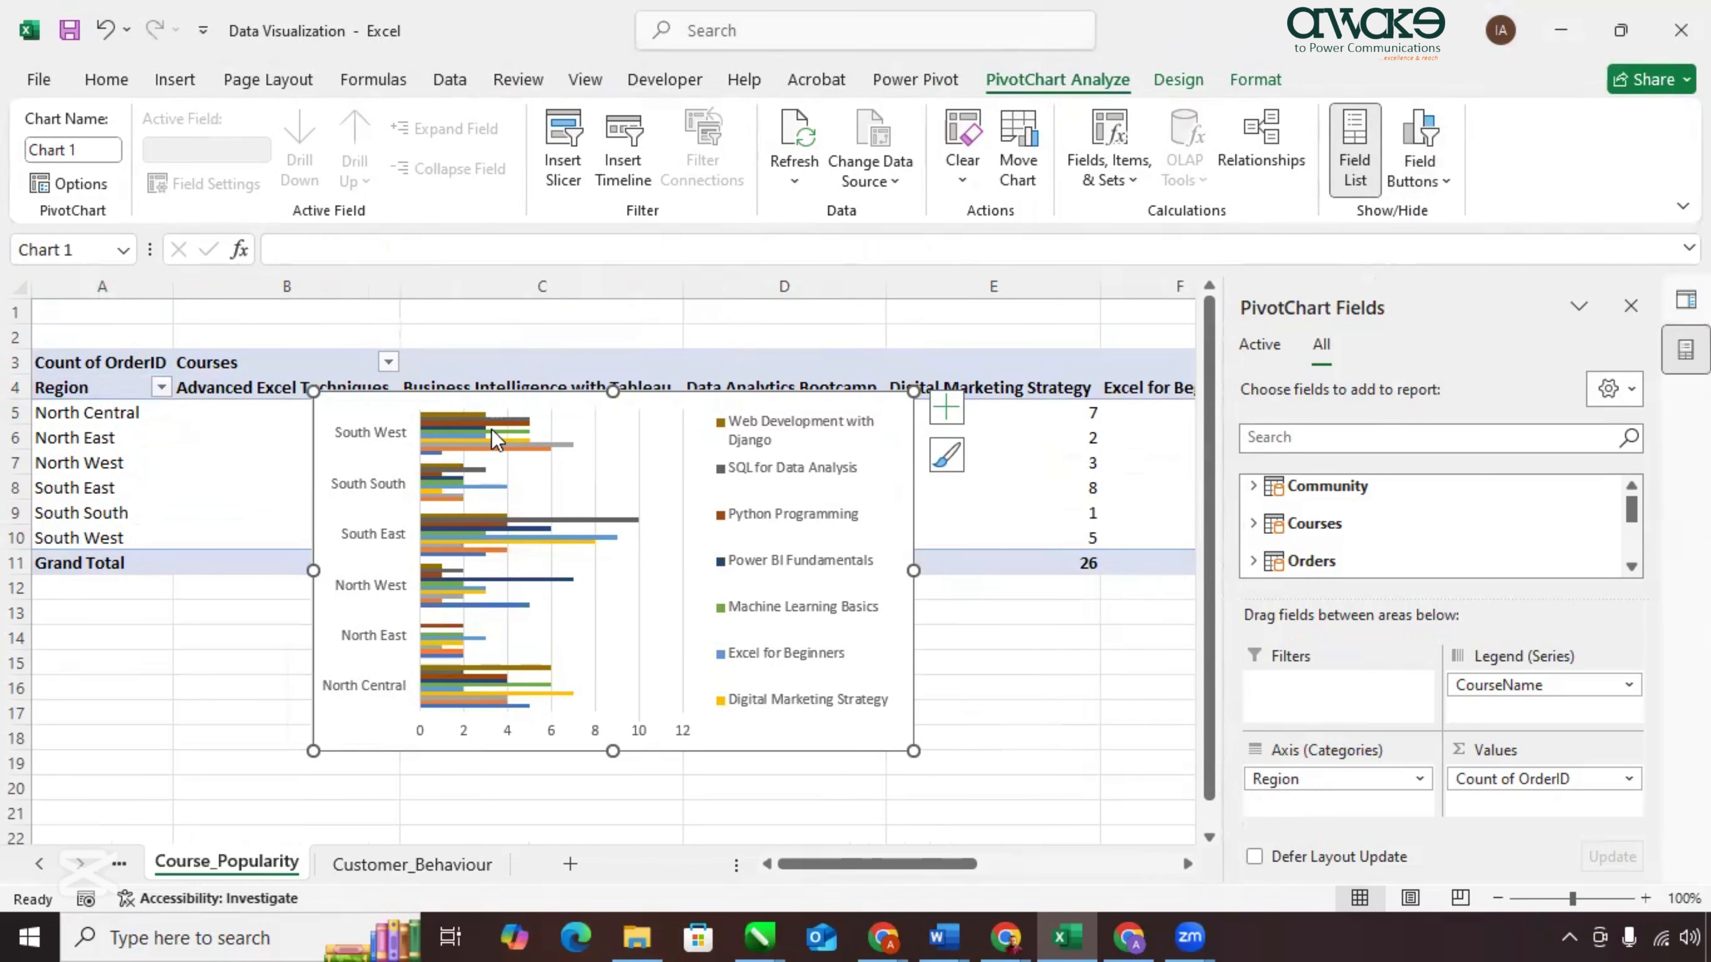
drag(710, 401, 861, 452)
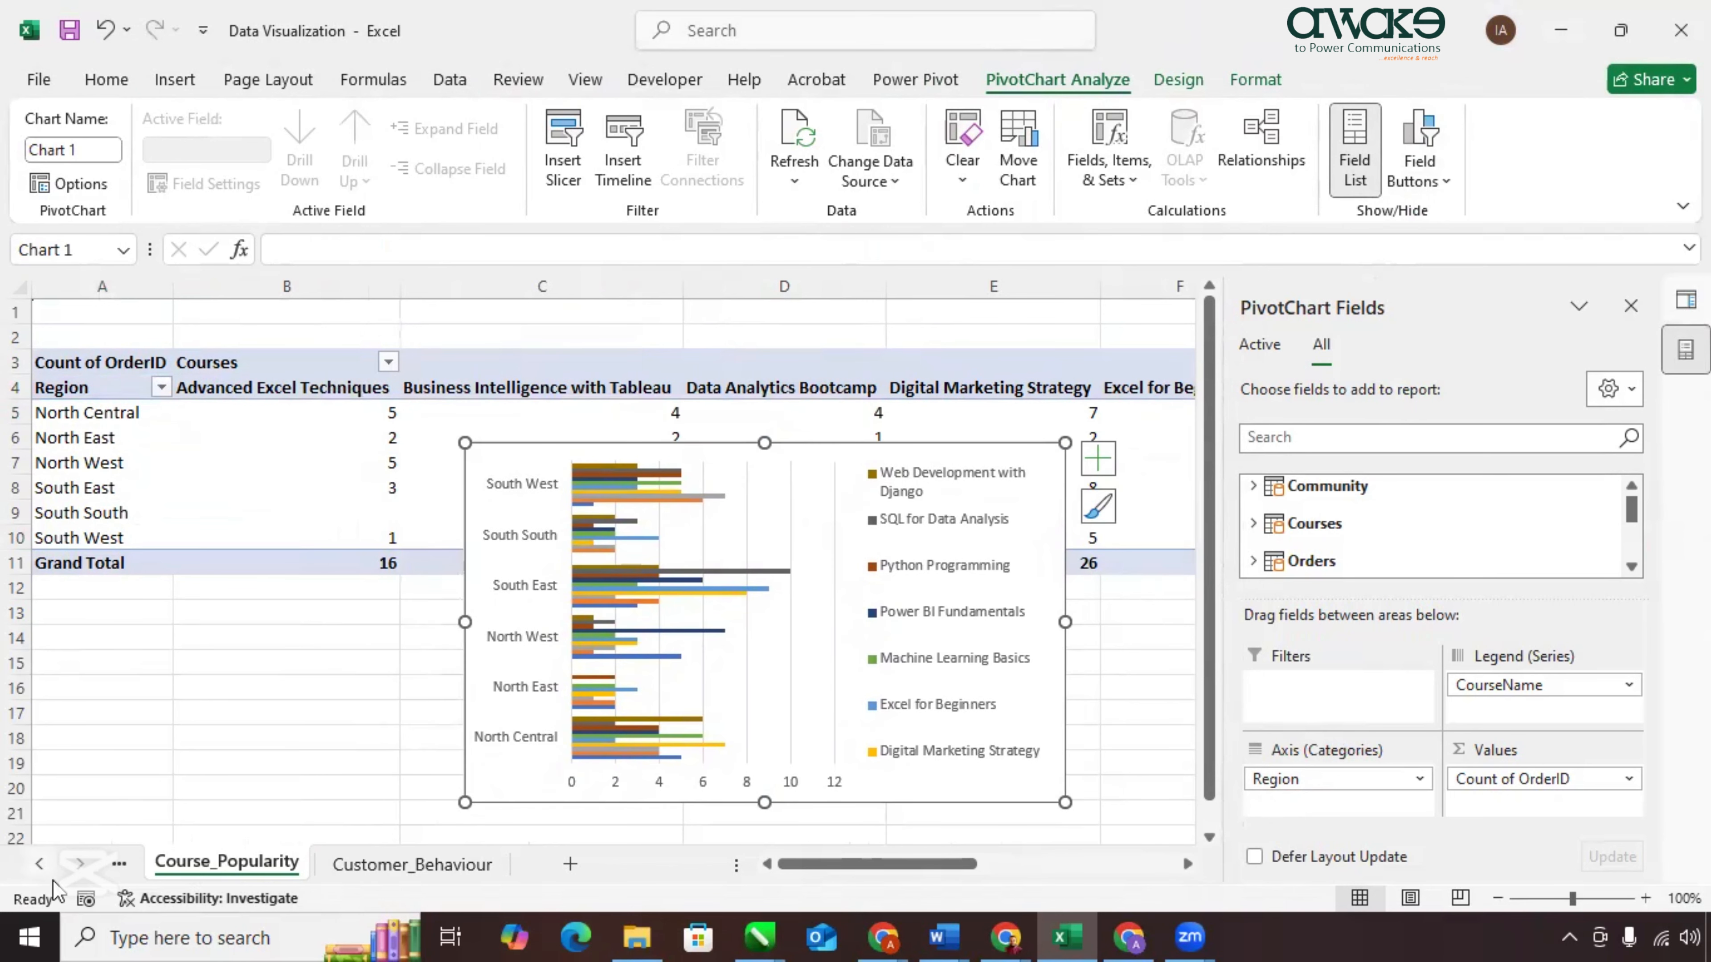
Insert a clustered column PivotChart from the courses by orders PivotTable on the Top_Performing worksheet.
click(39, 864)
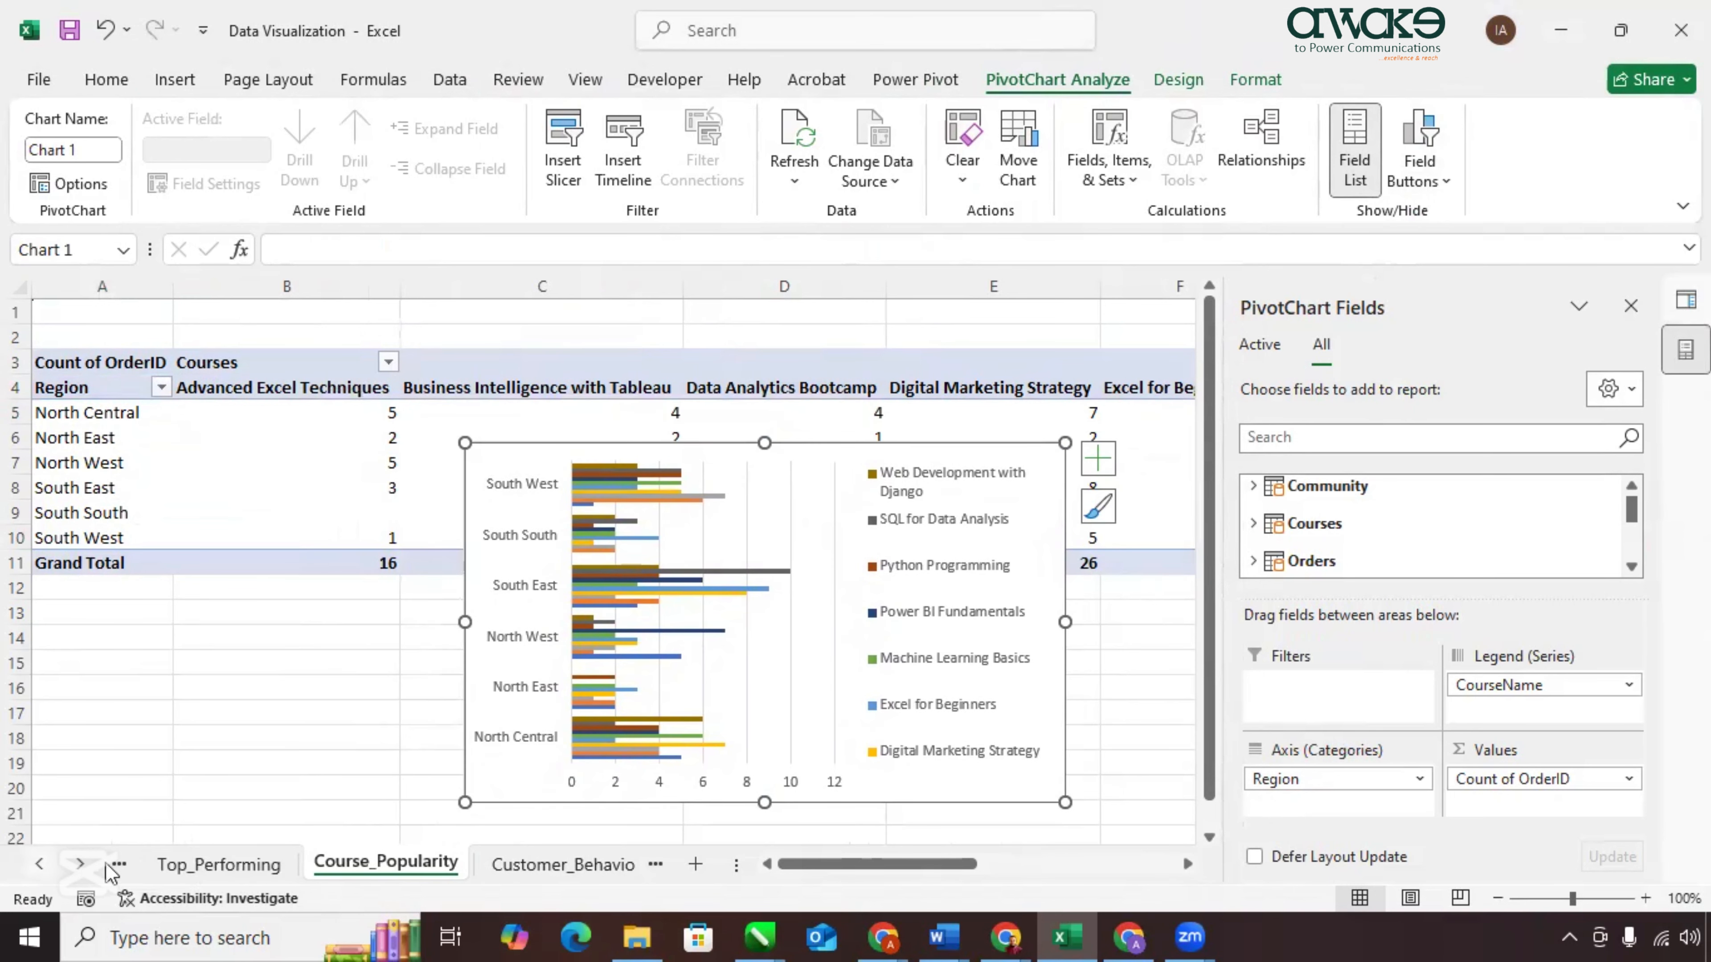
click(186, 866)
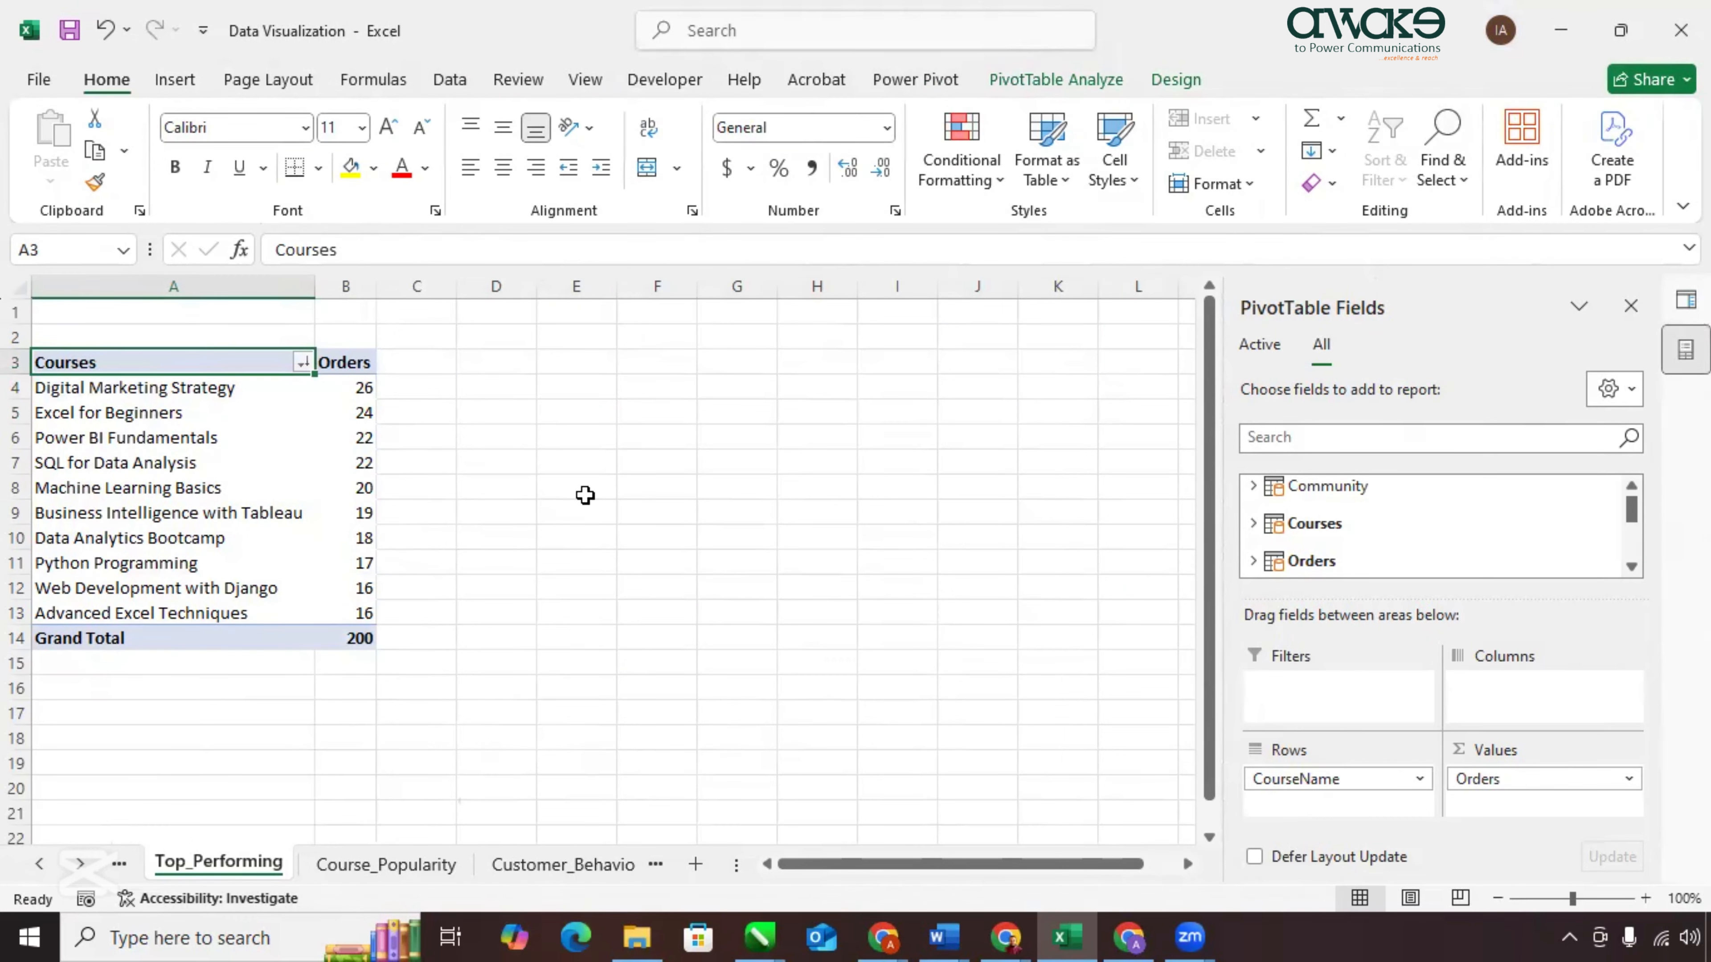
click(150, 453)
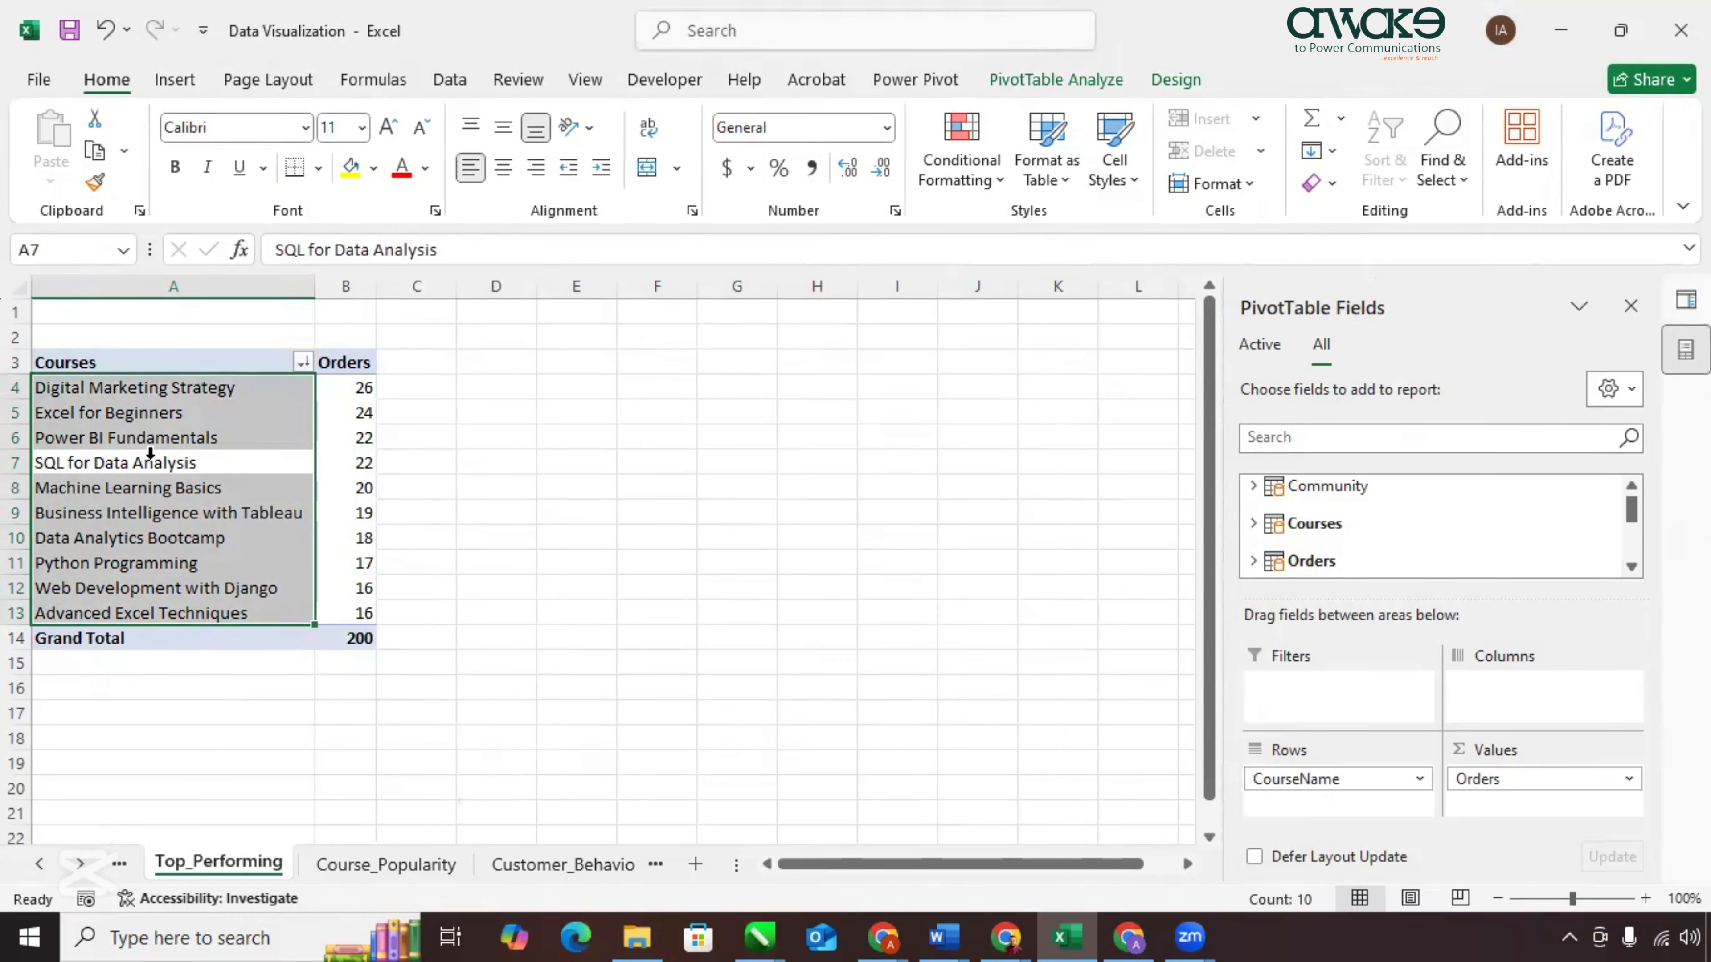
click(437, 448)
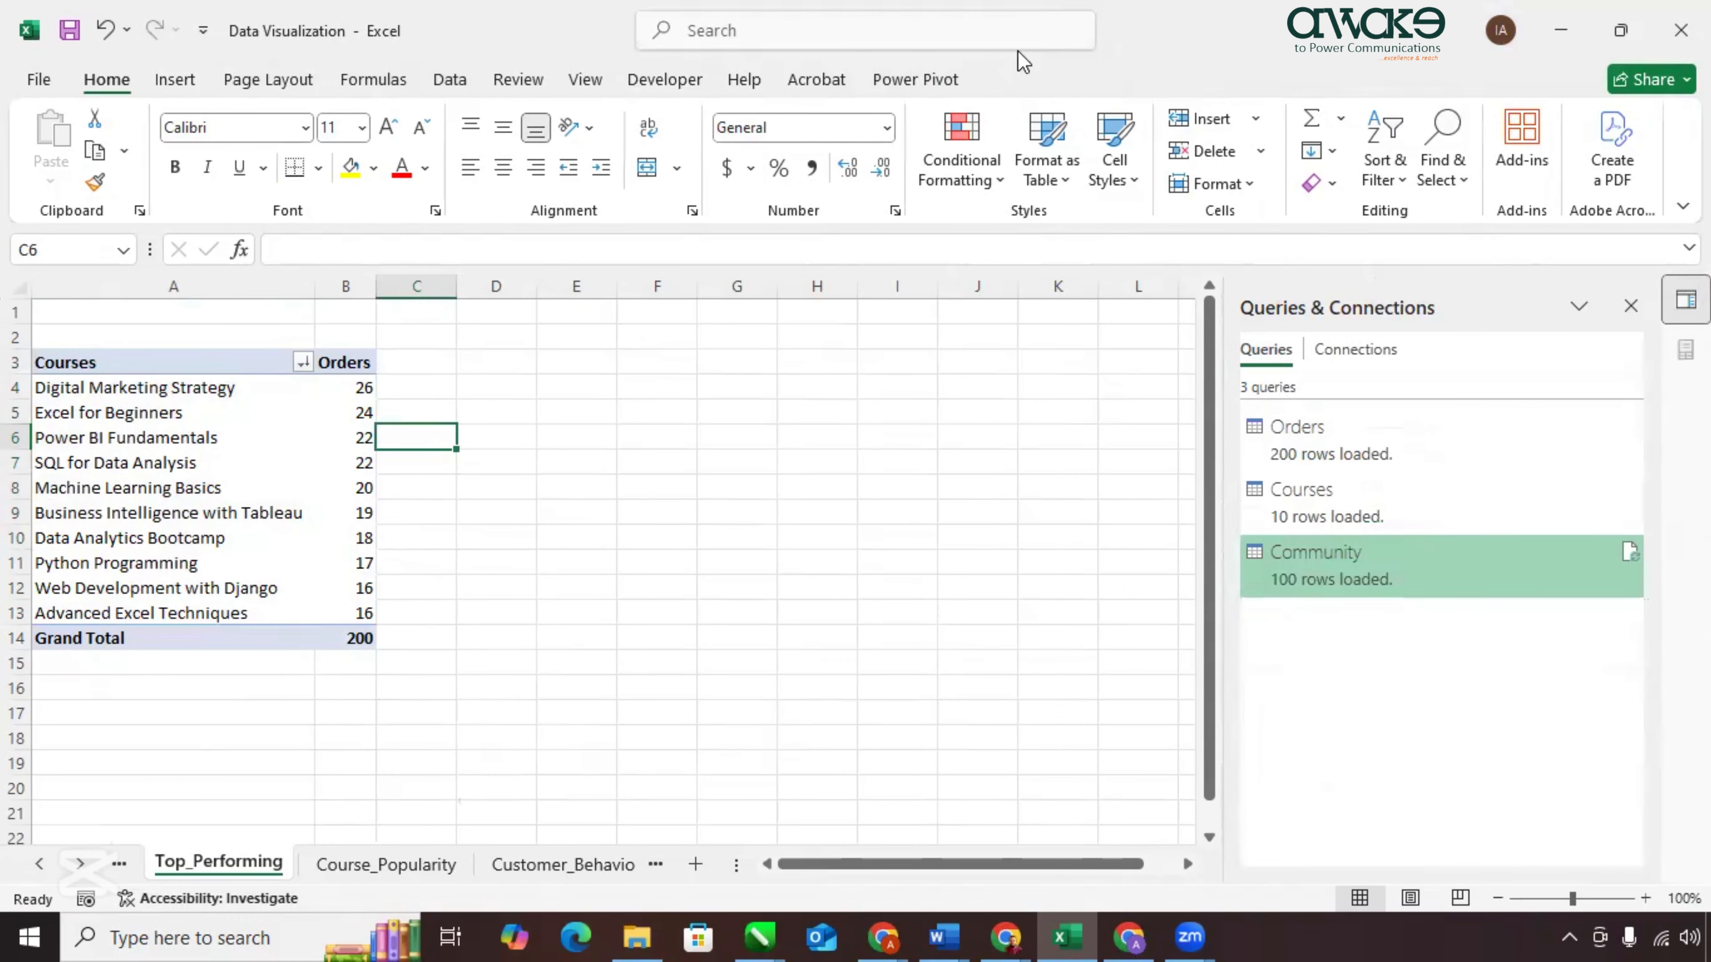
click(174, 362)
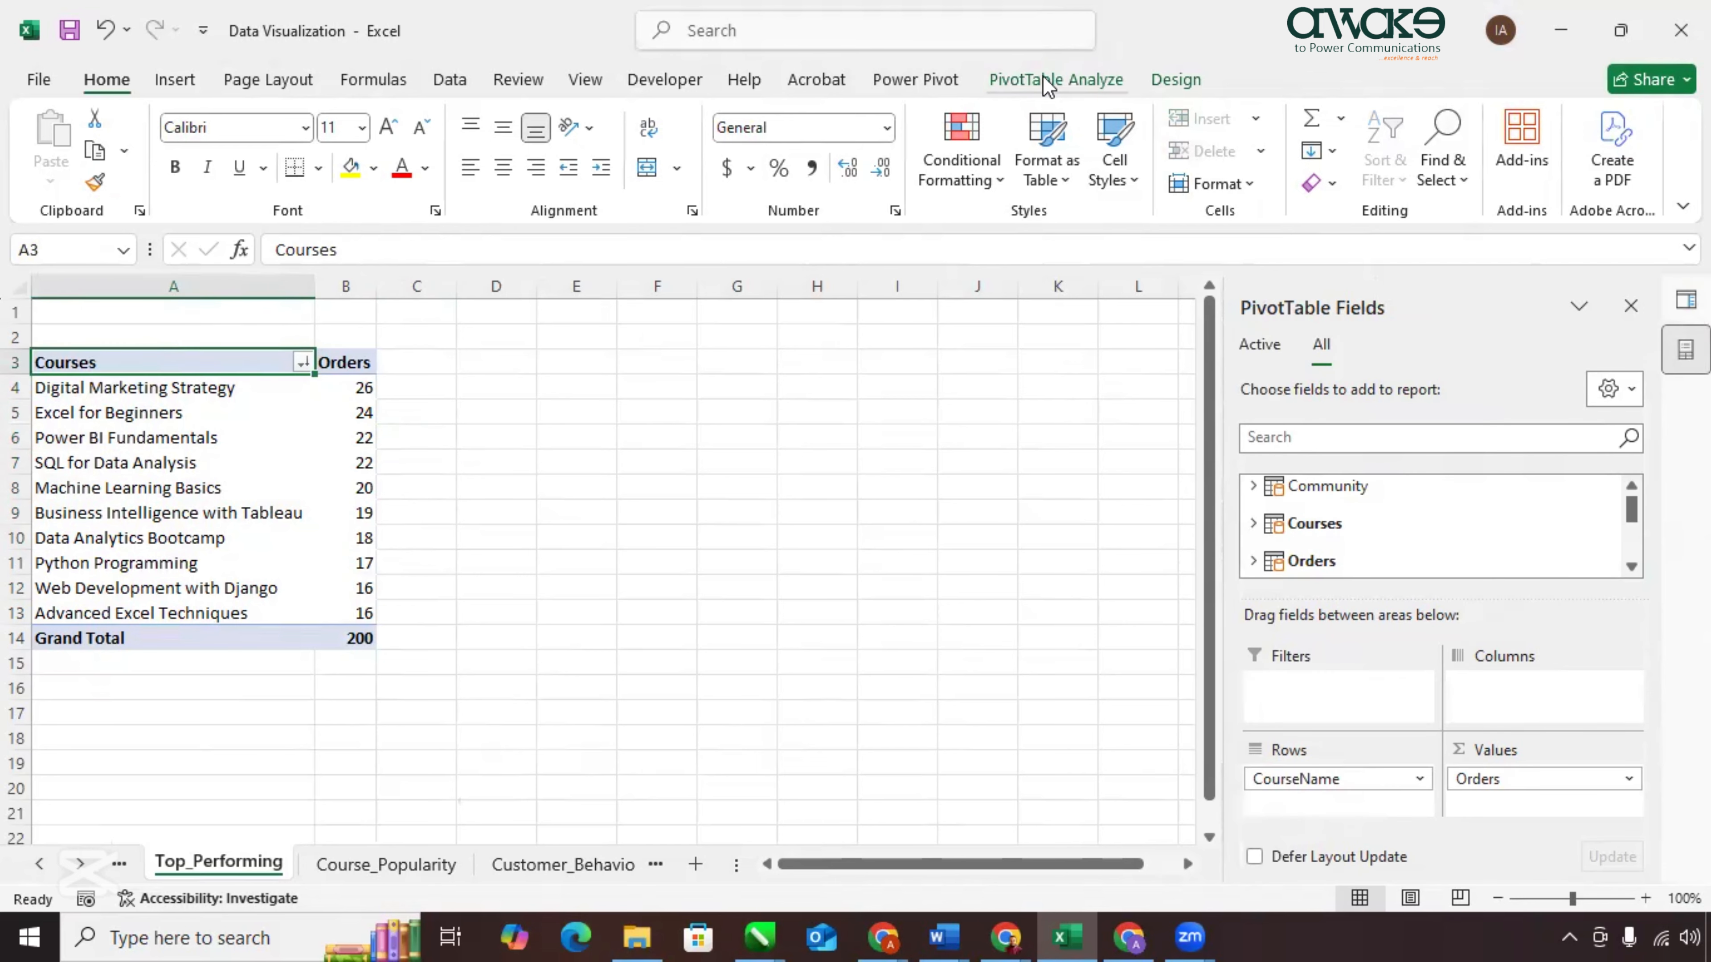
click(1048, 81)
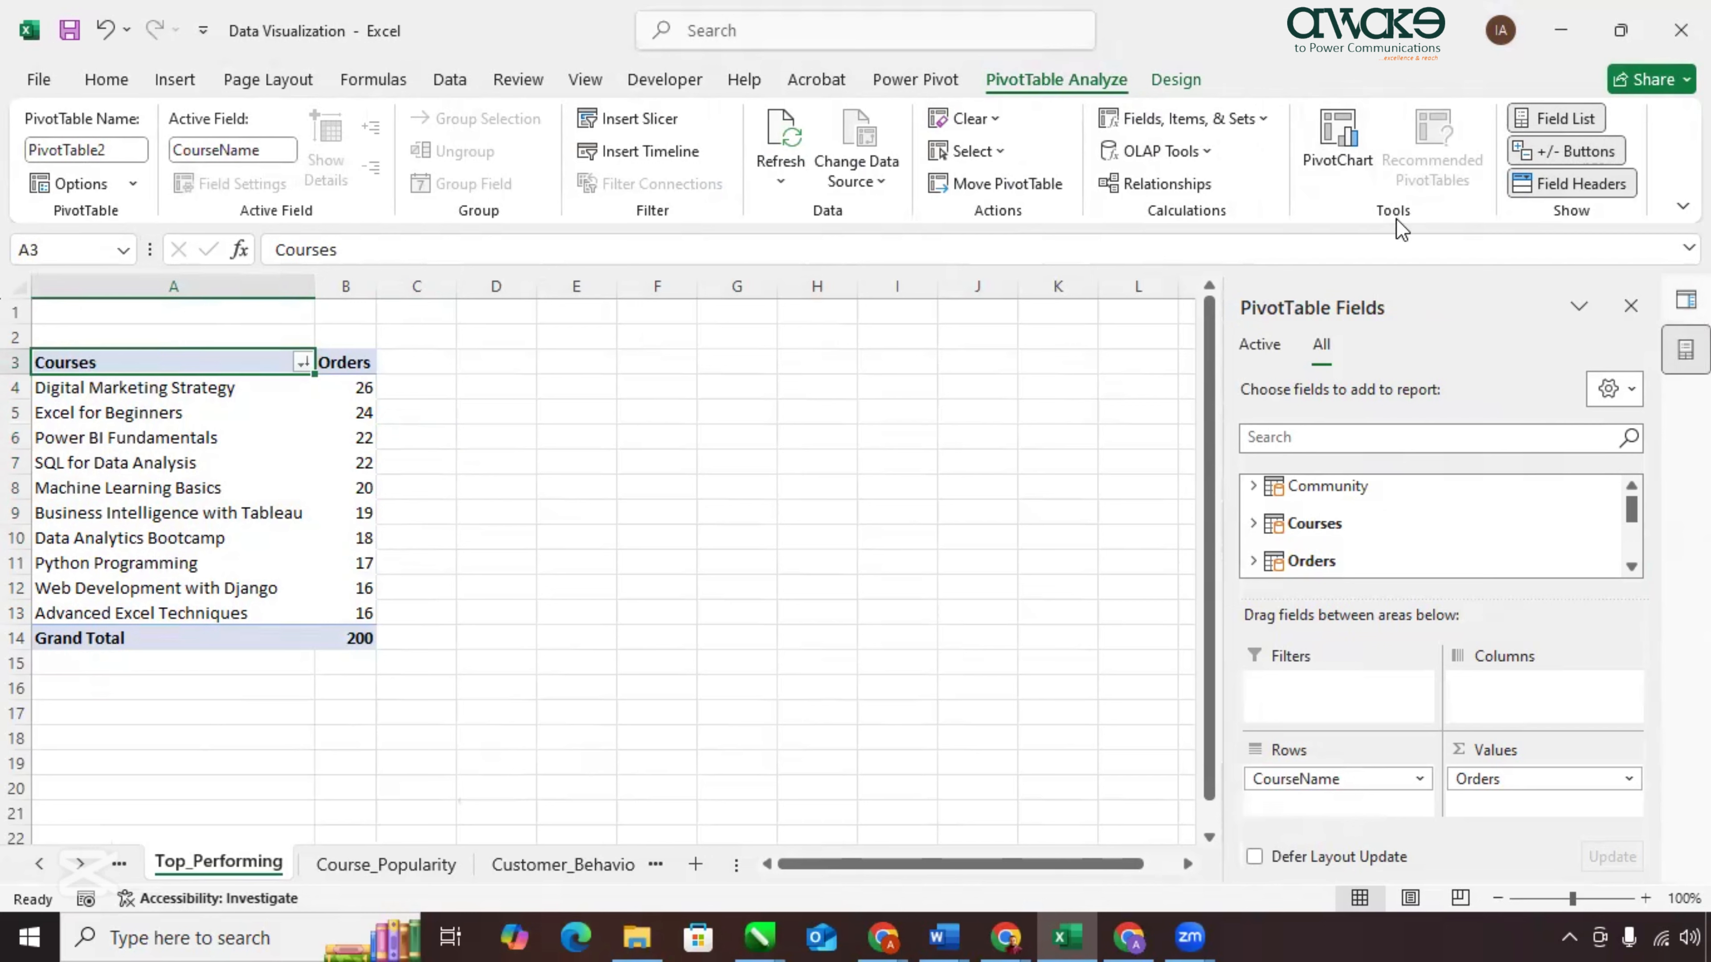
click(175, 85)
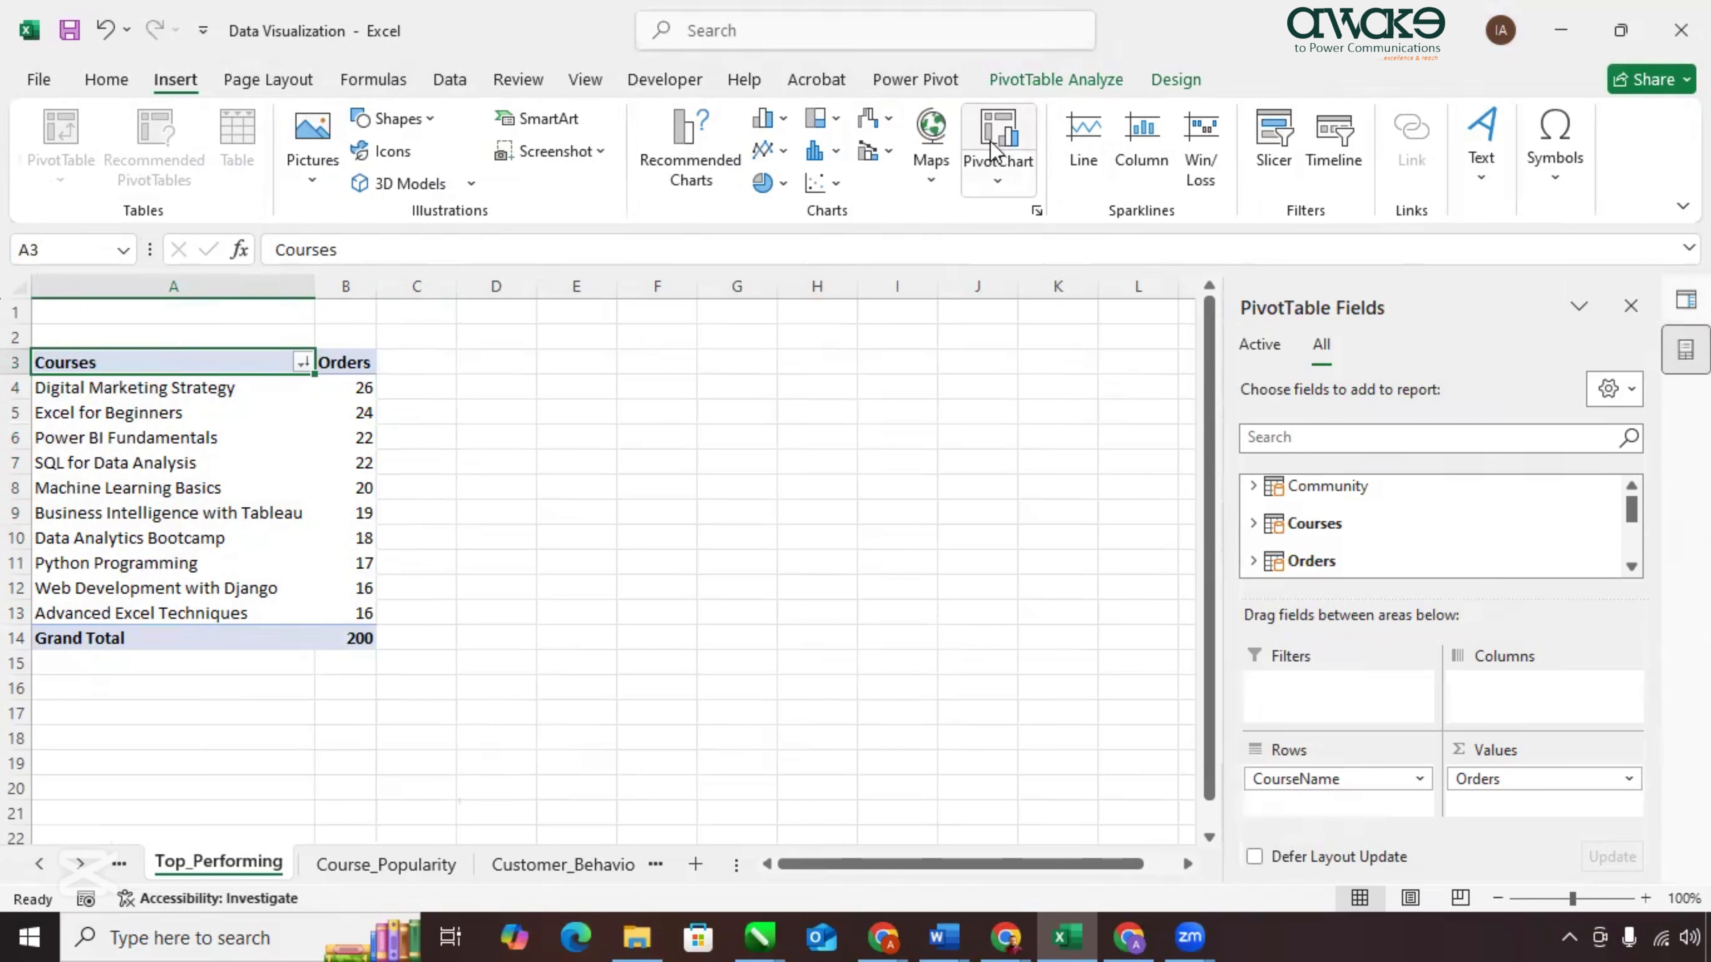
click(1002, 144)
click(539, 283)
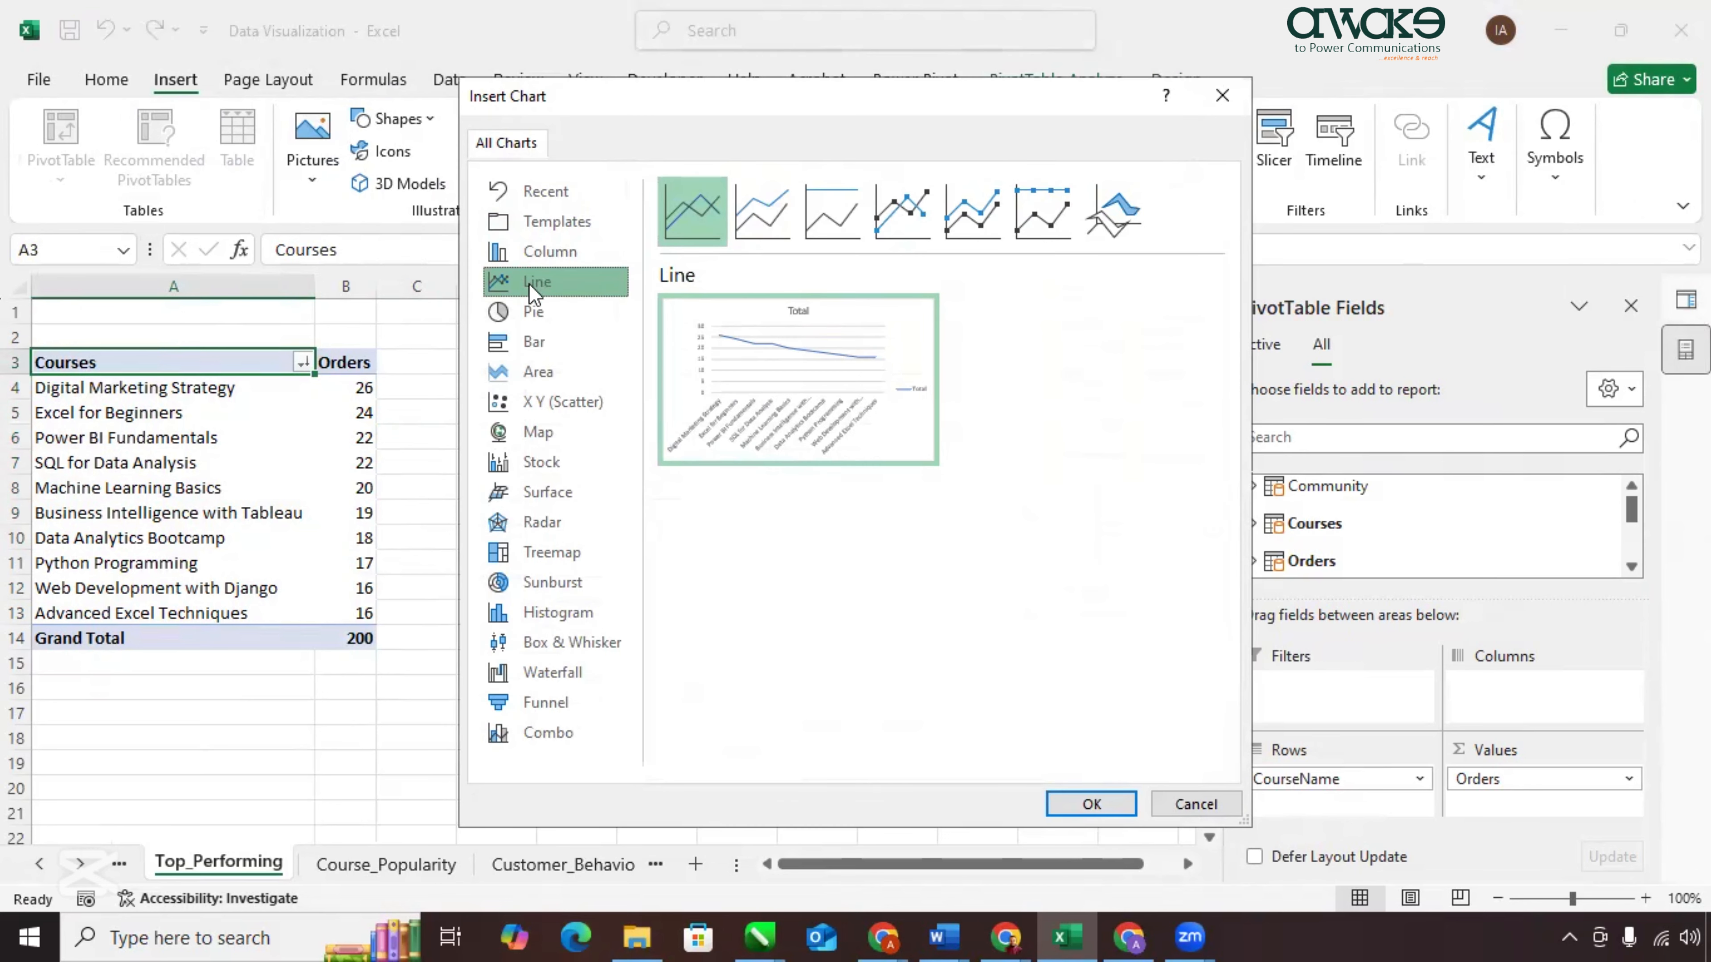
click(544, 261)
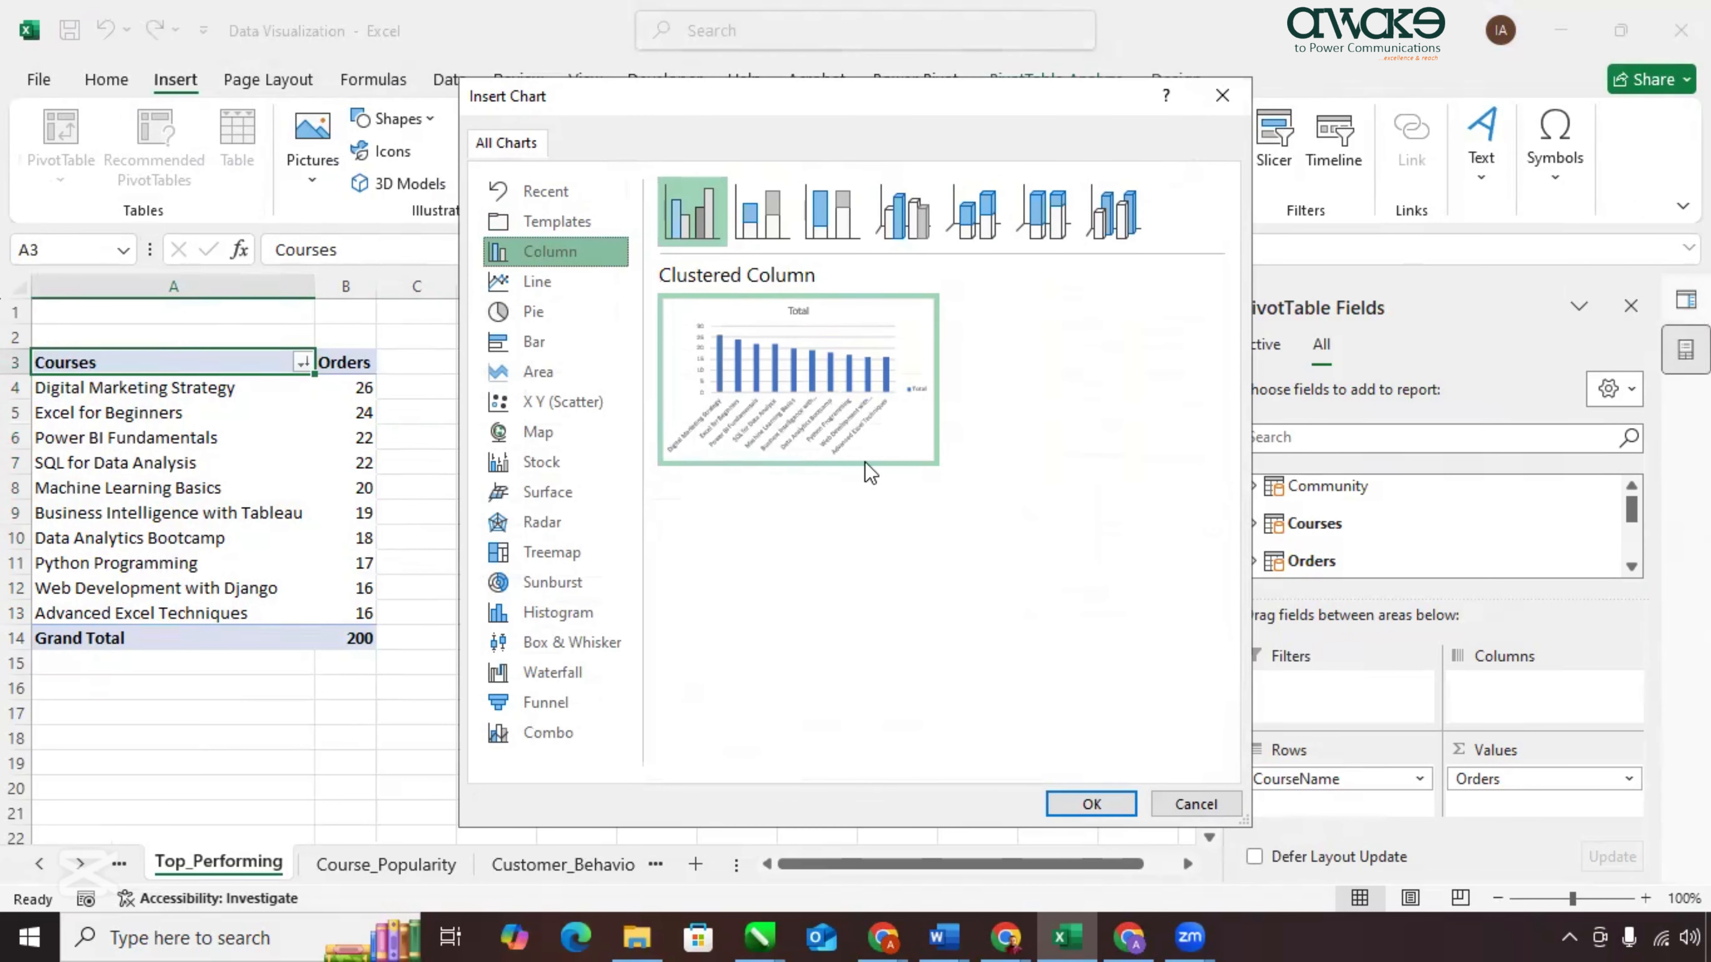
click(1092, 804)
Place the column PivotChart beside the table over columns D to J and hide all its field buttons.
drag(796, 411, 928, 387)
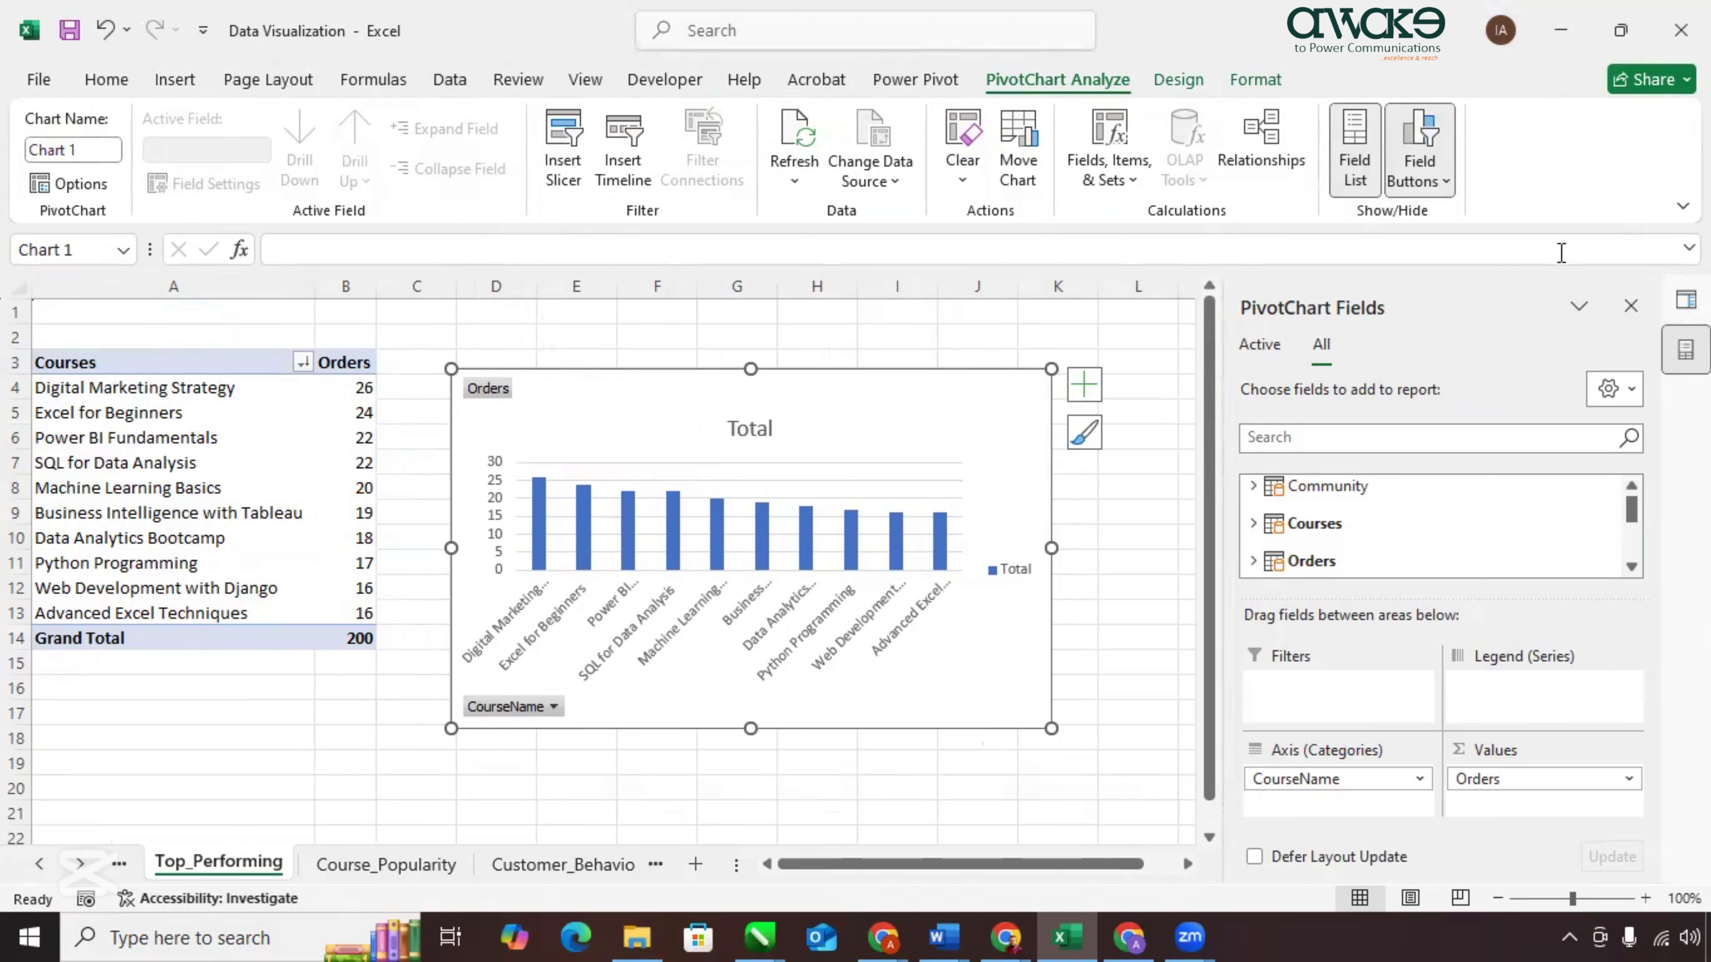
click(1447, 180)
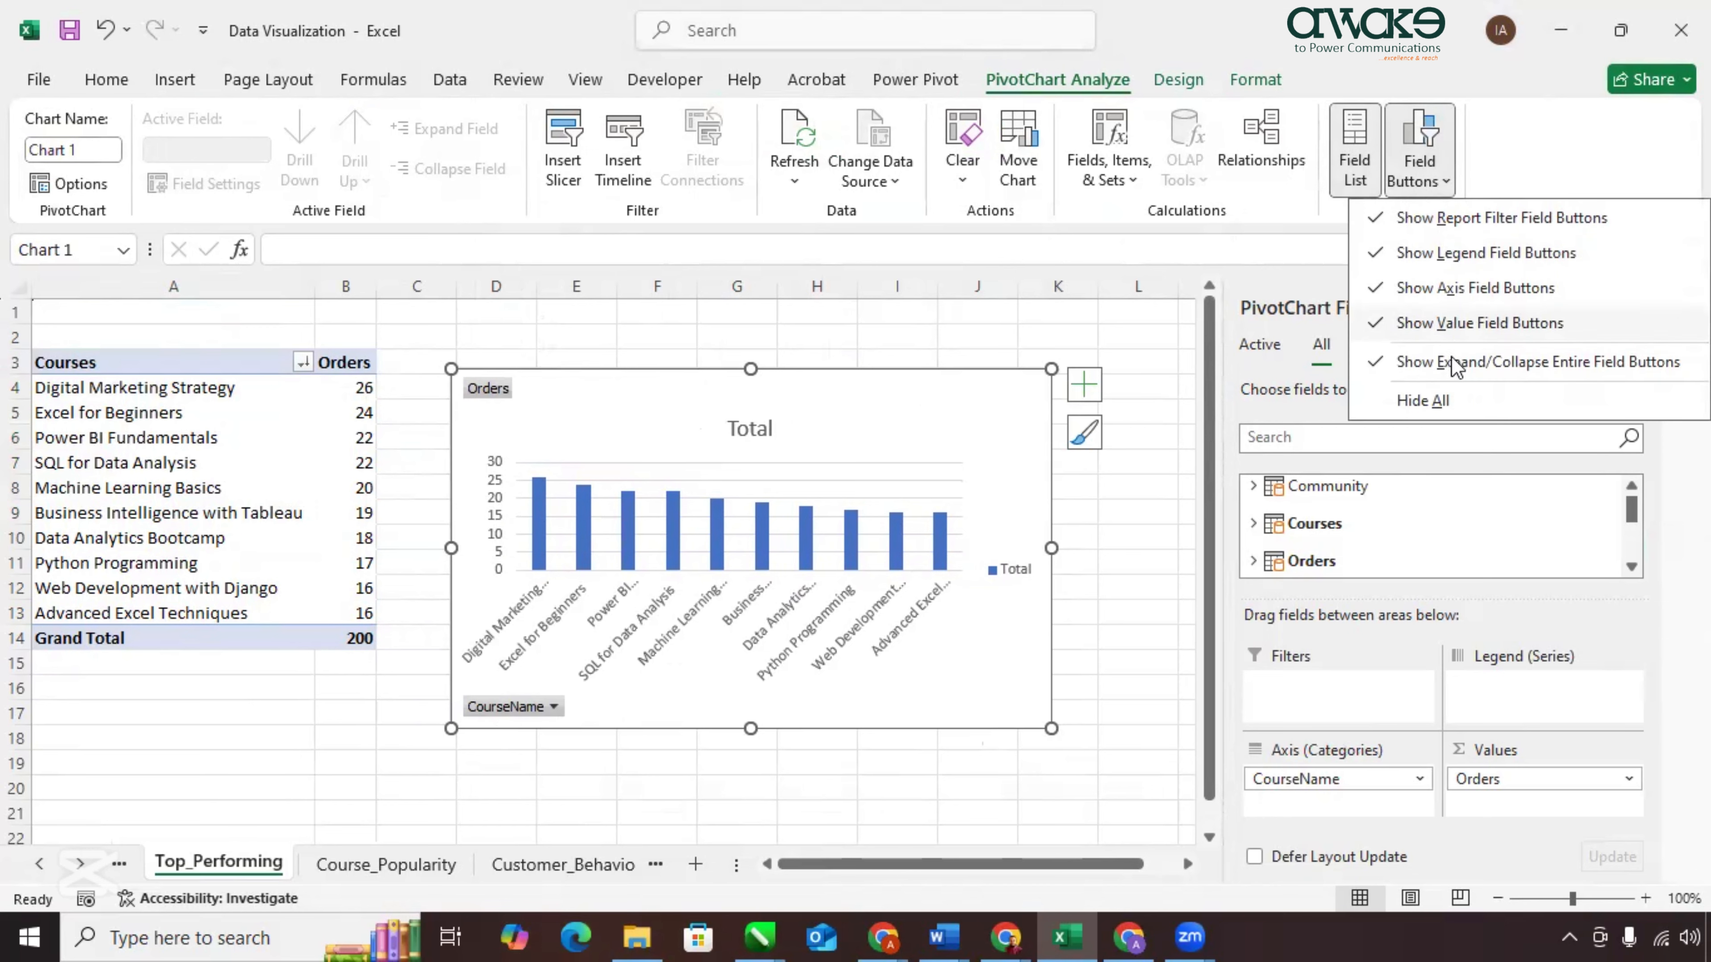
click(1446, 398)
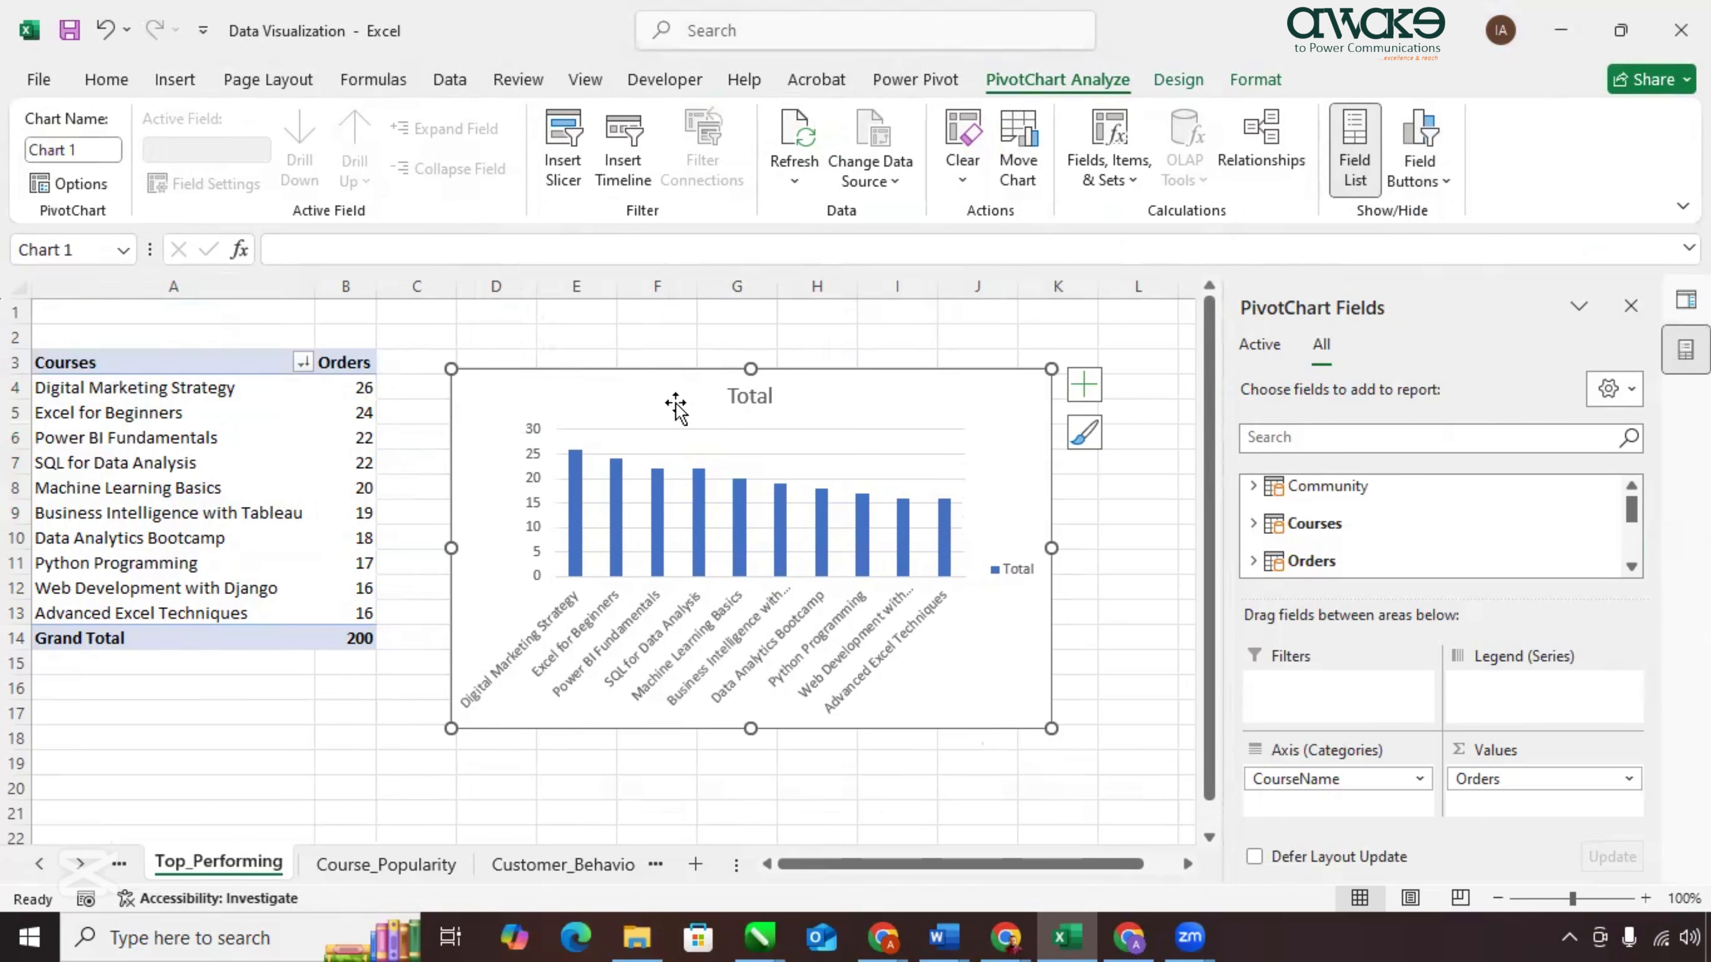
Insert a line PivotChart from the customer order frequency PivotTable on the Order_Frequency worksheet and place it beside the table over columns E to L.
click(42, 865)
click(204, 866)
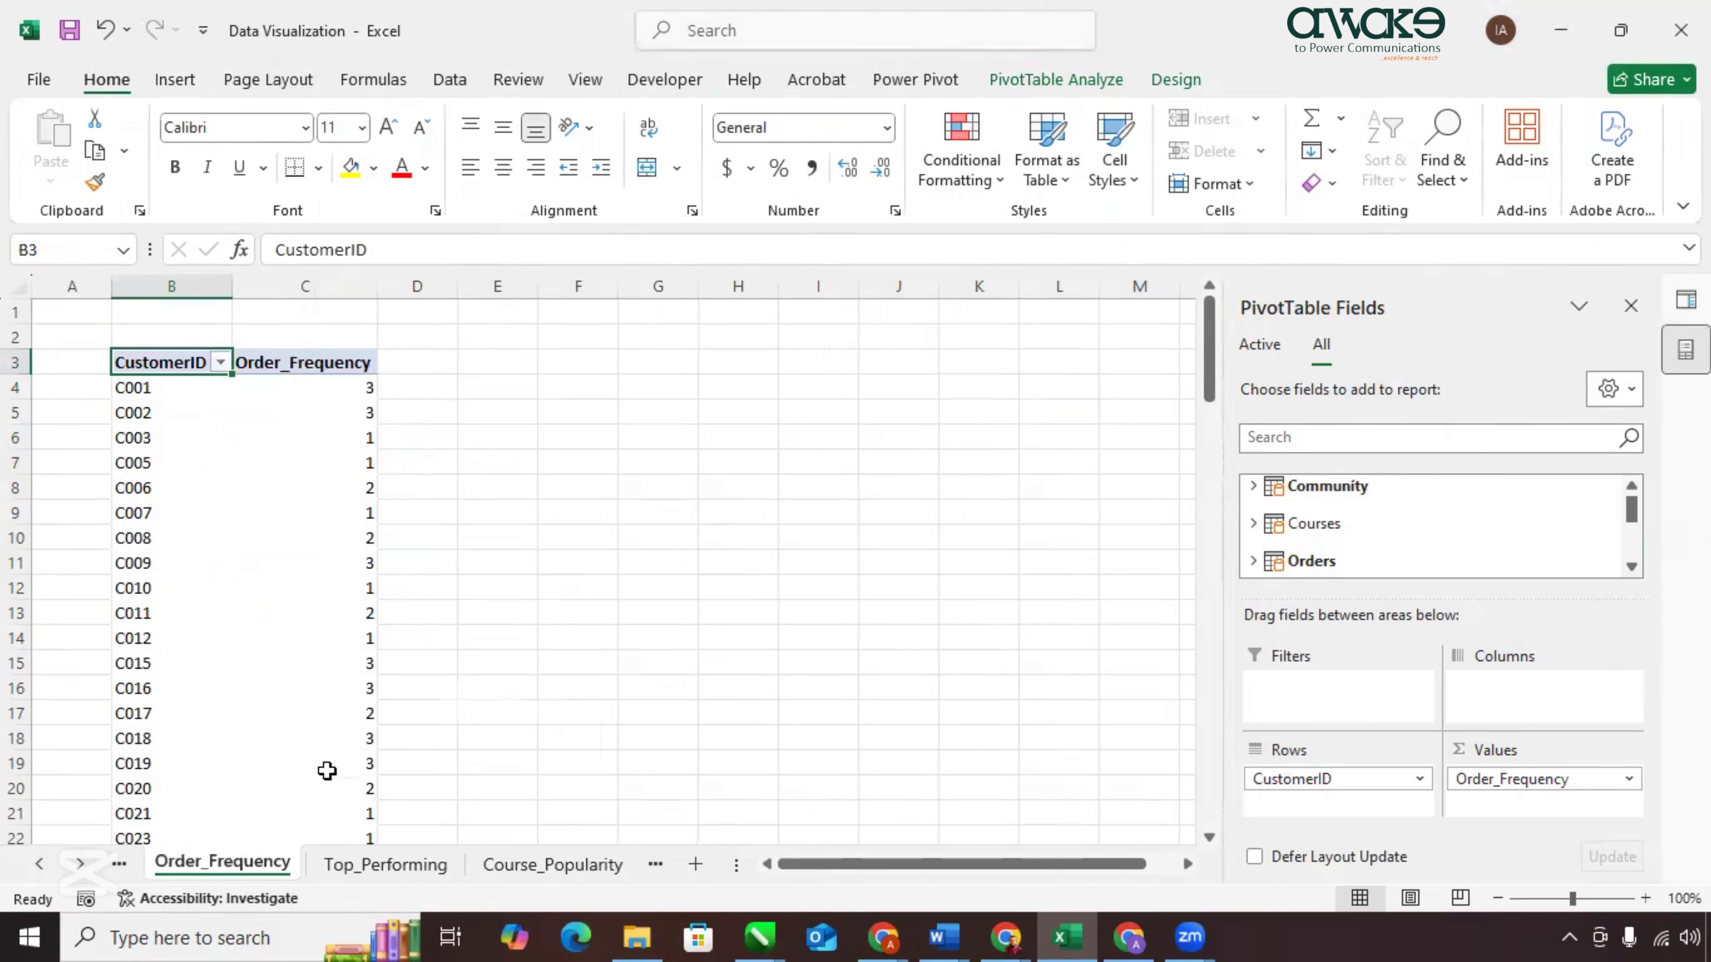
mouse_move(277, 588)
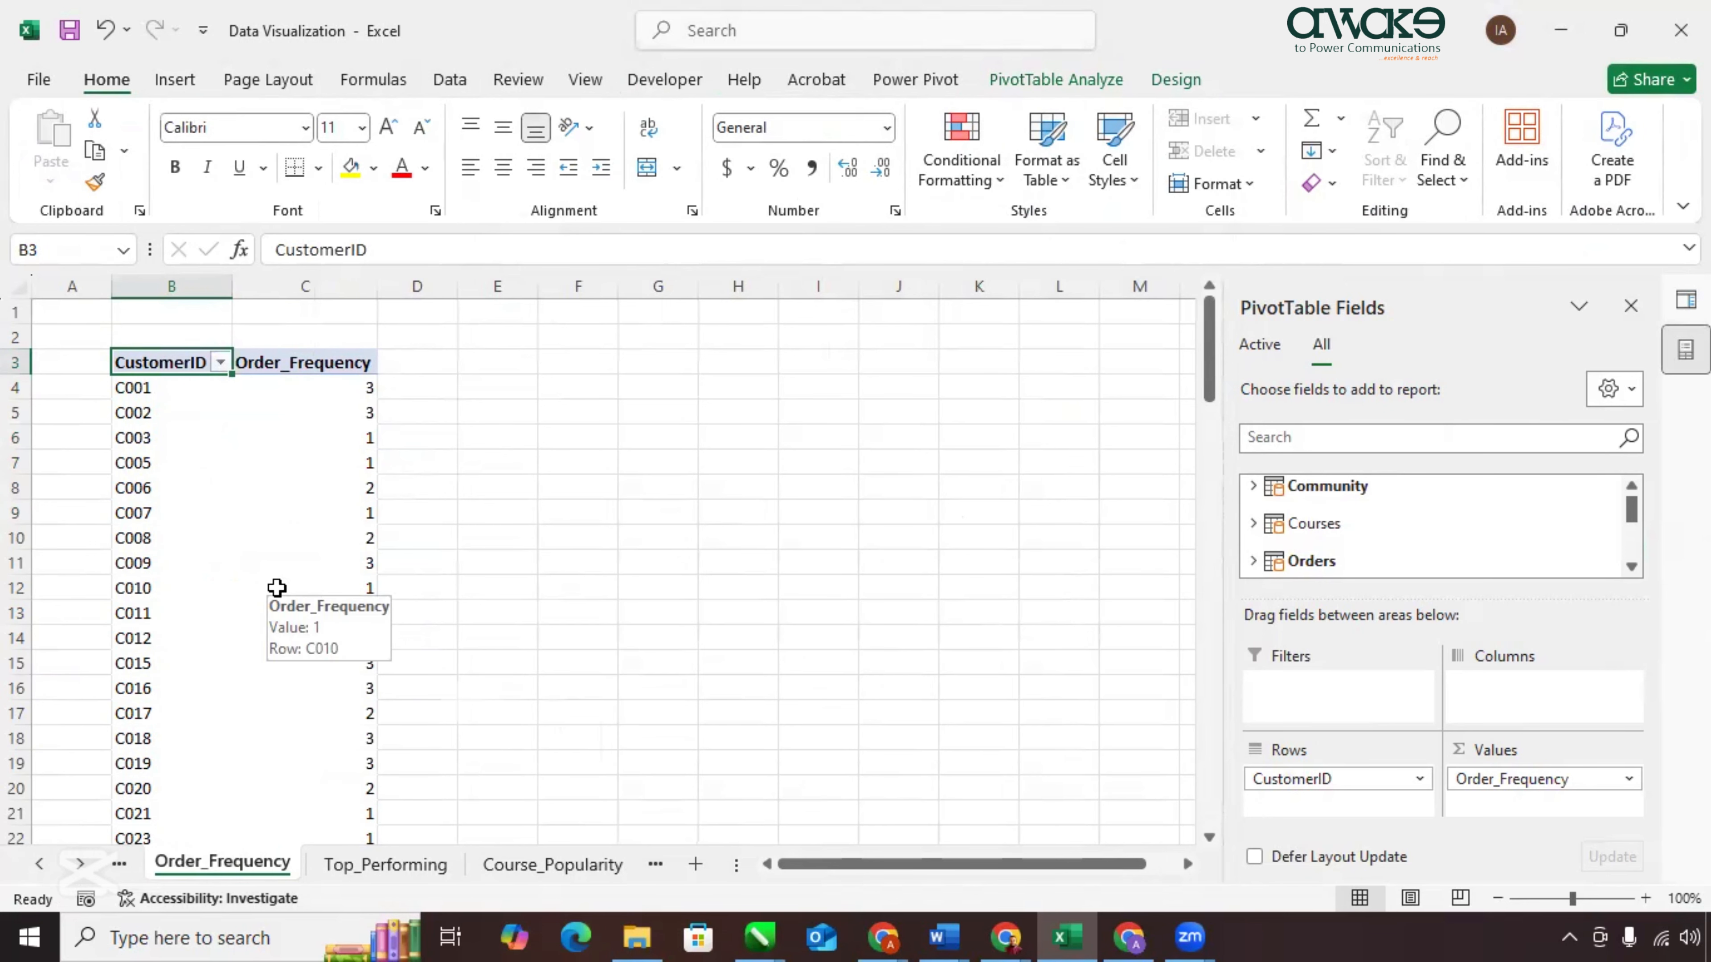
scroll(277, 588, down, 20)
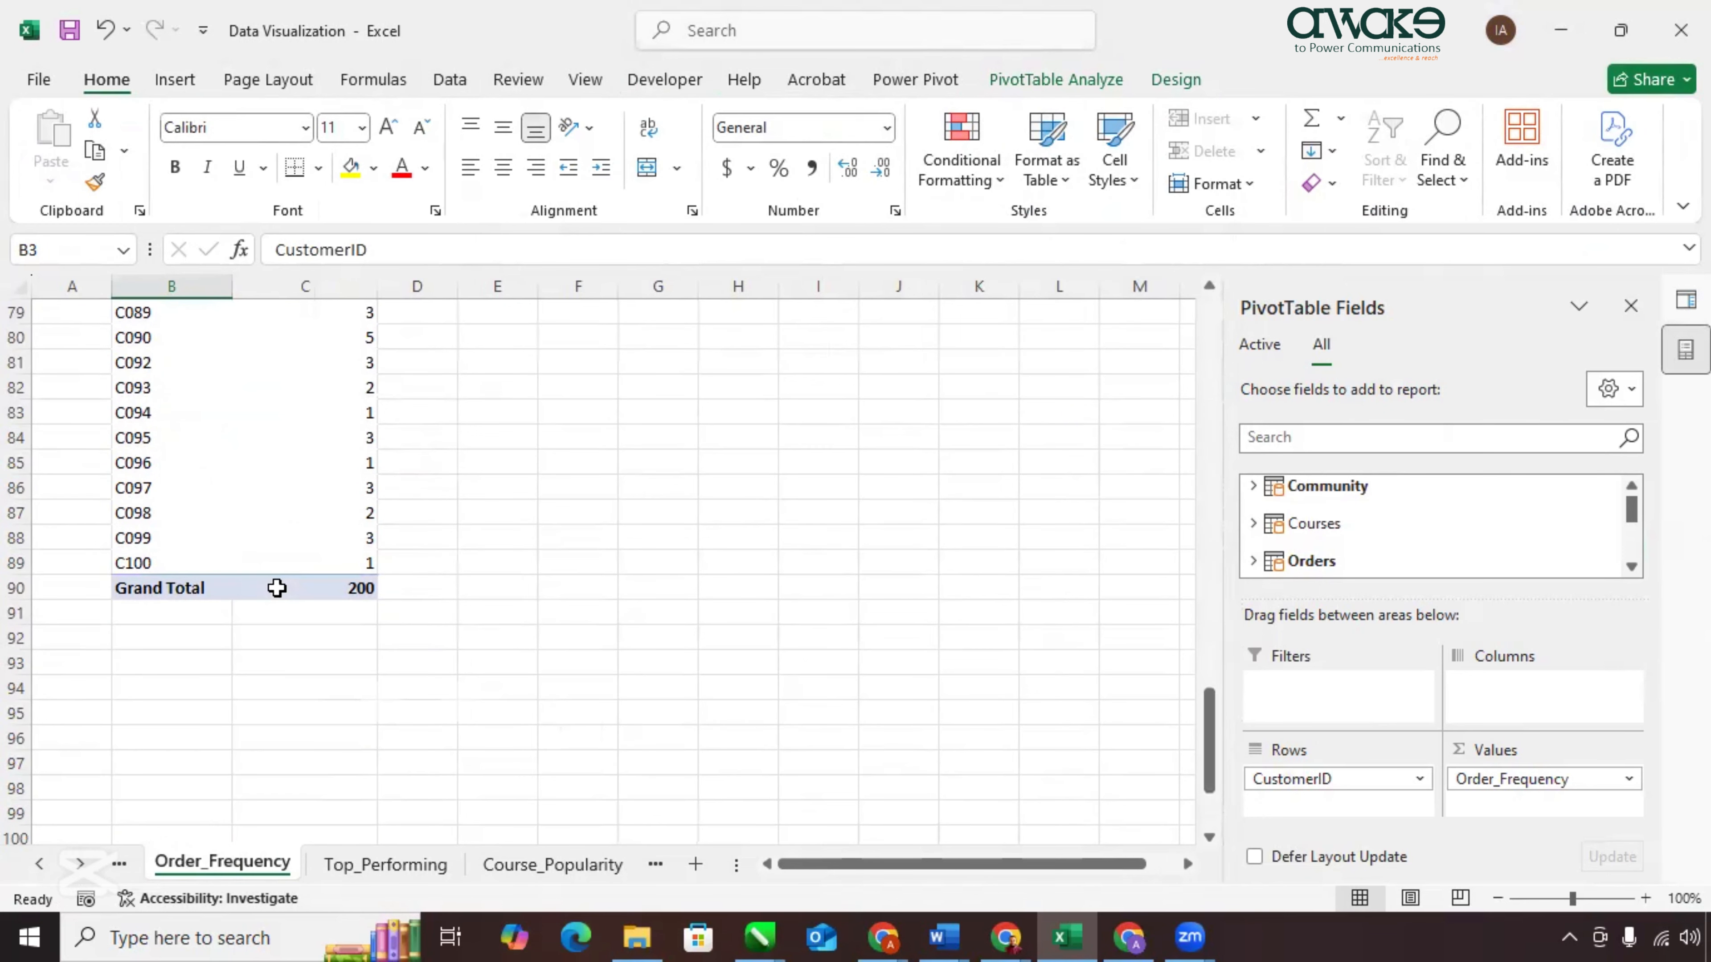
scroll(277, 587, up, 20)
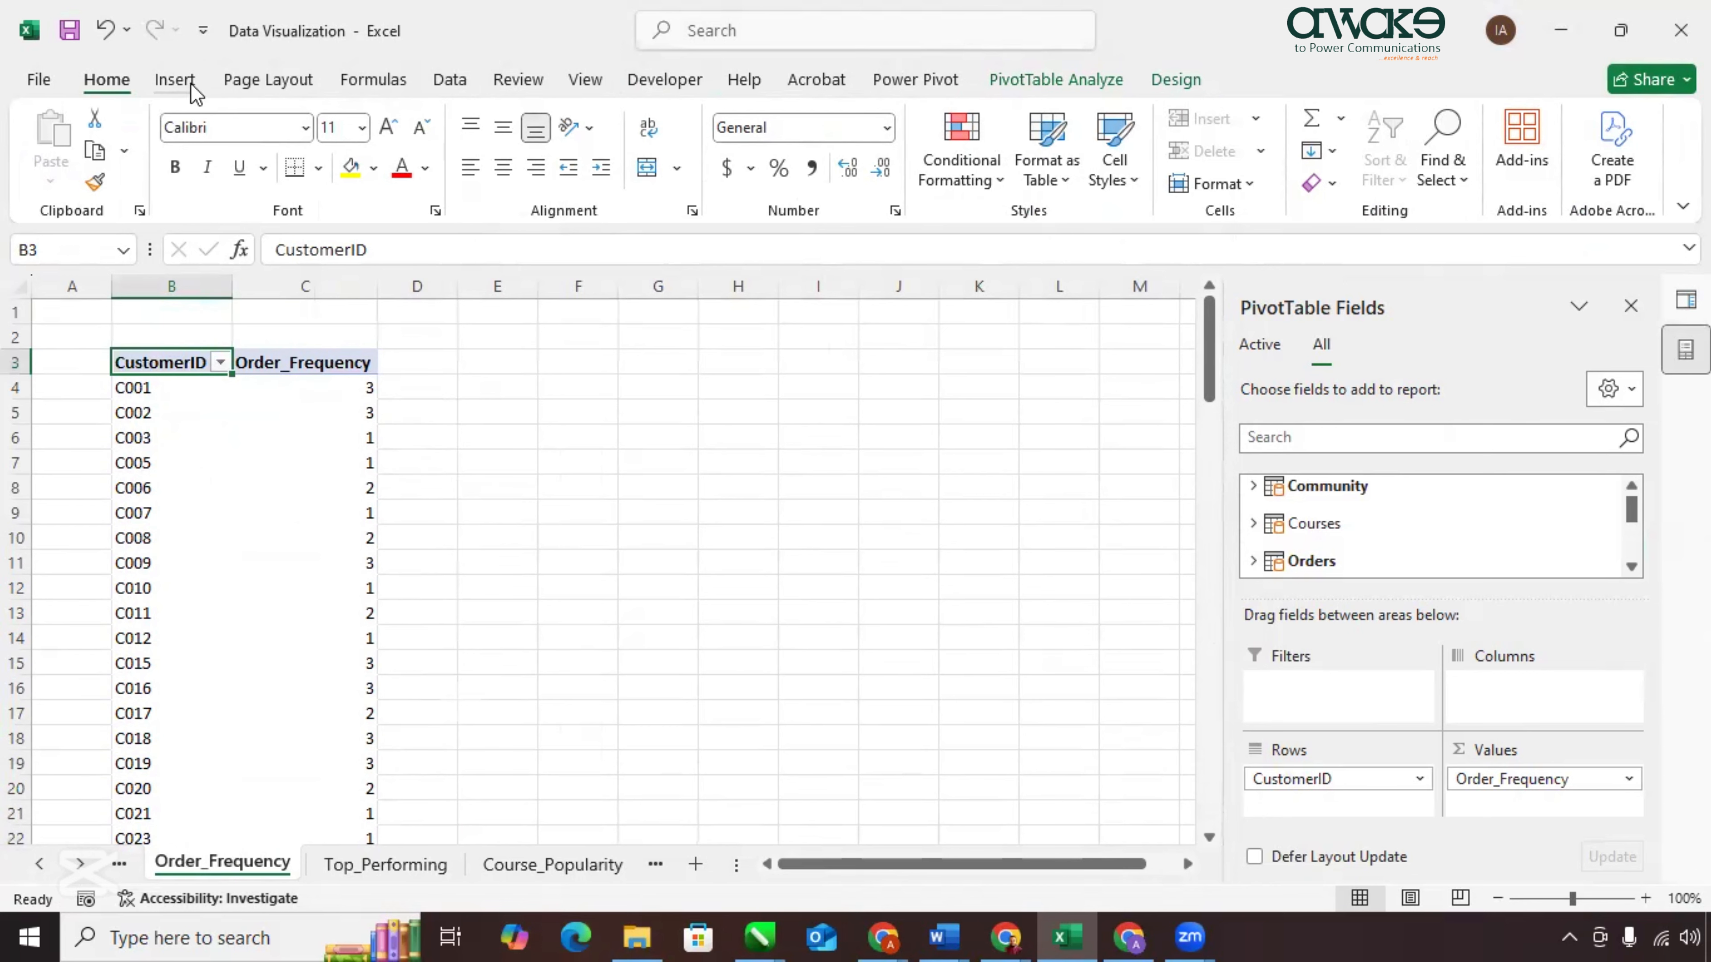
click(174, 79)
click(976, 179)
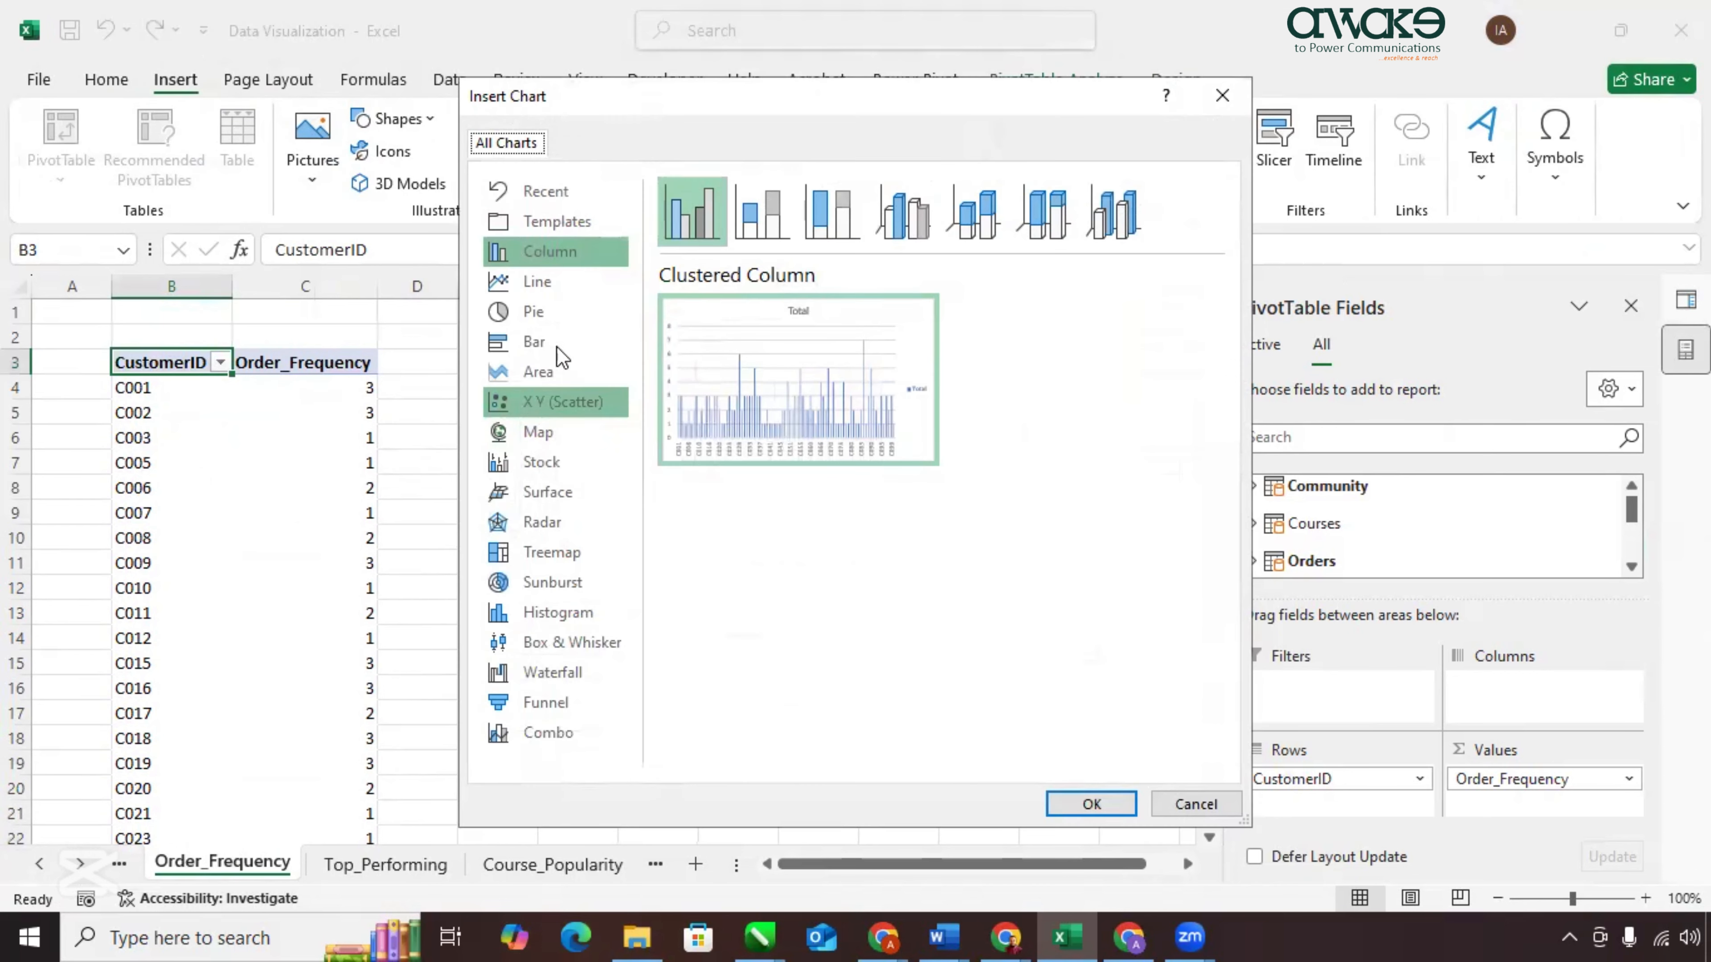
click(554, 283)
mouse_move(727, 364)
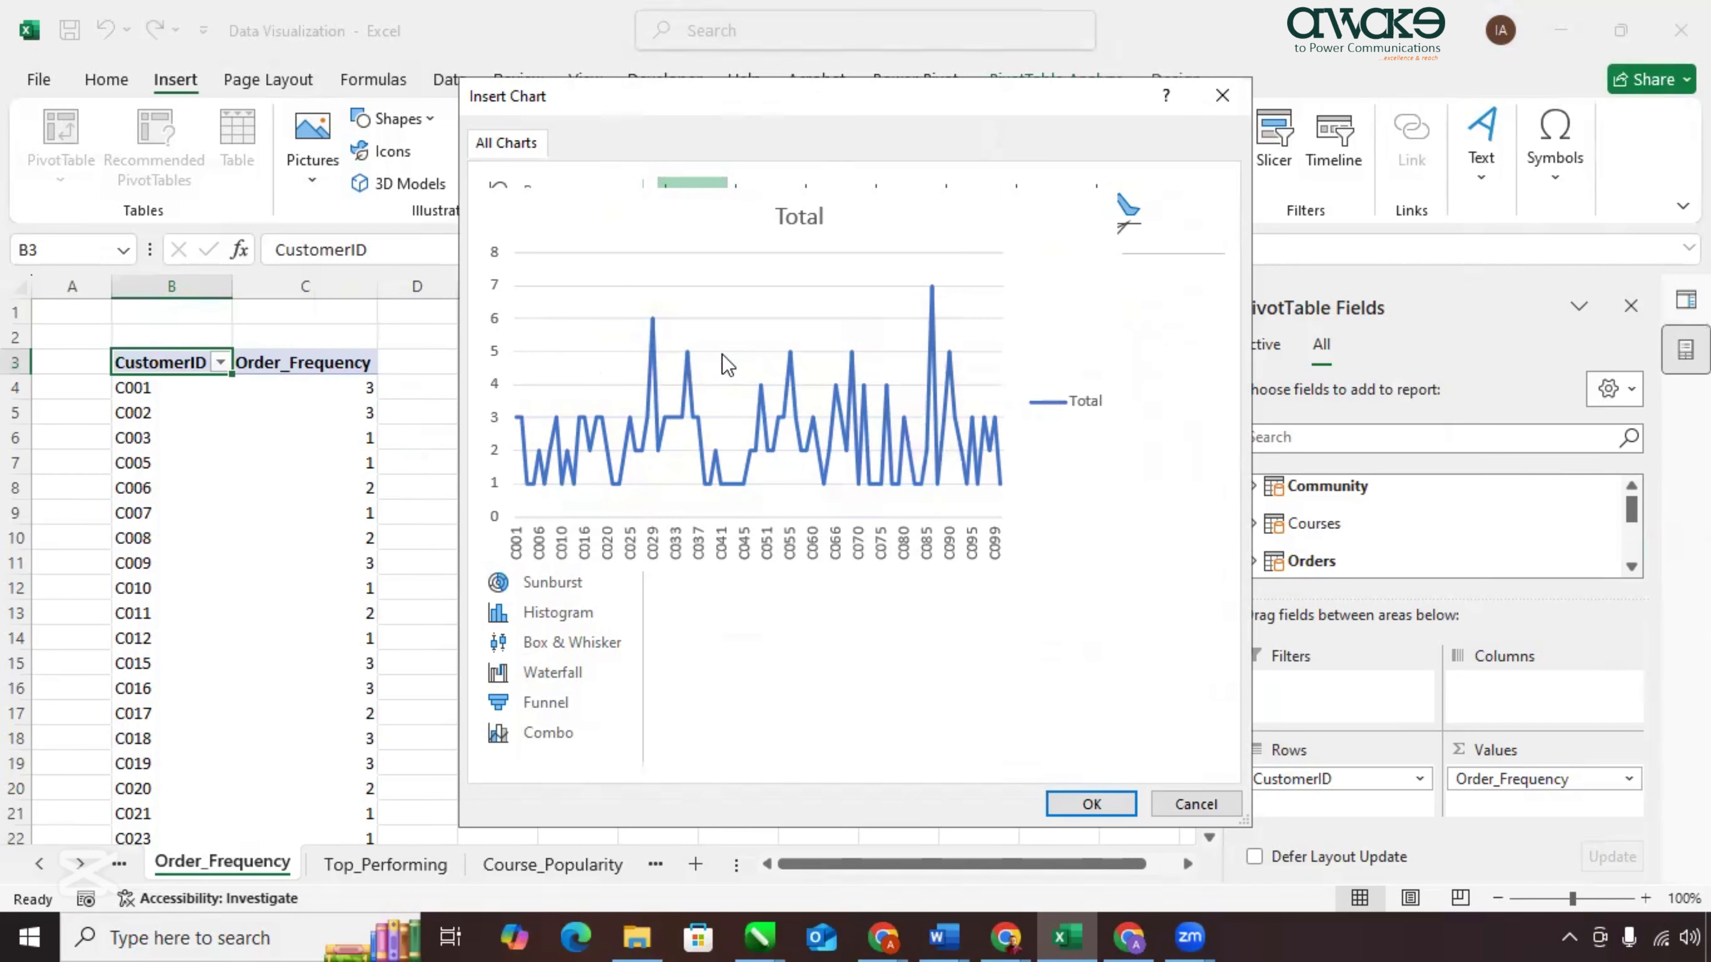
click(1093, 806)
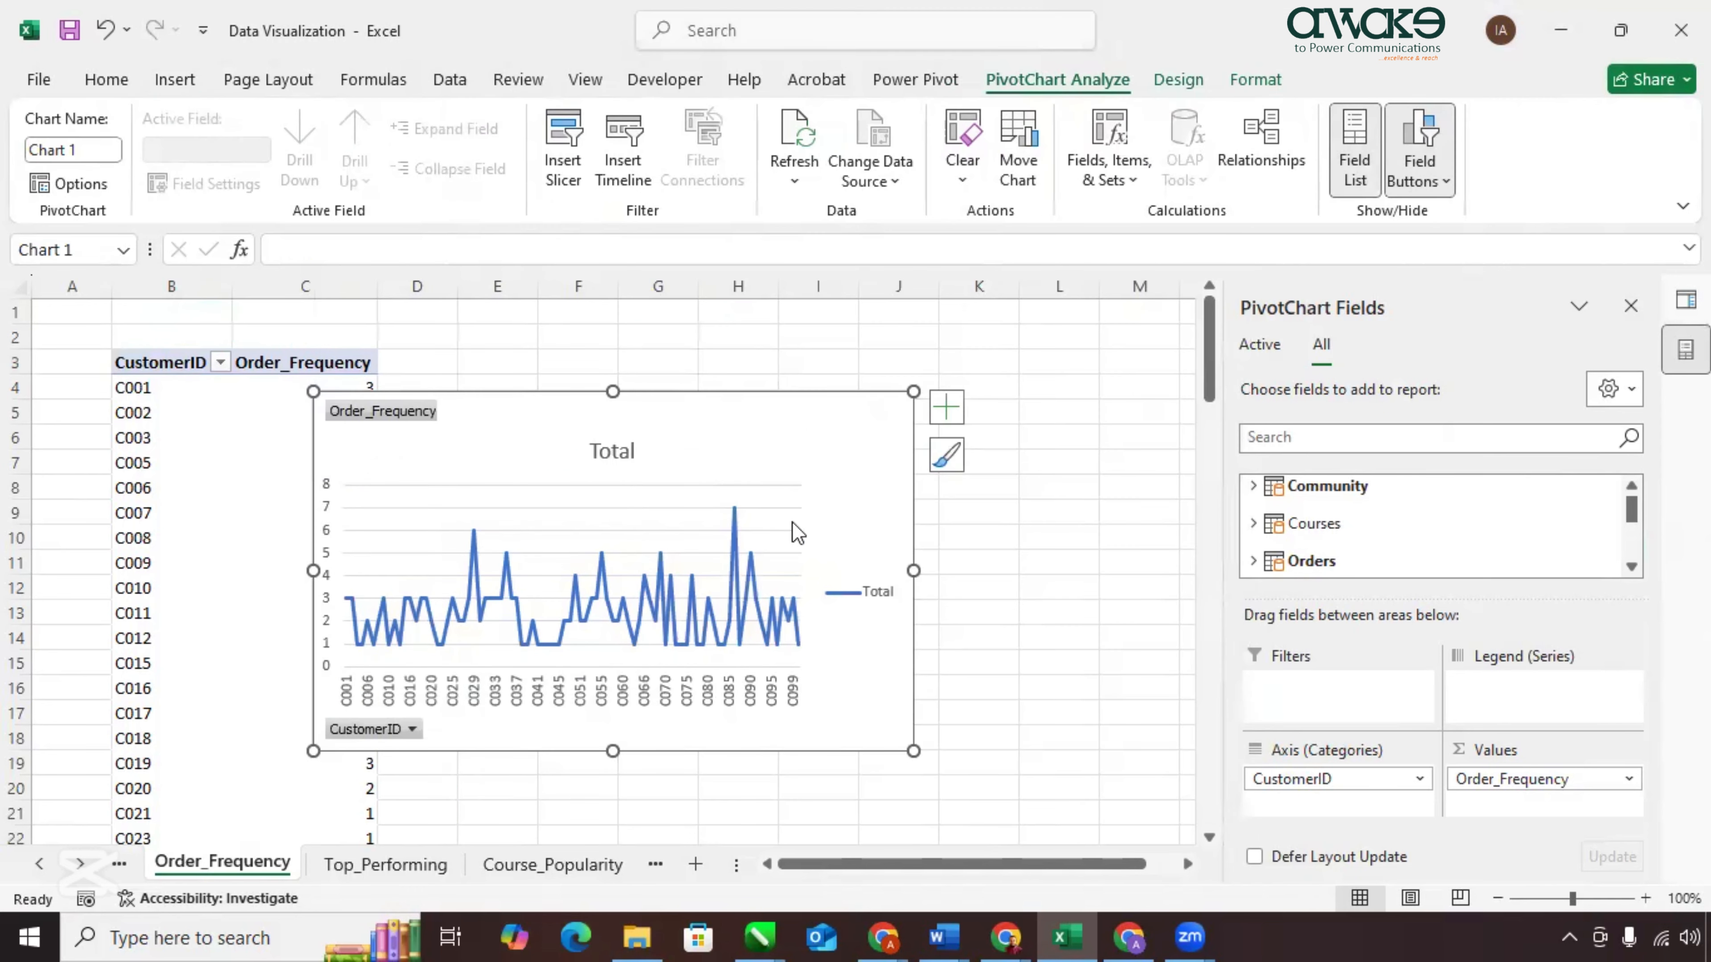
drag(829, 433, 1020, 413)
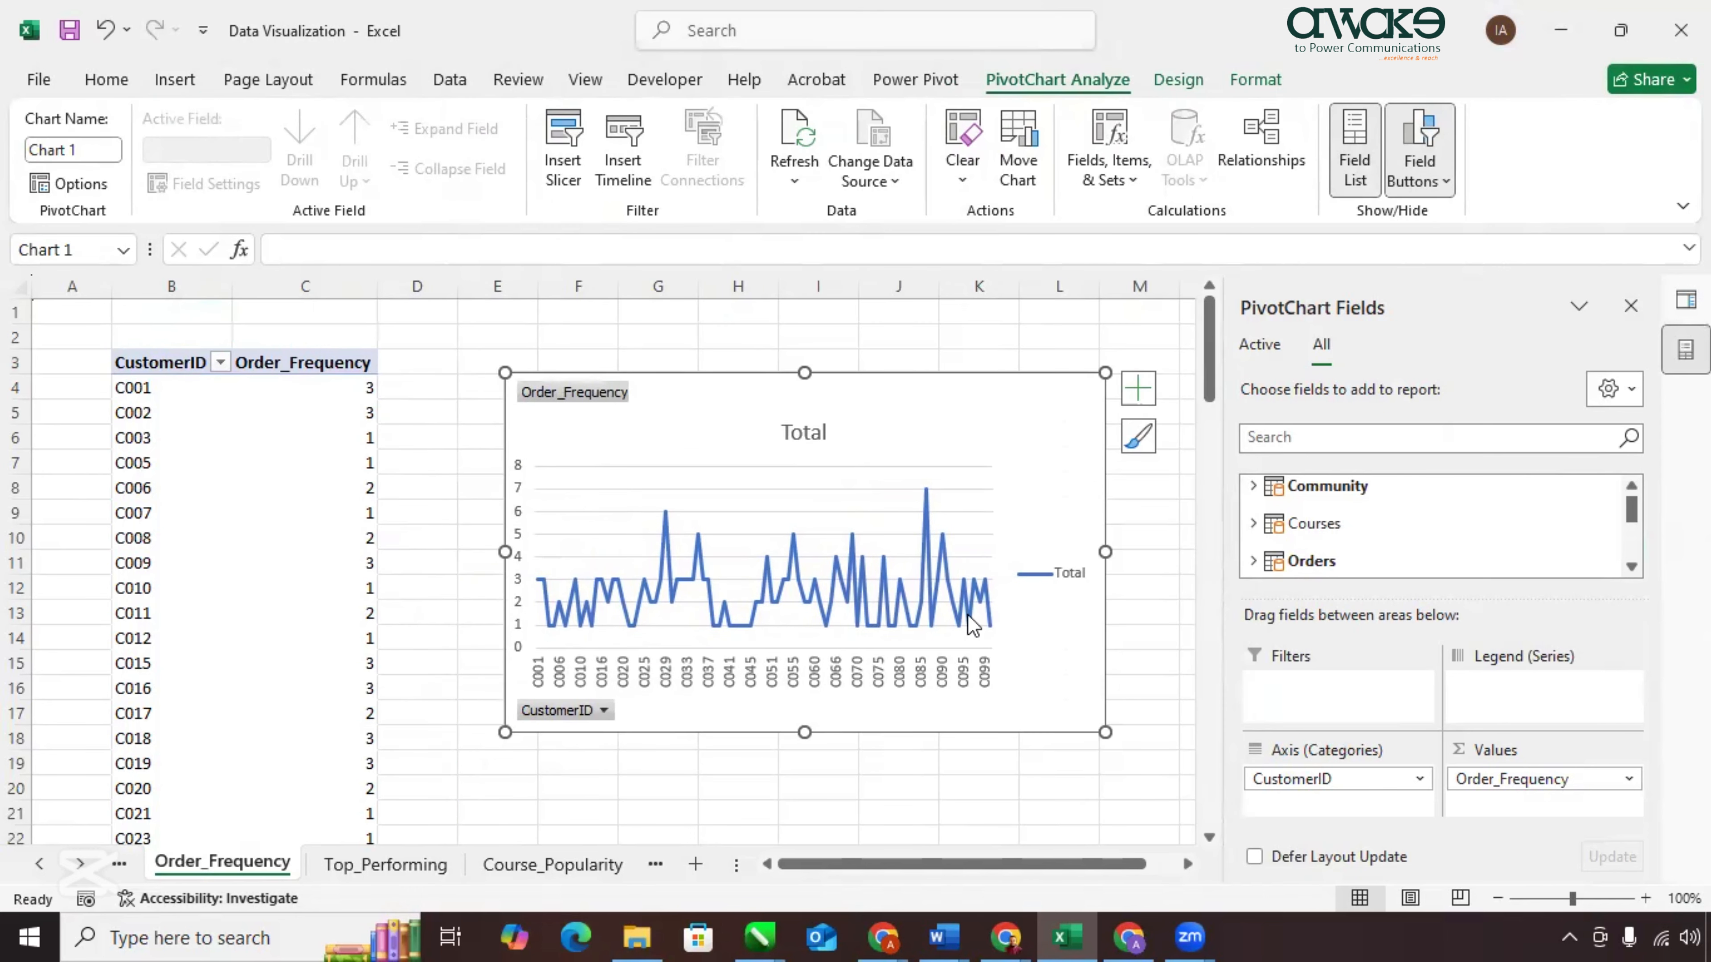
Sort the CustomerID field of the order frequency PivotTable in descending order by Order_Frequency.
mouse_move(973, 626)
click(221, 364)
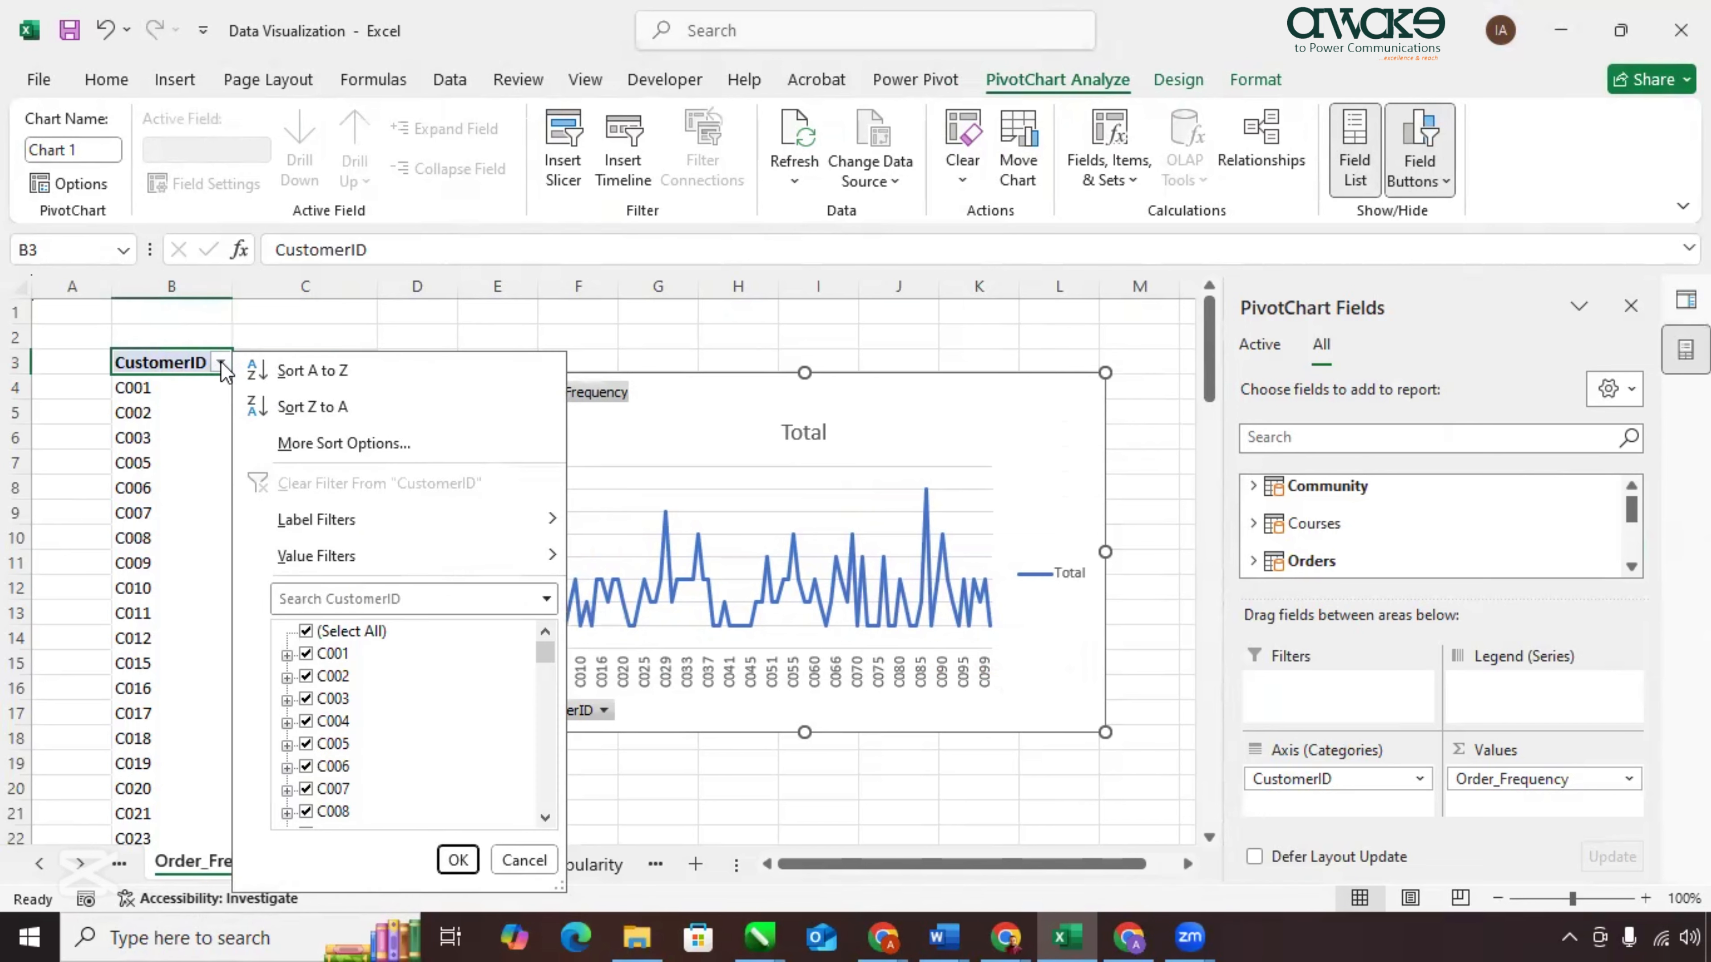
click(417, 444)
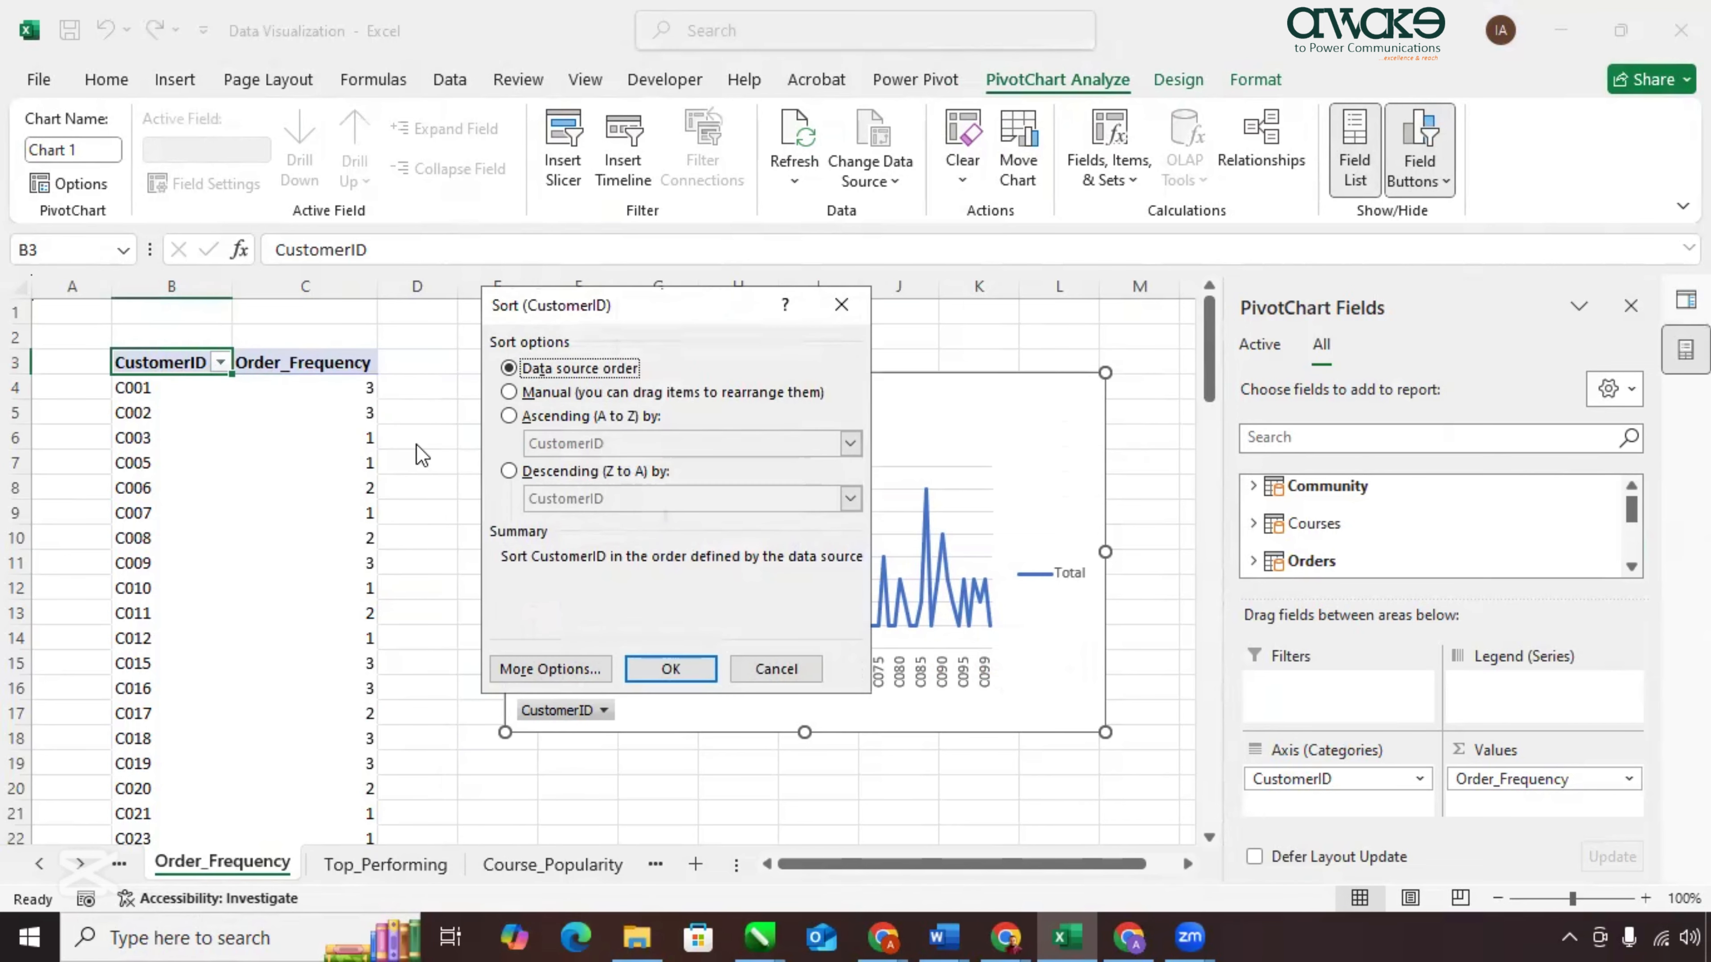
click(510, 471)
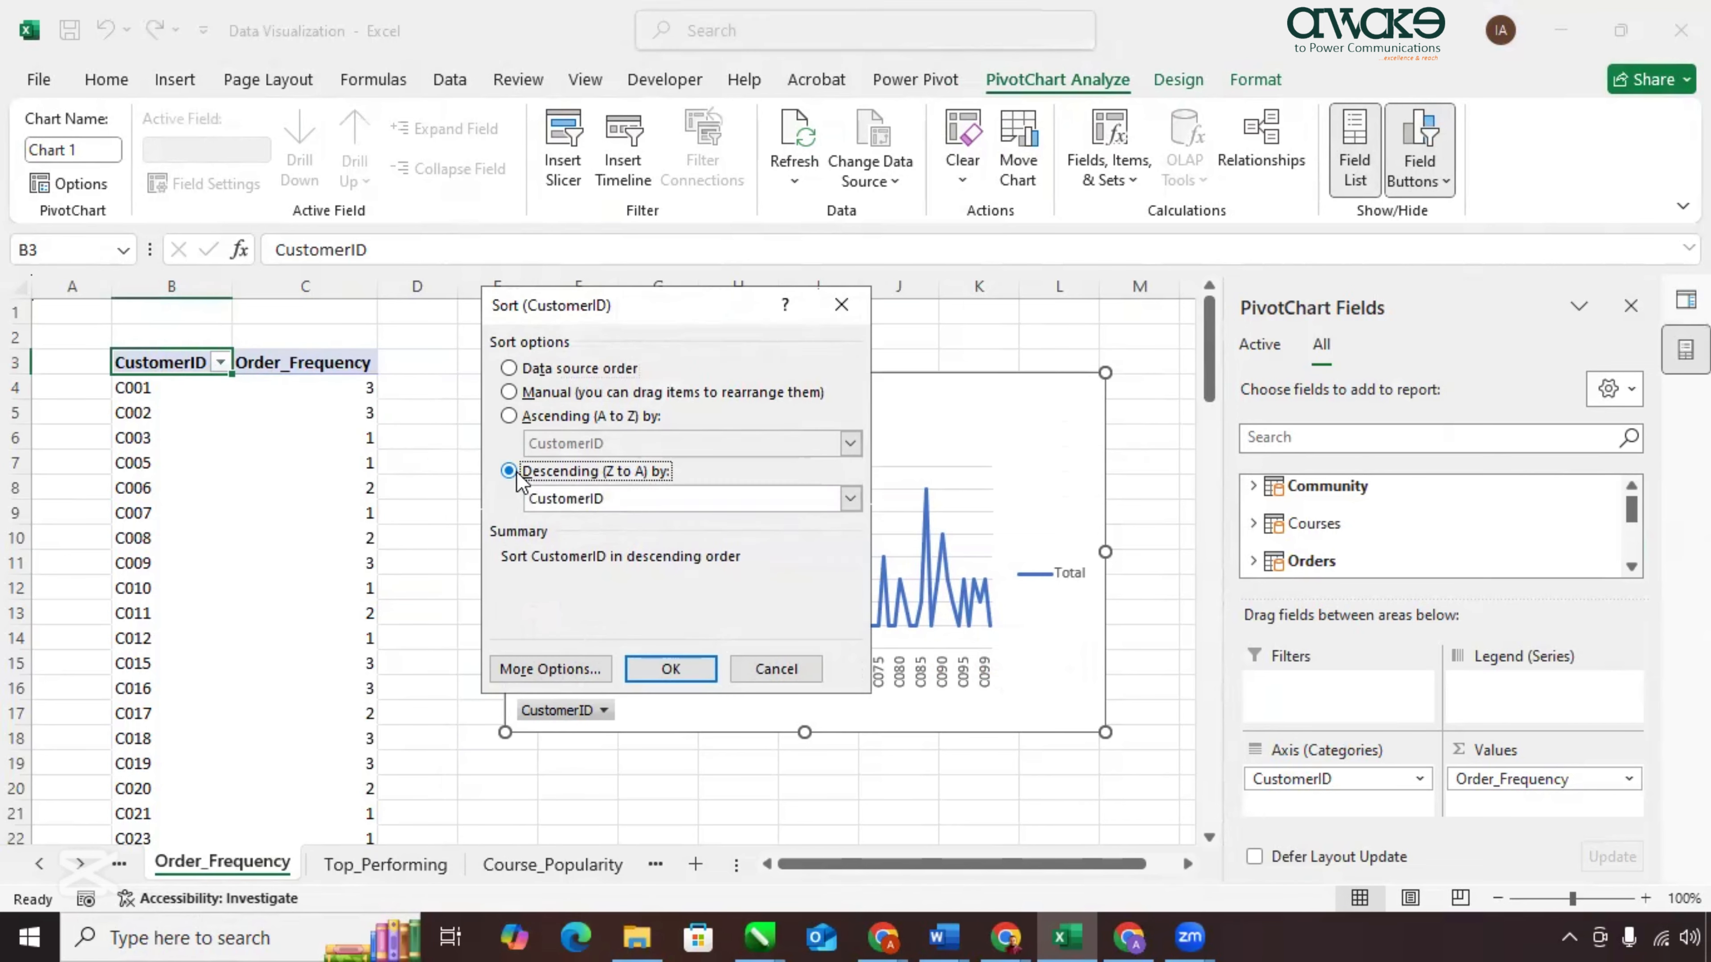
click(850, 499)
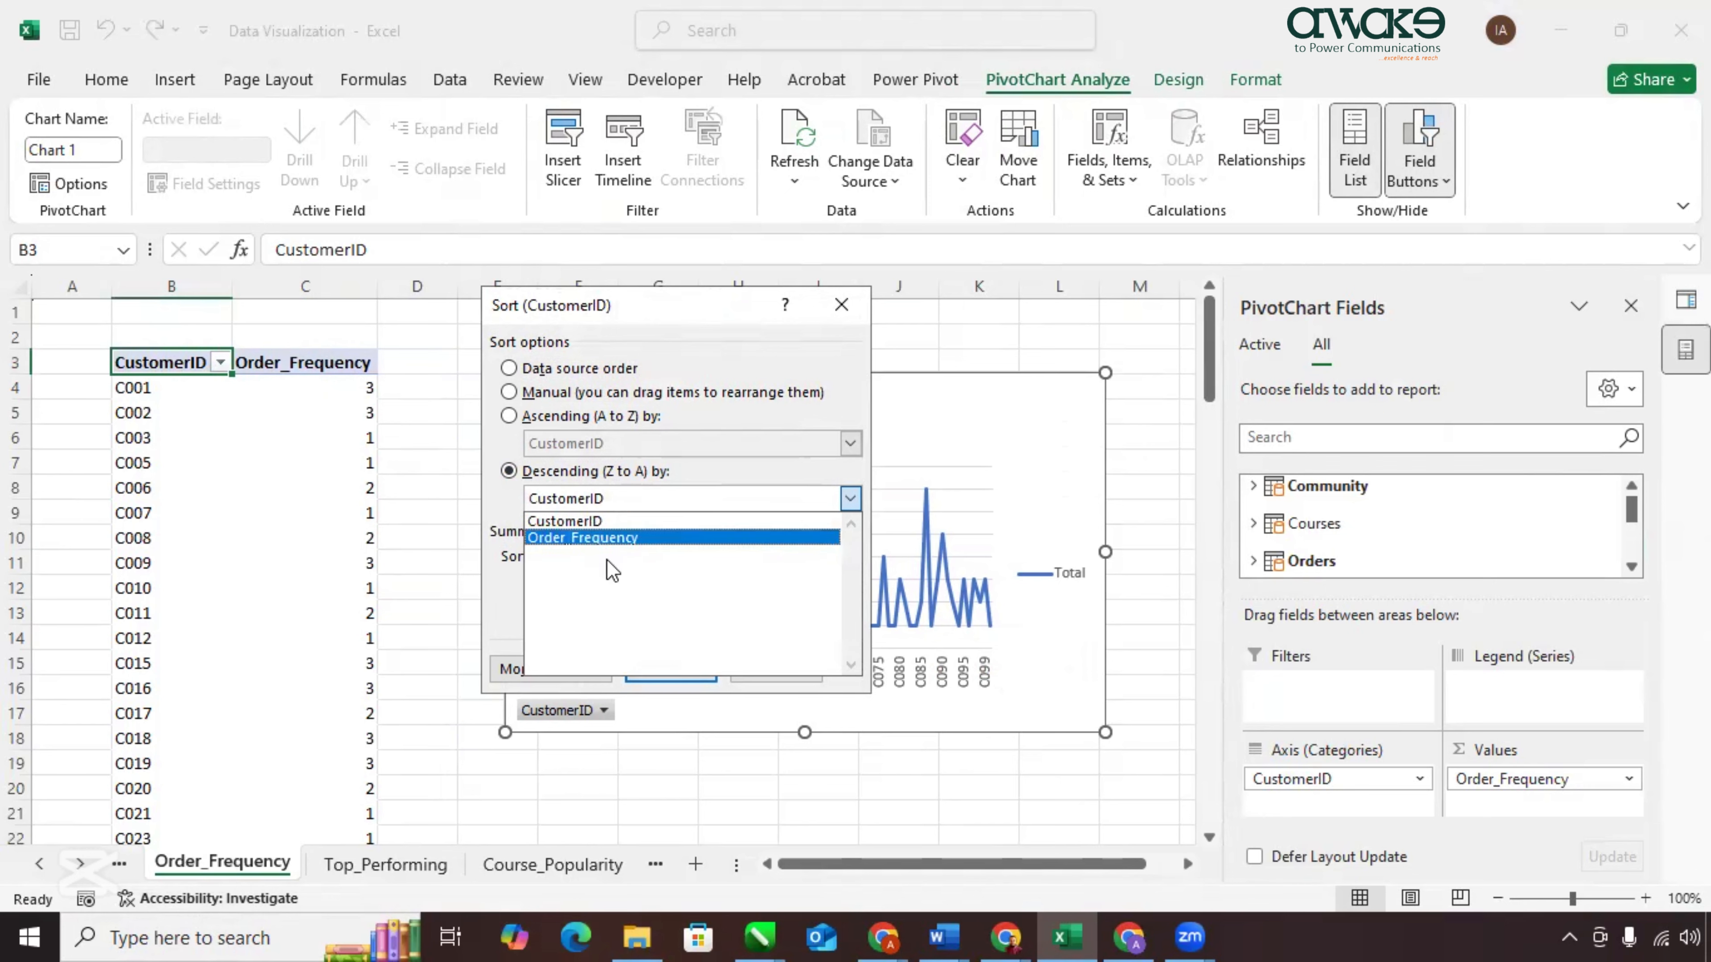
click(599, 538)
click(670, 668)
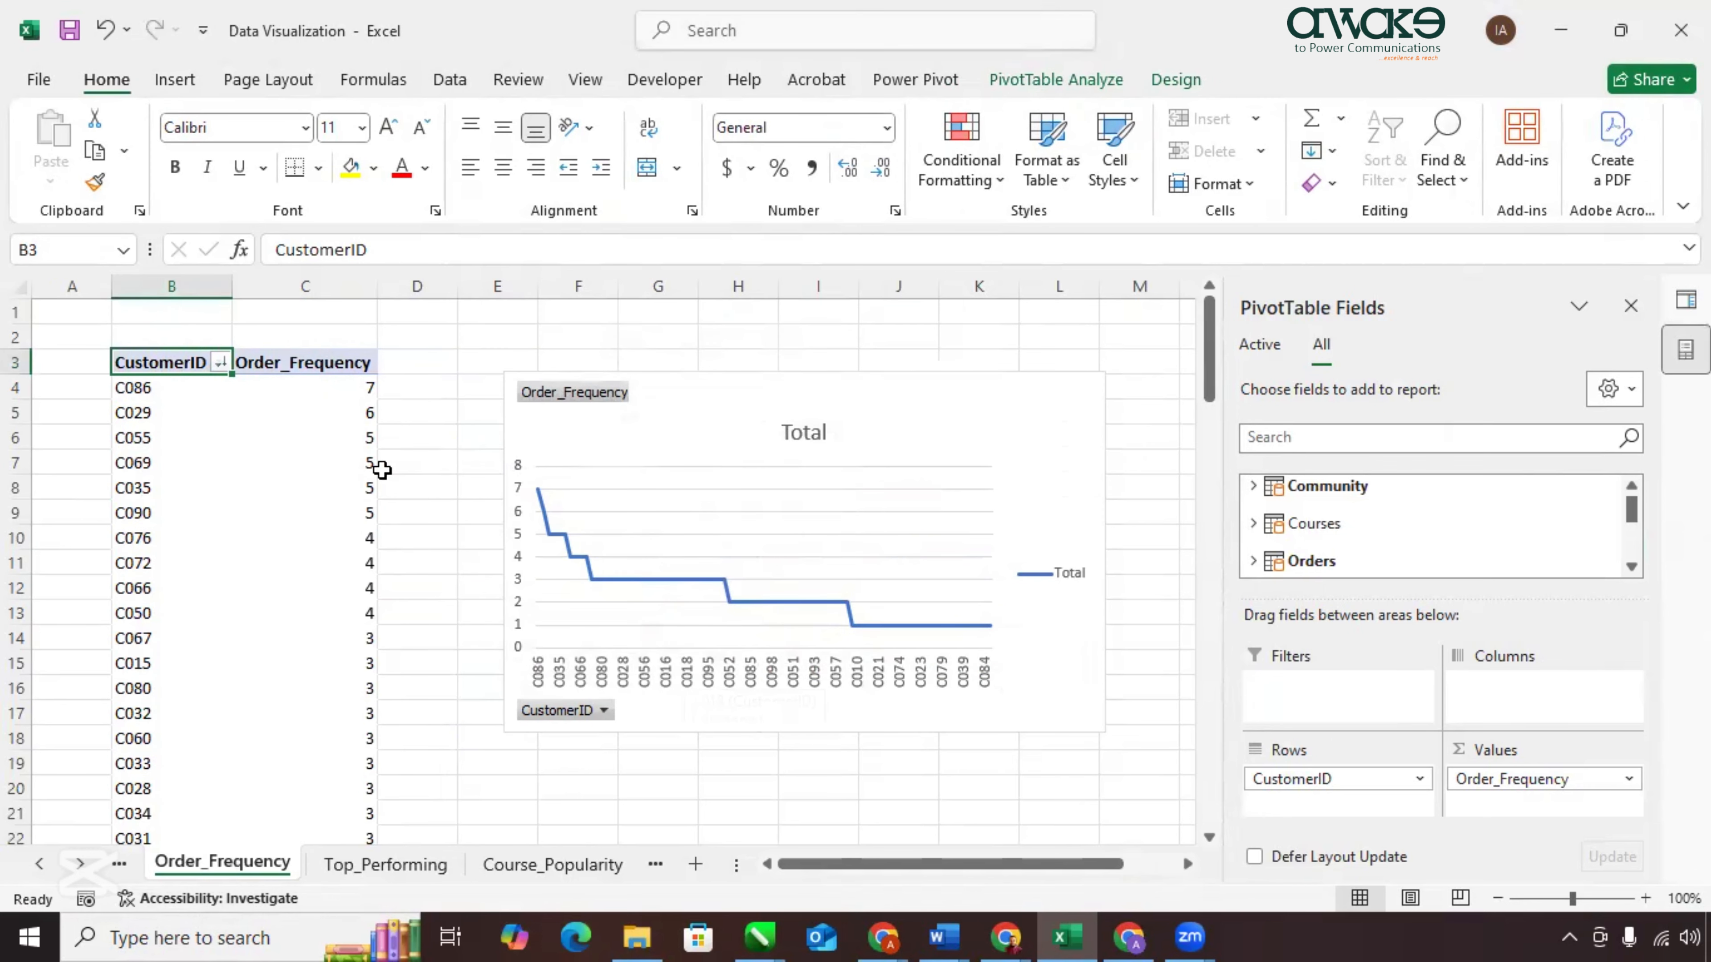
Hide all field buttons on the line PivotChart.
scroll(382, 469, down, 4)
scroll(378, 465, down, 2)
scroll(378, 466, up, 6)
click(657, 390)
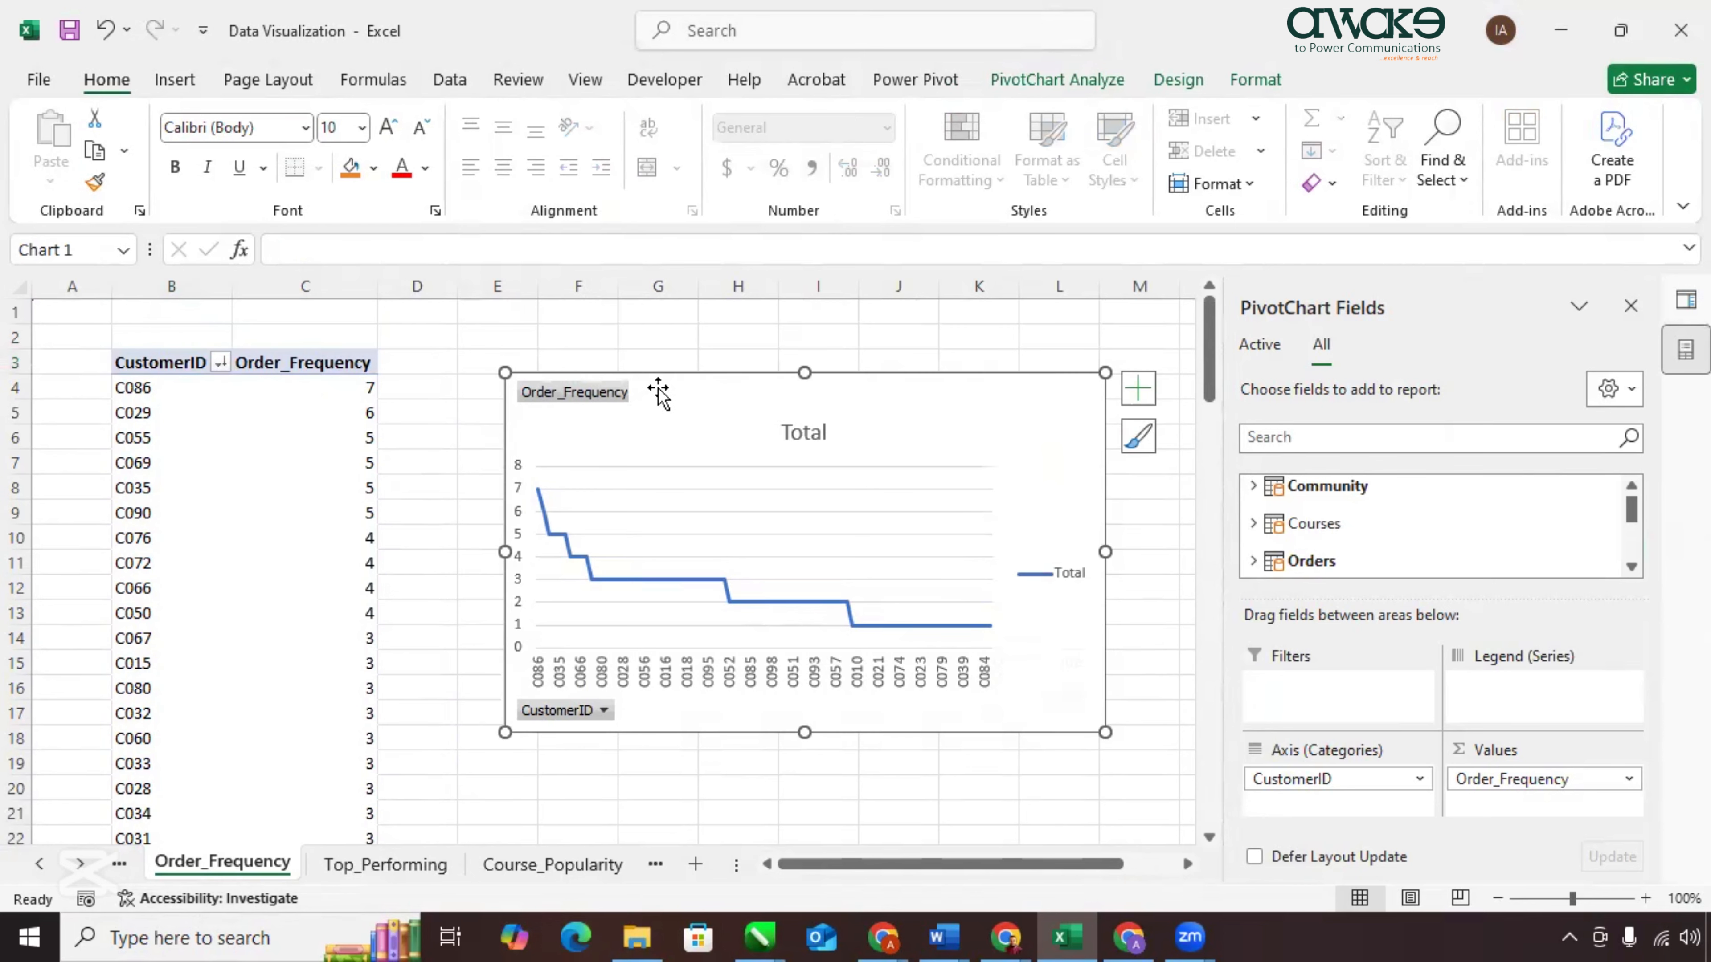
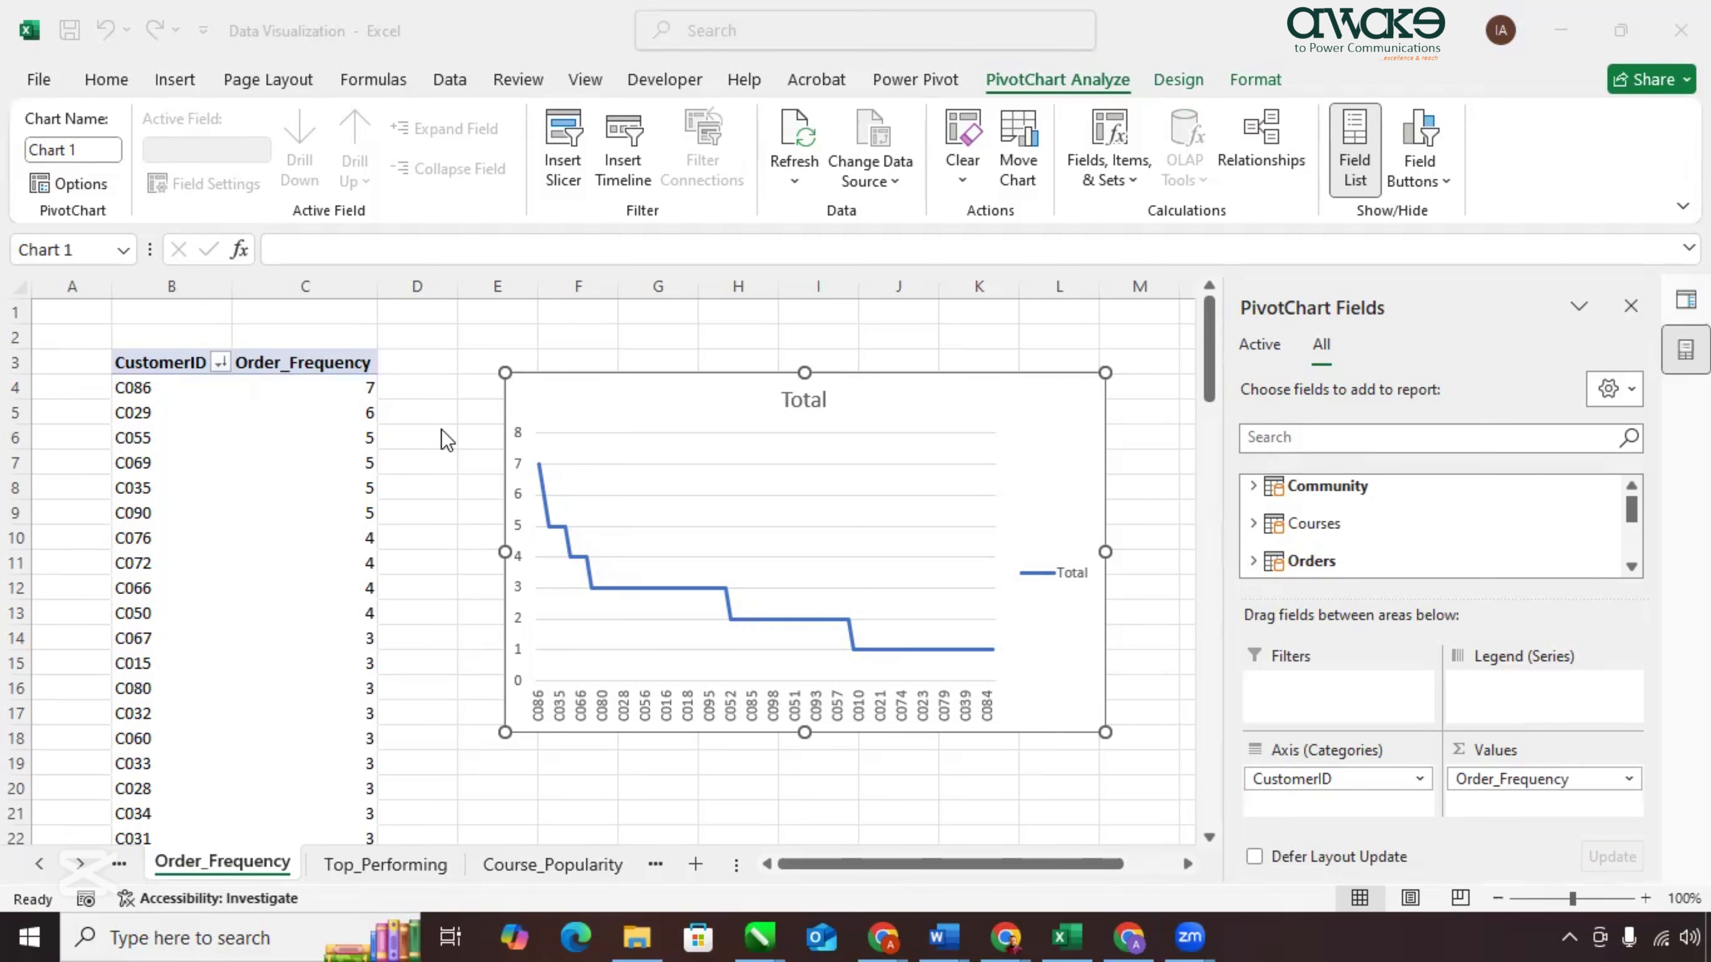
Add a new worksheet after Customer_Behaviour and enter the title "Top 10 Courses by Sales" in cell A1.
click(657, 866)
click(656, 866)
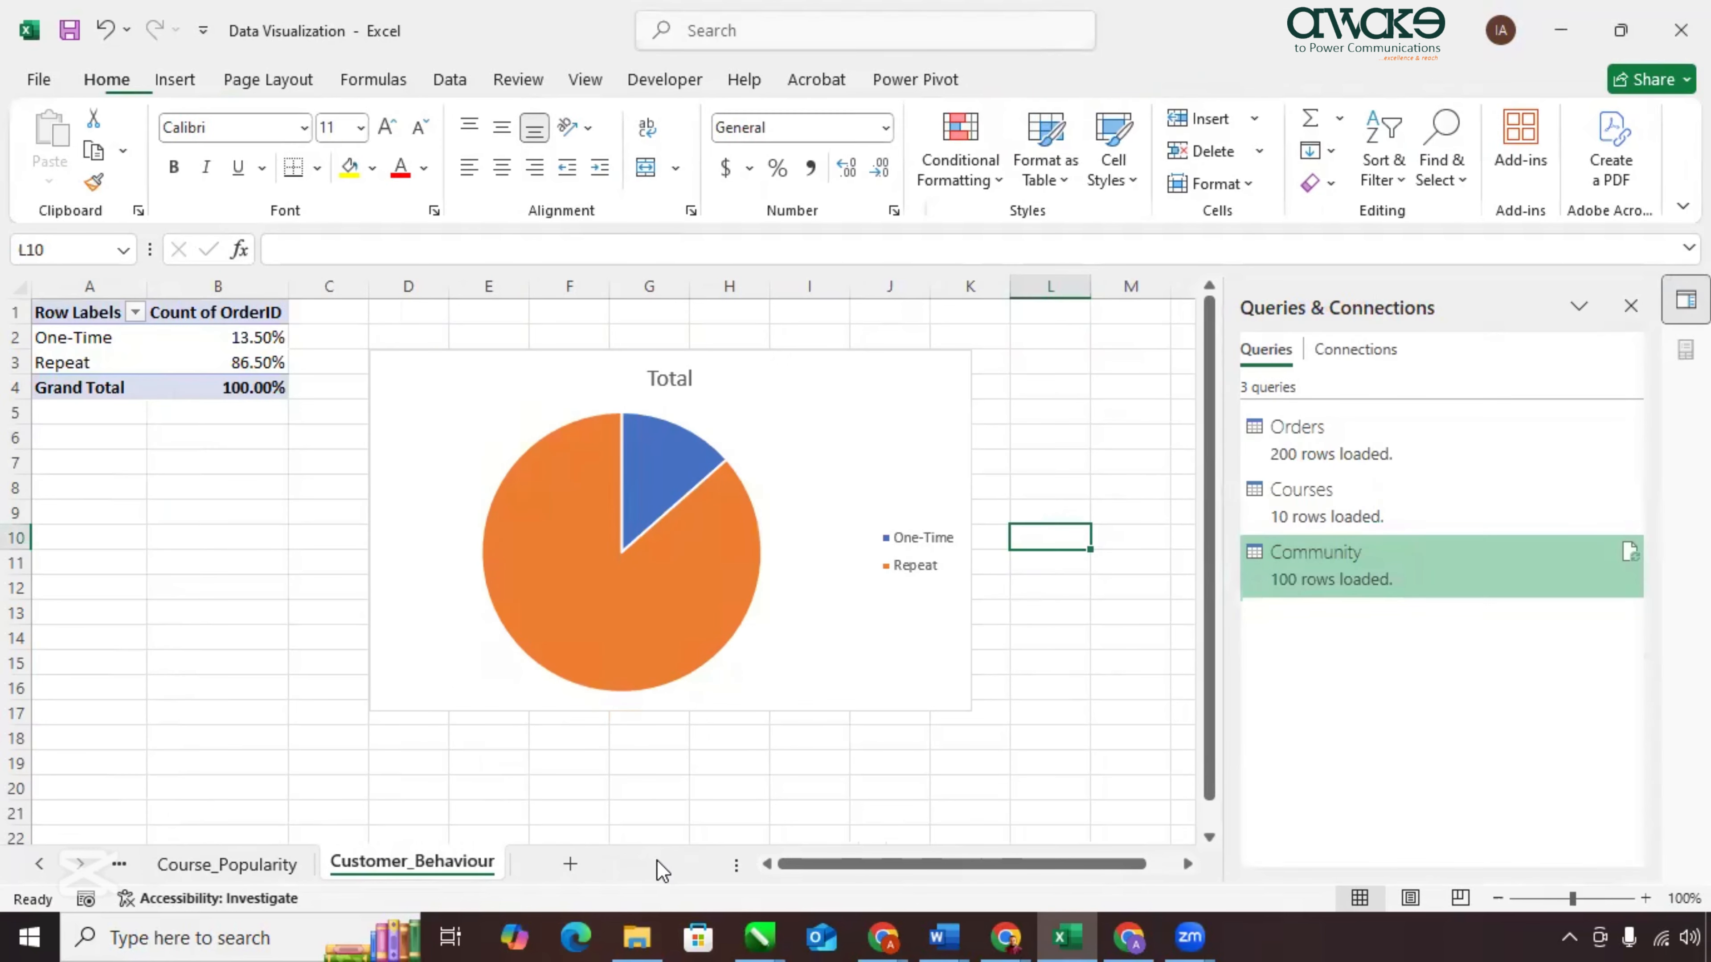
click(568, 865)
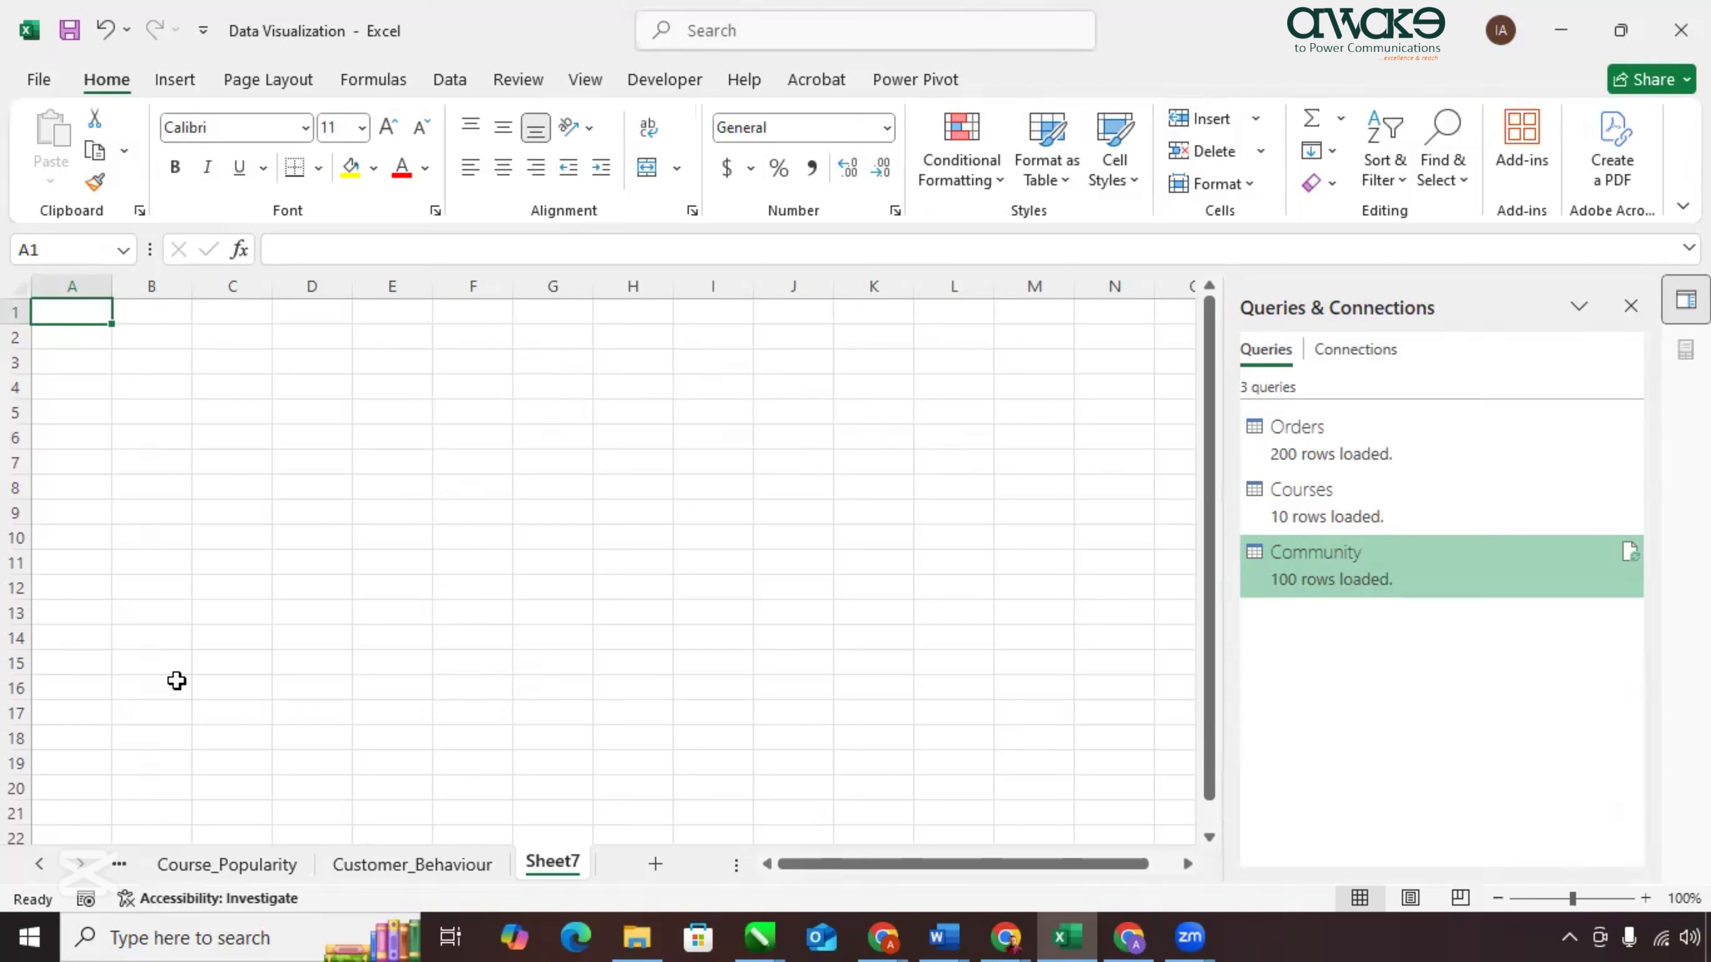
text(T)
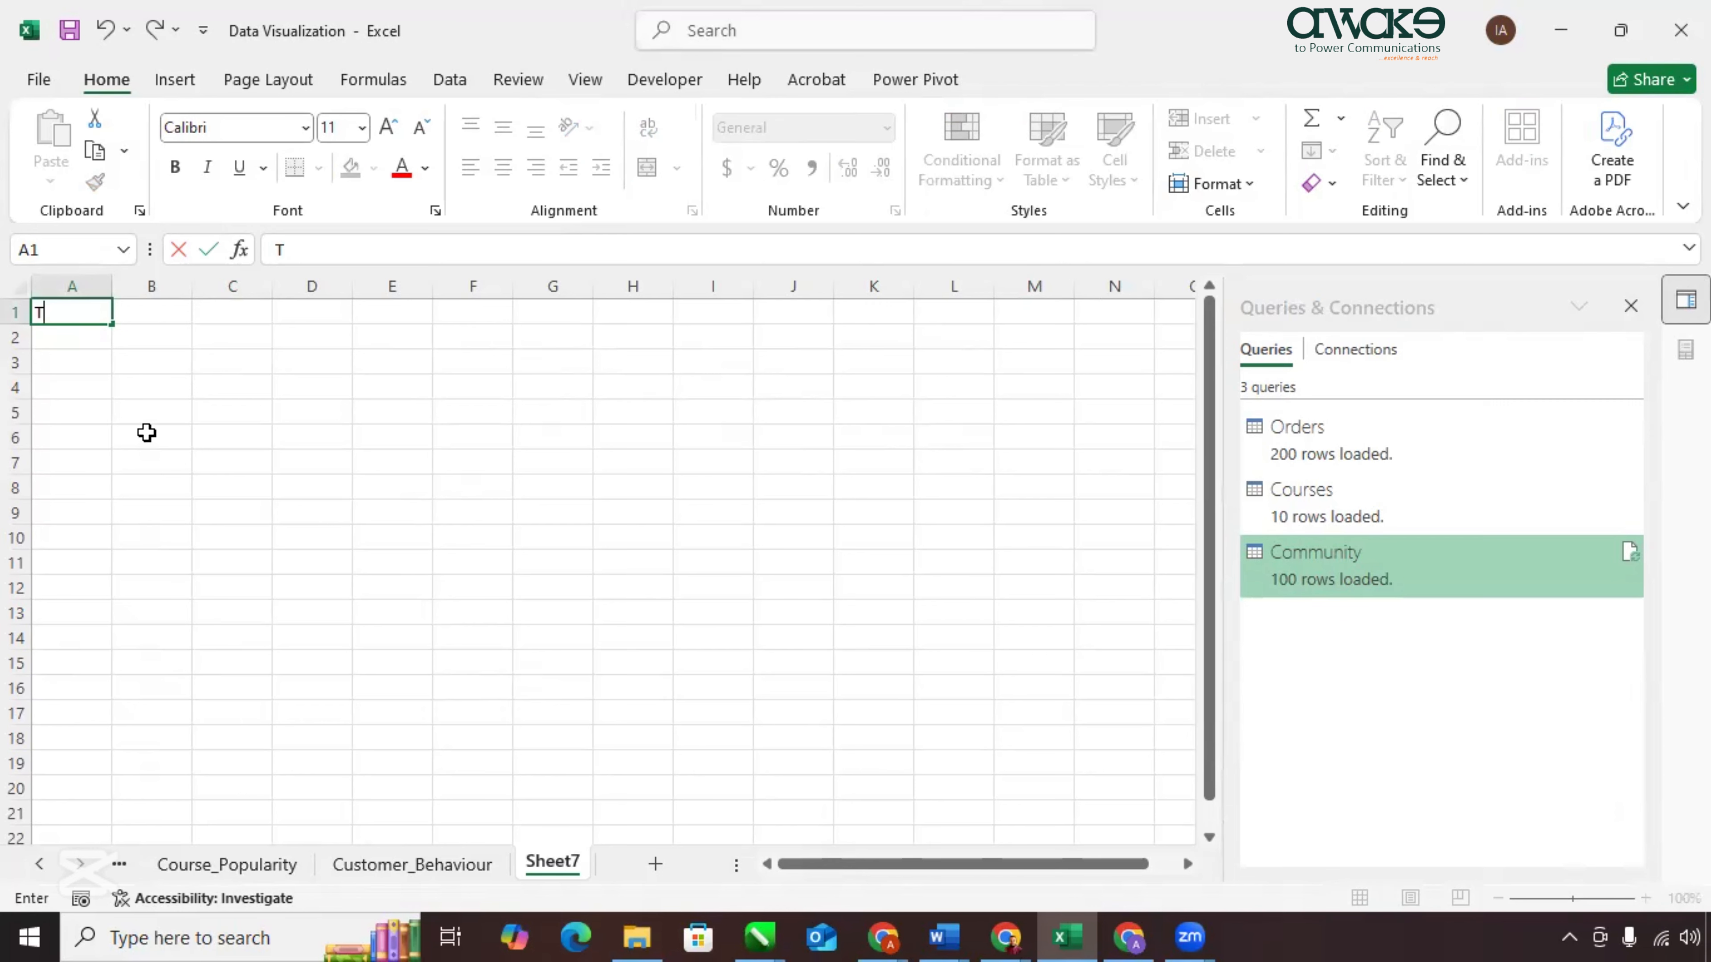
text(op 10 Courses by Sales)
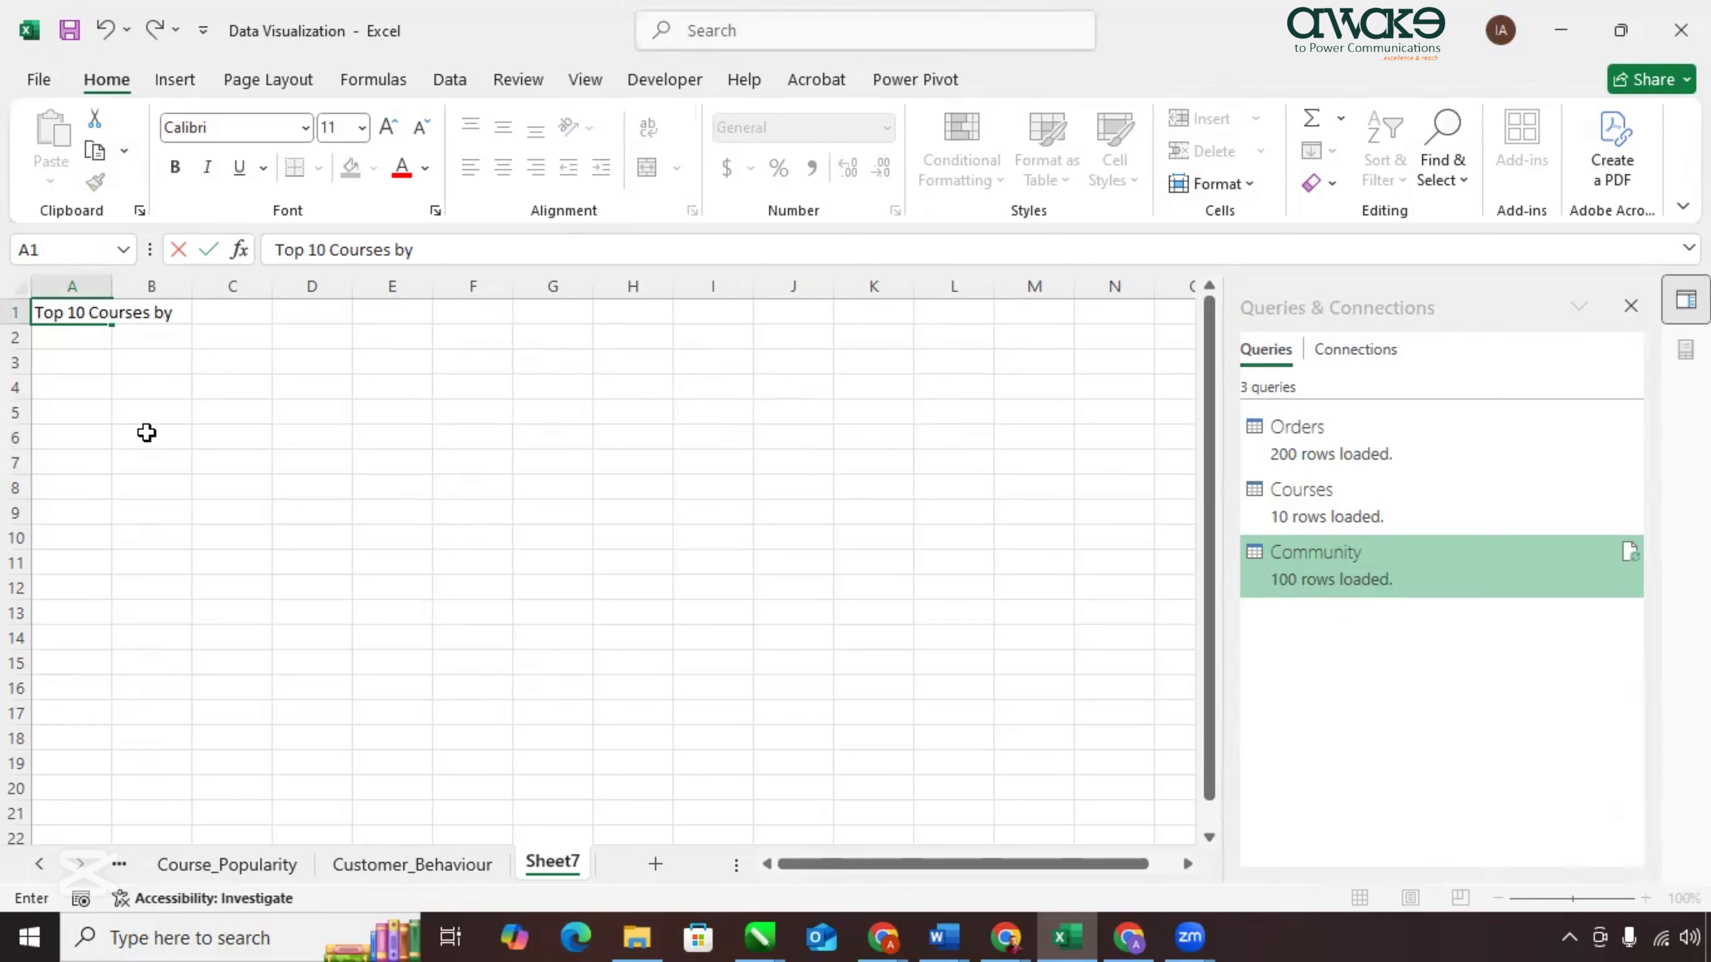
Rename the new worksheet as Top_Ten.
double_click(564, 863)
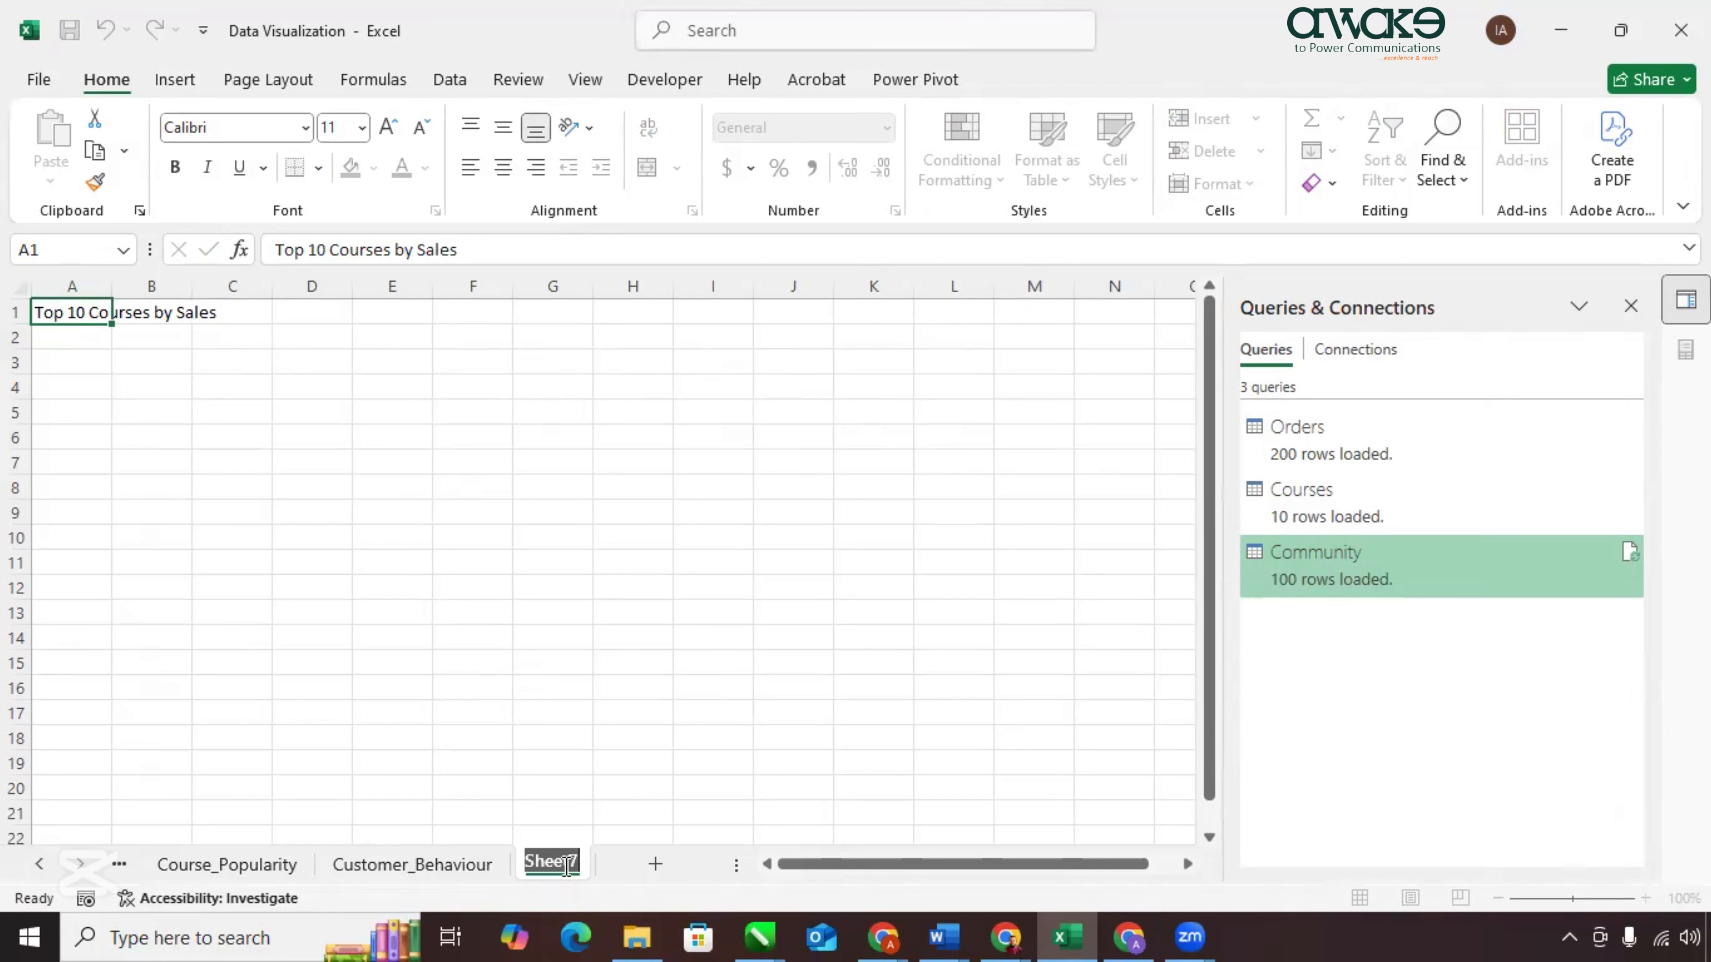
text(Top_Ten)
click(392, 563)
Insert a PivotChart based on the workbook's Data Model at cell A4 of the Top_Ten sheet.
click(54, 381)
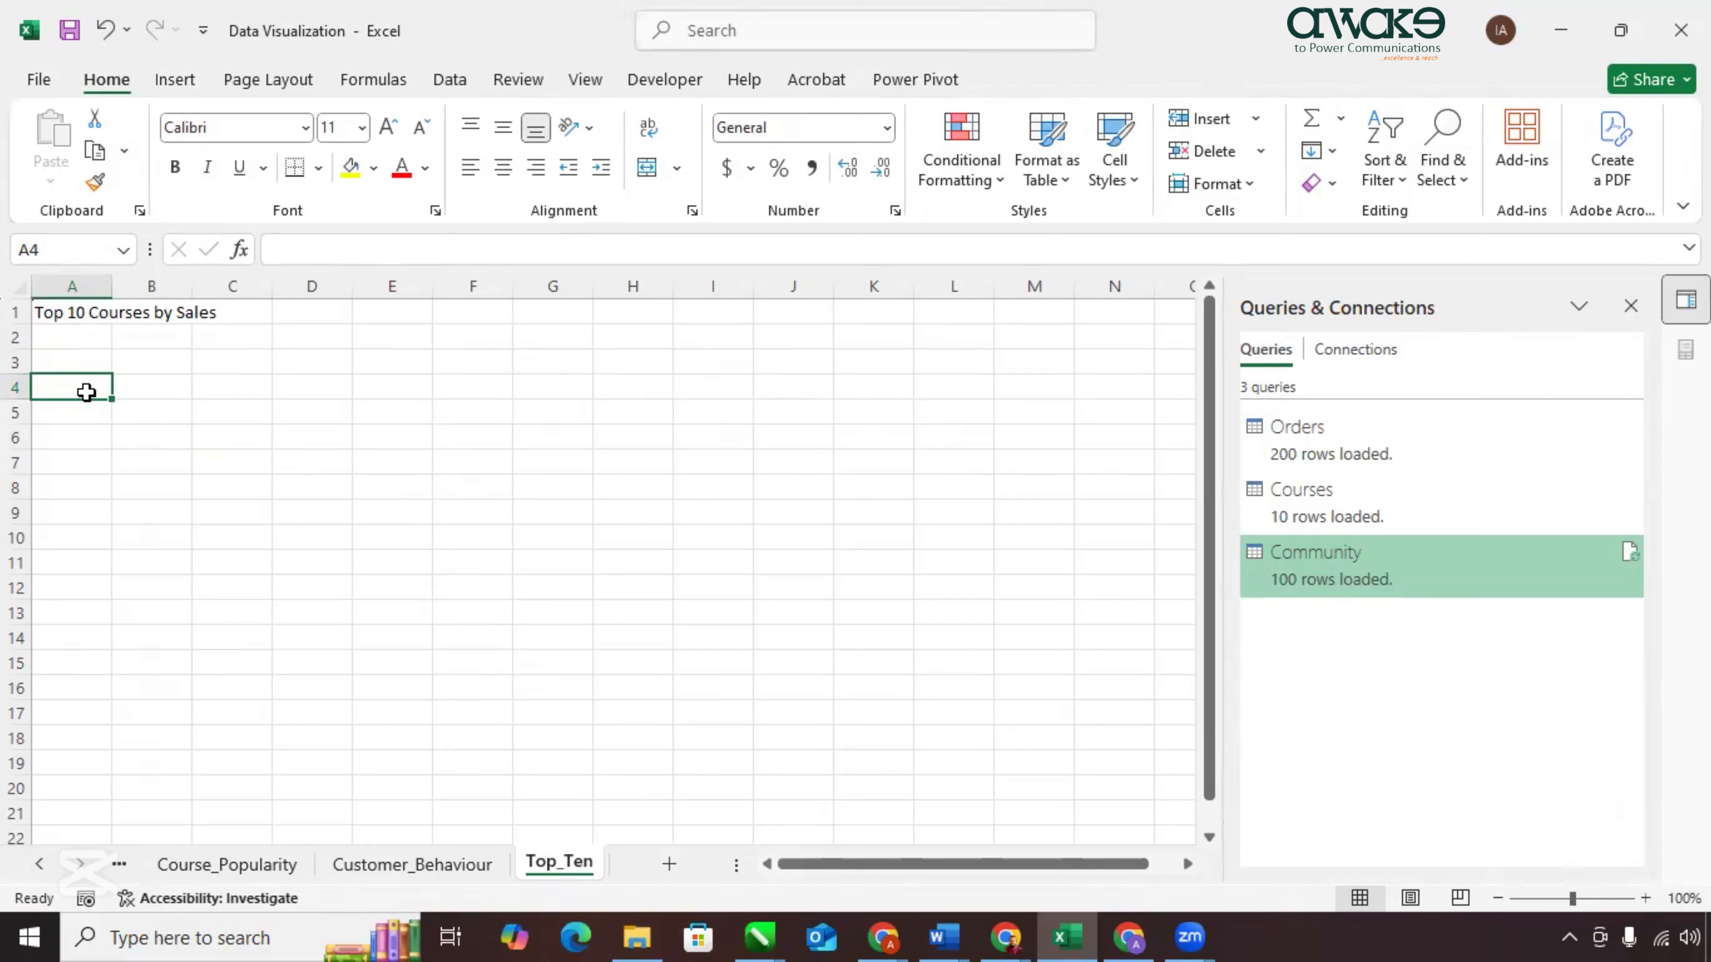
click(175, 79)
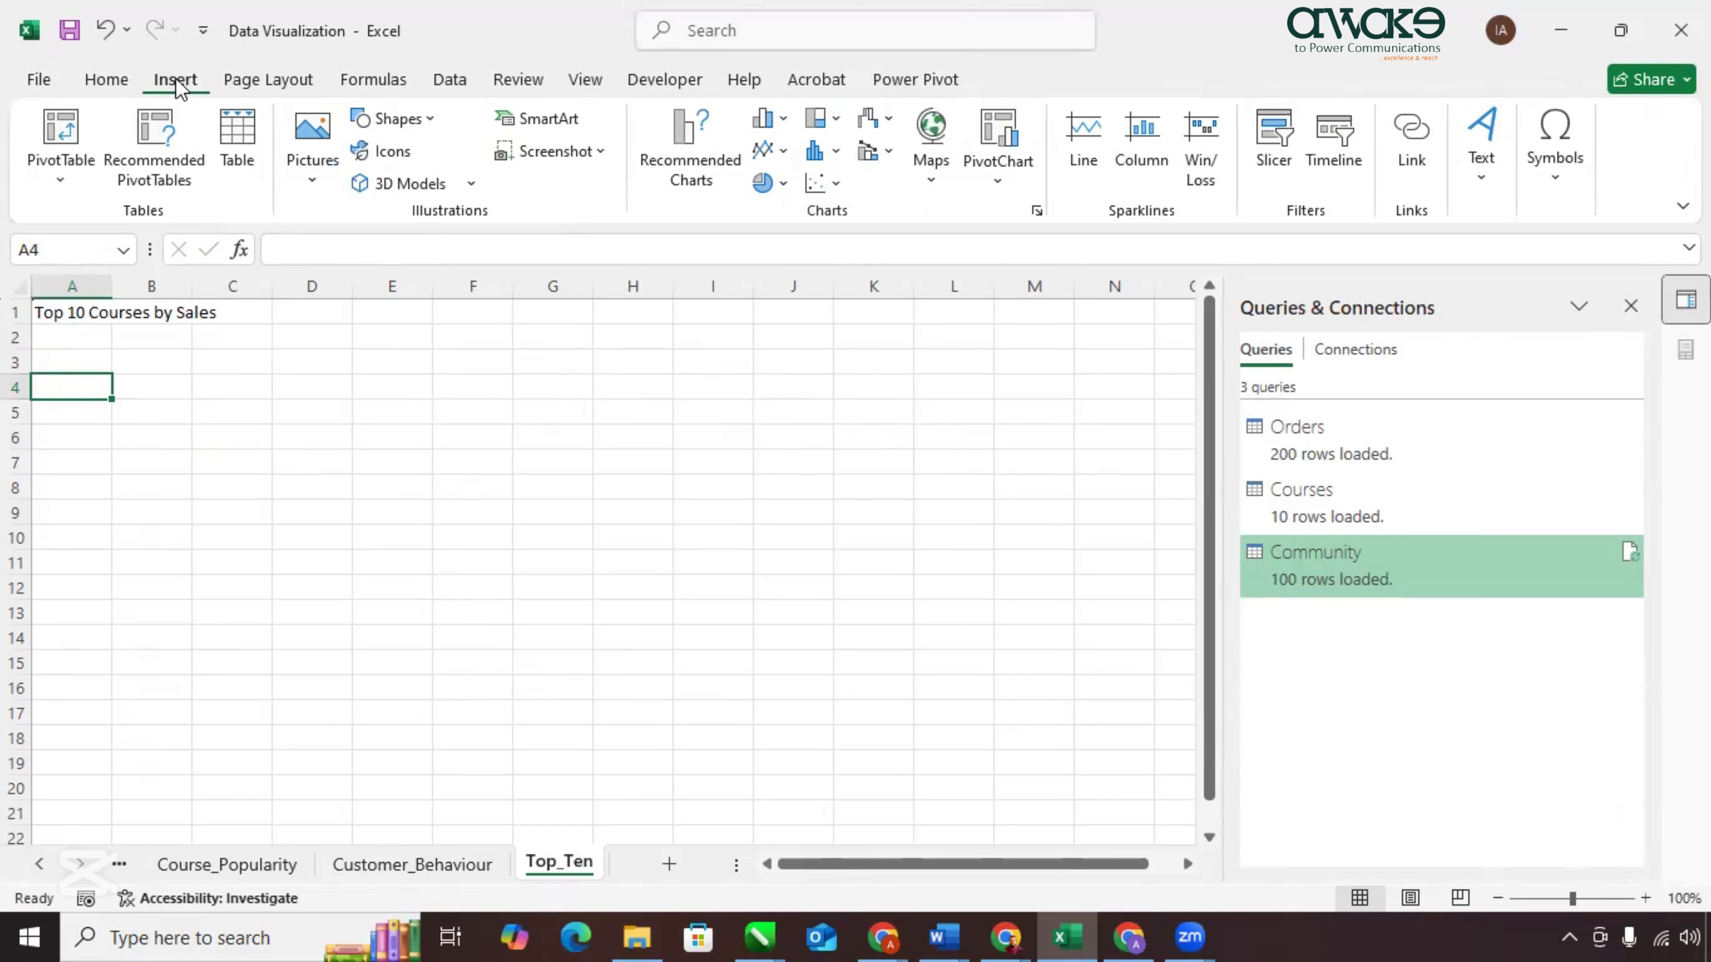
click(996, 130)
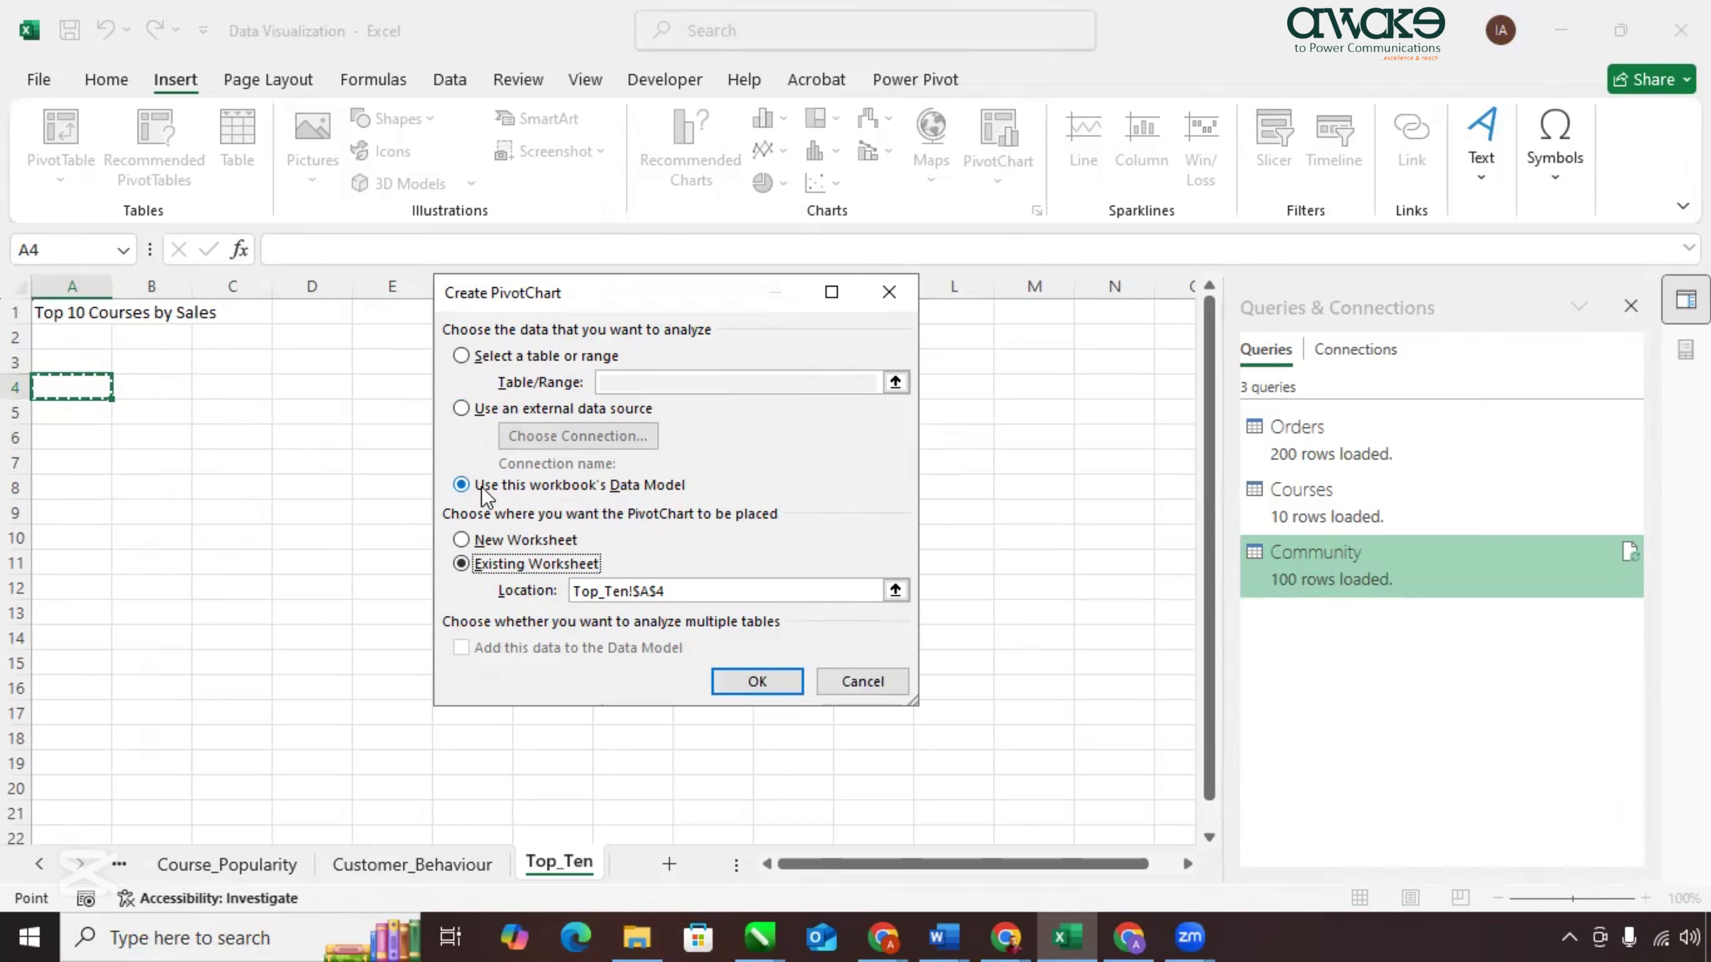
click(758, 682)
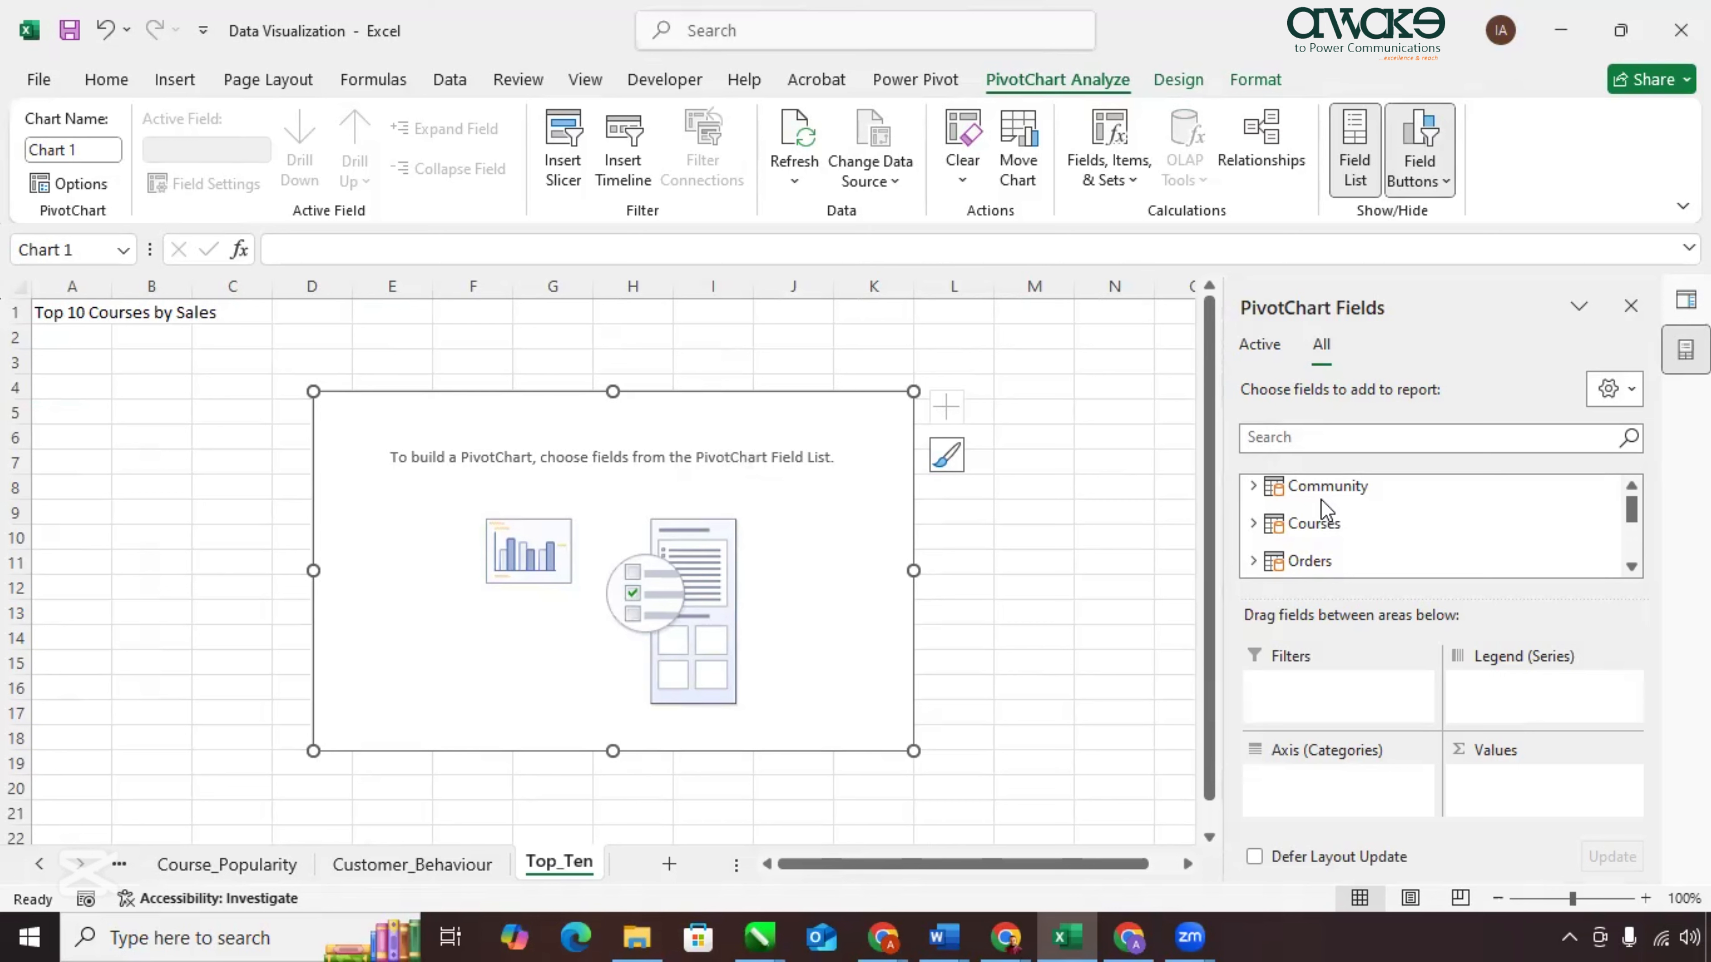
Add CourseName from Courses to the PivotChart's axis and OrderAmount from Orders to its values.
click(1253, 524)
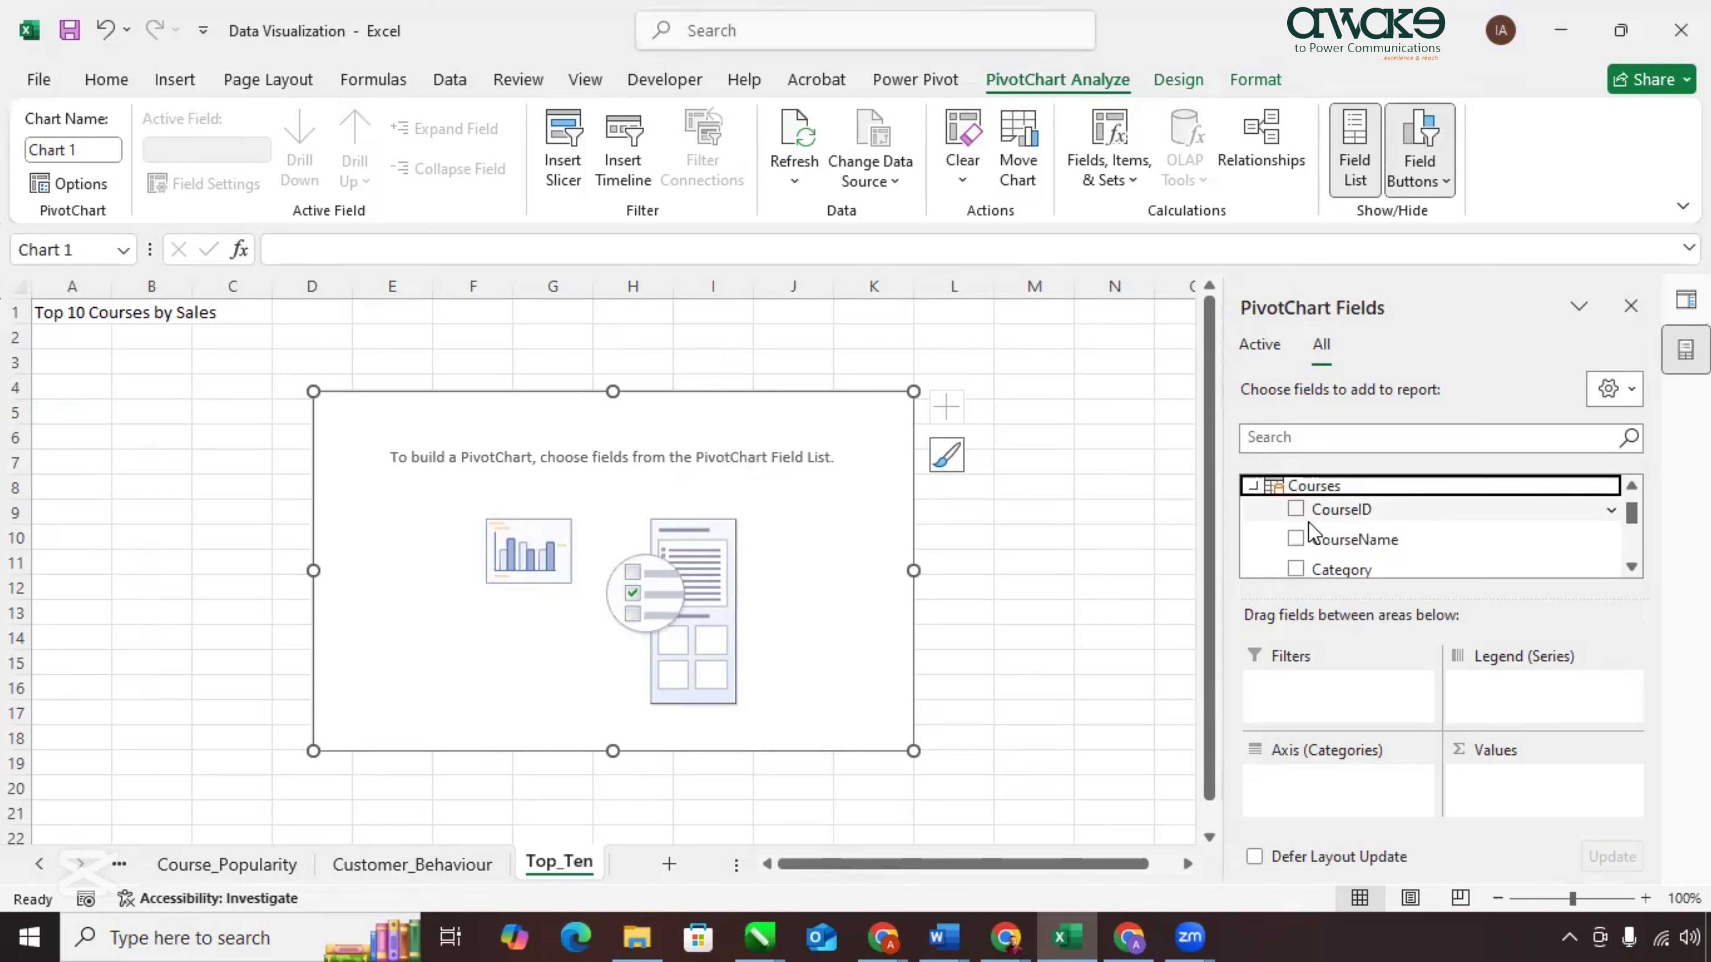
drag(1341, 543, 1303, 790)
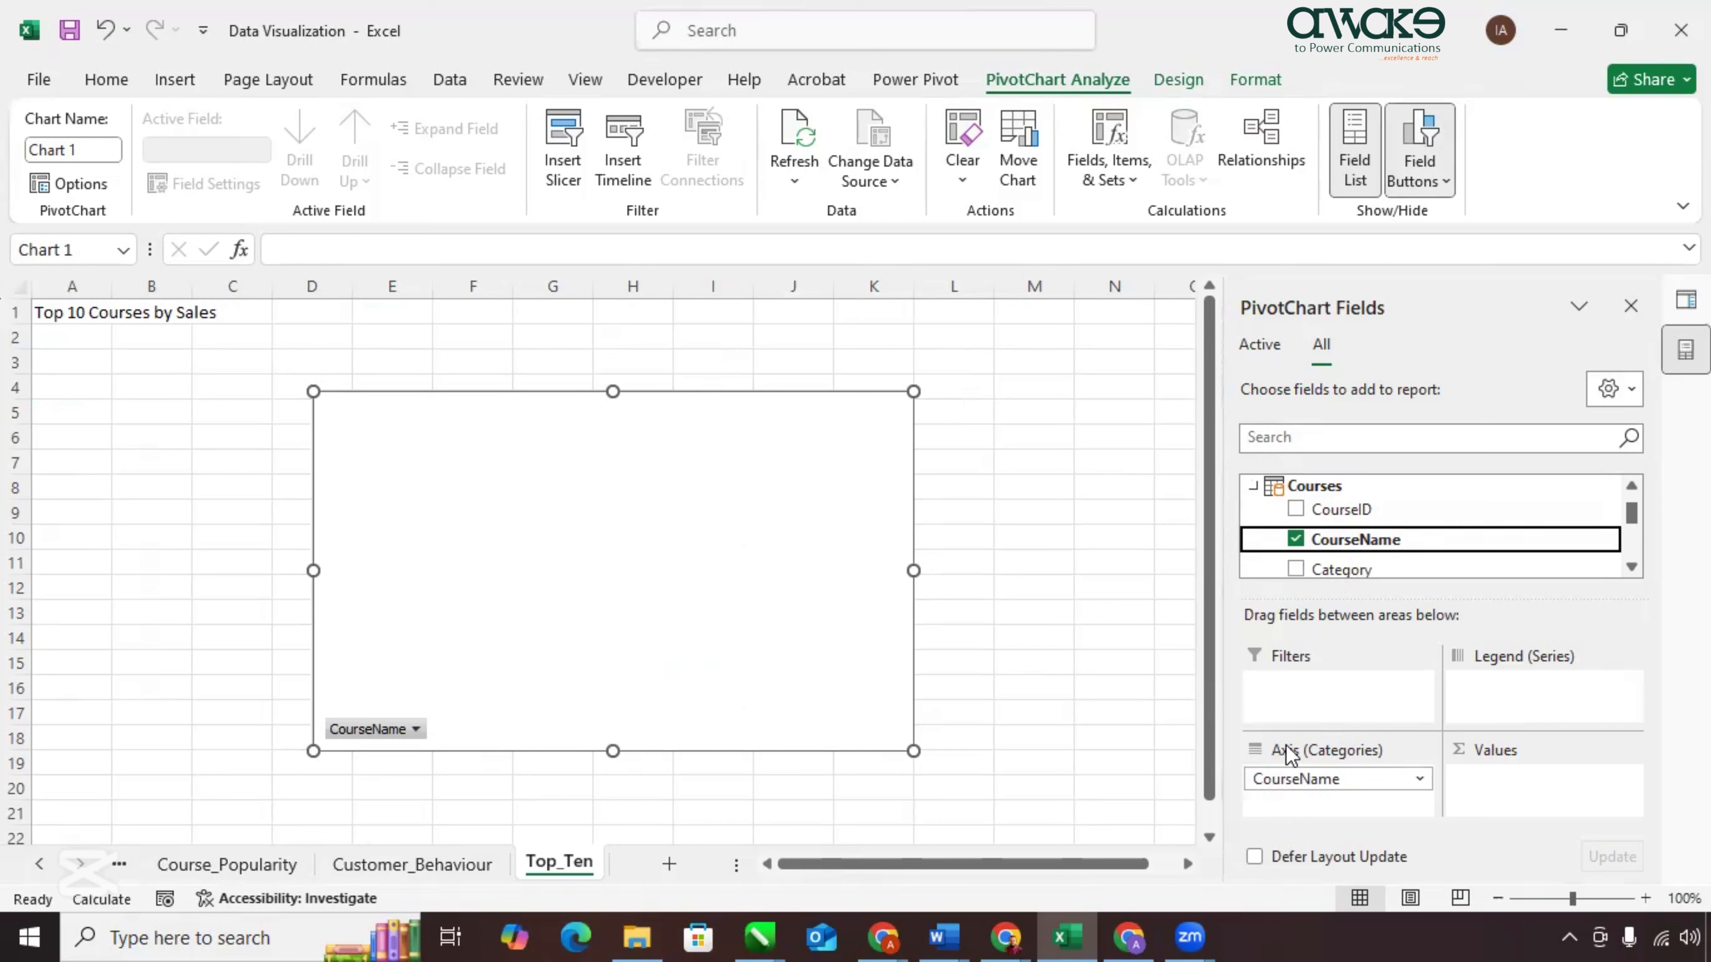
scroll(1256, 533, down, 3)
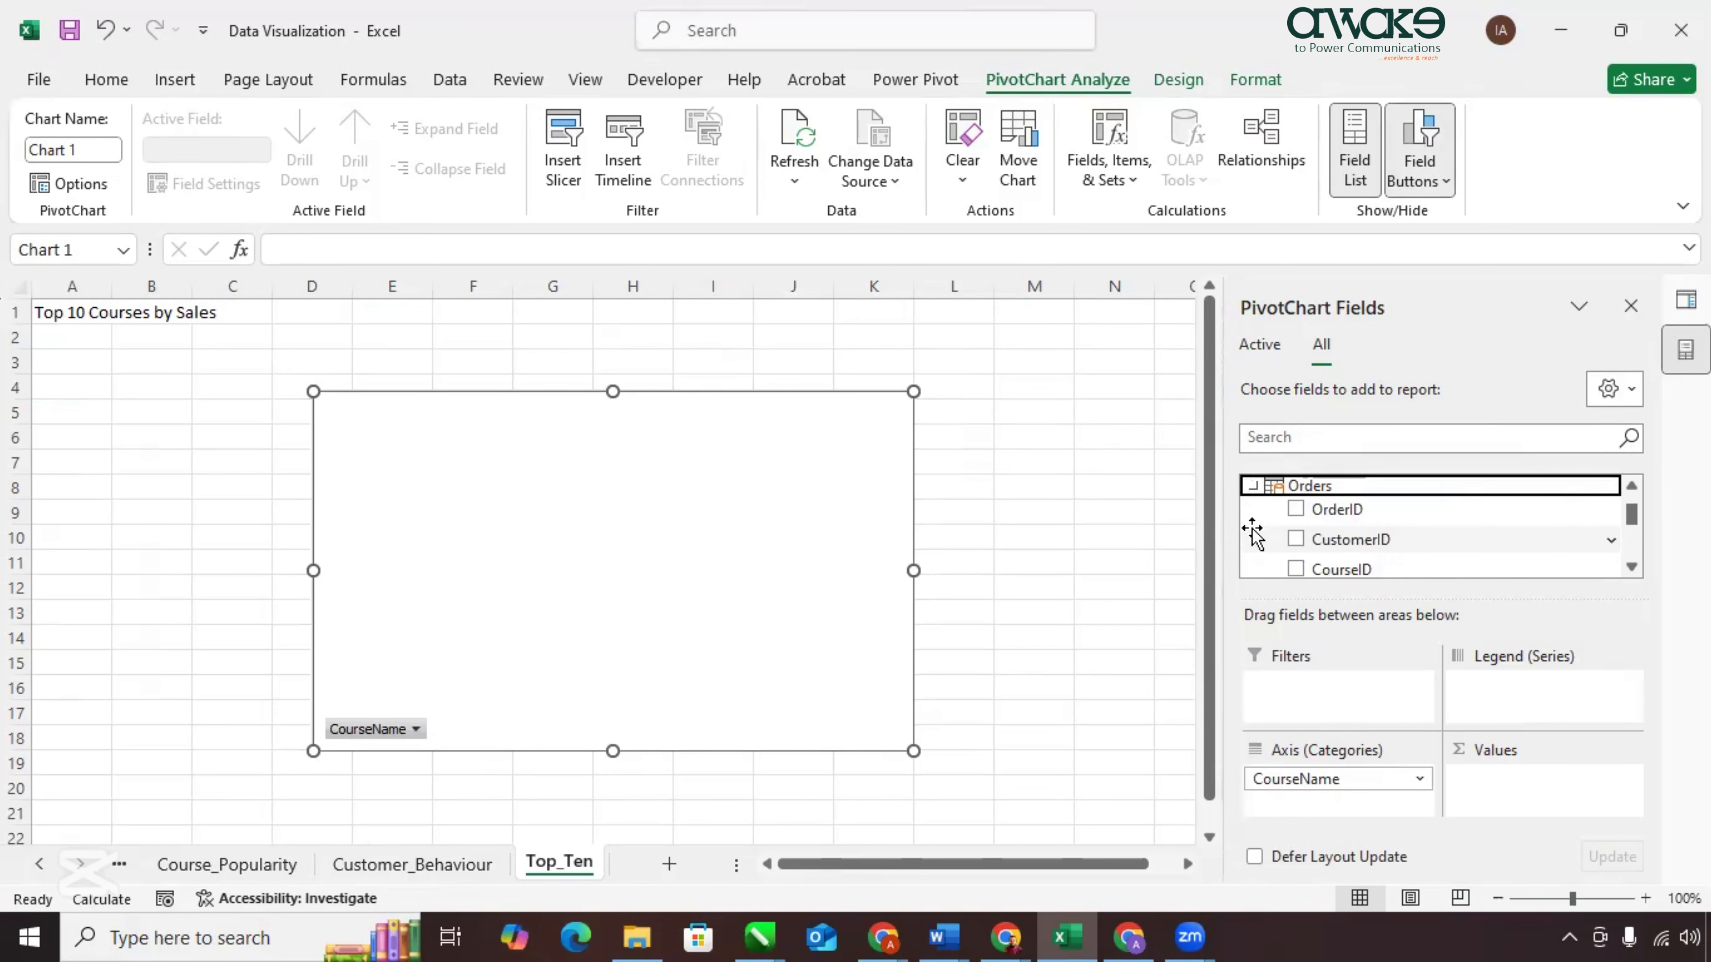
scroll(1354, 516, down, 1)
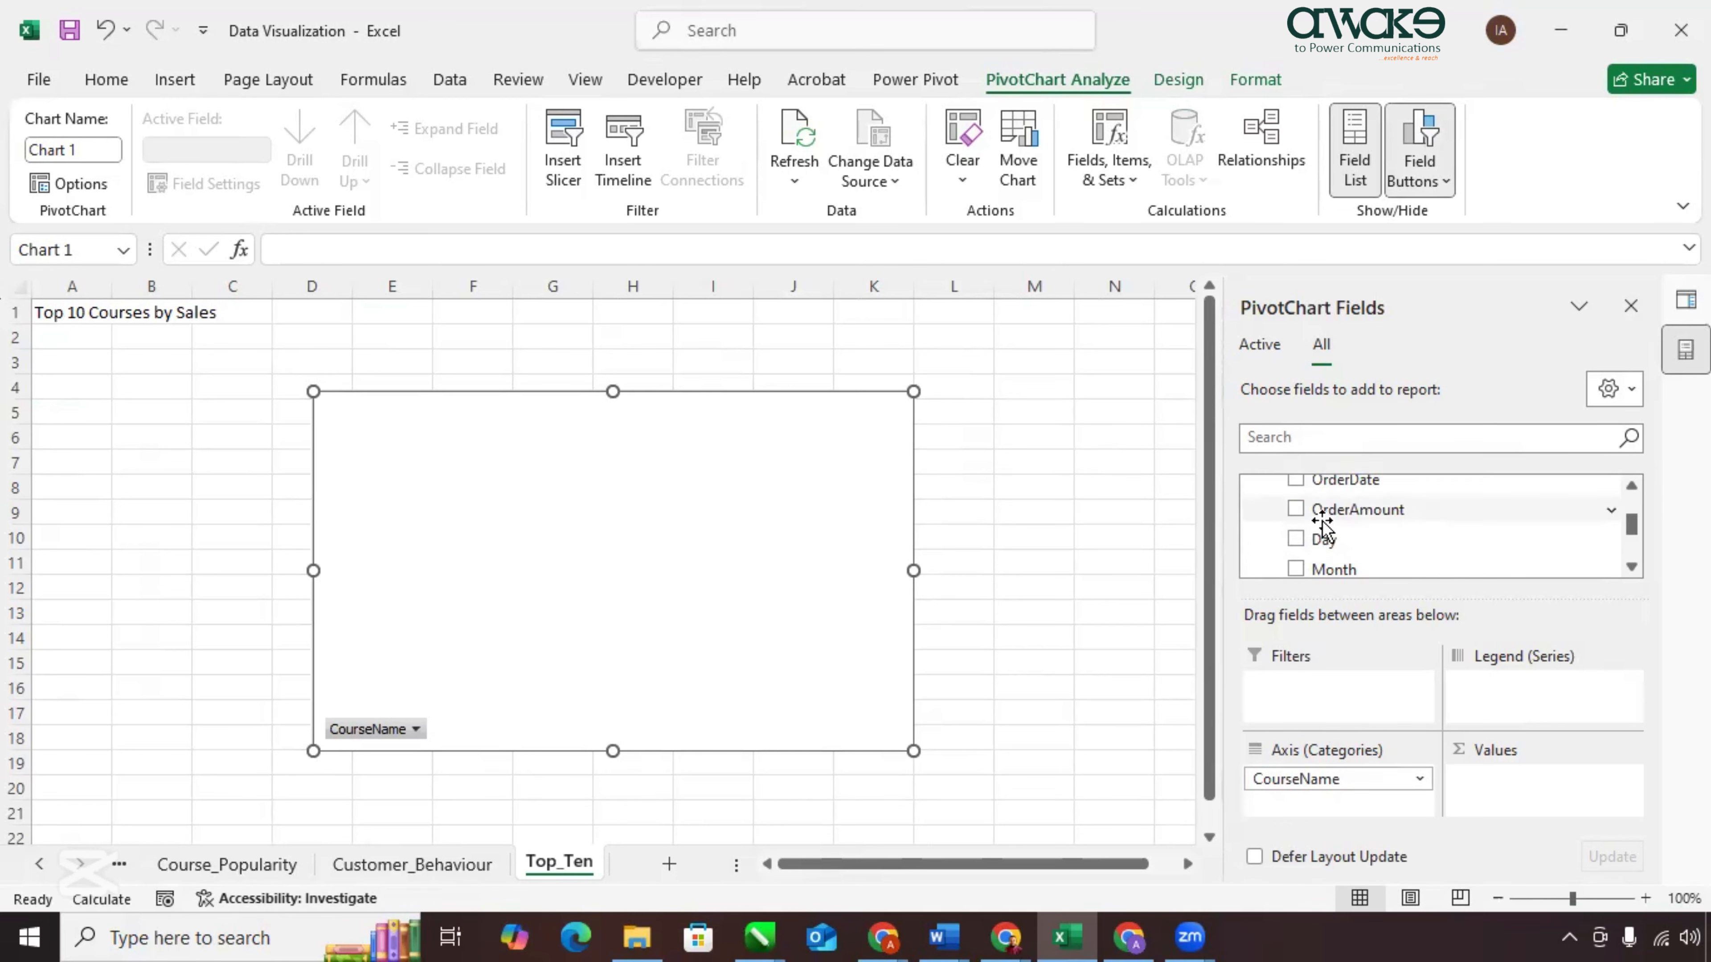
drag(1317, 512, 1528, 782)
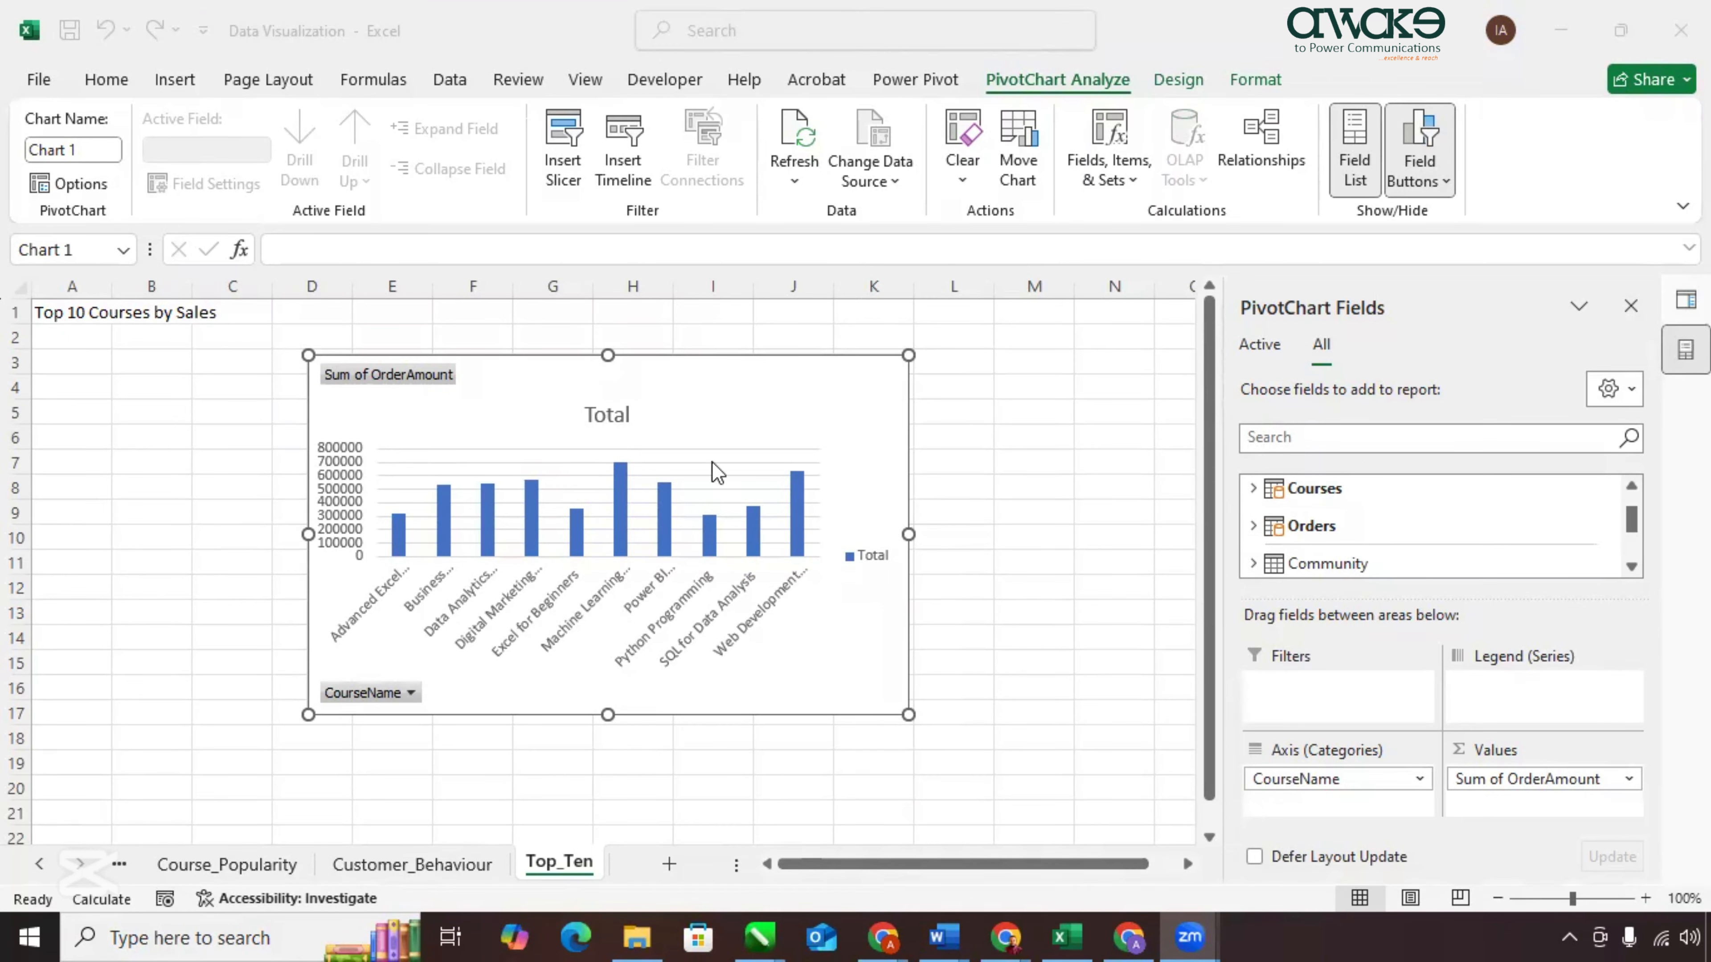
Sort the PivotChart's CourseName field in descending order by Sum of OrderAmount.
click(409, 693)
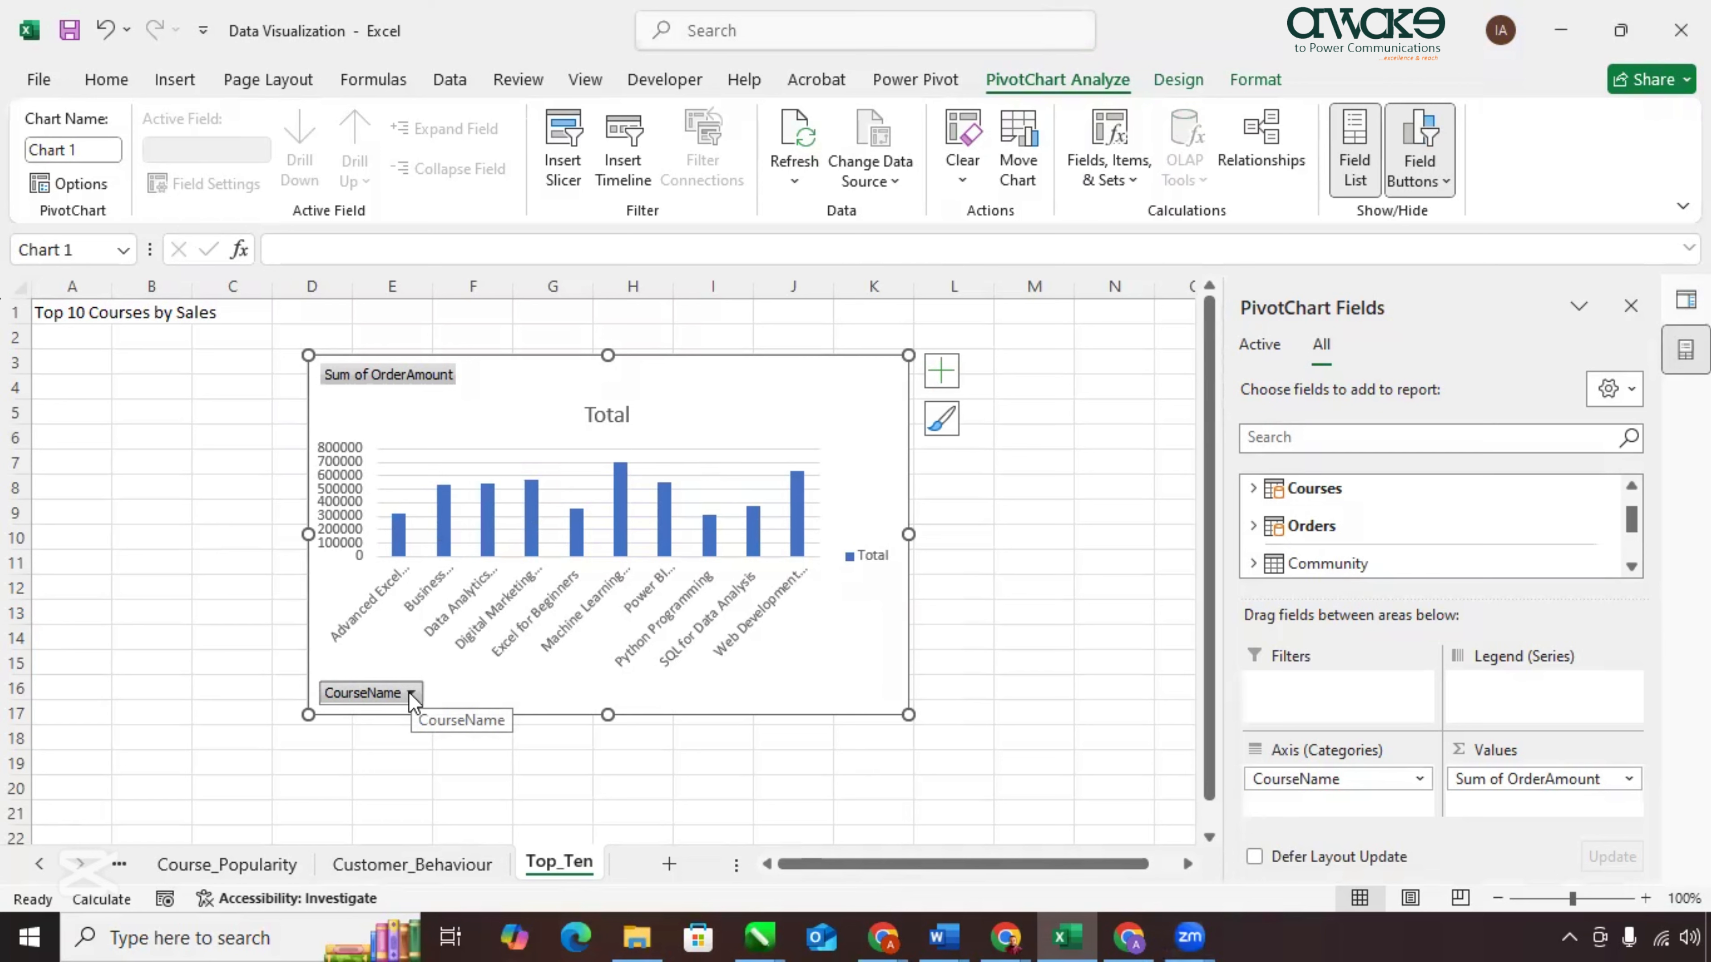
click(409, 692)
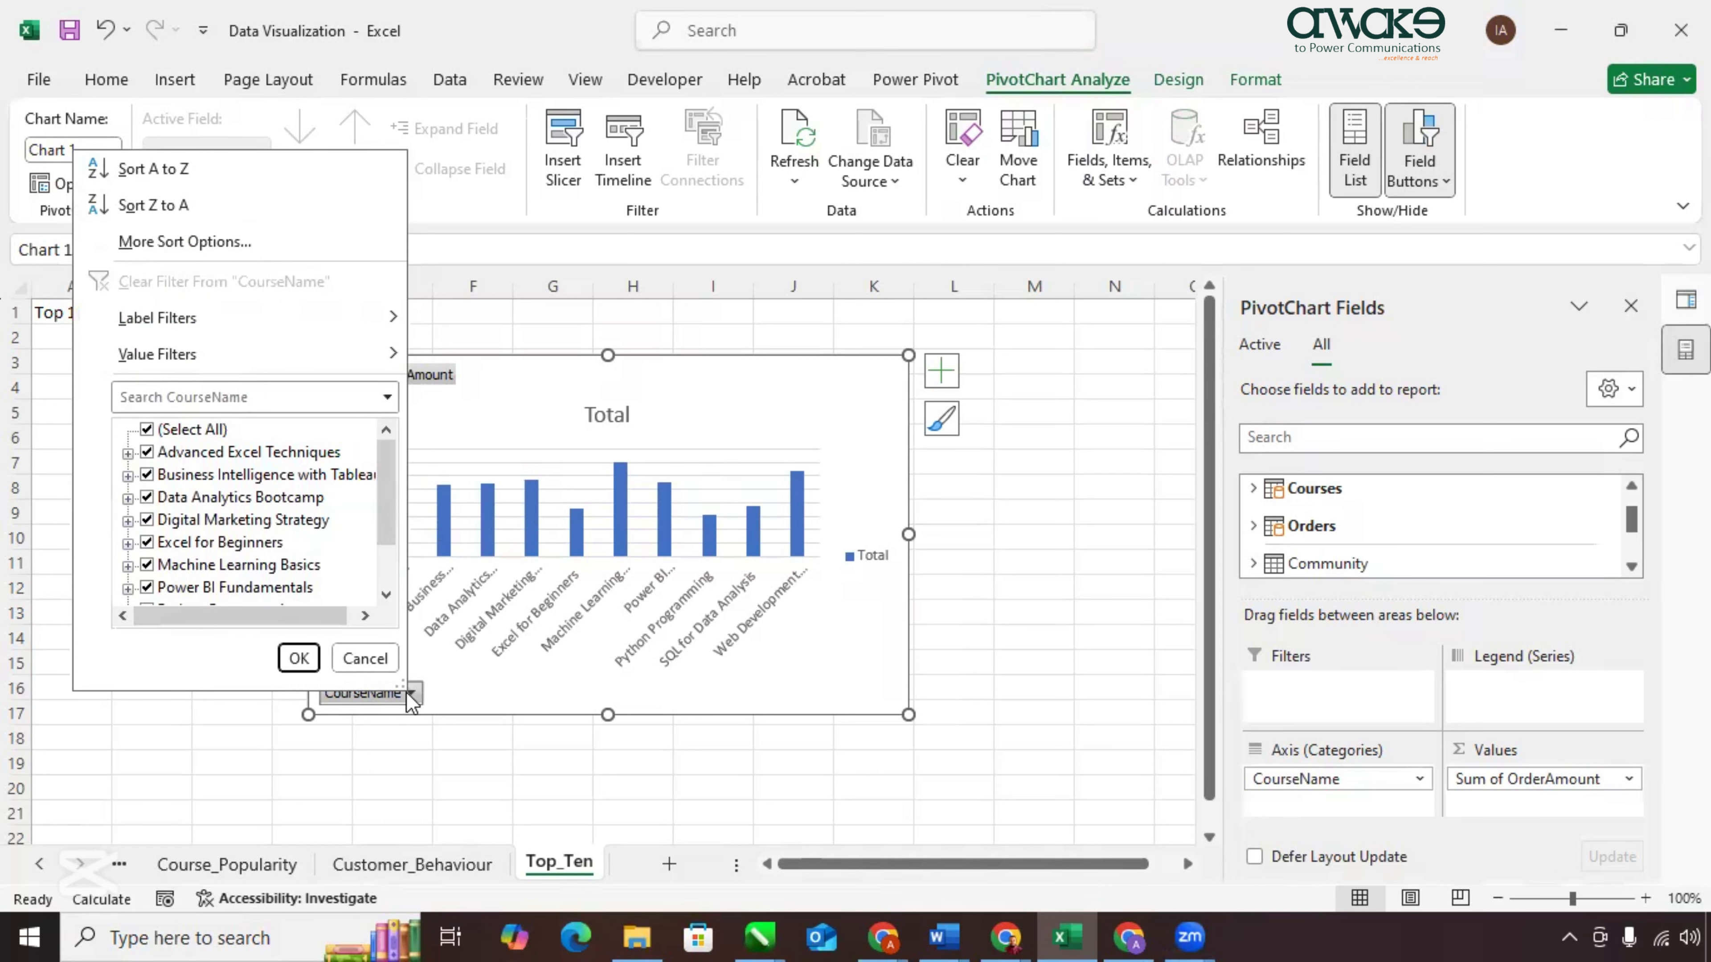
click(125, 243)
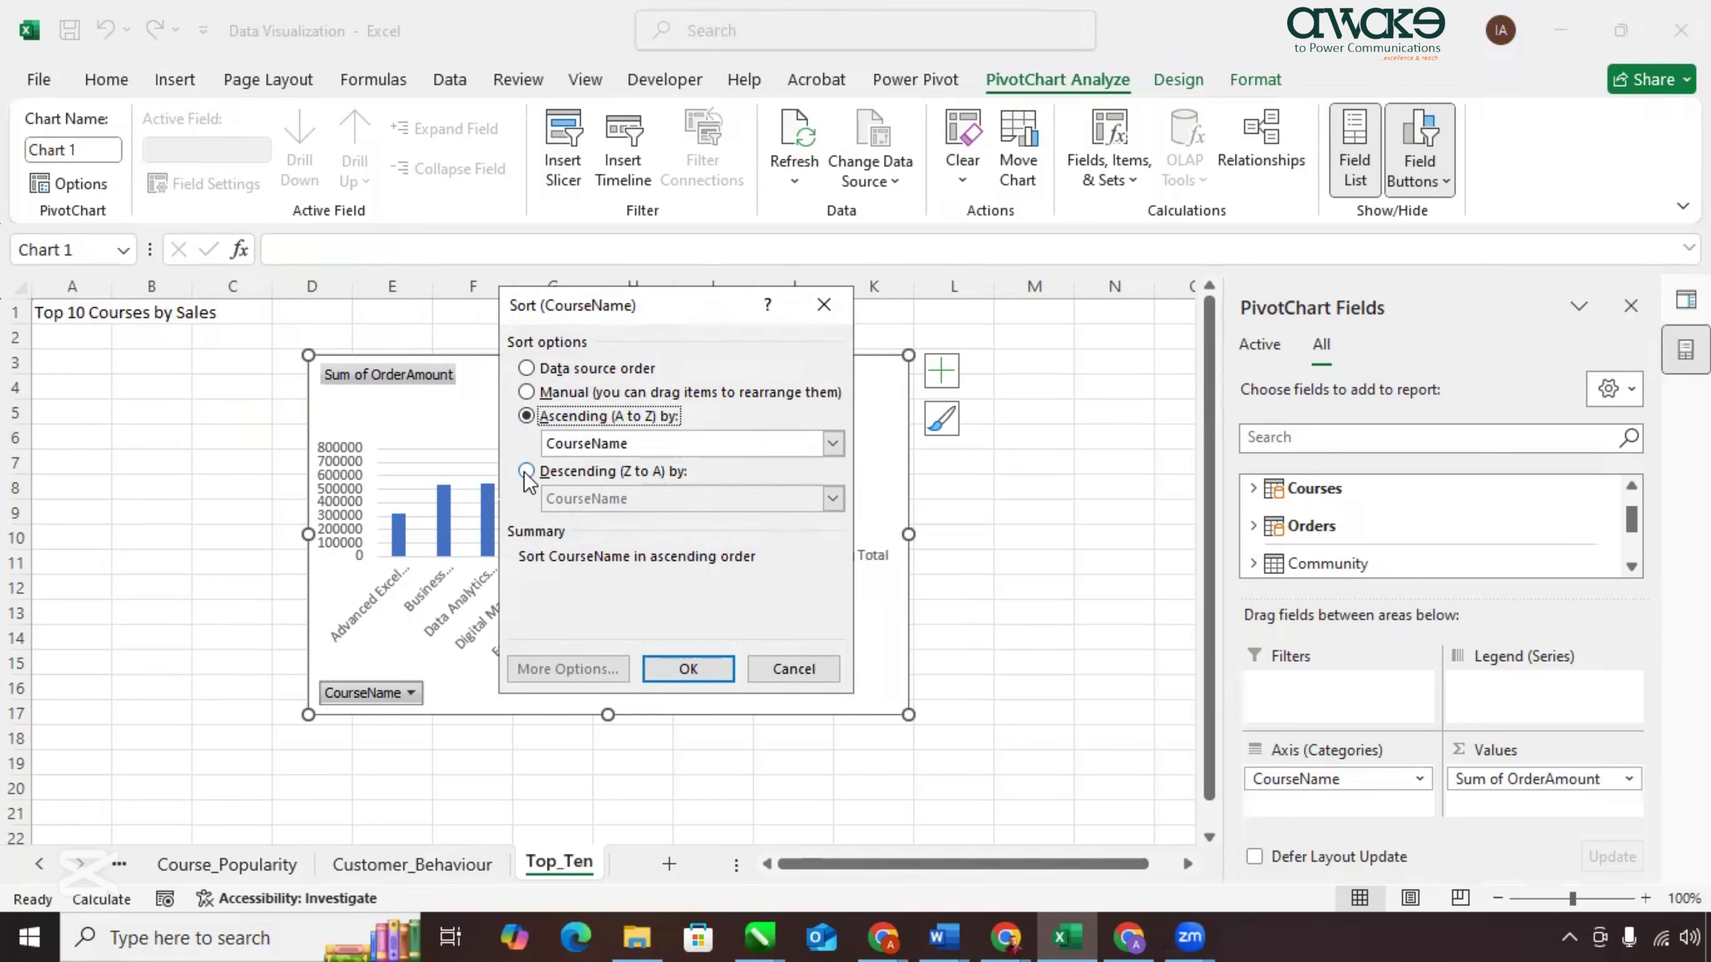
click(526, 471)
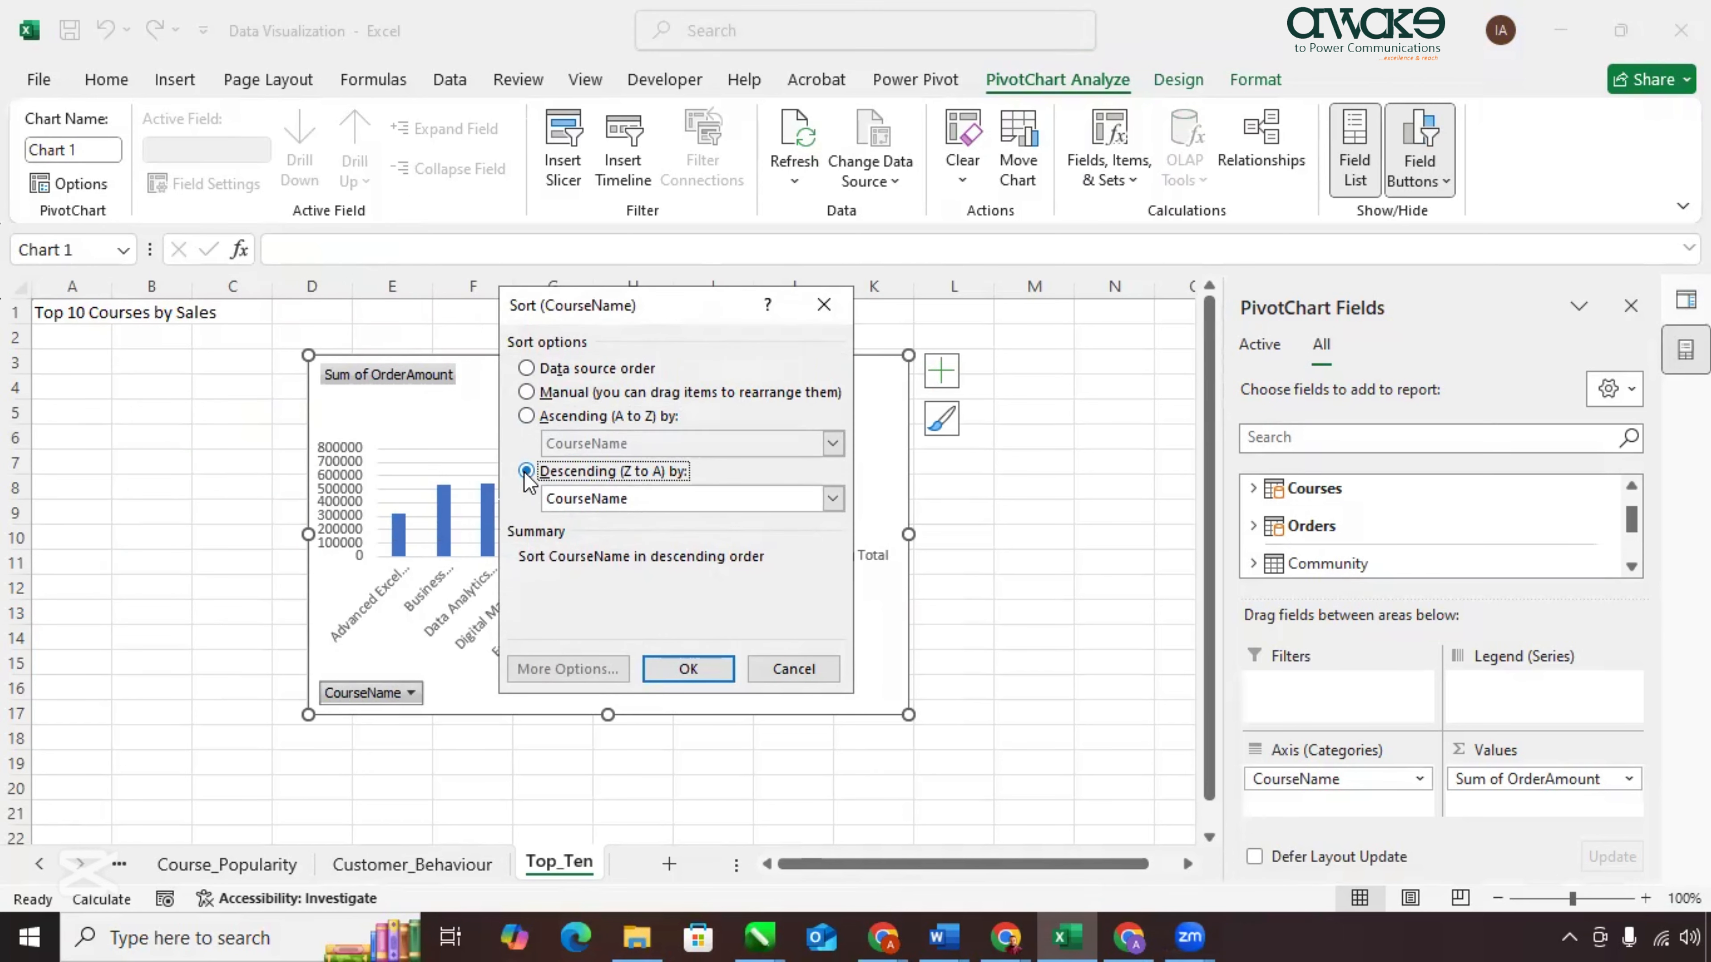
click(833, 500)
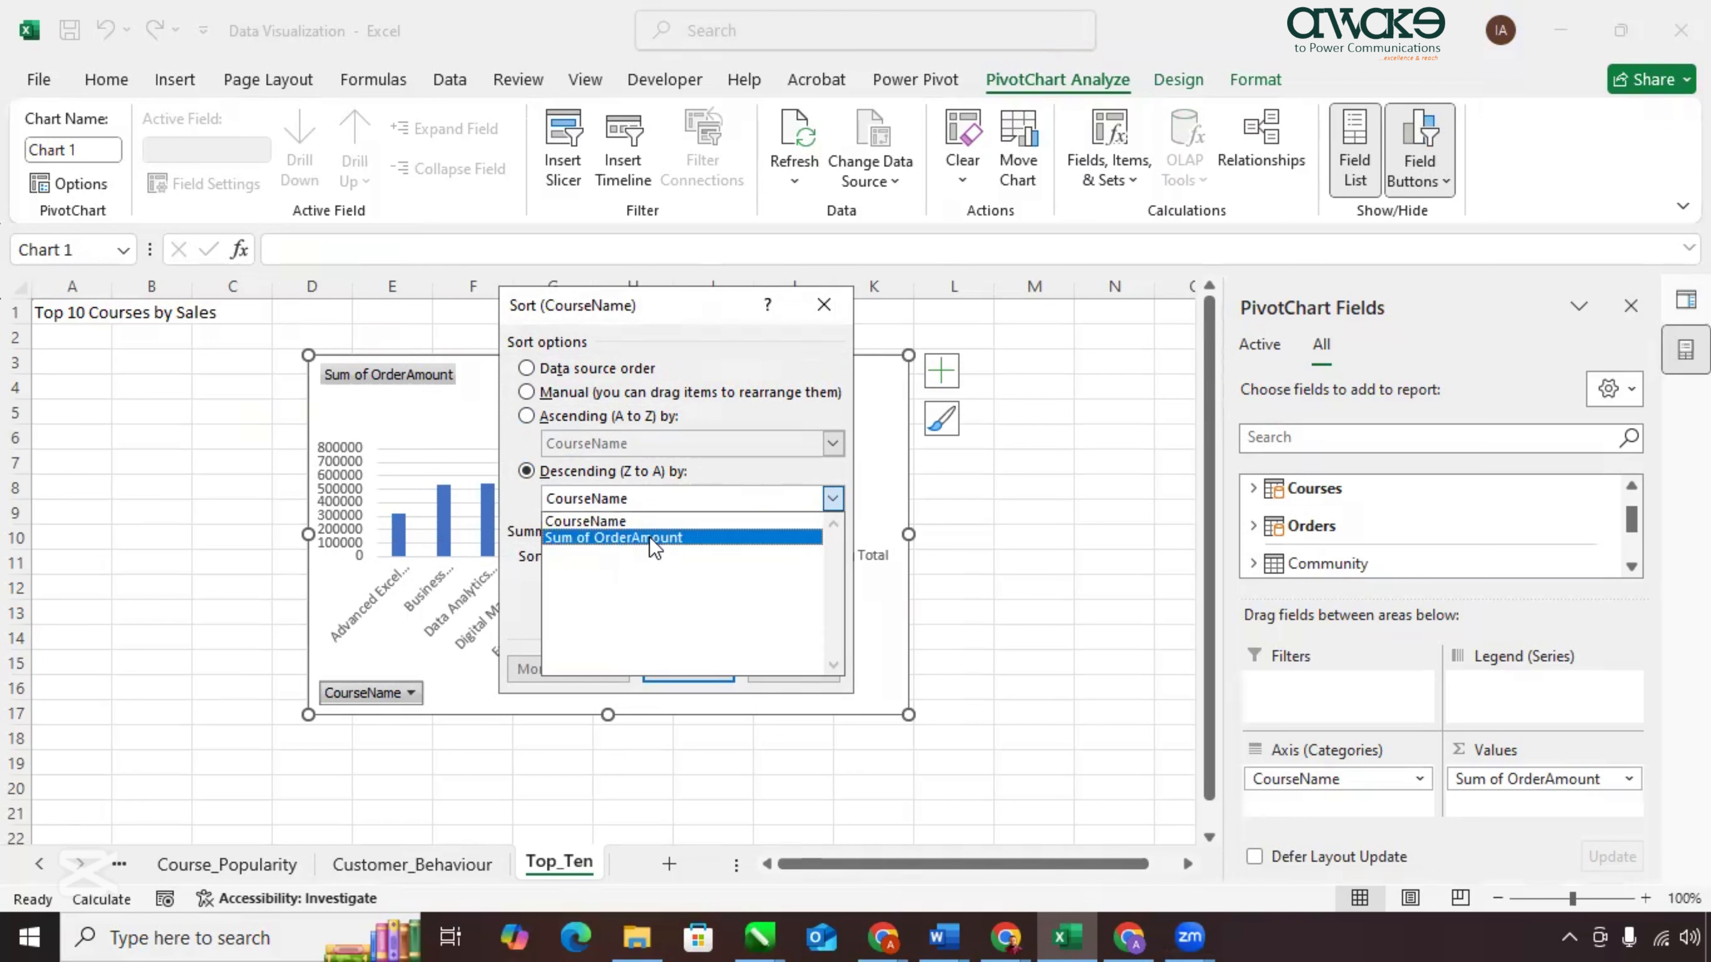
click(614, 539)
click(688, 669)
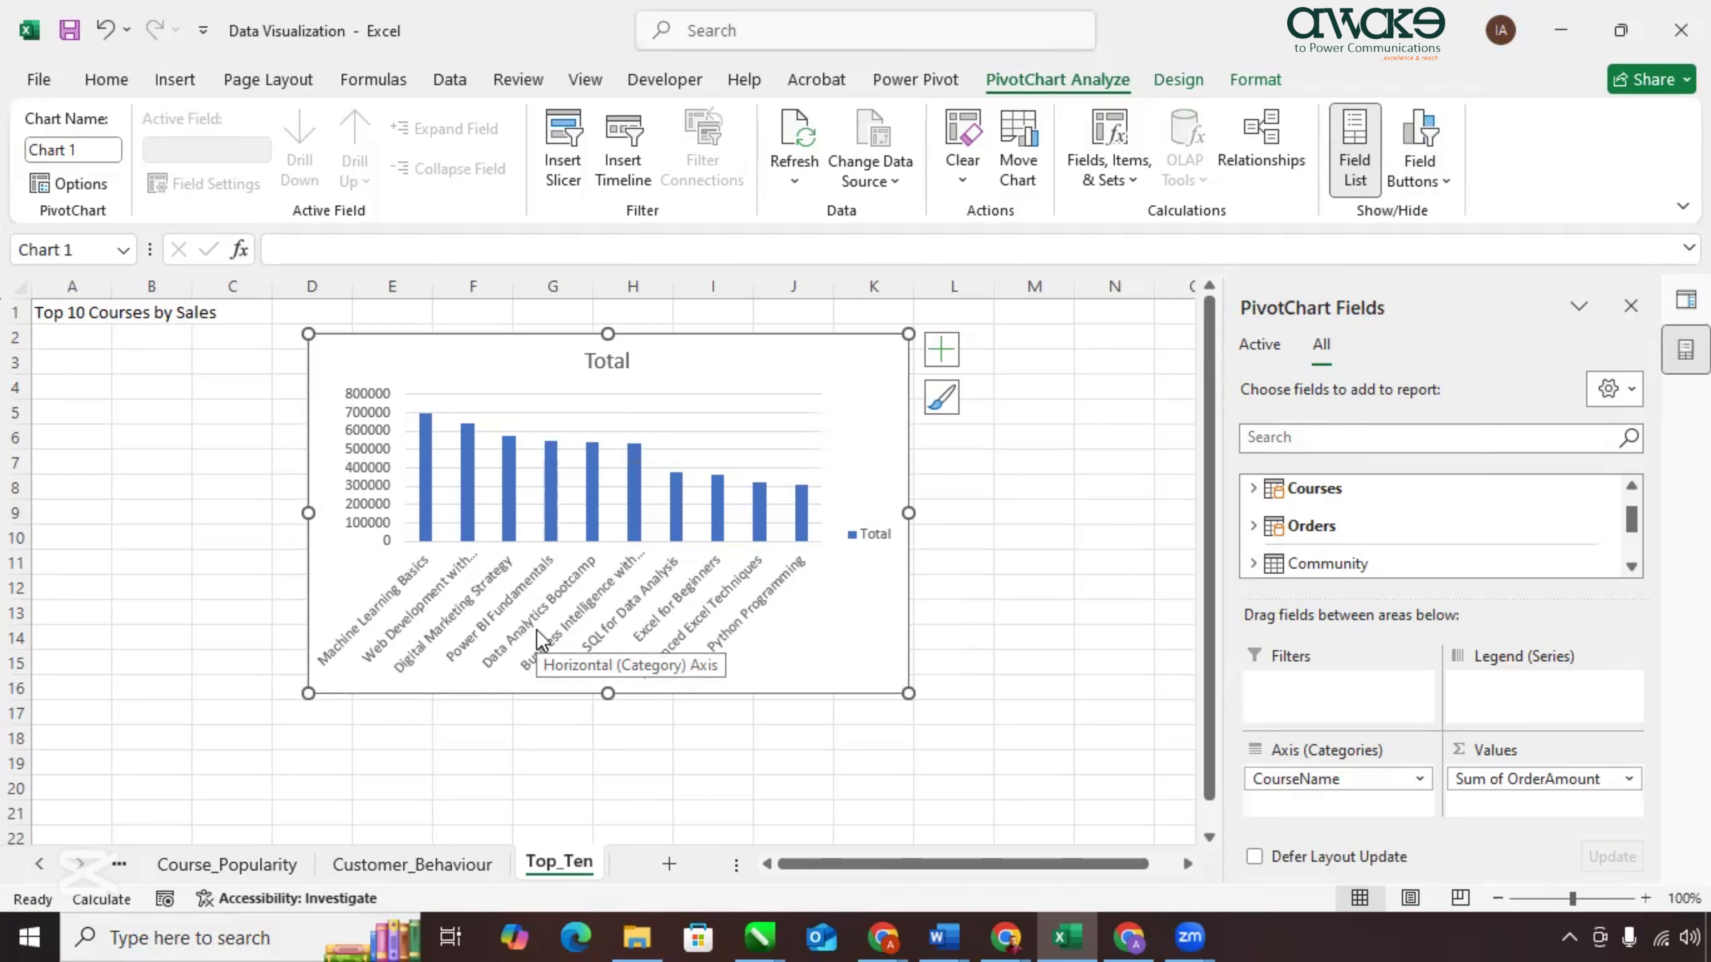
Add a new worksheet after Top_Ten and rename it as Gender_Dist.
click(669, 864)
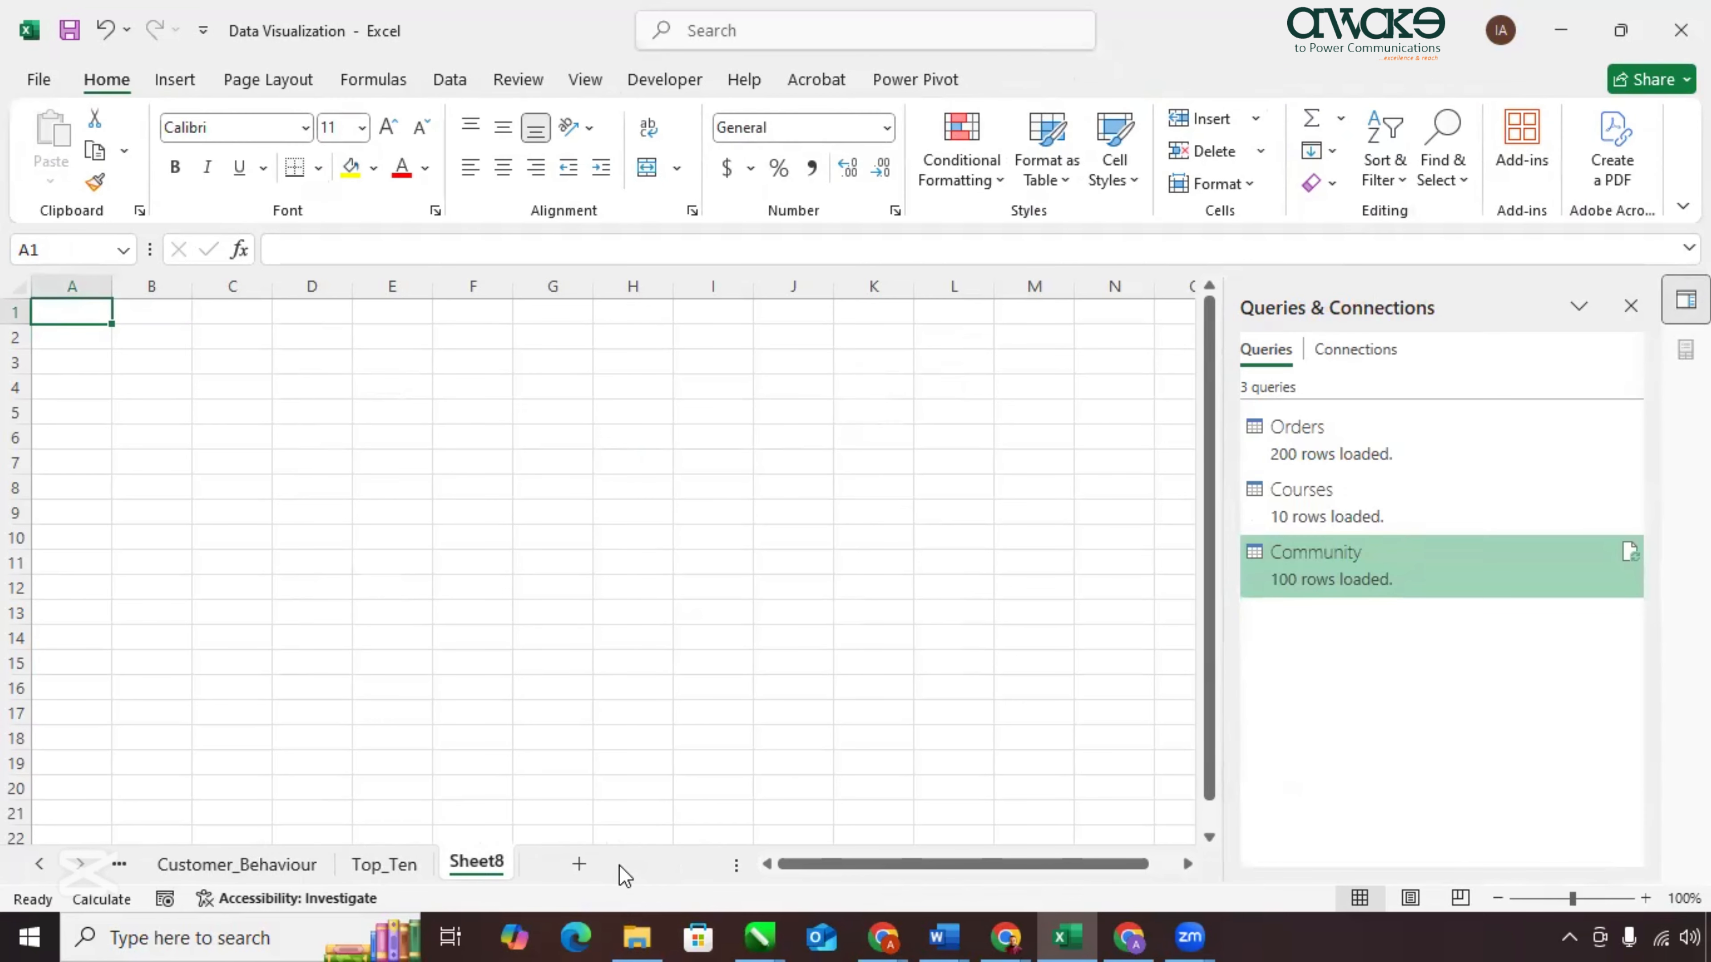
double_click(471, 853)
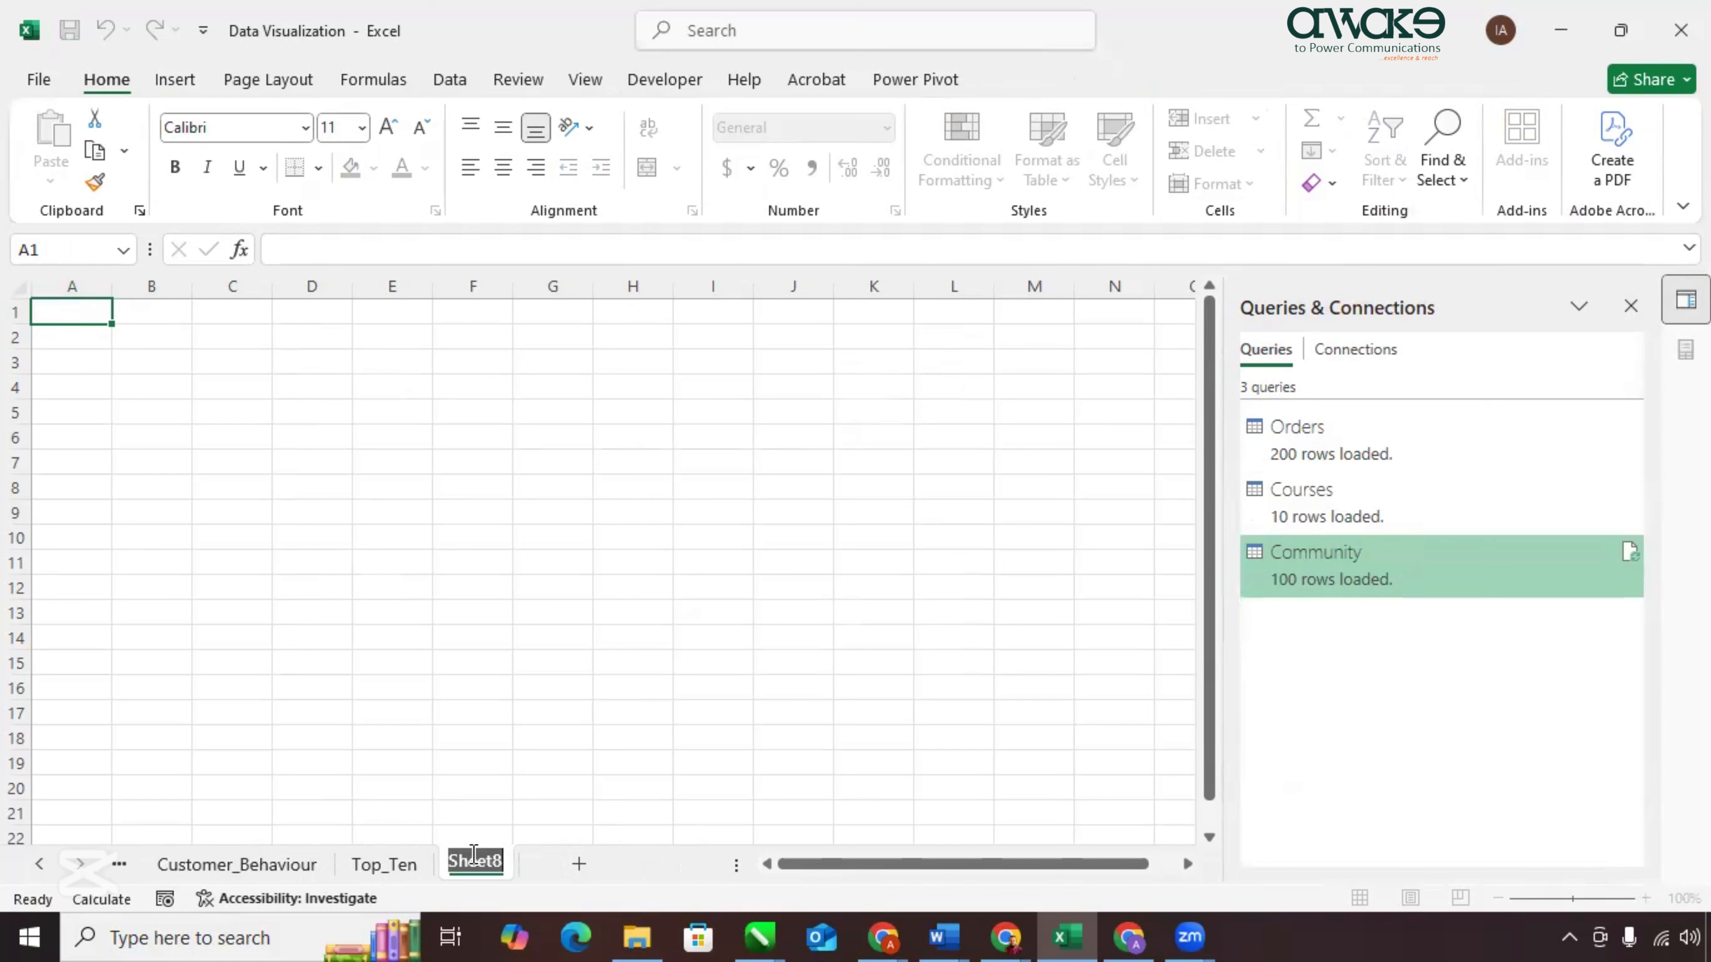
text(Gender_Dist)
Insert a PivotChart based on the workbook's Data Model at cell B3 of the Gender_Dist sheet.
click(170, 91)
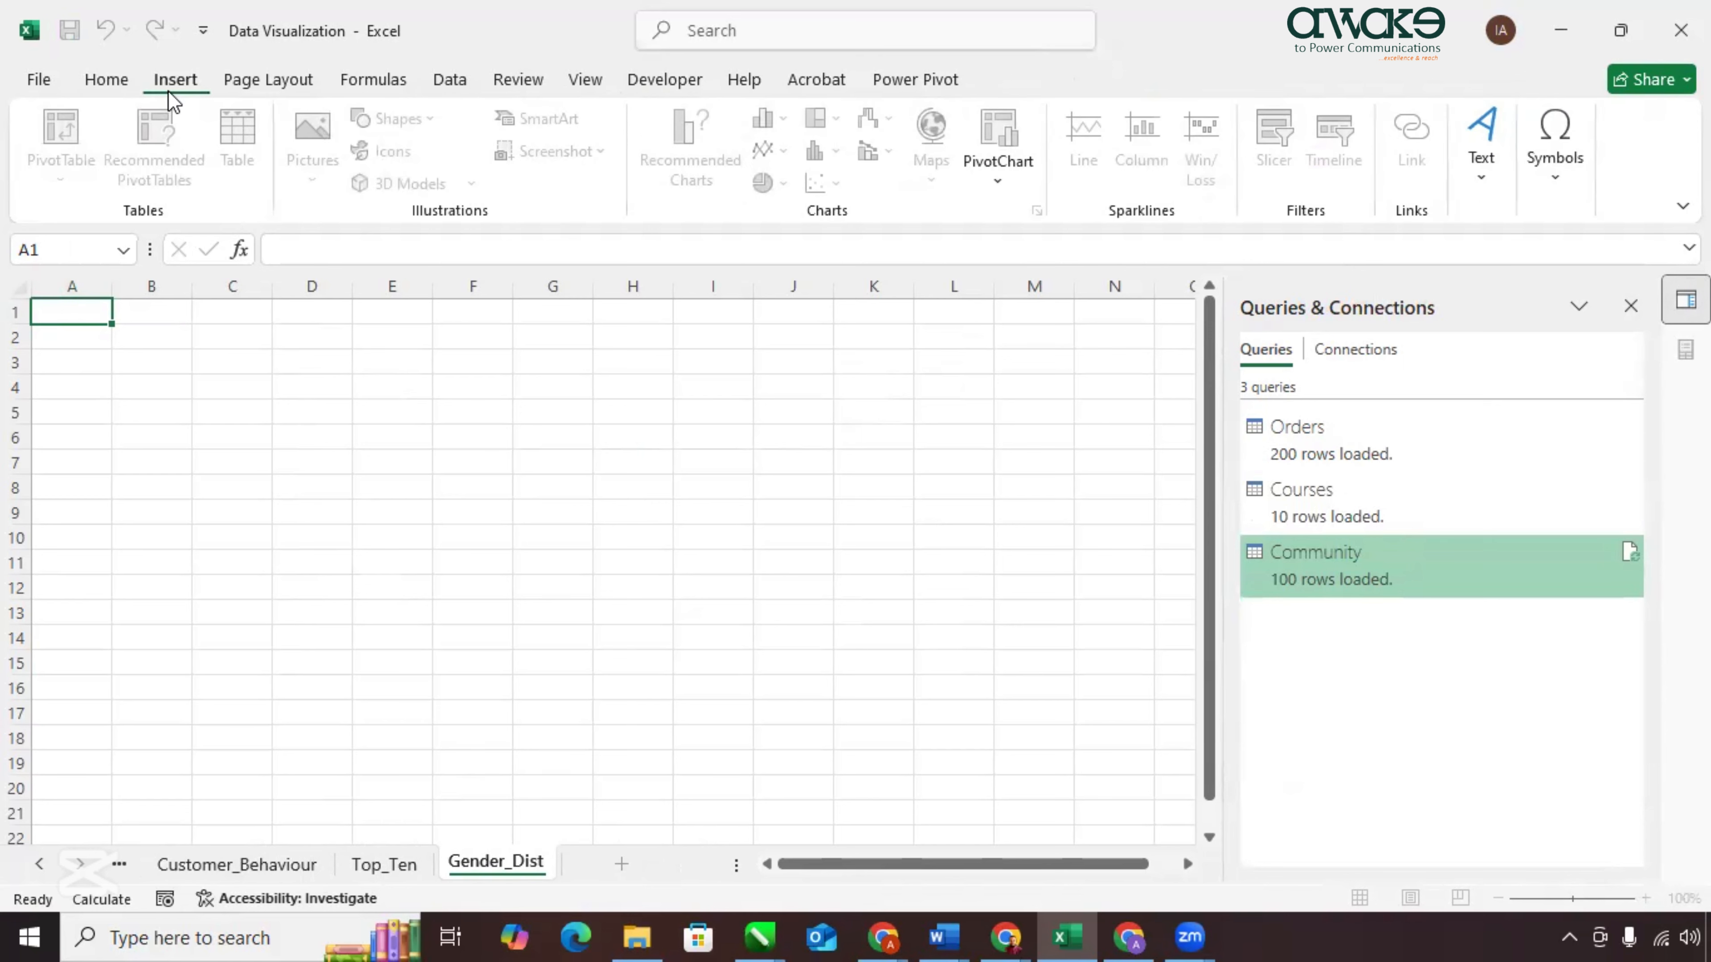
click(152, 361)
click(990, 138)
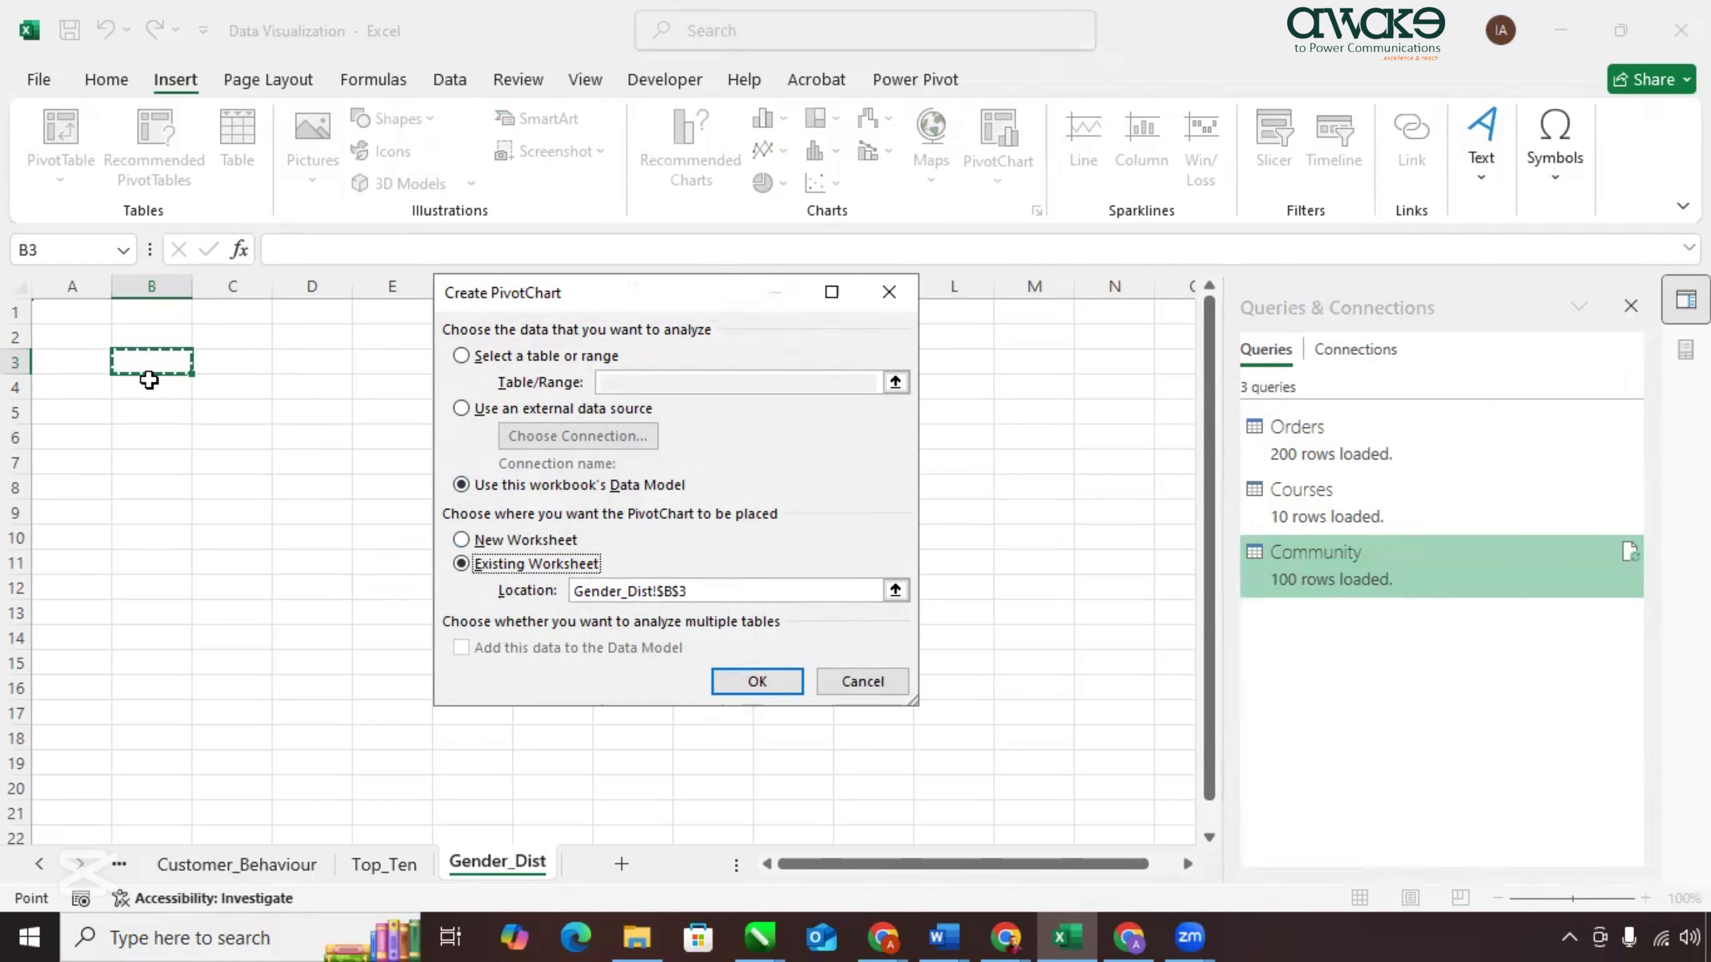
click(774, 686)
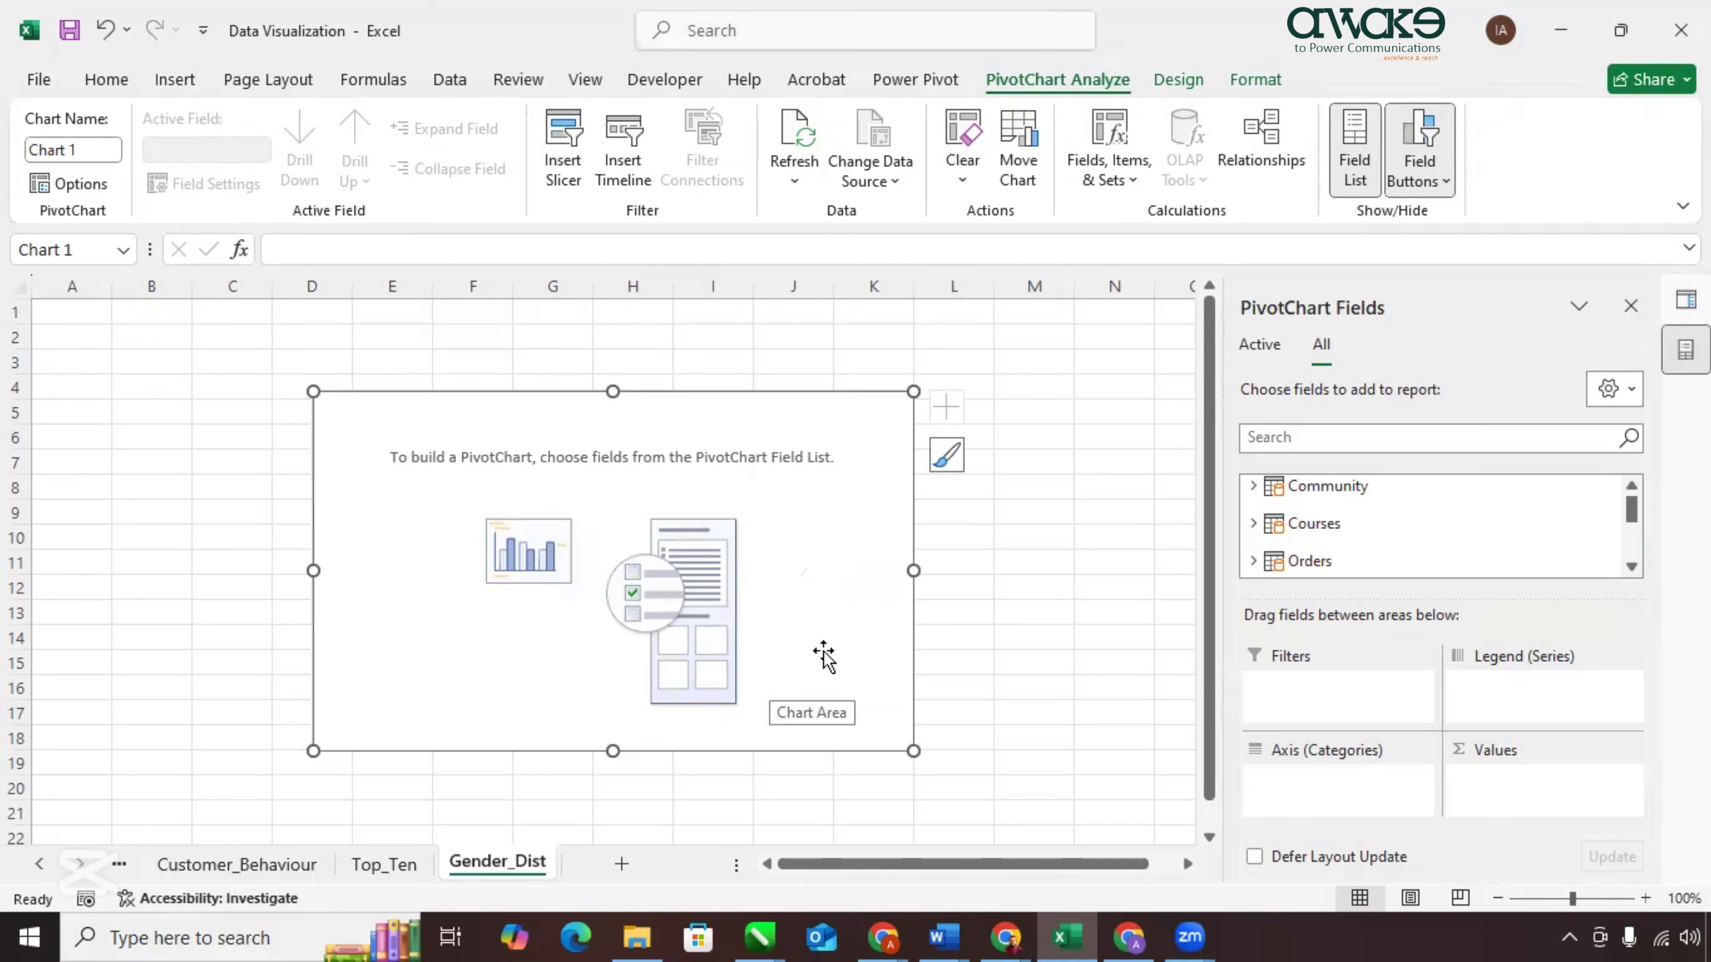
Add Gender from Community to the PivotChart's axis and CustomerID as a count to its values.
click(1253, 486)
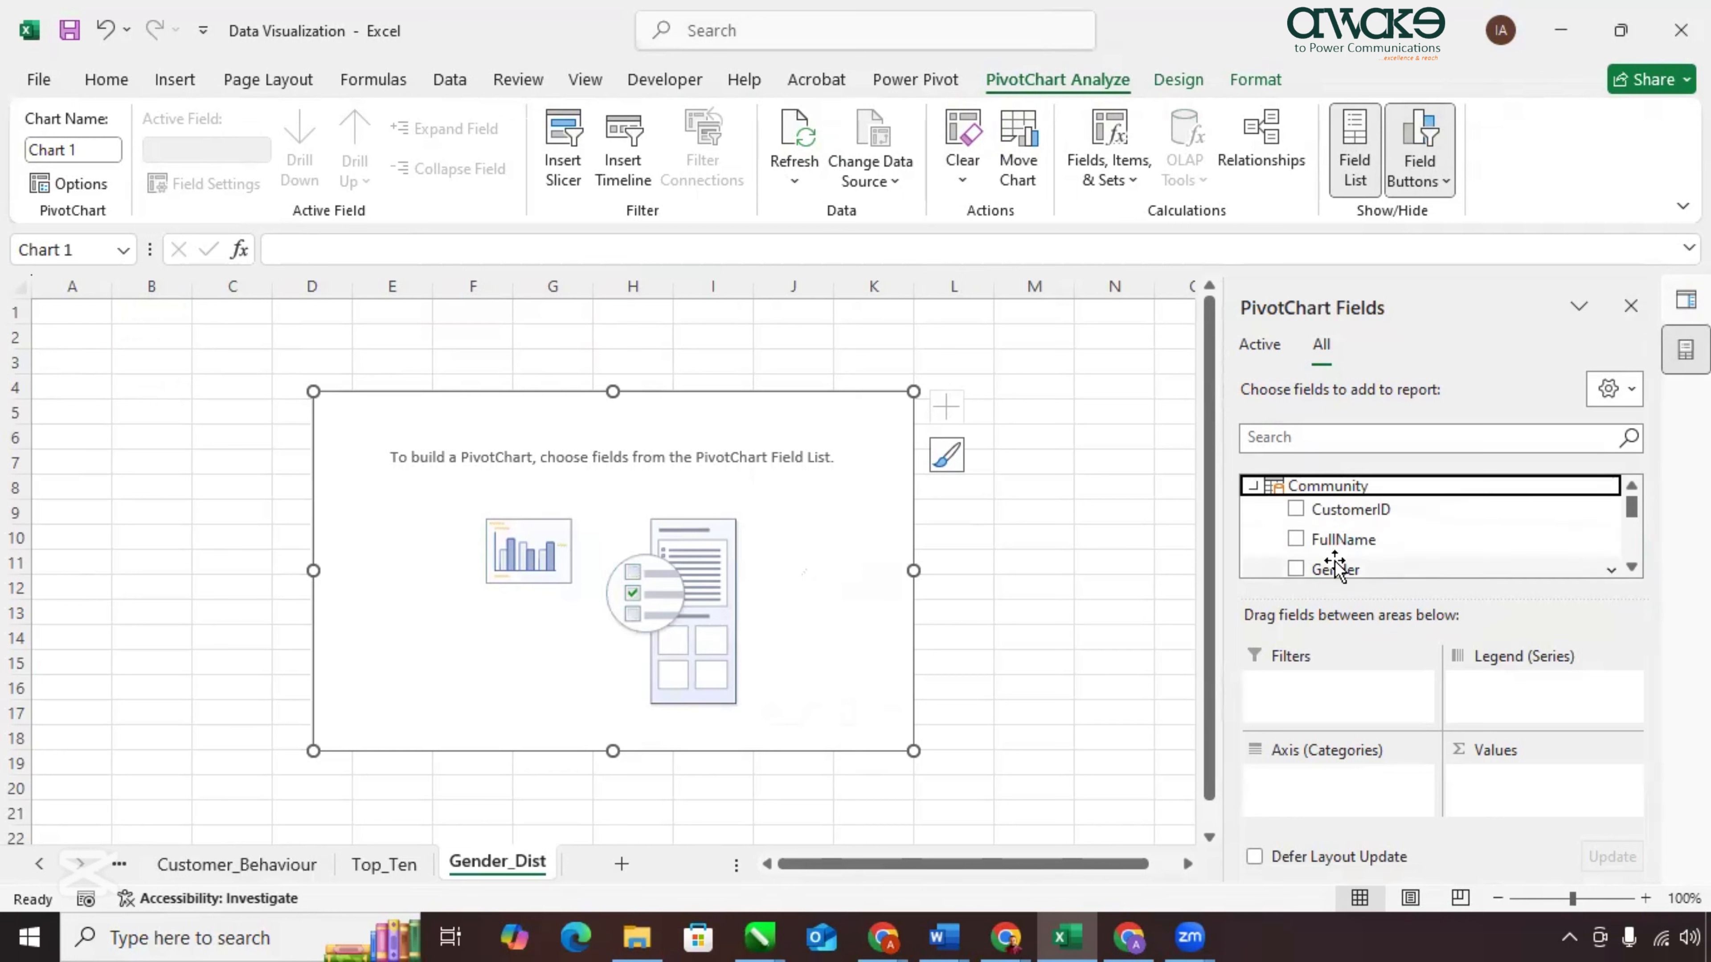
drag(1335, 570, 1331, 789)
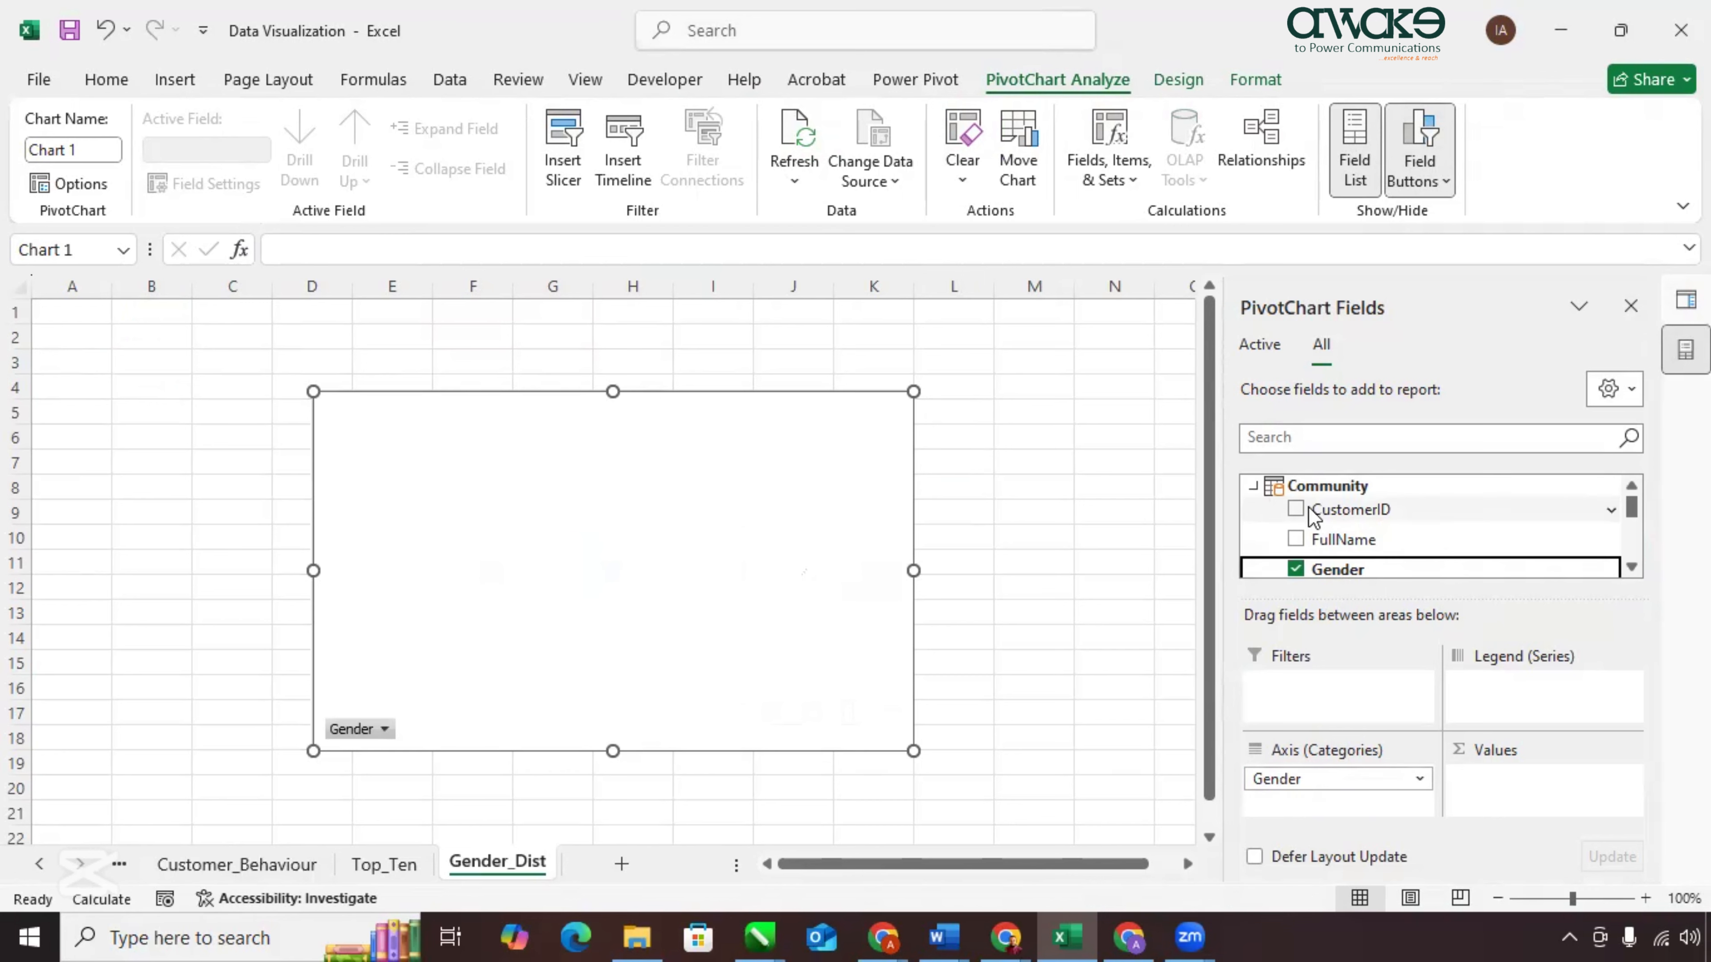
click(1324, 510)
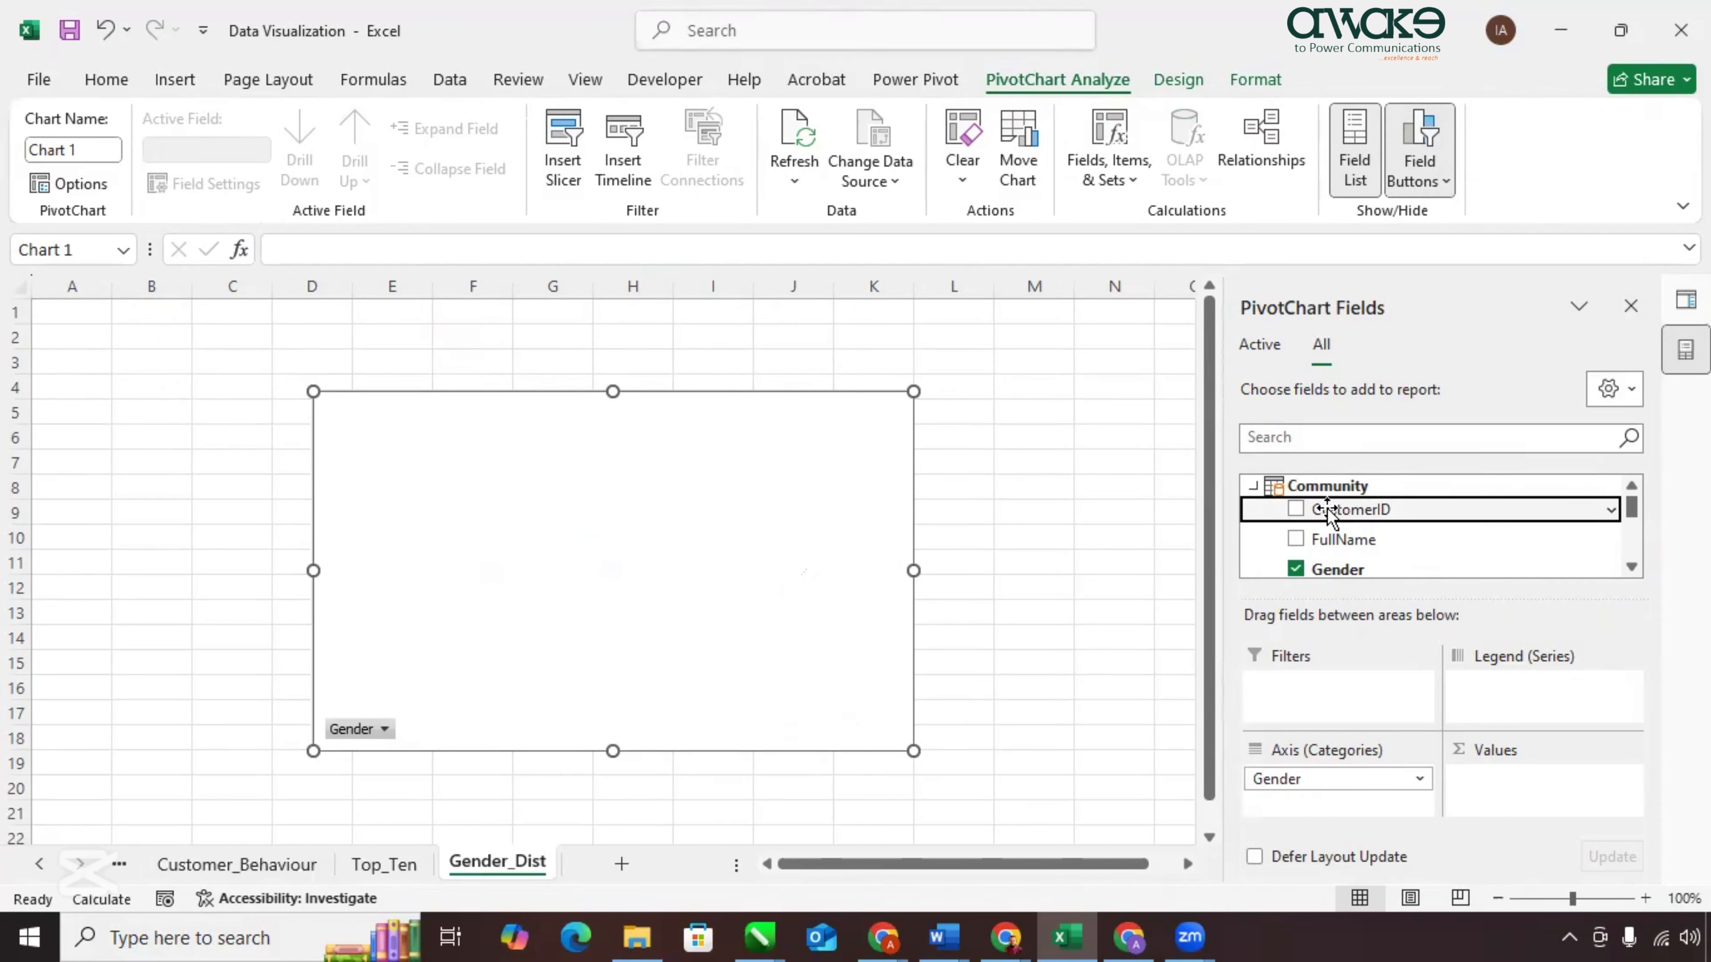
drag(1329, 512, 1520, 780)
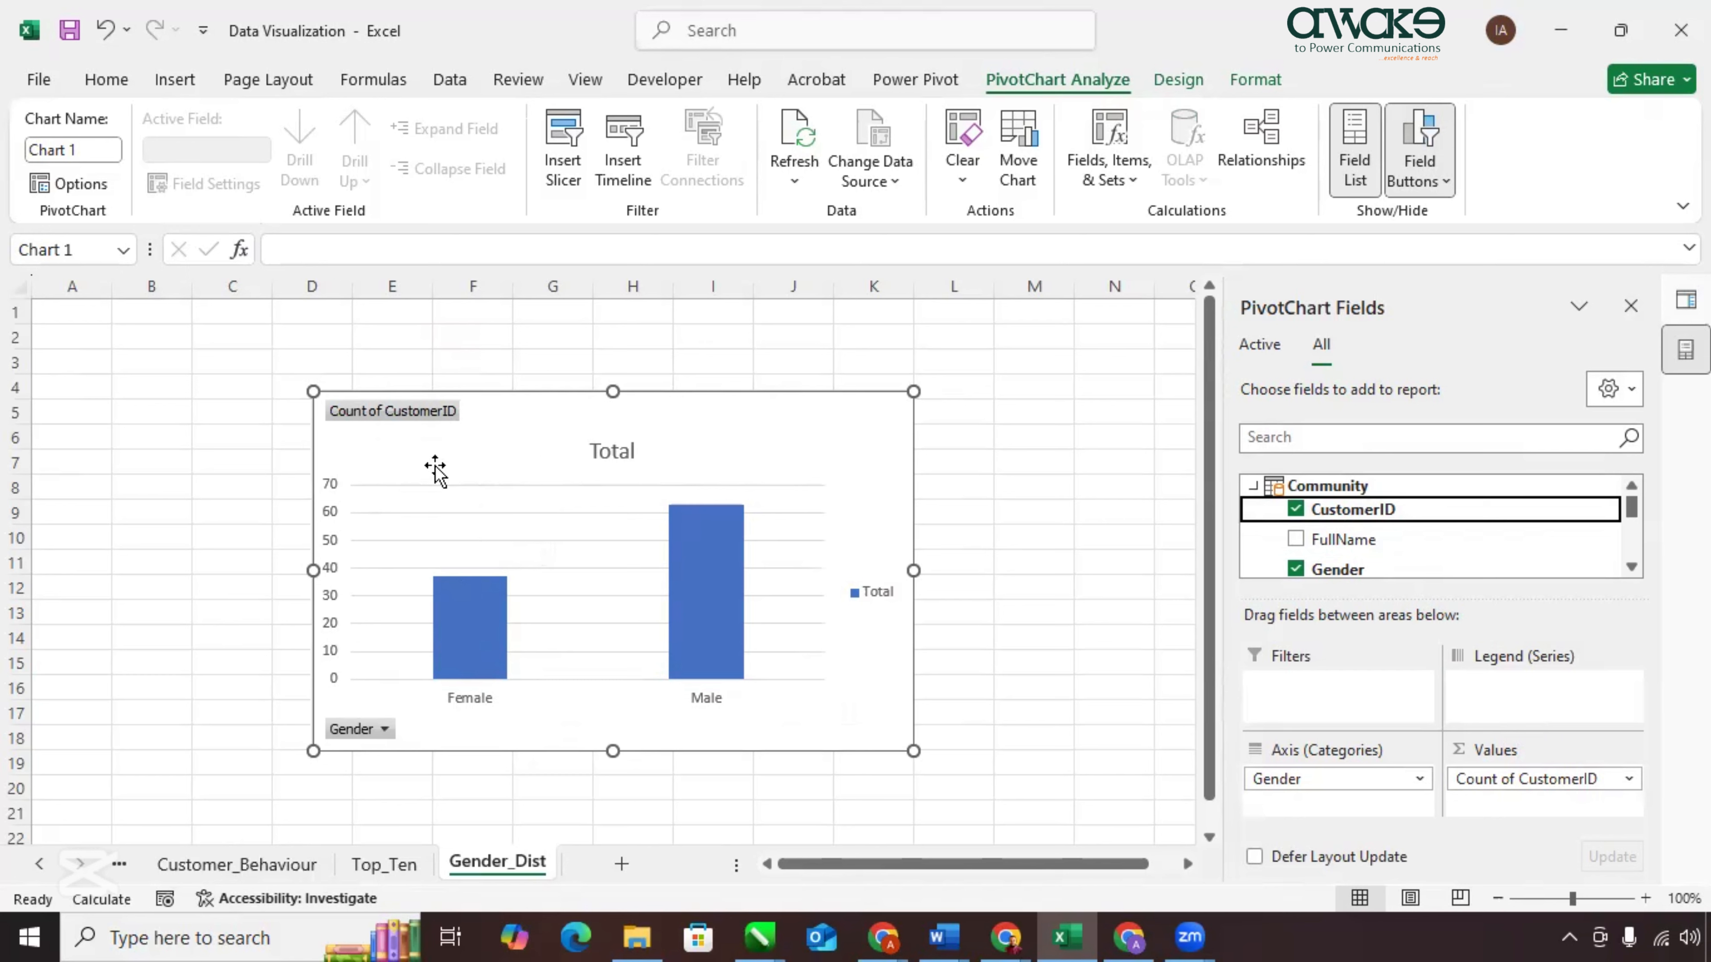
Change the gender PivotChart's type from column to Pie.
click(1178, 79)
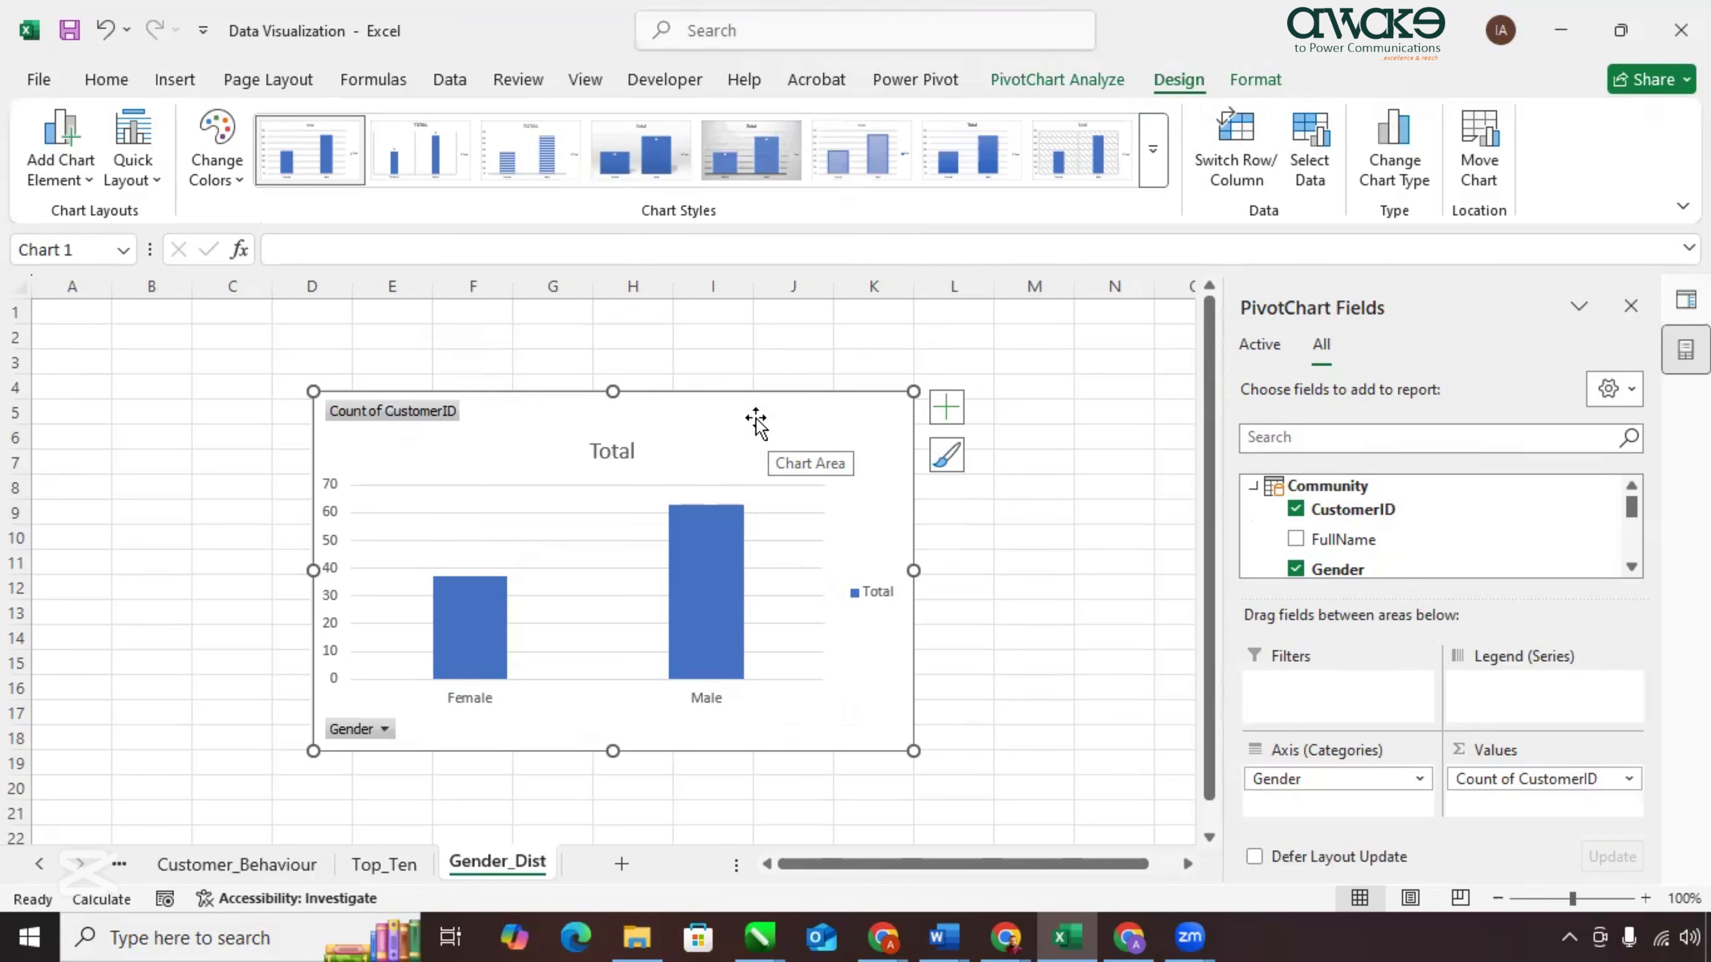
click(1011, 558)
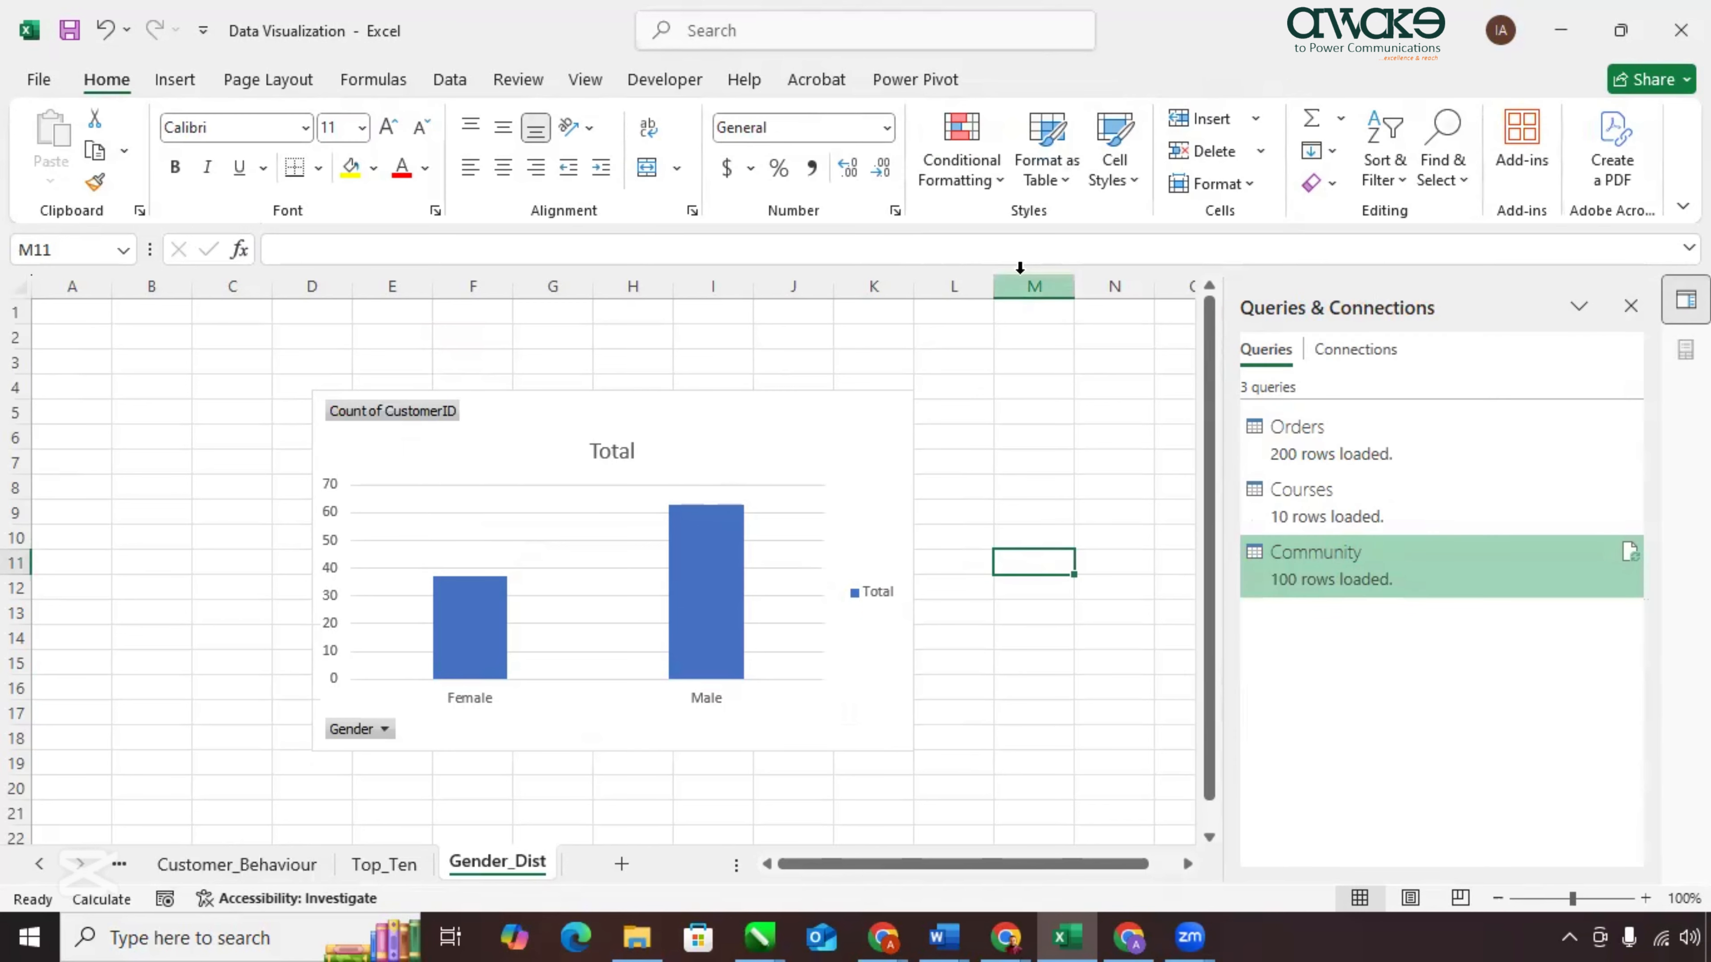
click(820, 427)
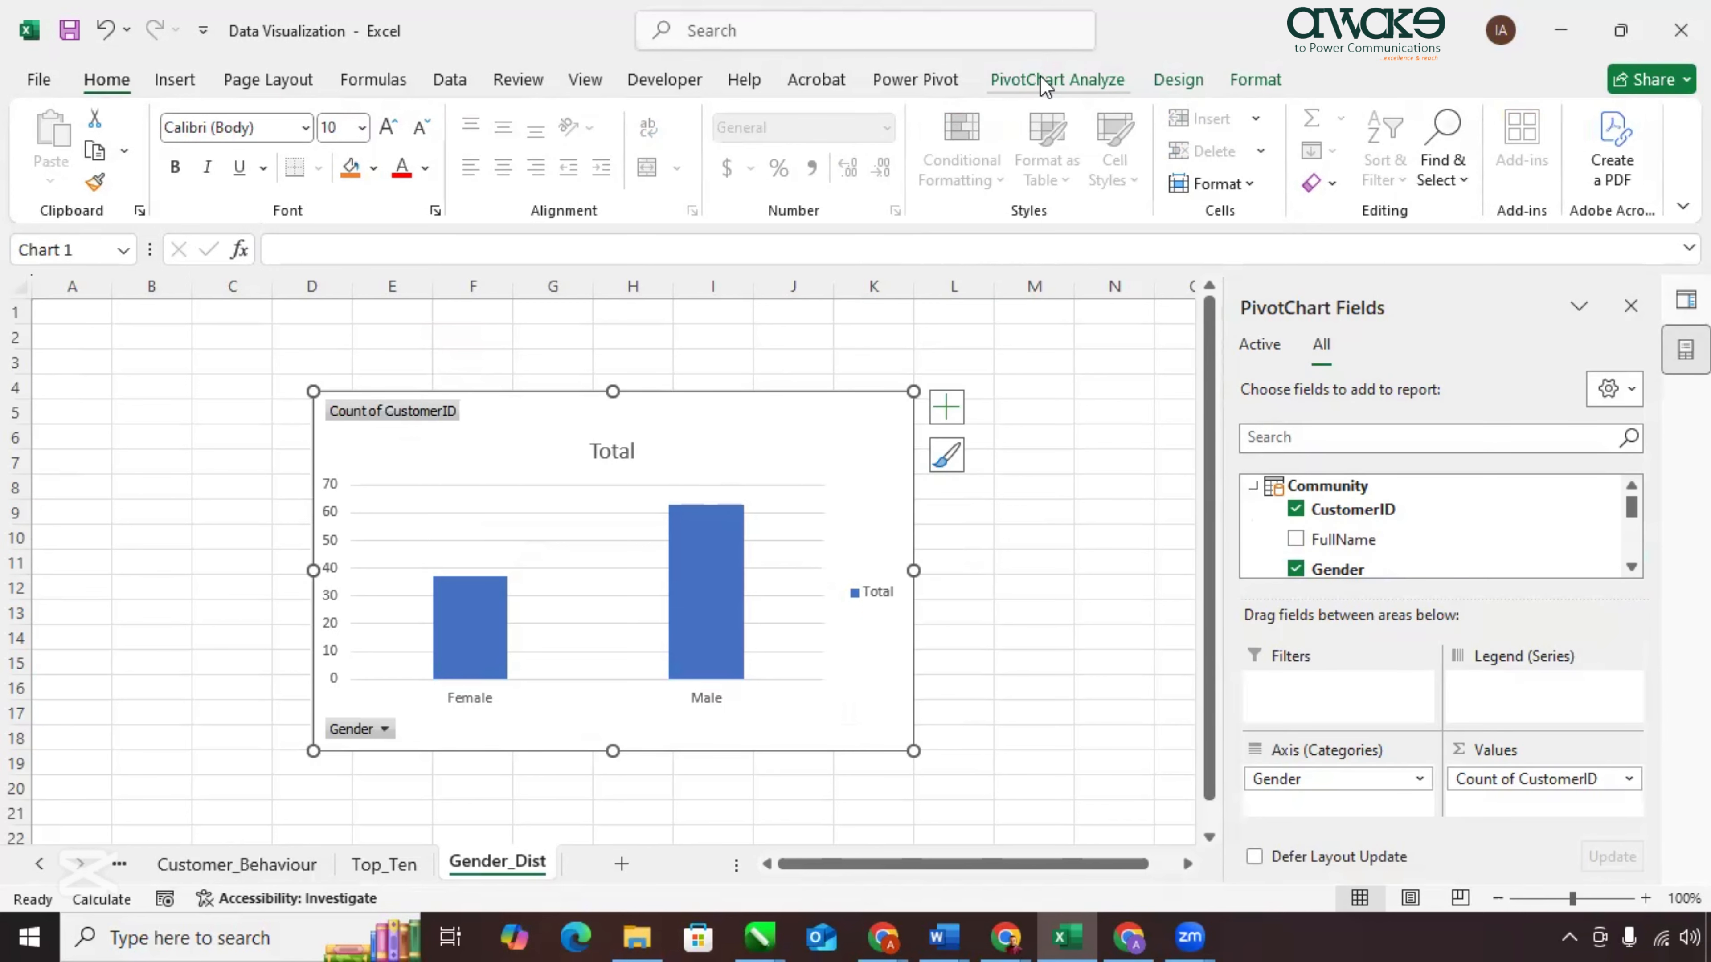
click(1175, 82)
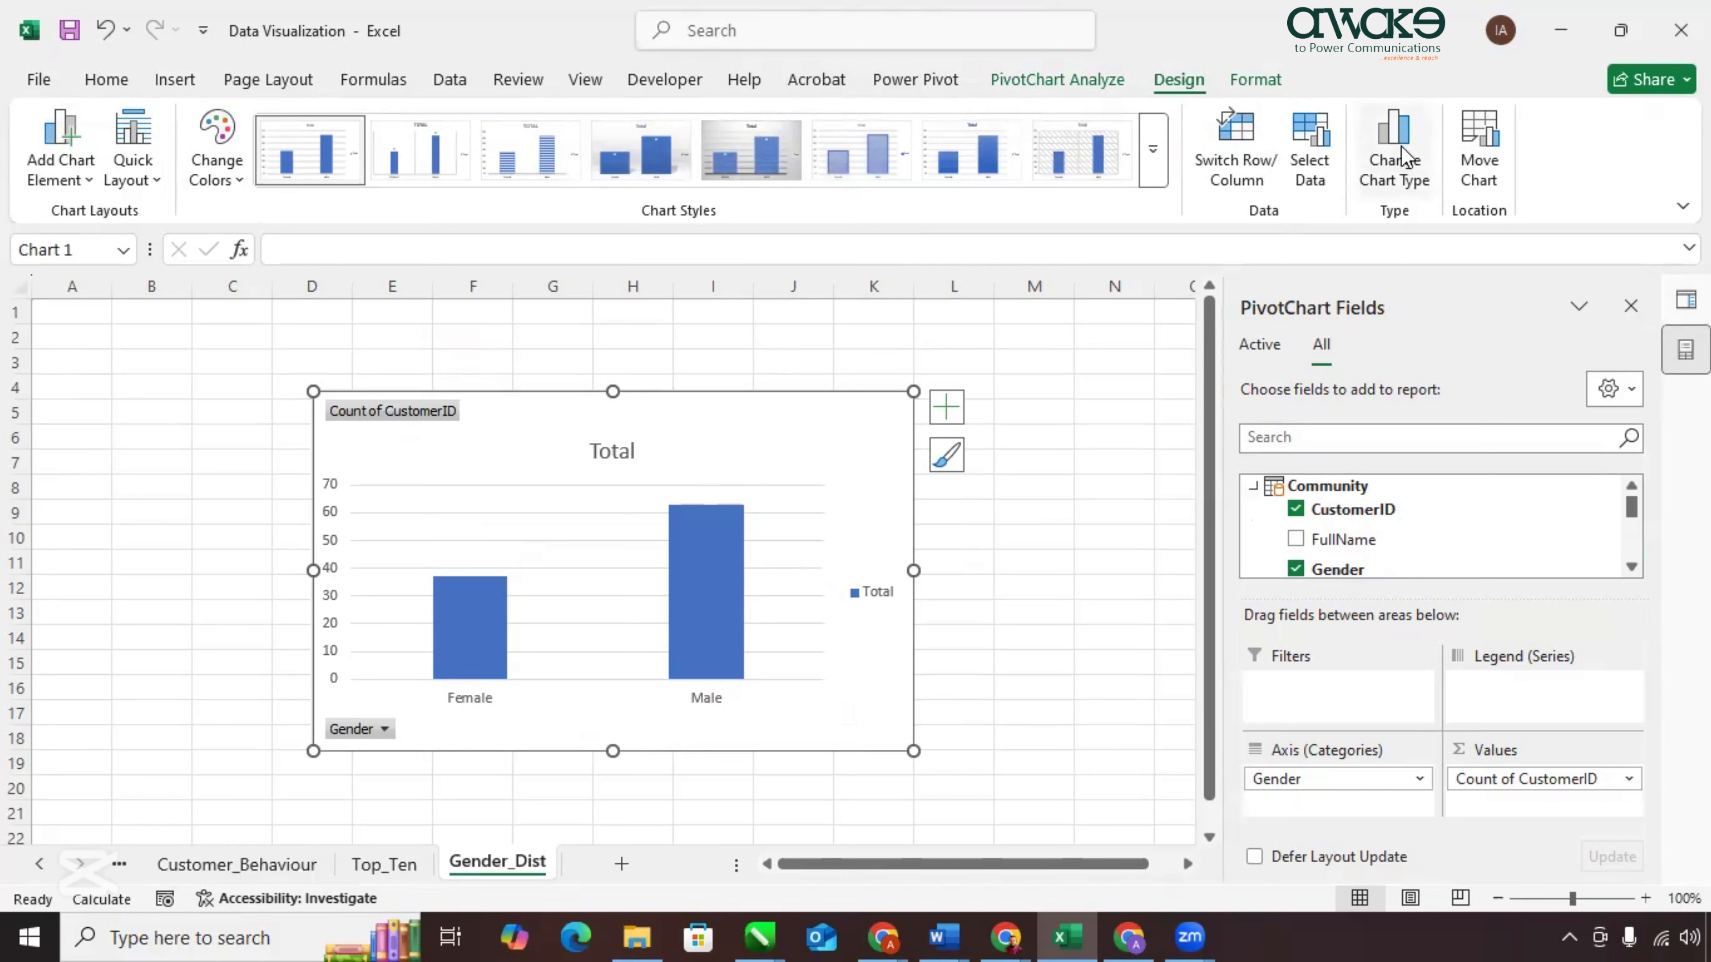
click(1398, 175)
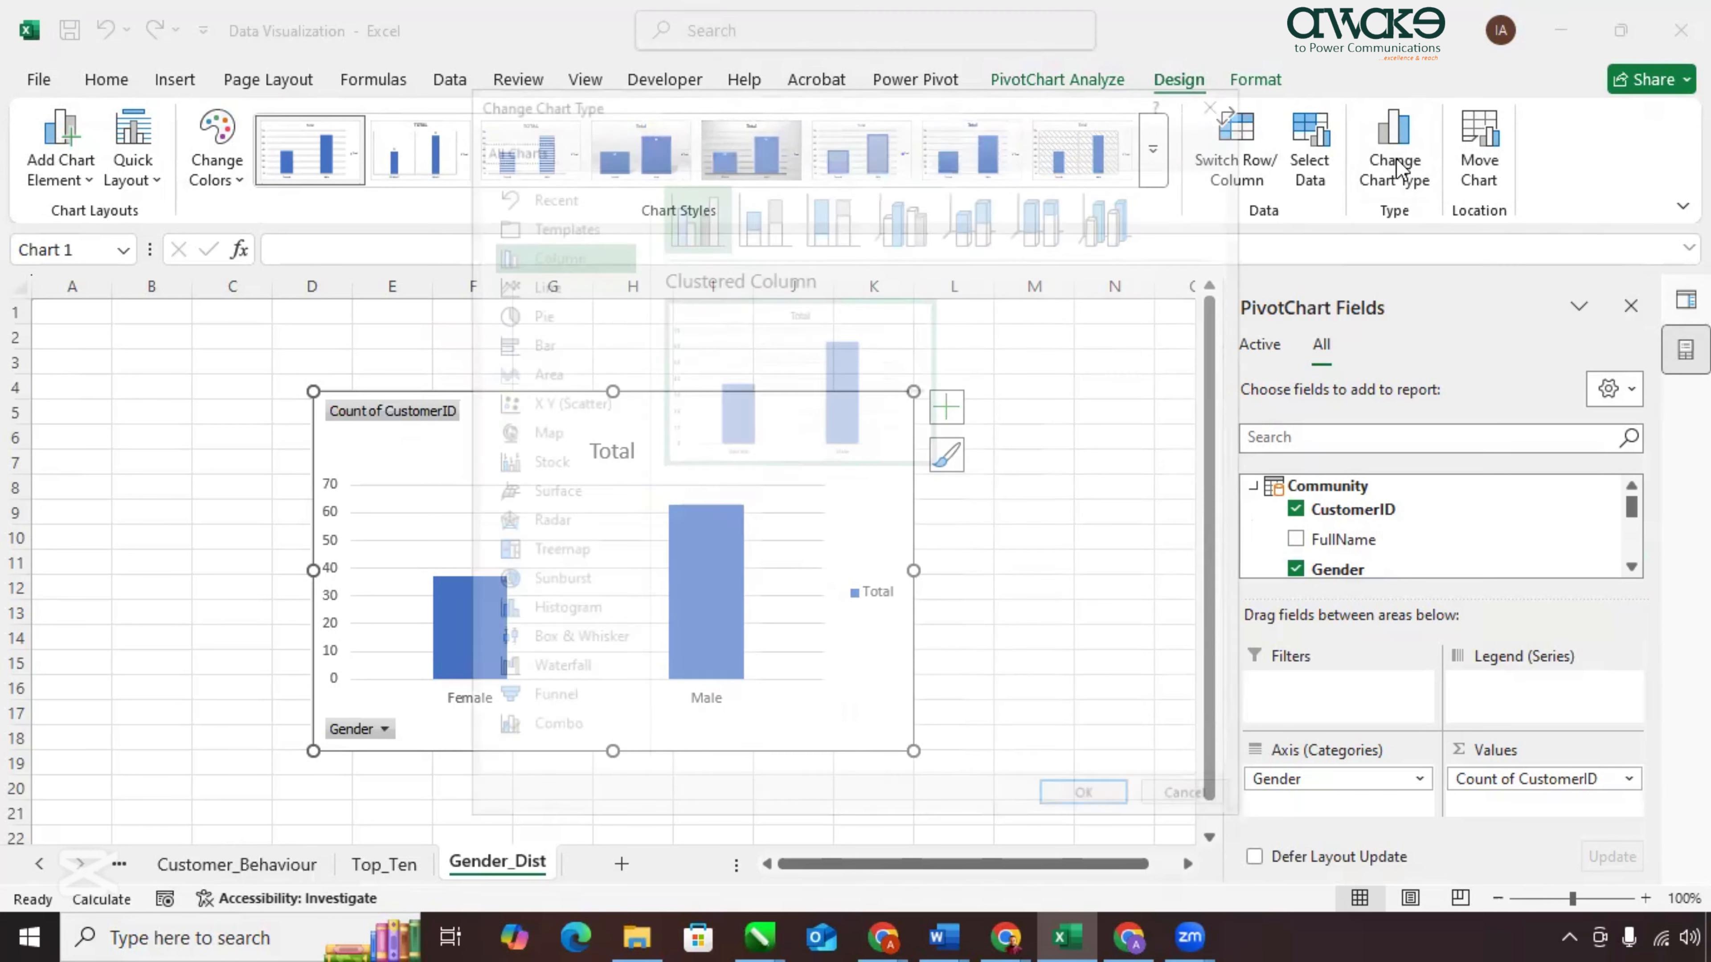
click(550, 307)
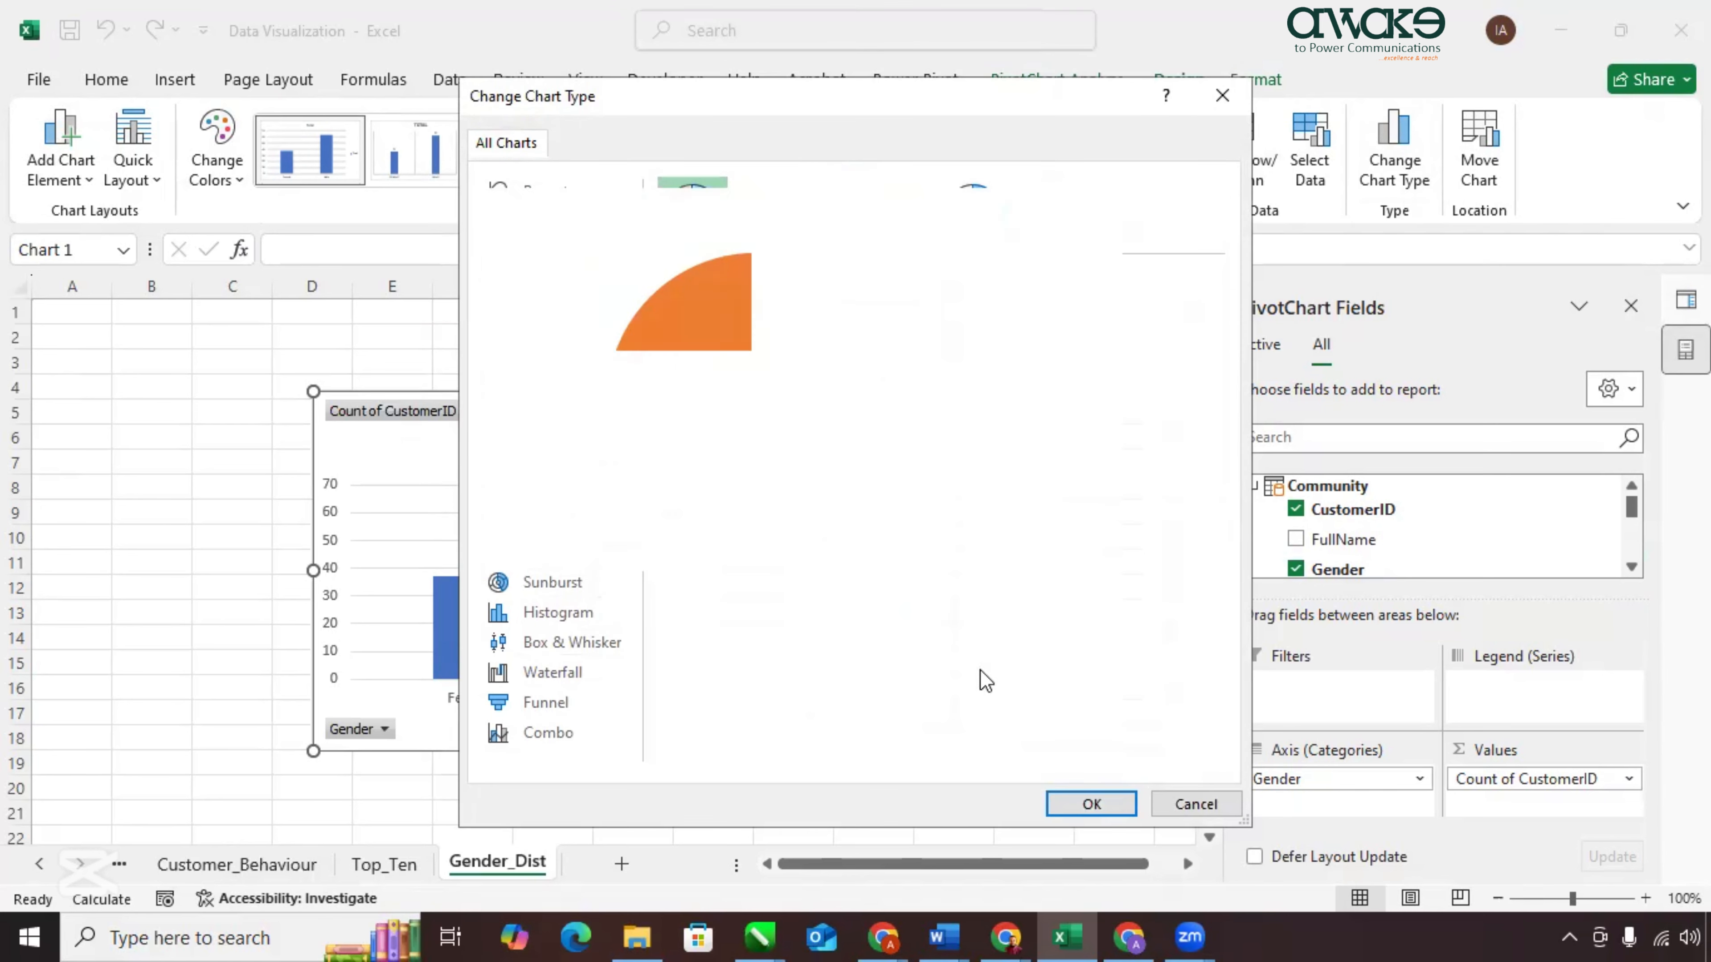
click(1096, 809)
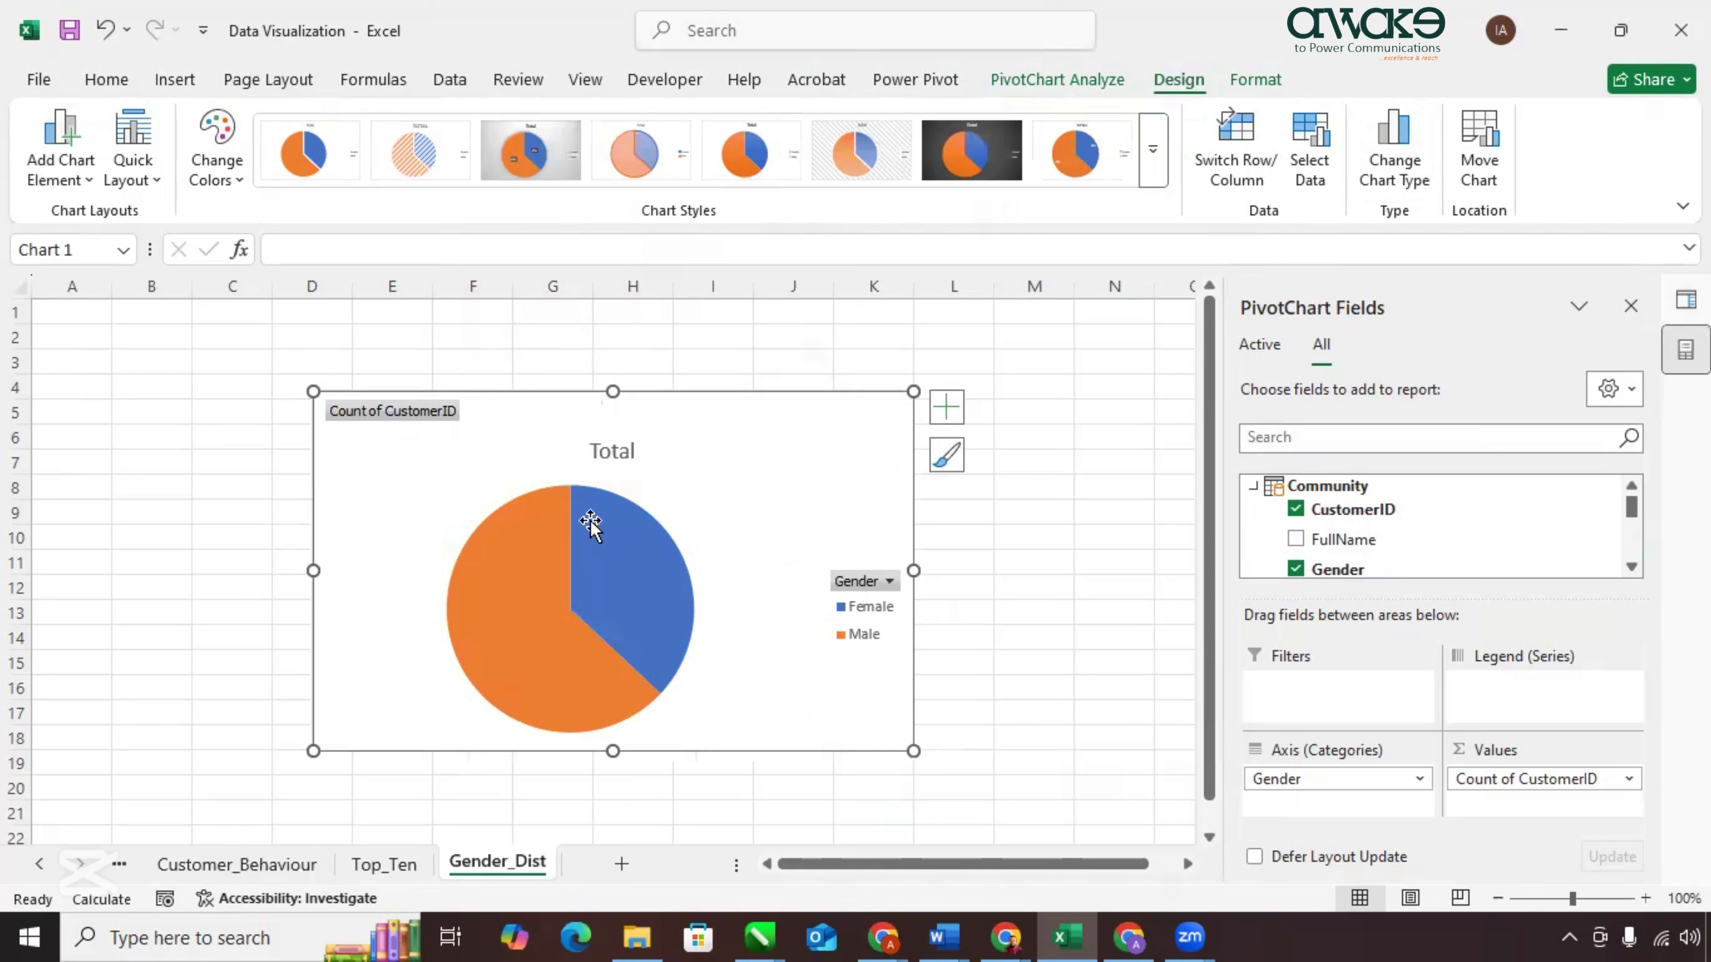
Replace Count of CustomerID in the pie chart's values with a count of the Gender field.
mouse_move(618, 500)
click(1629, 780)
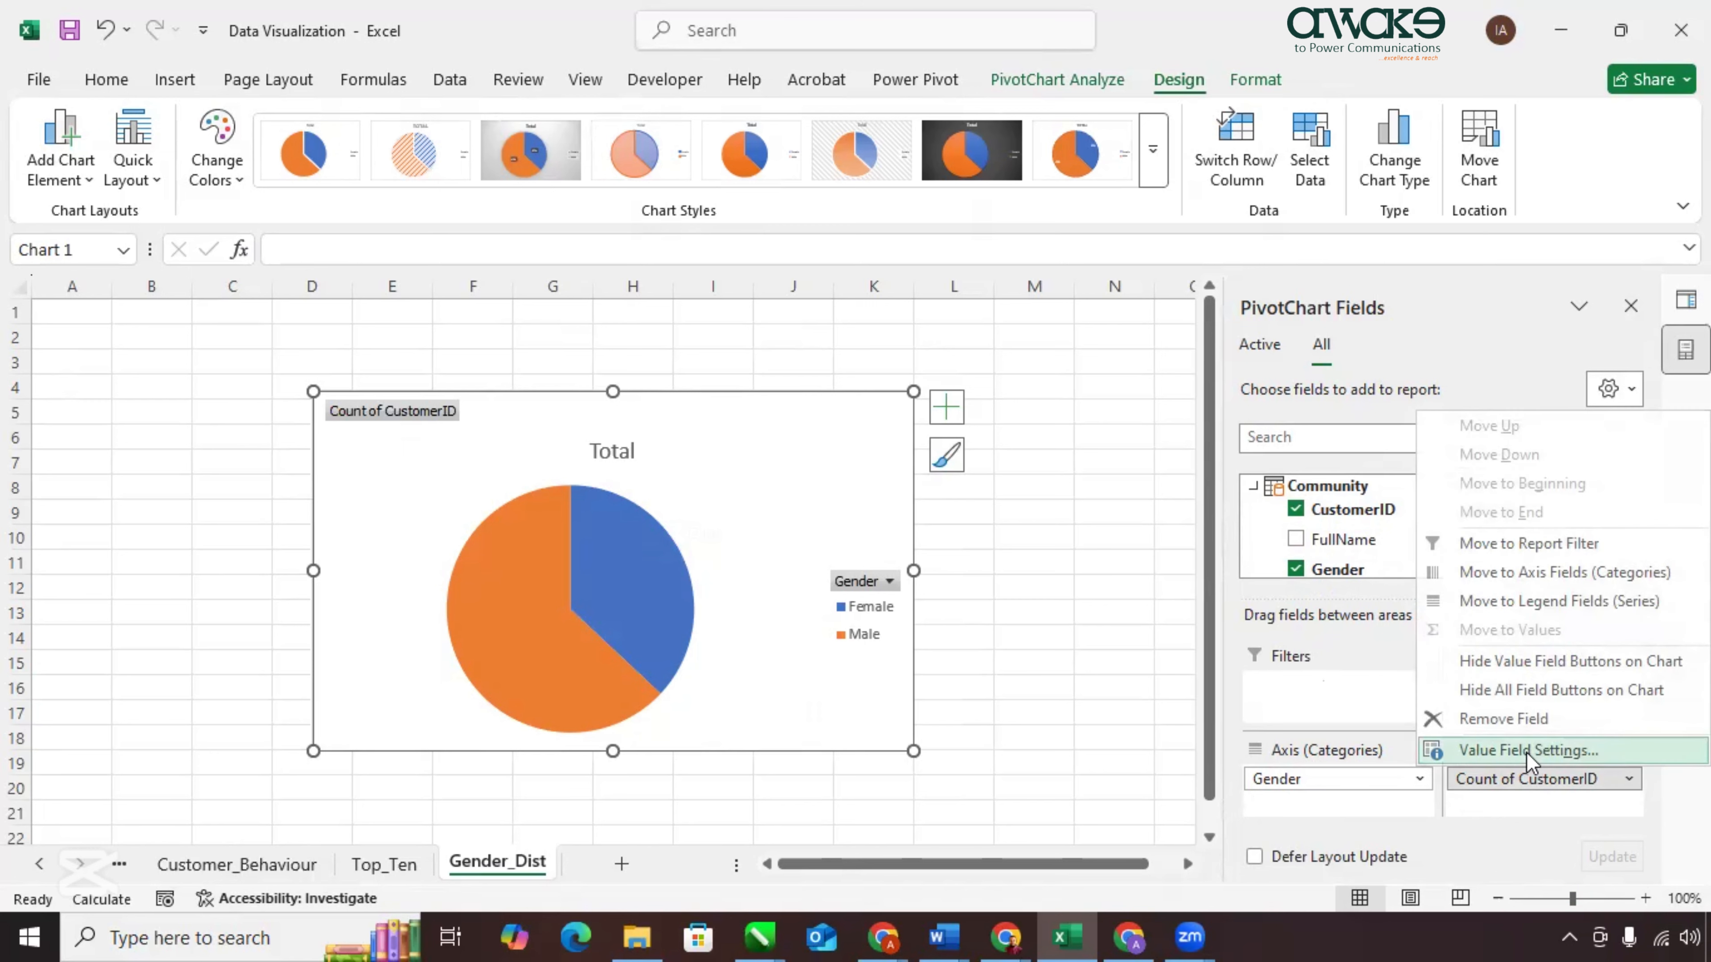
click(1504, 721)
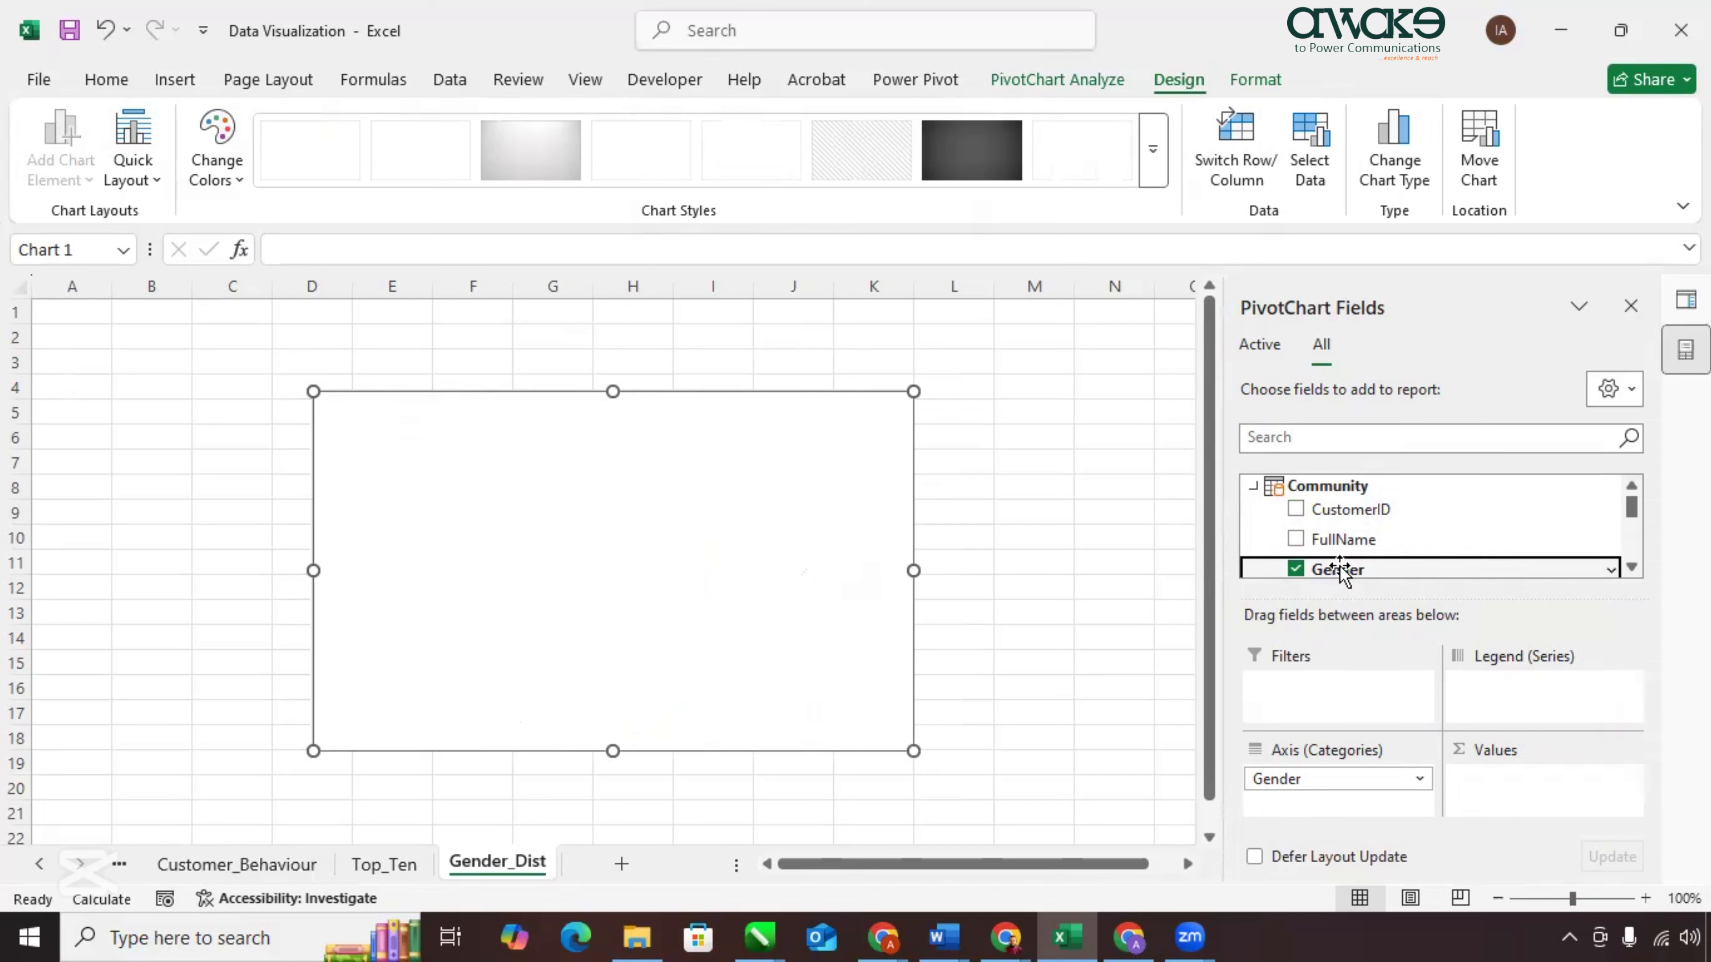
drag(1339, 569, 1503, 807)
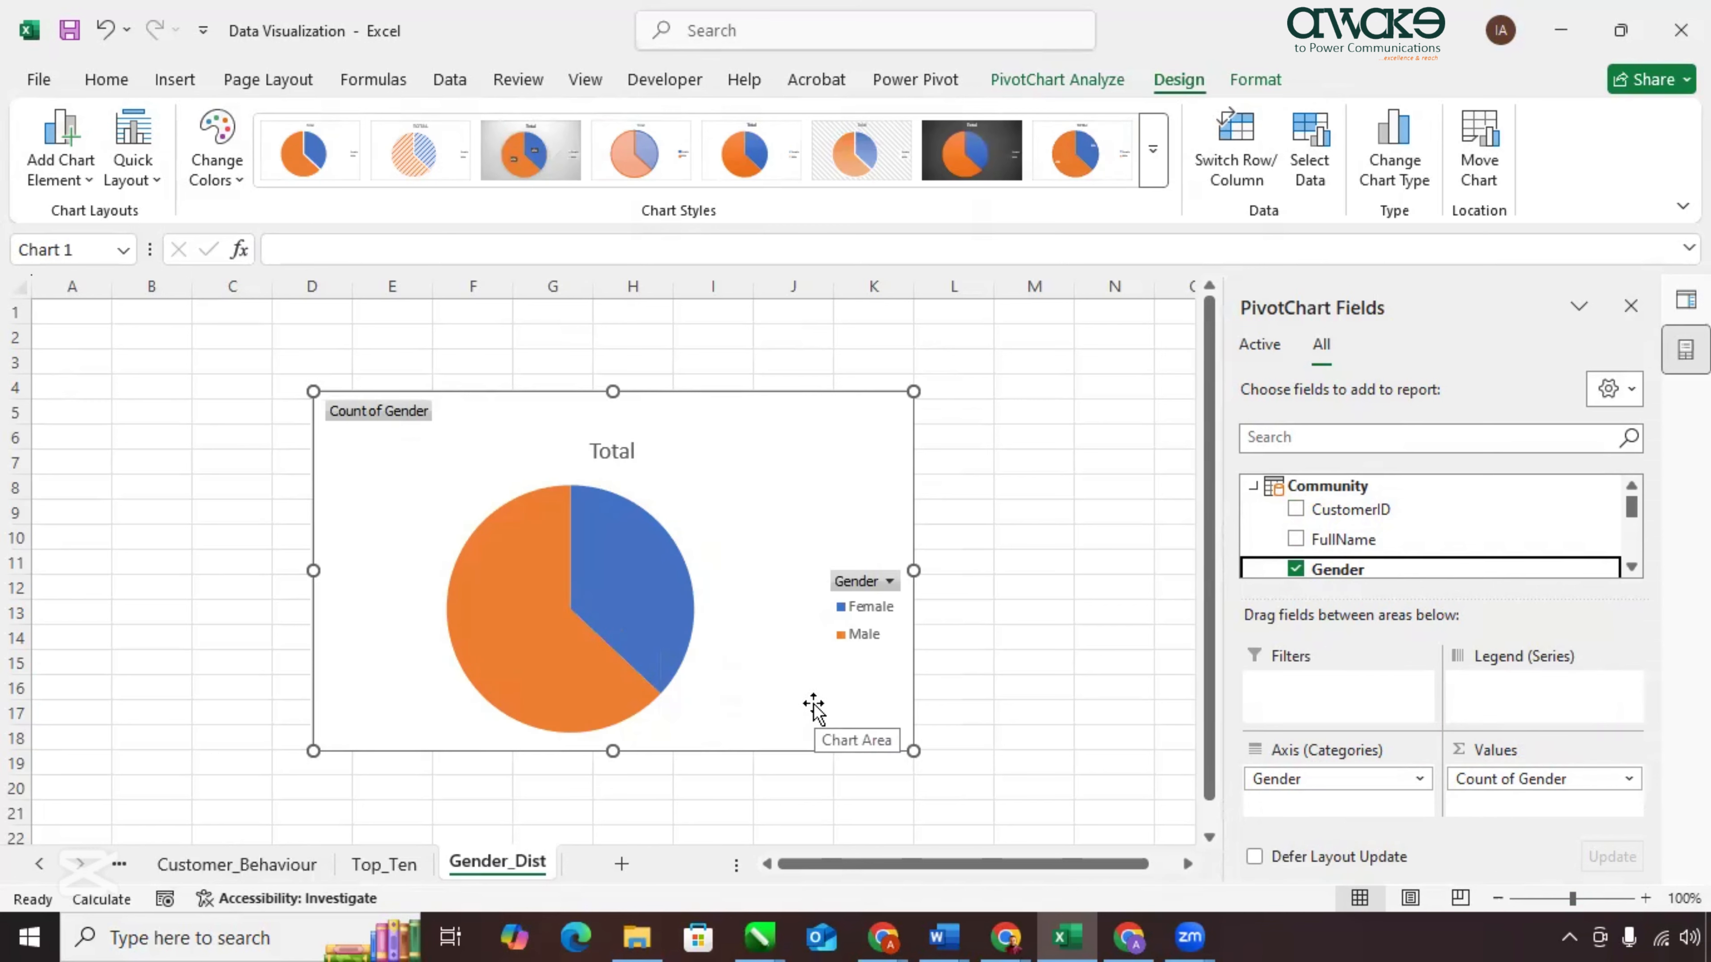
Replace Count of Gender in the pie chart's values with a count of CustomerID from Community.
click(1628, 780)
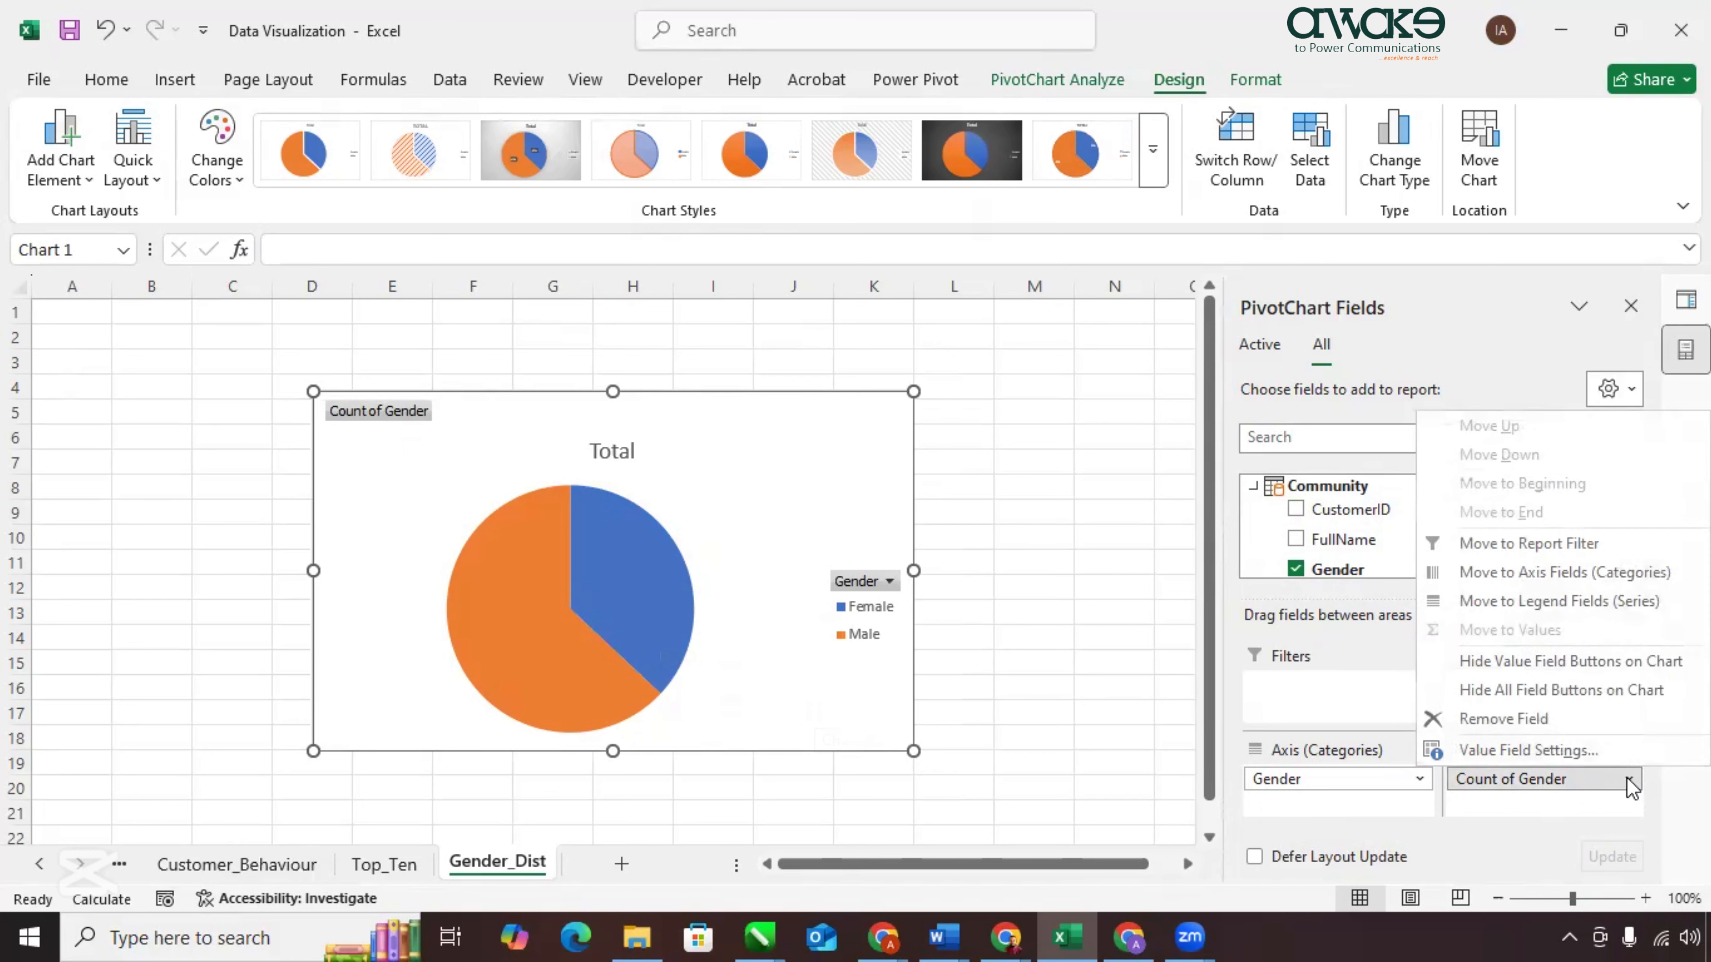
click(1503, 720)
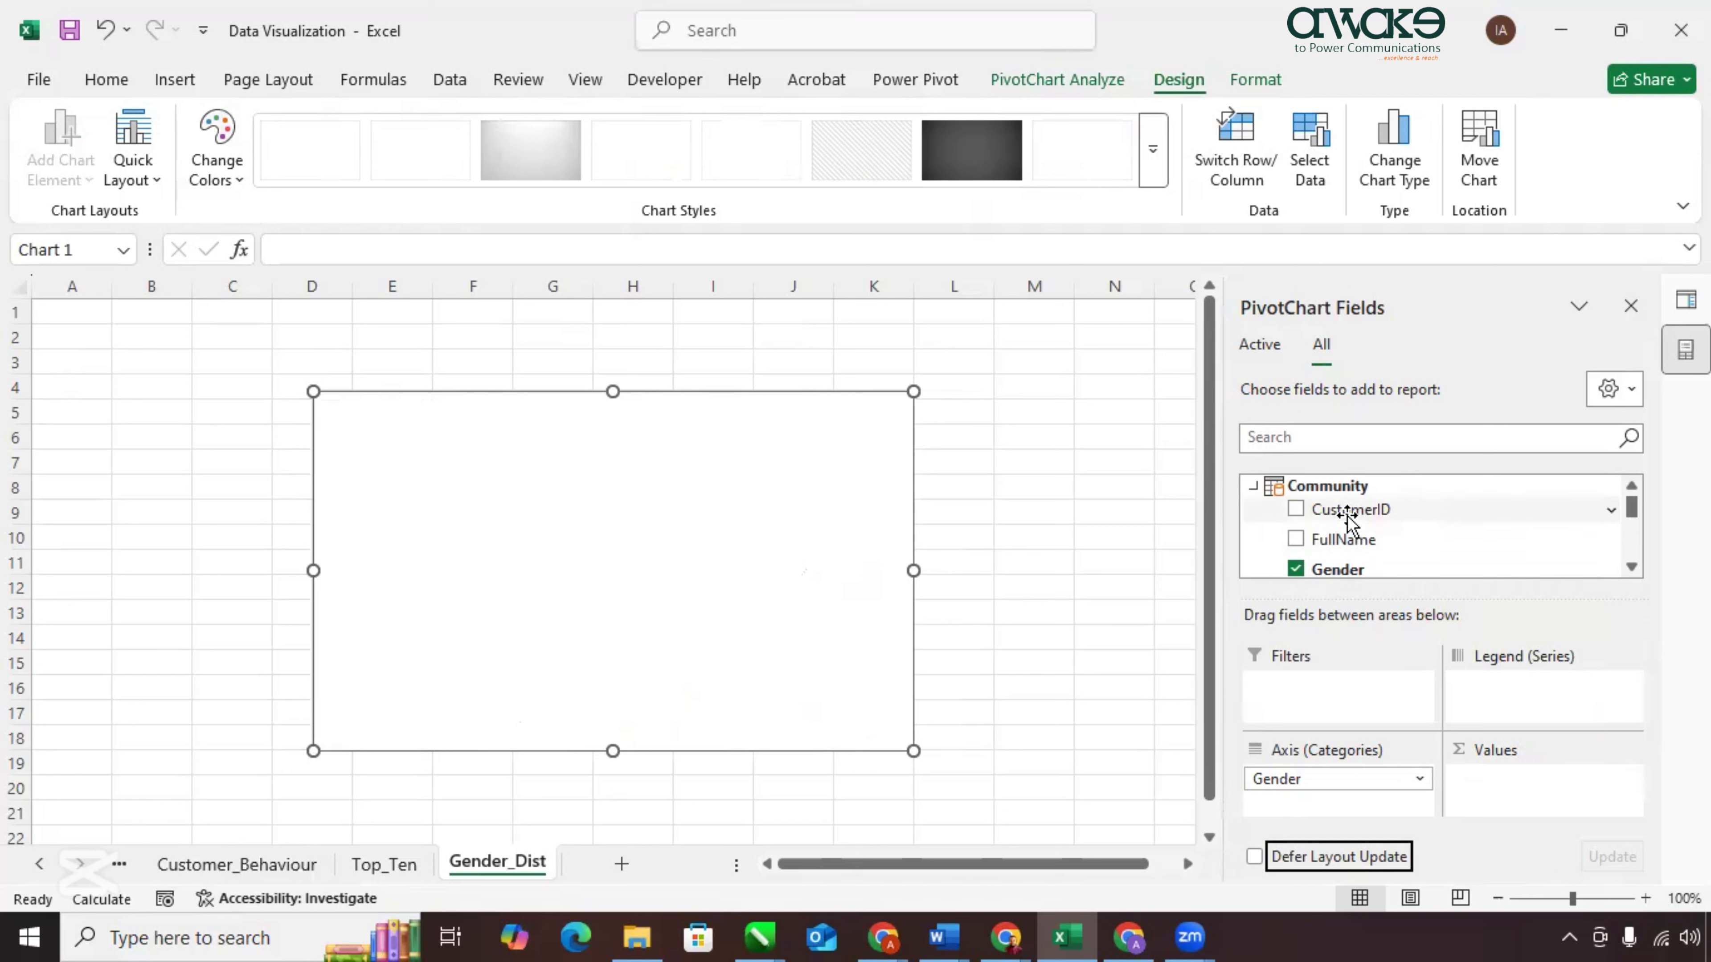
drag(1350, 505, 1543, 796)
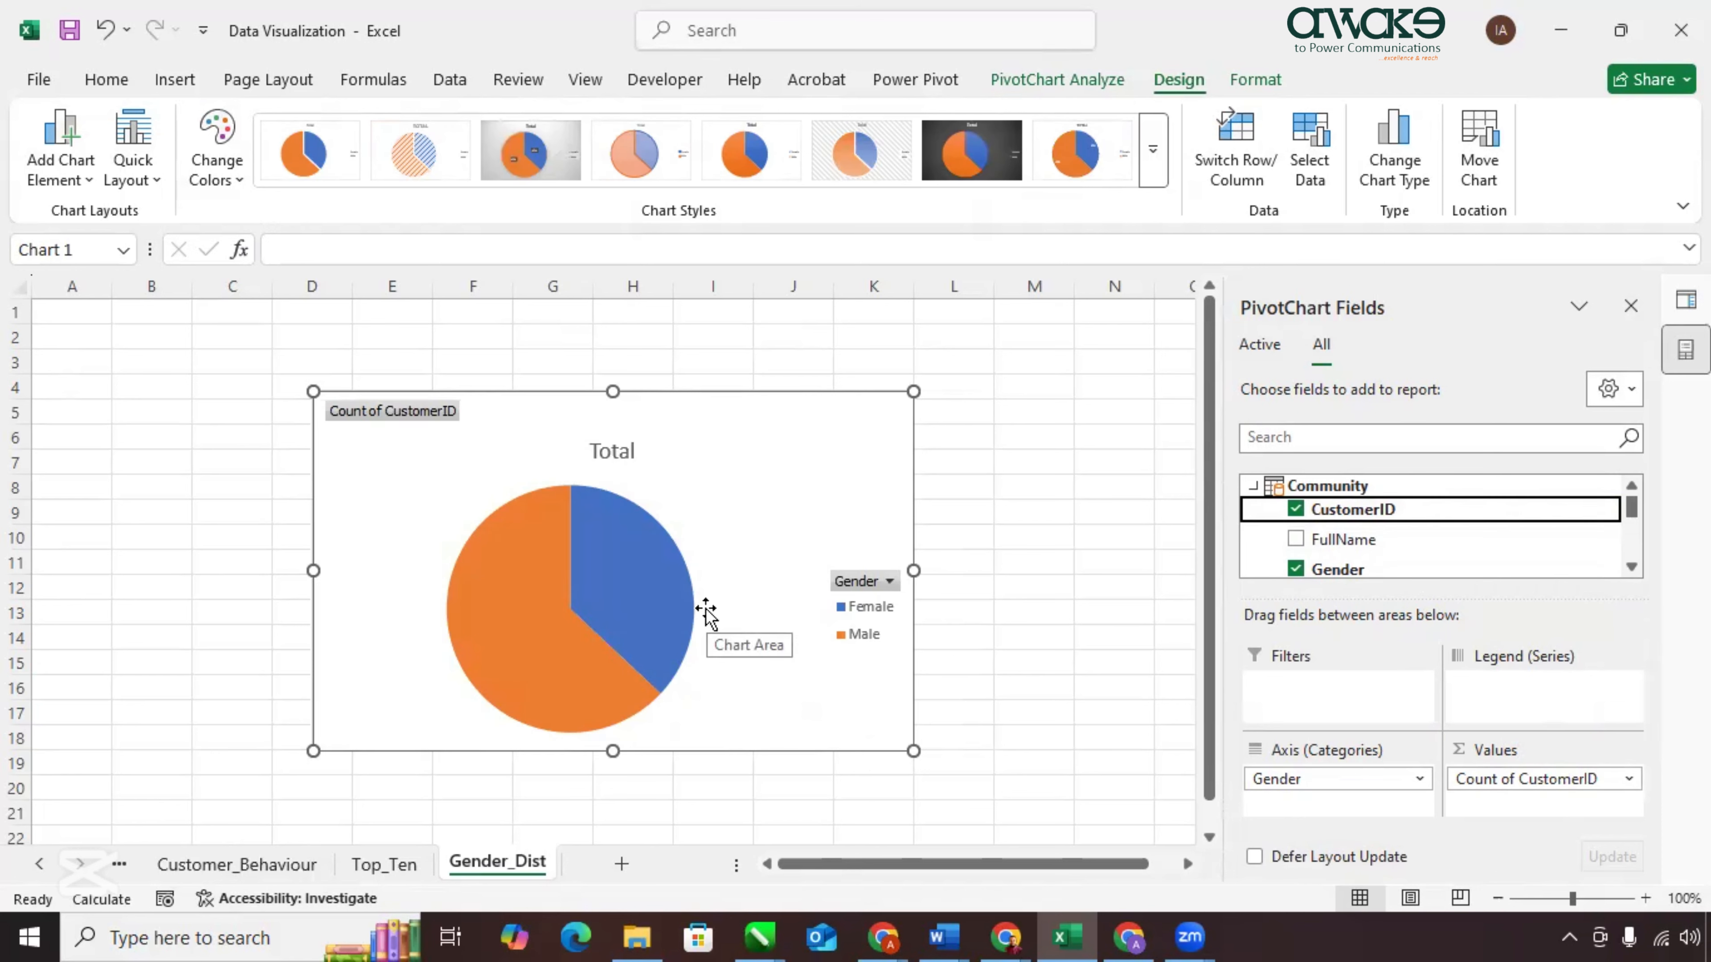
Move the gender pie chart up about one row to start at row 3 and hide all its field buttons.
drag(687, 405, 682, 374)
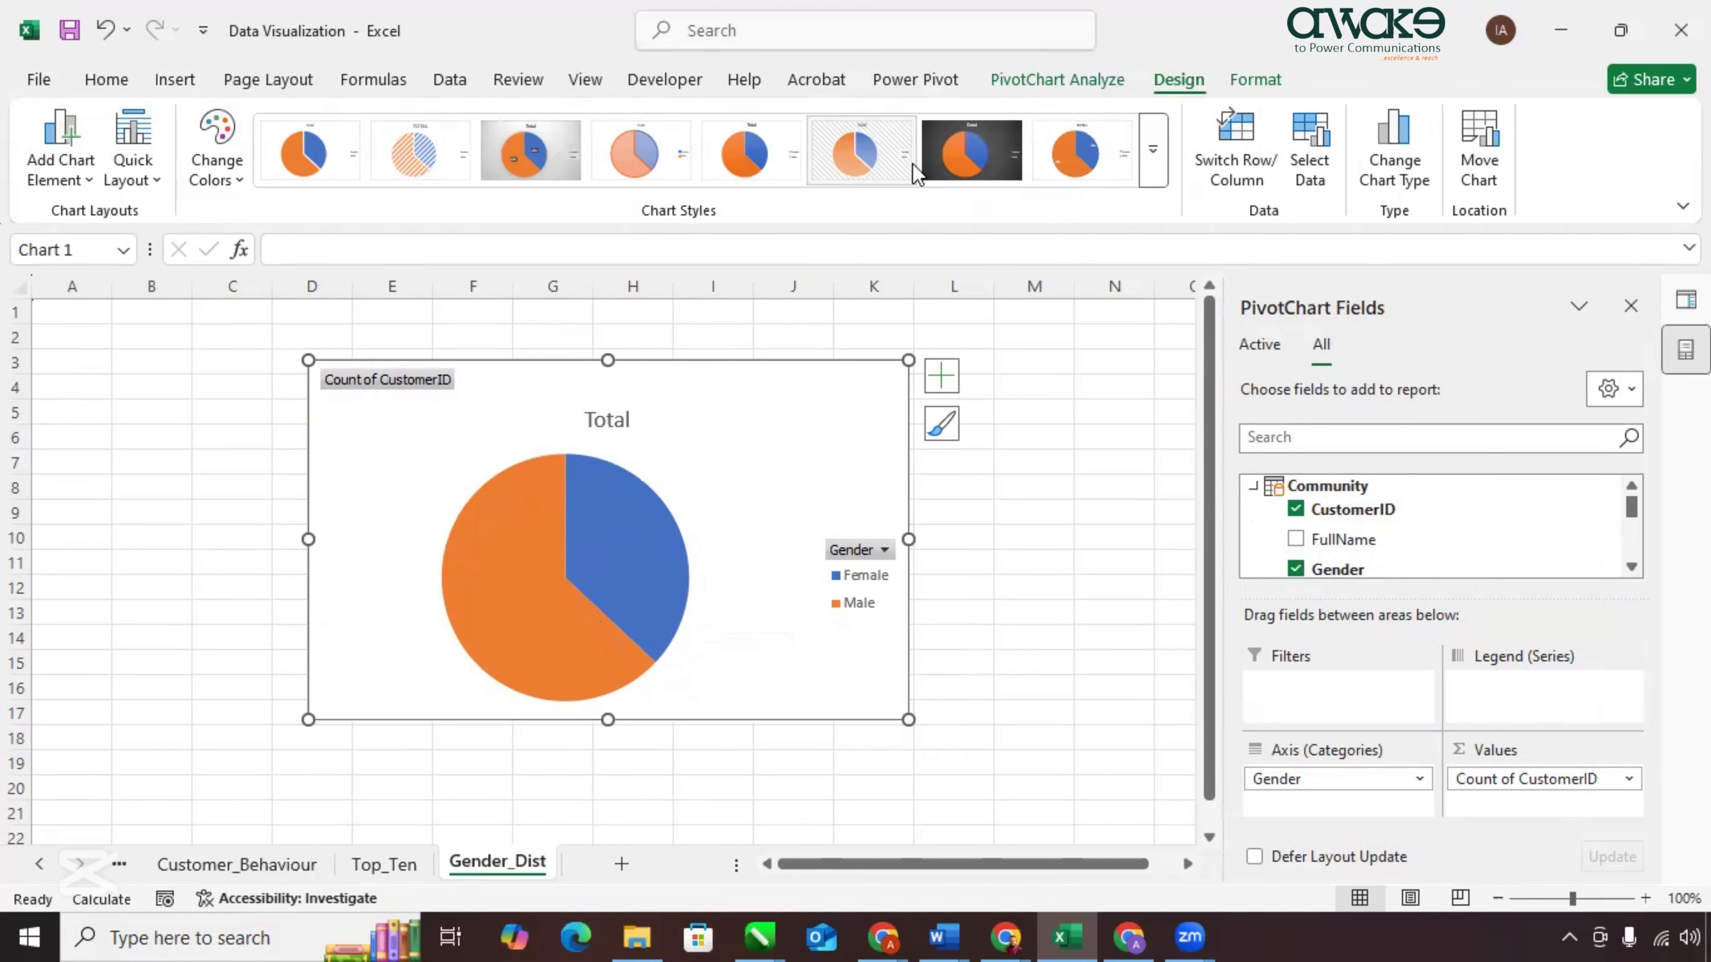
click(1058, 79)
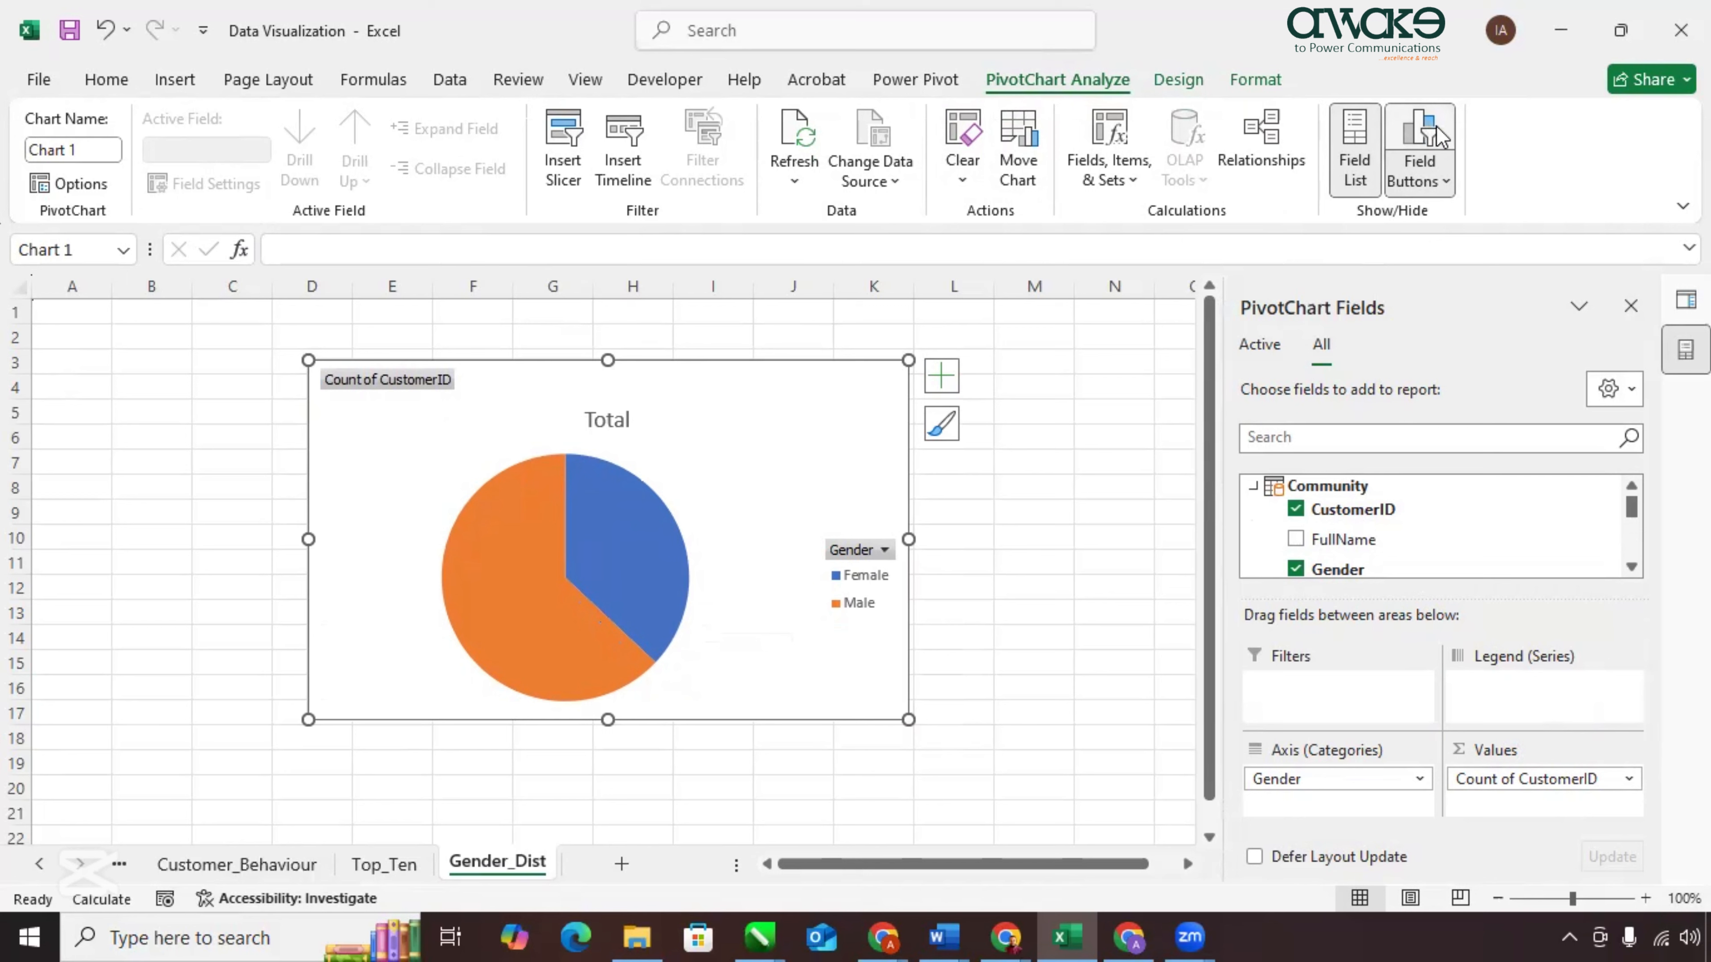
click(1441, 178)
click(1418, 393)
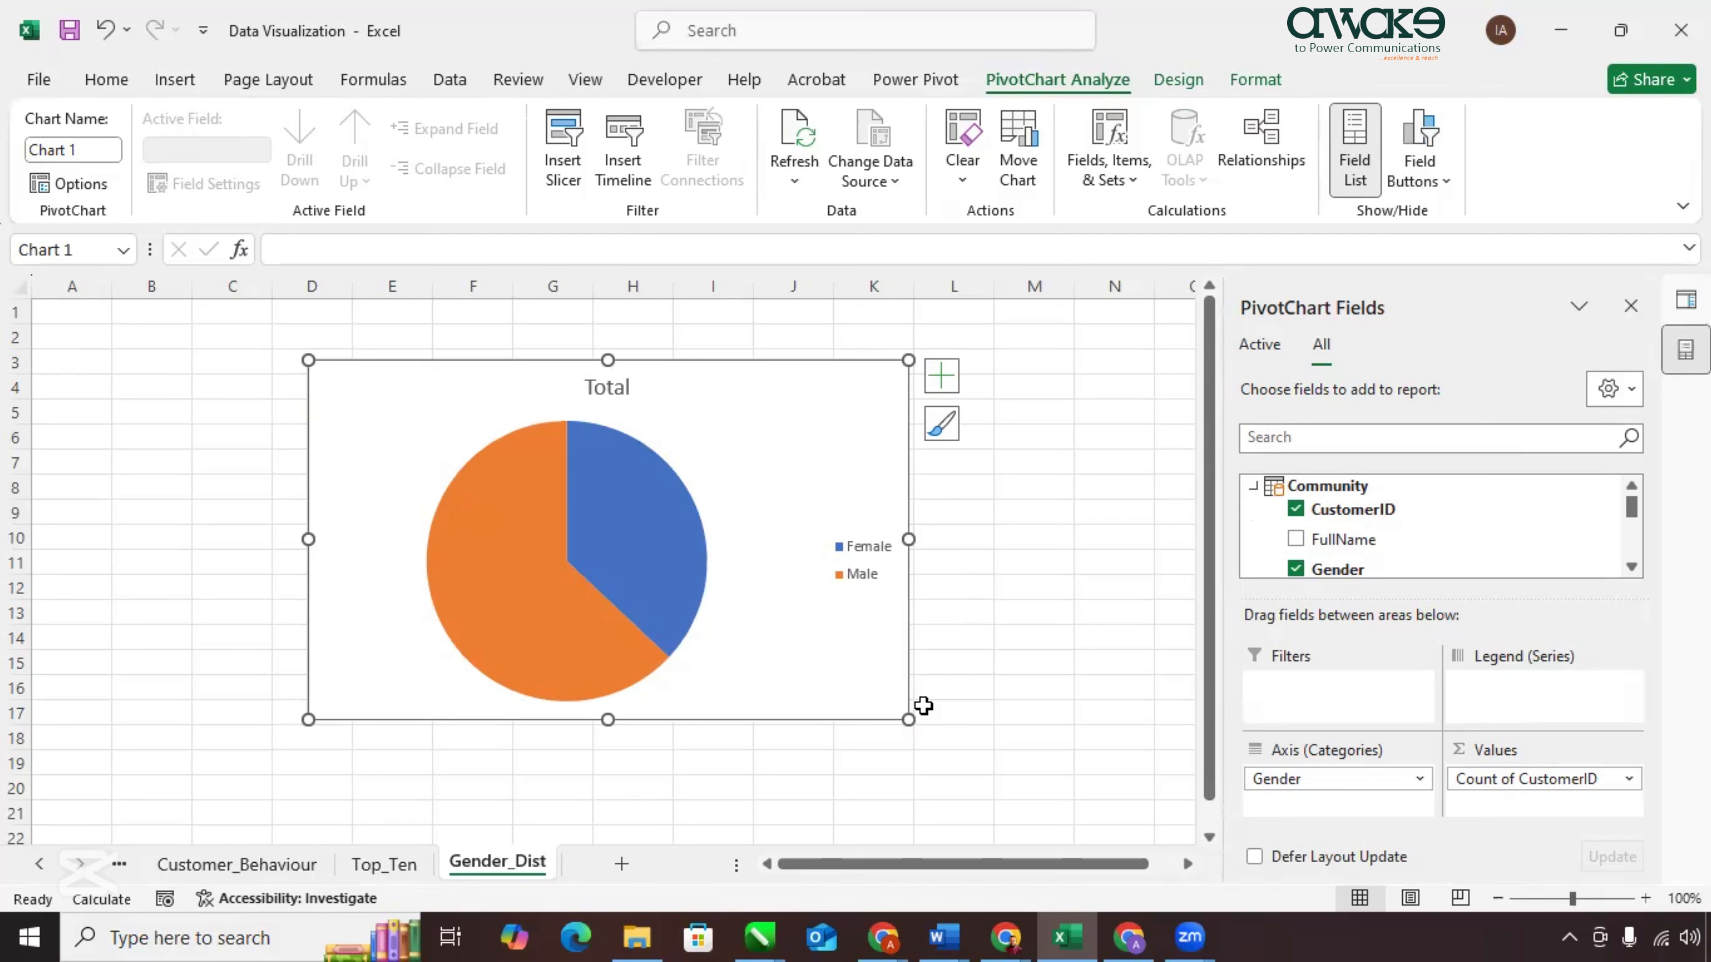
Add a new worksheet after Gender_Dist and name it Orders_By_Region.
click(622, 864)
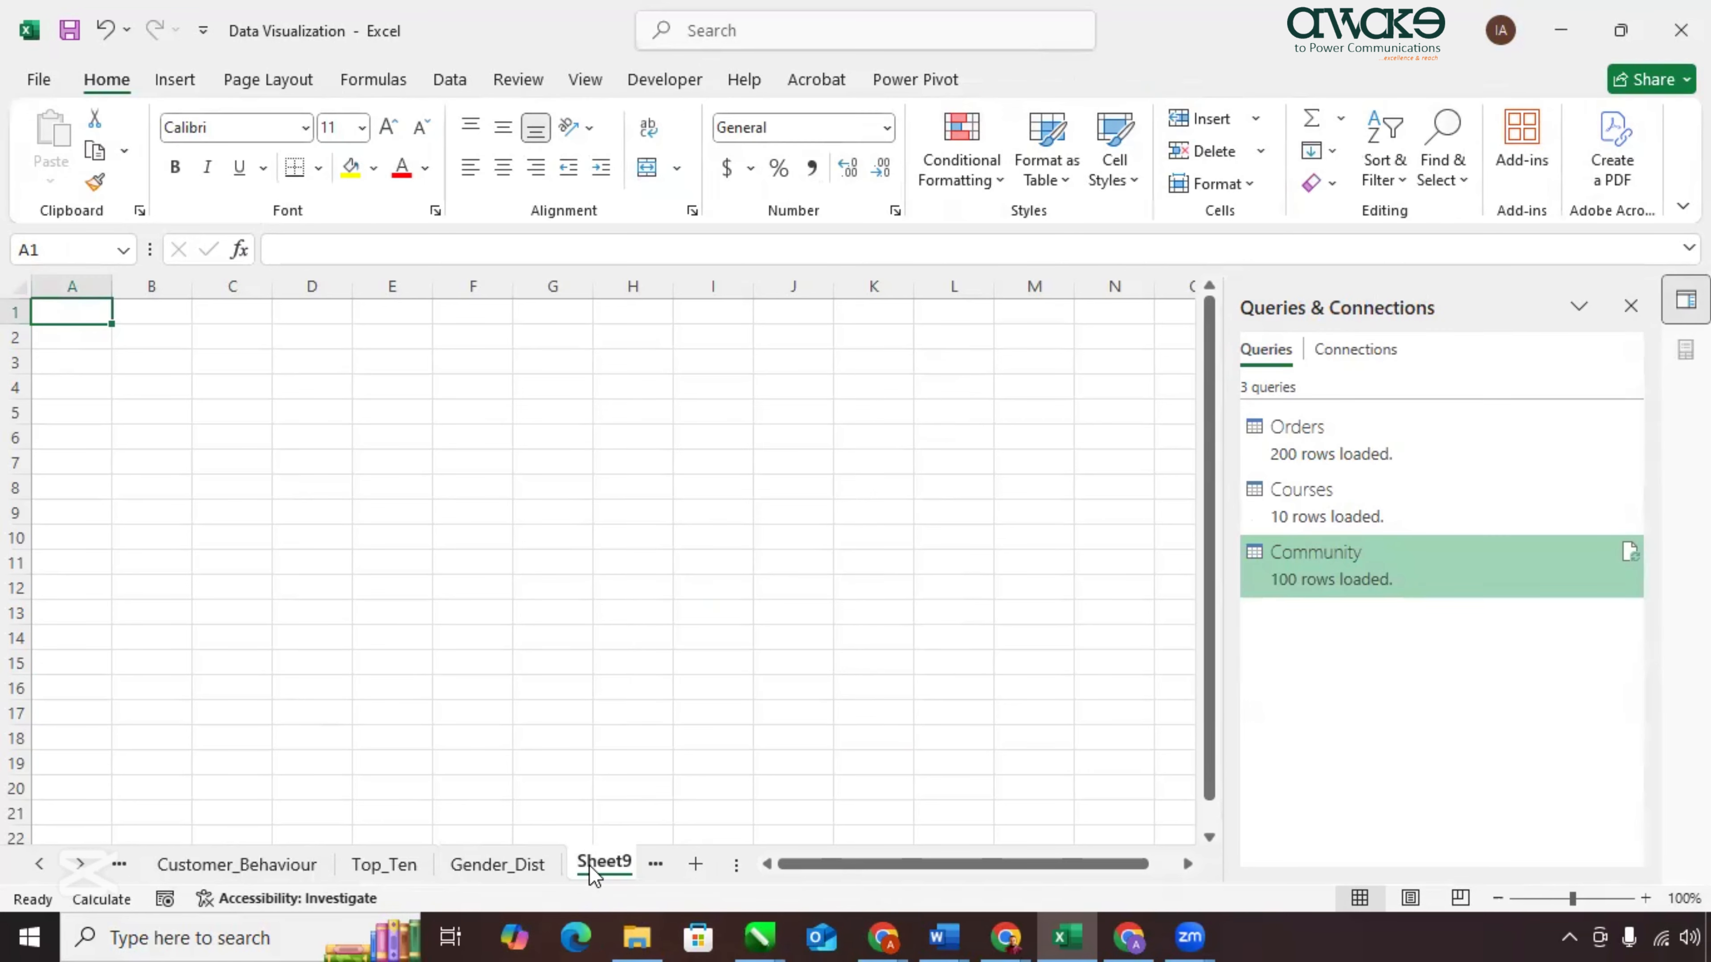
double_click(417, 868)
text(O)
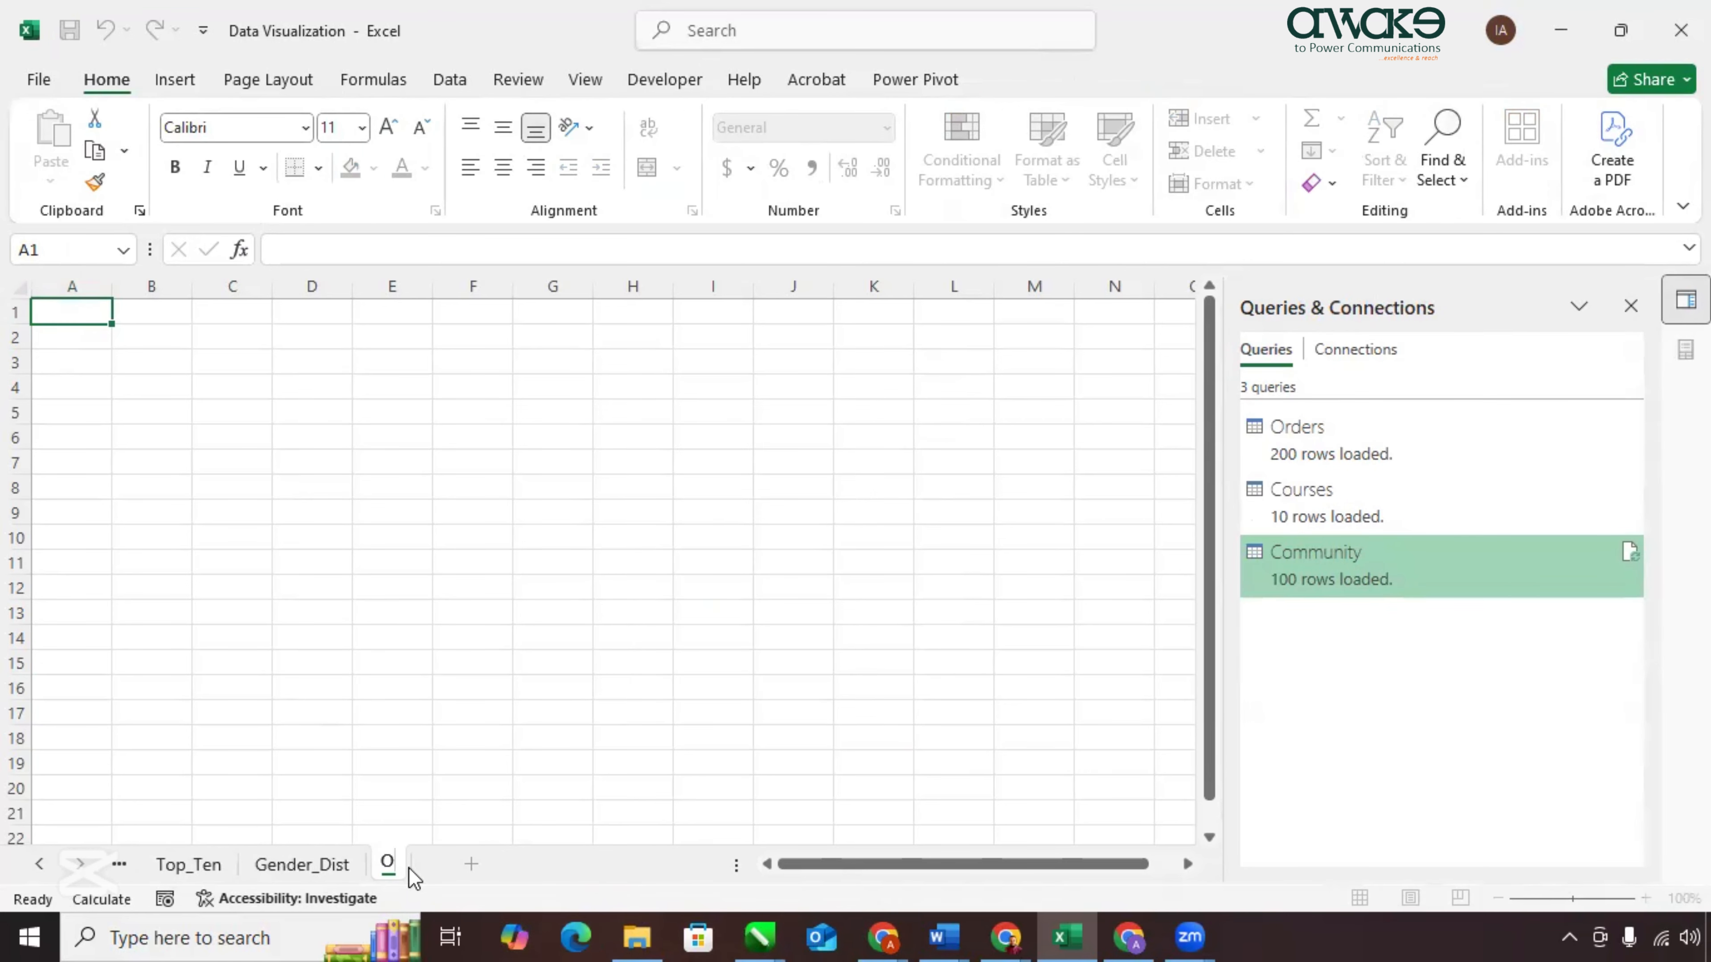
text(rders_By_Region)
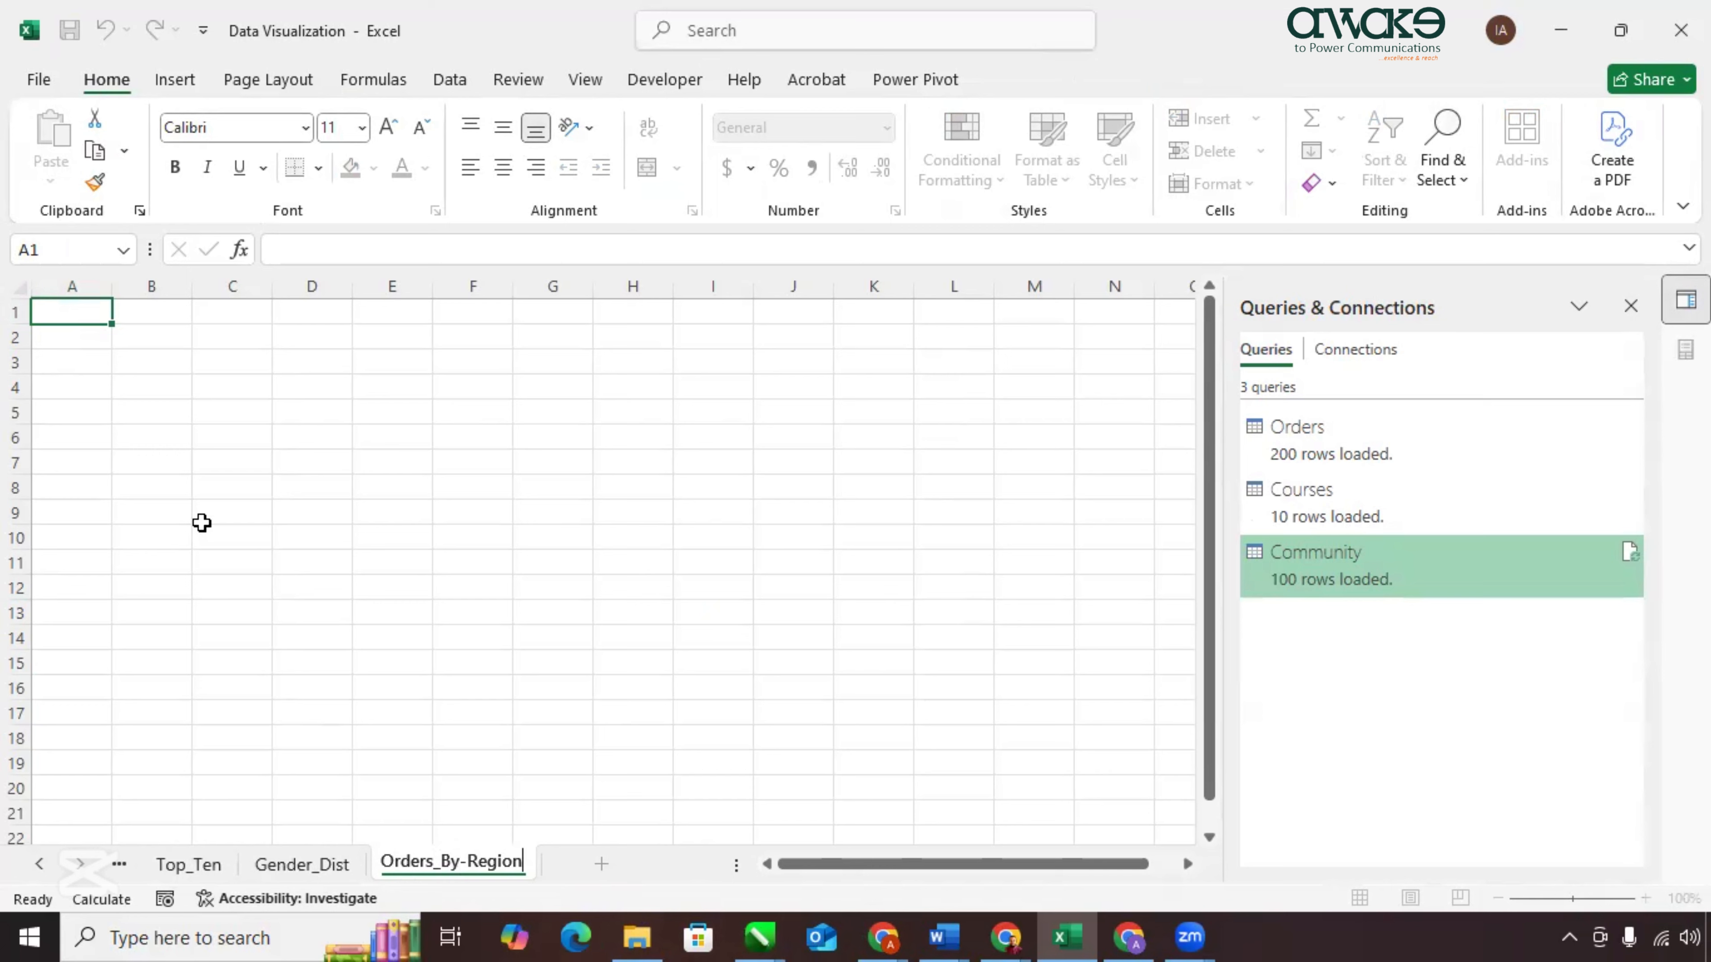
Insert a PivotChart based on the workbook's Data Model at cell A4 of the Orders_By_Region sheet.
click(71, 387)
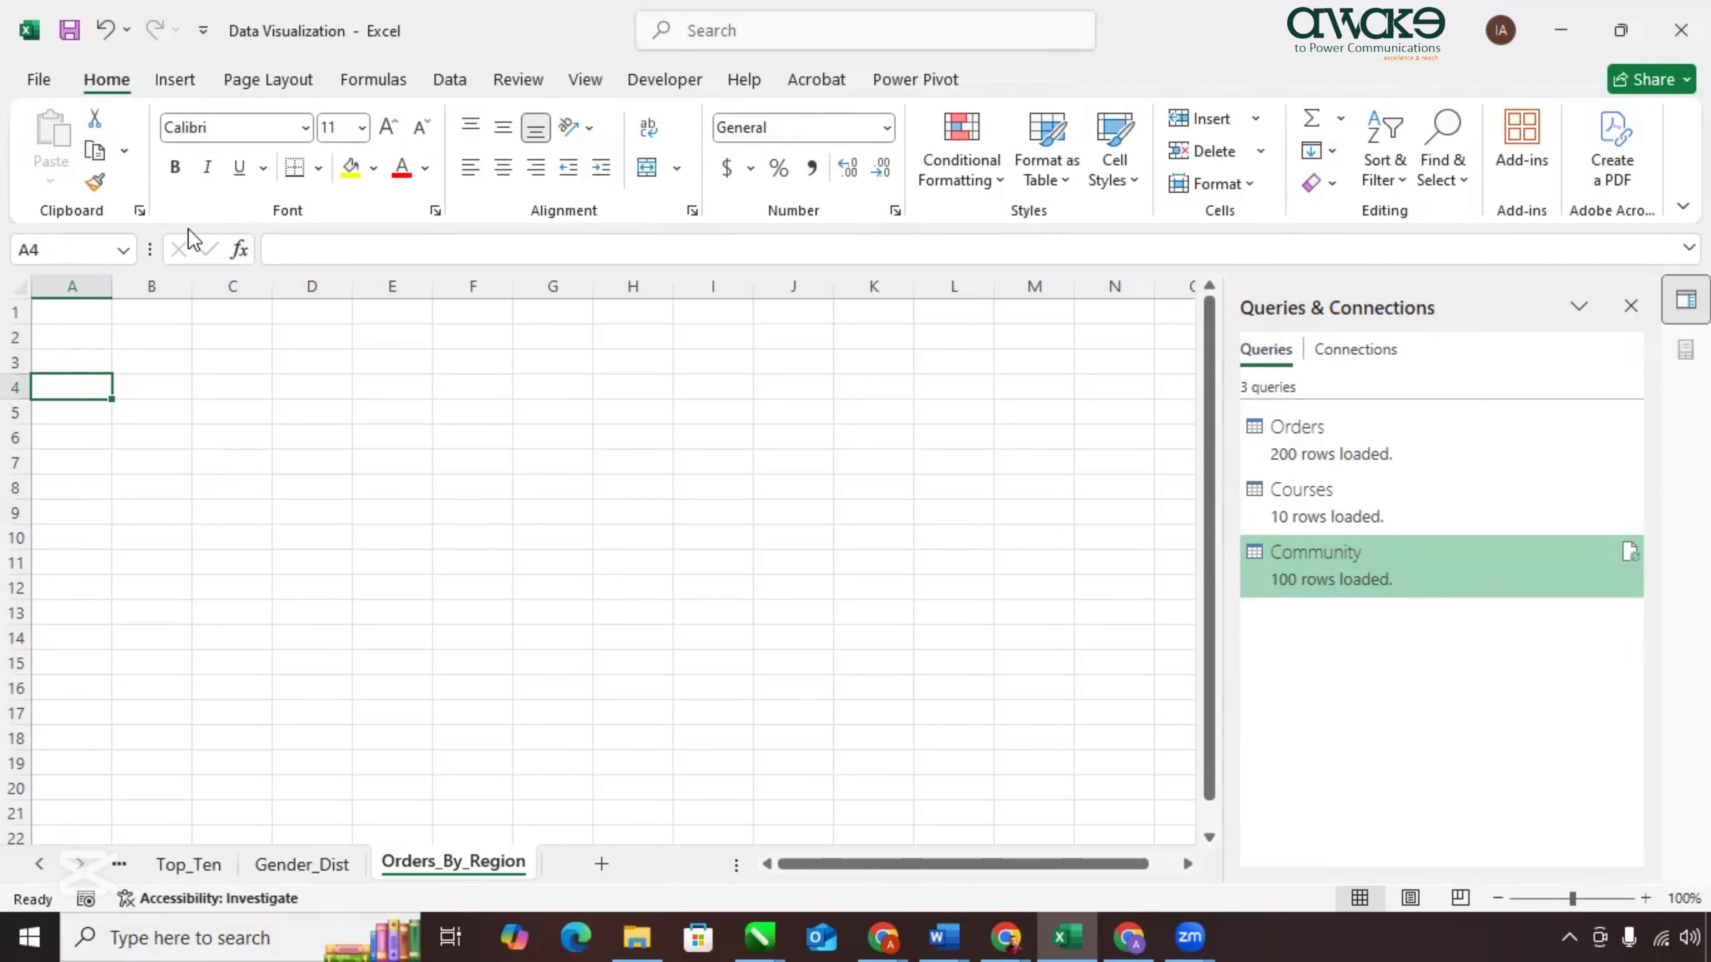
click(180, 80)
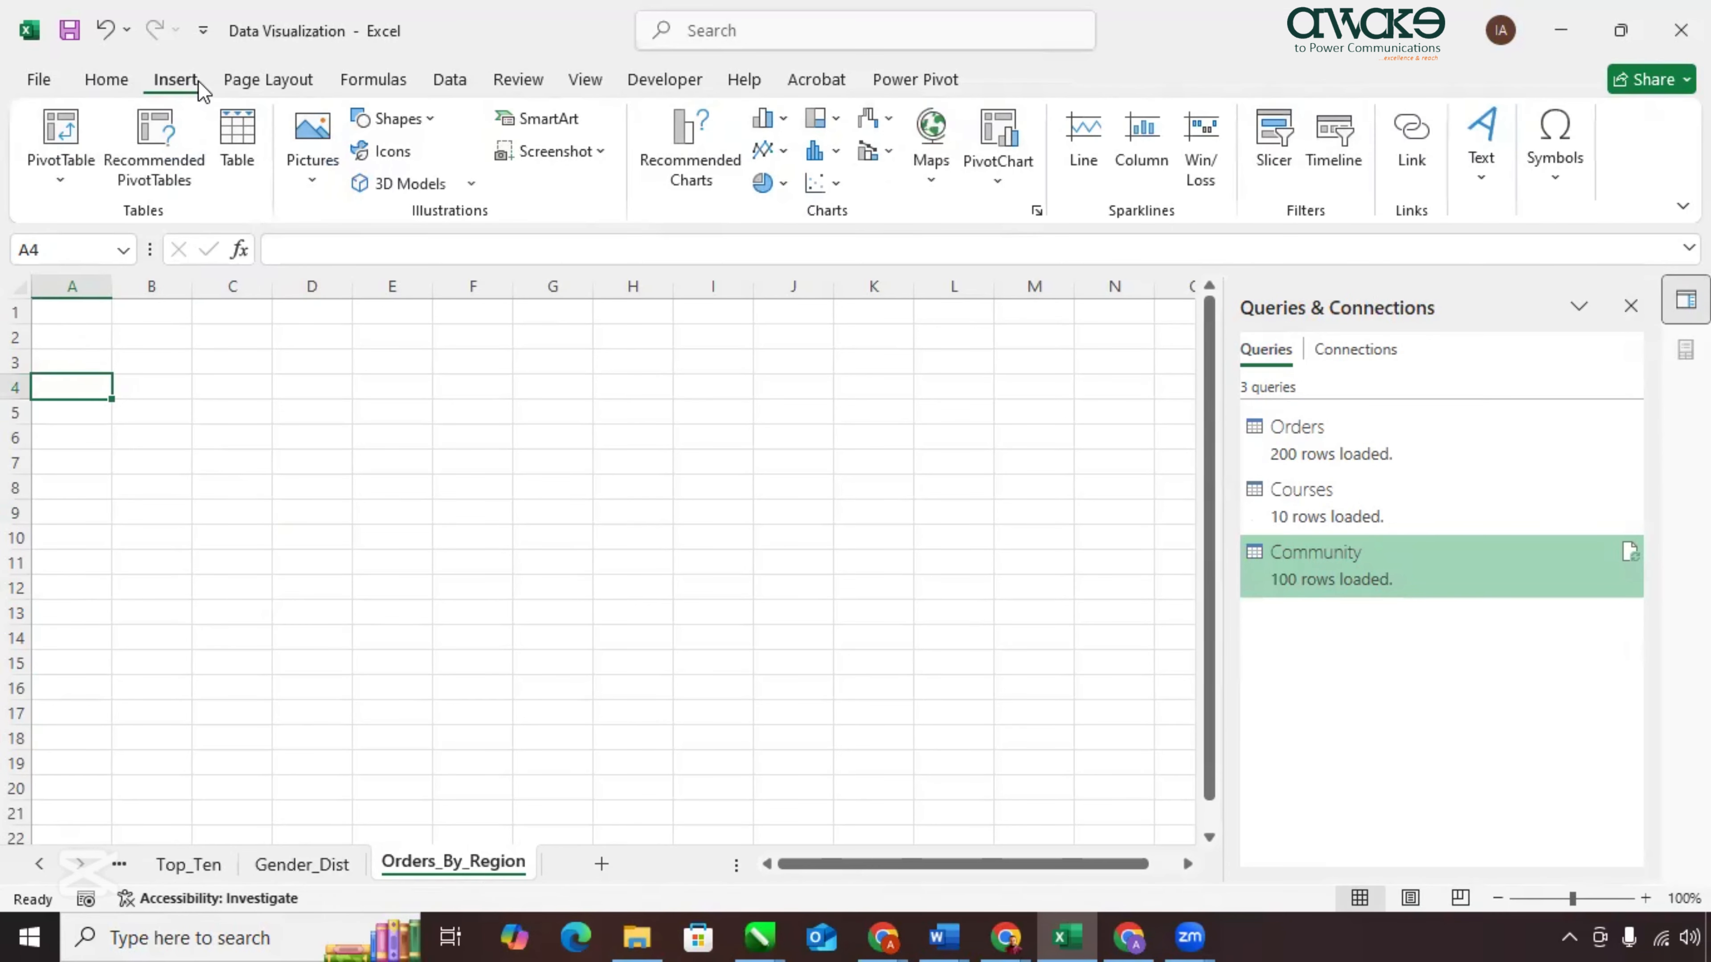
click(1017, 138)
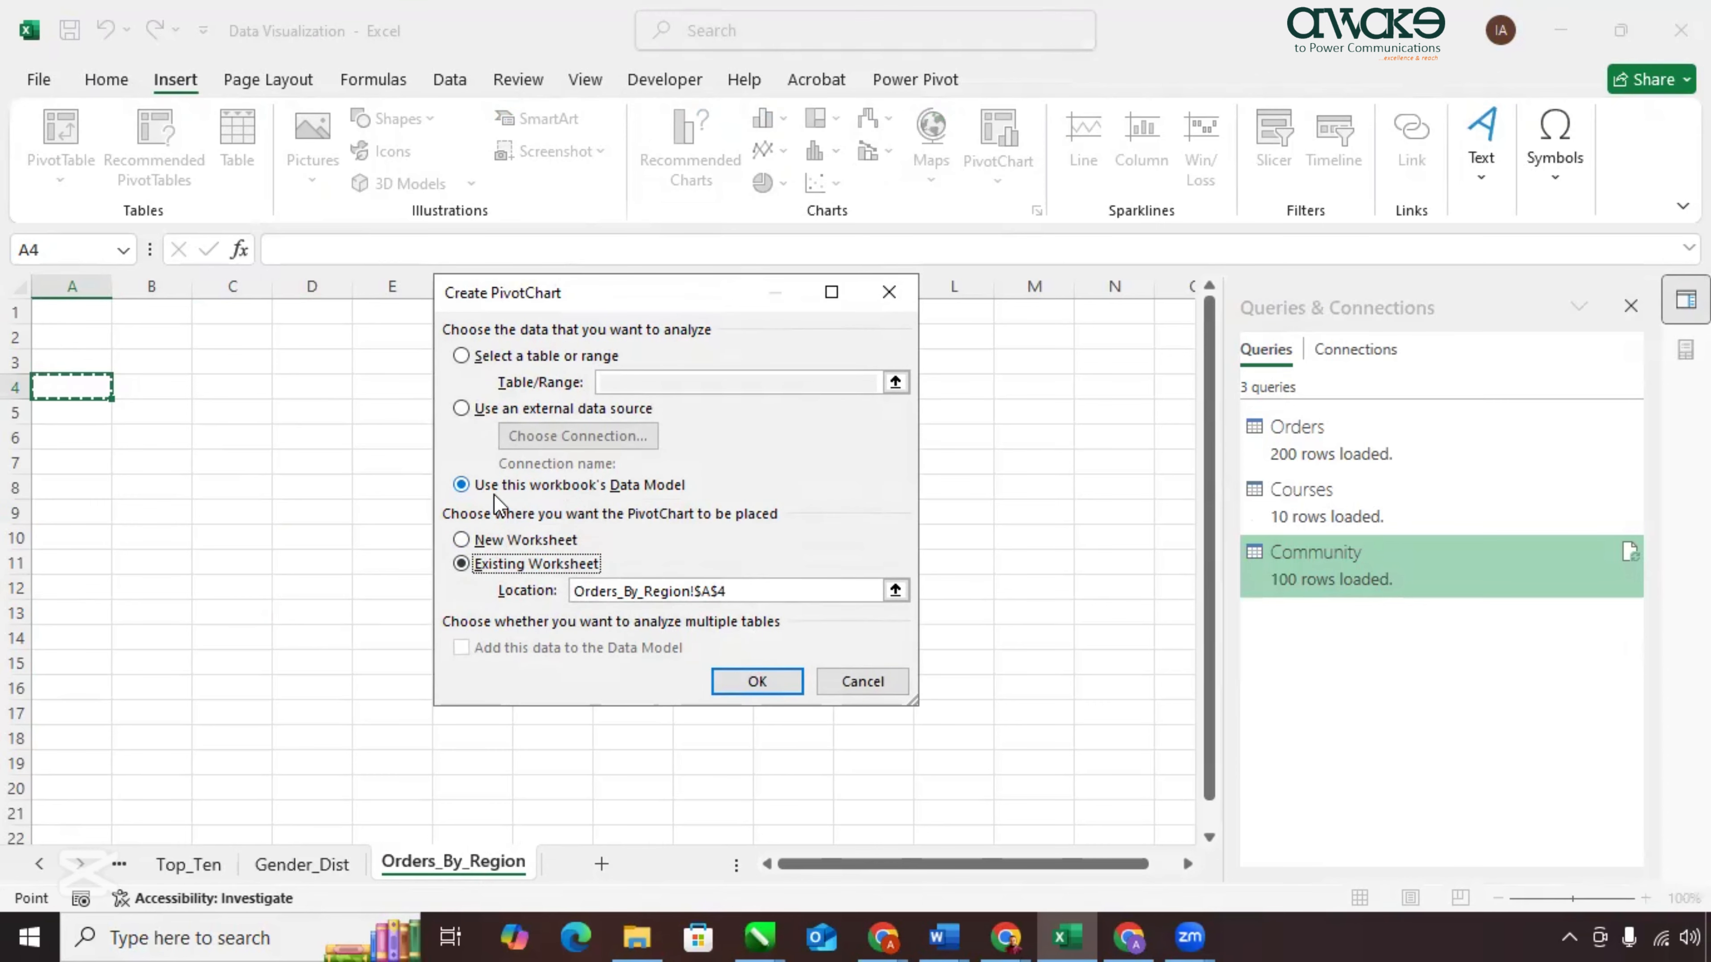
click(737, 681)
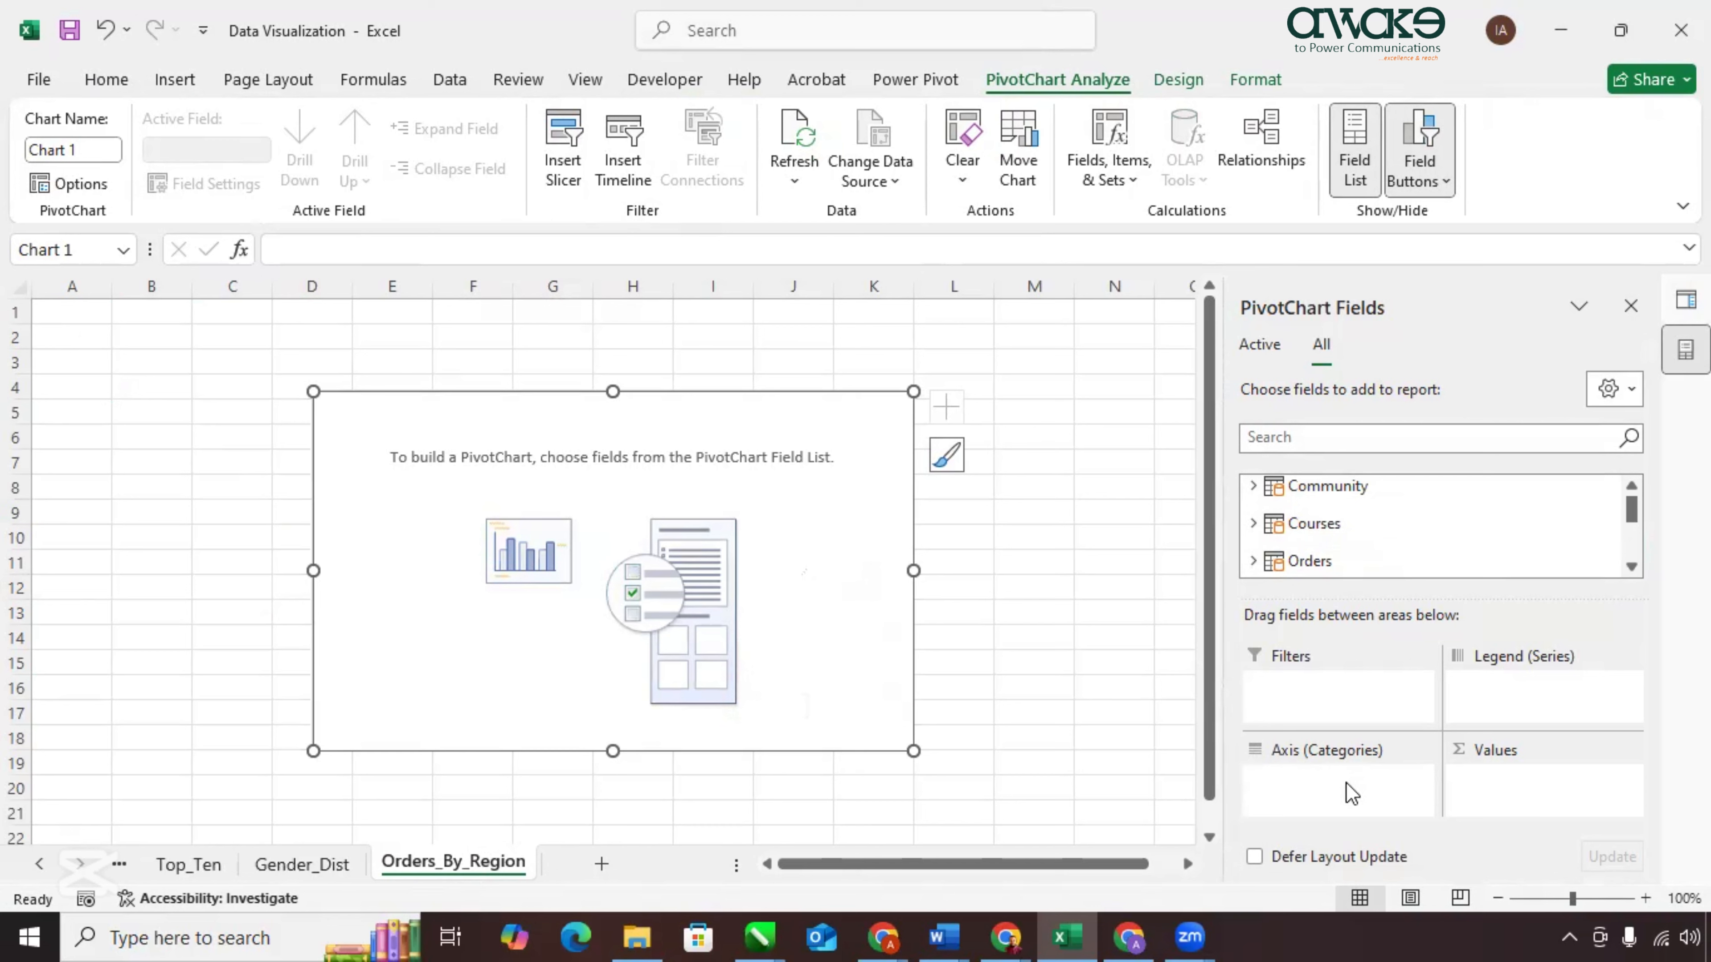
Add Region from the Community table to the new PivotChart's axis categories.
click(1253, 486)
scroll(1346, 507, down, 3)
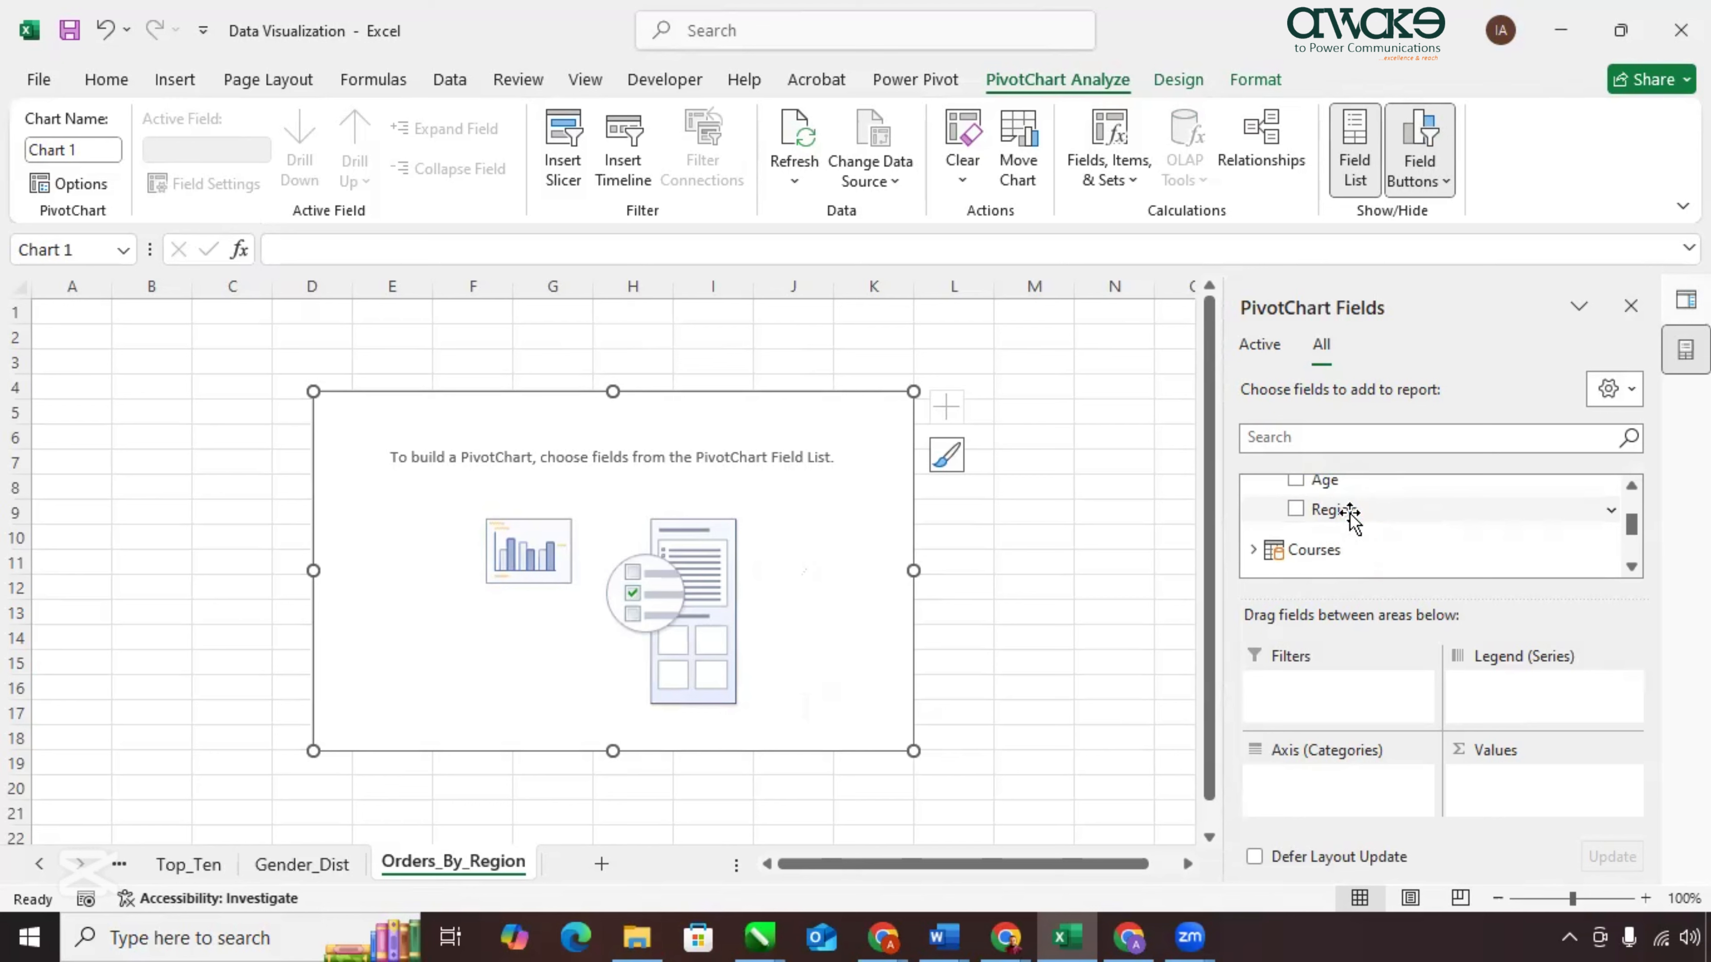
drag(1351, 514, 1378, 793)
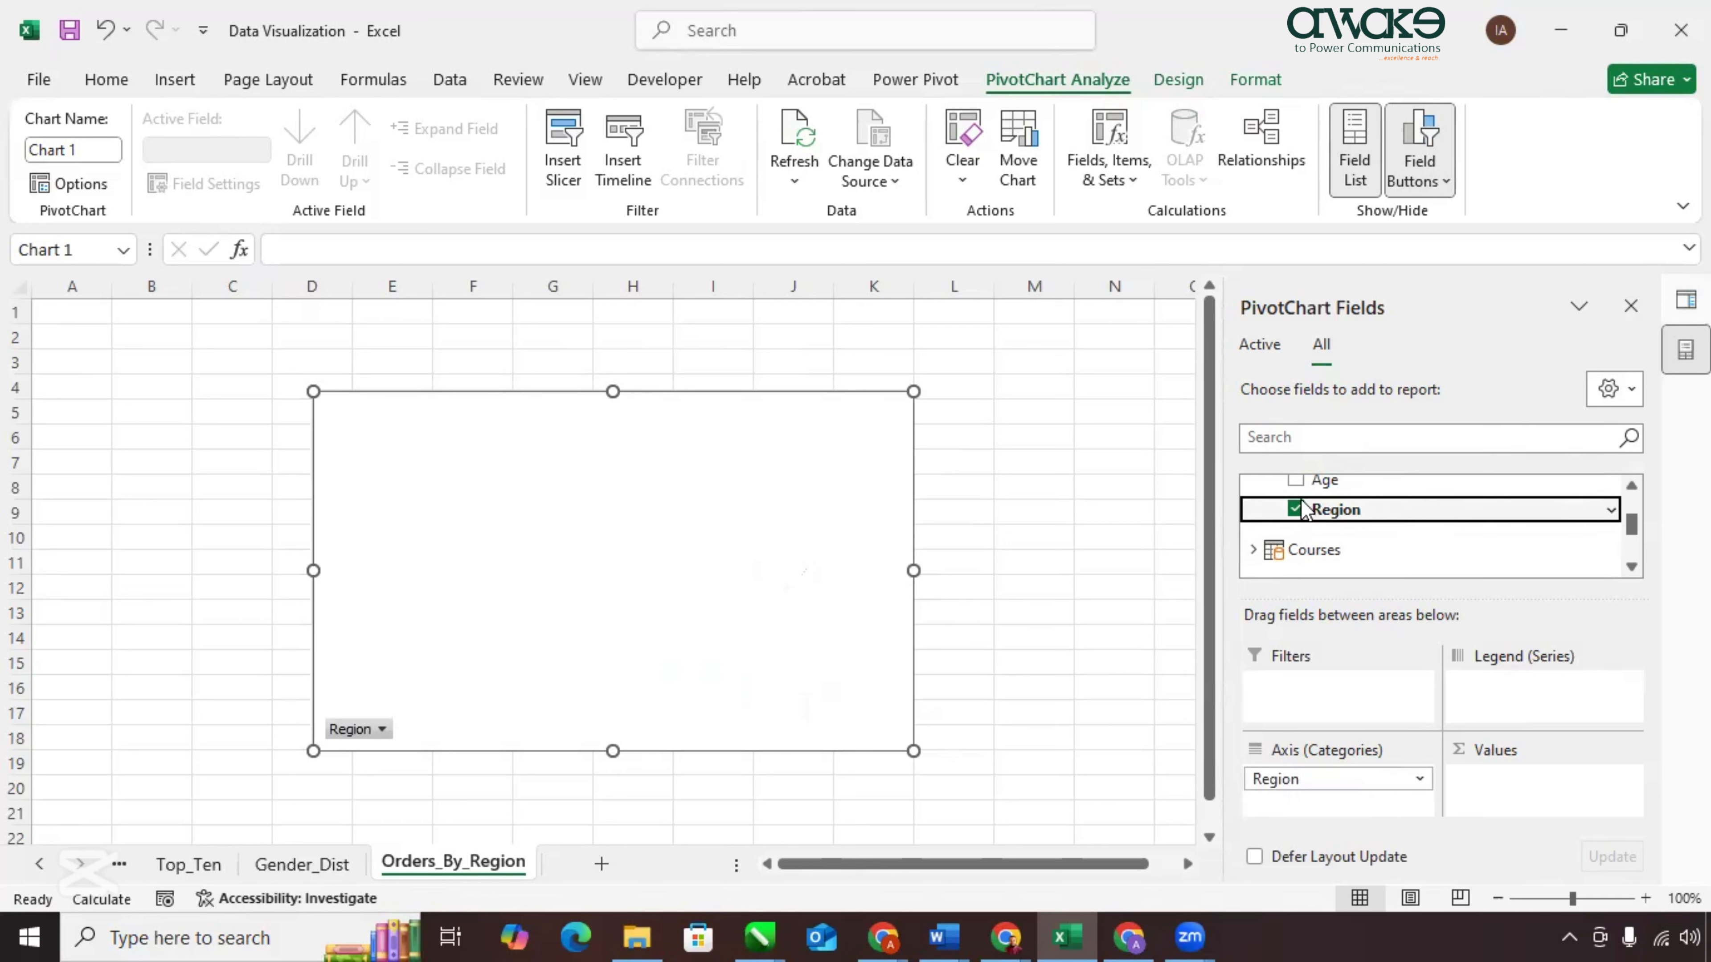
Add OrderCount from the Orders table to the region PivotChart's values as a sum.
scroll(1302, 499, up, 1)
scroll(1302, 511, up, 2)
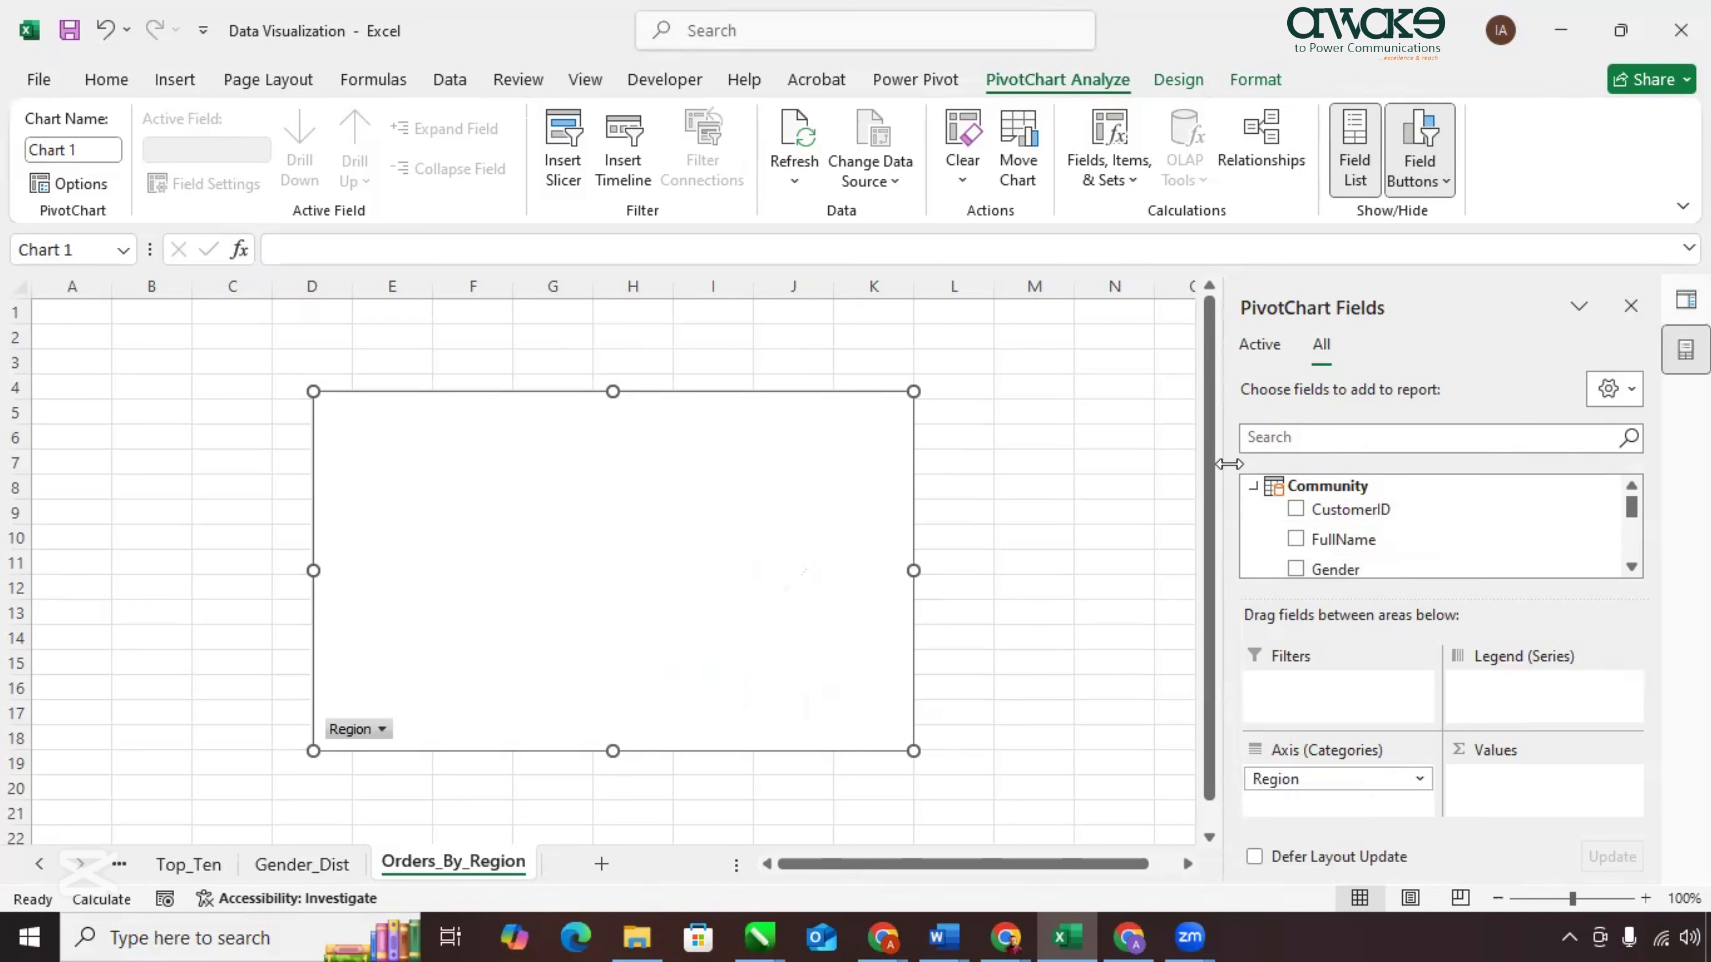
click(1252, 487)
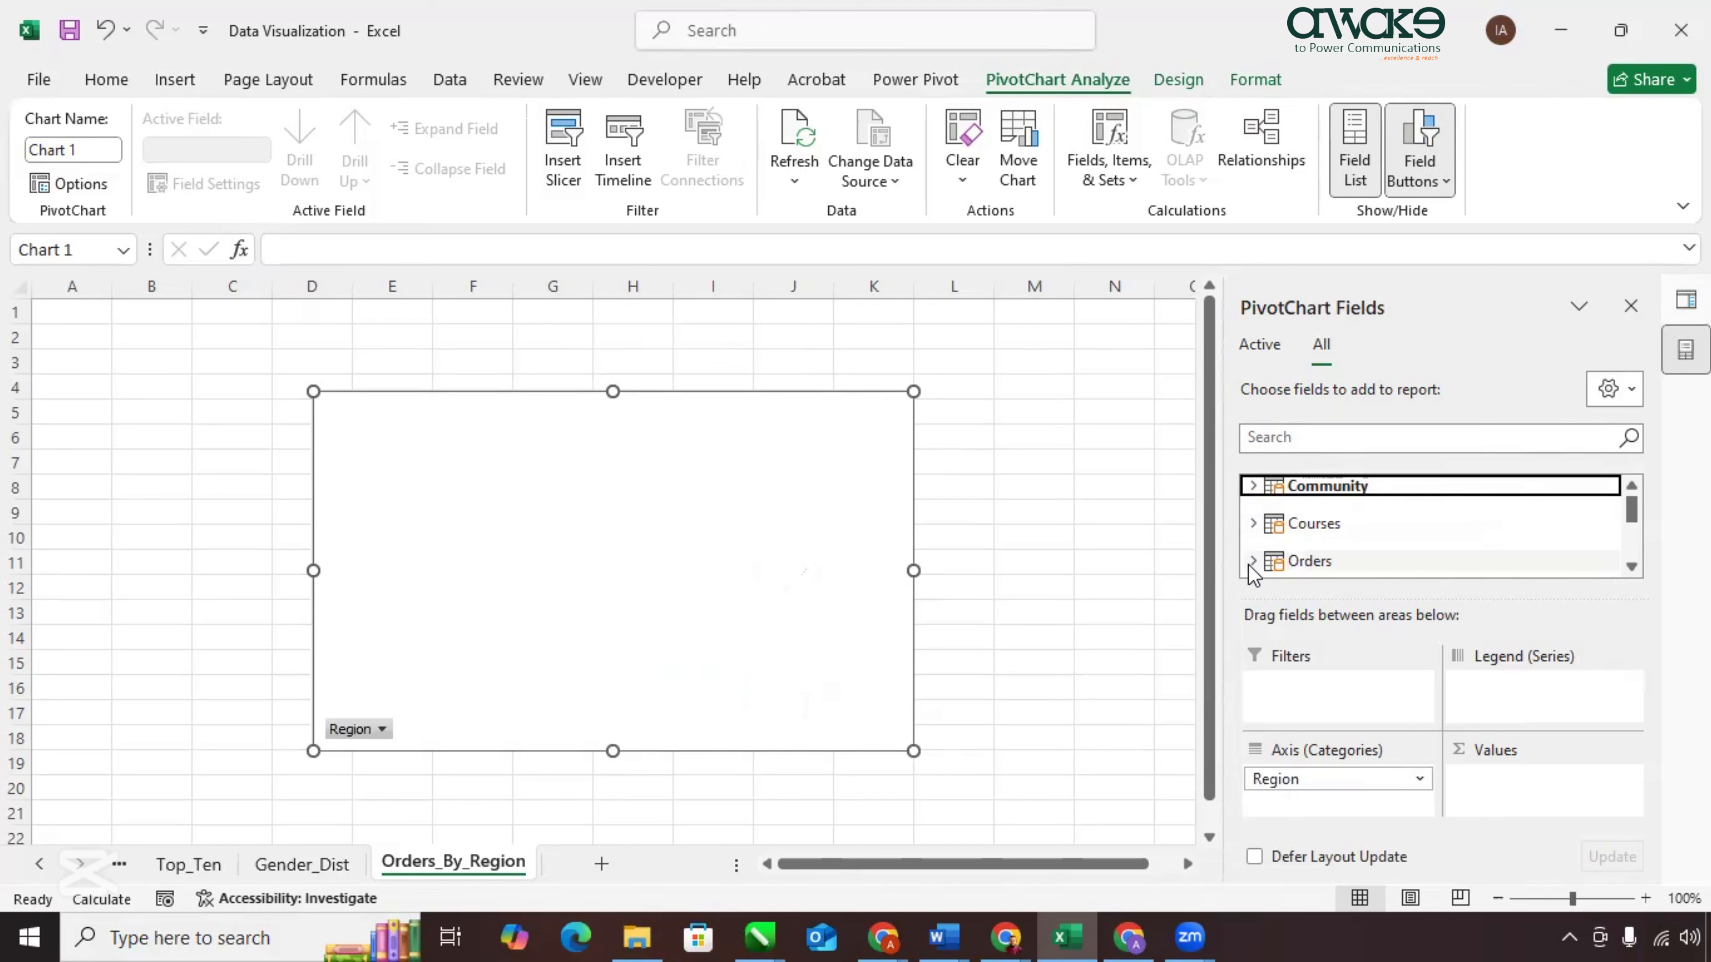
click(1252, 564)
scroll(1345, 521, down, 1)
scroll(1345, 521, down, 1)
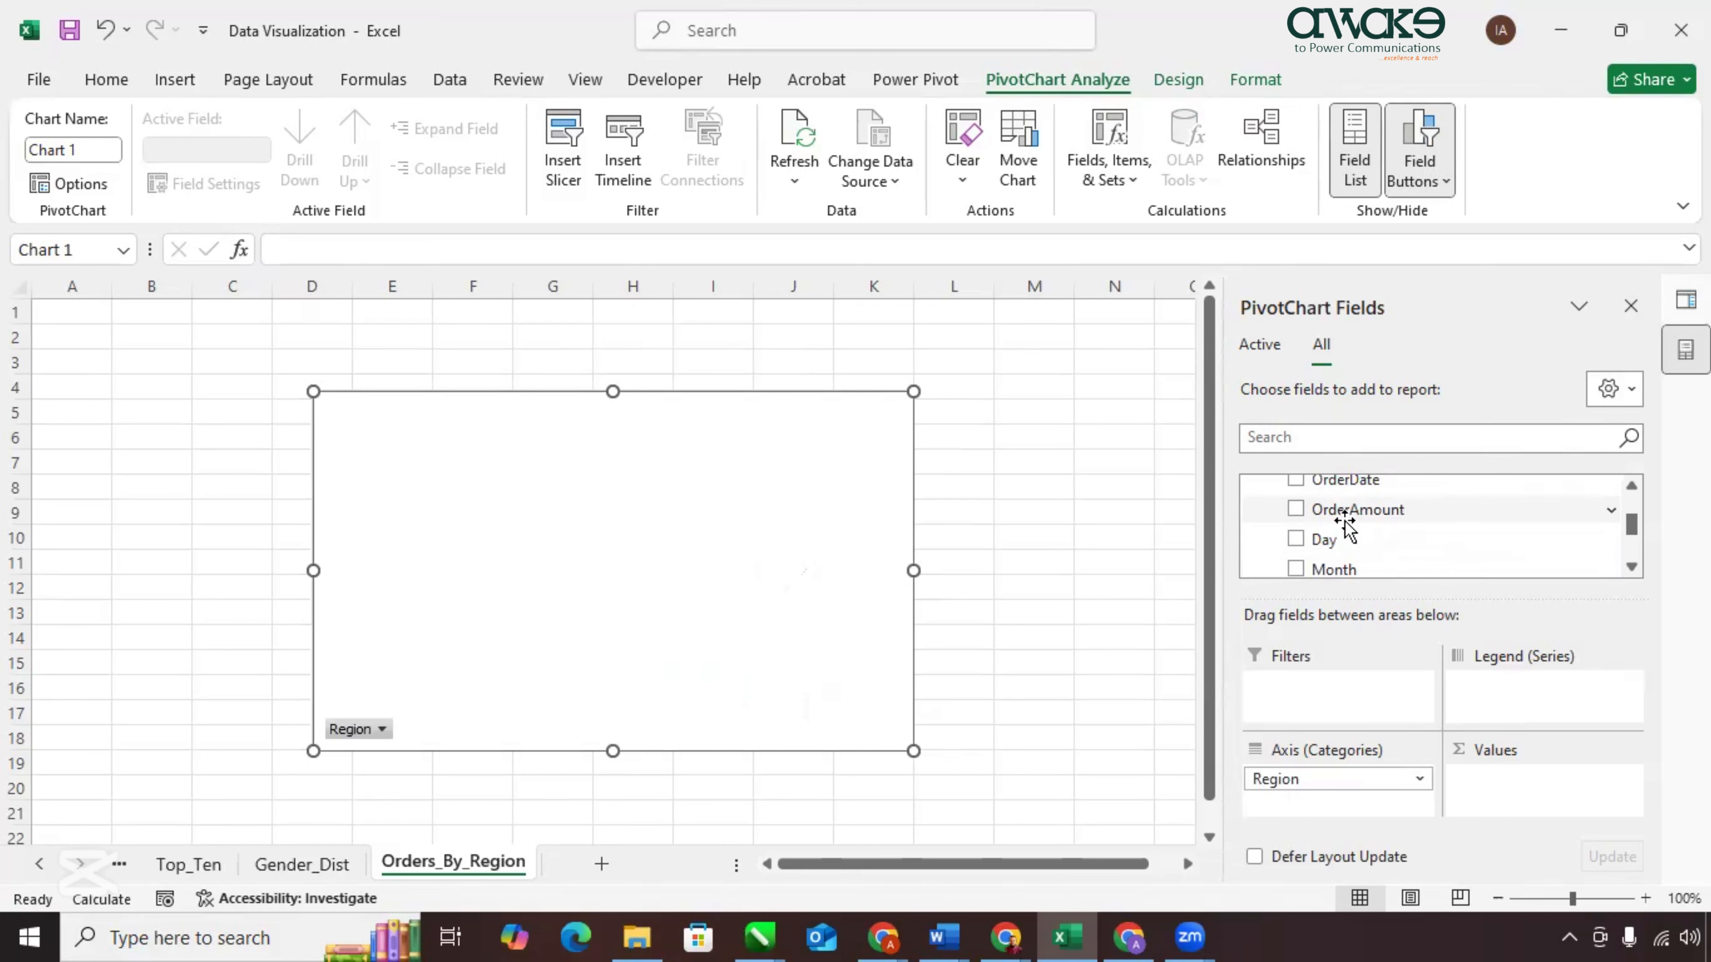
scroll(1341, 540, down, 1)
drag(1374, 571, 1544, 782)
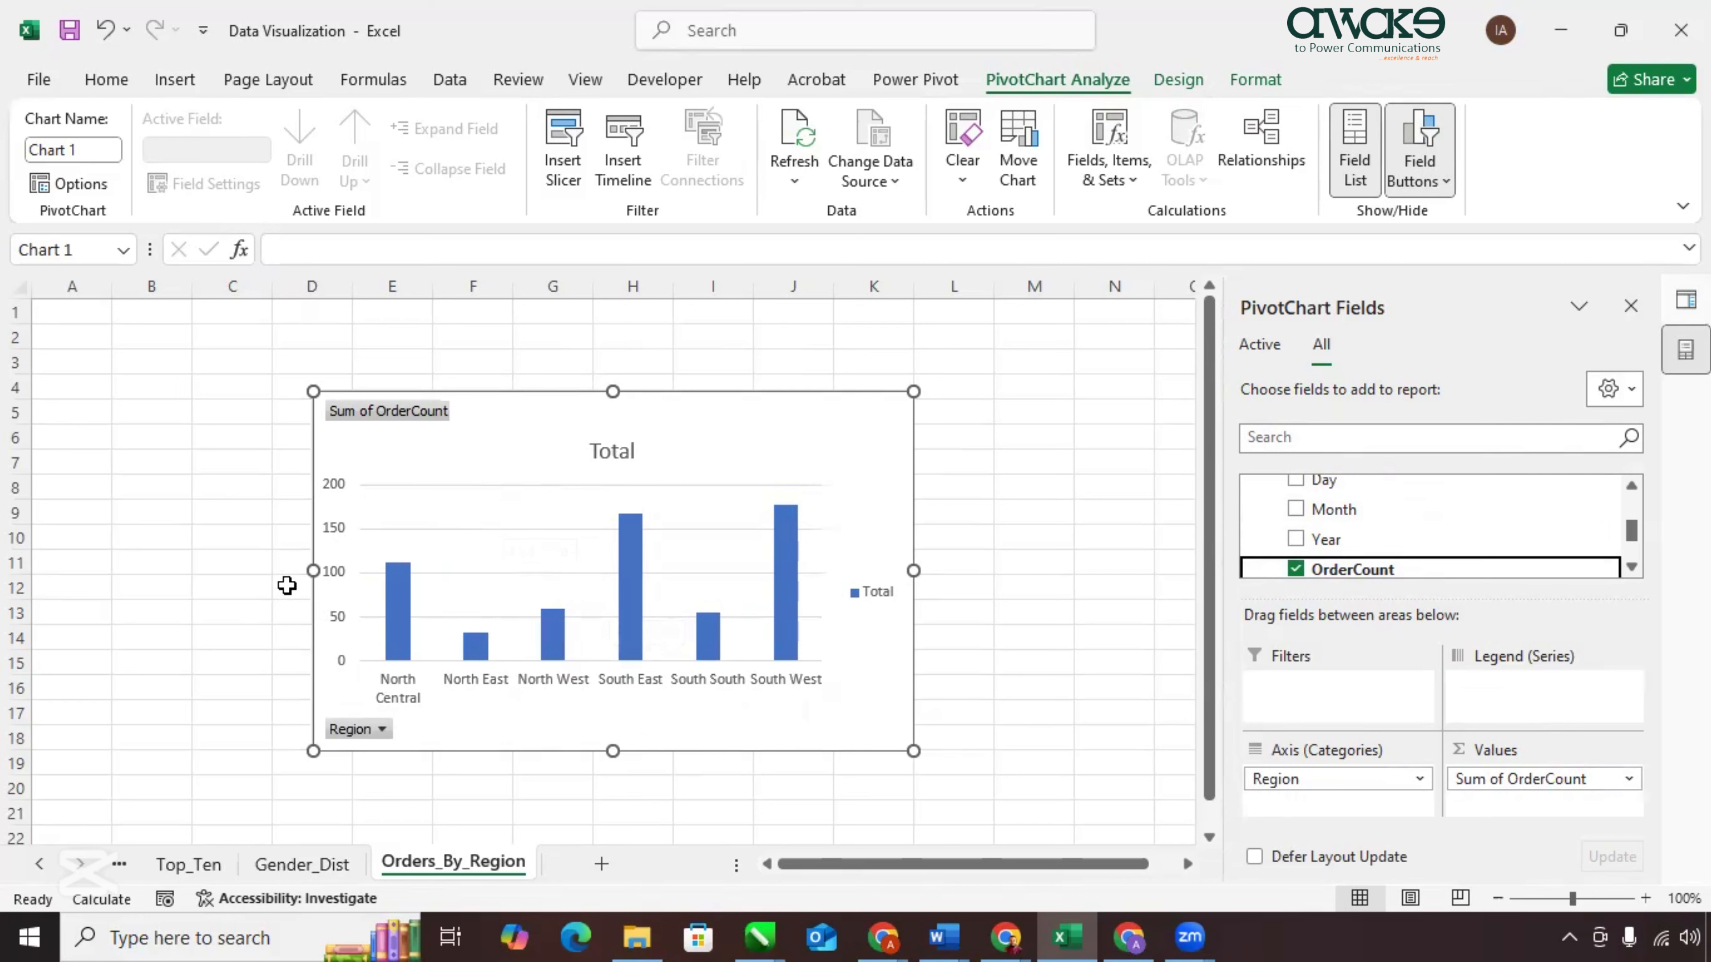
Sort the chart's regions in descending order by Sum of OrderCount.
click(384, 731)
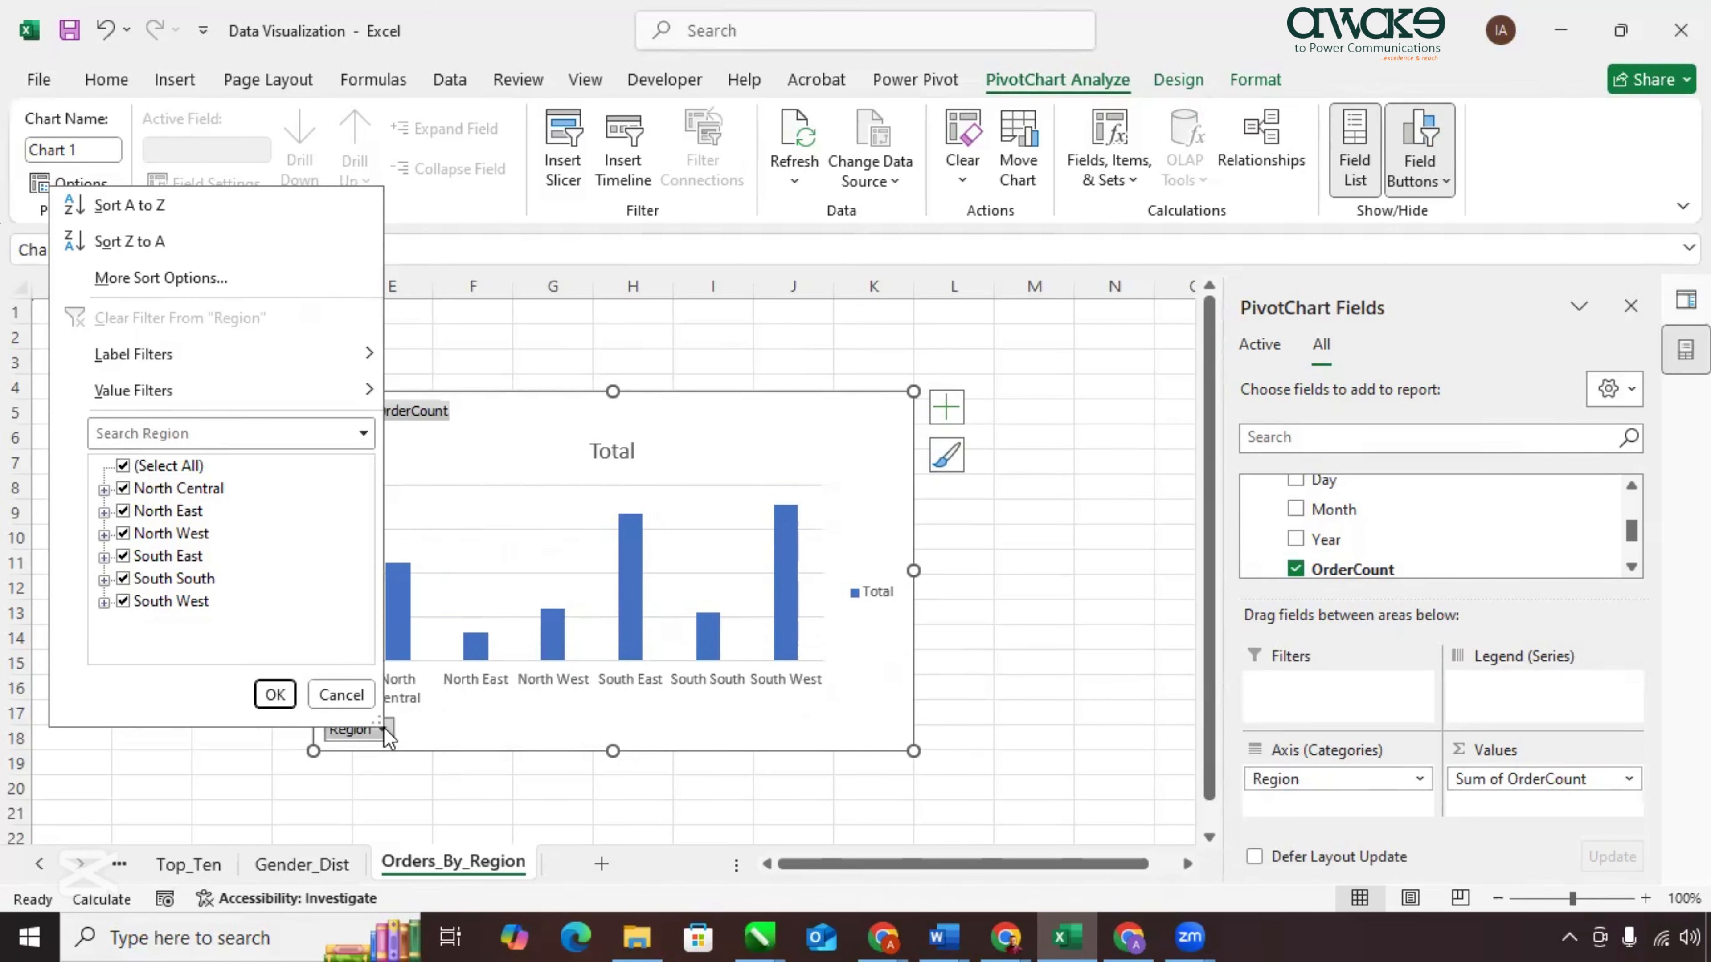
click(169, 279)
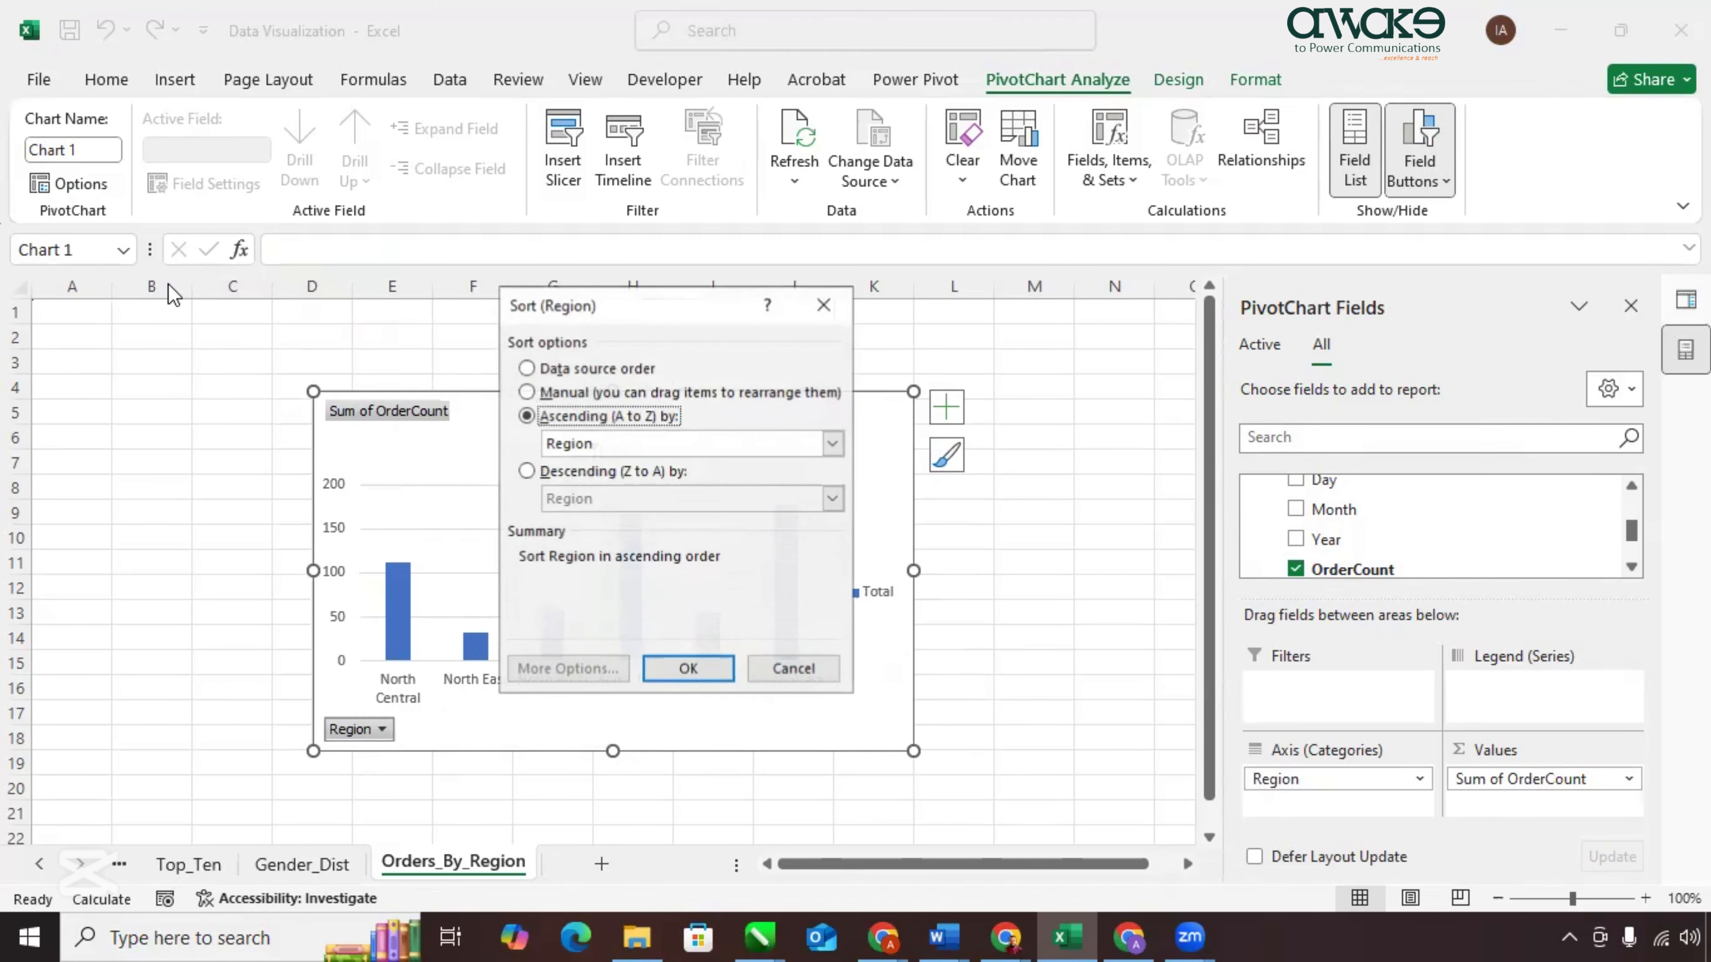
click(533, 471)
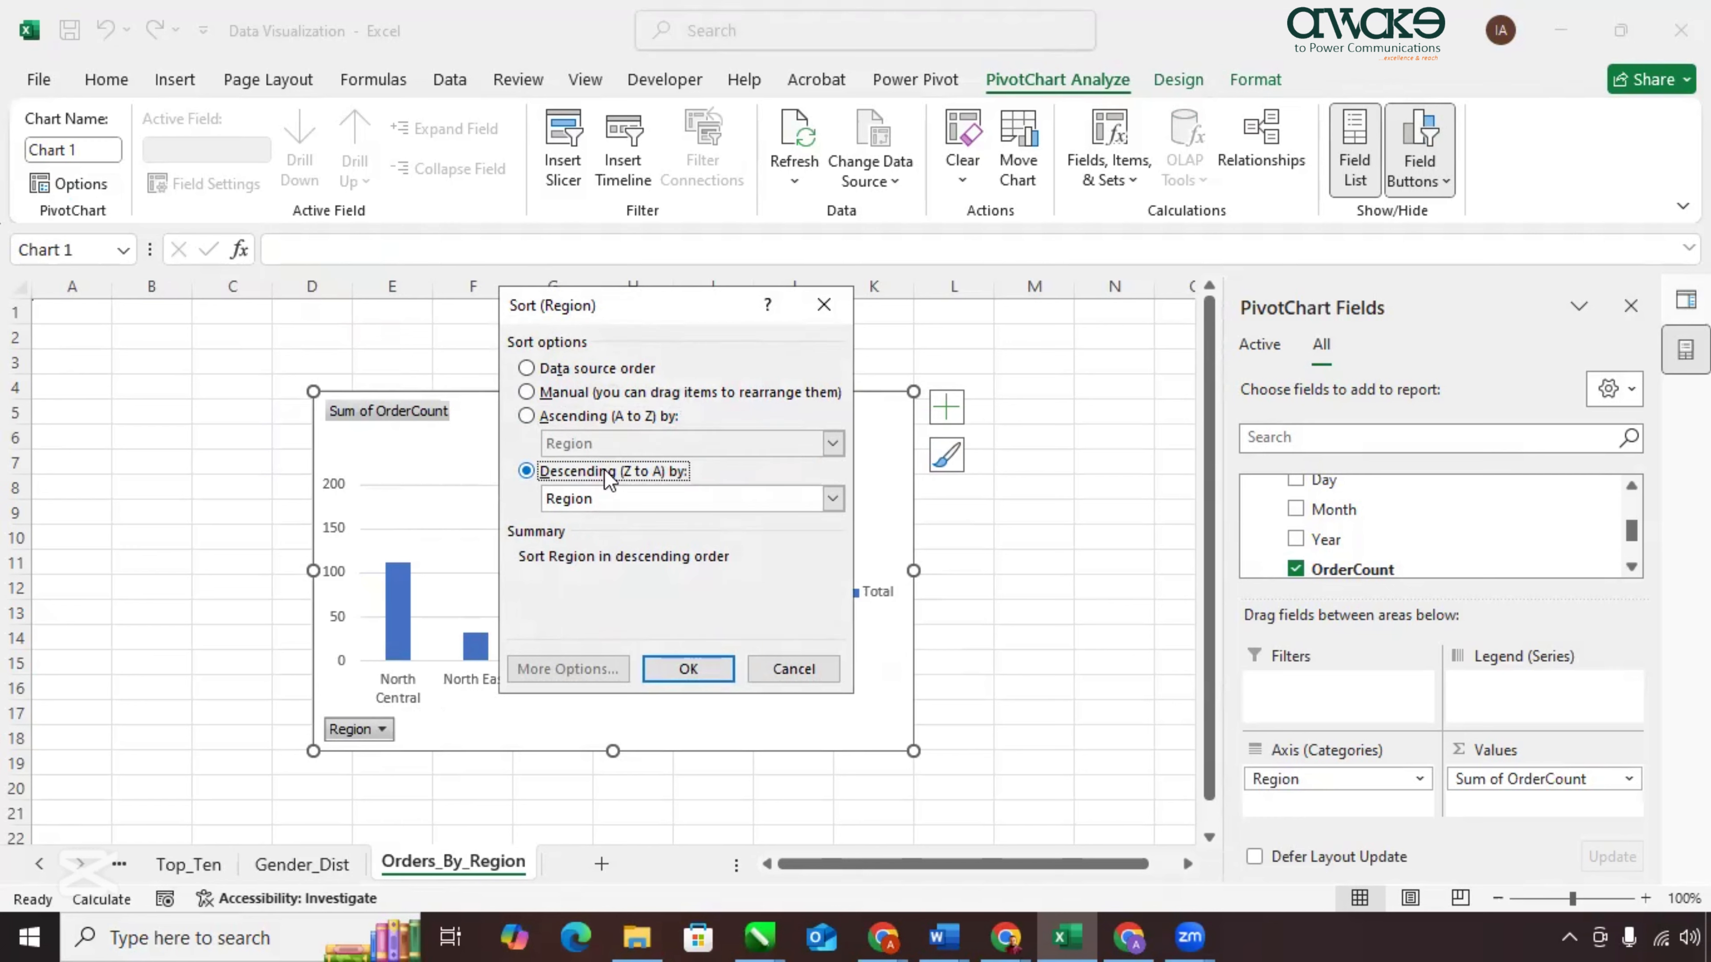
click(834, 500)
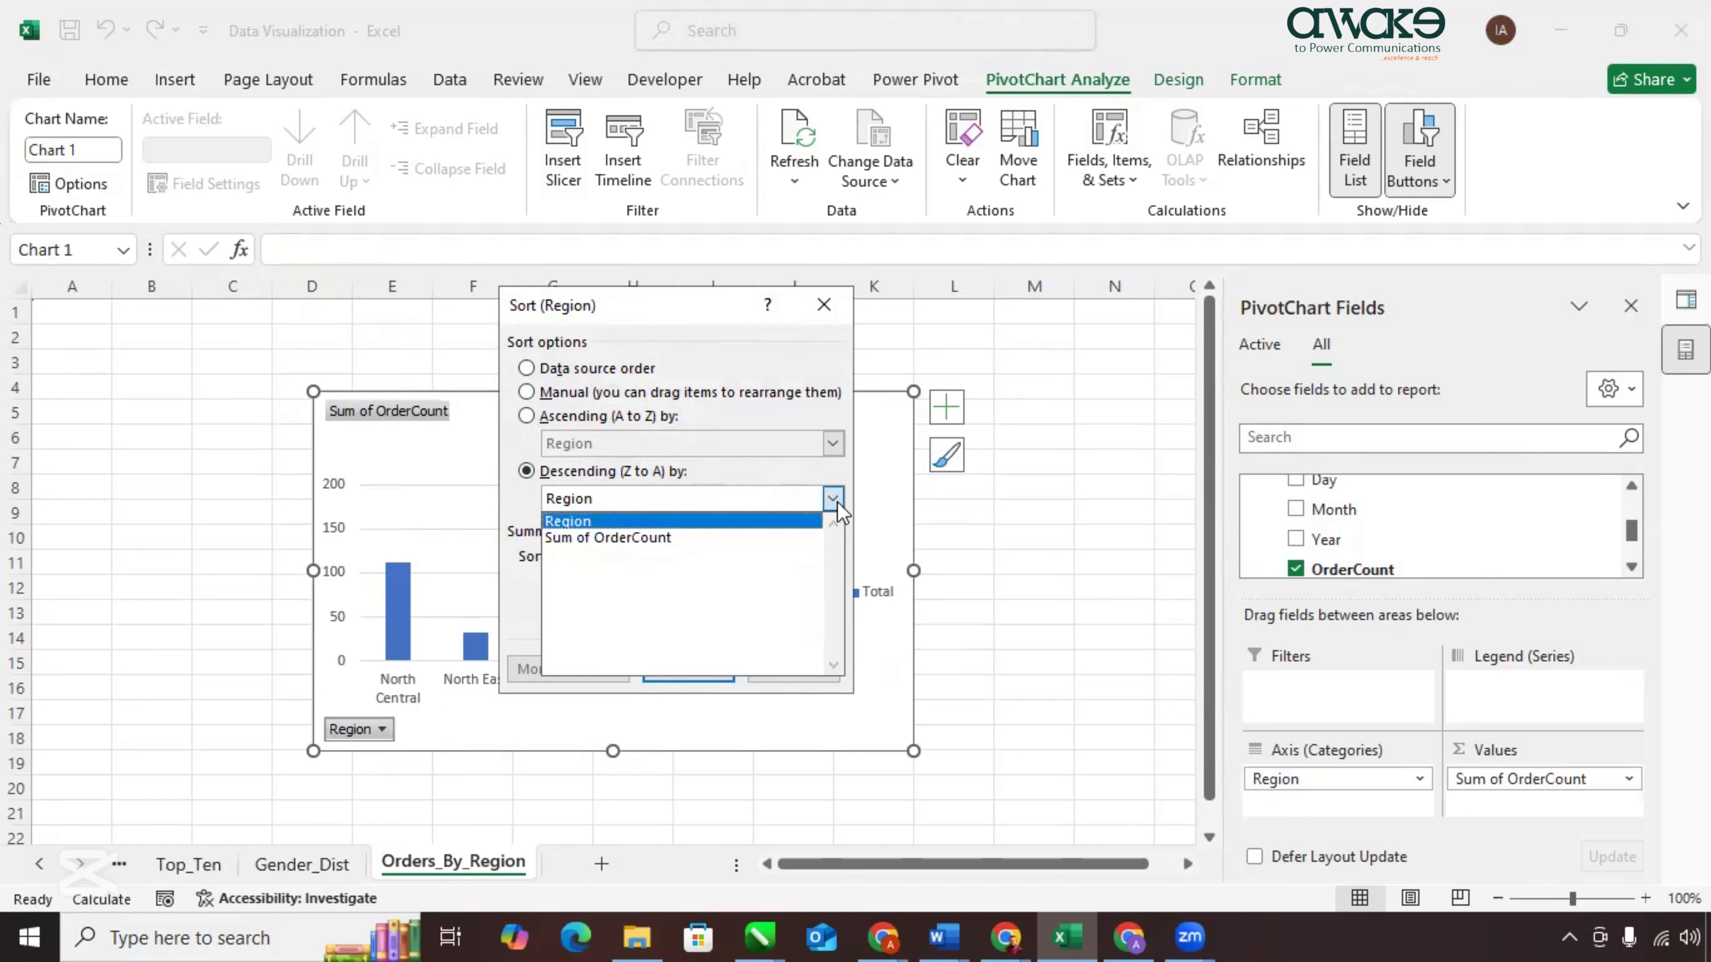
click(707, 538)
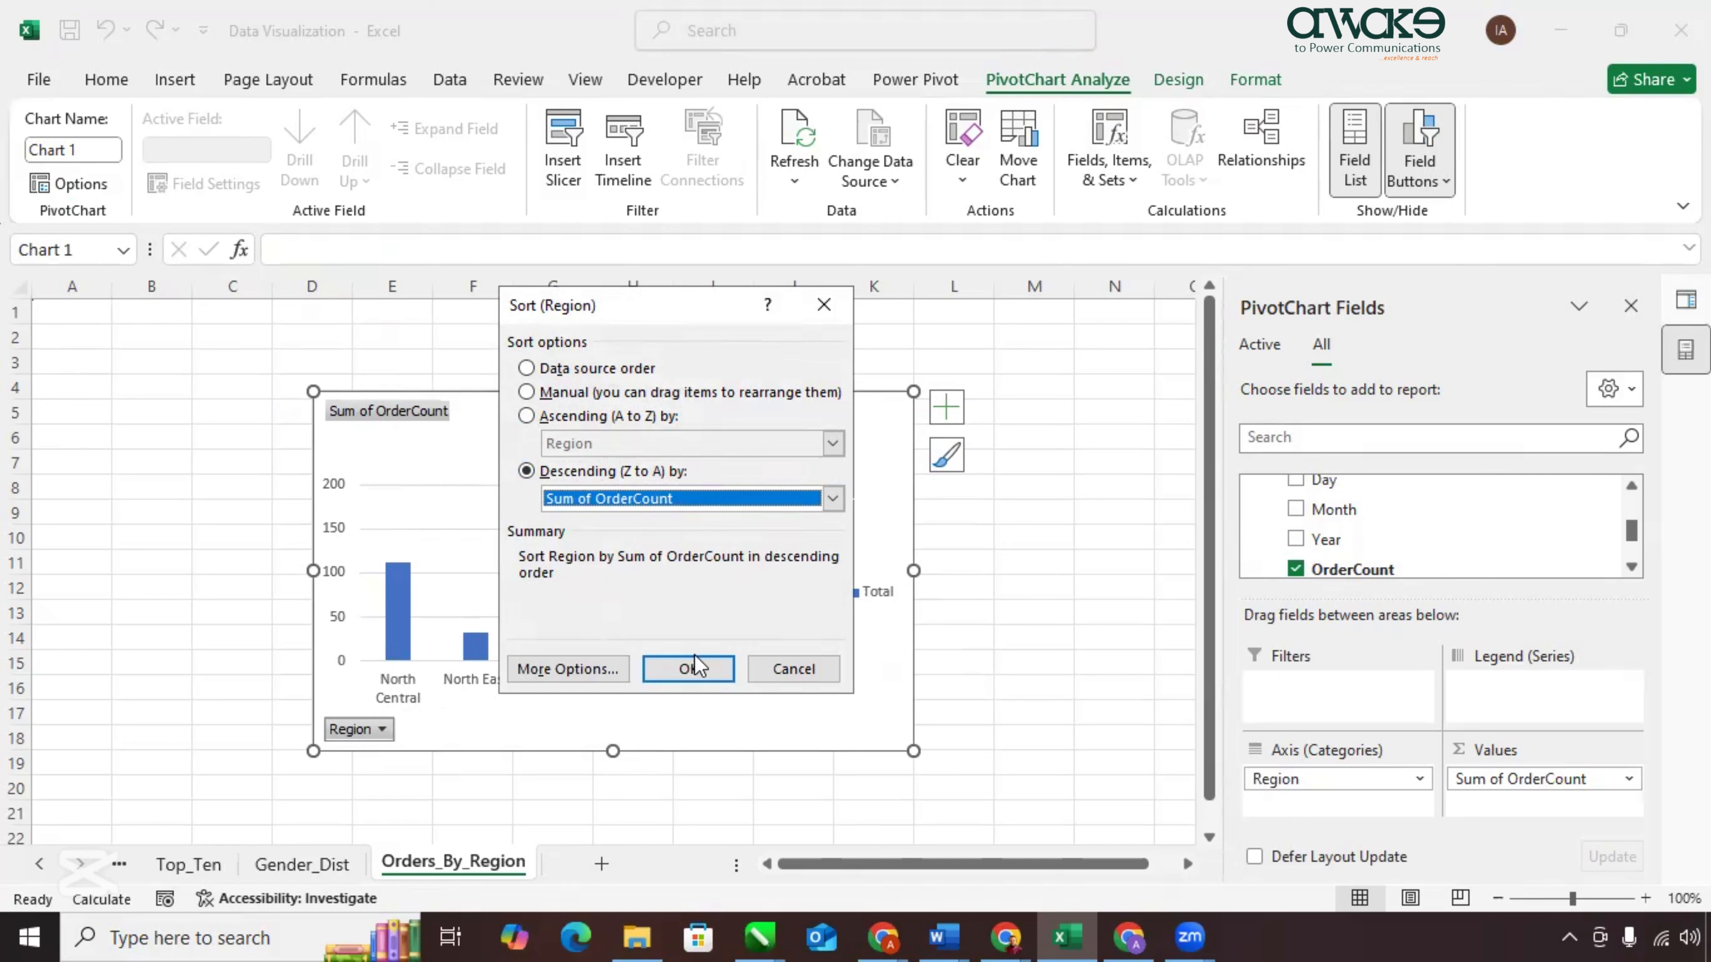
click(688, 669)
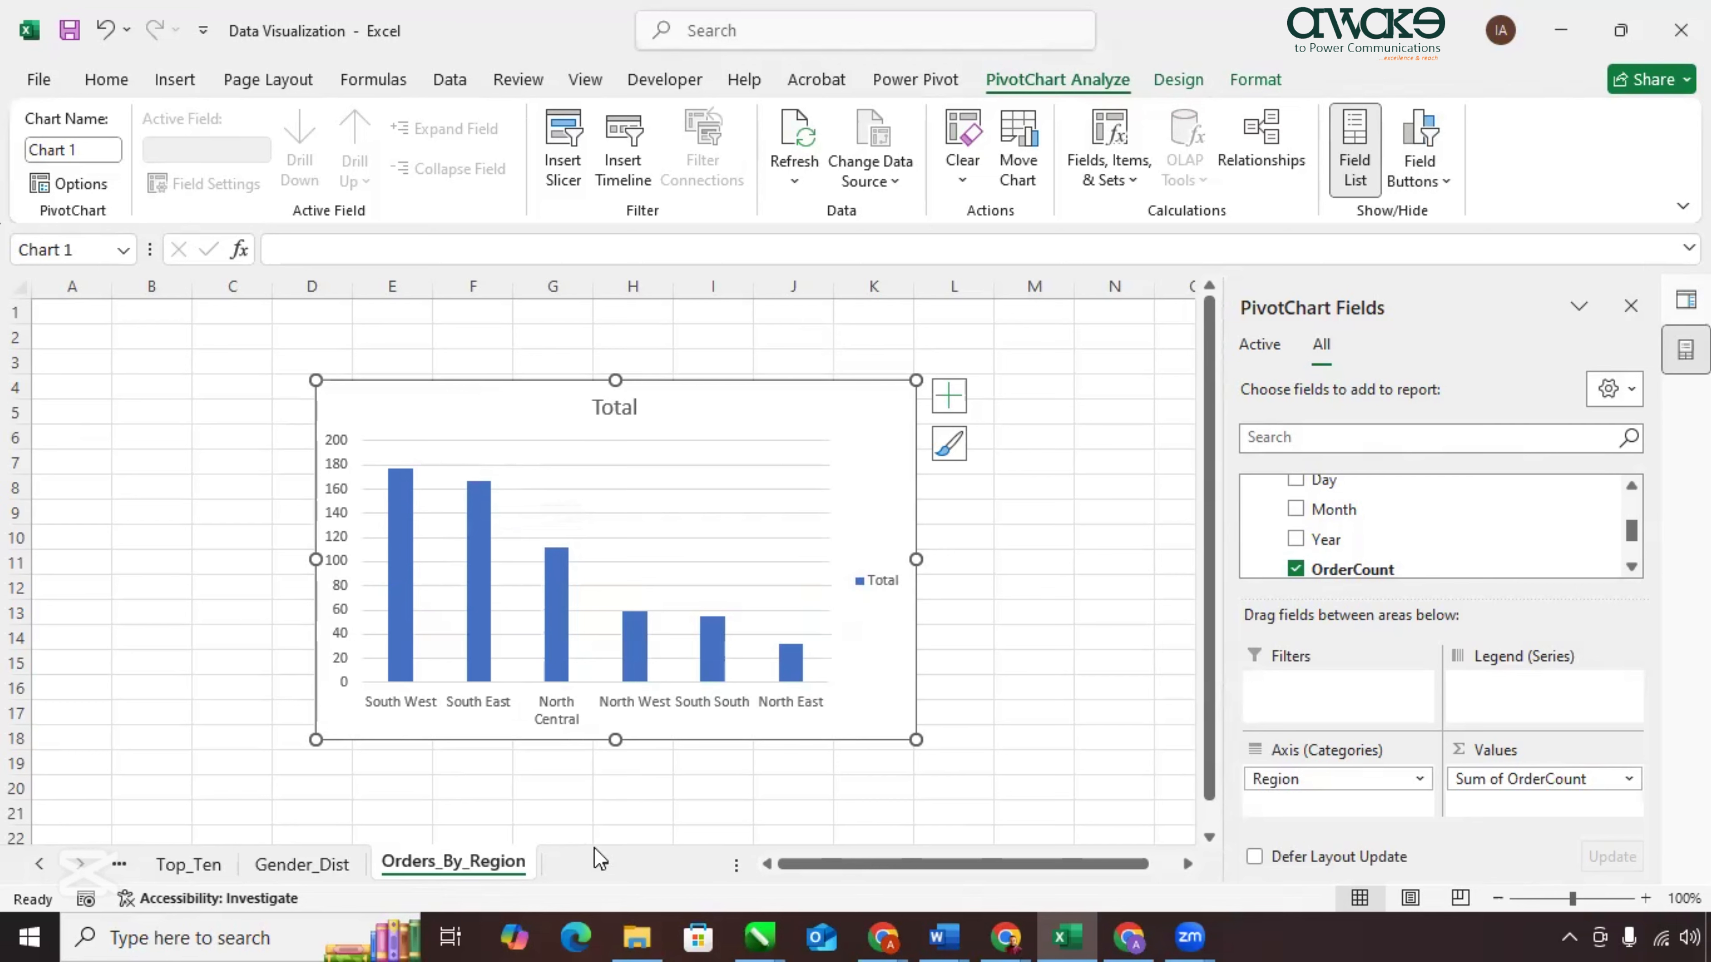
Add a new worksheet after Orders_By_Region and name it Monthly_Order_Trend.
click(602, 864)
double_click(602, 863)
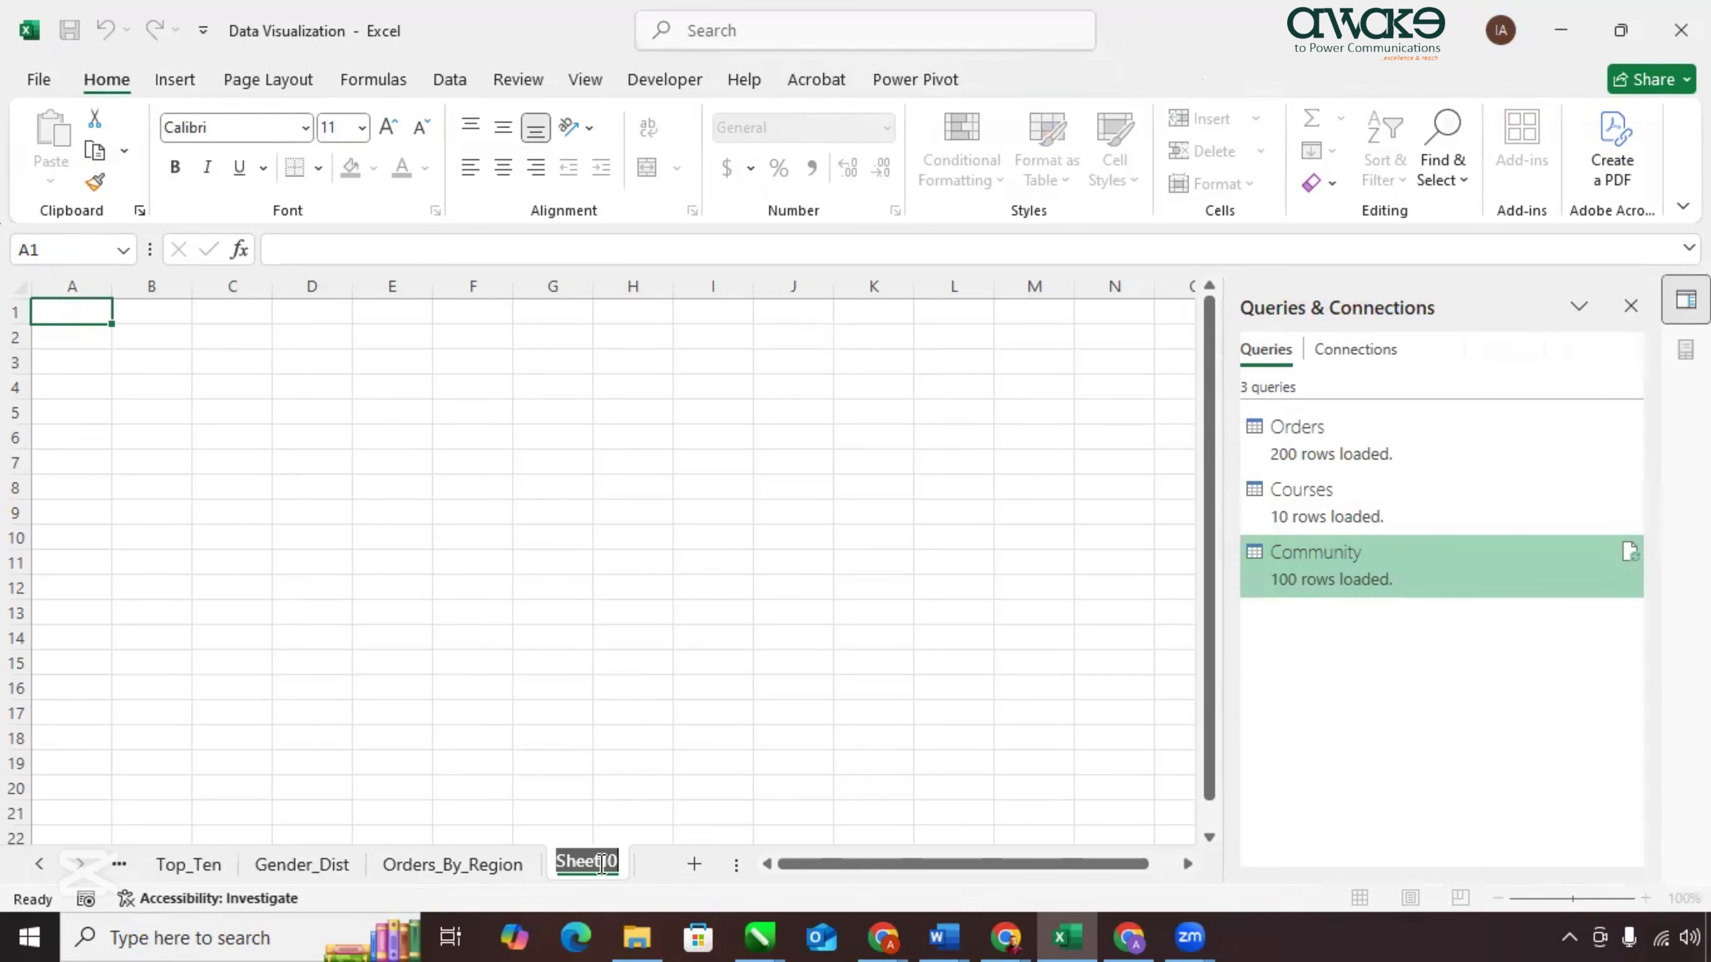
text(Monthly_Order_T)
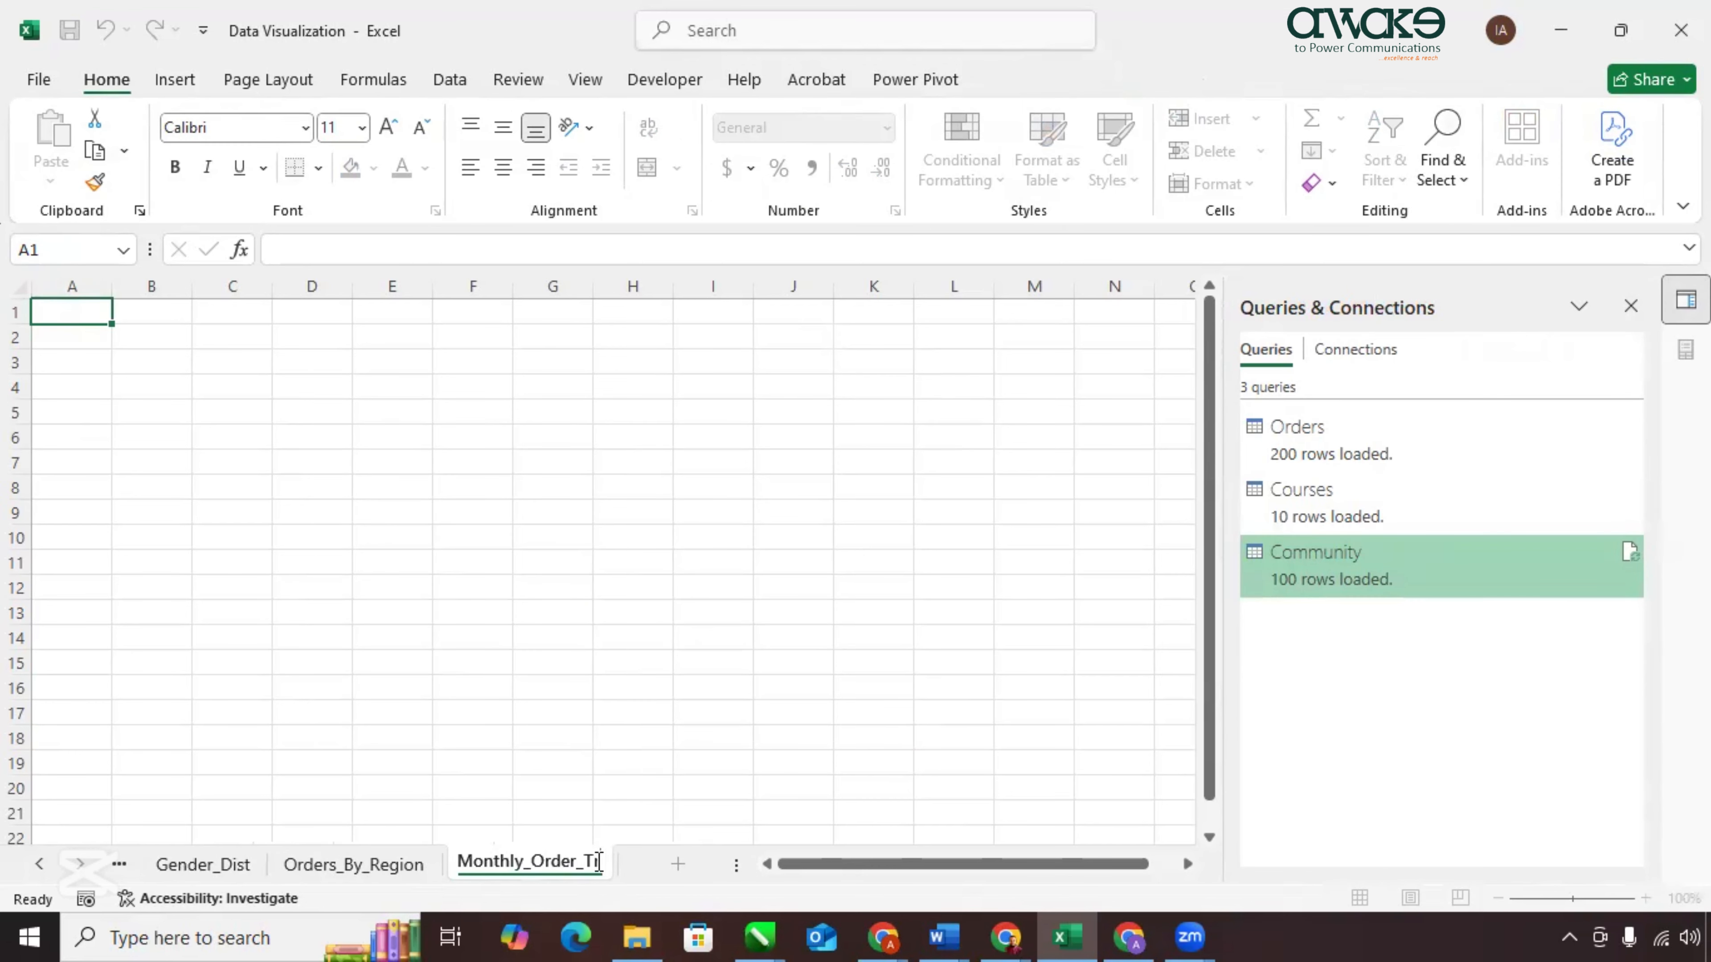
text(rend)
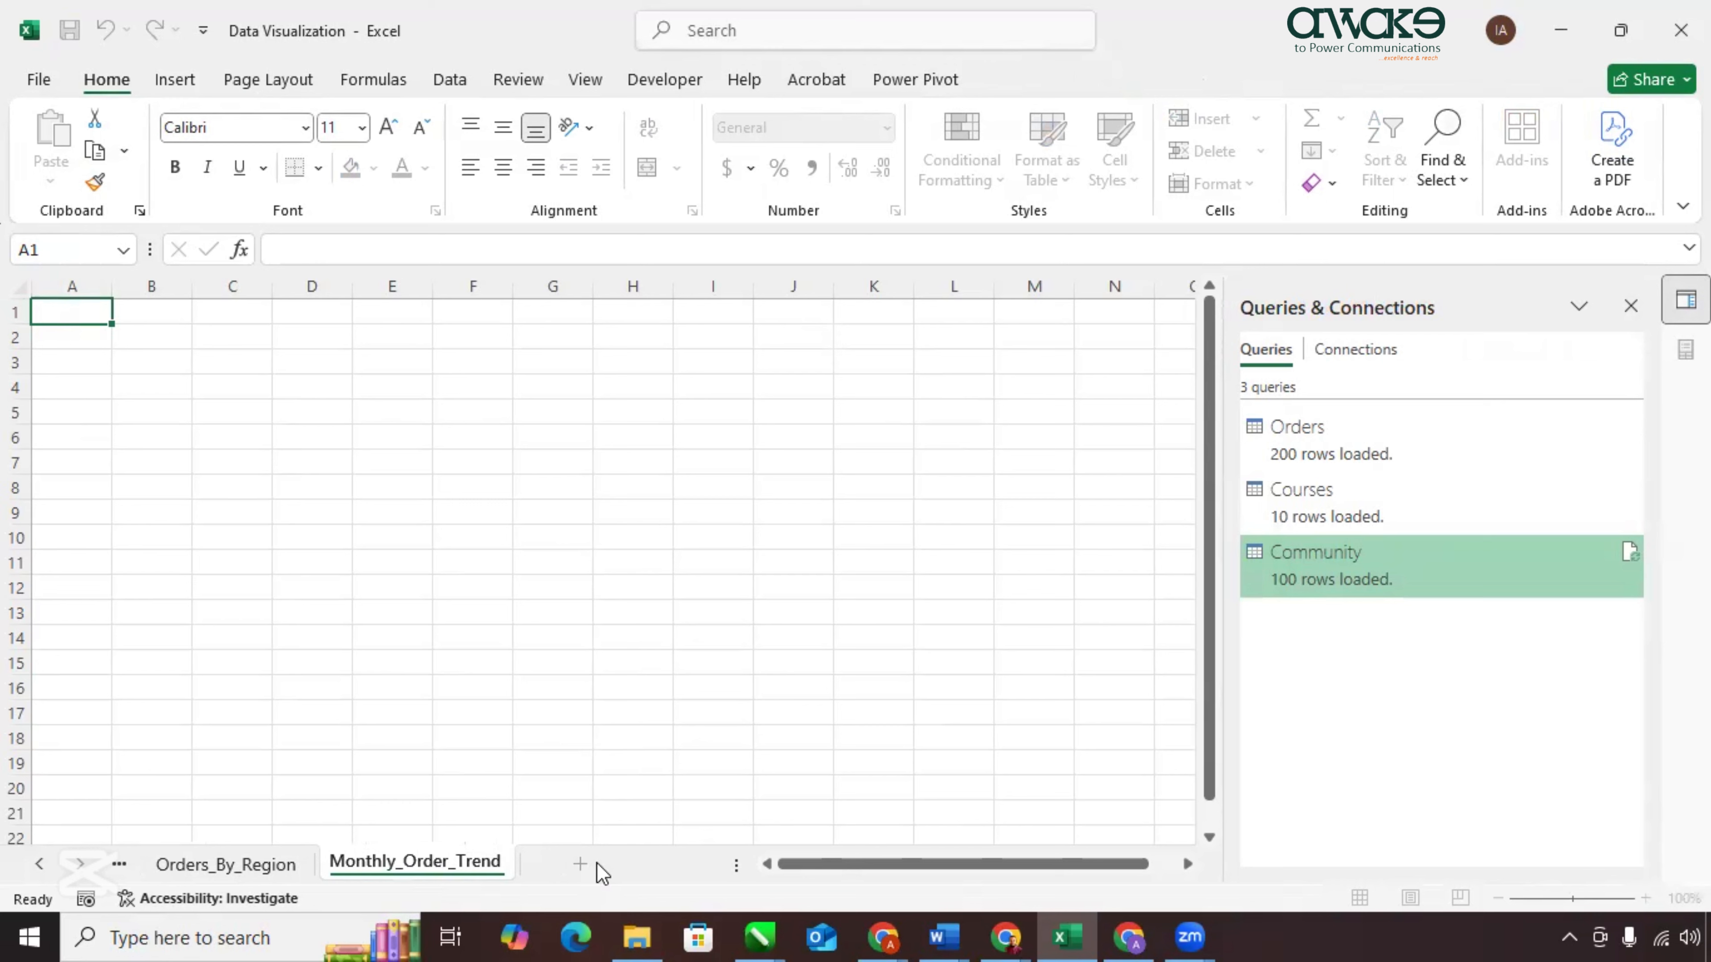
key(Return)
Insert a PivotChart based on the workbook's Data Model at cell A1 of the Monthly_Order_Trend sheet.
click(174, 79)
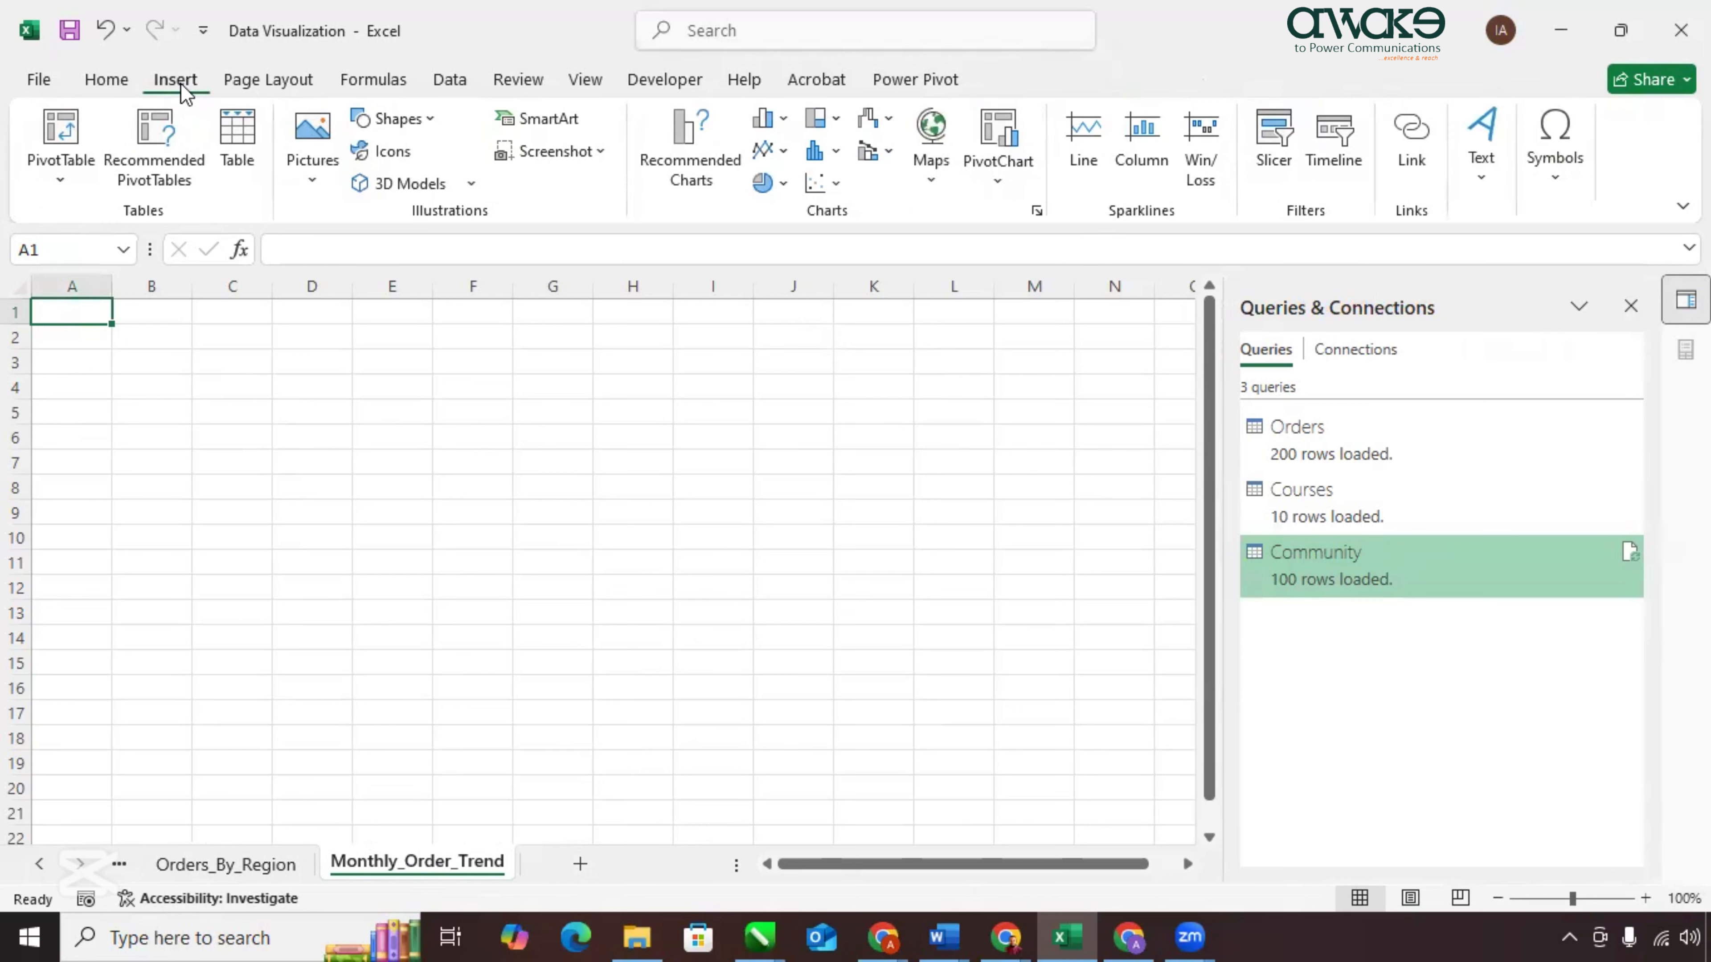
click(998, 162)
click(1019, 226)
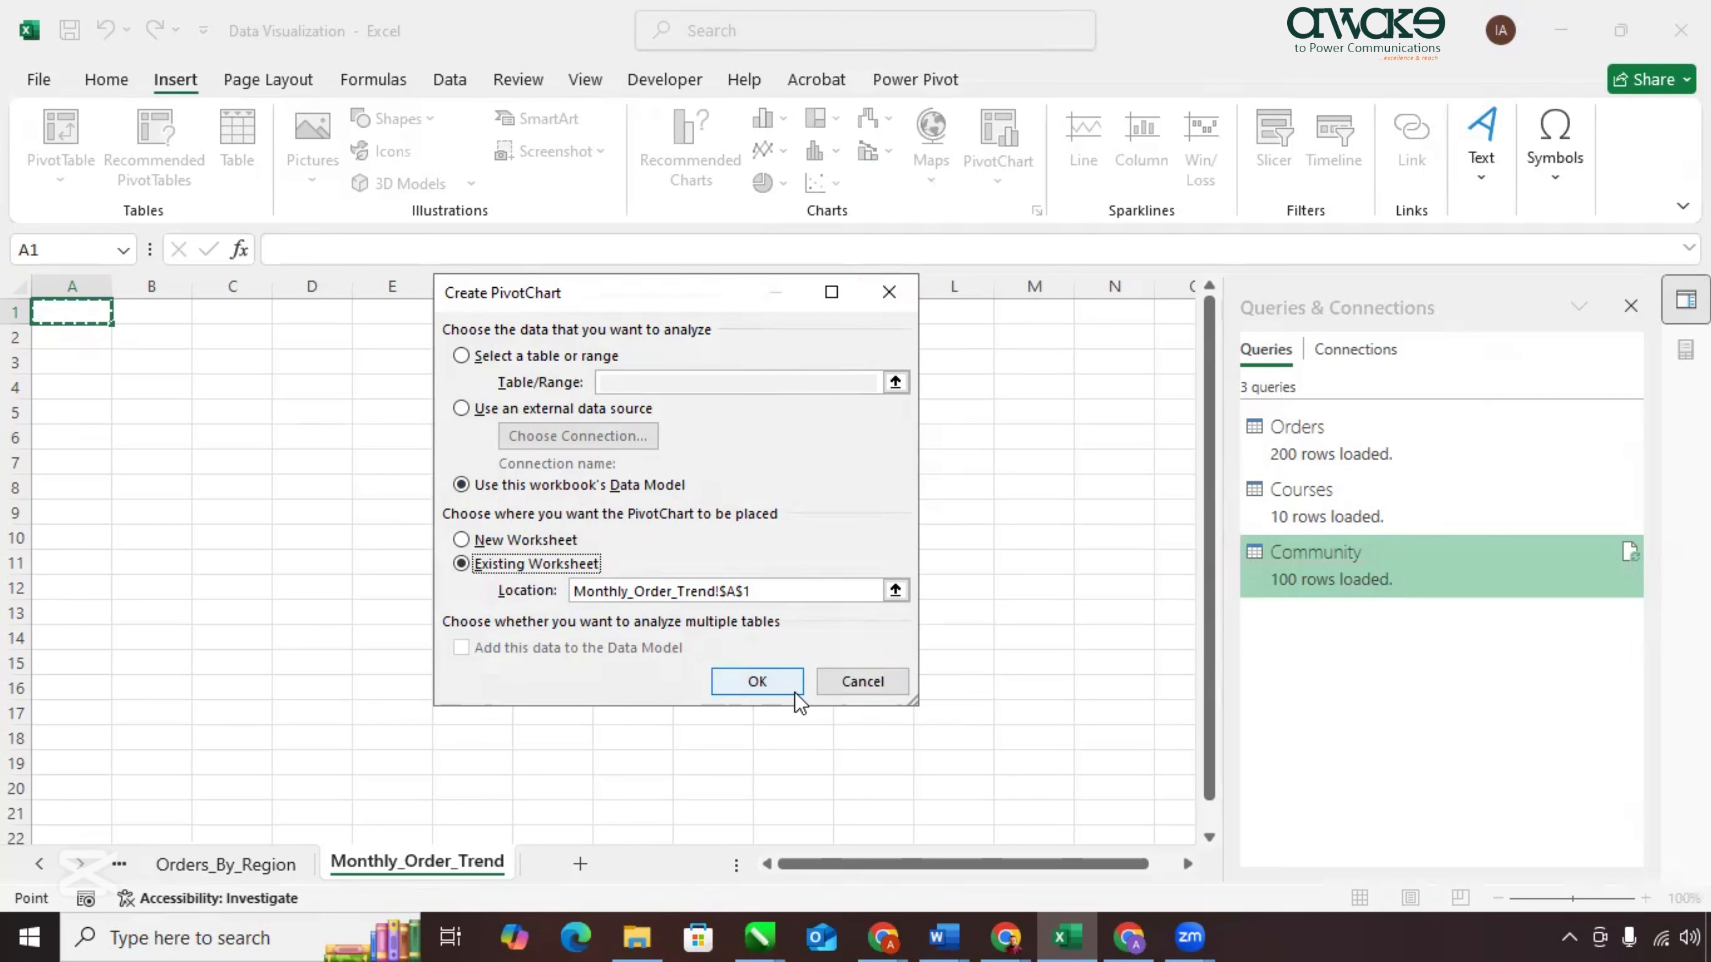
click(758, 683)
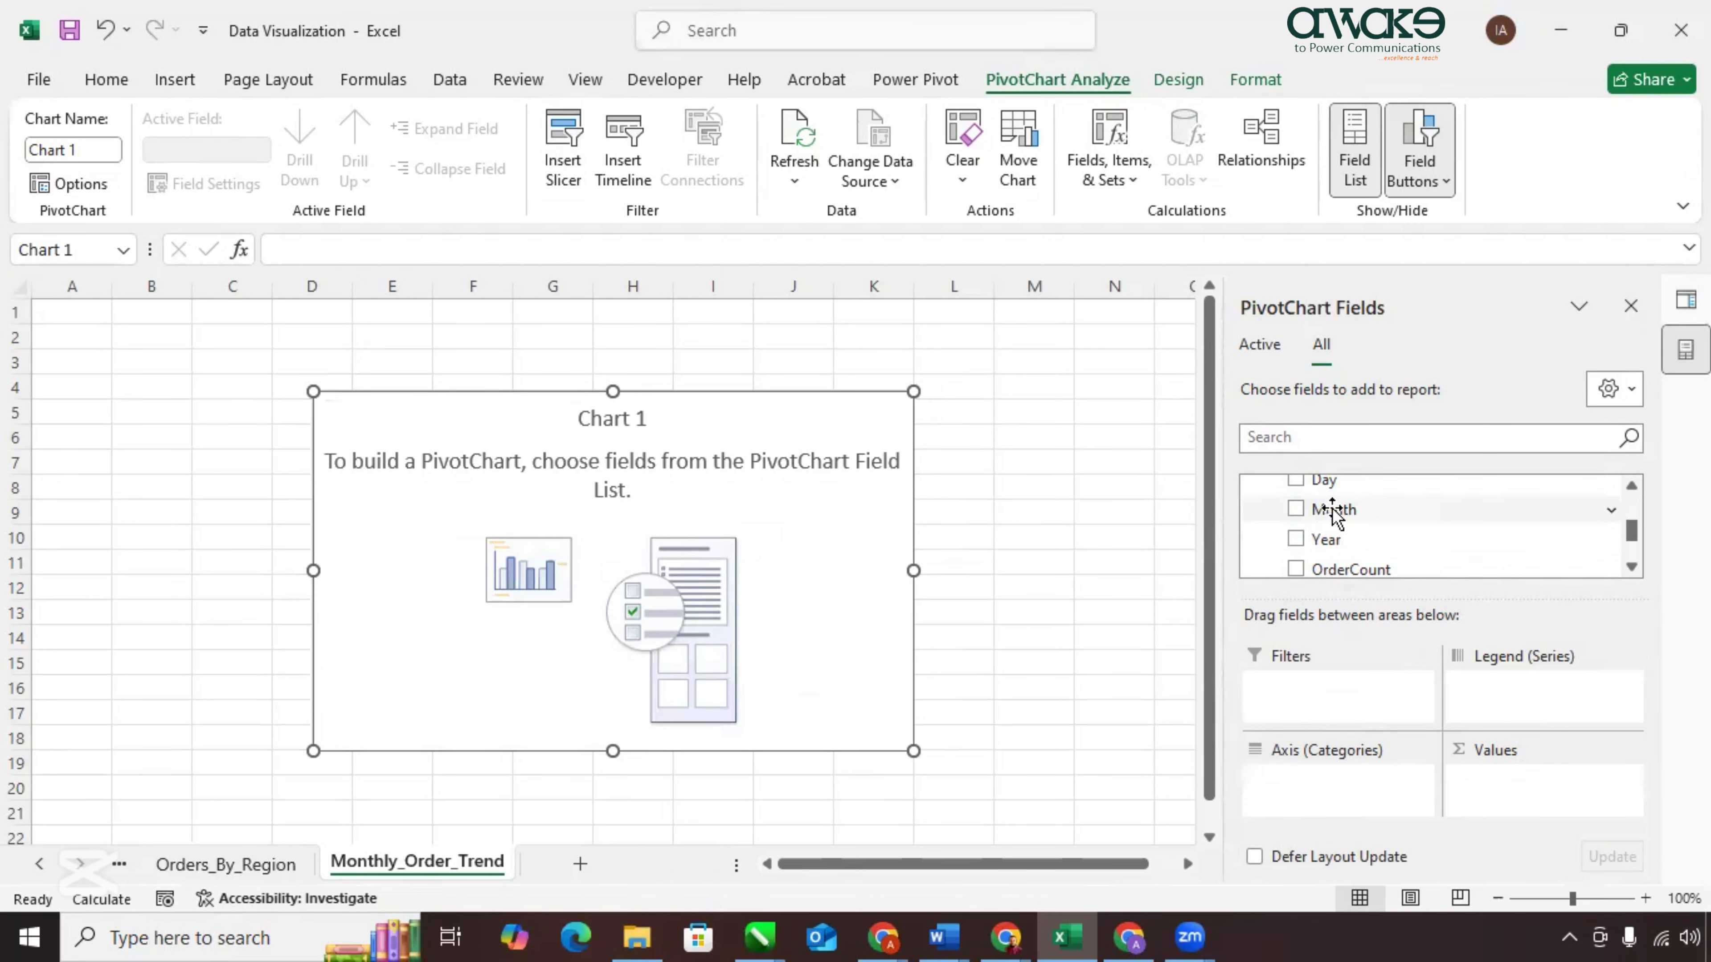
Add Month from Orders to the PivotChart's axis and OrderCount as a sum to its values.
drag(1388, 513, 1333, 779)
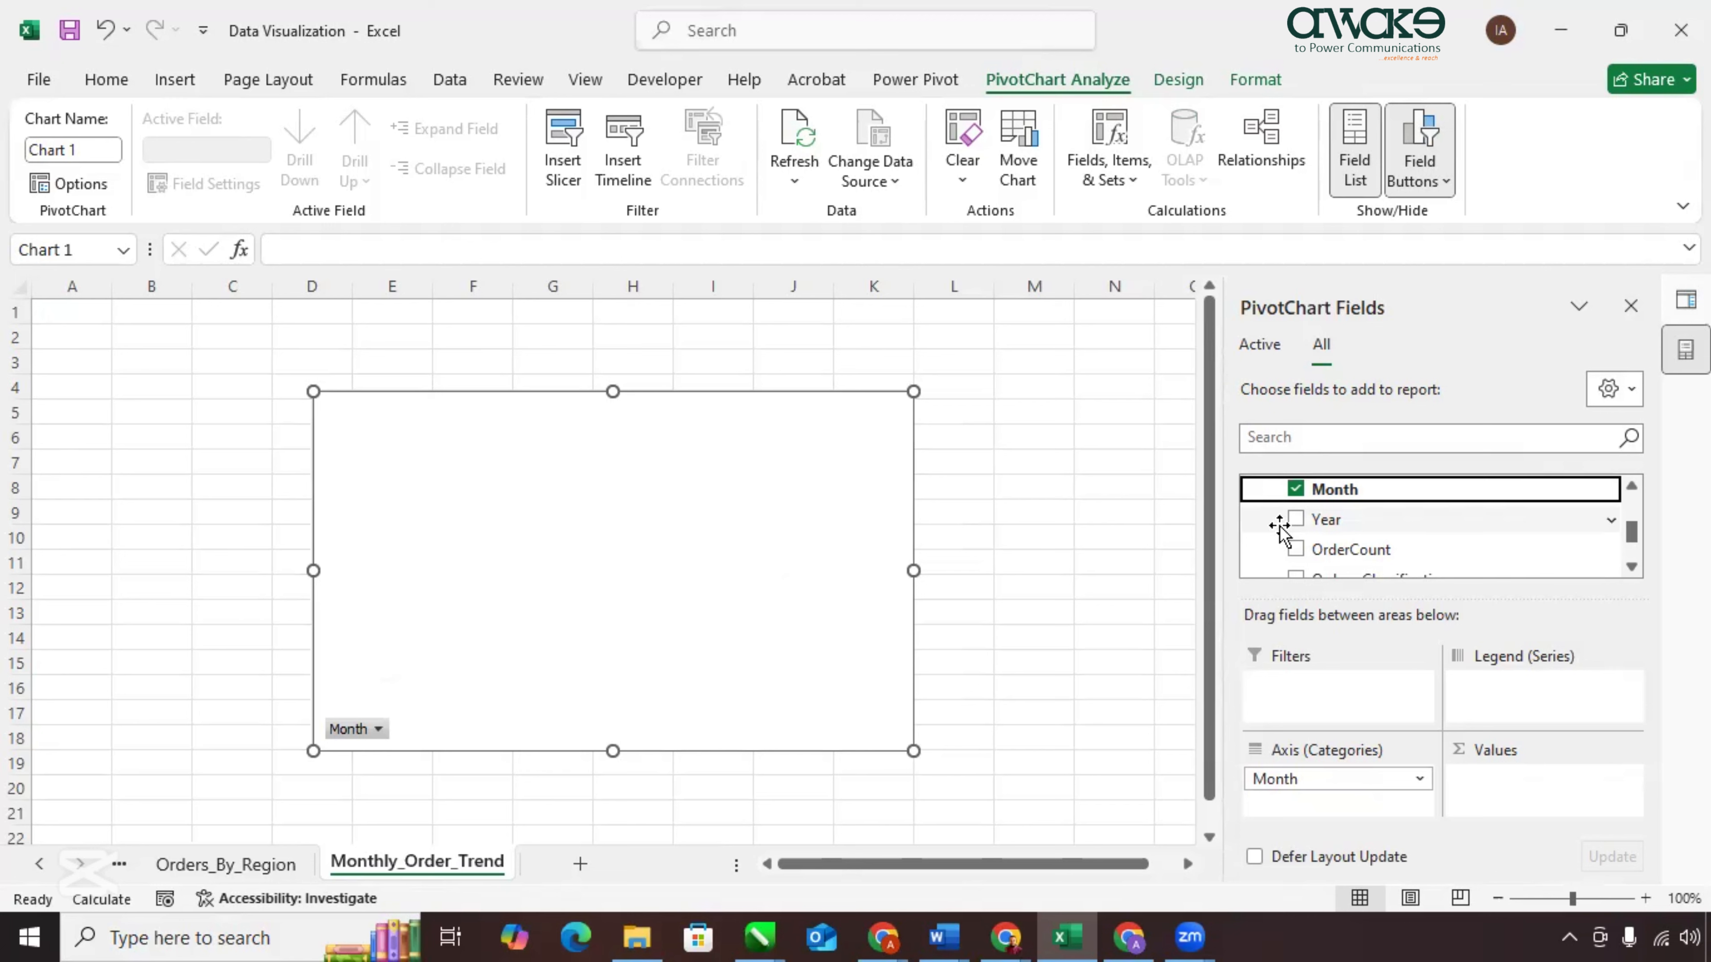
scroll(1300, 519, down, 1)
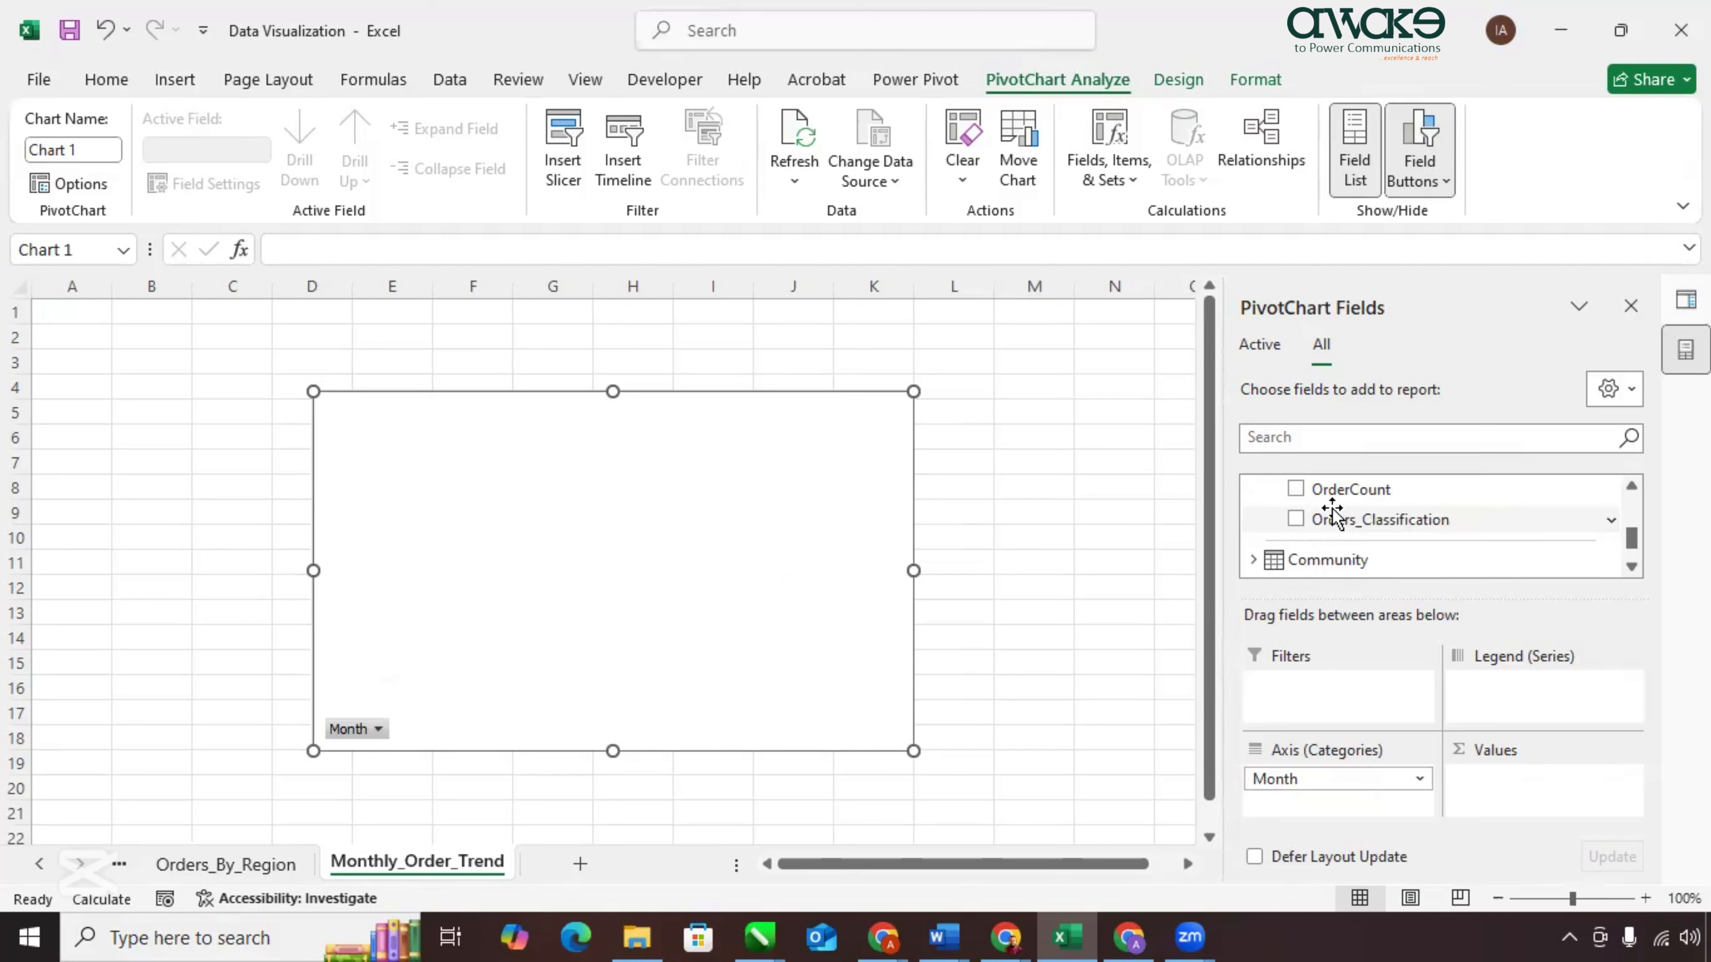
drag(1333, 496, 1516, 782)
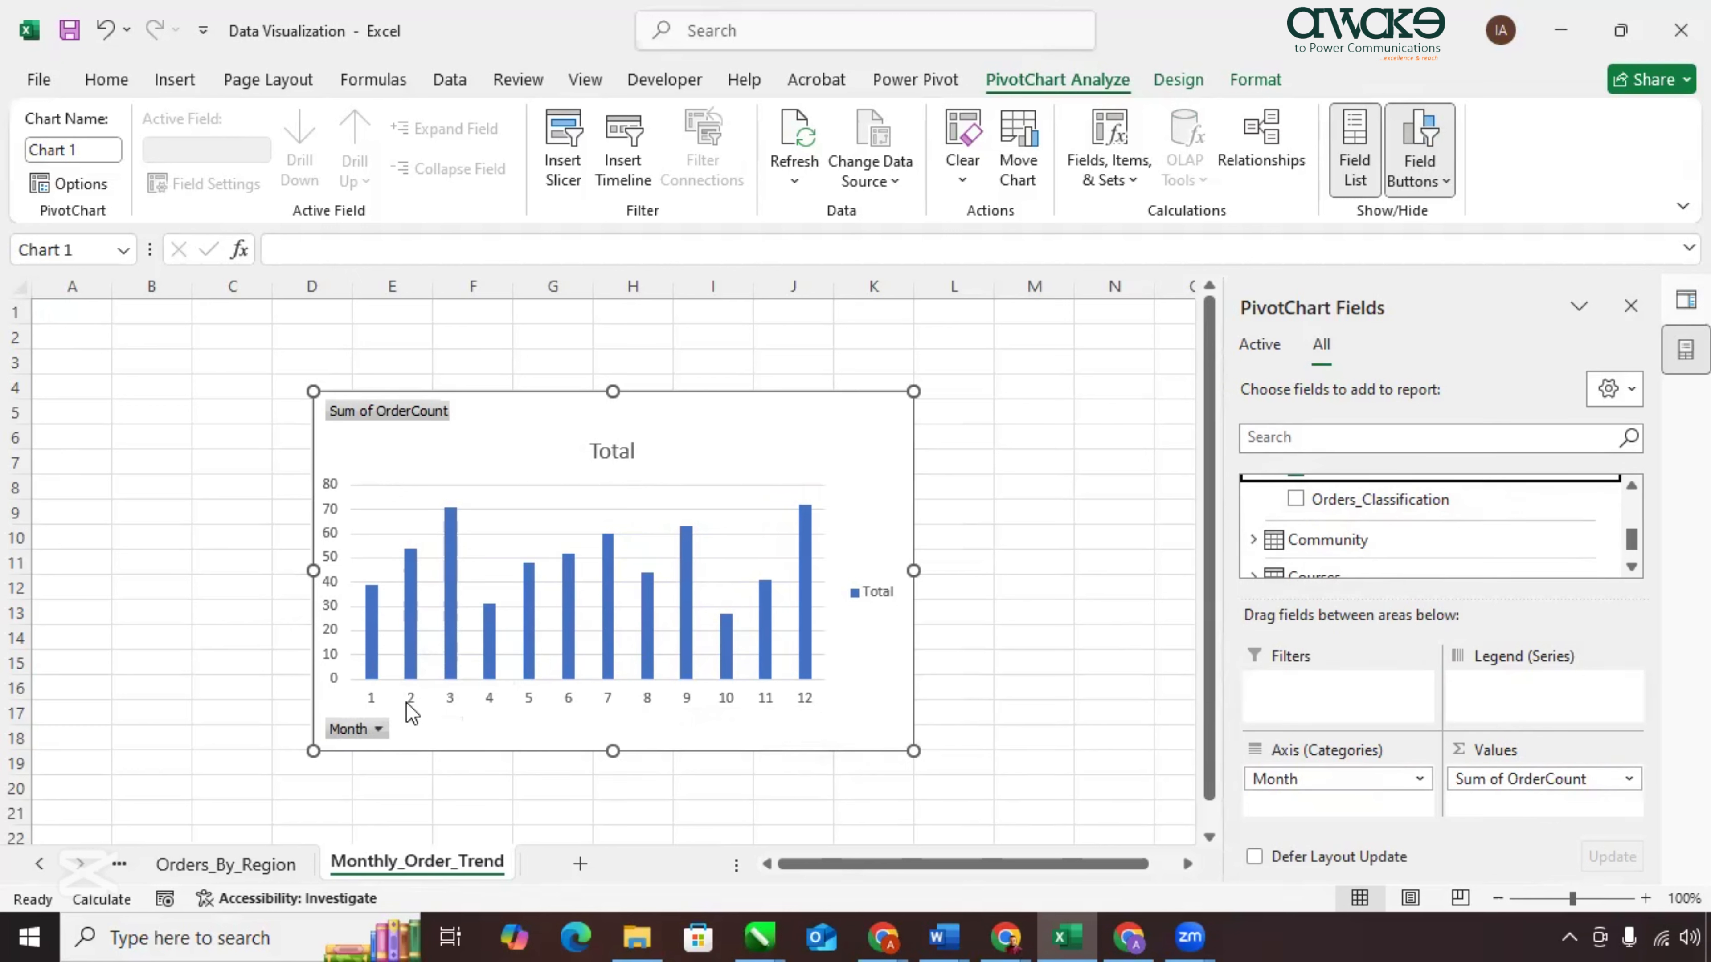
mouse_move(611, 647)
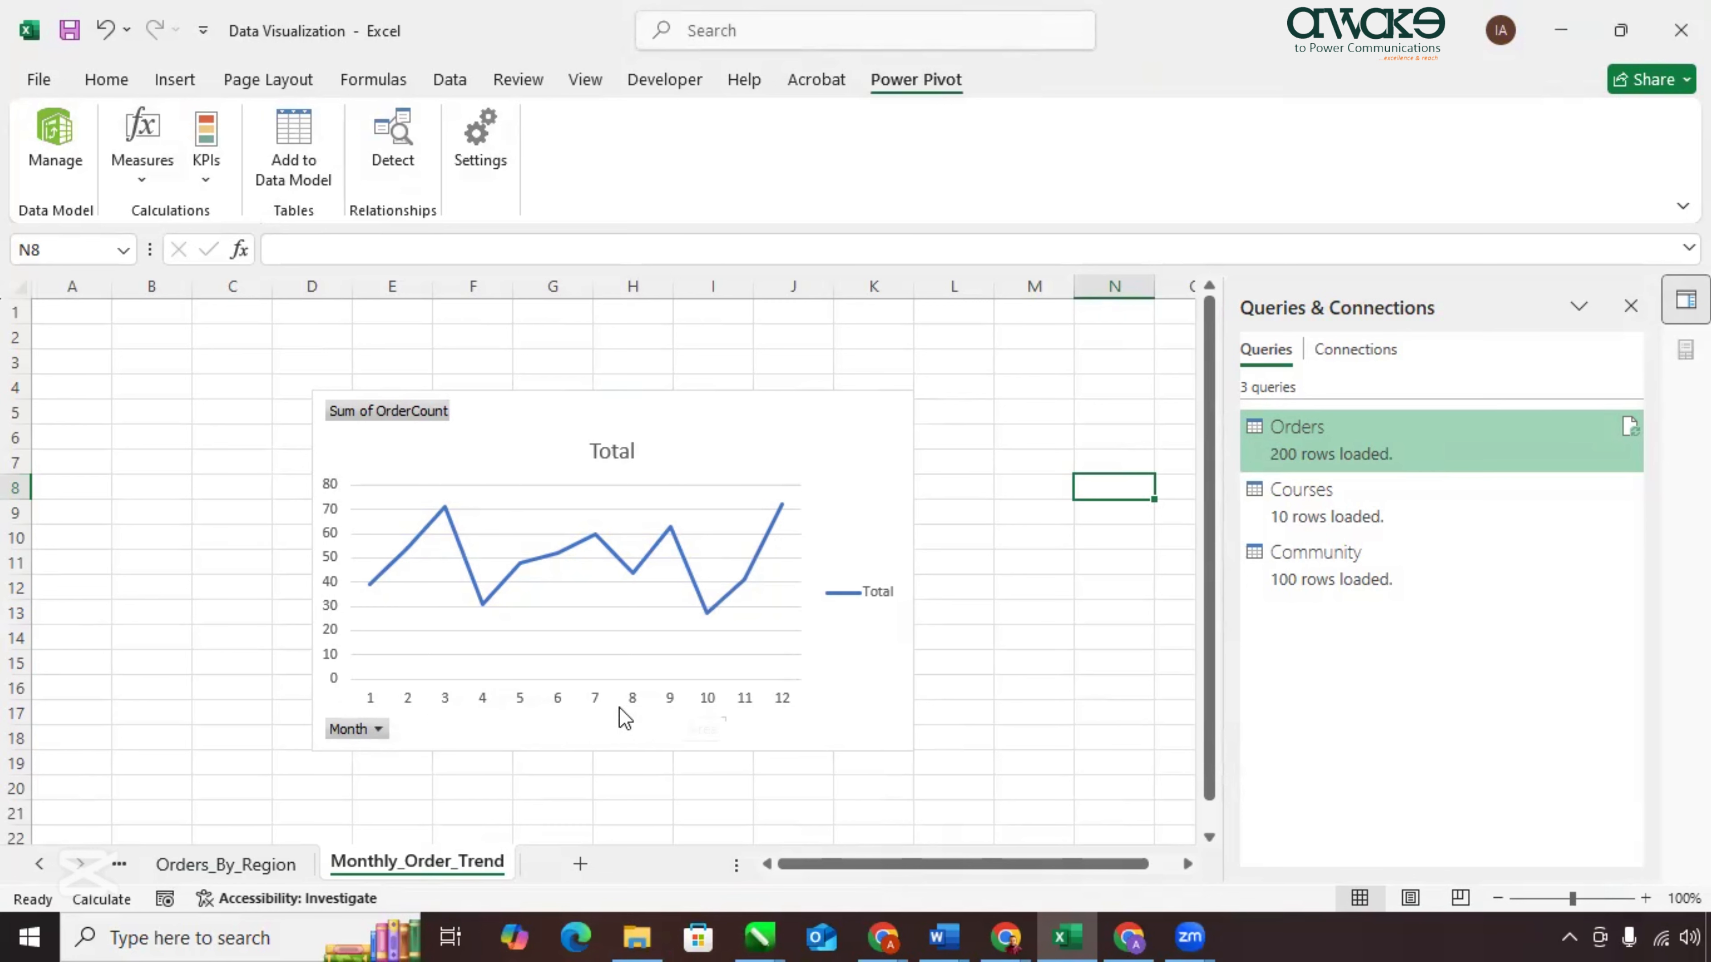
Open the Orders query in the Power Query Editor and remove its Month column.
mouse_move(1277, 445)
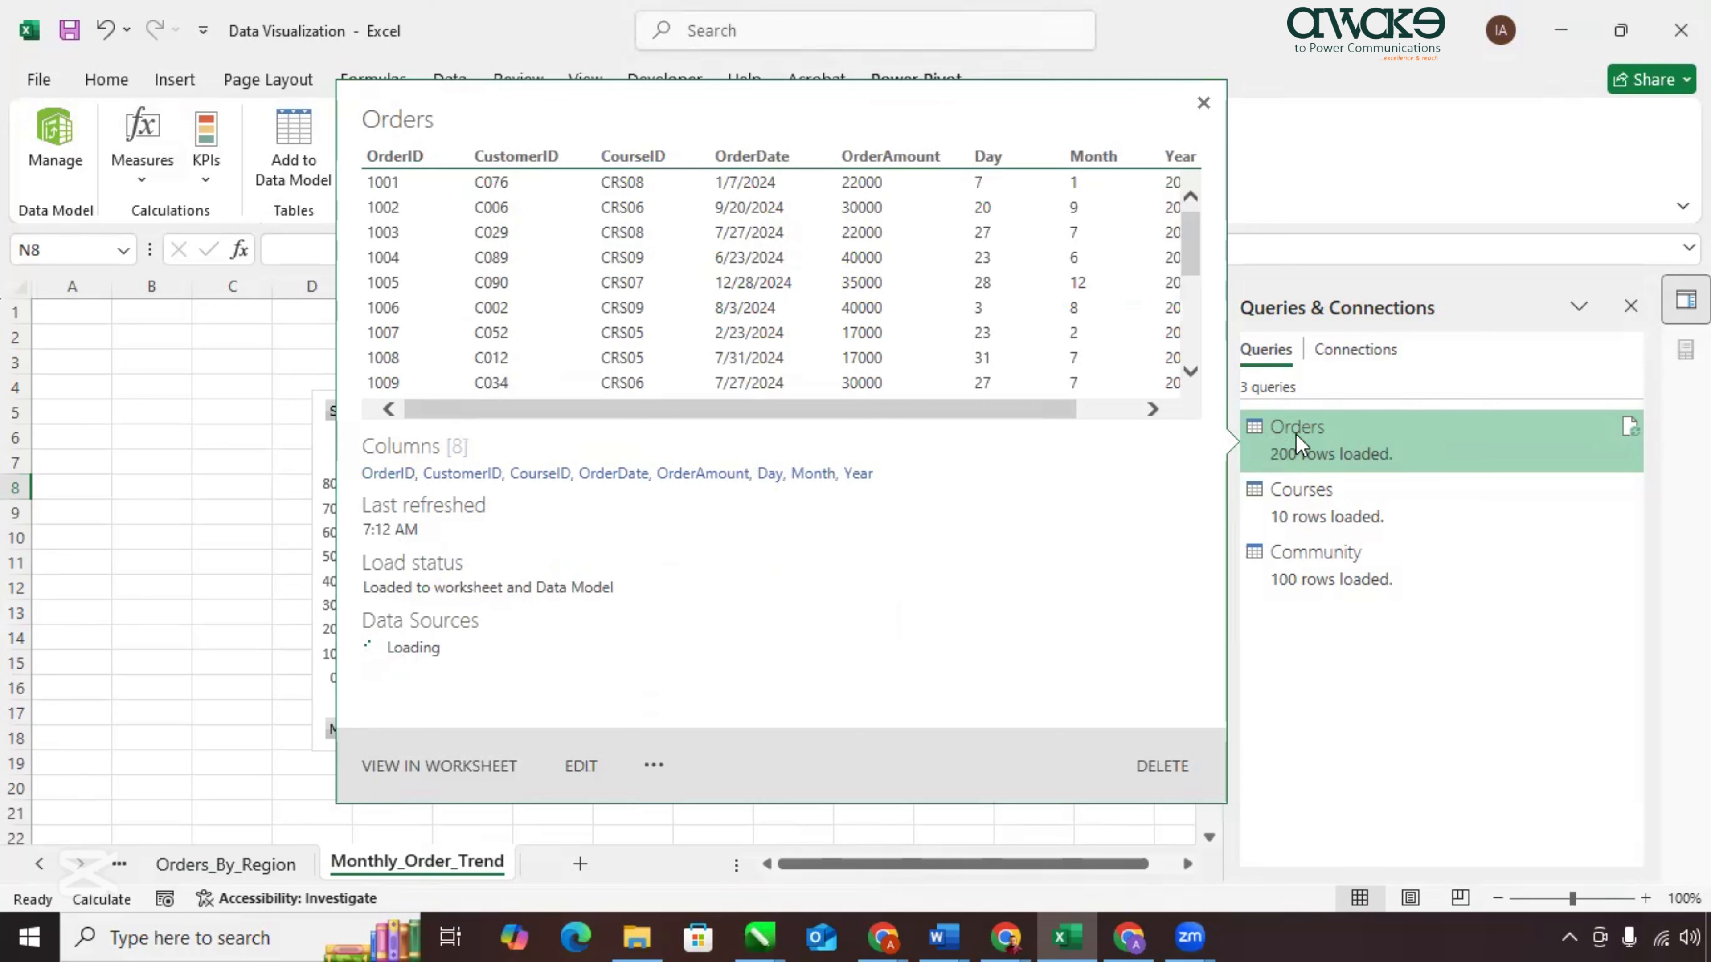
click(1153, 409)
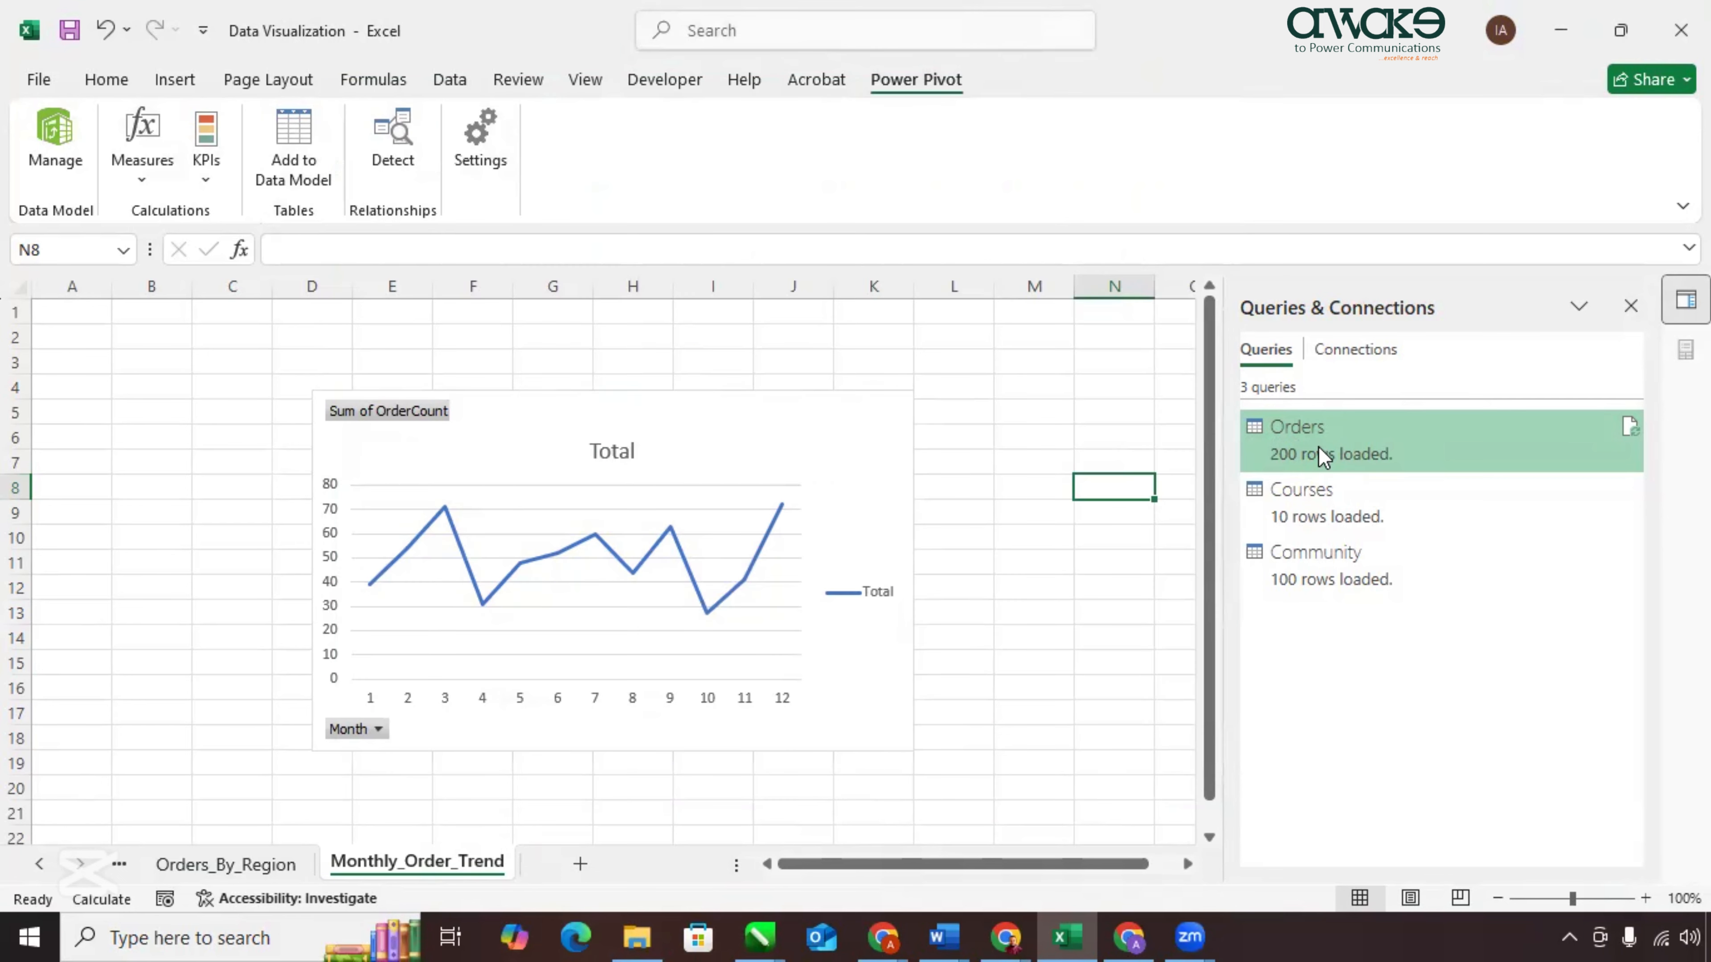
click(1324, 455)
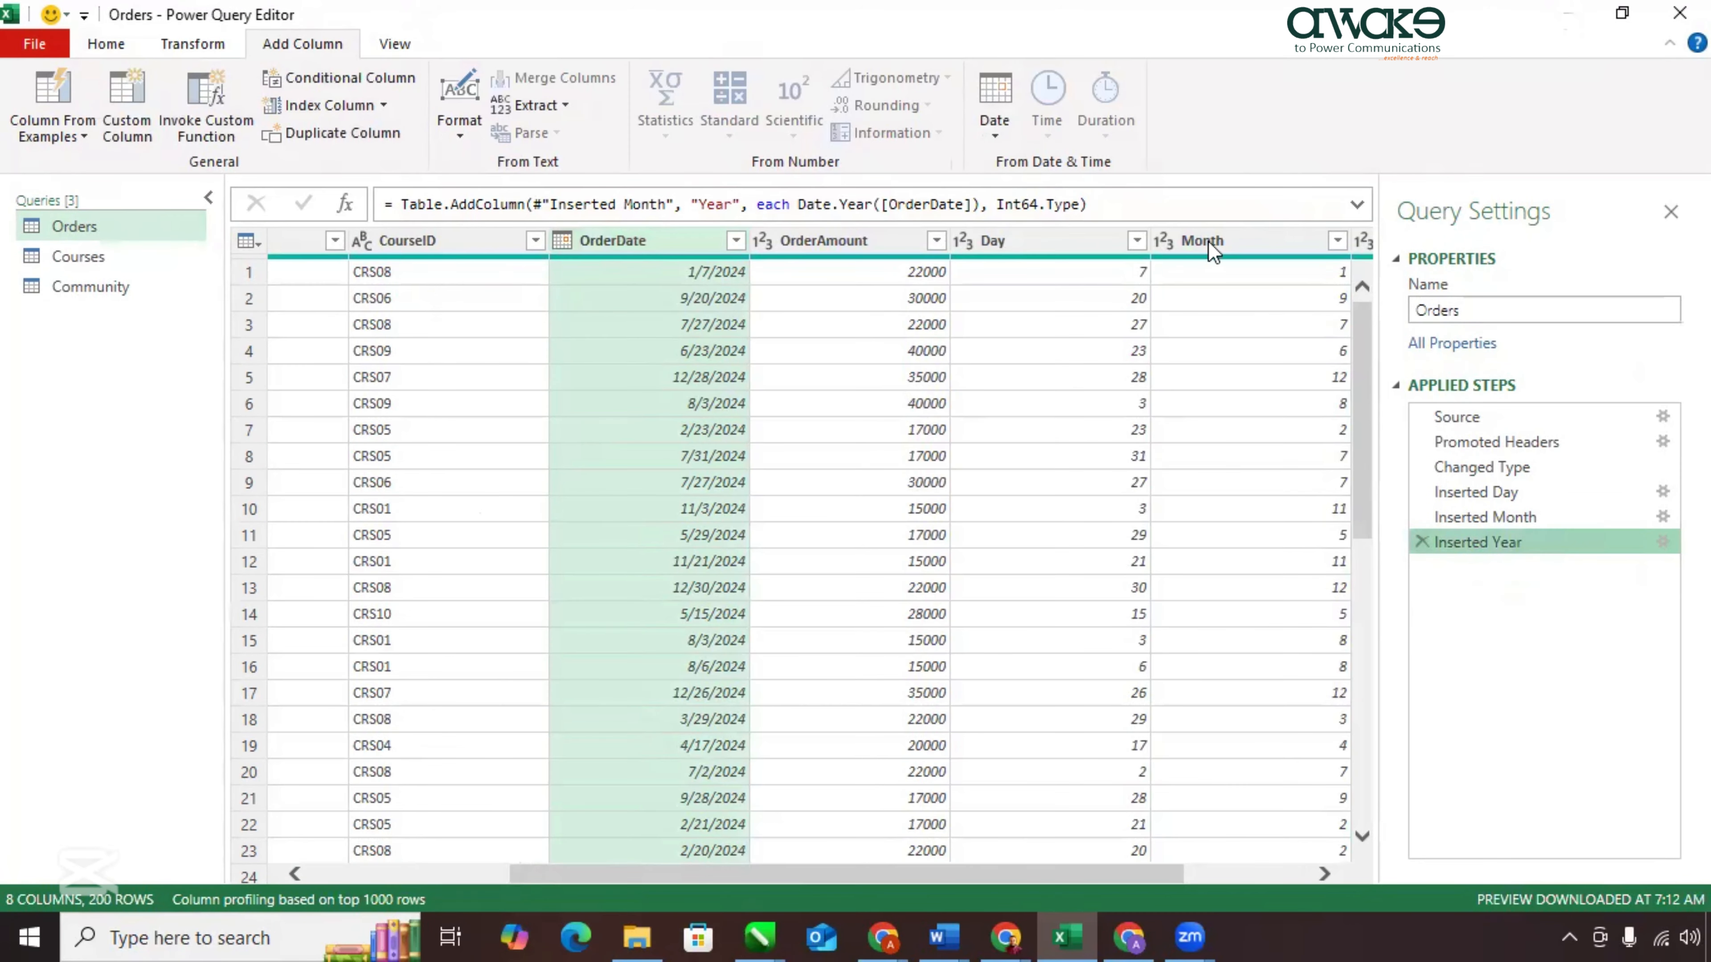
click(1209, 241)
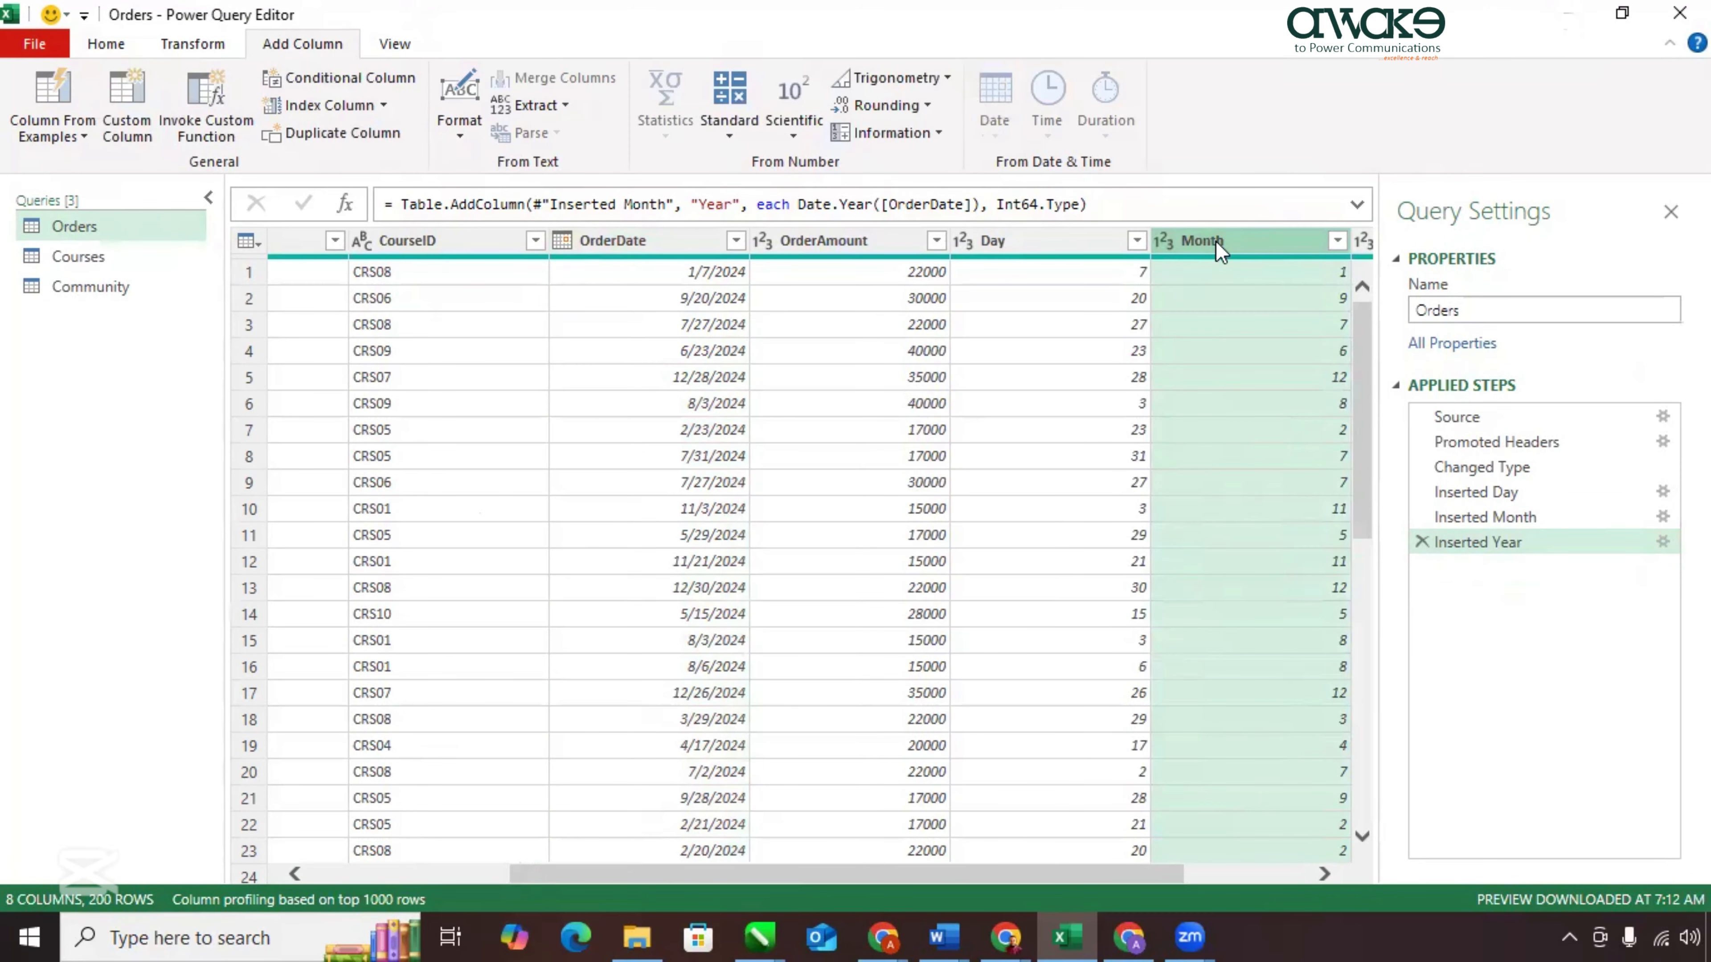
right_click(1215, 240)
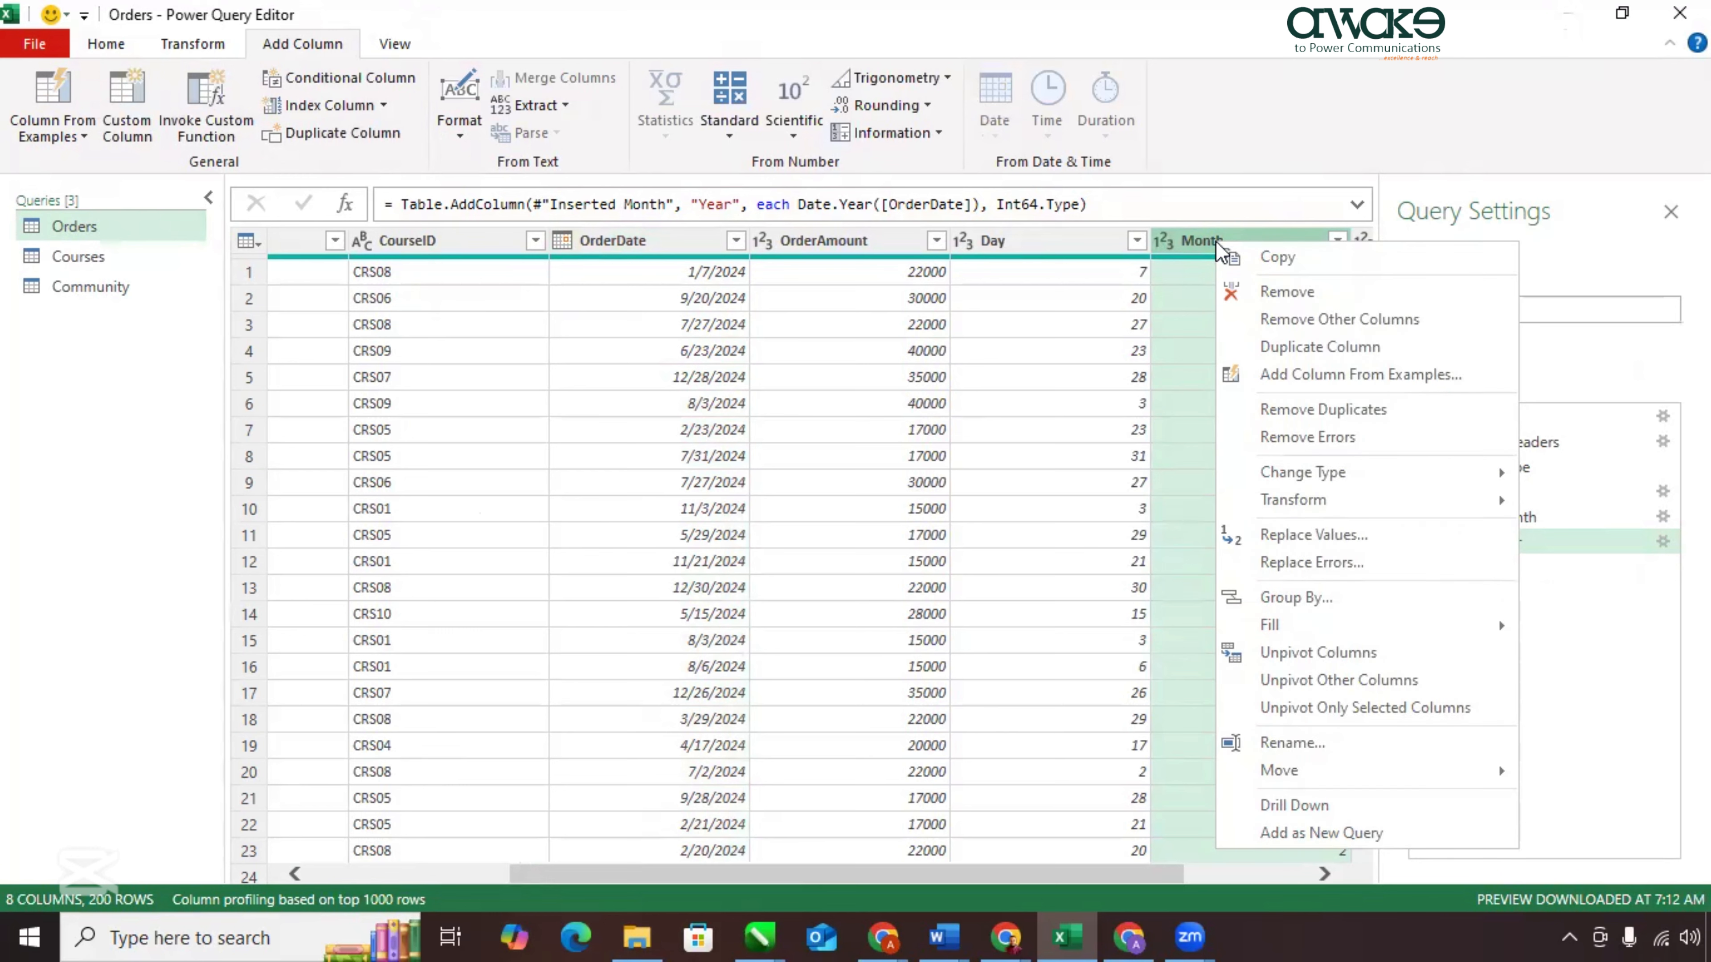
click(1264, 287)
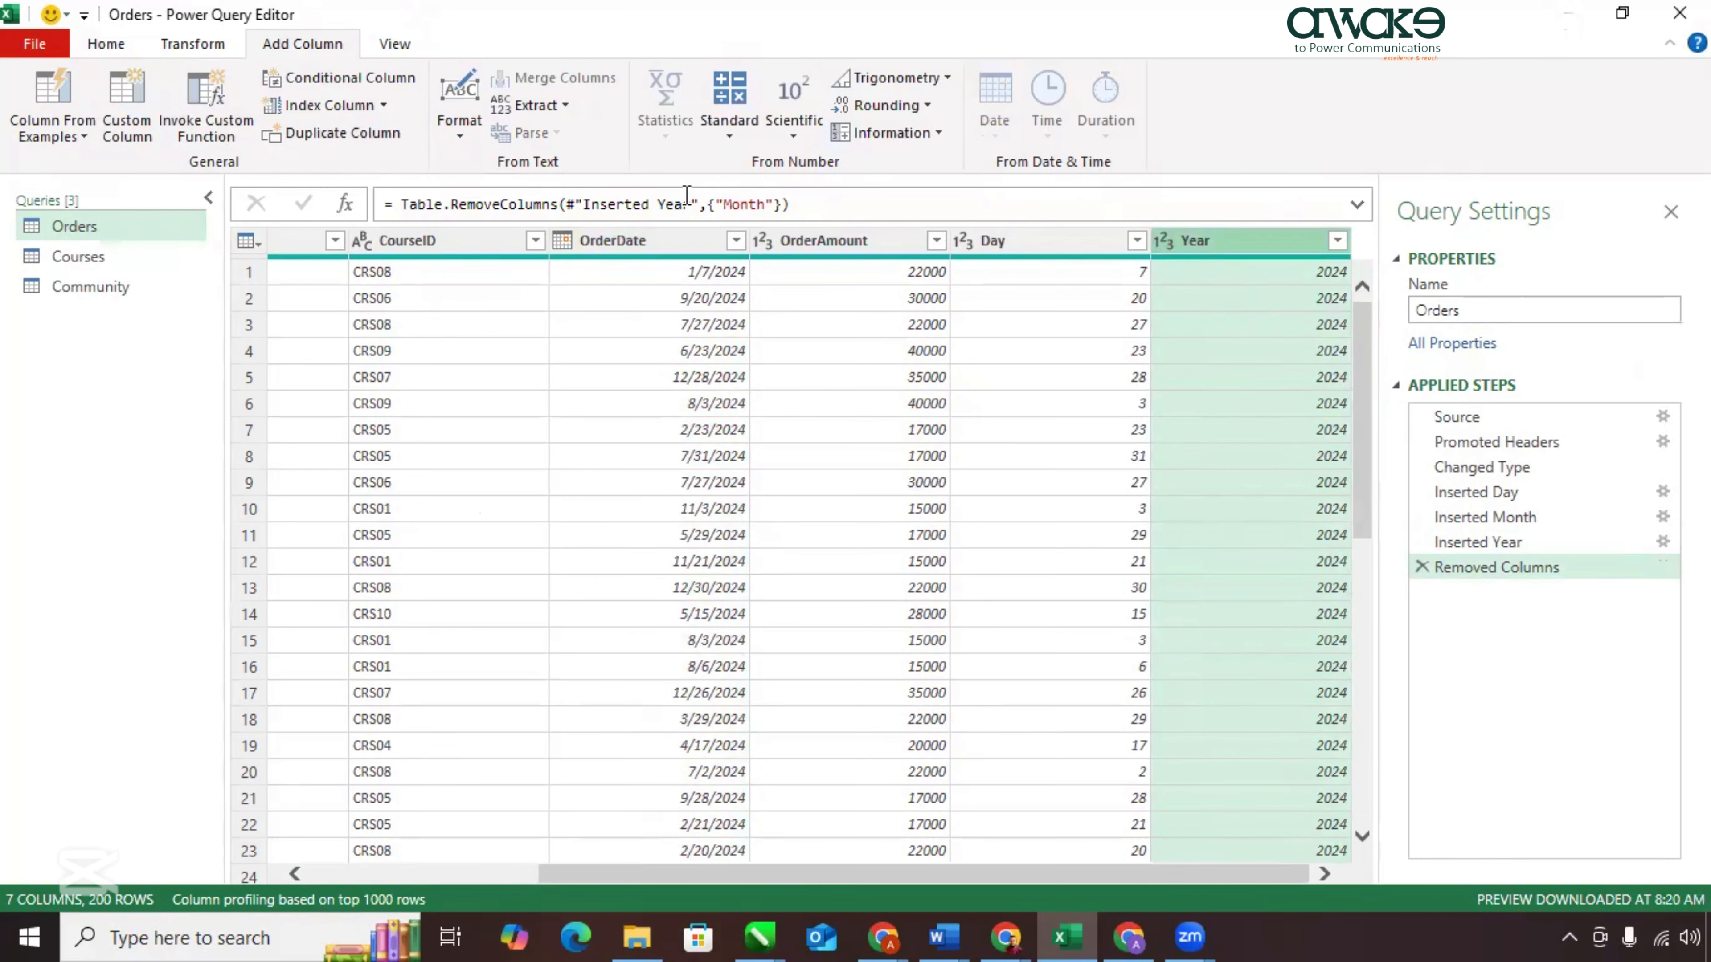
Add a month name column to the Orders query based on OrderDate.
click(668, 246)
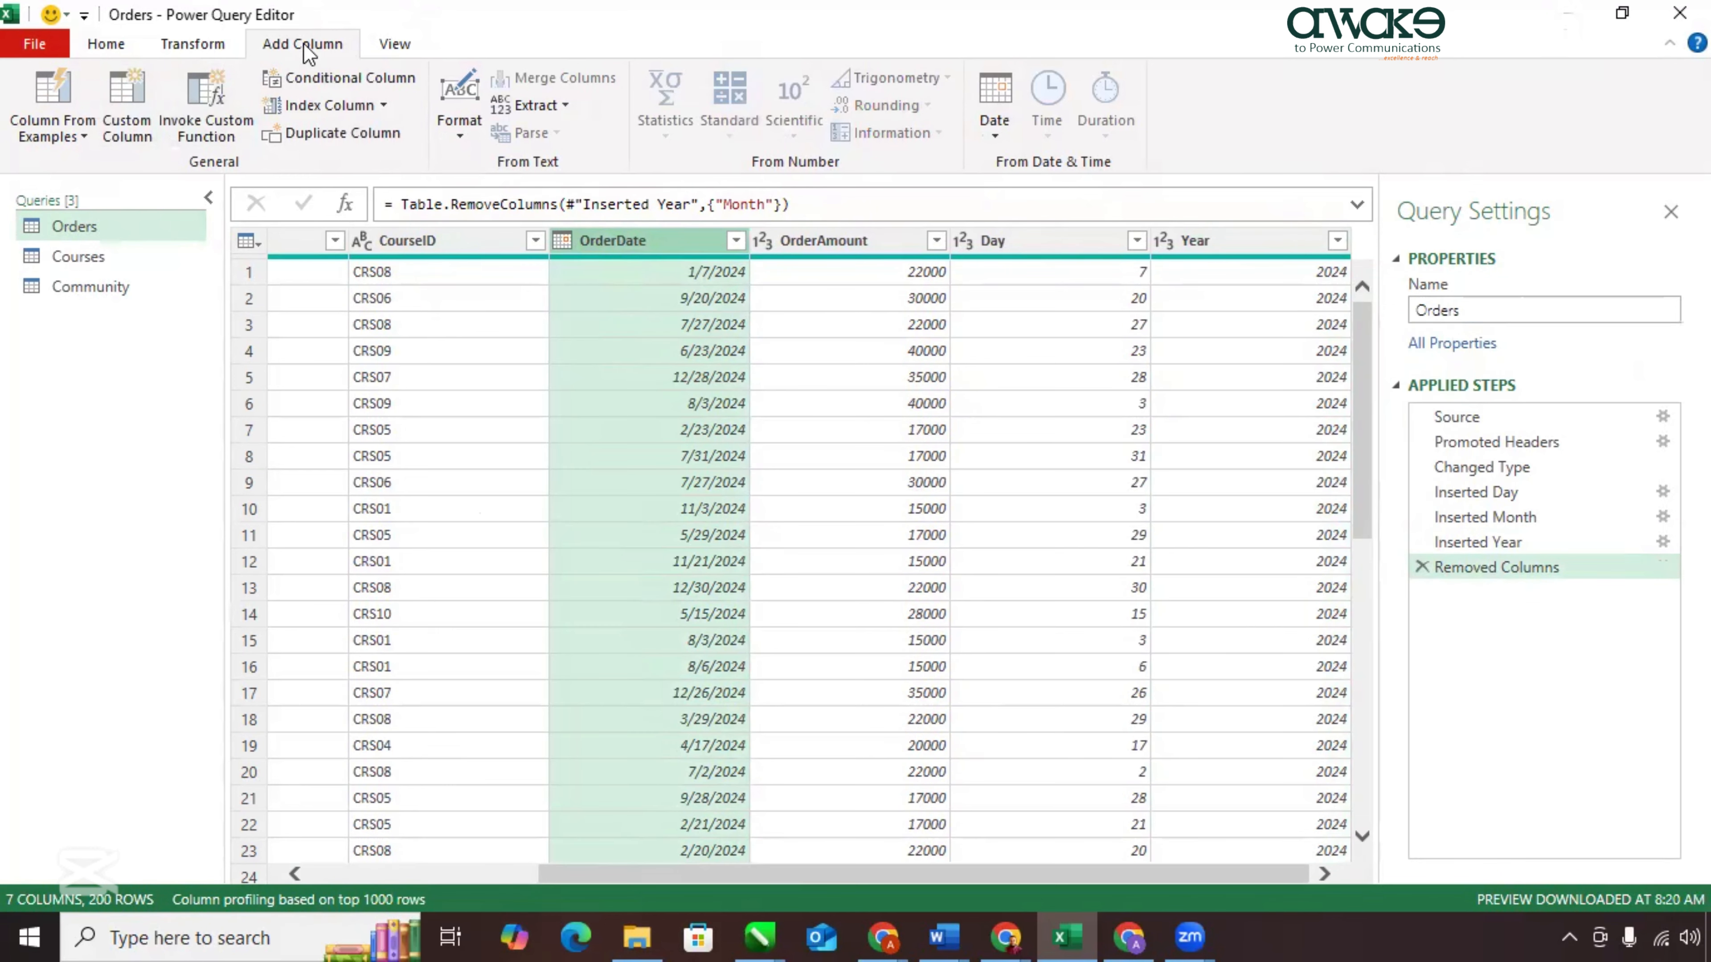
click(990, 135)
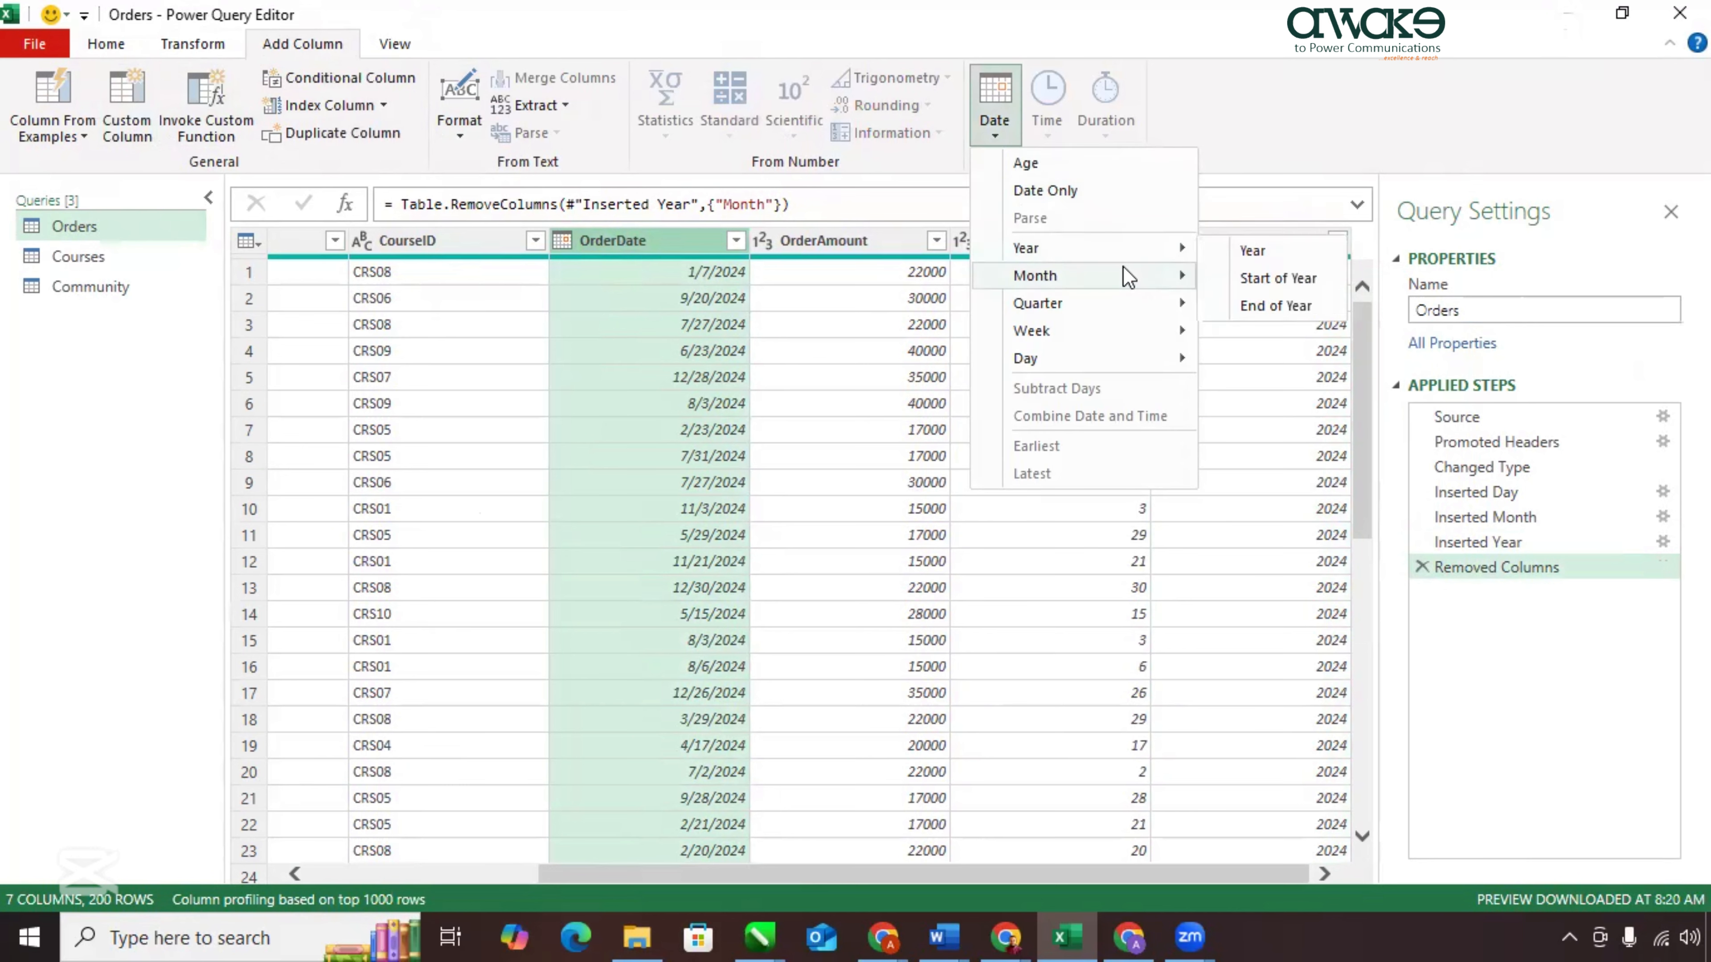
mouse_move(1129, 276)
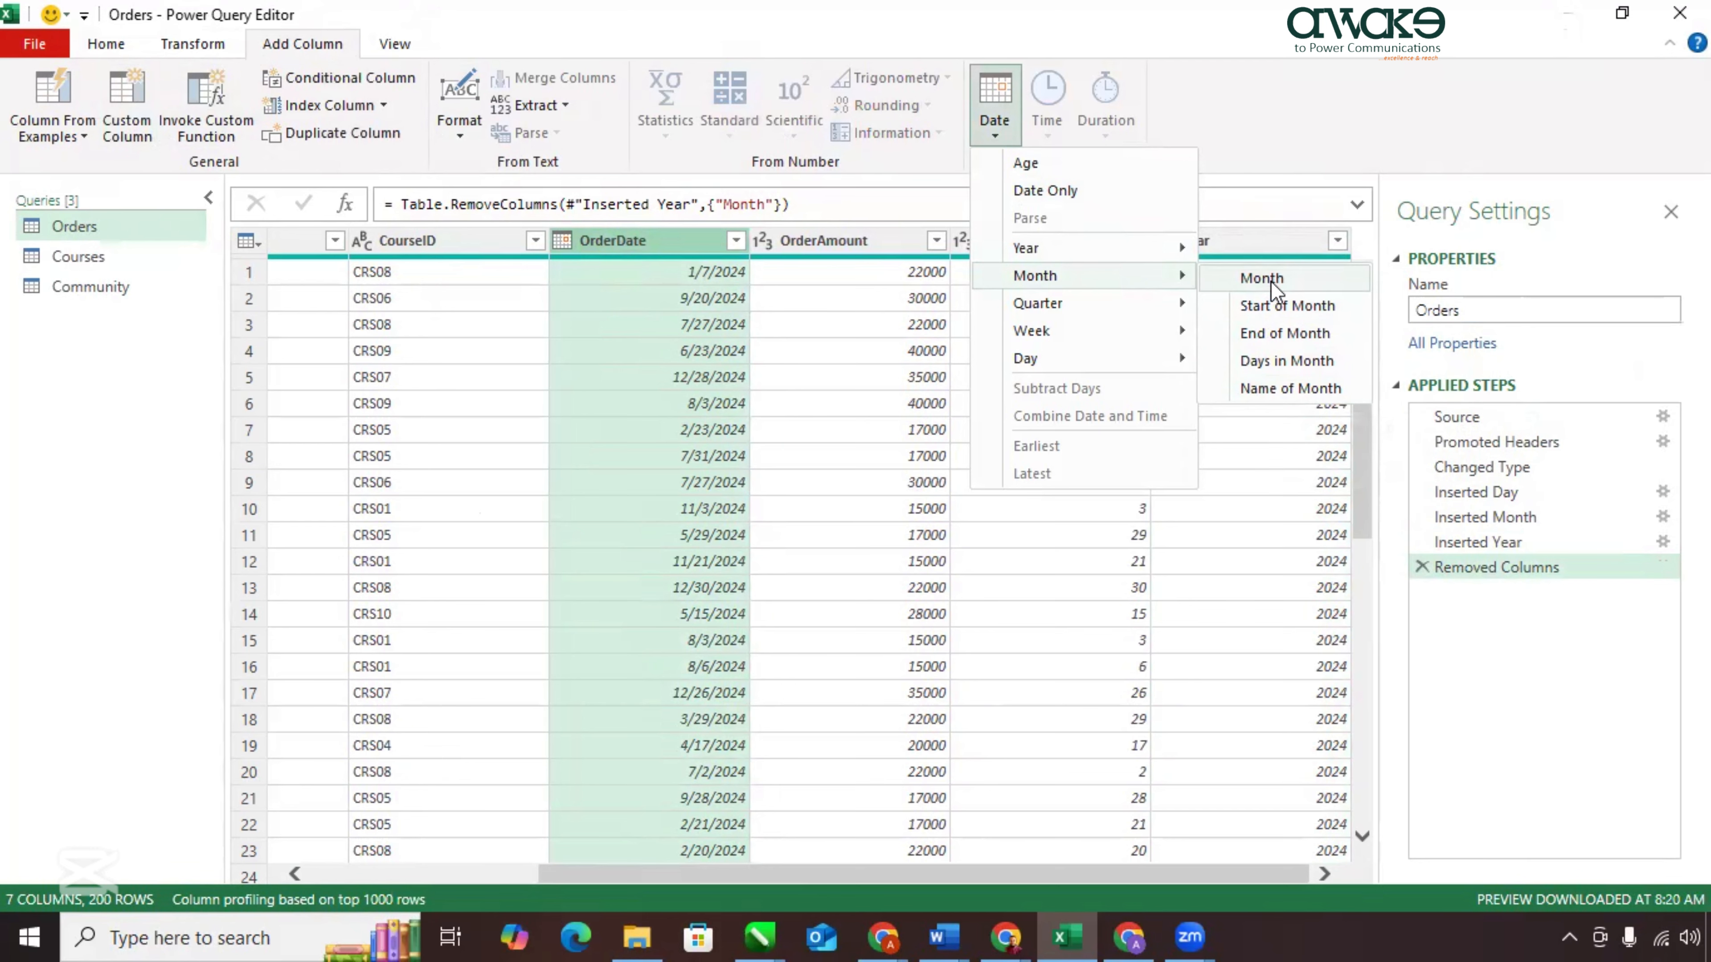
click(1246, 388)
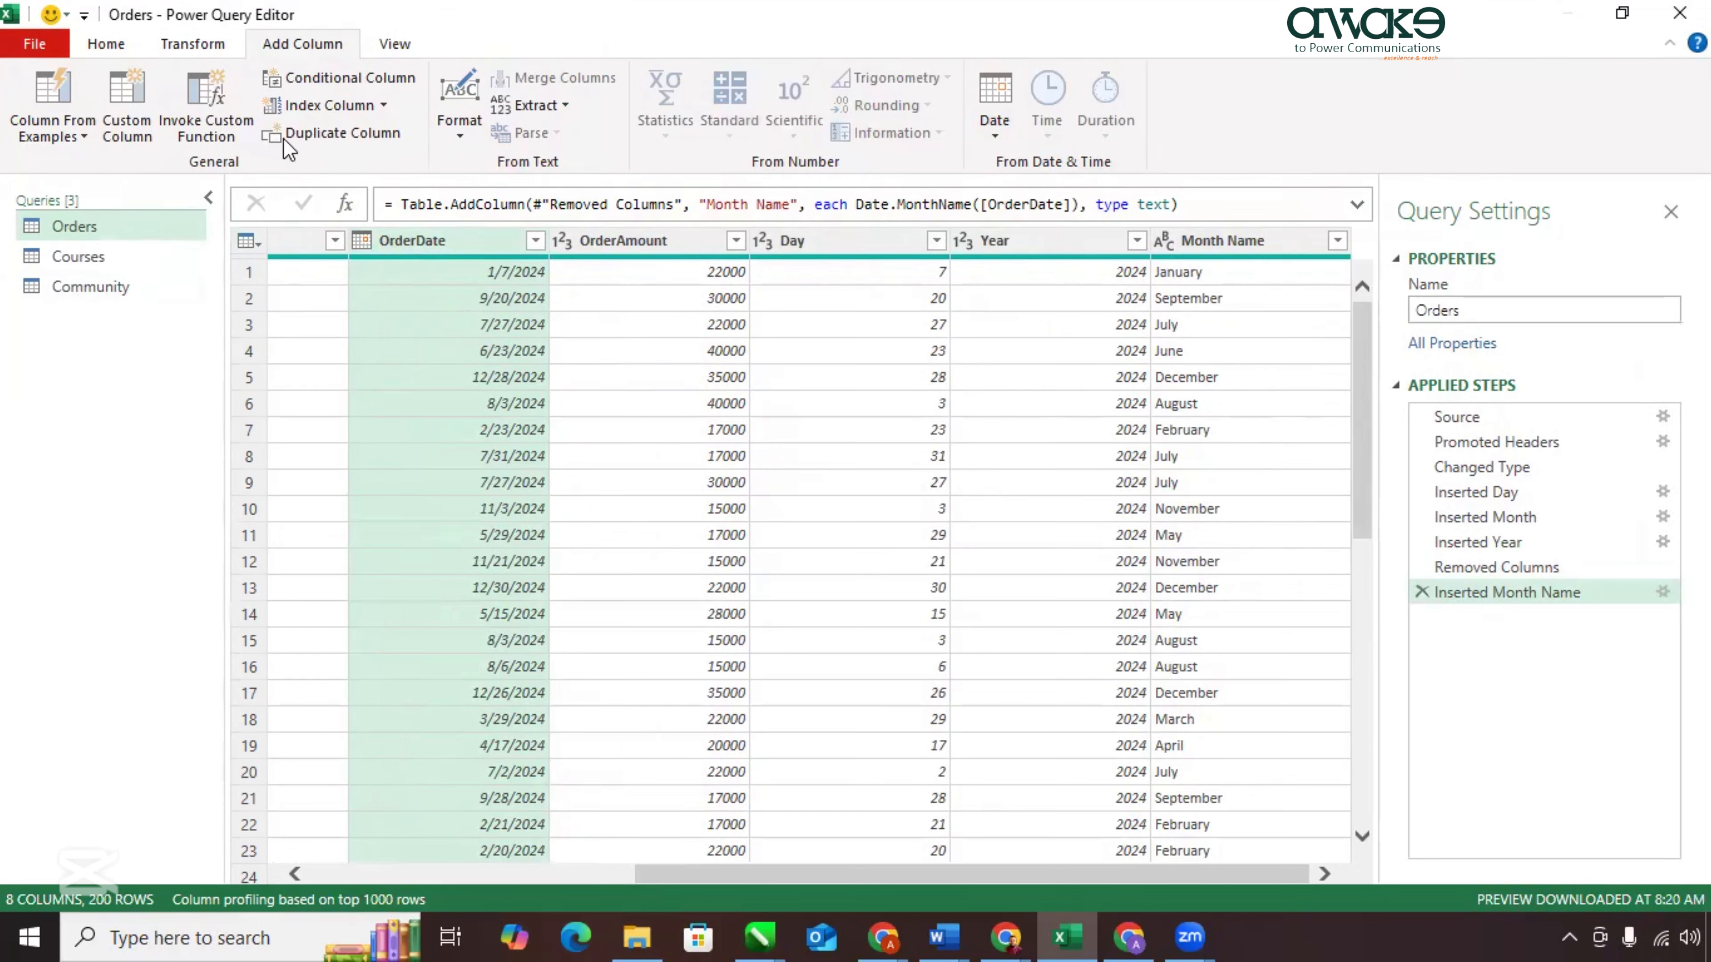
Close the Power Query Editor, keeping the changes to the Orders query.
click(31, 49)
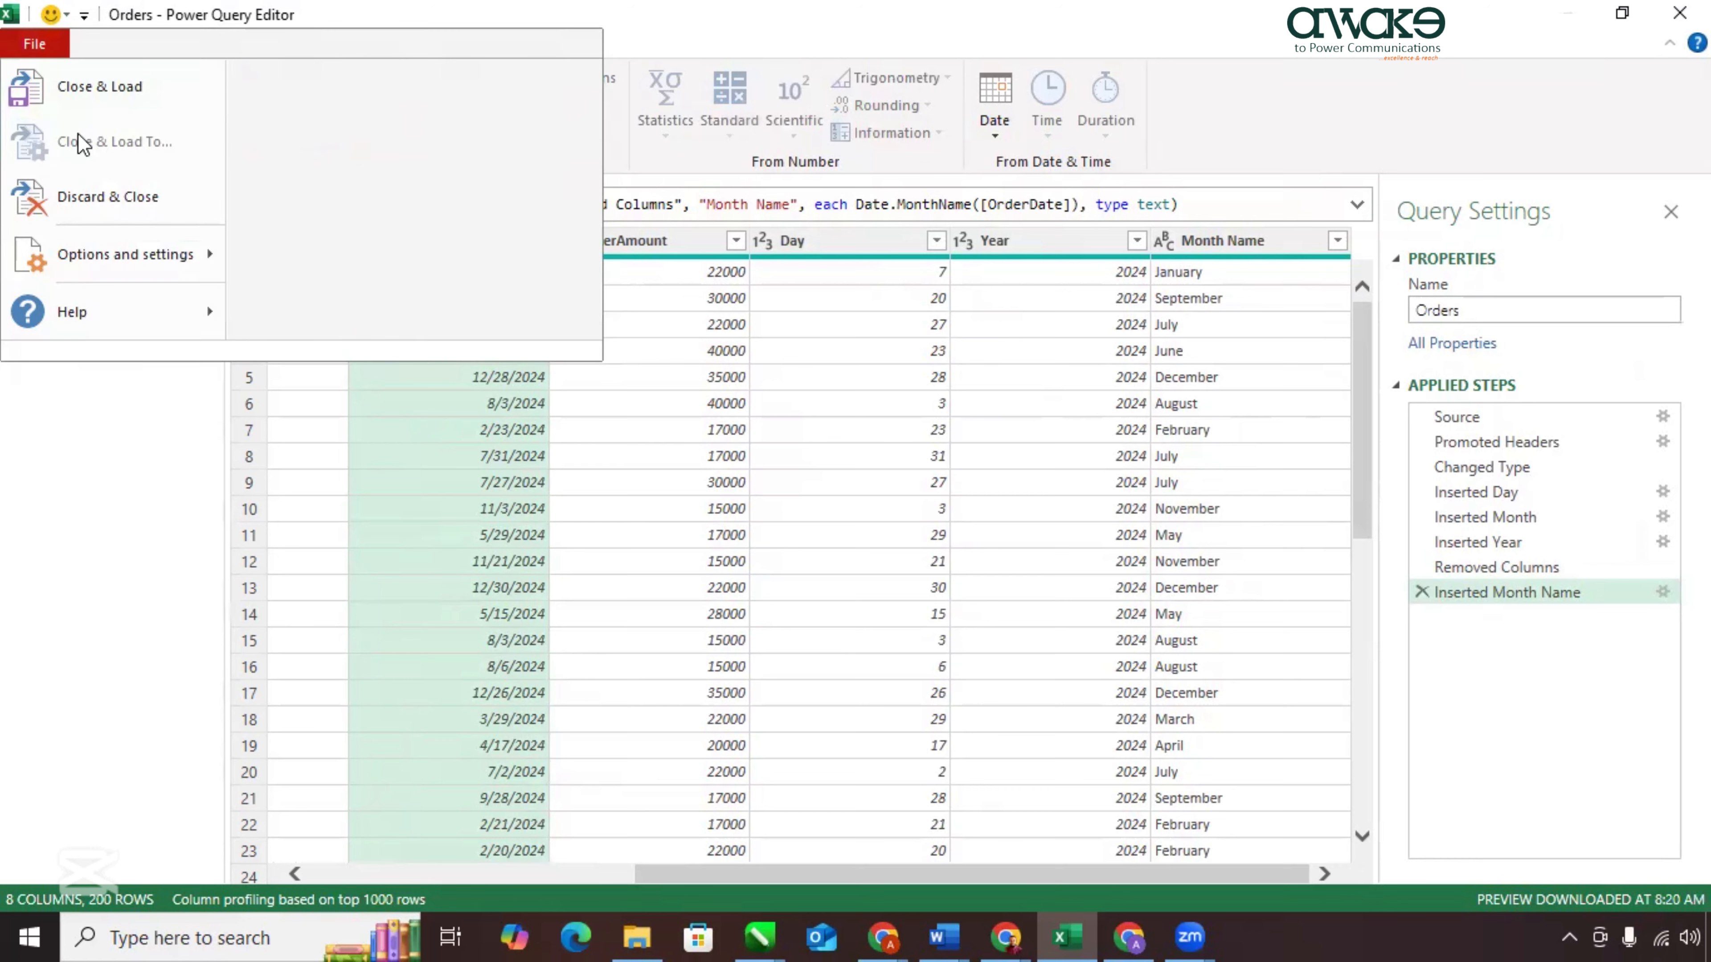
click(519, 627)
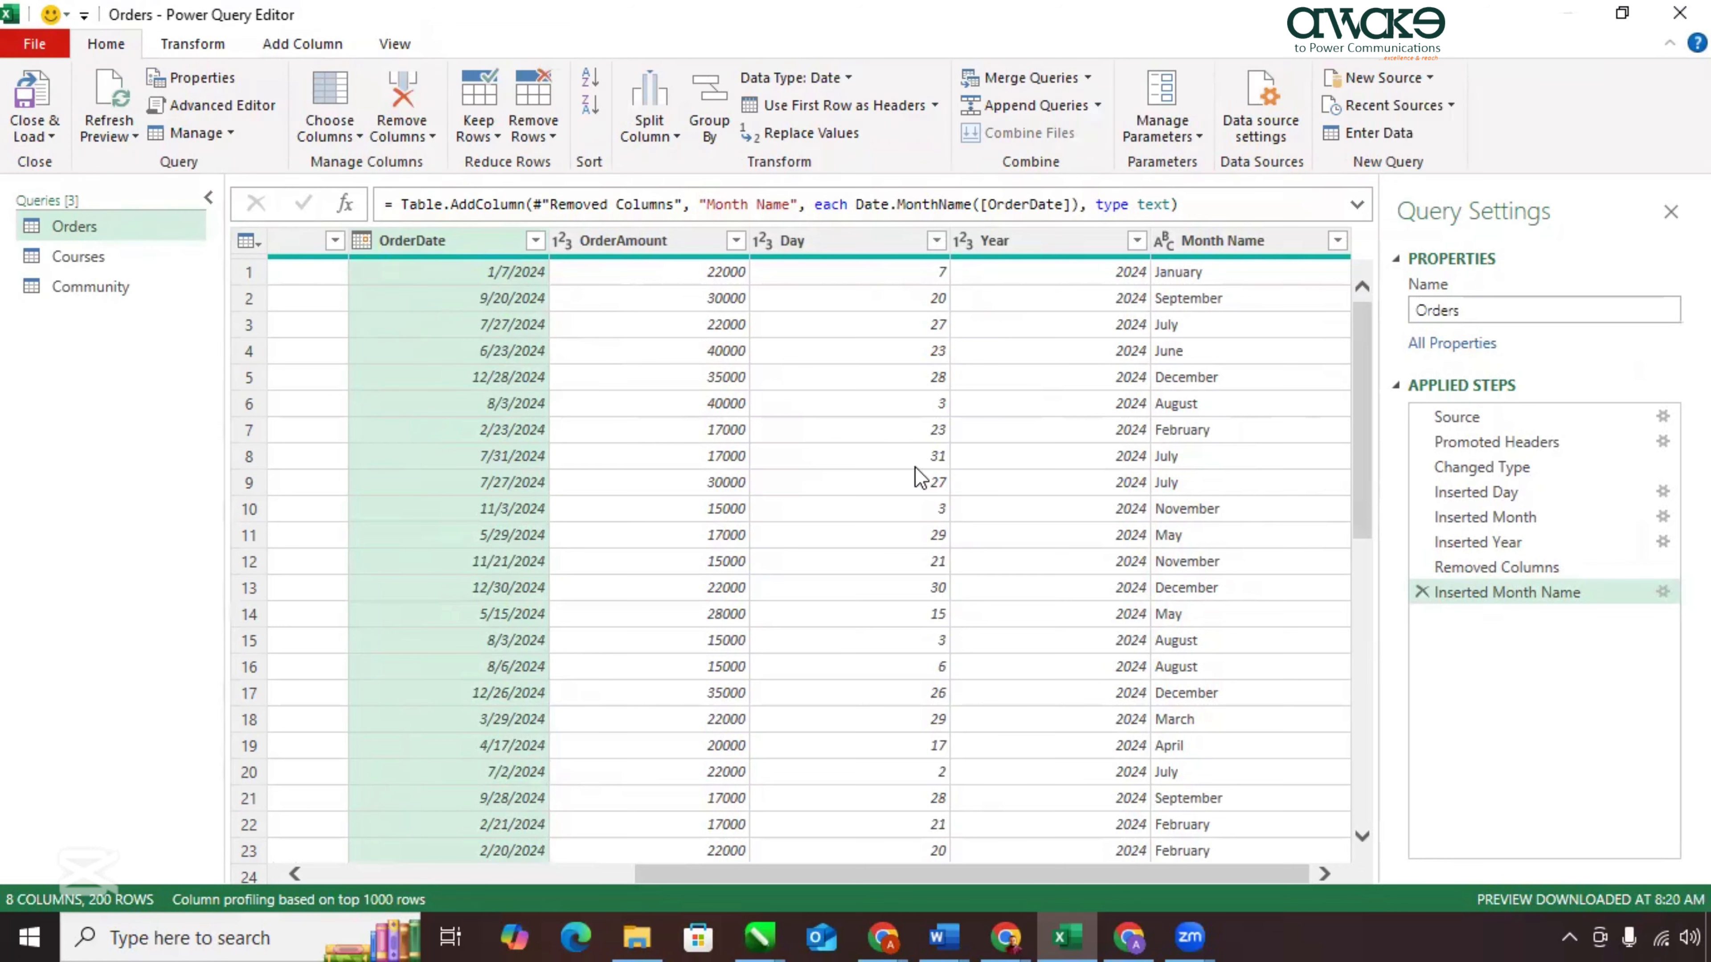
click(1679, 14)
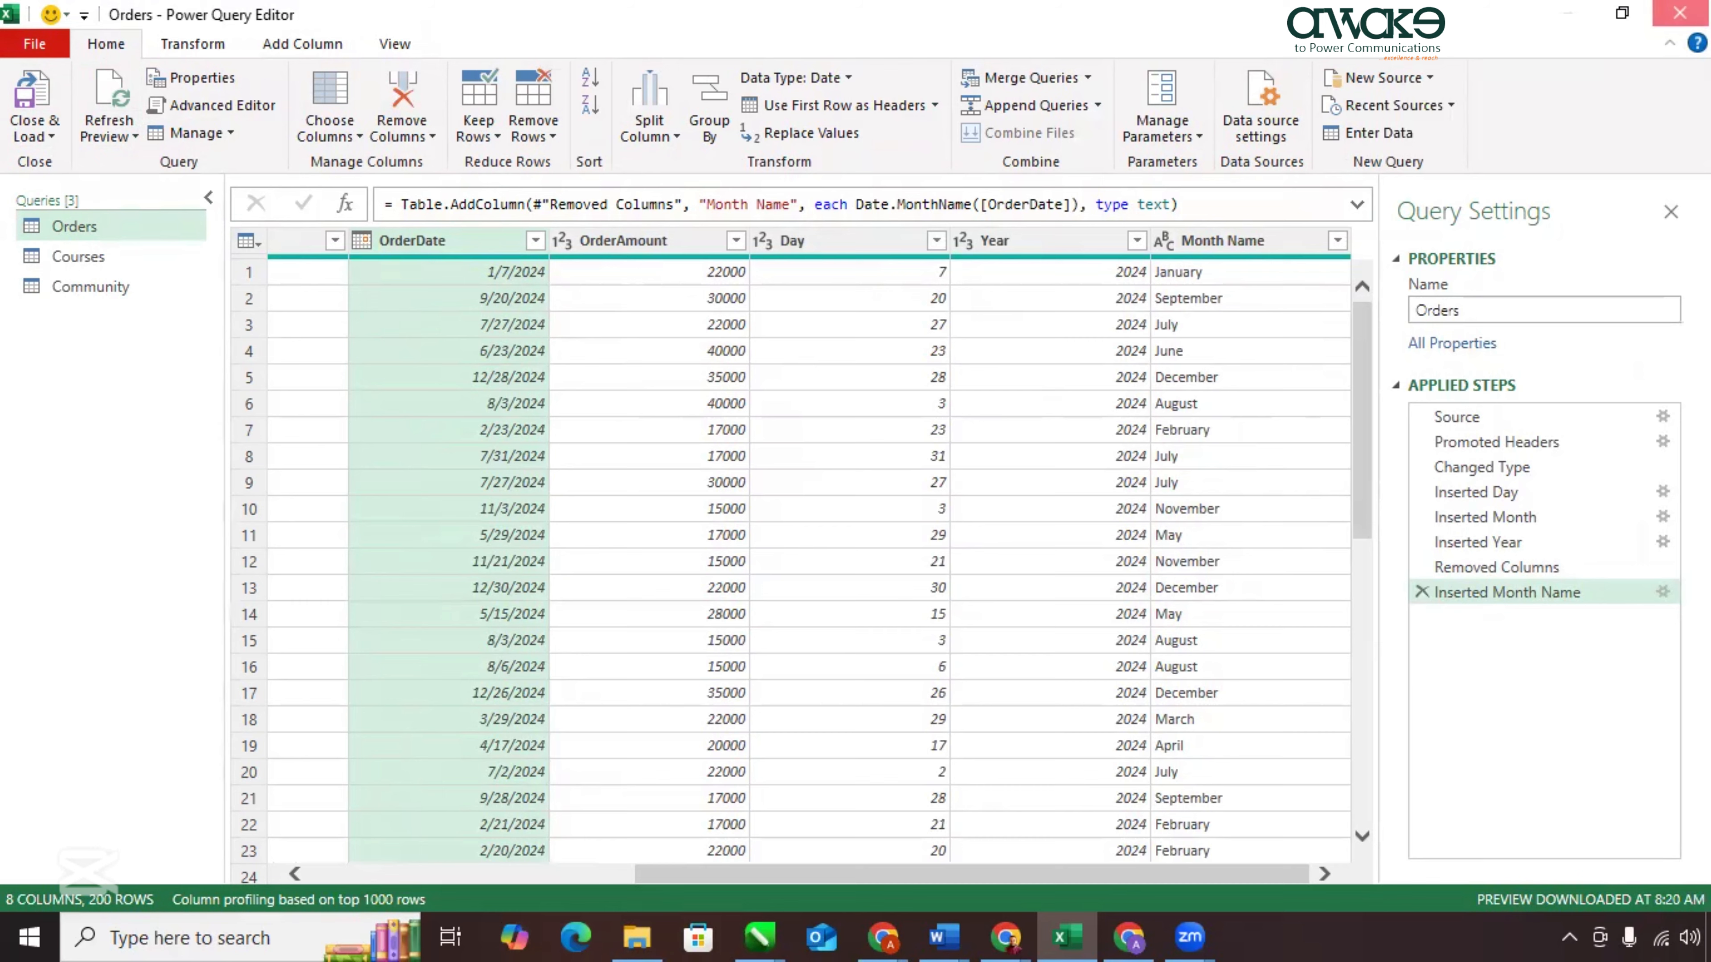
click(868, 507)
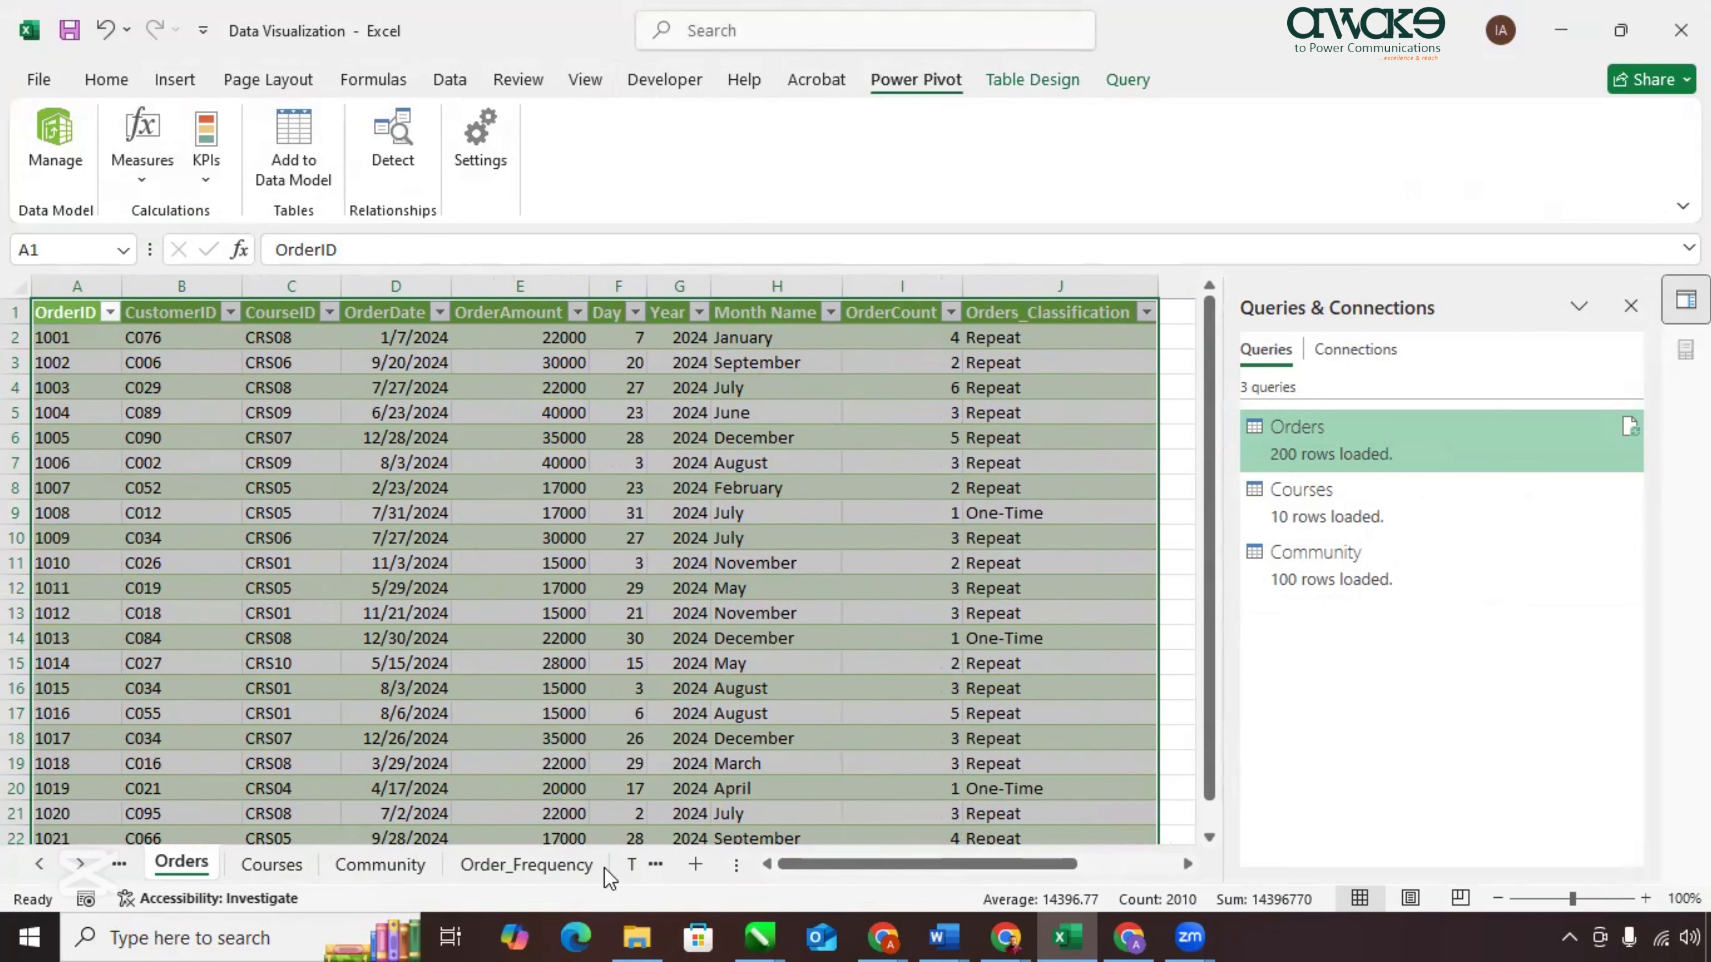
Add Month Name from Orders to the axis of the PivotChart on the Monthly_Order_Trend sheet.
click(559, 870)
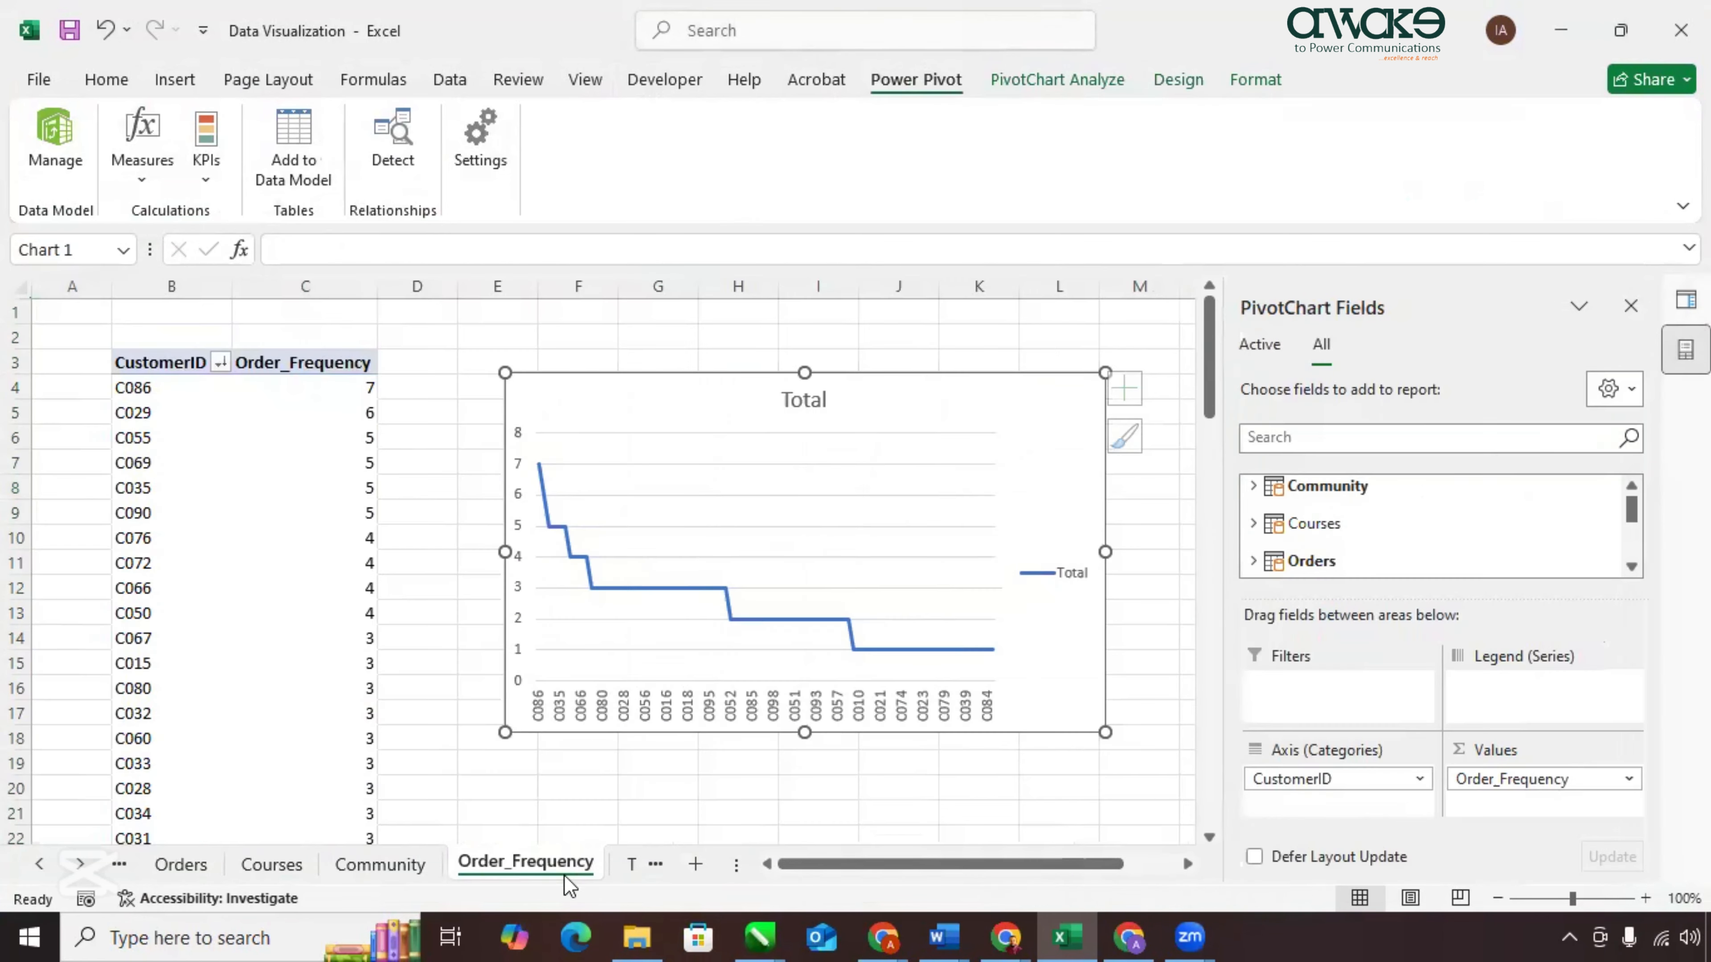
click(641, 867)
click(641, 866)
click(641, 867)
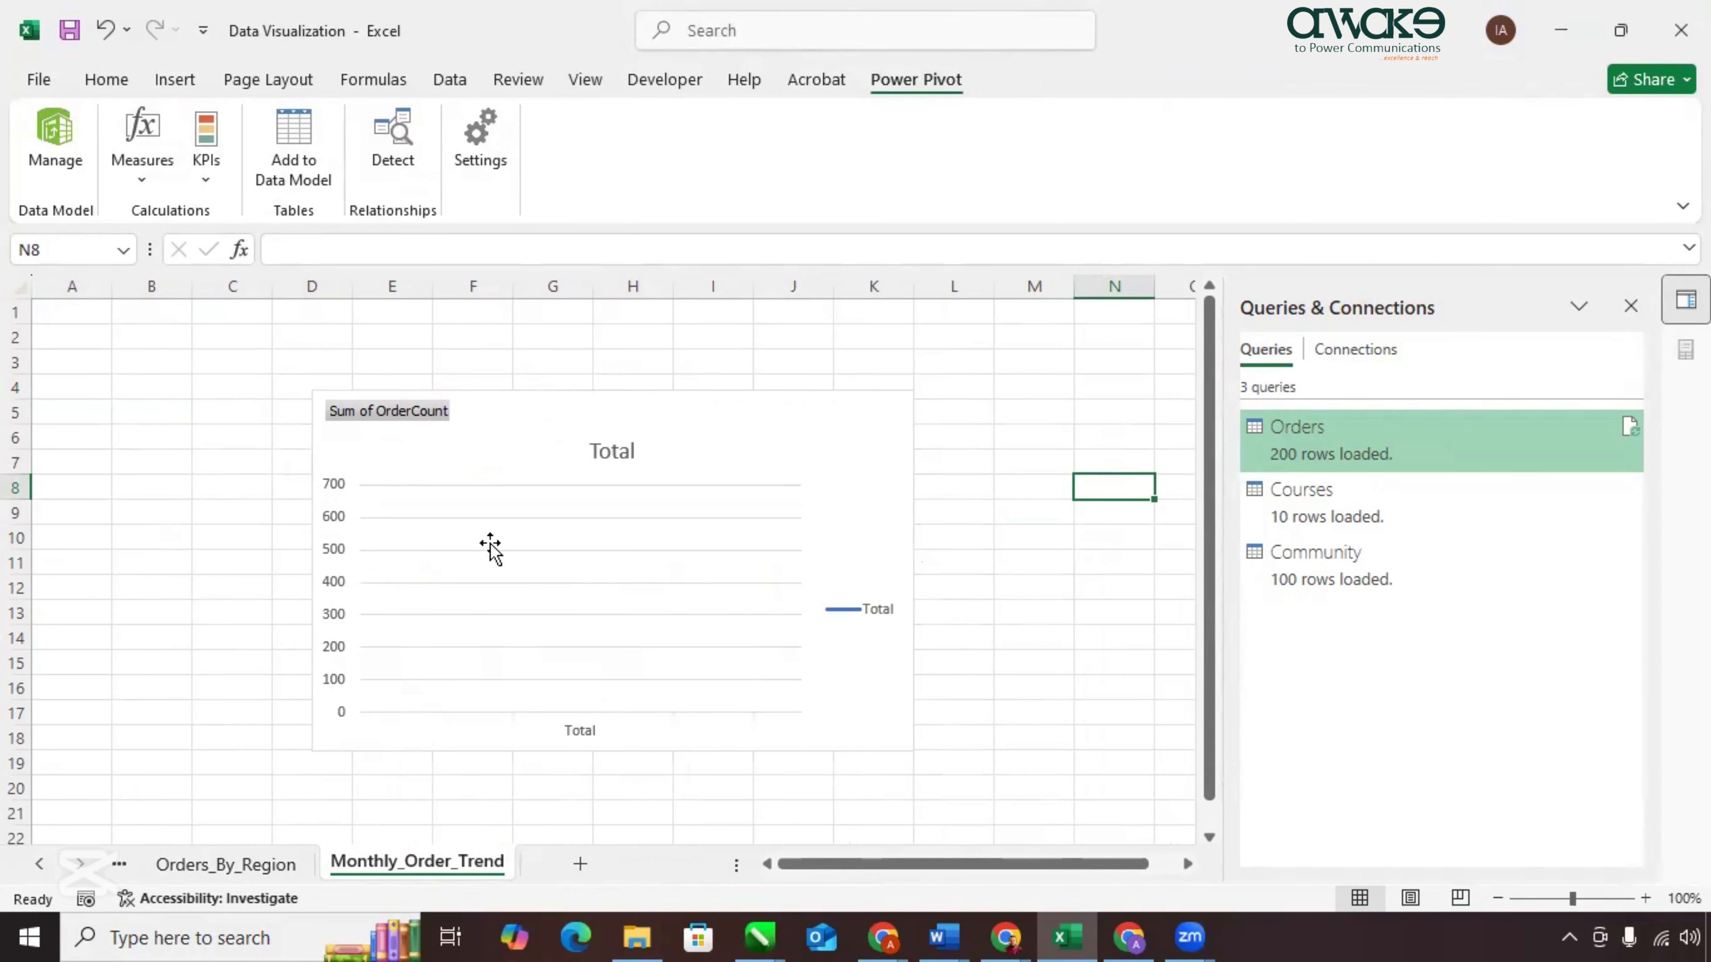
click(736, 461)
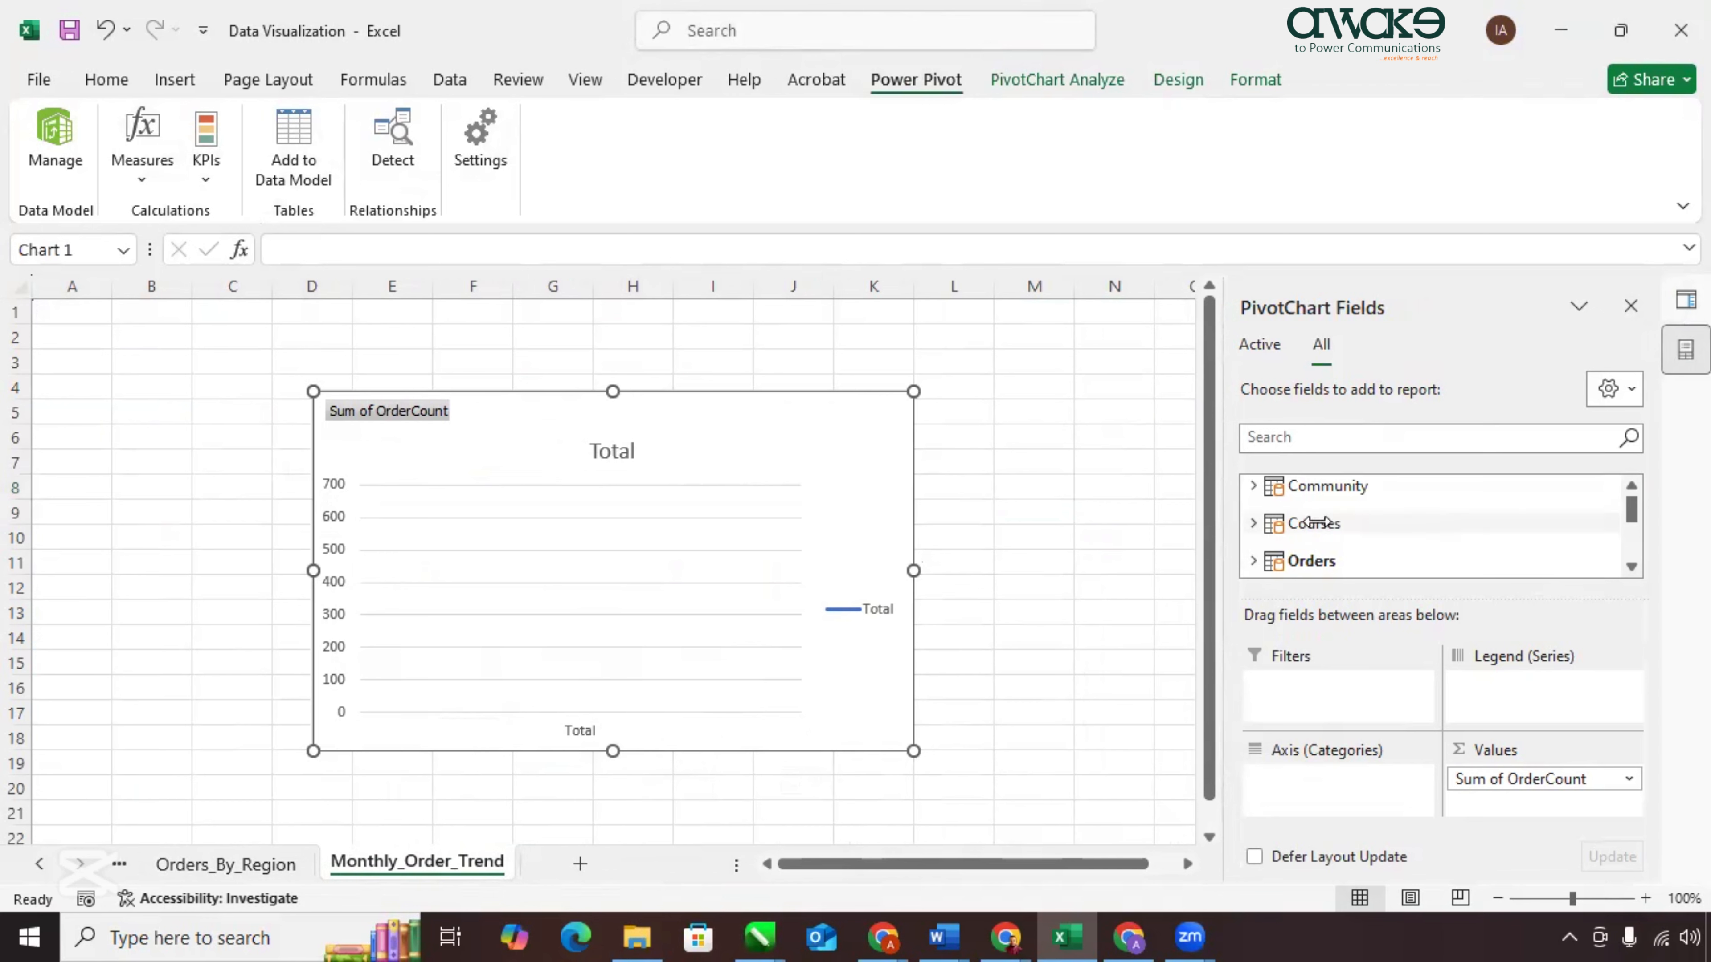
click(1252, 561)
scroll(1280, 543, down, 2)
scroll(1296, 542, down, 1)
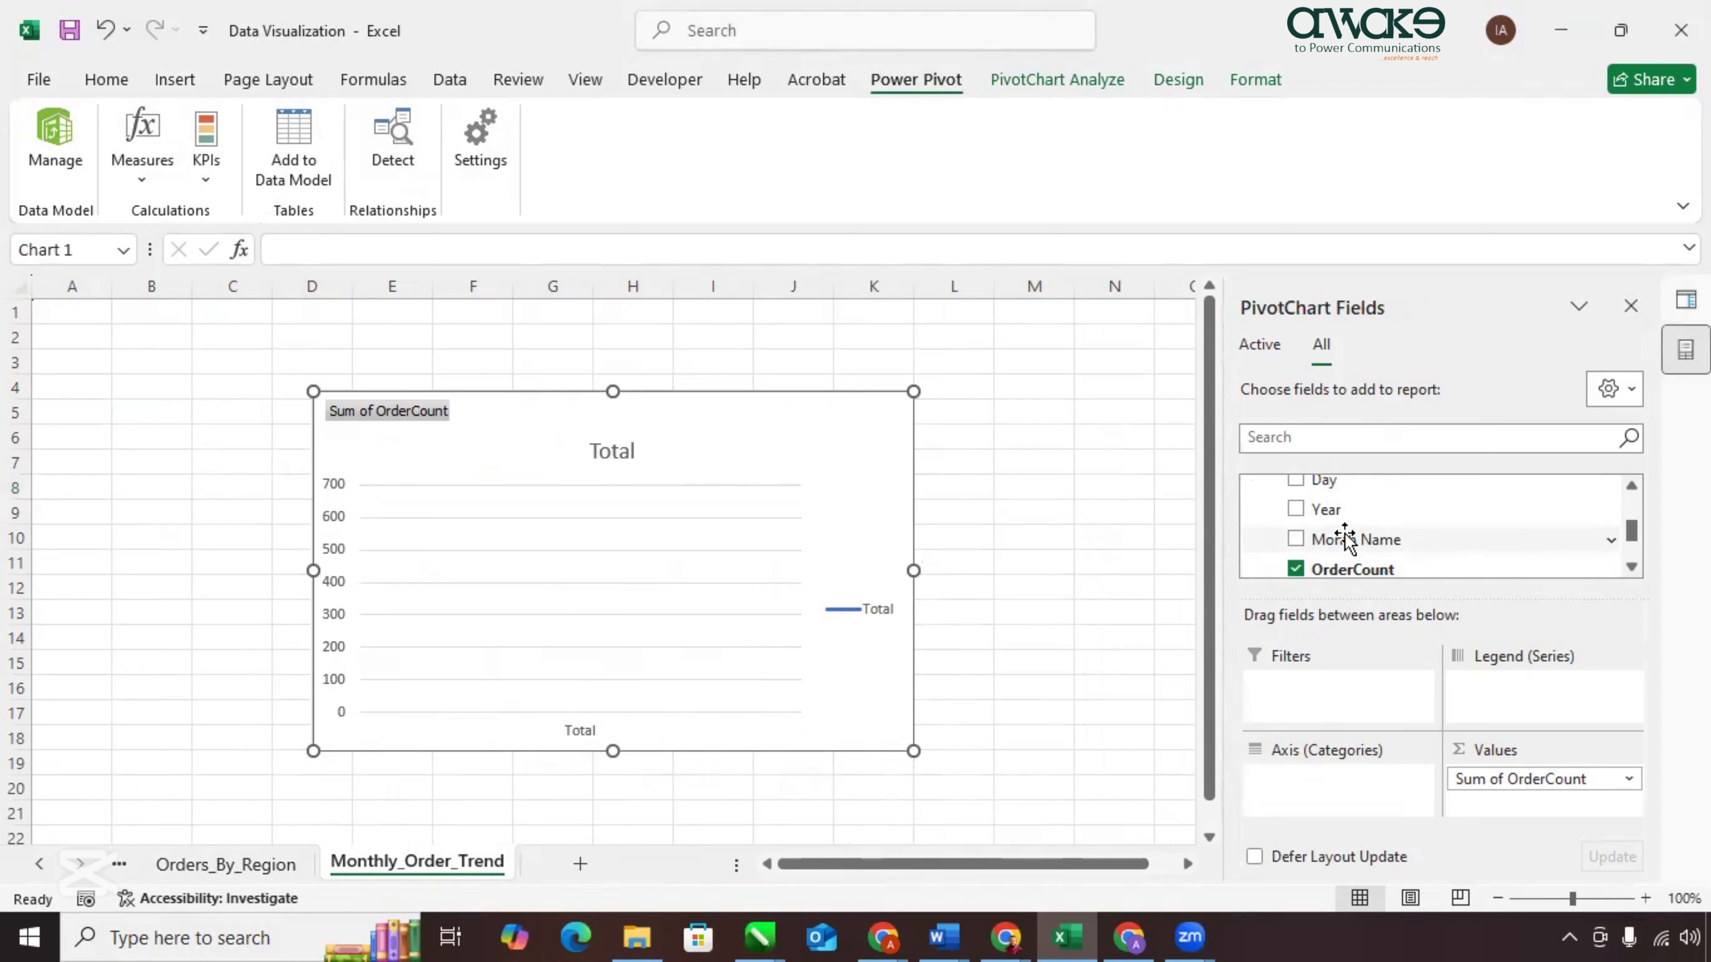
drag(1341, 545, 1321, 809)
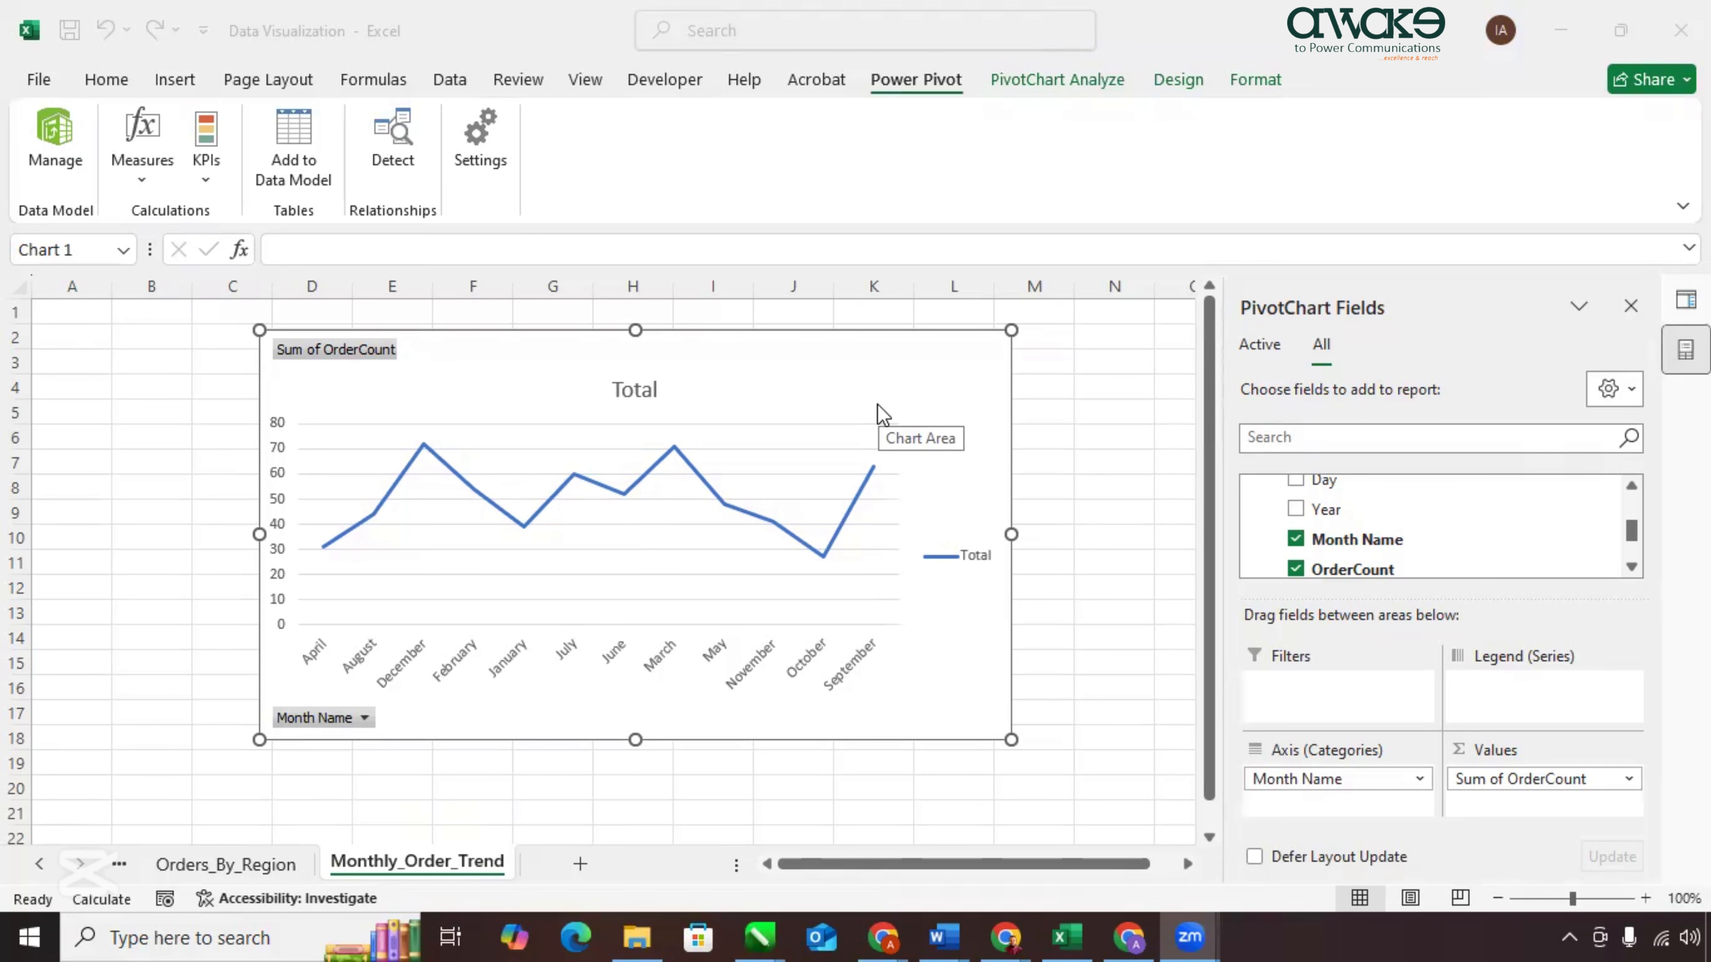
Add a new worksheet after Monthly_Order_Trend and name it Dashboard.
click(580, 866)
text(Dashboard)
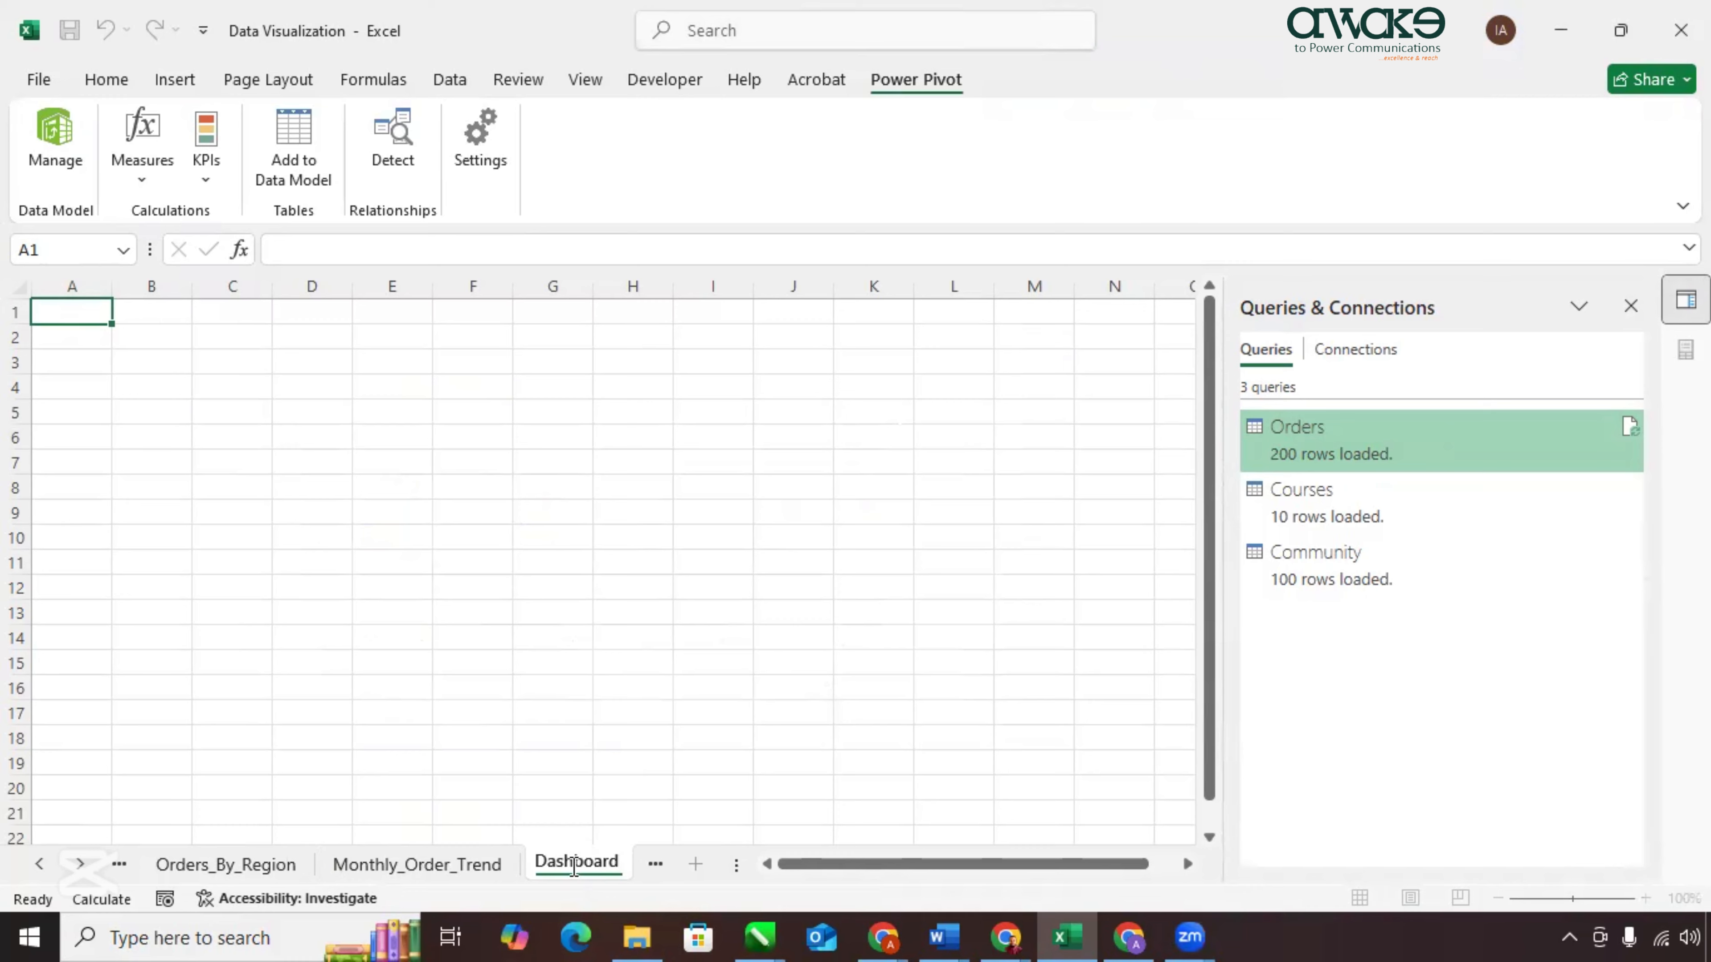
key(Return)
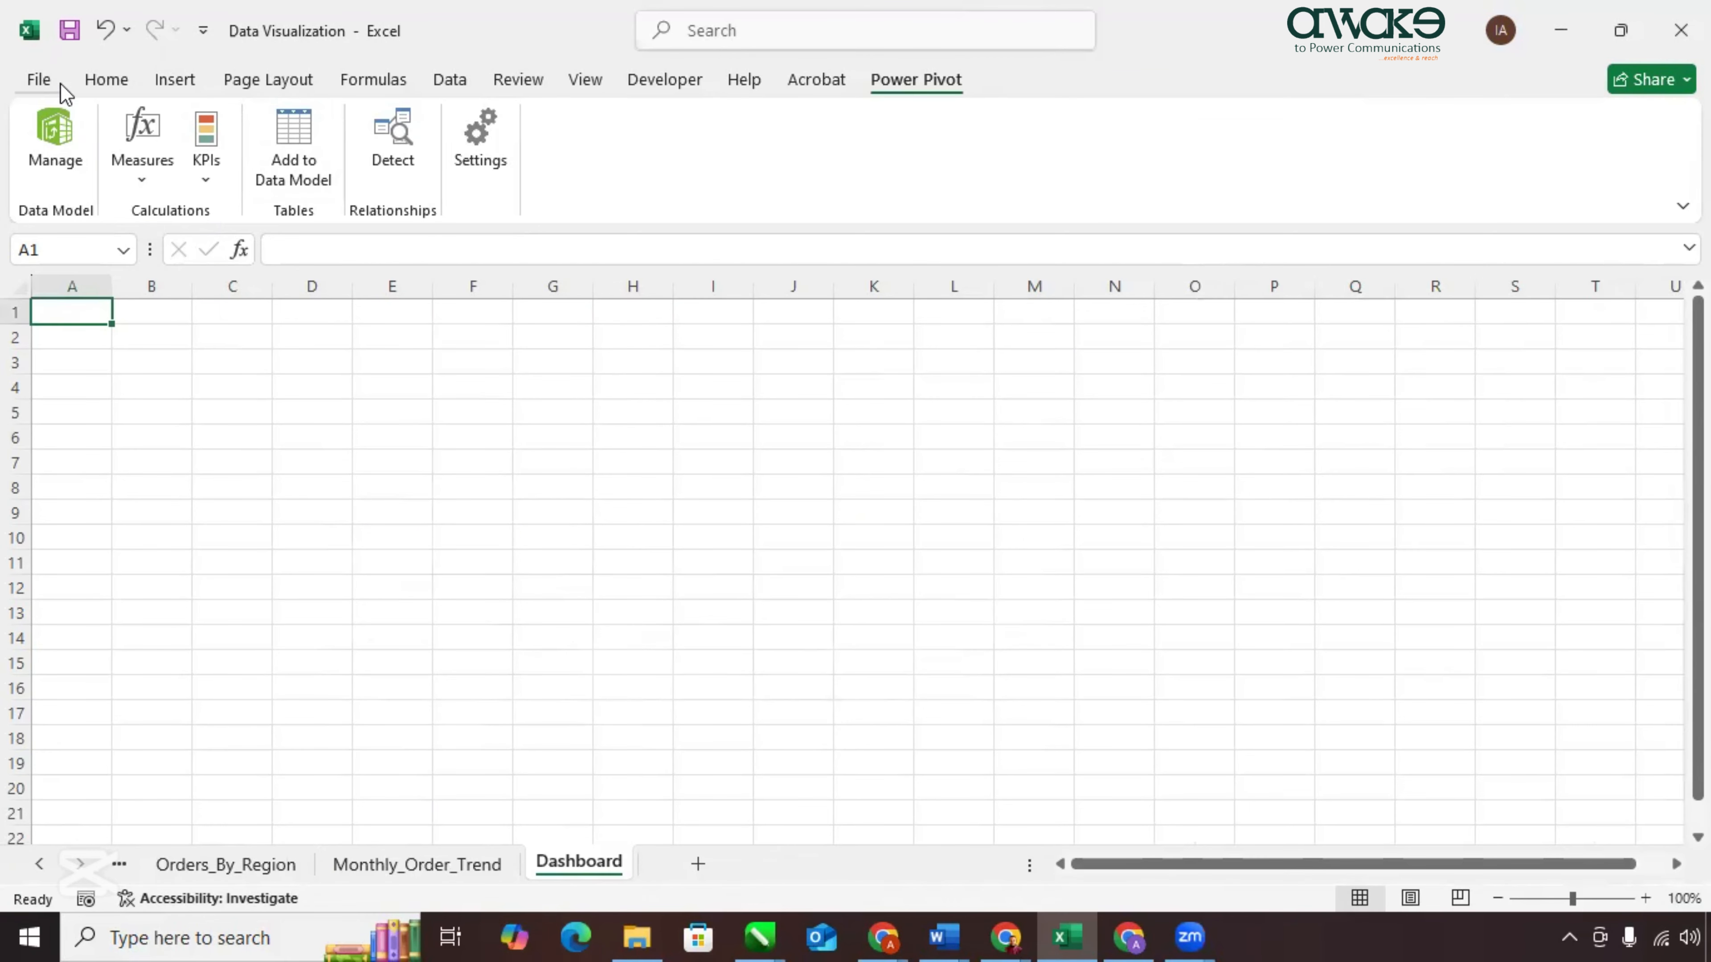
Hide the gridlines, formula bar and headings on the Dashboard sheet.
click(106, 79)
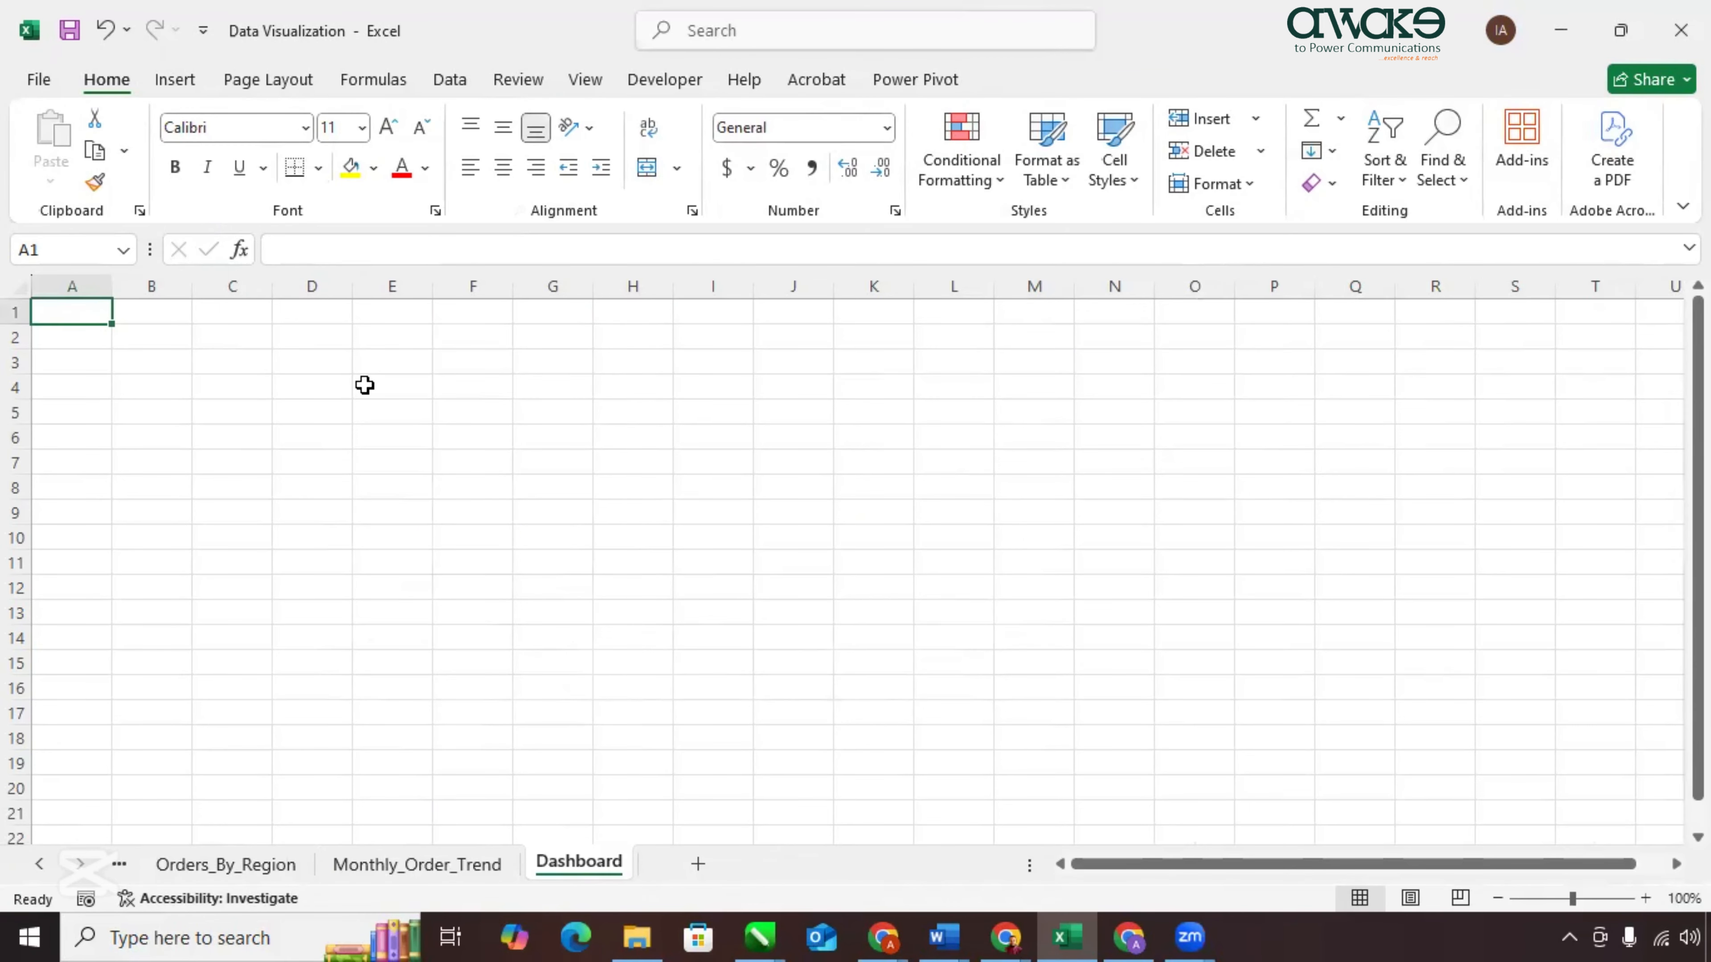
drag(144, 374, 970, 597)
click(473, 412)
click(586, 79)
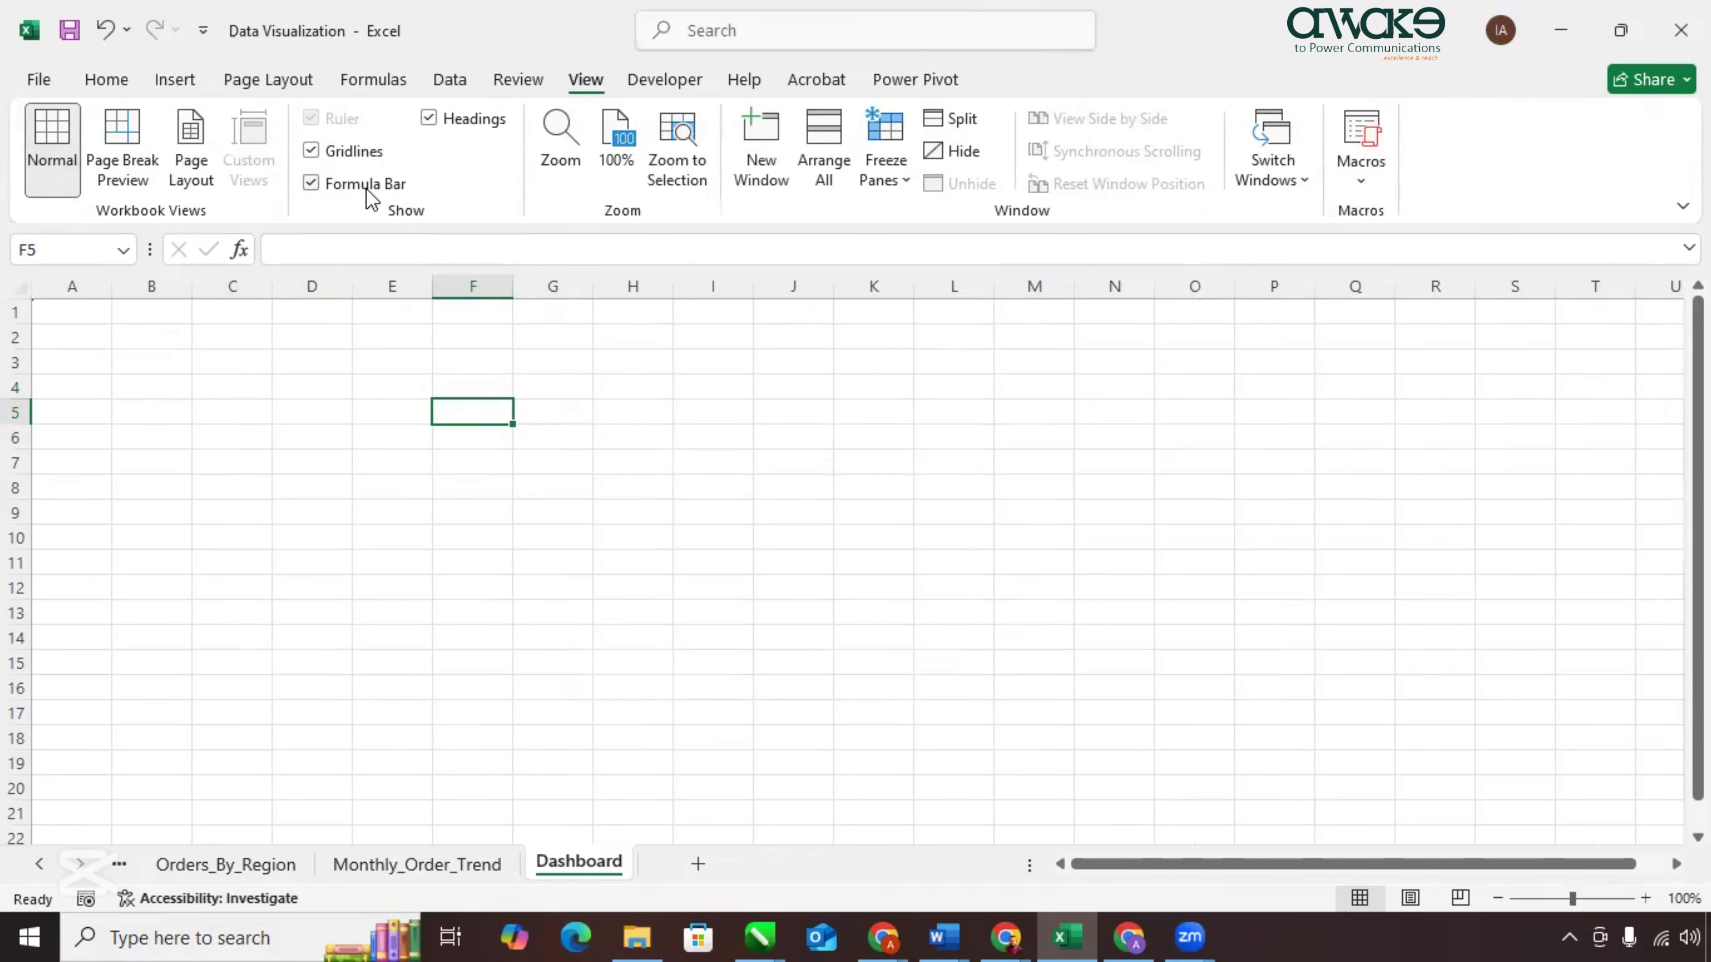
click(311, 151)
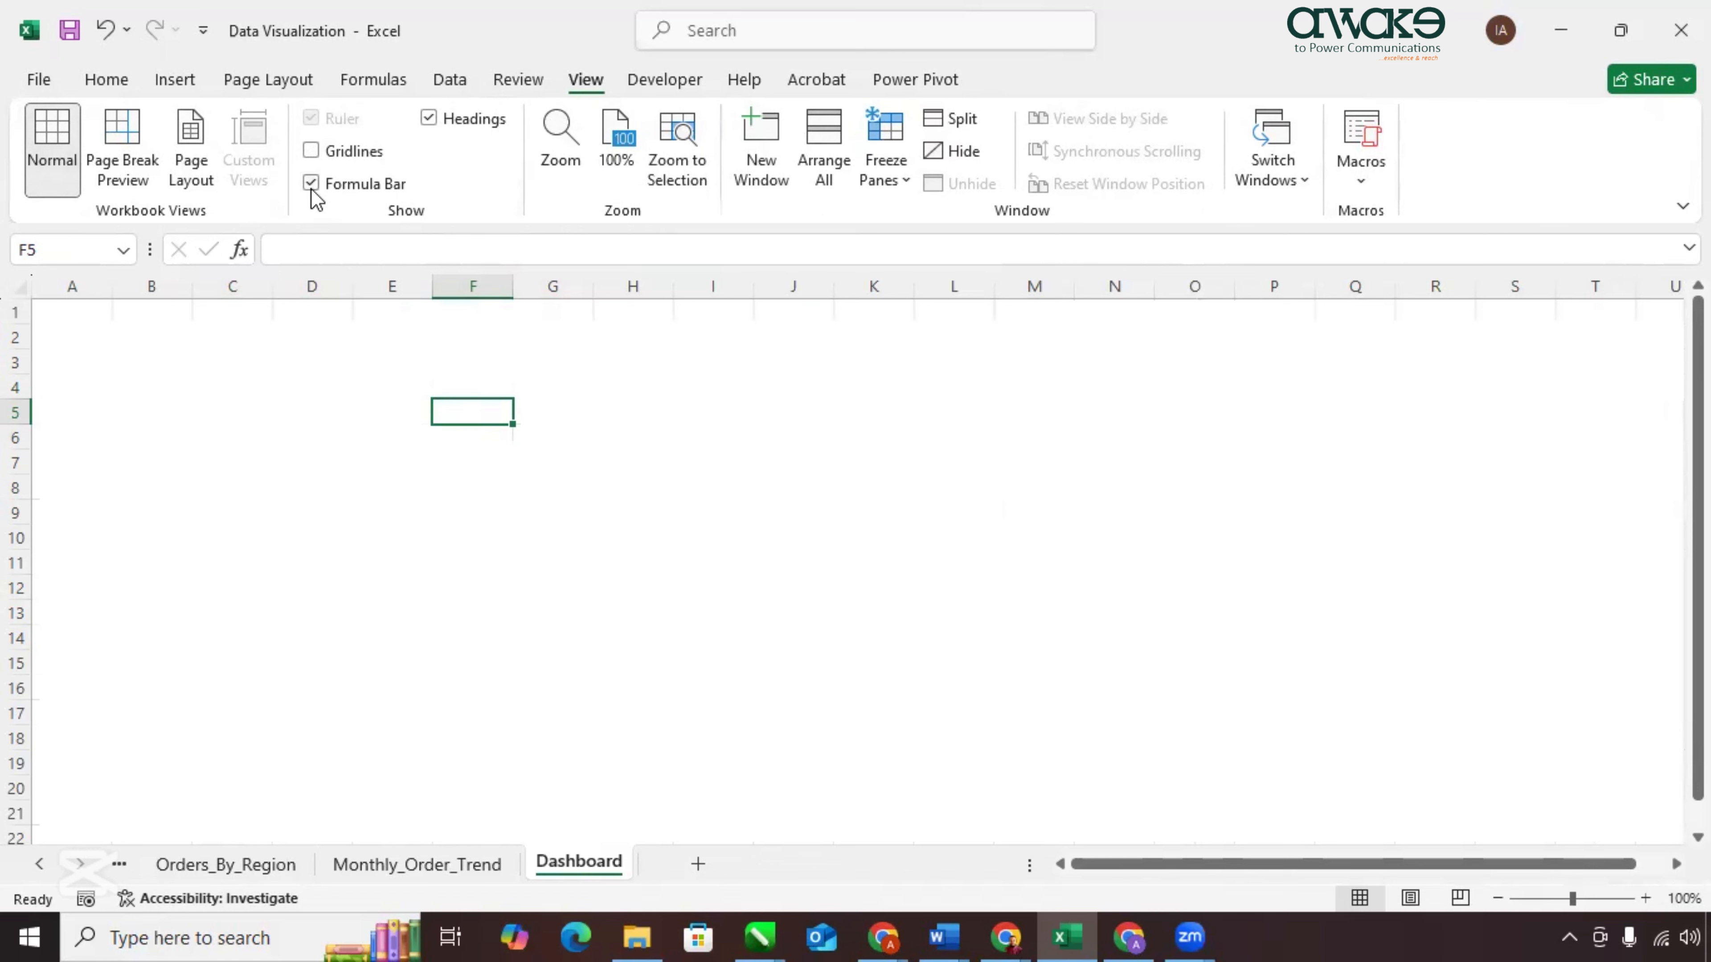
click(311, 183)
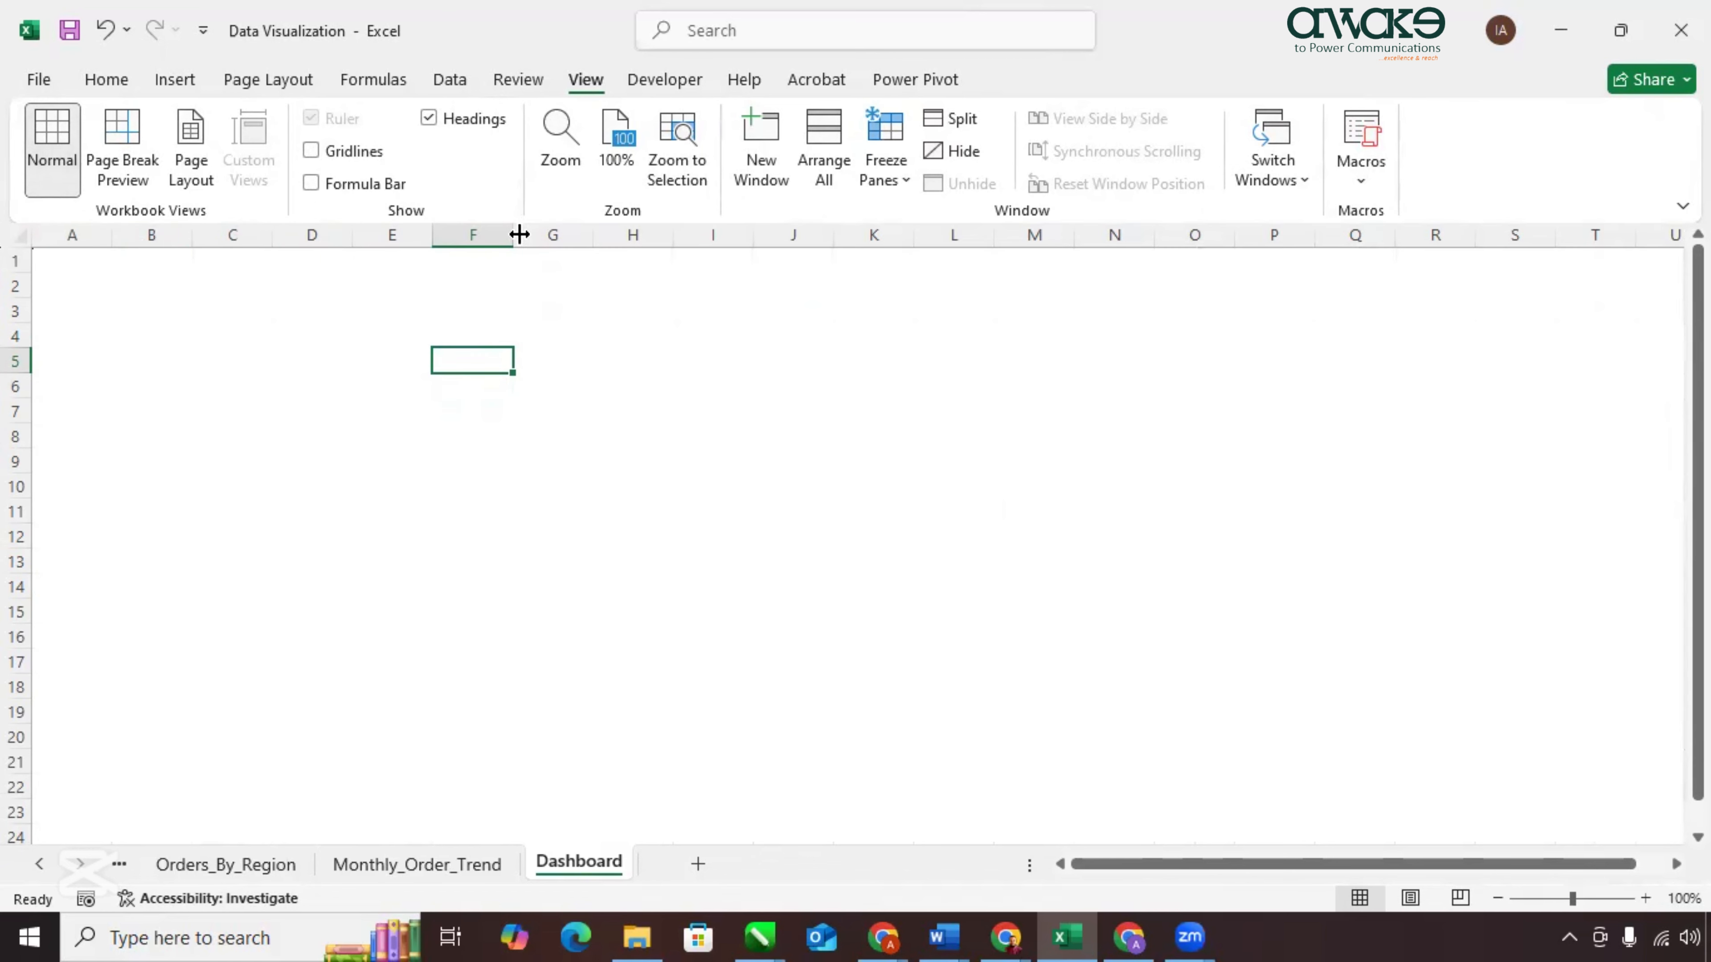
click(429, 119)
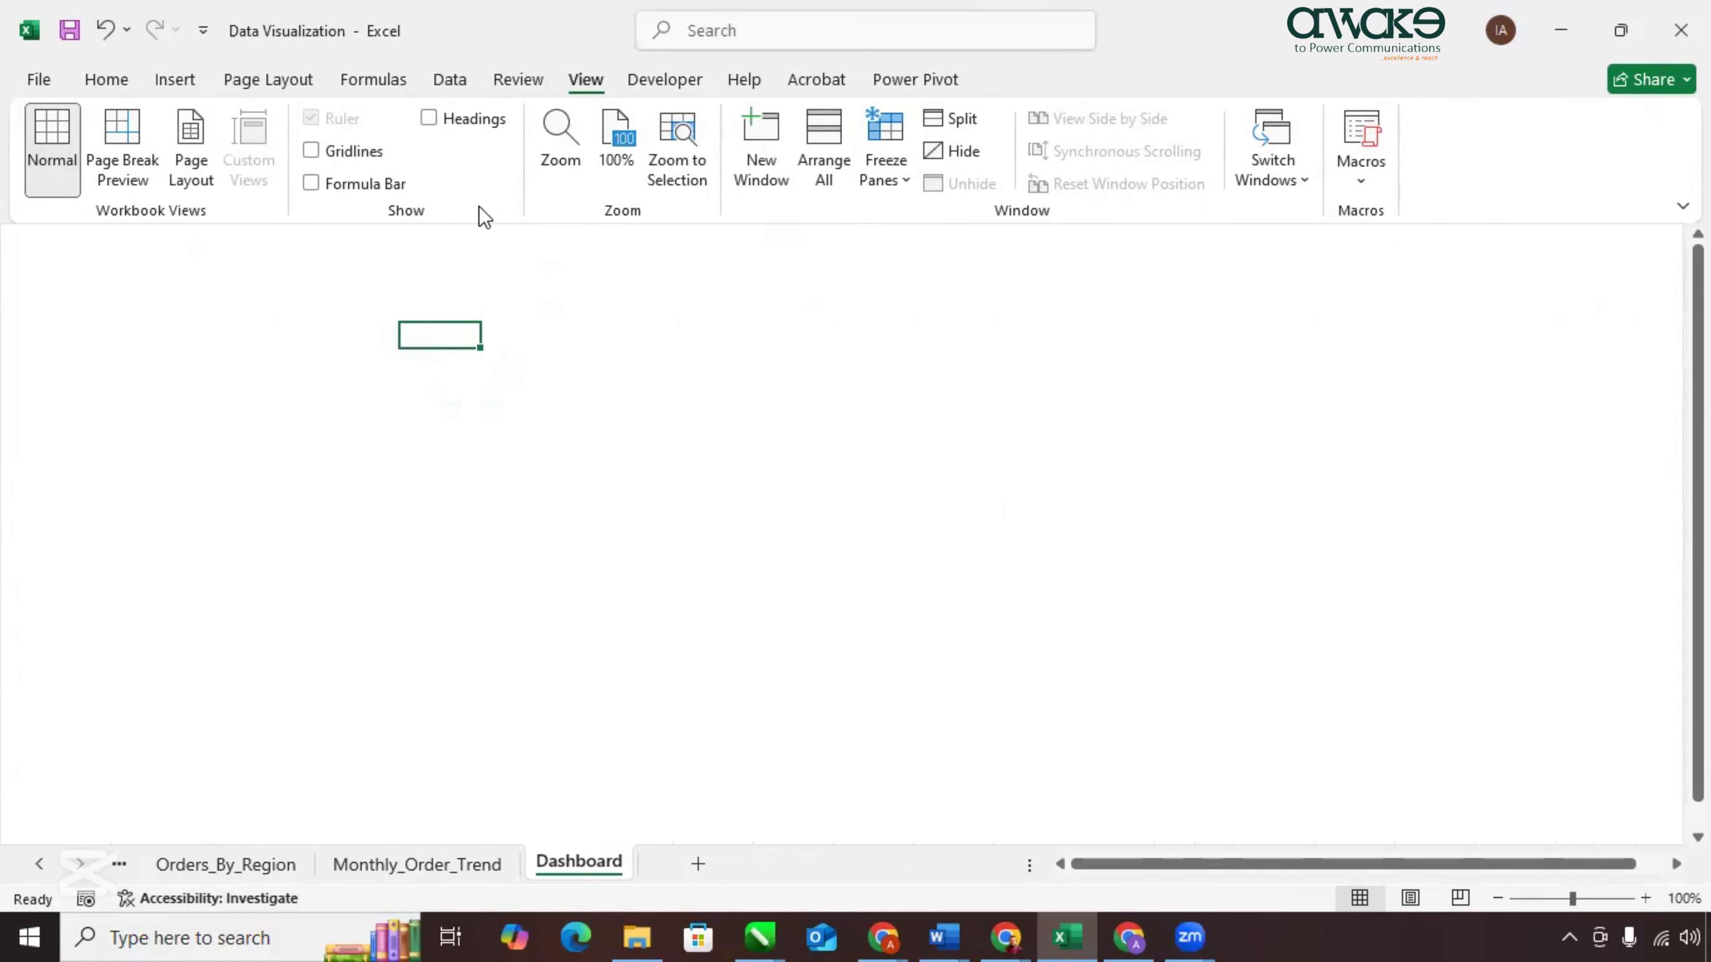
Copy the Monthly_Order_Trend chart onto the Dashboard sheet and move it slightly inward from the sheet's edge.
click(70, 357)
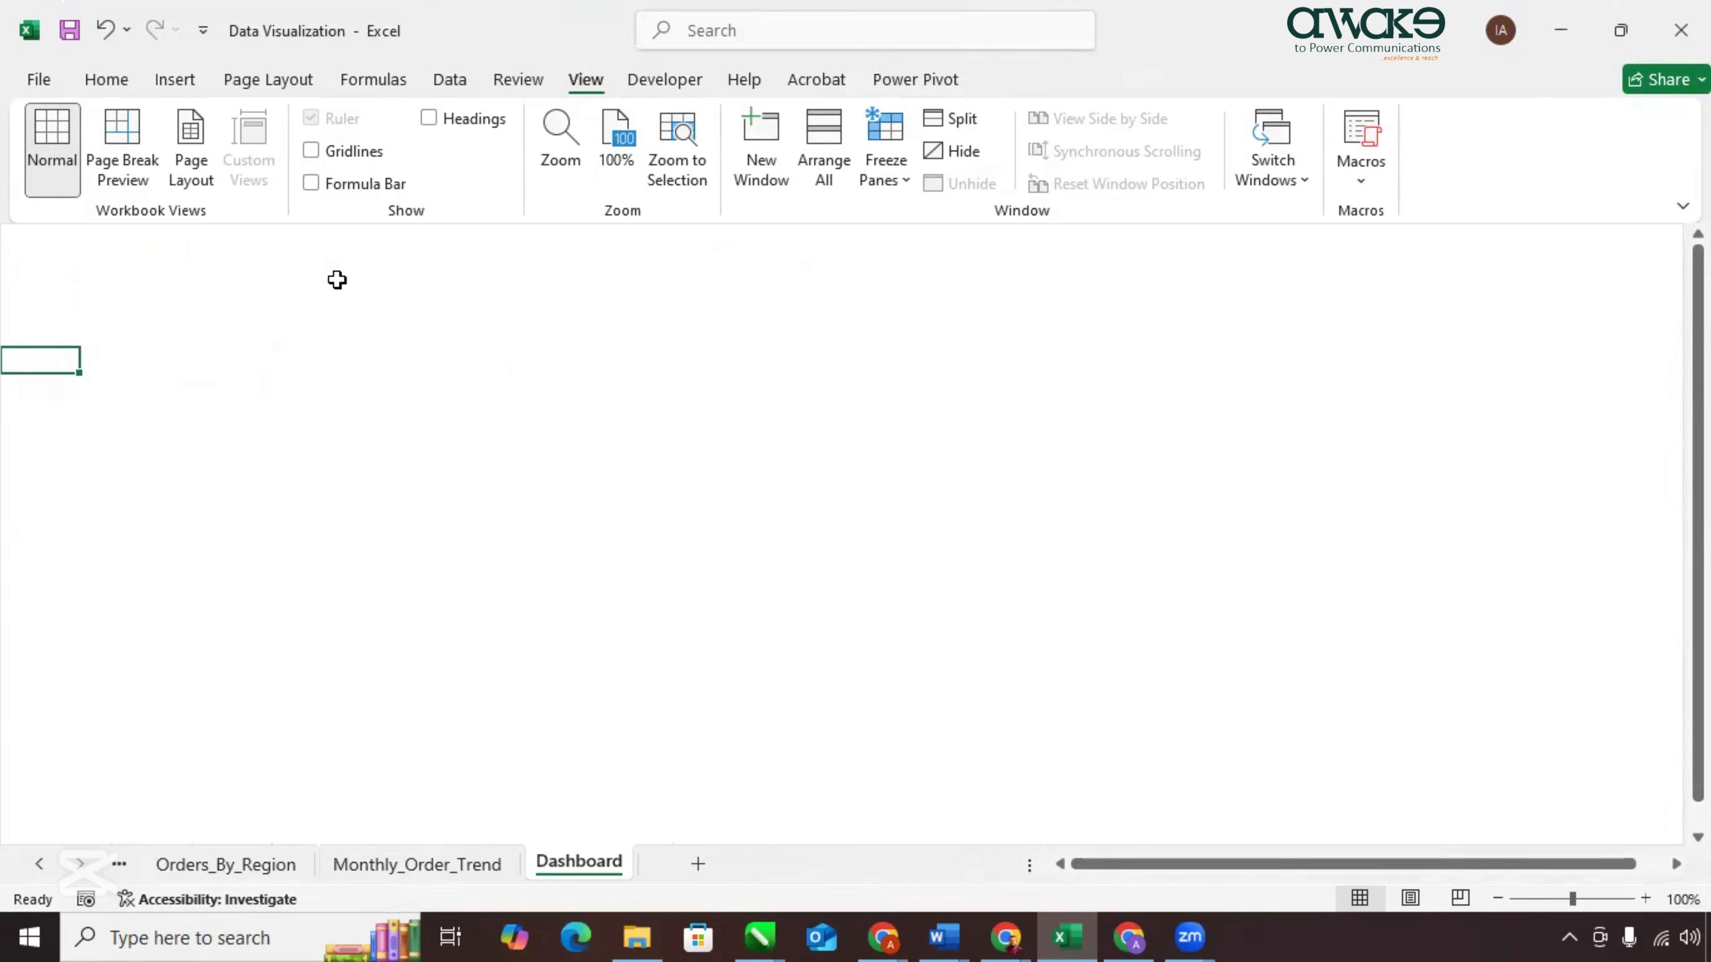
click(404, 864)
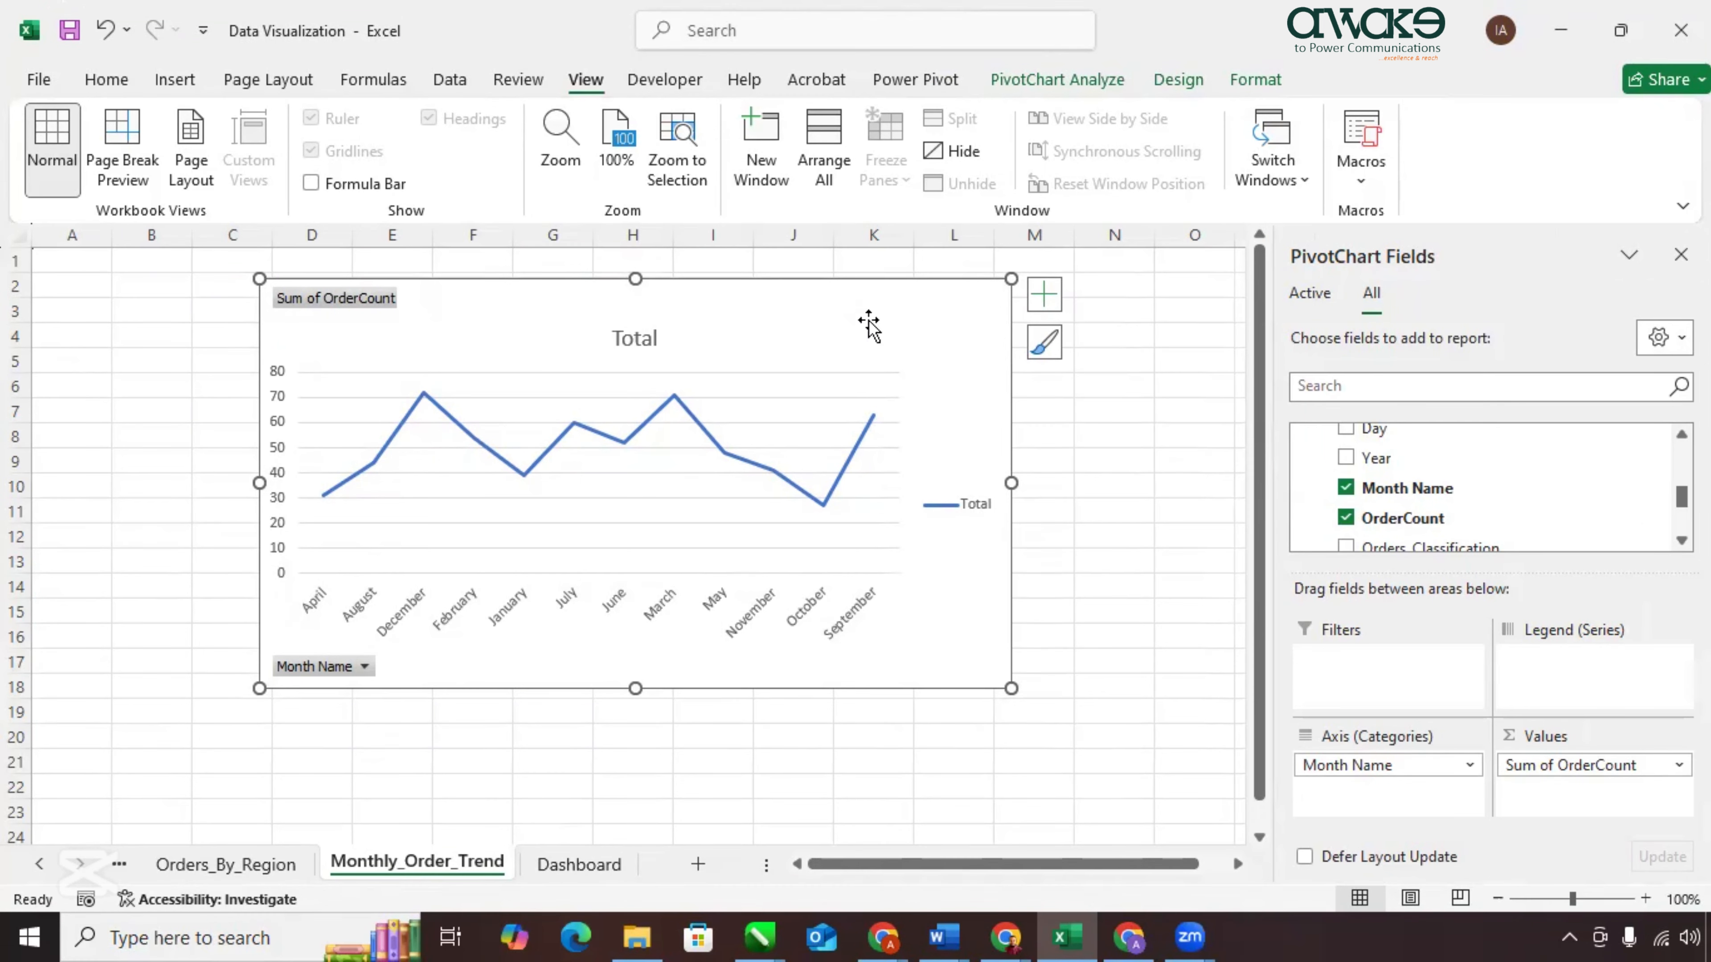
click(590, 868)
key(ctrl+v)
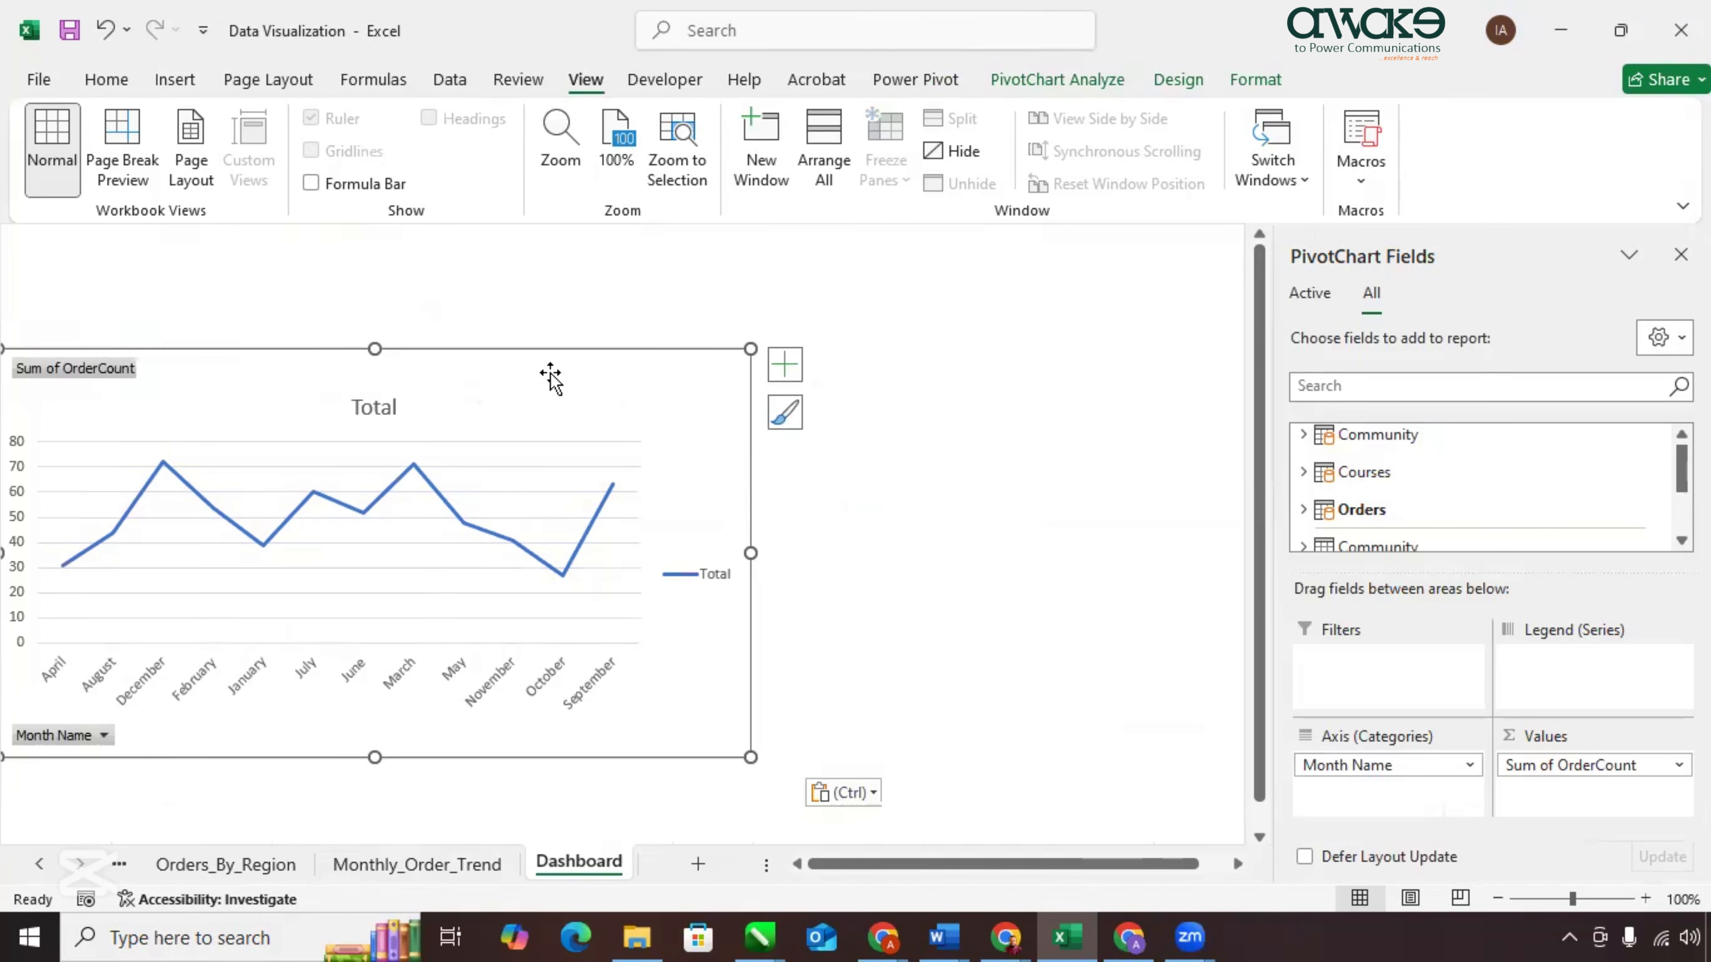
drag(554, 374, 679, 329)
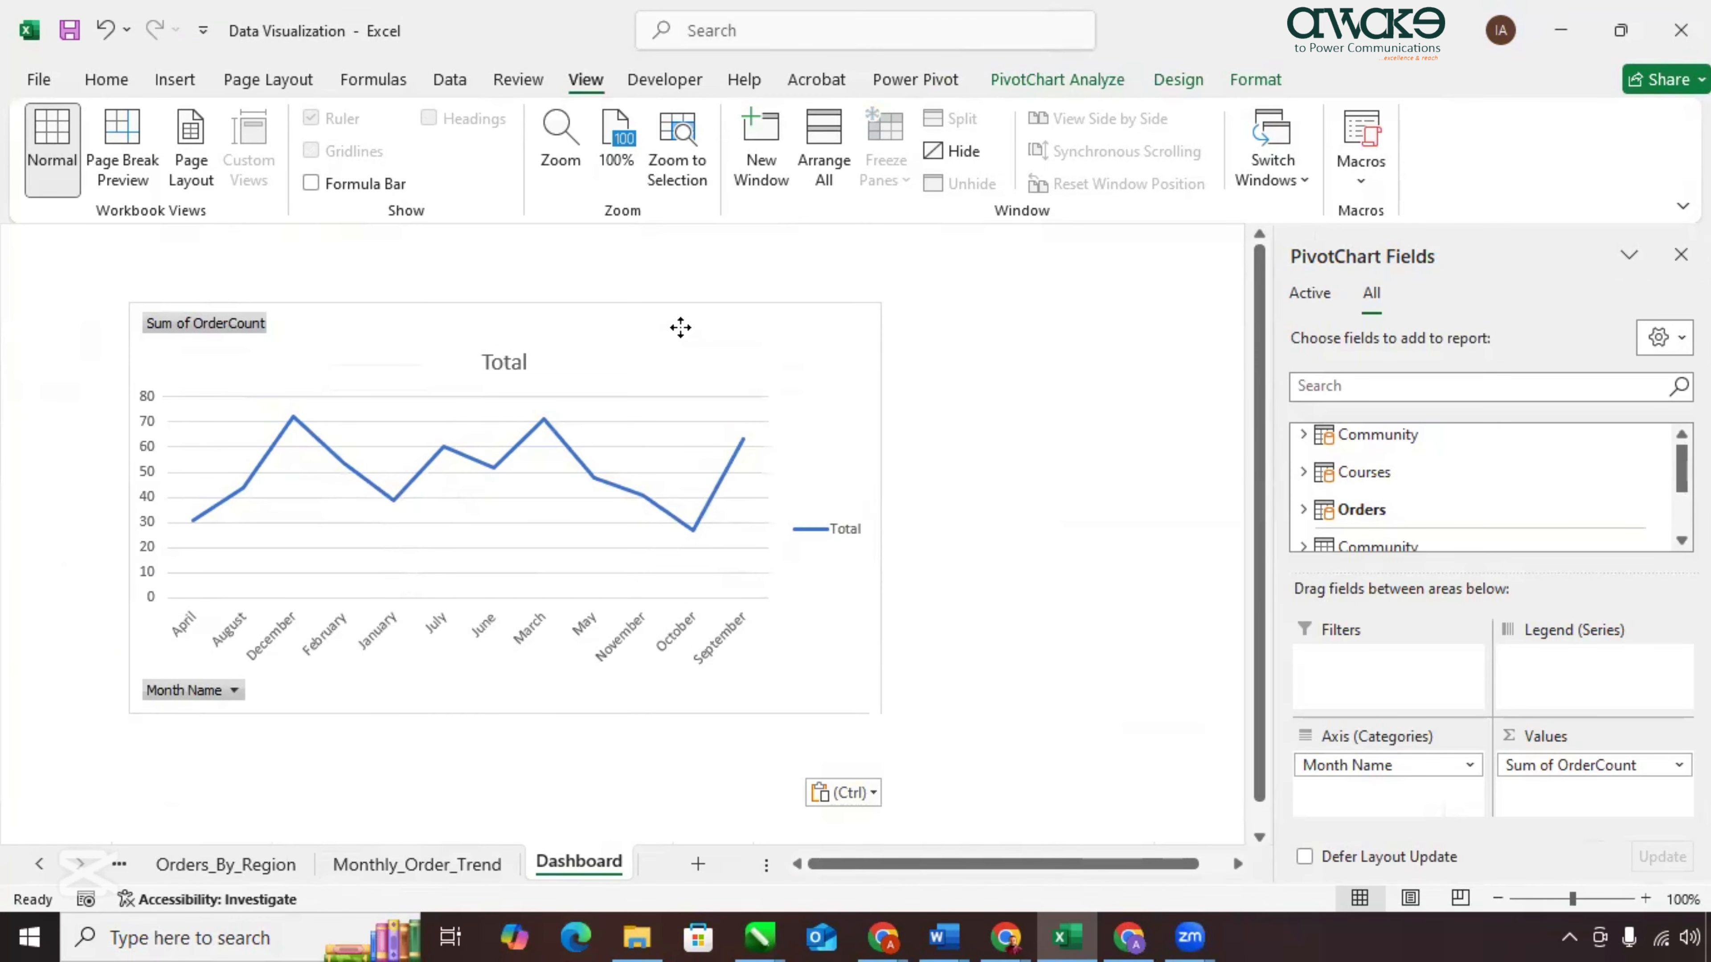
Hide all field buttons on the Dashboard's monthly trend chart.
click(1055, 75)
click(1451, 172)
click(1418, 400)
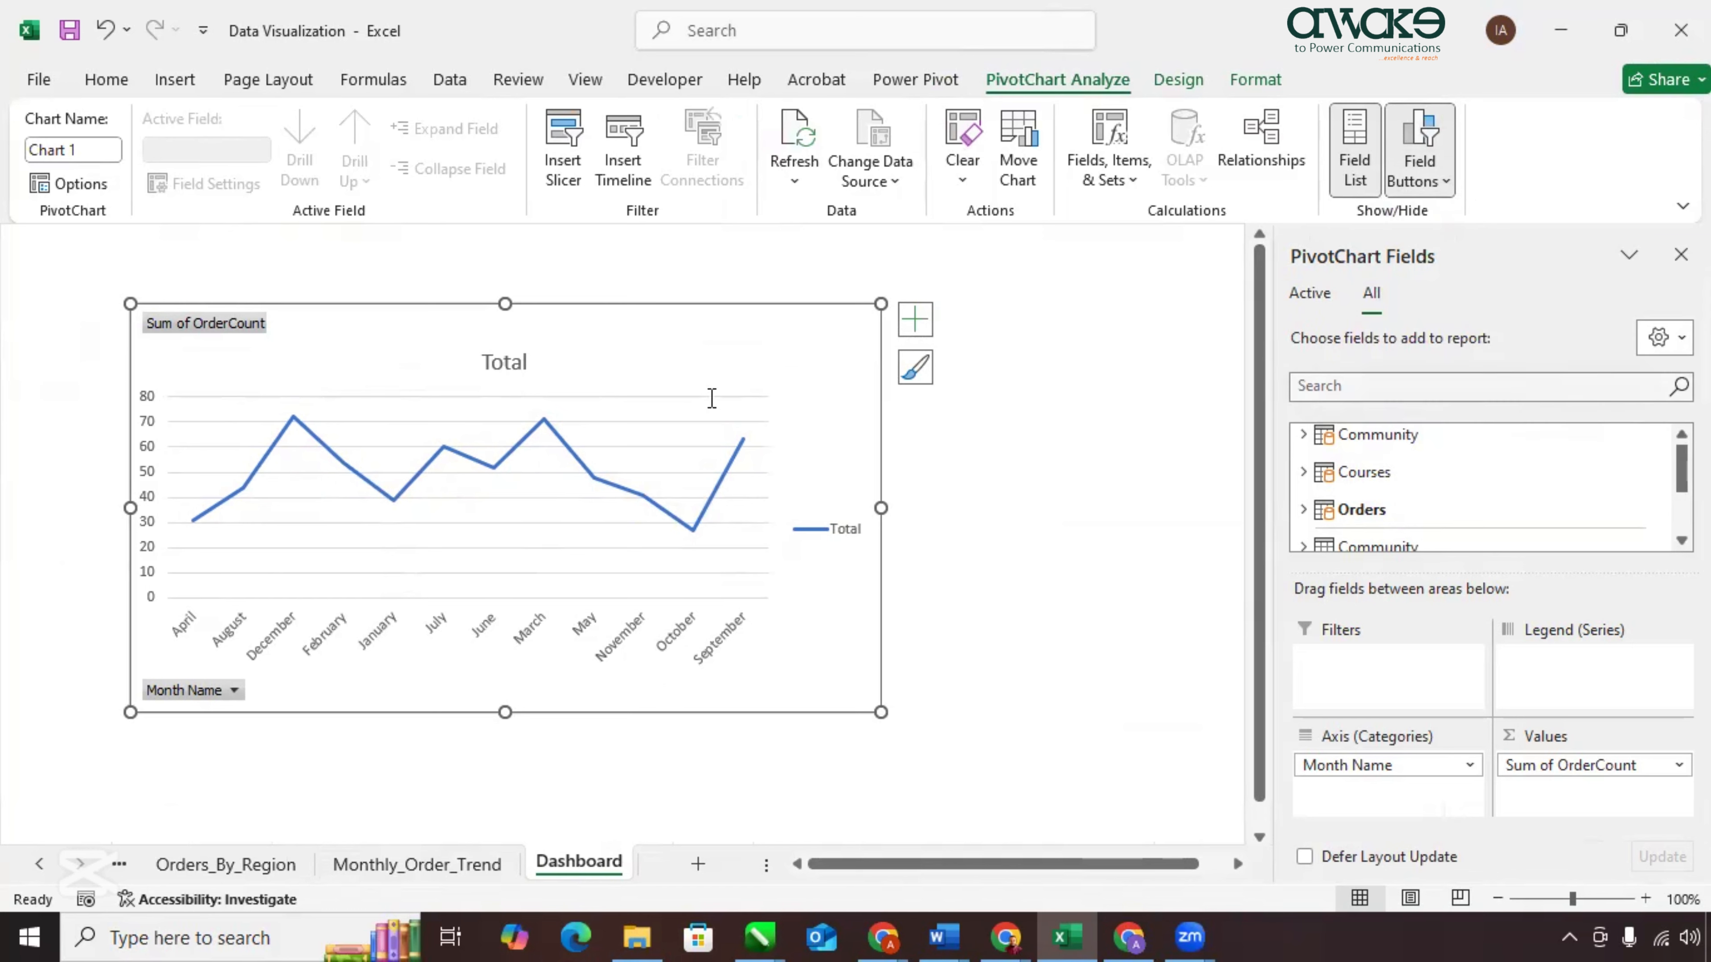
Delete the title and the legend from the Dashboard's monthly trend chart.
click(505, 332)
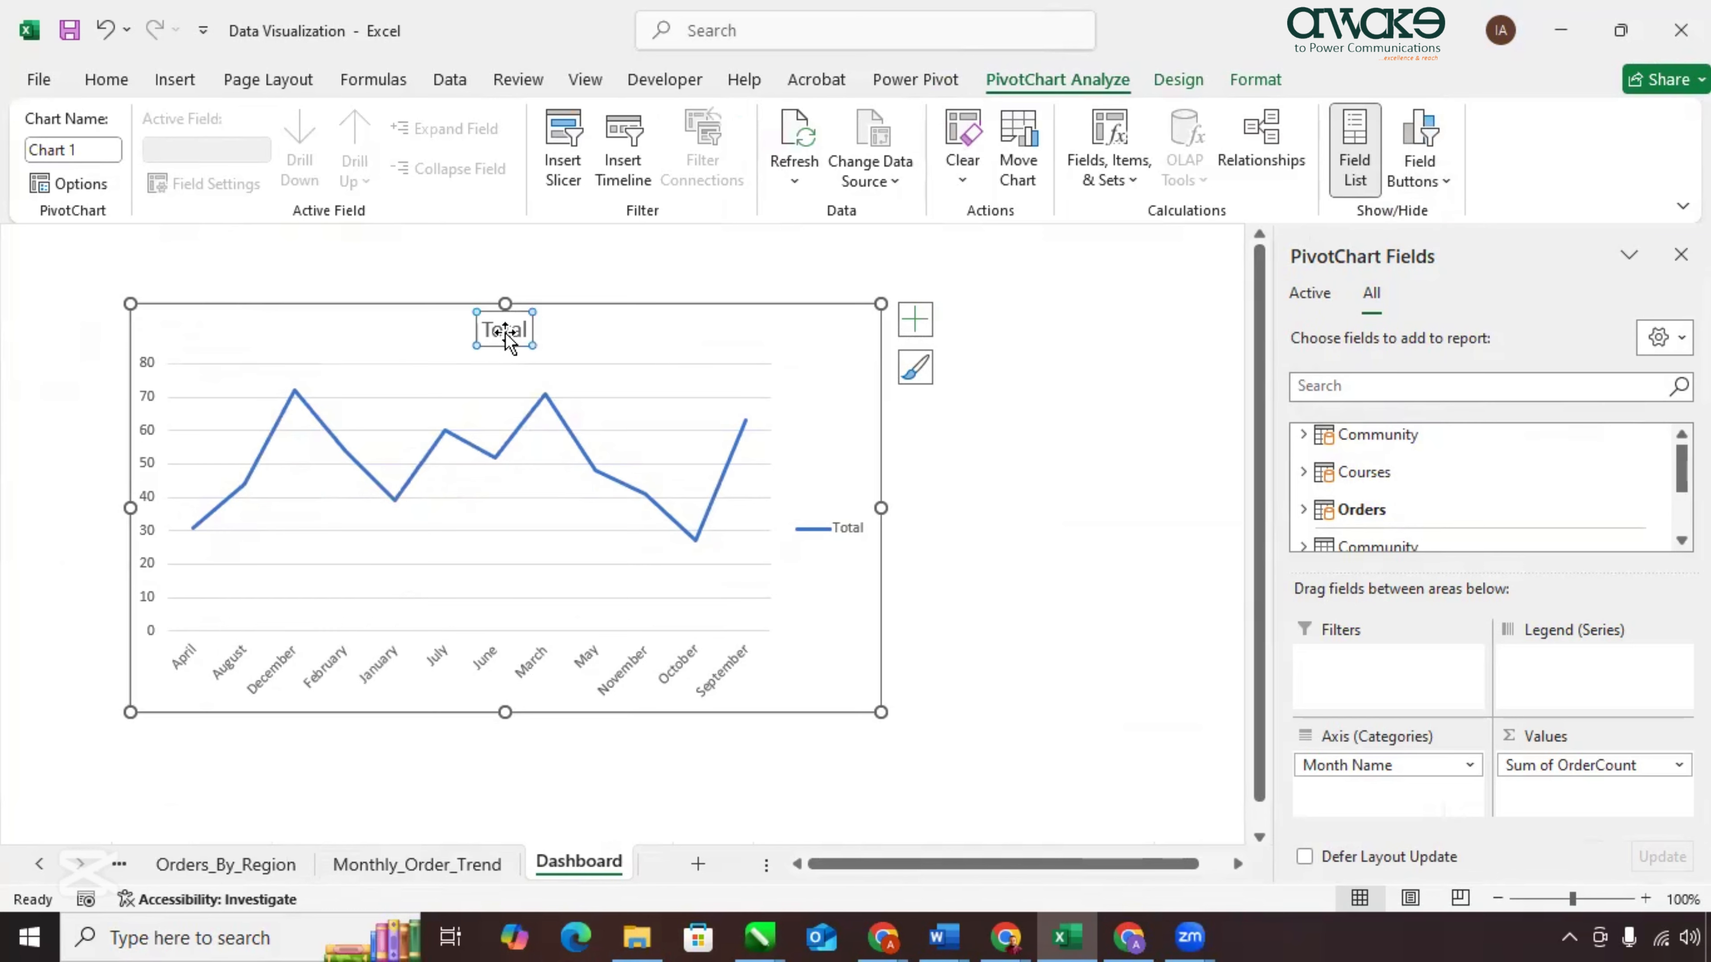
key(Delete)
click(869, 504)
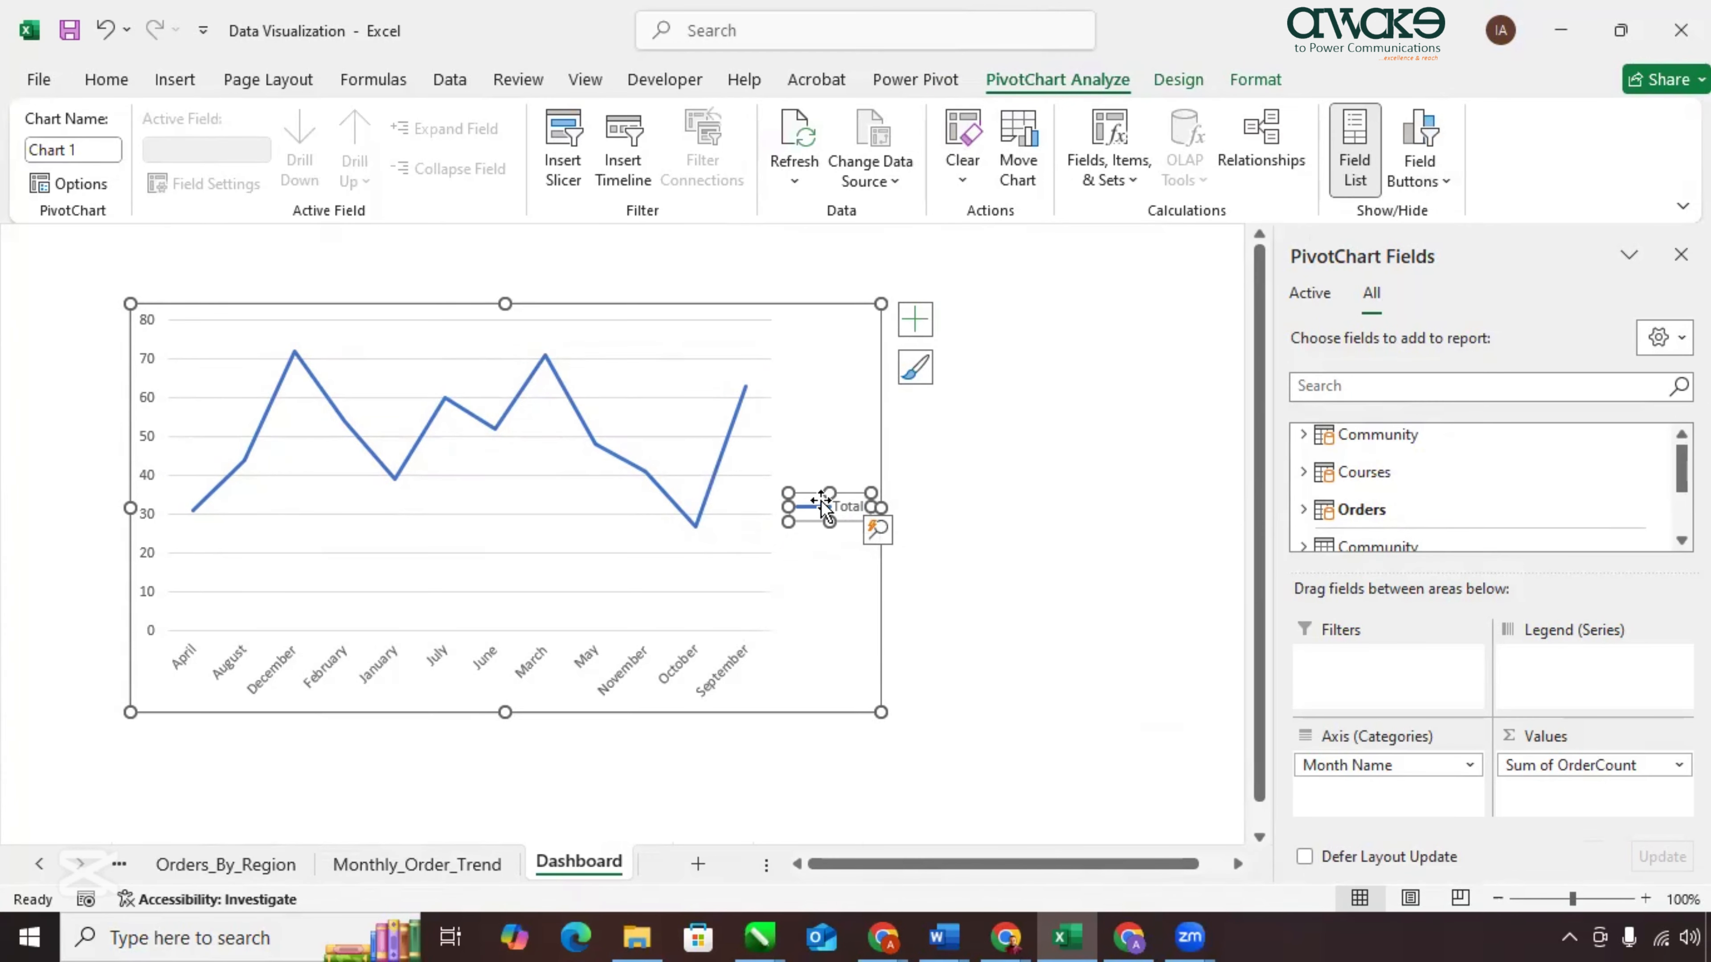
key(Delete)
Format the Dashboard's monthly trend data series as a smoothed line.
click(450, 467)
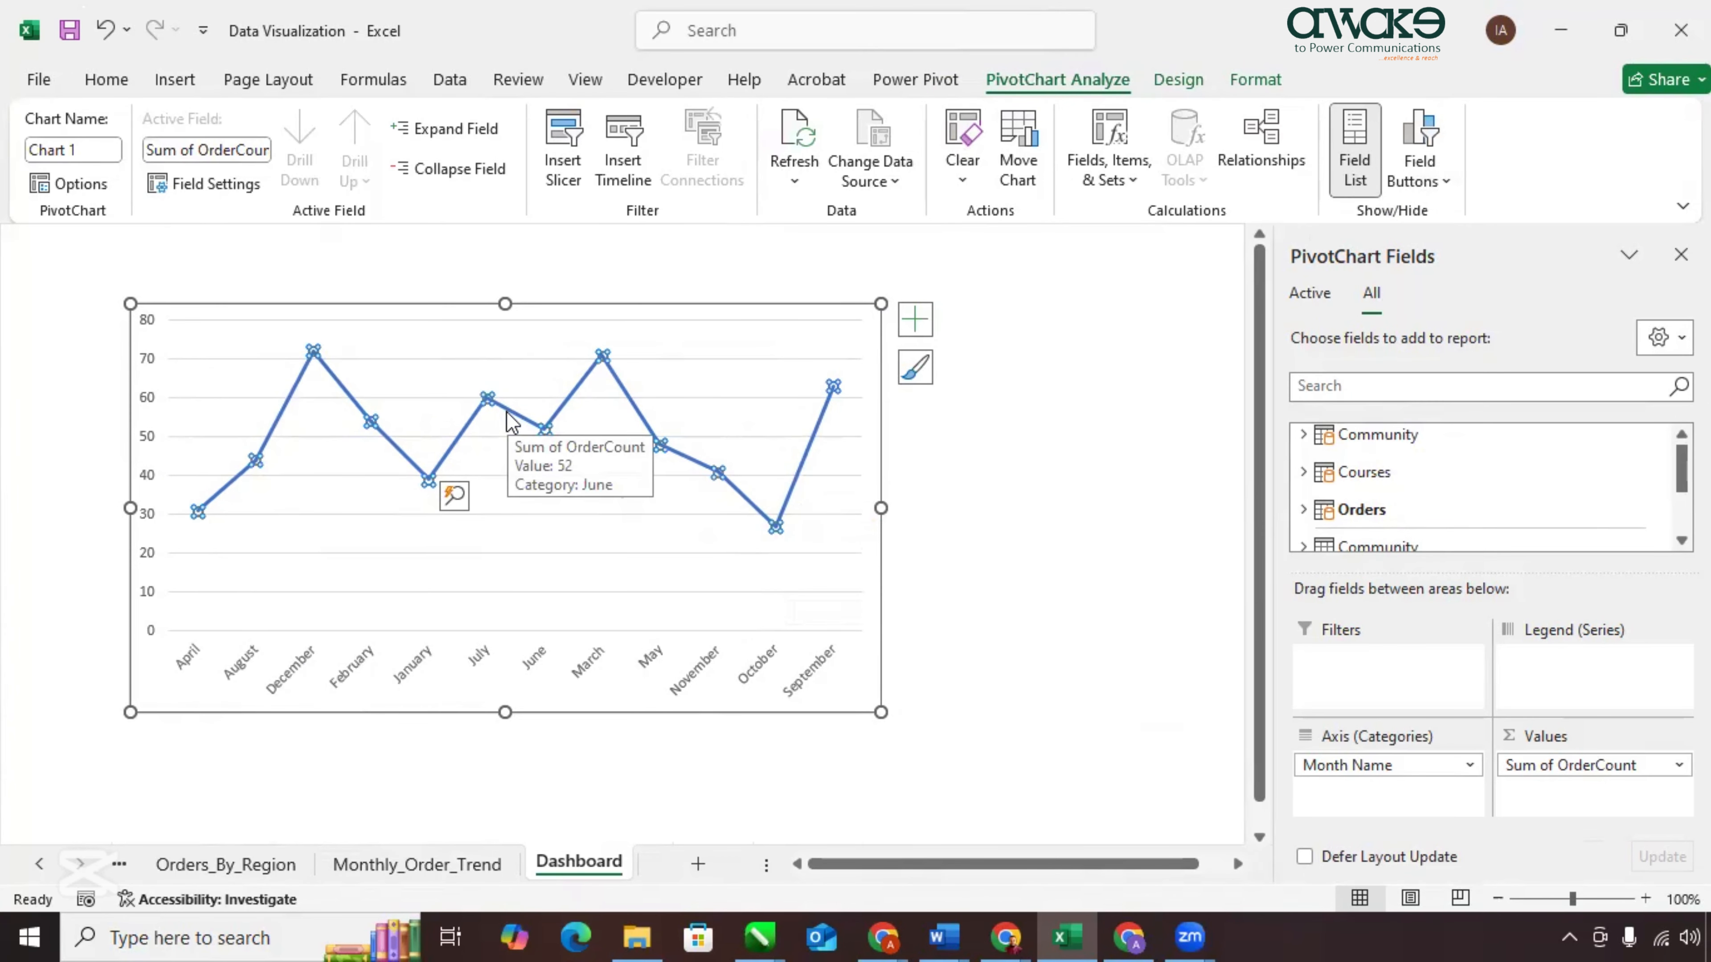
right_click(522, 424)
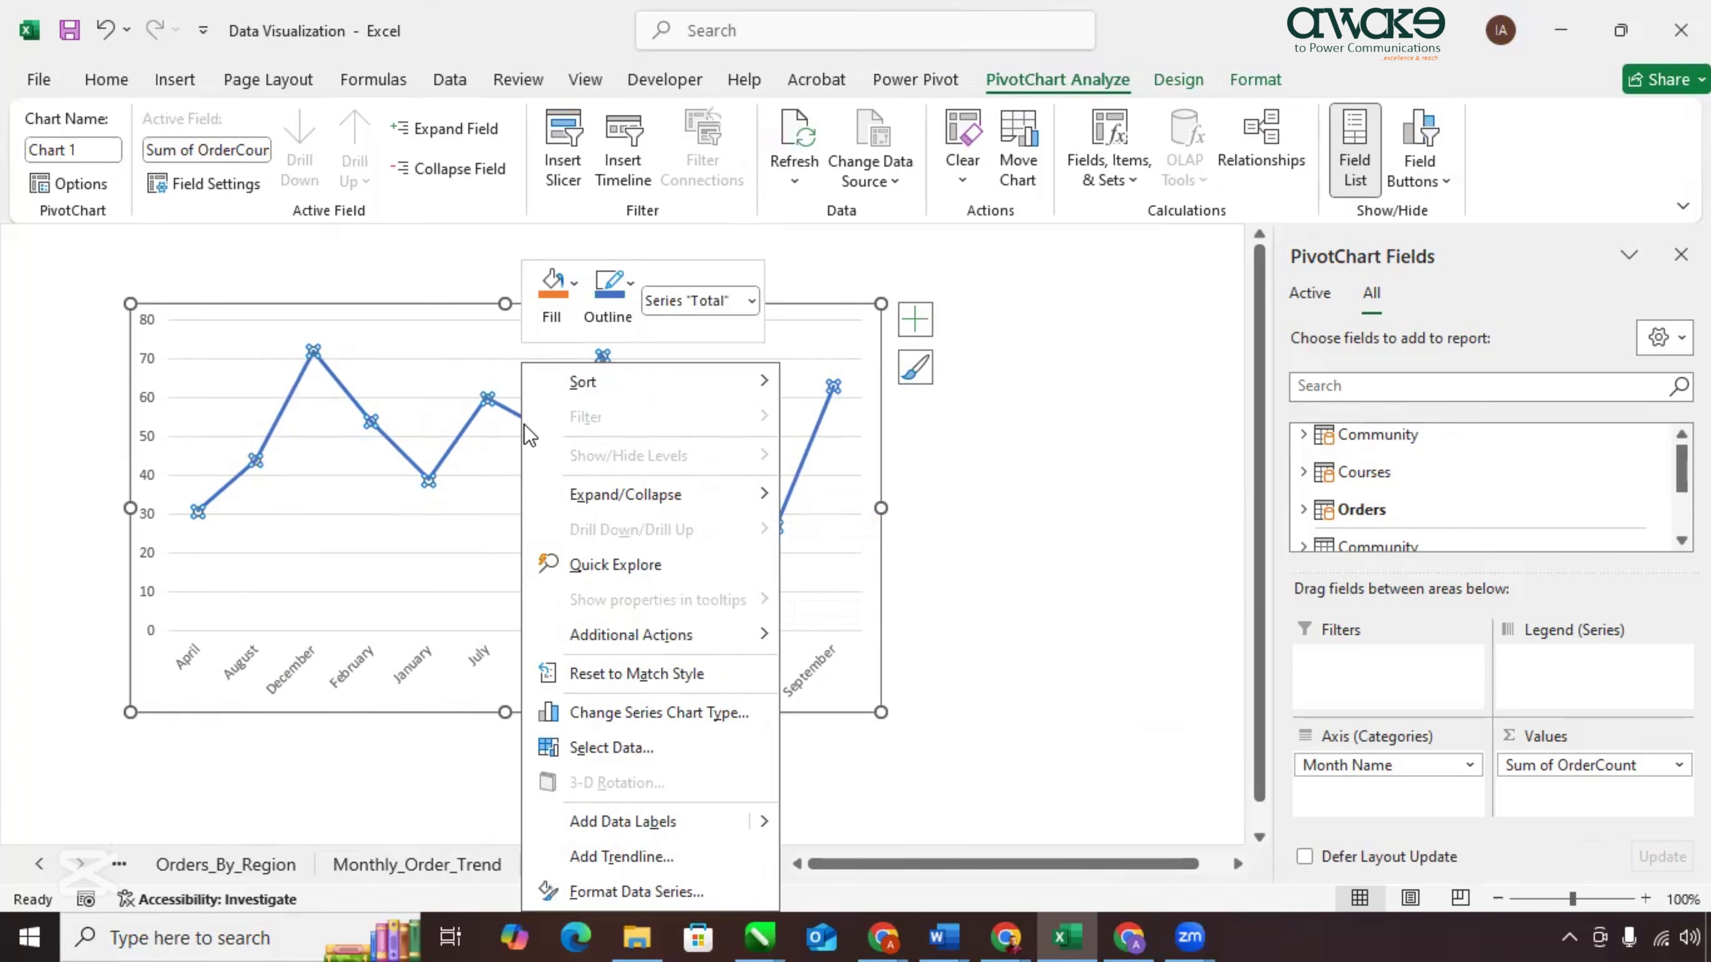
click(674, 891)
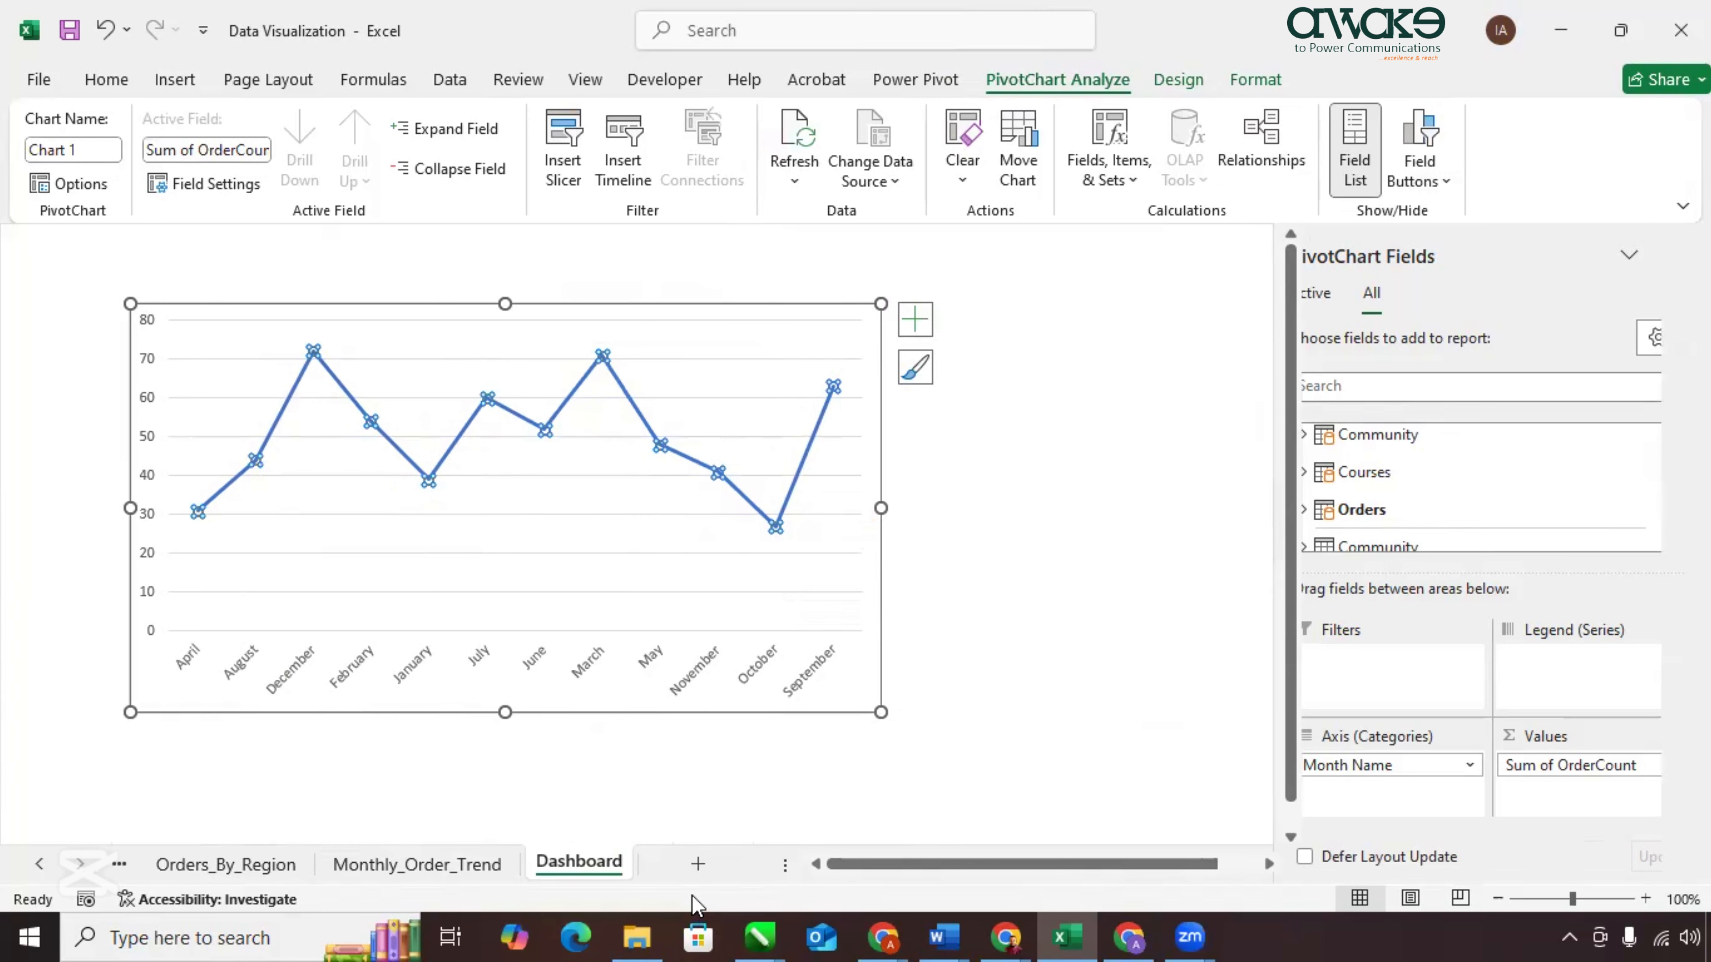
click(1345, 360)
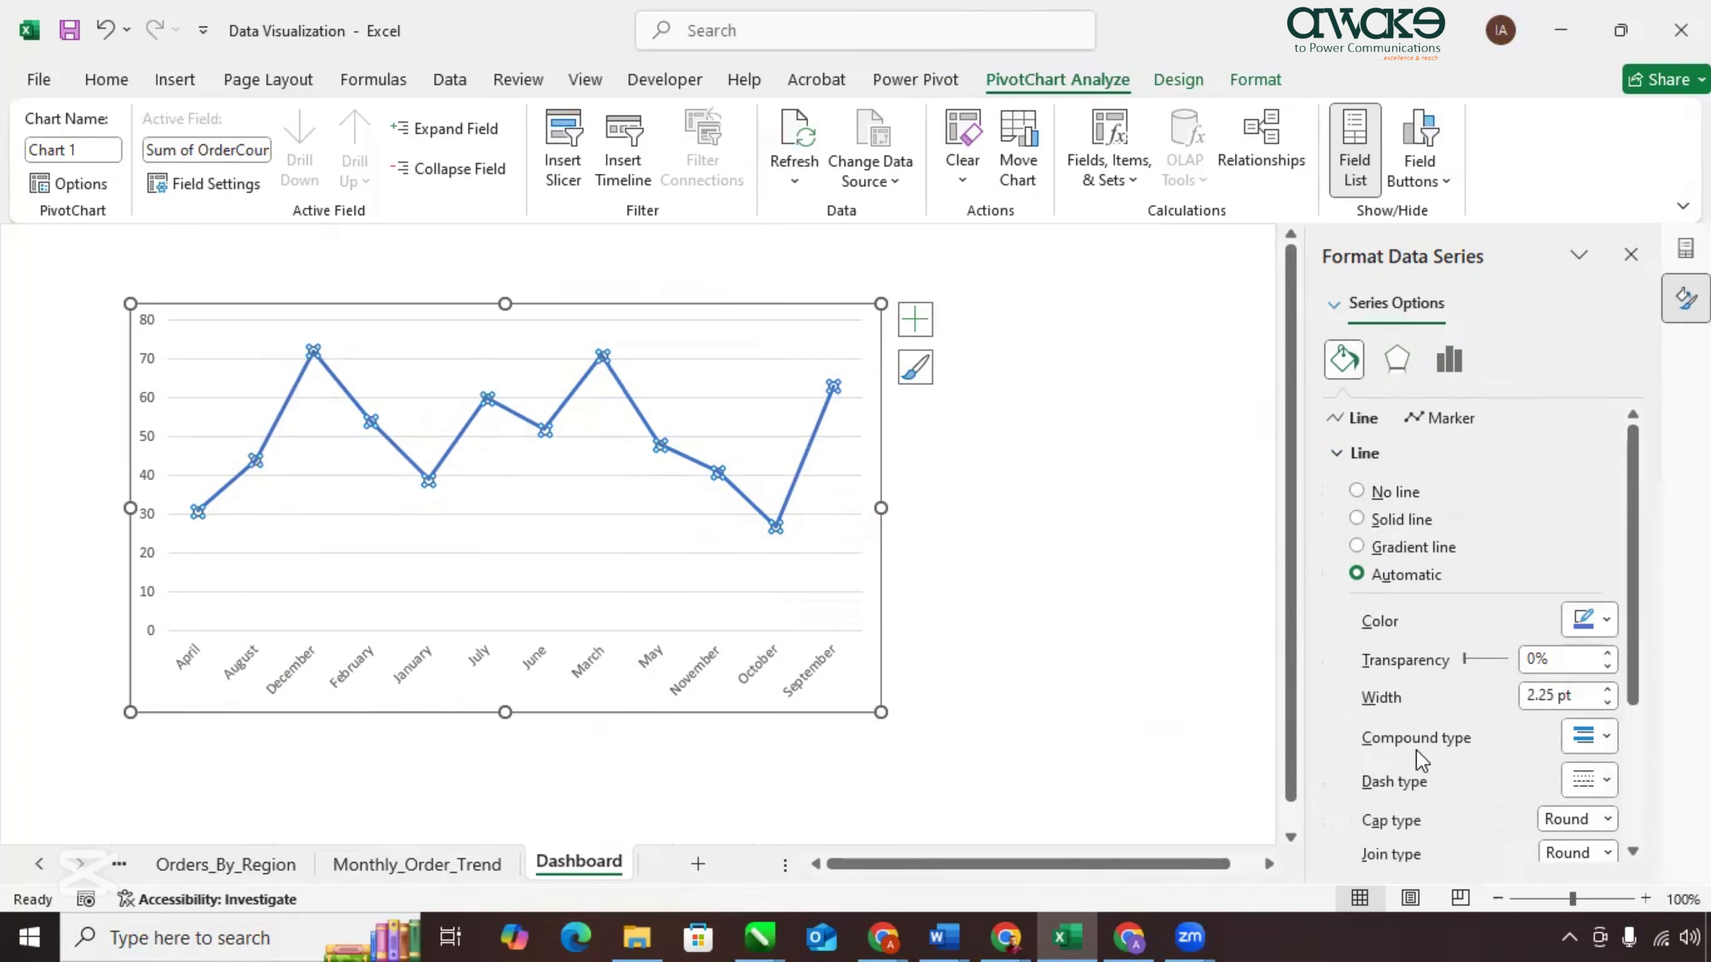
scroll(1402, 795, down, 3)
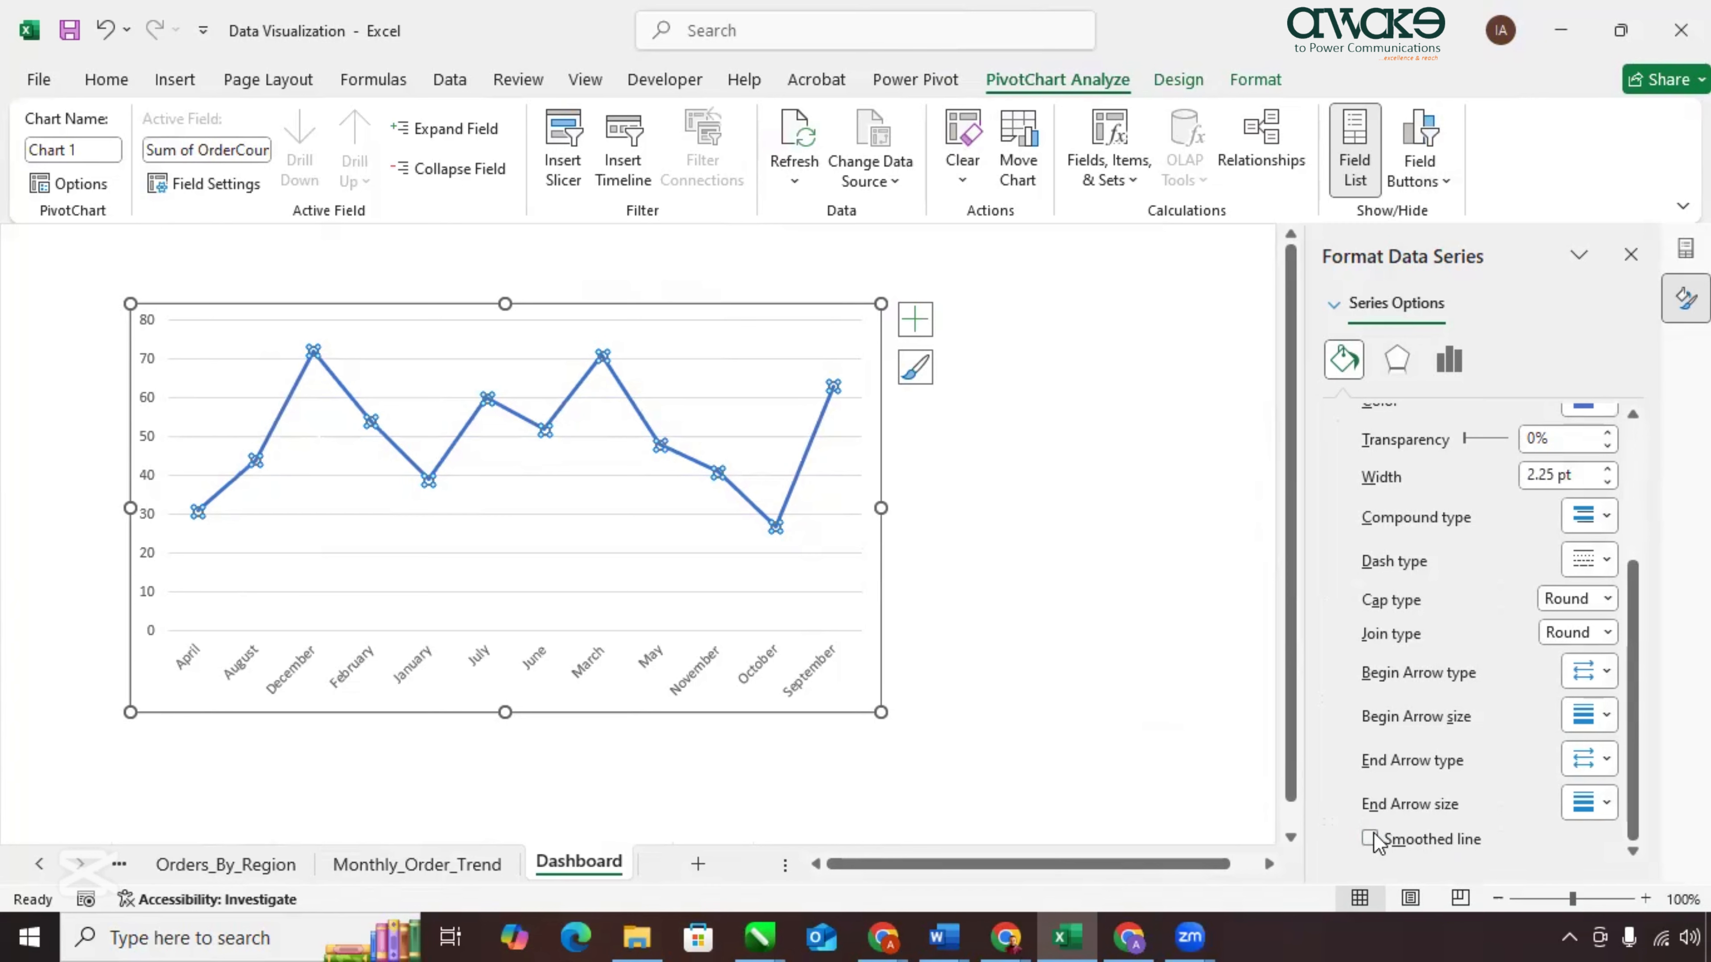
click(1370, 839)
click(1047, 515)
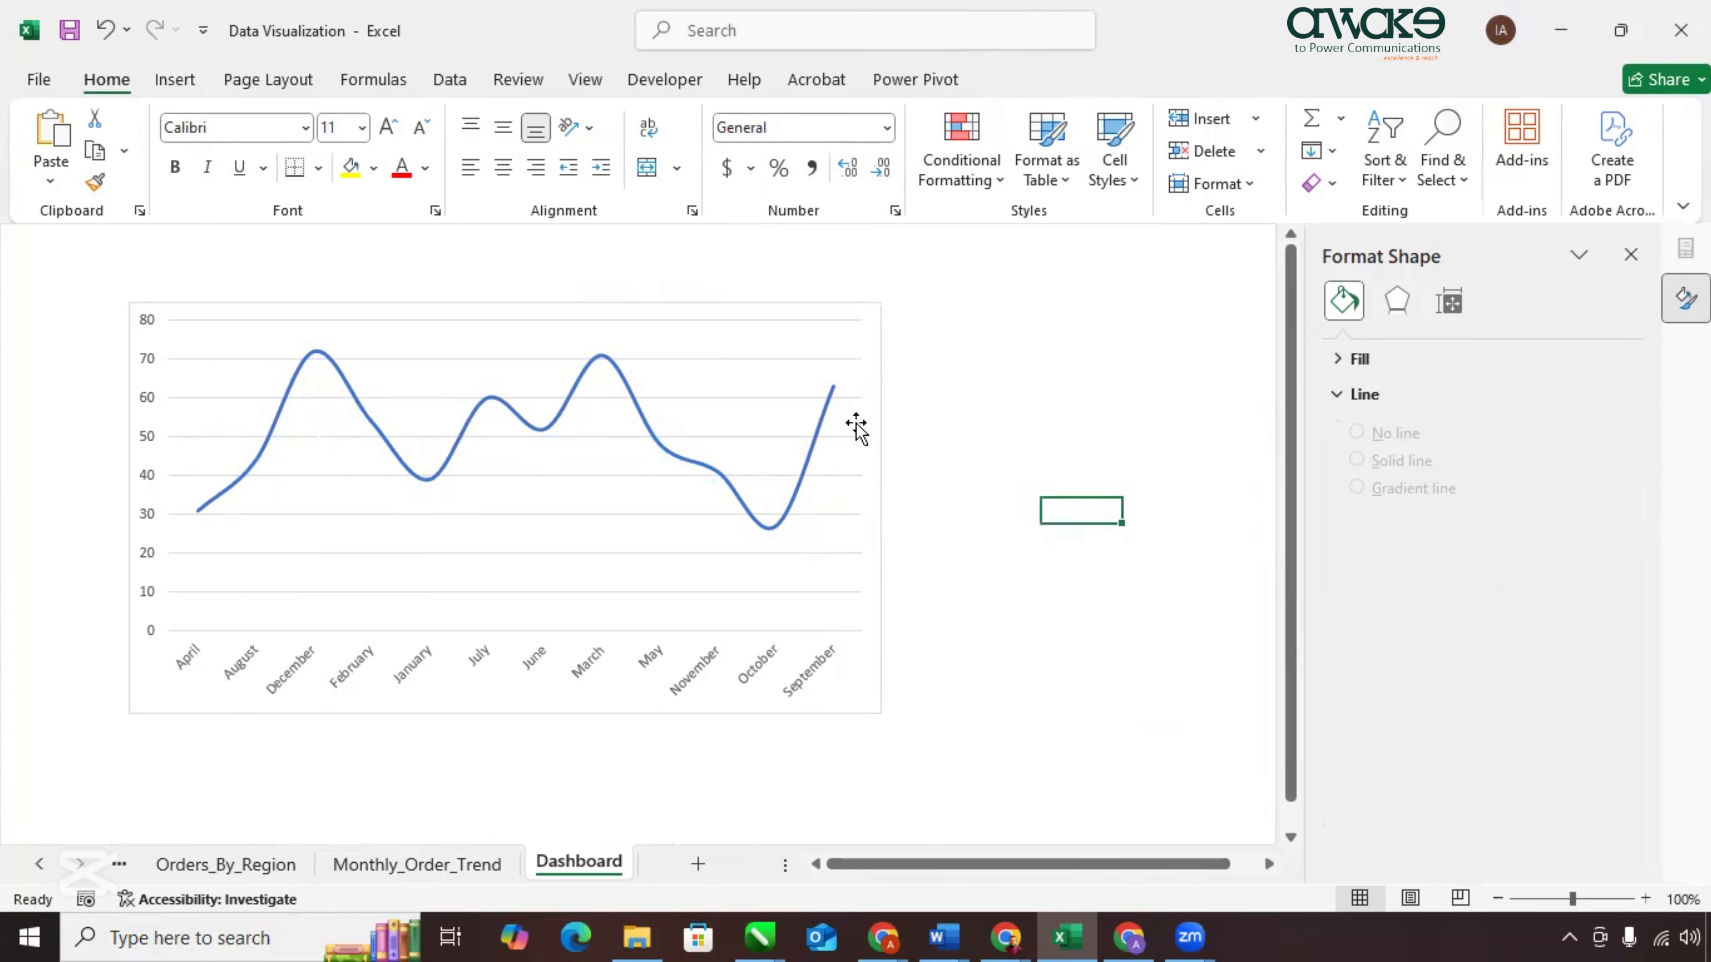
Set the border of the monthly trend chart's chart area to No line and show its fill options.
click(838, 567)
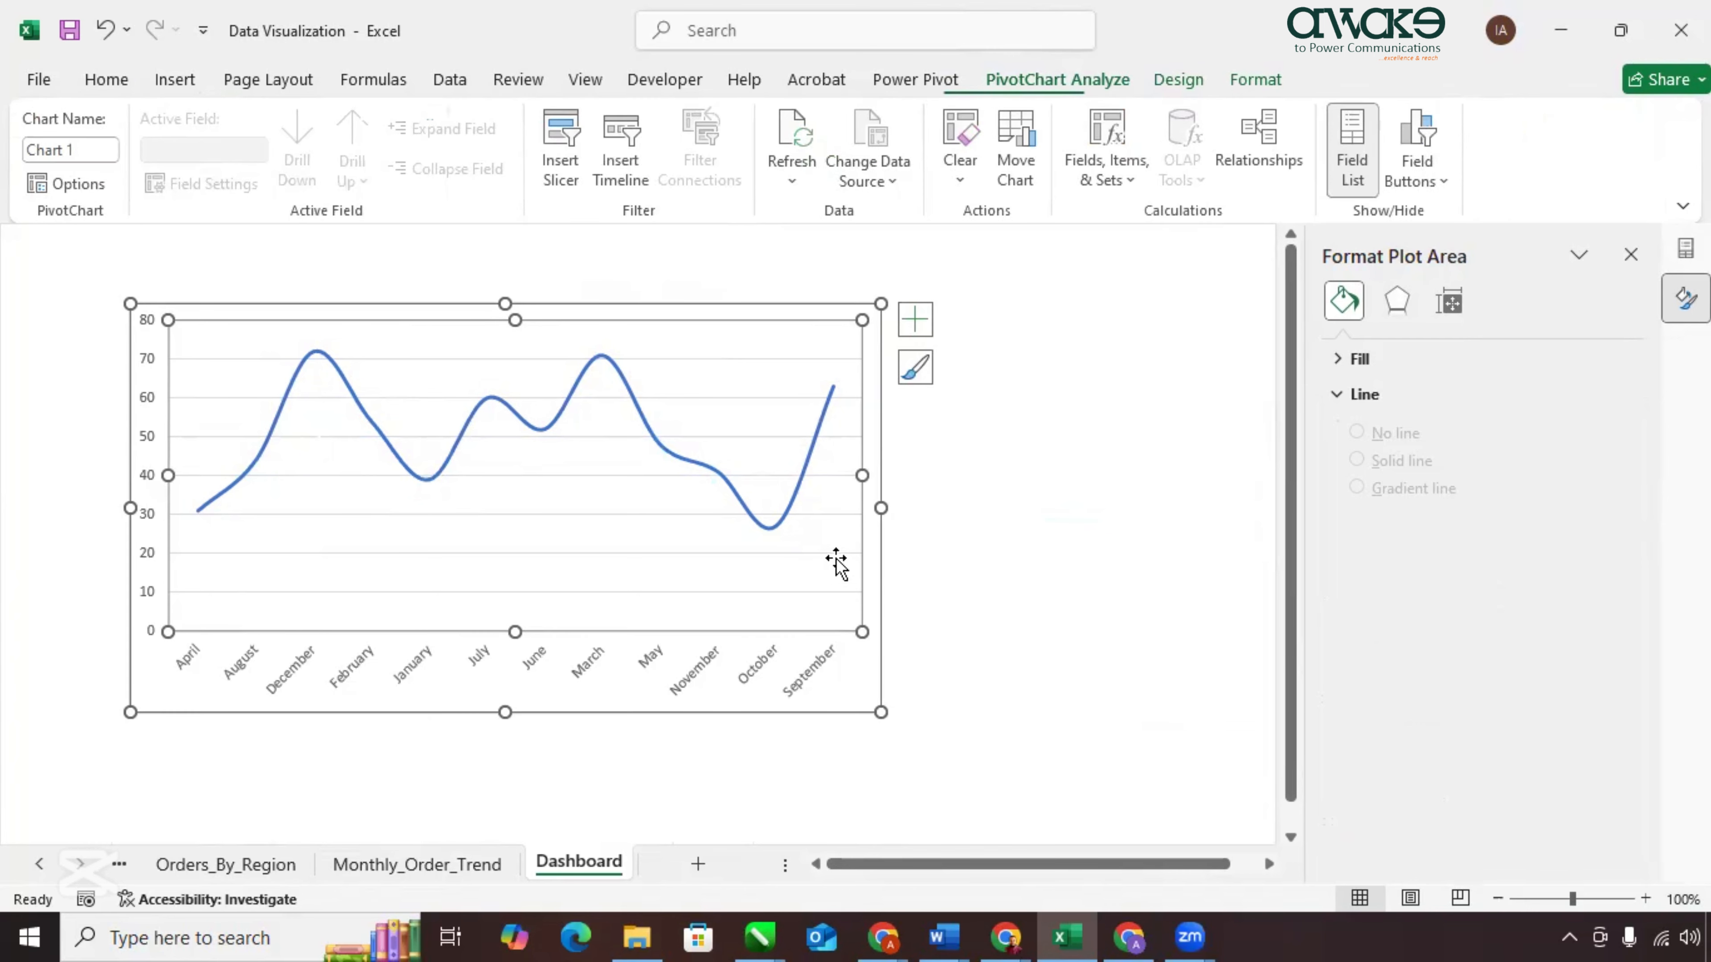
click(873, 690)
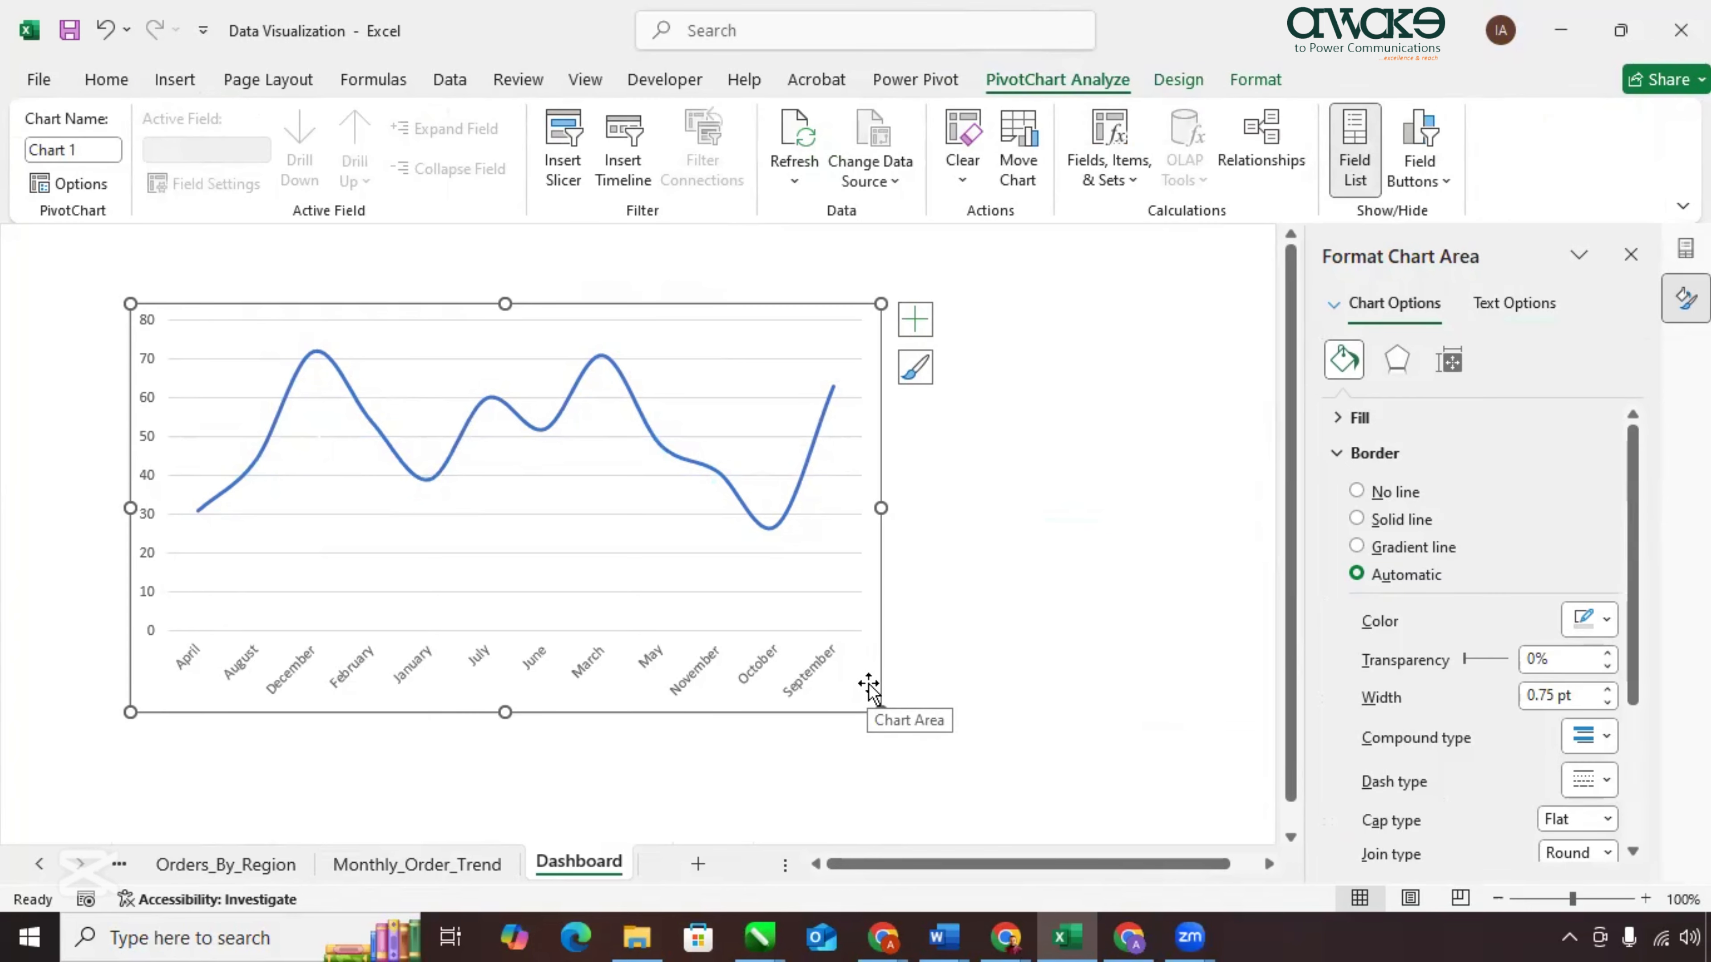
right_click(869, 686)
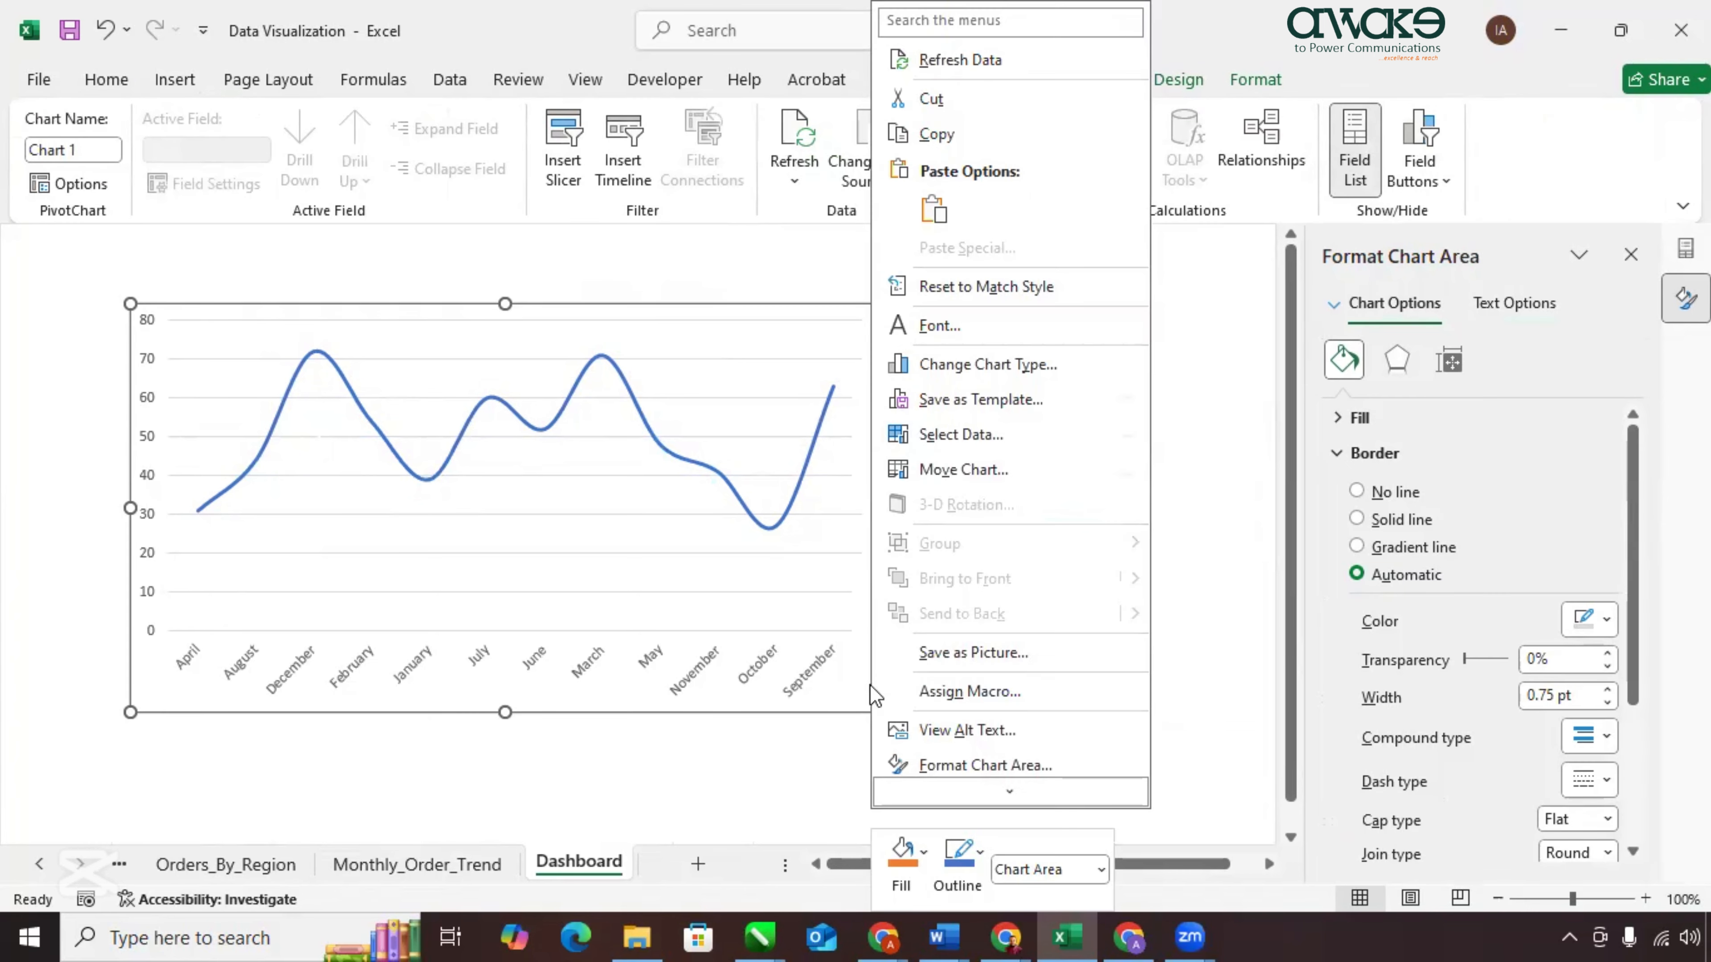
click(968, 768)
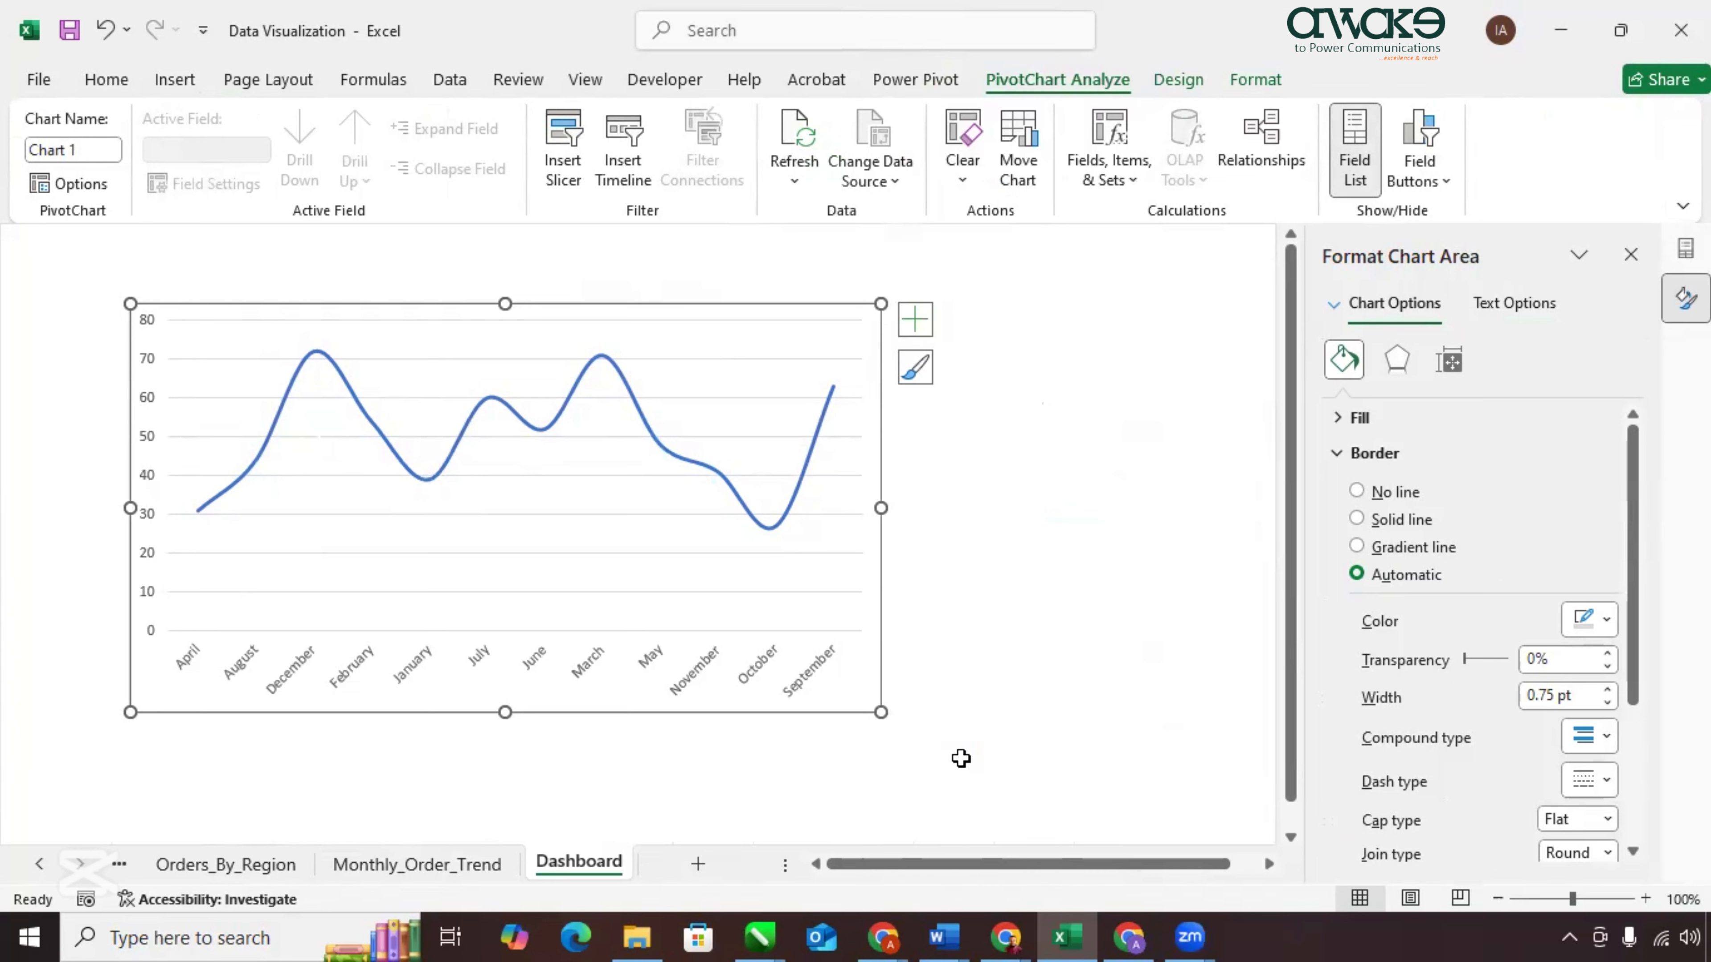
click(1359, 491)
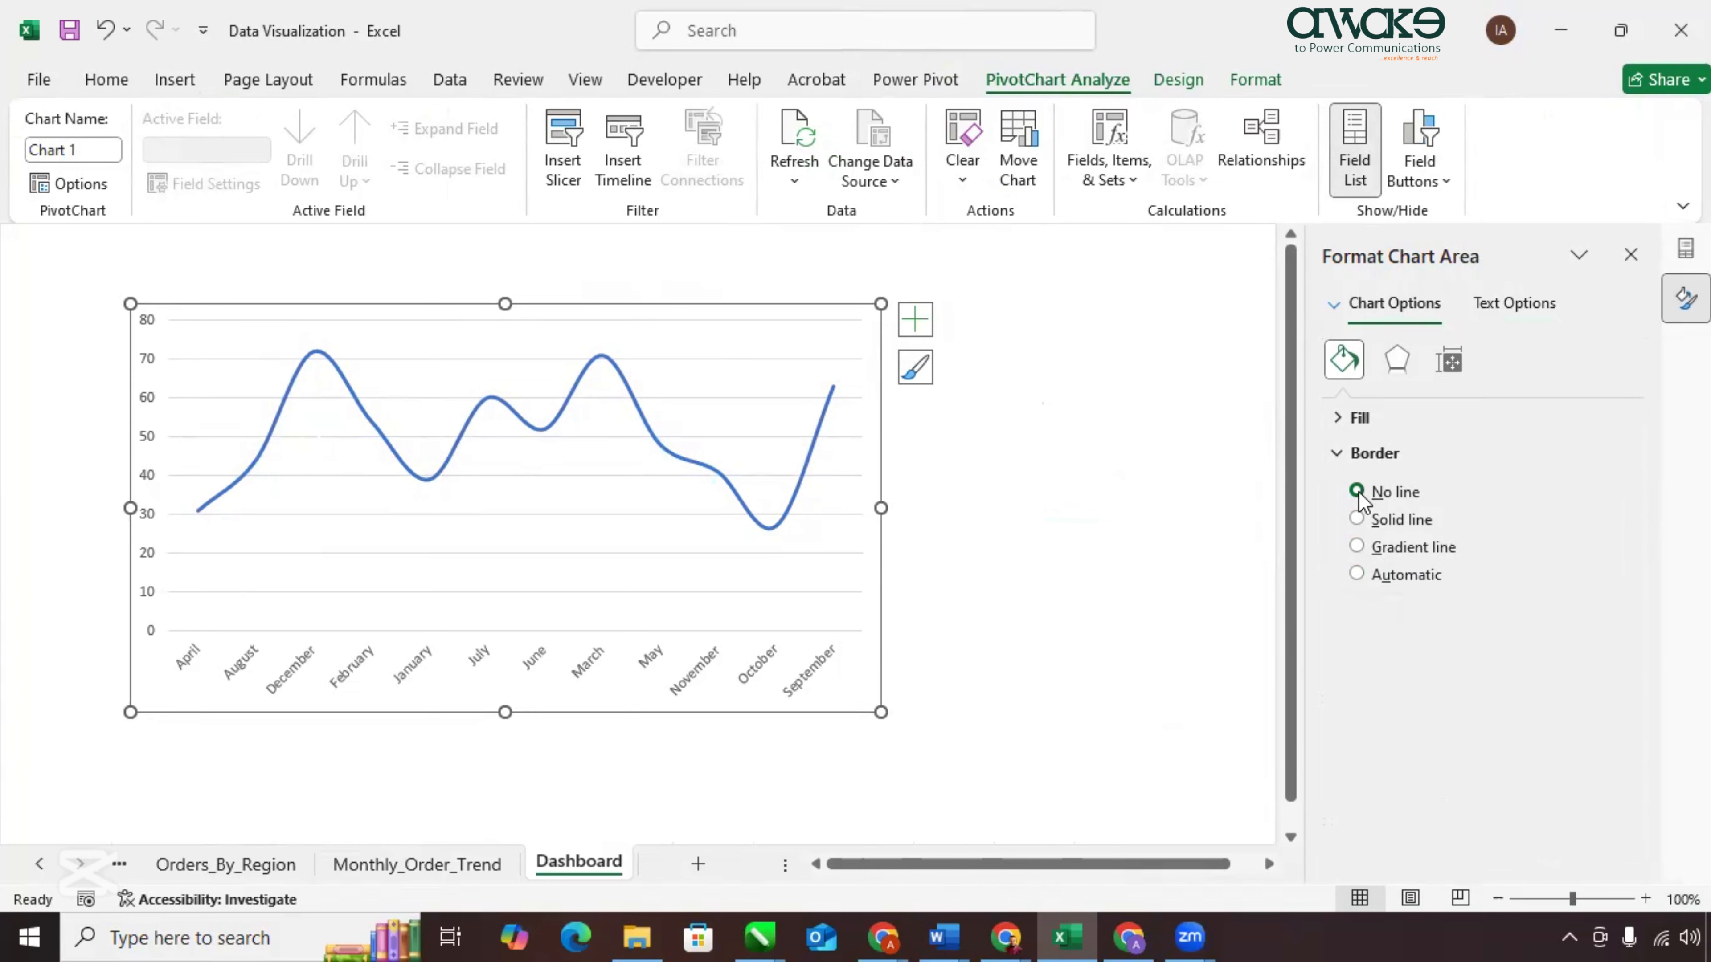
click(1337, 418)
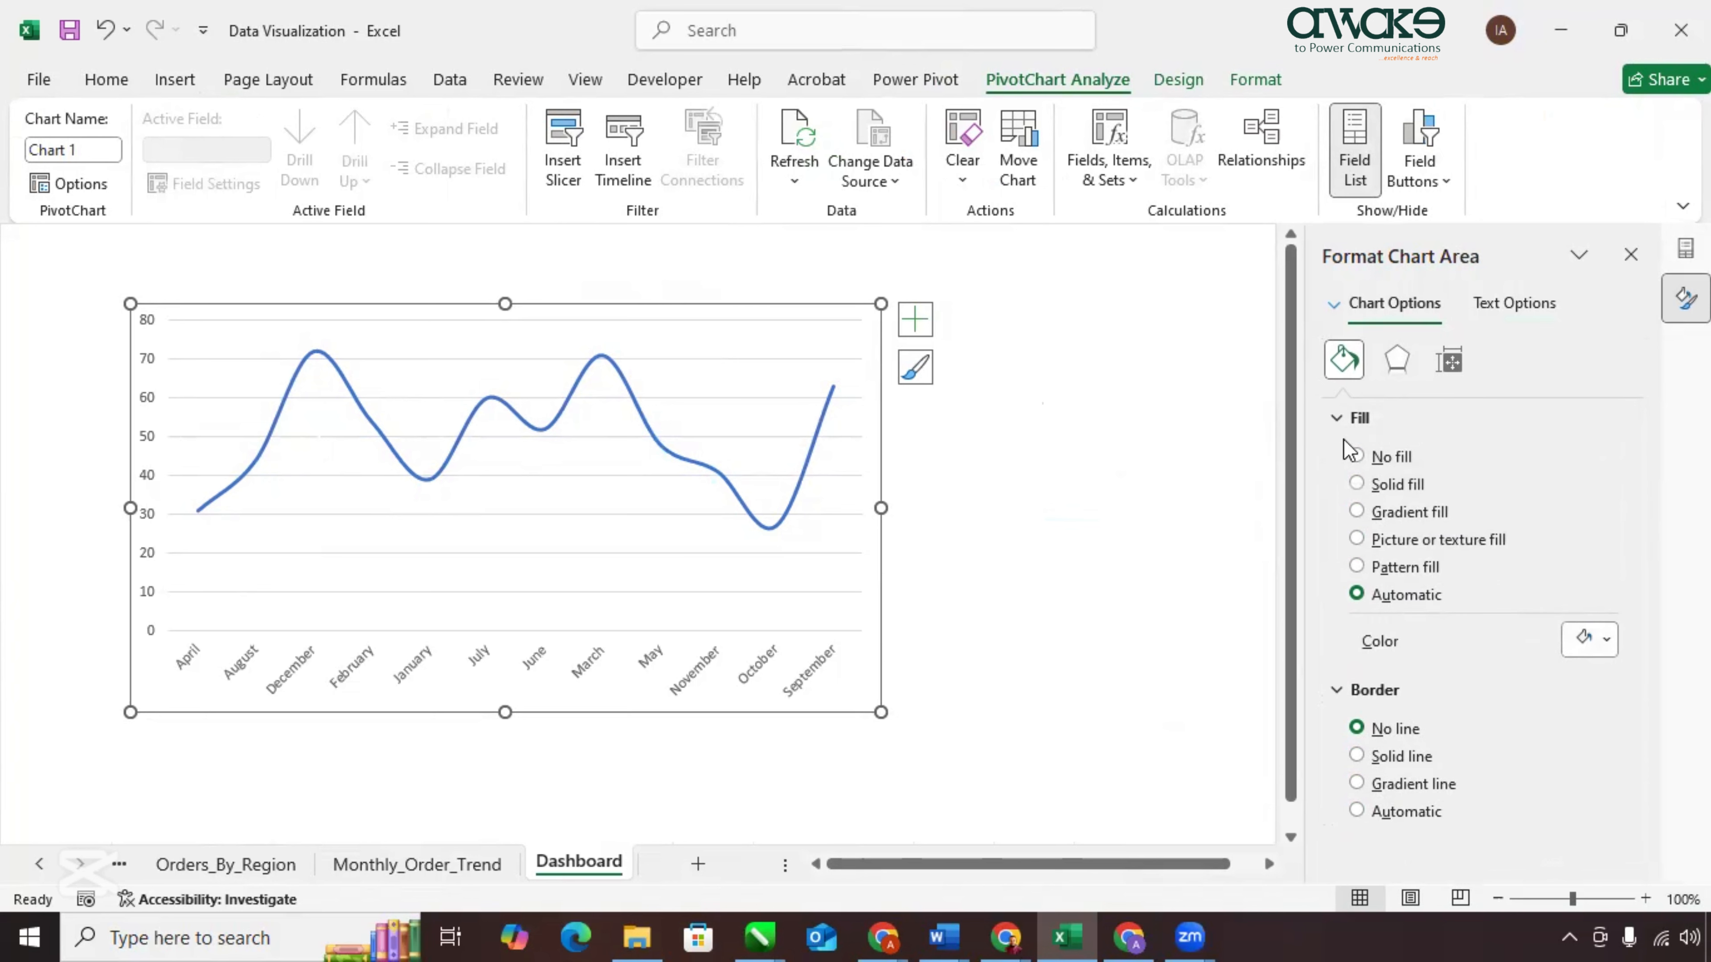
Set the line chart's plot area to no fill and no border line.
click(757, 595)
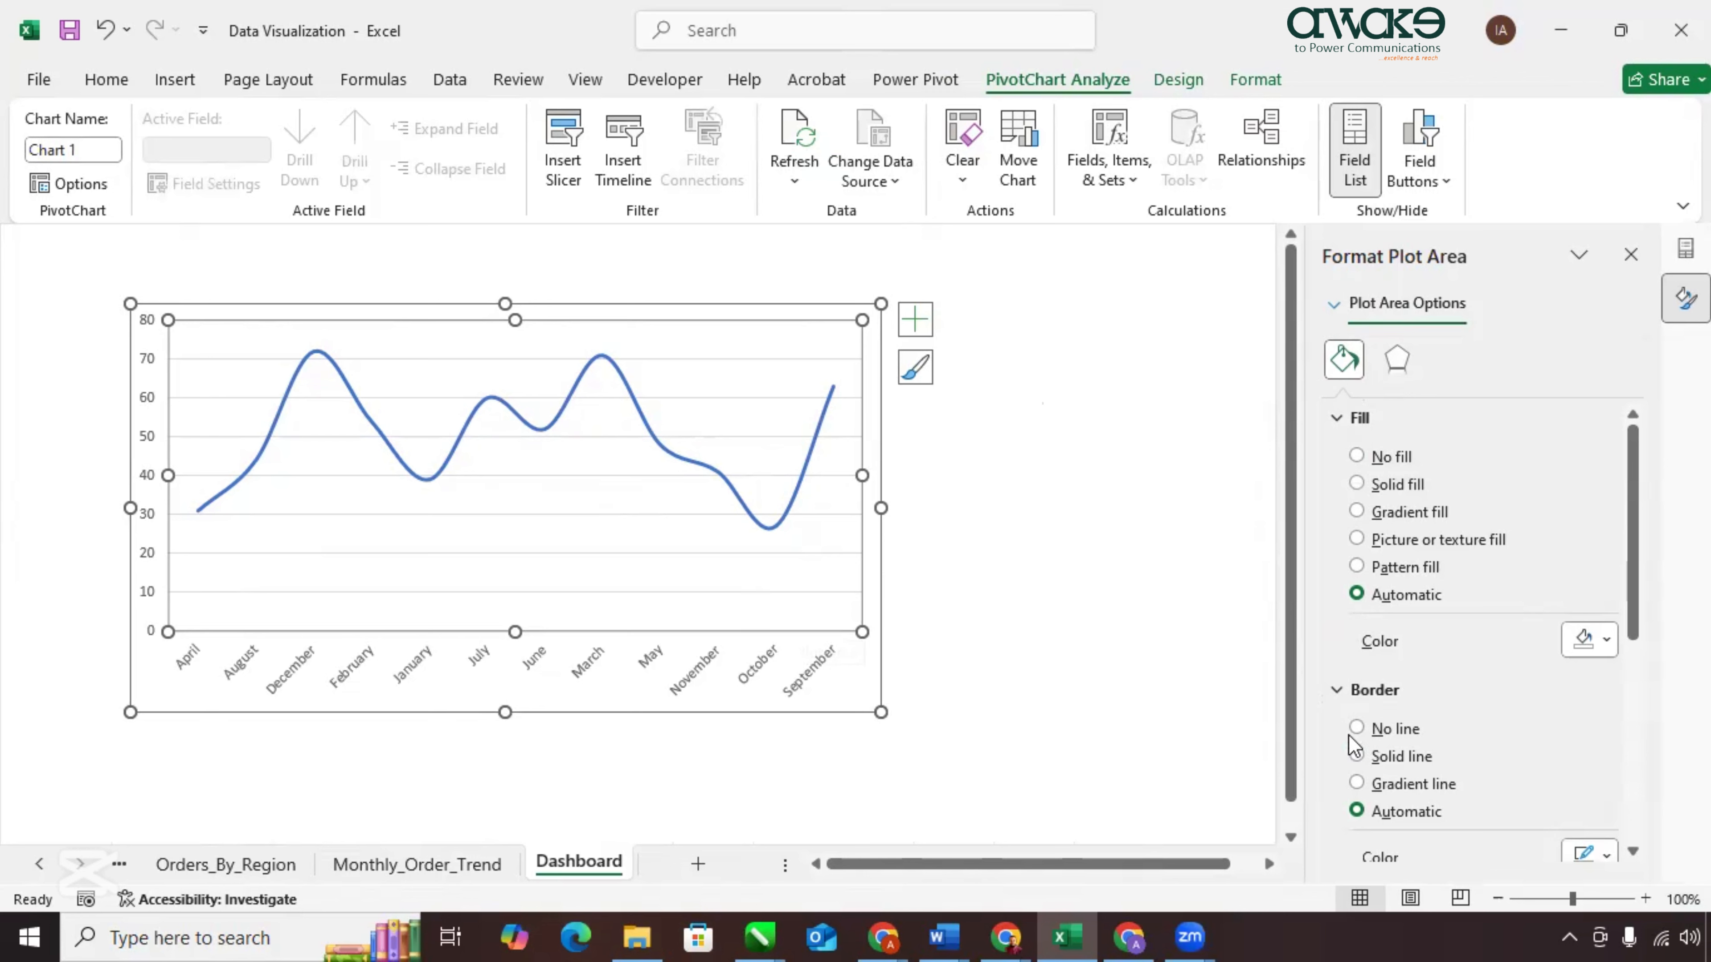
right_click(827, 613)
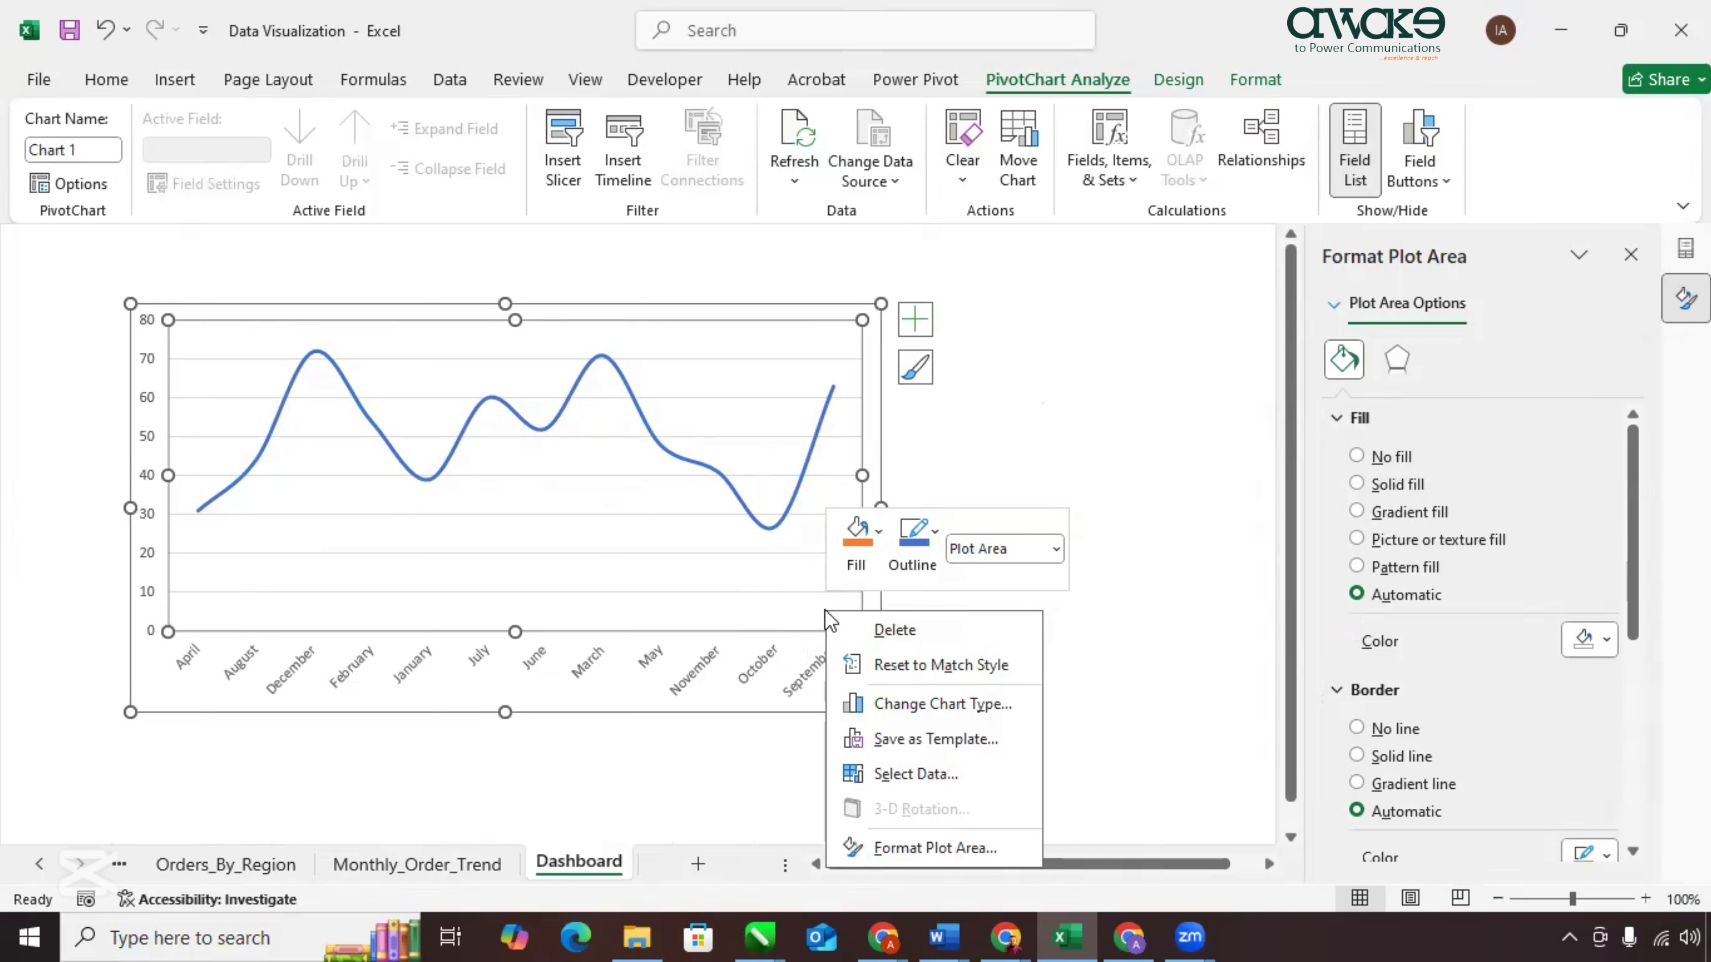
click(922, 848)
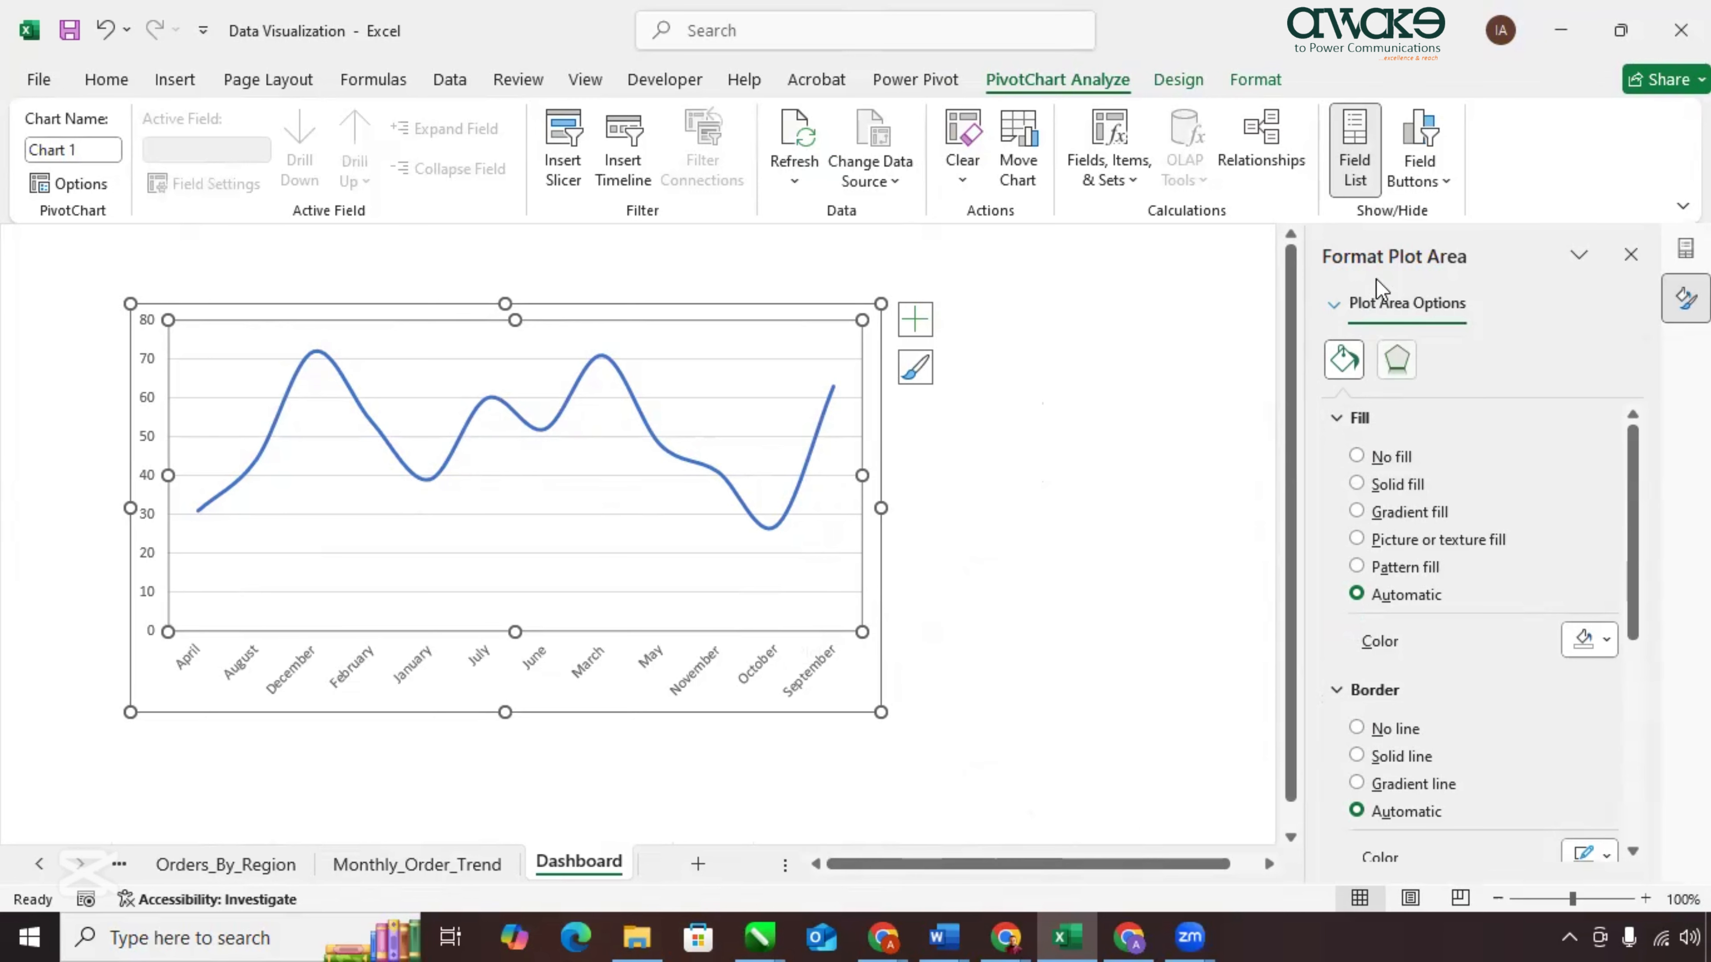
click(1356, 458)
click(1357, 676)
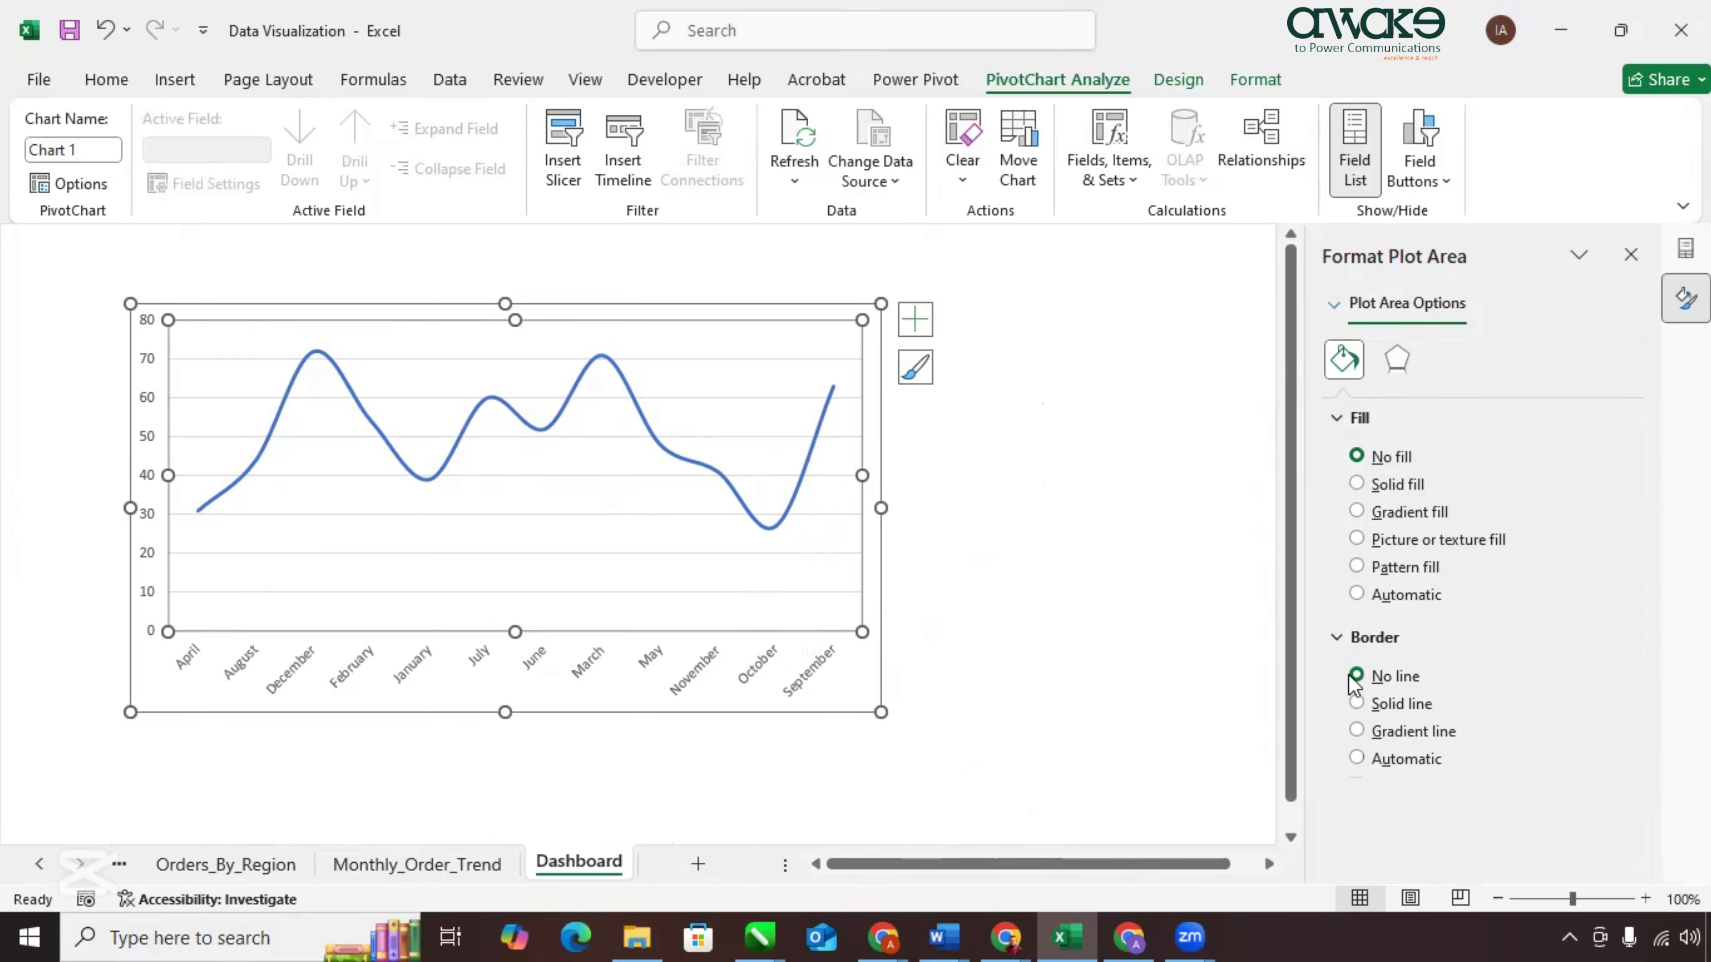
Delete the horizontal major gridlines from the line chart.
click(751, 591)
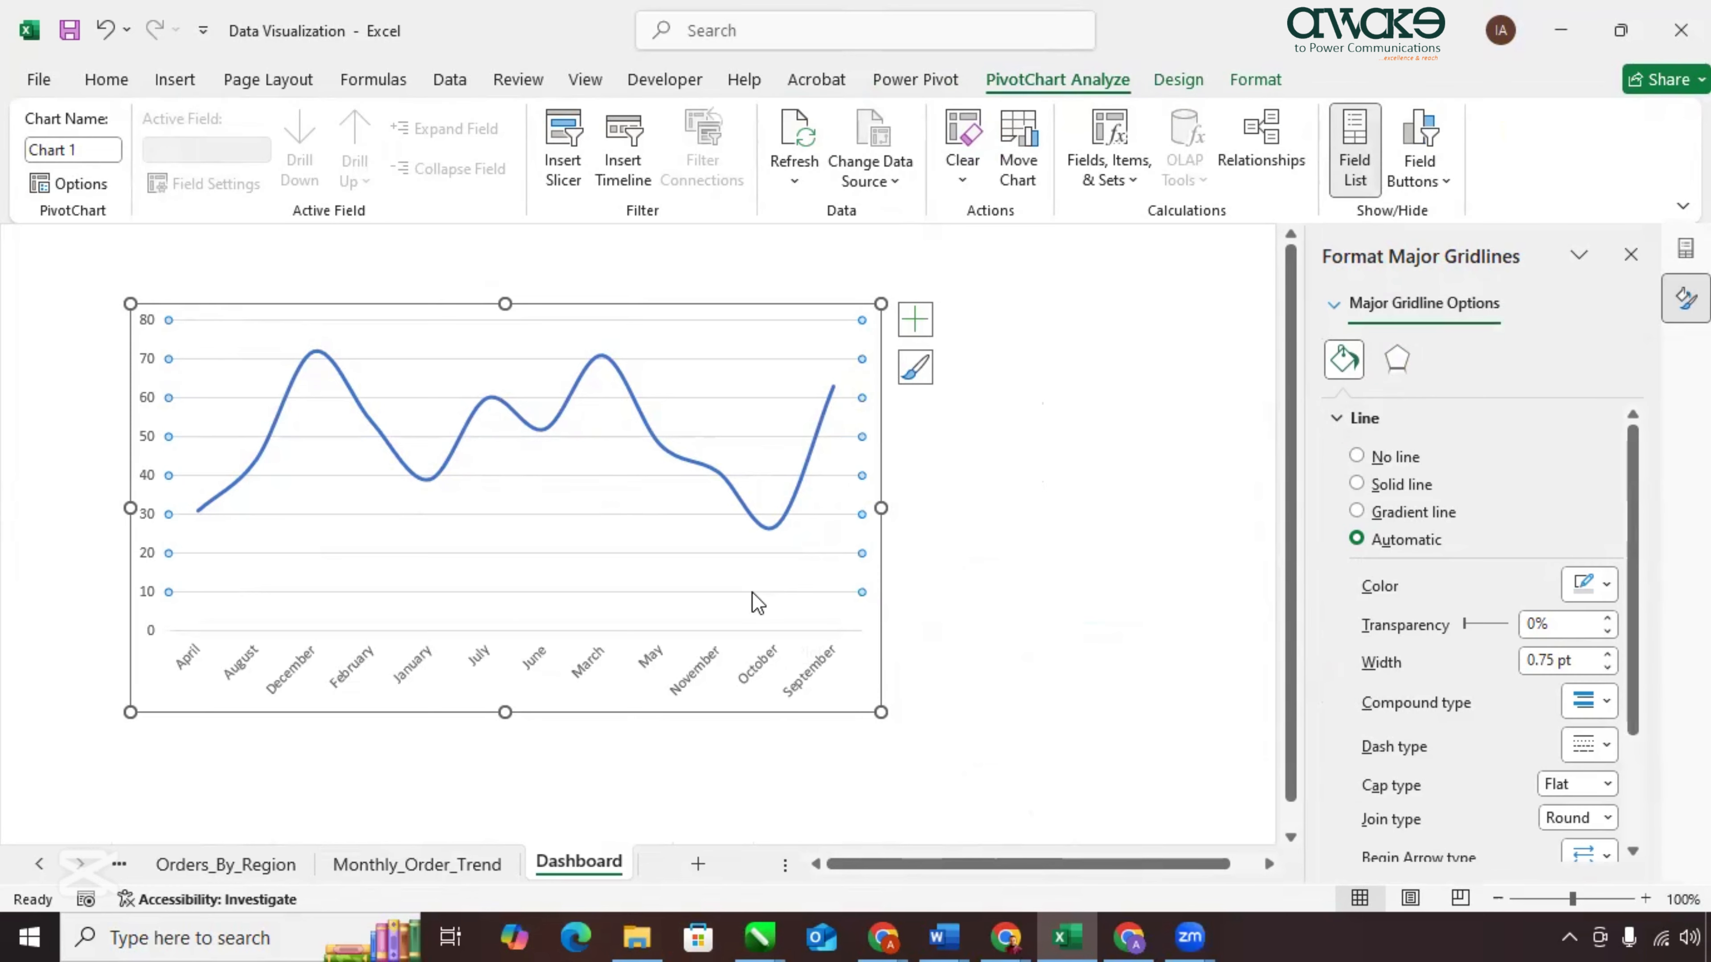
key(Delete)
click(976, 555)
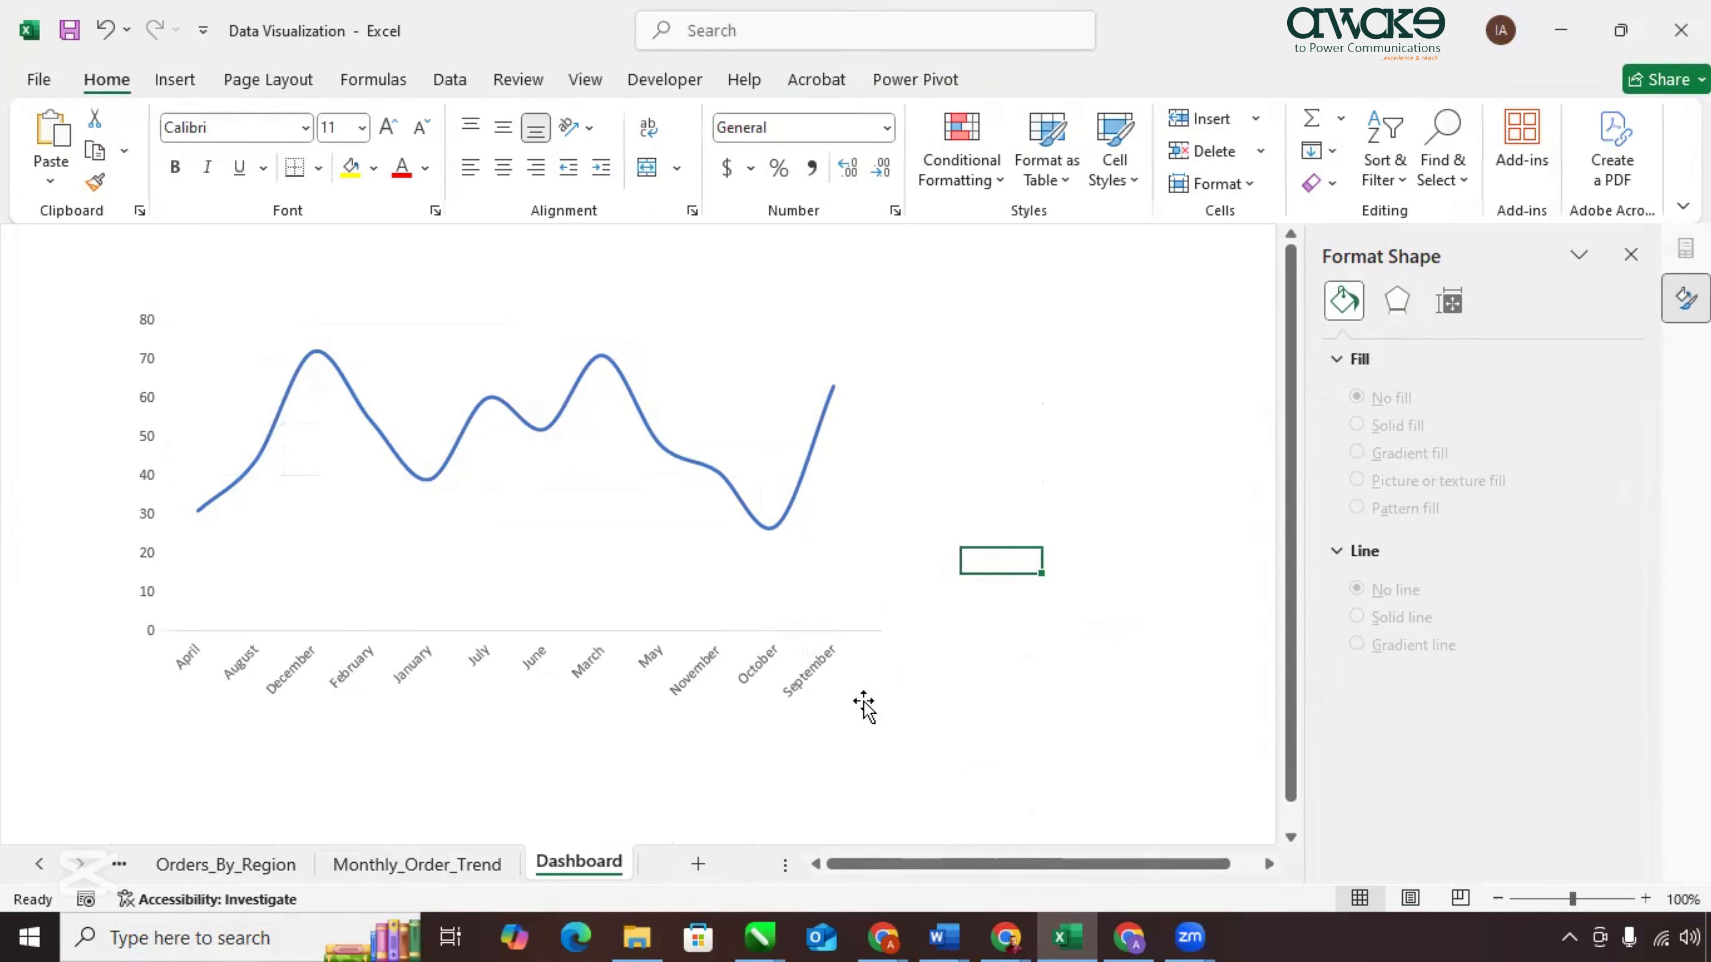
Shrink the line chart to roughly 85 percent of its width and height, keeping its upper-left corner in place.
click(882, 652)
click(869, 604)
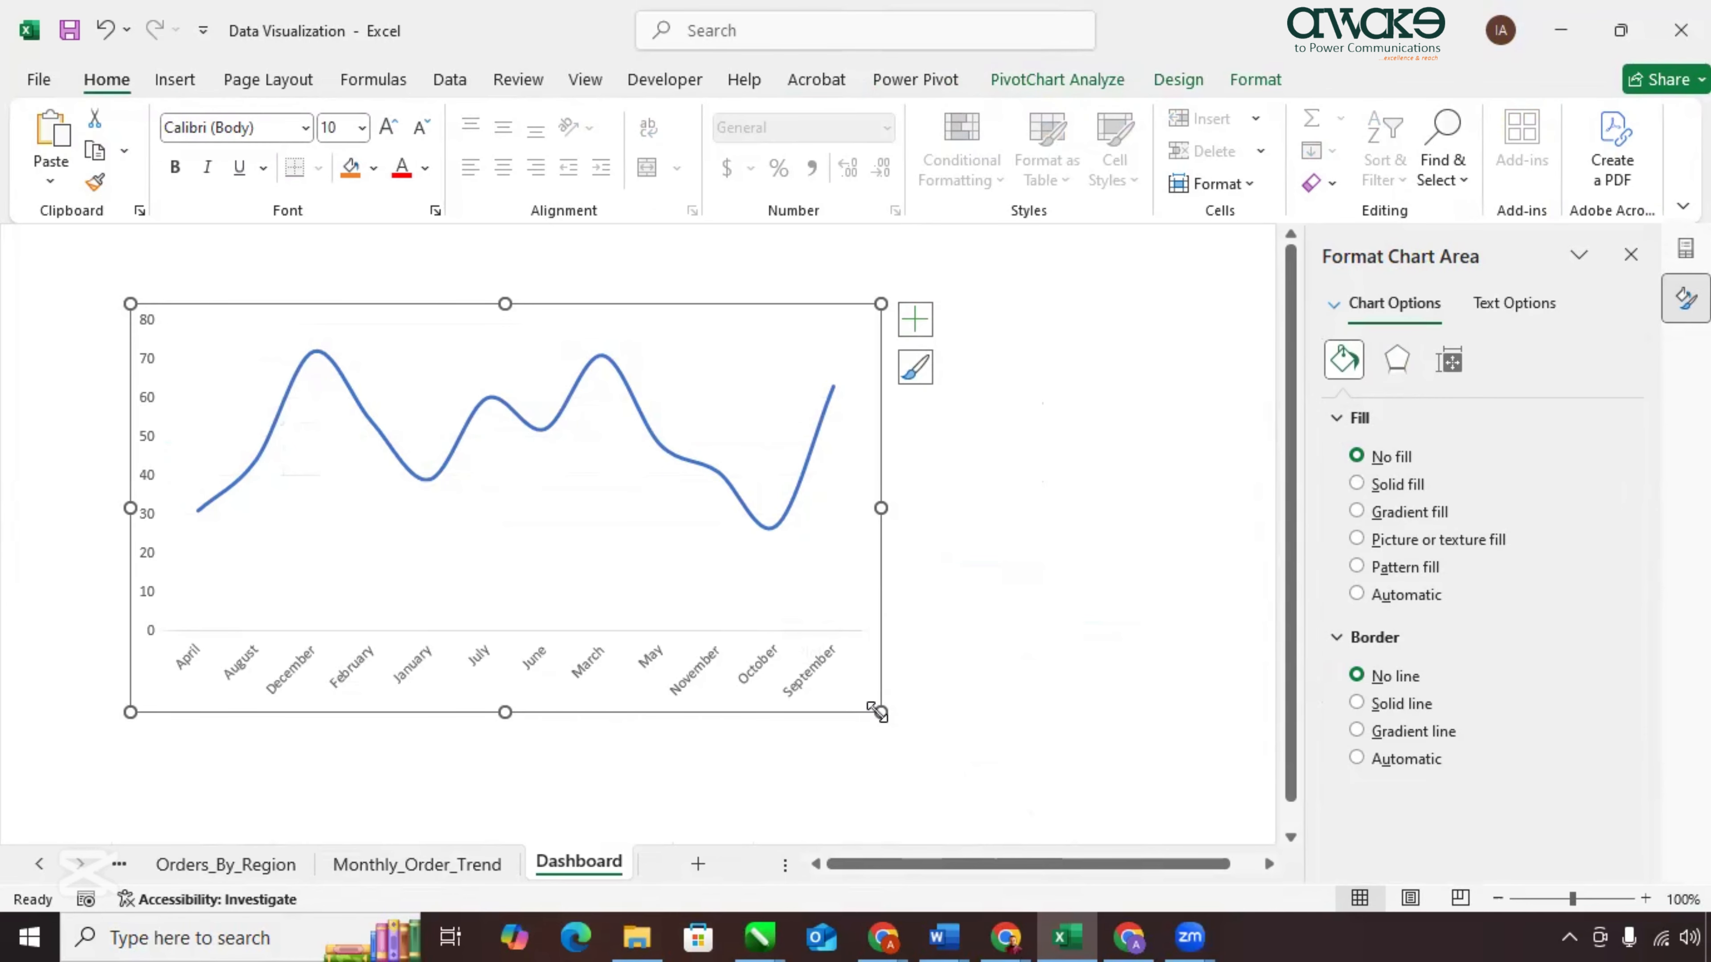
drag(880, 711, 763, 659)
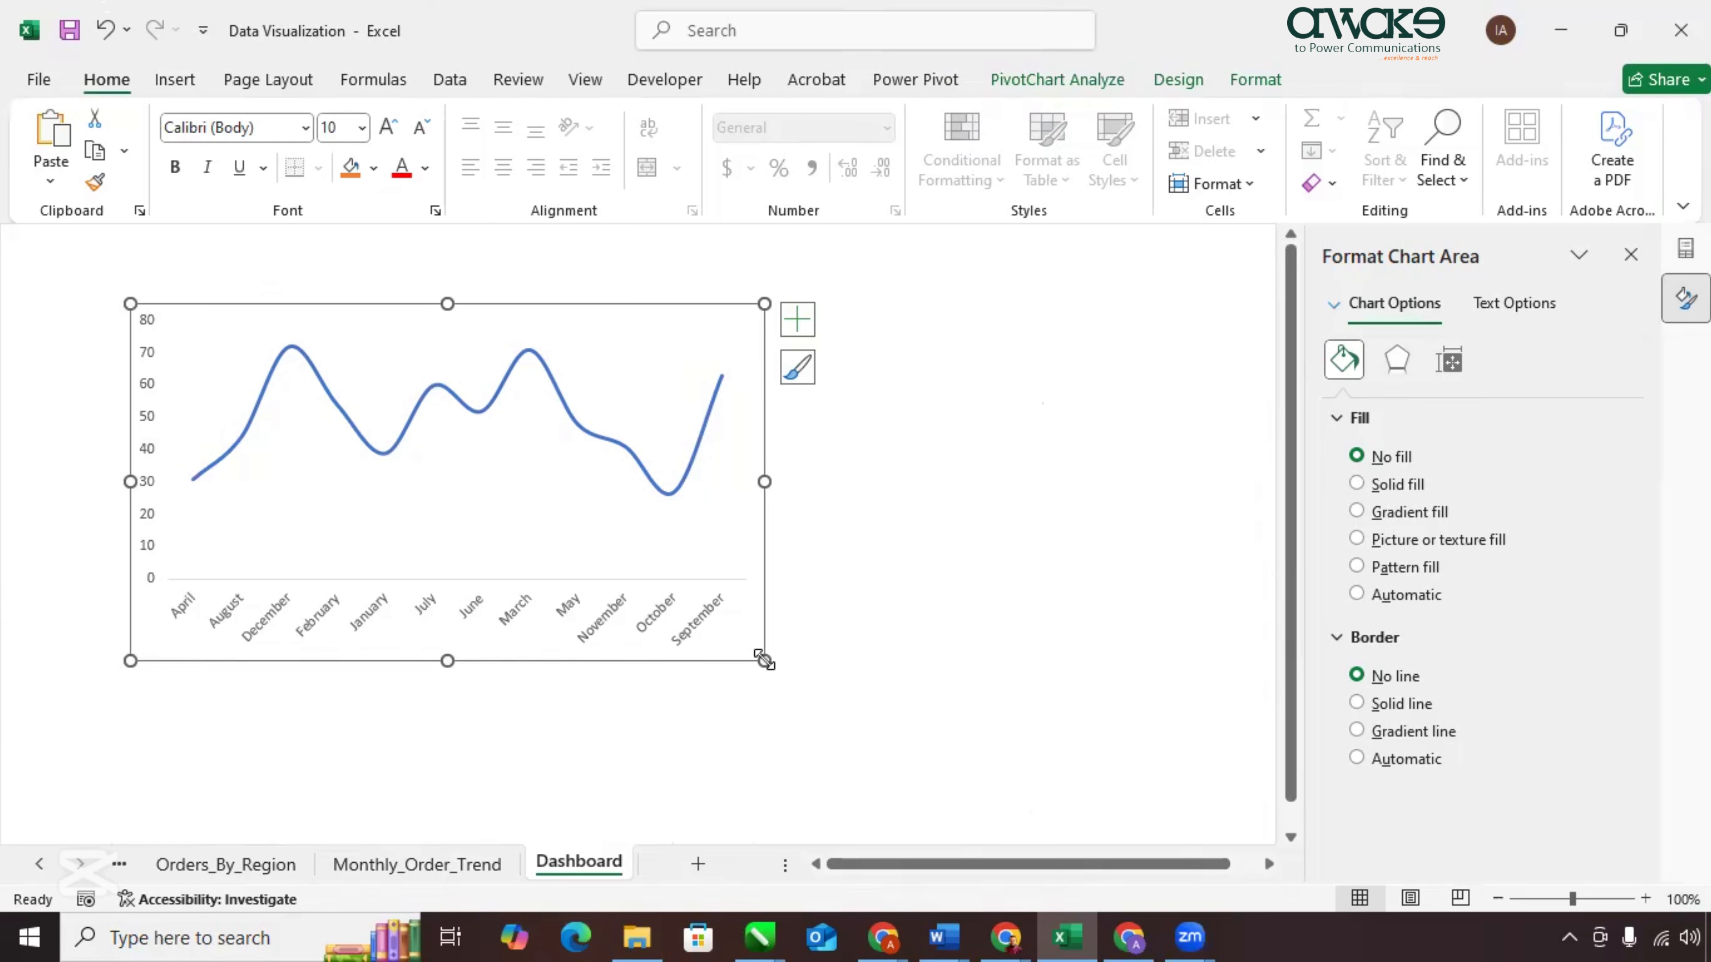
click(962, 551)
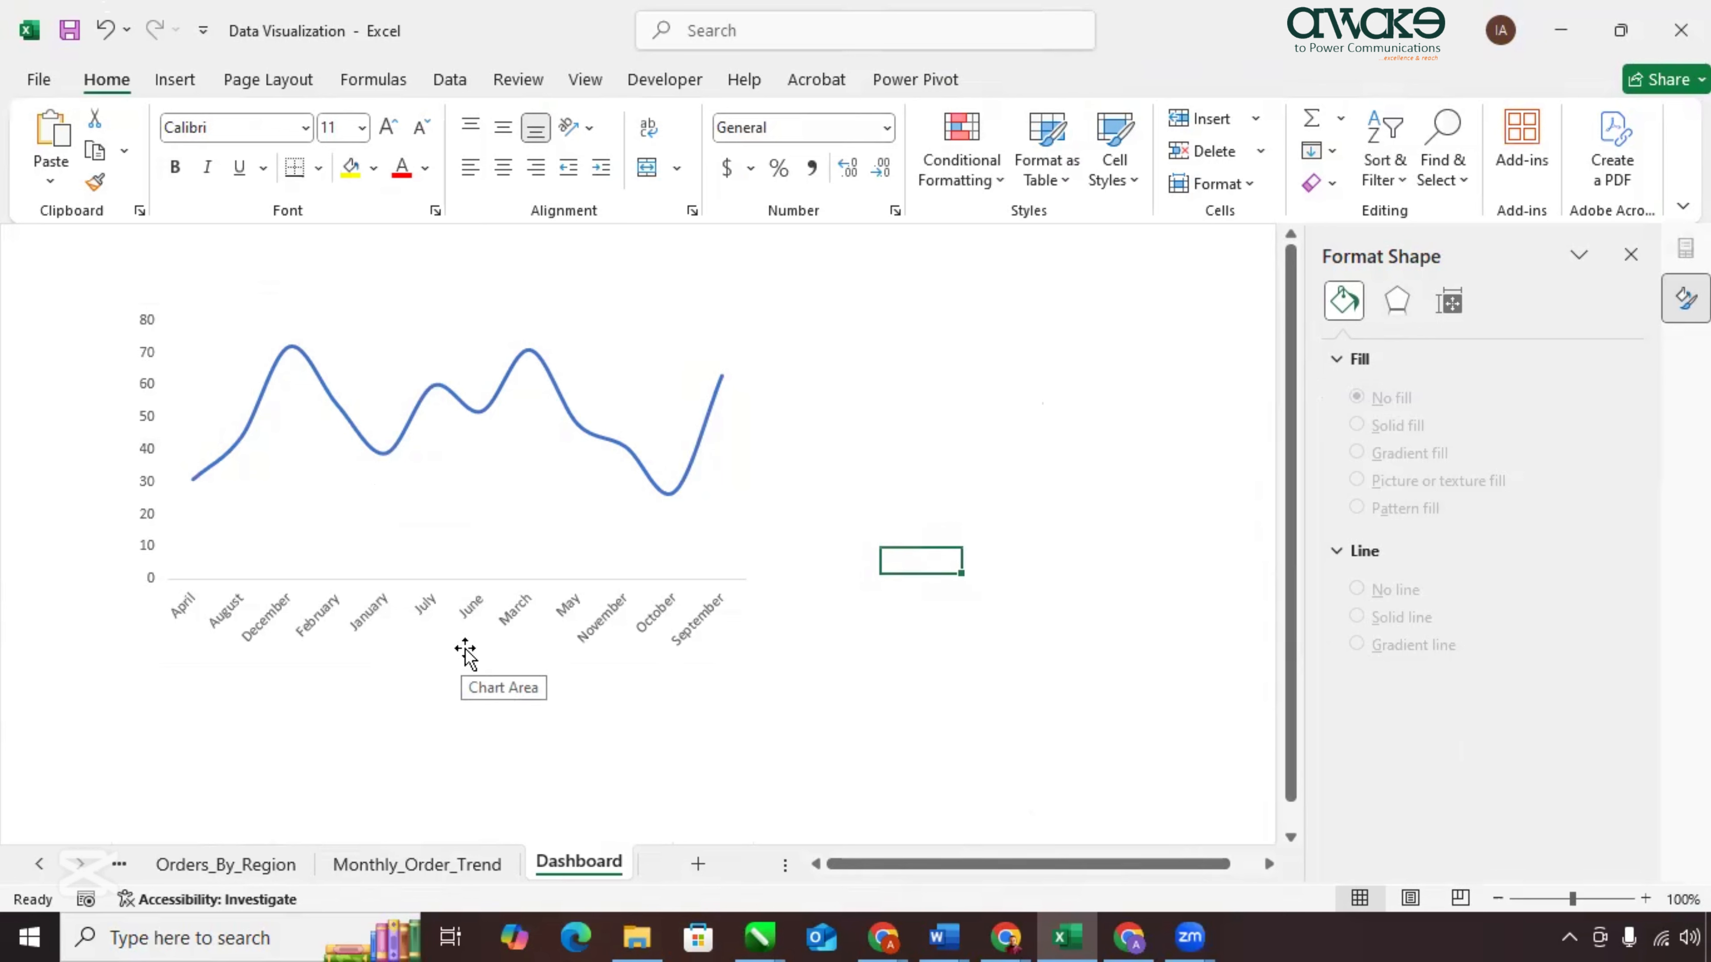
click(665, 497)
click(667, 497)
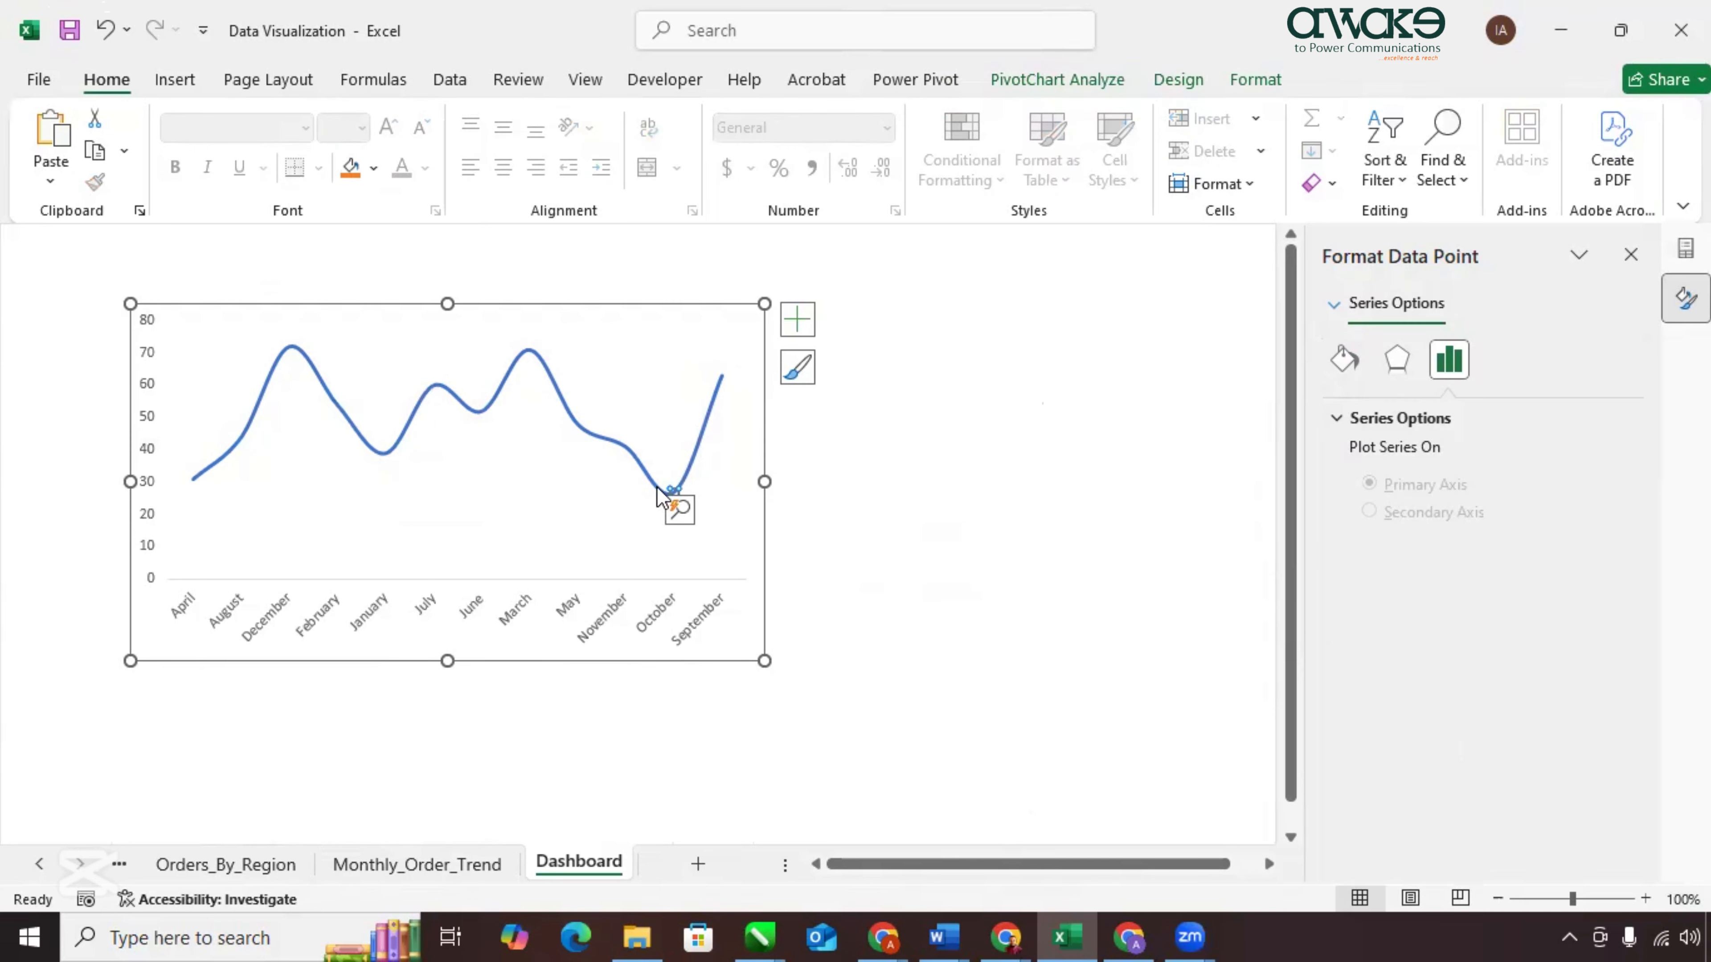
click(974, 535)
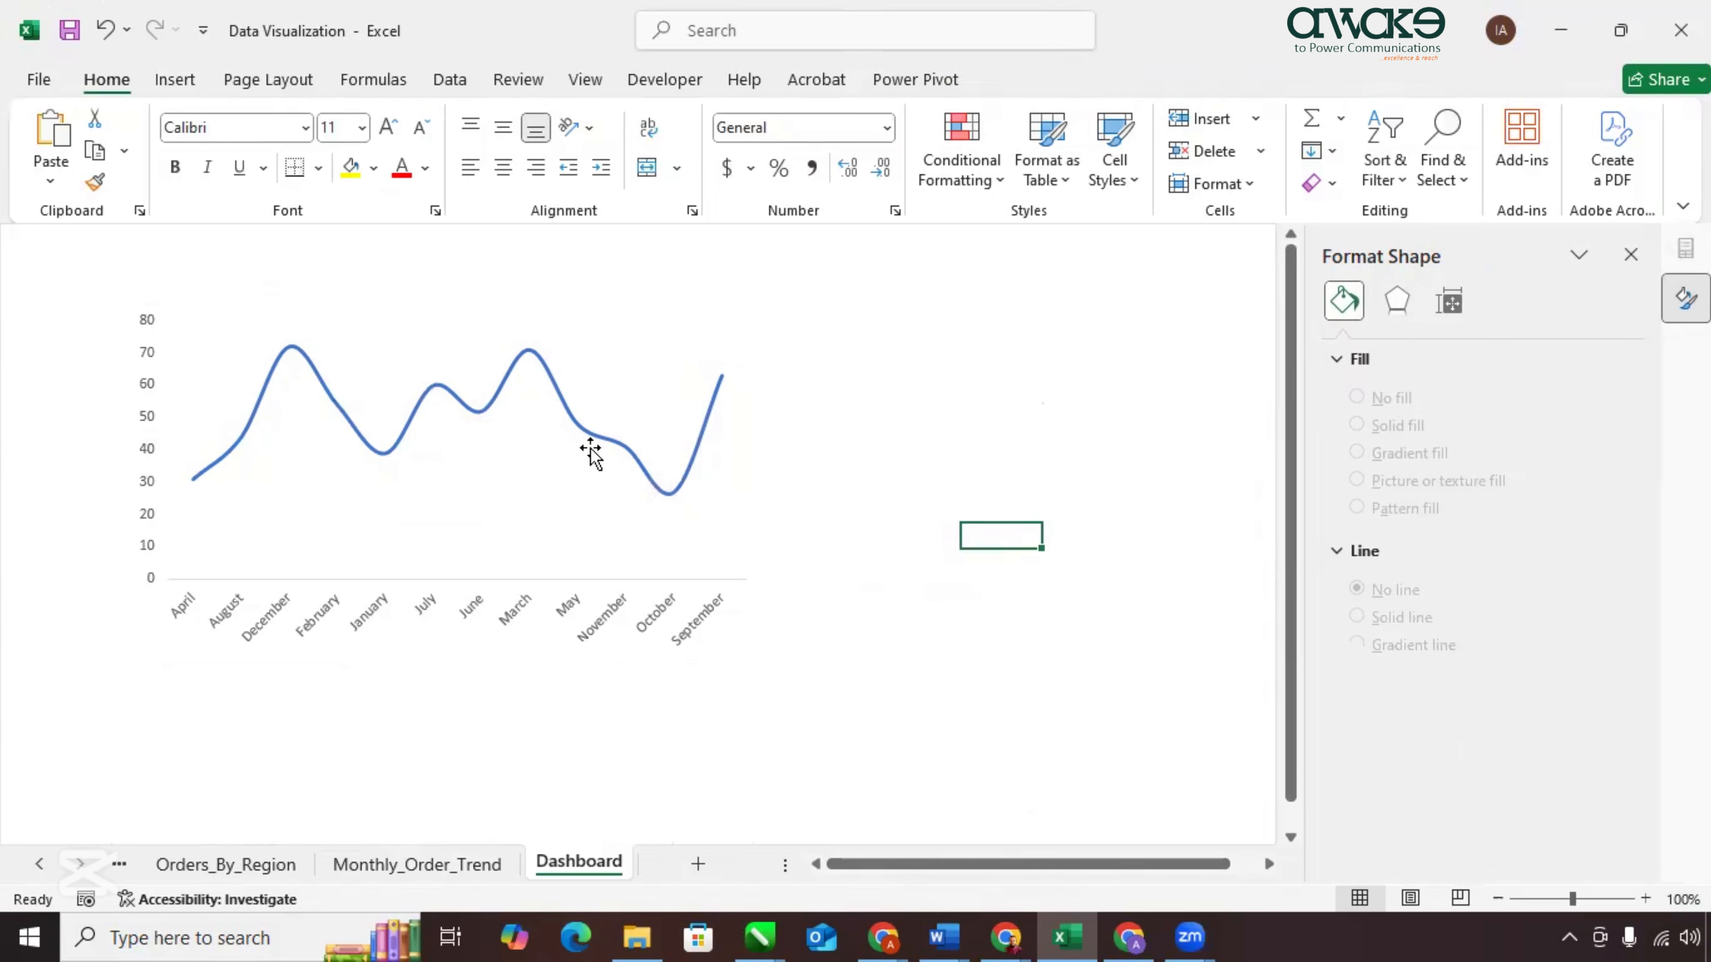
Recolor the chart's data series line to solid gold.
click(598, 437)
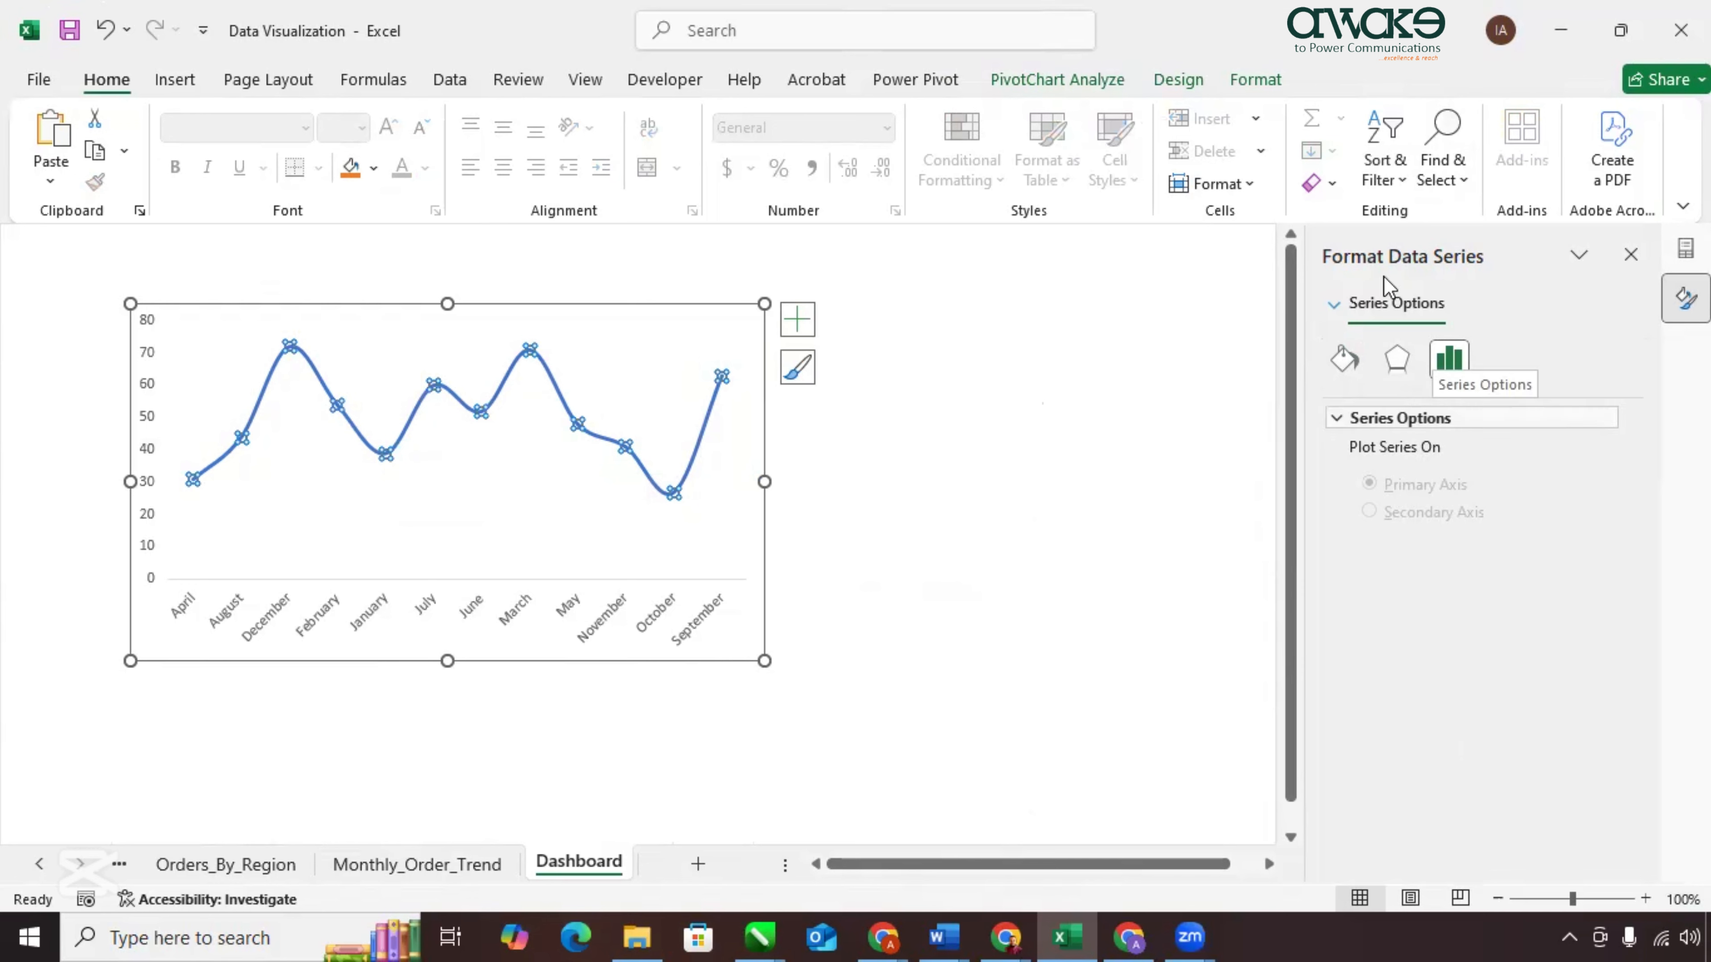
click(1344, 359)
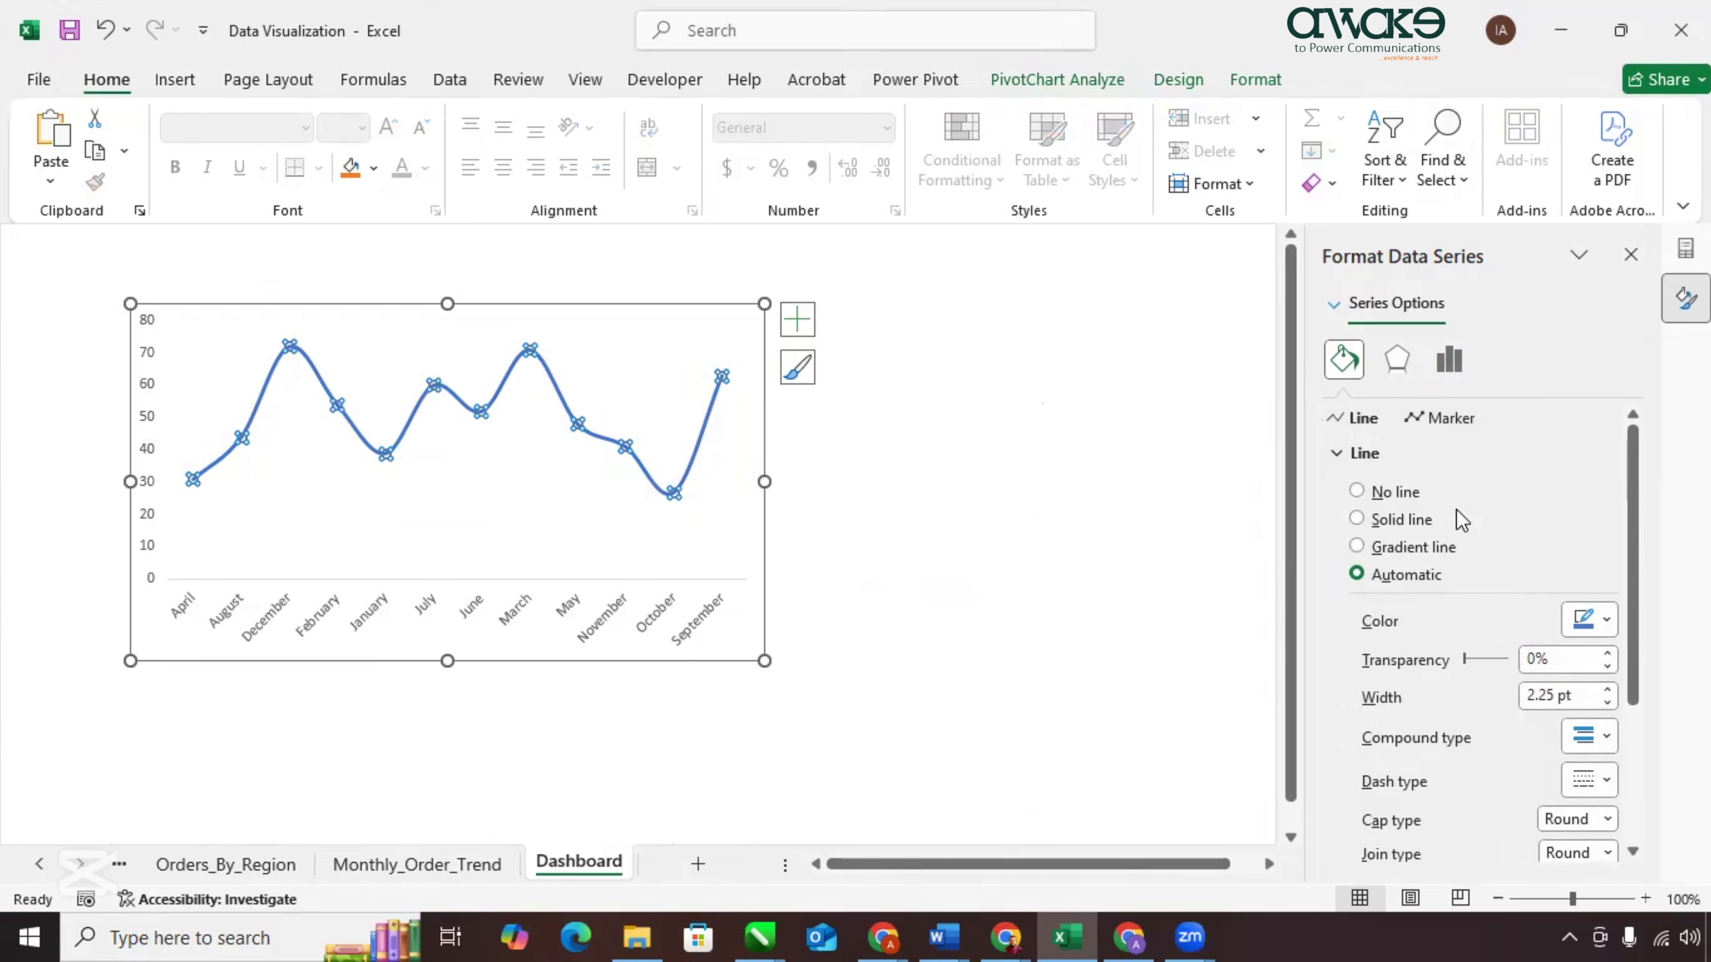
click(1612, 628)
click(1446, 539)
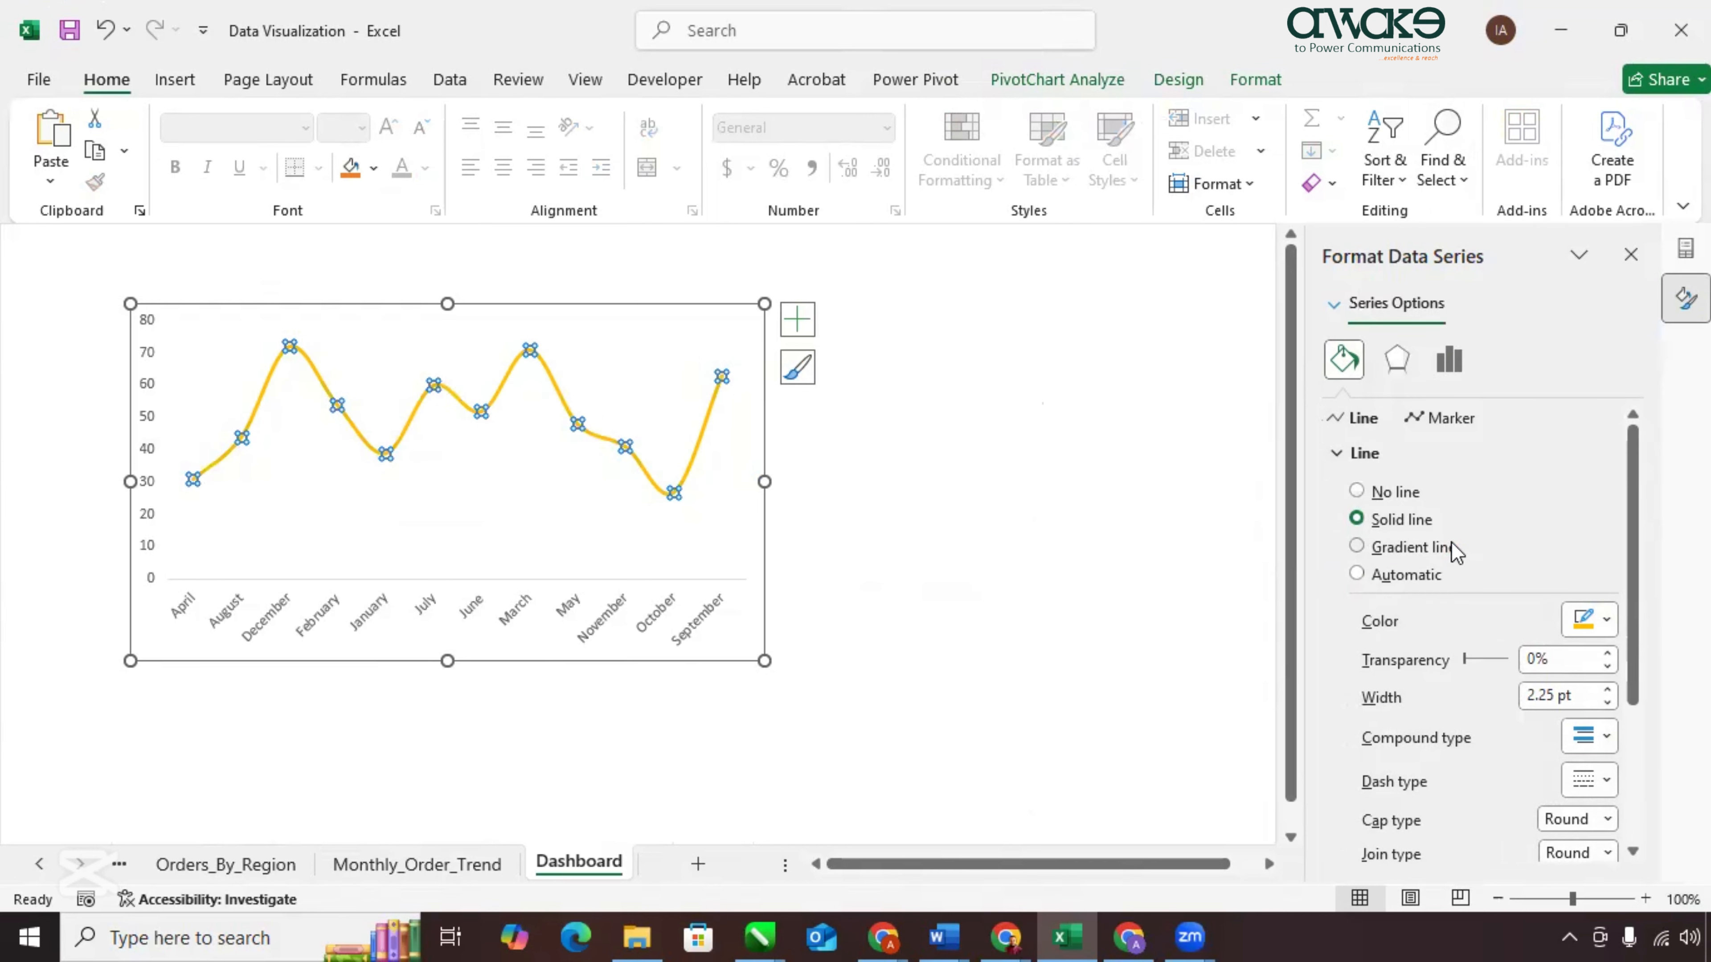
click(840, 533)
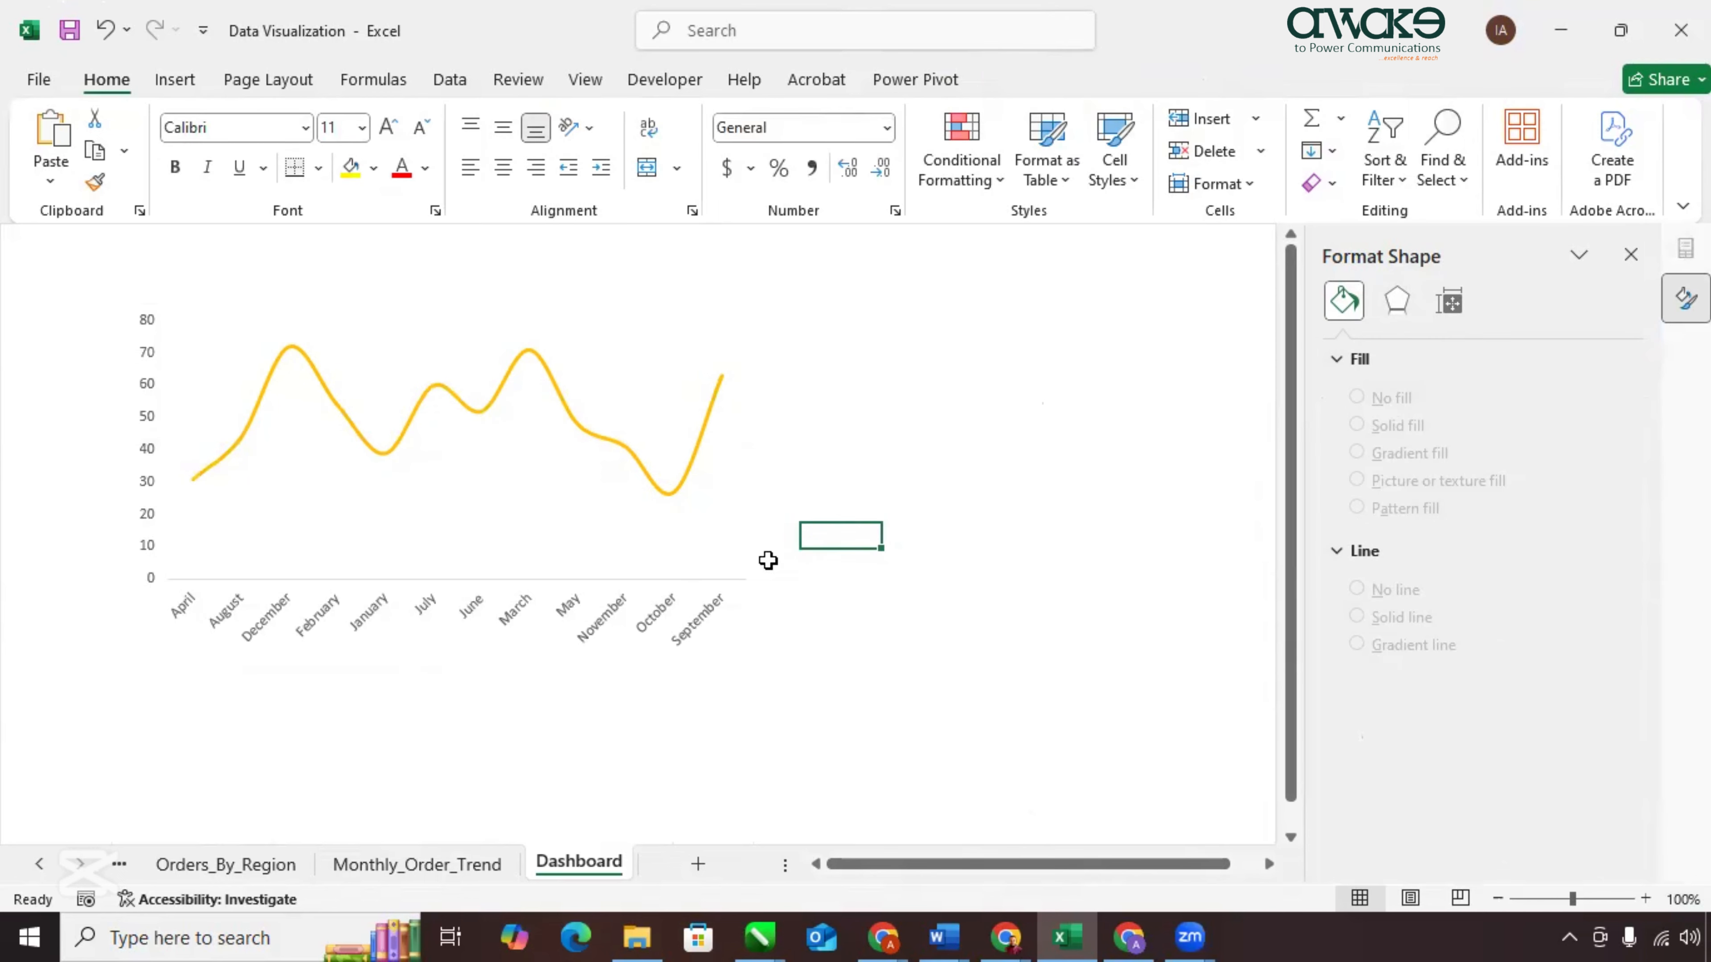
Move the line chart down and toward the sheet's left edge, and make it slightly smaller.
click(766, 507)
drag(764, 535, 708, 556)
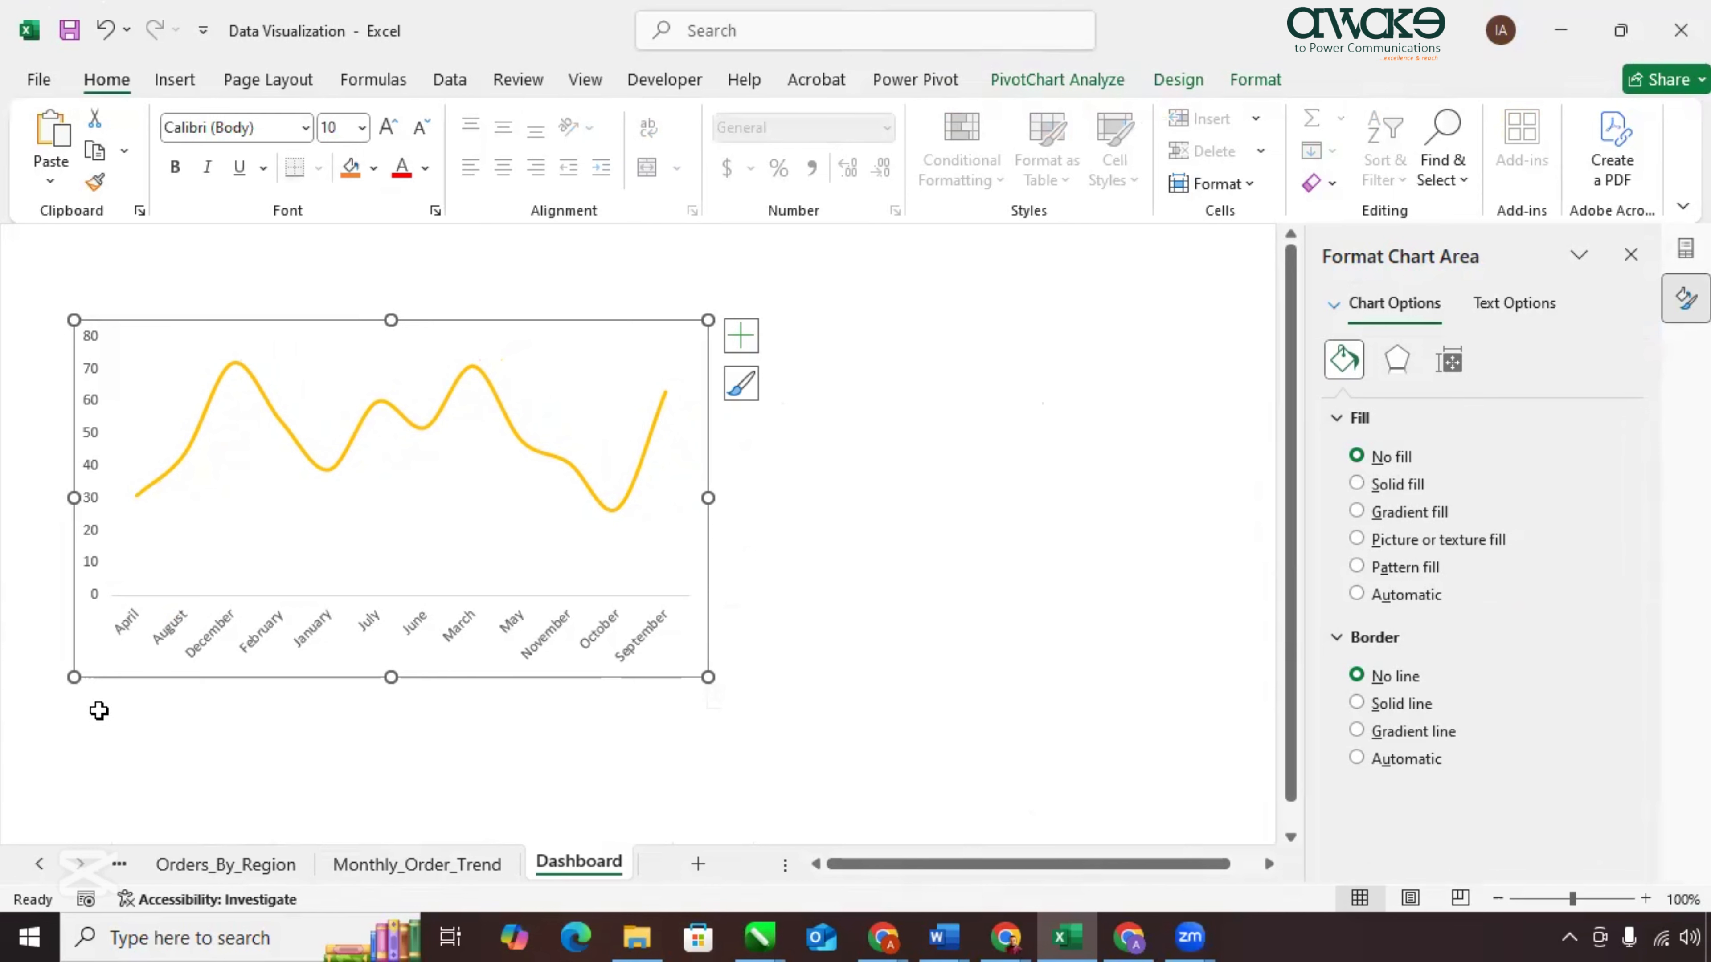
drag(363, 676, 341, 707)
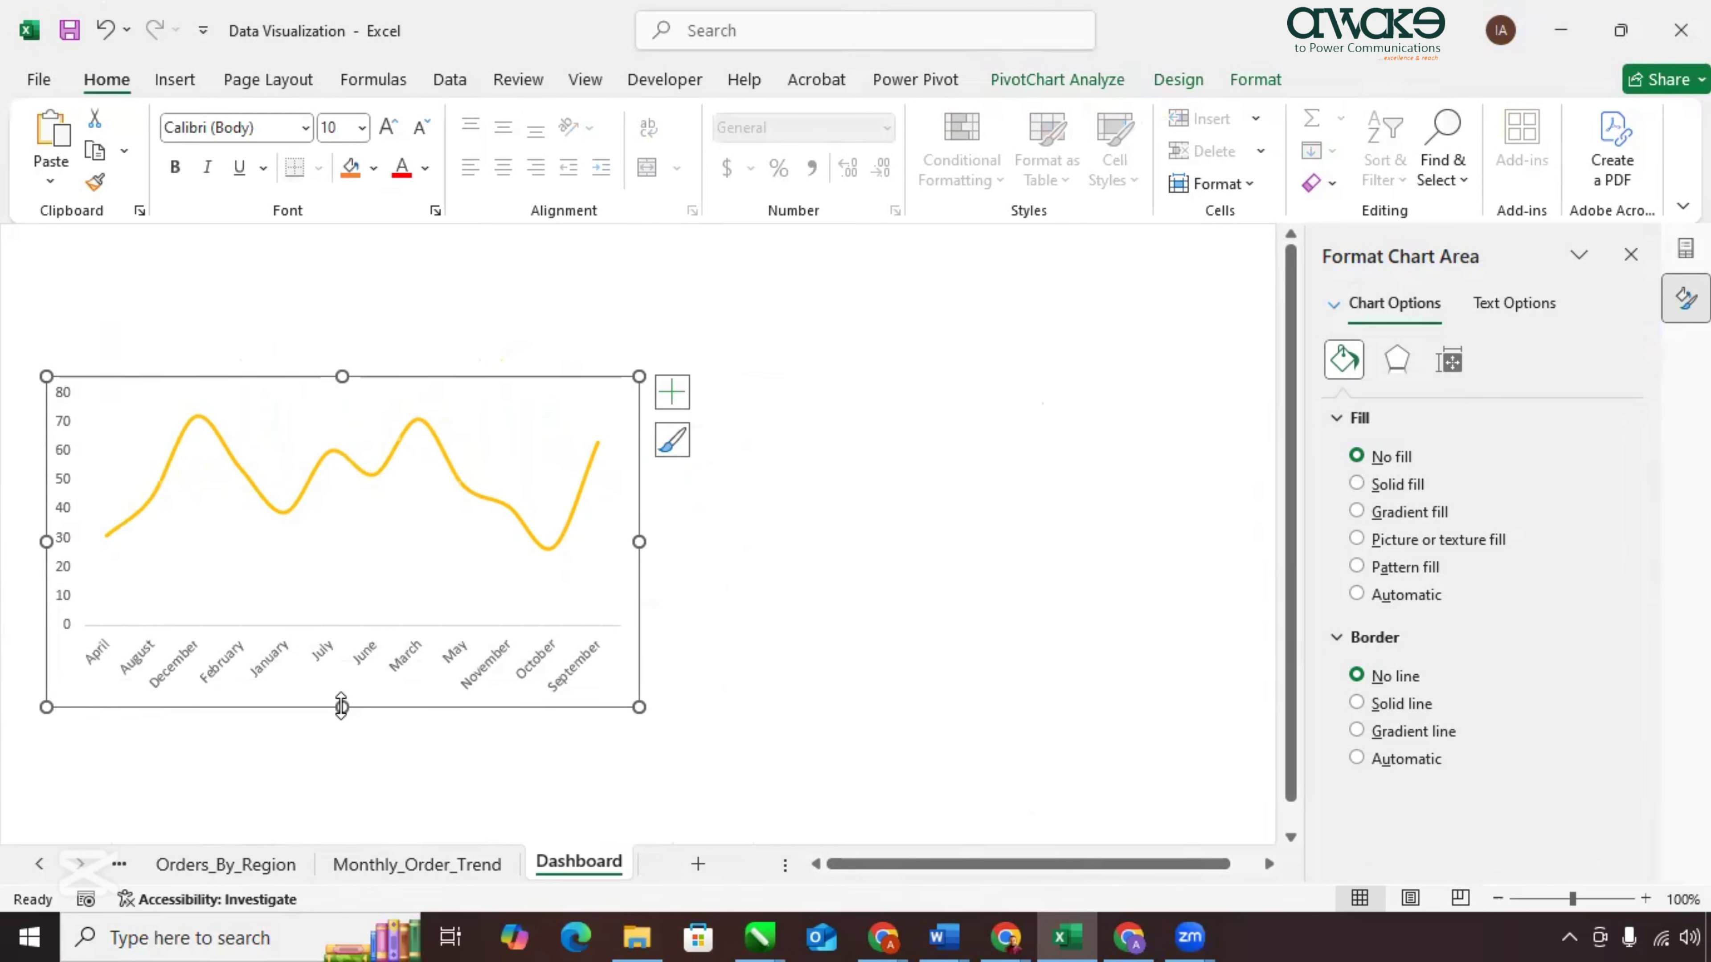
Add a text box about 3.64" wide below the chart with the centered title "Monthly Order Trend".
click(175, 79)
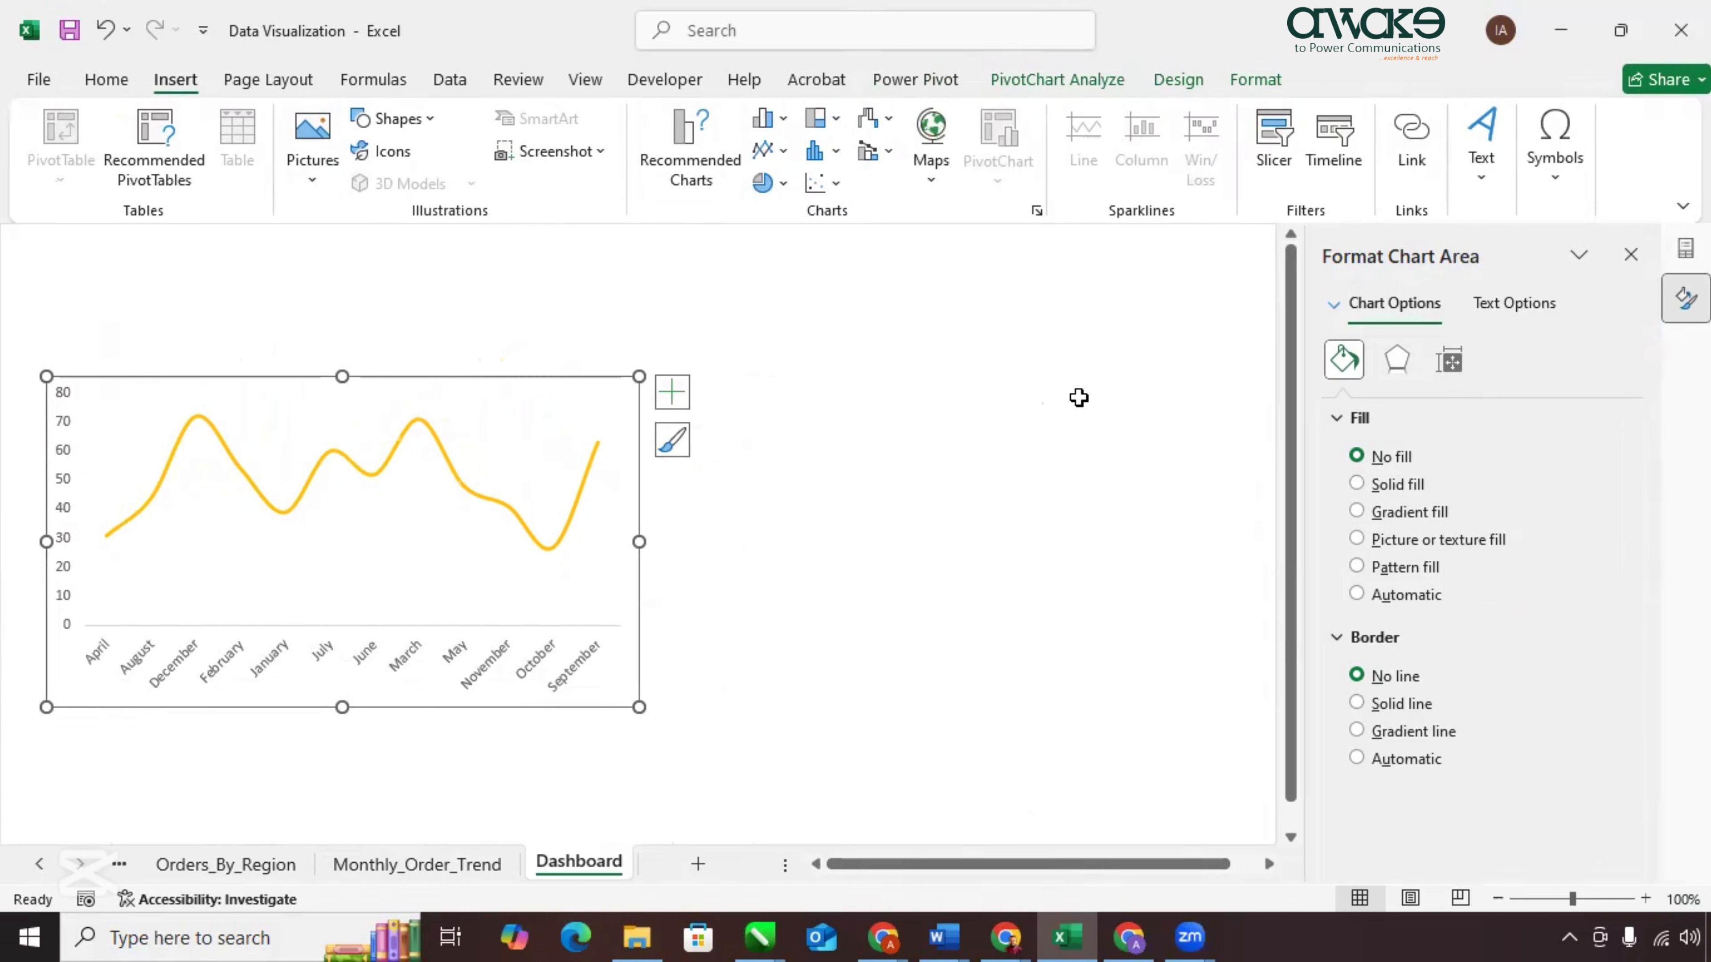
click(1482, 162)
click(1421, 273)
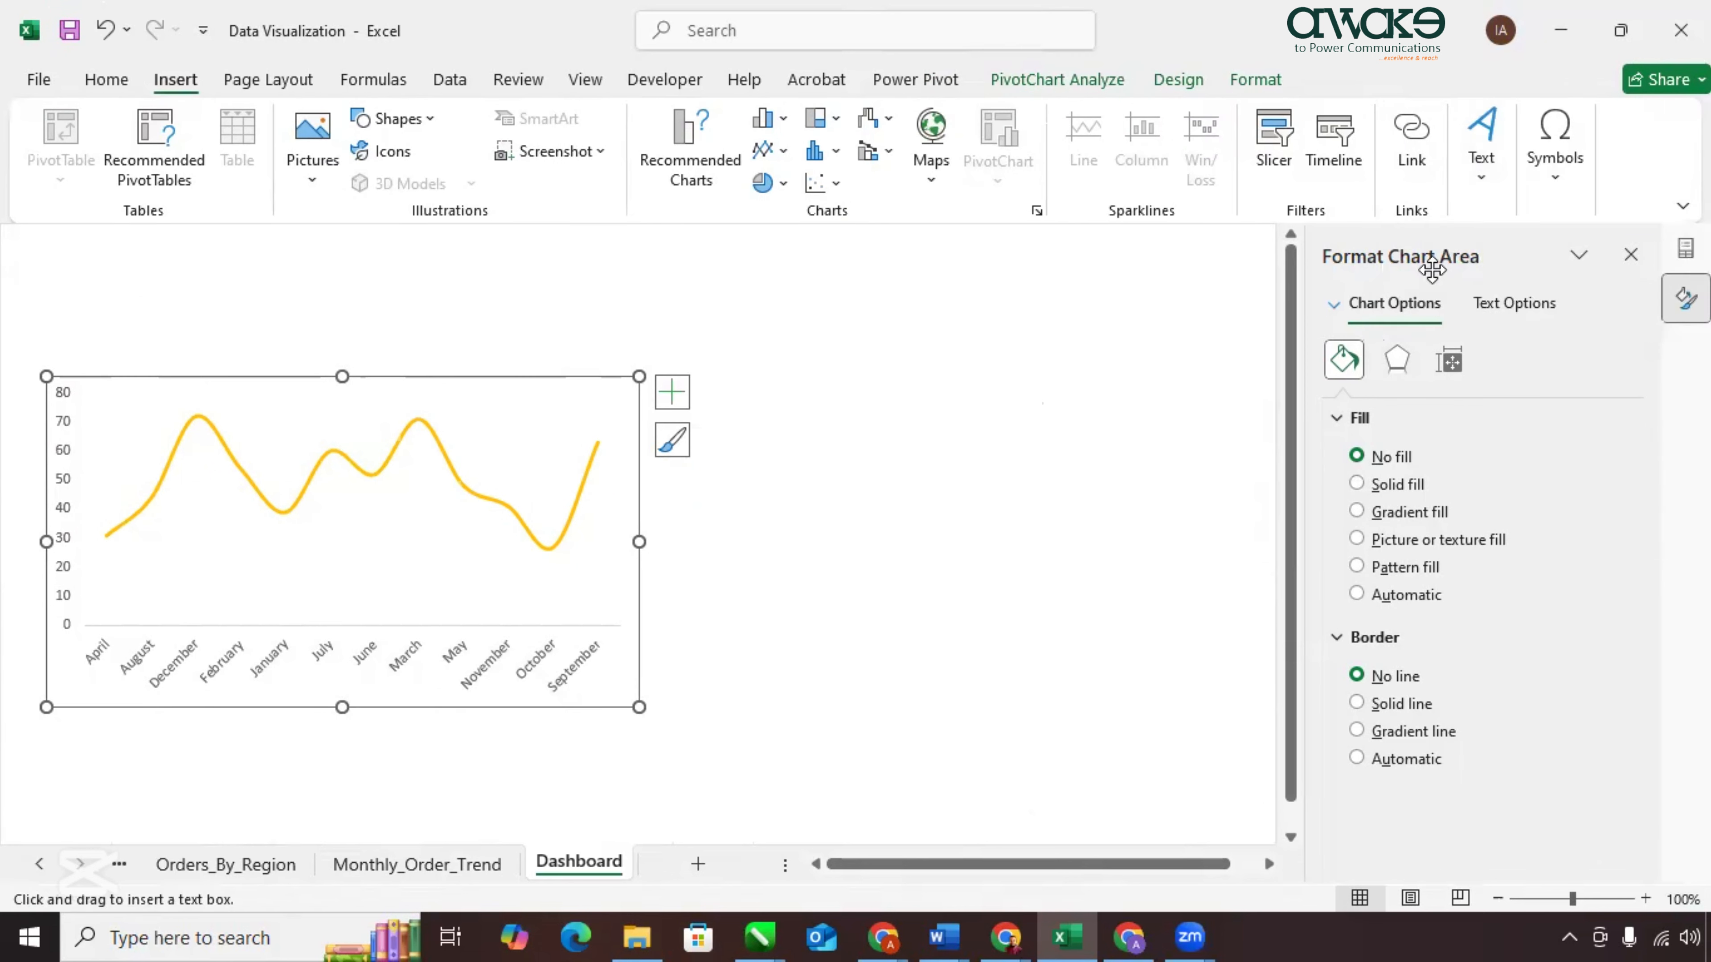
drag(112, 722, 637, 776)
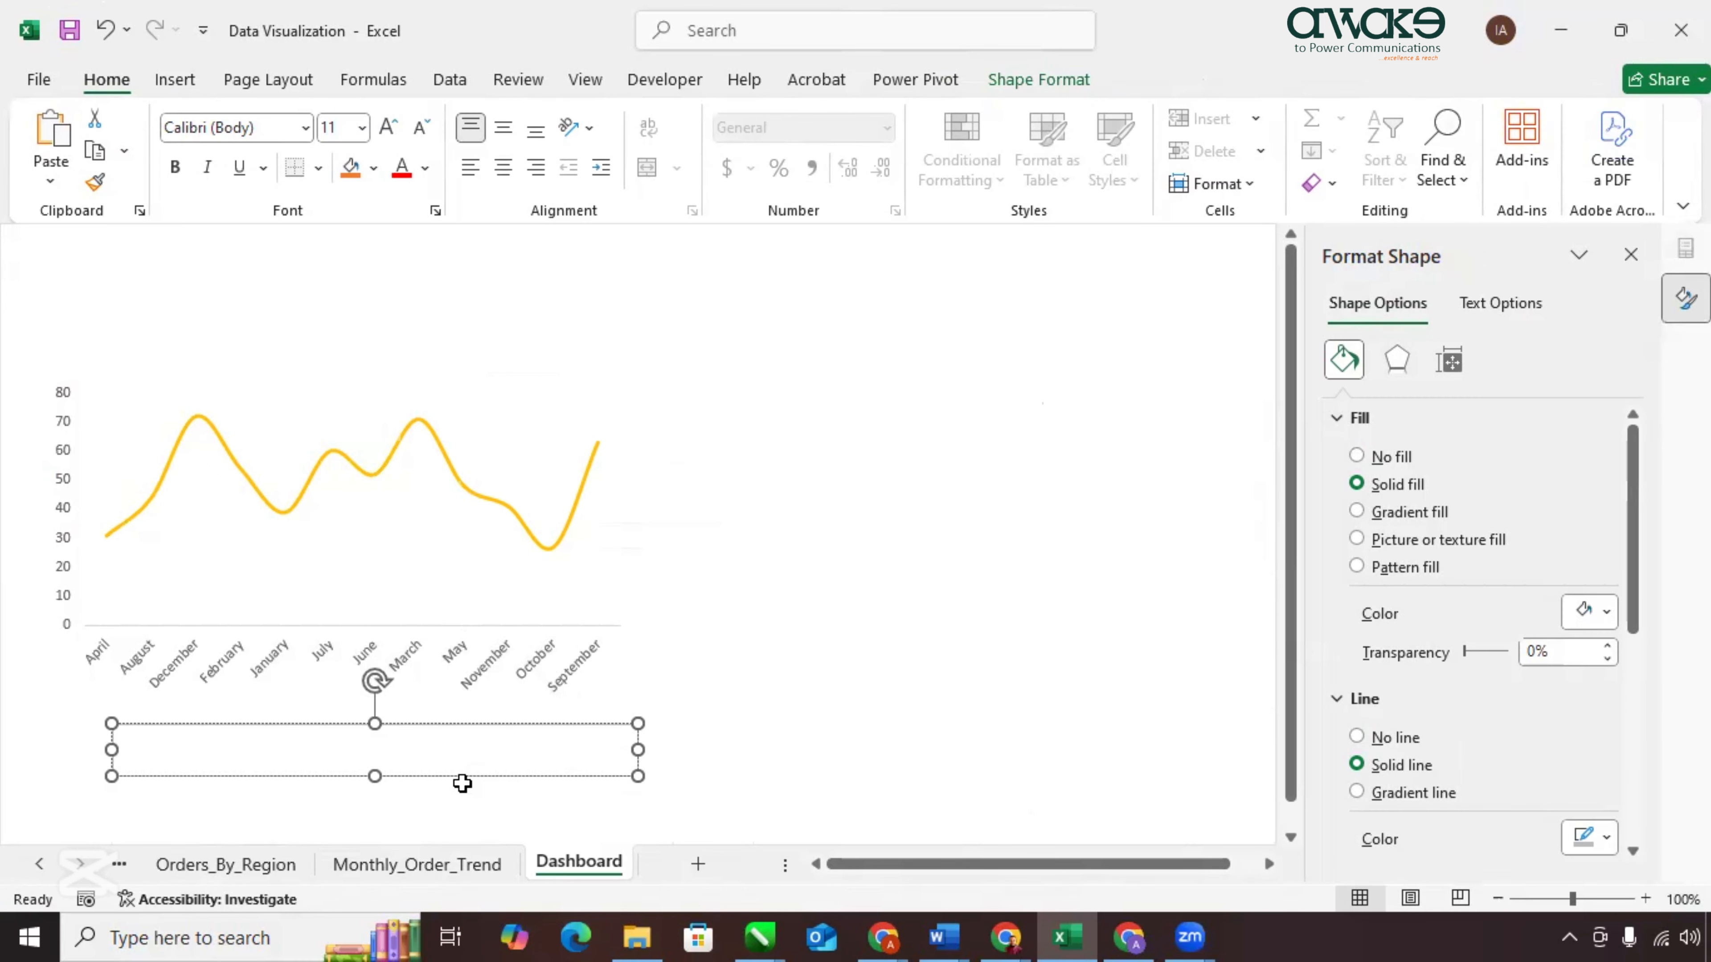
text(Monthly Order Trend)
drag(634, 750, 438, 762)
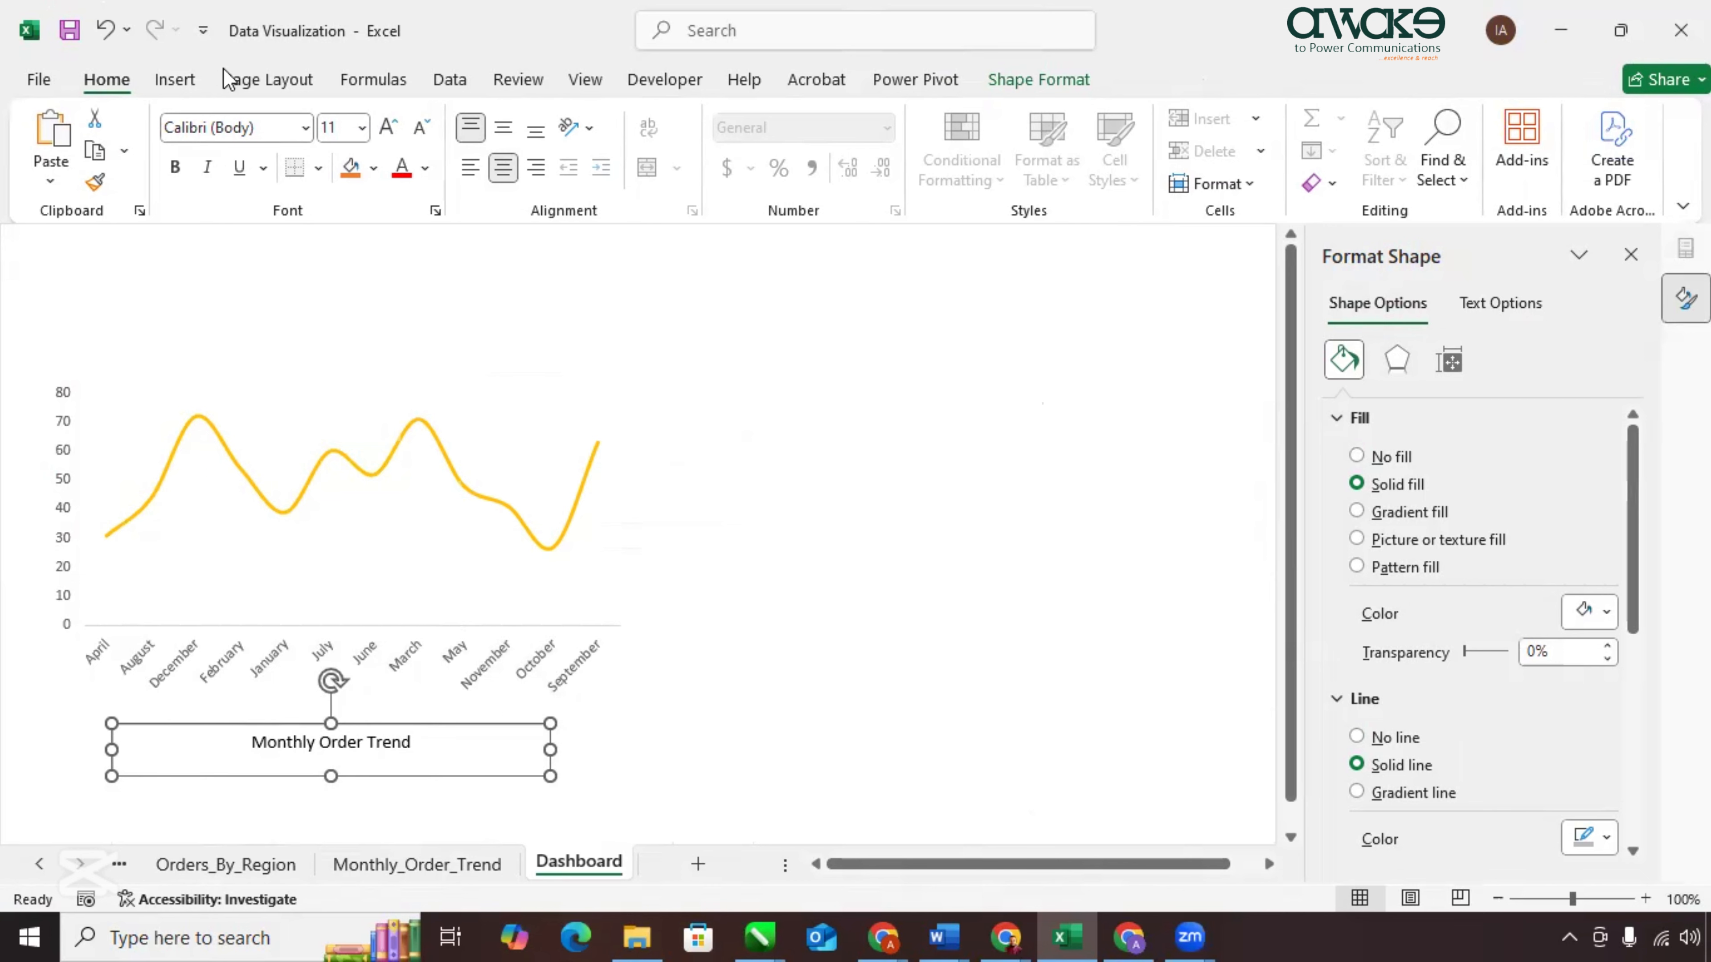
Format the "Monthly Order Trend" title in Arial Black with a gold font color matching the chart line.
click(305, 128)
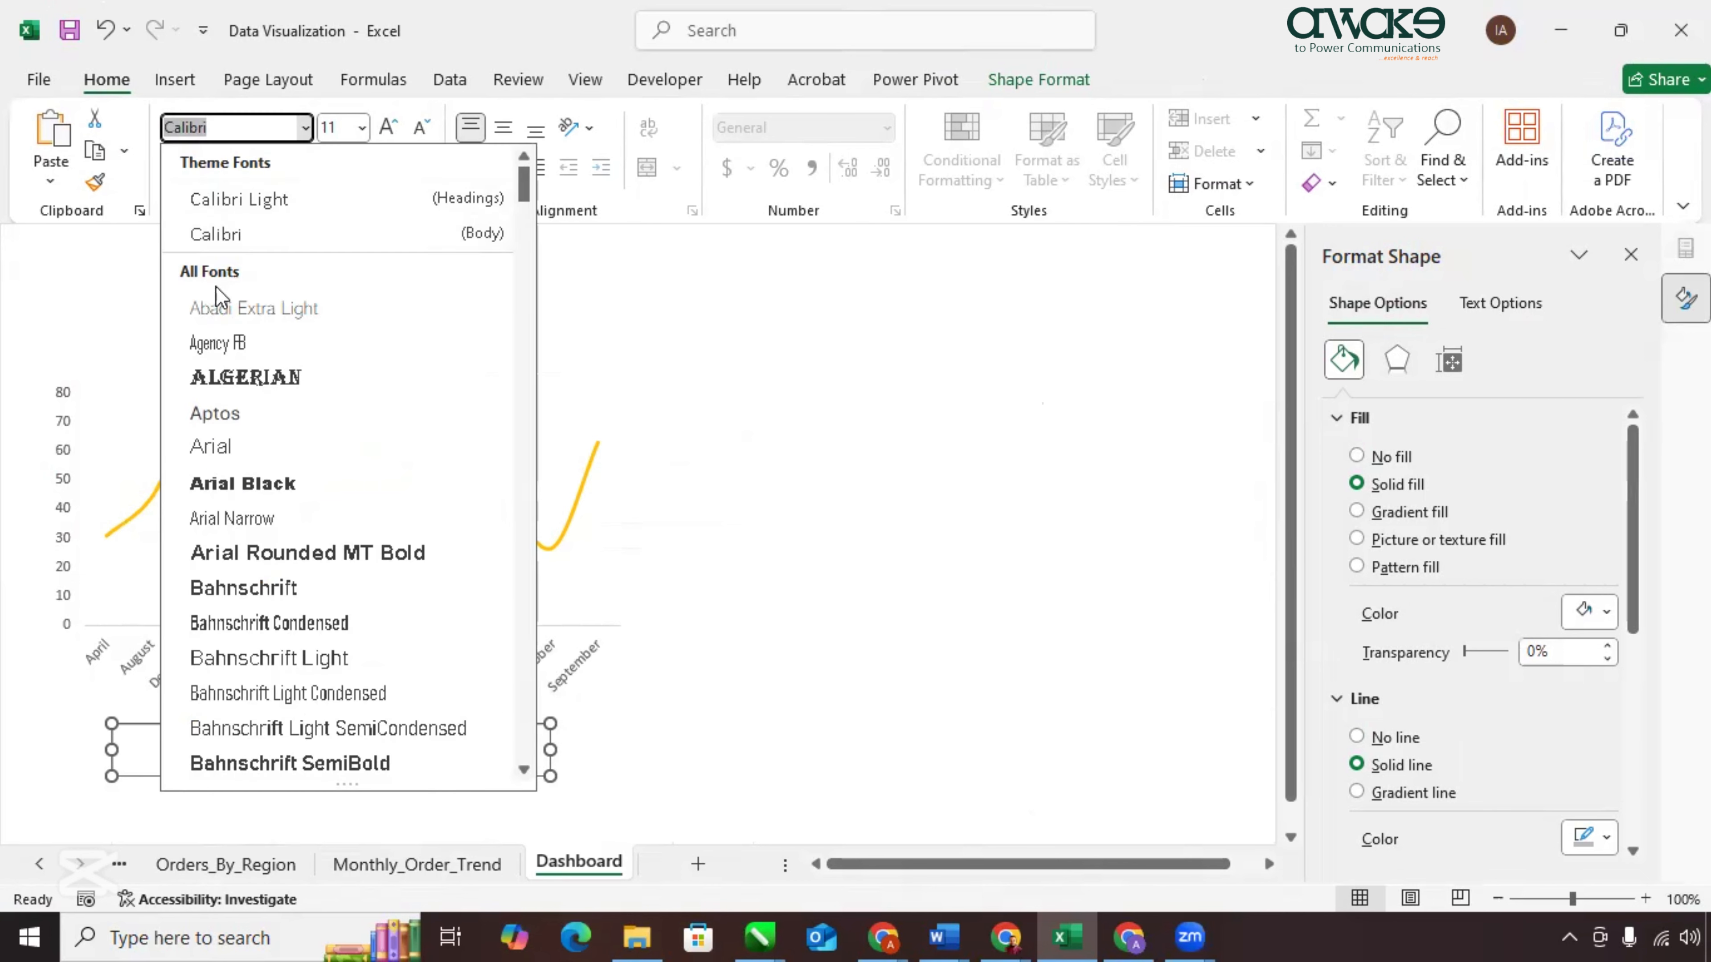
click(206, 484)
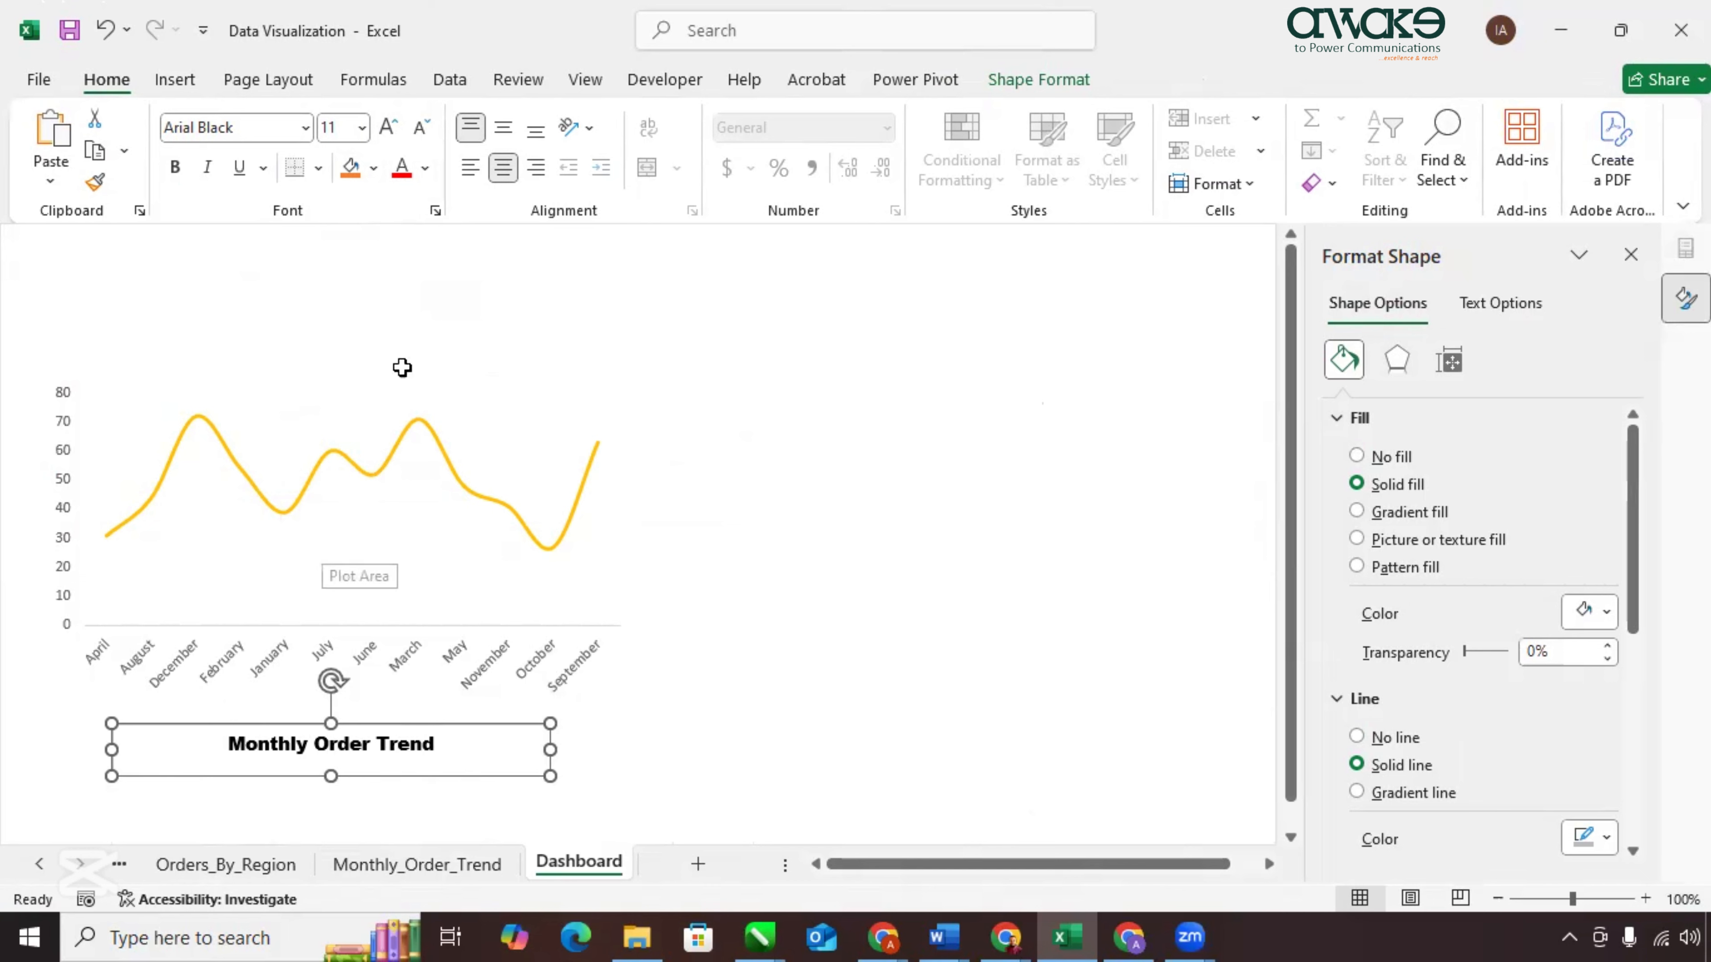
click(425, 168)
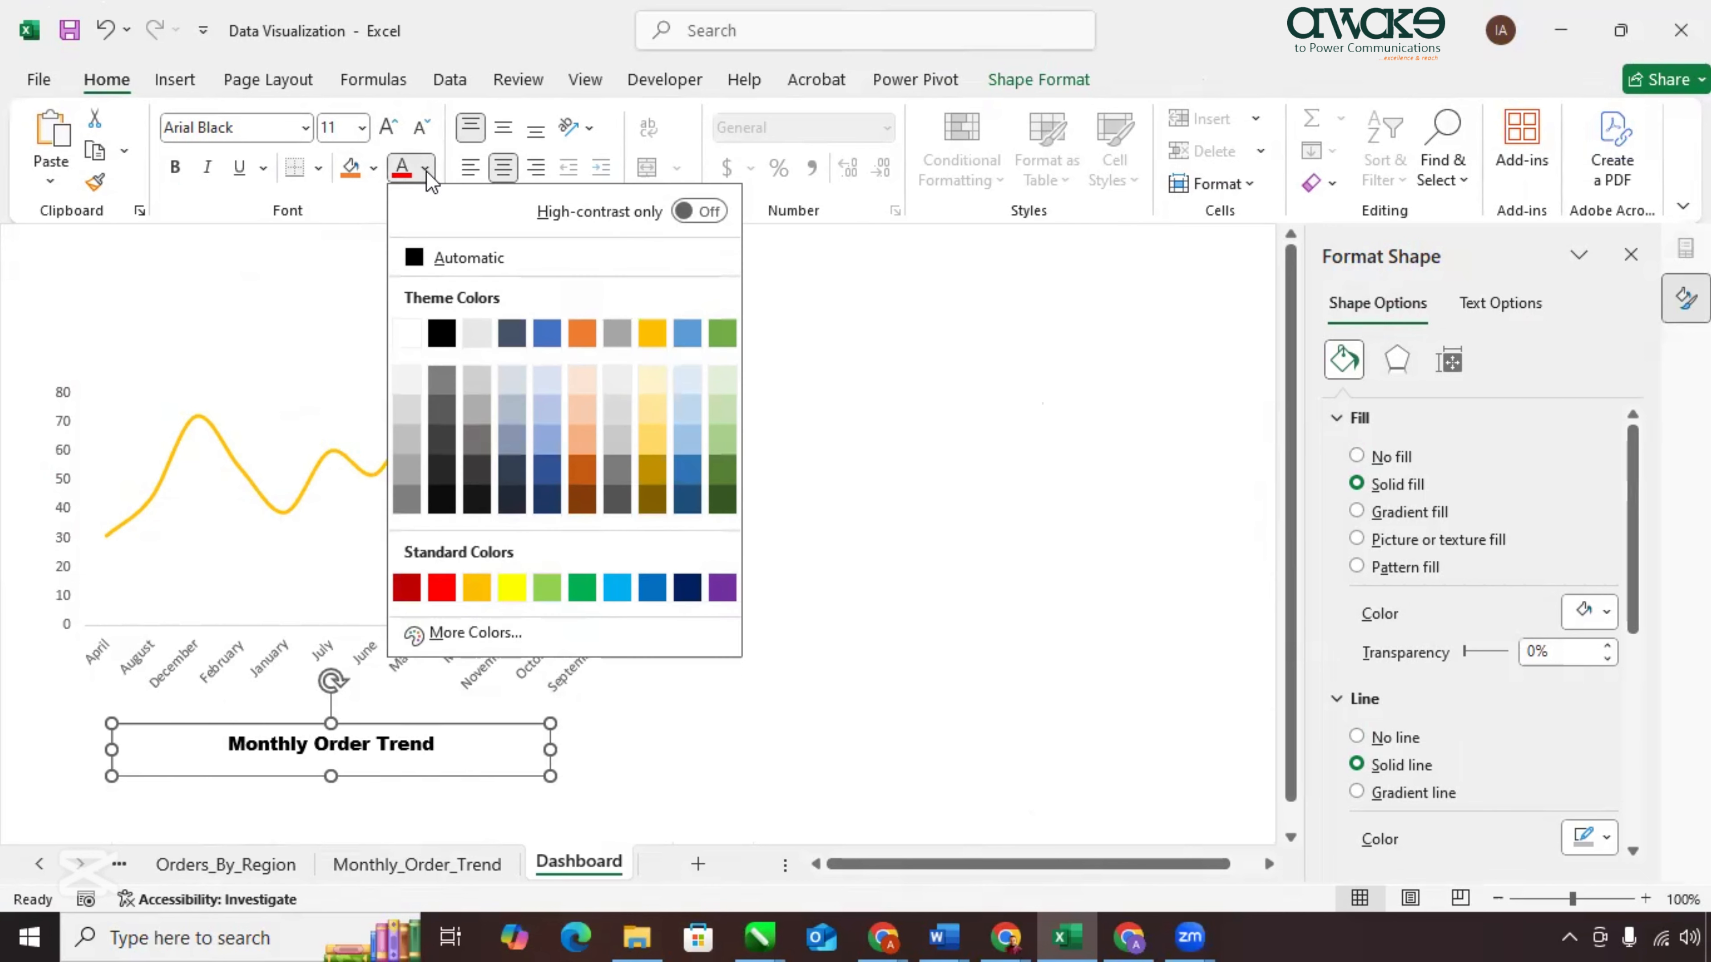
click(471, 583)
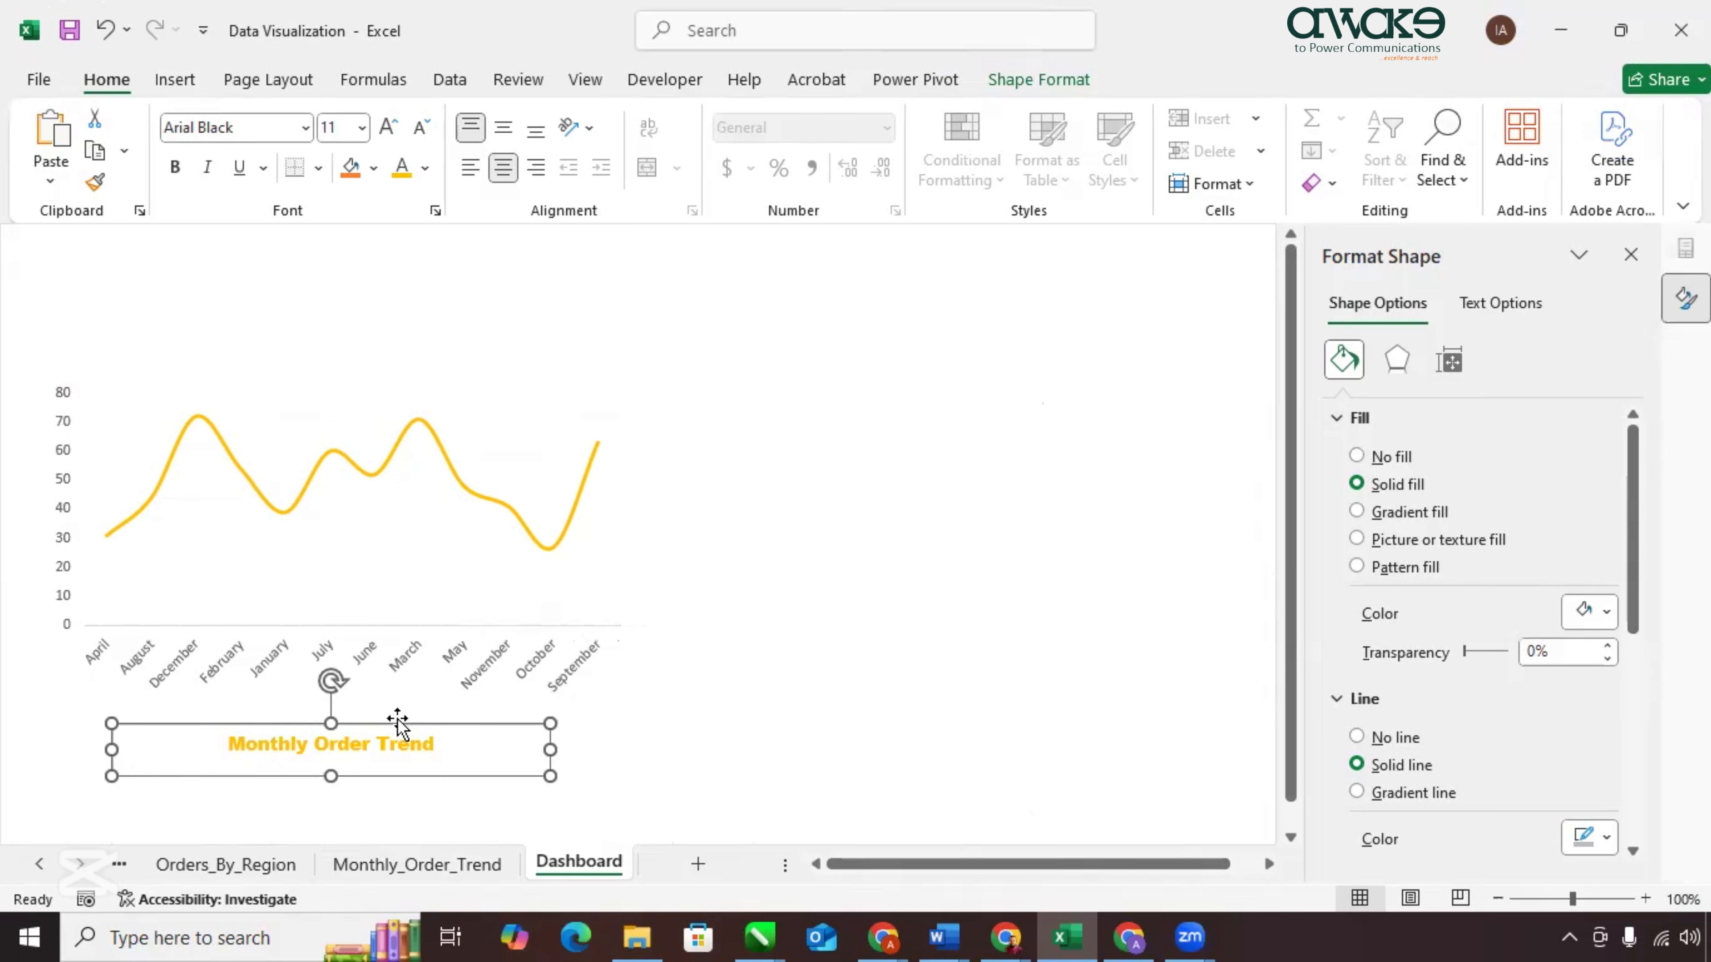
Set the "Monthly Order Trend" text box to No Fill and No Outline.
click(1033, 82)
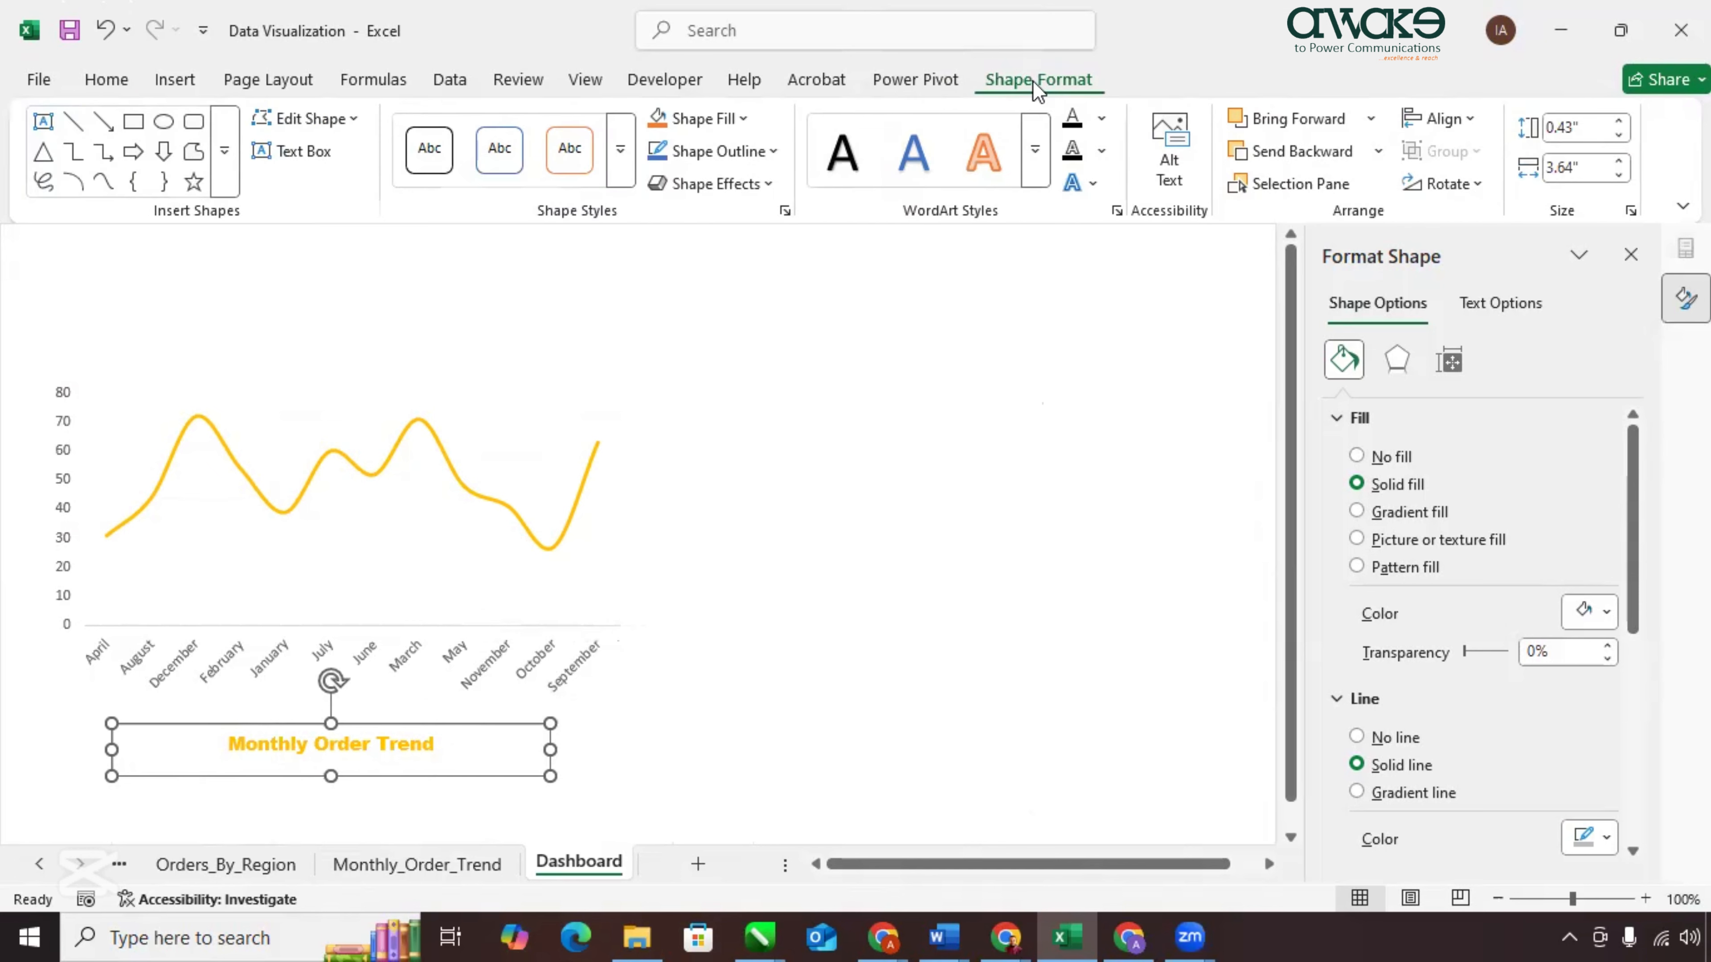
click(700, 119)
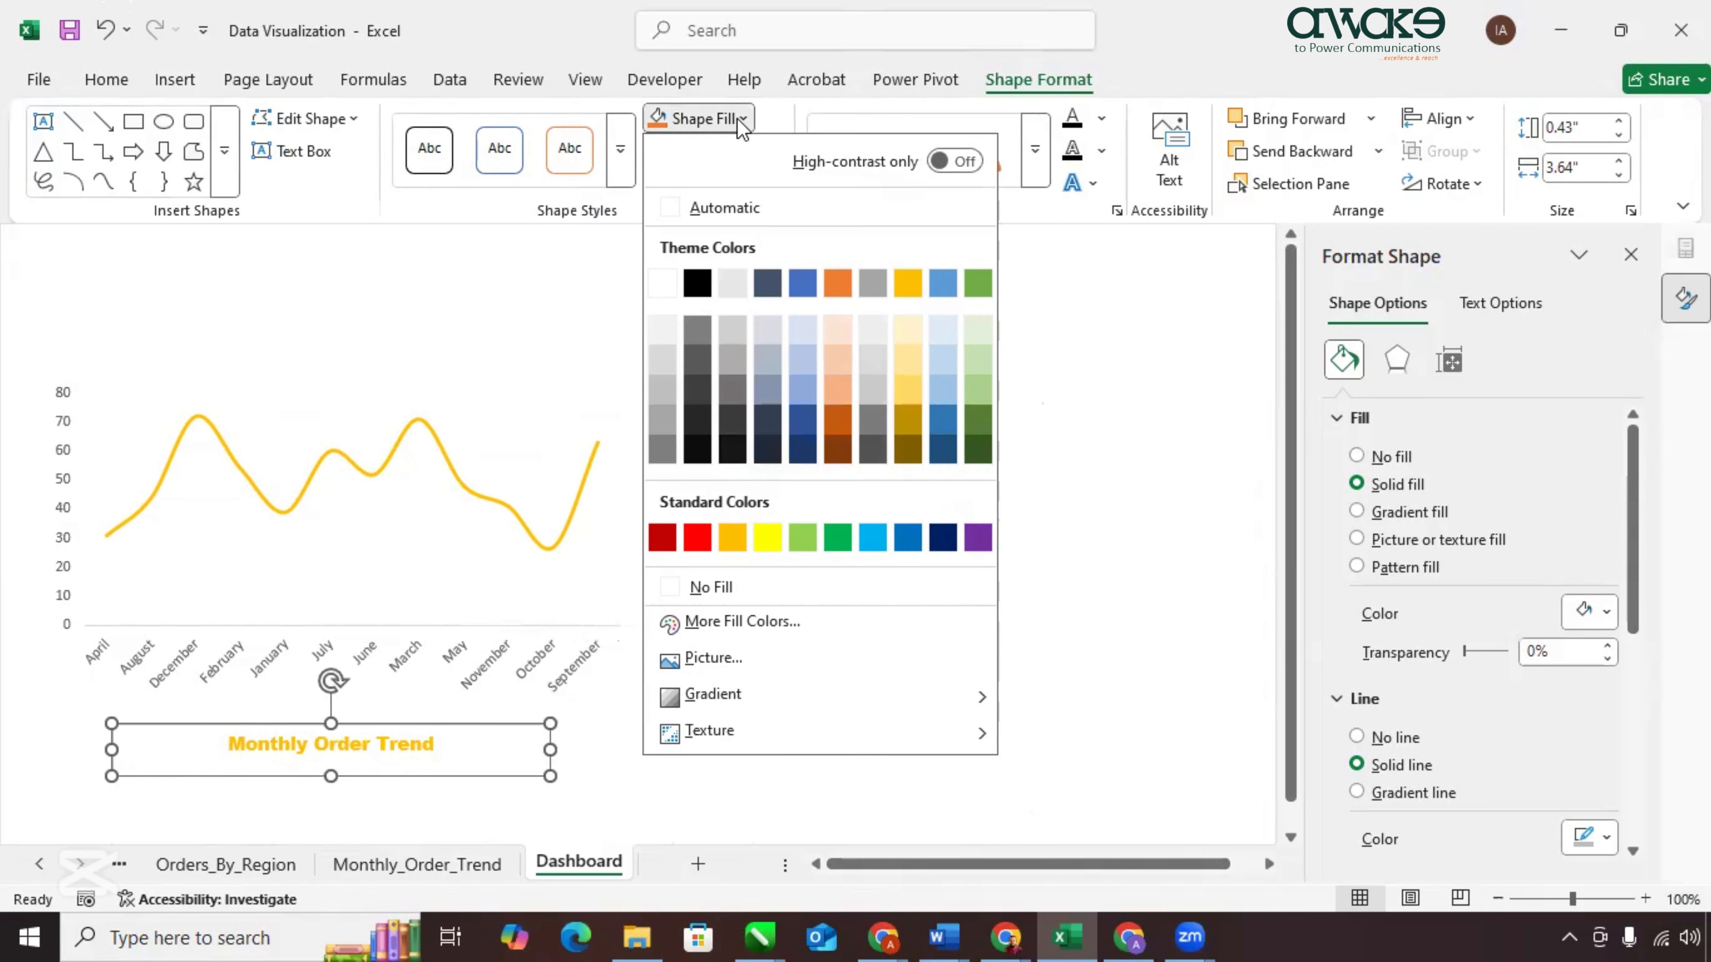
click(703, 580)
click(774, 154)
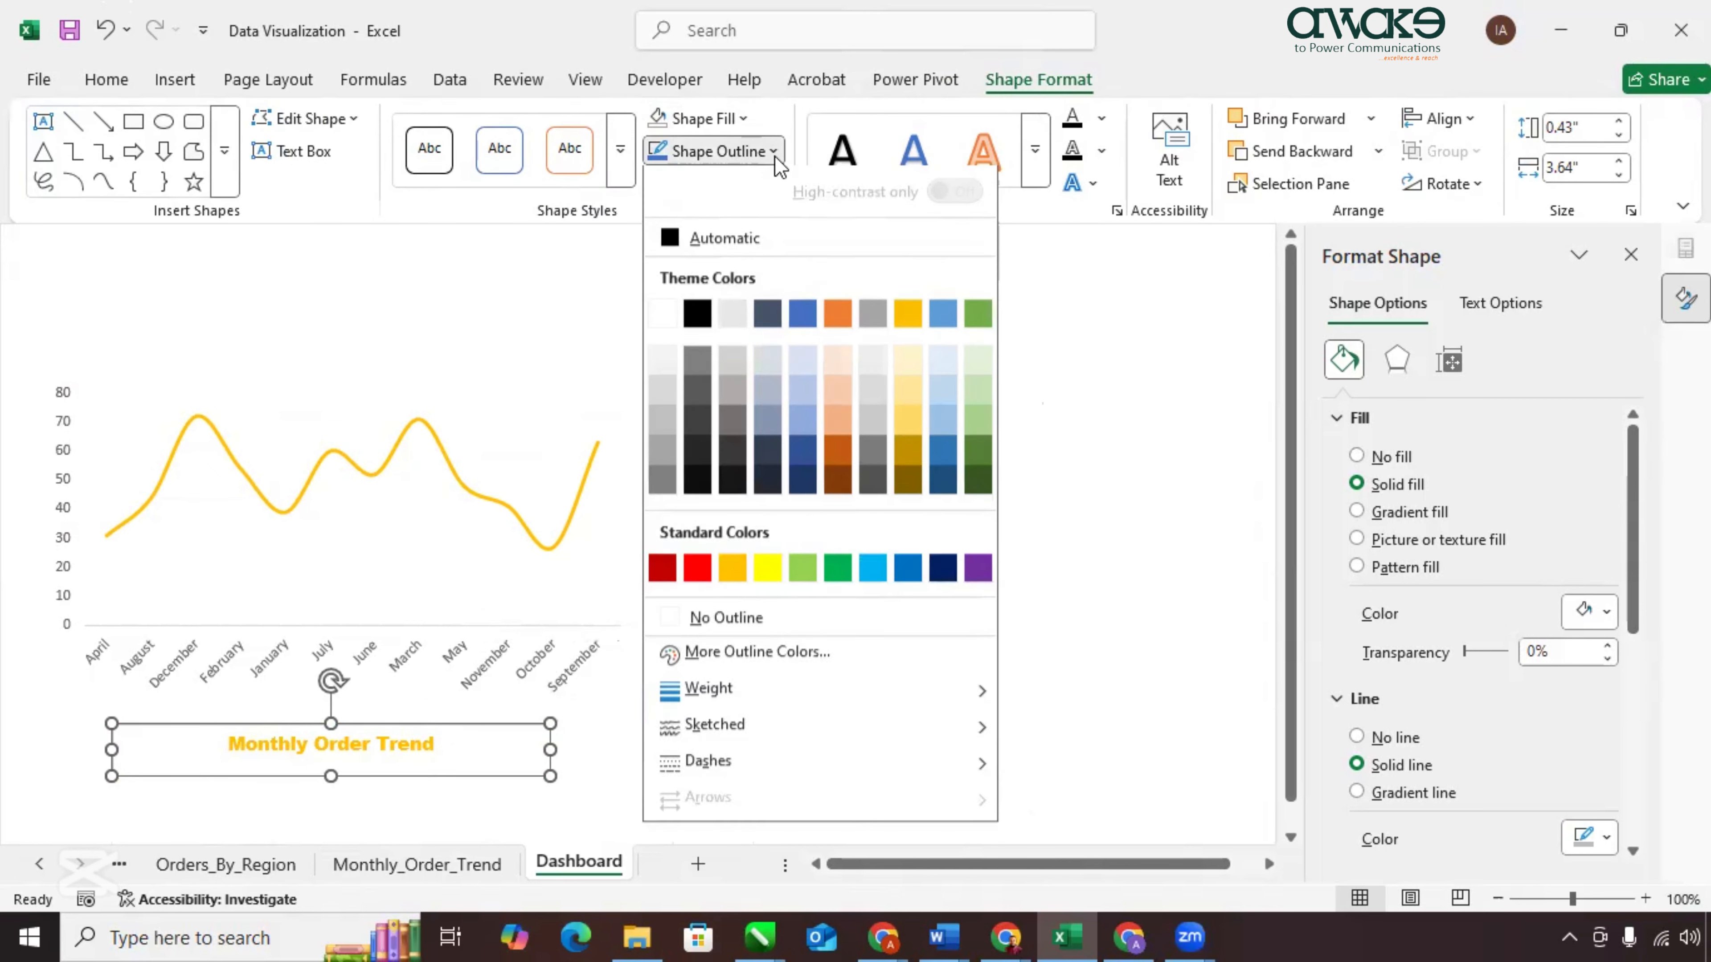
click(696, 627)
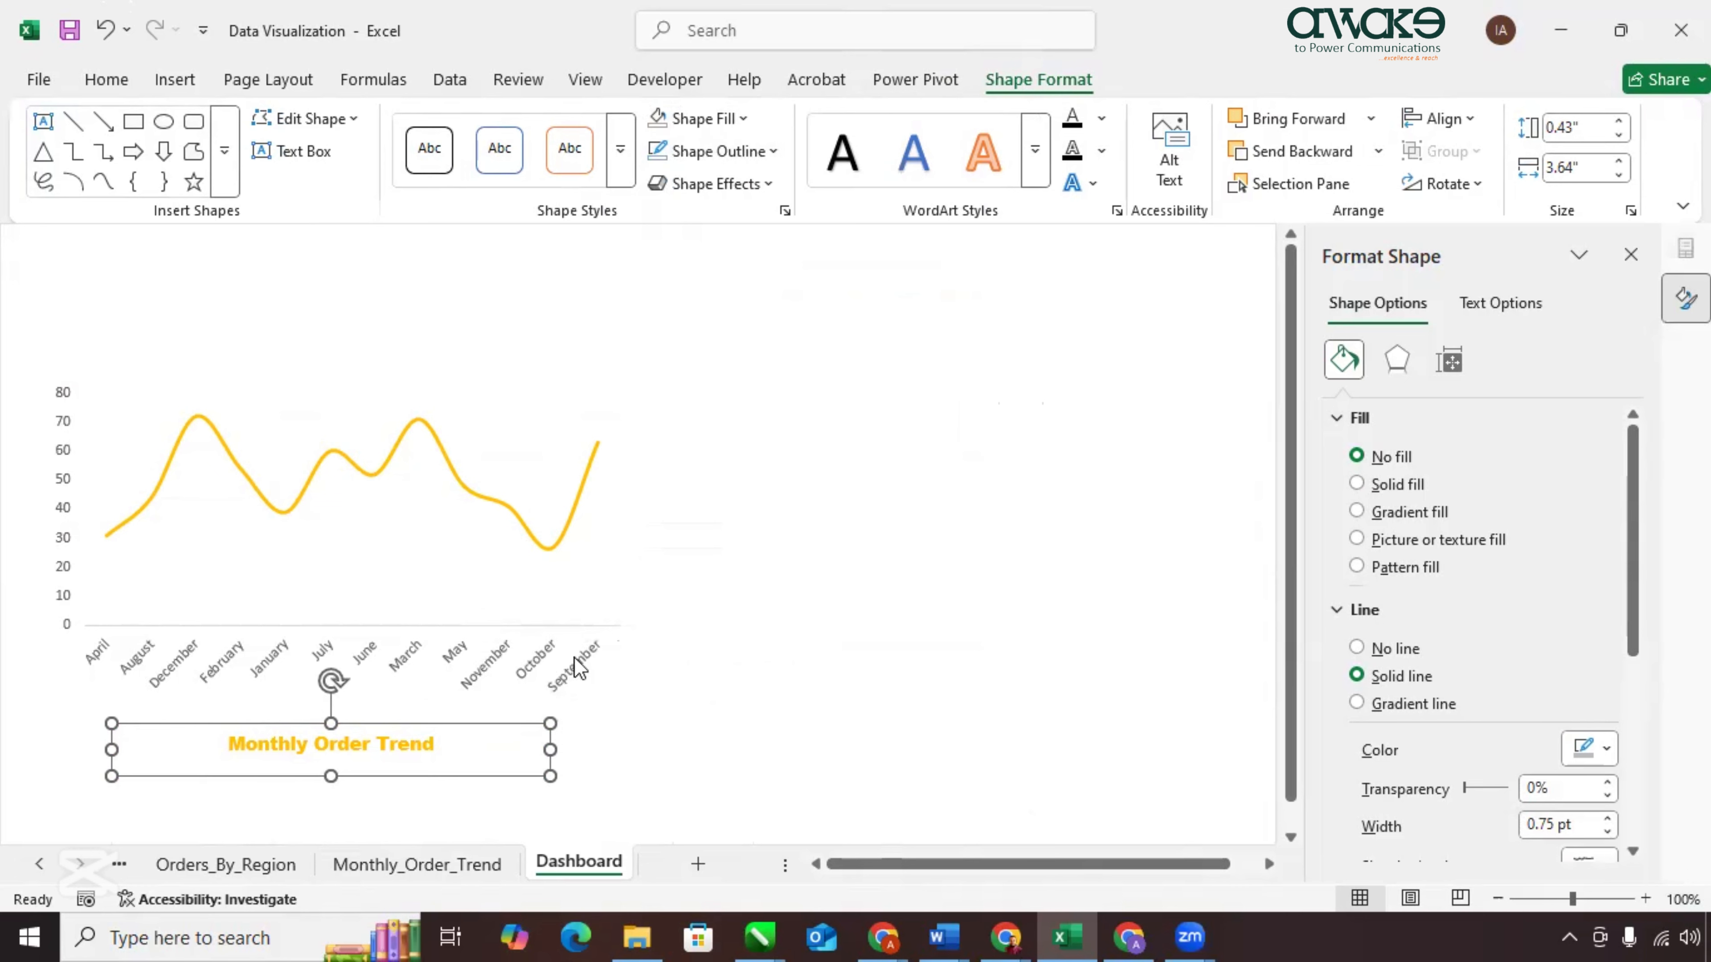
Insert the stock icon of a rising connected-dots line graph and place it just before the "Monthly Order Trend" title at 0.4" size.
click(172, 79)
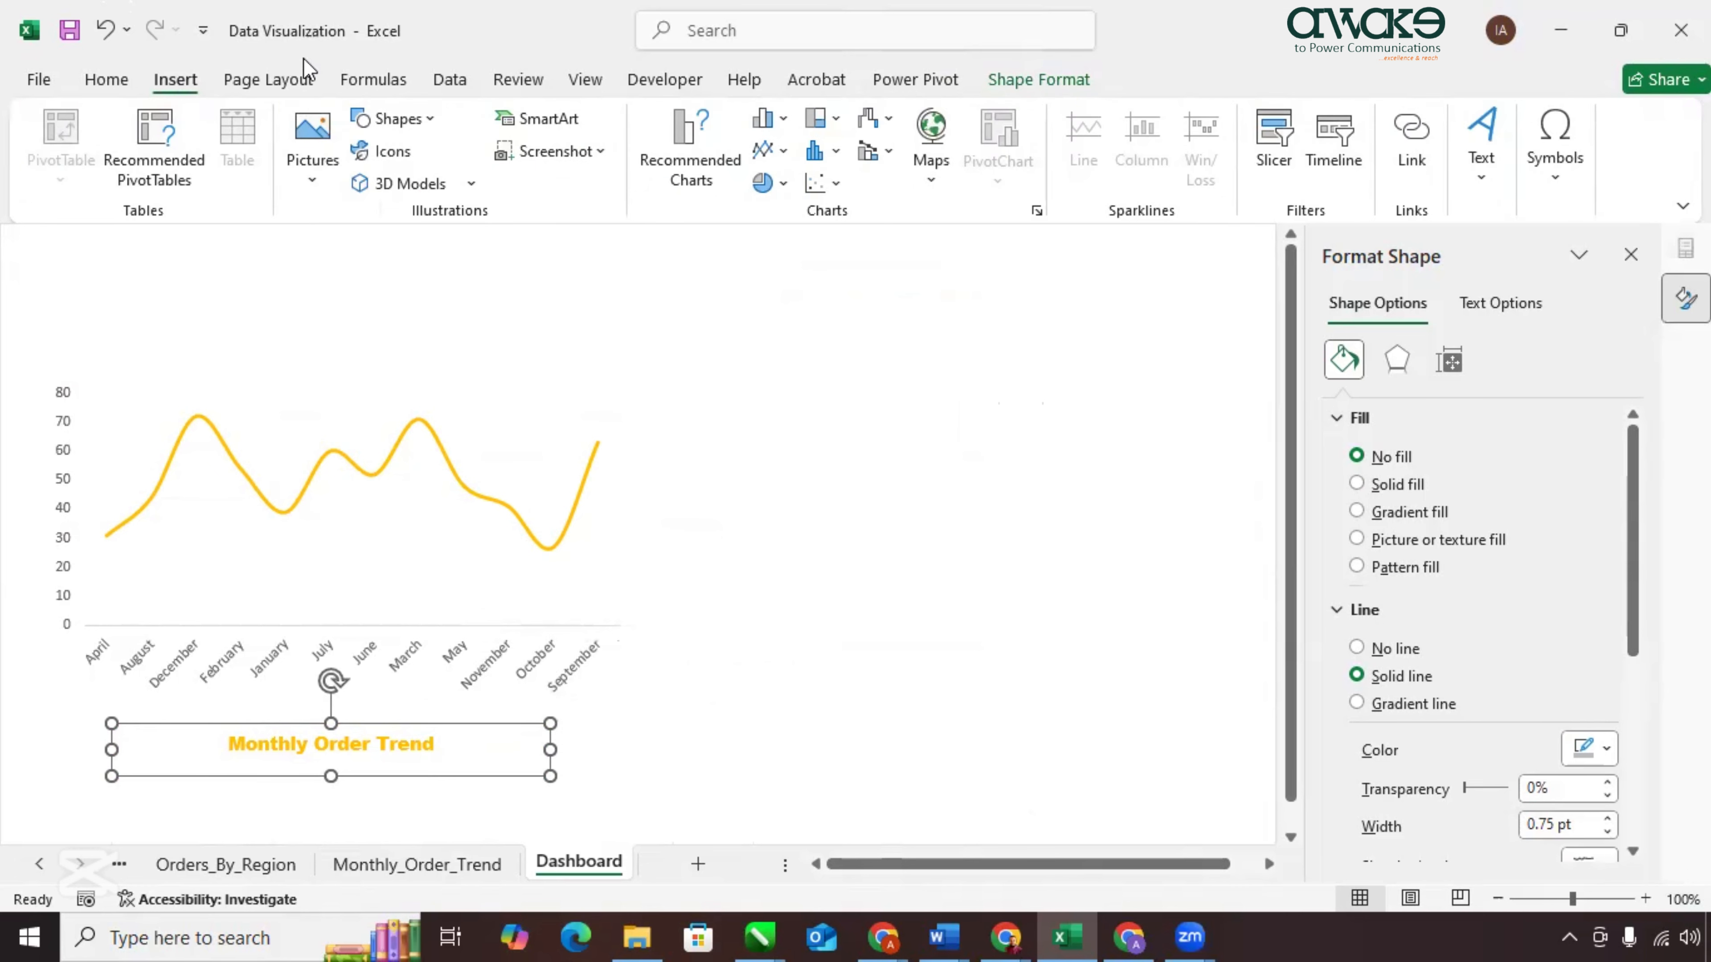
click(388, 155)
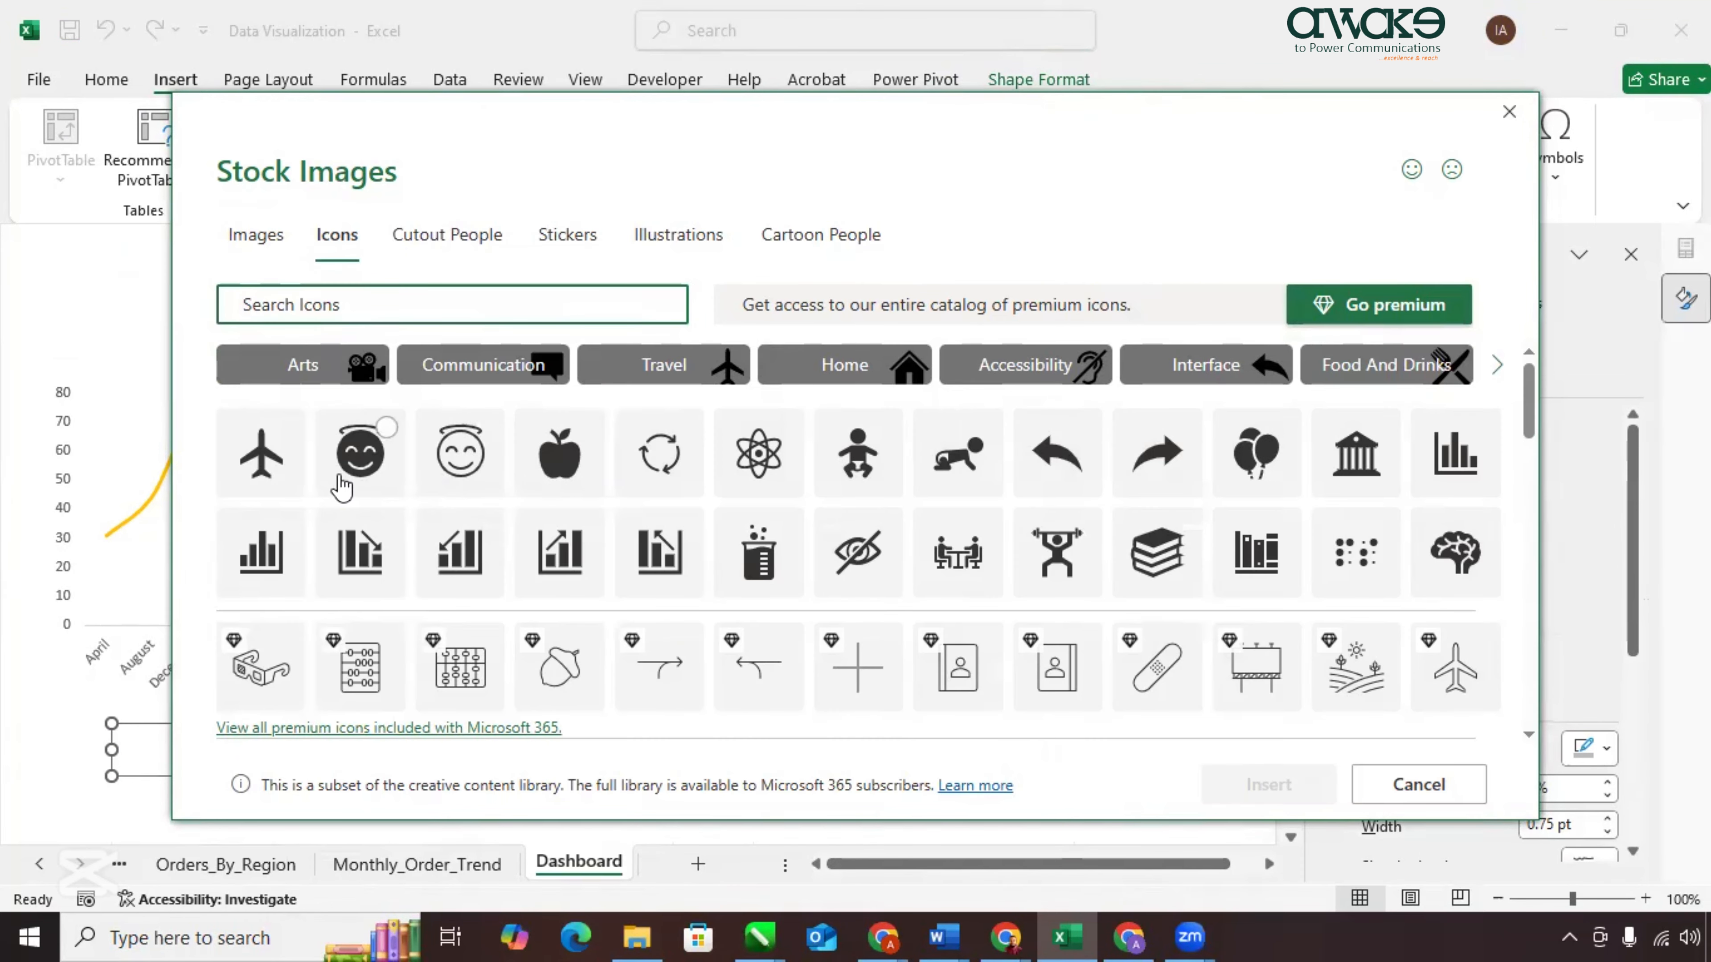
scroll(914, 568, down, 2)
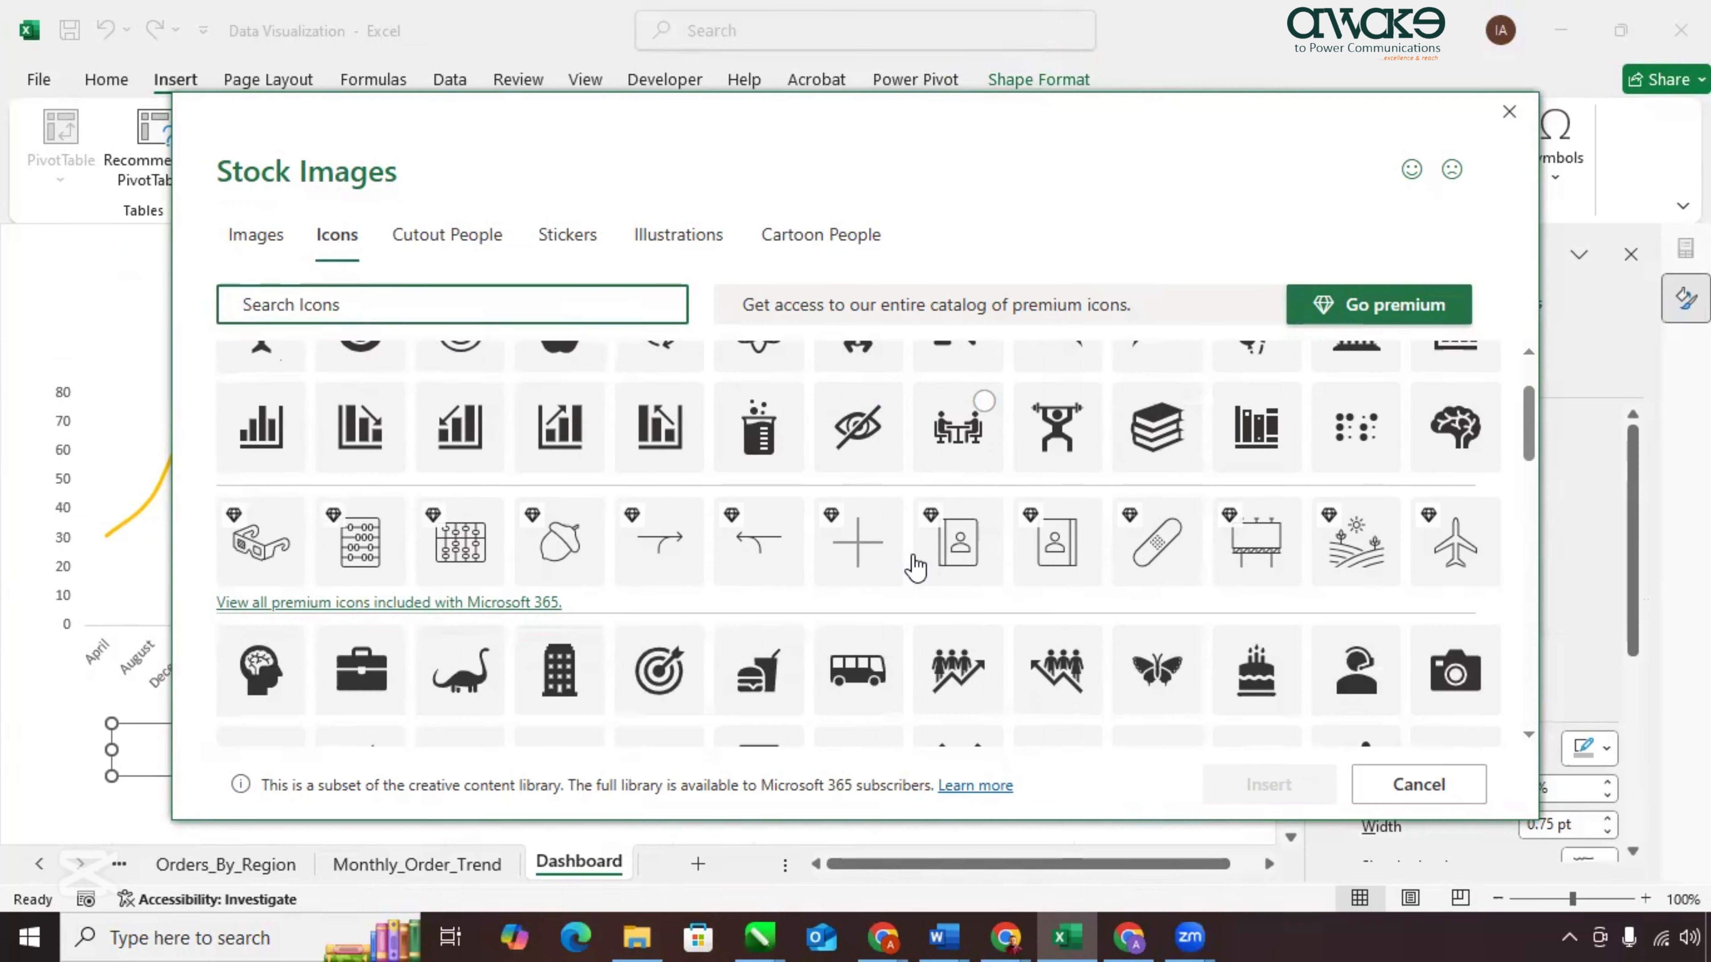
scroll(915, 568, down, 2)
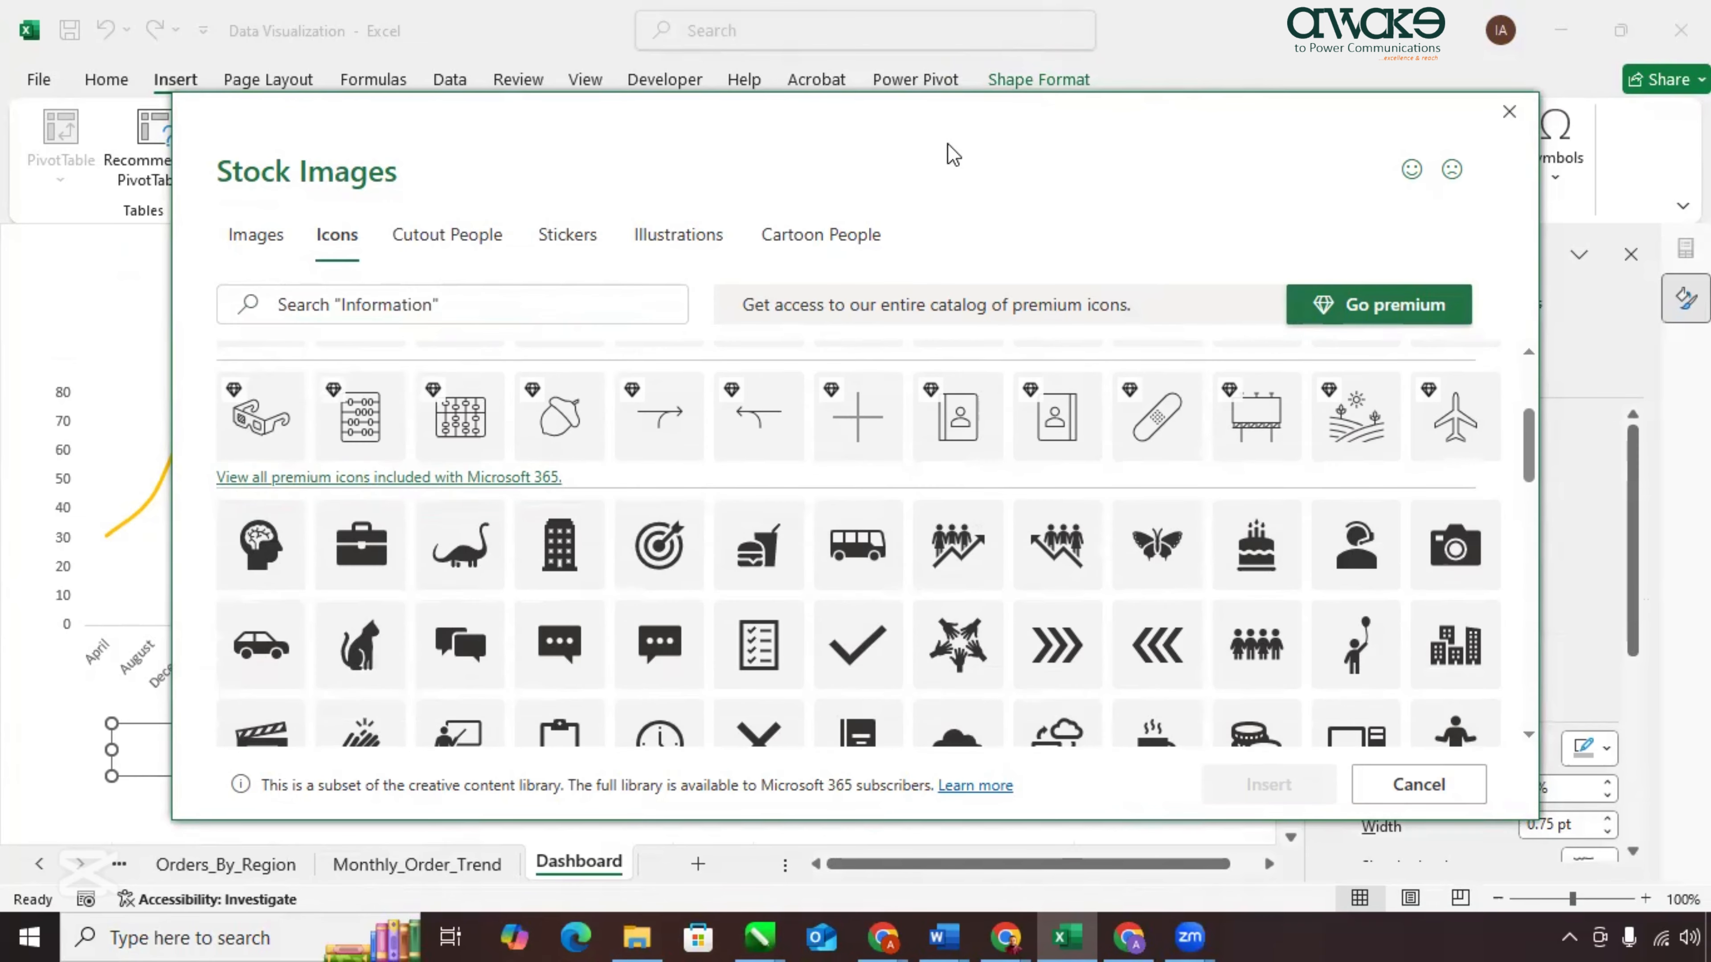
scroll(888, 565, down, 10)
scroll(888, 565, down, 2)
scroll(888, 565, up, 2)
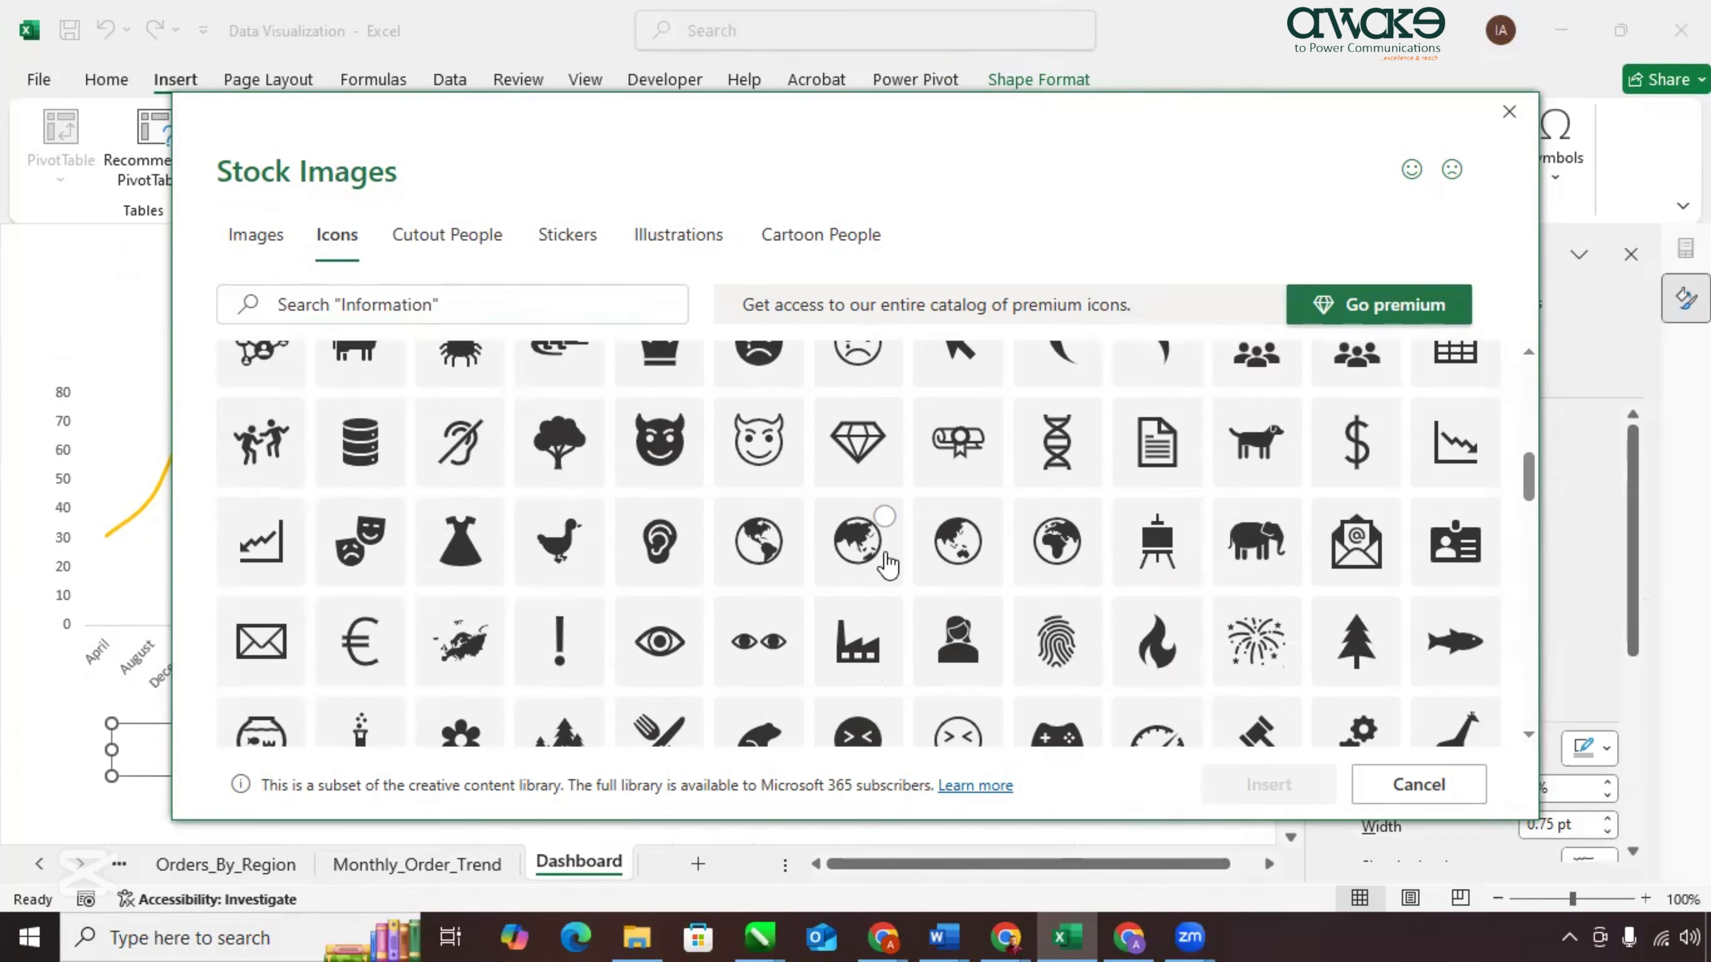
scroll(888, 565, down, 10)
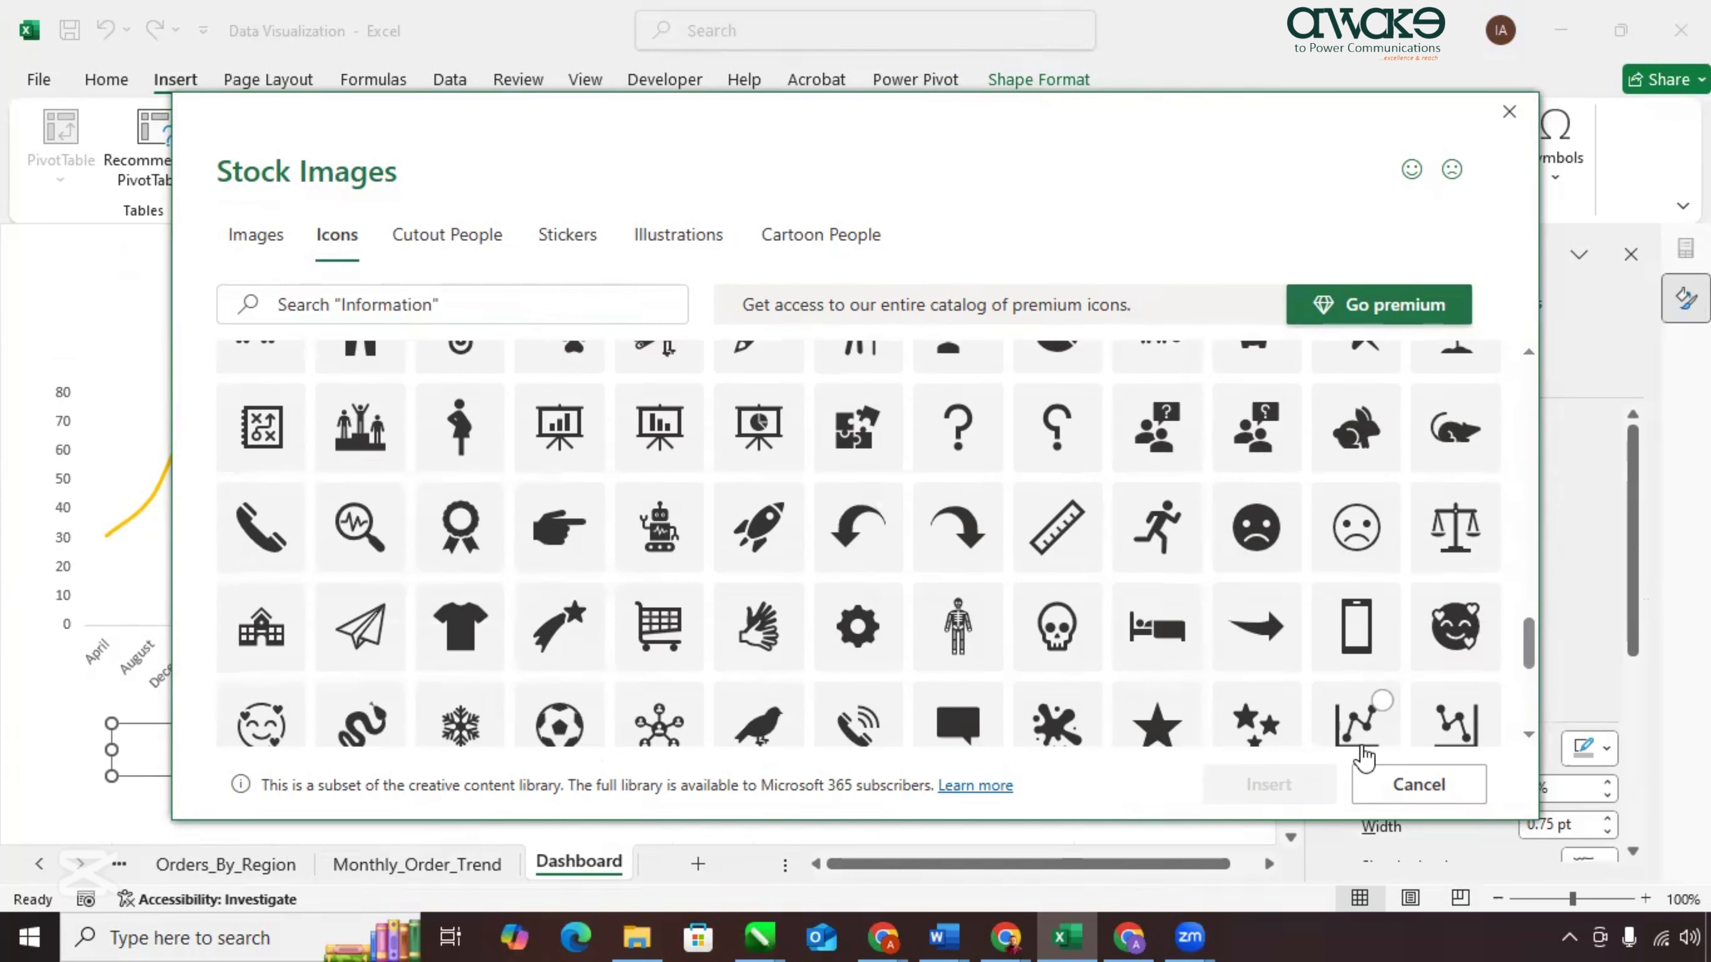
click(1358, 727)
click(1283, 794)
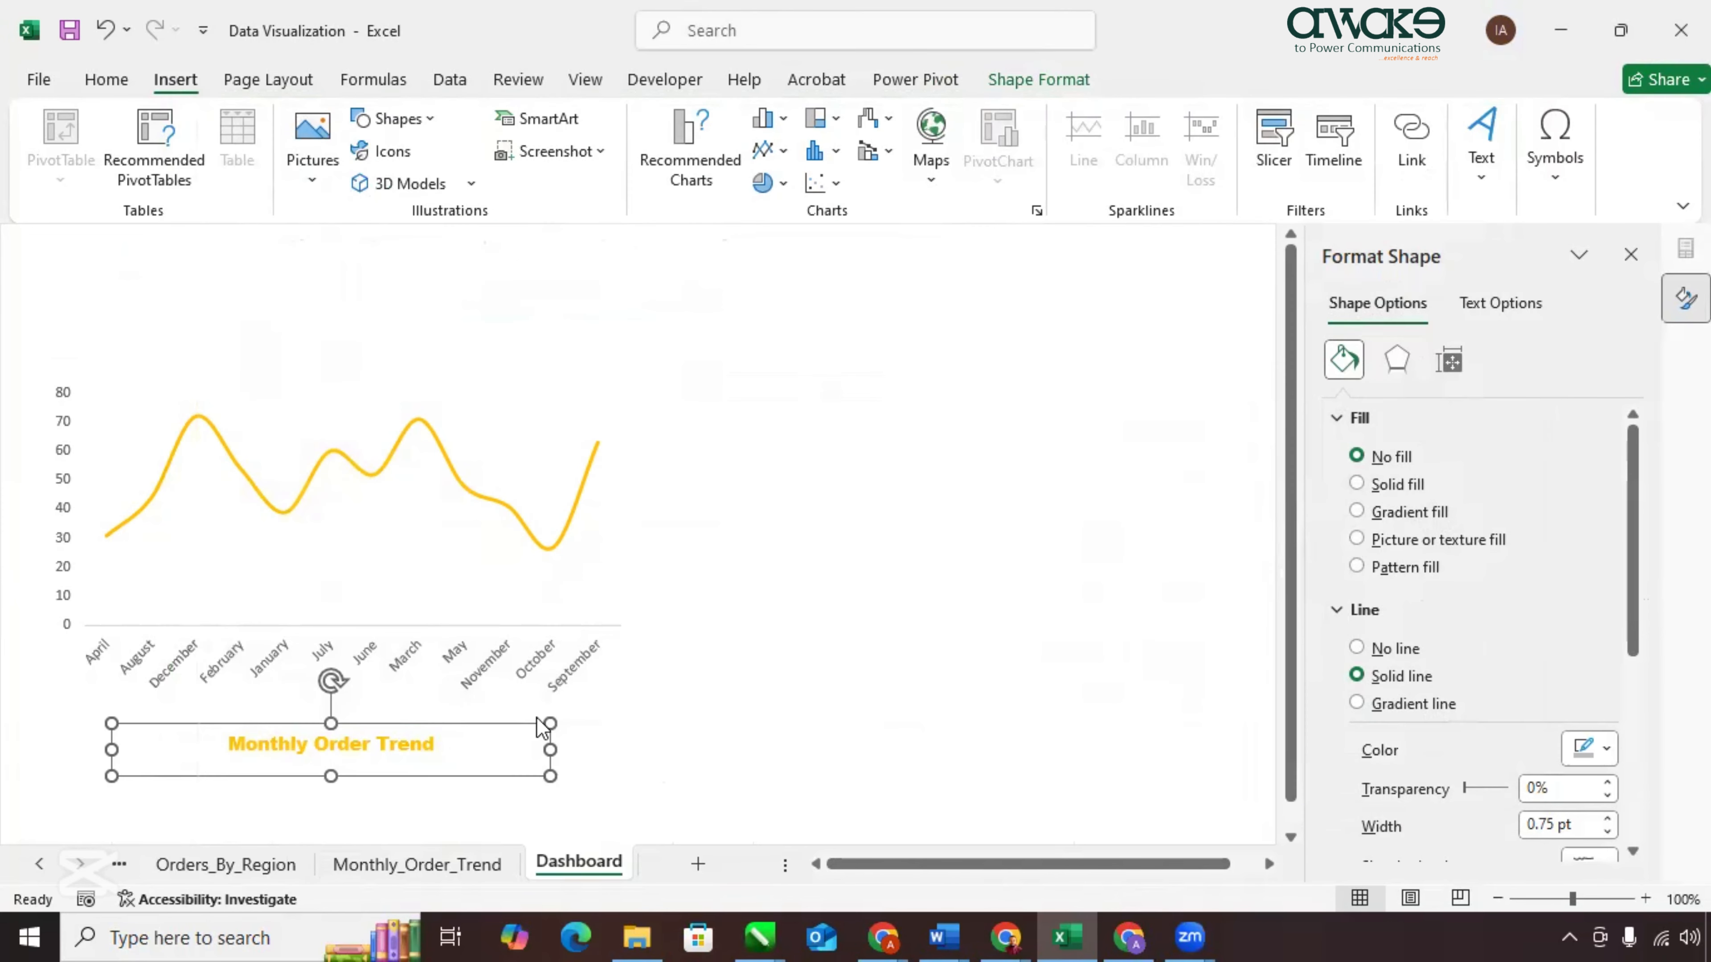
drag(828, 599, 190, 746)
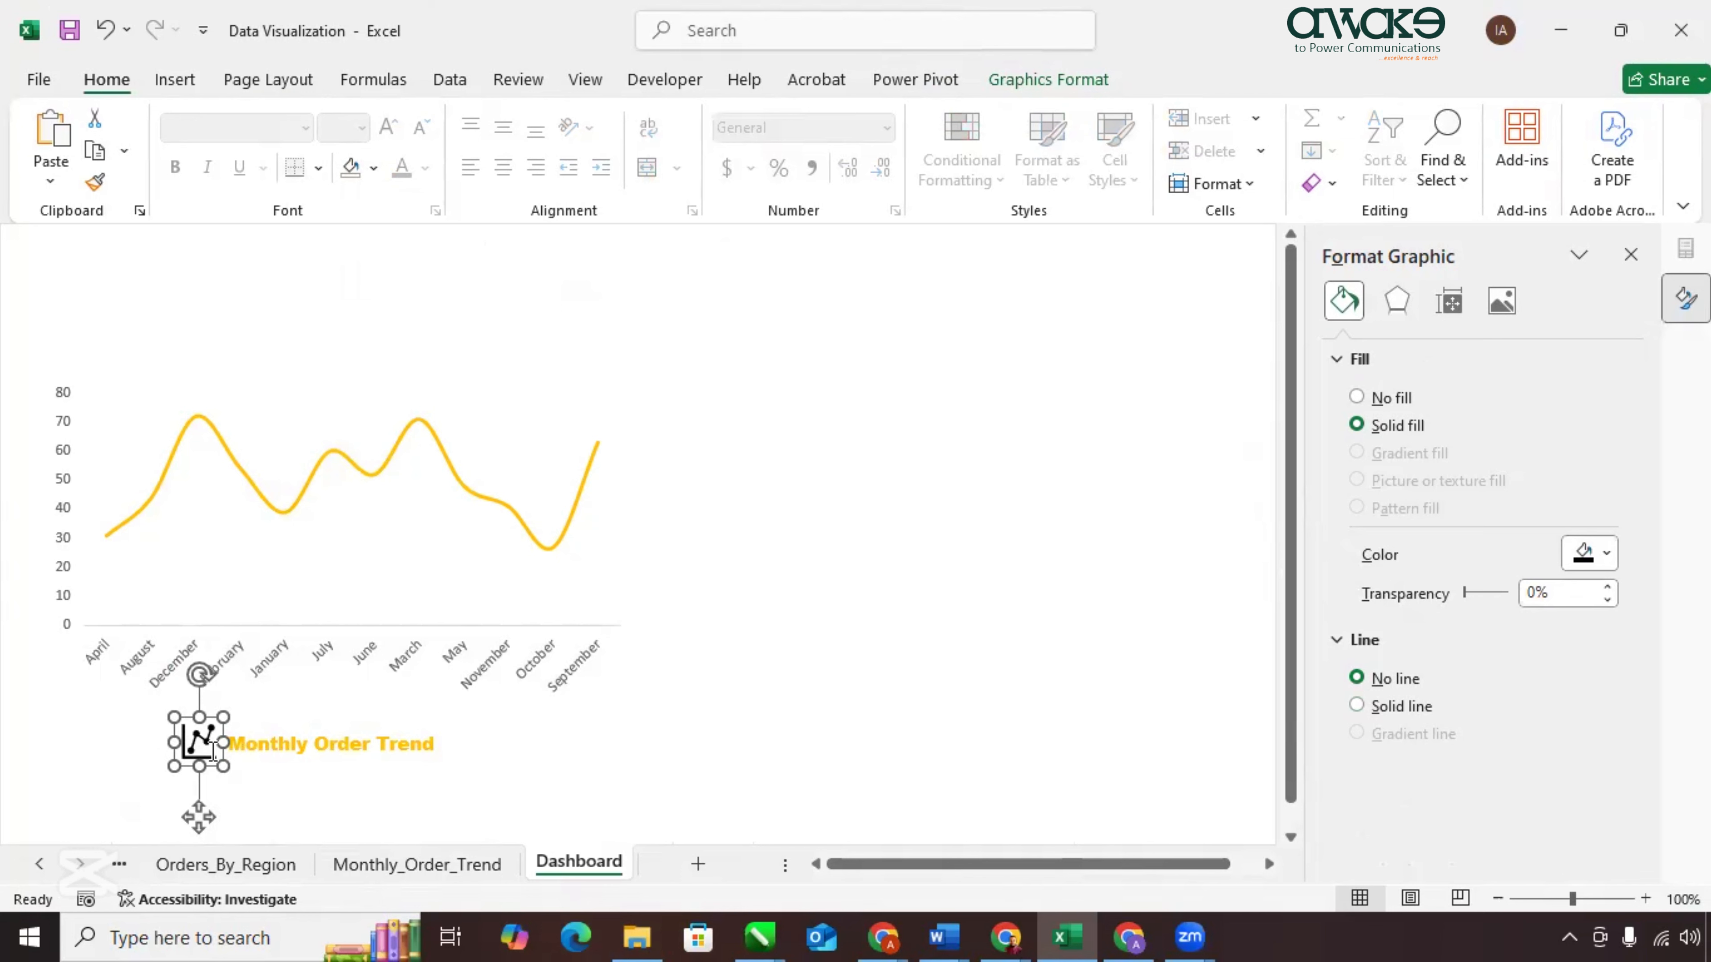
Fill the line graph icon with the standard light blue and shift the "Monthly Order Trend" title slightly away from it.
click(1050, 83)
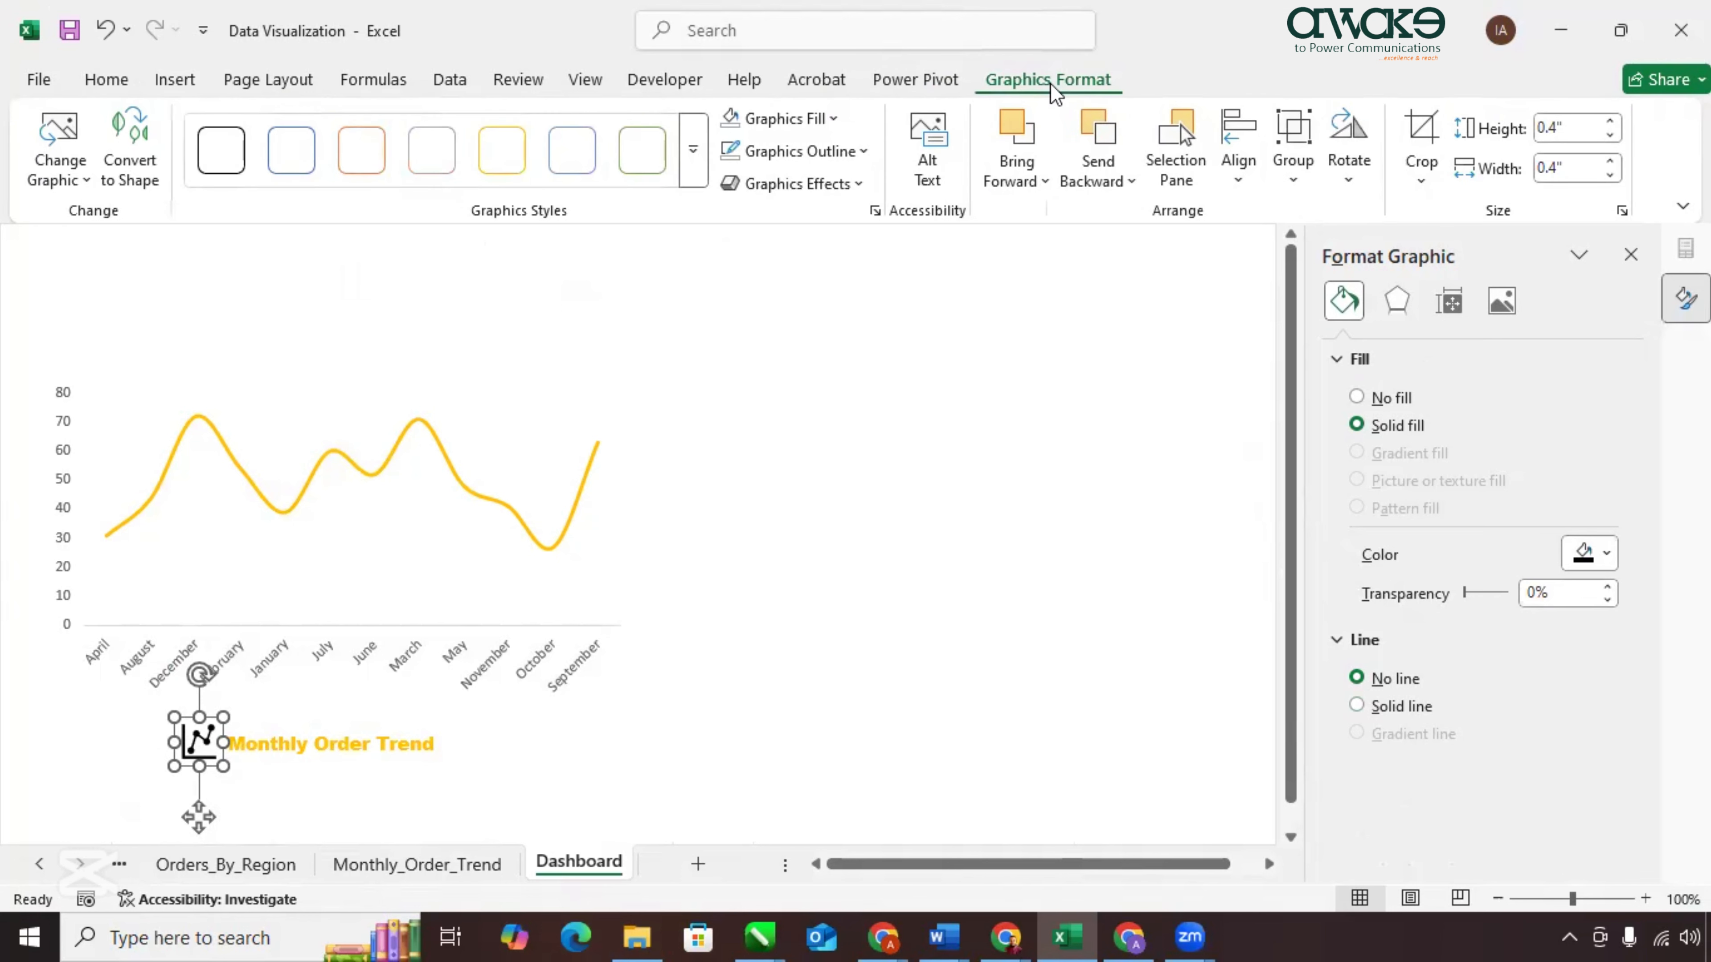
click(837, 119)
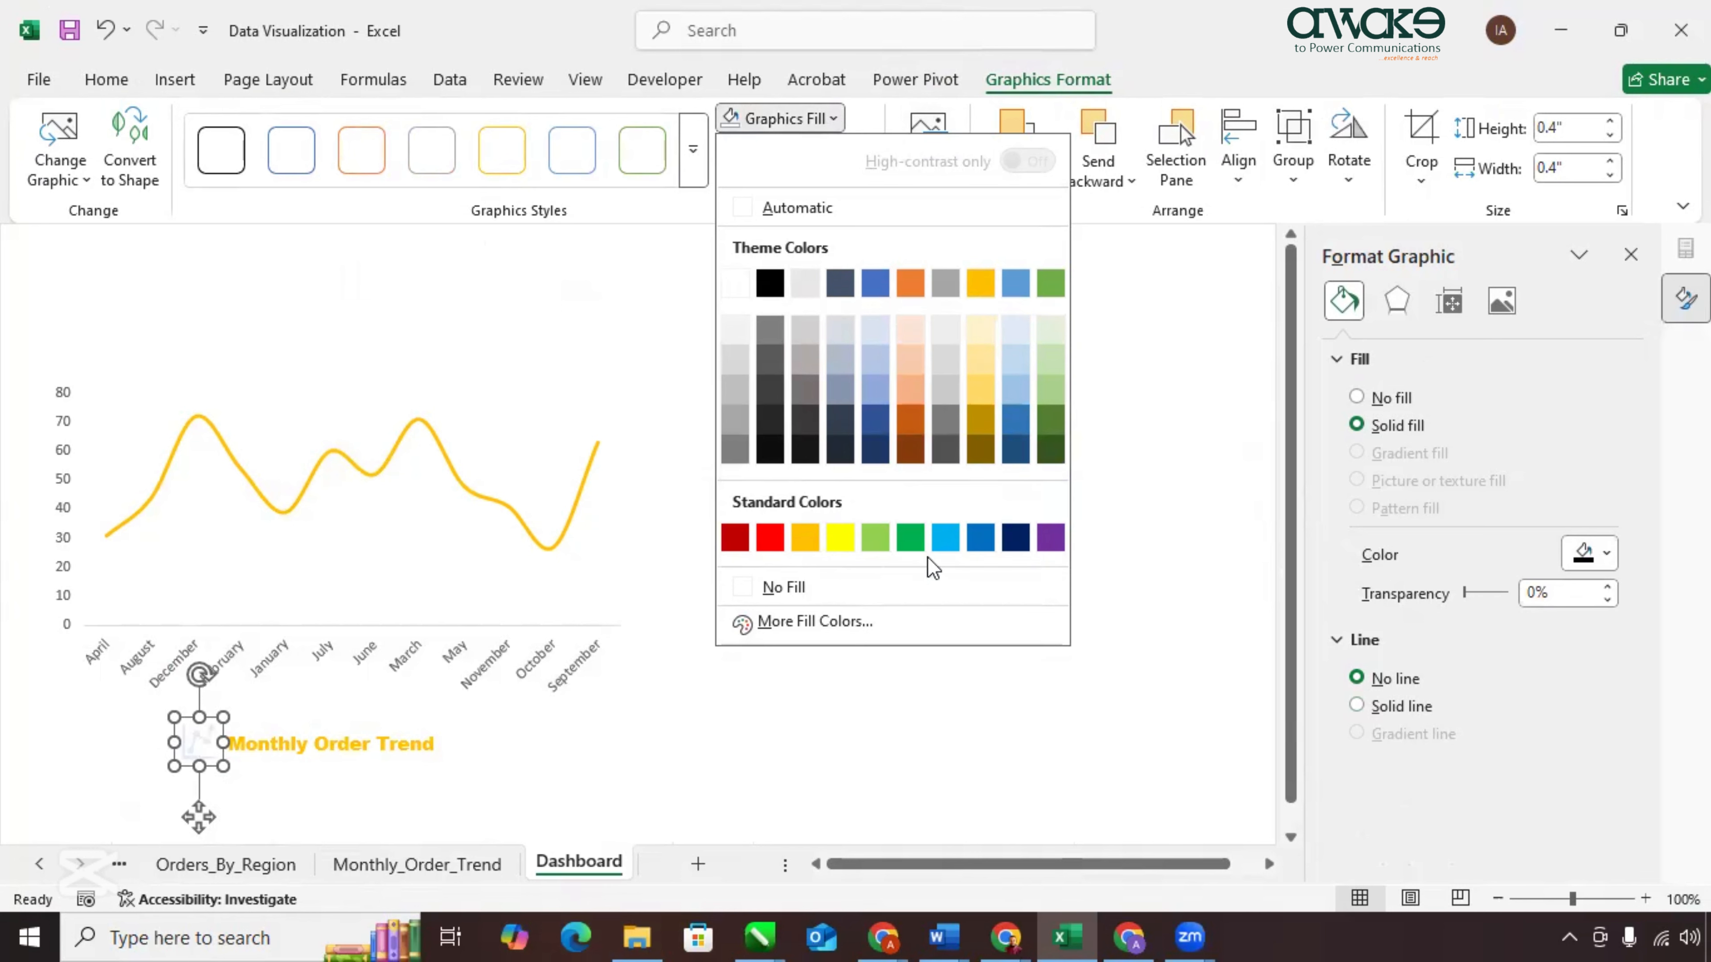
click(946, 539)
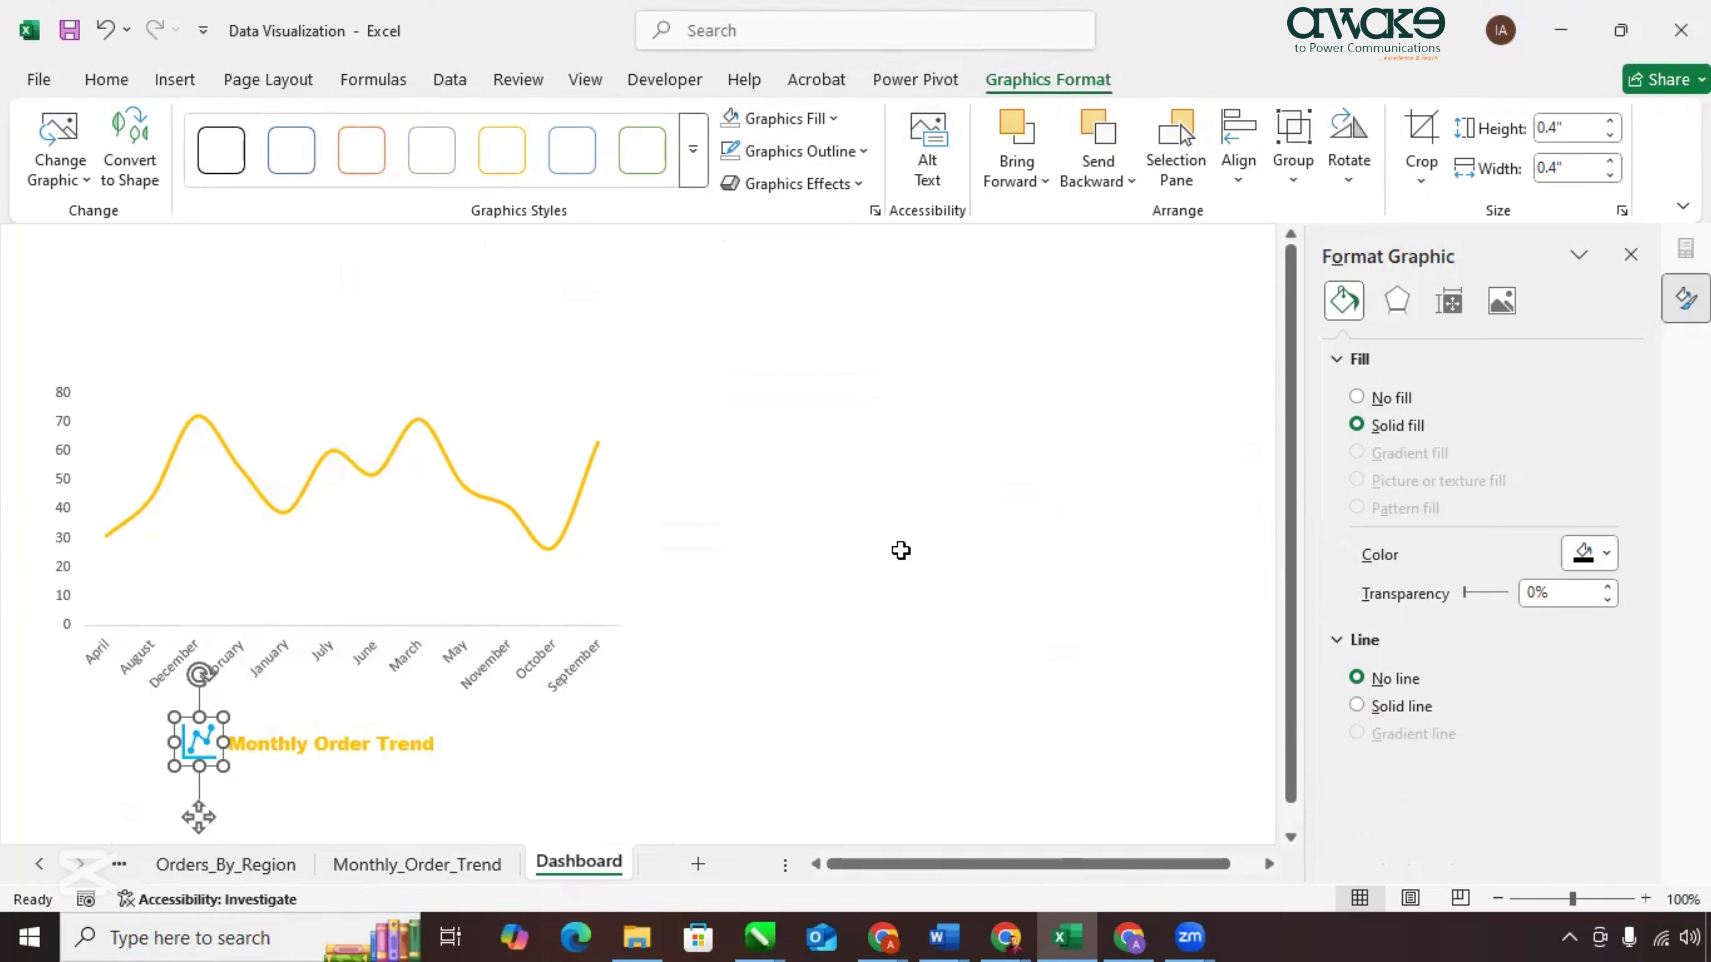
click(542, 755)
key(Escape)
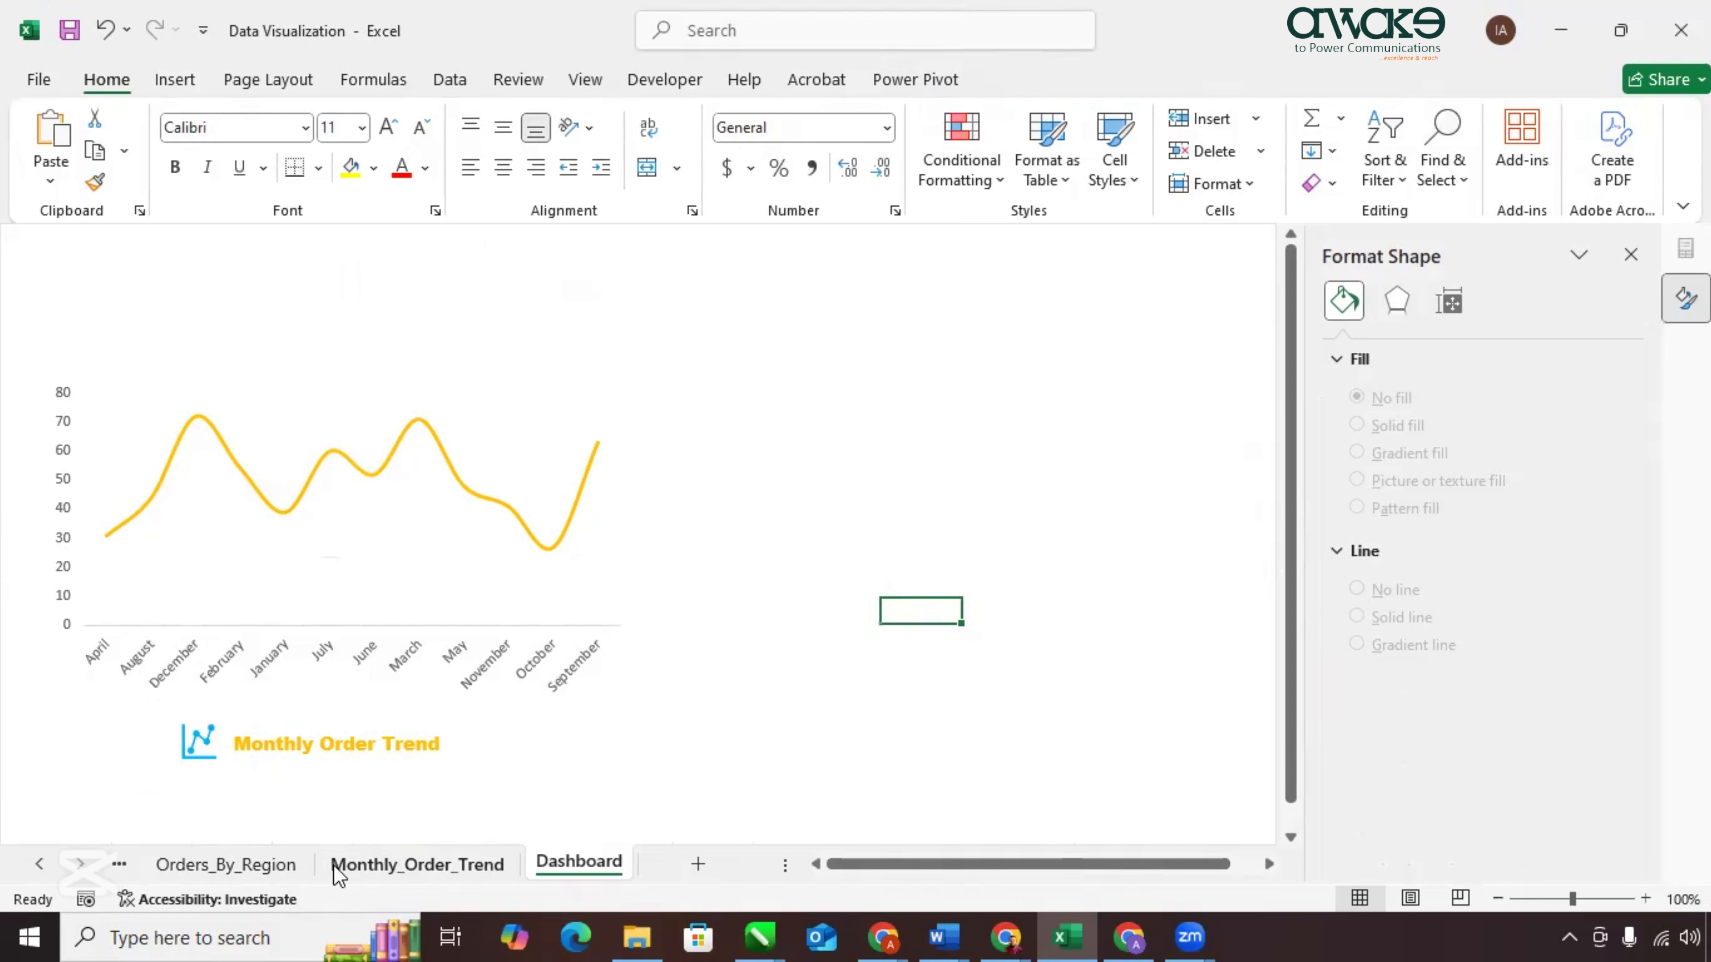
Copy the column chart from the Orders_By_Region sheet to the Dashboard, beside the line chart, and make it slightly smaller.
click(199, 866)
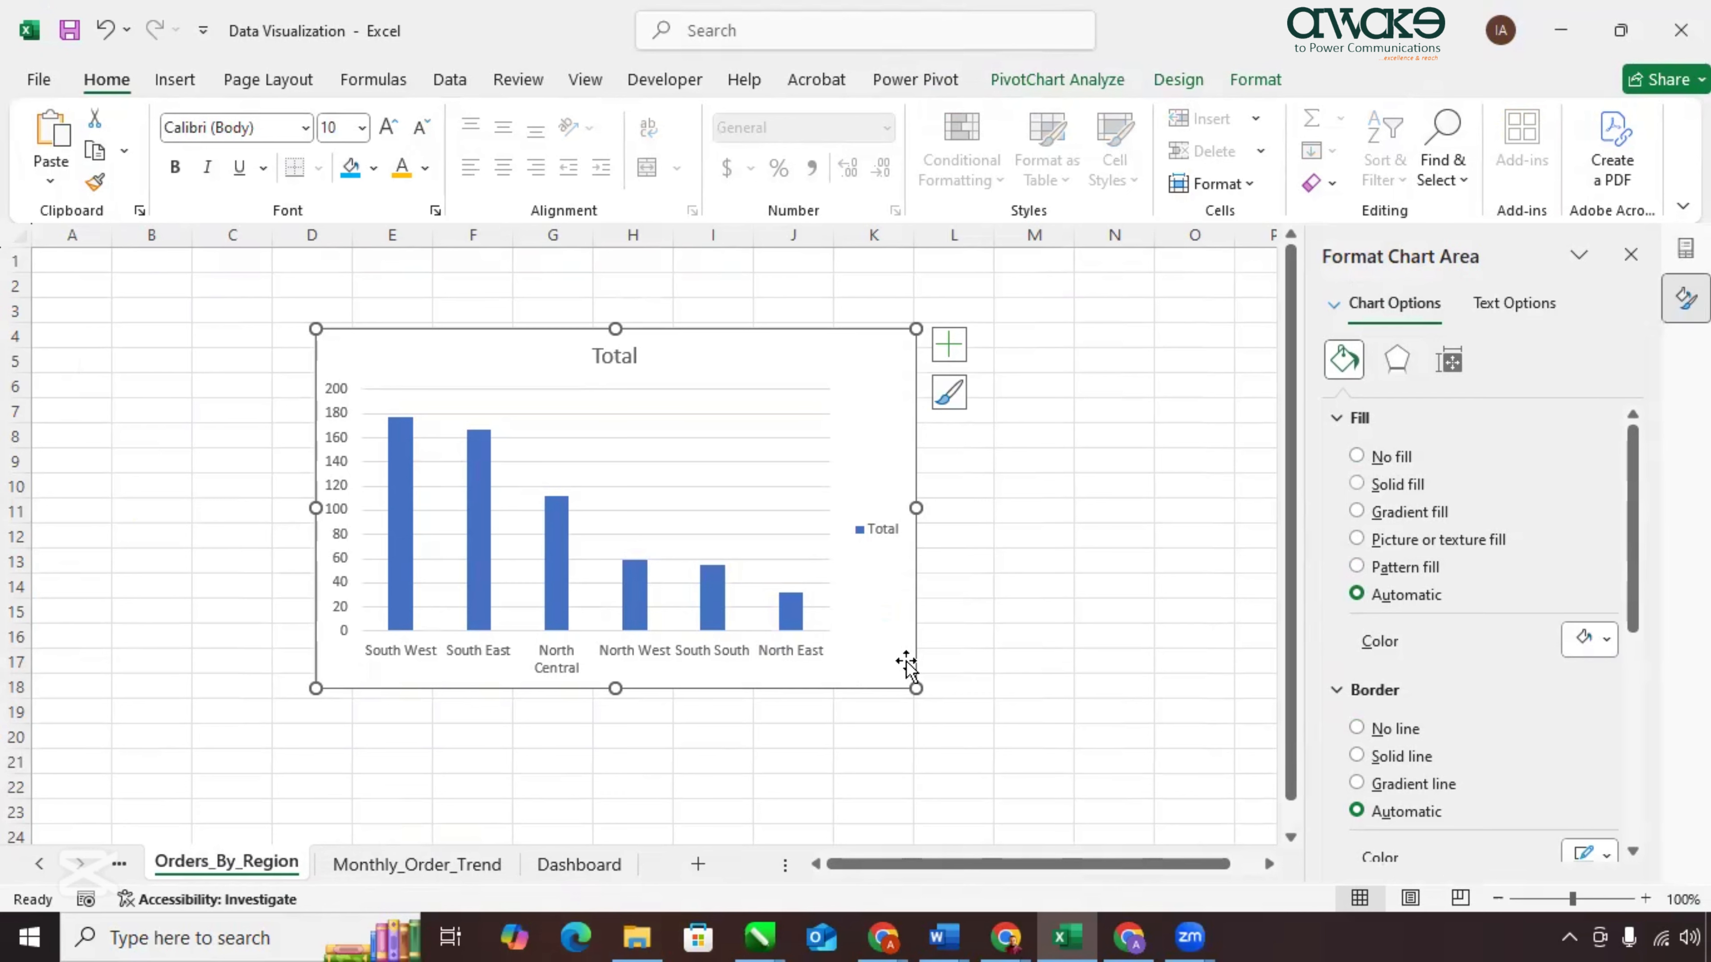
click(578, 868)
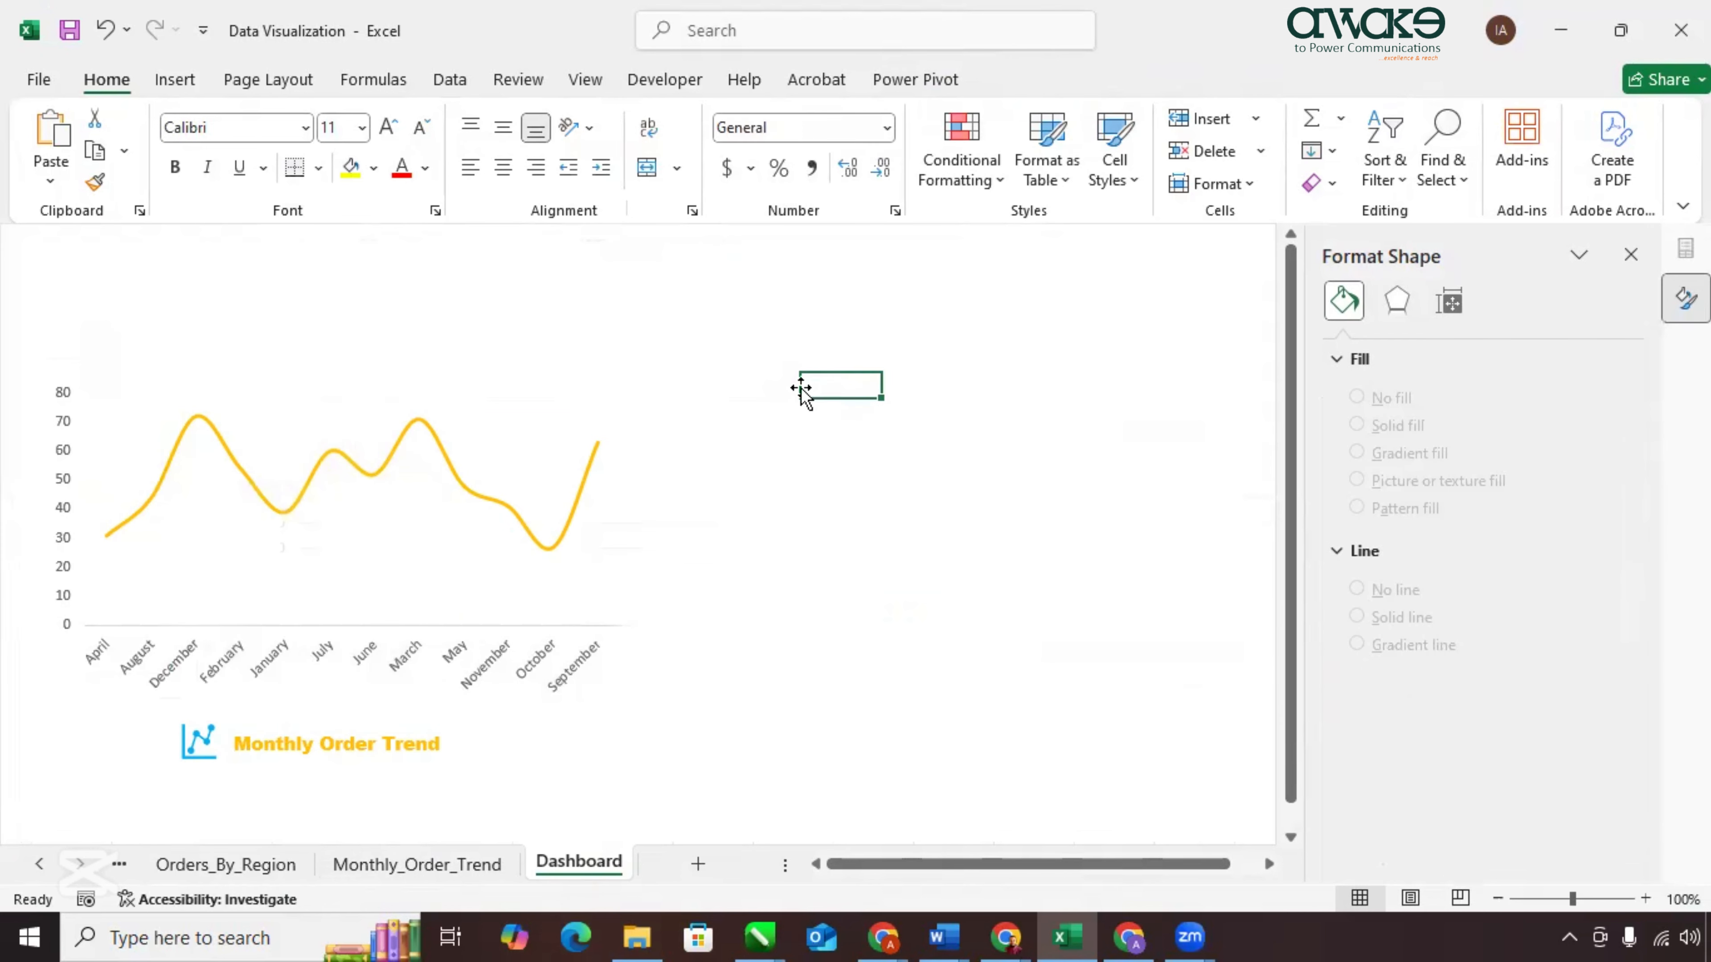
key(ctrl+v)
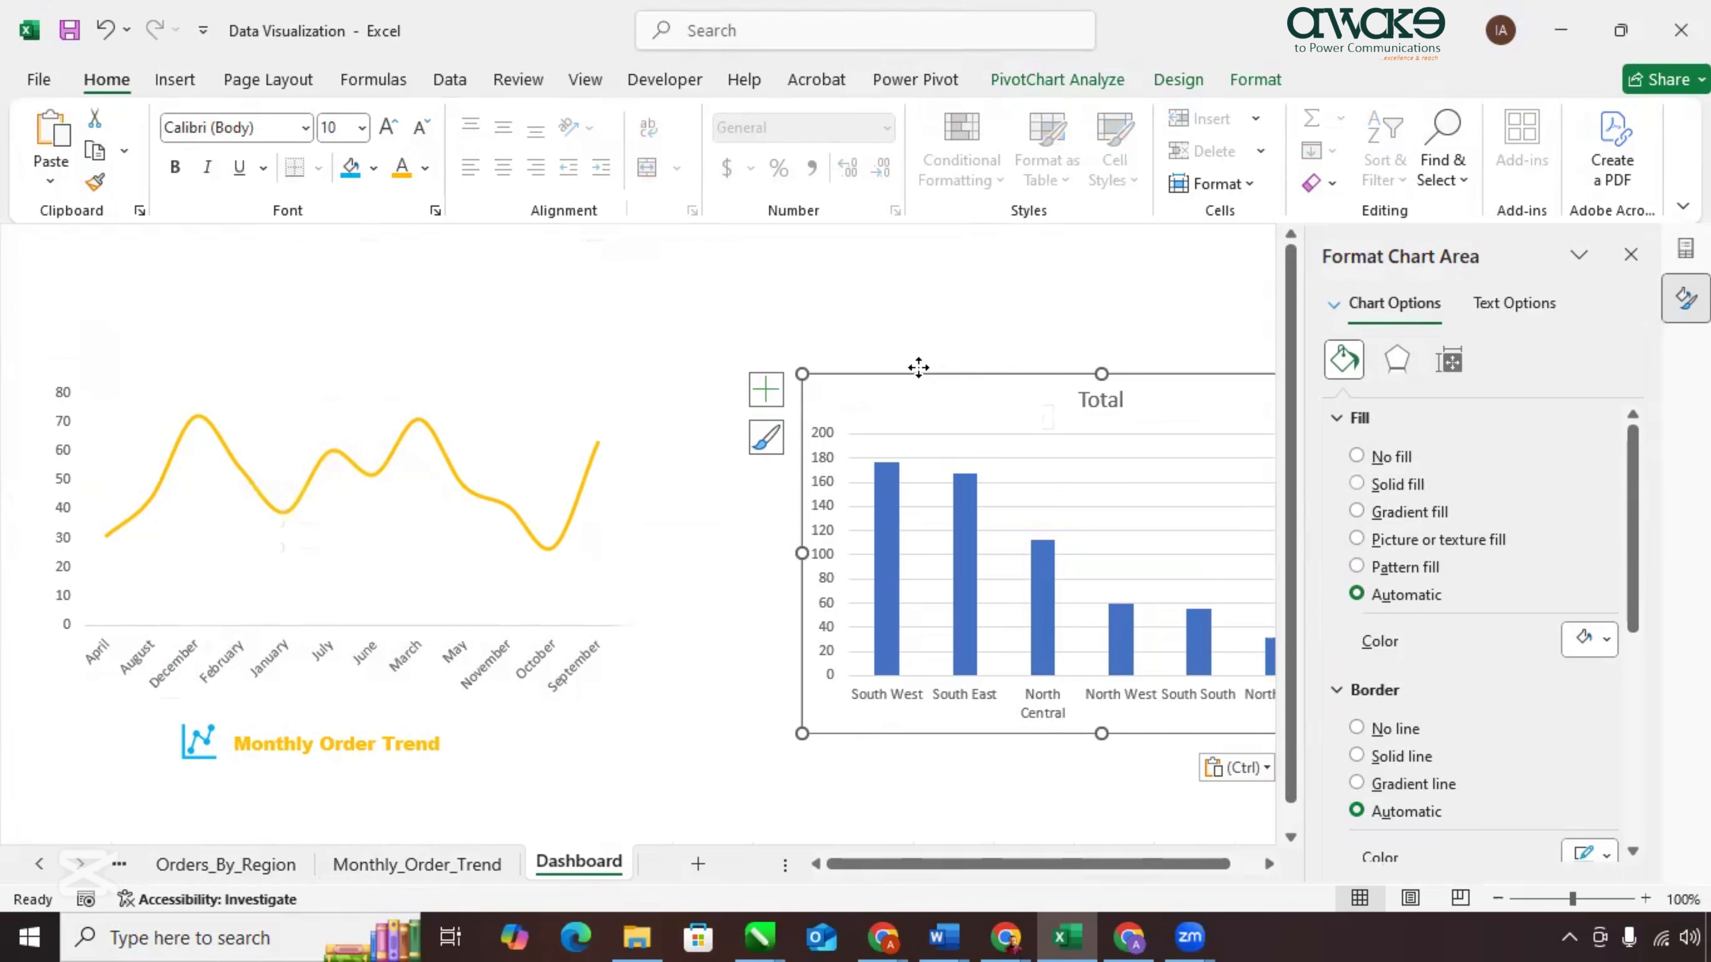
drag(918, 367, 779, 340)
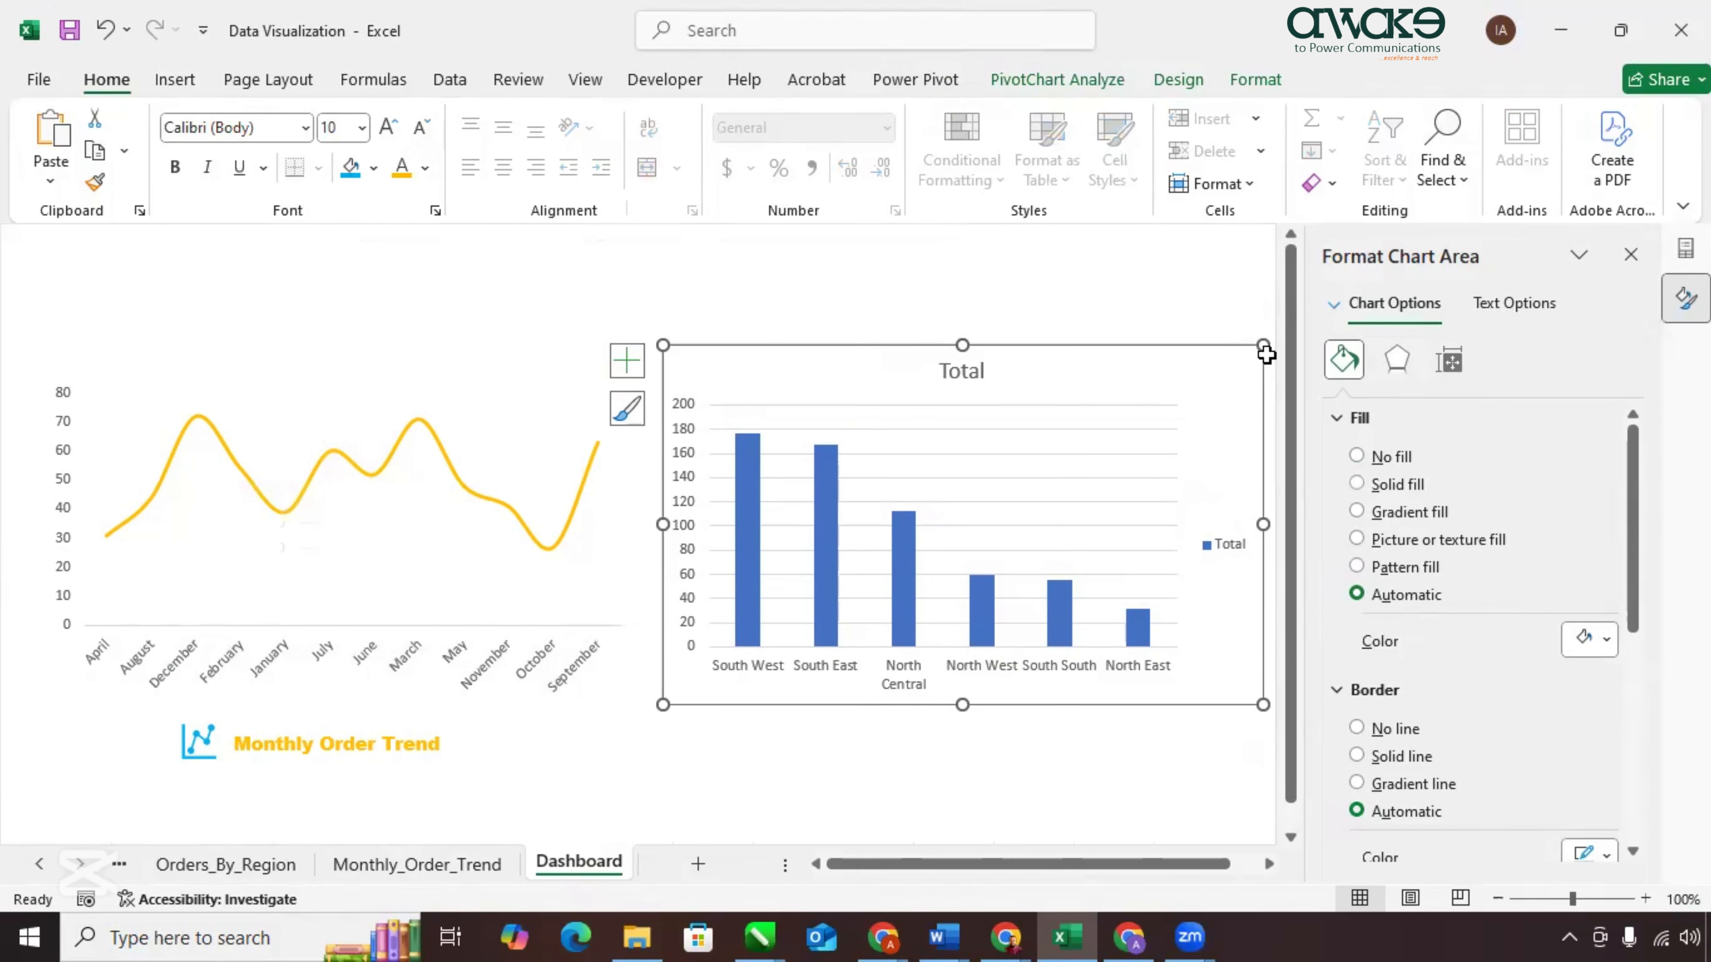
drag(1264, 345, 1216, 361)
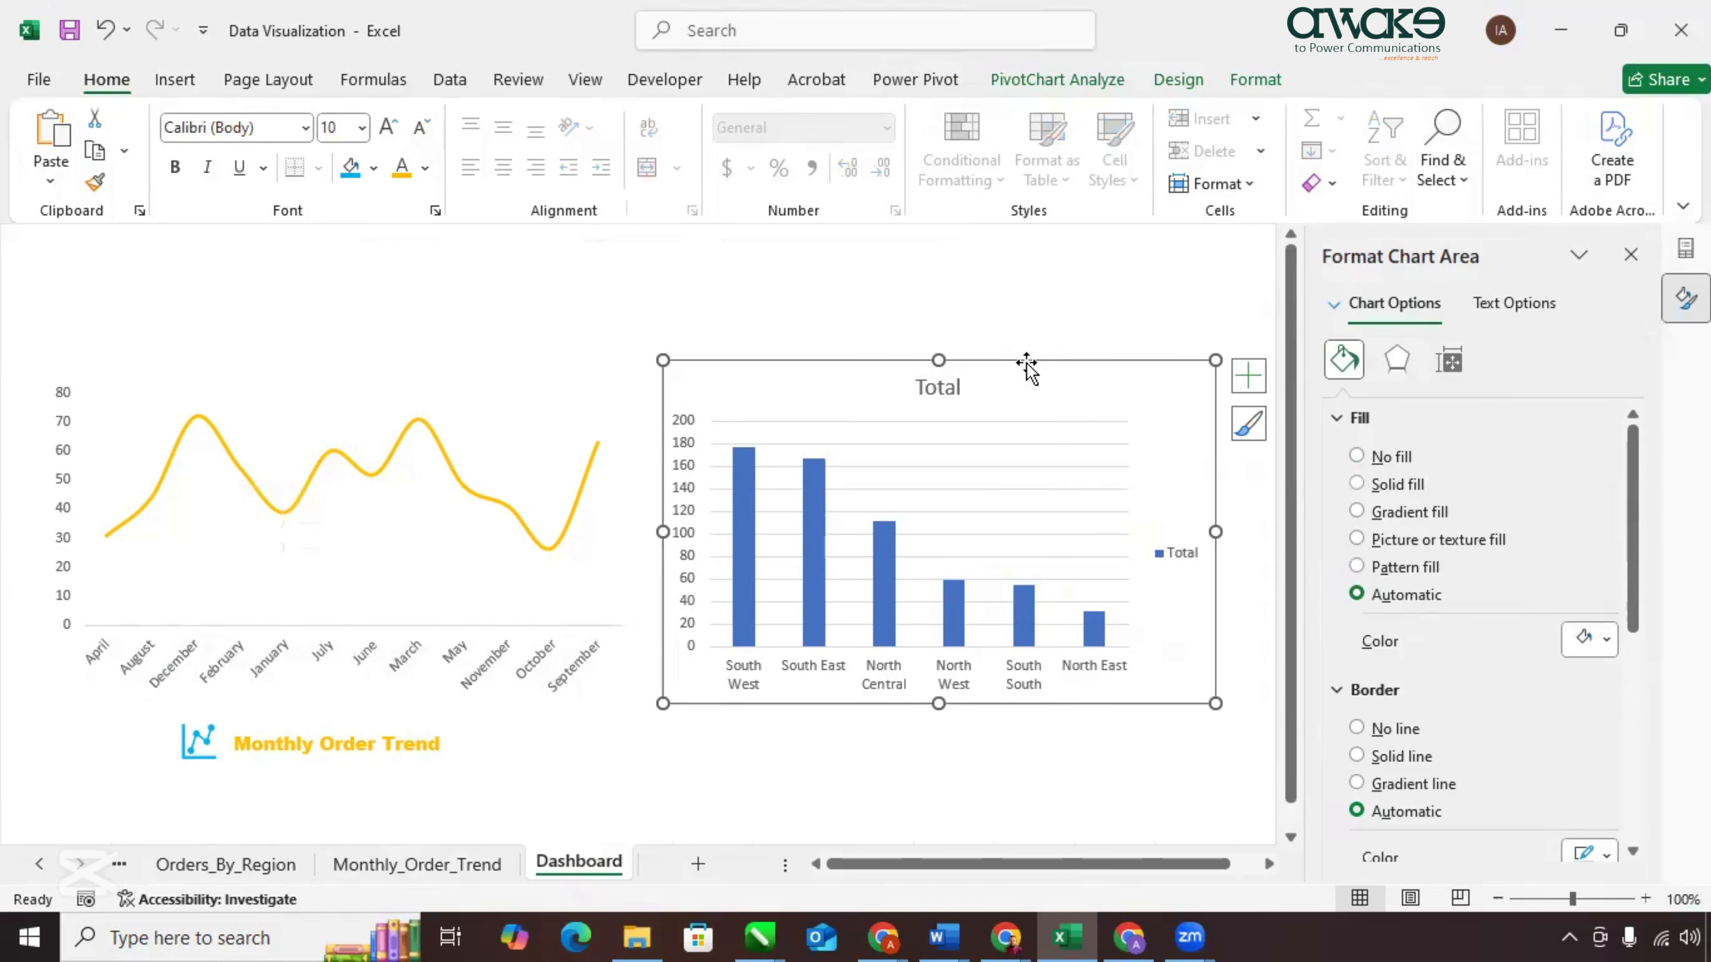
drag(1027, 364, 1012, 334)
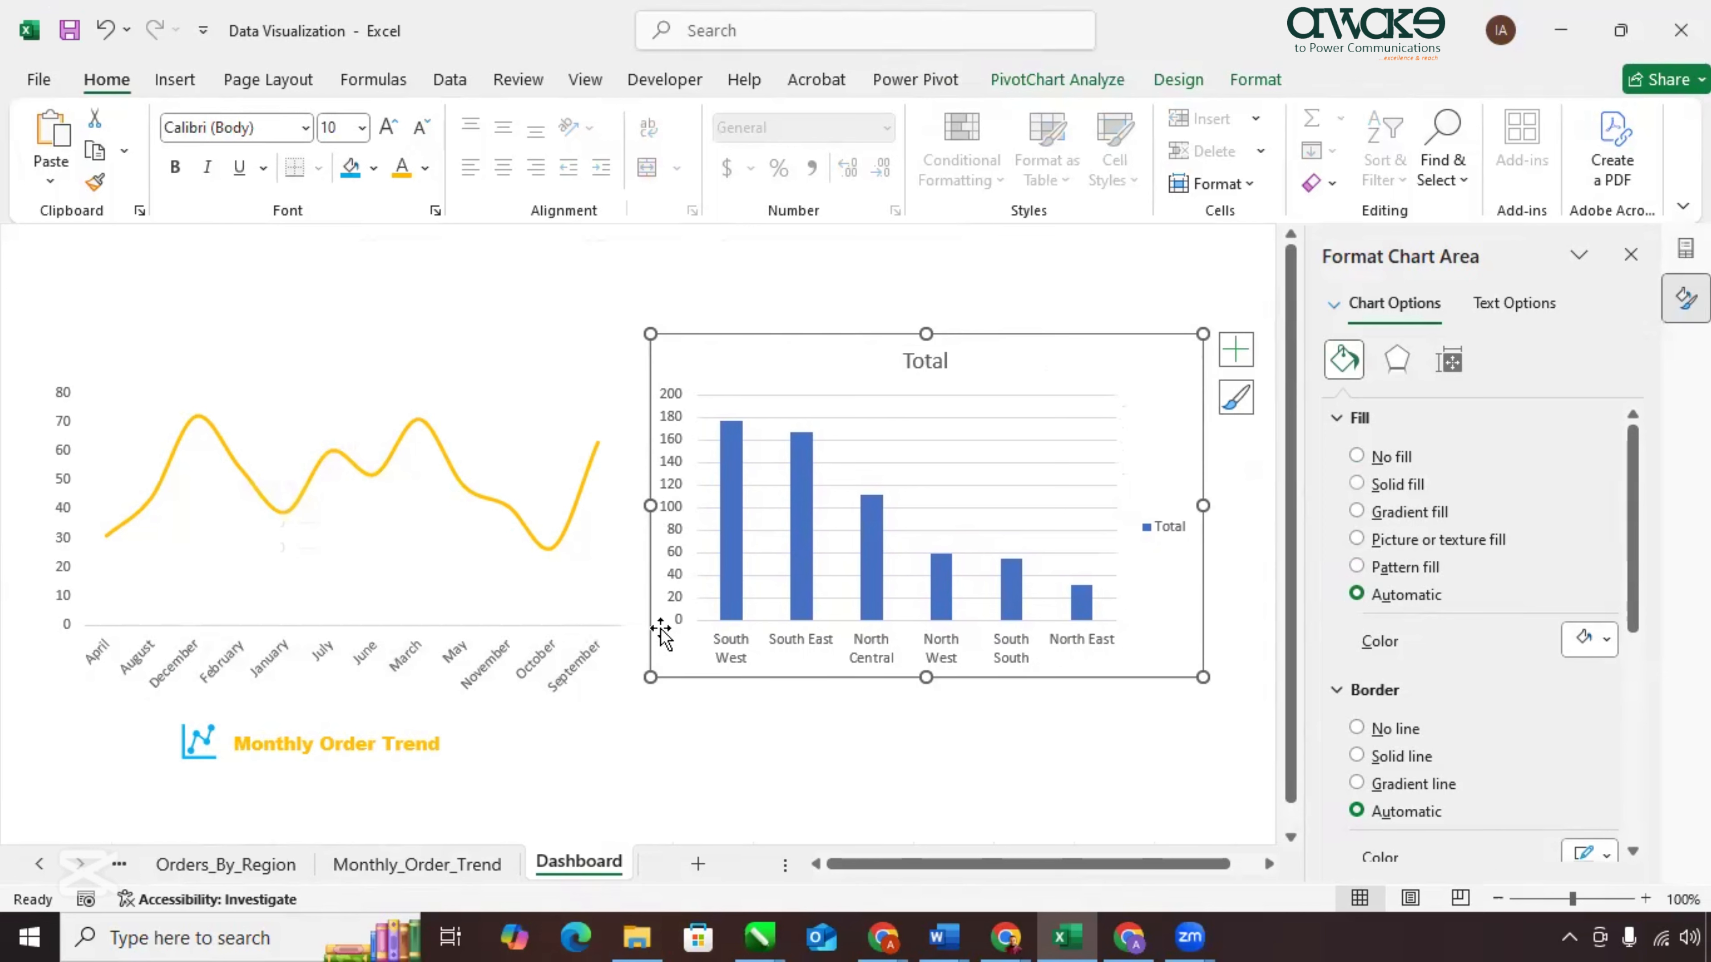
Set the column series overlap to -4% and narrow the gap width to about 3% so only thin gaps separate the columns.
click(734, 570)
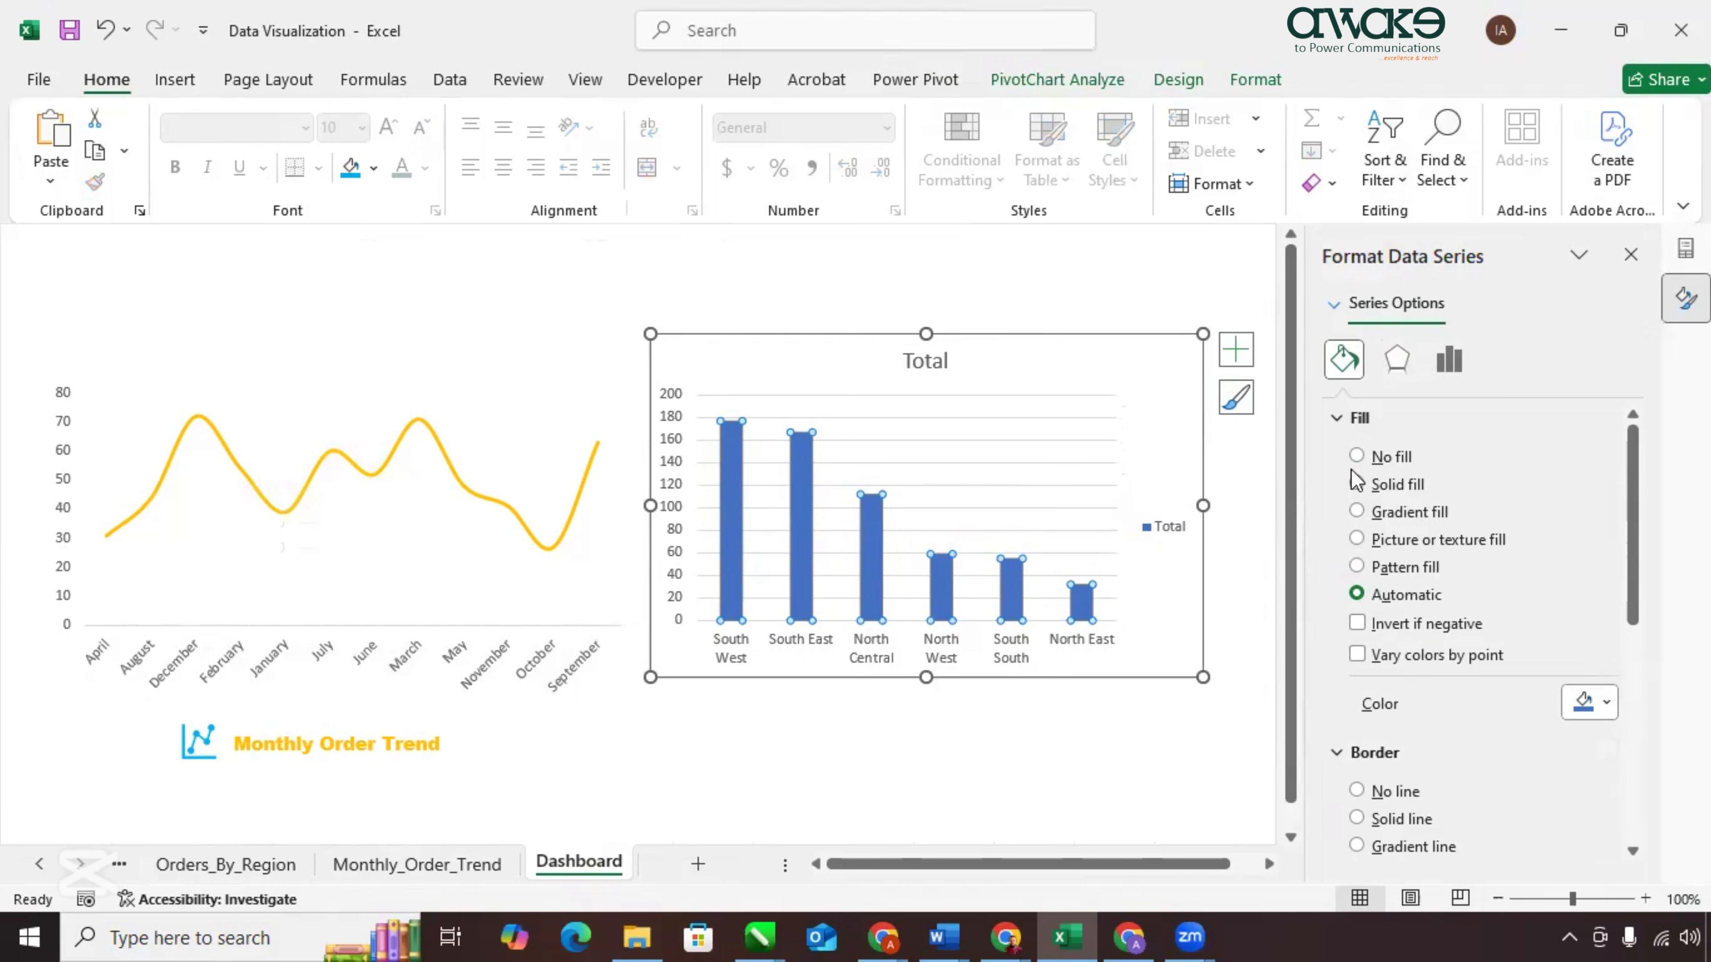
click(734, 569)
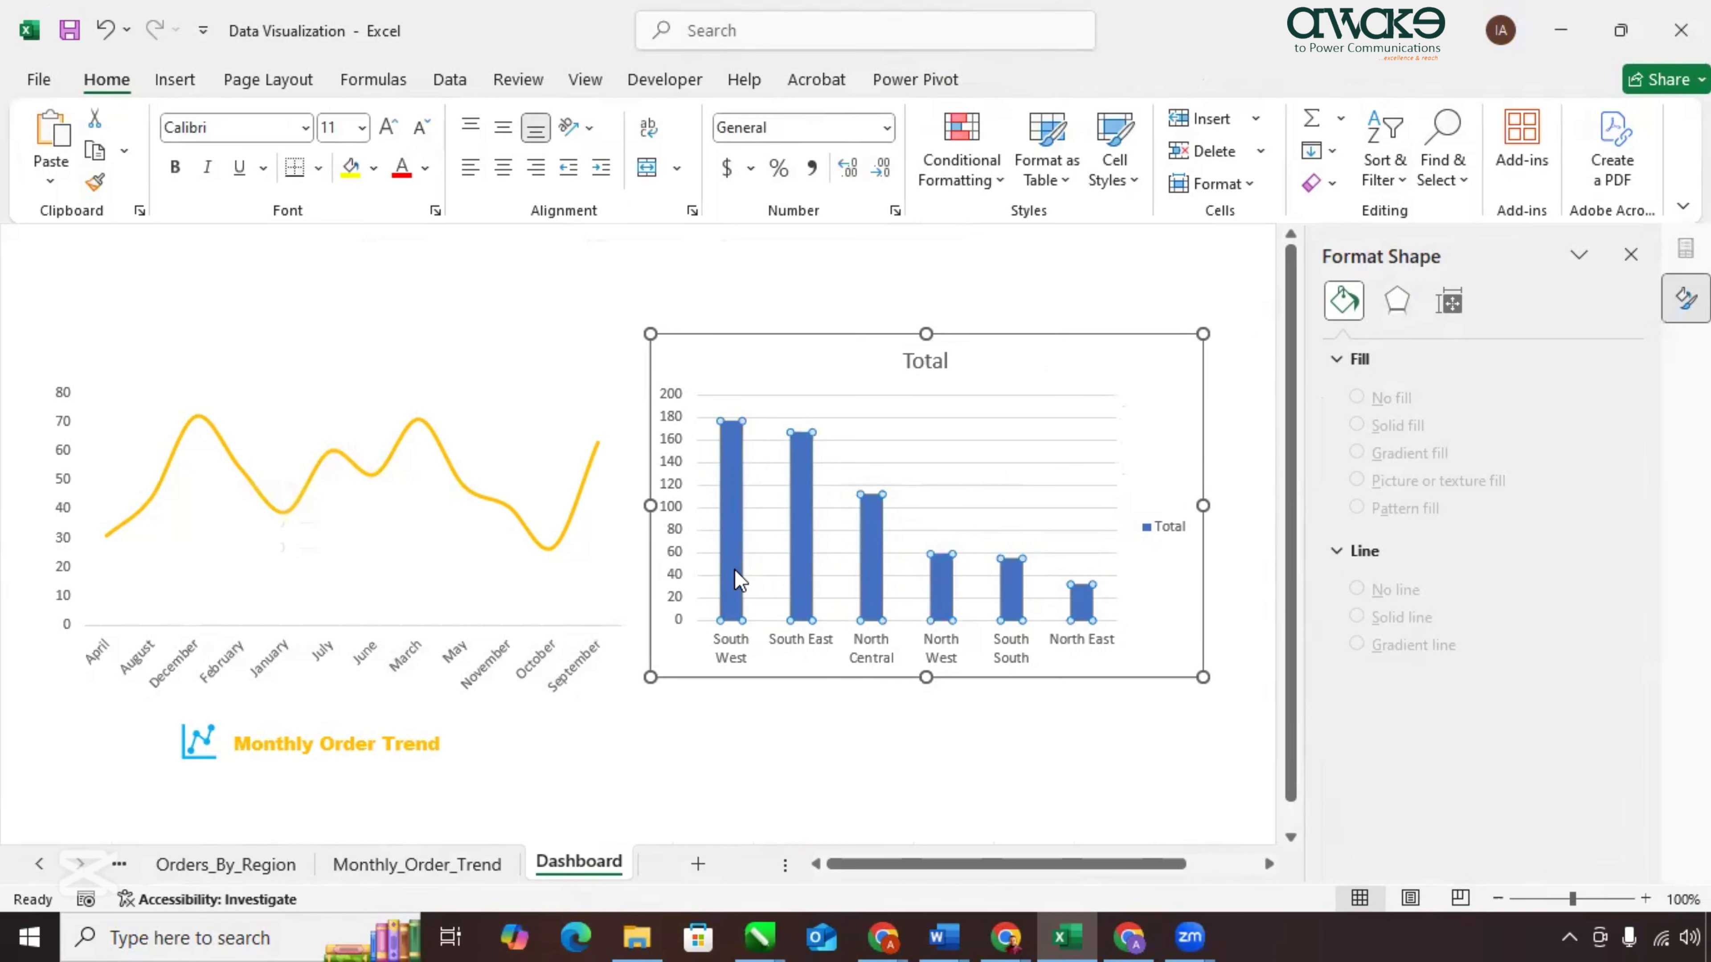
right_click(735, 572)
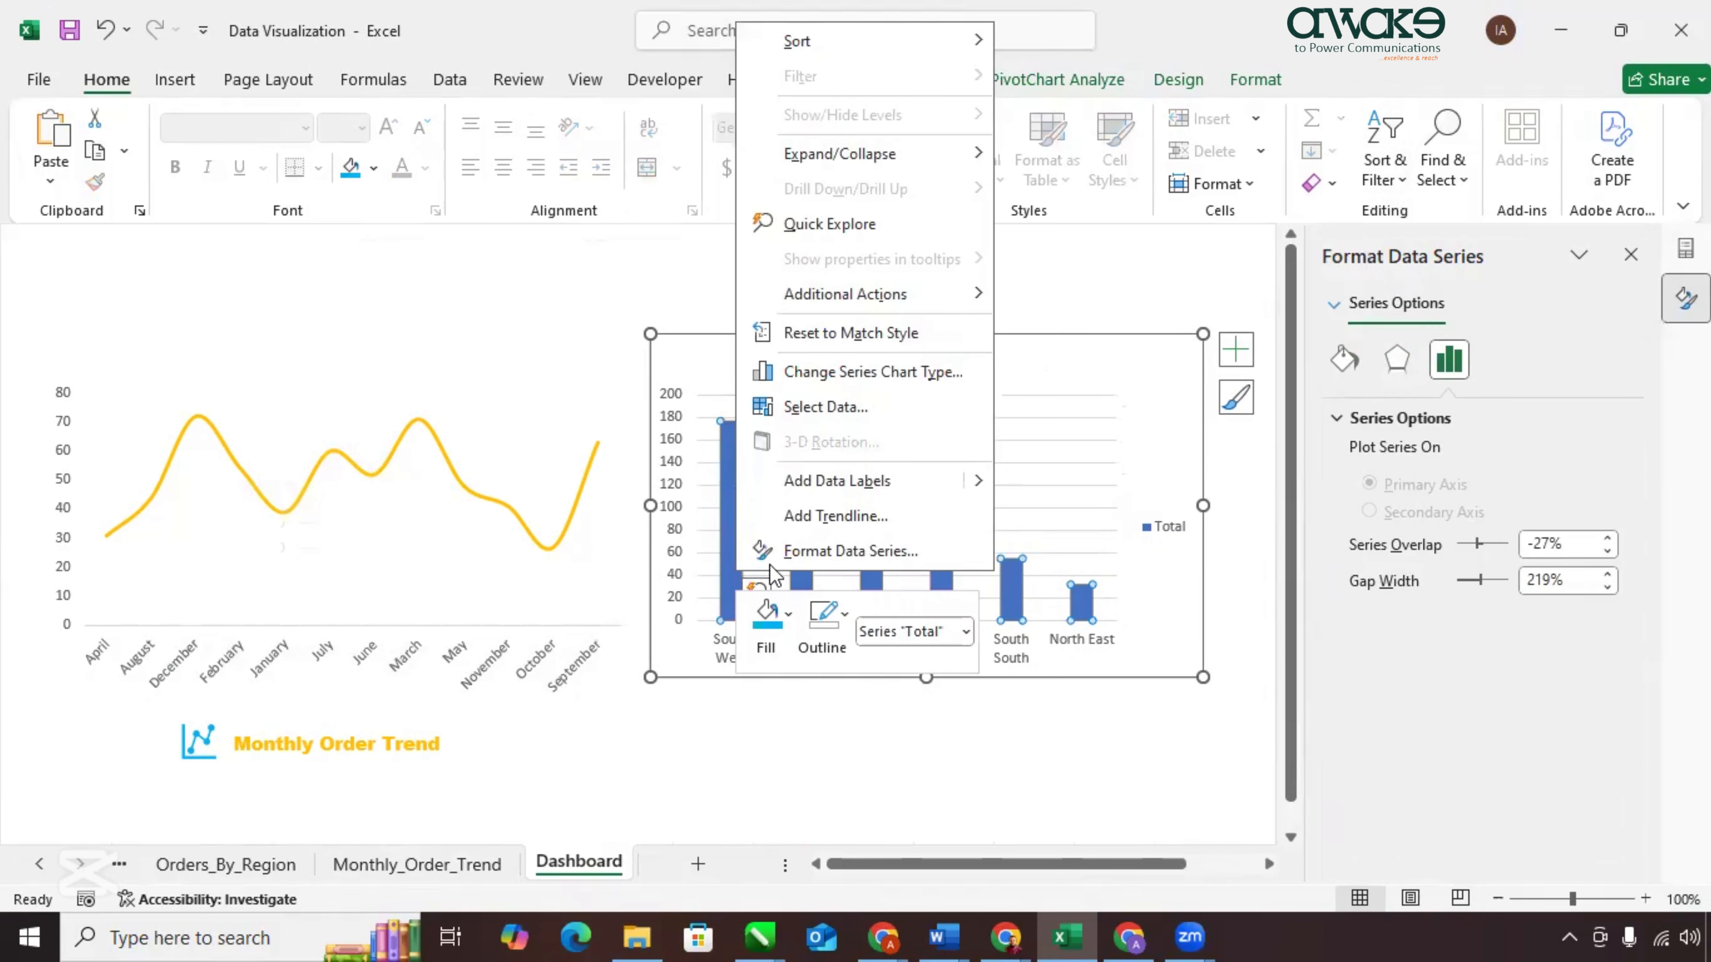
click(836, 551)
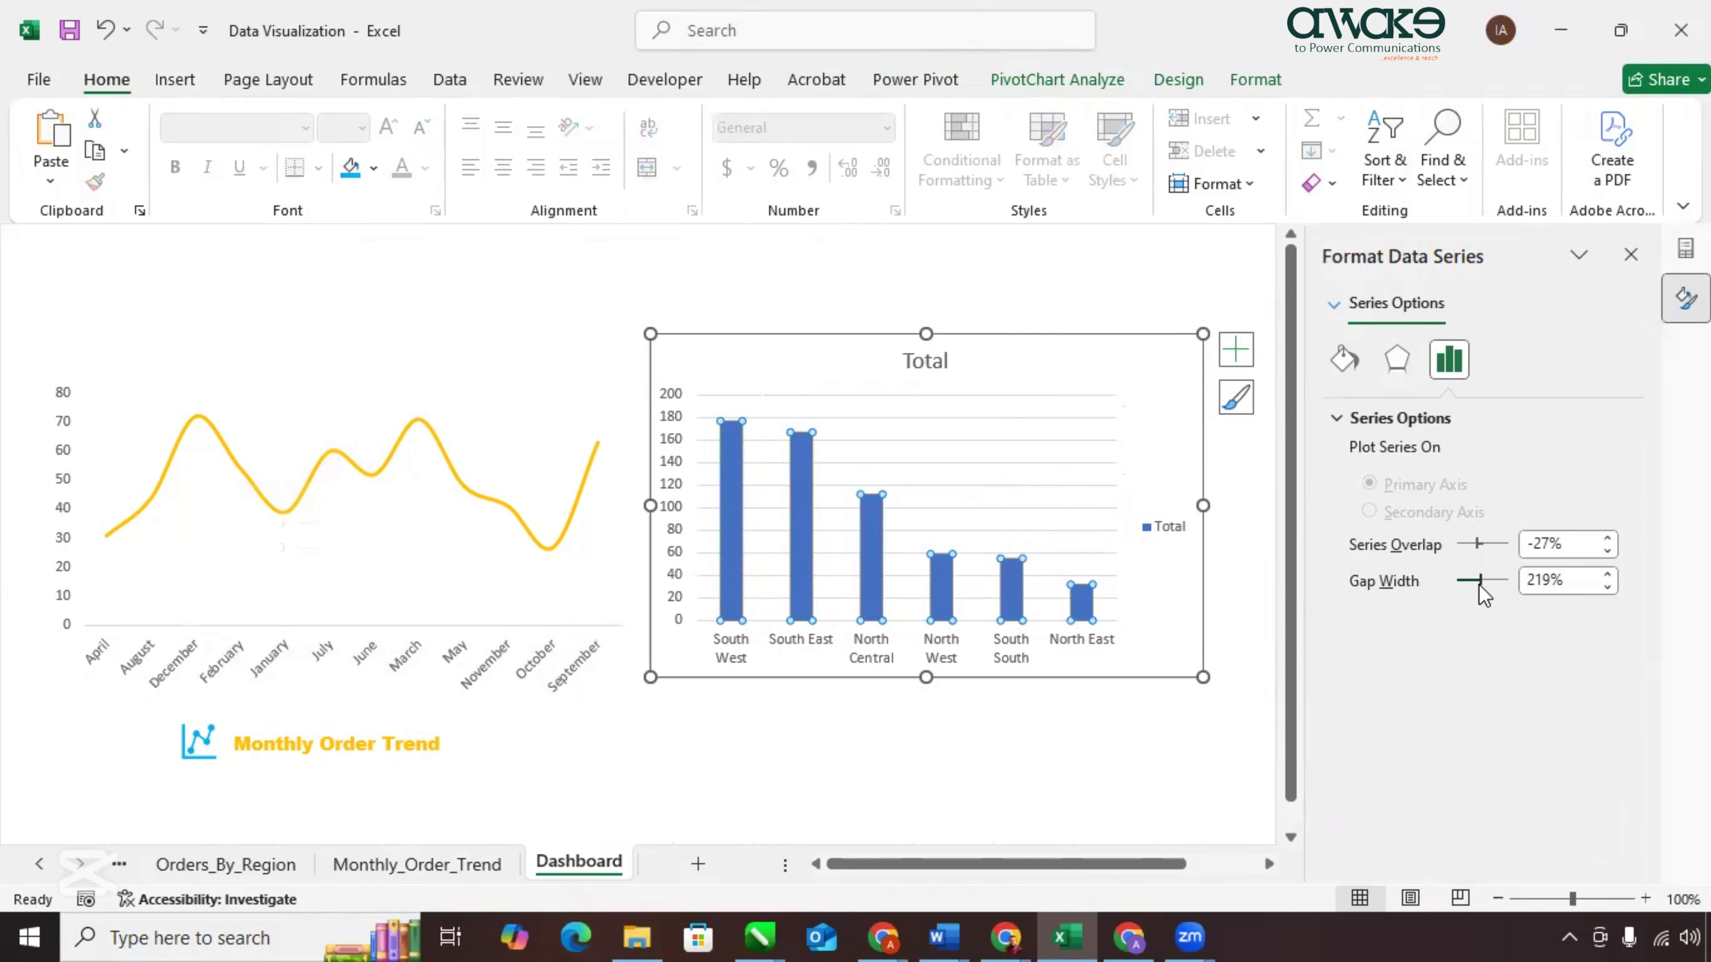
mouse_move(1481, 582)
mouse_down()
mouse_move(1466, 582)
mouse_move(1474, 551)
mouse_up()
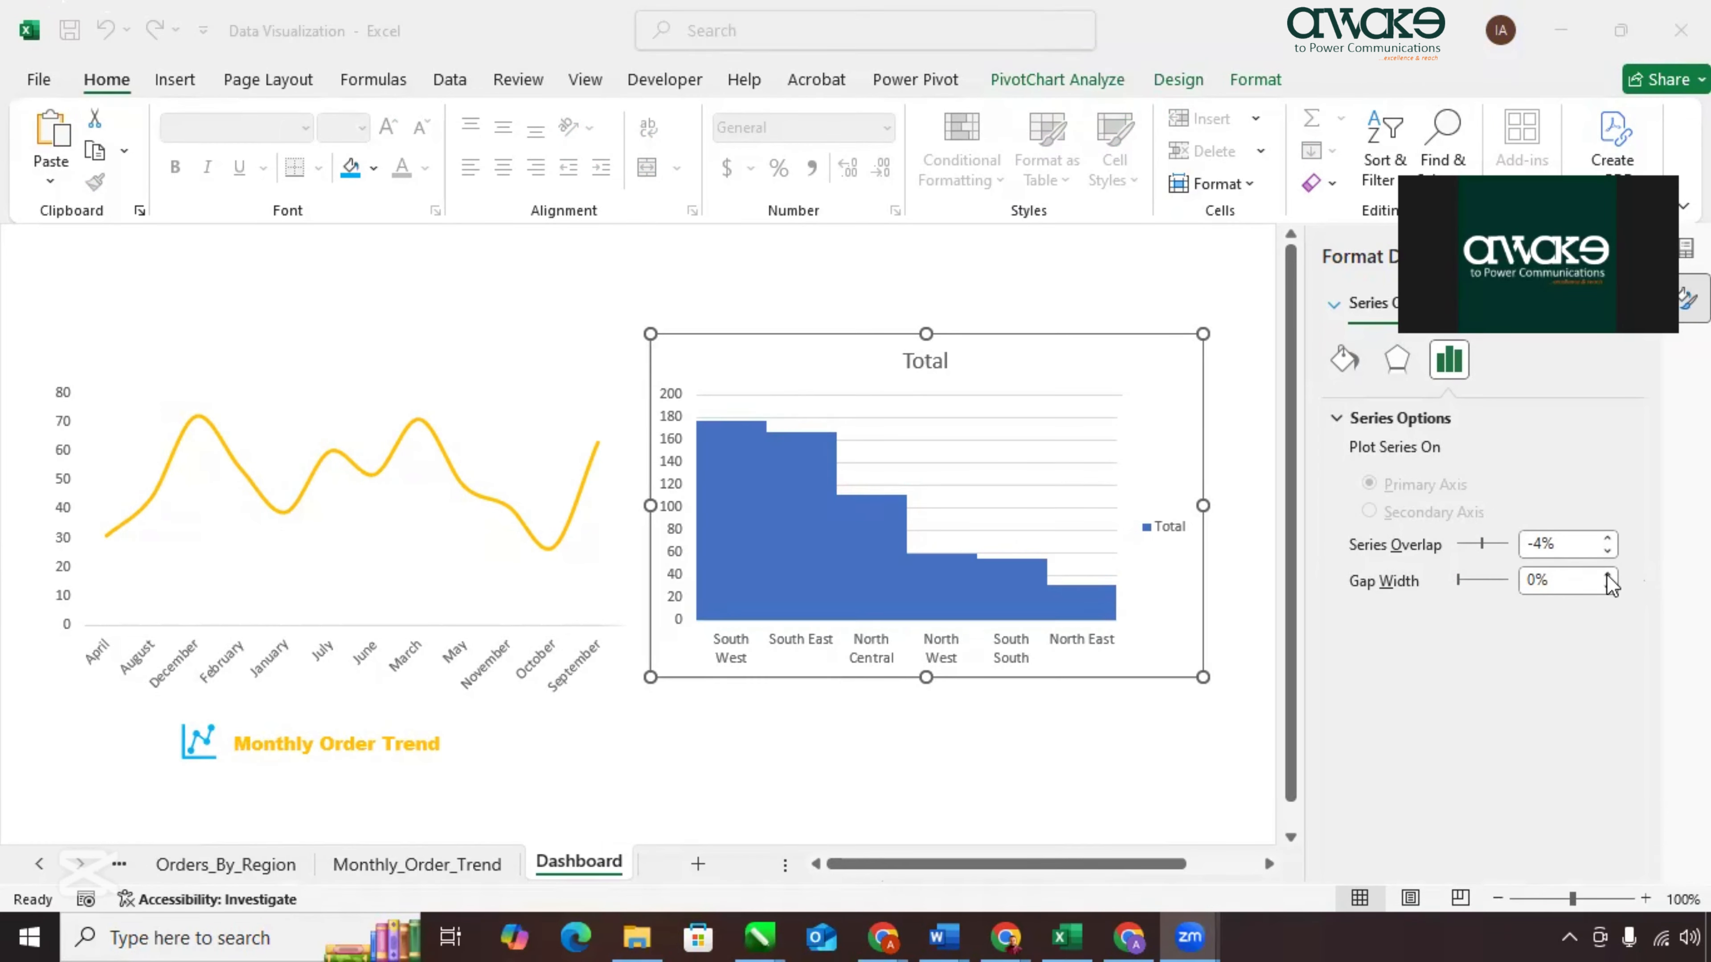
click(1608, 575)
click(1608, 575)
click(1607, 576)
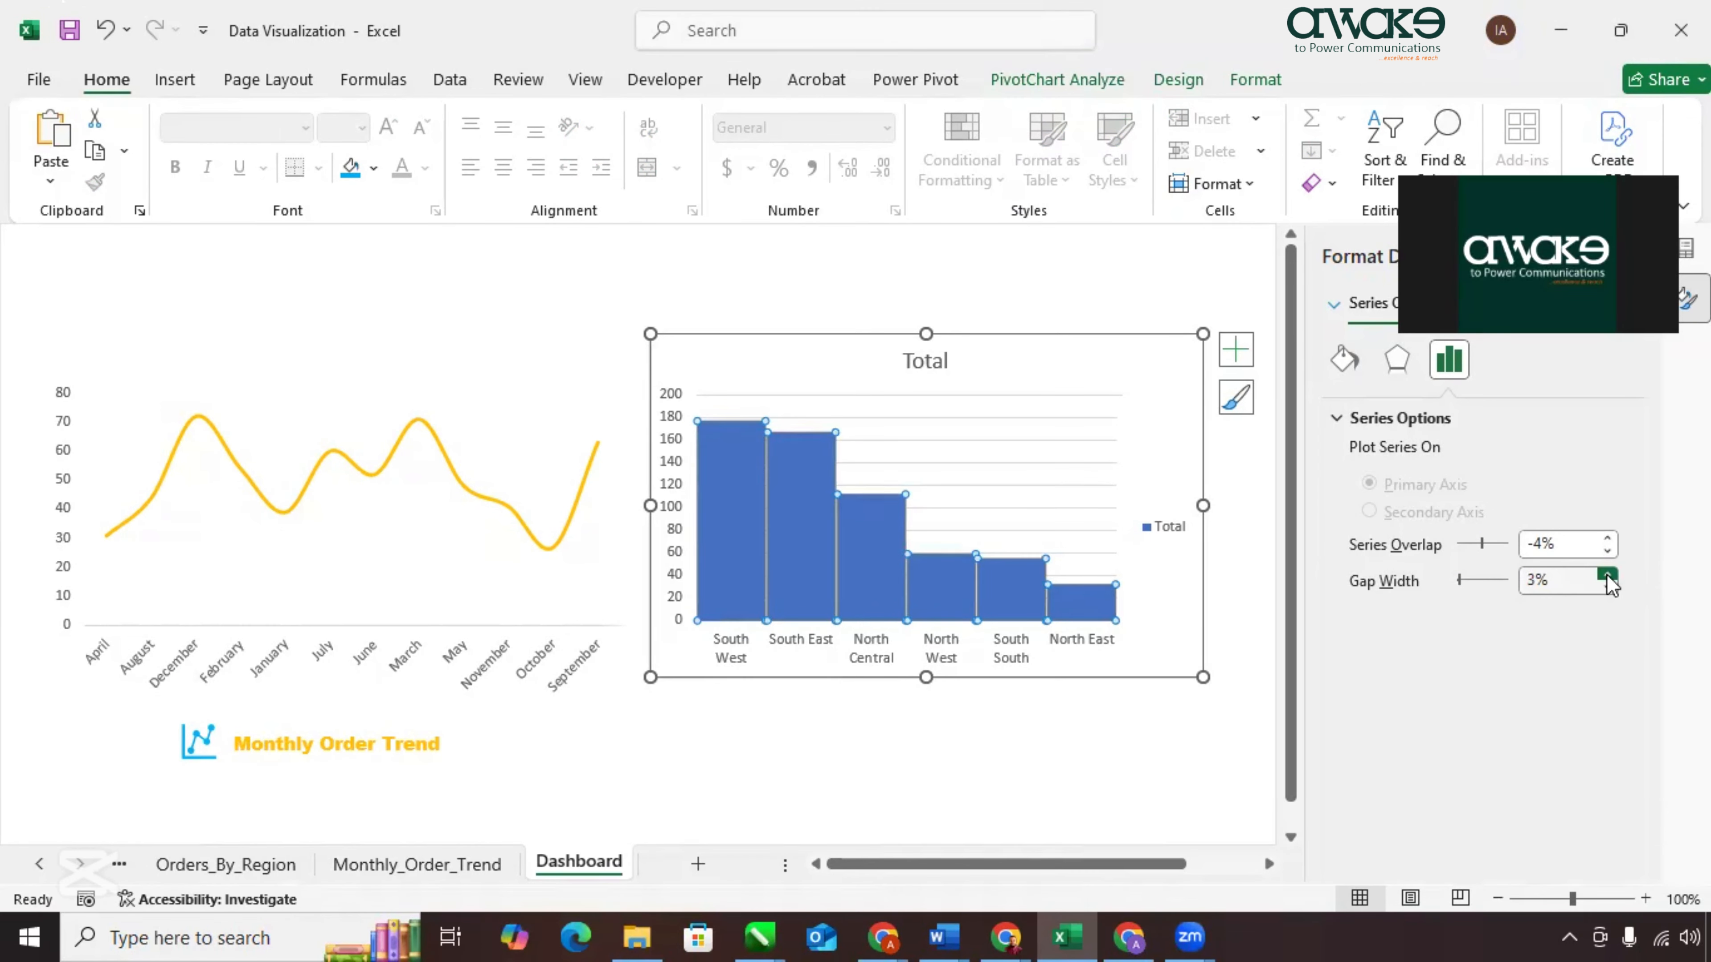
click(1607, 574)
click(1004, 736)
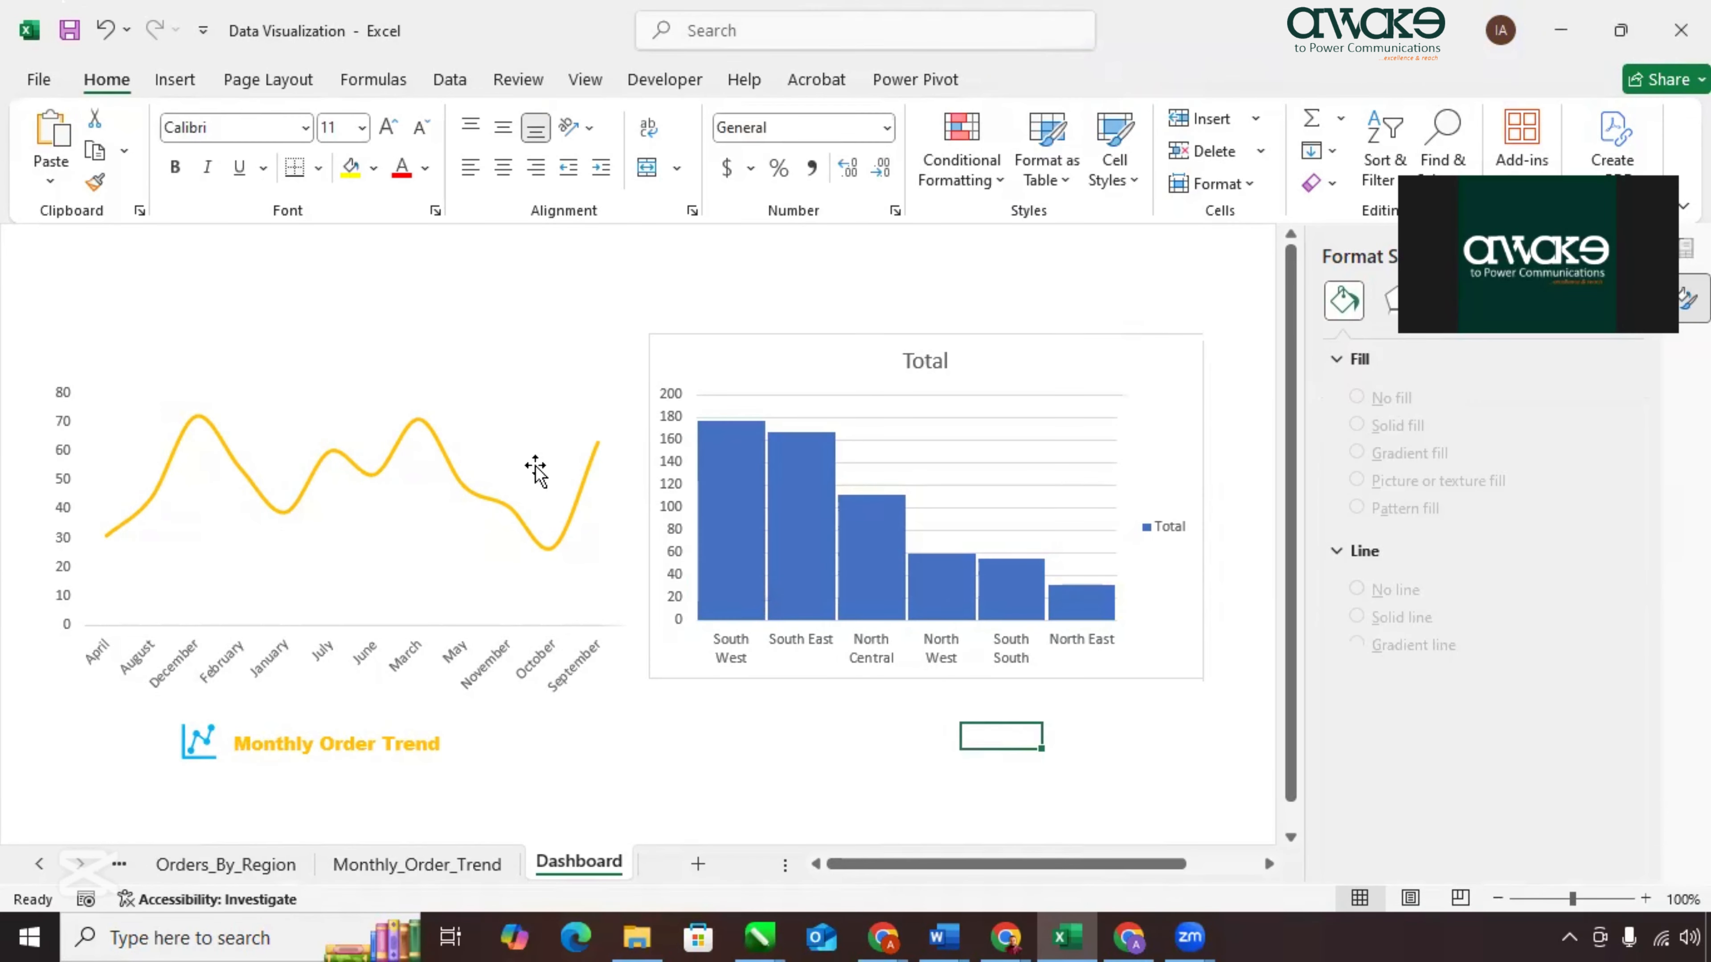
Delete the legend and the "Total" title from the column chart and nudge the chart slightly down.
click(1175, 527)
key(Delete)
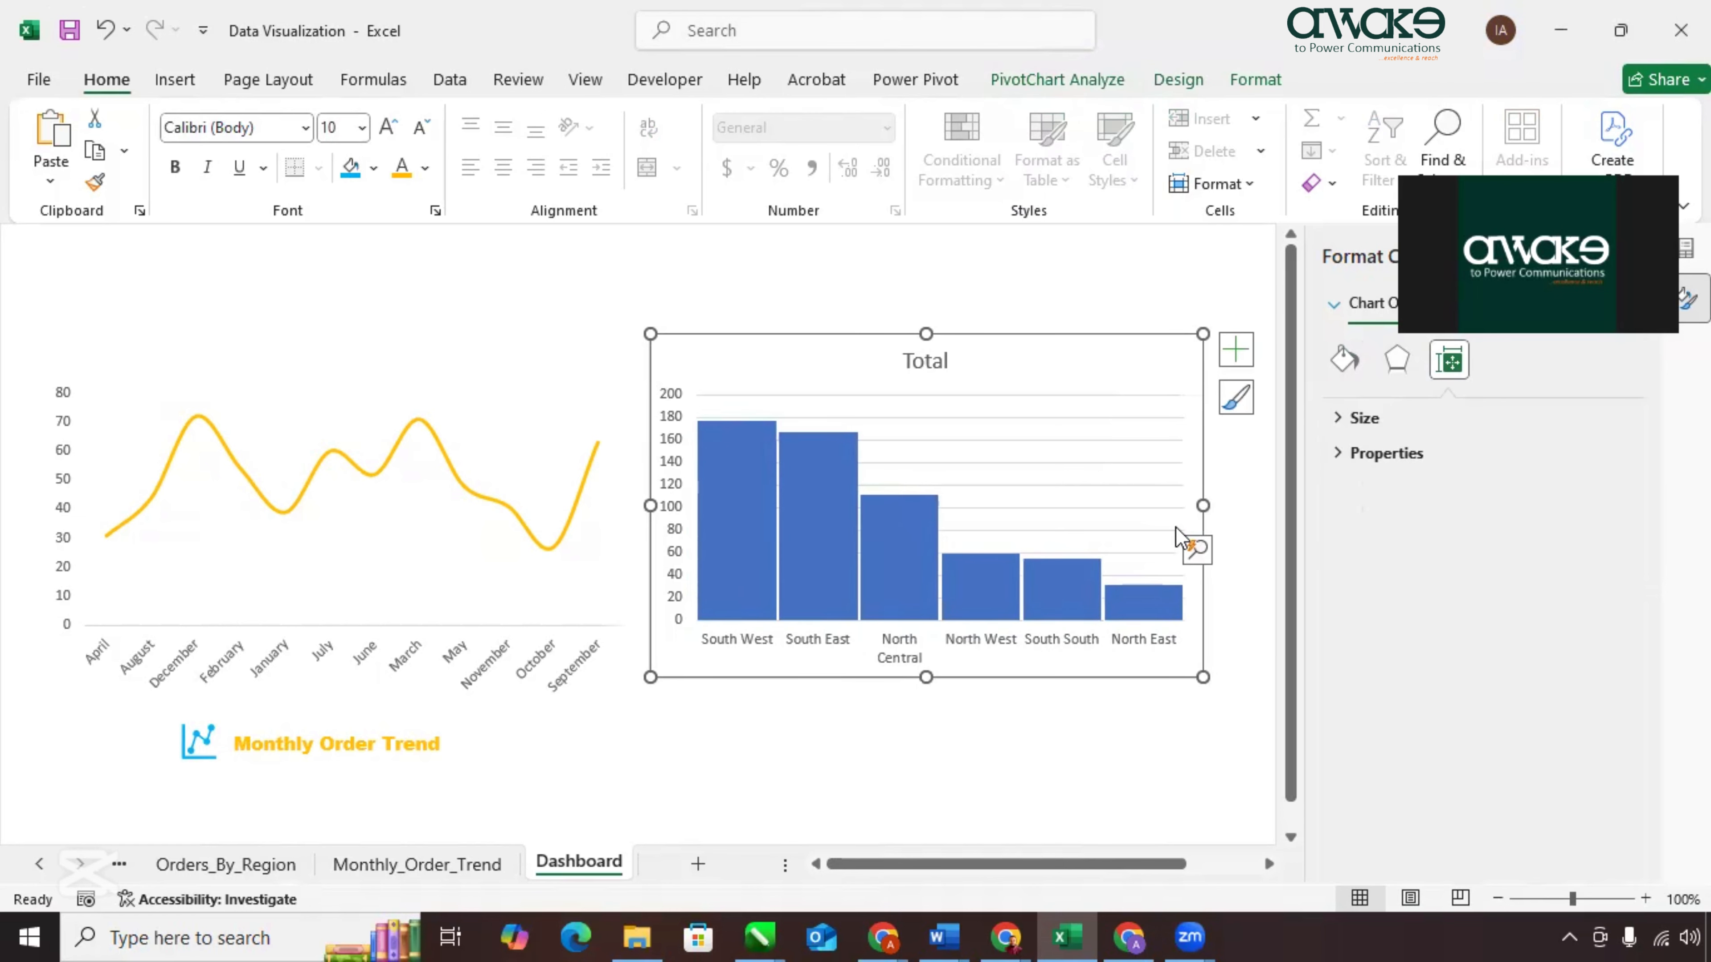
click(897, 356)
key(Delete)
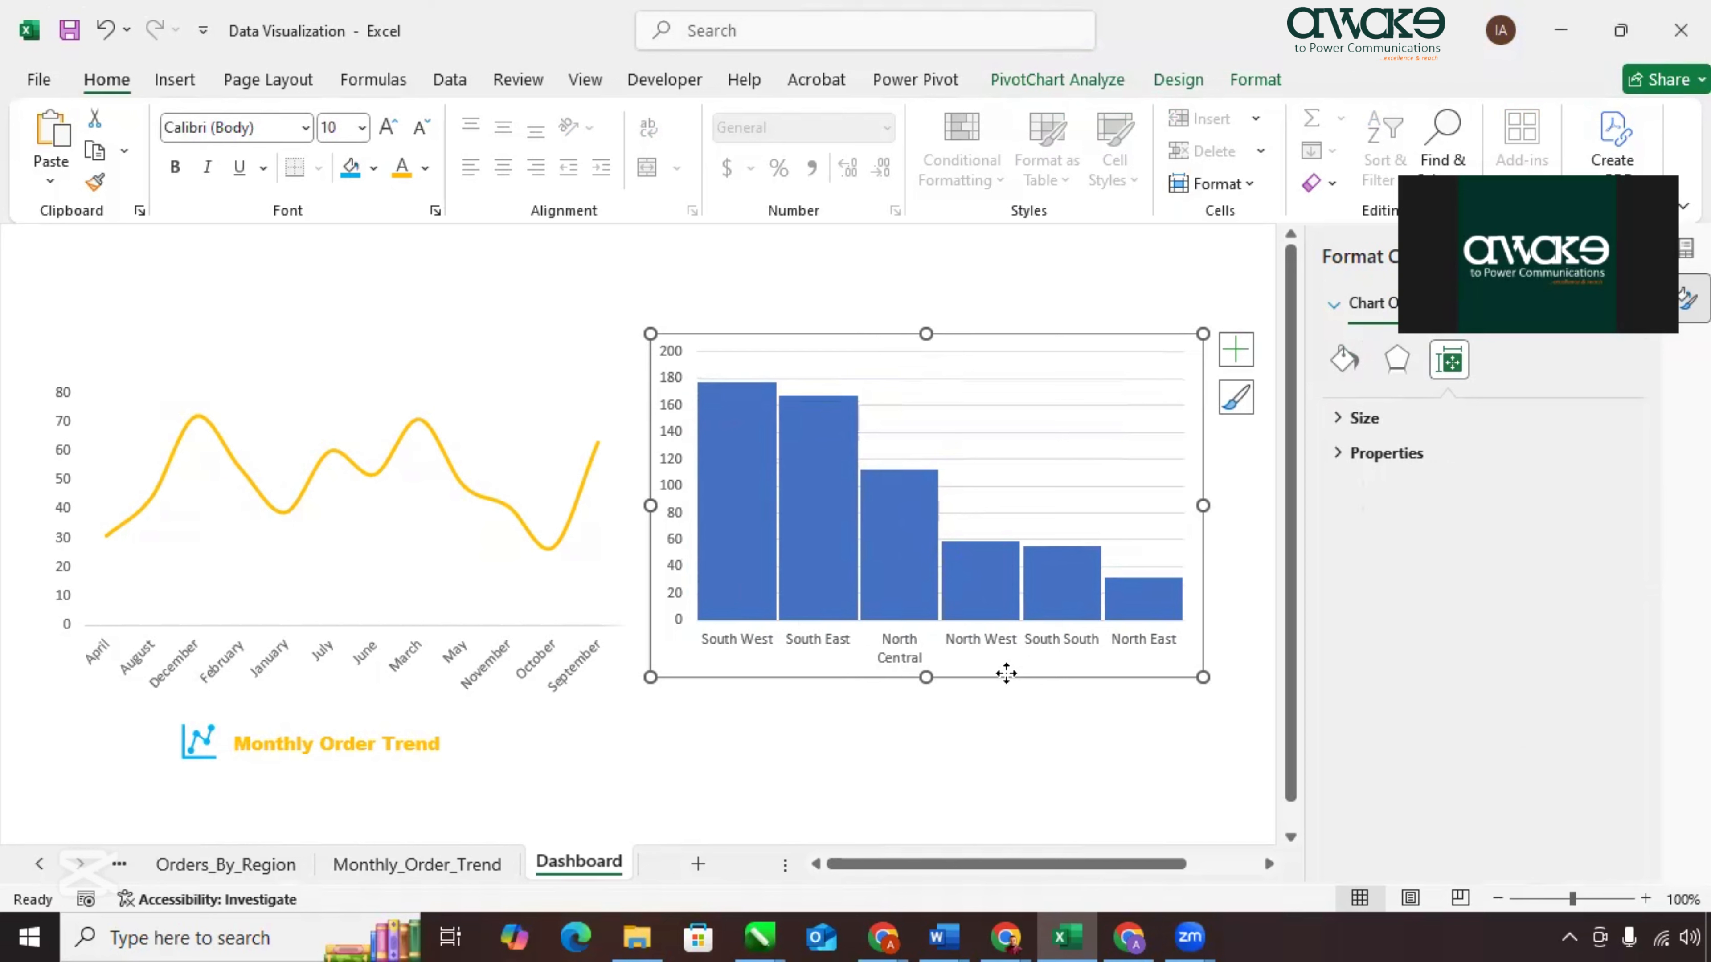
drag(1004, 676, 1004, 680)
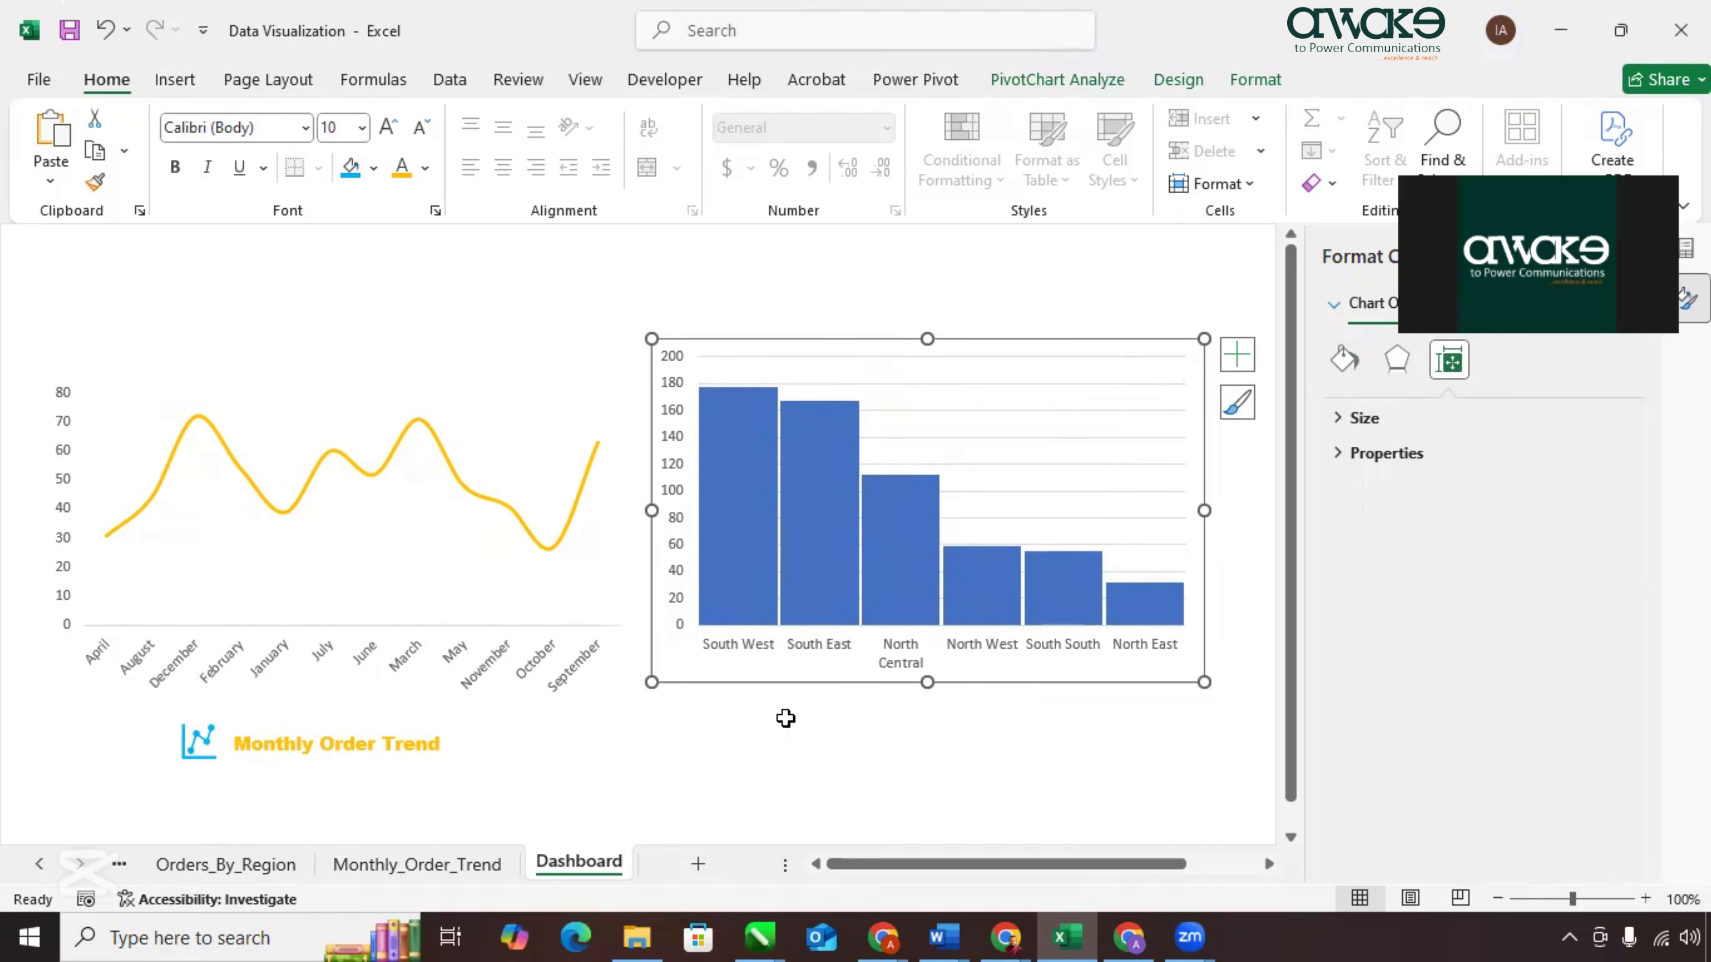
Set the column chart's area to no fill and its border to no line.
right_click(698, 682)
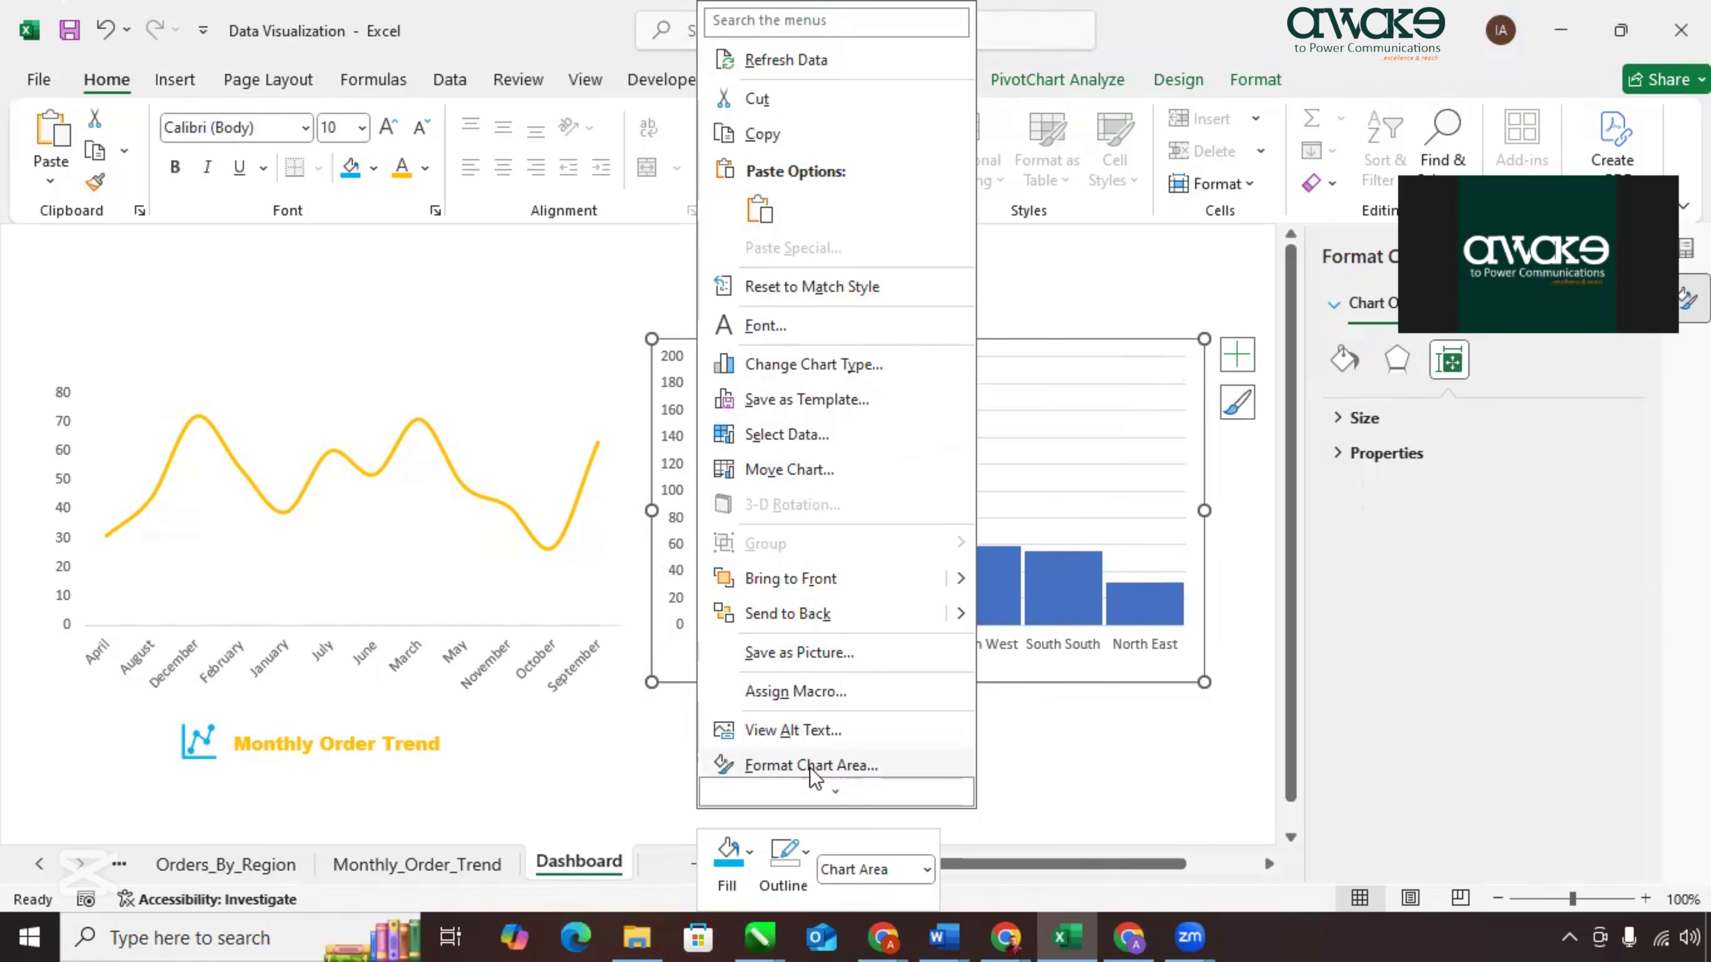
click(782, 766)
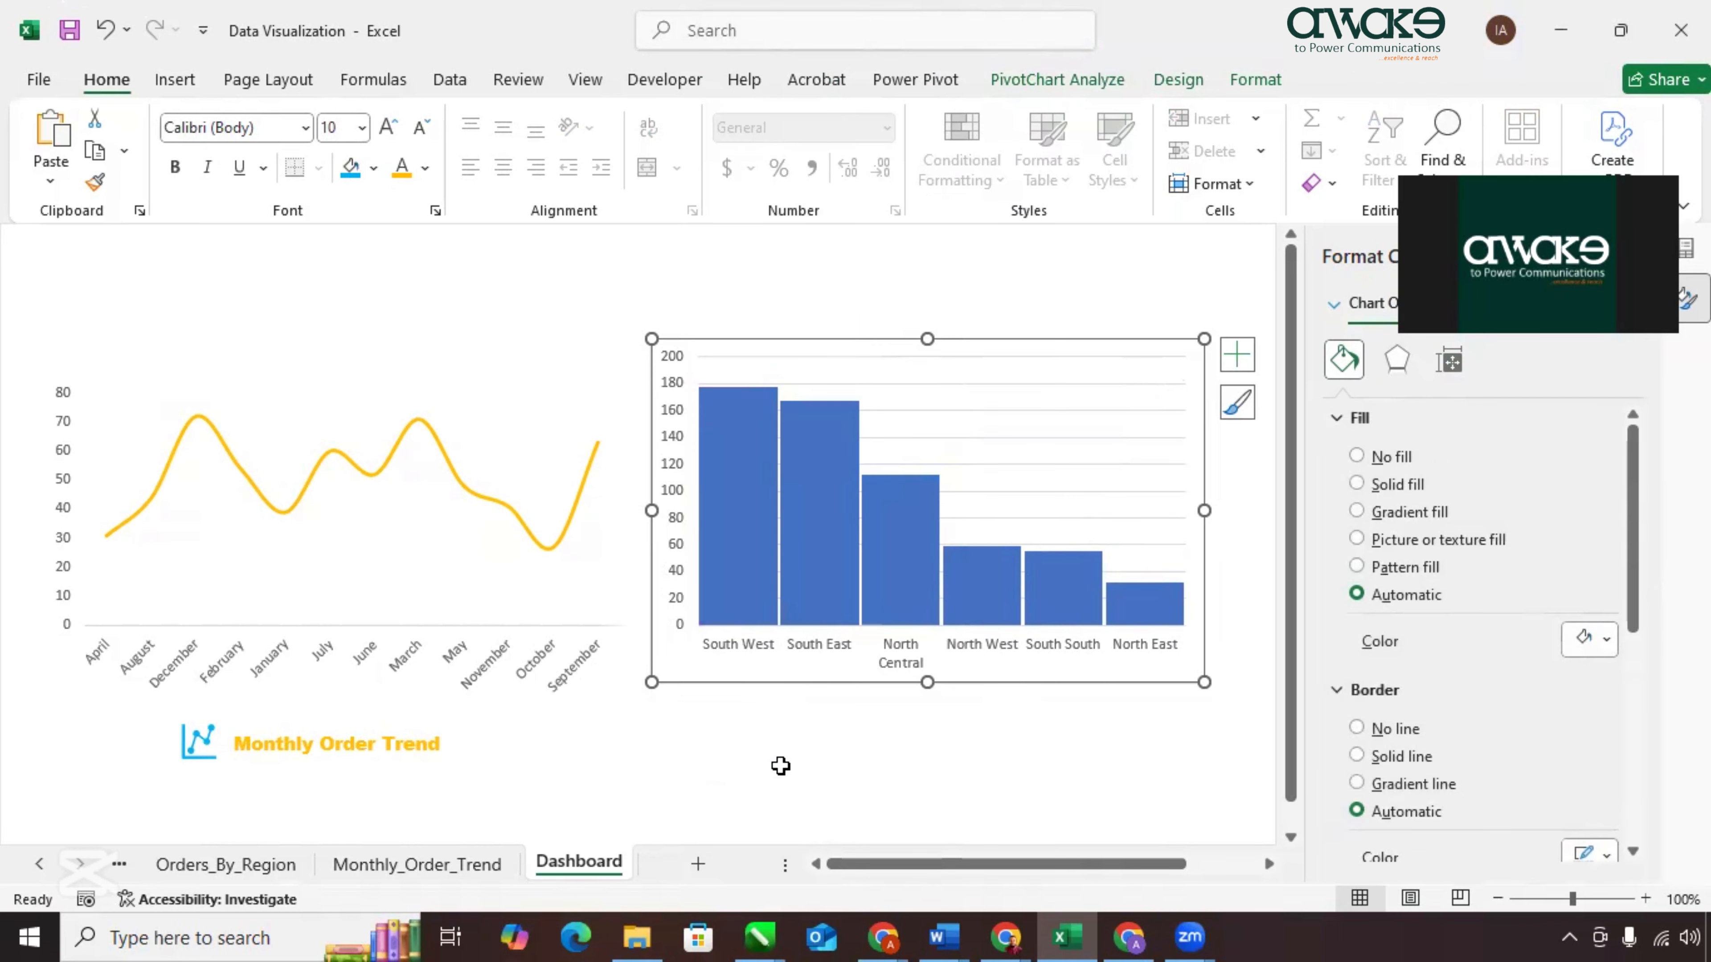
click(1357, 457)
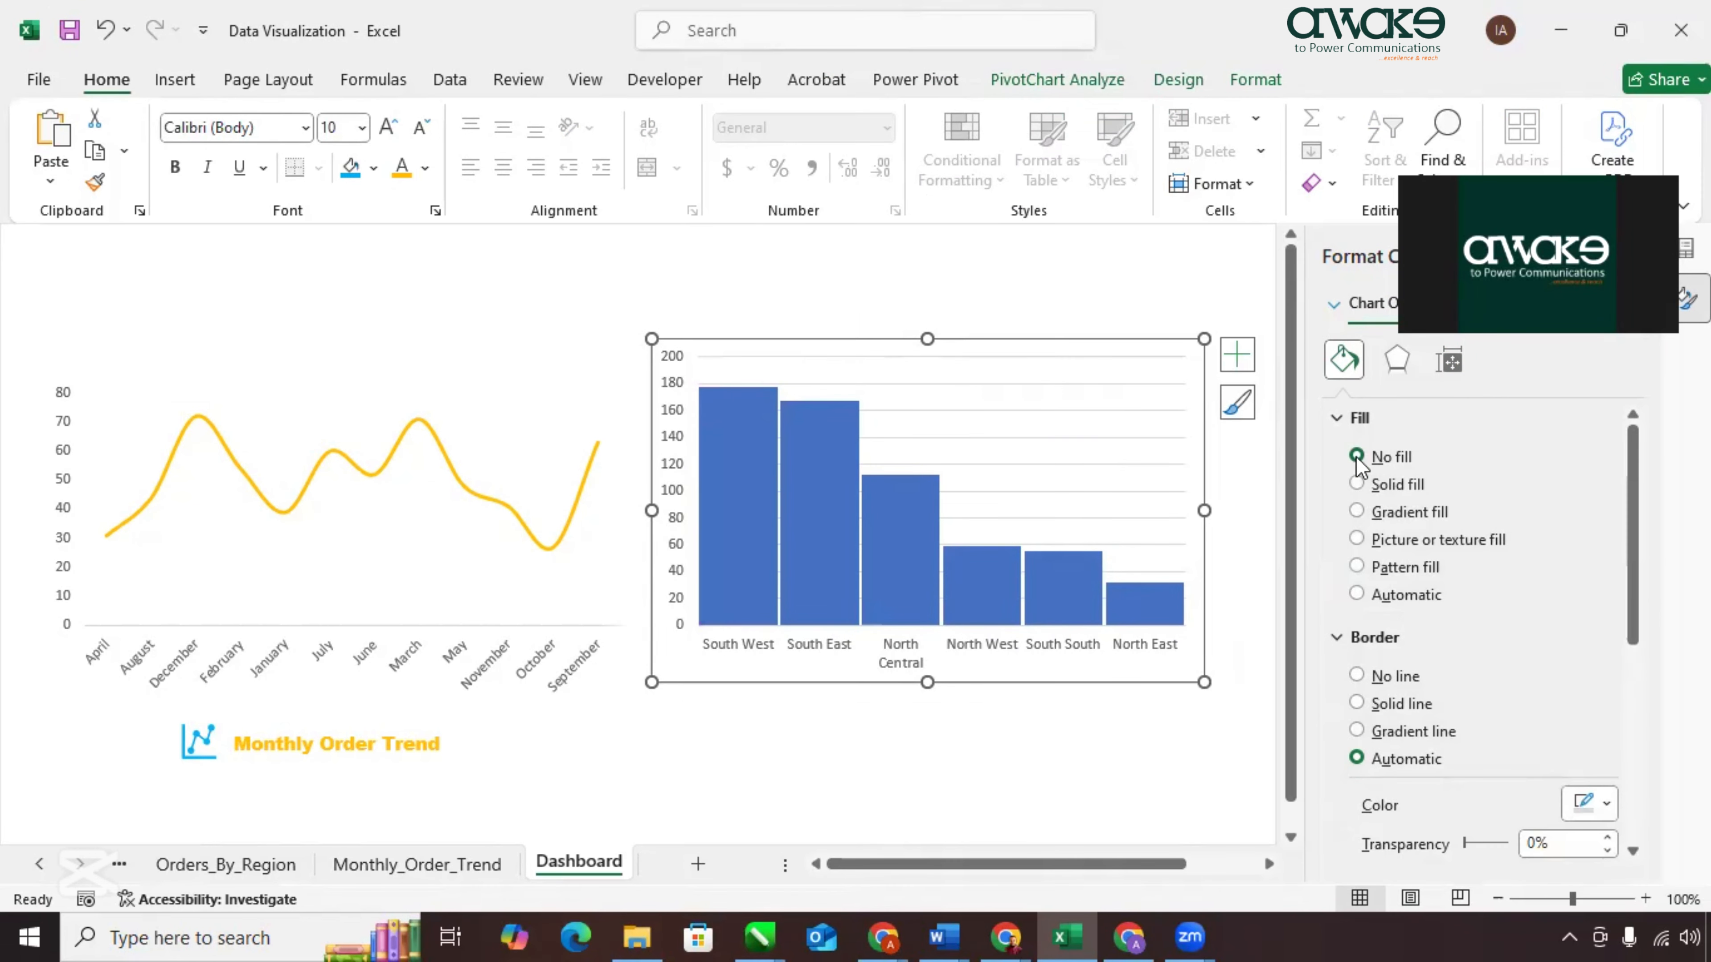
click(1351, 678)
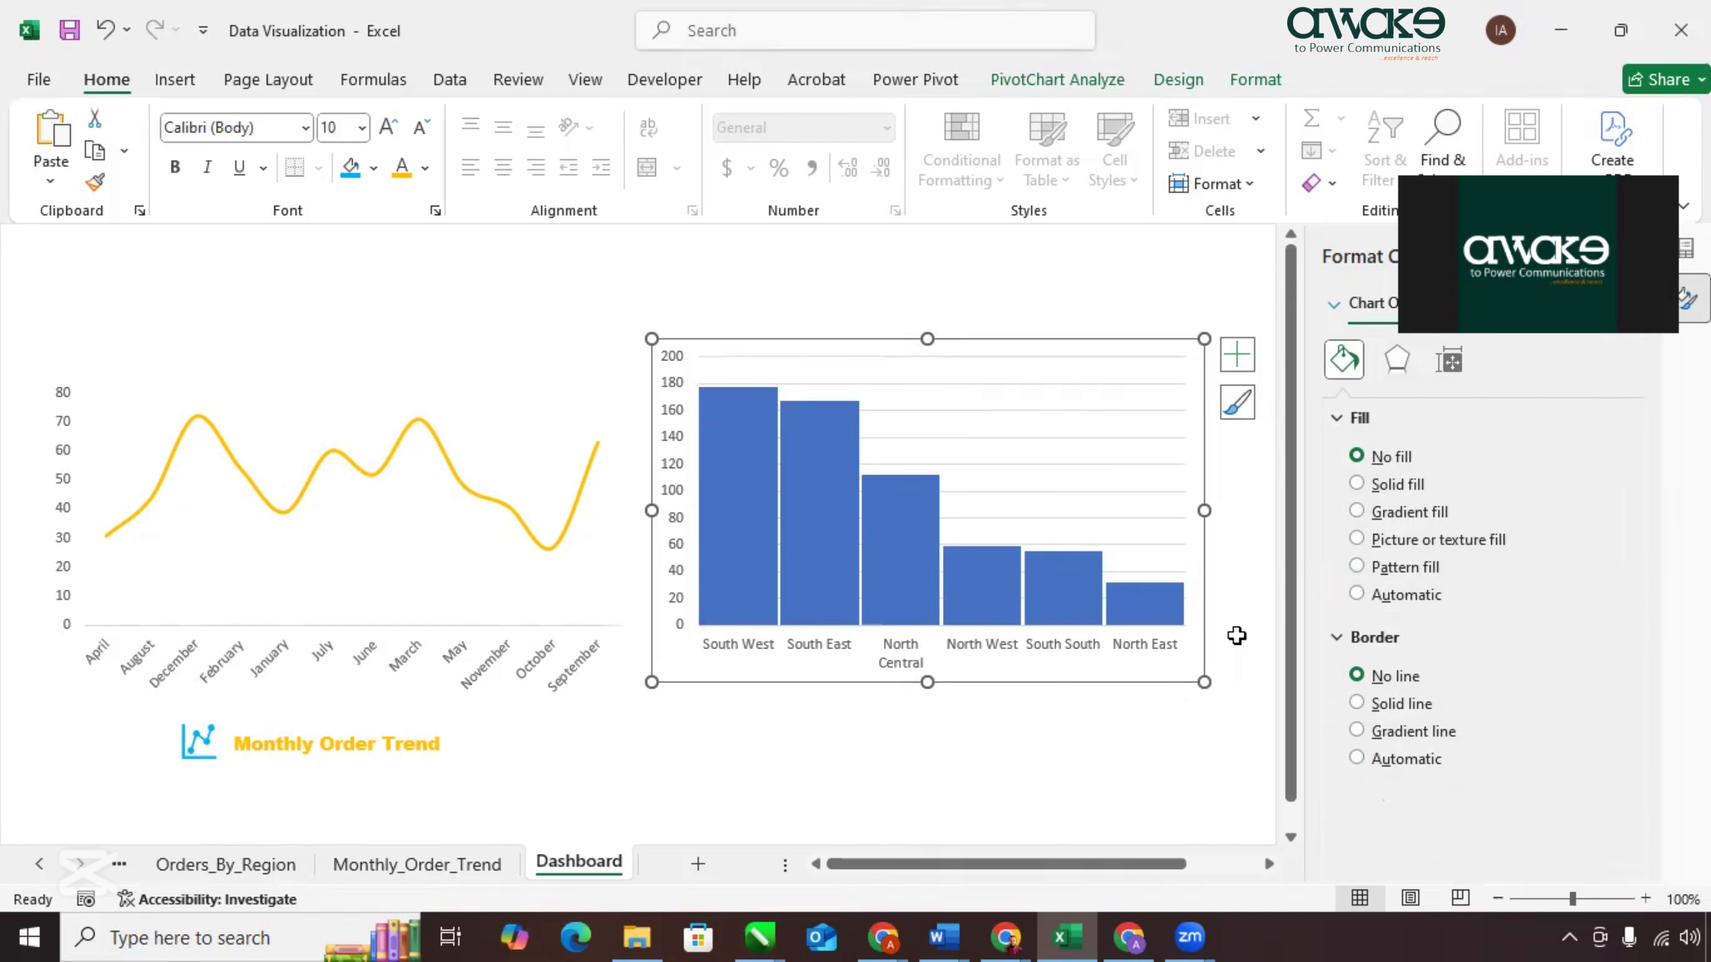
click(1057, 725)
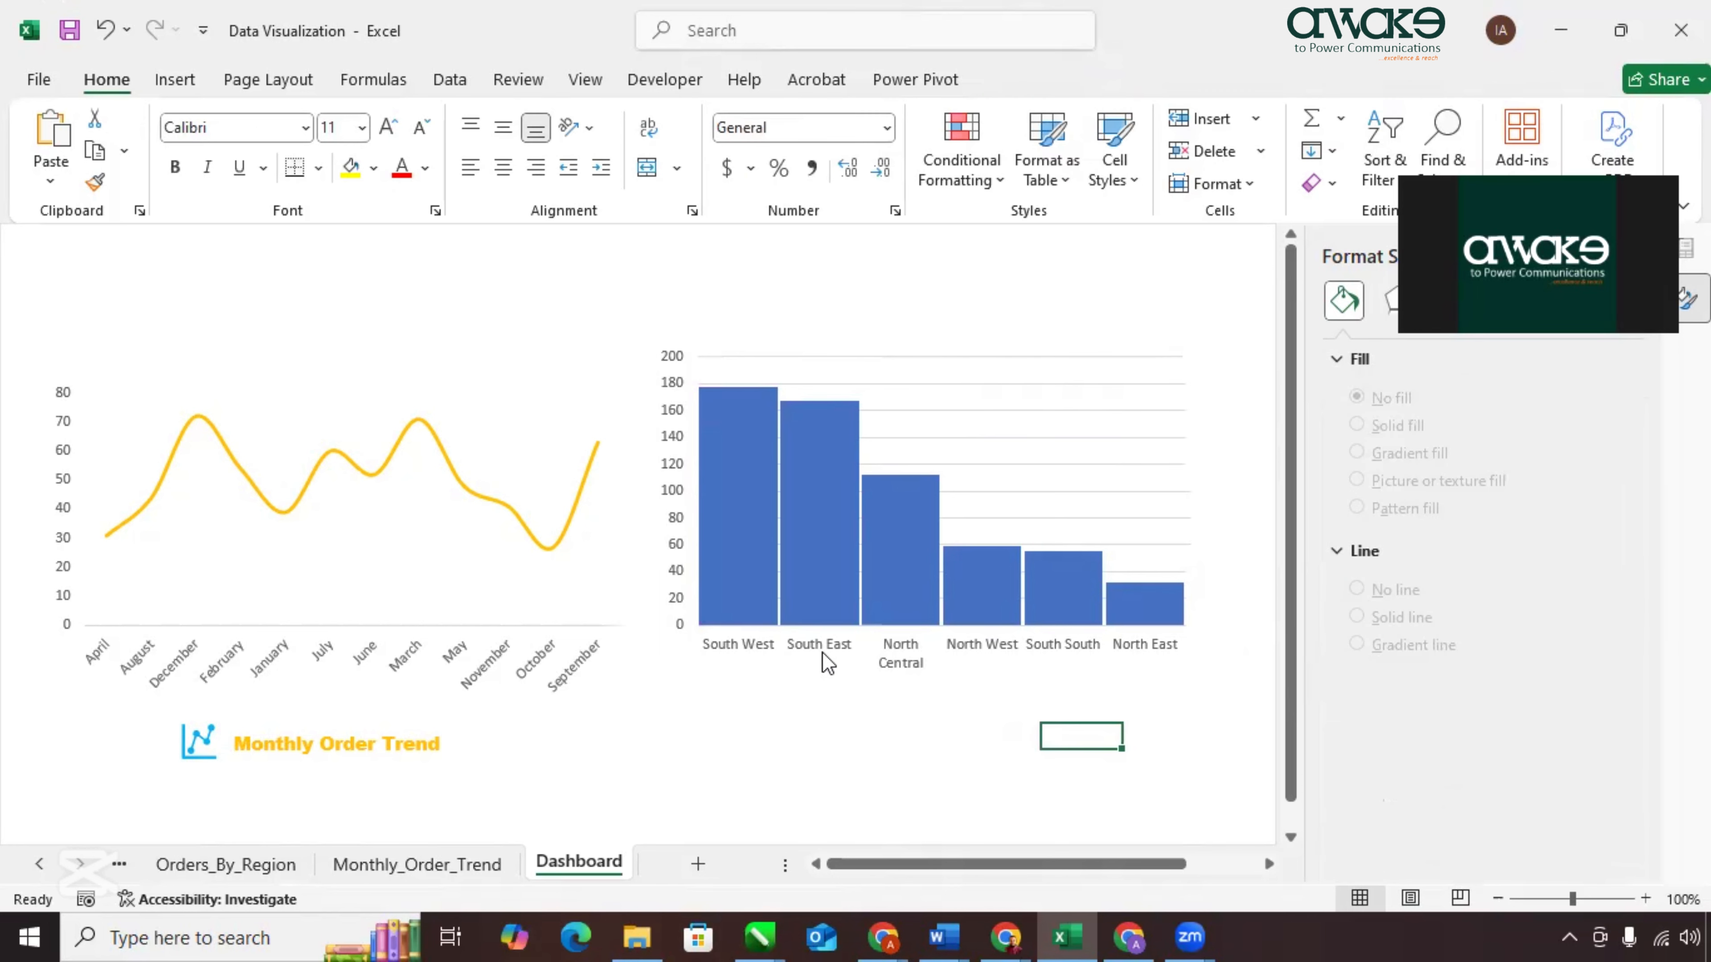
Hide the column chart's major gridlines by setting them to no line.
click(1030, 466)
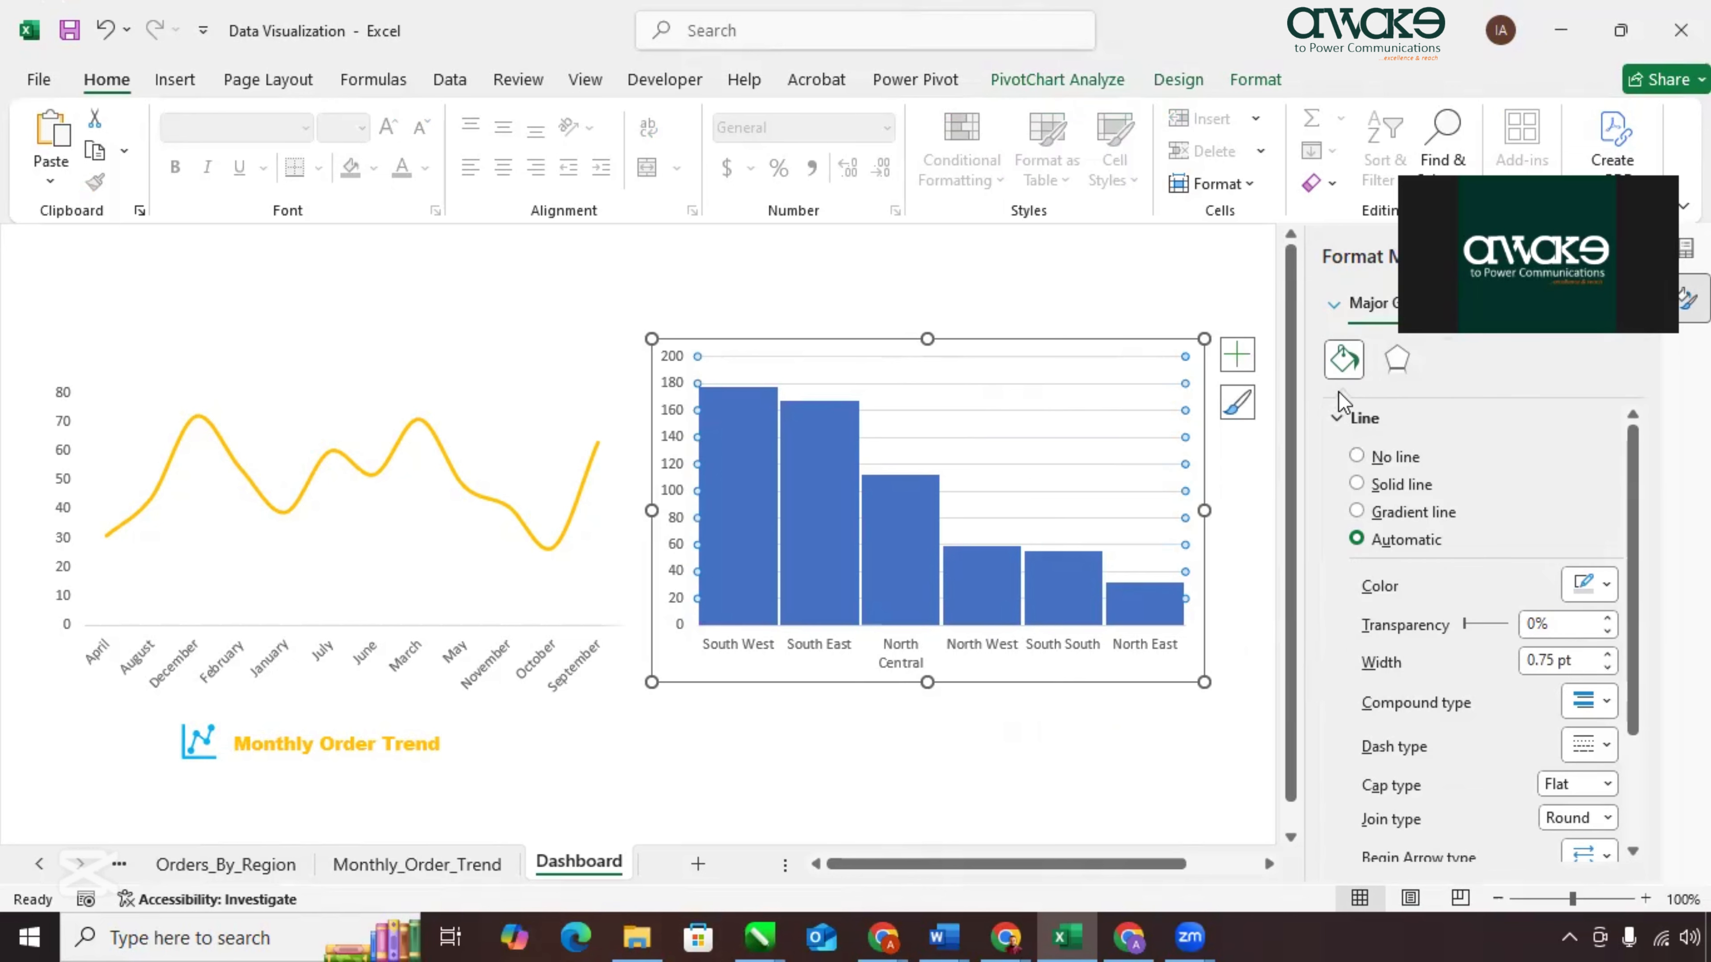
click(1356, 456)
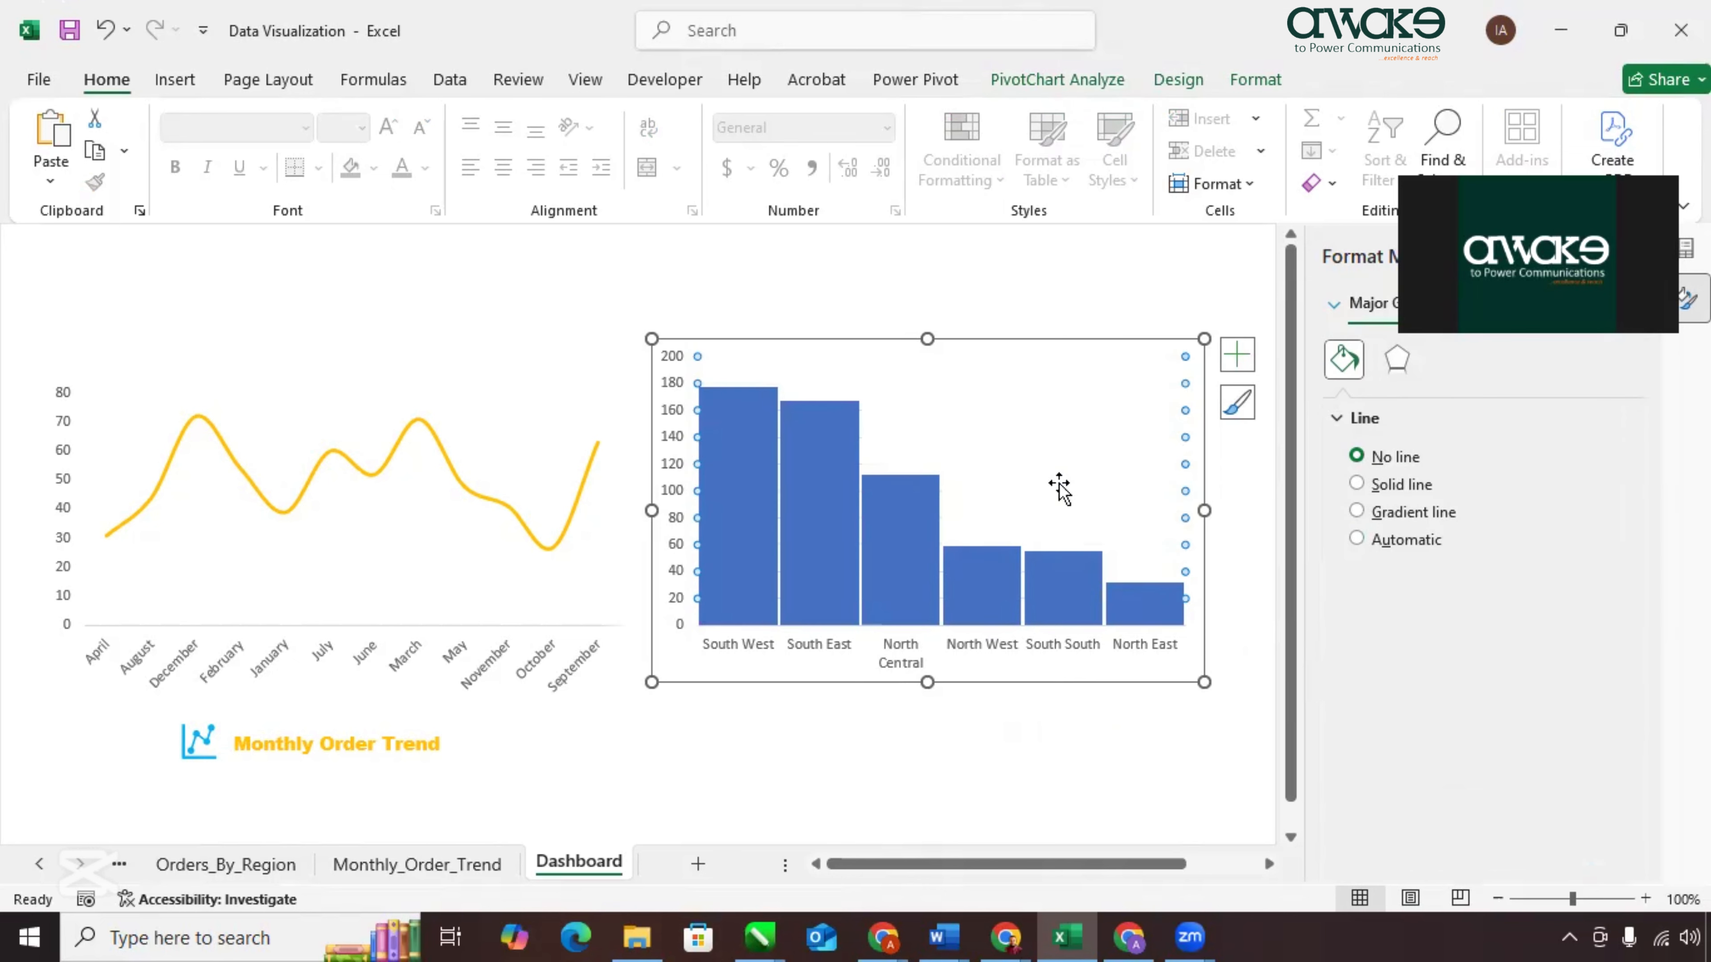
Fill the column series of the orders-by-region chart with the standard light blue colour.
click(919, 734)
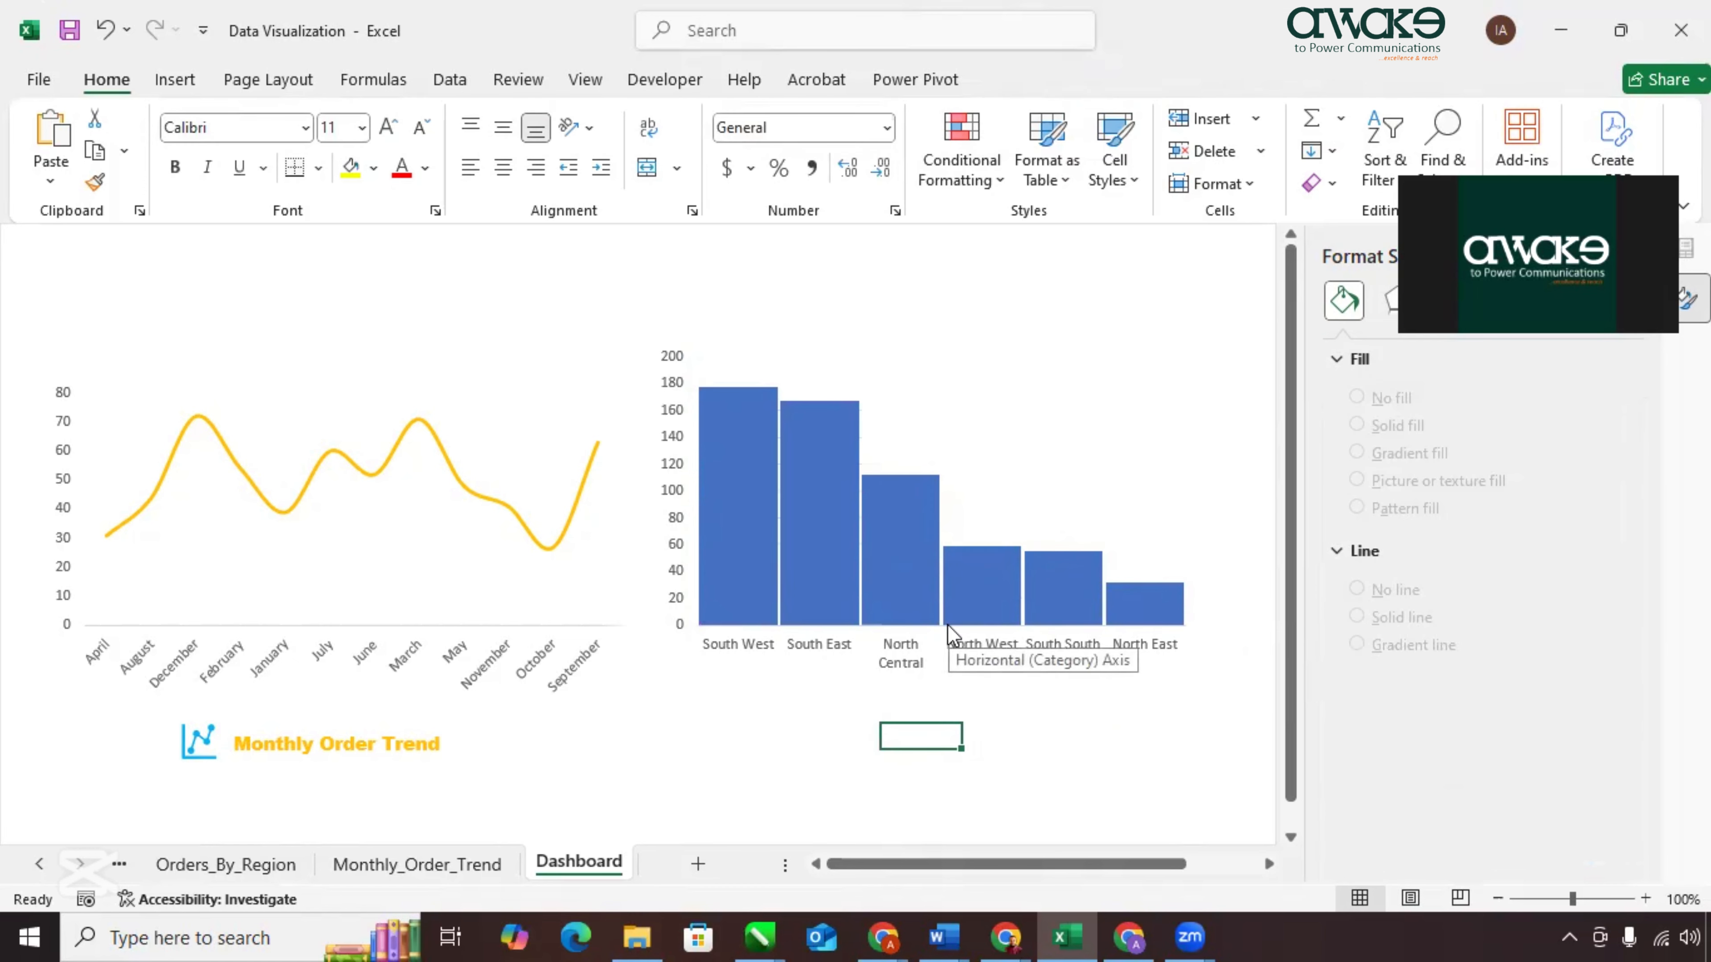
click(903, 568)
click(756, 551)
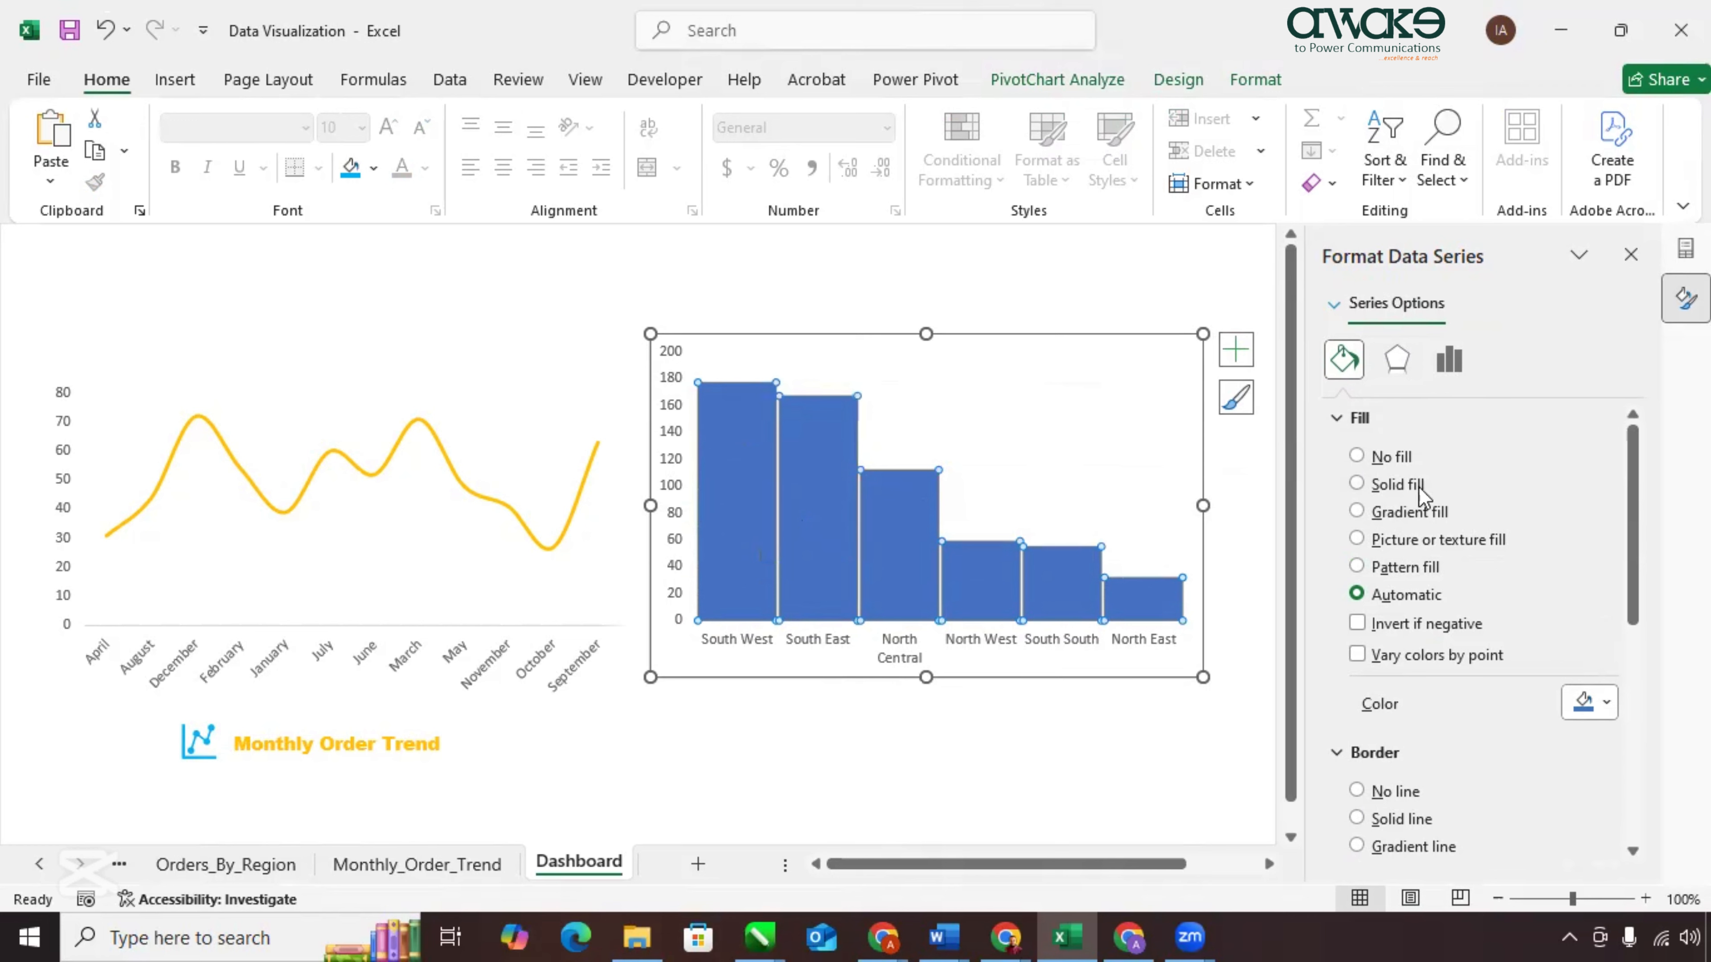
click(1607, 705)
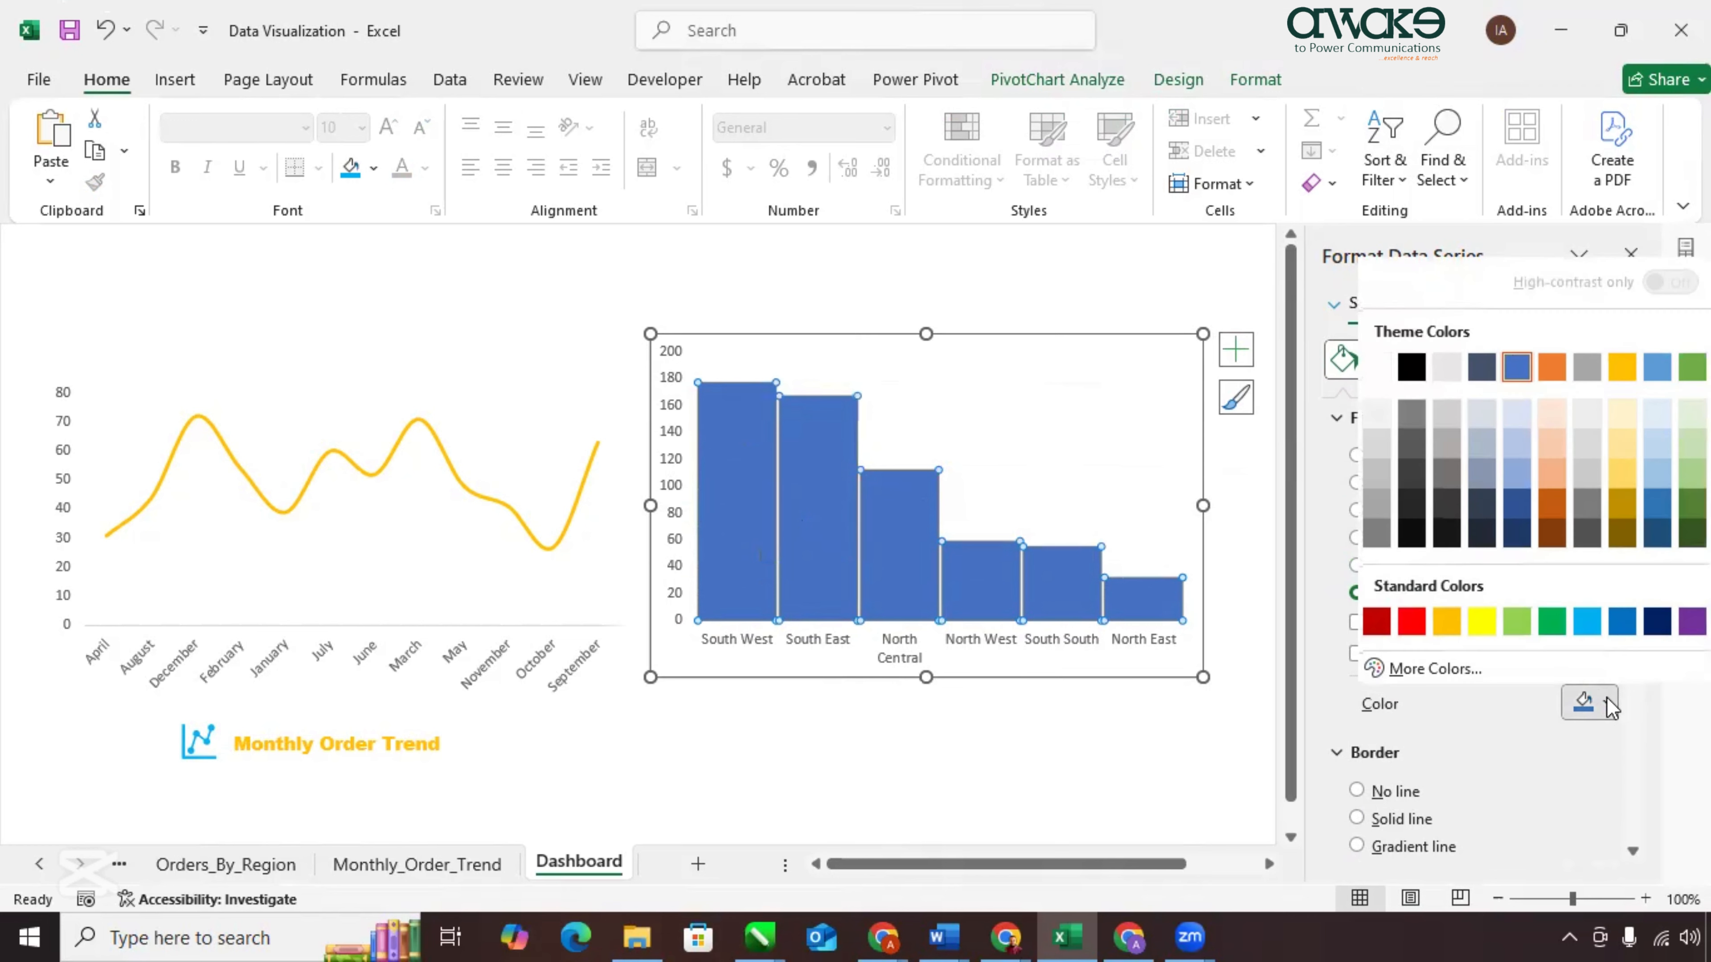
click(1598, 620)
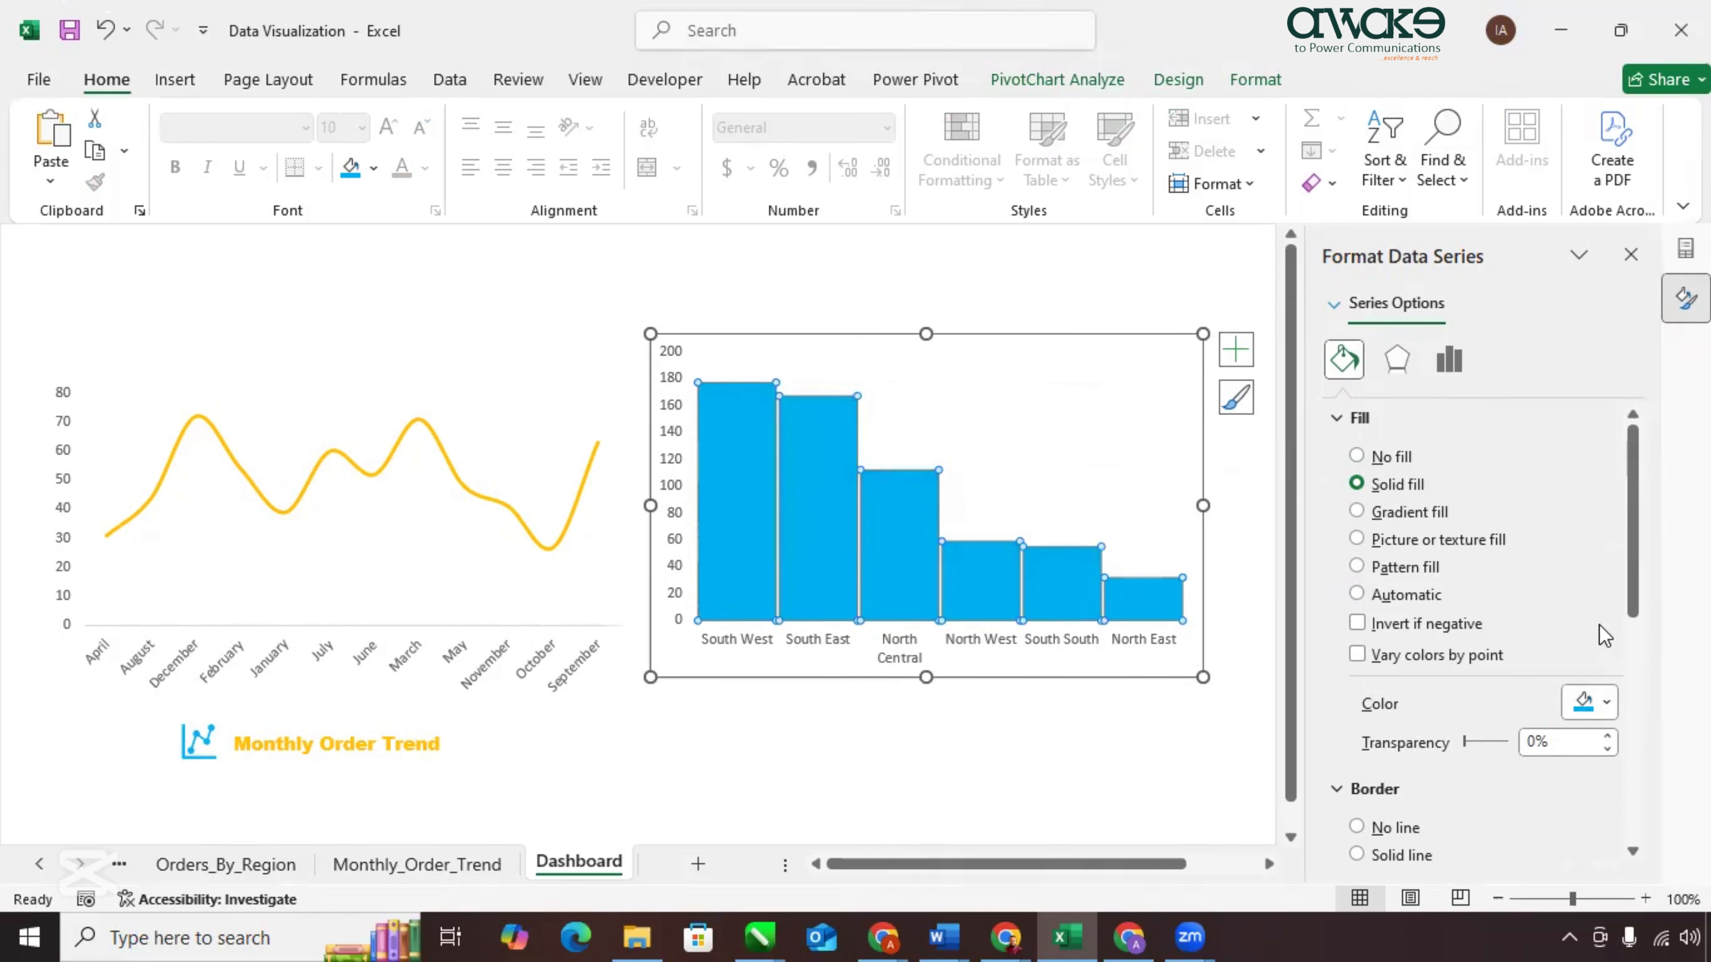
Recolour the monthly trend line and its "Monthly Order Trend" title text to the standard light blue.
mouse_move(1093, 591)
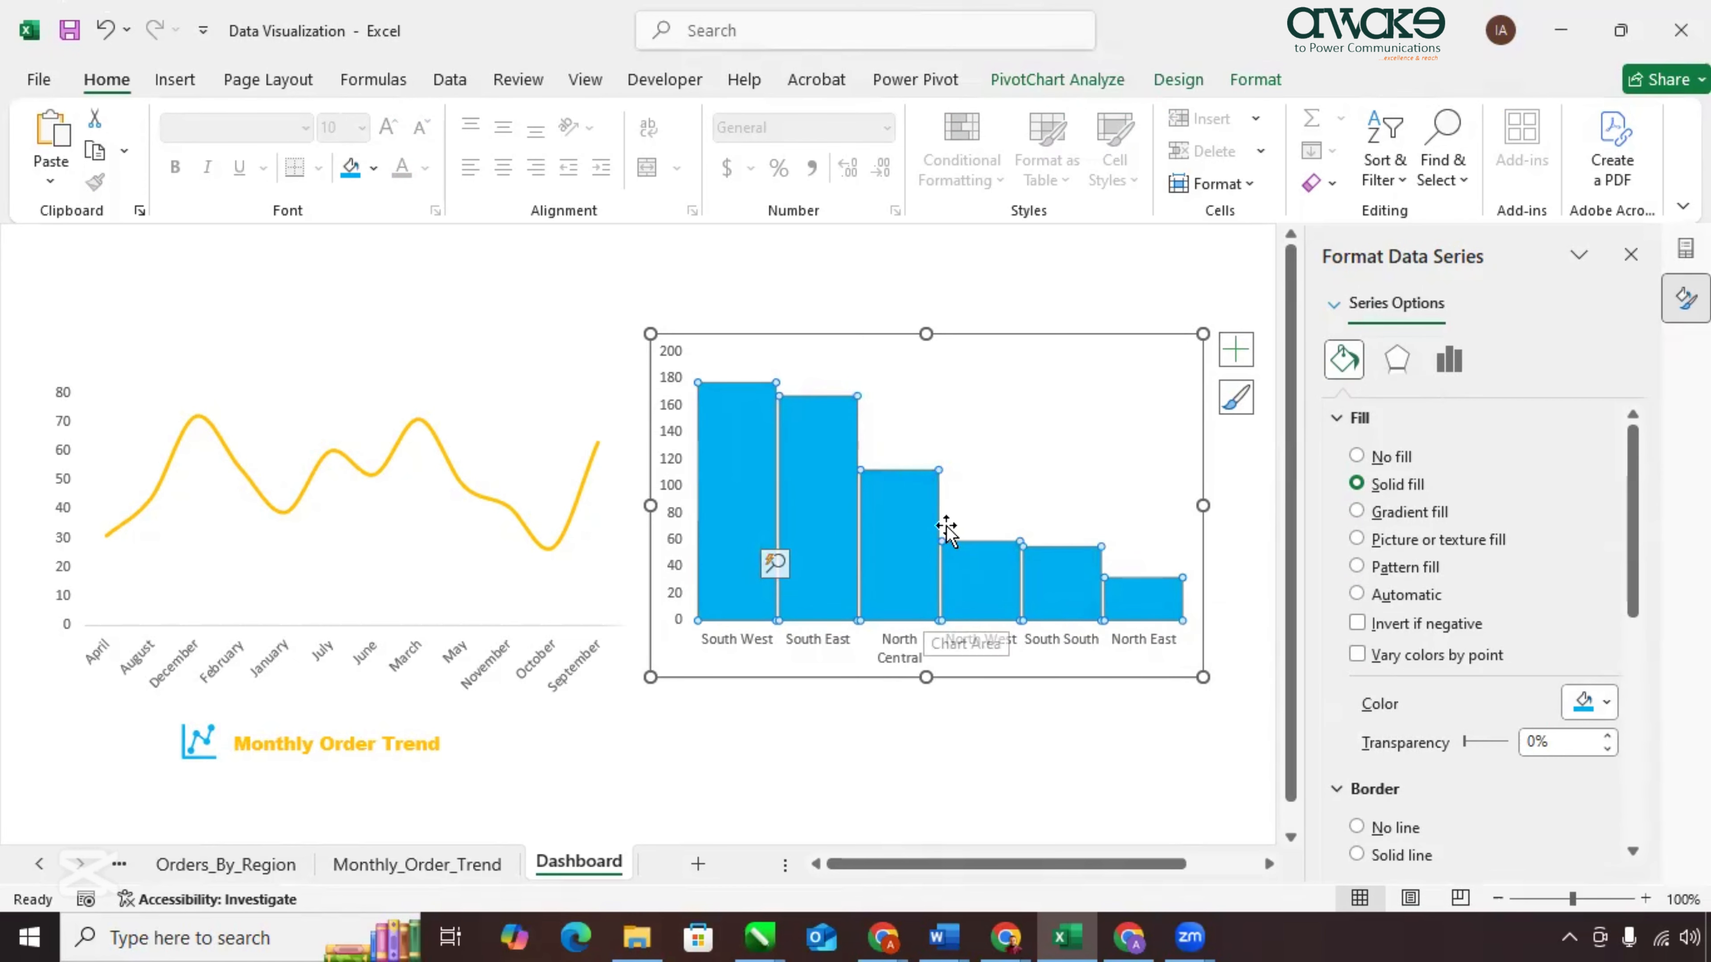
click(564, 536)
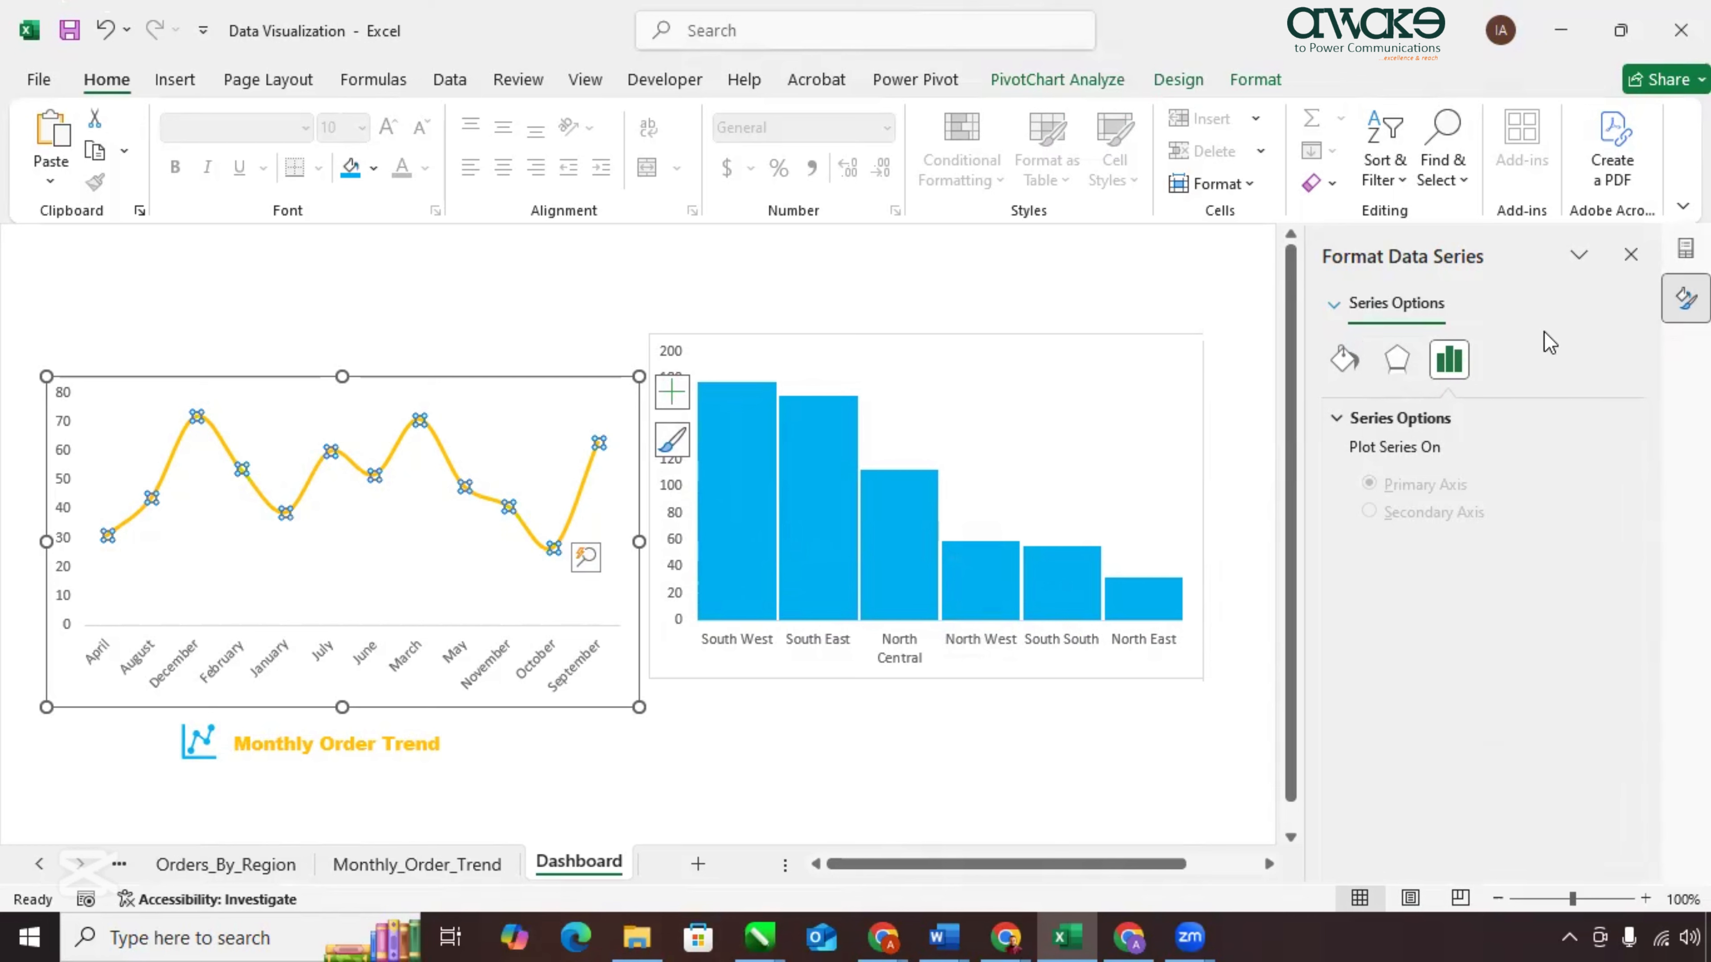
click(1344, 360)
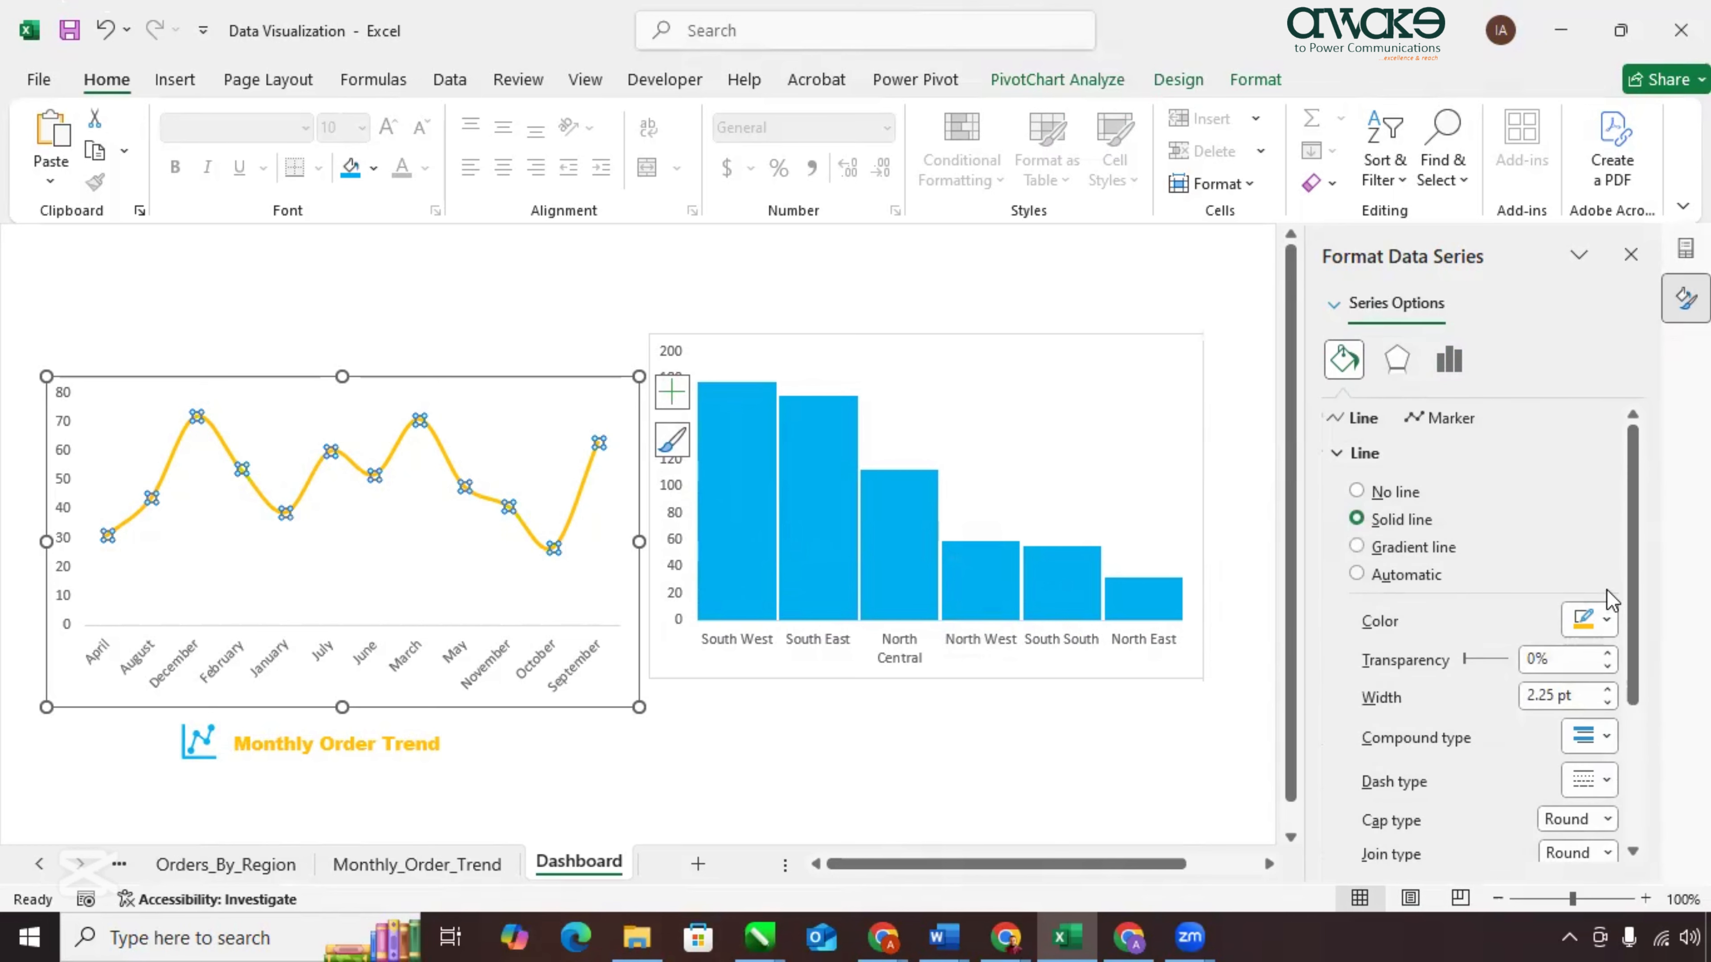
click(1608, 619)
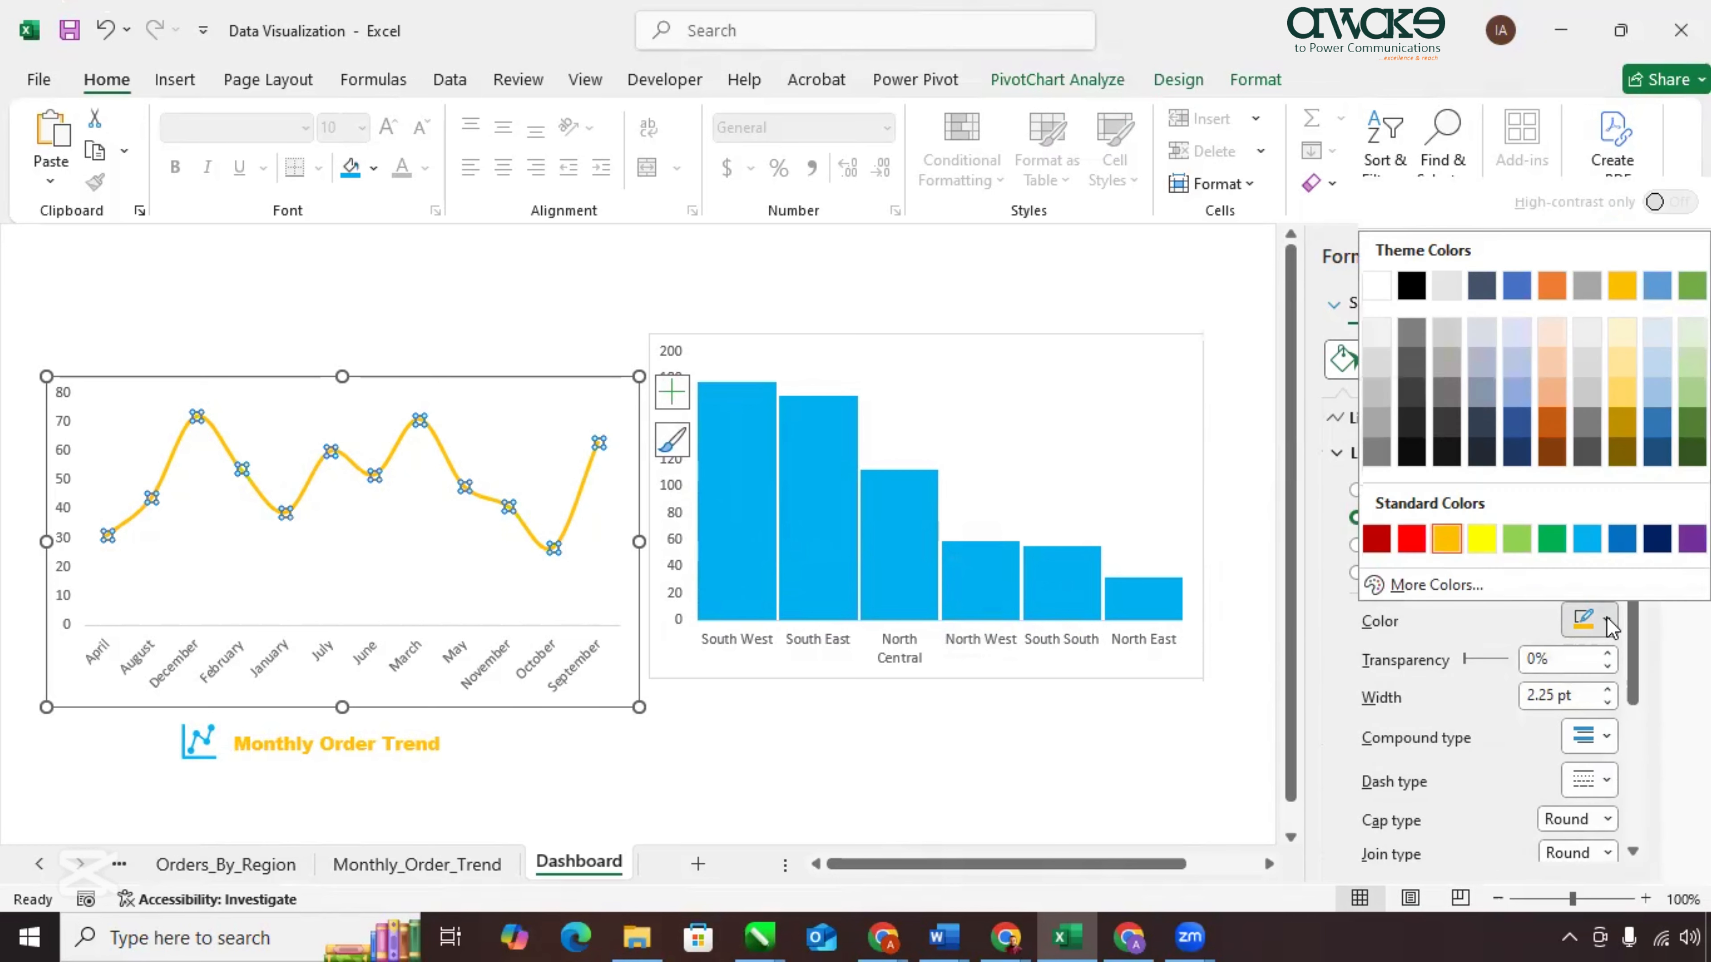
click(1589, 538)
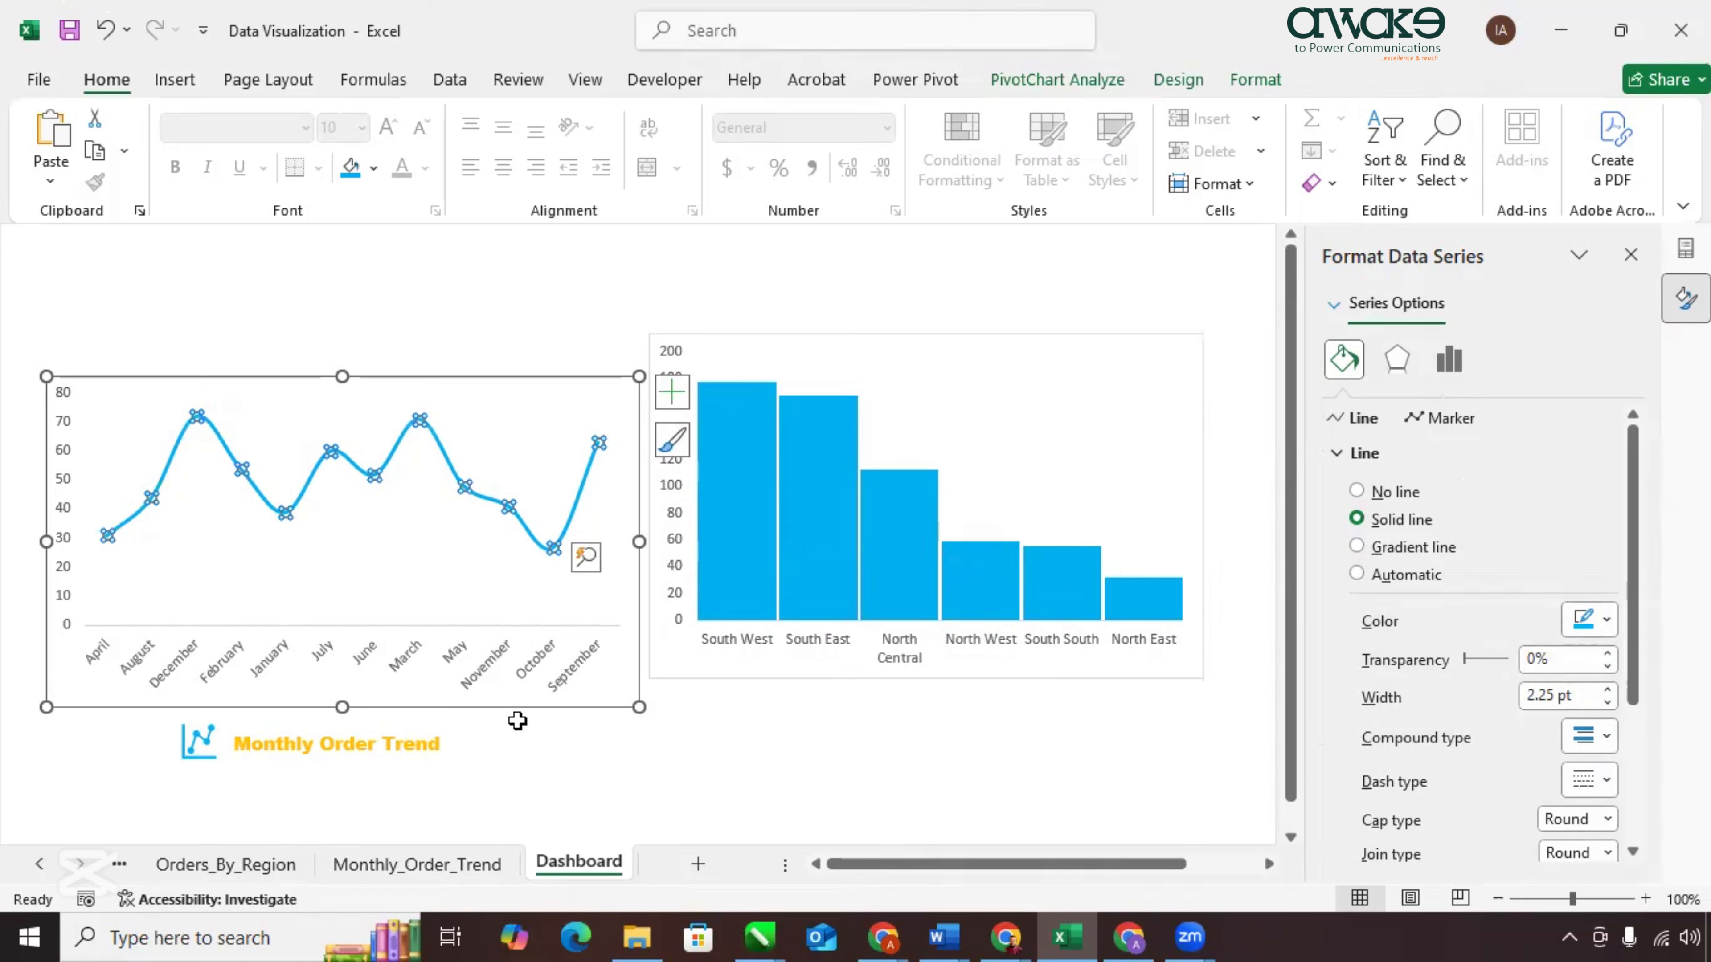
click(407, 777)
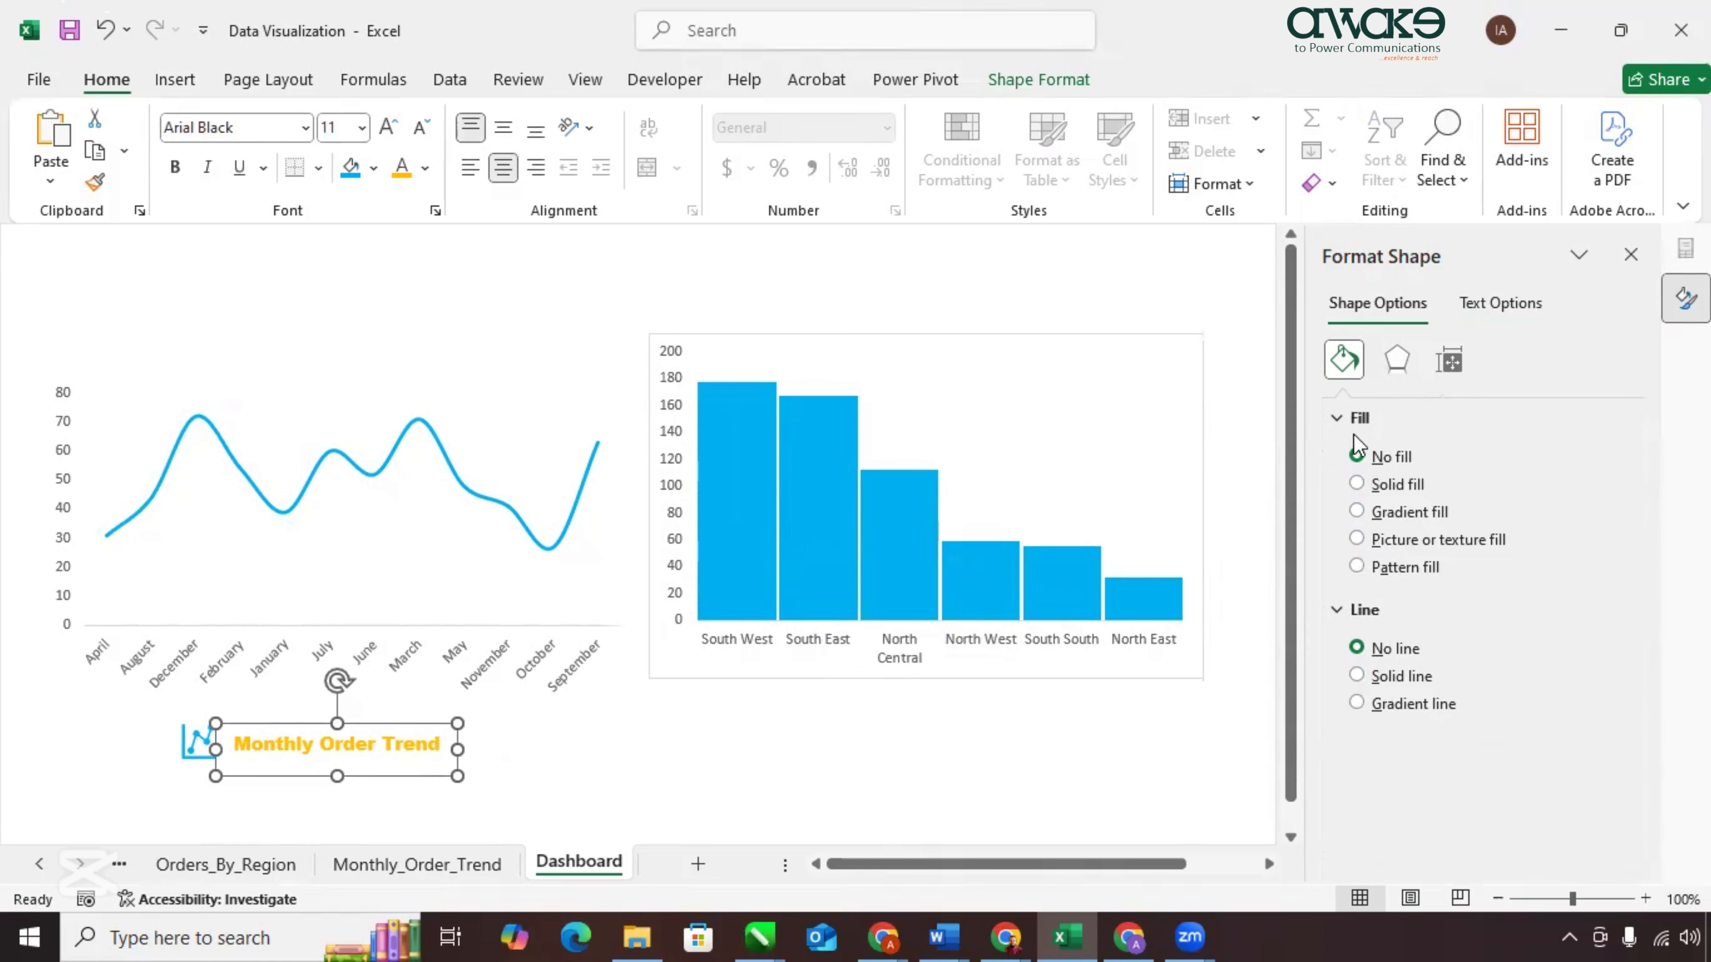
key(Escape)
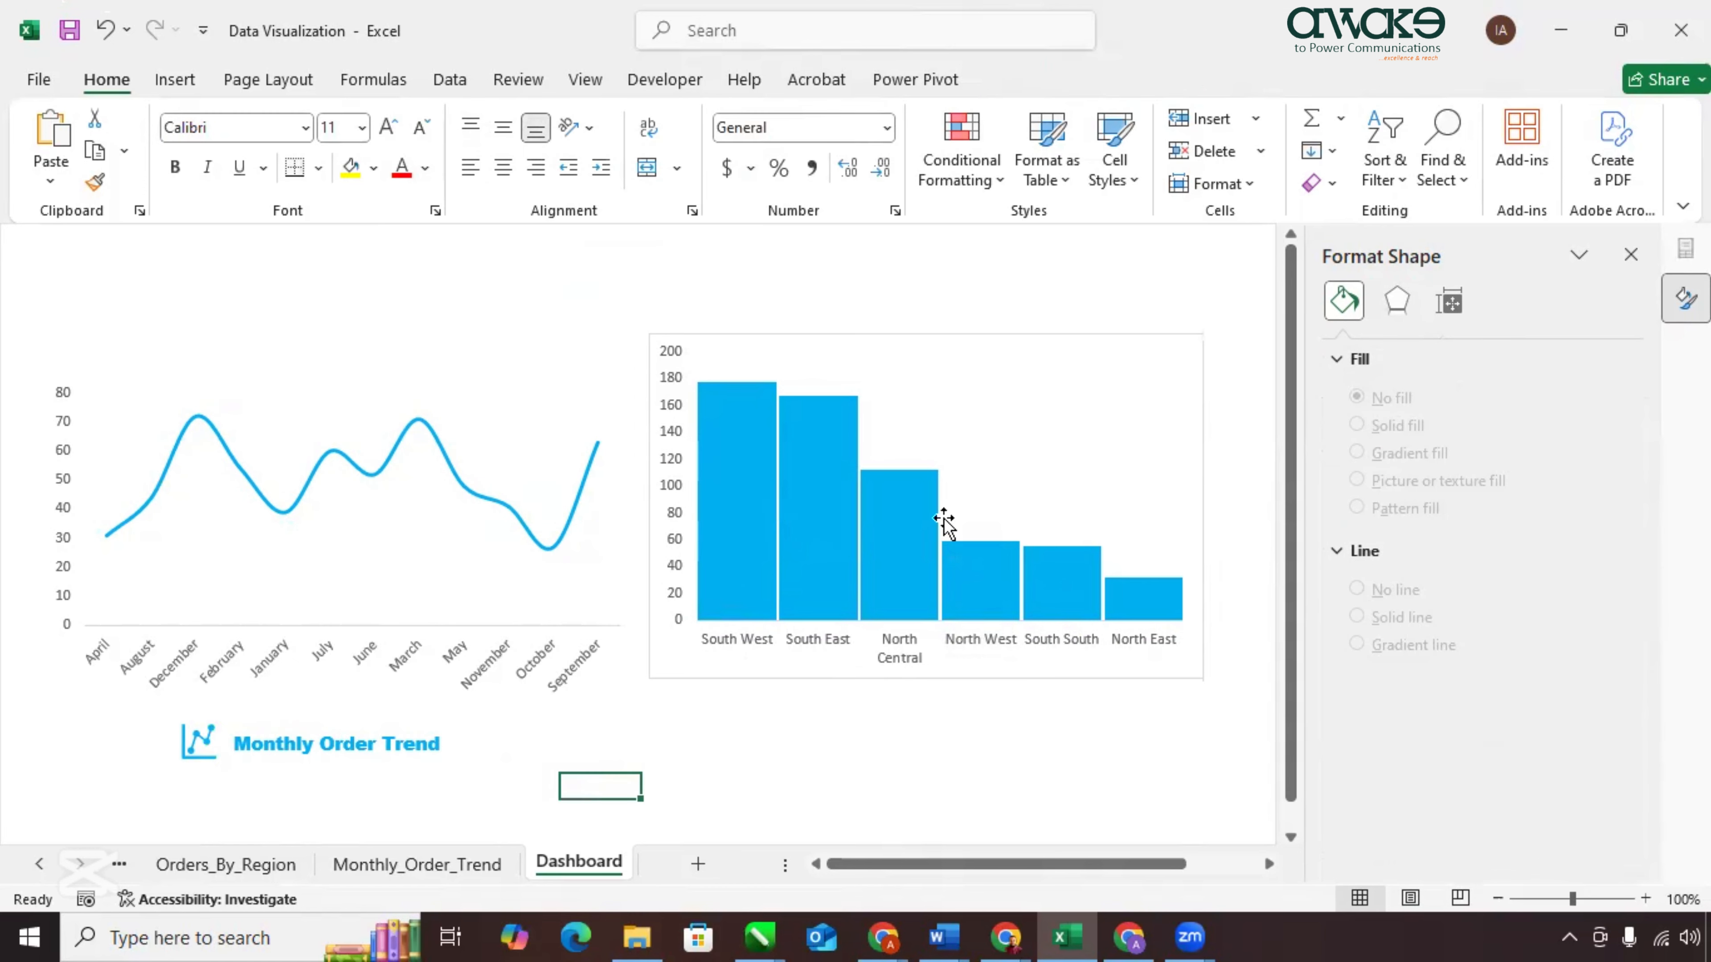
Clear the fill and the border line of the column chart's area.
click(726, 675)
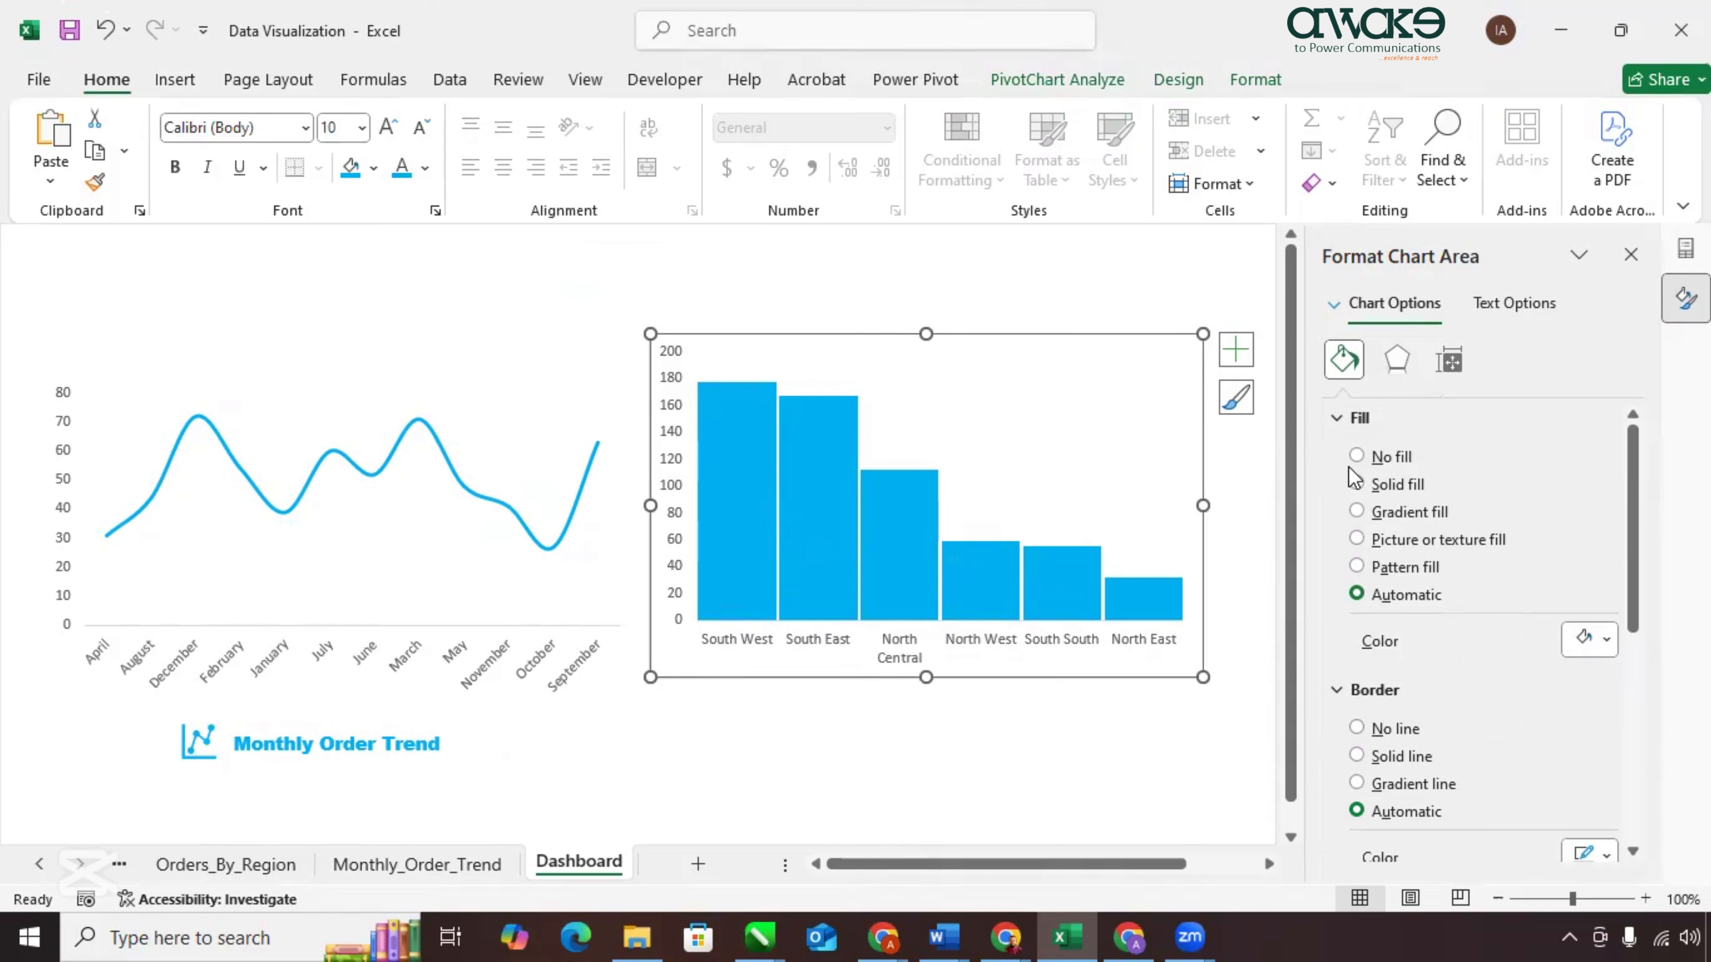
click(869, 726)
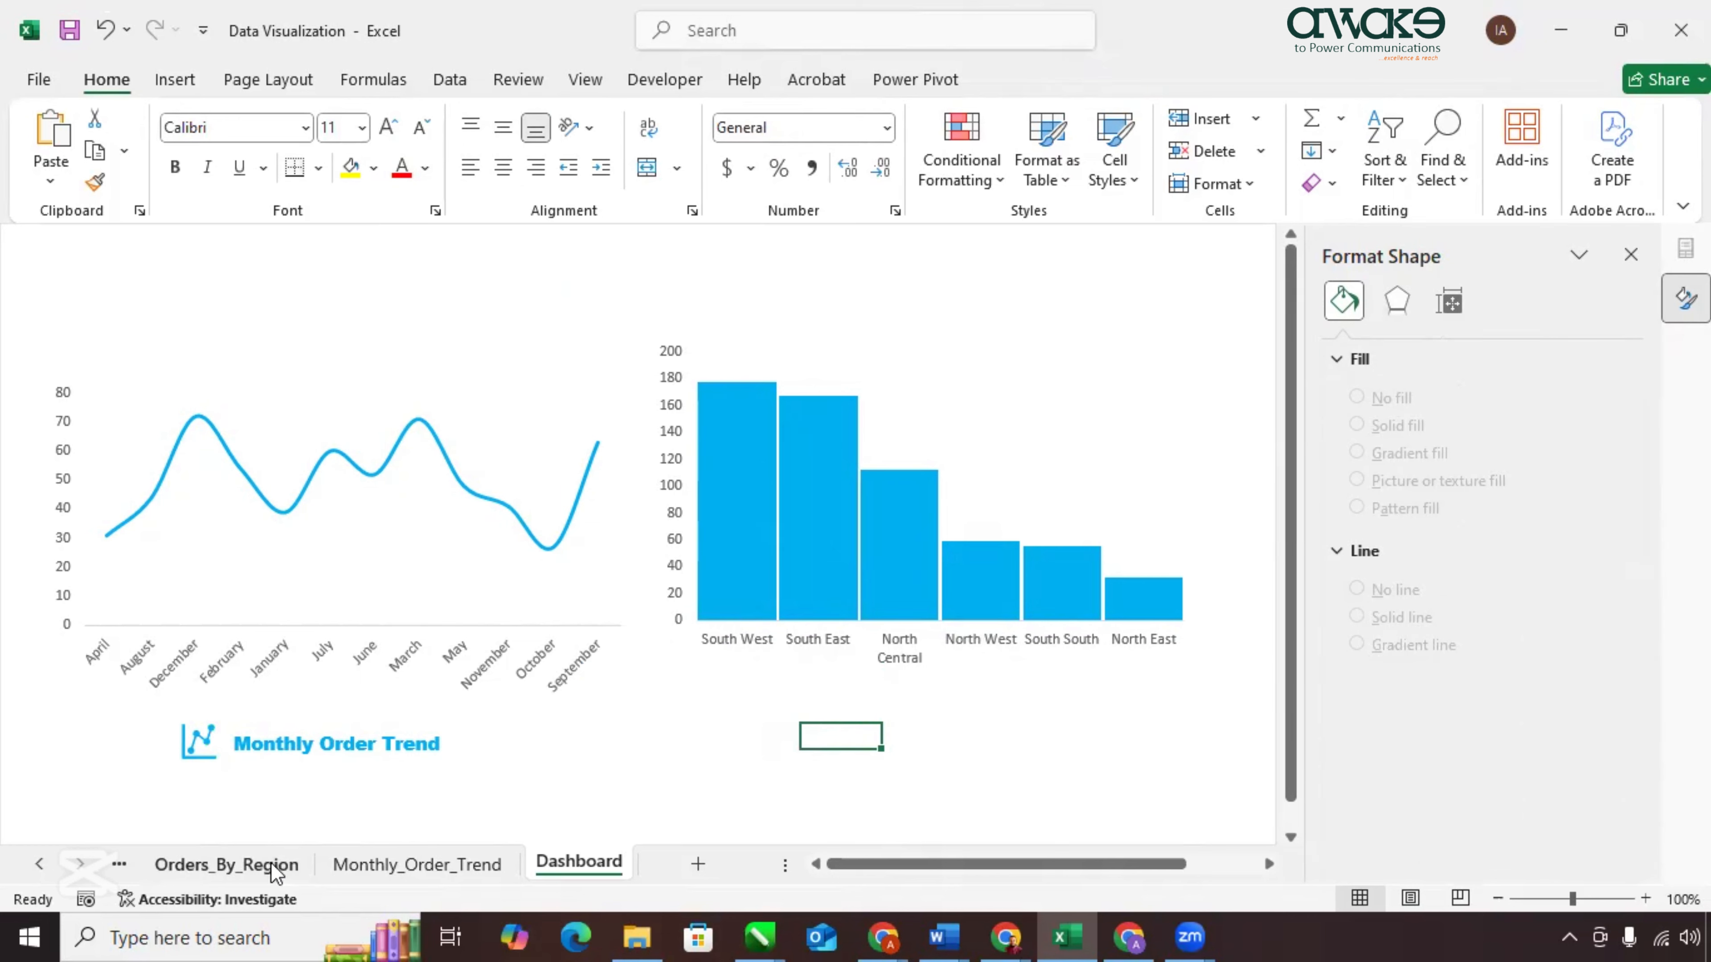
Duplicate the "Monthly Order Trend" title, place the copy below the column chart and change its text to "Order By Region".
click(395, 778)
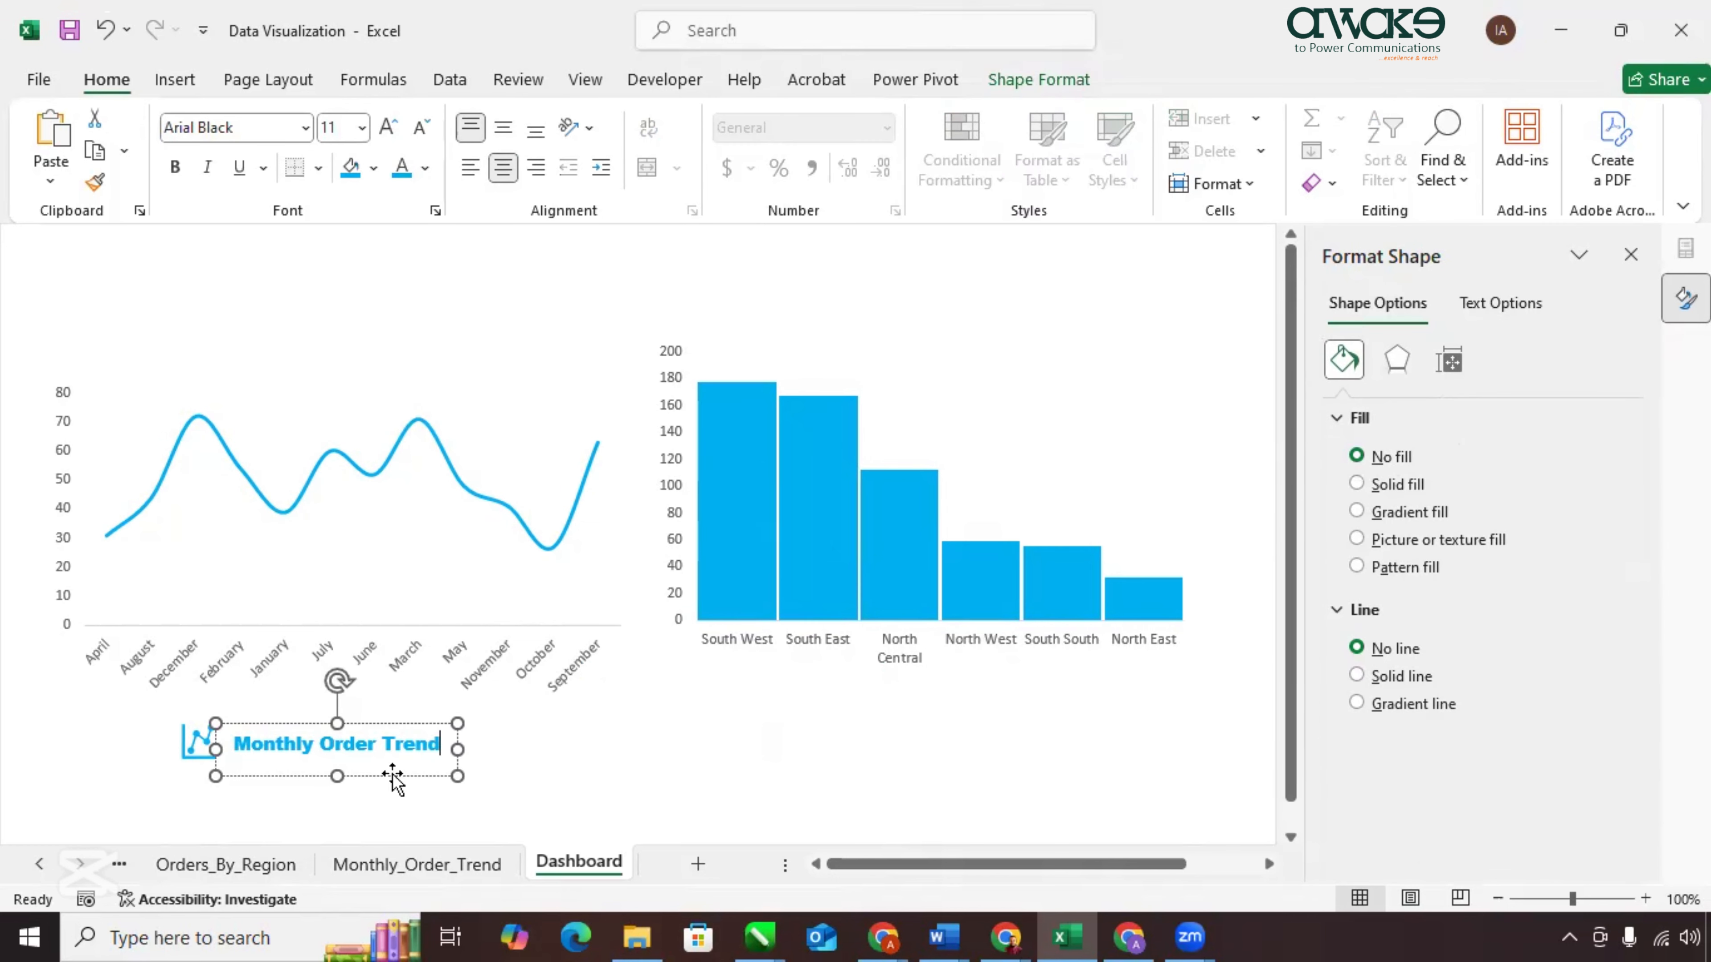
click(431, 777)
key(ctrl+d)
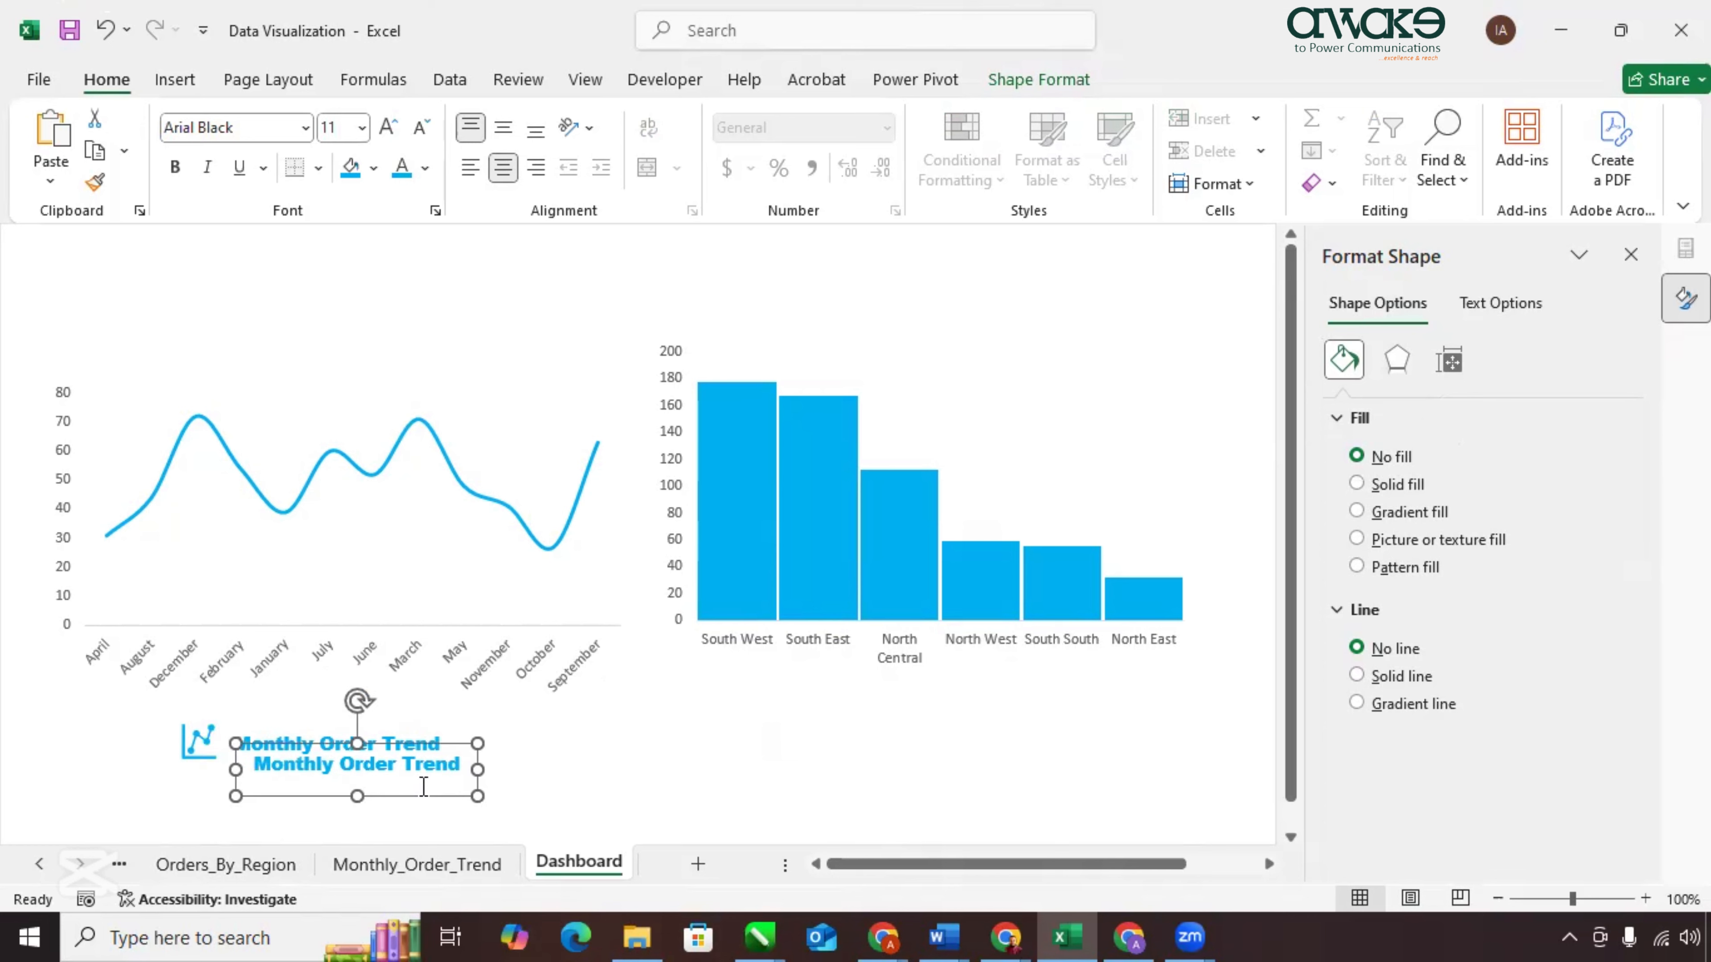
drag(423, 795, 1009, 762)
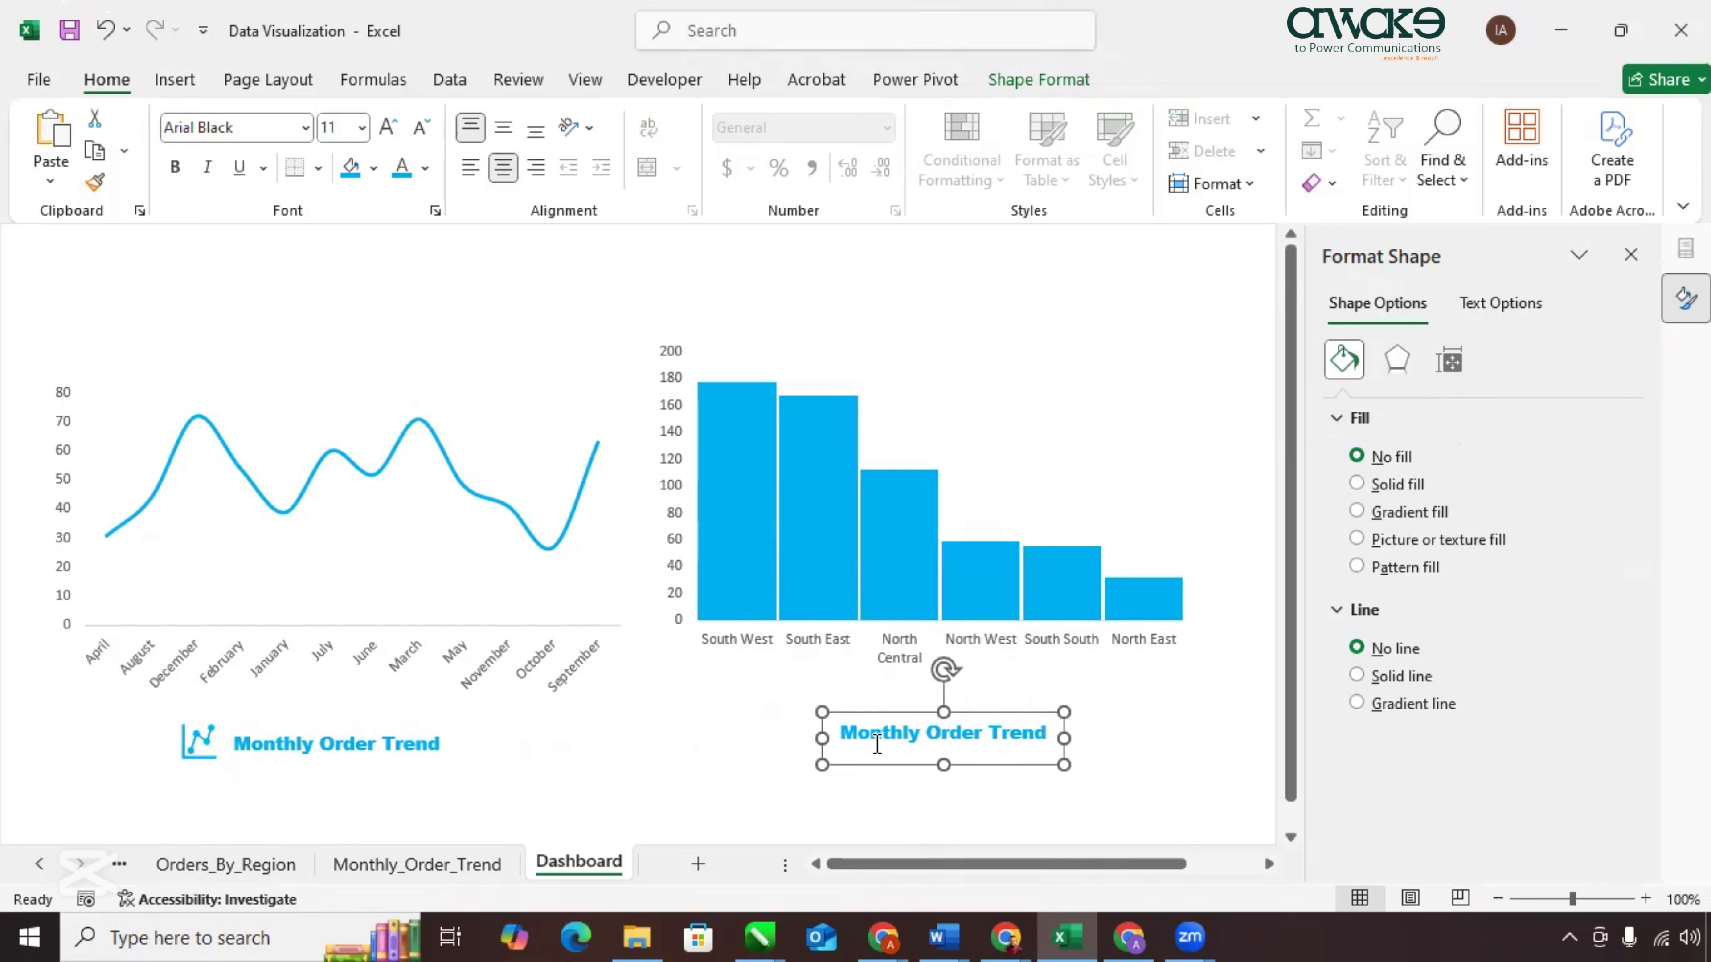
click(880, 745)
key(ctrl+a)
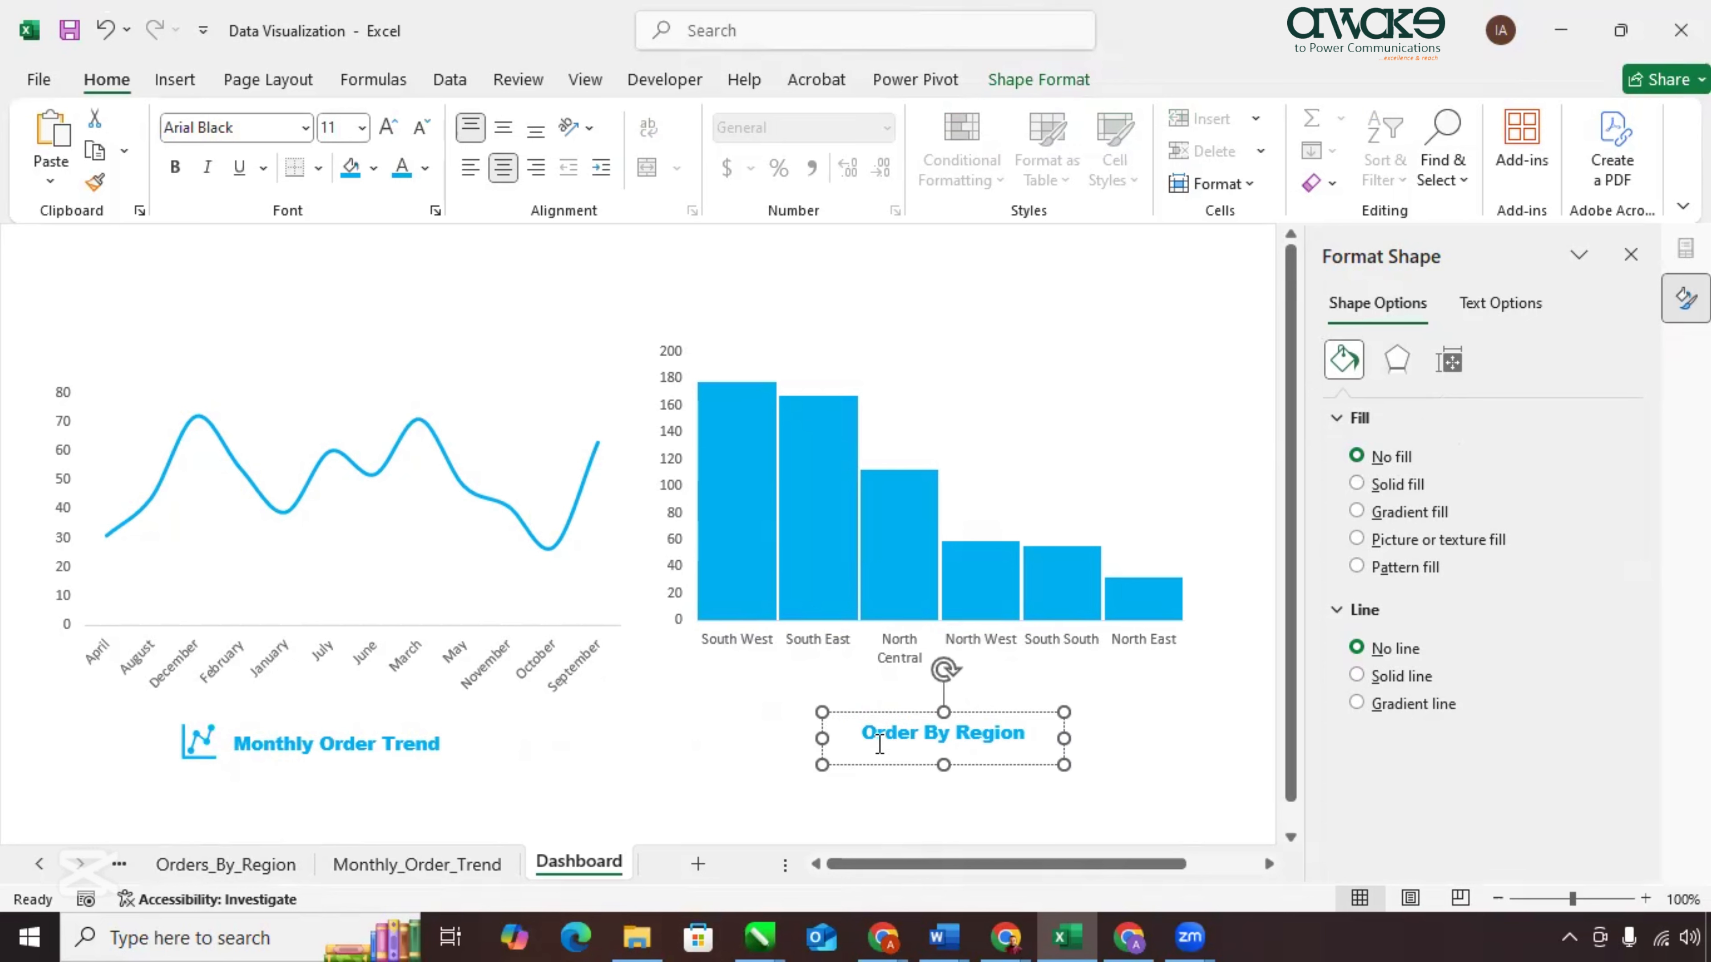
Insert the stock icon of rising bars with an upward arrow near the "Order By Region" title.
click(758, 738)
click(174, 79)
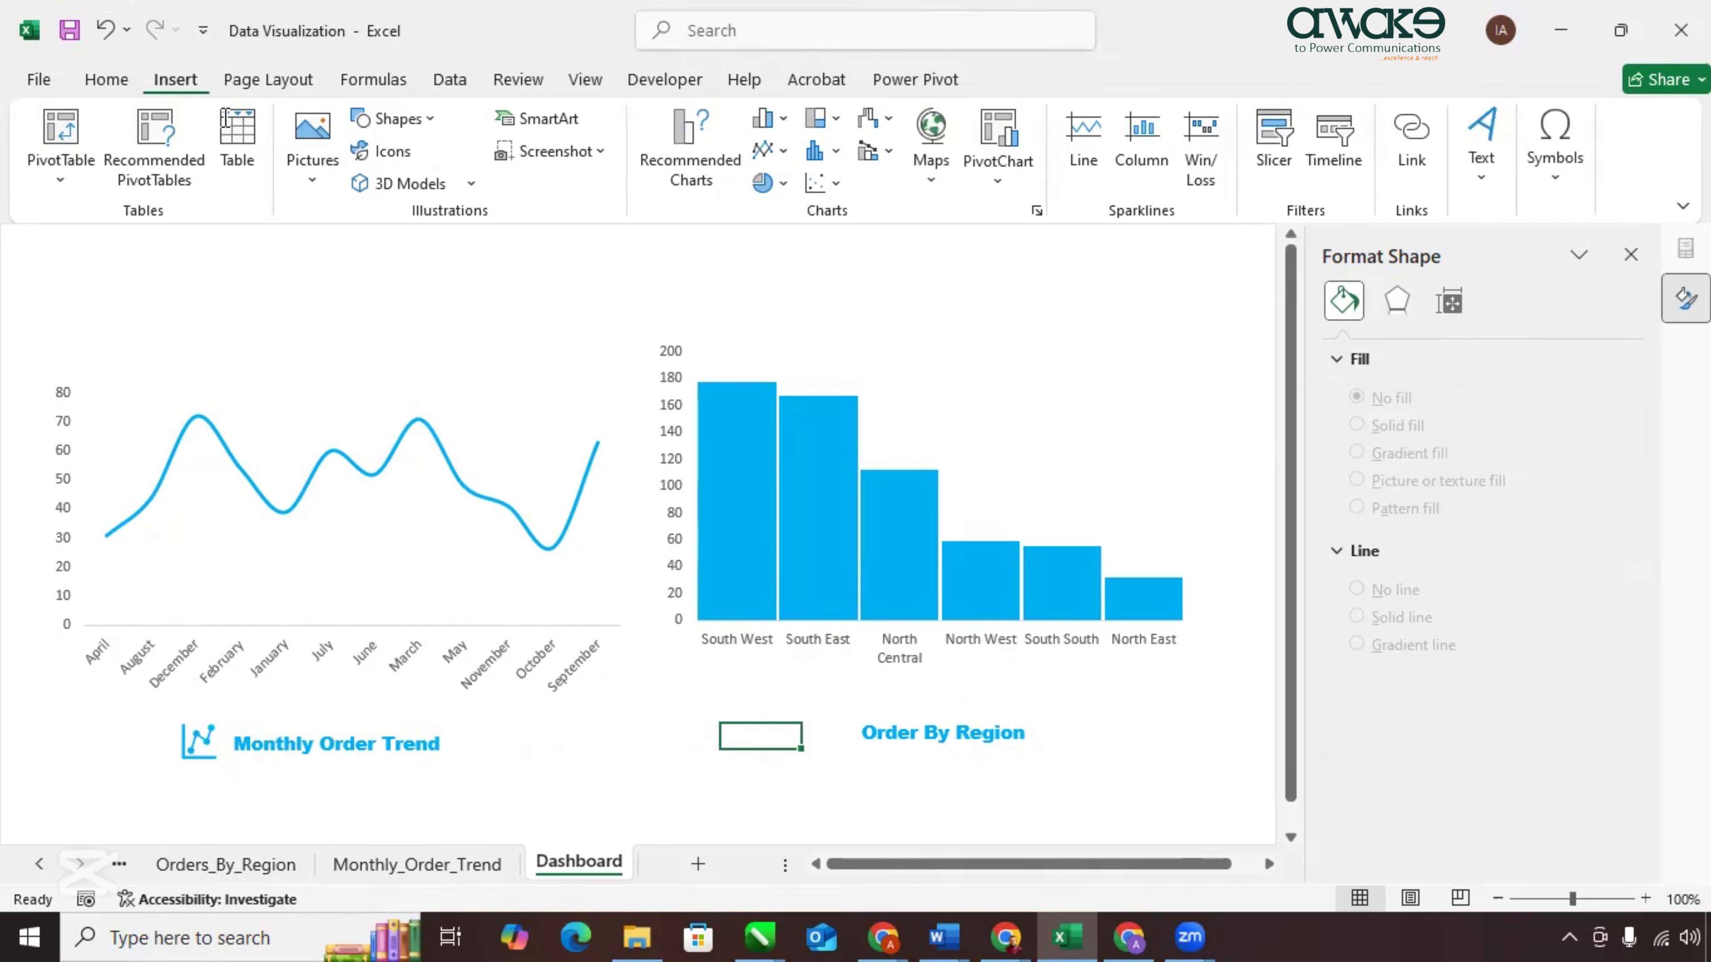
click(390, 153)
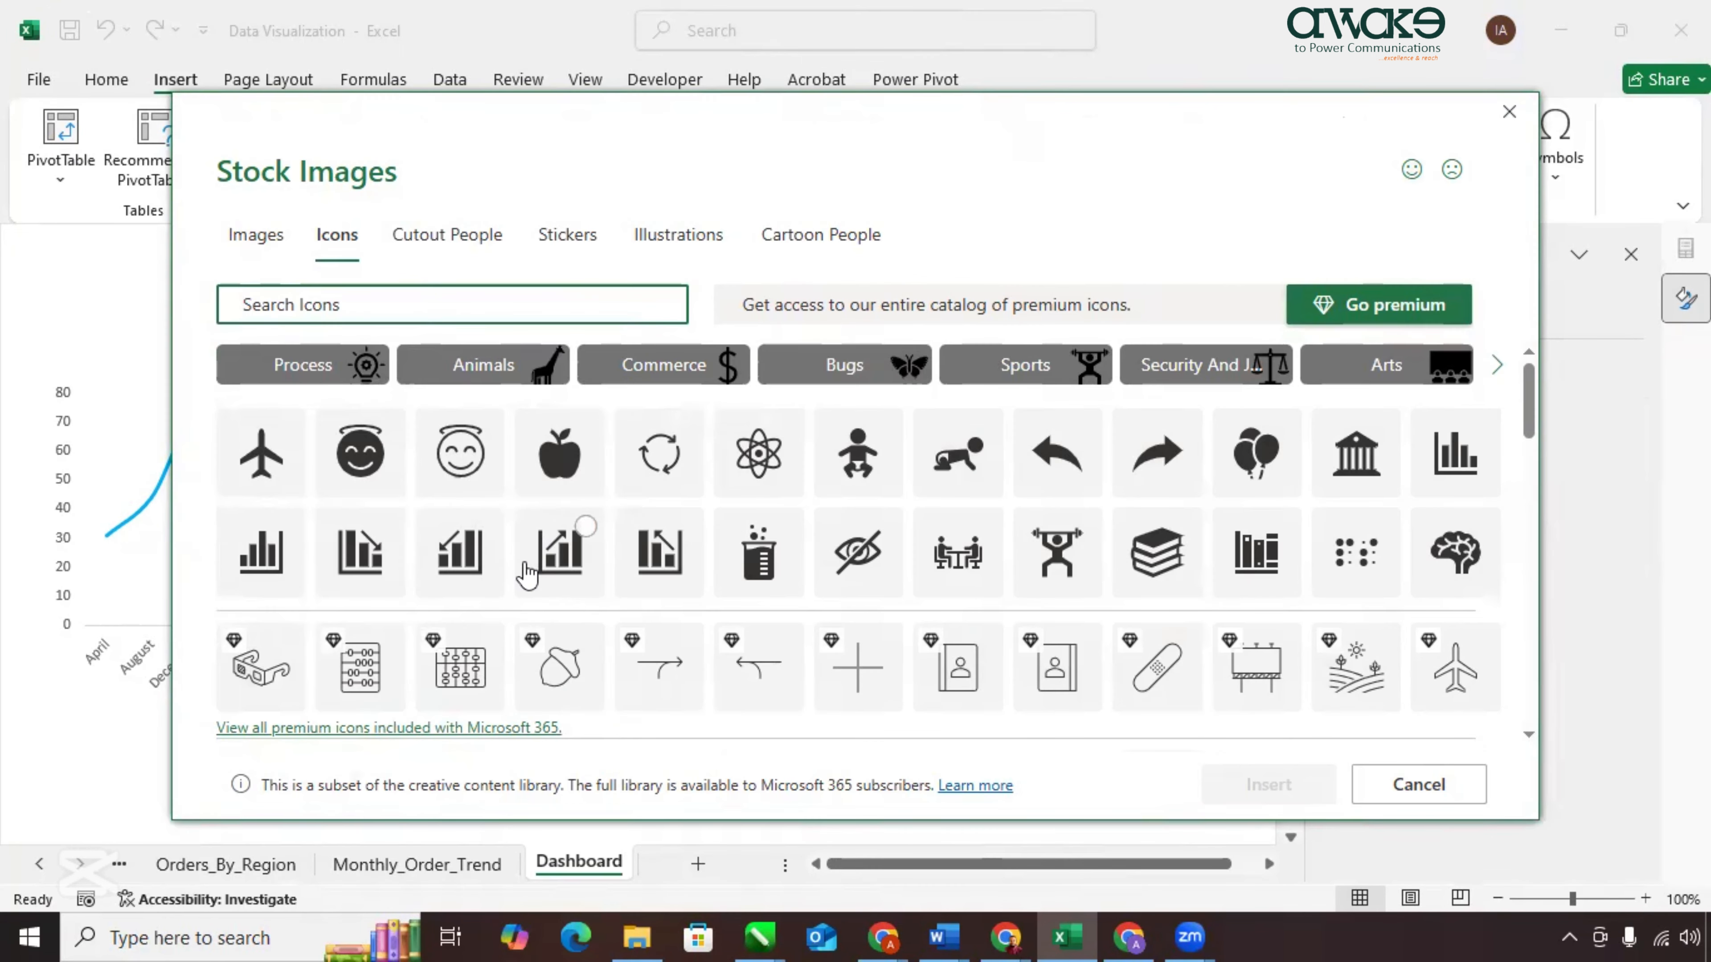
click(583, 539)
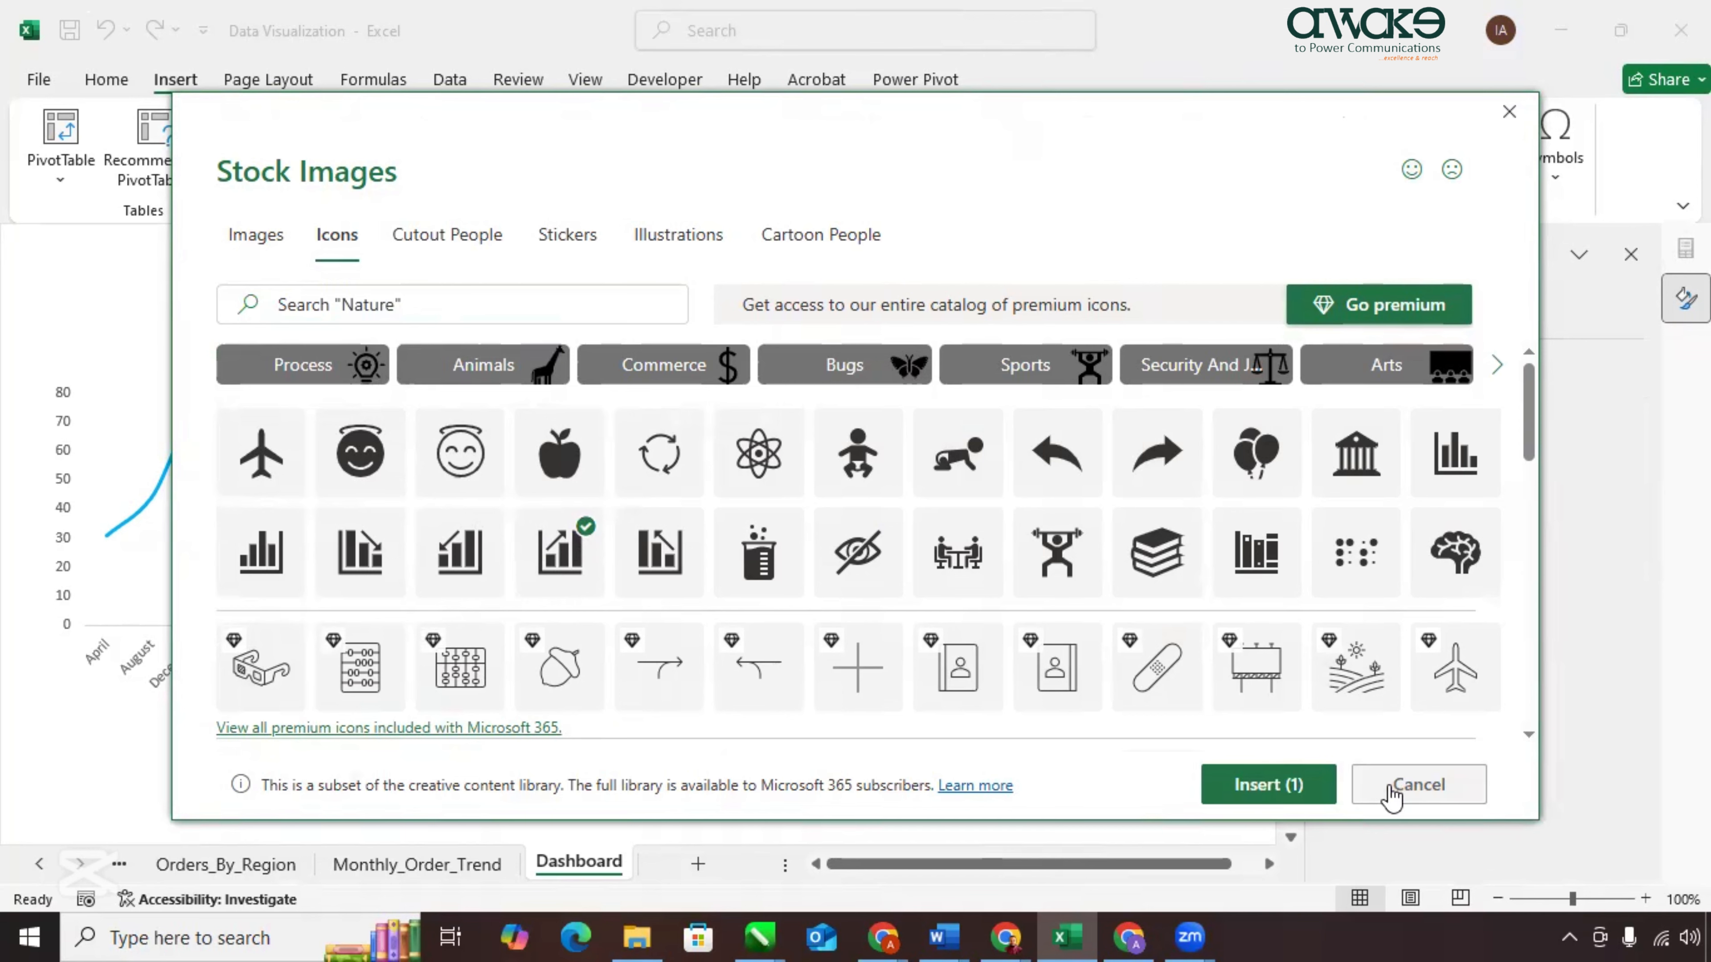
click(1299, 795)
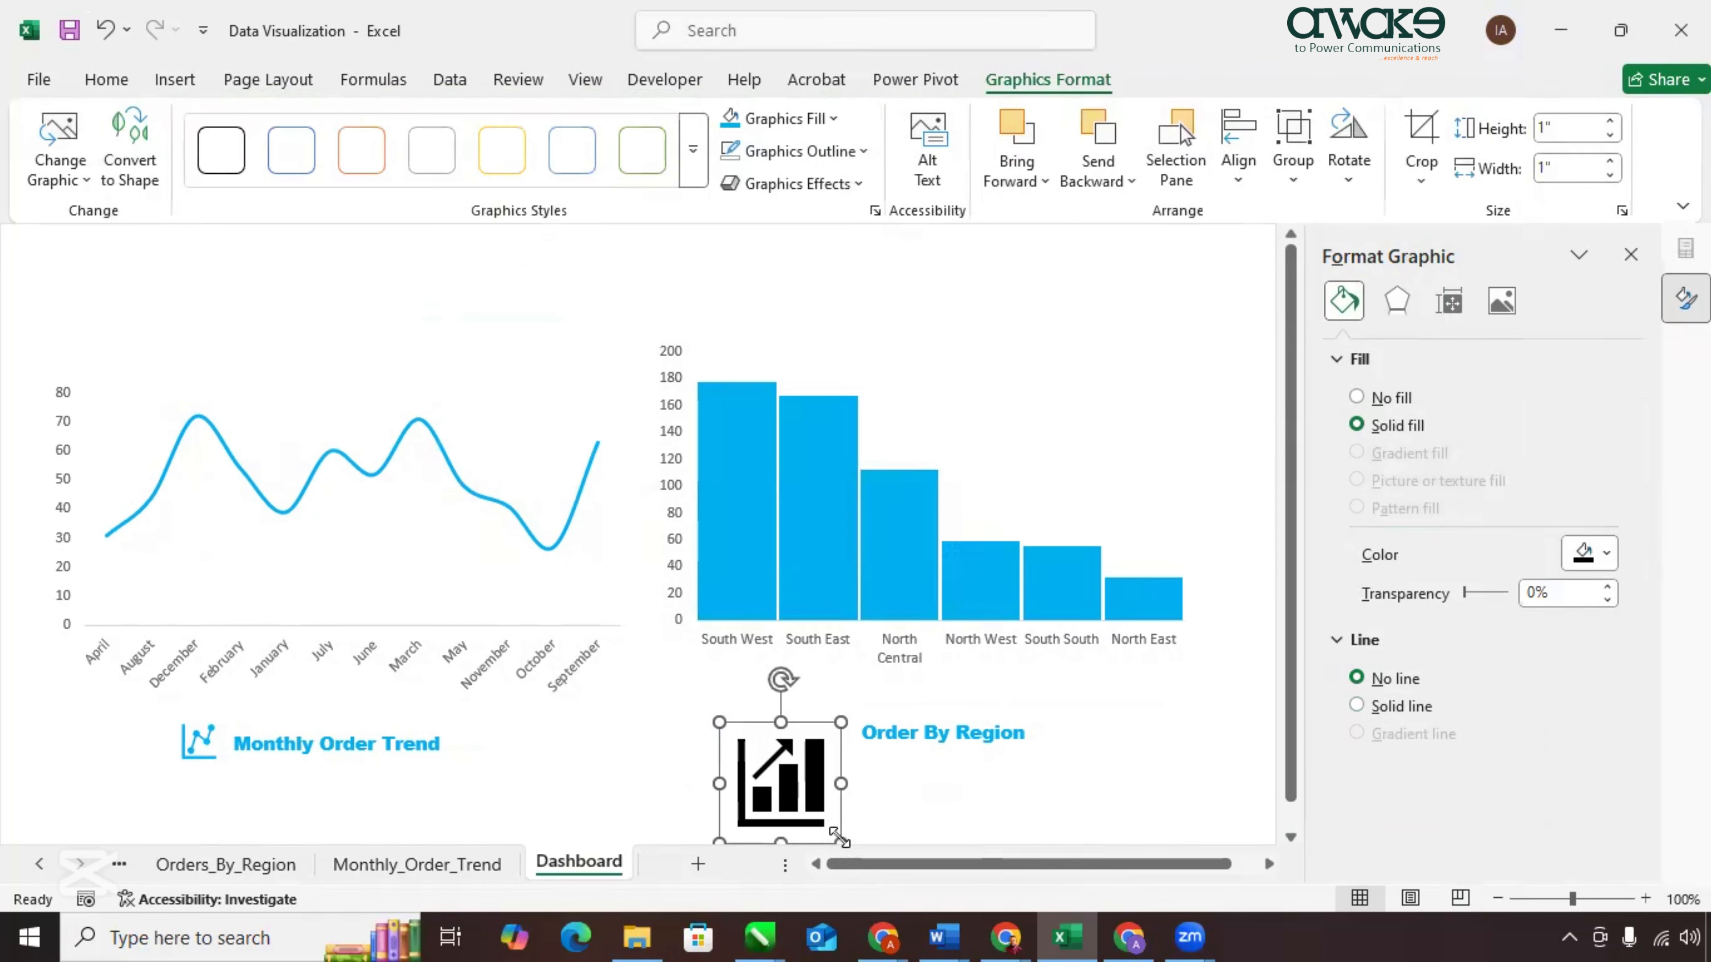
Shrink the bar chart icon to about 0.58 inches square and place it directly before the "Order By Region" title.
drag(838, 835, 795, 777)
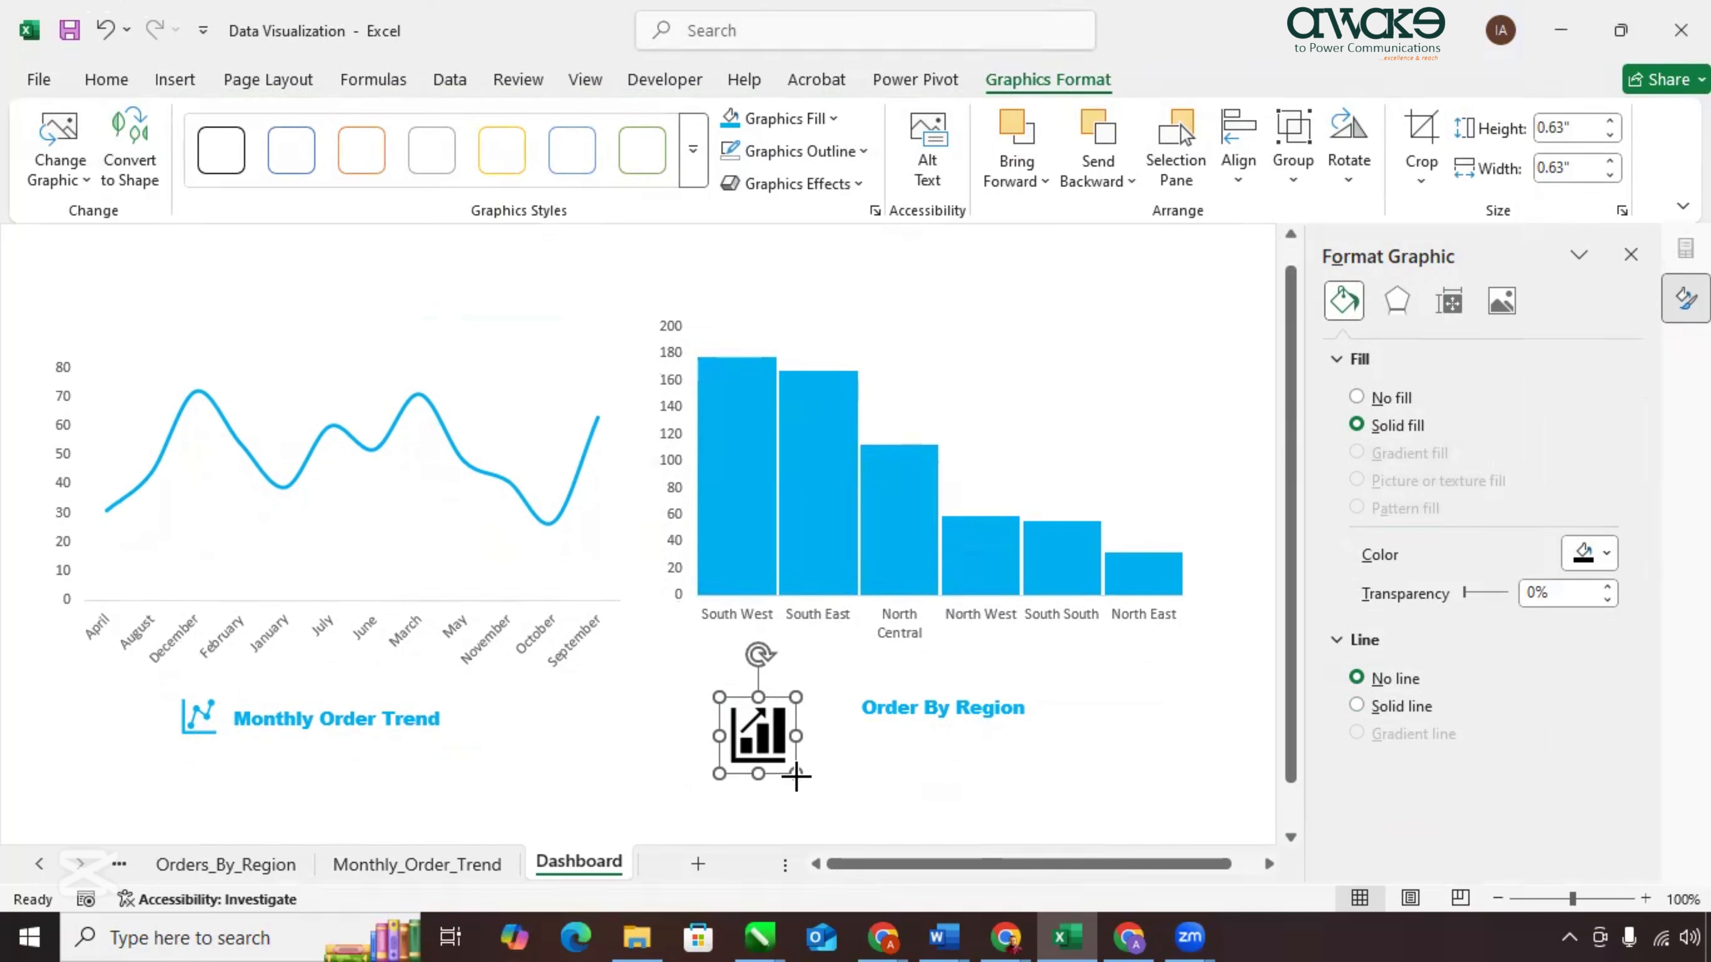
drag(797, 735, 763, 736)
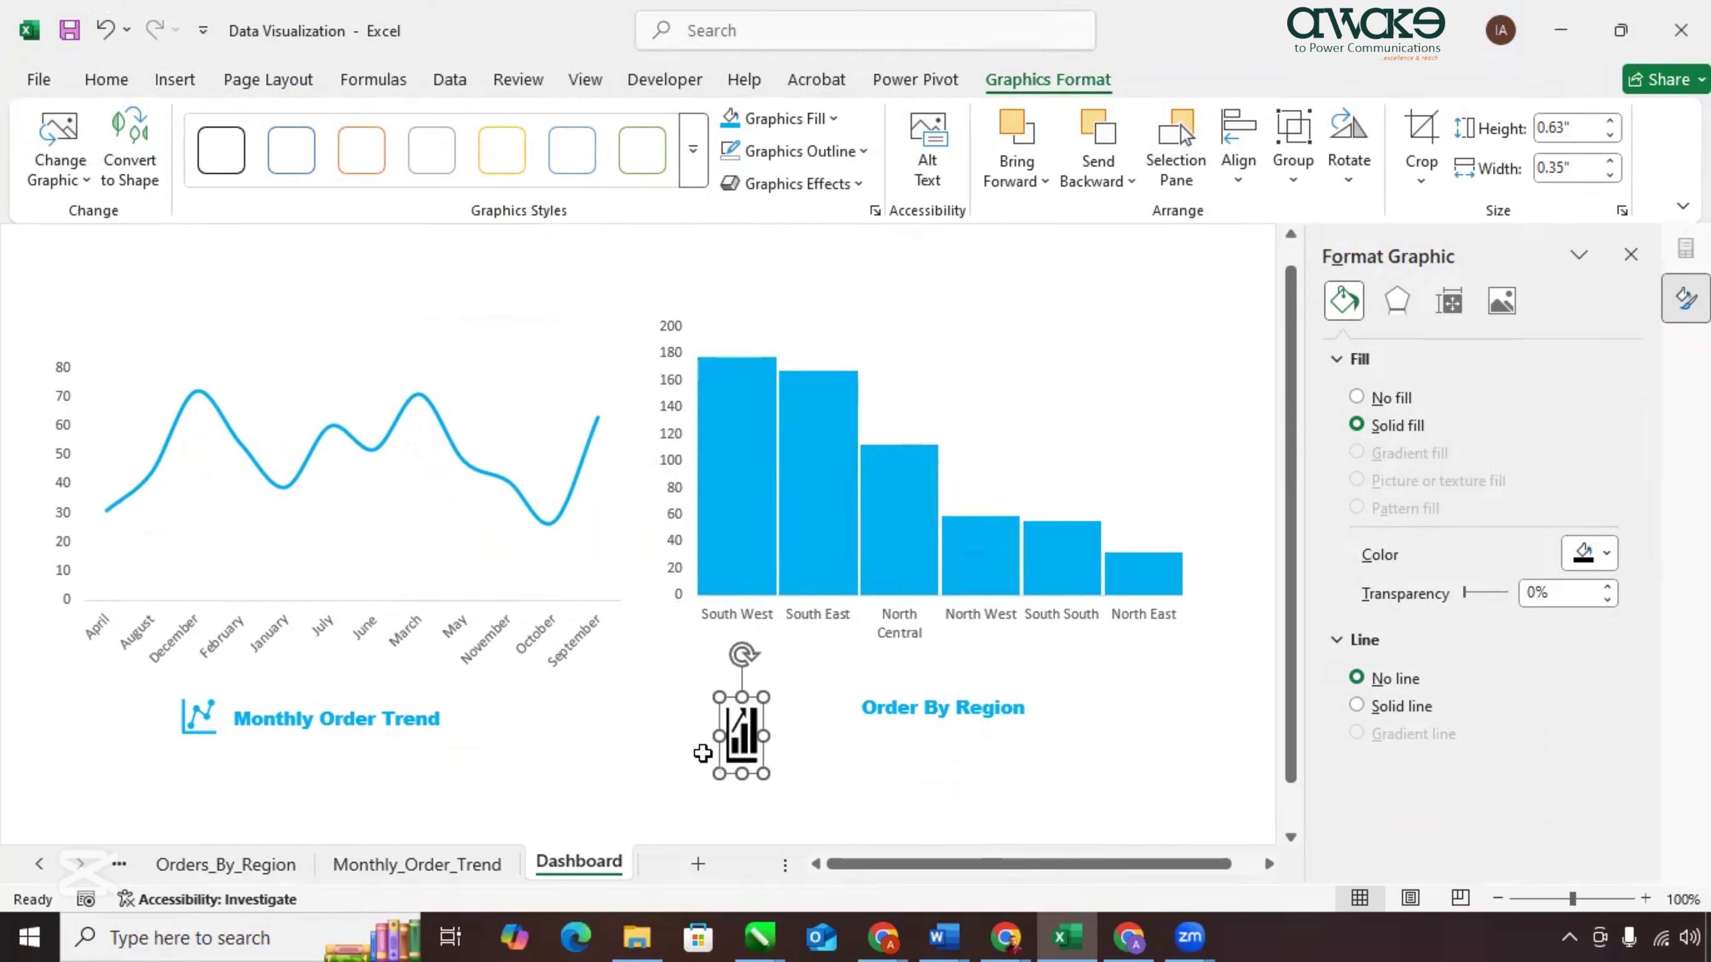
key(ctrl+z)
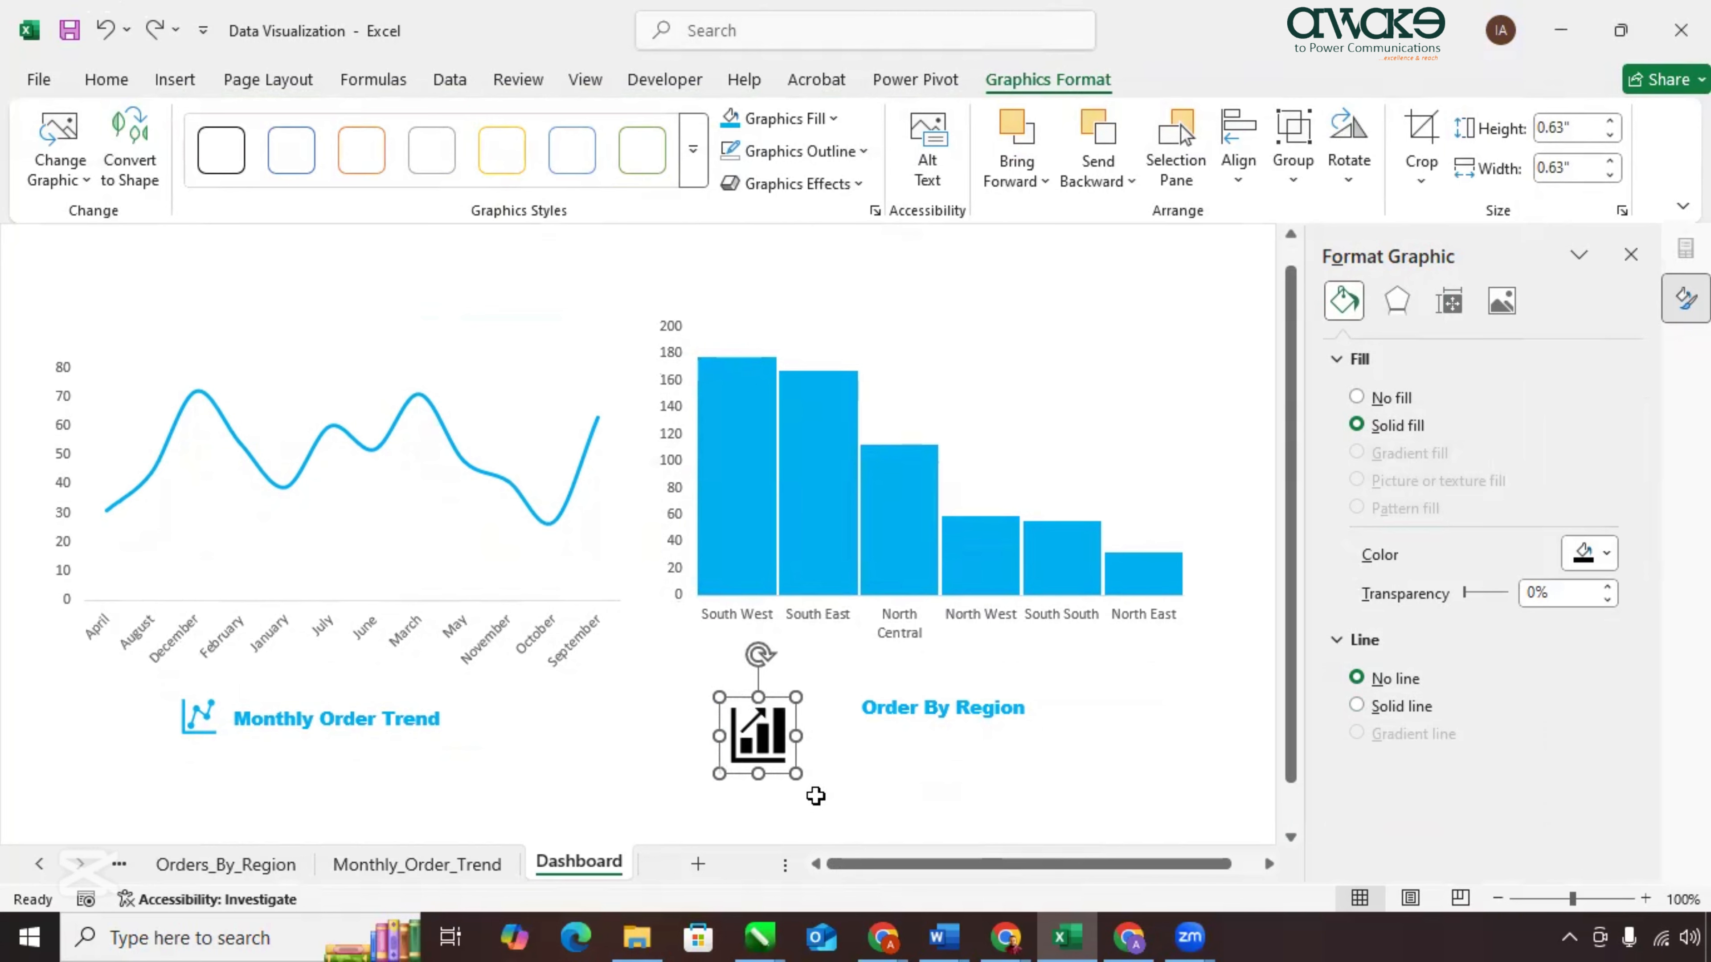
drag(797, 773, 794, 770)
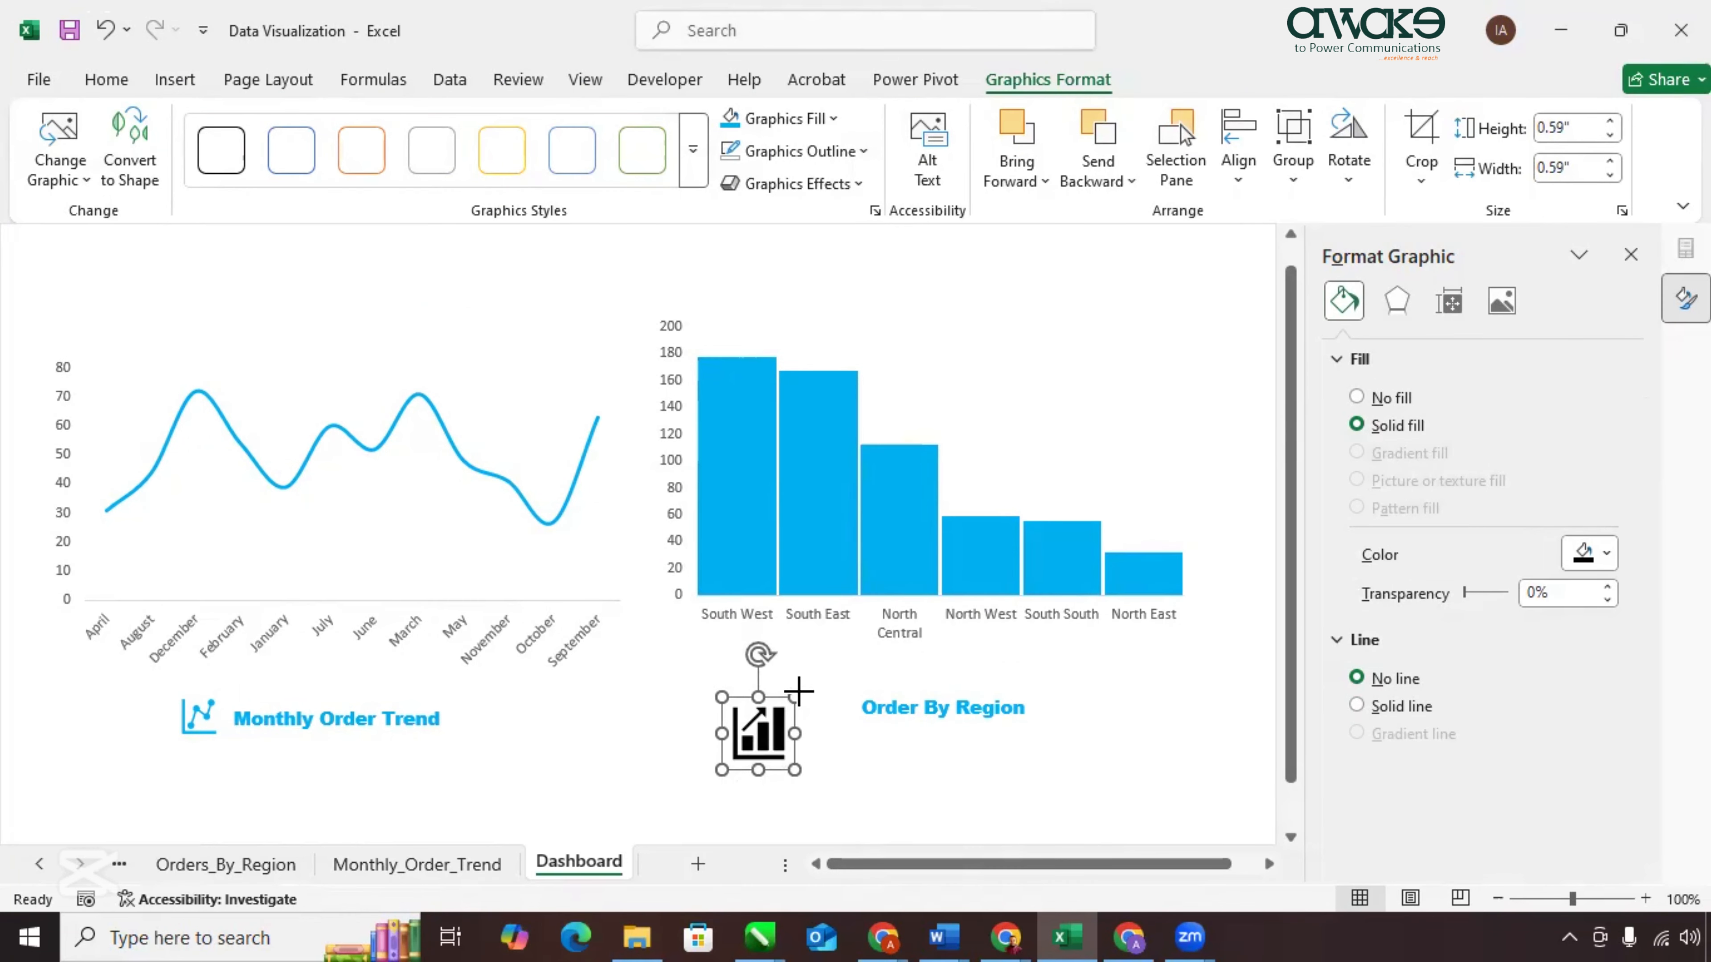
mouse_move(799, 691)
mouse_down()
mouse_move(832, 775)
mouse_move(863, 791)
mouse_move(795, 720)
mouse_move(820, 716)
mouse_up()
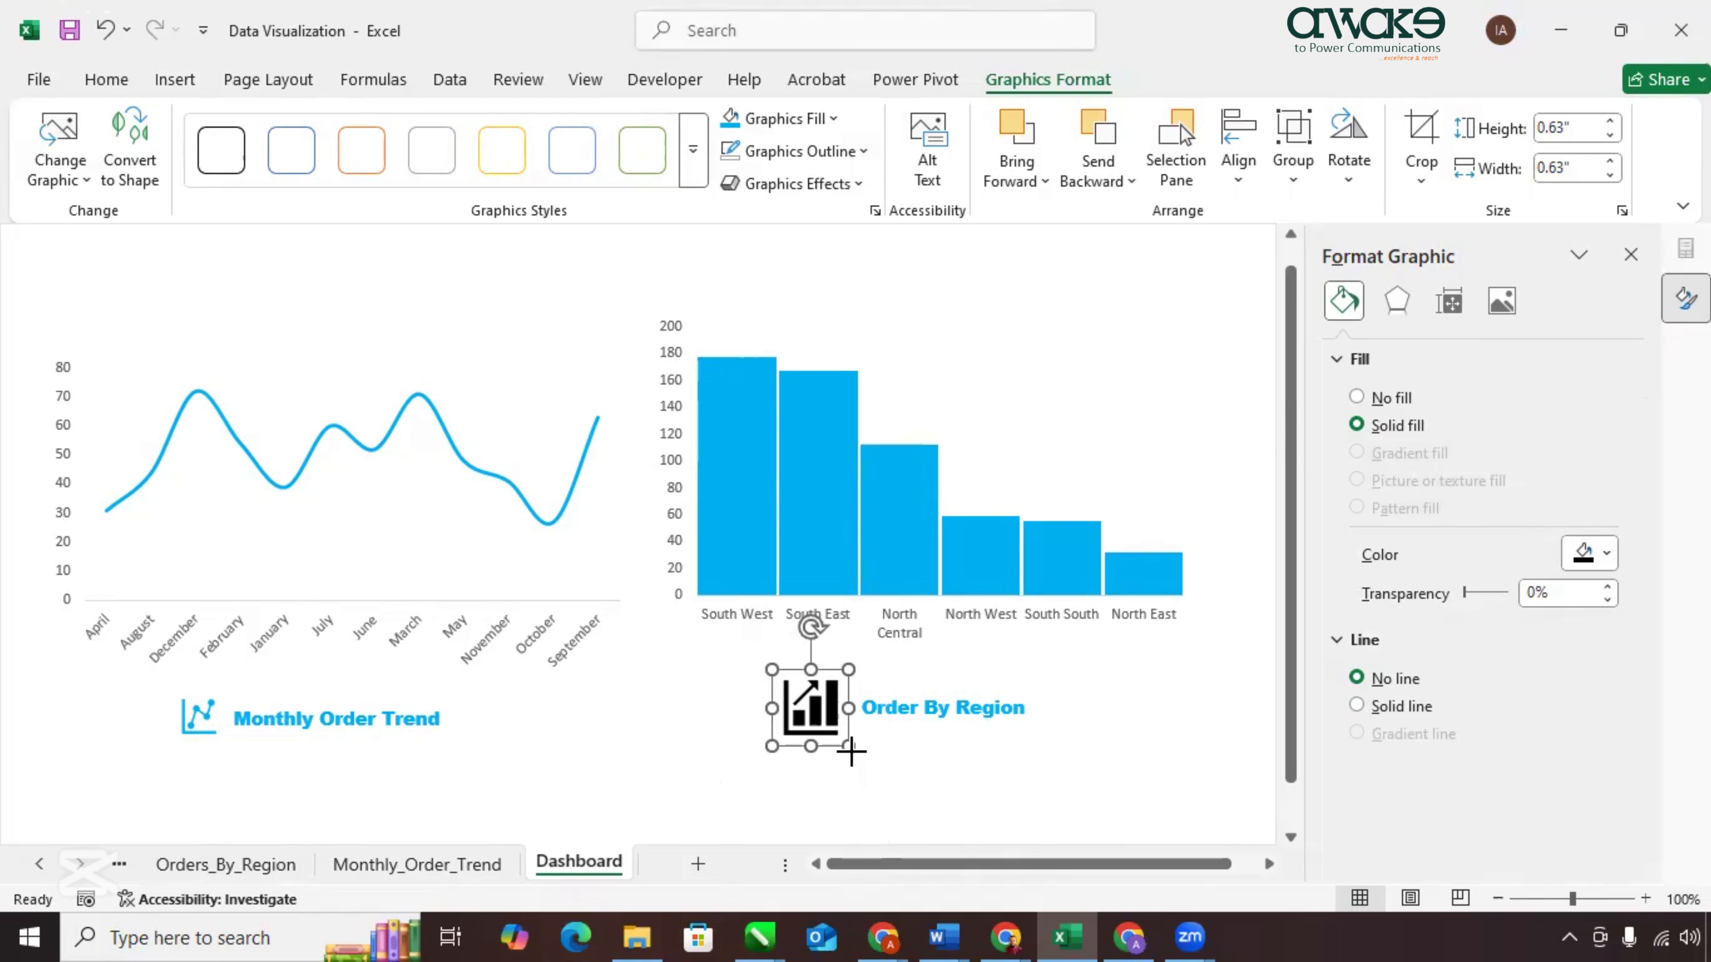
drag(850, 750, 826, 706)
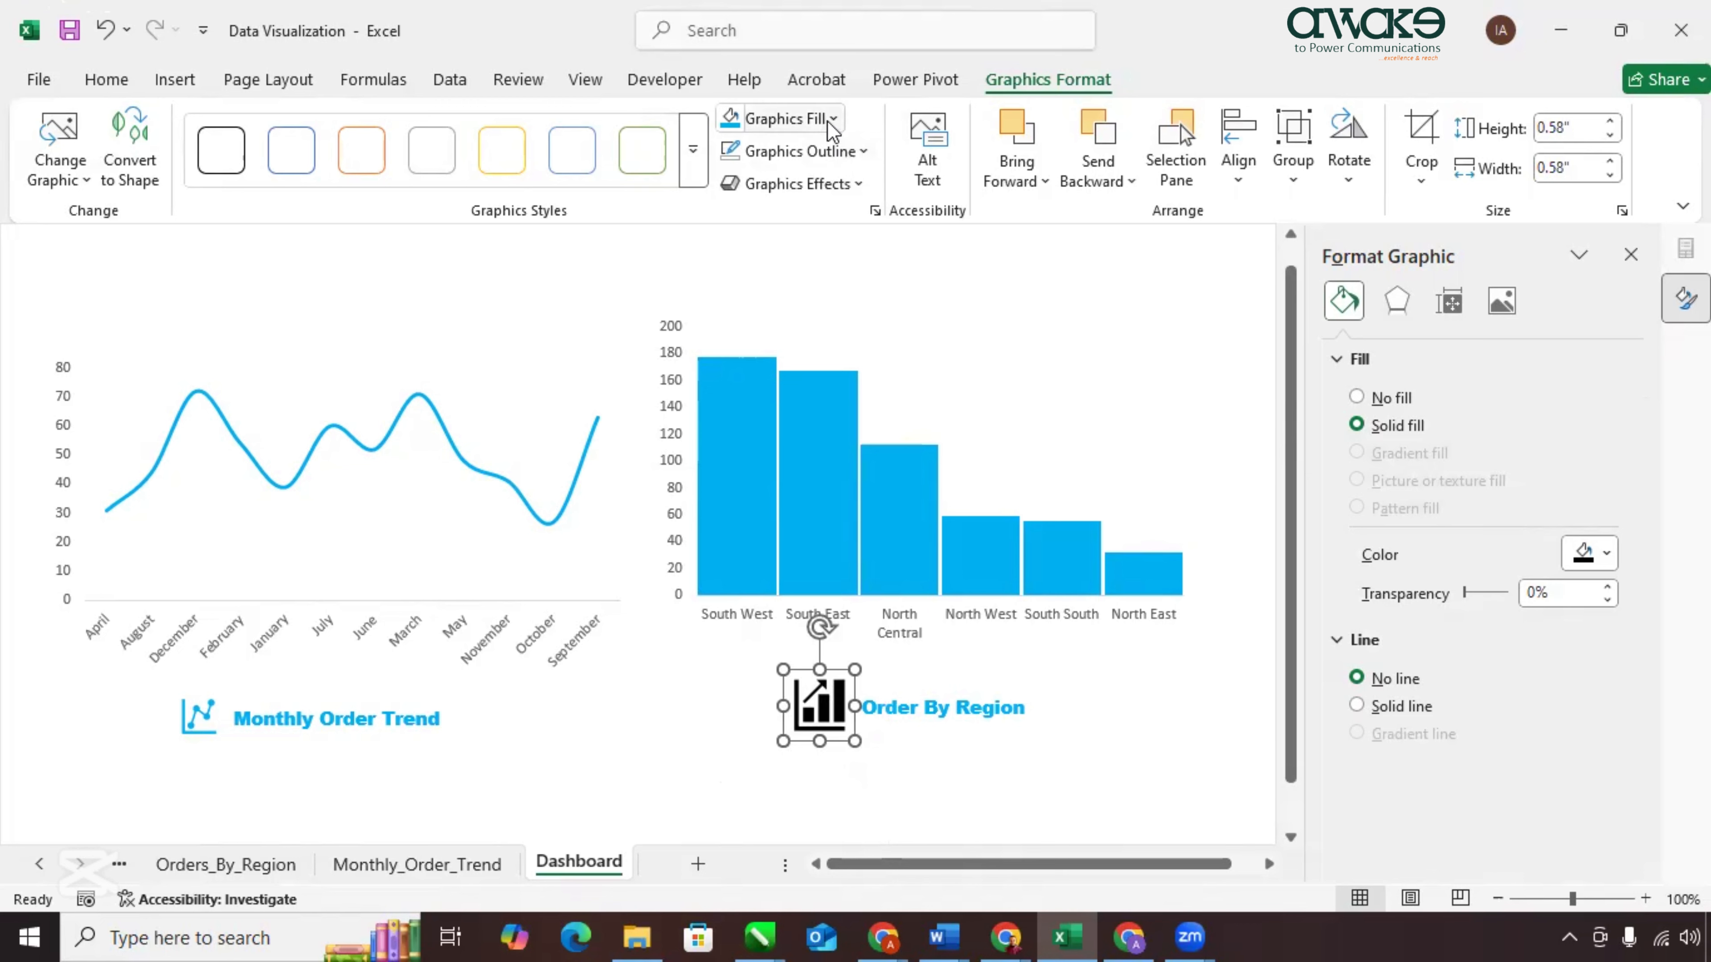
Fill the bar chart icon with light blue and reduce it to about 0.51 inches square.
click(720, 122)
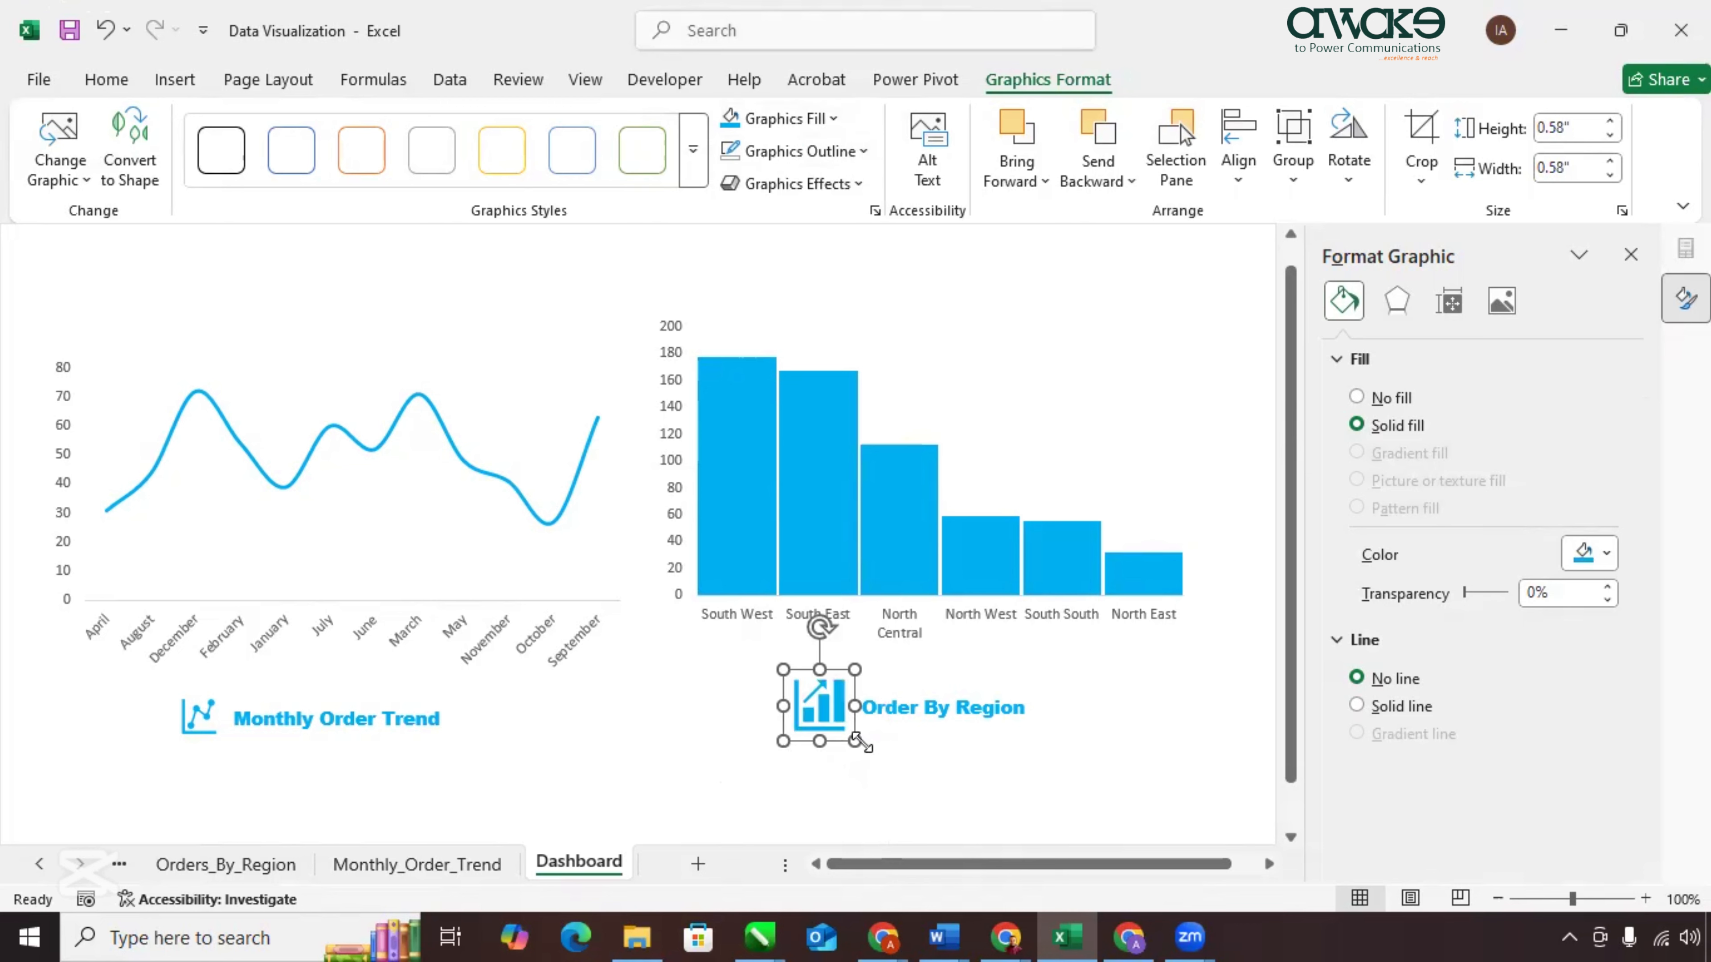
drag(854, 741, 852, 739)
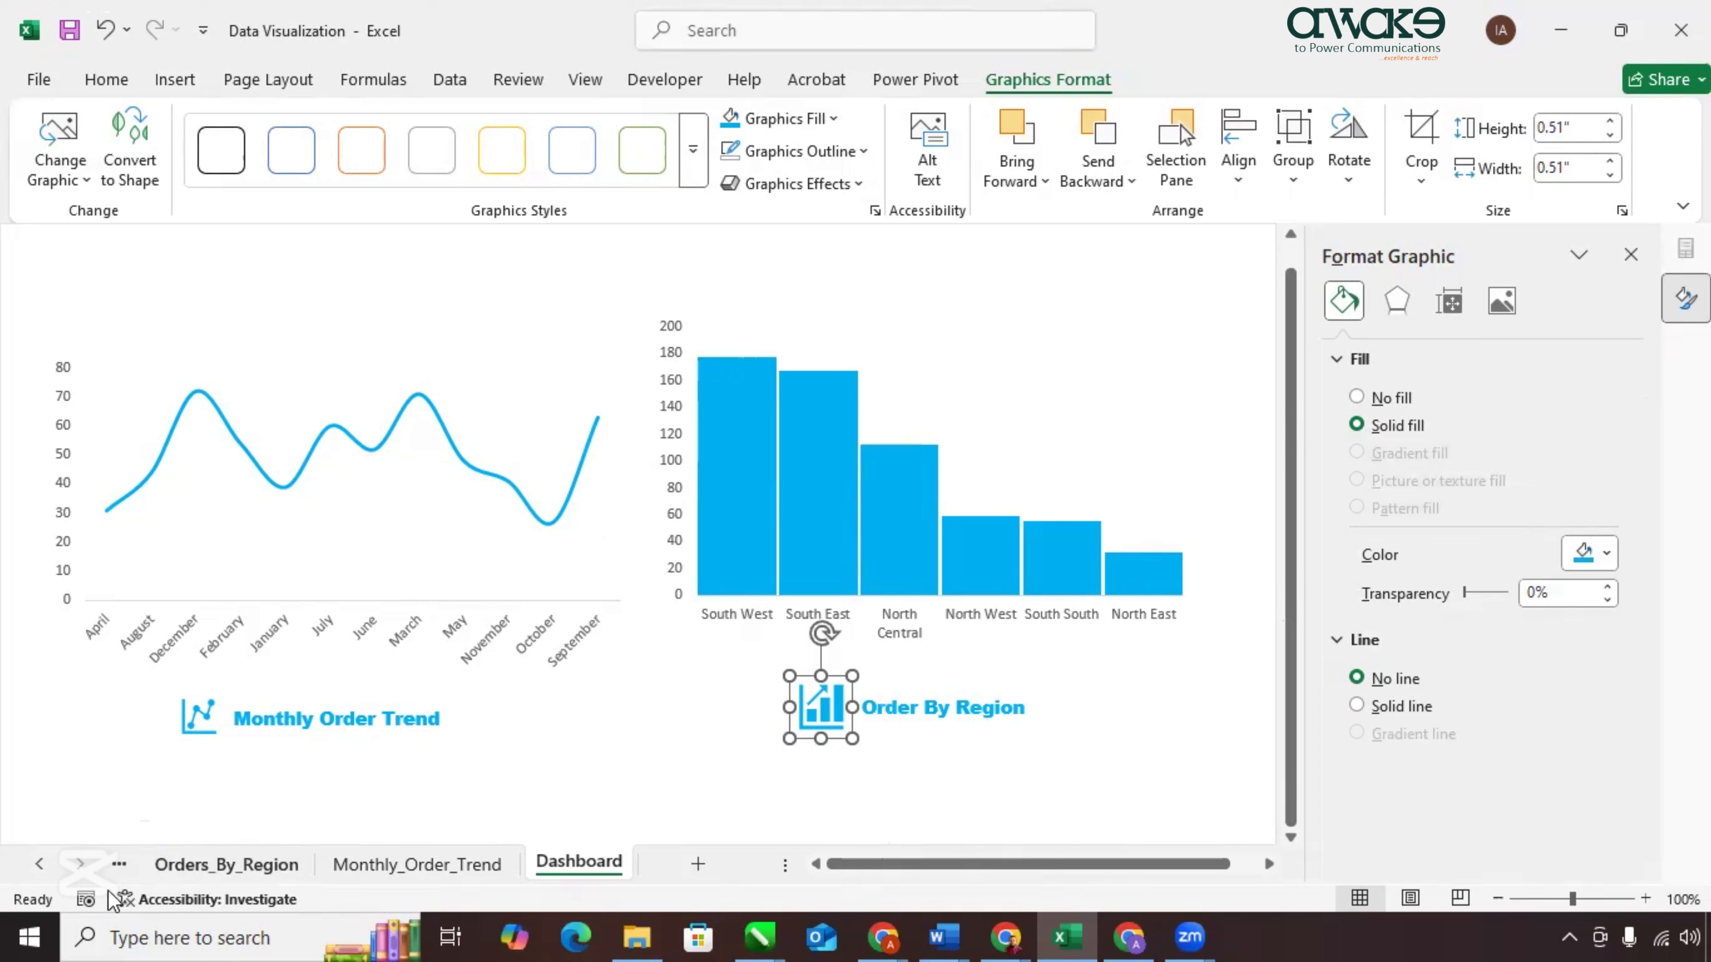
Copy the gender pie chart from the Gender_Dist sheet and return to the Dashboard sheet.
click(41, 866)
click(225, 875)
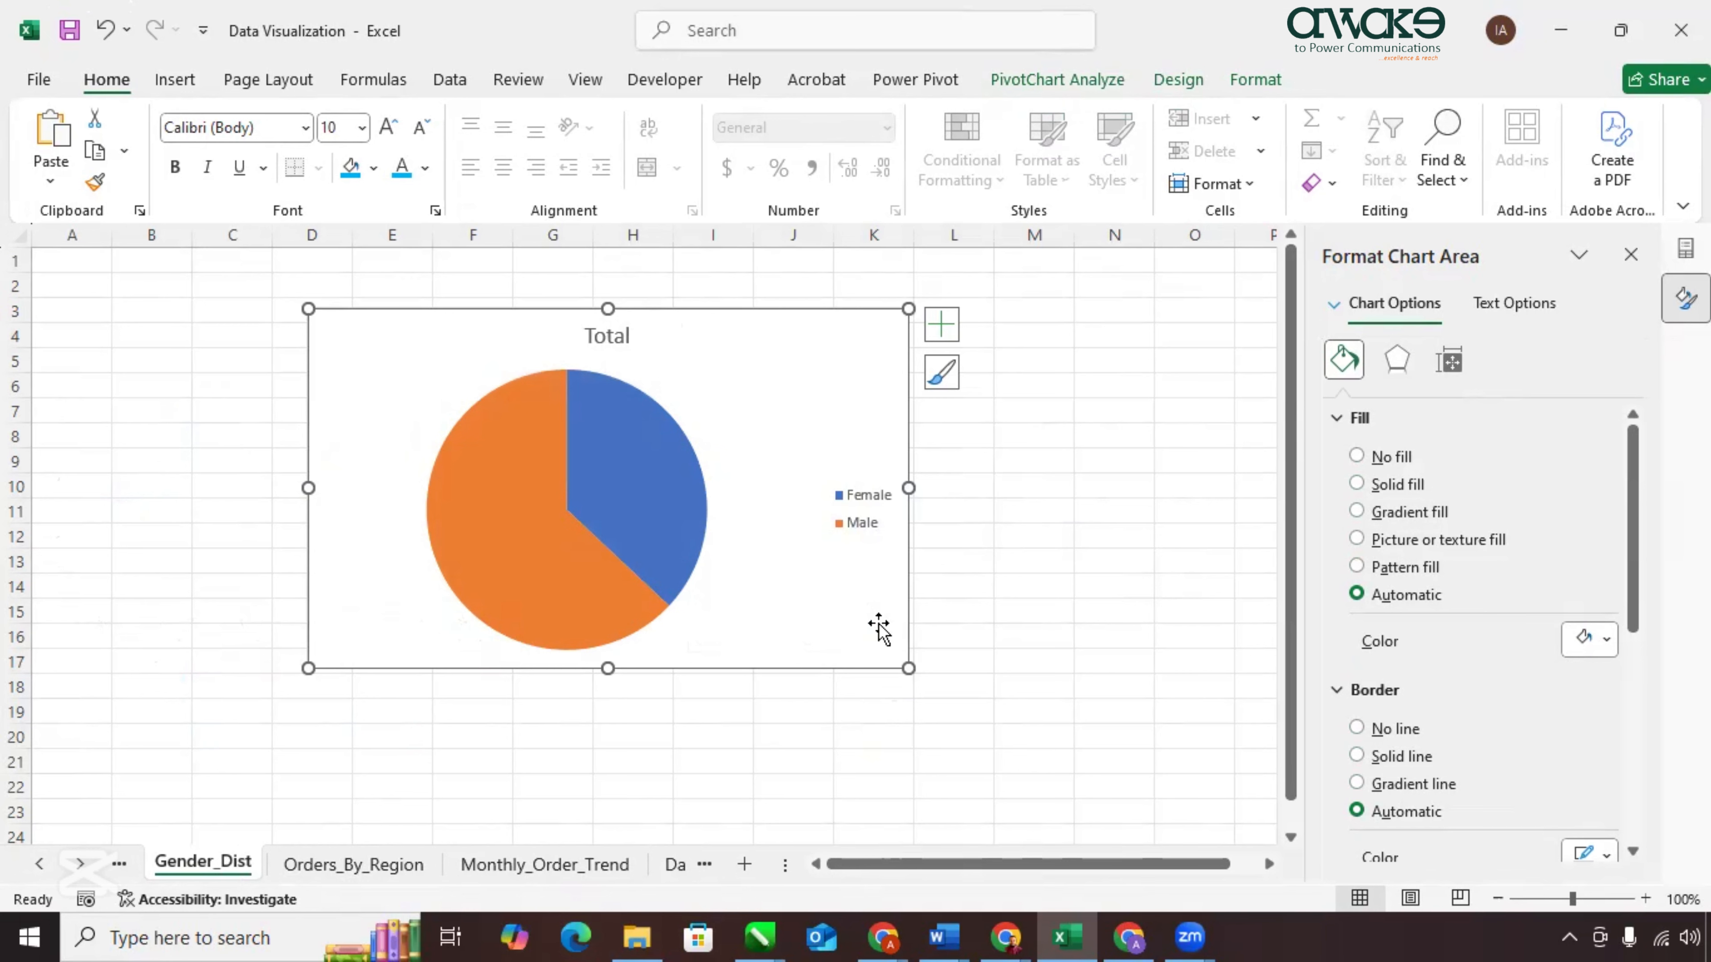
click(682, 862)
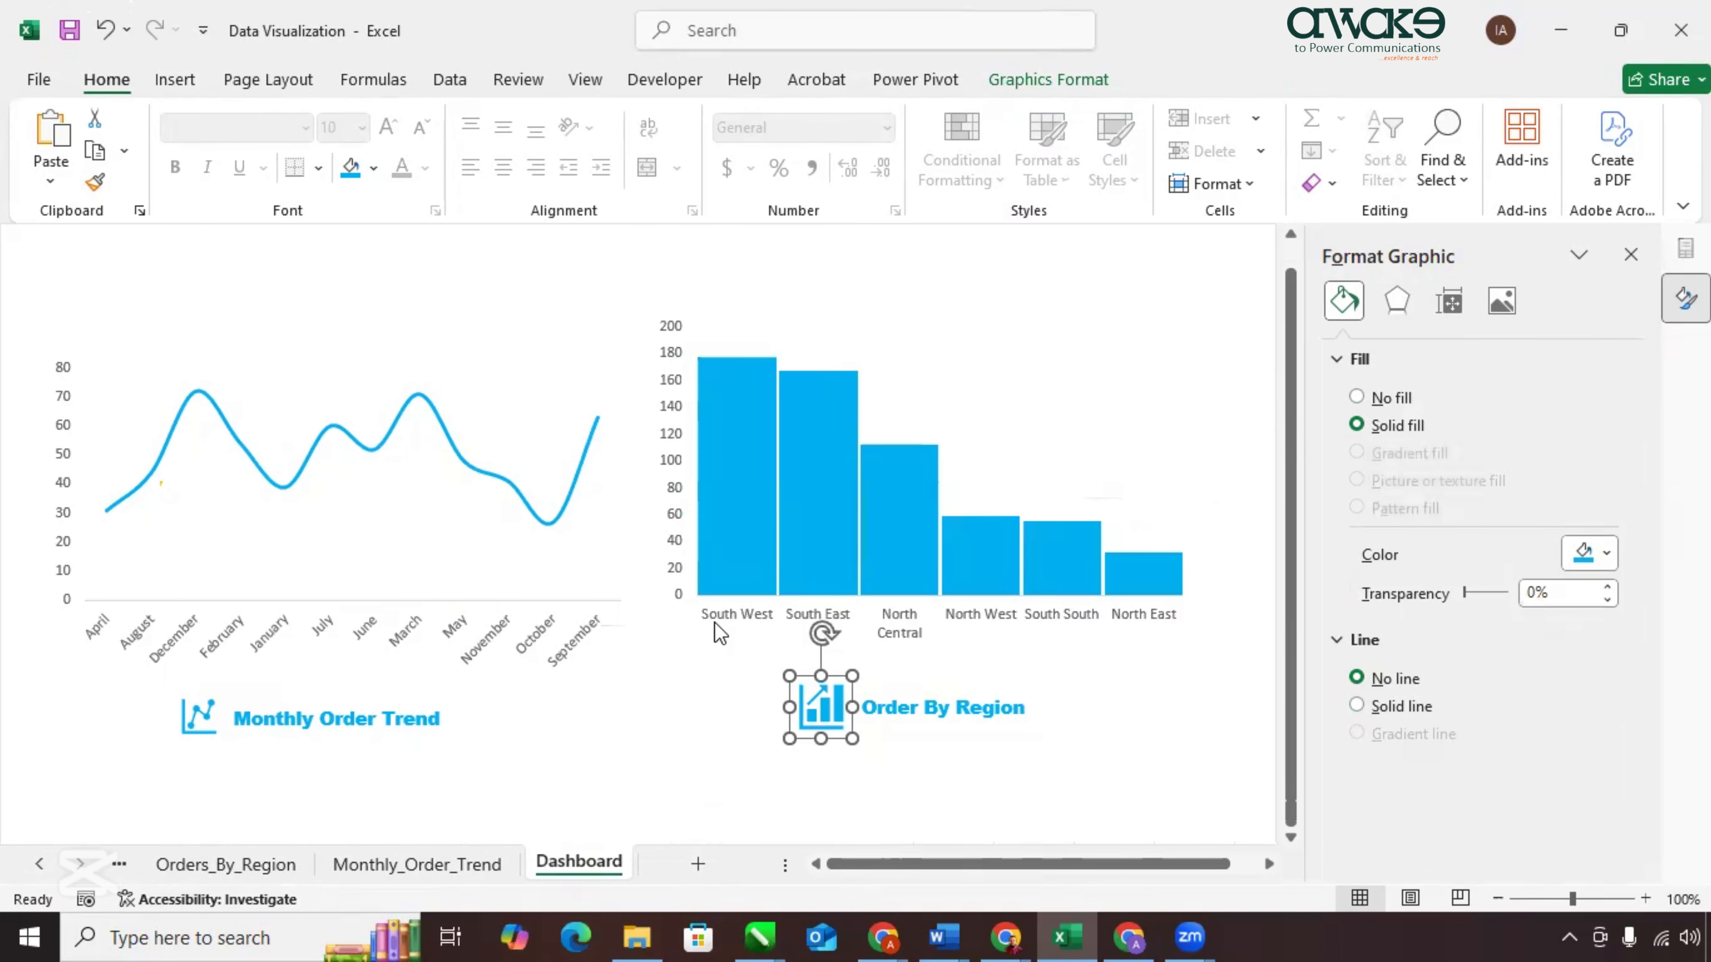
Paste the gender pie chart below the "Monthly Order Trend" title and delete its "Total" chart title.
scroll(718, 630, down, 5)
scroll(721, 634, down, 1)
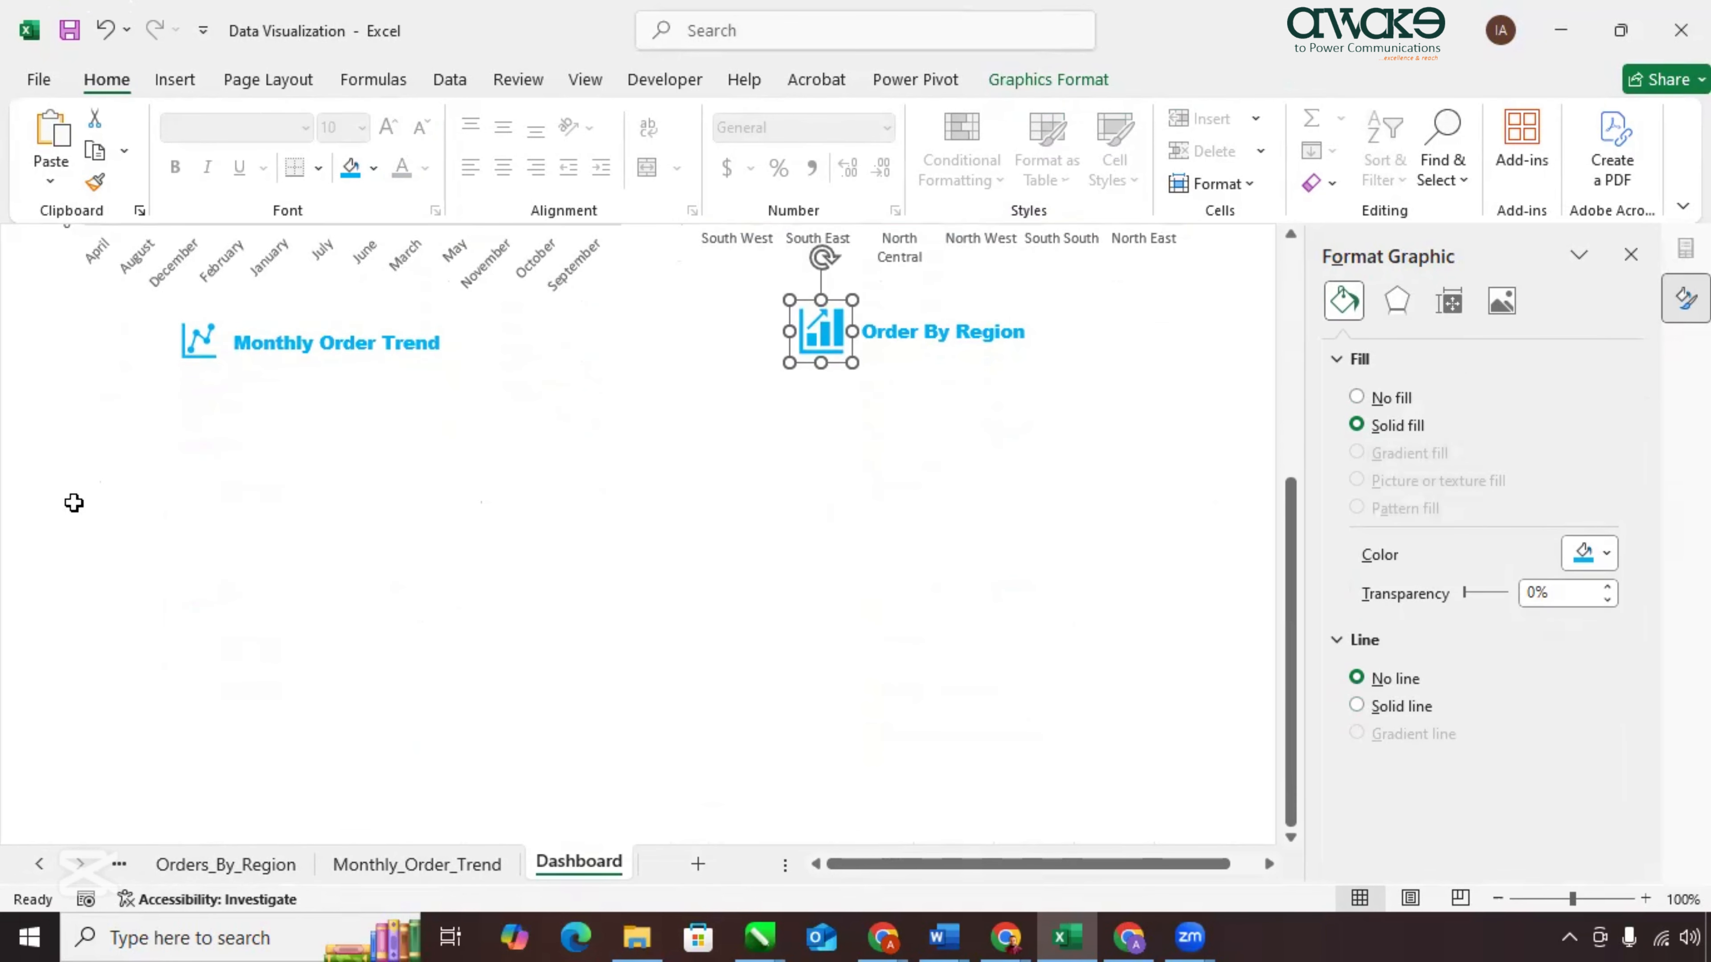
click(111, 478)
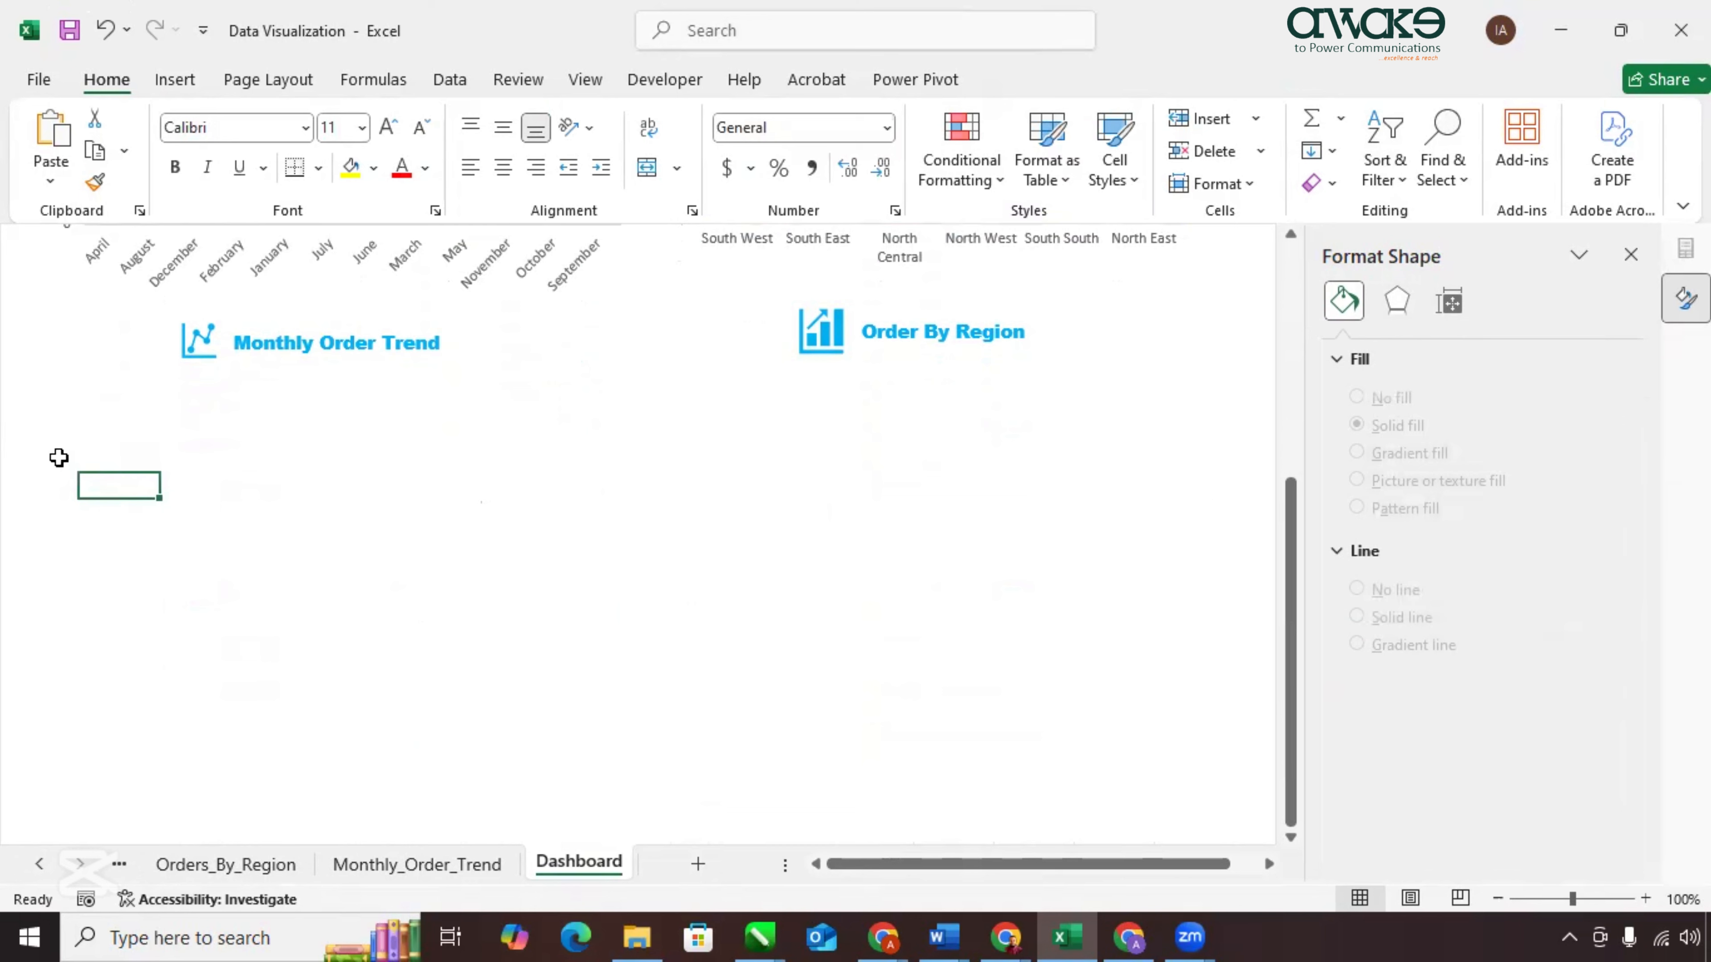
key(ctrl+v)
drag(534, 485, 472, 388)
click(308, 418)
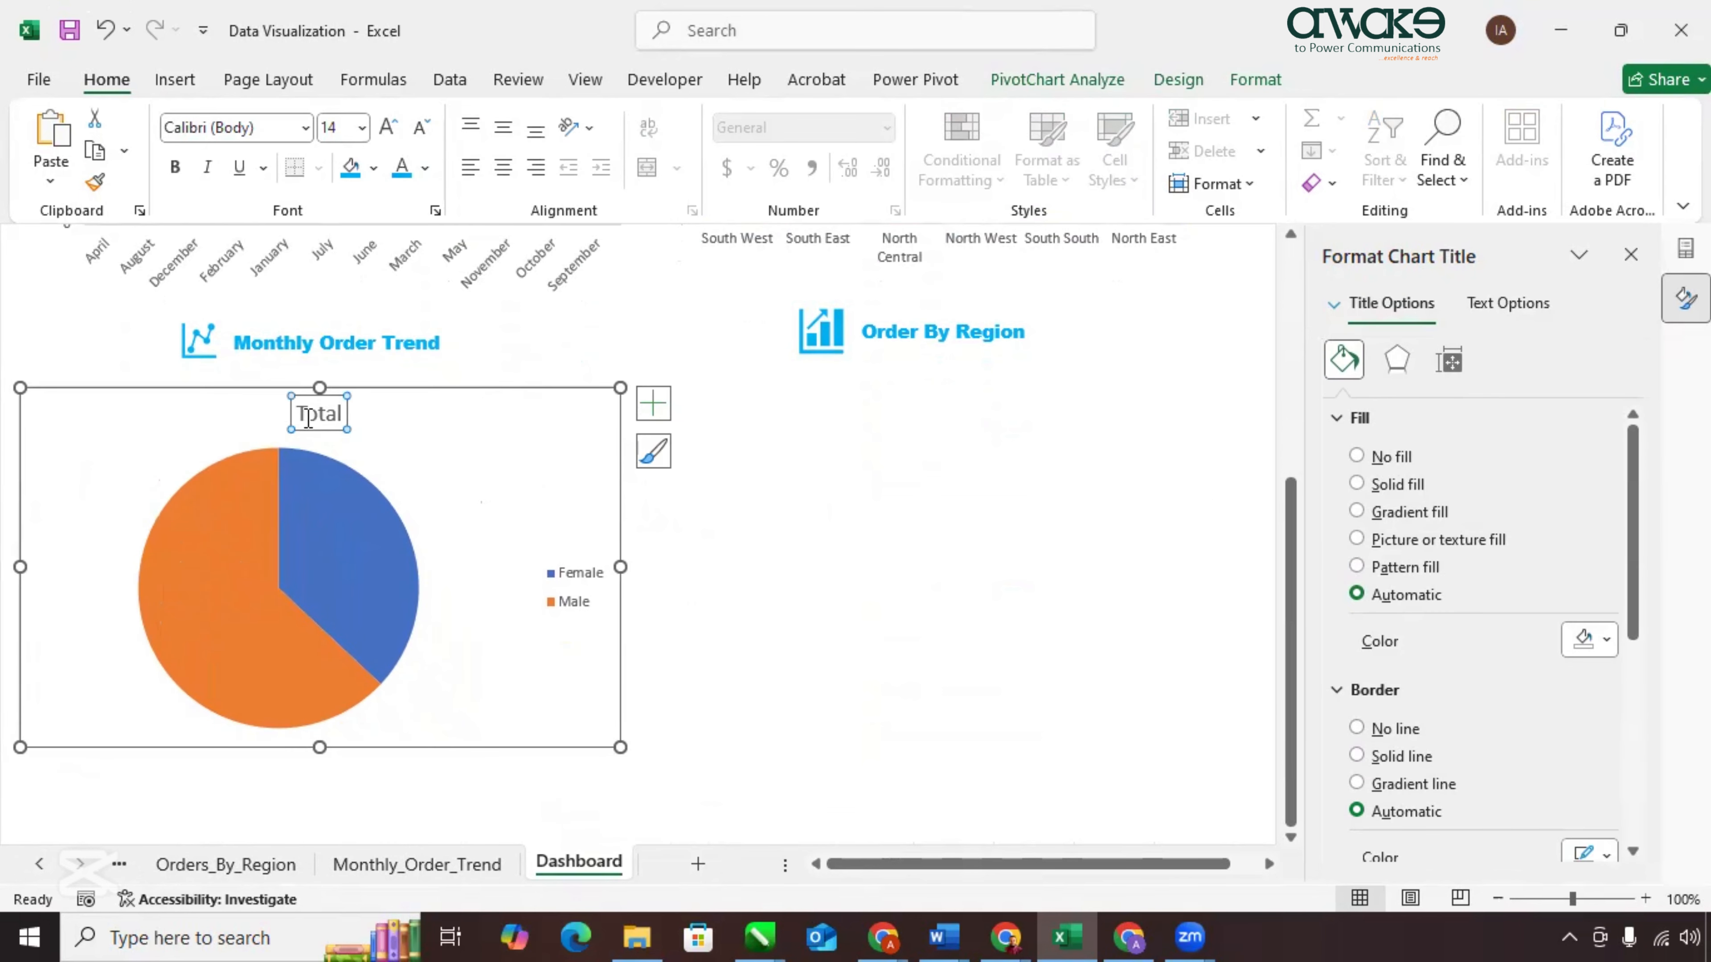
key(Delete)
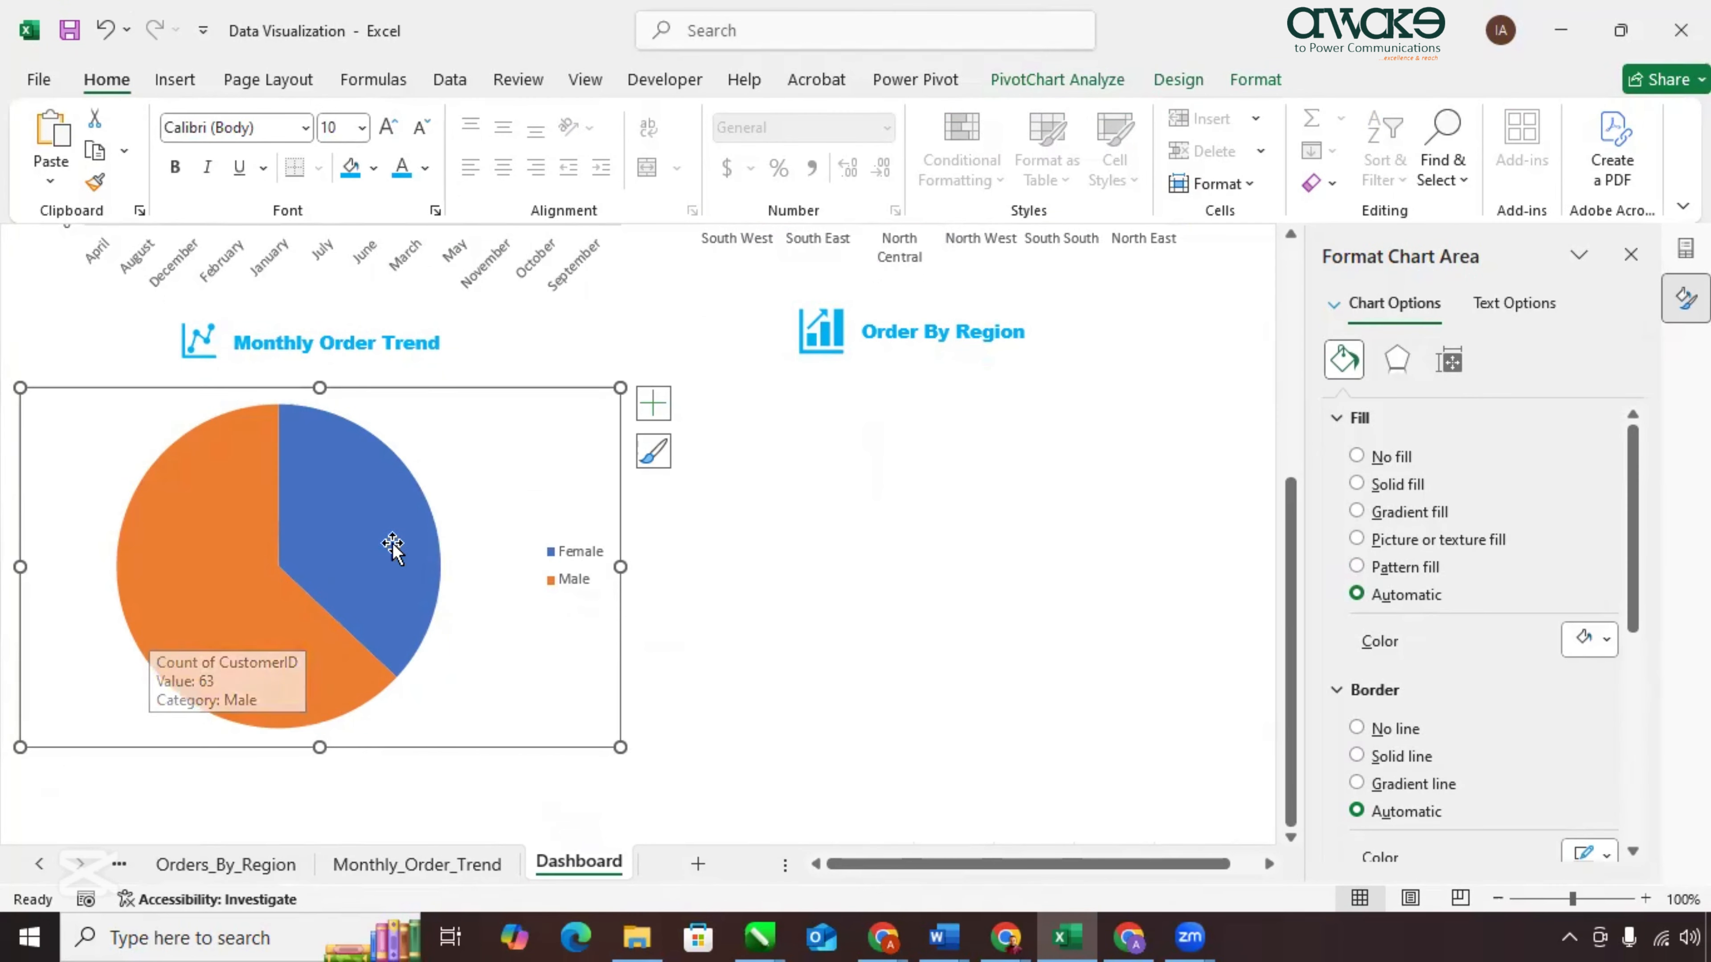
Apply quick layout Layout 3 to the gender pie chart so its legend sits below the pie.
double_click(581, 663)
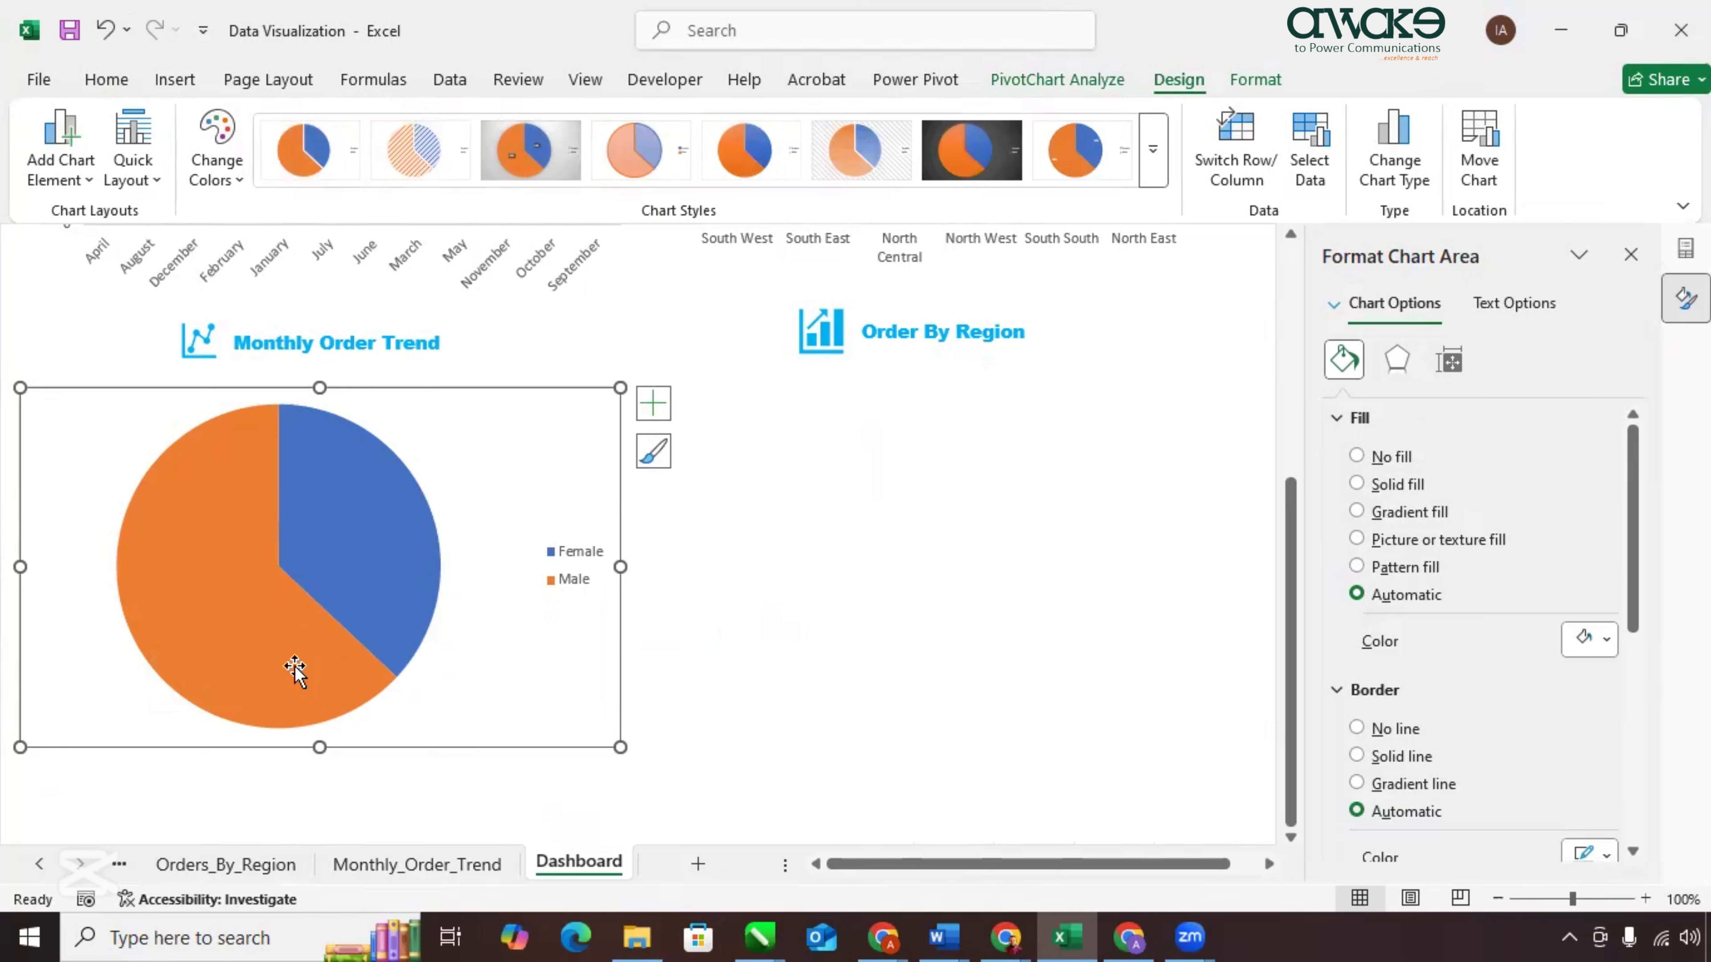
mouse_move(337, 525)
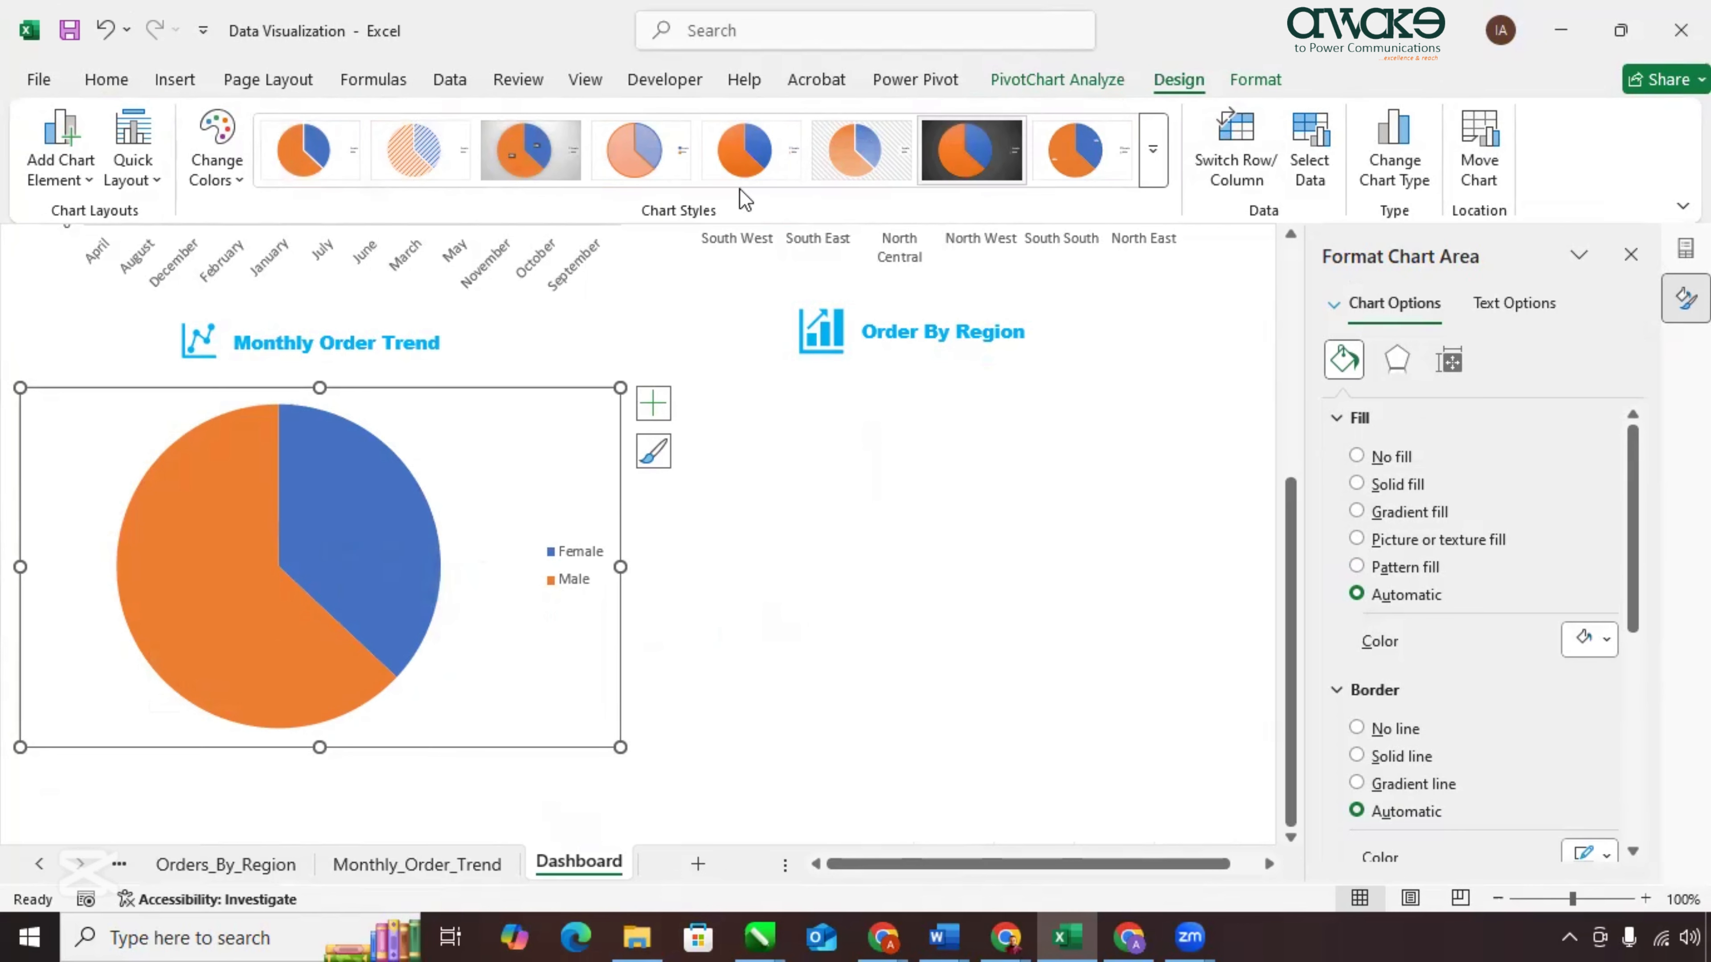
click(1146, 177)
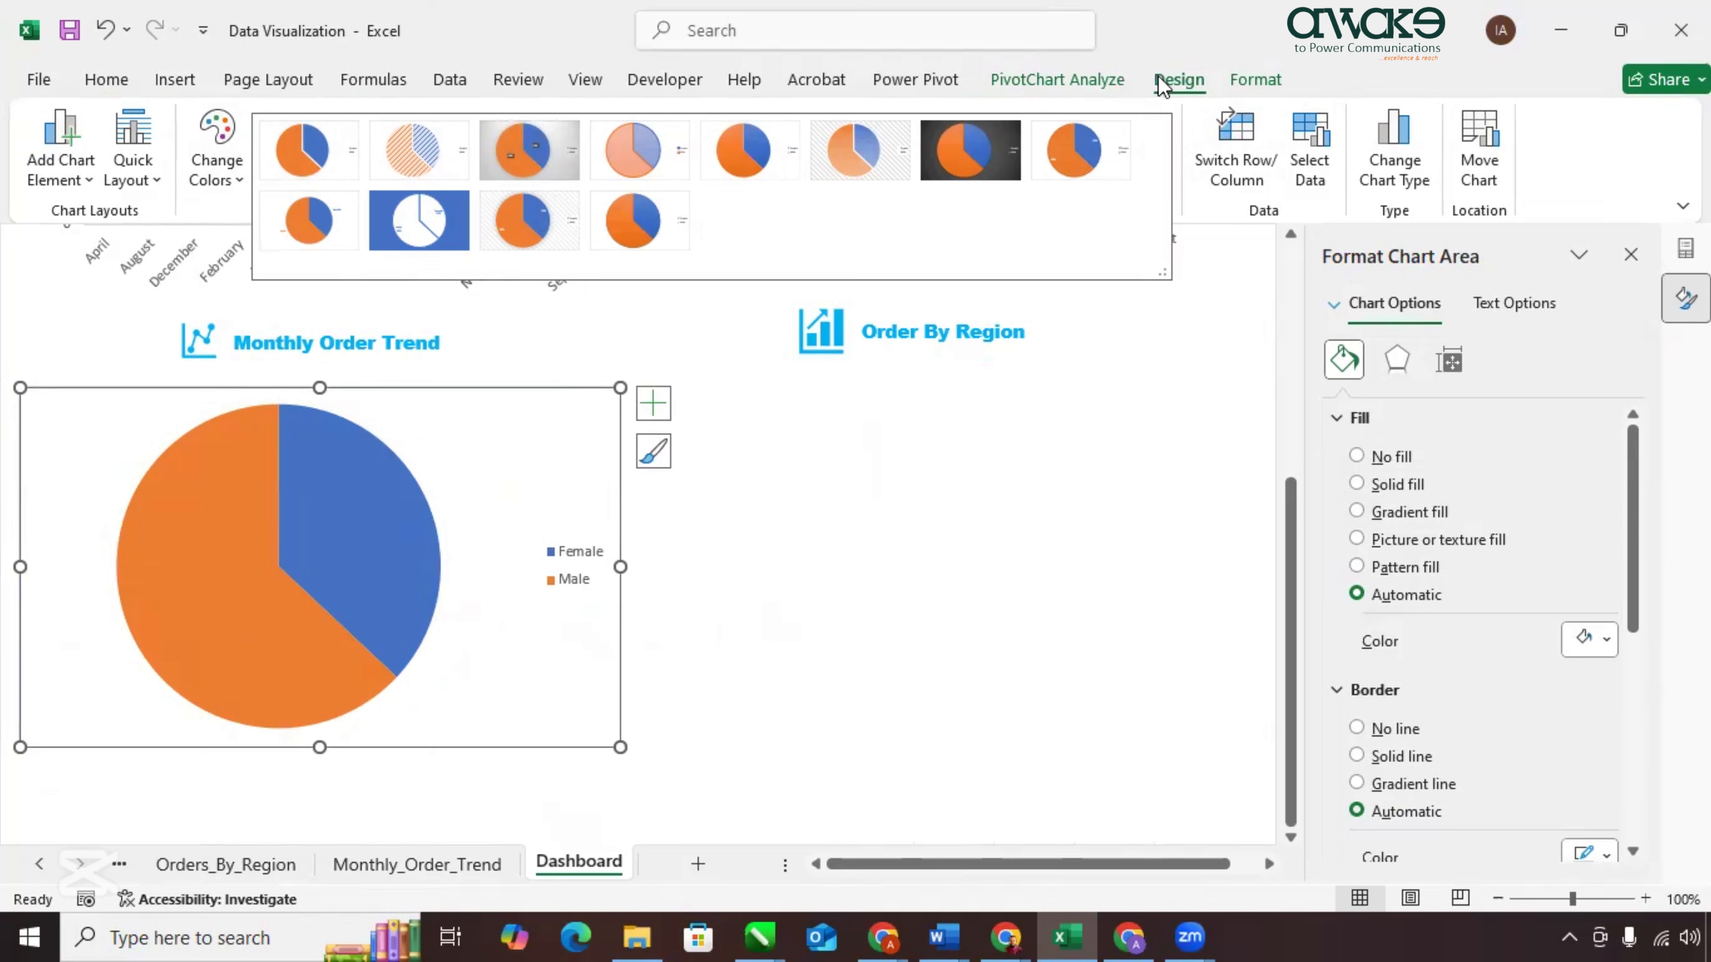
click(159, 181)
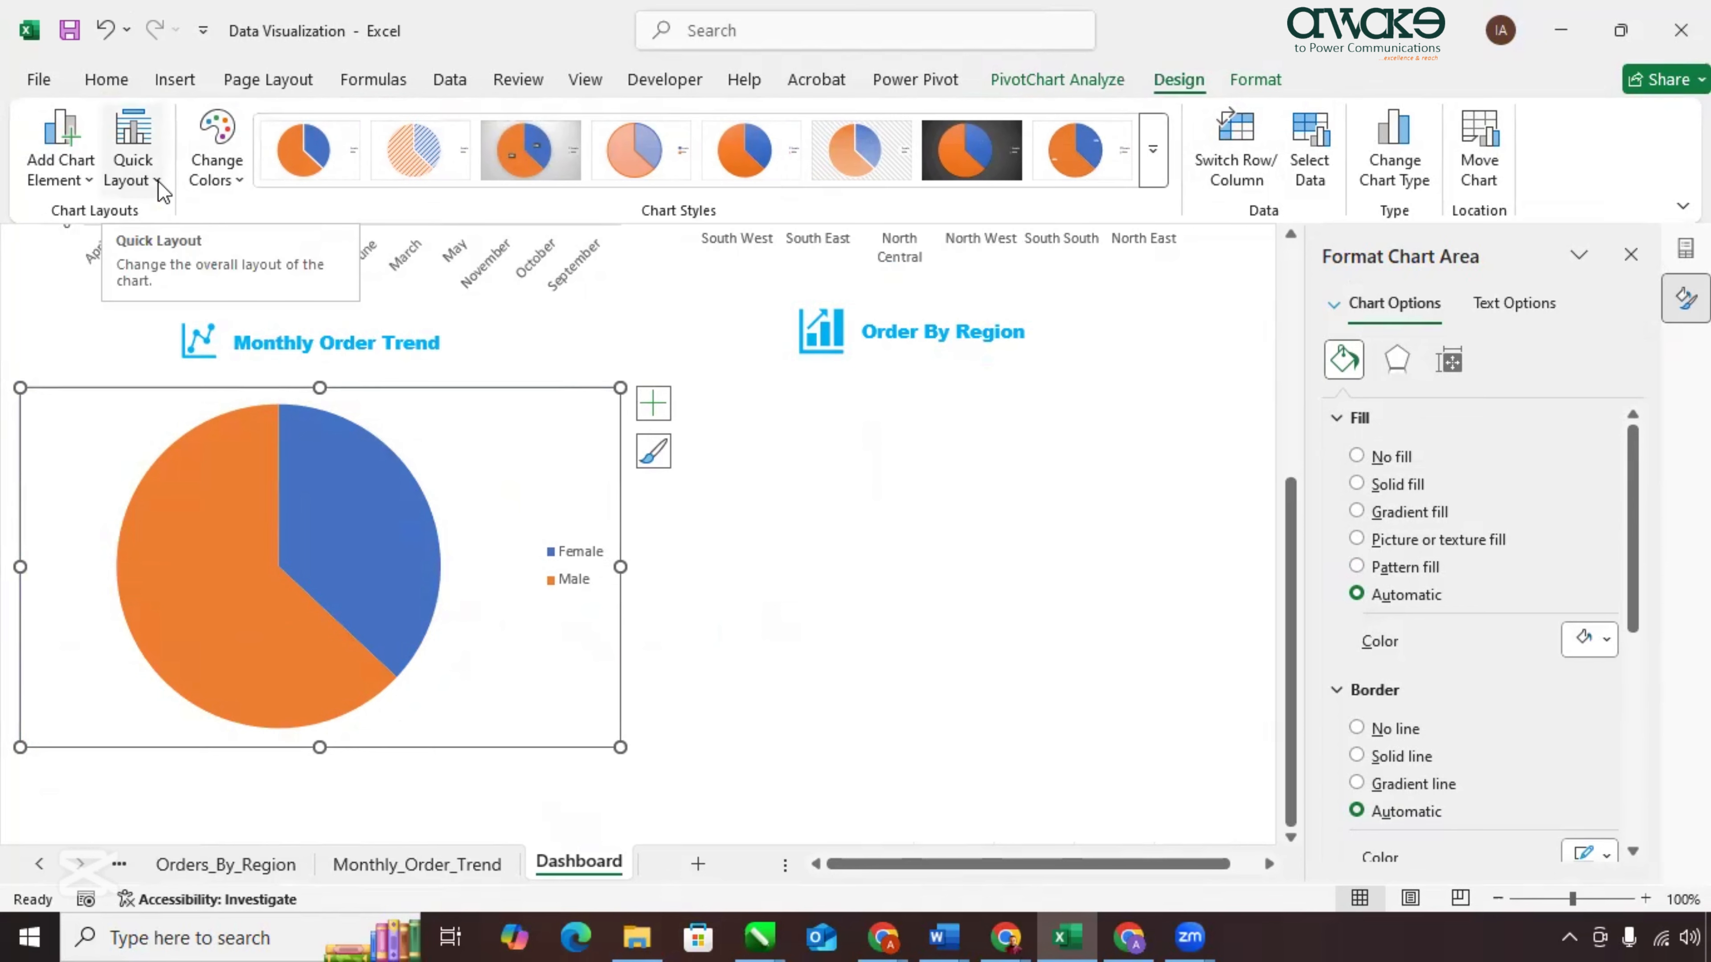
click(159, 183)
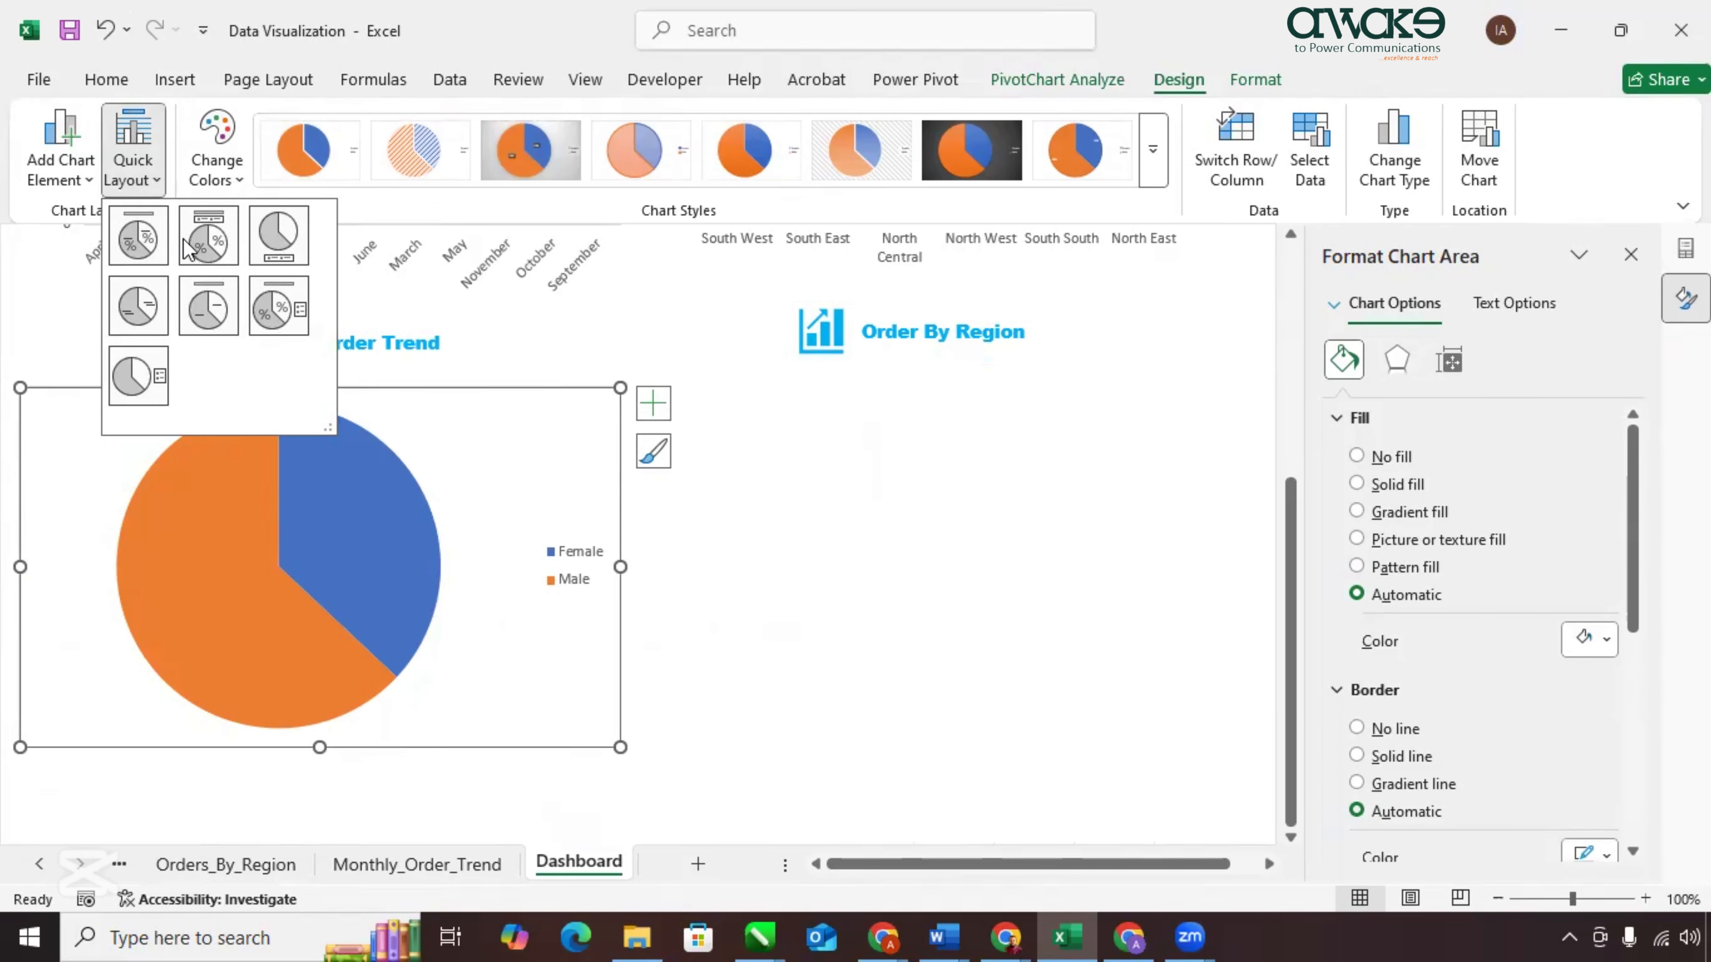
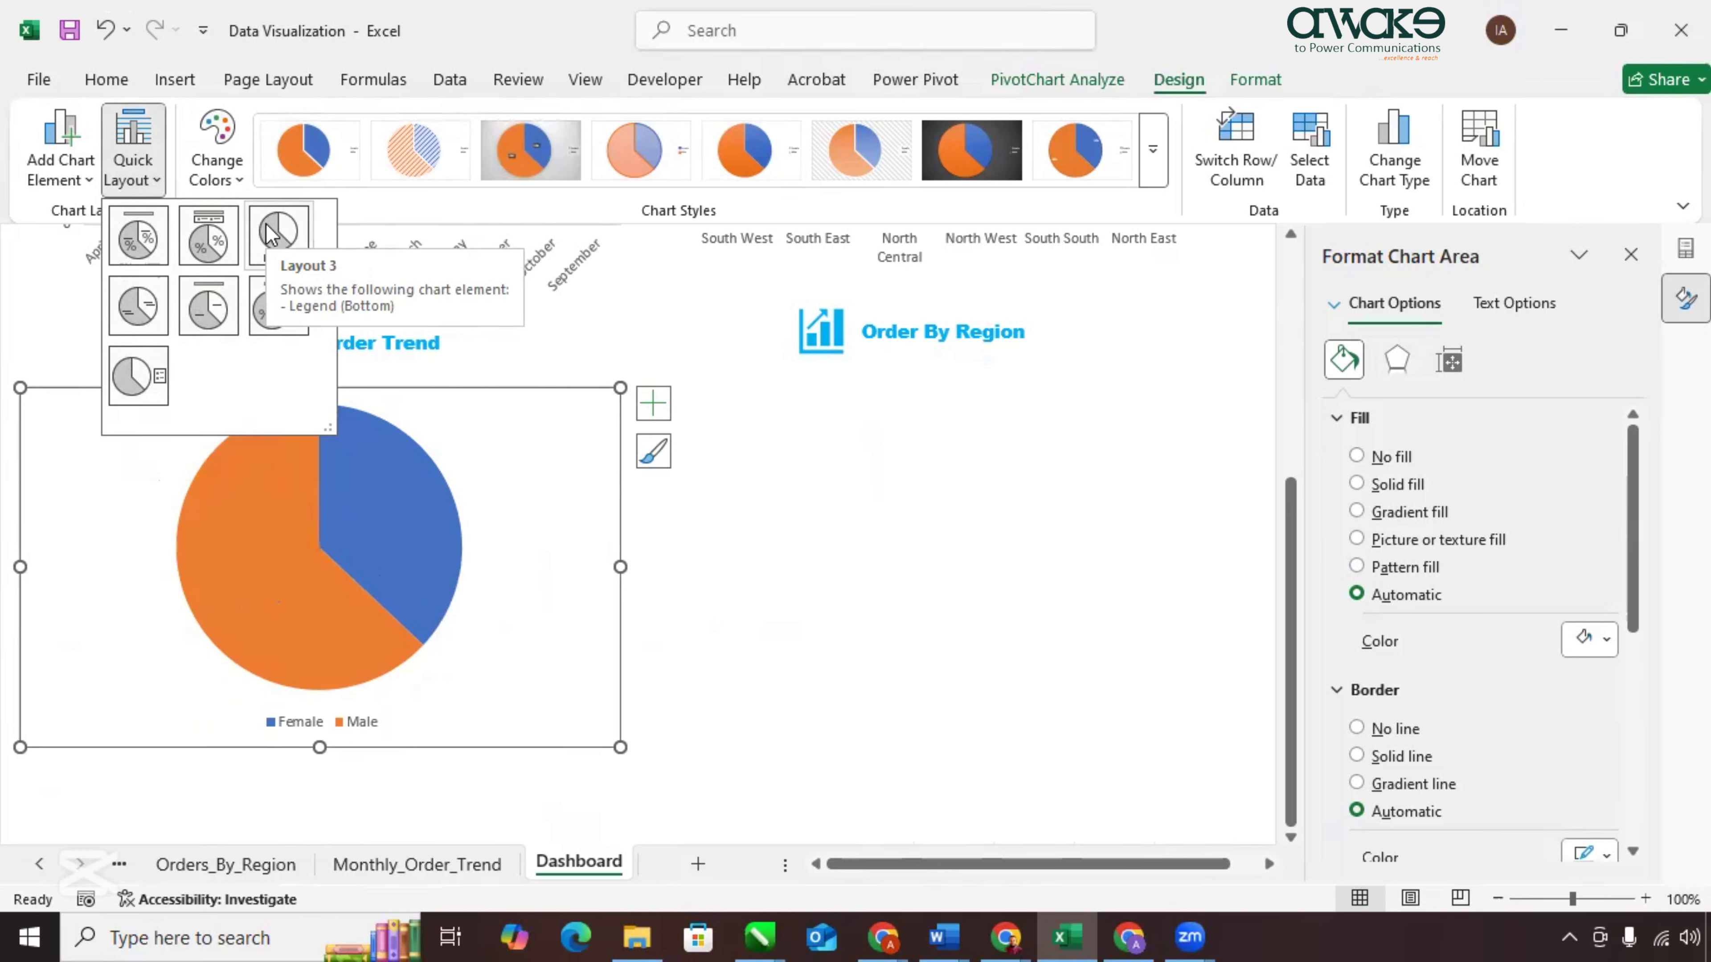
click(271, 234)
scroll(538, 621, up, 3)
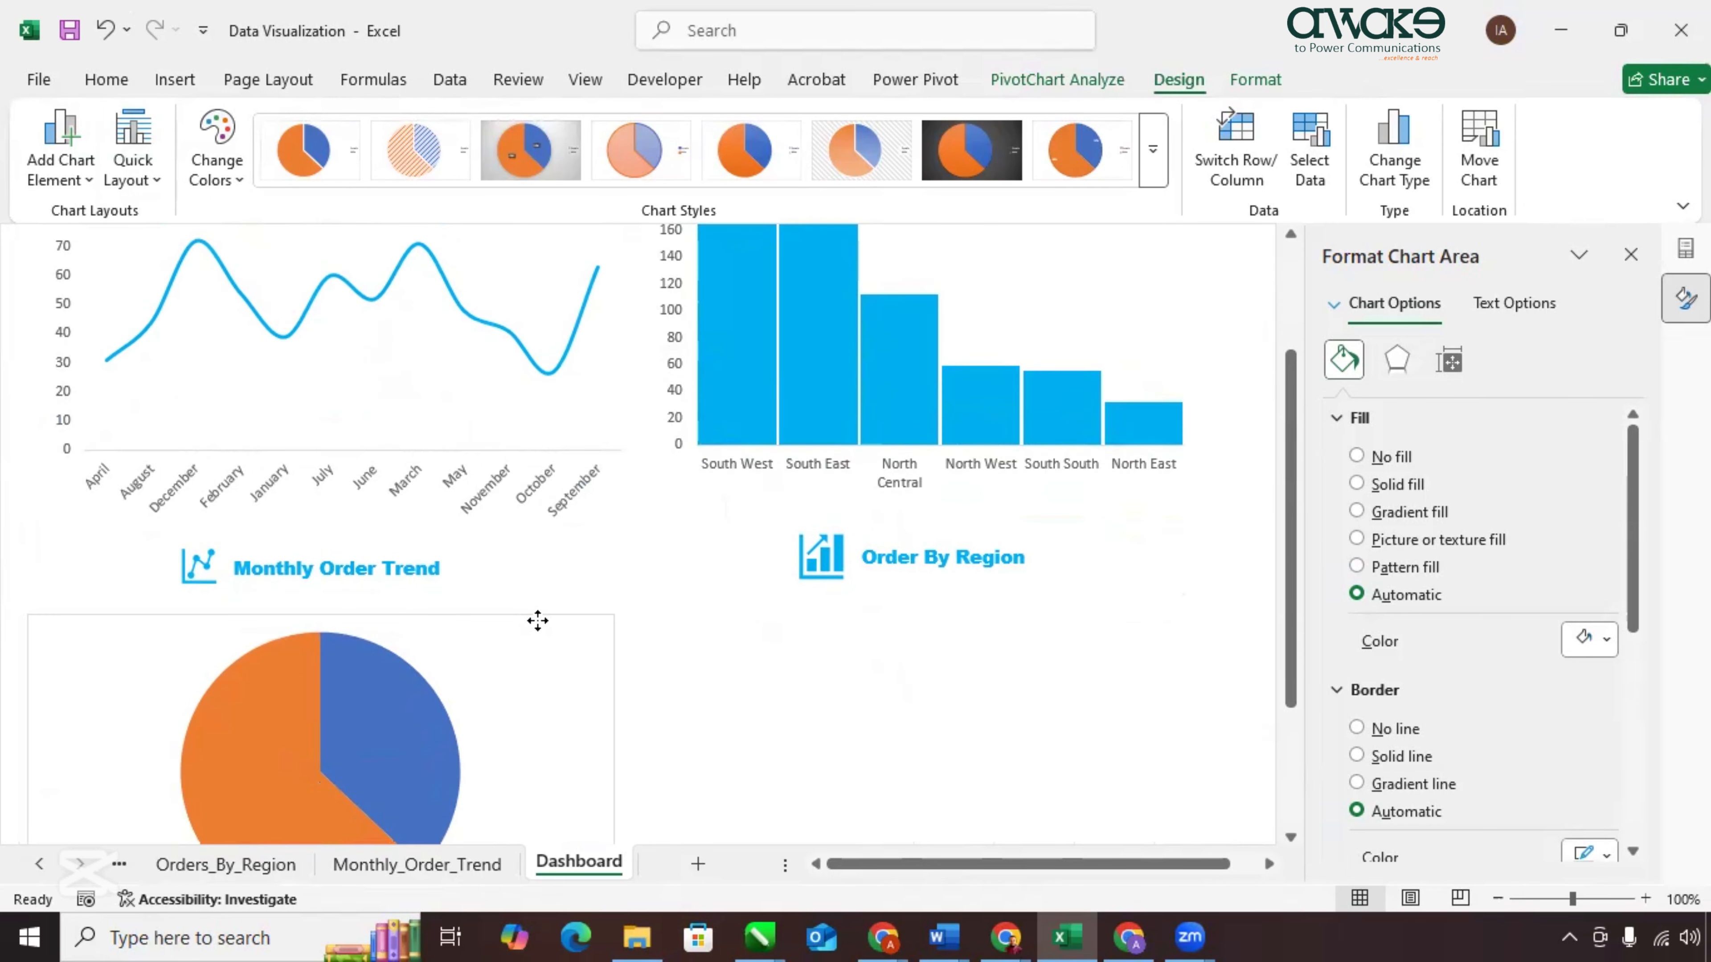
click(532, 619)
scroll(745, 569, down, 2)
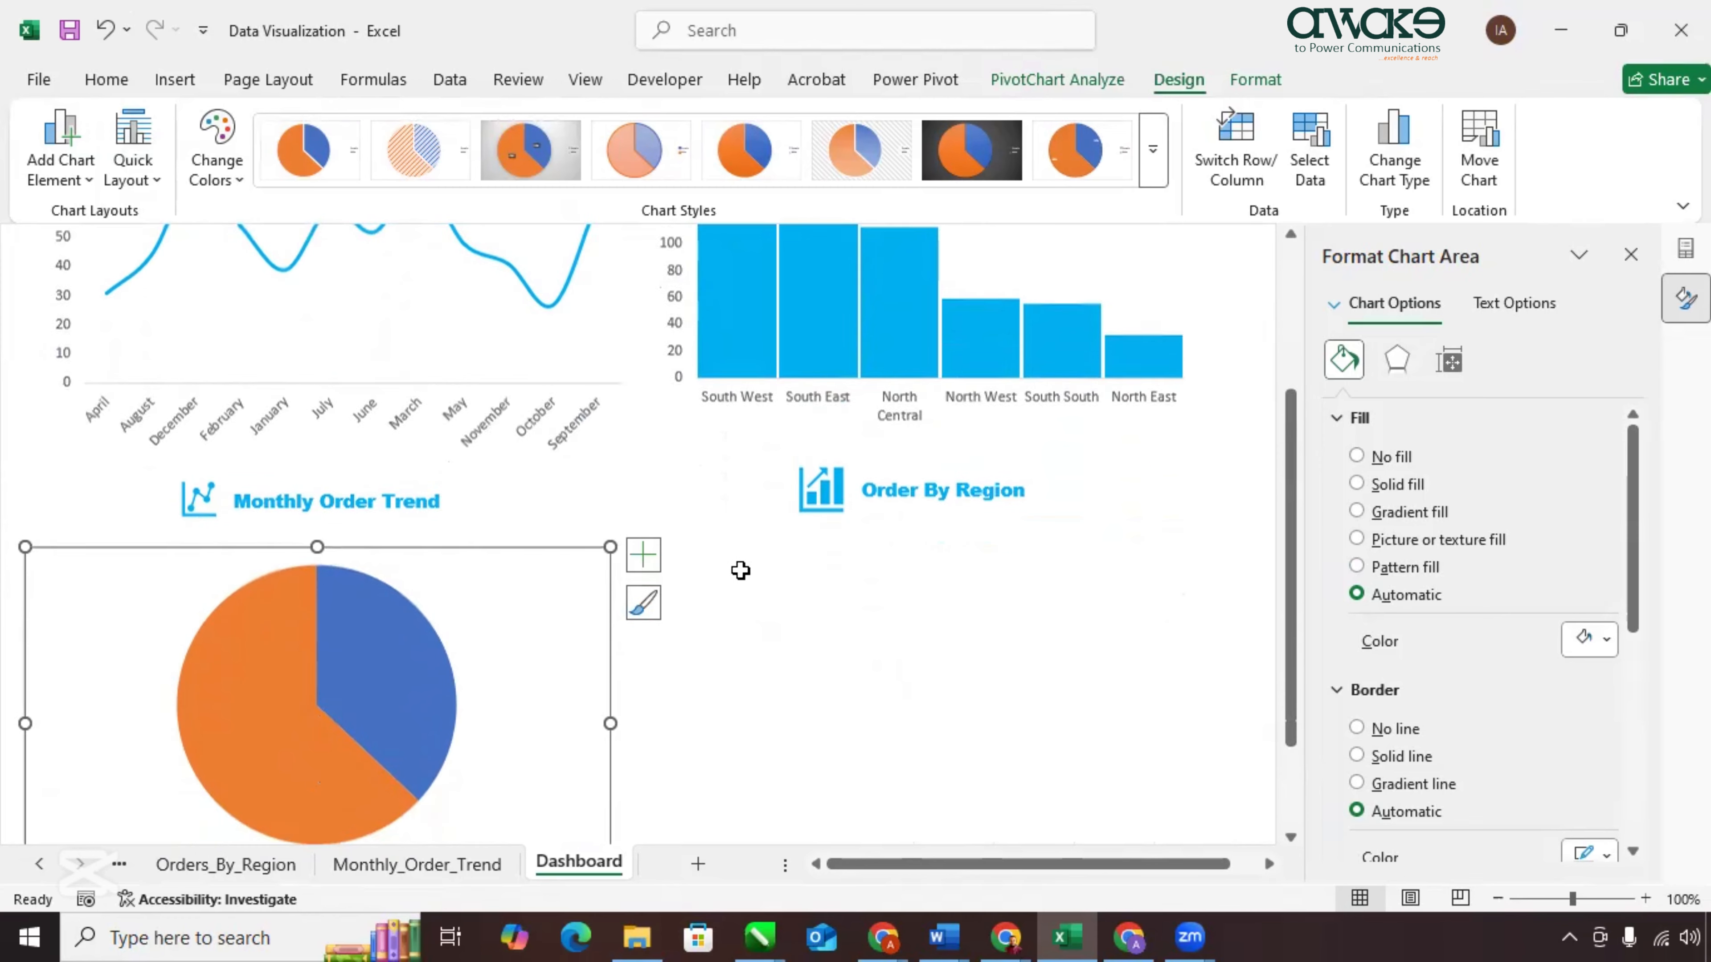
Fill only the Female slice of the gender pie chart with the standard light blue.
click(285, 675)
click(285, 674)
click(370, 627)
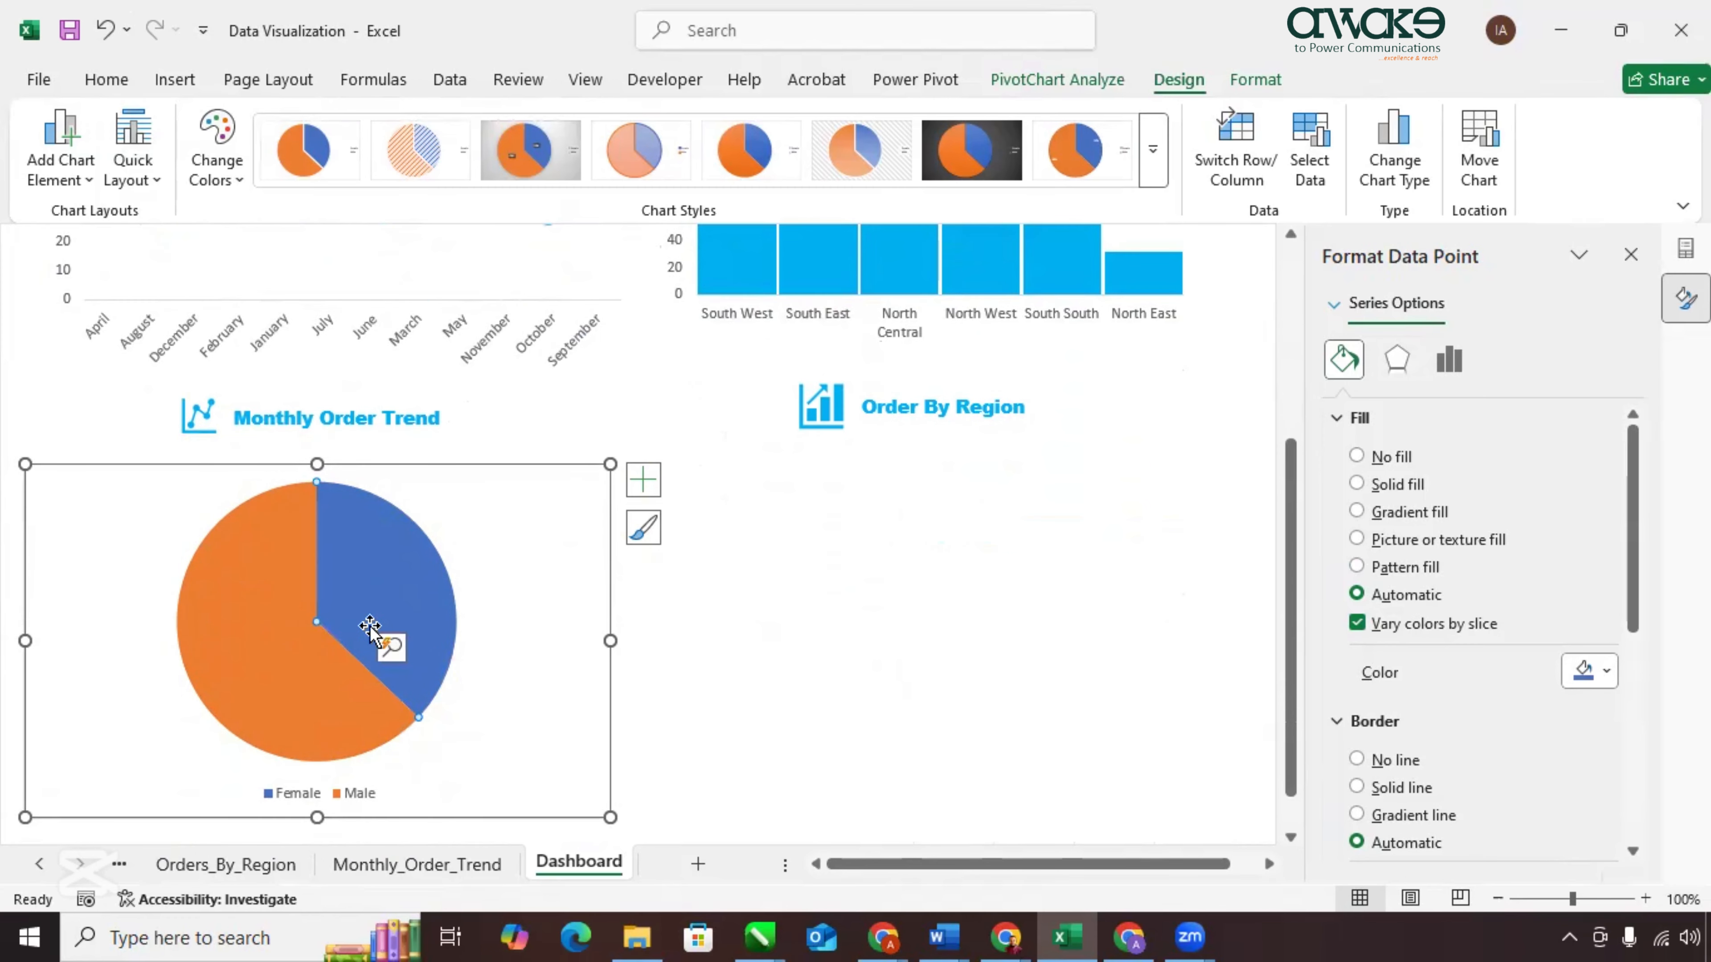
right_click(387, 587)
click(502, 566)
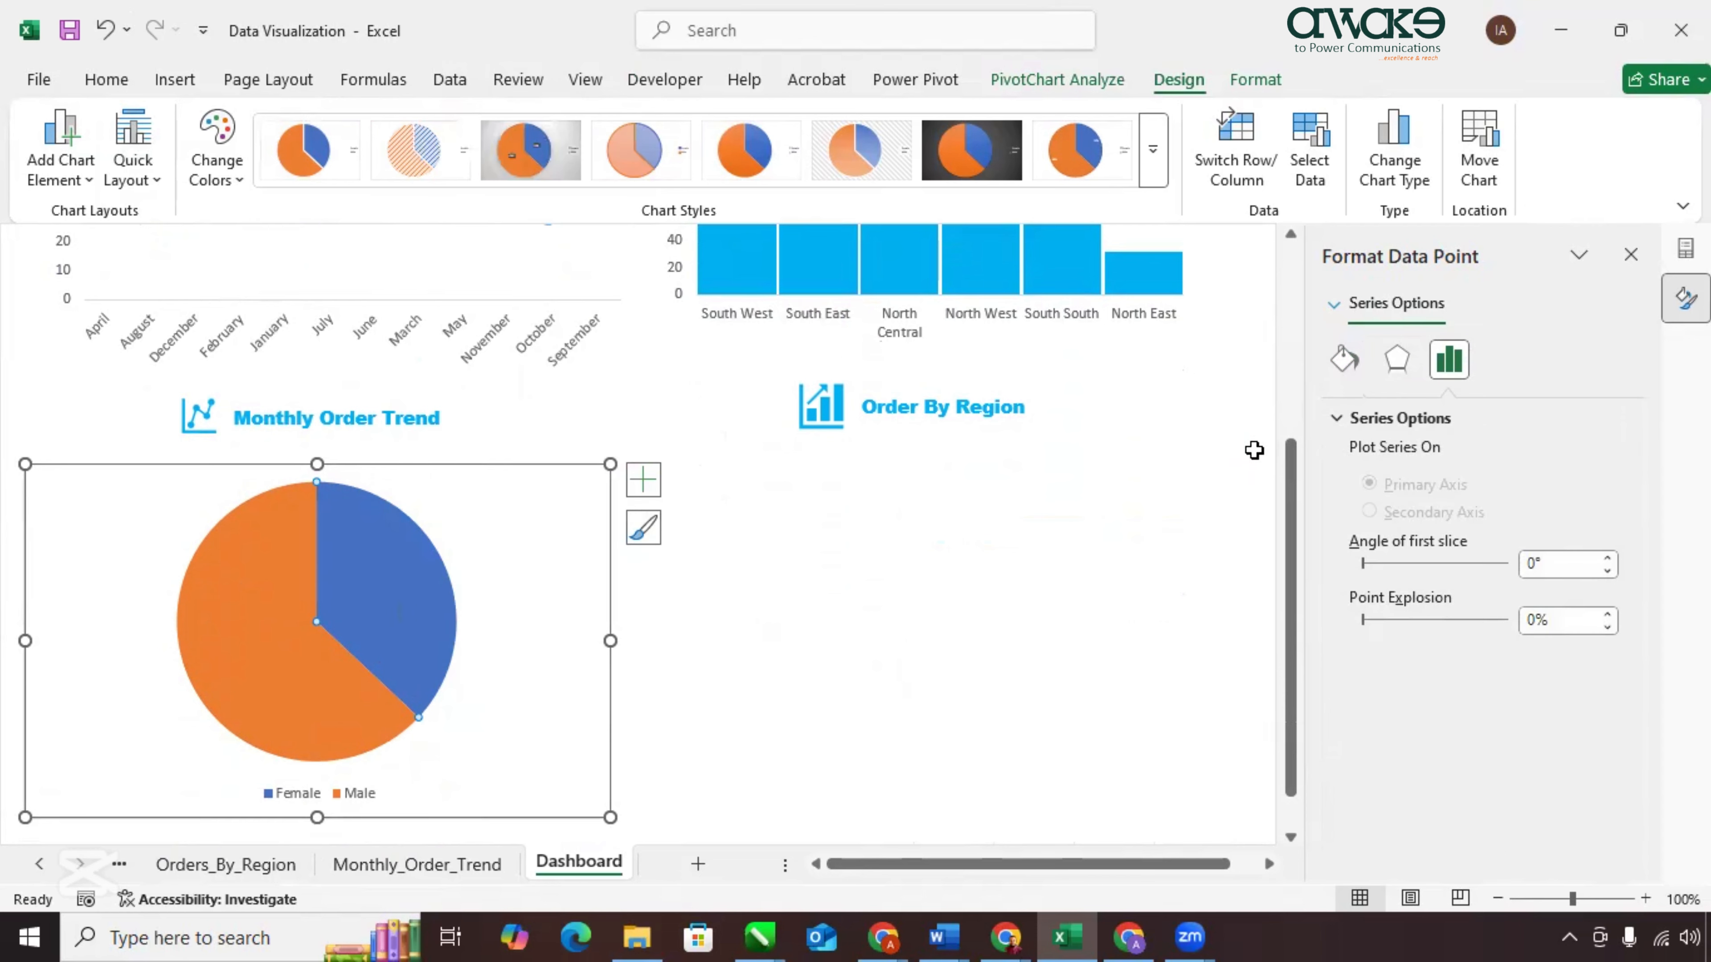
click(1344, 378)
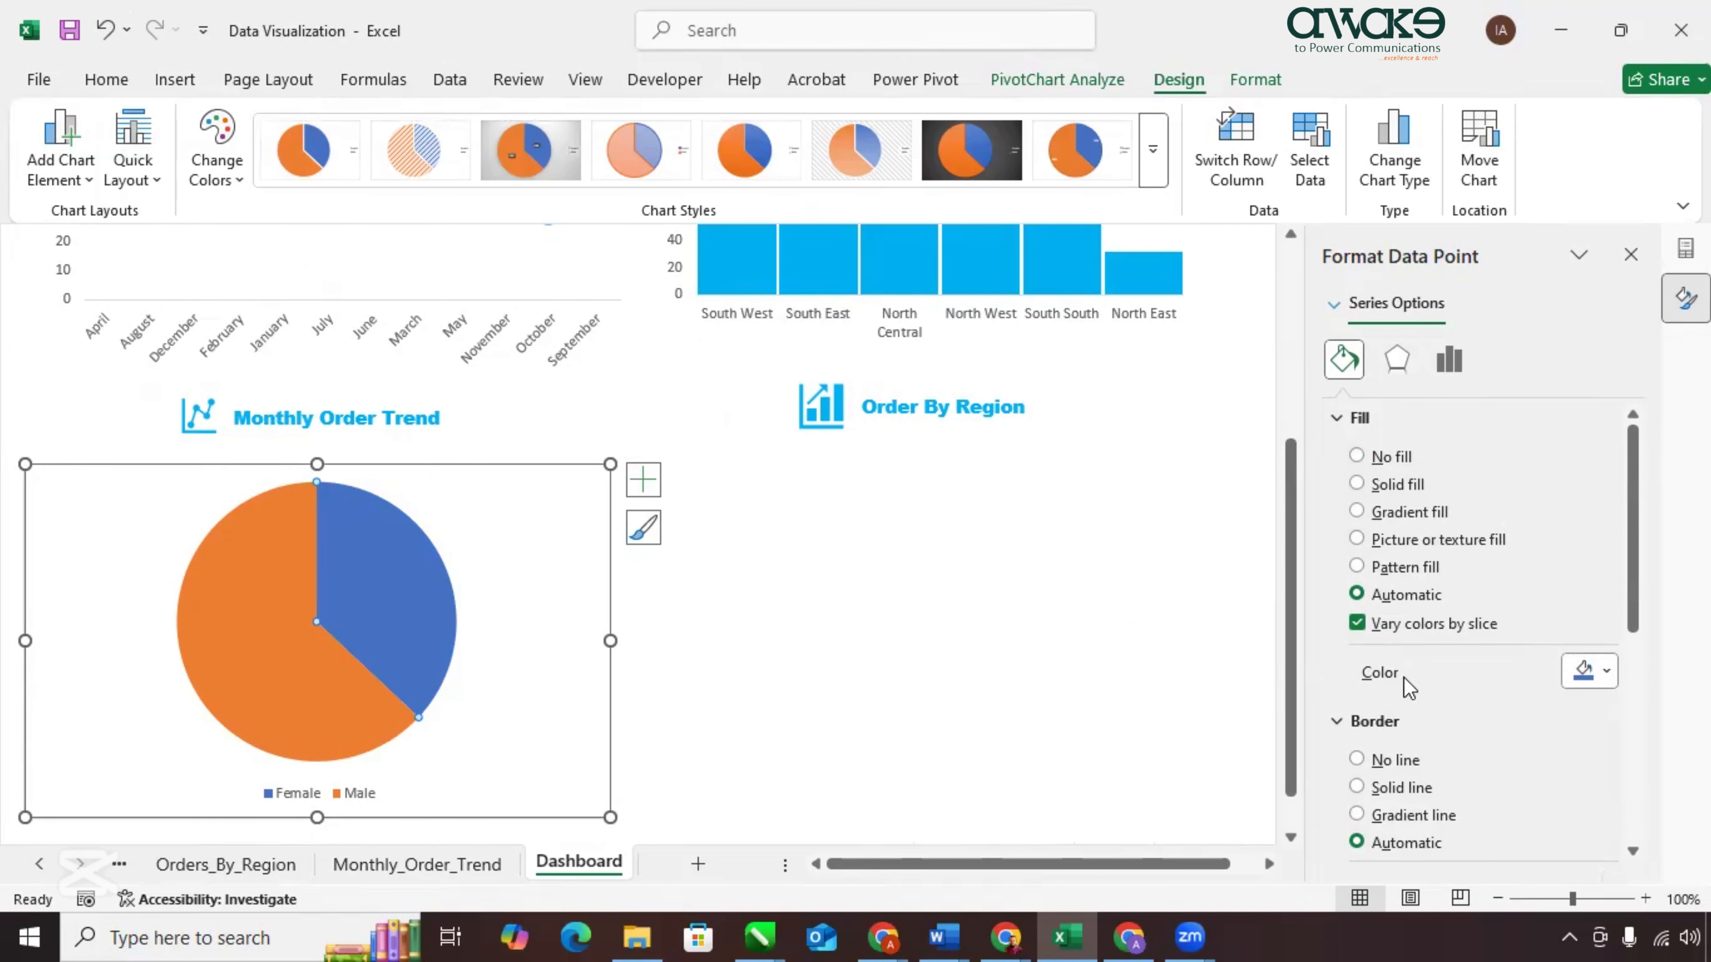
click(1610, 671)
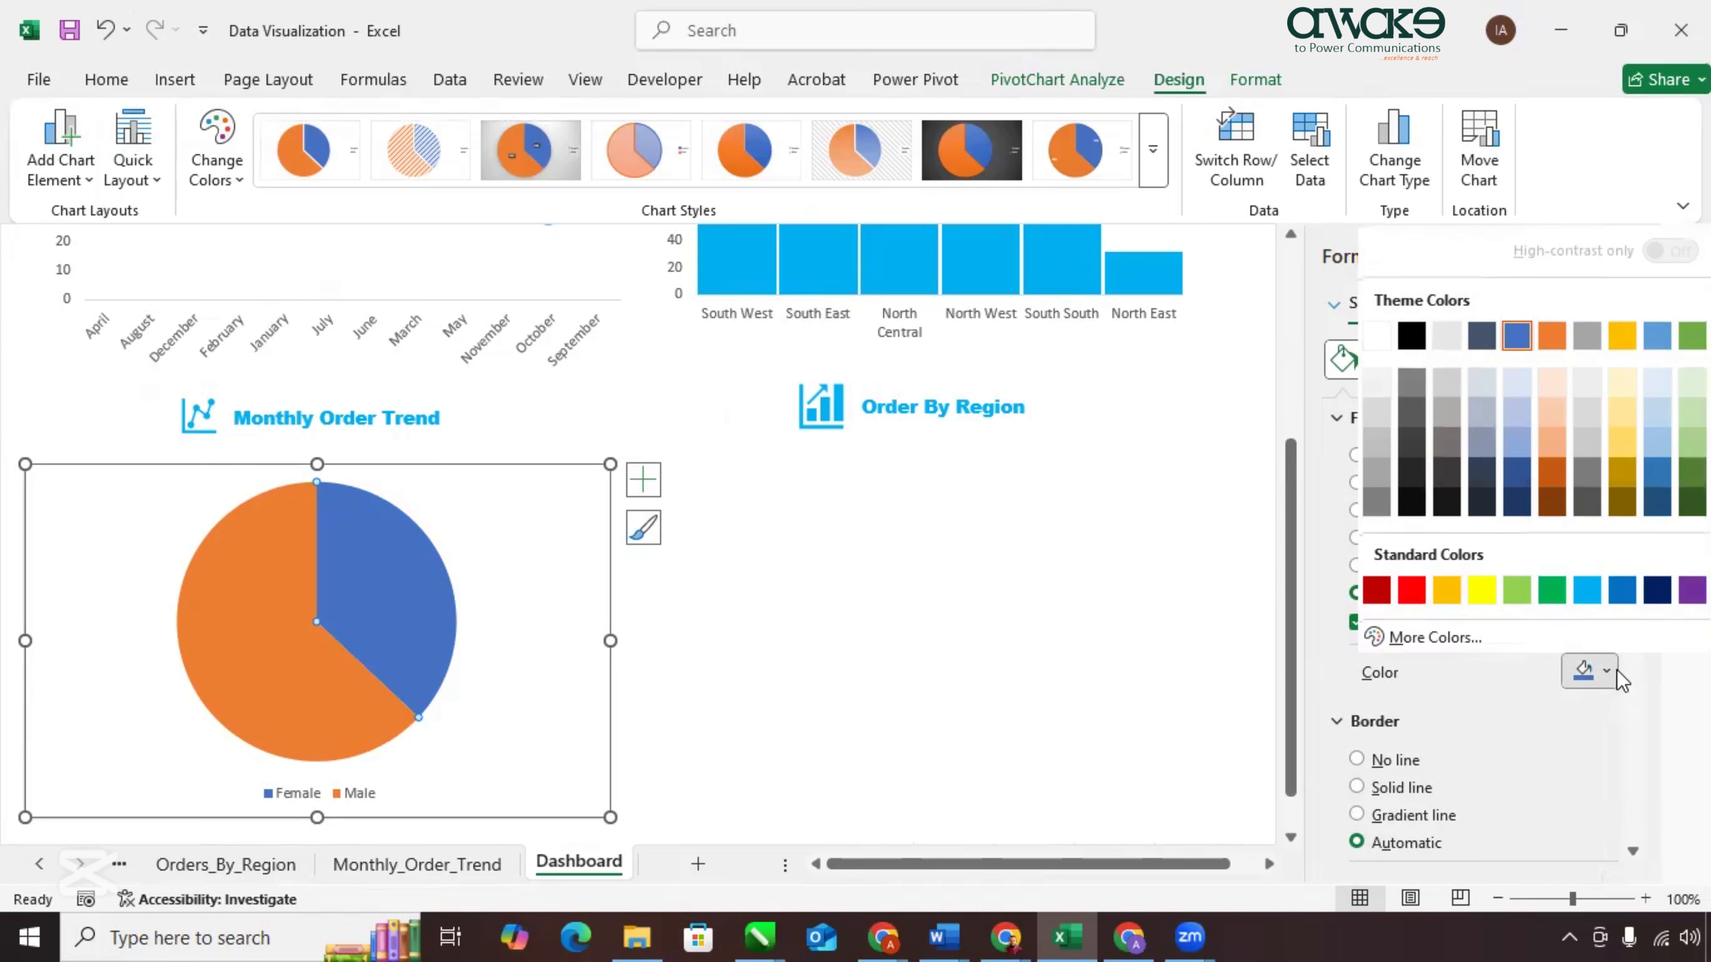
click(1601, 595)
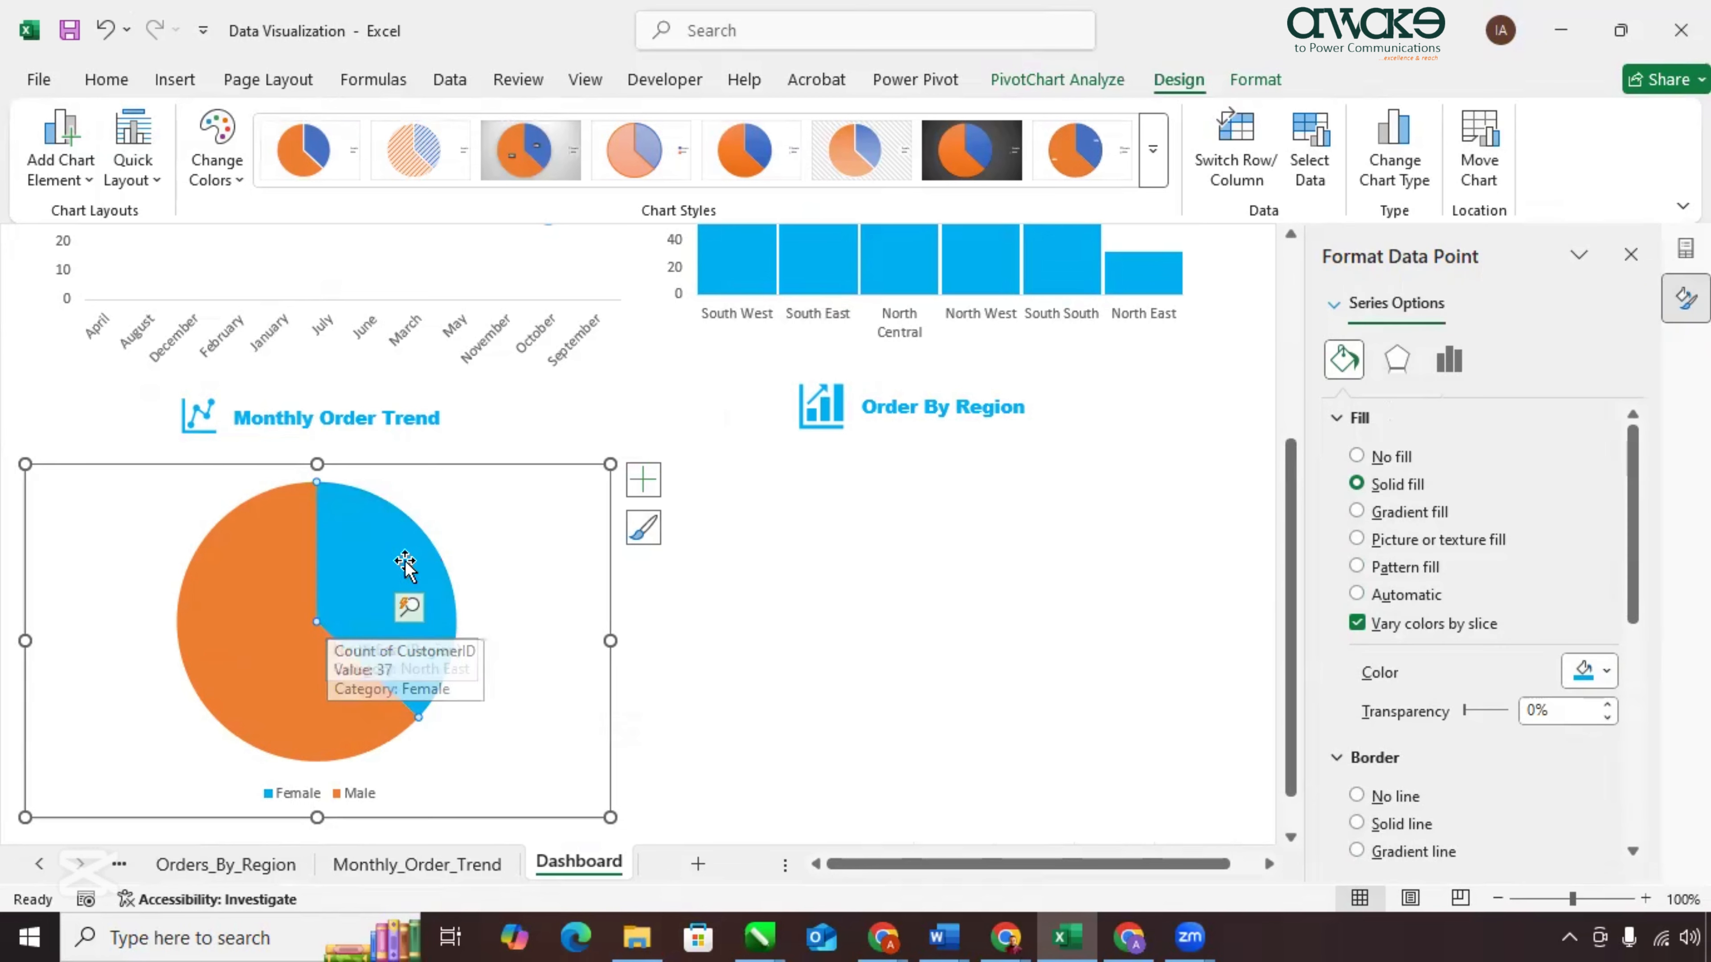
Fill the Male slice of the gender pie chart with a light tint of the gold theme color.
click(275, 688)
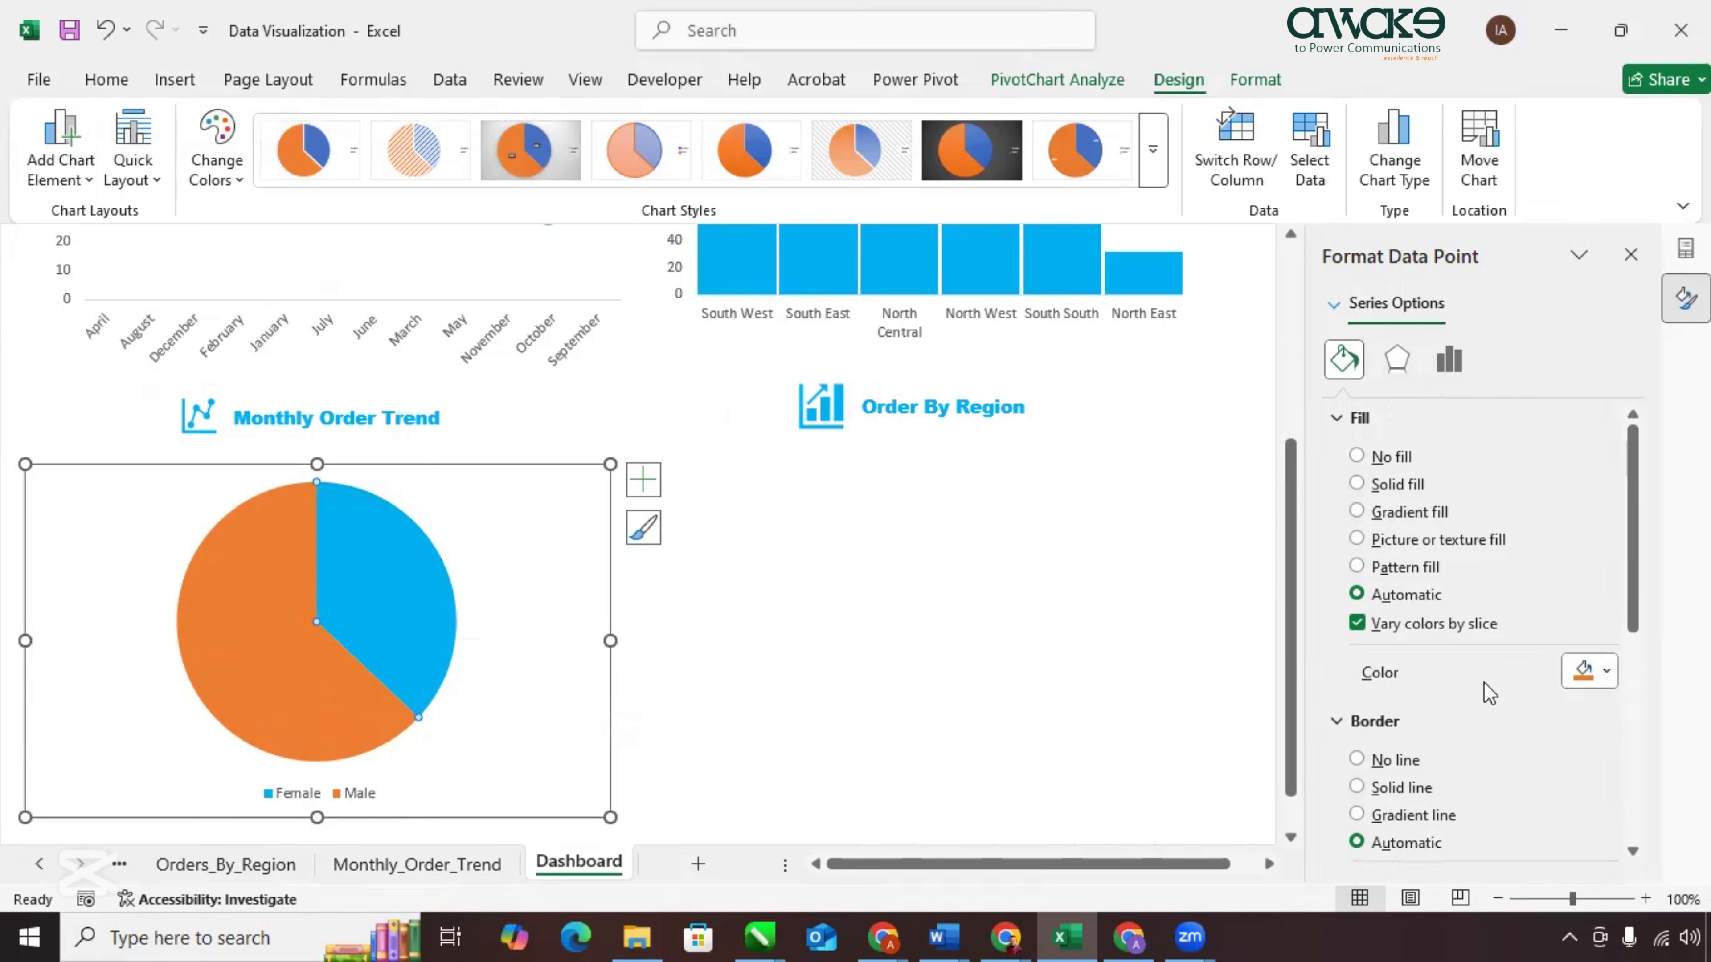
click(1606, 675)
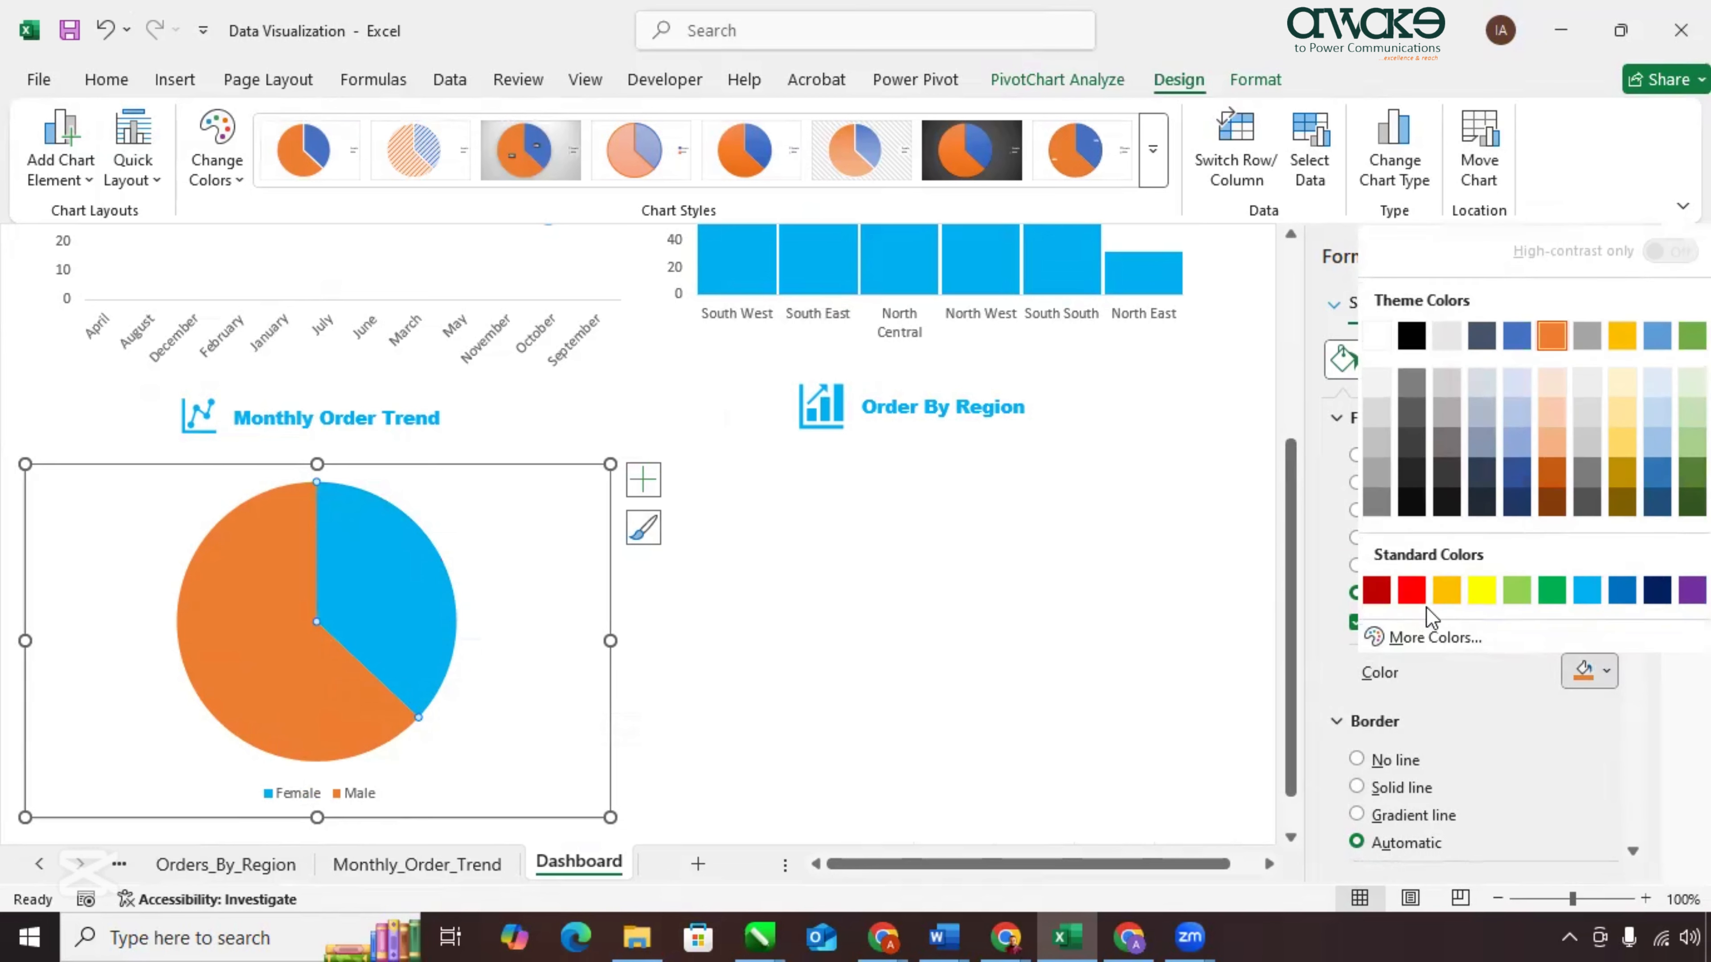
click(1447, 594)
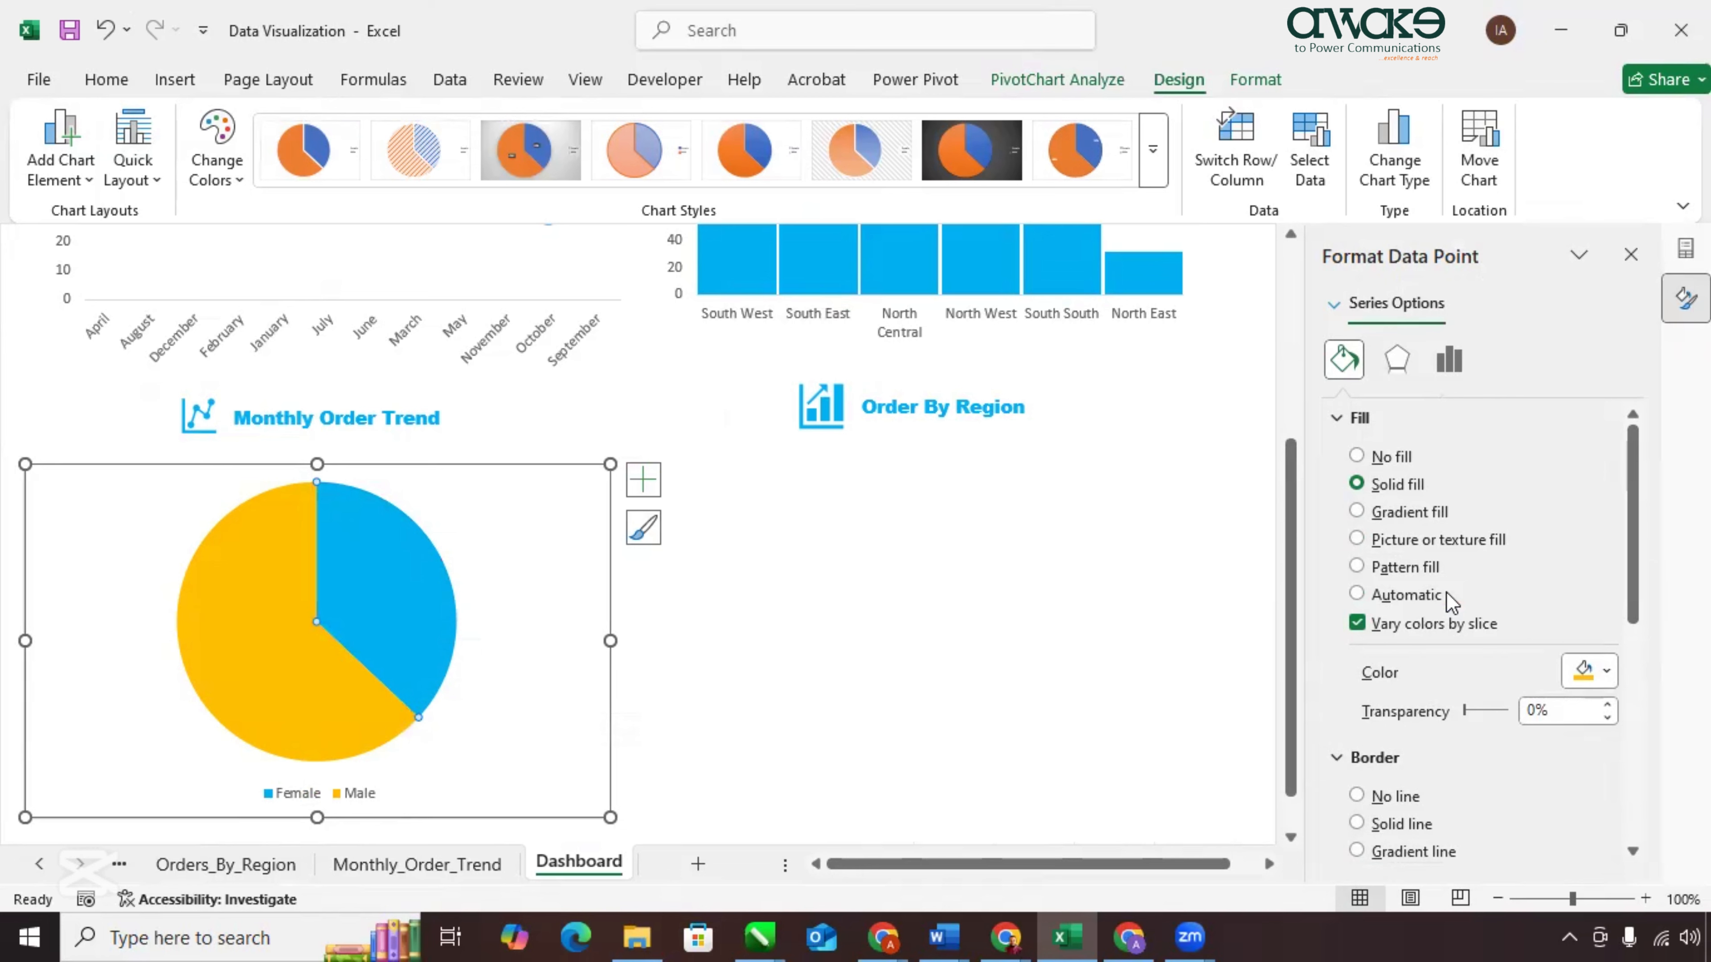
click(1608, 674)
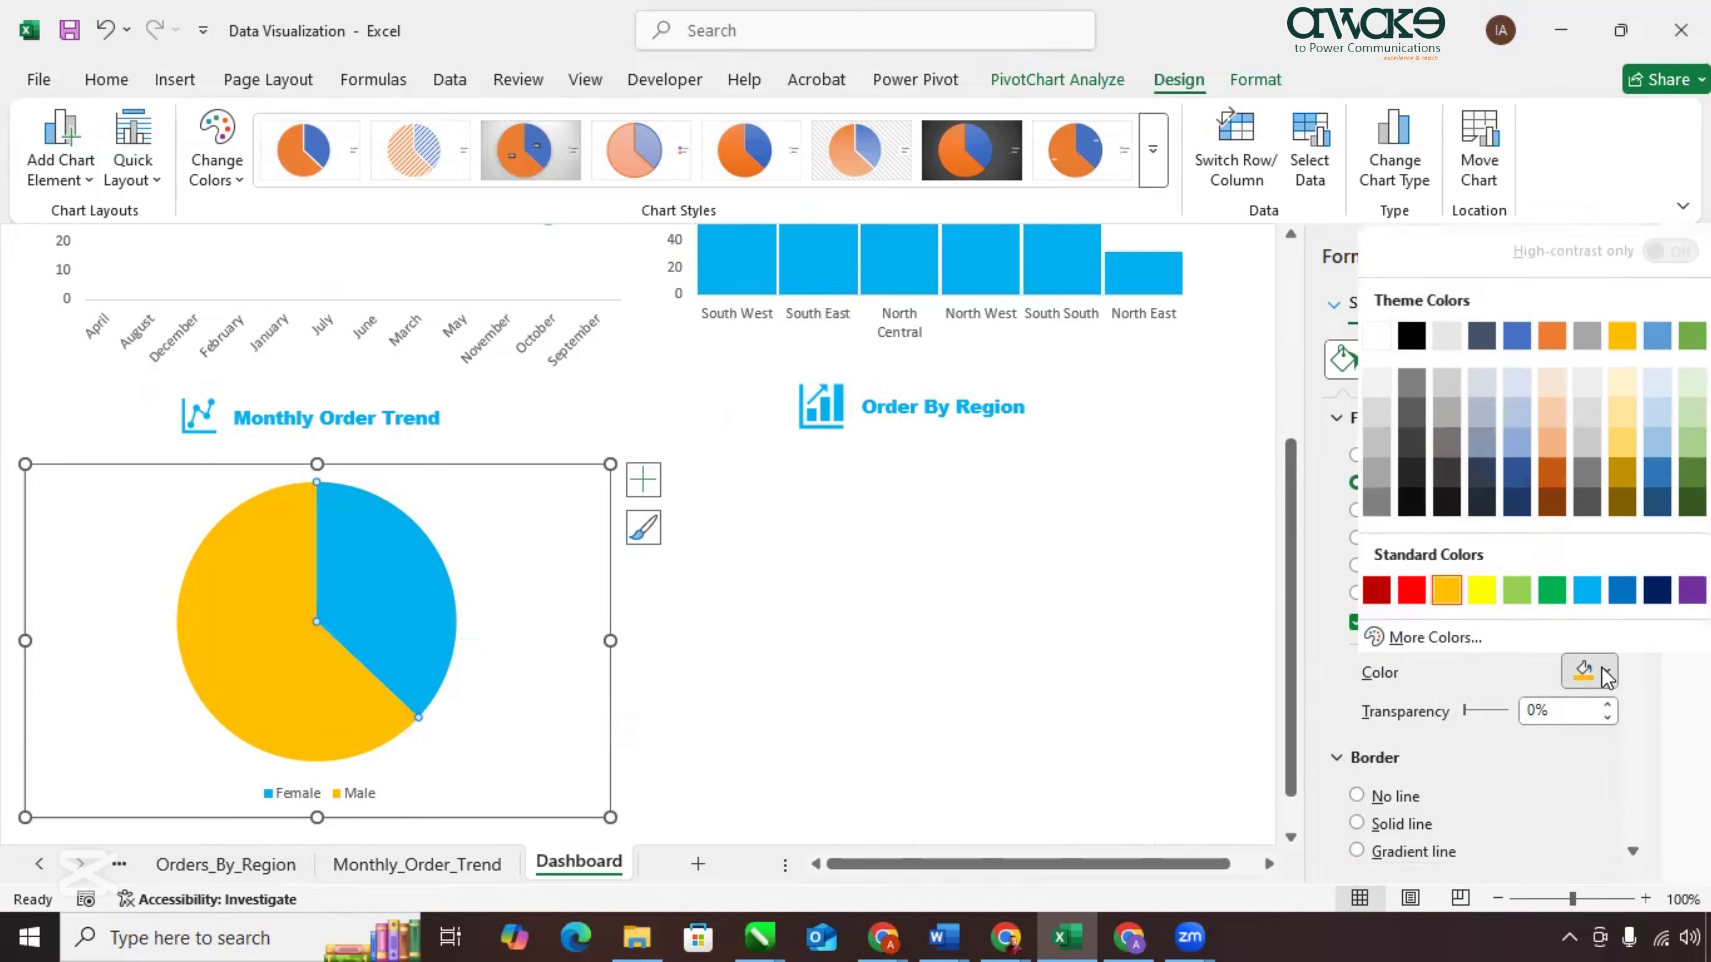
click(1620, 458)
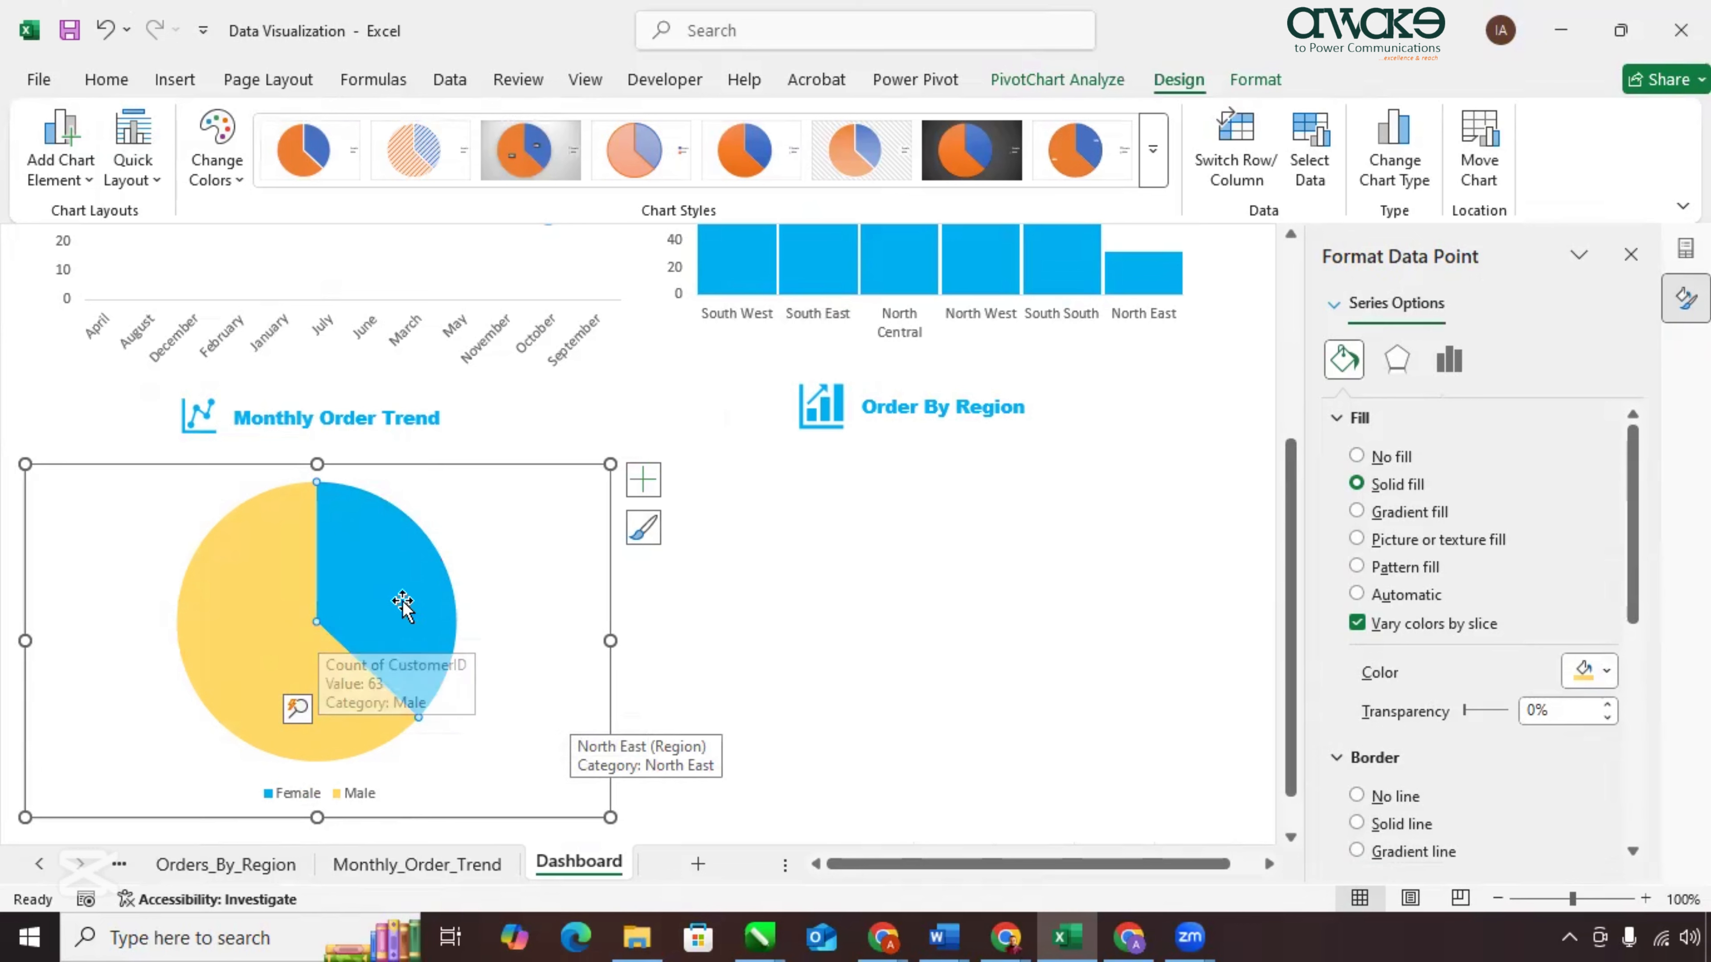
Pull the Male slice slightly away from the Female slice to leave a thin gap, and deselect the chart.
drag(249, 623, 249, 629)
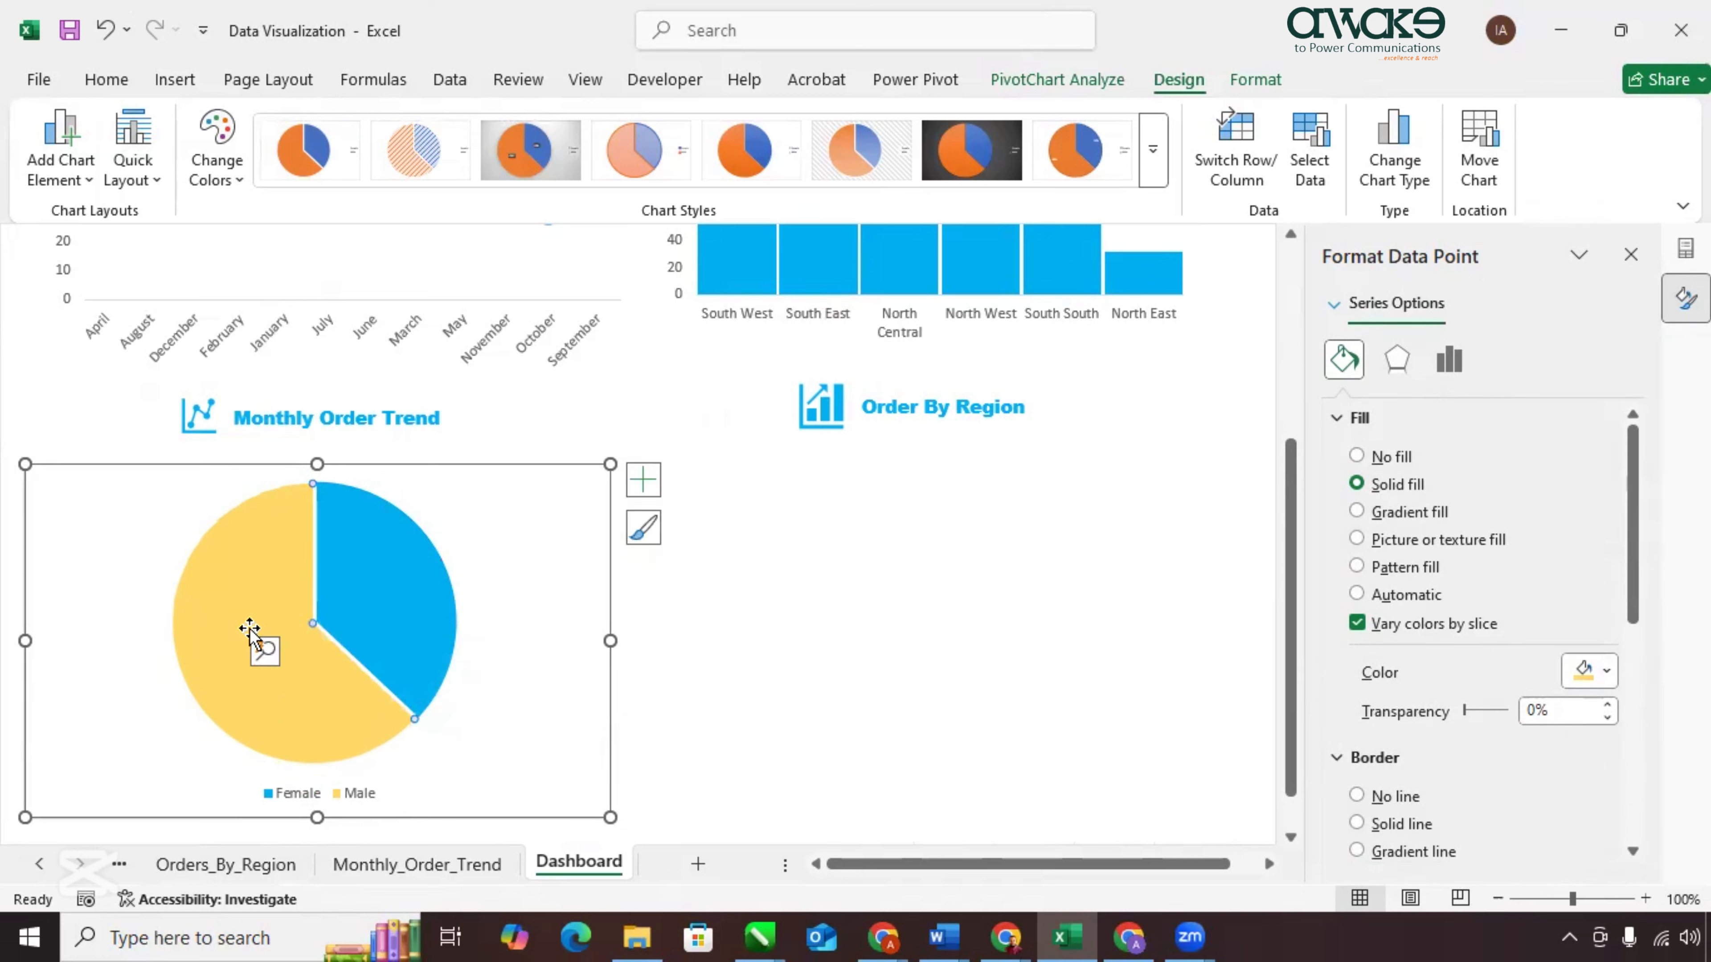
click(838, 741)
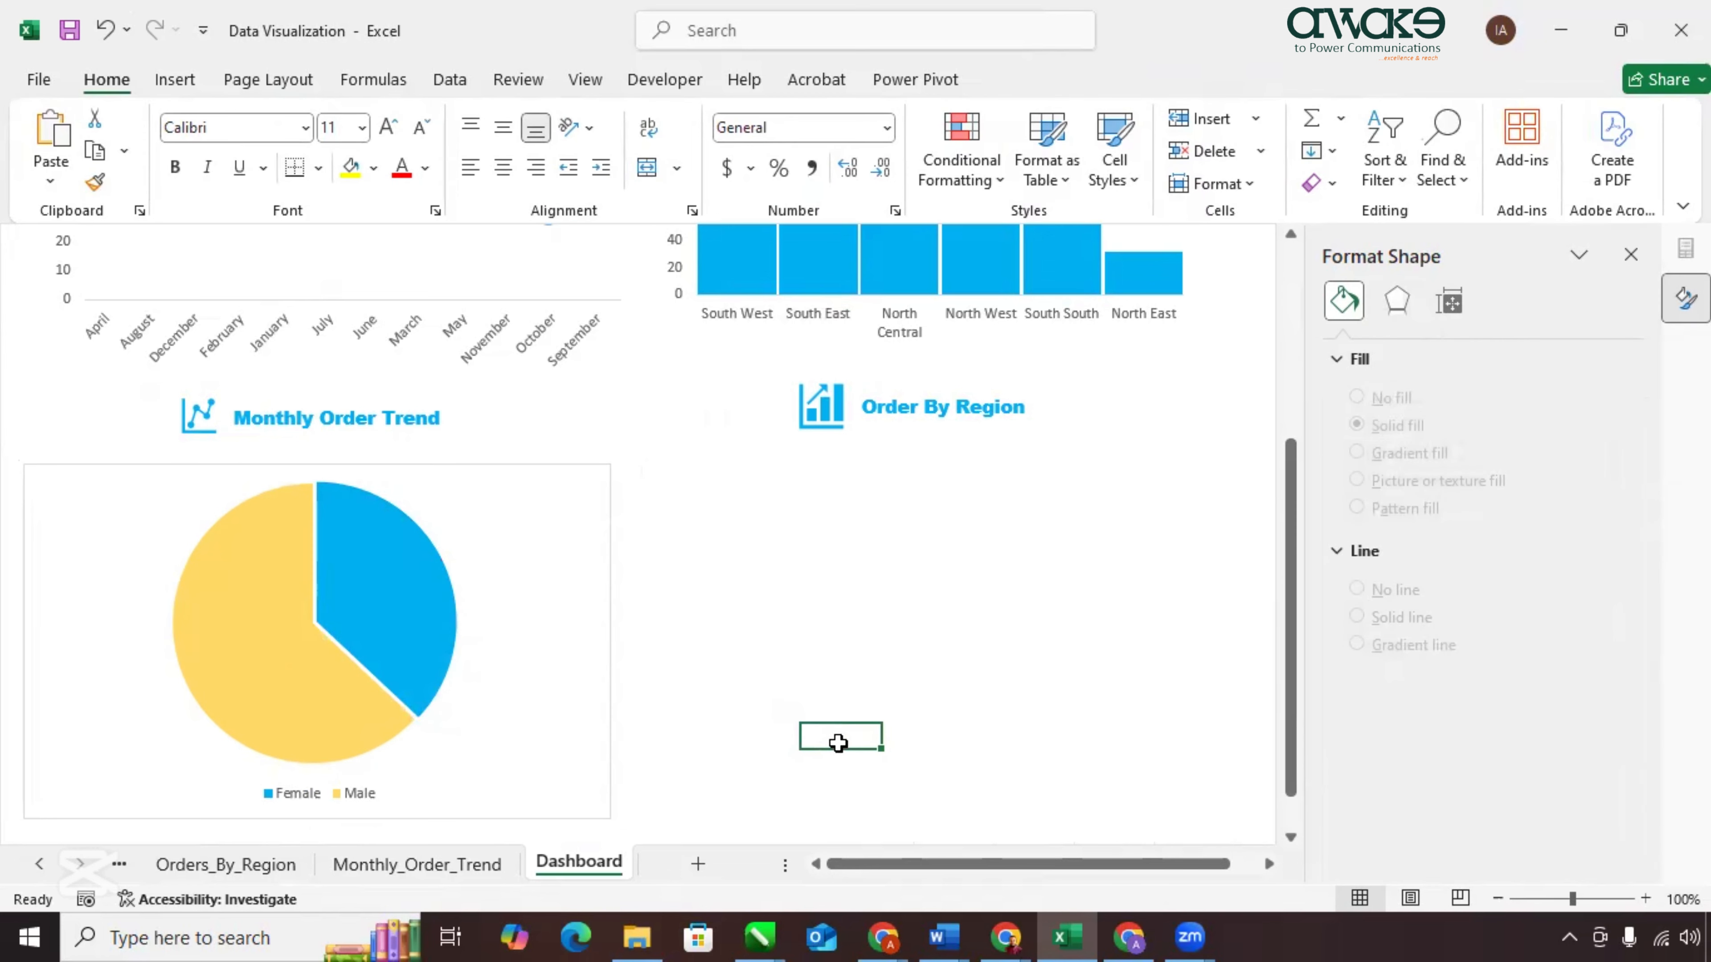
scroll(878, 520, down, 3)
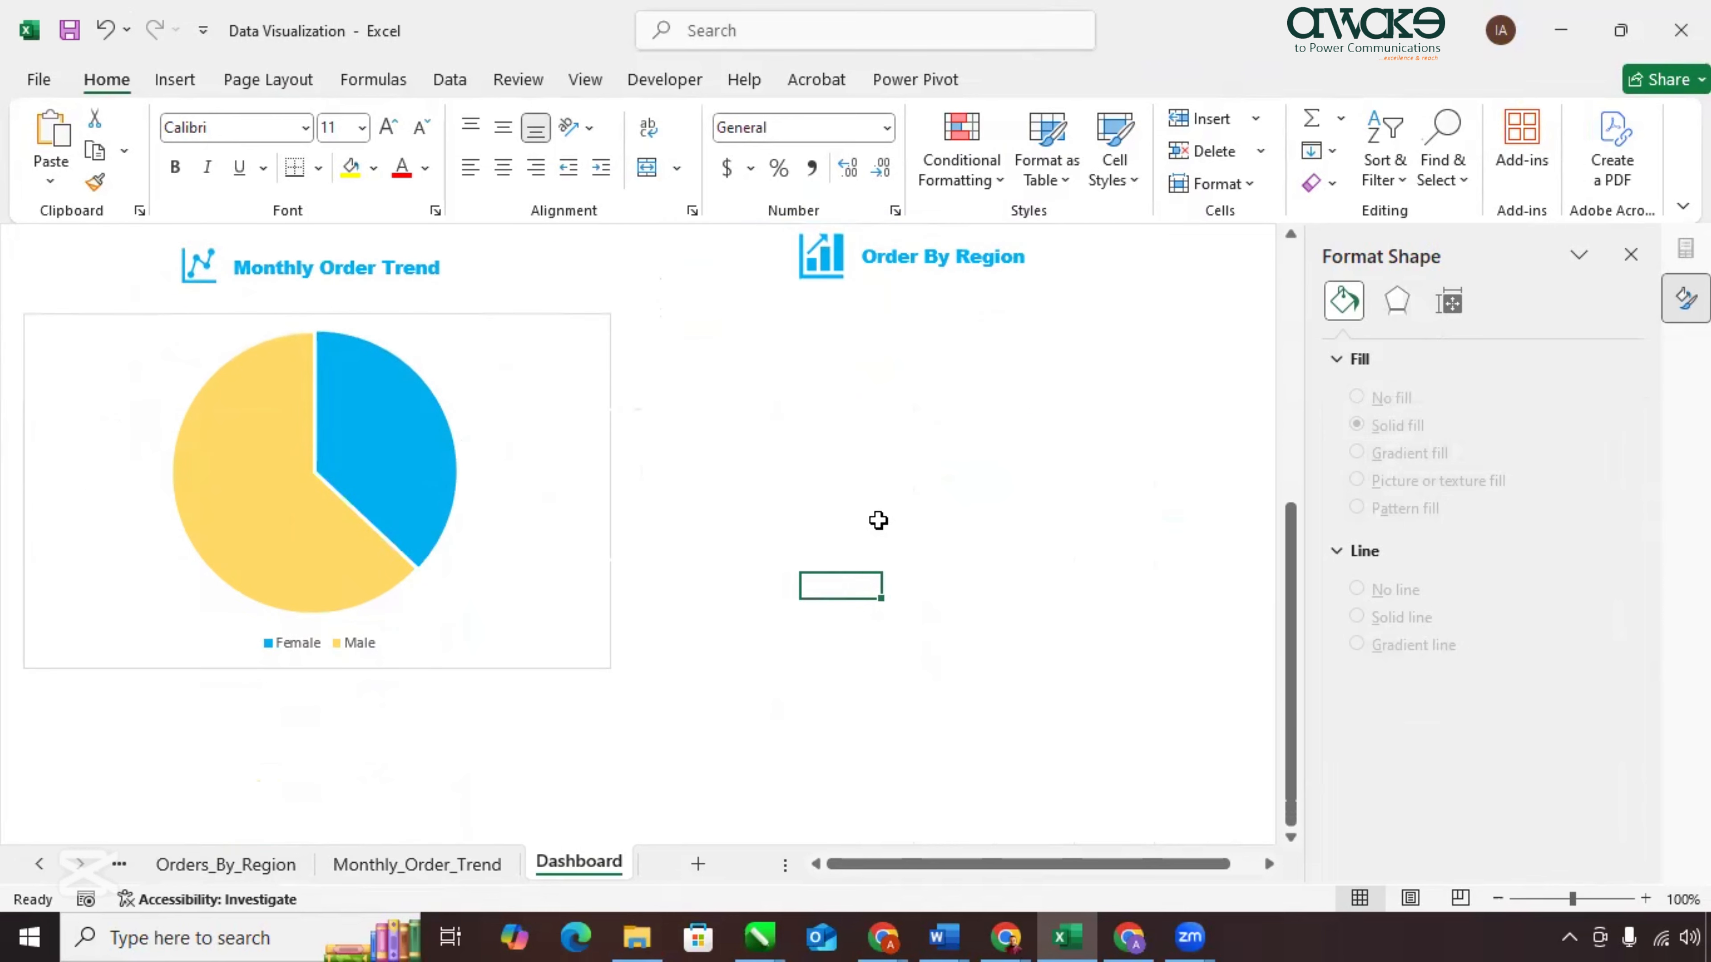
scroll(879, 520, up, 1)
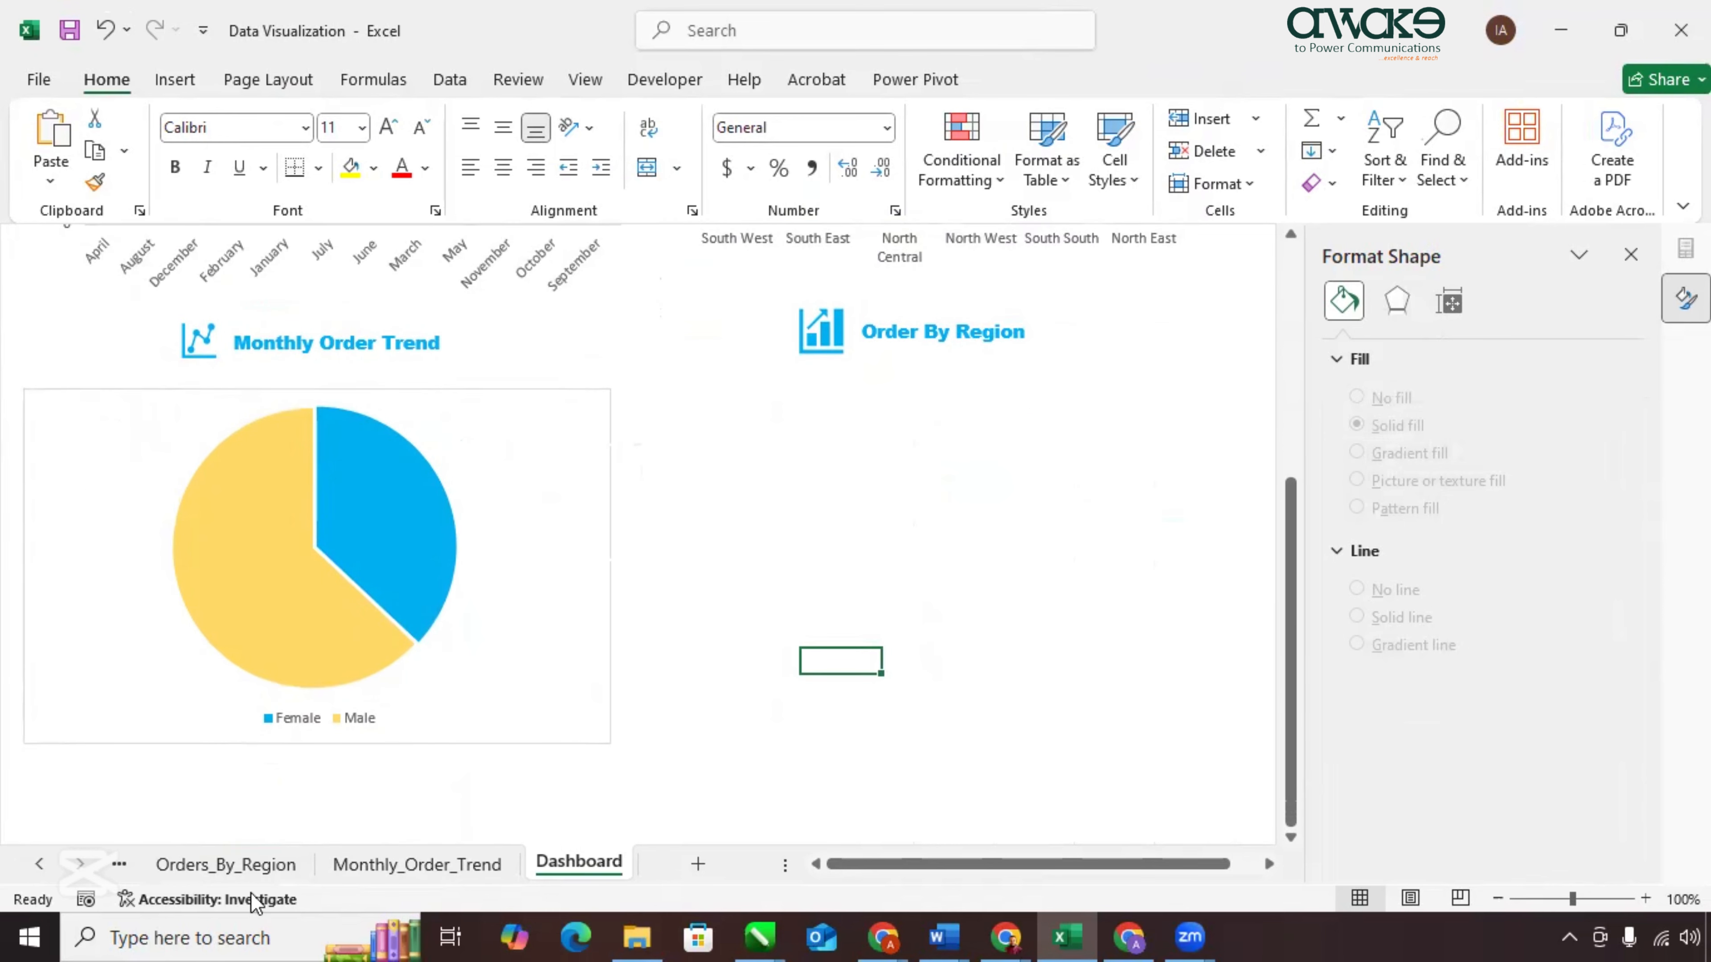
Duplicate the "Monthly Order Trend" title, change its text to "Gender Distribution" and center it below the pie chart.
click(35, 868)
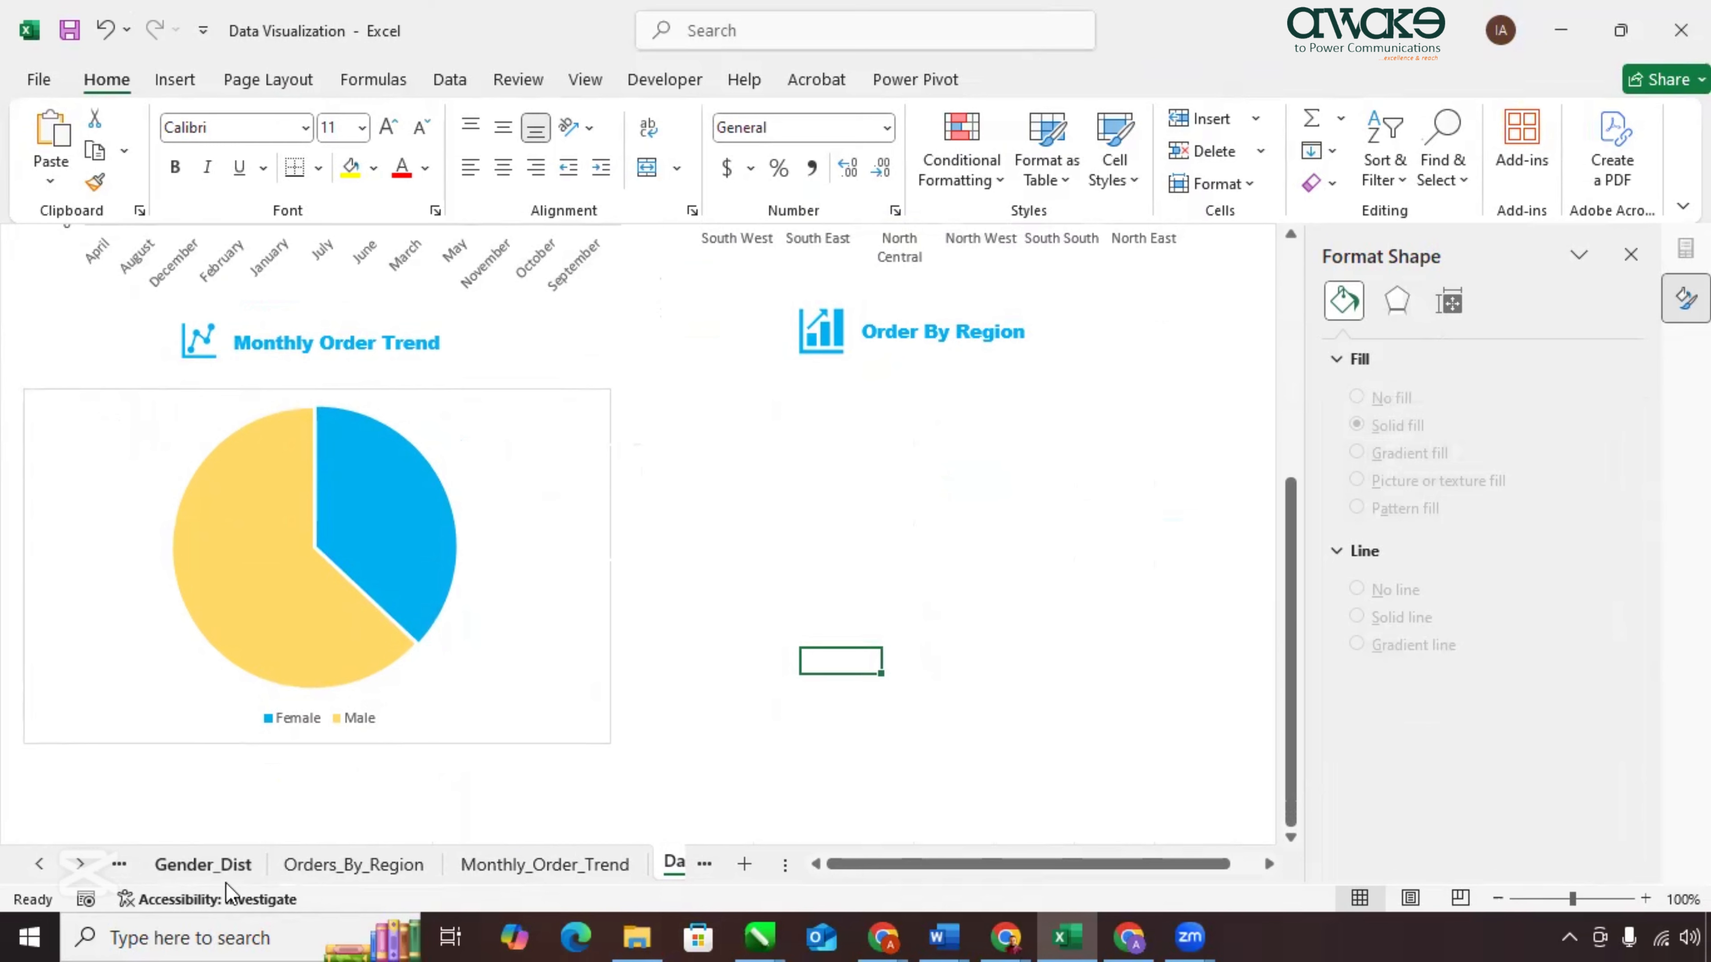
click(428, 347)
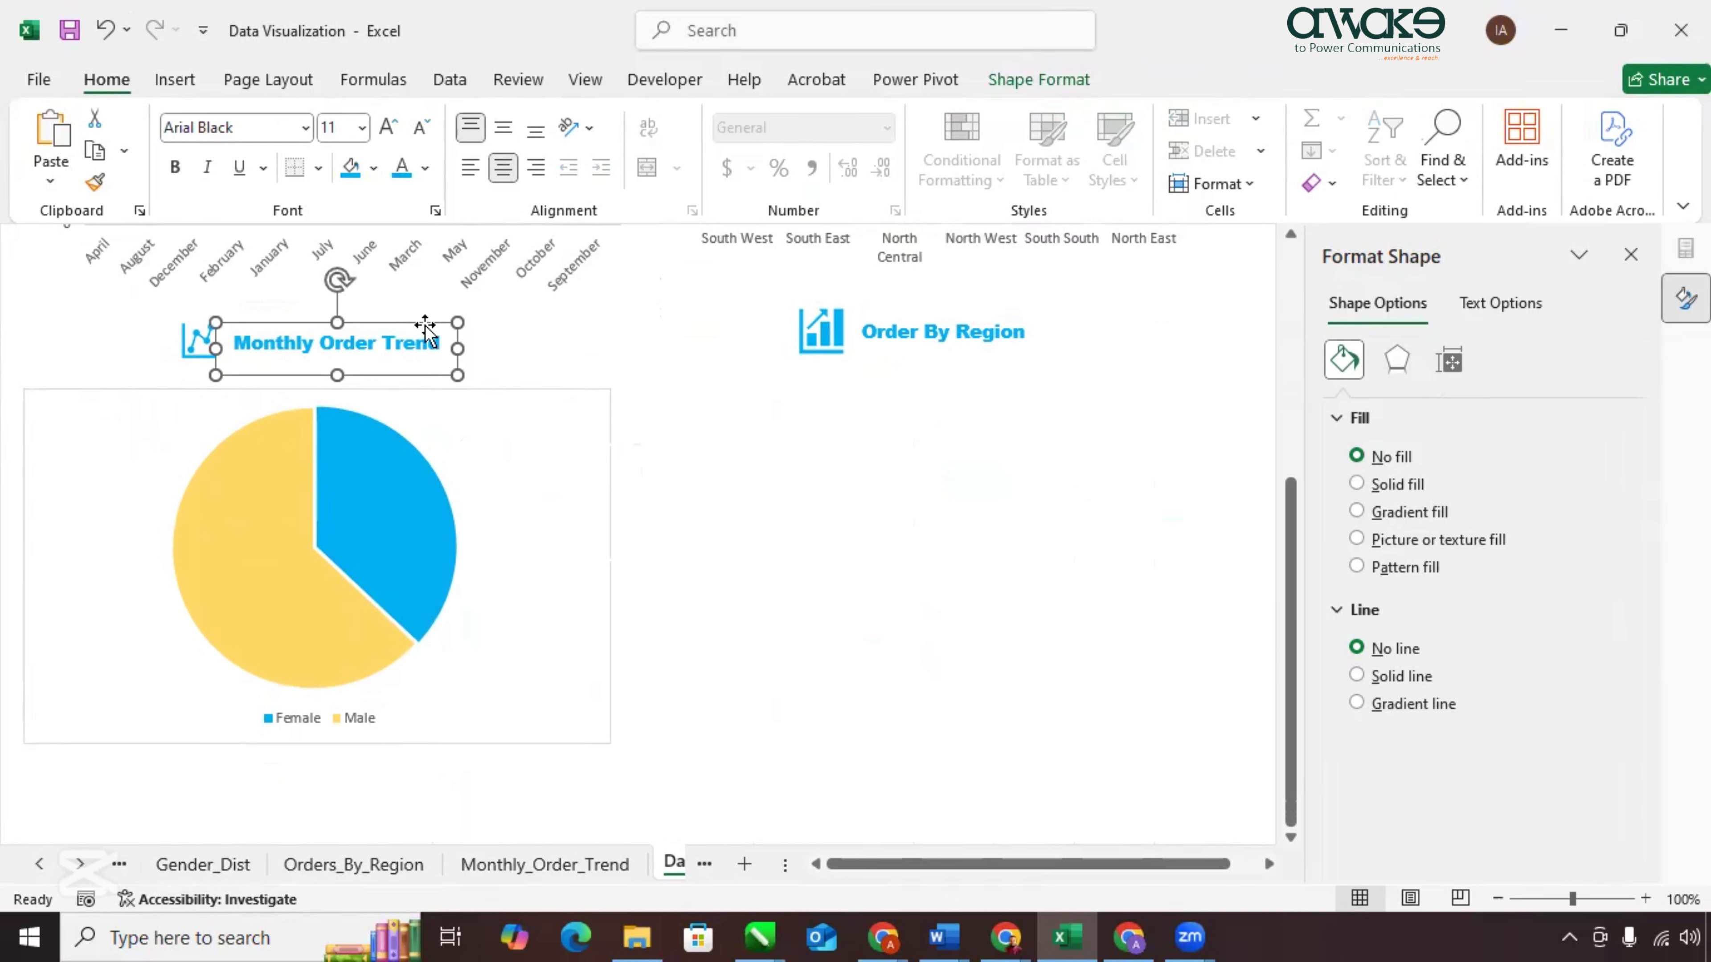
key(ctrl+d)
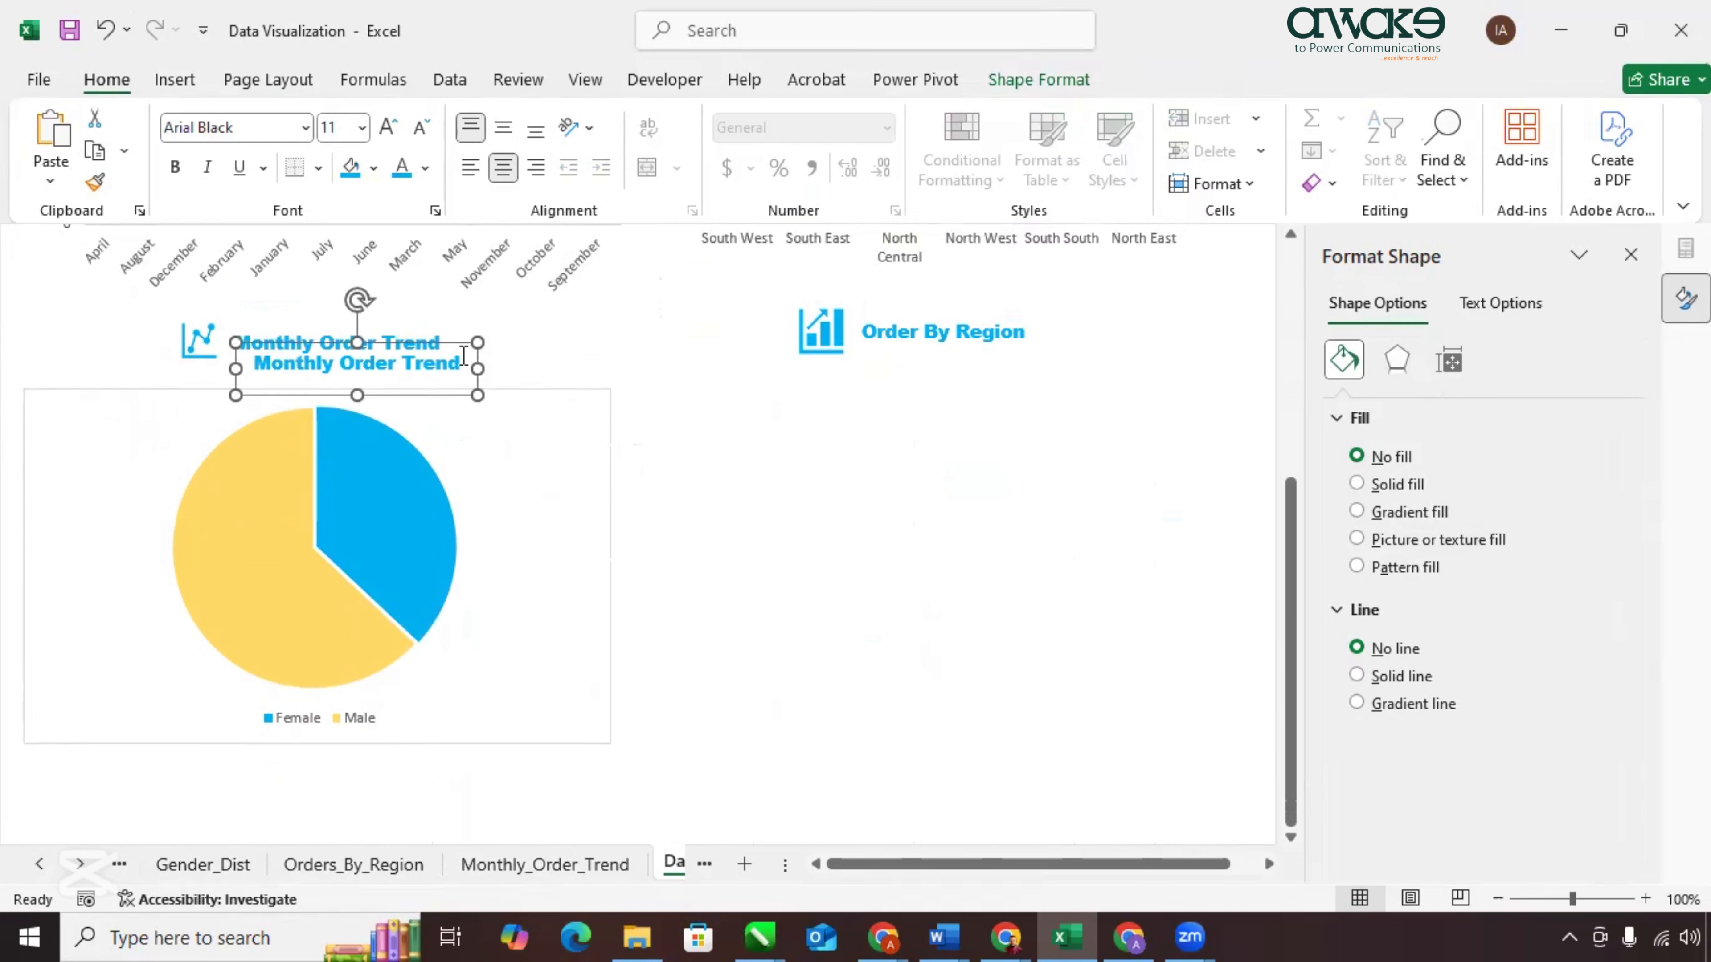
drag(452, 340, 395, 756)
triple_click(352, 779)
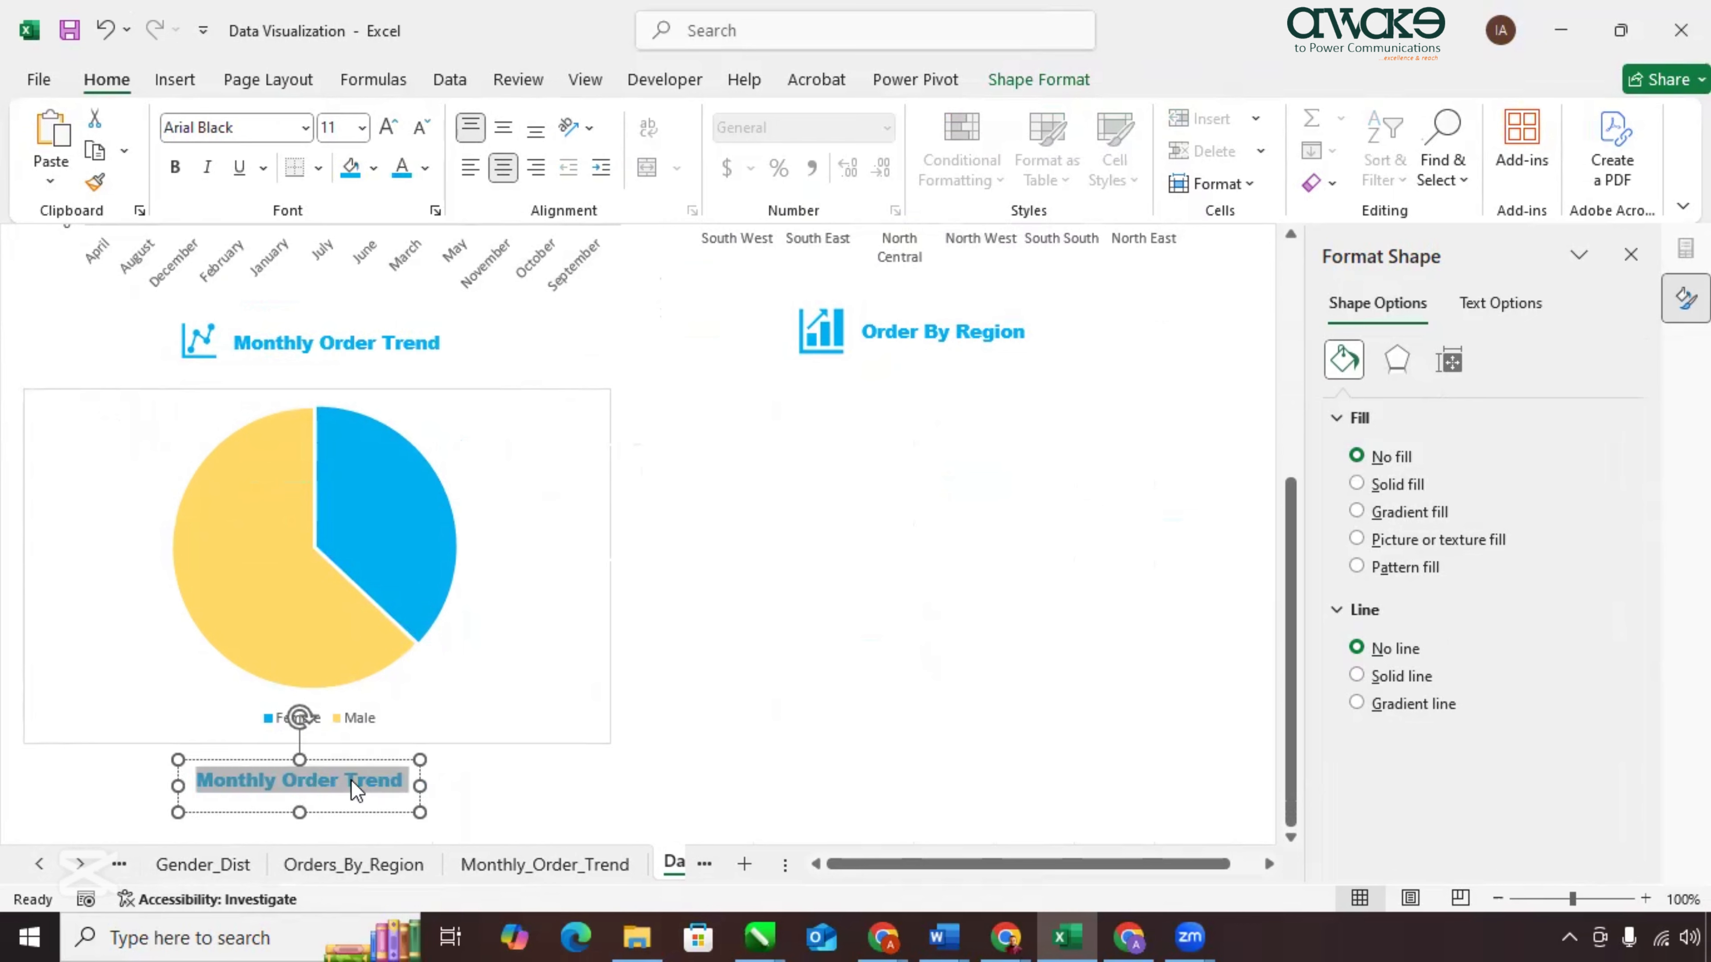
text(Gender Distribution)
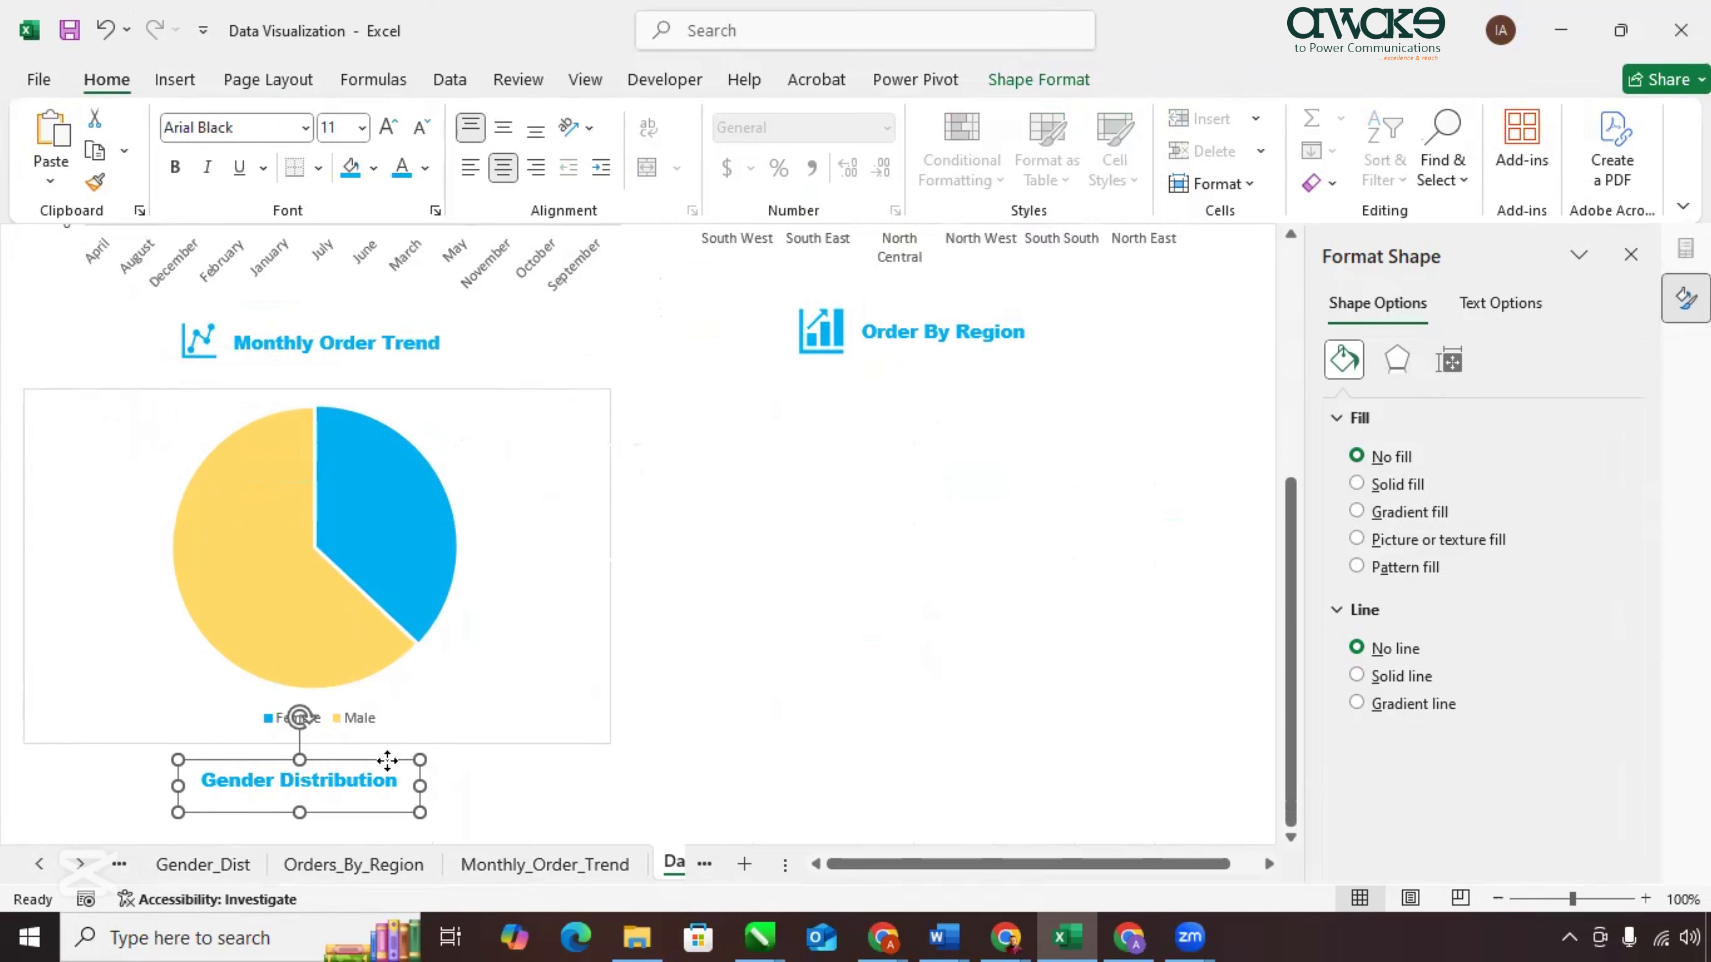
drag(387, 760, 398, 757)
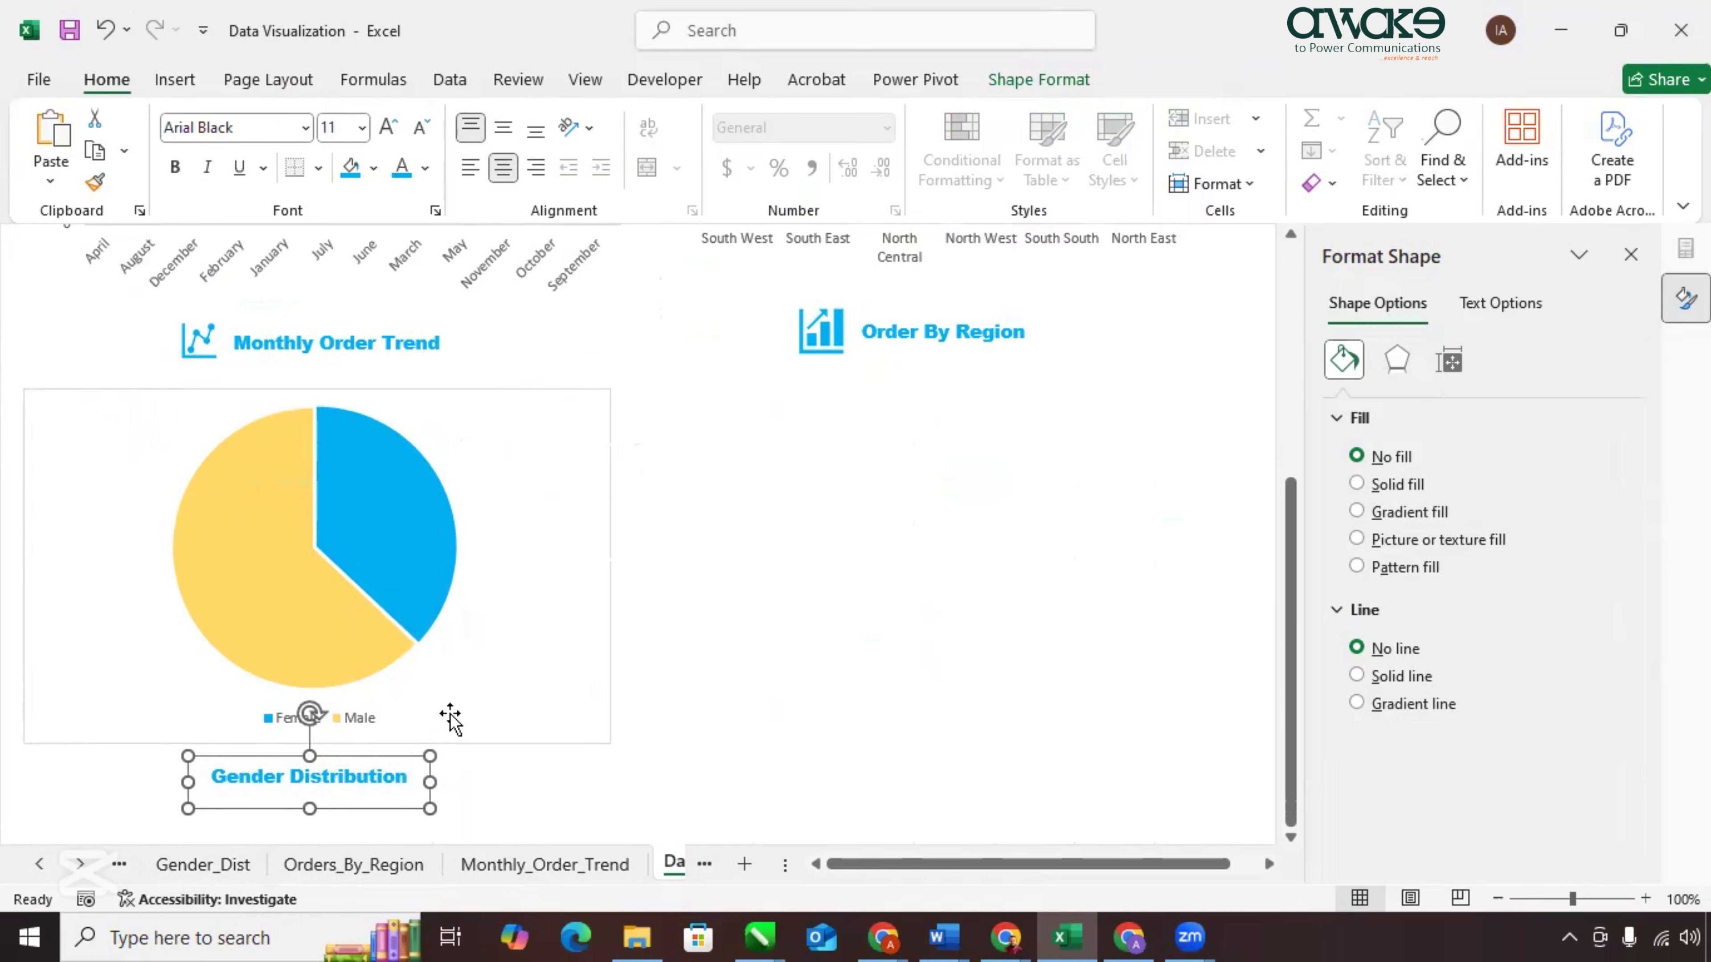
Set the gender pie chart's area to no fill and its border to no line, and review the dashboard.
click(607, 599)
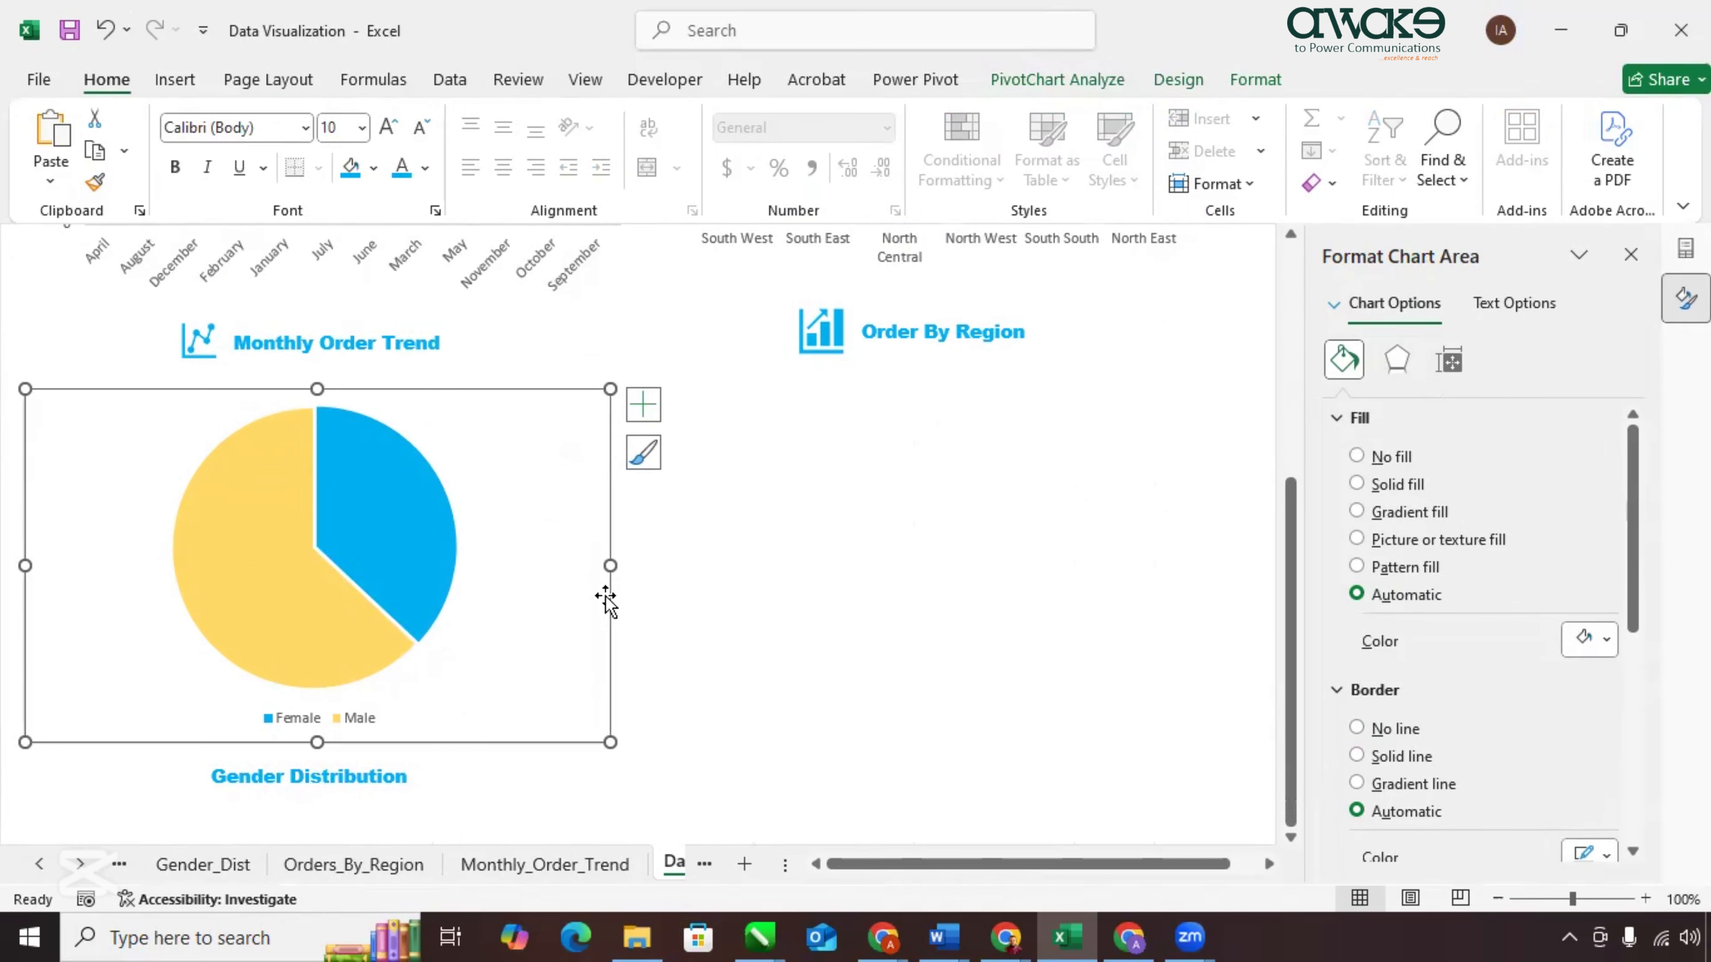
right_click(594, 701)
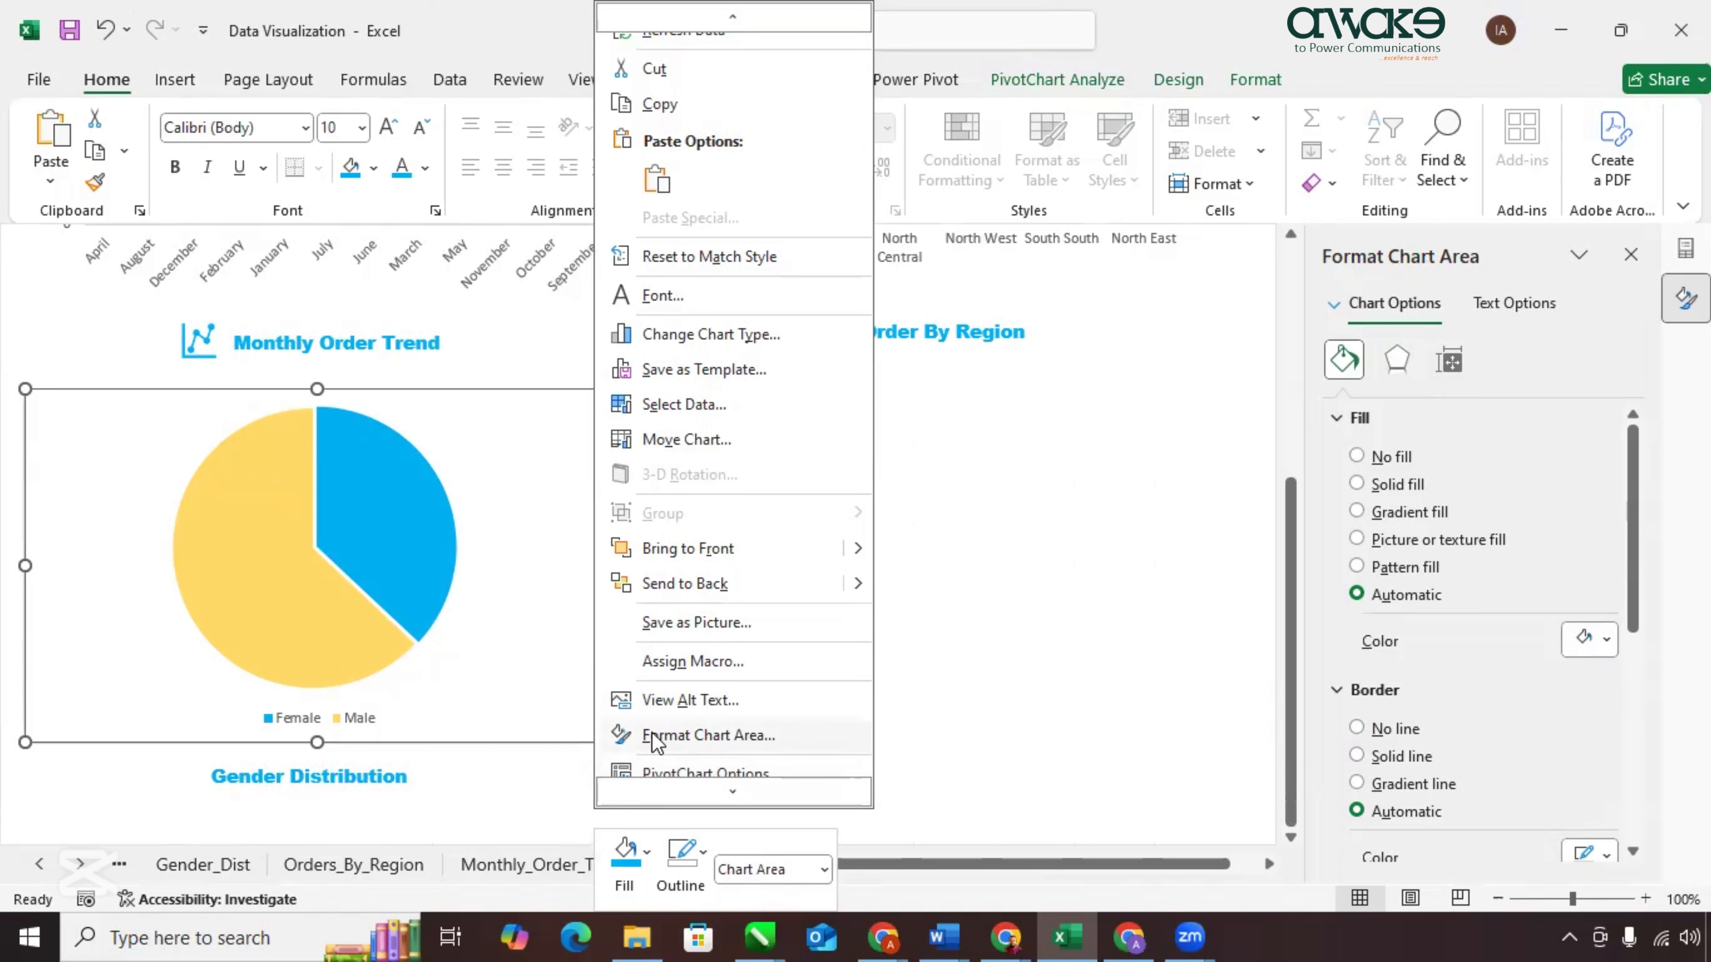
click(653, 738)
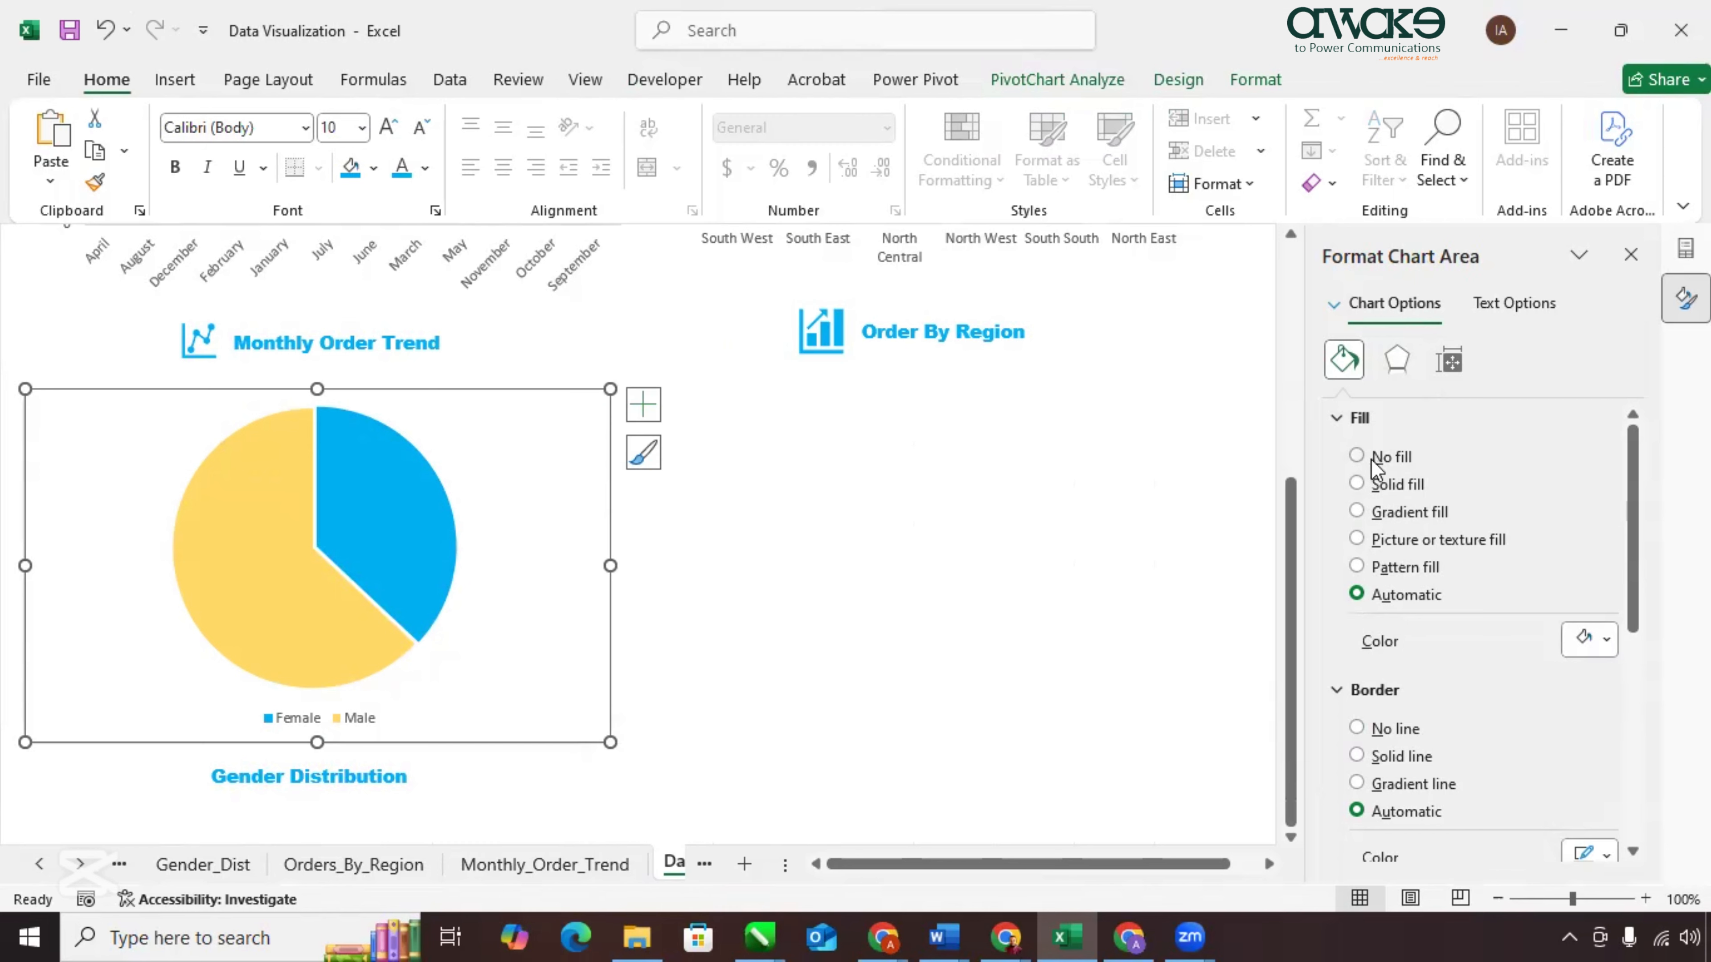
click(1357, 456)
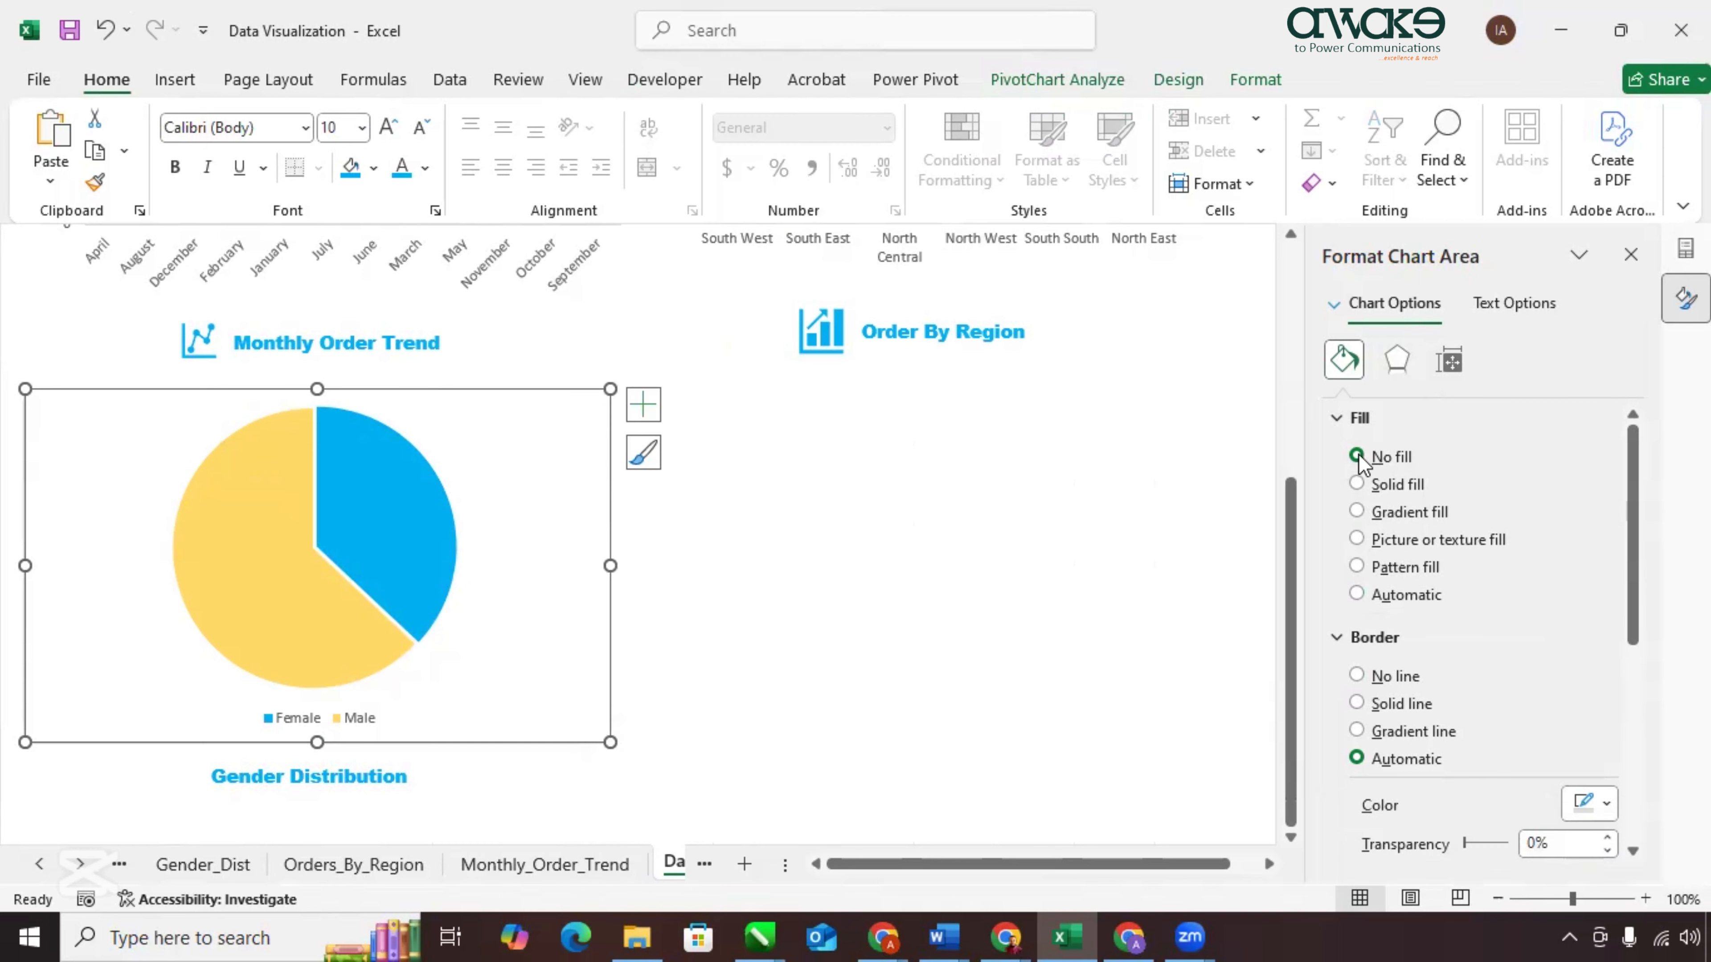
click(1357, 675)
click(823, 755)
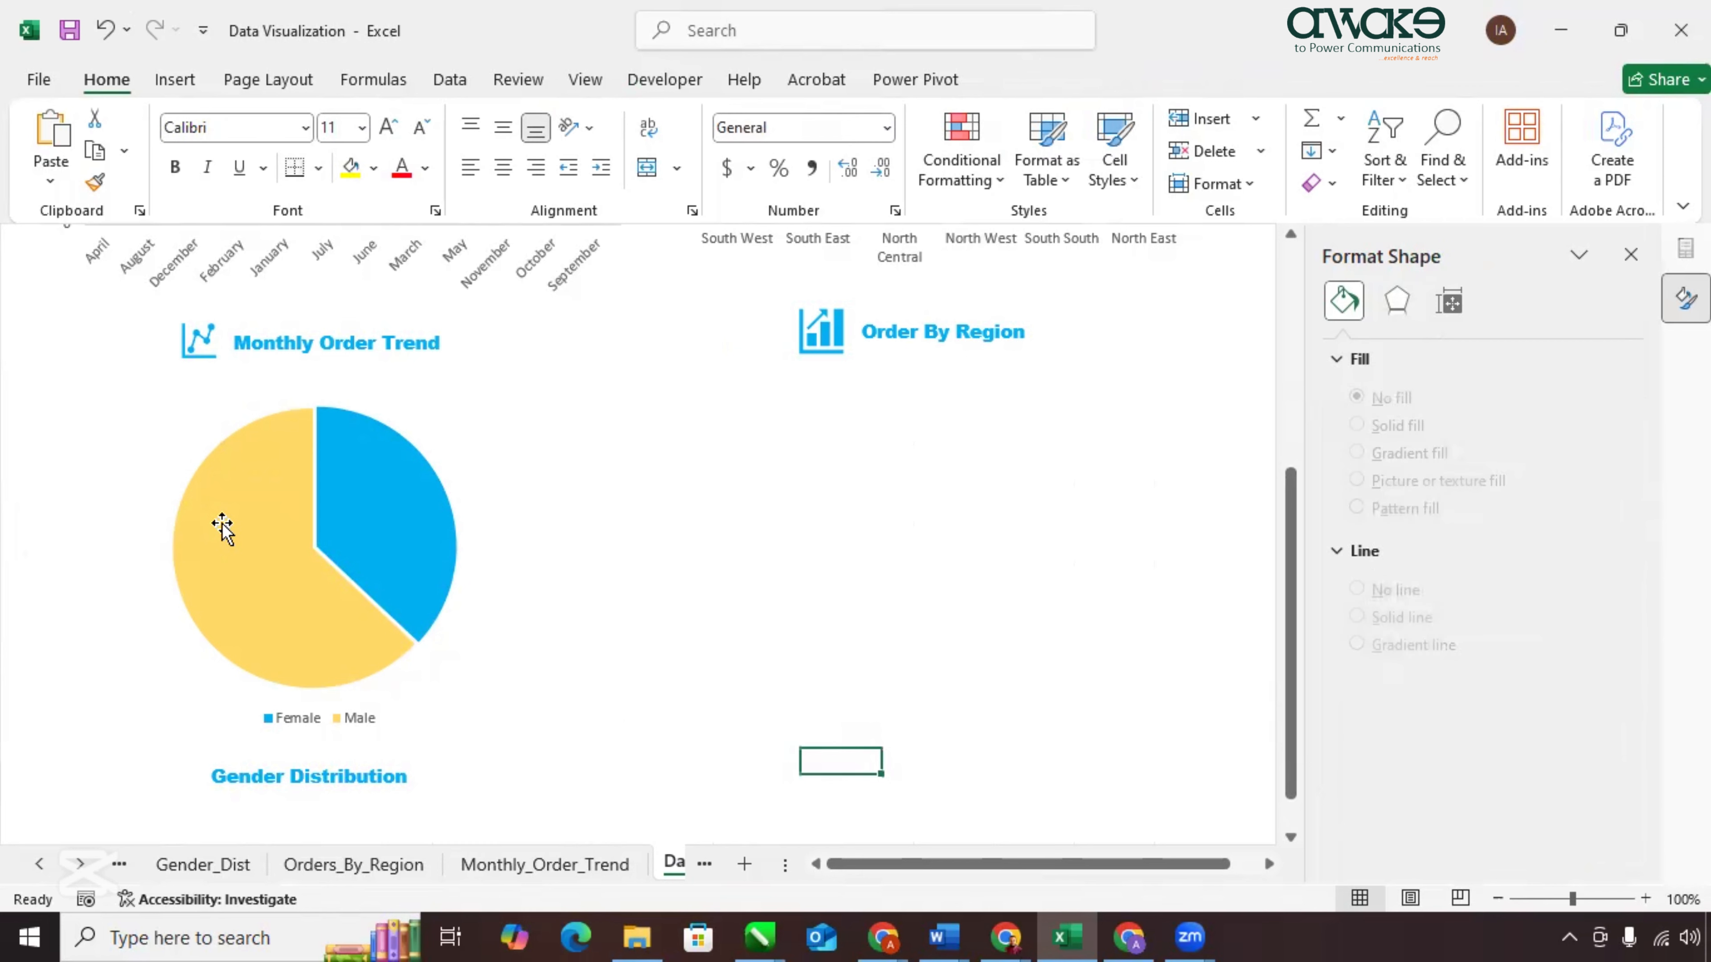
scroll(402, 548, up, 7)
scroll(405, 551, down, 8)
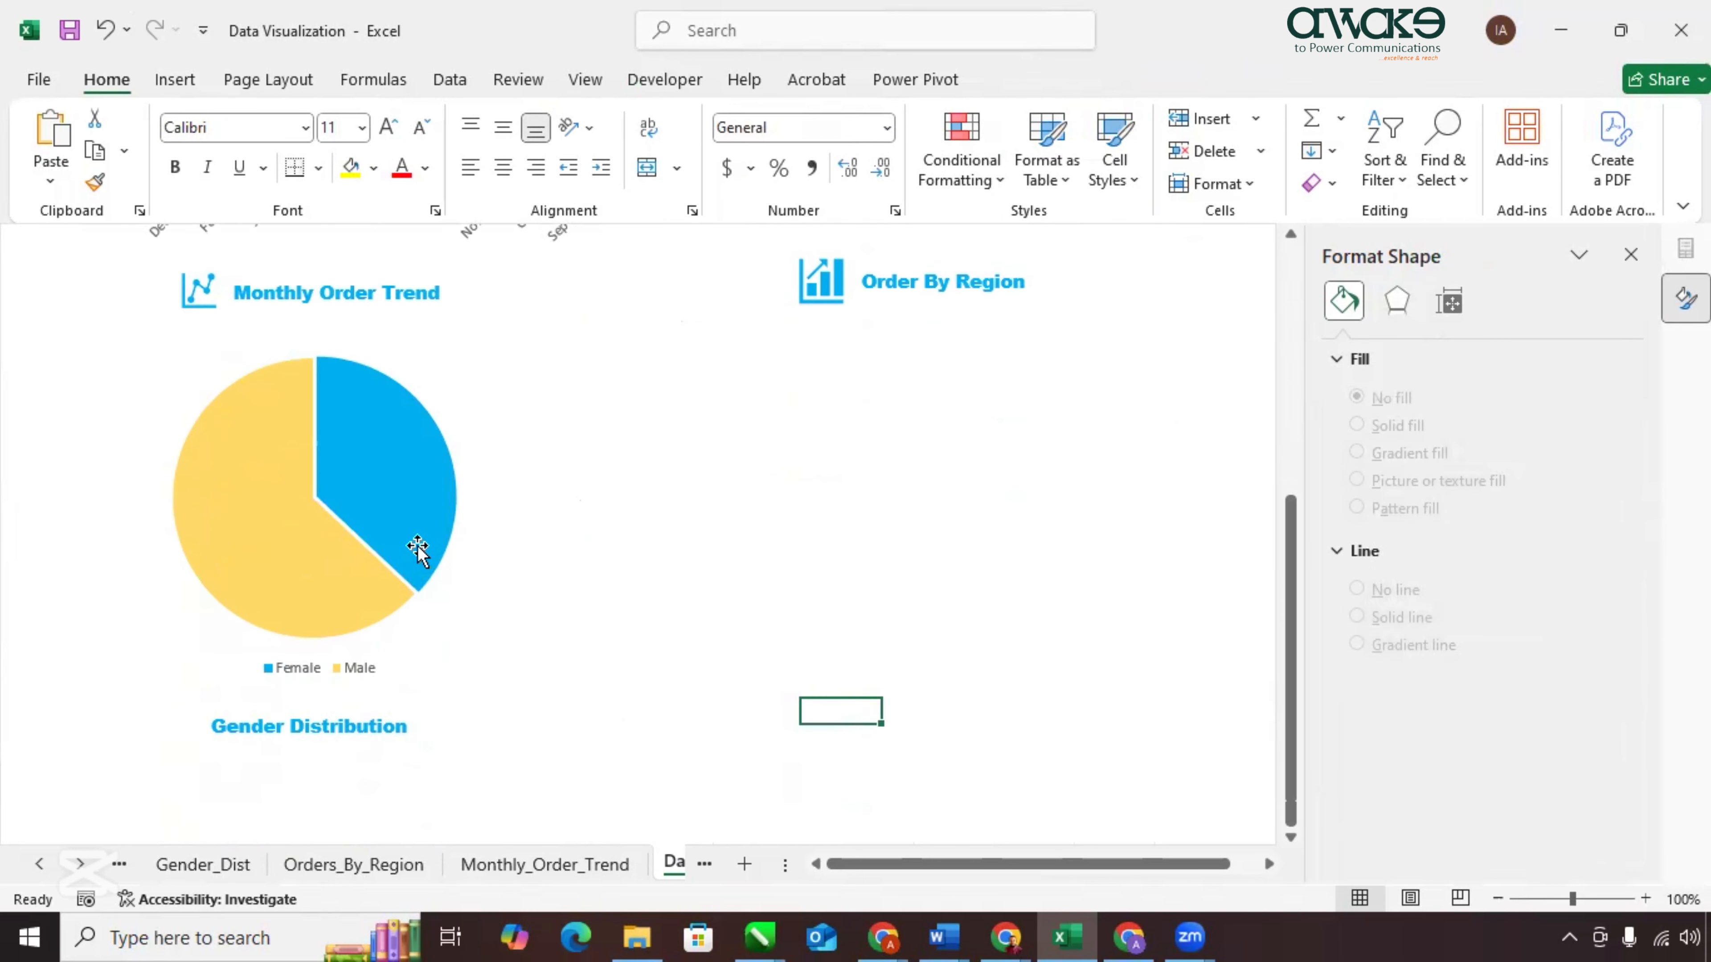
mouse_move(418, 549)
scroll(417, 550, up, 1)
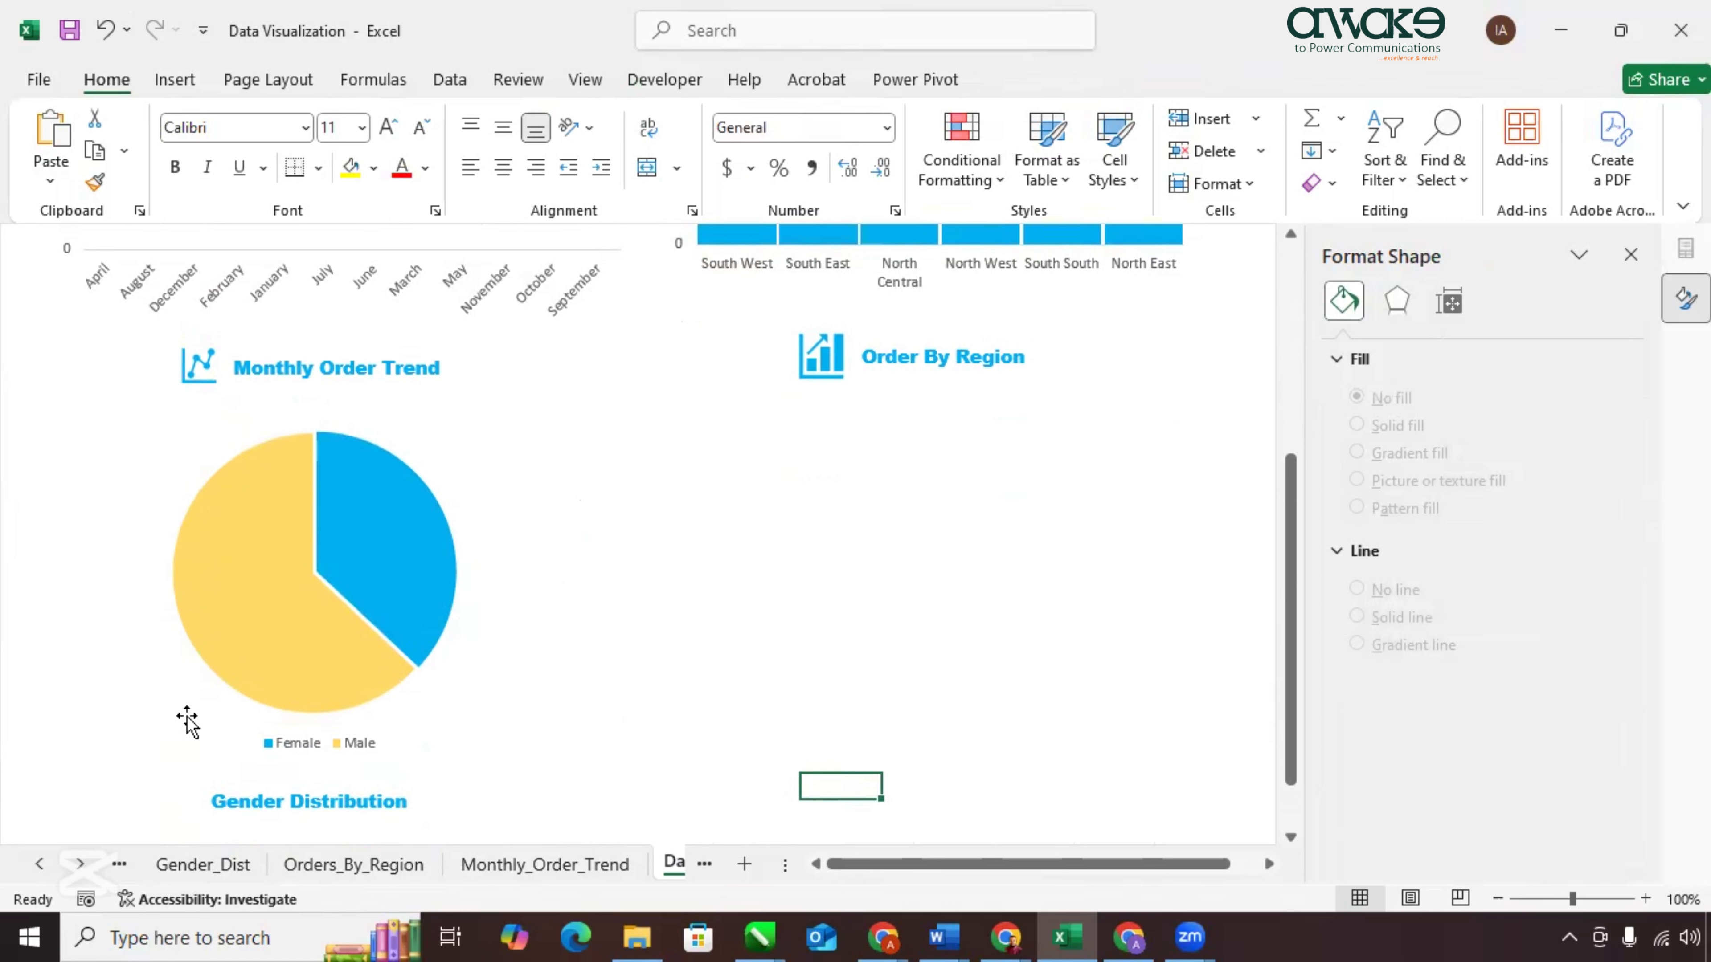
Place the people icon in front of the "Gender Distribution" title and fill it with light blue.
scroll(701, 407, up, 1)
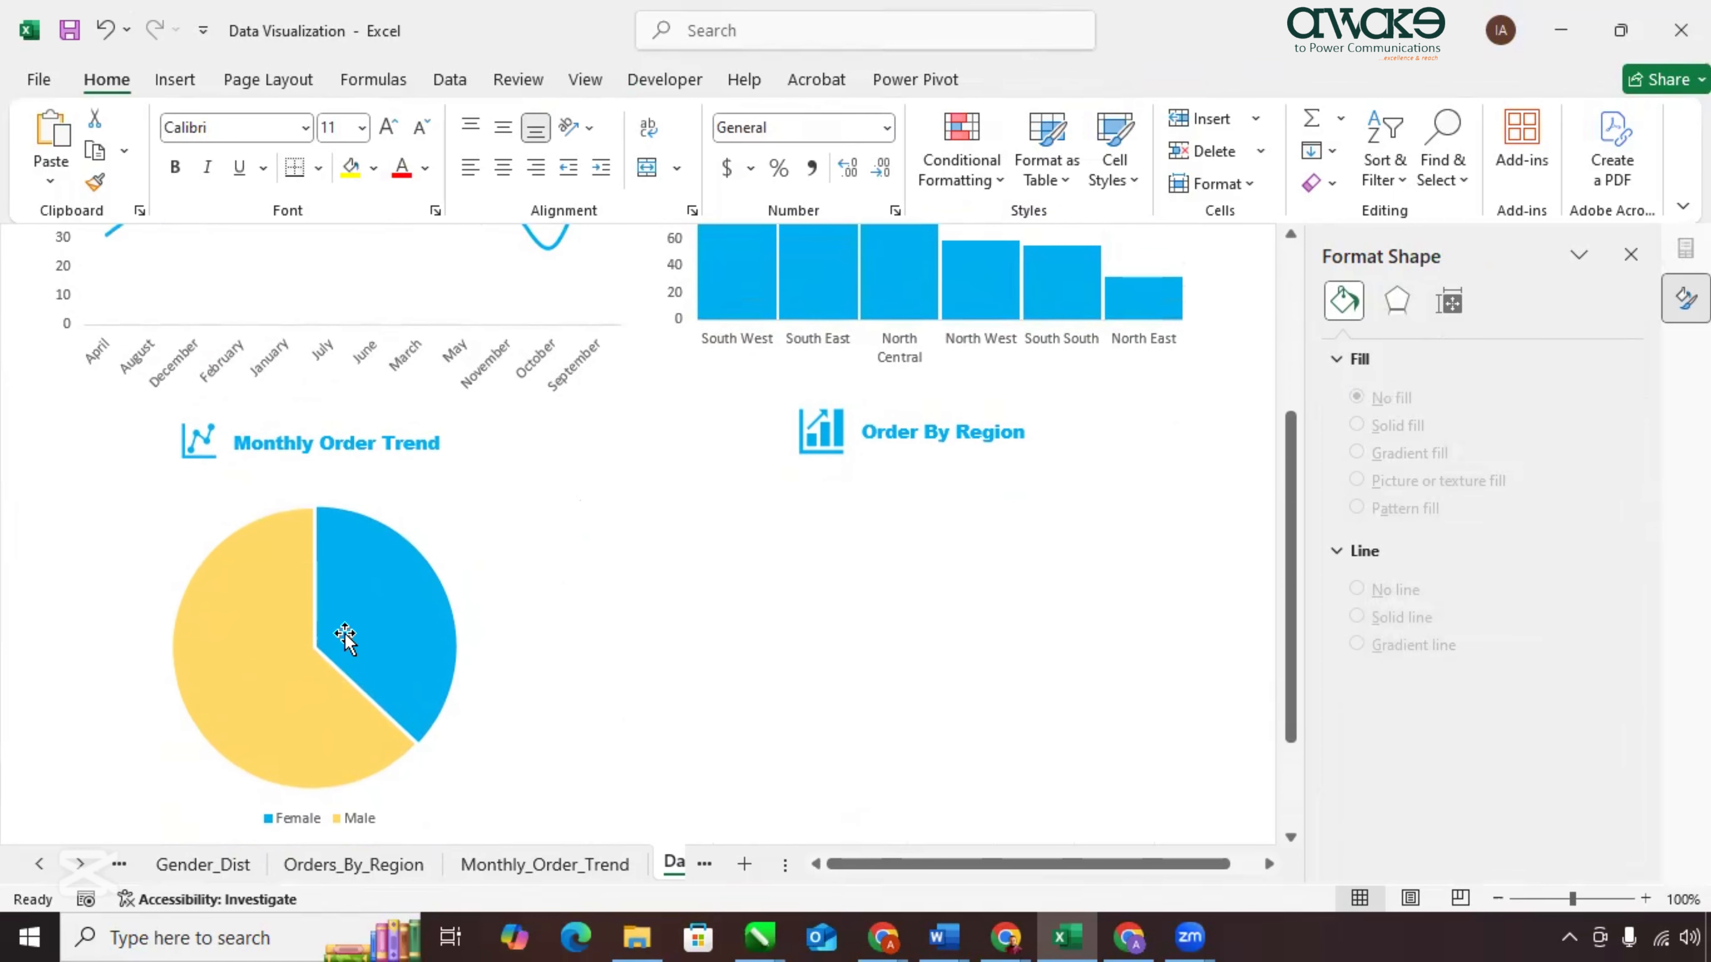
scroll(343, 631, down, 2)
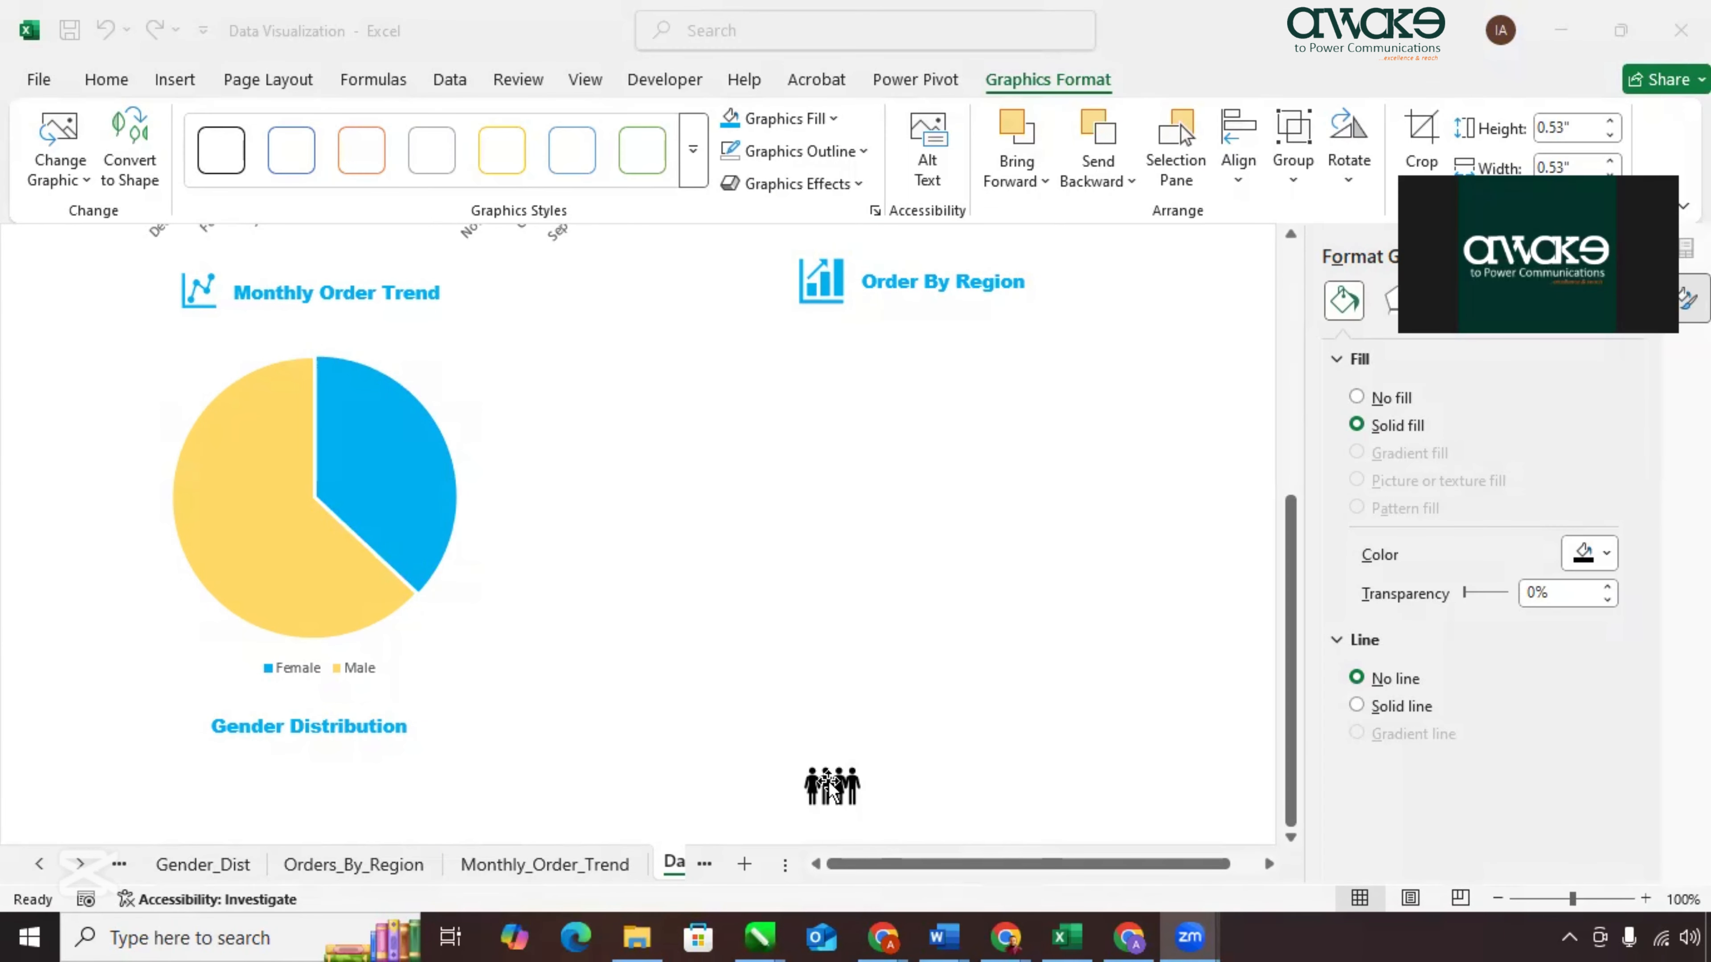
click(837, 782)
drag(837, 782, 180, 710)
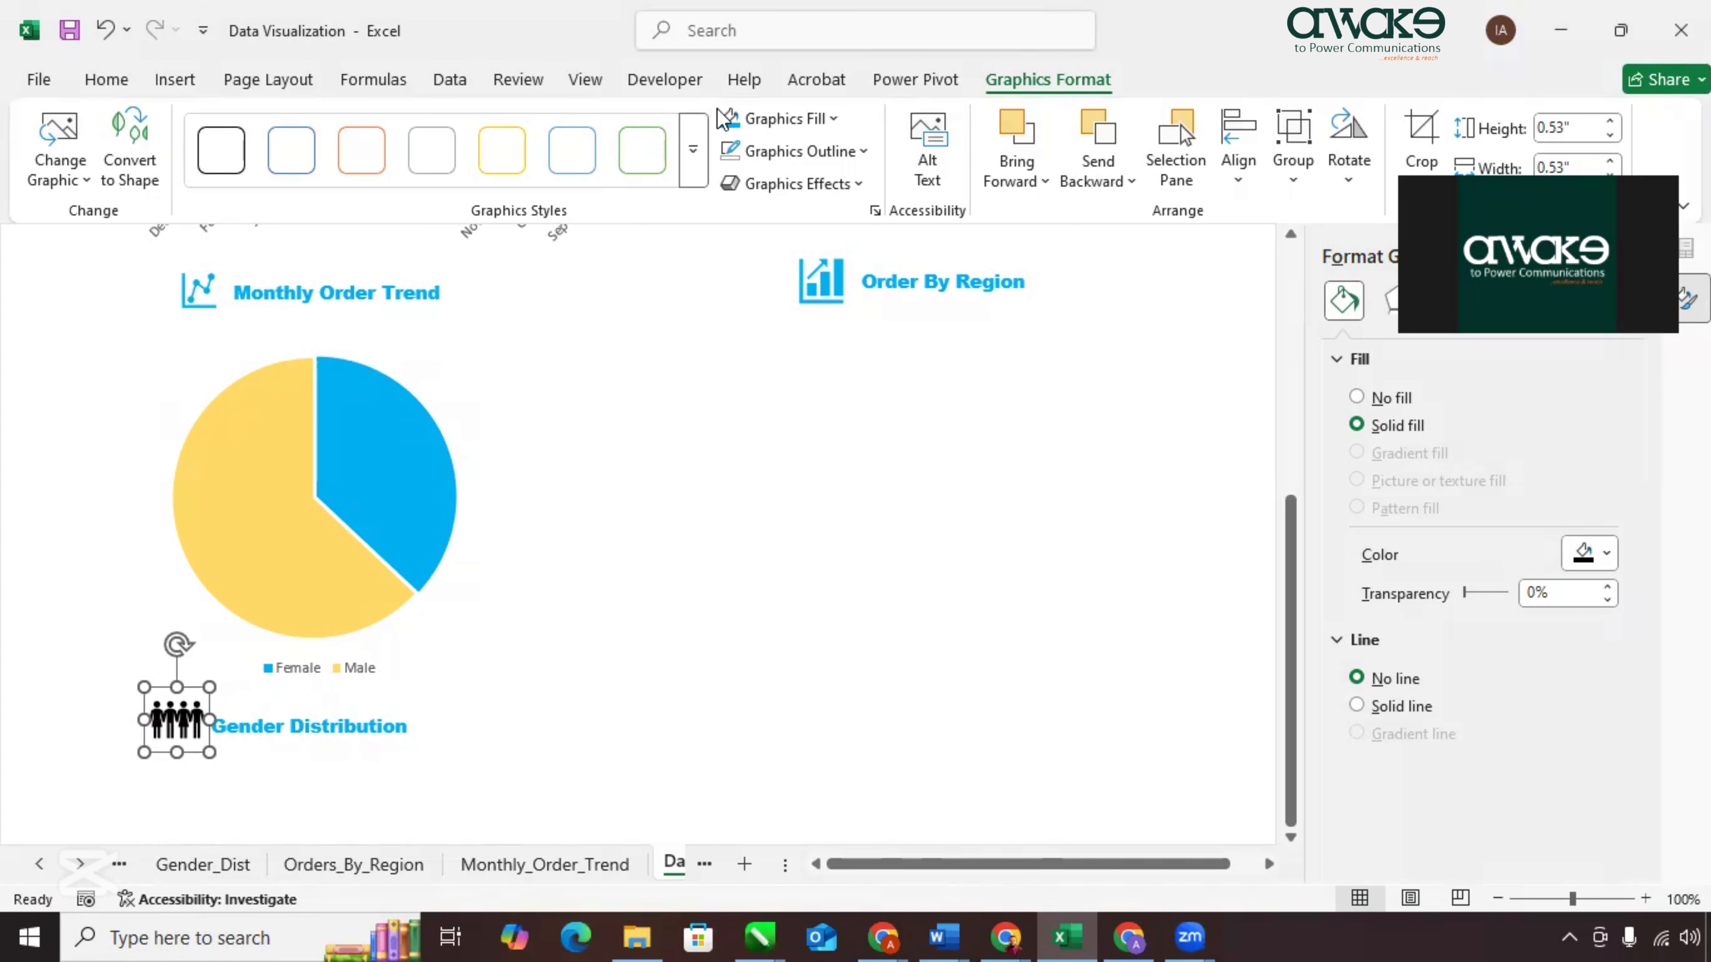
click(729, 128)
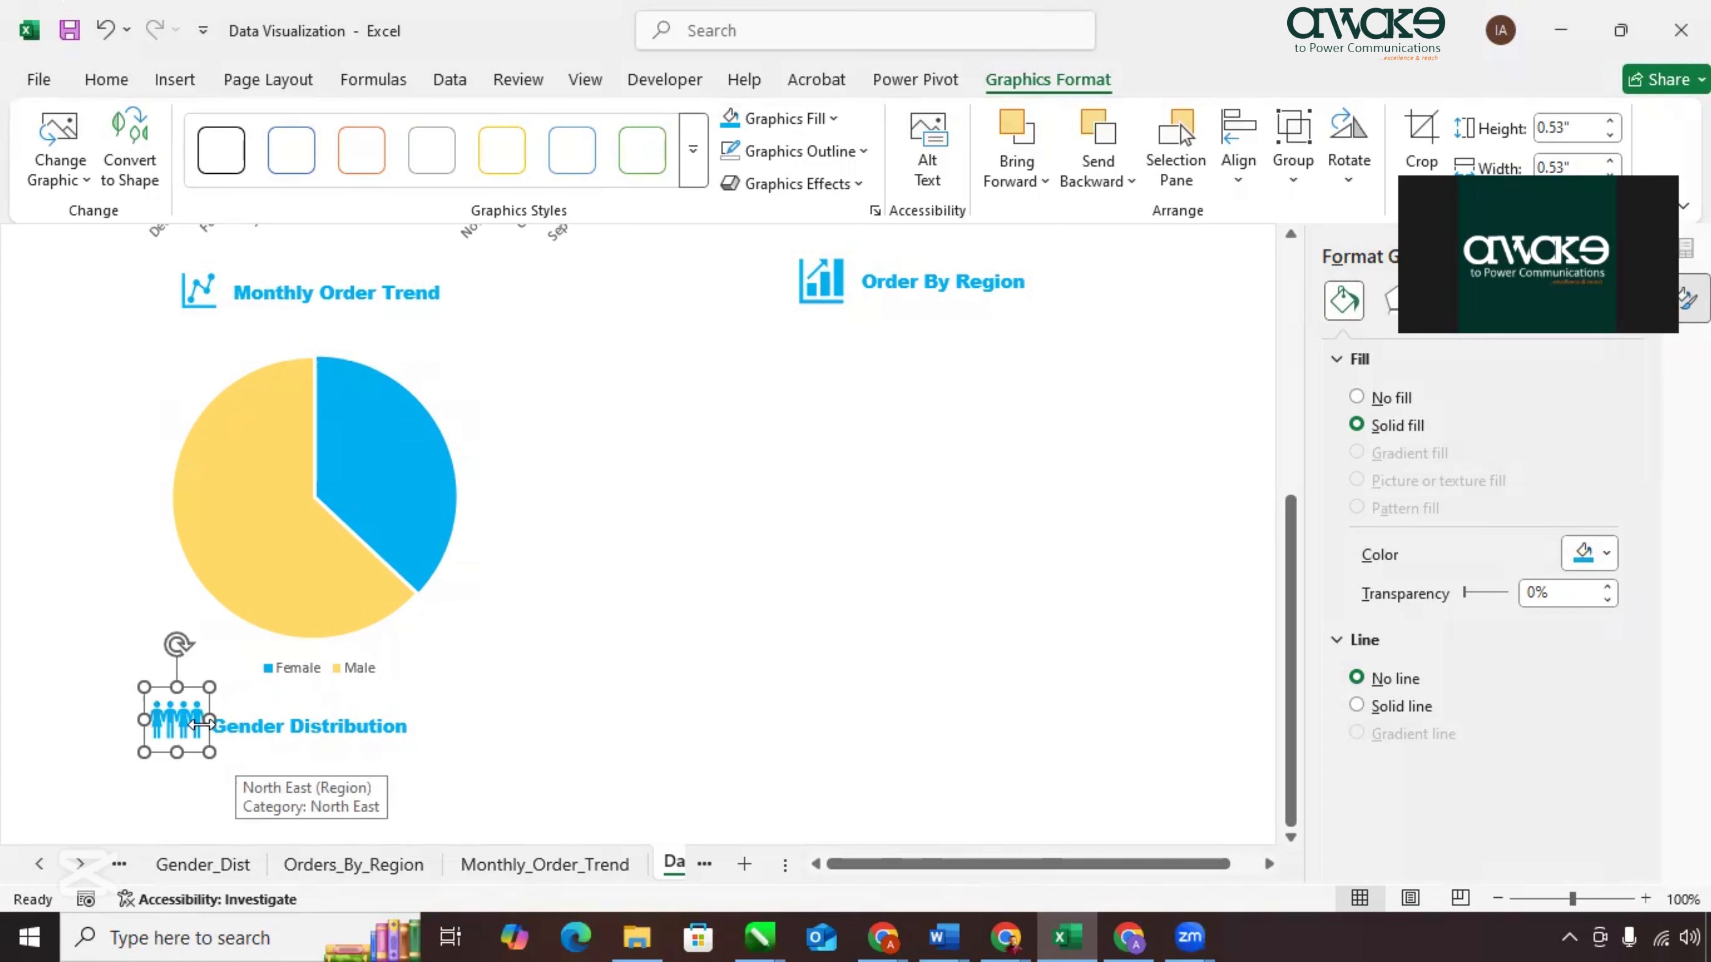
drag(179, 720, 175, 723)
Copy the top 10 courses column chart from the Top_Ten sheet and paste it on the Dashboard sheet beside the gender pie chart.
click(39, 864)
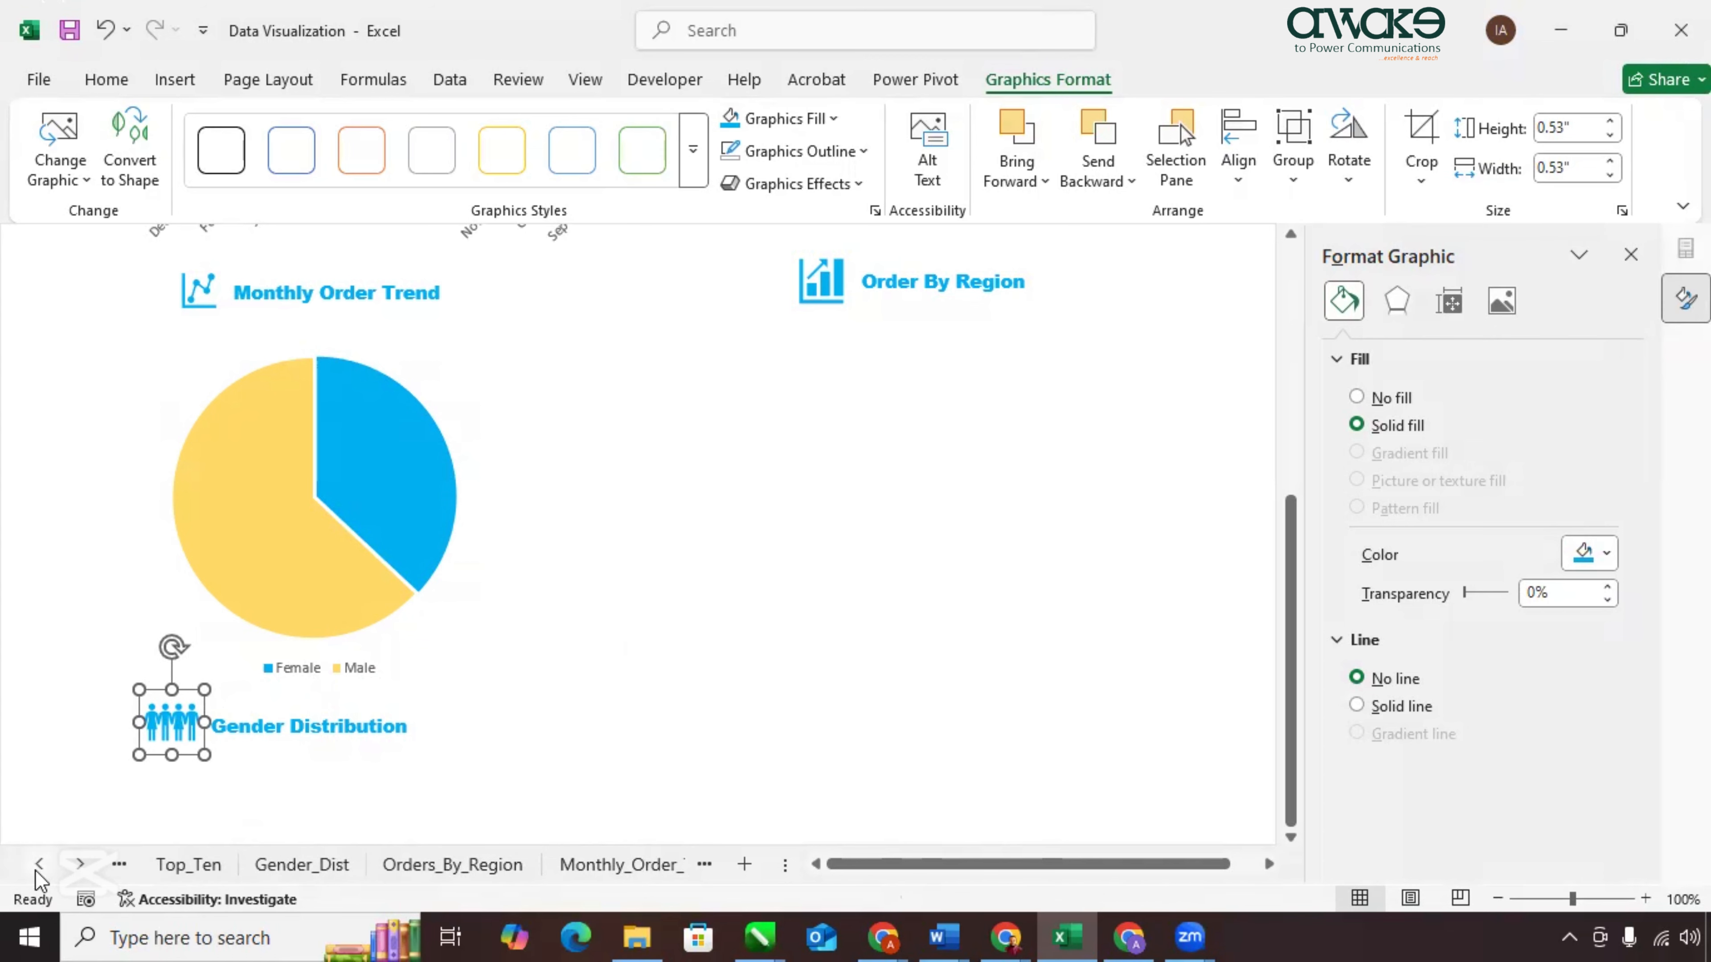
click(214, 865)
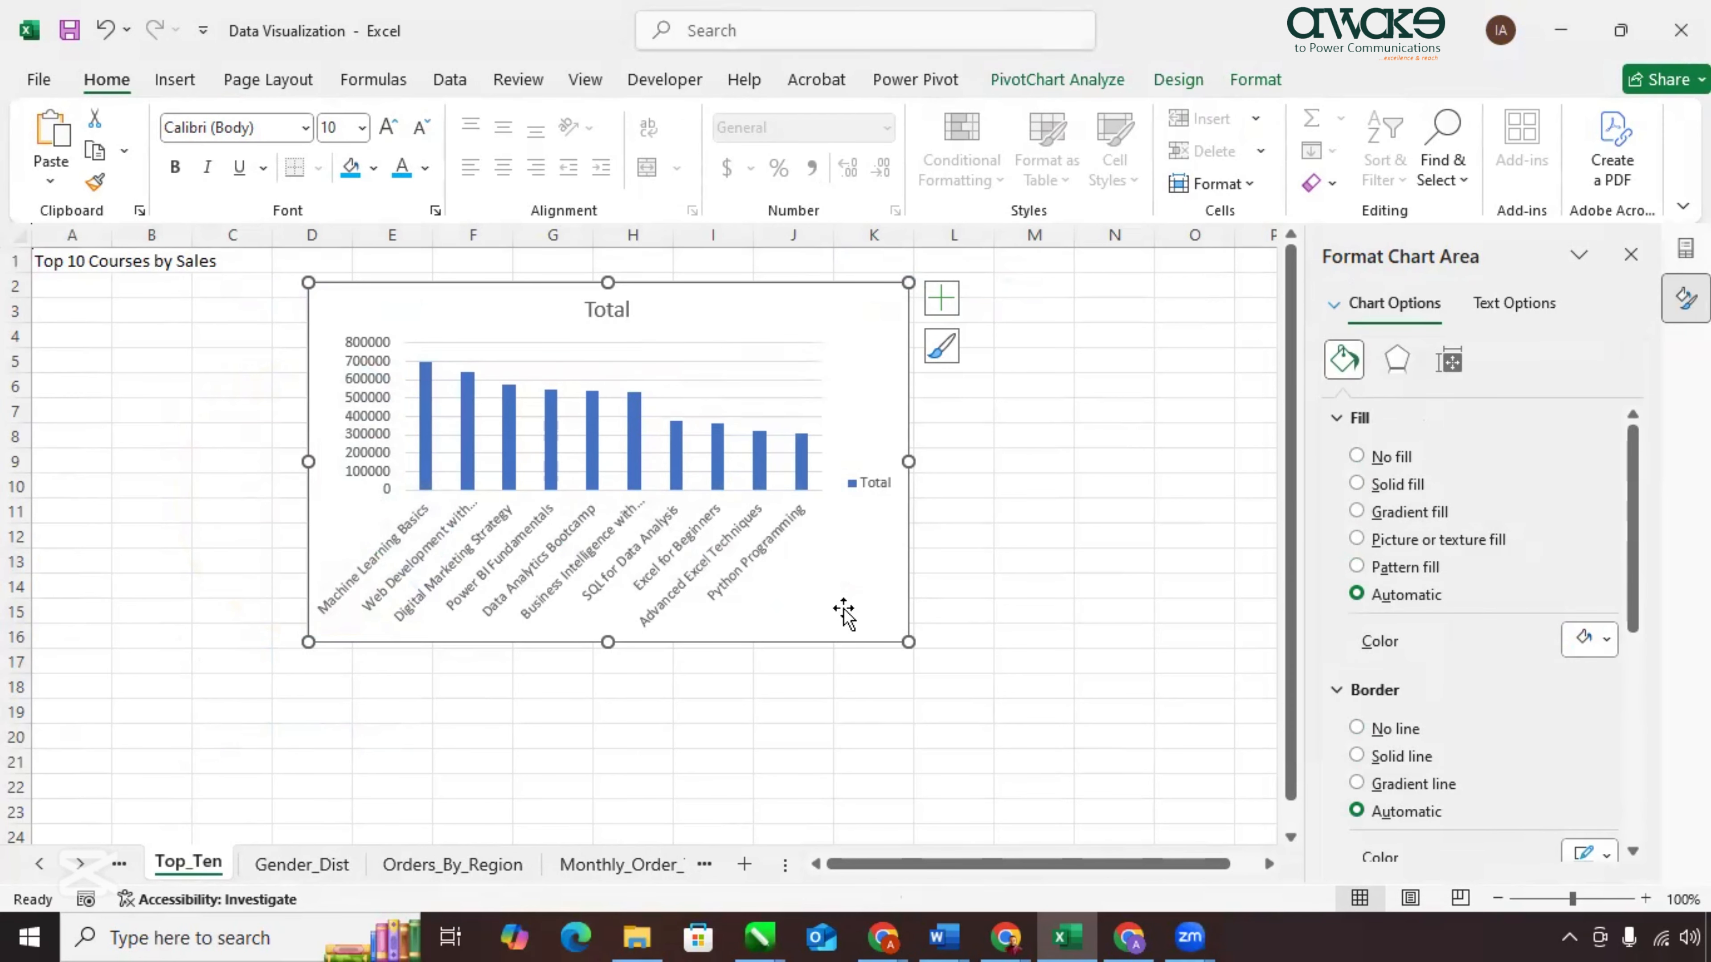
click(699, 866)
click(699, 867)
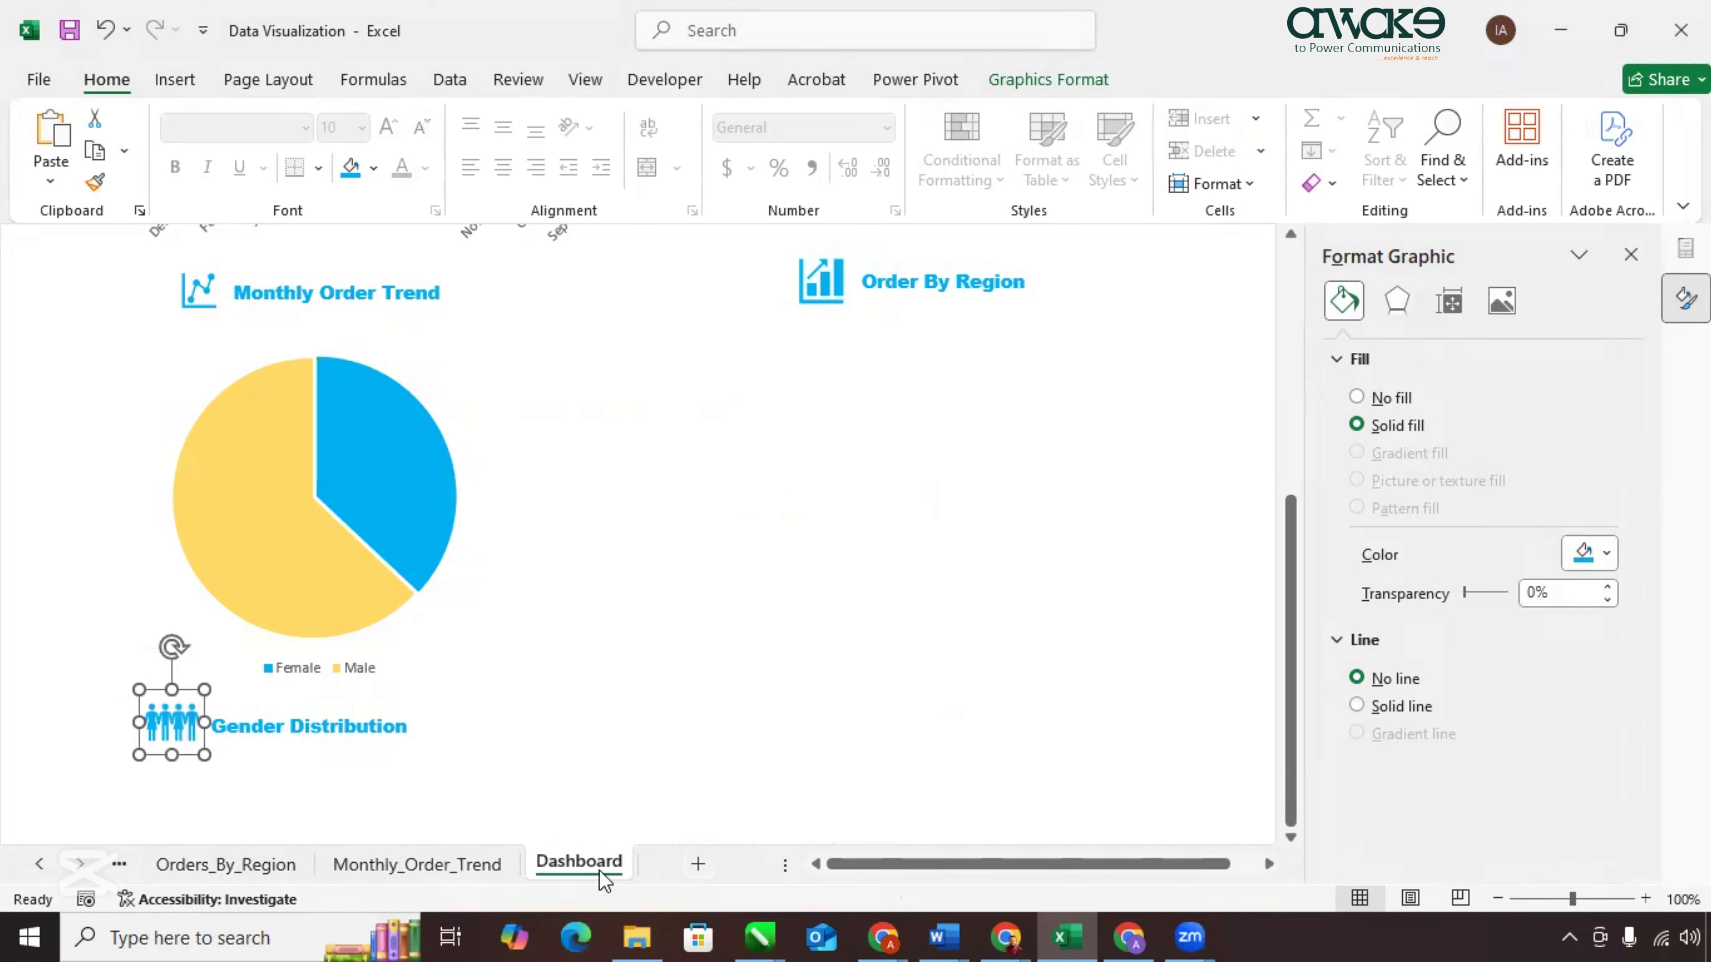
click(715, 434)
key(ctrl+v)
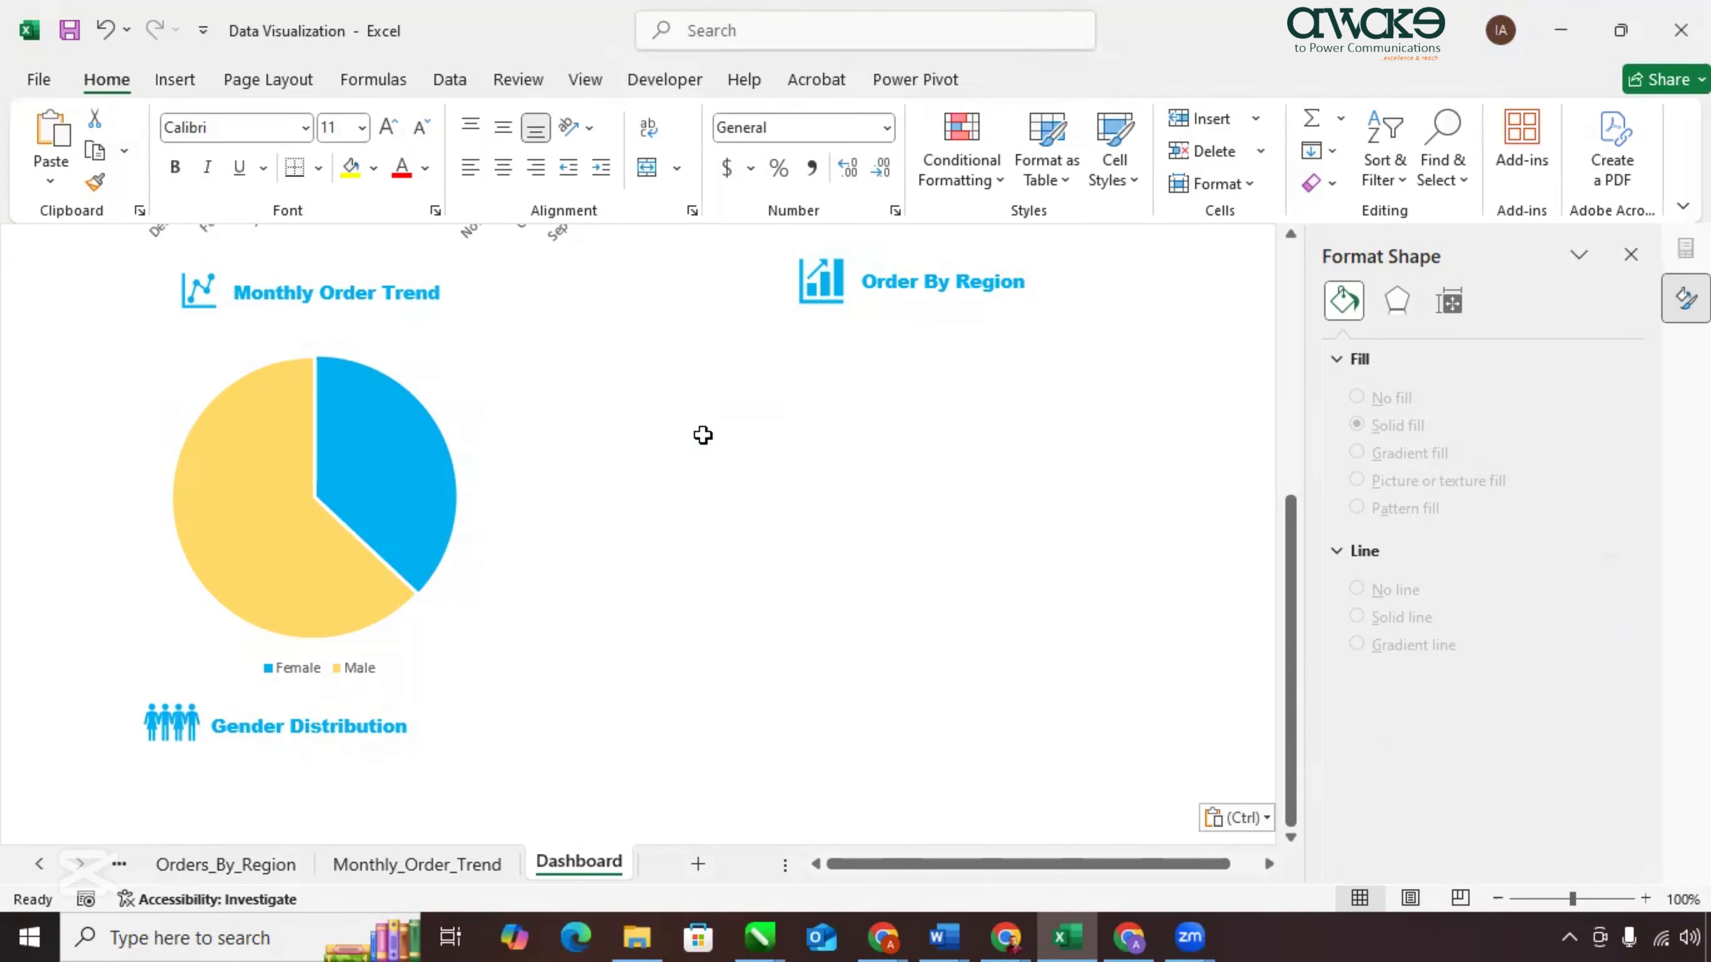
drag(886, 447, 748, 373)
Delete the "Total" title and the legend from the top ten courses chart.
click(895, 389)
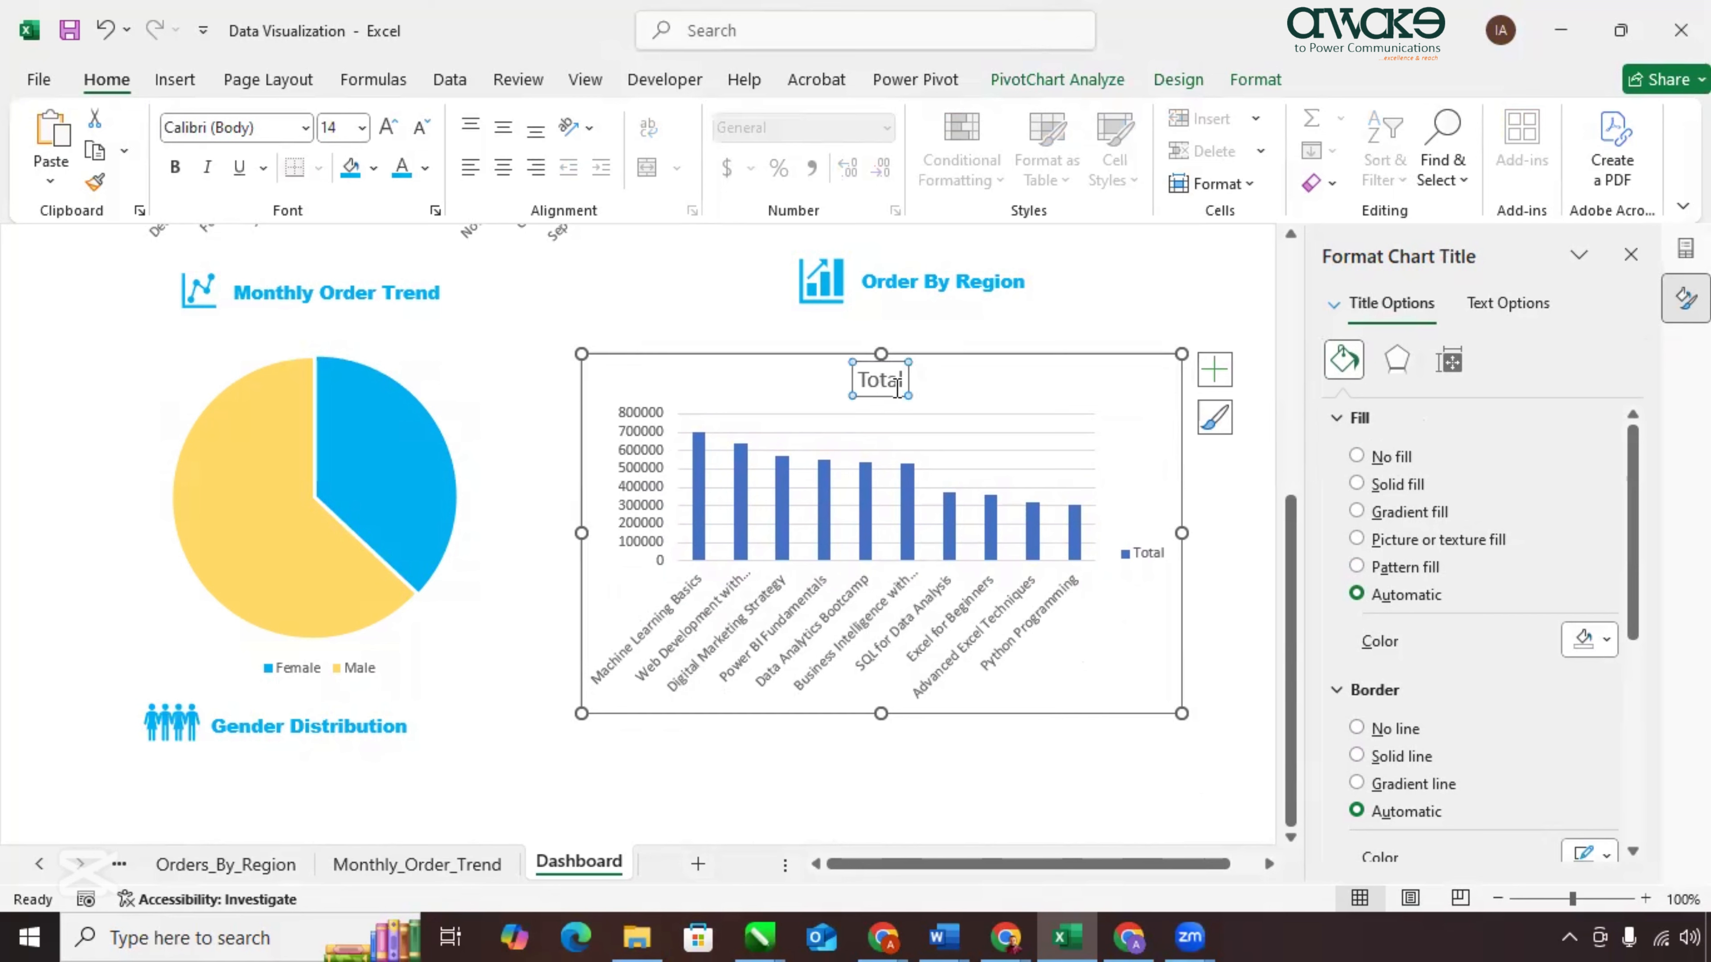
key(Delete)
click(1138, 539)
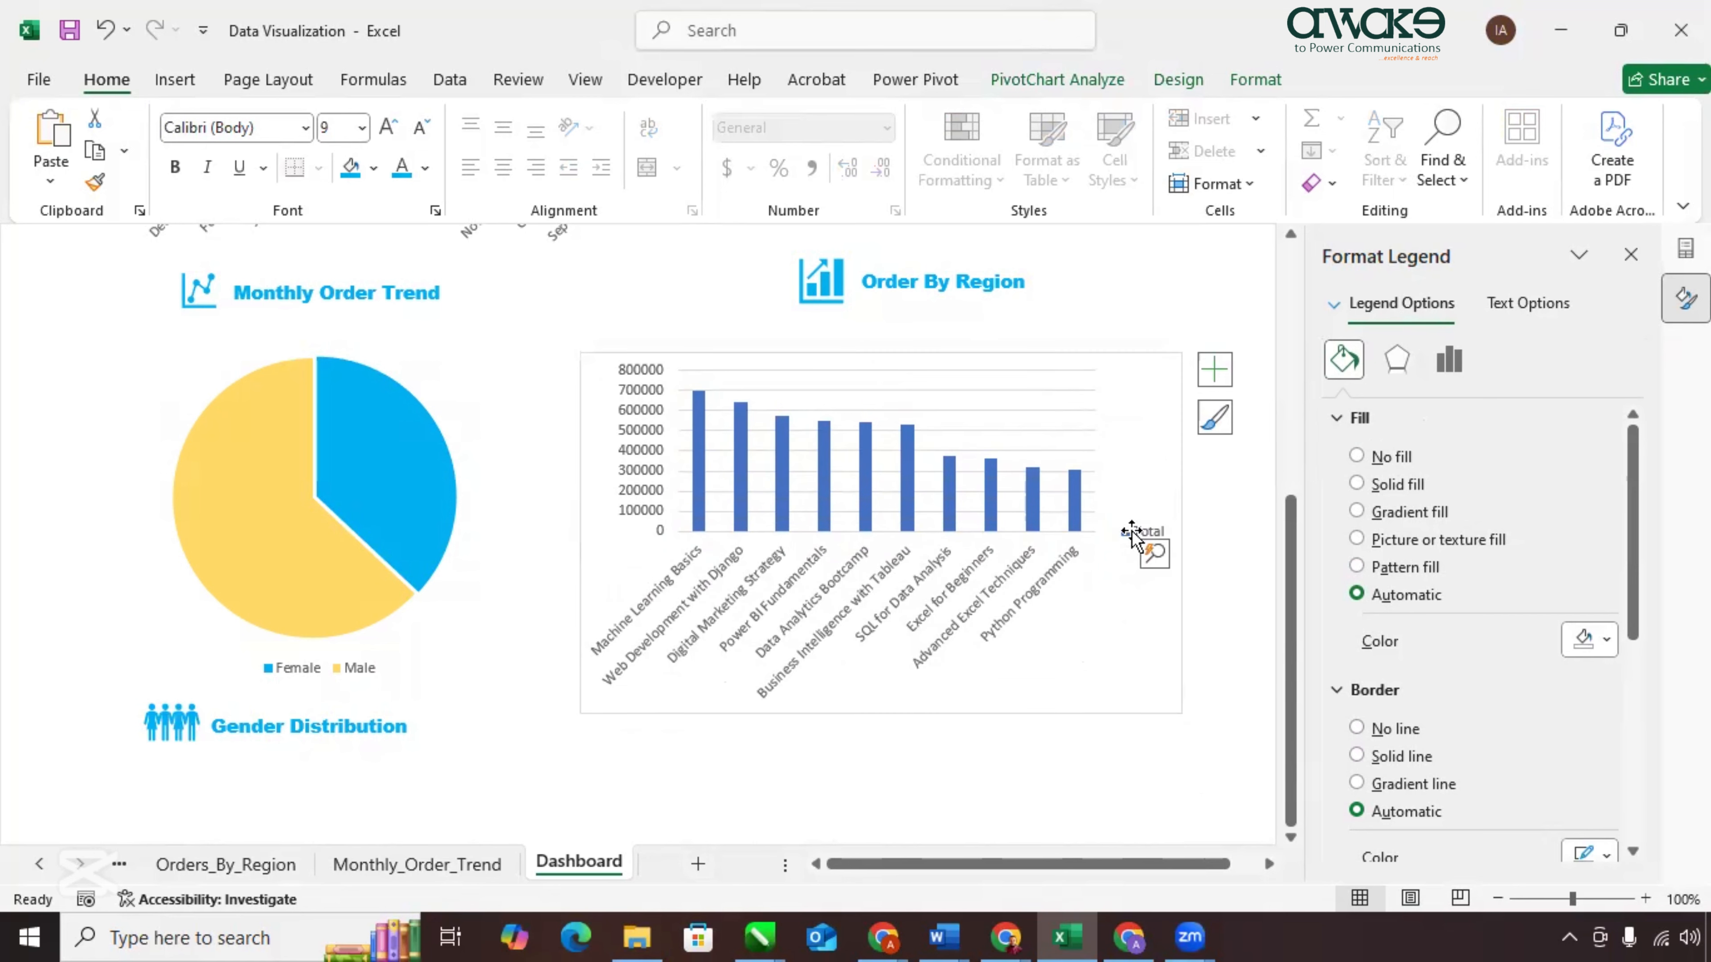
key(Delete)
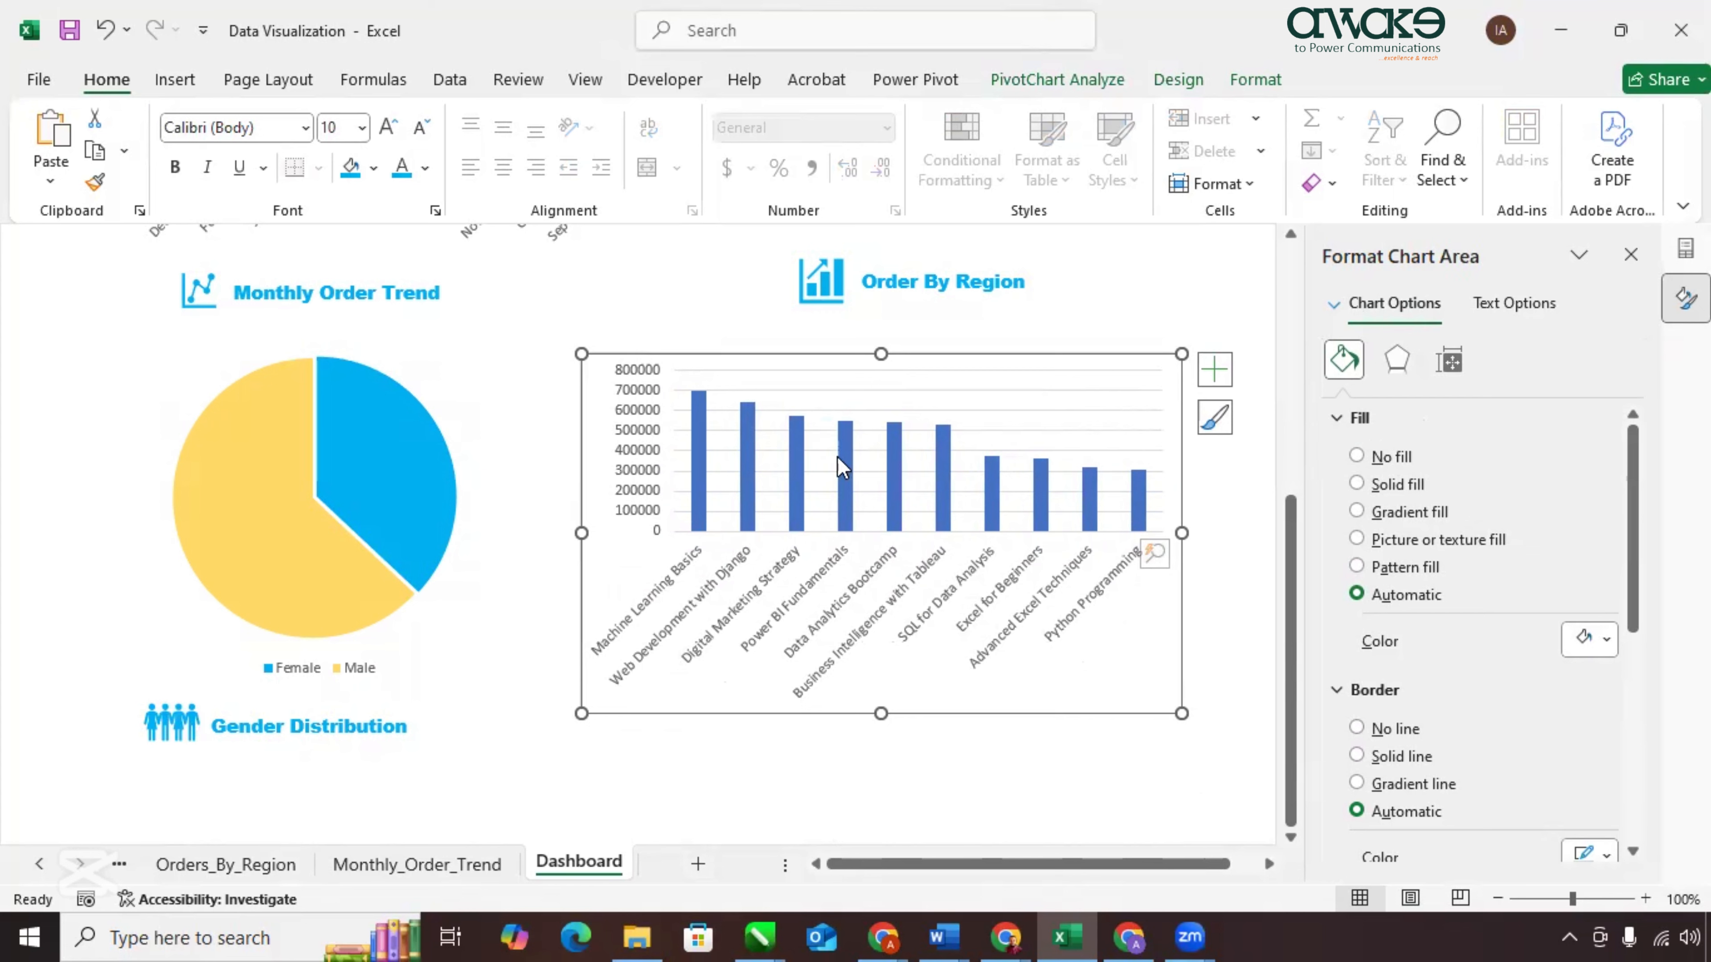
Set the gap width of the top ten courses chart's columns to 4%.
click(704, 482)
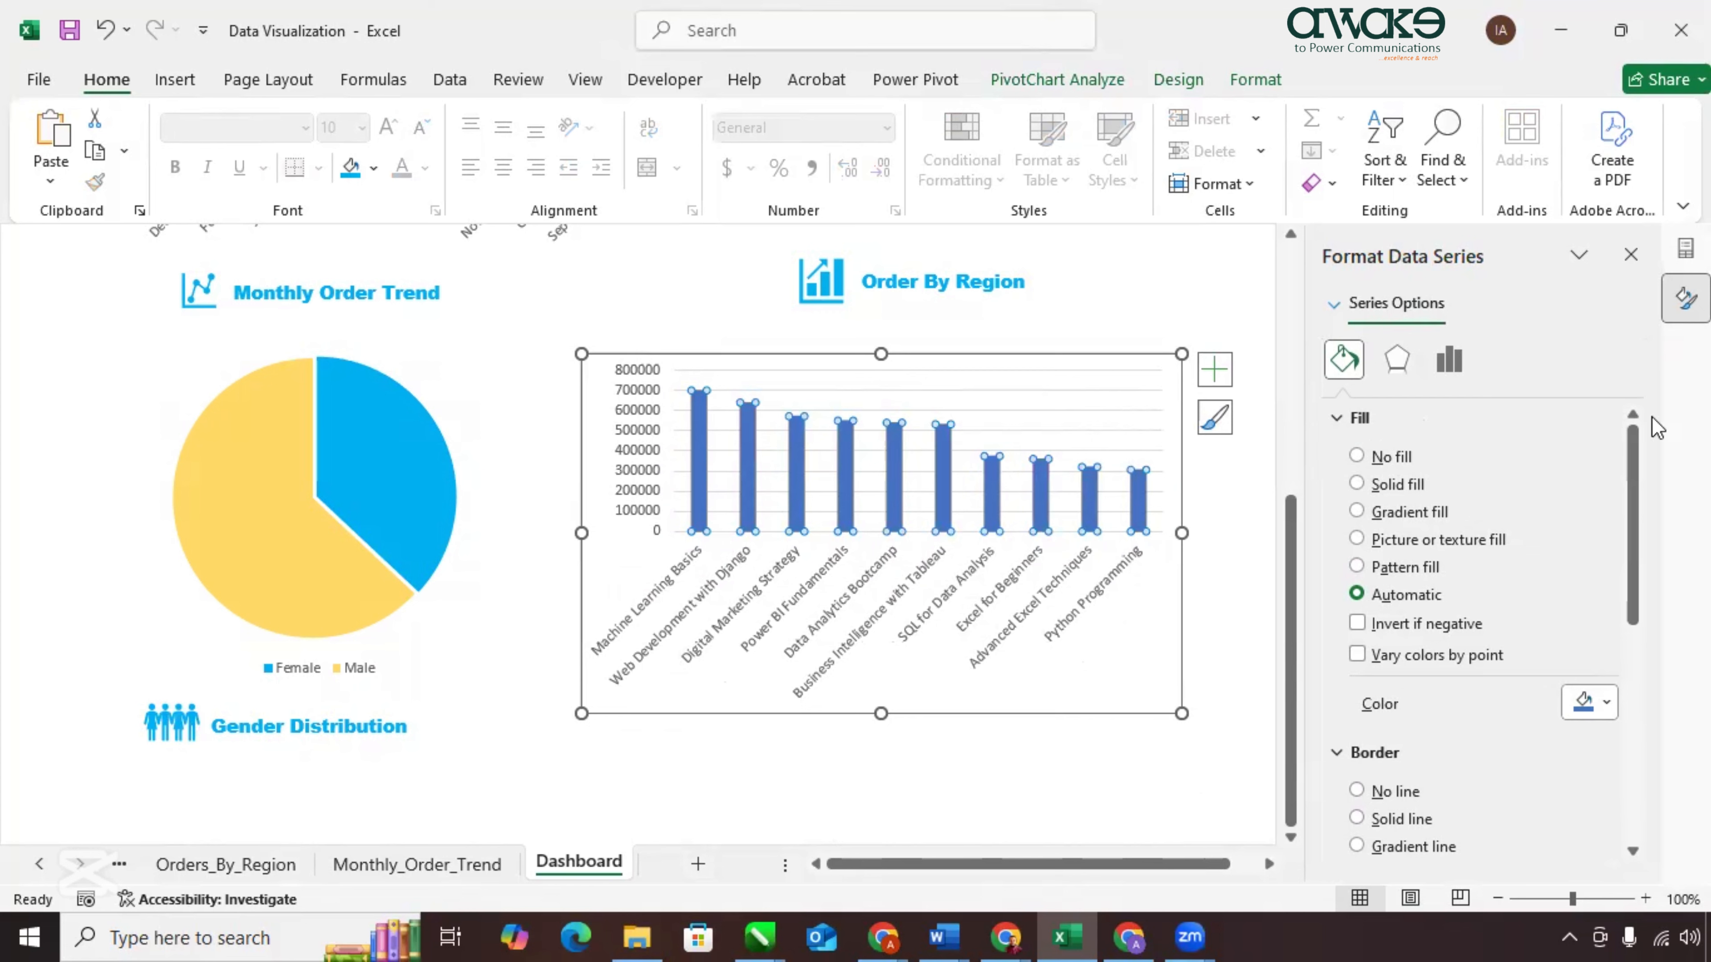
click(1448, 361)
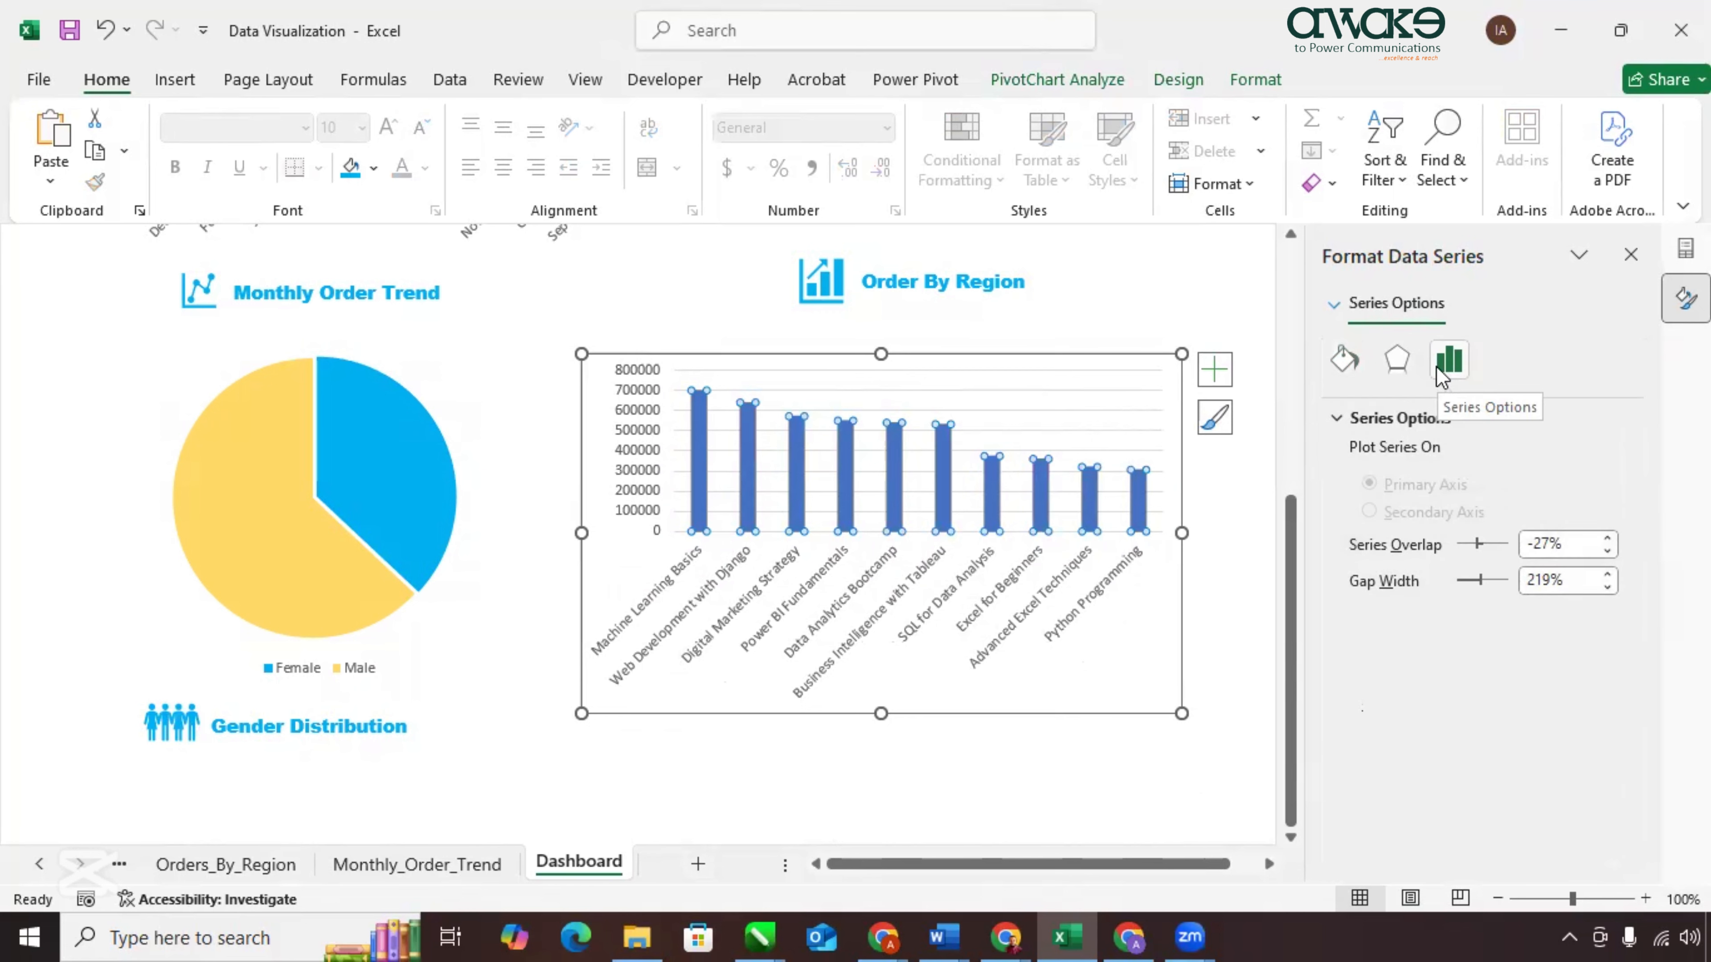
click(1469, 578)
drag(1482, 578, 1463, 581)
click(1607, 589)
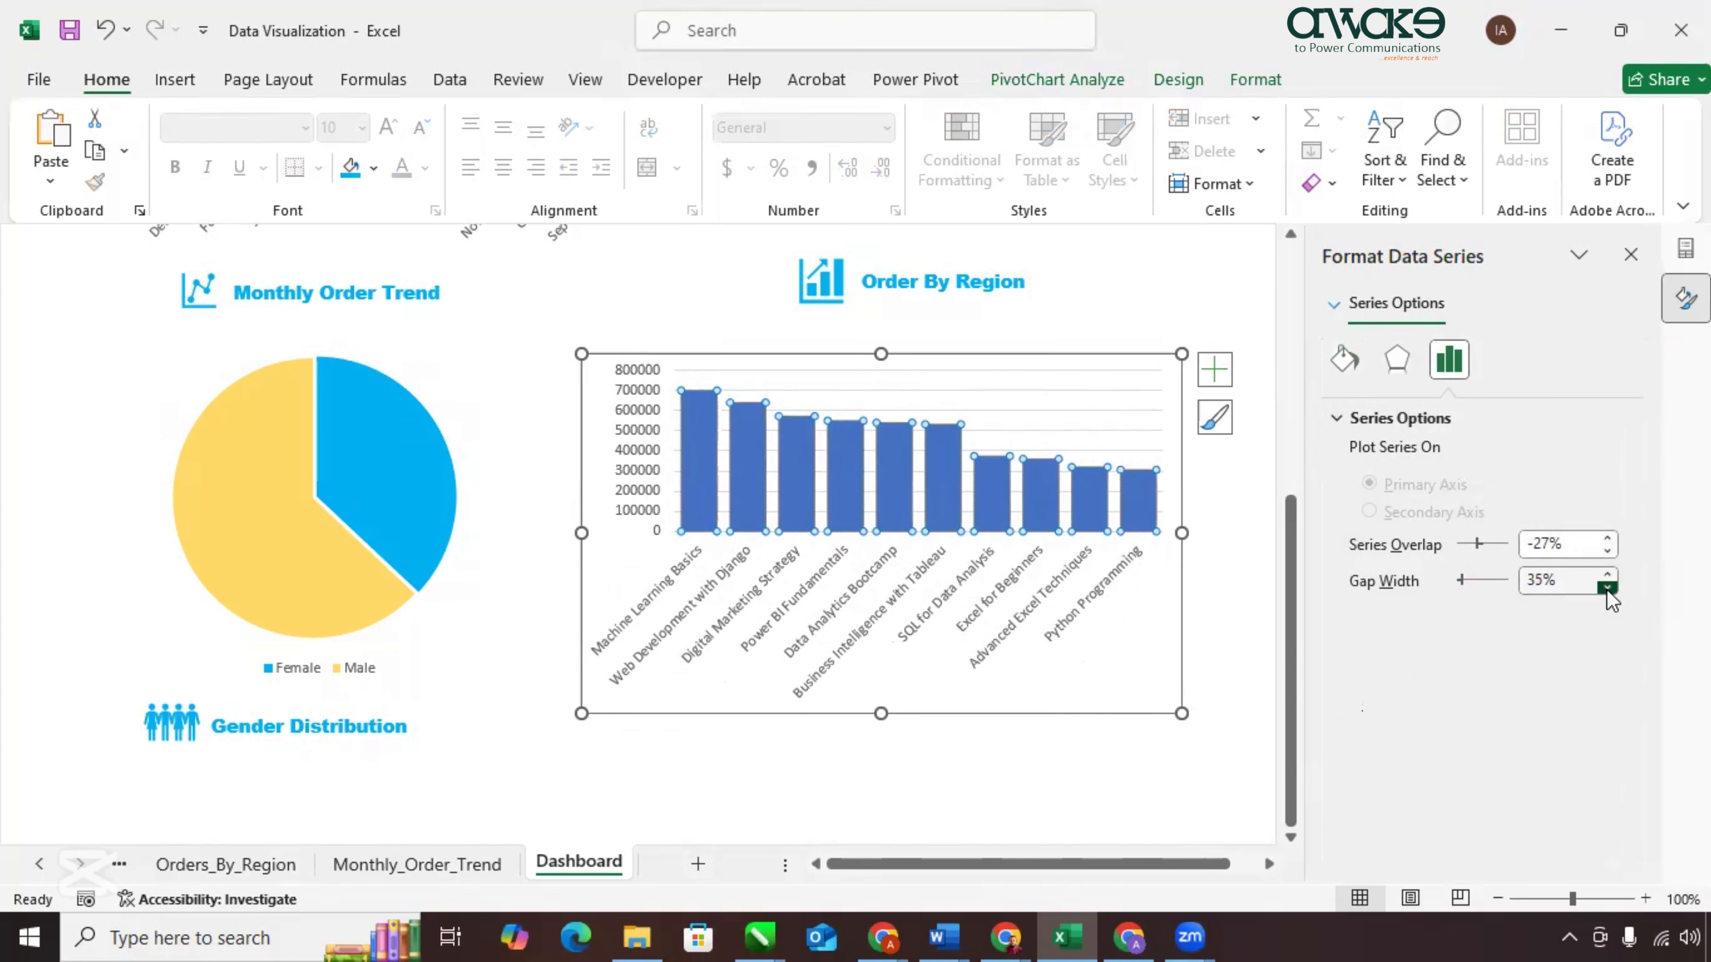
click(1607, 588)
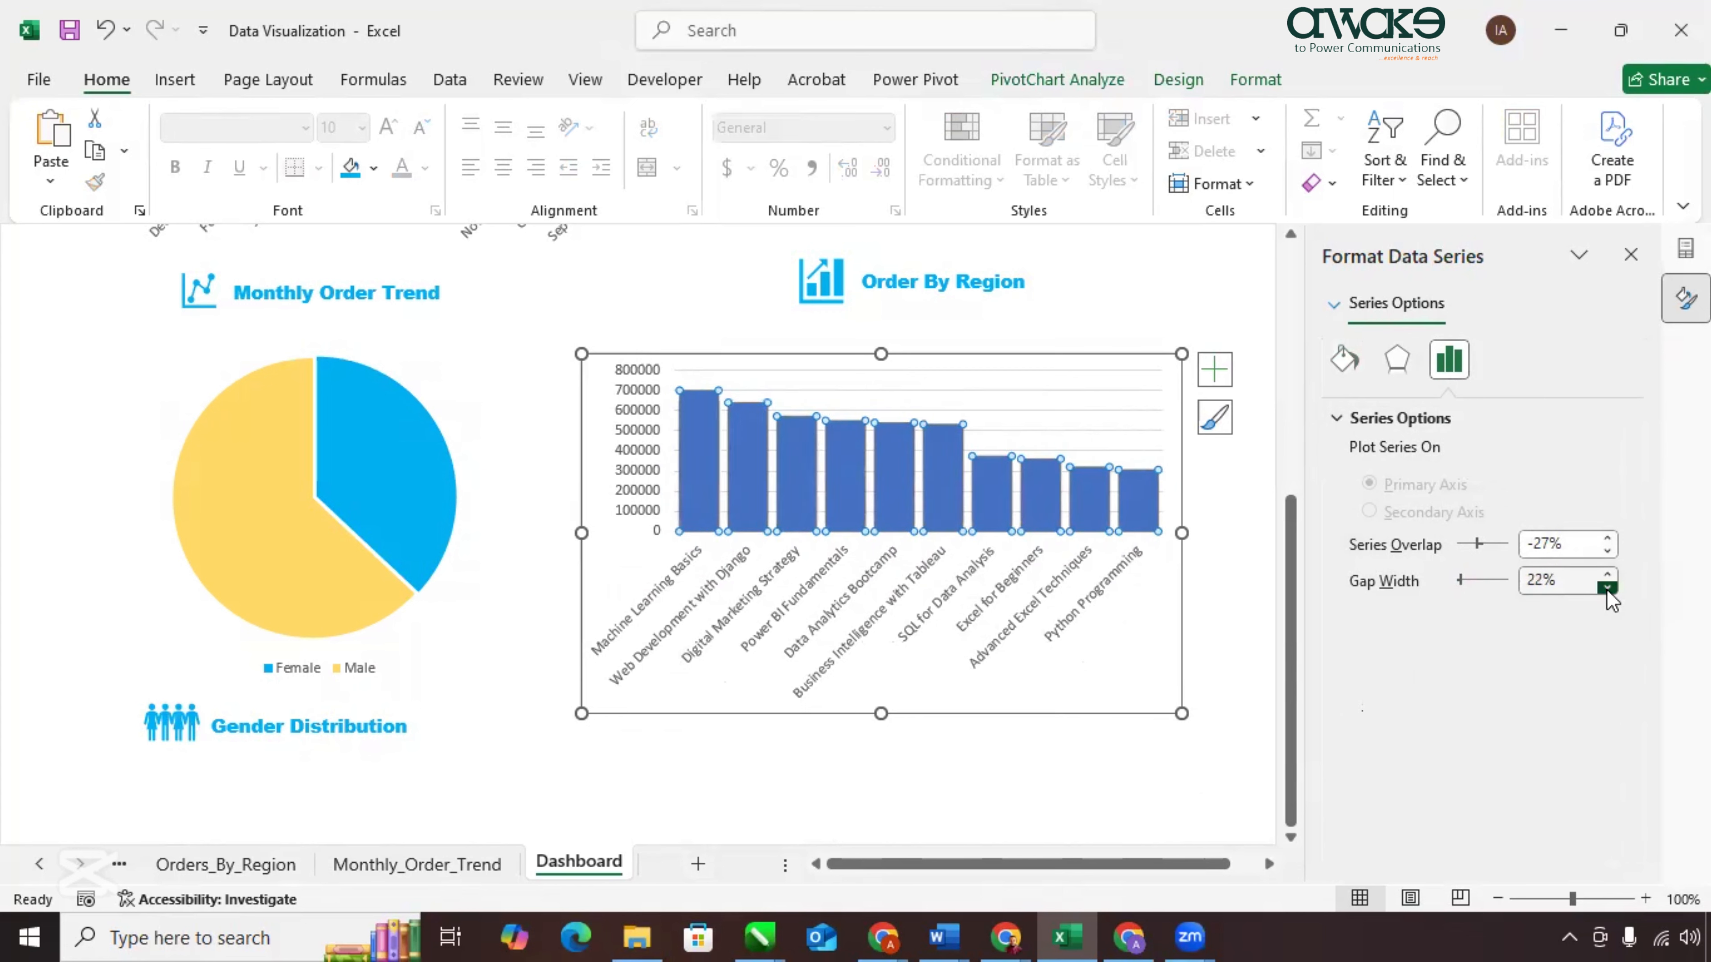
click(1607, 588)
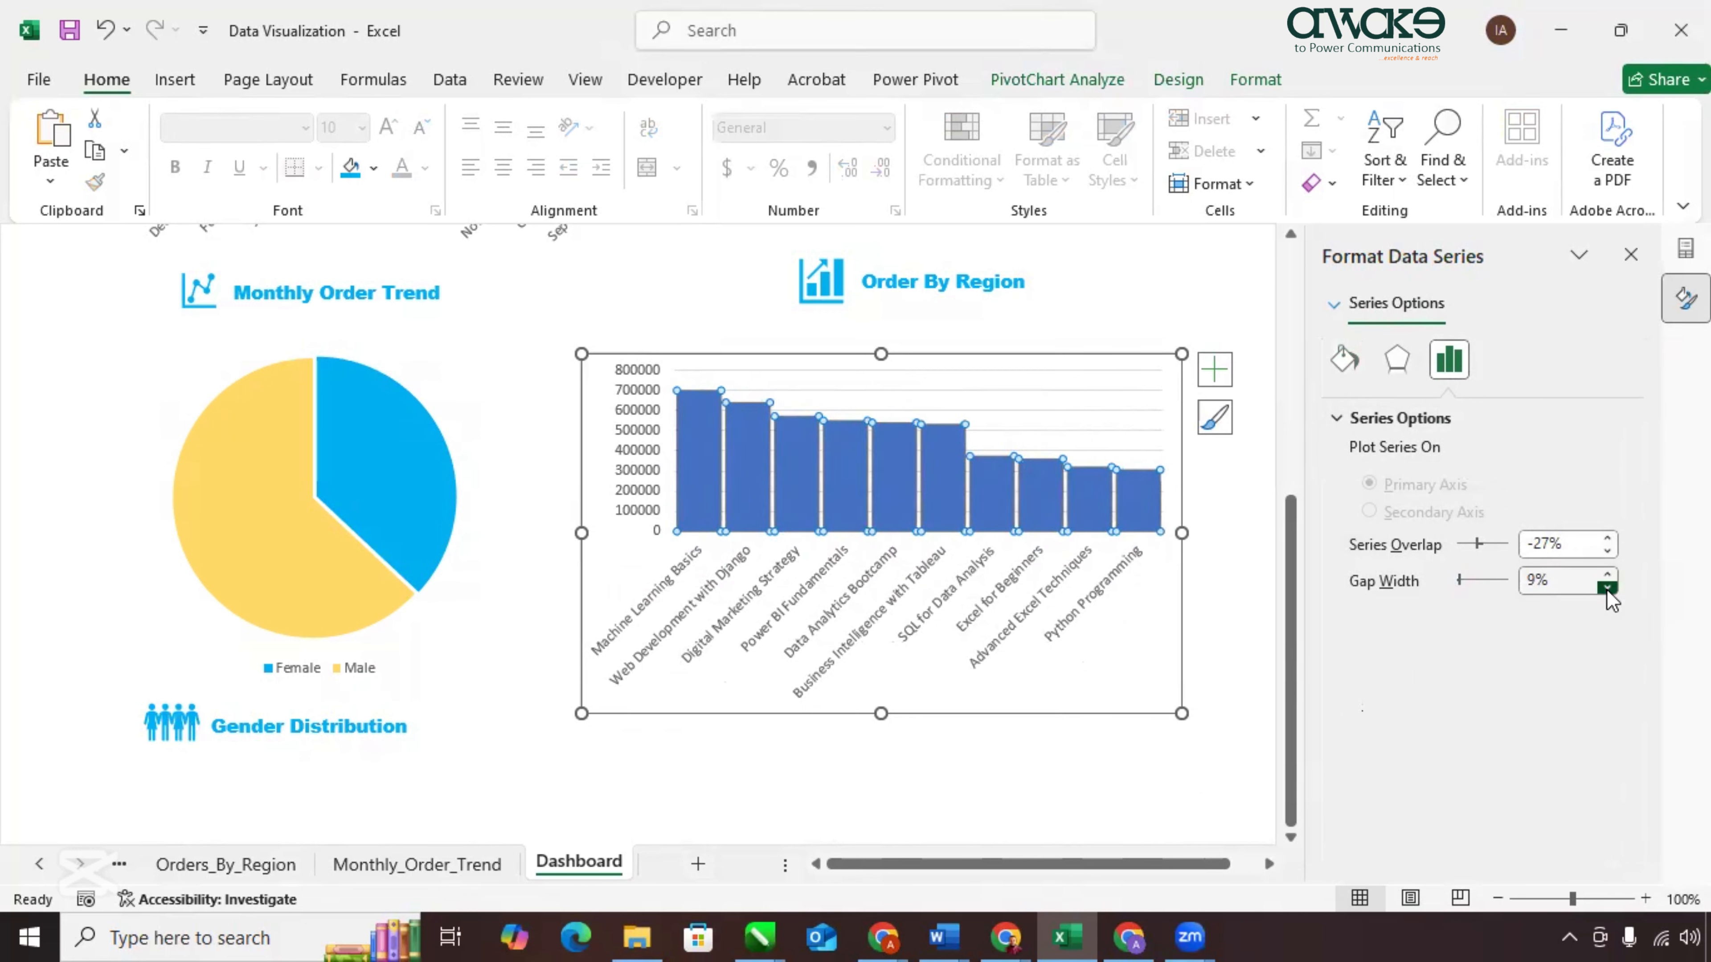
Widen the top ten courses chart slightly and set its chart area and plot area to no fill and no border line.
click(996, 655)
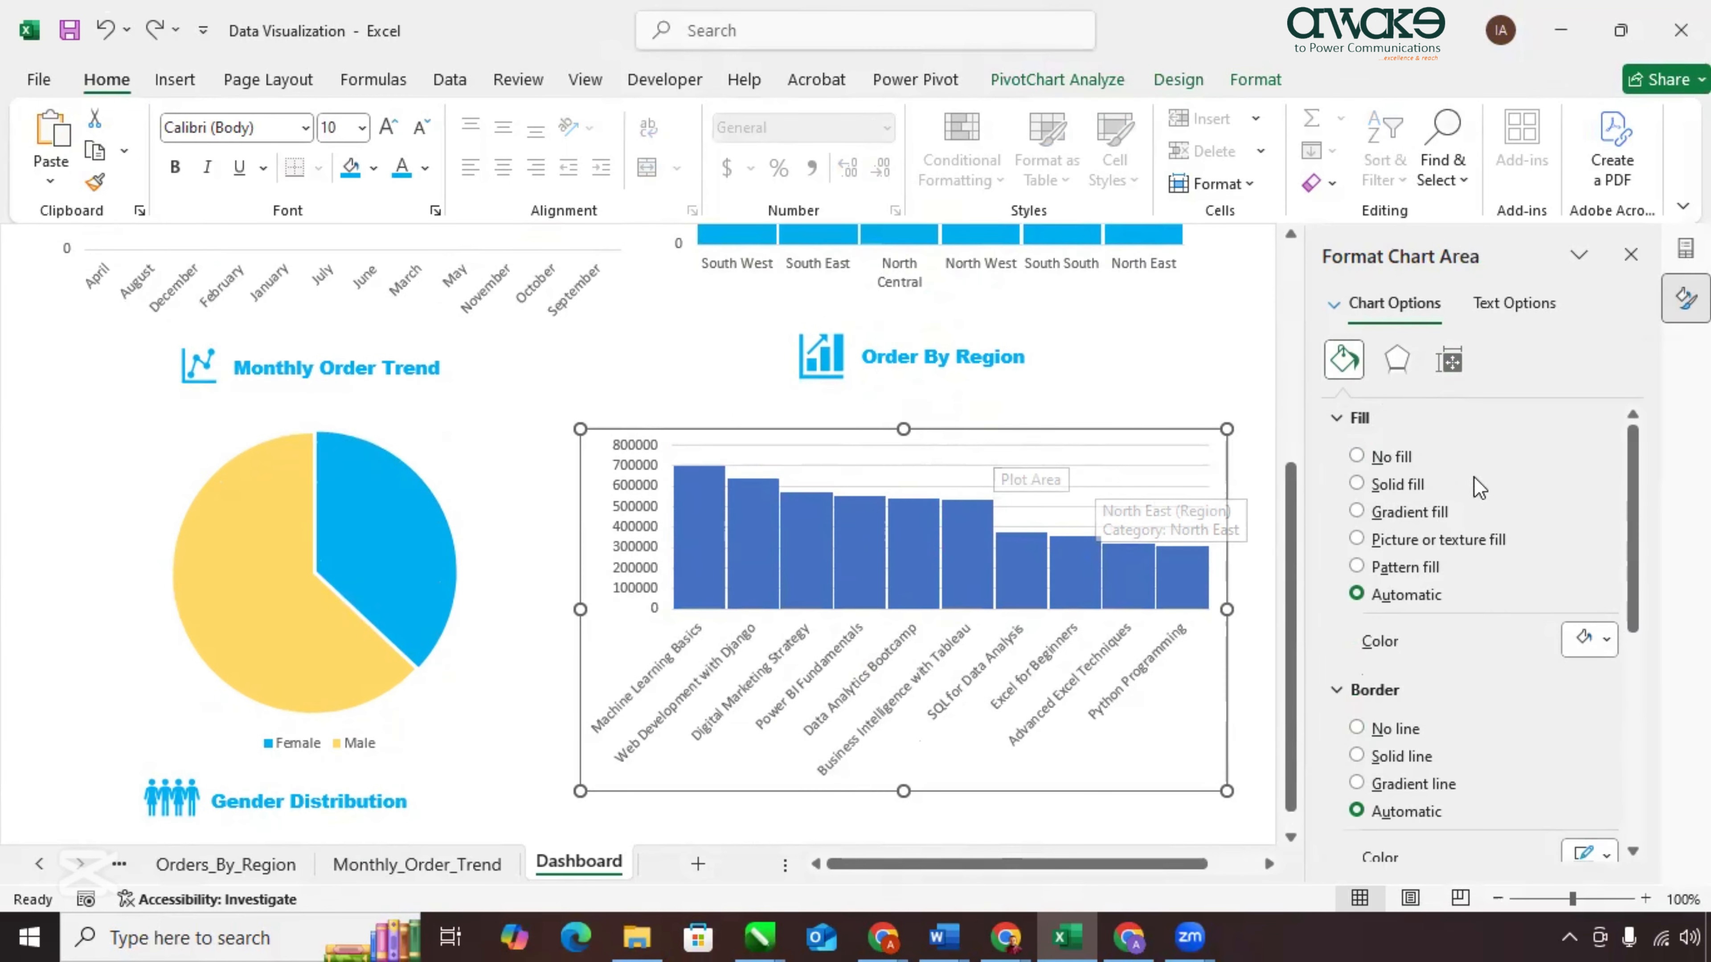
click(1379, 459)
click(1357, 675)
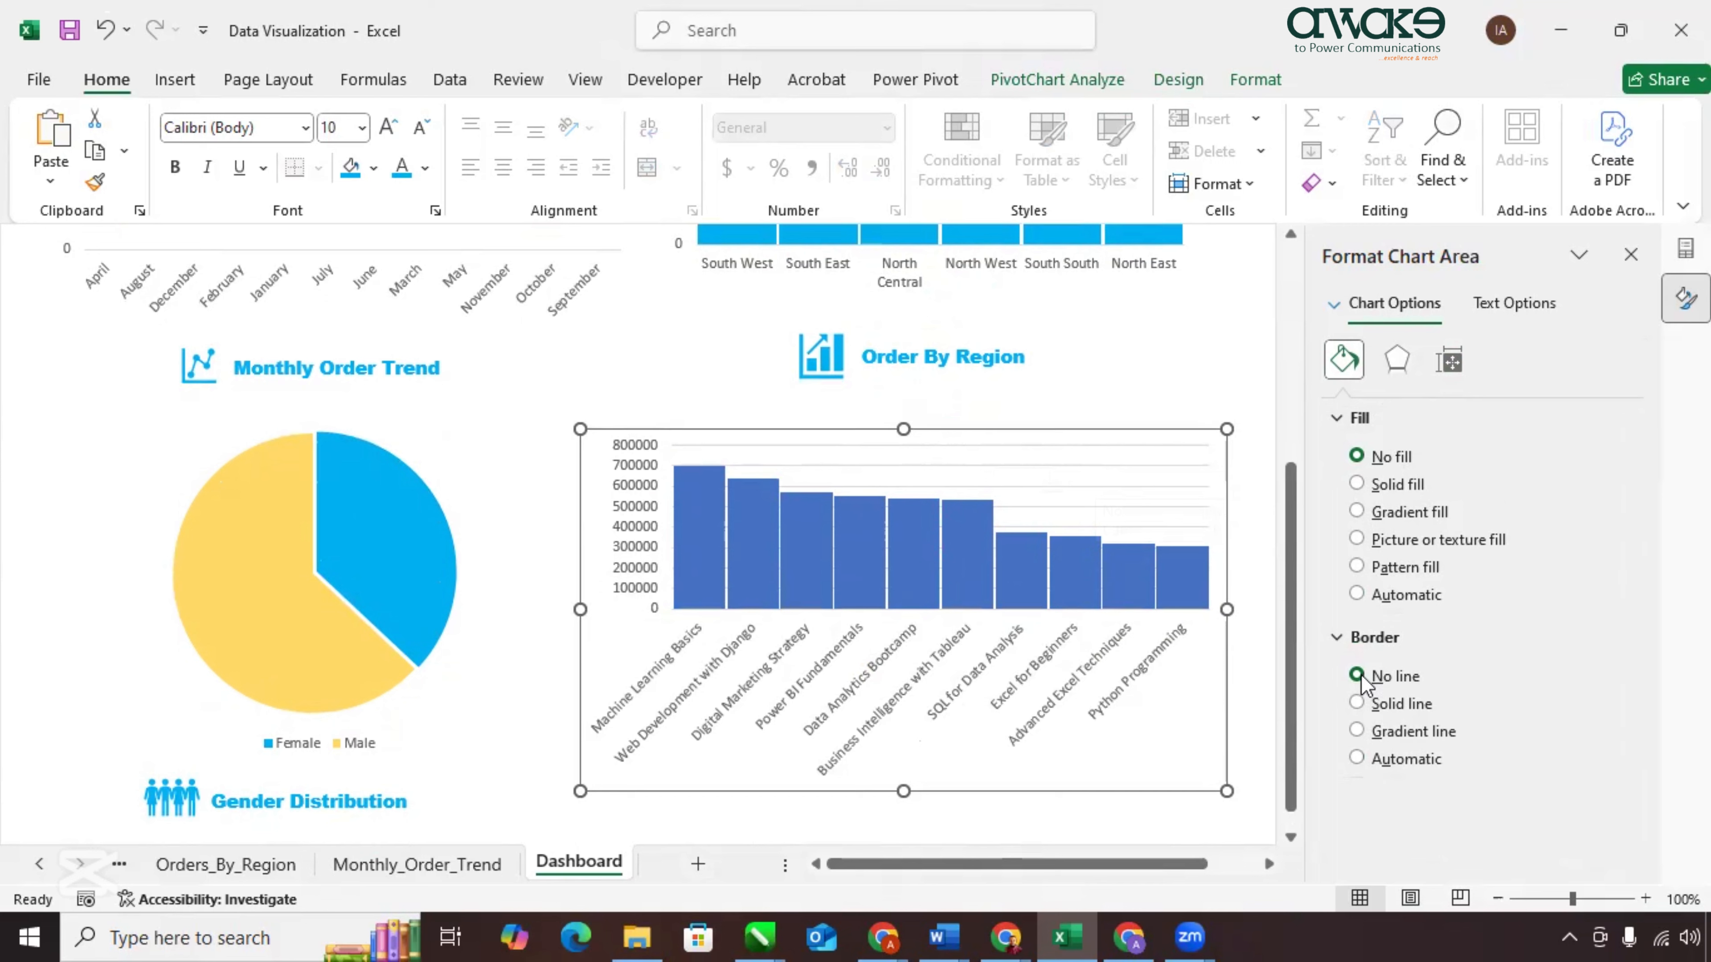
click(1157, 502)
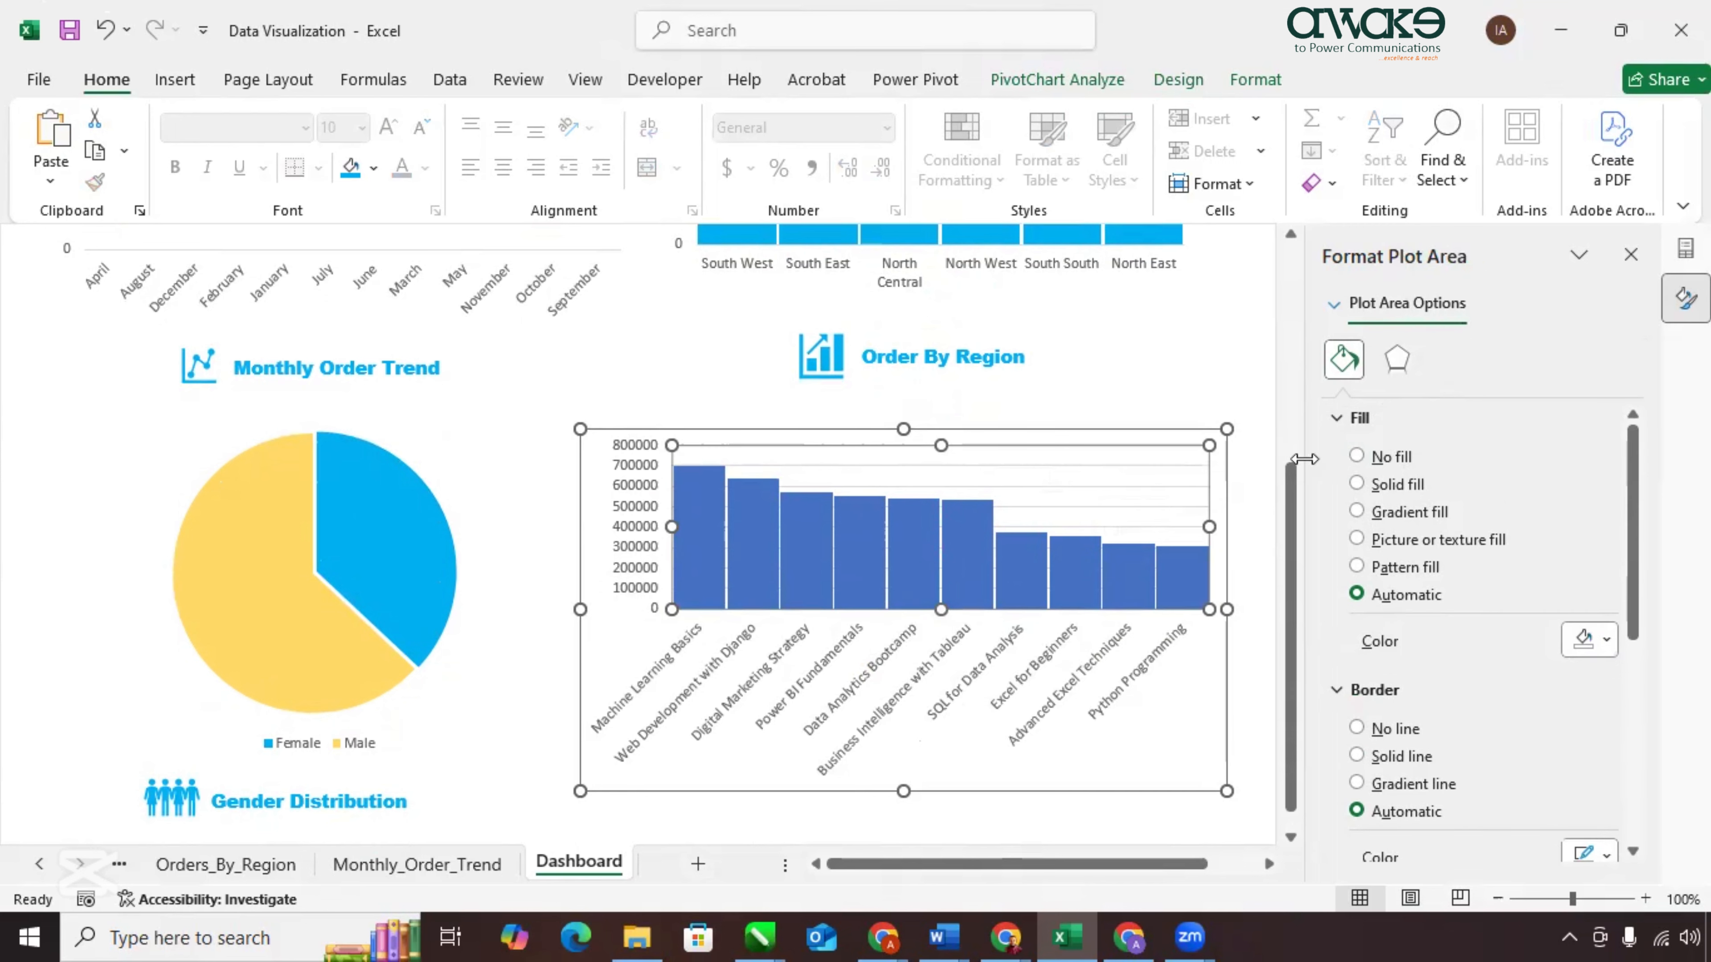
click(1376, 460)
click(1394, 677)
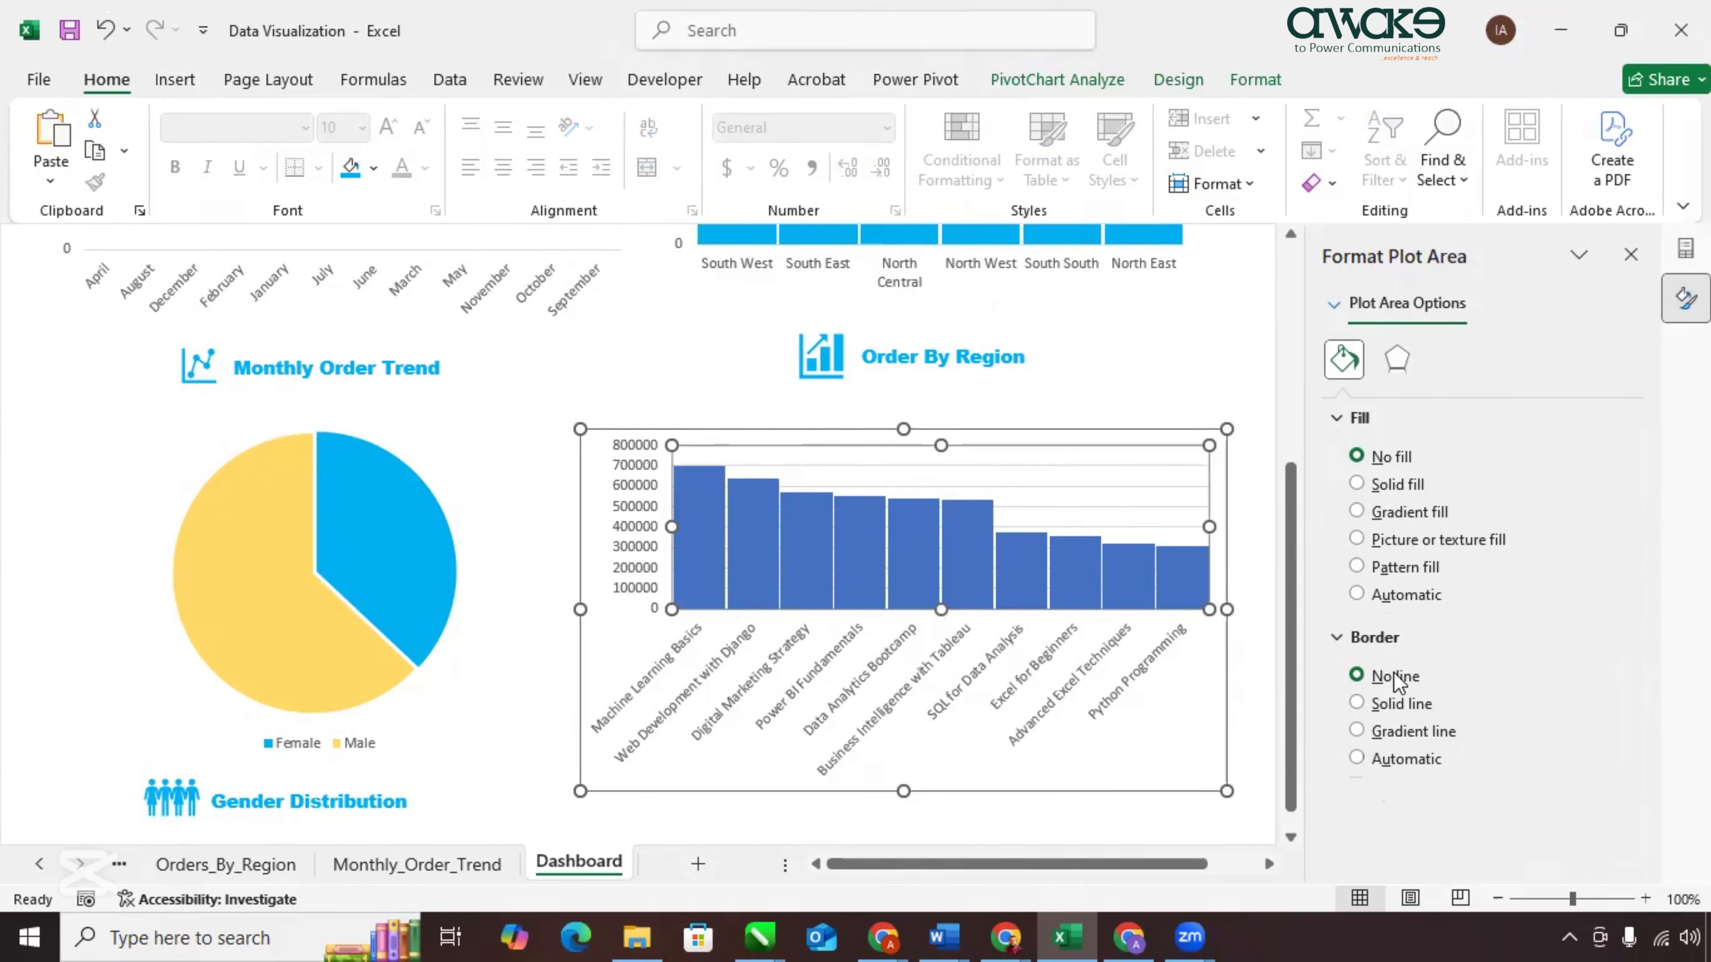
Set the major gridlines of the top ten courses chart to no line and deselect the chart.
click(1138, 507)
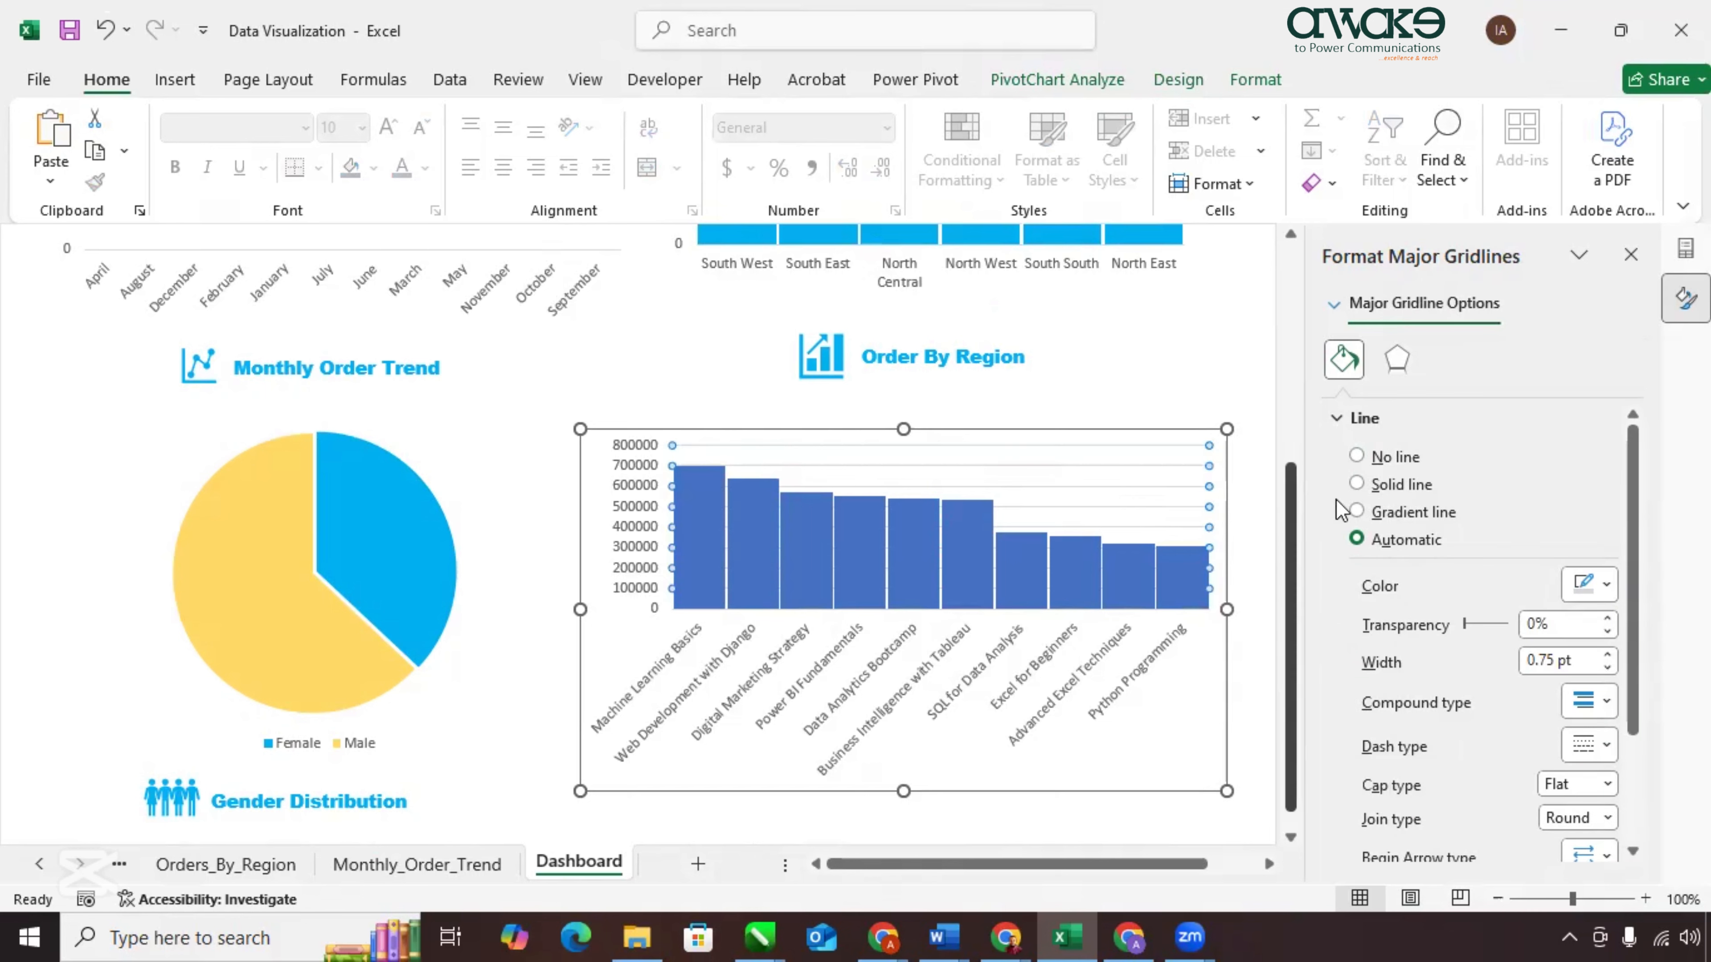
click(1374, 464)
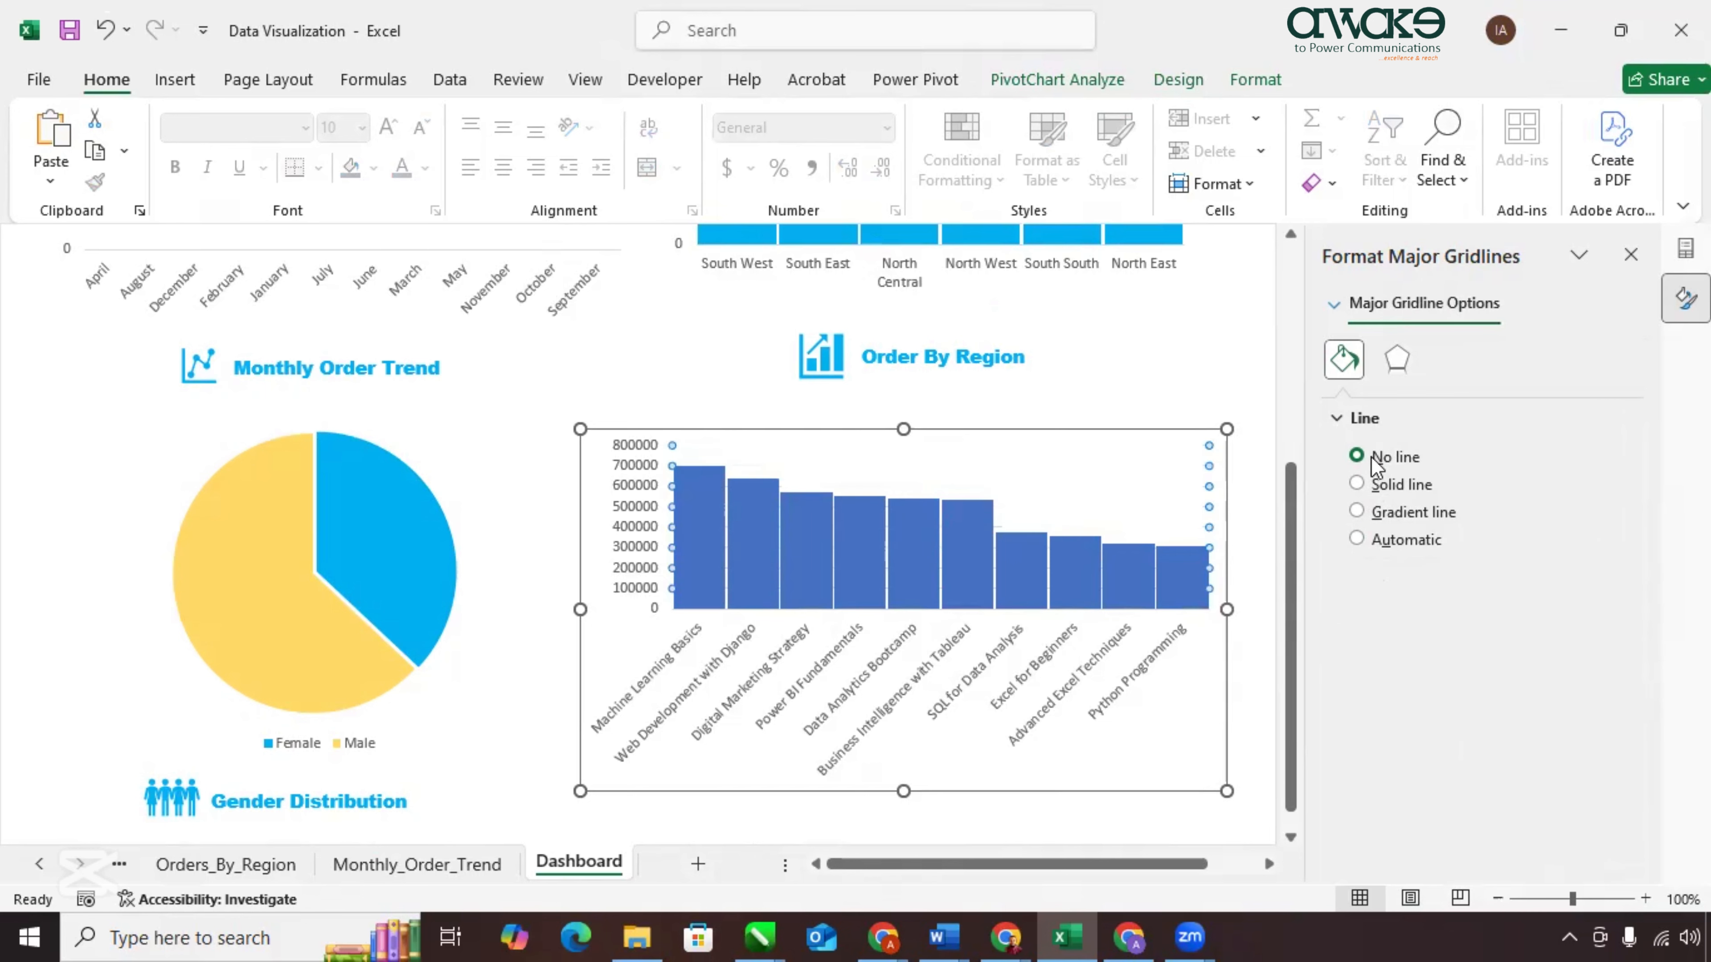
click(1246, 731)
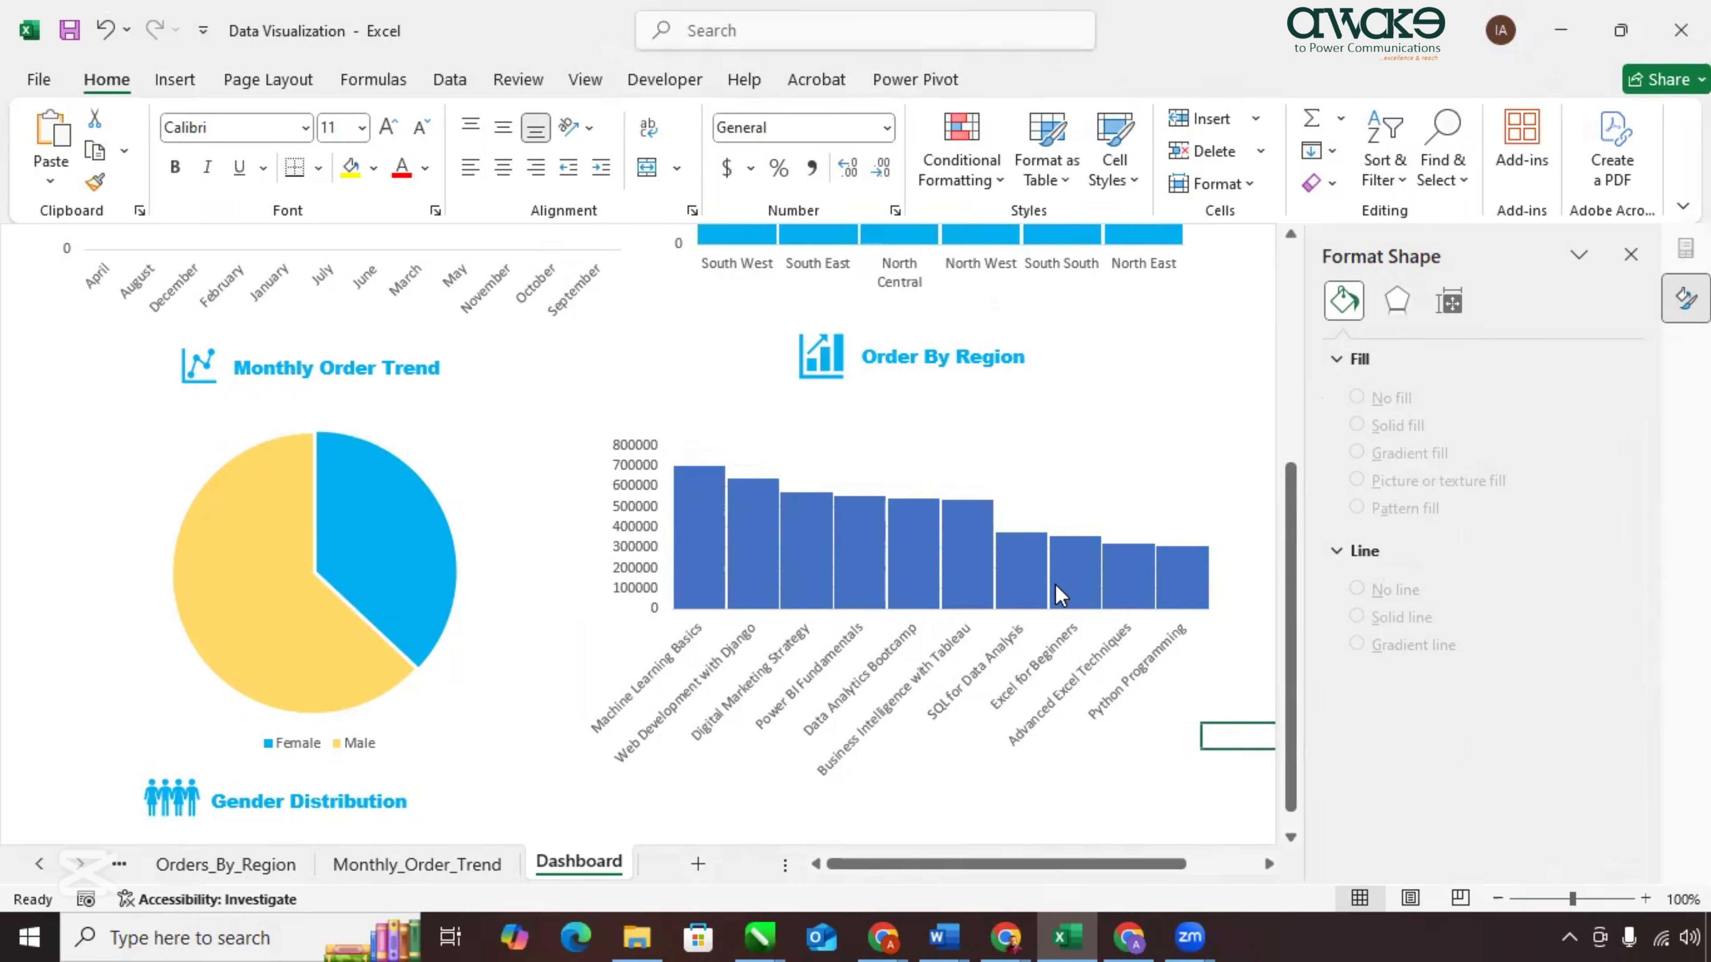
Fill the columns of the top ten courses chart with solid light blue.
click(978, 565)
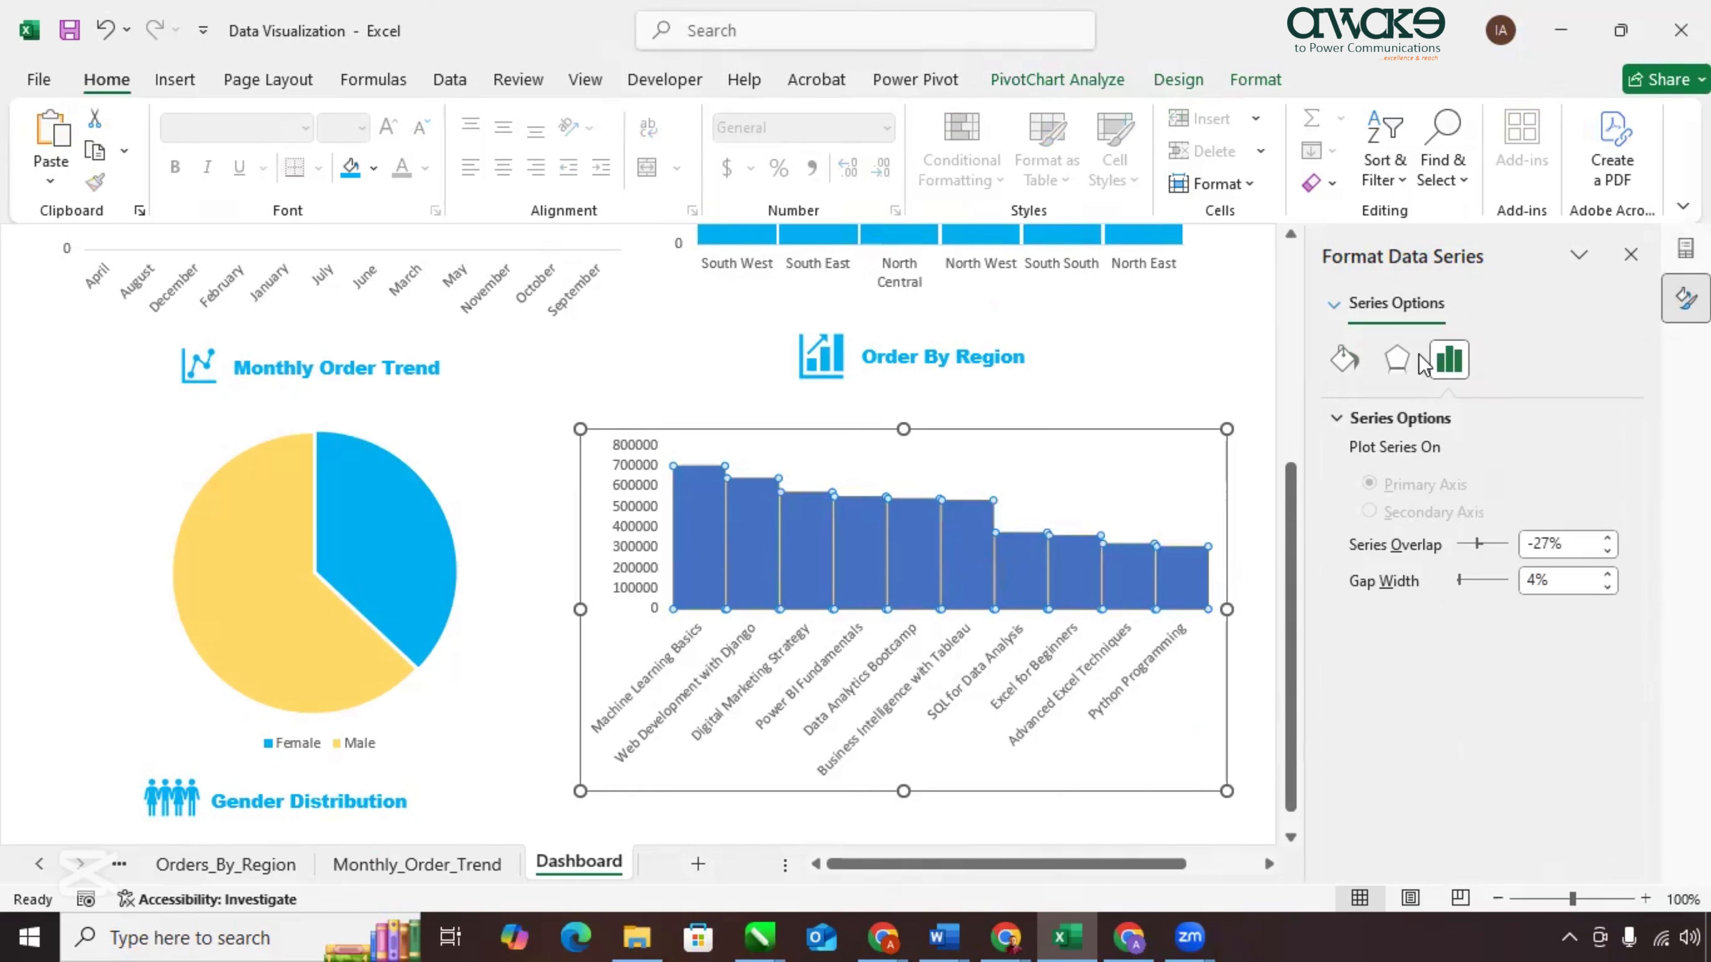
click(1345, 362)
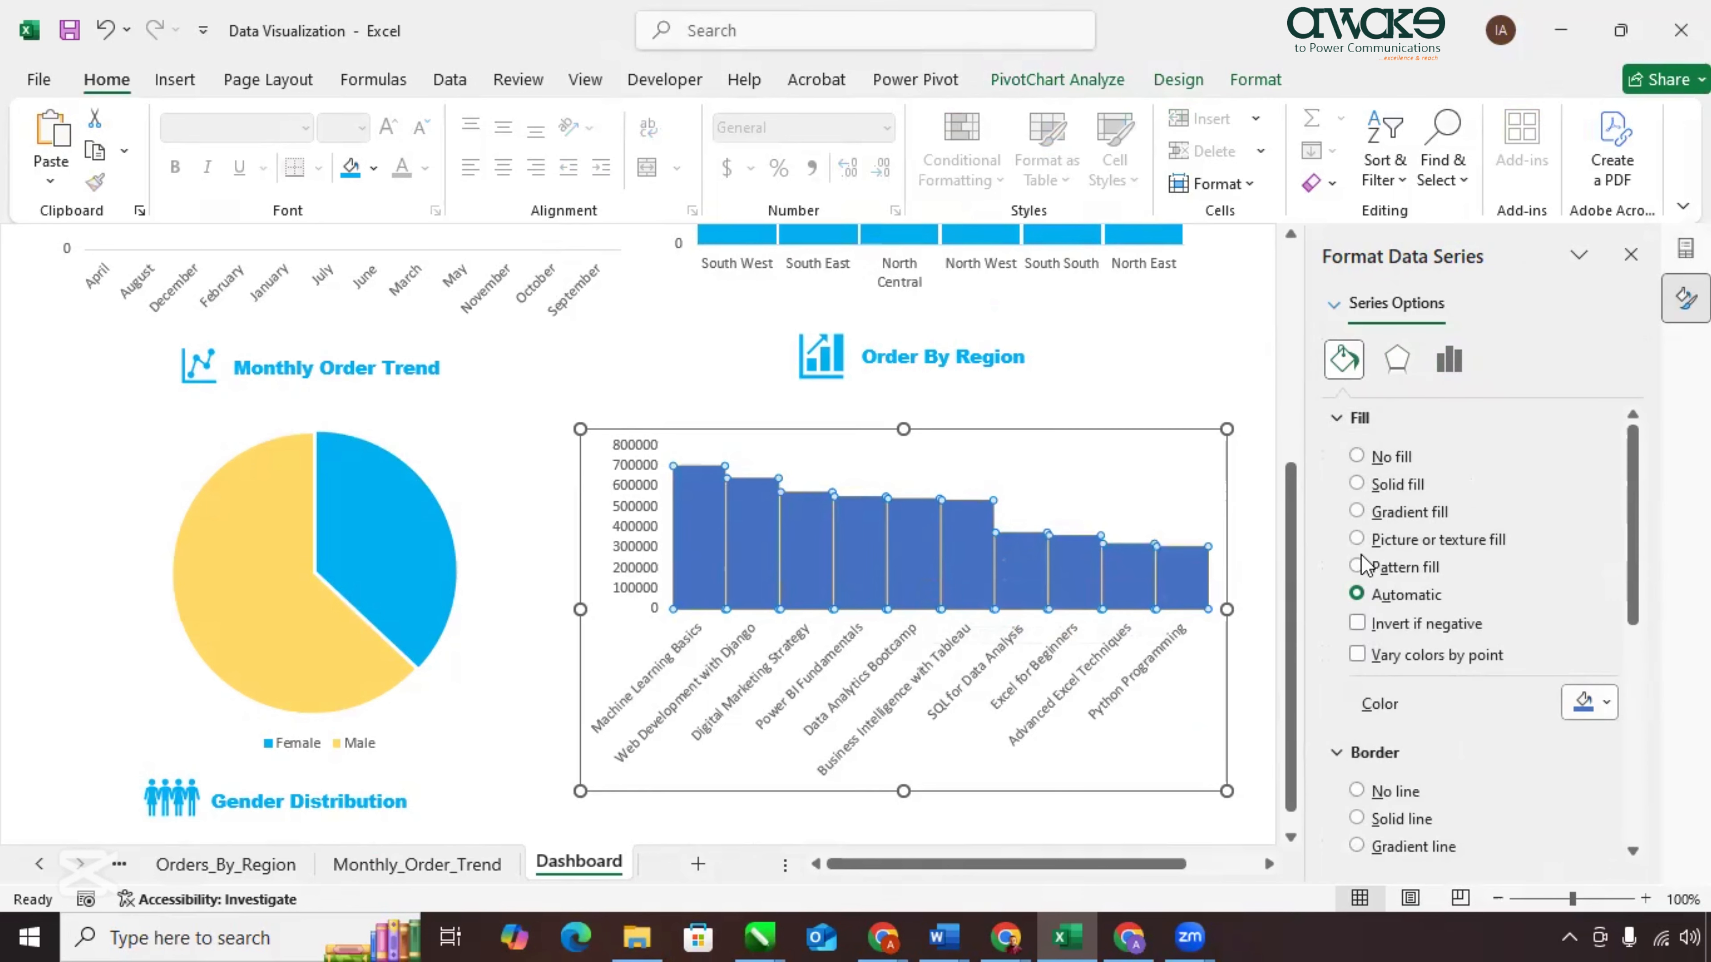
click(1606, 705)
click(1578, 617)
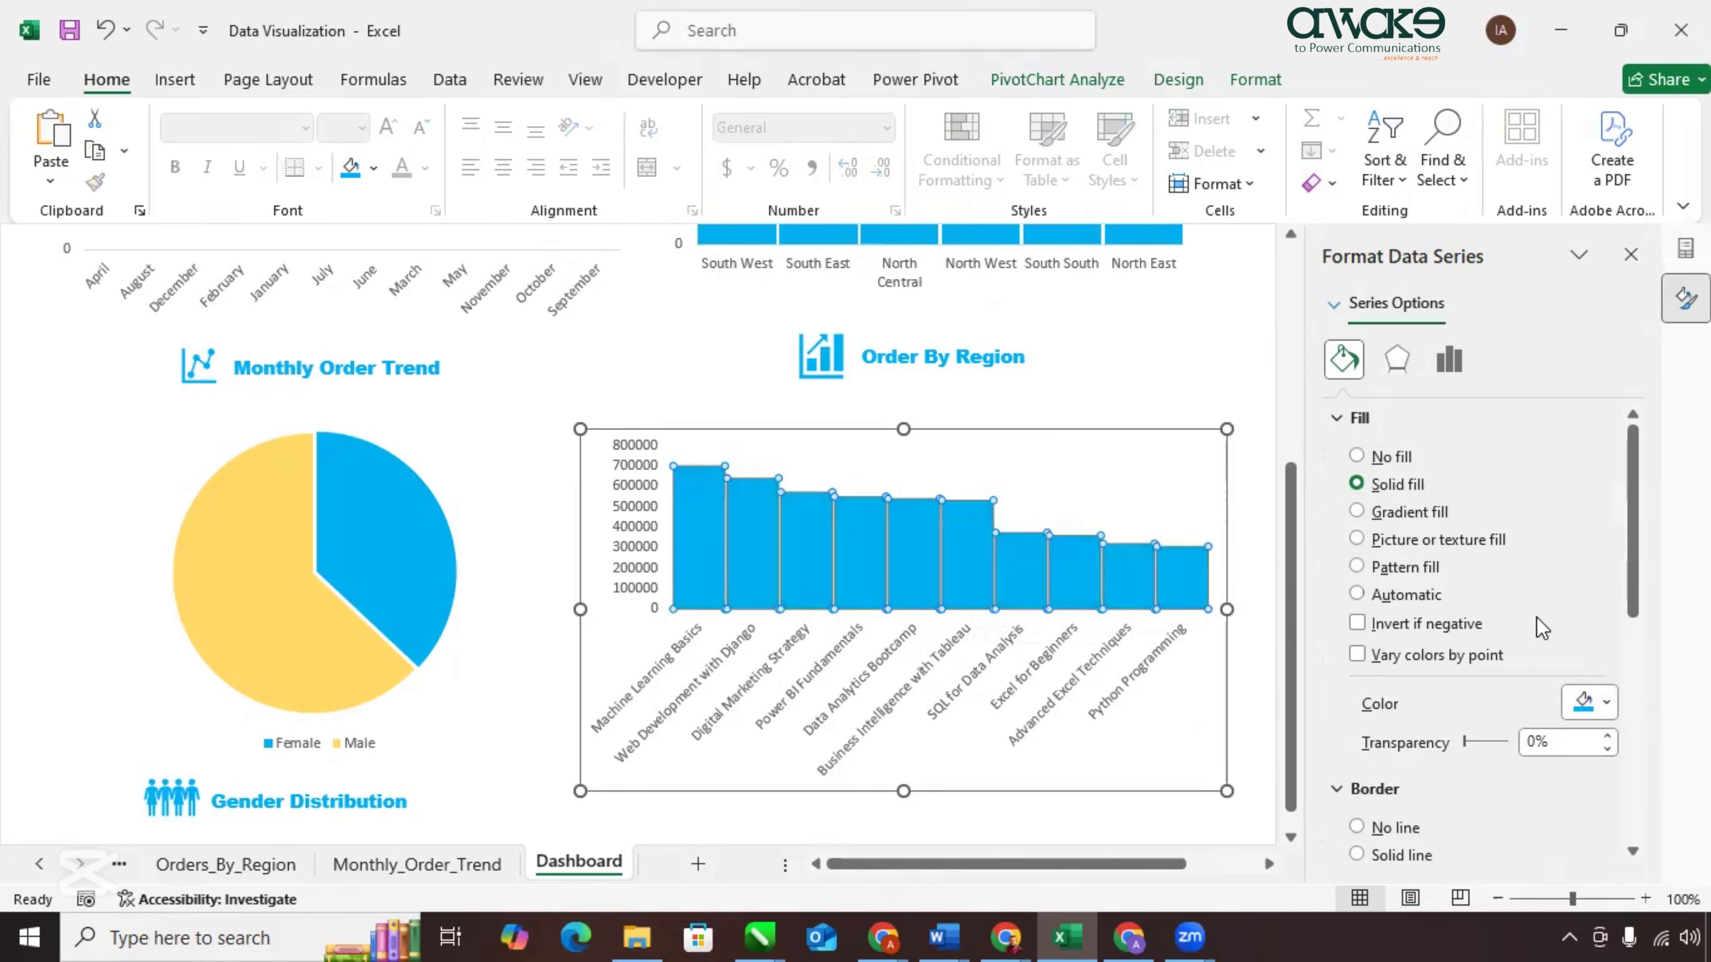
click(537, 645)
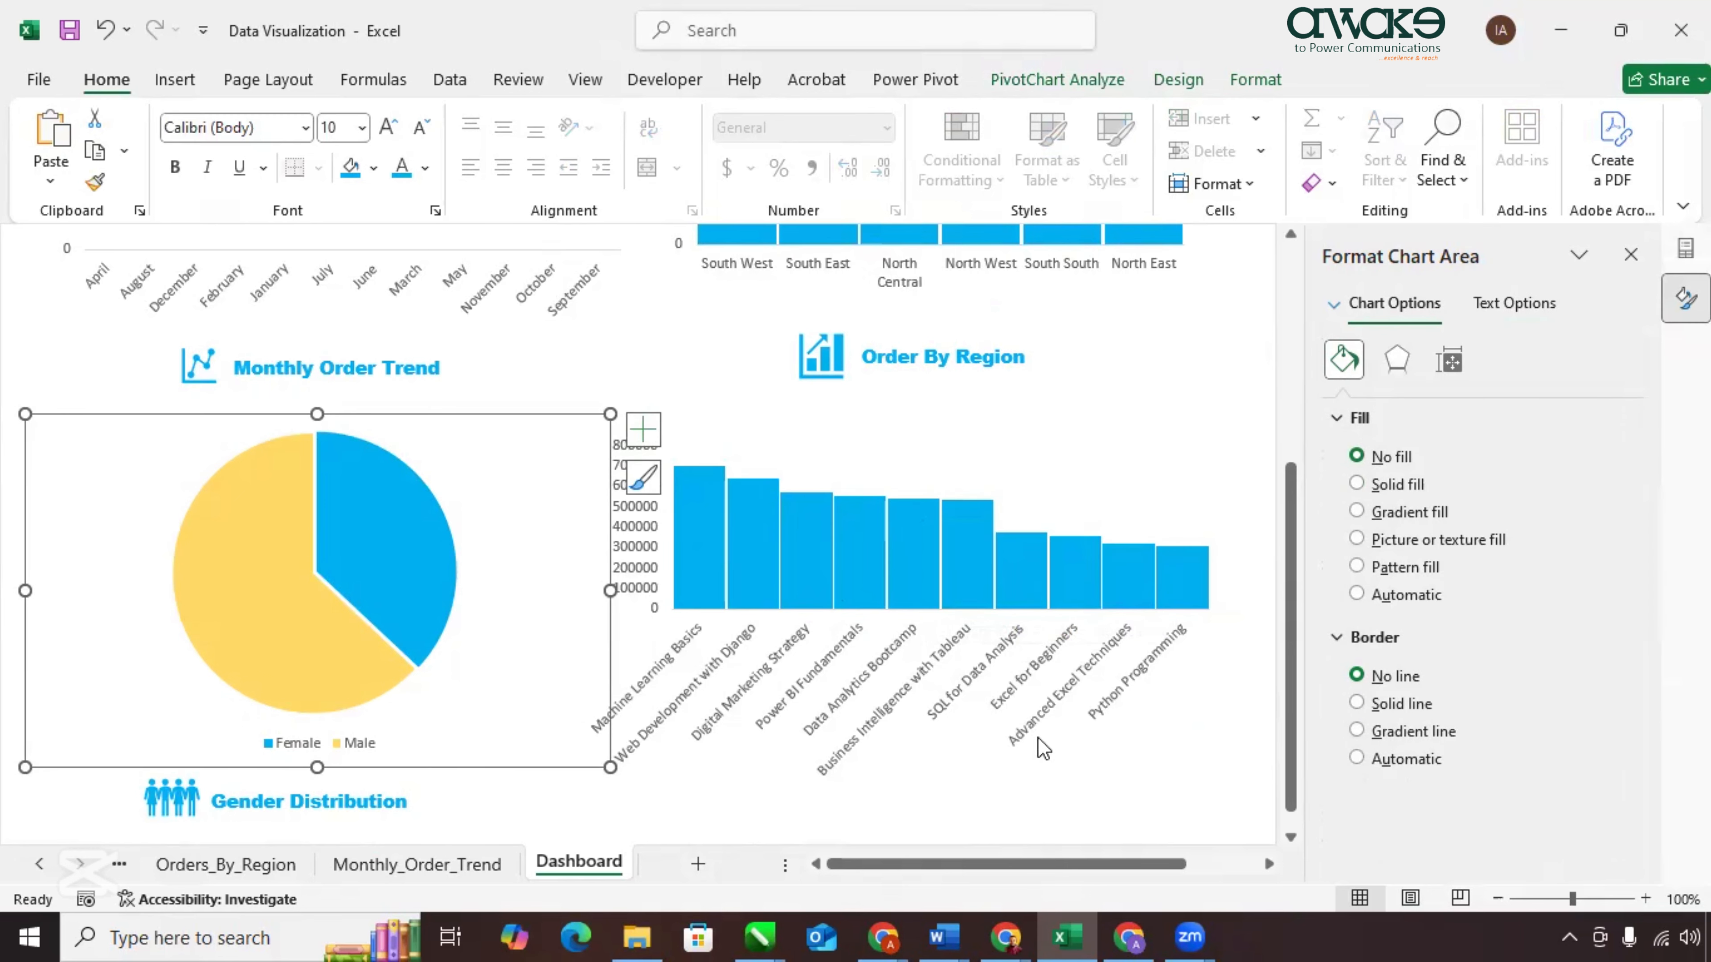
Duplicate the "Gender Distribution" title, change its text to "Top Ten Courses" and center it below the courses column chart.
scroll(733, 559, down, 1)
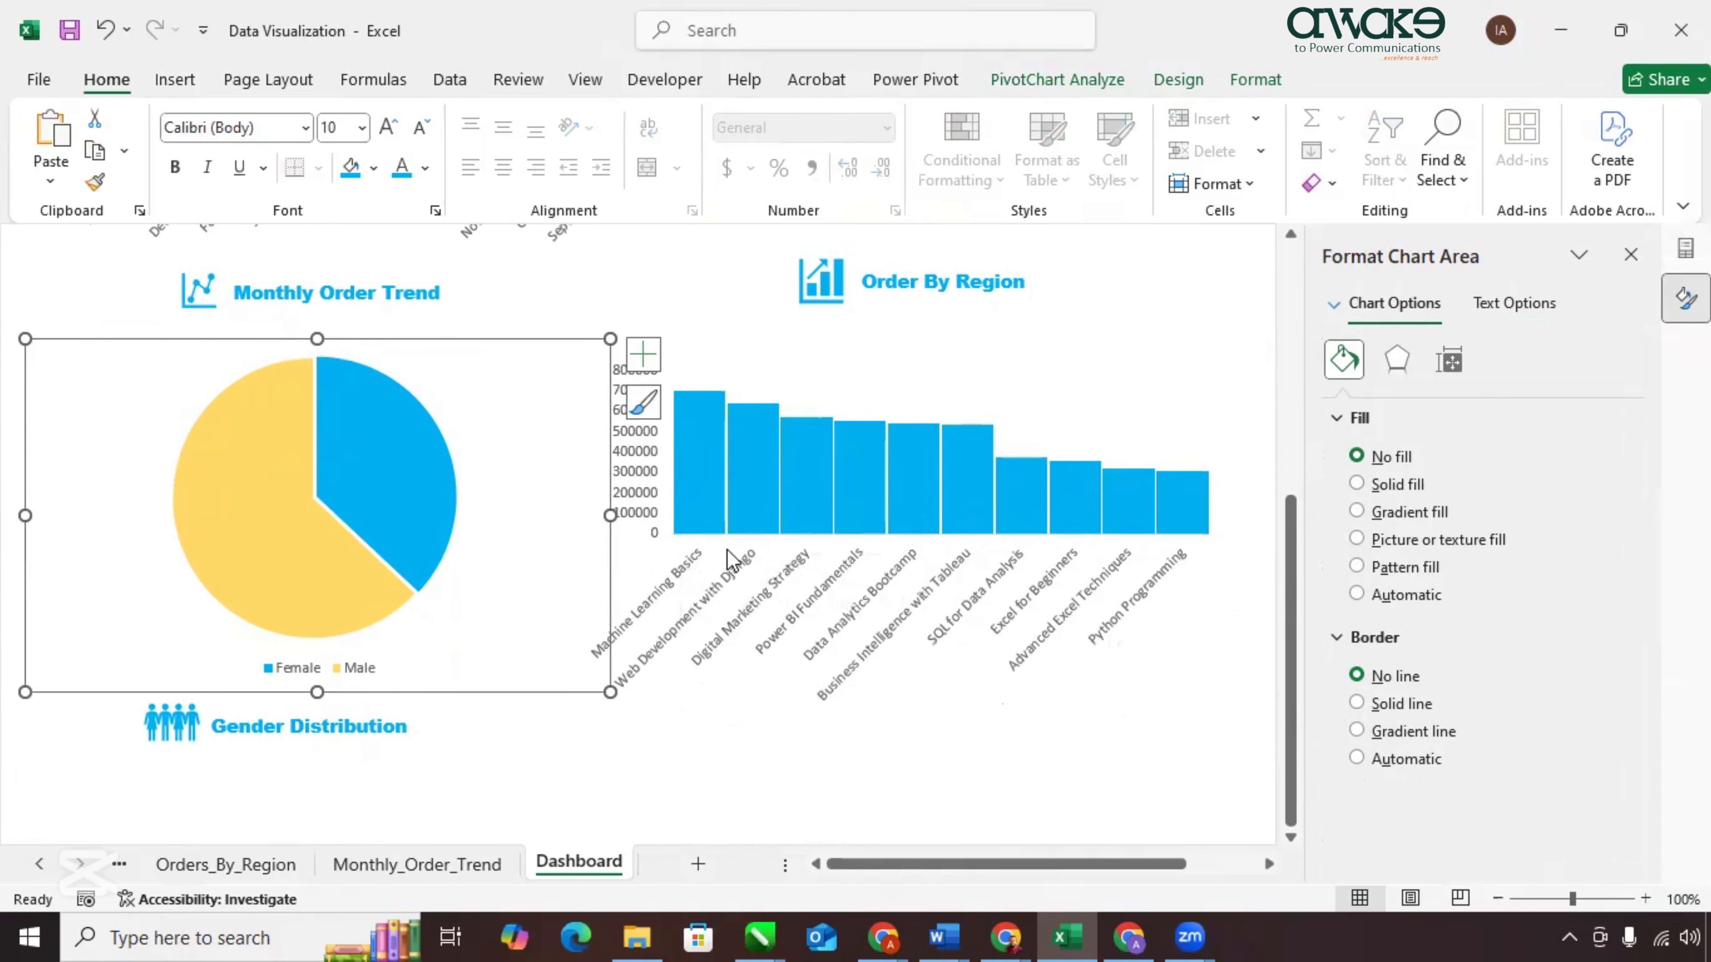
click(46, 867)
click(46, 867)
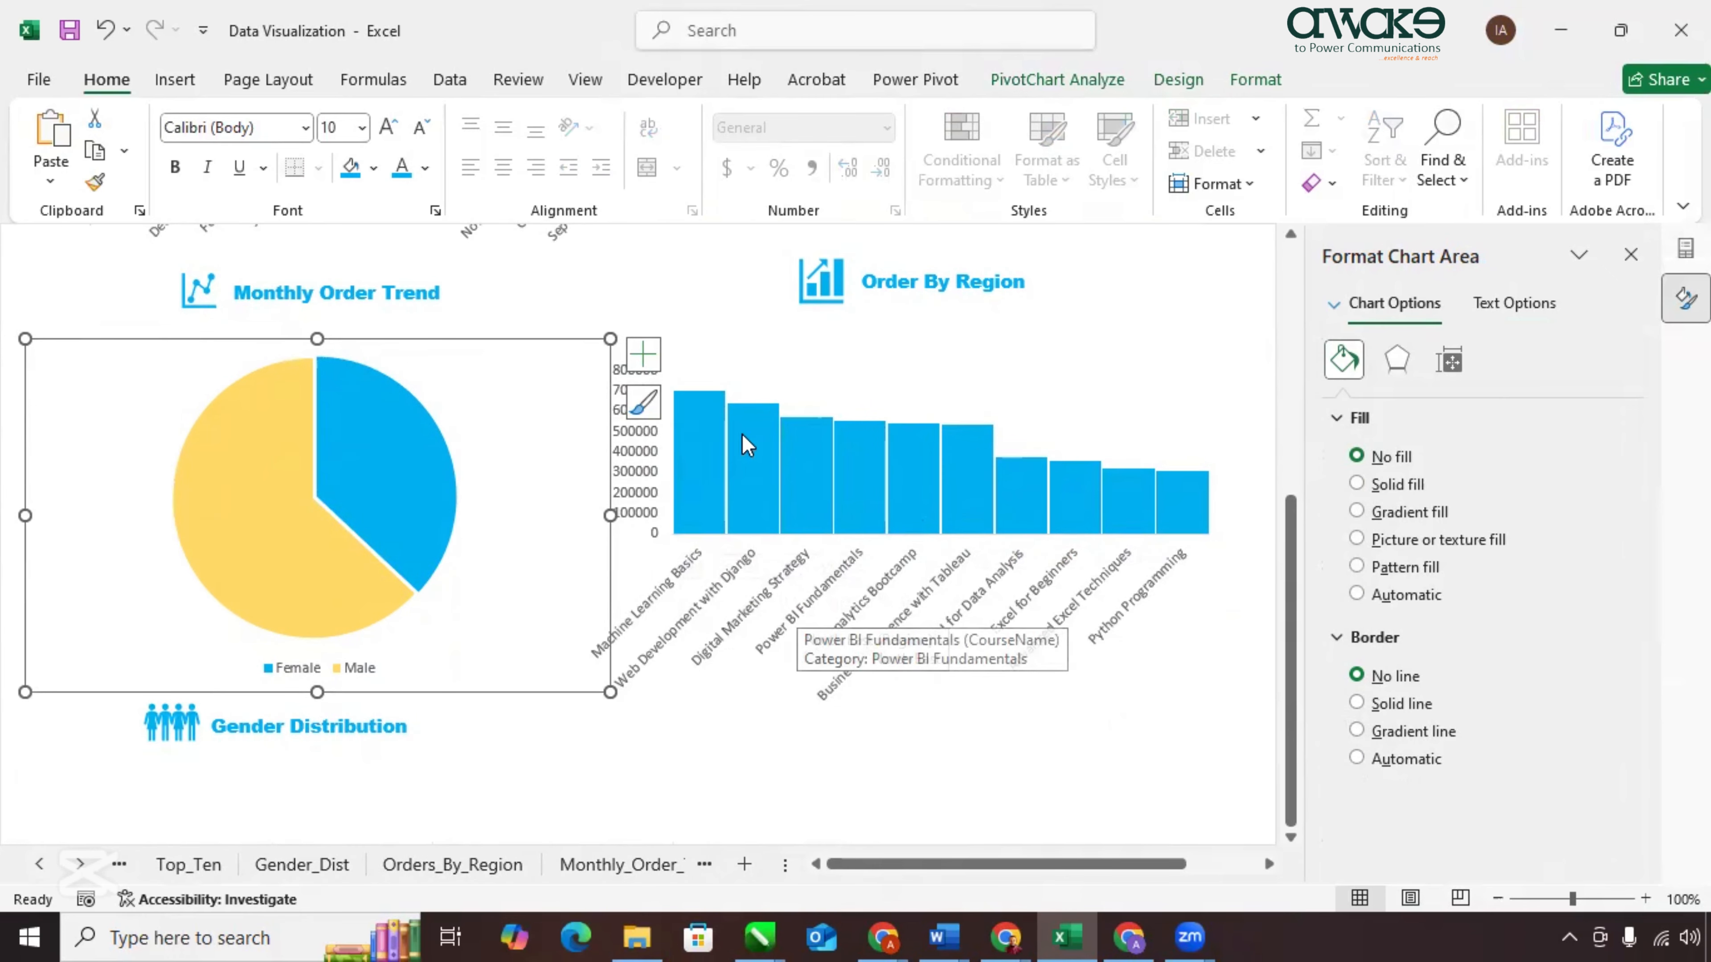
click(360, 759)
key(ctrl+d)
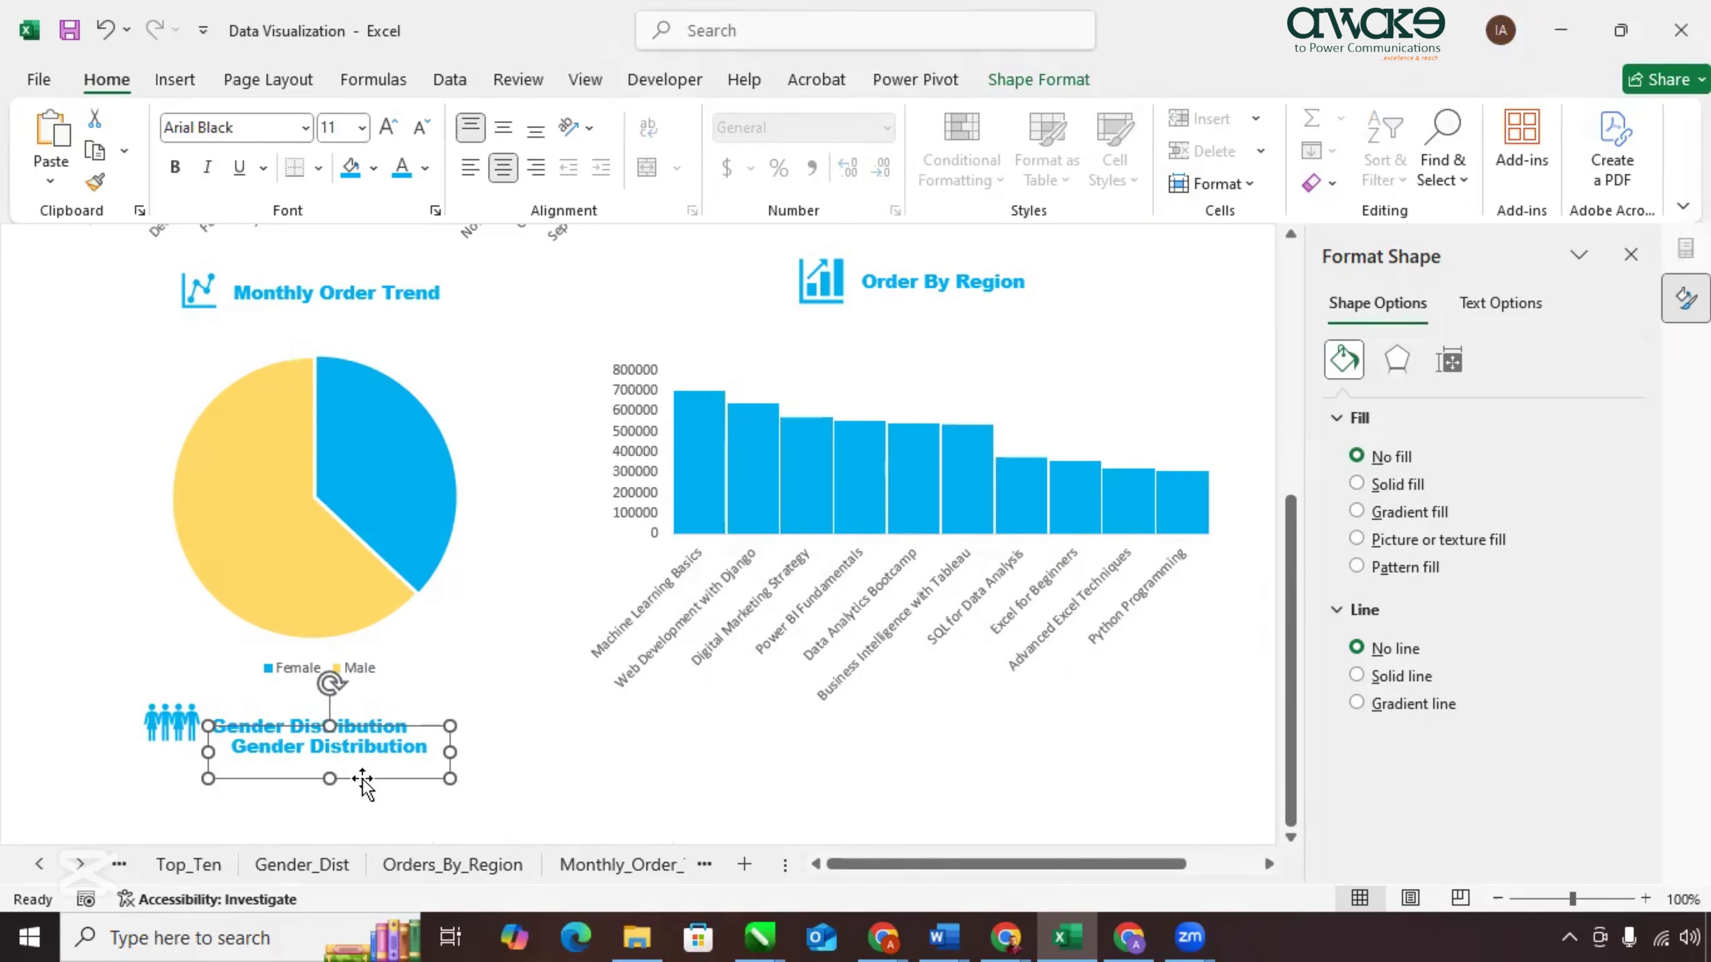
drag(362, 779, 840, 760)
drag(840, 760, 980, 760)
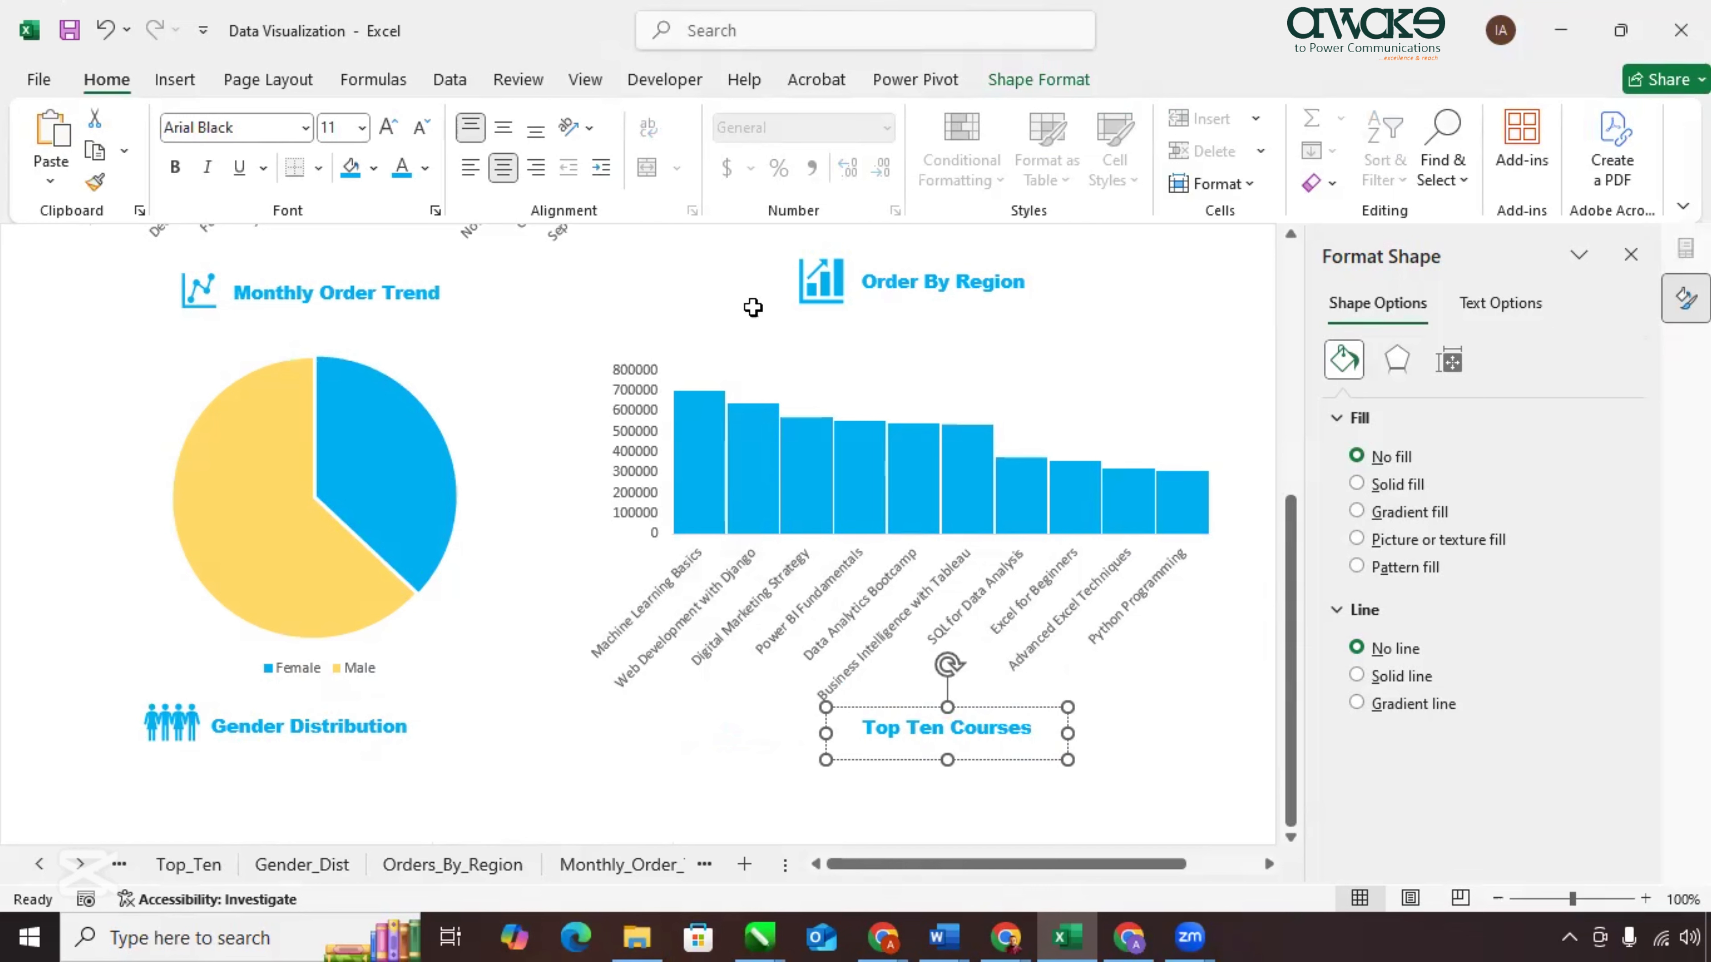
Copy the bar chart icon from the "Order By Region" title to the front of "Top Ten Courses" and review the dashboard.
click(810, 296)
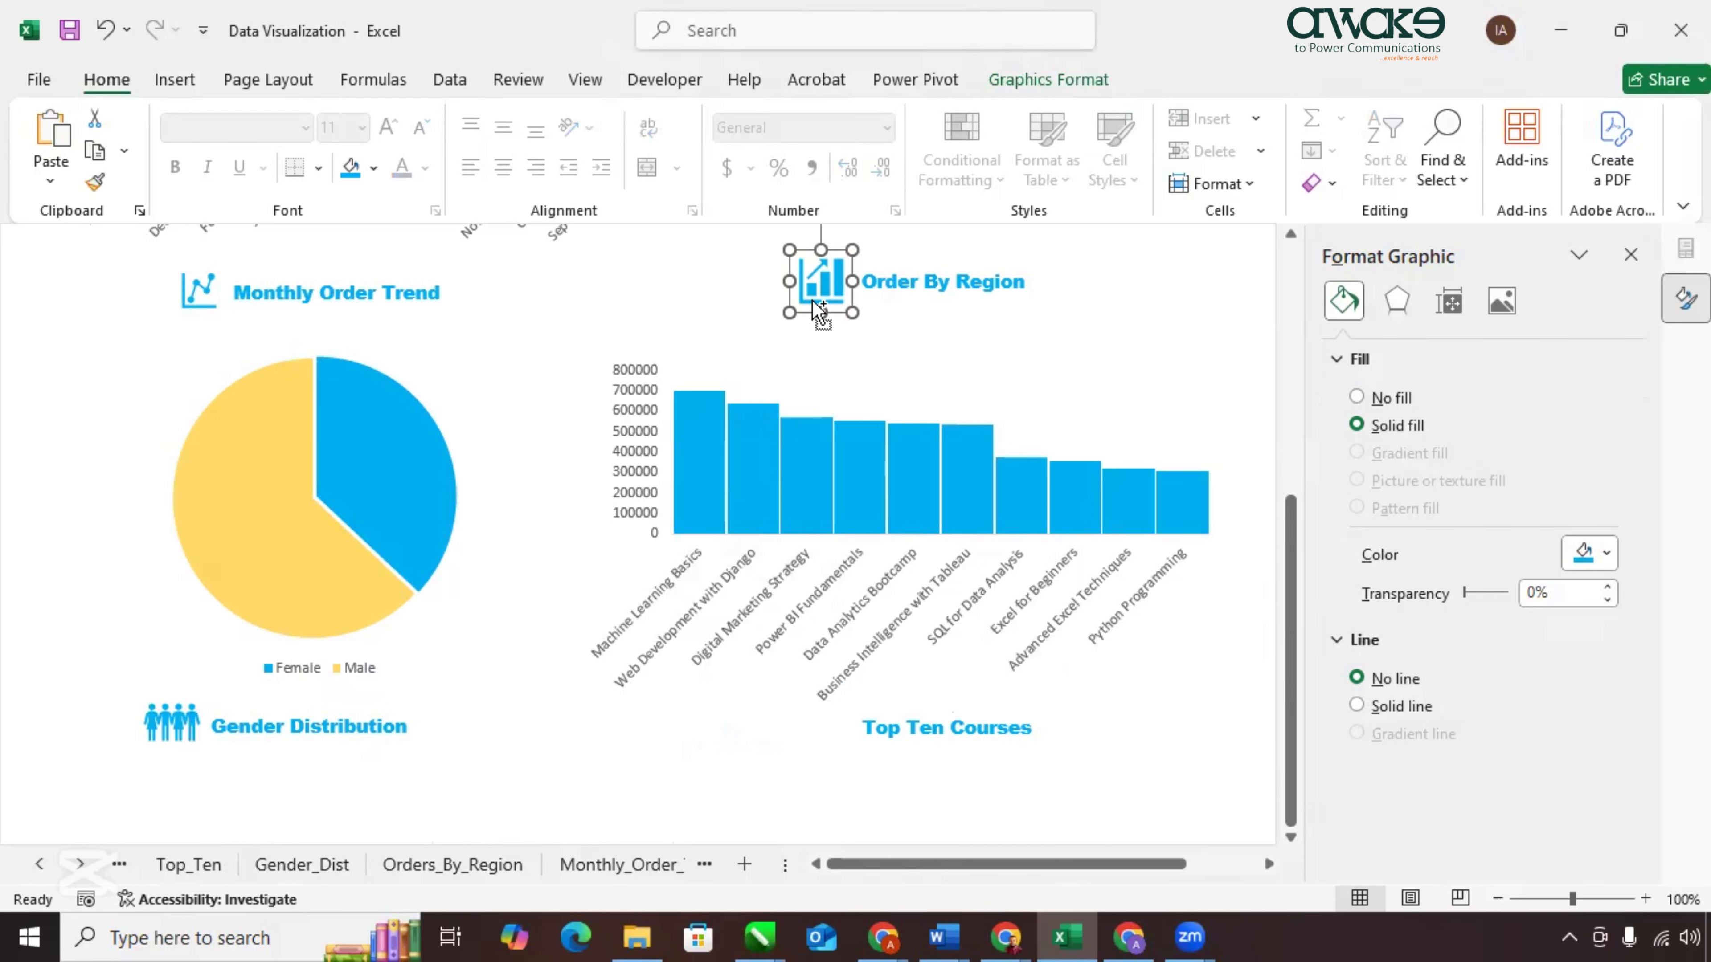
drag(813, 303, 833, 738)
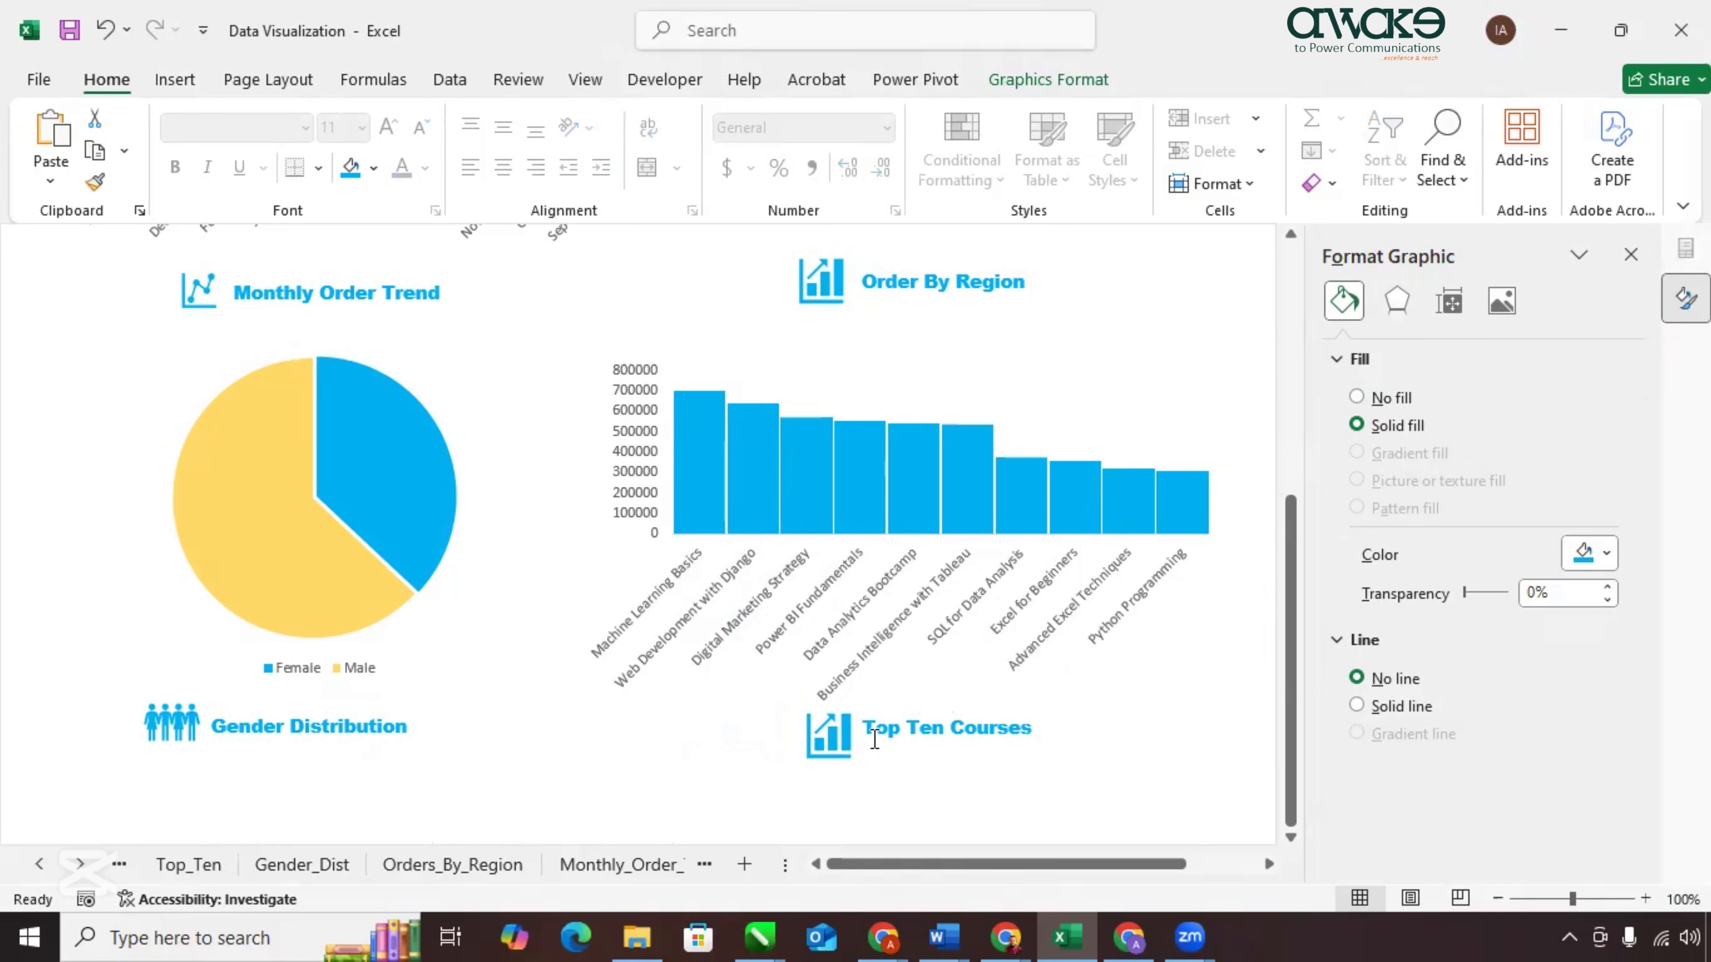
click(829, 736)
scroll(702, 687, up, 6)
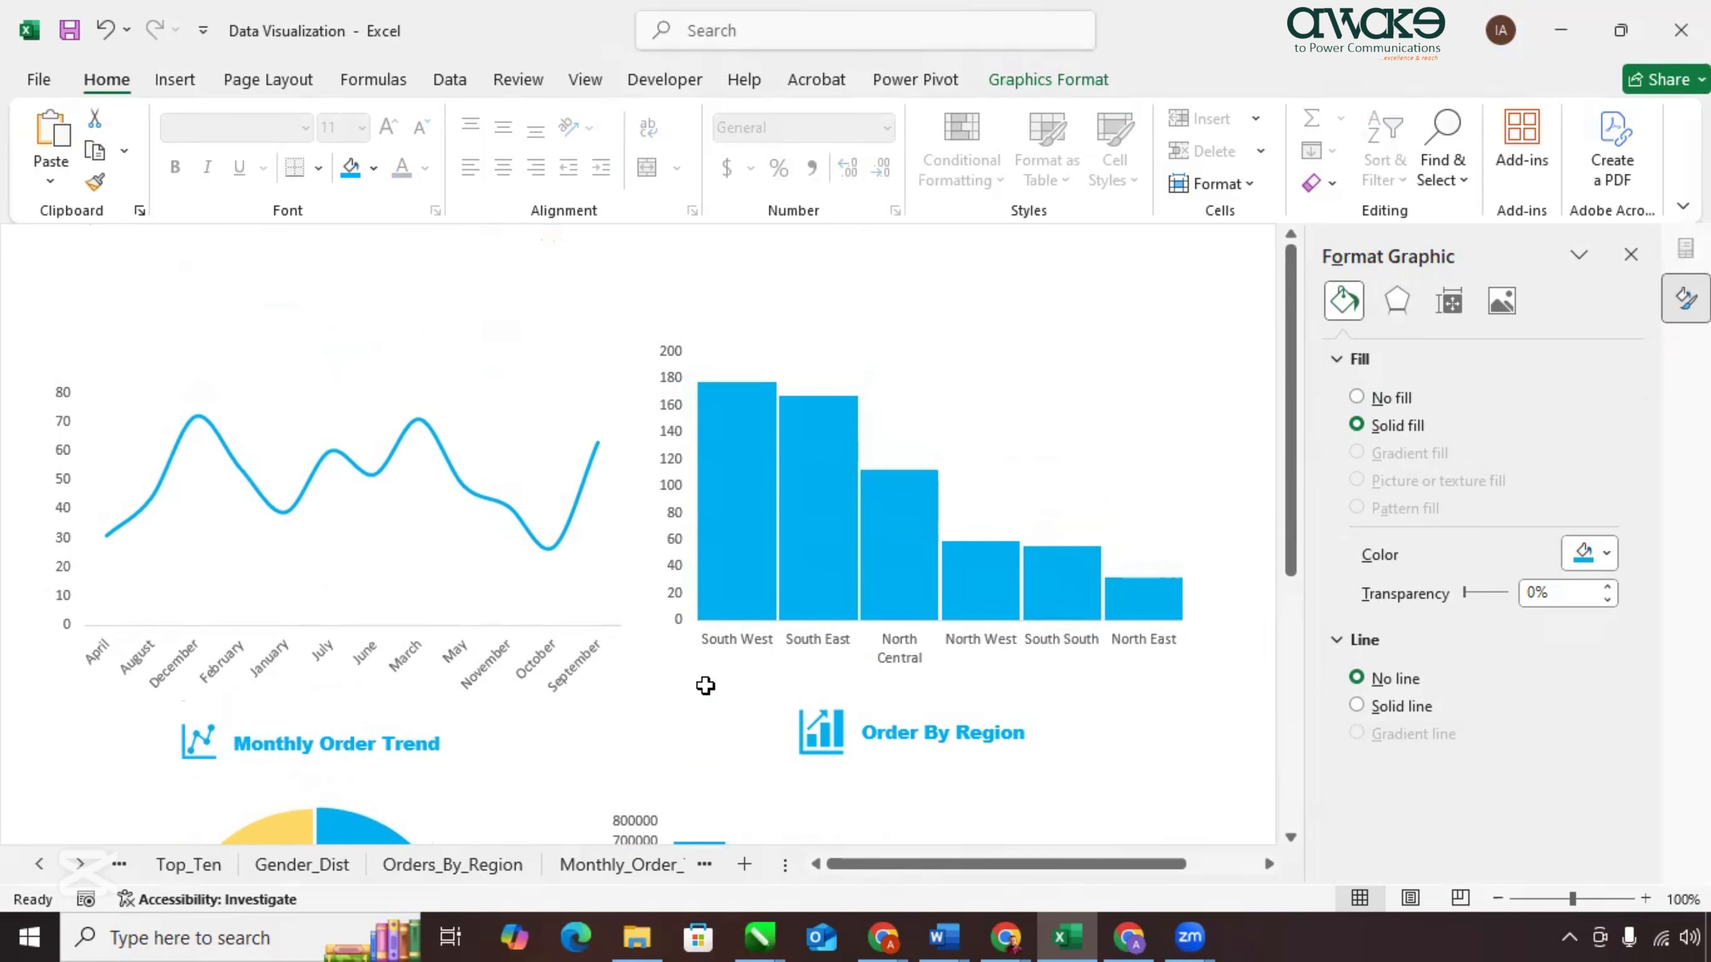
scroll(703, 687, down, 5)
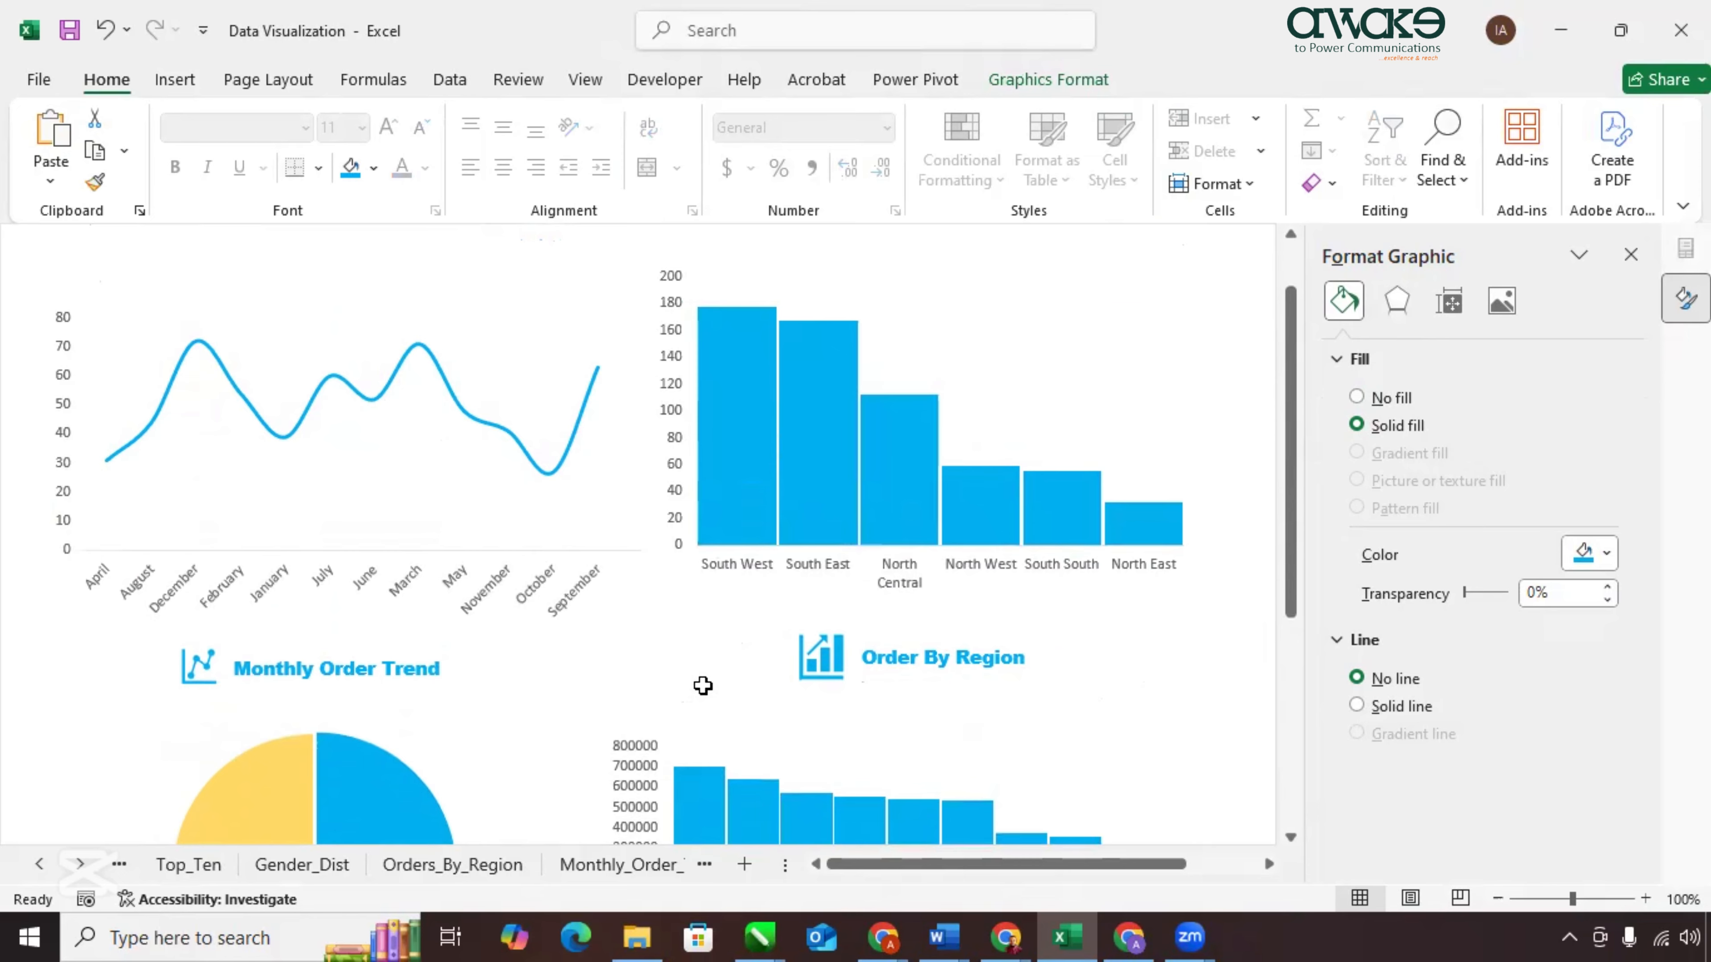
Copy the pie chart from the Customer_Behaviour sheet and paste it beside the Order By Region chart on the Dashboard sheet.
scroll(703, 685, down, 6)
scroll(822, 748, up, 3)
click(39, 865)
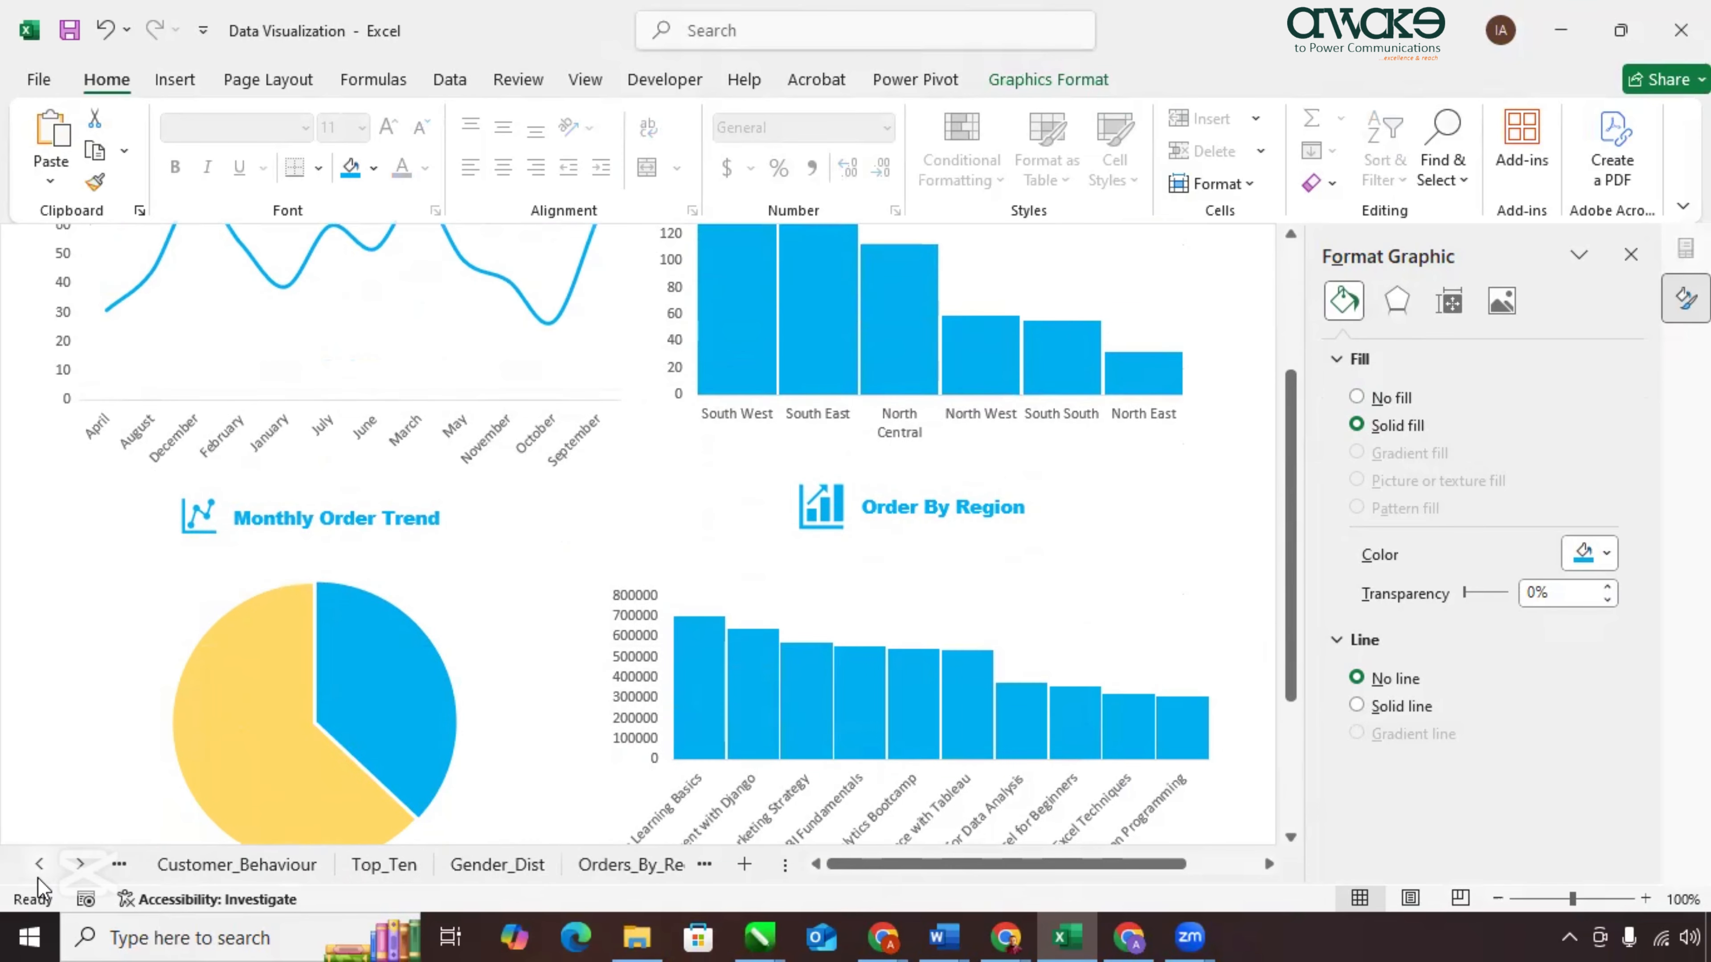
click(38, 875)
click(408, 869)
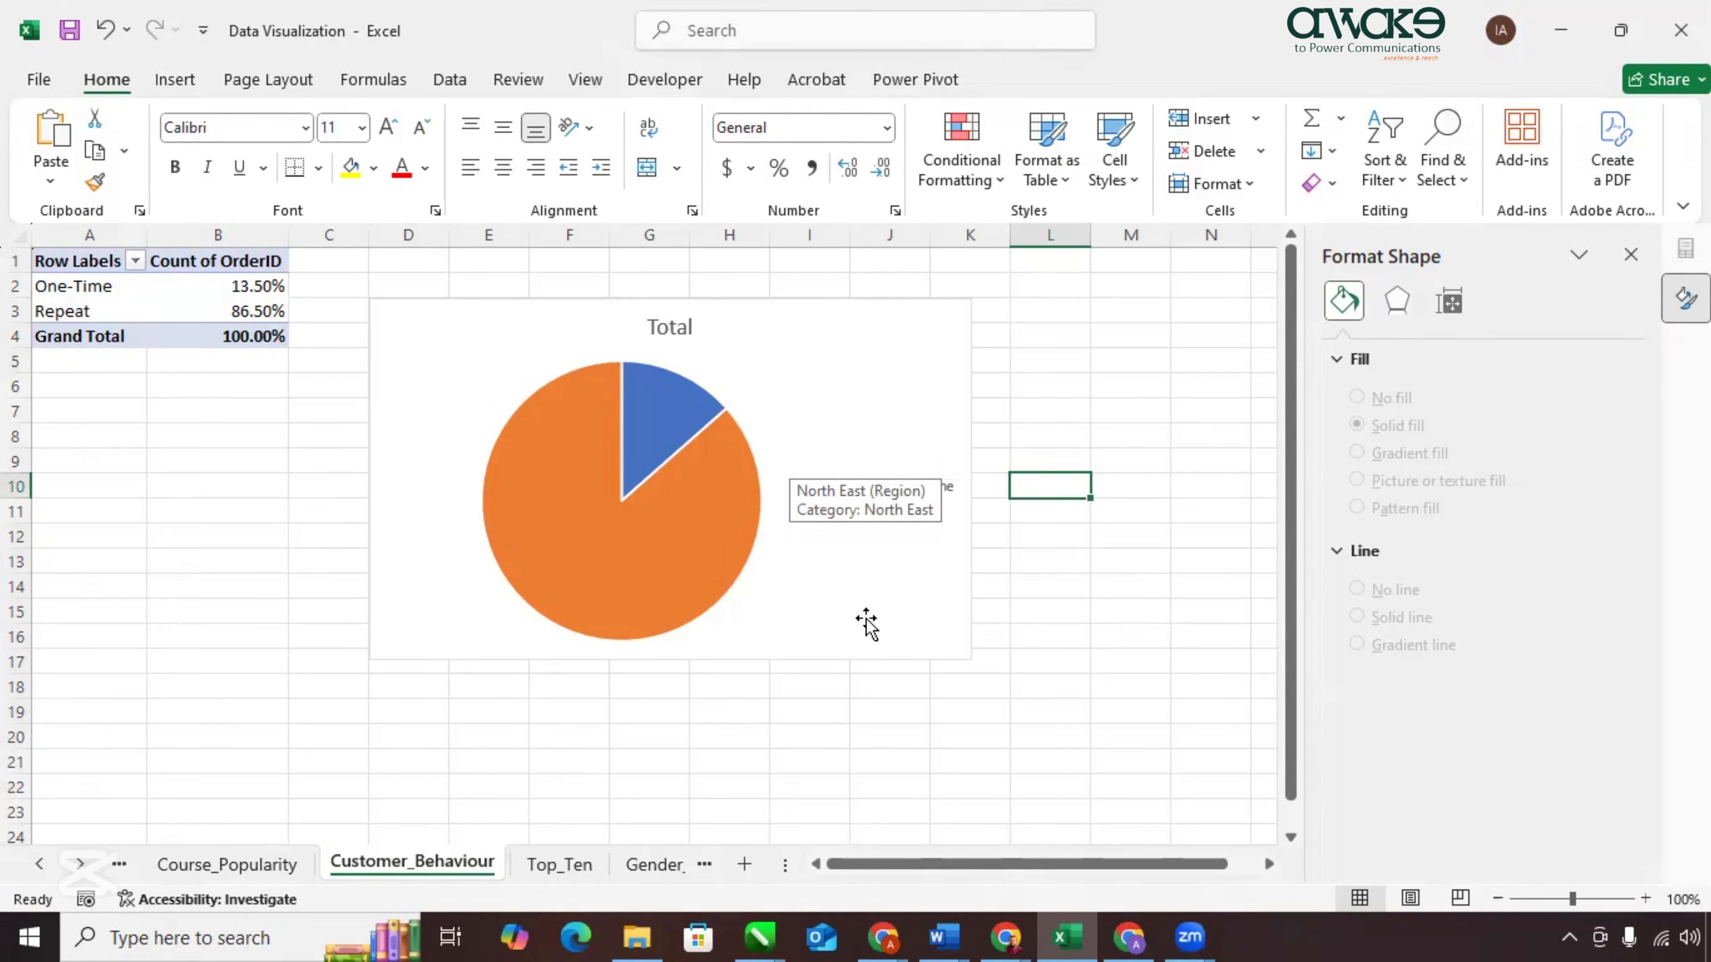
click(812, 637)
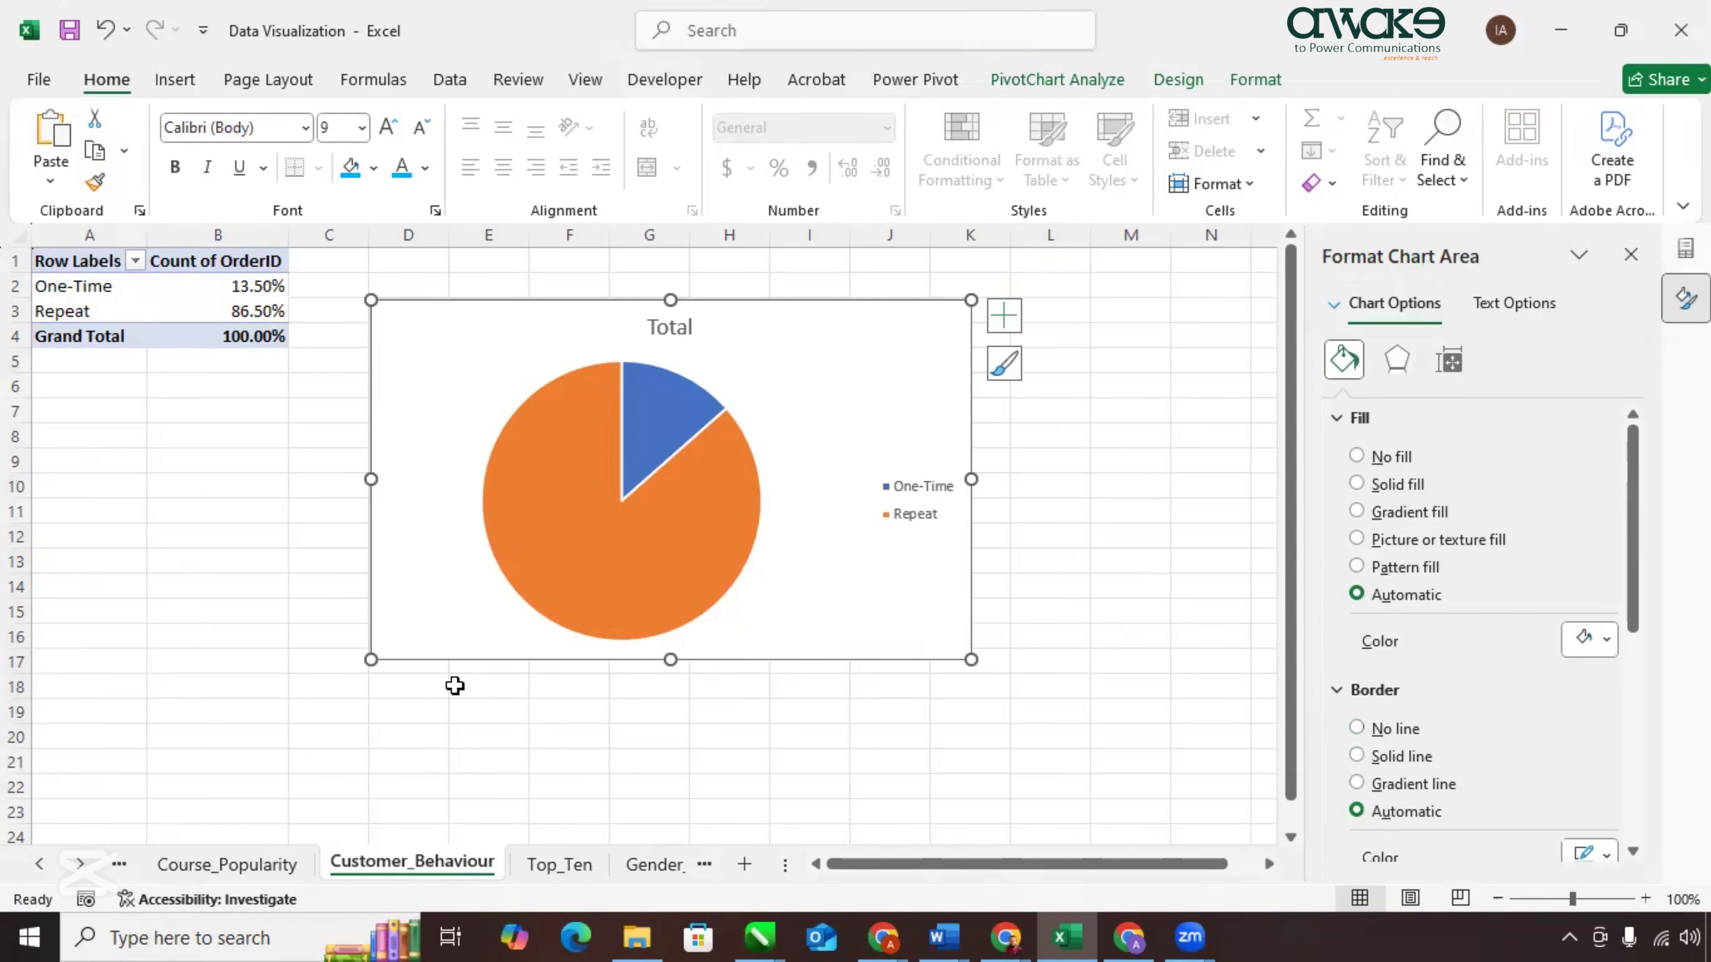
click(704, 864)
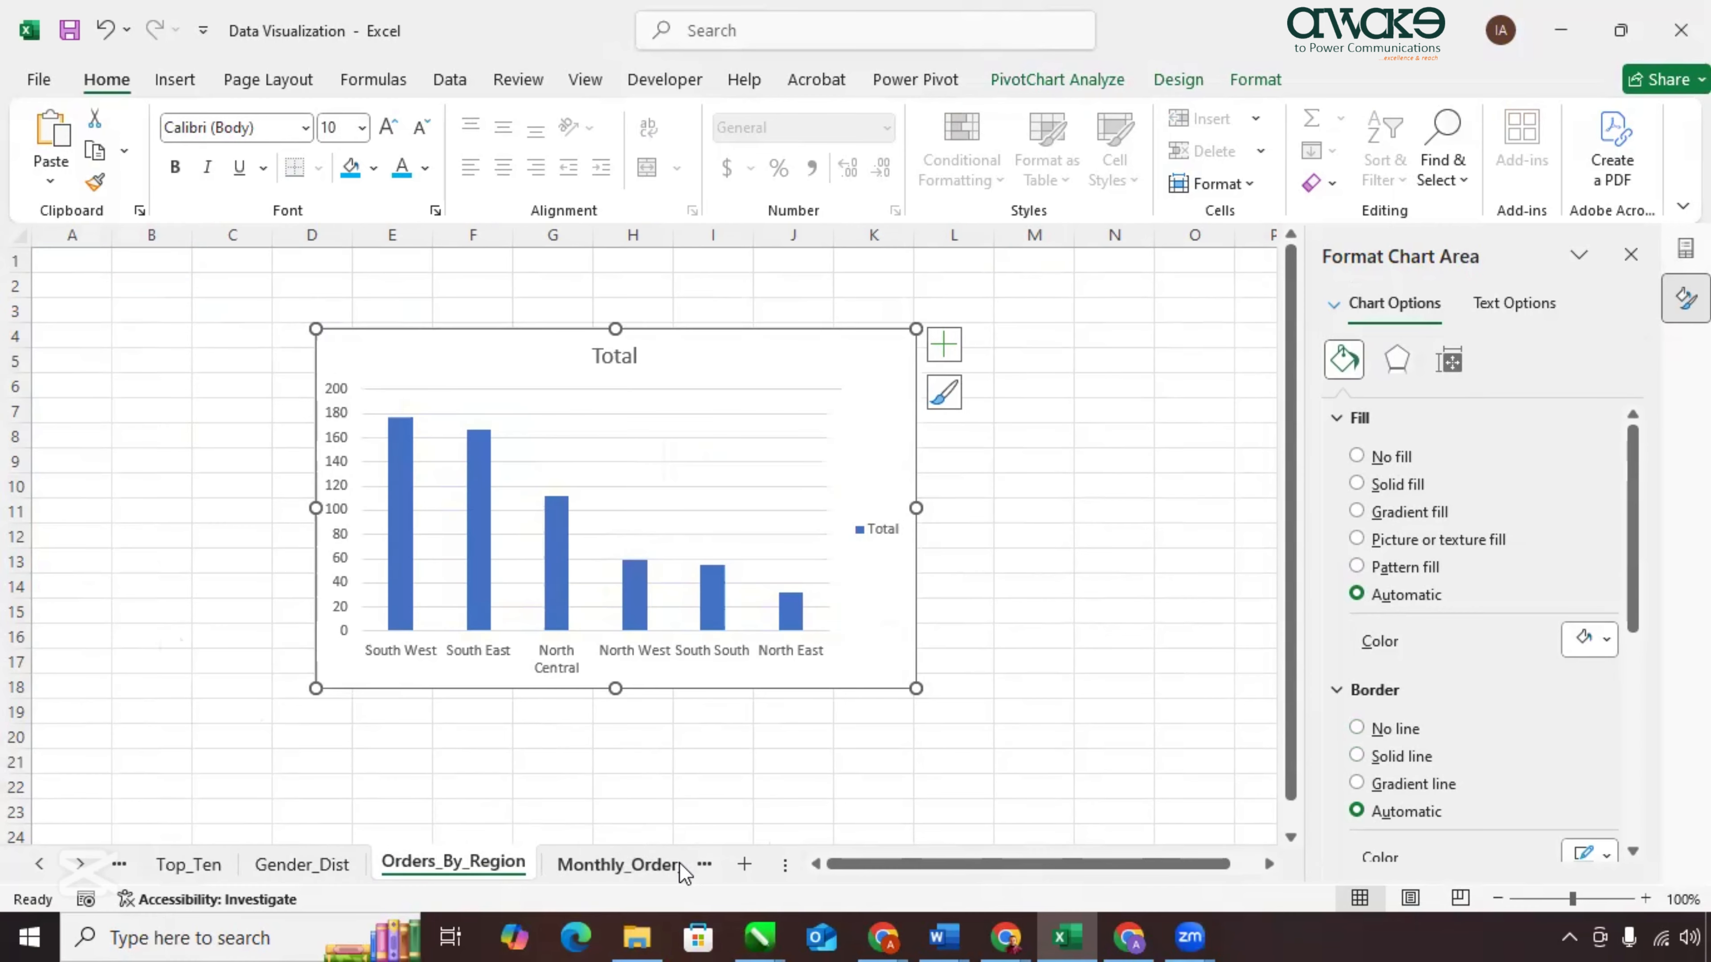
click(694, 865)
click(674, 864)
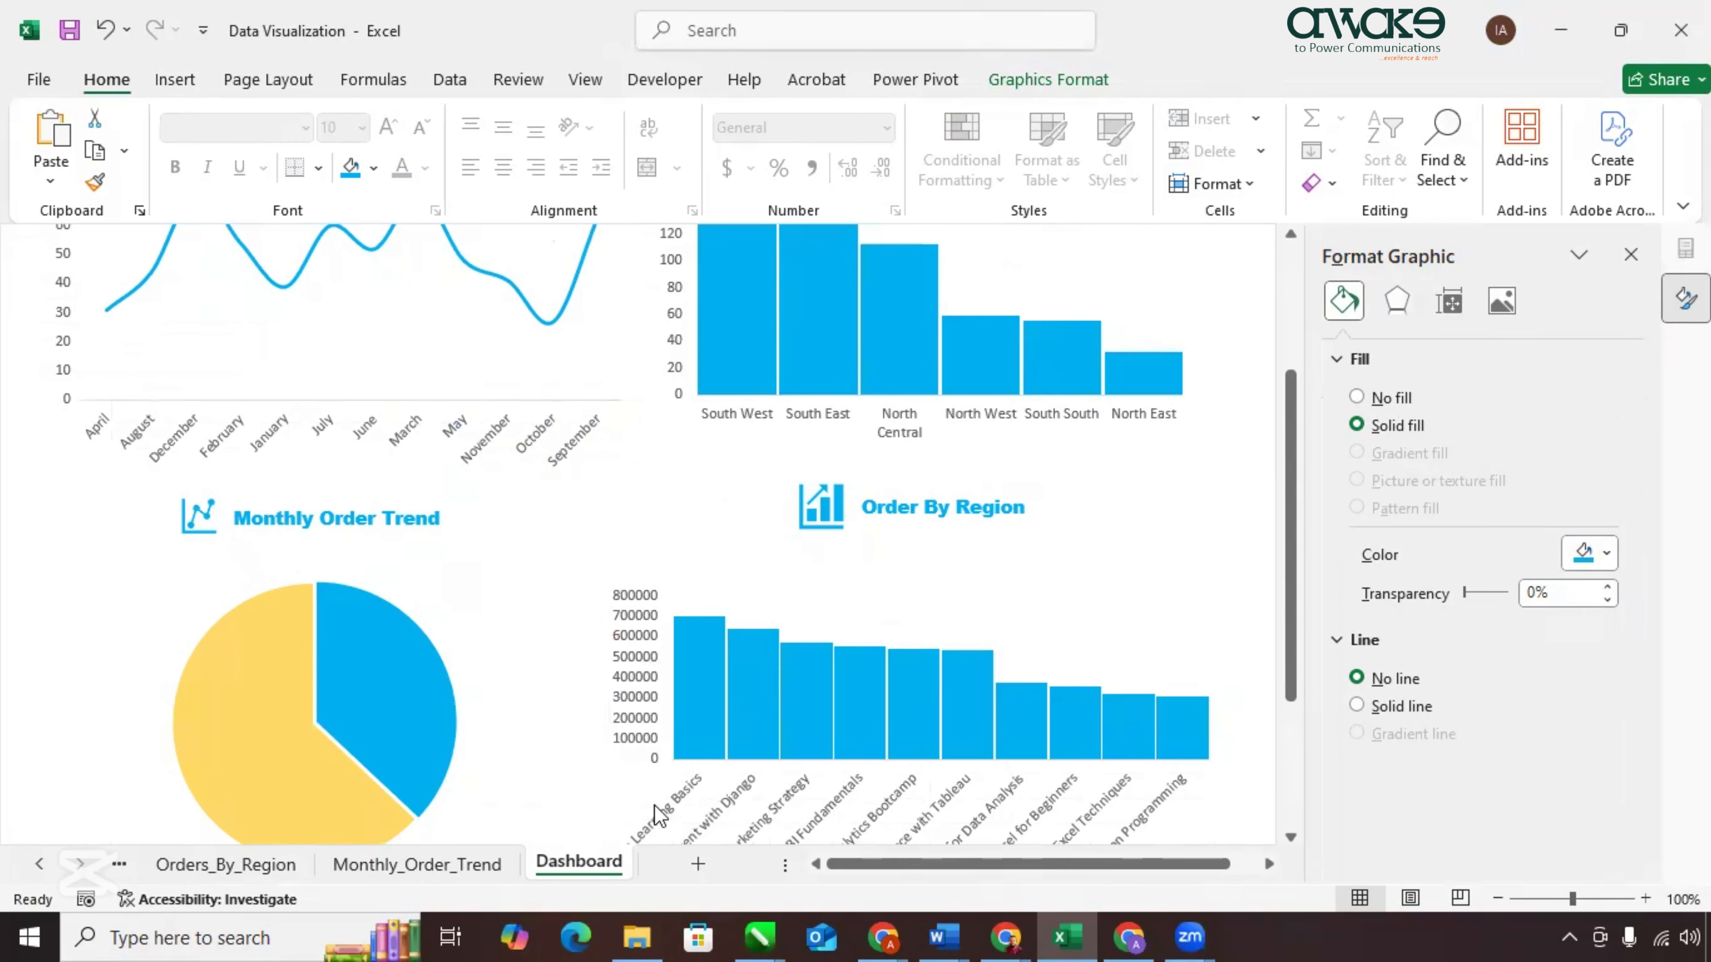
scroll(641, 630, down, 3)
scroll(1415, 608, up, 5)
scroll(1415, 608, up, 1)
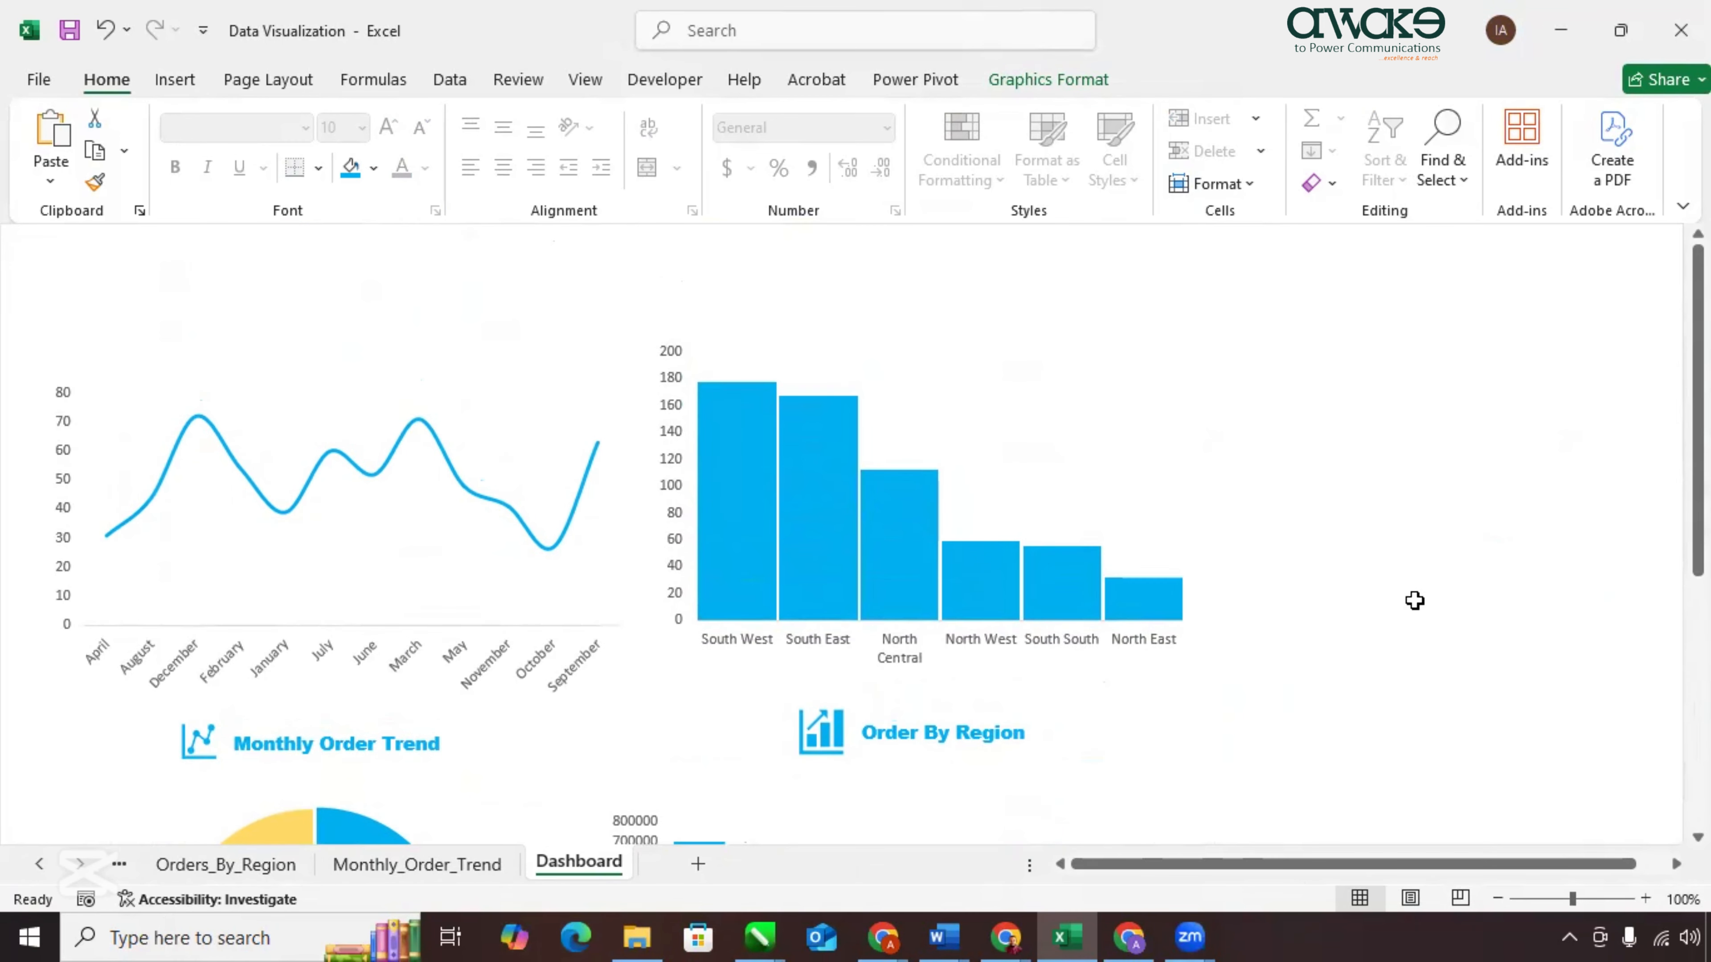
click(1415, 592)
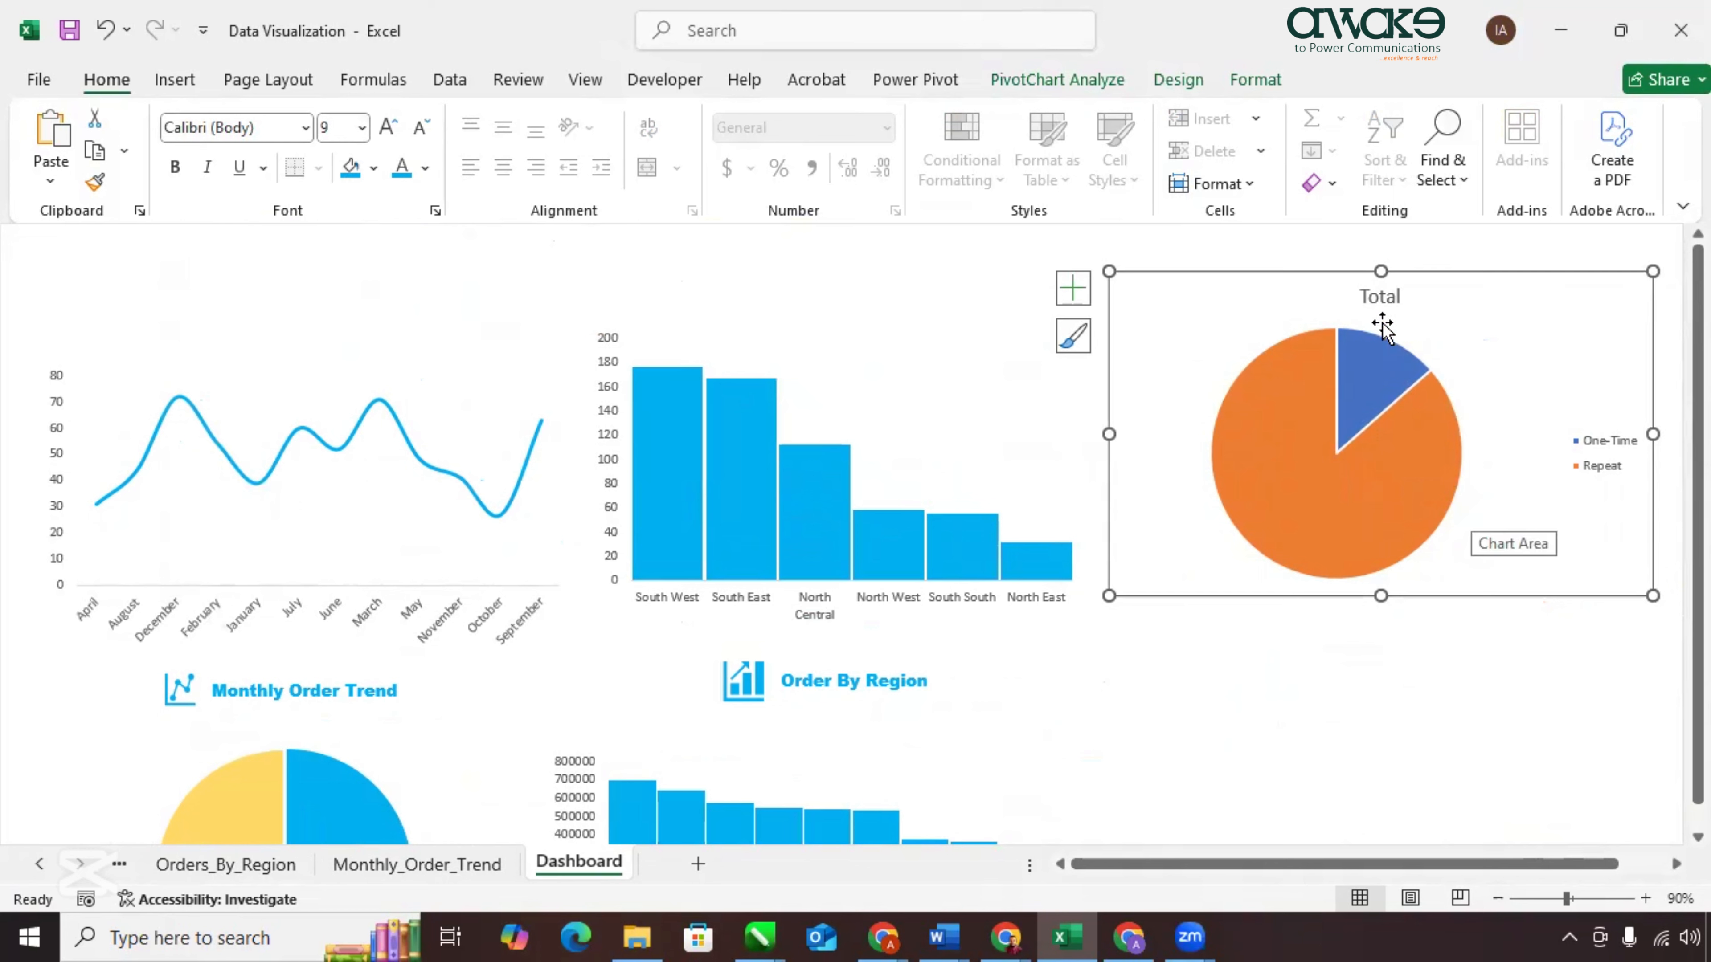
Delete the "Total" title of the customer behaviour pie chart and apply a quick layout with the legend below the pie.
click(1392, 296)
key(Delete)
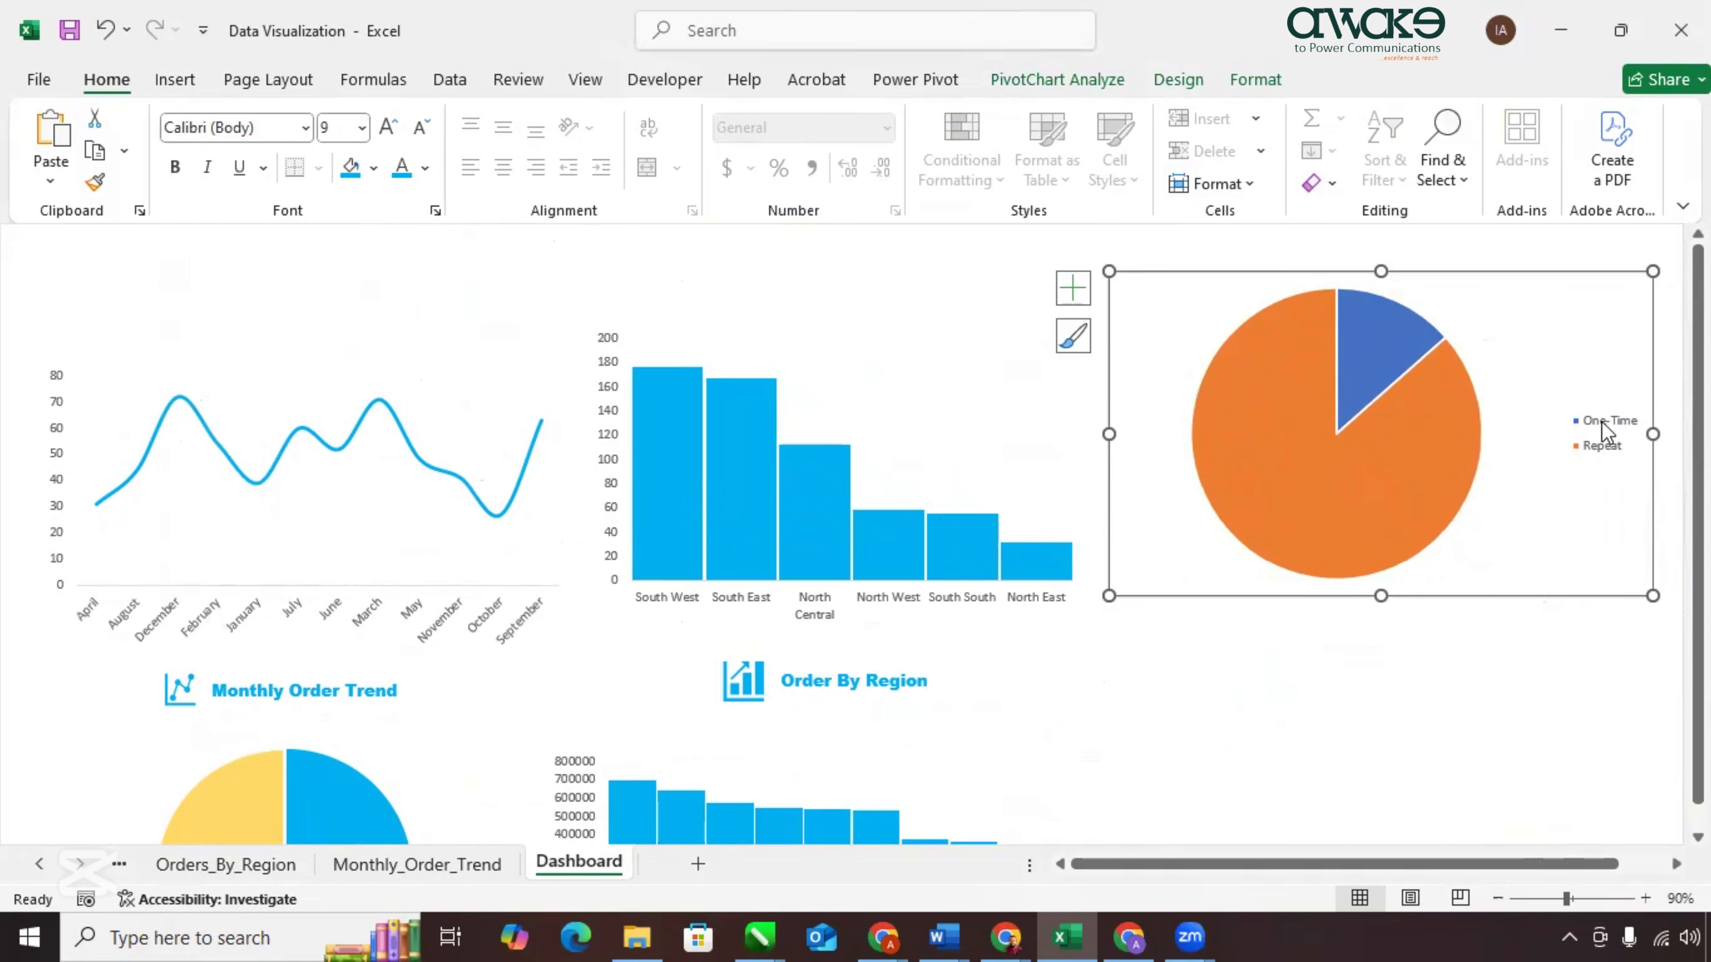
click(1175, 74)
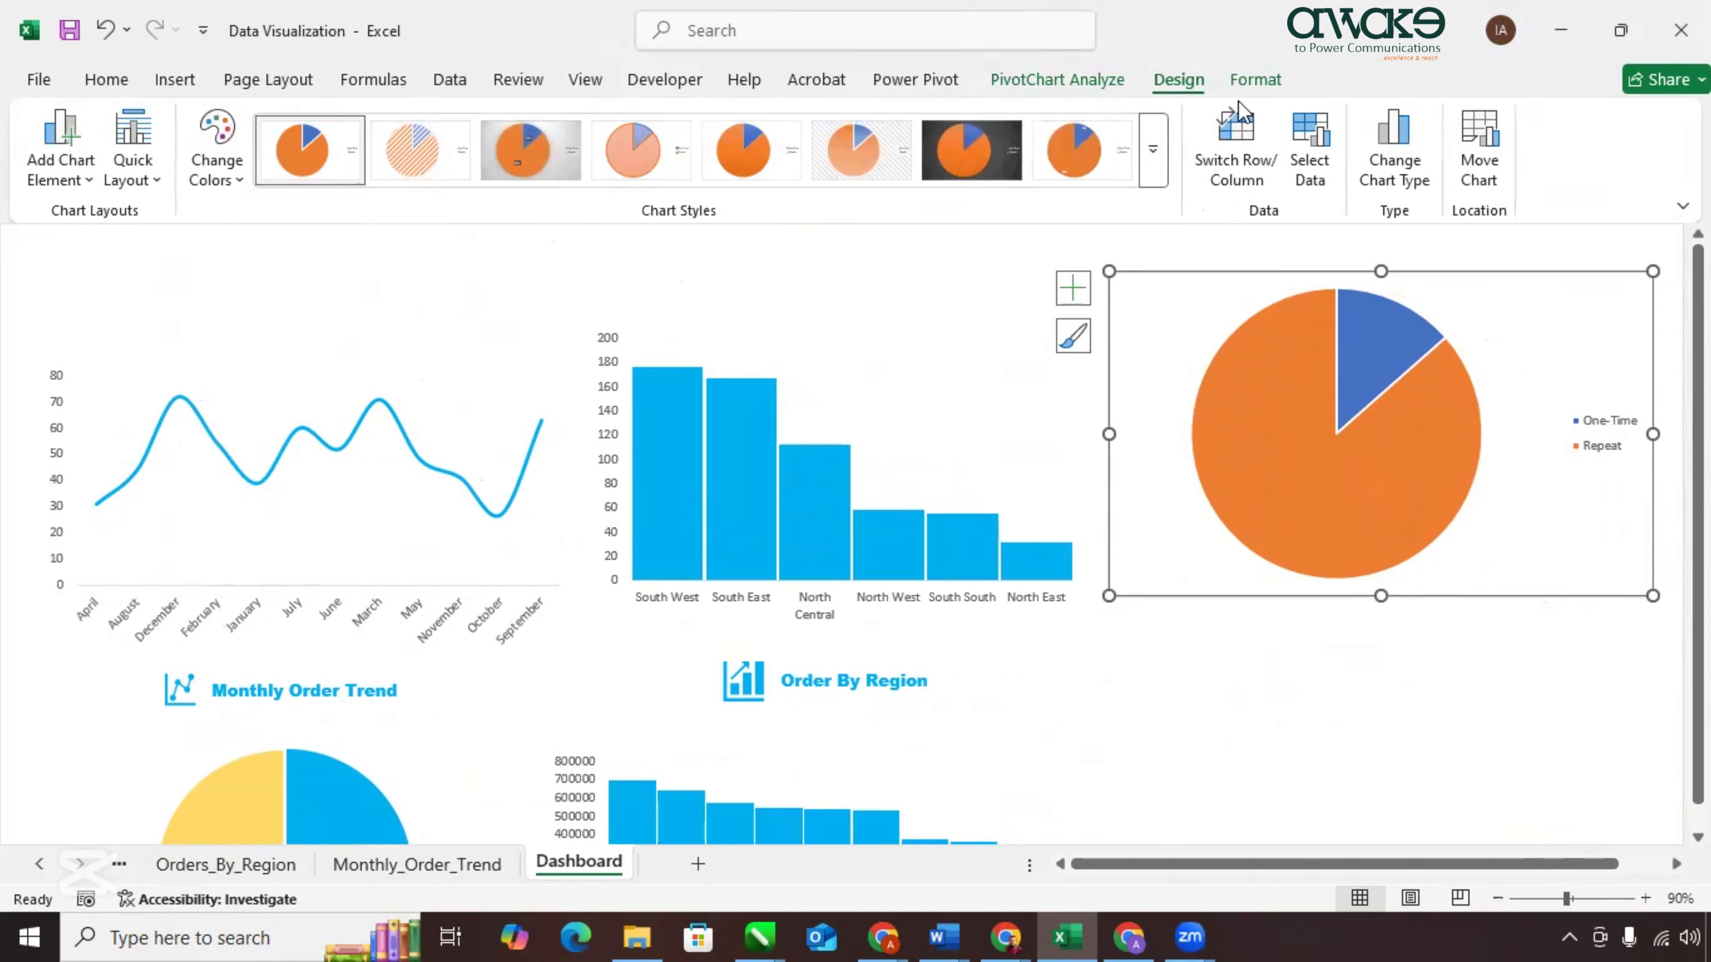
click(143, 180)
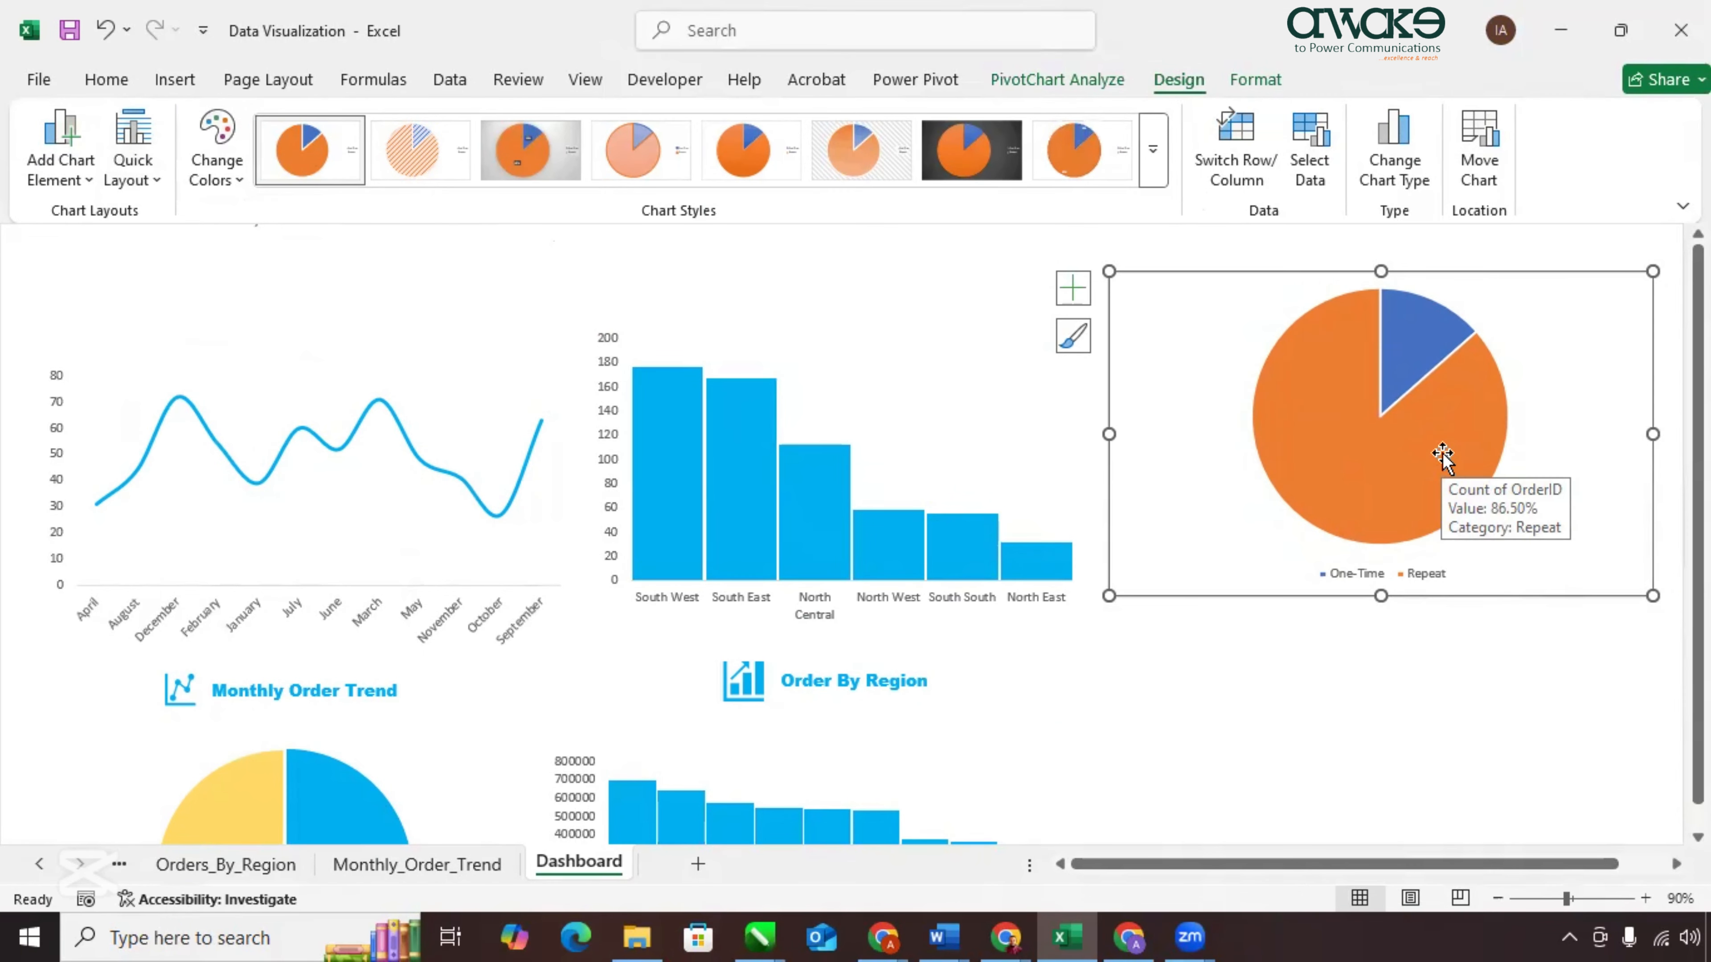
Fill the Repeat slice of the customer behaviour pie chart with solid light blue.
double_click(1407, 384)
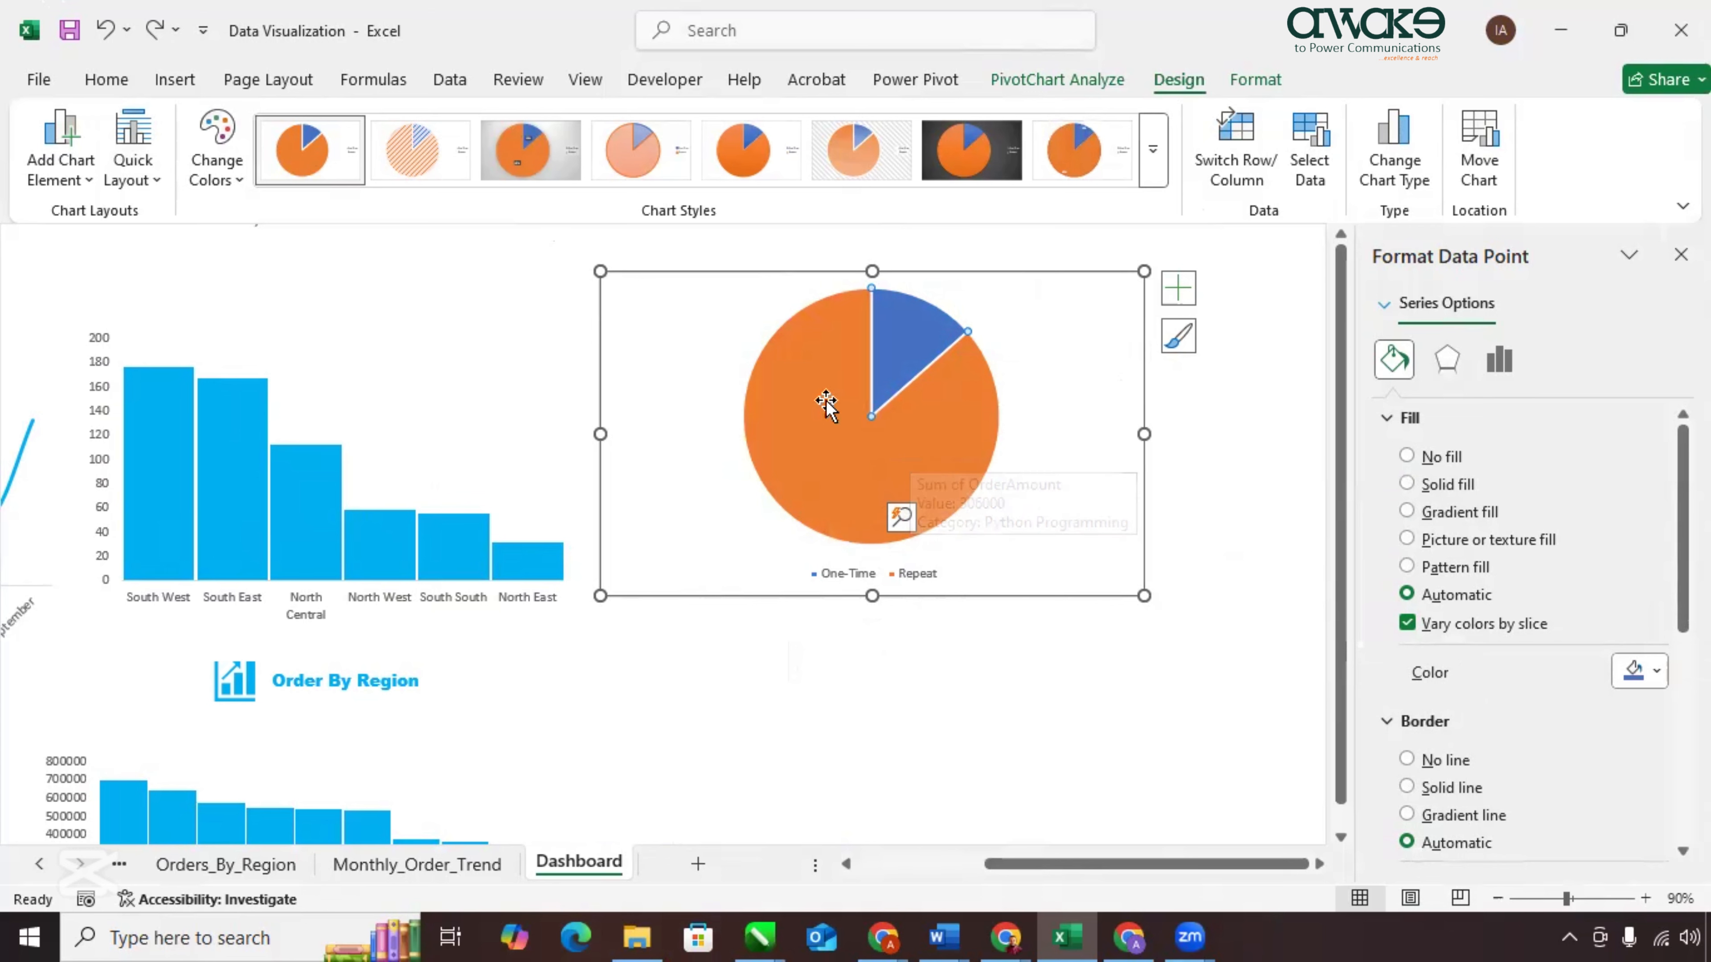
click(836, 467)
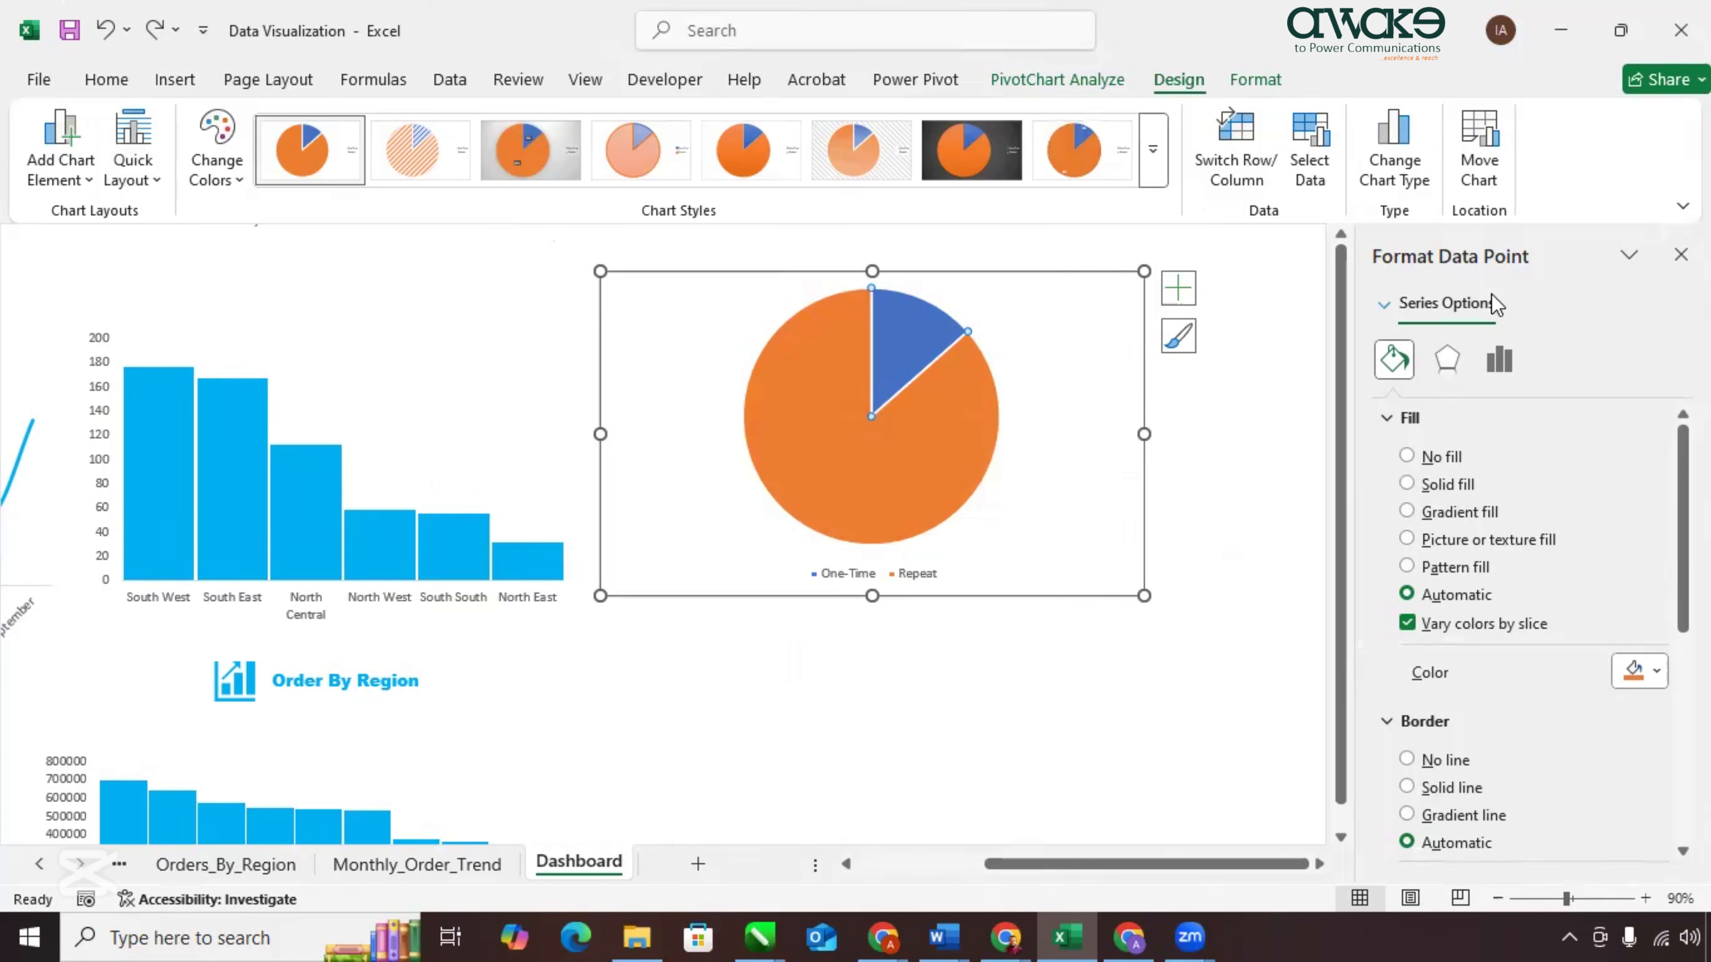
click(1662, 682)
click(1586, 596)
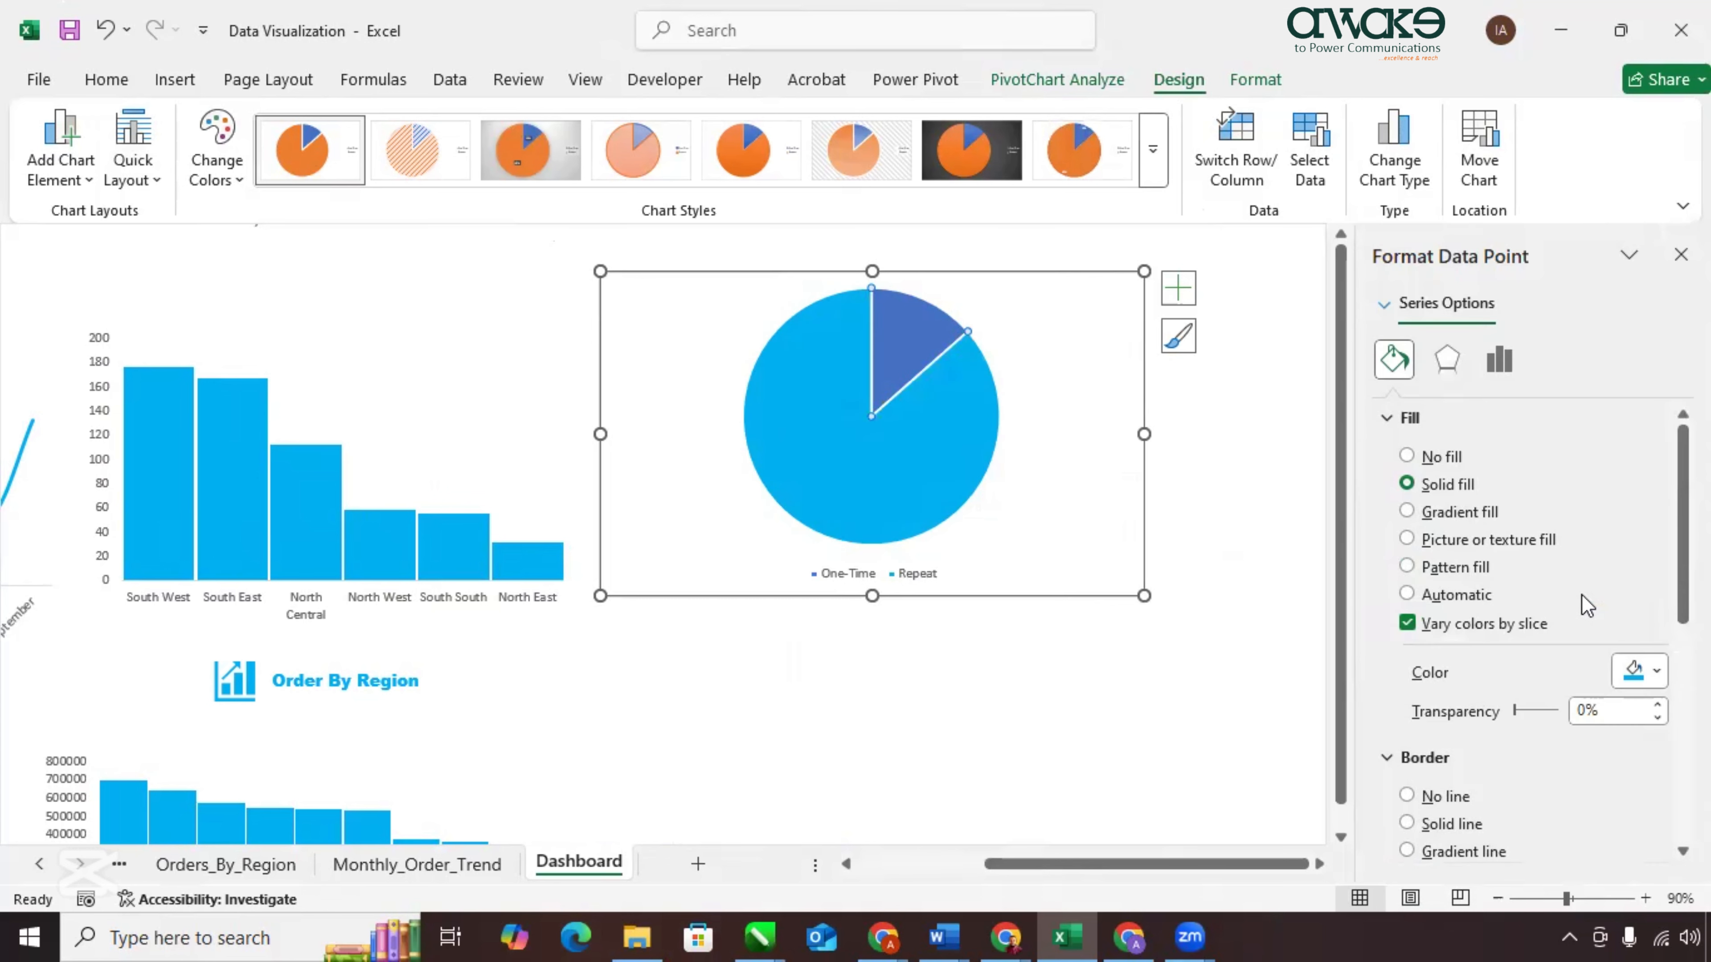
Fill the One-Time slice of the customer behaviour pie chart with solid dark red and deselect the chart.
click(908, 319)
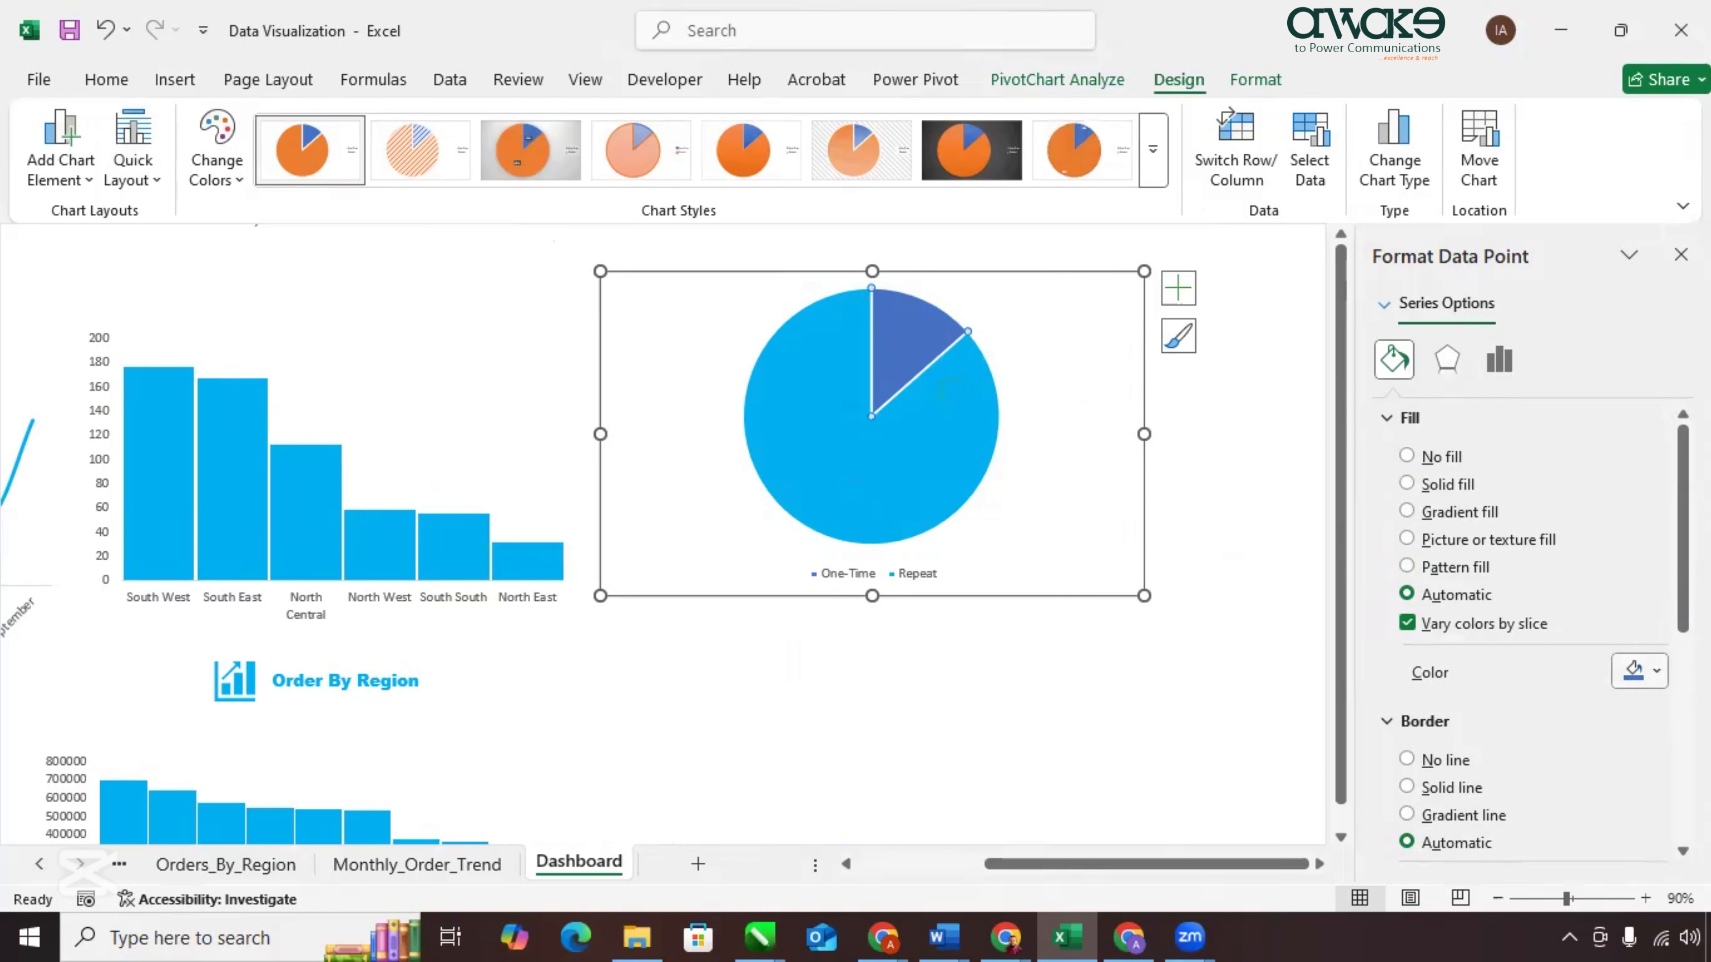
click(1657, 671)
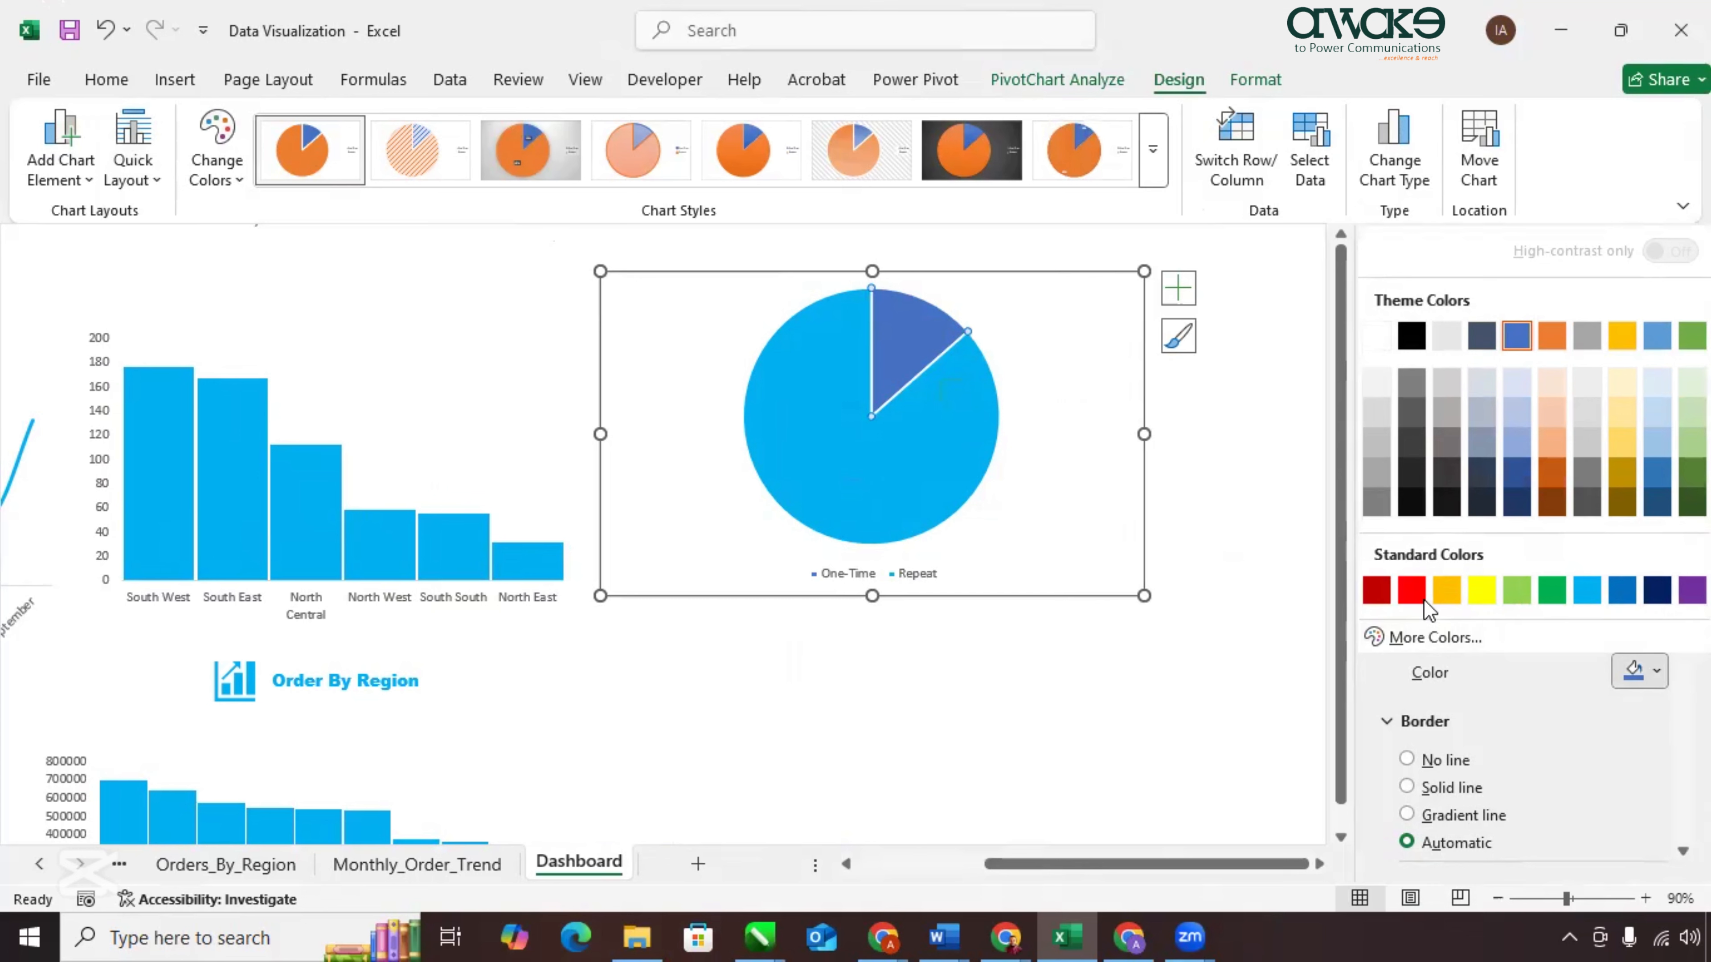
click(1377, 590)
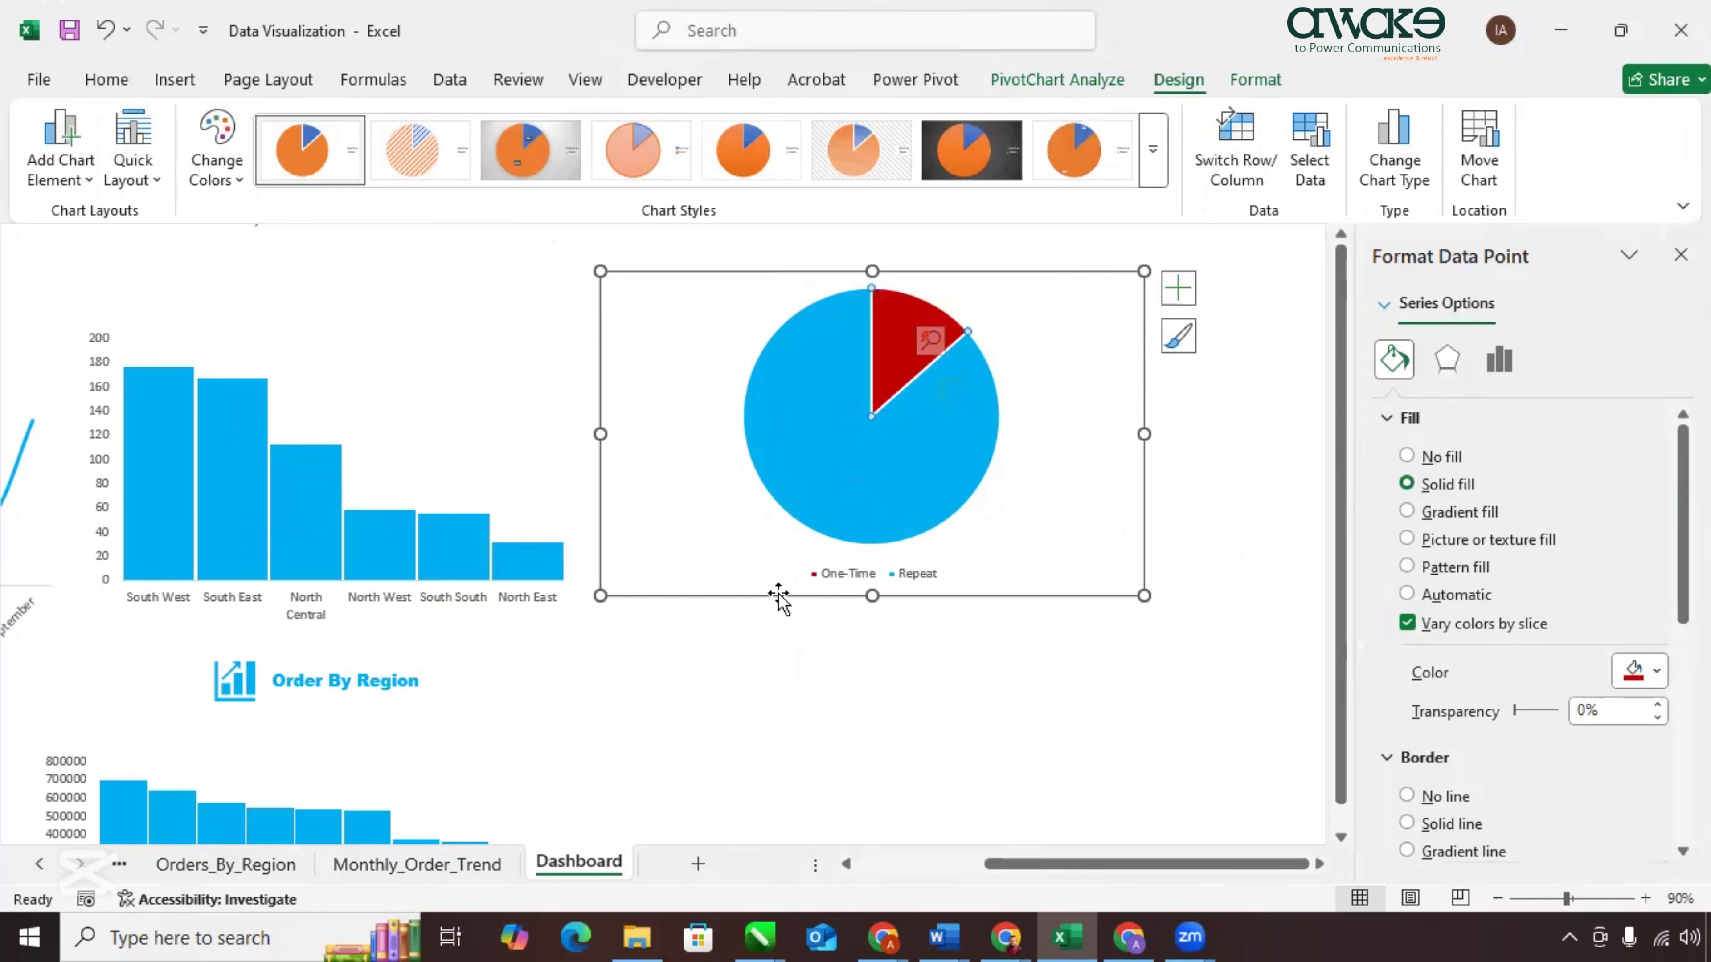
click(731, 709)
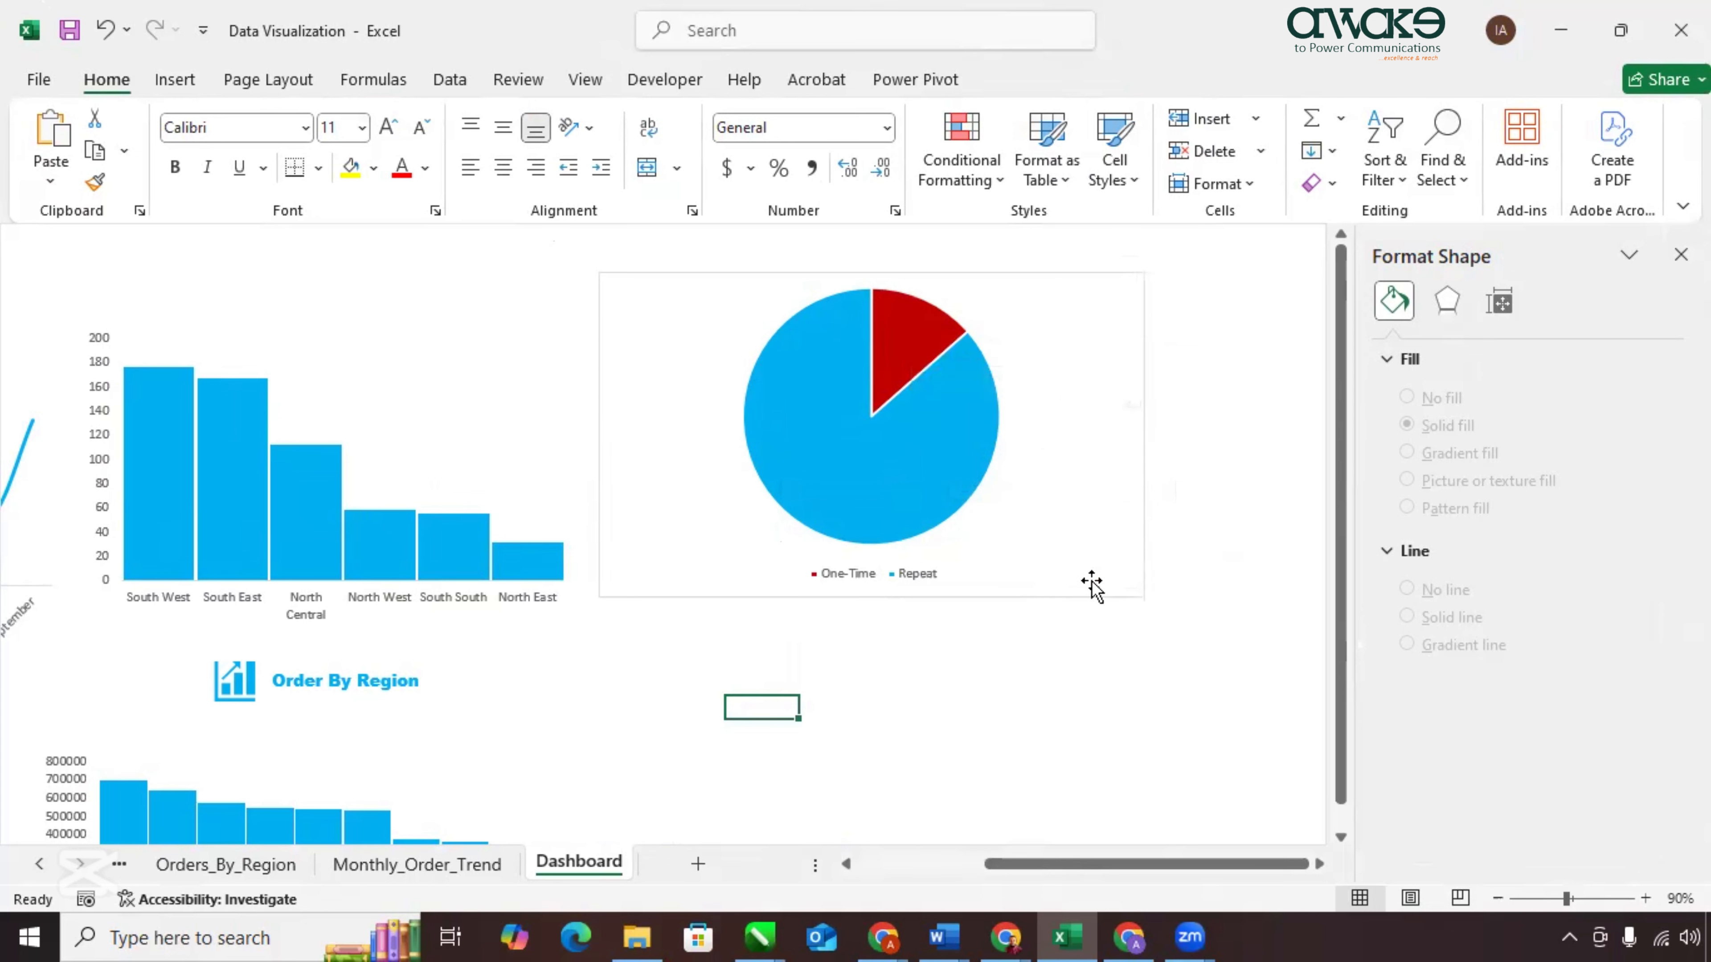
Set the customer behaviour pie chart's area to no fill and no border line, and shift the chart slightly down.
click(1056, 598)
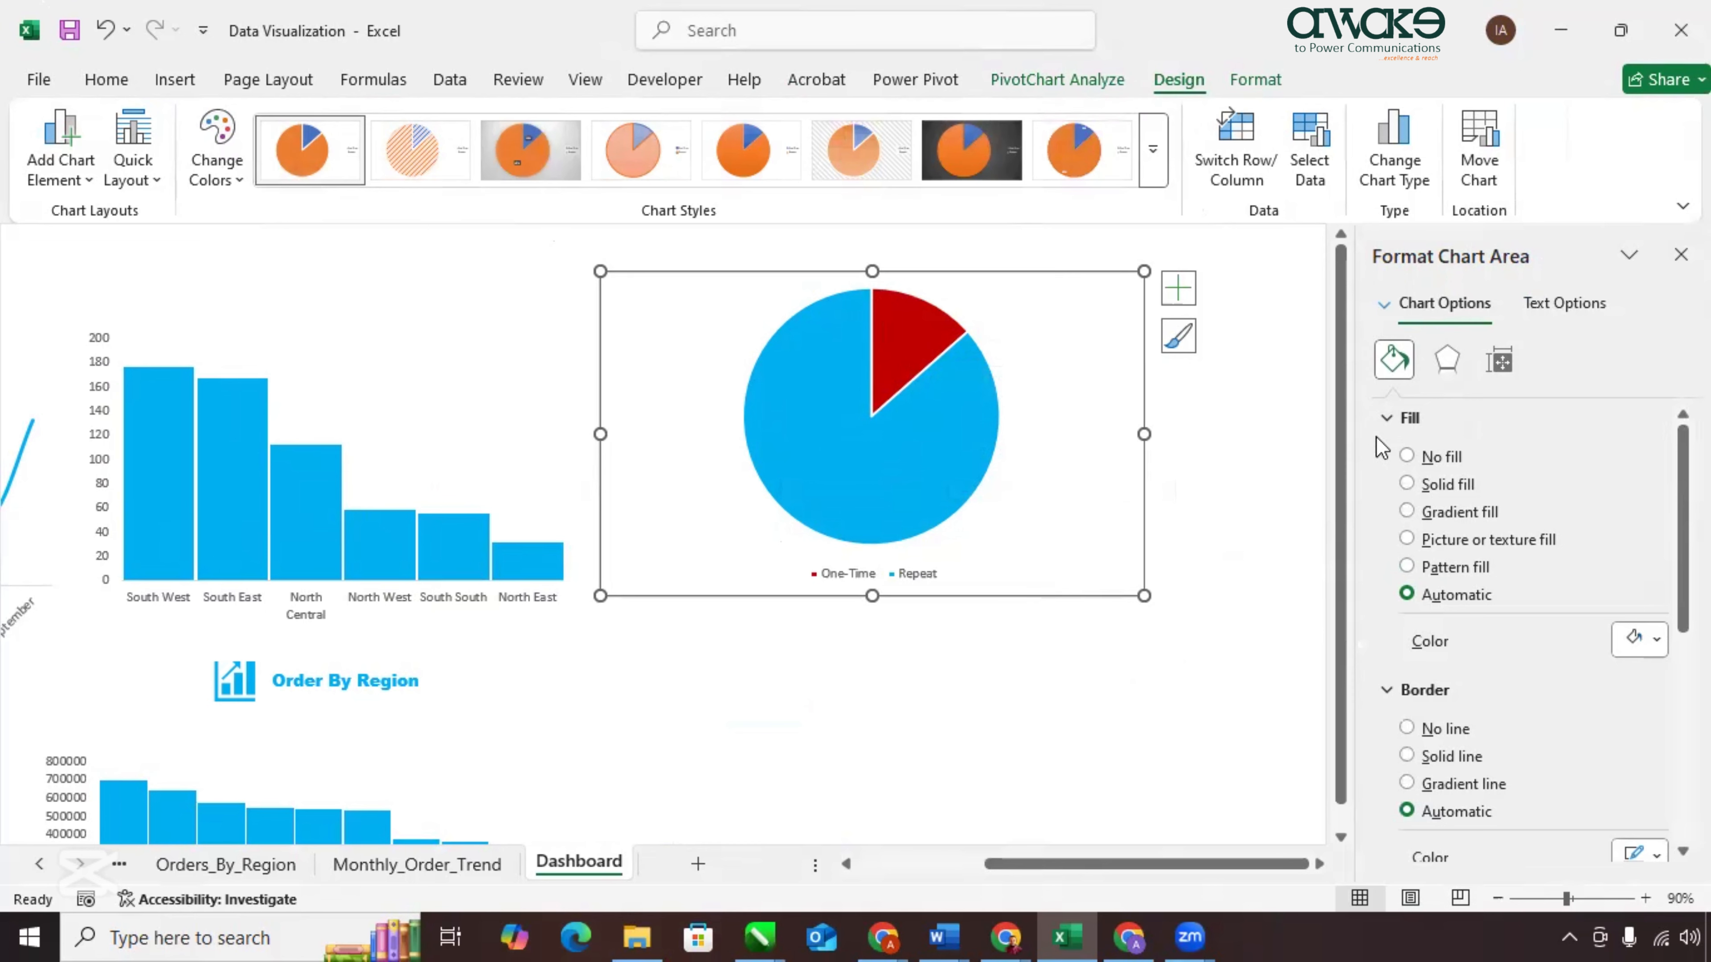
click(1408, 456)
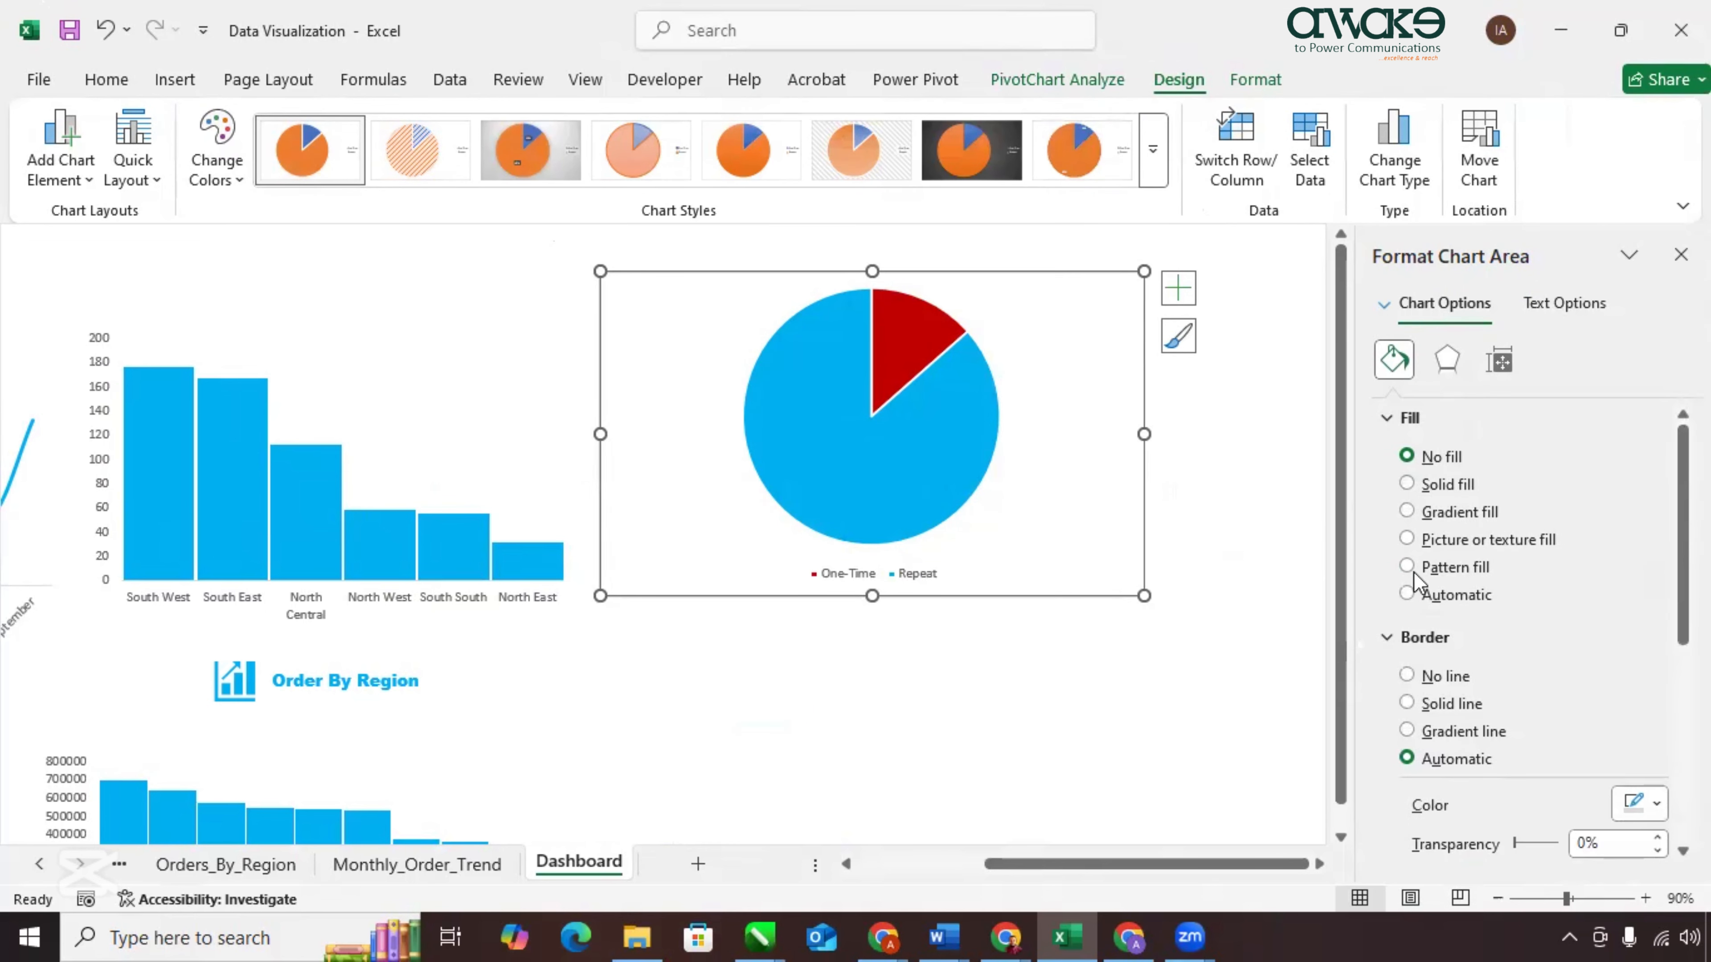
click(1409, 675)
click(993, 659)
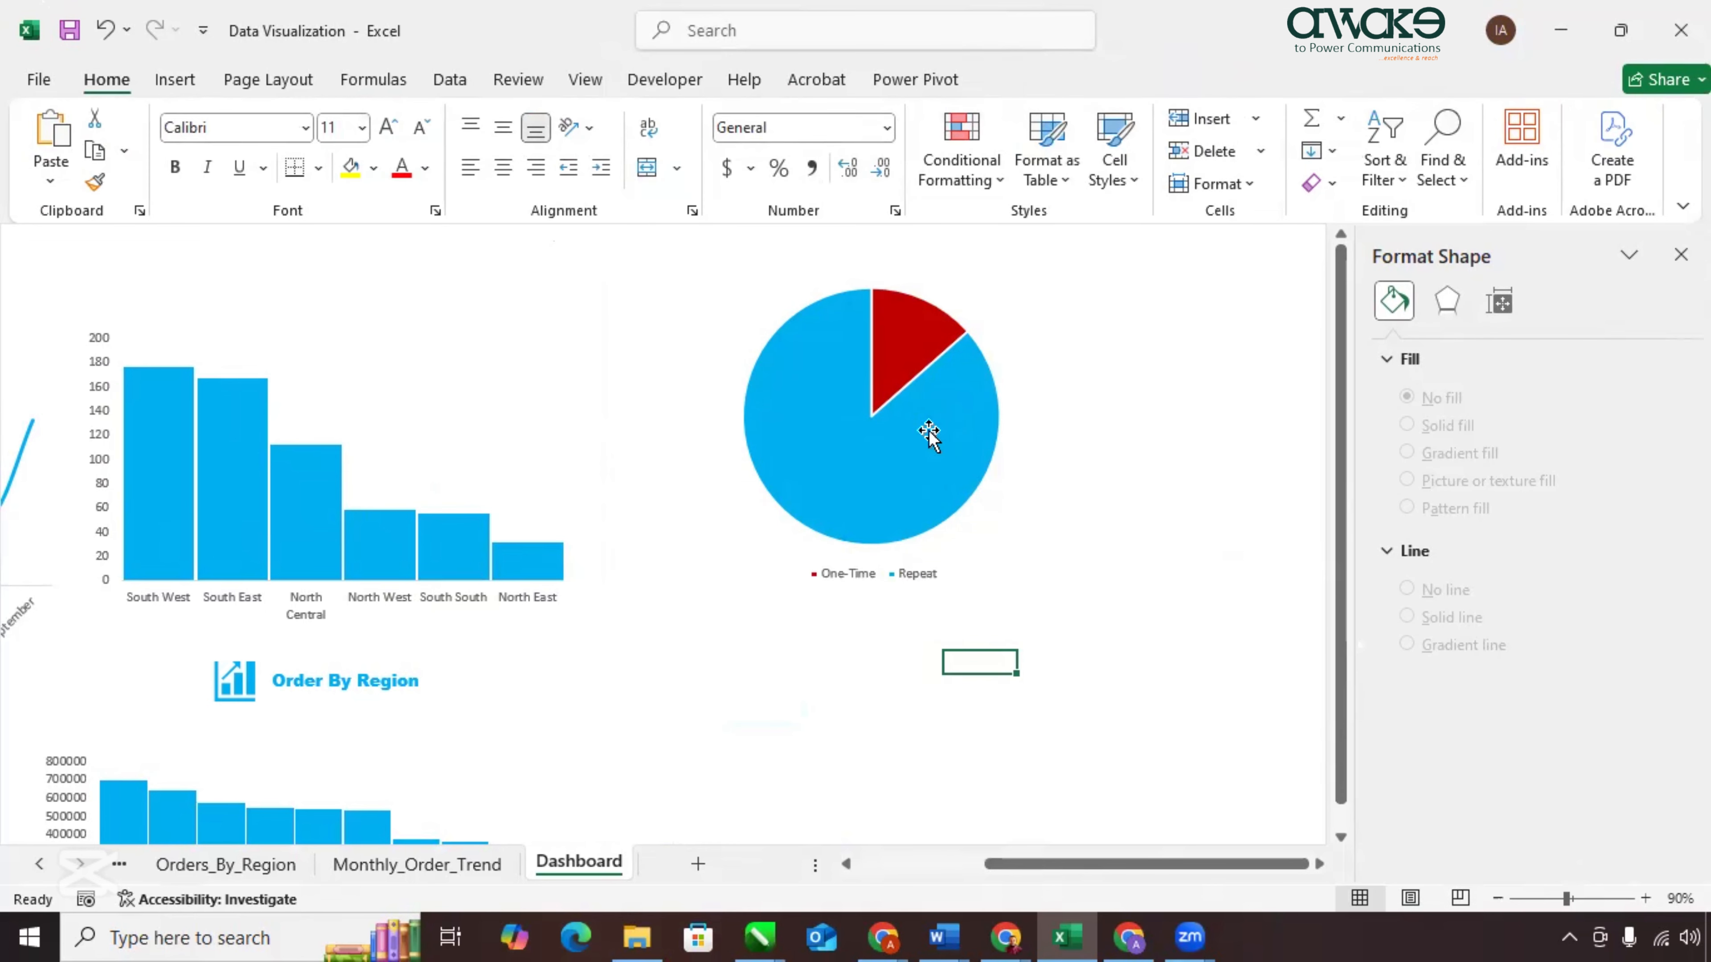
click(1045, 579)
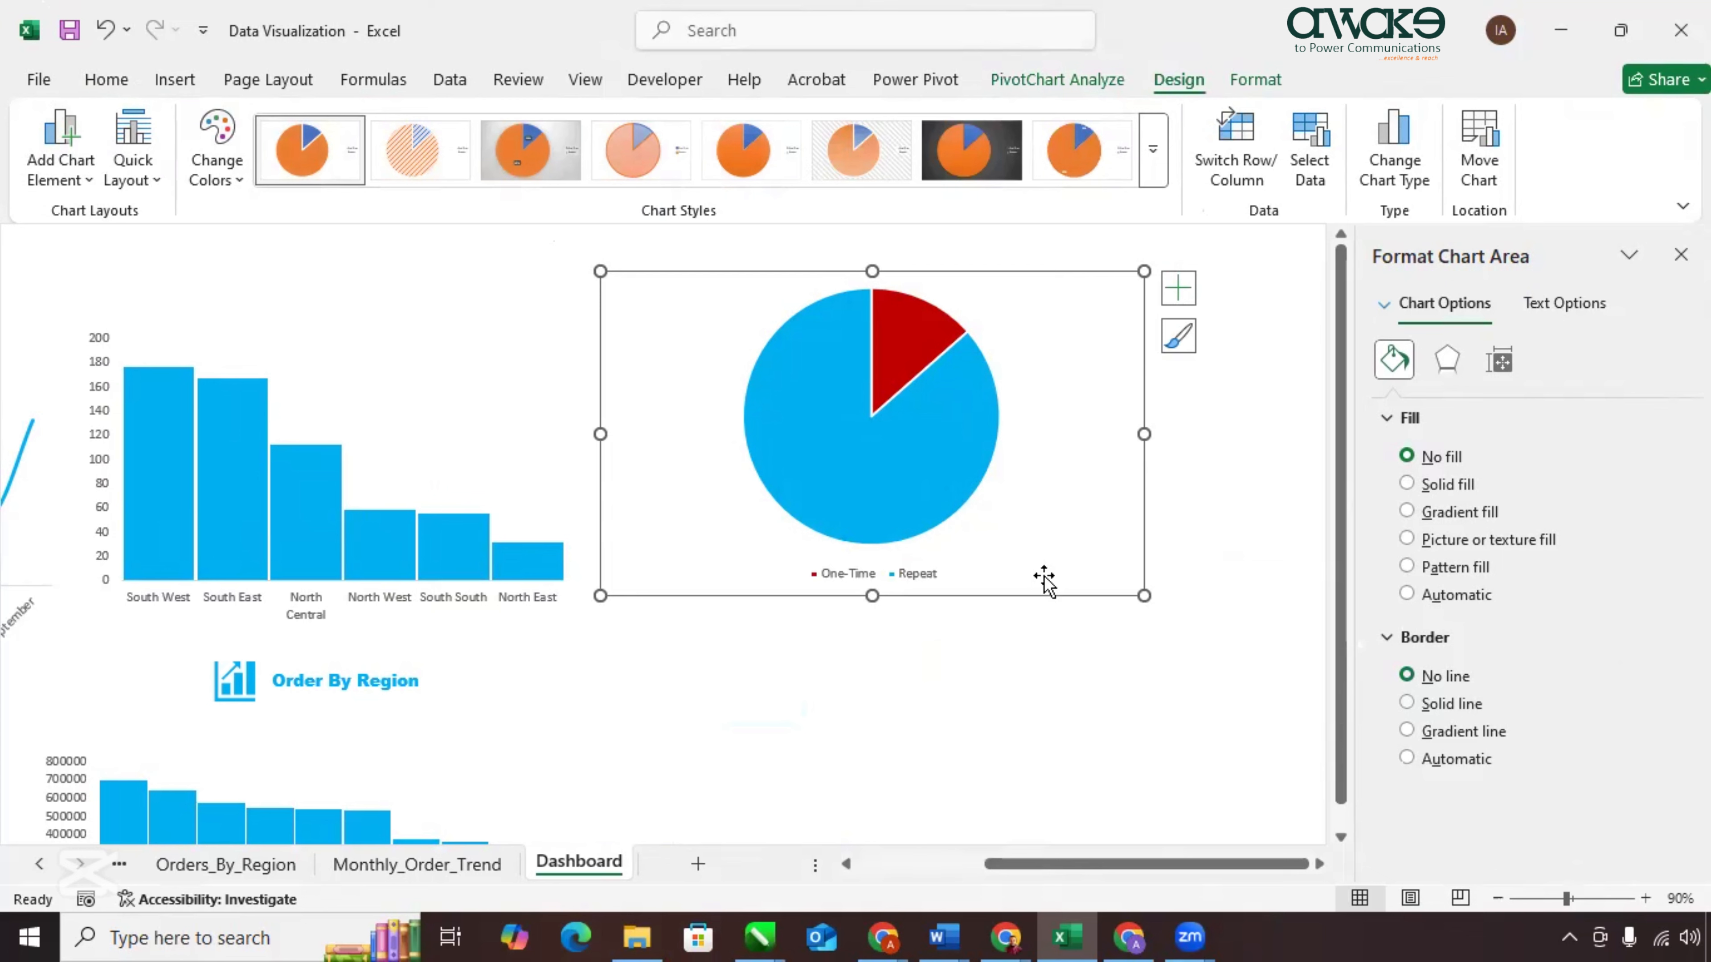
drag(1044, 578, 1043, 586)
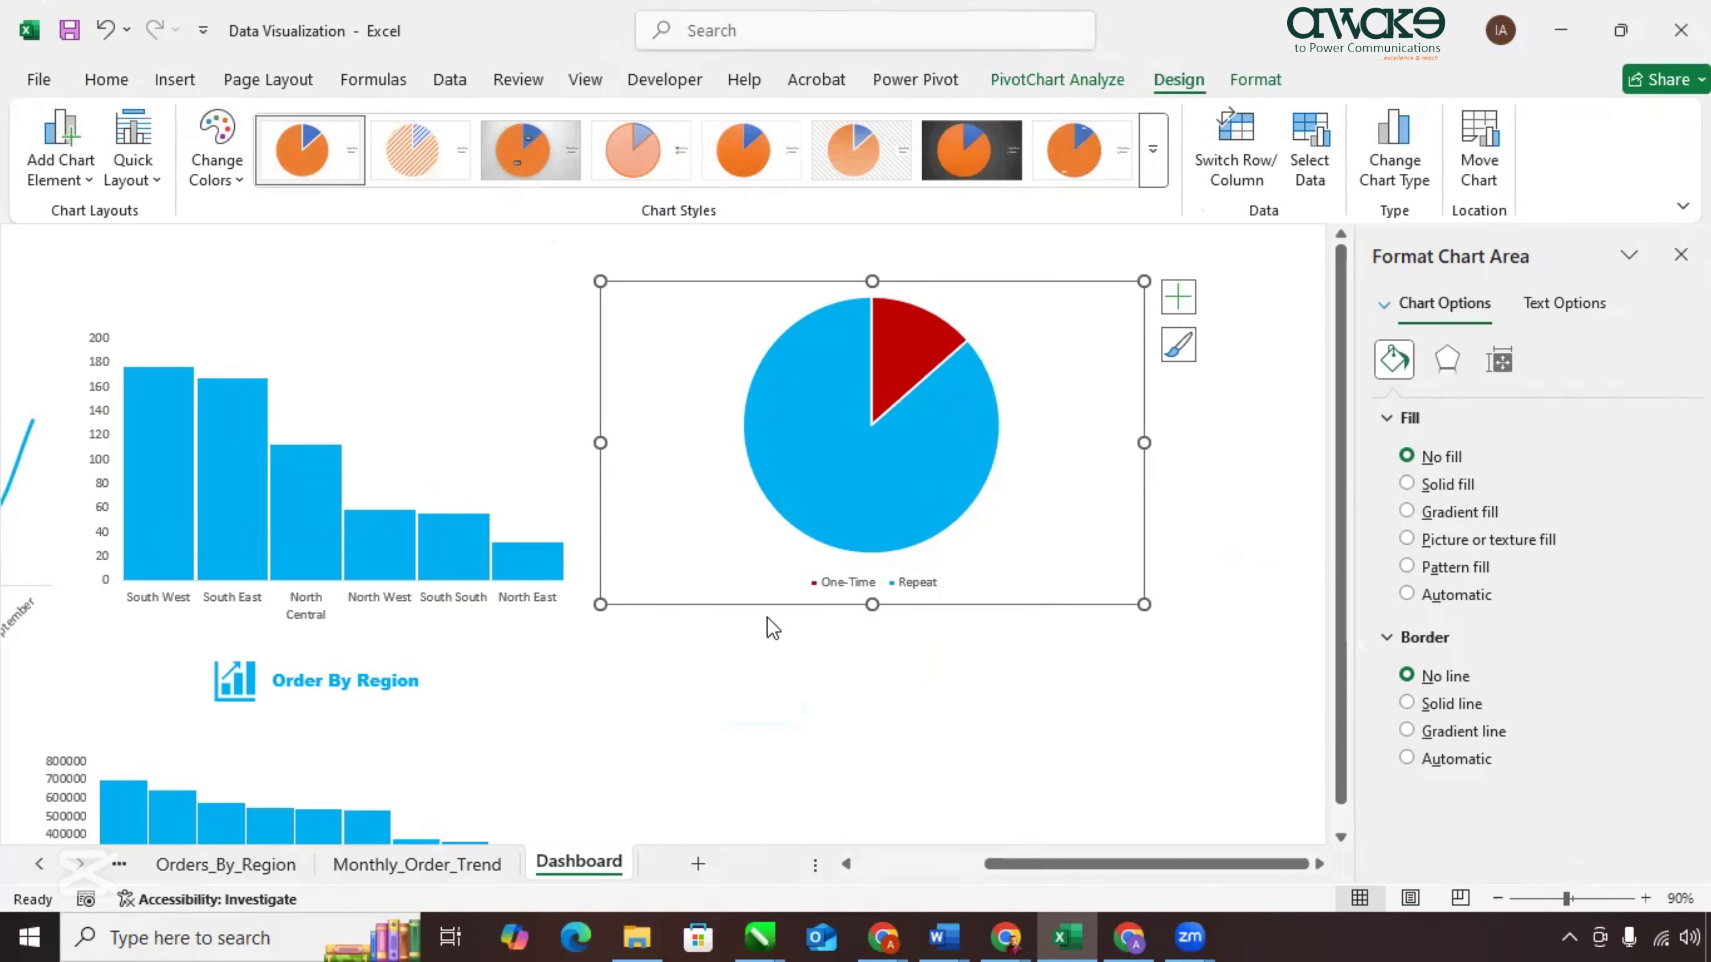
Duplicate the "Order By Region" title below the customer behaviour pie chart and change its text to "Purchase Behaviour".
click(363, 688)
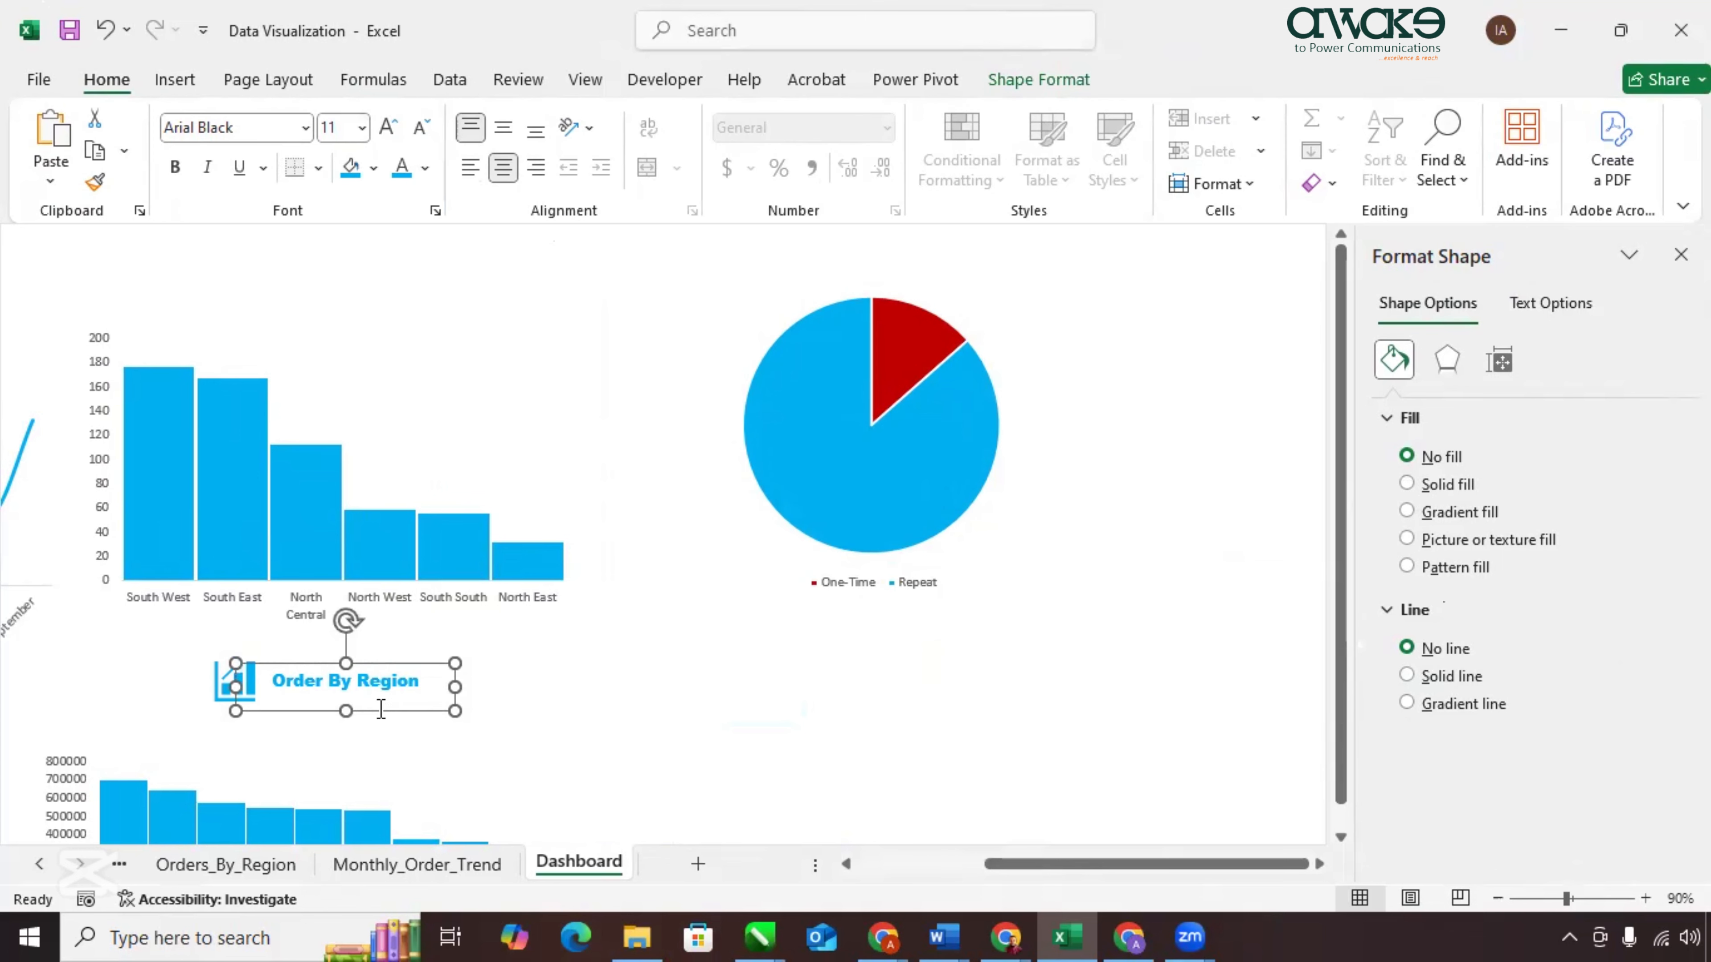
drag(381, 708, 974, 689)
triple_click(942, 654)
text(P)
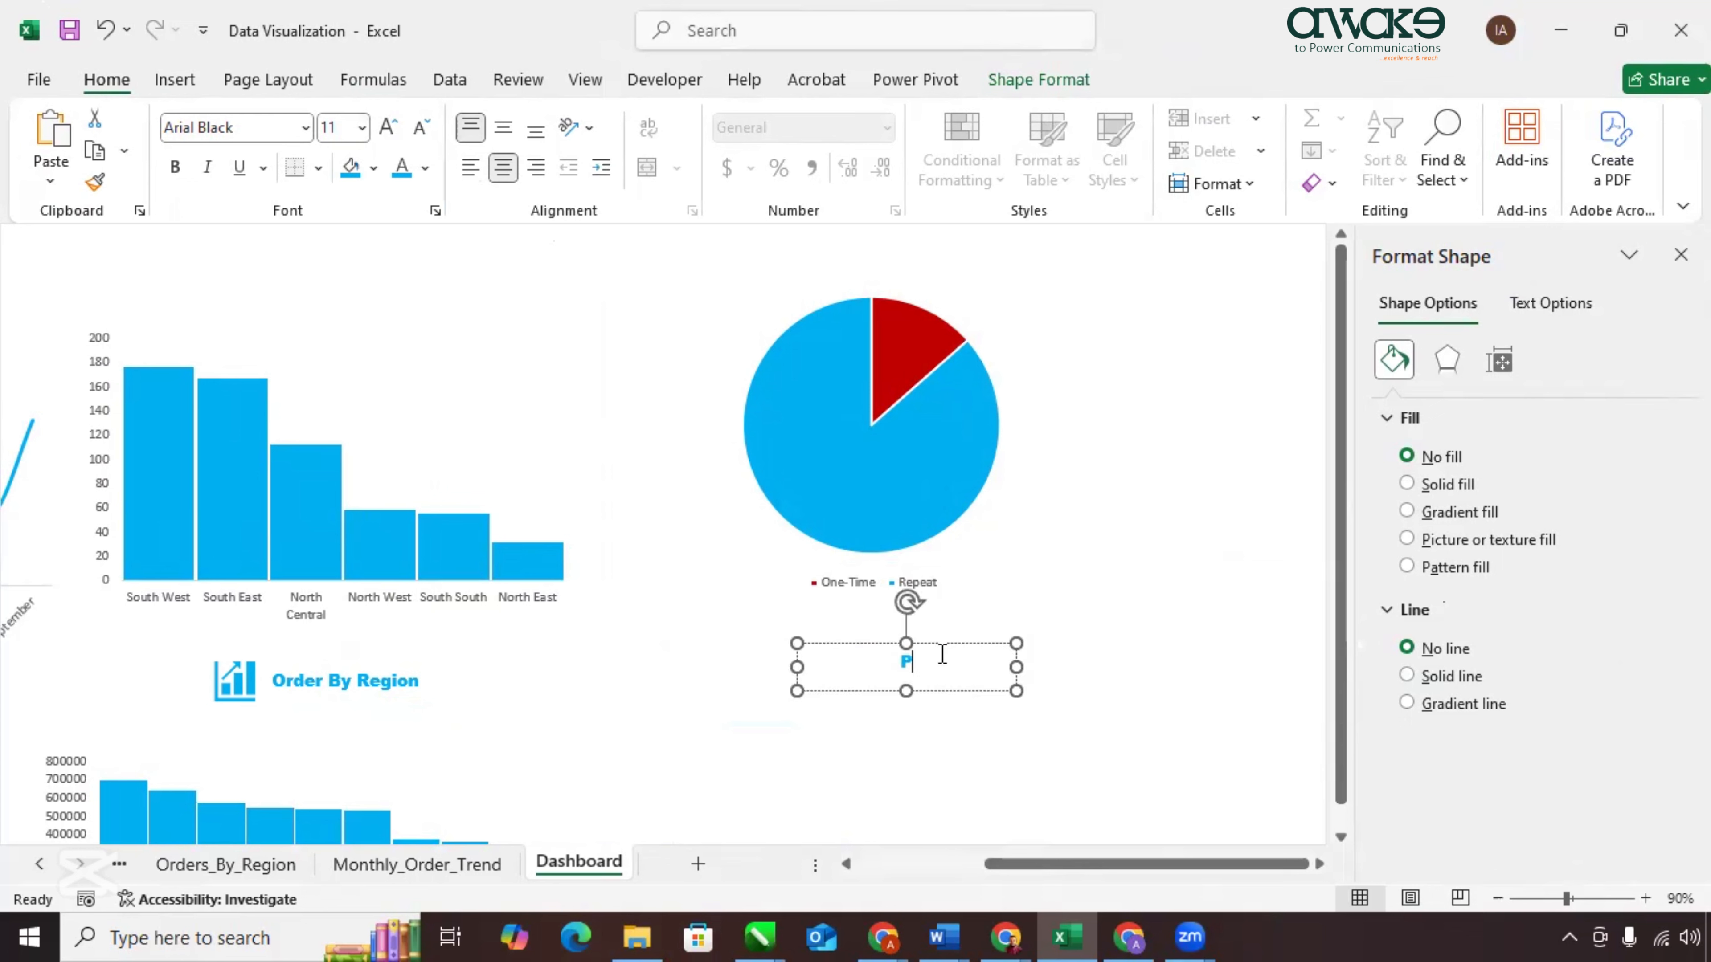
text(urchase Behaviour)
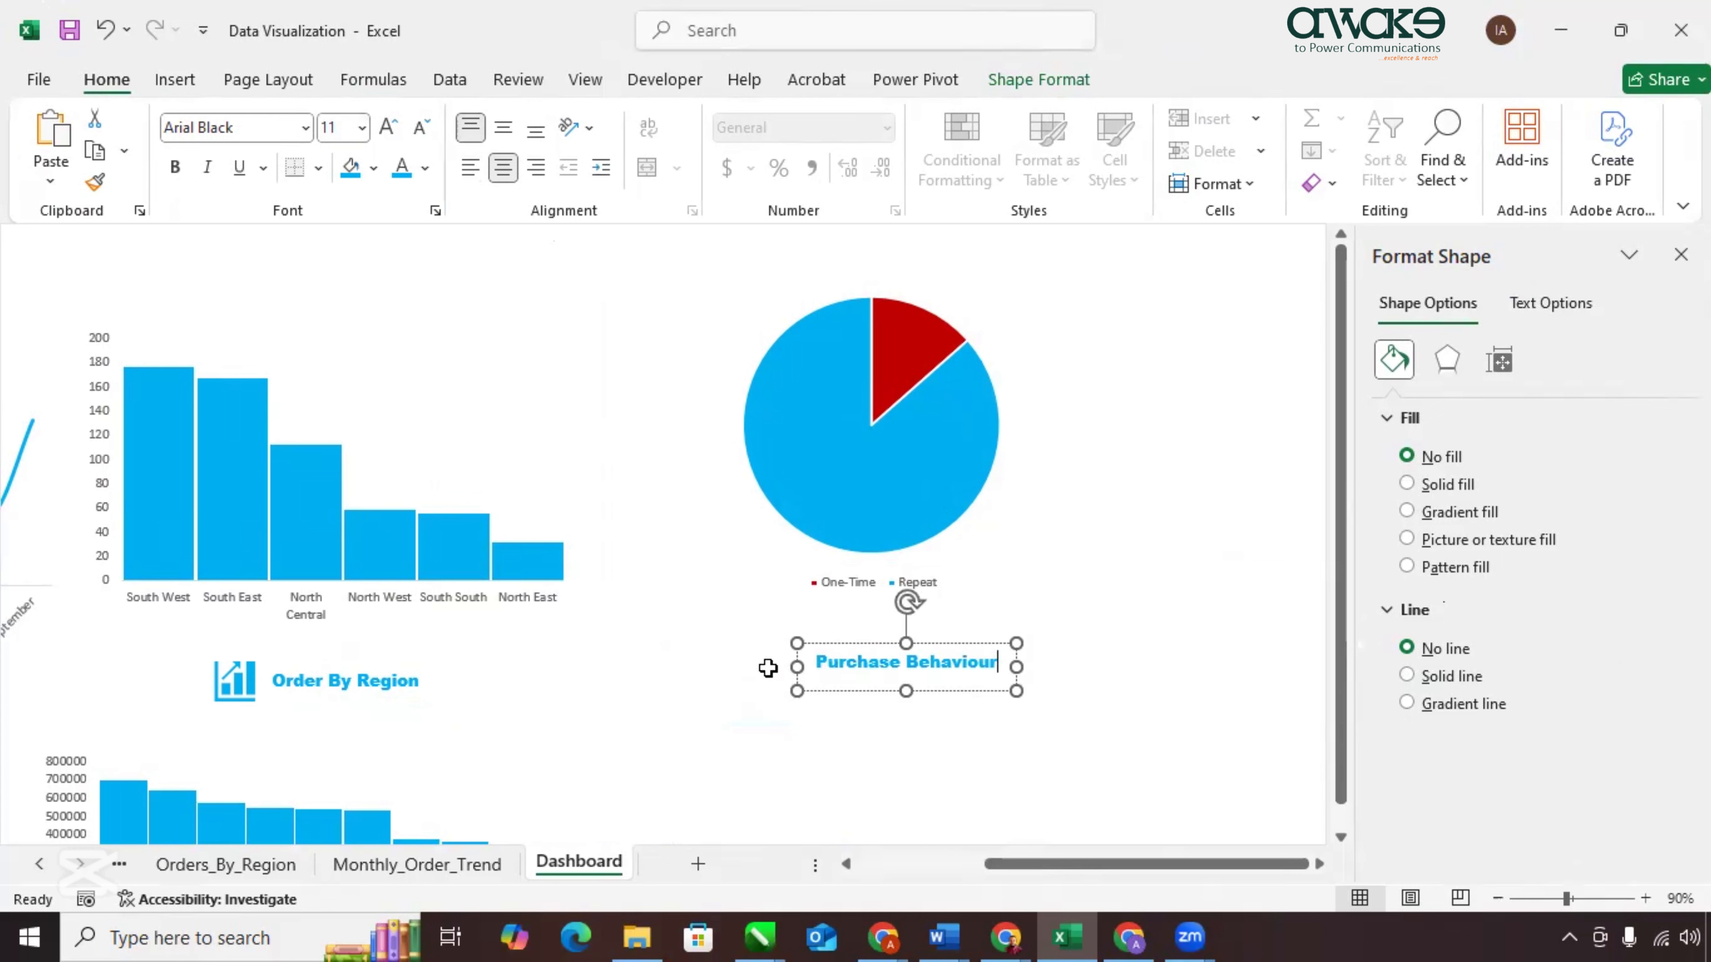
click(670, 623)
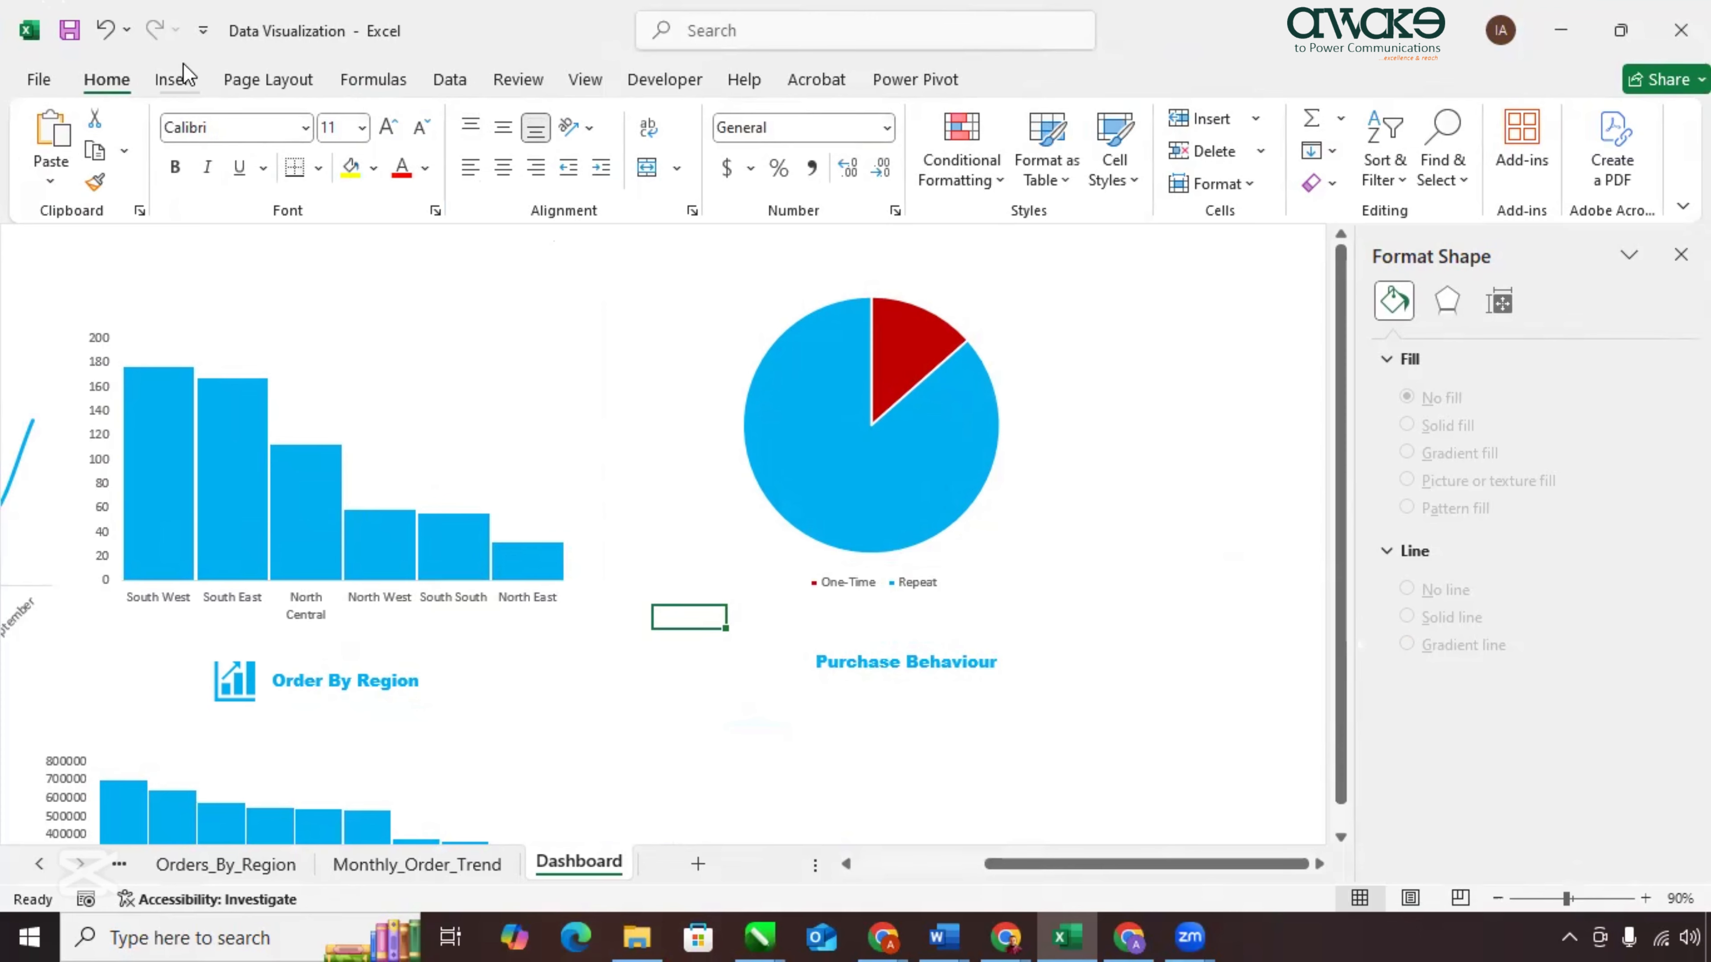
Insert the circular arrows stock icon in front of "Purchase Behaviour" and fill it with light blue.
click(176, 79)
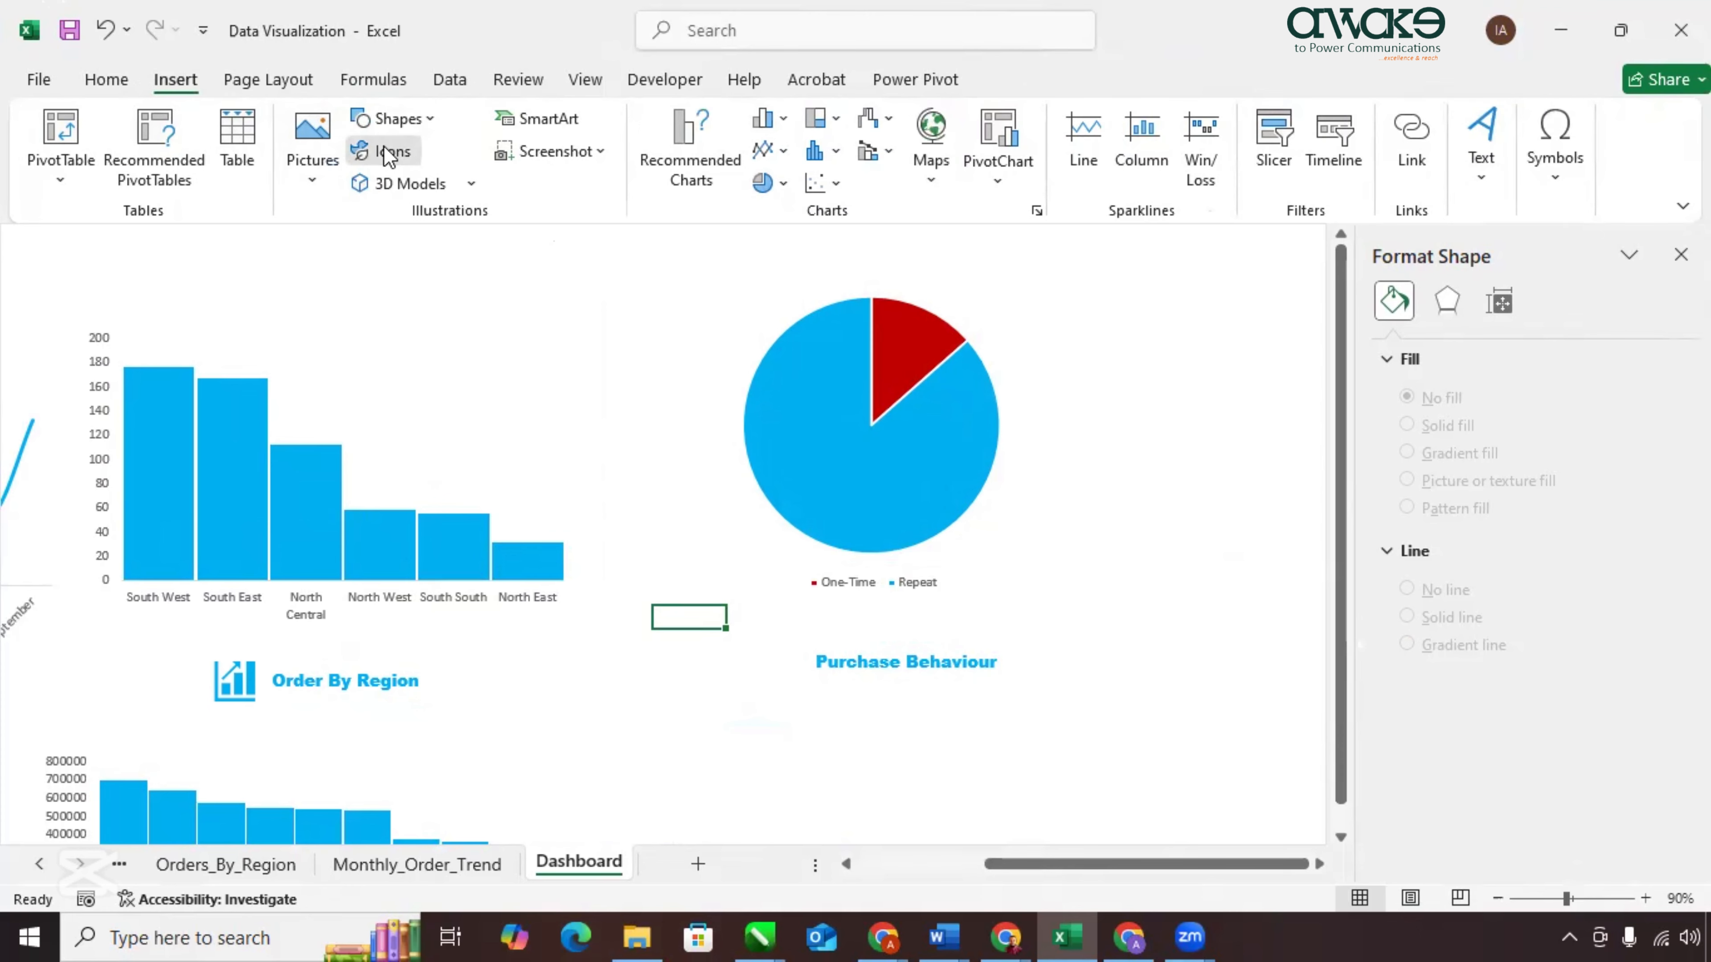
click(388, 154)
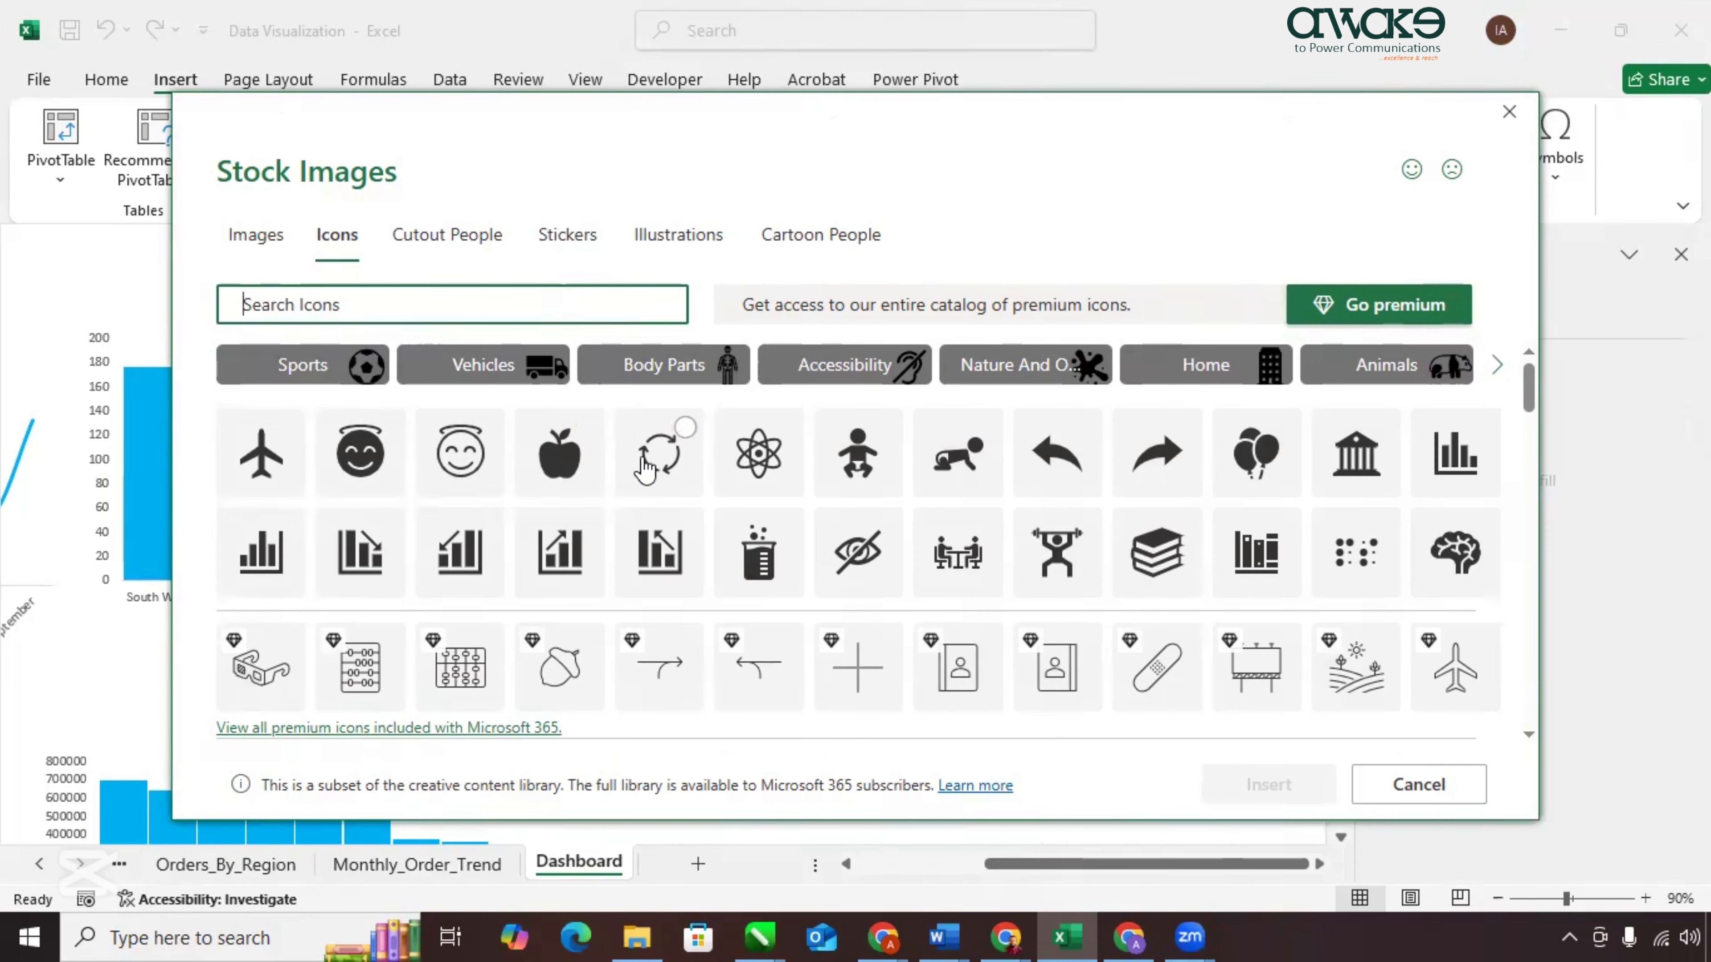
click(645, 466)
click(1257, 777)
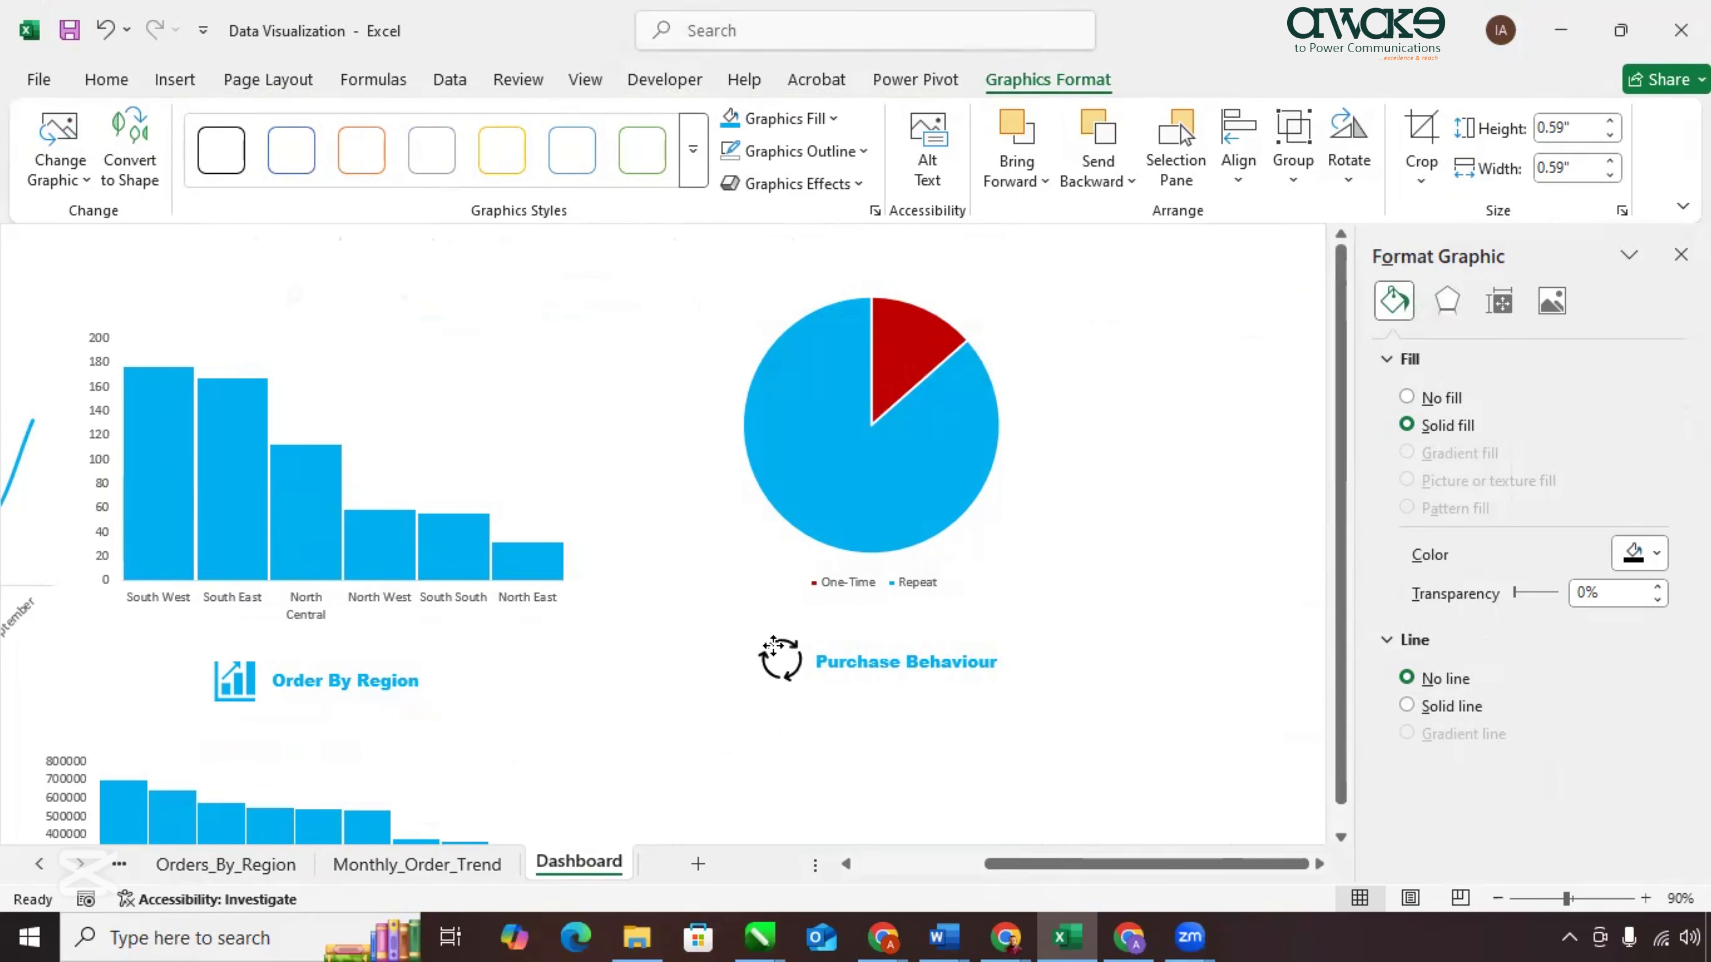
click(775, 655)
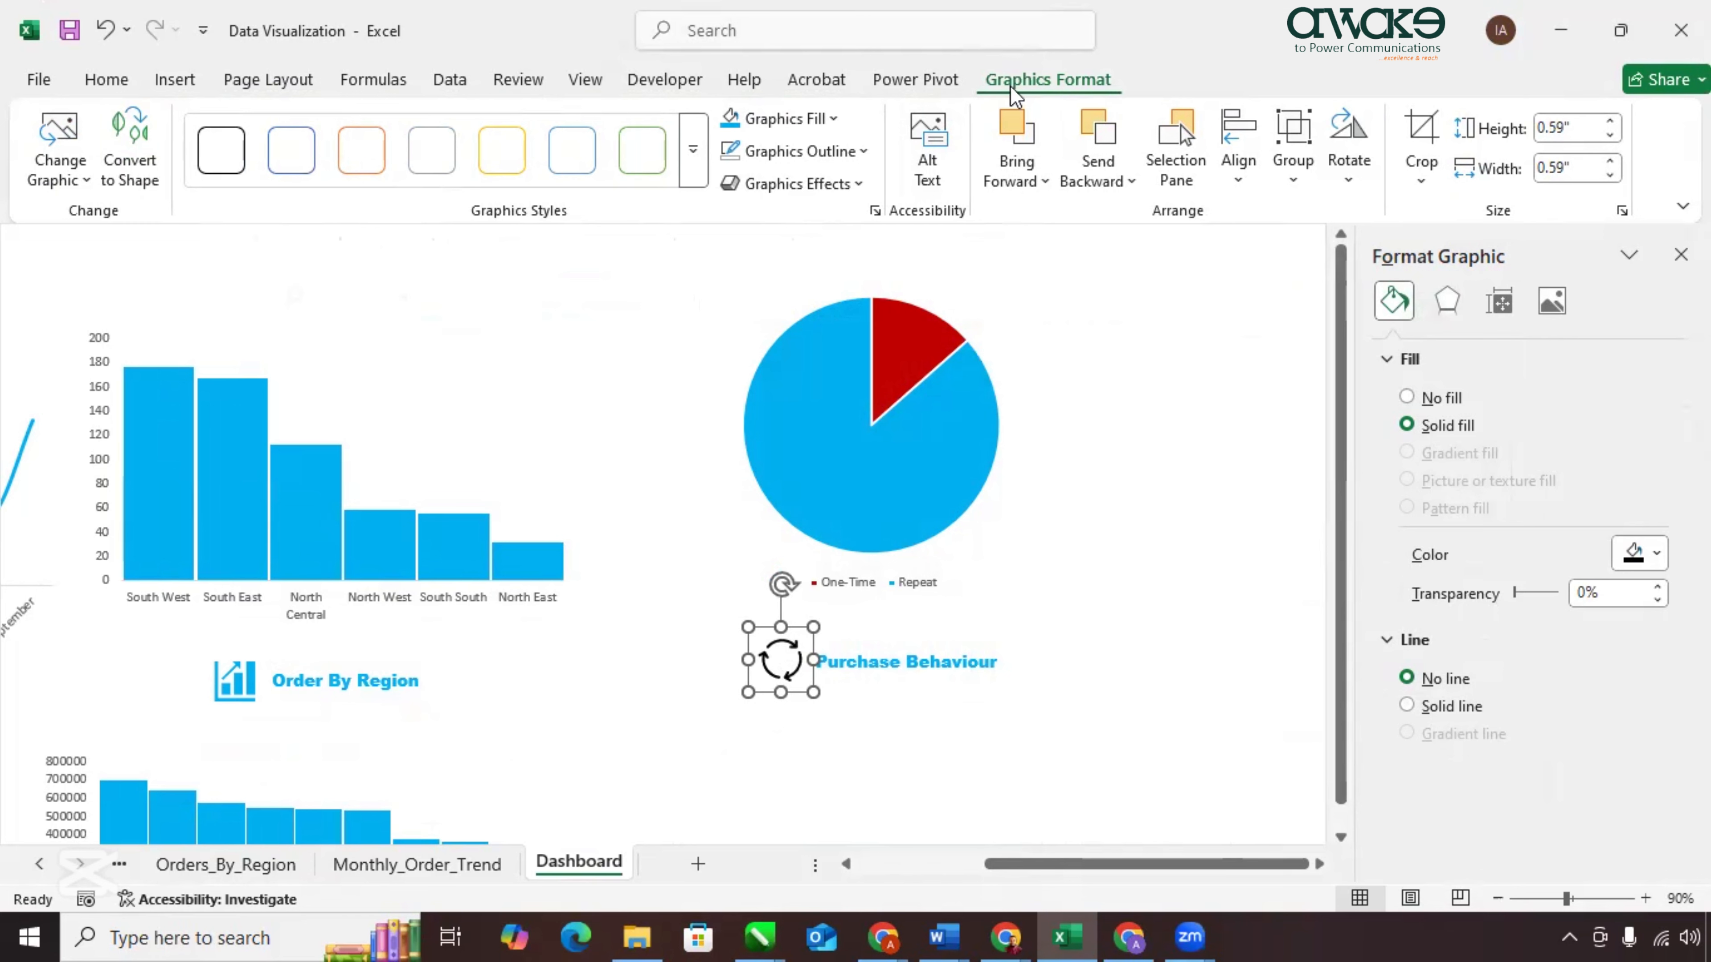
click(754, 122)
click(883, 733)
Copy the bar chart from the Course_Popularity sheet and paste it below the "Purchase Behaviour" title on the Dashboard sheet.
click(38, 864)
click(38, 864)
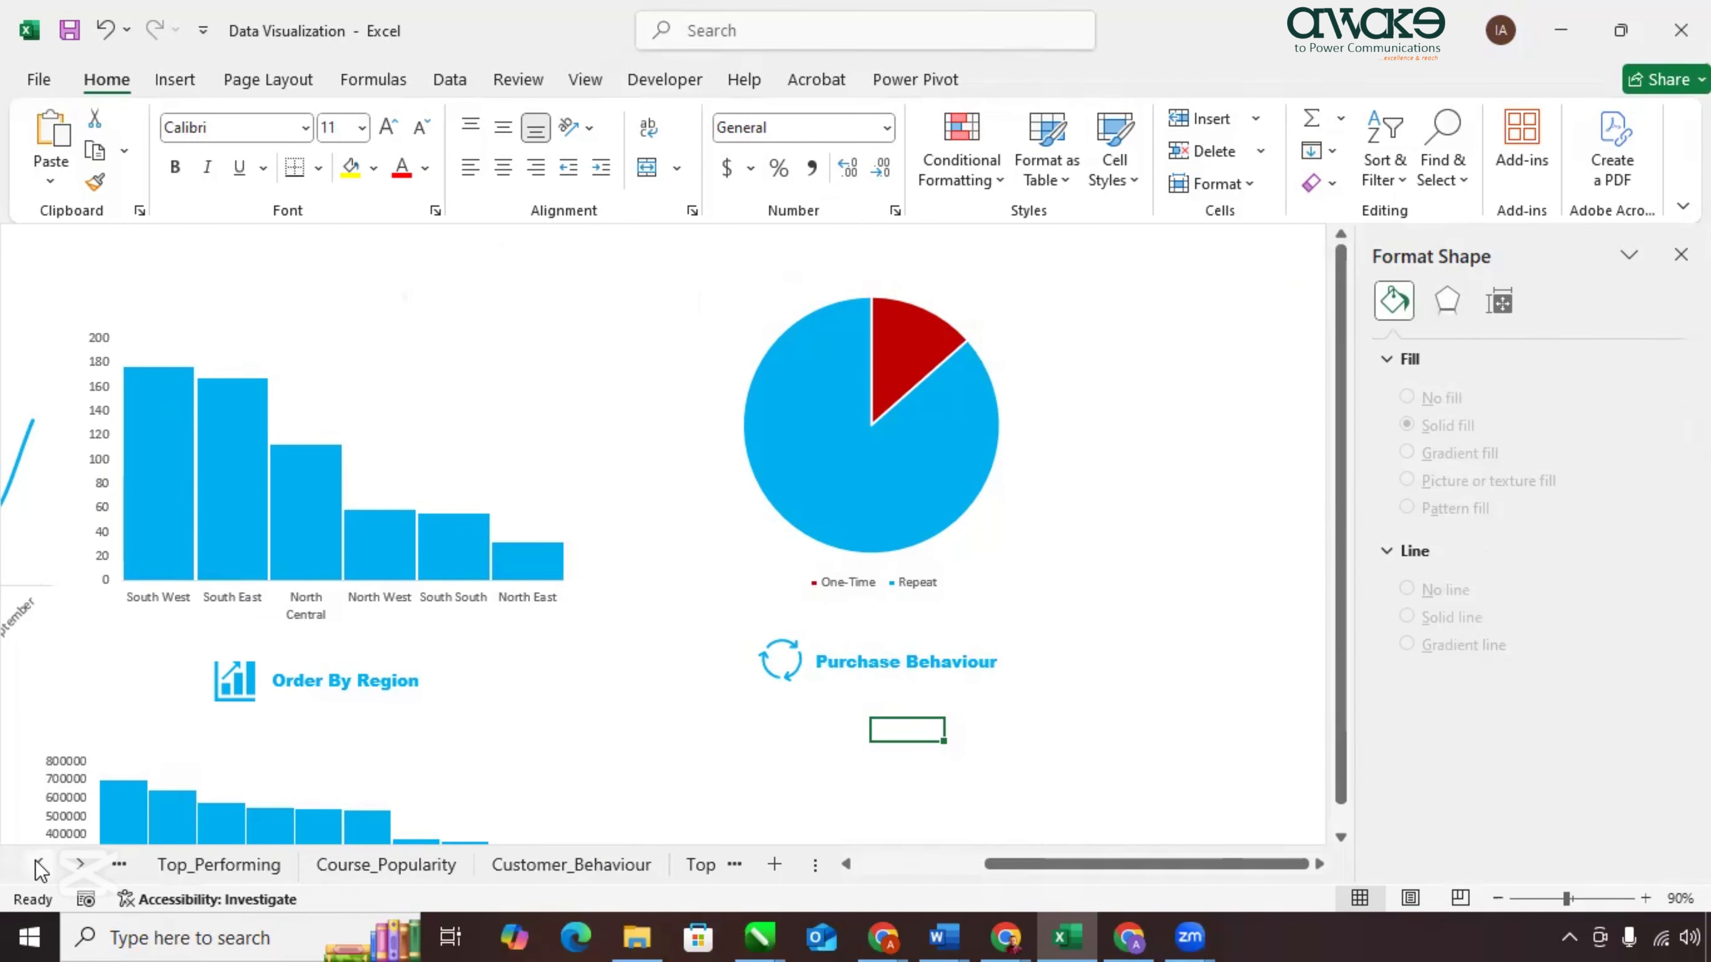
click(347, 868)
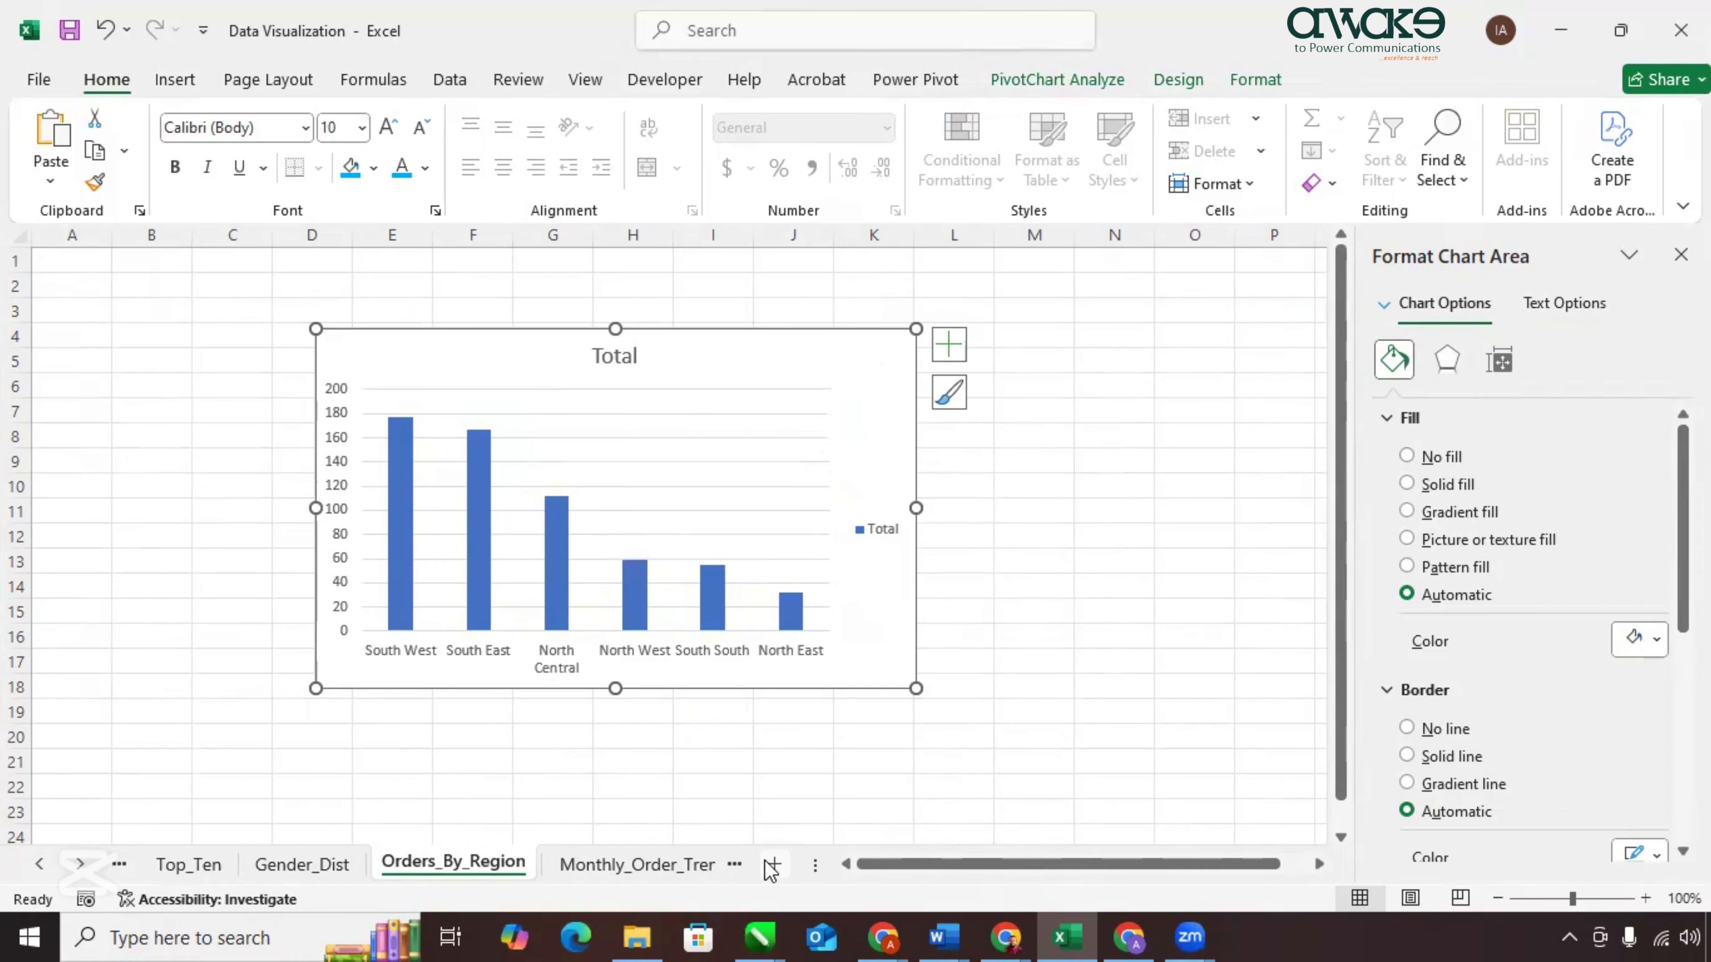
click(773, 866)
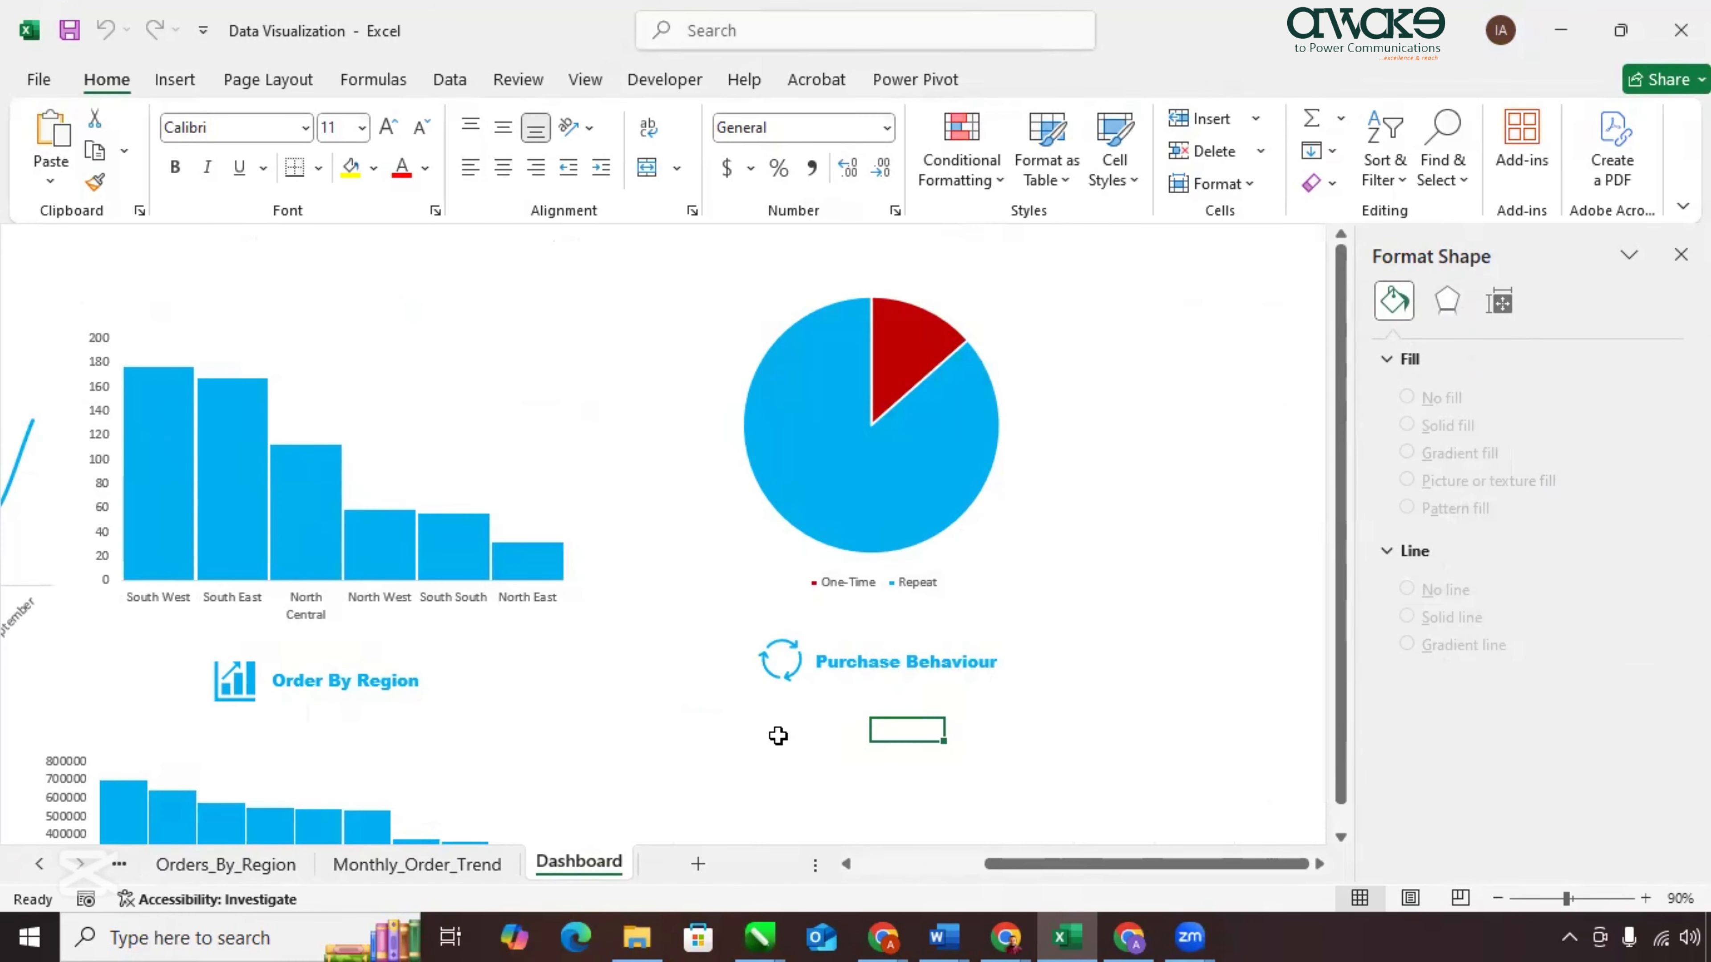
scroll(775, 734, down, 4)
click(743, 528)
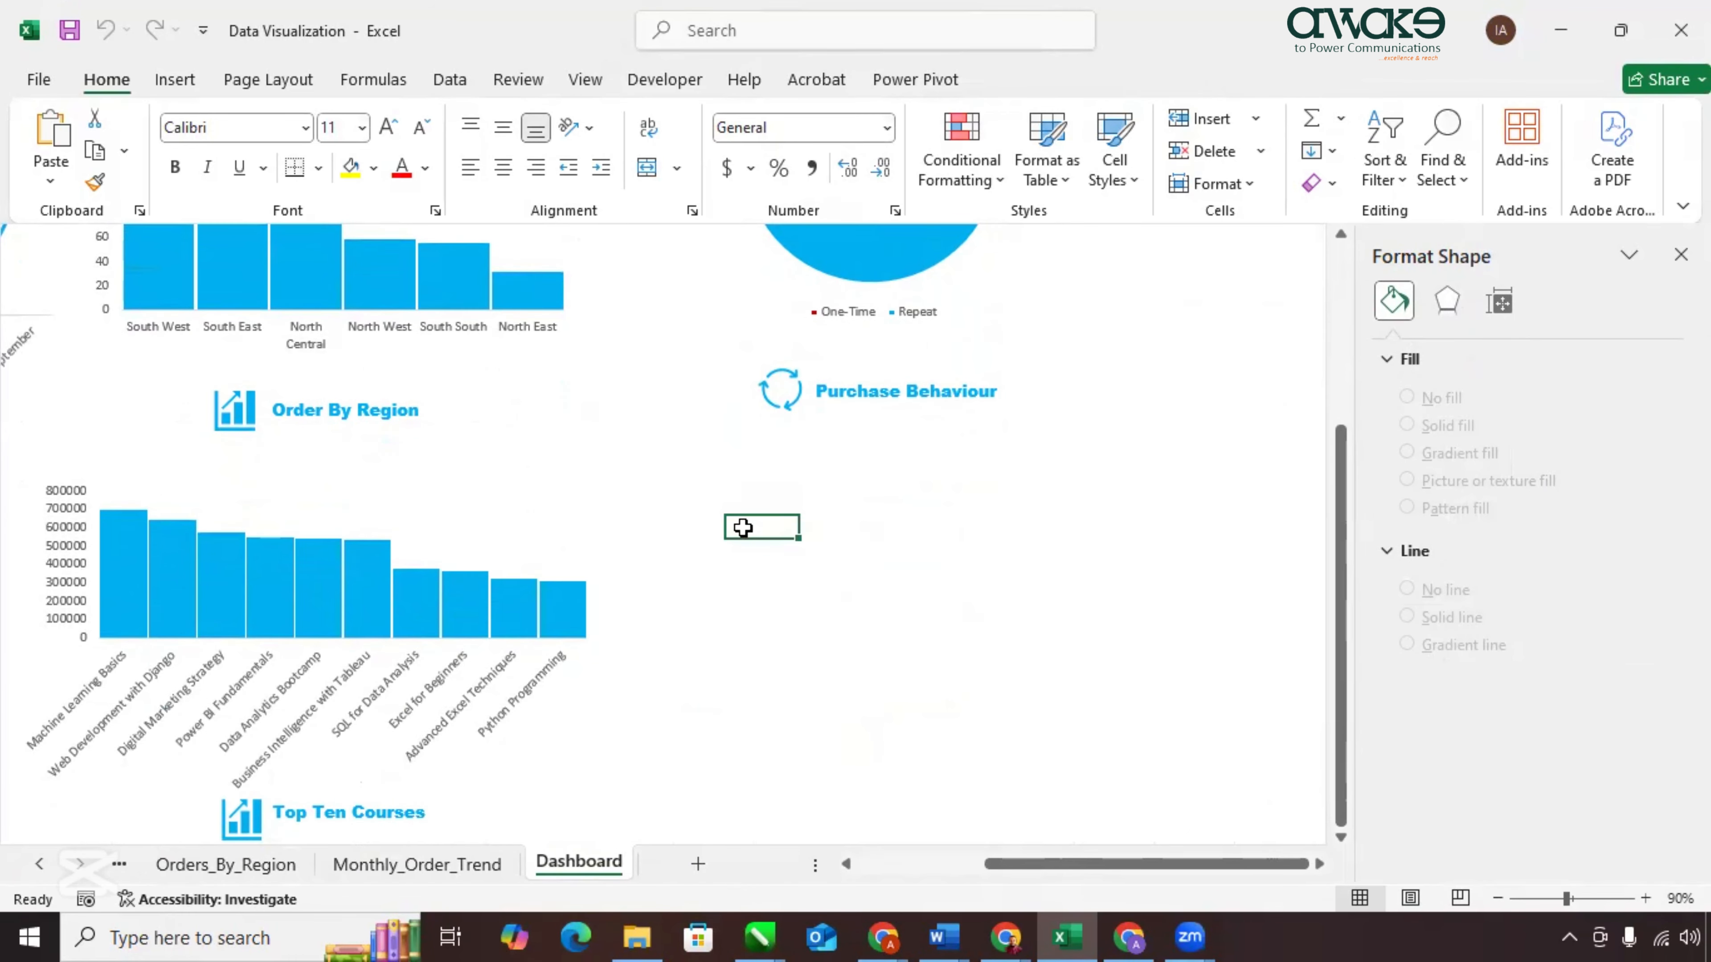
key(ctrl+v)
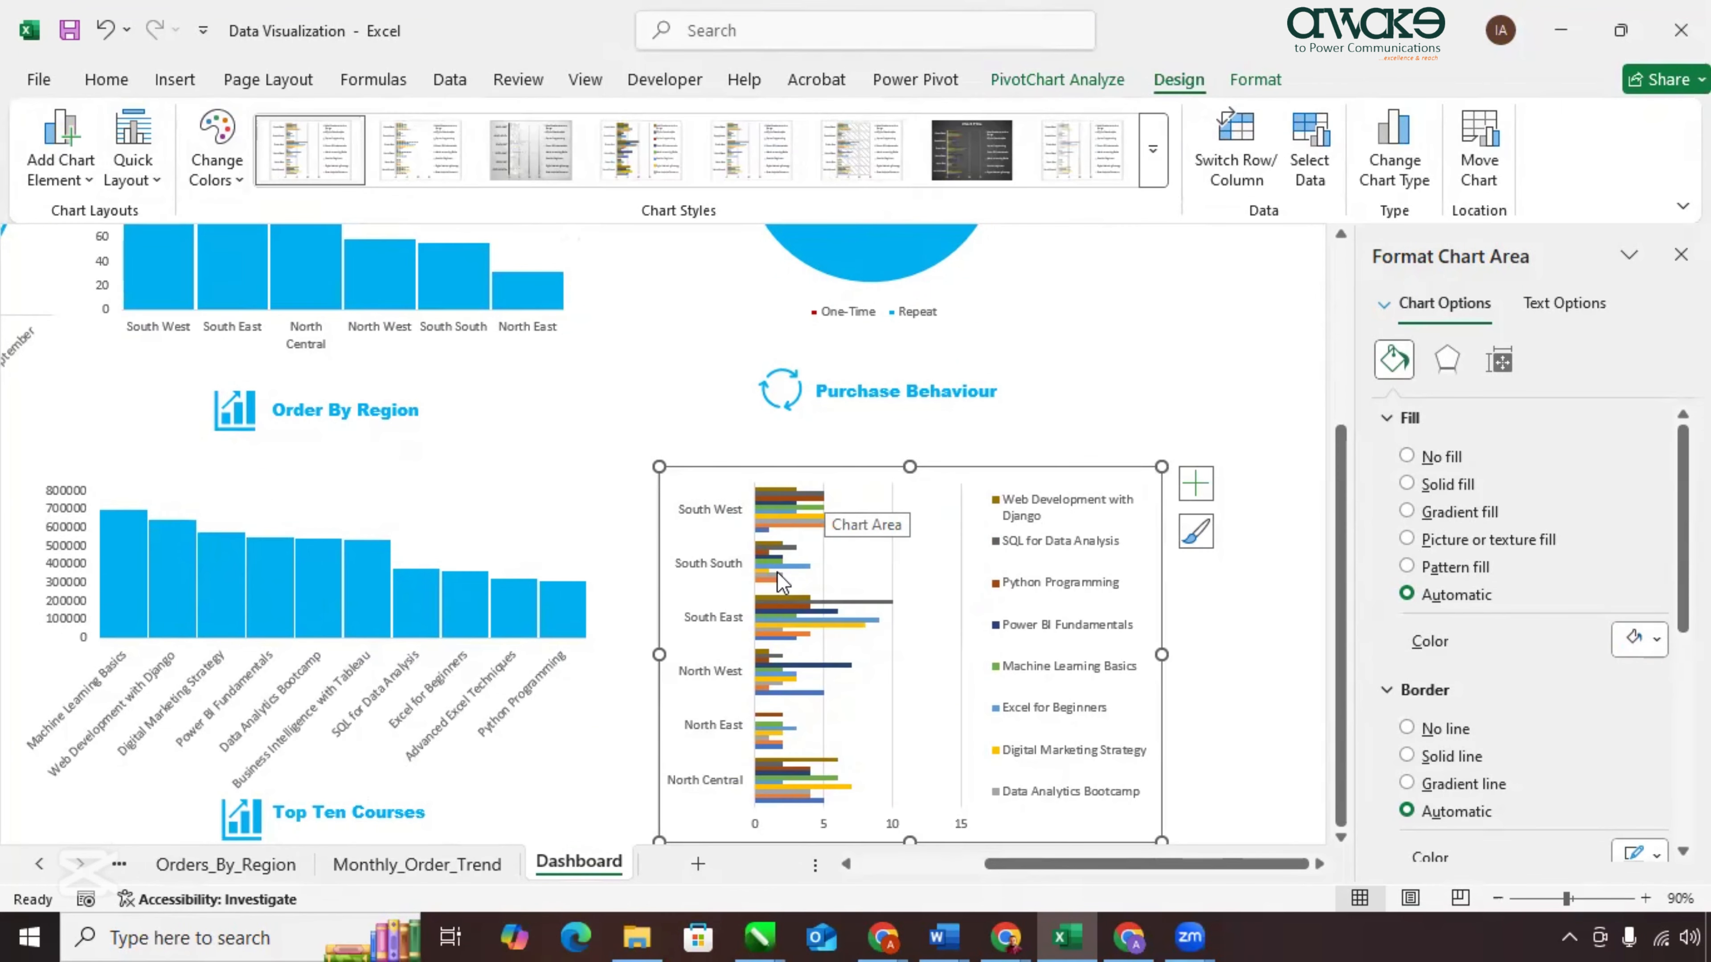
Nudge the pasted course popularity chart slightly up and change its chart type to Clustered Column.
click(145, 176)
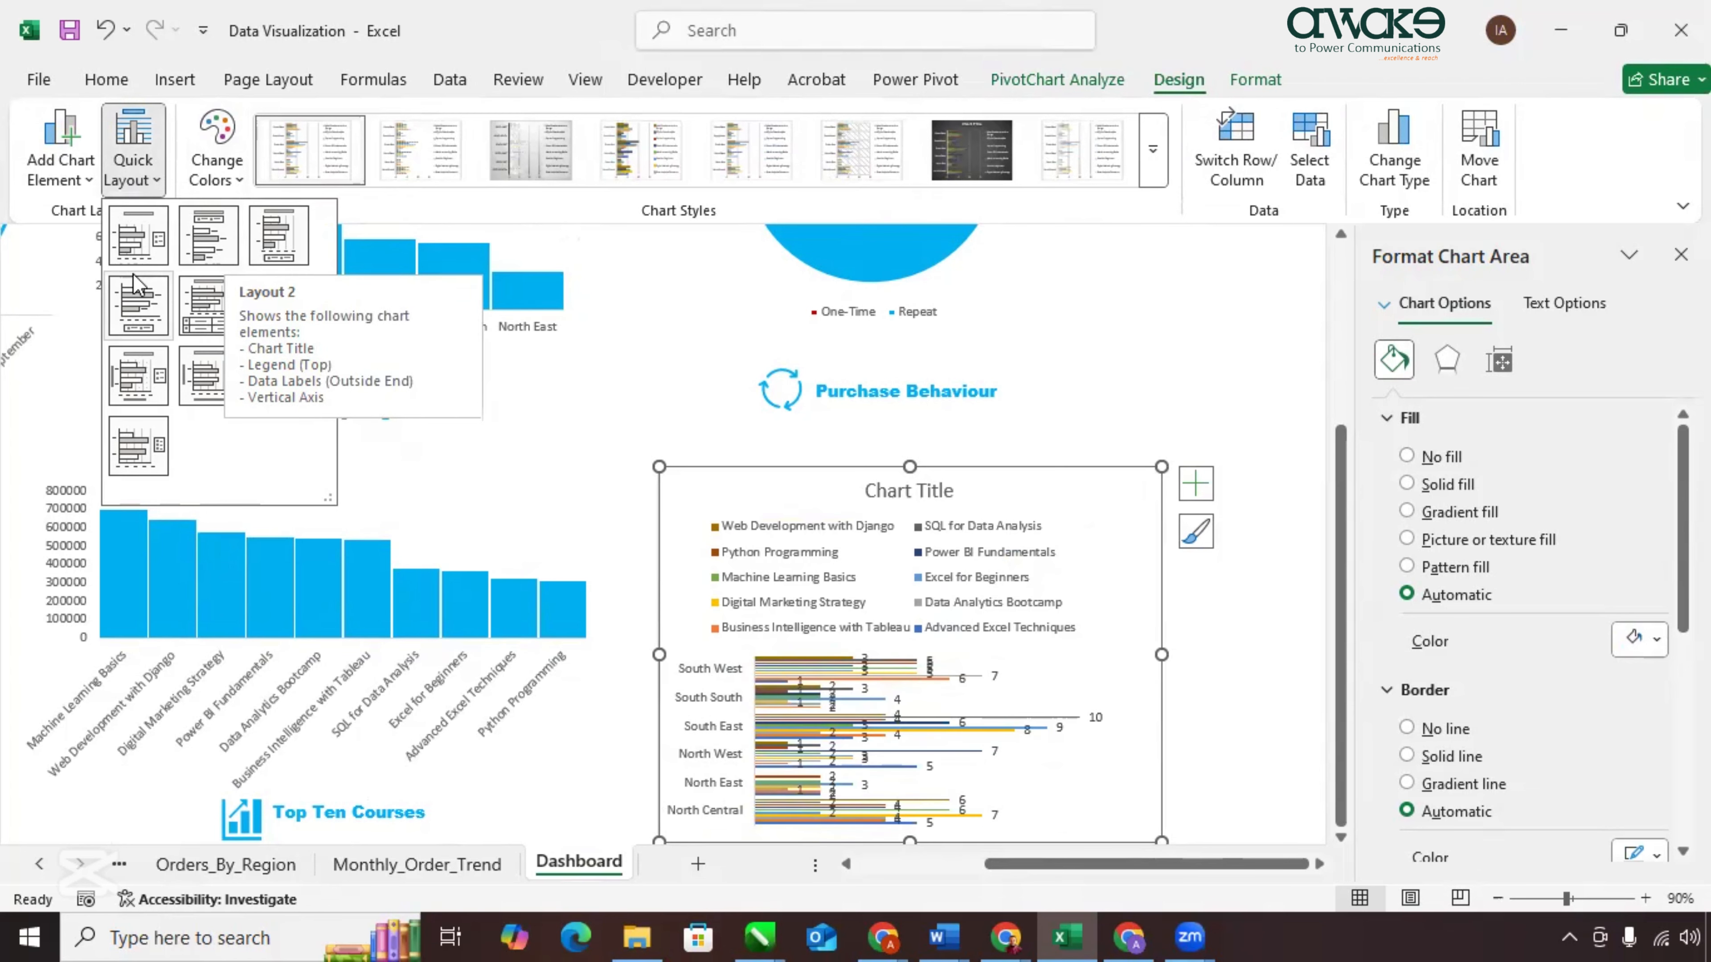
click(103, 381)
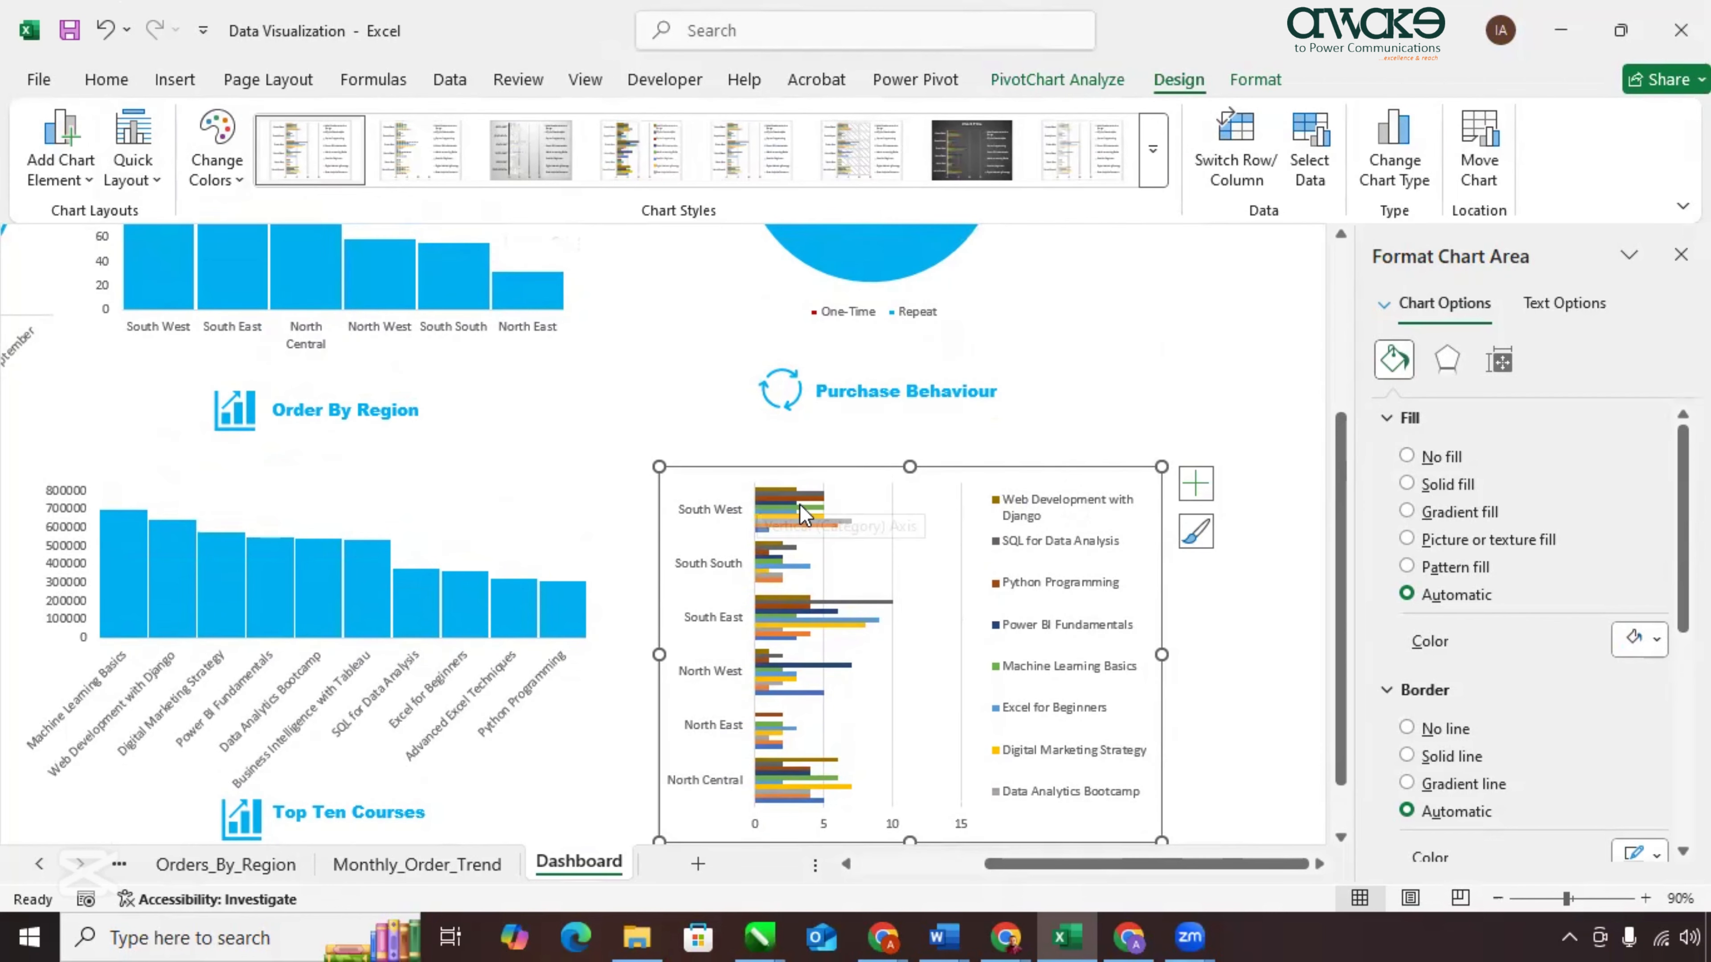
drag(988, 467, 986, 463)
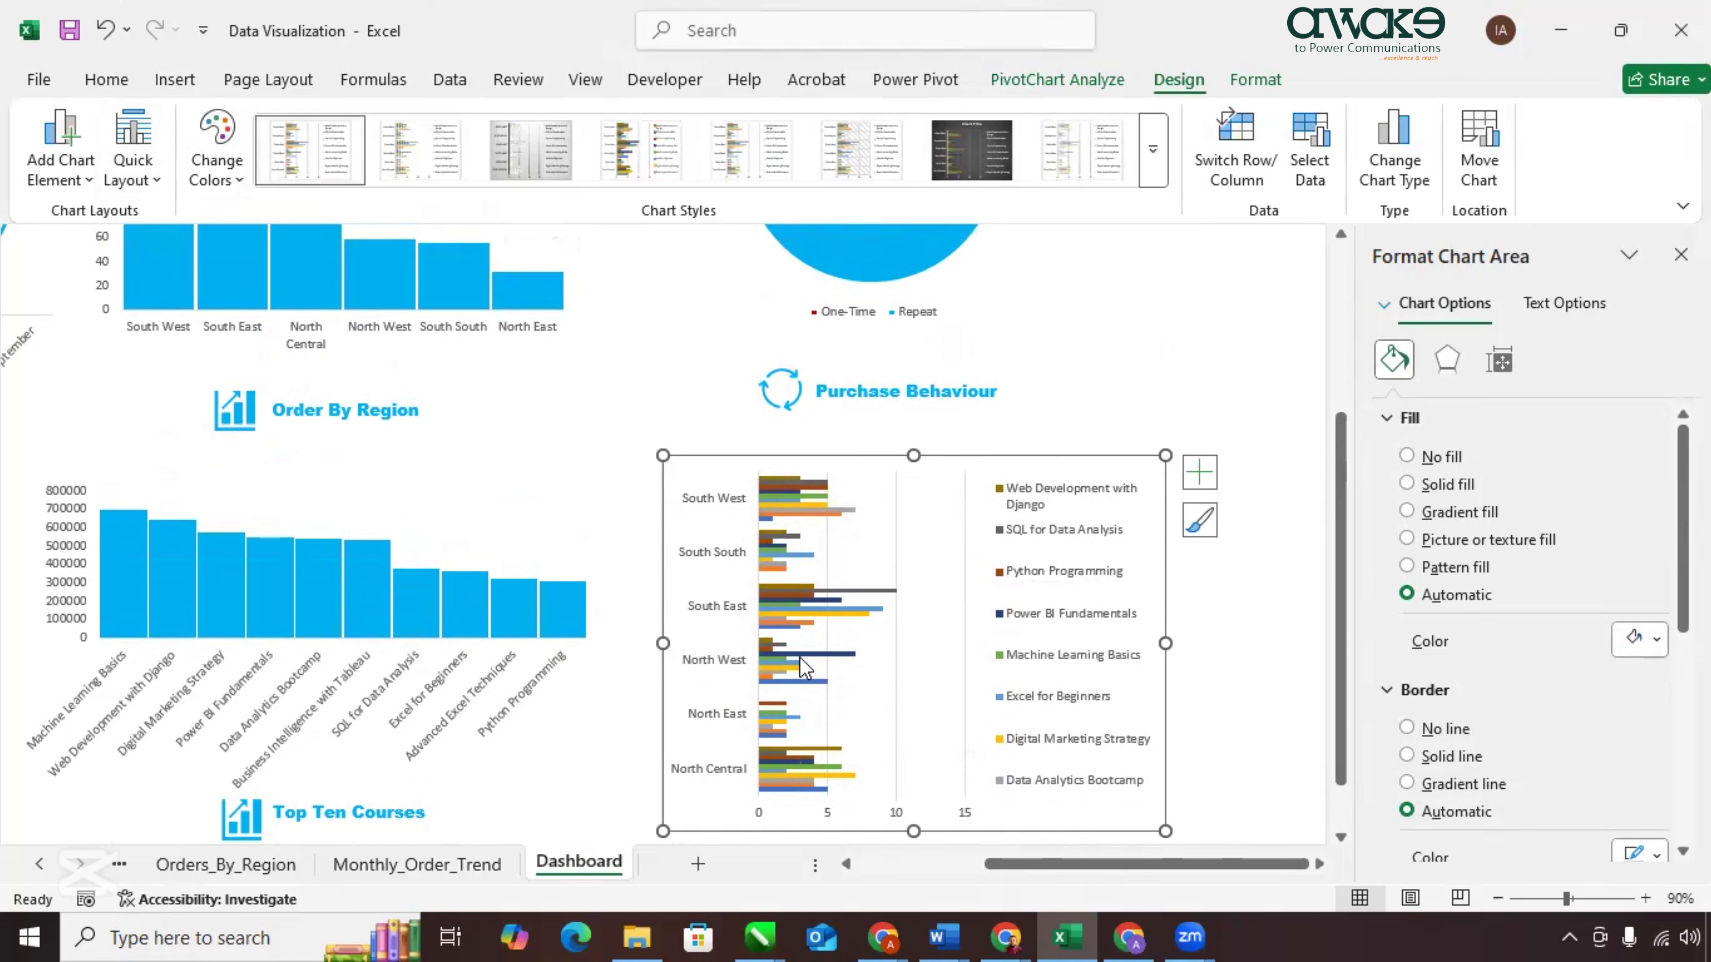
mouse_move(802, 659)
click(1396, 163)
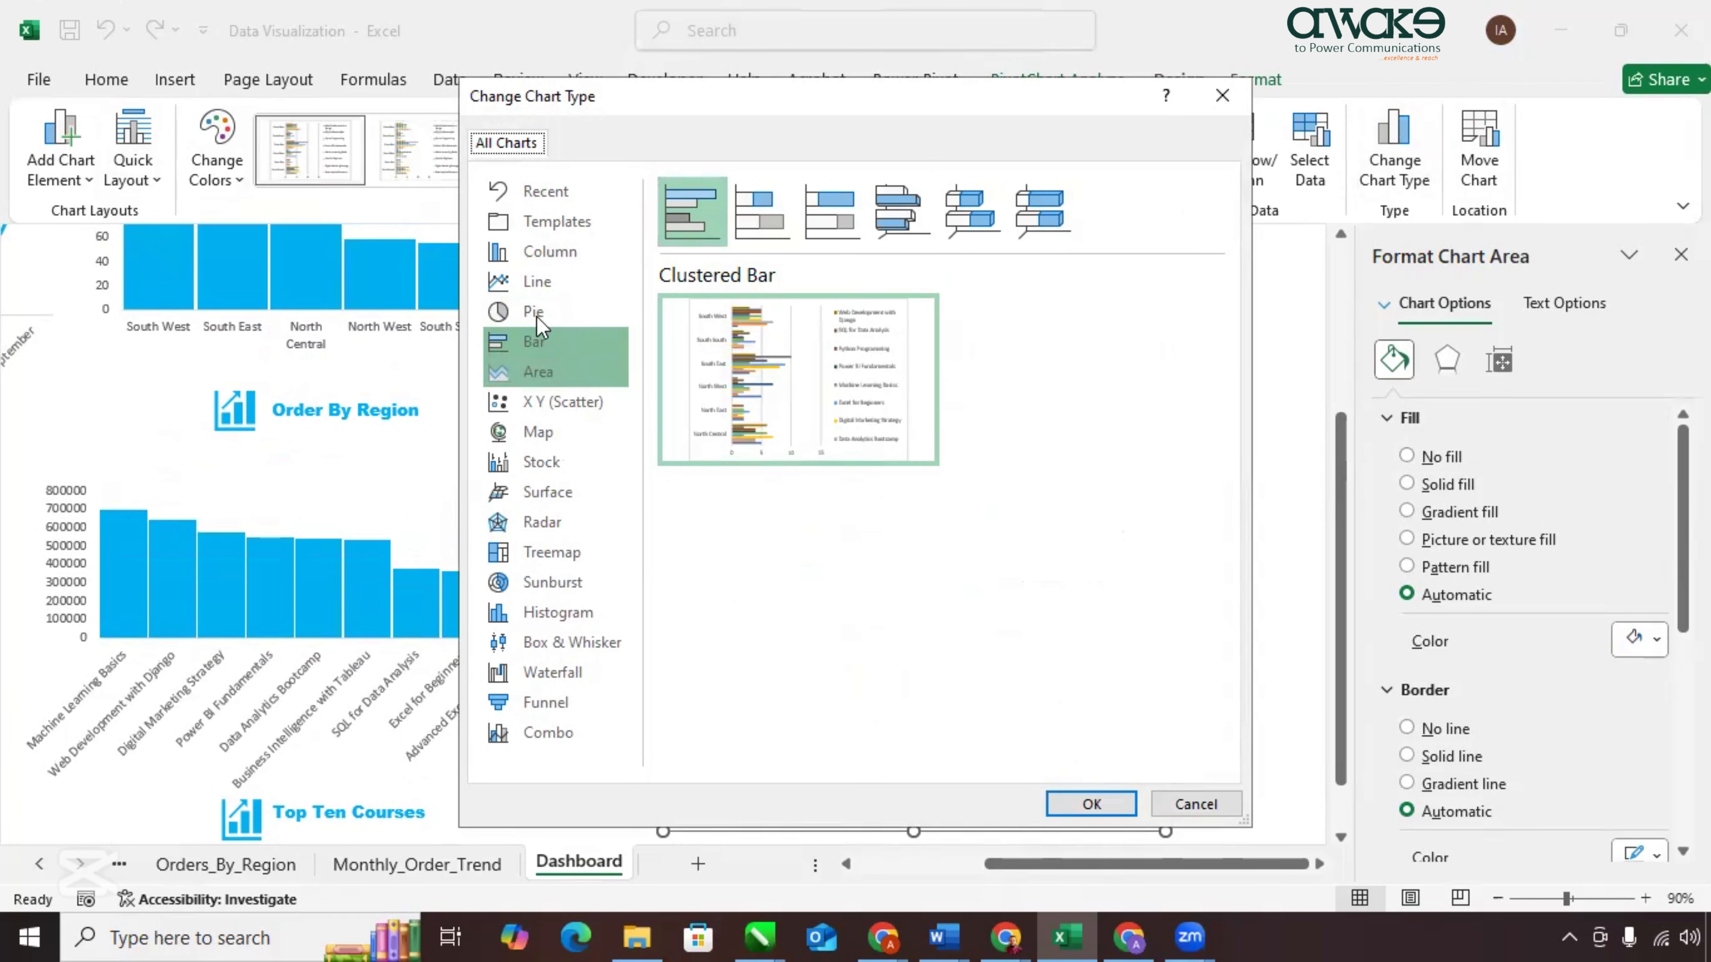
click(550, 253)
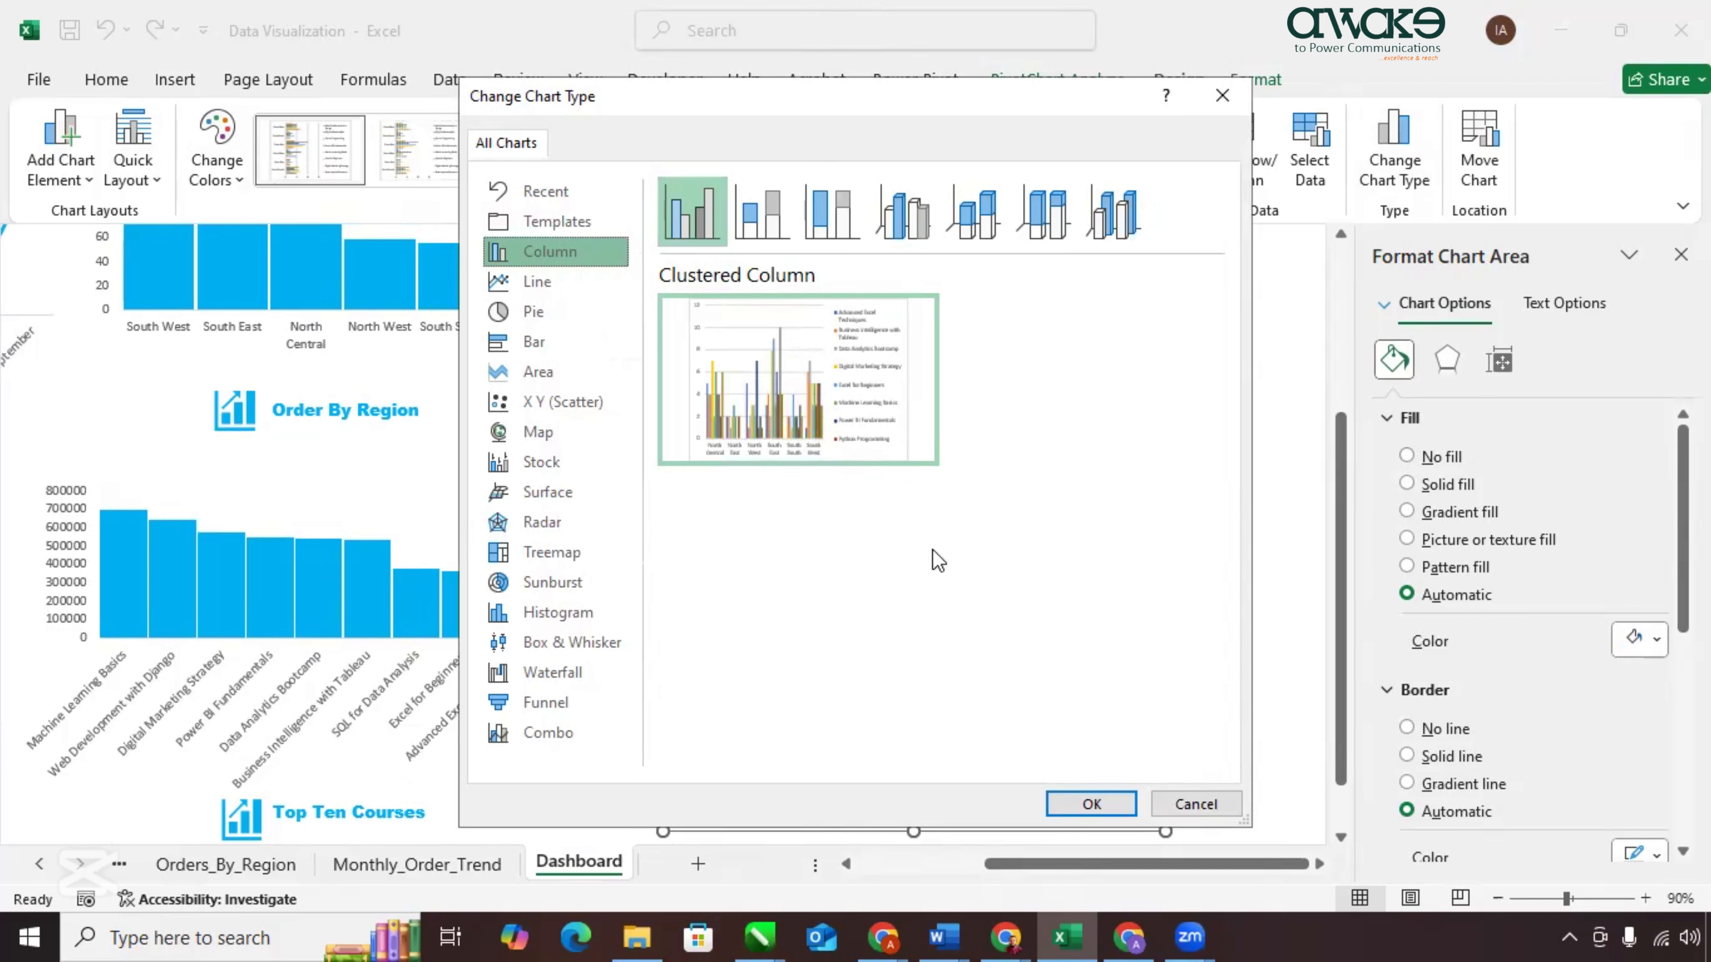
mouse_move(808, 450)
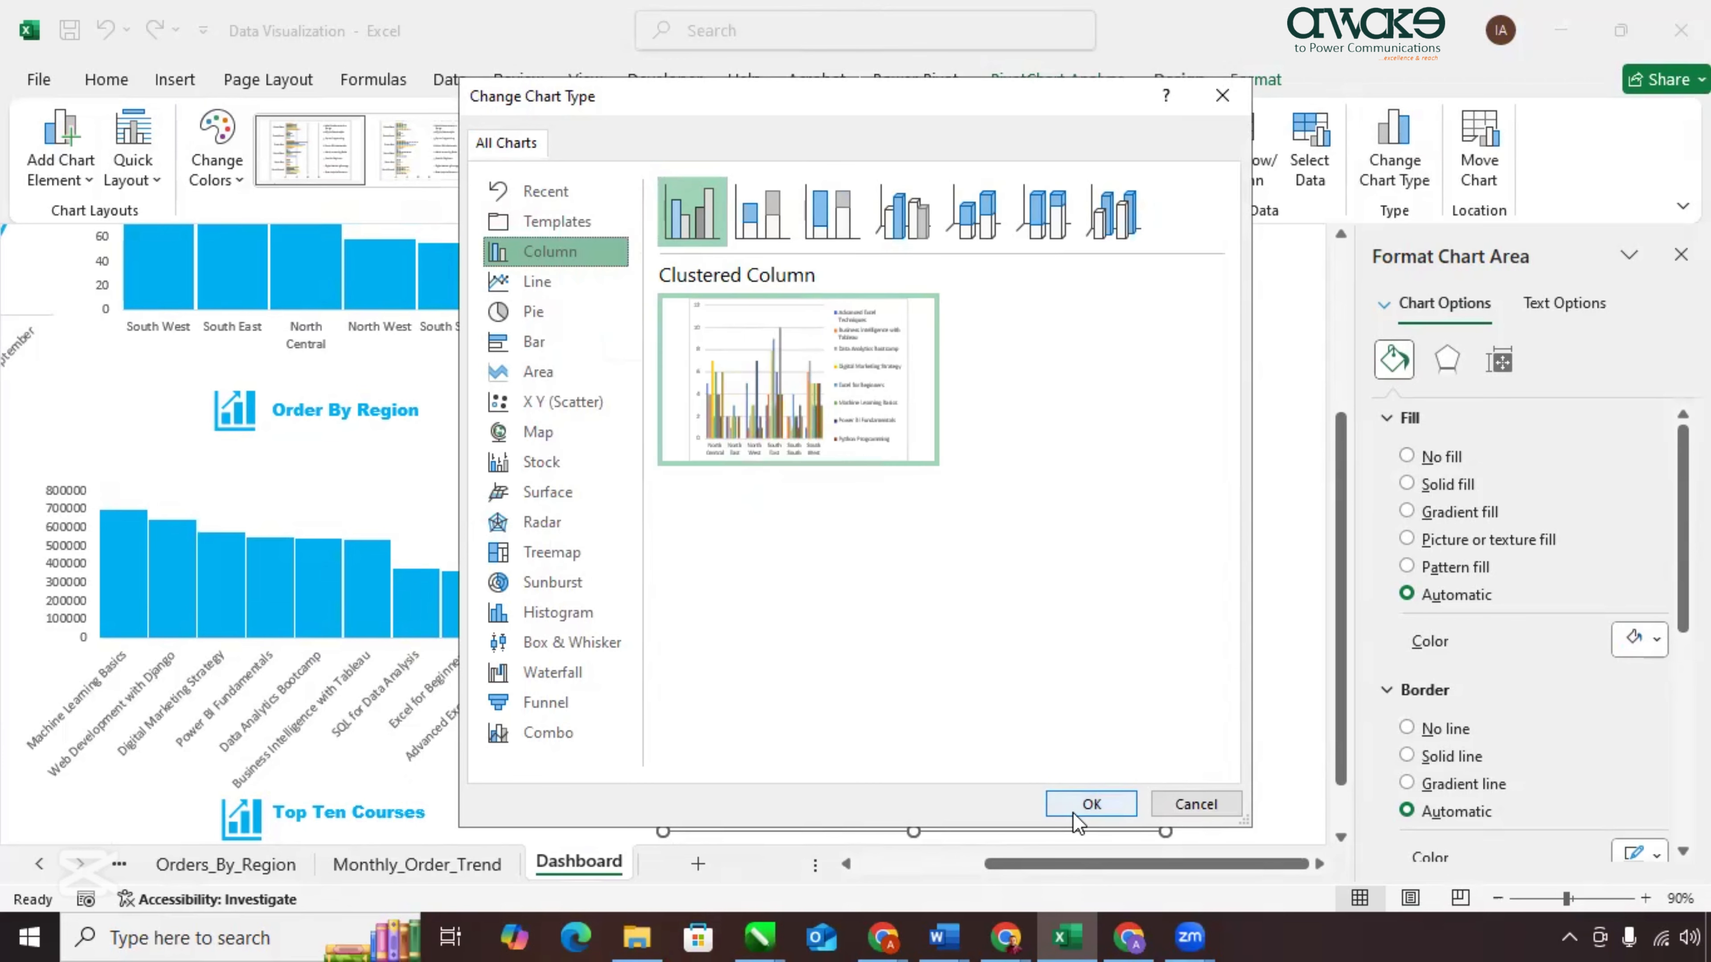
click(1091, 804)
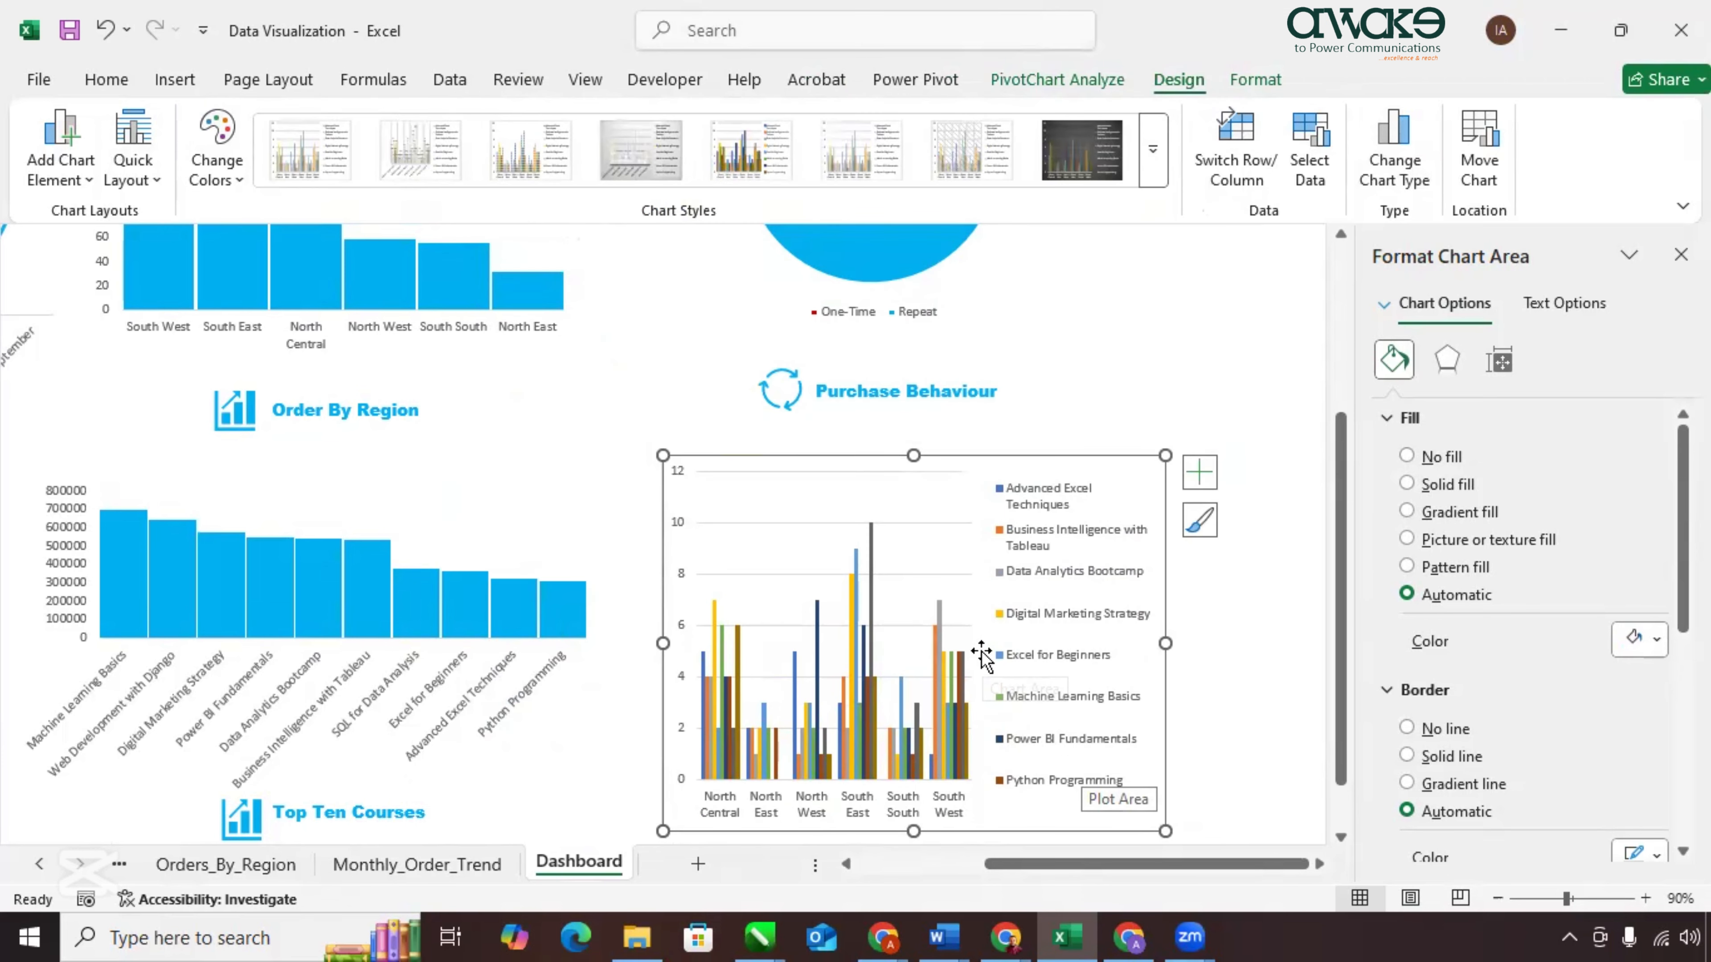
Switch the column chart's rows and columns to put courses on the horizontal axis, then enlarge and position it below "Purchase Behaviour".
click(1239, 182)
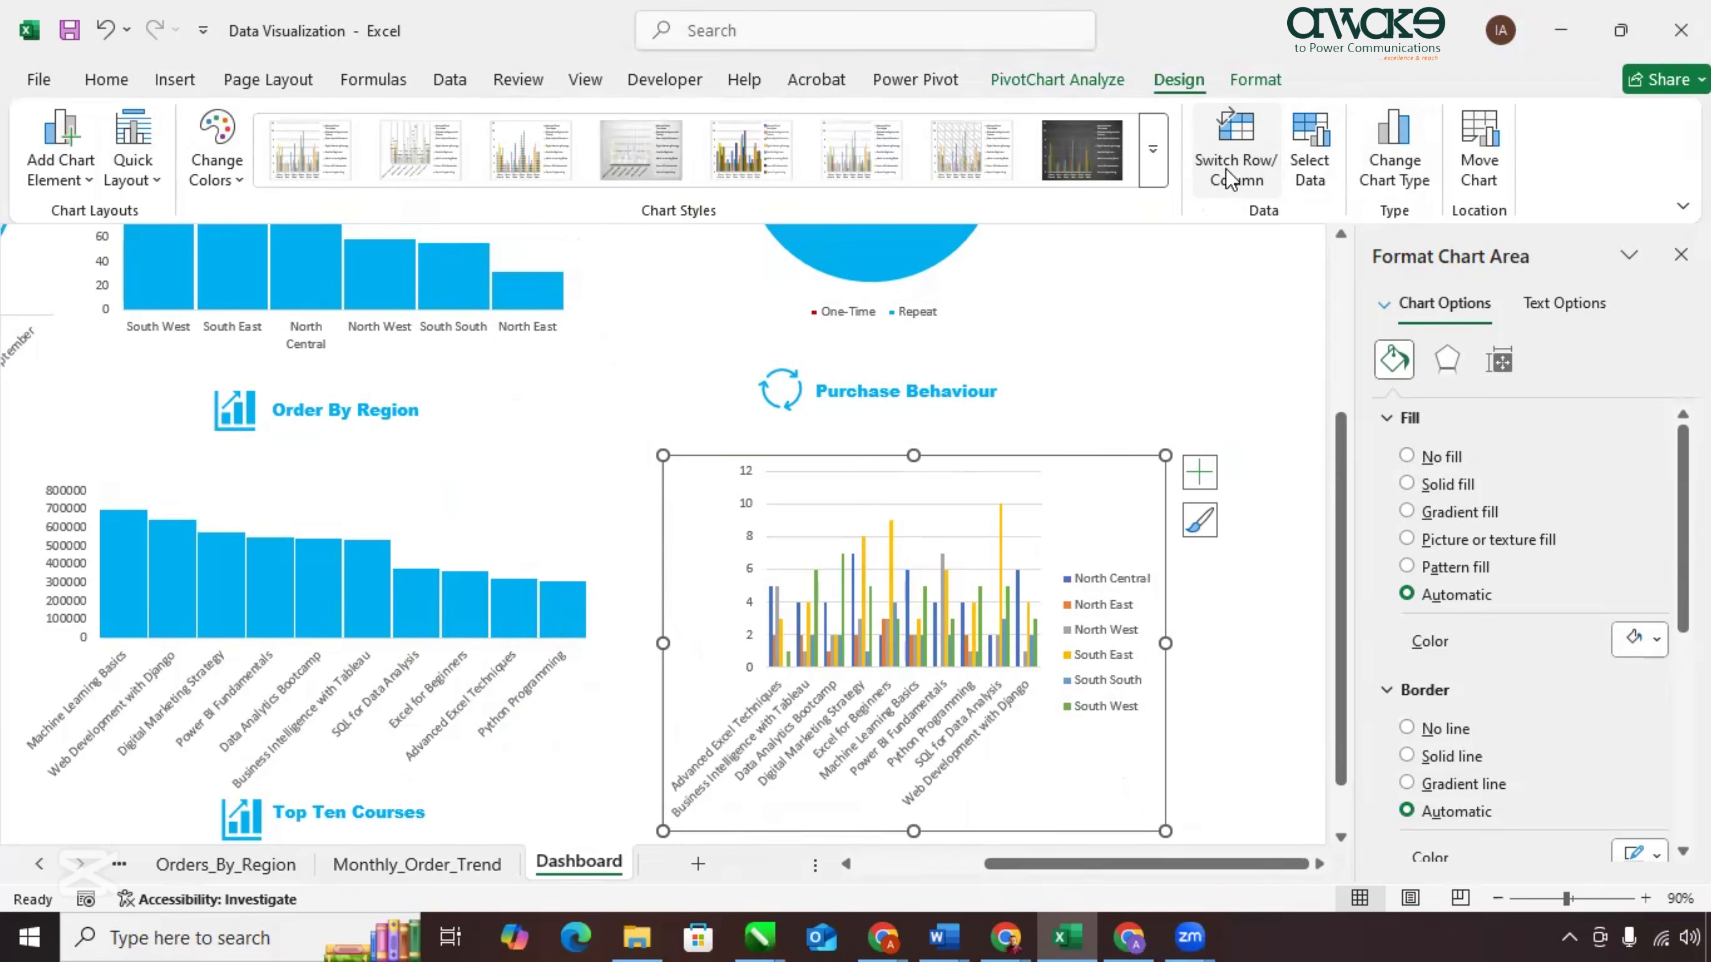
click(1232, 179)
click(1232, 179)
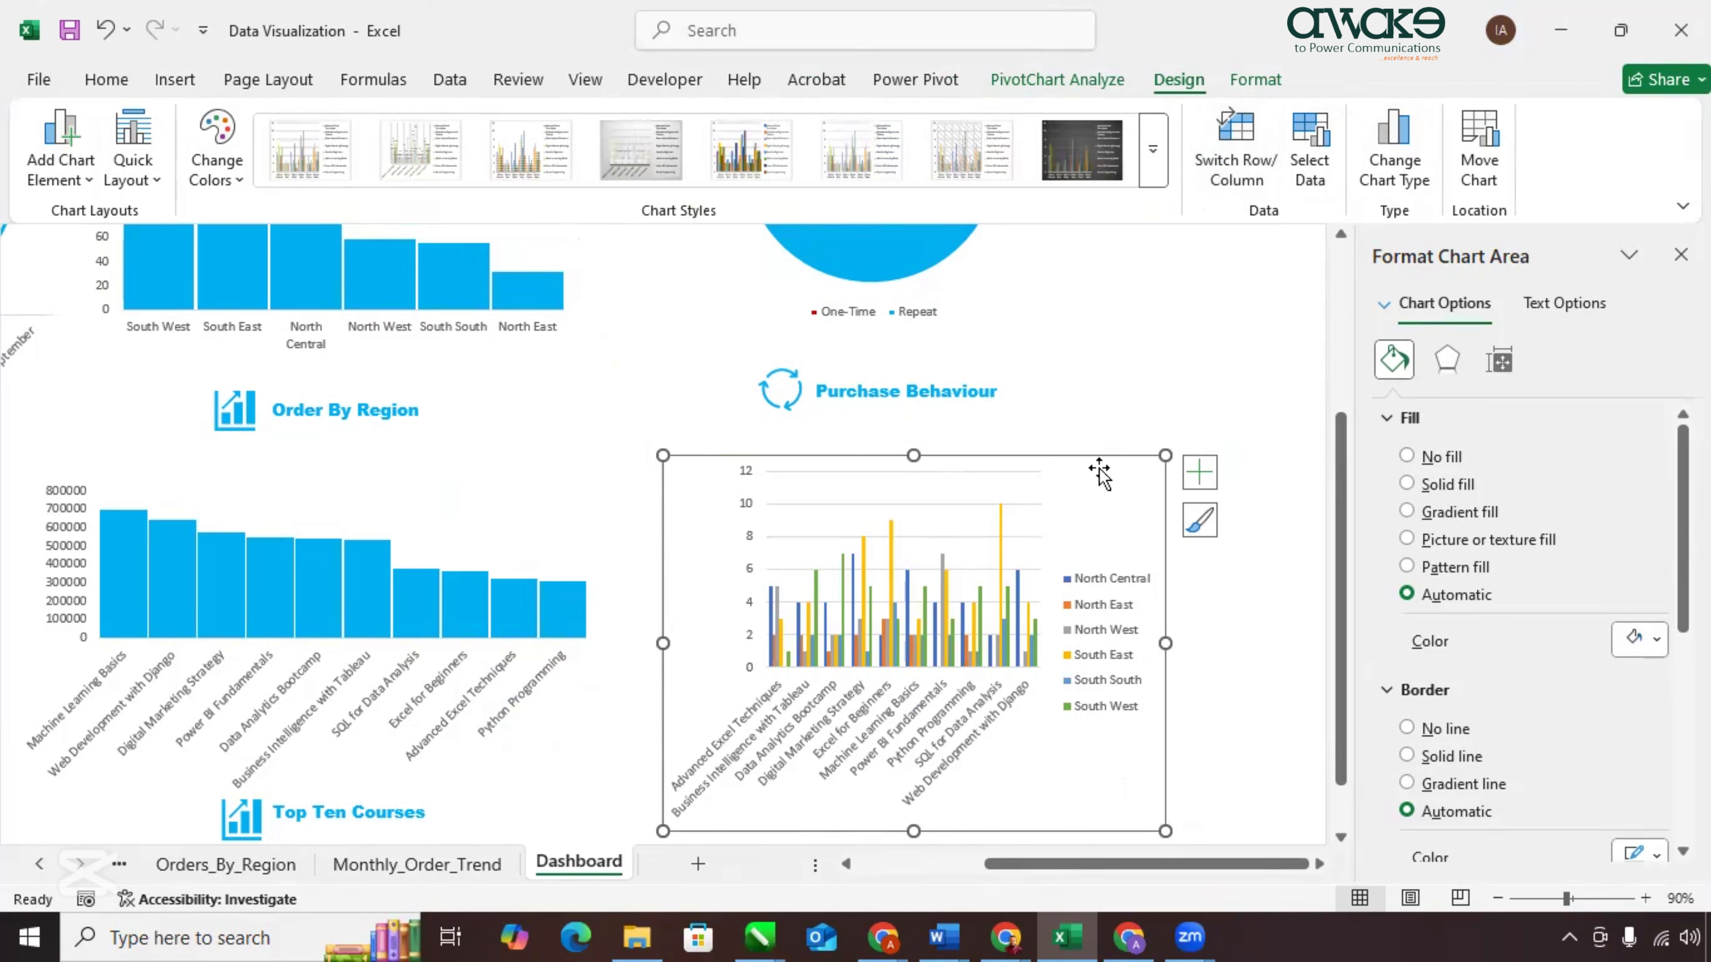
drag(1166, 456, 1325, 413)
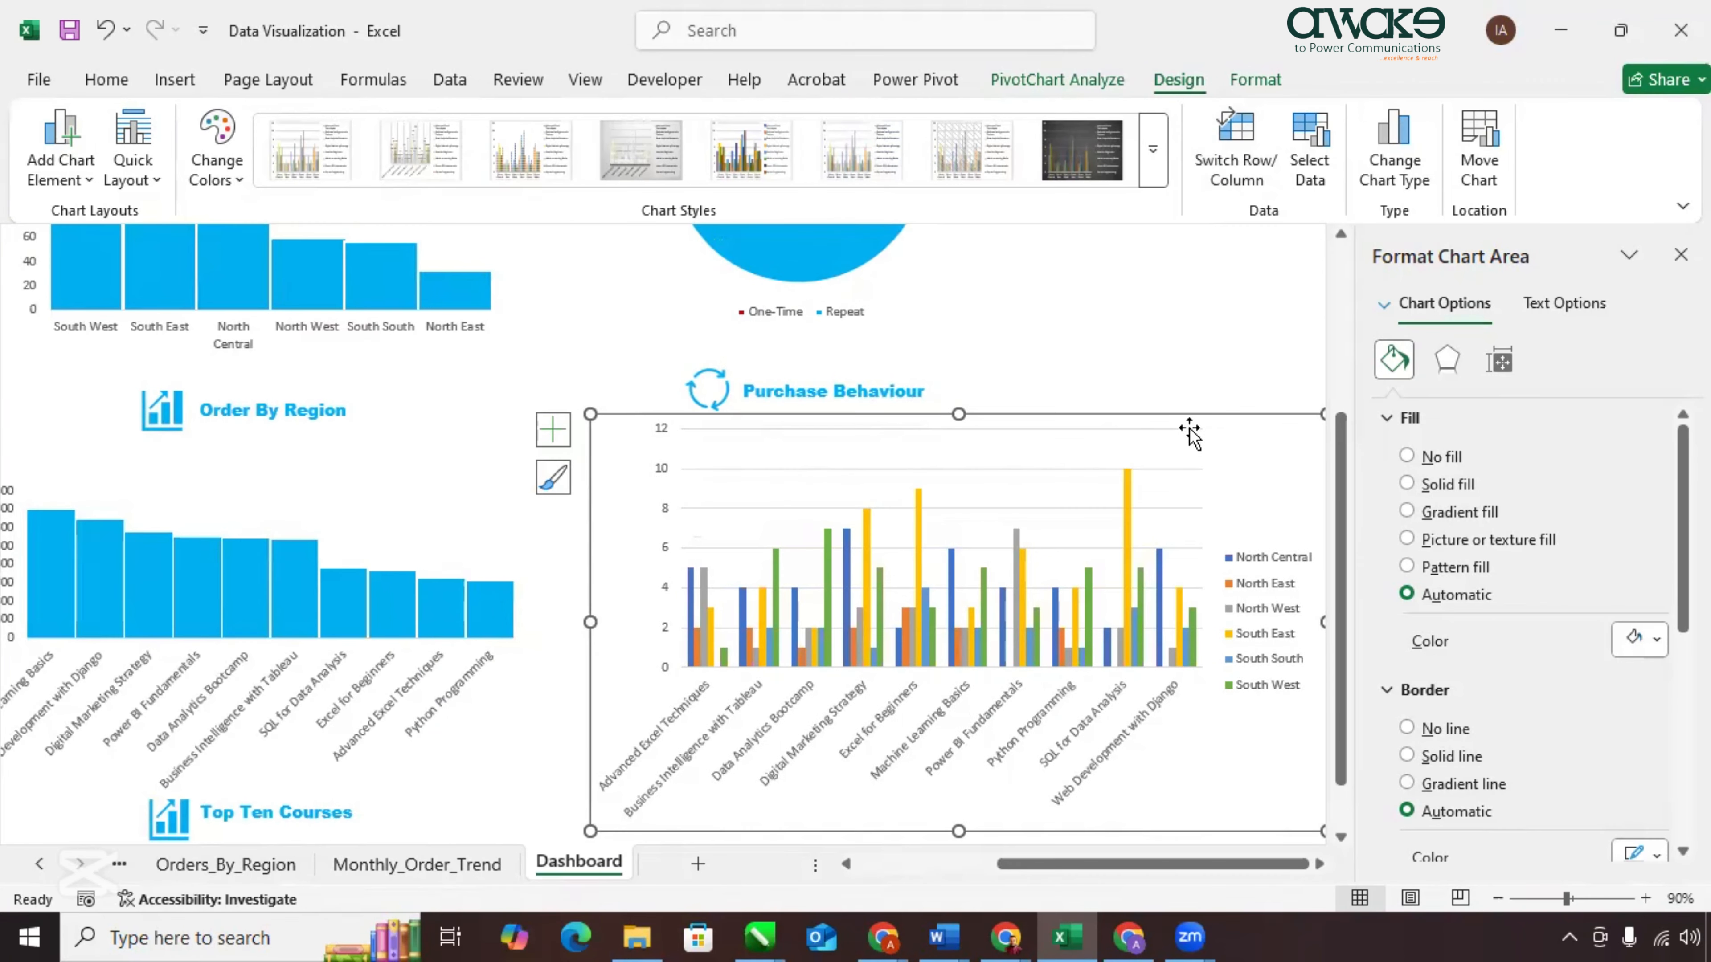
drag(1084, 410, 1044, 437)
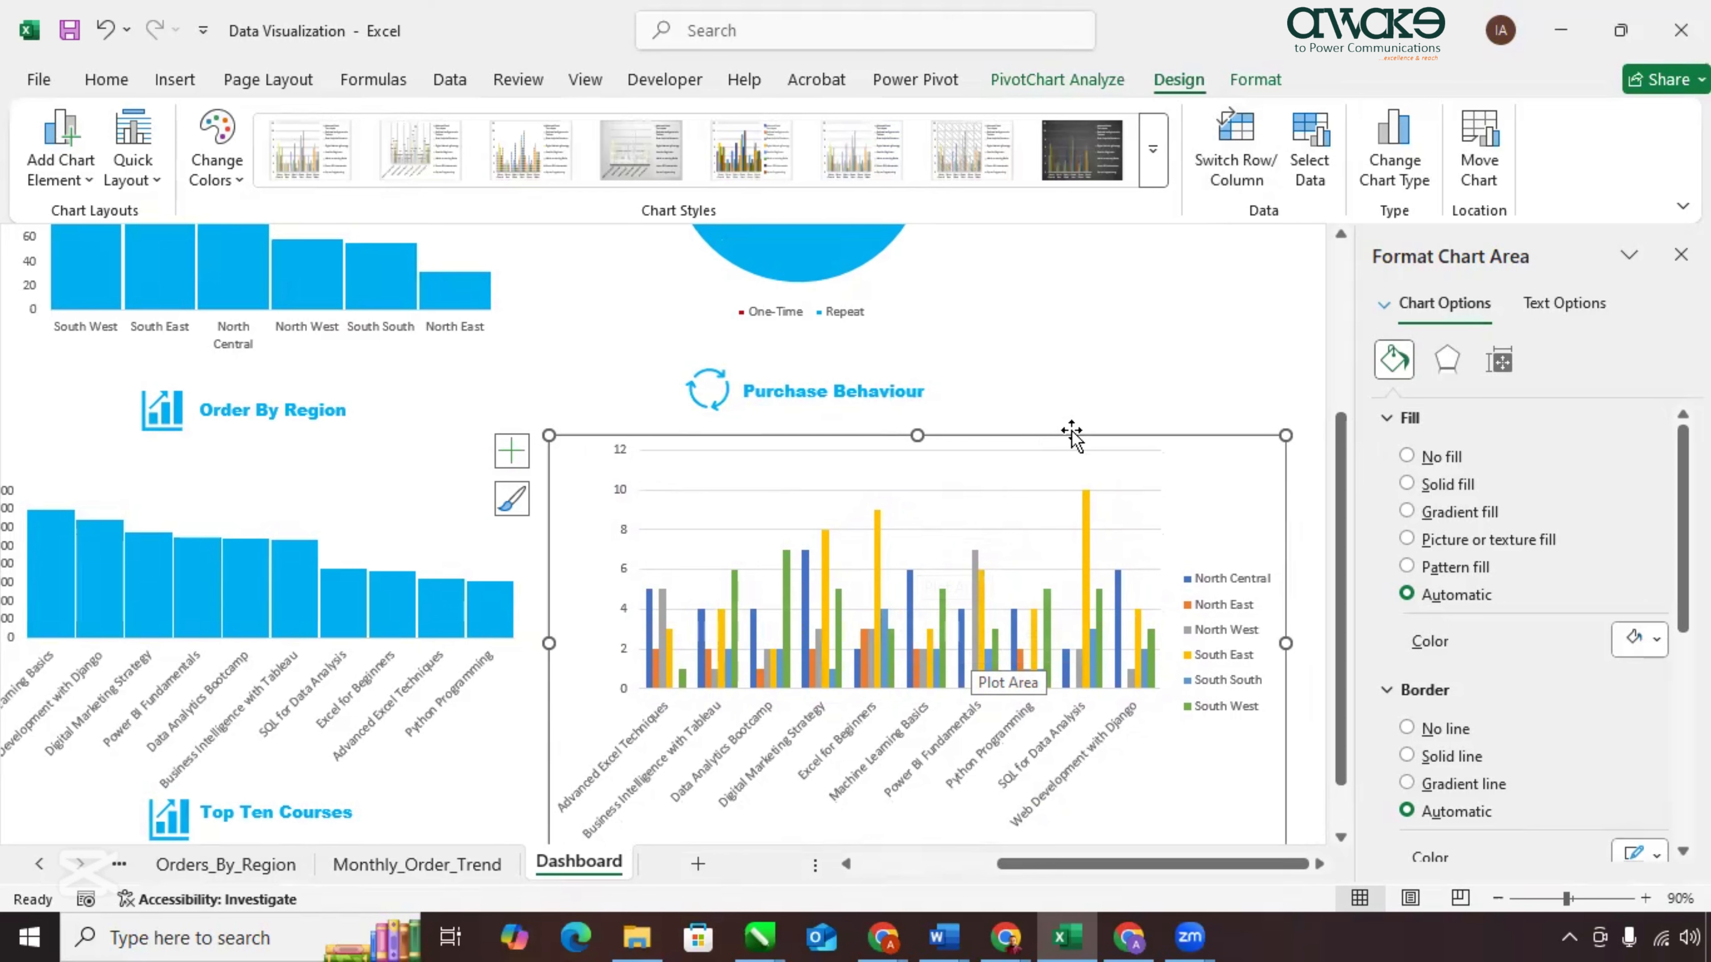
drag(1071, 435, 1064, 437)
click(1057, 438)
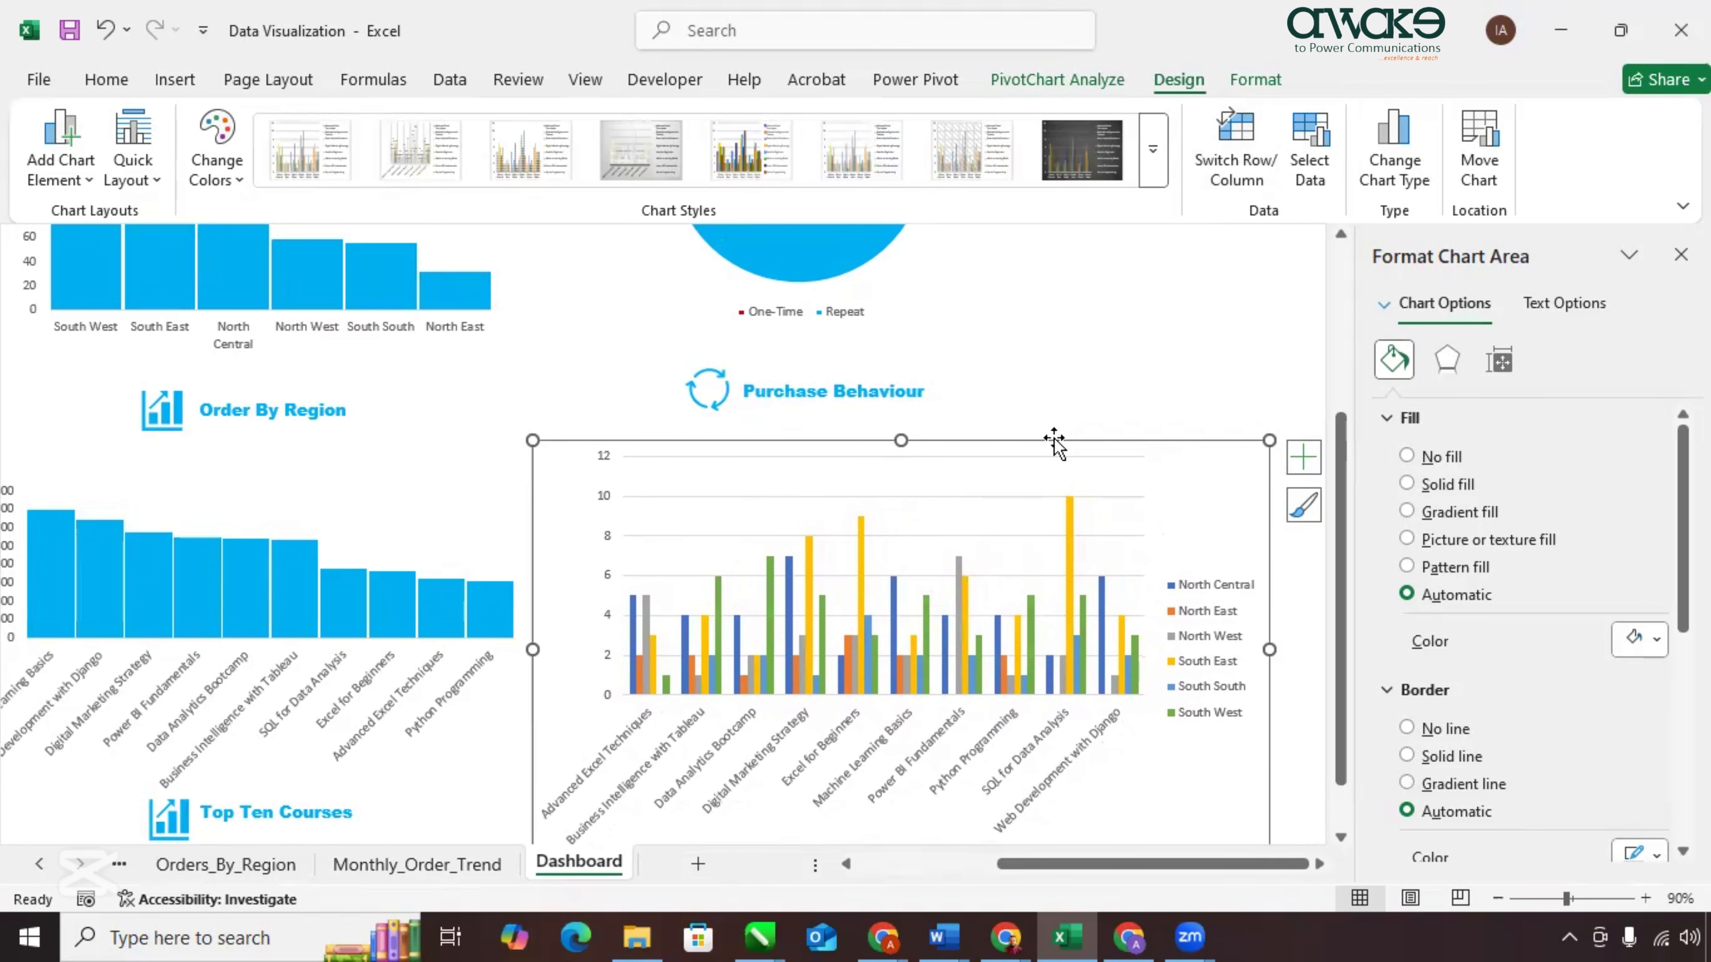
Set the course popularity chart's area to no fill and no border line, and its major gridlines to no line.
click(1407, 456)
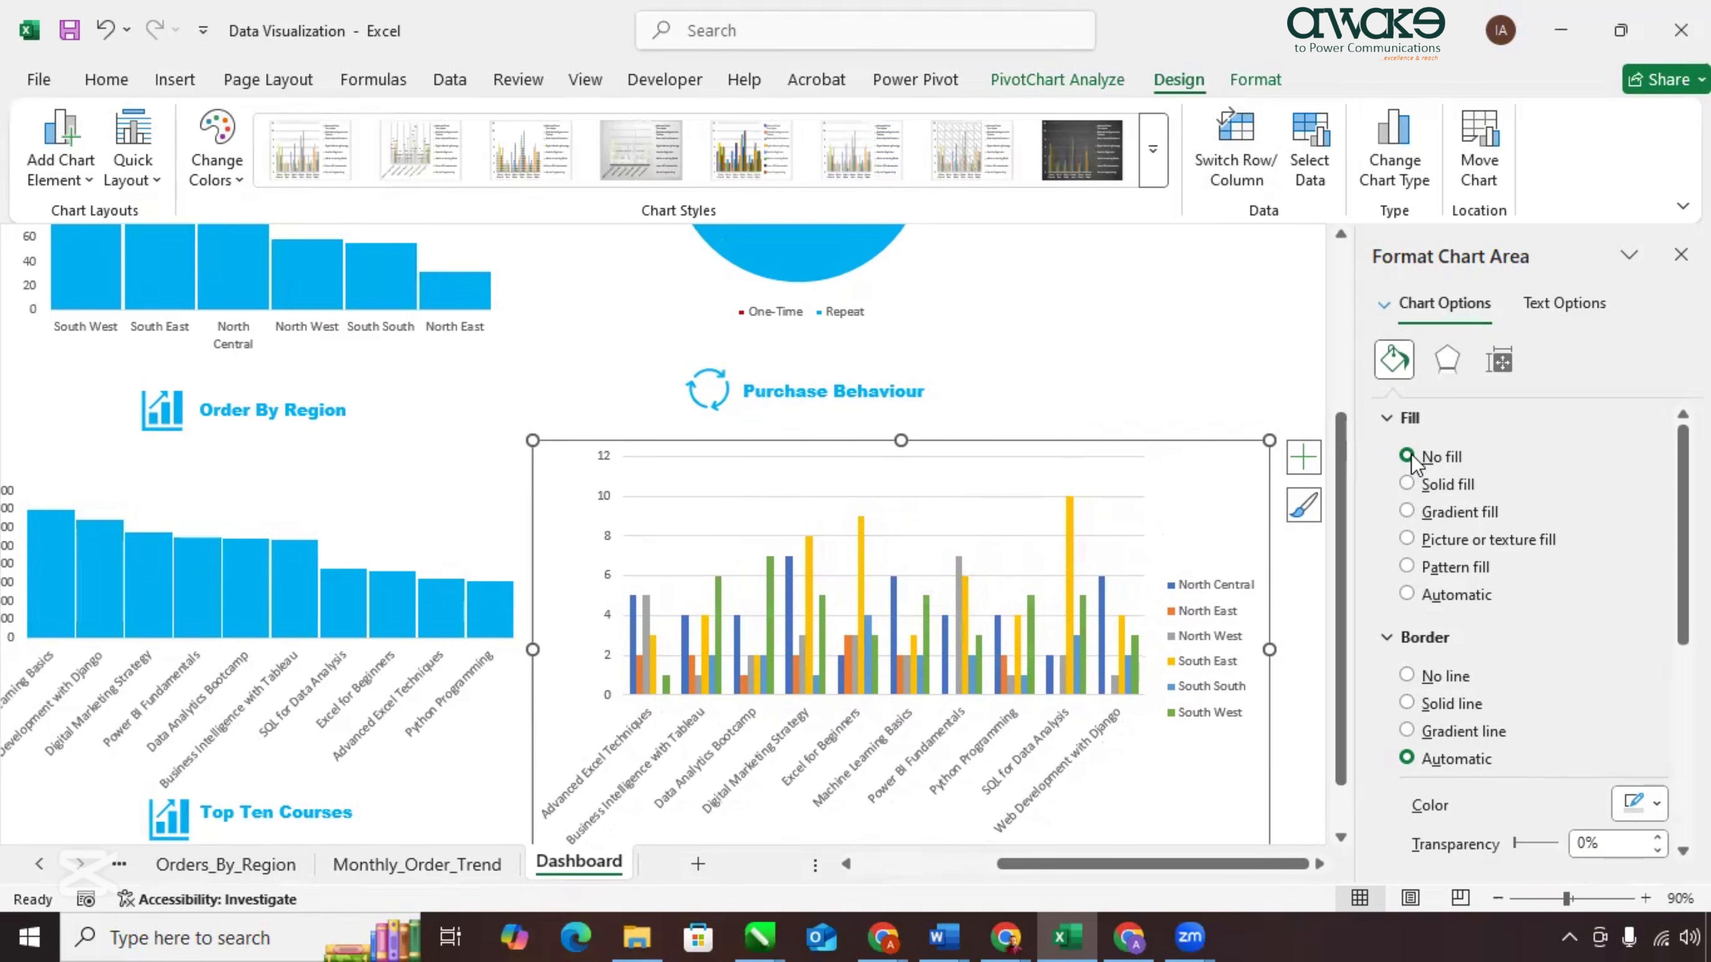
click(1407, 675)
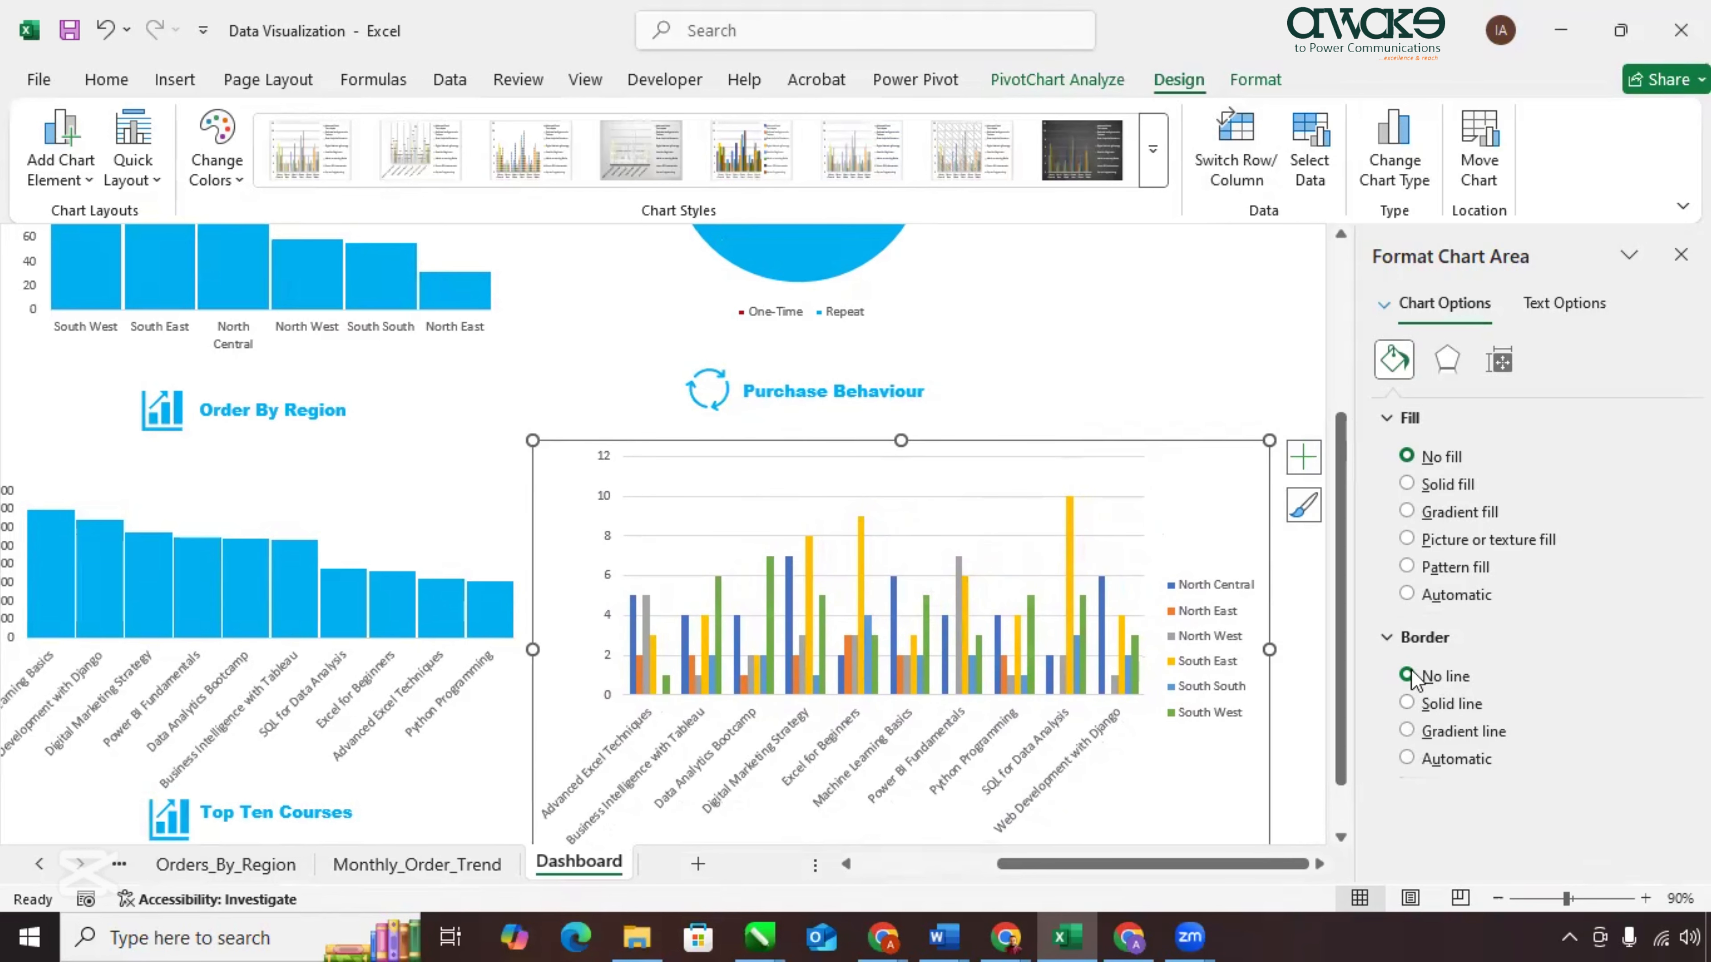
click(1130, 536)
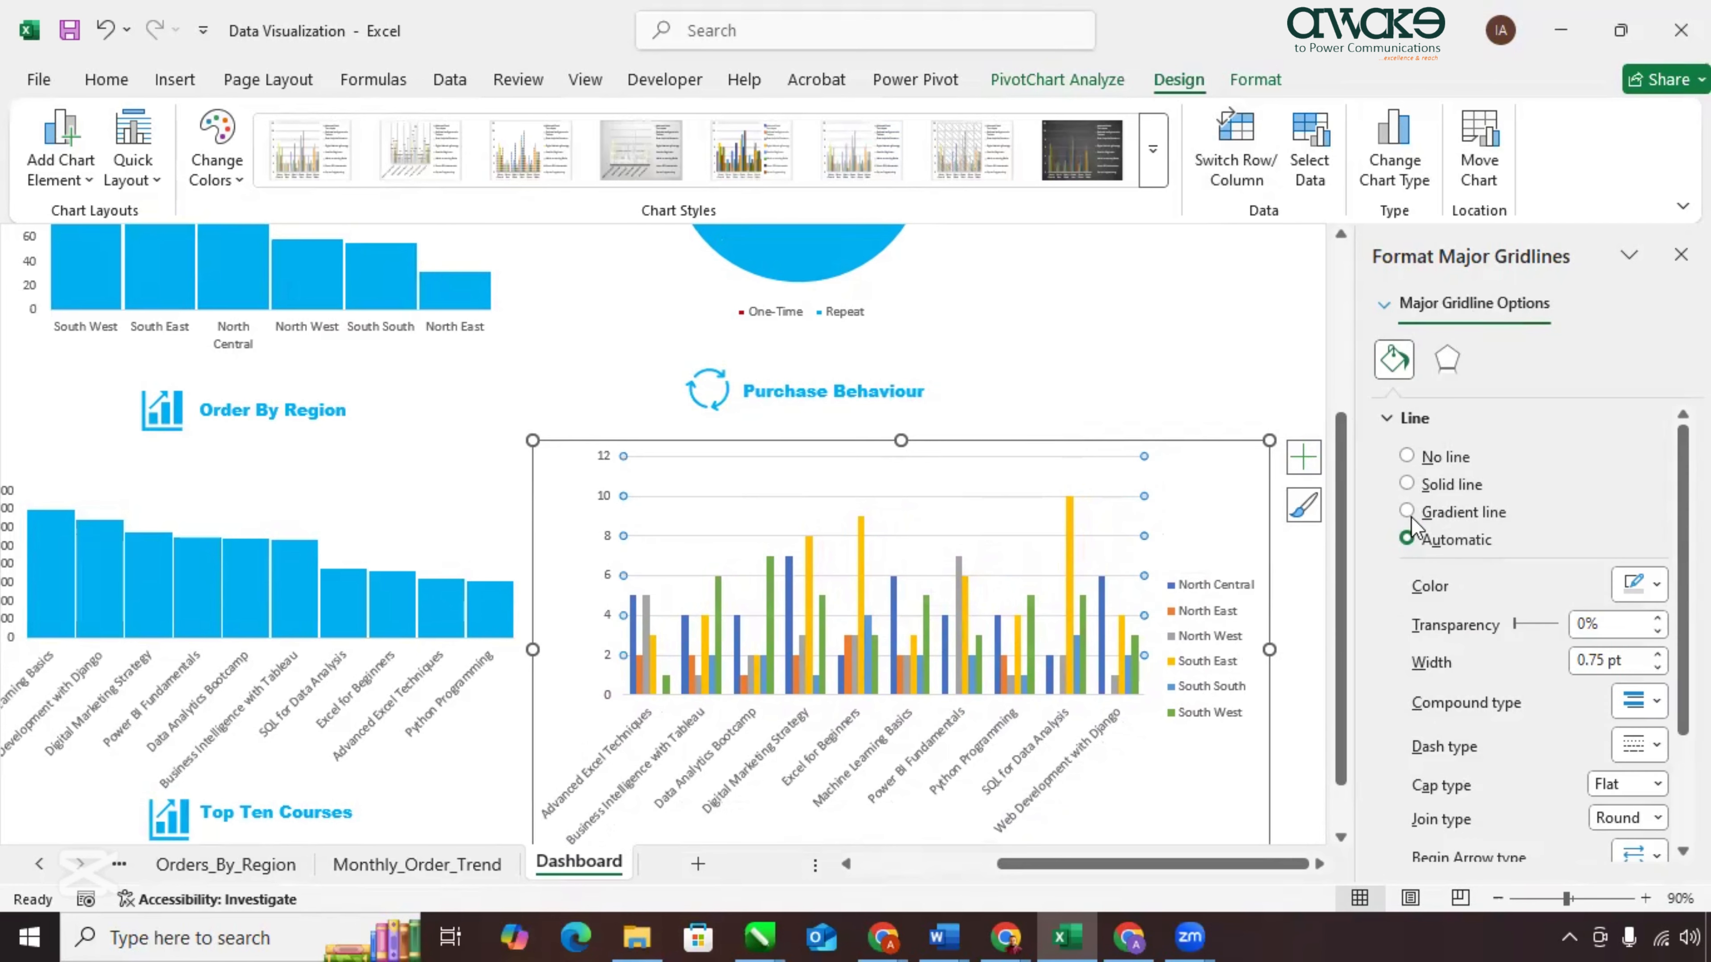
click(1407, 457)
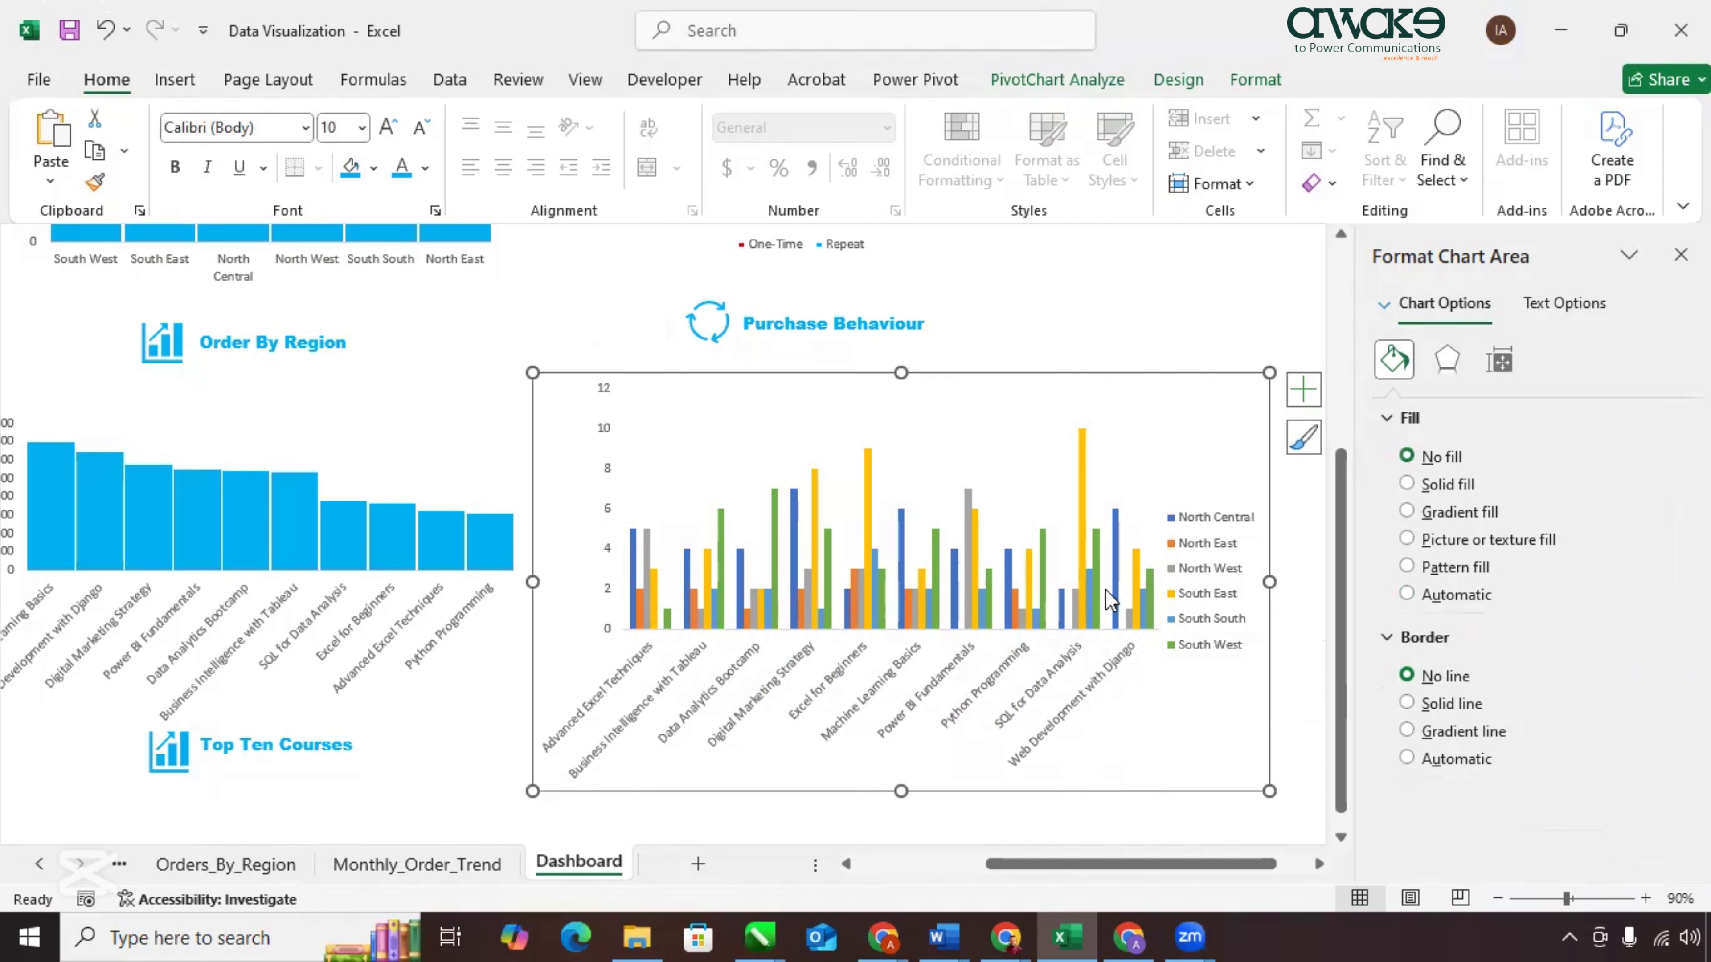
Fill the North Central series of the course popularity chart with light blue.
click(633, 559)
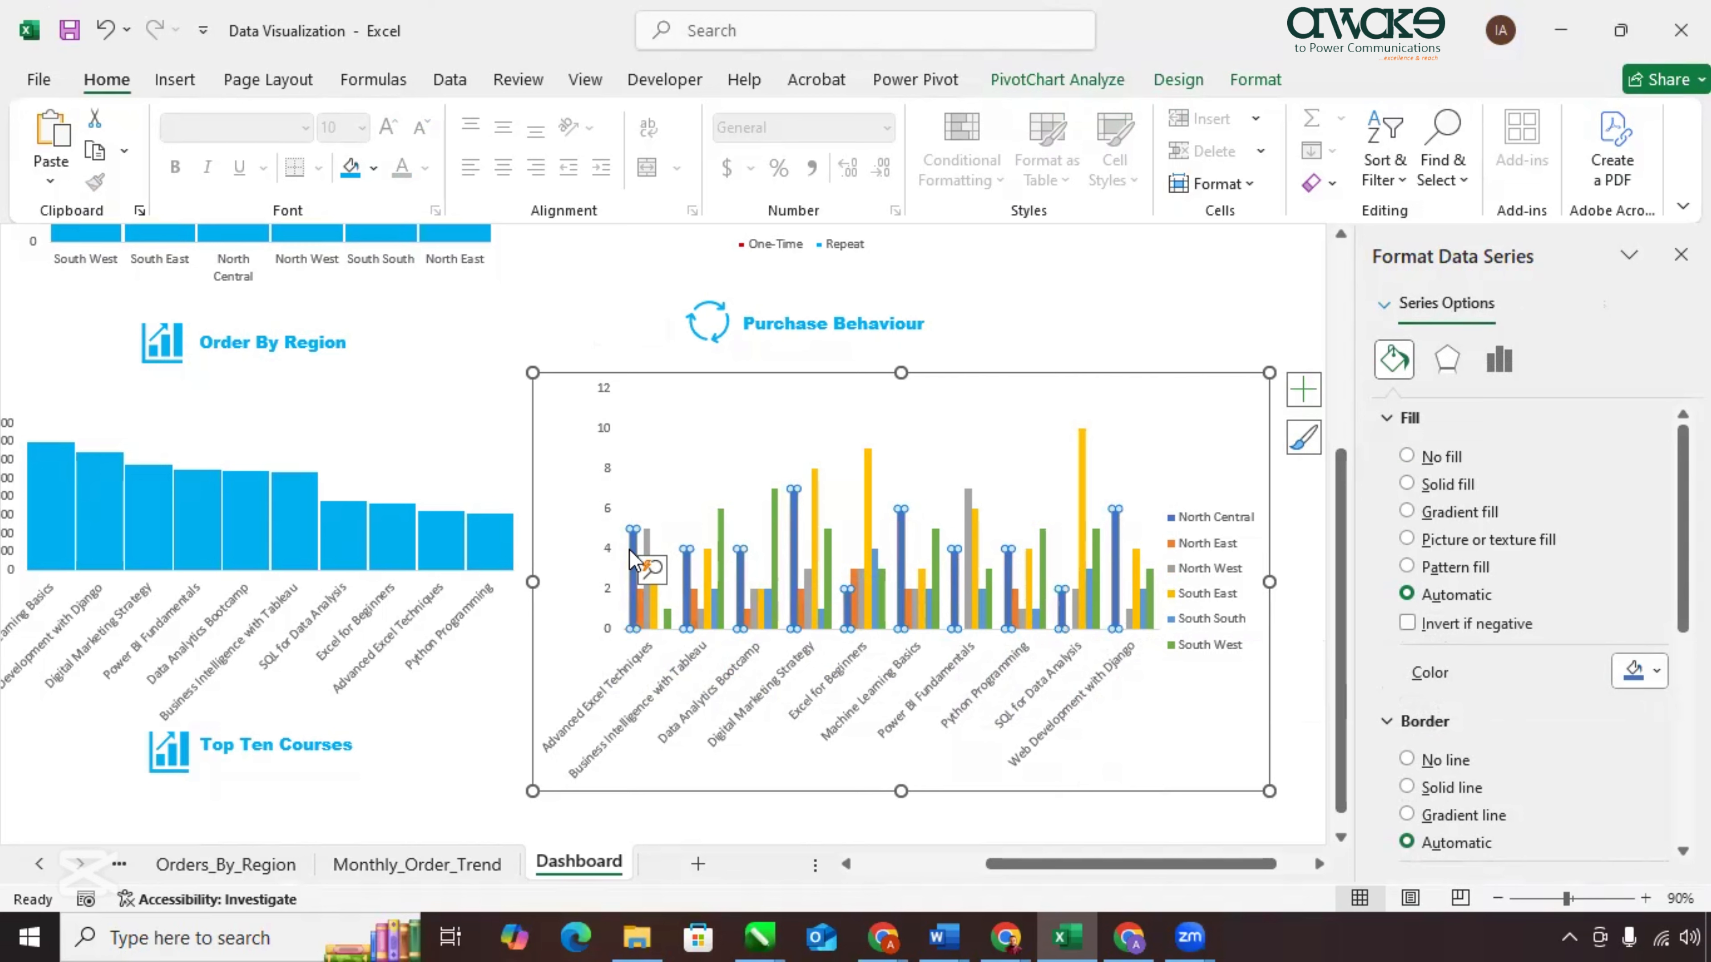
click(644, 621)
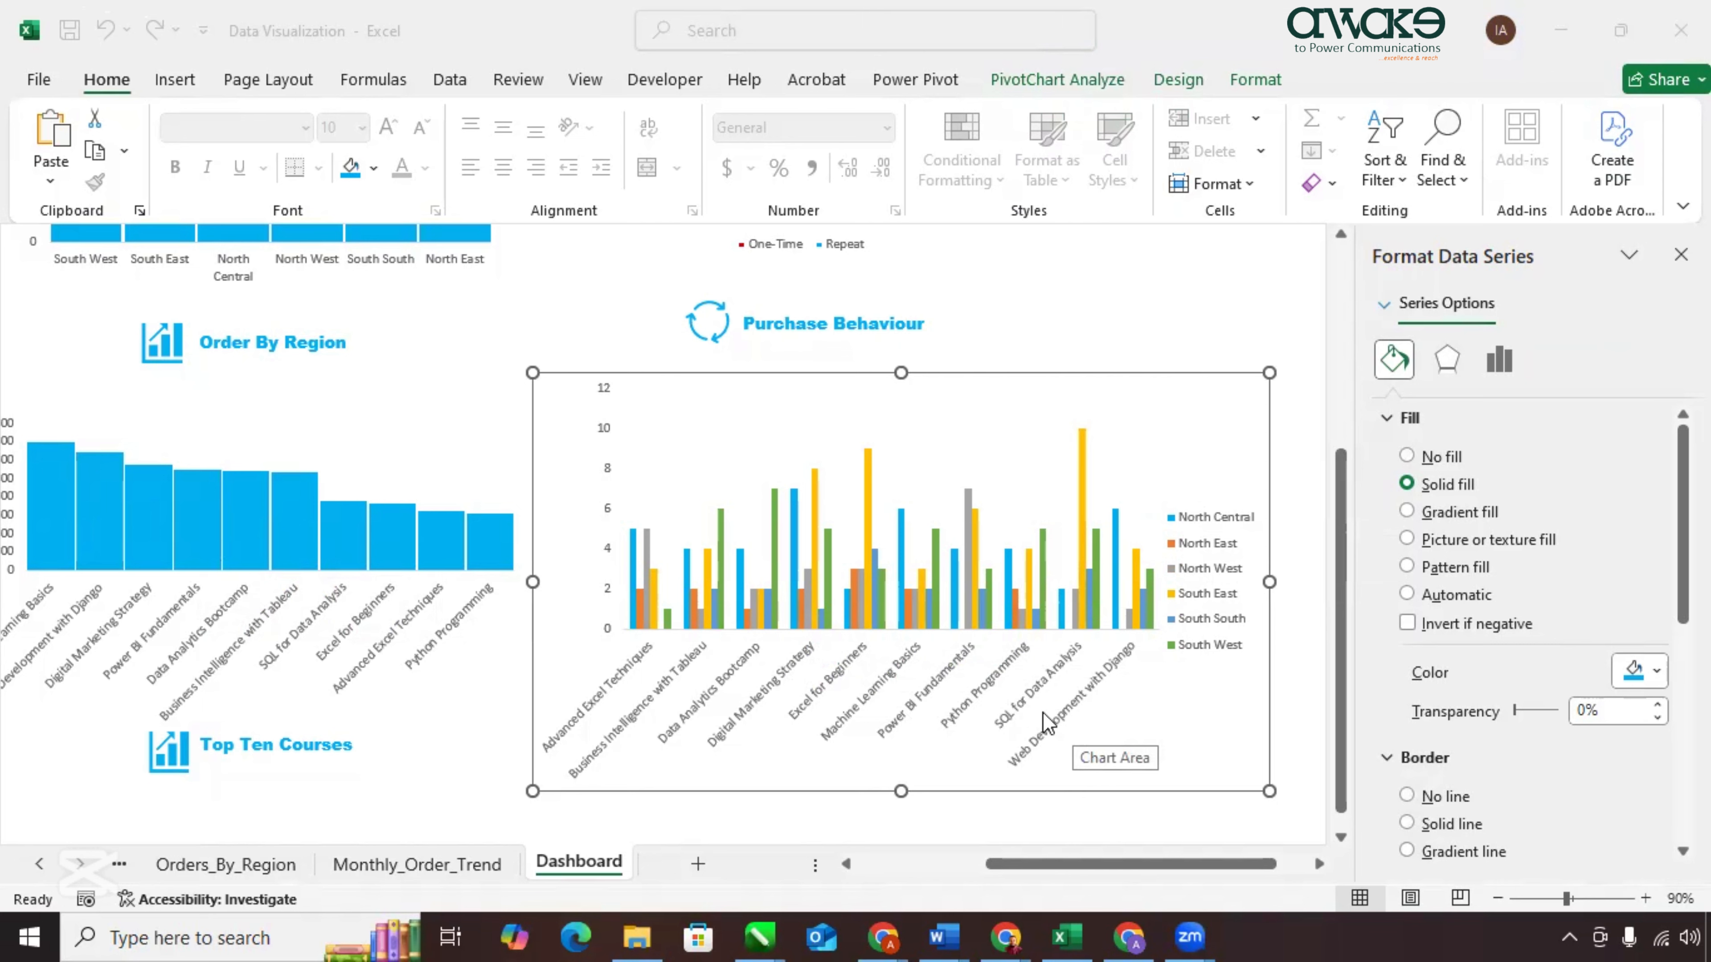
Duplicate the "Top Ten Courses" title and icon below the course popularity chart, changing the copied title's text to "Preferred Courses".
click(1058, 865)
click(926, 864)
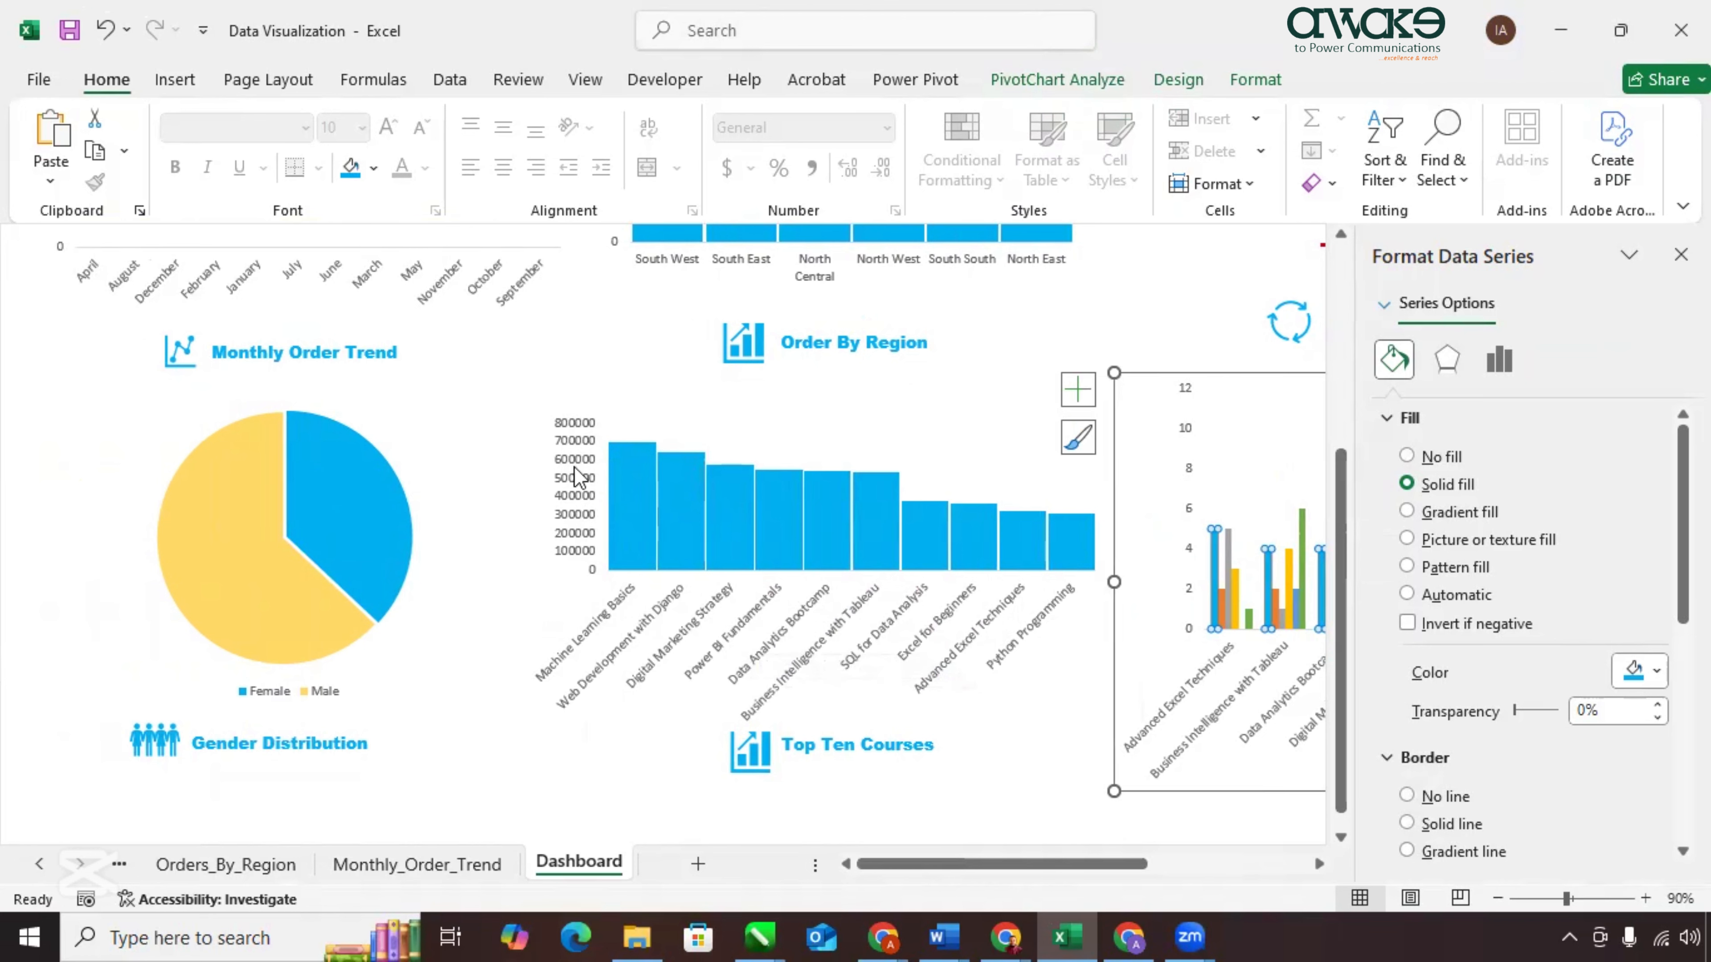
scroll(533, 764, right, 5)
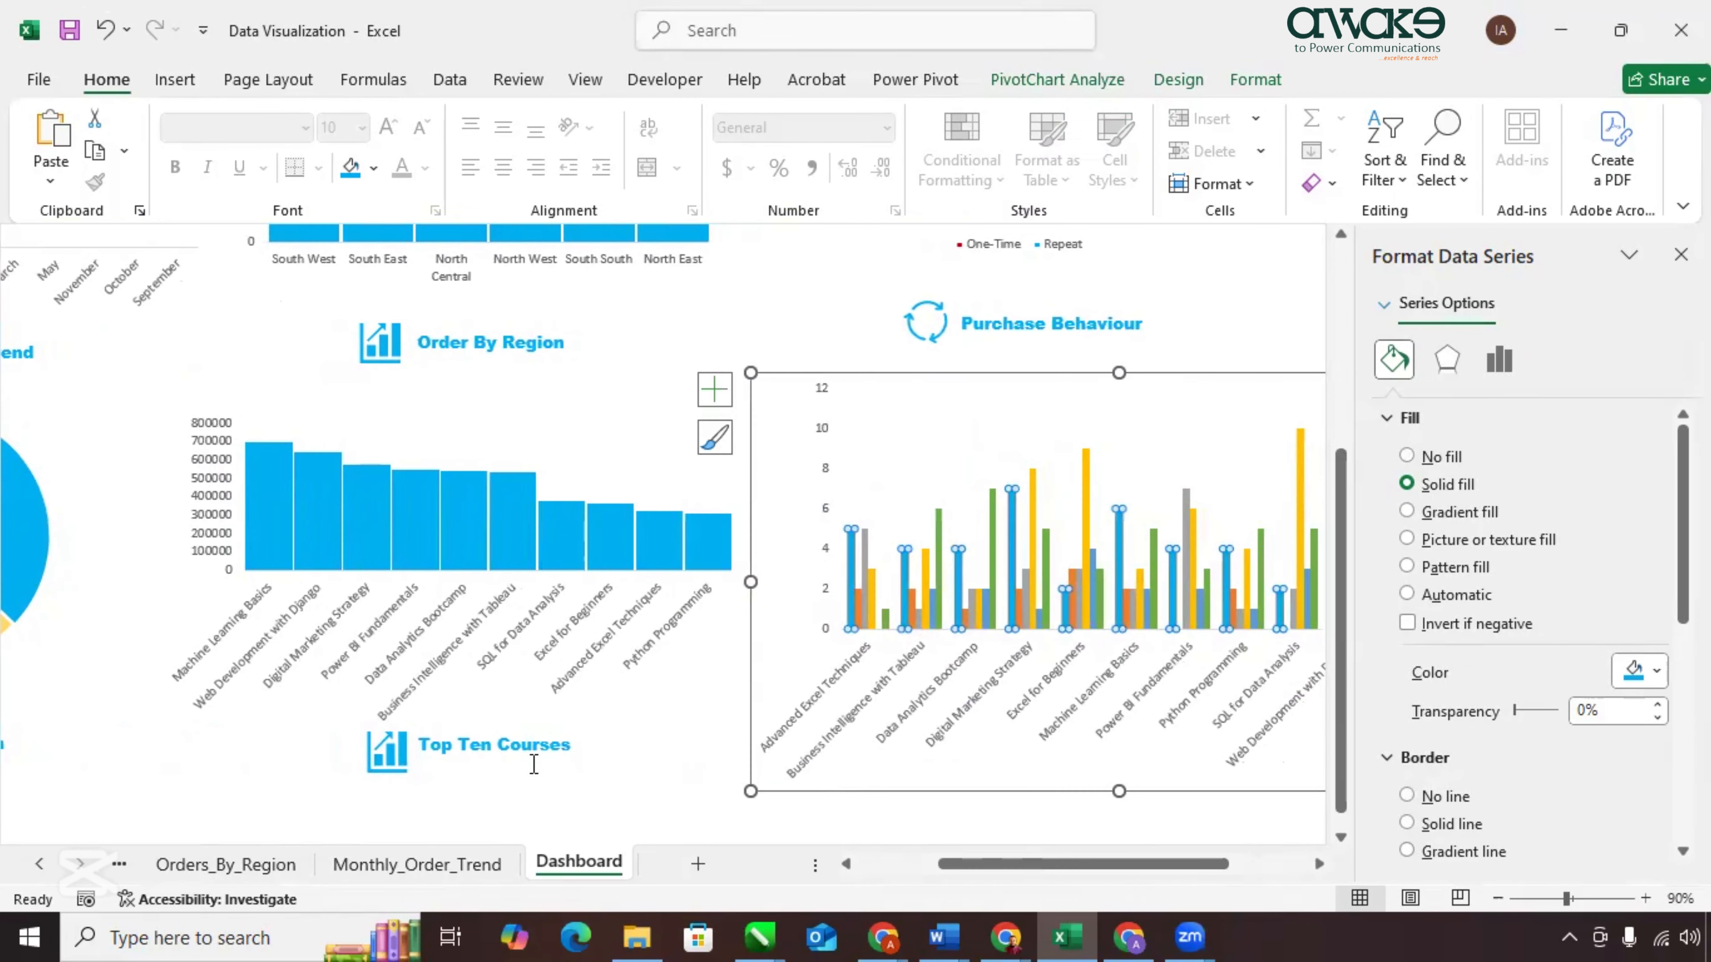
click(526, 760)
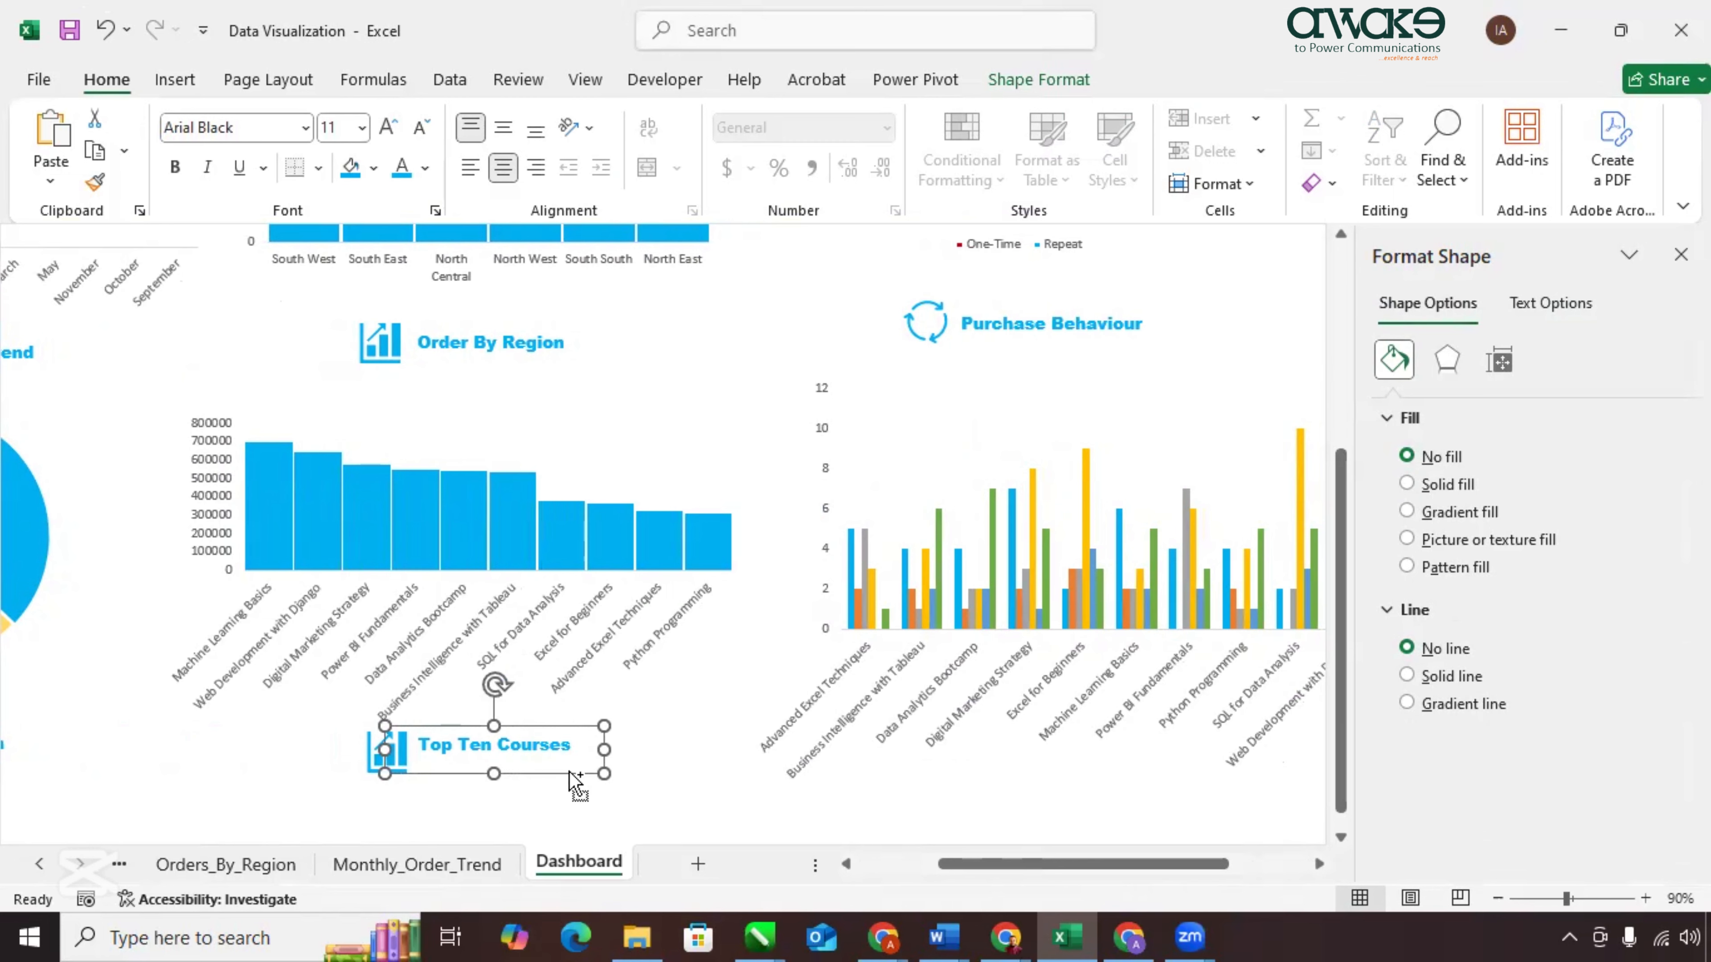
key(ctrl+d)
drag(565, 790, 1173, 773)
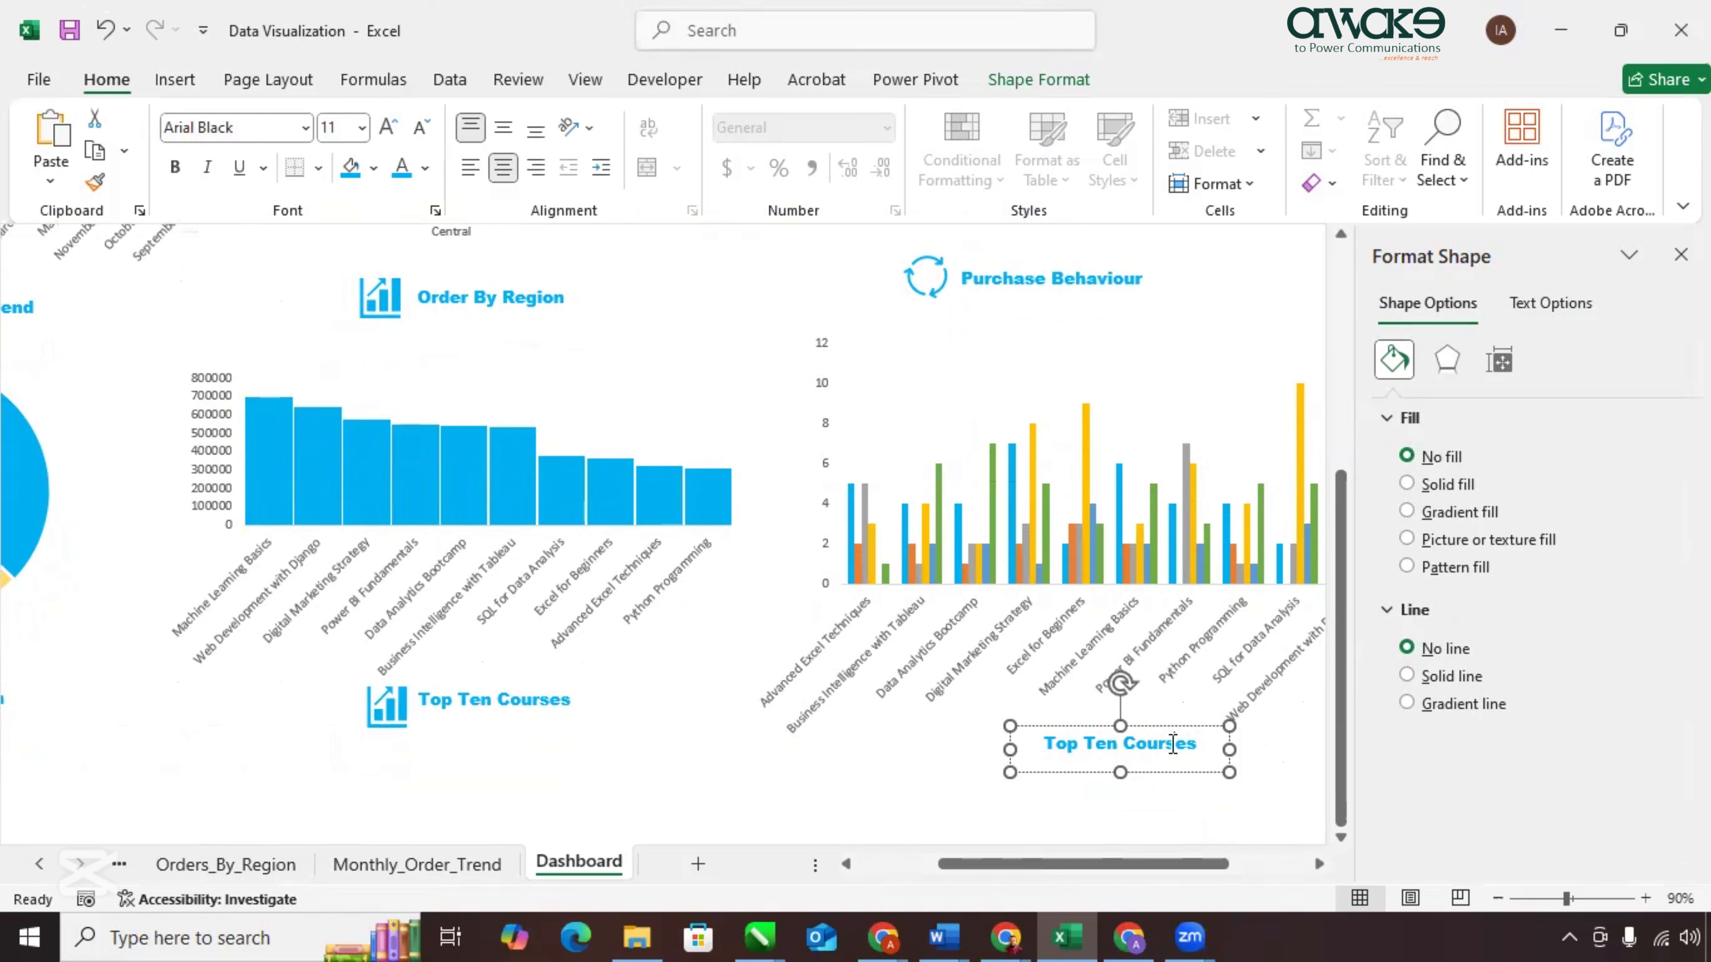
key(ctrl+a)
key(BackSpace)
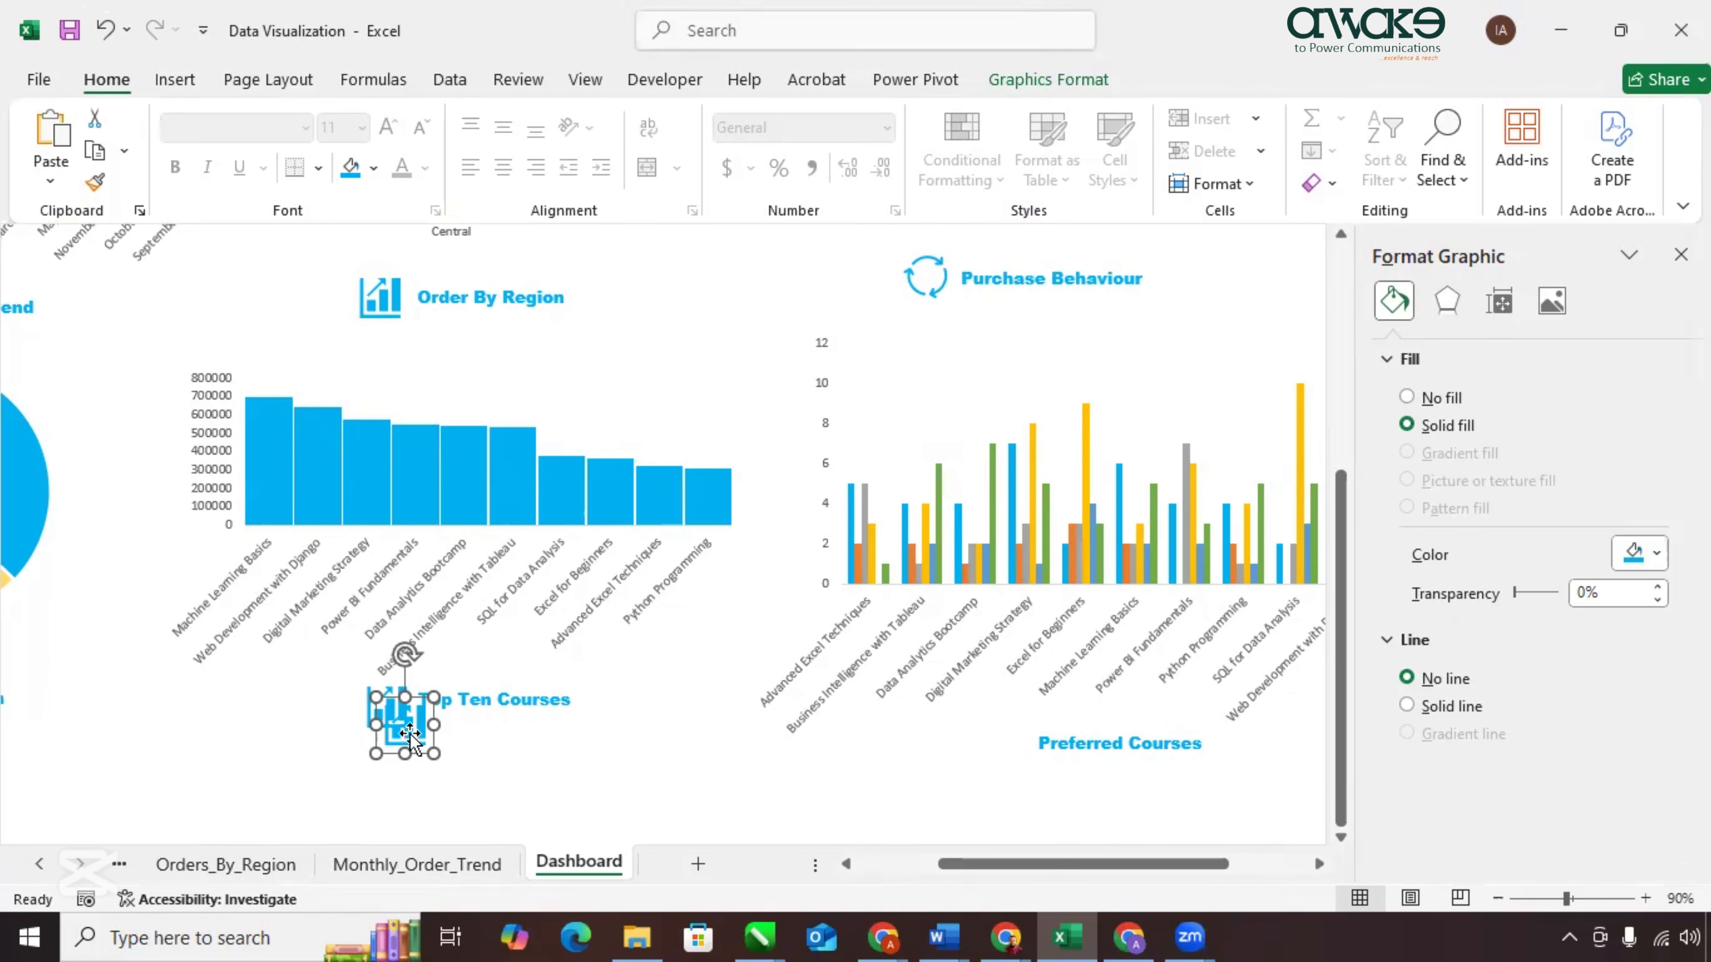
drag(412, 739, 1039, 752)
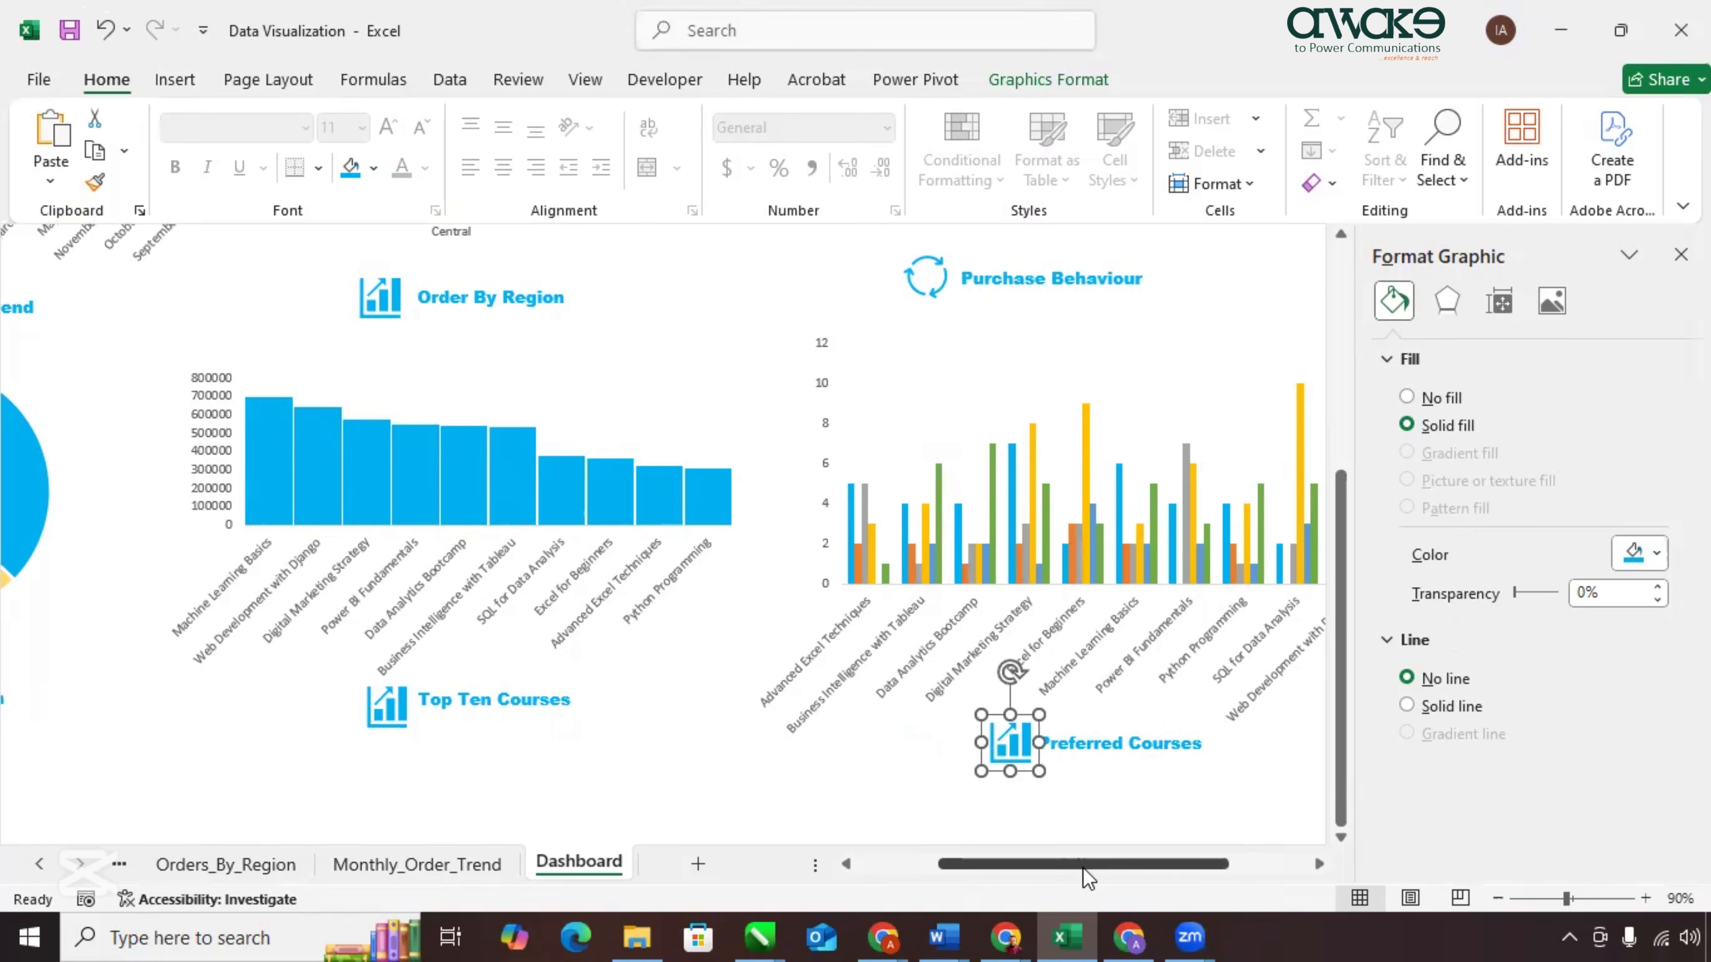
Close the formatting pane and align the "Monthly Order Trend" icon and title with Align Middle.
drag(1084, 868, 1003, 868)
scroll(807, 699, up, 5)
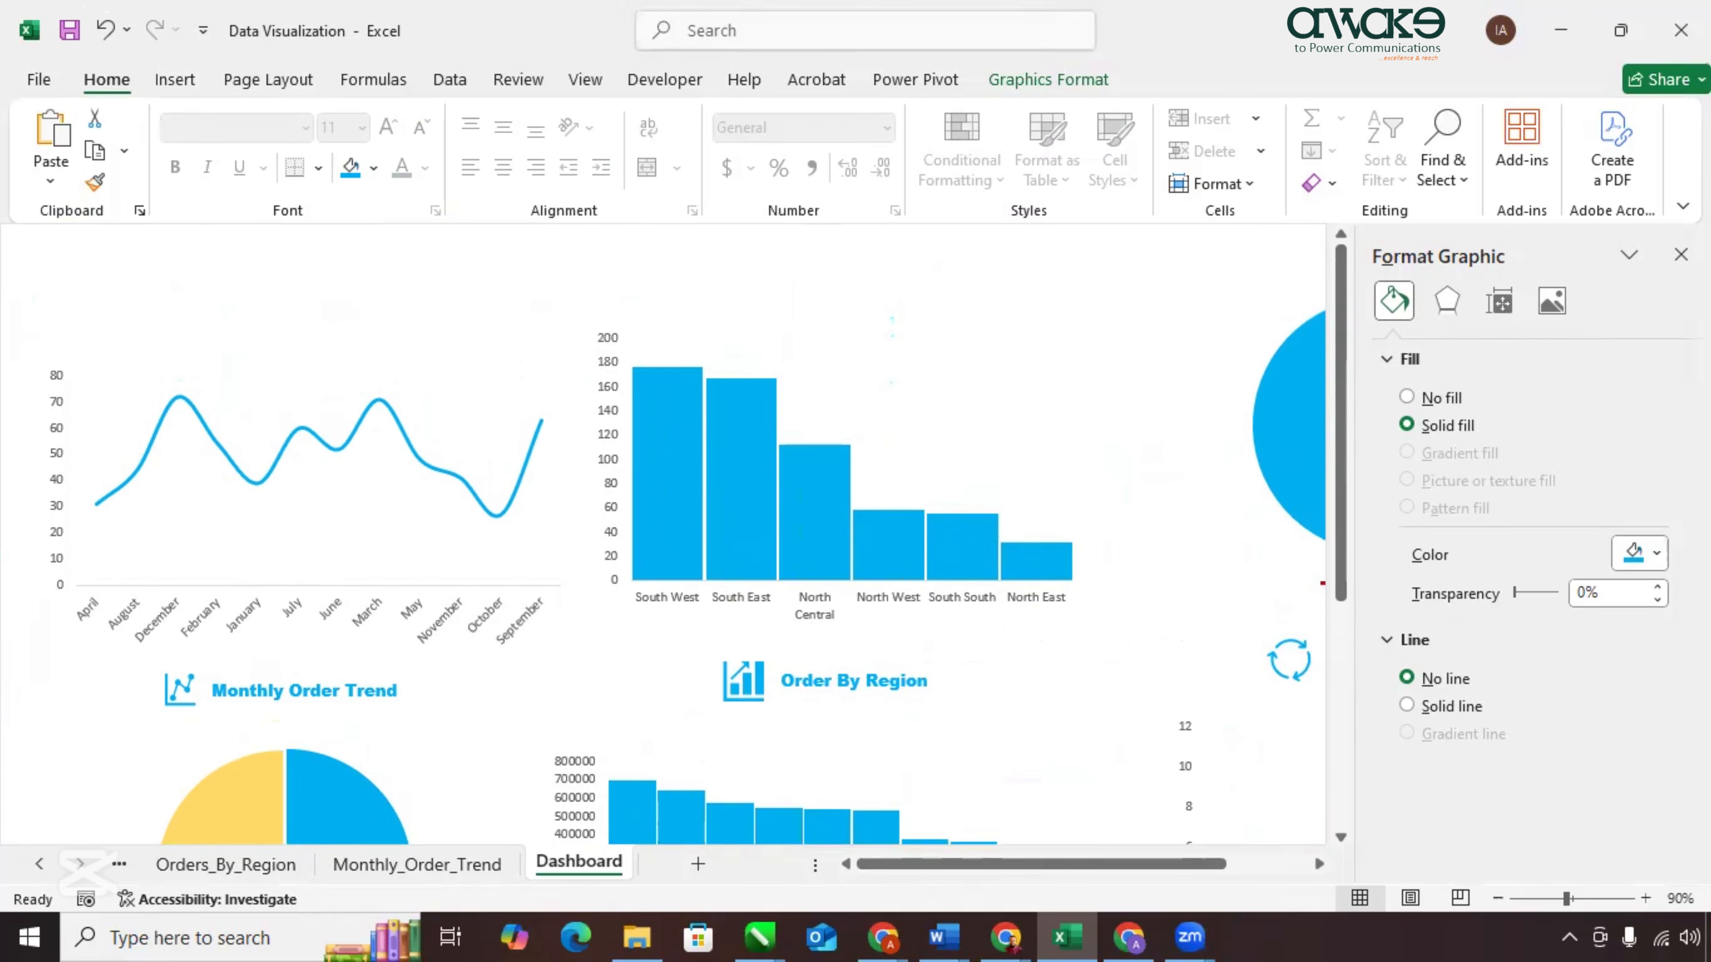
click(1681, 254)
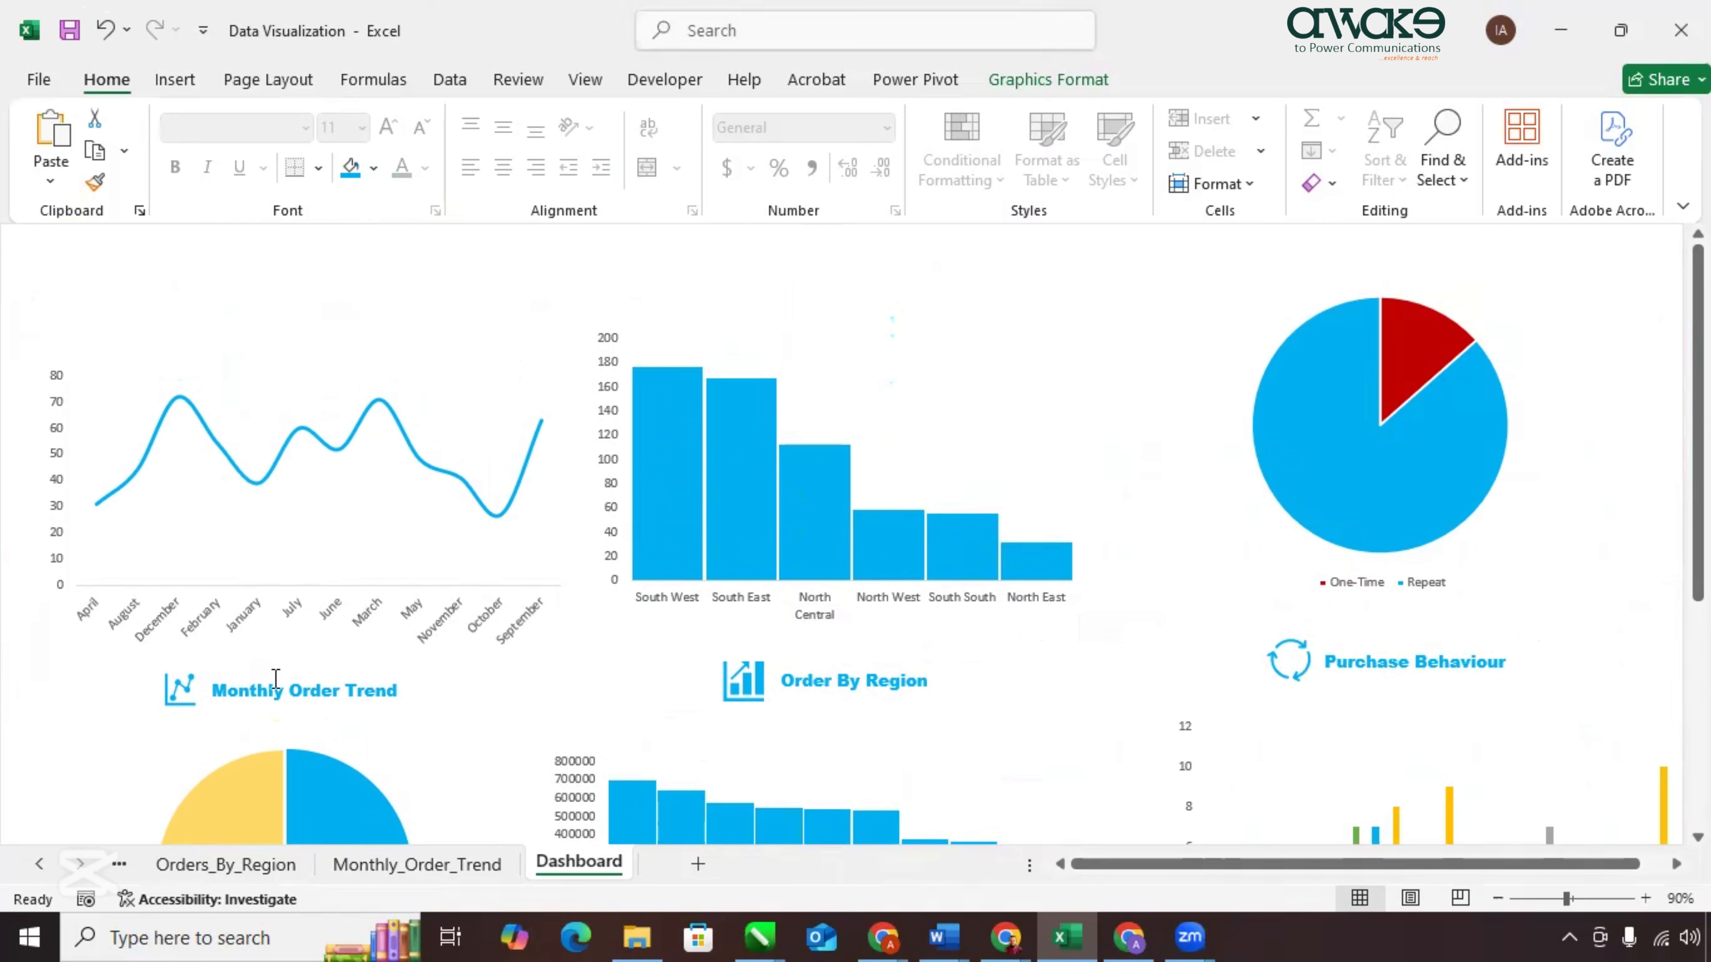
click(181, 689)
ctrl+click(258, 689)
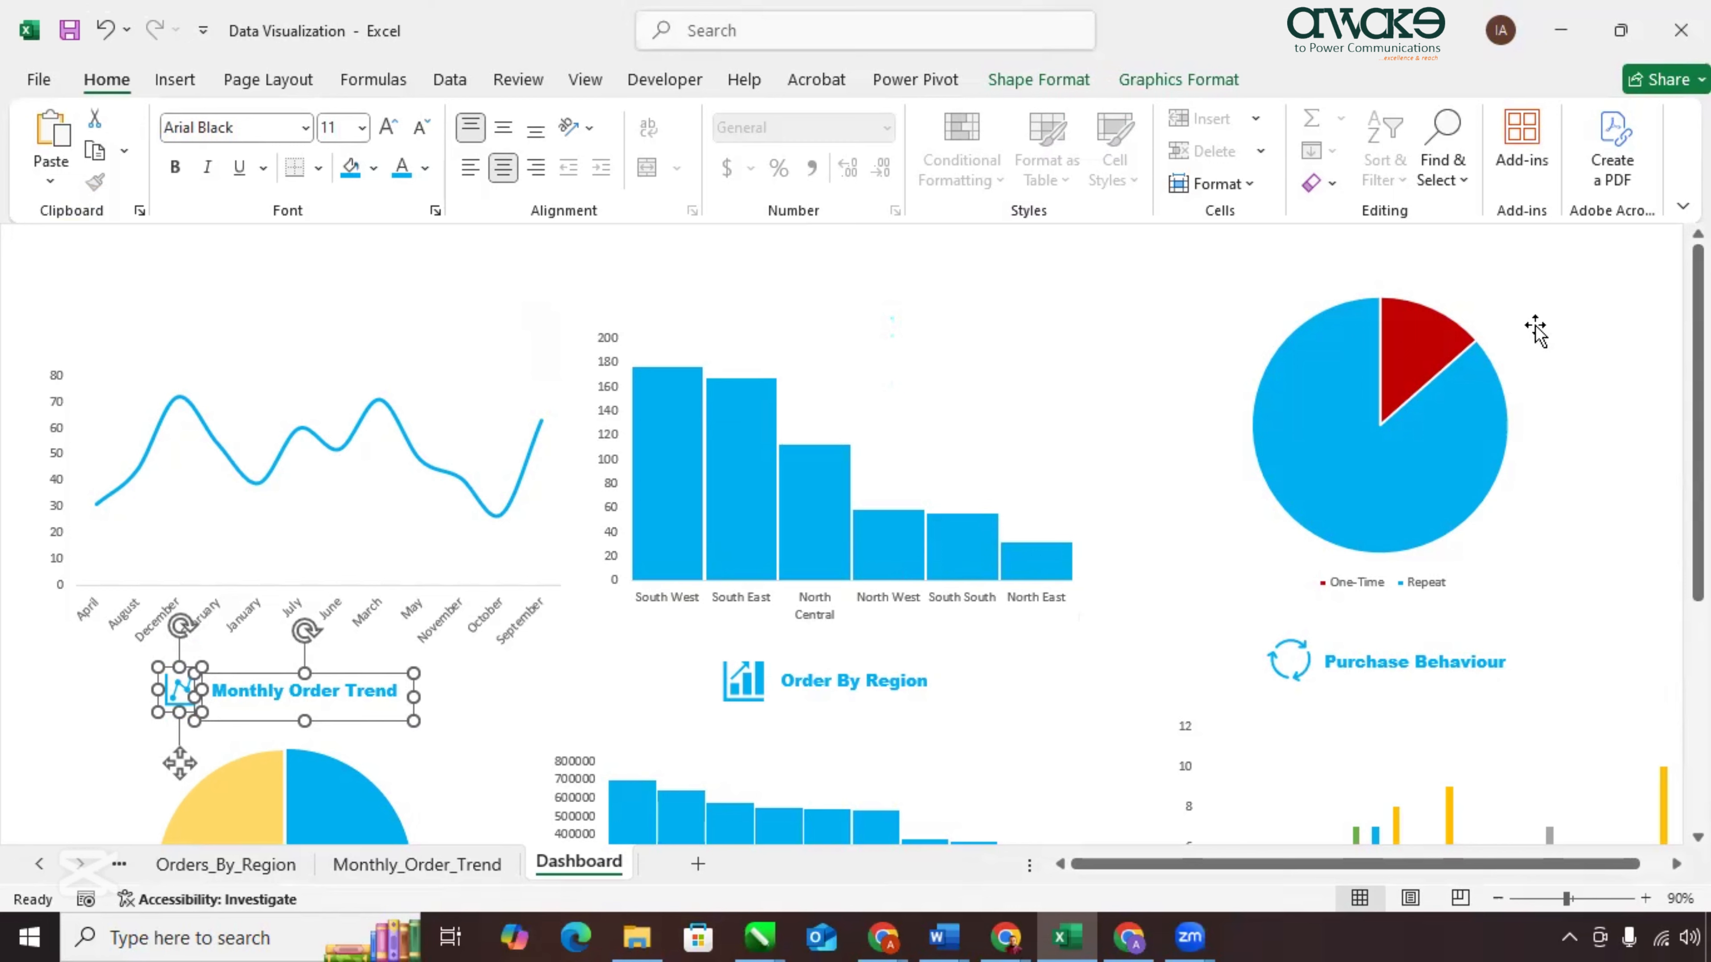
click(60, 687)
click(167, 691)
ctrl+click(300, 701)
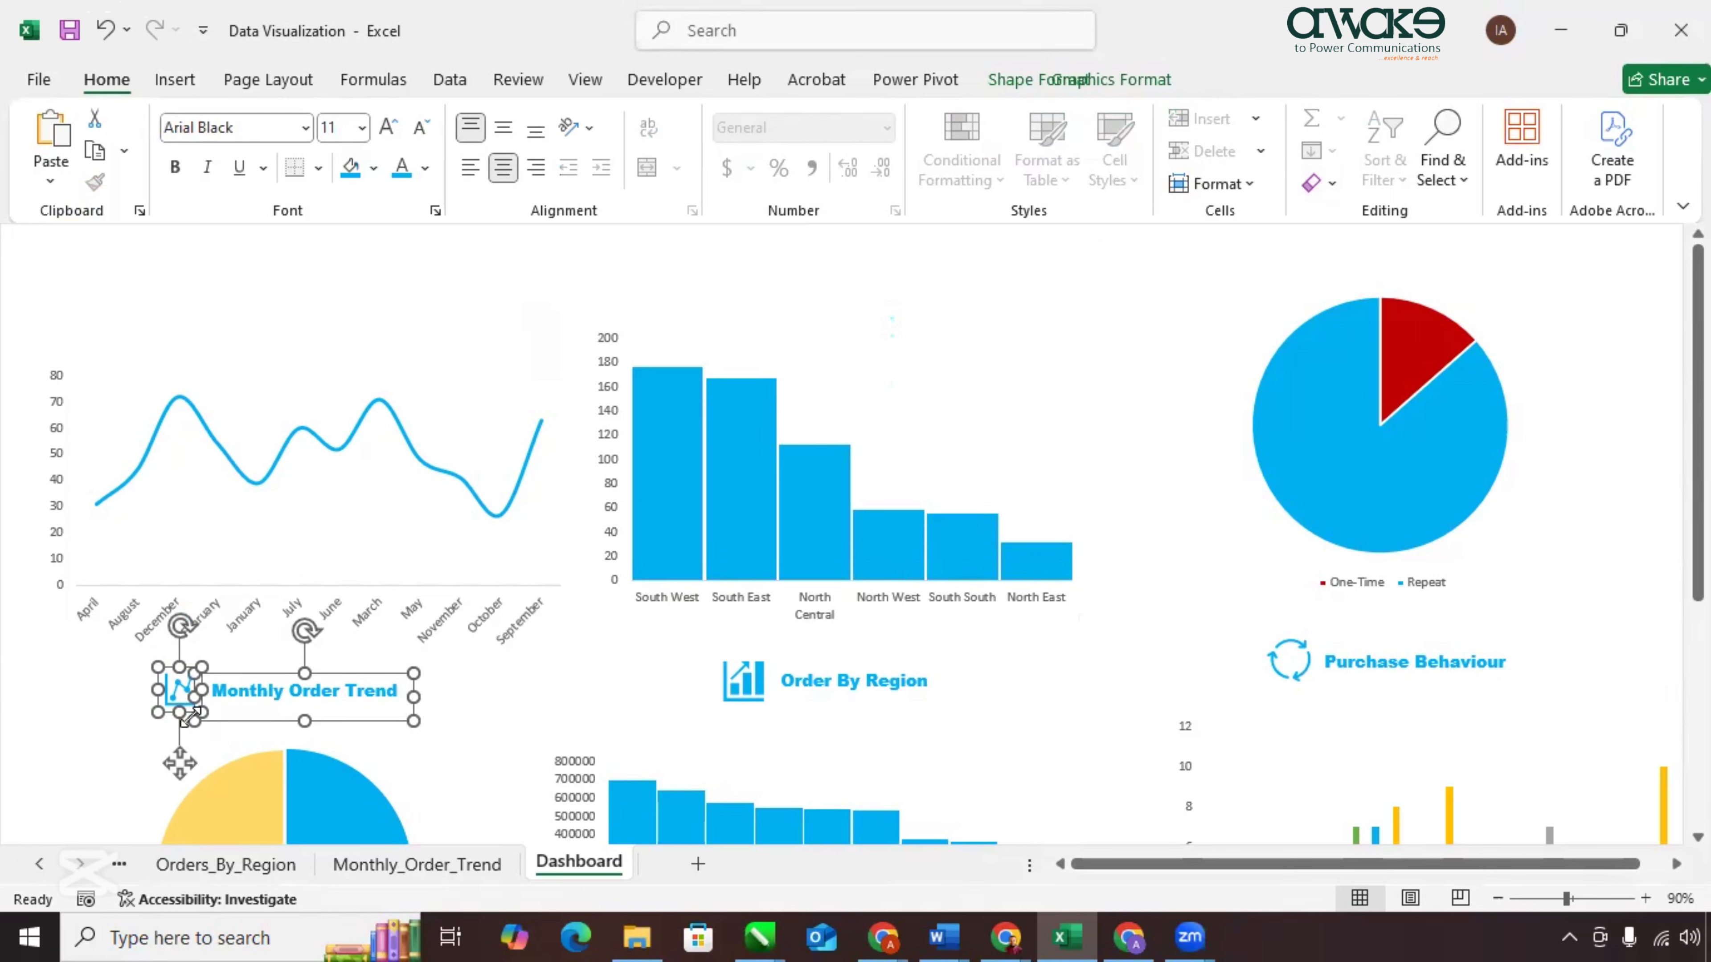
click(1031, 79)
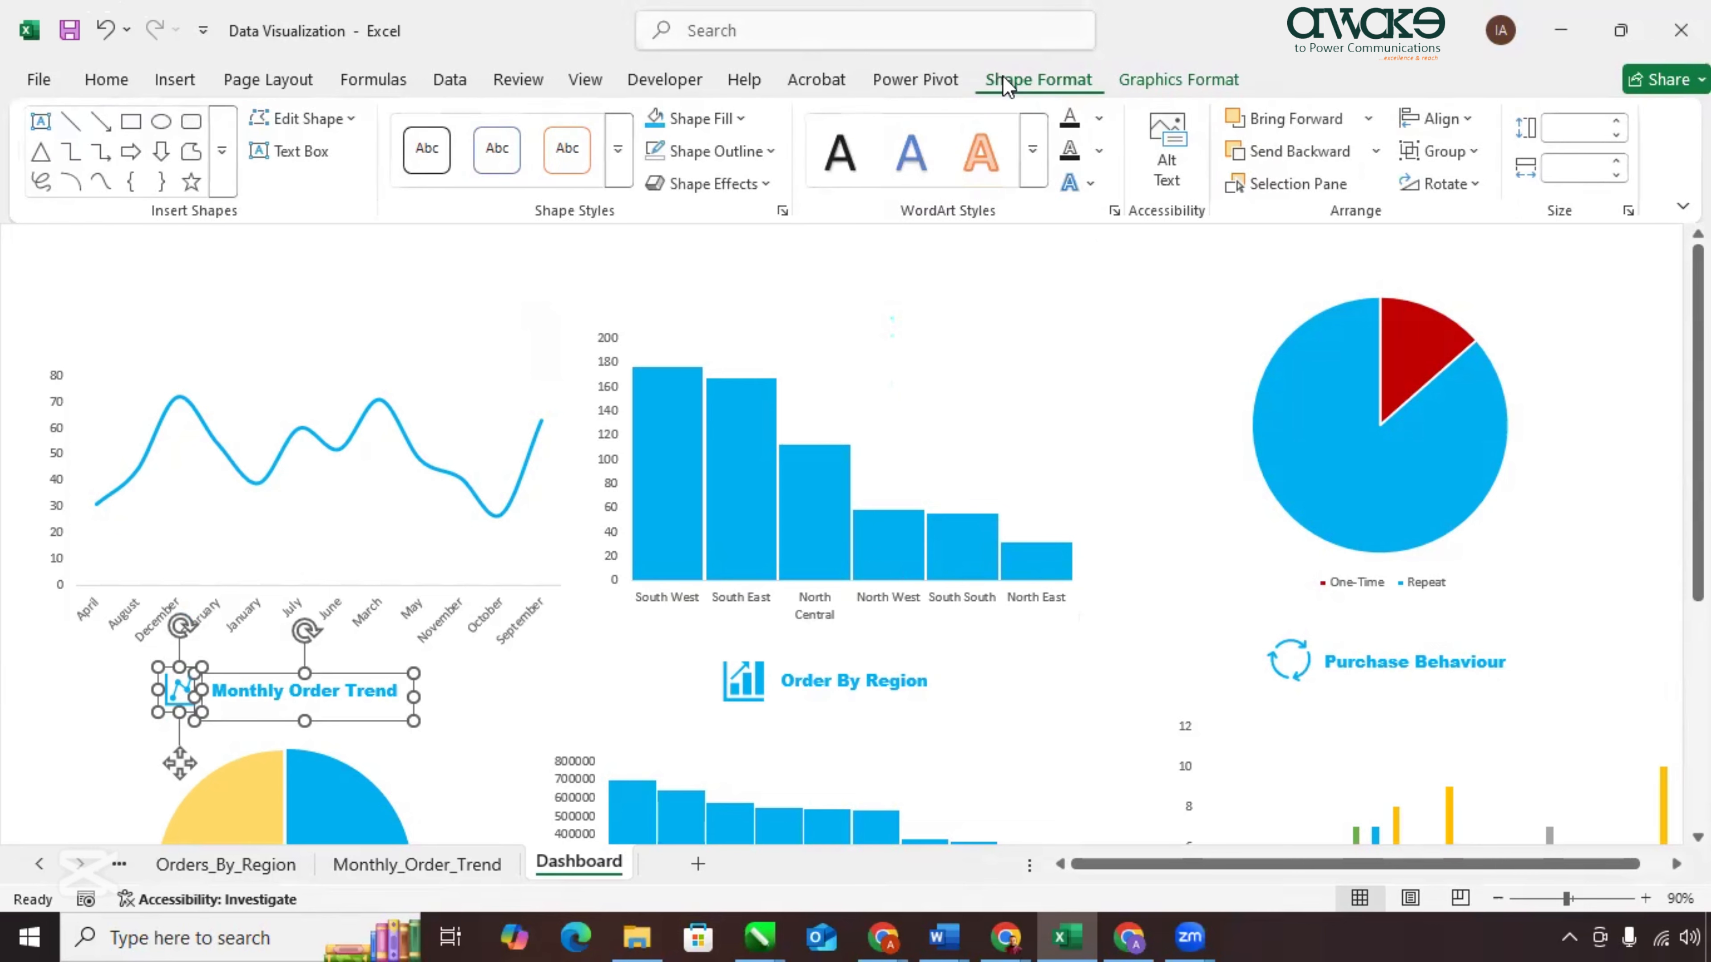
click(1480, 124)
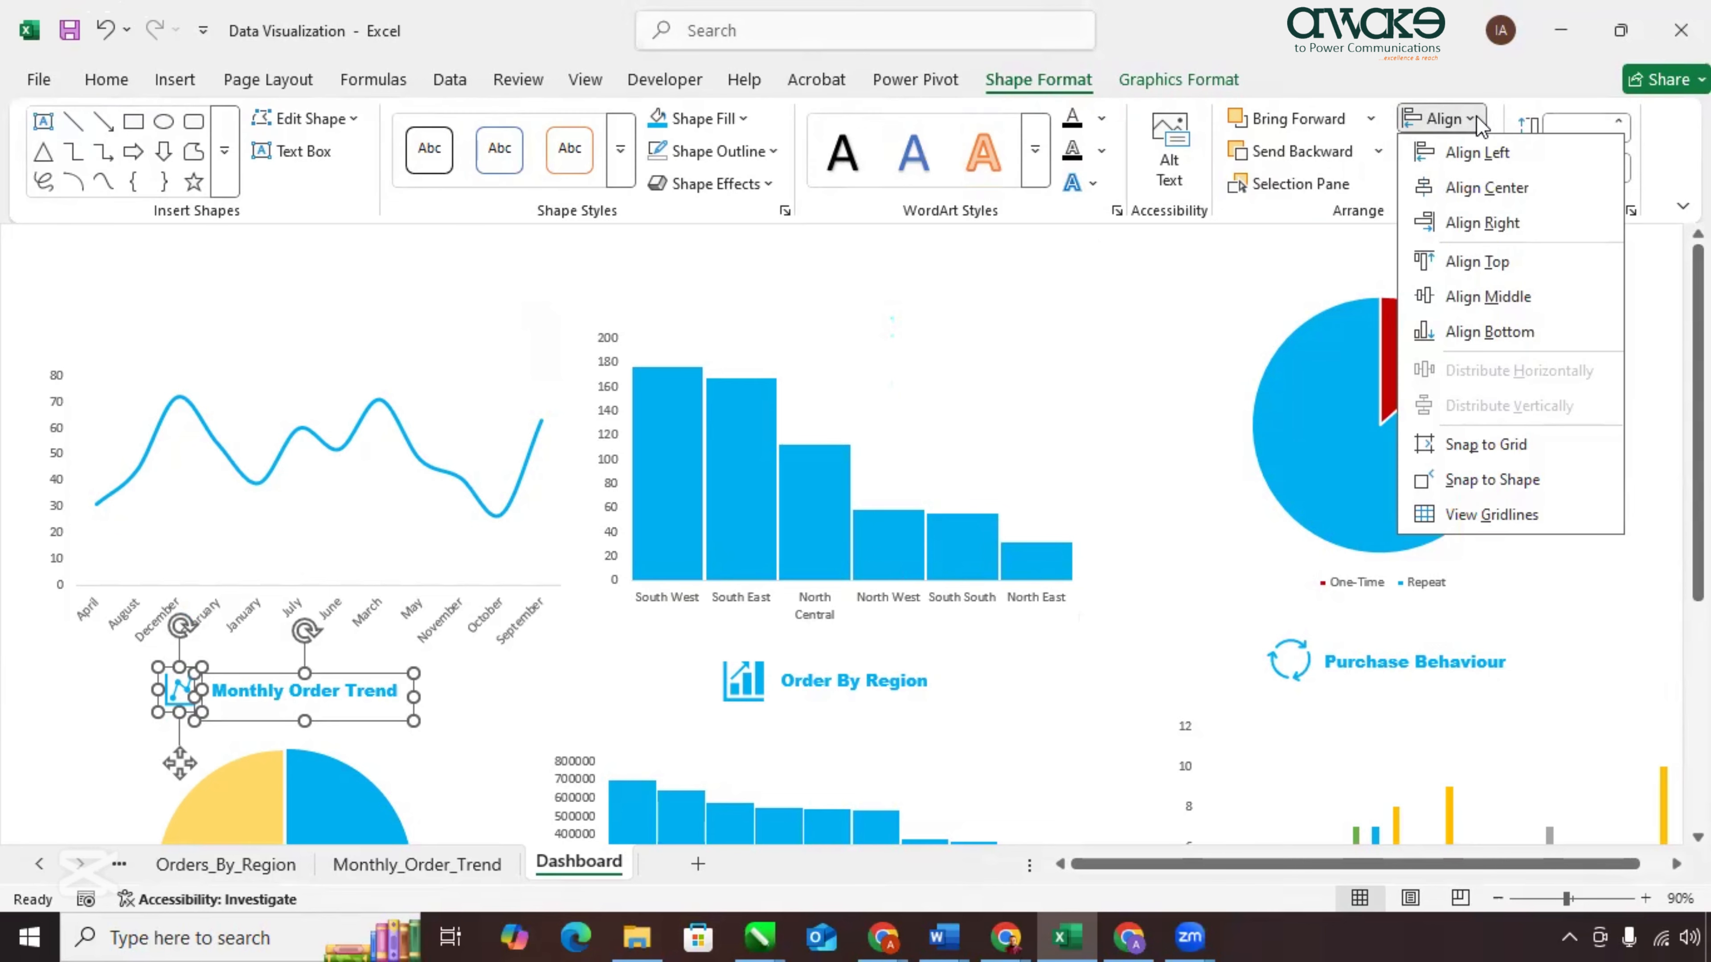
click(1464, 304)
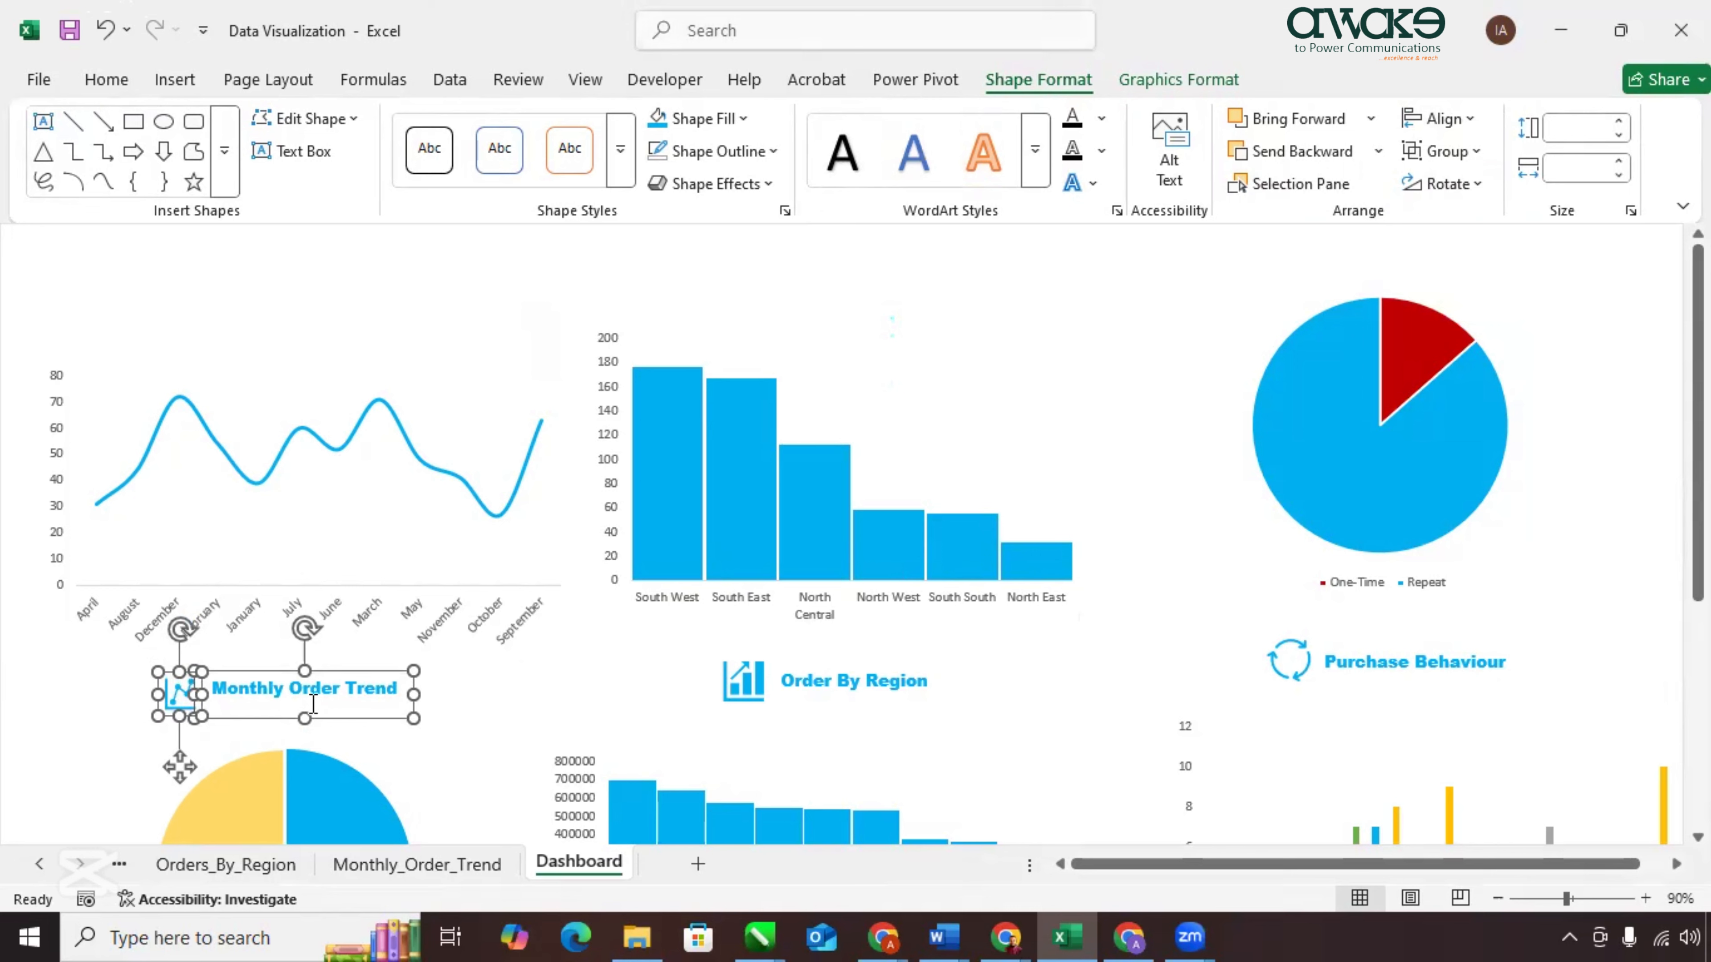
Group the "Monthly Order Trend" icon with its title and shift the group slightly right and up.
click(1472, 157)
click(1460, 180)
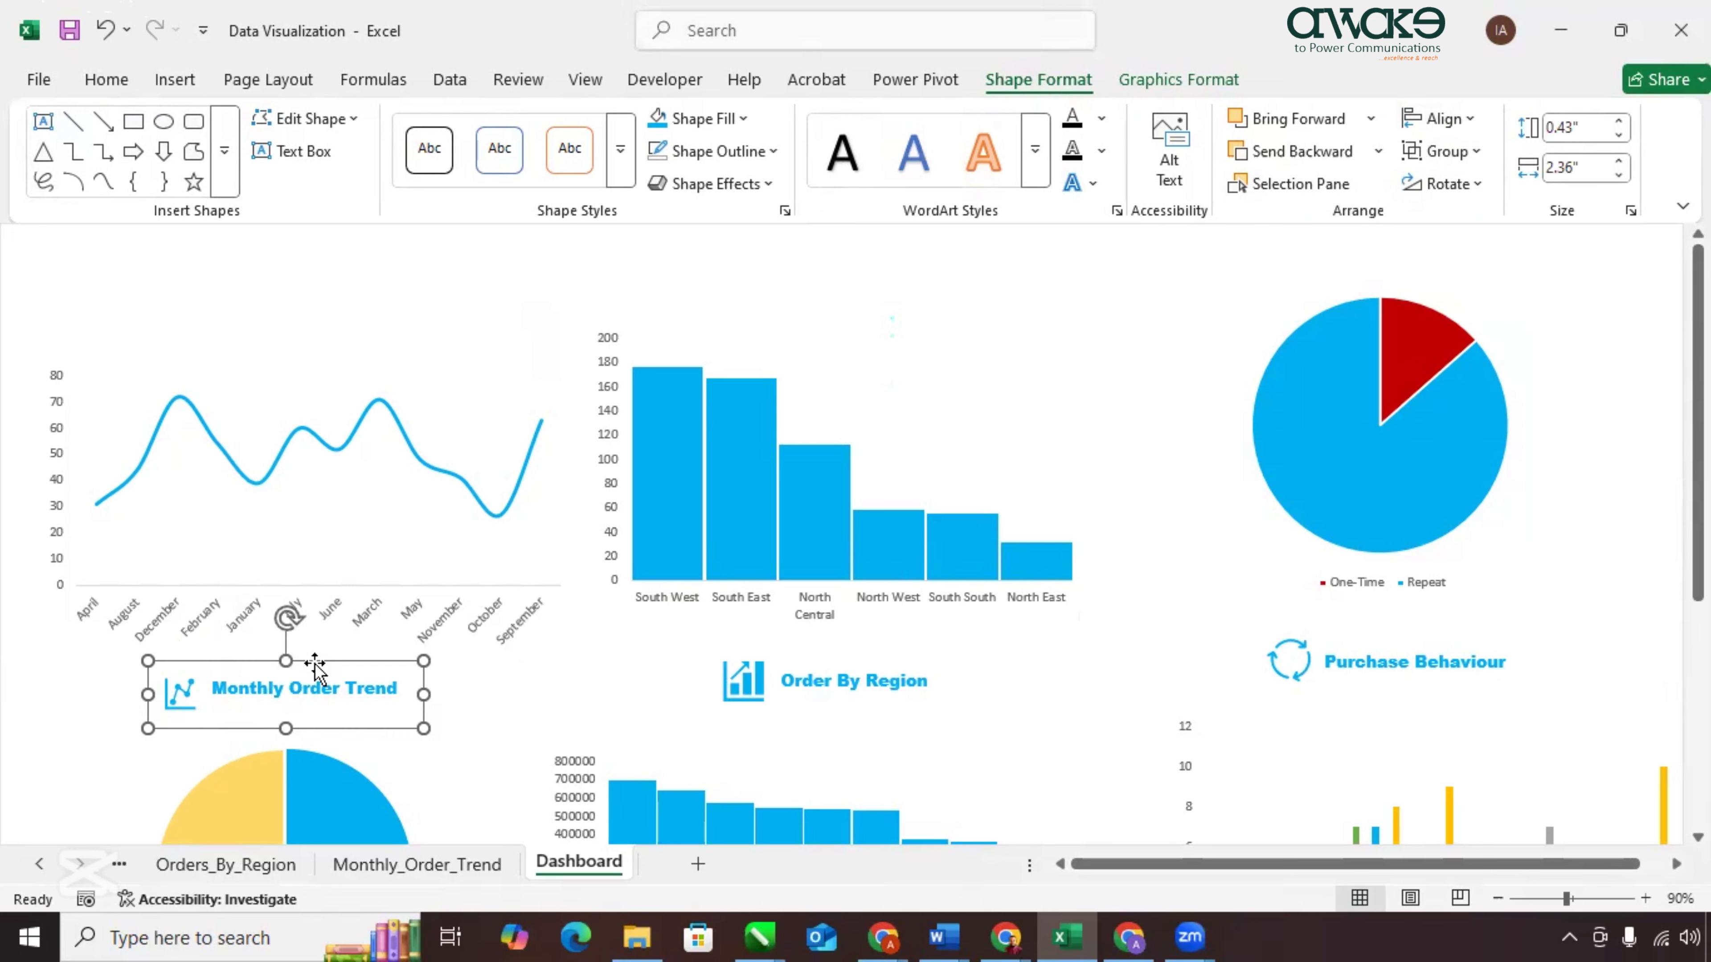
drag(314, 663, 332, 658)
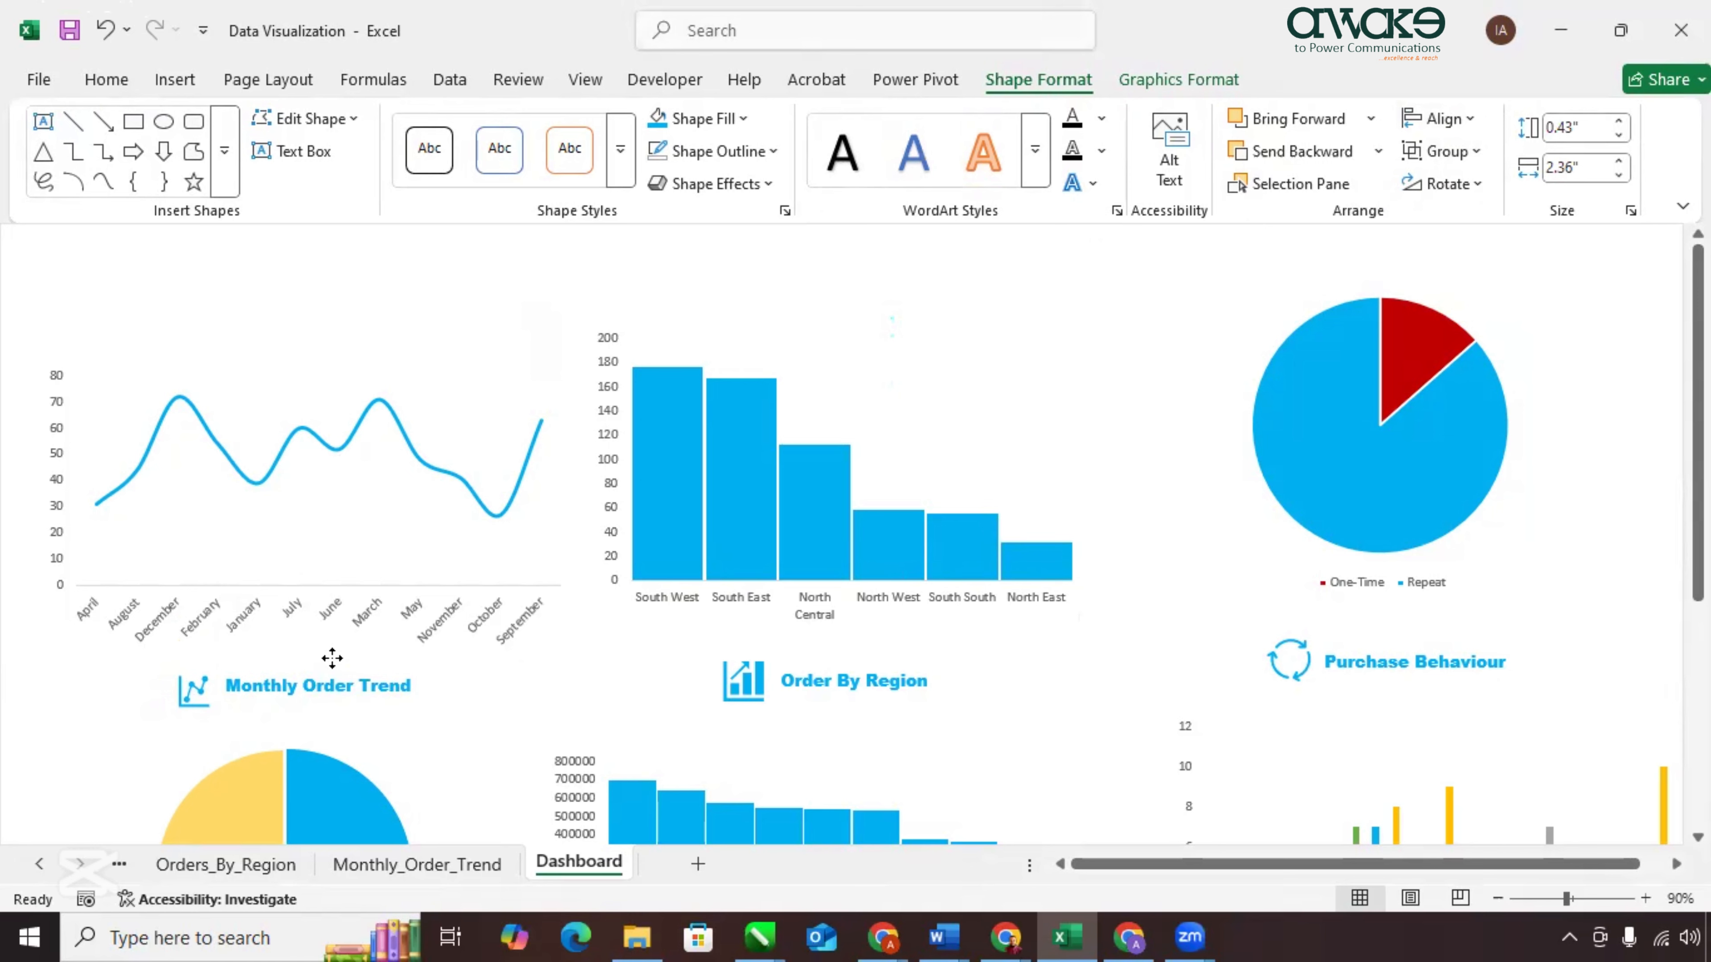
Align the "Order By Region" icon and title with Align Middle and group them.
click(741, 697)
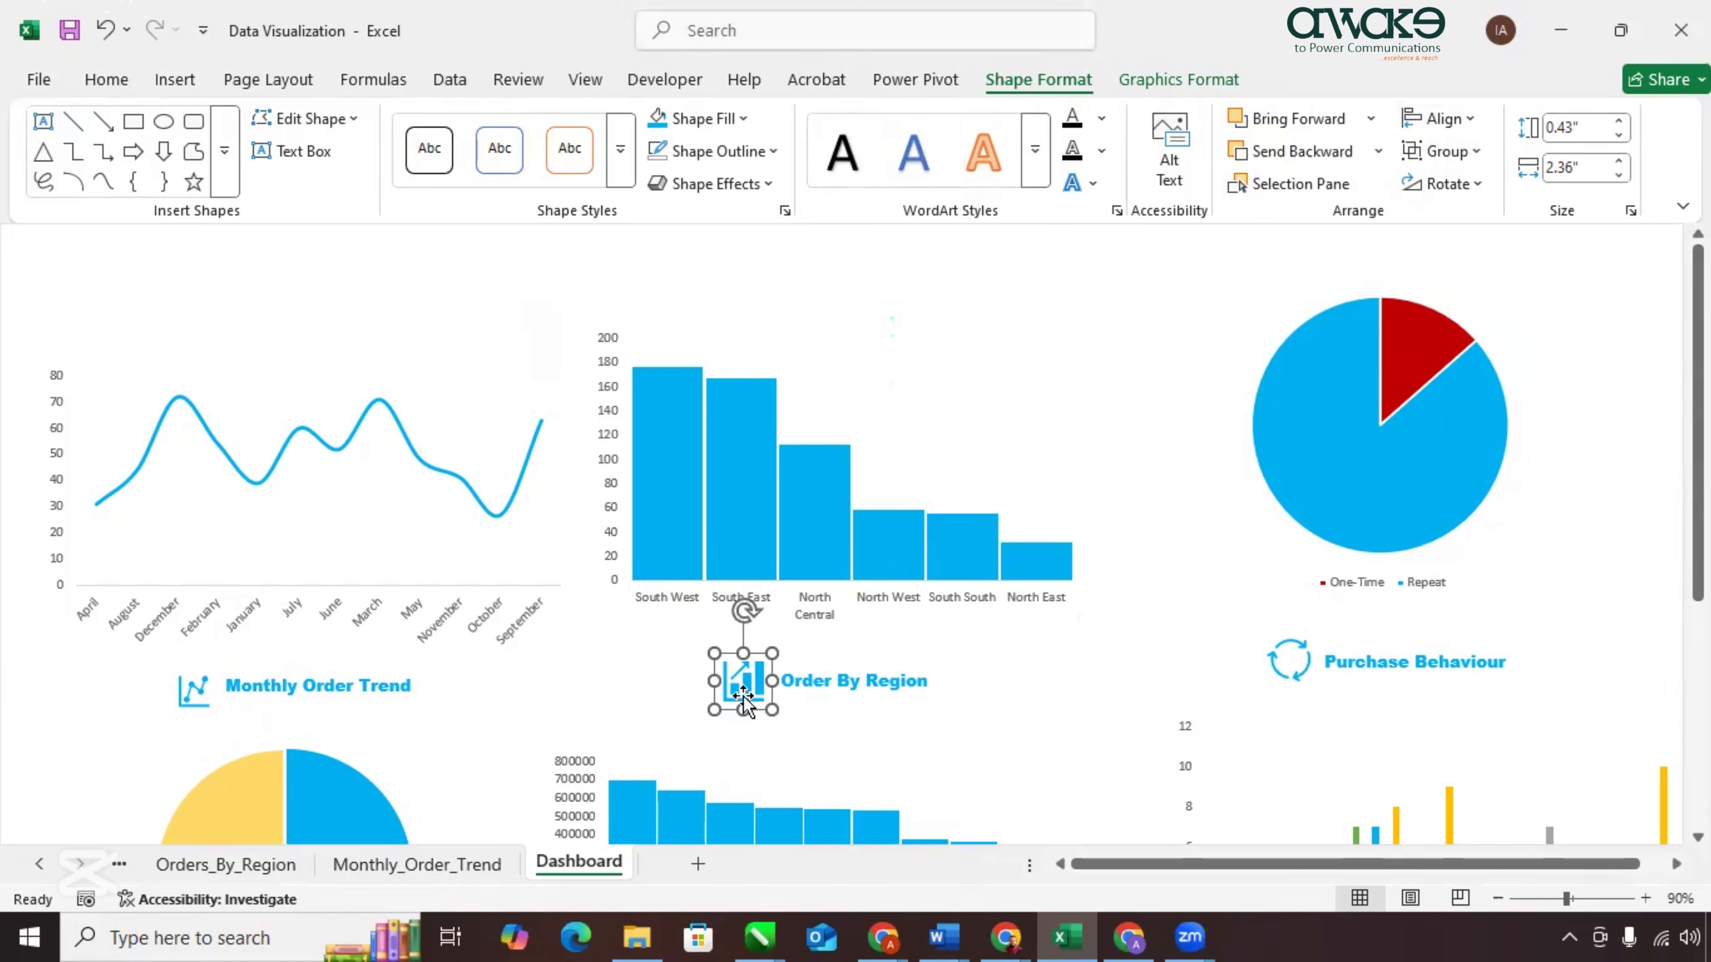
ctrl+click(811, 679)
click(1050, 81)
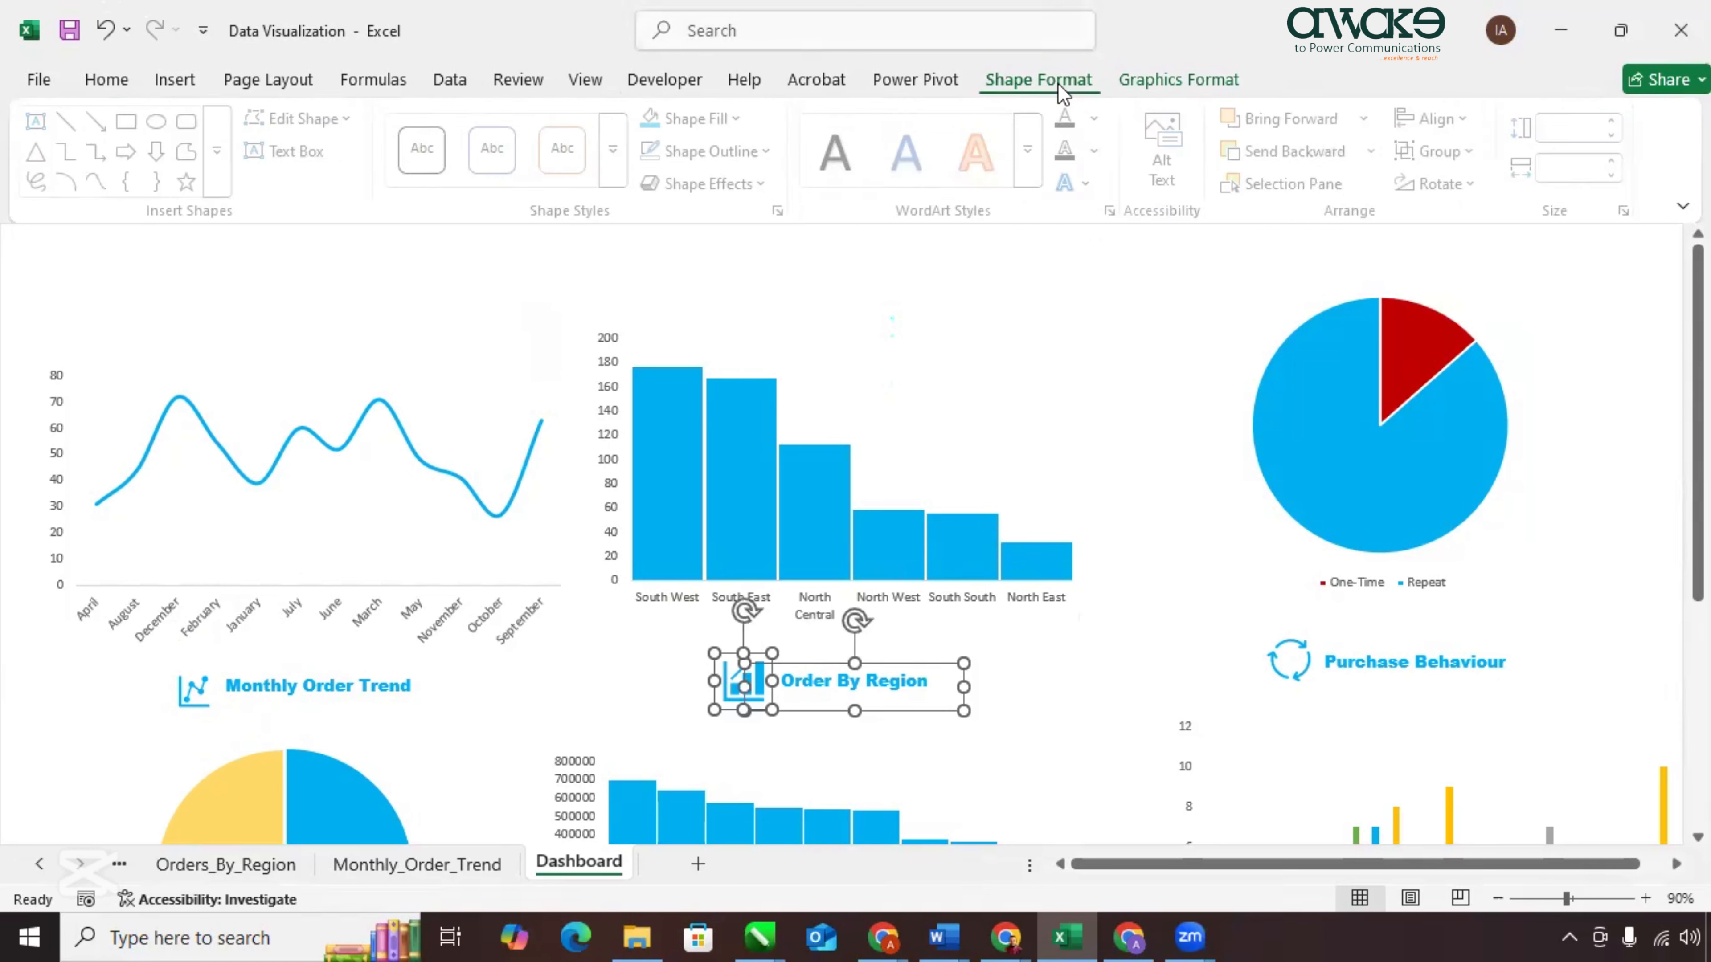
click(1459, 120)
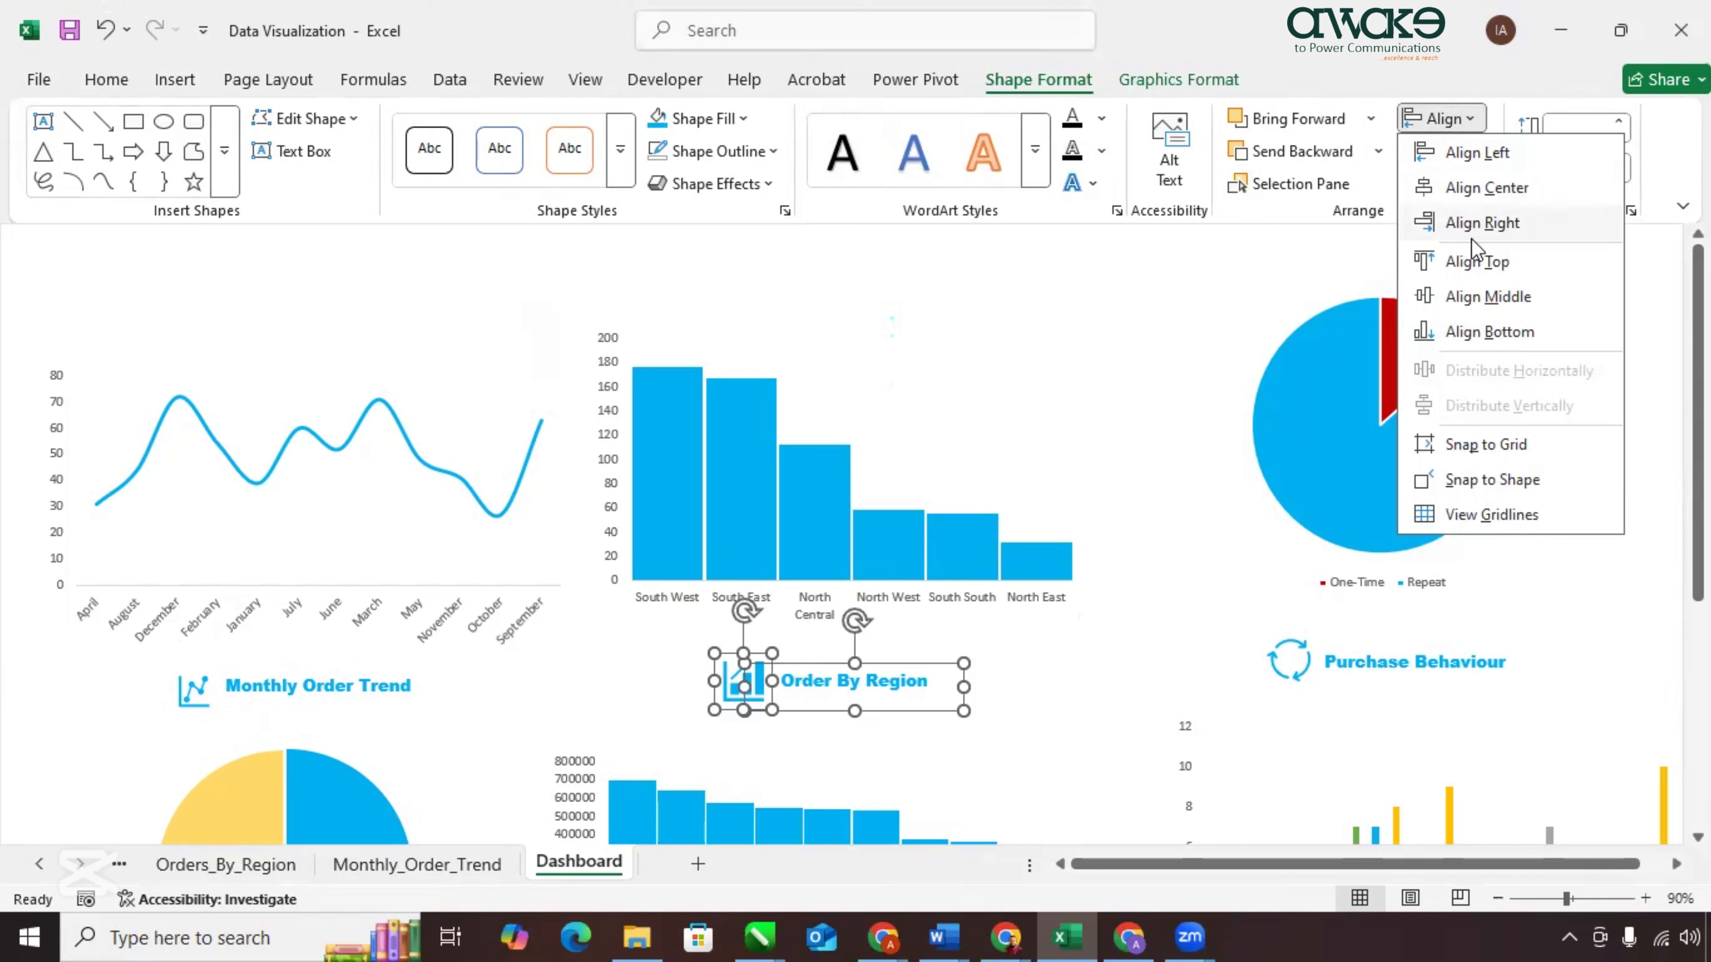
click(1455, 302)
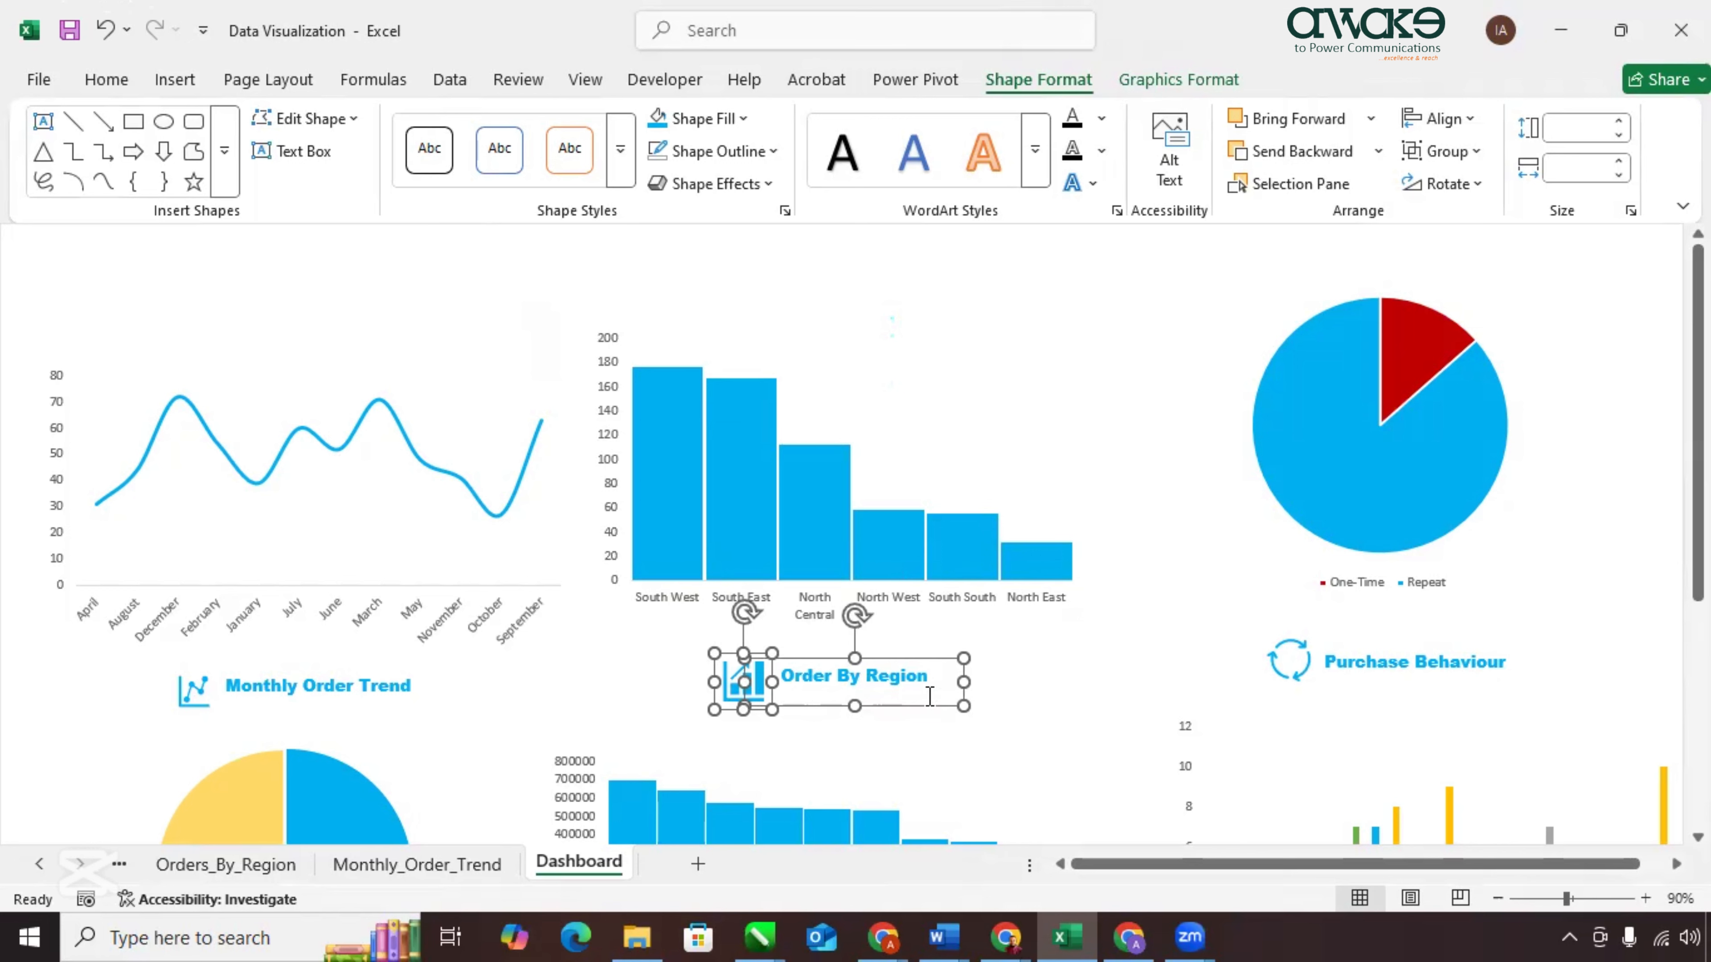
click(1479, 149)
click(1463, 180)
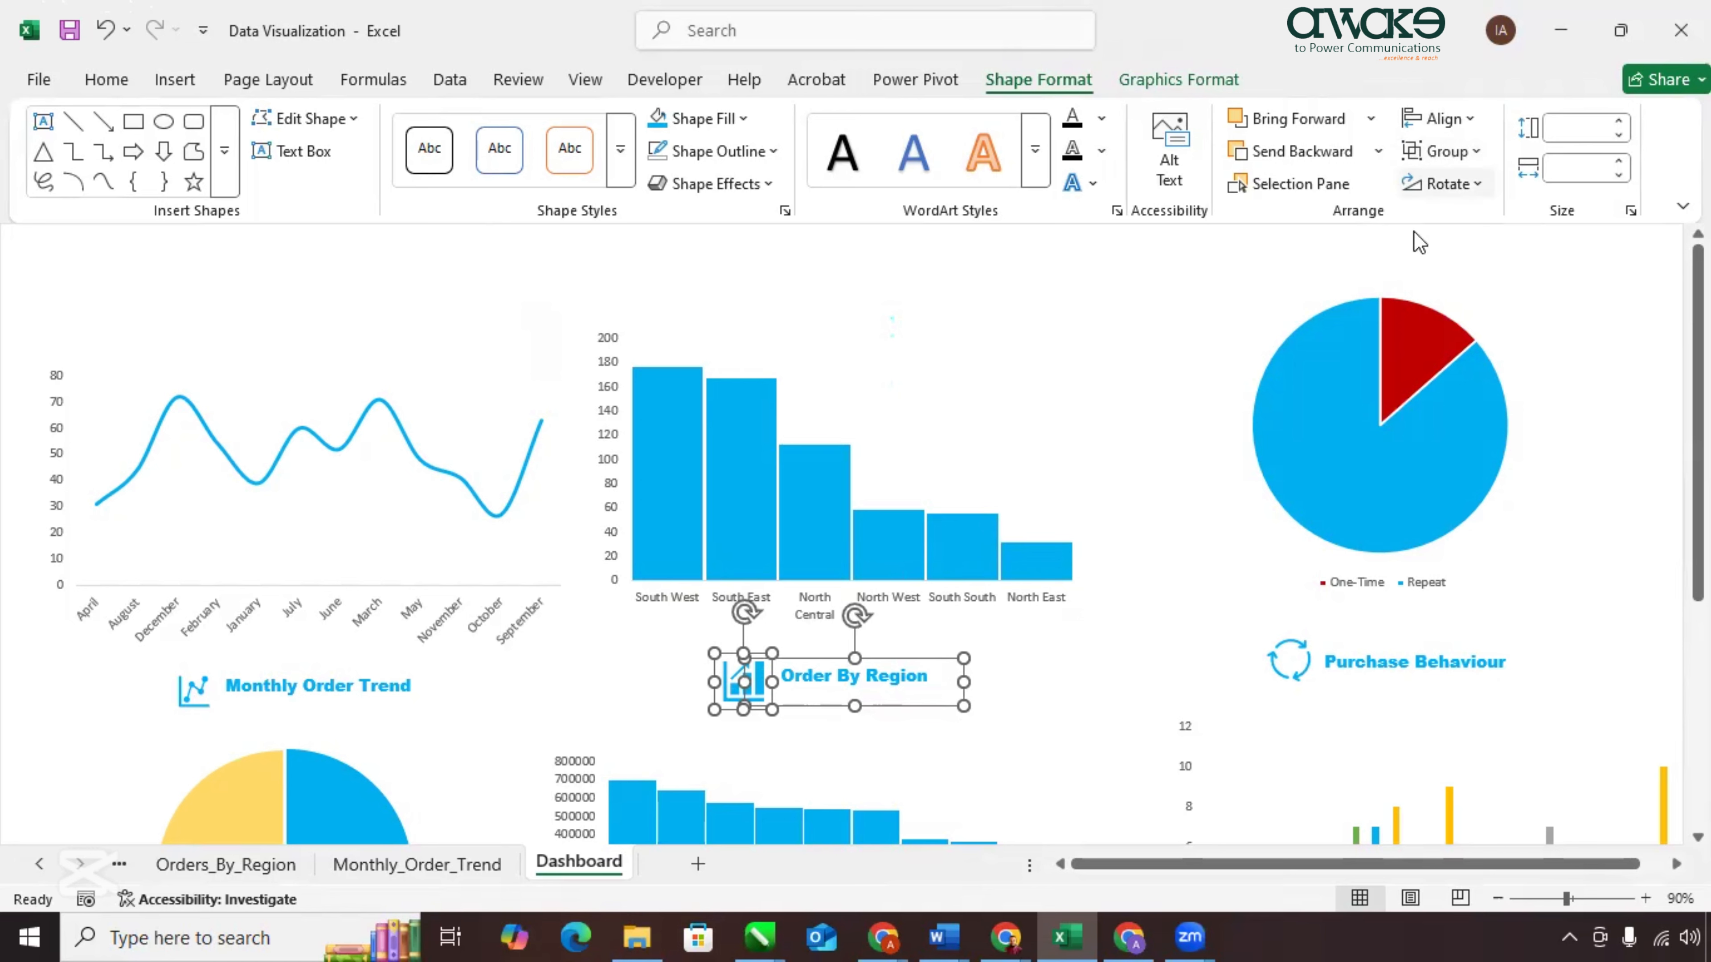
Align the "Purchase Behaviour" icon and title with Align Middle and group them.
click(1266, 645)
ctrl+click(1414, 661)
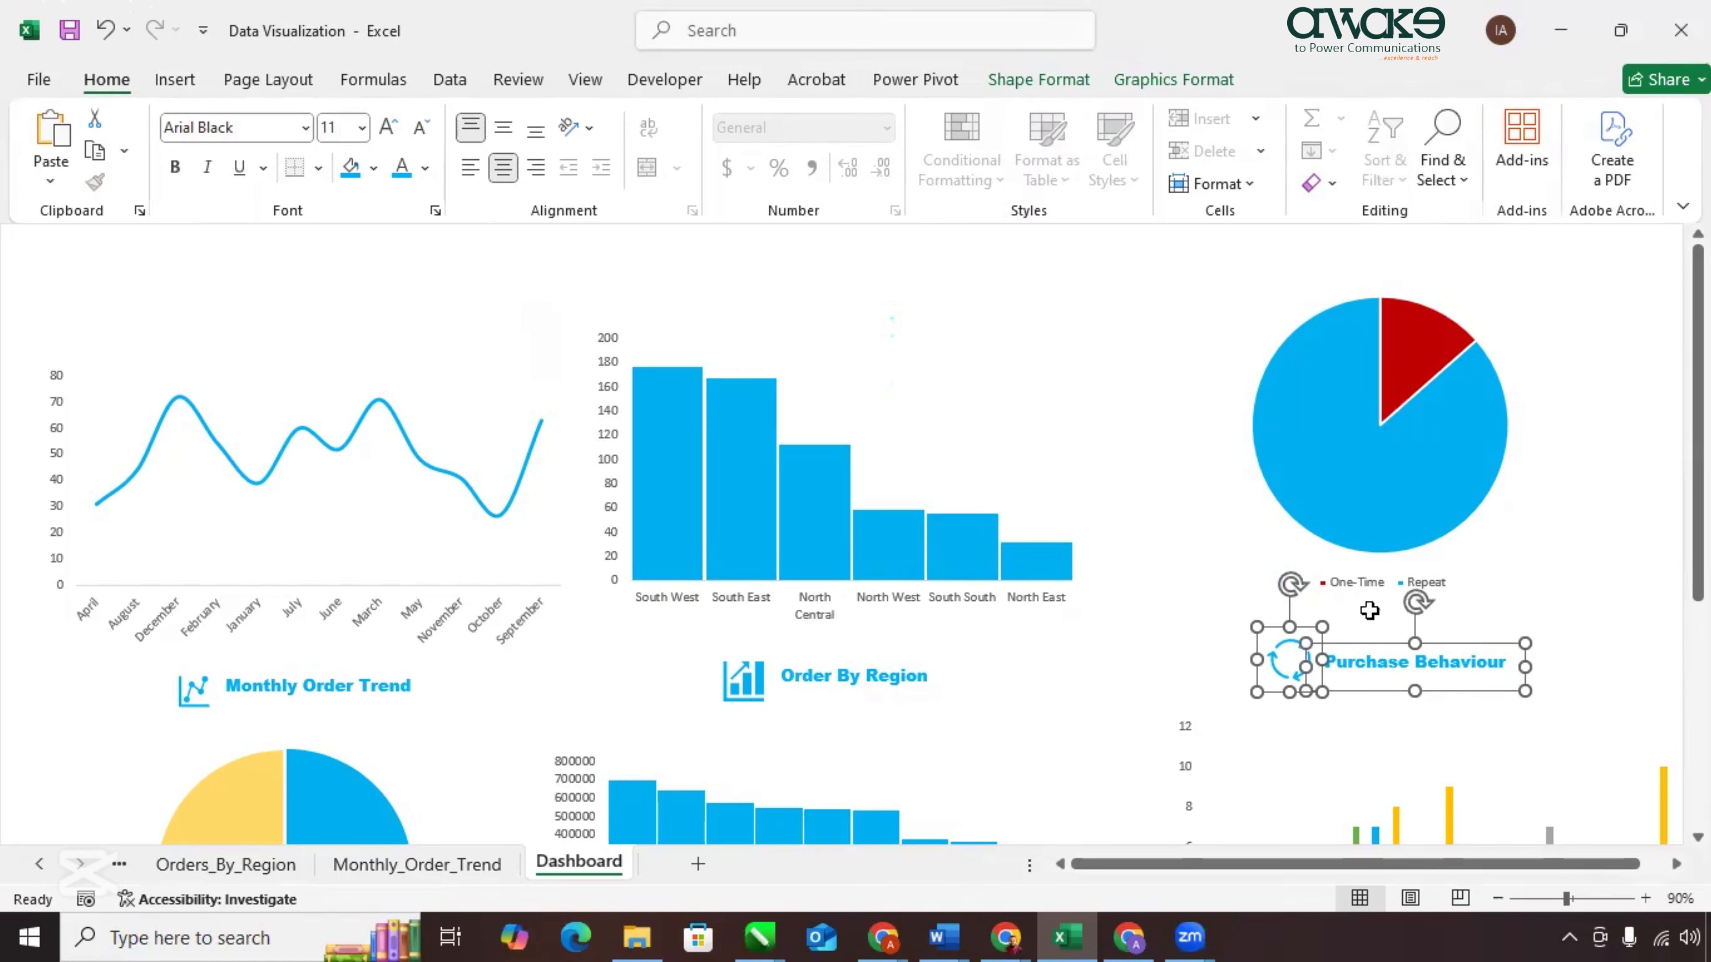
click(1069, 83)
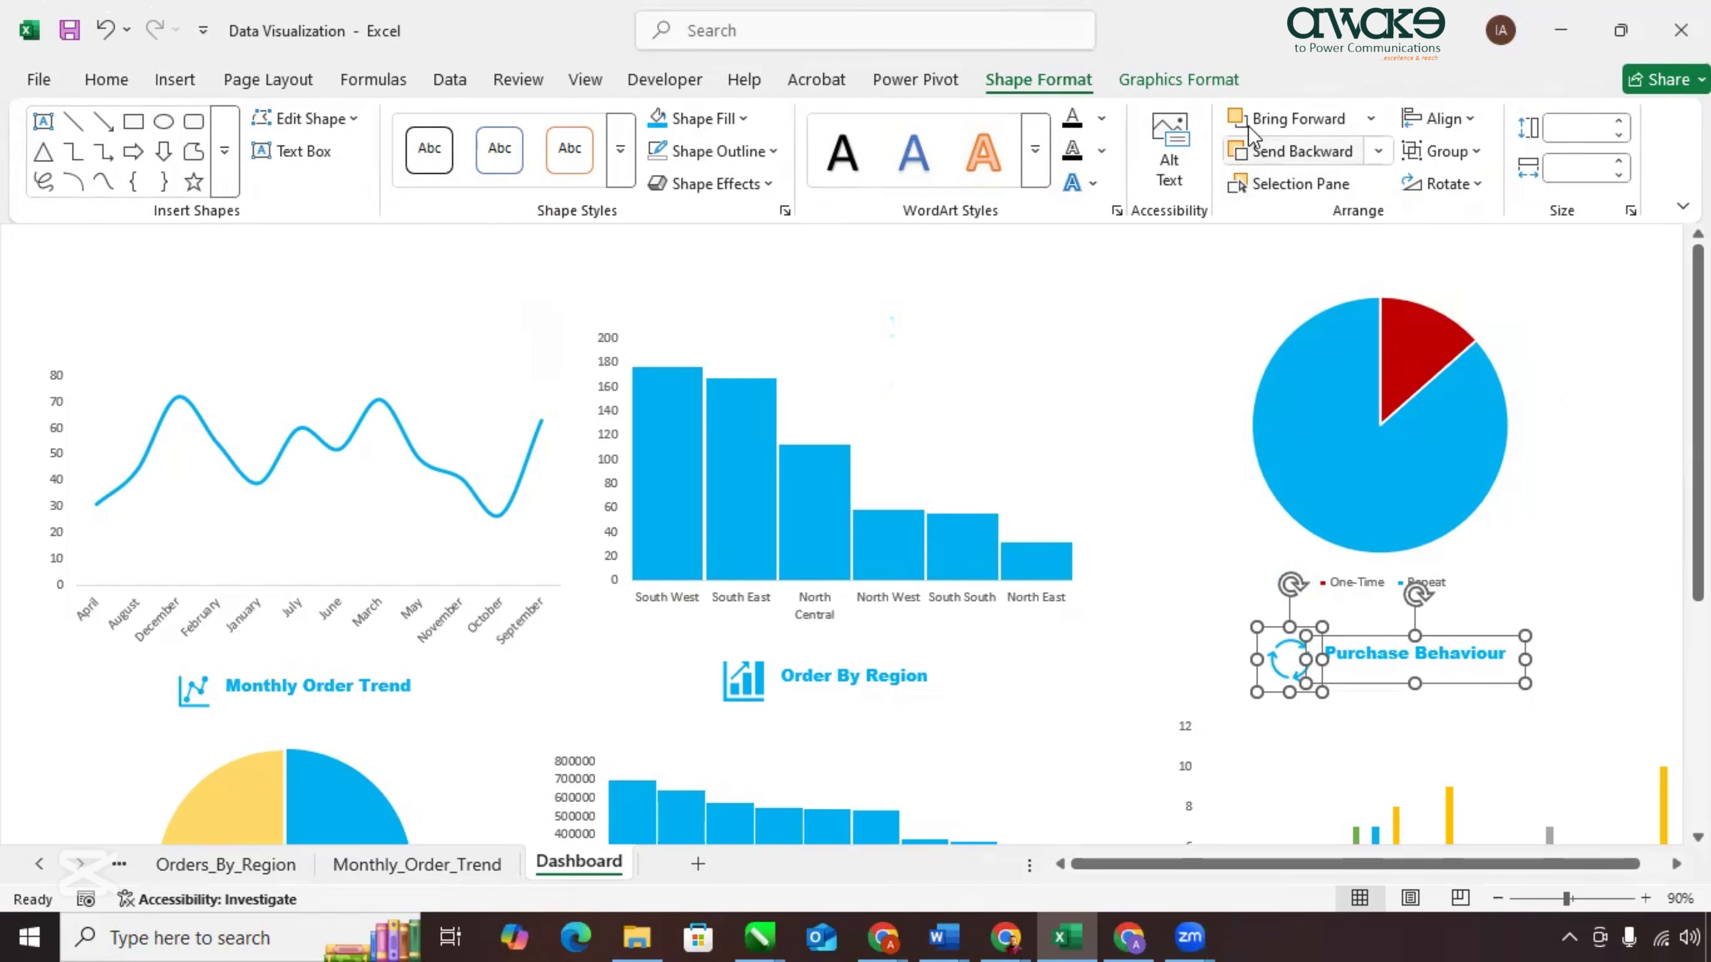
click(1475, 152)
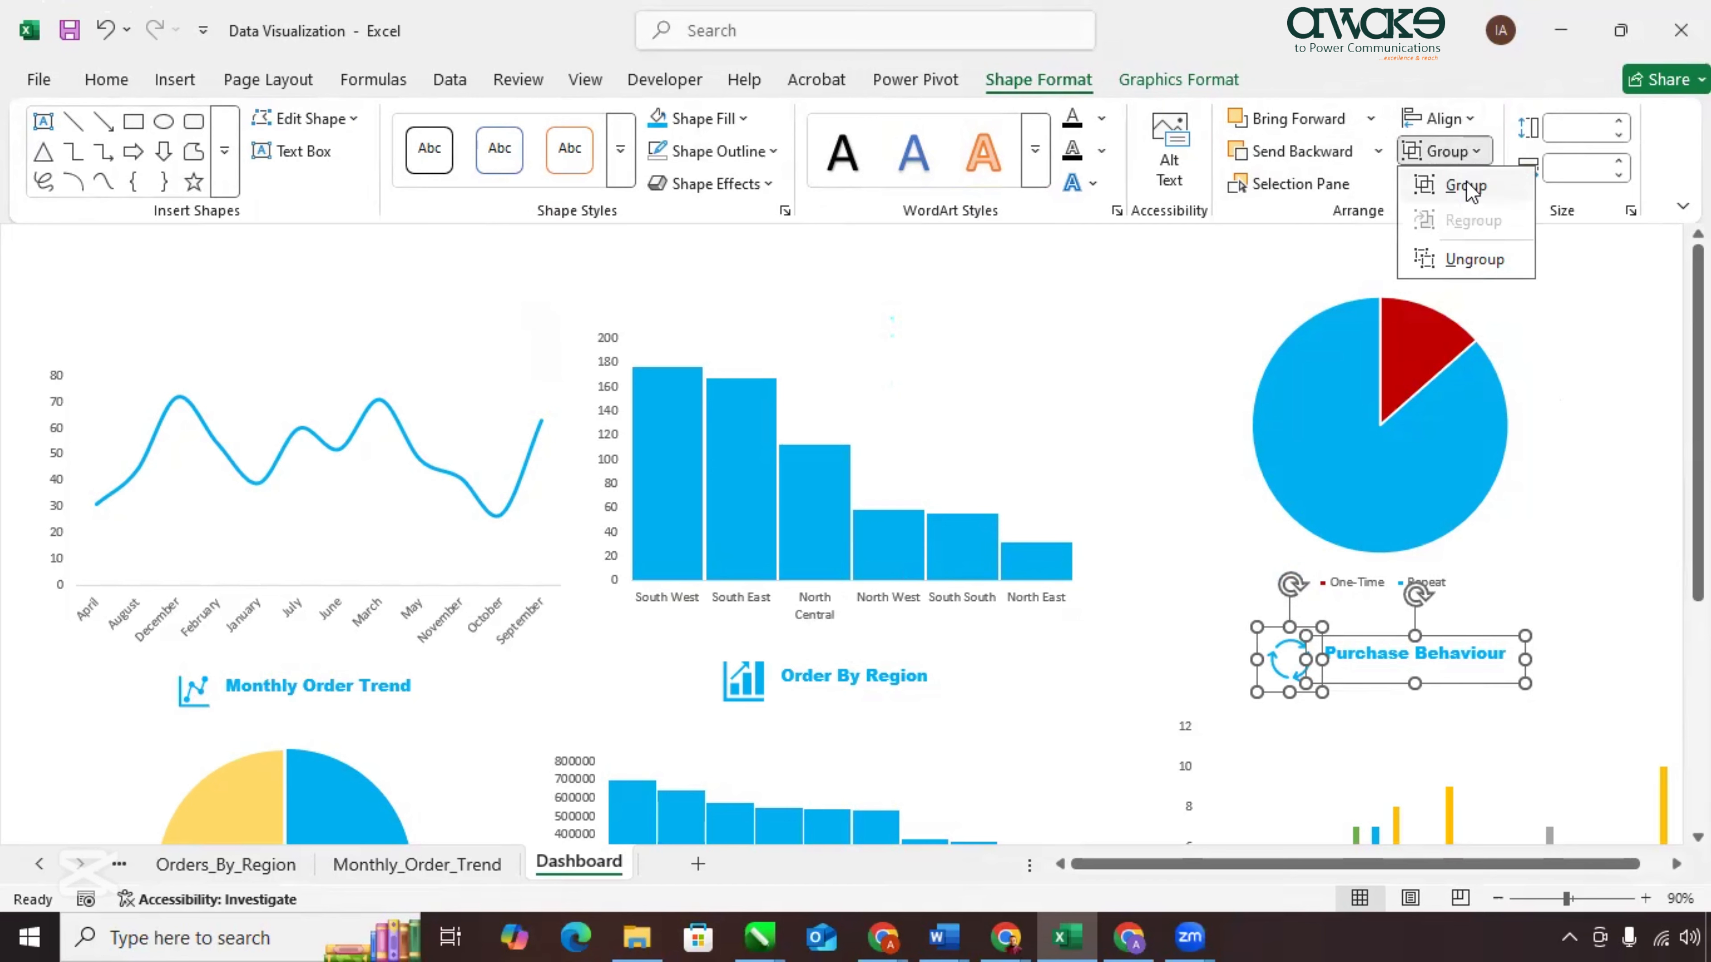
click(1466, 180)
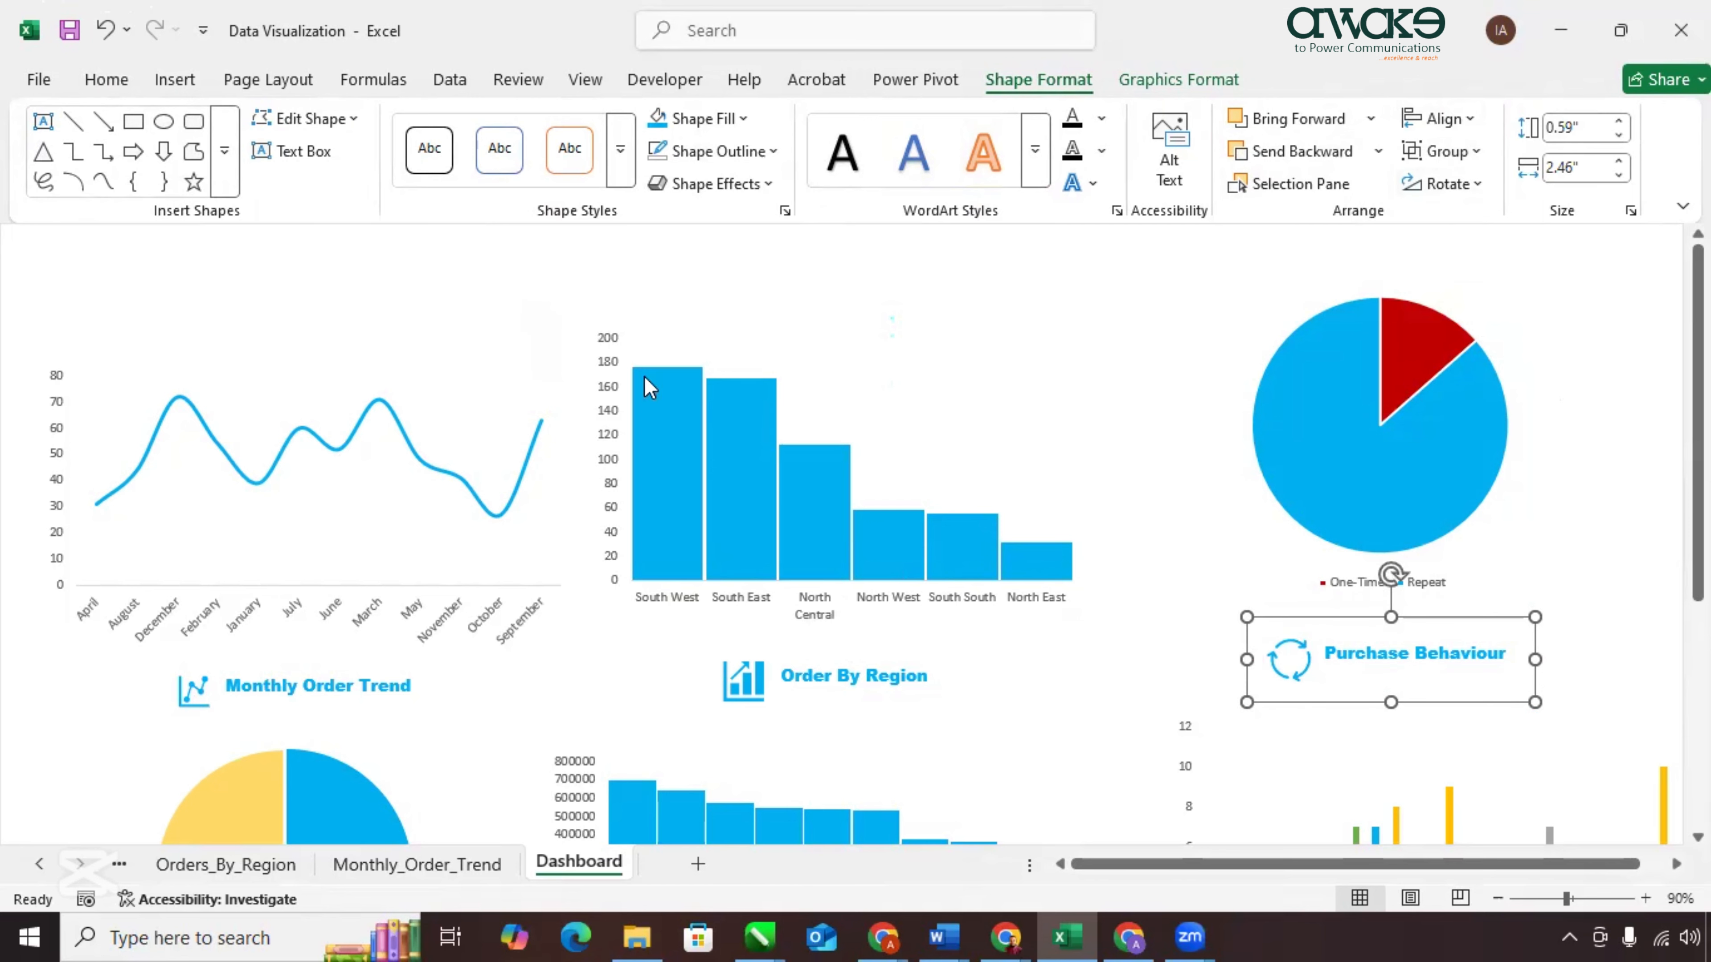
Align the "Gender Distribution" icon and title with Align Middle and group them.
scroll(475, 579, down, 8)
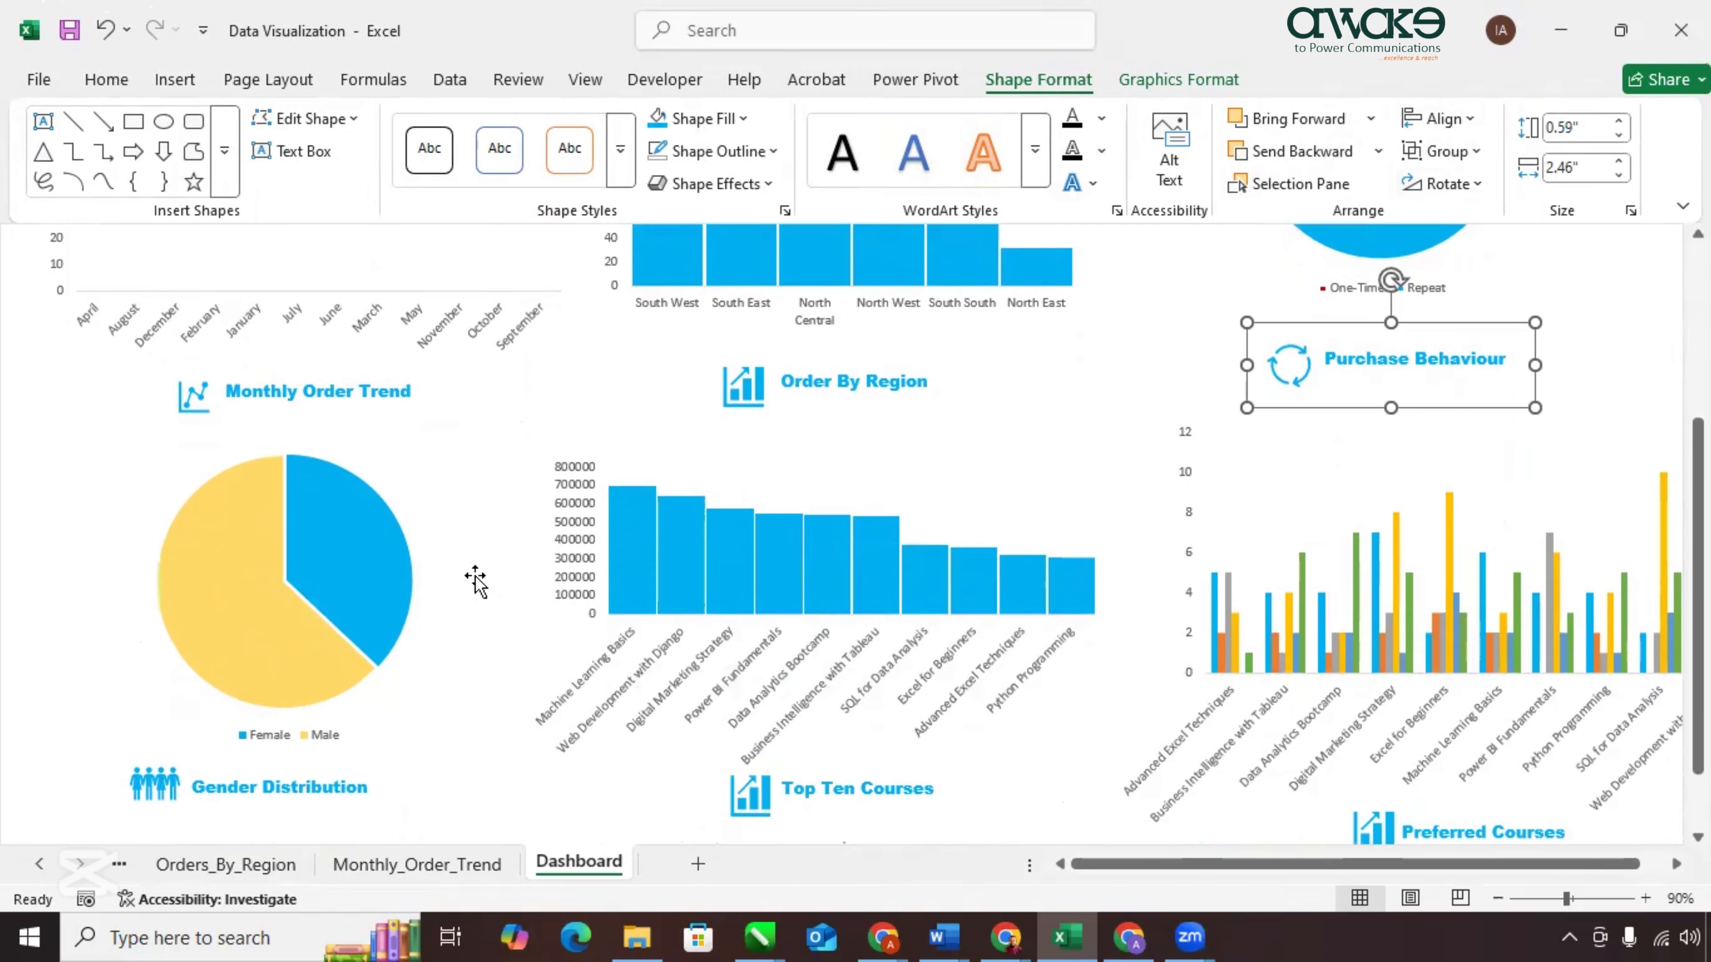
click(154, 674)
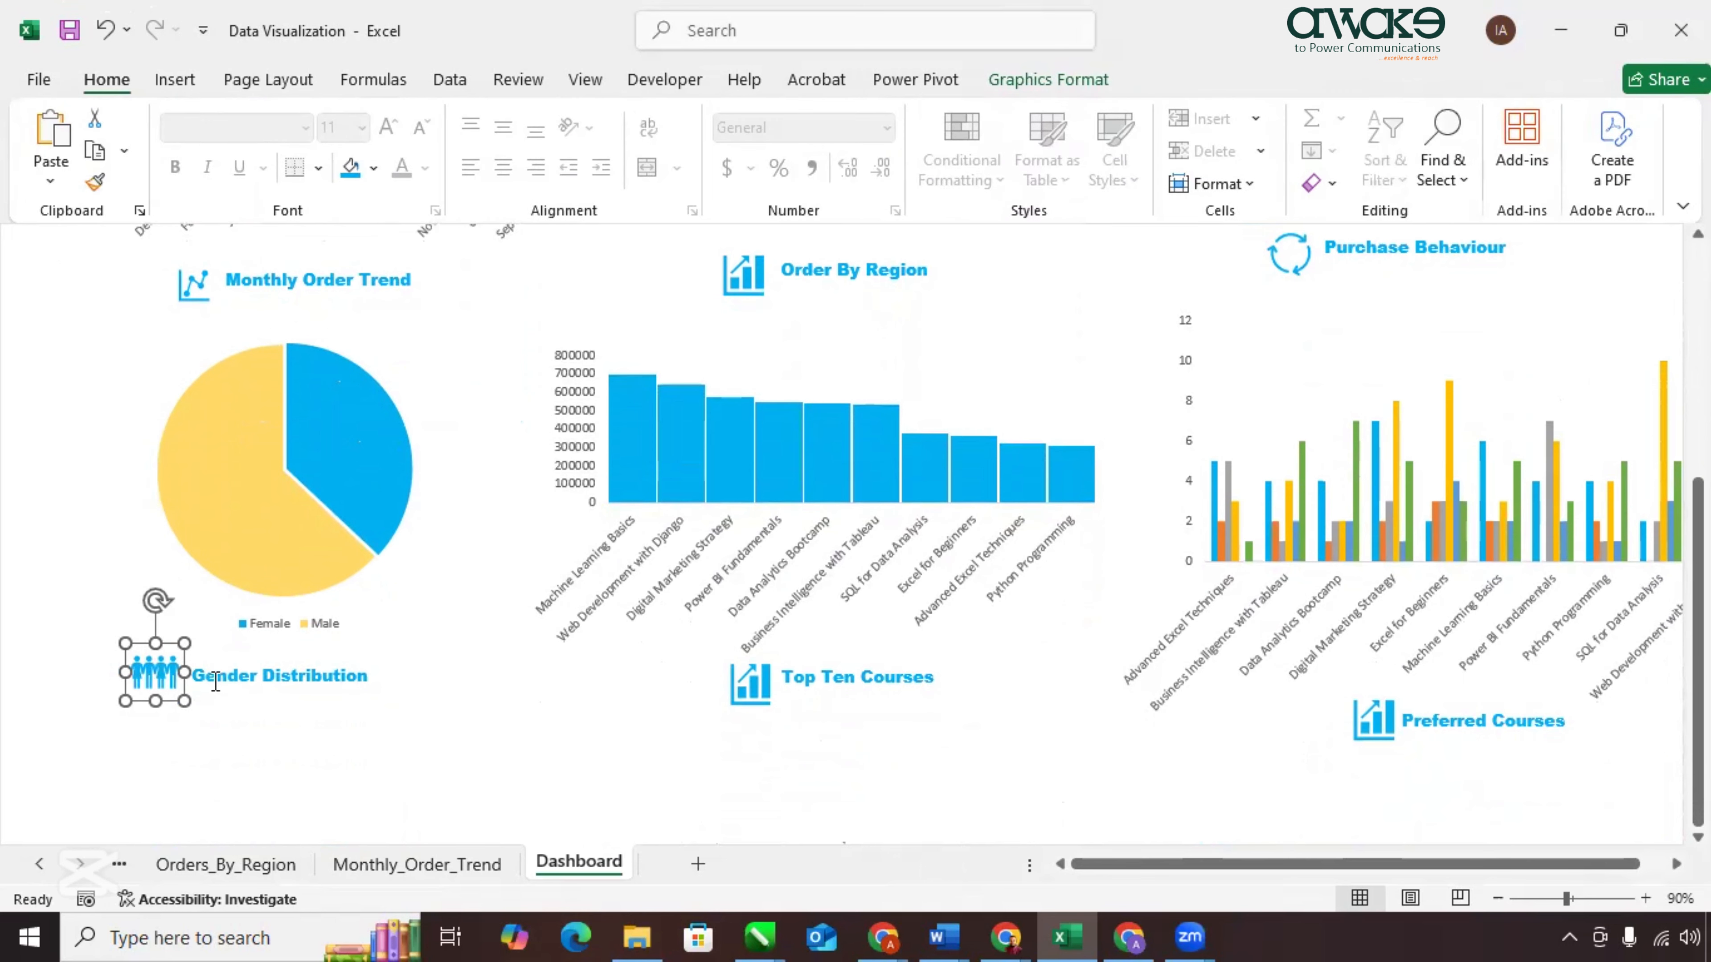
ctrl+click(279, 676)
scroll(917, 559, up, 8)
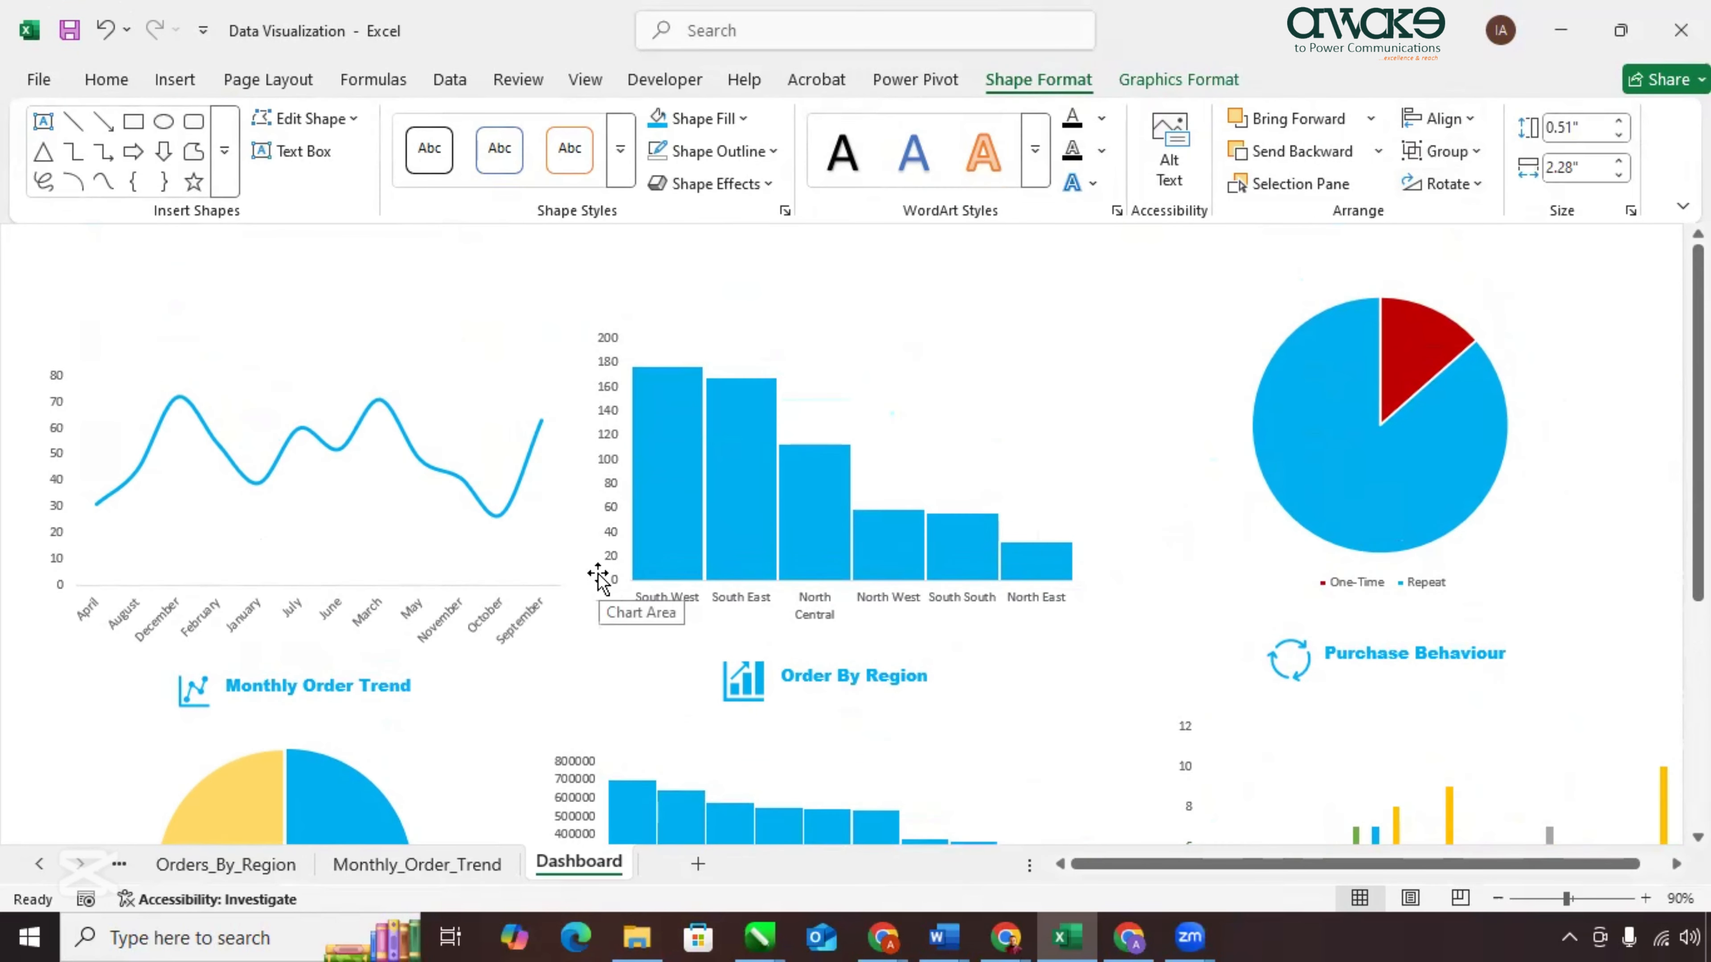
Center the "Monthly Order Trend" title group beneath its line chart with Align Center.
click(273, 697)
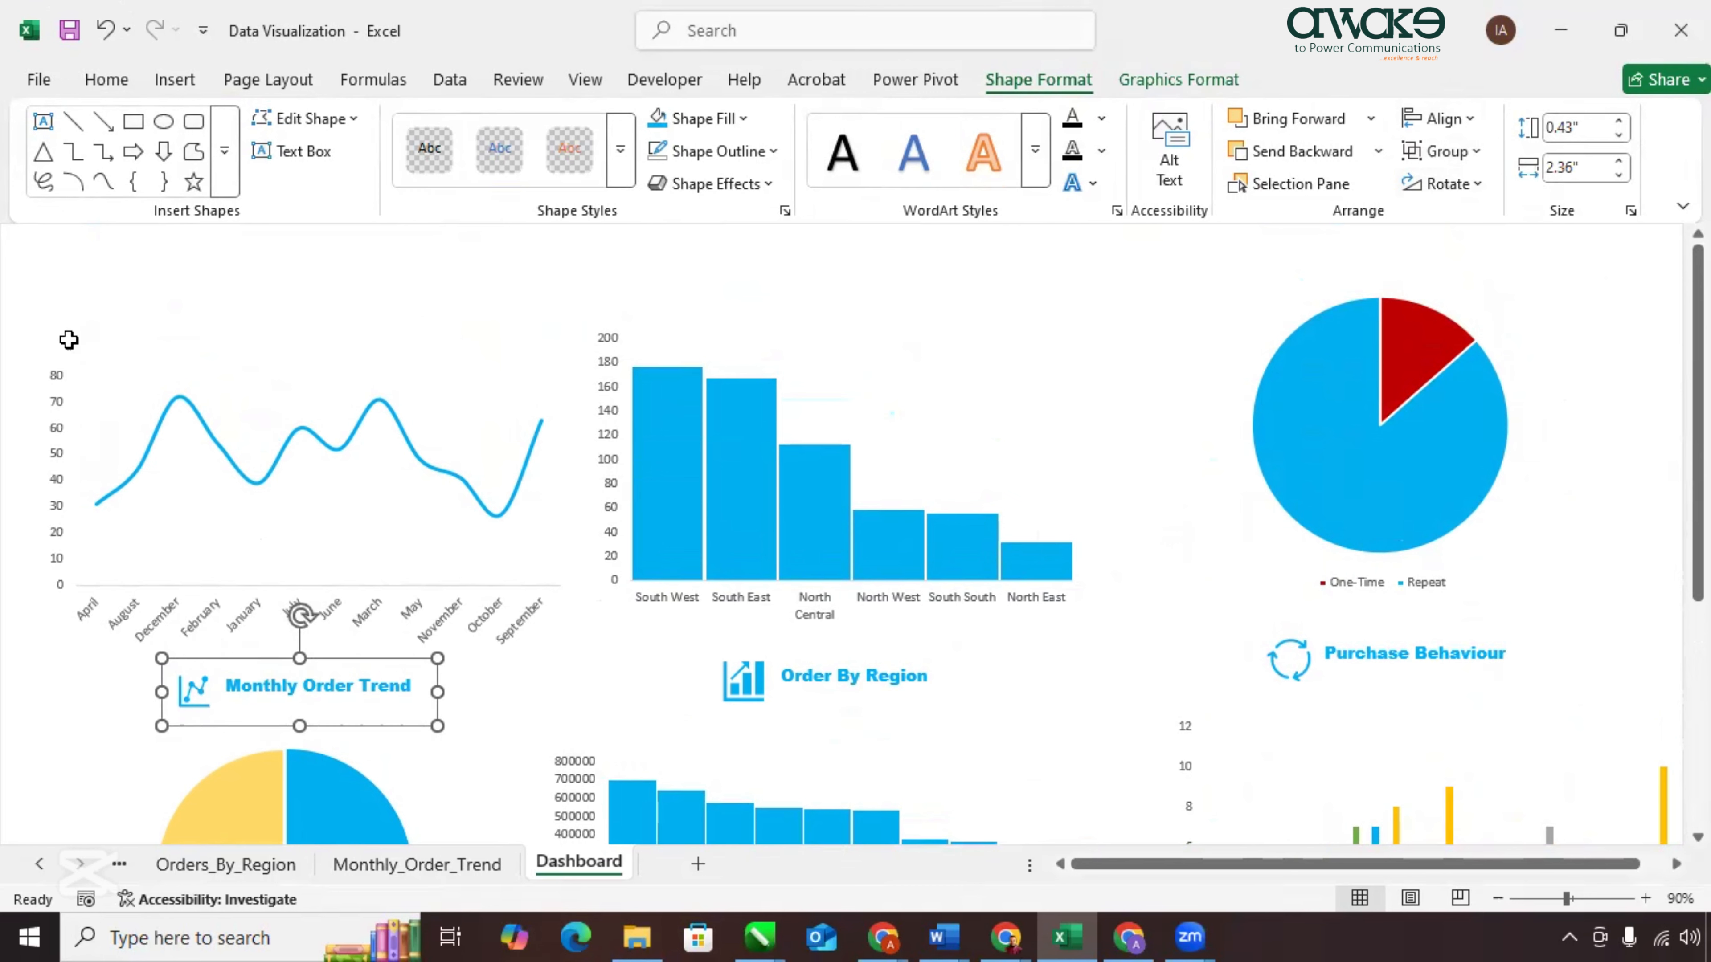
drag(67, 337, 122, 343)
click(240, 389)
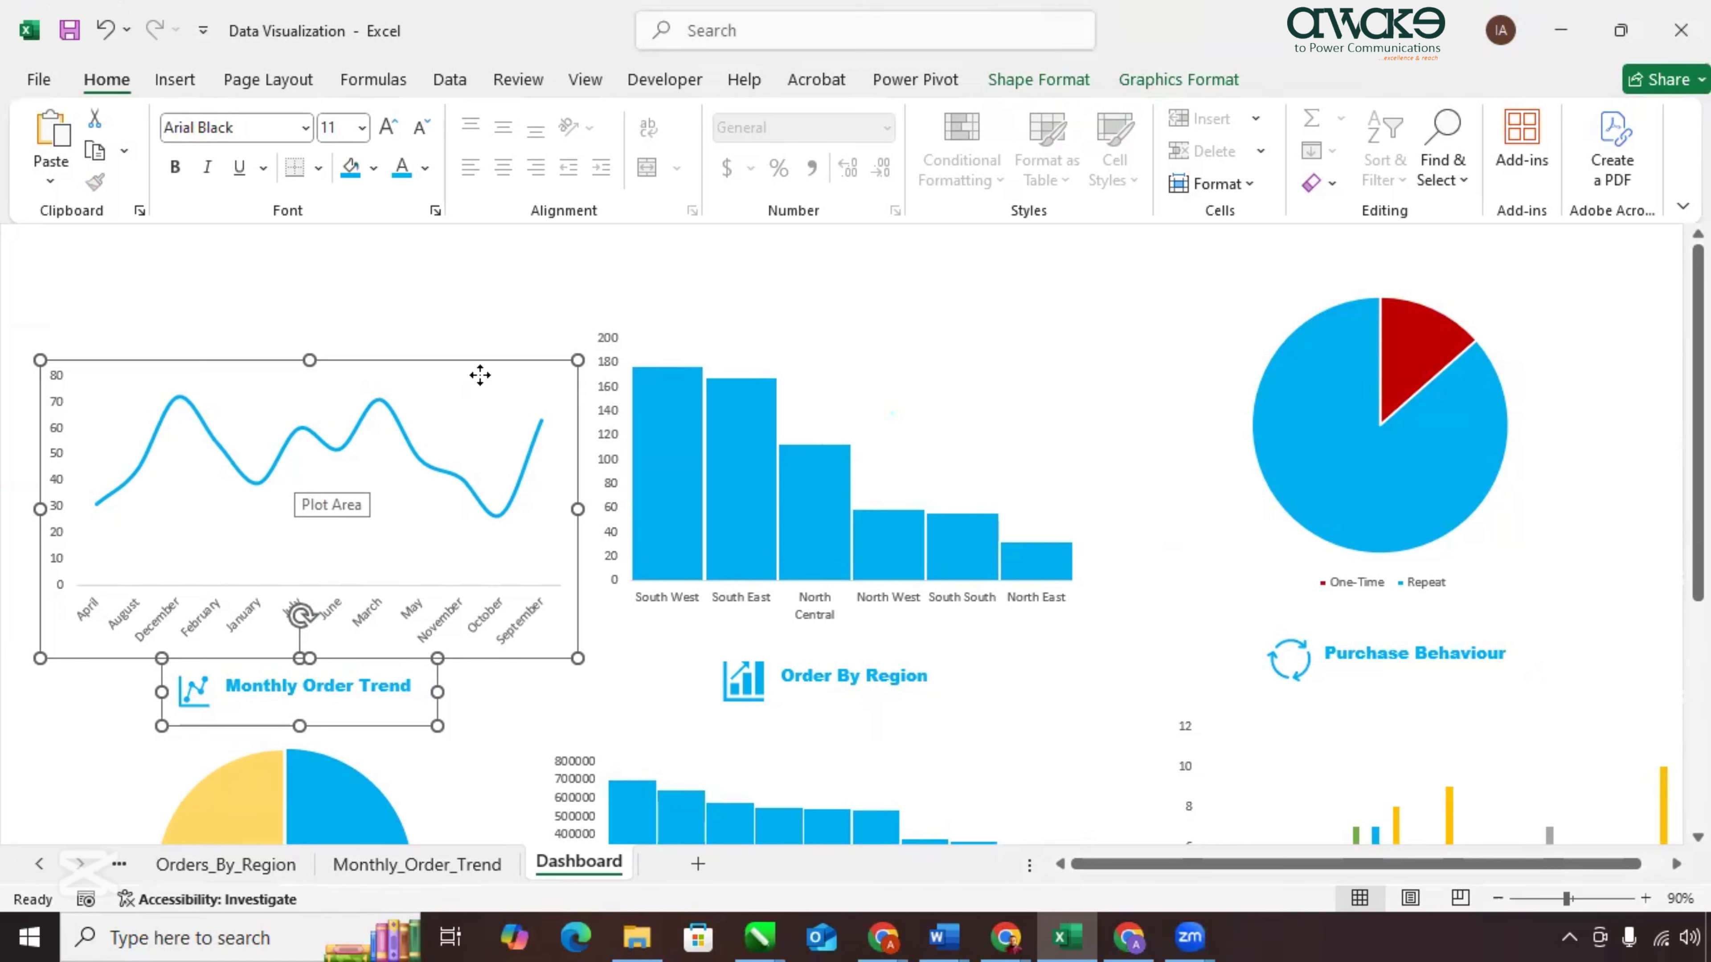
click(1038, 79)
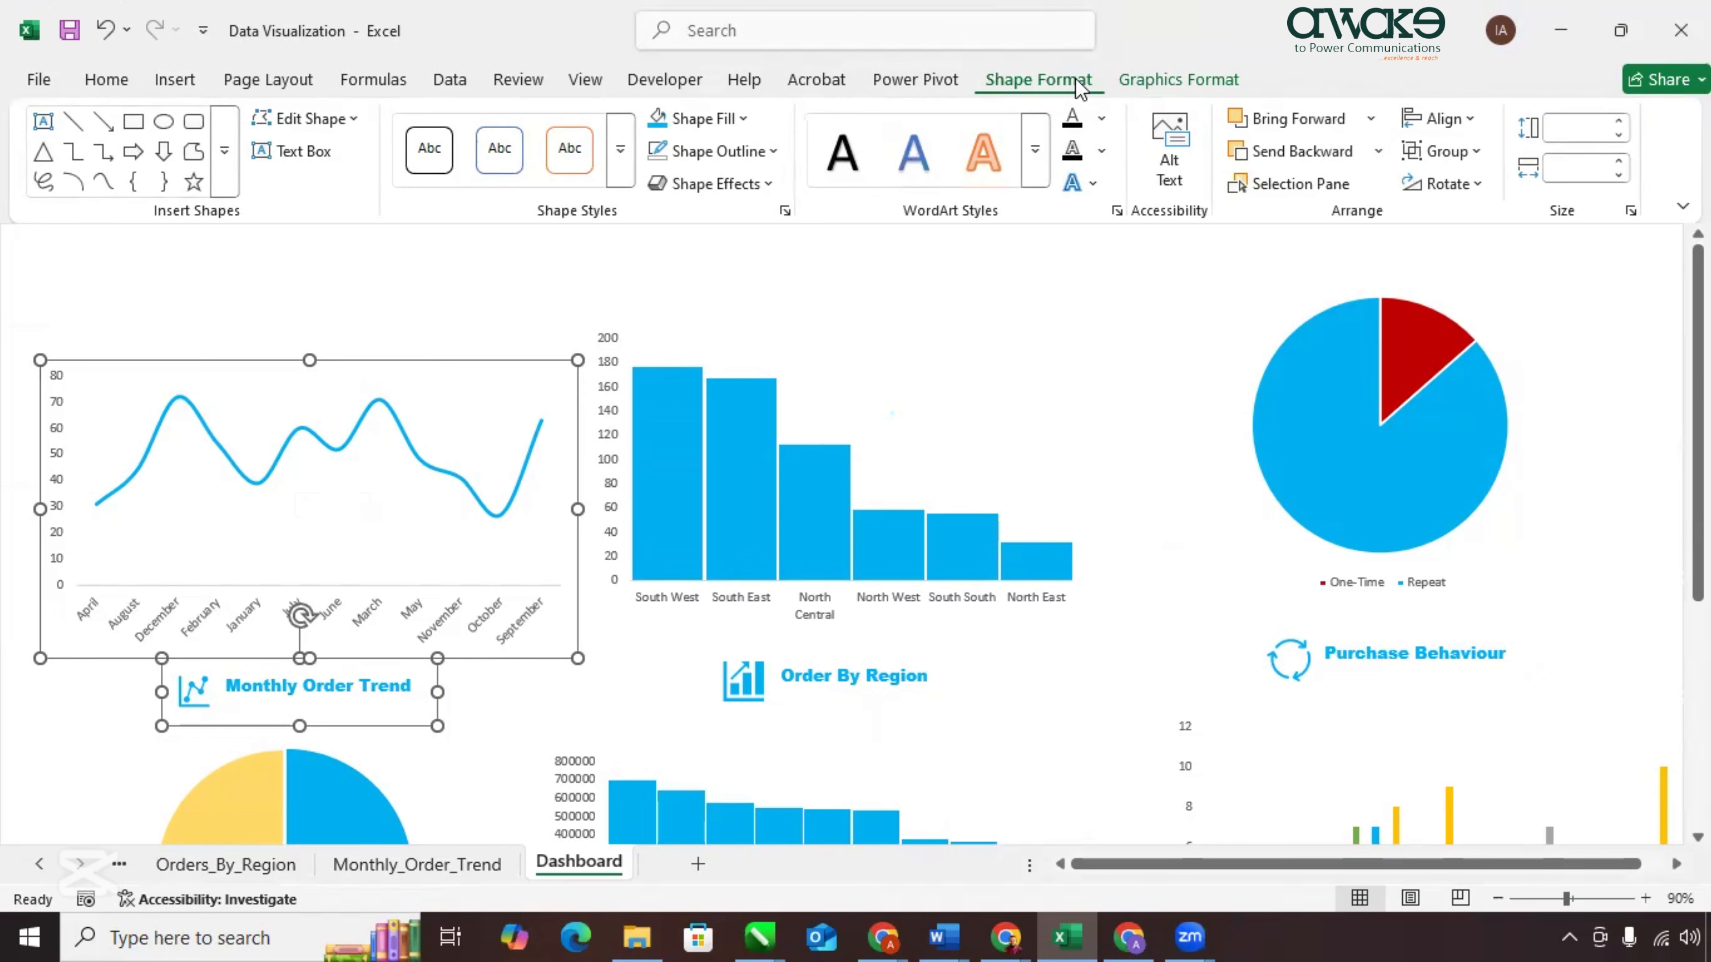
click(1470, 119)
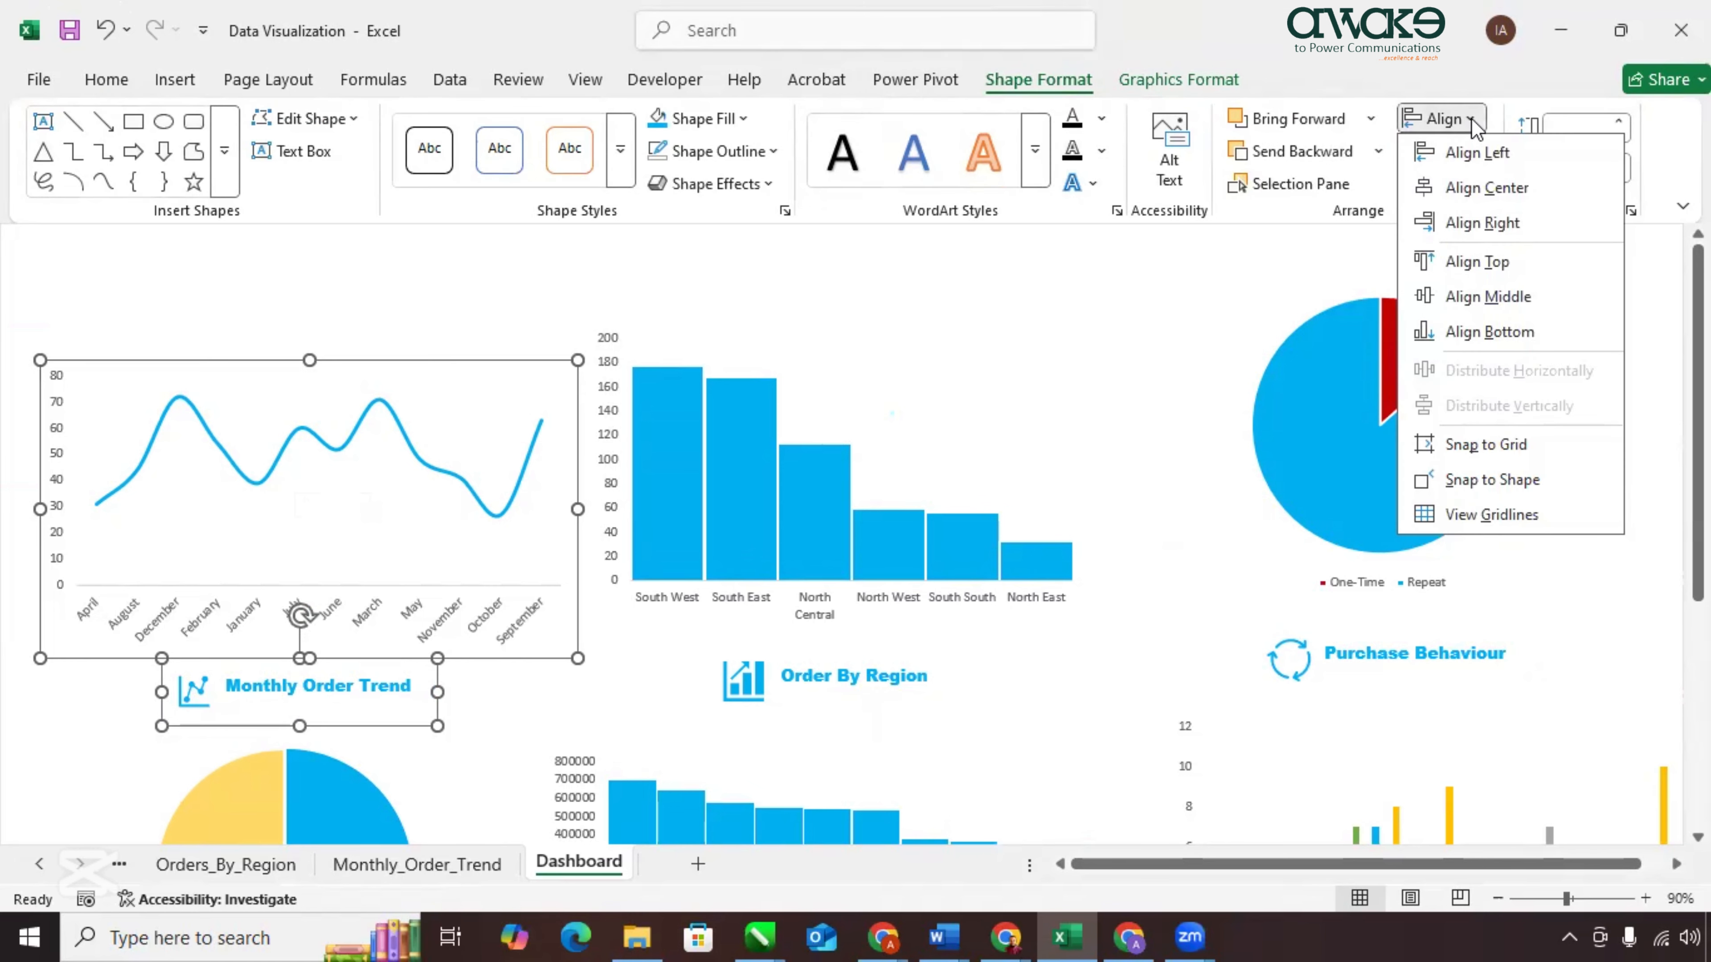
click(1487, 190)
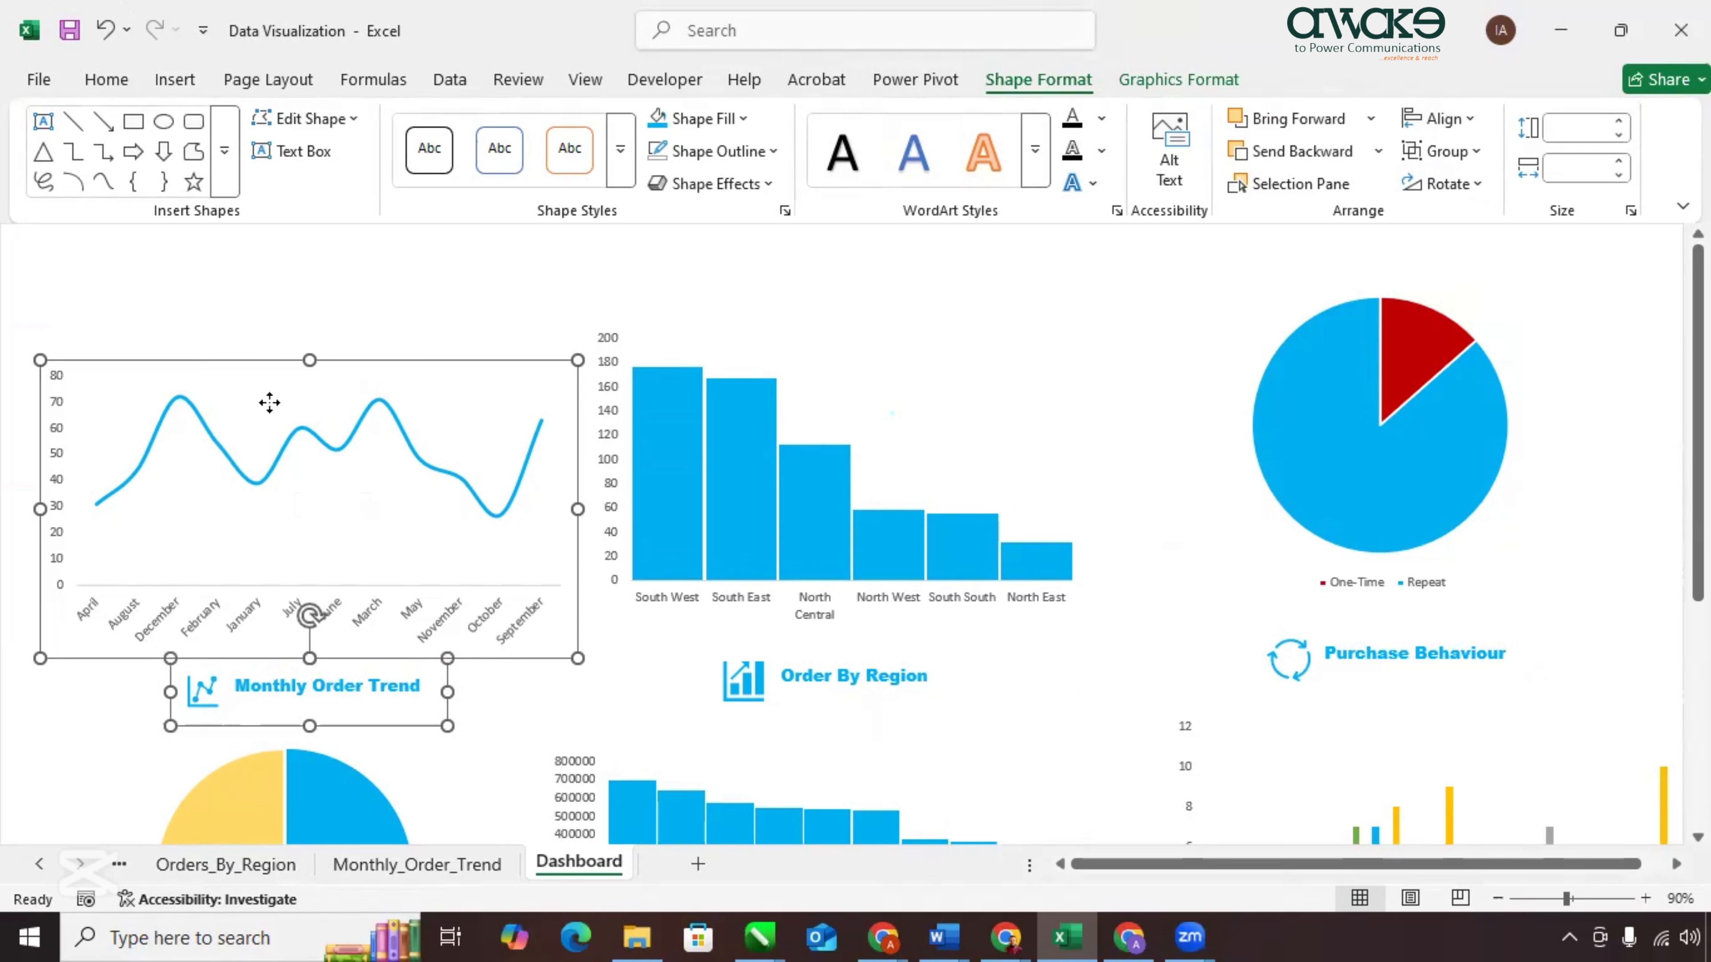
key(Escape)
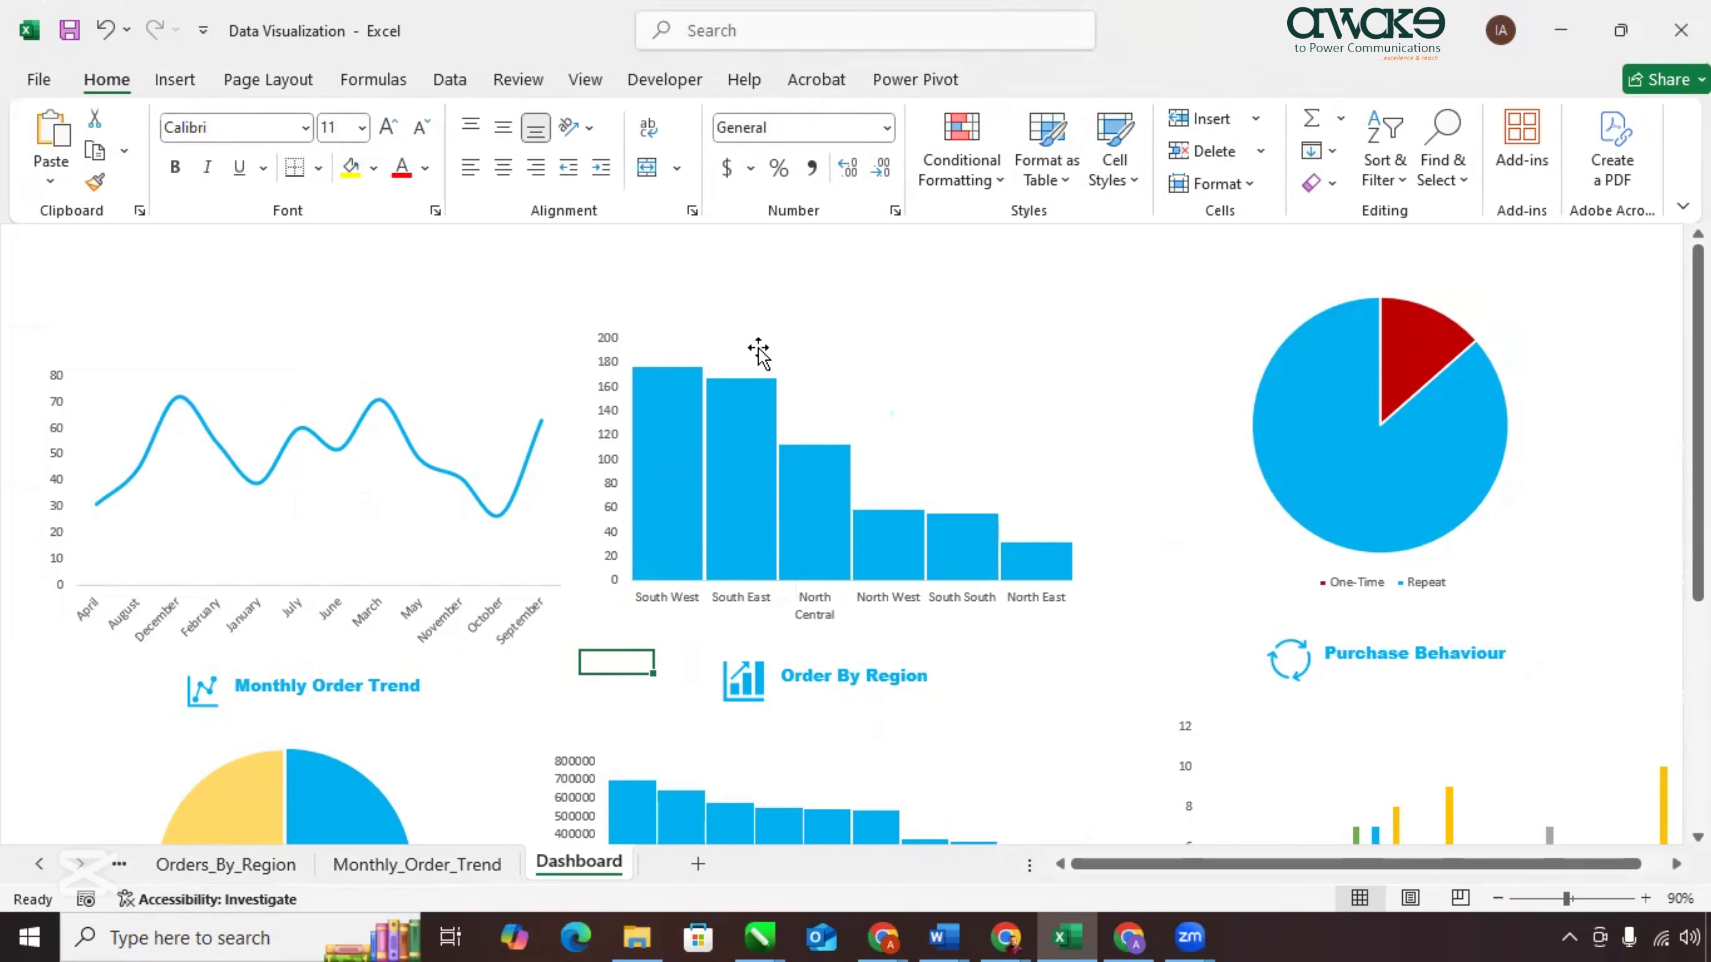
Center the "Order By Region" title group beneath the region column chart with Align Center.
click(671, 329)
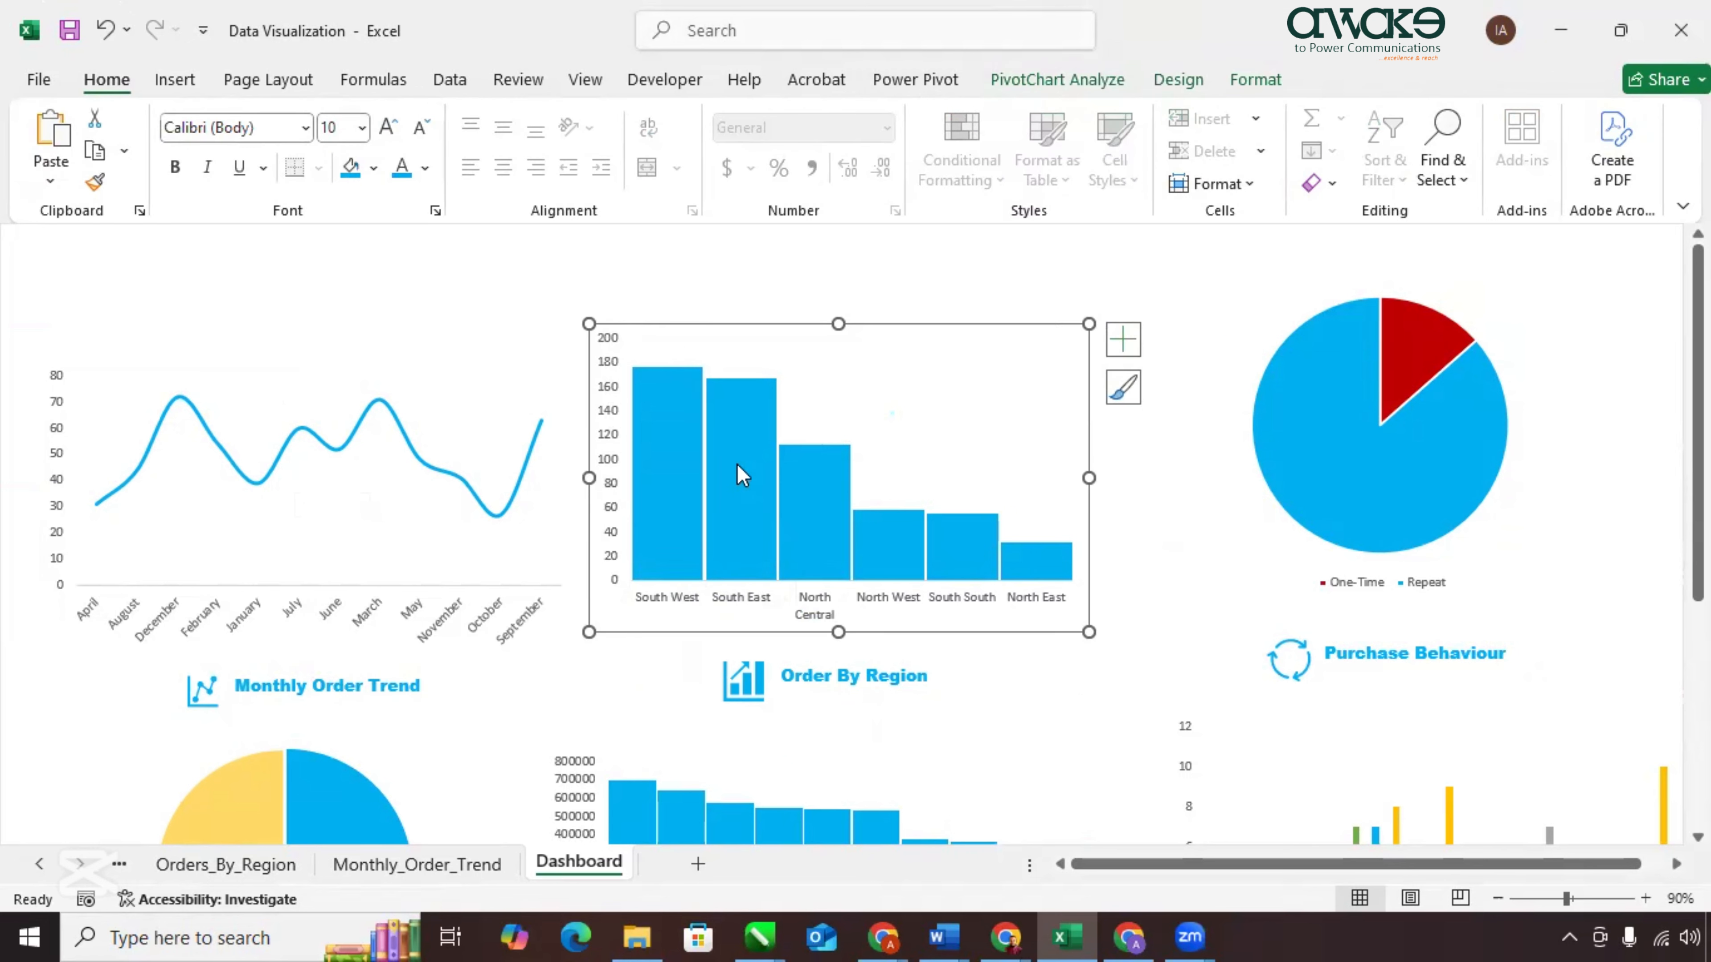
ctrl+click(832, 676)
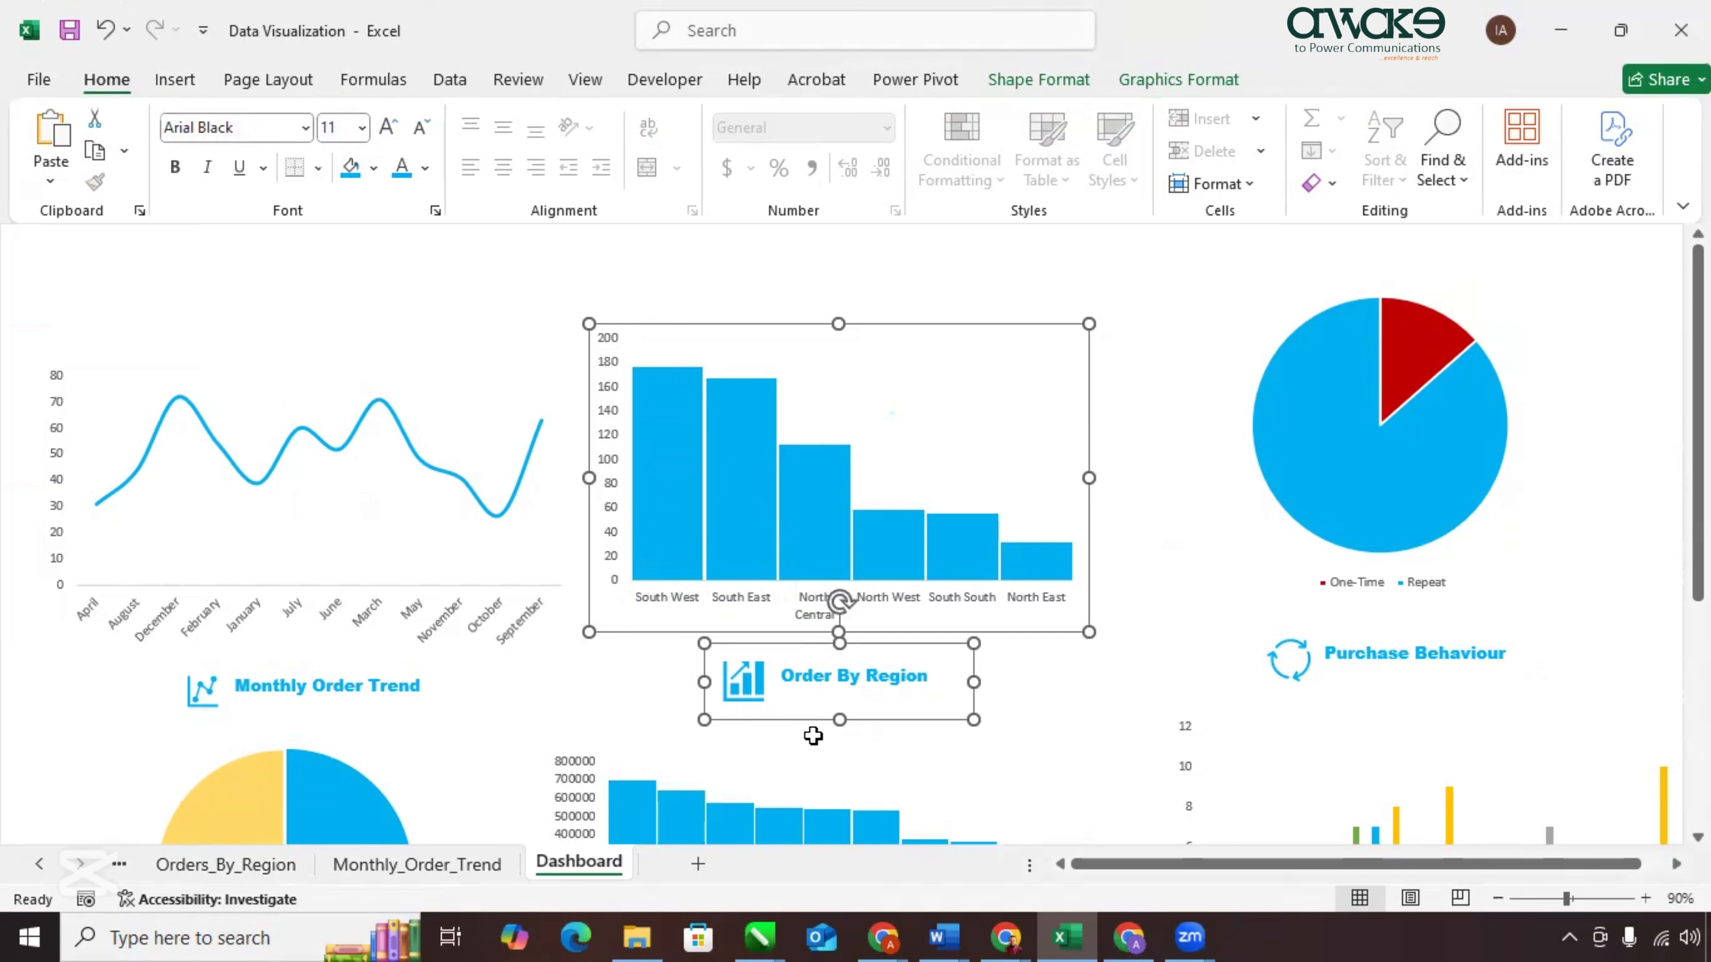
click(1017, 95)
click(1468, 118)
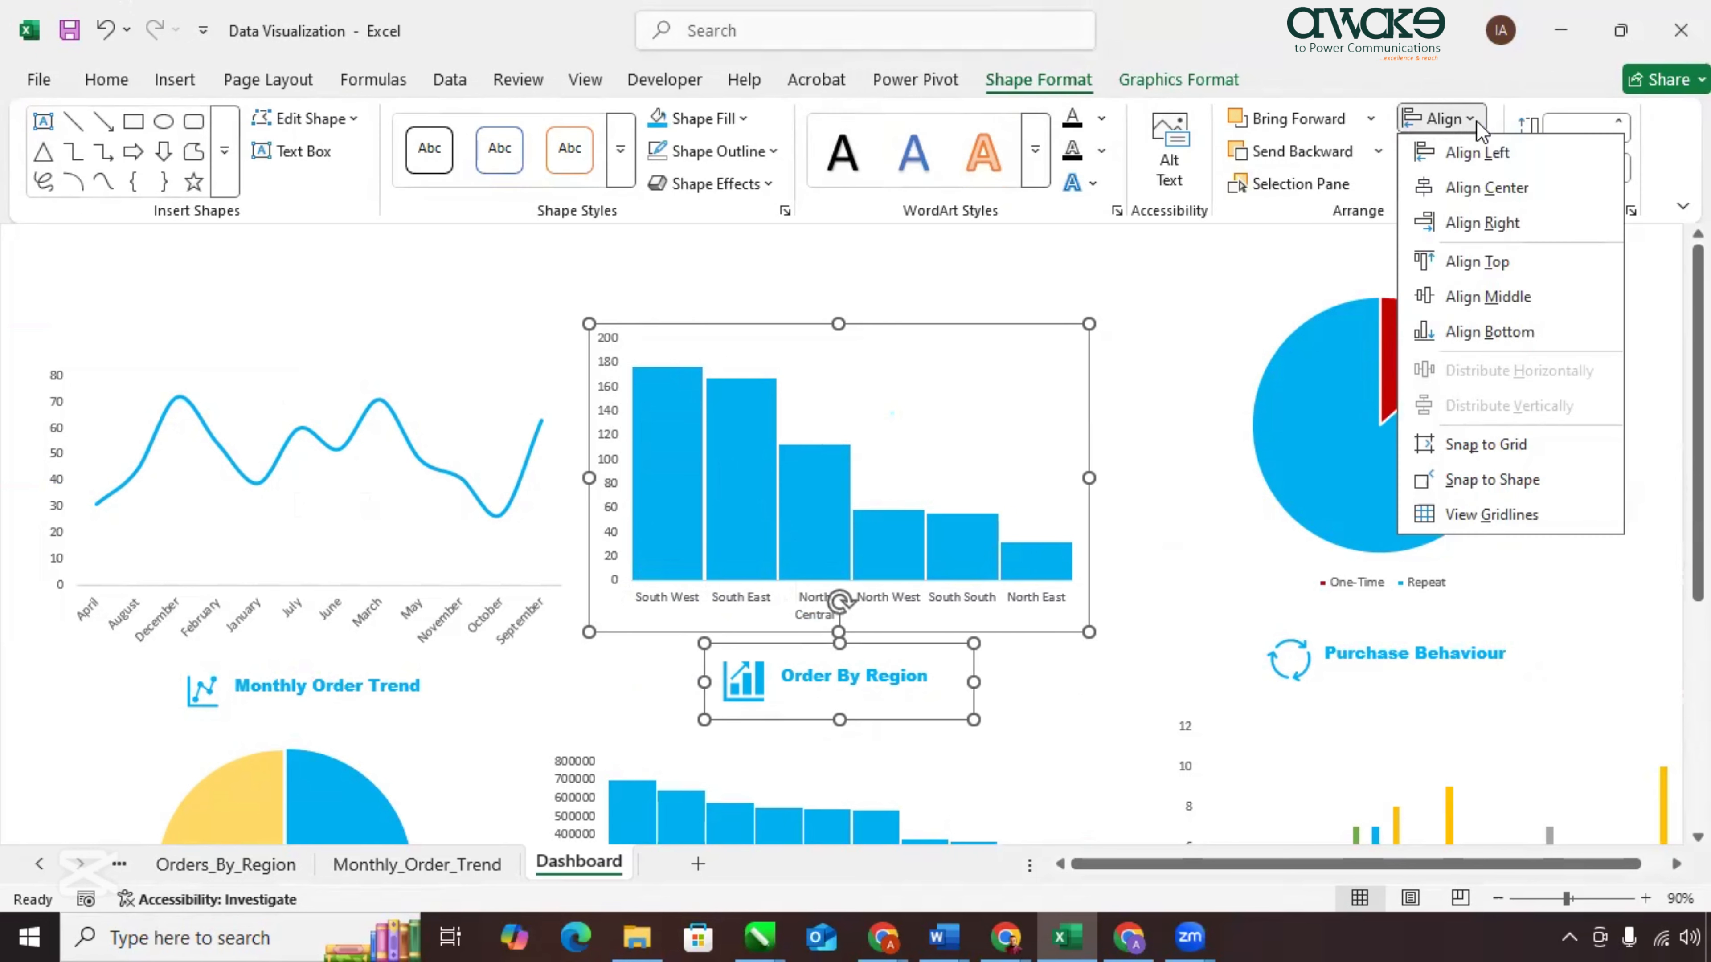
click(1473, 189)
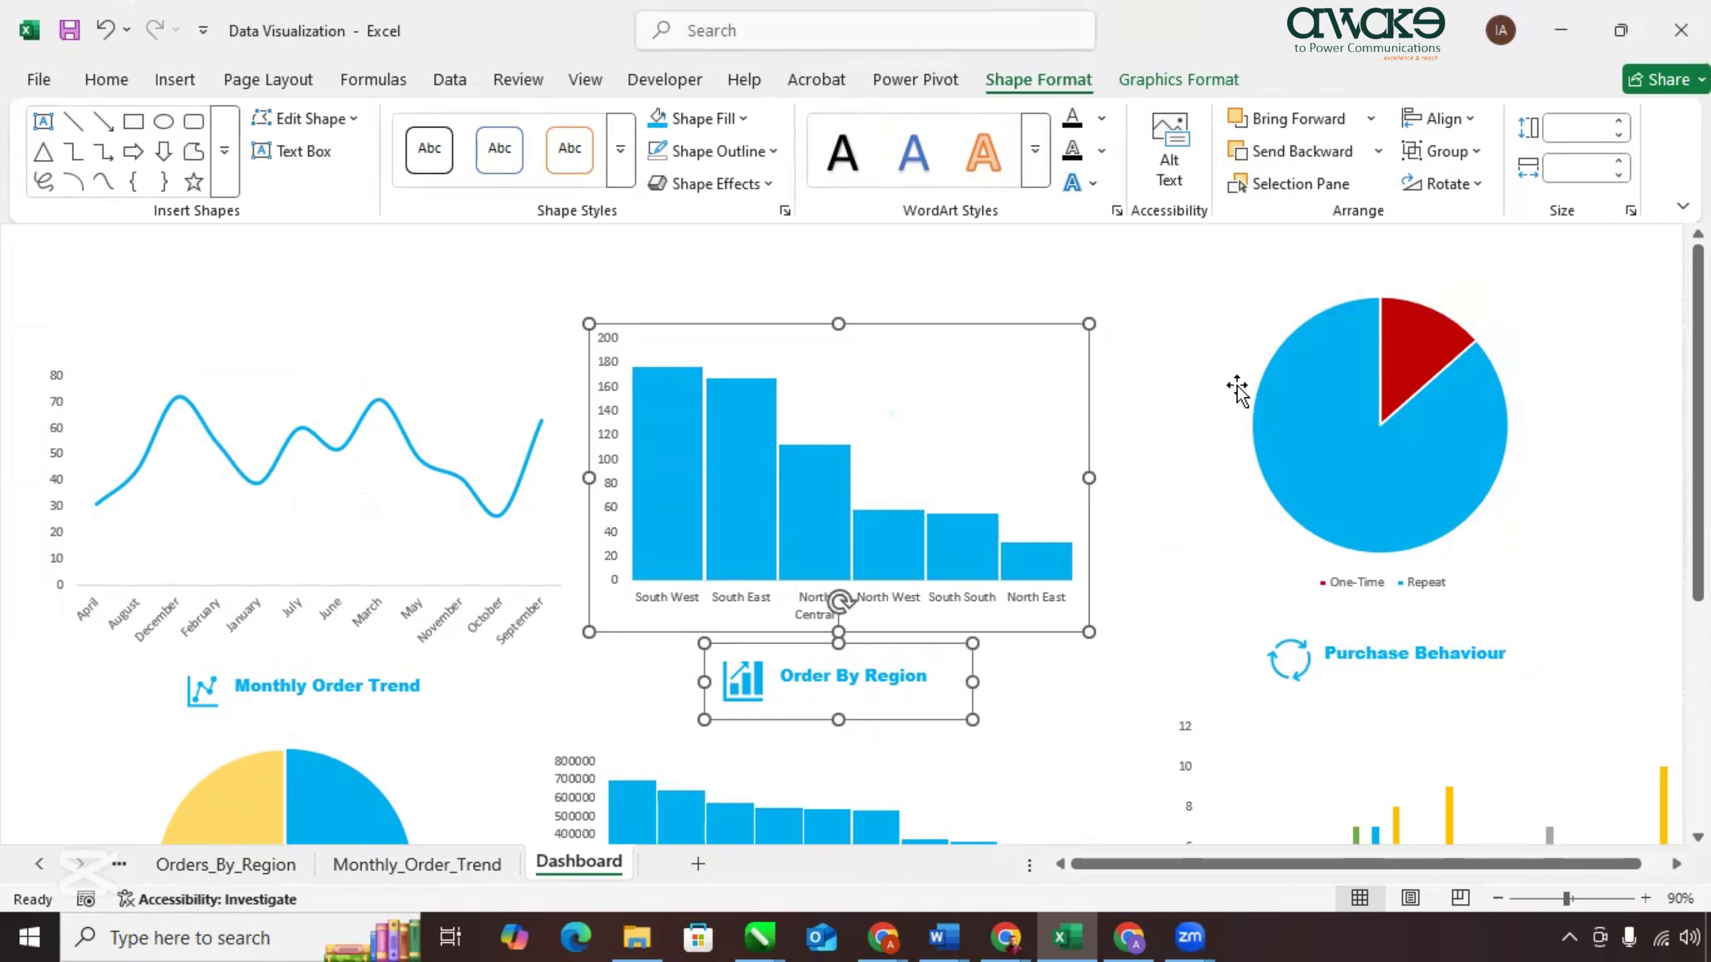
Center the "Purchase Behaviour" title group beneath the One-Time and Repeat pie chart with Align Center.
click(1237, 345)
ctrl+click(1373, 652)
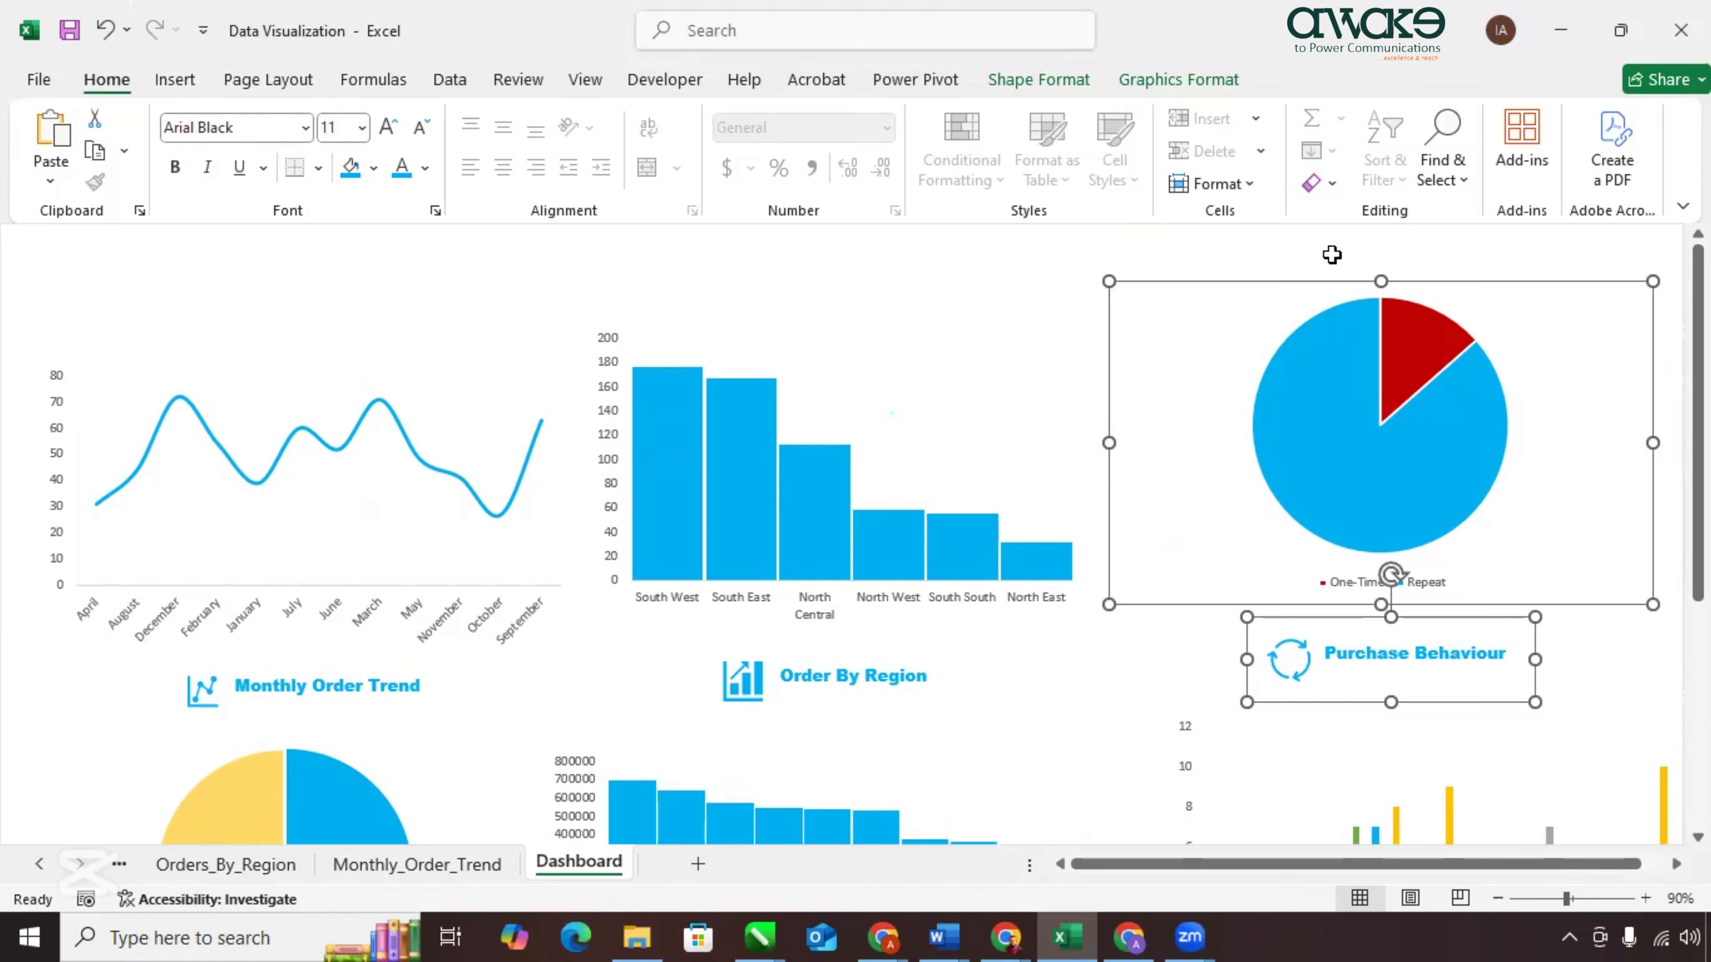
click(1028, 80)
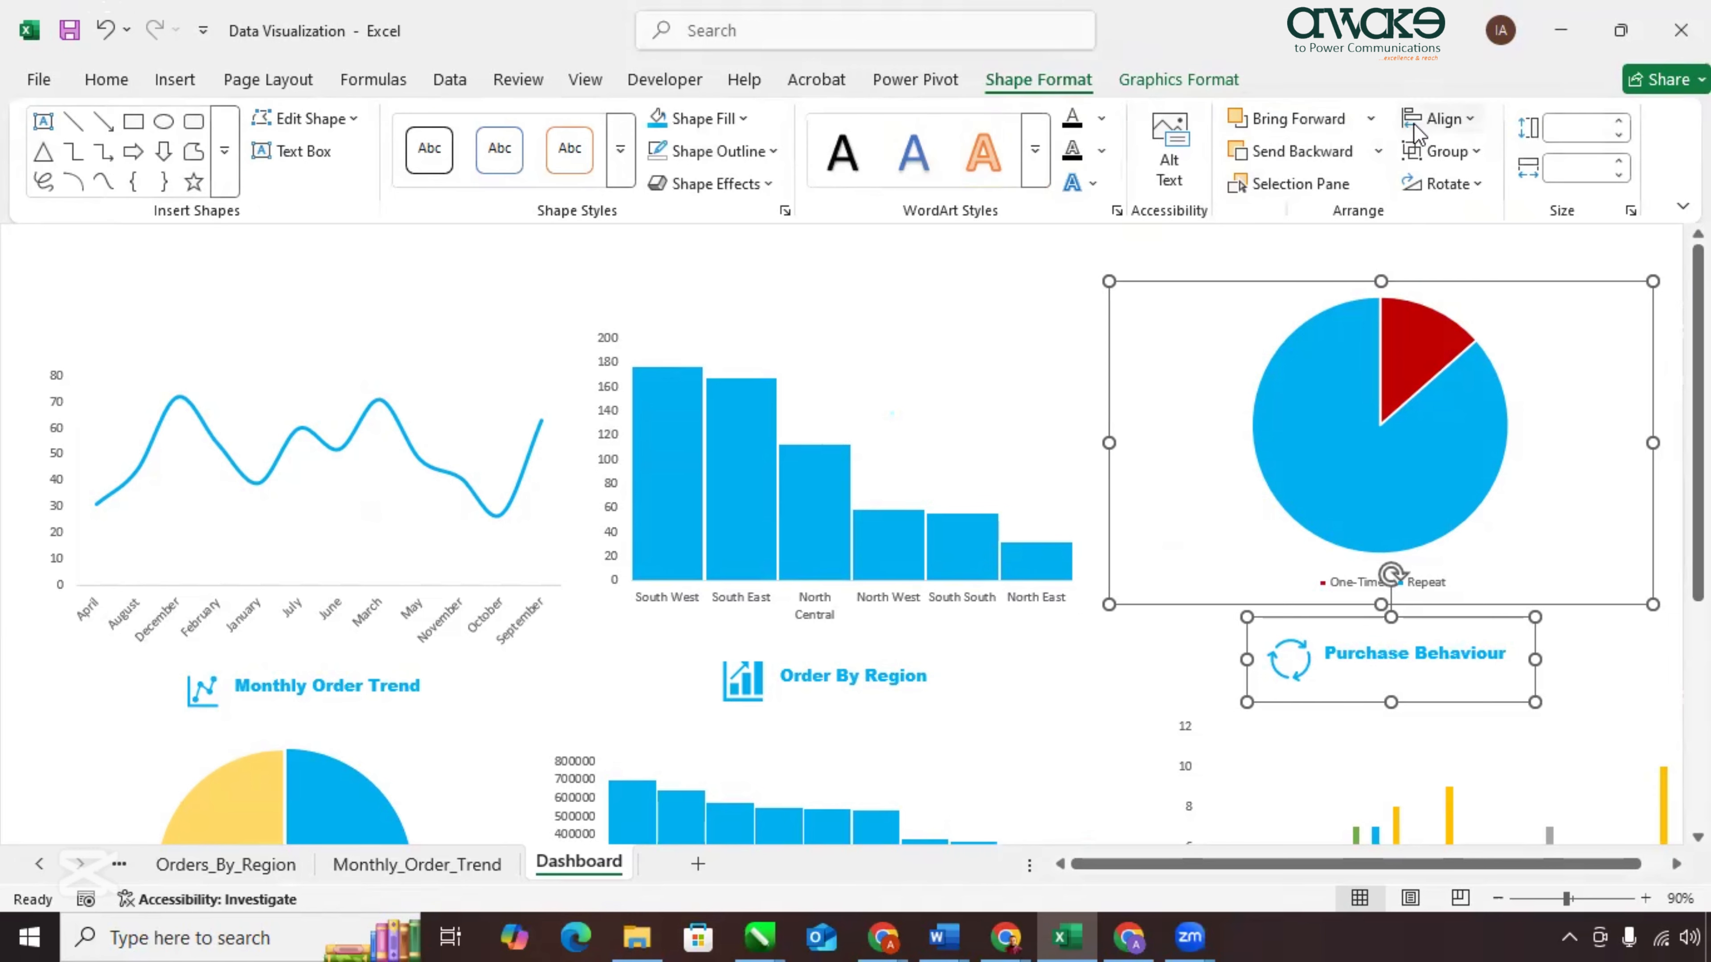
click(1455, 122)
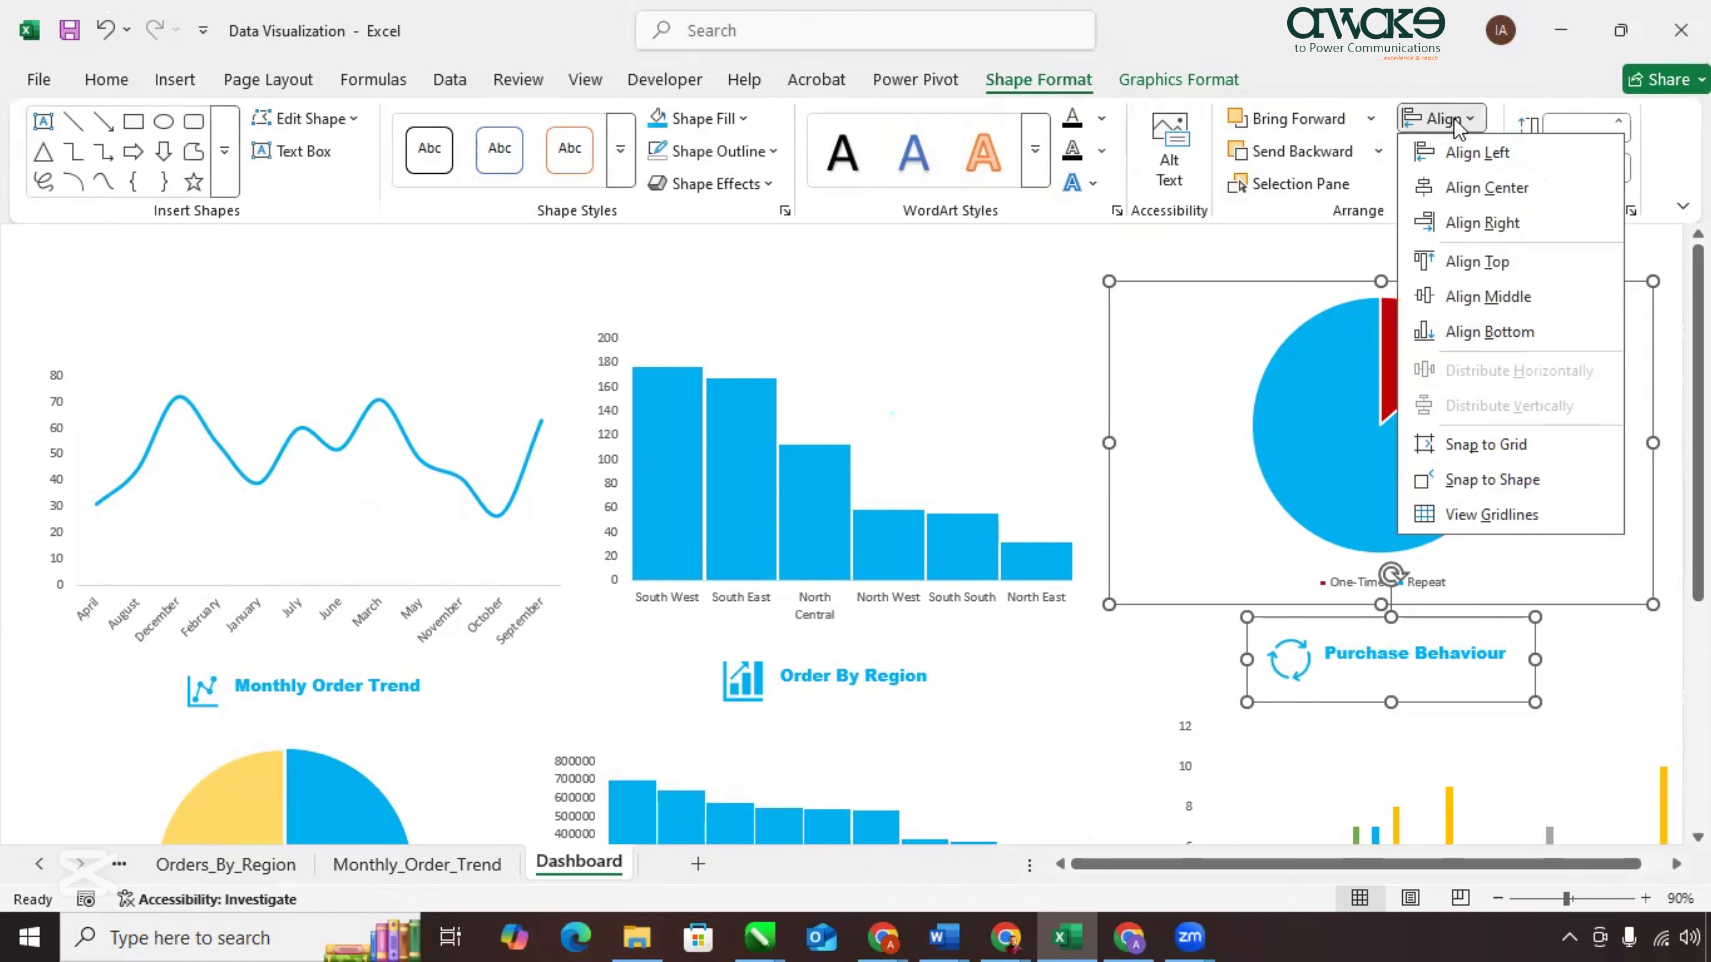
click(1470, 188)
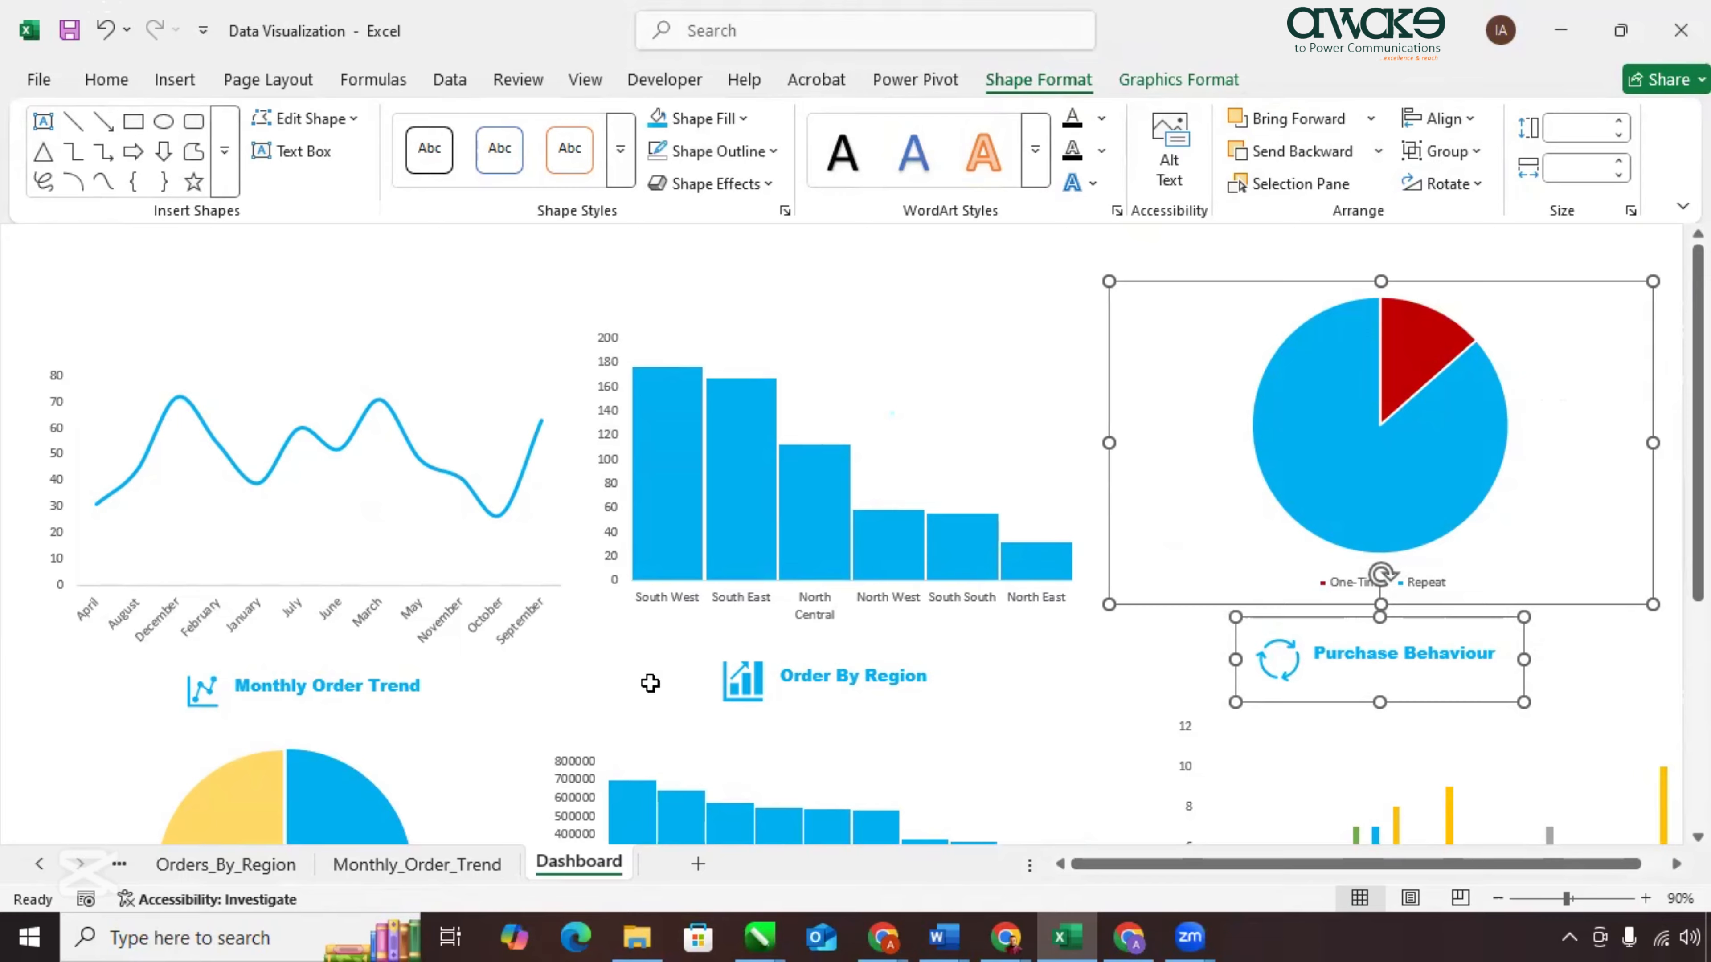
Center the "Gender Distribution" title group beneath the Female and Male pie chart with Align Center.
scroll(650, 680, down, 5)
click(291, 688)
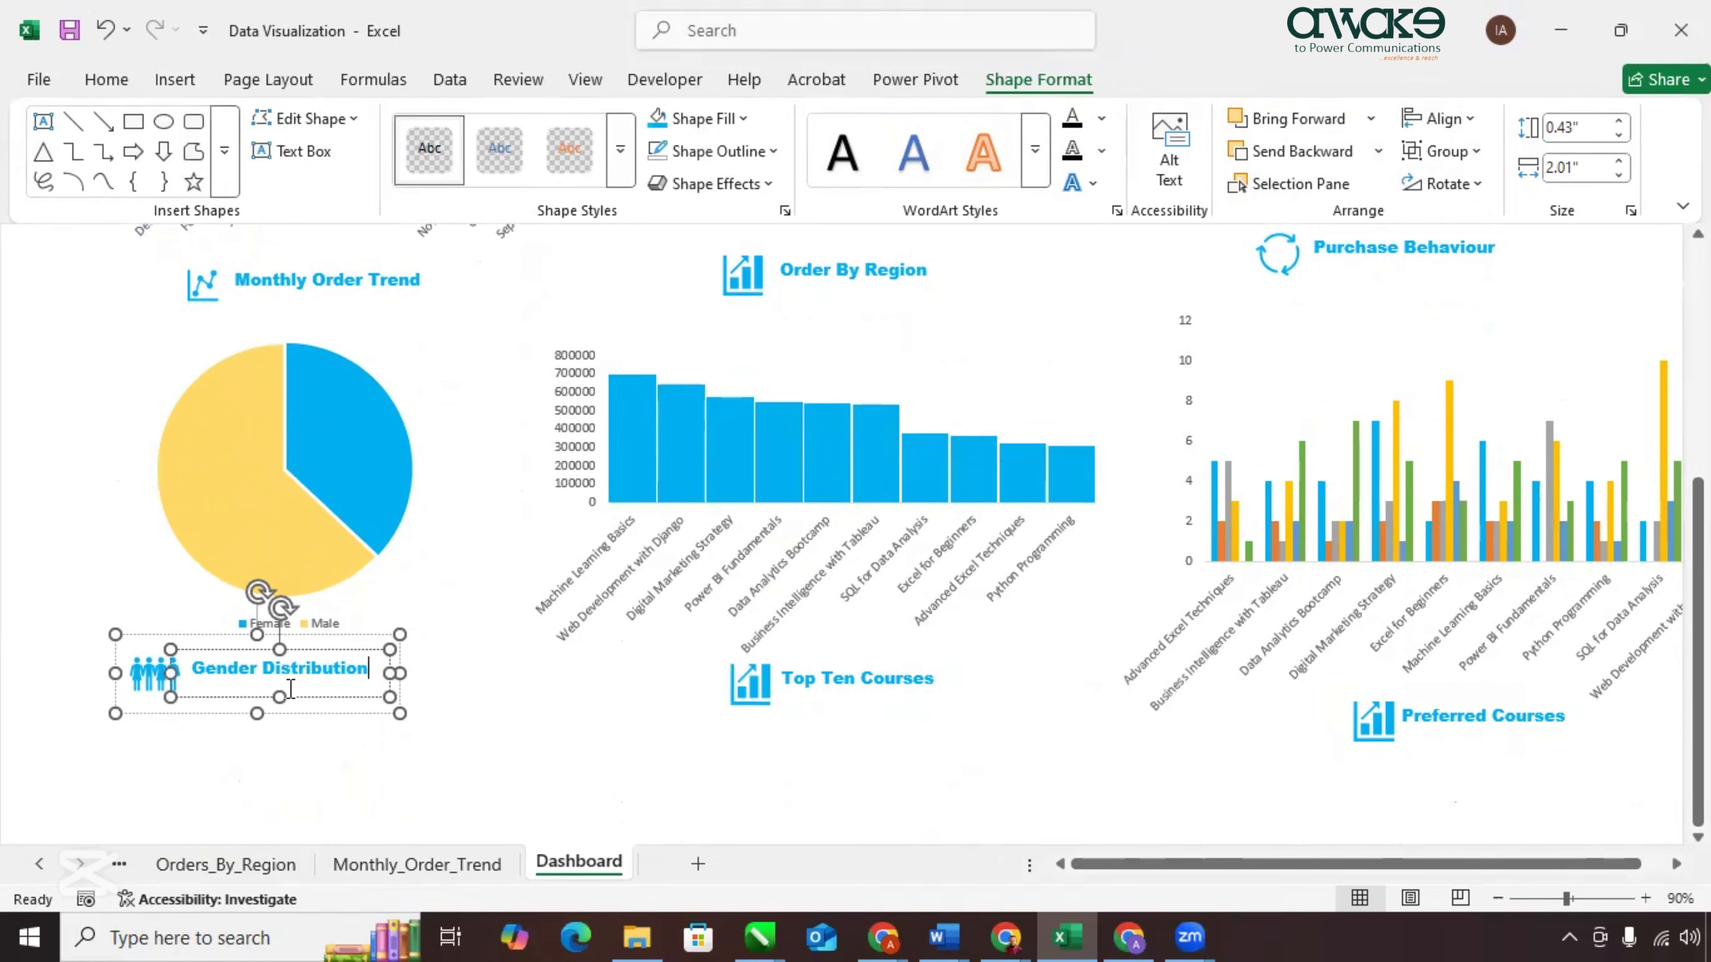
click(277, 708)
ctrl+click(123, 411)
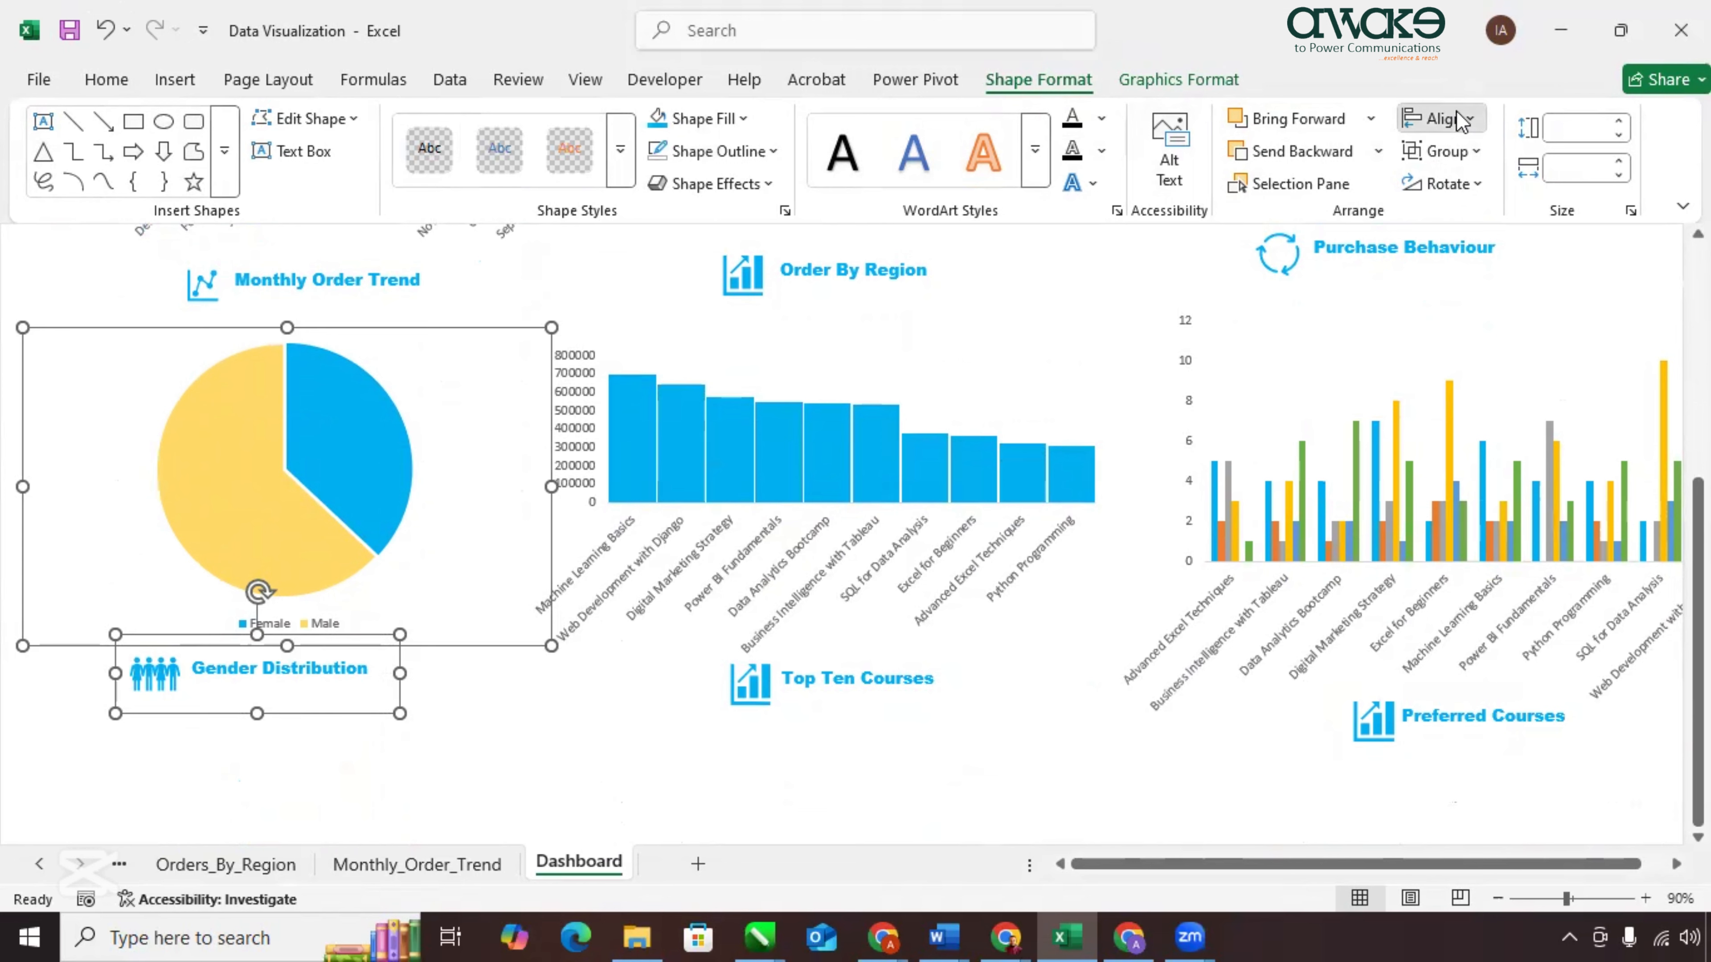
click(1445, 119)
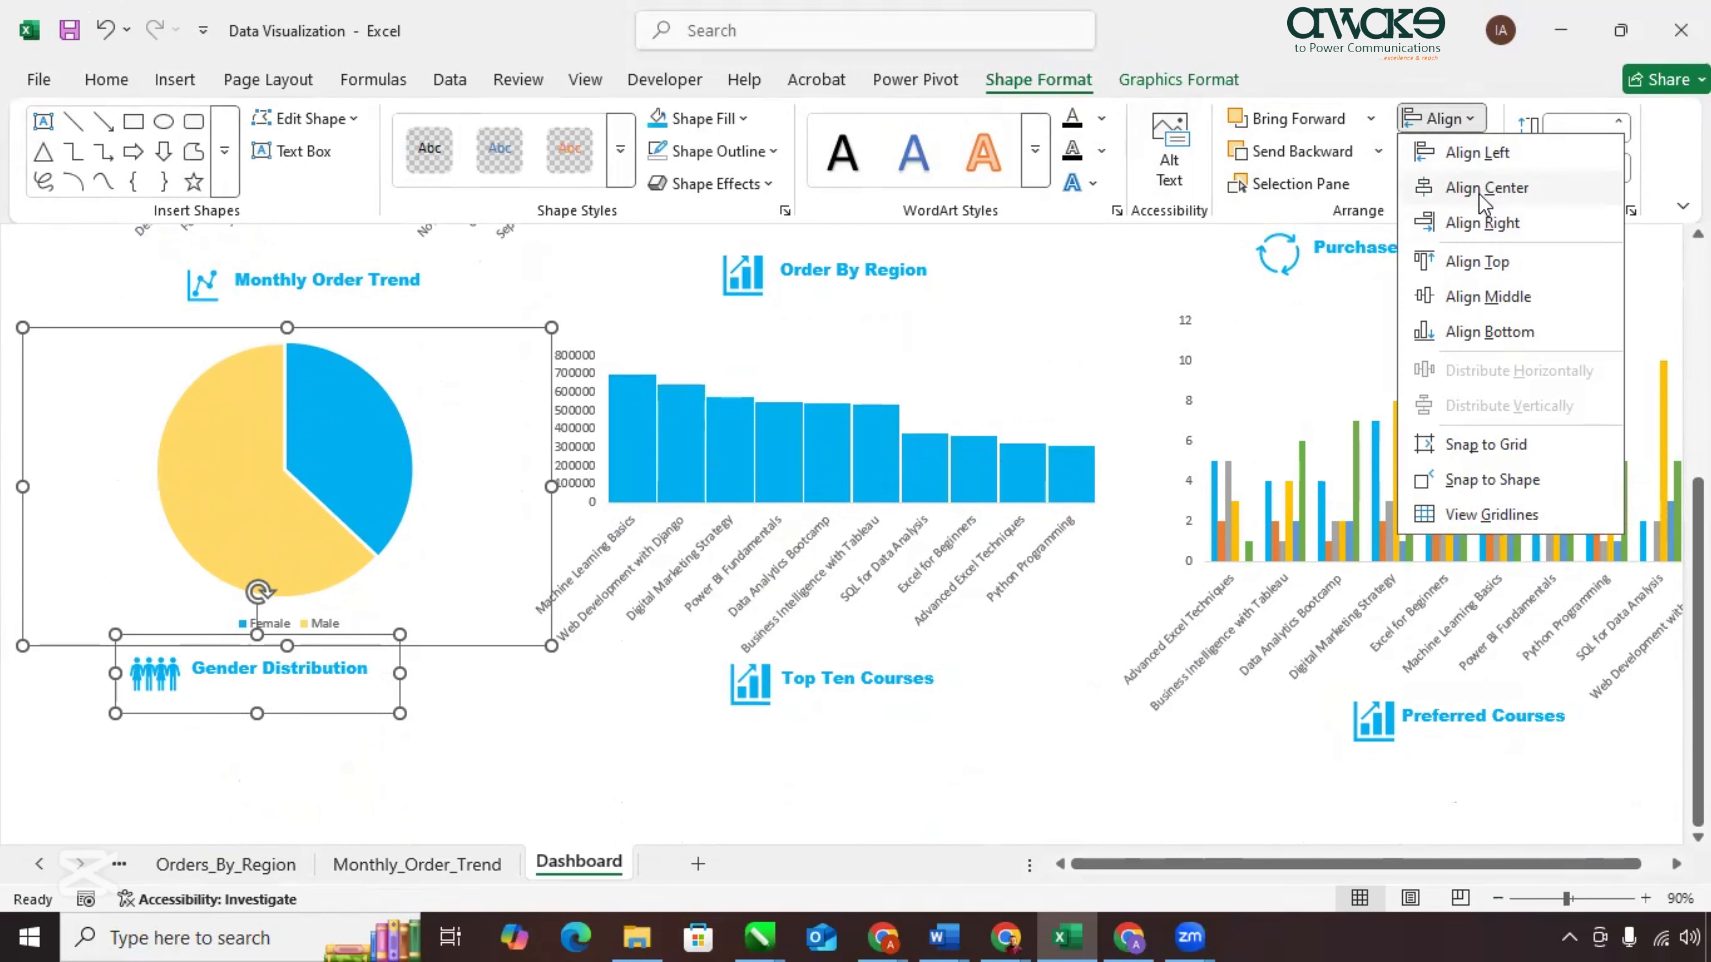
click(1502, 187)
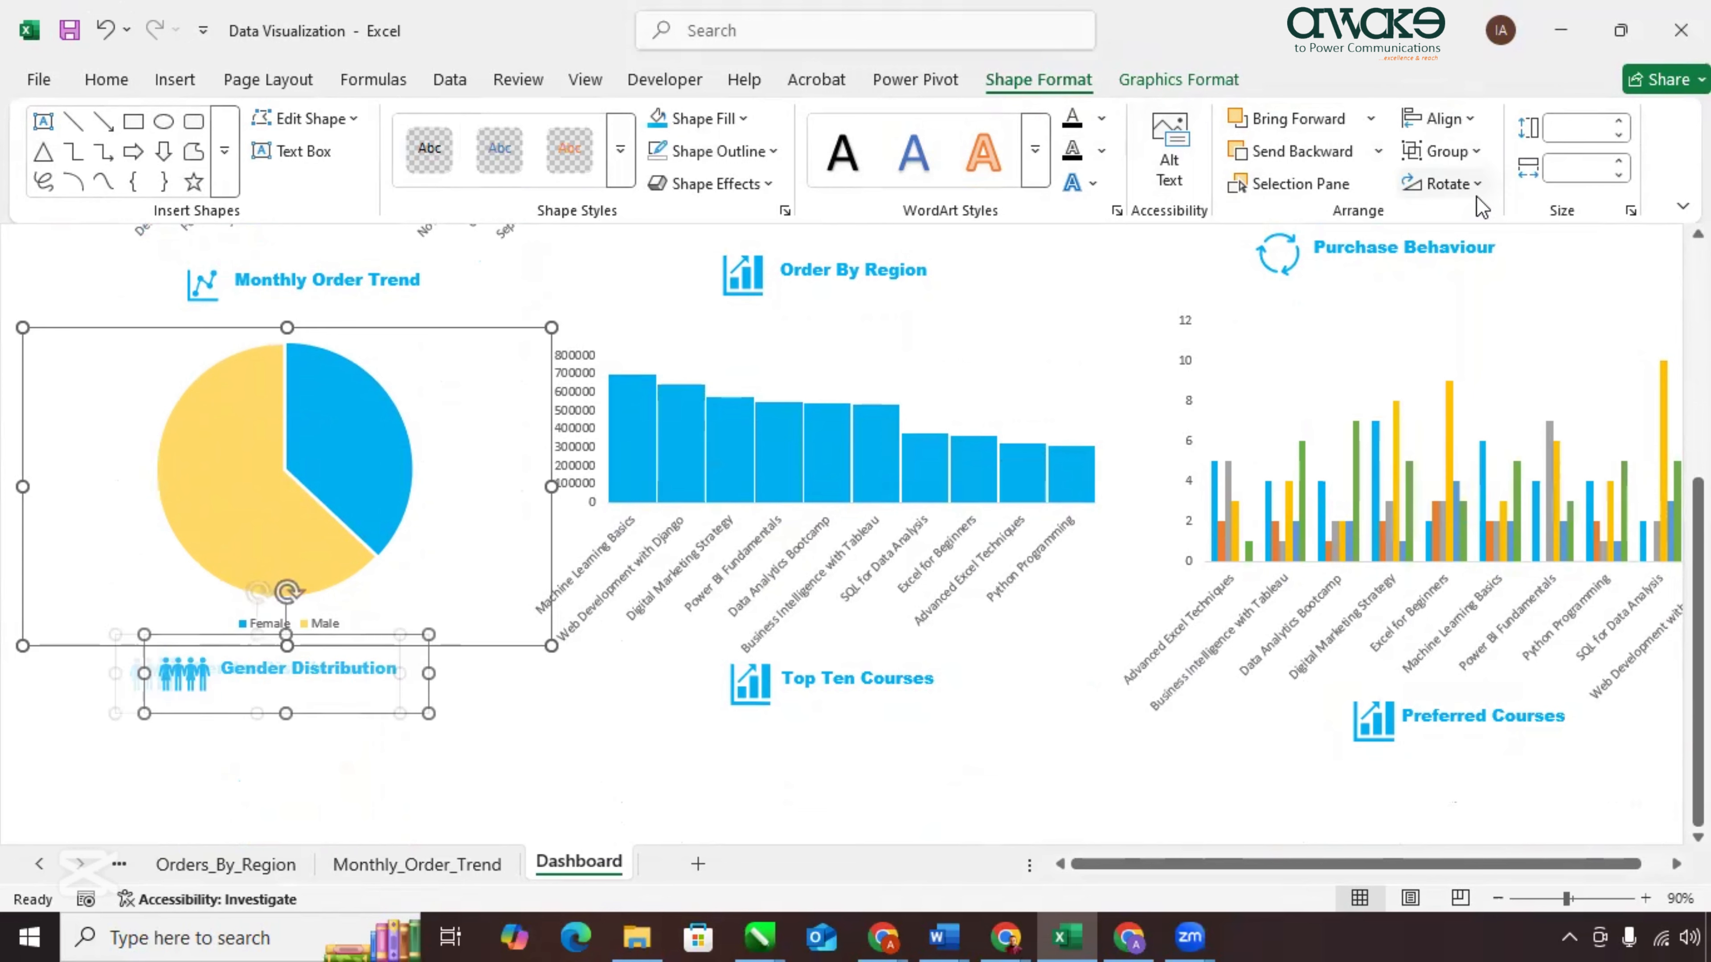
Select the "Top Ten Courses" title group together with its column chart.
click(809, 692)
click(835, 722)
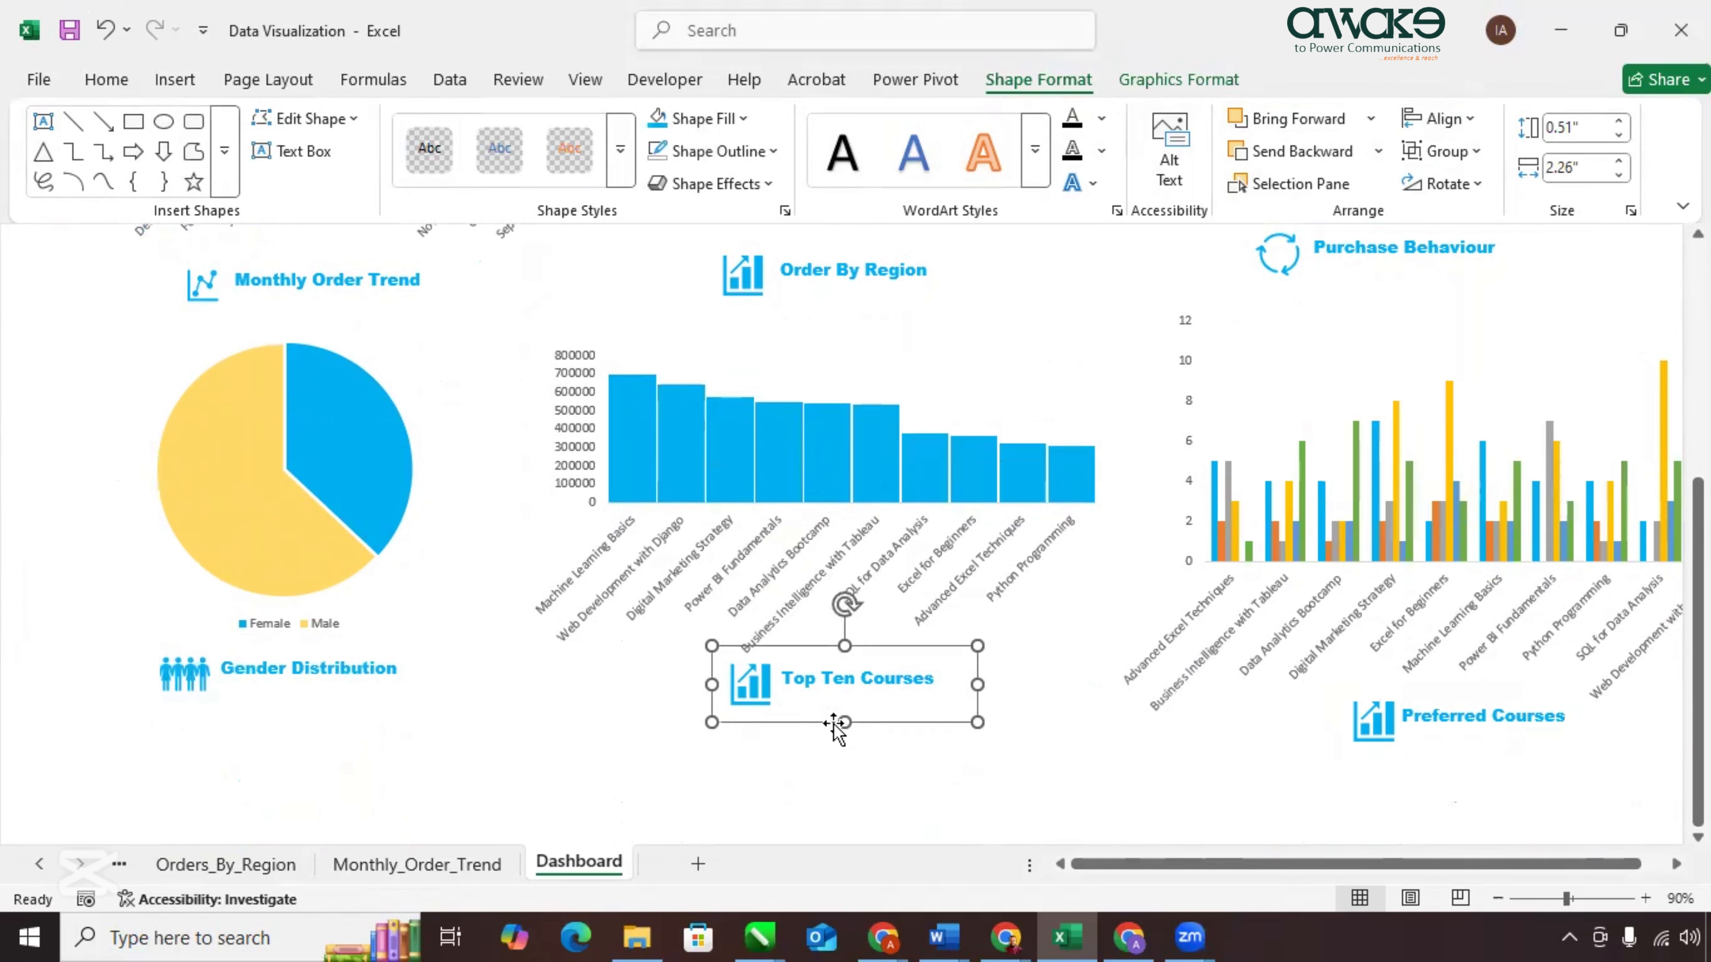
shift+click(836, 369)
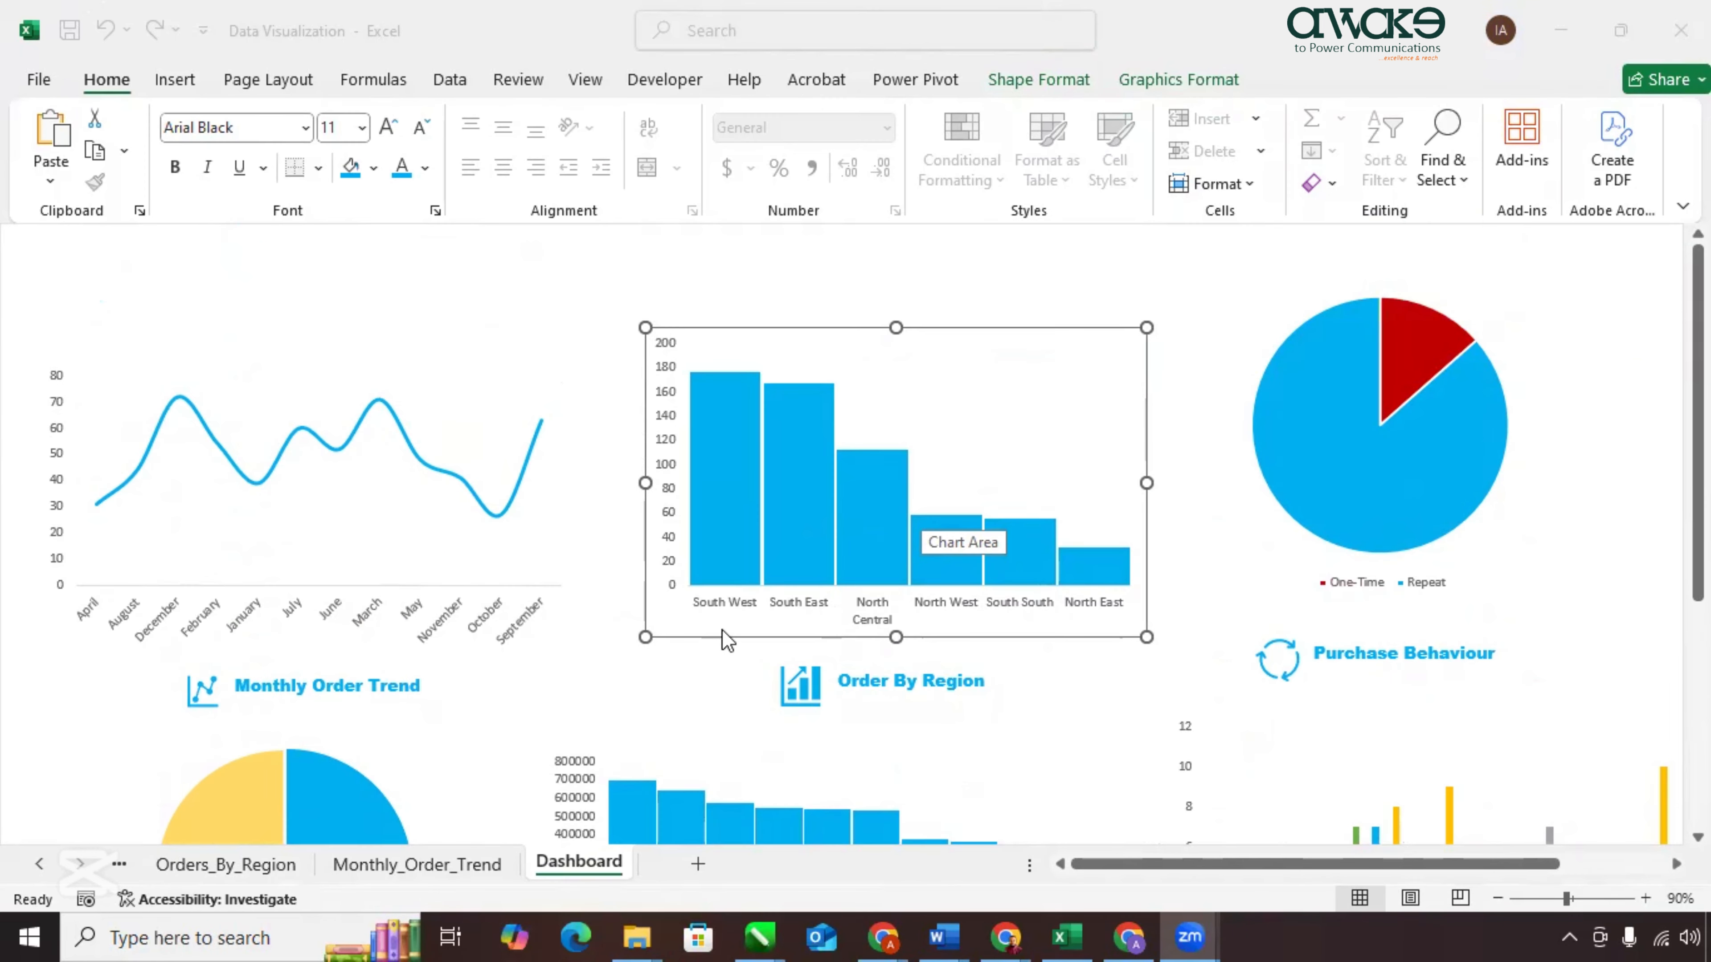
Shift the "Order By Region" and "Purchase Behaviour" charts, each with its title group, slightly right and down.
shift+click(795, 677)
click(1497, 898)
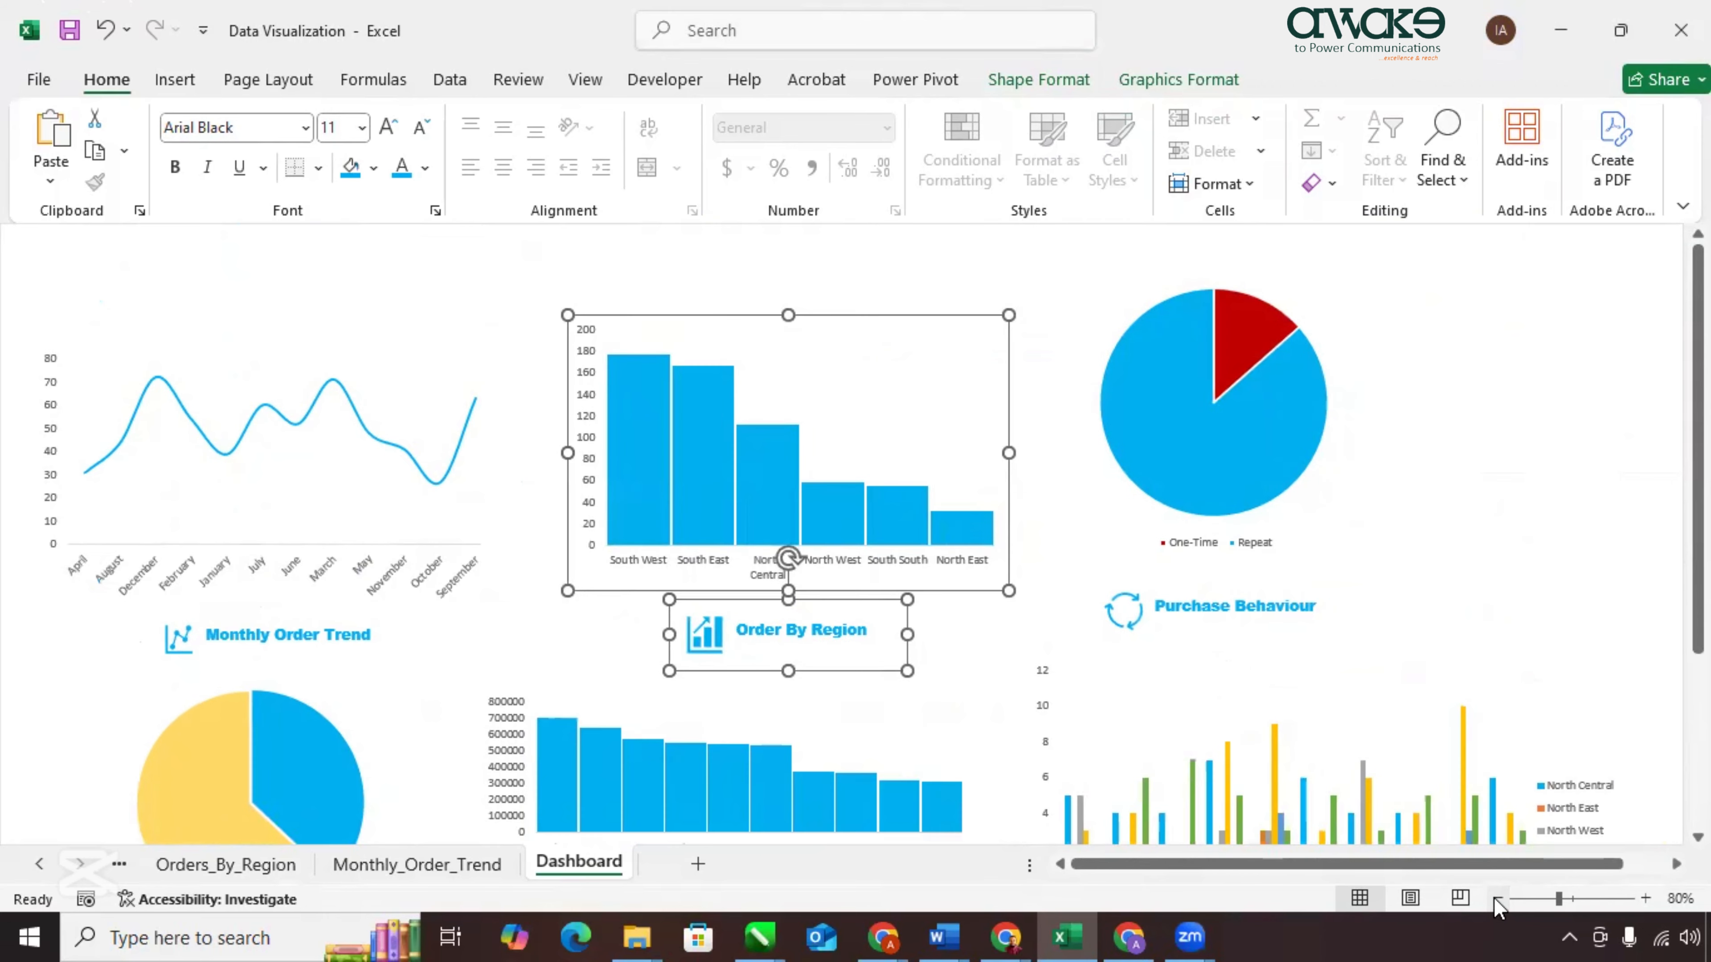
click(1627, 514)
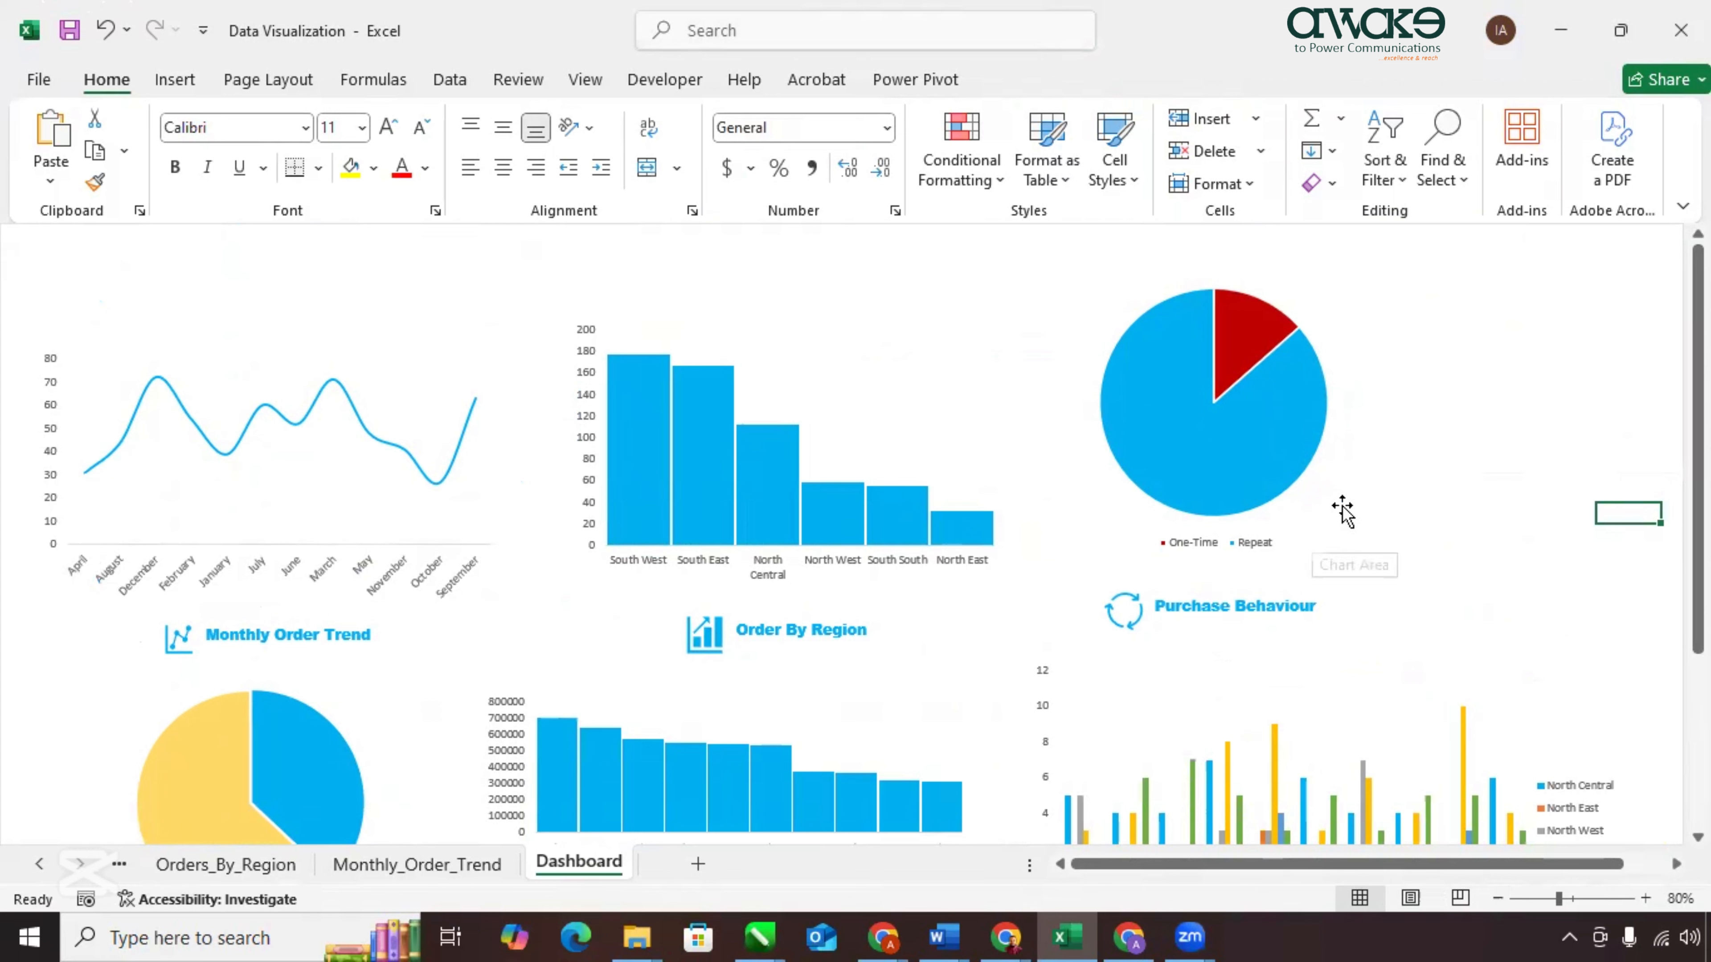
click(1325, 581)
drag(1385, 563, 1433, 588)
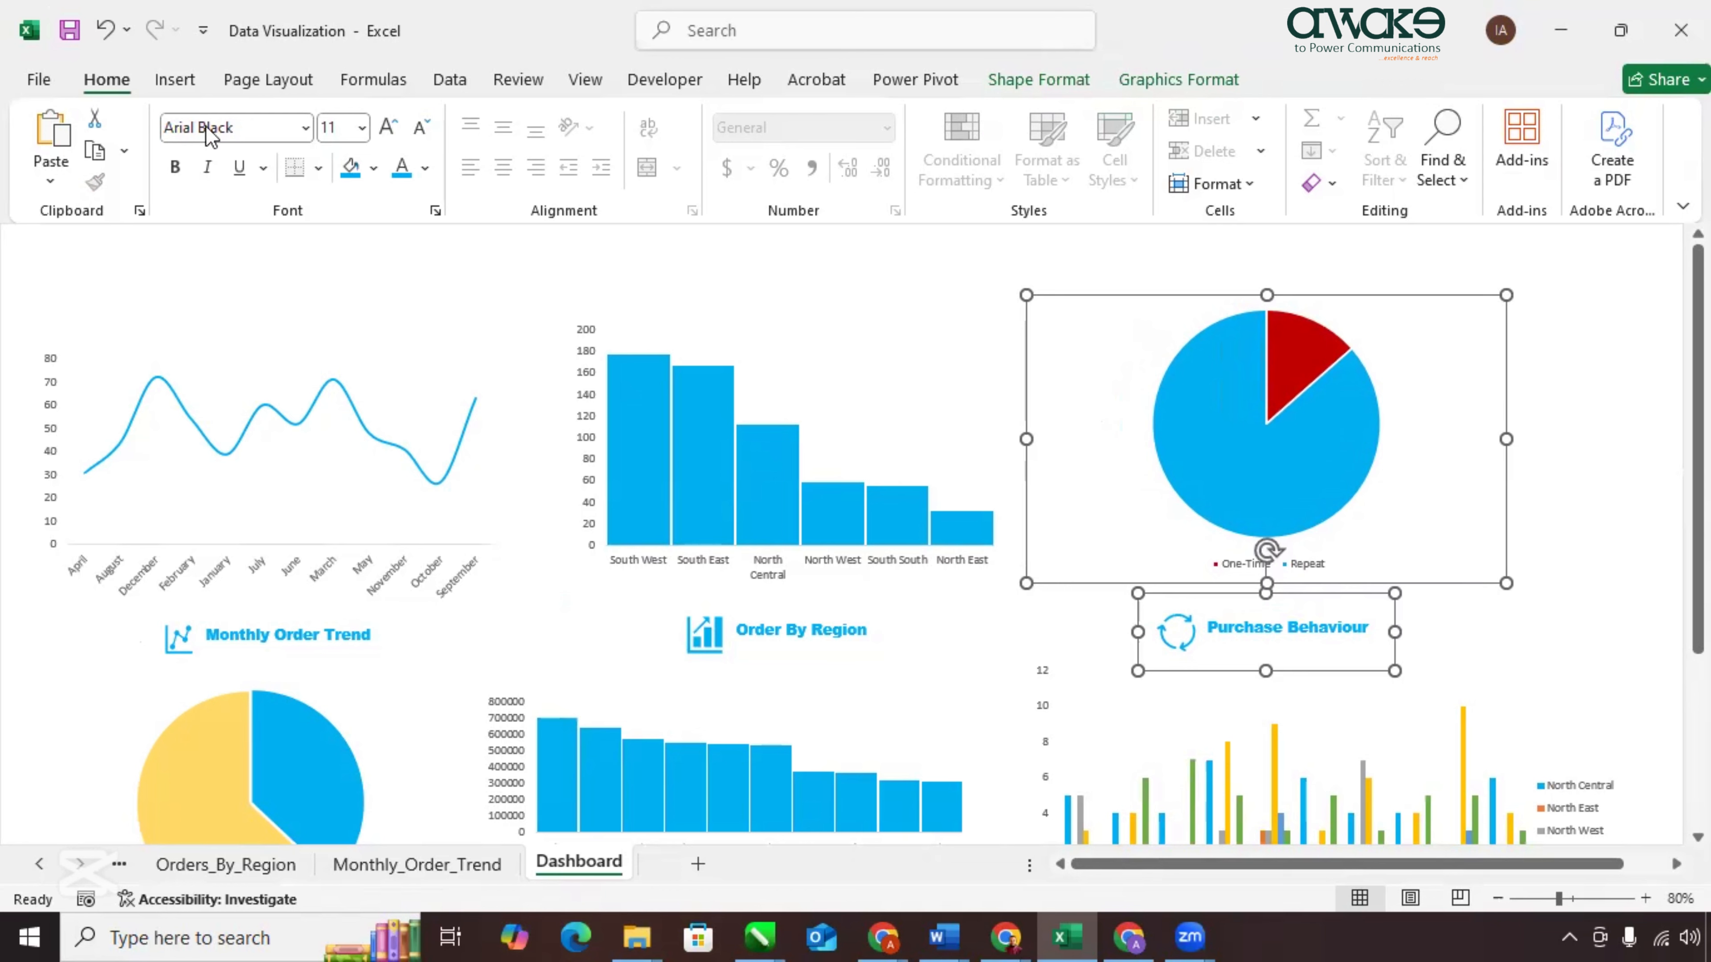
Draw a rectangle banner about 18.95" wide and 0.85" high across the top of the dashboard and fill it light blue.
click(175, 79)
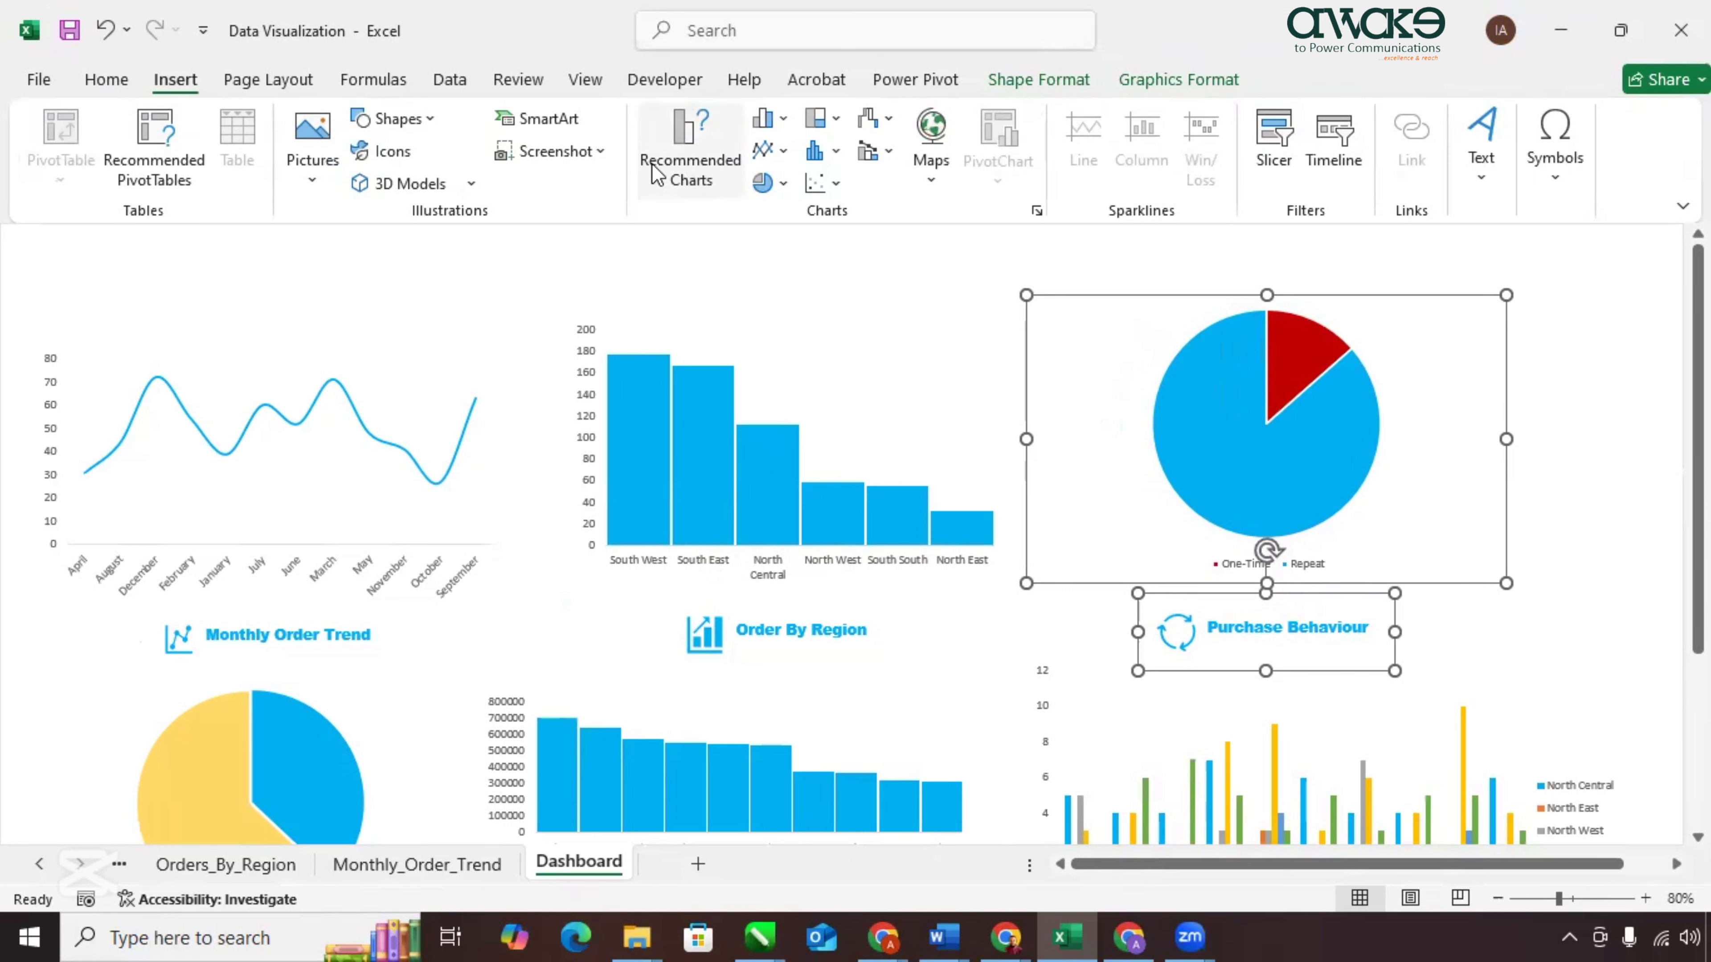
click(438, 121)
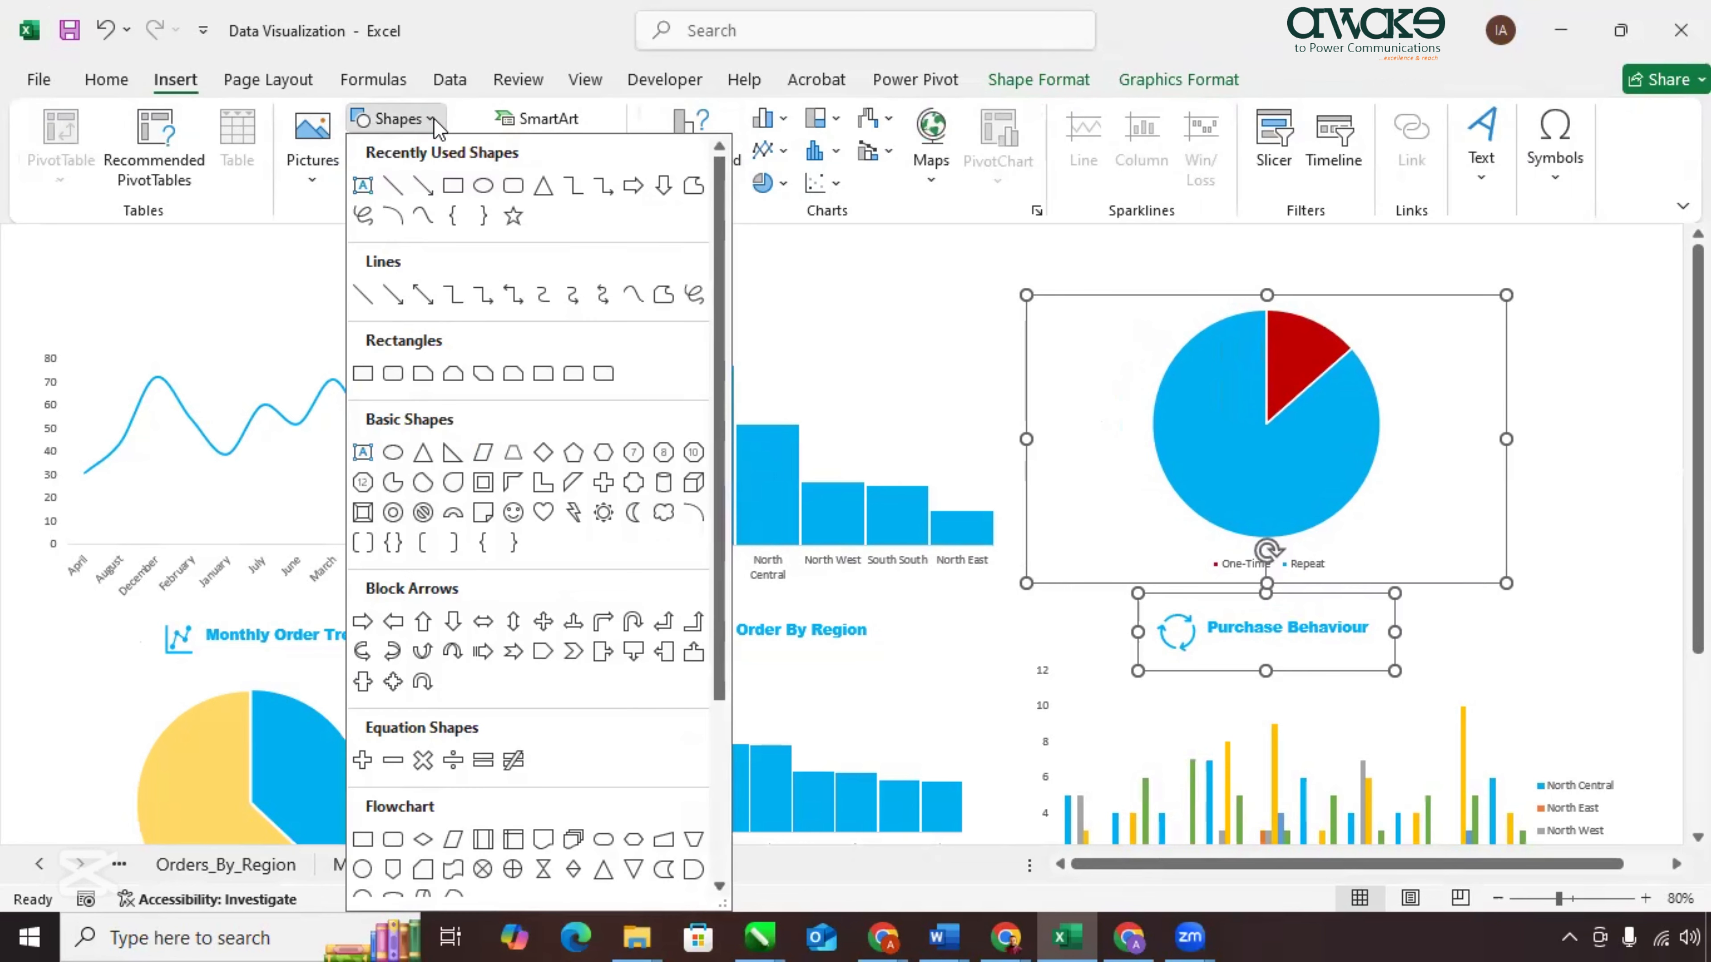
click(452, 186)
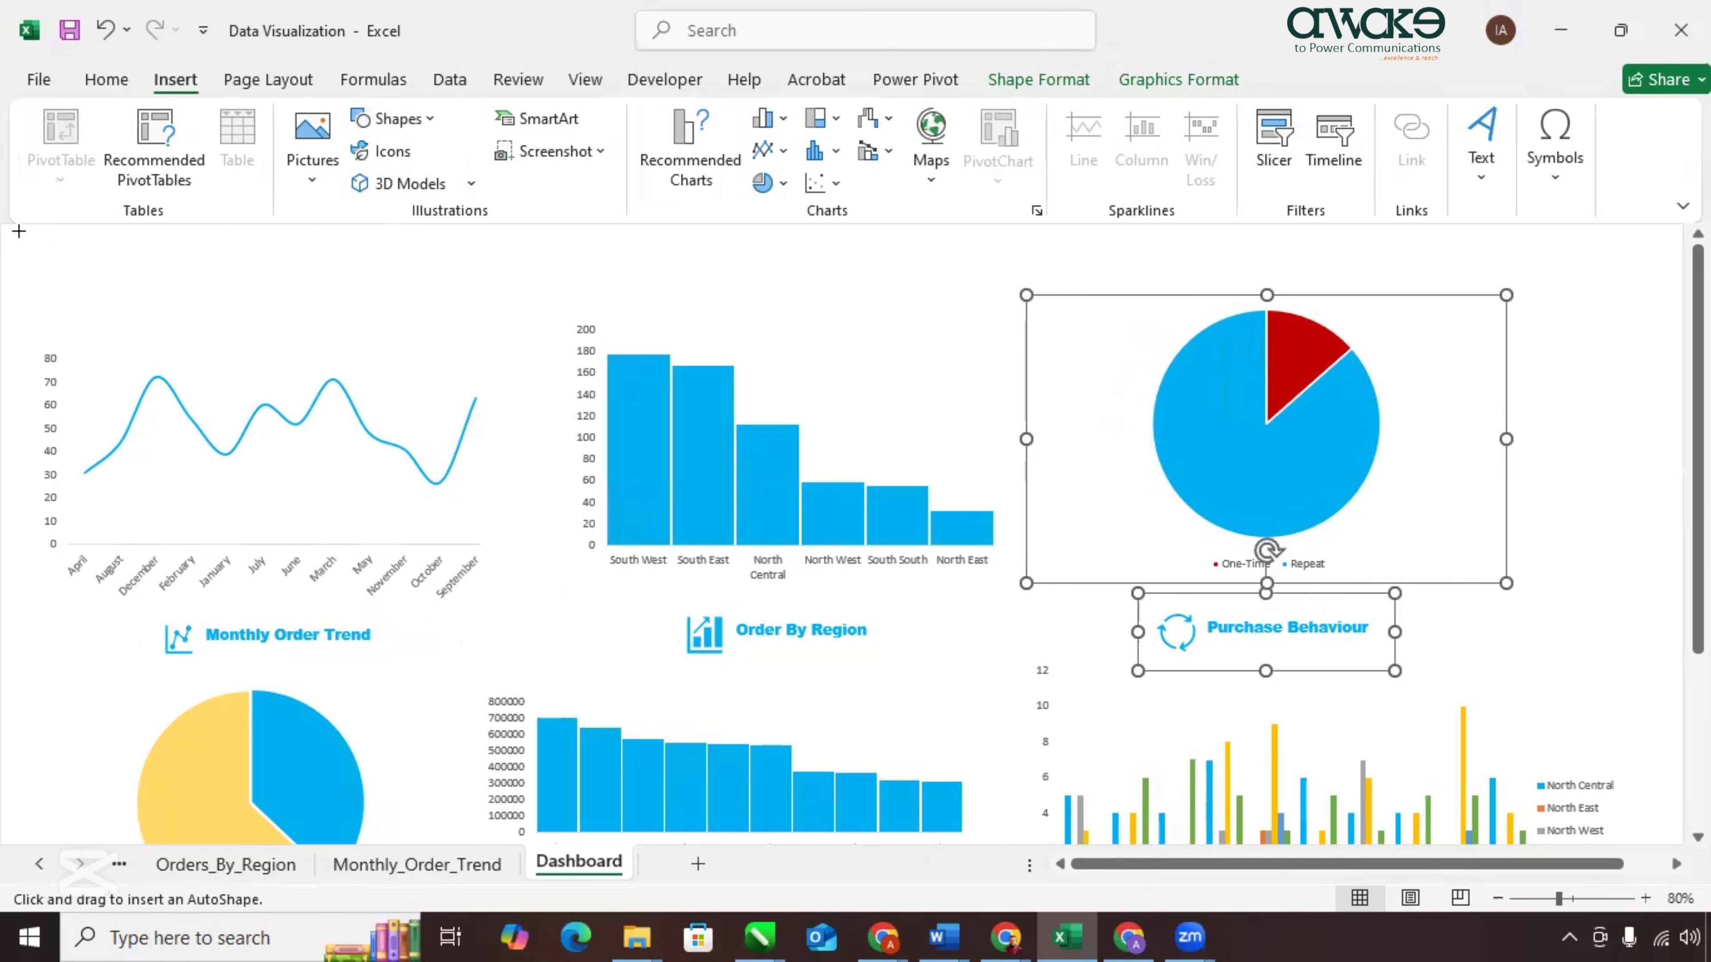
mouse_move(19, 226)
mouse_down()
mouse_move(17, 270)
mouse_move(424, 336)
mouse_move(1673, 313)
mouse_move(1635, 317)
mouse_up()
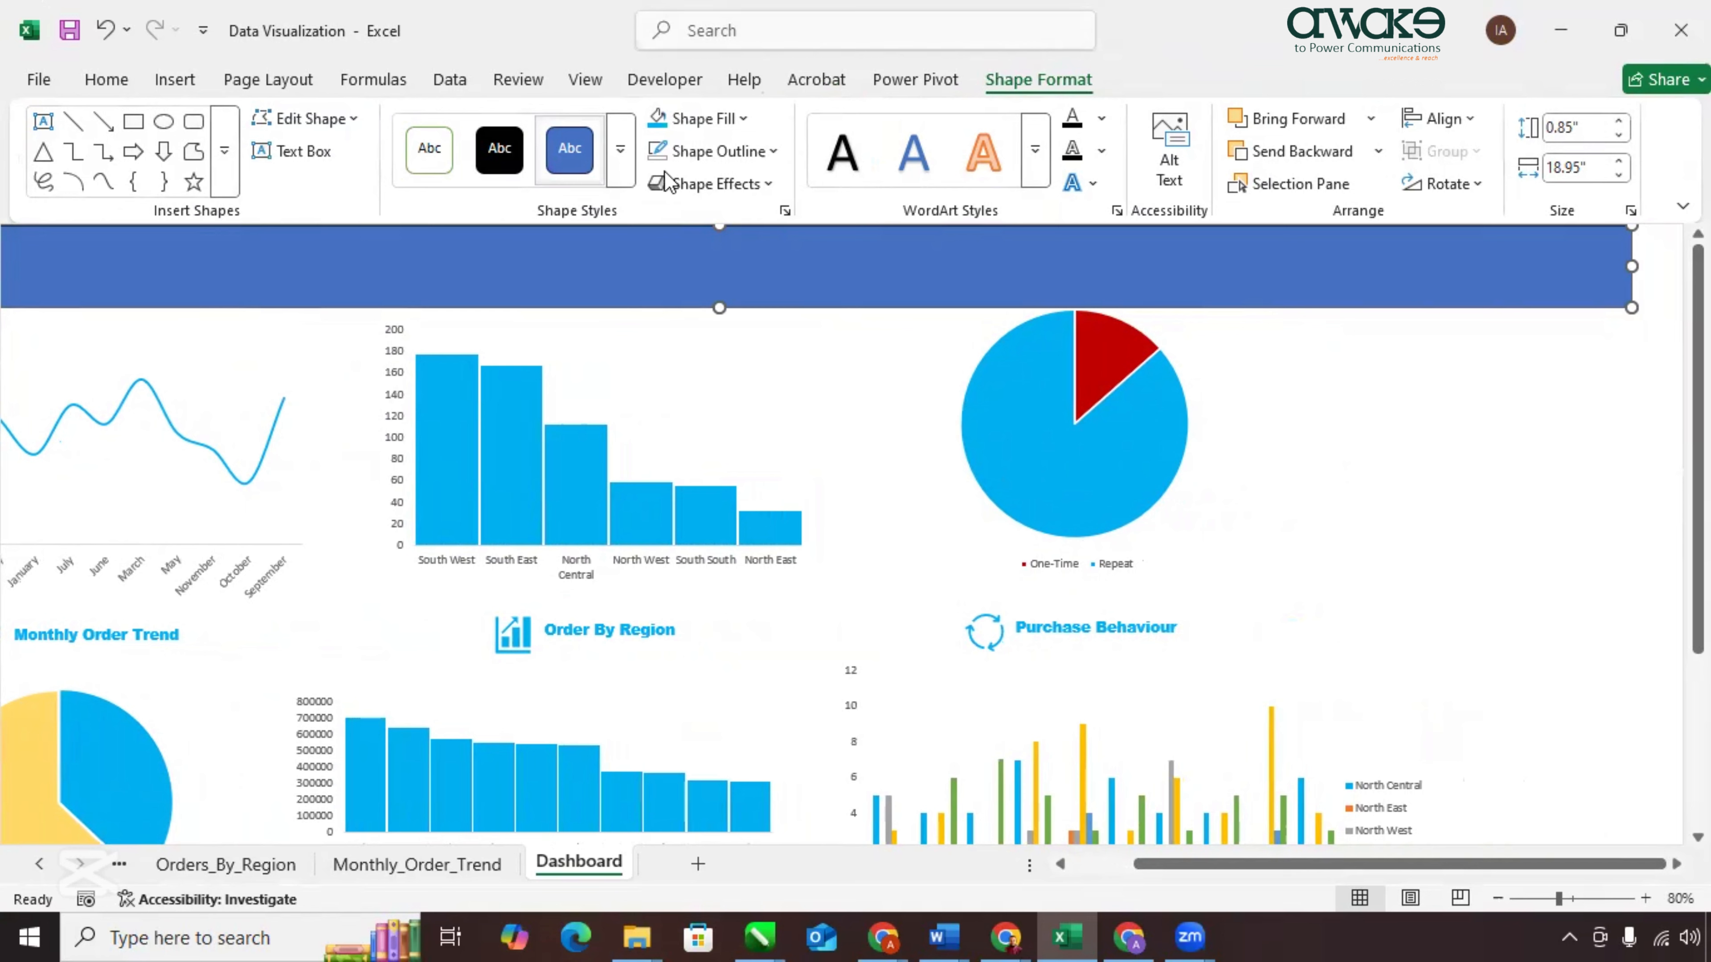
click(659, 121)
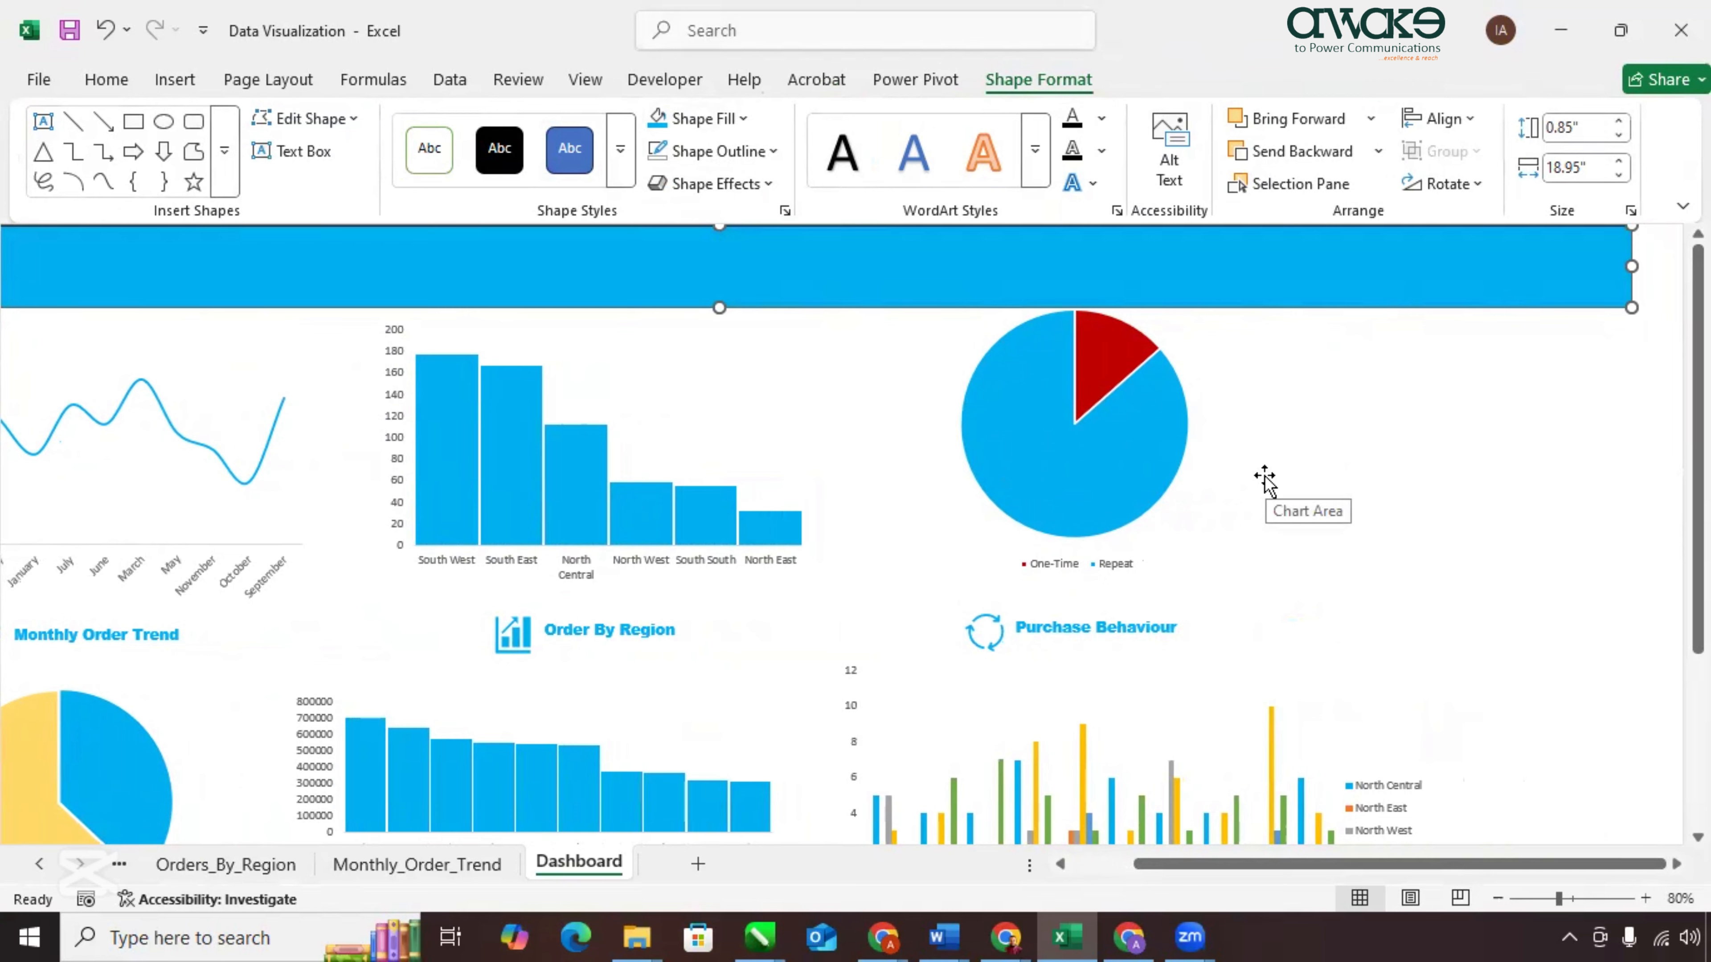
Move the charts with their title groups further right and down, clear of the blue banner and the sheet's left edge.
drag(1699, 524, 1643, 397)
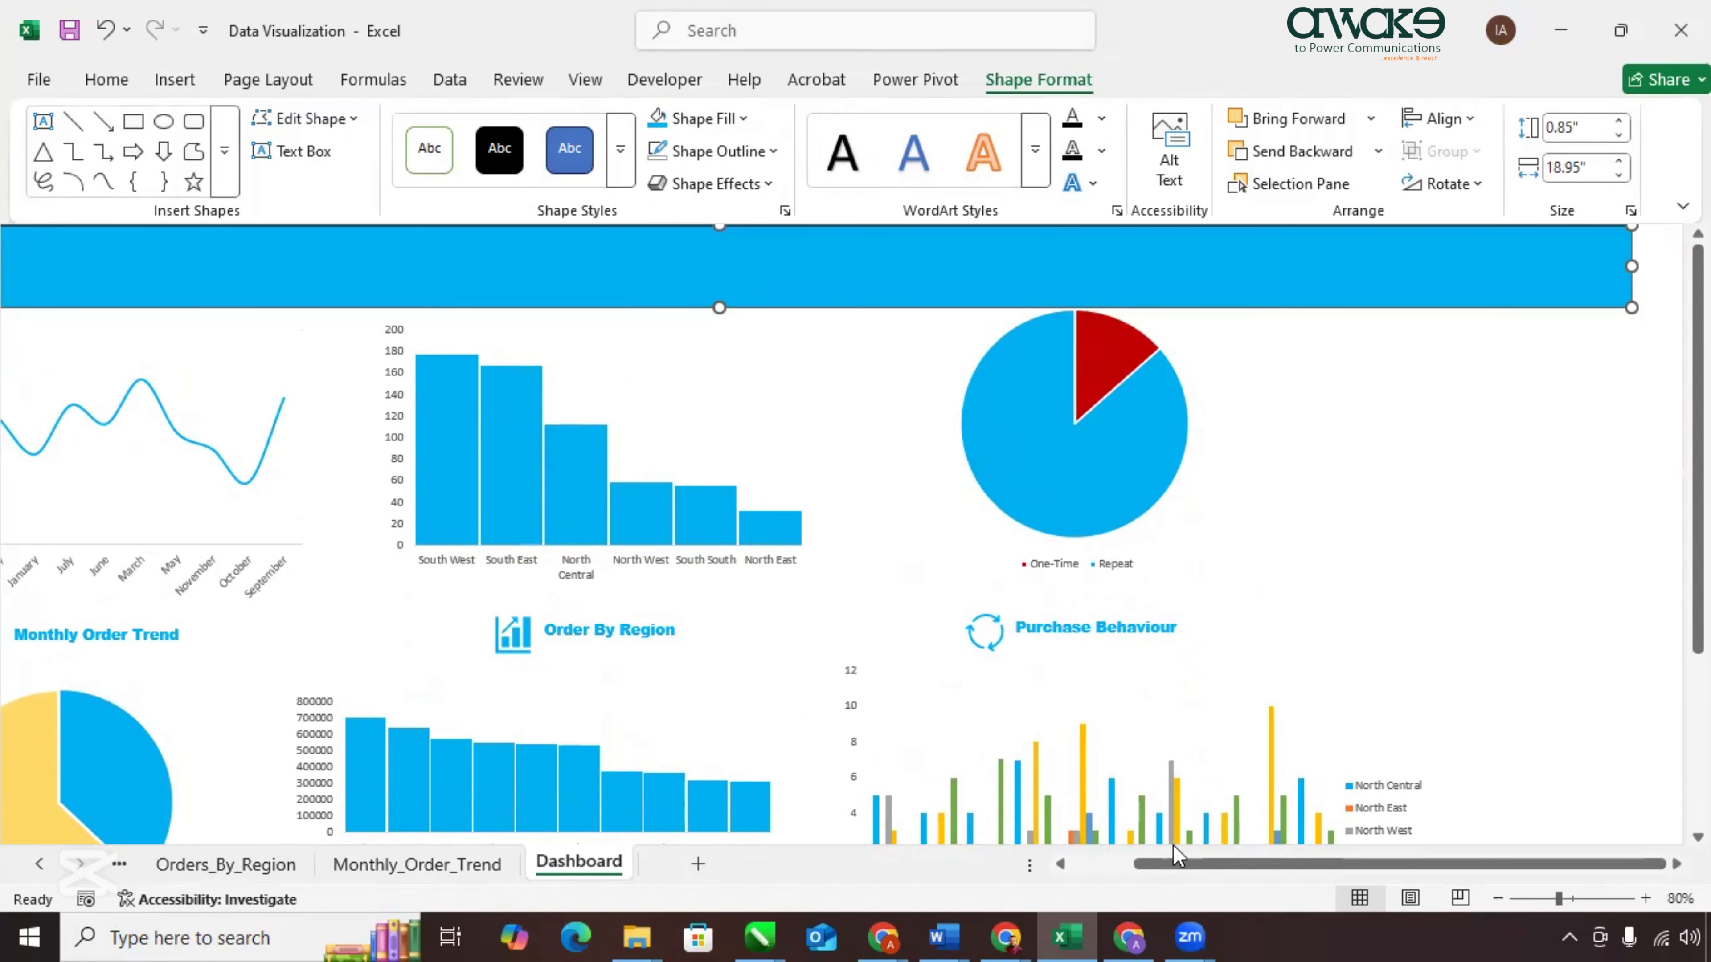
drag(1176, 856, 946, 873)
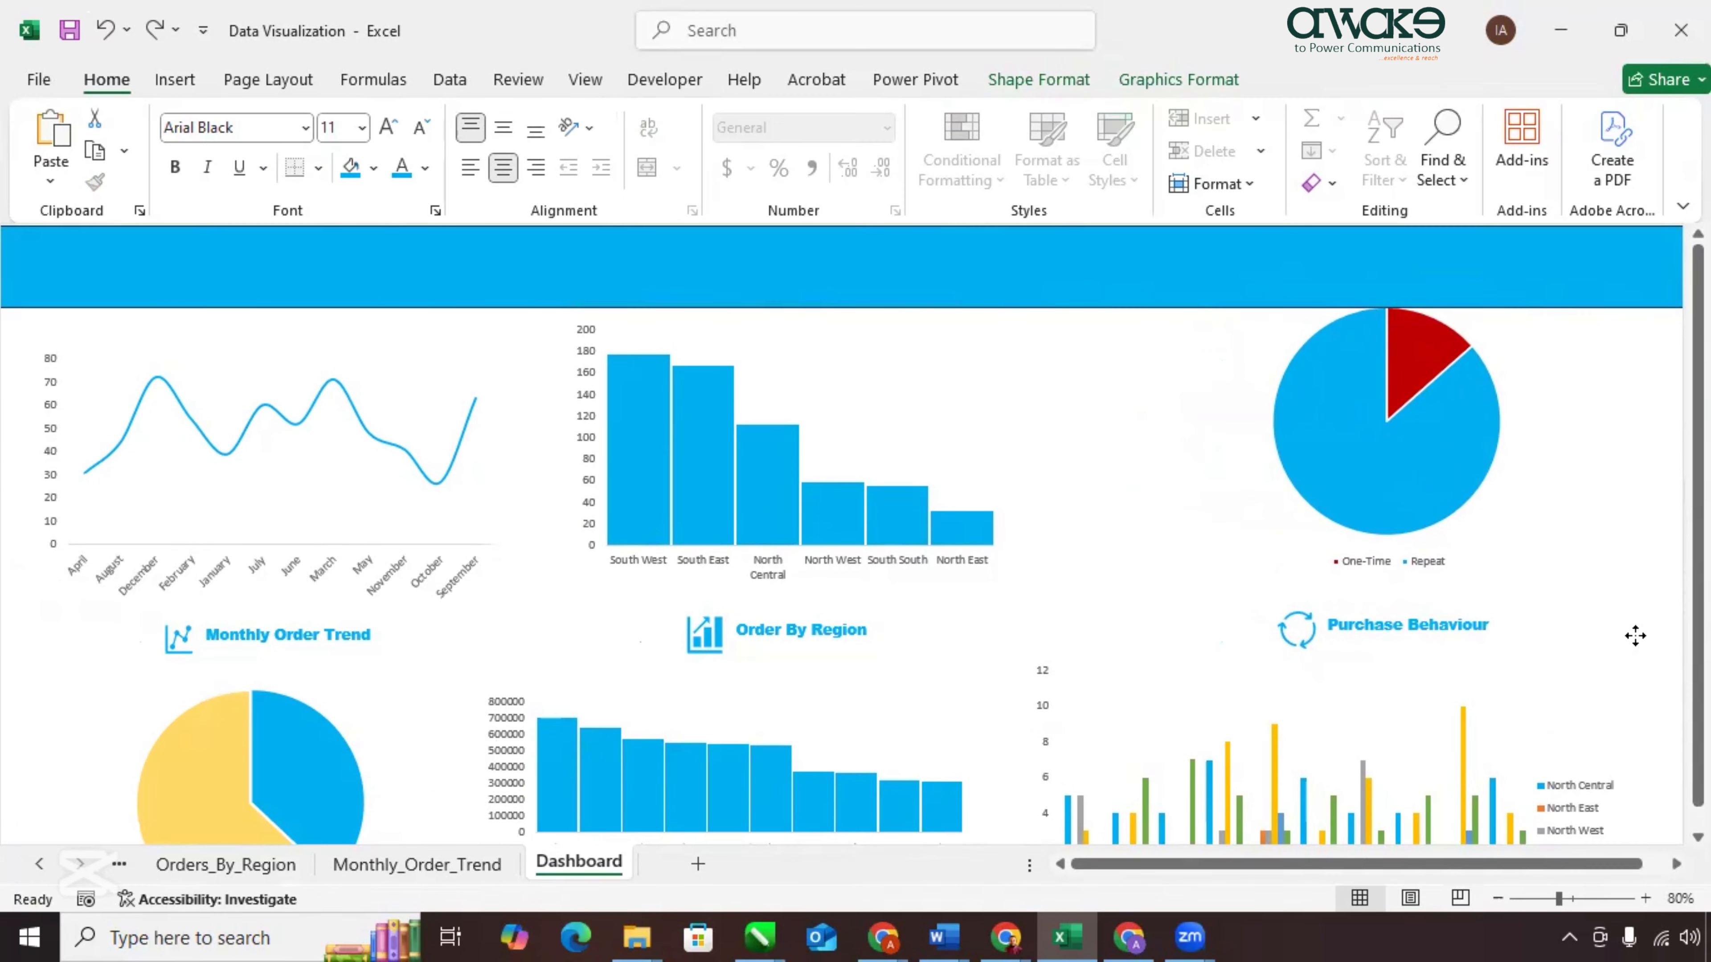
drag(1635, 638, 1465, 664)
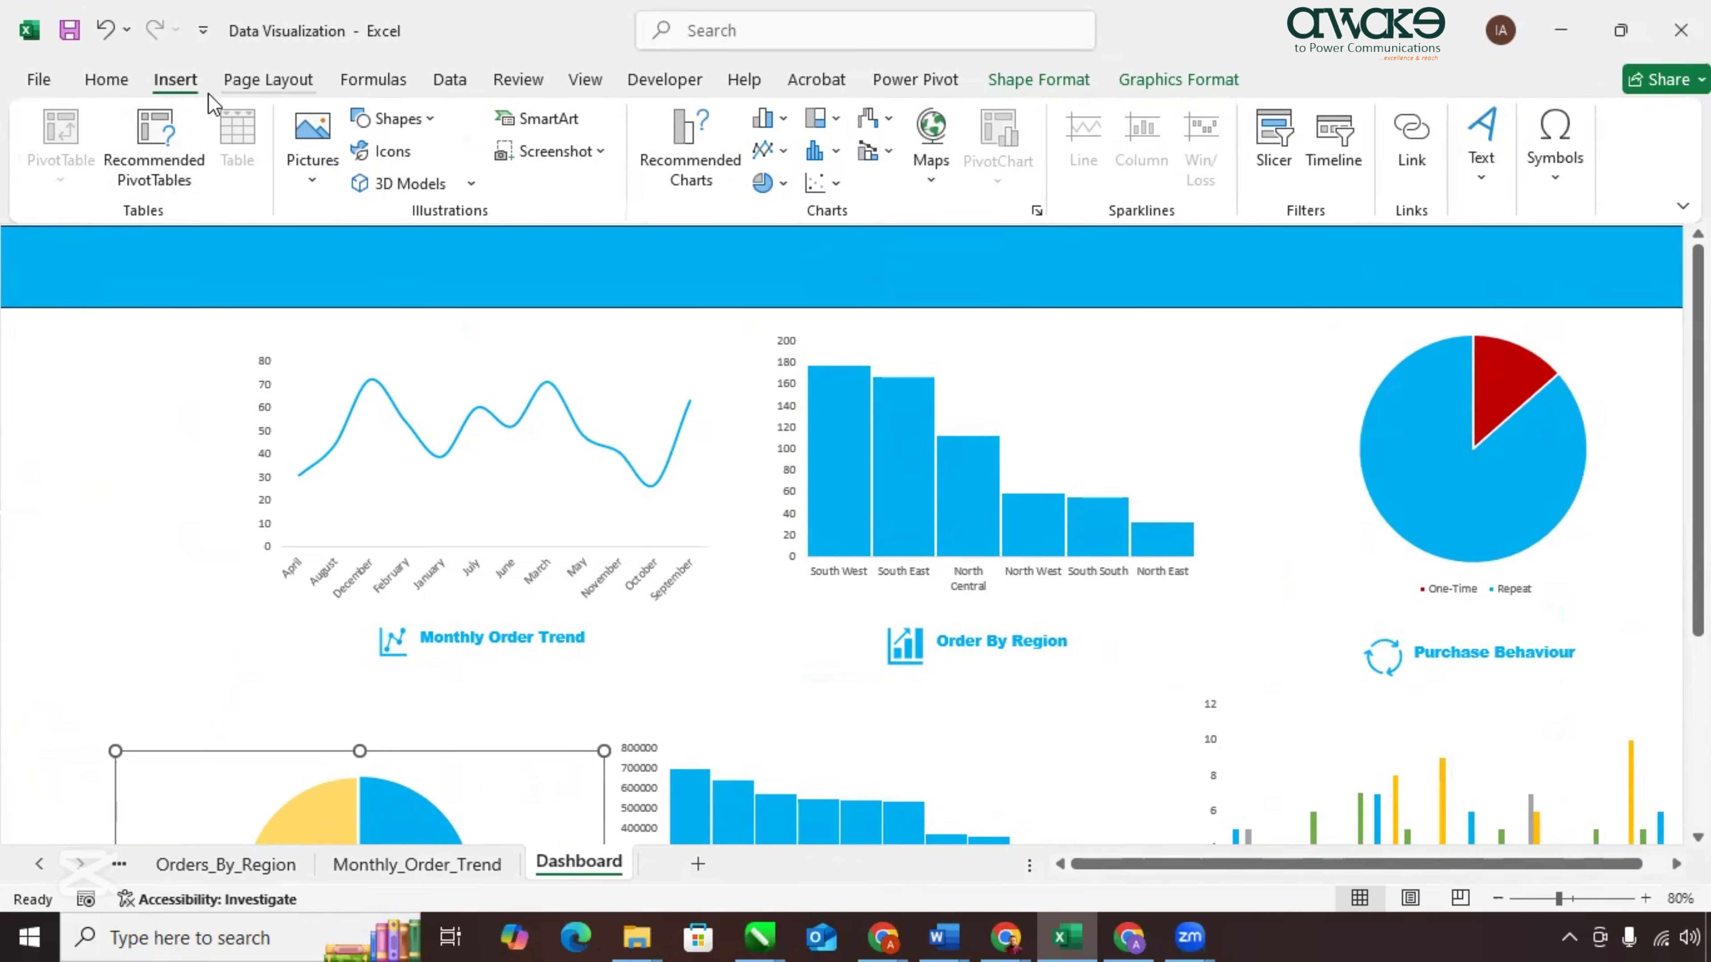
Draw a sidebar rectangle about 2.14" wide and 9.27" high along the dashboard's left edge and fill it with a darker theme blue.
click(424, 120)
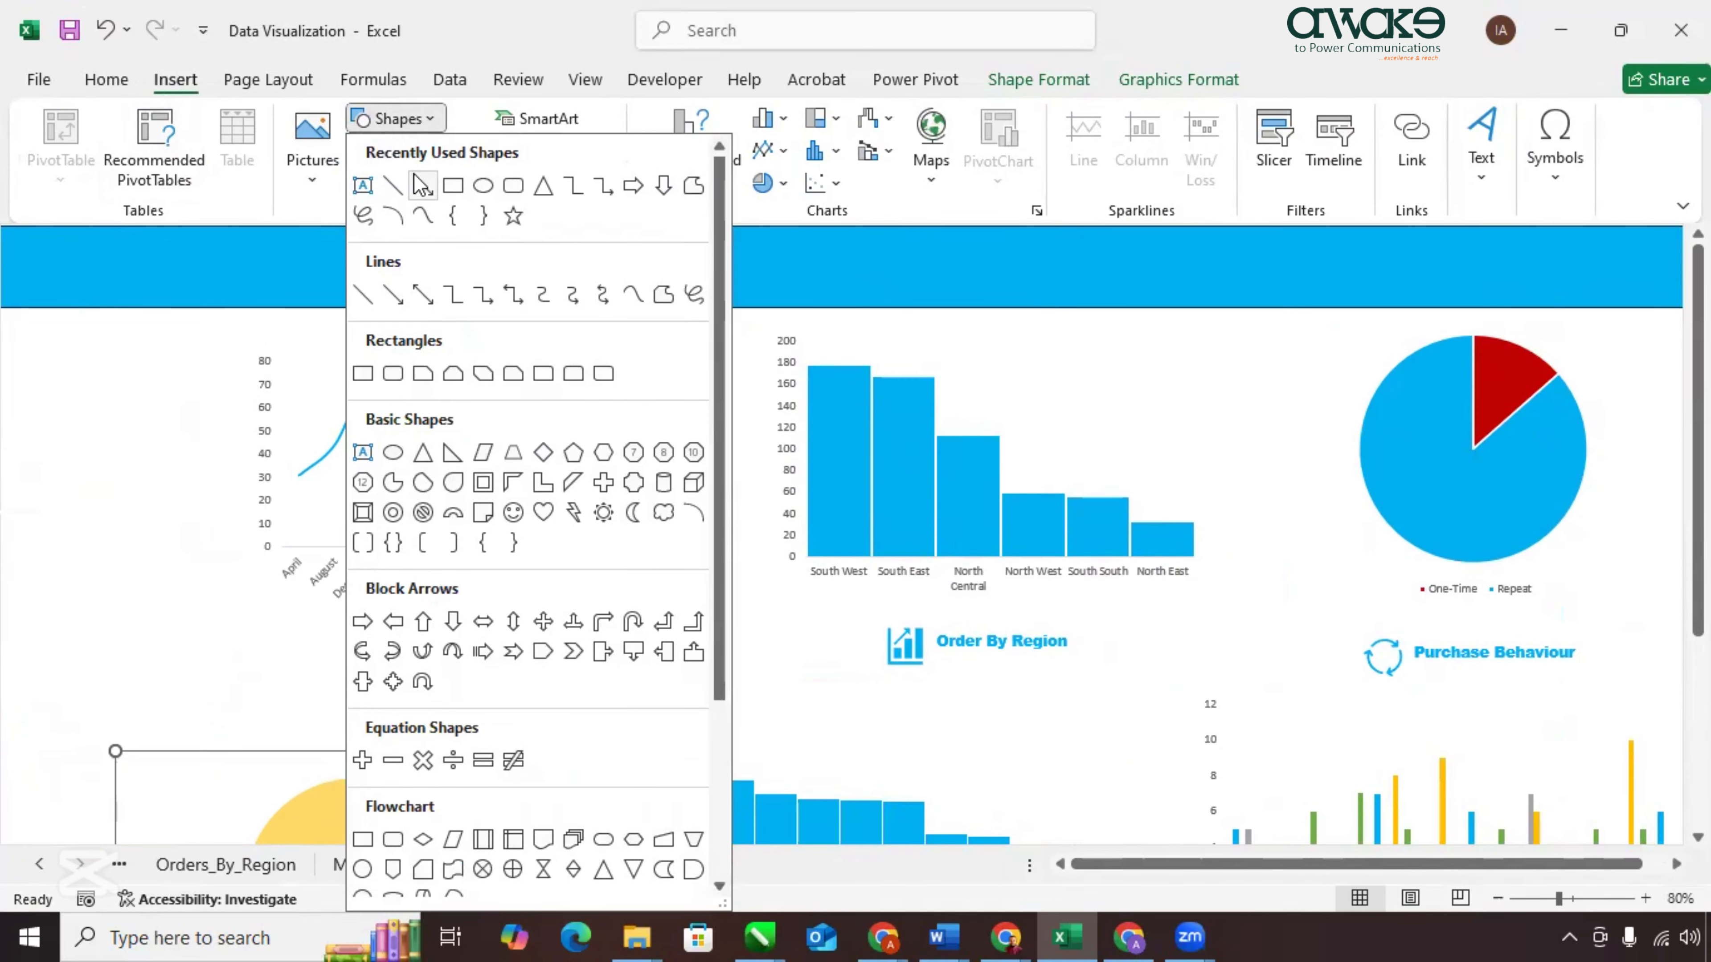
click(453, 186)
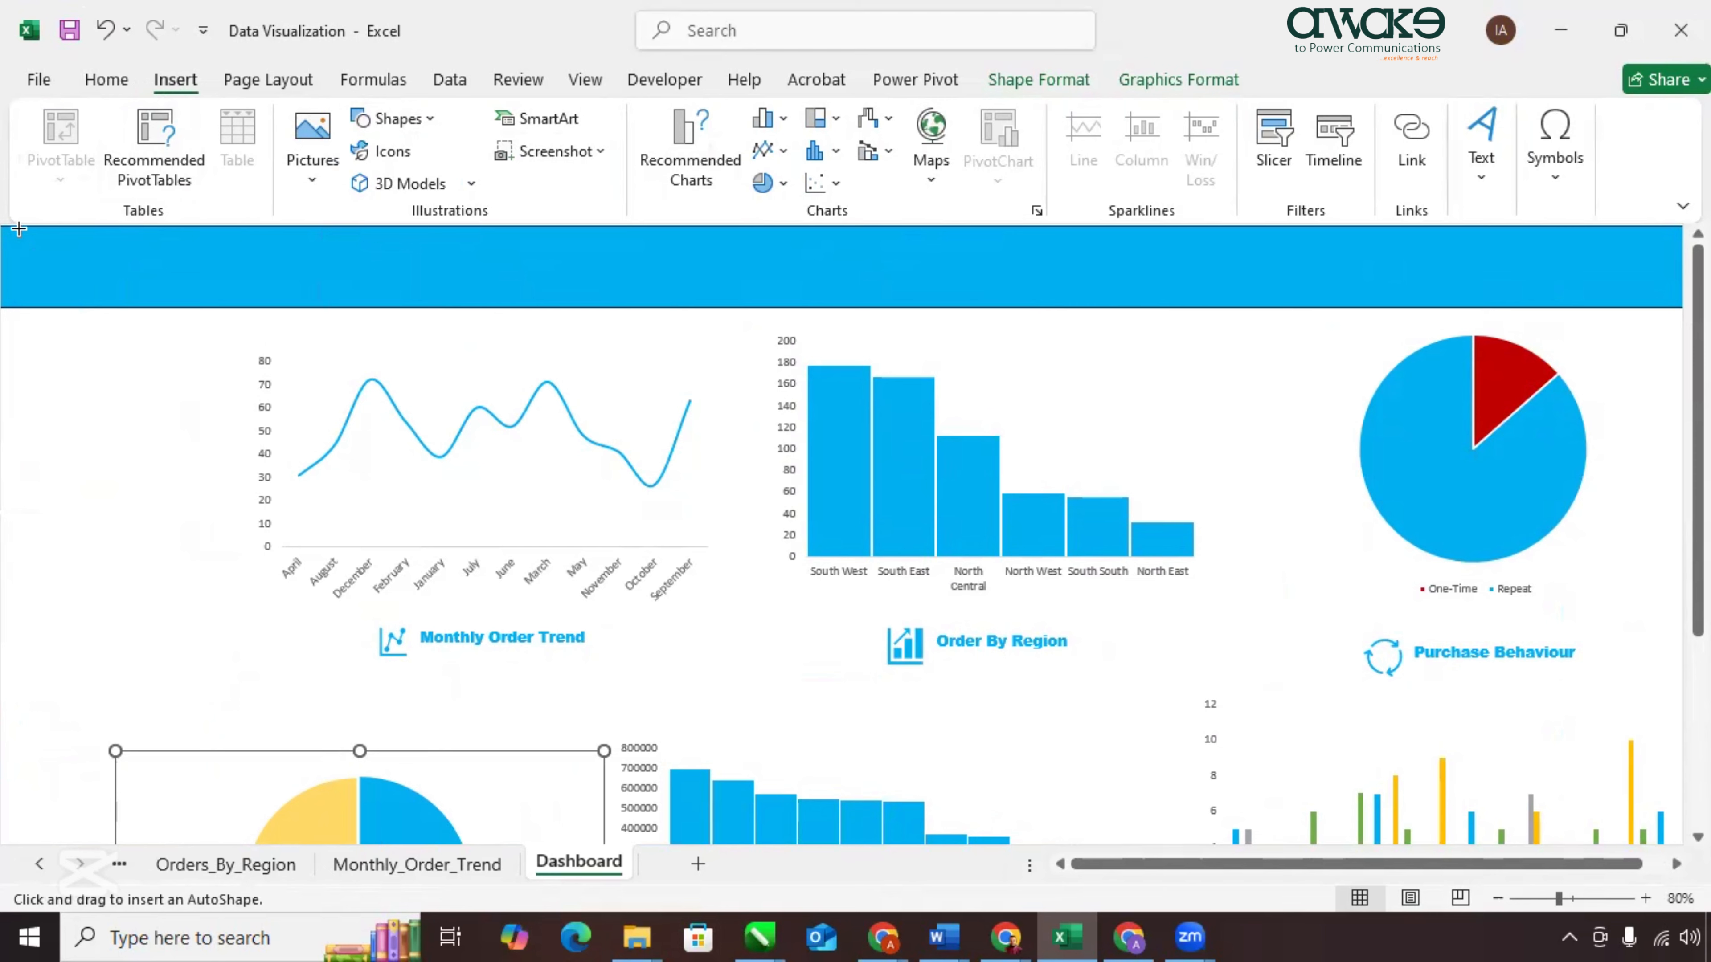
drag(19, 229, 203, 903)
scroll(160, 565, down, 4)
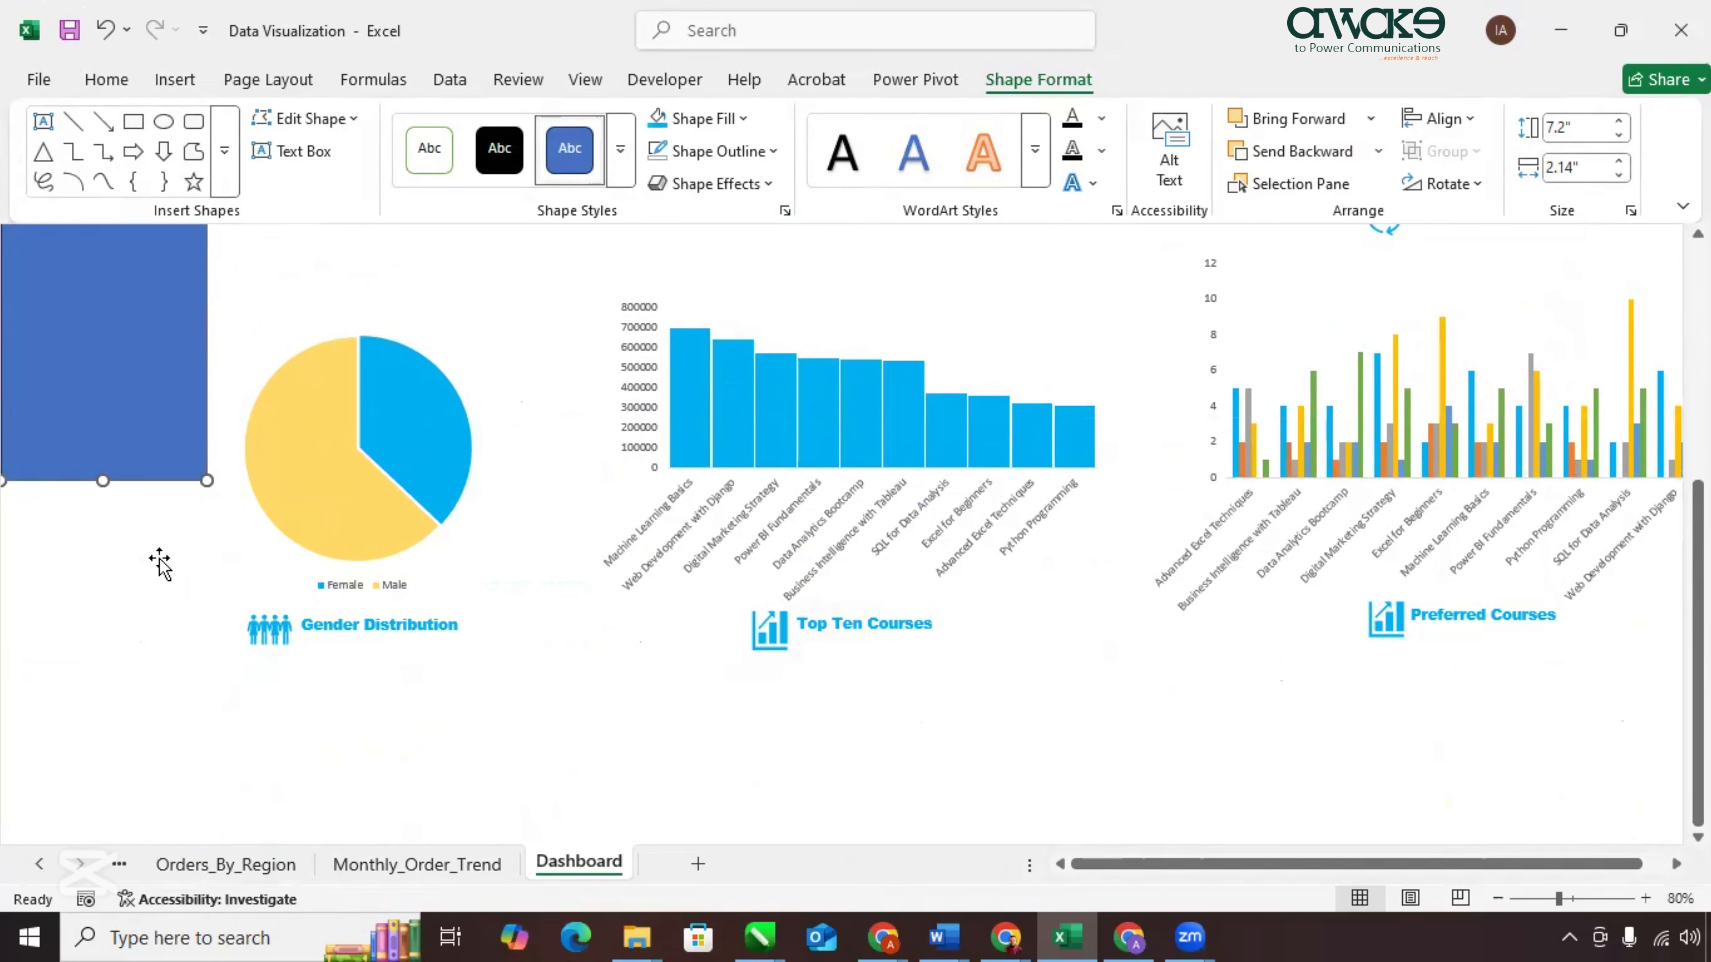
scroll(182, 549, up, 4)
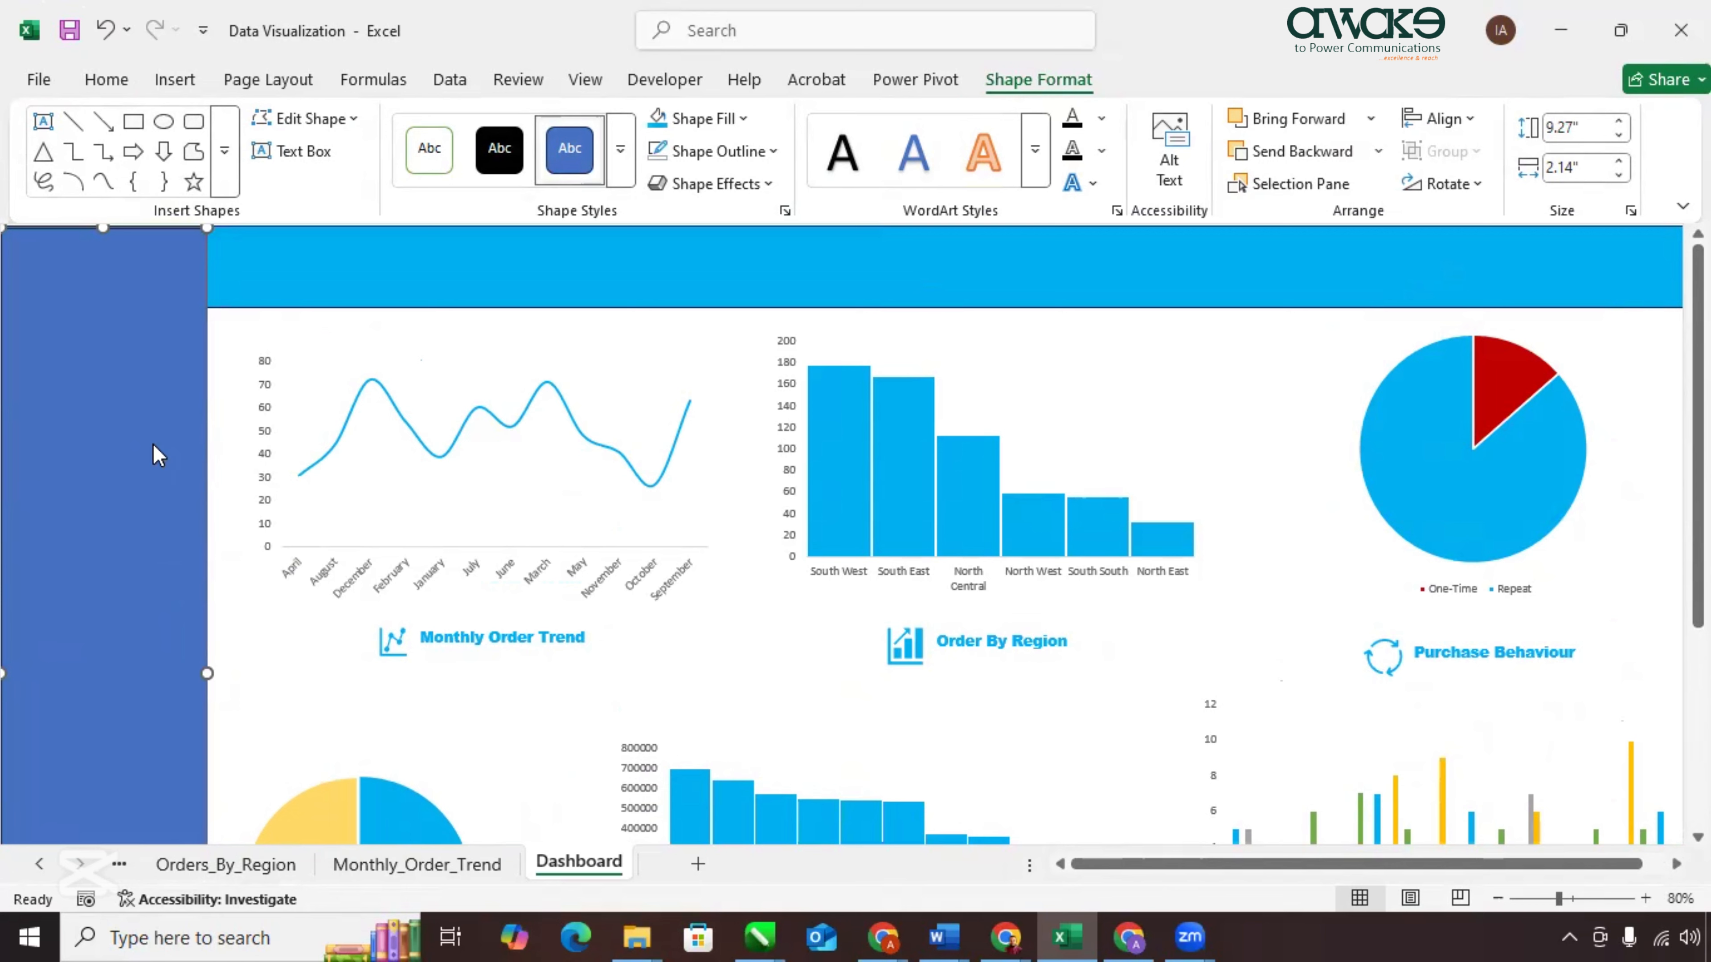
click(701, 119)
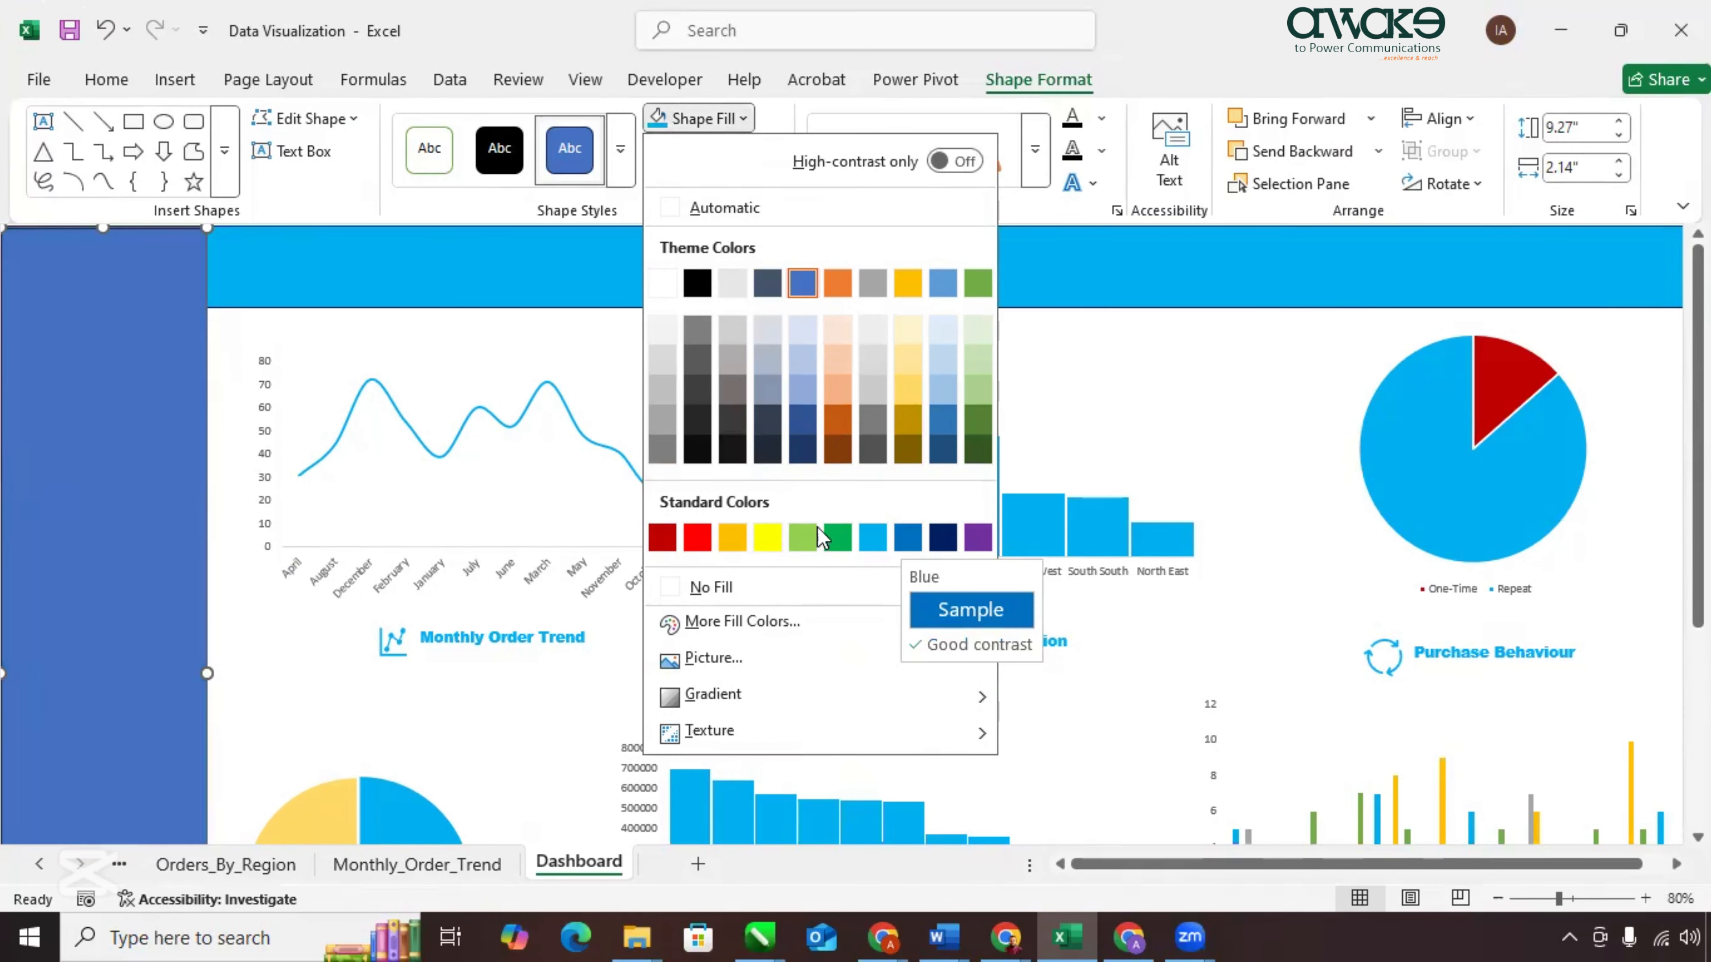
click(943, 420)
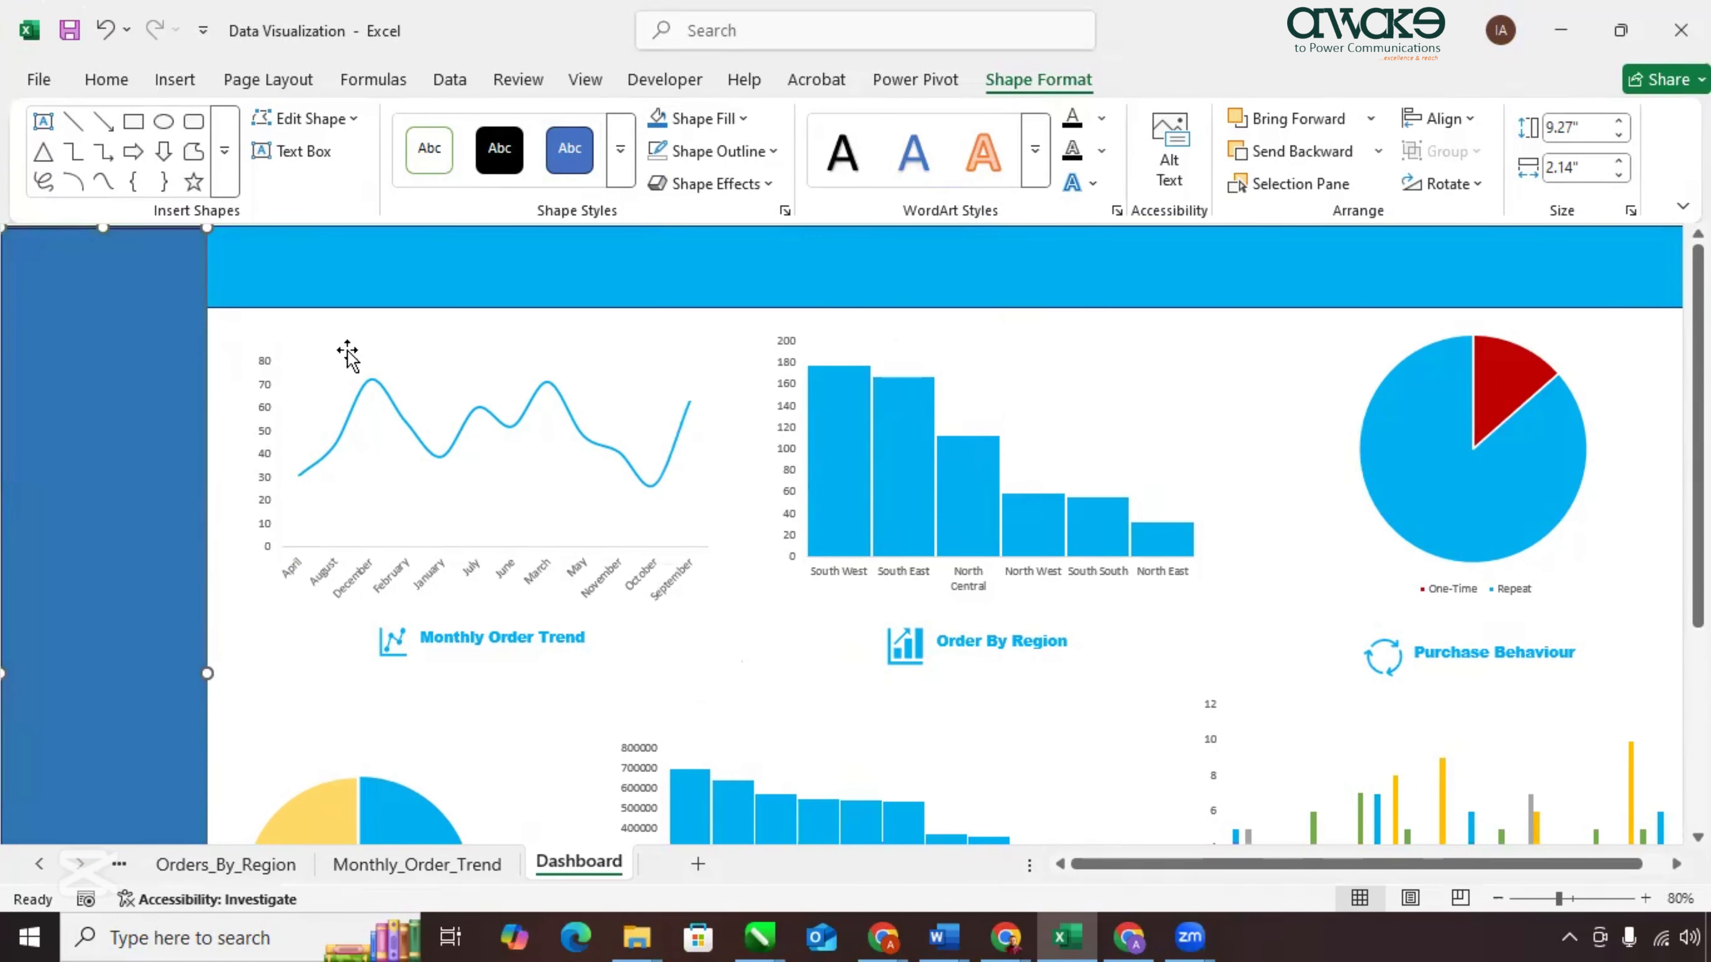
Remove the shape outlines from the dark blue sidebar and the light blue banner.
click(262, 351)
click(96, 328)
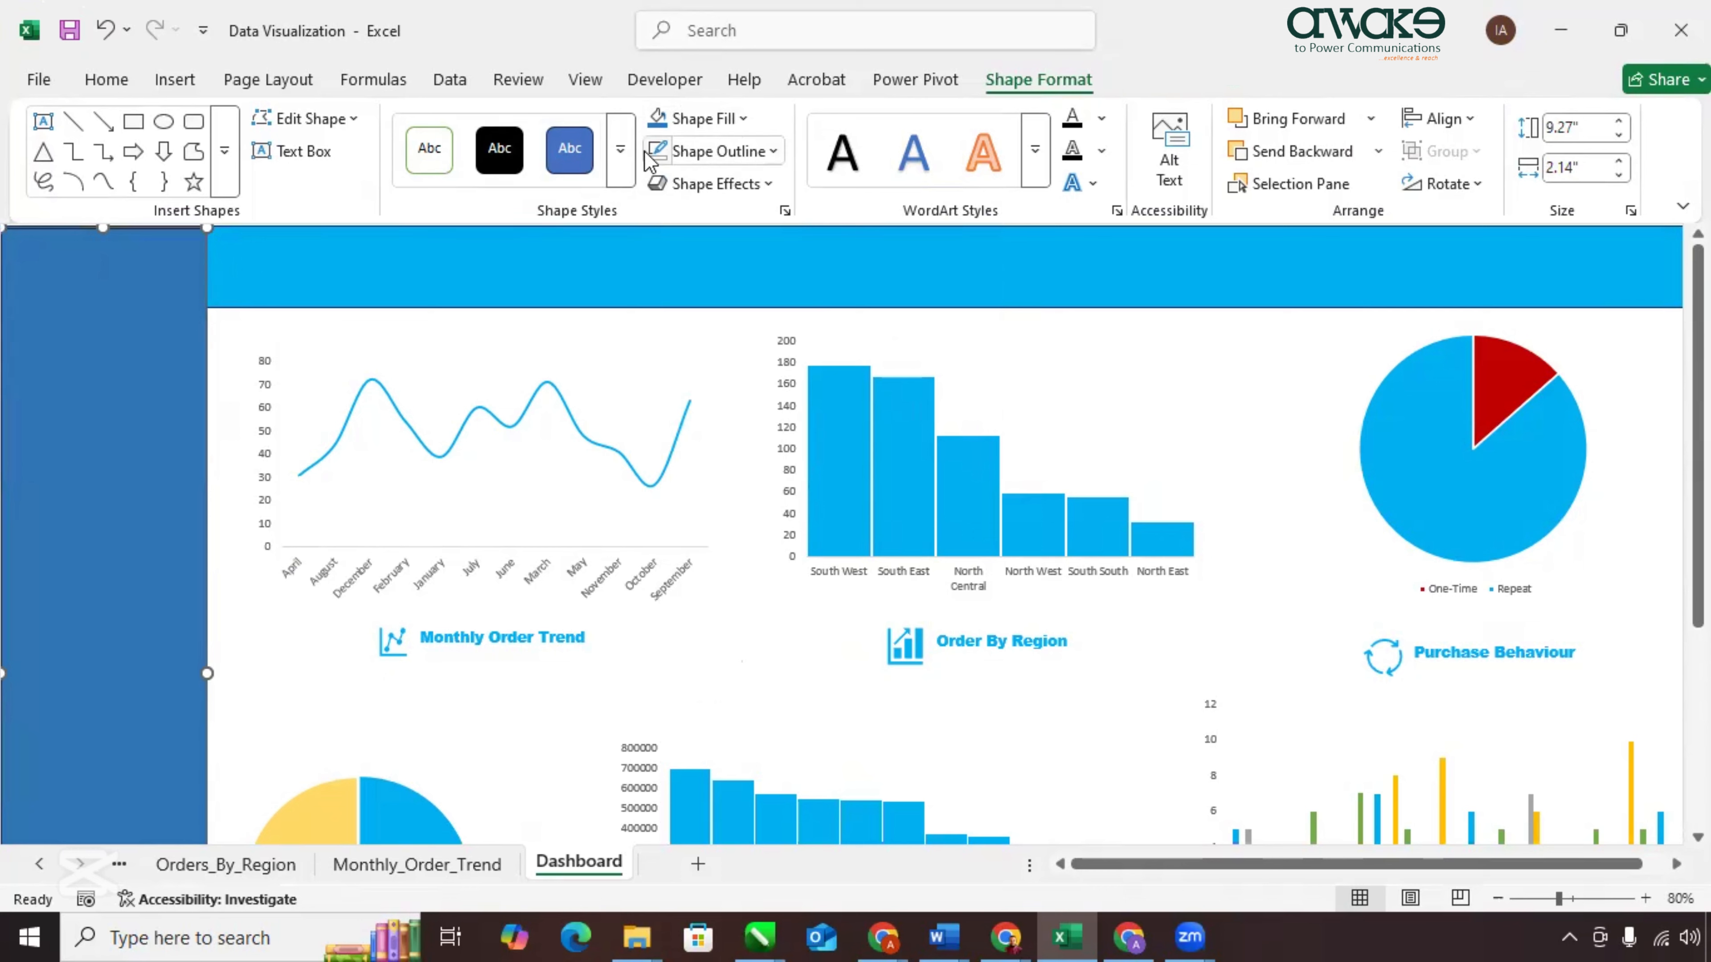
click(516, 249)
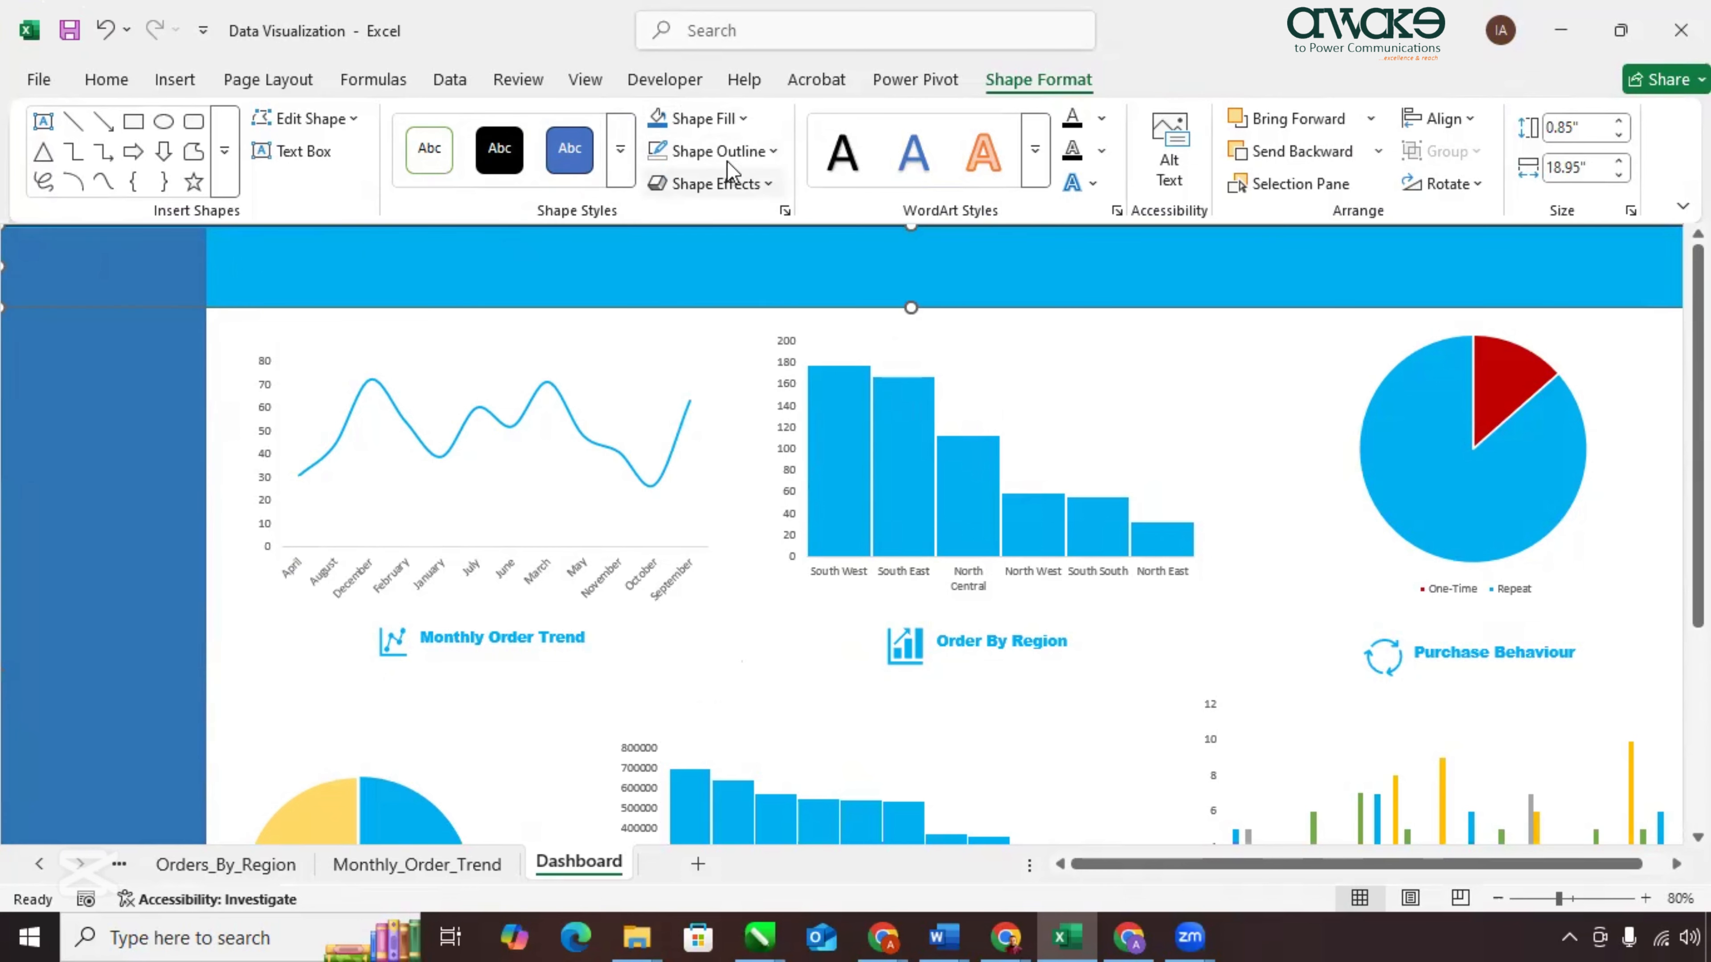
click(1091, 529)
Add a text box about 7.59" by 0.74" on the banner with the centered text "Customer Behaviour Dashboard".
scroll(409, 543, down, 4)
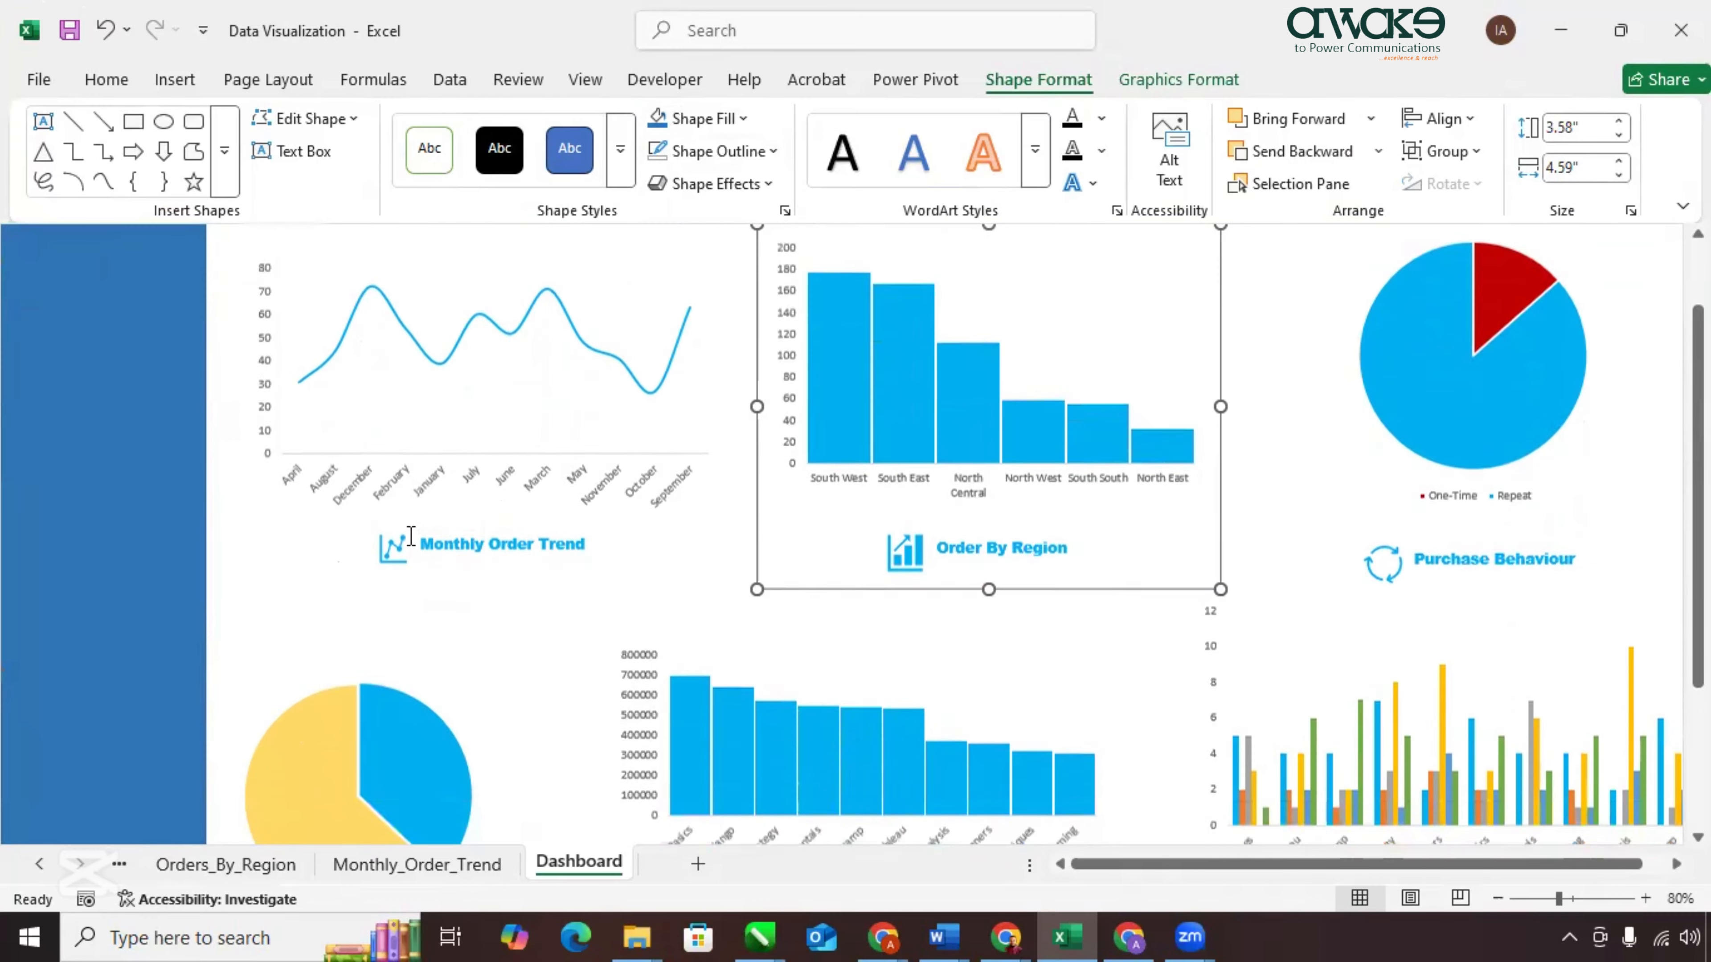
scroll(411, 537, down, 1)
scroll(411, 536, up, 3)
scroll(408, 536, down, 2)
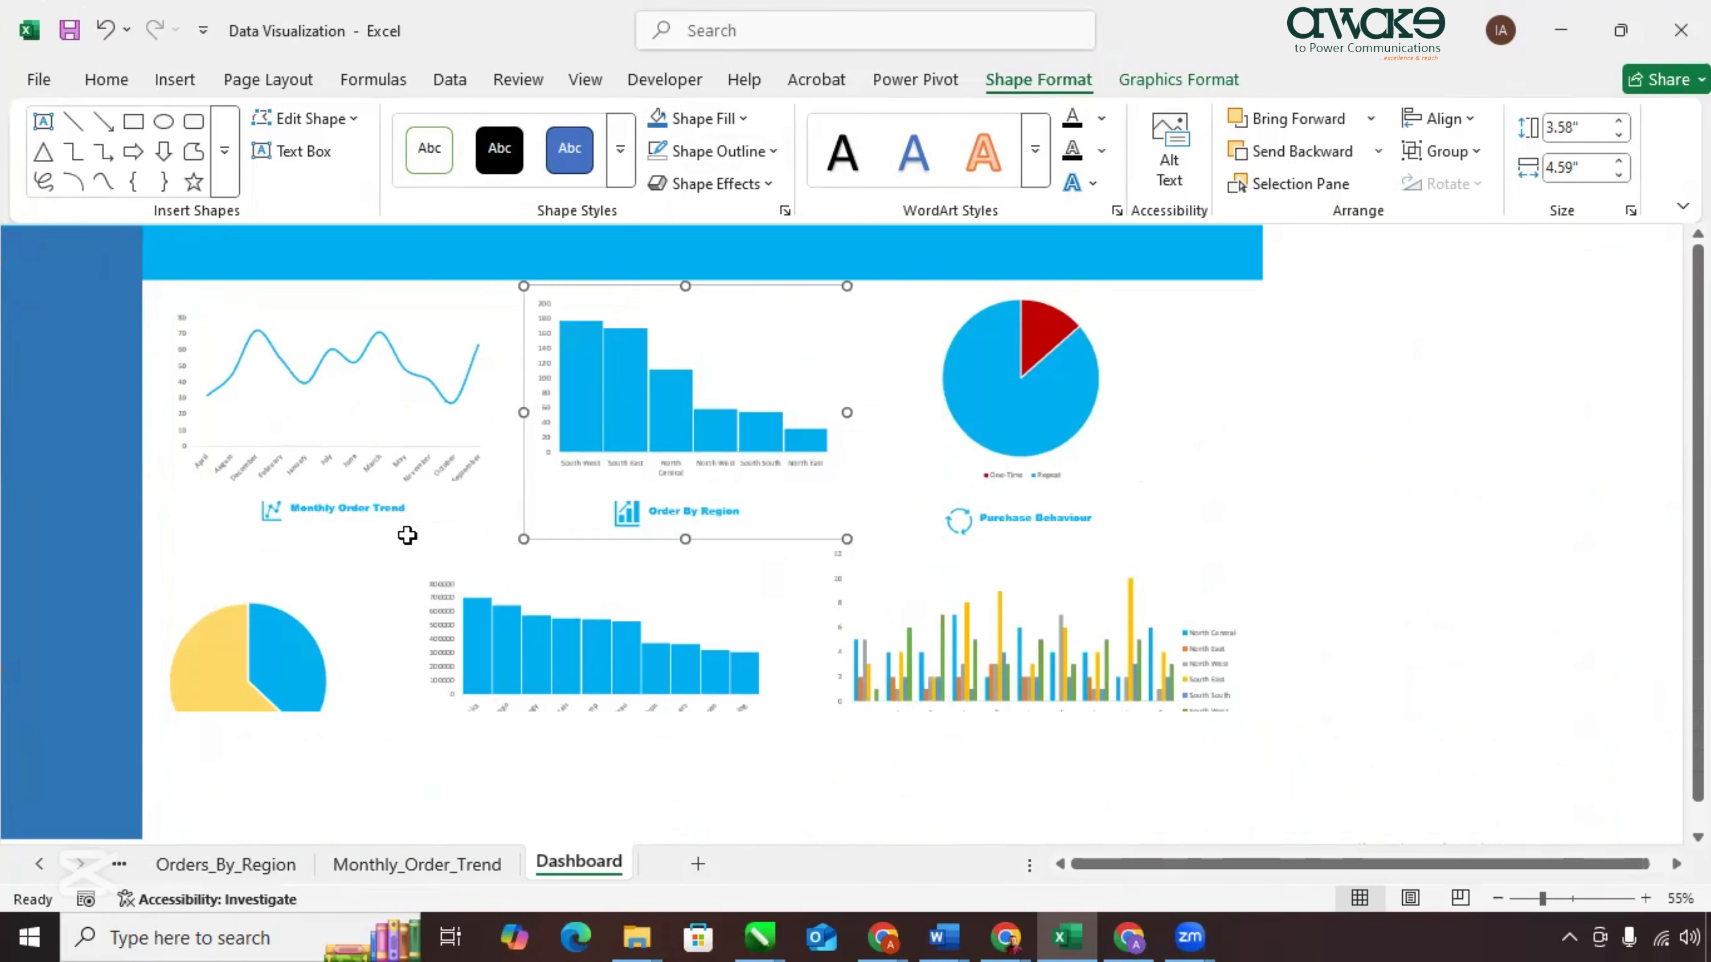
scroll(409, 536, up, 1)
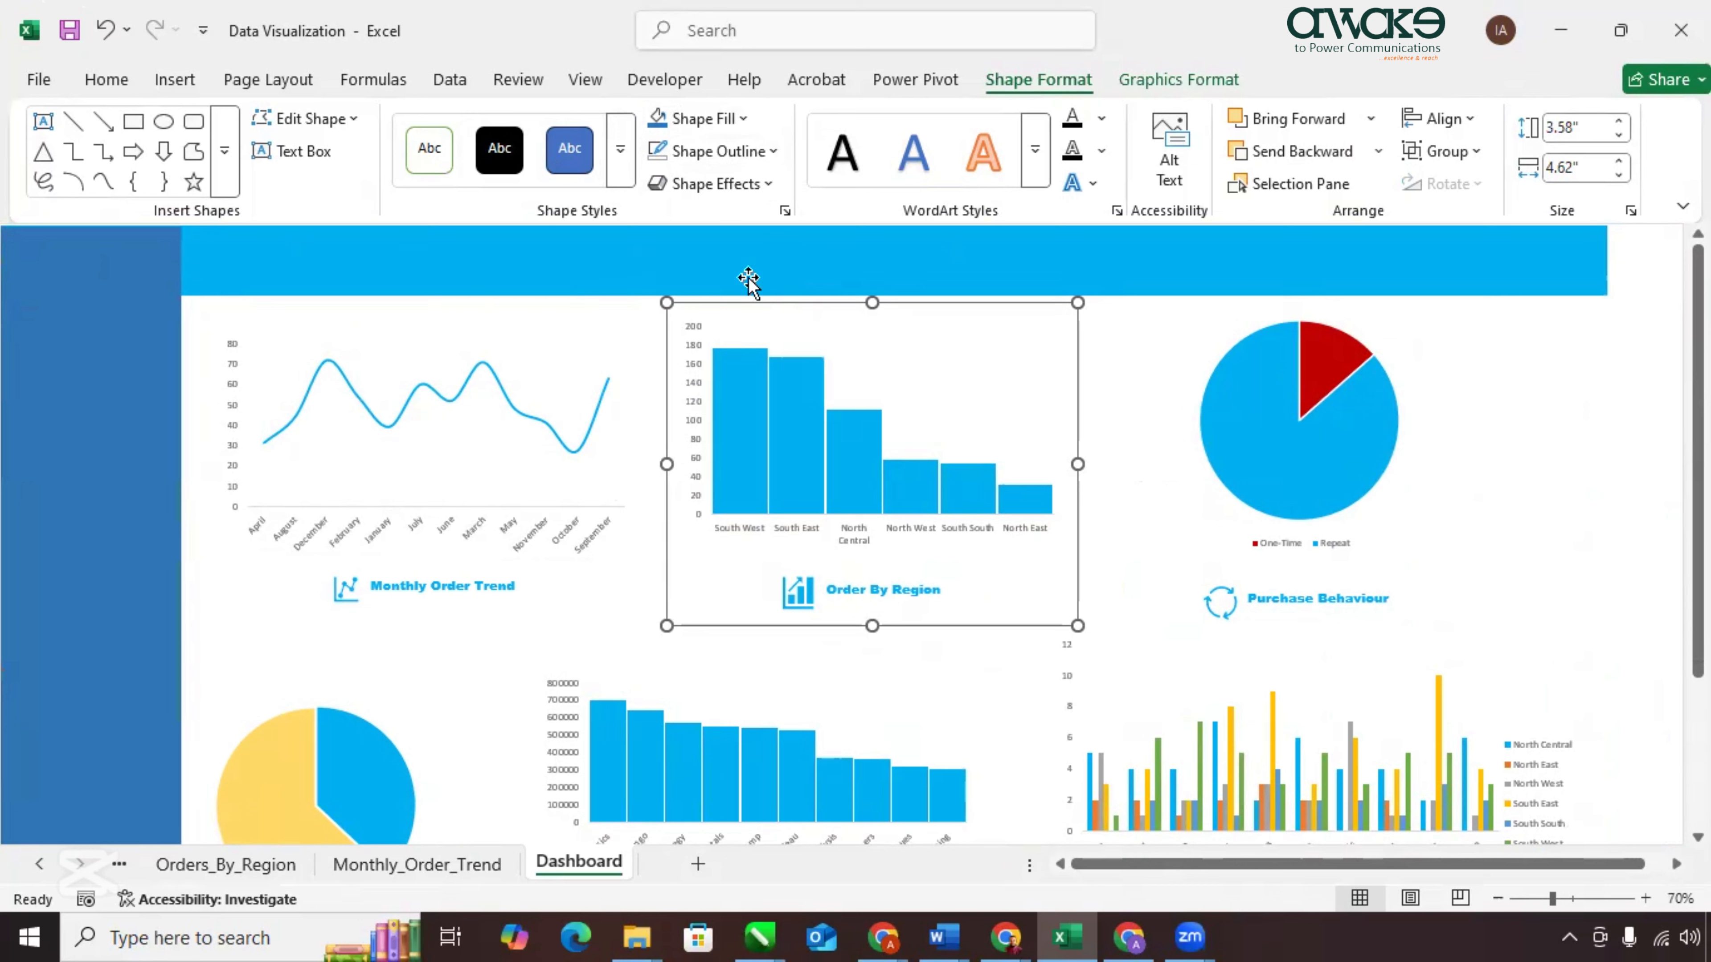
click(175, 79)
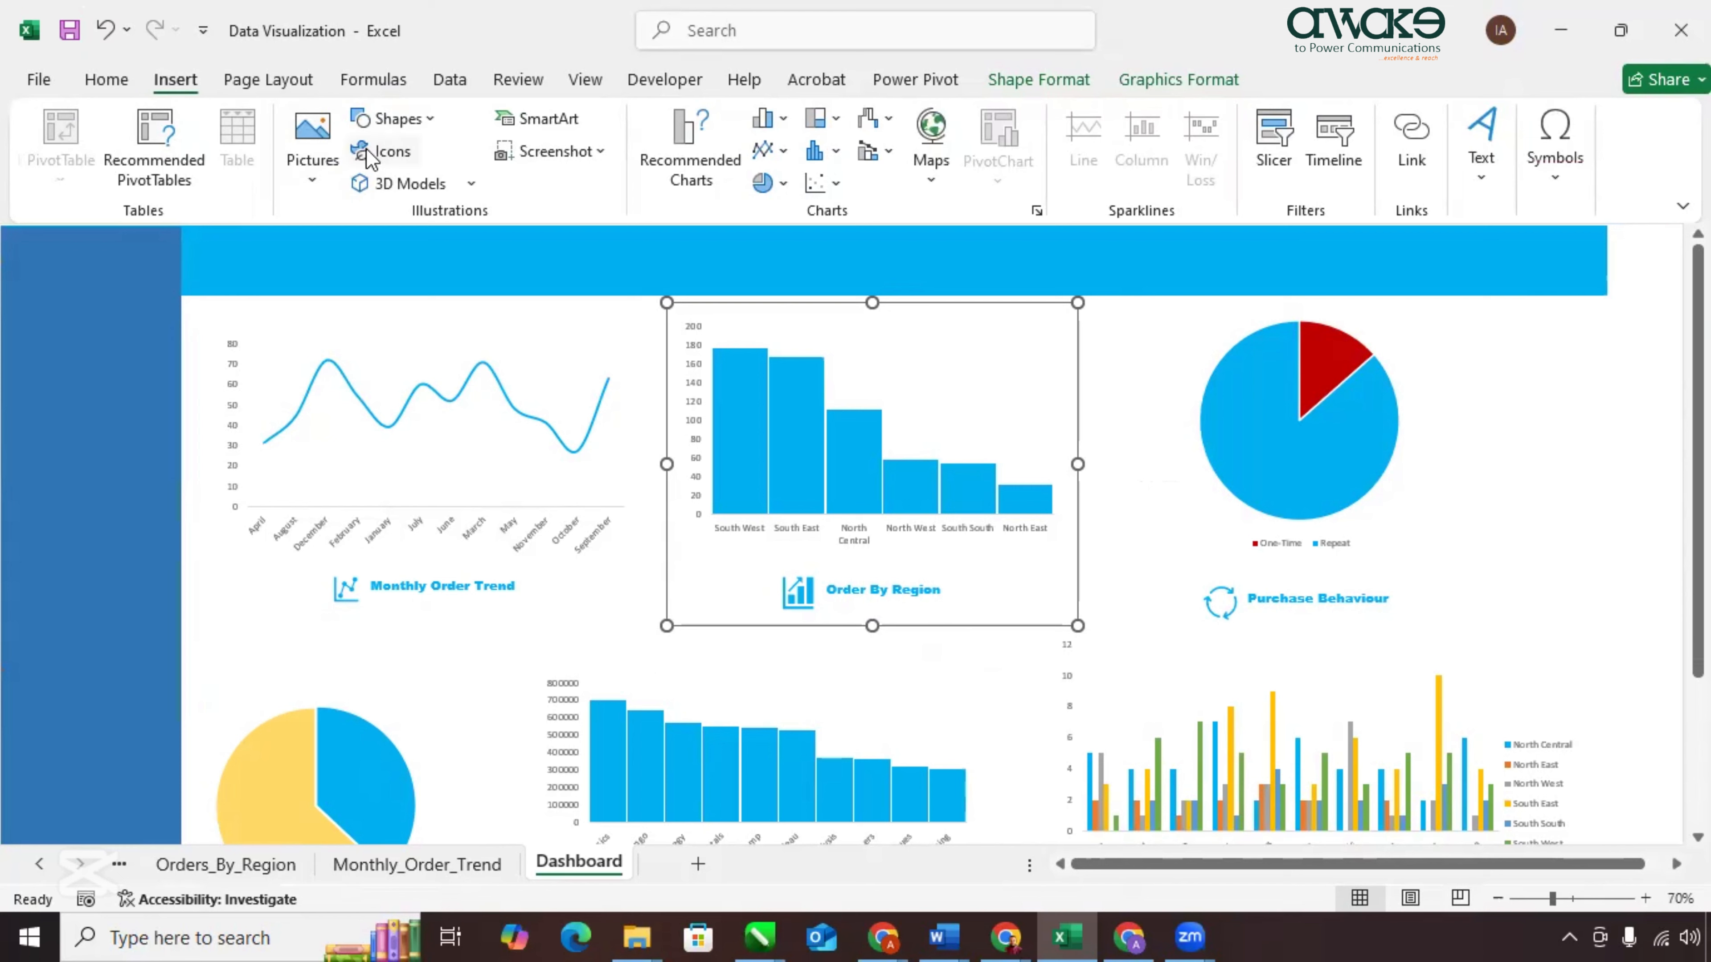
click(1461, 163)
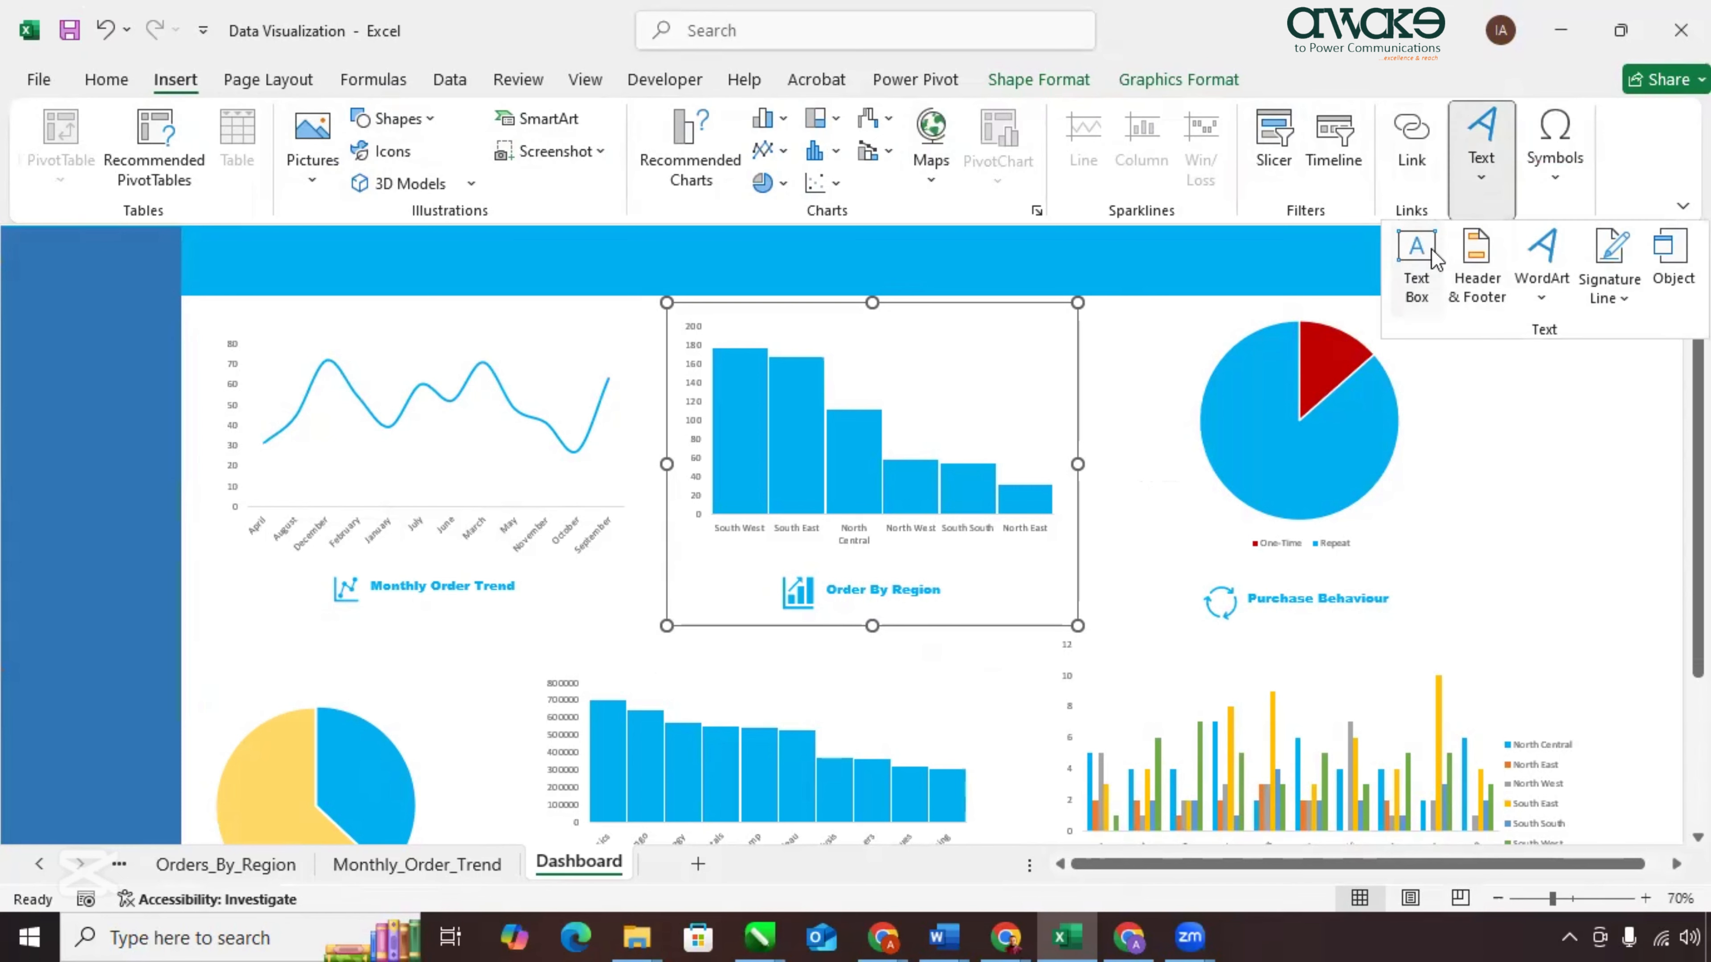
click(1416, 286)
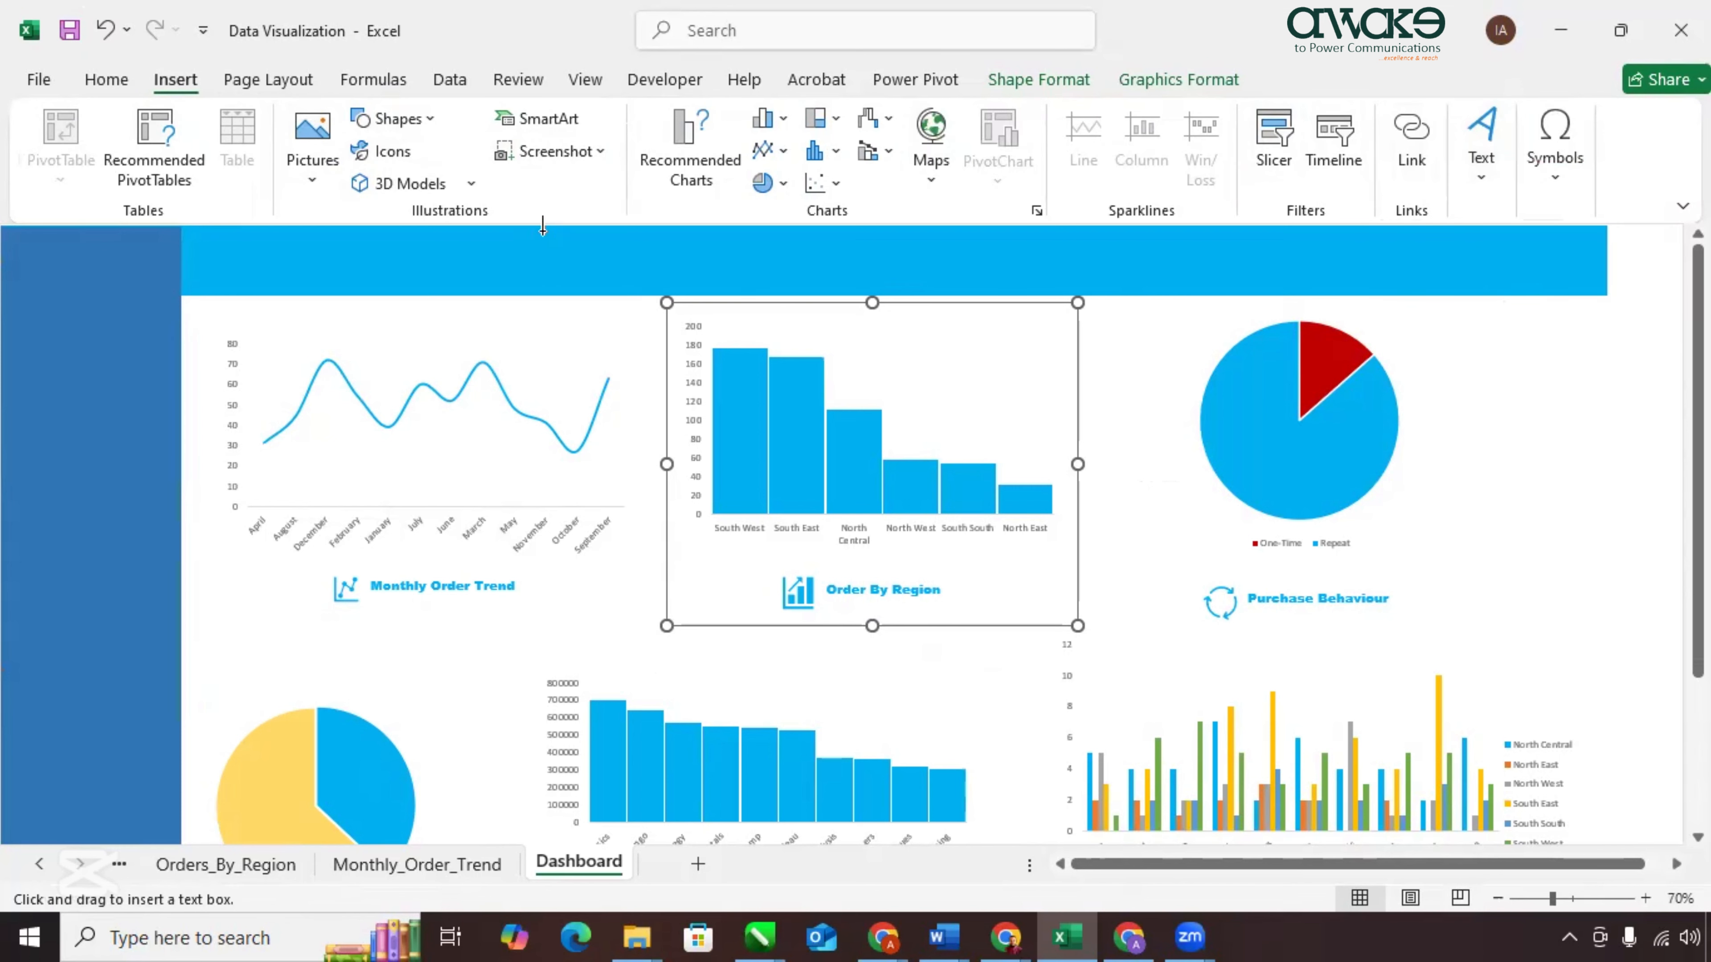
drag(543, 228, 1183, 291)
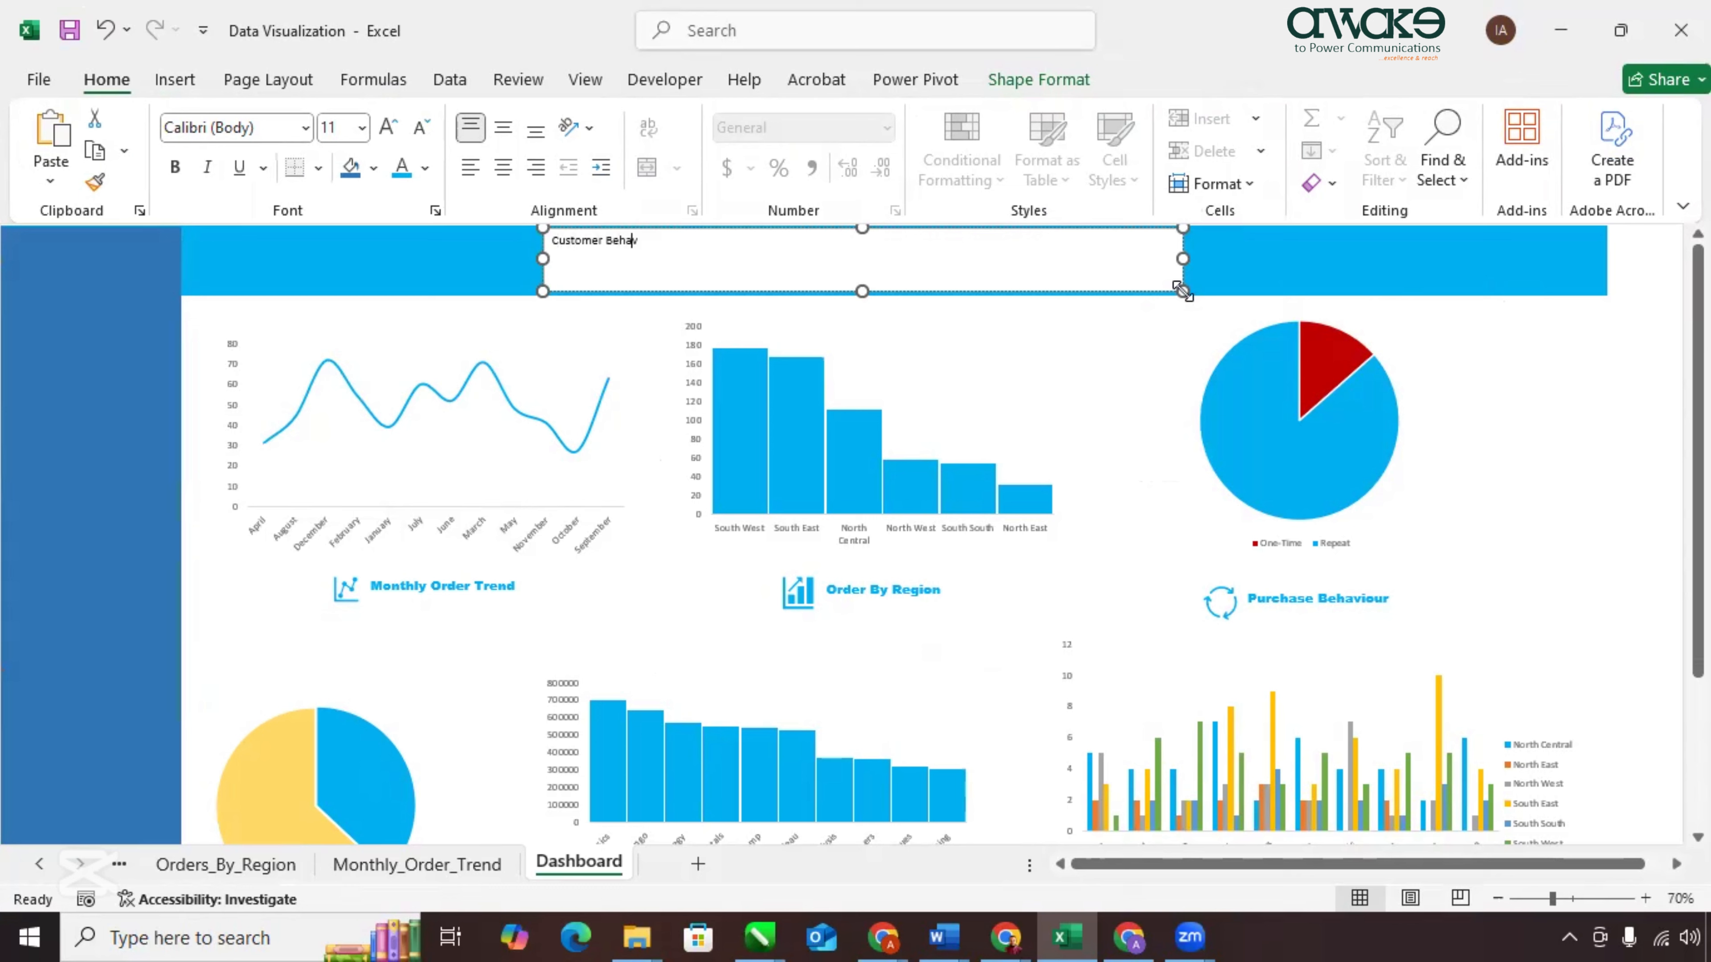
key(ctrl+e)
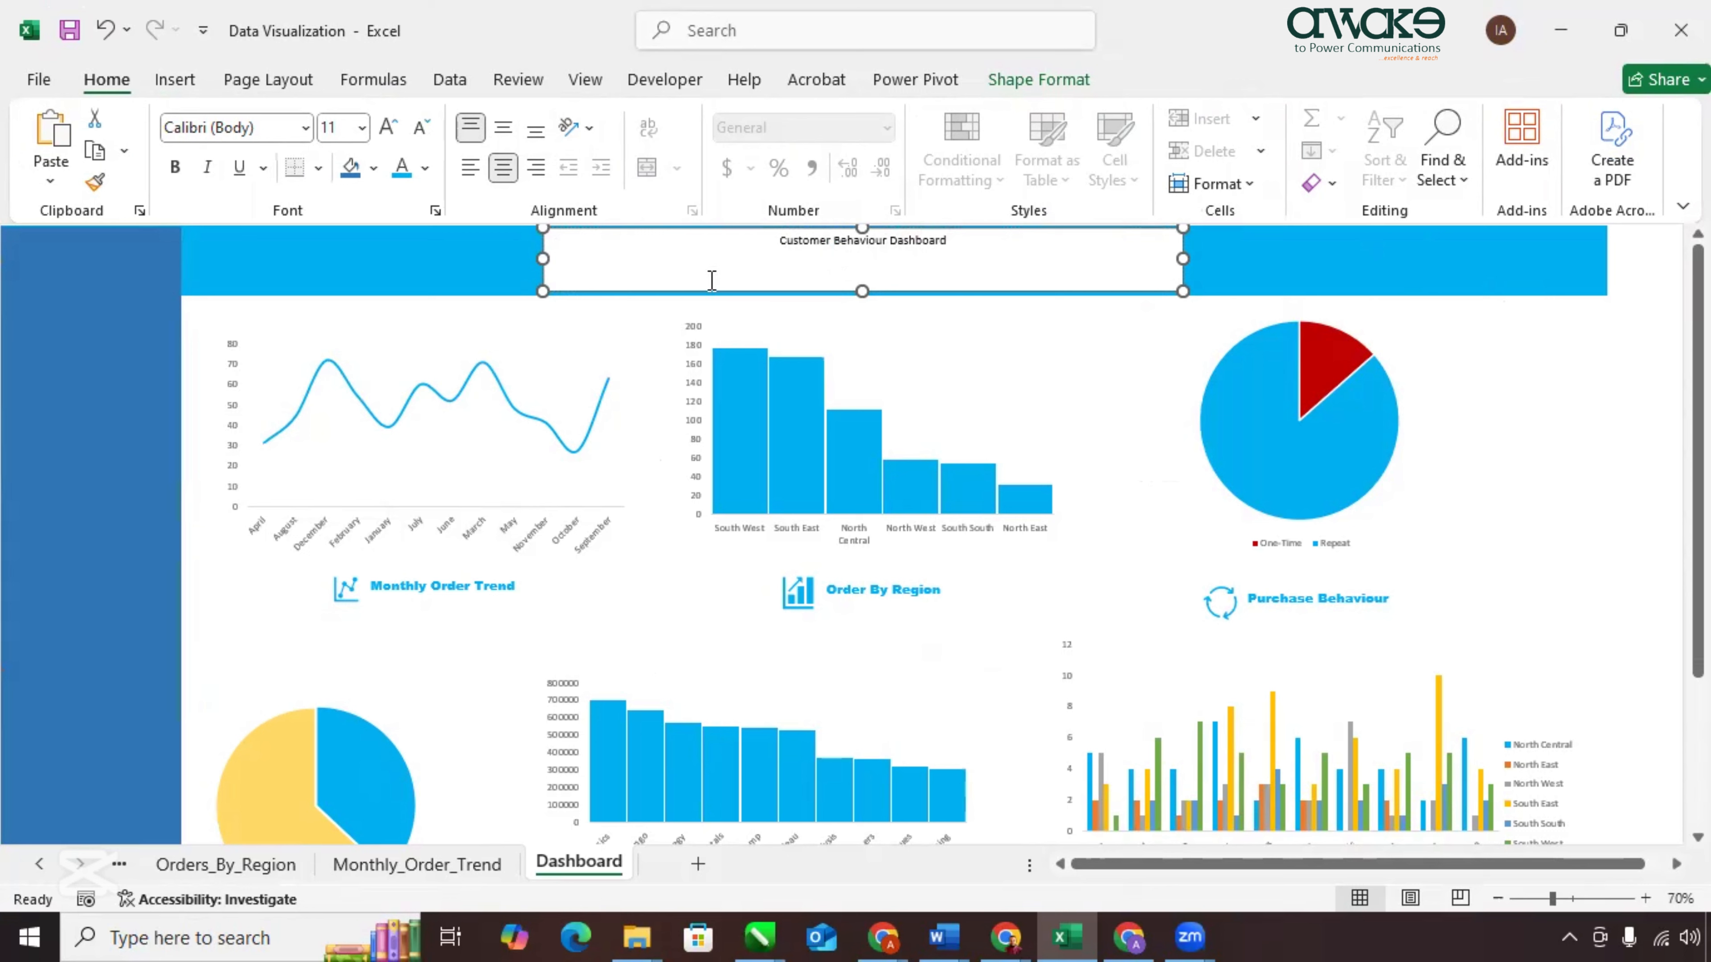
Make the dashboard title's text white and give its text box no fill and no outline.
click(425, 168)
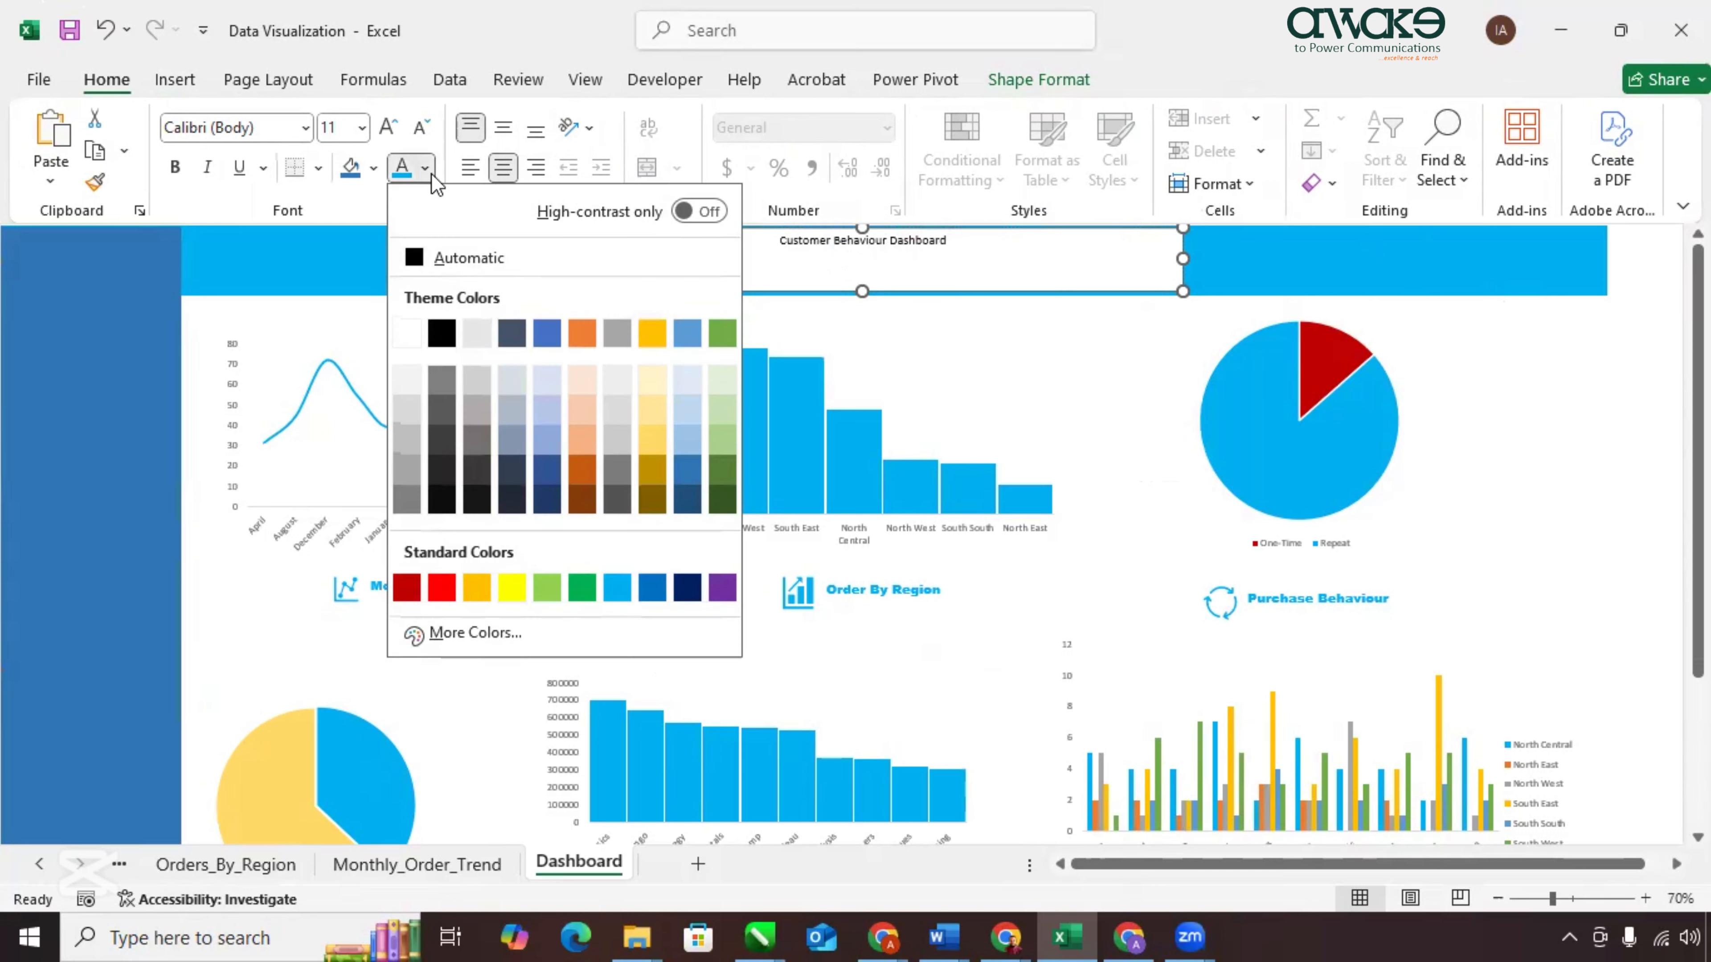
click(406, 335)
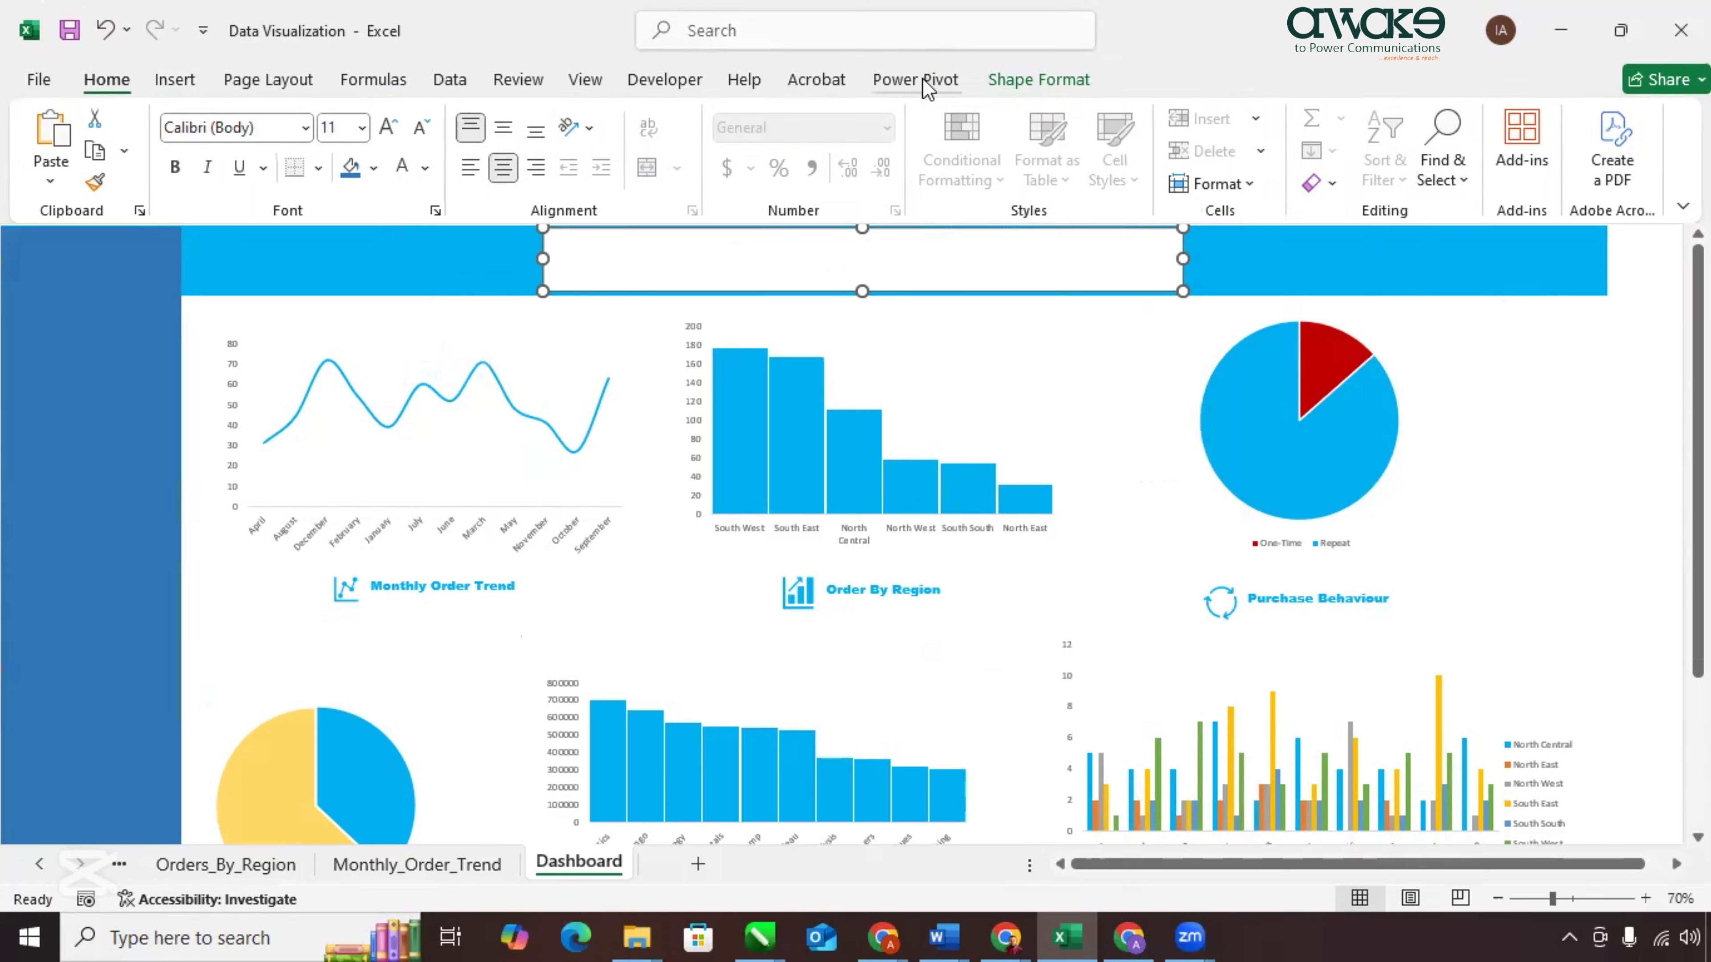
click(1036, 82)
click(741, 117)
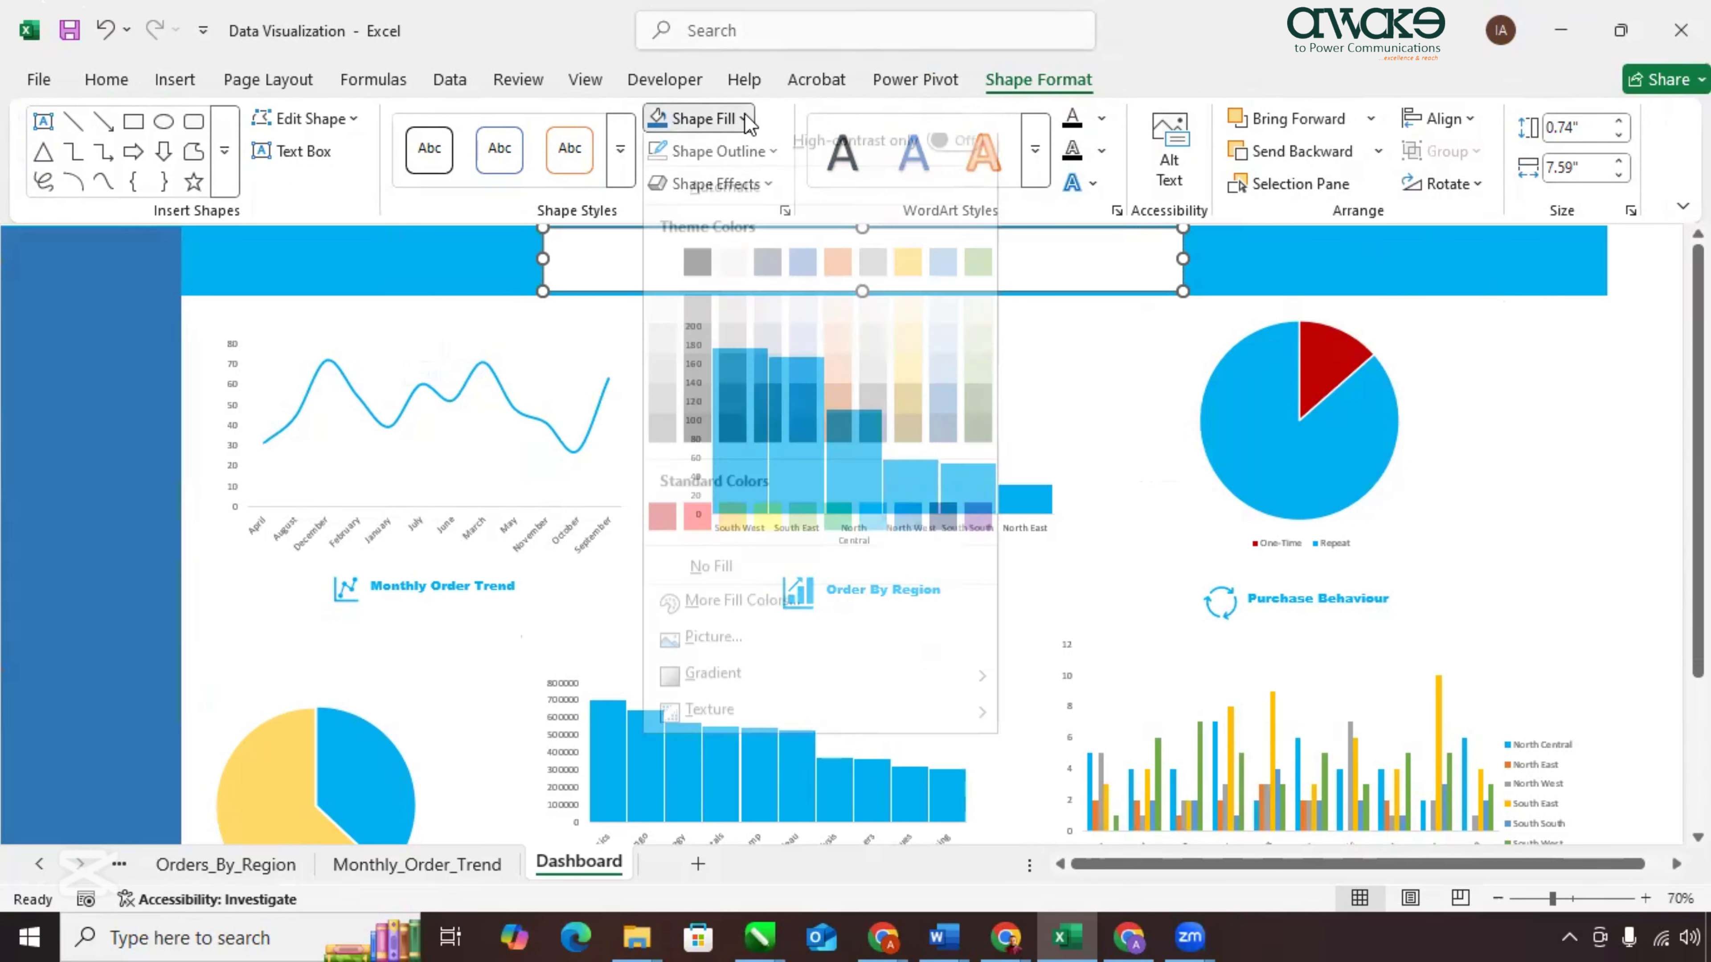
click(701, 588)
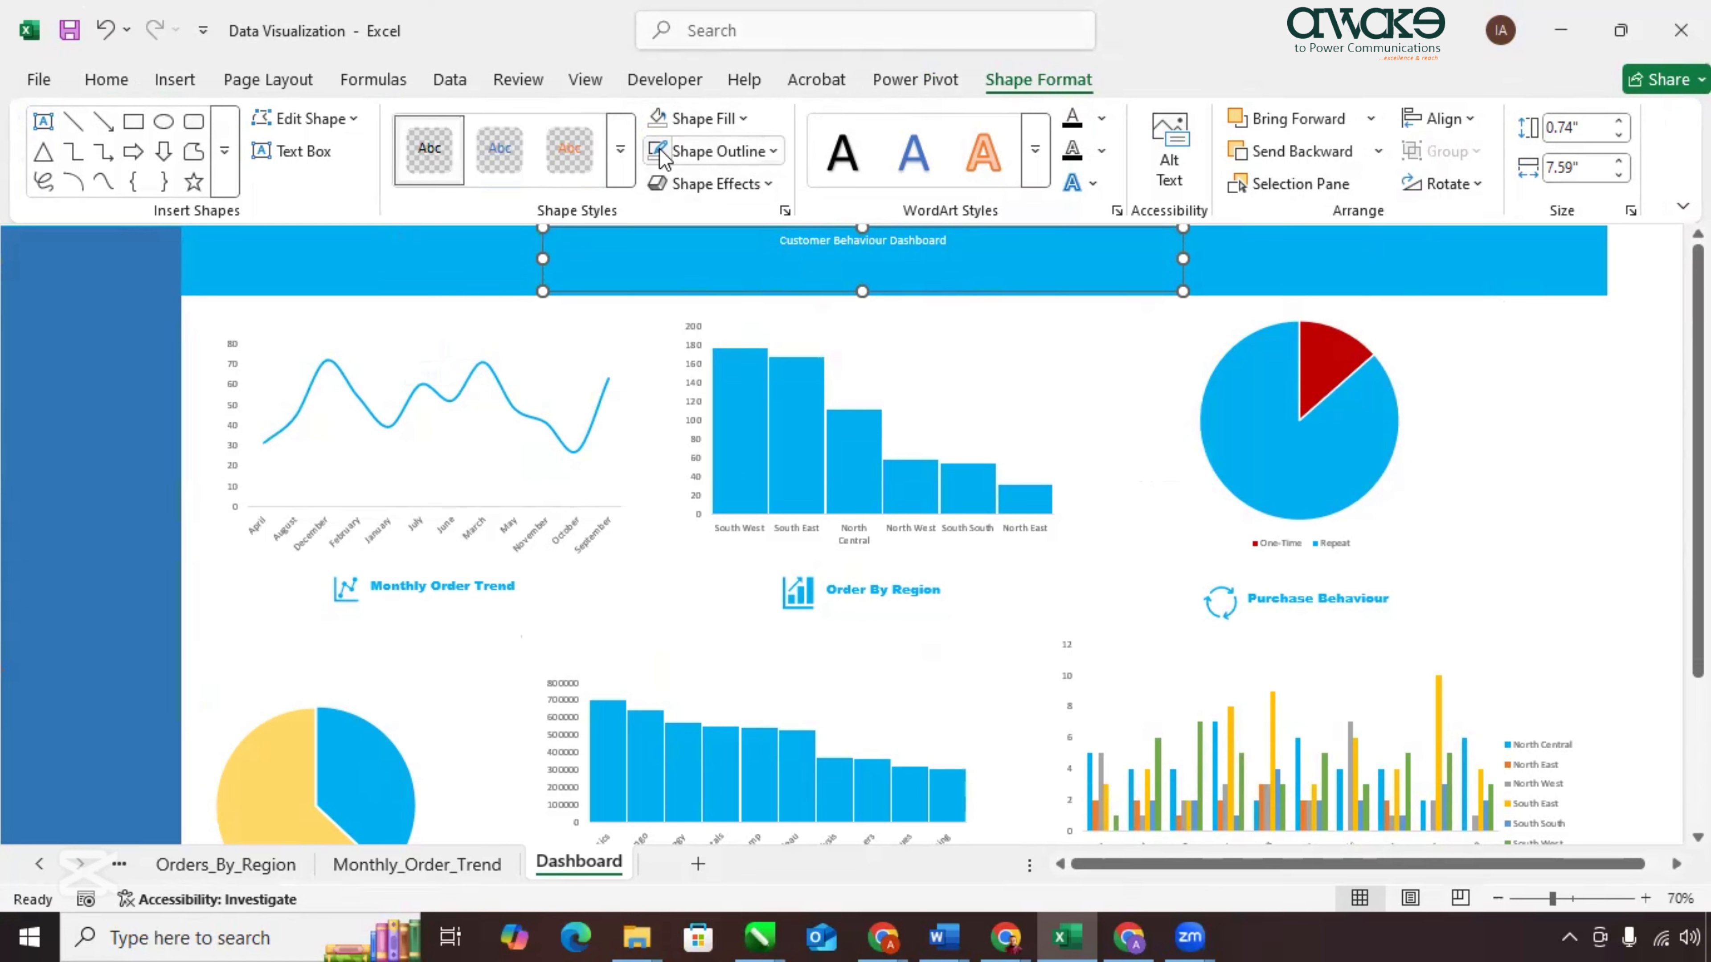
Set the dashboard title's font to Arial Black at size 28.
click(116, 82)
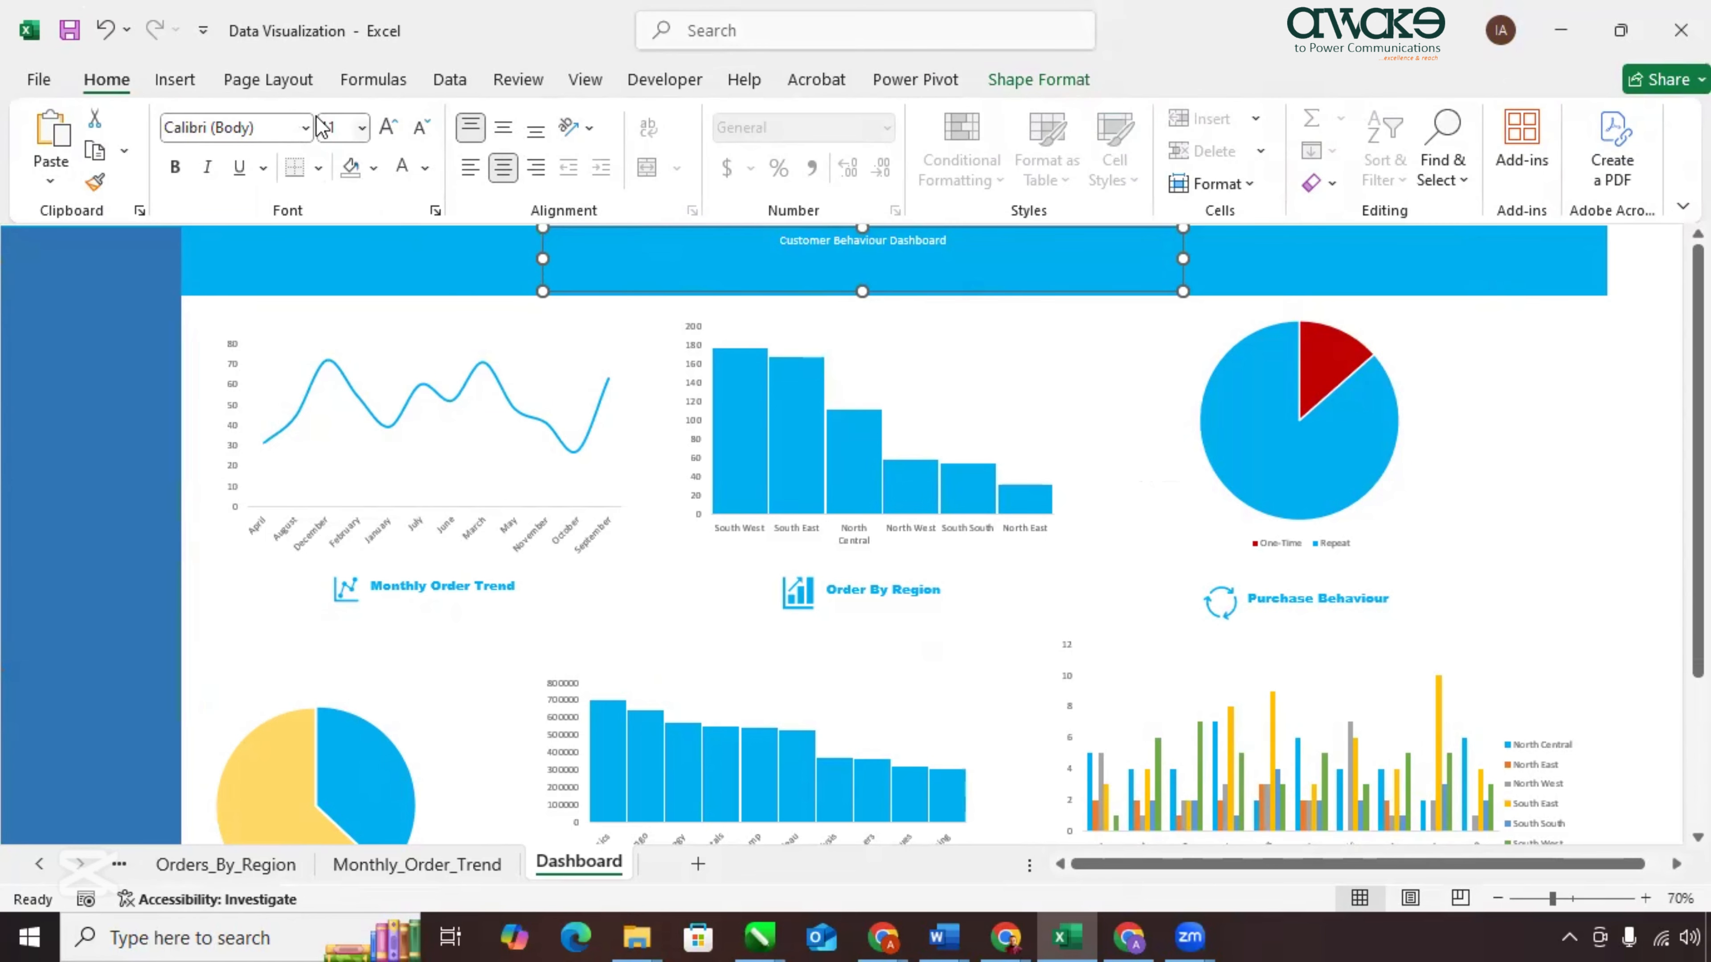
click(303, 130)
click(254, 310)
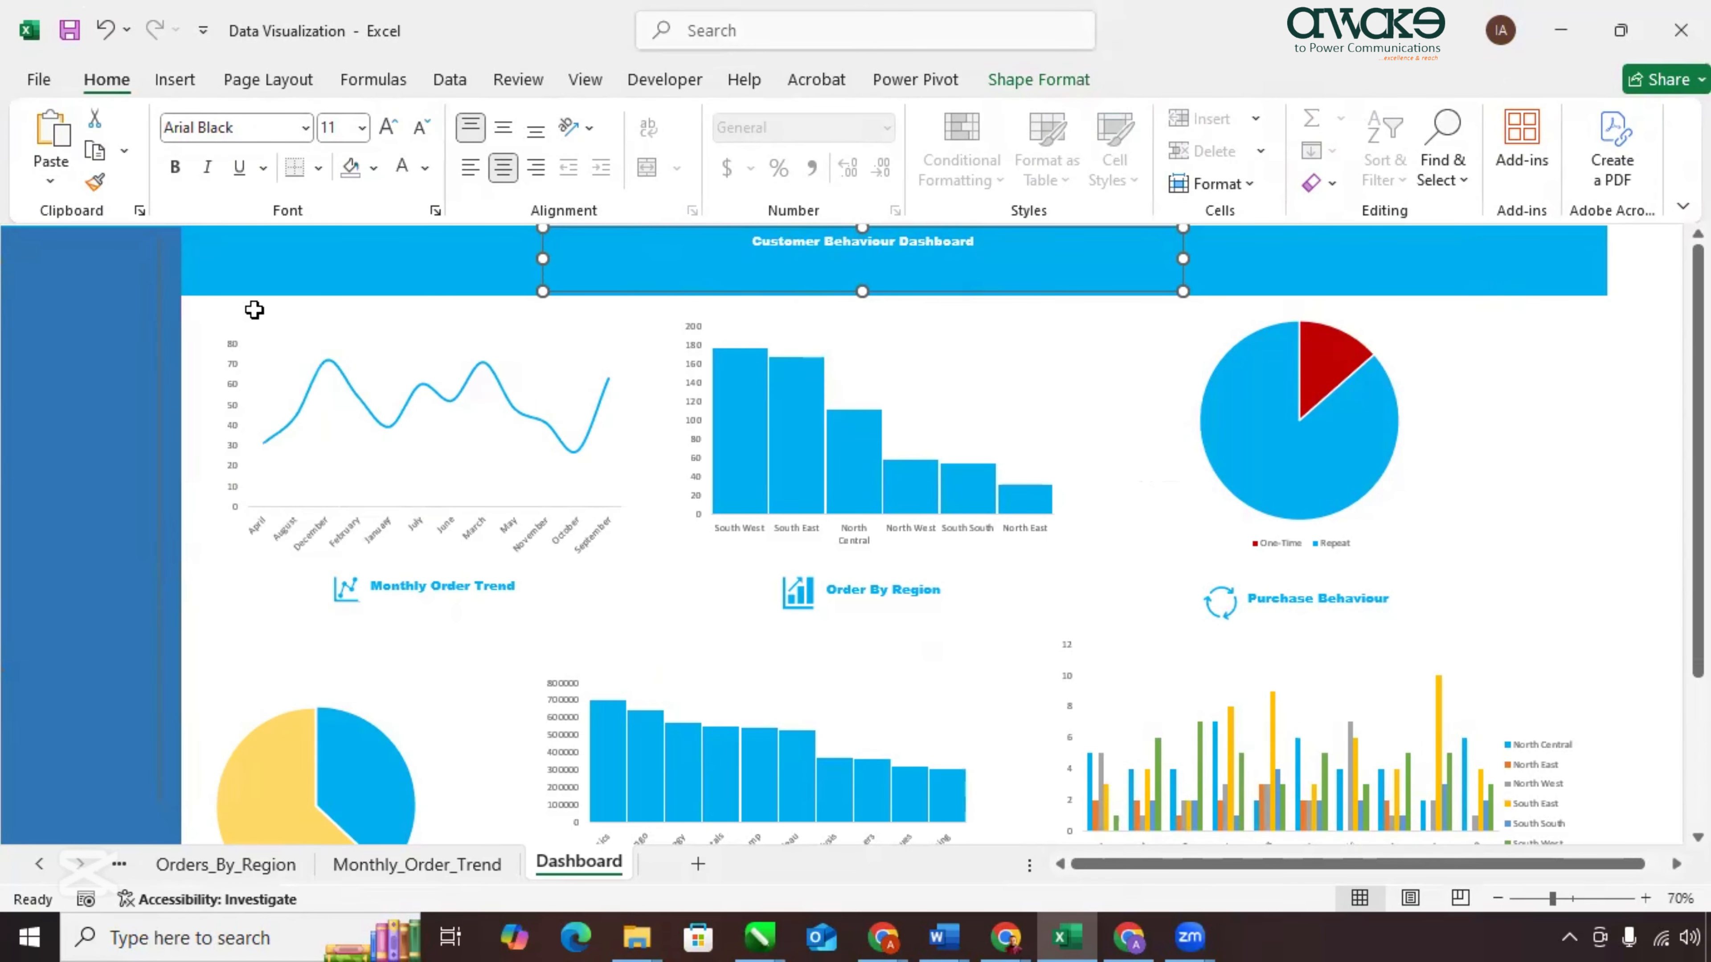
click(362, 127)
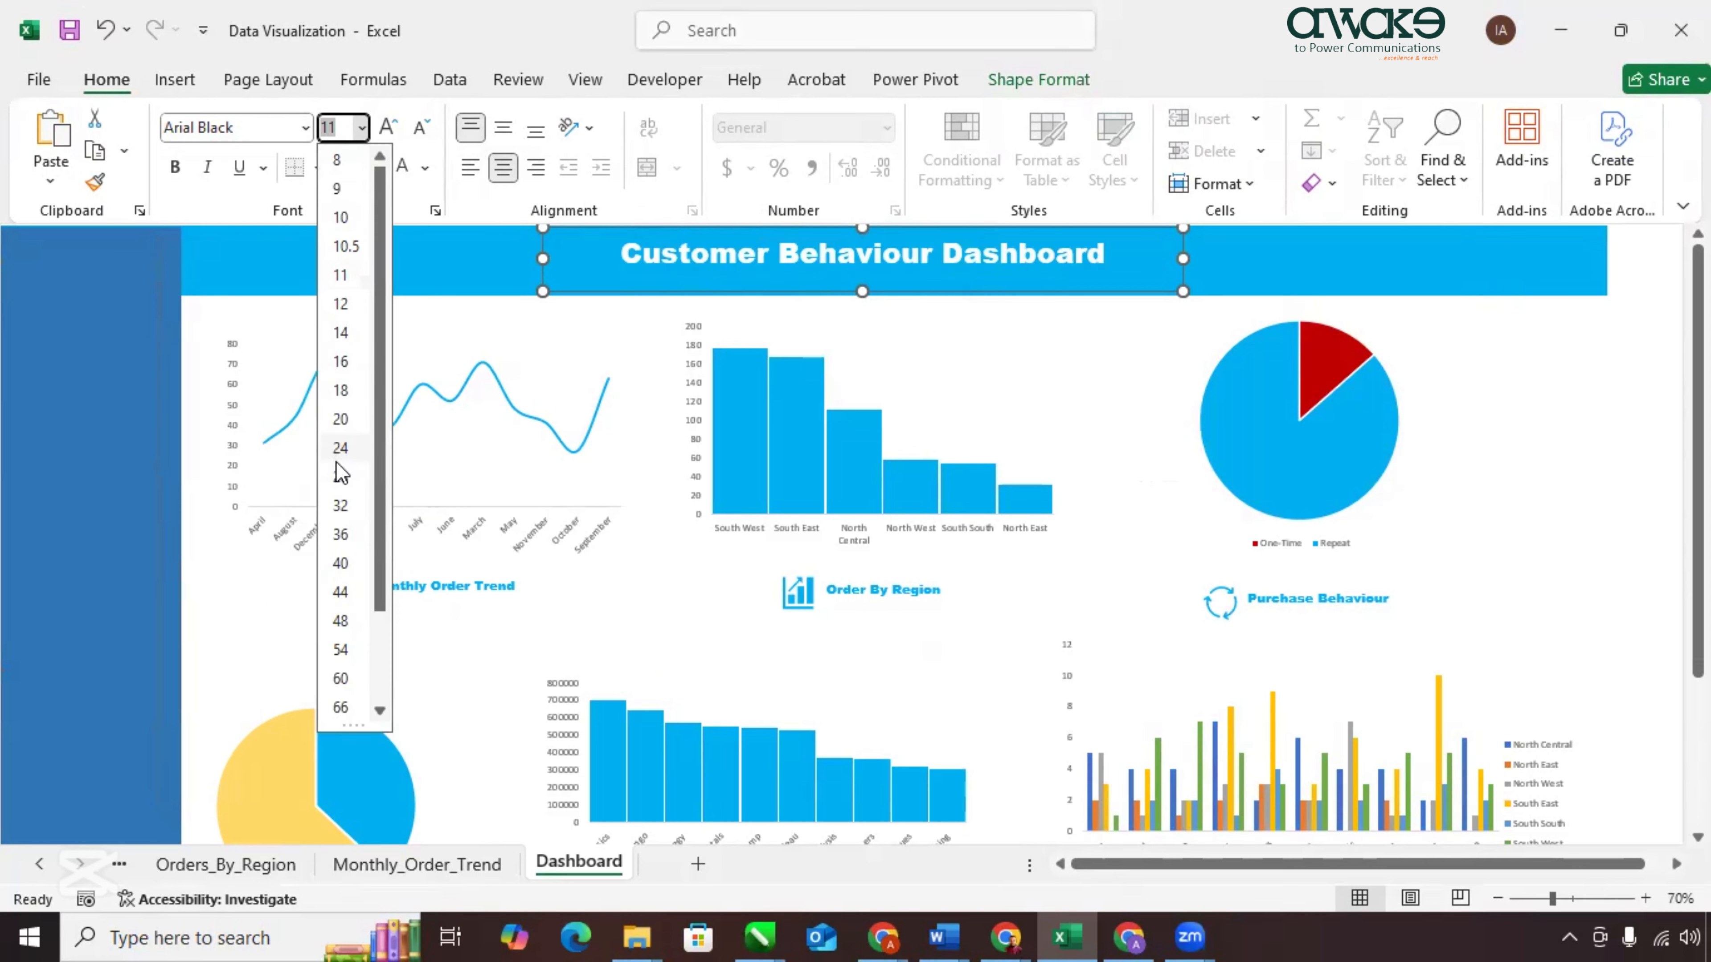
click(339, 480)
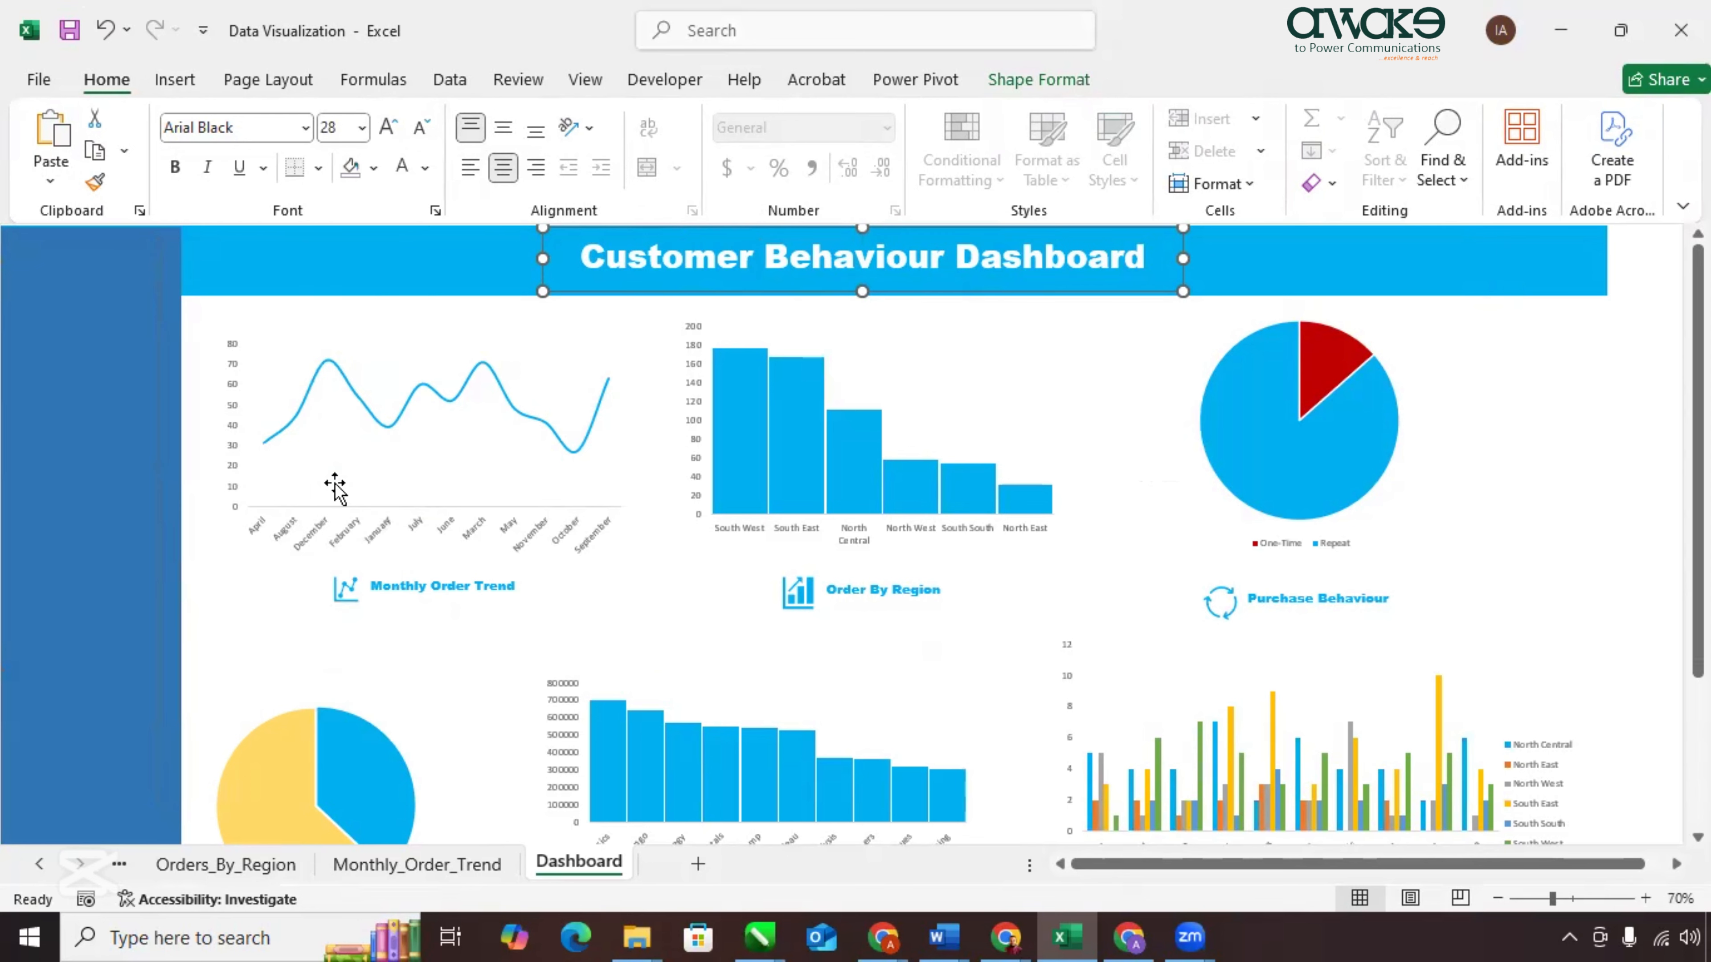
Insert the picture "Campaigns for 2025" from the Data Visualisation folder in Documents onto the dashboard.
click(1502, 381)
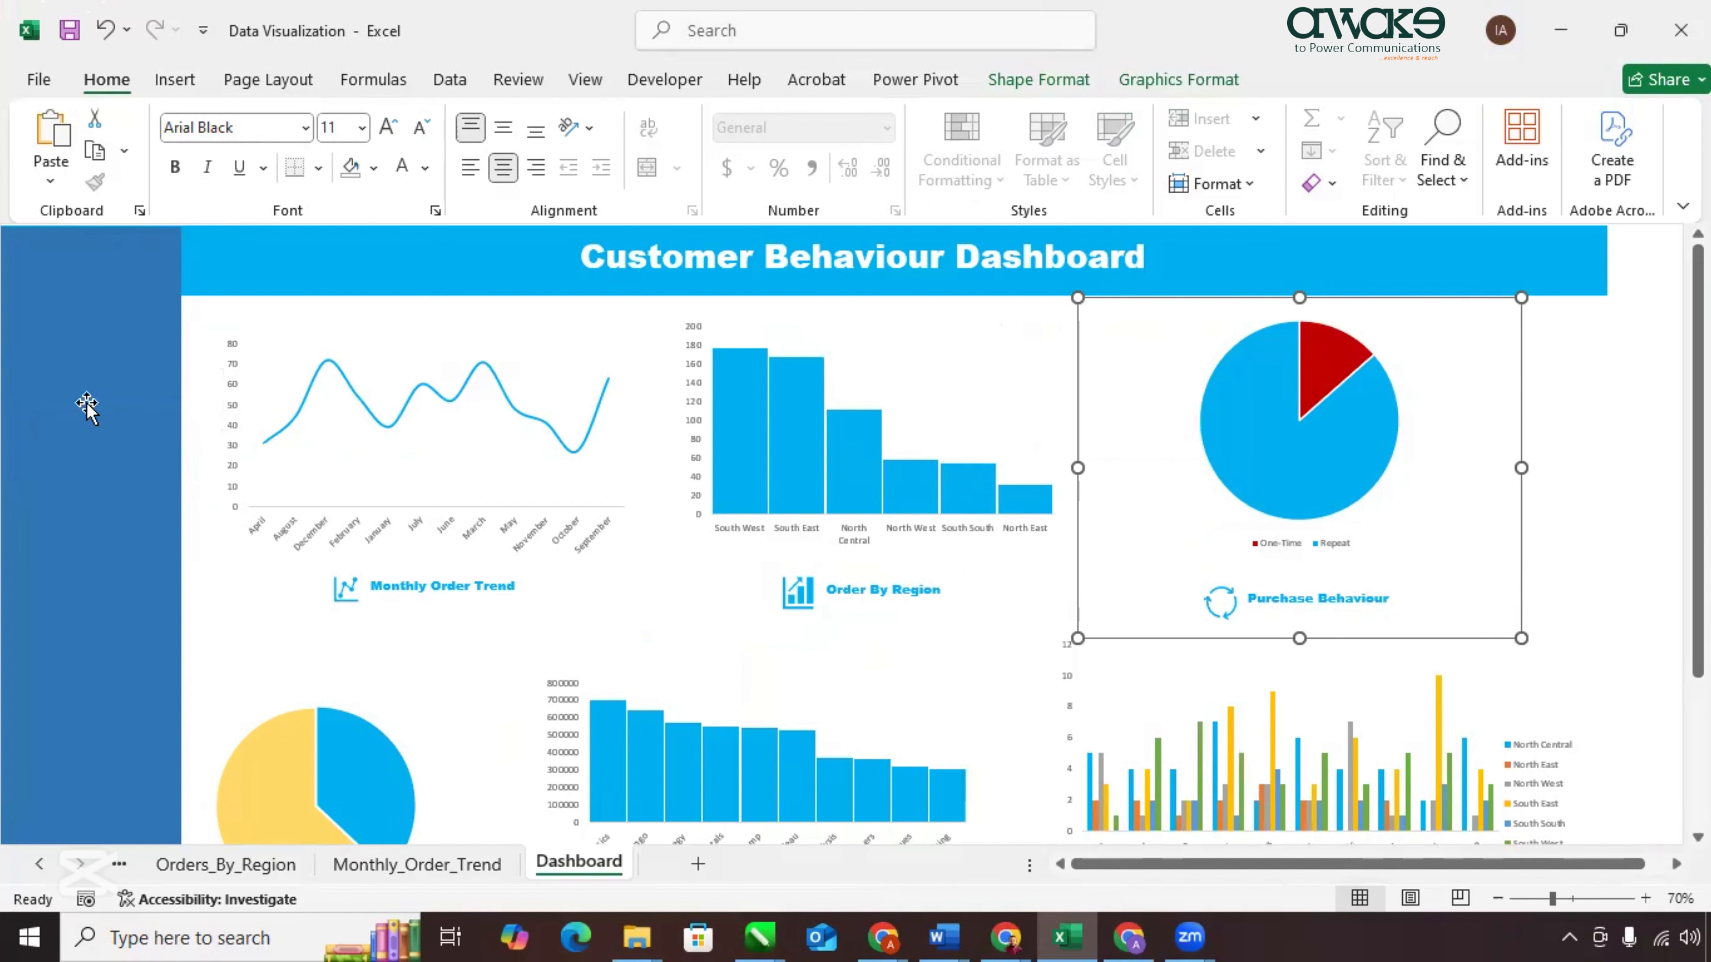
click(179, 84)
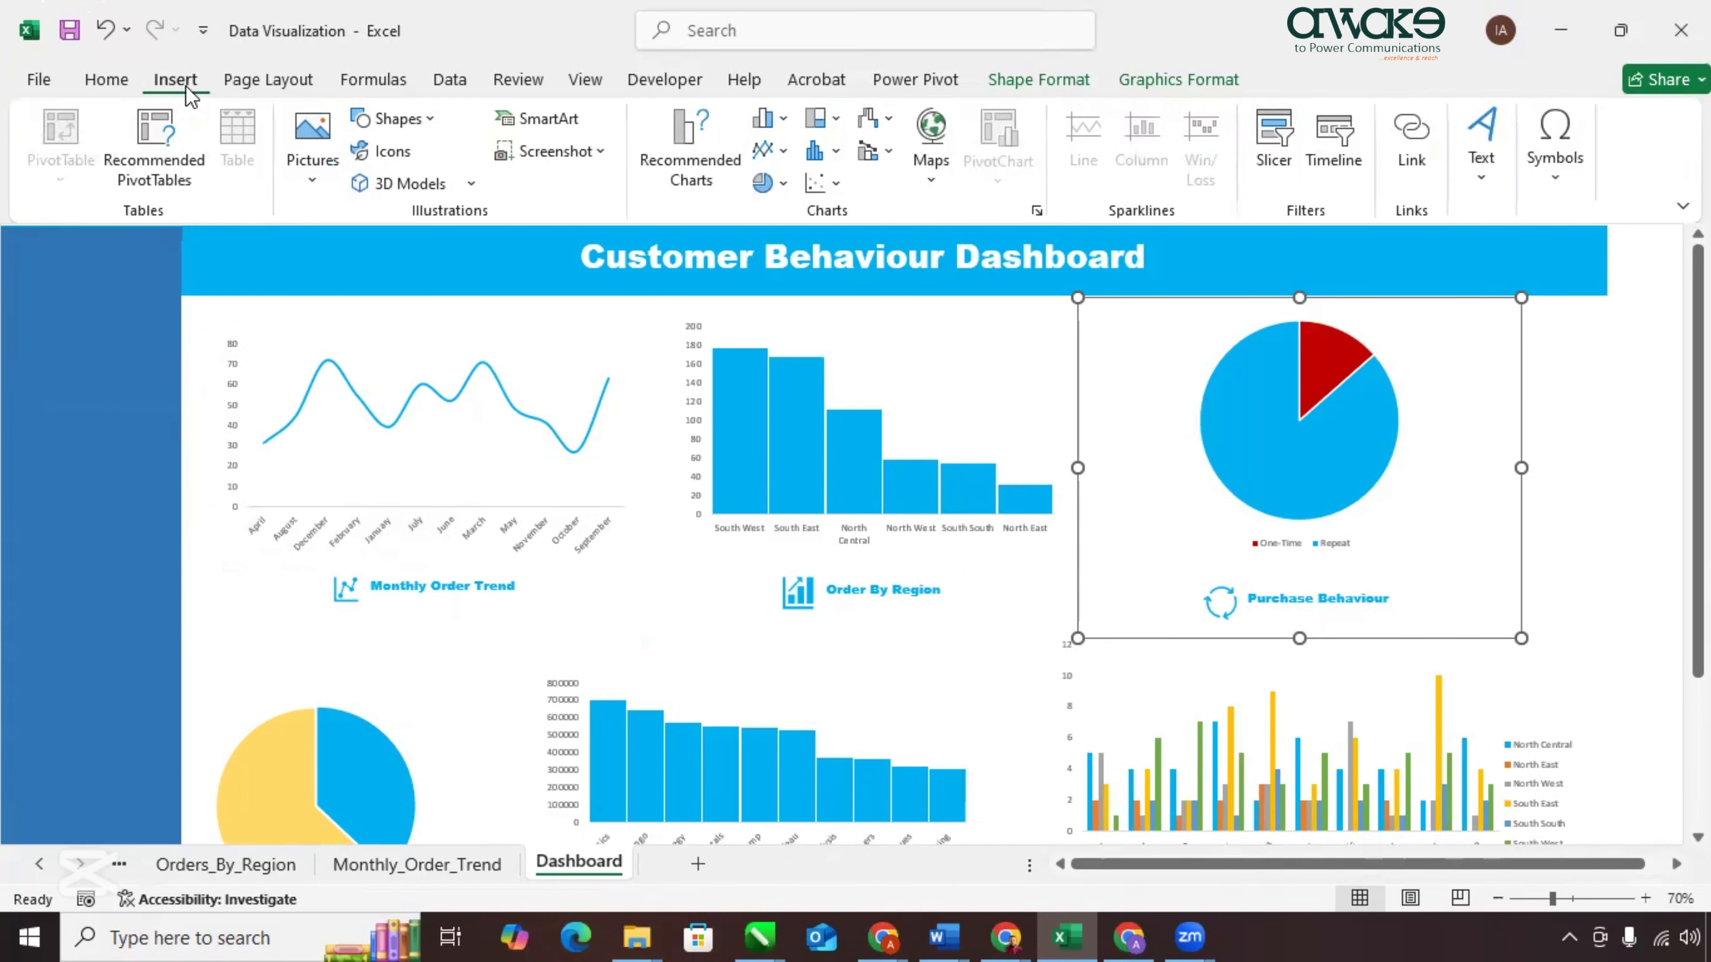
click(311, 180)
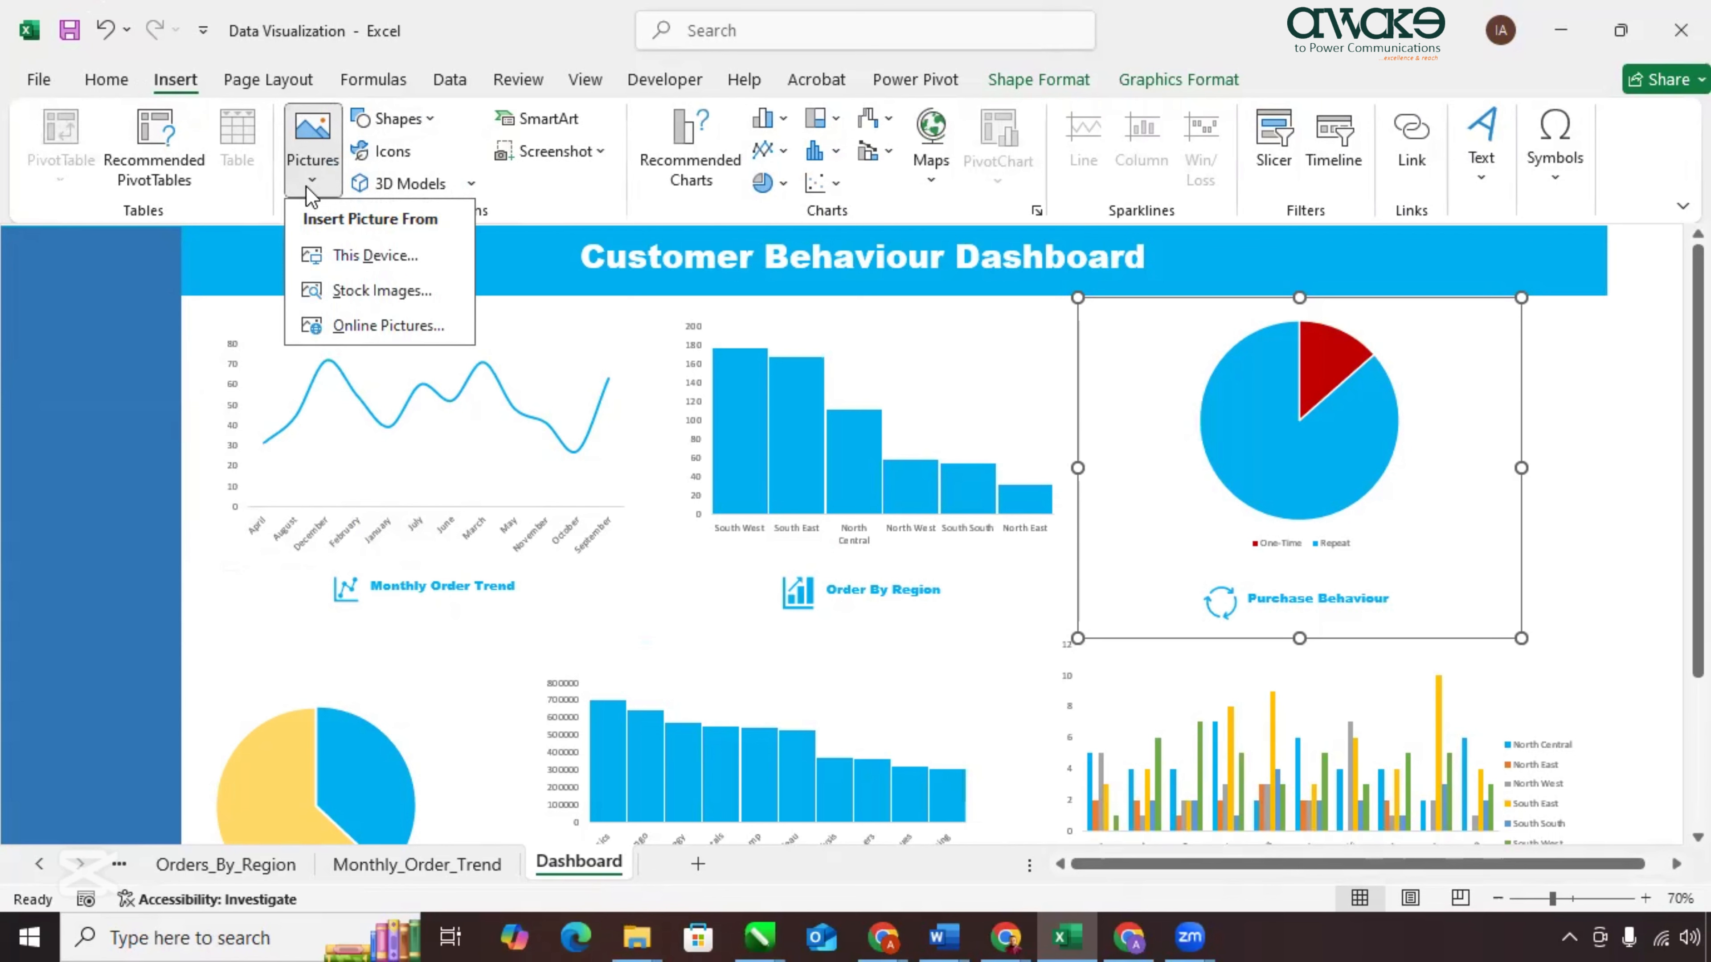
click(370, 259)
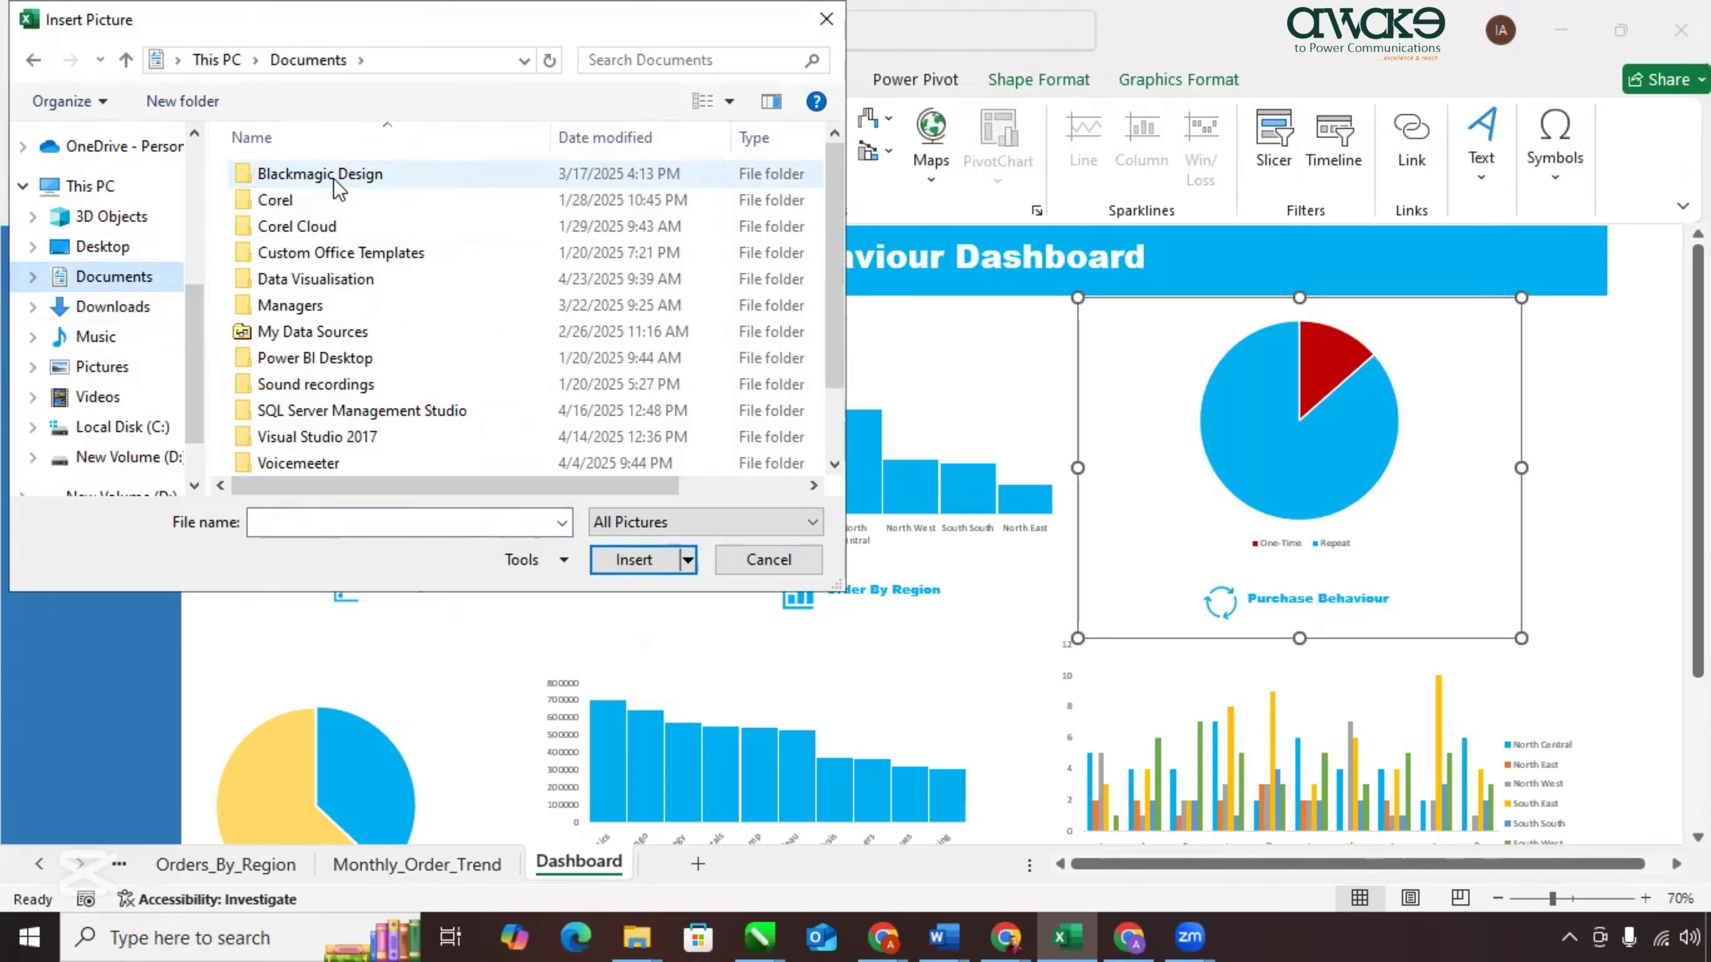
click(310, 289)
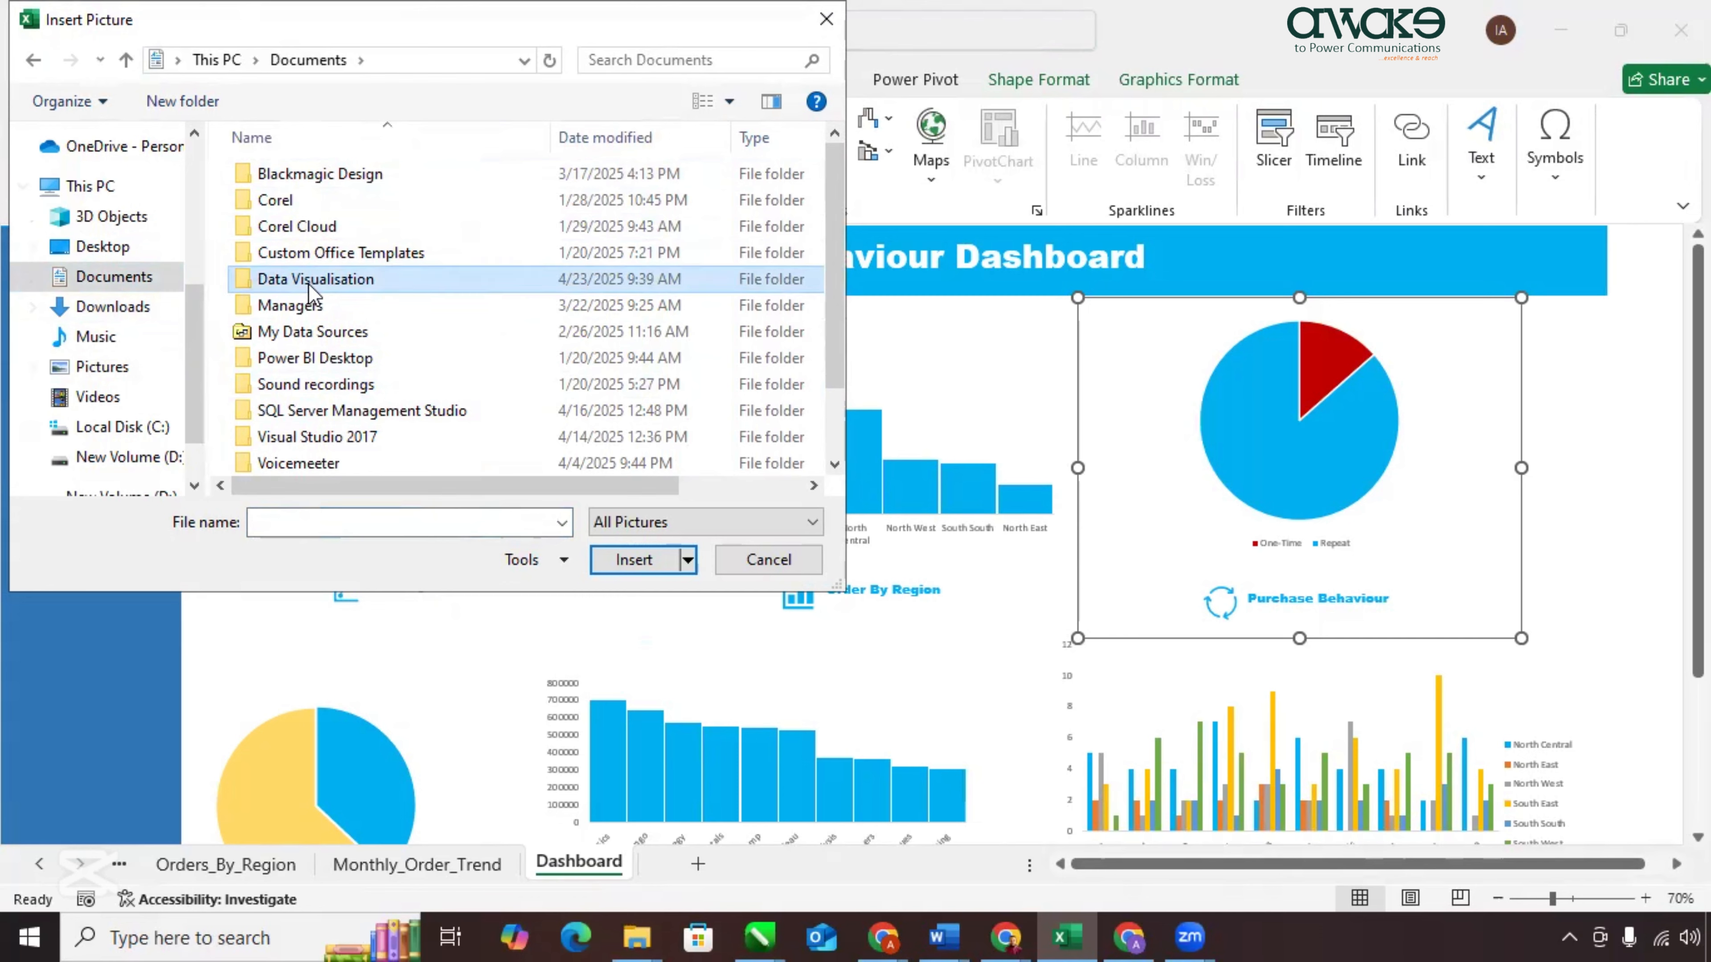
double_click(309, 288)
click(276, 229)
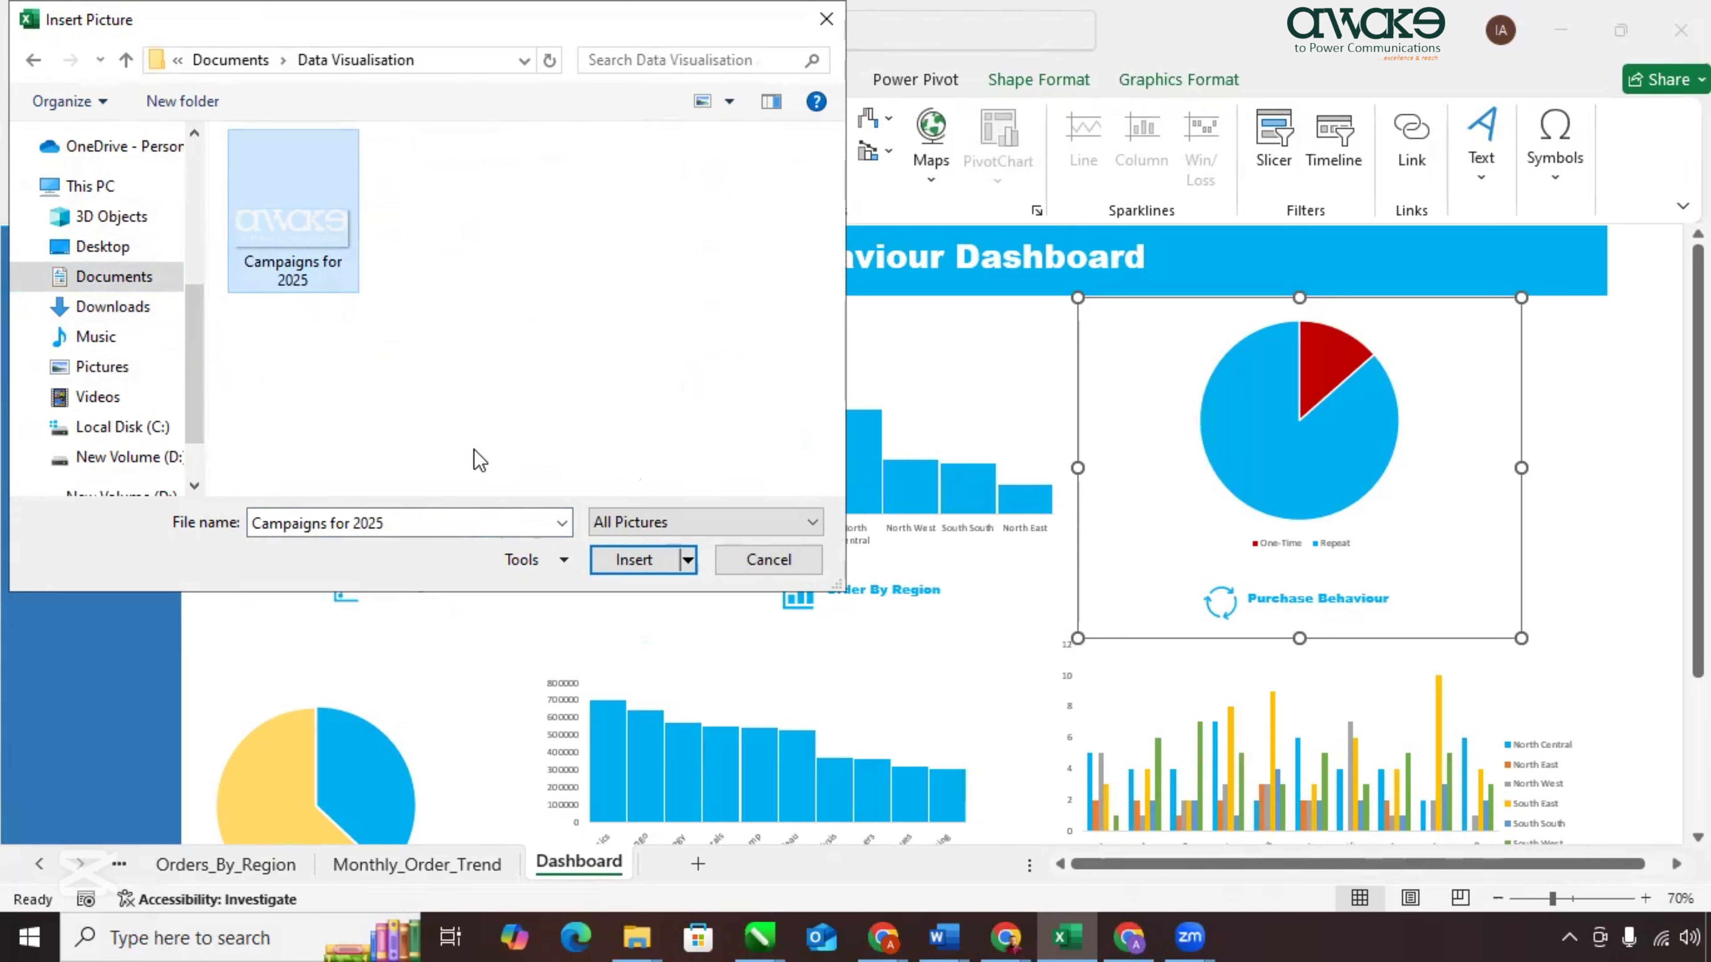
click(633, 559)
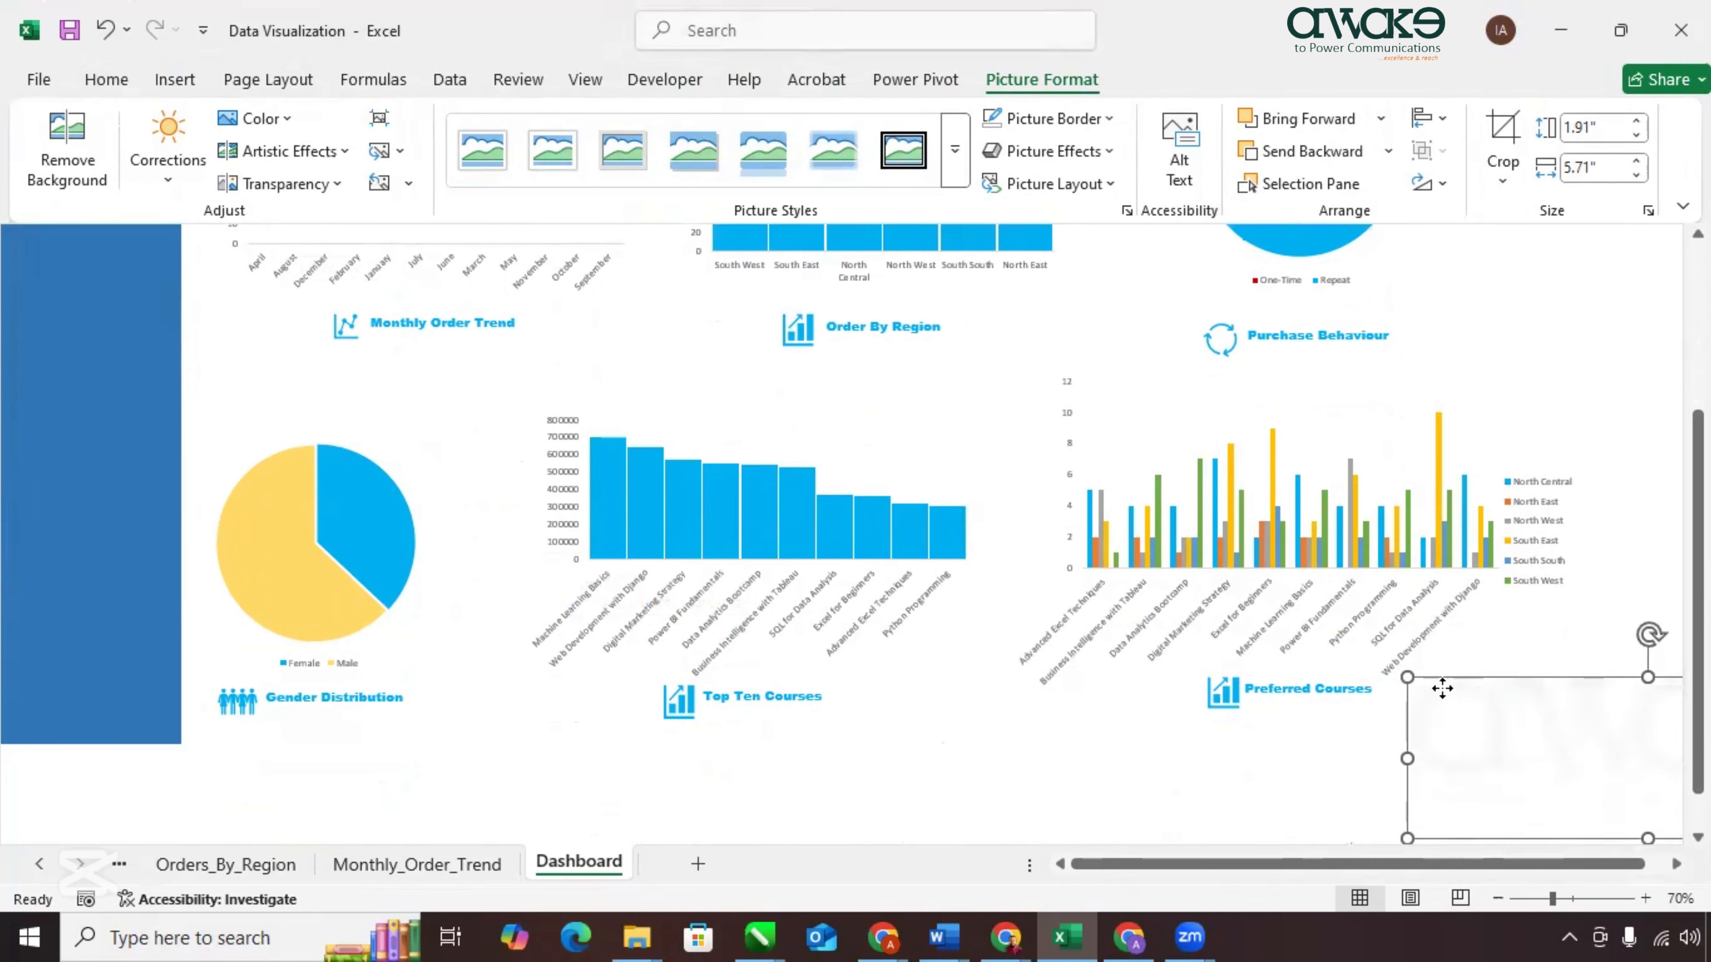
Shrink the logo picture to about 0.58" by 1.74", place it at the top of the dark blue sidebar and save the workbook.
drag(1442, 688, 32, 418)
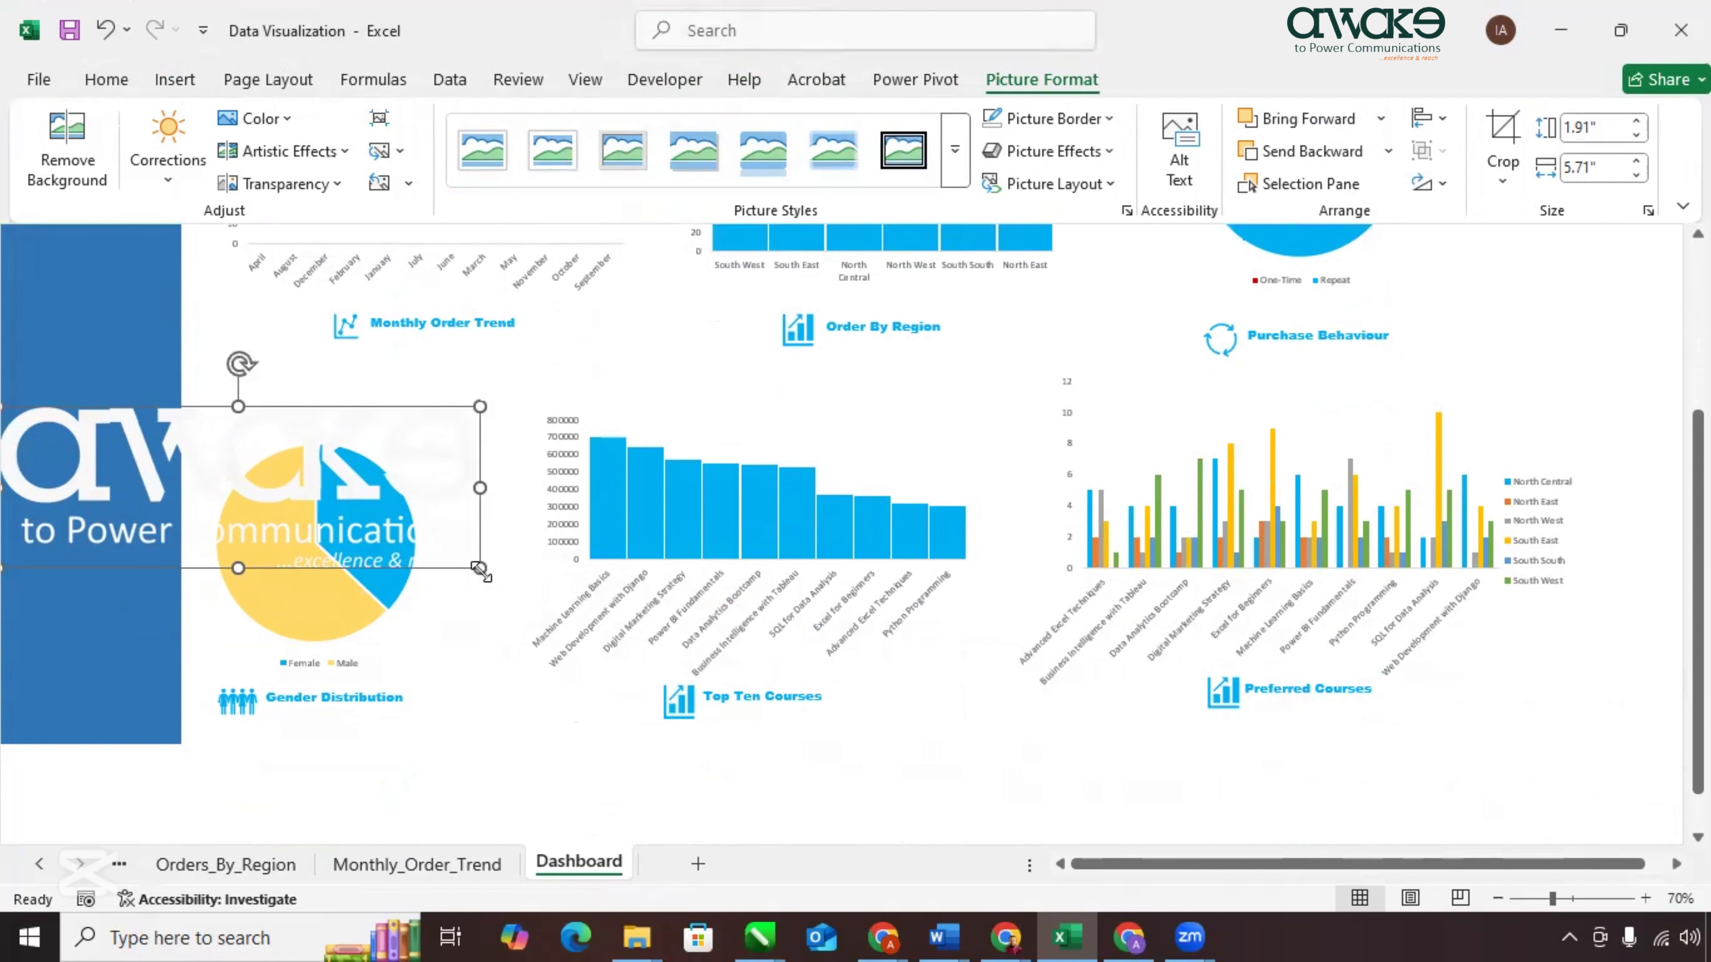
drag(480, 570, 120, 456)
scroll(108, 451, up, 3)
drag(104, 583, 132, 296)
scroll(131, 297, up, 2)
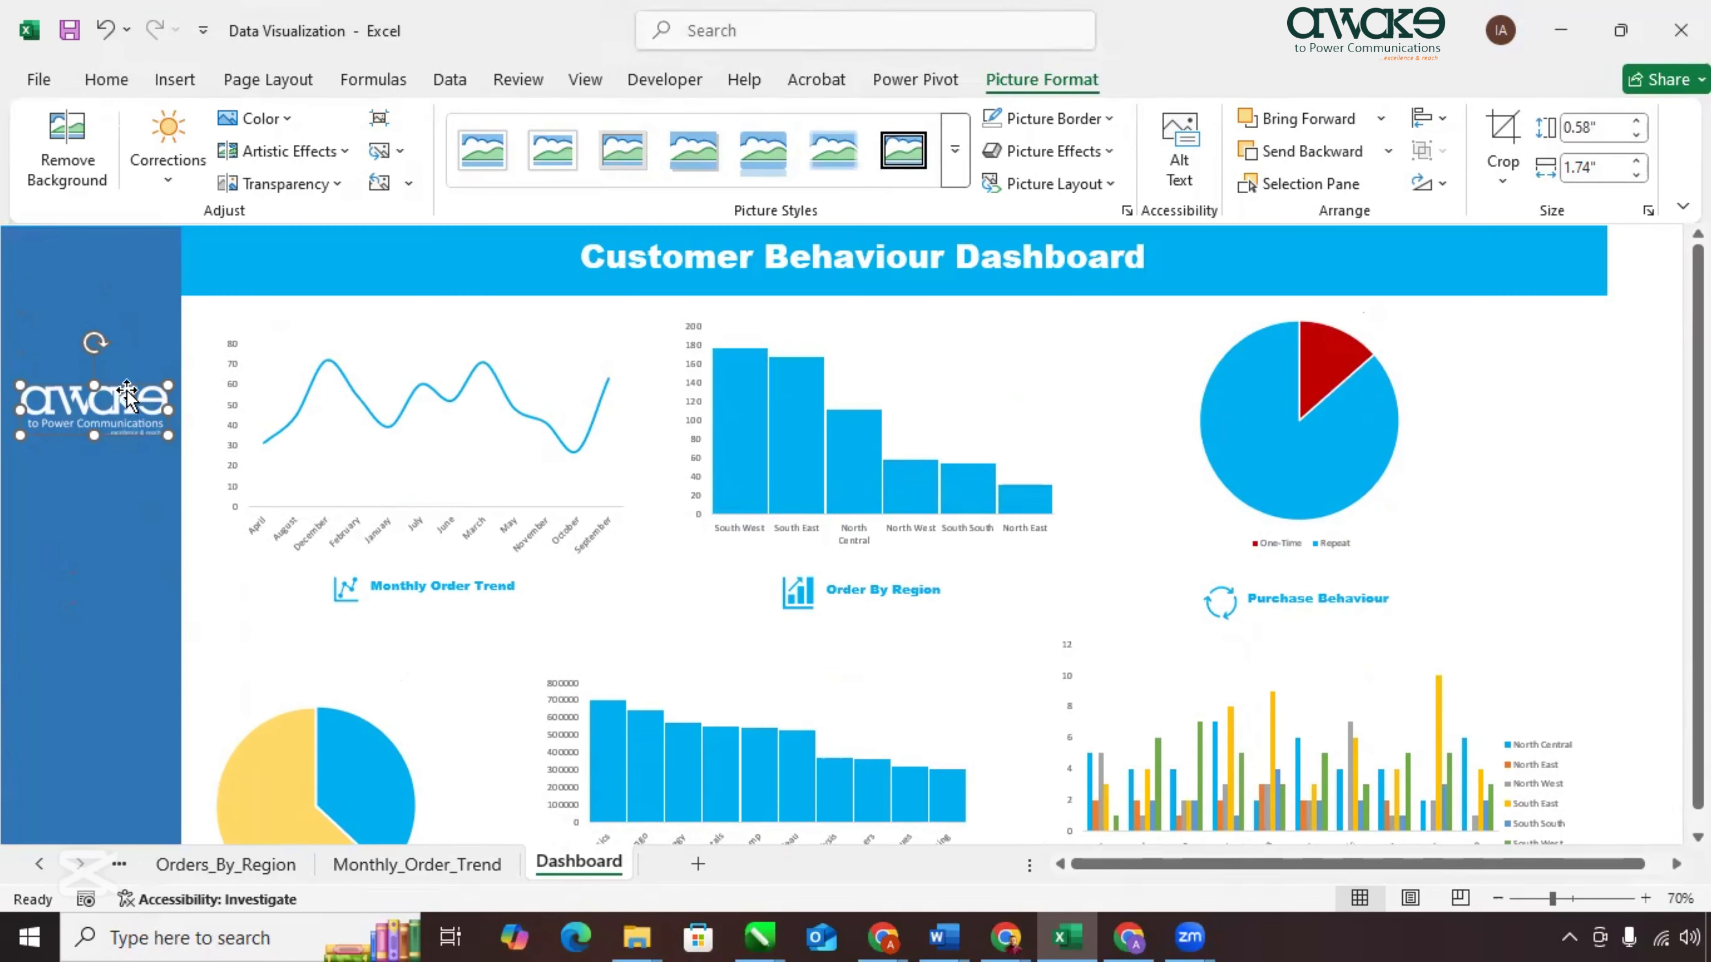
drag(127, 393, 123, 256)
click(1549, 547)
key(ctrl+s)
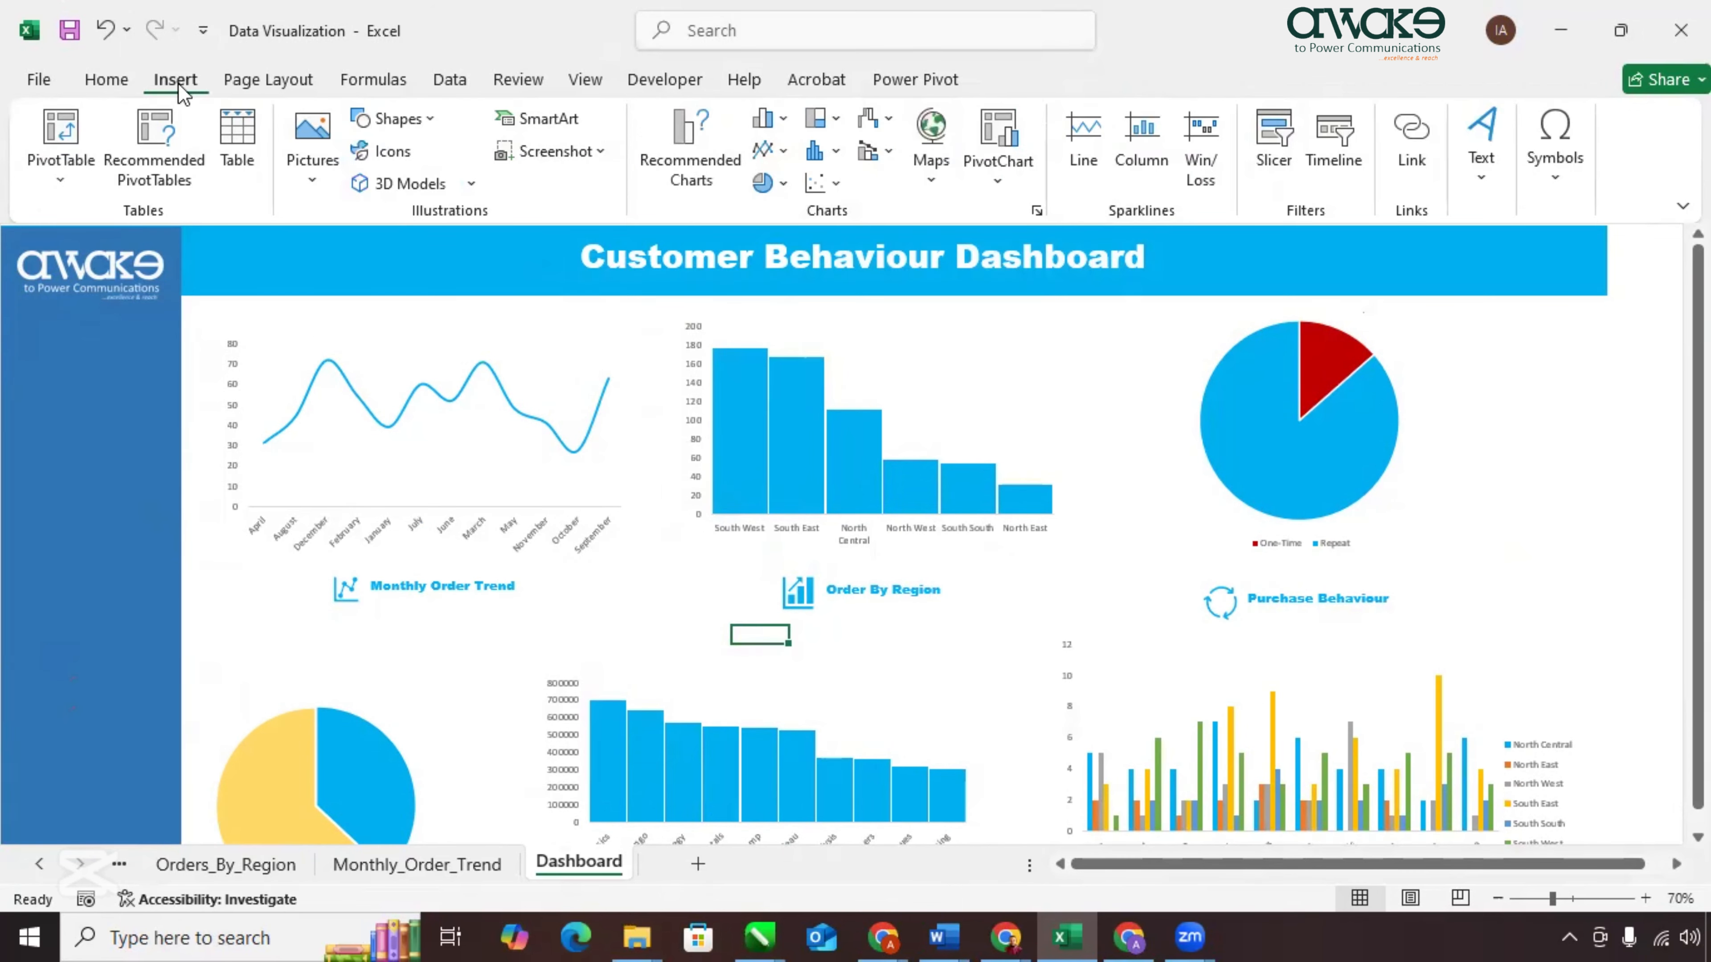
Open the slicer field selection based on the tables in the workbook data model.
click(1271, 165)
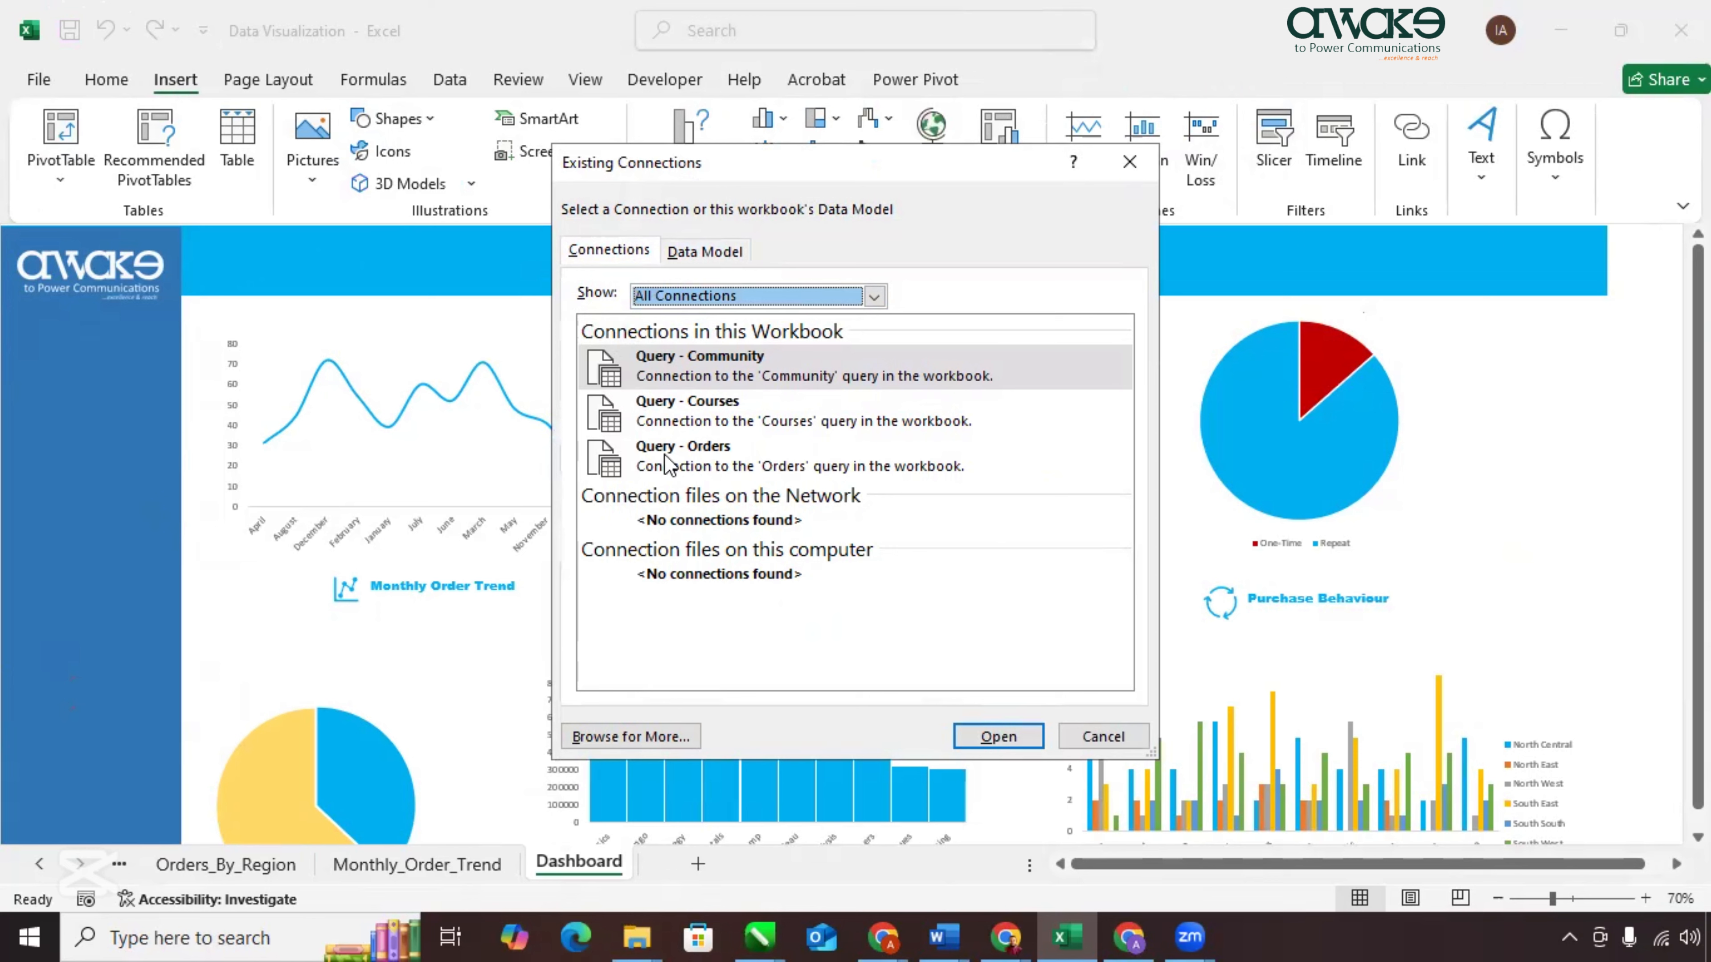
click(704, 251)
click(723, 354)
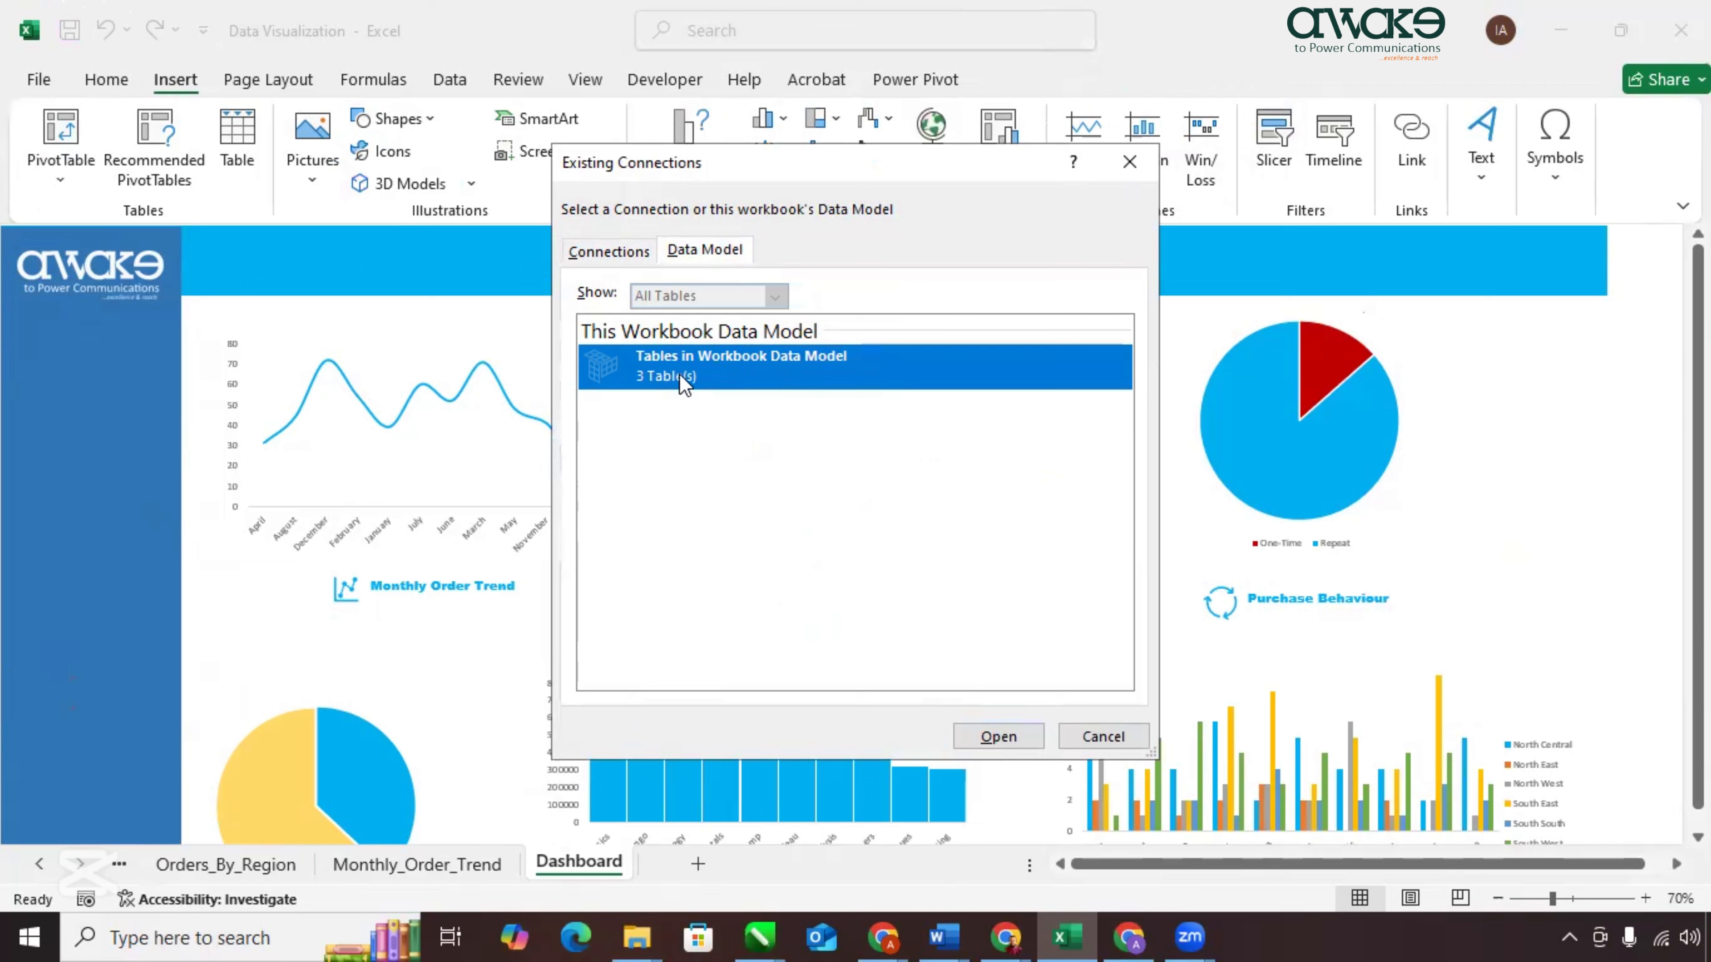
click(993, 736)
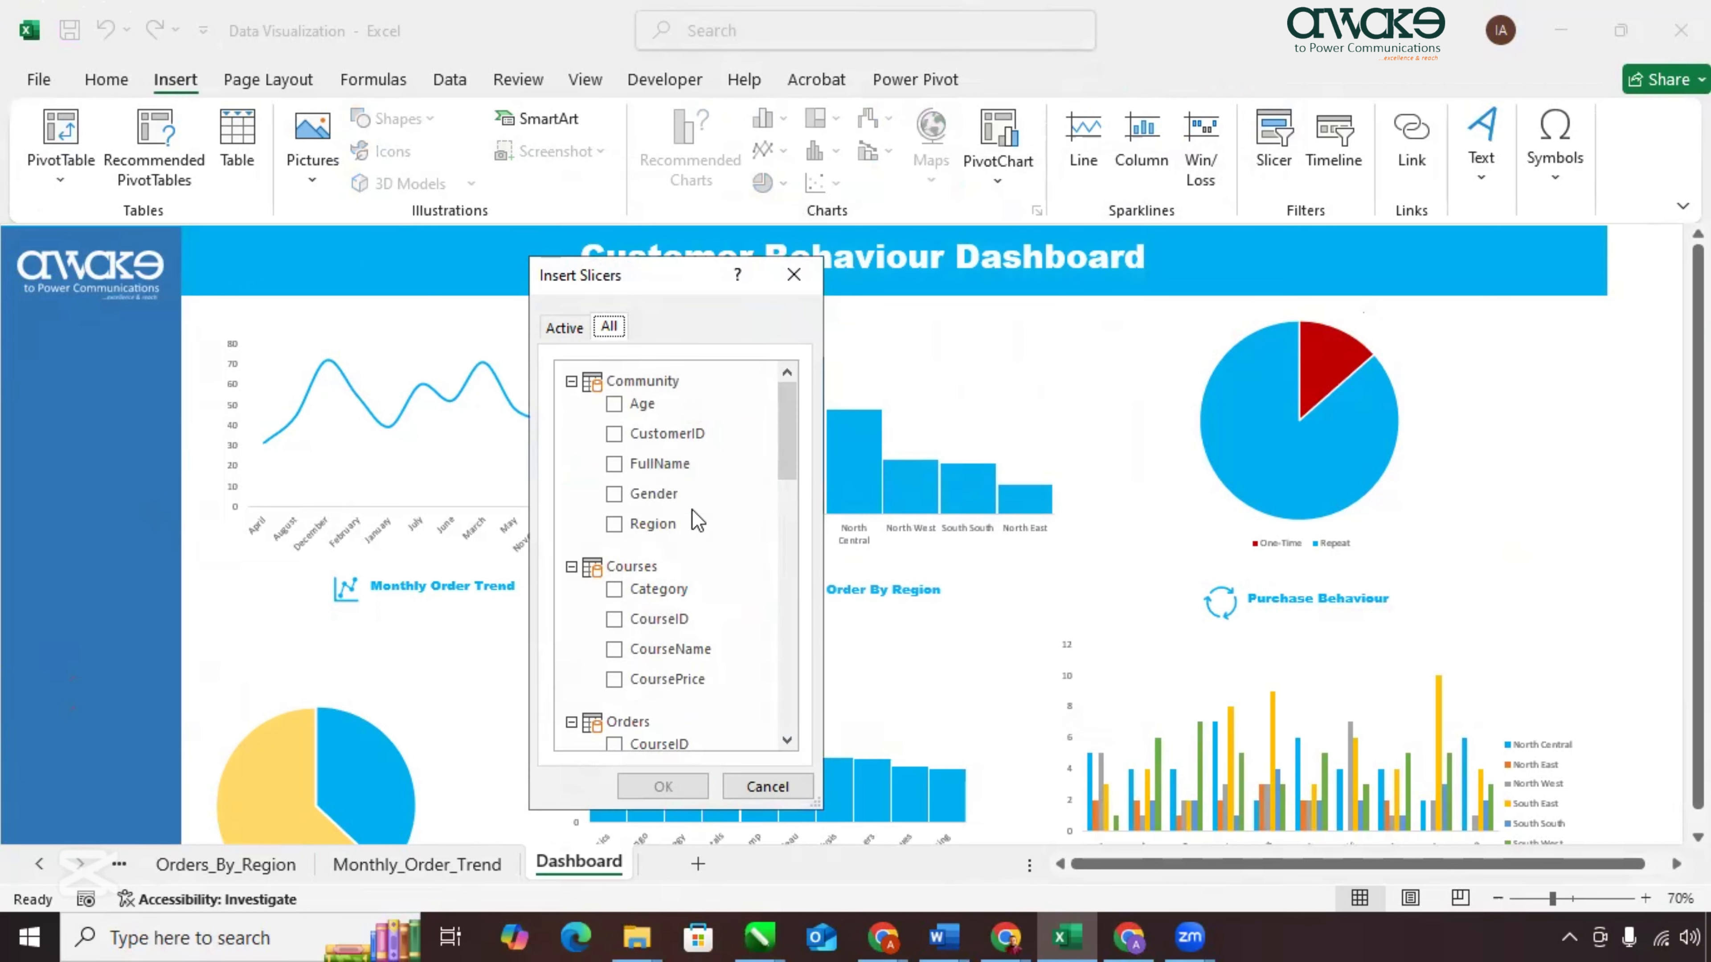
Insert slicers for the Community table's Region field and the Courses table's Category field.
scroll(690, 515, down, 3)
scroll(688, 532, up, 3)
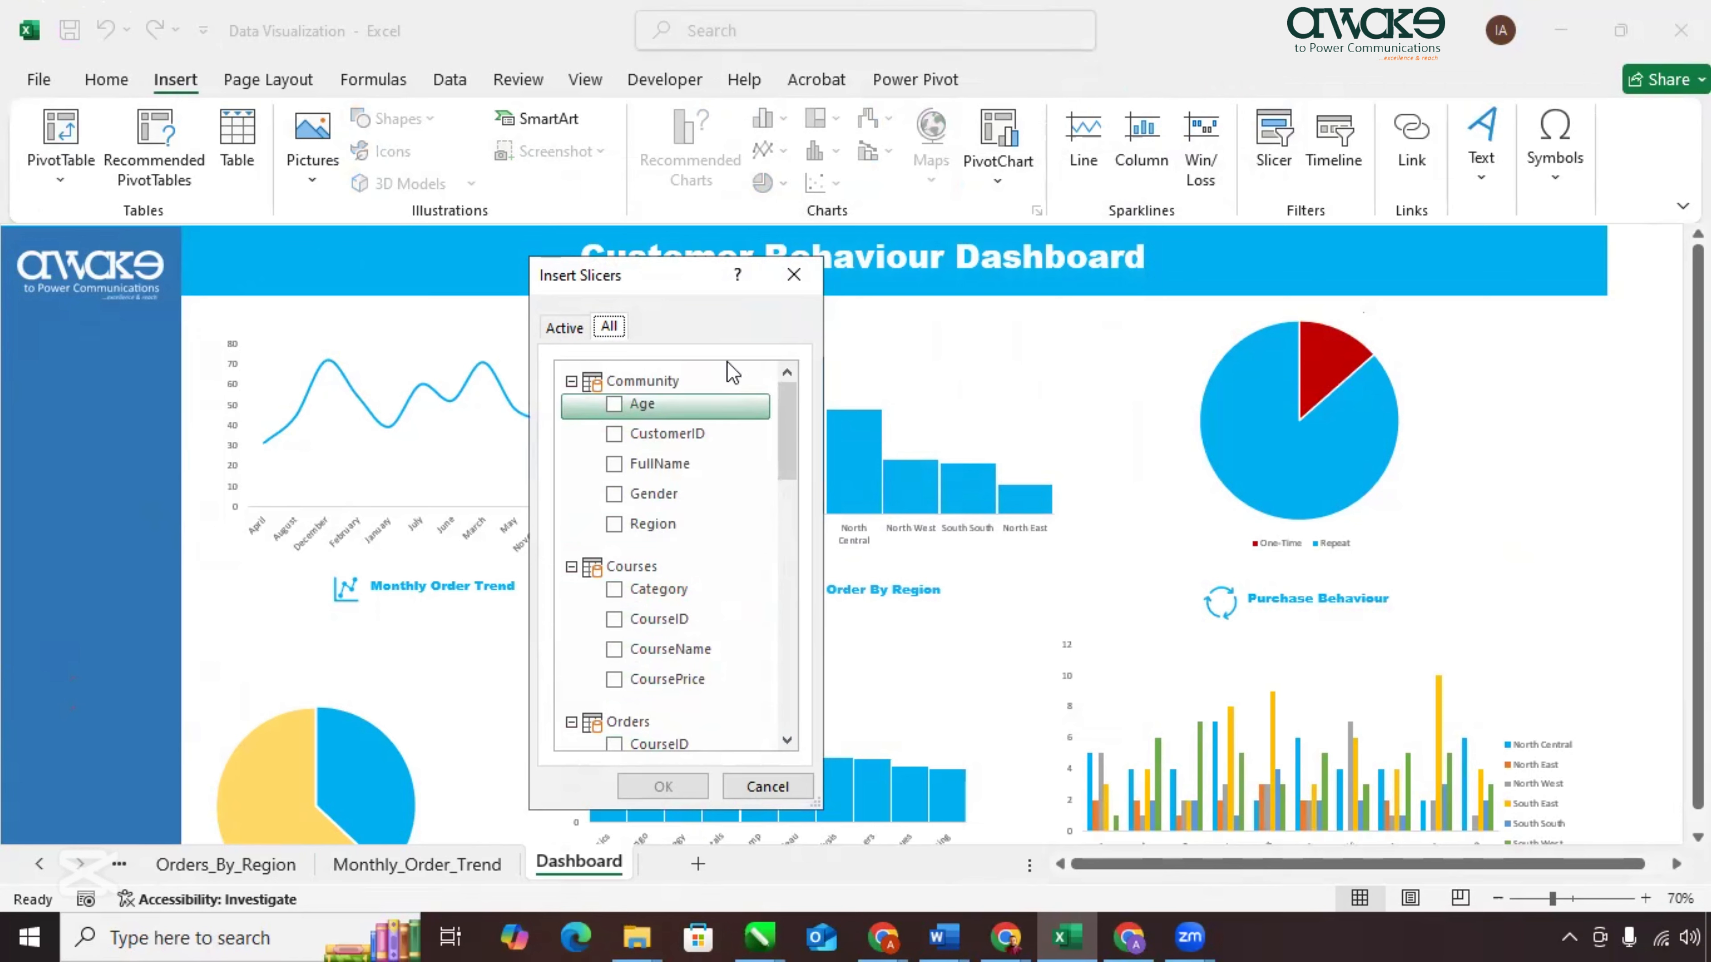
drag(657, 291, 1388, 284)
scroll(1381, 489, down, 4)
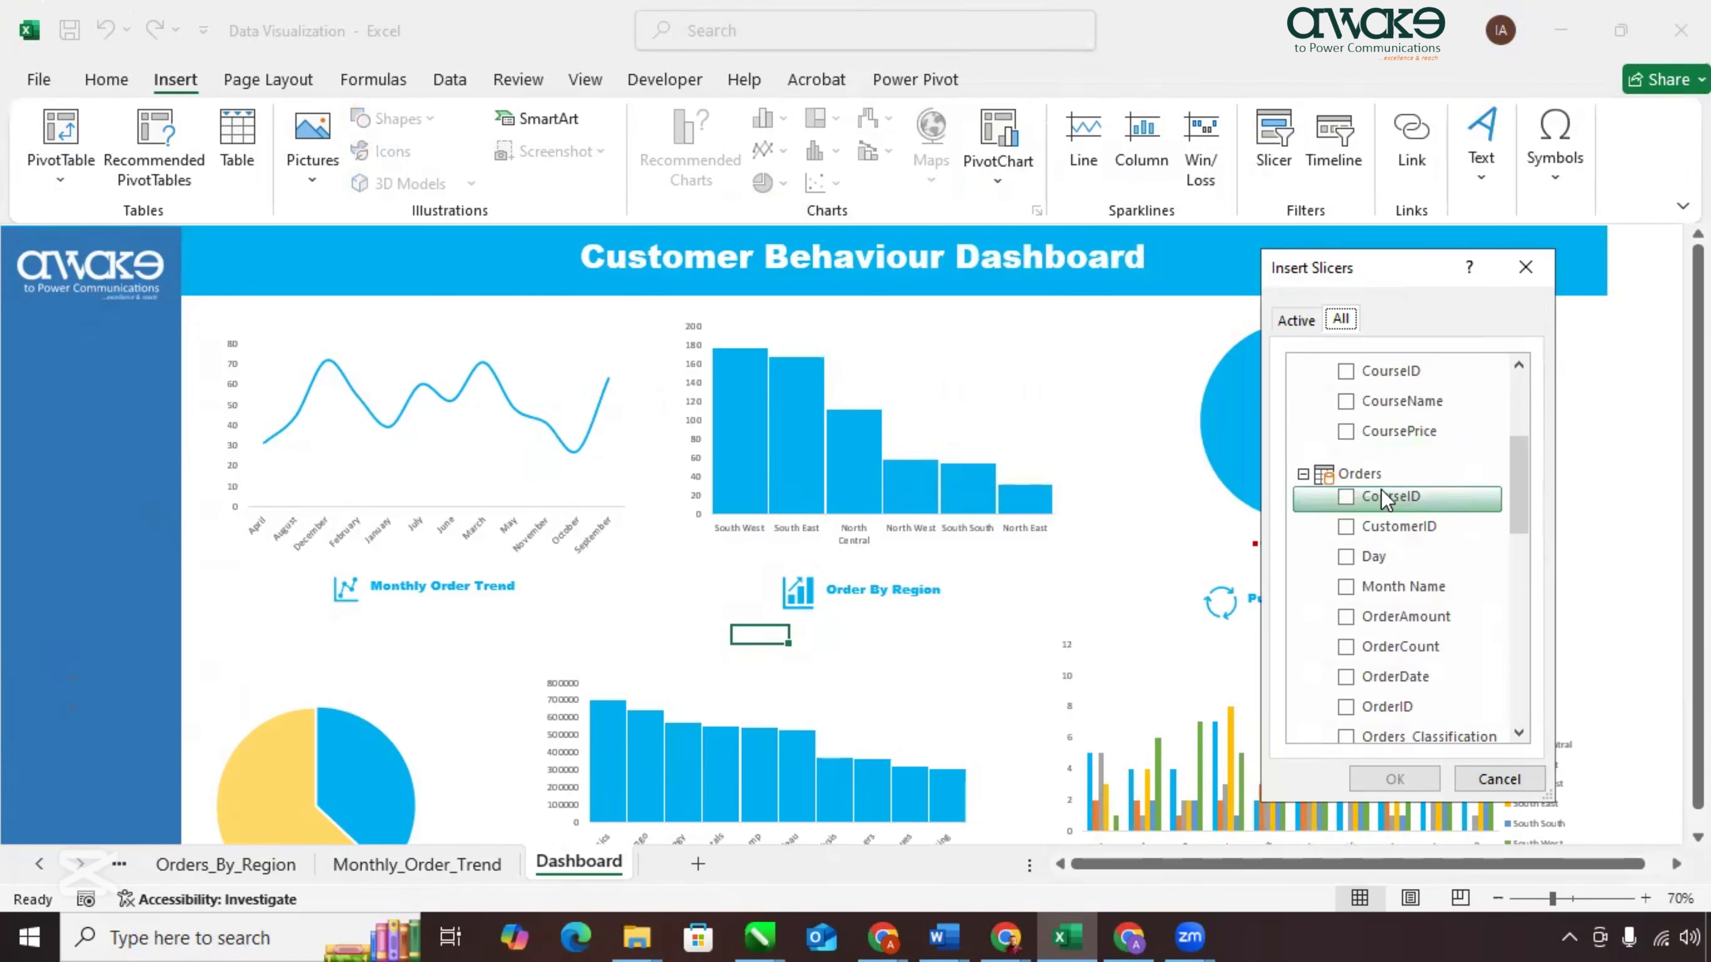
scroll(1383, 498, up, 3)
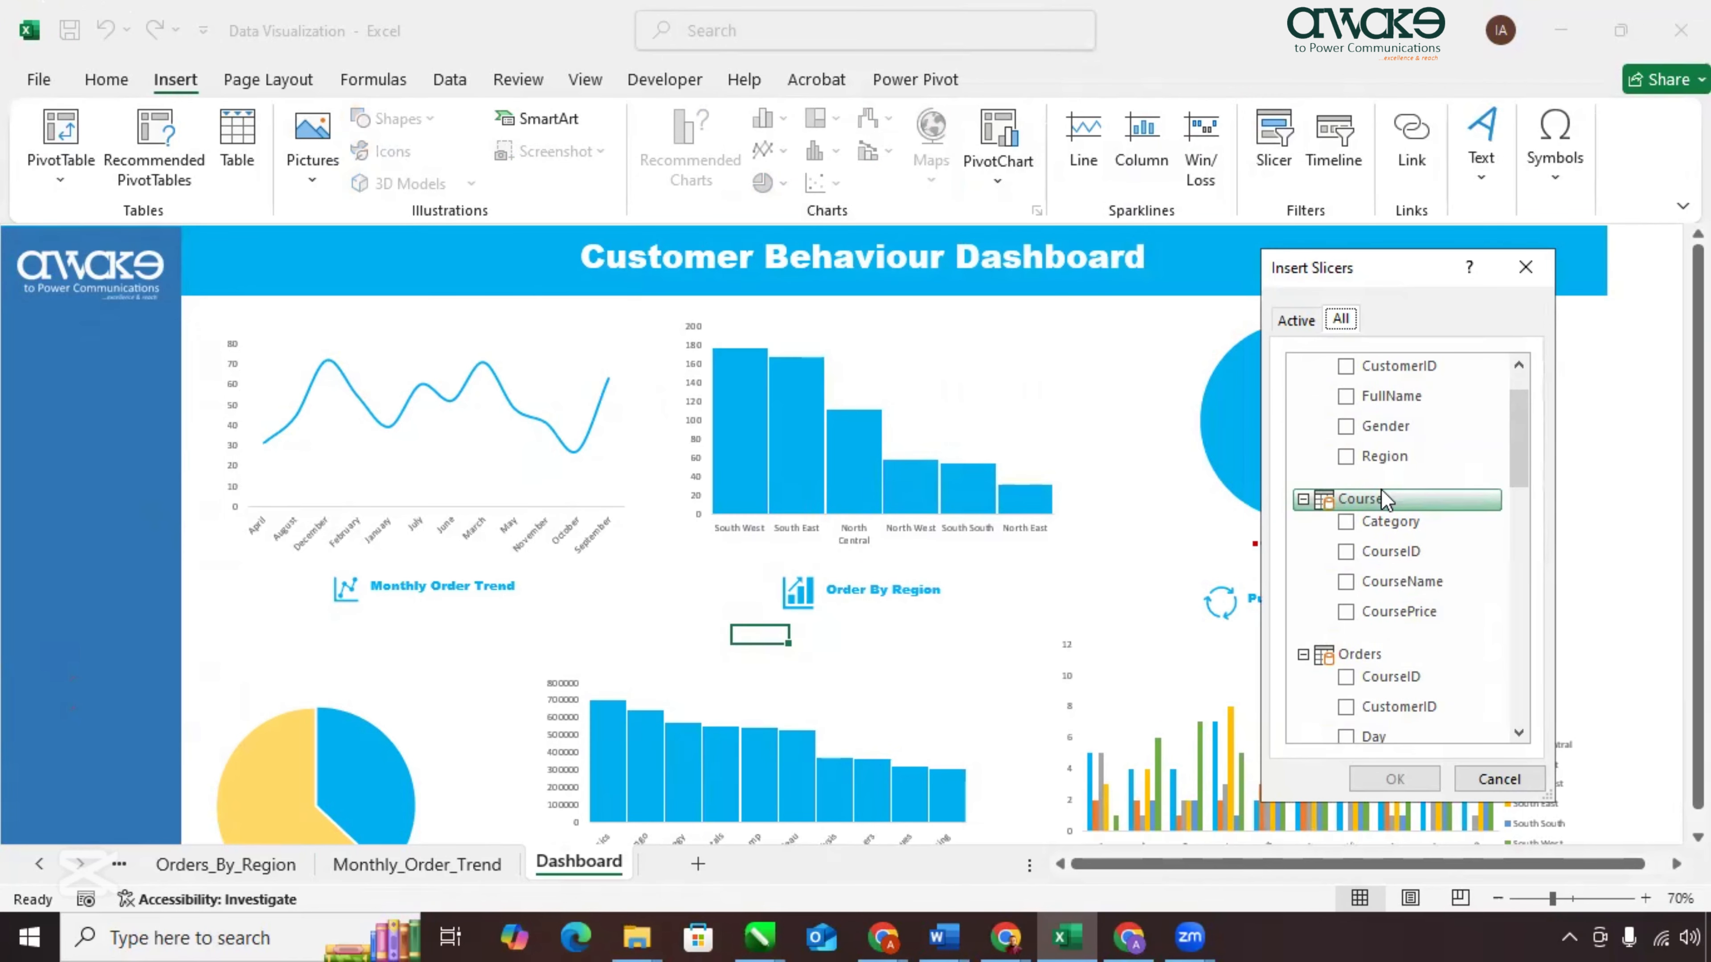
click(1348, 464)
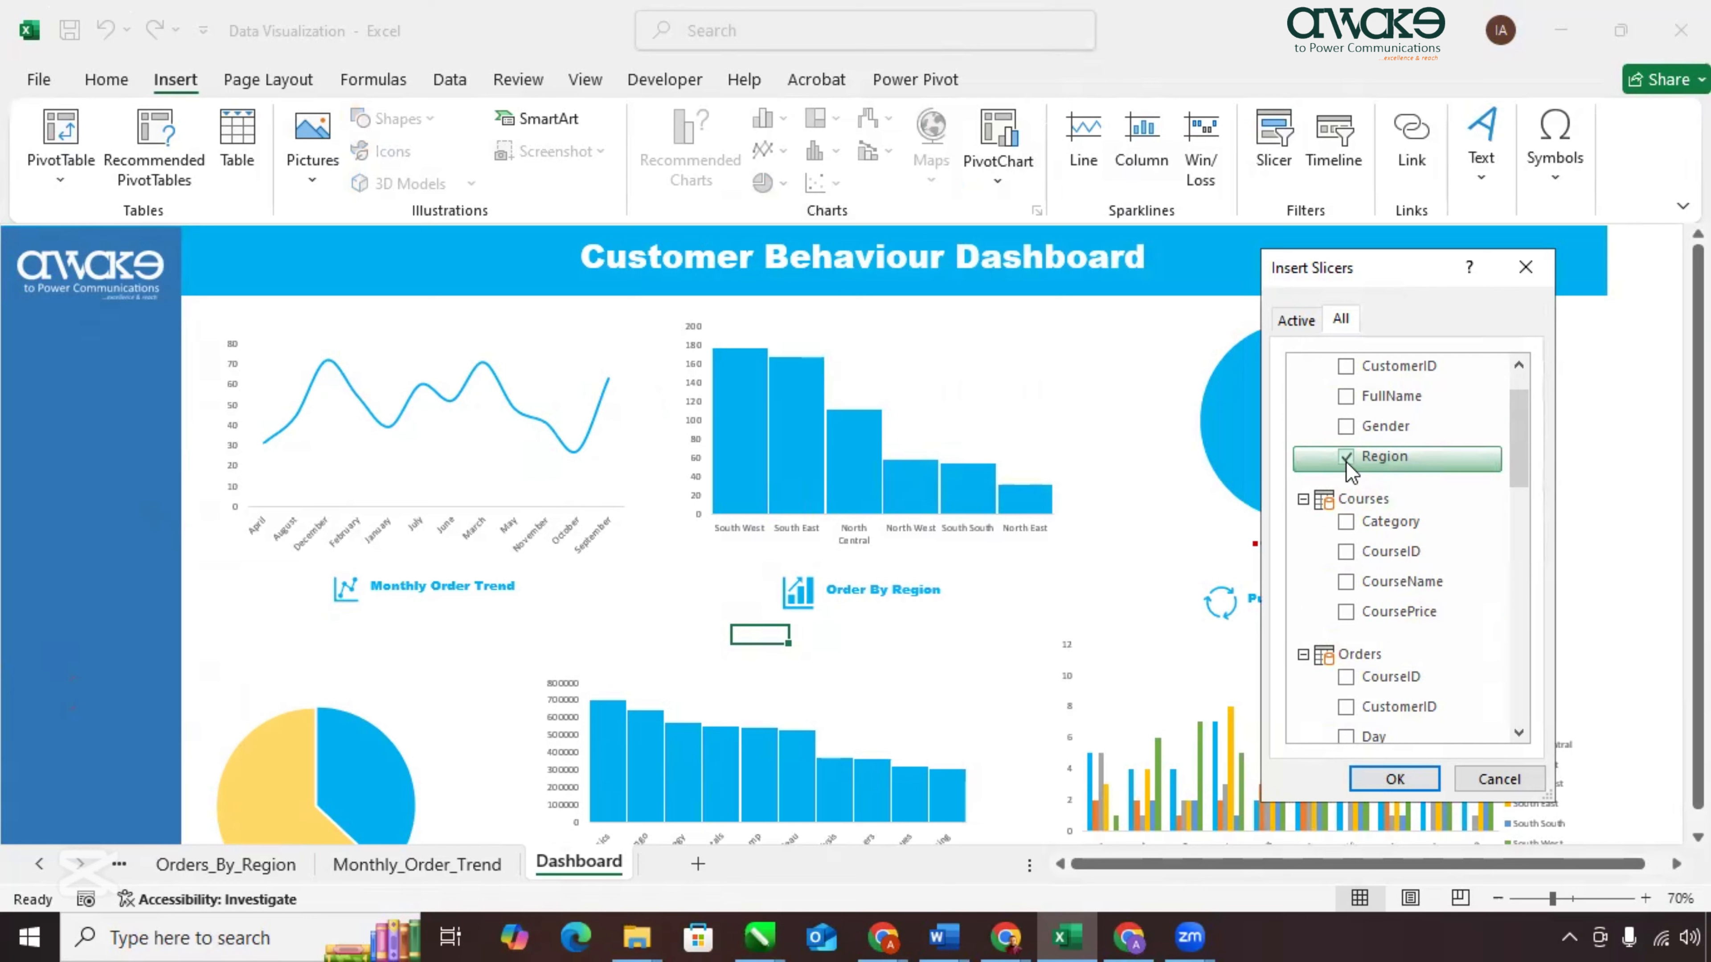
click(1344, 526)
scroll(1413, 529, up, 1)
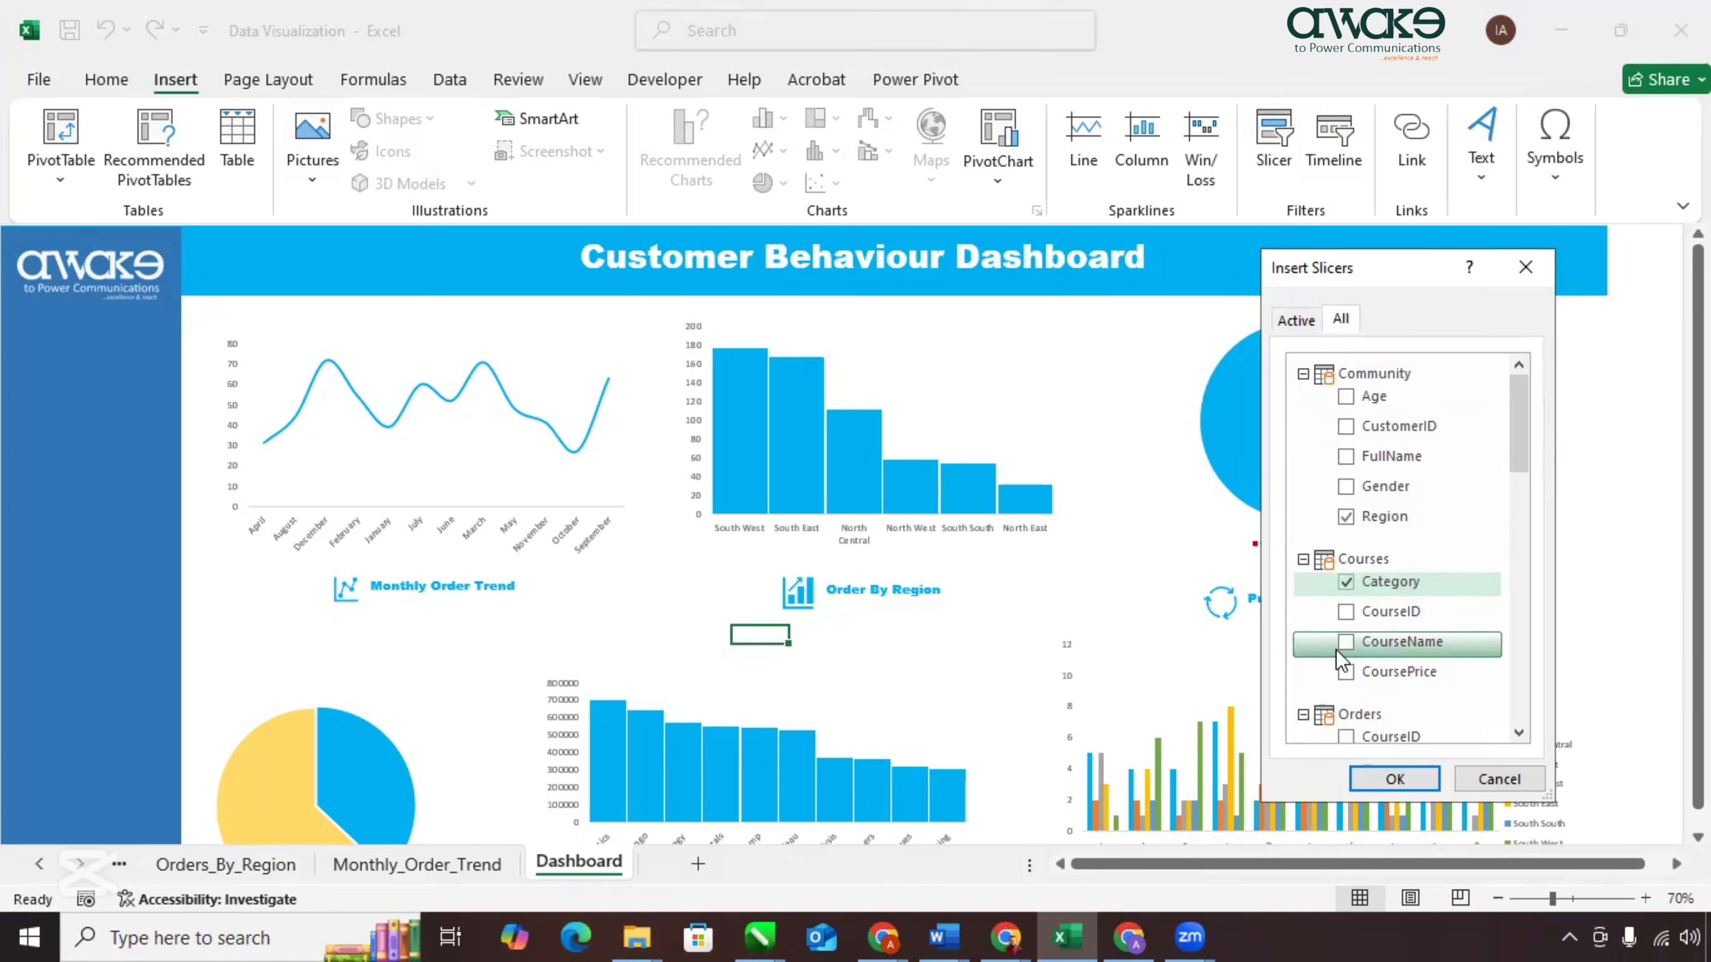
click(1394, 779)
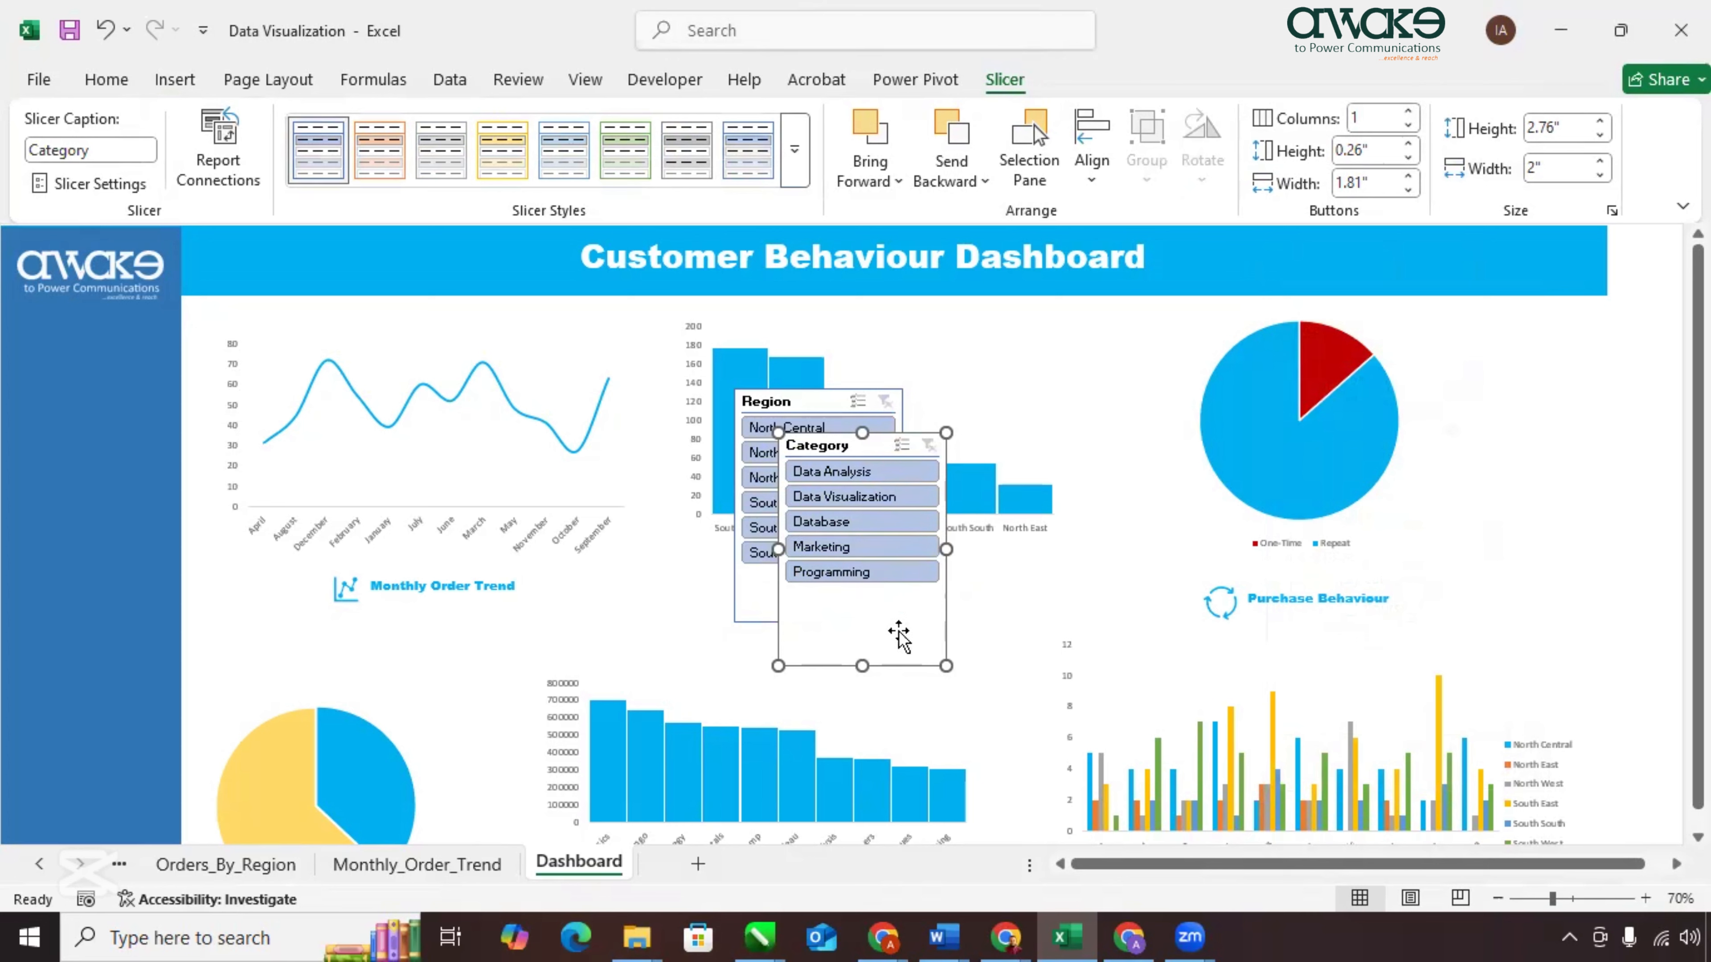
Place the Category slicer above the Region slicer in the sidebar, with heights of about 2.03" and 2.21".
drag(928, 628, 81, 533)
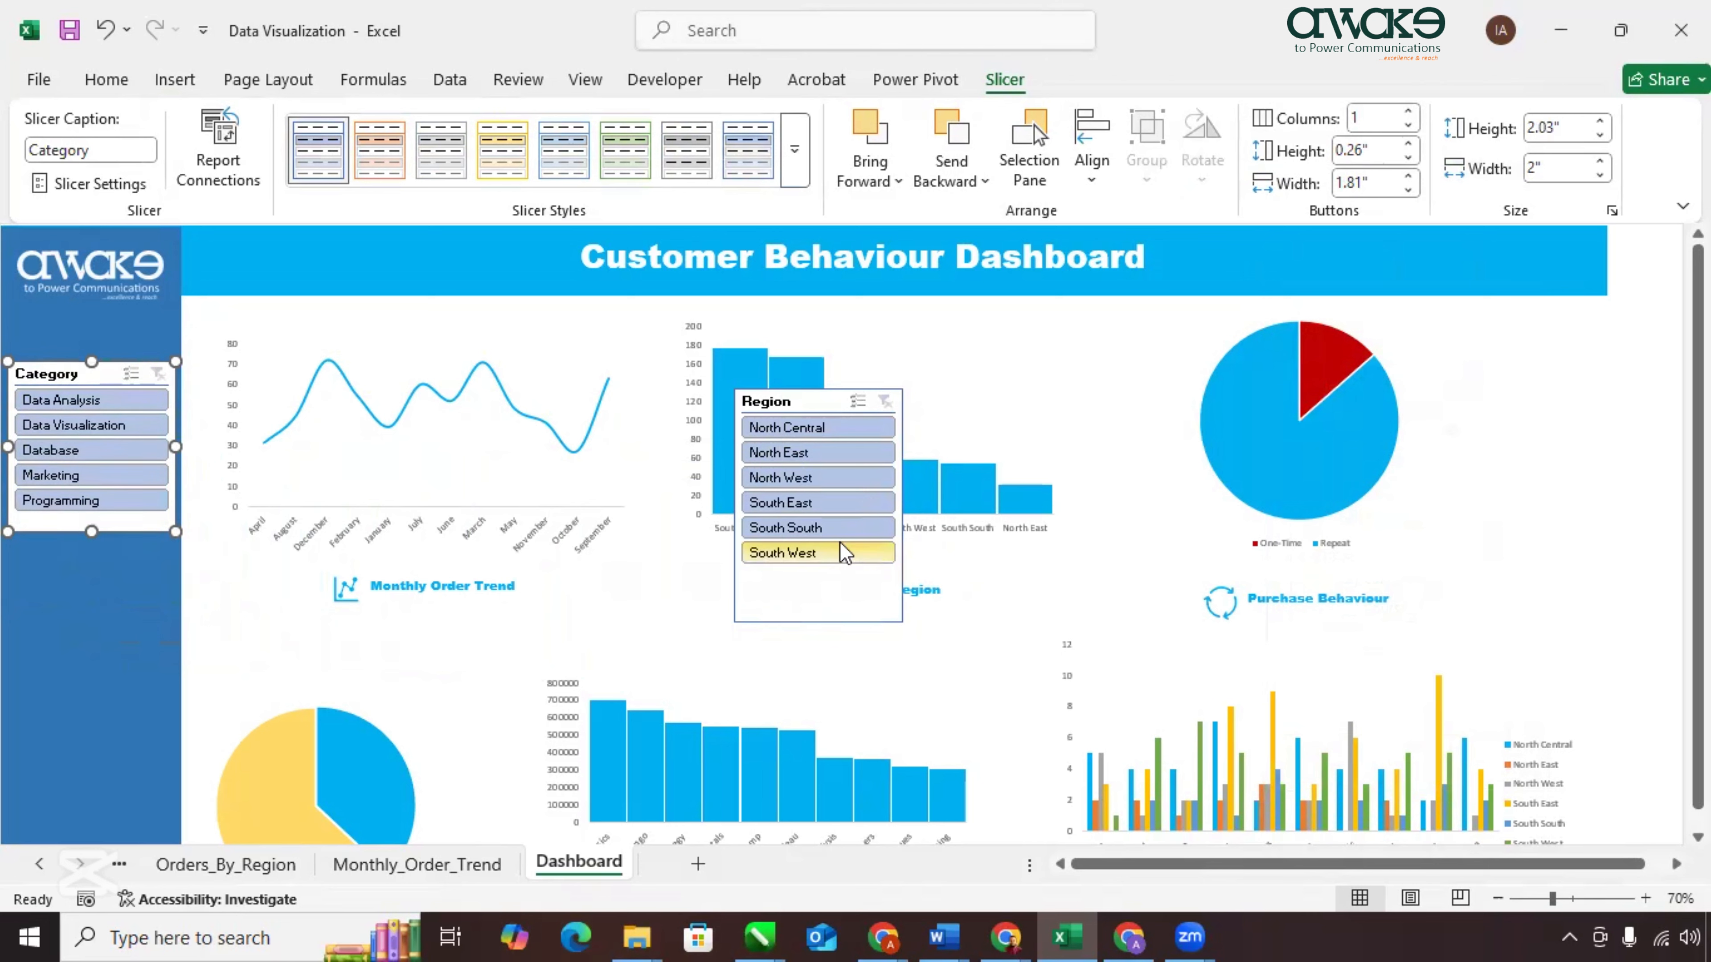
click(812, 592)
drag(819, 622, 819, 574)
drag(580, 643, 111, 737)
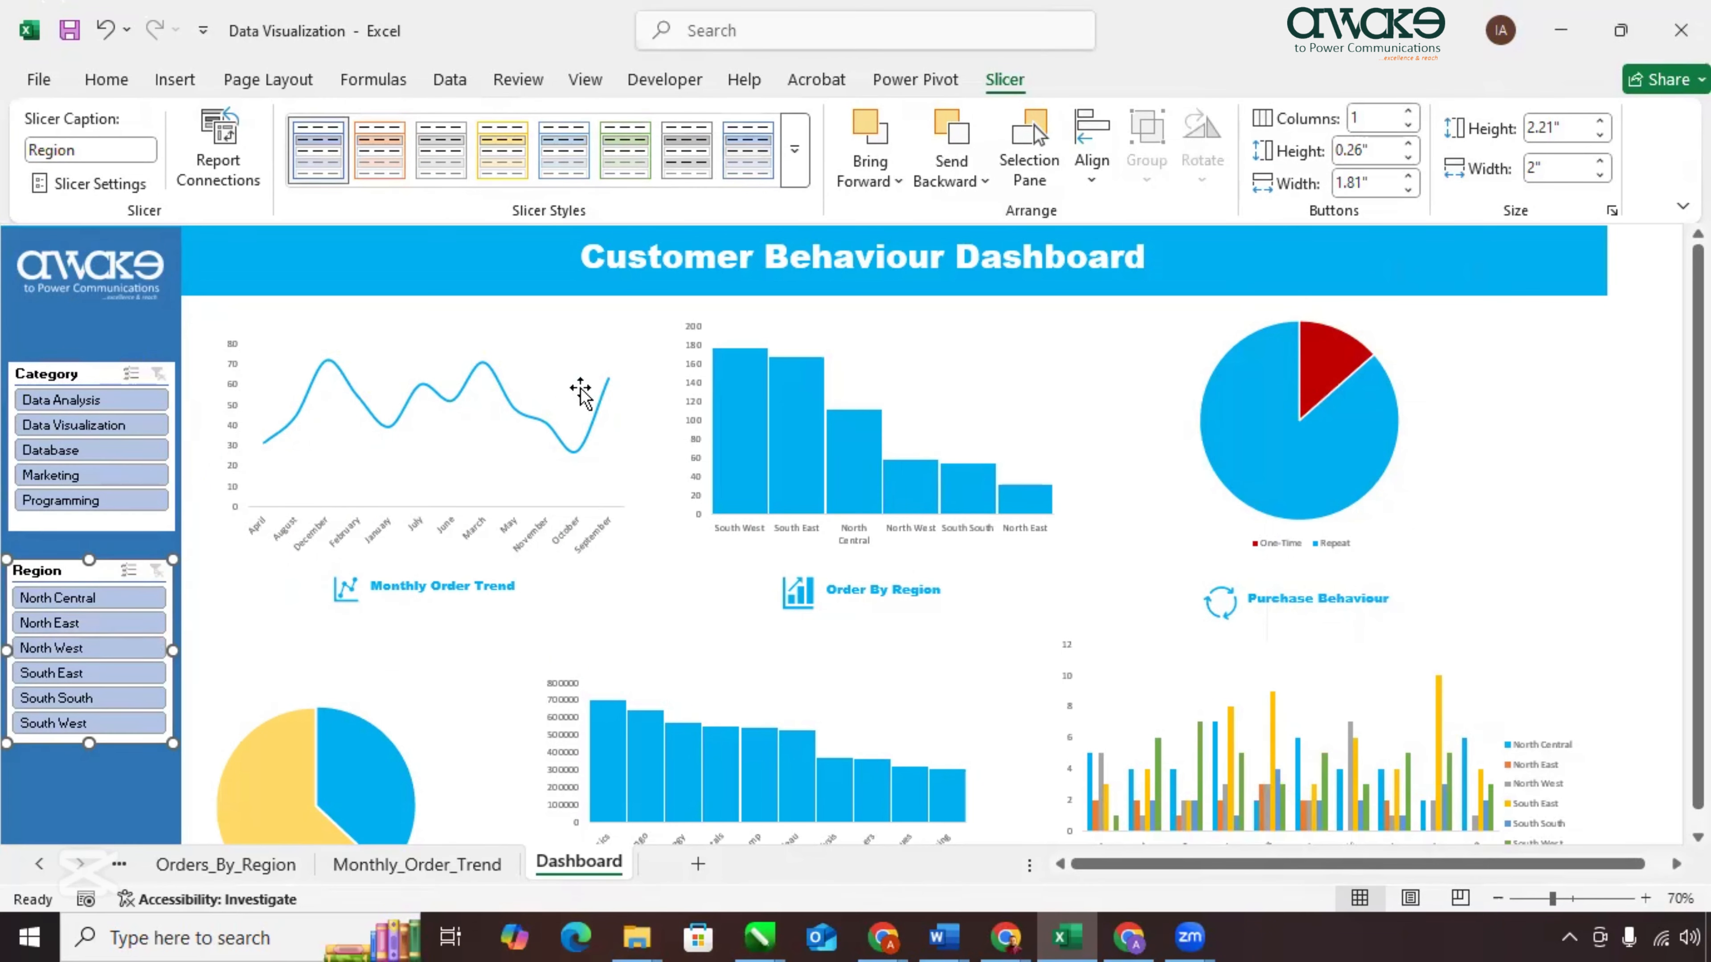
Apply the last style of the Light group, with blue gradient buttons, to the Category slicer.
click(49, 377)
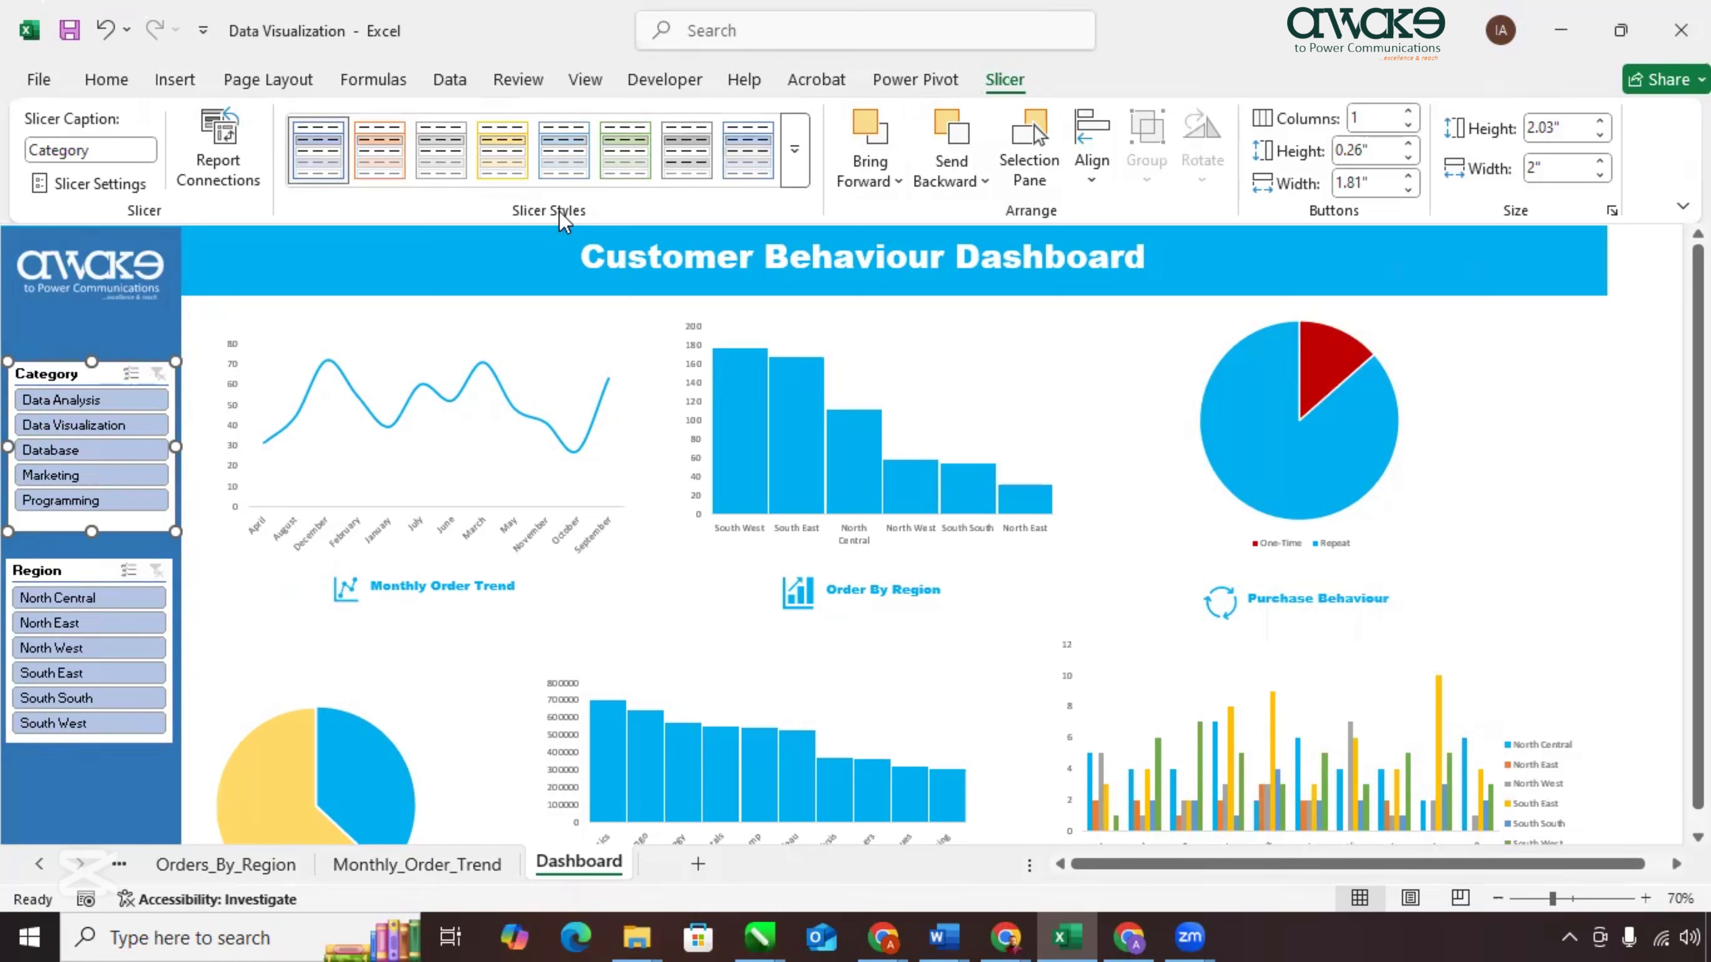
click(794, 151)
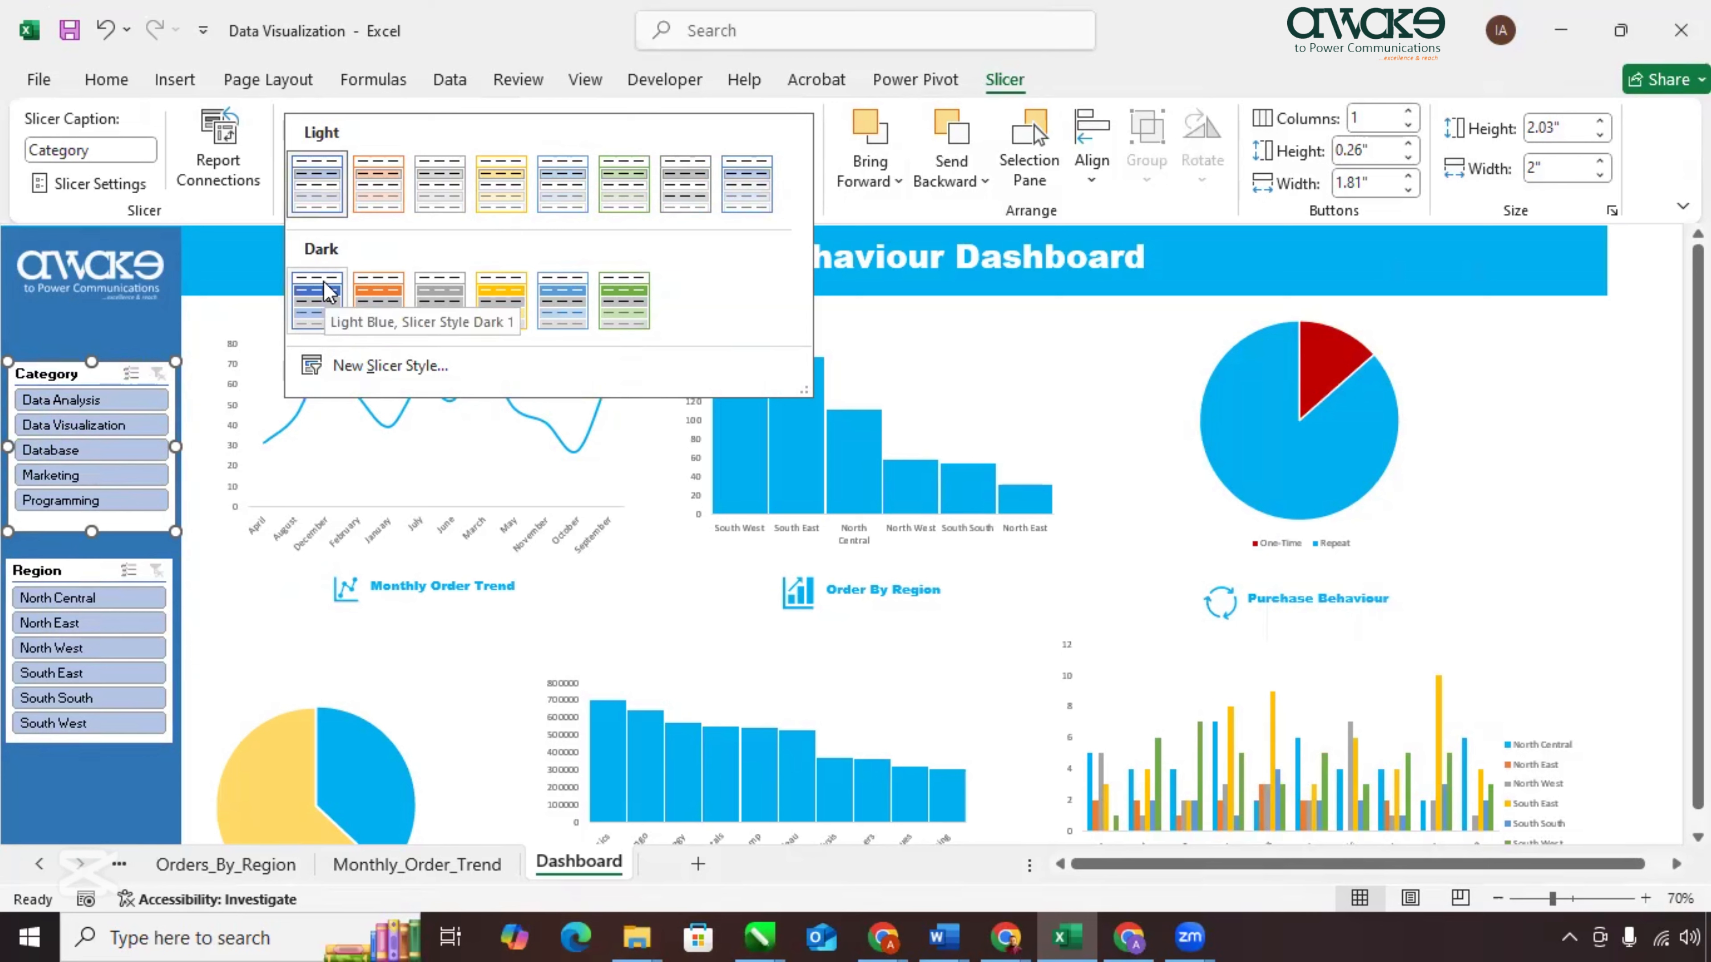
click(358, 172)
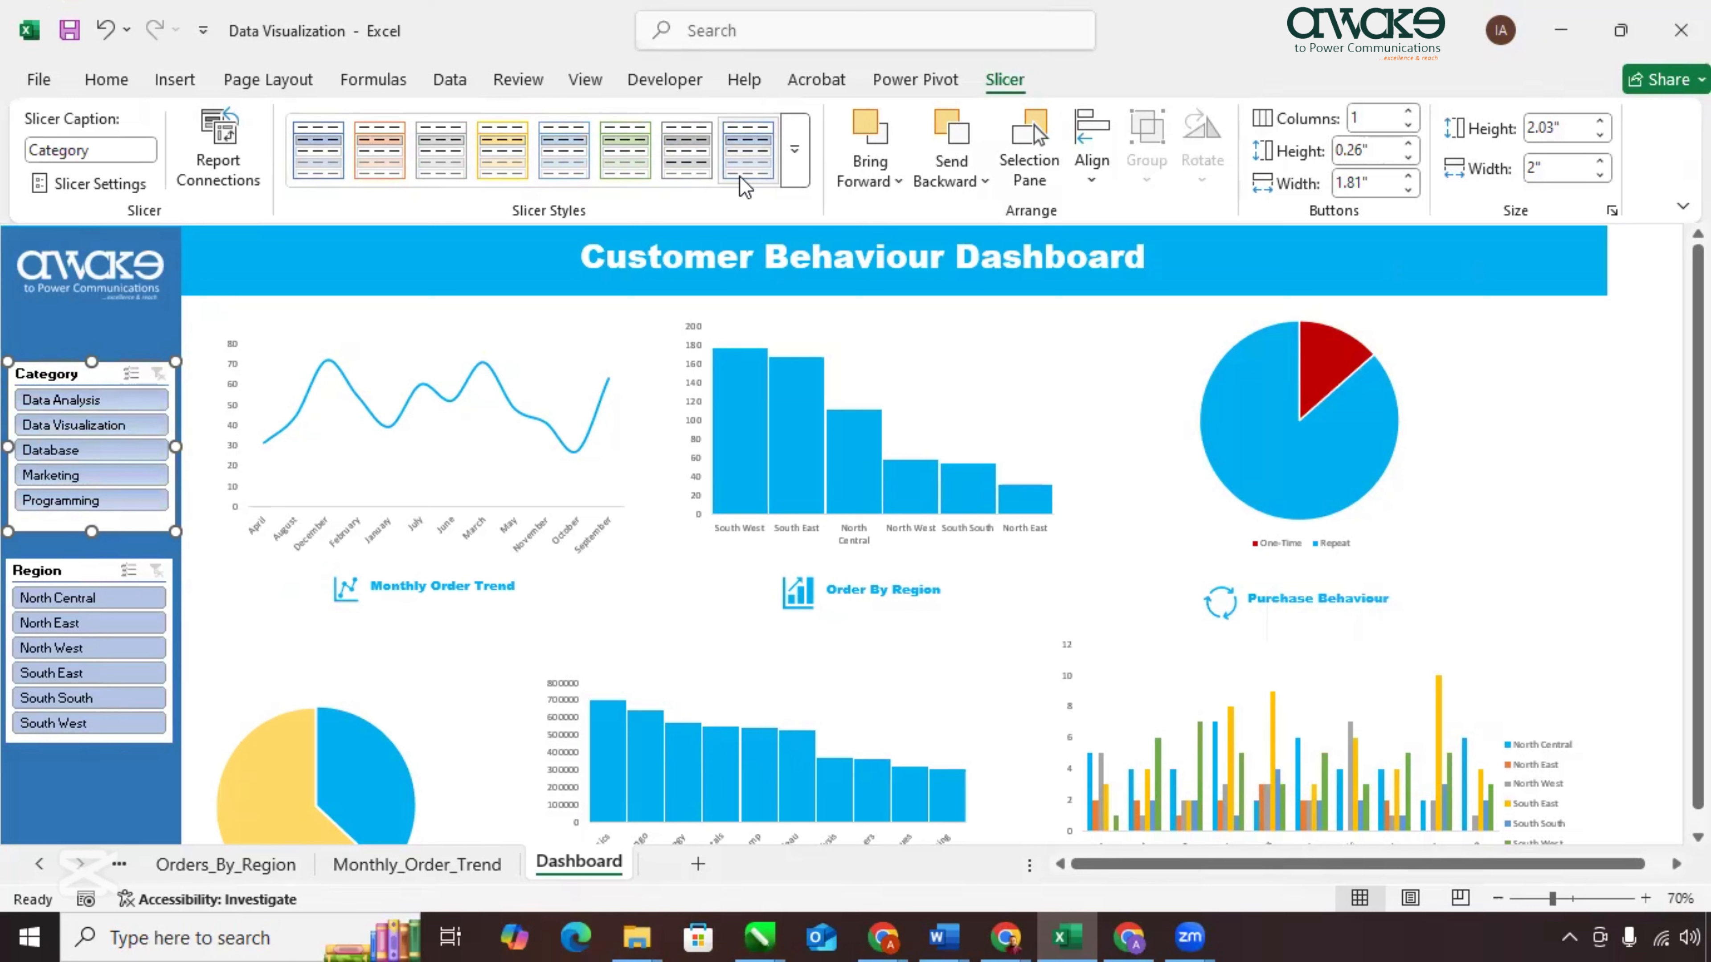
click(767, 160)
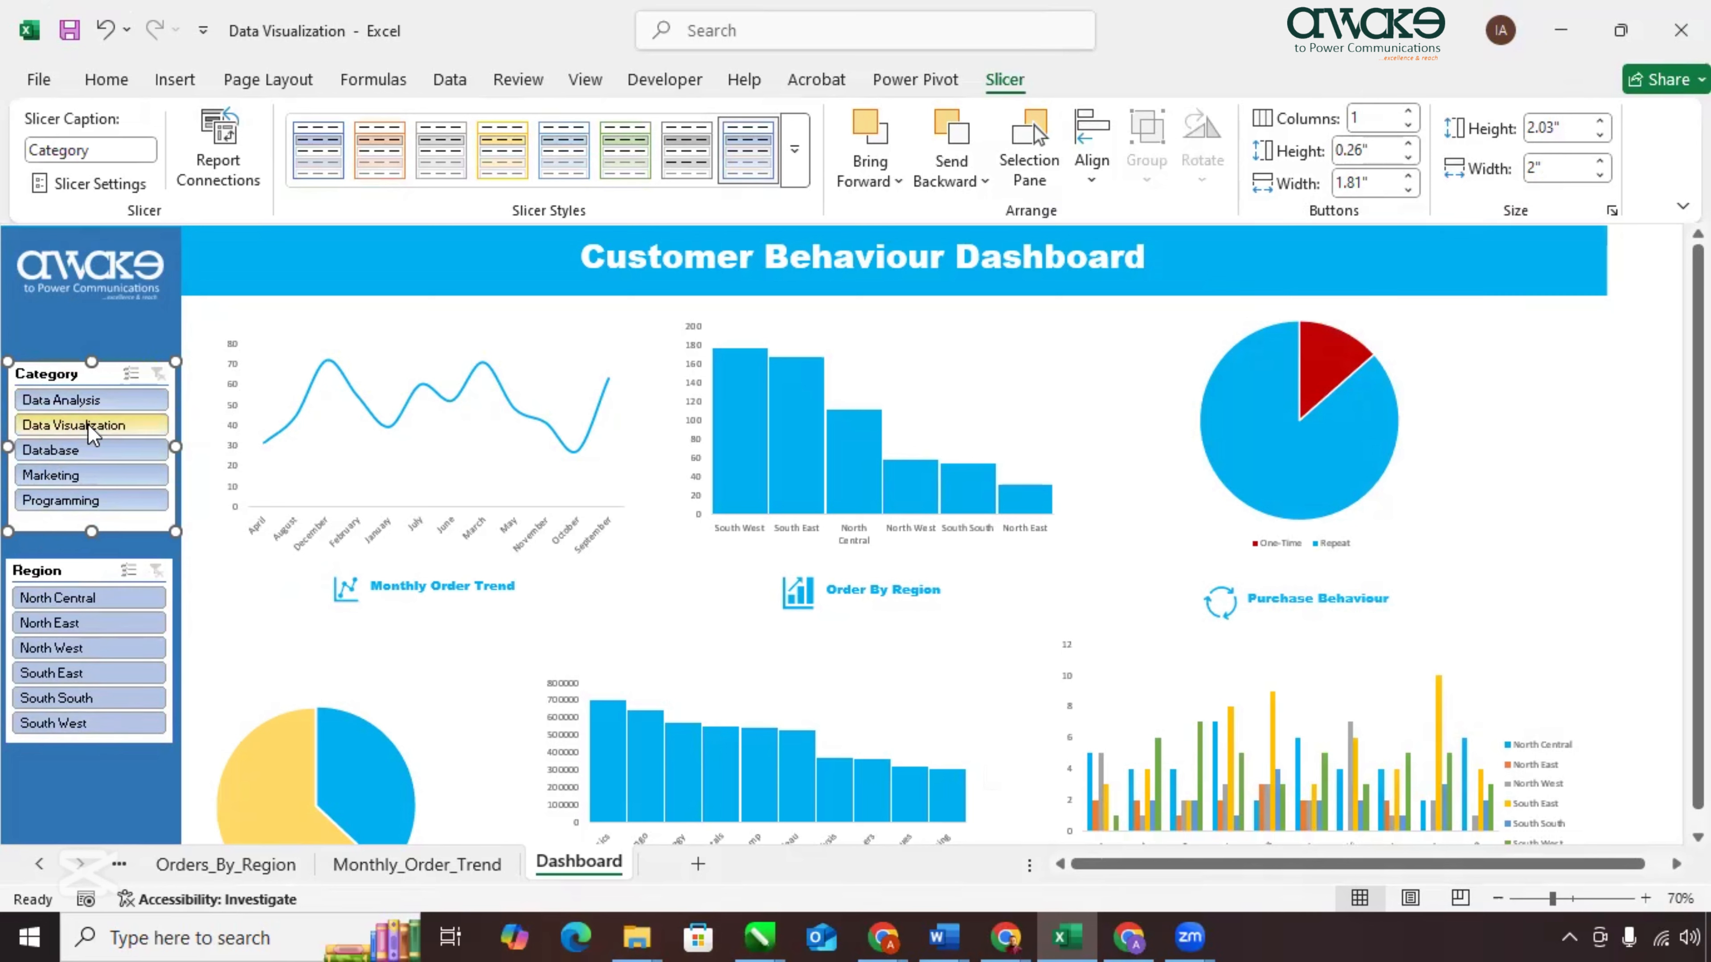
Try a two-column button layout in the Category slicer and restore the single column.
click(1409, 112)
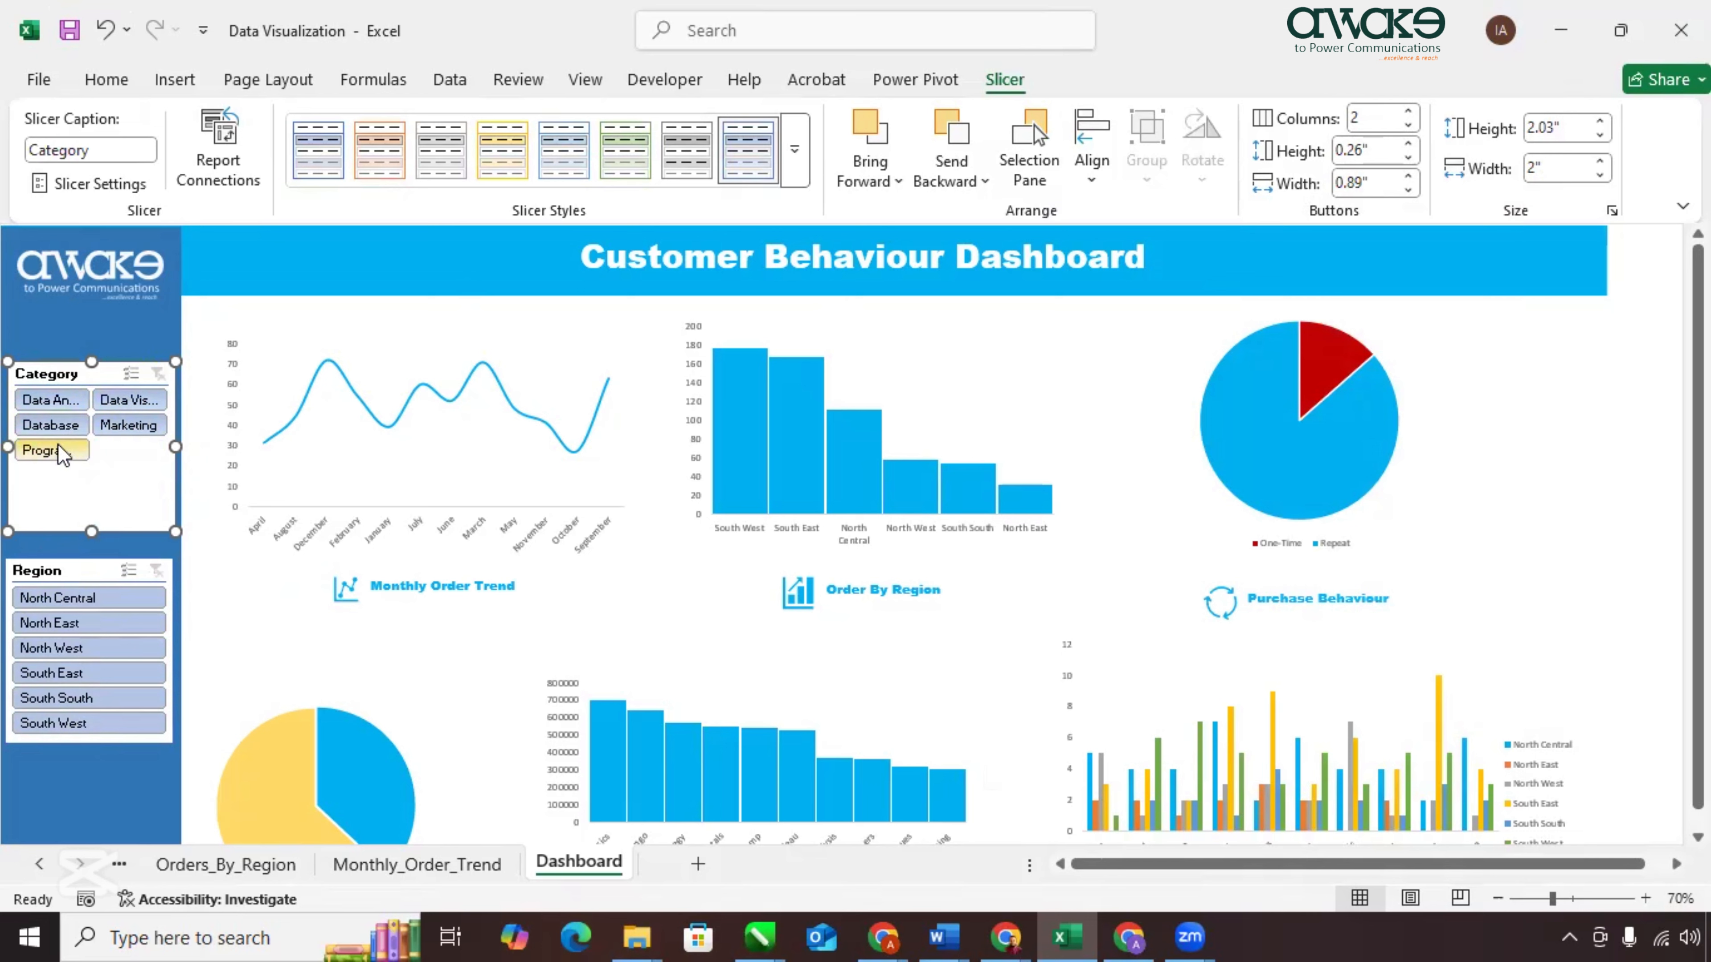
click(1406, 126)
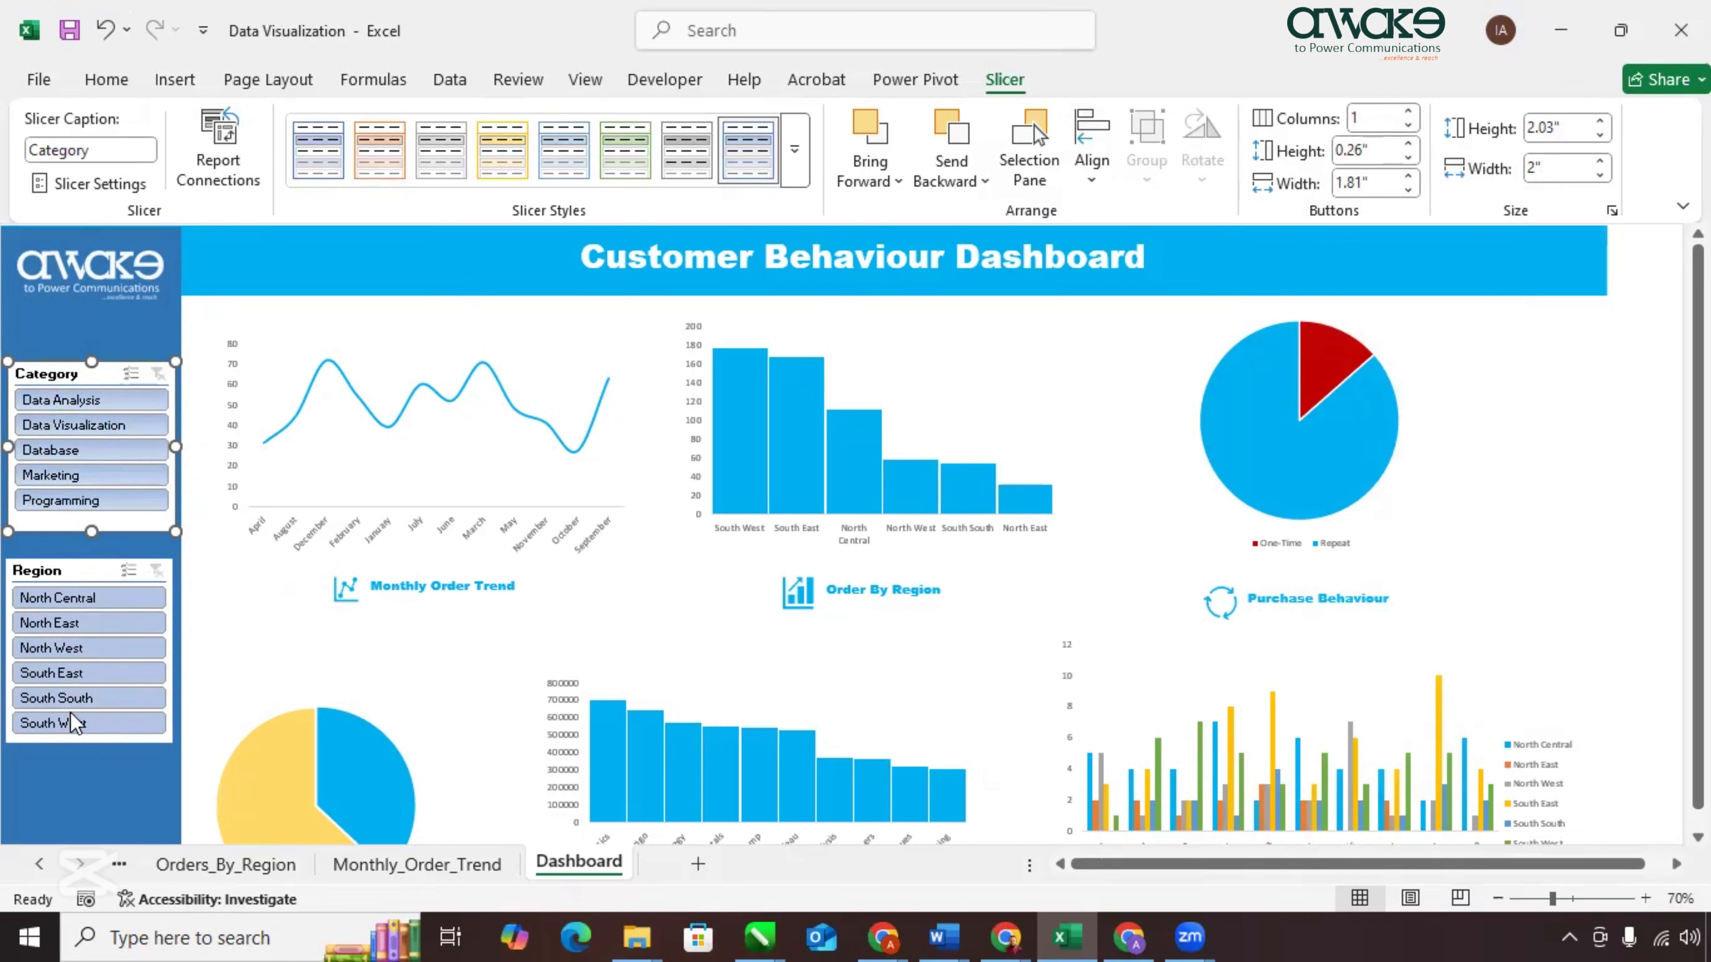
Stretch the Region slicer to a height of about 2.4".
click(90, 742)
drag(89, 741, 89, 760)
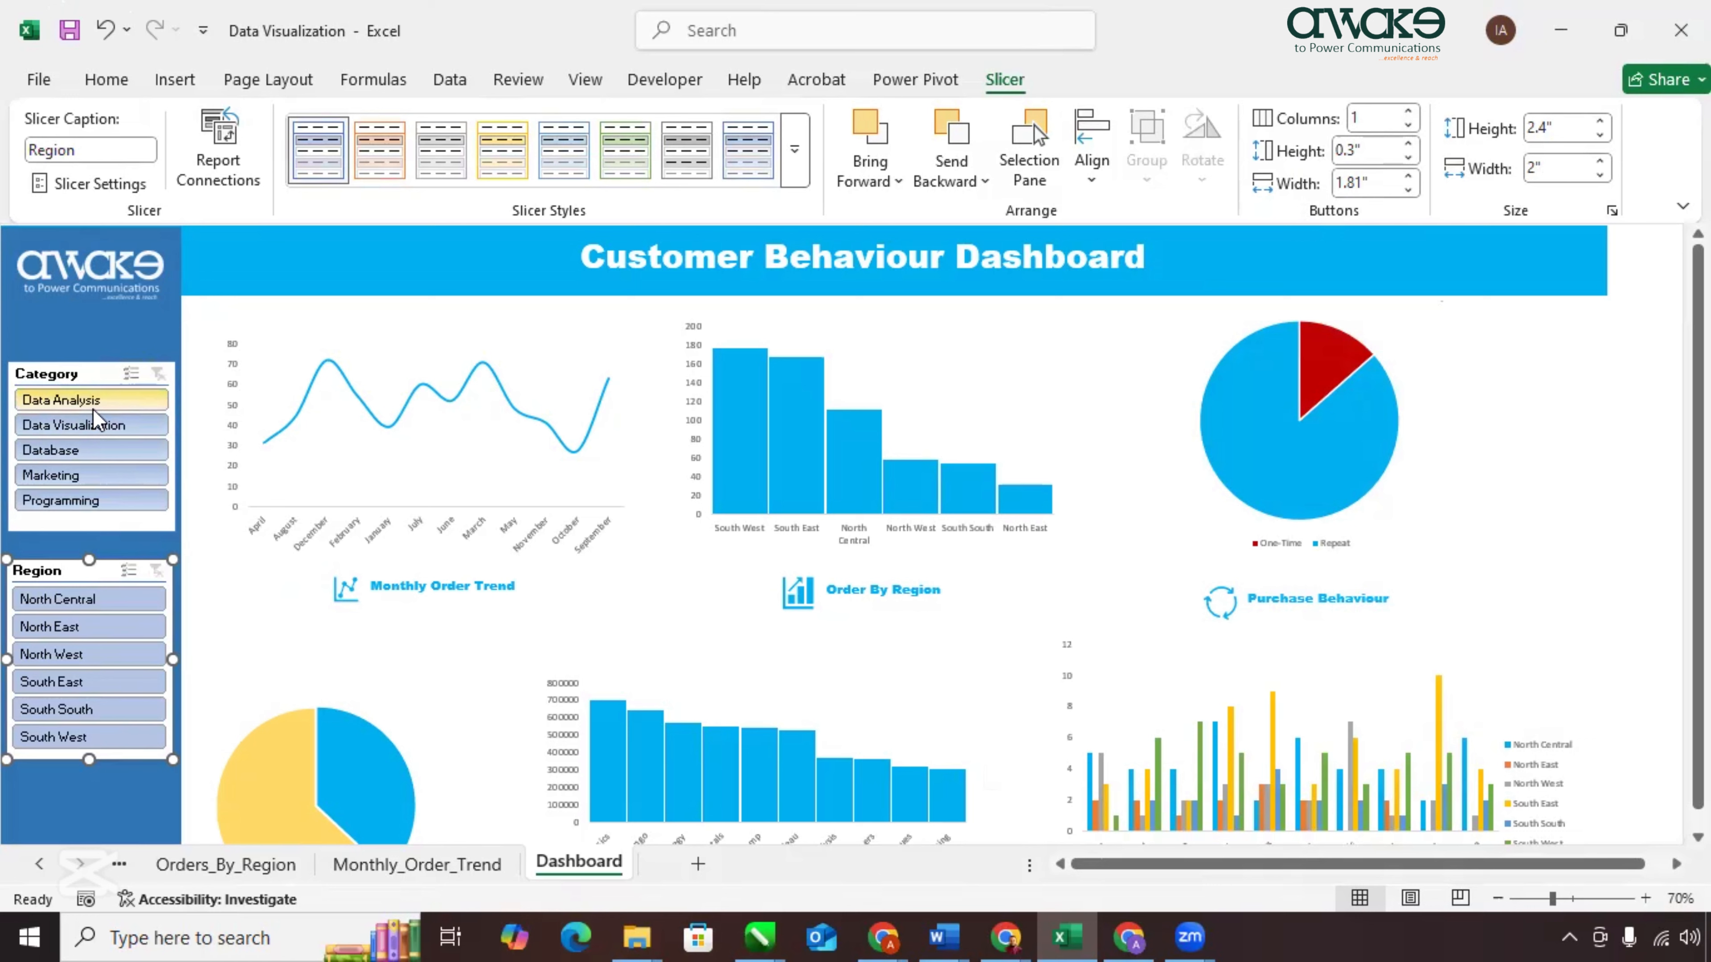
Try a button height of 0.6" in the Region slicer and return it to 0.3".
click(1409, 146)
click(1408, 146)
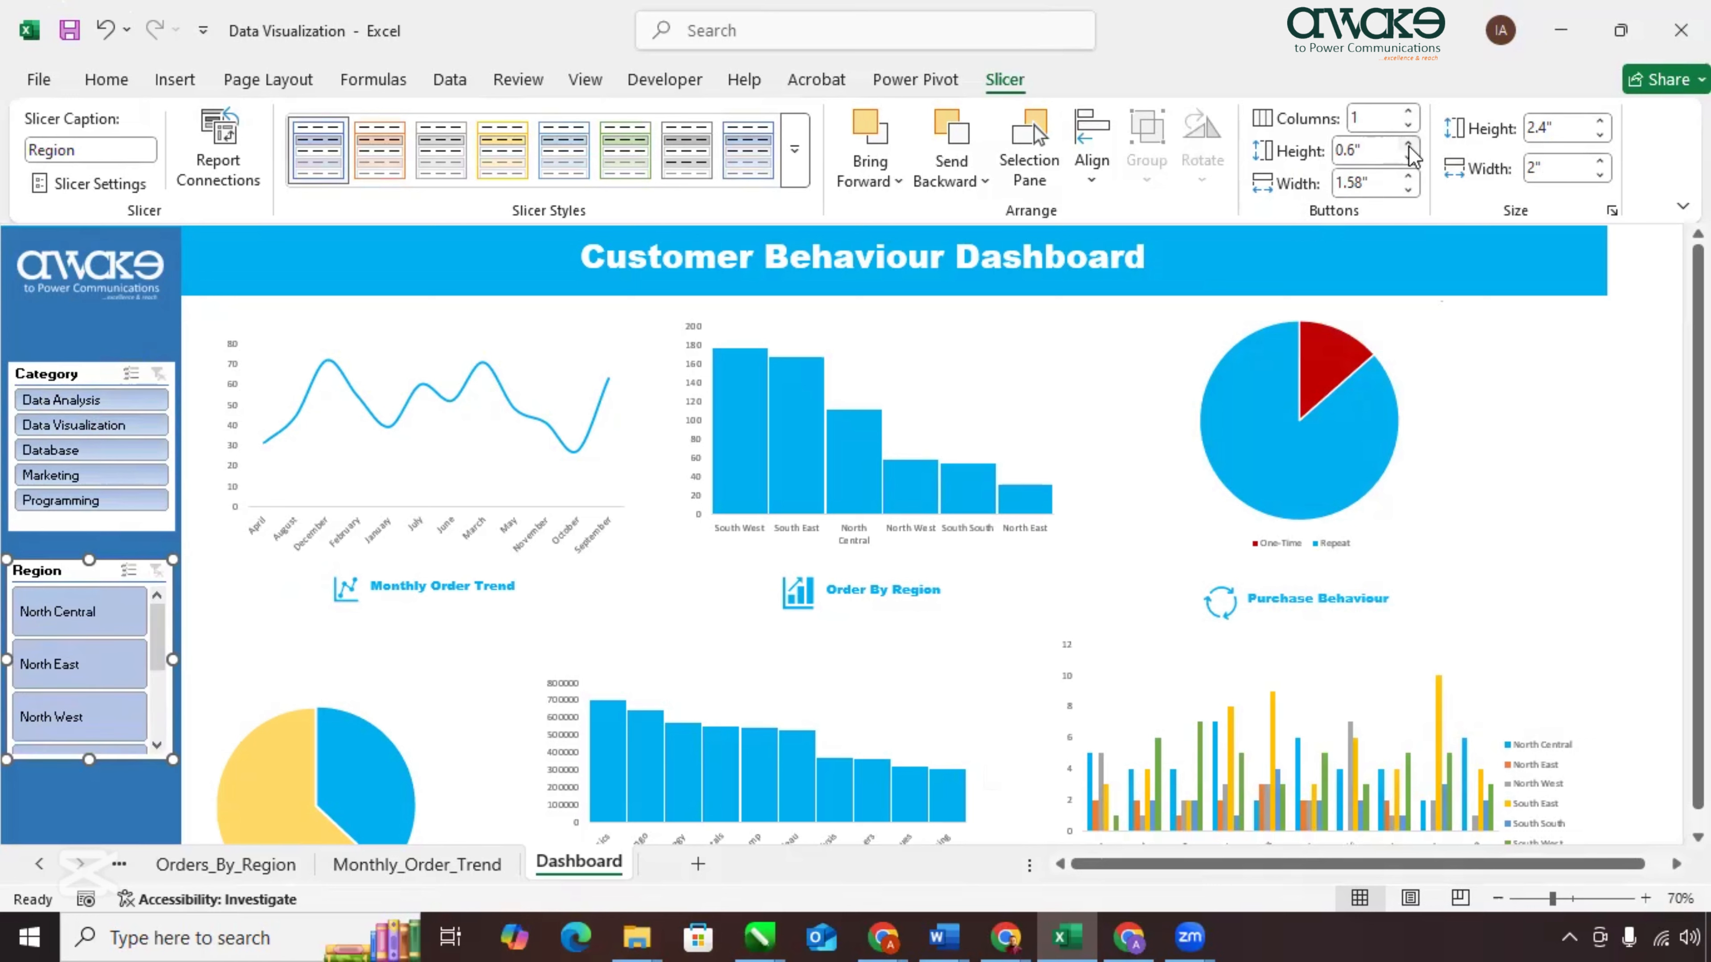
click(1408, 160)
click(1408, 159)
click(1408, 159)
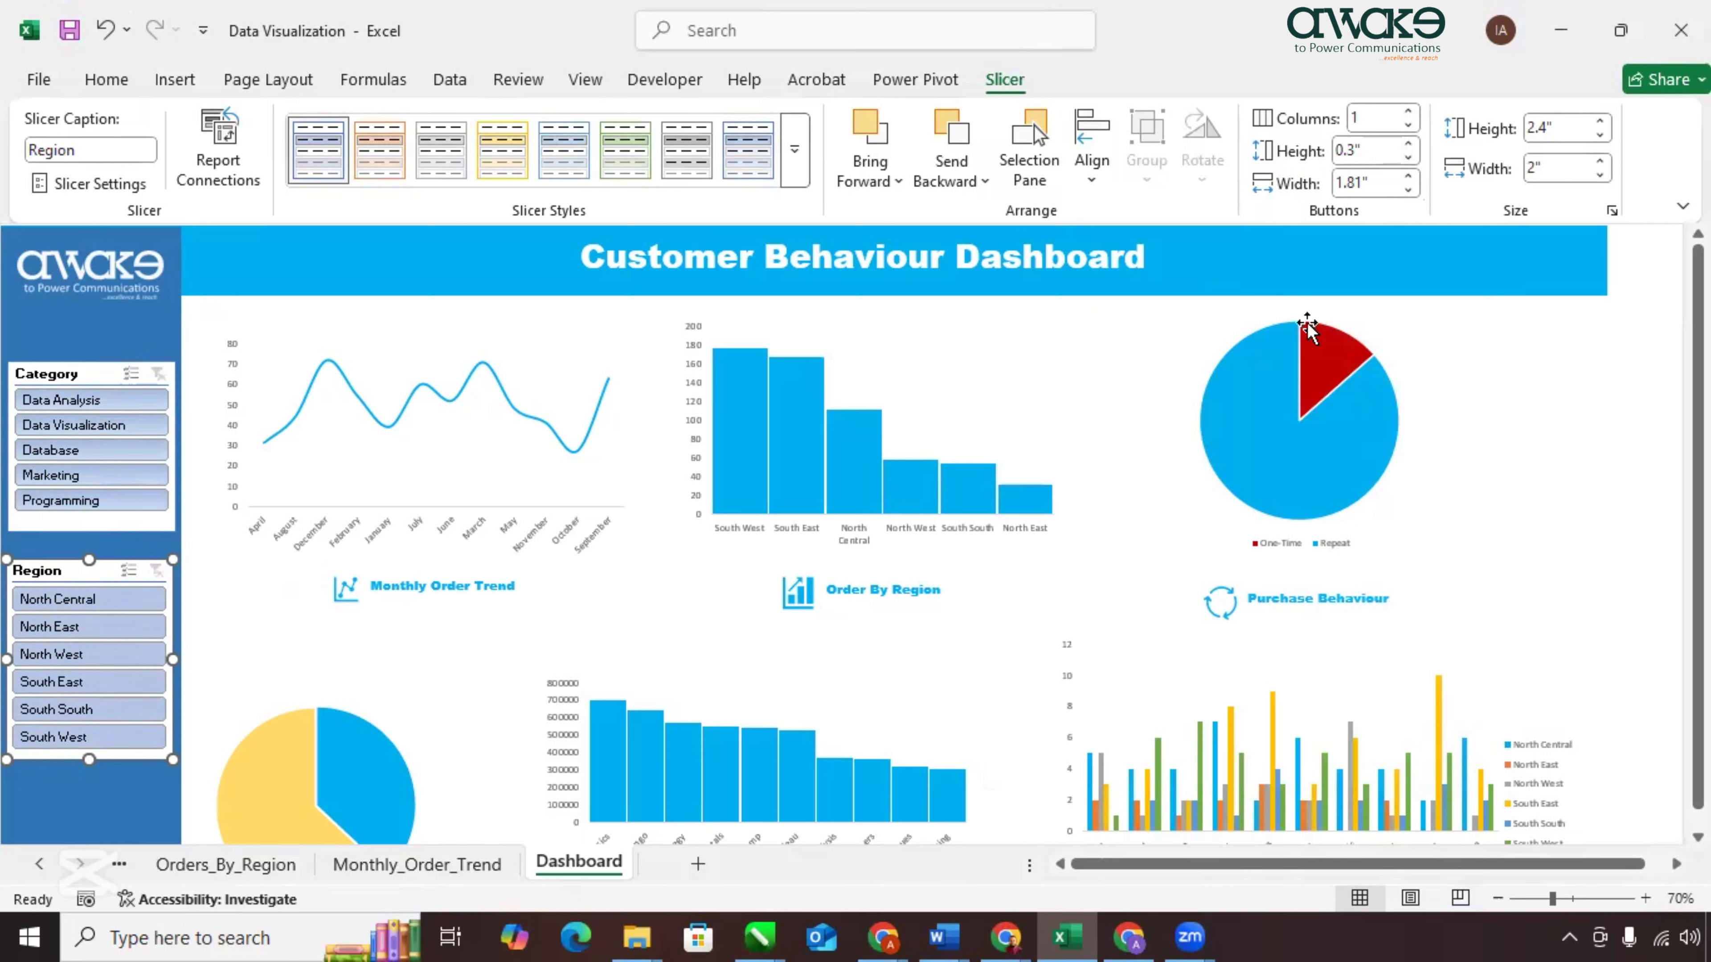
Try narrowing the Region slicer's buttons to 1.2" and widen the slicer again to about 1.98".
click(1415, 193)
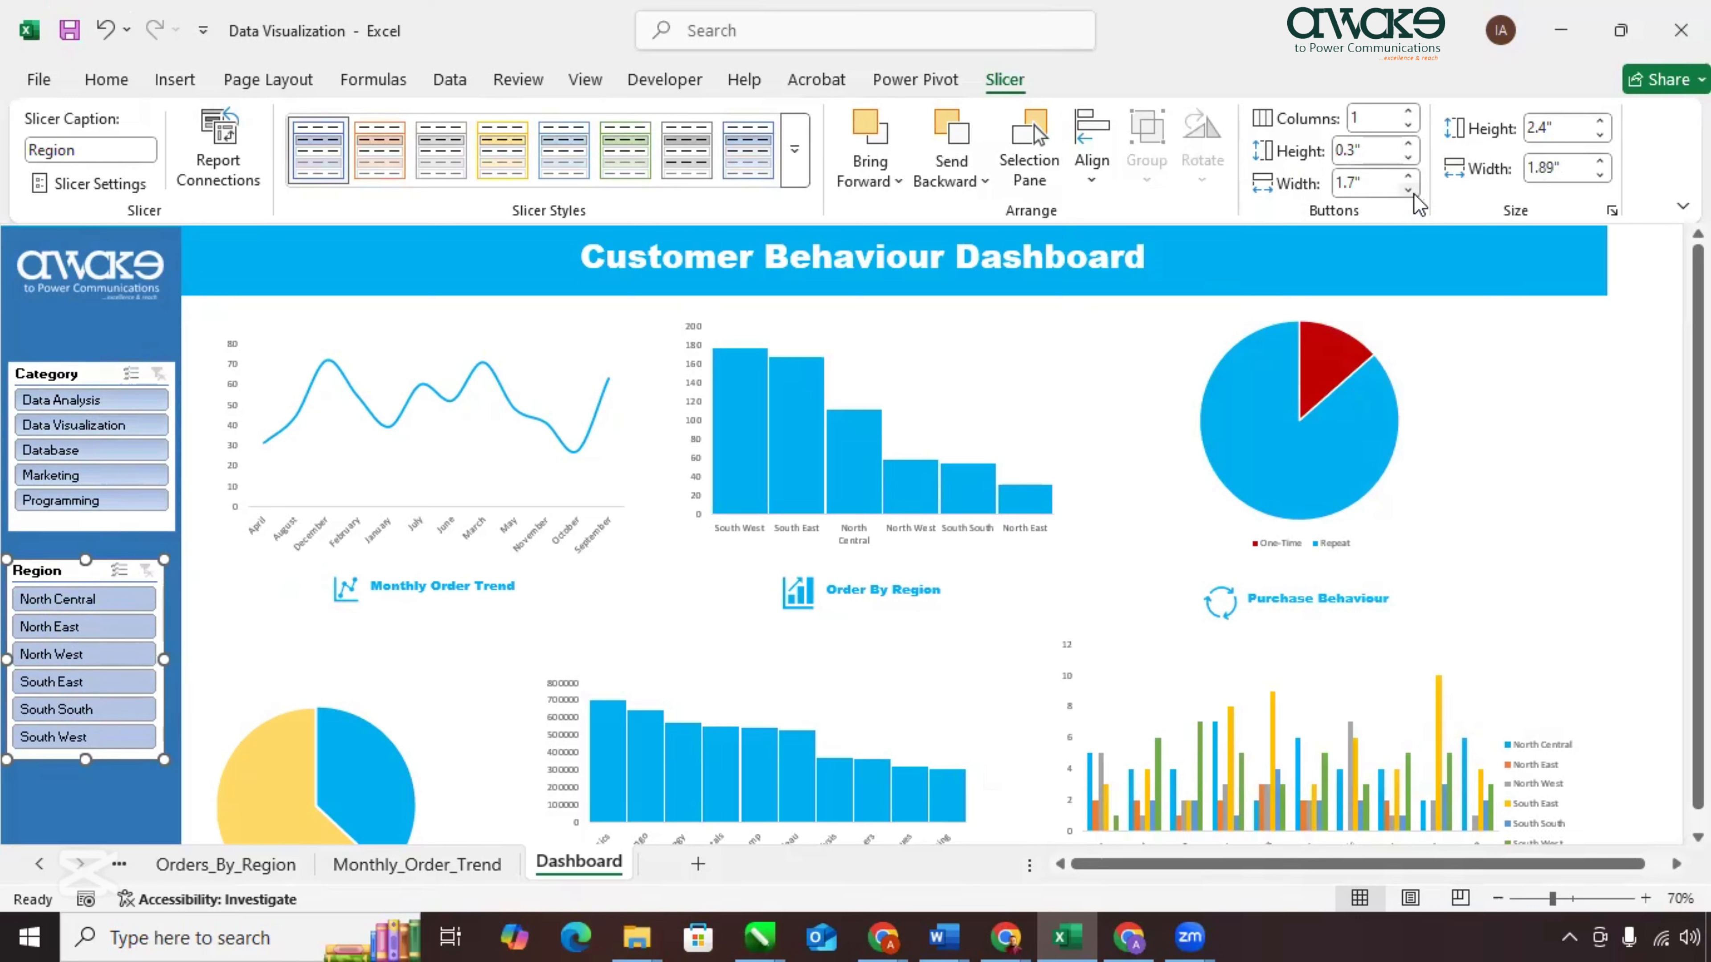
click(1415, 194)
click(1414, 193)
click(1415, 193)
click(1410, 191)
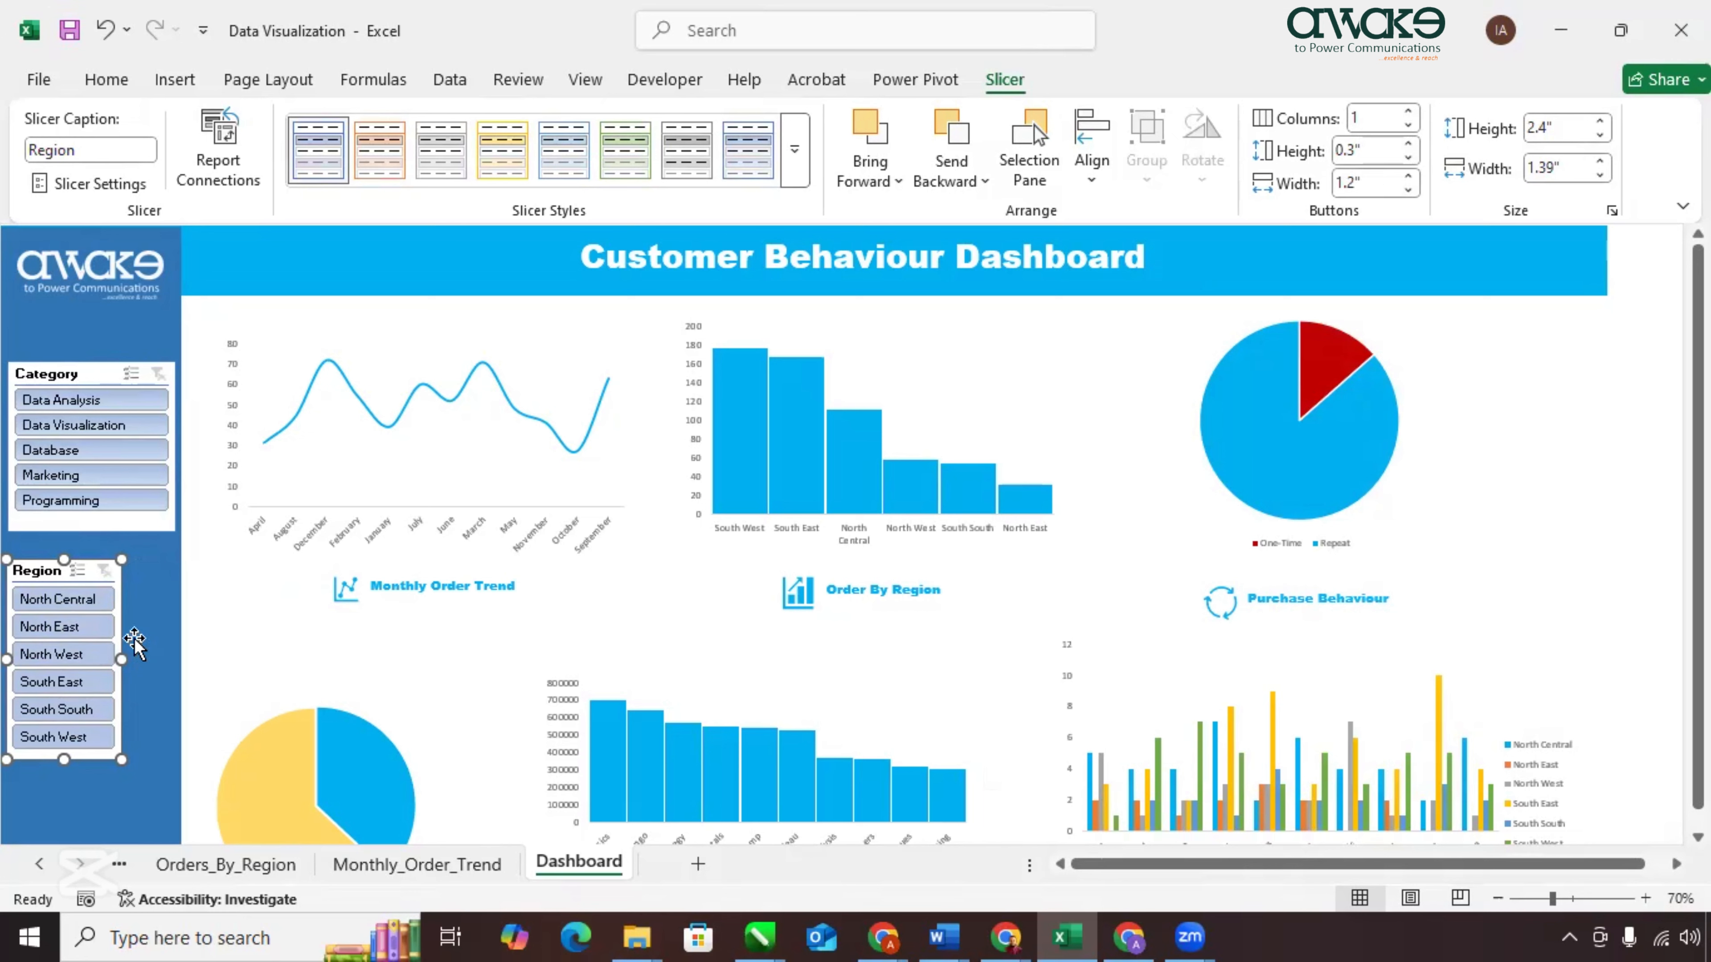
drag(121, 660, 171, 660)
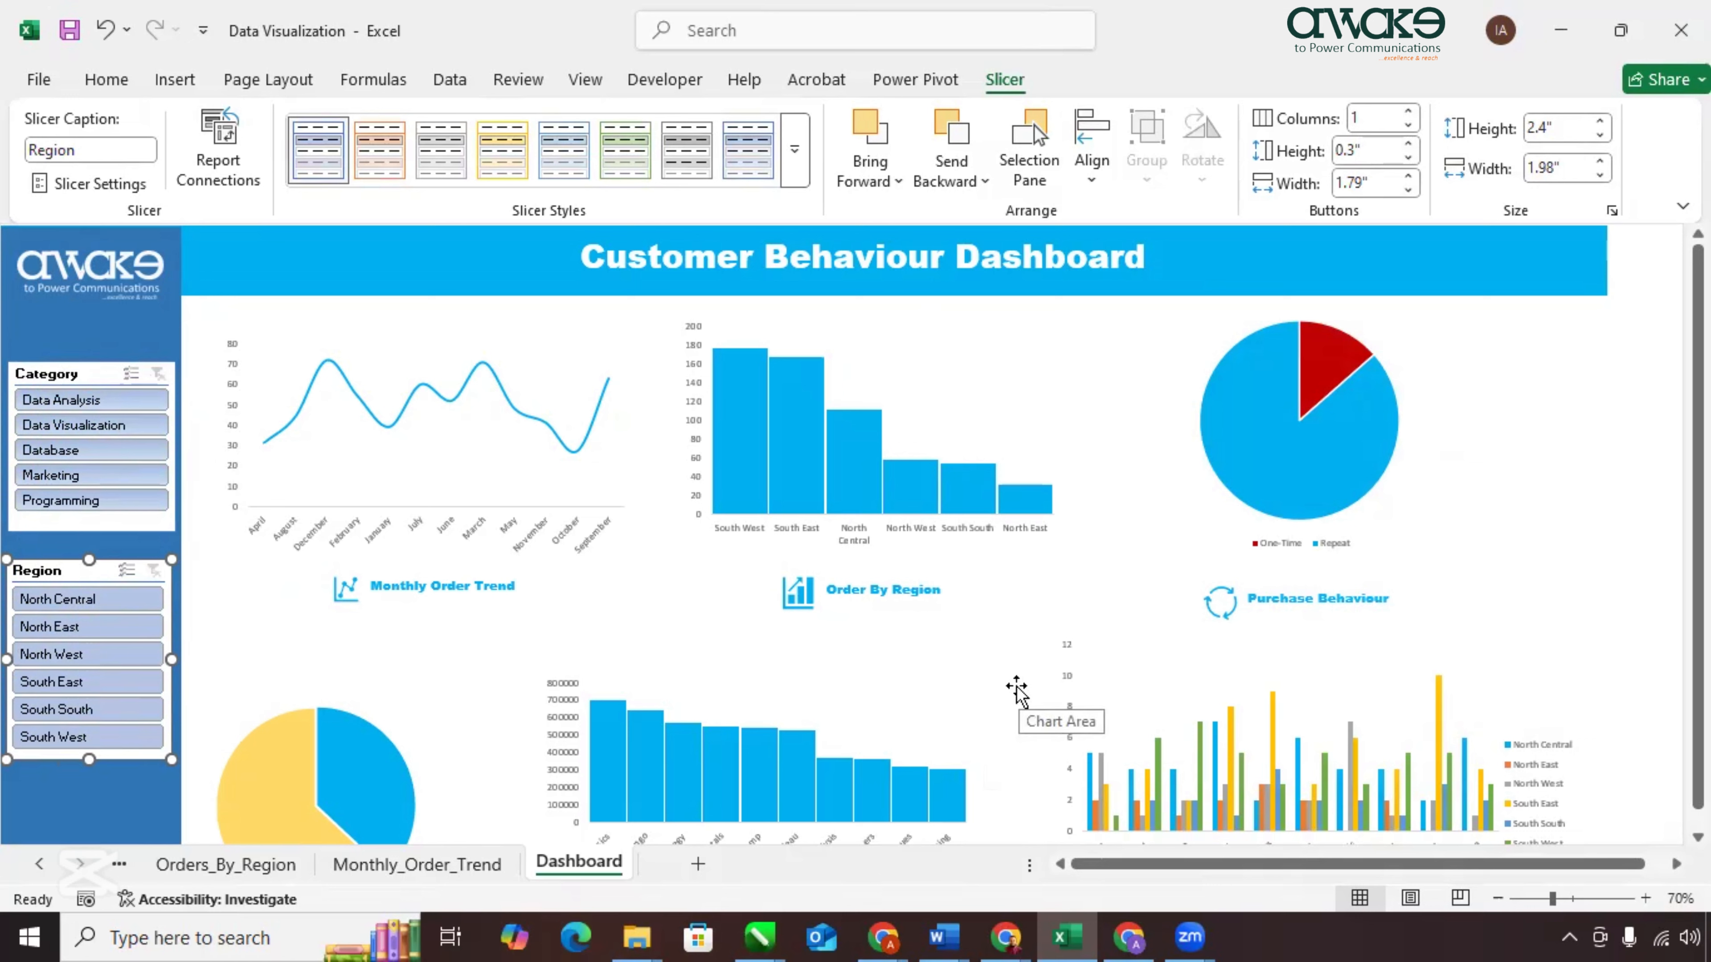
Open the Category slicer's report connections and connect PivotTable3, PivotTable4 and the Dashboard sheet's Chart 1, Chart 10 and Chart 14.
click(53, 374)
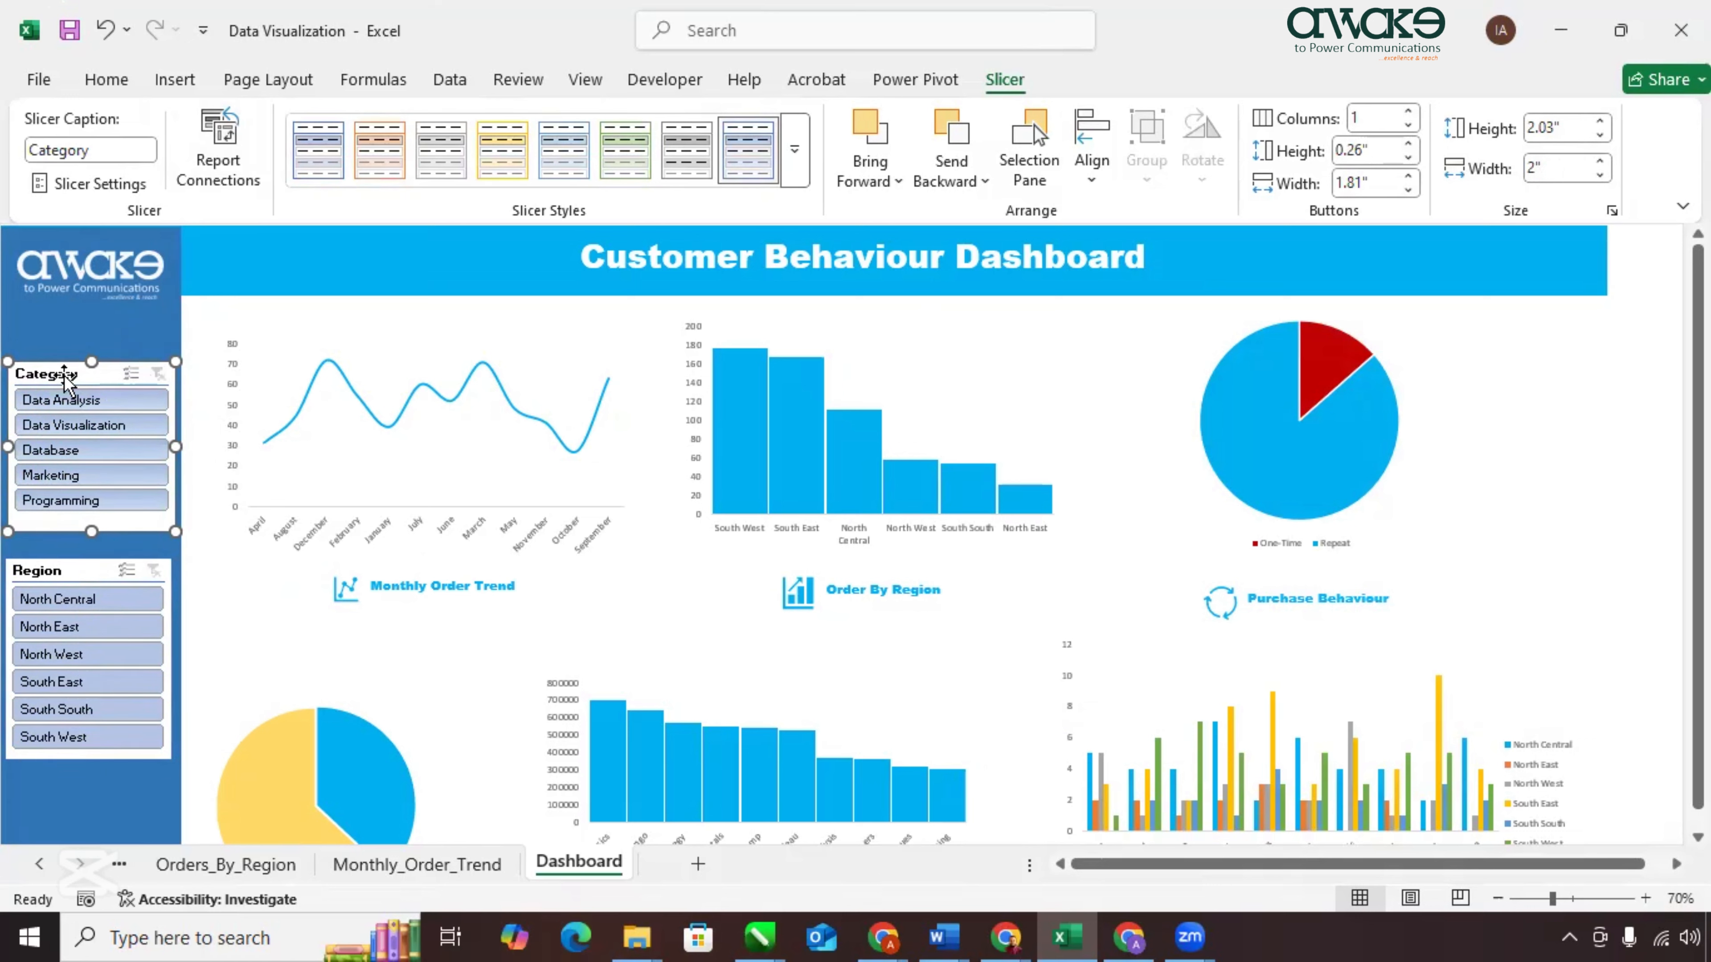
right_click(62, 376)
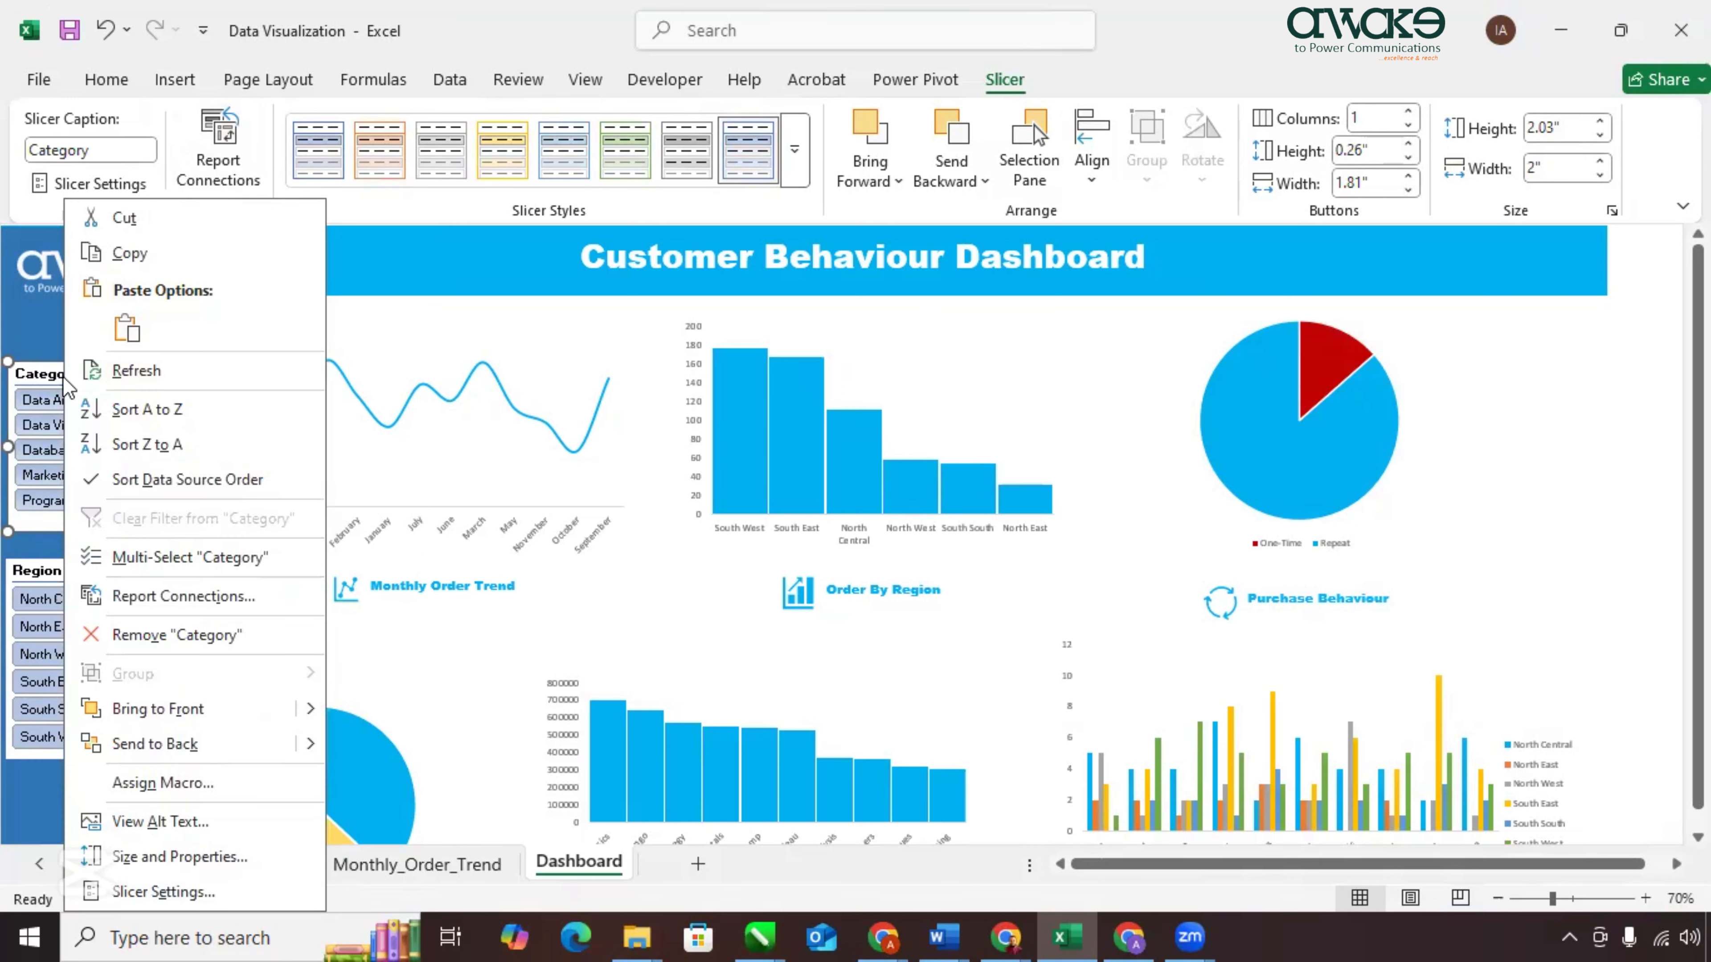
click(183, 596)
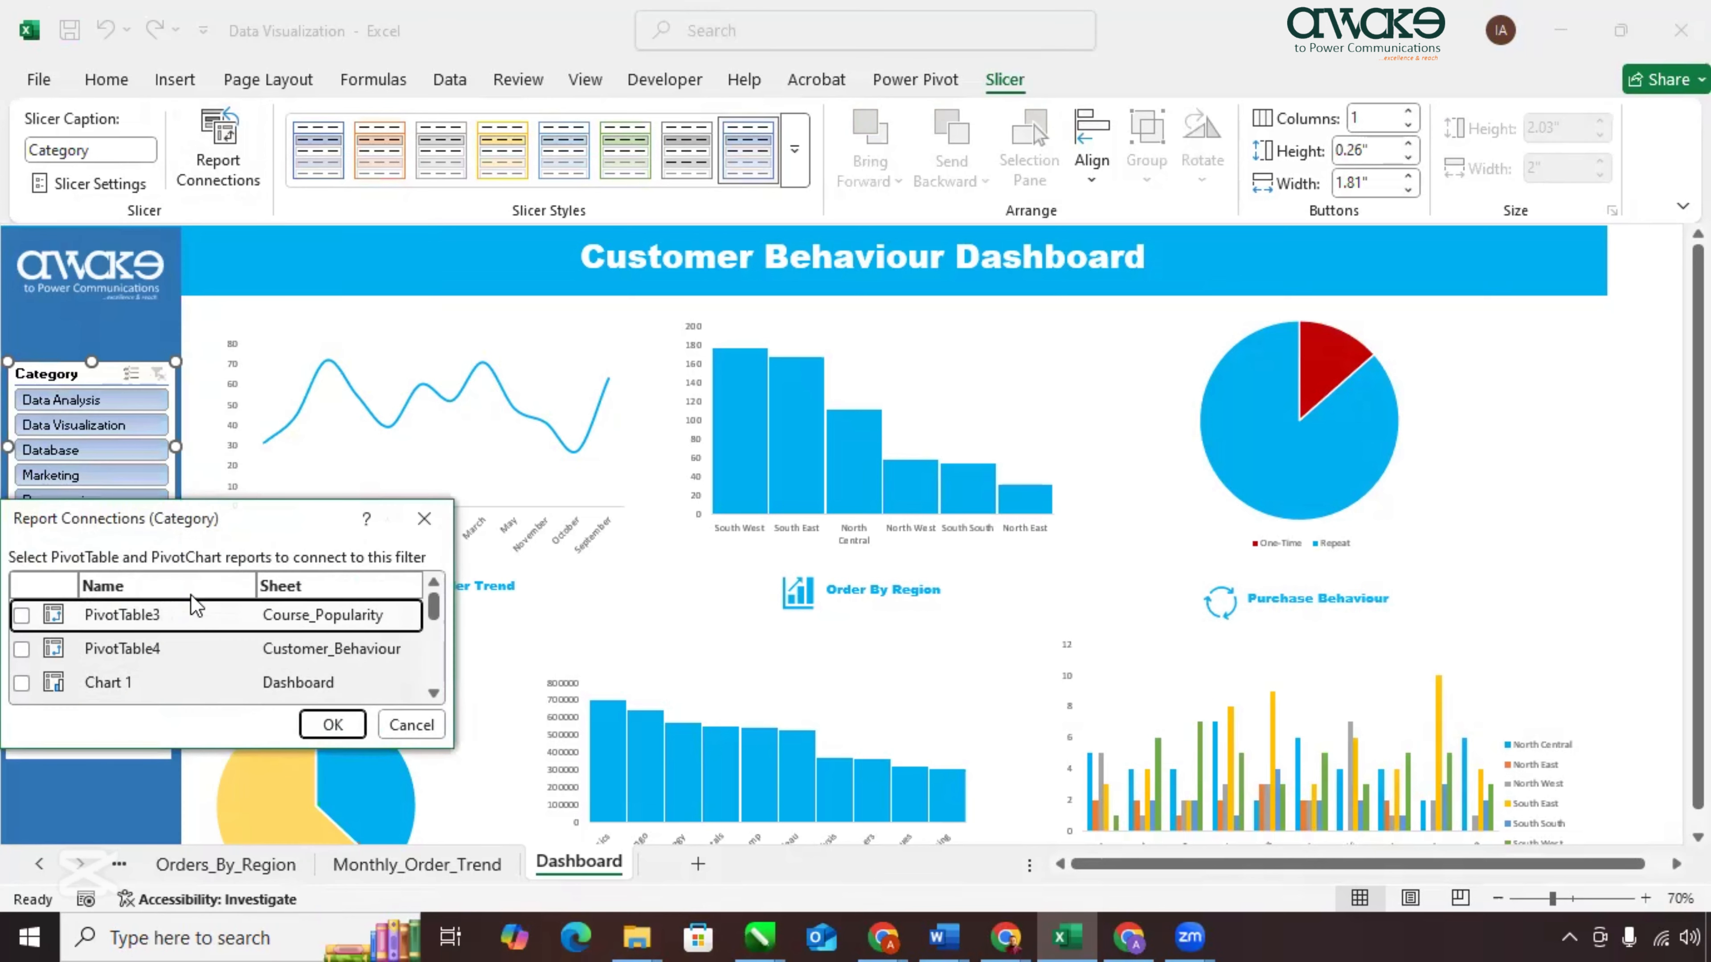
drag(250, 530, 755, 444)
scroll(644, 547, down, 3)
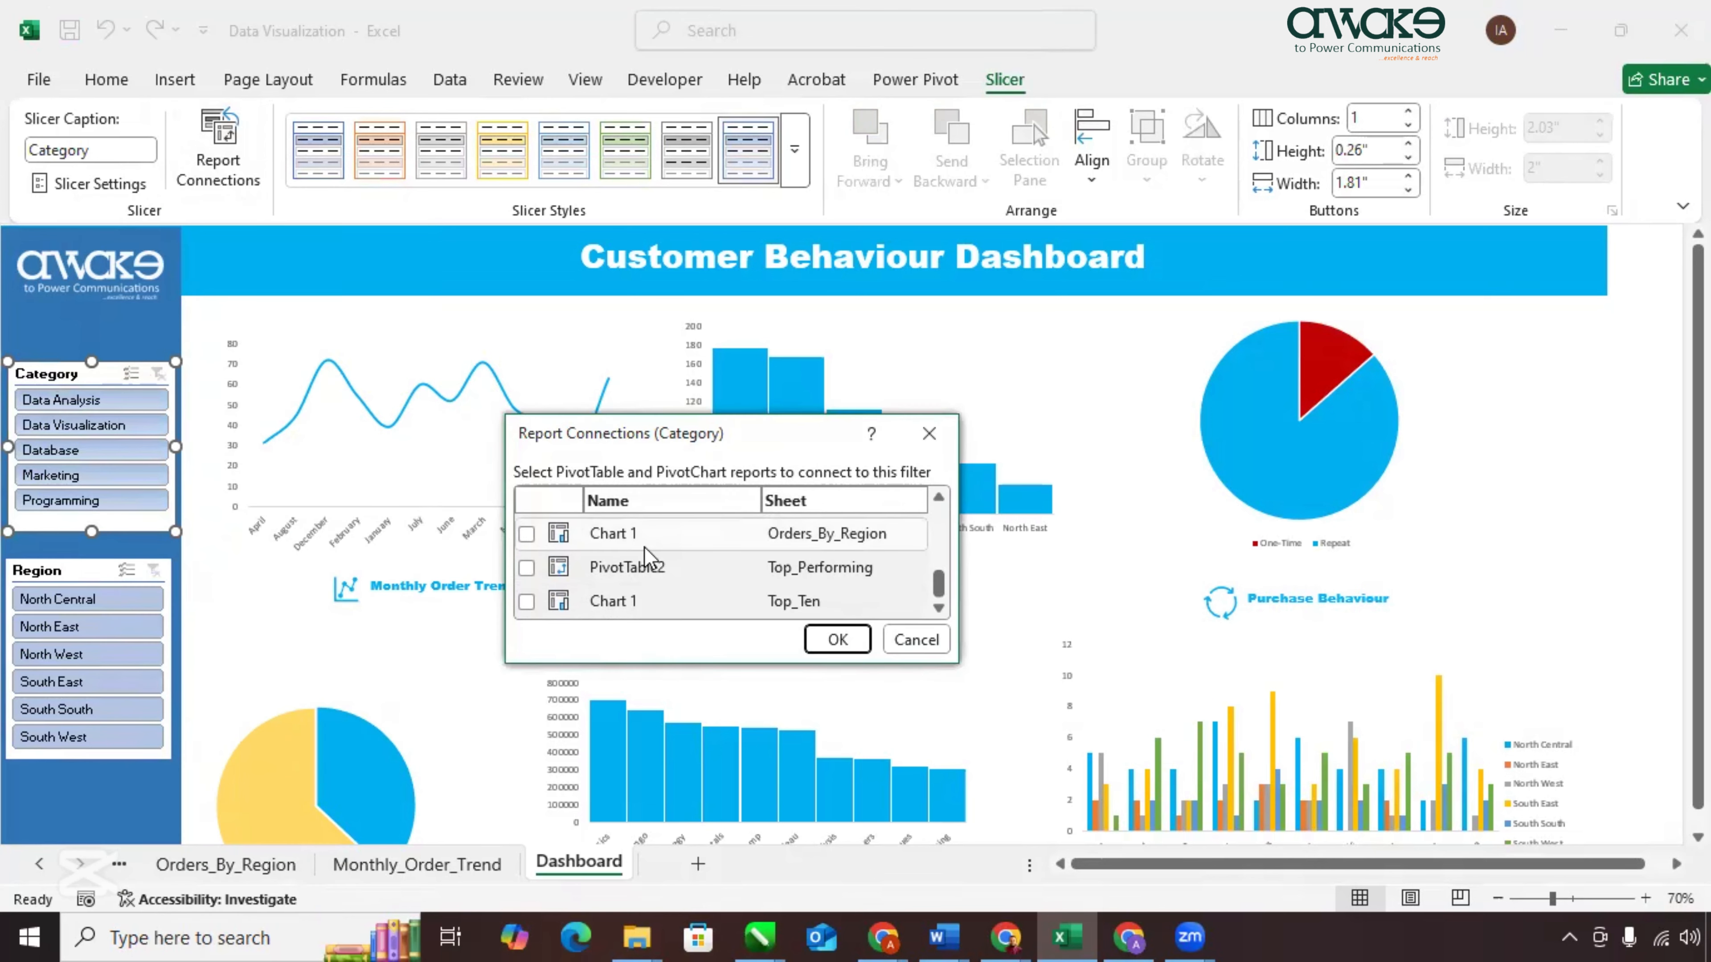
scroll(644, 547, up, 3)
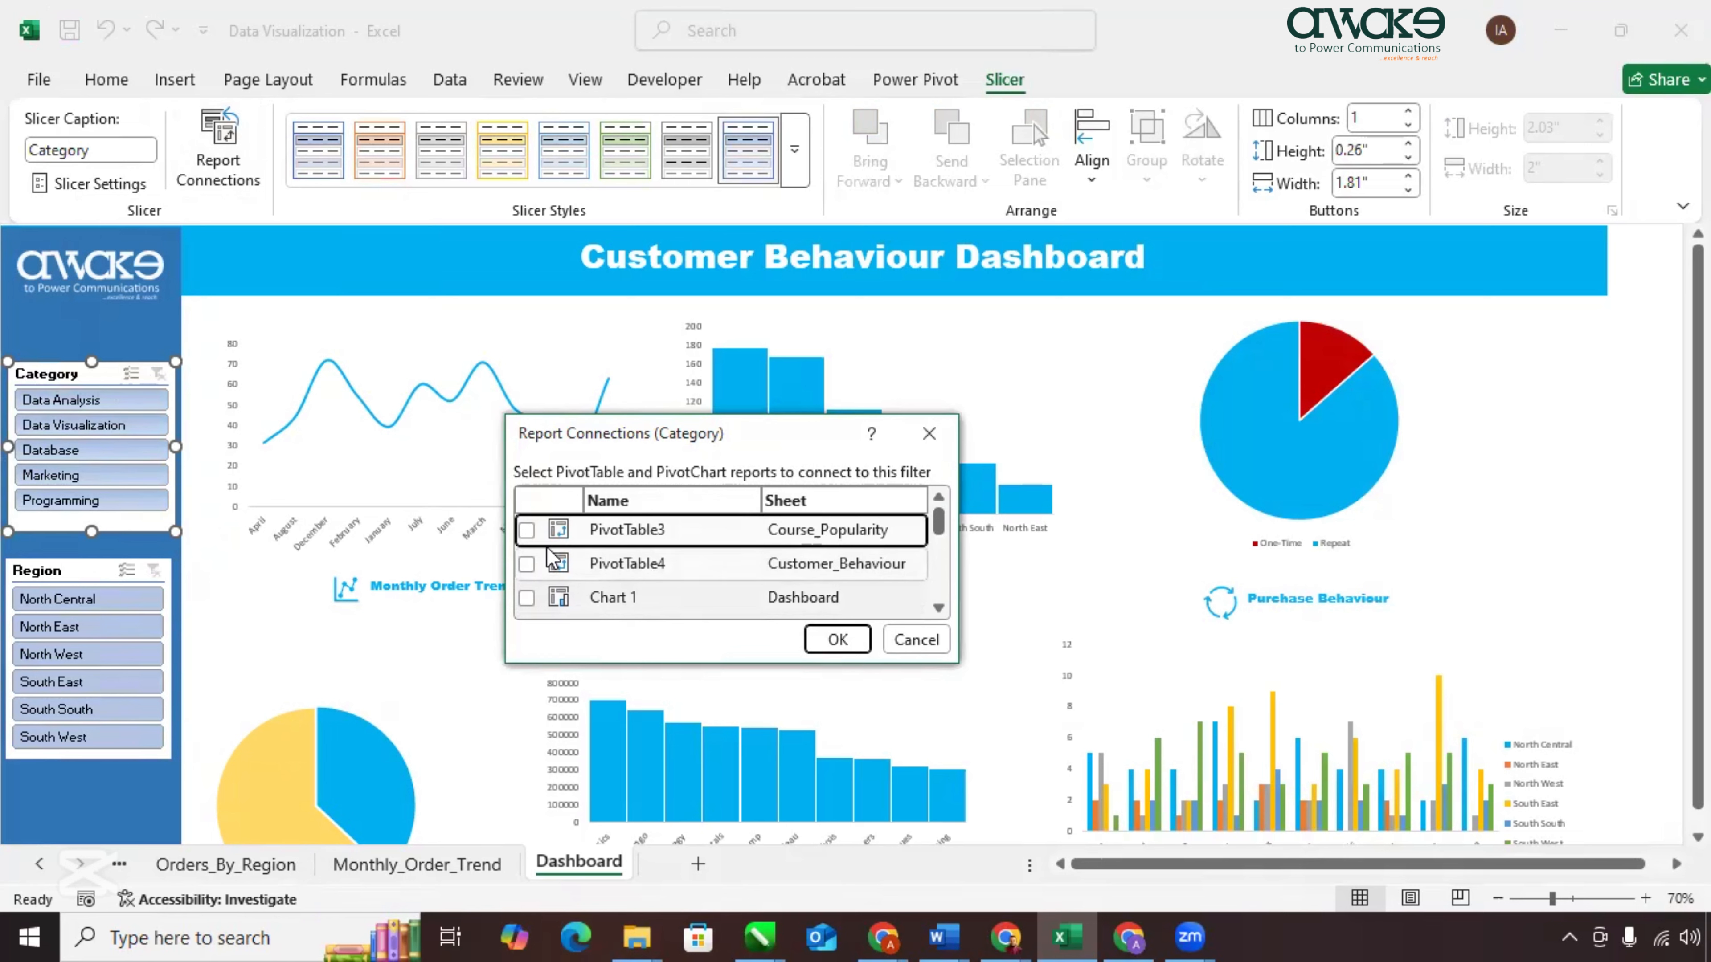
click(526, 531)
click(526, 564)
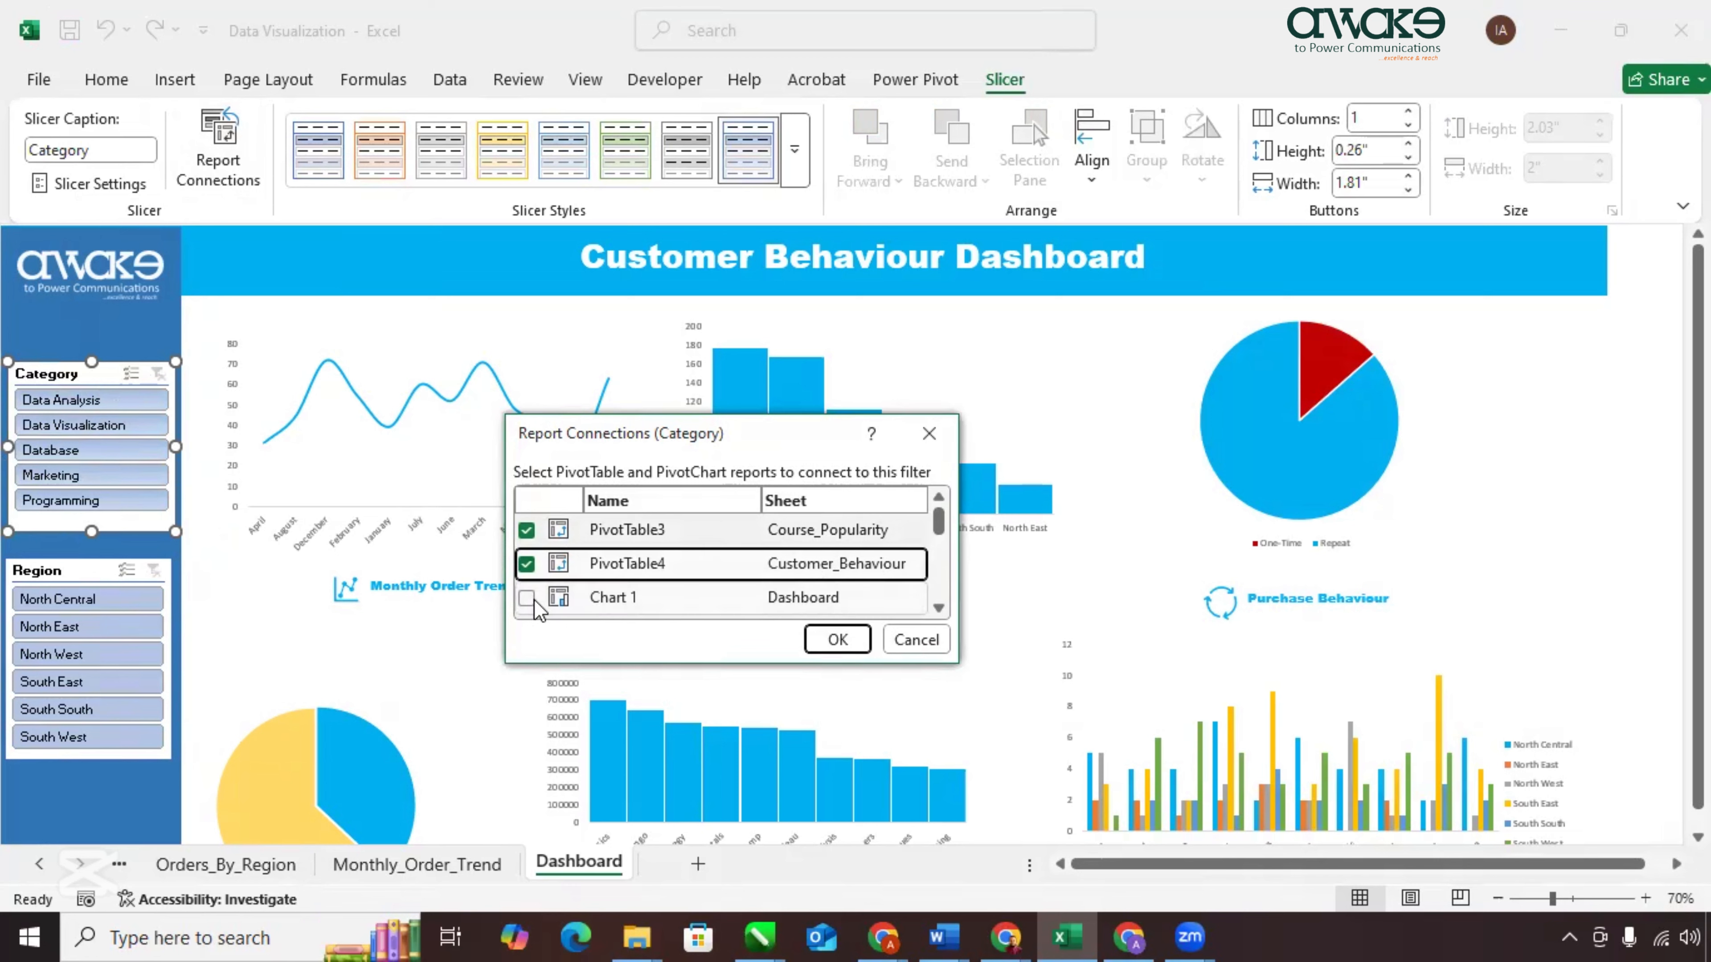
click(527, 598)
click(525, 610)
click(526, 604)
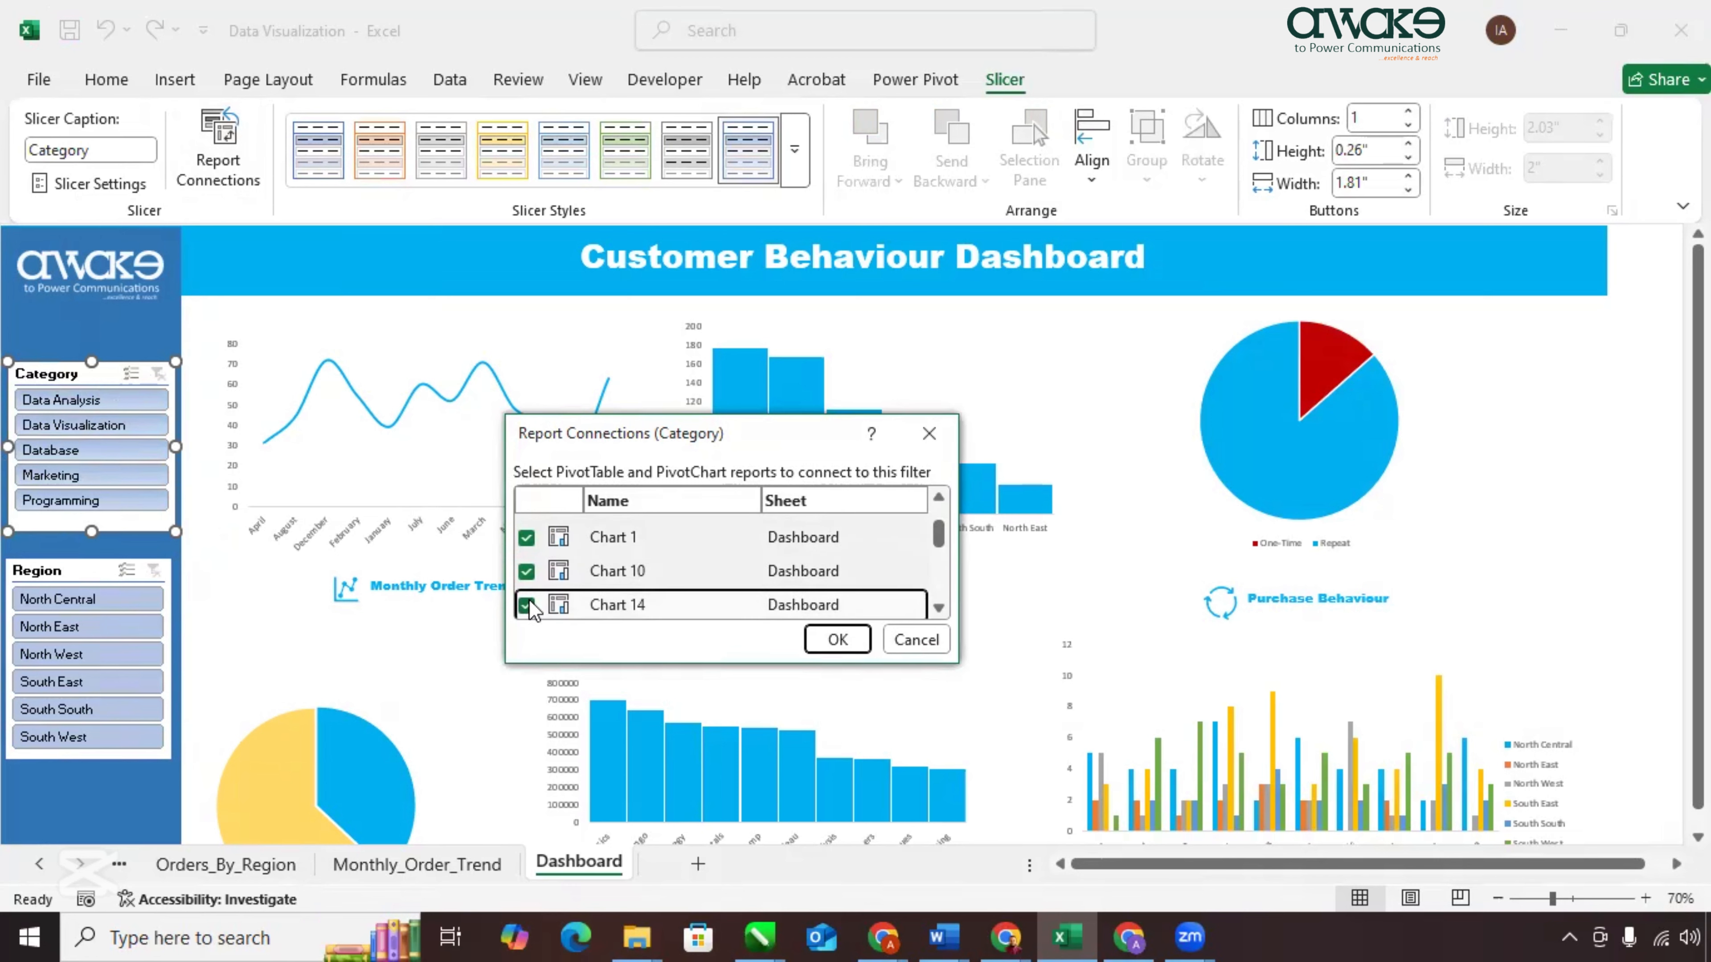
Connect the Category slicer to Monthly_Order_Trend Chart 1, PivotTable1, Orders_By_Region Chart 1, PivotTable2 and Top_Ten Chart 1, and apply the connections.
scroll(536, 559, down, 2)
click(532, 527)
click(526, 560)
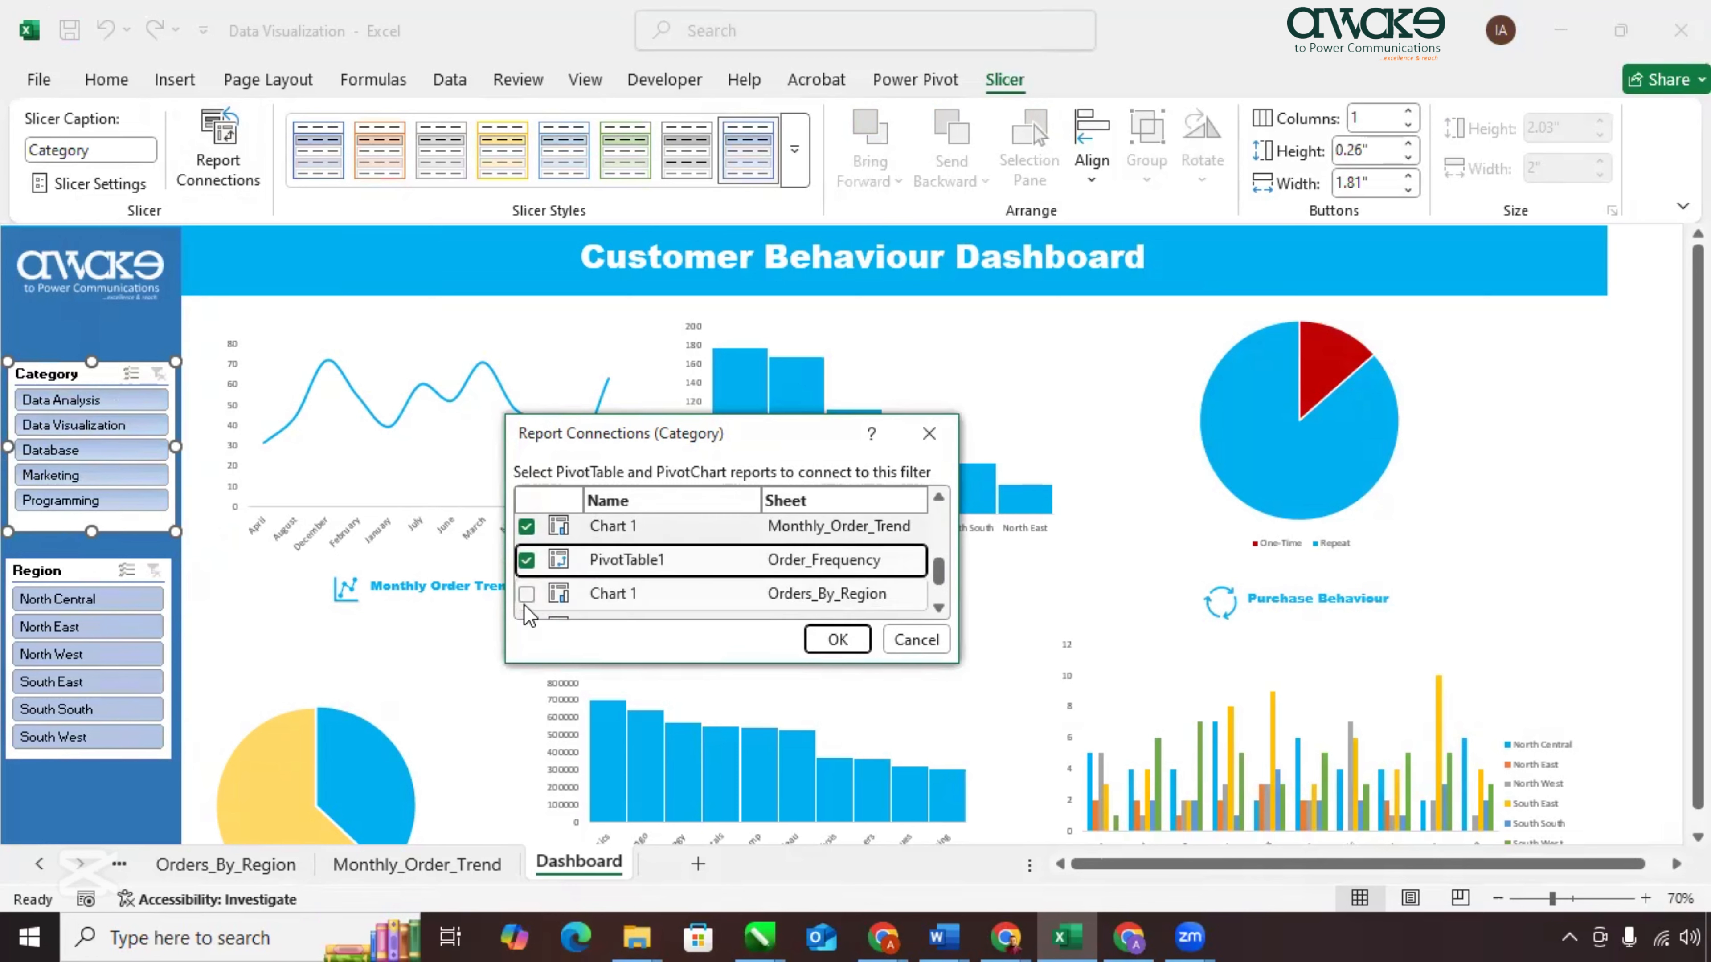
click(527, 595)
scroll(532, 593, down, 1)
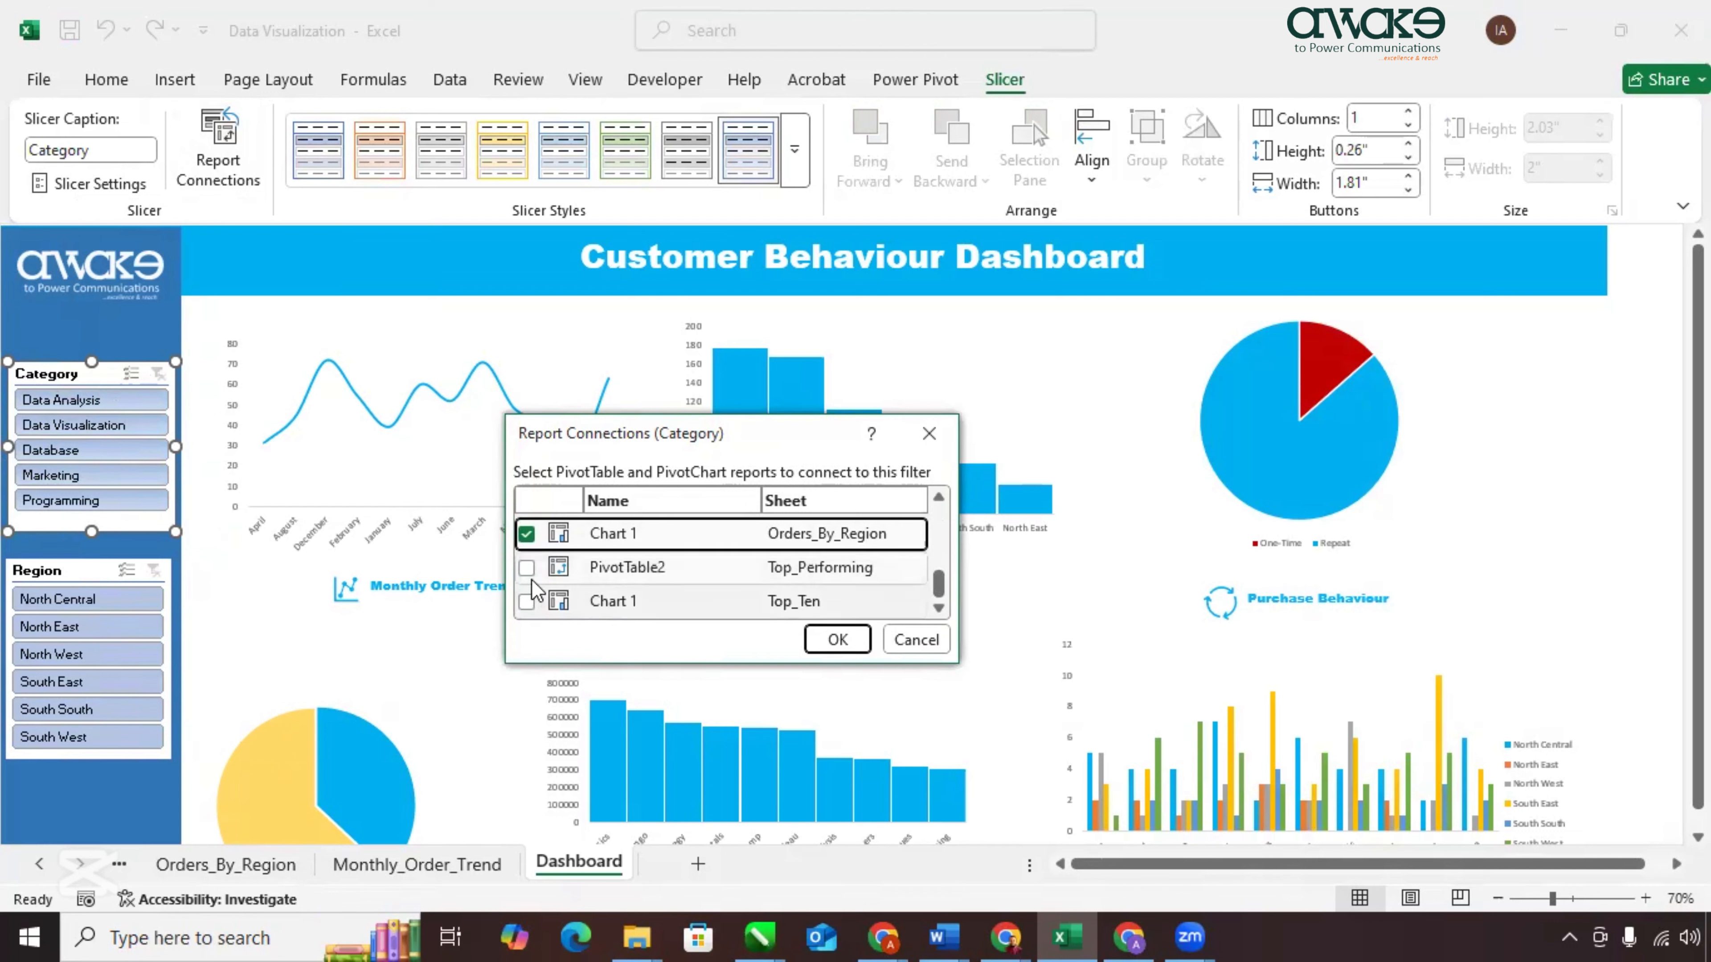
click(526, 568)
click(527, 601)
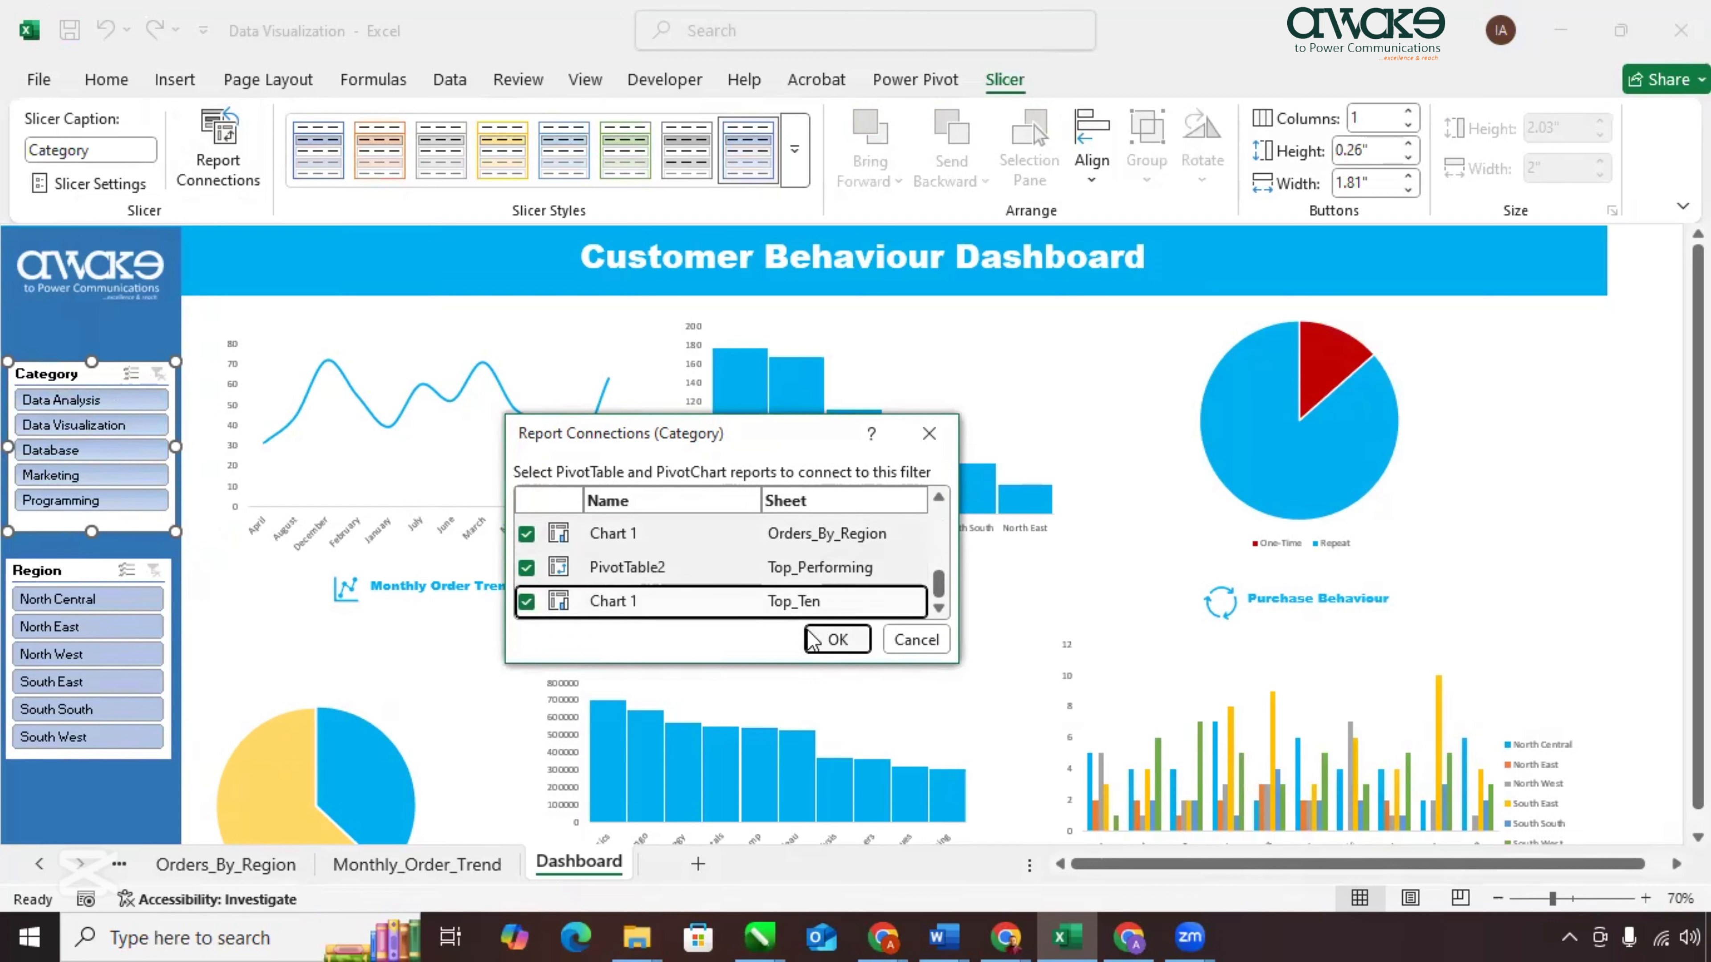
click(825, 641)
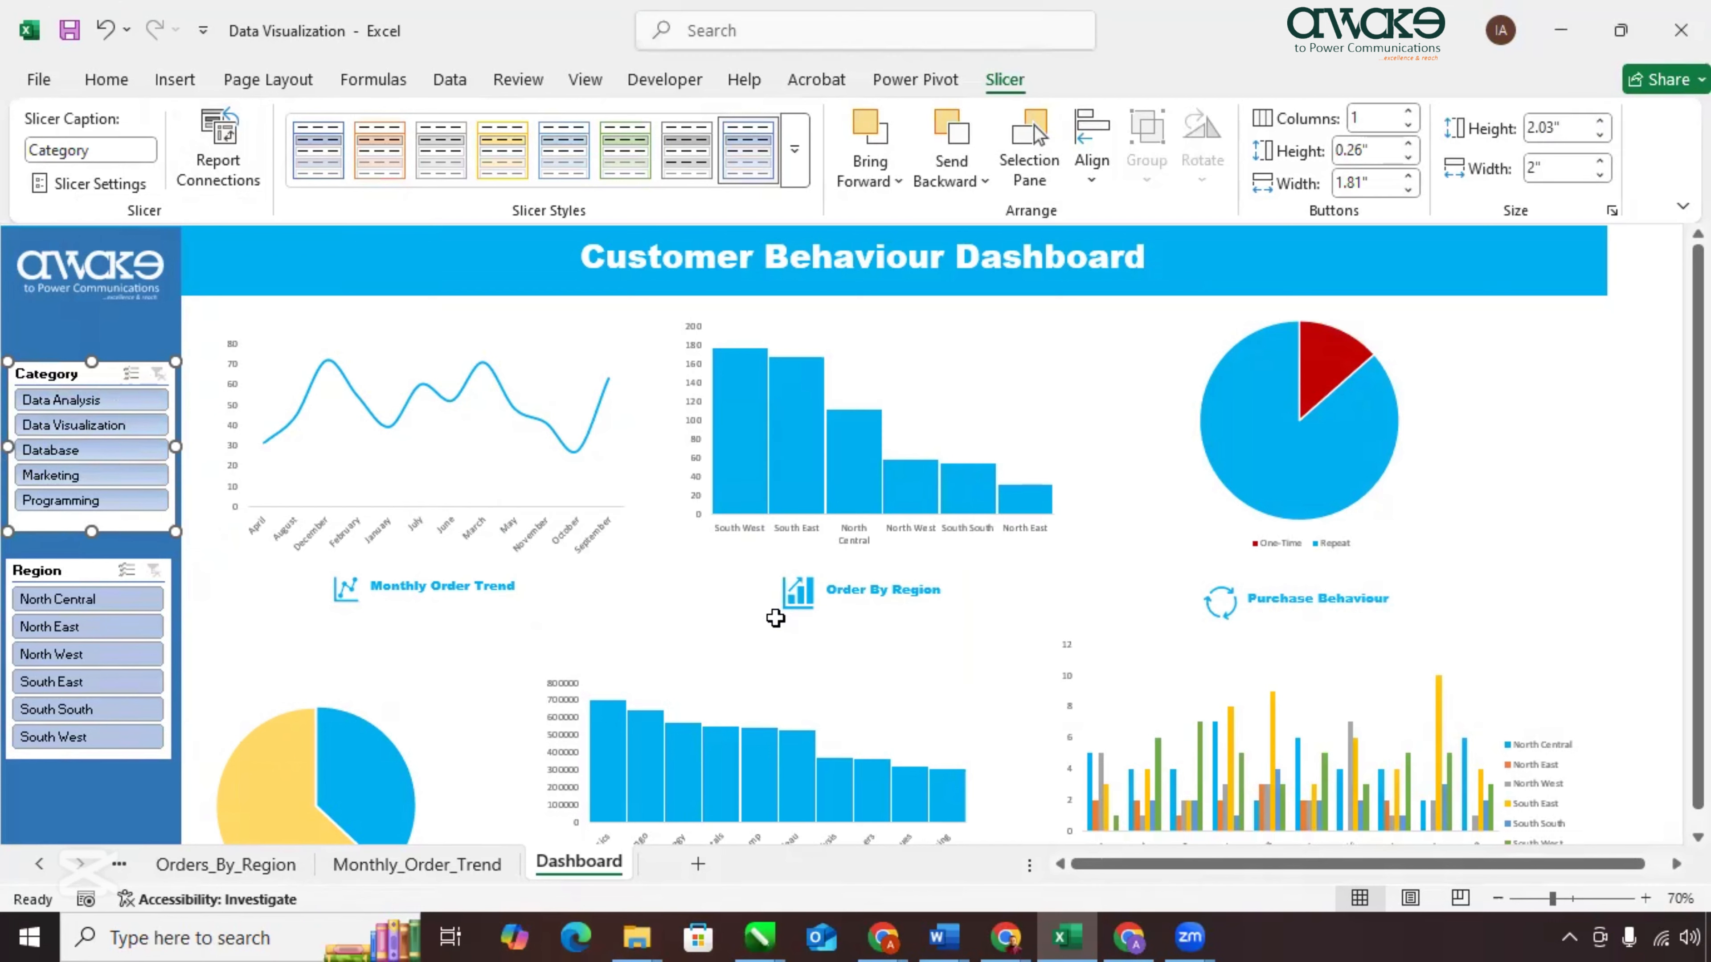
Test the Category slicer with Data Analysis, Database and Data Visualization, and try the North Central region filter before clearing it.
click(95, 392)
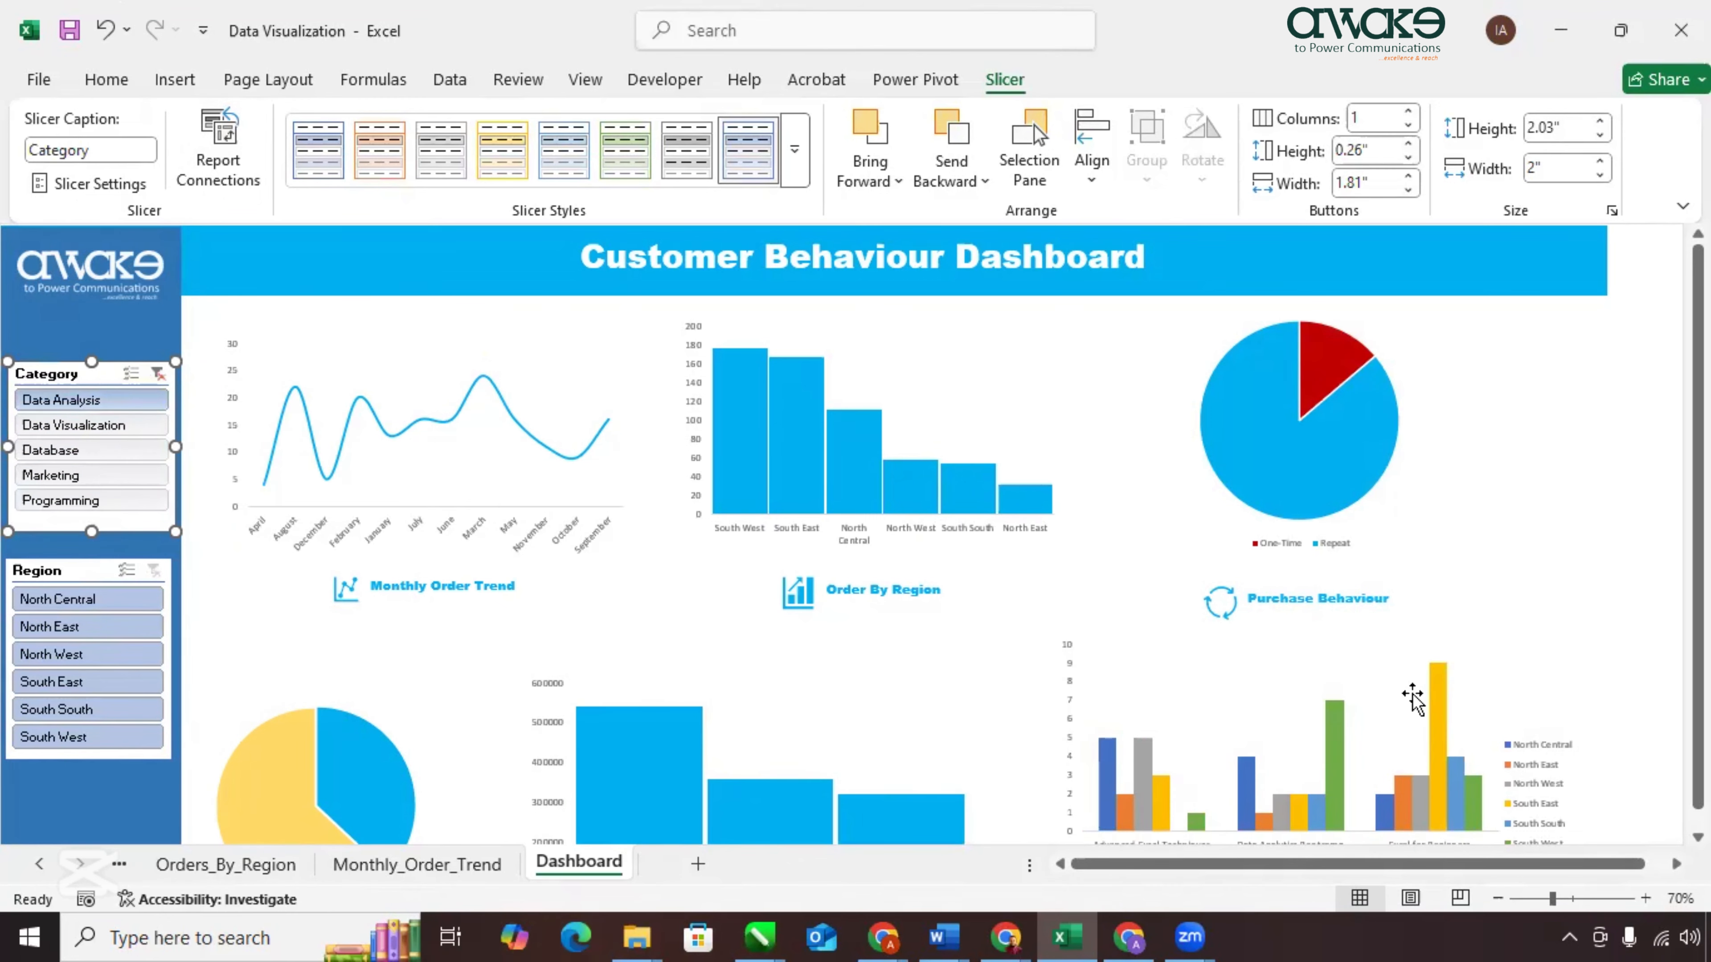
scroll(1412, 701, down, 1)
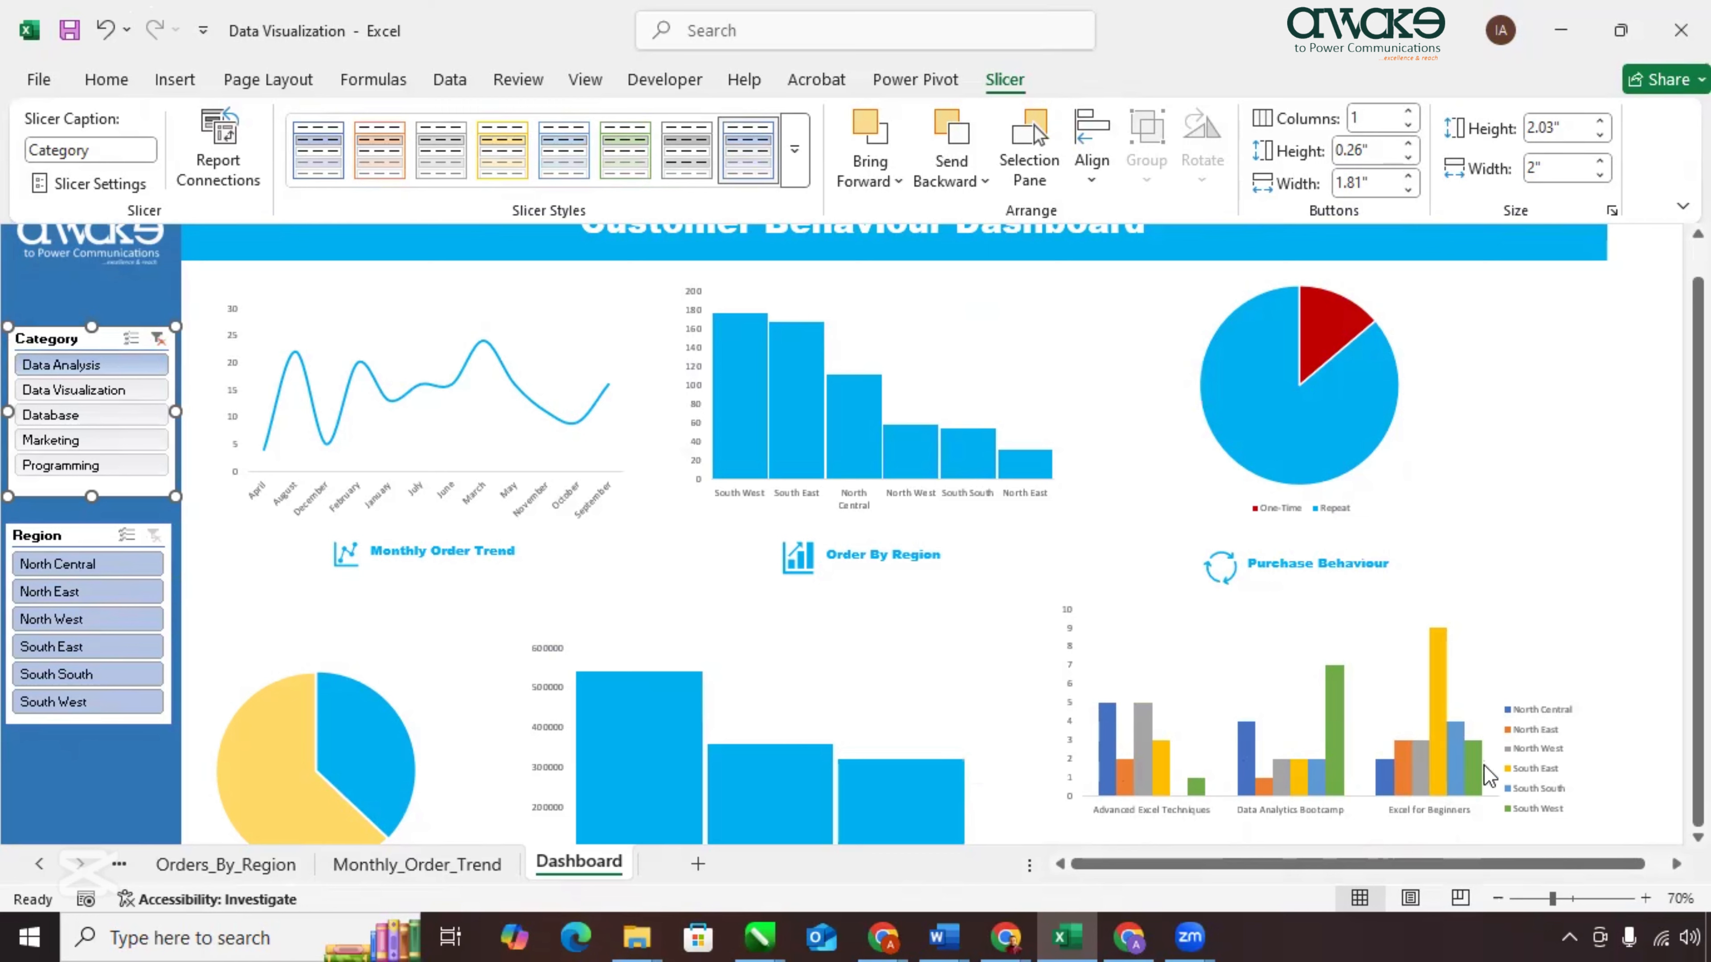
mouse_move(1485, 765)
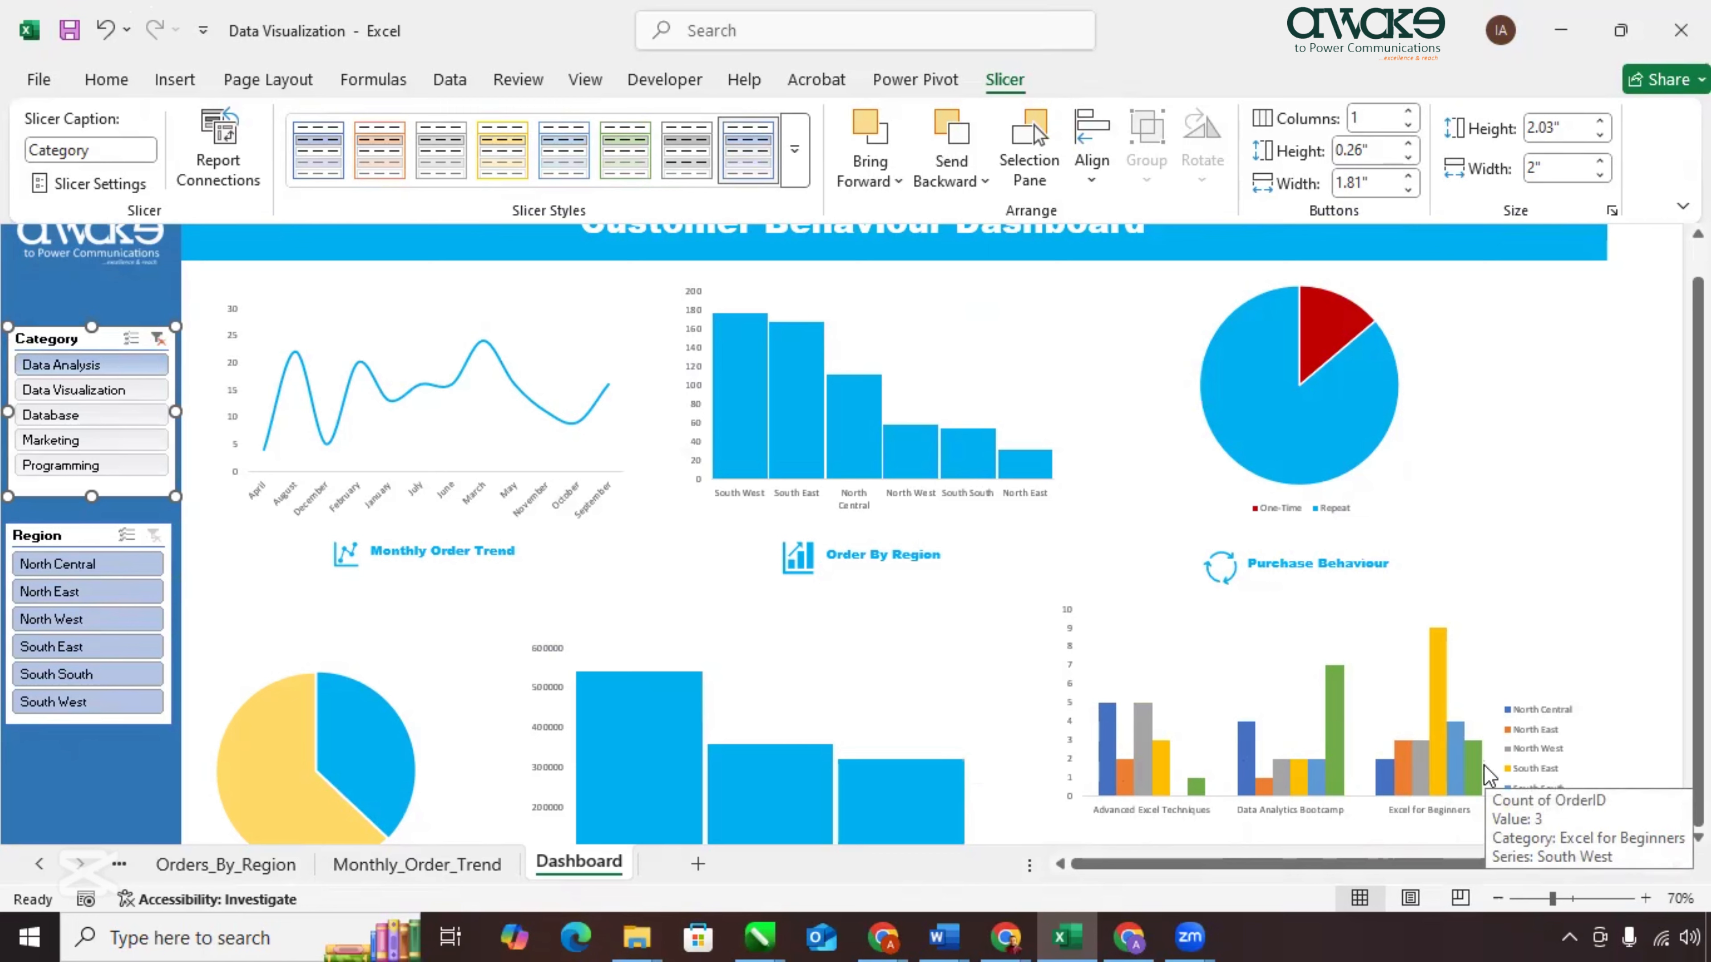
click(92, 413)
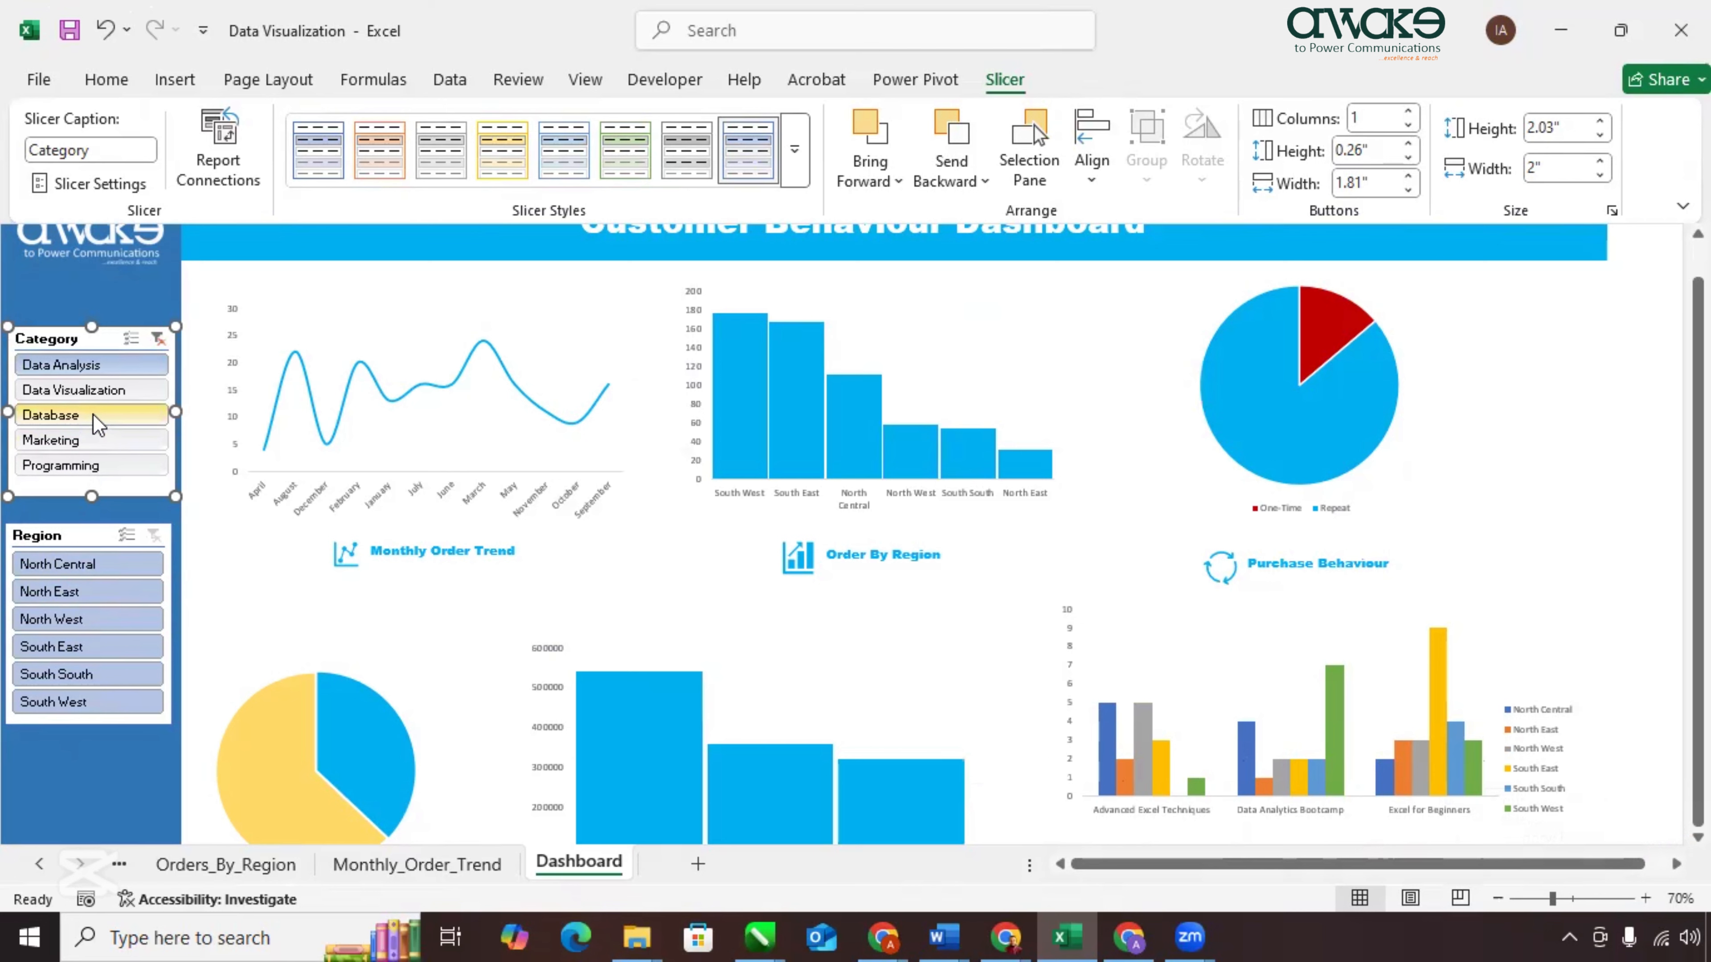
click(105, 390)
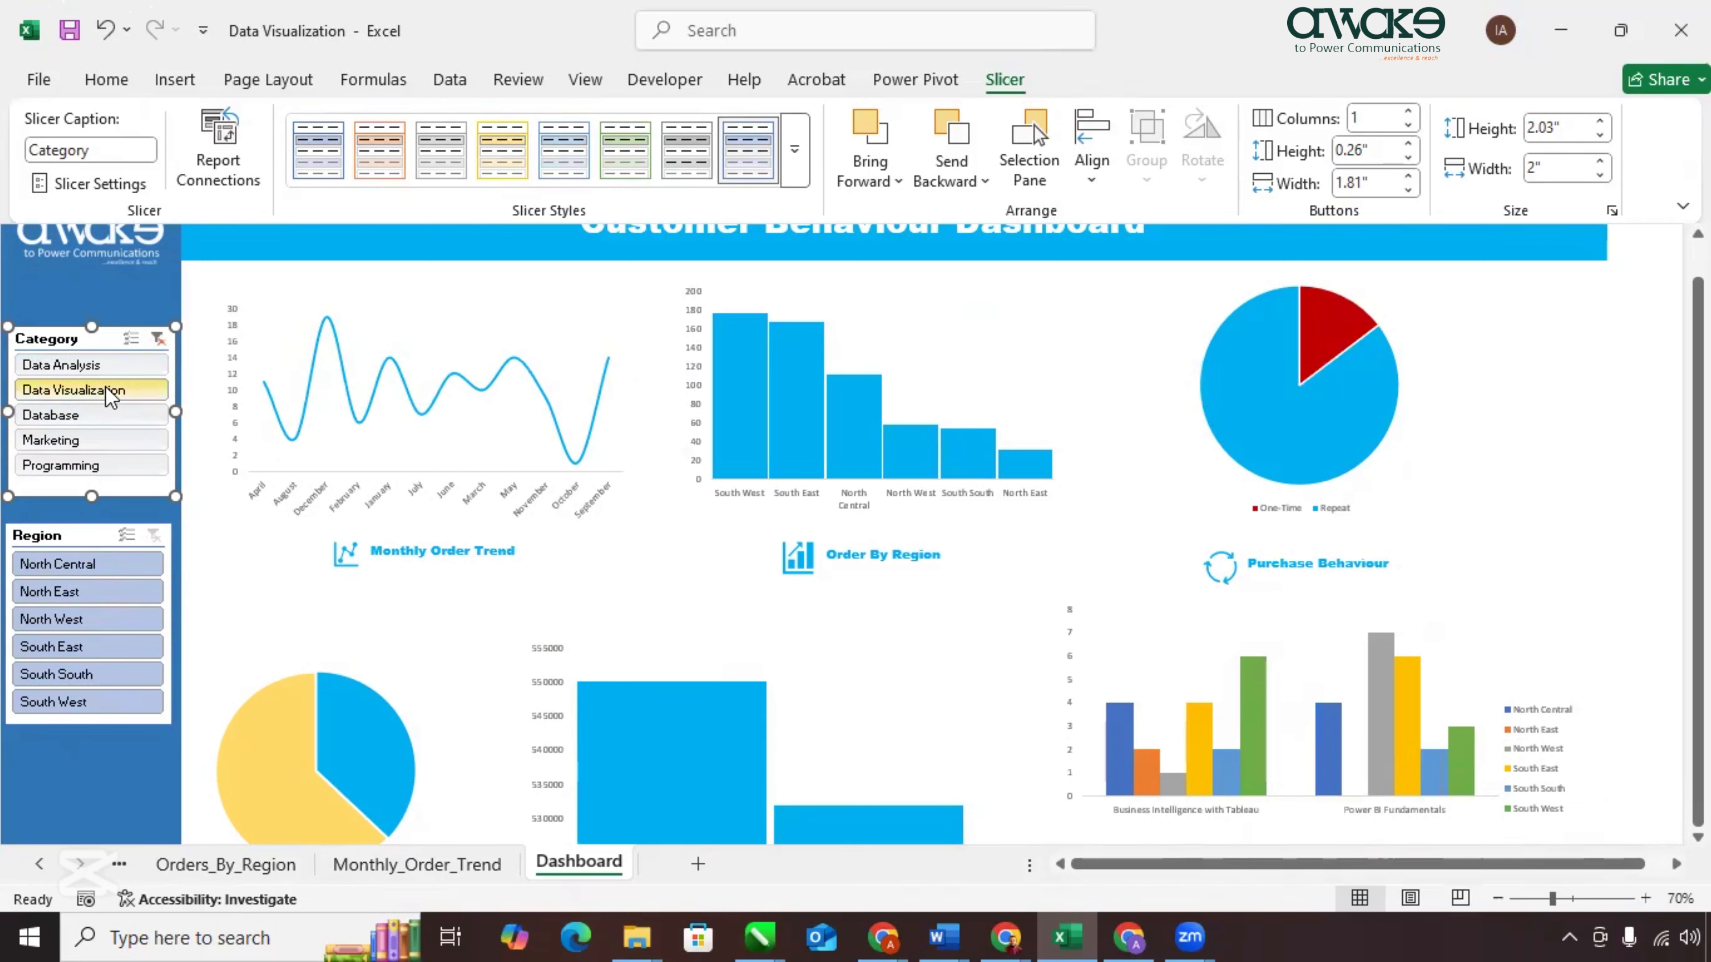
click(93, 567)
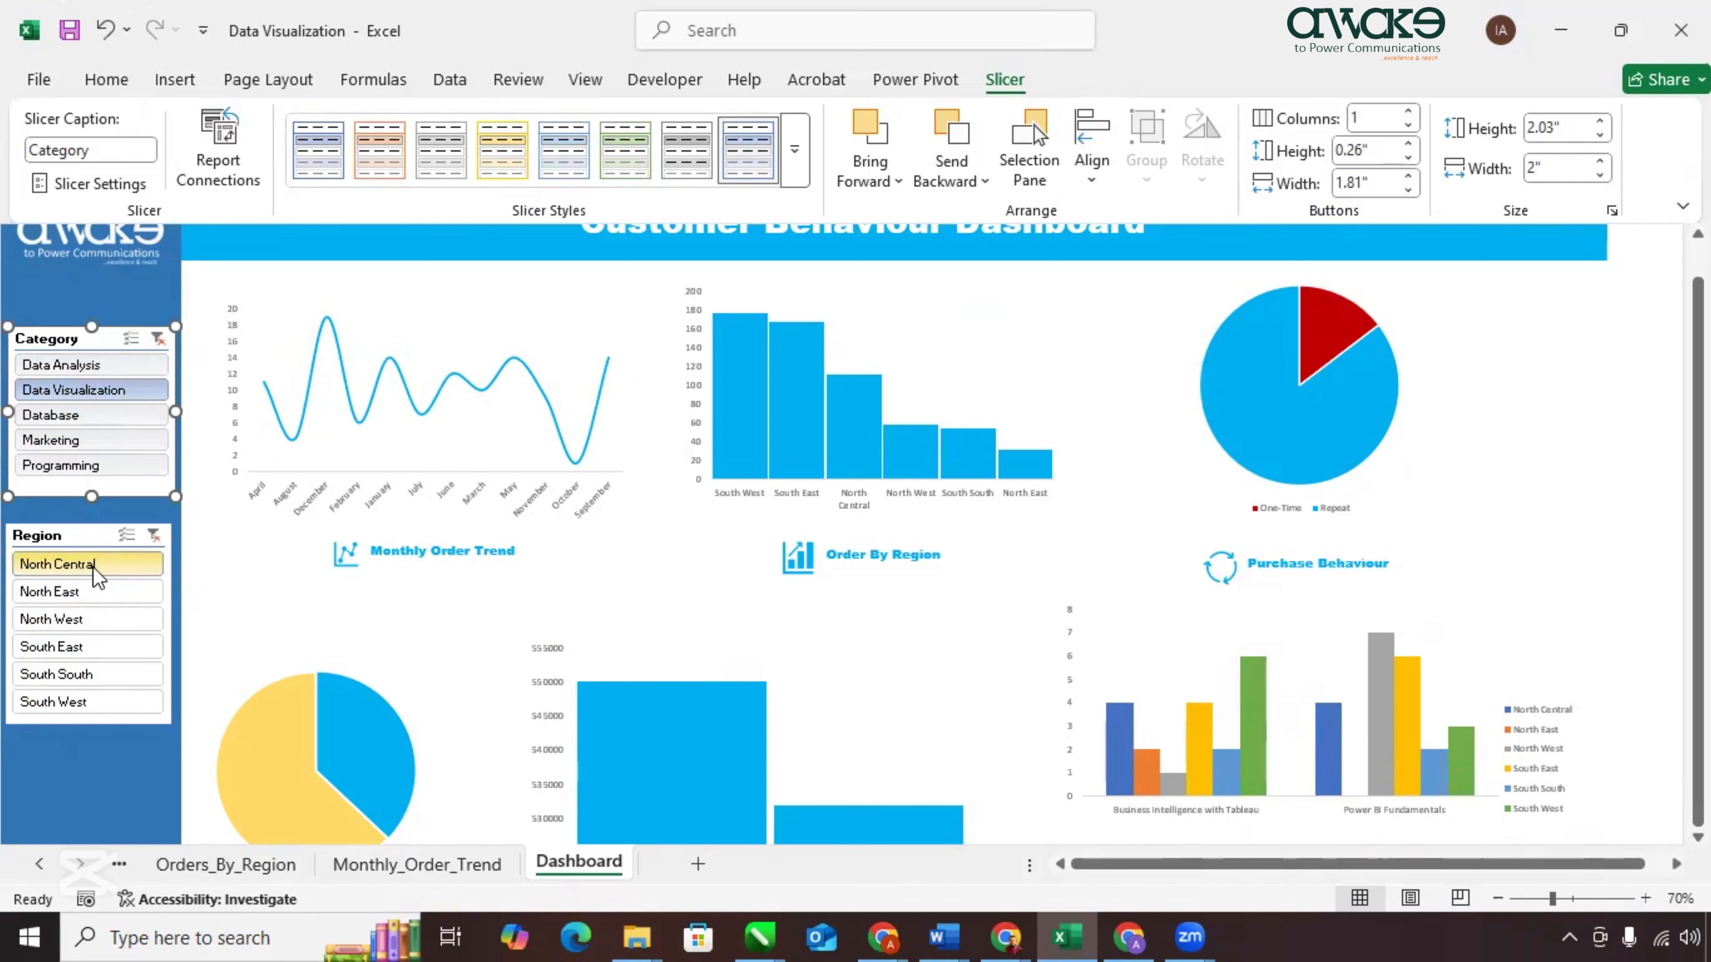
click(154, 535)
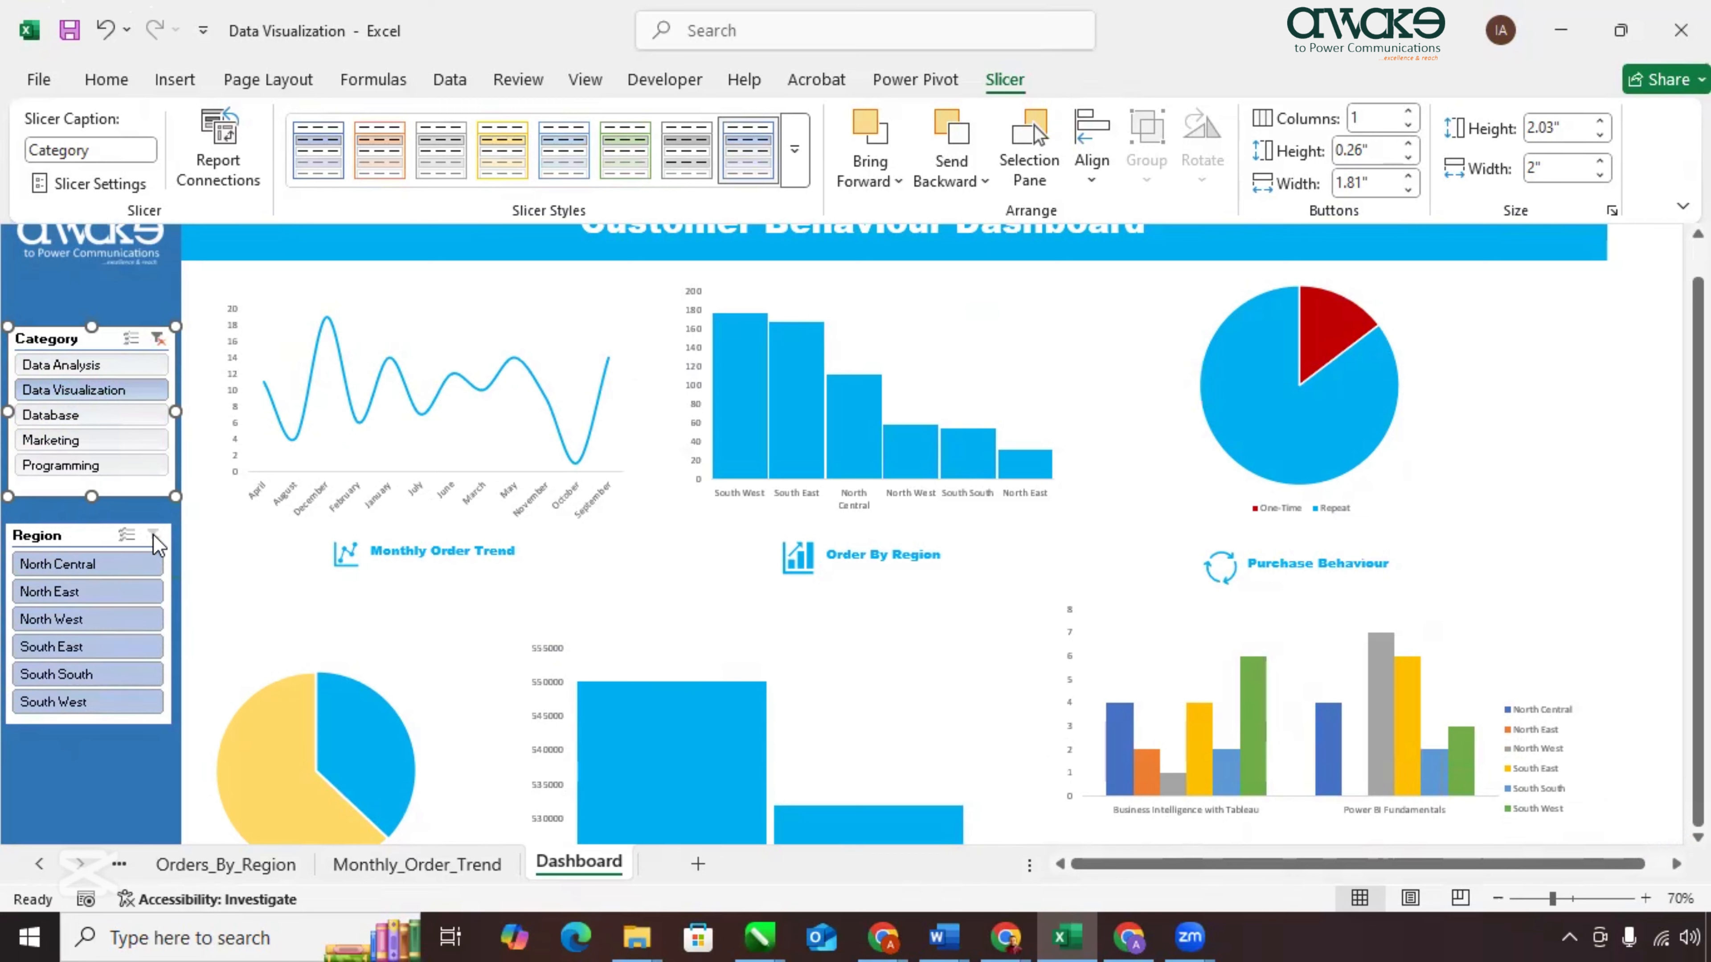
Open the Region slicer's report connections and connect PivotTable3, PivotTable4 and the Dashboard sheet's Chart 1, Chart 10 and Chart 14.
click(68, 540)
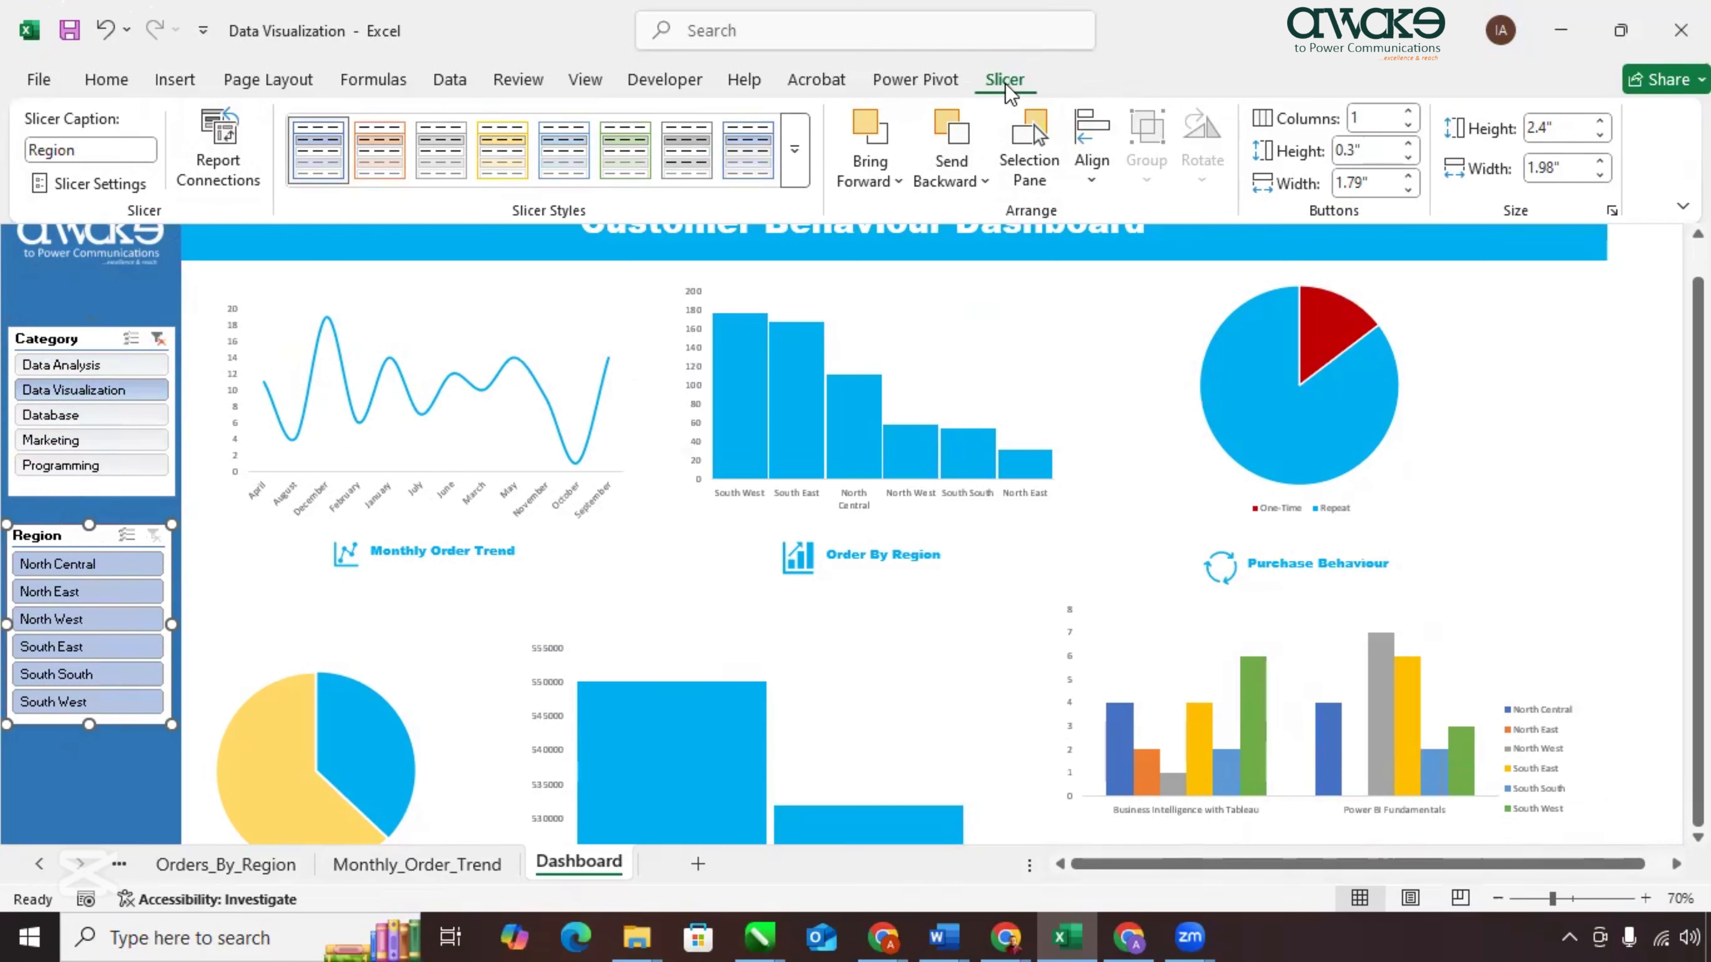
click(217, 144)
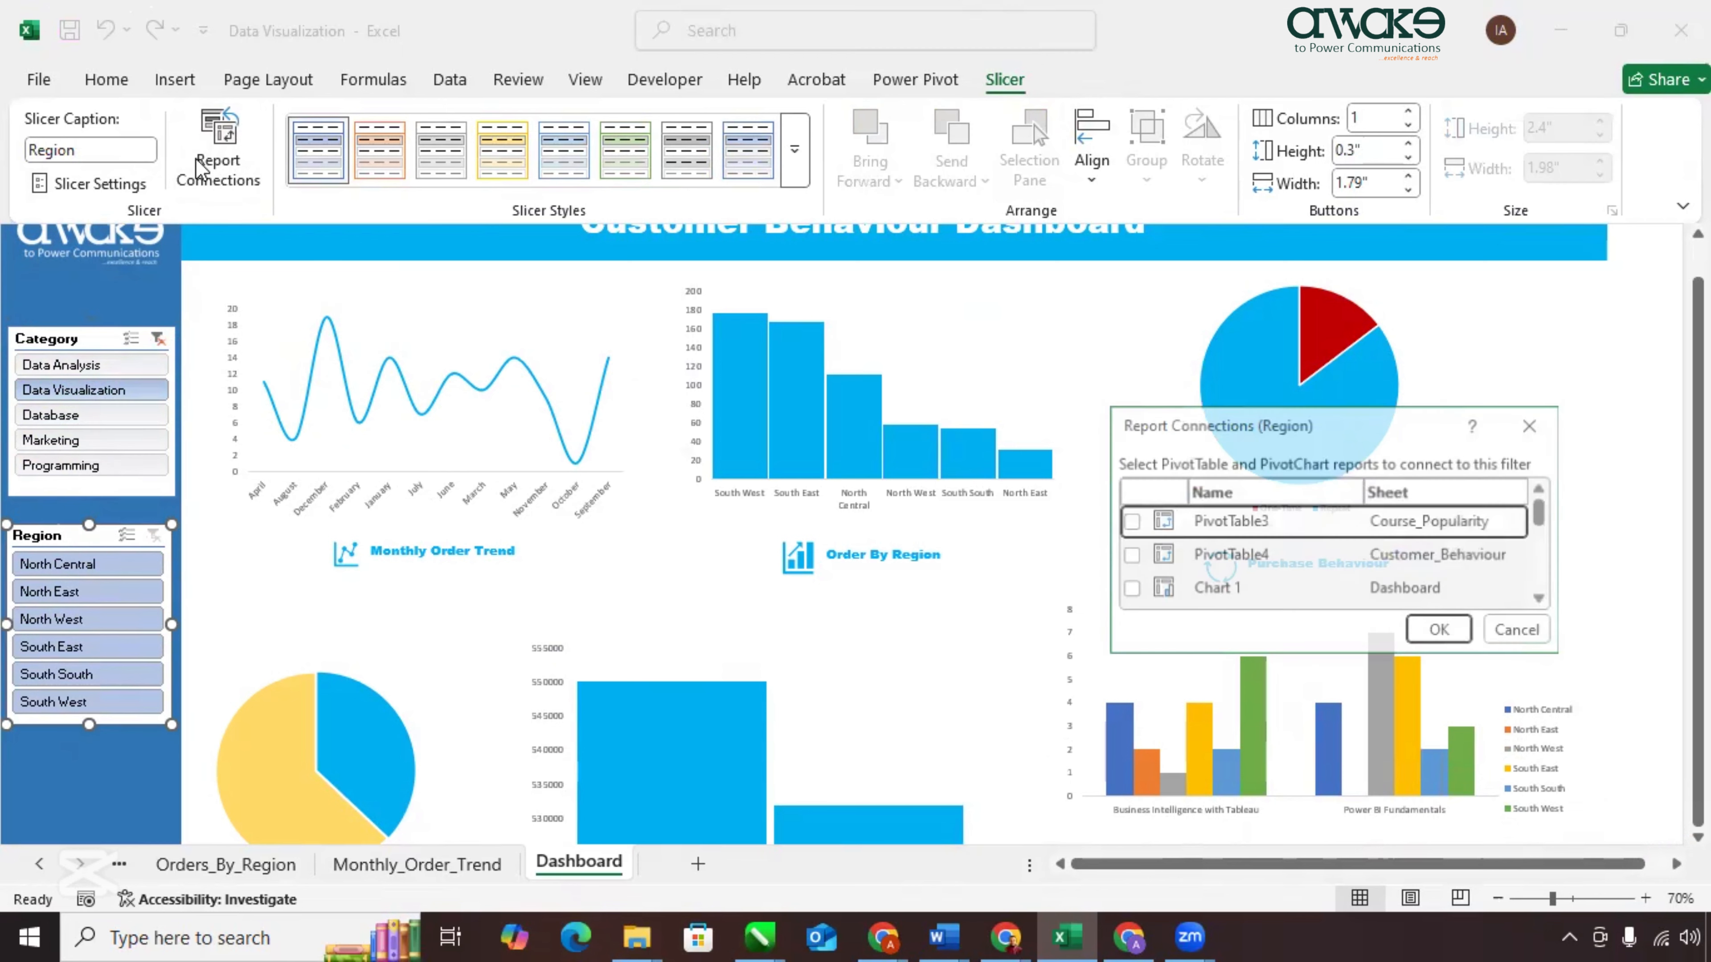
click(1129, 521)
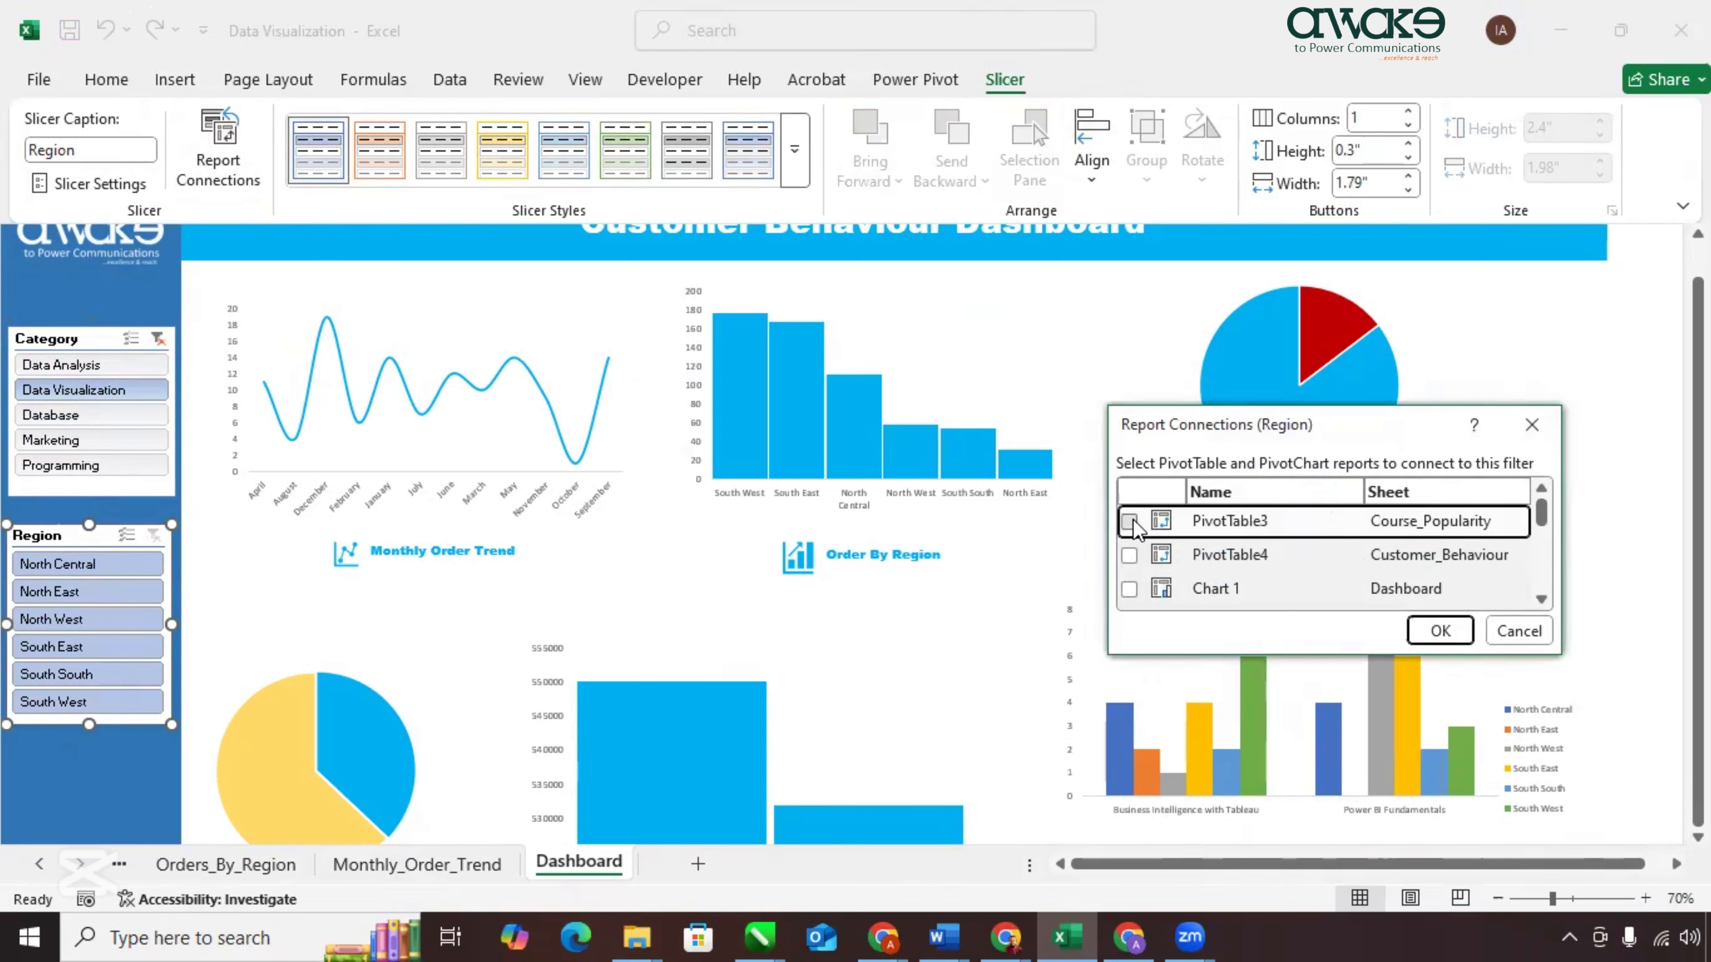
click(1129, 555)
click(1130, 588)
scroll(1132, 592, down, 1)
click(1129, 574)
click(1132, 601)
Connect the Region slicer to Monthly_Order_Trend Chart 1, PivotTable1, Orders_By_Region Chart 1, PivotTable2 and Top_Ten Chart 1, and apply the connections.
scroll(1133, 602, down, 1)
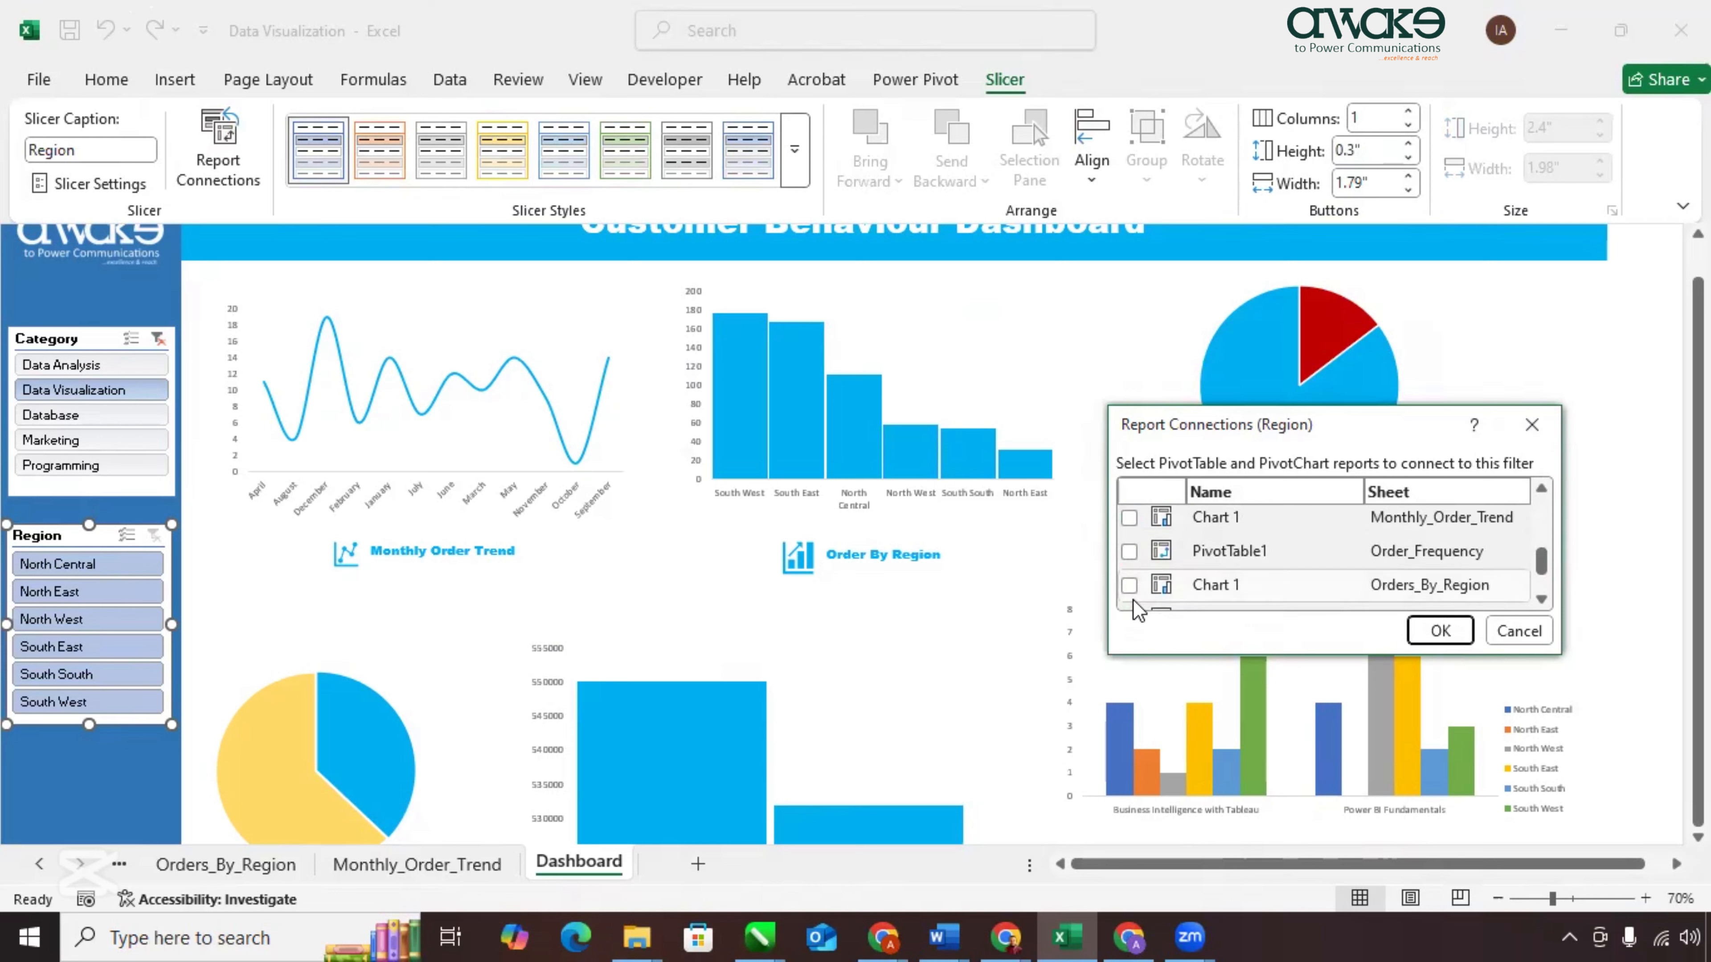
click(1130, 518)
click(1129, 552)
click(1129, 585)
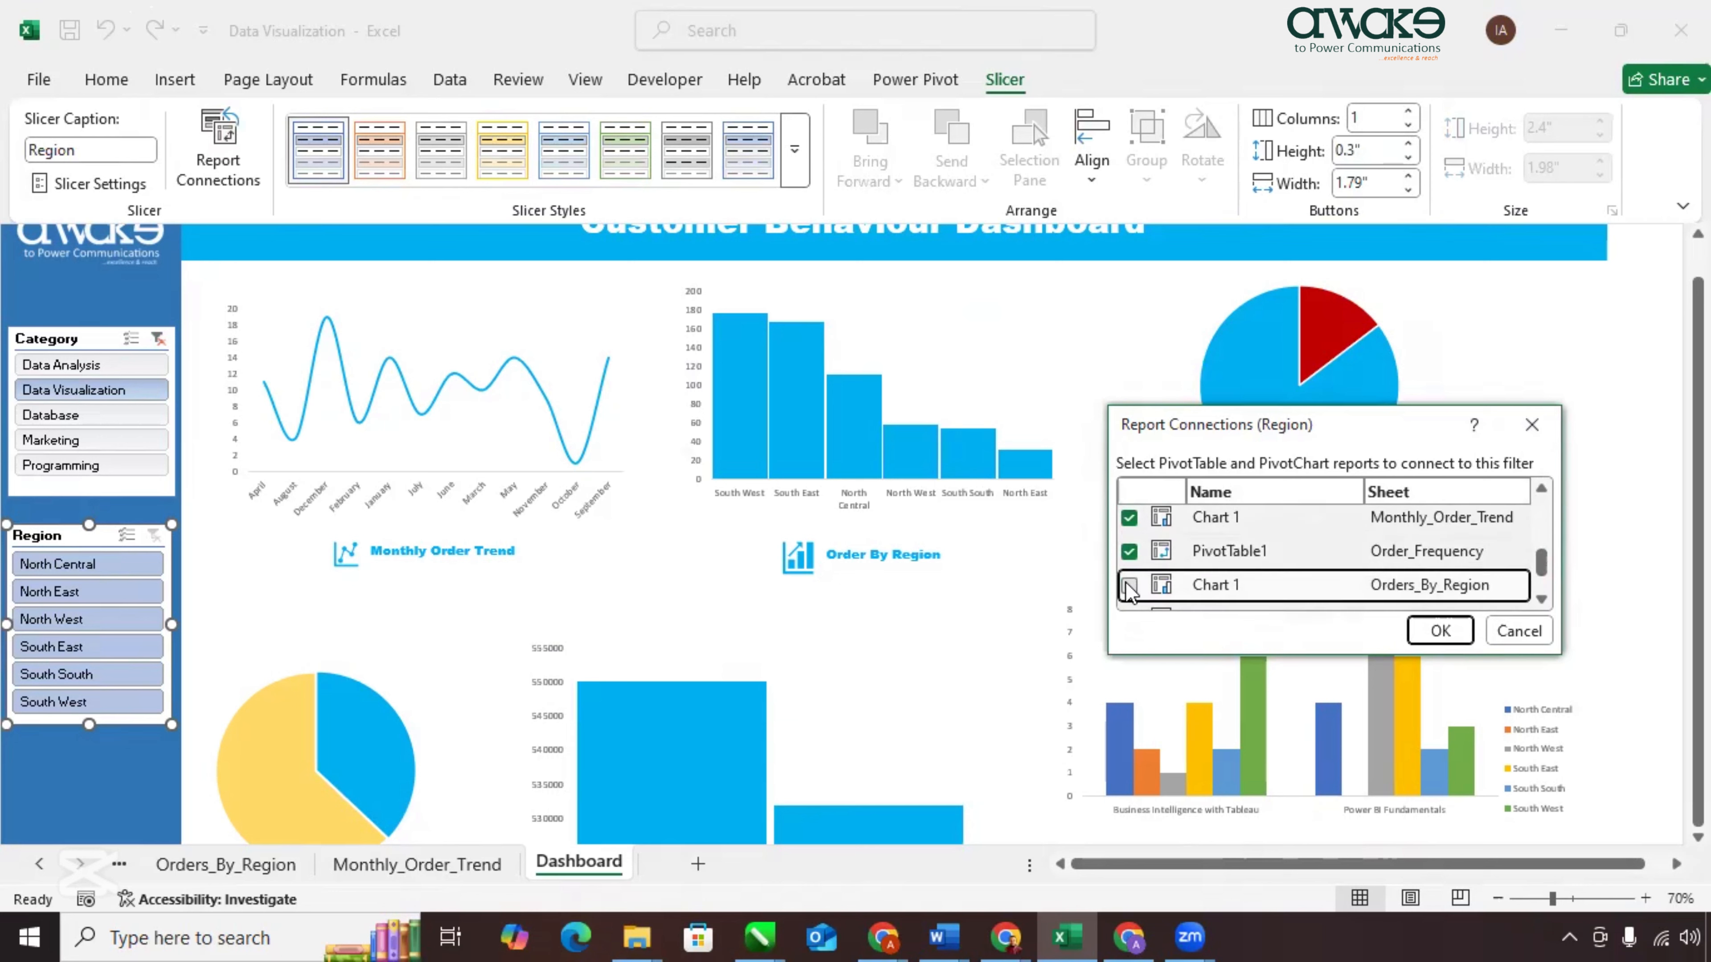
scroll(1131, 592, down, 1)
click(1130, 559)
click(1129, 593)
click(1440, 630)
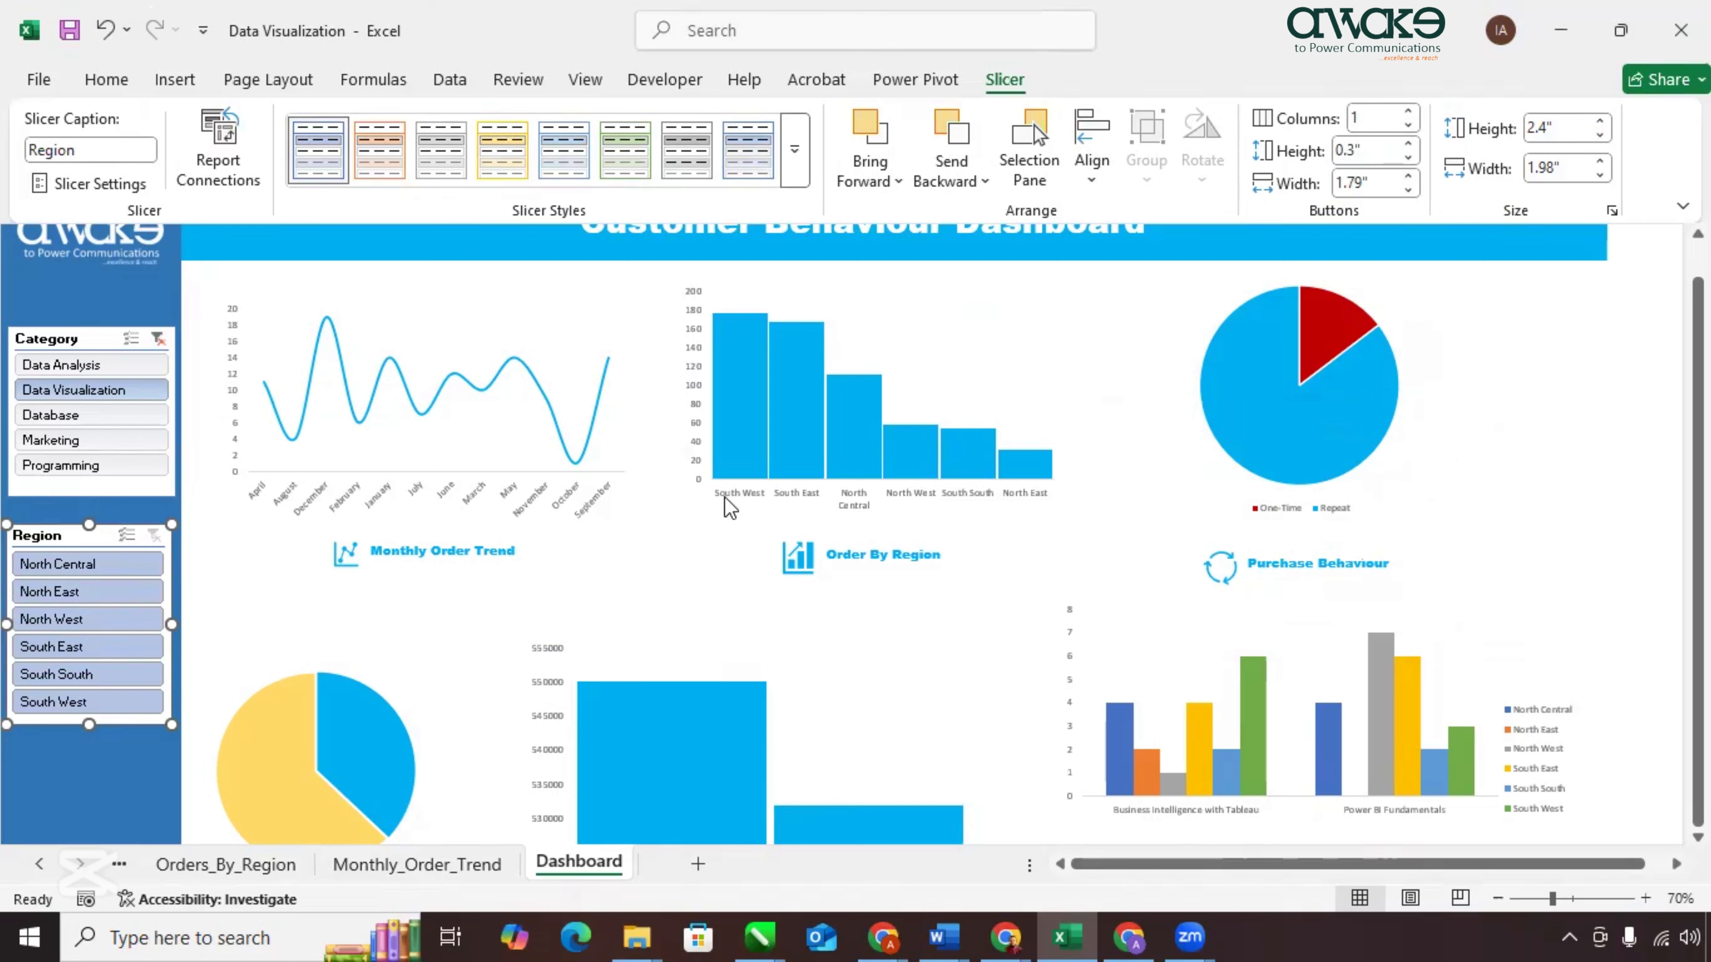
Test the Region slicer with North Central and North East, and clear both the Region and Category filters.
click(91, 565)
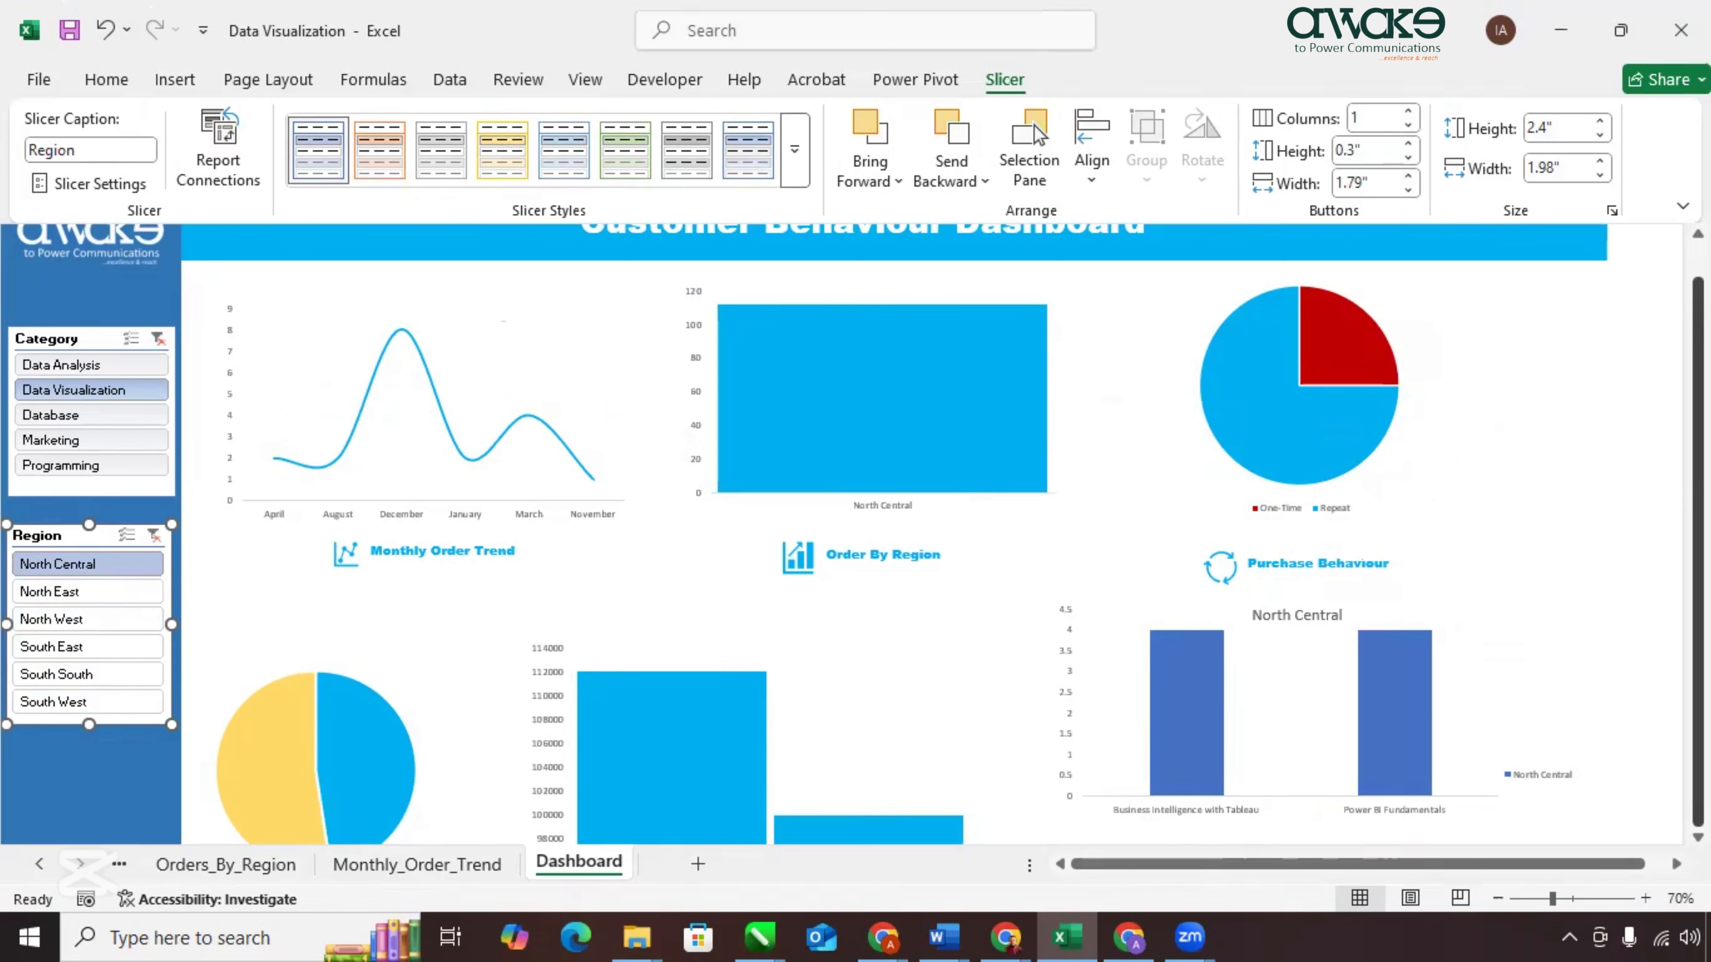
mouse_move(1401, 735)
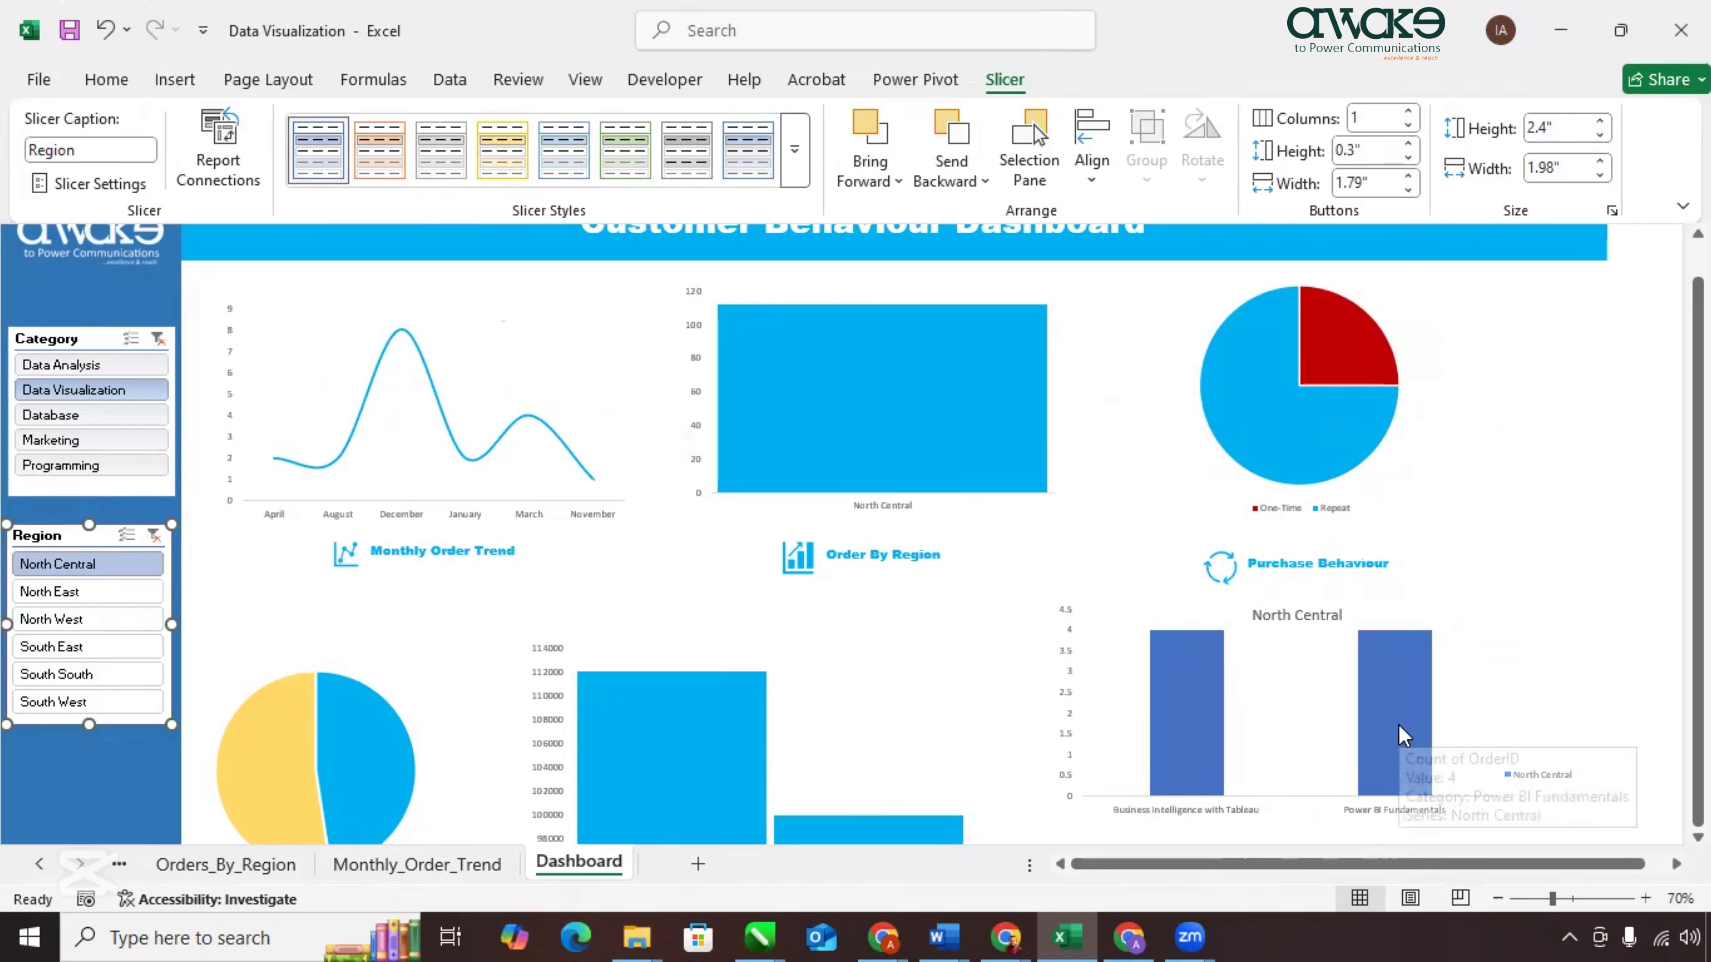
click(107, 592)
click(152, 536)
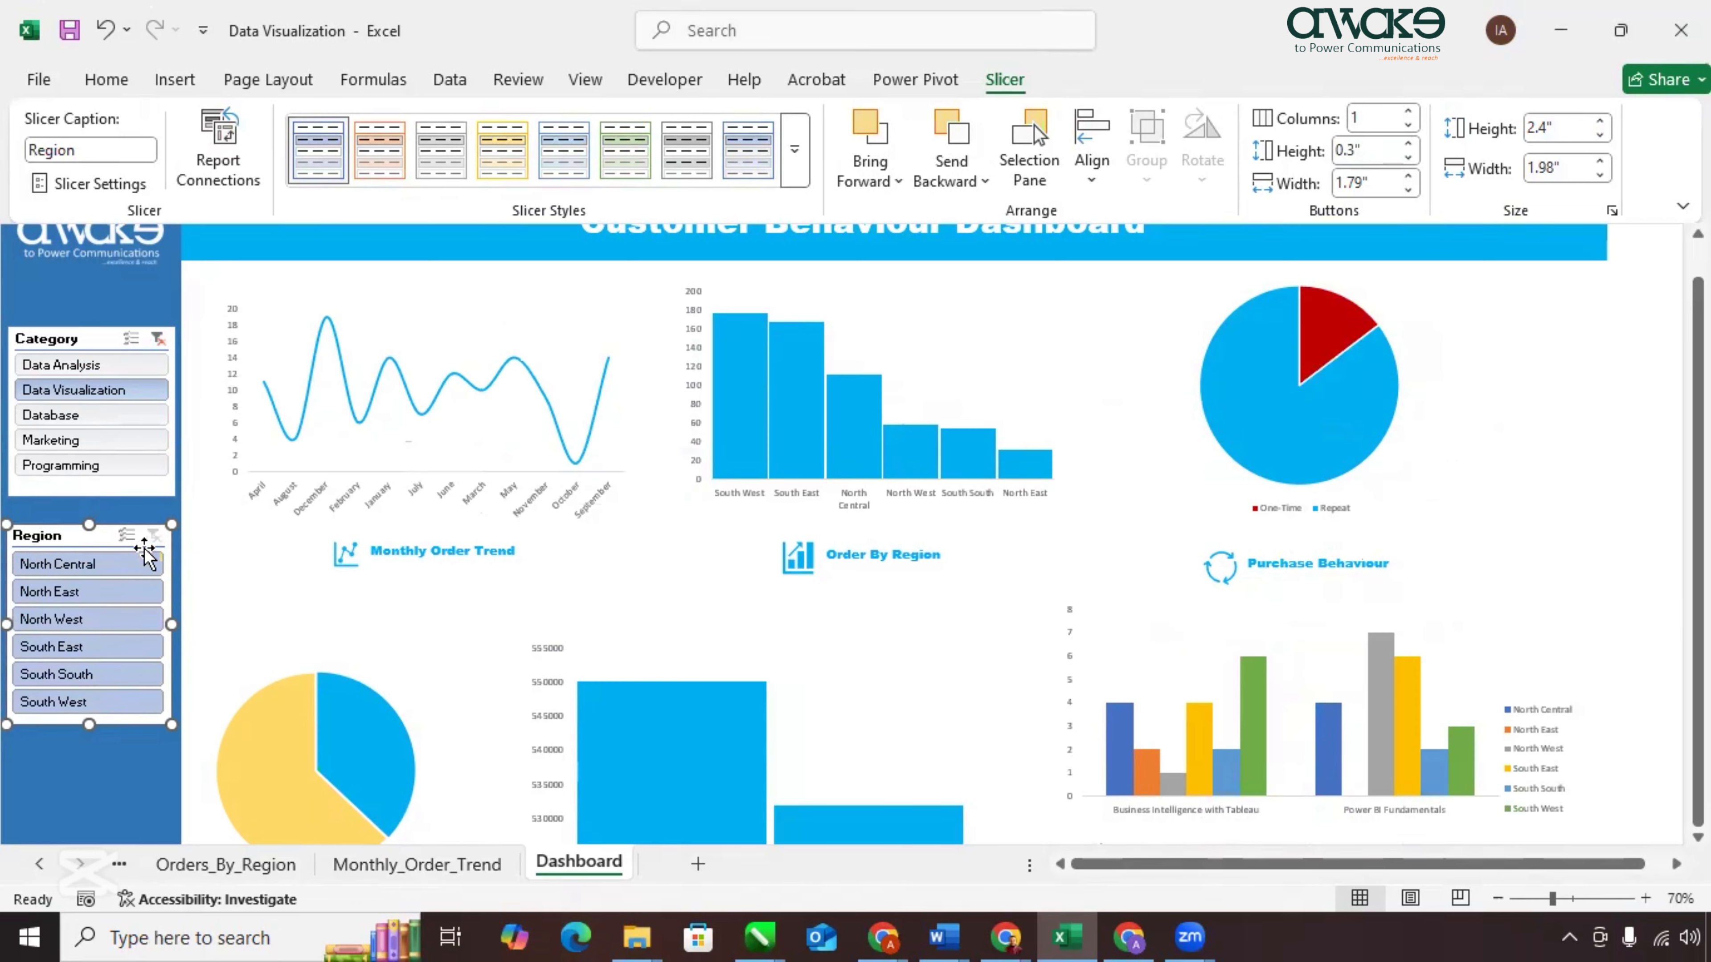
click(156, 340)
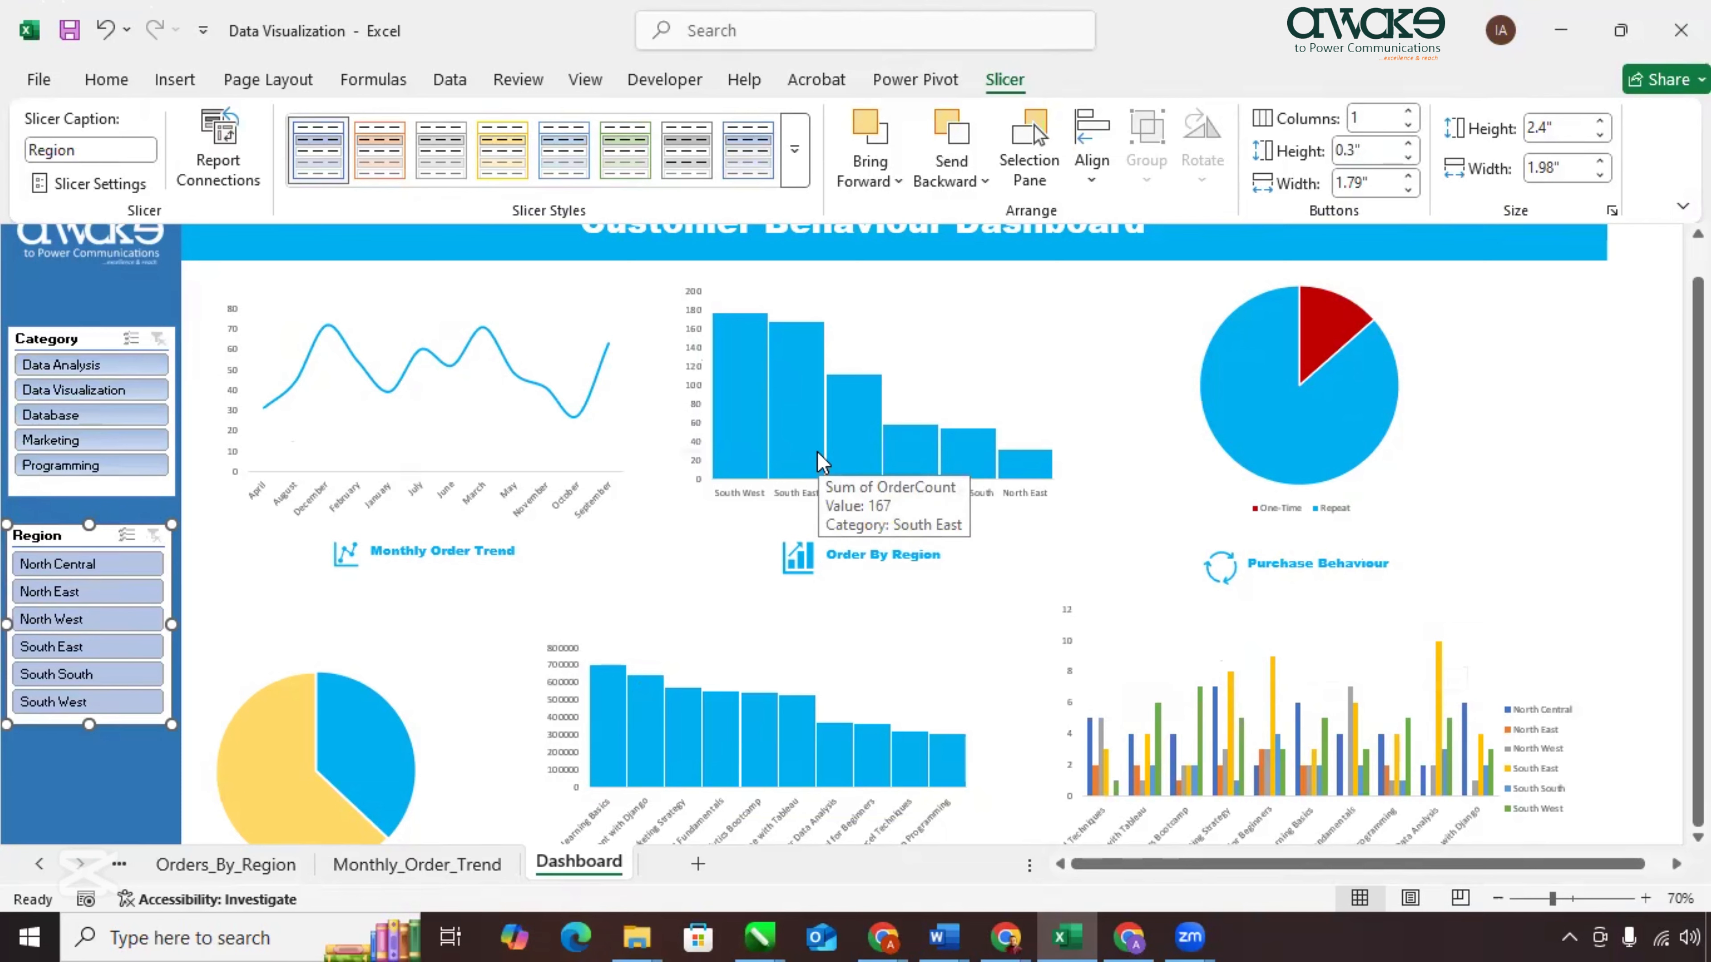
Switch the dashboard to full-screen mode and show it from the title banner down.
click(1683, 207)
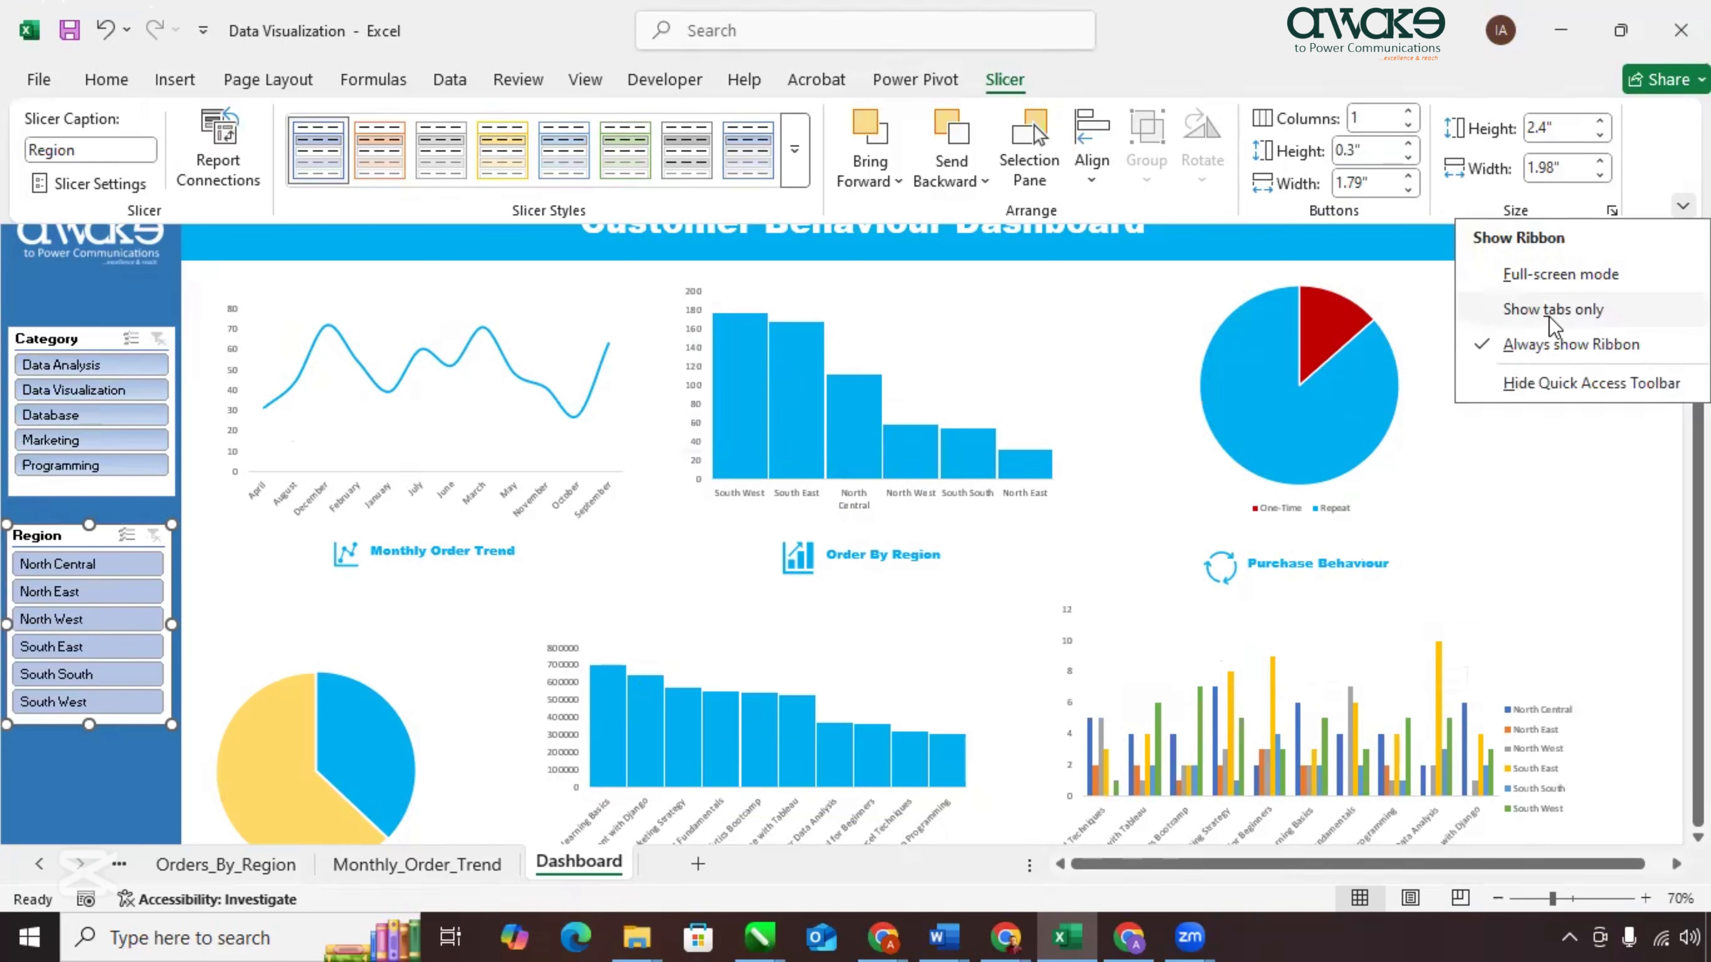
click(1508, 273)
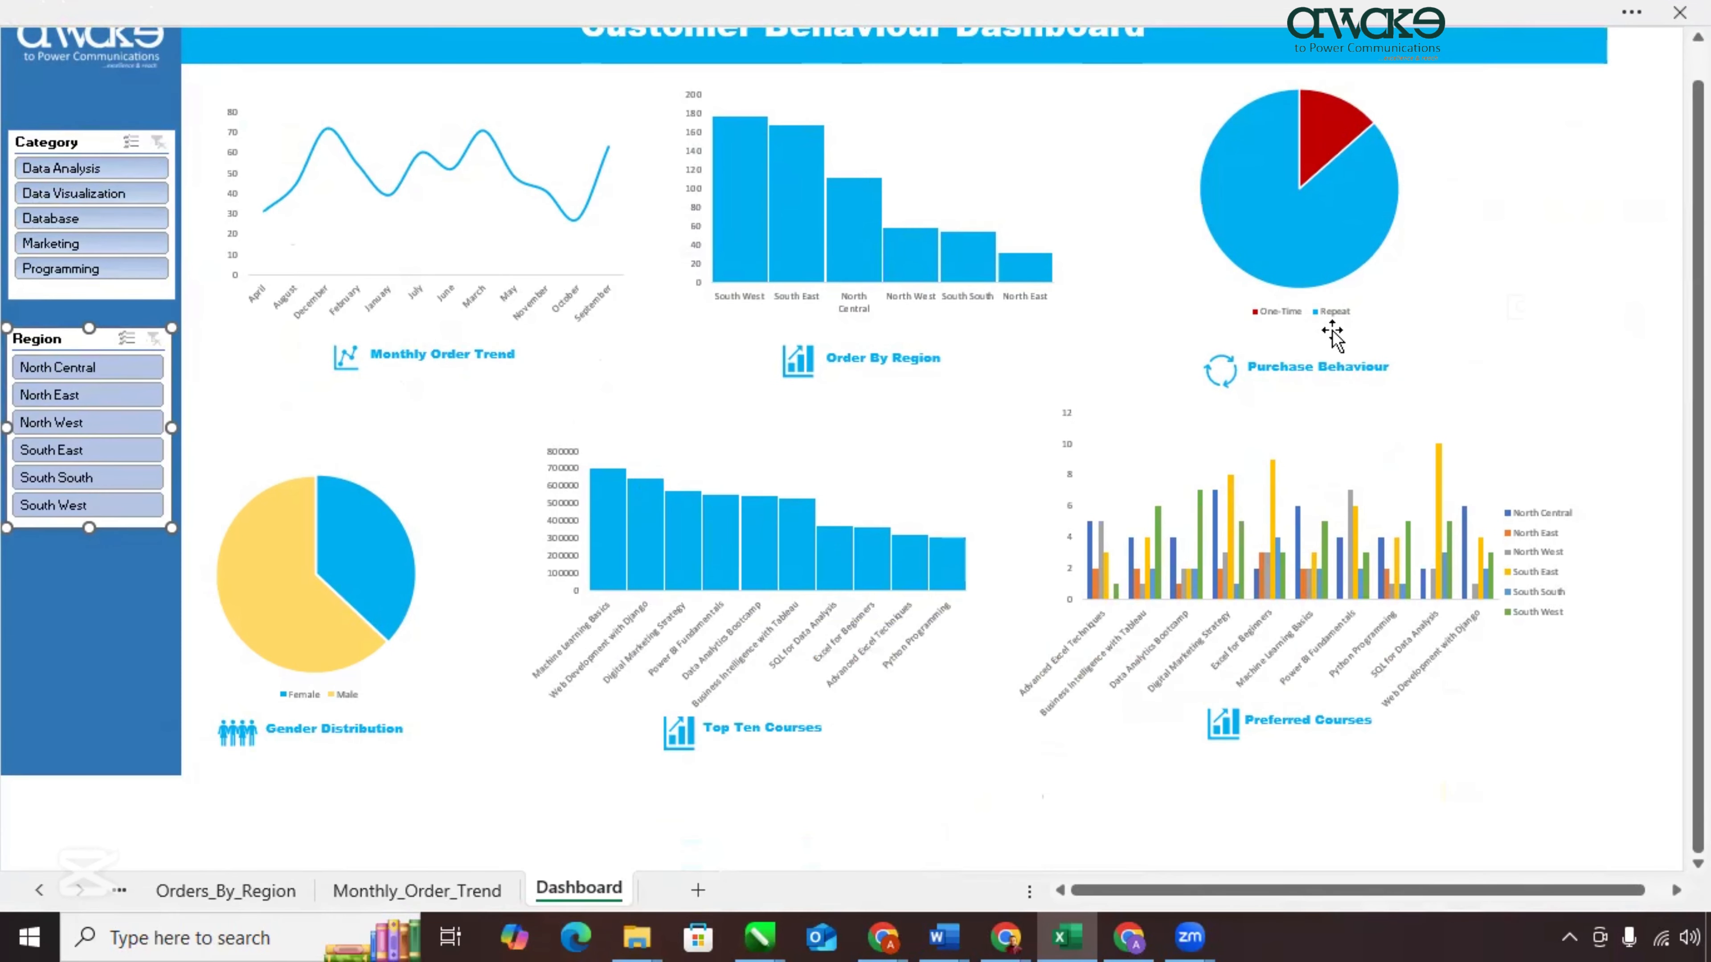
drag(1699, 271, 1698, 237)
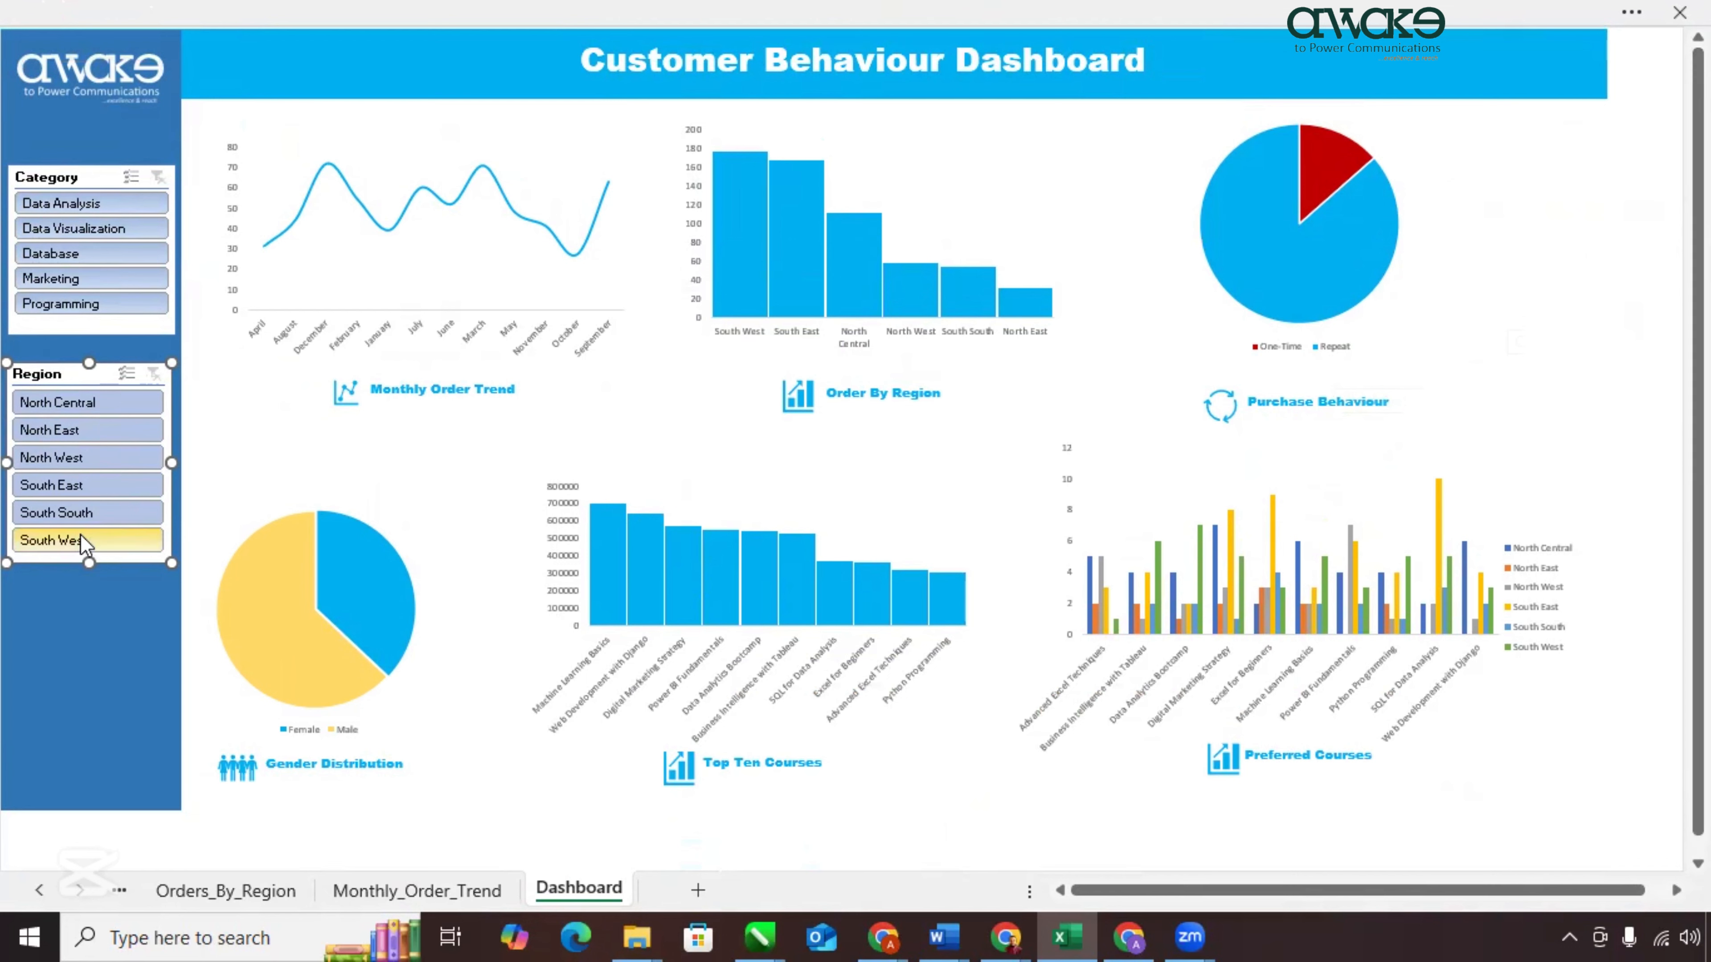
mouse_move(923, 279)
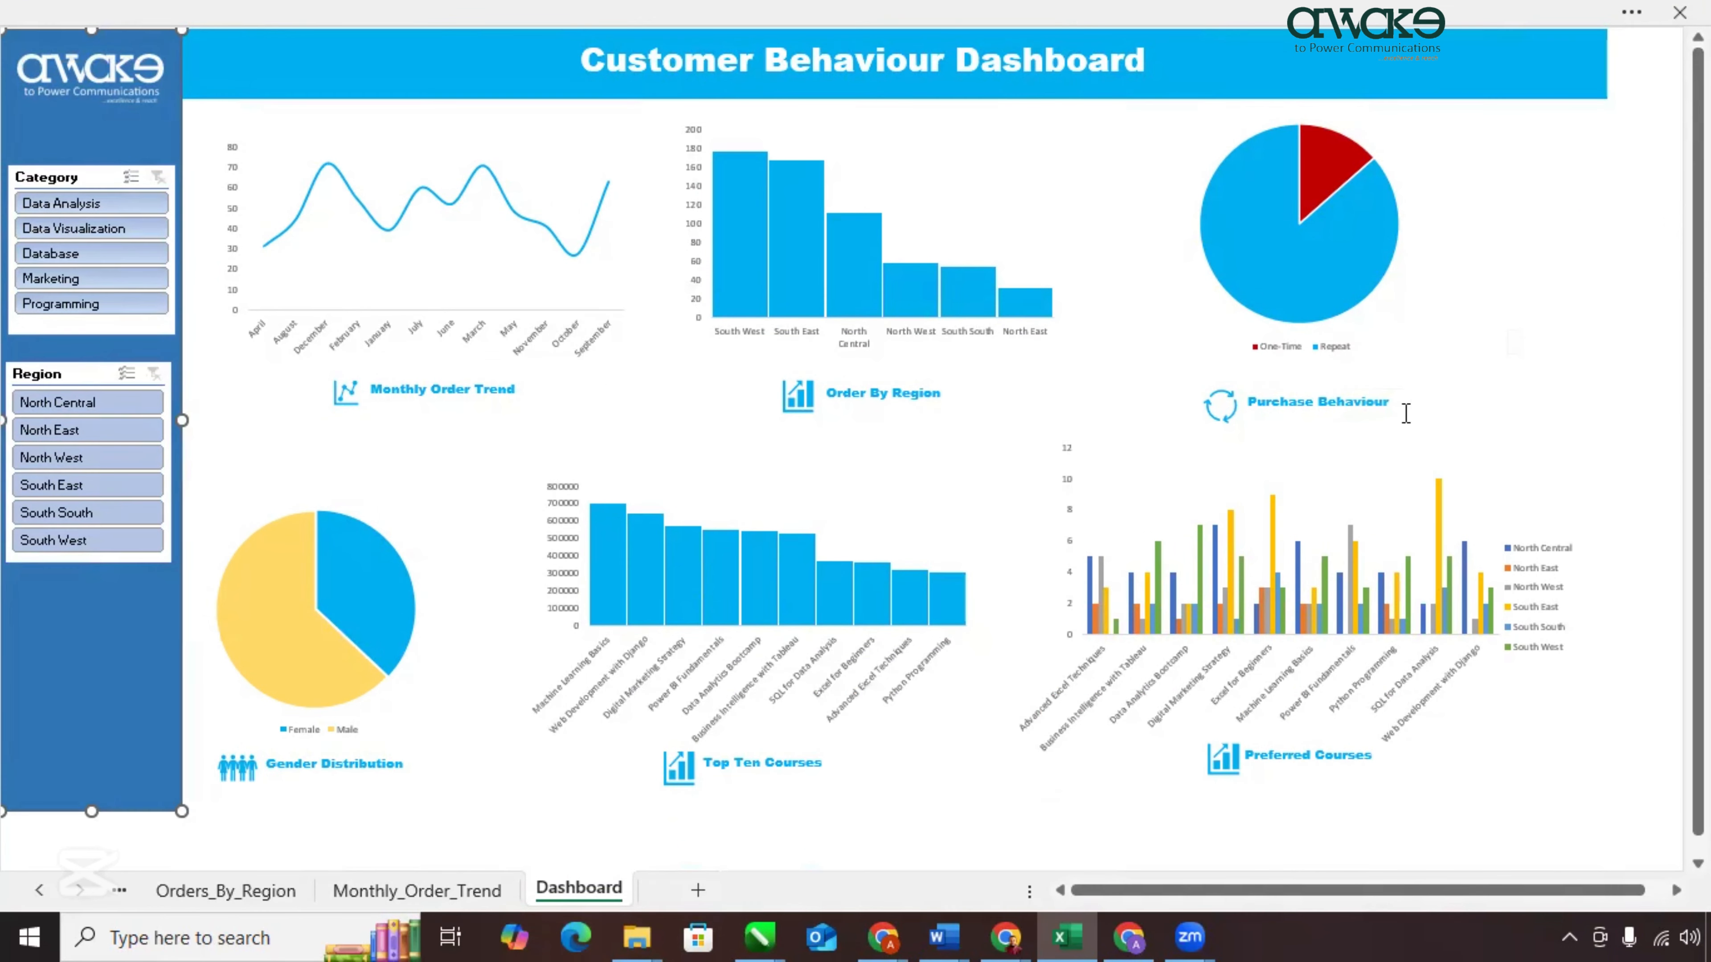